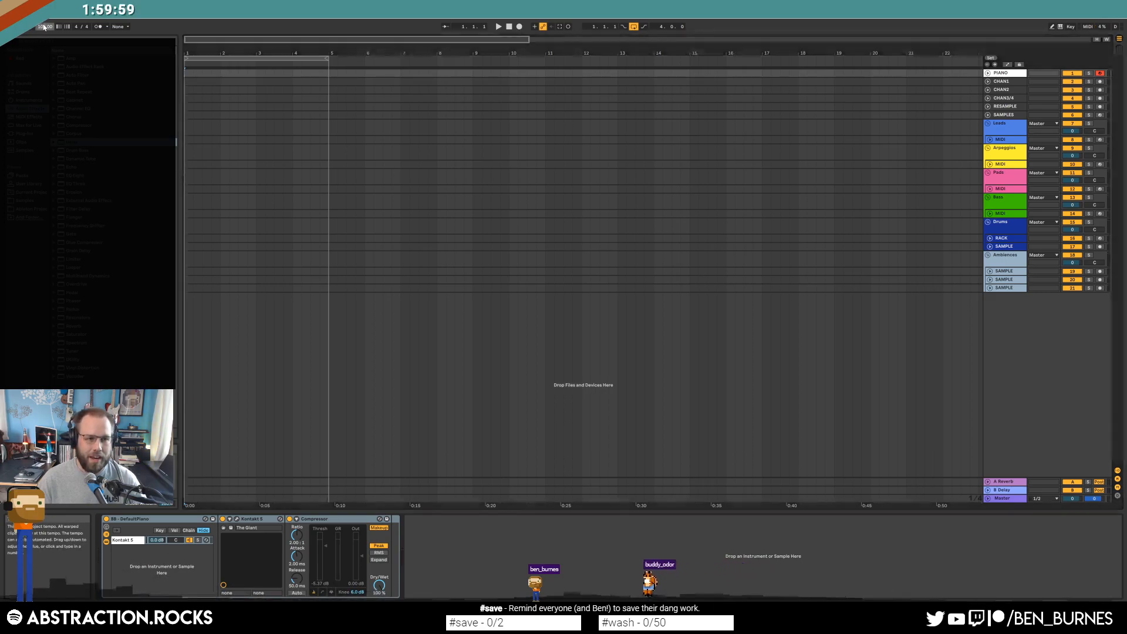
Set the project tempo to 85 BPM
text(85)
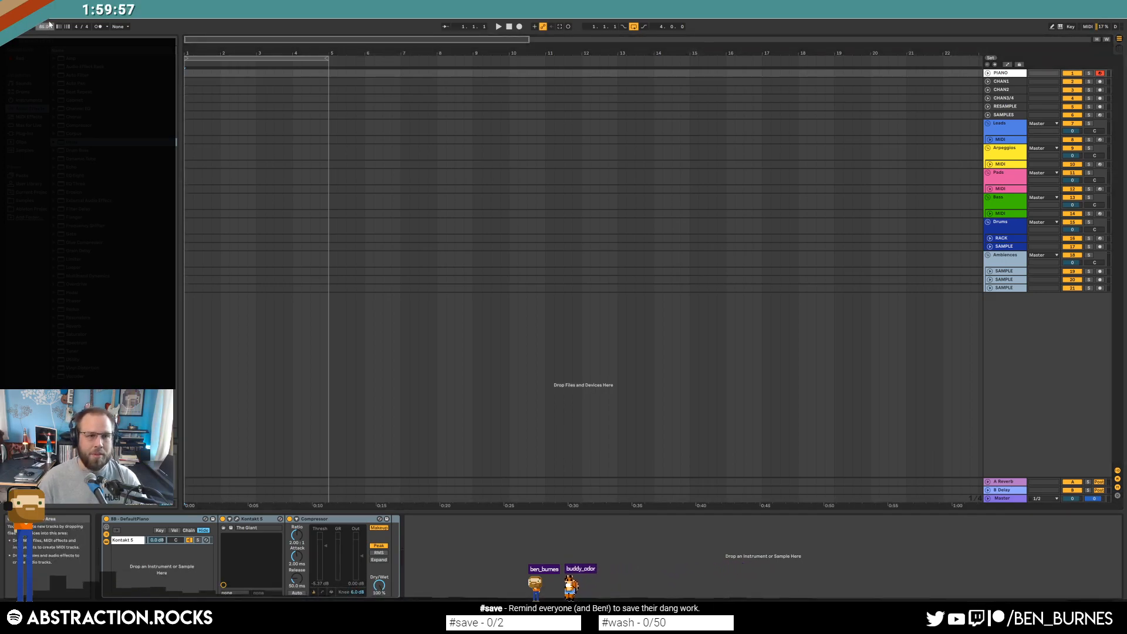
key(Return)
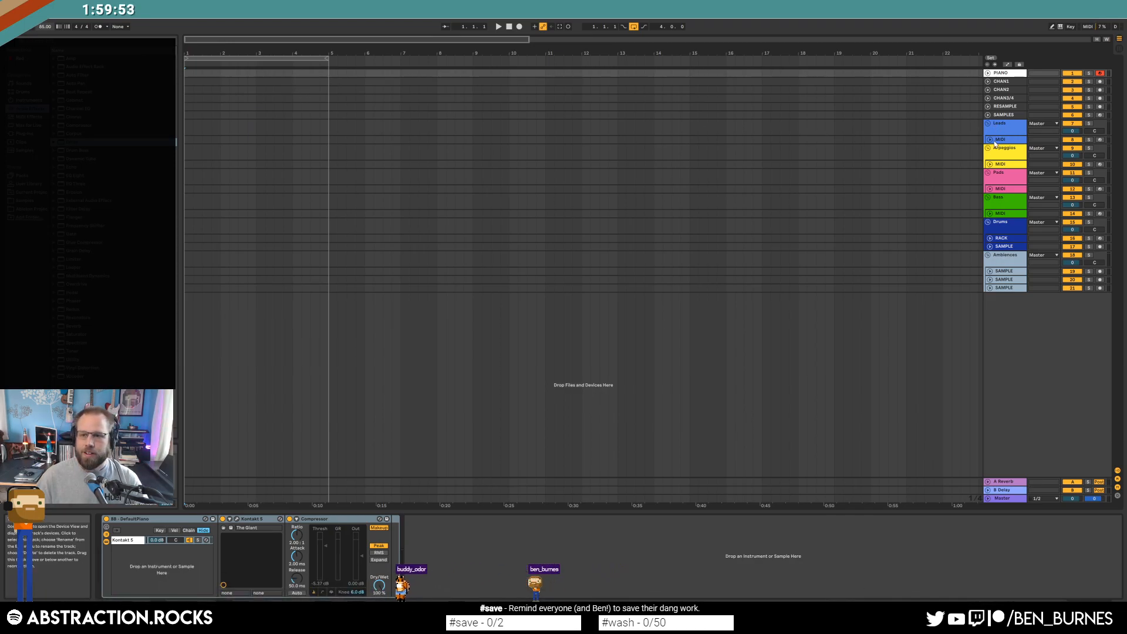
Unfold the MIDI track in the Pads group and add a Flanger ahead of its EQ Eight
click(989, 188)
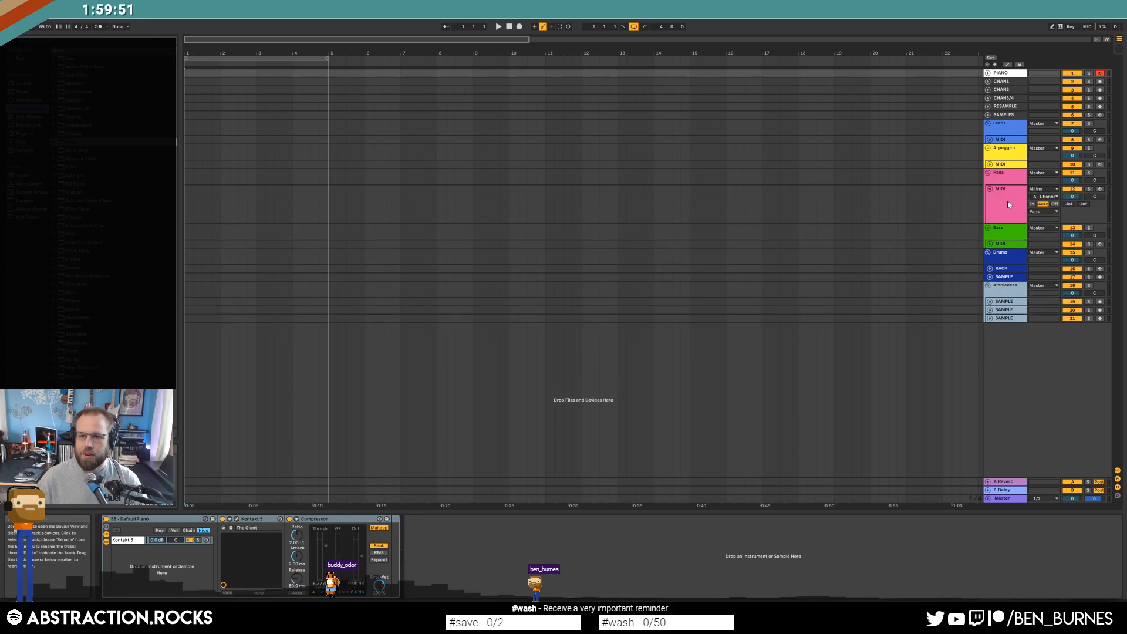
click(1008, 200)
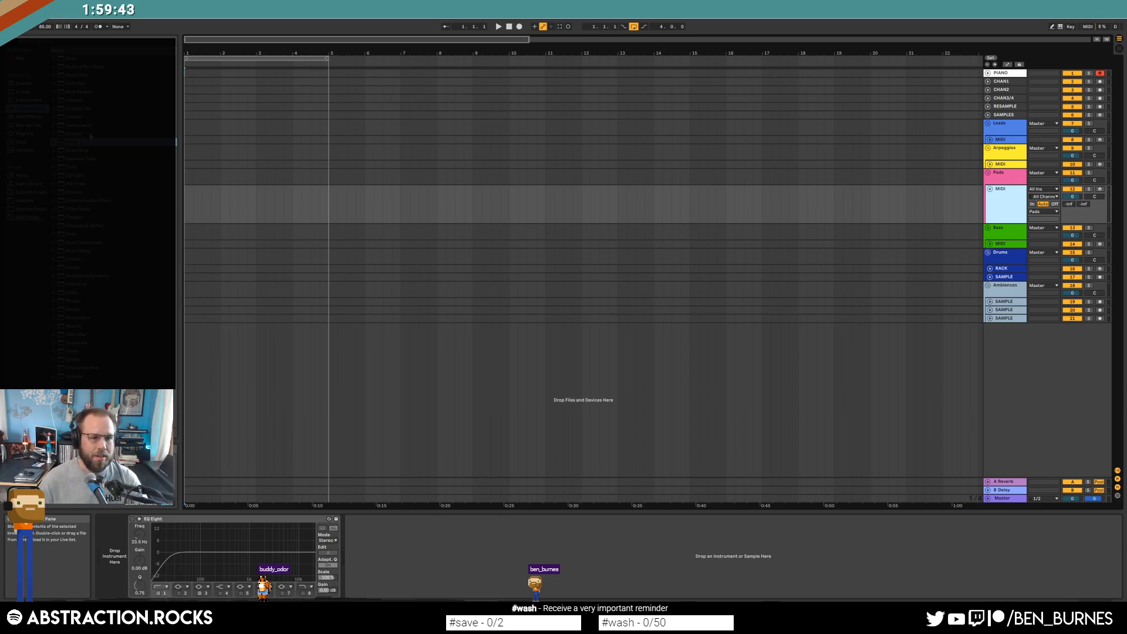
click(42, 135)
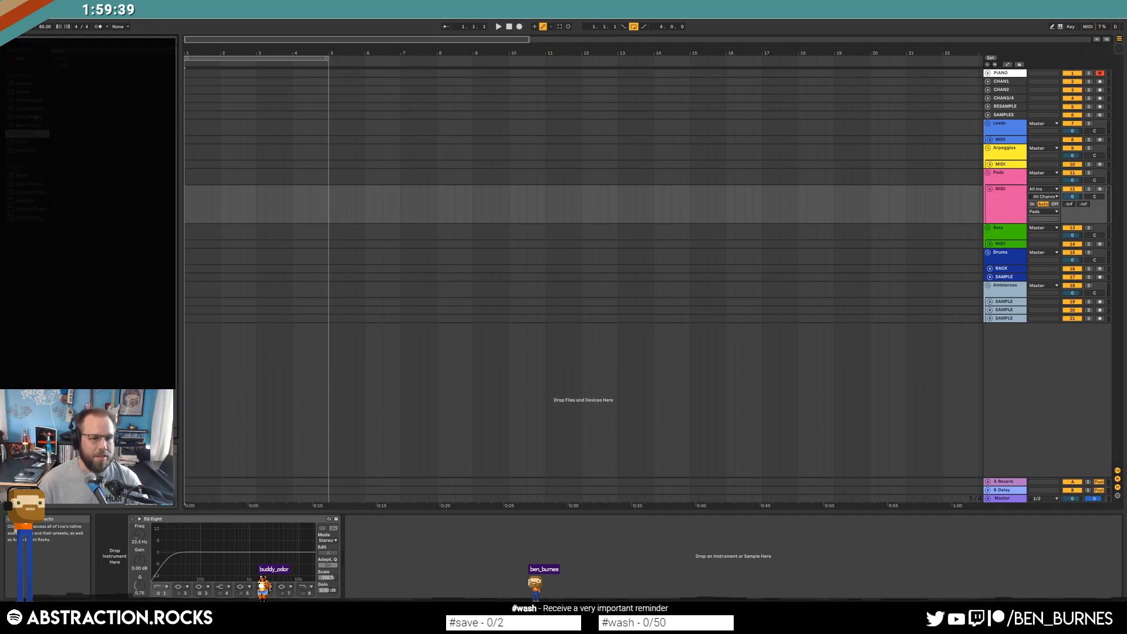
click(27, 109)
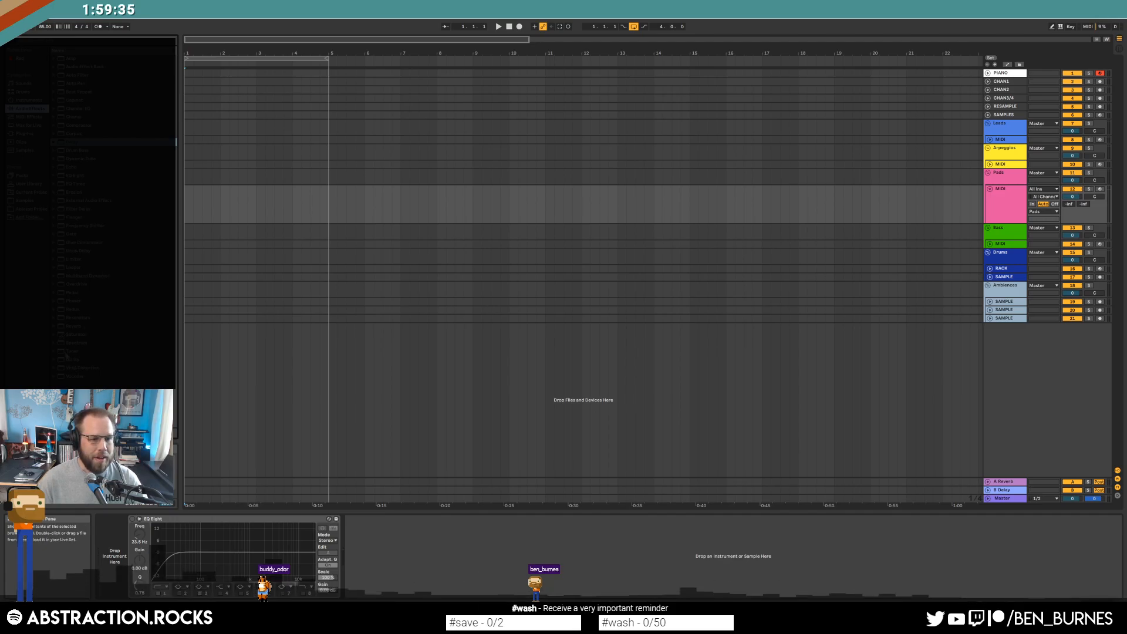
drag(74, 217, 290, 214)
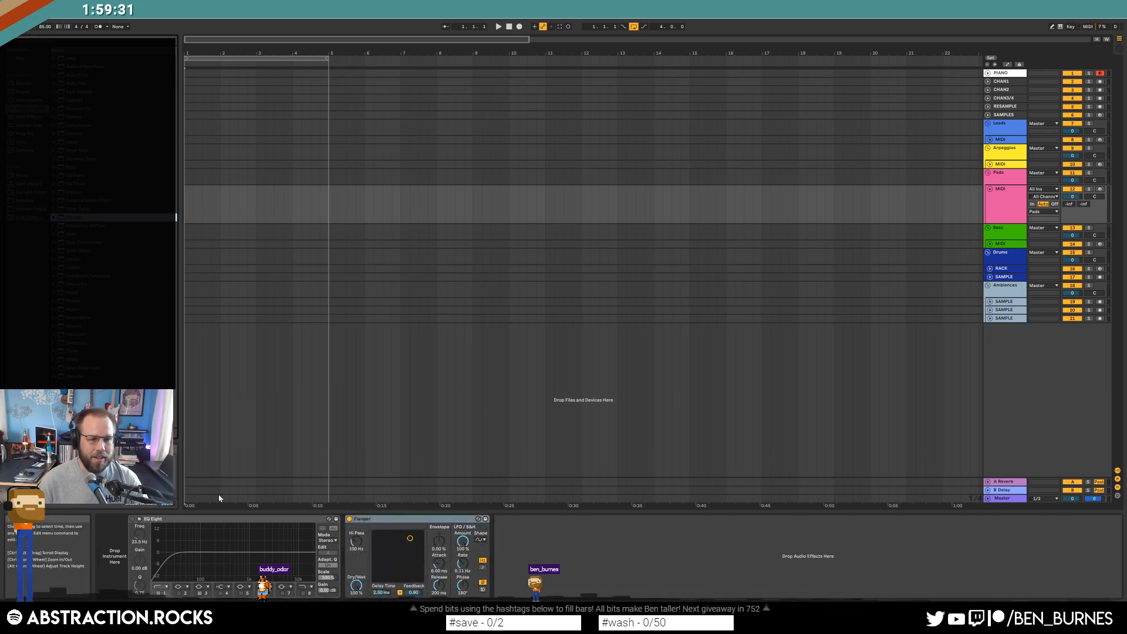
drag(410, 521, 188, 548)
click(359, 538)
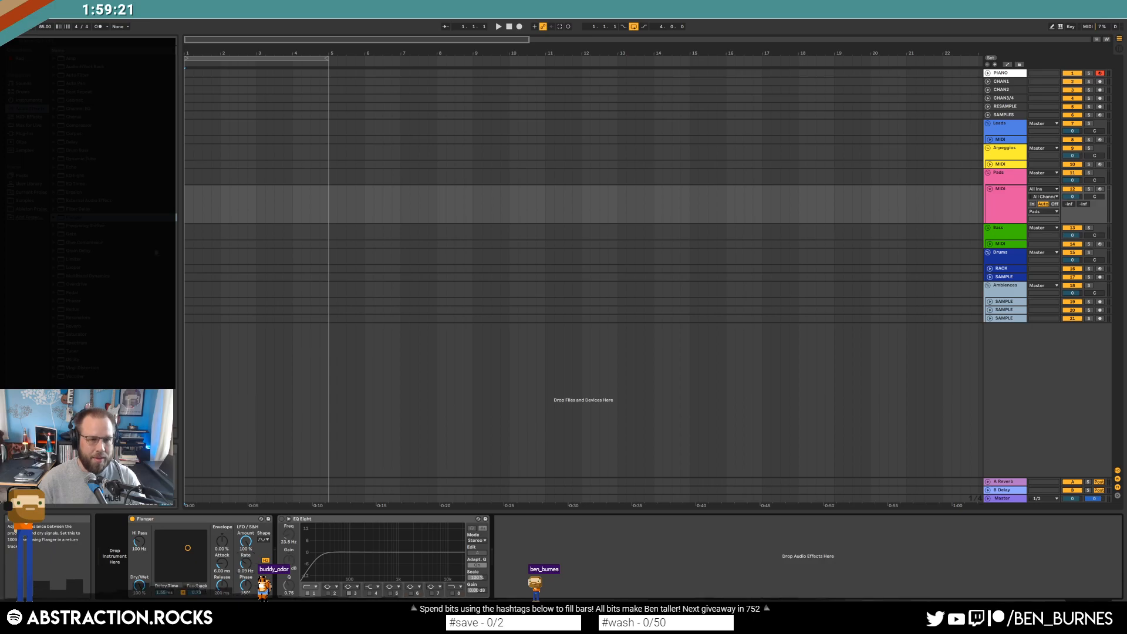
Load the Massive synth plug-in as the instrument on the Pads MIDI track
click(27, 134)
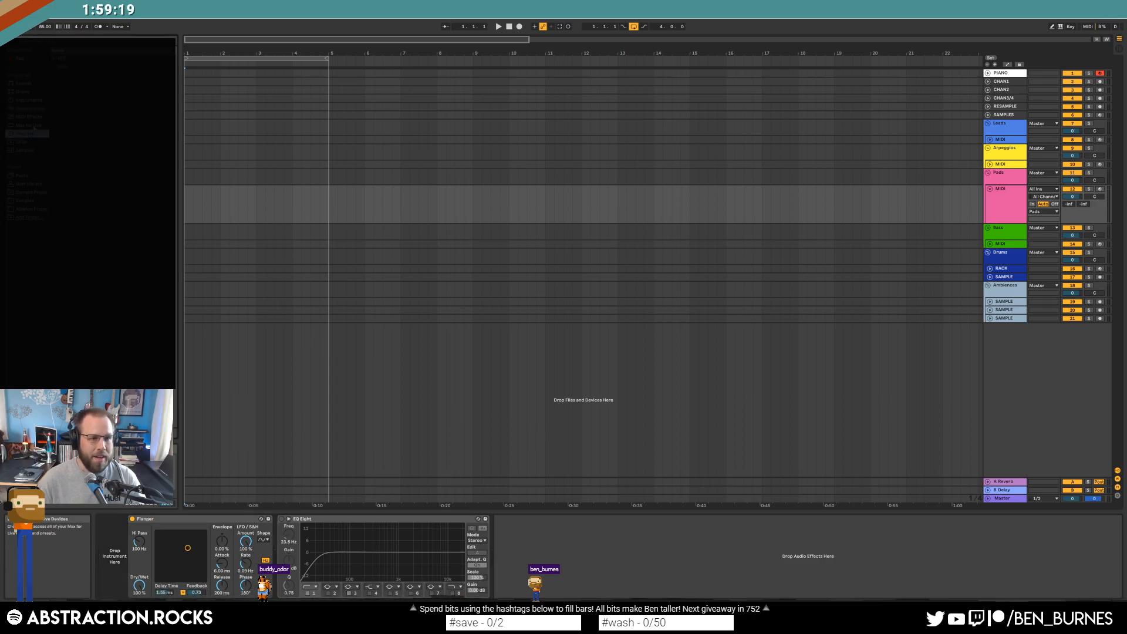
click(54, 59)
click(59, 84)
drag(85, 217, 117, 561)
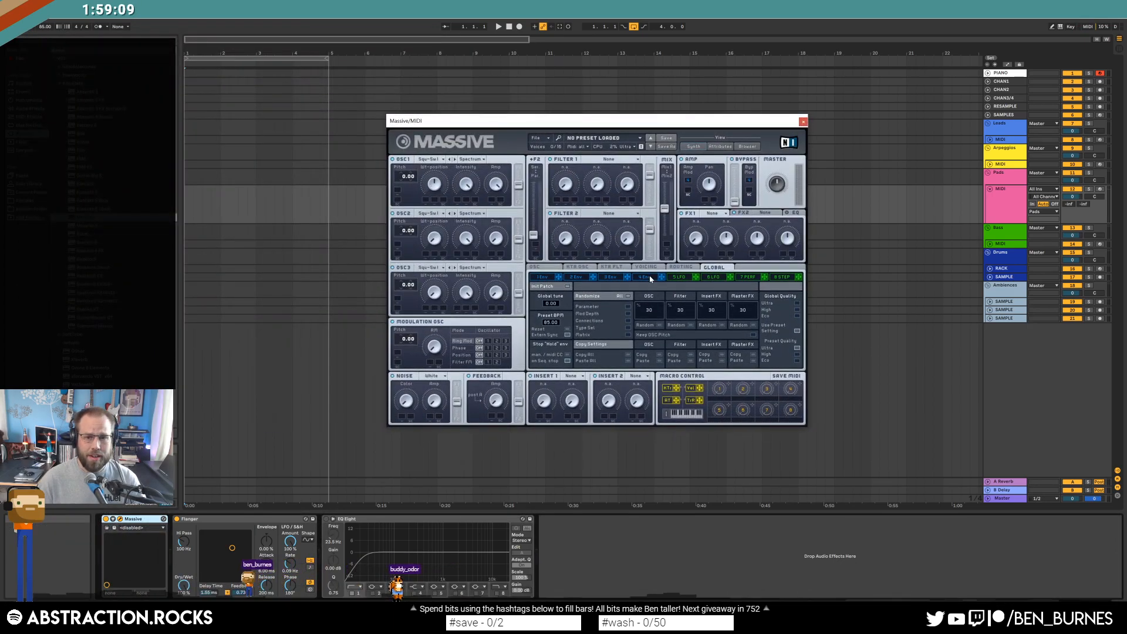
In Massive, set oscillator 2's wavetable to Reducer and Filter 1's type to Lowpass 4
click(649, 277)
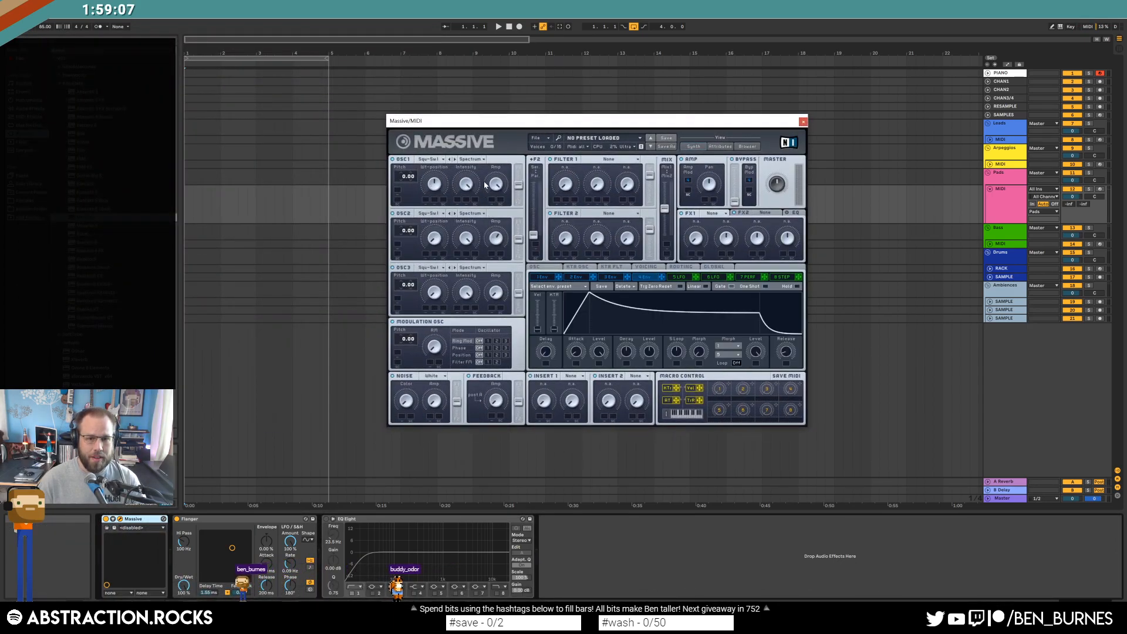
click(418, 213)
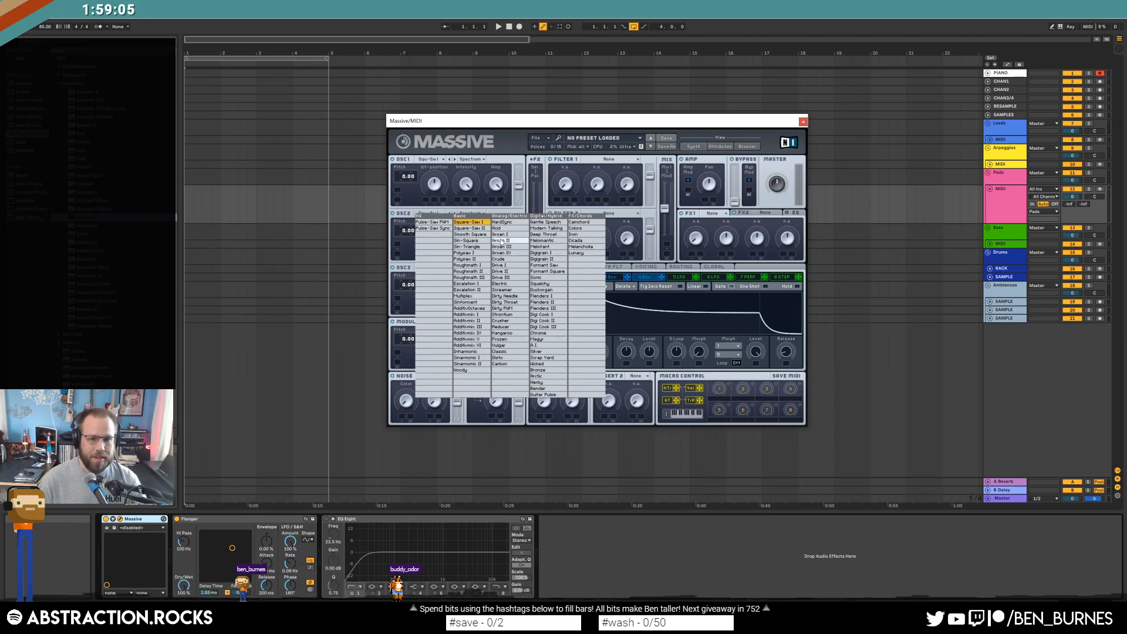
click(510, 327)
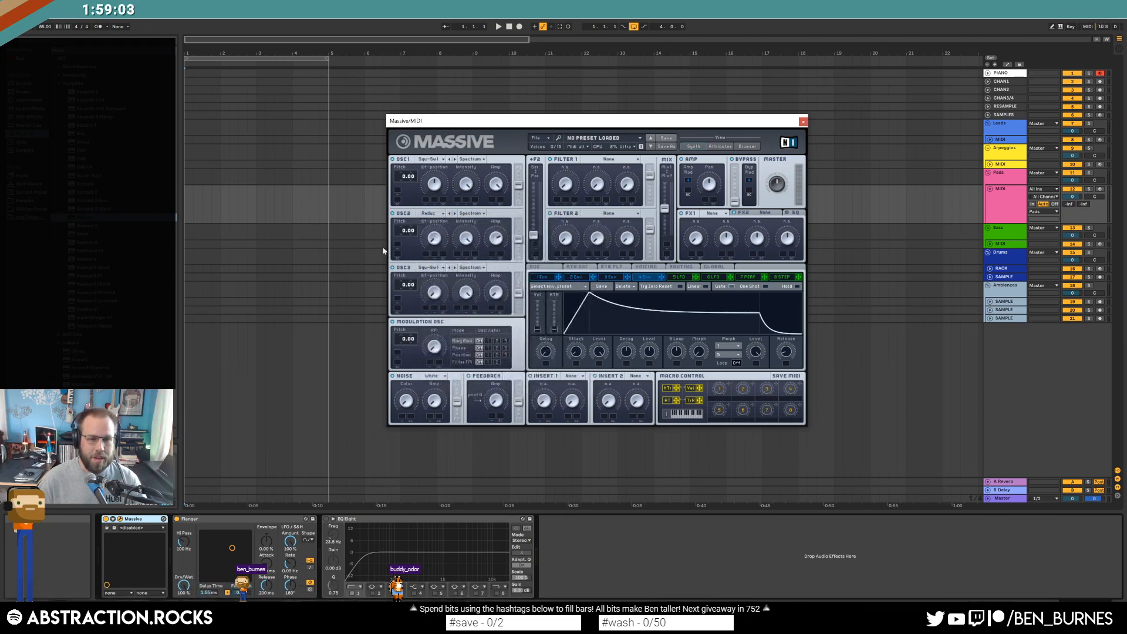
click(611, 160)
click(605, 171)
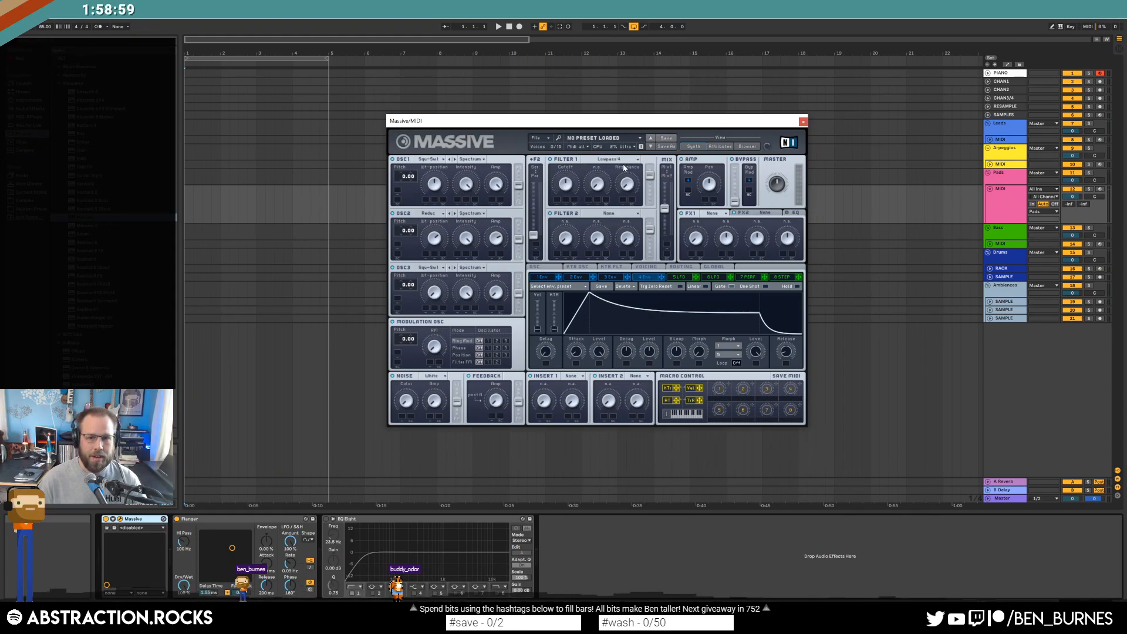
Assign envelope 3 to Filter 1's cutoff and shape it with a slower attack and a sustain level near zero
click(614, 277)
drag(628, 279, 557, 200)
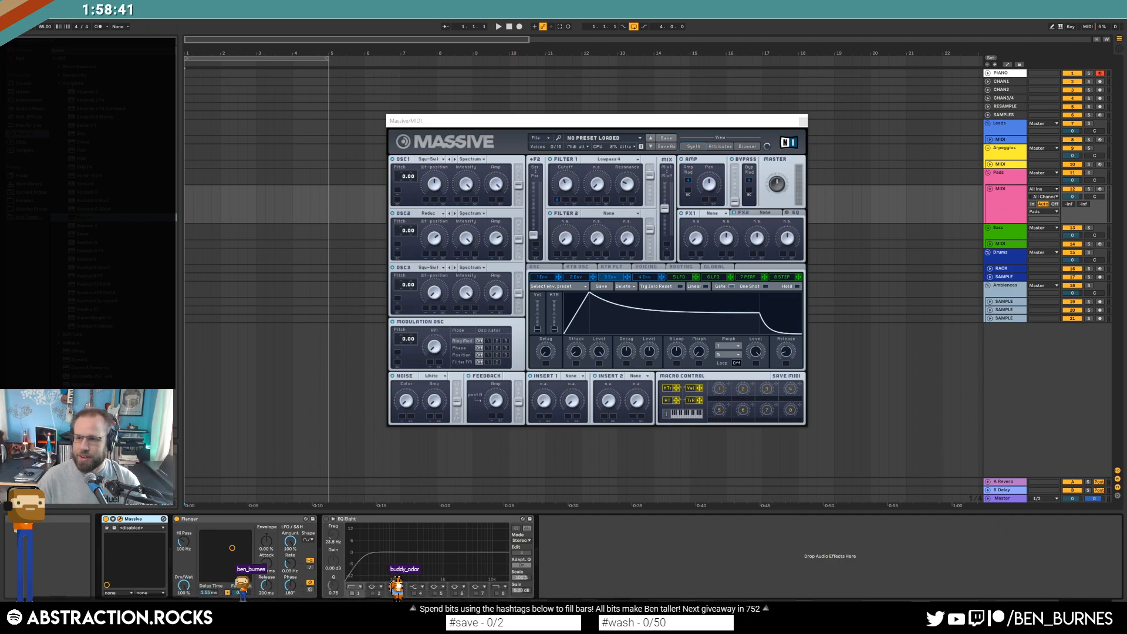
drag(592, 296, 634, 296)
drag(764, 314, 759, 349)
drag(632, 296, 637, 297)
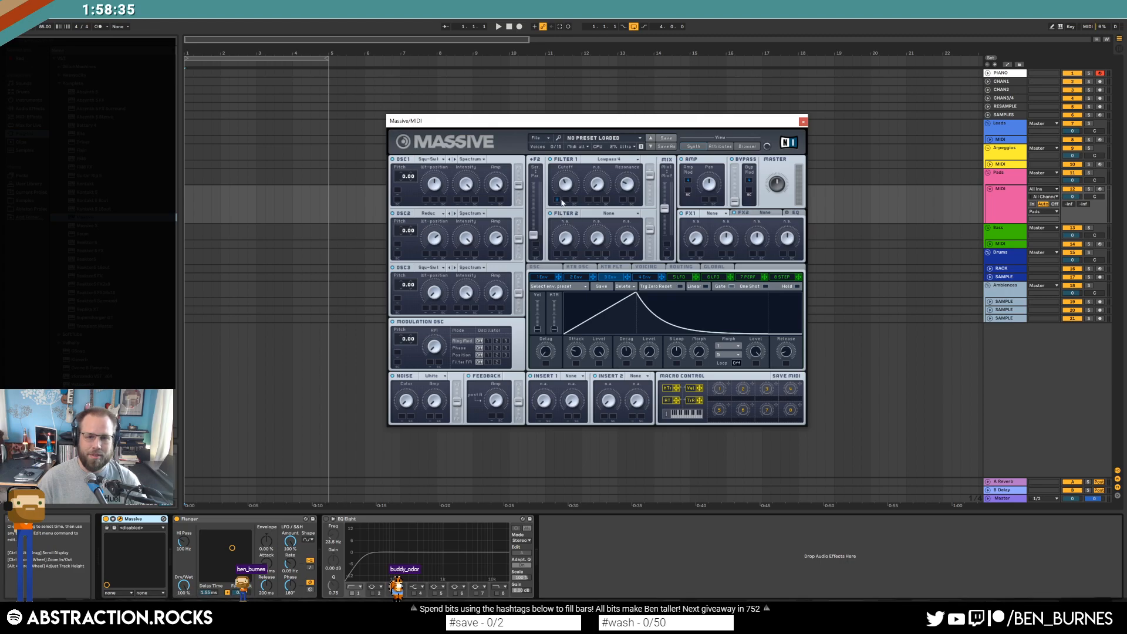
drag(622, 181, 626, 190)
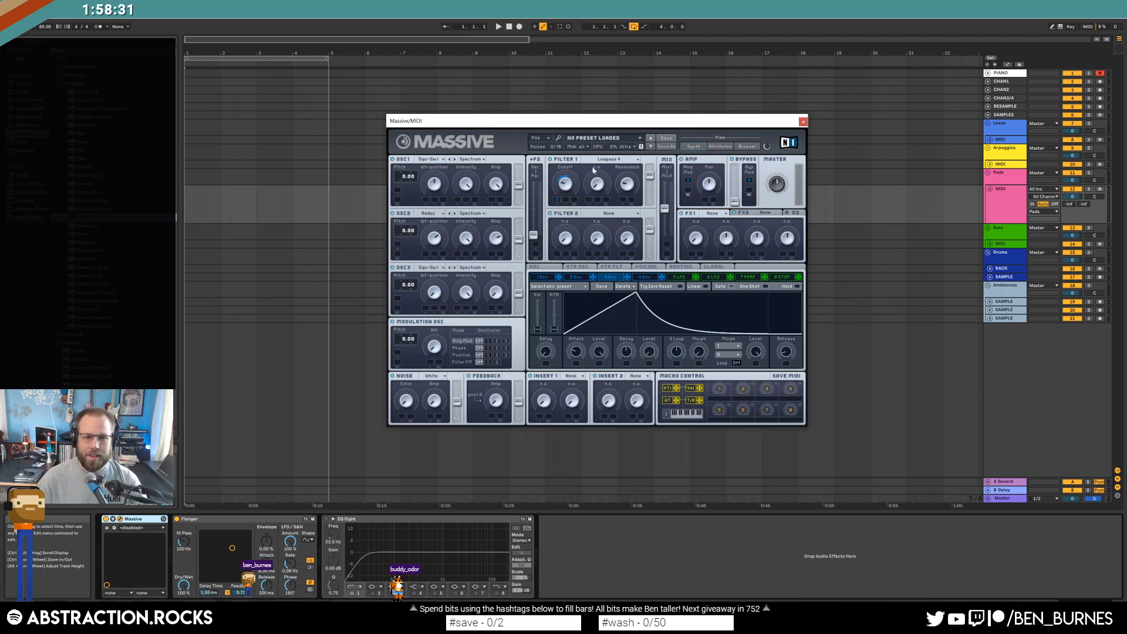
Change Filter 1's type to Daft and route oscillators 1 and 2 fully into Filter 1
click(609, 159)
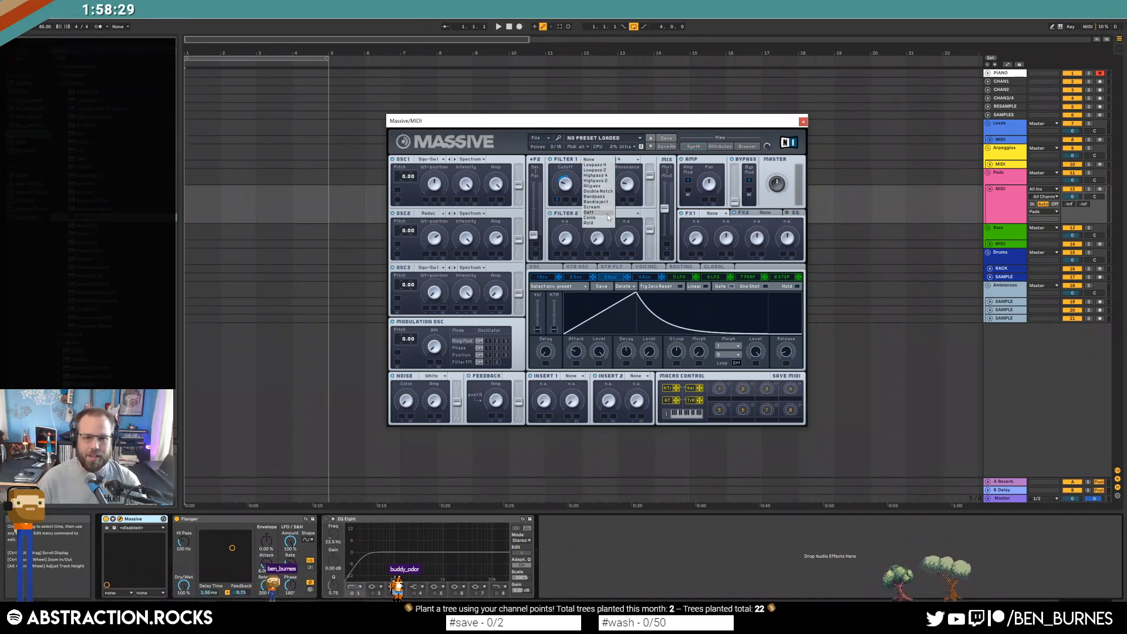
click(607, 212)
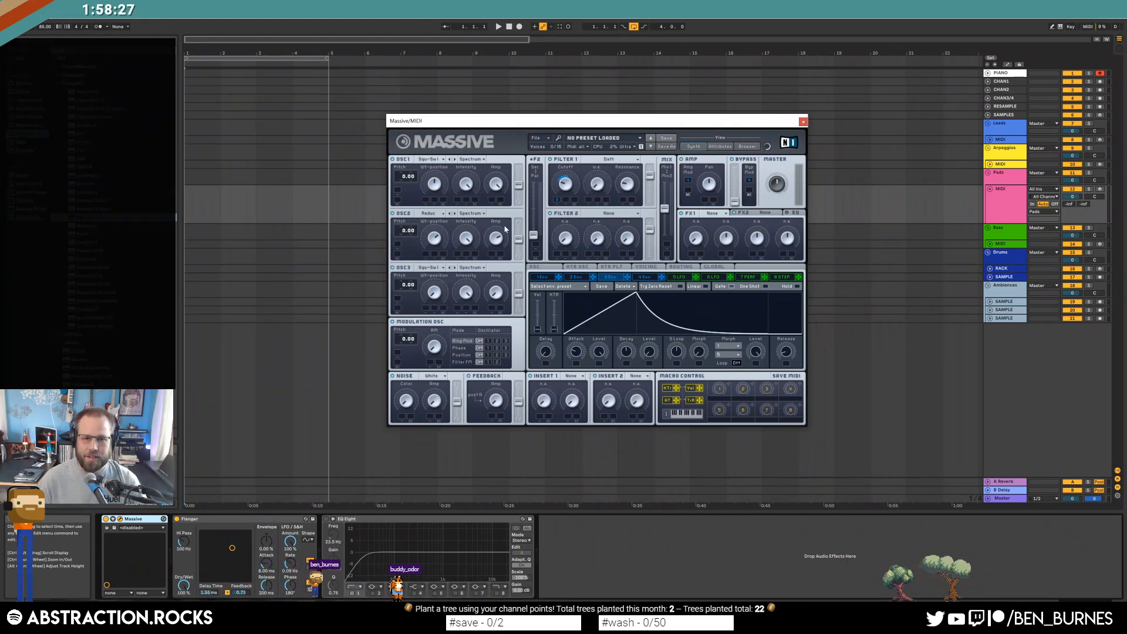
drag(518, 239, 518, 224)
drag(519, 185, 518, 169)
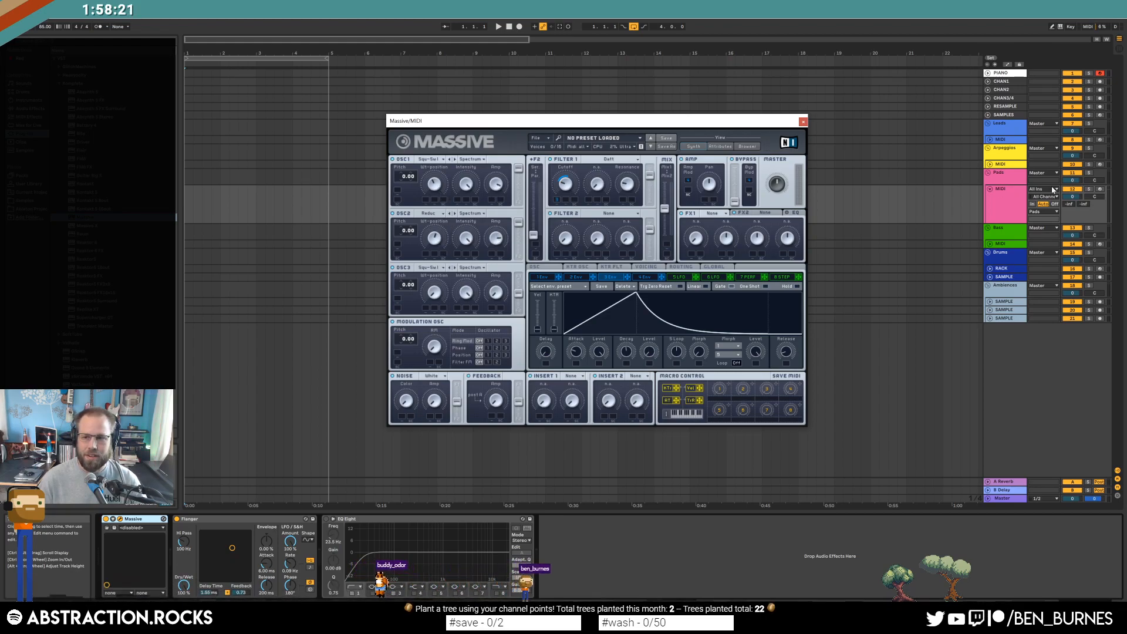
Arm the Pads MIDI track for recording and lengthen the attack of envelope 4 in Massive
click(1101, 191)
drag(652, 120, 660, 131)
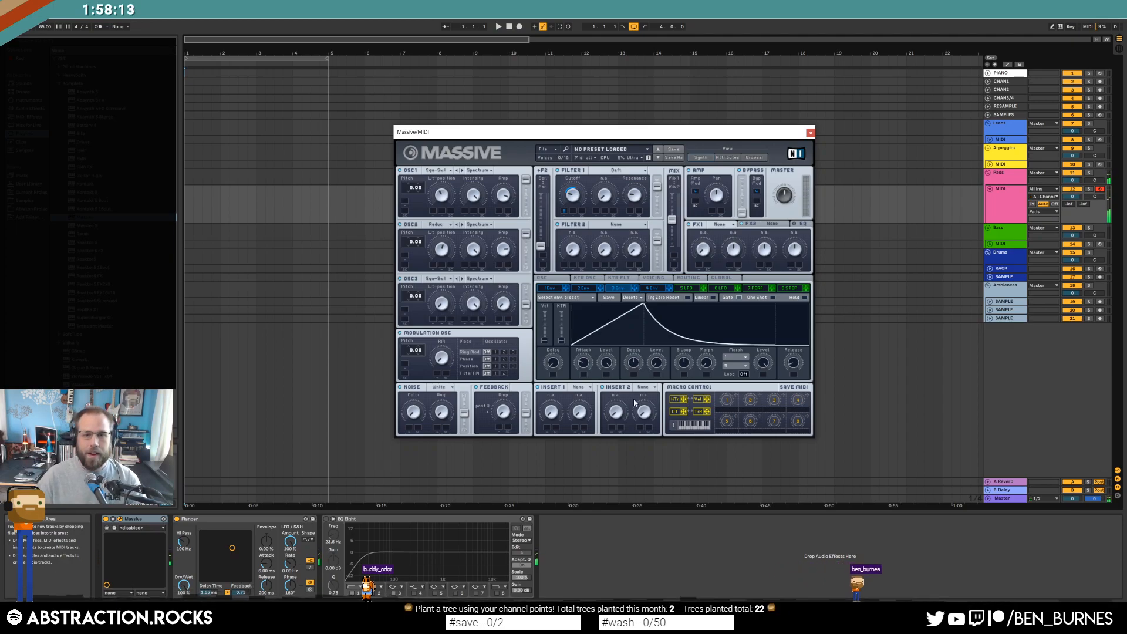
drag(583, 363, 583, 351)
click(650, 287)
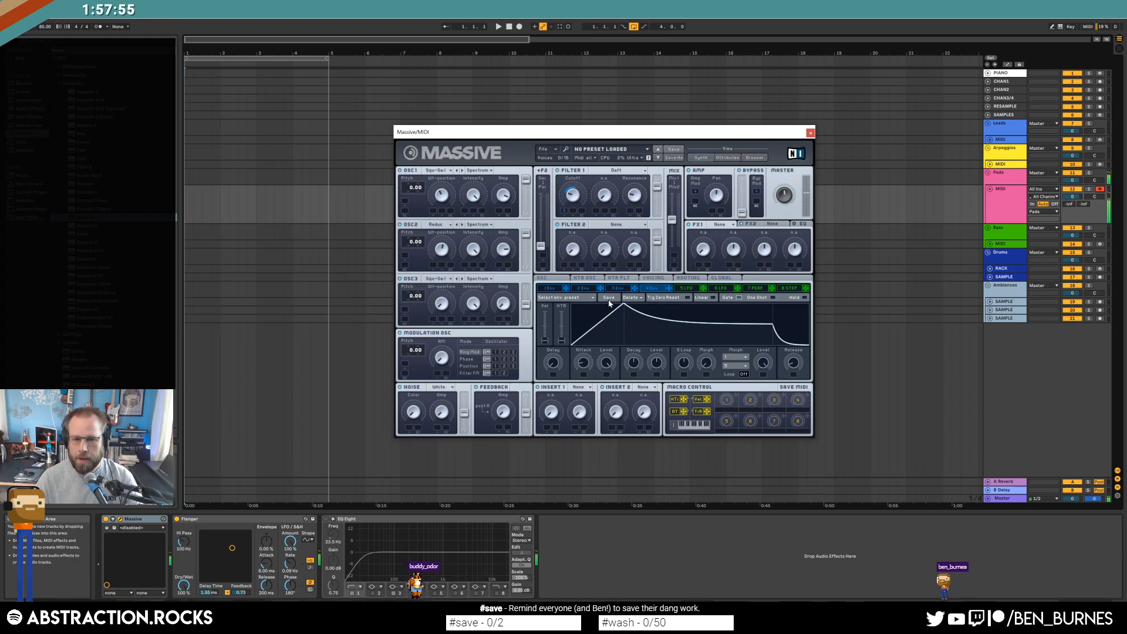
Set Massive's FX1 effect to Reverb and close the synth's window
click(720, 224)
click(725, 234)
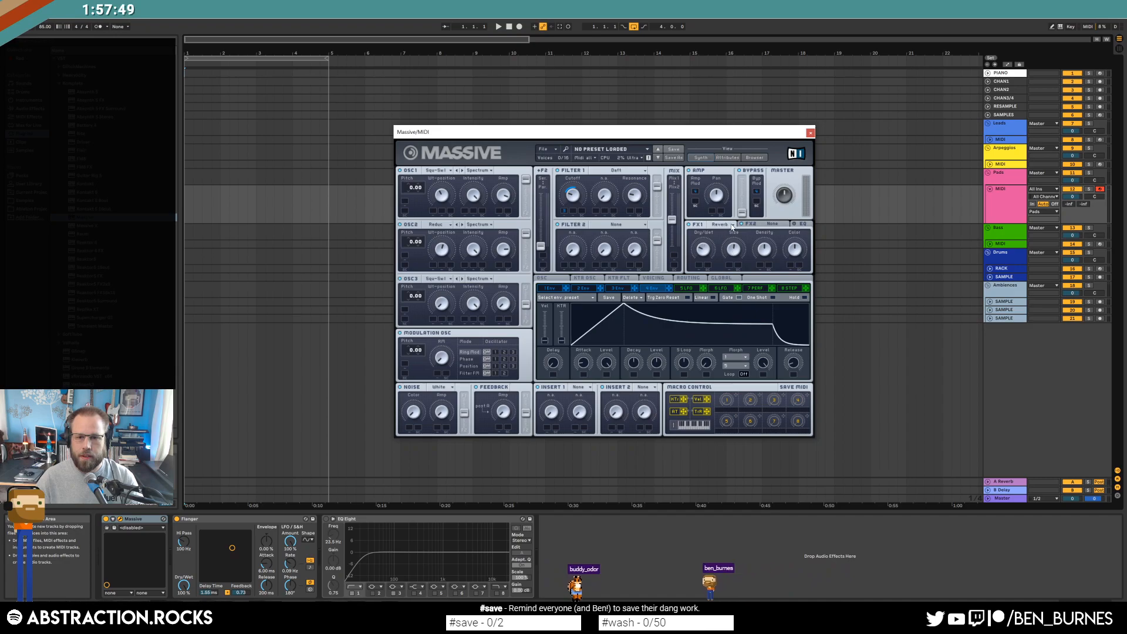
click(810, 133)
Insert ValhallaDelay between Massive and the Flanger on the Pads MIDI track, and raise the Flanger's feedback to about 0.82
click(1005, 269)
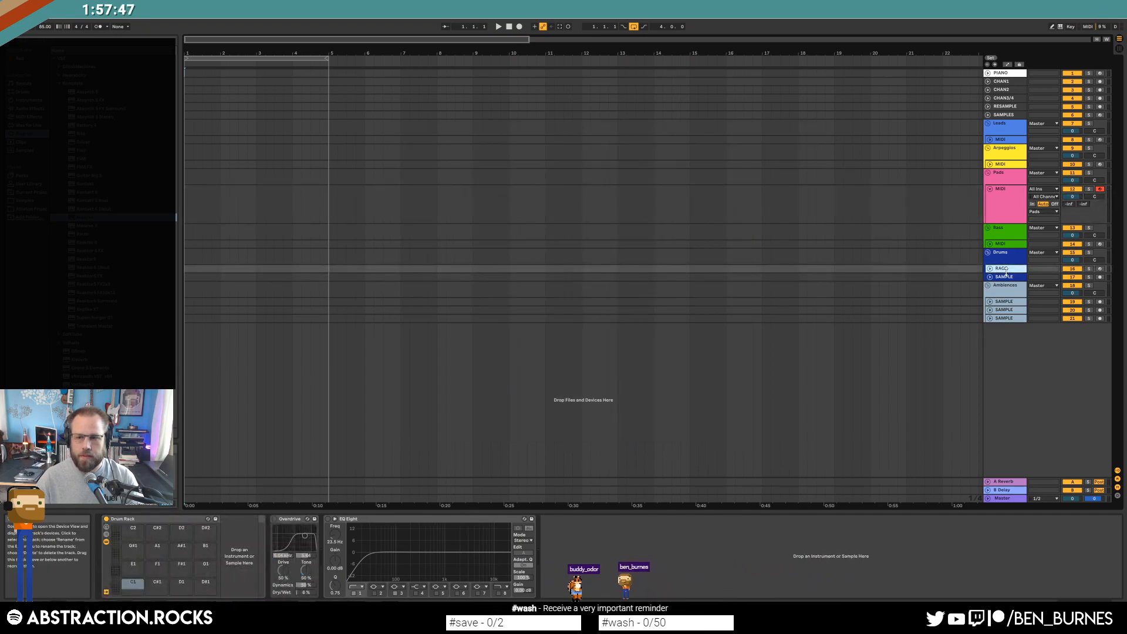
click(995, 196)
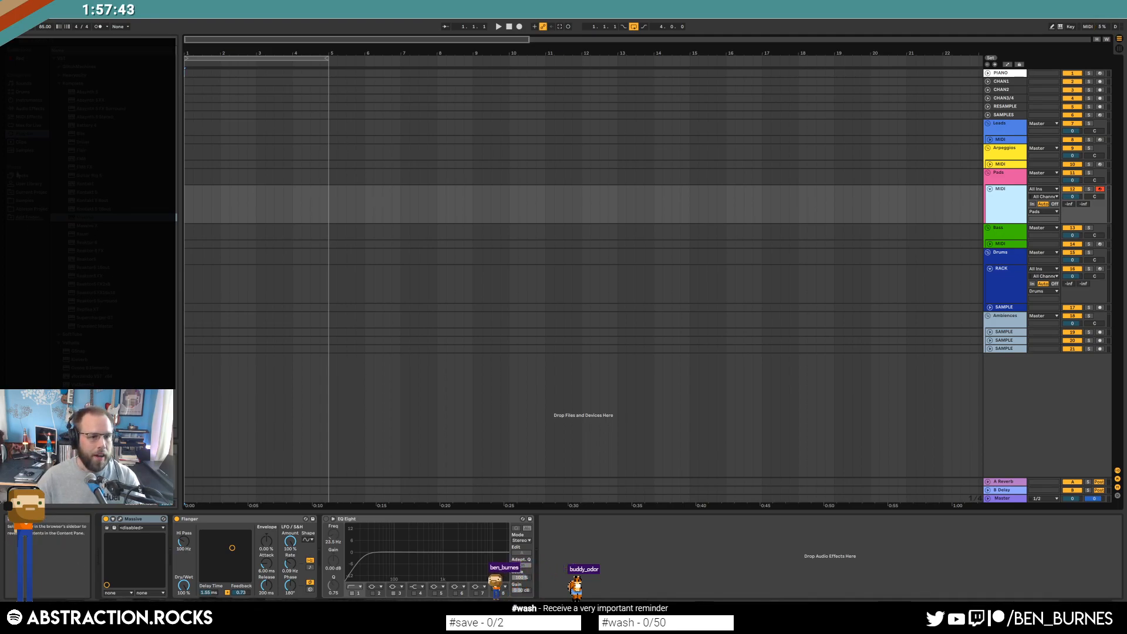
click(59, 83)
click(60, 100)
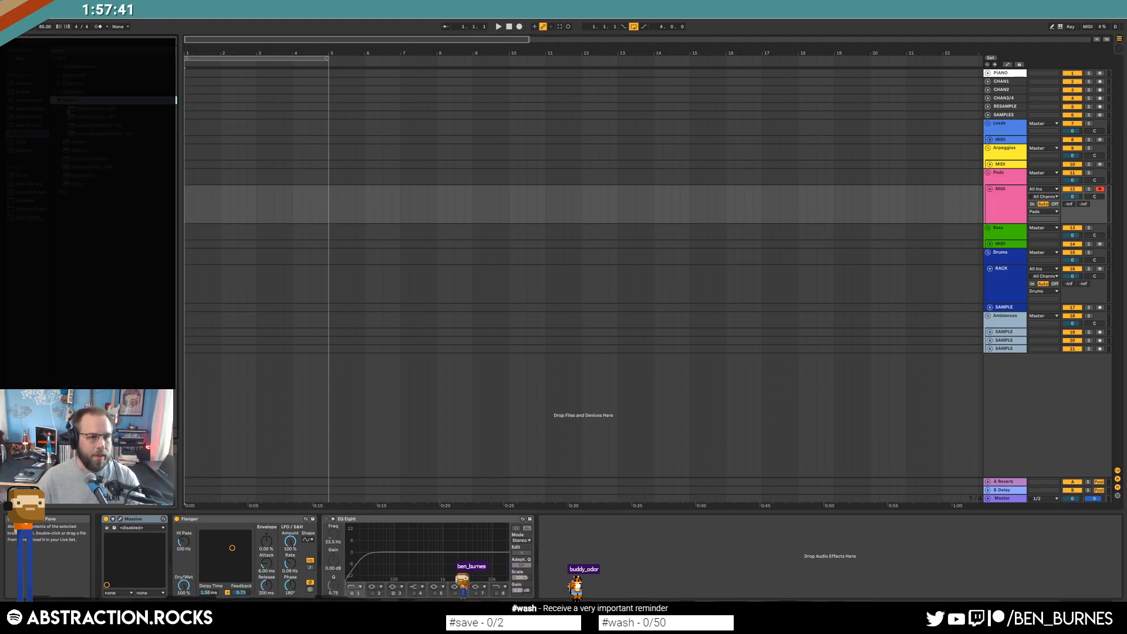
drag(94, 109, 316, 570)
drag(343, 521, 255, 542)
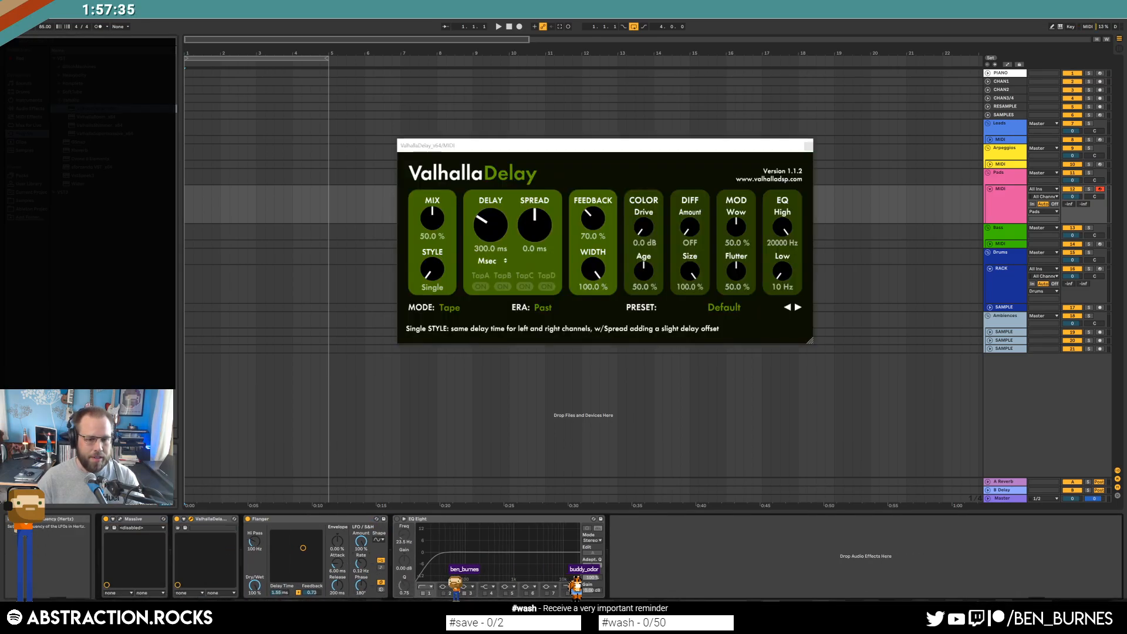
drag(303, 547, 303, 545)
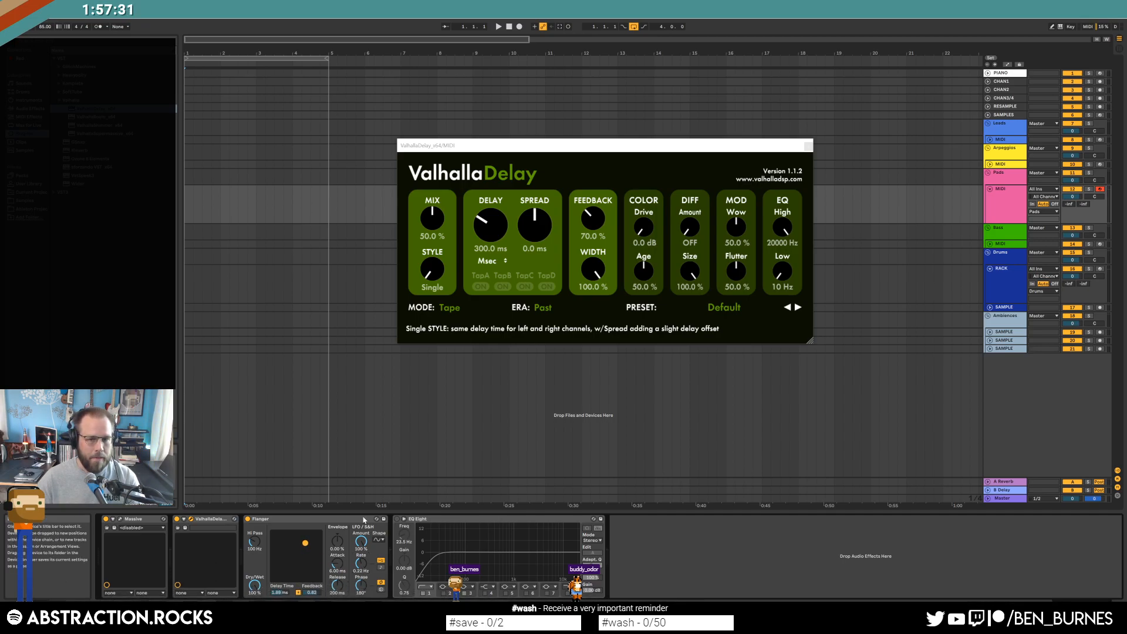
Set ValhallaDelay's feedback to about 71.6% and its delay time to a dotted 1/16 note, and close its window
drag(580, 147, 559, 216)
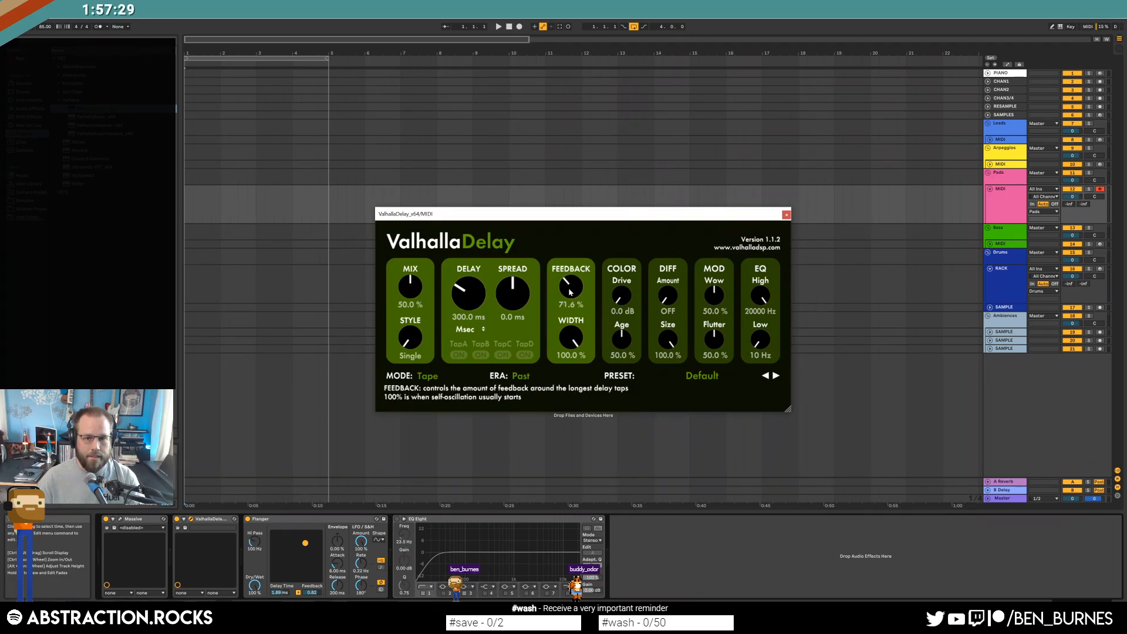
click(471, 329)
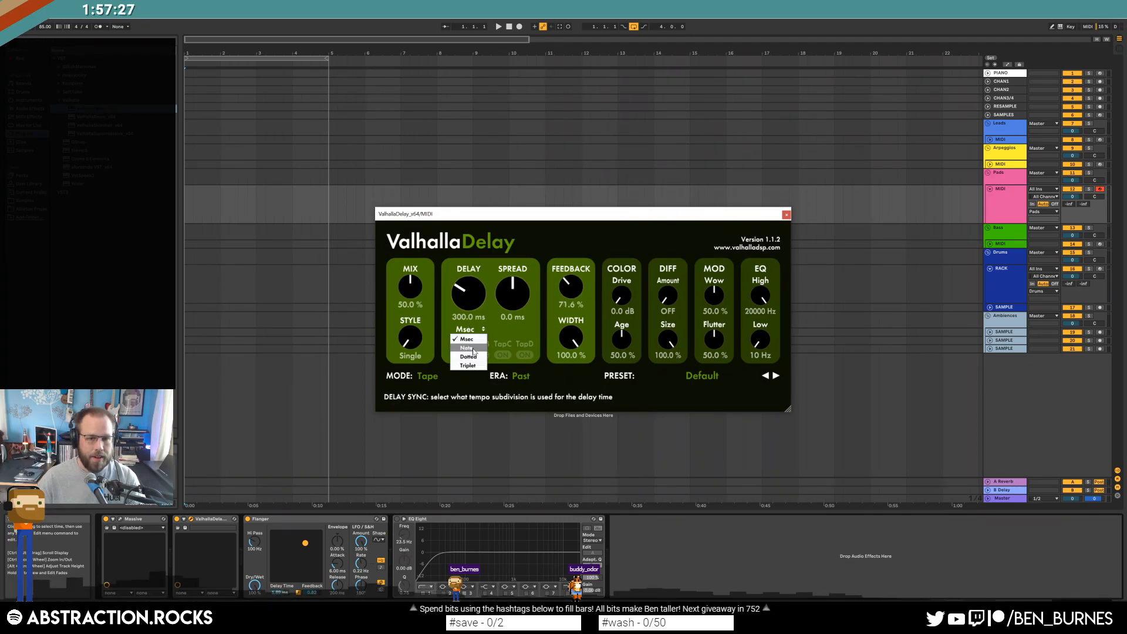
click(479, 357)
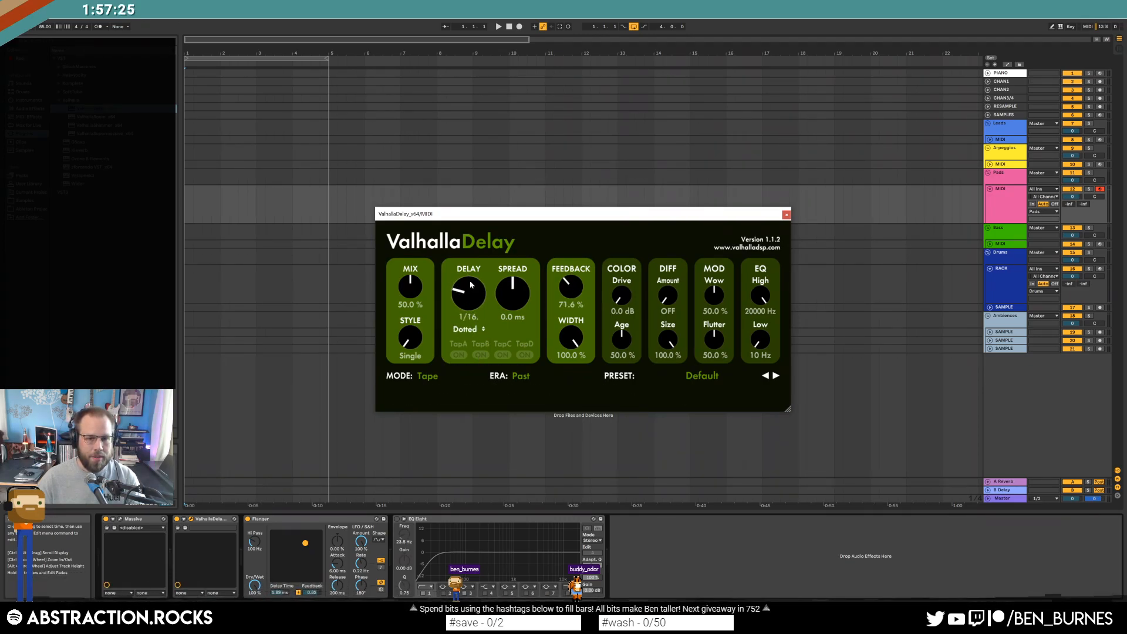
click(786, 215)
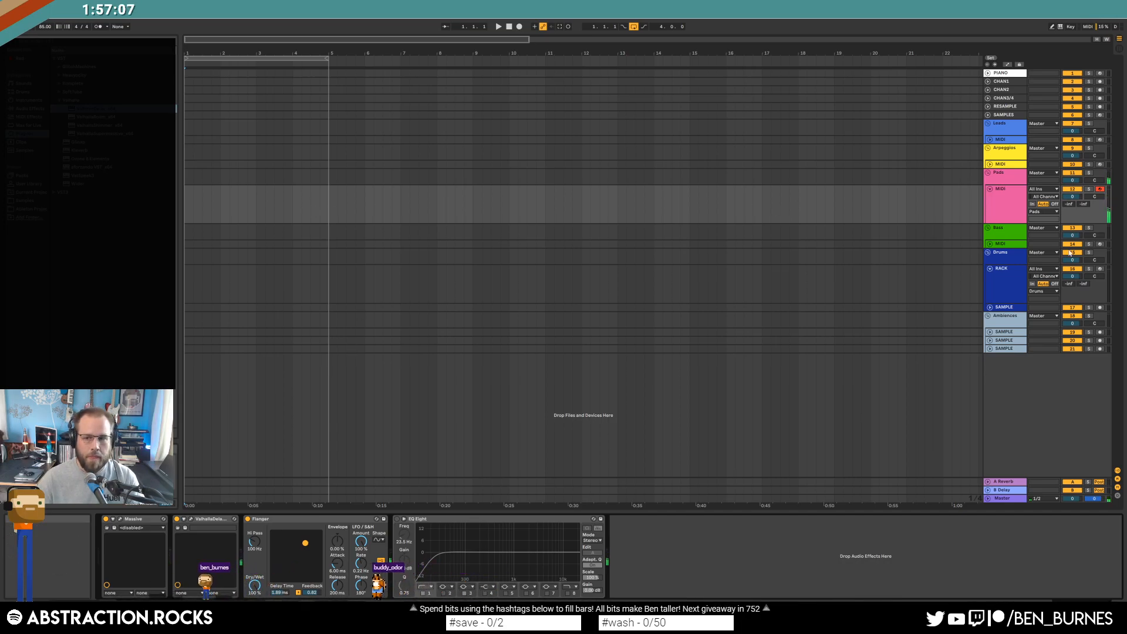
Create an empty four-bar MIDI clip at bar 1 on the Pads MIDI track and show its higher octaves for editing
click(988, 281)
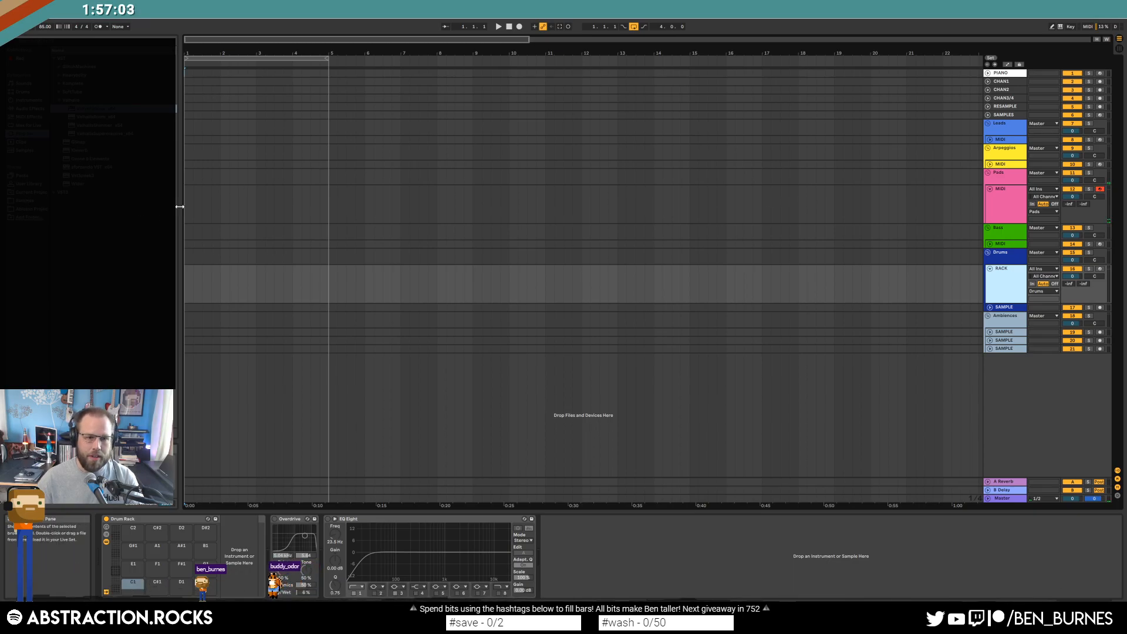
drag(187, 207, 328, 192)
key(ctrl+shift+m)
click(319, 249)
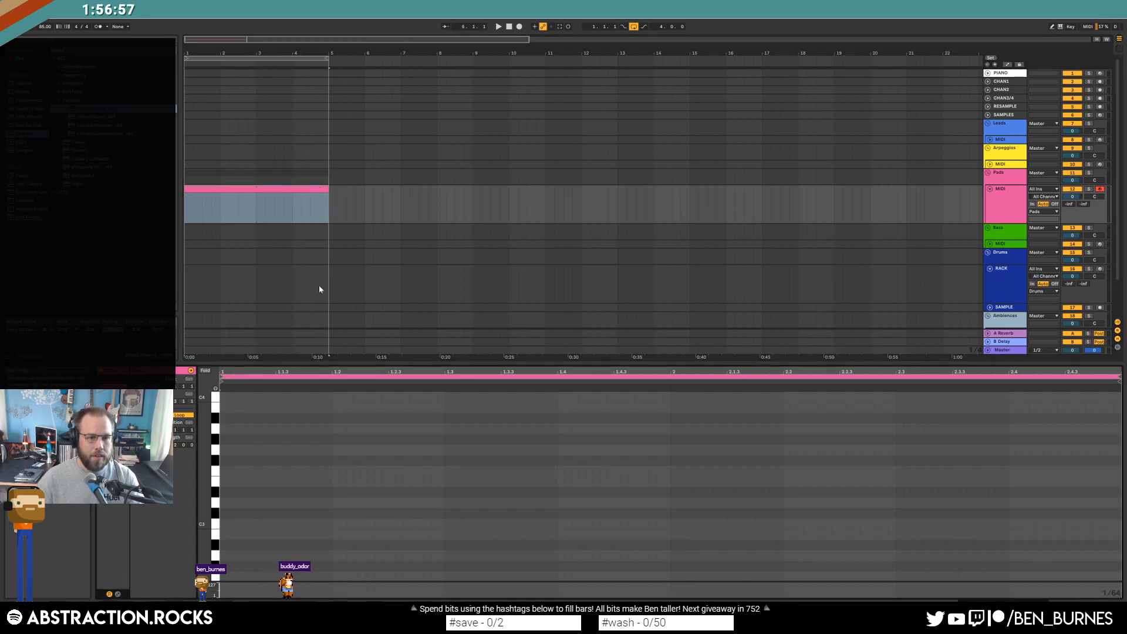
drag(203, 453, 194, 505)
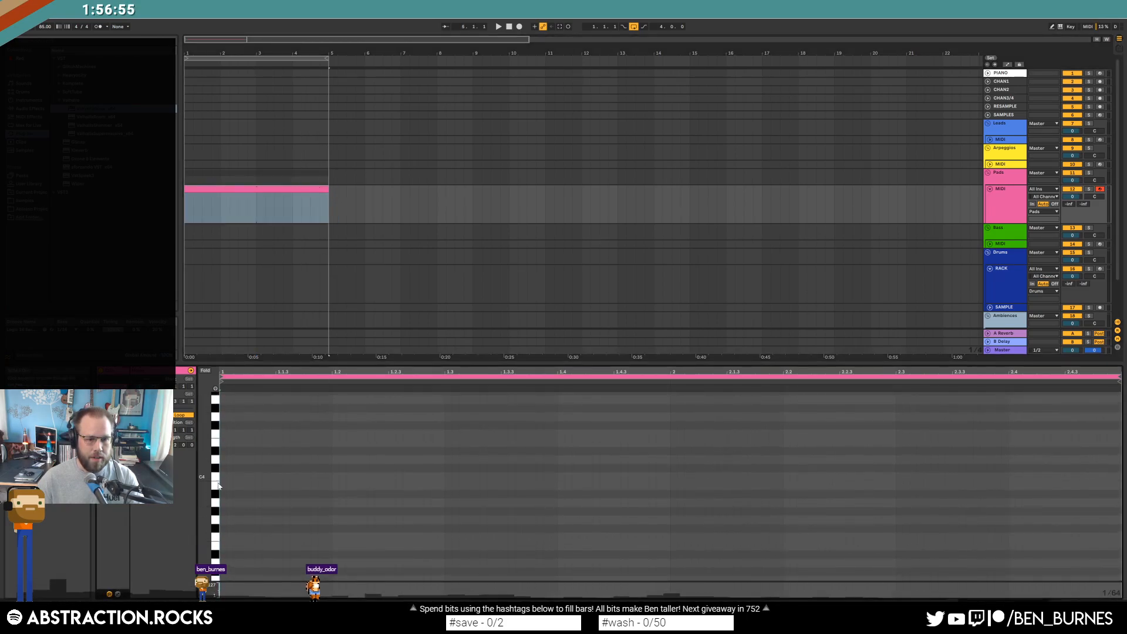
Draw one-beat notes D4, C4 and A#4 at the start of bar 1 in the pad clip, and play the chord back
click(223, 459)
drag(223, 459, 291, 456)
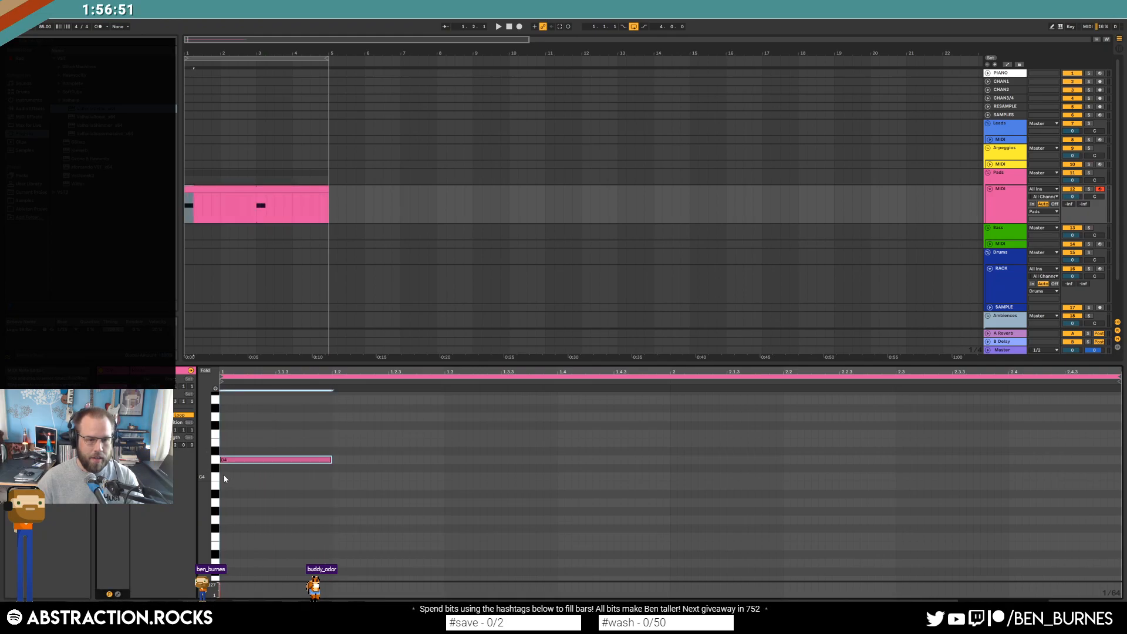
drag(223, 476, 332, 478)
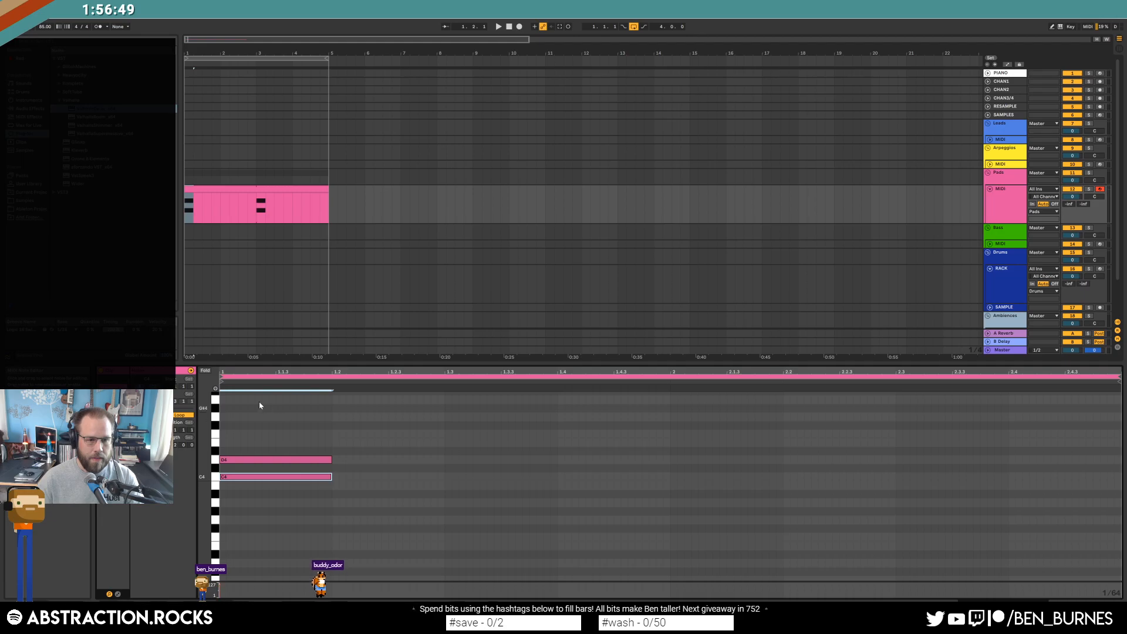
scroll(234, 419, up, 1)
drag(221, 400, 332, 400)
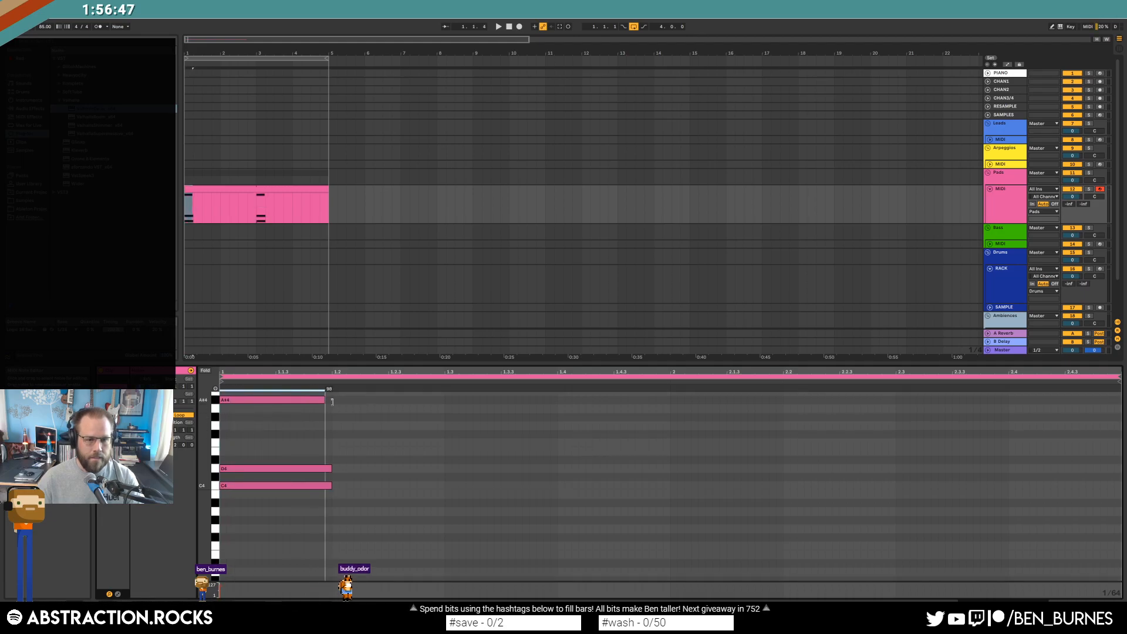
key(space)
scroll(311, 412, down, 1)
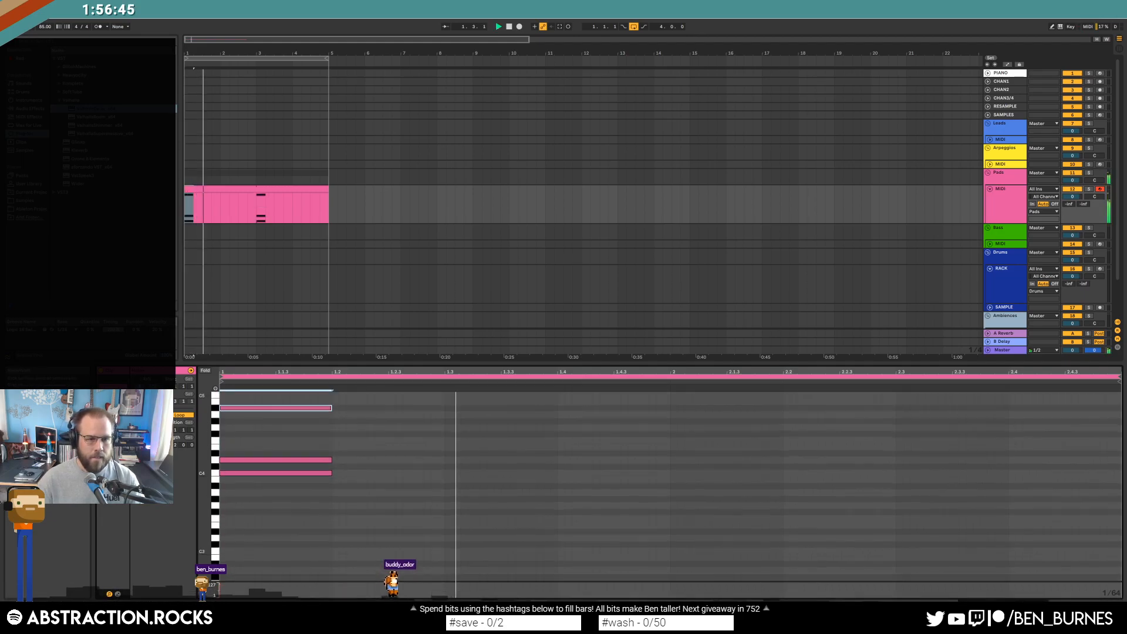
scroll(411, 420, up, 3)
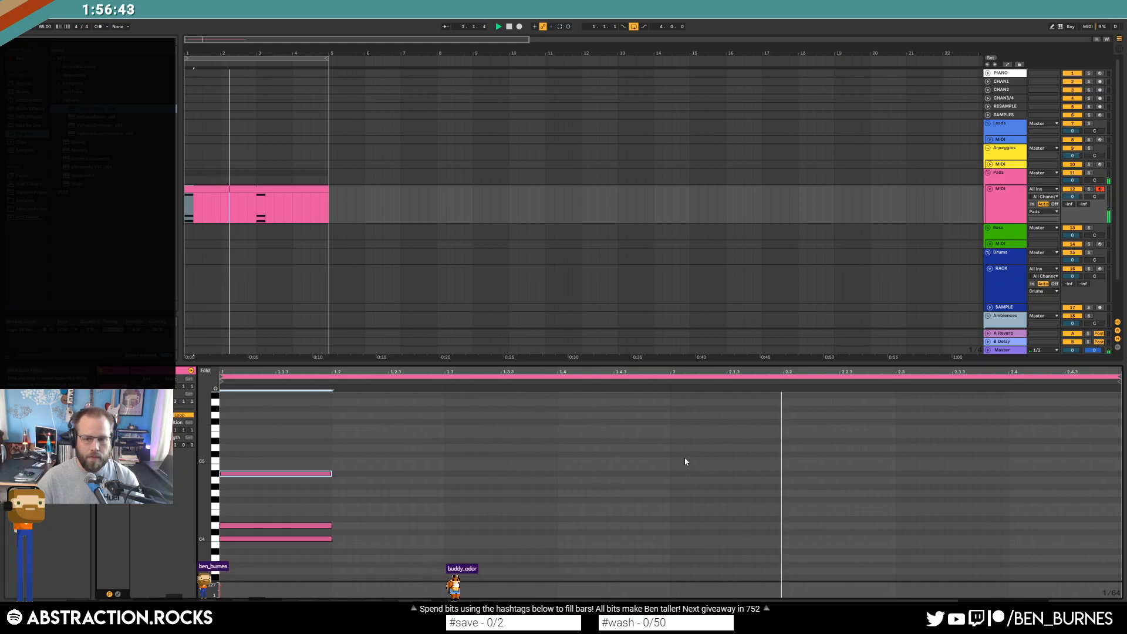
key(space)
Draw a second one-beat chord of D#5, G#4, C4 and D#4 at the start of bar 2
drag(672, 441, 782, 445)
drag(673, 486, 782, 487)
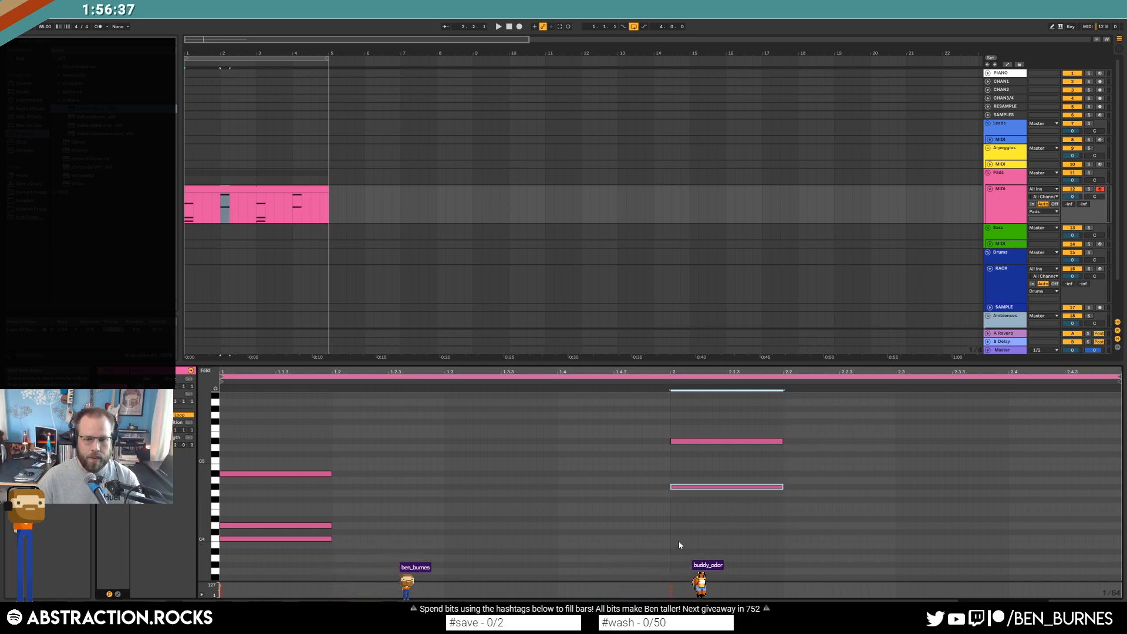
drag(673, 539, 784, 539)
drag(673, 519, 781, 520)
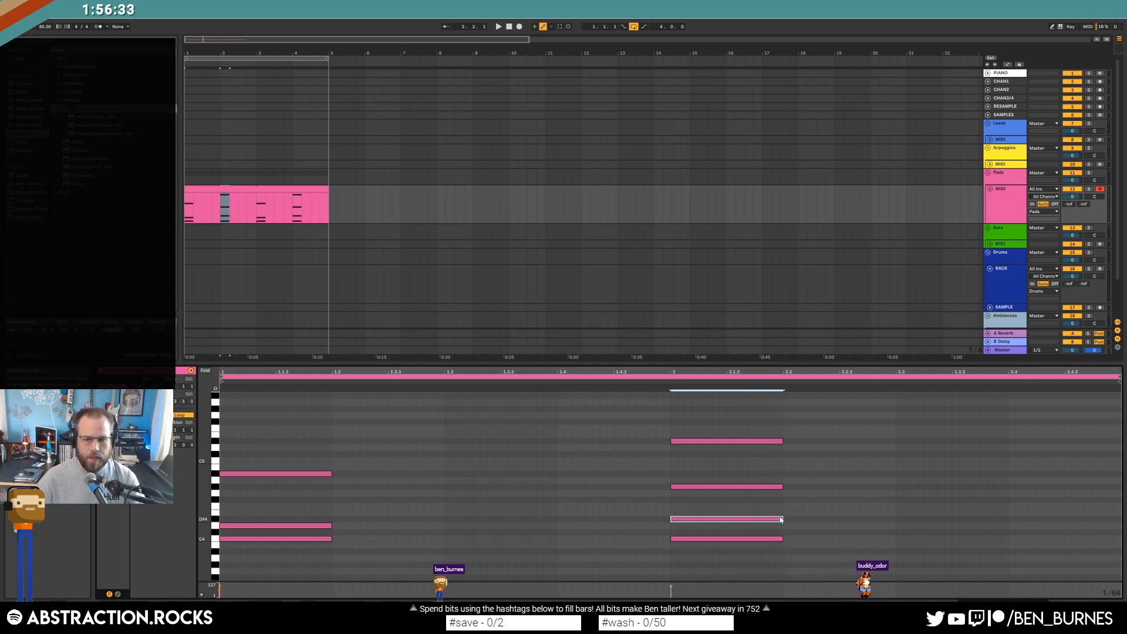
double_click(757, 441)
key(ctrl+z)
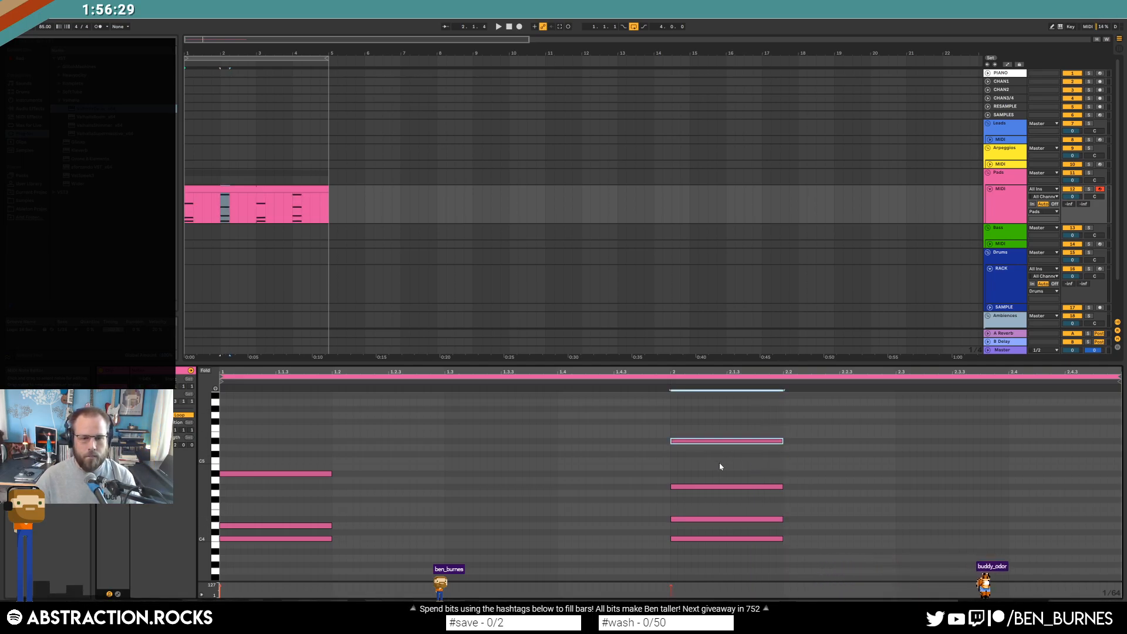
Play the clip, and lower the second chord's D#5 by an octave and a semitone to D4
key(space)
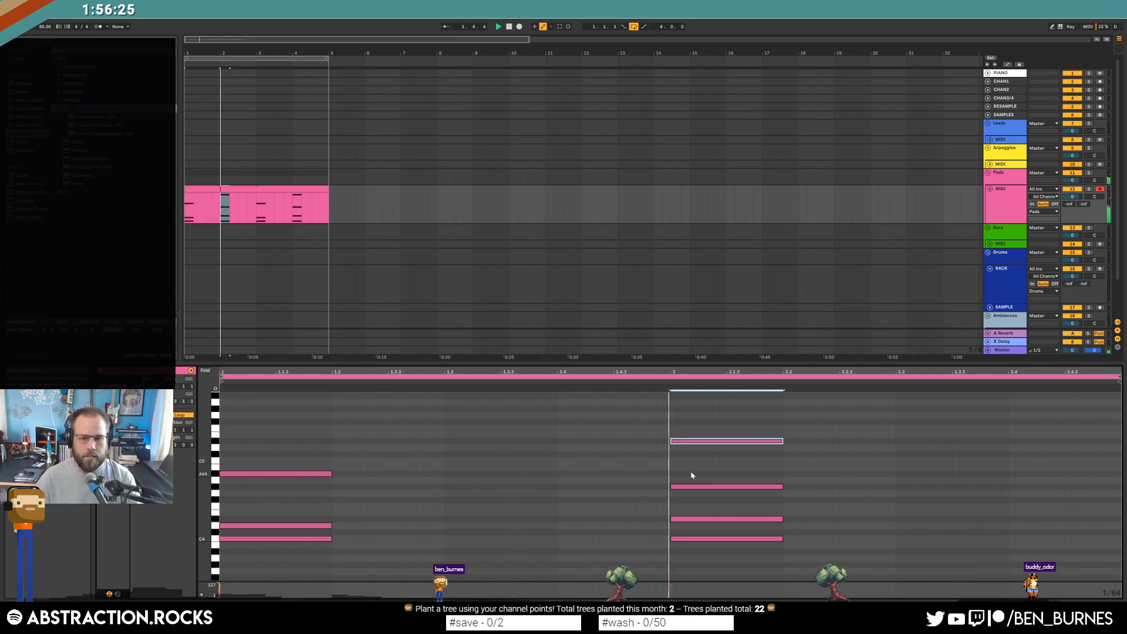
key(space)
click(697, 441)
key(shift+Down)
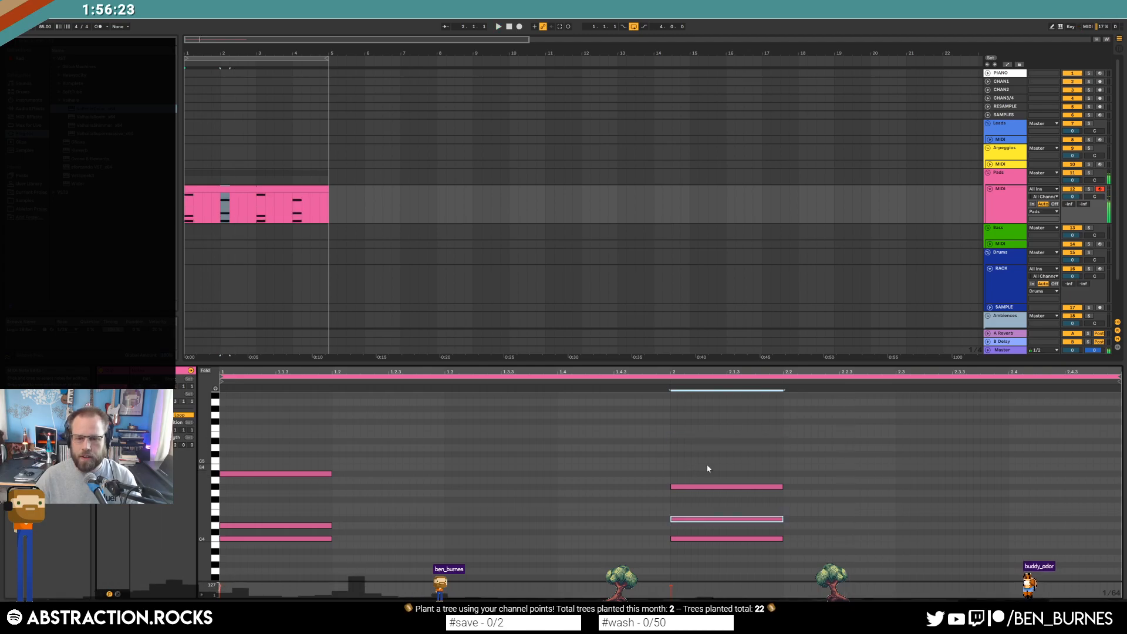
key(Down)
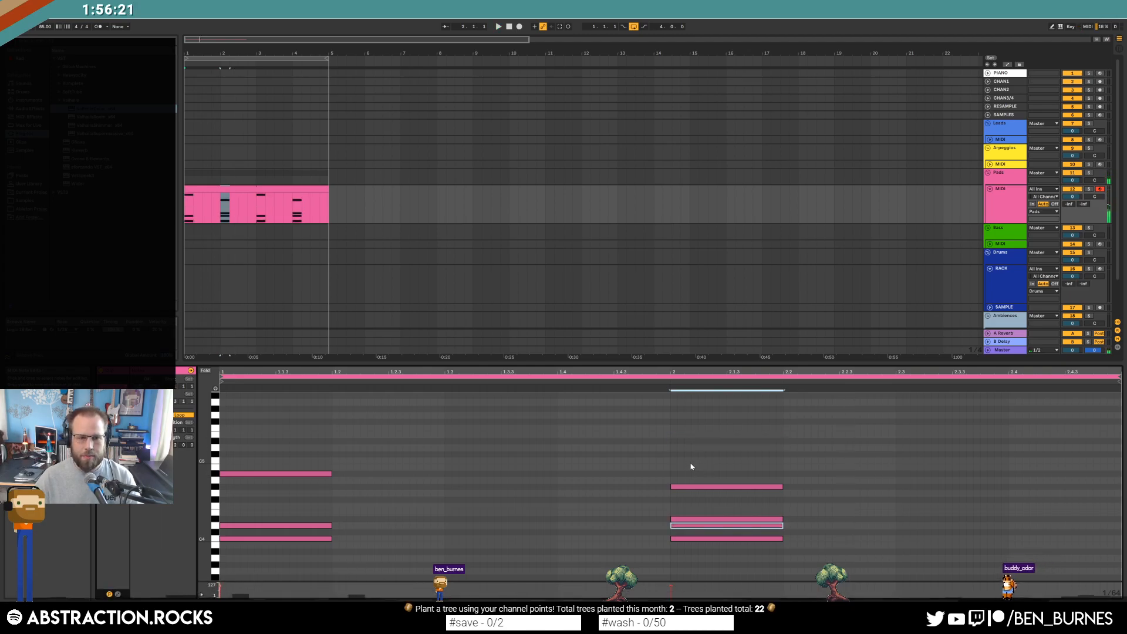
Shorten the attack of Massive's third envelope during playback, reopen the pad clip's notes and close the synth's window
key(shift+Tab)
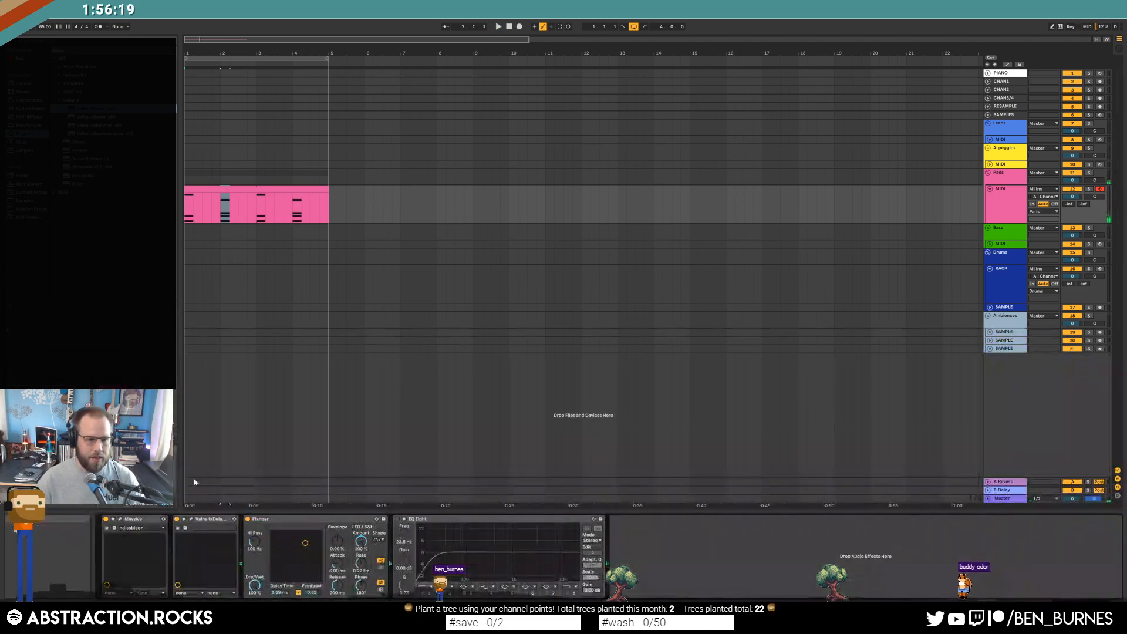
click(120, 519)
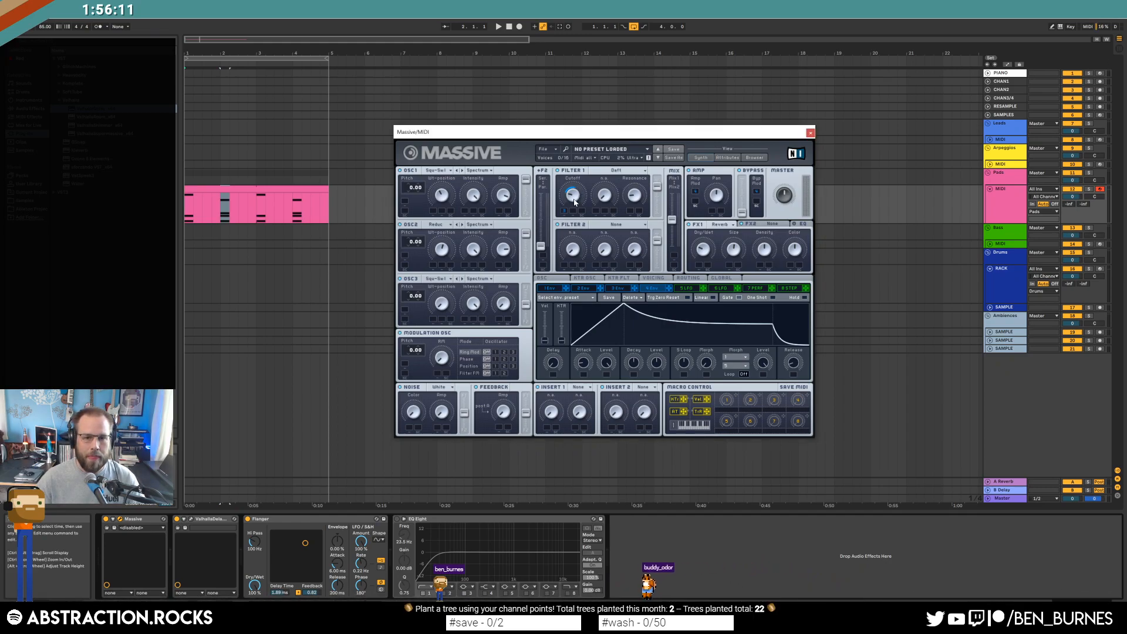
key(space)
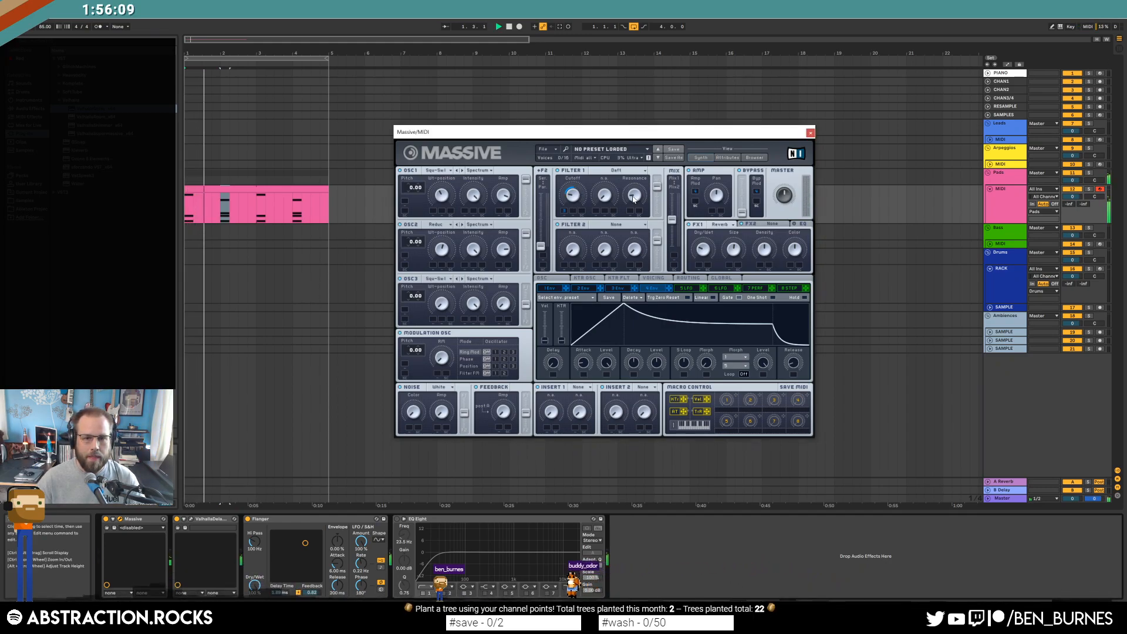
click(618, 289)
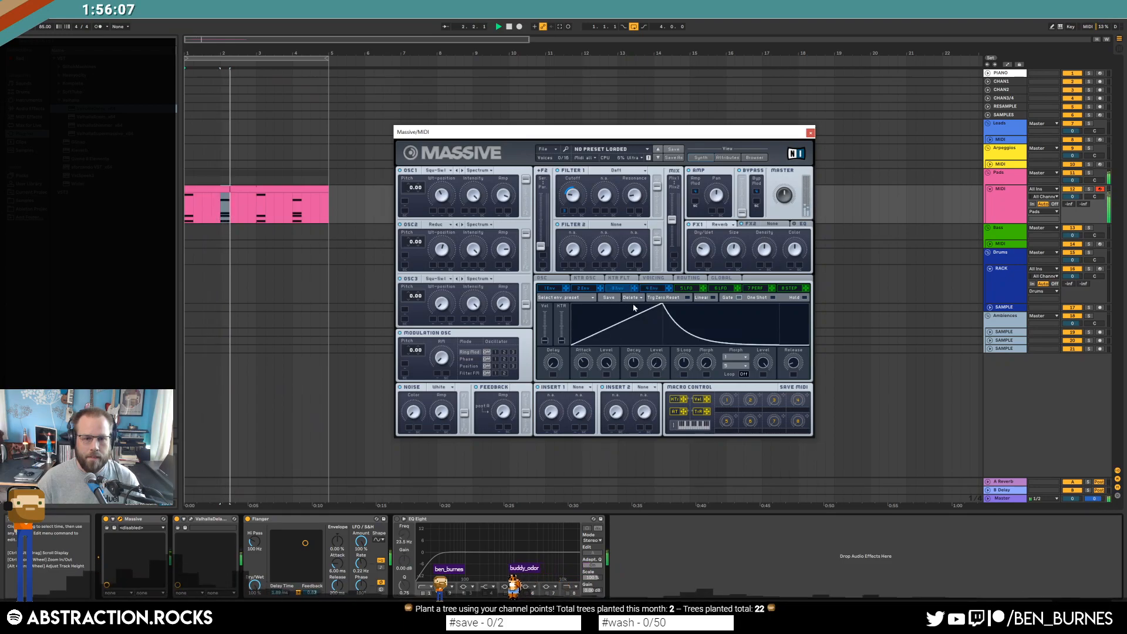
drag(648, 311, 638, 313)
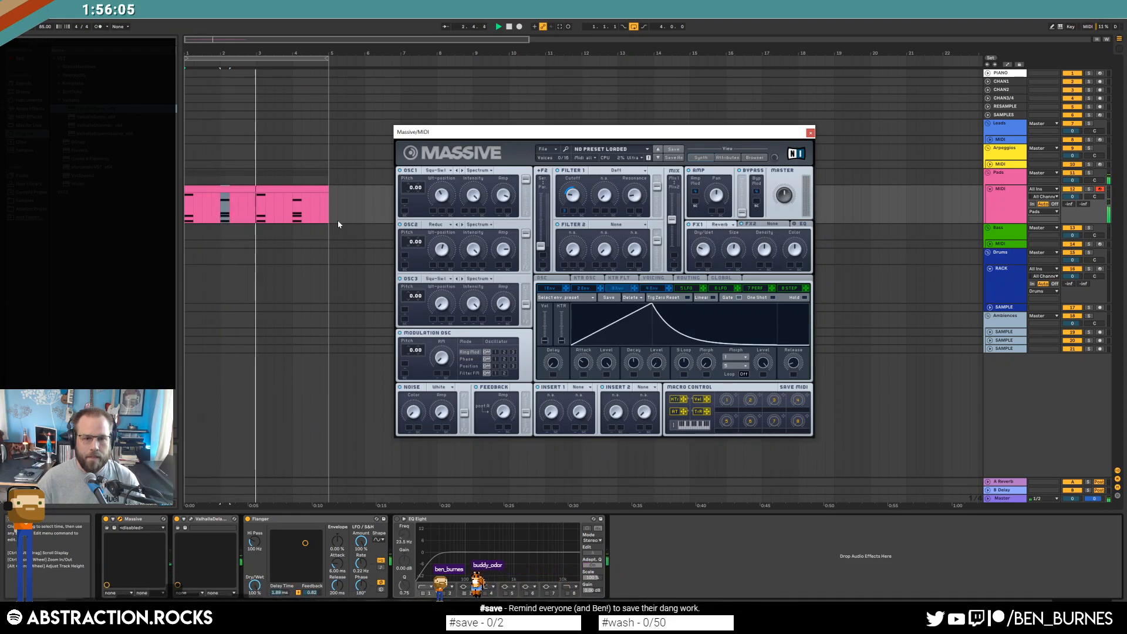
double_click(262, 189)
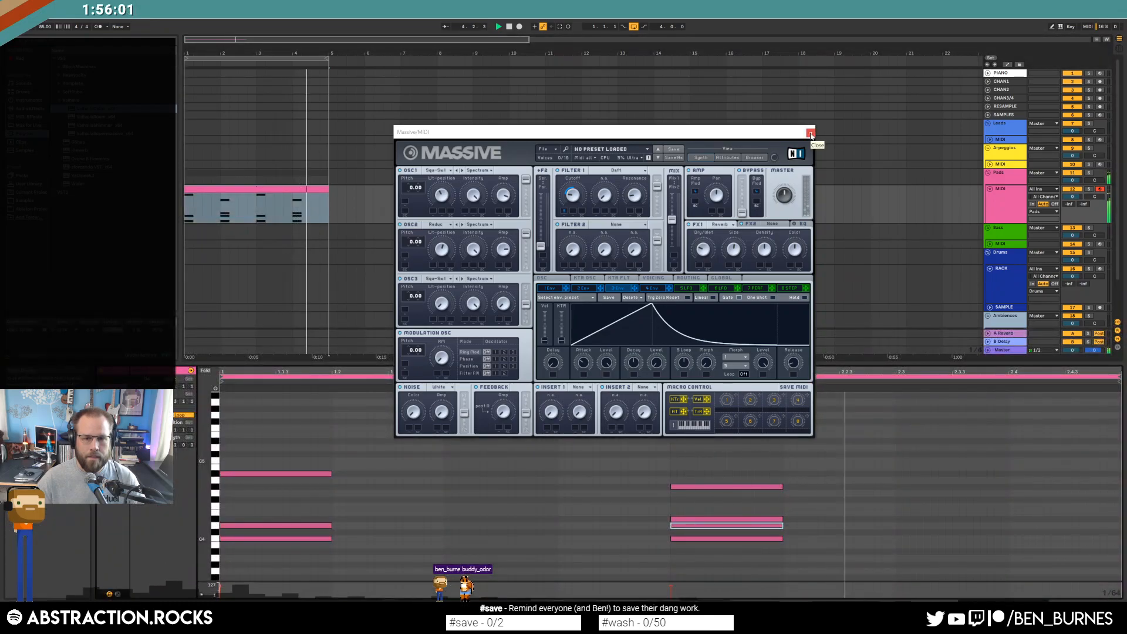
click(810, 134)
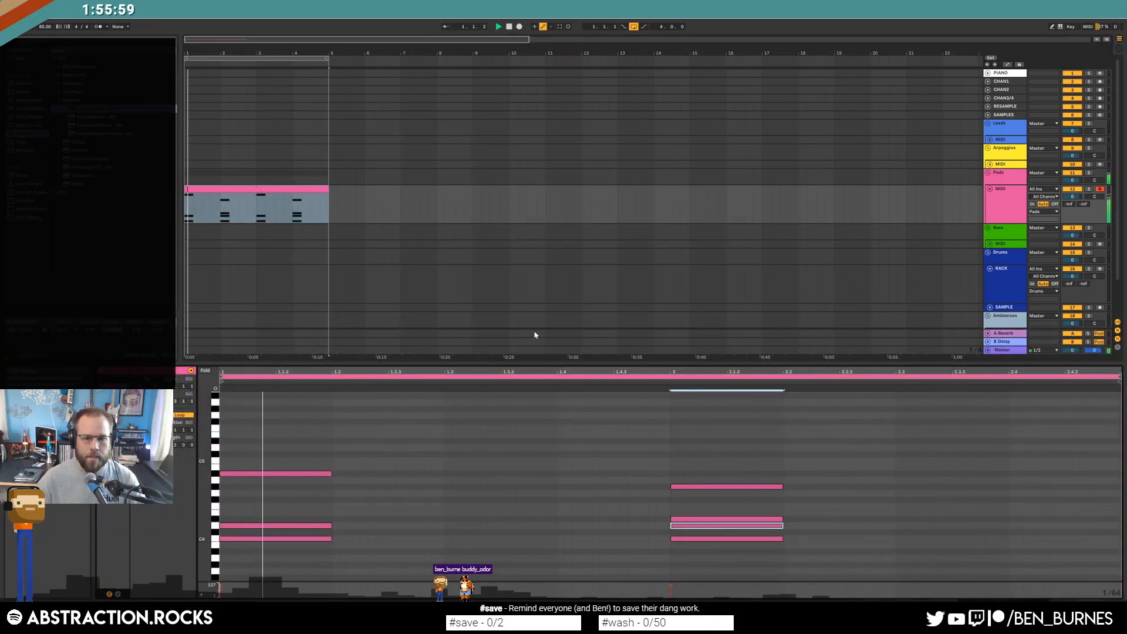
Try the second chord's D#4 an octave higher, return it to D#4, and remove the chord's D4
drag(210, 464, 205, 464)
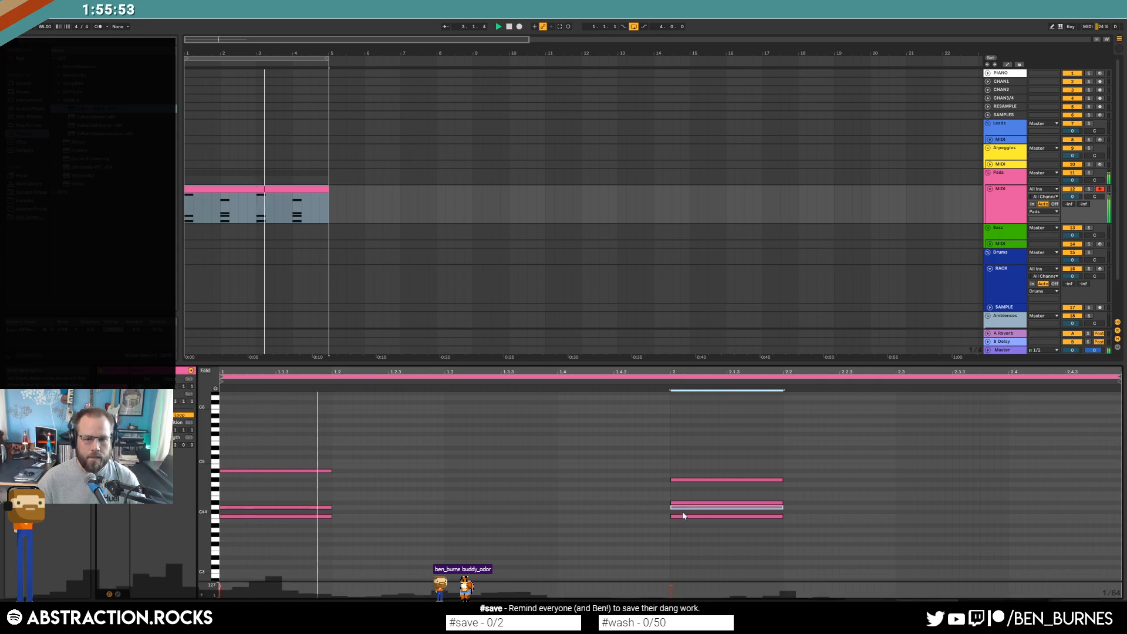
click(680, 512)
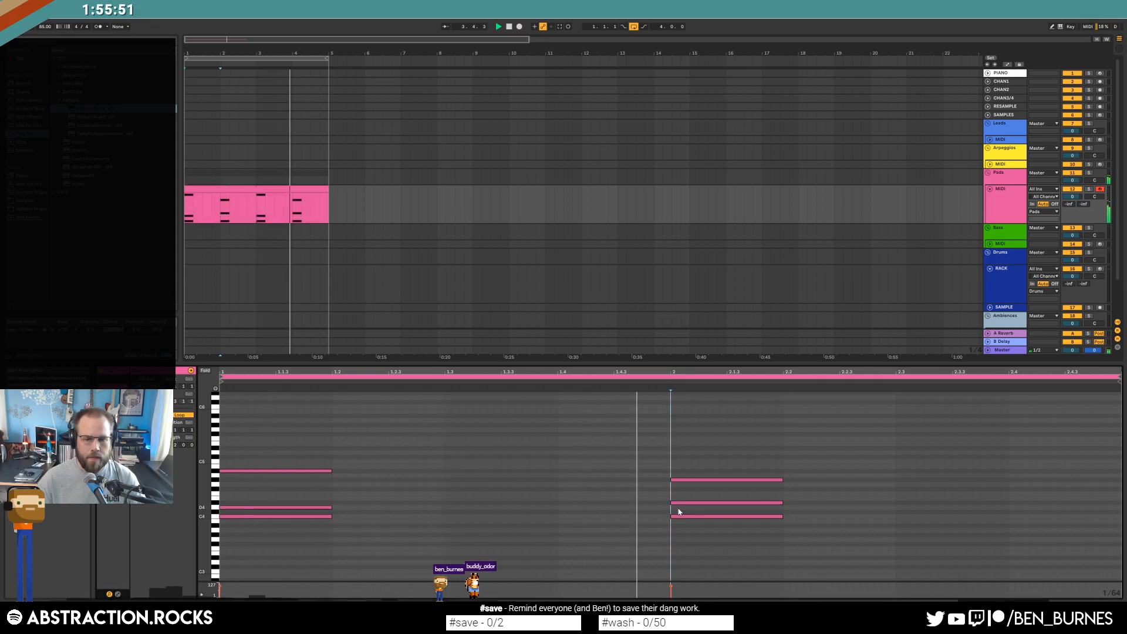
double_click(679, 508)
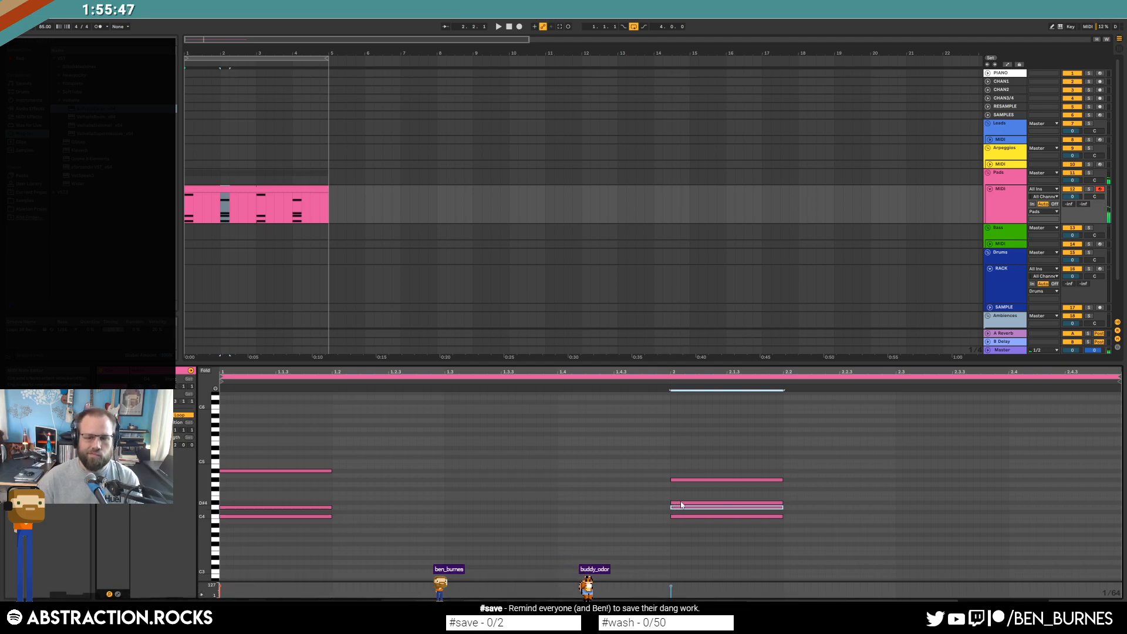
click(681, 503)
key(shift+Up)
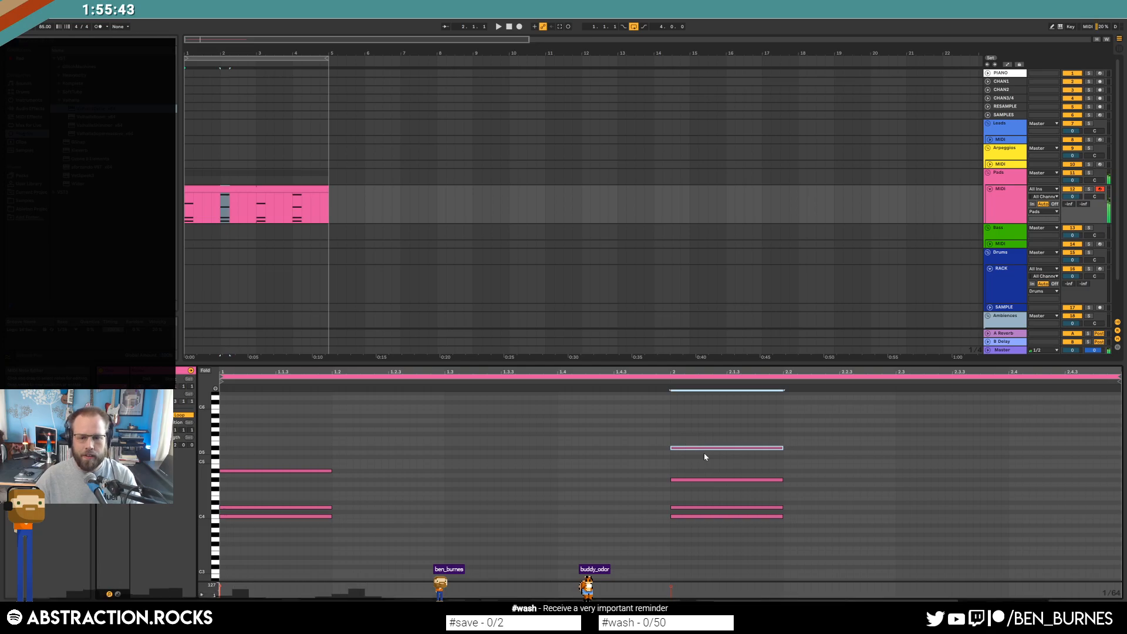
key(shift+Down)
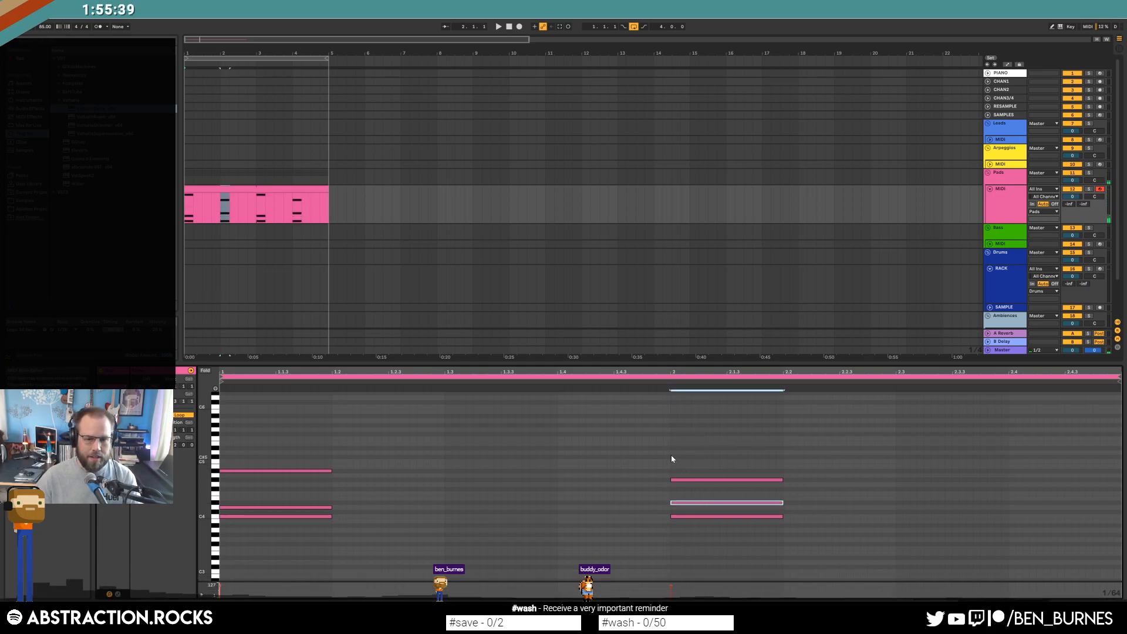
Try adding a one-beat D#5 to the first chord and D5 to the second, play the clip, and delete both added notes
click(222, 451)
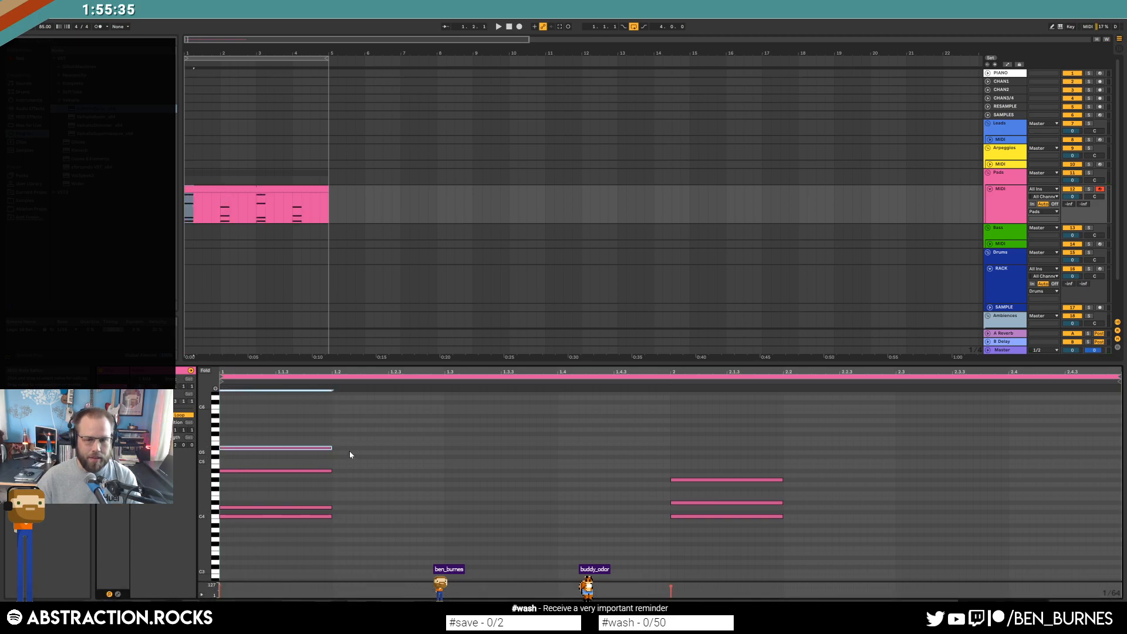
drag(673, 453, 777, 445)
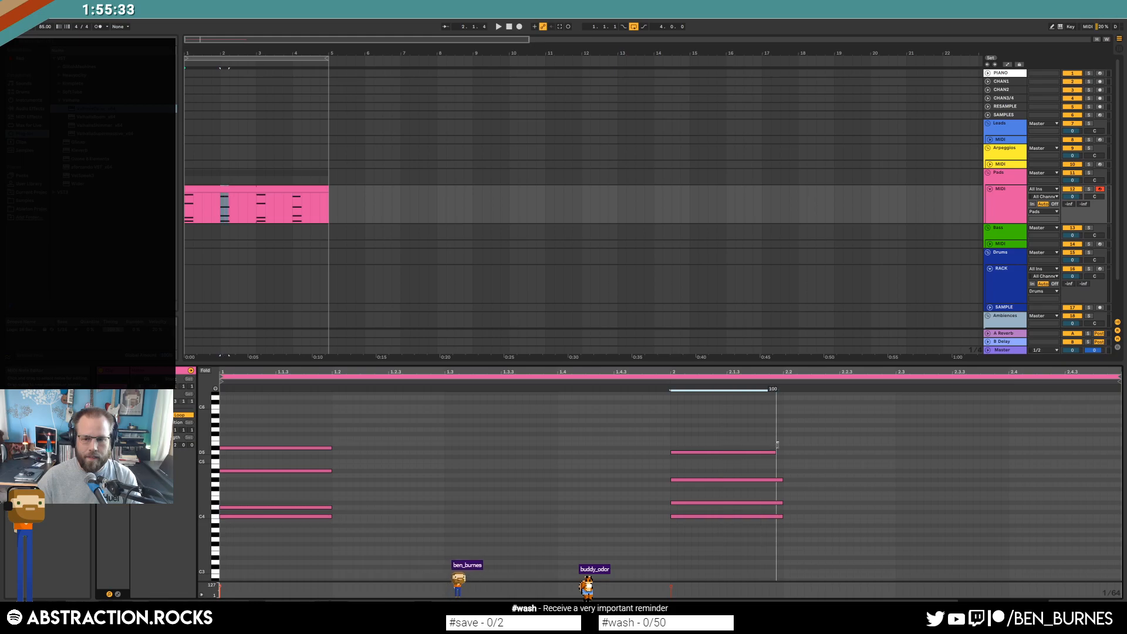
key(shift+Tab)
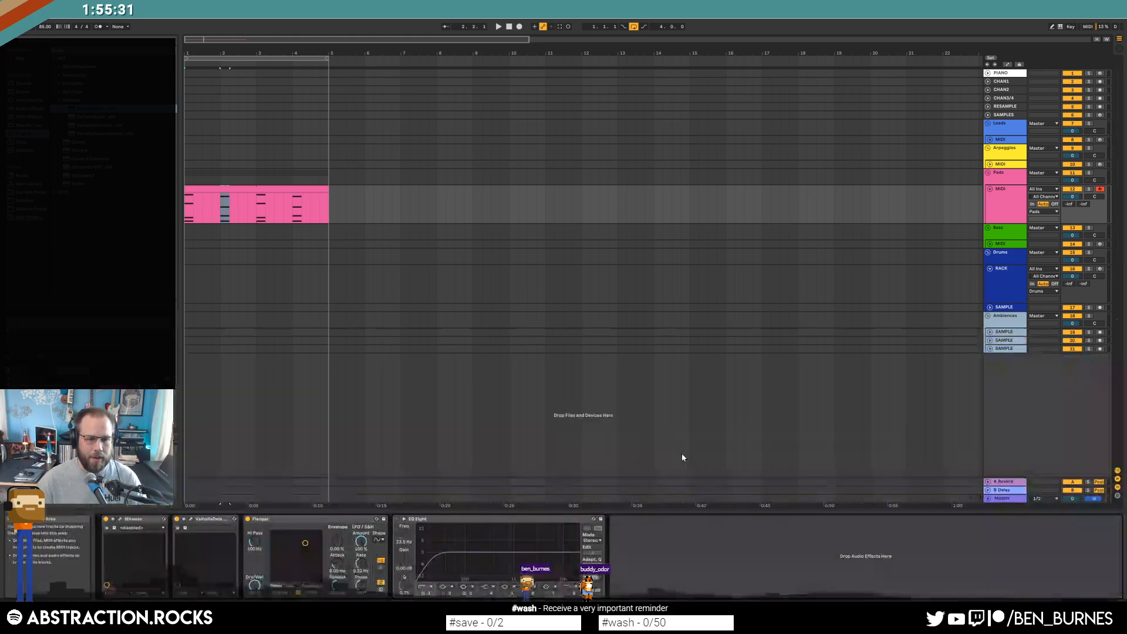
click(121, 519)
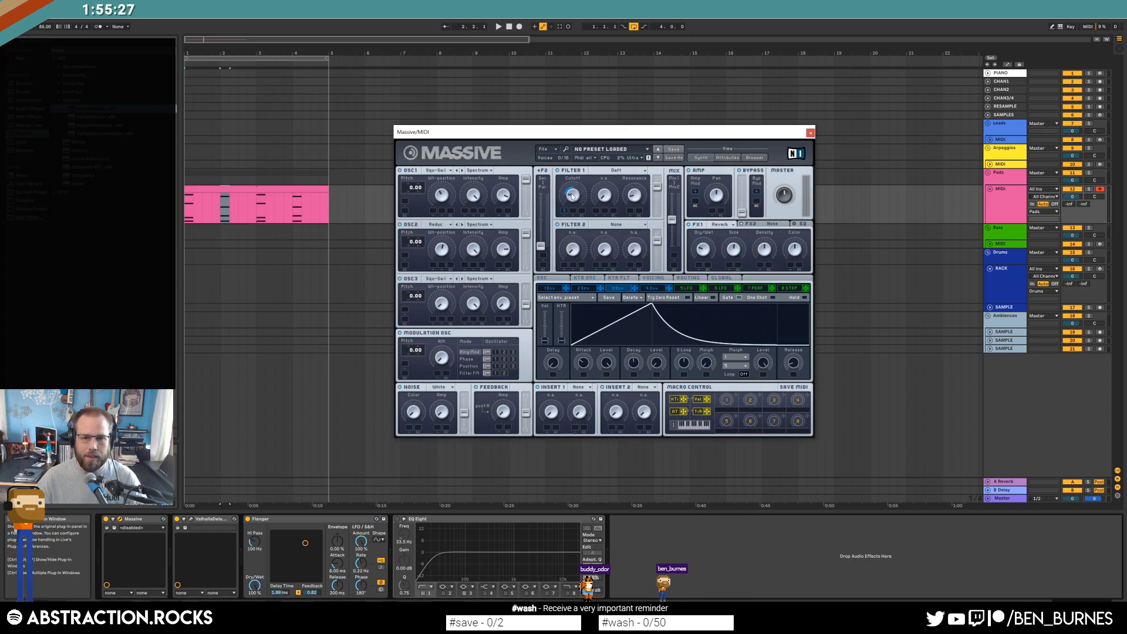
click(282, 187)
key(space)
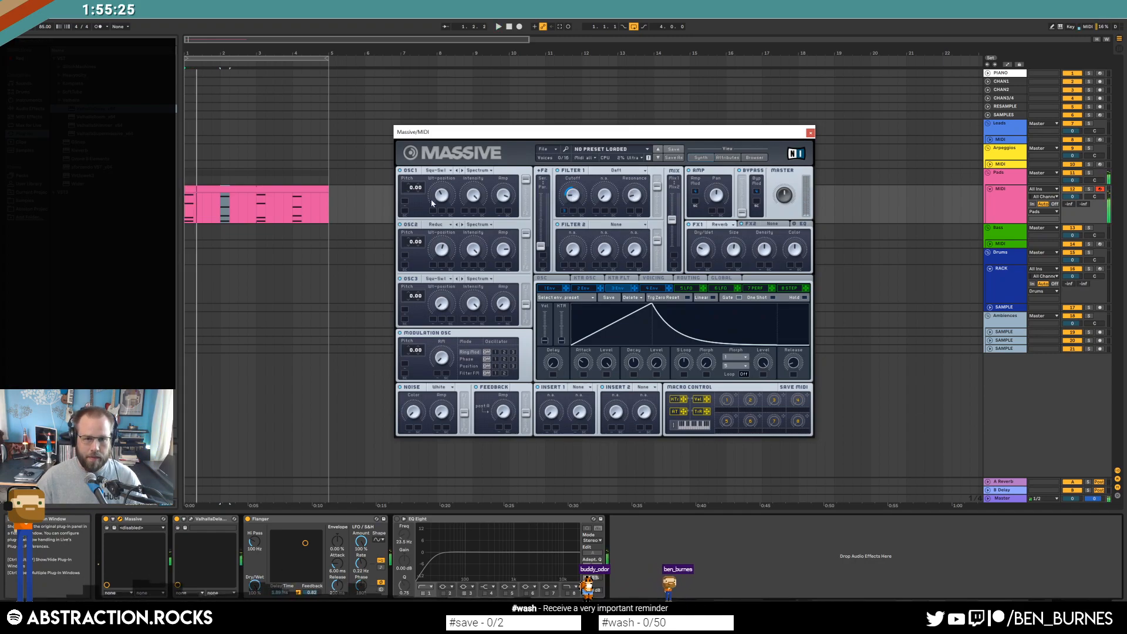
double_click(282, 187)
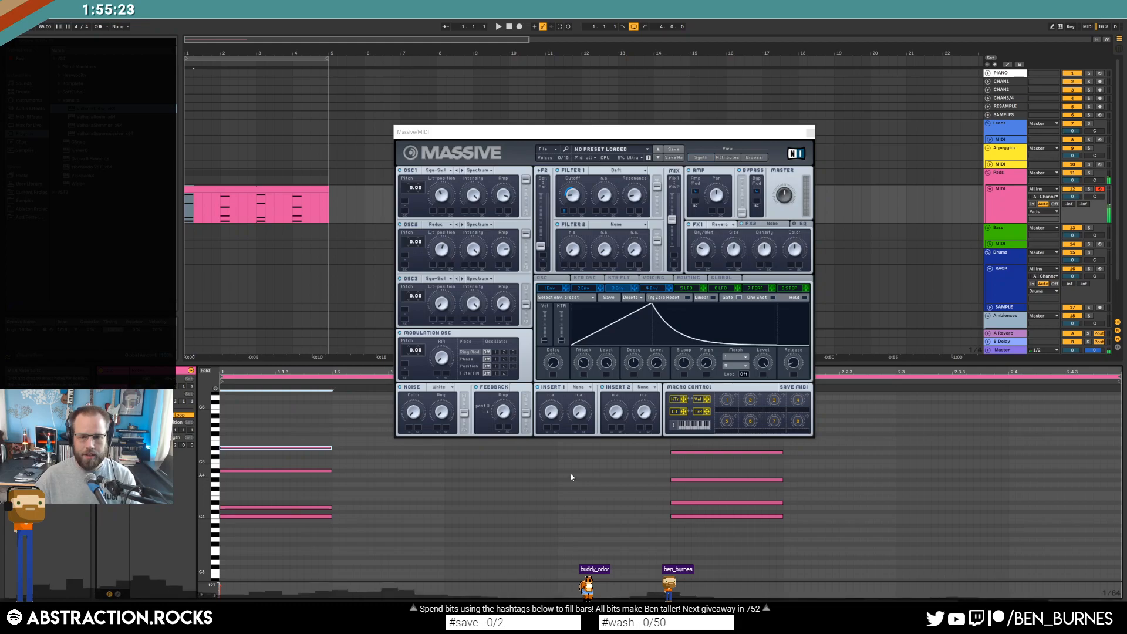
drag(687, 459, 690, 460)
key(Delete)
Duplicate the first chord's C4 an octave lower as C3, and copy that C3 to the second chord
drag(202, 529, 221, 542)
drag(252, 458, 260, 467)
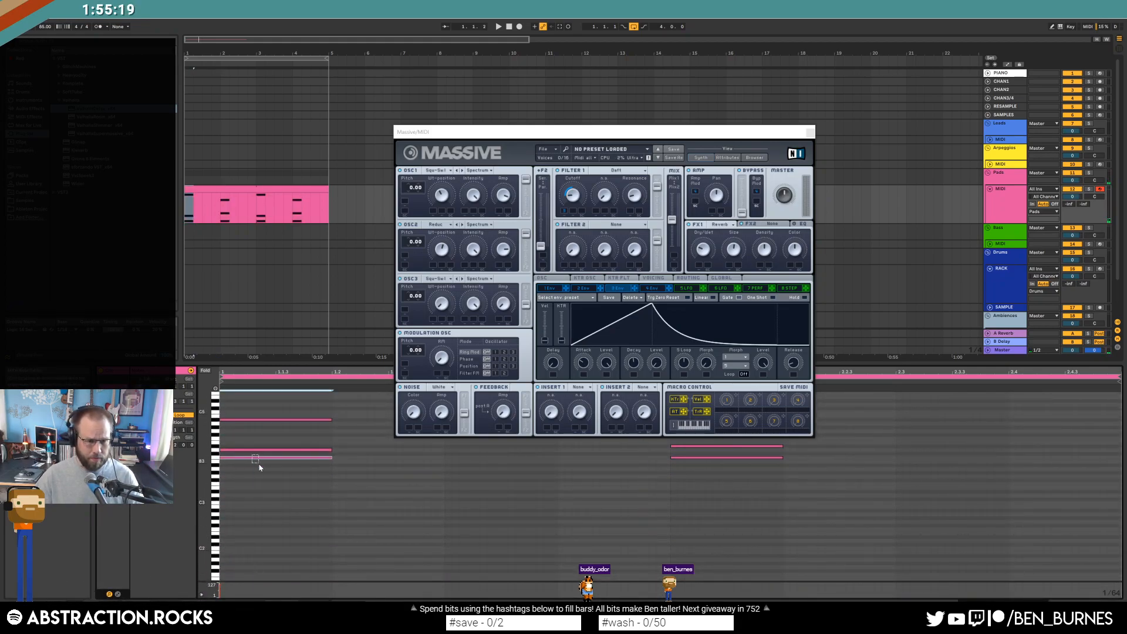
key(shift+Down)
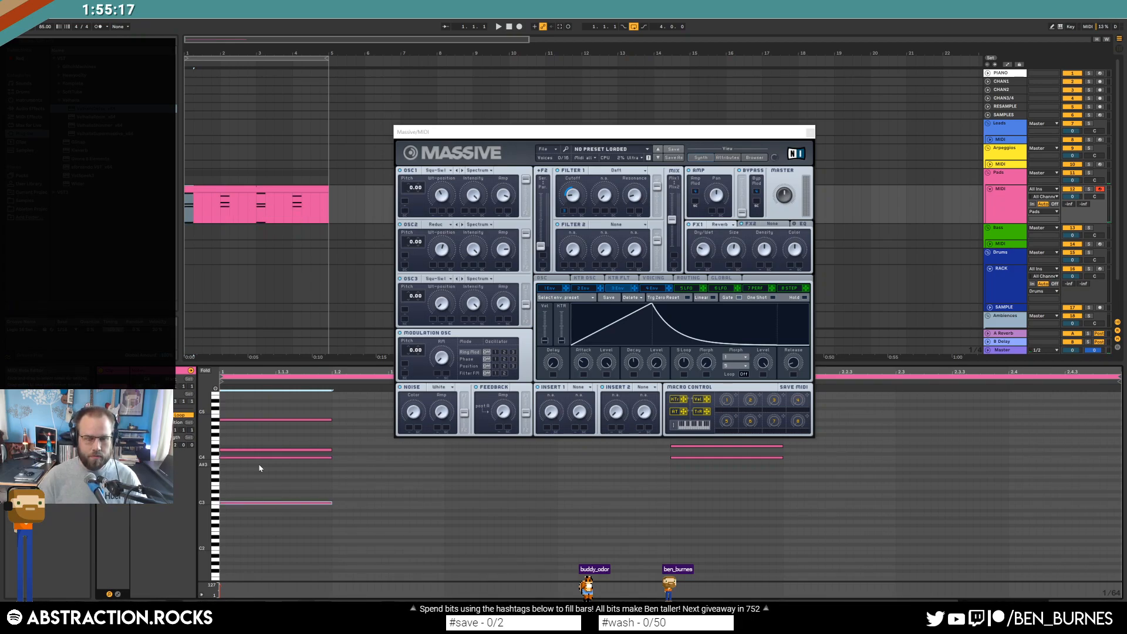
click(668, 485)
key(ctrl+v)
Duplicate both C3 notes an octave lower as C2, play the clip, and close Massive's window
drag(304, 486, 756, 553)
key(ctrl+c)
key(ctrl+v)
key(shift+Down)
key(space)
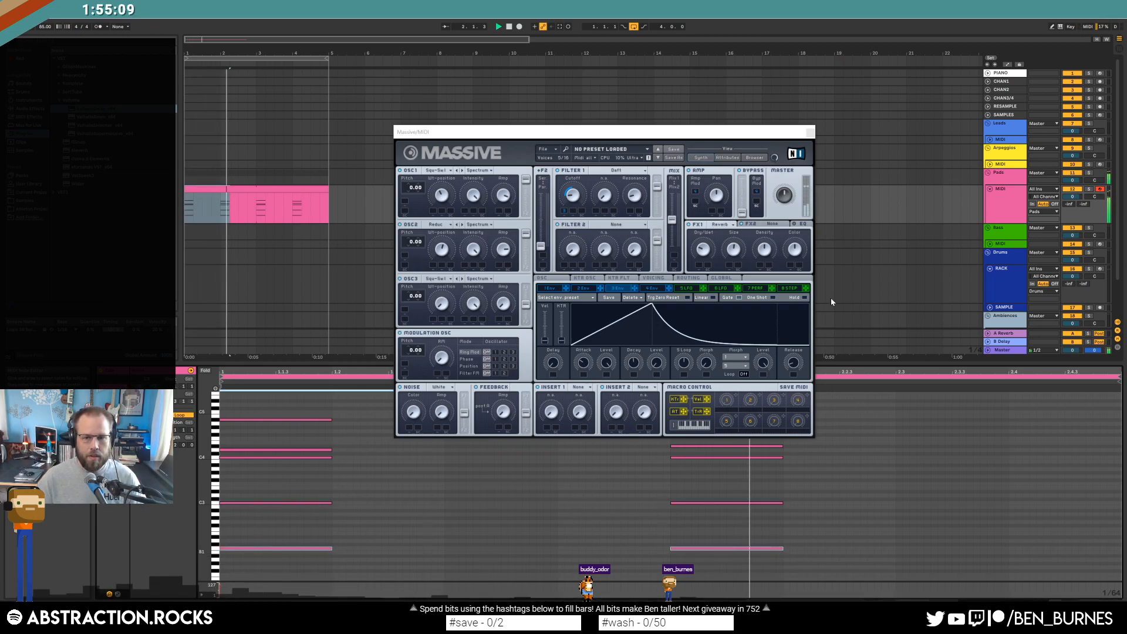
click(810, 132)
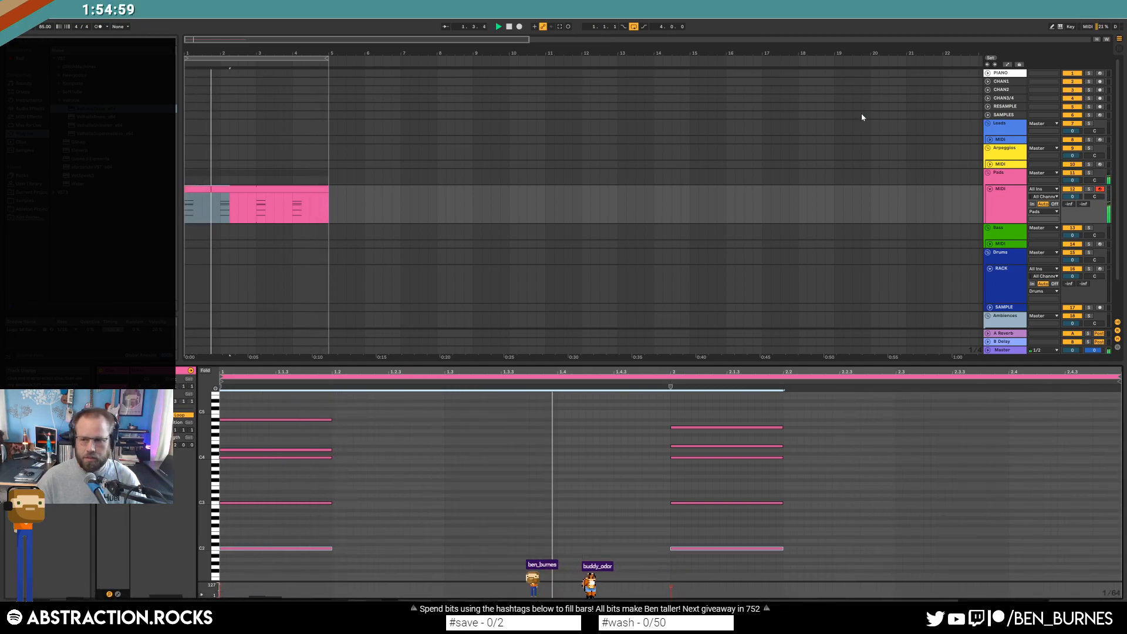
Create an empty one-bar MIDI clip at bar 1 on the drum RACK track and open a user-added folder in the browser
click(1012, 285)
drag(189, 283, 220, 294)
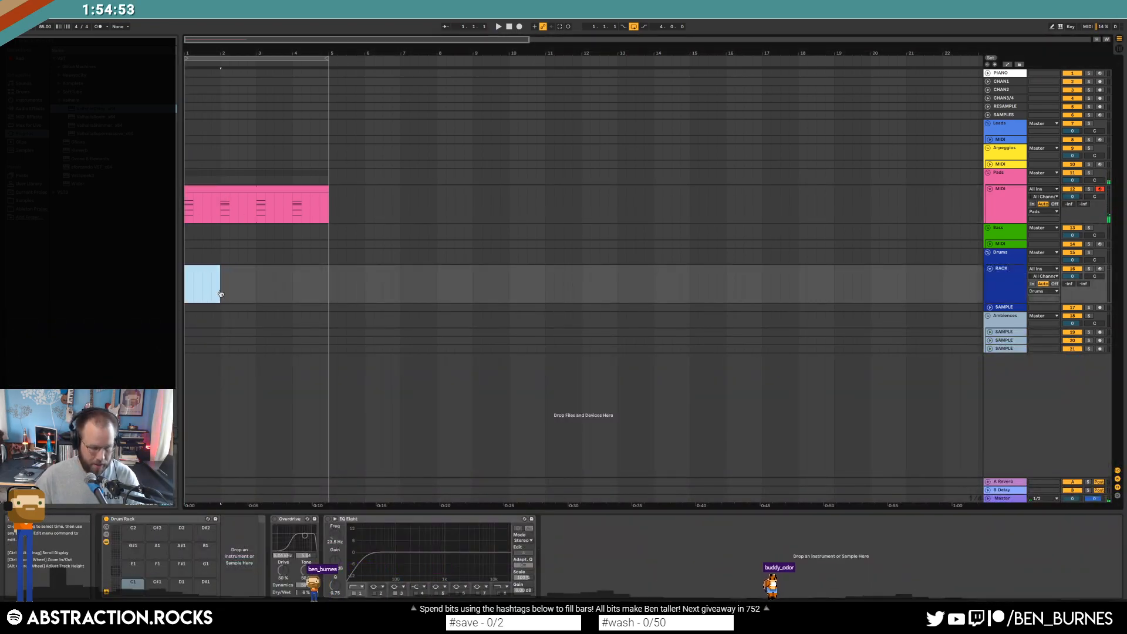
key(ctrl+shift+m)
click(28, 200)
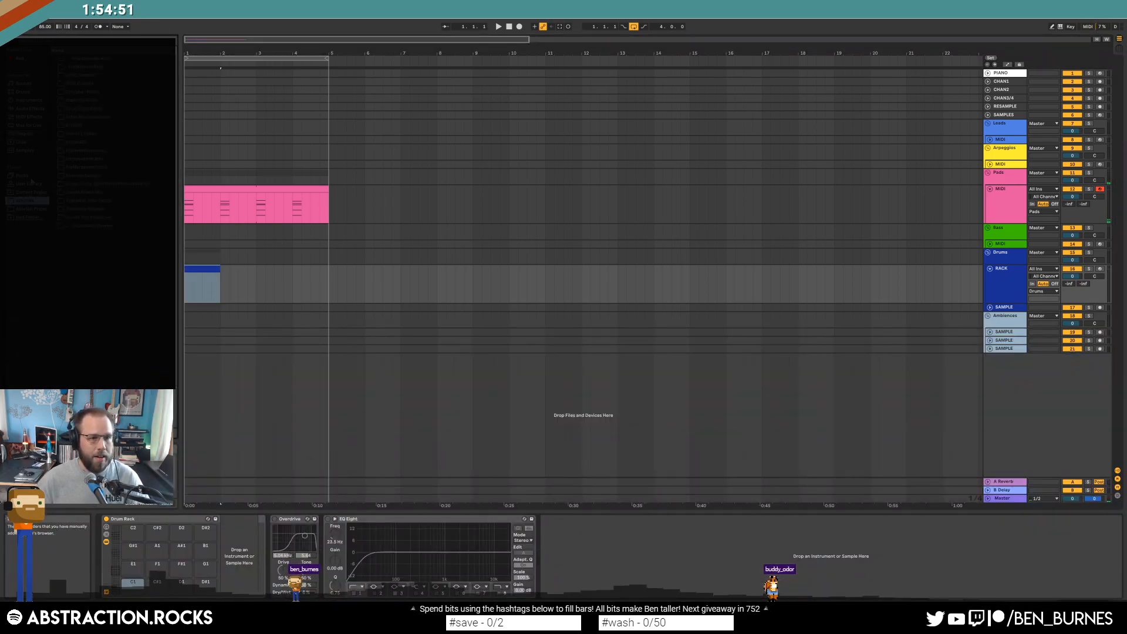
click(54, 125)
click(59, 134)
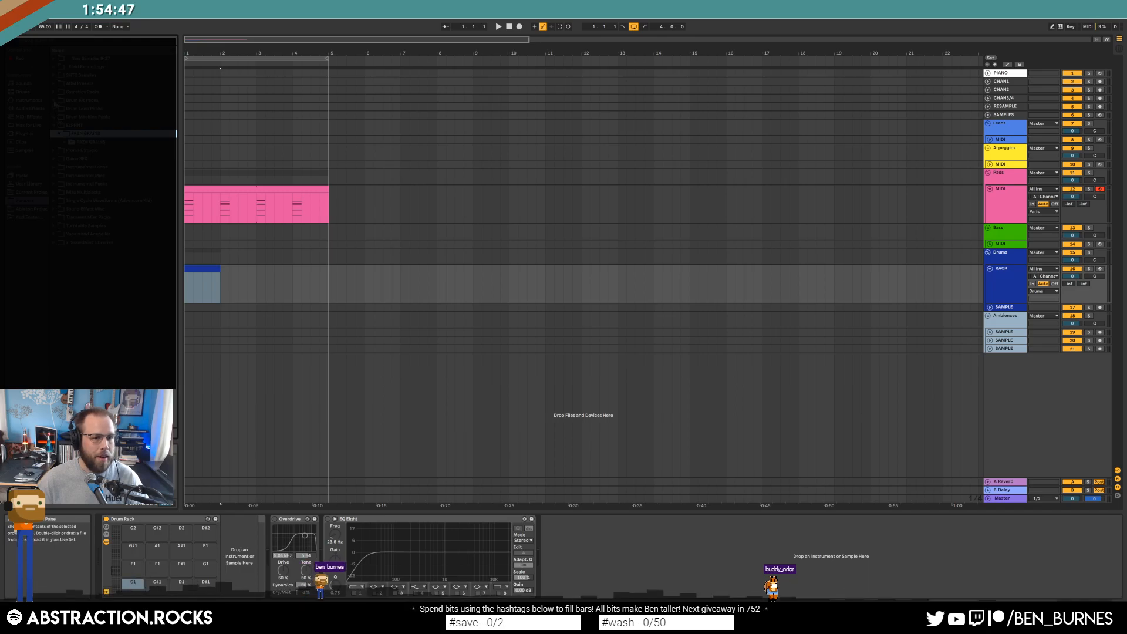
Adjust the envelope amount and LFO rate of the Flanger on the Pads MIDI track
click(218, 200)
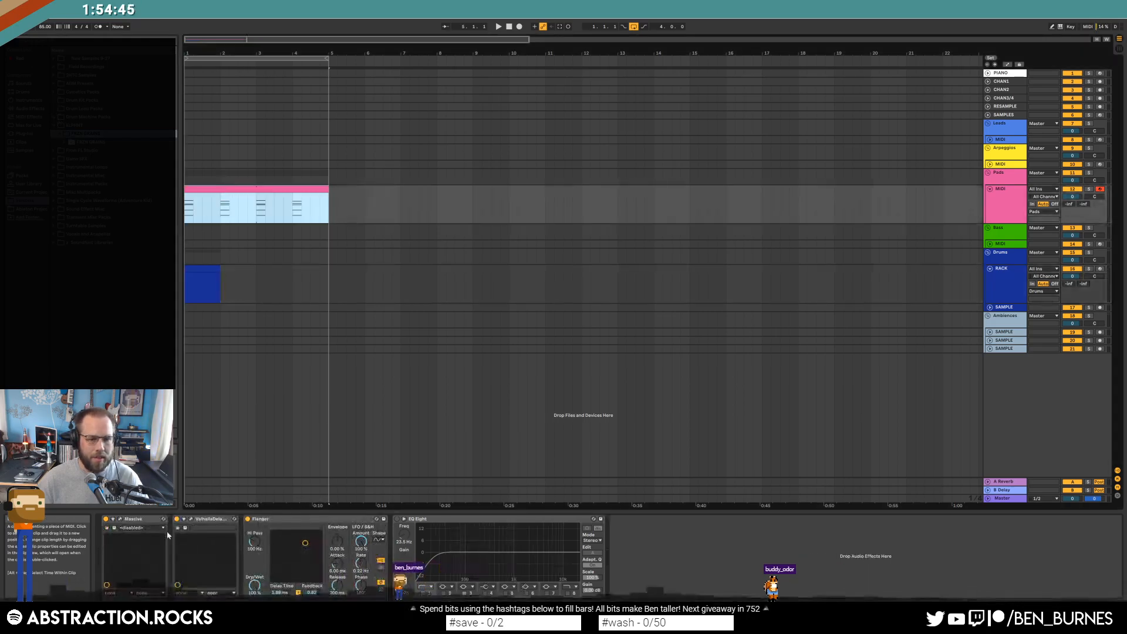
click(288, 549)
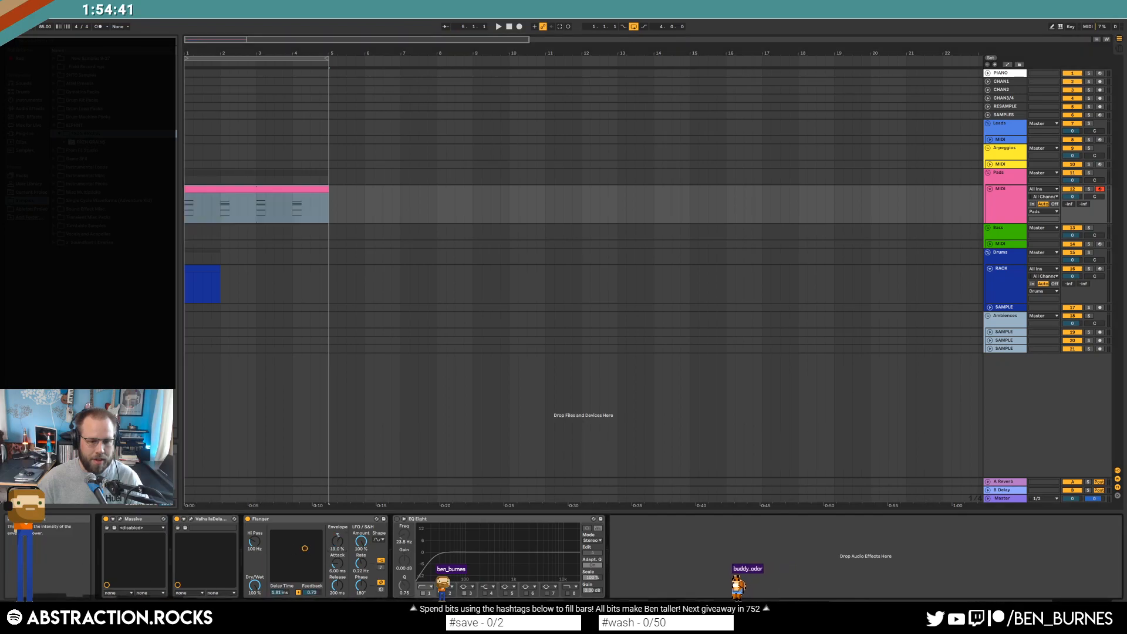
drag(360, 564, 360, 556)
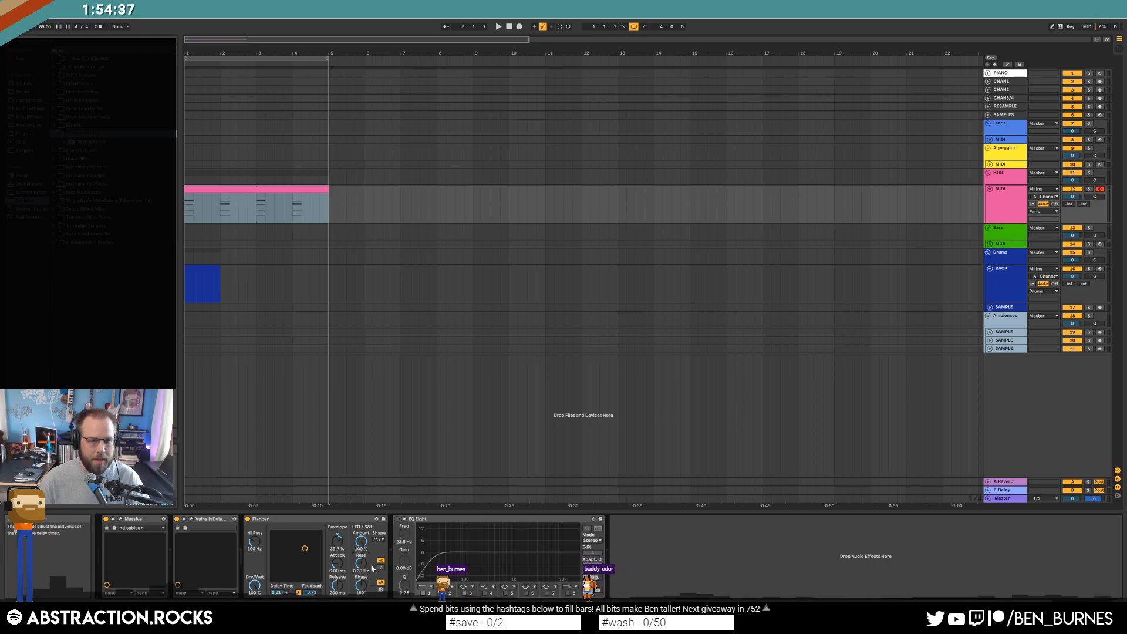
Browse the sample folders with the drum RACK clip selected and audition the drum loops one after another
click(212, 292)
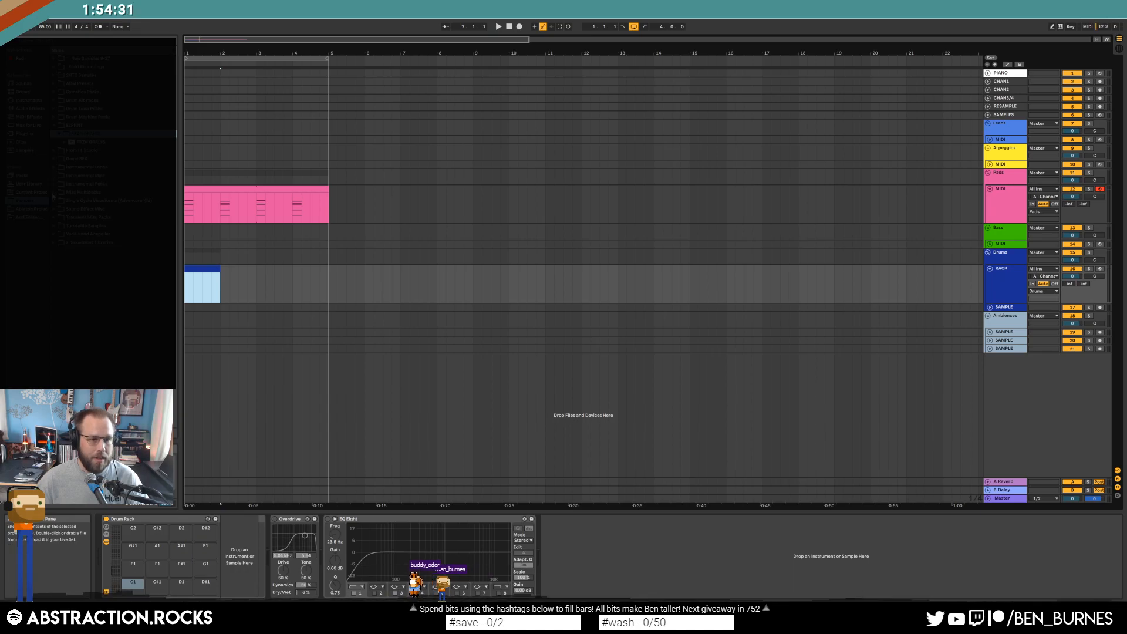
click(53, 194)
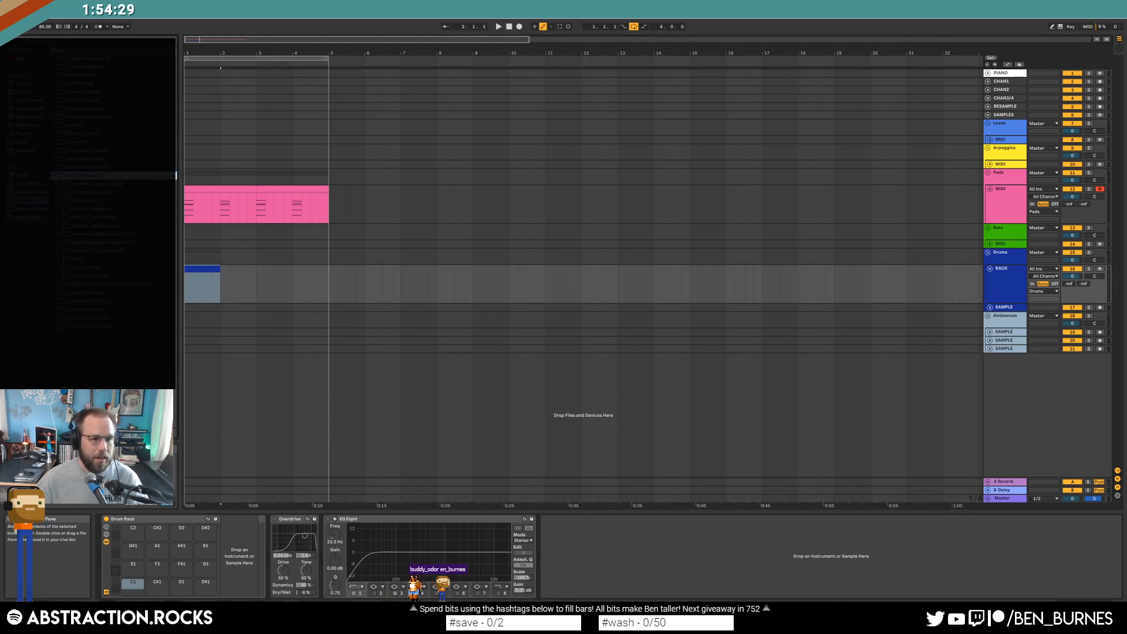
click(54, 110)
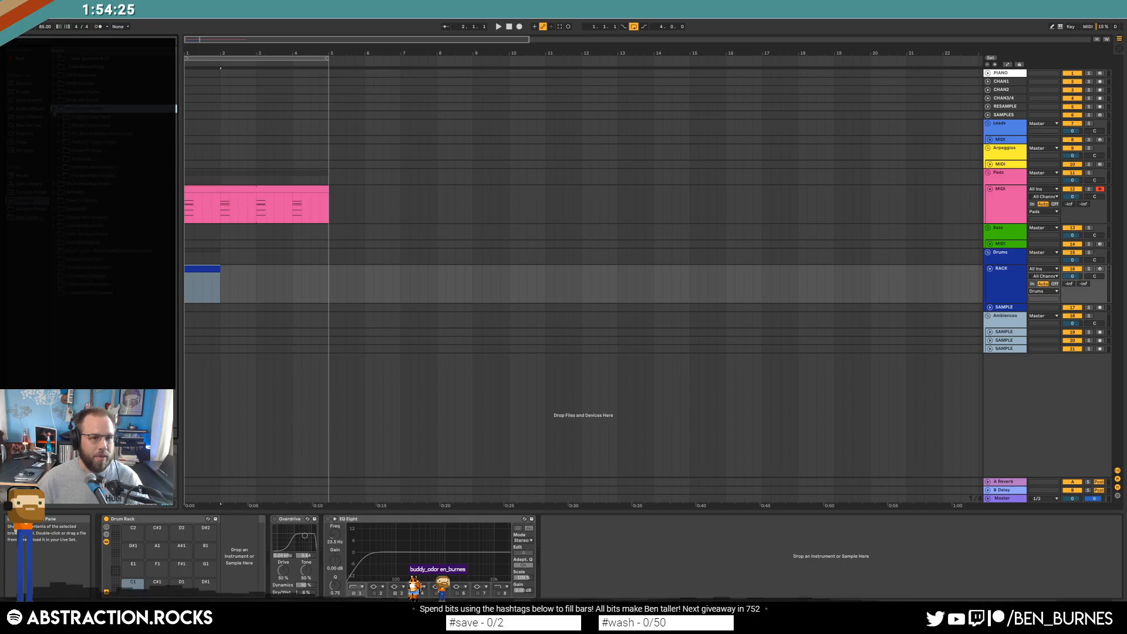
click(60, 135)
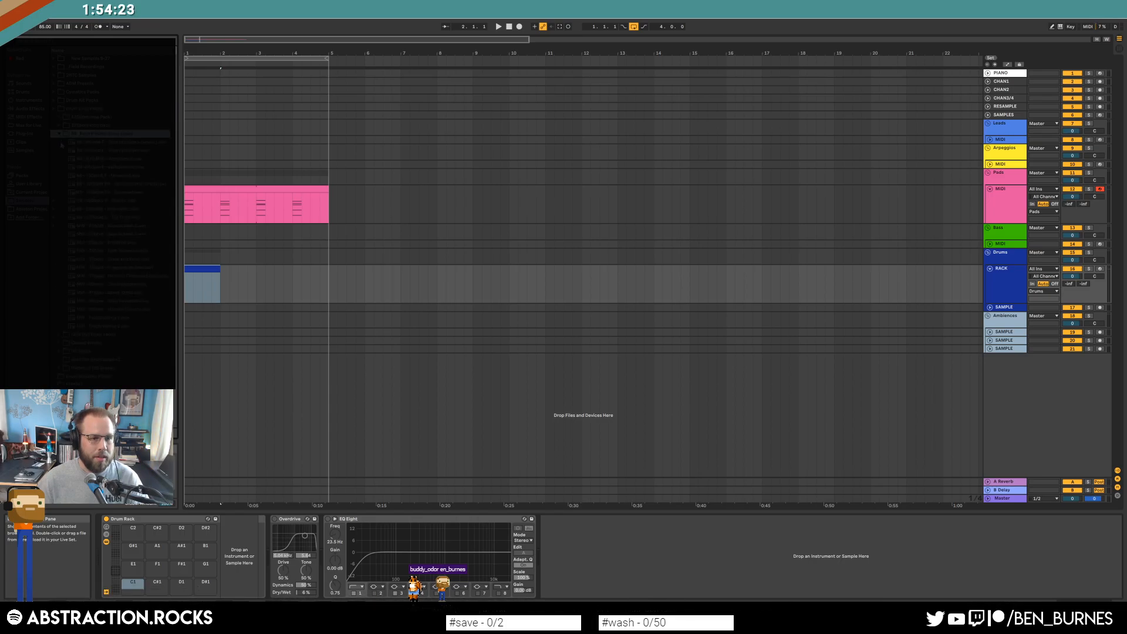
click(145, 151)
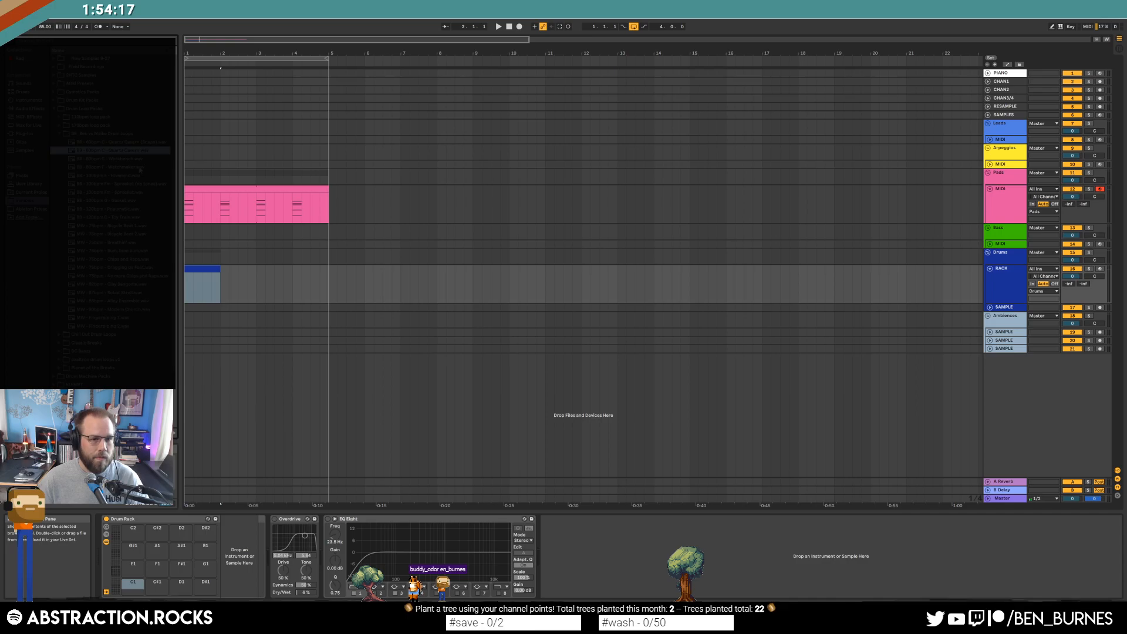
click(144, 167)
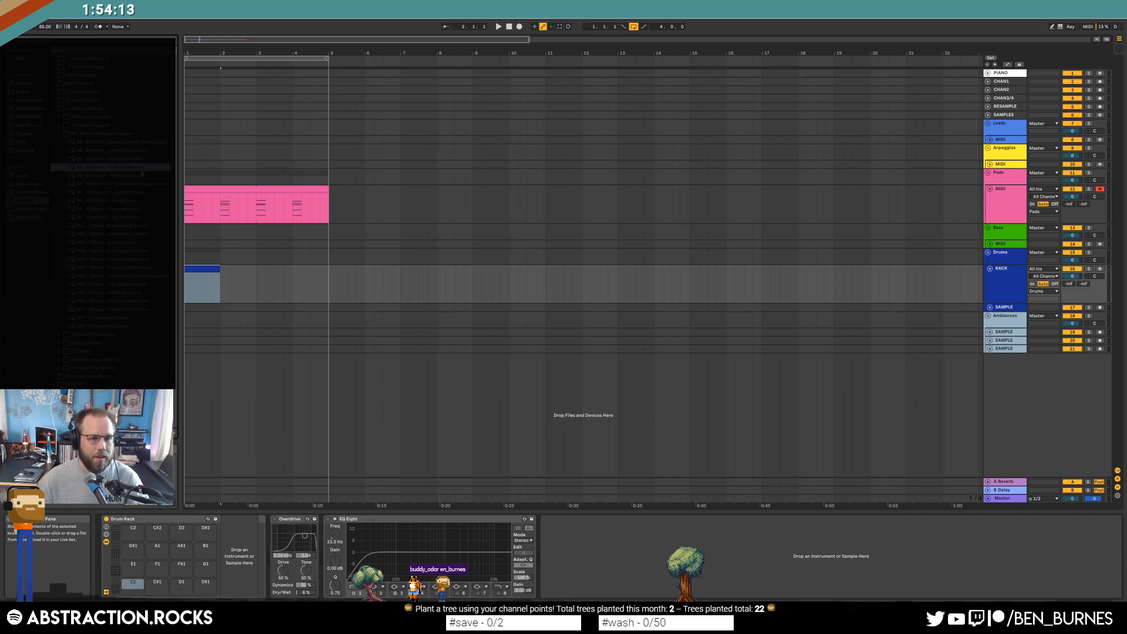
key(Up)
click(141, 175)
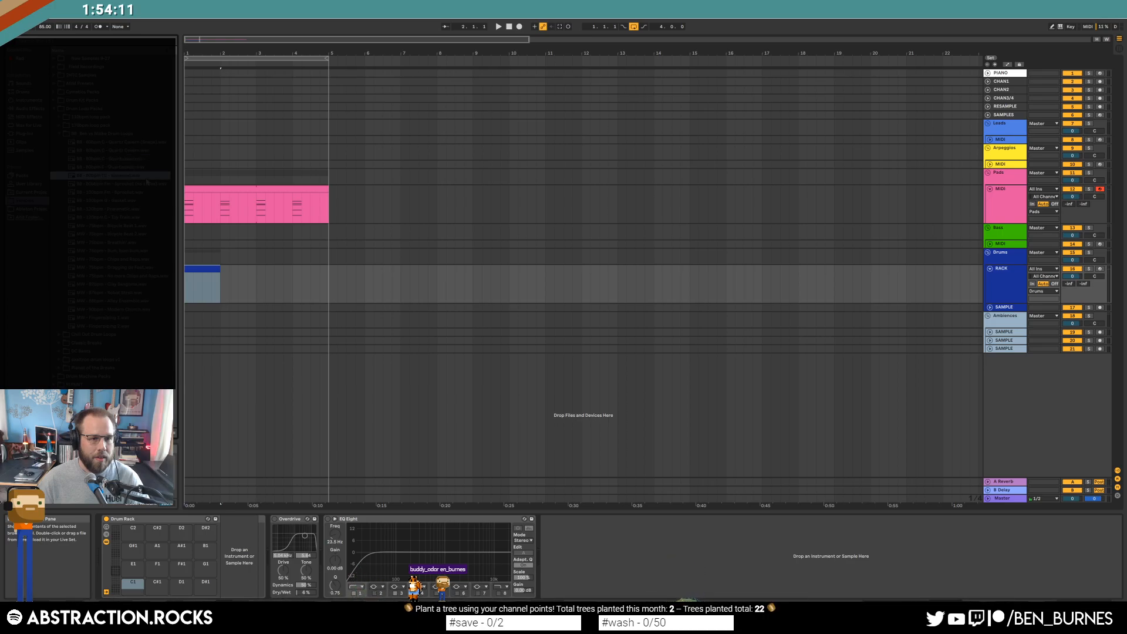
click(151, 185)
click(150, 192)
click(146, 202)
click(142, 213)
click(146, 220)
key(Down)
key(Down)
key(Down)
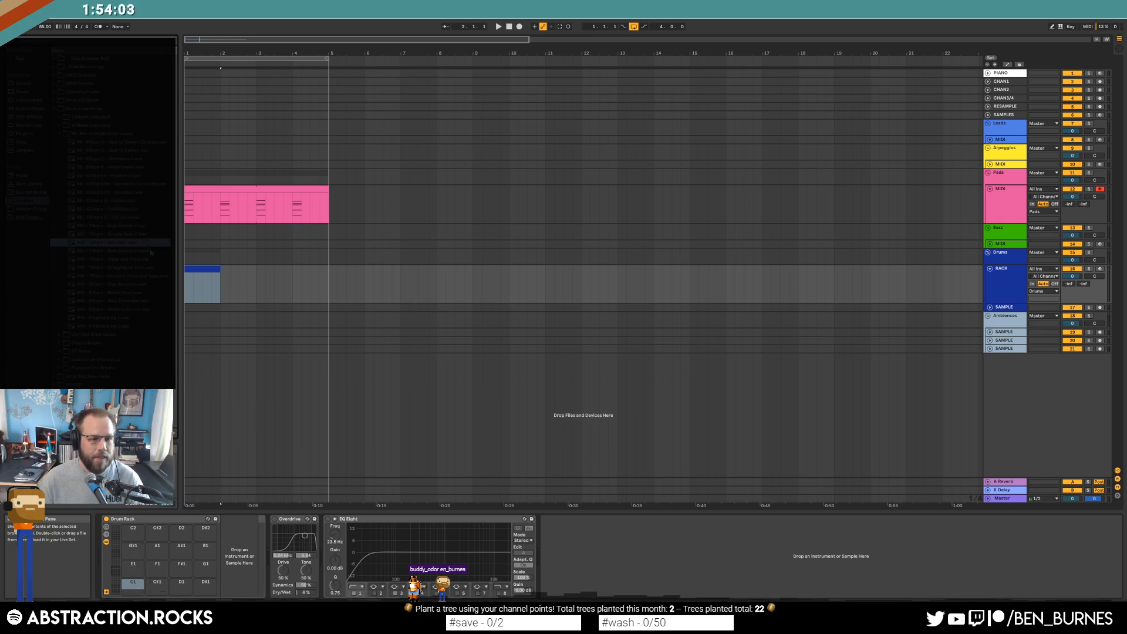
click(151, 252)
click(146, 261)
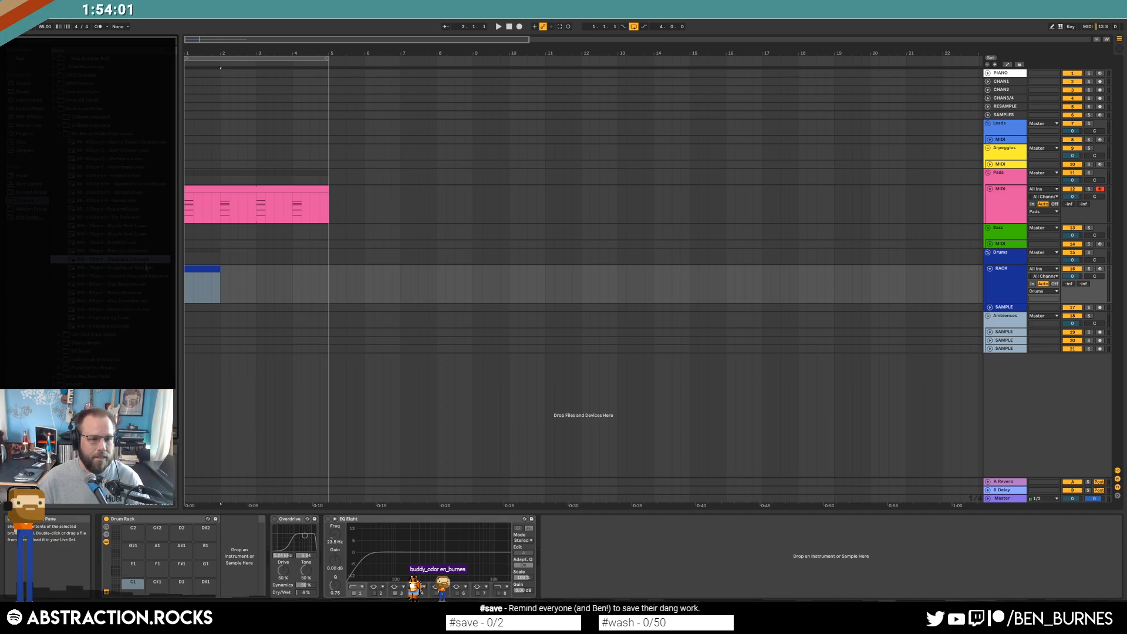
click(147, 268)
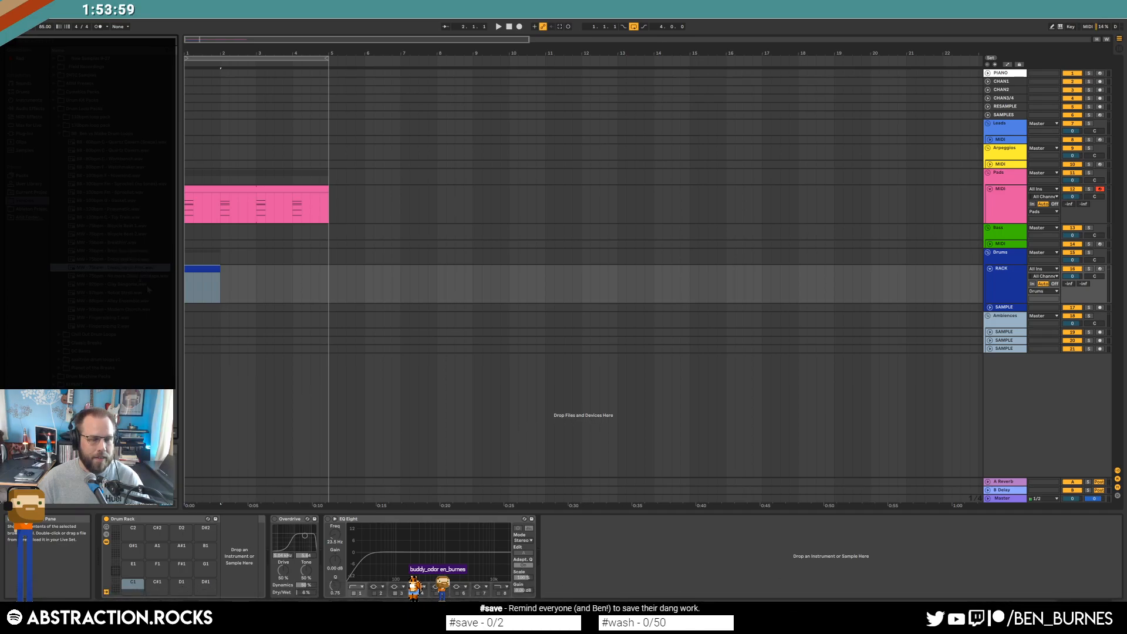
key(Down)
click(145, 287)
click(147, 295)
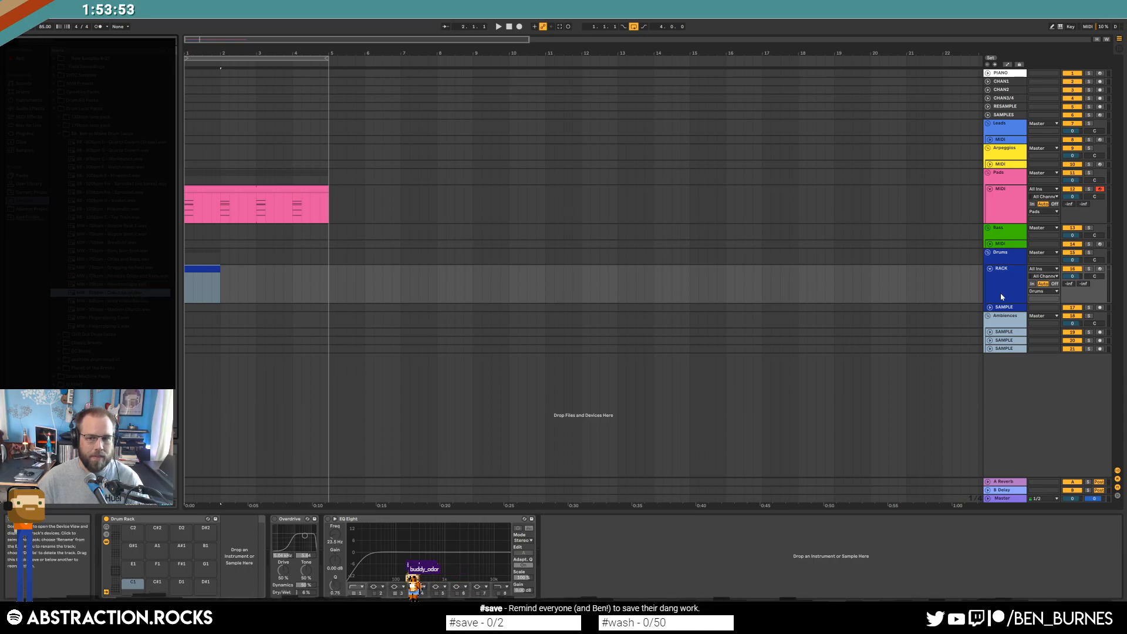
Unfold the drum SAMPLE track, place the 82 bpm Clay Sangoma loop at bar 1 and open its clip view
click(991, 307)
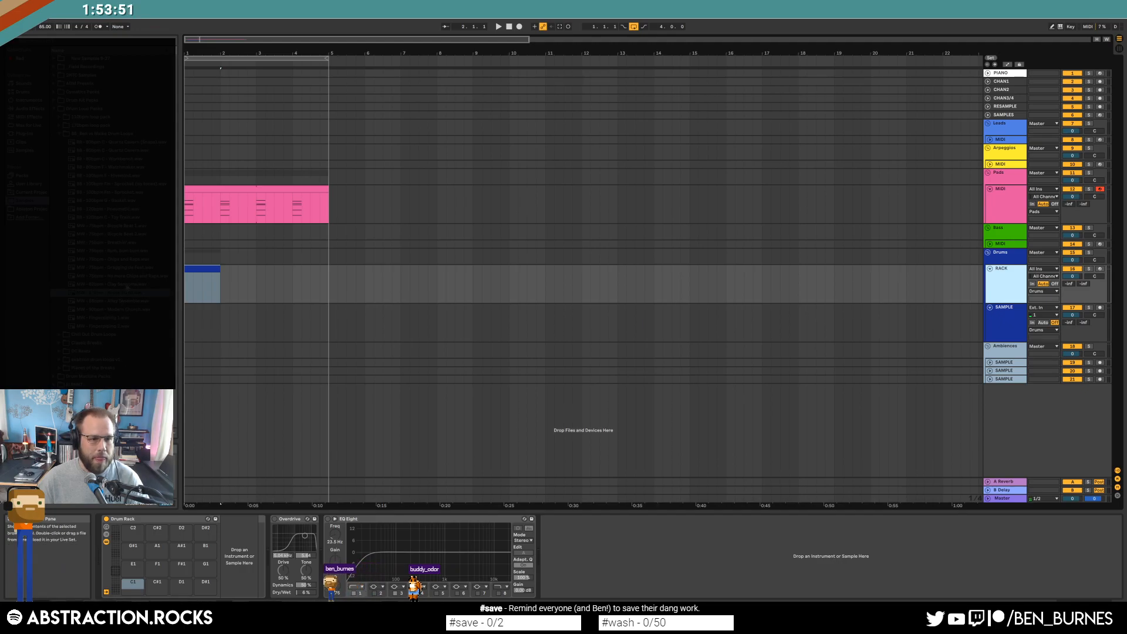
drag(127, 286, 185, 324)
double_click(233, 310)
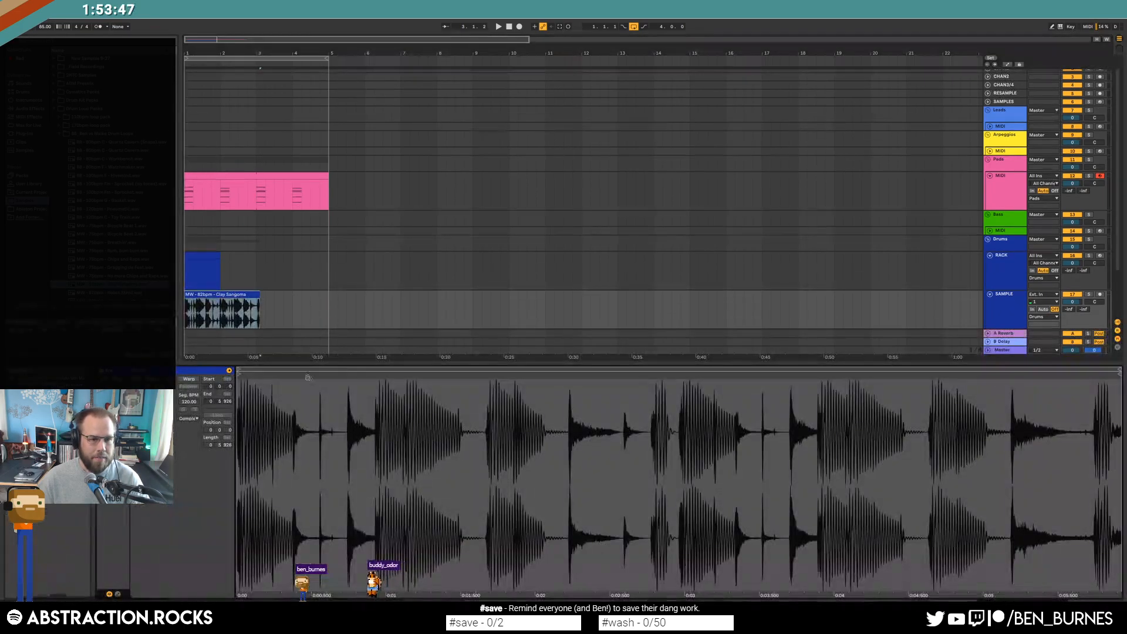
Warp the drum loop with a segment BPM of 82 and trim the clip to end at bar 3
click(188, 379)
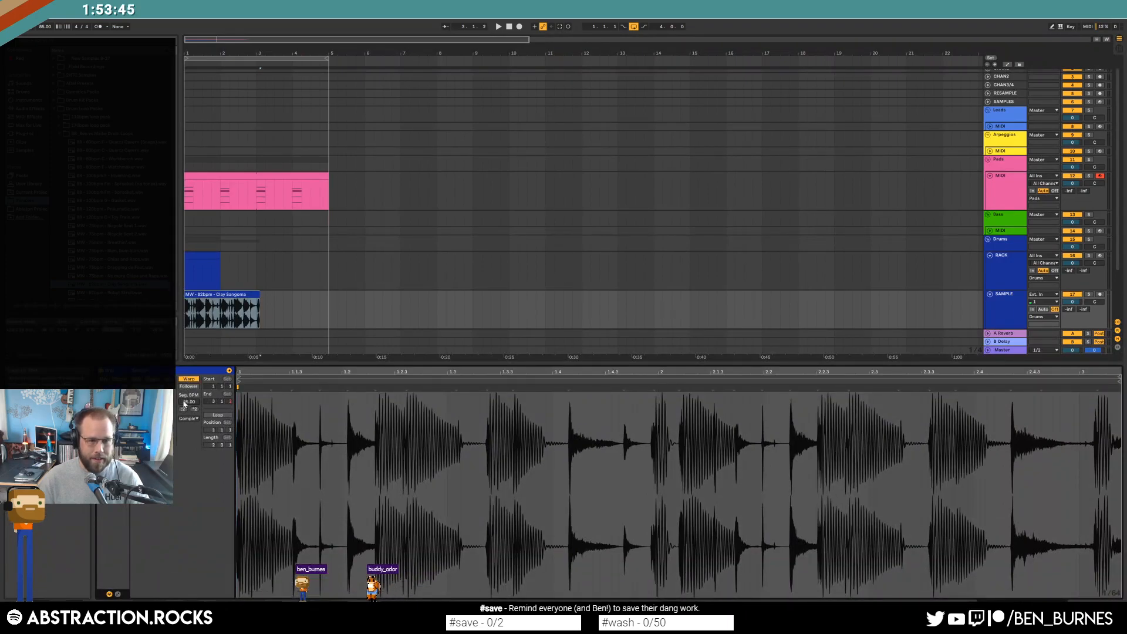
click(184, 403)
text(82)
key(Return)
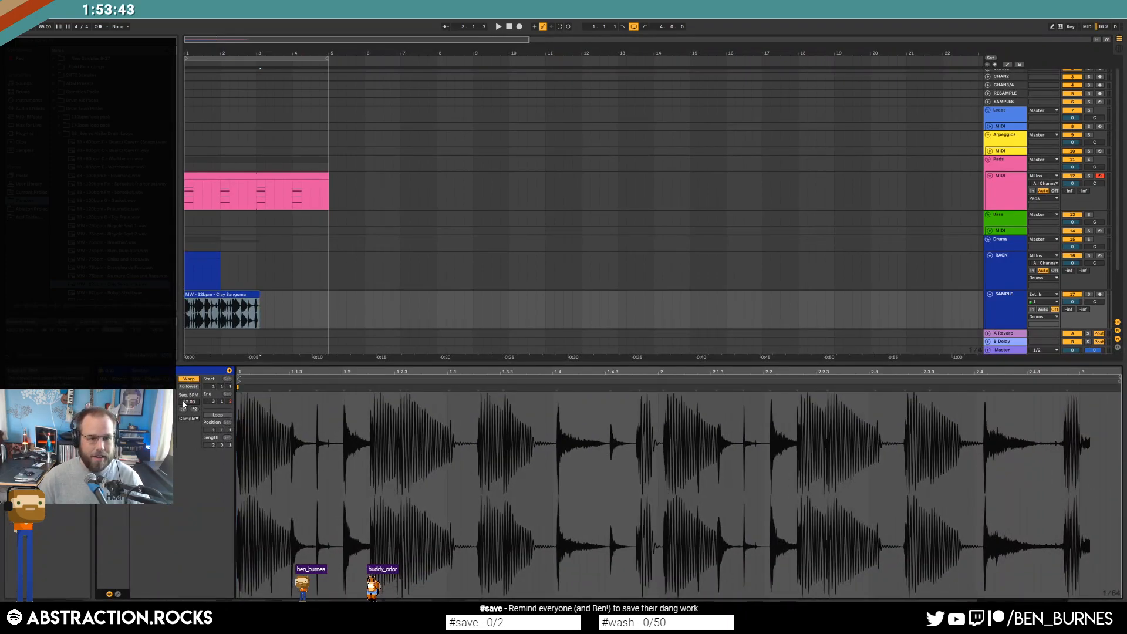
click(262, 298)
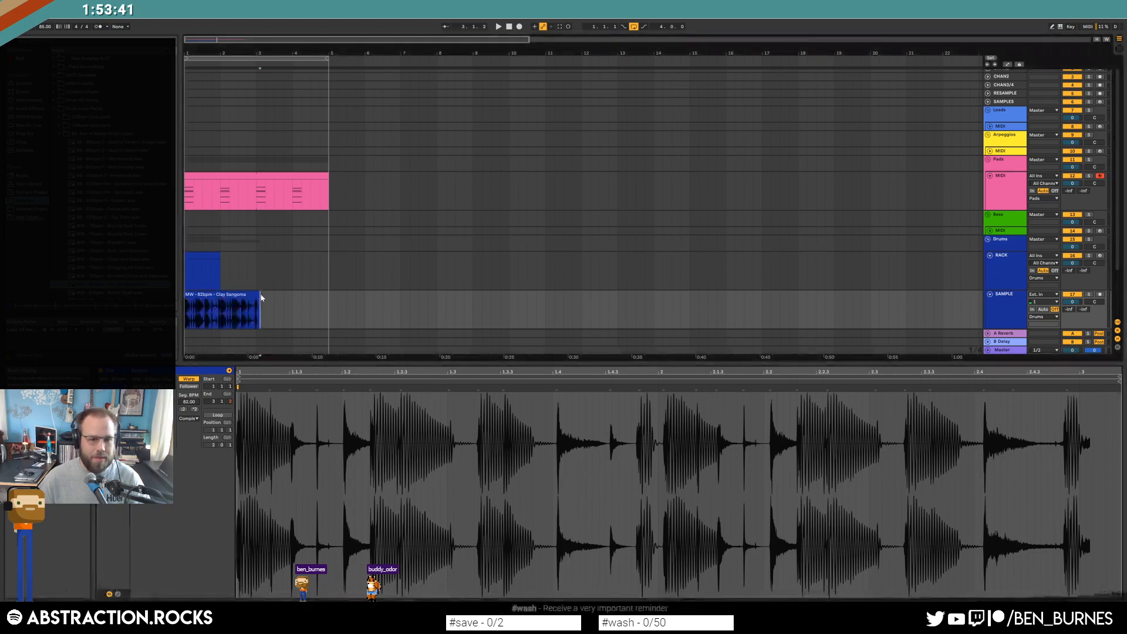
drag(259, 293, 257, 293)
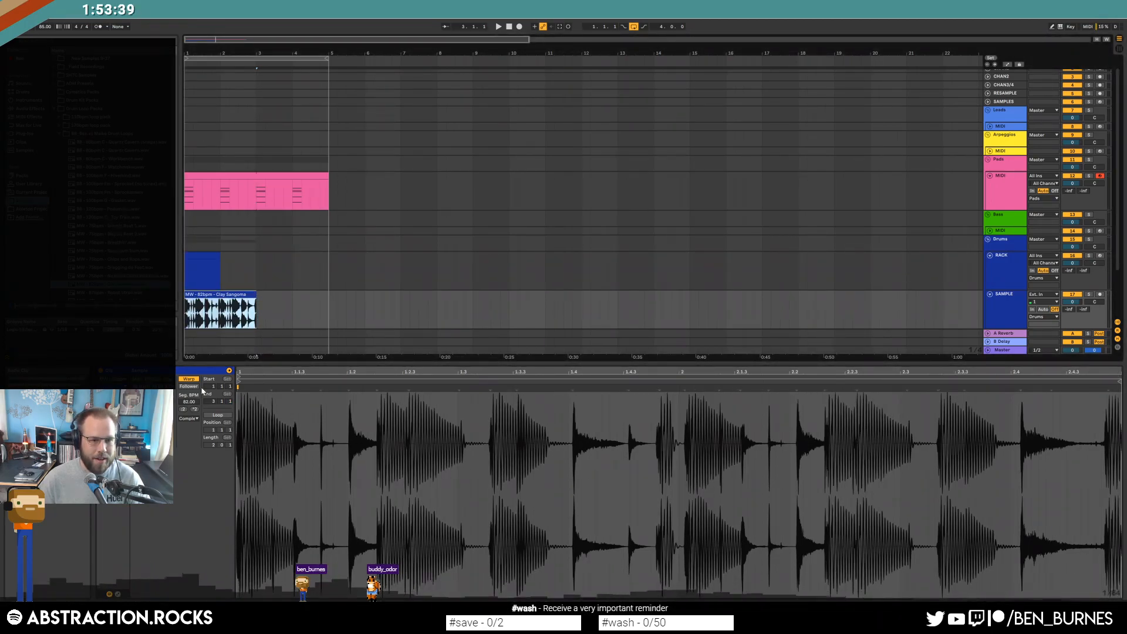
Enable looping on the drum sample with a loop length of exactly two bars and extend the clip to bar 5
click(217, 416)
click(230, 445)
text(0)
key(Return)
drag(256, 308, 328, 308)
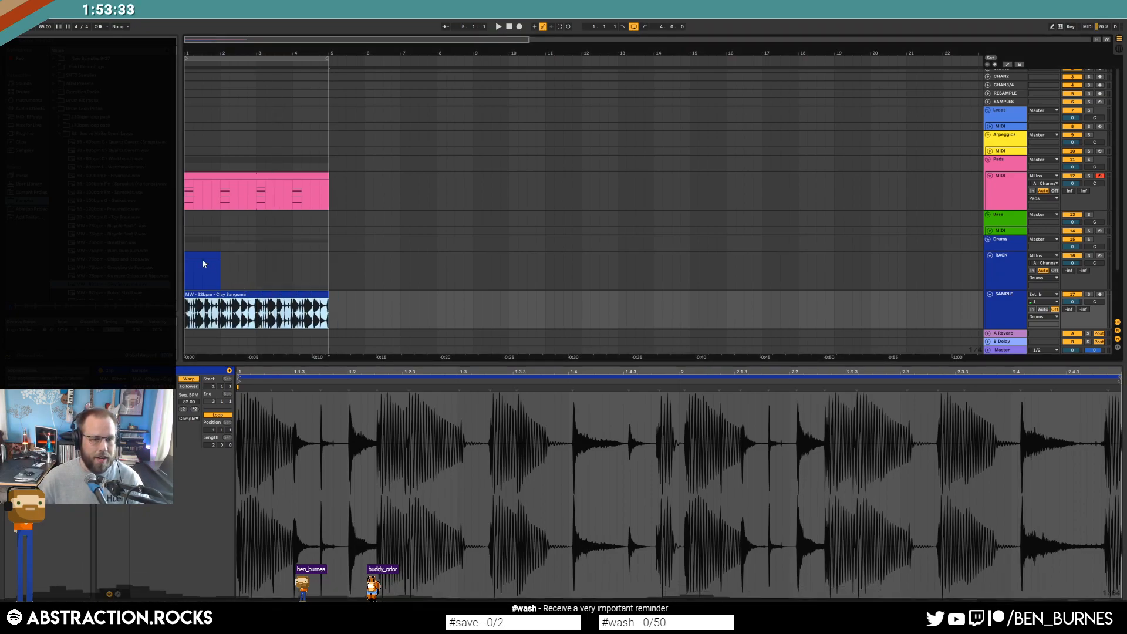
Select the drum RACK clip and audition 808 one-shots in the sample folders
click(205, 265)
click(54, 108)
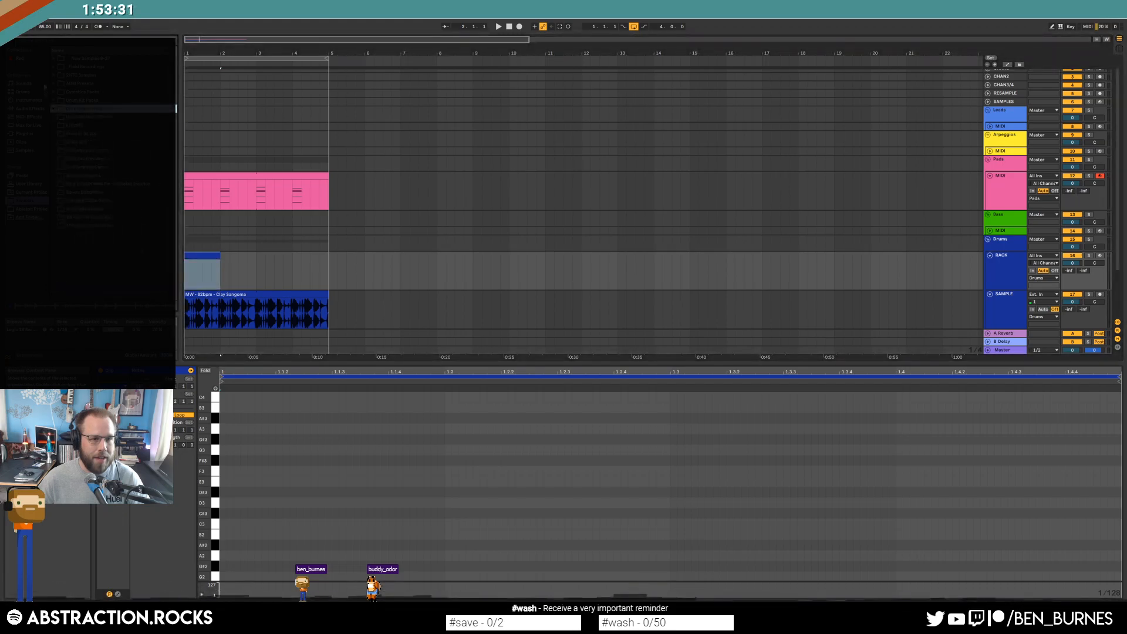
click(53, 101)
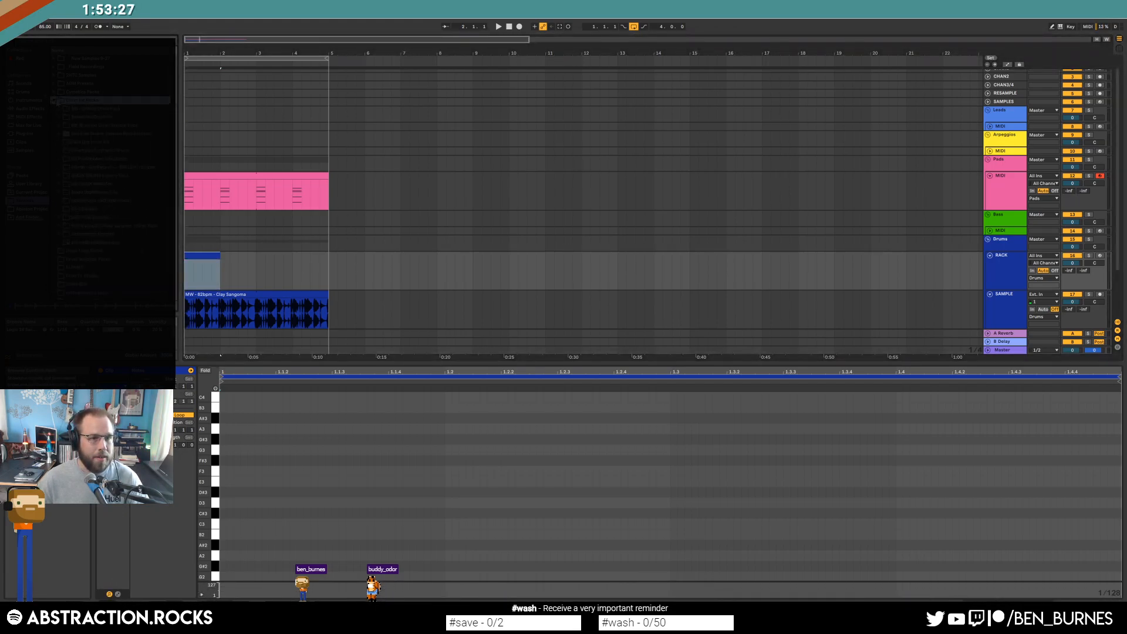
click(53, 117)
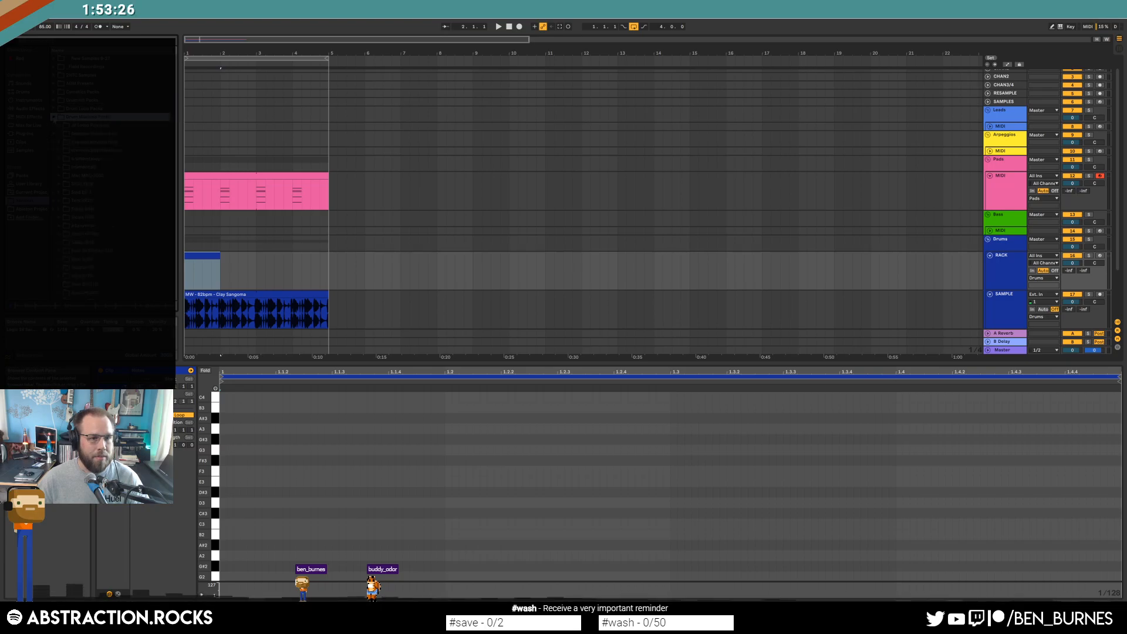
click(58, 126)
scroll(132, 168, down, 2)
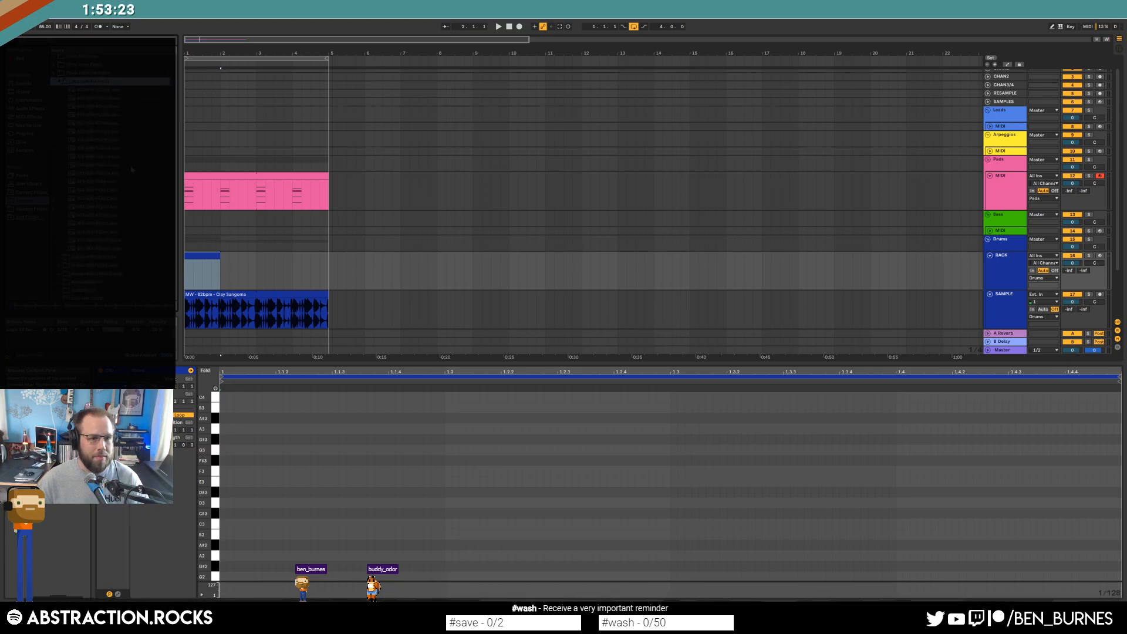
click(127, 165)
click(128, 173)
click(127, 124)
click(127, 107)
click(111, 117)
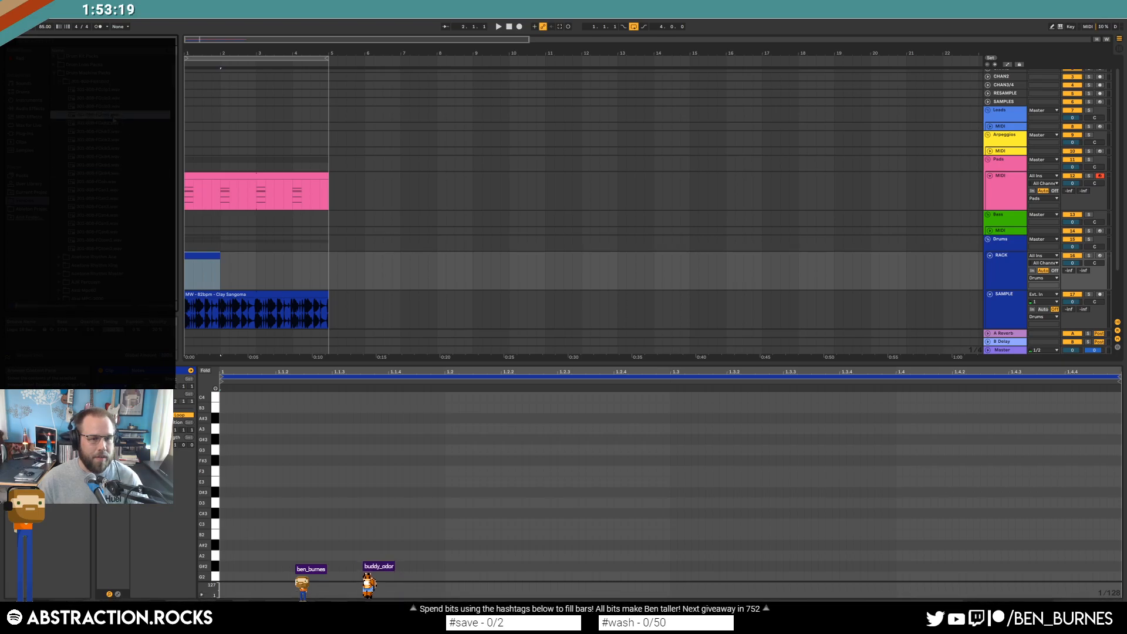
Load an 808 hi-hat sample onto the Drum Rack's E1 pad and the 301-808-FCkick3 kick onto C1
key(shift+Tab)
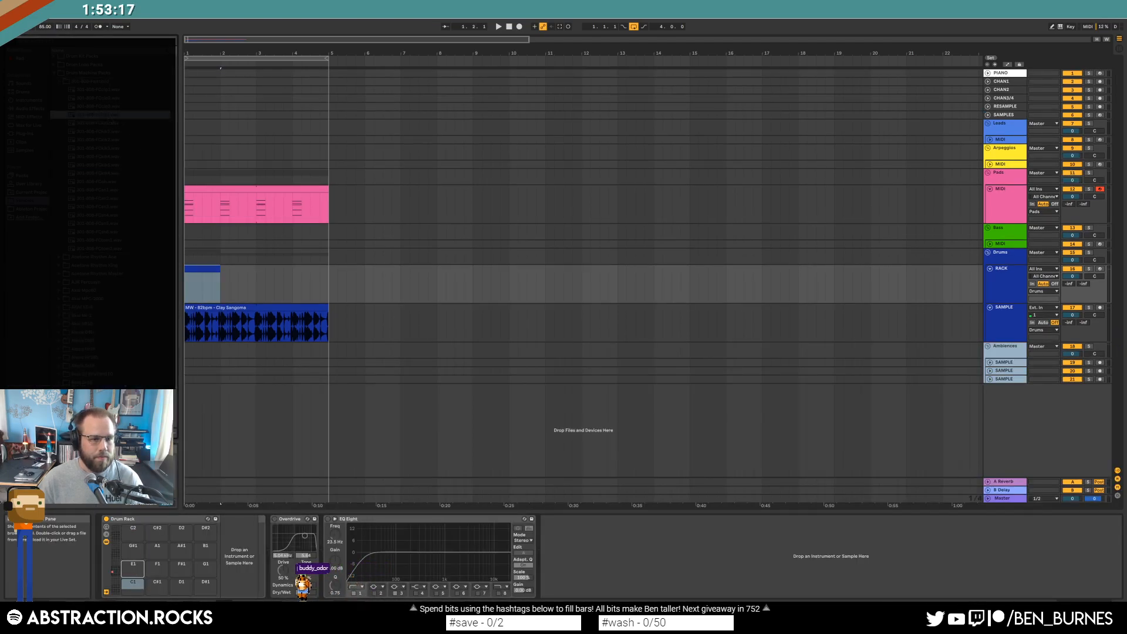
click(109, 151)
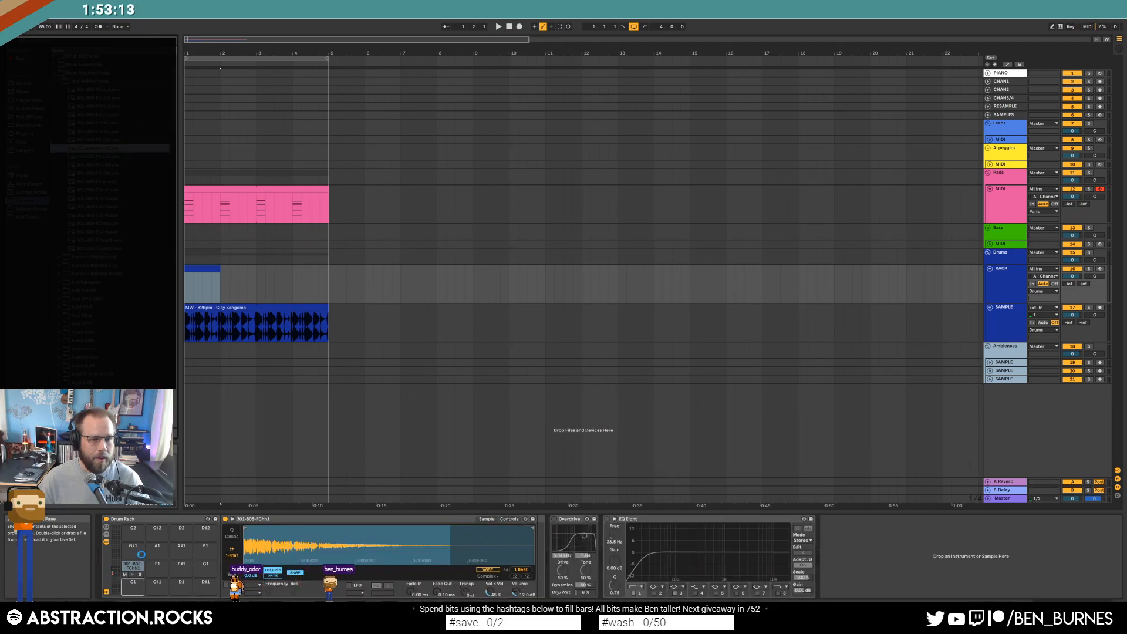
drag(136, 567, 133, 583)
Audition more 808 one-shots, load the 301-808-FCclp1 clap onto the C#1 pad and shorten its sample region
click(118, 233)
click(119, 241)
click(122, 249)
click(124, 174)
click(124, 157)
click(124, 165)
click(127, 107)
click(125, 99)
click(115, 91)
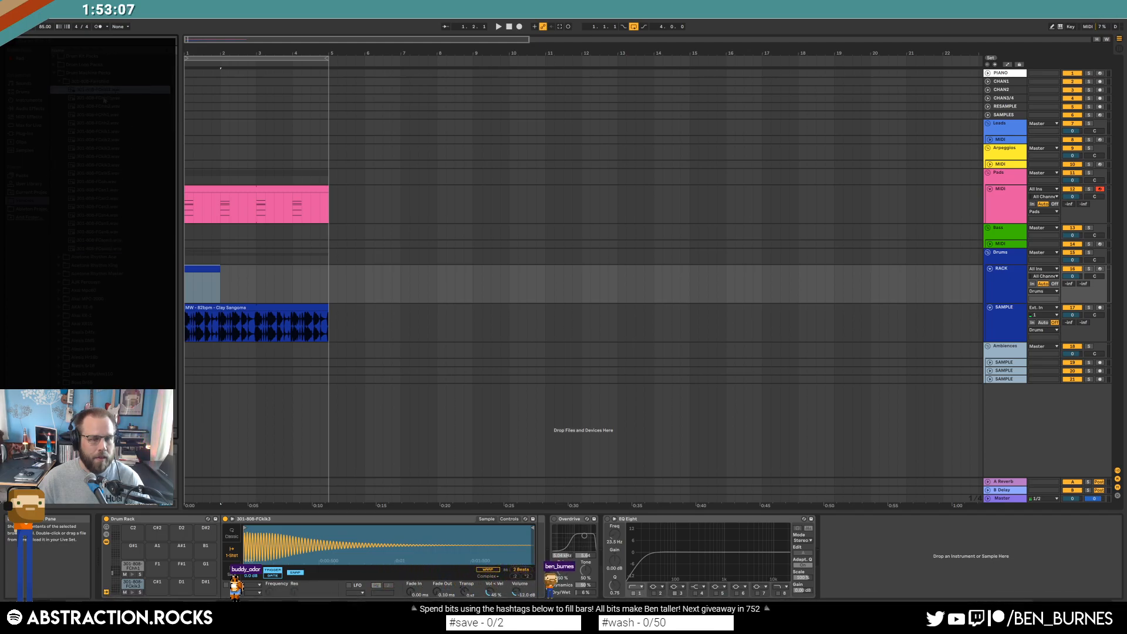
drag(104, 90, 161, 583)
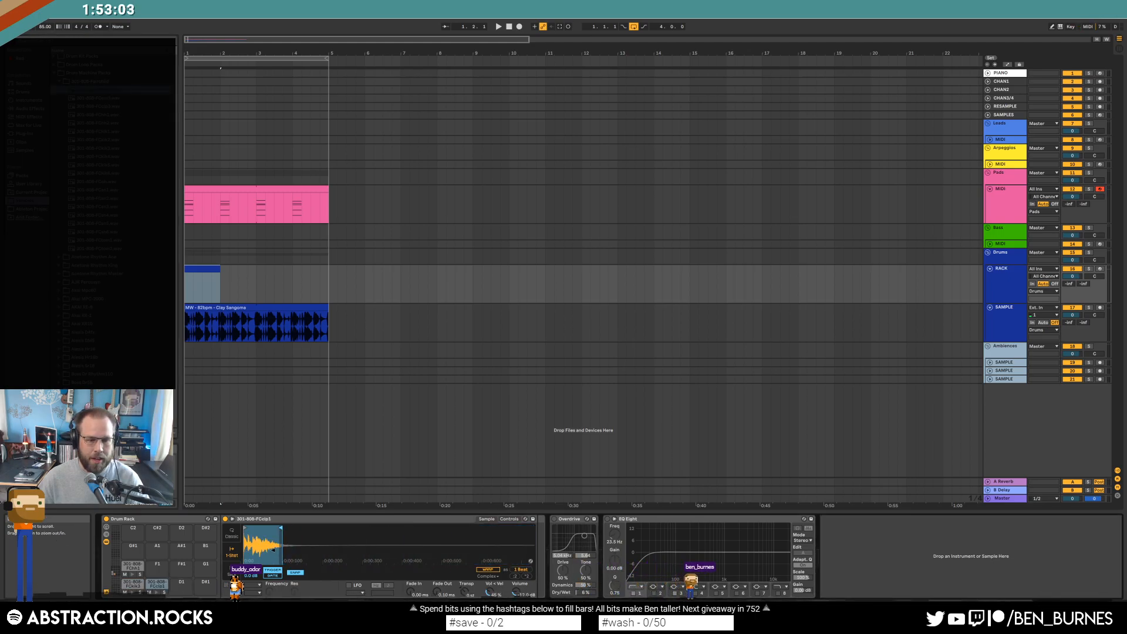
drag(274, 550, 259, 546)
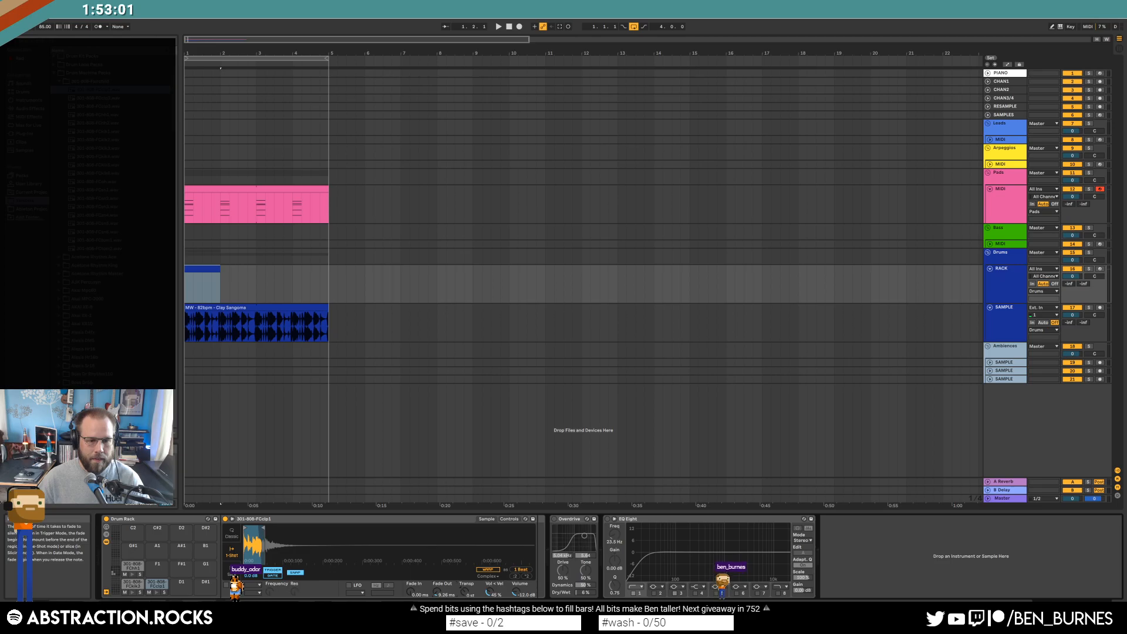
click(156, 593)
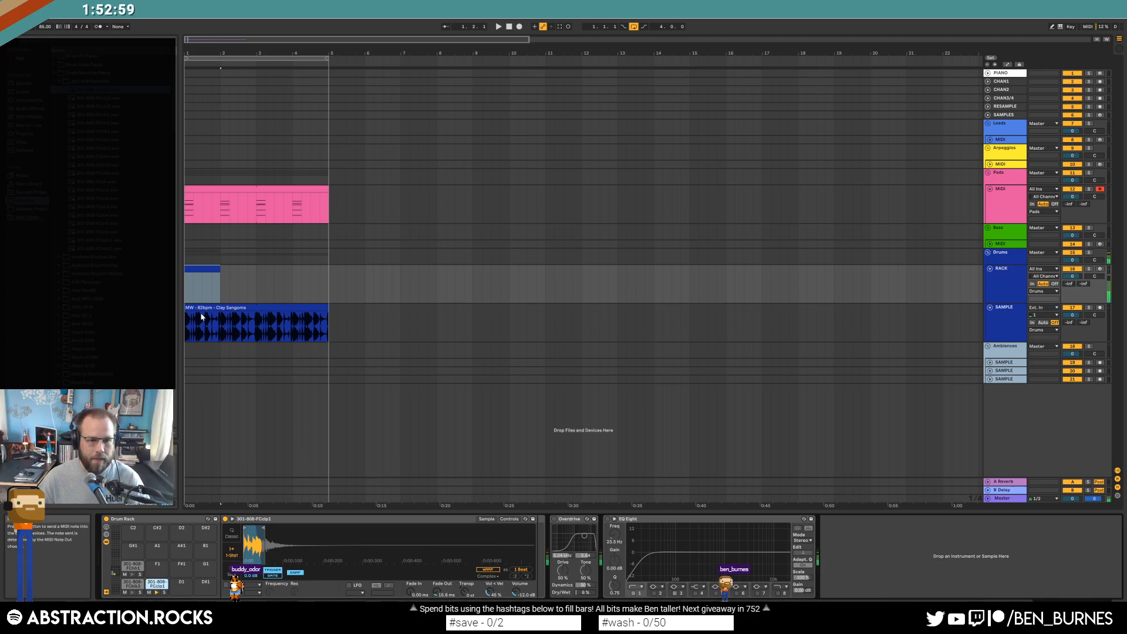
Extend the drum RACK clip to bar 5 and add a kick note on its first beat
drag(220, 269, 324, 270)
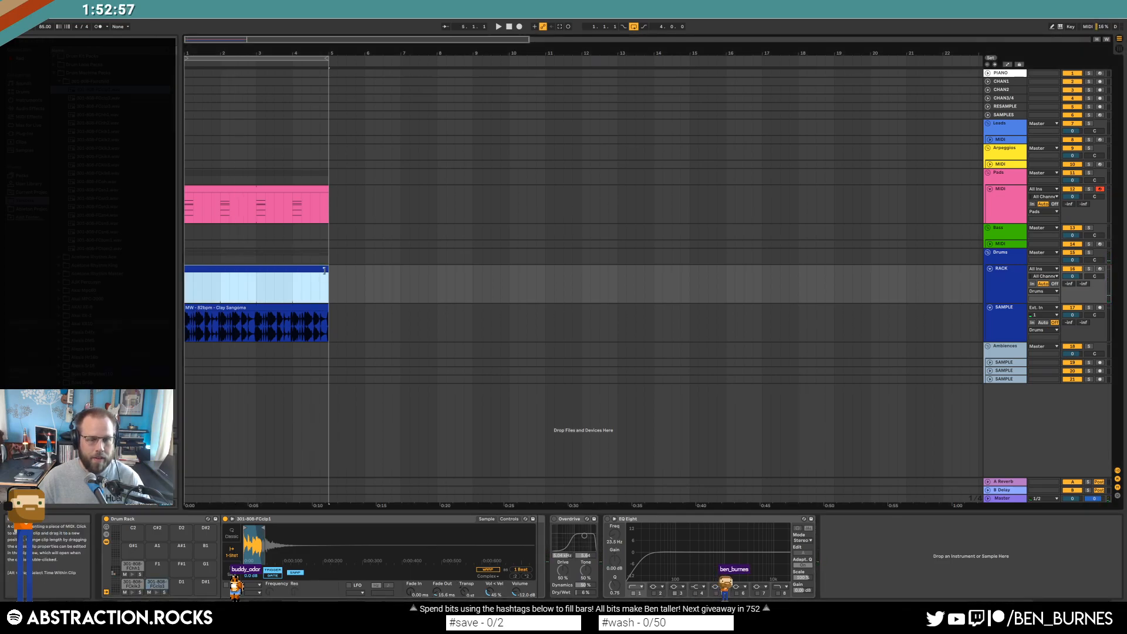
double_click(324, 270)
double_click(245, 418)
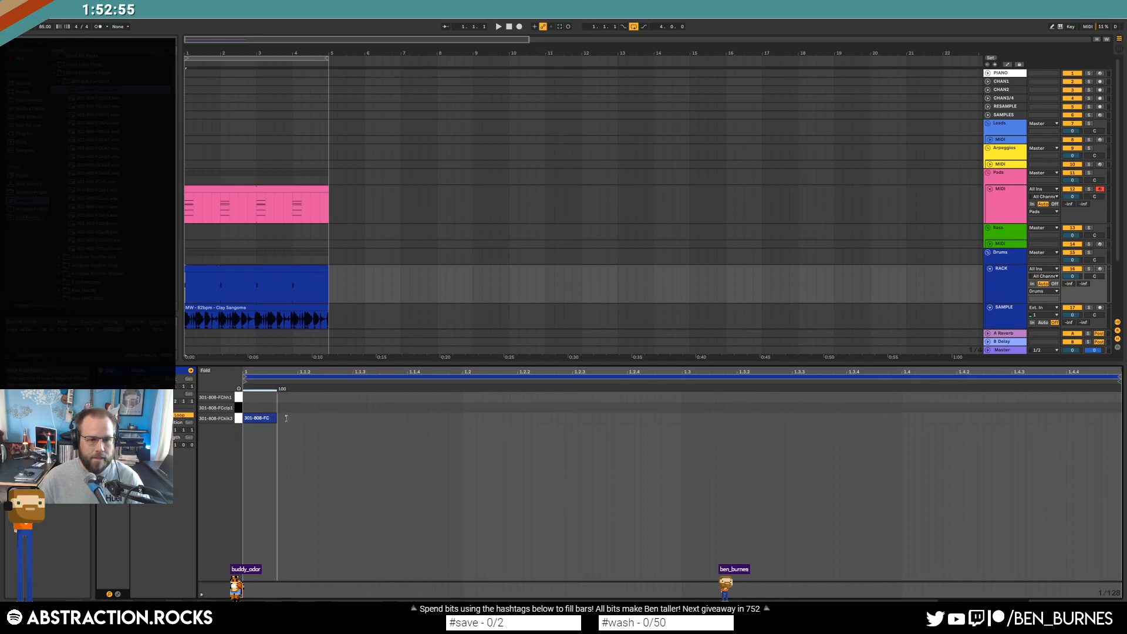
Lengthen the first kick note to a sixteenth, then add kicks on 1.1.4, 1.3 and 1.3.3 and claps on 1.2 and 1.4
drag(303, 418, 297, 418)
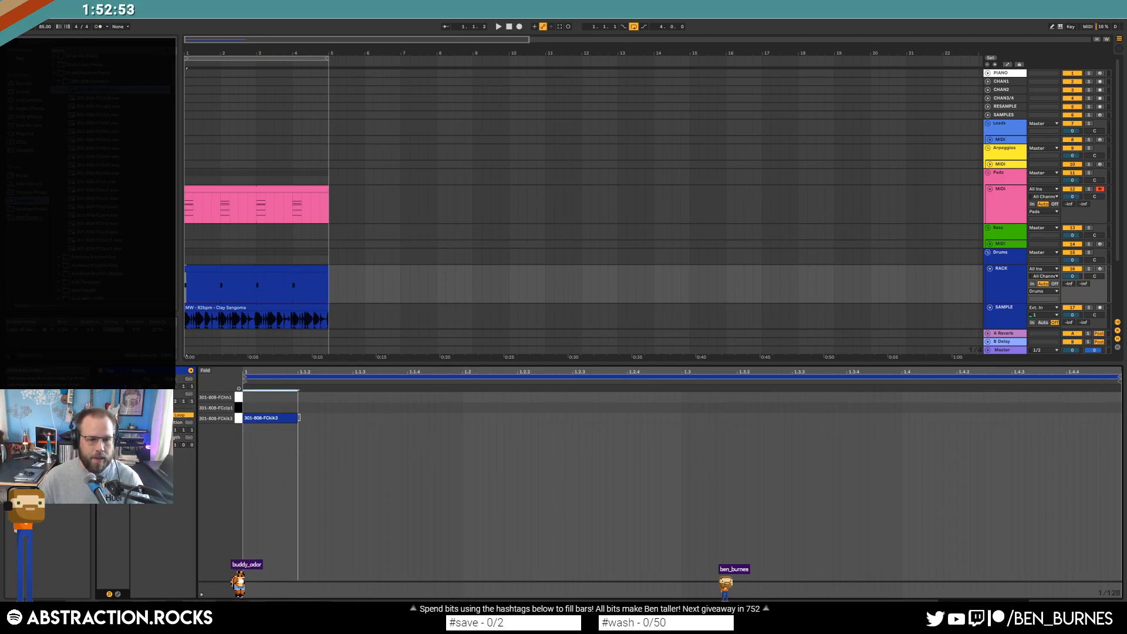
double_click(412, 418)
double_click(488, 407)
double_click(688, 419)
double_click(808, 418)
double_click(910, 408)
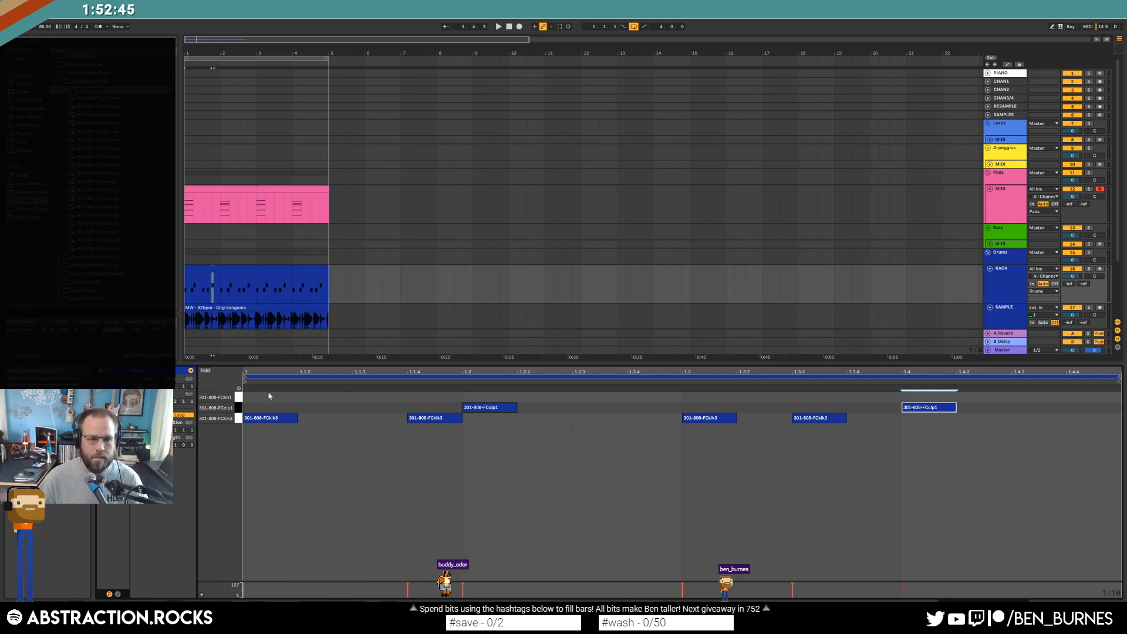
Add 808 hi-hat notes on every eighth of the bar in the drum RACK clip and play the loop
double_click(267, 397)
double_click(371, 397)
click(424, 399)
click(213, 397)
key(ctrl+d)
key(ctrl+d)
key(ctrl+d)
key(space)
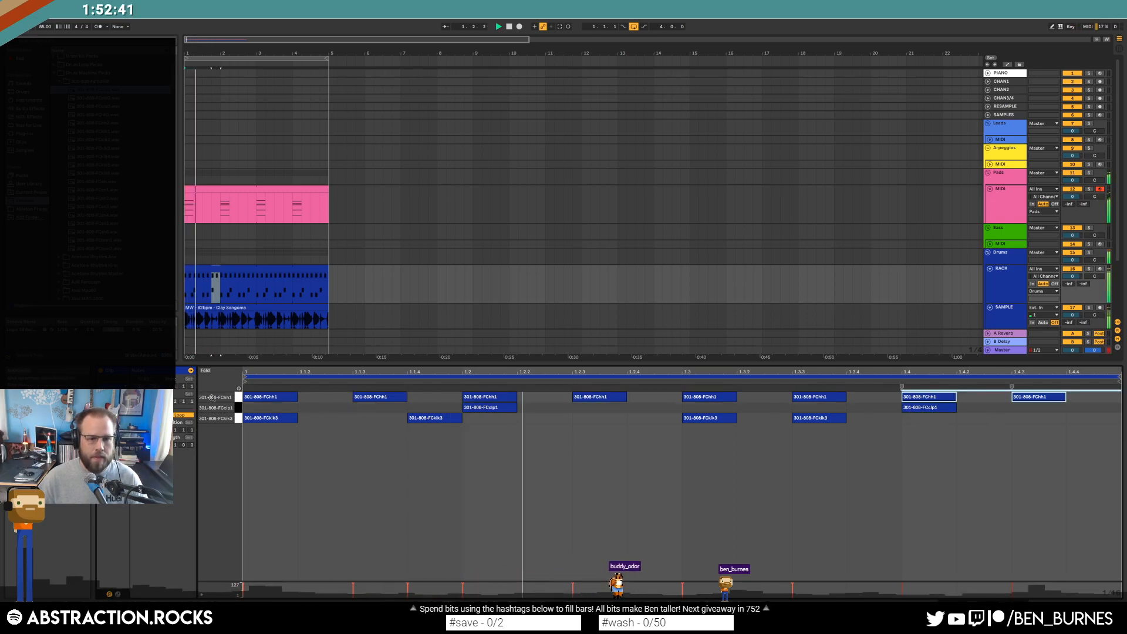
key(shift+Tab)
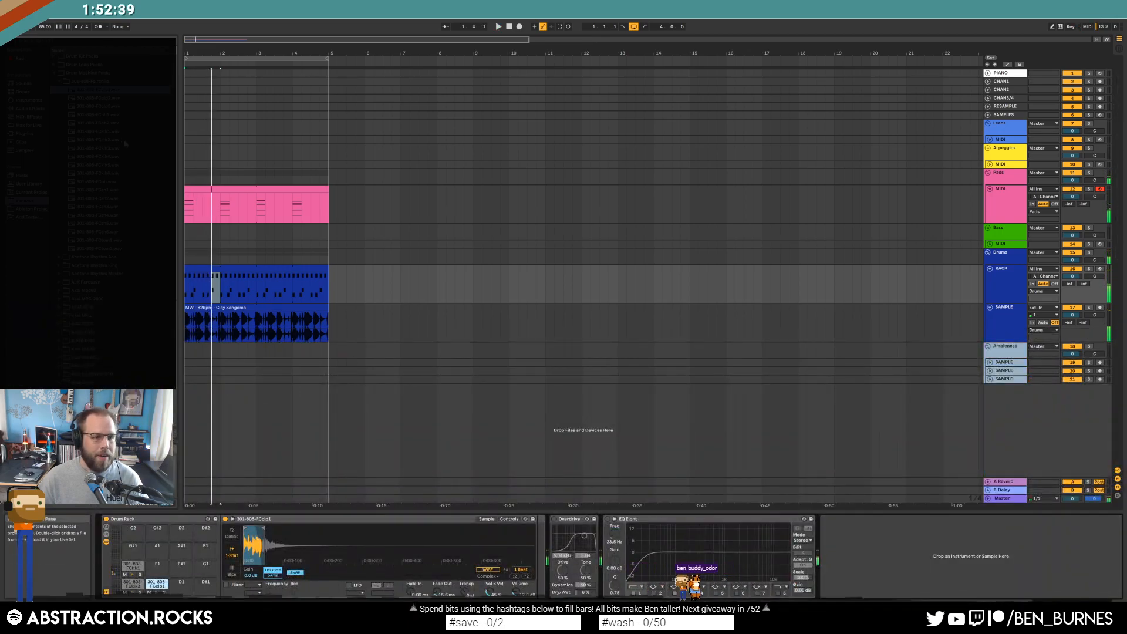
Shift the kick sample to the C#1 pad and the clap to D1, and move their notes up one semitone to match
double_click(258, 269)
drag(369, 421, 479, 422)
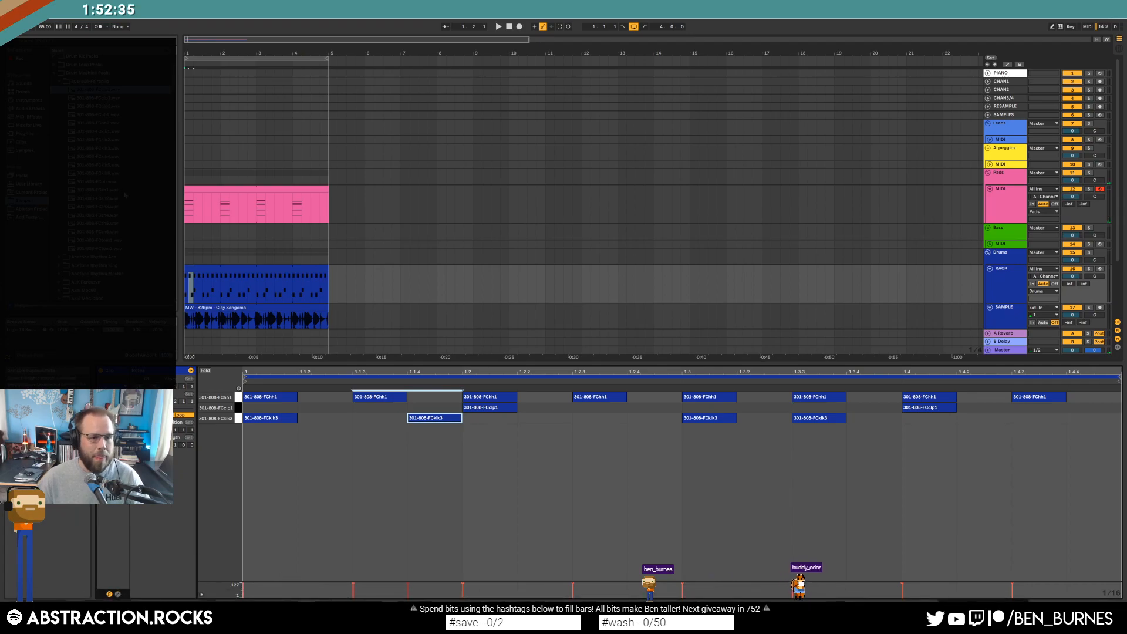
key(shift+Tab)
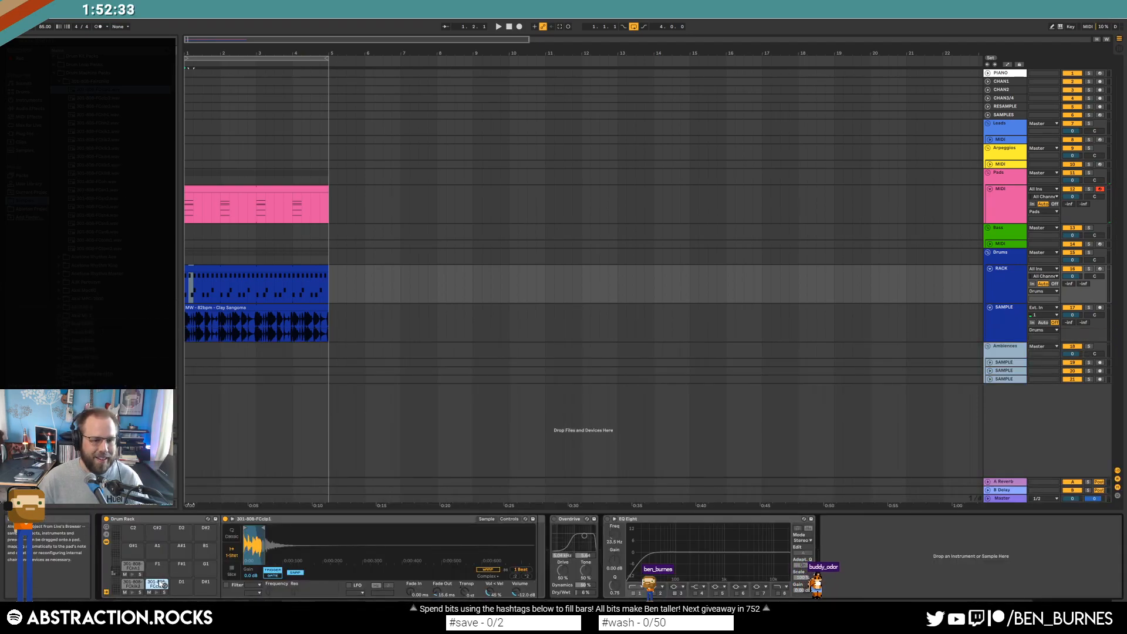
click(132, 584)
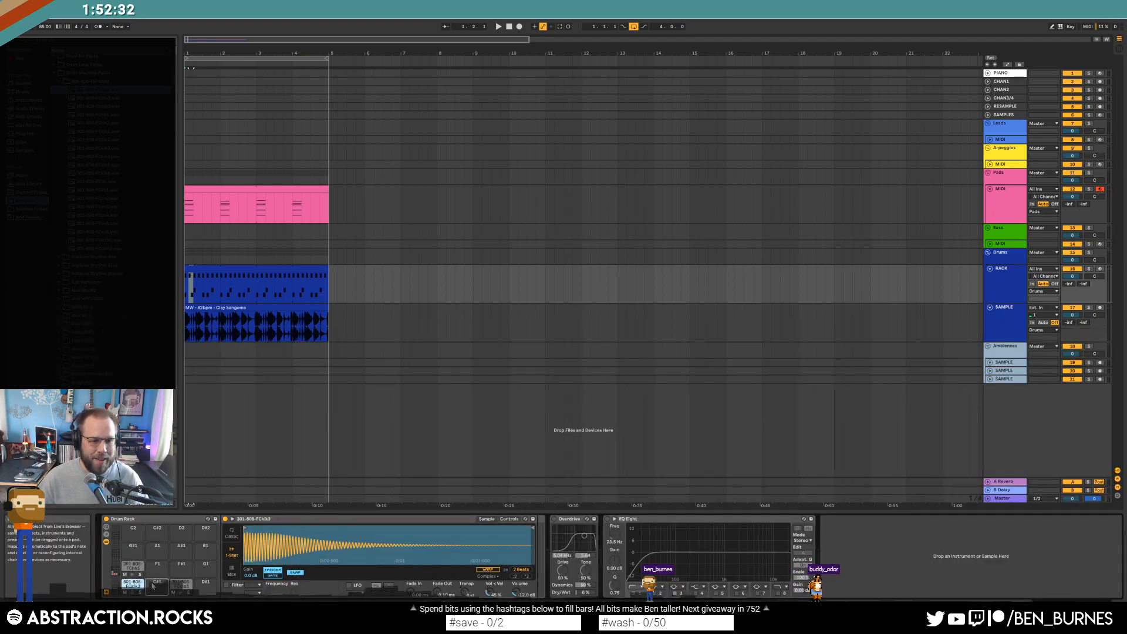
double_click(241, 279)
click(237, 418)
shift+click(238, 429)
key(Up)
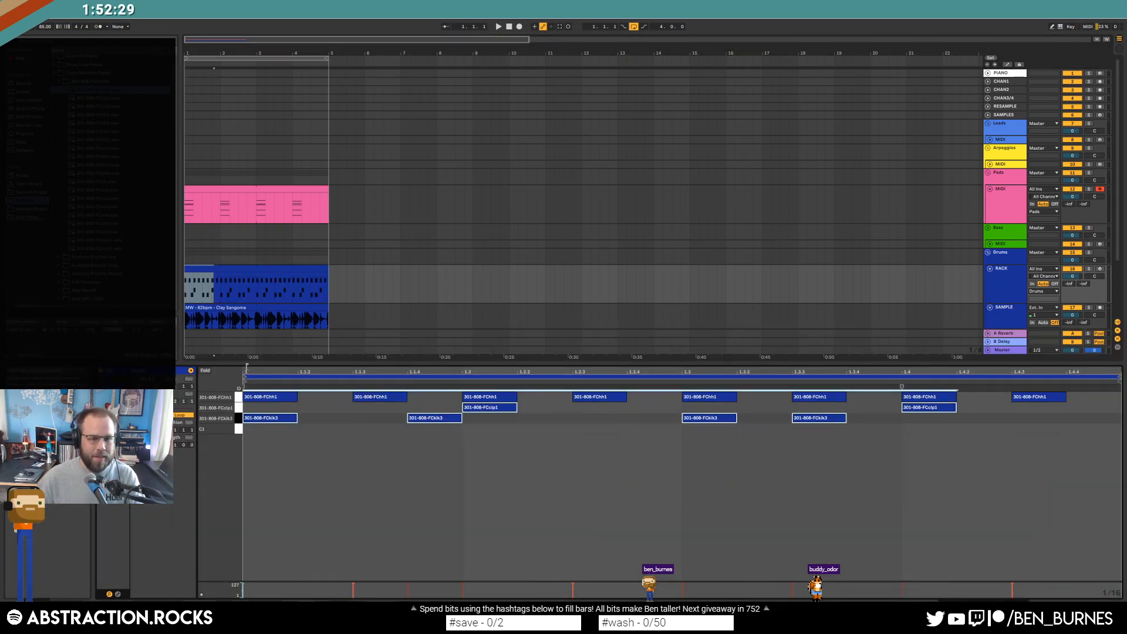
Audition more 808 one-shots in the sample folder and return the 301-808-FCkick3 kick to the C1 pad
key(shift+Tab)
click(232, 268)
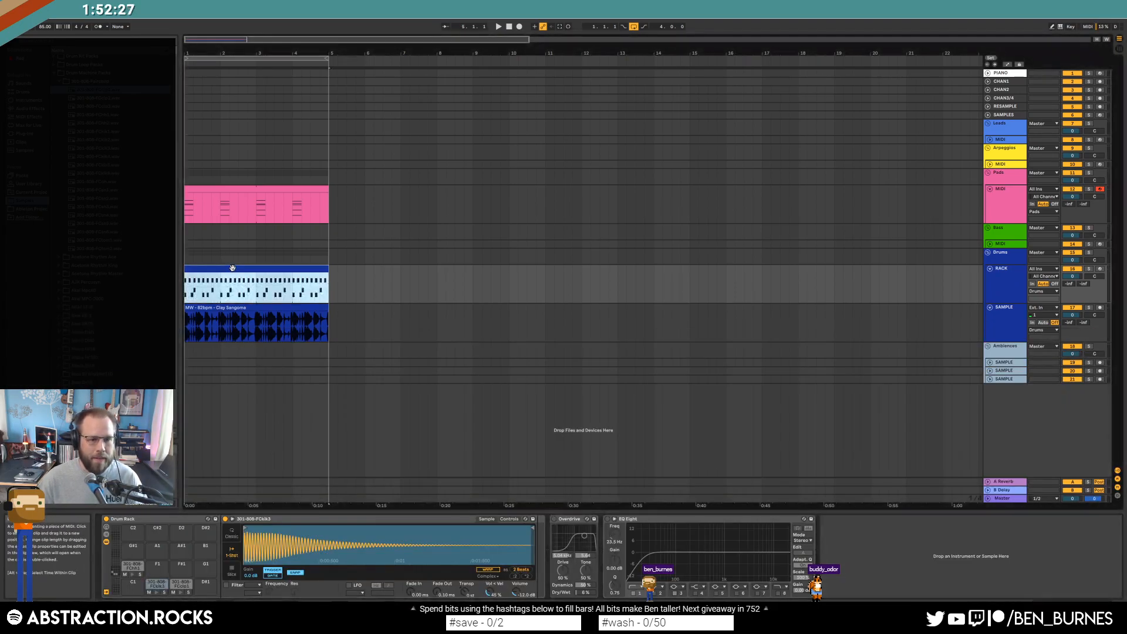
click(122, 115)
click(122, 141)
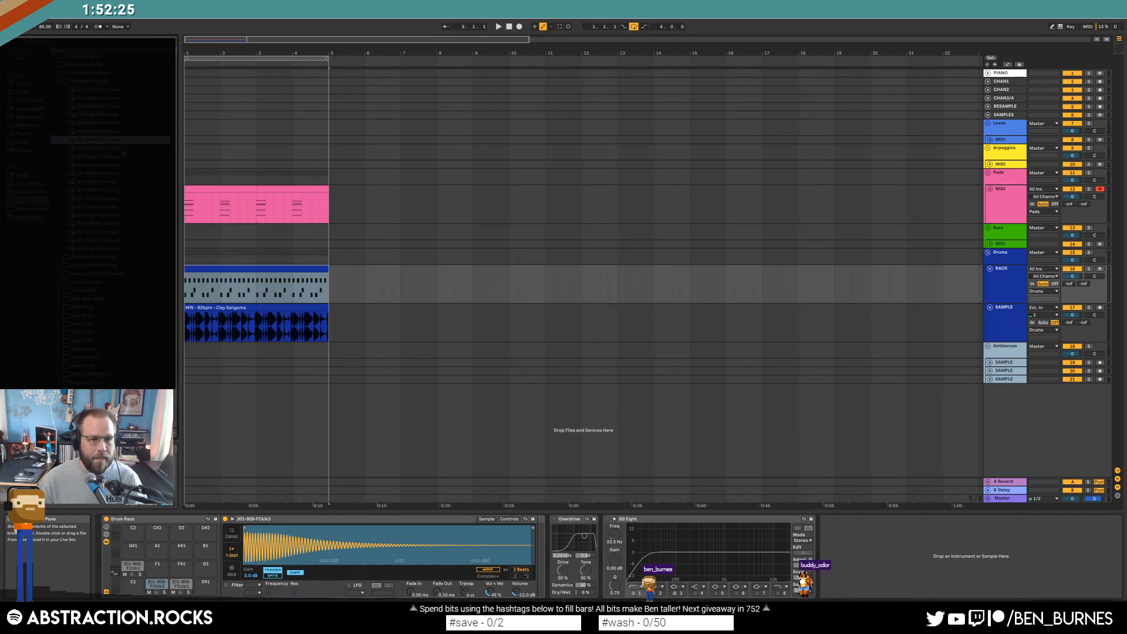
click(120, 149)
click(121, 157)
click(121, 165)
click(119, 174)
click(119, 149)
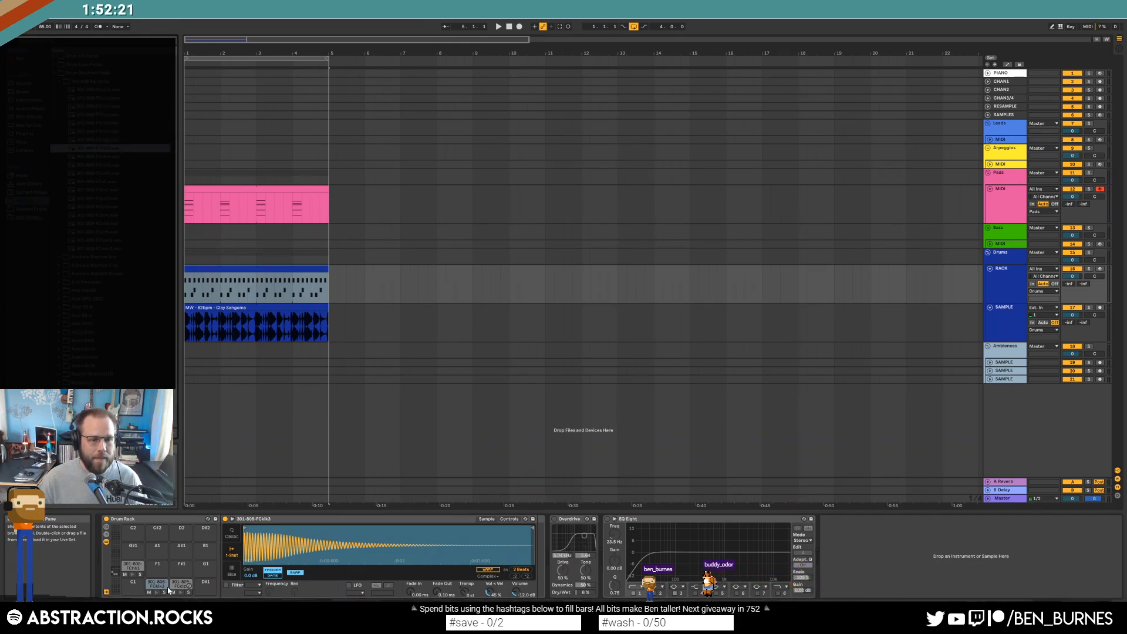
drag(175, 116, 177, 159)
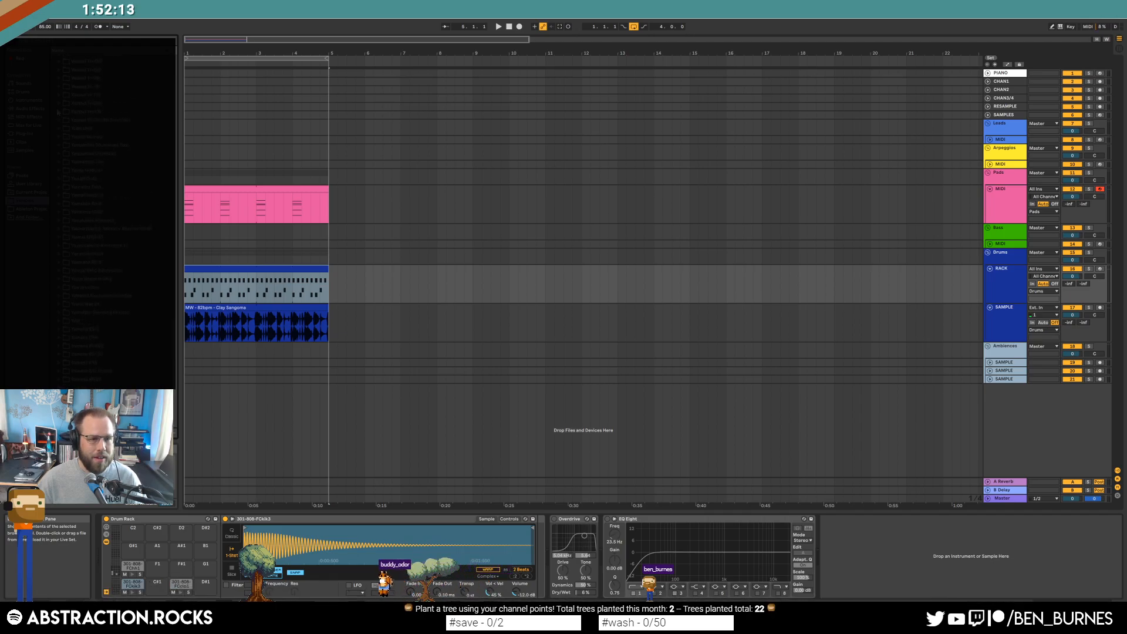
Audition the MaxV Roland808 bass drums in another sample folder and load one onto the Drum Rack's C#1 pad
click(58, 112)
scroll(149, 155, down, 2)
click(135, 184)
click(124, 193)
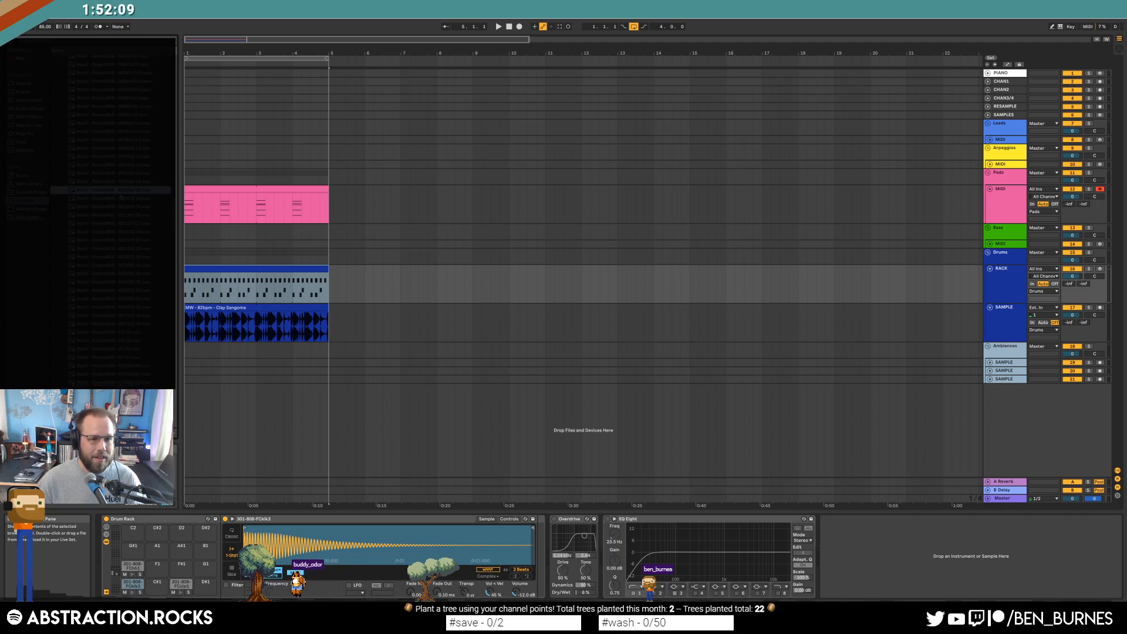
key(Up)
key(Up)
key(Up)
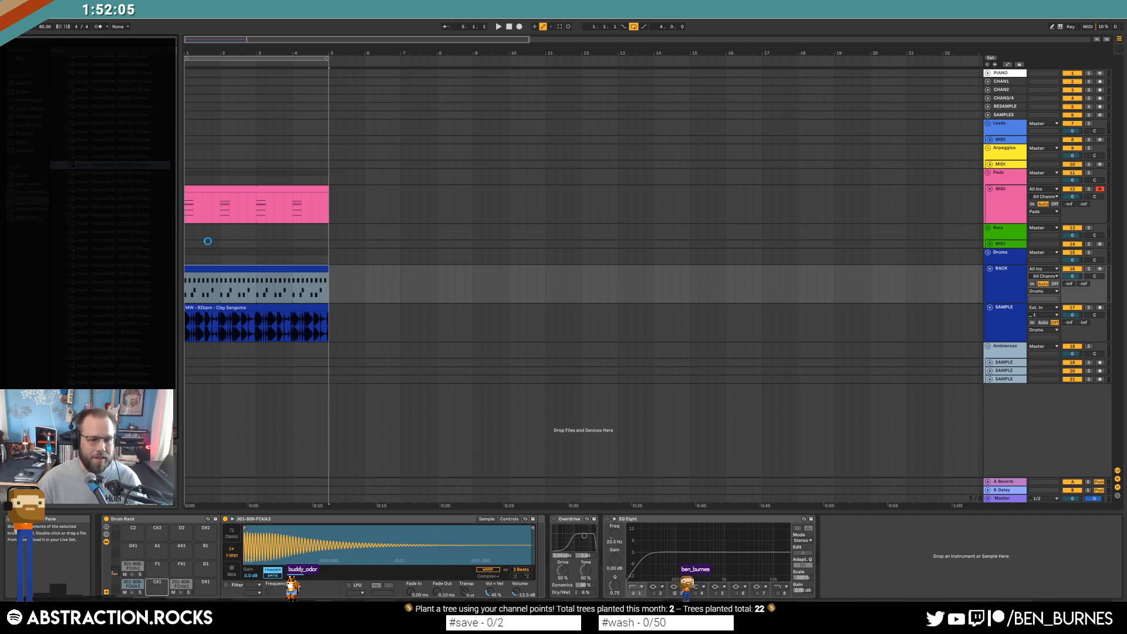
Layer a 301-808-FCkick3 note on the first beat of the drum RACK clip and play the loop
click(212, 261)
double_click(214, 265)
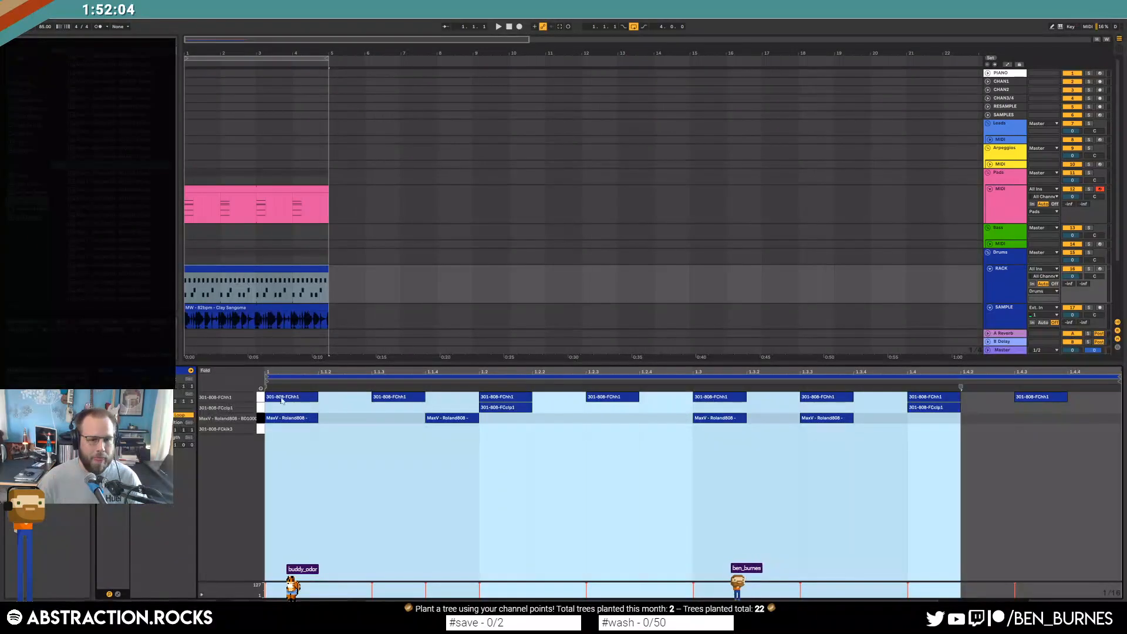
double_click(279, 432)
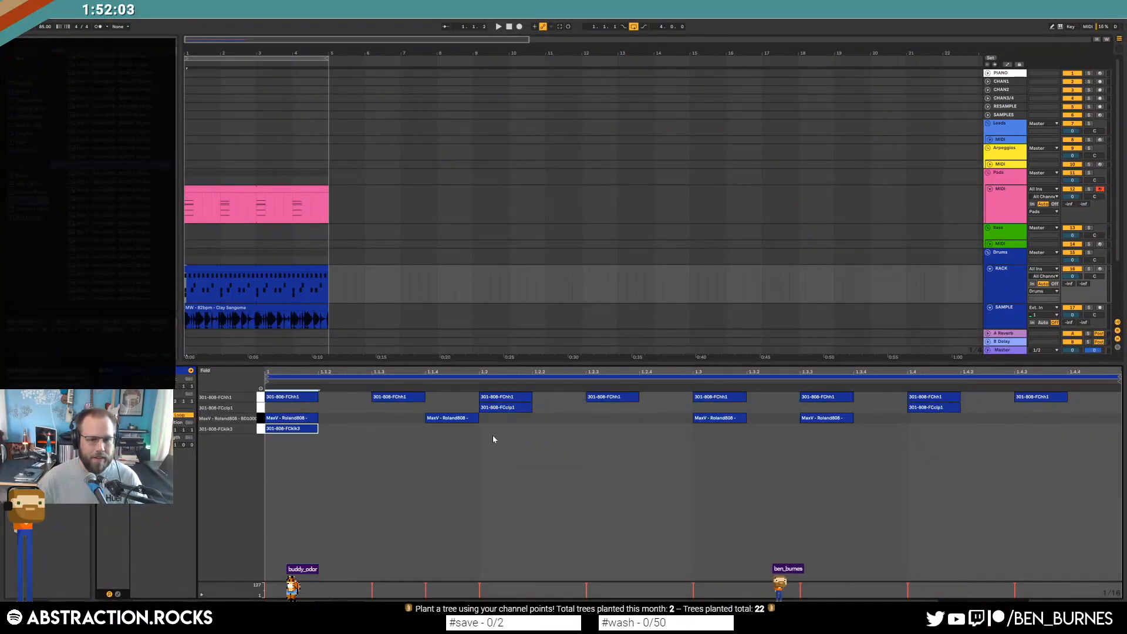
click(238, 272)
key(space)
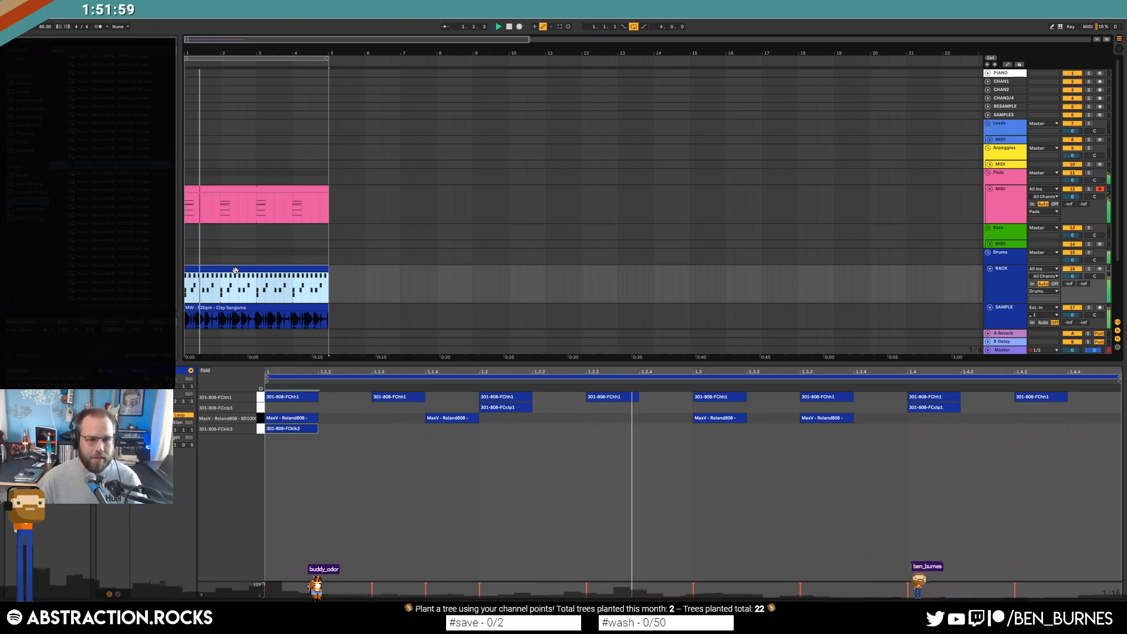
Enable EQ Eight on the drum SAMPLE track with a low cut at about 625 Hz, lower the track's volume and play back
key(shift+Tab)
click(259, 308)
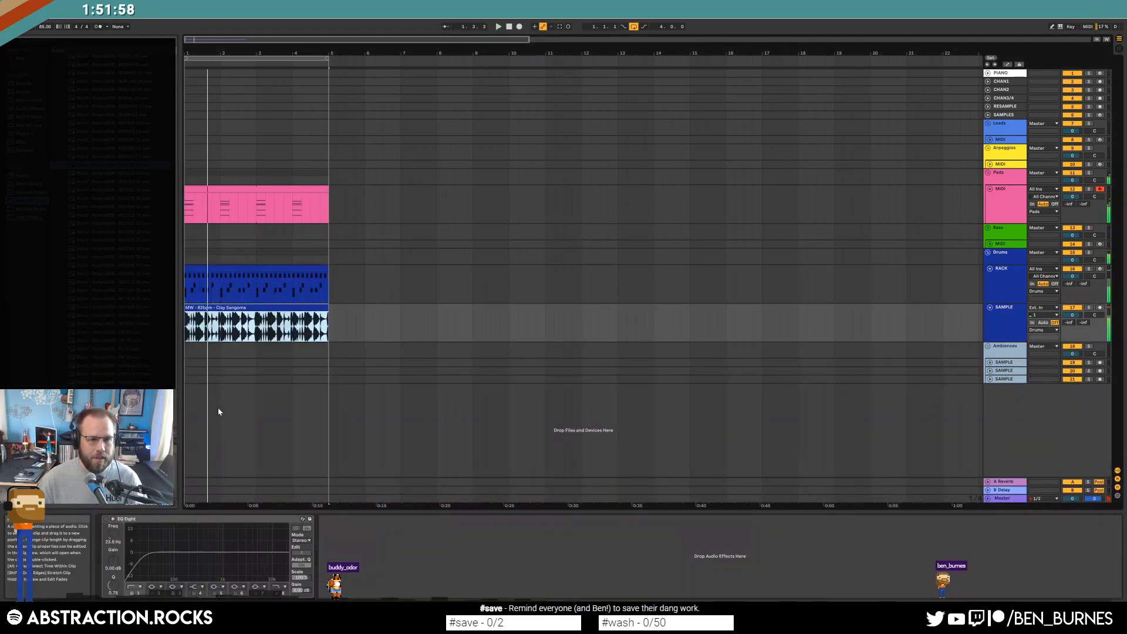
click(107, 520)
drag(143, 557, 210, 557)
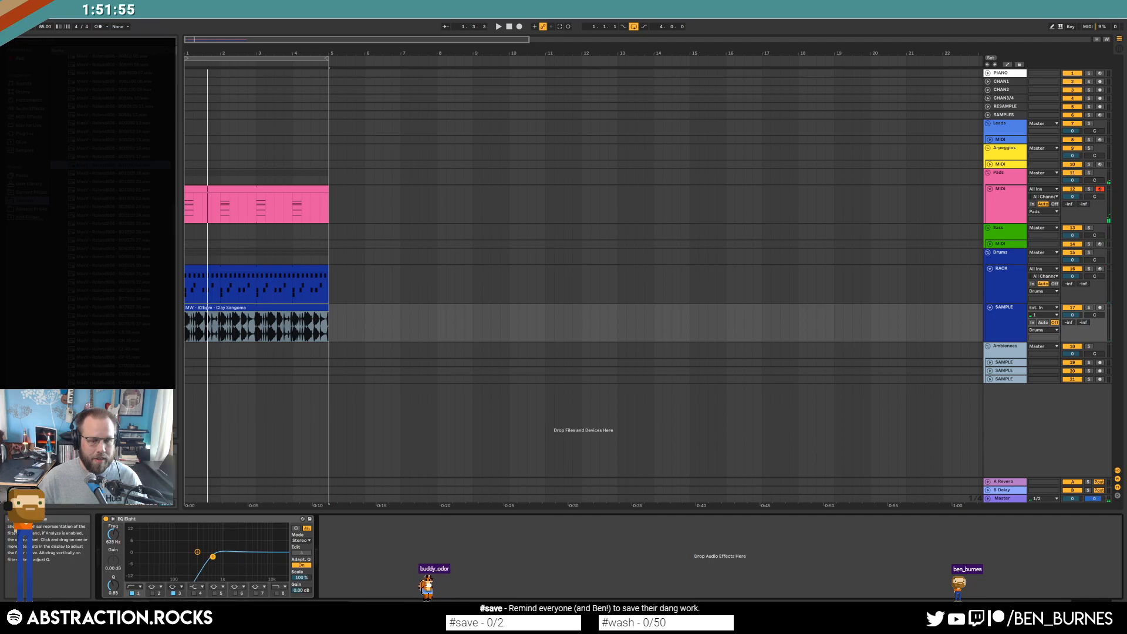
drag(1069, 317, 1069, 332)
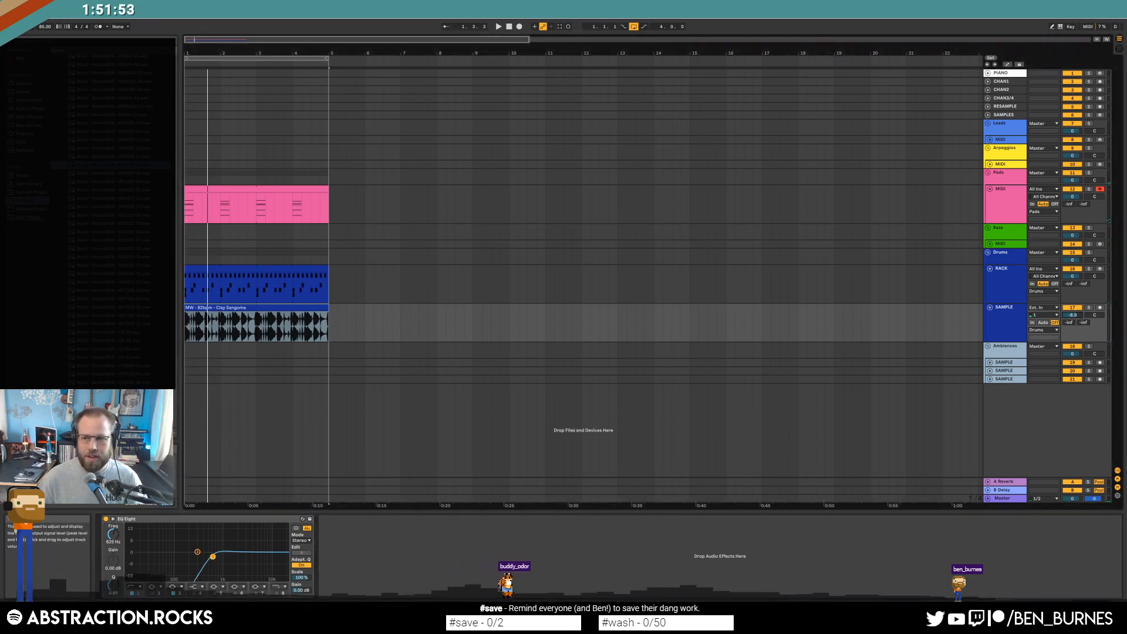
key(space)
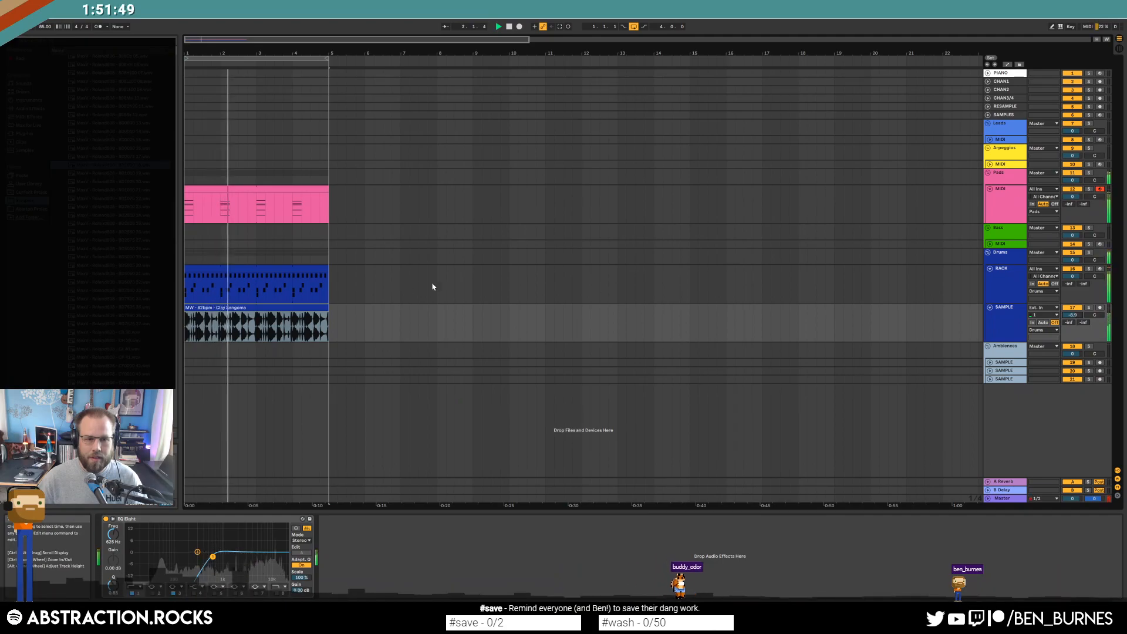
Open Massive on the Pads MIDI track and shorten the attack and later stages of envelope 4 during playback, then inspect envelope 3
double_click(303, 267)
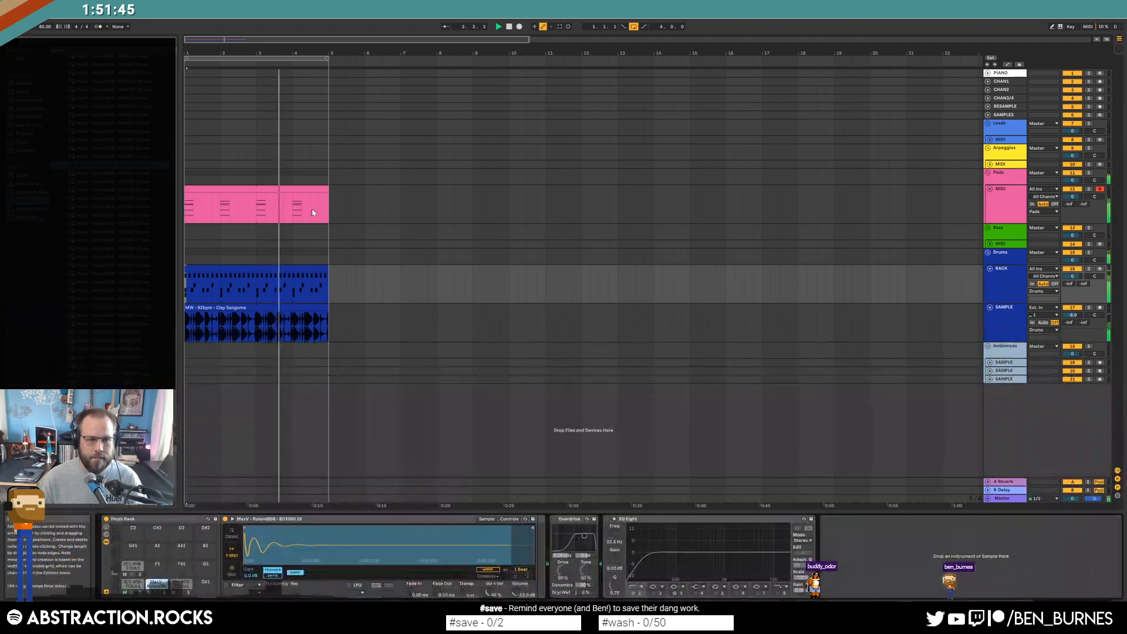
key(shift+Tab)
key(space)
double_click(294, 188)
click(395, 439)
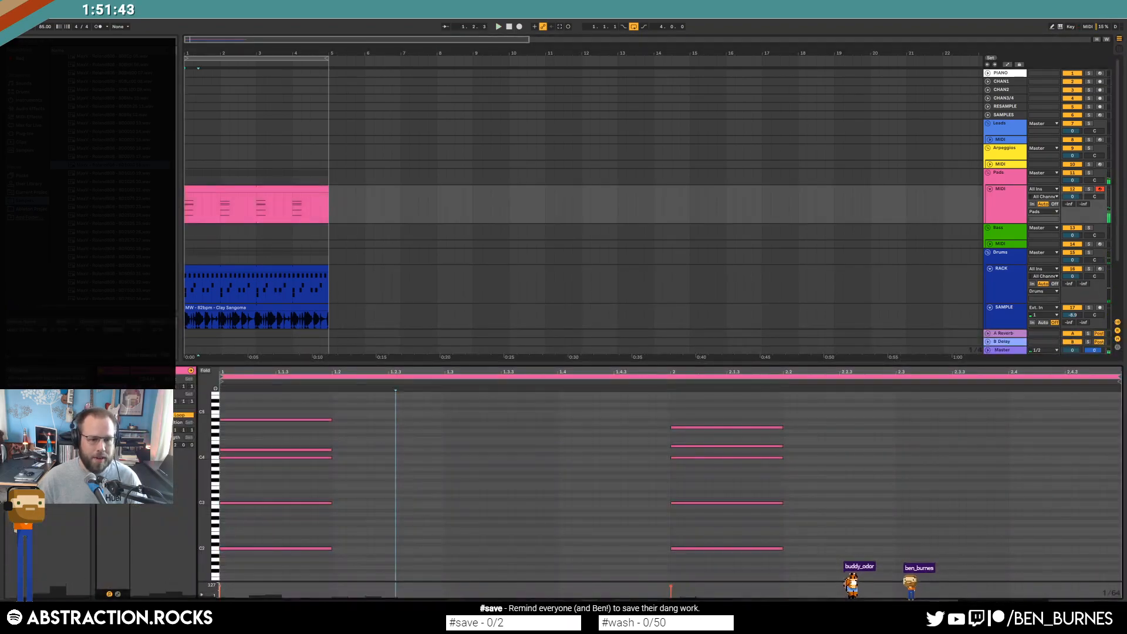
key(shift+Tab)
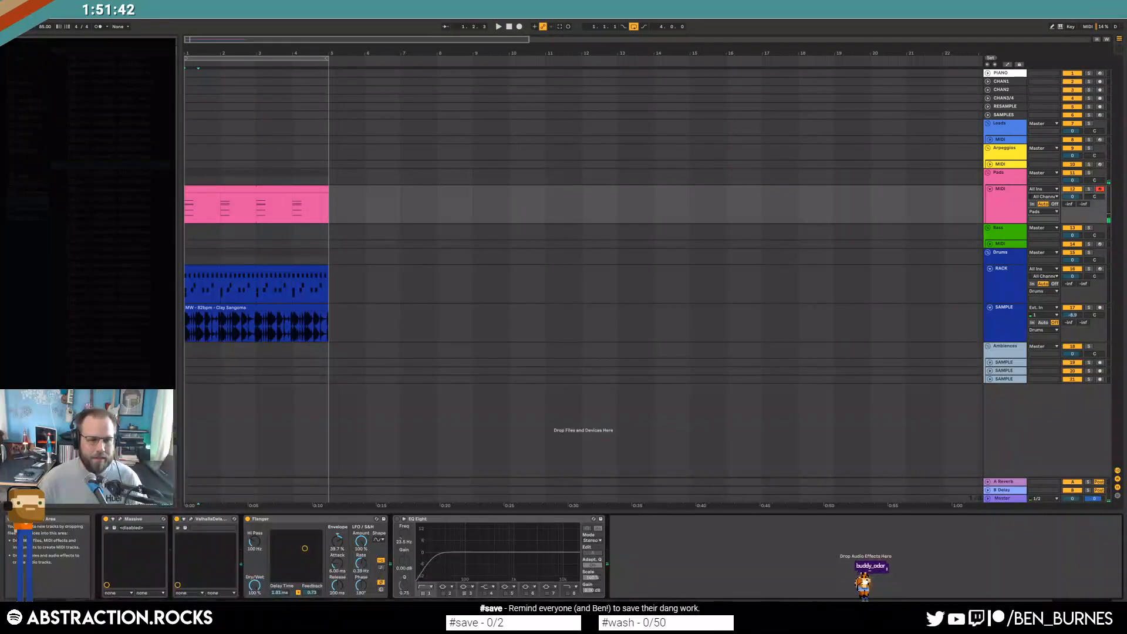
click(121, 518)
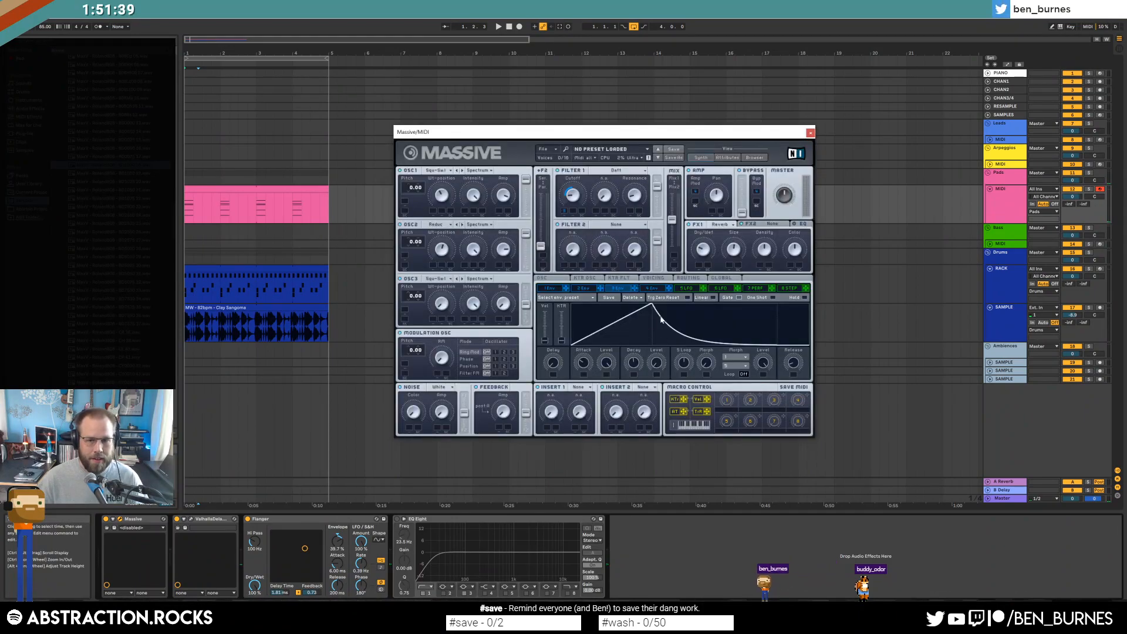
click(649, 288)
drag(775, 343, 745, 342)
key(space)
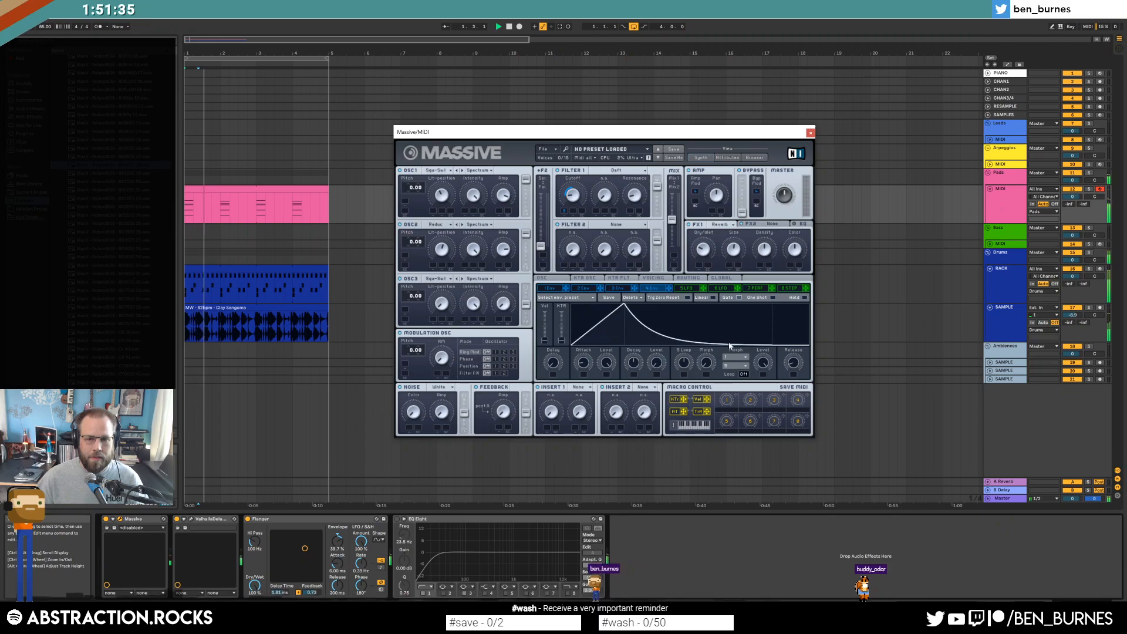
drag(621, 336, 569, 327)
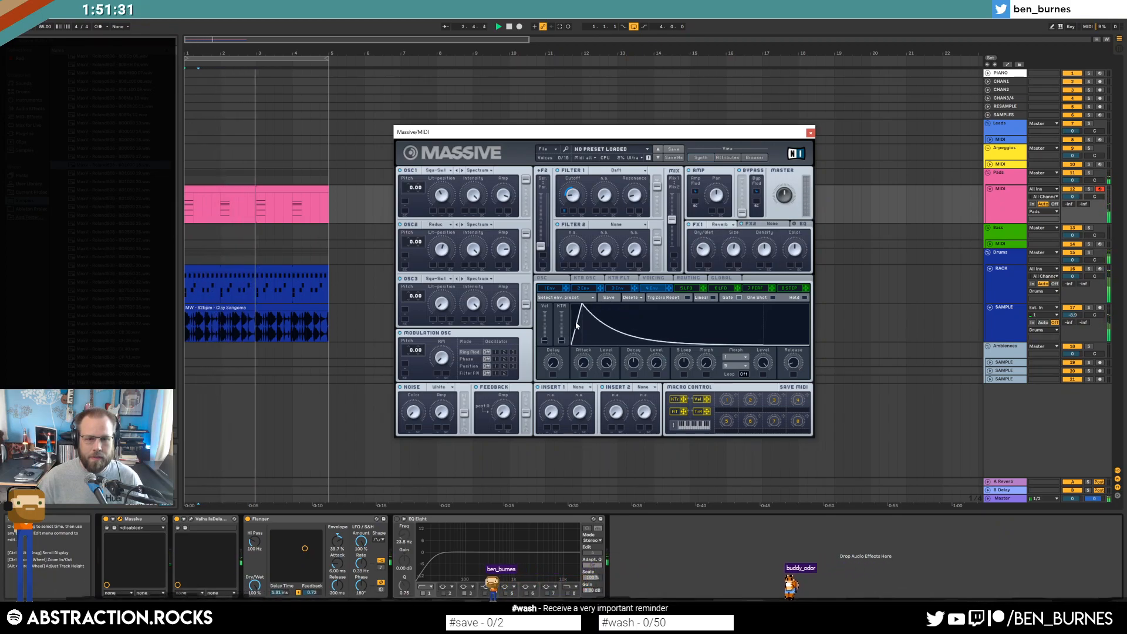
click(620, 290)
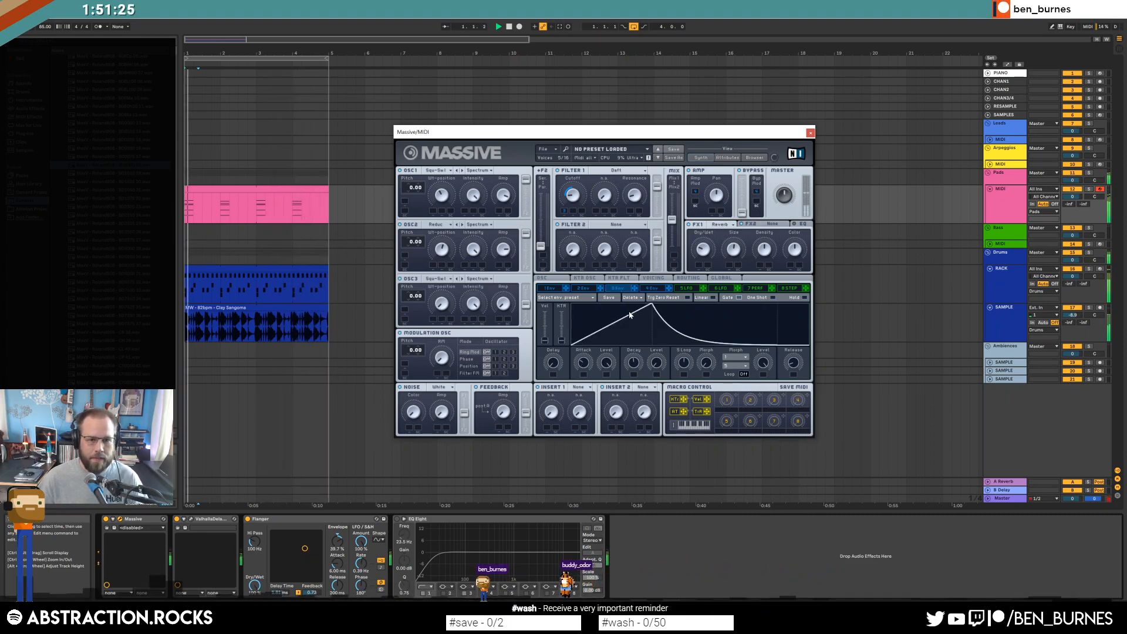
Split the drum RACK clip at bar 4, and in the last bar delete the 1.4.3 hi-hat and add one on 1.1.2
click(292, 289)
drag(292, 288, 326, 292)
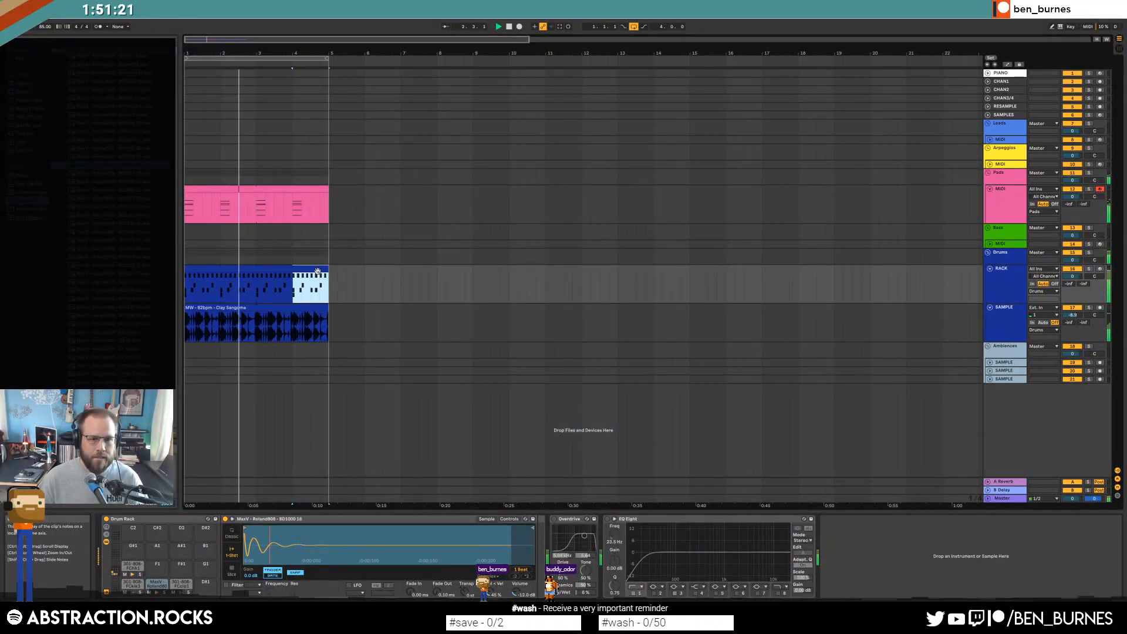
double_click(320, 269)
click(1057, 410)
click(1047, 401)
key(Delete)
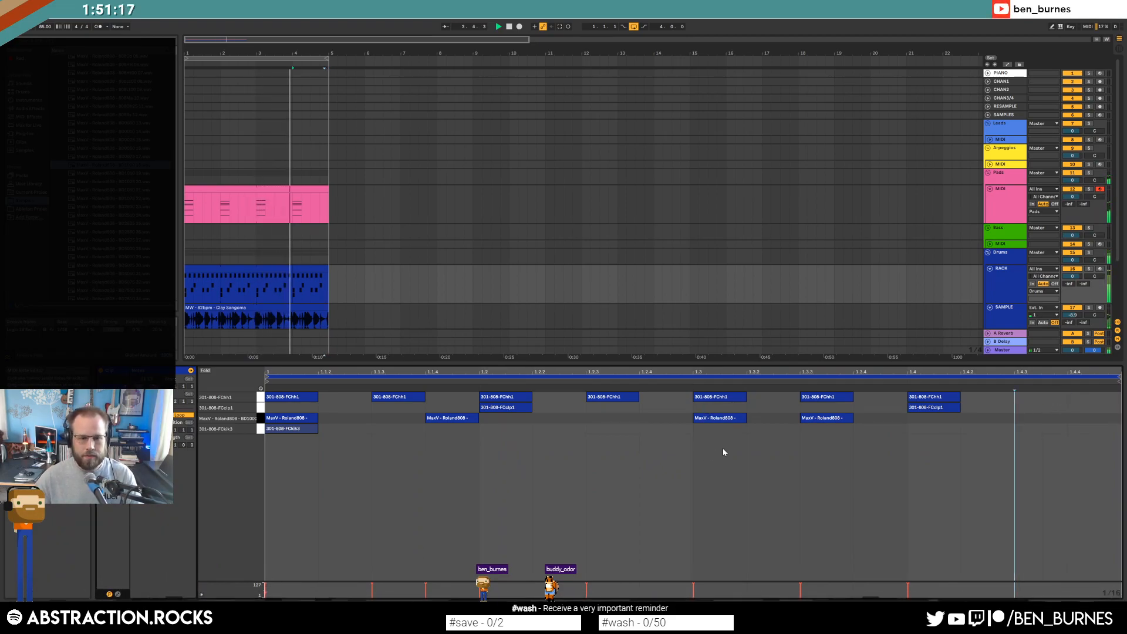
click(329, 399)
double_click(330, 399)
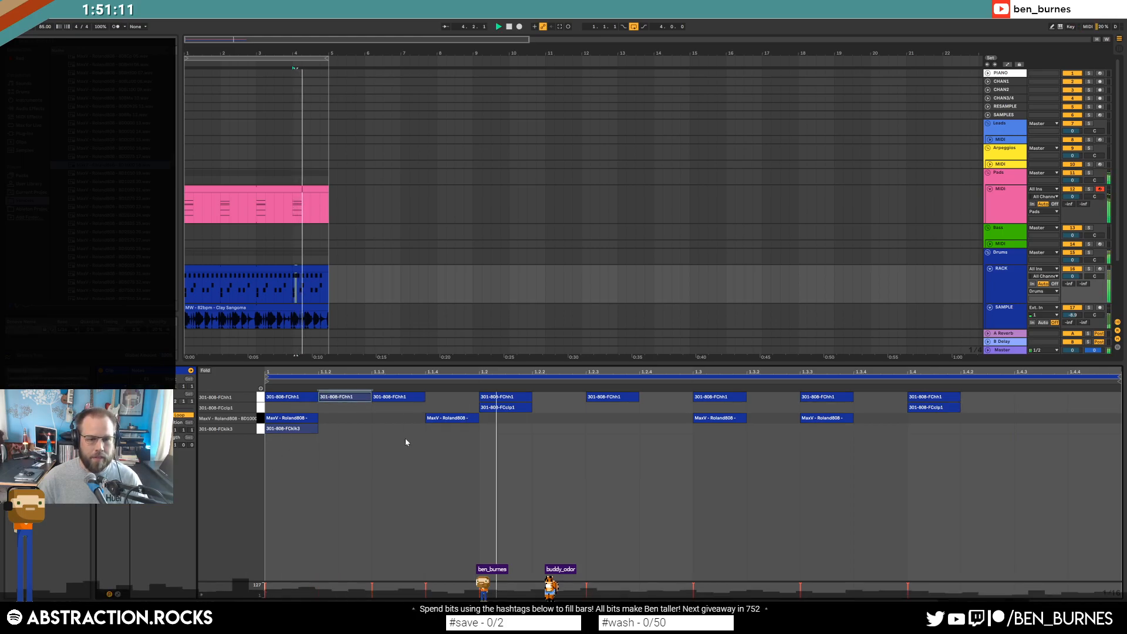
Select the kick note on 1.1.4 in the RACK clip covering the first three bars and listen to the loop
click(435, 419)
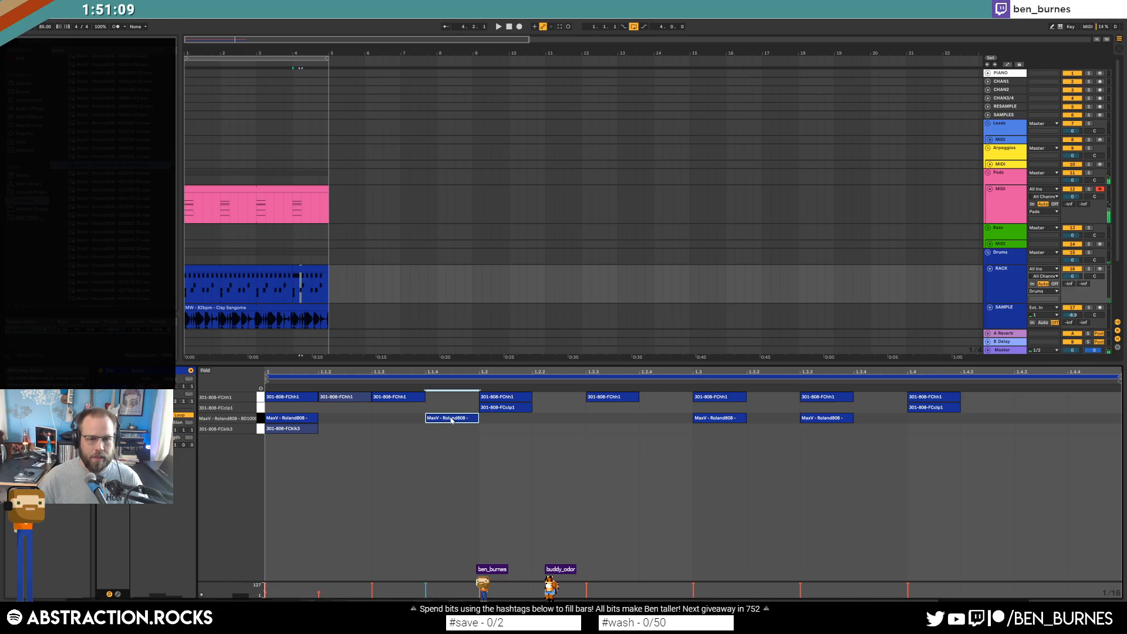
click(282, 268)
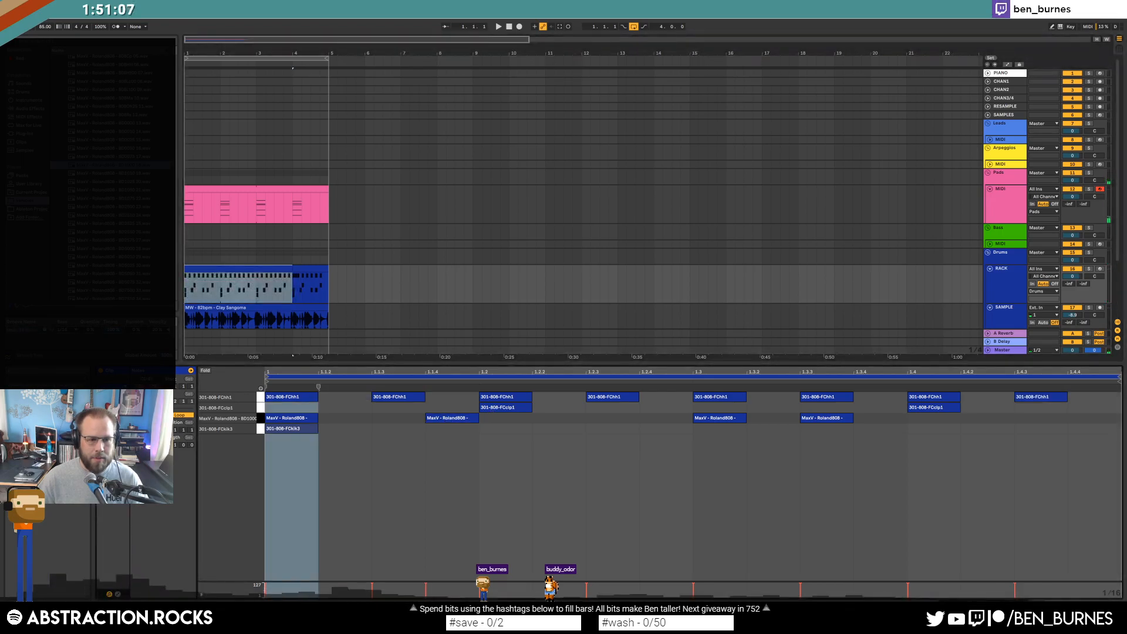
click(458, 433)
click(452, 418)
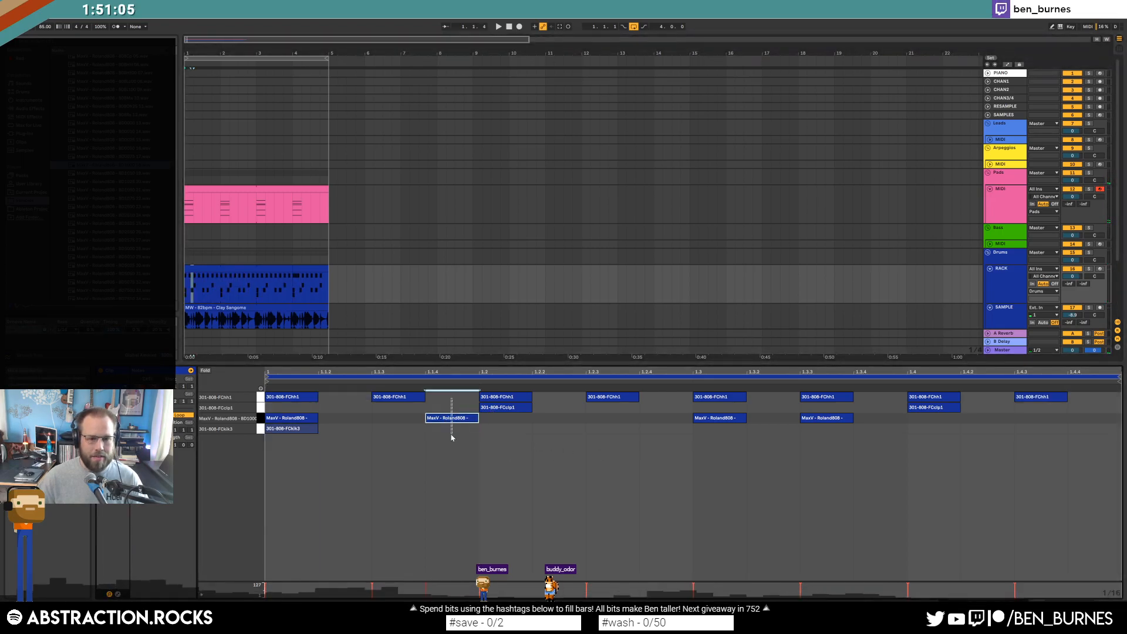
key(space)
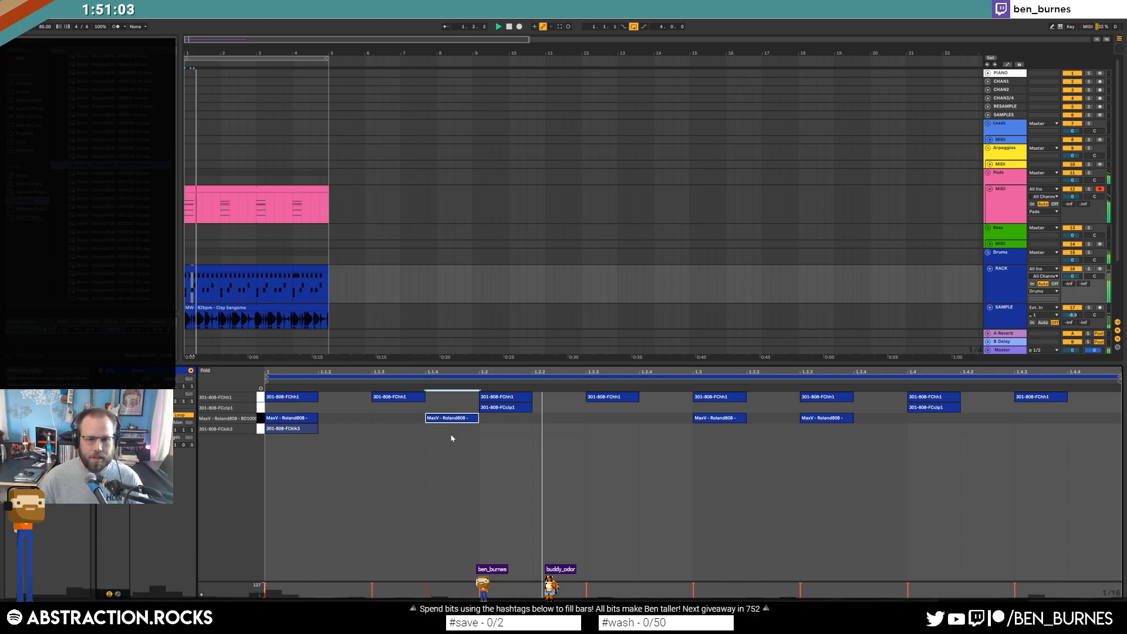
In the drum RACK clip's last bar, turn the opening hi-hat into two consecutive 1/32 hits and play the result
click(279, 268)
click(300, 270)
click(388, 477)
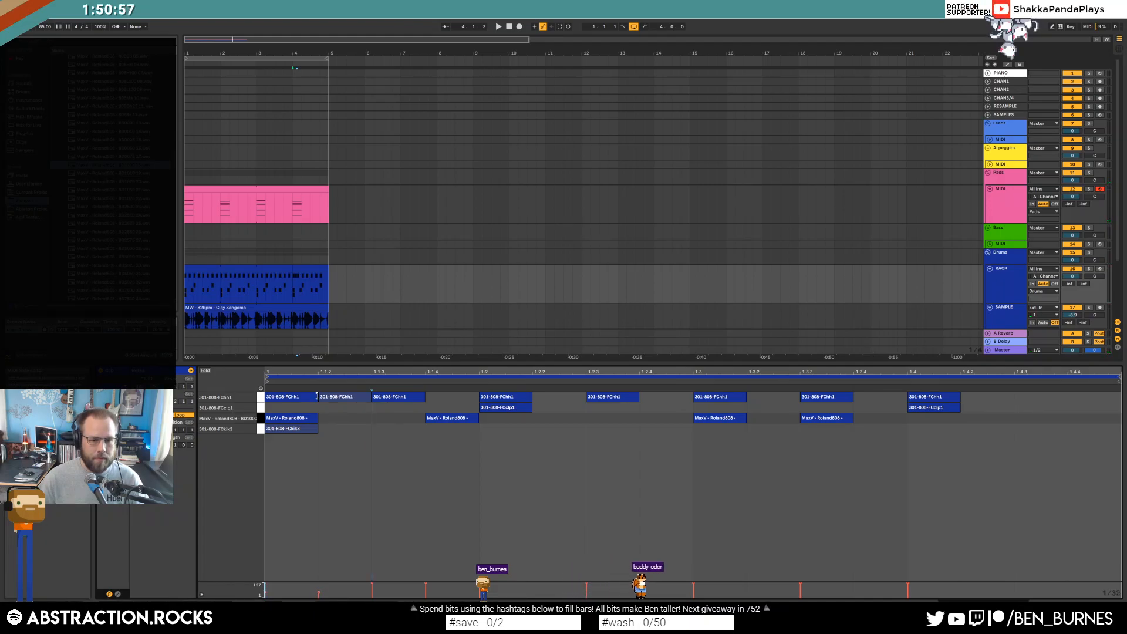
drag(305, 403, 318, 401)
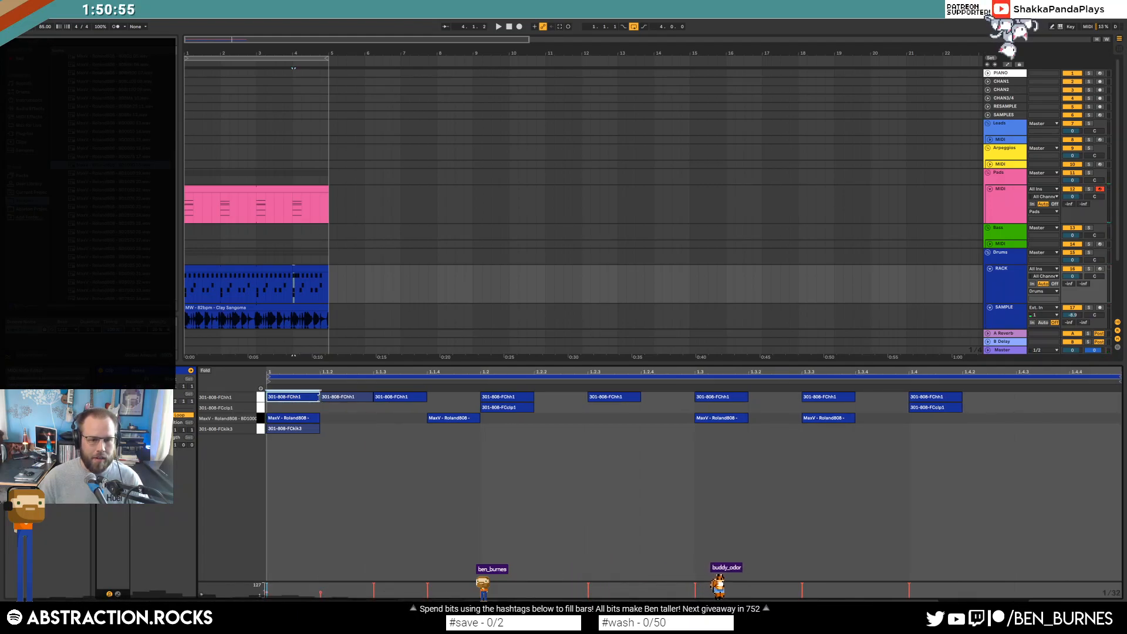
click(298, 399)
key(space)
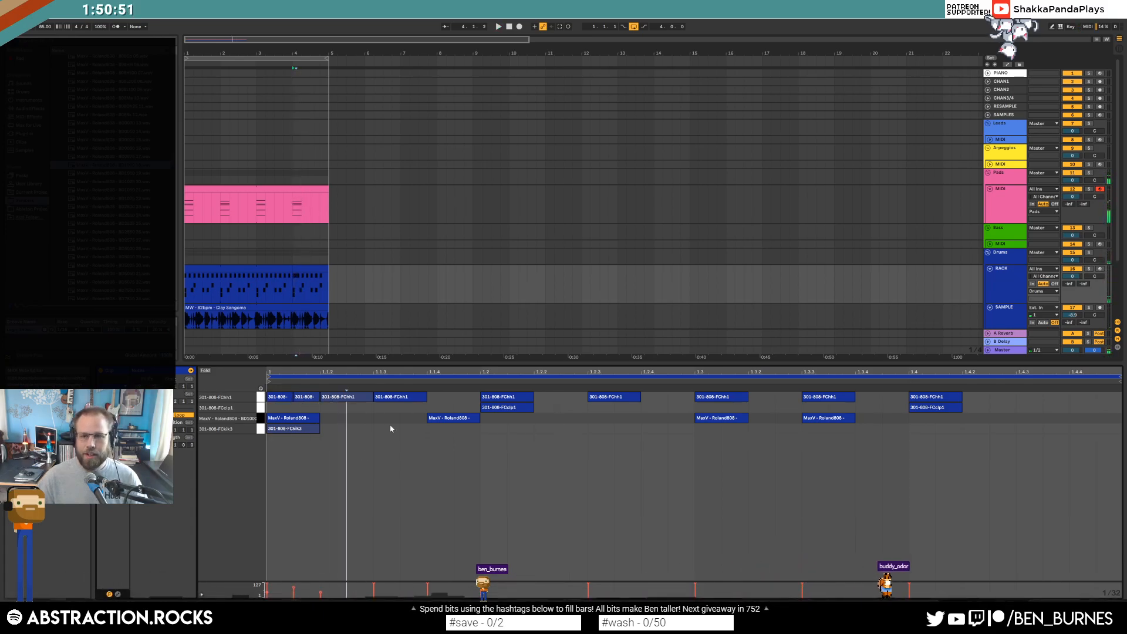
Open ValhallaDelay on the Pads MIDI track, set feedback to about 54.8% and mix to about 27.2%, and start playback
click(307, 187)
key(shift+Tab)
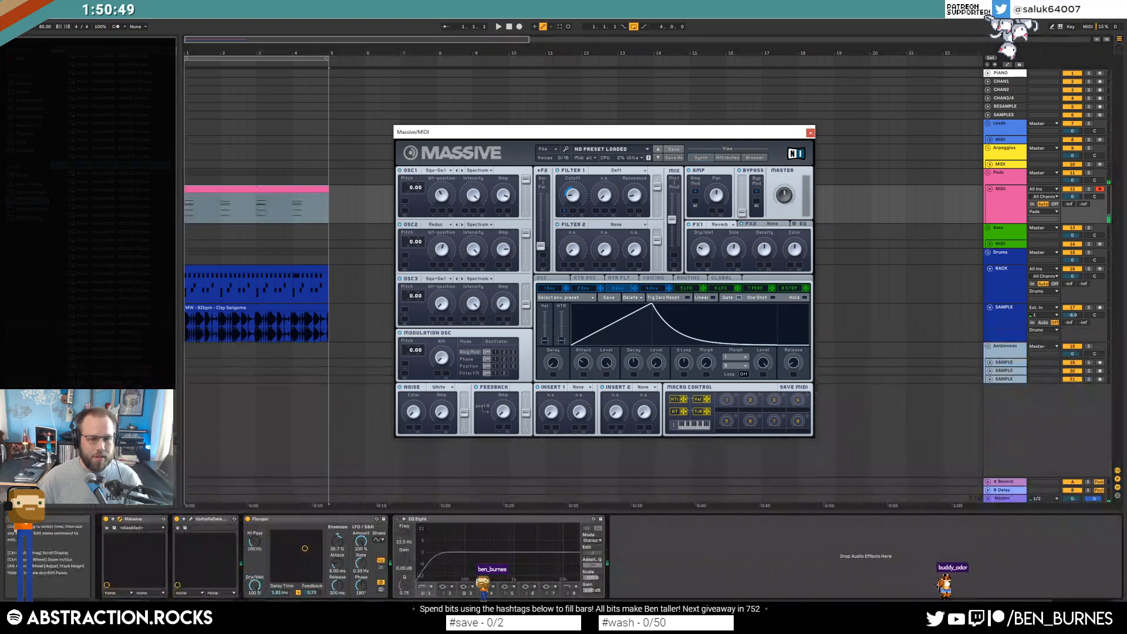
click(192, 519)
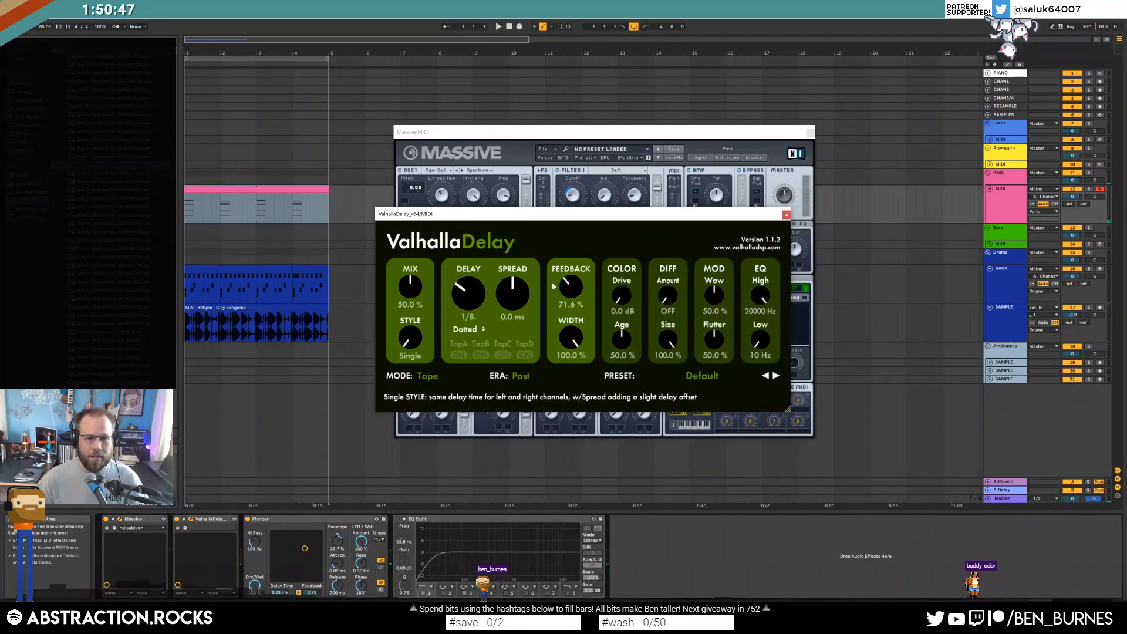
drag(575, 286, 576, 287)
drag(410, 286, 421, 309)
key(space)
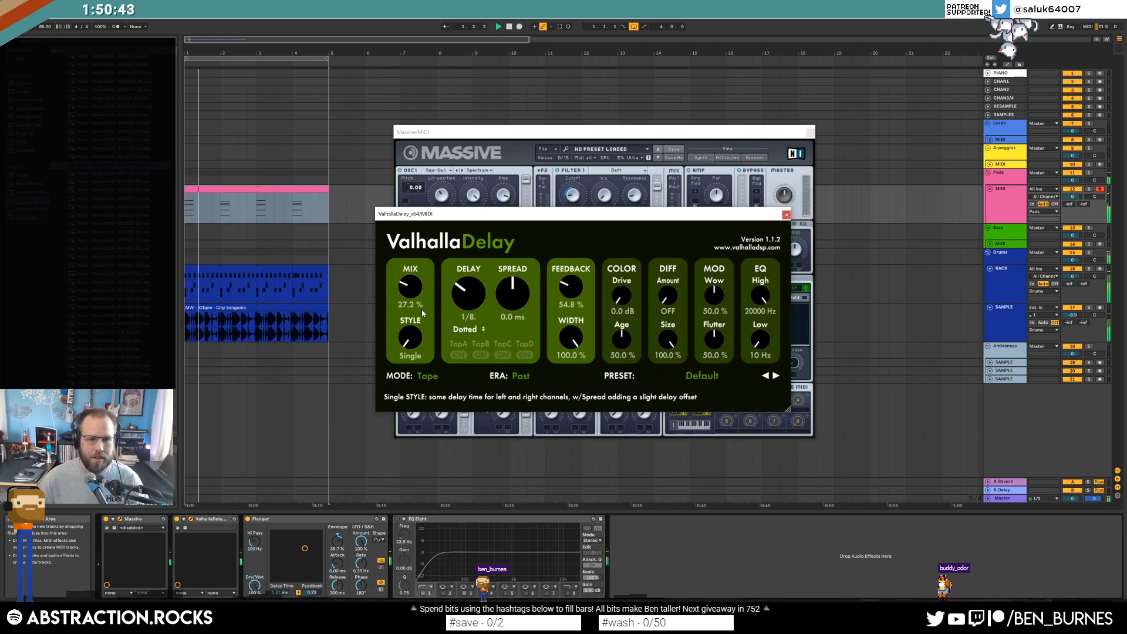
Raise ValhallaDelay's feedback and lower its mix to about 20% during playback, then close the delay and Massive windows
drag(572, 283, 570, 268)
drag(414, 284, 417, 293)
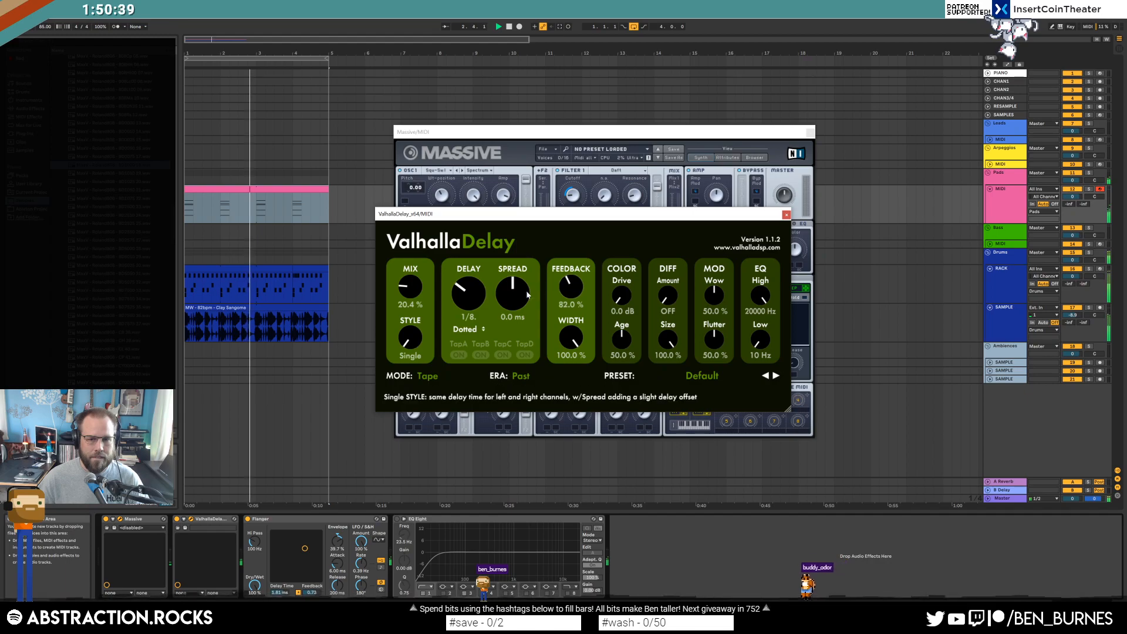
drag(568, 292, 566, 297)
drag(411, 289, 411, 290)
click(786, 215)
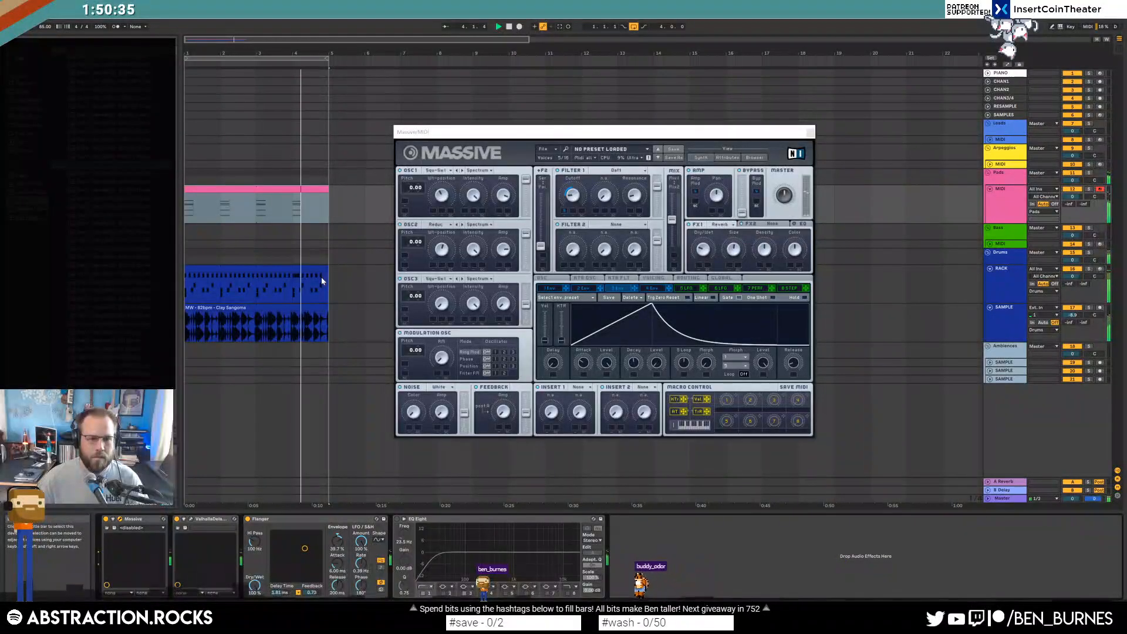
click(808, 135)
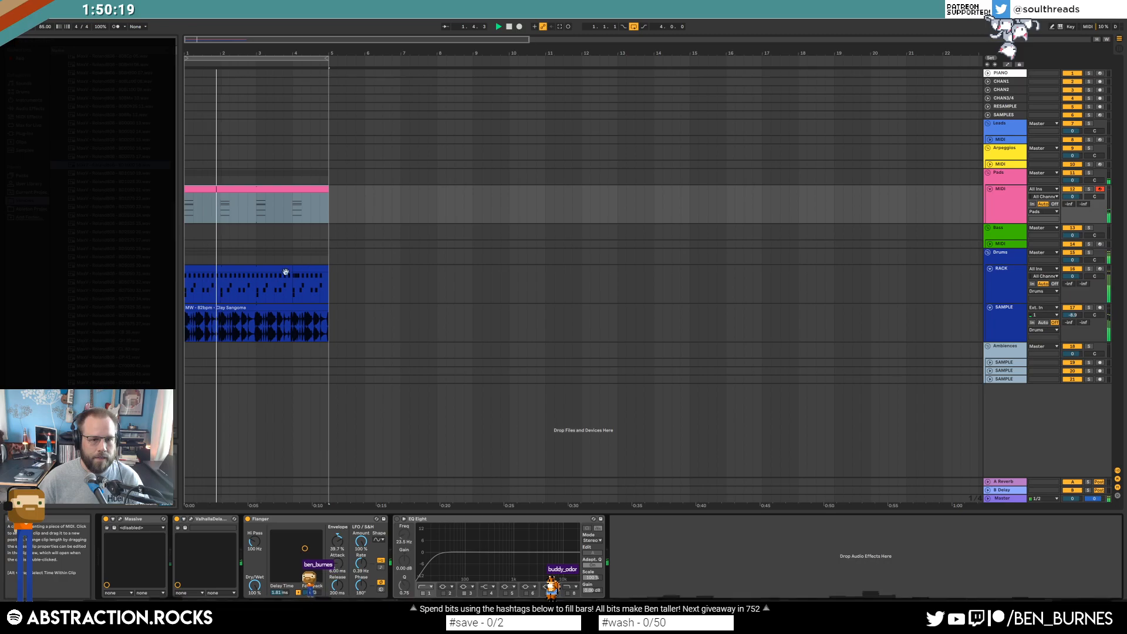
Stop playback and add Auto Pan to the drum SAMPLE track's device chain
key(space)
click(270, 310)
double_click(269, 309)
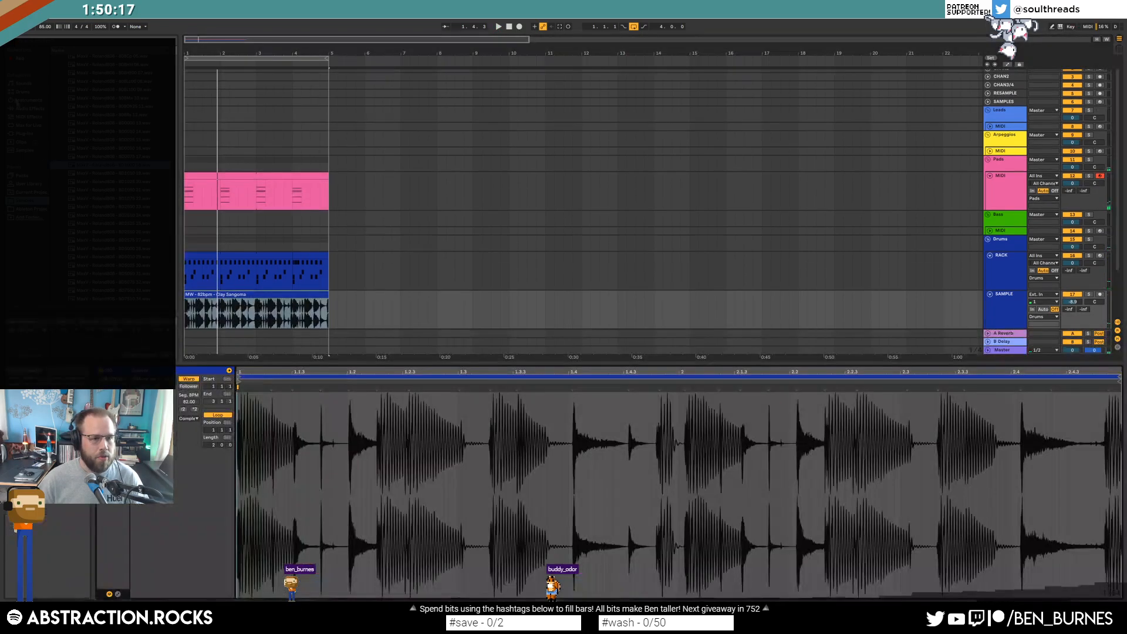
click(28, 111)
click(73, 76)
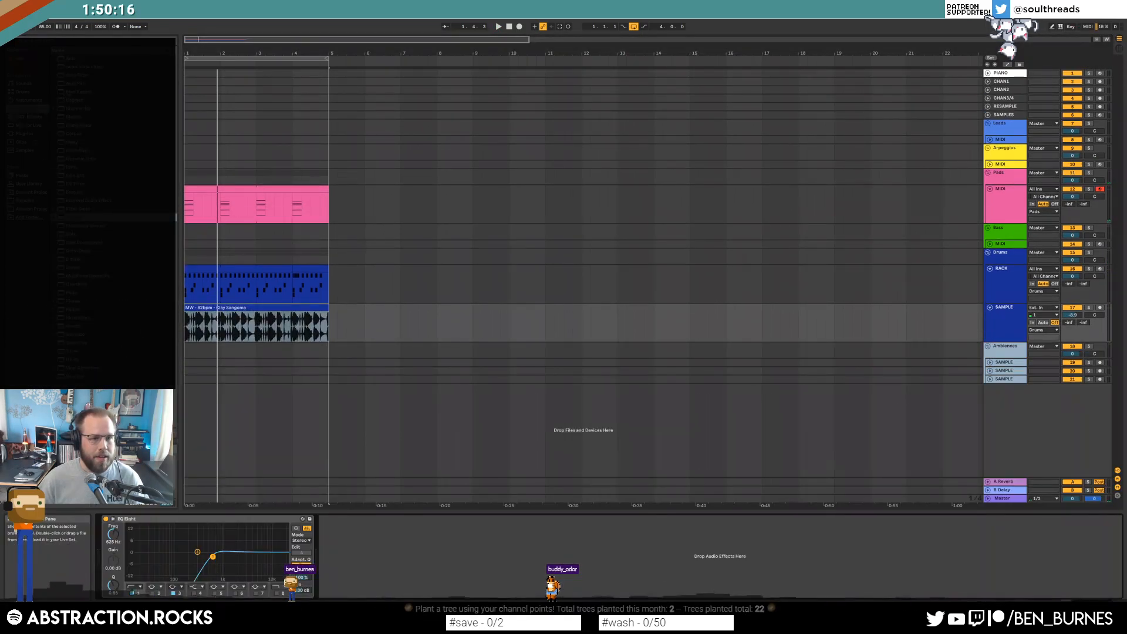
click(74, 84)
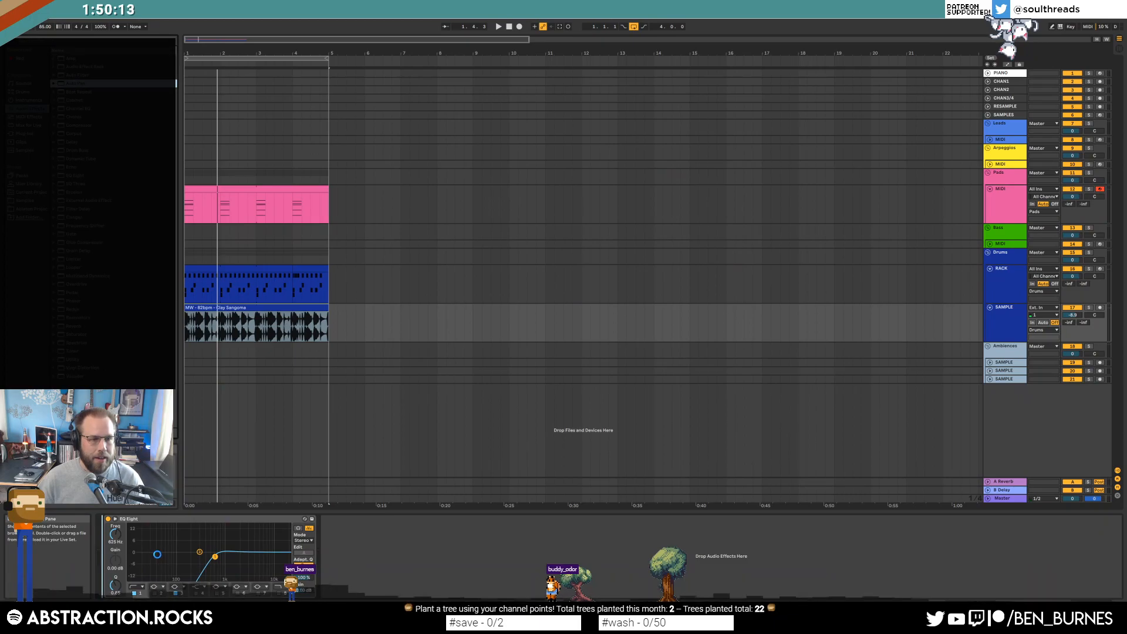
drag(73, 84, 156, 554)
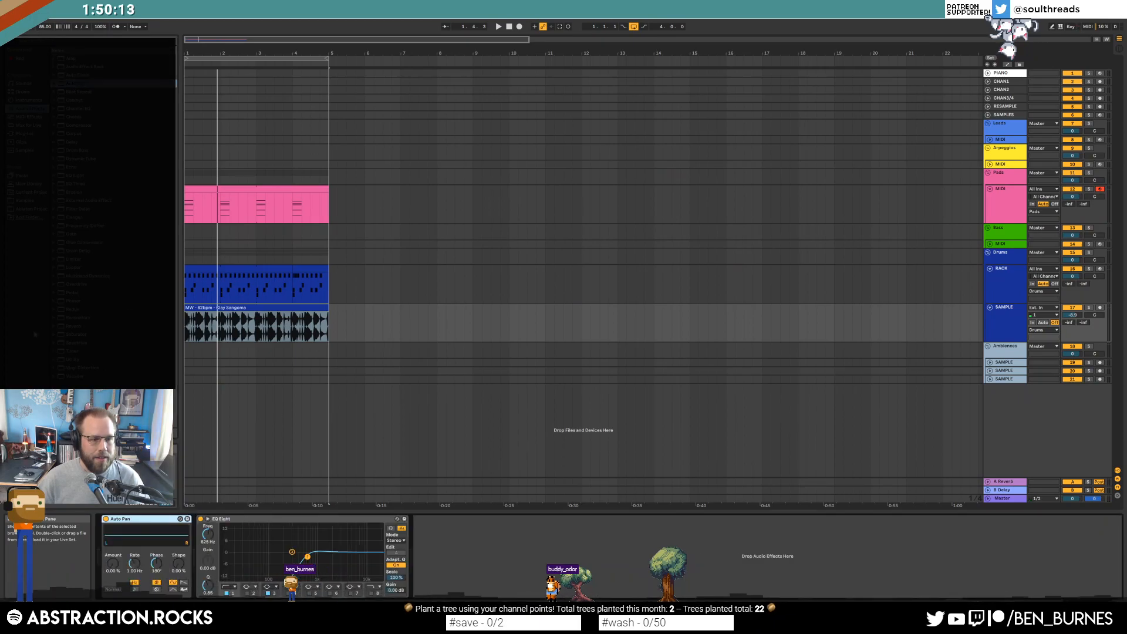
Add the Wider plug-in after Auto Pan on the SAMPLE track and move EQ Eight to the start of the chain
click(35, 135)
drag(79, 184, 182, 554)
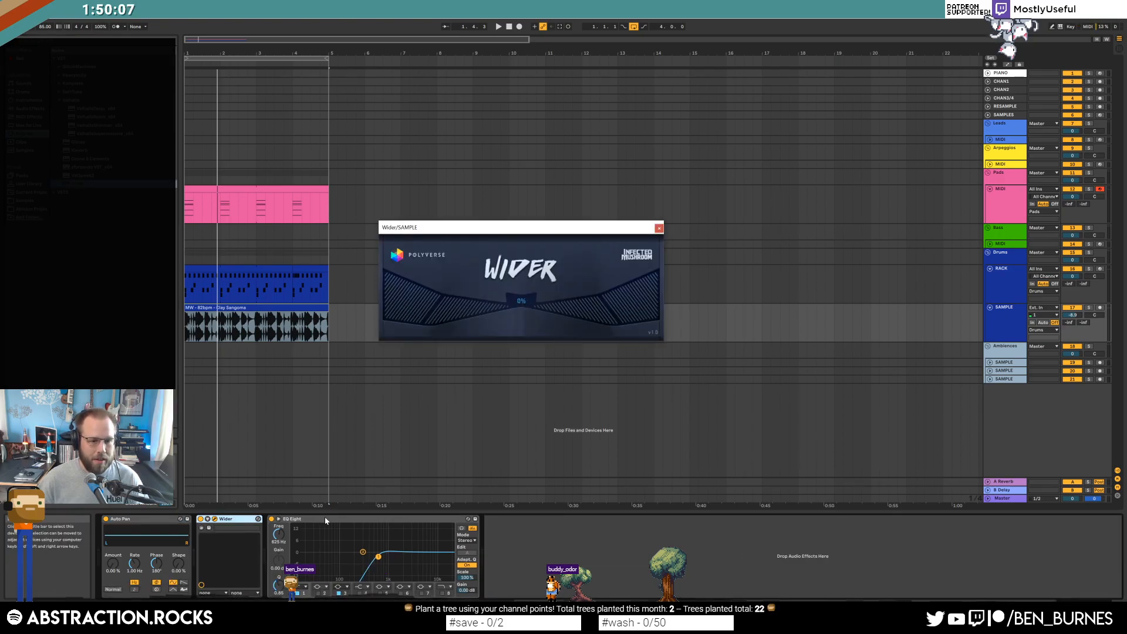
click(326, 521)
drag(326, 521, 123, 545)
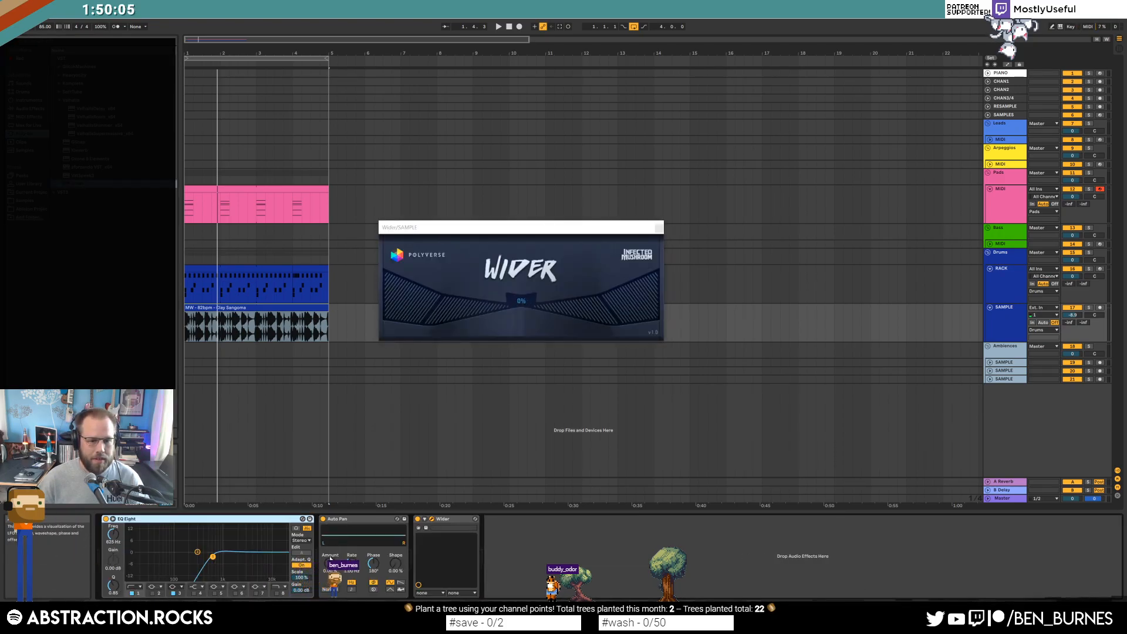
Set Auto Pan's amount to about 43% with a slower rate and Wider's width to about 110%, listen, and close Wider
drag(330, 562, 329, 538)
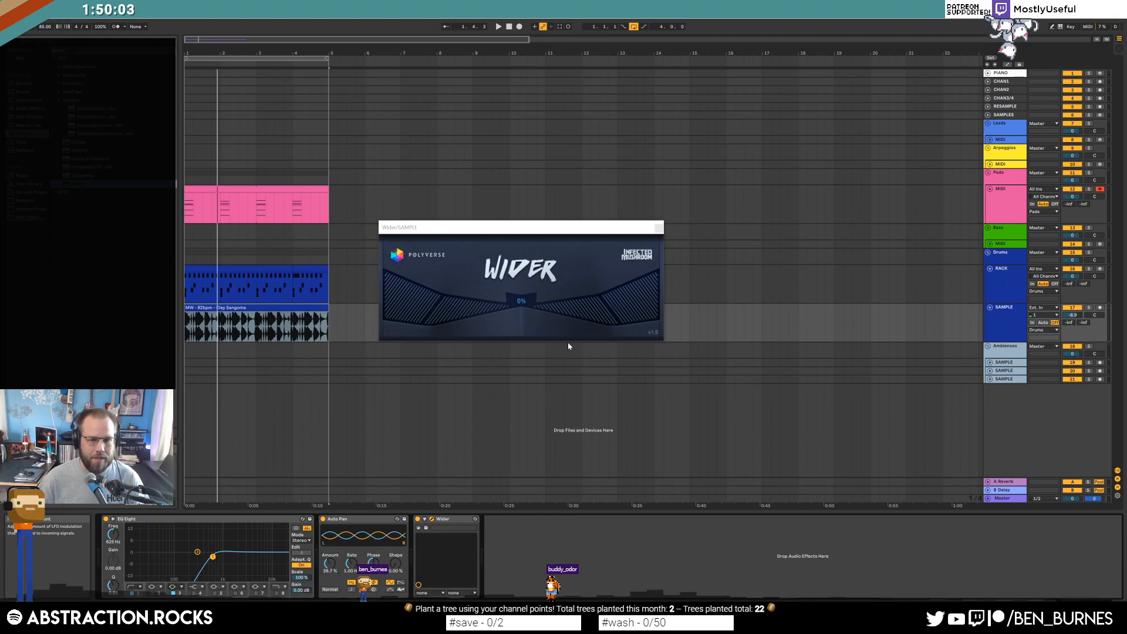
drag(607, 311, 634, 259)
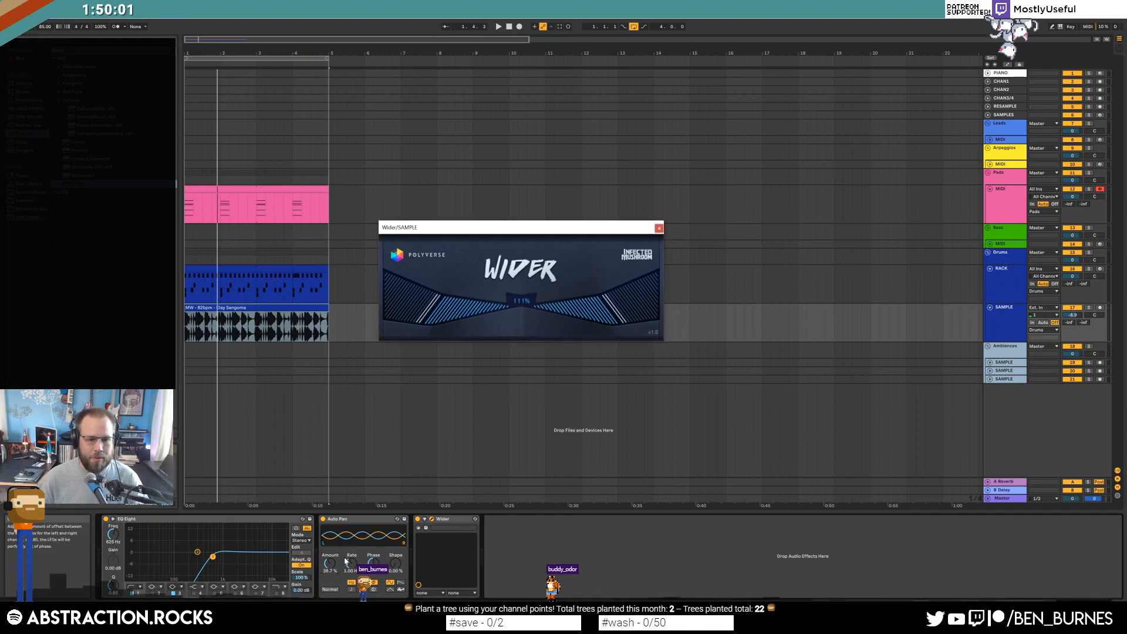
drag(329, 563, 329, 560)
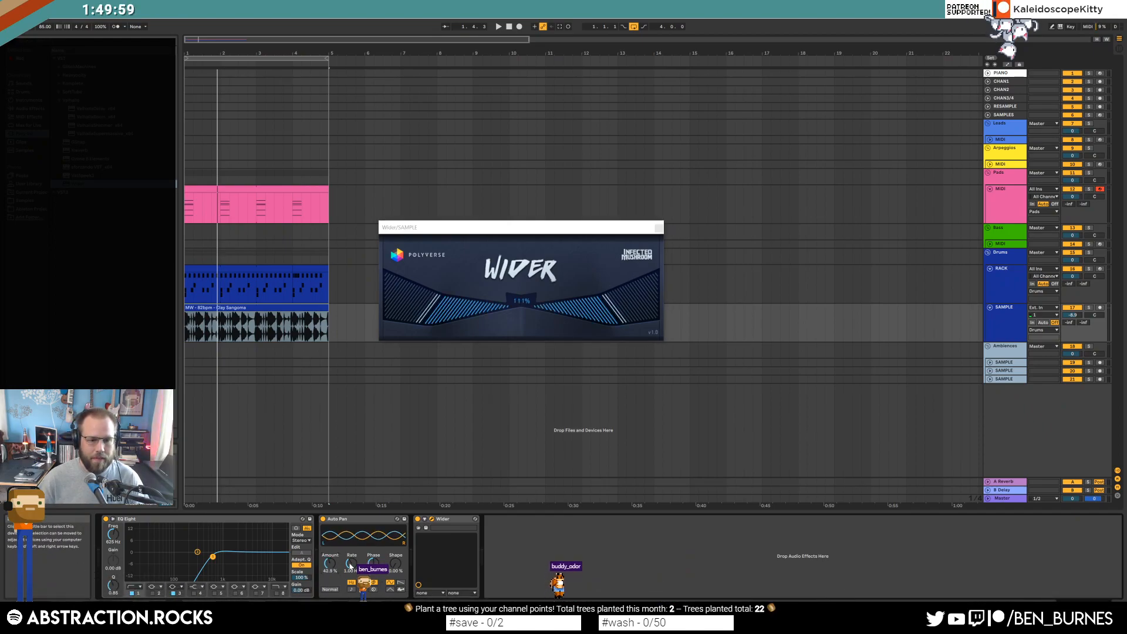
key(space)
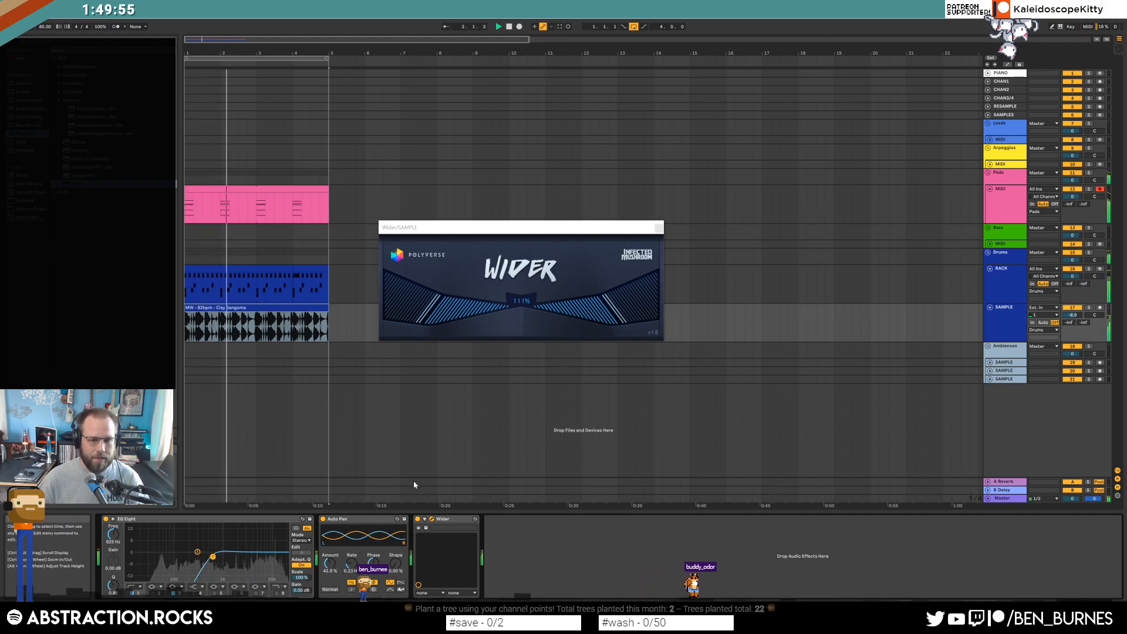
drag(593, 318, 594, 320)
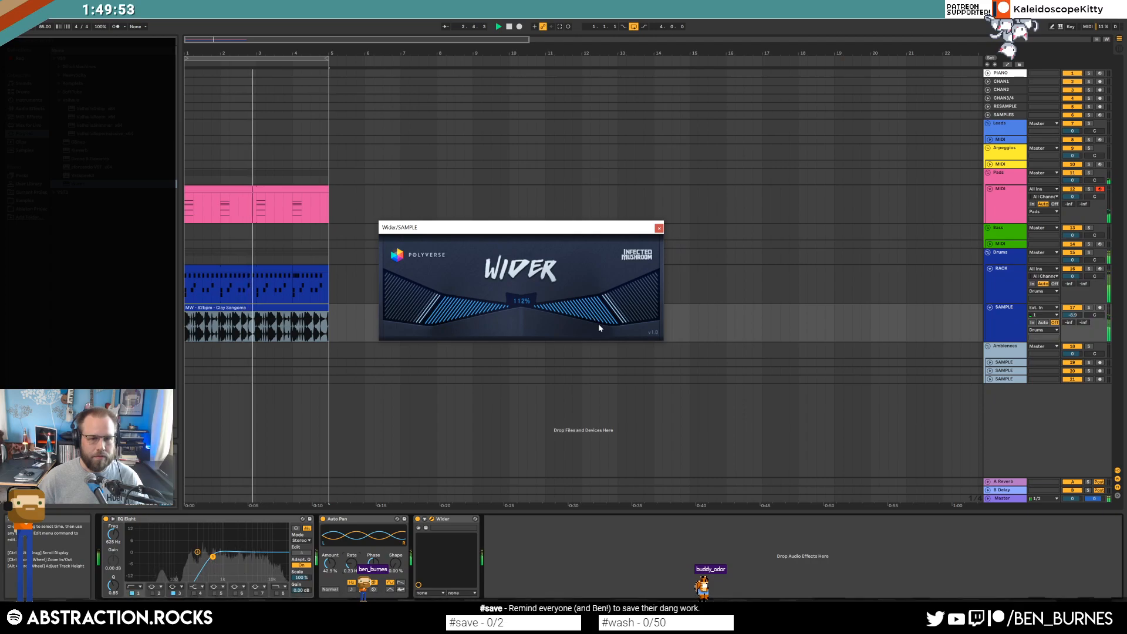
click(658, 228)
Cut the short slice of the drum SAMPLE loop just before bar 3, leaving a gap, and stop playback
scroll(417, 326, up, 10)
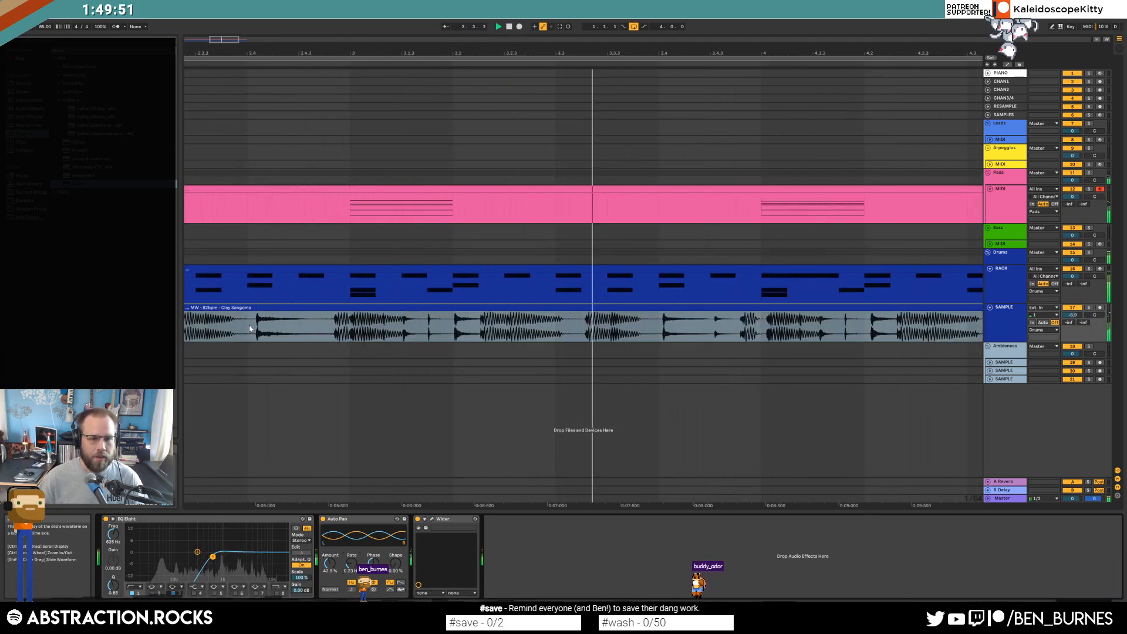
drag(350, 328, 324, 328)
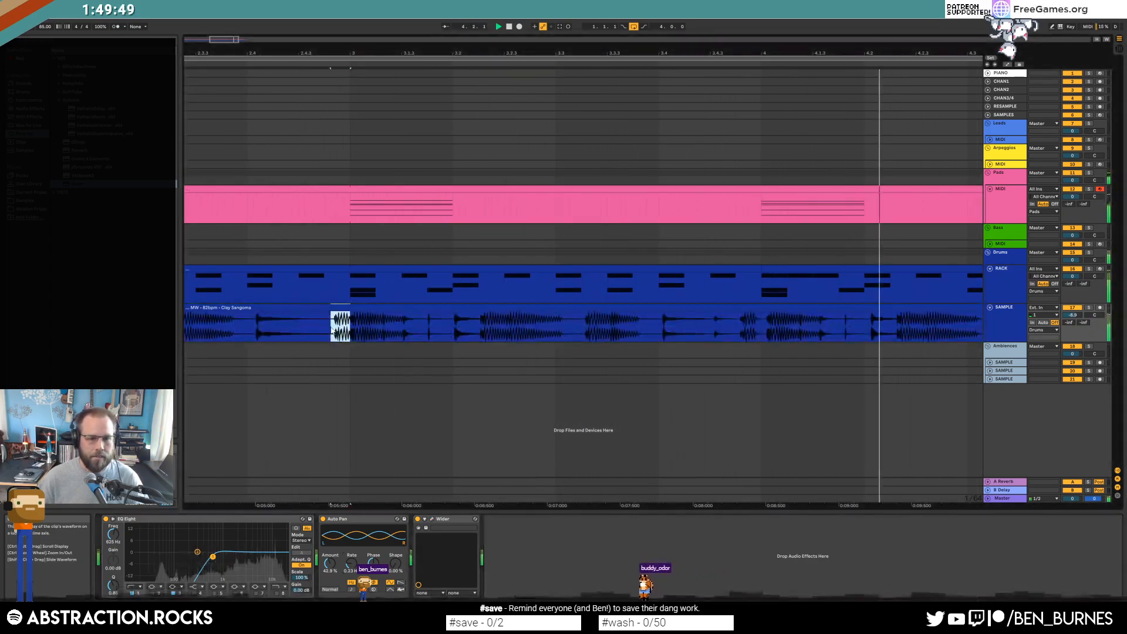
scroll(327, 327, down, 5)
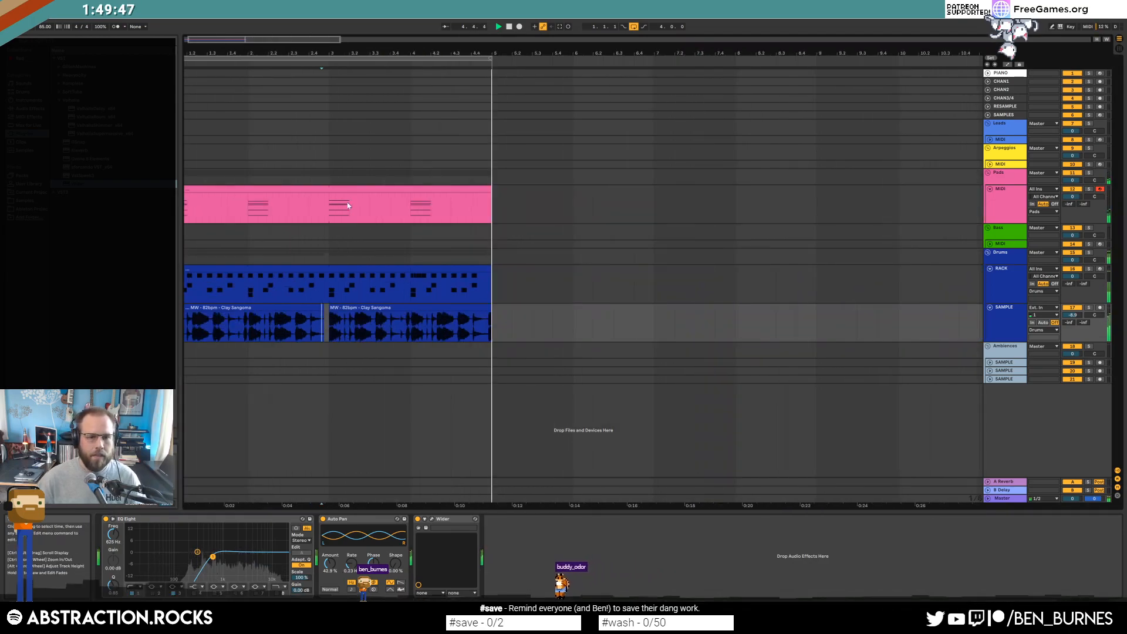
key(space)
Open Massive on the Pads MIDI track, change oscillator 1's wavetable to Sonic and listen to the sound
double_click(347, 189)
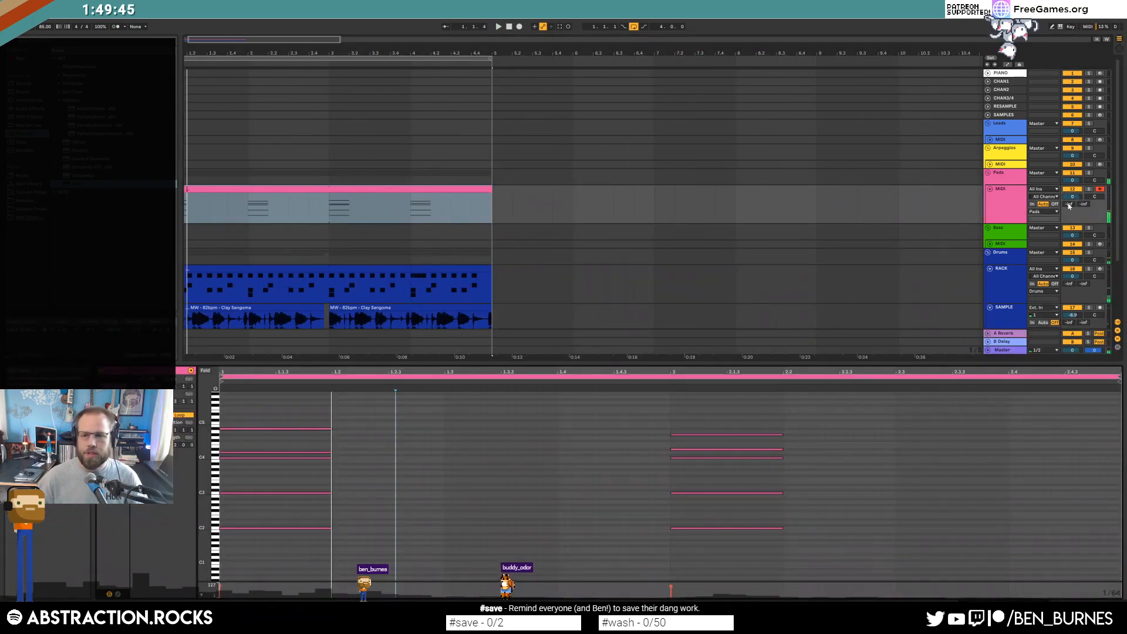
key(shift+Tab)
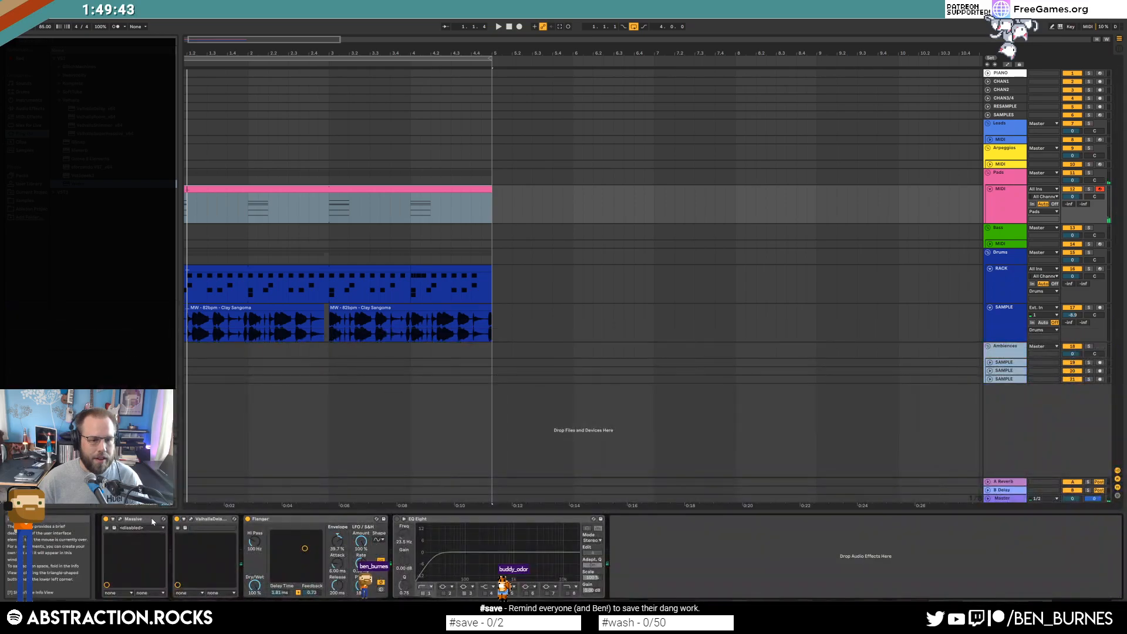
click(120, 520)
drag(560, 132, 693, 136)
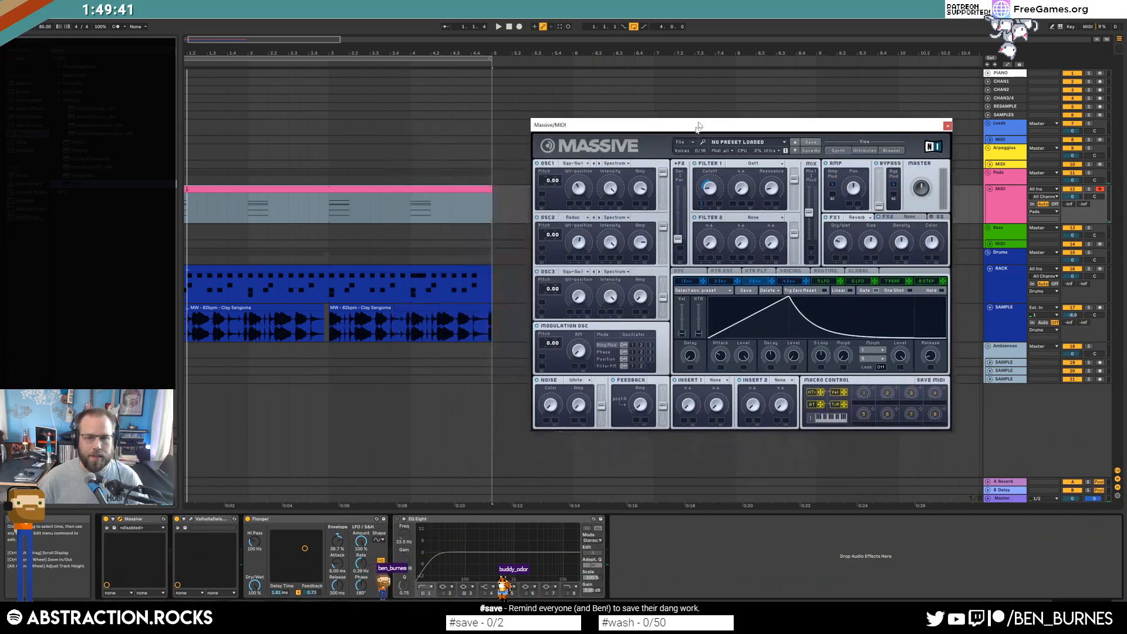
drag(227, 53, 197, 49)
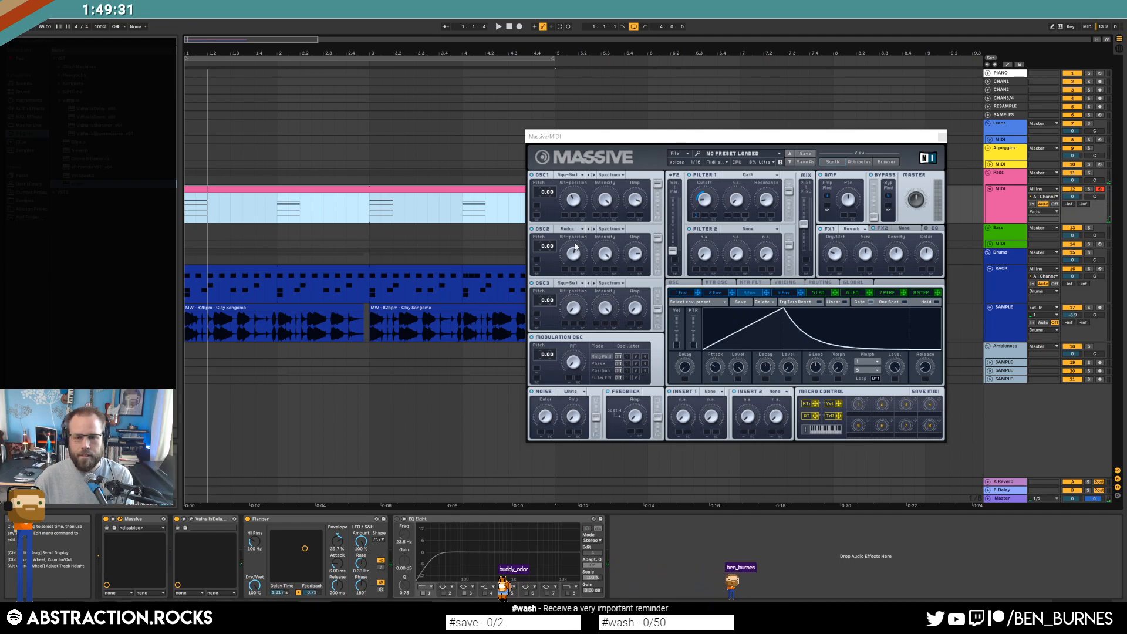
click(572, 175)
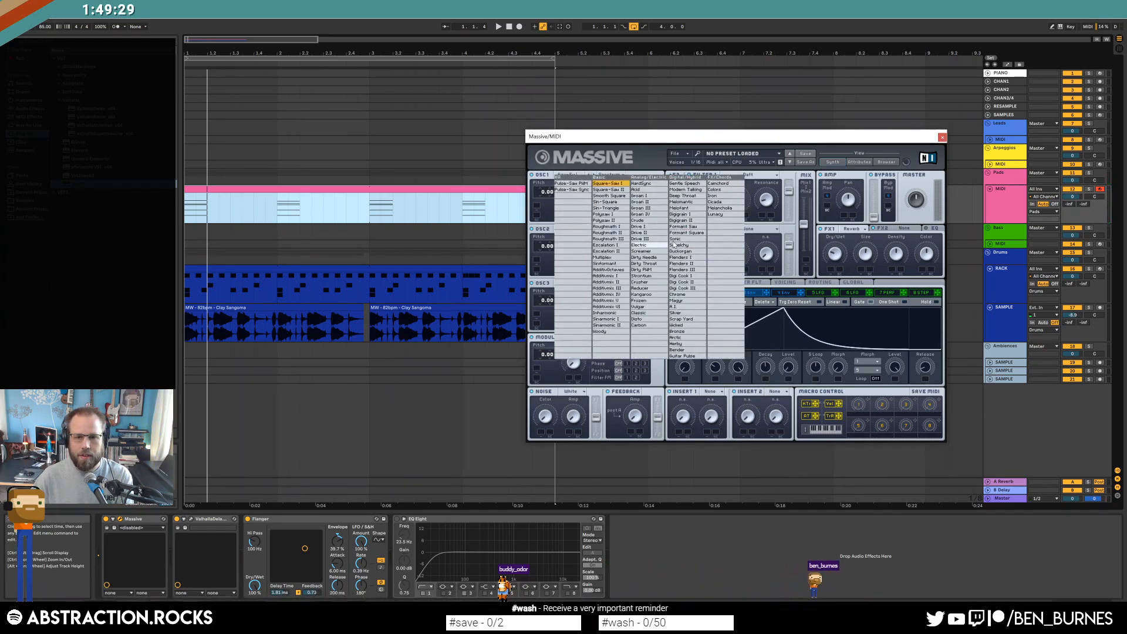
click(679, 242)
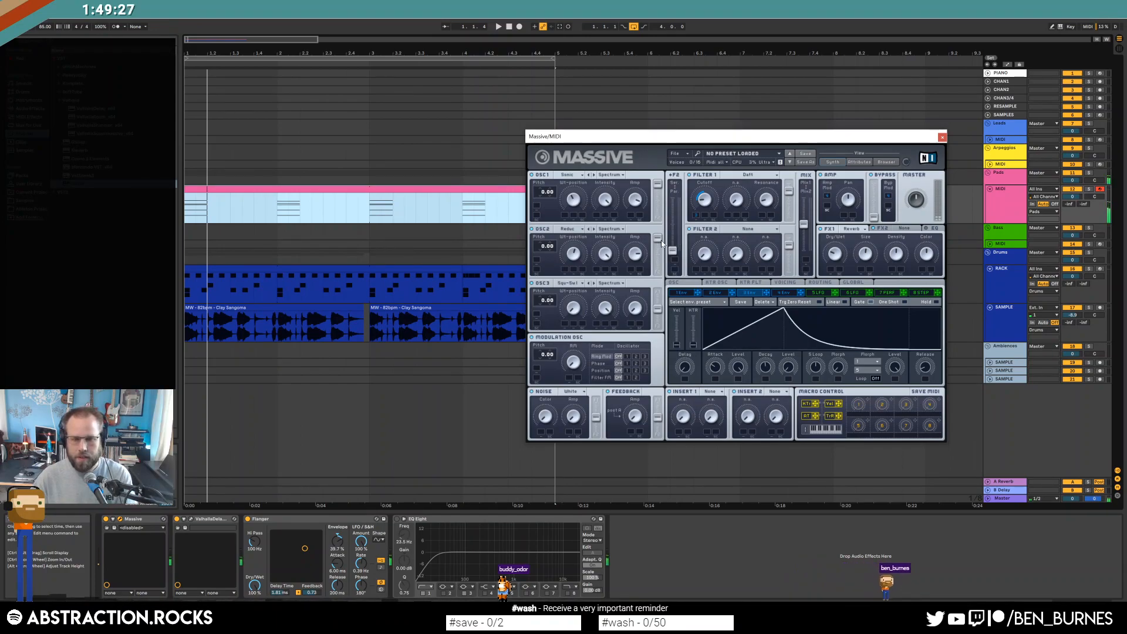
key(space)
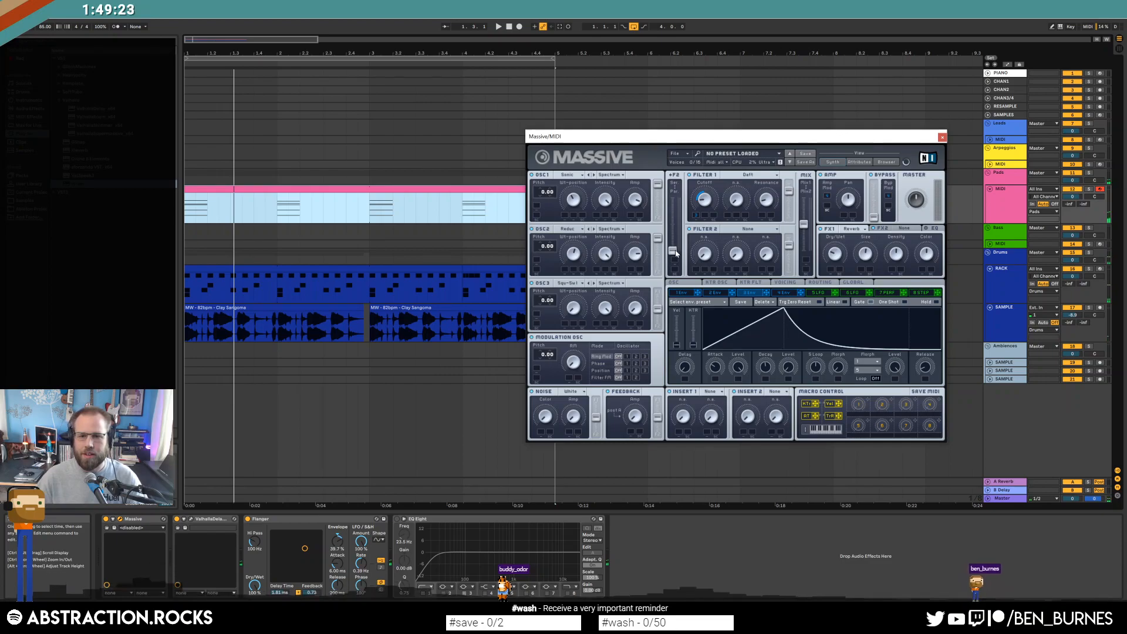
Raise Massive's serial/parallel filter routing fader to the top, play the loop and close the synth window
drag(674, 254, 674, 77)
key(space)
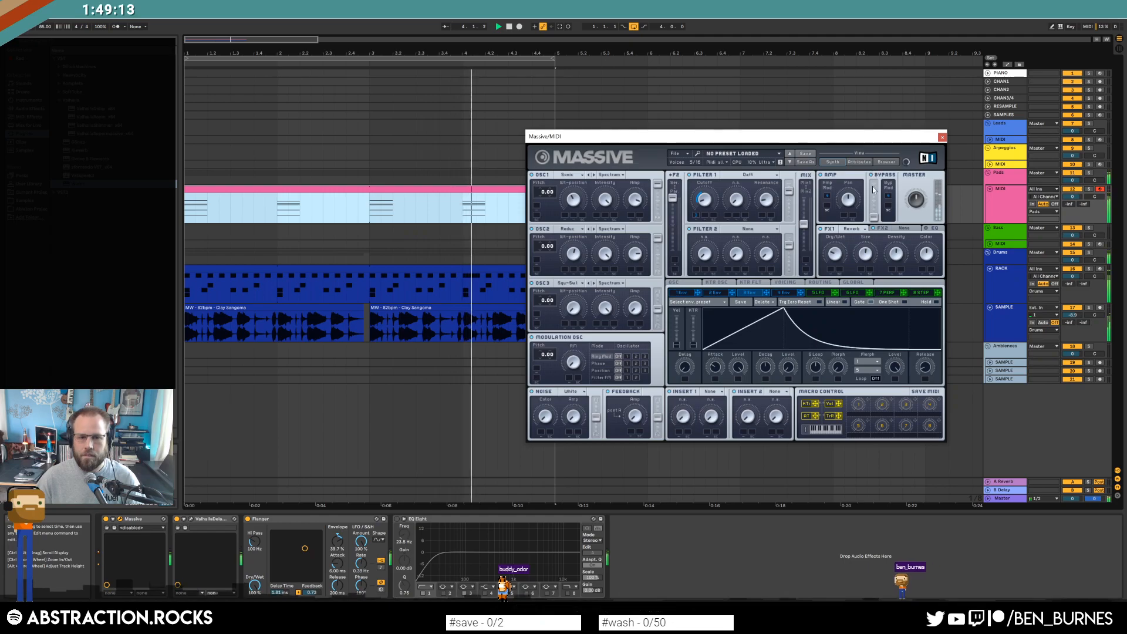
click(942, 138)
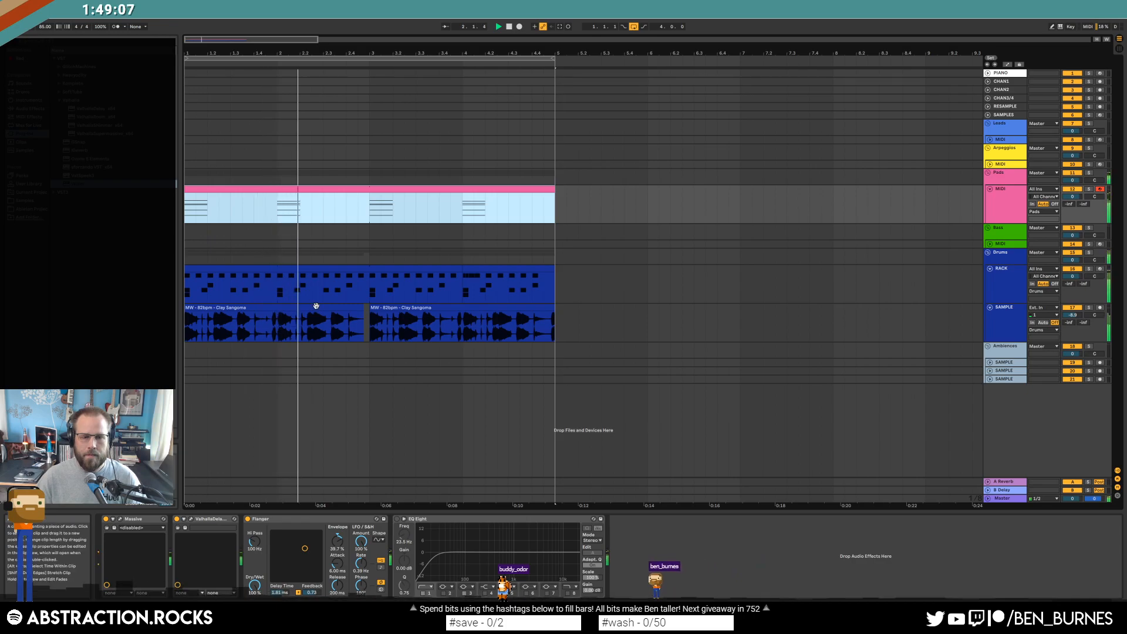
Stop playback, open the first drum SAMPLE clip and quantize all of its audio
key(space)
double_click(351, 305)
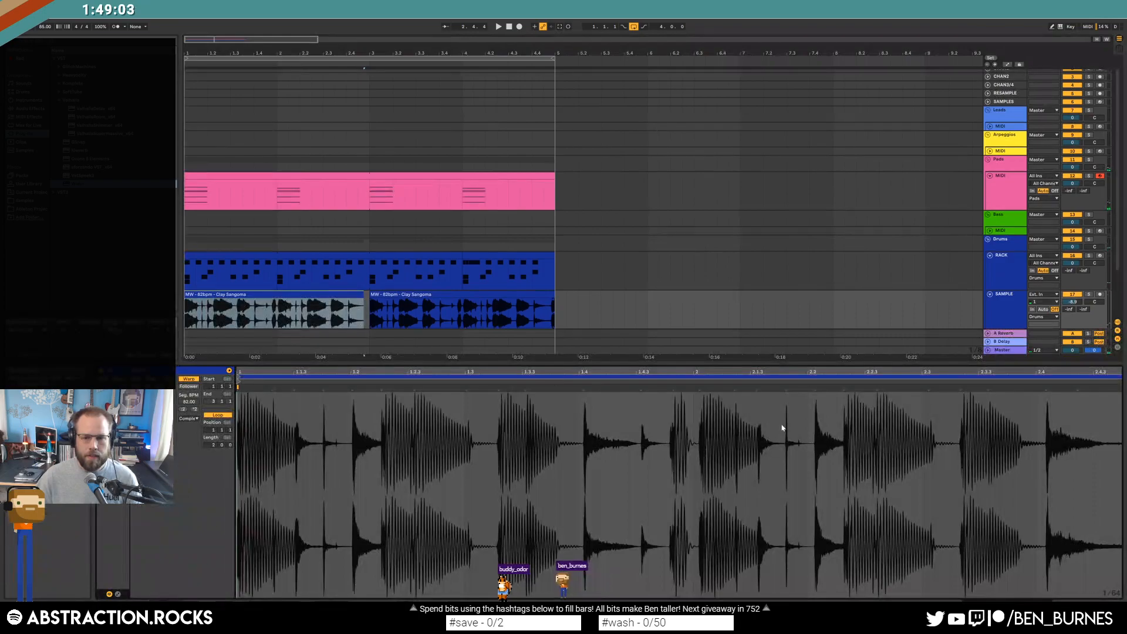
click(480, 429)
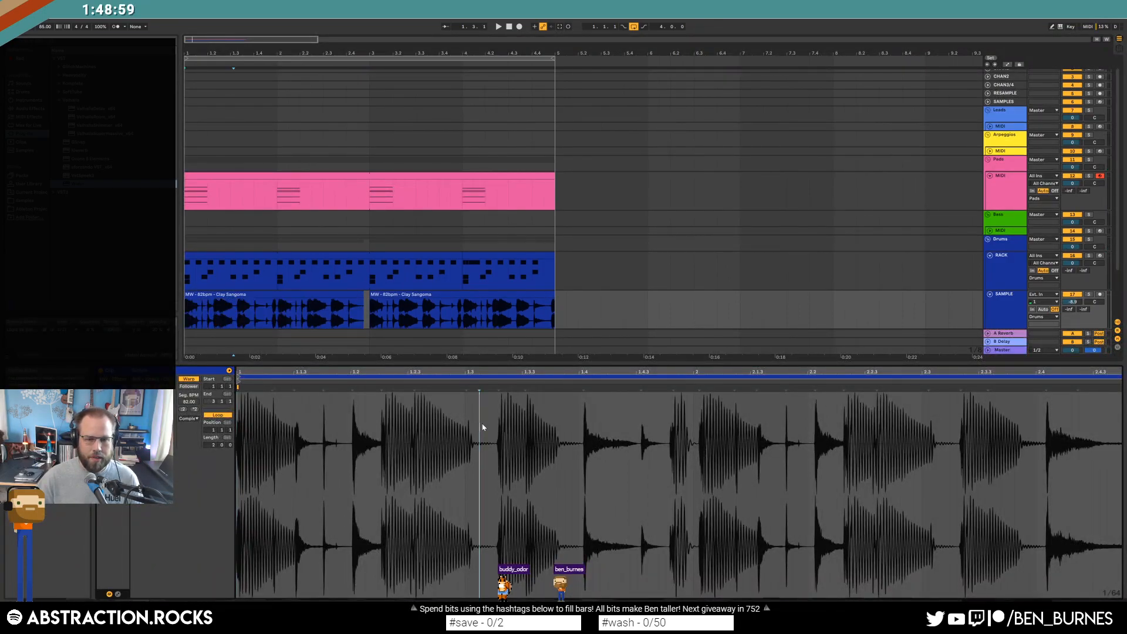
key(ctrl+a)
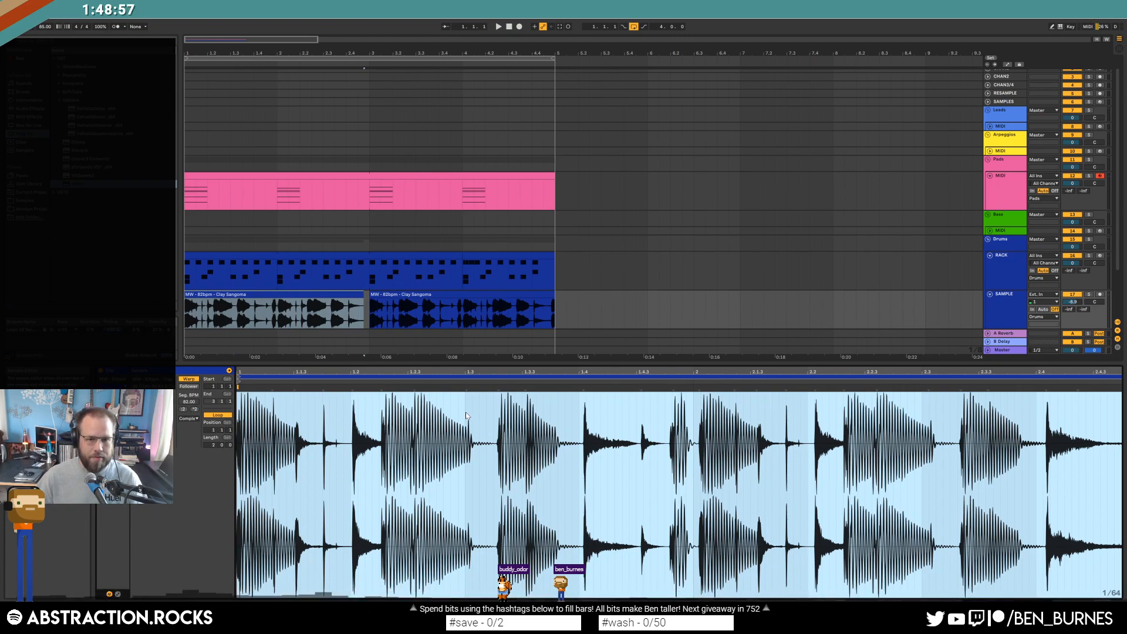
click(466, 412)
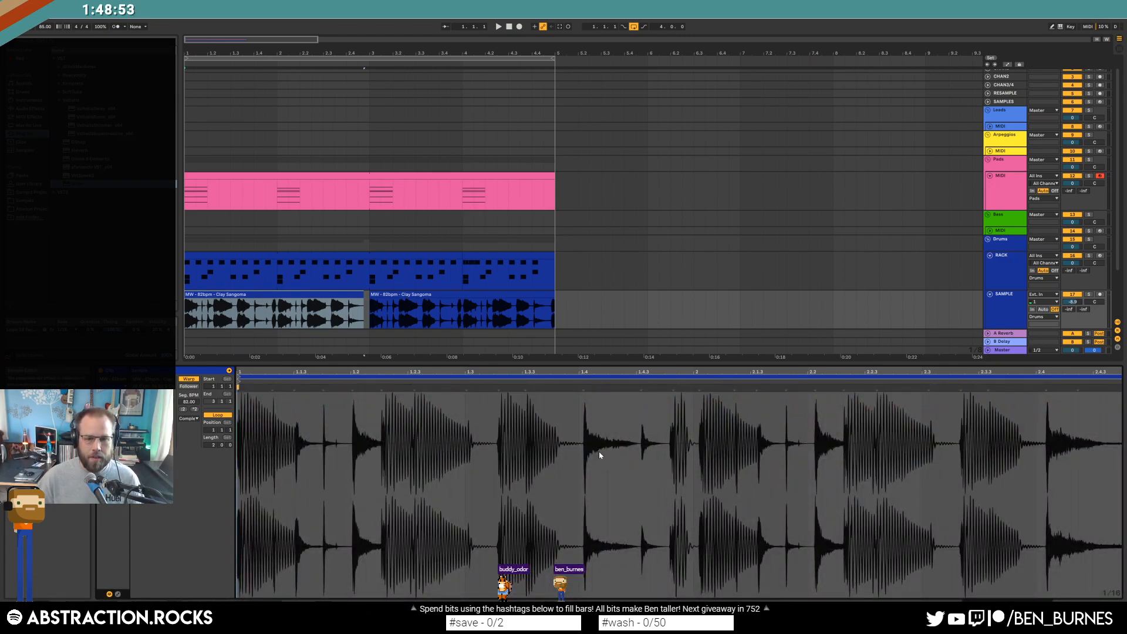
click(478, 446)
key(ctrl+a)
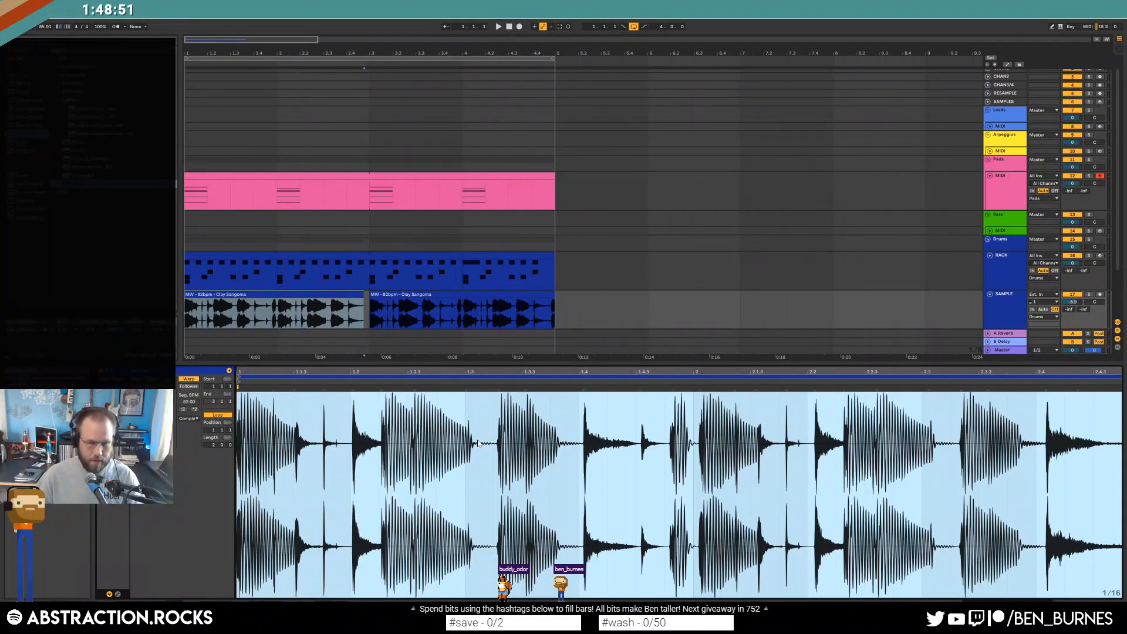
key(ctrl+i)
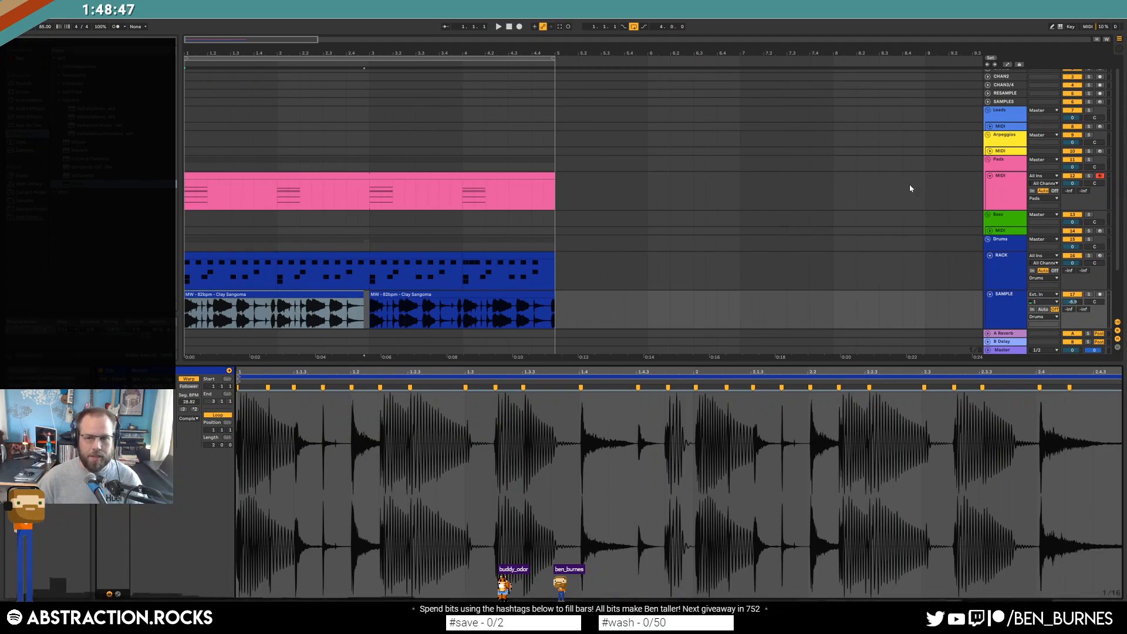
Solo the drum SAMPLE track and extend its second clip over the short end slice up to bar 5
click(1089, 295)
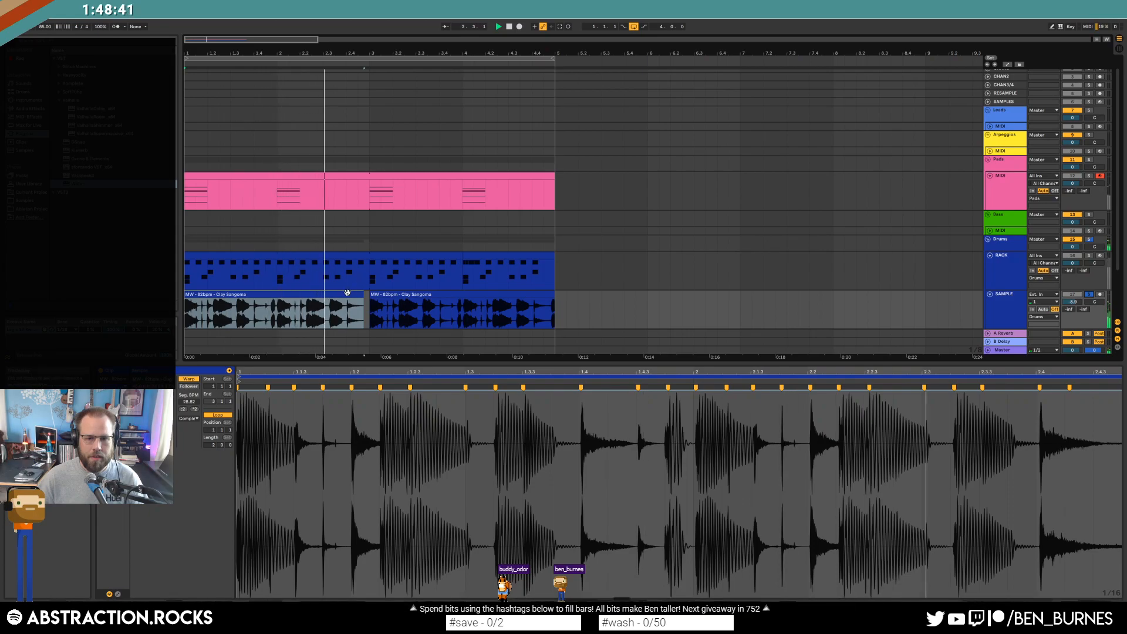
click(346, 293)
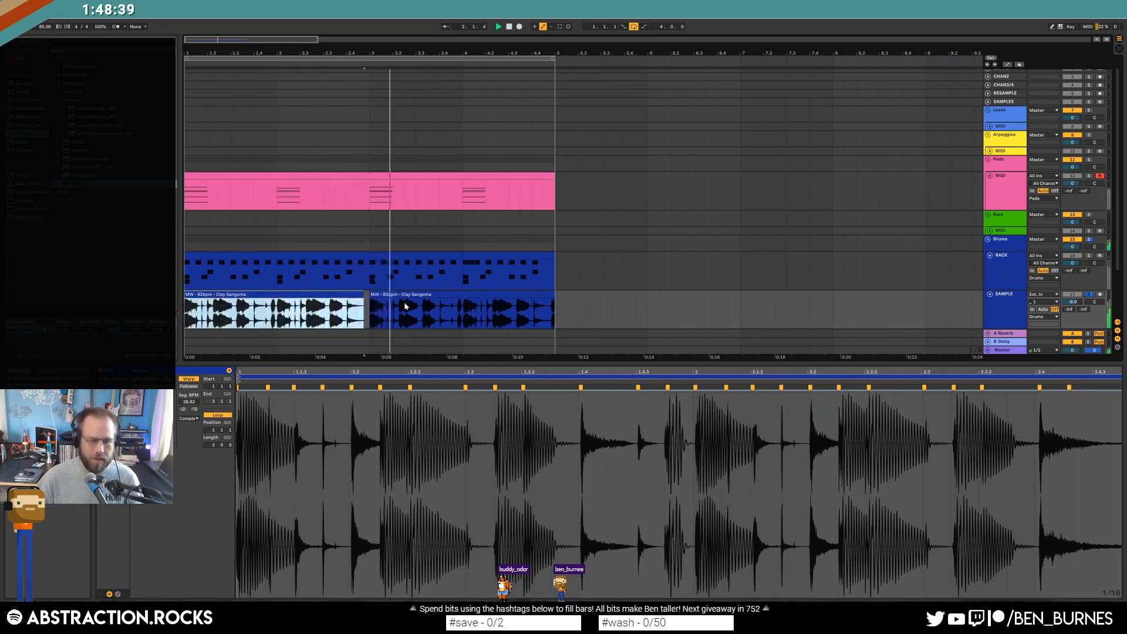
click(405, 305)
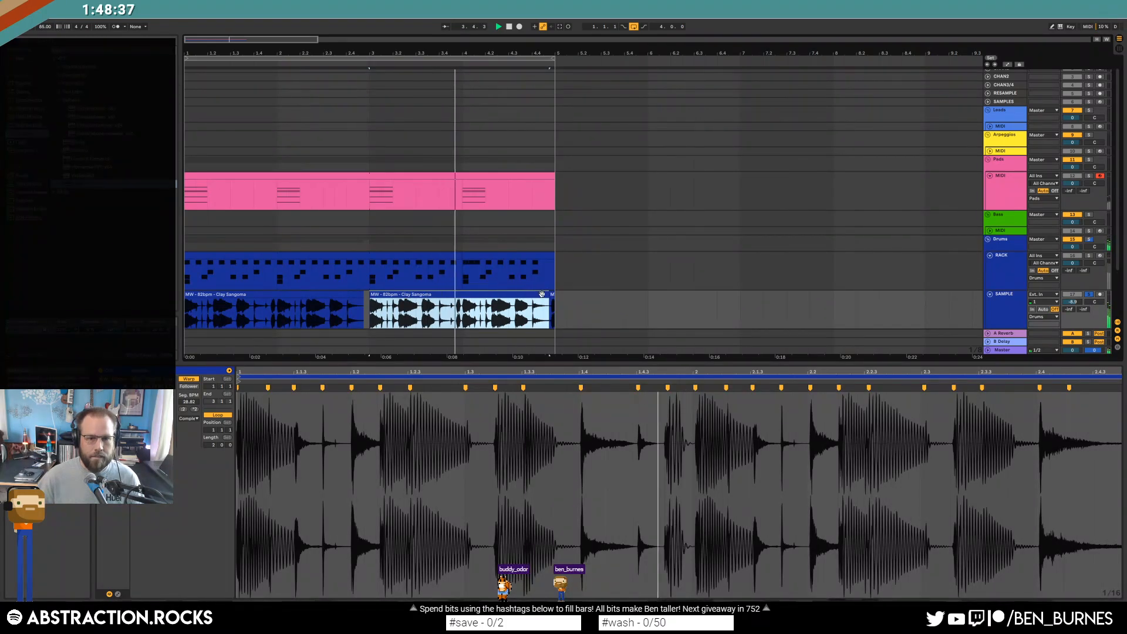
drag(548, 295, 555, 296)
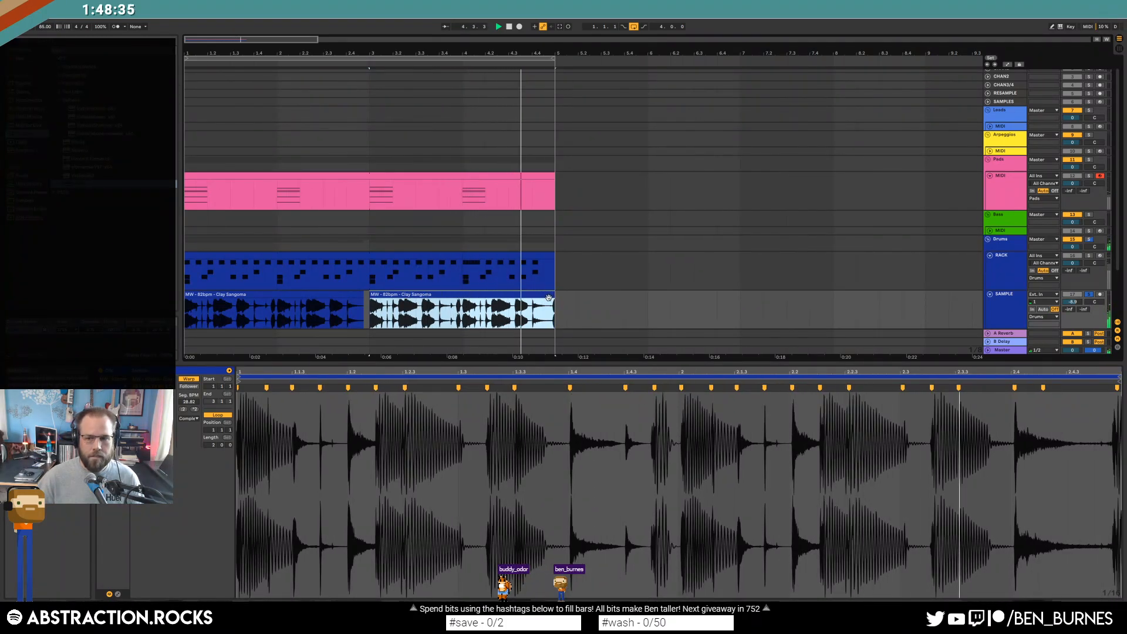
Move the last warp marker of the second drum SAMPLE clip earlier, pulling the final hit ahead of bar 5
drag(1116, 387, 1102, 378)
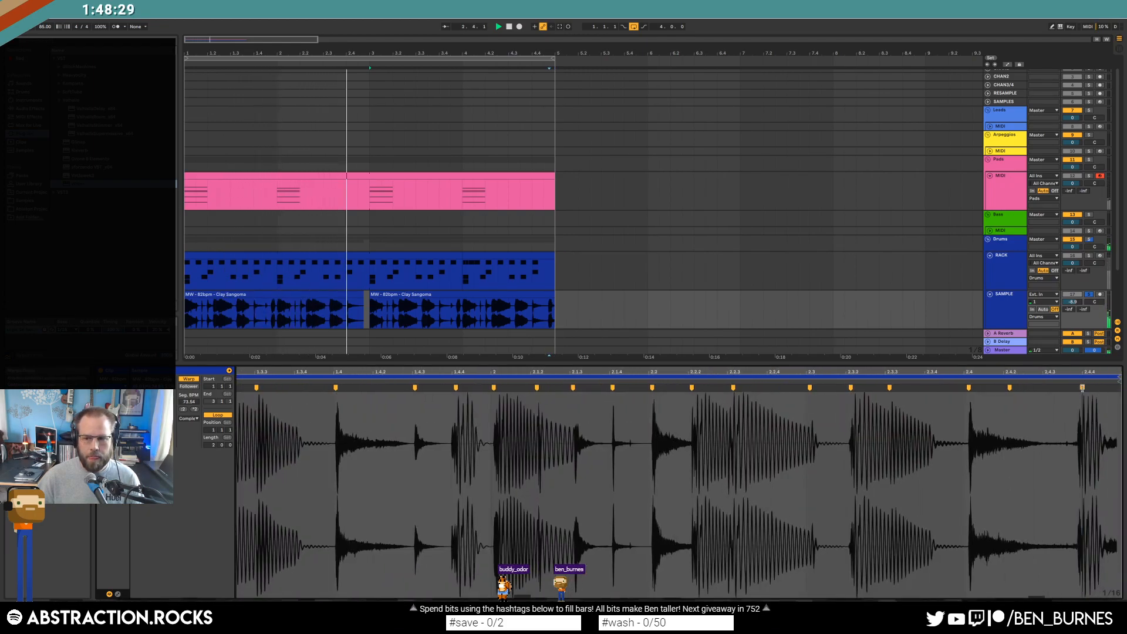
key(ctrl+z)
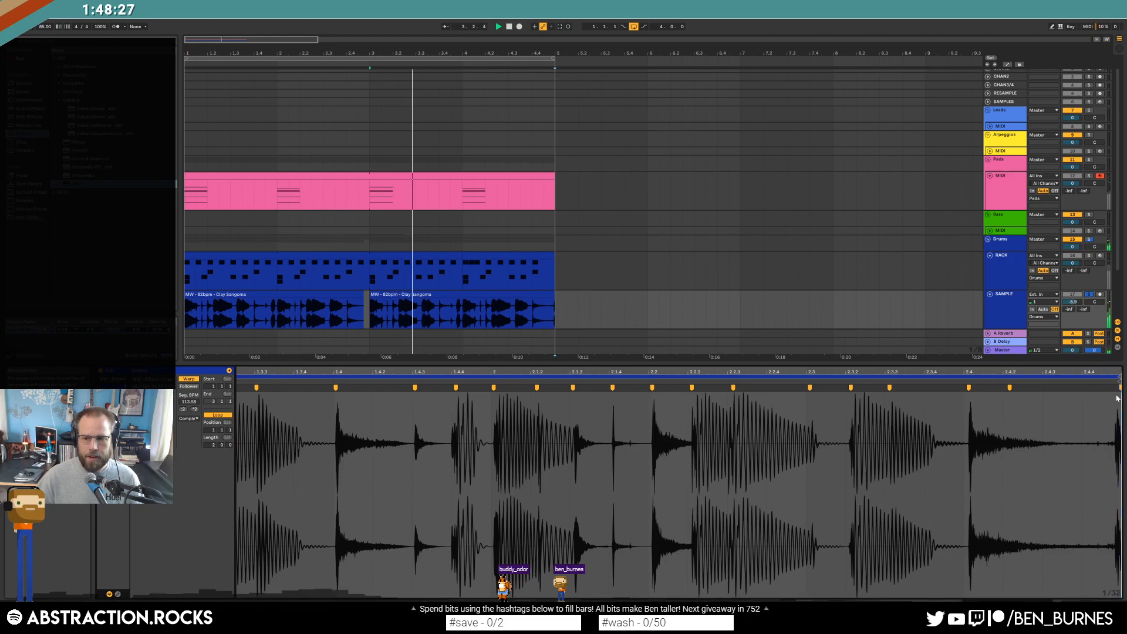
drag(1119, 387, 1069, 368)
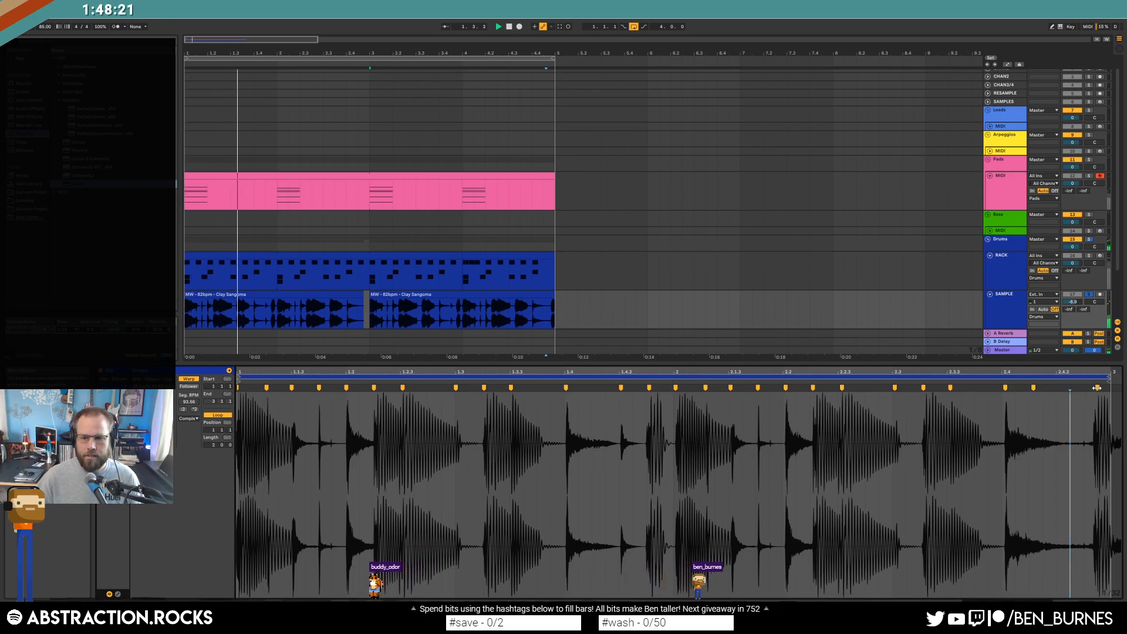
drag(1096, 387, 1083, 388)
Listen to the end of the drum loop, return to the track's devices and turn off the SAMPLE track's solo
click(538, 311)
key(space)
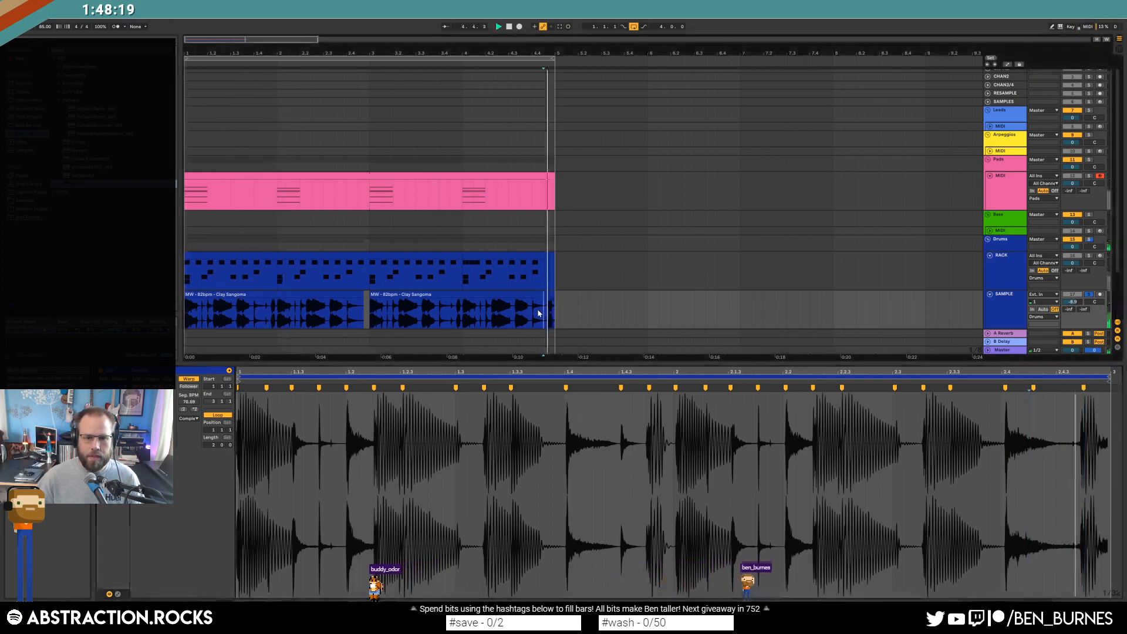
key(space)
key(shift+Tab)
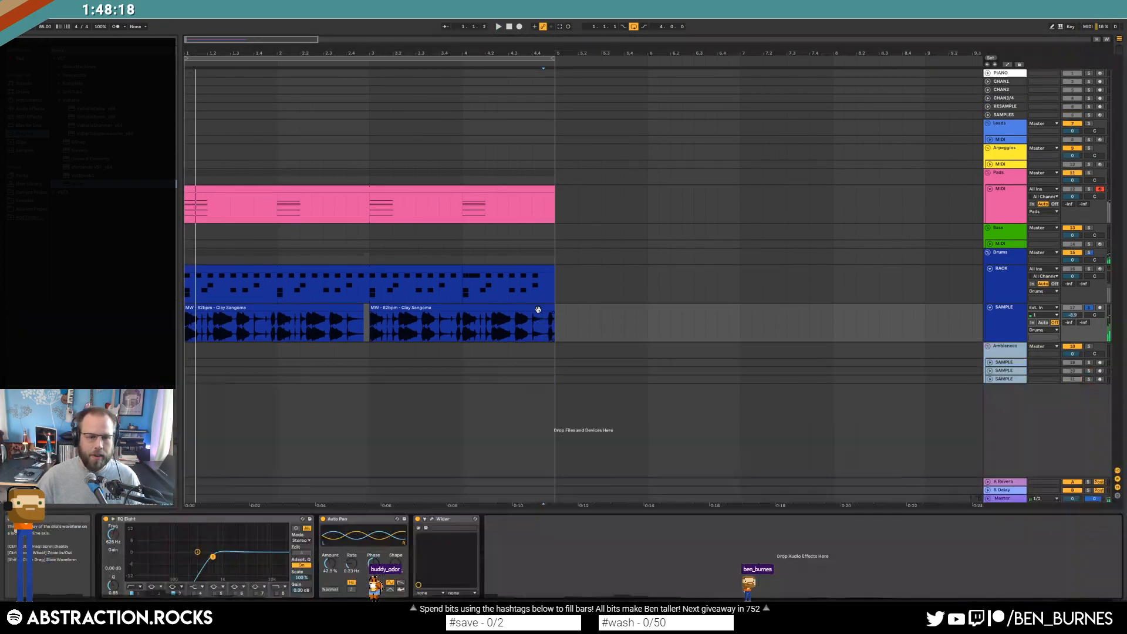
click(1091, 309)
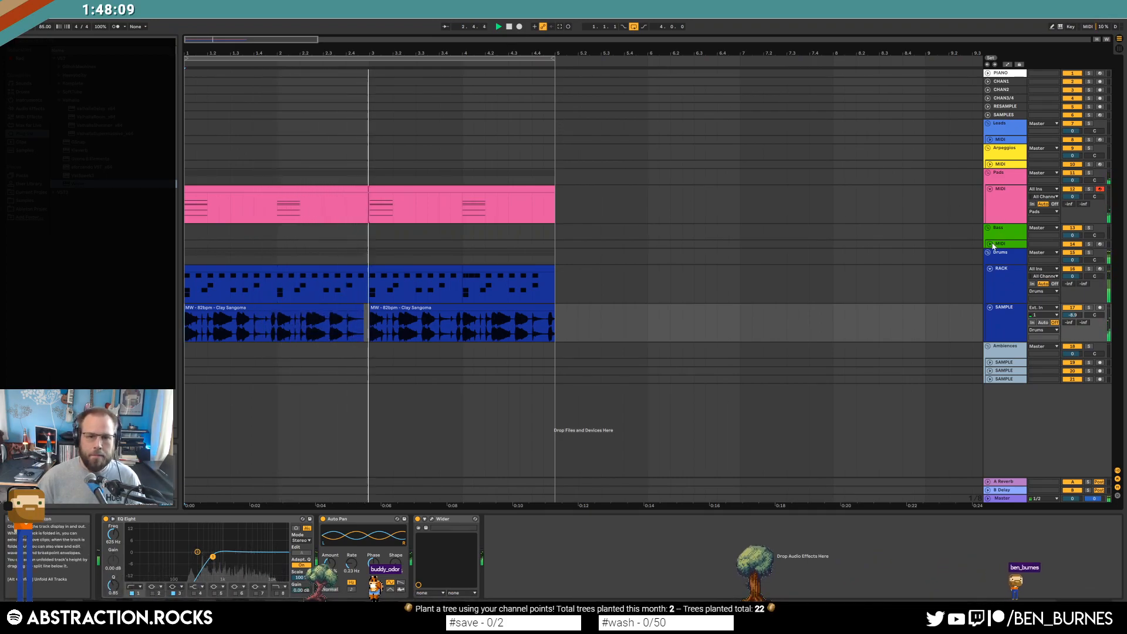
Unfold the MIDI track in the Bass group, stop playback and load Operator onto it
click(990, 244)
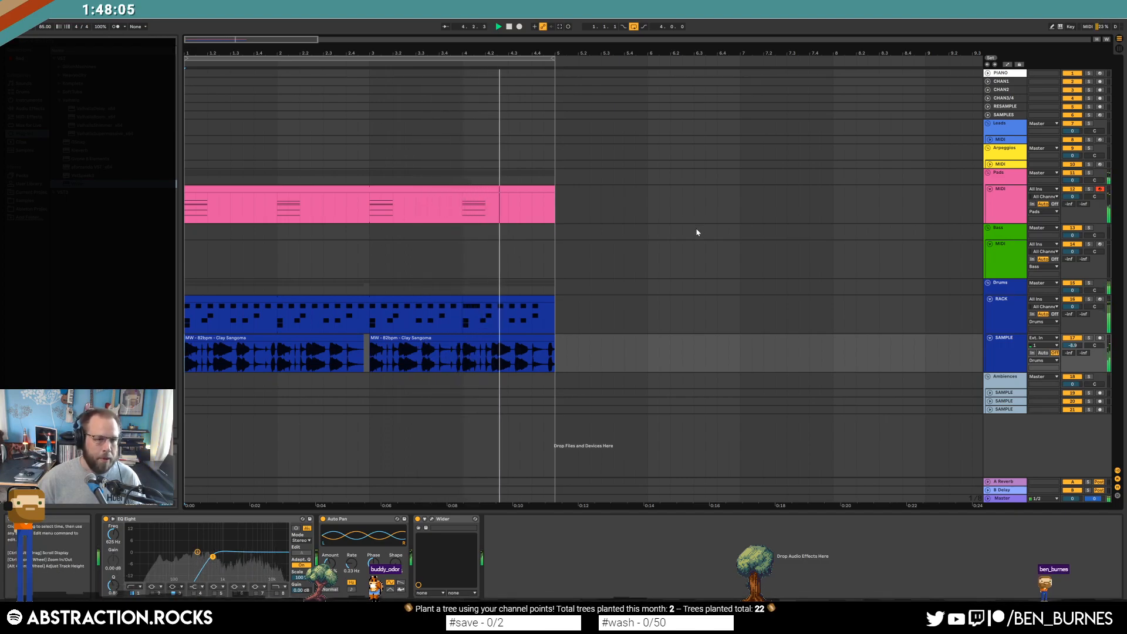
click(823, 260)
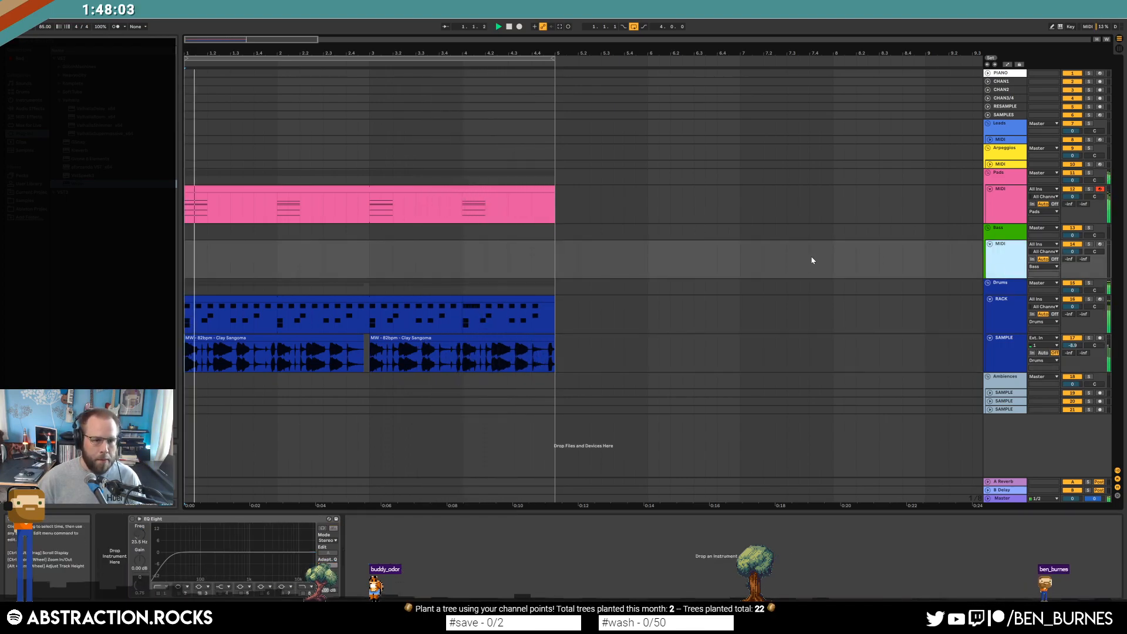
key(space)
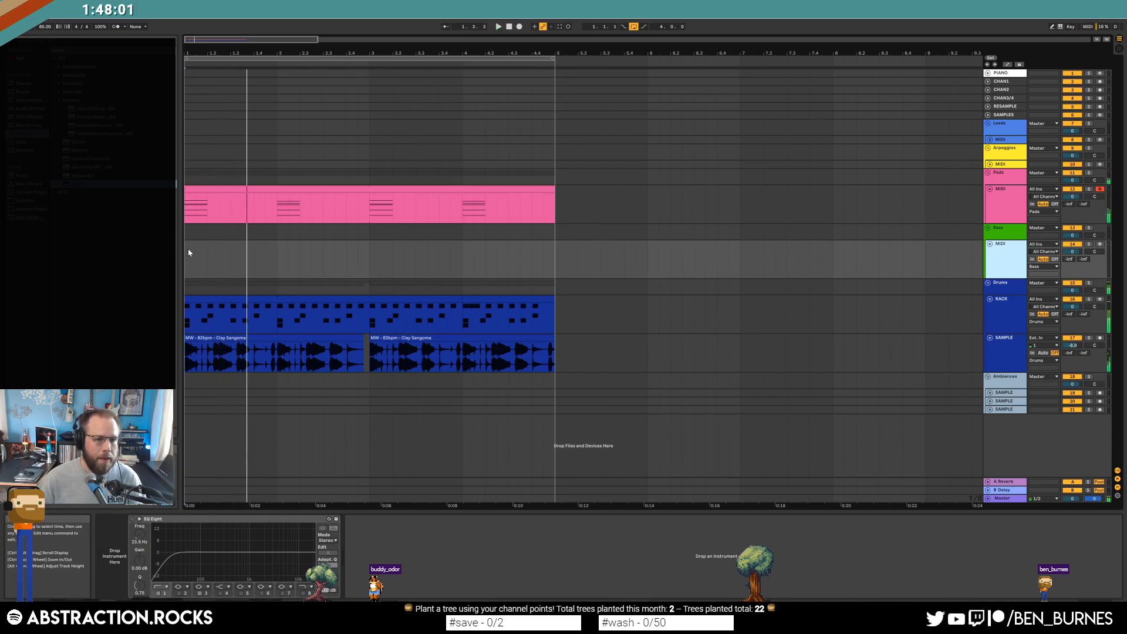
click(189, 253)
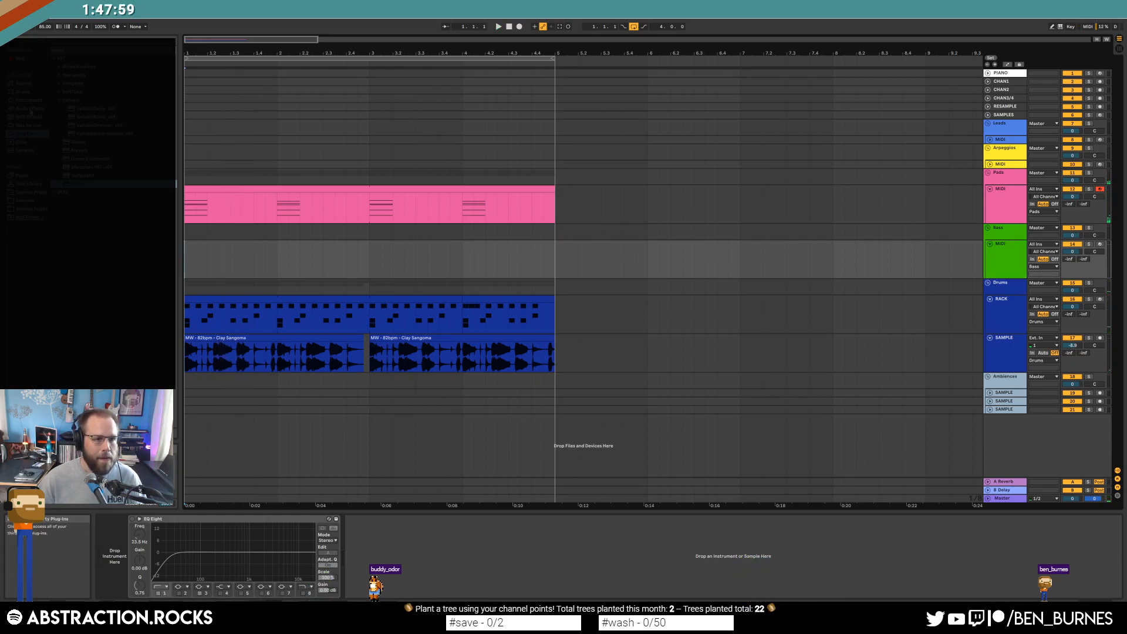
click(34, 111)
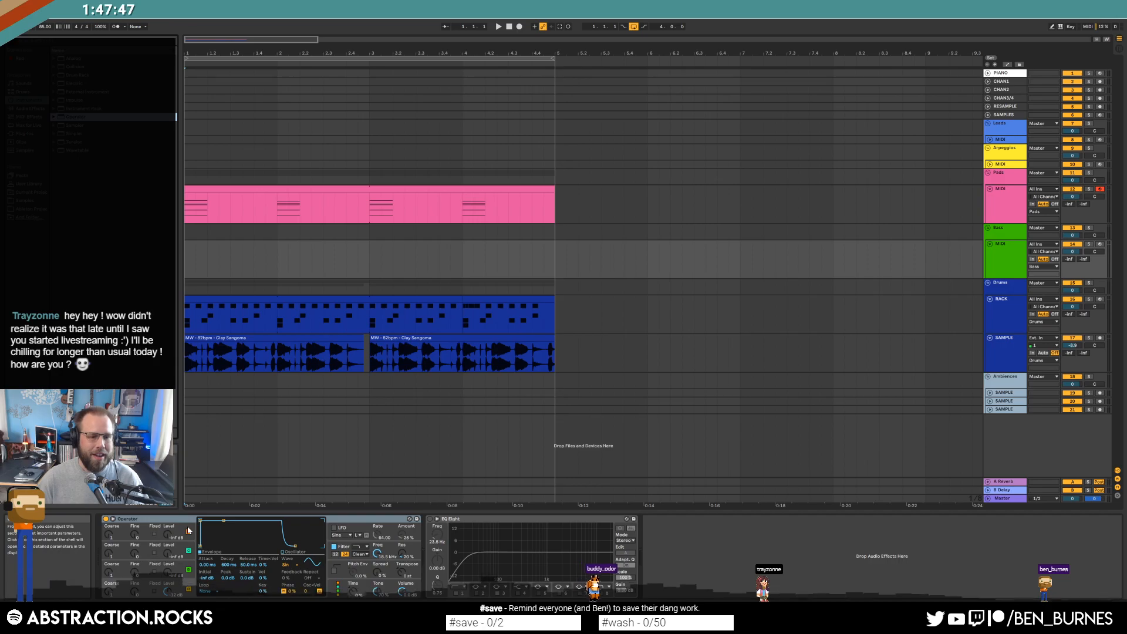
Choose a different waveform for Operator's oscillator, raise the Spread amount and show the filter settings
click(286, 566)
click(304, 420)
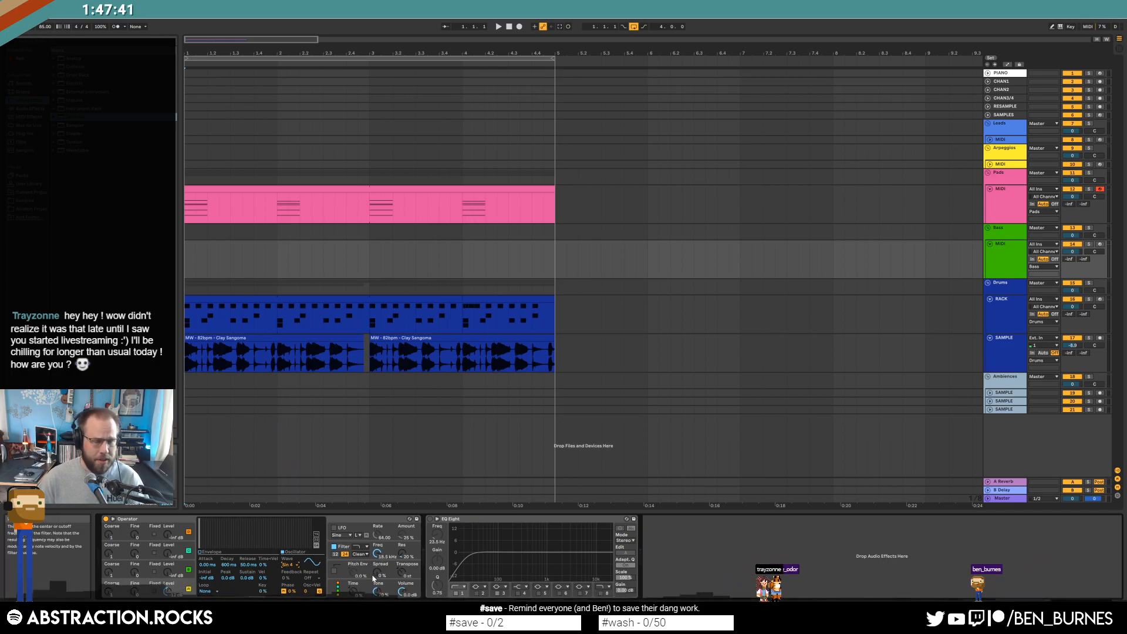
drag(378, 573, 378, 567)
click(378, 554)
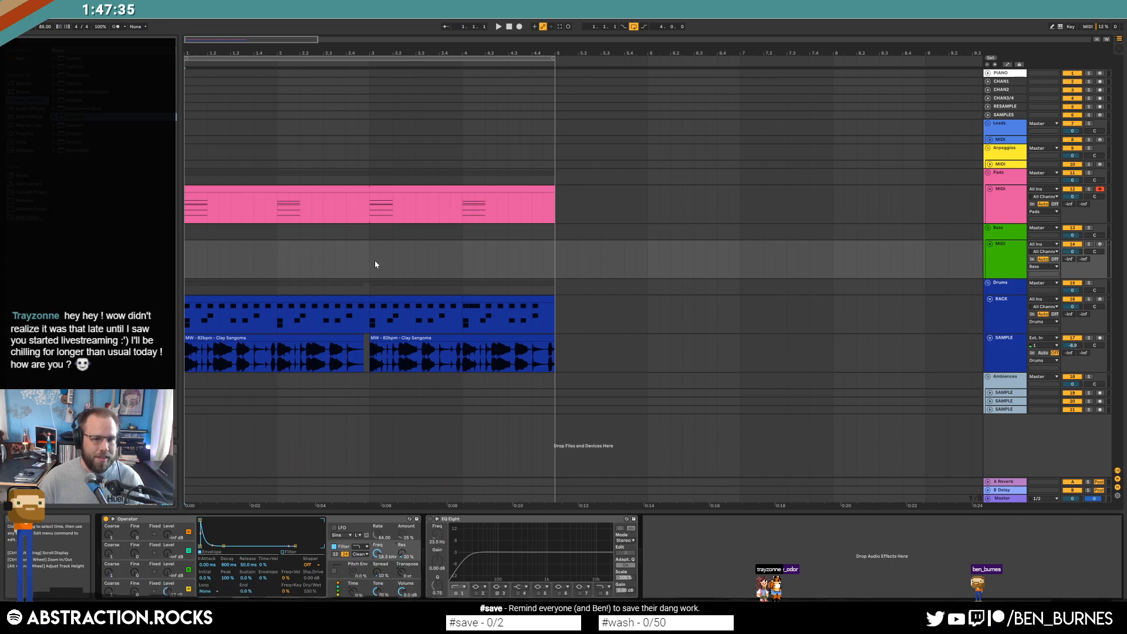
Create a one-bar MIDI clip at bar 1 of the Bass track and draw an eighth-note C2 at its start
drag(270, 262, 186, 262)
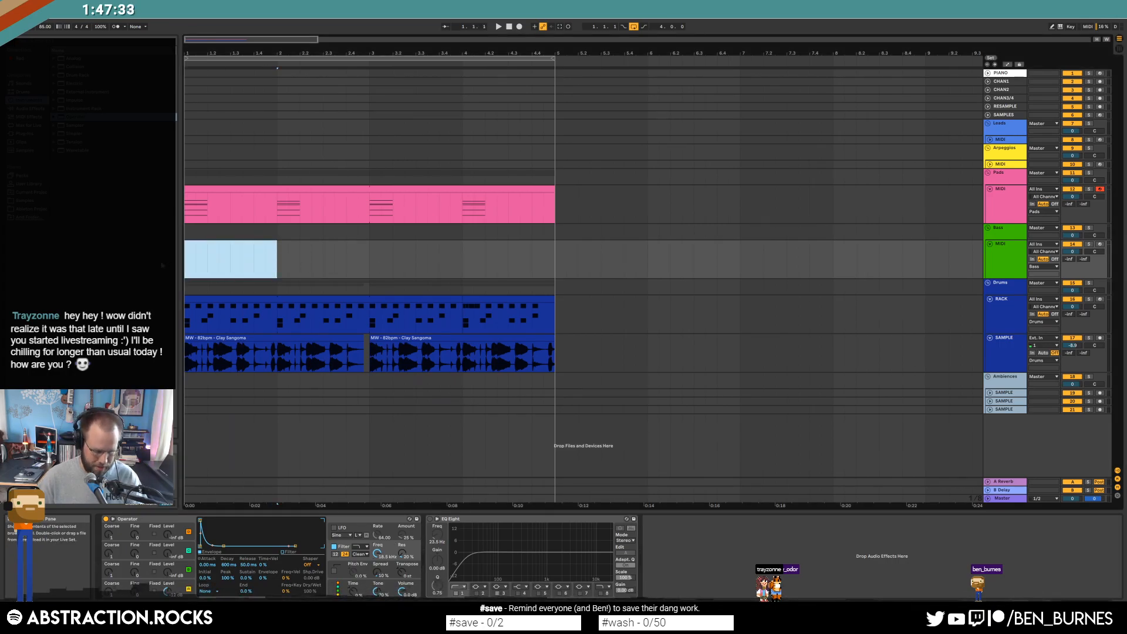
key(ctrl+shift+m)
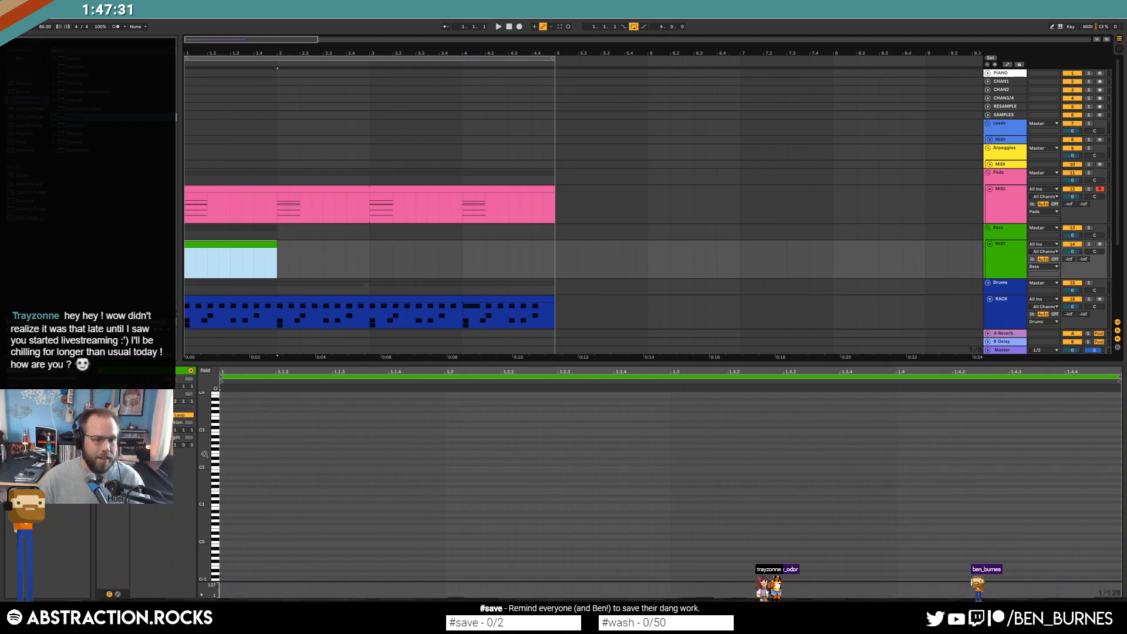
double_click(224, 468)
drag(226, 468, 332, 458)
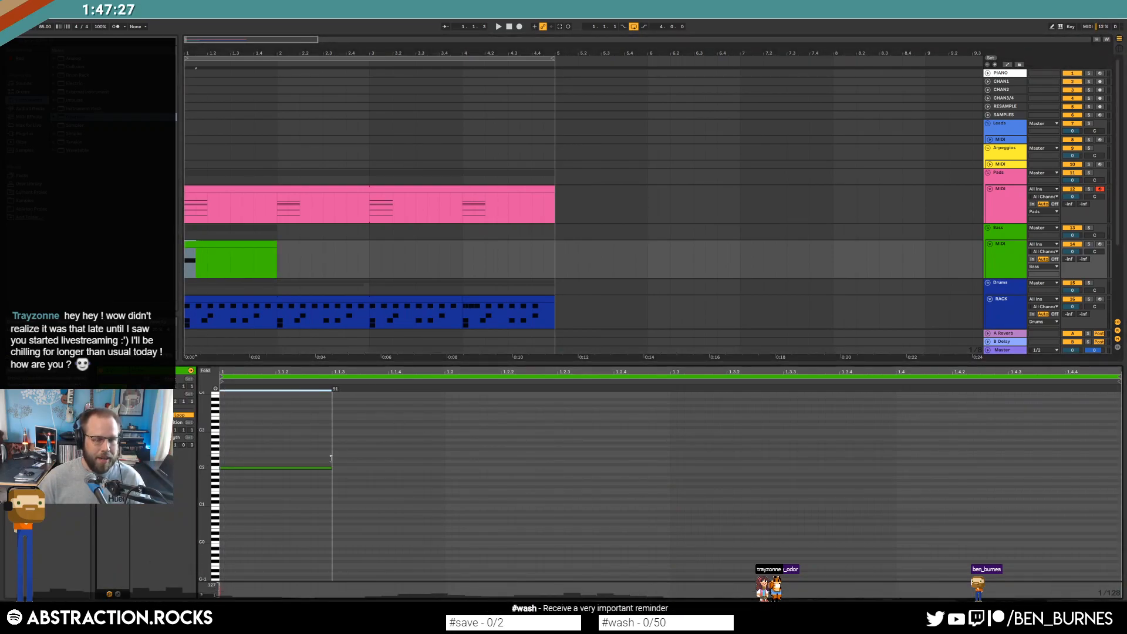
Add a short C2 note at 1.1.4 and a C1 note from 1.2.3 to 1.3 to the bass clip, listening to the pattern
key(space)
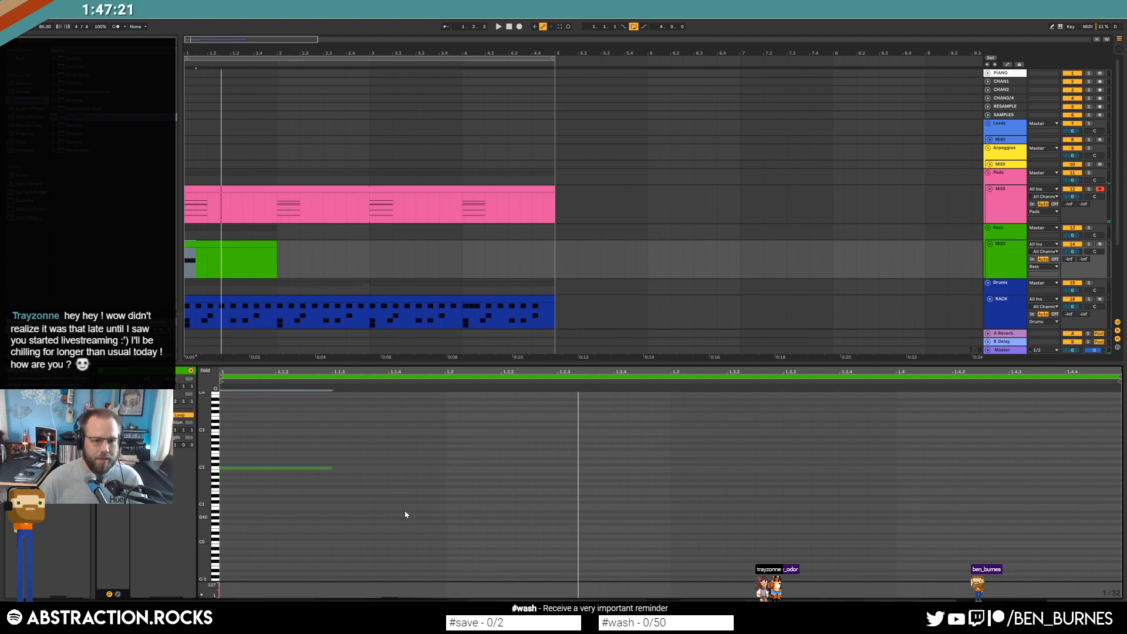
double_click(390, 468)
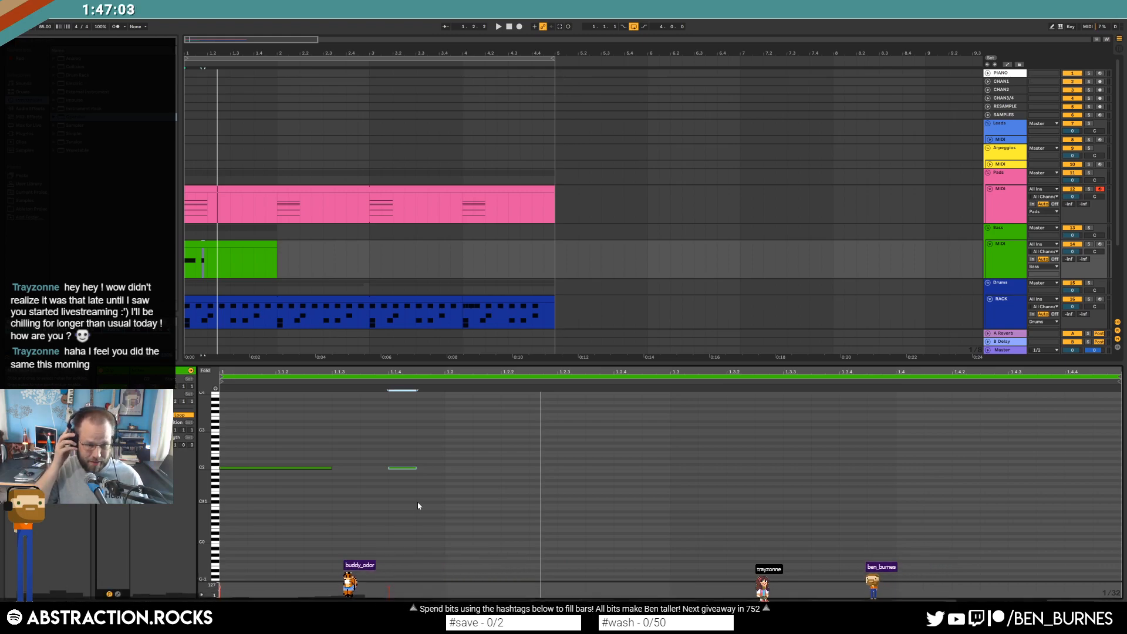
click(437, 449)
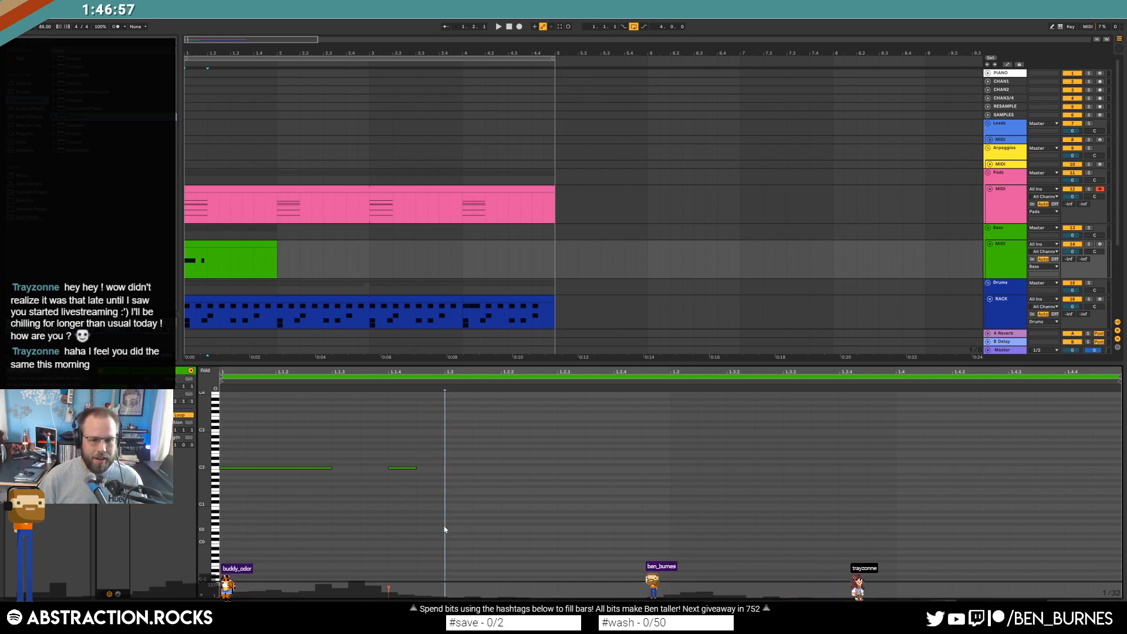
drag(558, 504, 670, 504)
key(space)
key(space)
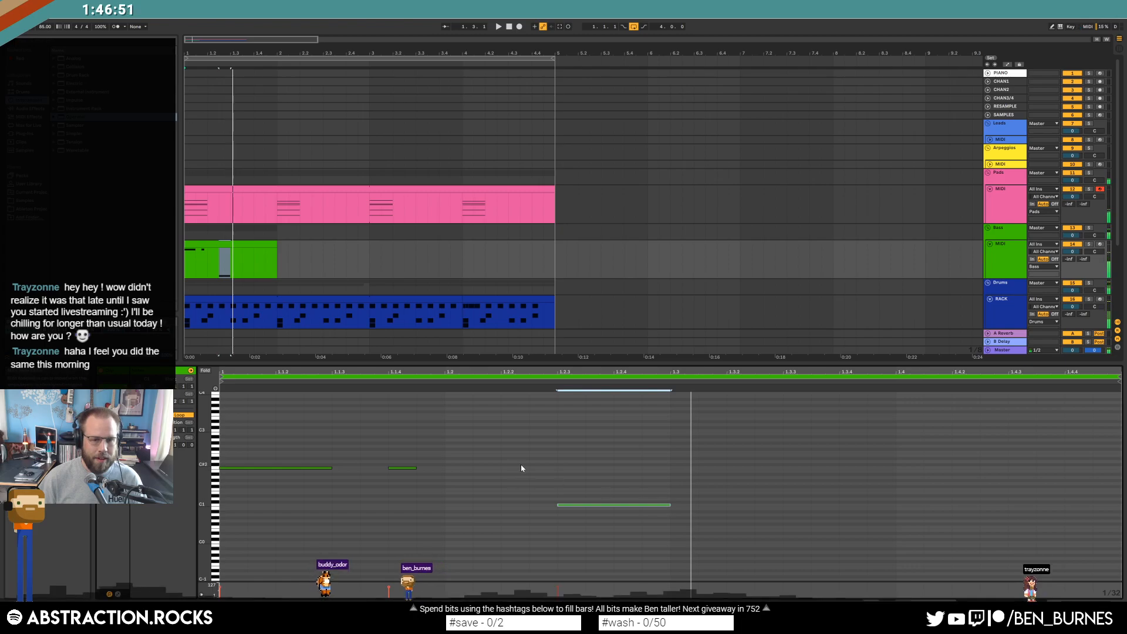
Repeat the bass clip up to bar 5, consolidate it and add a short A#1 note at 1.4.3
drag(274, 248, 554, 248)
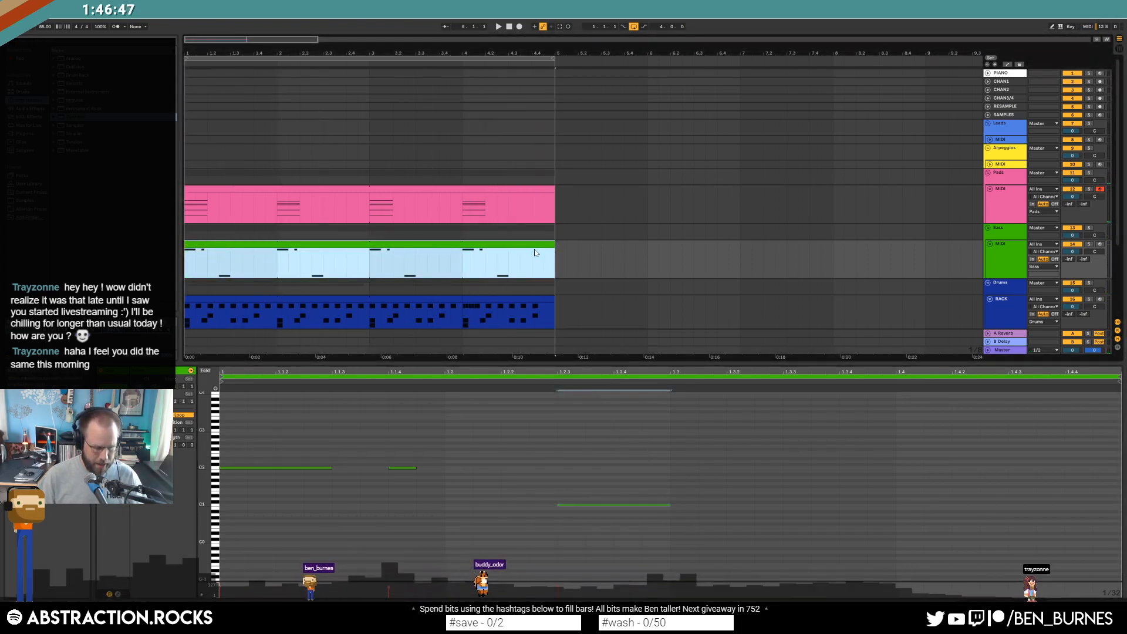
key(ctrl+j)
drag(201, 455, 183, 487)
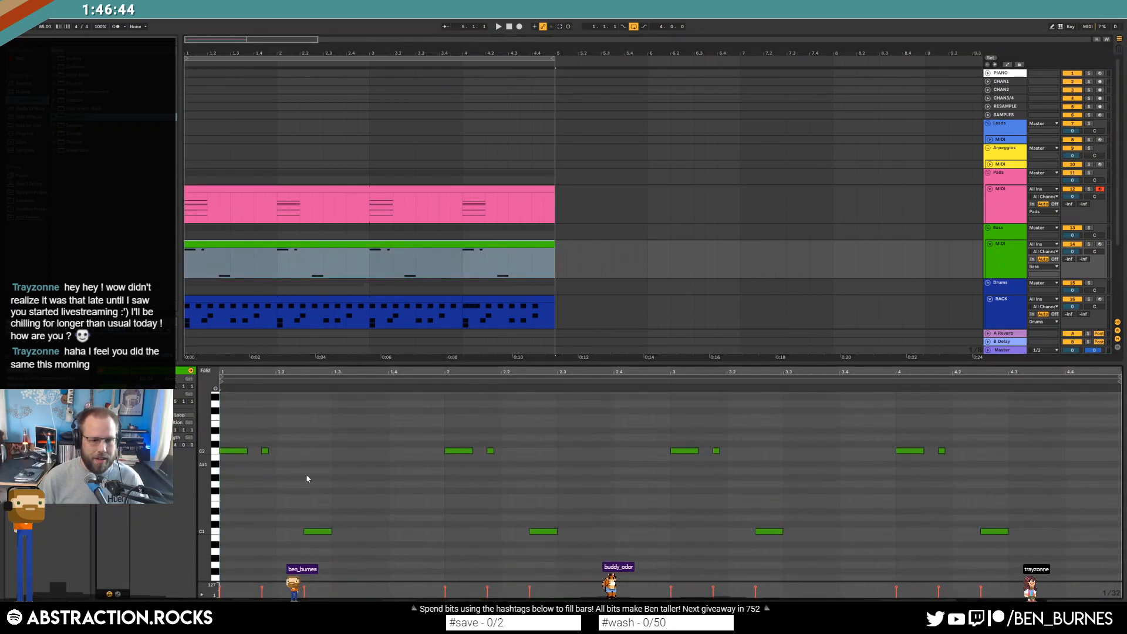
double_click(418, 465)
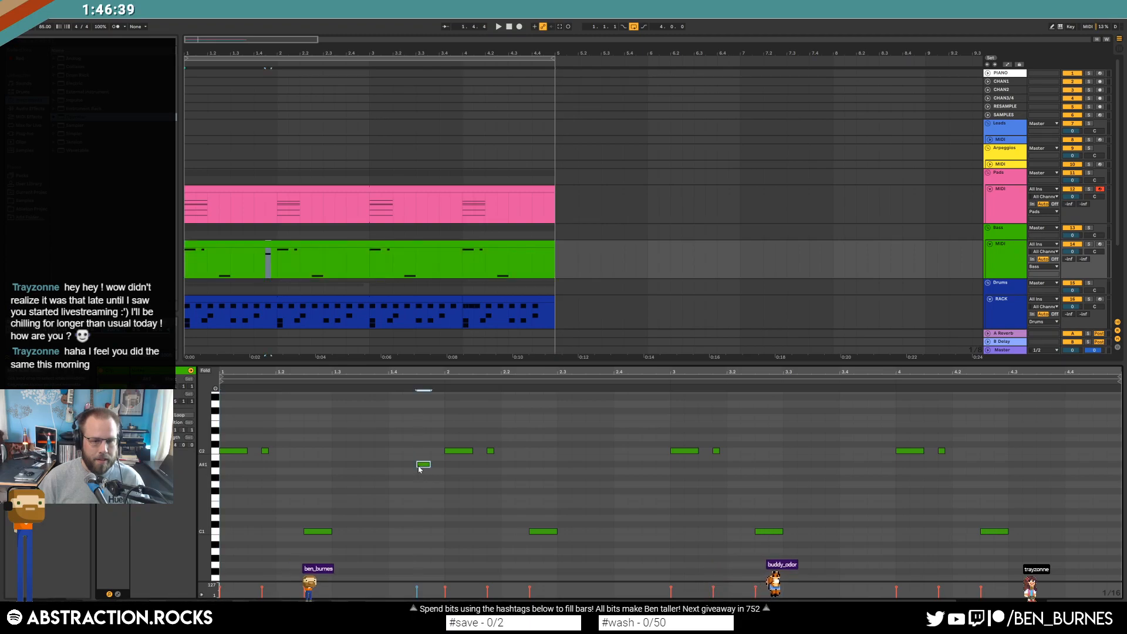
key(space)
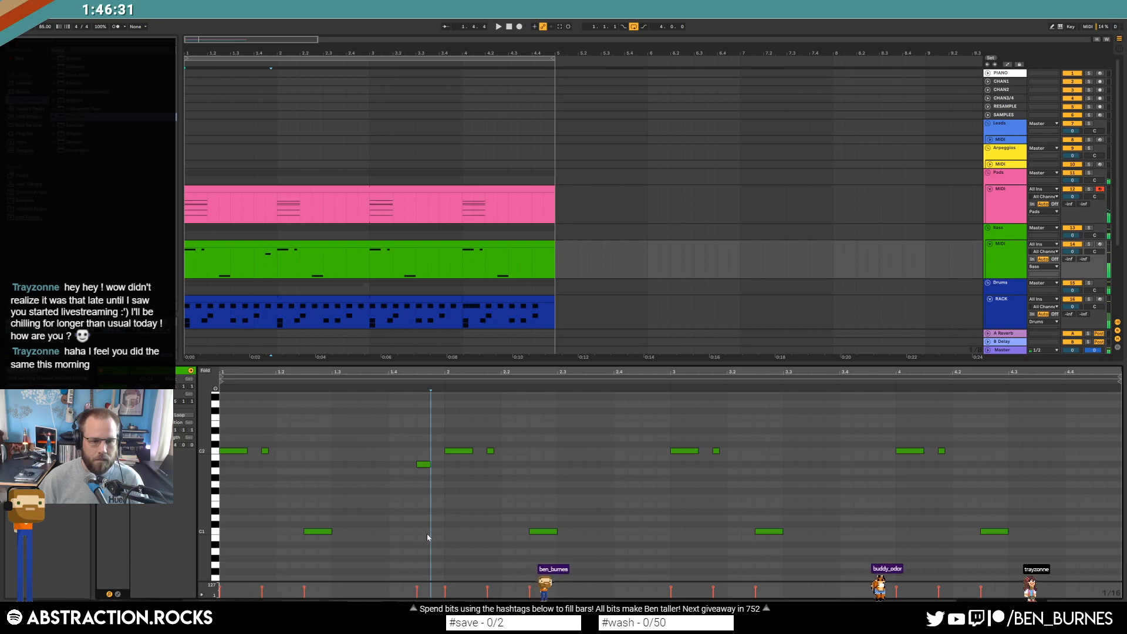
Transpose all the bass notes down one octave and play the loop
key(ctrl+a)
key(shift+Down)
key(space)
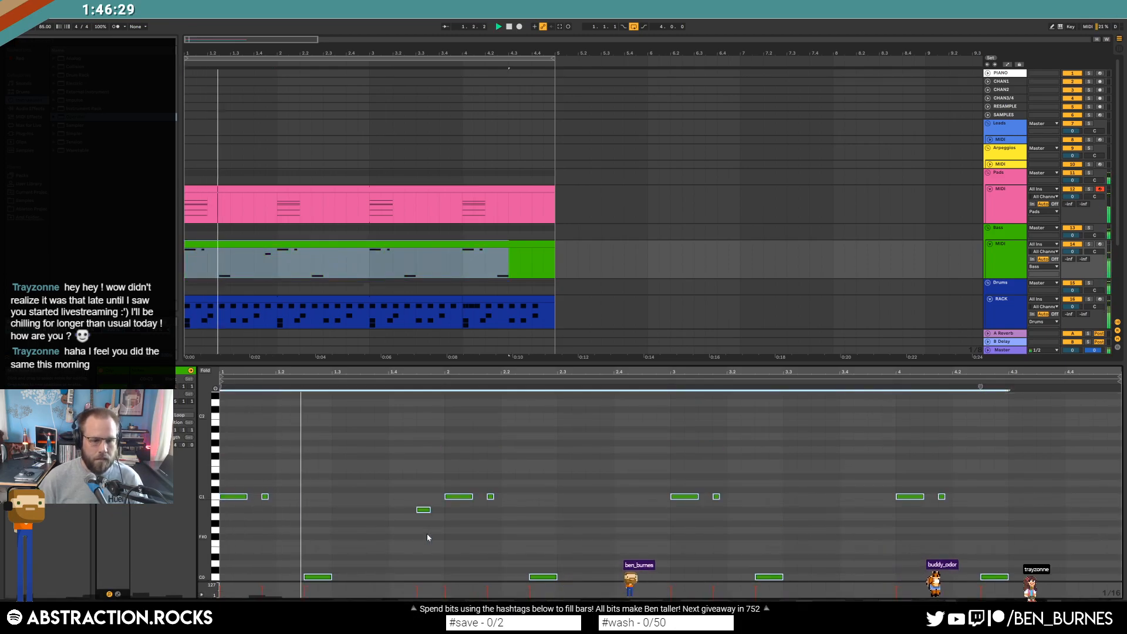
Transpose the bass notes up one octave and set the waveform of Operator's audible oscillator to Sin 8
key(shift+Up)
key(shift+Tab)
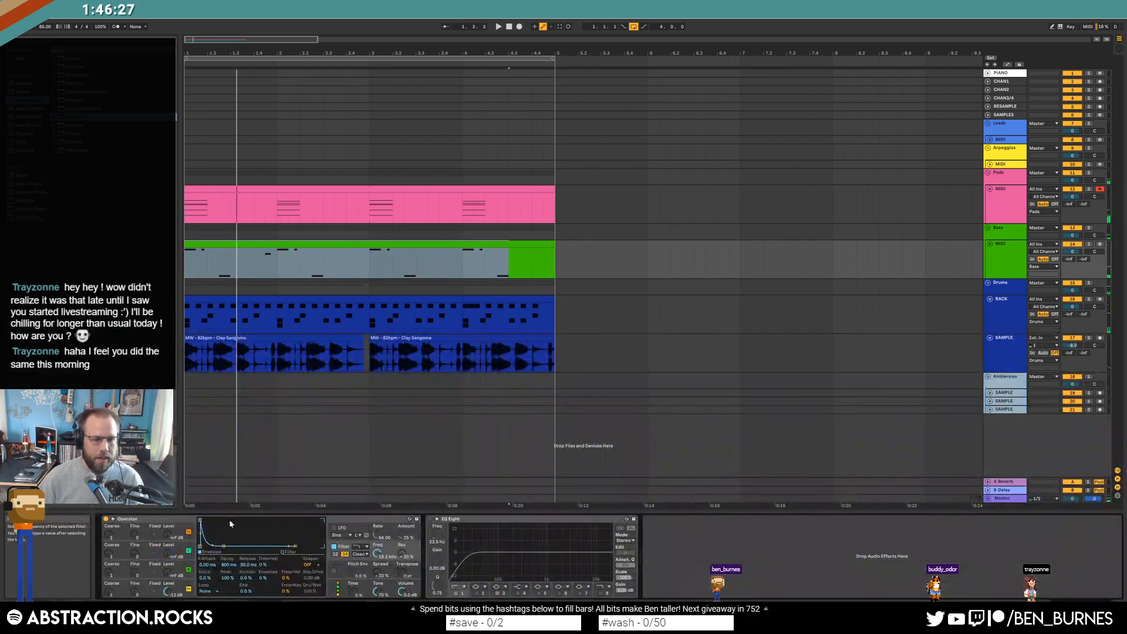
click(131, 590)
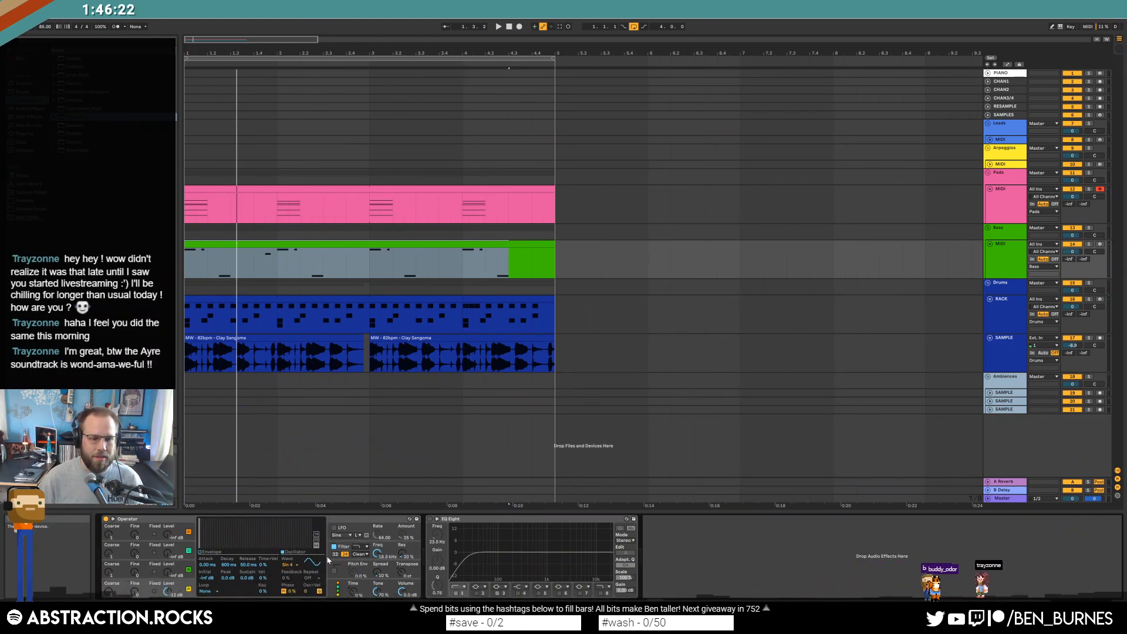
click(289, 564)
click(297, 428)
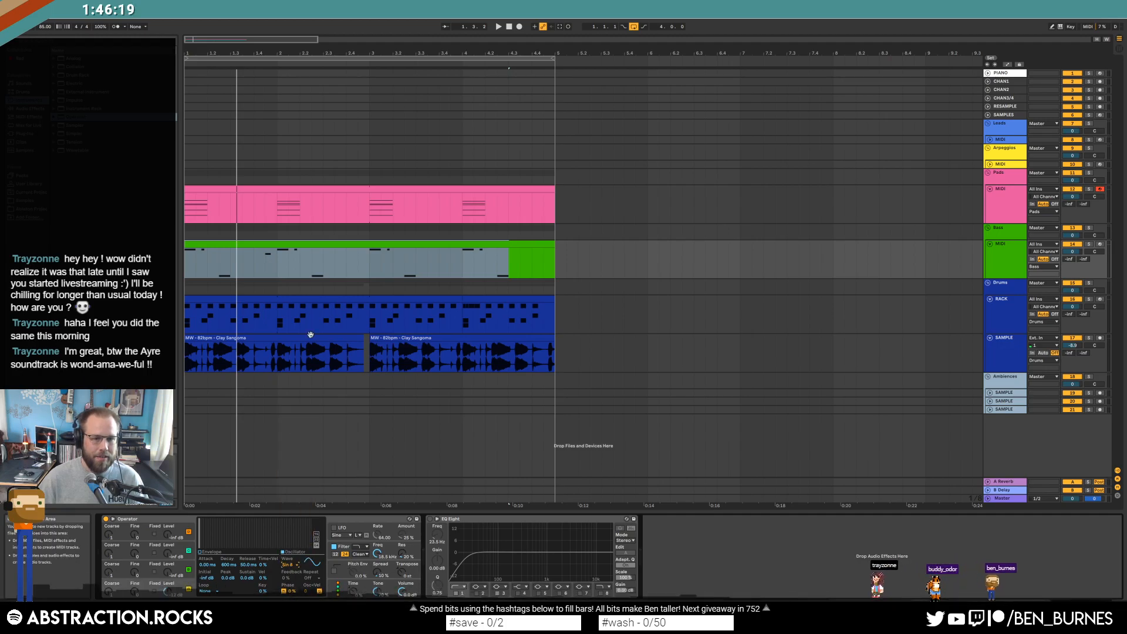
Play the loop from the start to hear the bass with the changed oscillator waveform
click(227, 245)
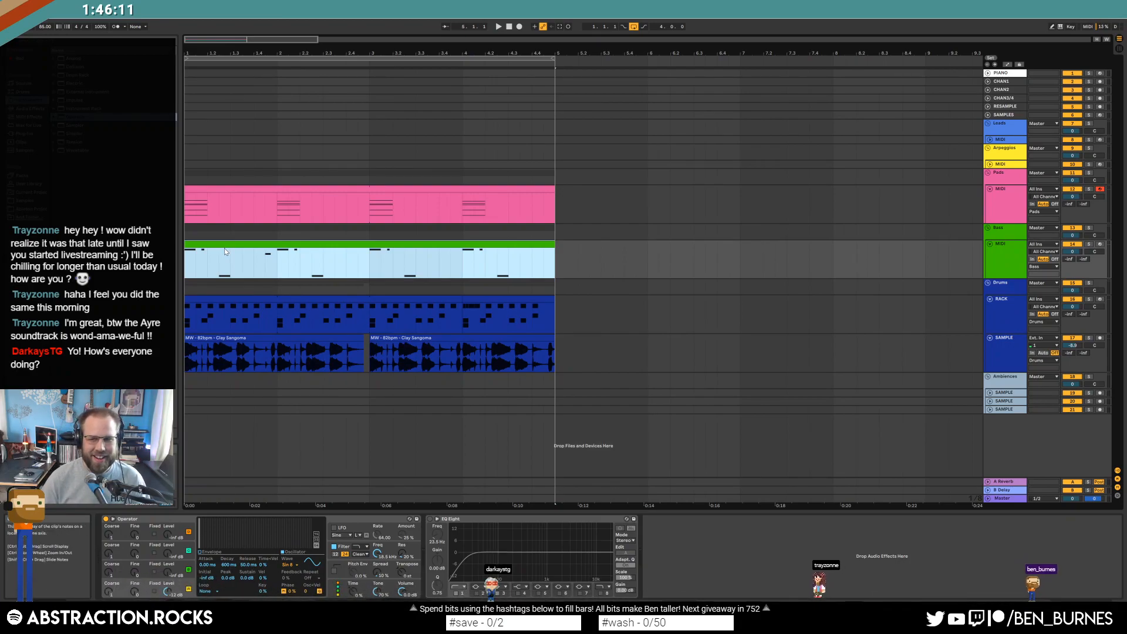
key(Home)
key(space)
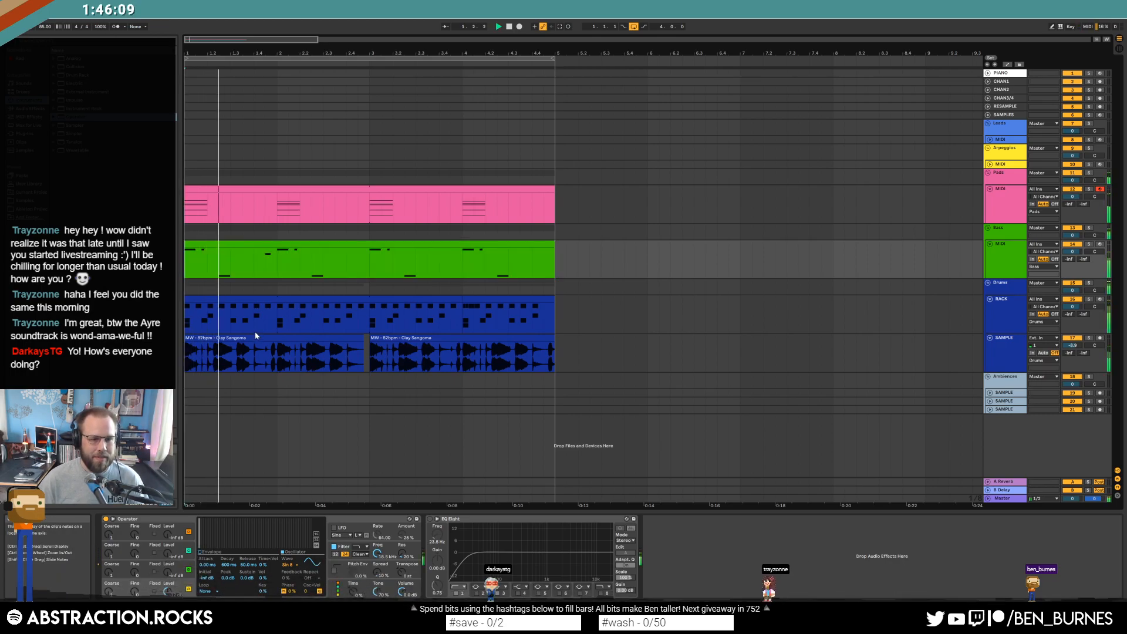
key(space)
Insert a Saturator between Operator and EQ Eight on the Bass MIDI track
click(276, 242)
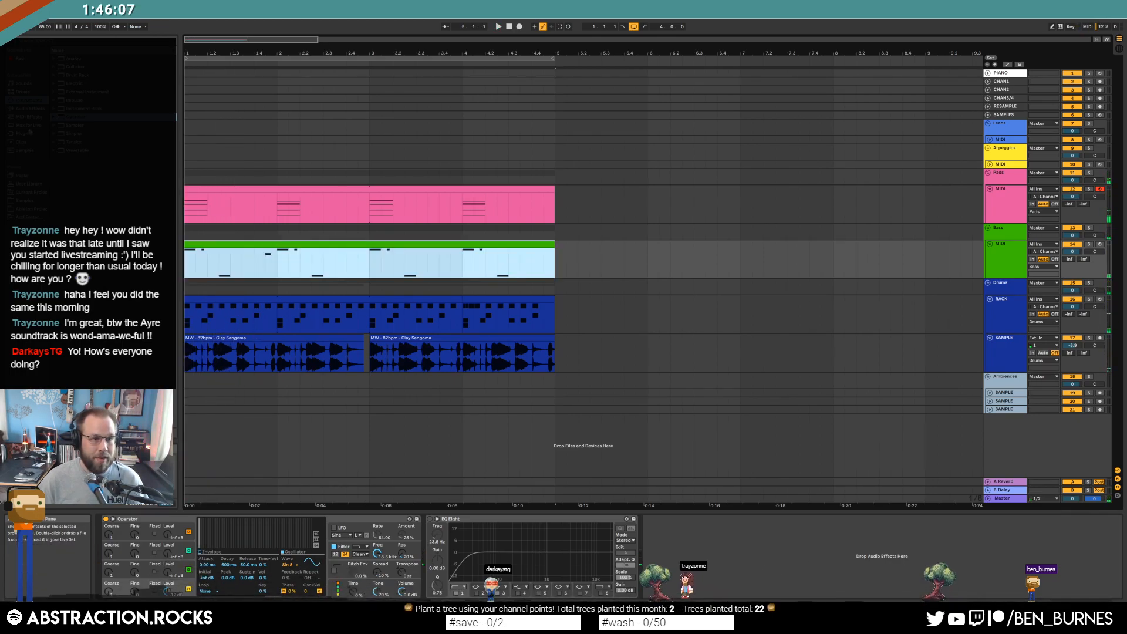
click(35, 110)
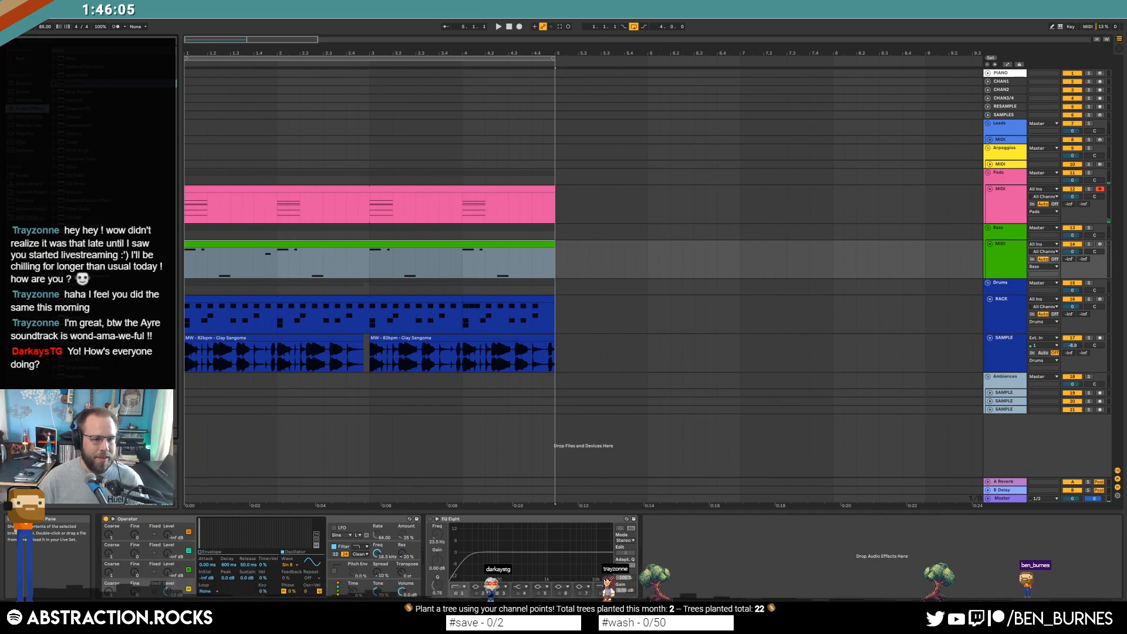
drag(75, 334, 446, 527)
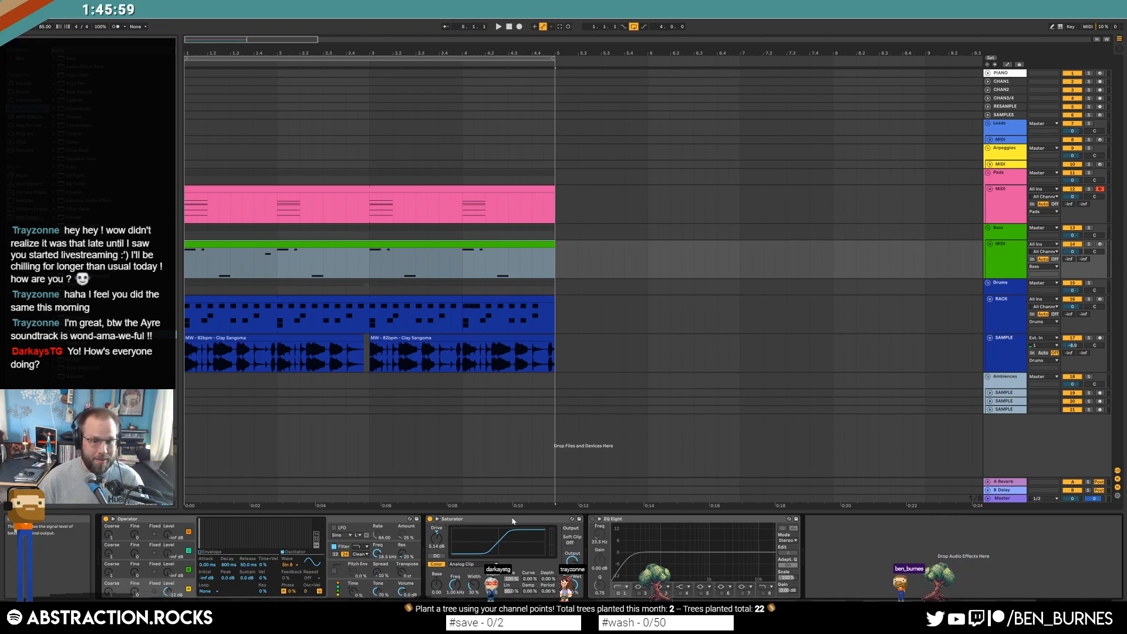
Try the Saturator's drive during playback, reset it to 0 dB and choose the Medium Curve shape
key(space)
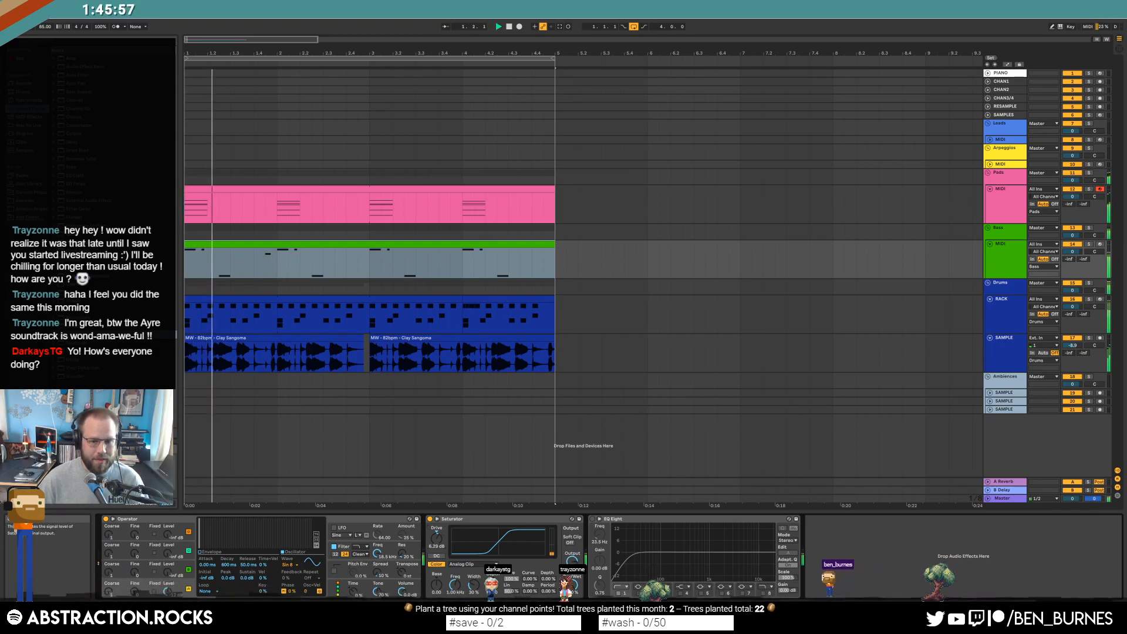
drag(442, 538, 442, 540)
key(space)
click(463, 564)
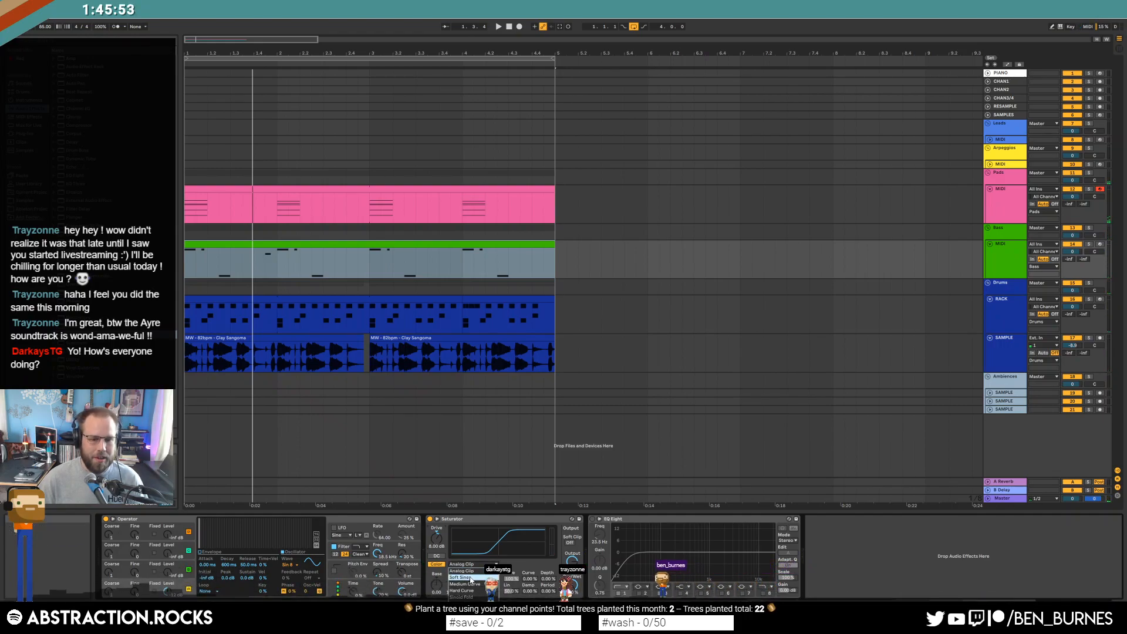
click(475, 584)
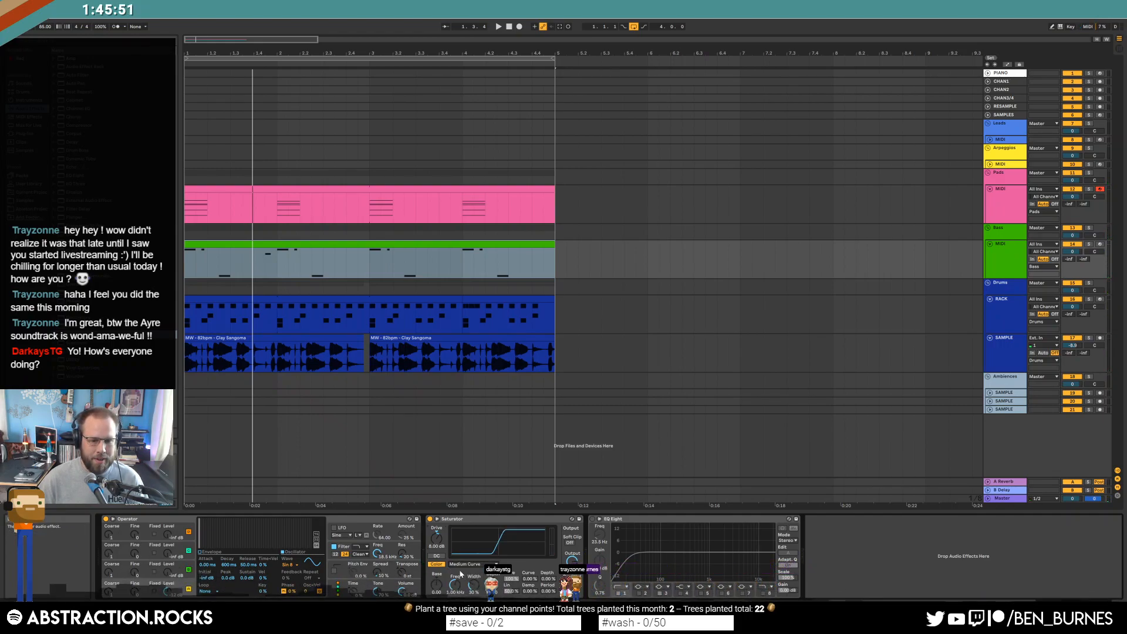
Raise the Saturator's drive to about 9 dB, checking the sound in playback
drag(437, 539, 436, 544)
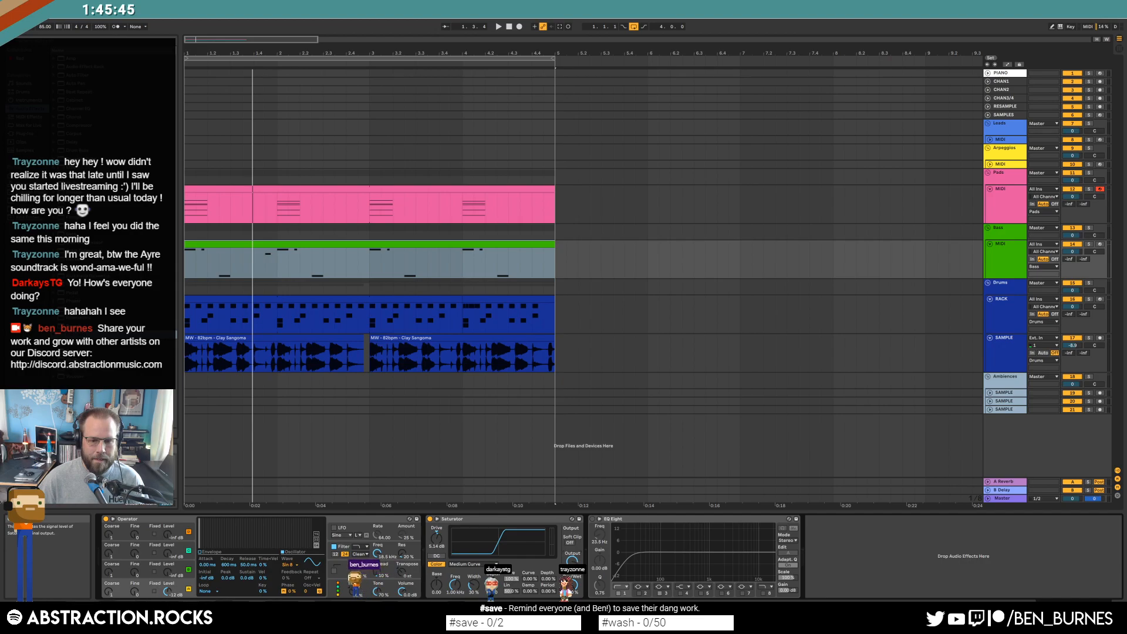
key(space)
drag(436, 538, 436, 535)
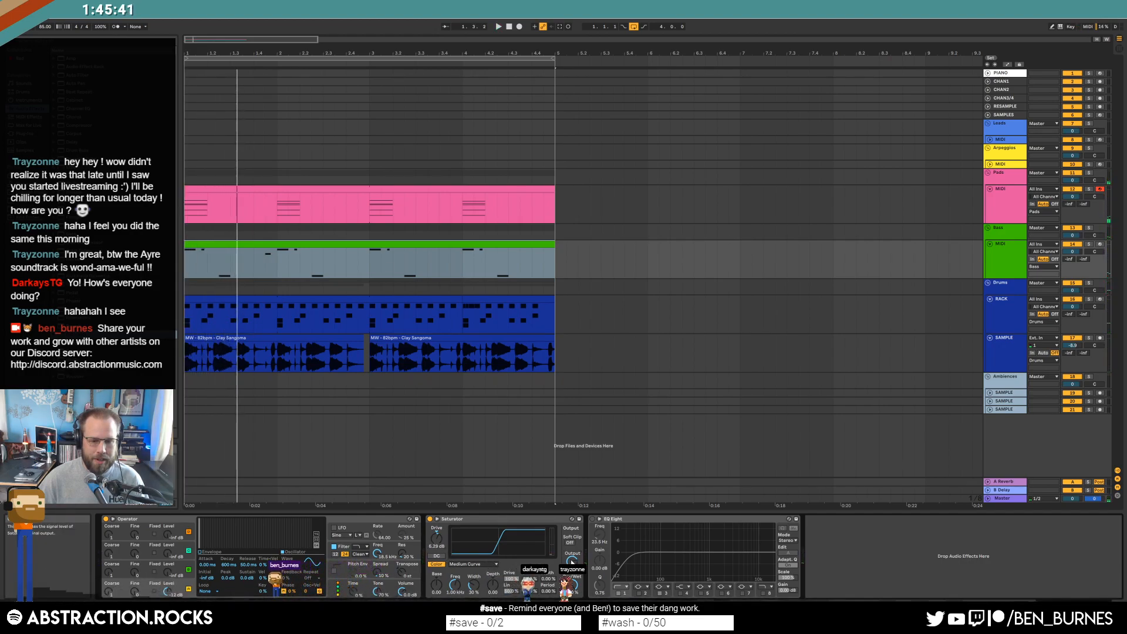
key(space)
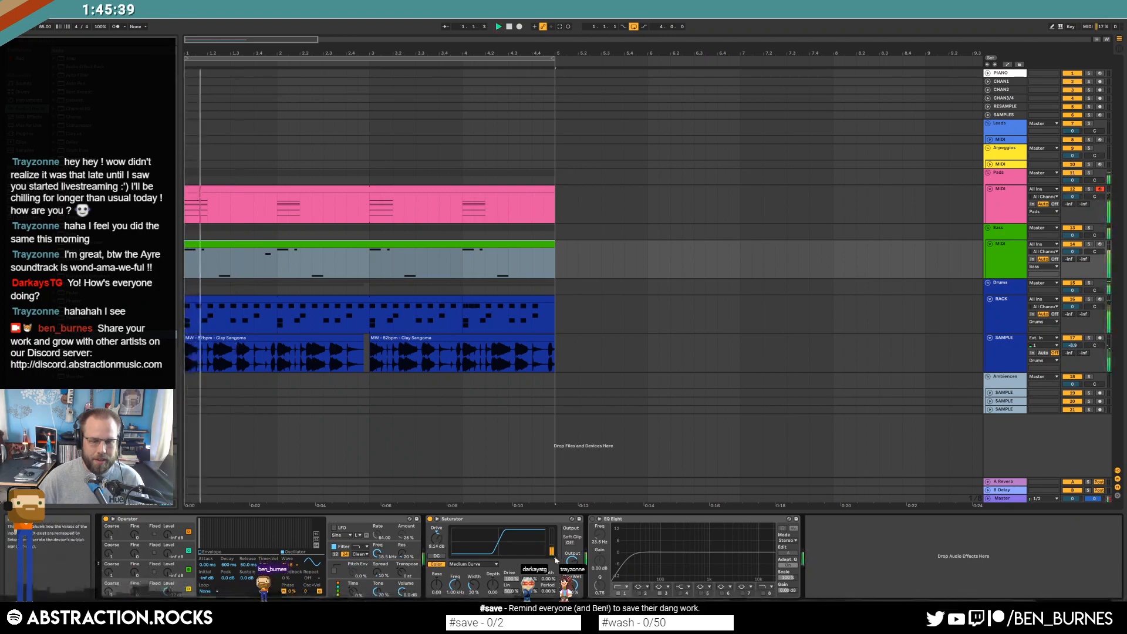
key(space)
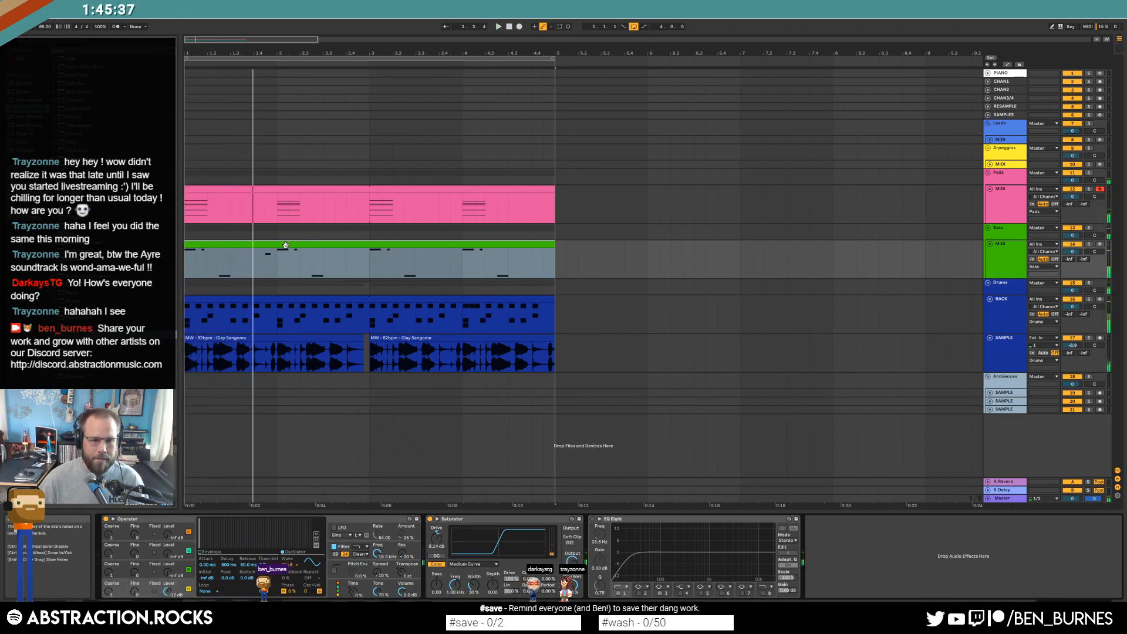
Open the bass clip's notes and shorten the A#1 note at the end of bar 1 to a 1/32 at 1.4.4
double_click(322, 317)
key(space)
click(467, 504)
drag(425, 431, 437, 430)
Add three short C1 notes at 2.3.4, 2.4.2 and 2.4.4 to the bass clip and listen to them
double_click(606, 497)
double_click(634, 496)
double_click(663, 497)
drag(608, 477, 664, 498)
key(space)
click(346, 460)
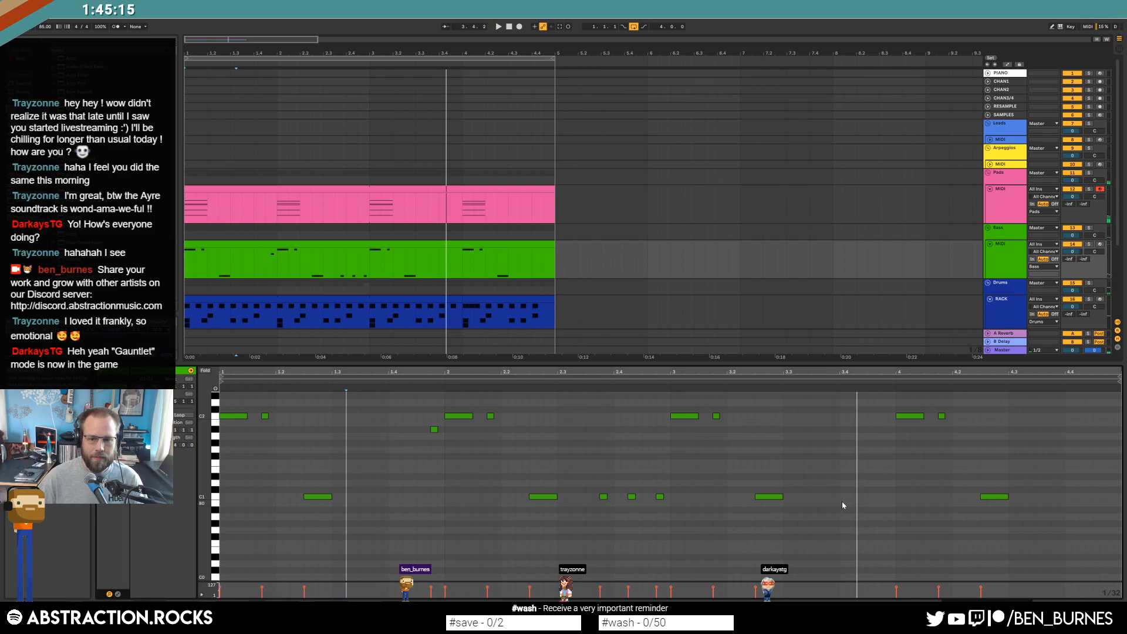
Move the three rising short notes C1, D#1 and F1 in bar 3 so that they start at 3.4
scroll(763, 476, up, 3)
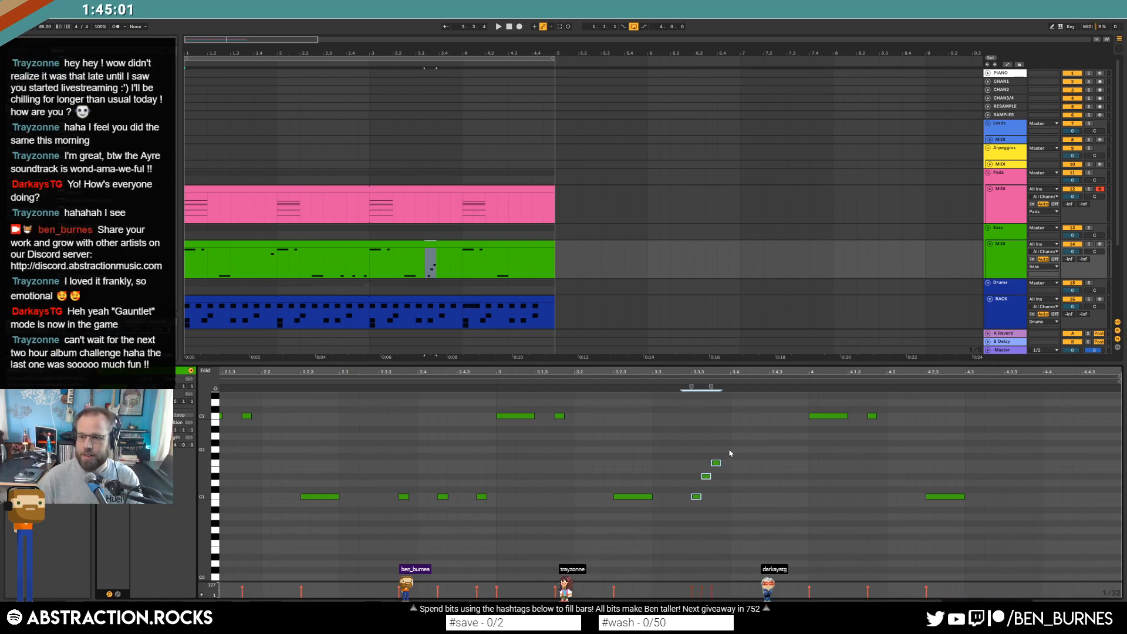
drag(684, 452, 728, 510)
key(Right)
key(Right)
key(Right)
key(Right)
key(Right)
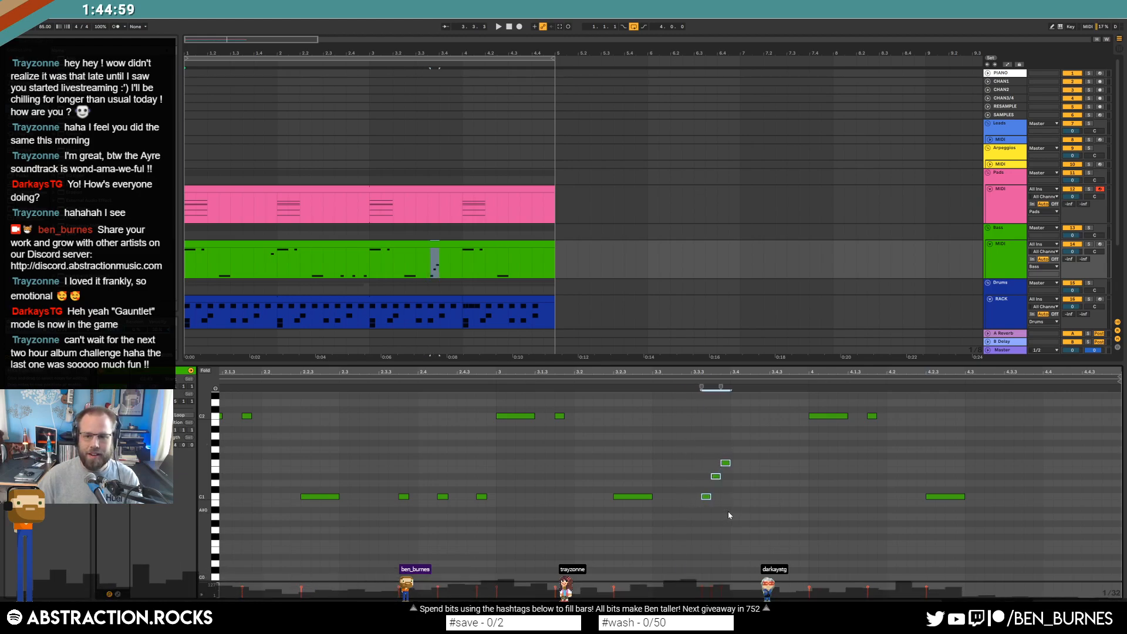
key(Left)
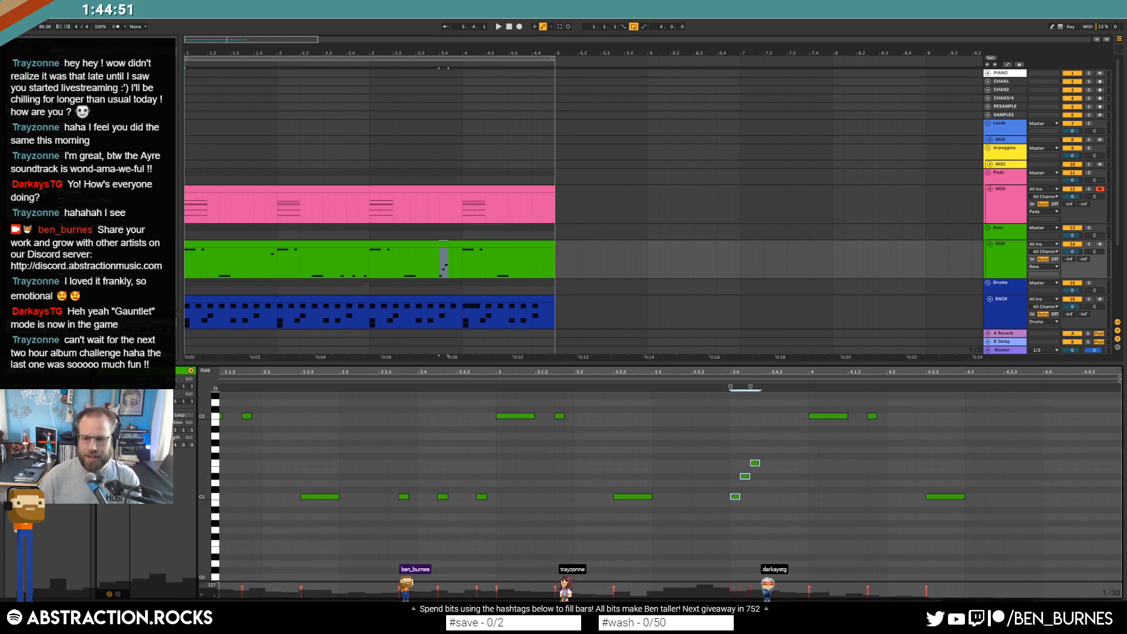
Look up July 2020 in the system calendar and return to the bass clip
click(1093, 625)
click(1111, 353)
click(1111, 353)
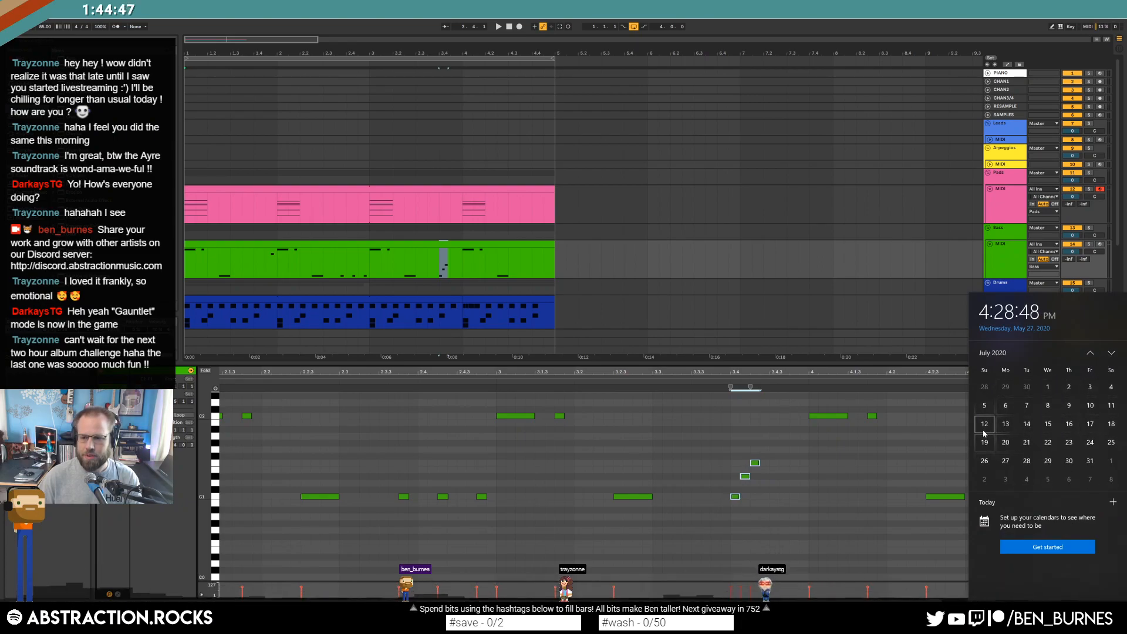
click(789, 436)
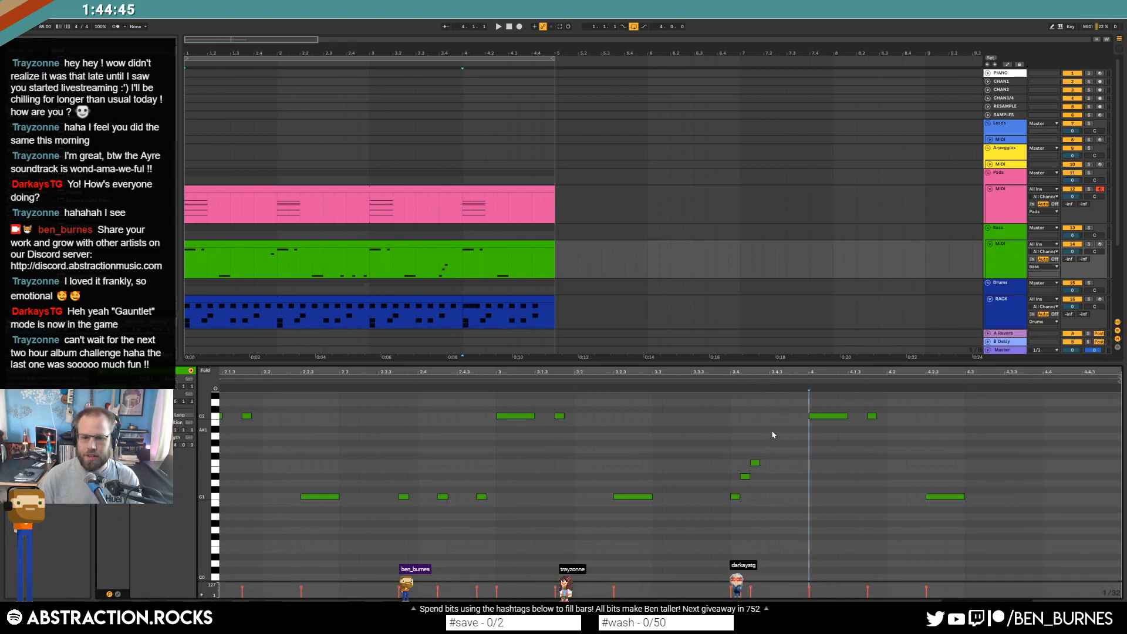
Continue the bass run with a sixteenth A#1 at 3.4.3 and a 1/32 B1 at 3.4.4, listening to the loop
double_click(774, 429)
drag(787, 429, 795, 430)
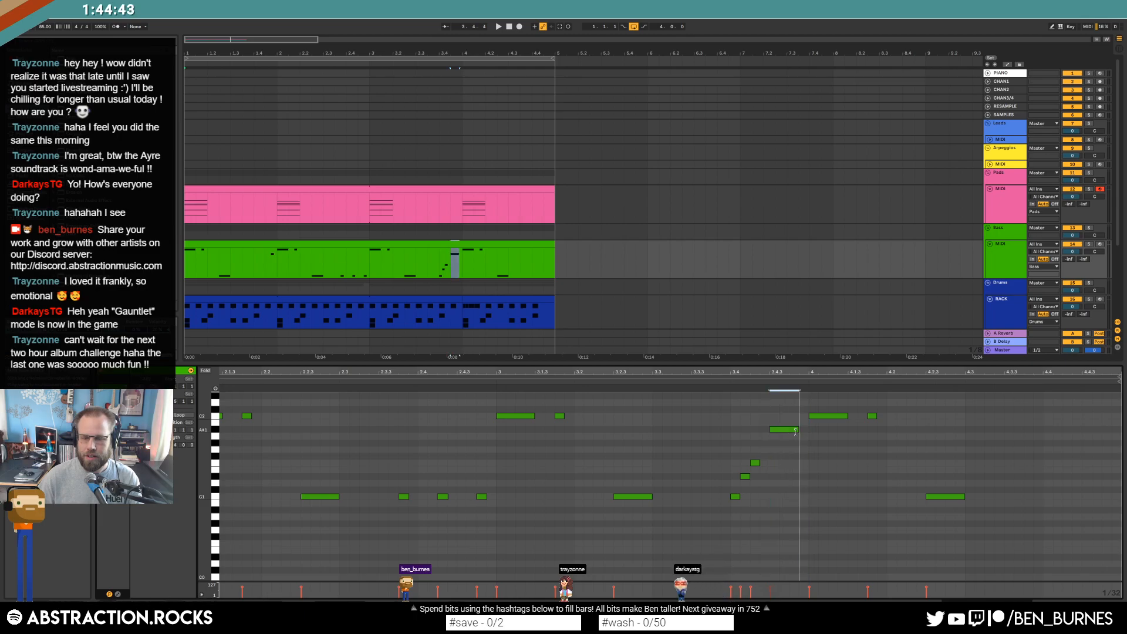
key(space)
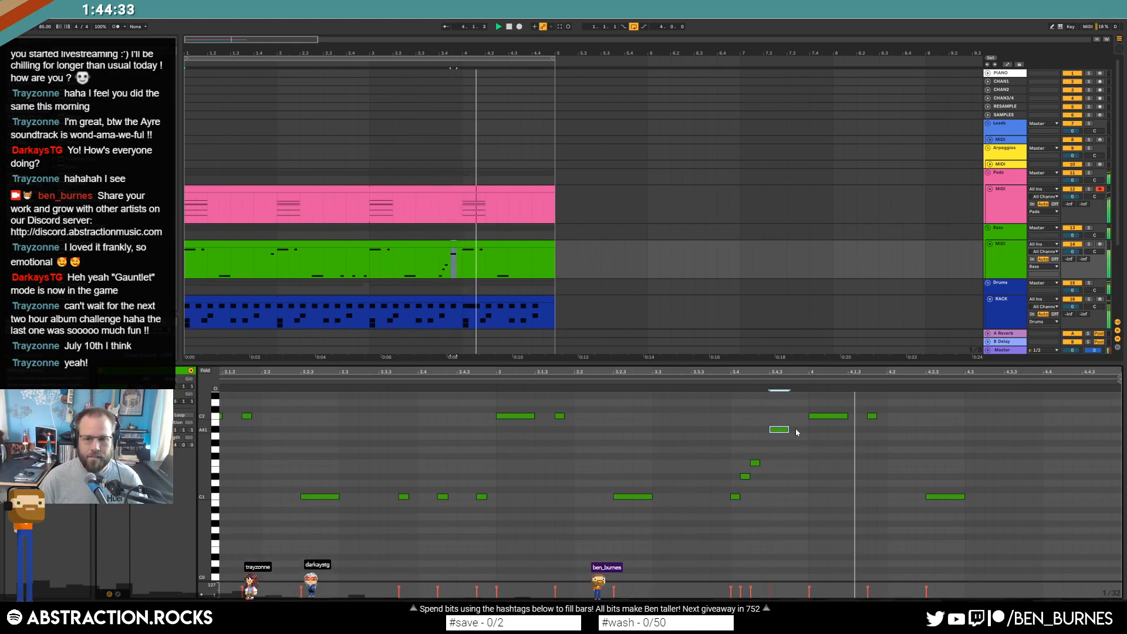
double_click(792, 423)
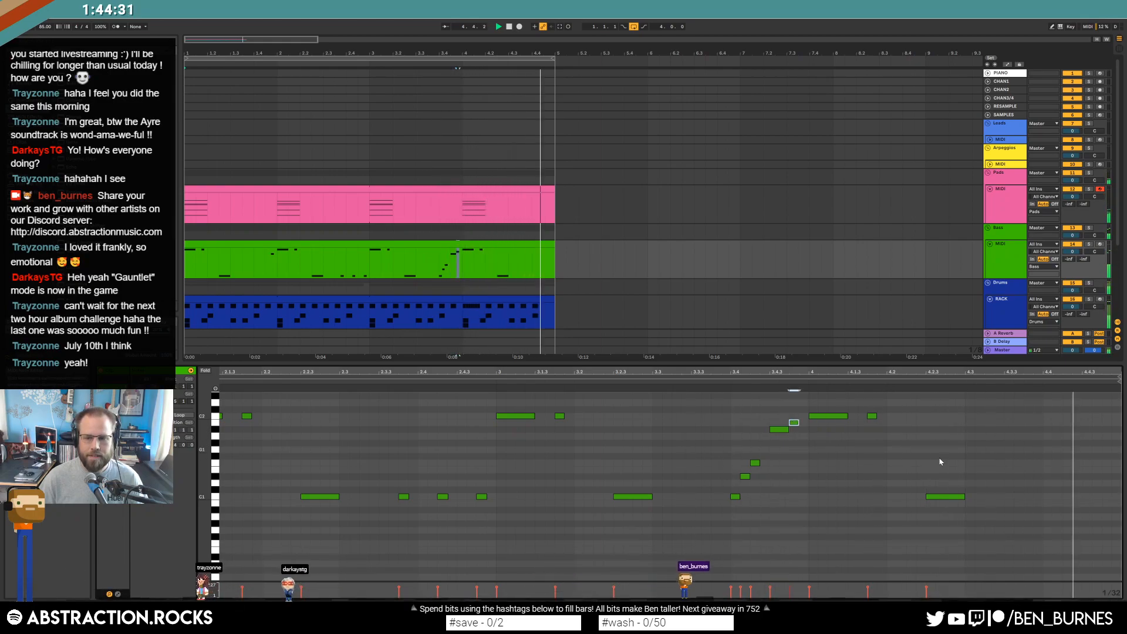
Add a short C1 note at 4.4.2 and a D#2 note from 4.4.3 to the end of the bass clip
scroll(1098, 470, up, 3)
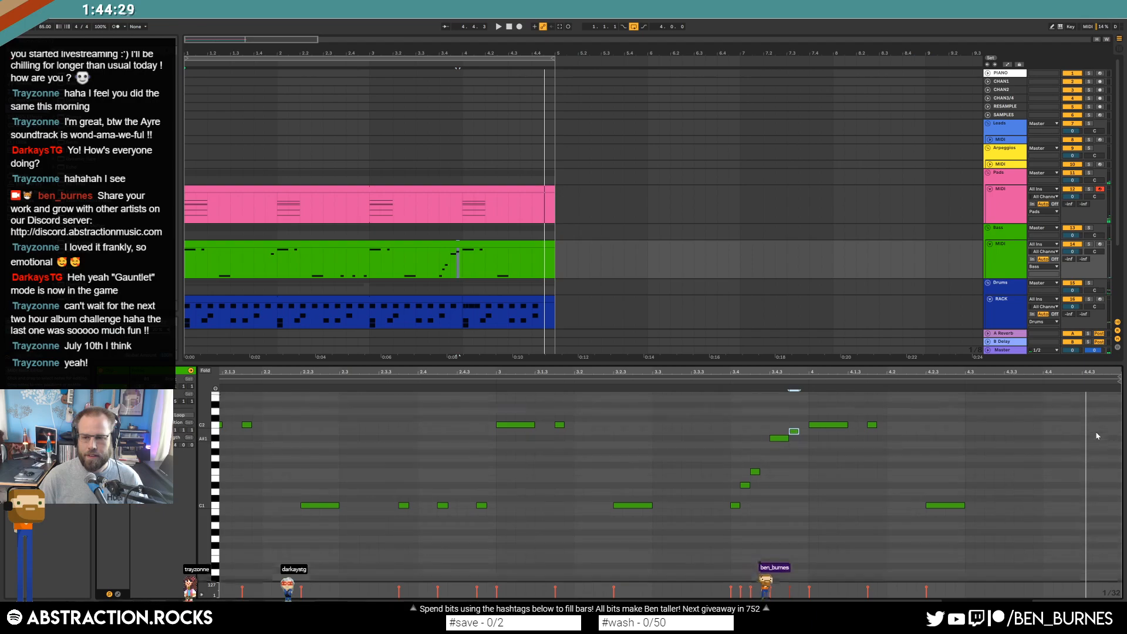
double_click(1068, 533)
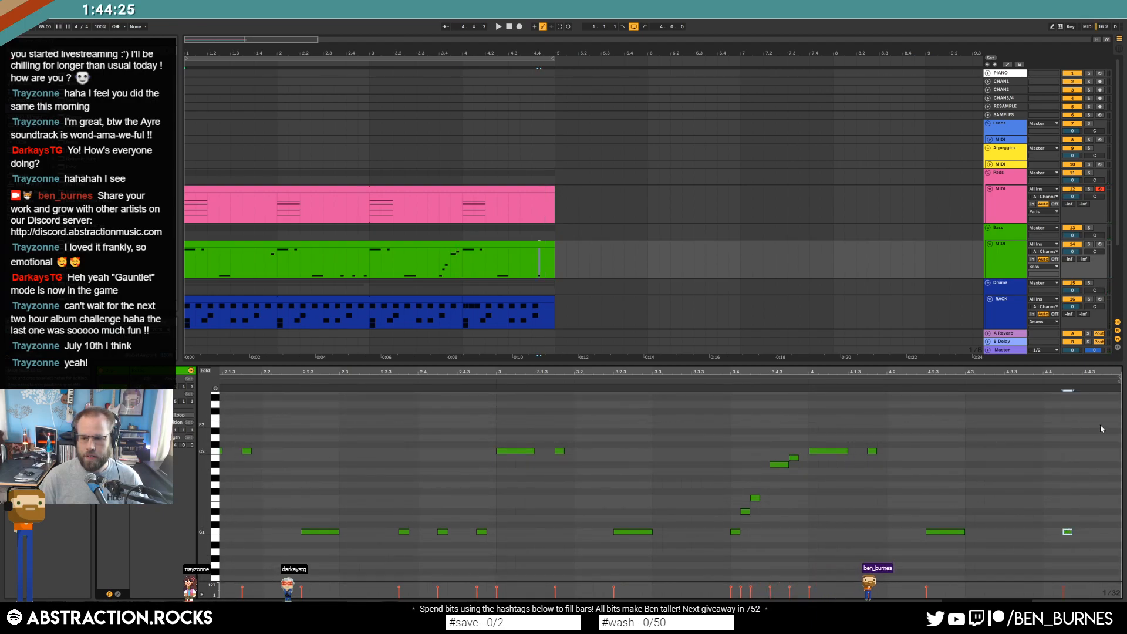
drag(1086, 431, 1118, 432)
click(908, 381)
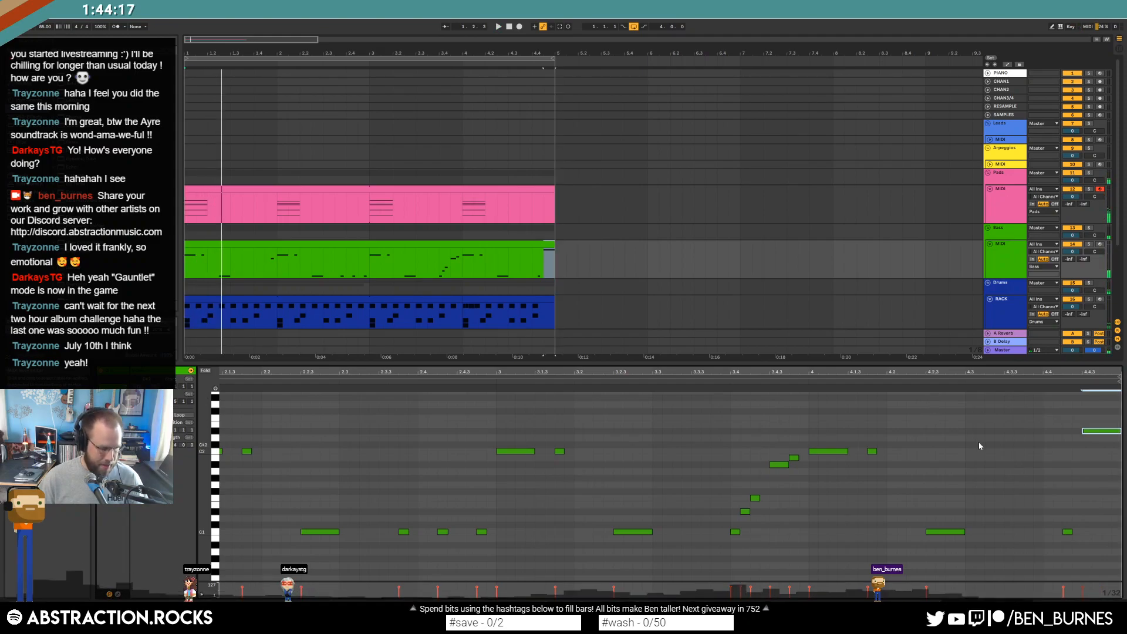
click(678, 470)
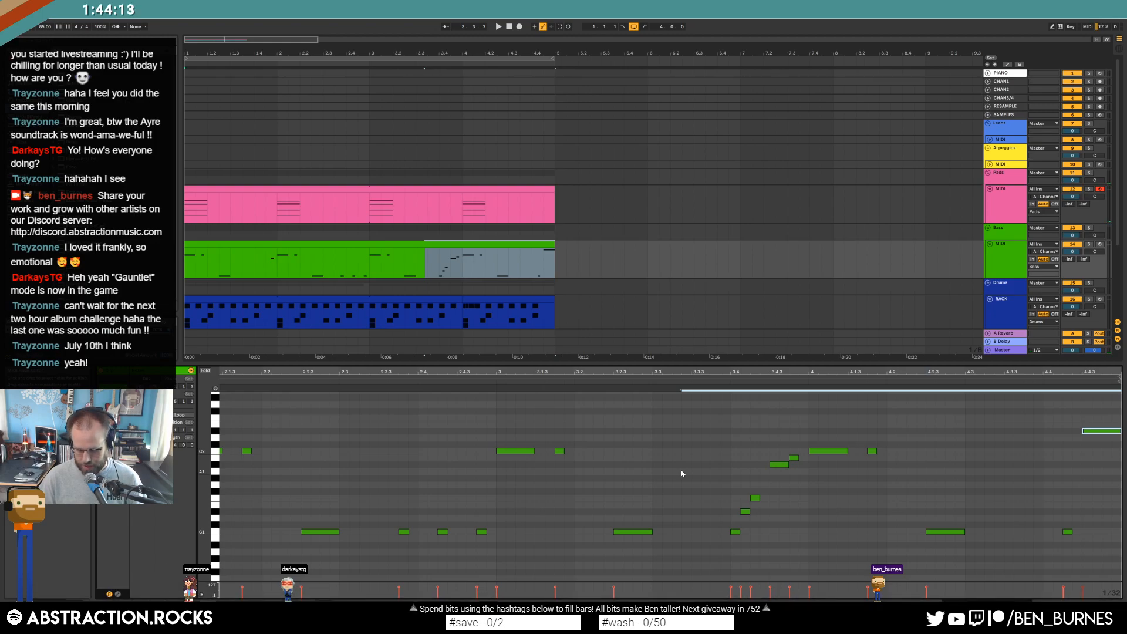
Switch on Operator's LFO for the bass and adjust its rate and amount while the loop plays
key(shift+Tab)
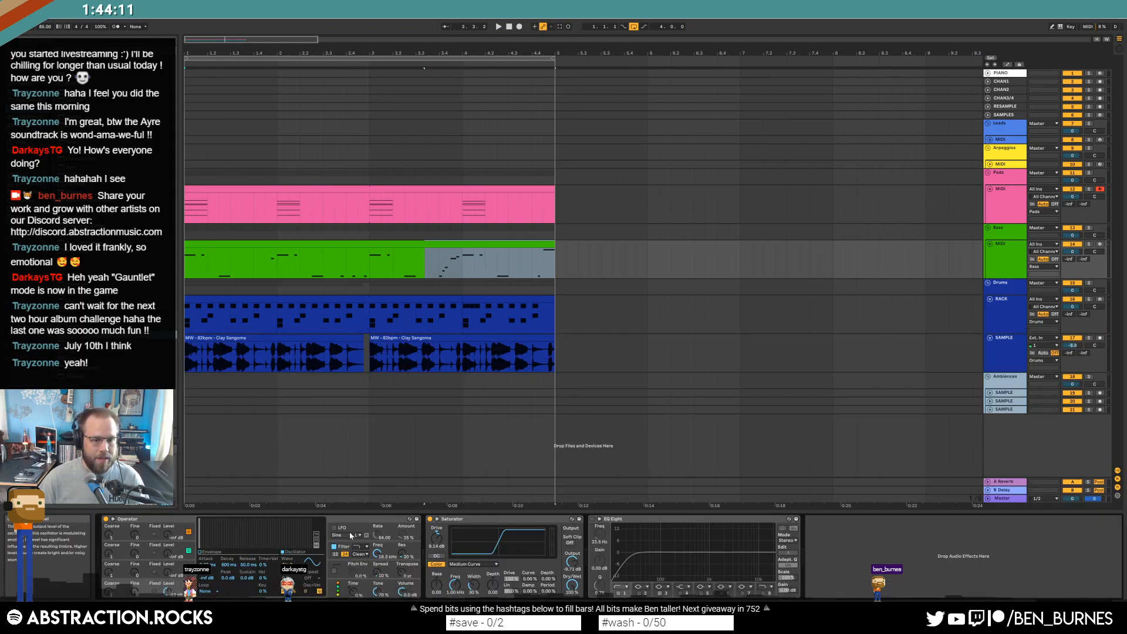
click(335, 528)
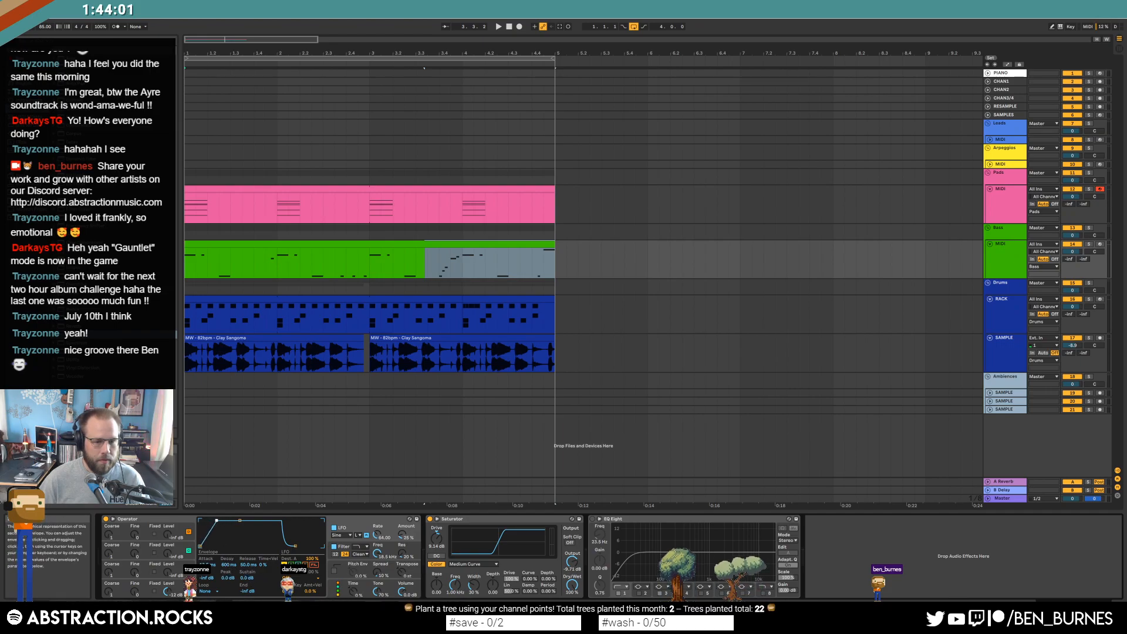
key(space)
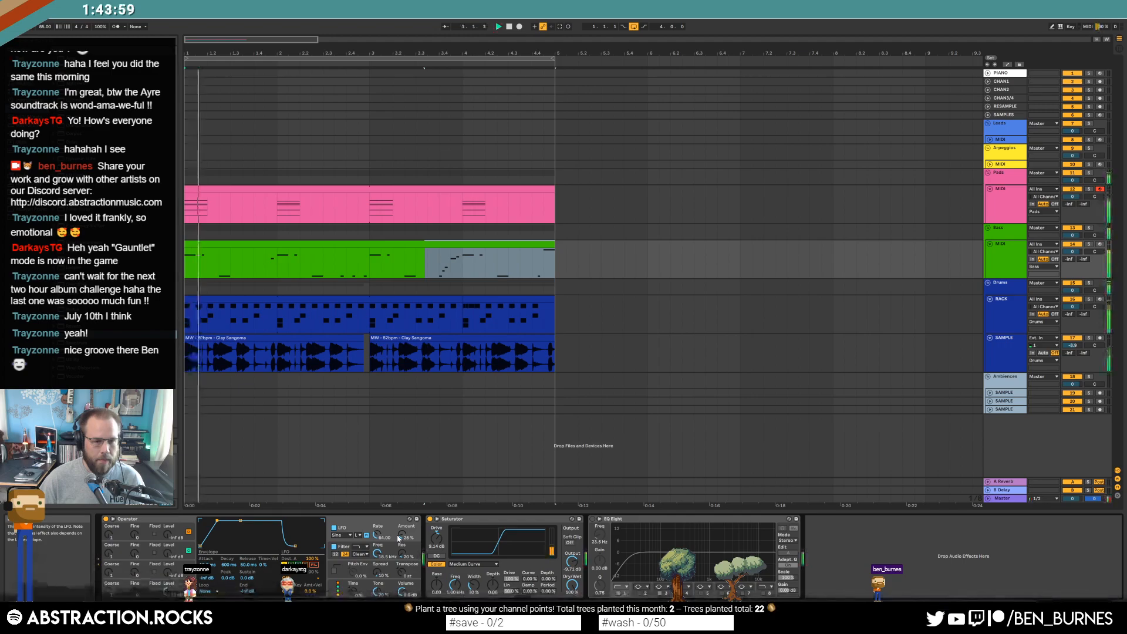
drag(377, 535, 402, 534)
key(space)
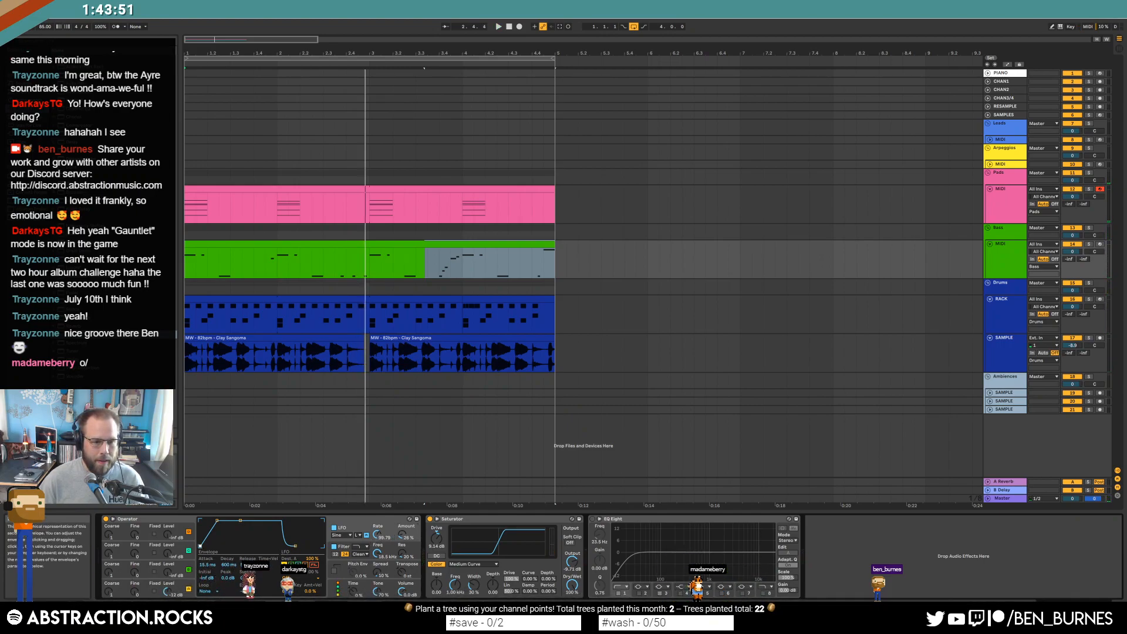
Lengthen the LFO envelope's attack to about 487 ms and reduce the LFO amount, listening to the loop
drag(207, 578, 207, 566)
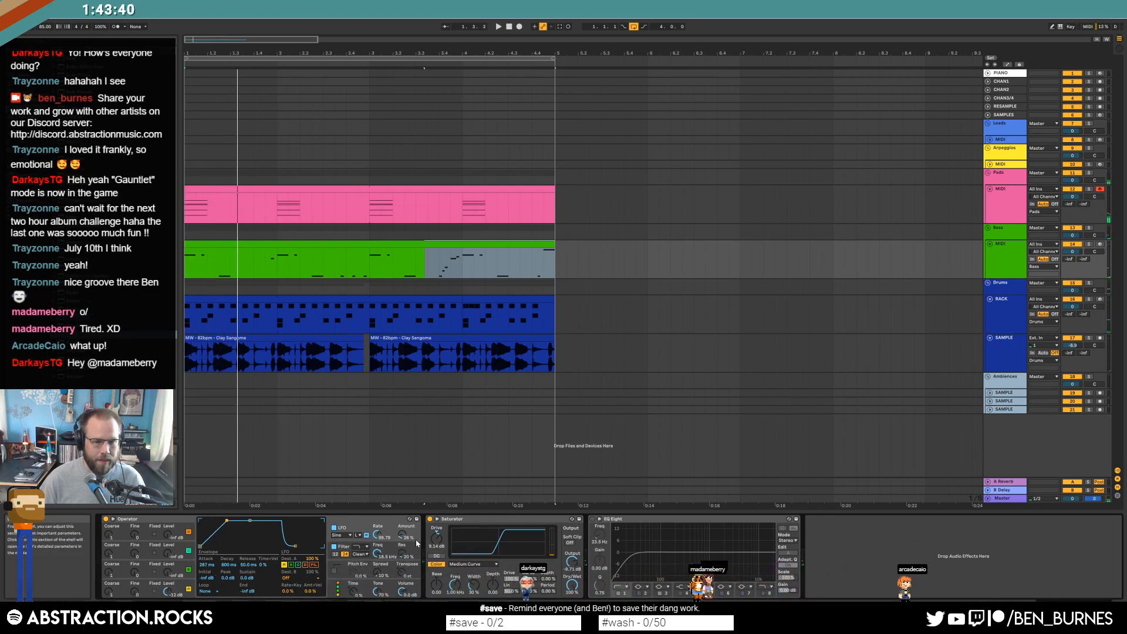
mouse_move(402, 537)
mouse_down()
mouse_move(403, 548)
mouse_move(377, 534)
mouse_move(400, 536)
mouse_up()
key(space)
key(space)
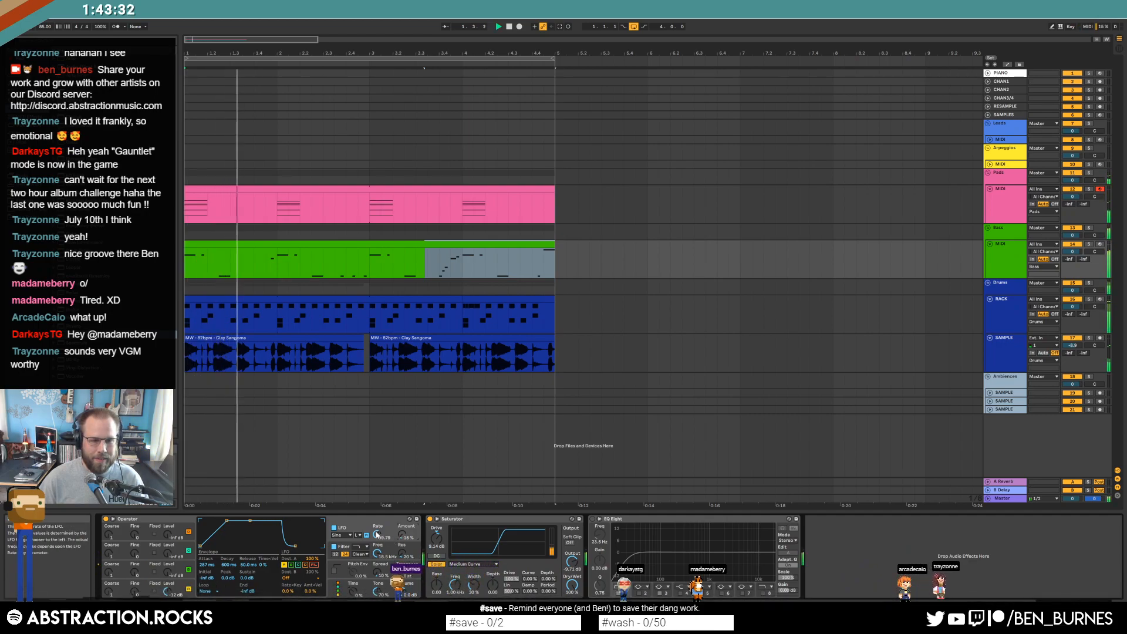
drag(227, 521, 234, 522)
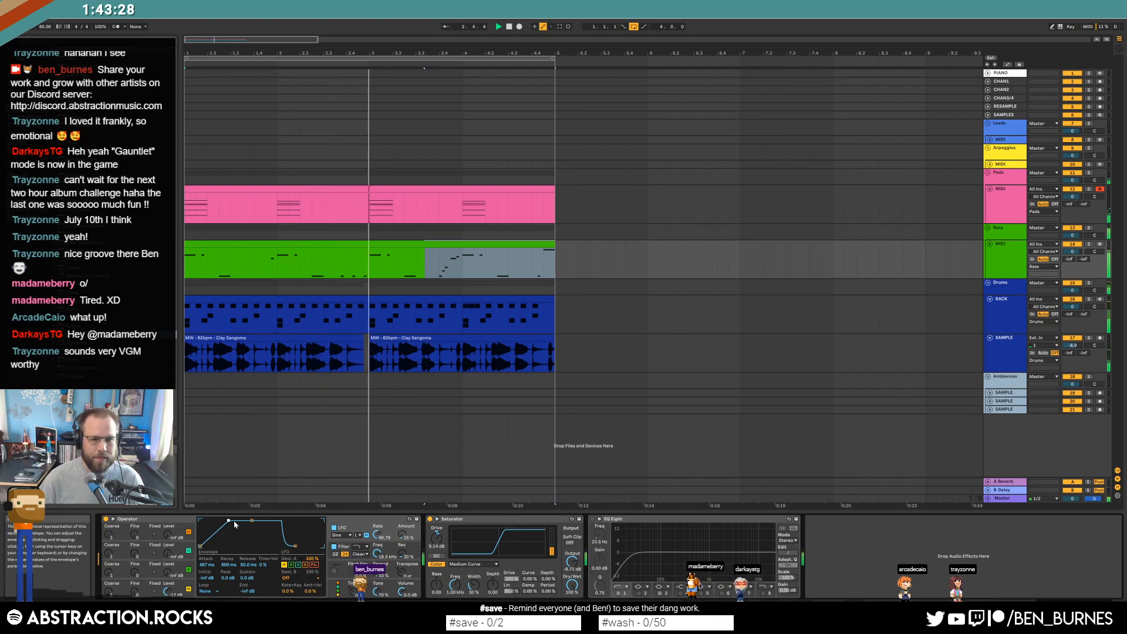
Insert a Redux device between Operator and Saturator on the bass track and play the loop
click(370, 271)
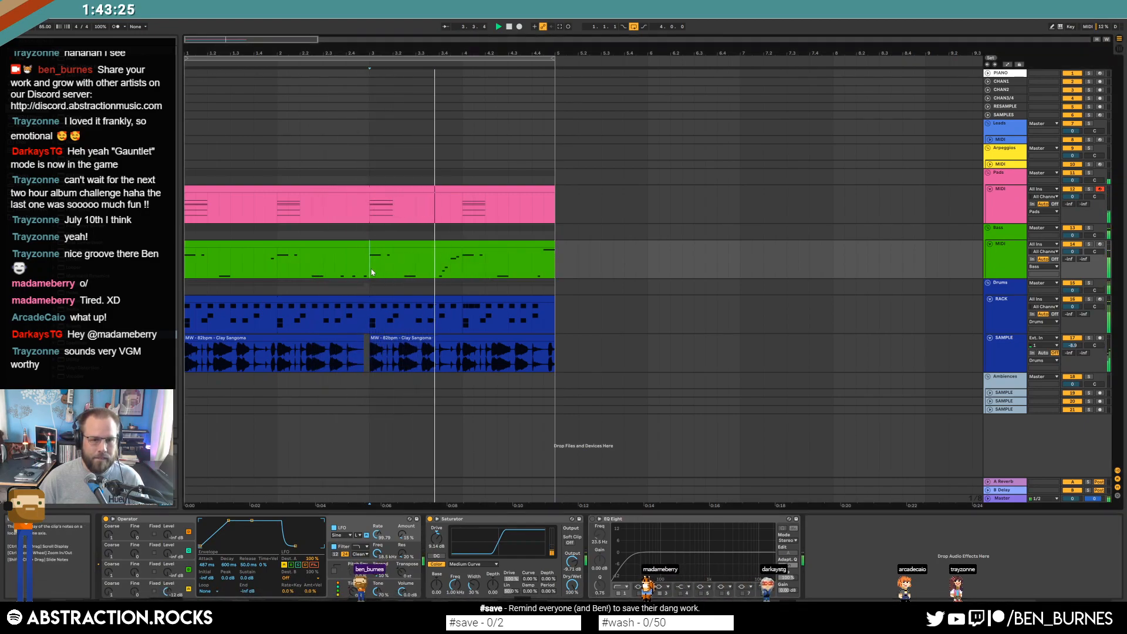
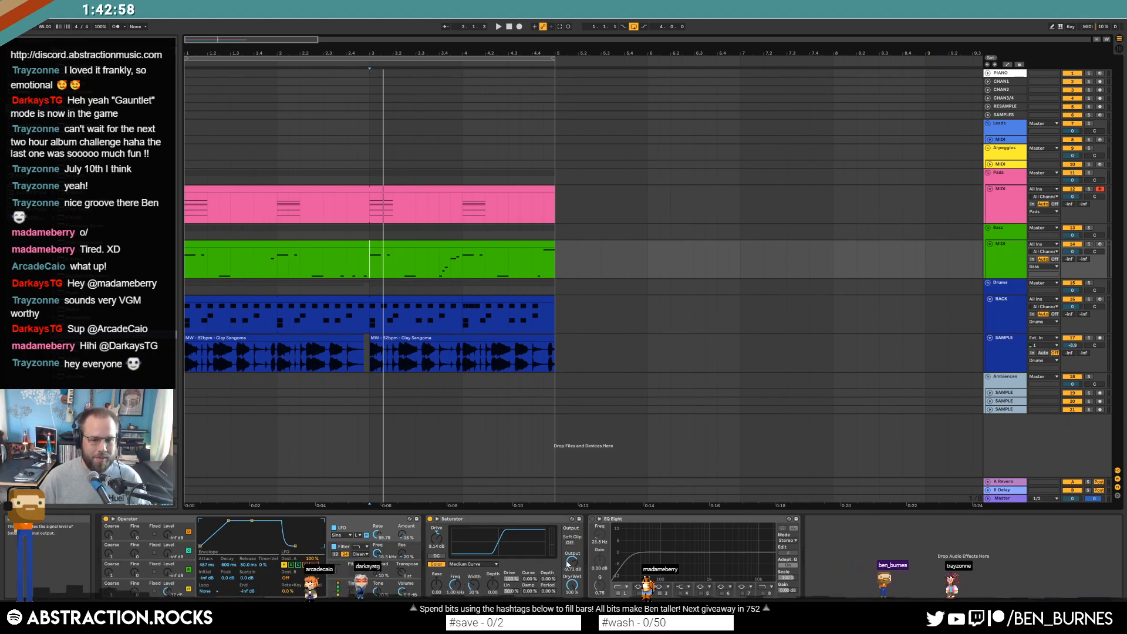
drag(74, 310, 459, 533)
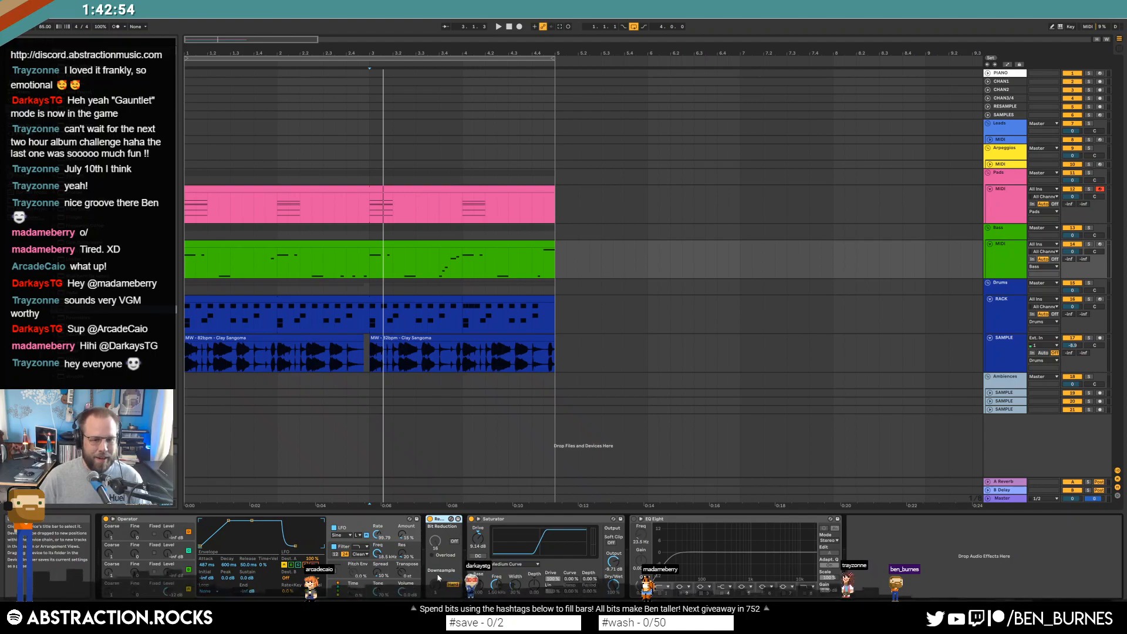
key(space)
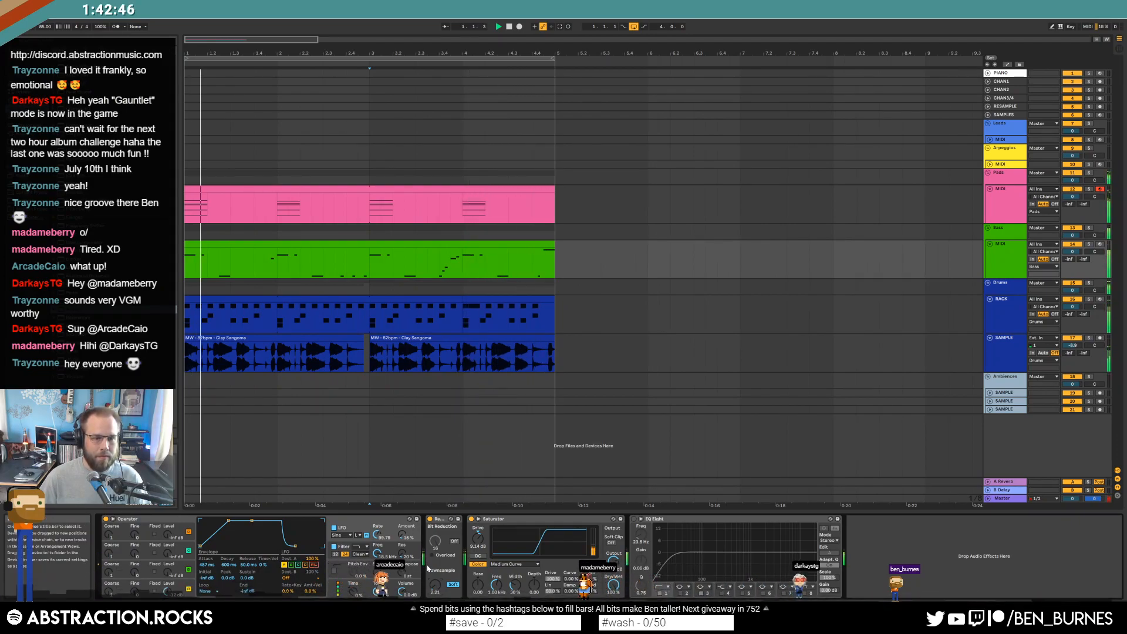
Check the pad track's ValhallaDelay and Massive settings against the playing loop, closing both plug-in windows when done
click(306, 188)
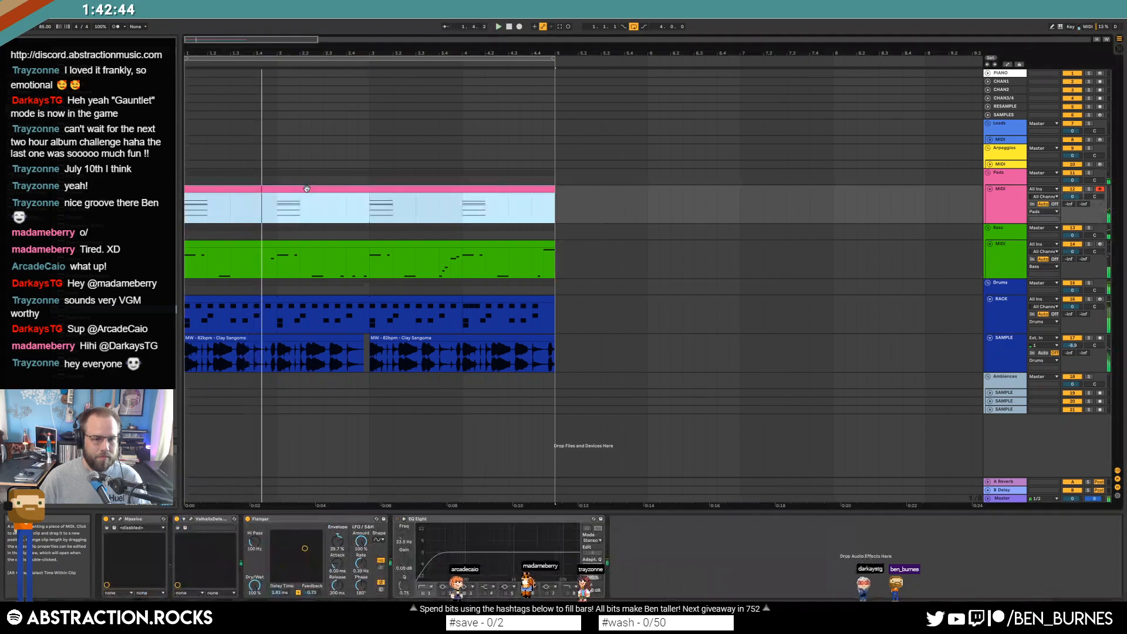
click(191, 520)
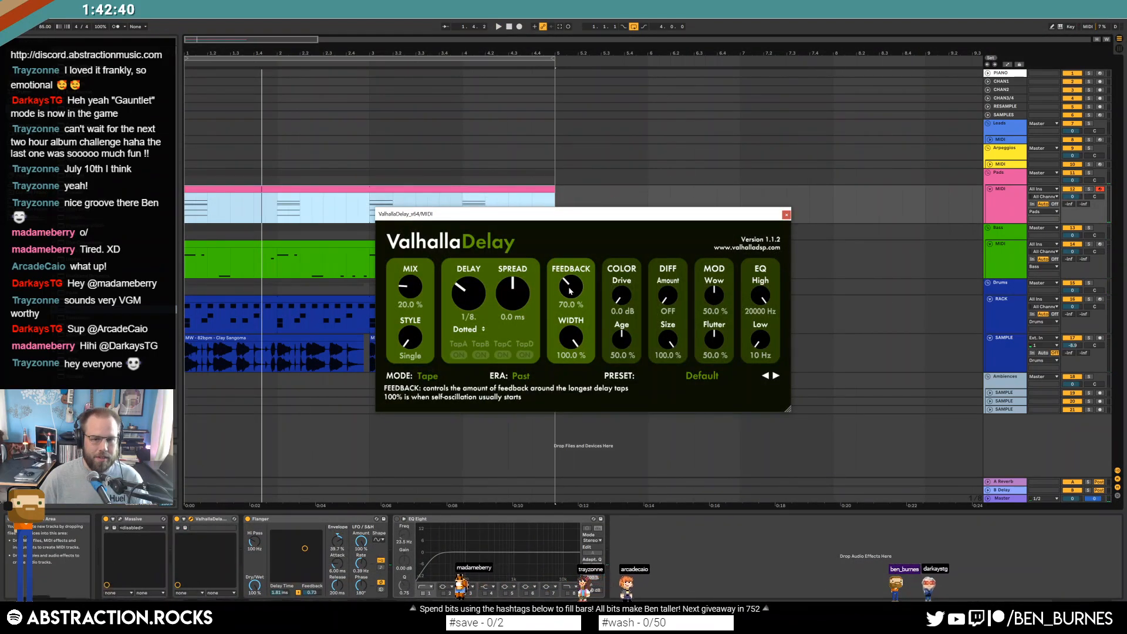
click(122, 520)
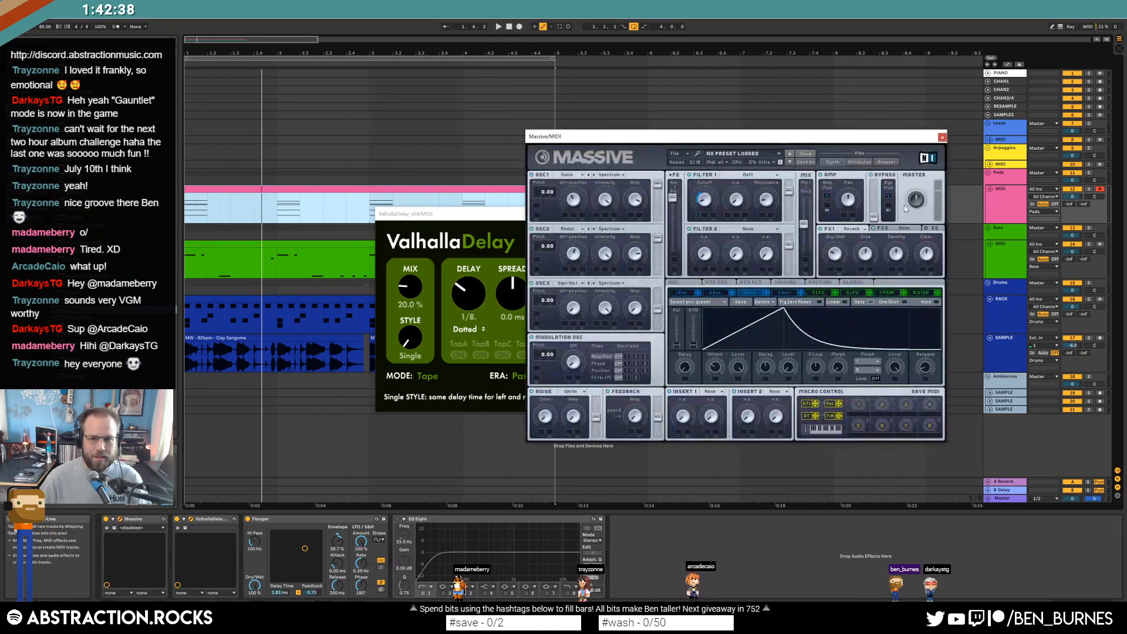
key(space)
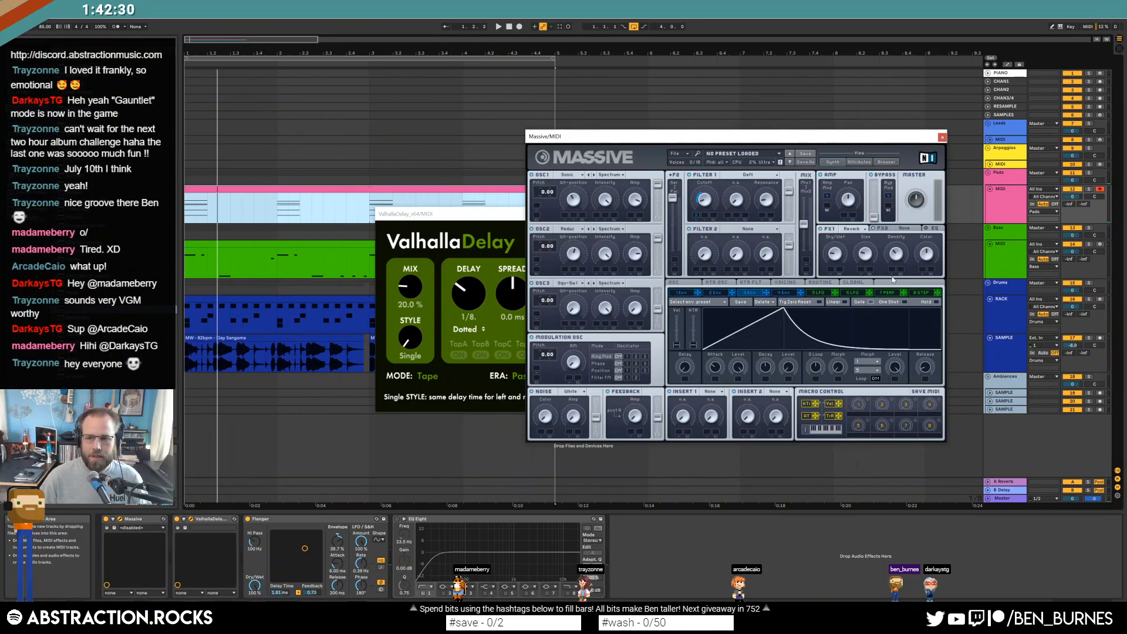
key(space)
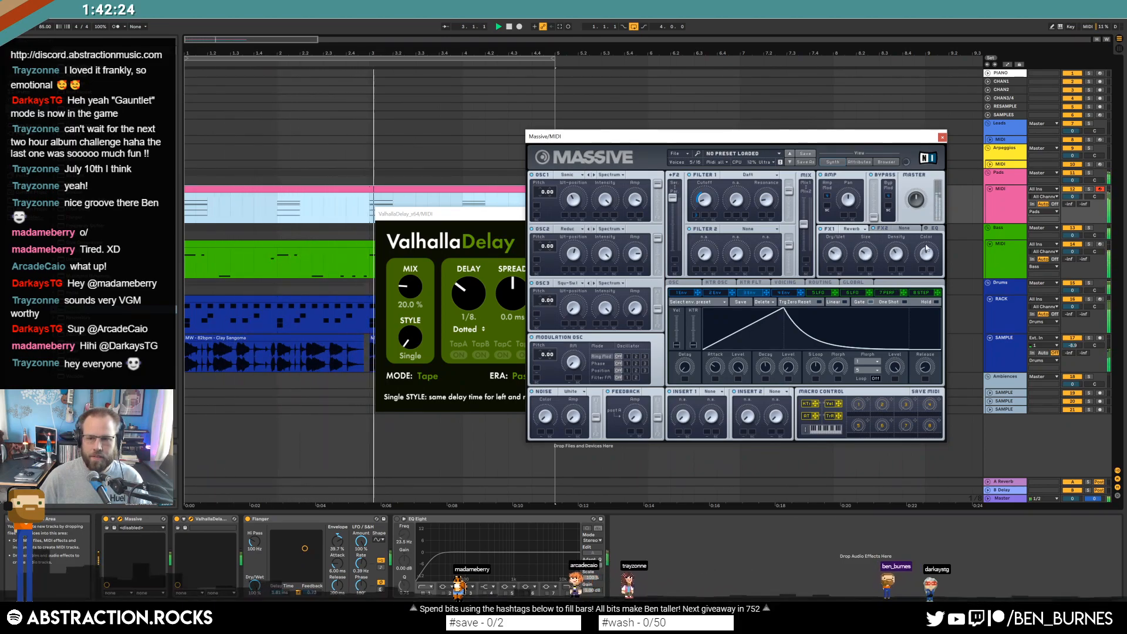
click(943, 137)
drag(784, 216, 813, 257)
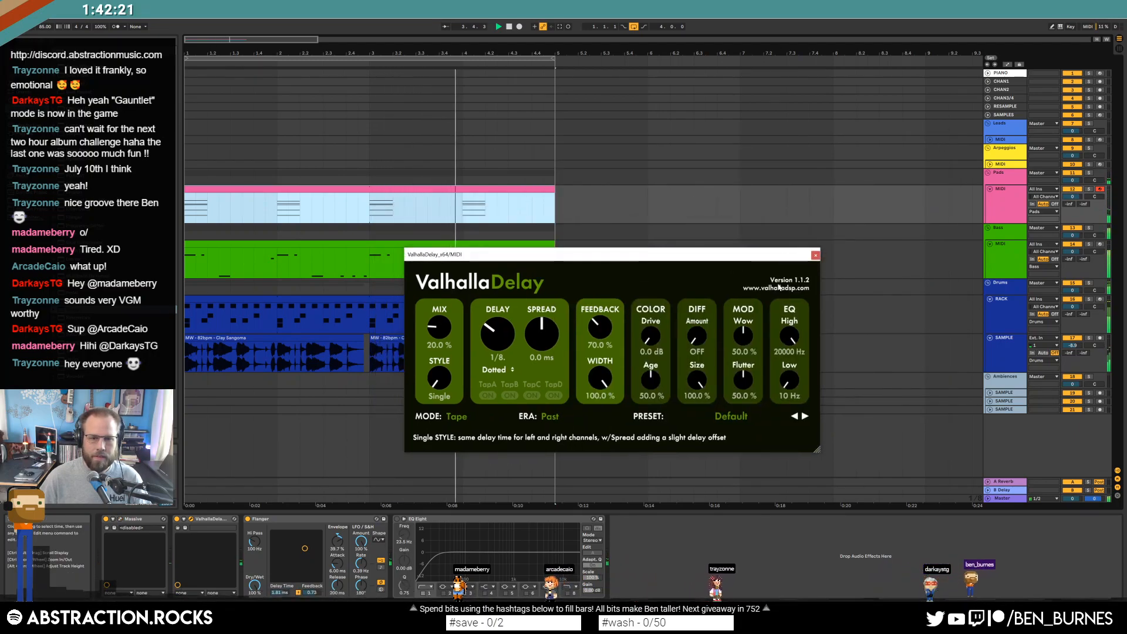
click(816, 256)
Select the hi-hat notes in the 808 rack's bar 4 clip and in its bar 1 clip while the loop plays
double_click(488, 299)
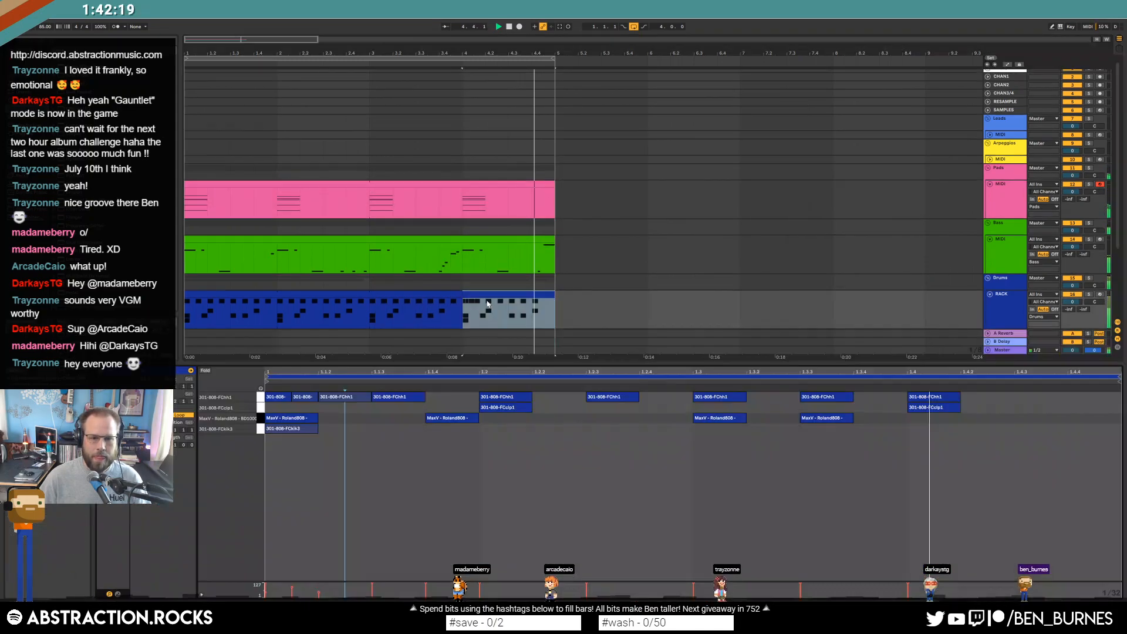
click(260, 398)
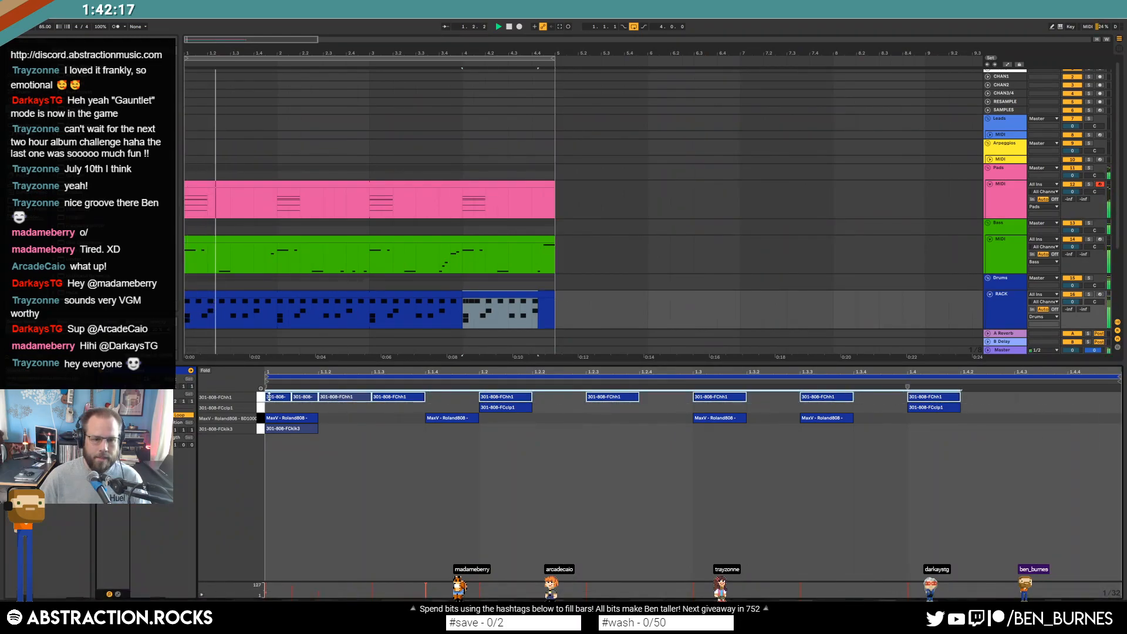
click(361, 293)
drag(462, 68, 271, 69)
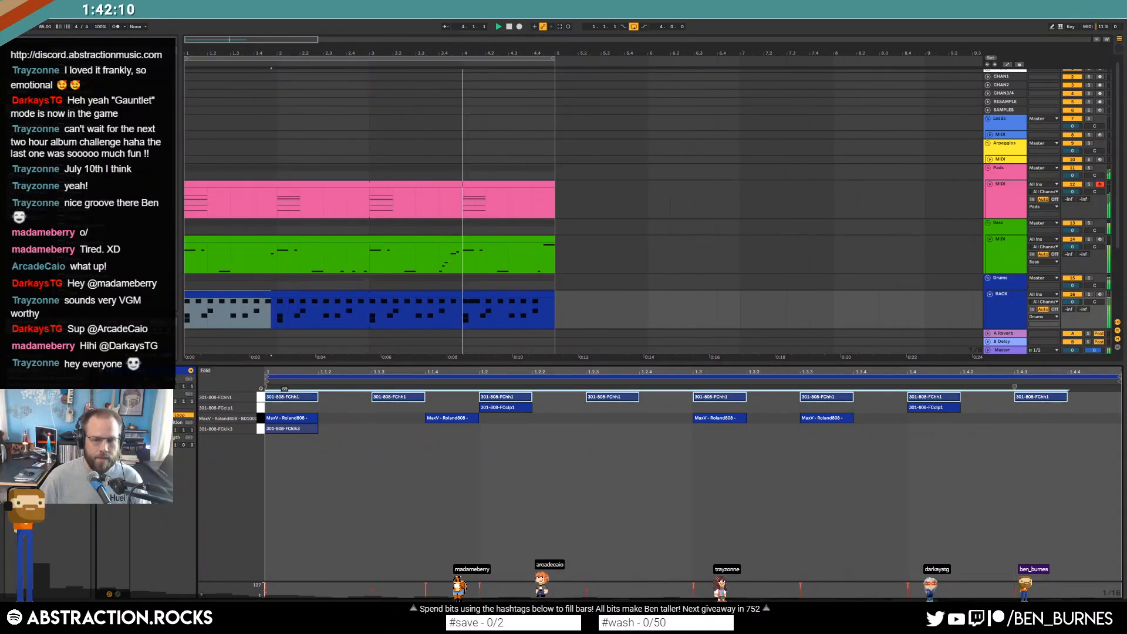
key(shift+Tab)
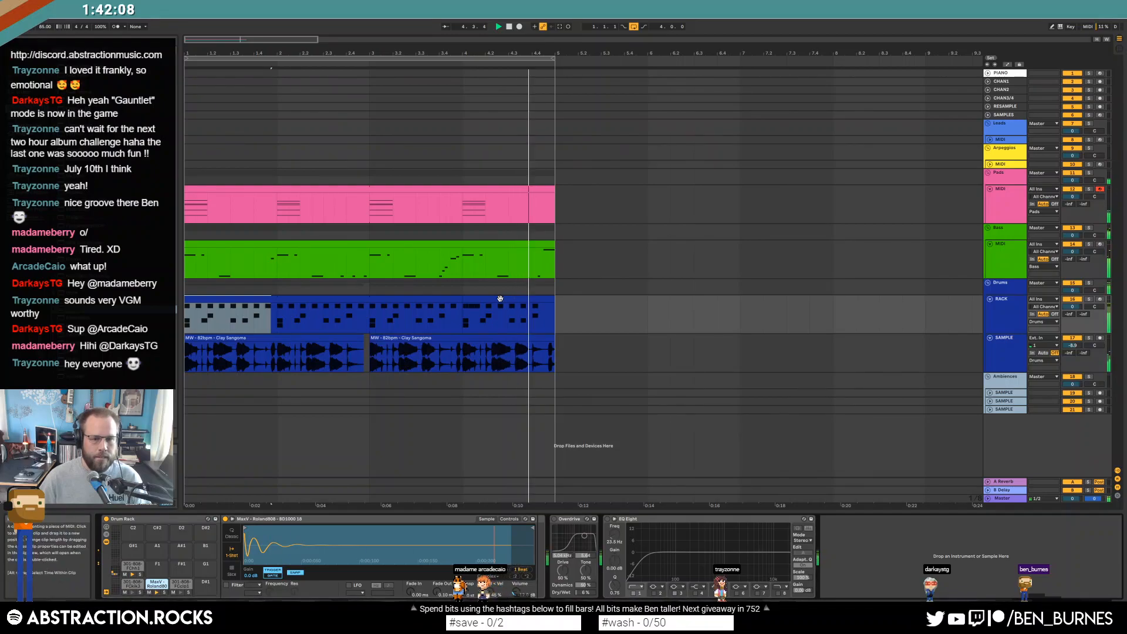
Stop playback, join the 808 rack clips across bars 1 to 4 into one clip and select all its hi-hat notes
key(space)
click(282, 314)
click(290, 299)
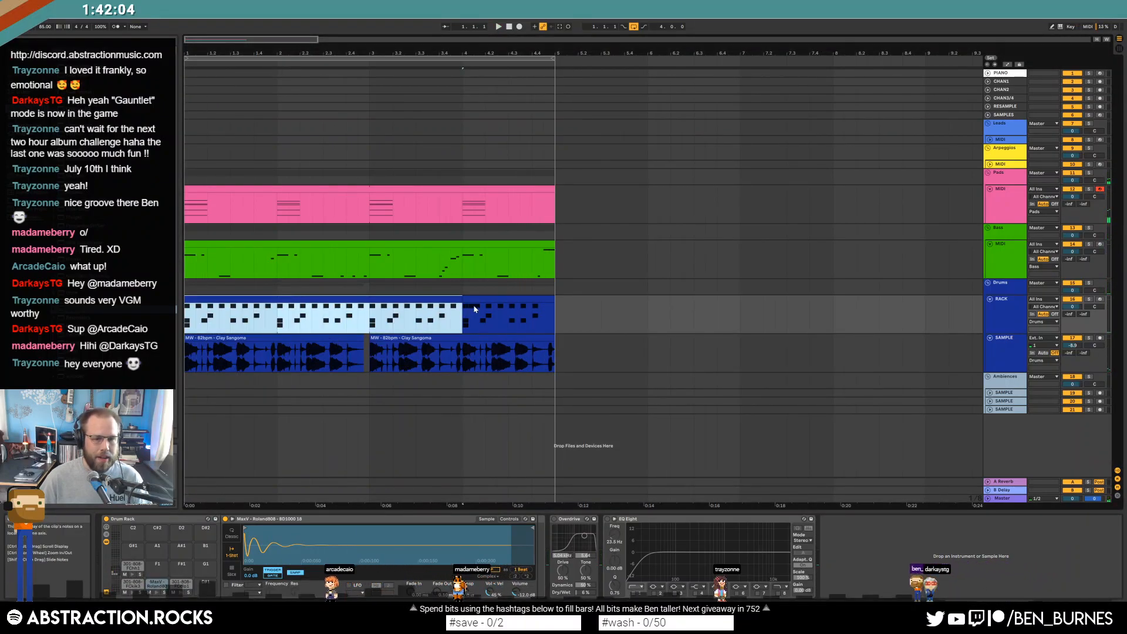
click(474, 309)
shift+click(451, 296)
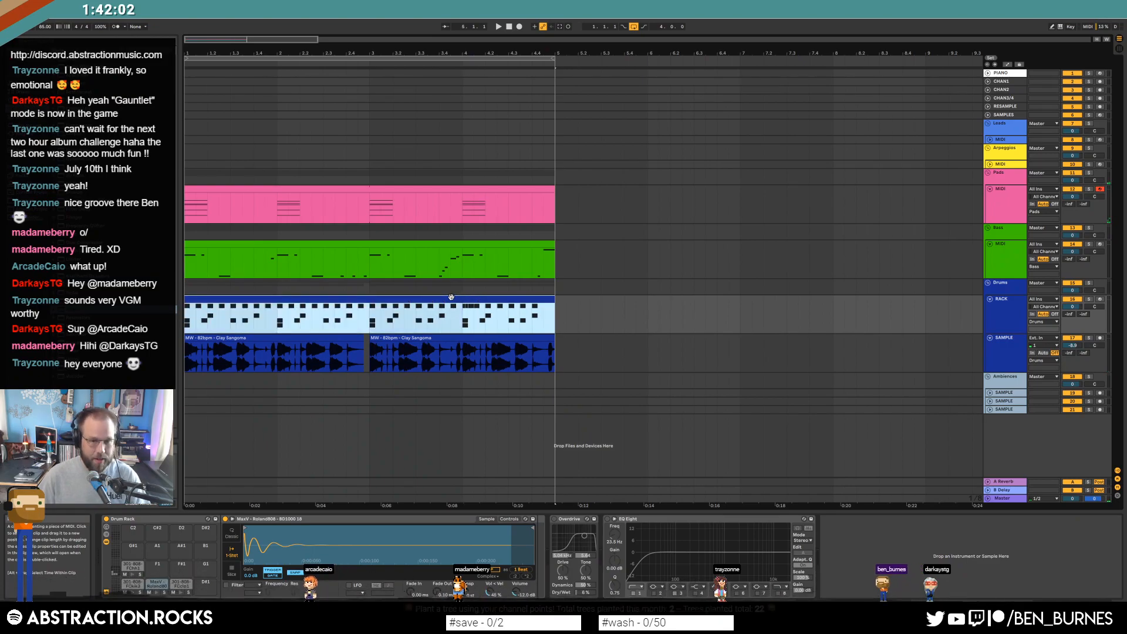
double_click(451, 297)
key(ctrl+a)
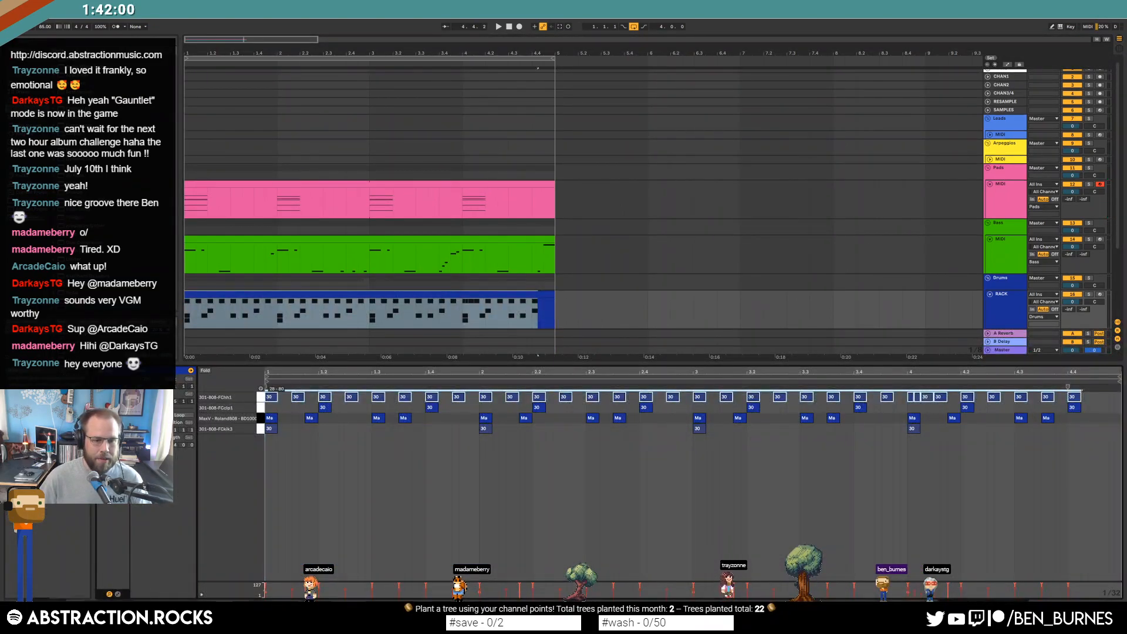
key(shift+Tab)
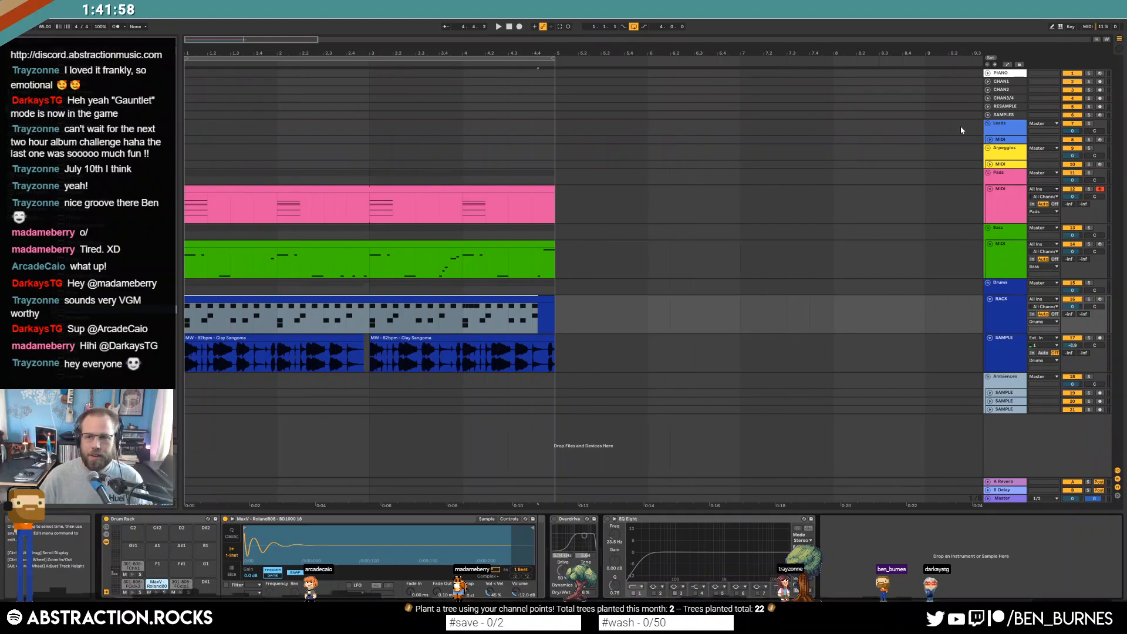
Unfold the Arpeggios group's MIDI track and insert an empty one-bar MIDI clip at bar 1
click(990, 165)
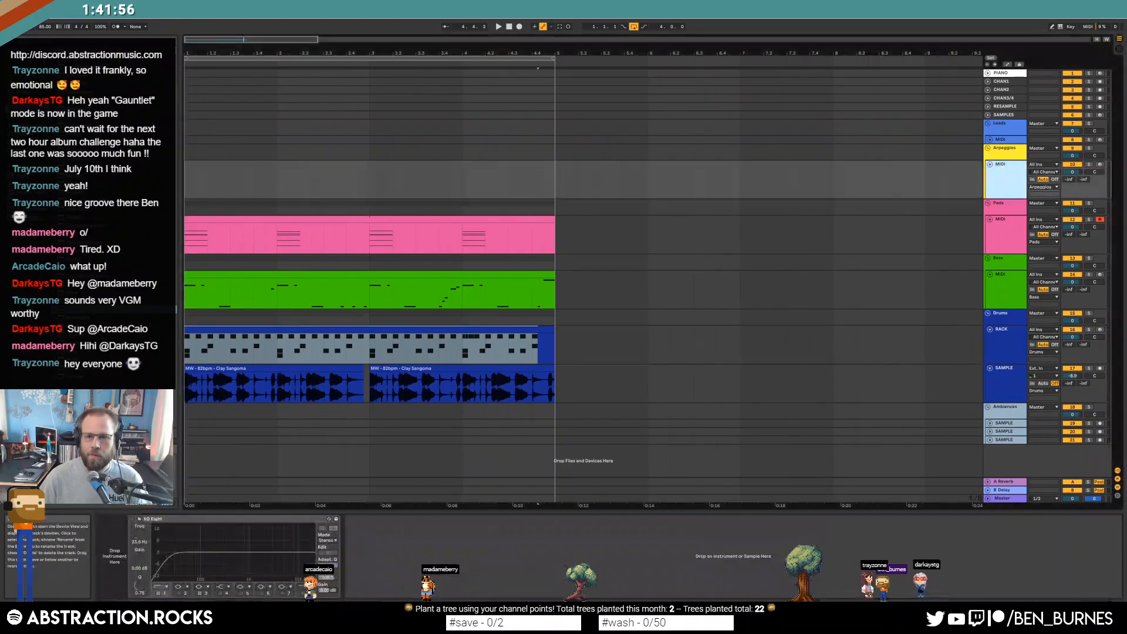
drag(188, 180, 282, 194)
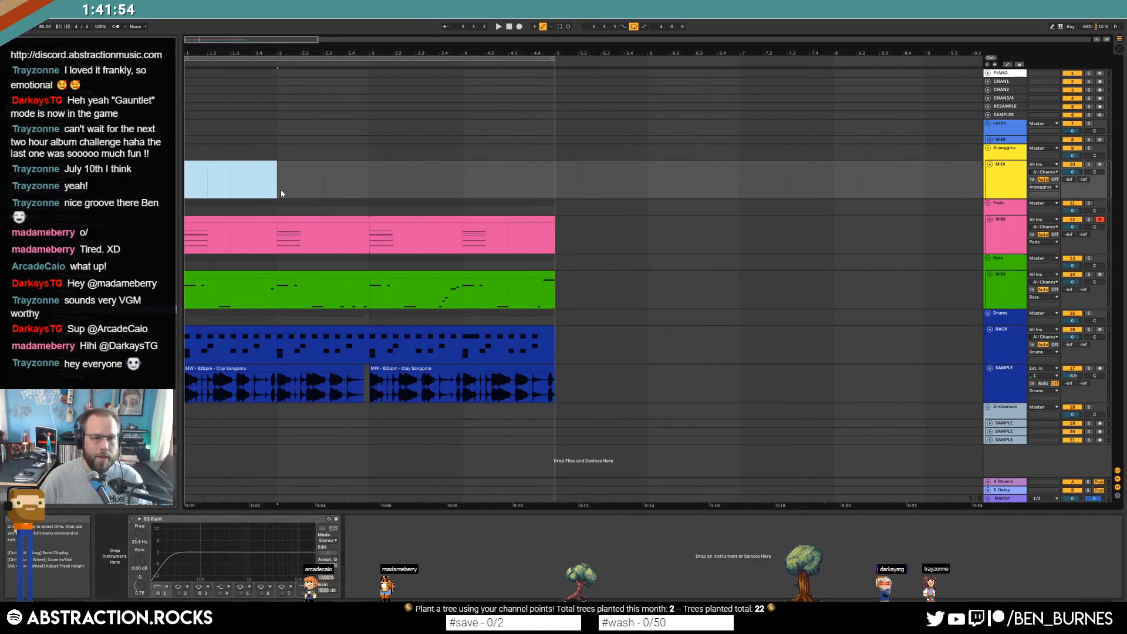
click(1005, 196)
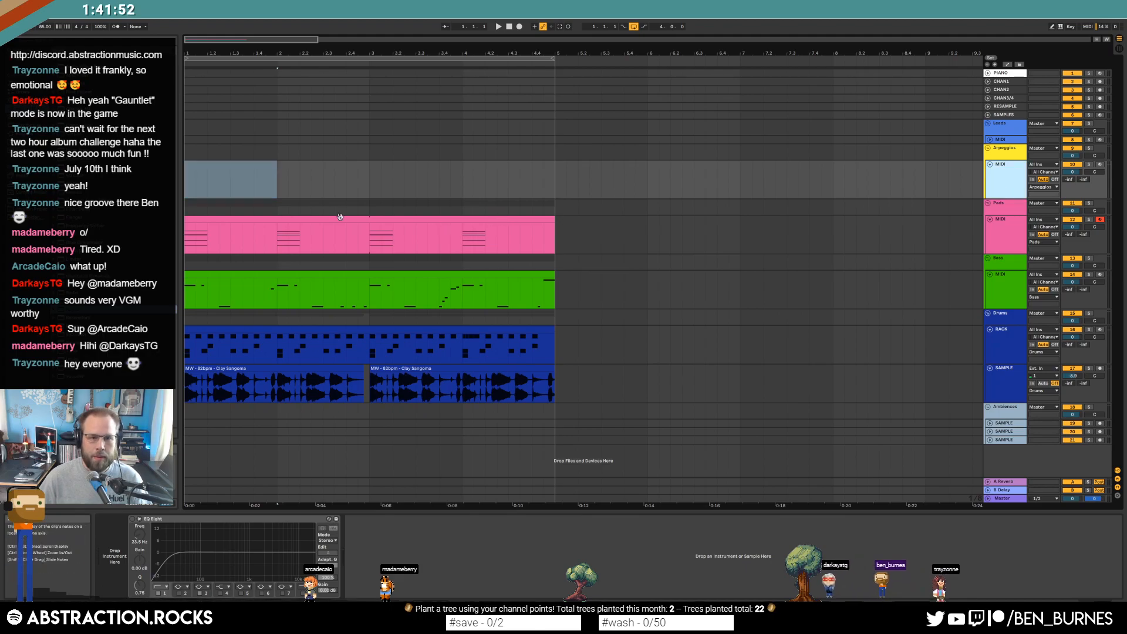
drag(187, 182, 279, 188)
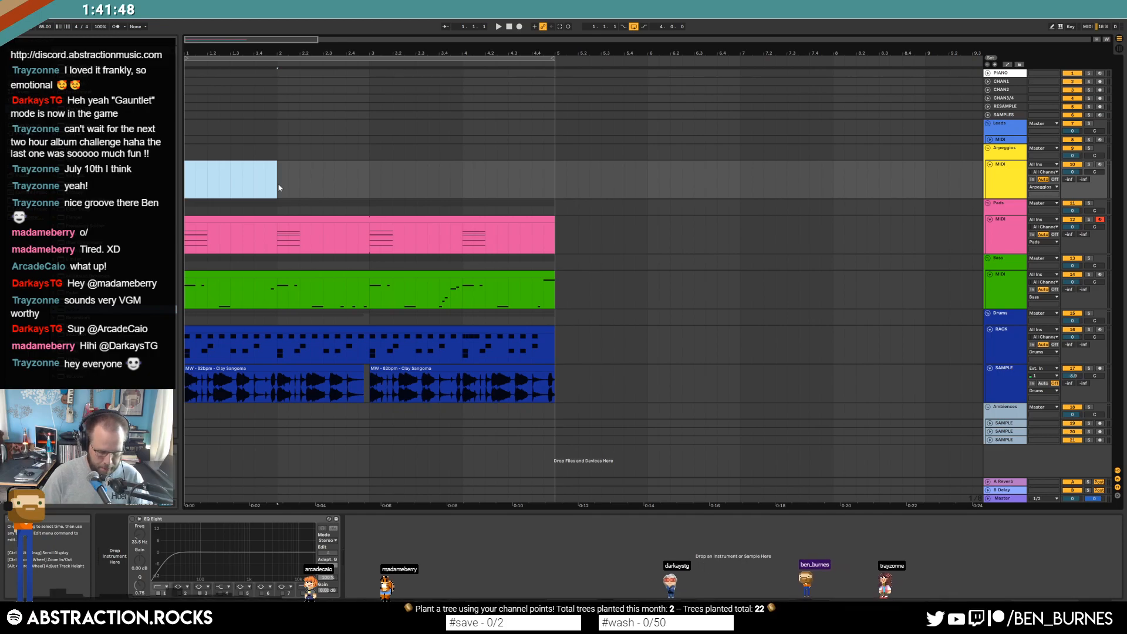
key(ctrl+shift+m)
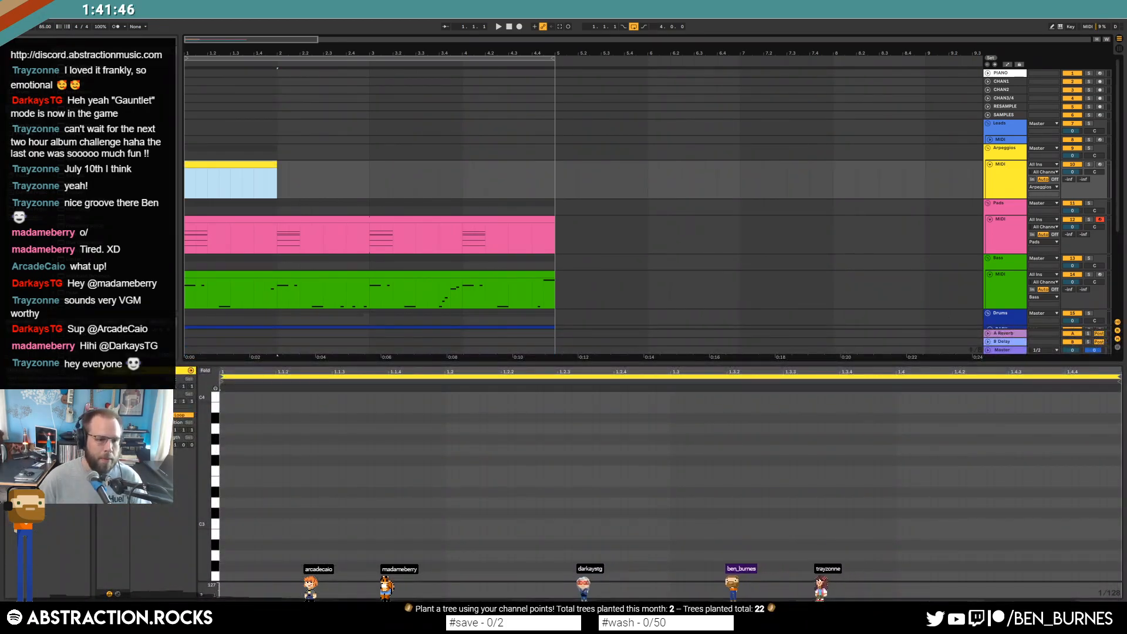
drag(203, 482, 204, 504)
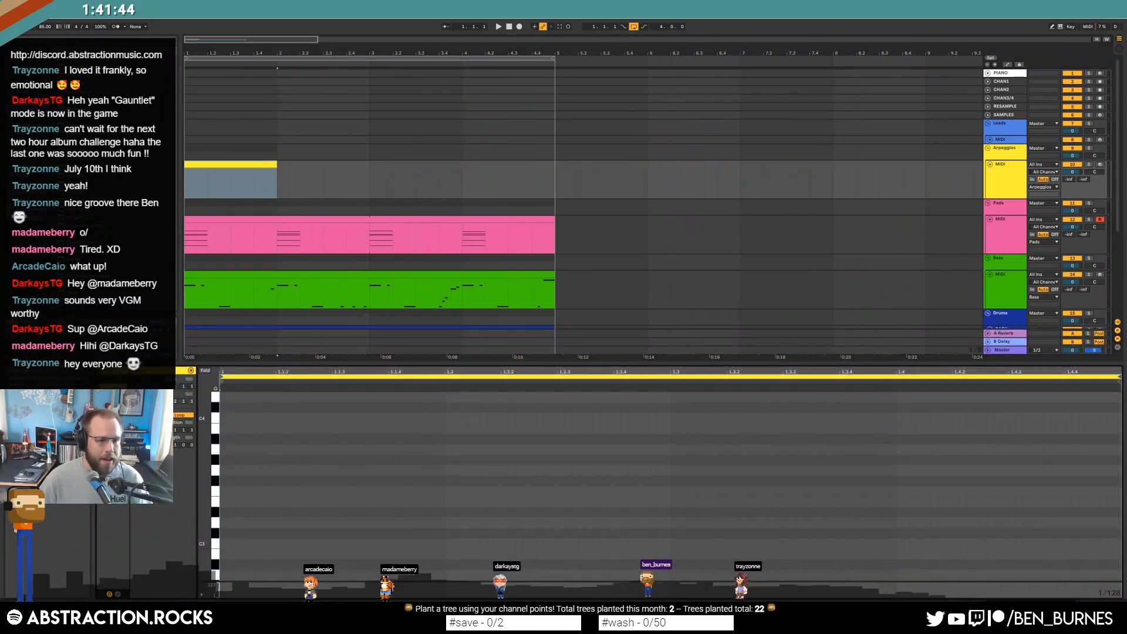
Load Operator onto the Arpeggios MIDI track and set its oscillator waveform to Triangle
key(shift+Tab)
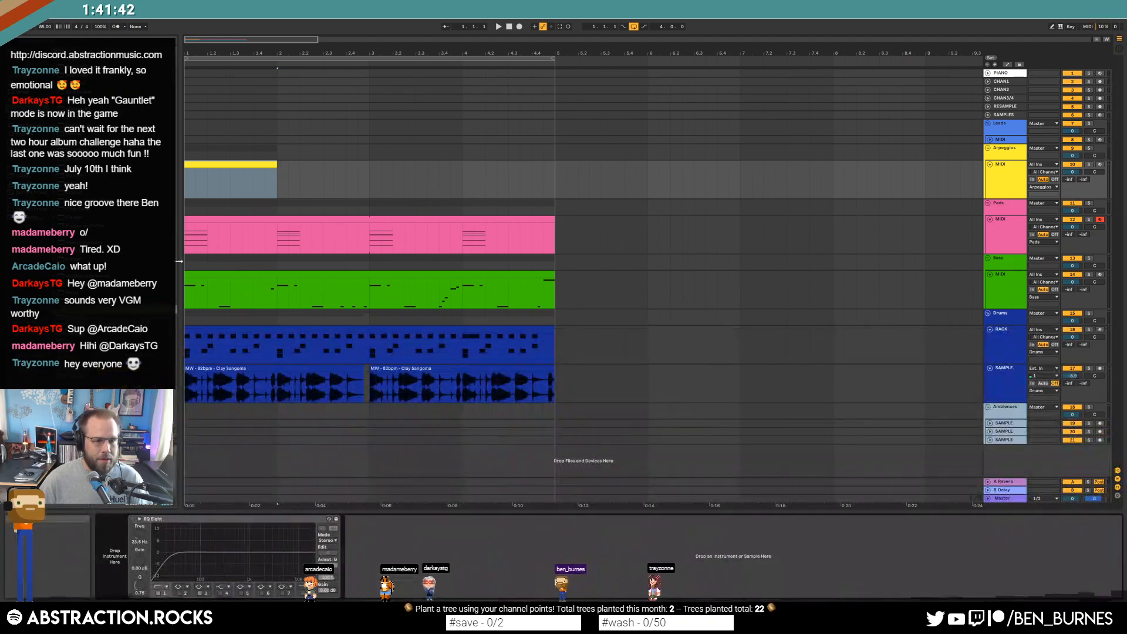
drag(129, 117, 269, 540)
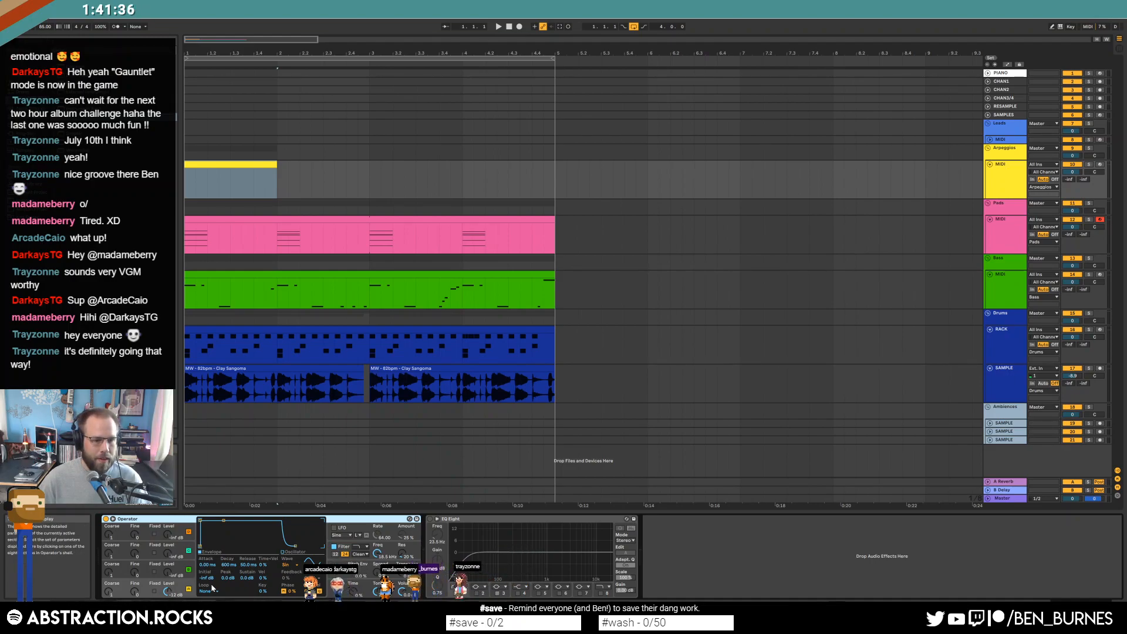
click(286, 564)
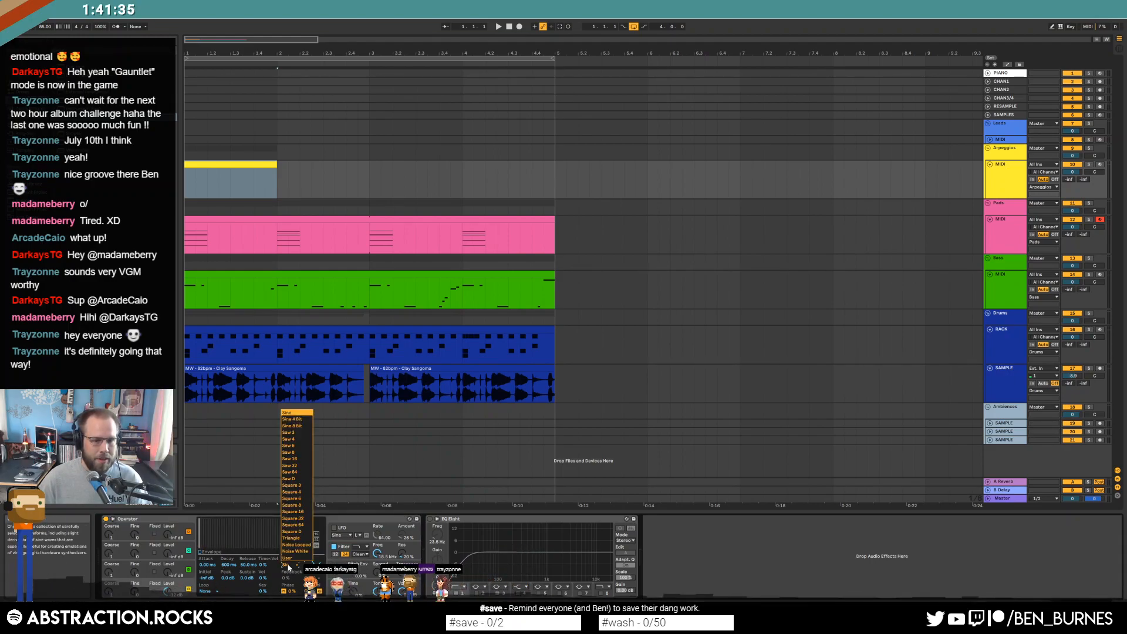
click(304, 538)
Draw 1/32 notes C2, D#2 and F2 on successive sixteenths from the arpeggio clip's start and raise them an octave
double_click(239, 167)
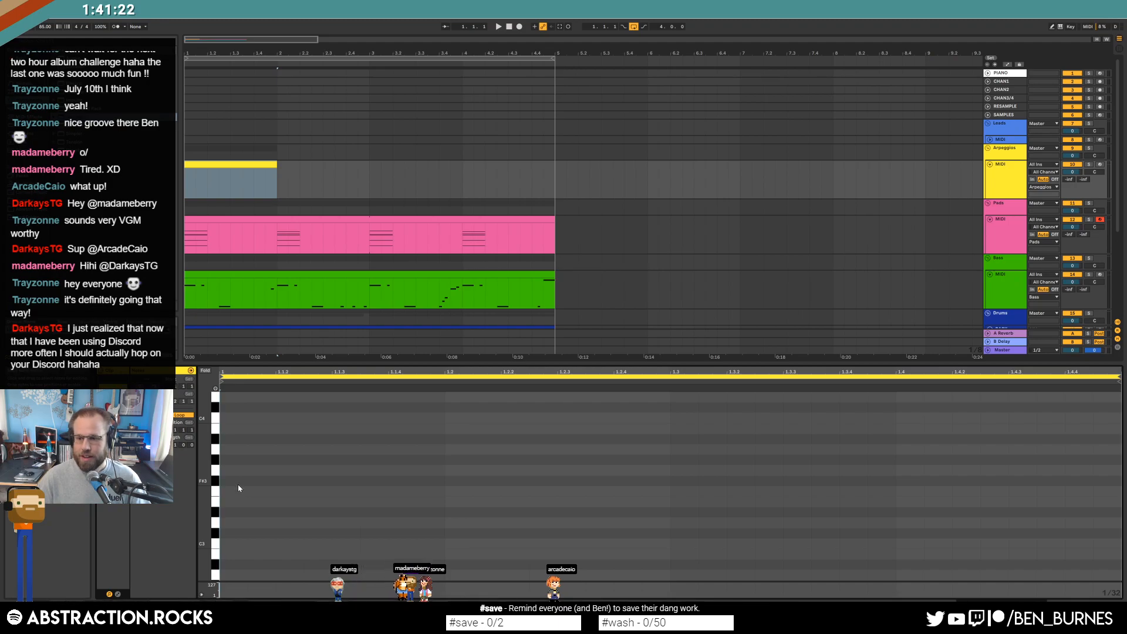
scroll(238, 488, down, 3)
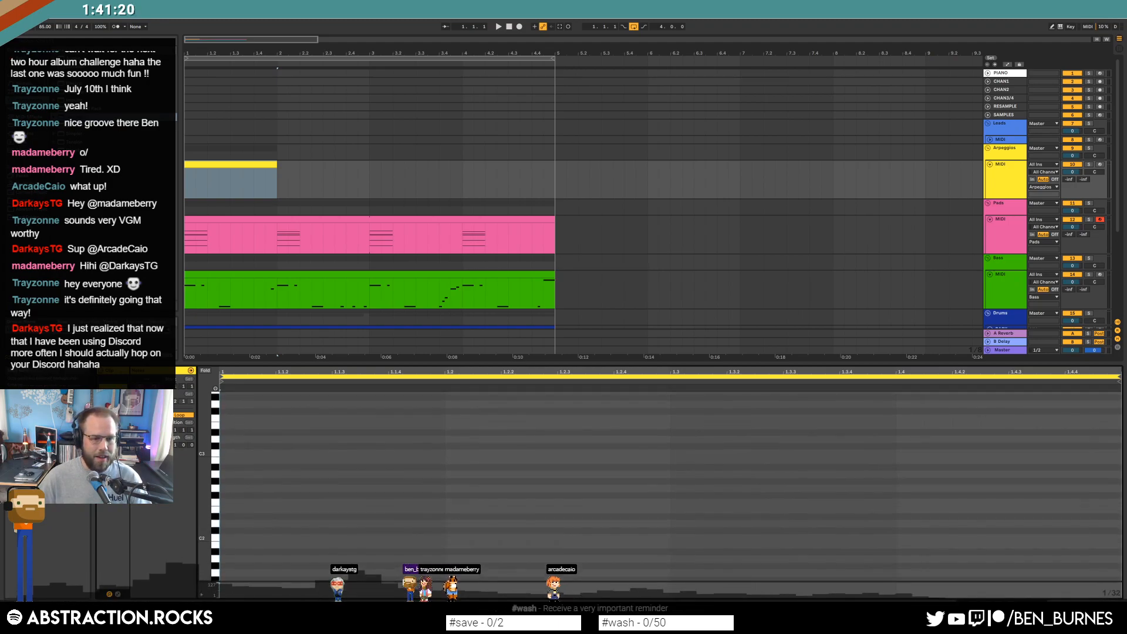
scroll(249, 538, down, 2)
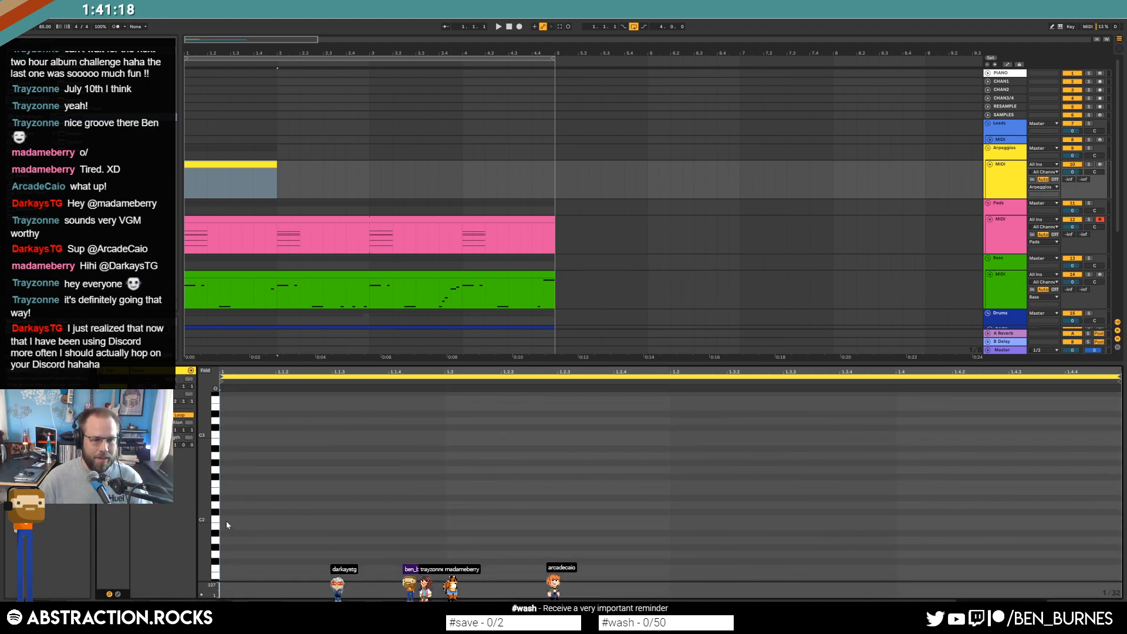
click(234, 519)
click(336, 485)
key(ctrl+a)
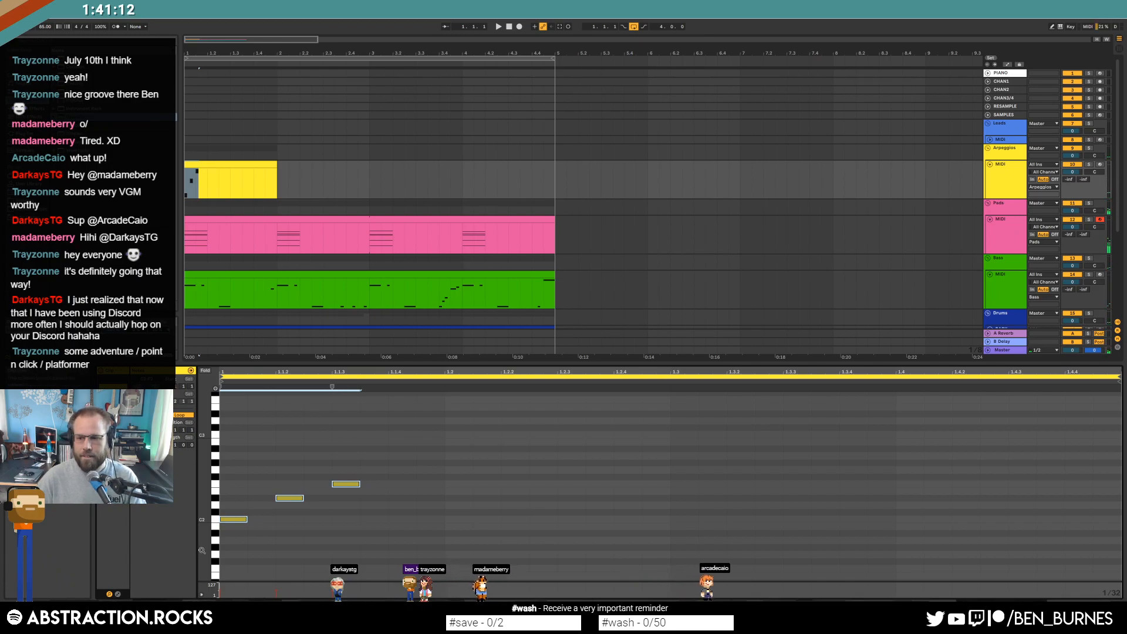
key(shift+Up)
Shift D#3 one 1/32 earlier and F3 to 1.1.2, add a 1/32 G3 at 1.1.3 and listen
drag(265, 427, 350, 399)
key(Left)
click(320, 399)
key(Left)
scroll(358, 473, up, 2)
double_click(338, 432)
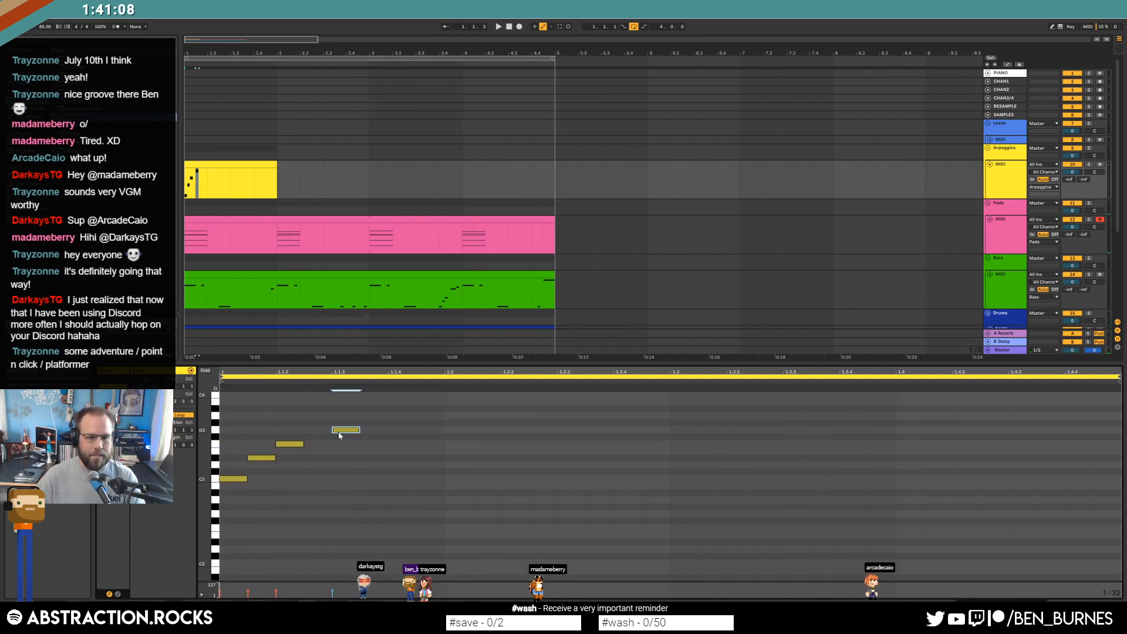
key(space)
key(space)
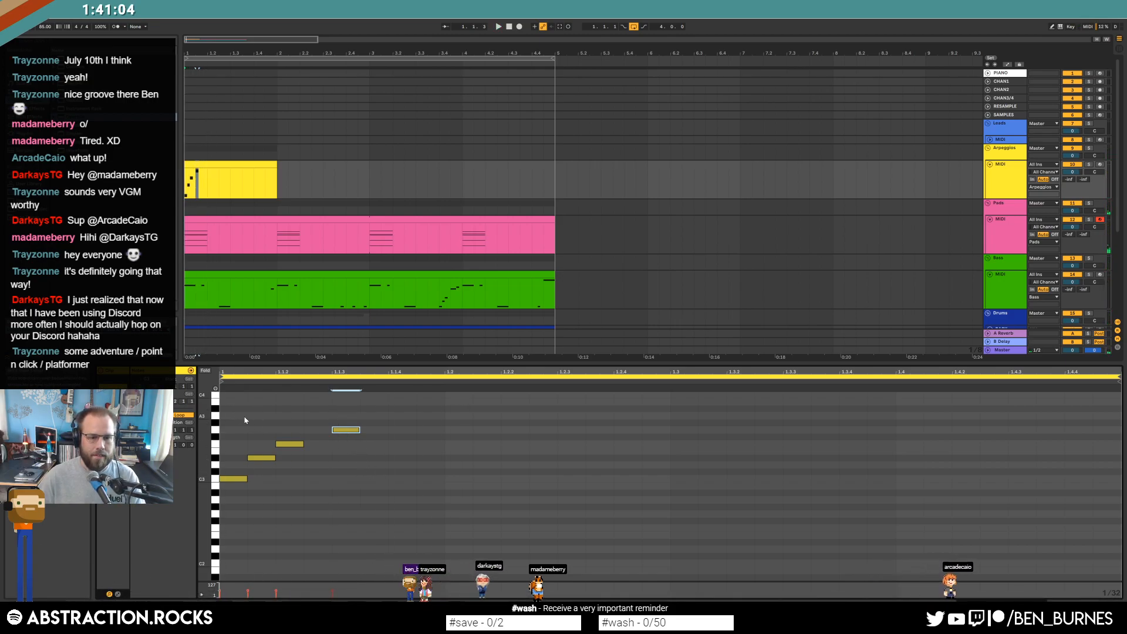
Lower the note at 1.1.3 to F3, add 1/32 notes F3 at 1.1.4 and G3 at 1.2, and listen
key(Down)
key(Down)
double_click(397, 443)
double_click(459, 430)
key(space)
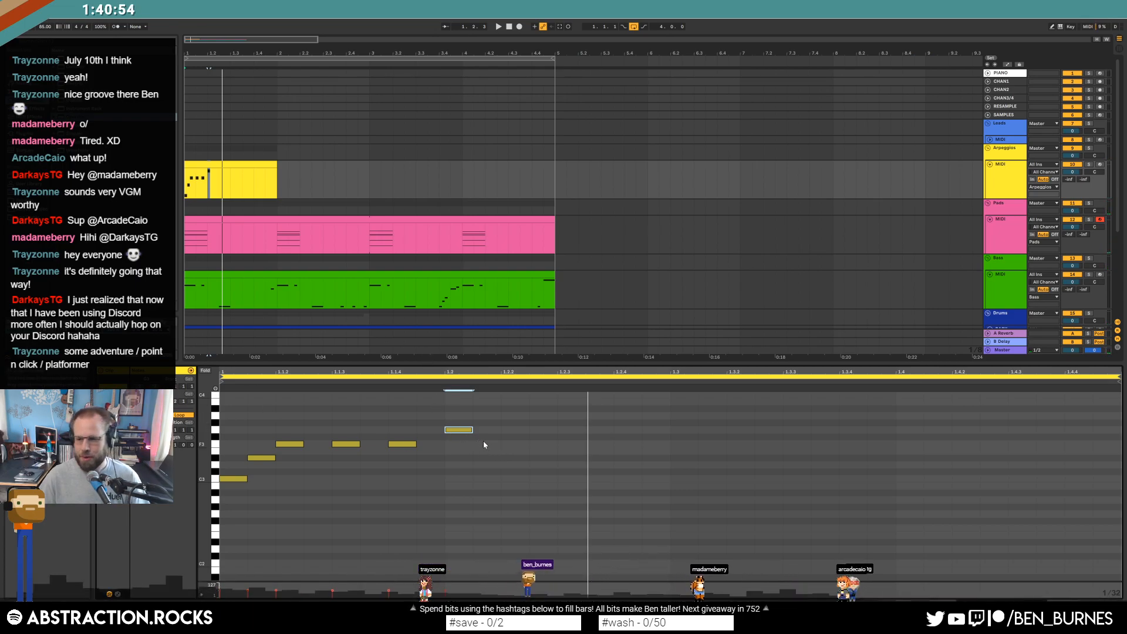
key(space)
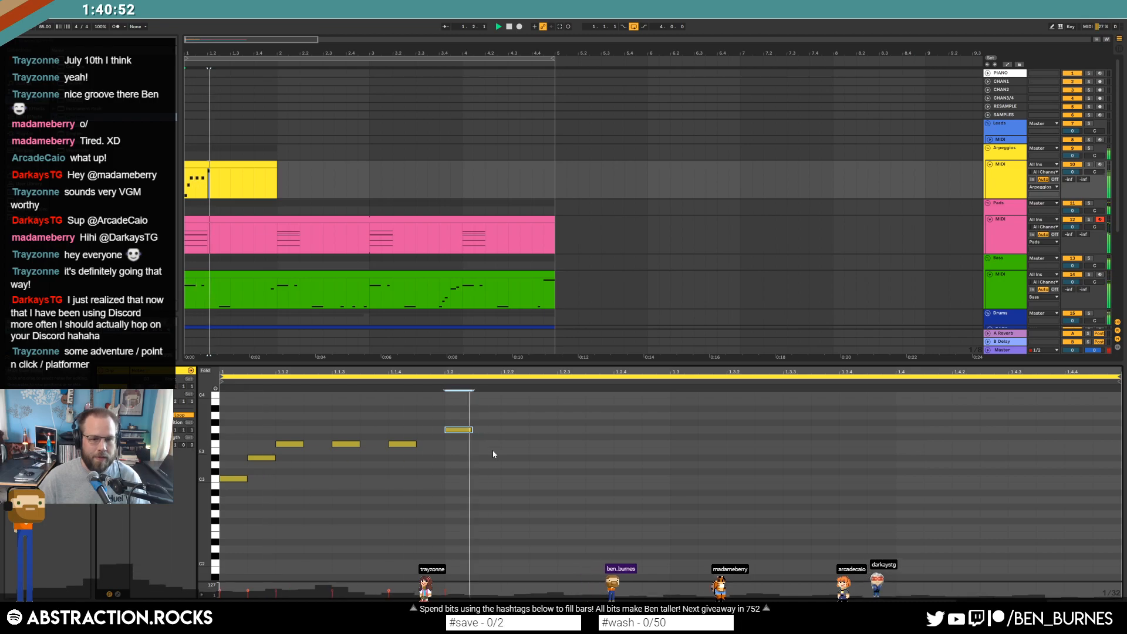
Reshape Operator's volume envelope on the arpeggio with a 1.47 s decay to silence and listen
key(space)
key(shift+Tab)
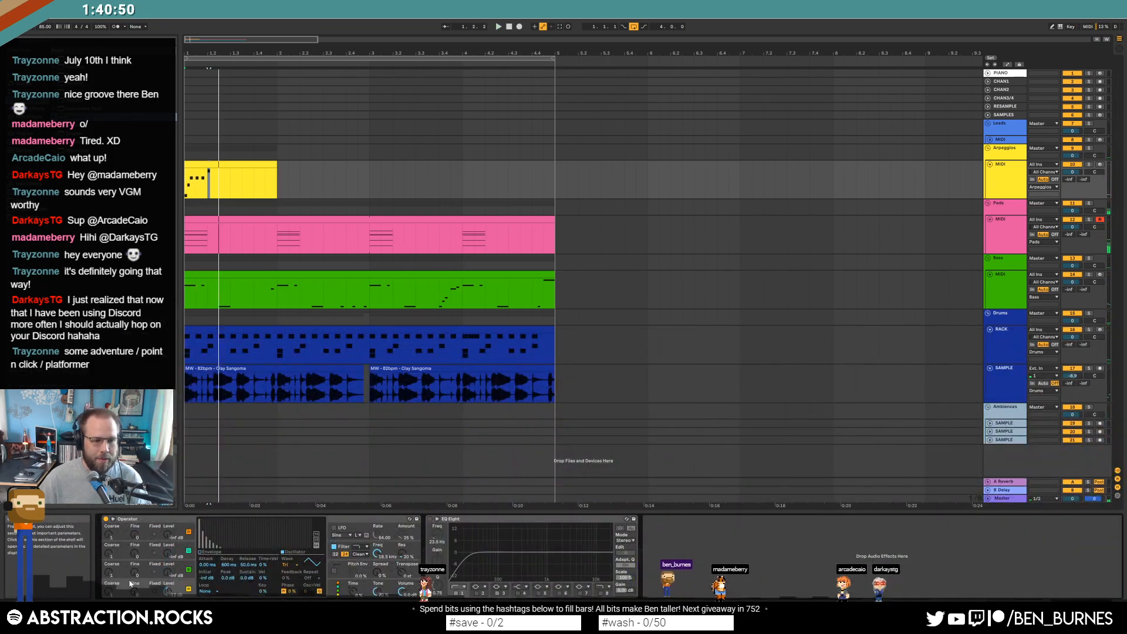
click(201, 552)
drag(220, 539, 222, 543)
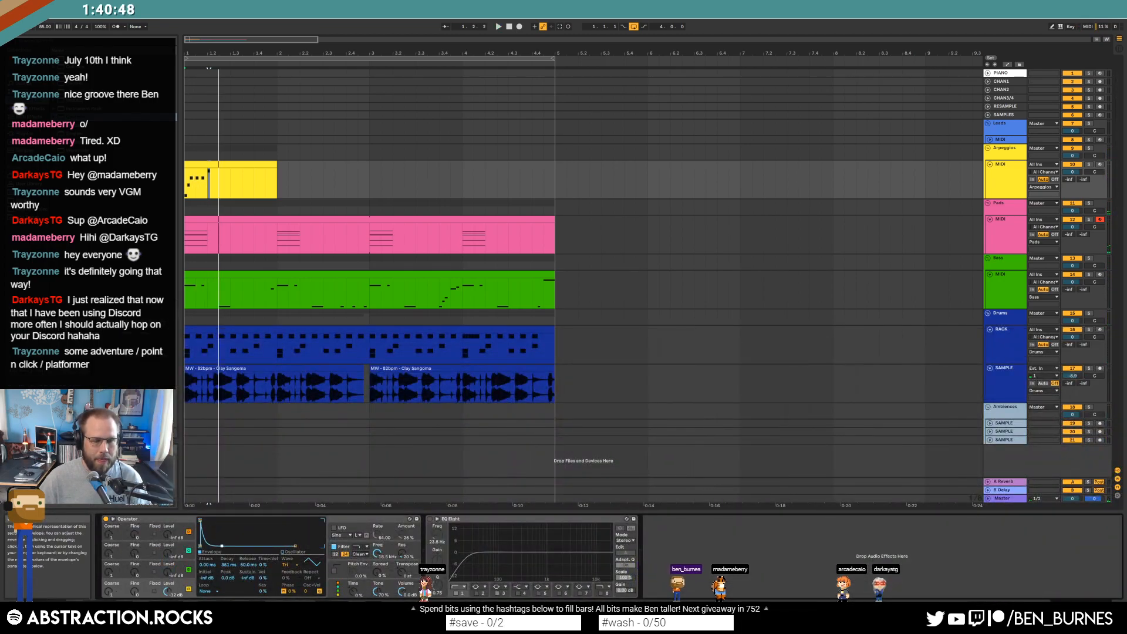
key(space)
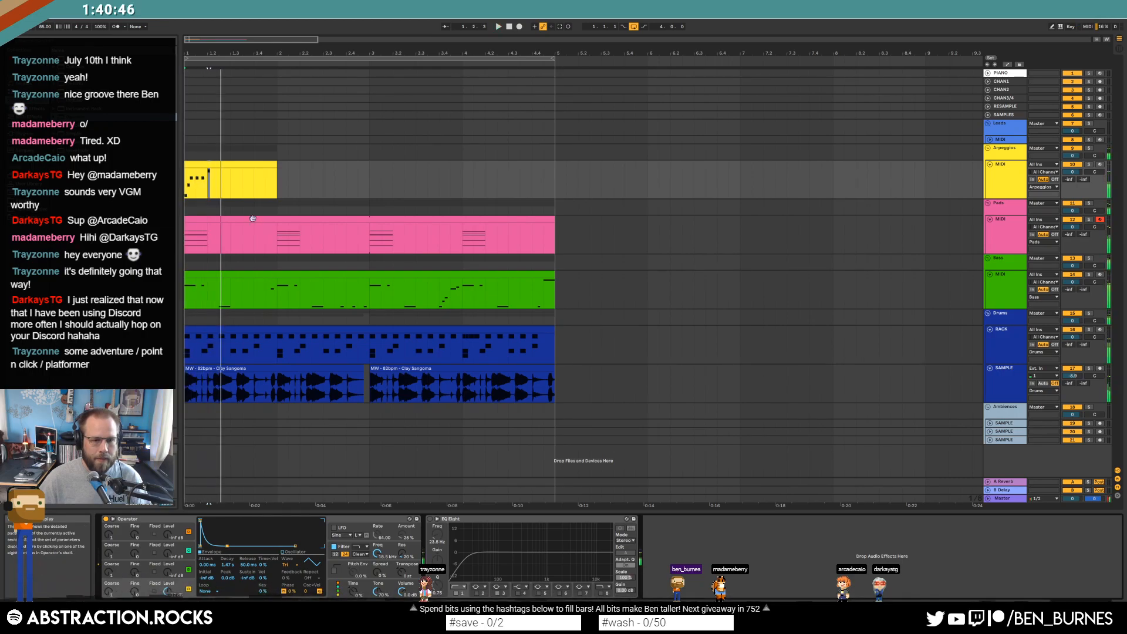
Add 1/32 notes A#2 at 1.2.4 and C3 at 1.3, 1.3.4 and 1.4.3, extend the arpeggio clip to bar 5, and listen
double_click(240, 165)
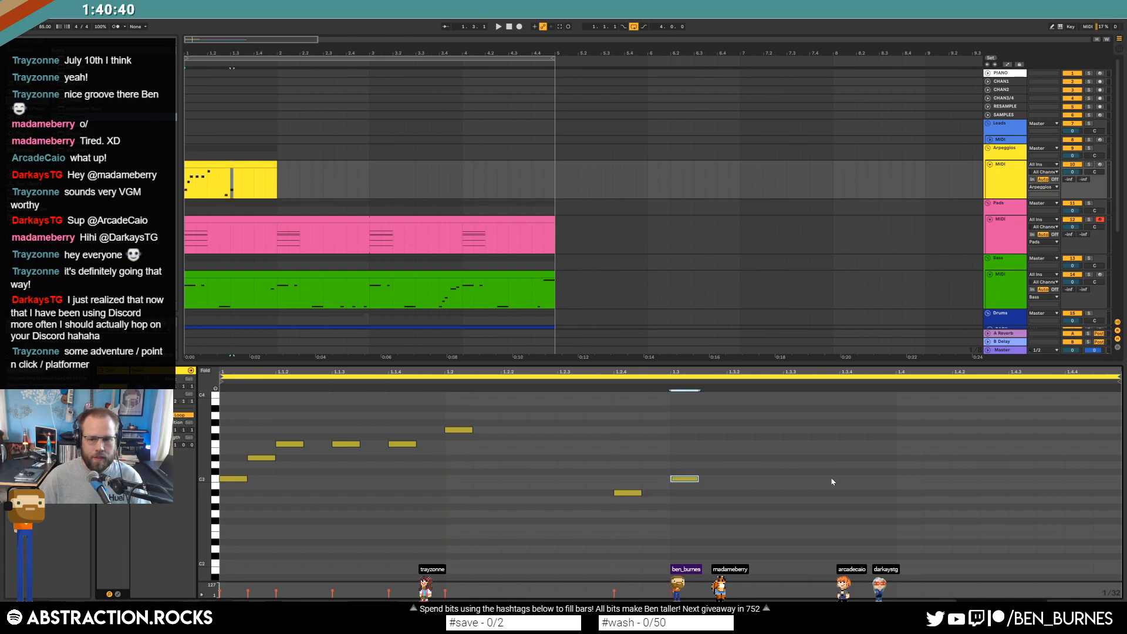
double_click(847, 478)
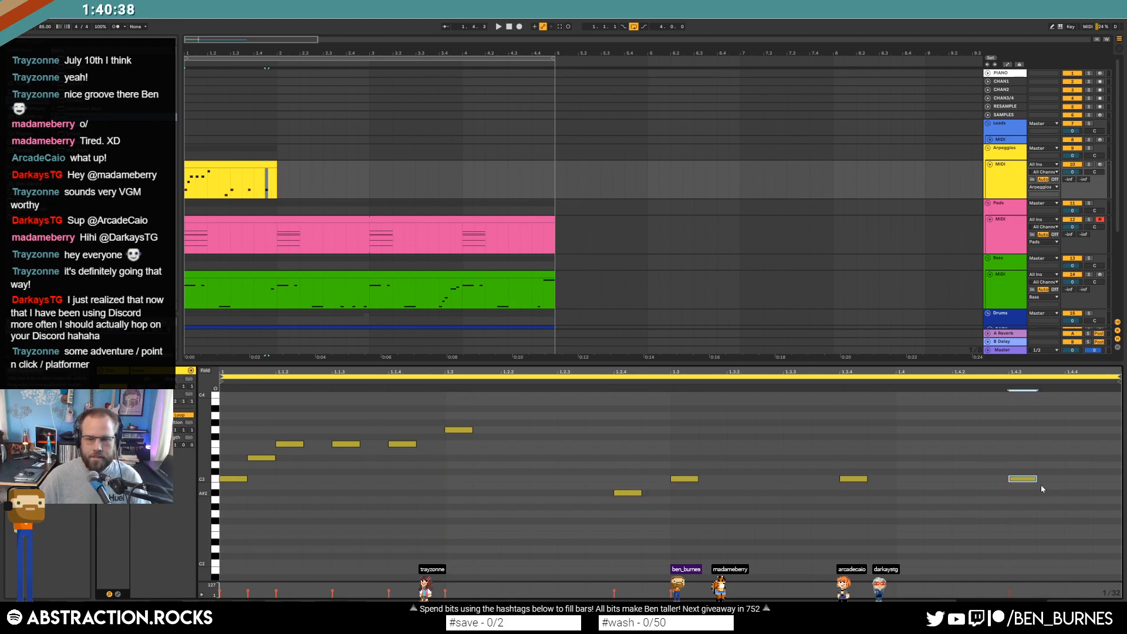
drag(275, 168, 558, 184)
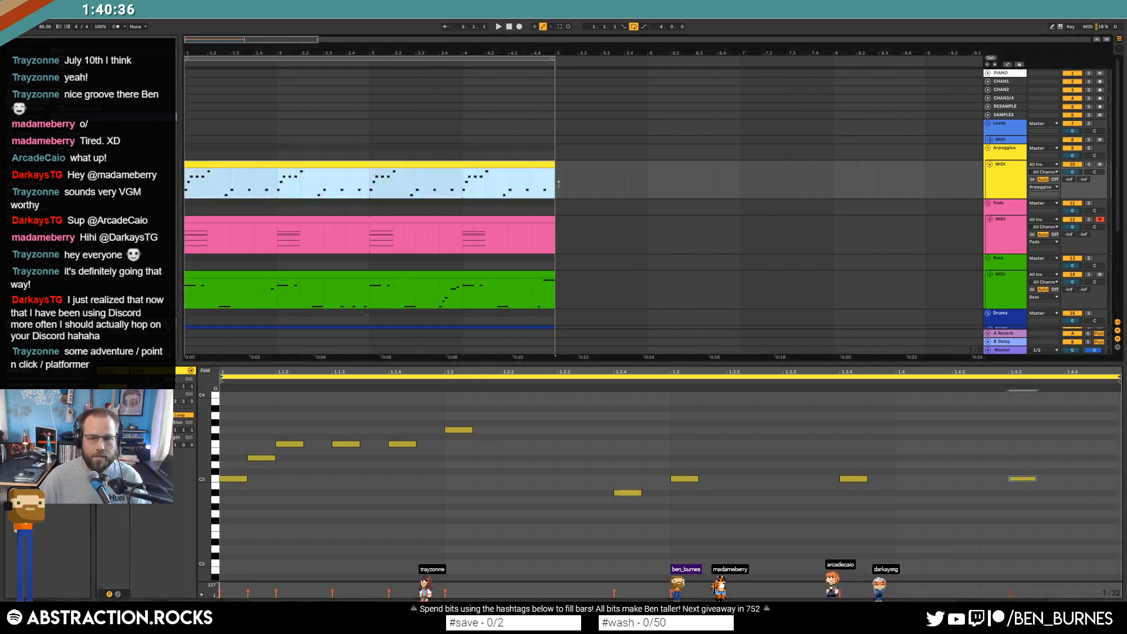
key(space)
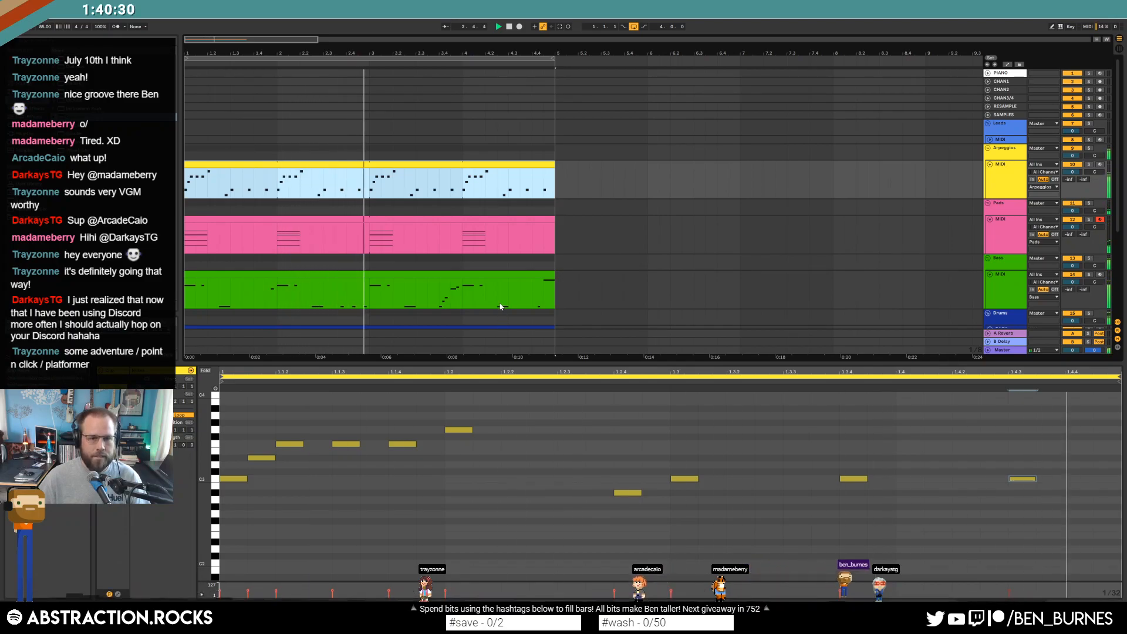
Raise the level of Operator's oscillator B, set its waveform to Triangle and view the pitch envelope during playback
key(shift+Tab)
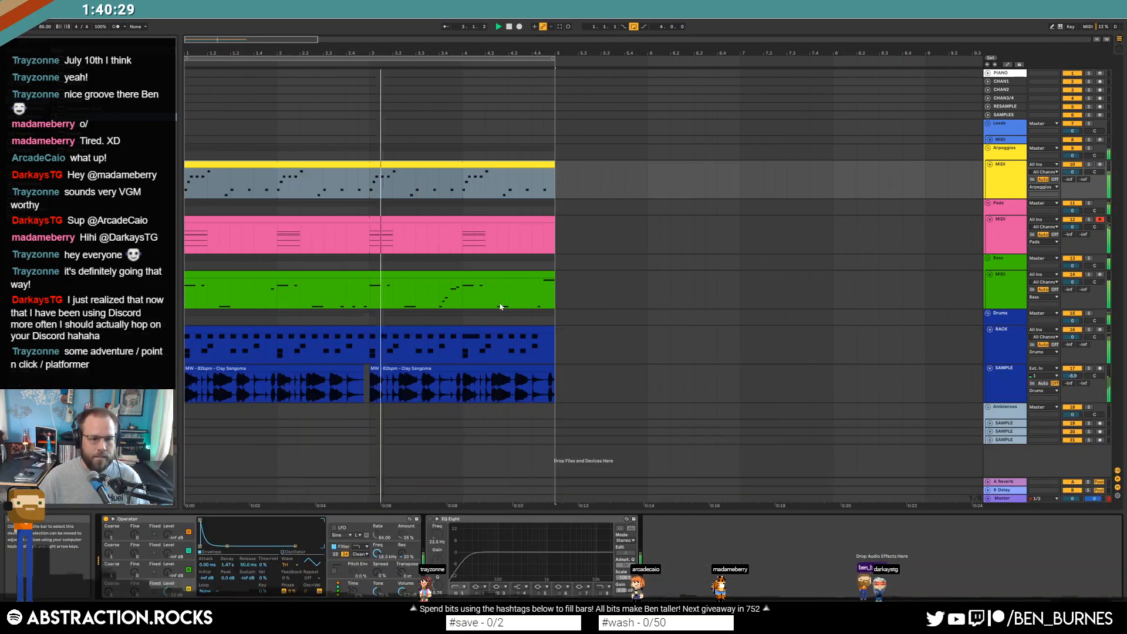
click(110, 572)
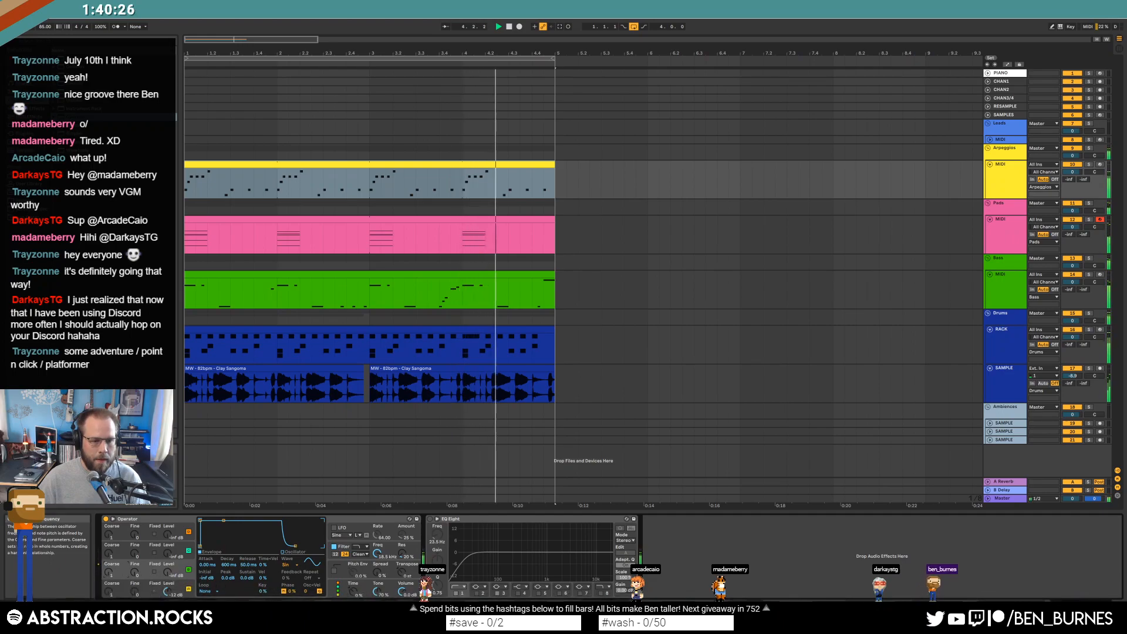
drag(168, 573, 167, 541)
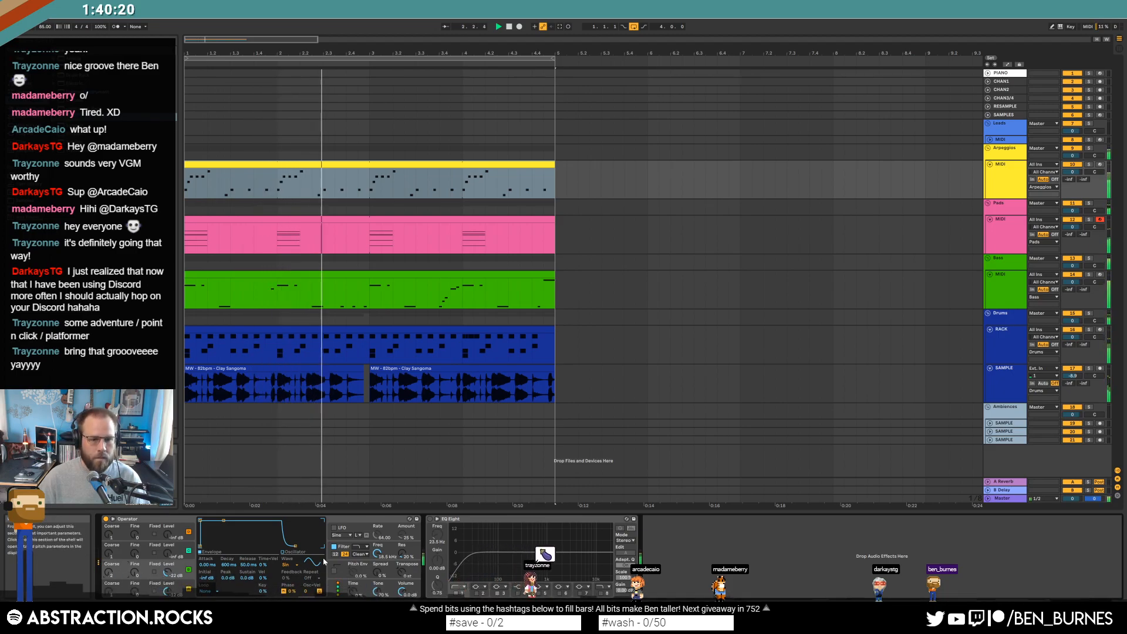
click(298, 566)
click(294, 543)
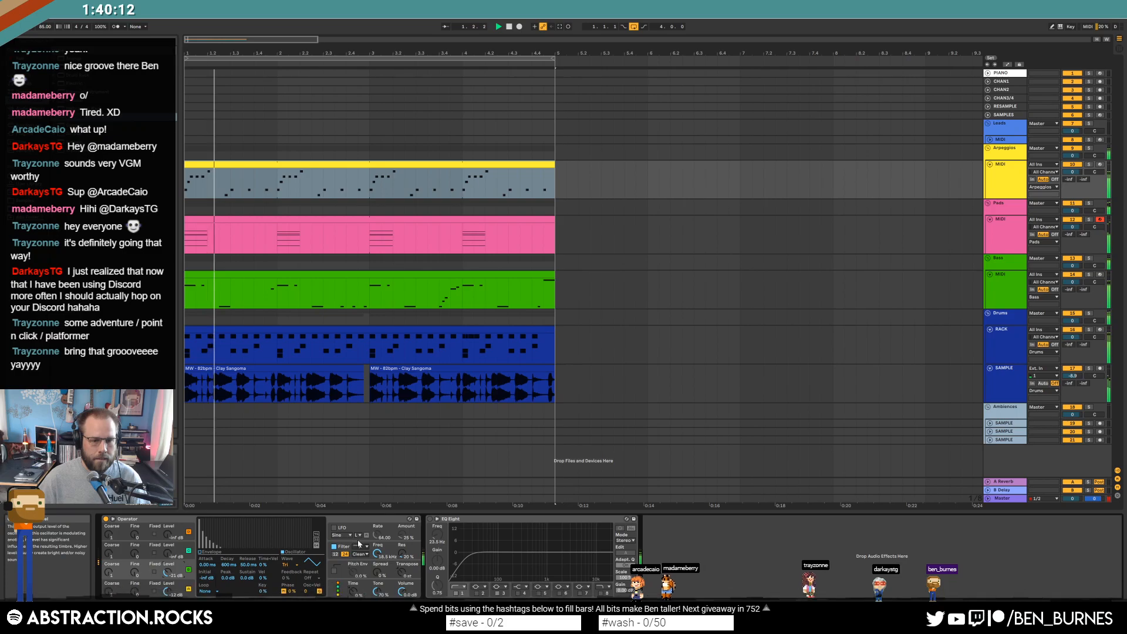
click(352, 565)
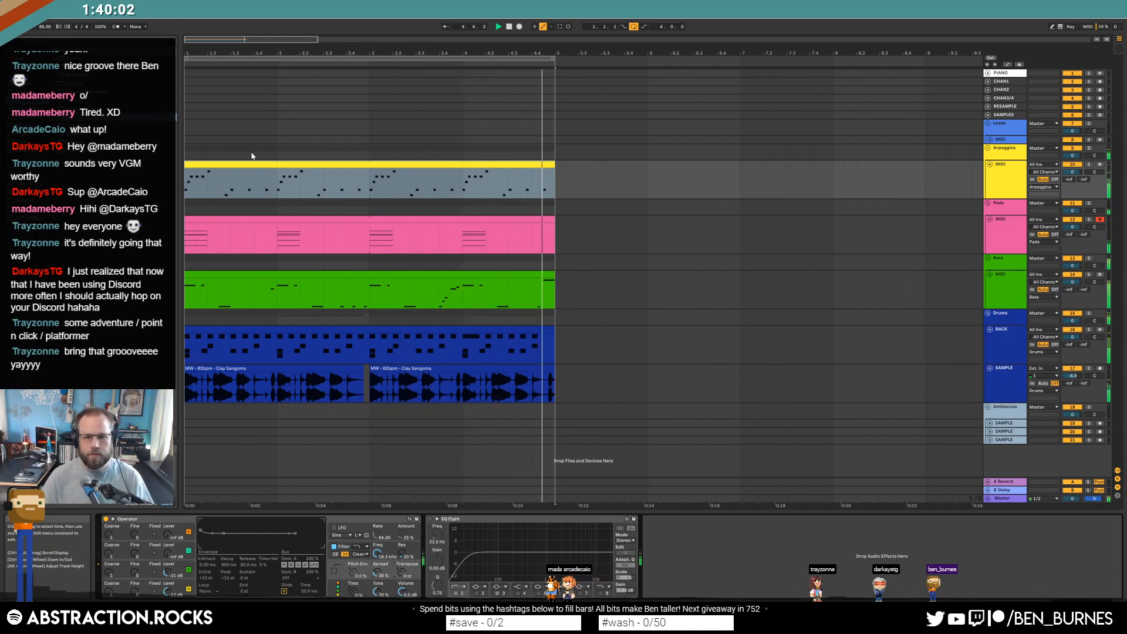
key(space)
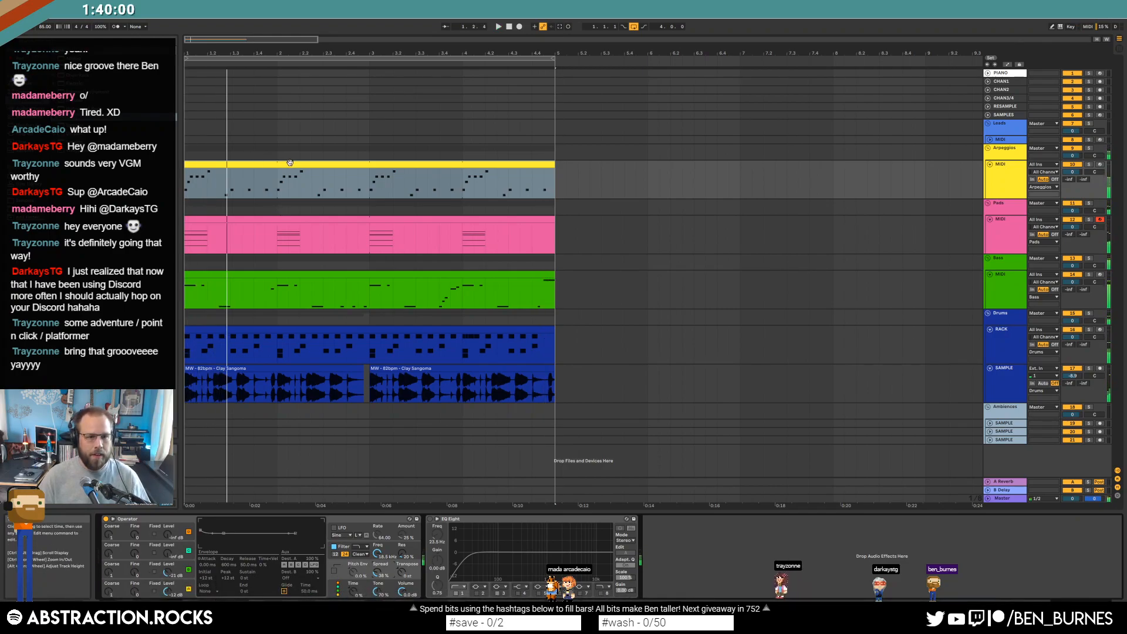
Open Massive on the Pads MIDI track, solo the track and play it
click(290, 165)
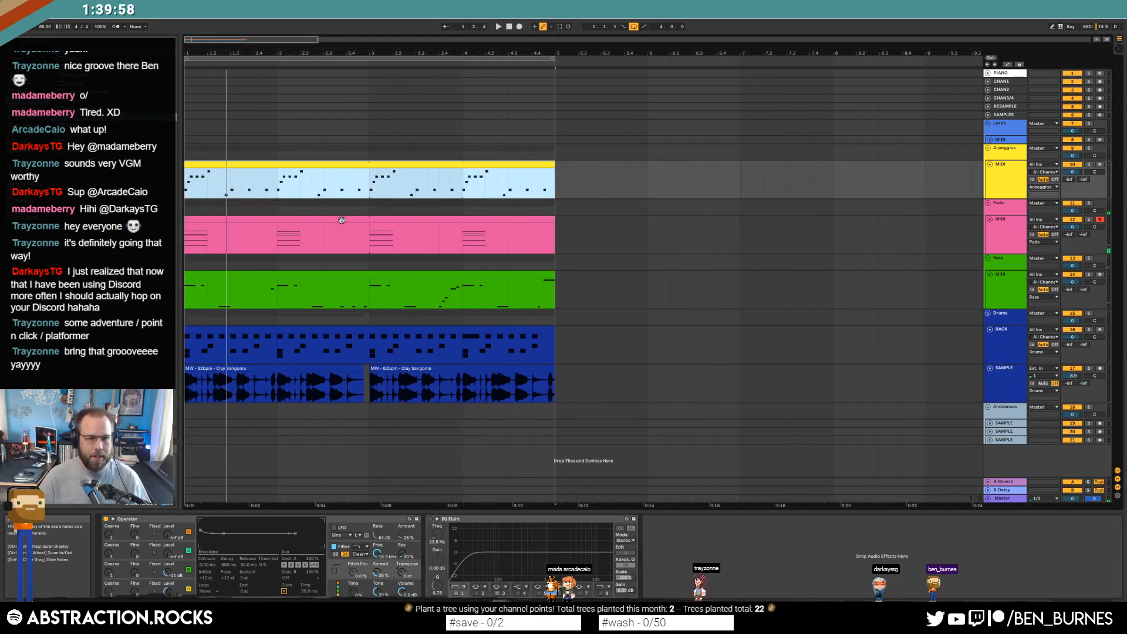
click(342, 220)
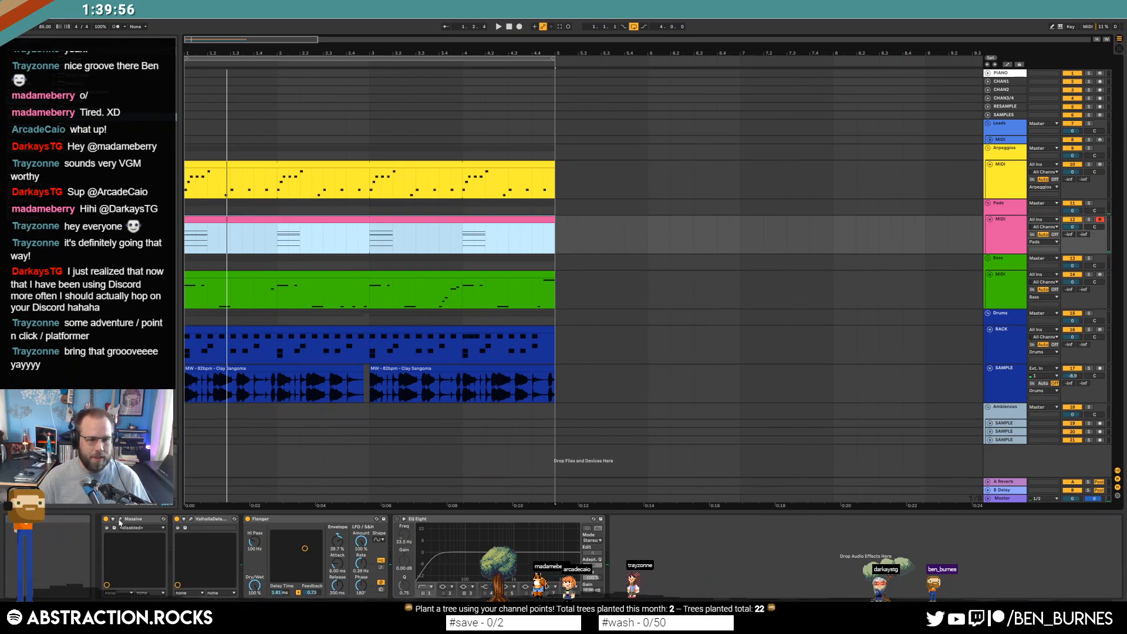
drag(635, 140, 648, 155)
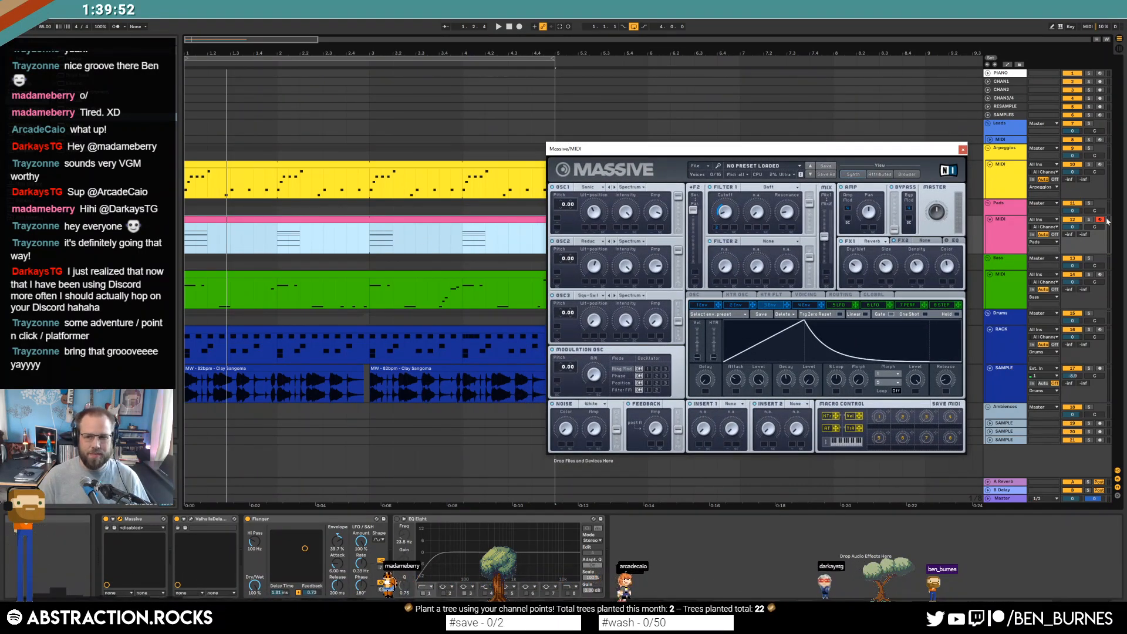
click(1089, 219)
key(space)
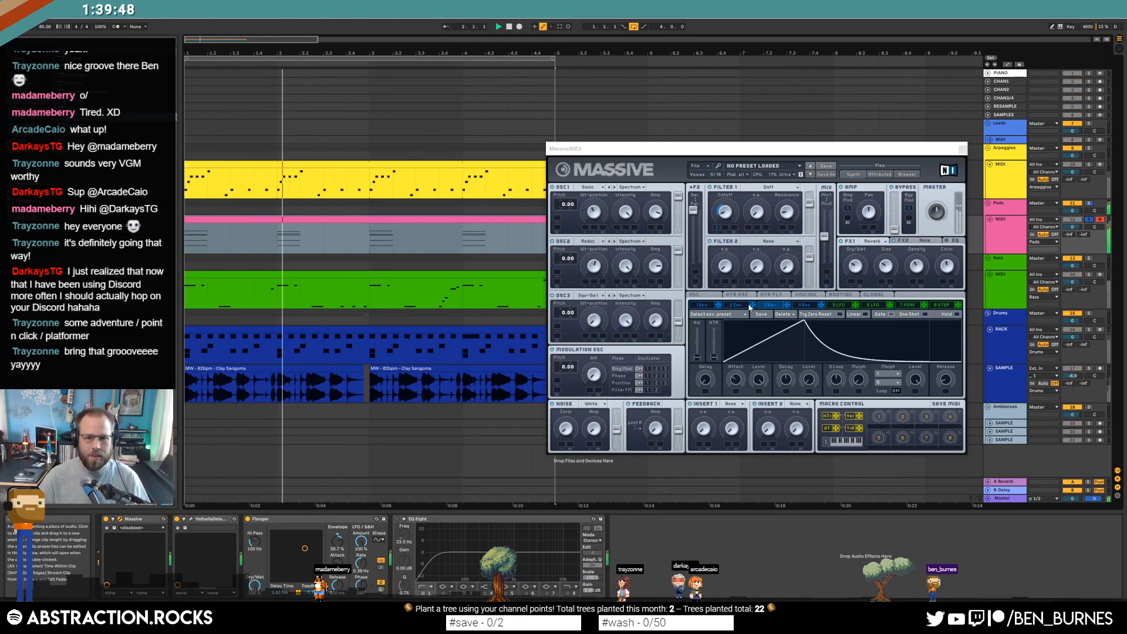
Lengthen the pad envelope's attack slightly in Massive, unsolo the Pads MIDI track and close the plug-in window
drag(801, 323, 810, 322)
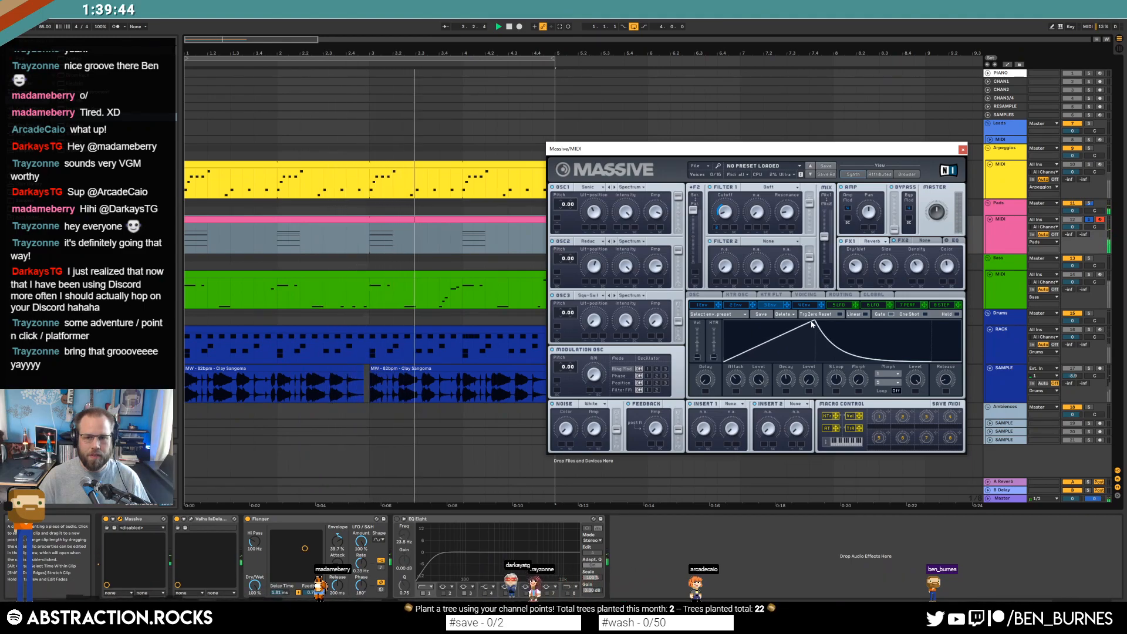
click(808, 306)
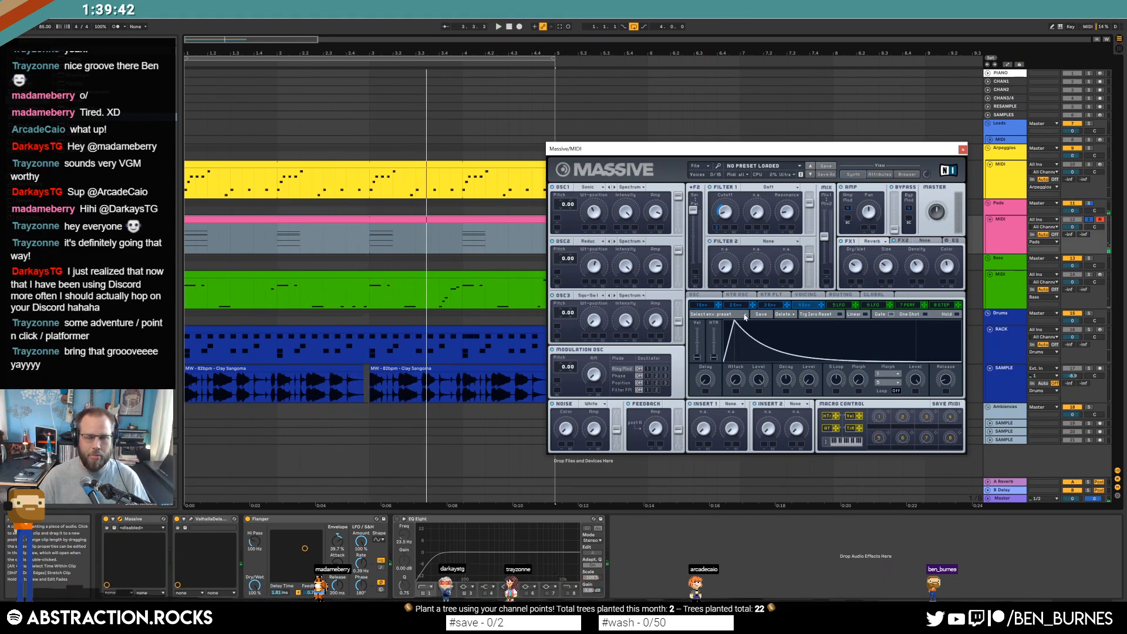
click(767, 306)
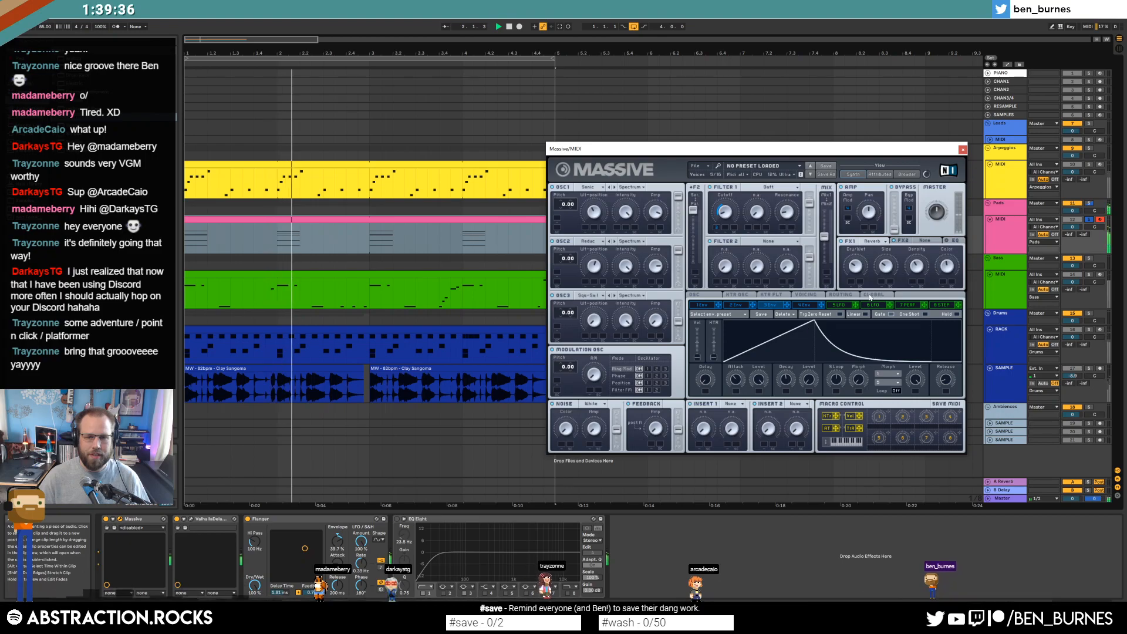
click(1089, 220)
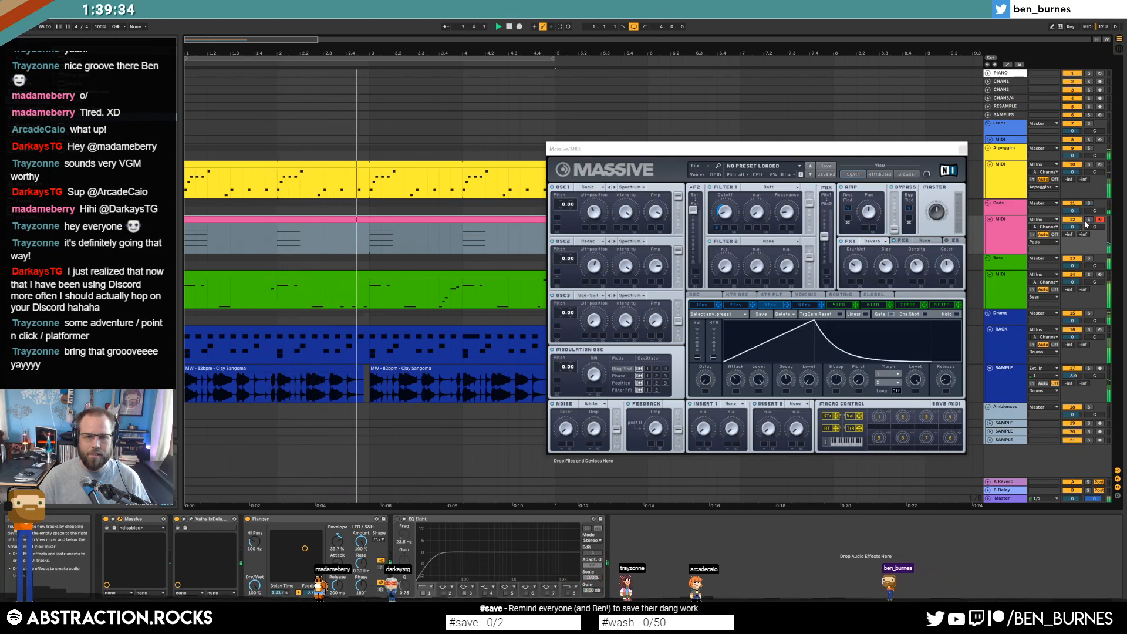
click(960, 150)
Consolidate the arpeggio into one four-bar clip and add 1/32 notes G2 at 2.2.3 and G#2 directly after it
click(1005, 179)
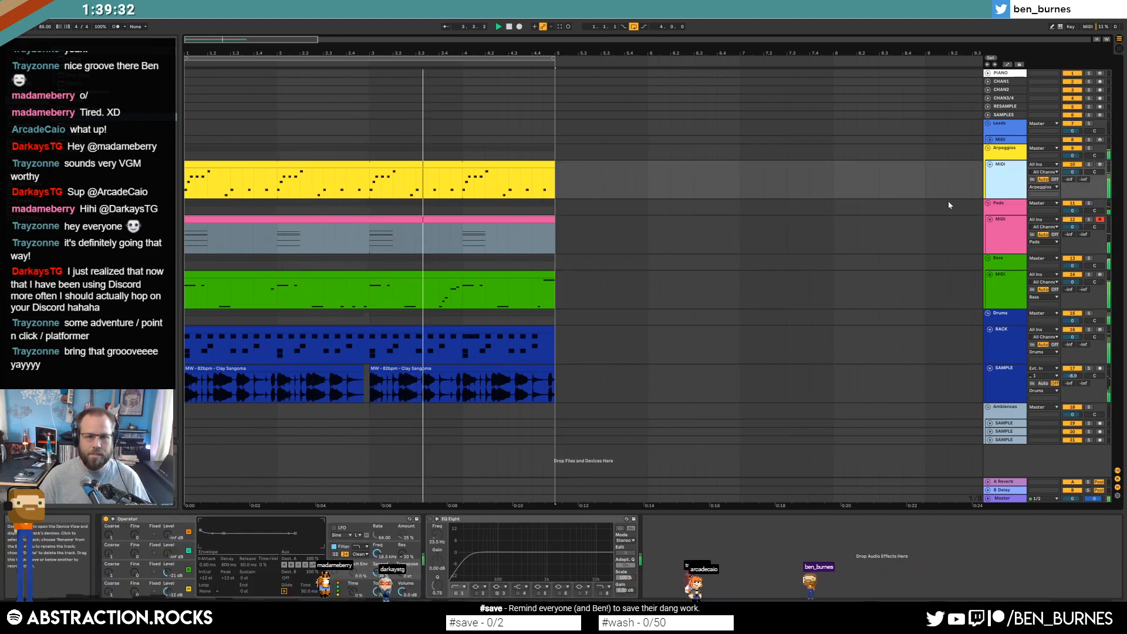
click(406, 167)
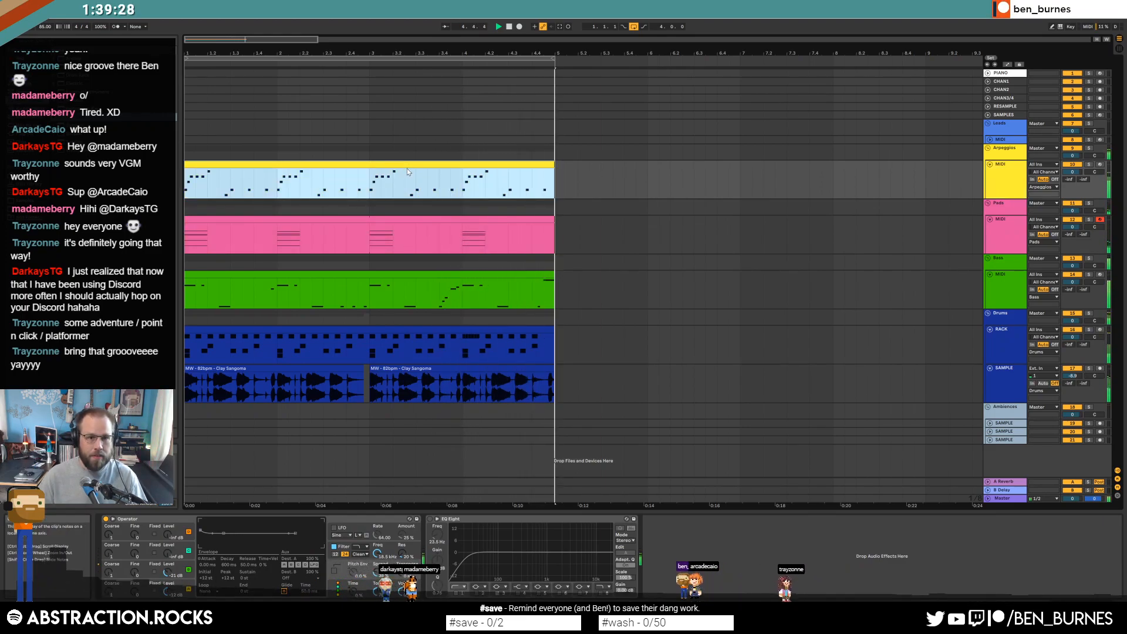
double_click(407, 167)
click(446, 463)
scroll(446, 463, up, 2)
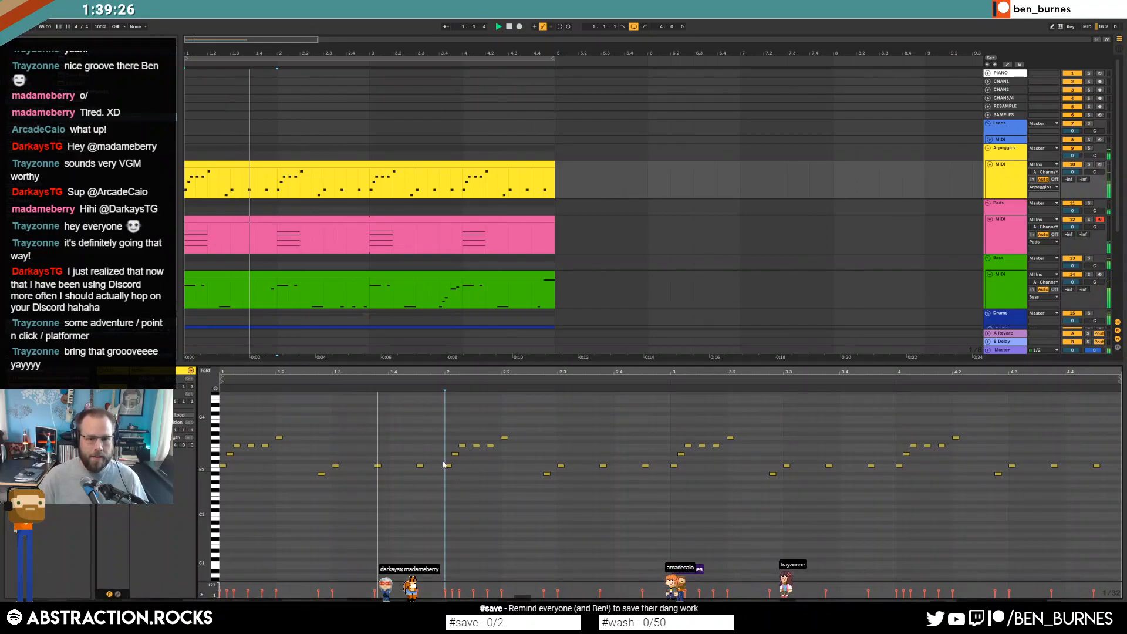
double_click(531, 486)
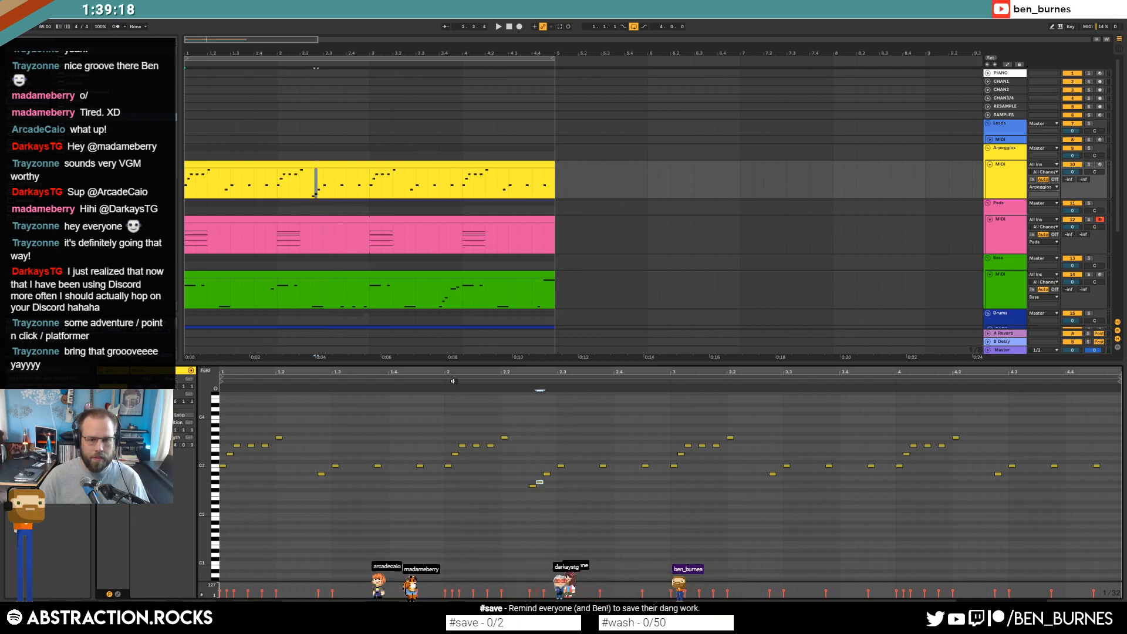
Move bar 2's last C3 to 2.4.4, raise the C3 at 3.3.4 to C4 with 1/8 length, and listen
key(space)
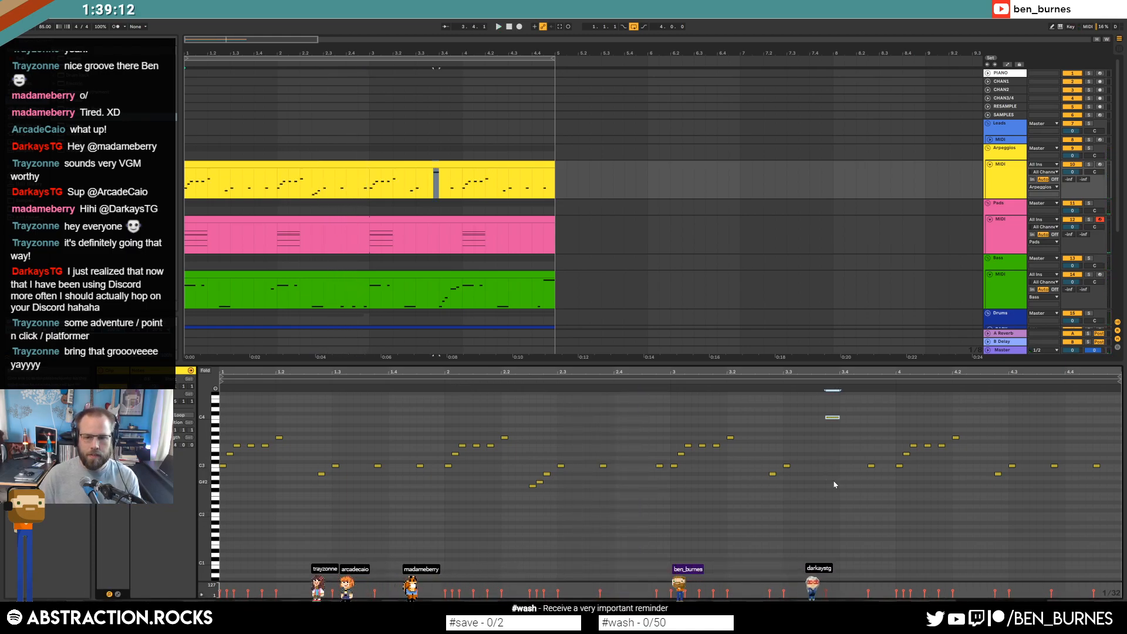
key(space)
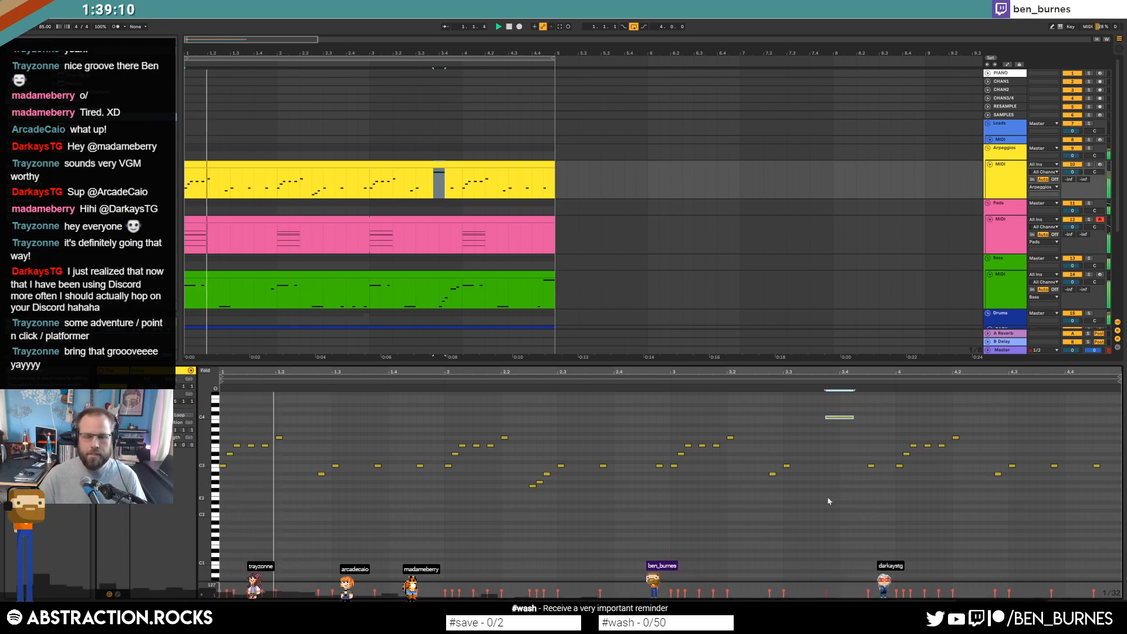
click(824, 512)
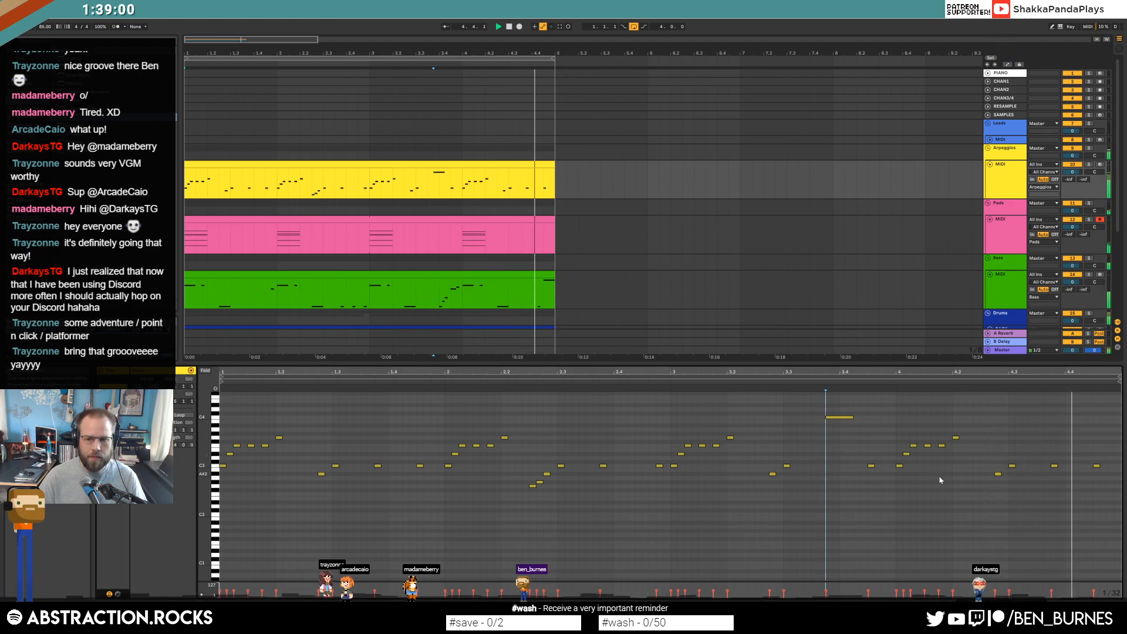
Move the C3 at 4.3.4 to 4.3.2, shift the final C3 one 1/32 earlier, and add a sustained D#3 at the clip's end
drag(1062, 488, 1062, 492)
key(Left)
key(Left)
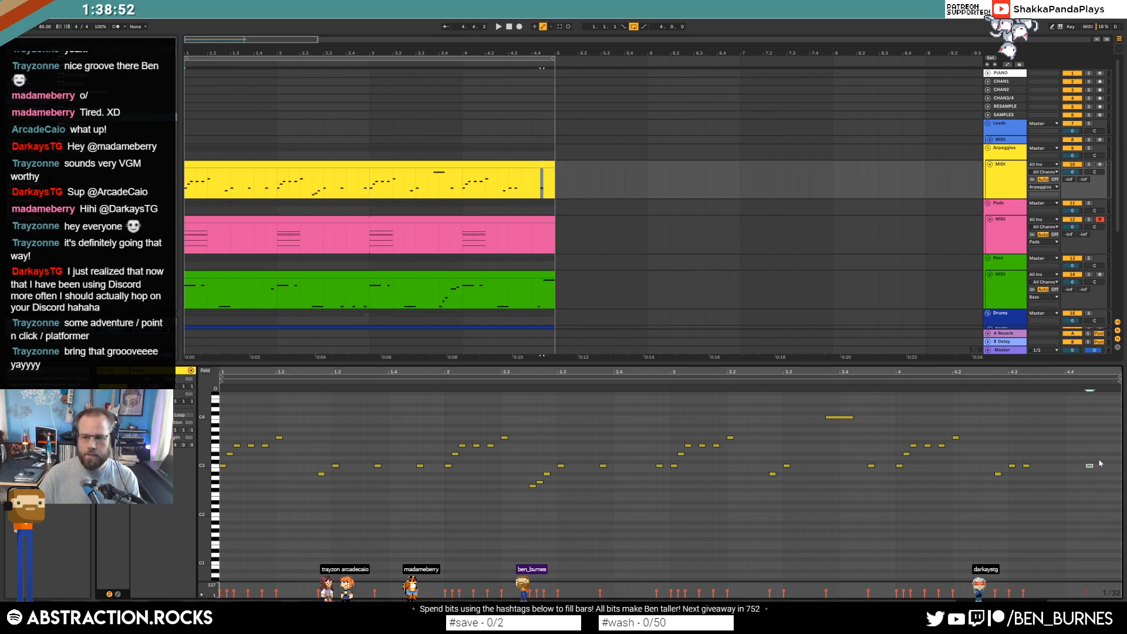
double_click(1098, 437)
drag(1100, 437, 1115, 438)
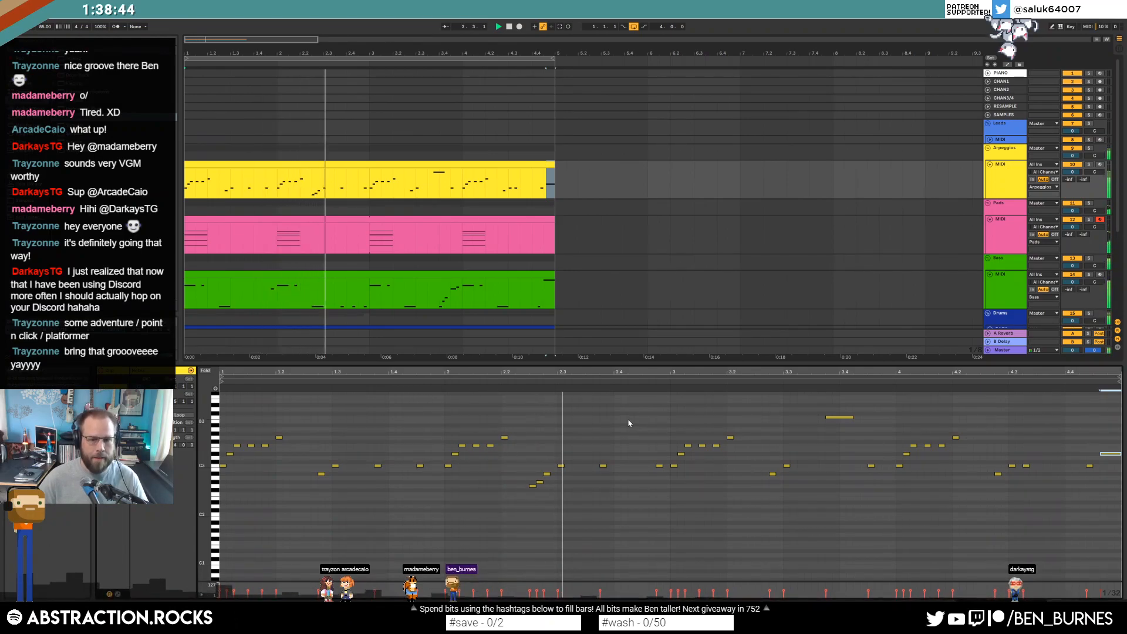
Delete bar 2's G#2, add a C3 at 4.3.4, move the last C3 to 4.4.2, start the closing D#3 at 4.4.3, and listen
click(542, 494)
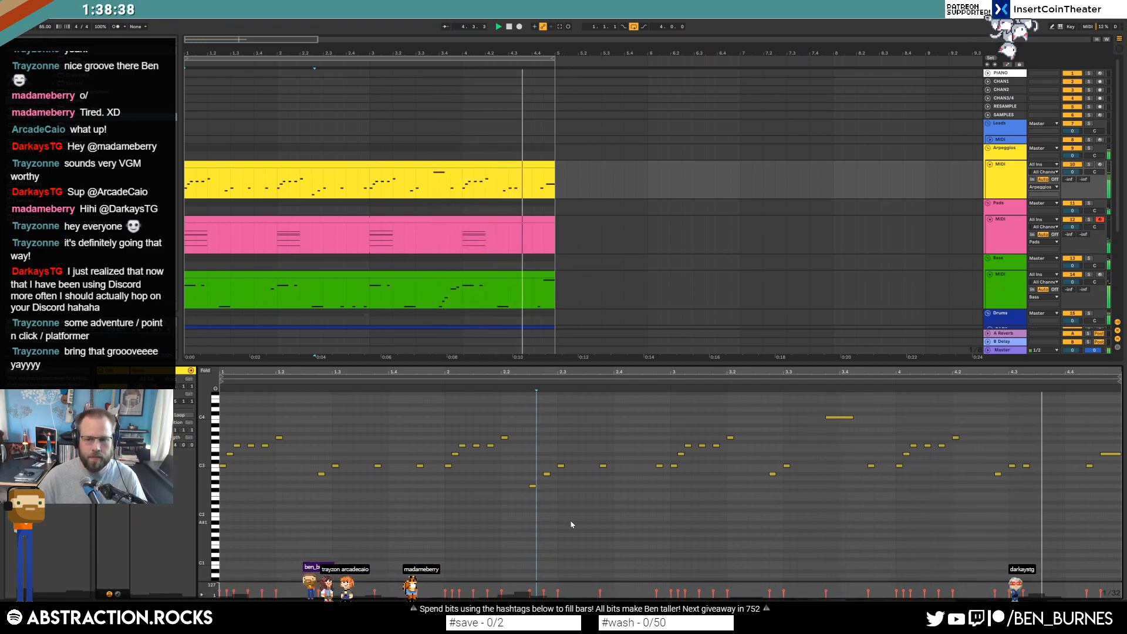
click(1053, 469)
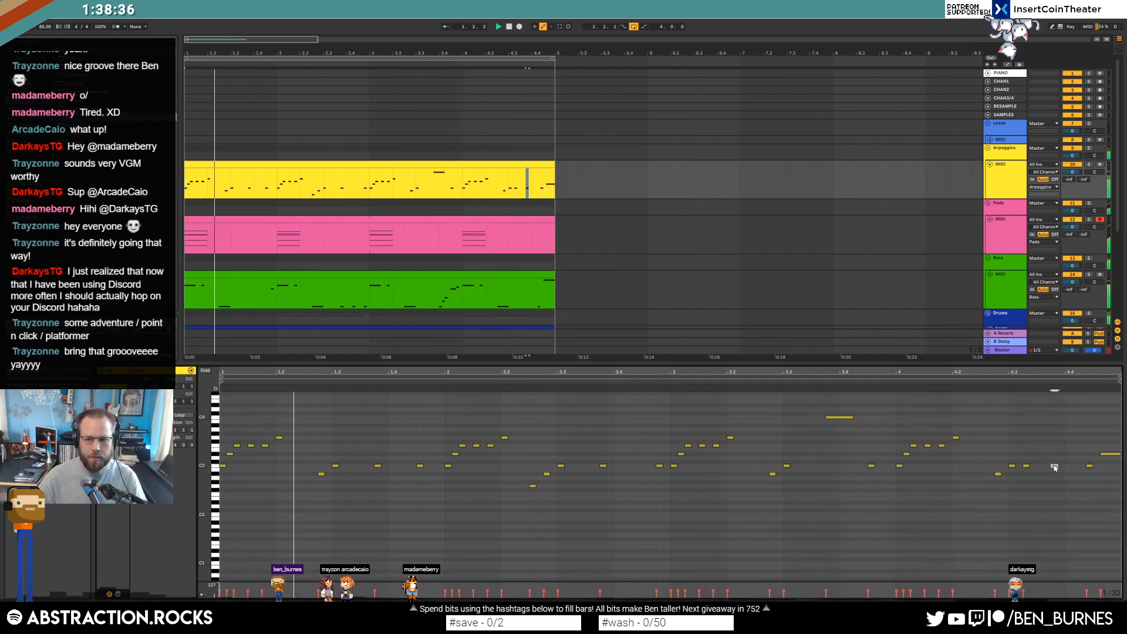
click(1091, 466)
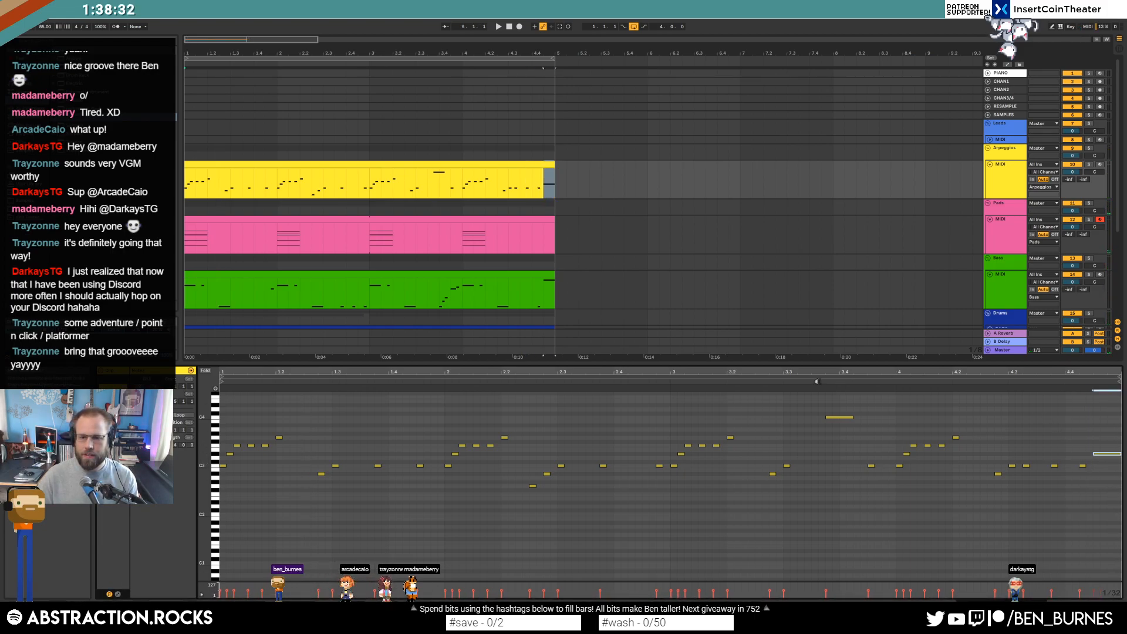
key(space)
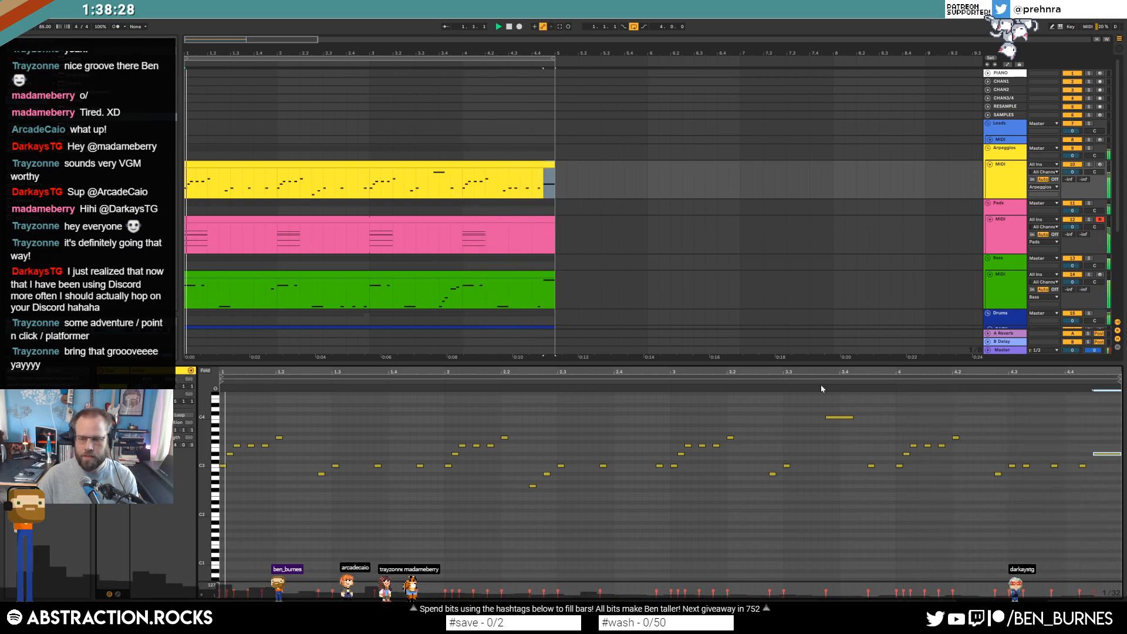
key(shift+Tab)
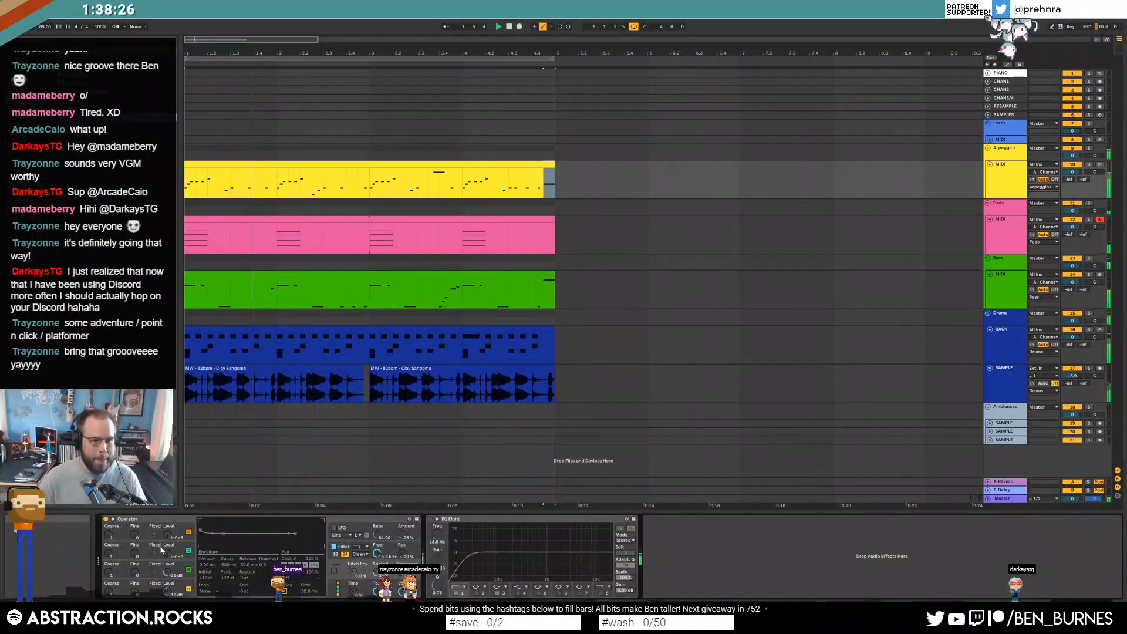
Shorten oscillator A's envelope in the arpeggio's Operator to a 120 ms decay and 5.33 ms release
click(125, 584)
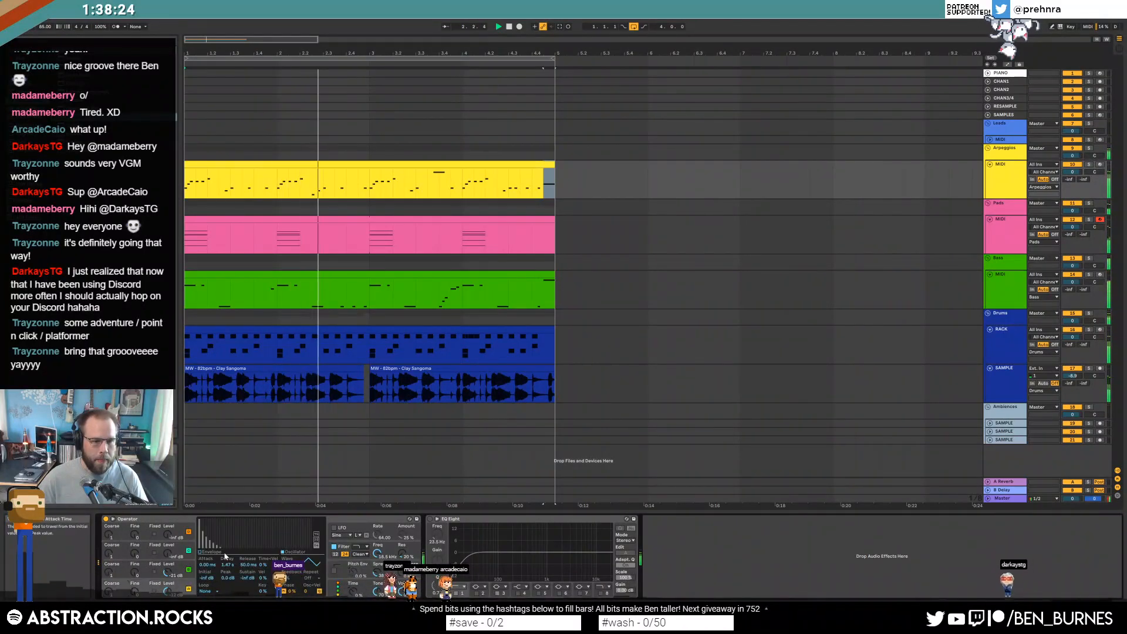
drag(228, 547, 219, 521)
drag(295, 547, 286, 546)
click(165, 553)
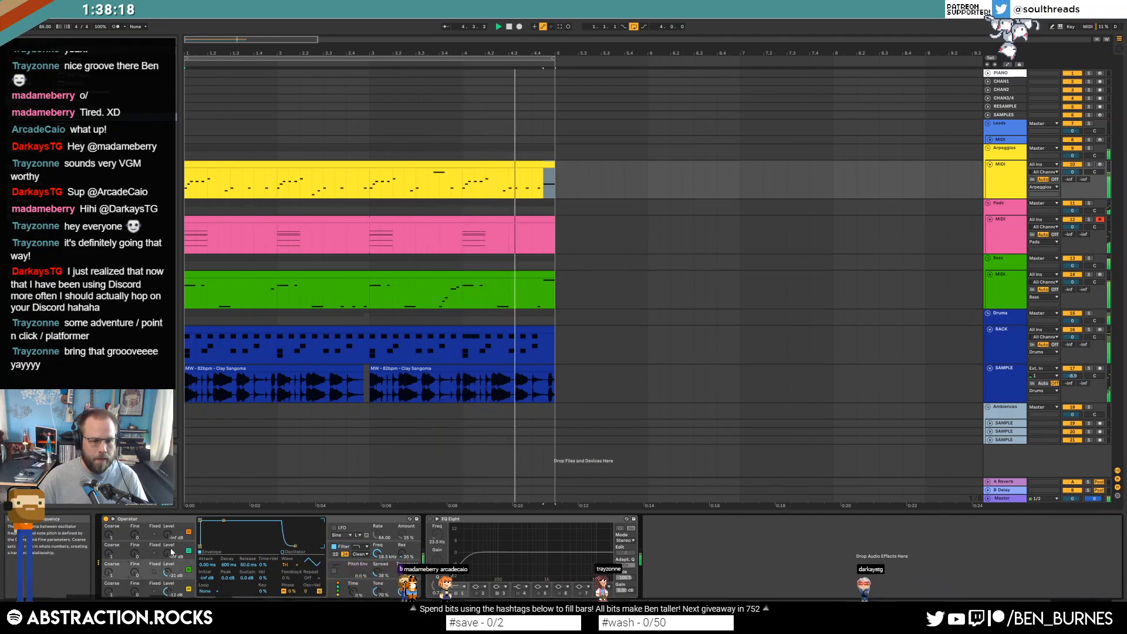
click(155, 586)
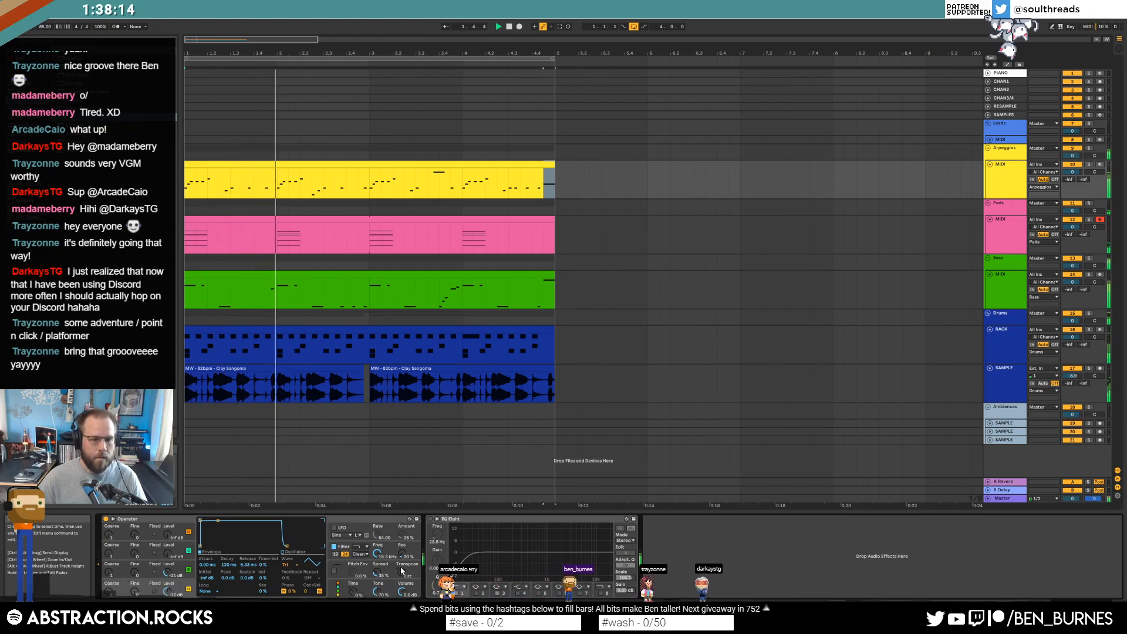
click(382, 573)
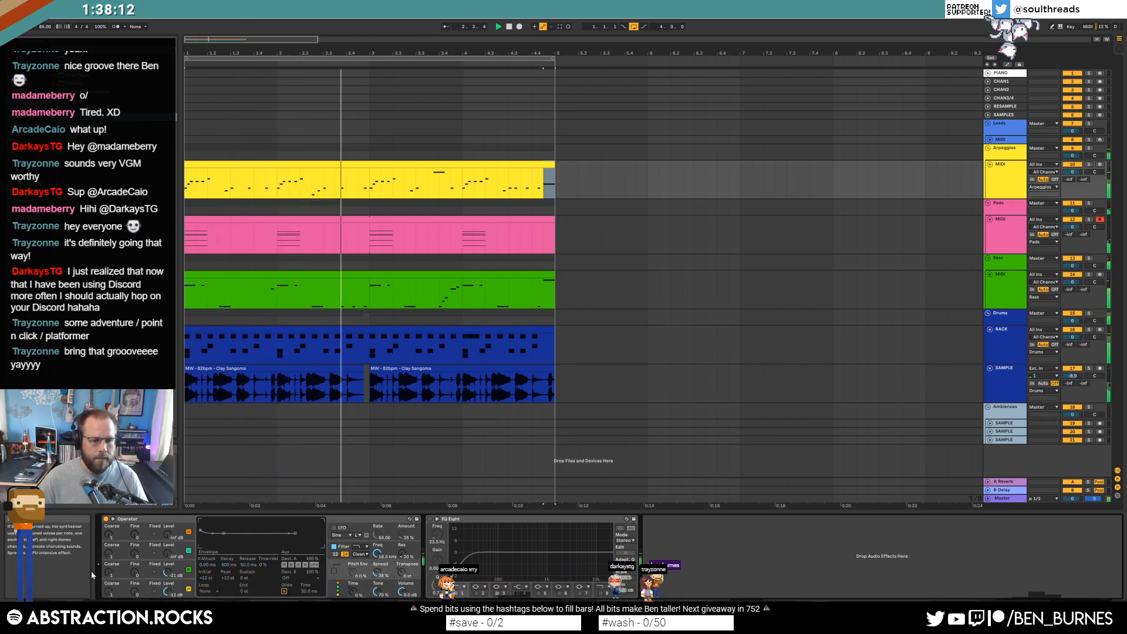
Try the Square 3 waveform on oscillators A and B of the arpeggio's Operator
click(125, 588)
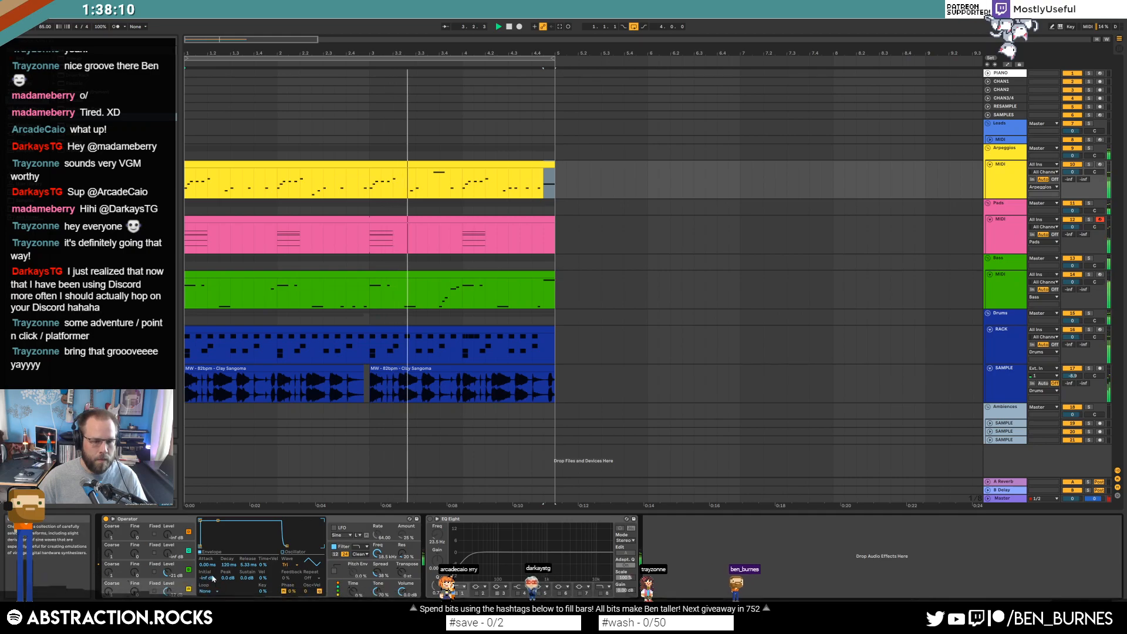
click(289, 565)
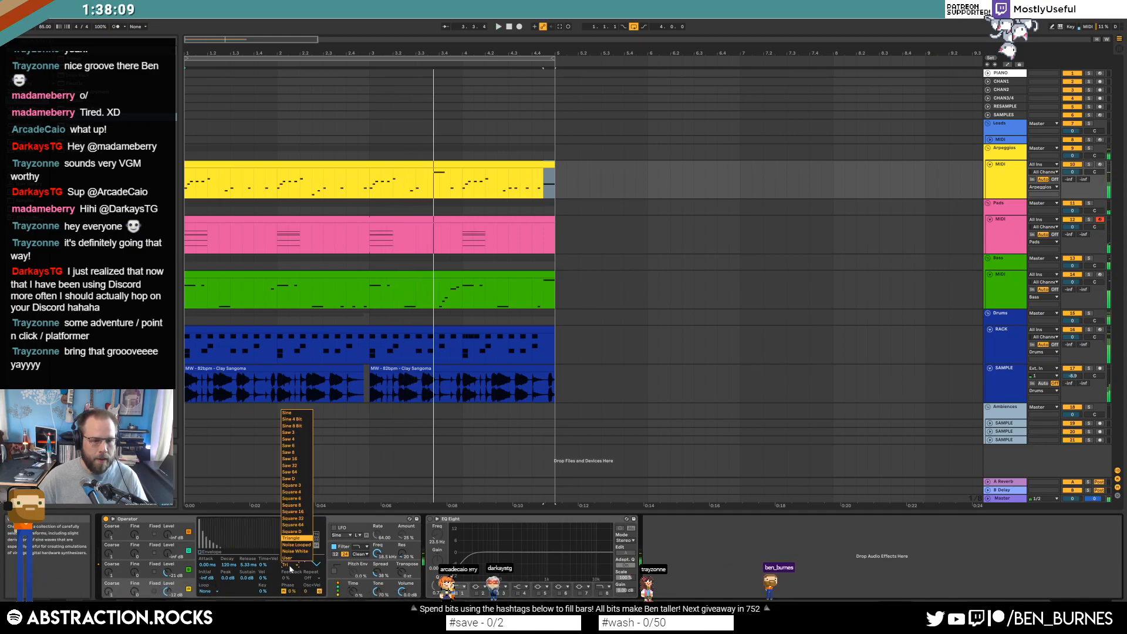
click(298, 486)
click(126, 569)
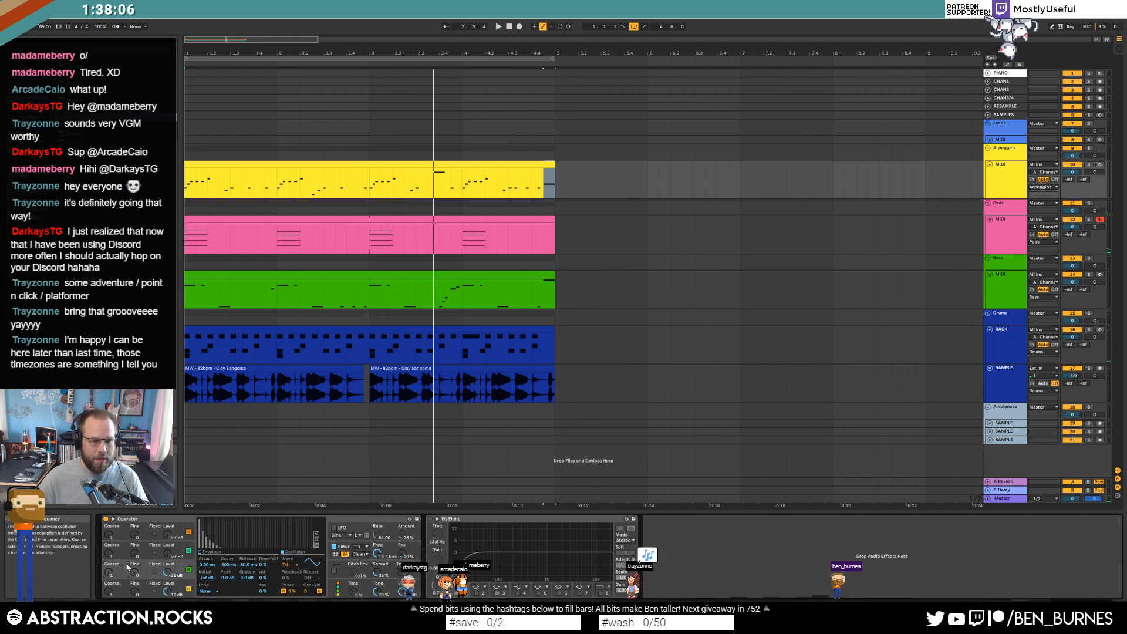
click(286, 565)
click(299, 486)
Try lowering Operator's filter frequency while listening to the loop
key(space)
drag(376, 553, 377, 593)
key(space)
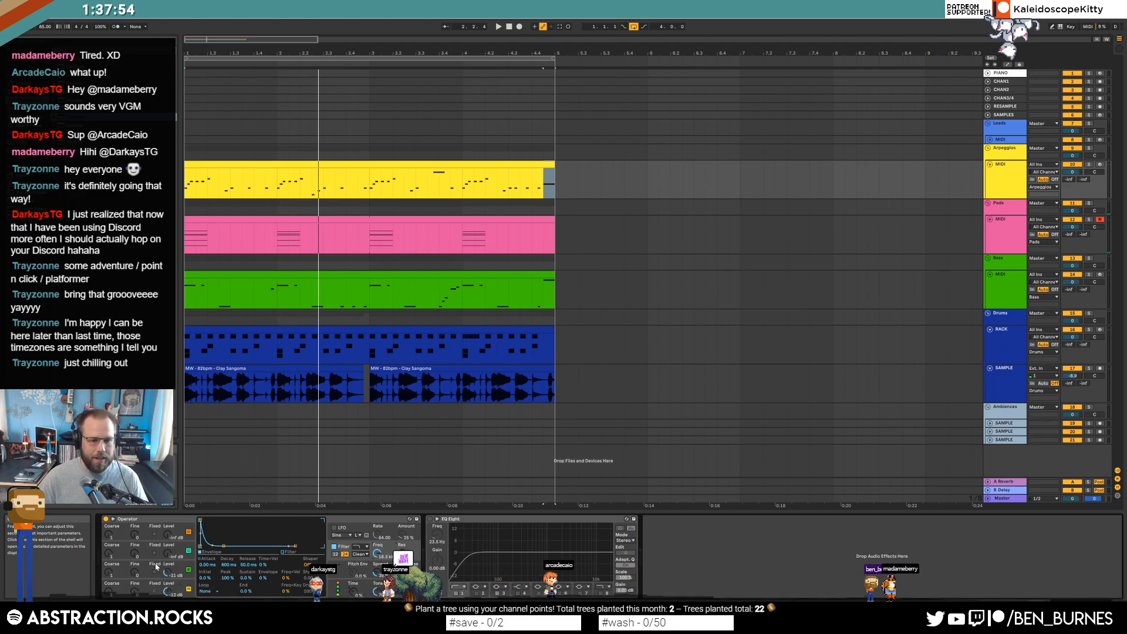
Listen to the arpeggio in the loop and review the notes in its clip
click(119, 565)
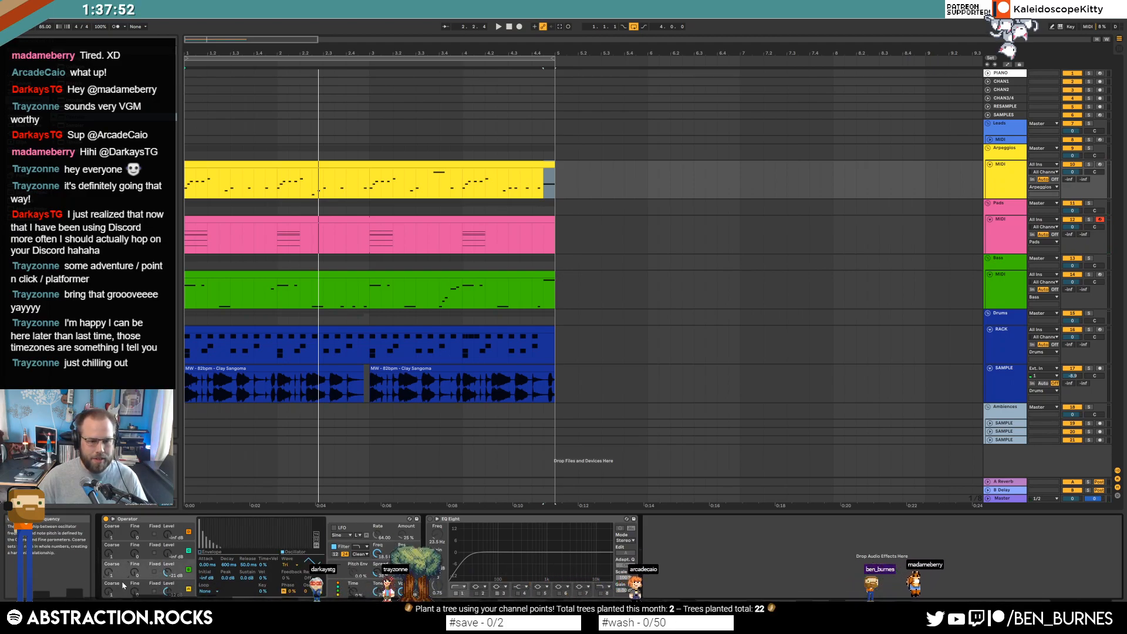
key(space)
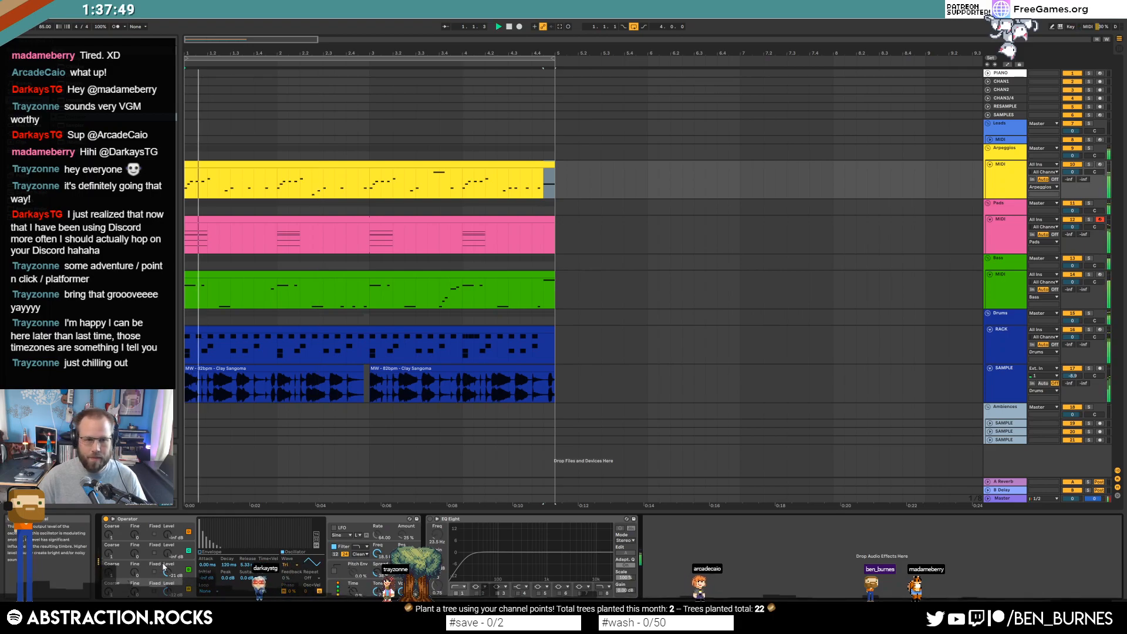
double_click(333, 164)
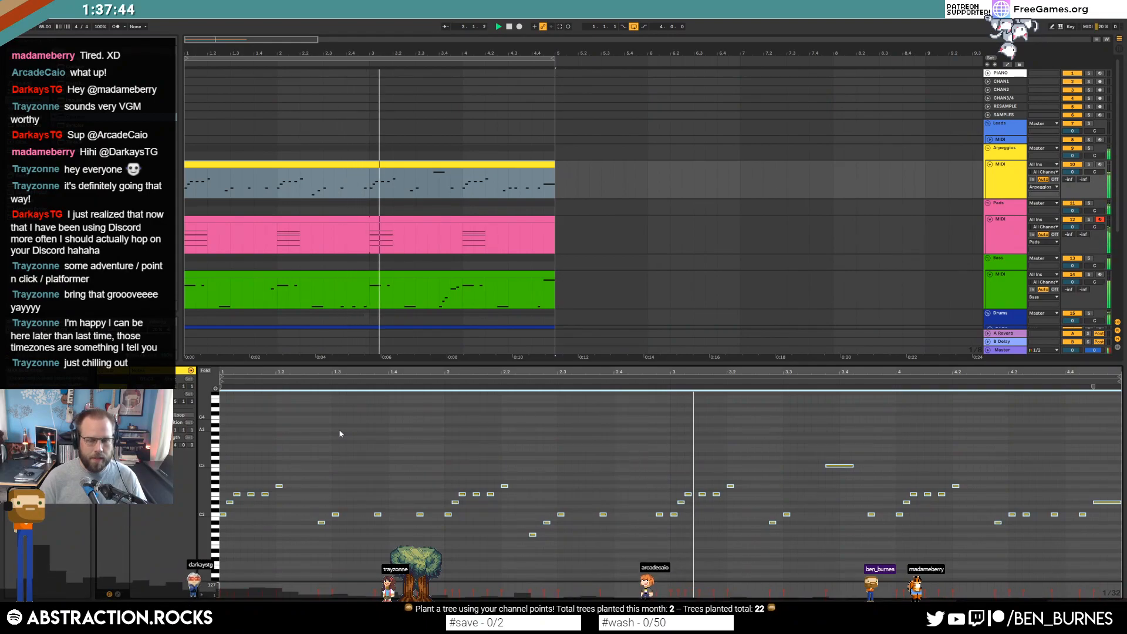
key(shift+Tab)
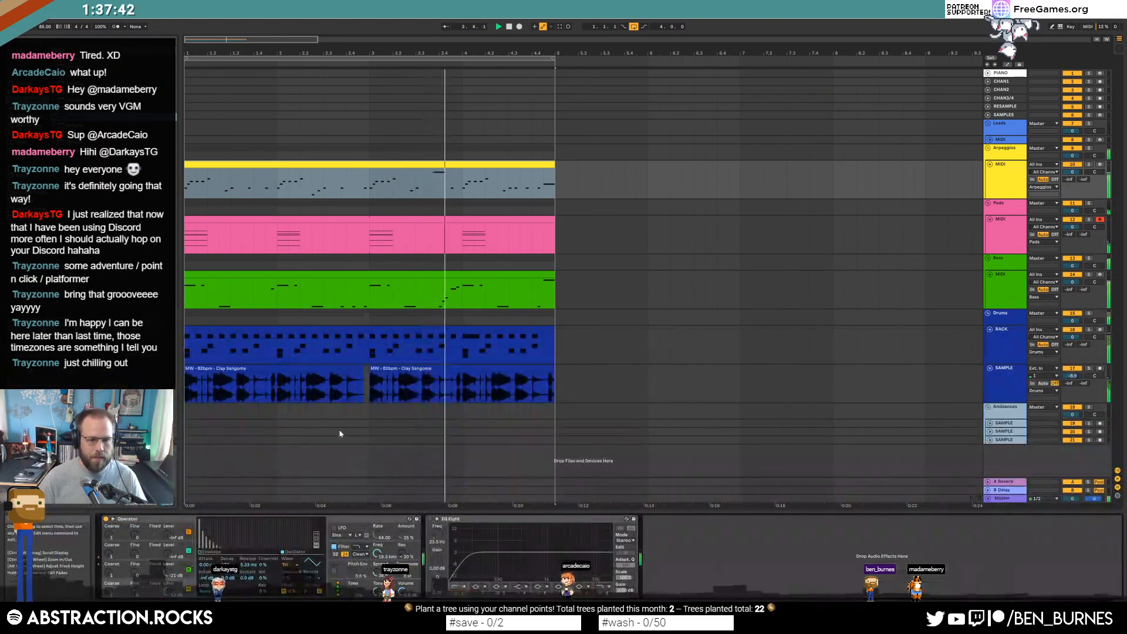
Turn on the arpeggio Operator's LFO and adjust its rate while listening to the loop
click(333, 530)
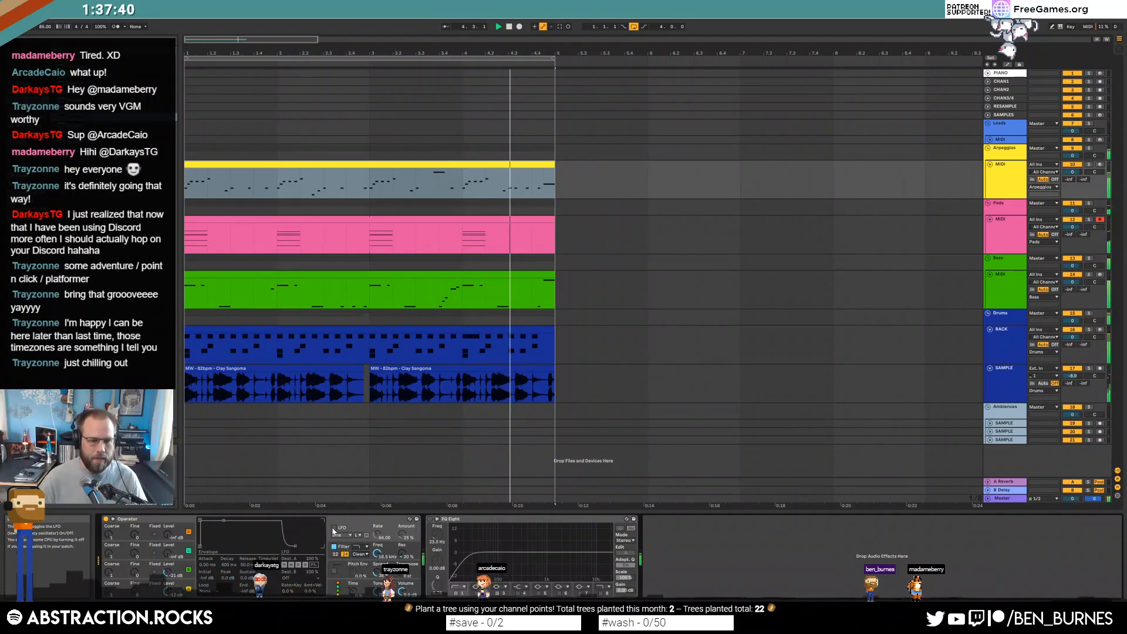
click(334, 528)
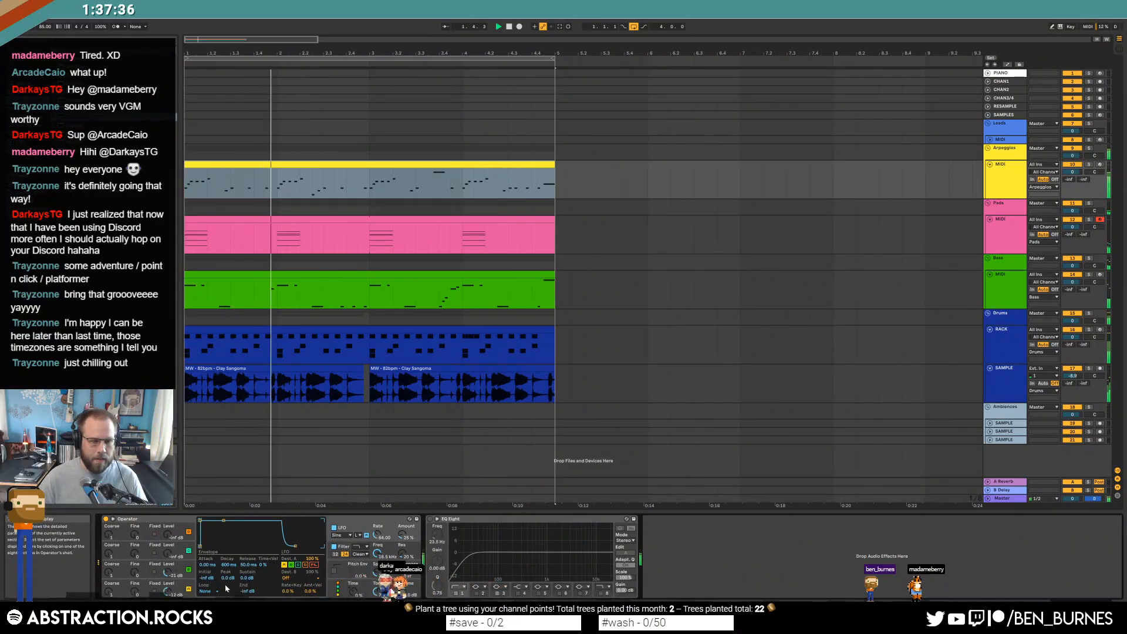
mouse_move(378, 534)
mouse_down()
mouse_move(378, 516)
mouse_move(403, 547)
mouse_move(378, 541)
mouse_up()
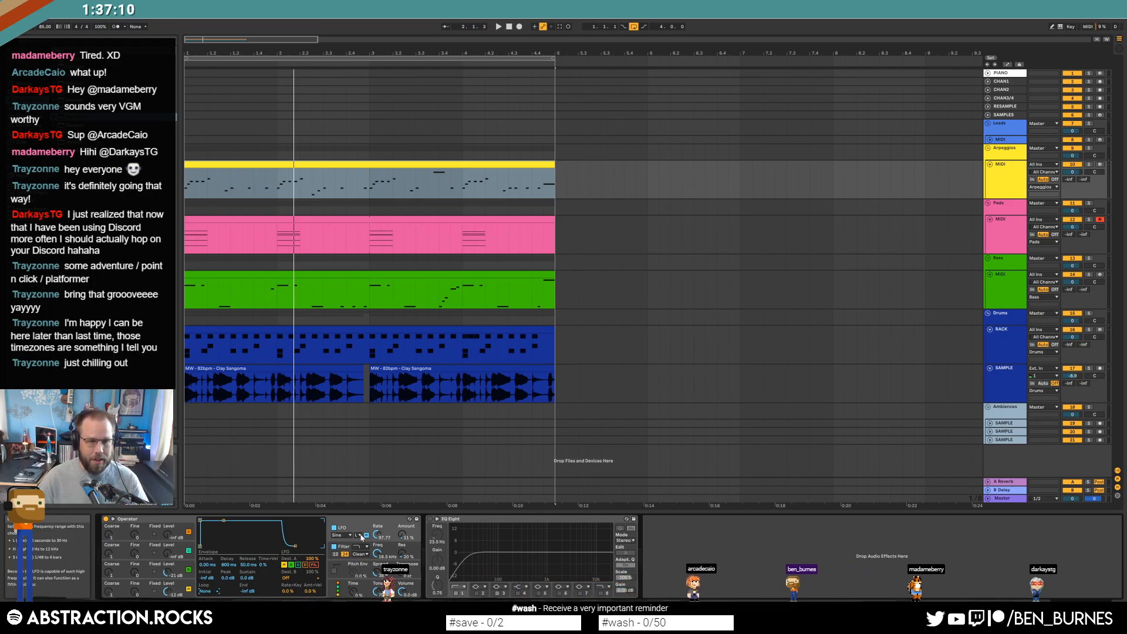
key(space)
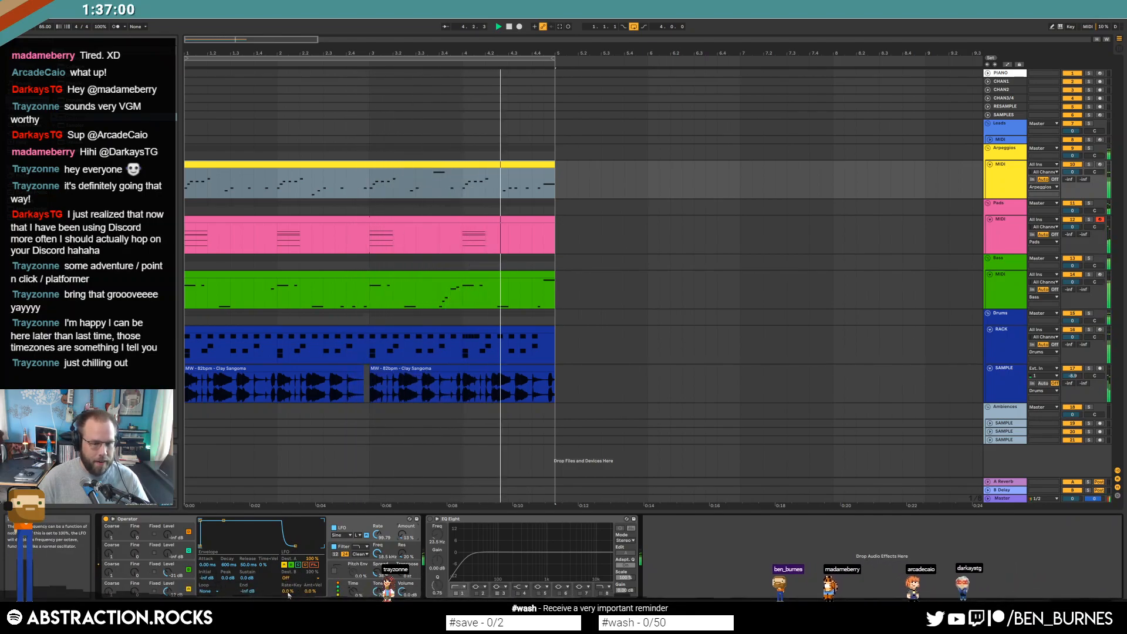
click(358, 535)
click(360, 539)
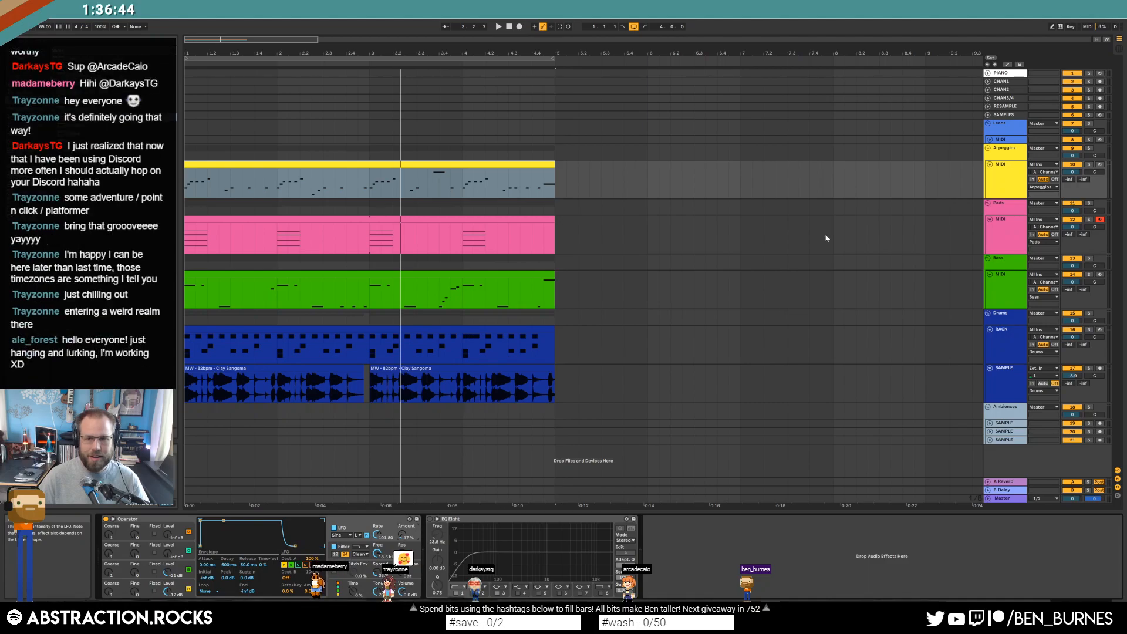
Solo the arpeggio to fine-tune Operator's LFO rate and lengthen the LFO envelope's attack, and end the solo
click(1089, 165)
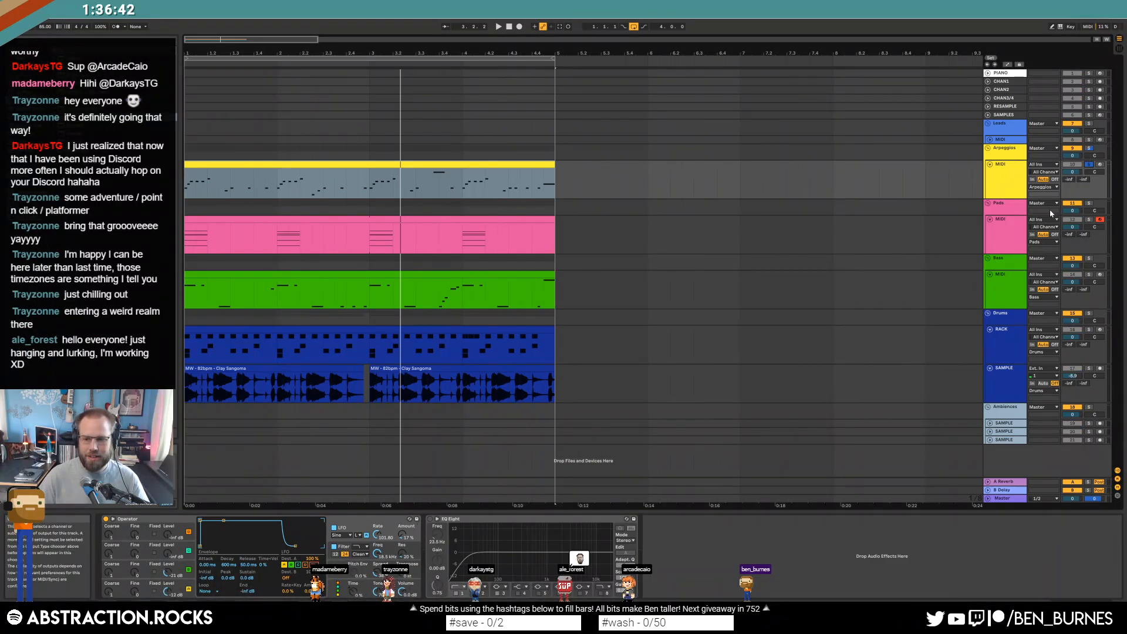
key(space)
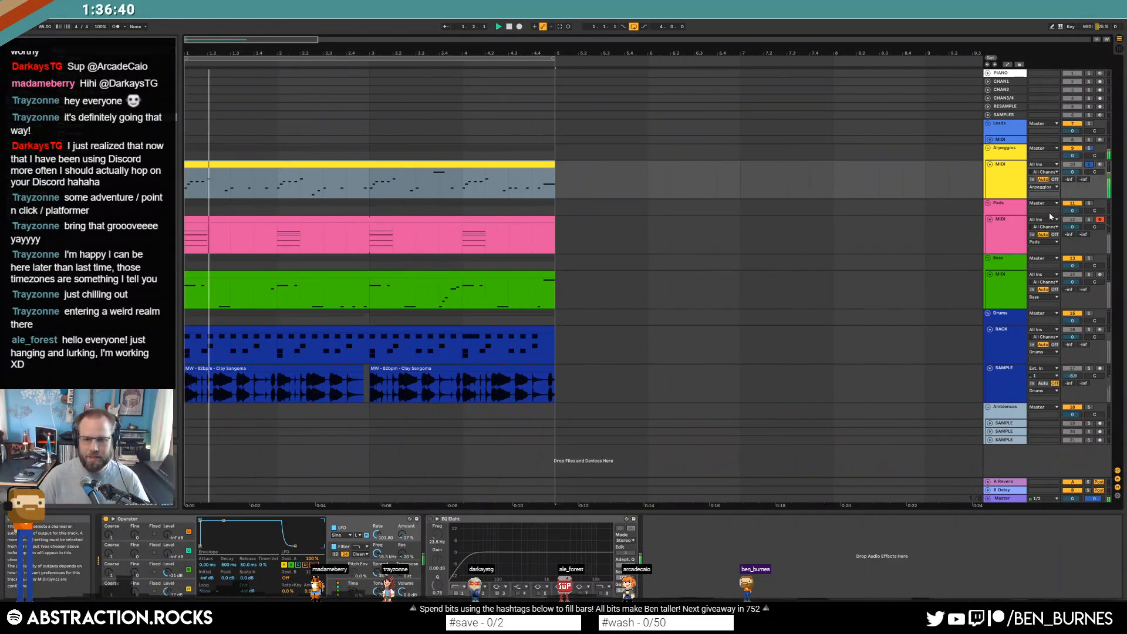
mouse_move(387, 537)
mouse_down()
mouse_move(401, 532)
mouse_move(401, 543)
mouse_move(377, 536)
mouse_up()
drag(200, 520, 223, 520)
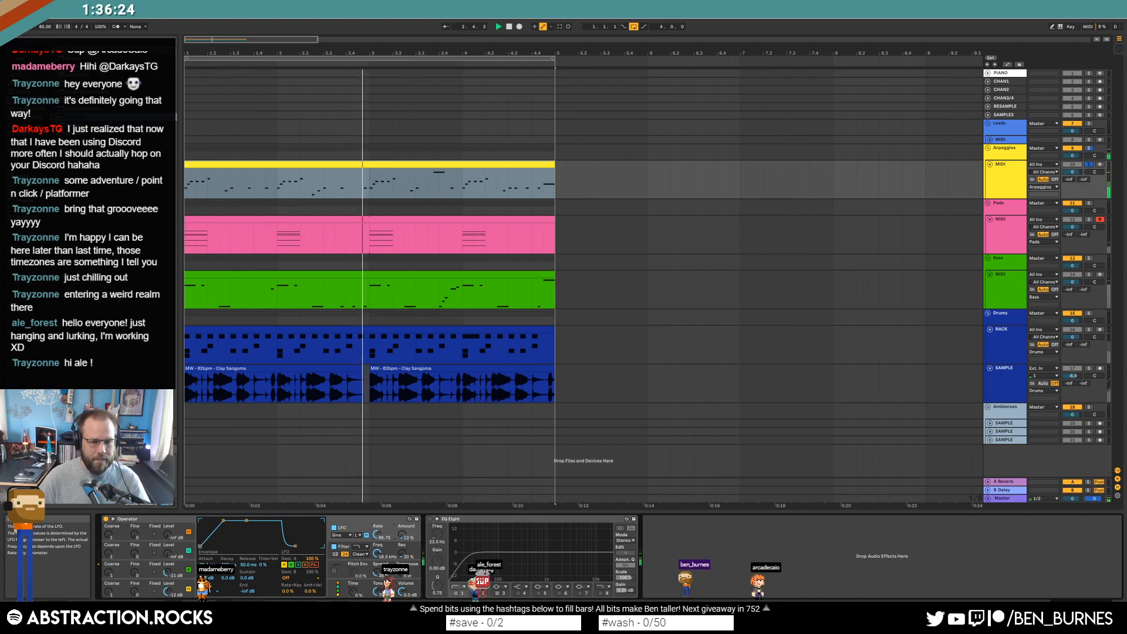
drag(377, 536, 377, 534)
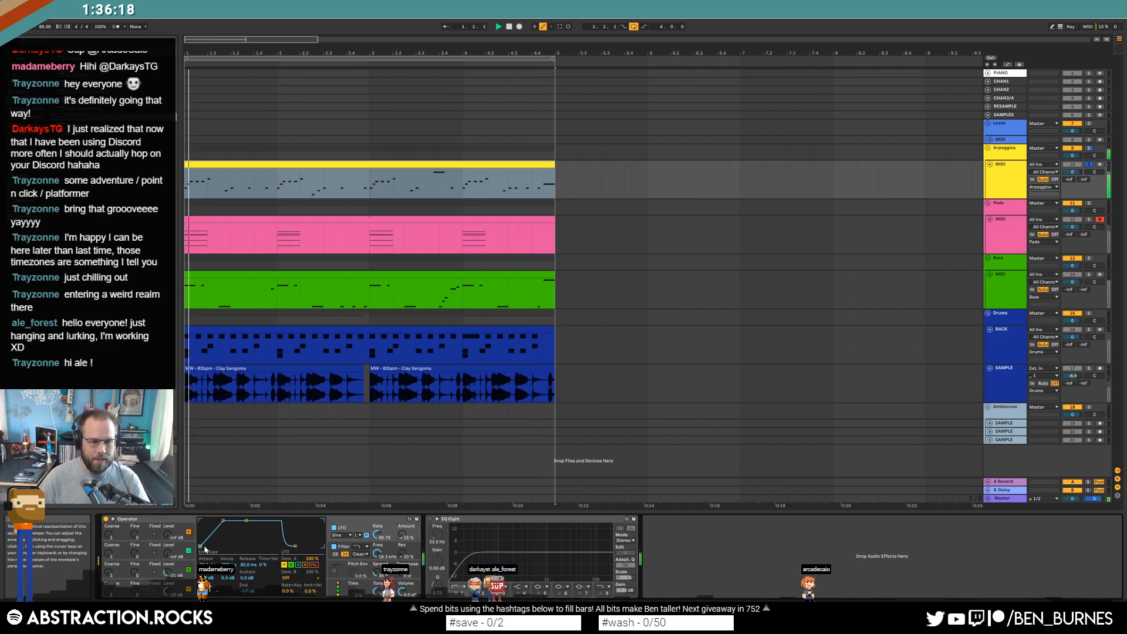
click(1088, 165)
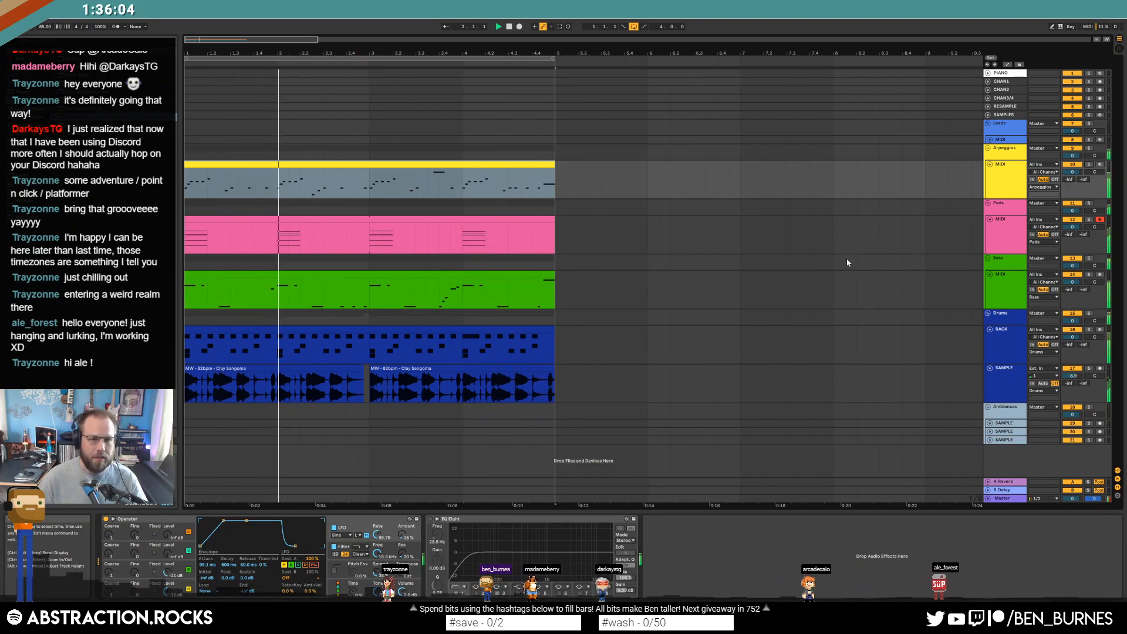
Insert a MIDI track below the bass track, load Kontakt on it and open Kontakt's instrument database
click(1003, 291)
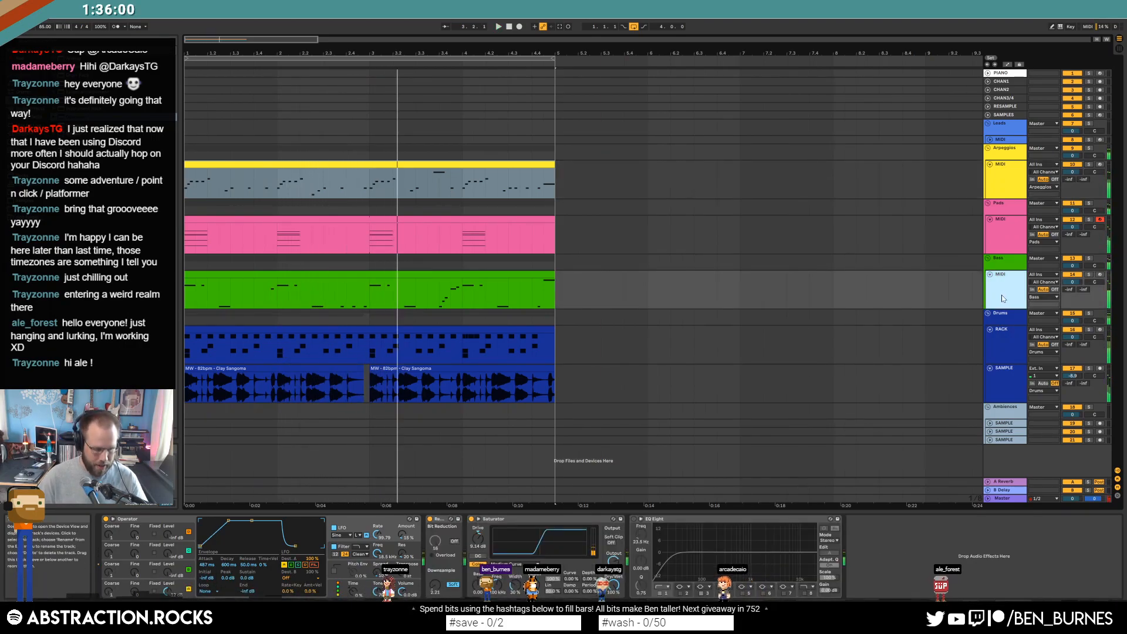
key(ctrl+shift+t)
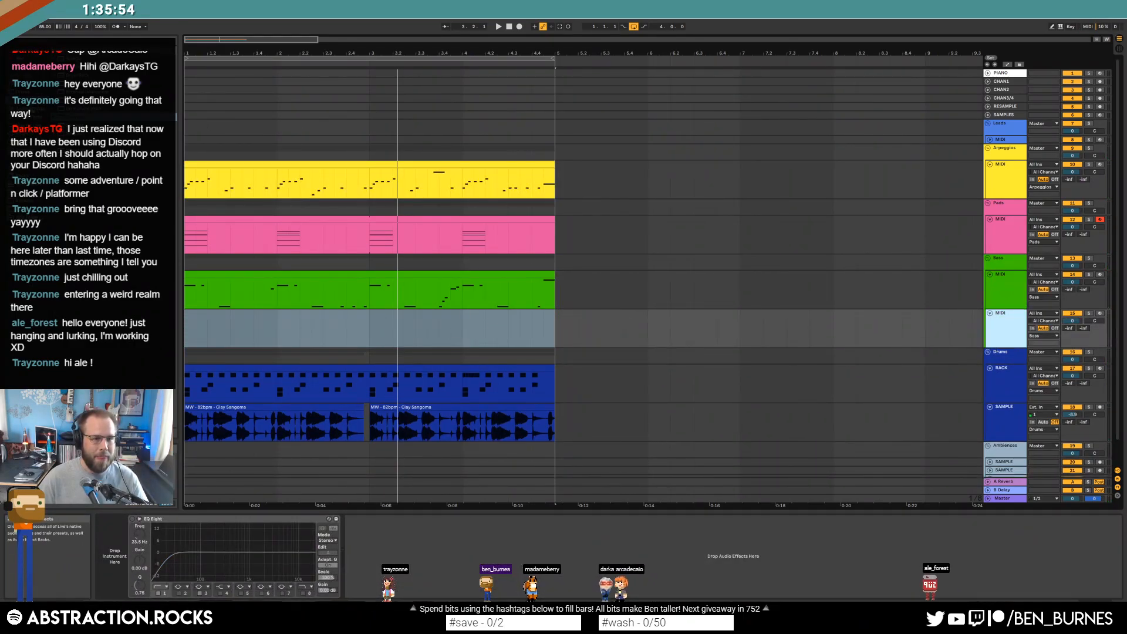
click(40, 112)
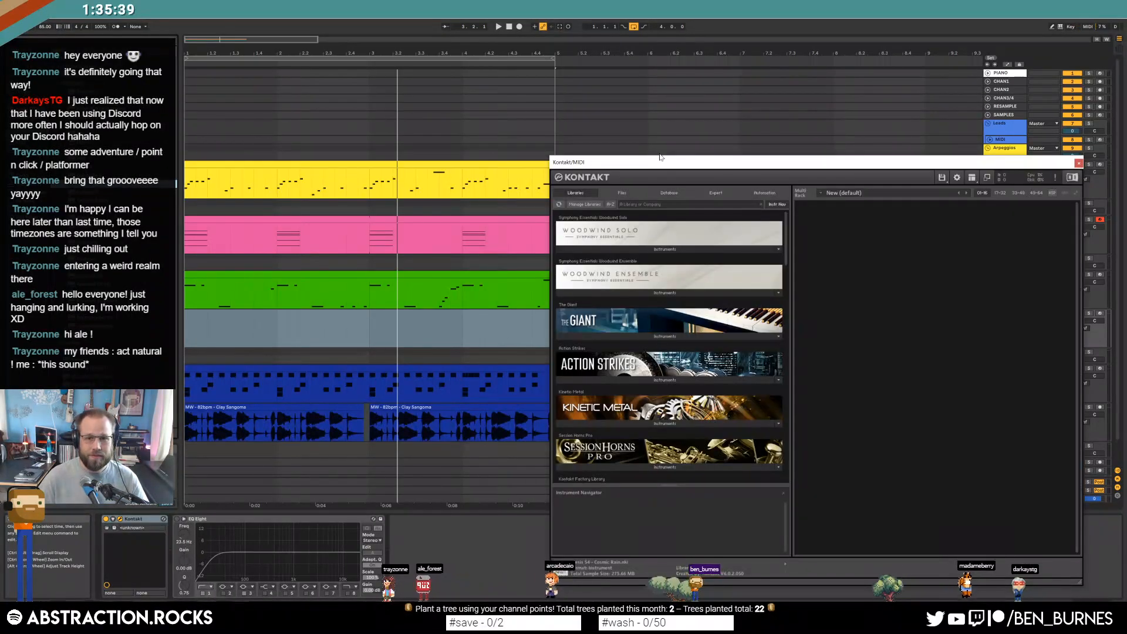
drag(662, 157, 641, 131)
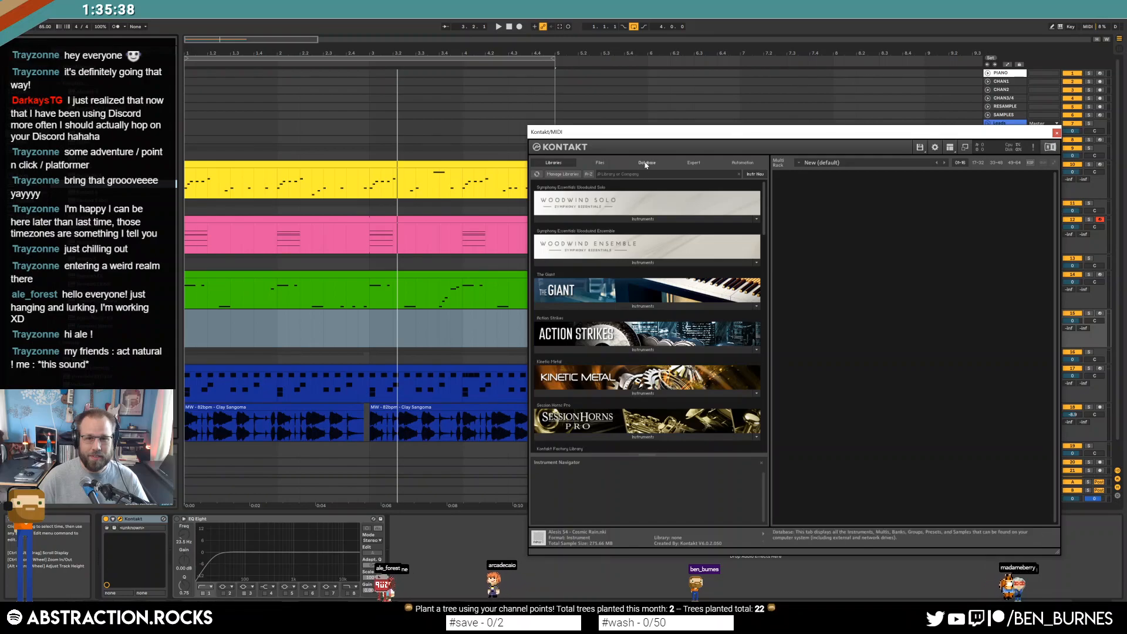
click(647, 163)
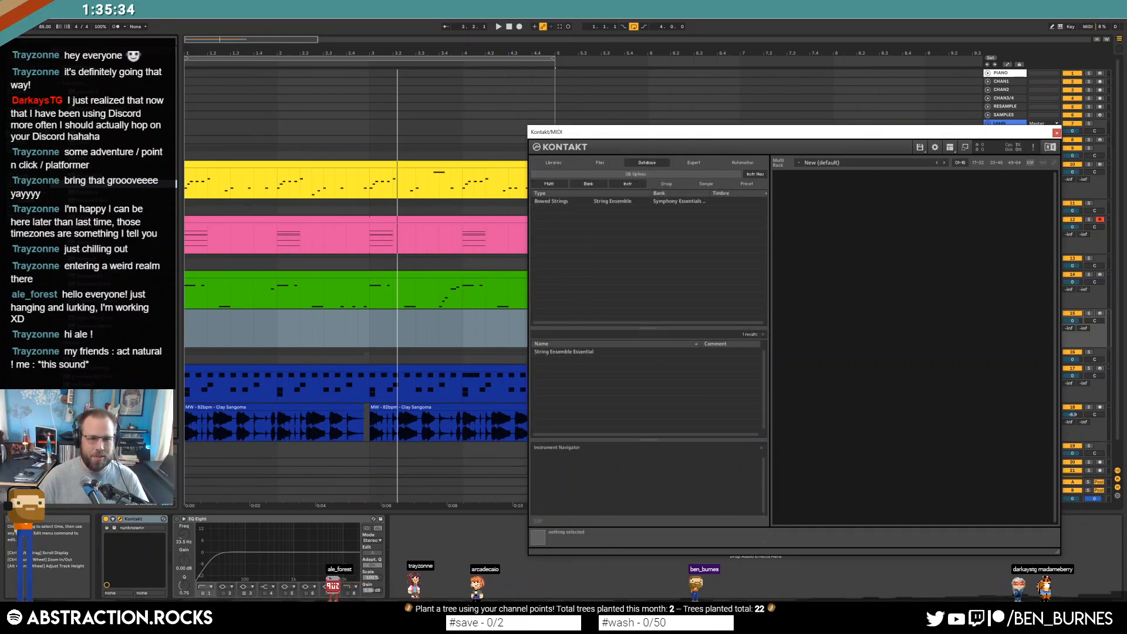
Replace Kontakt with Kontakt 5 and load the Jazz Upright instrument found by searching its database for "jazz"
drag(97, 193, 173, 455)
drag(123, 565, 268, 566)
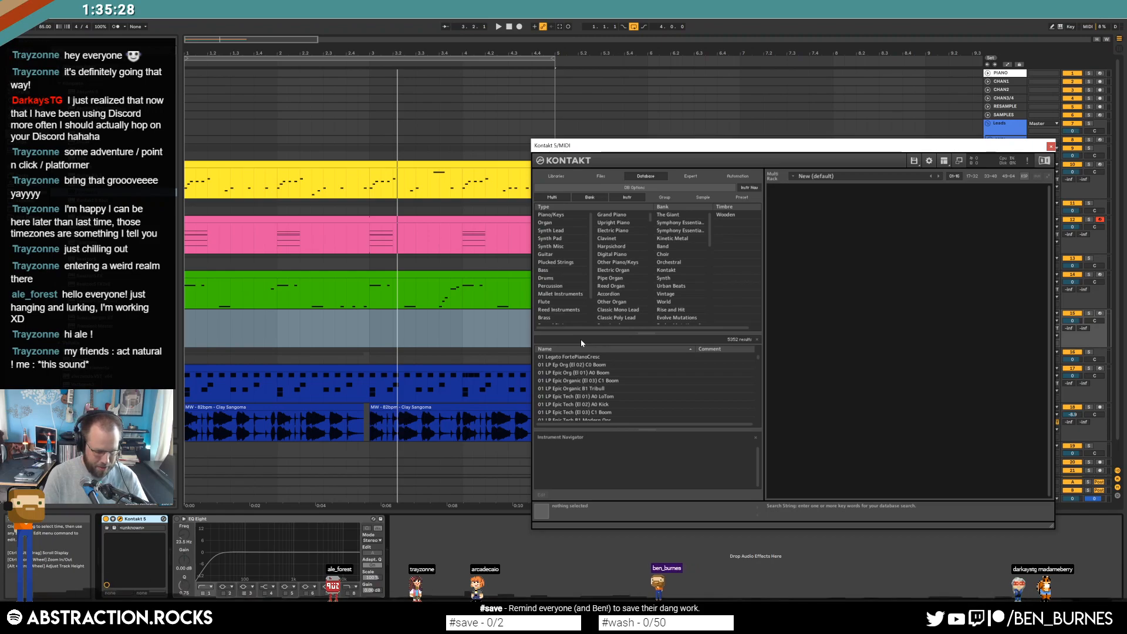
text(jazz)
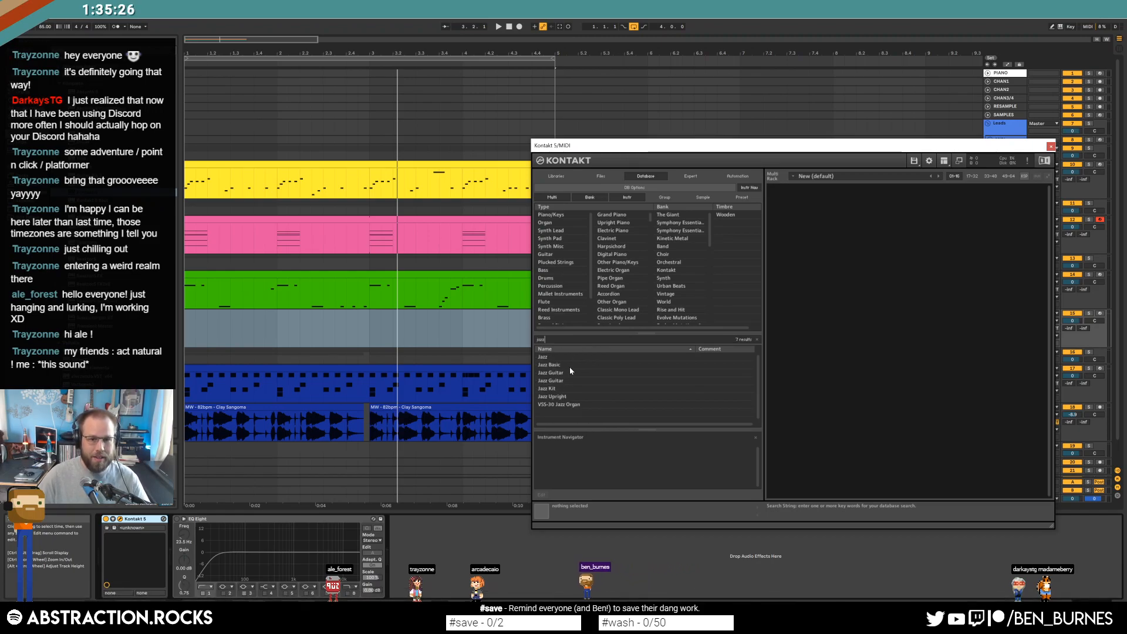
double_click(578, 395)
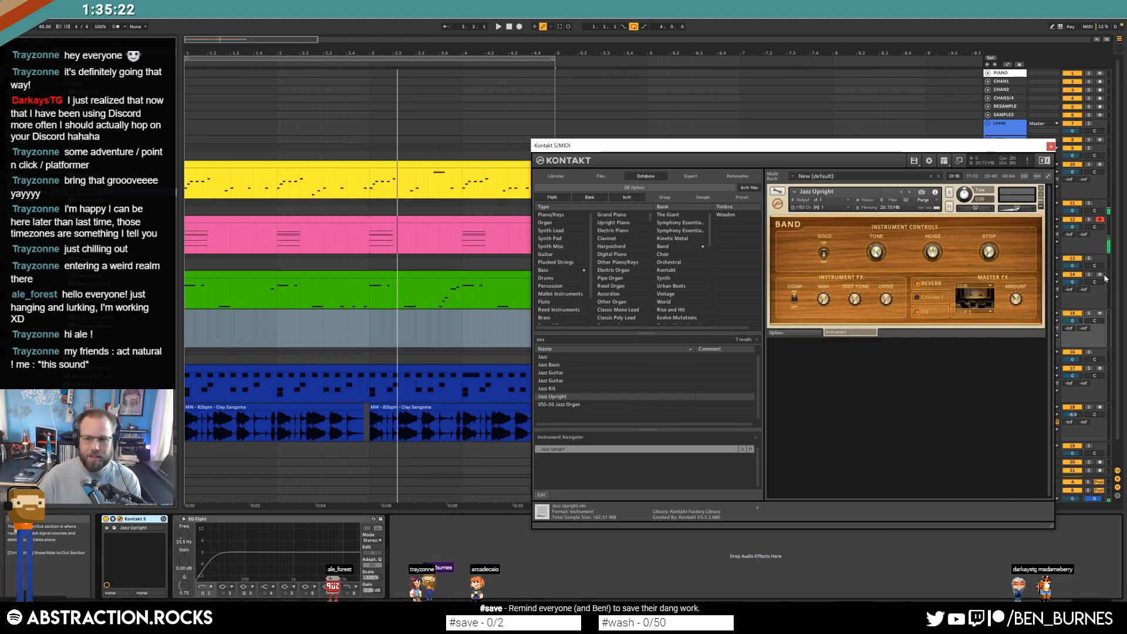
Arm the Jazz Upright track and record about two bars of bass notes from the loop's start
click(1101, 314)
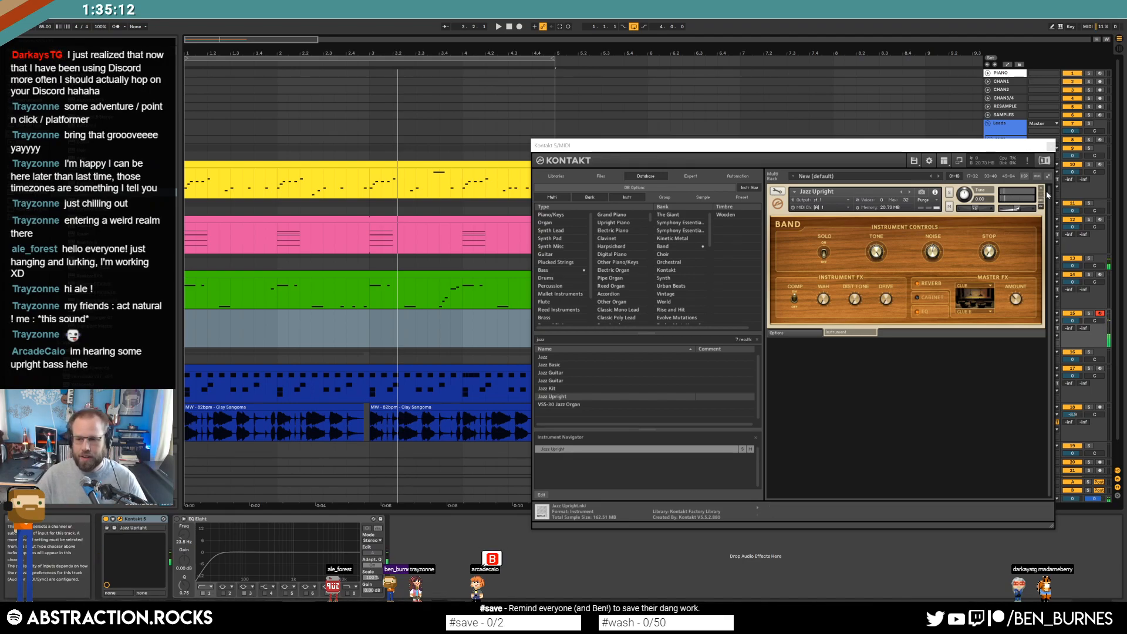
click(1050, 146)
click(187, 328)
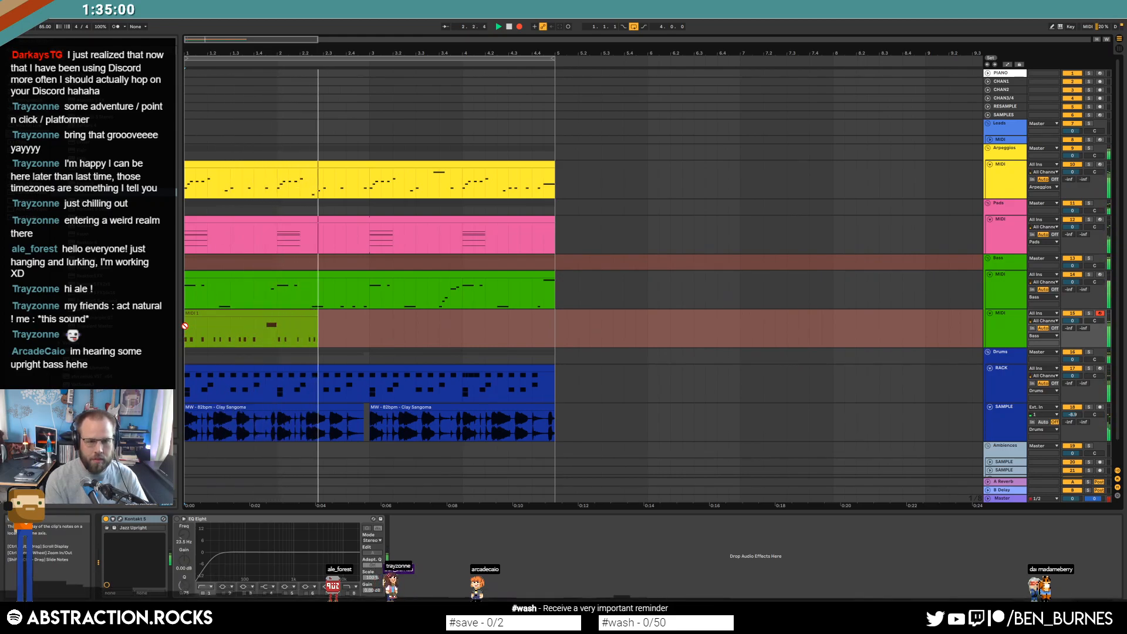
key(space)
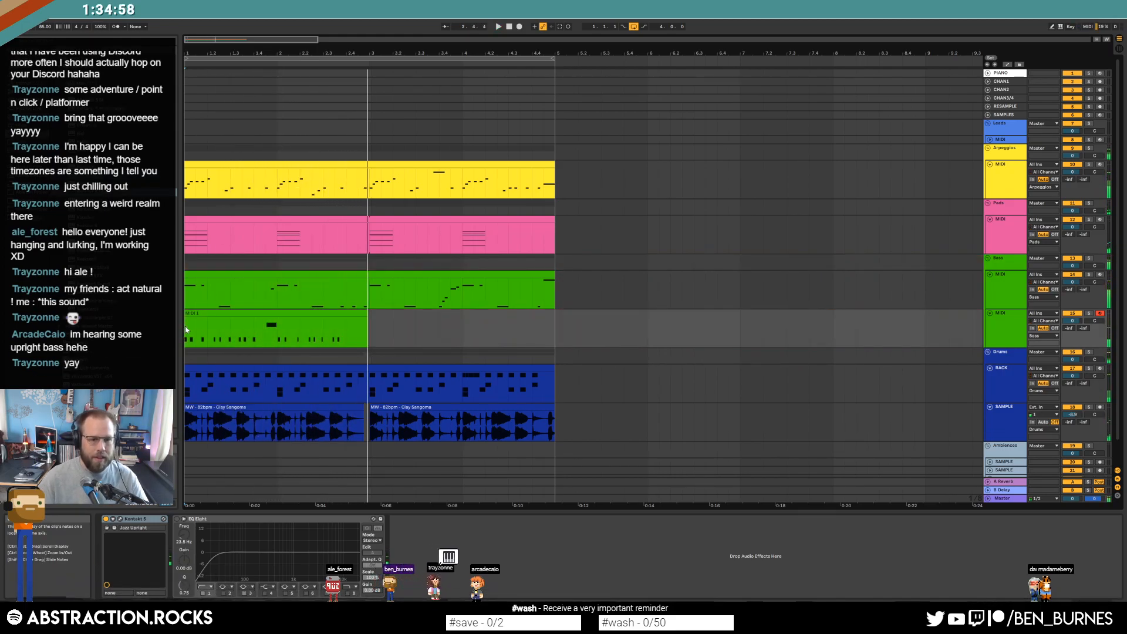
Open the recorded upright bass clip, lengthen its first C2 slightly and delete all notes after the second C2
double_click(253, 315)
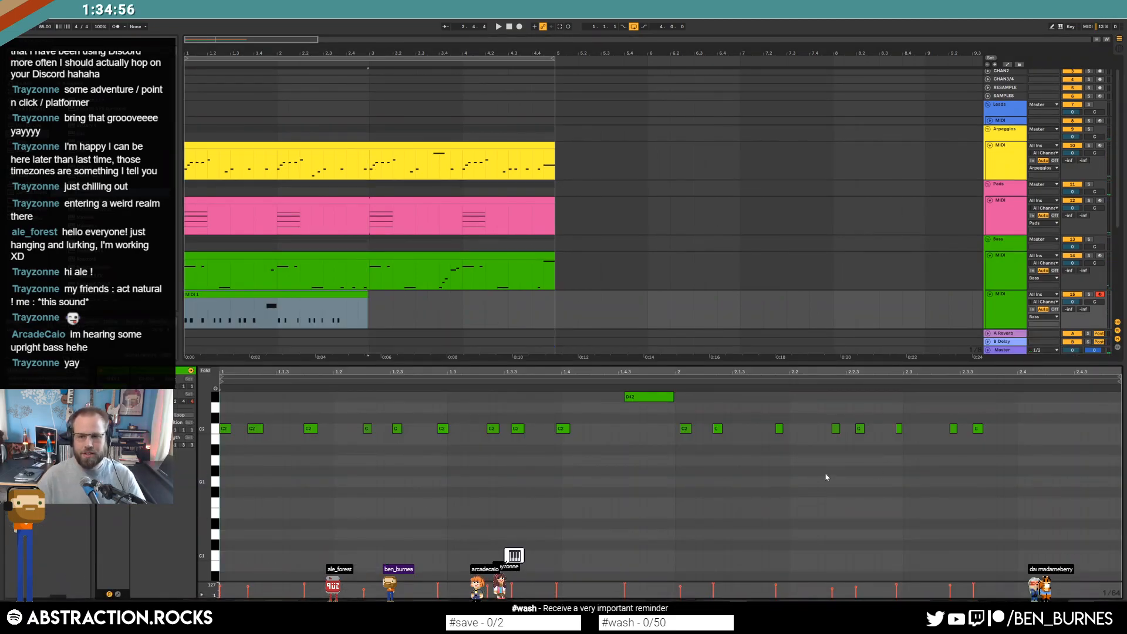
drag(1015, 463, 236, 383)
drag(269, 434, 273, 455)
click(269, 414)
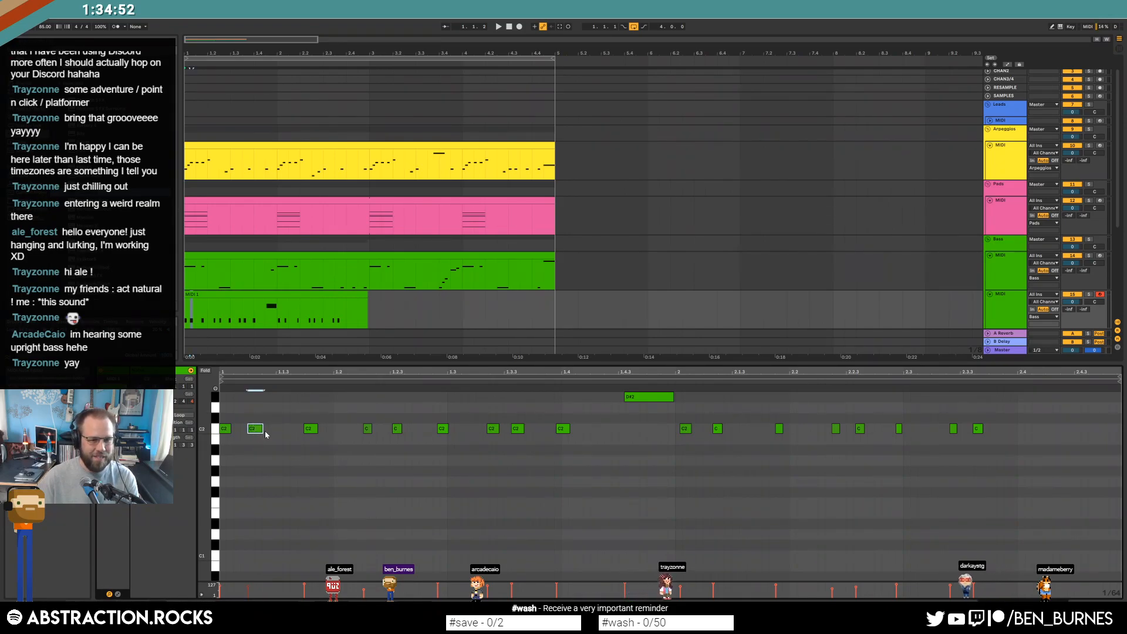
click(258, 430)
drag(230, 429, 245, 429)
drag(284, 393, 1116, 461)
key(Delete)
key(space)
key(space)
Move the second C2 to about 1.1.4 and lengthen the first C2 to an eighth note, checking with playback
drag(252, 428, 307, 428)
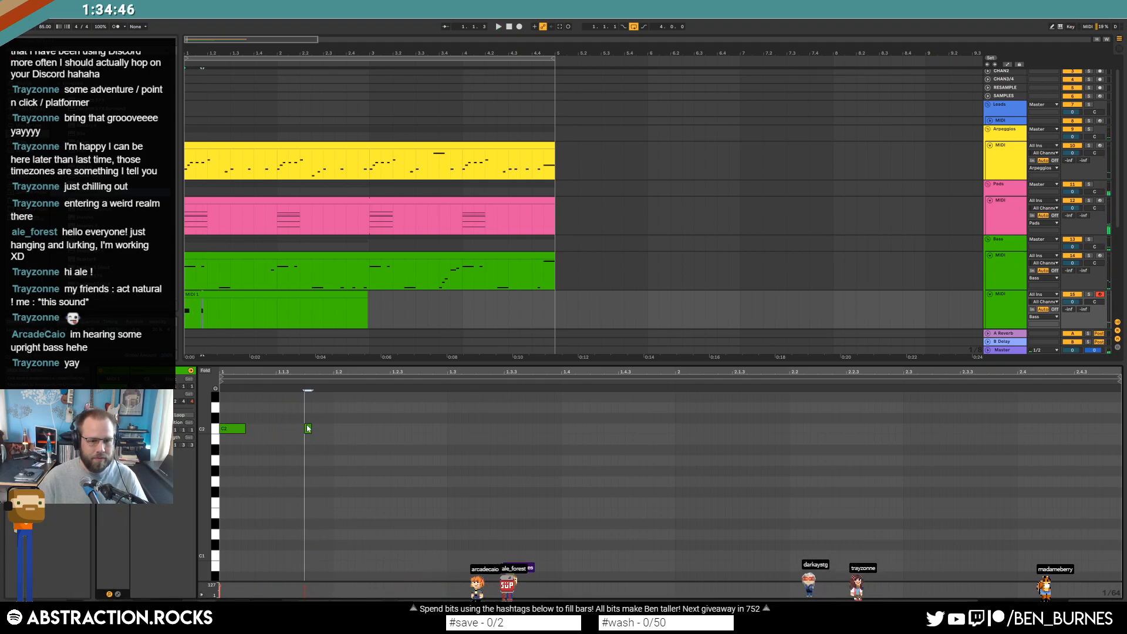
click(255, 432)
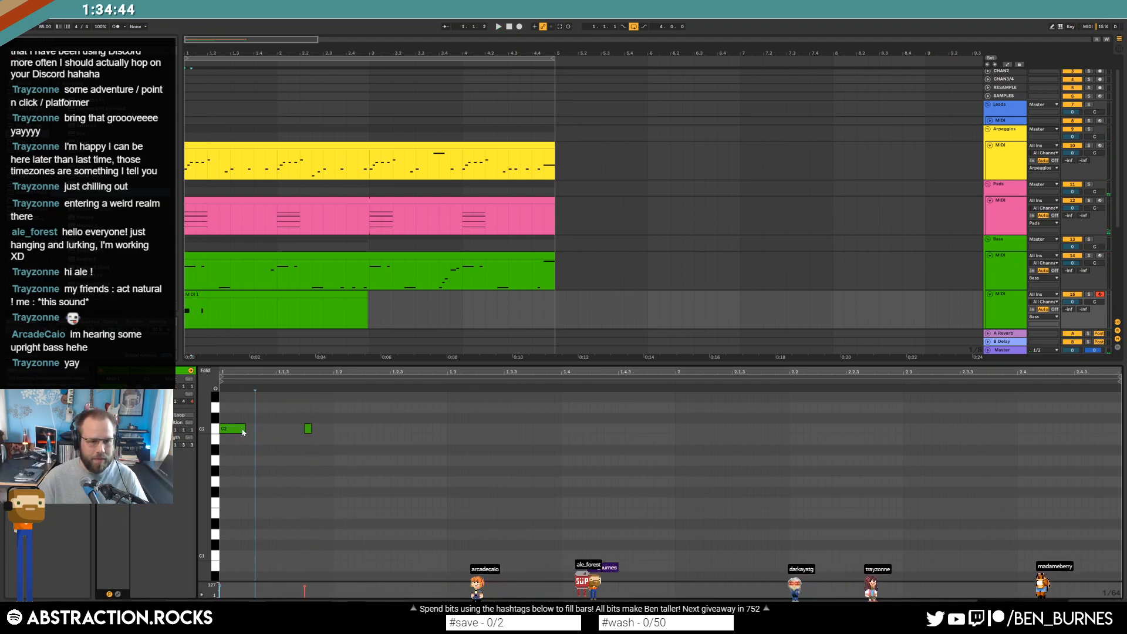
drag(243, 432, 277, 440)
click(308, 429)
key(space)
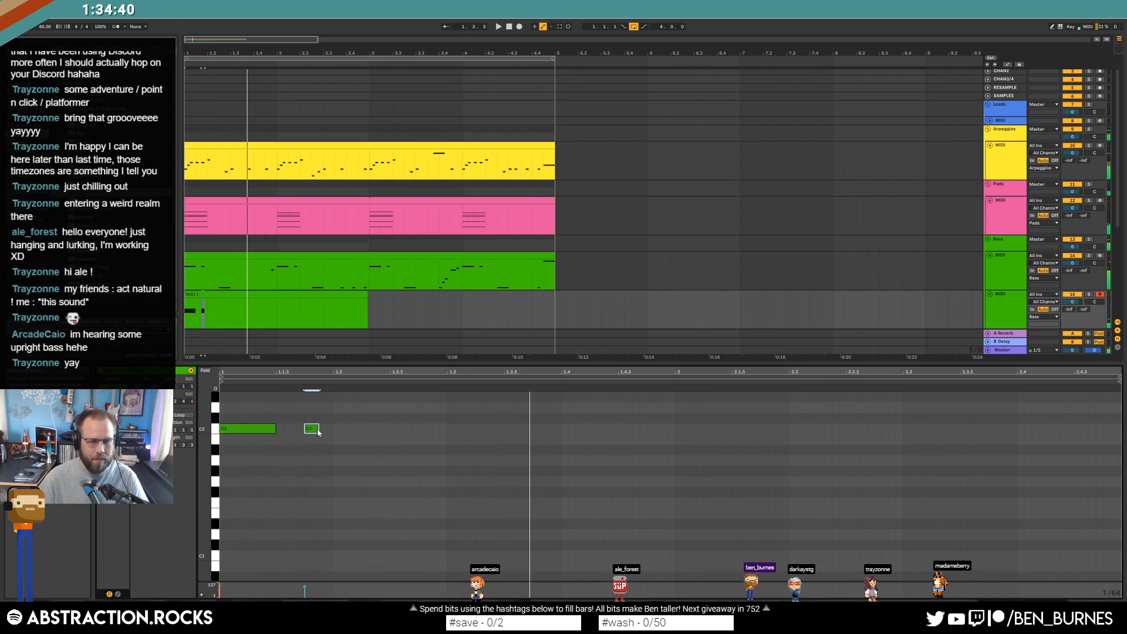
Continue the bar 1 bass line with C2 notes at 1.2.4, 1.3 and 1.4 and a D#2 at 1.3.3, and play it
mouse_move(318, 429)
mouse_down()
mouse_move(407, 438)
mouse_move(476, 430)
mouse_up()
double_click(452, 430)
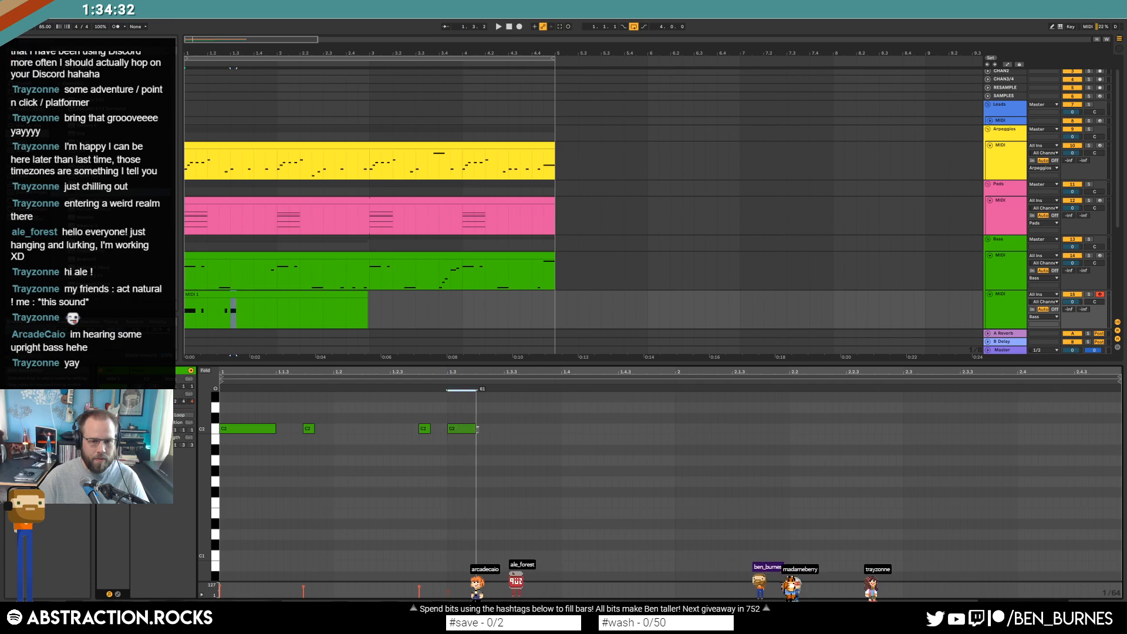
click(511, 400)
double_click(510, 397)
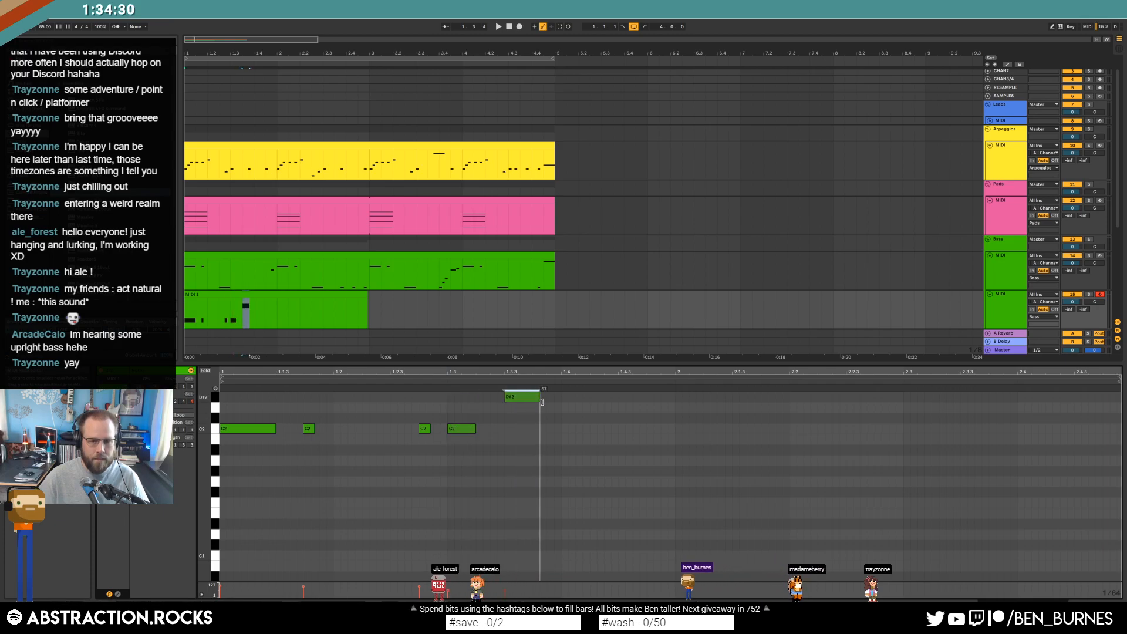
click(567, 431)
double_click(567, 429)
key(space)
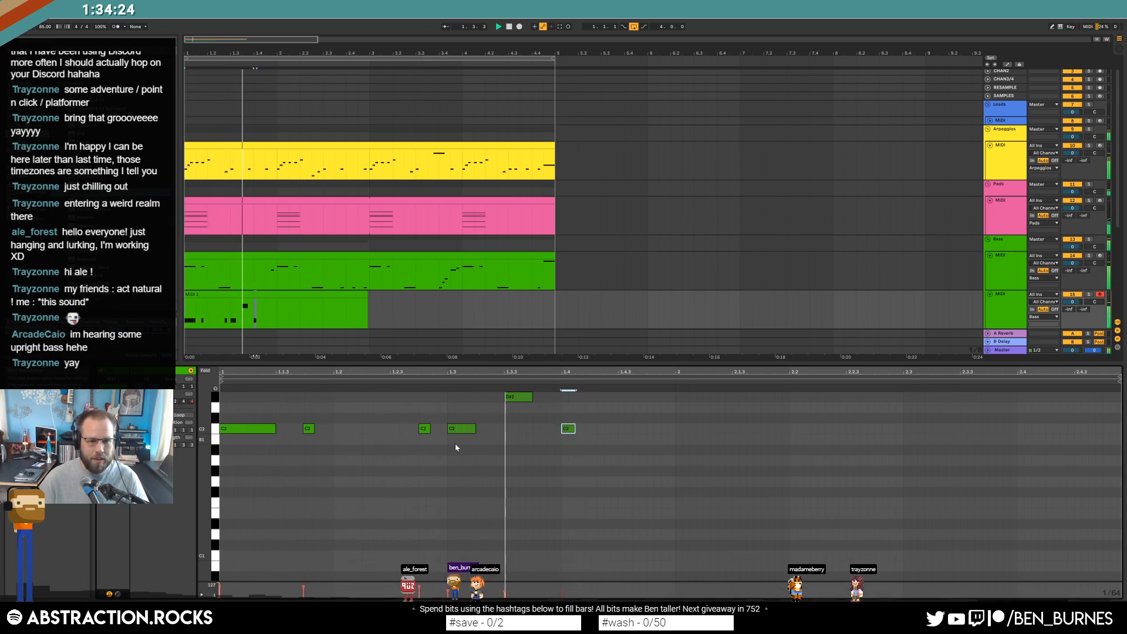
Shift the D#2 to 1.3.2 as an eighth note between a shortened C2 and the last C2 at 1.3.4, auditioning the upright bass solo
key(space)
click(516, 398)
drag(487, 397, 468, 429)
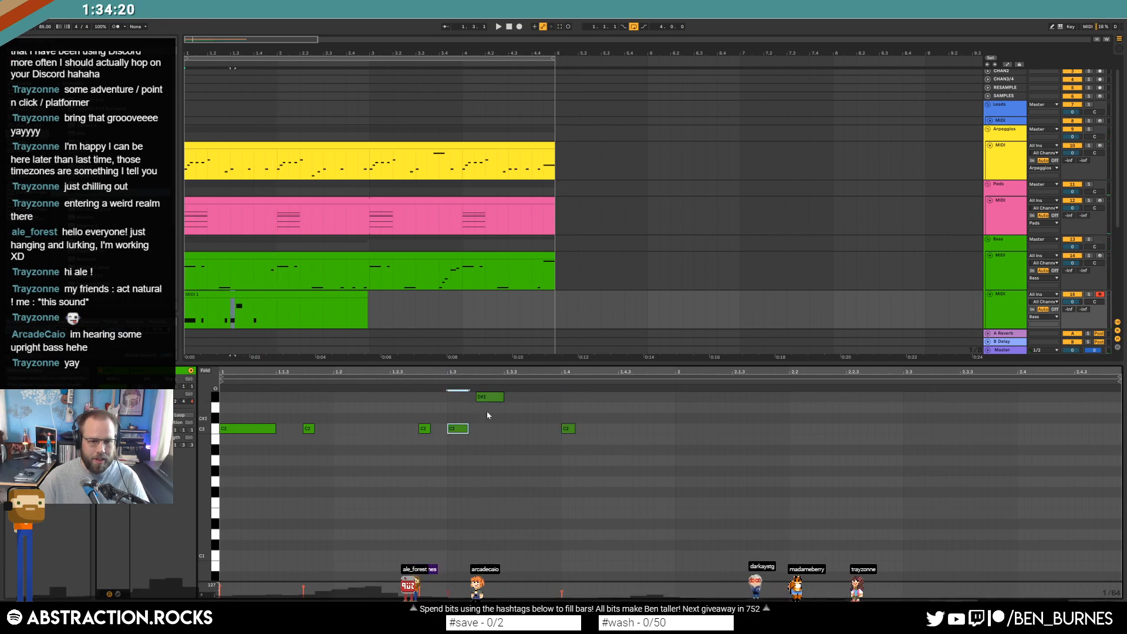
drag(504, 397, 518, 396)
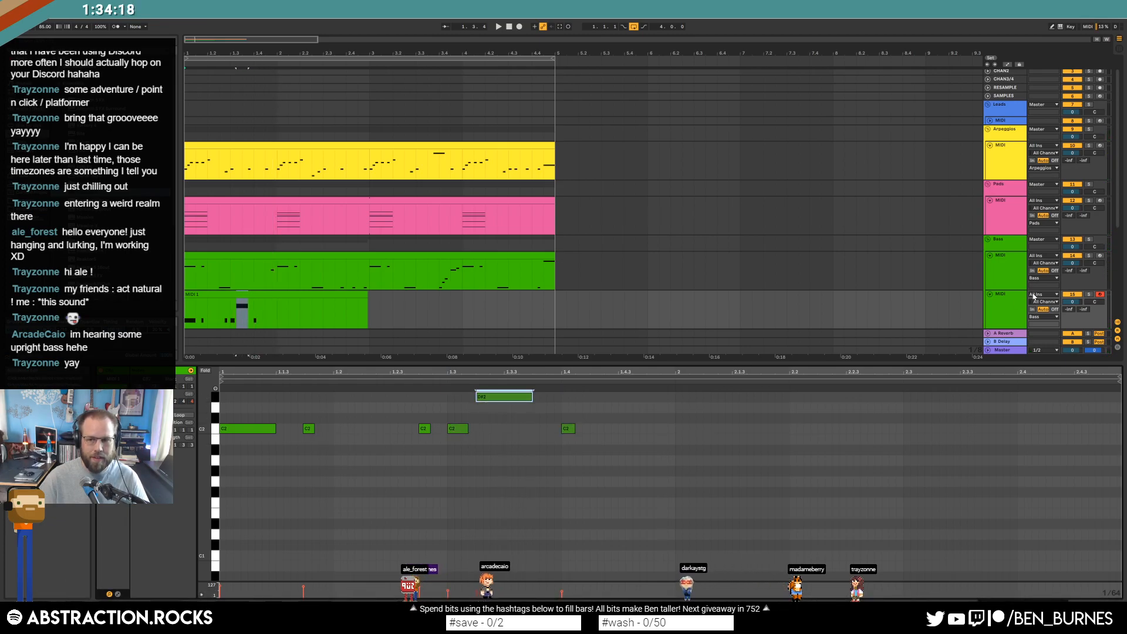
key(space)
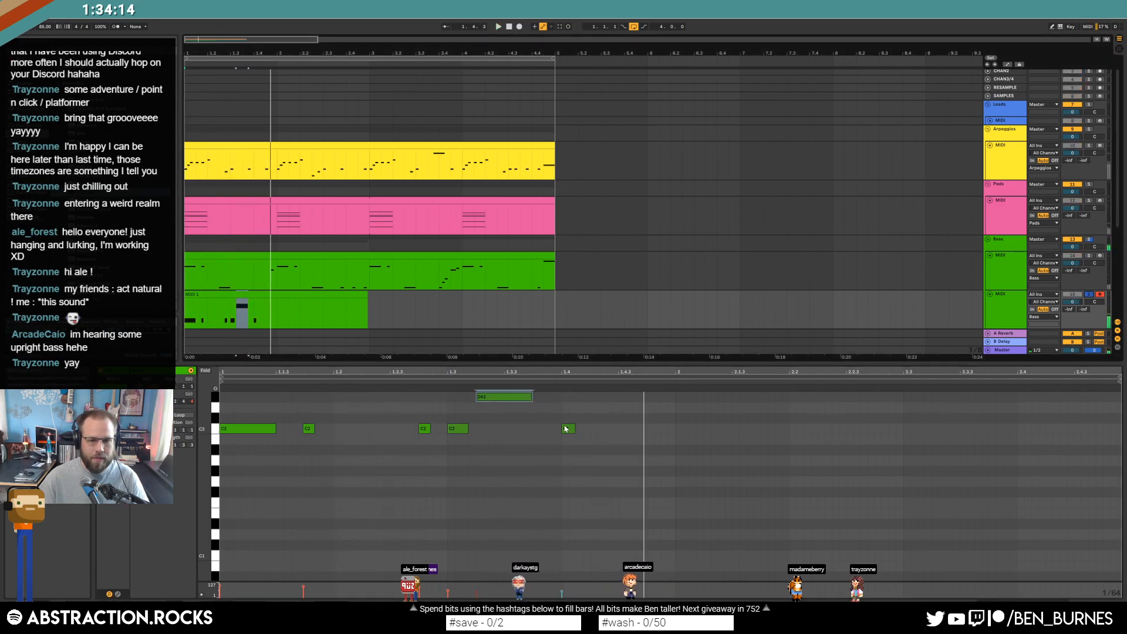
key(space)
drag(568, 429, 540, 429)
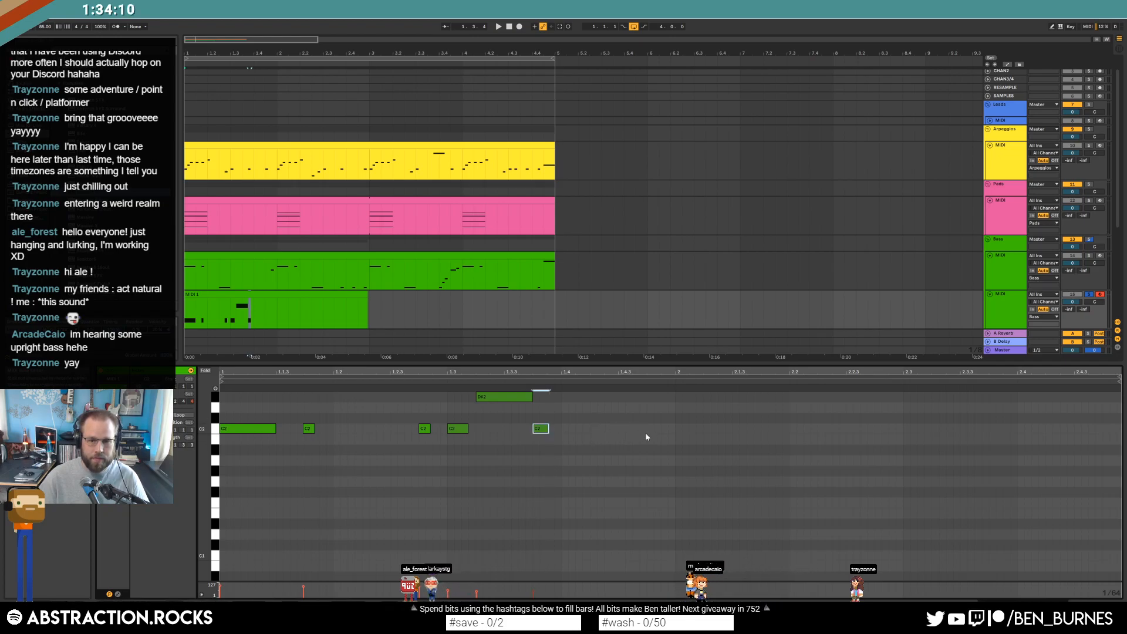
Duplicate the bar 1 bass pattern into bar 2 and lengthen bar 1's last C2 to beat 4
drag(674, 393, 220, 448)
key(ctrl+d)
key(space)
click(561, 493)
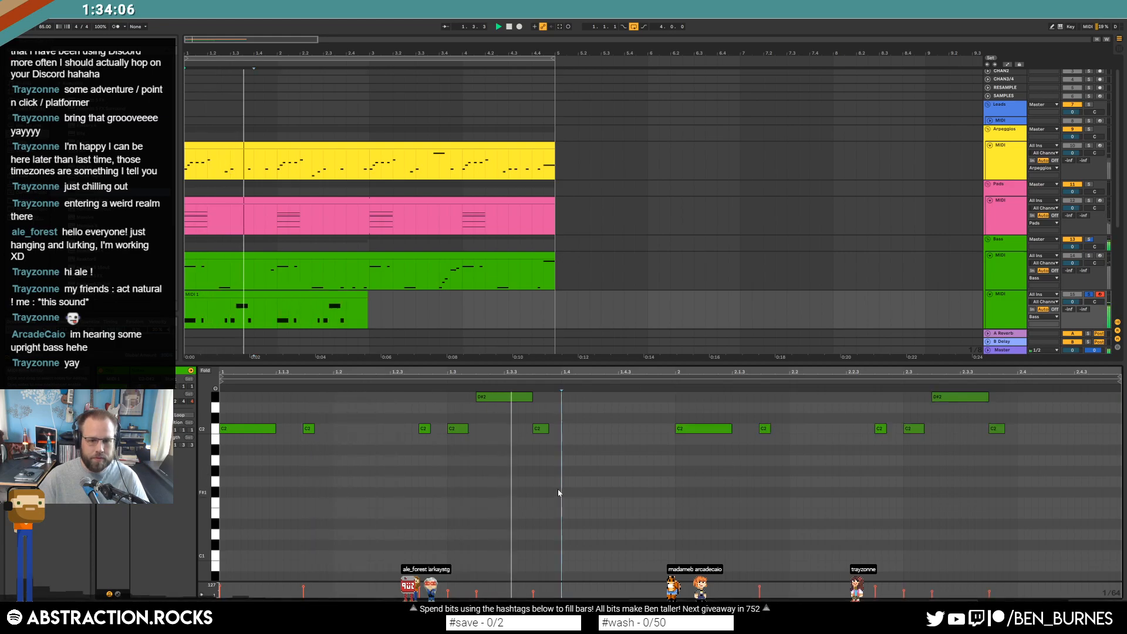
drag(548, 429, 556, 429)
key(space)
Vary bar 2 by raising the C2 on beat 3 to D#2 and the following D#2 to F2, and end with two A#1 notes
scroll(903, 491, up, 3)
drag(914, 473, 914, 462)
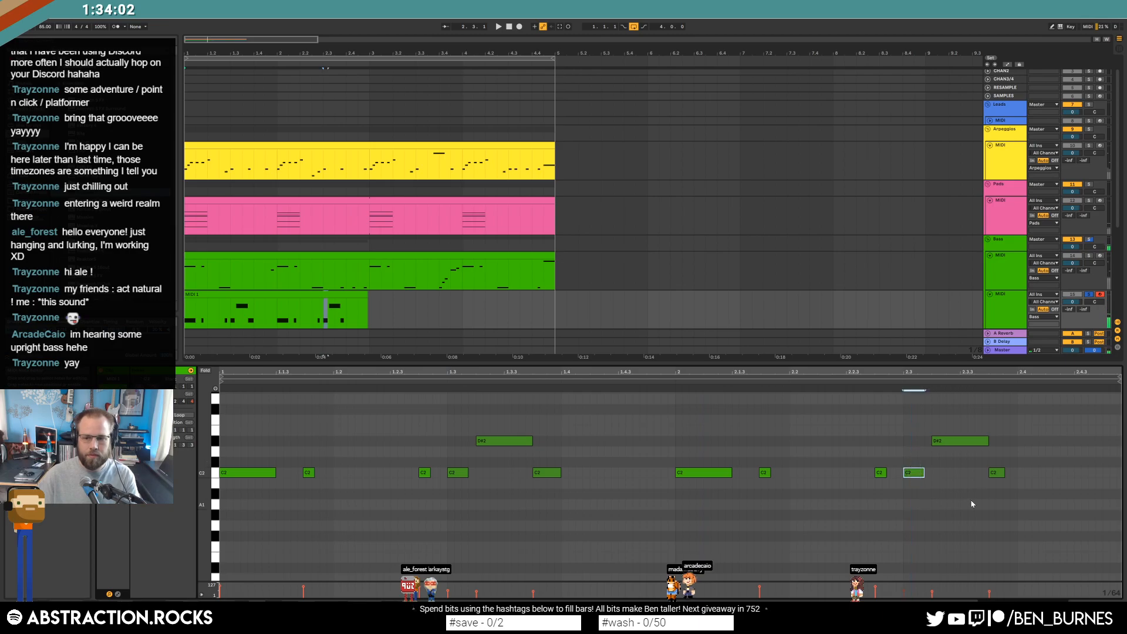
key(Up)
key(Up)
drag(930, 435, 1104, 493)
key(Up)
key(Up)
click(1069, 509)
key(ctrl+d)
During playback, replace the upright bass track's solo with a solo of the whole Bass group
key(space)
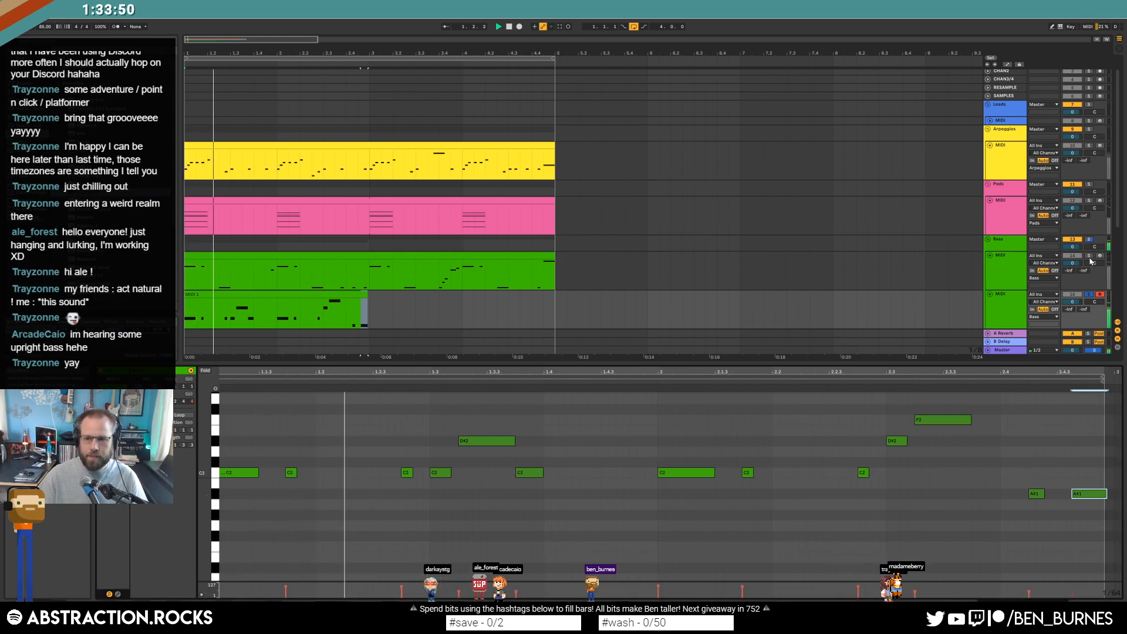
click(1090, 257)
click(1091, 240)
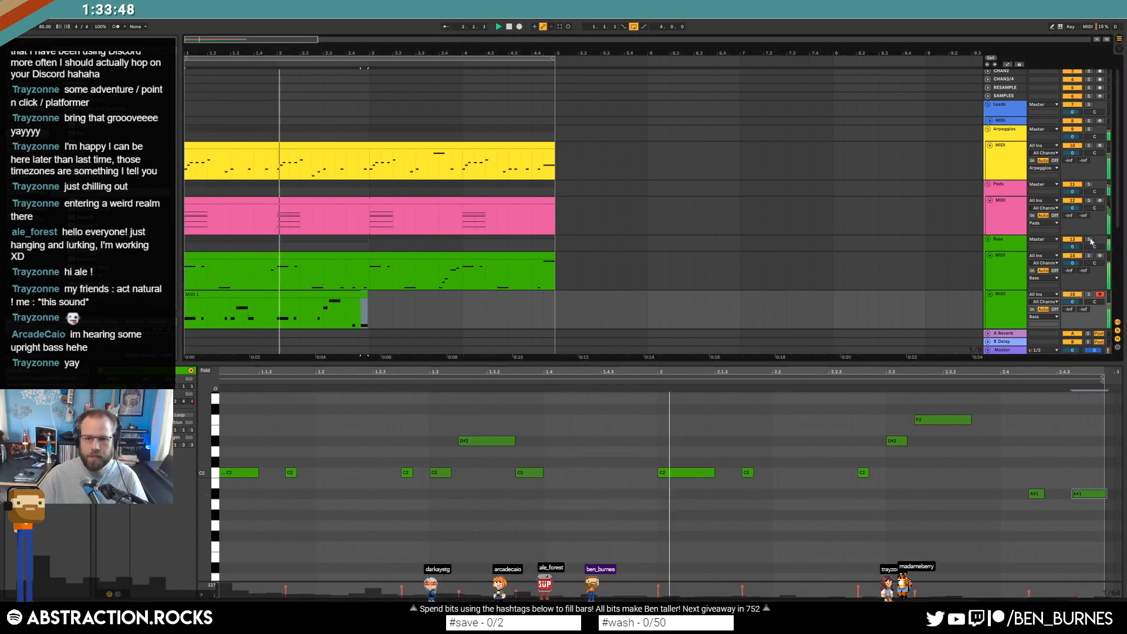
click(1090, 240)
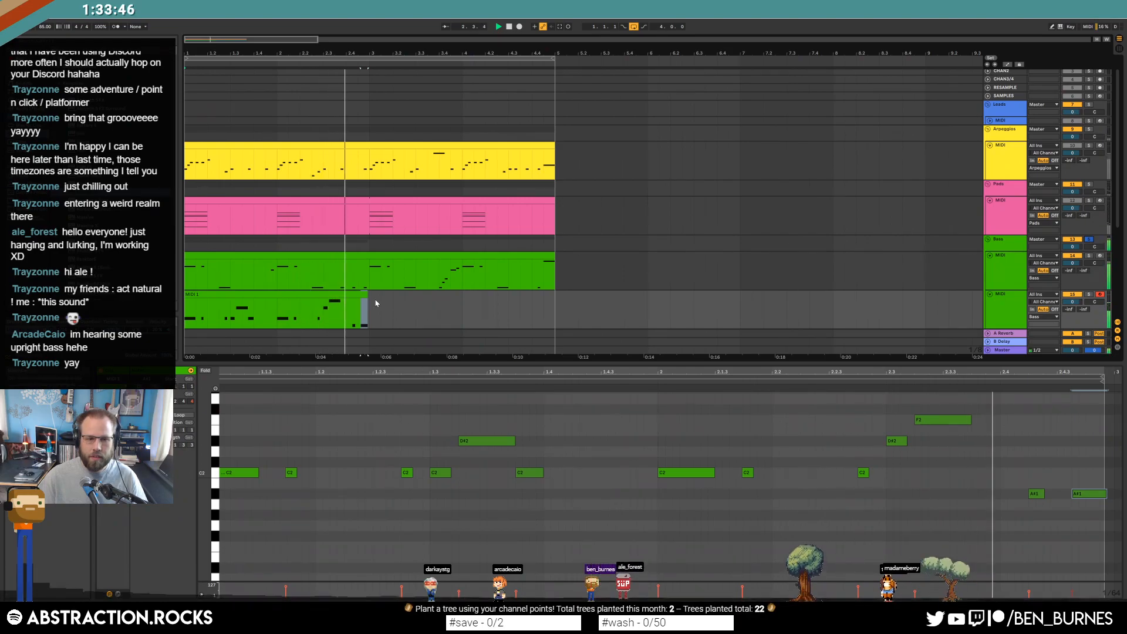
Extend the upright bass clip to four bars with the two-bar pattern repeated in bars 3 and 4, and play it back
drag(490, 304, 557, 312)
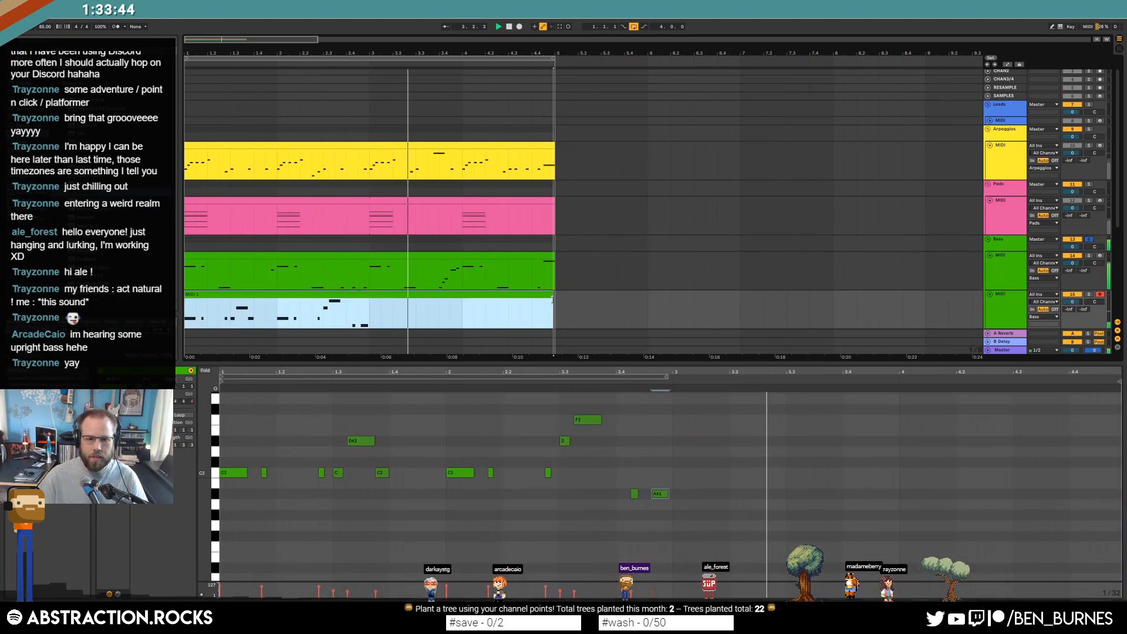
key(space)
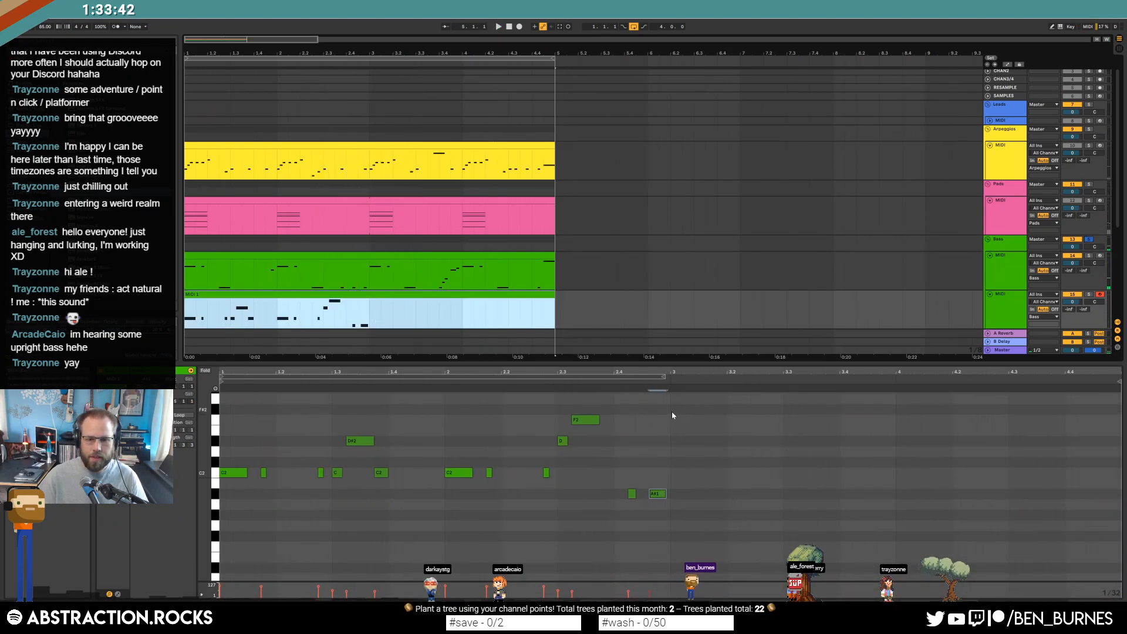
click(580, 524)
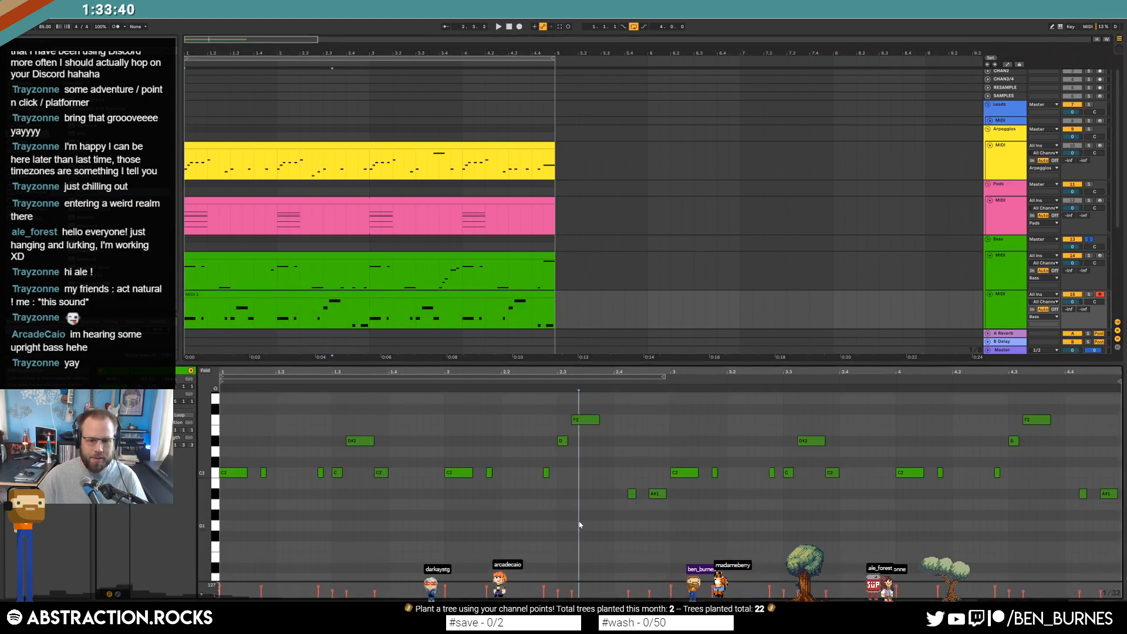
key(ctrl+a)
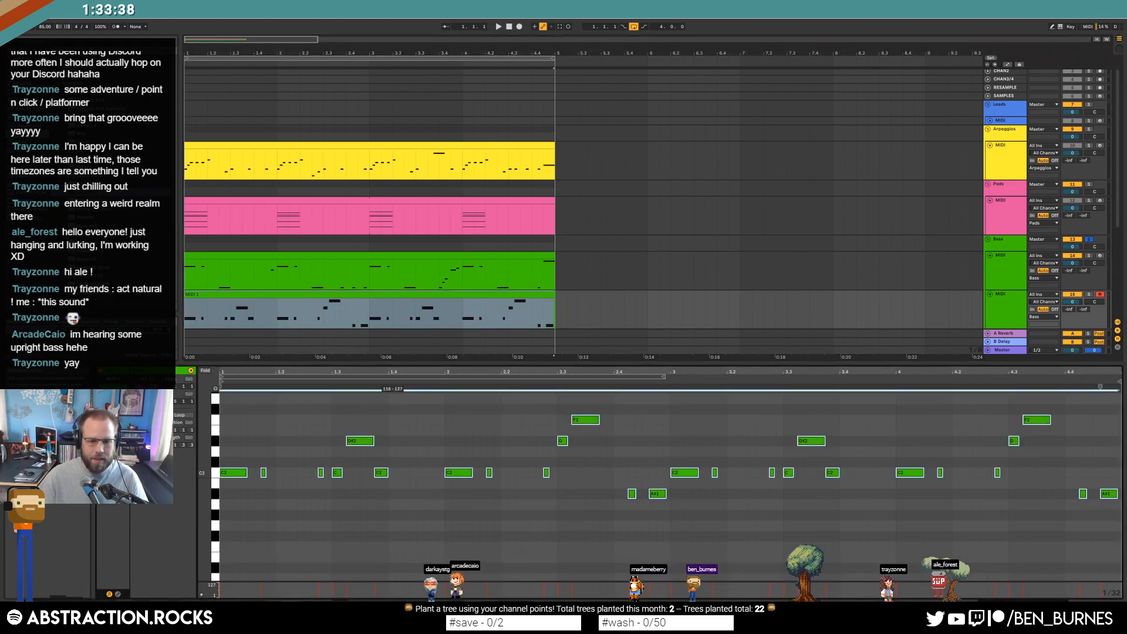
key(space)
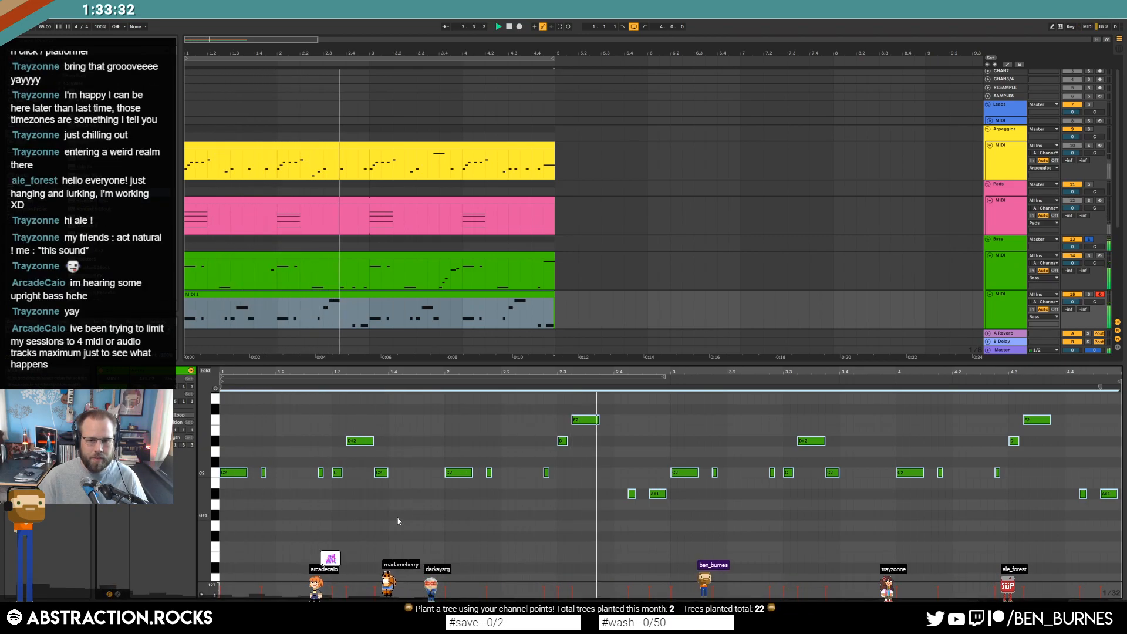
click(515, 525)
key(space)
Move bar 2's rising C2, D#2, F2 run earlier so F2 starts on beat 3, and listen to it
scroll(526, 527, up, 1)
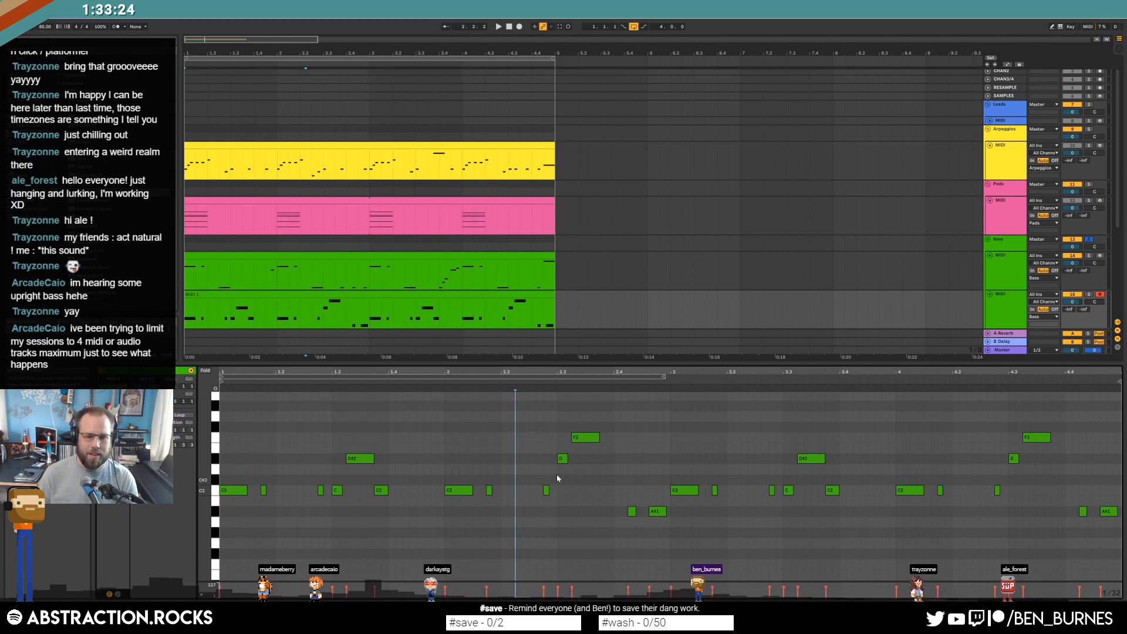
double_click(562, 438)
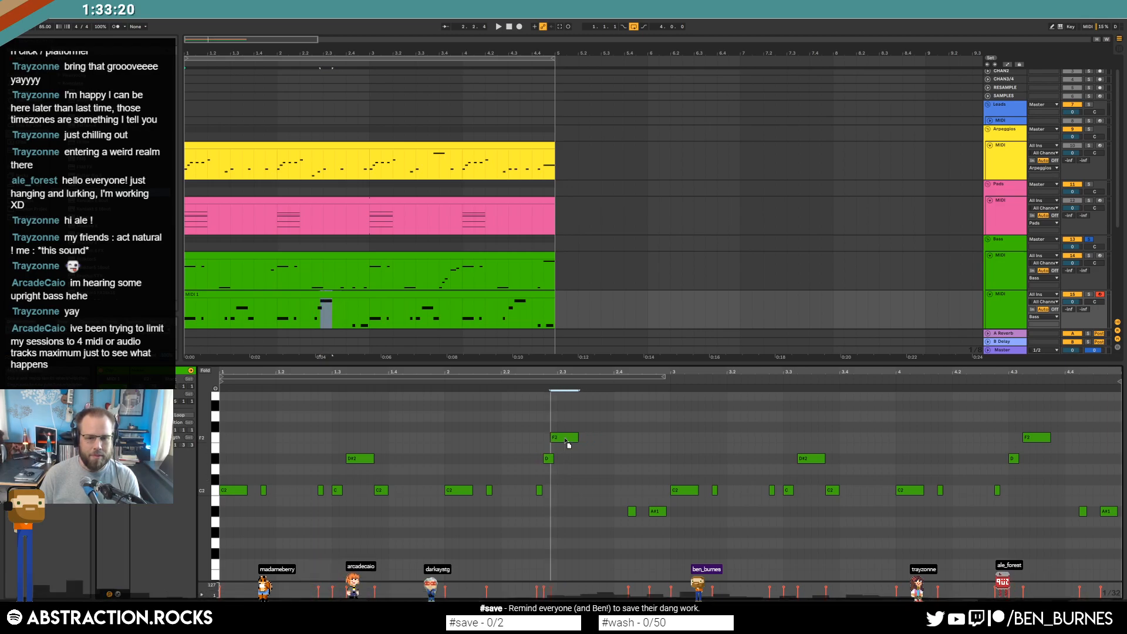
drag(562, 440, 568, 440)
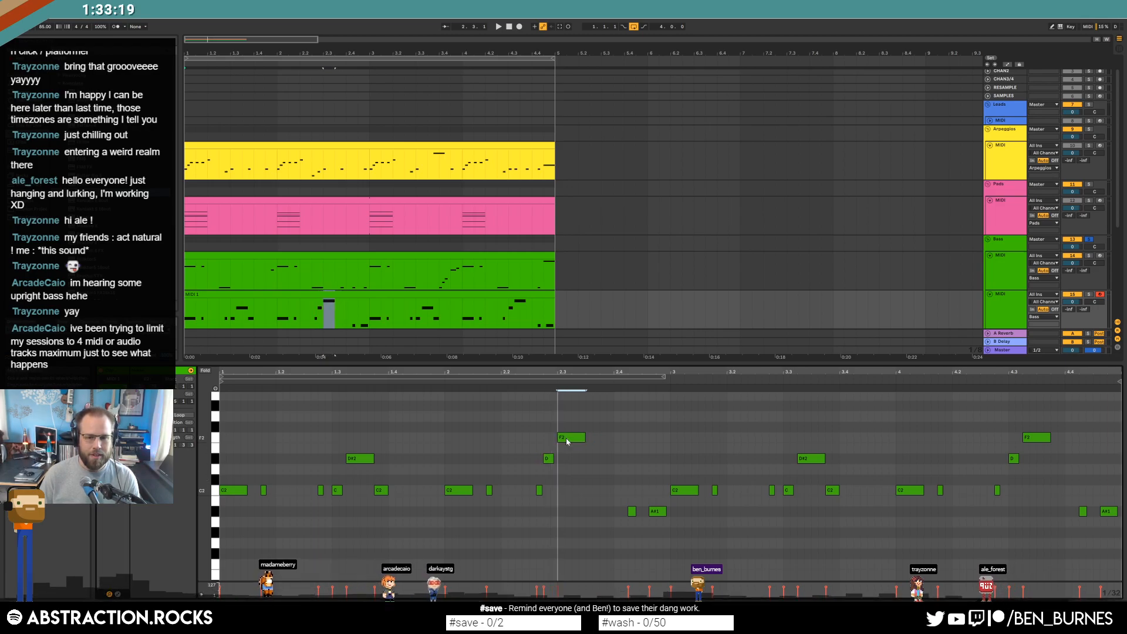
click(441, 388)
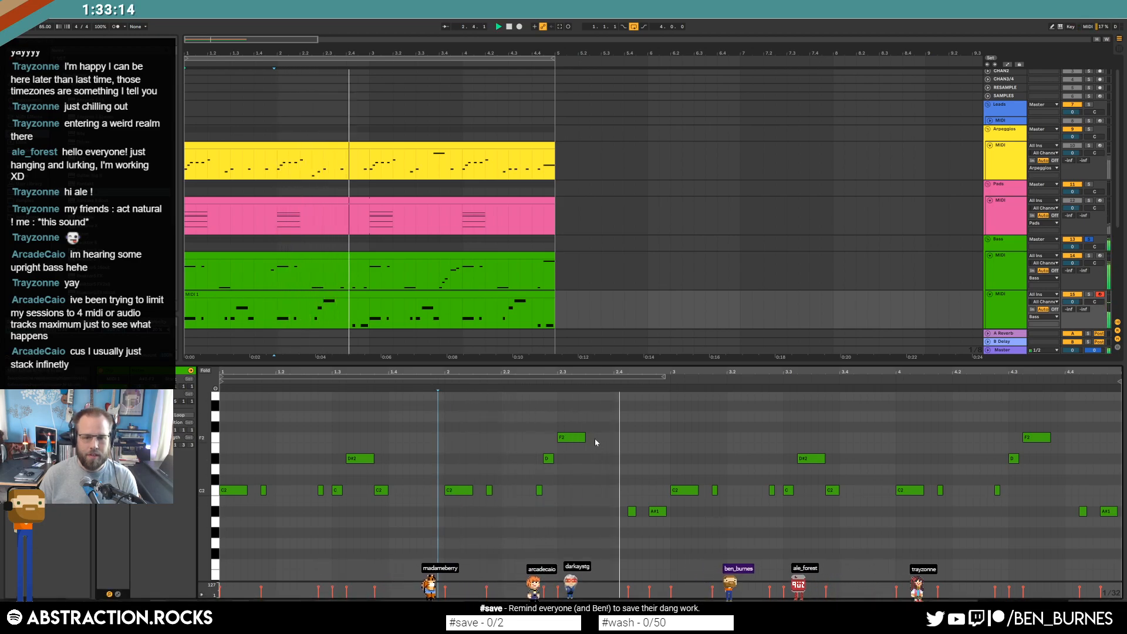
key(space)
Nudge bar 2's rising run earlier, tighten and shorten its D#2 and F2, and add a short G2 at about 2.3.2
drag(534, 428, 602, 530)
key(Left)
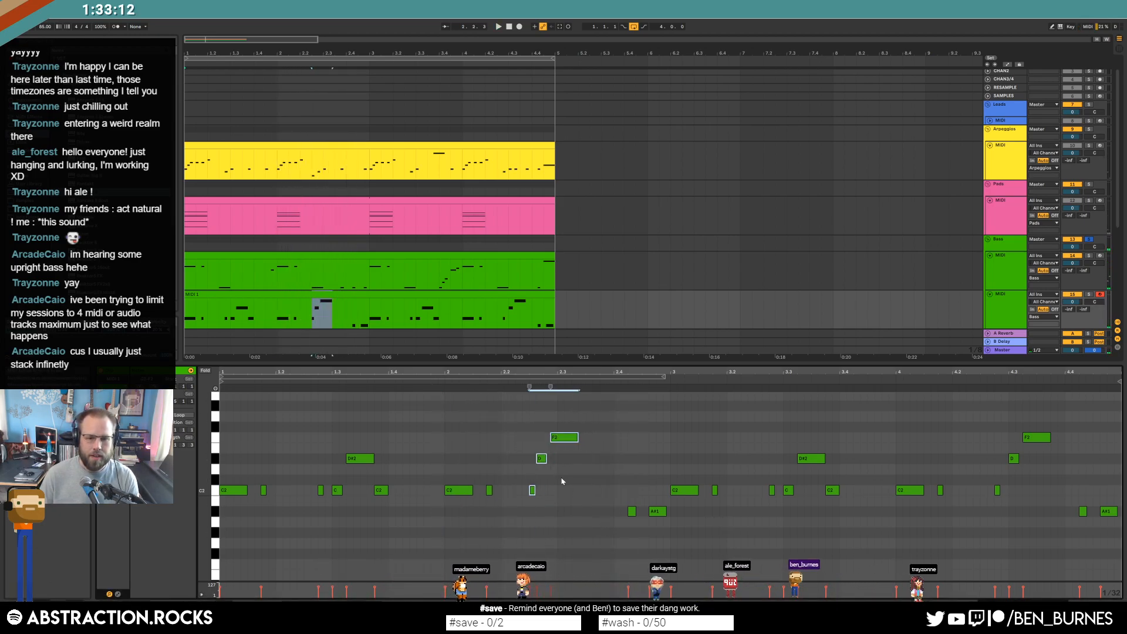
click(563, 471)
drag(564, 439, 542, 459)
click(545, 459)
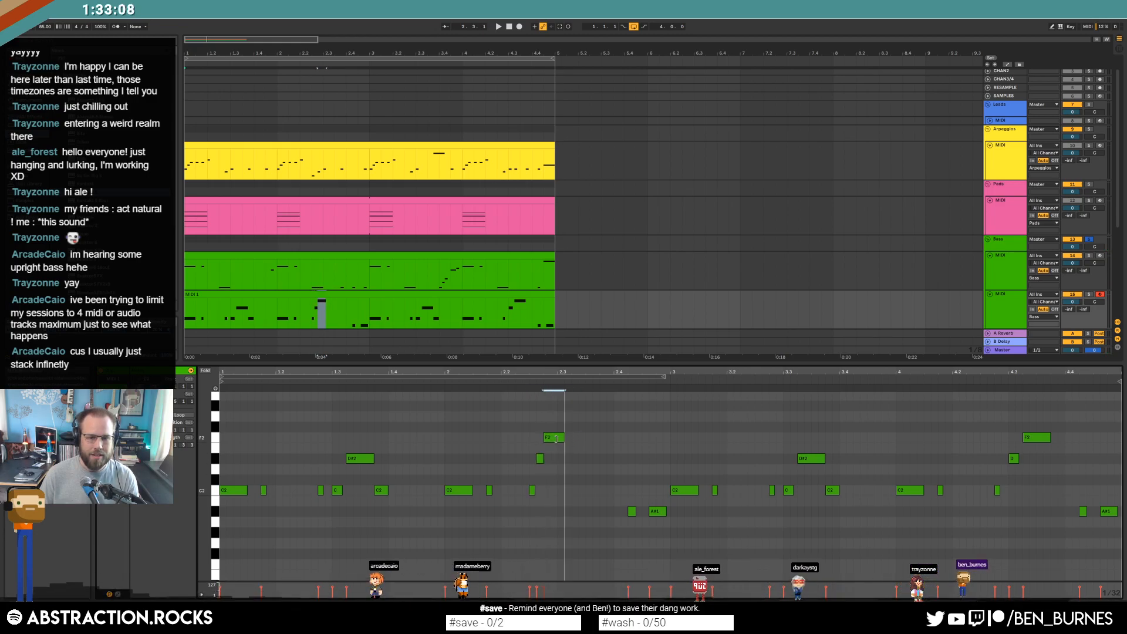
scroll(565, 417, up, 1)
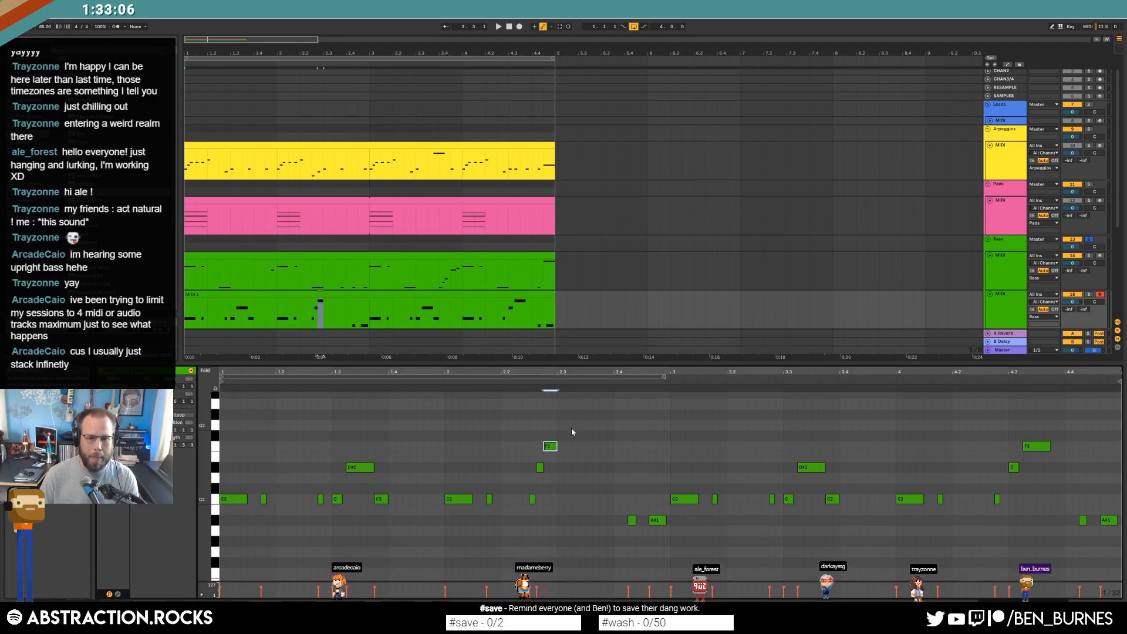
double_click(575, 425)
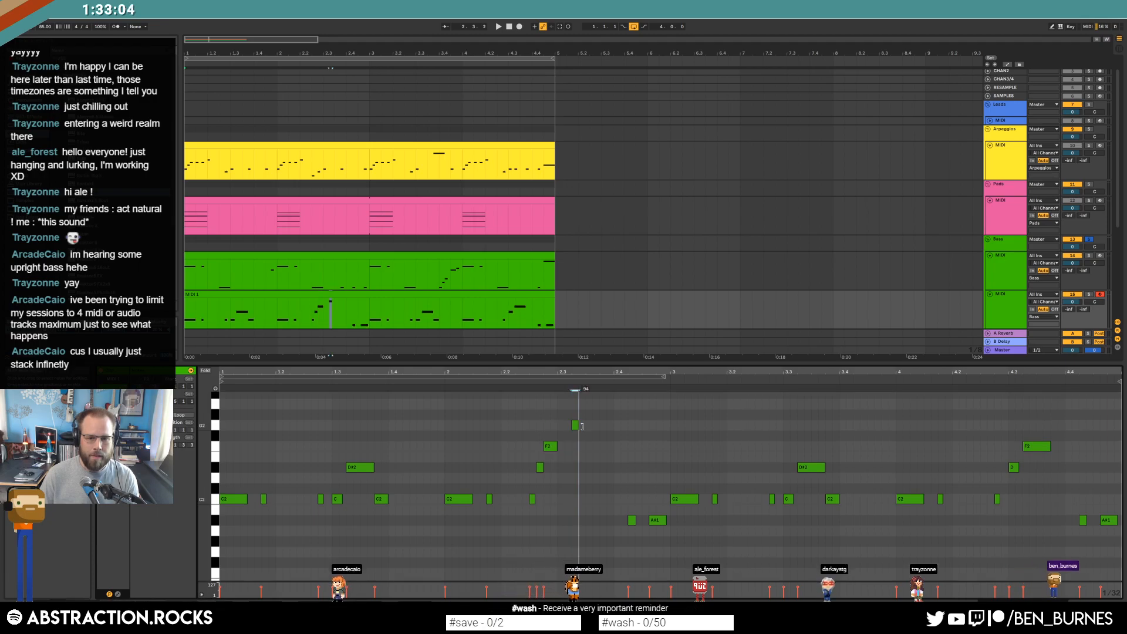
Add a short G2 note just before beat 2.4 in the lower bass clip and play the passage back
double_click(602, 425)
key(space)
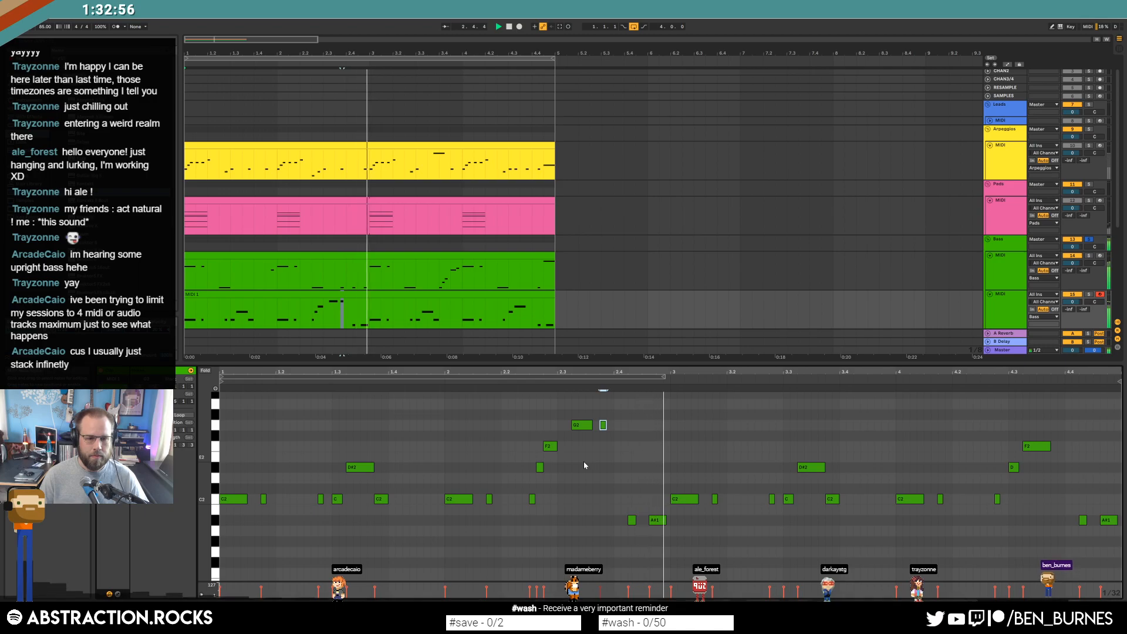
key(space)
Shift the three rising bass notes leading up to the high G2 in bar 2 one grid step later and audition them
drag(511, 432, 562, 532)
key(Right)
key(space)
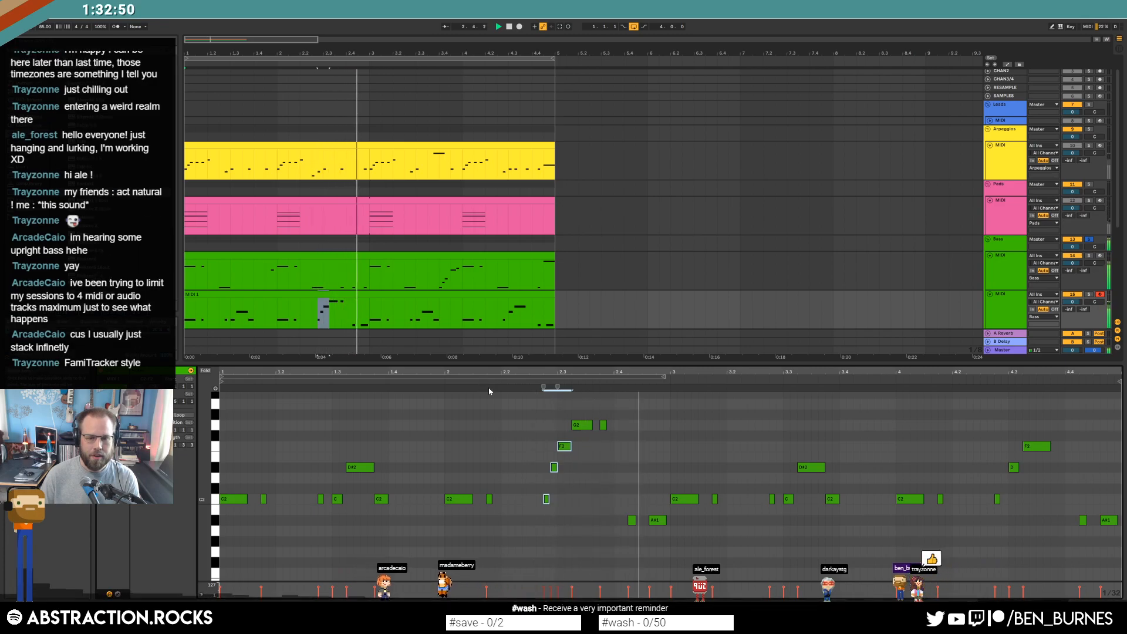
Nudge the A#1 note just before bar 3 slightly later in the bass clip, listen back and stop playback
click(658, 520)
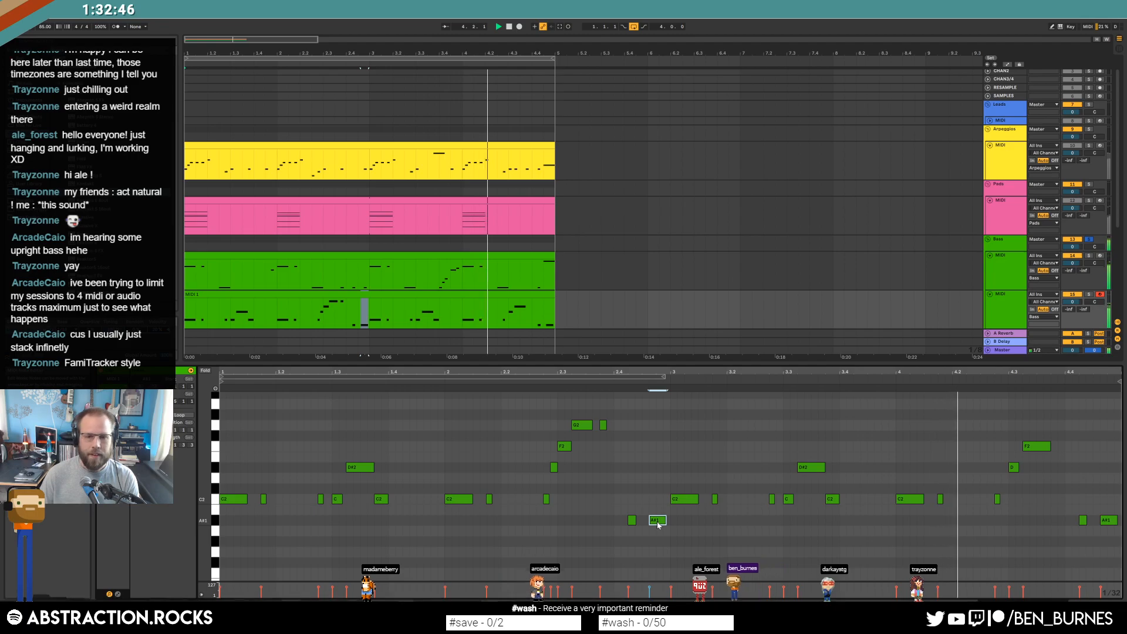
drag(658, 522, 664, 524)
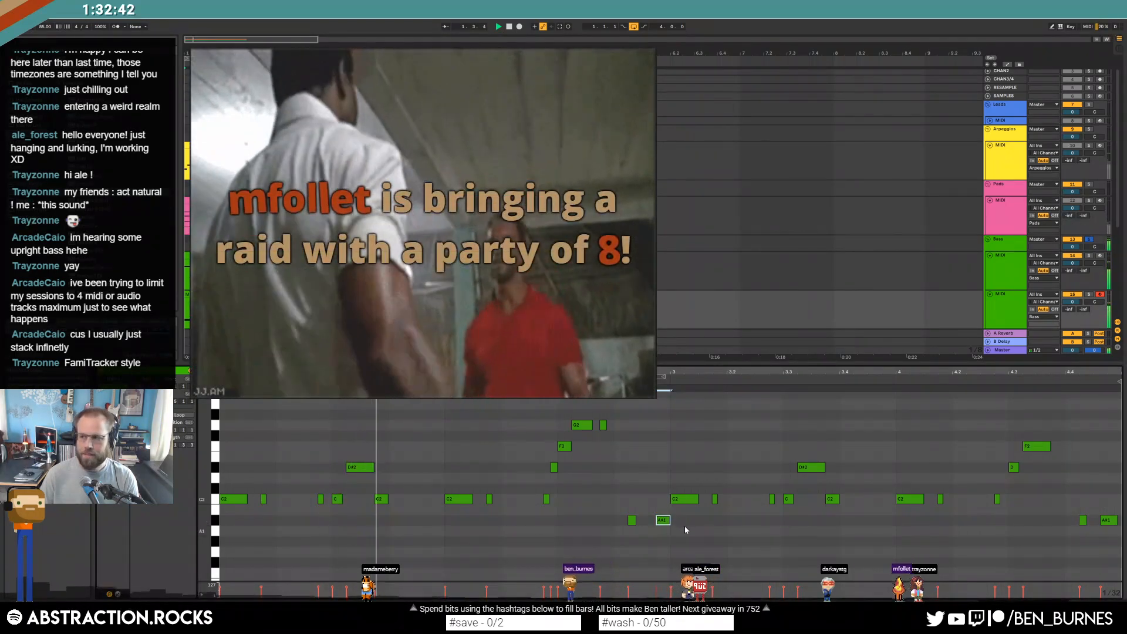
click(685, 531)
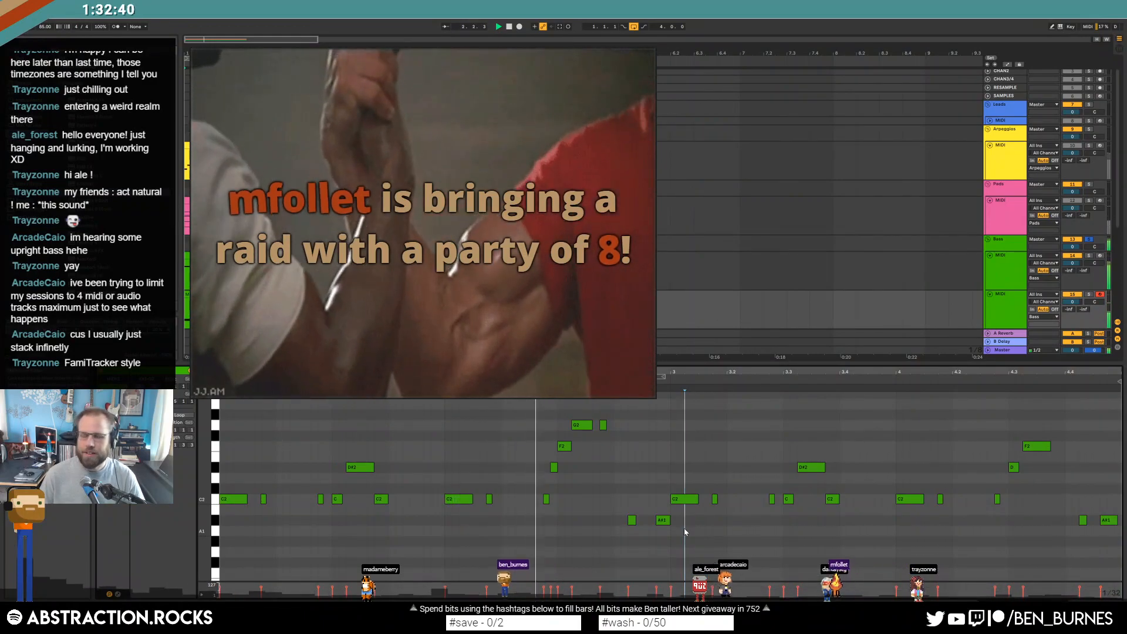
key(space)
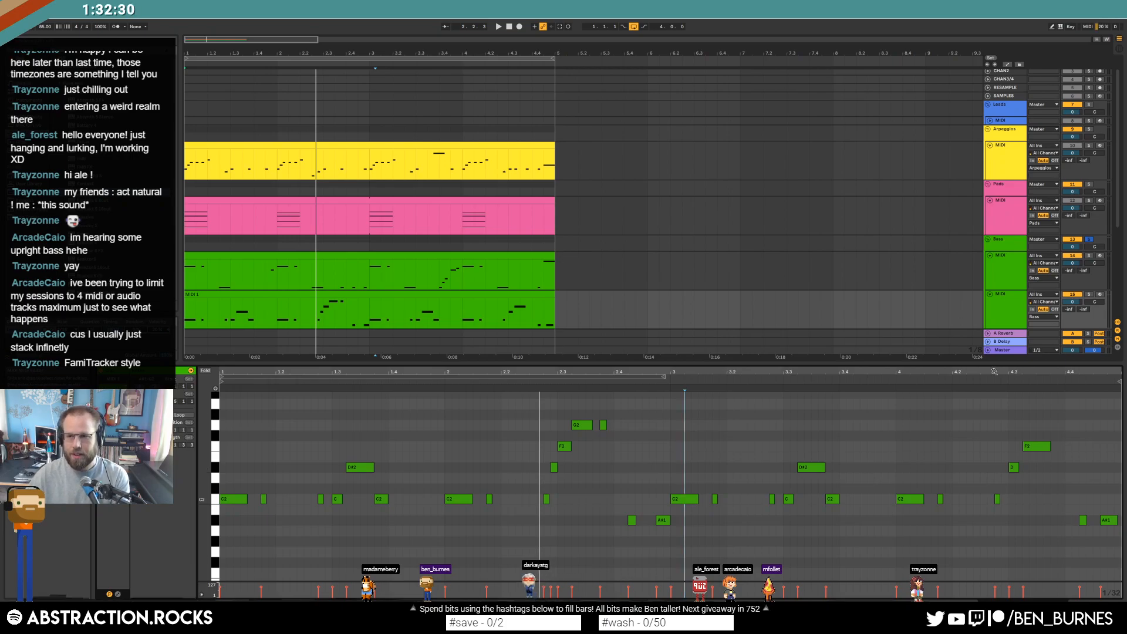
Unsolo the Bass group and play the full arrangement from the start
click(1090, 240)
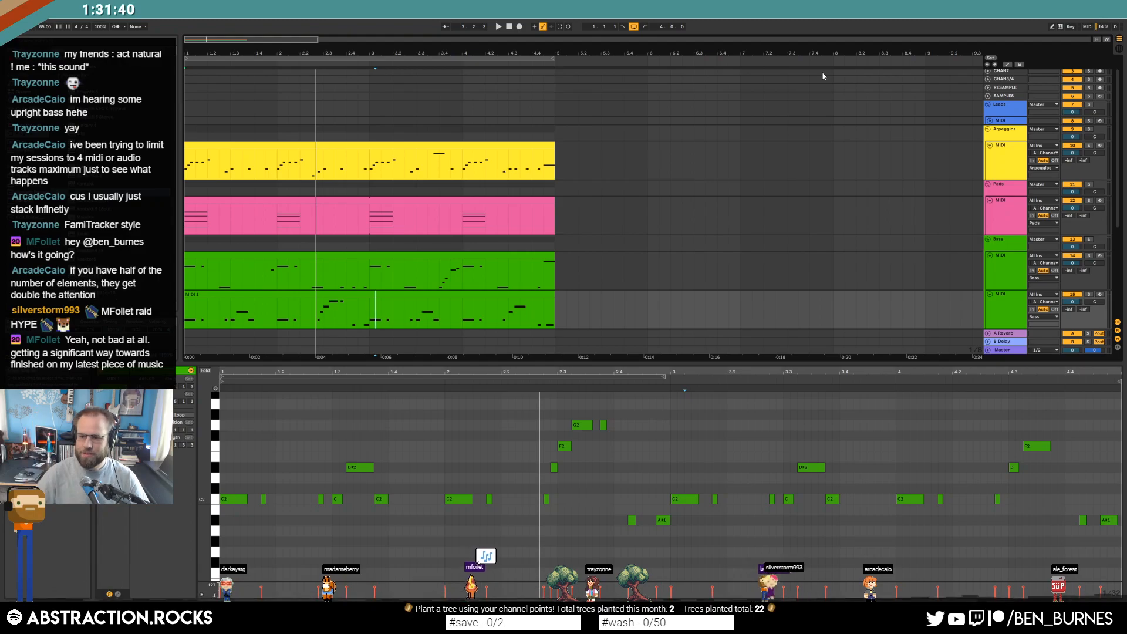
click(509, 27)
key(shift+Tab)
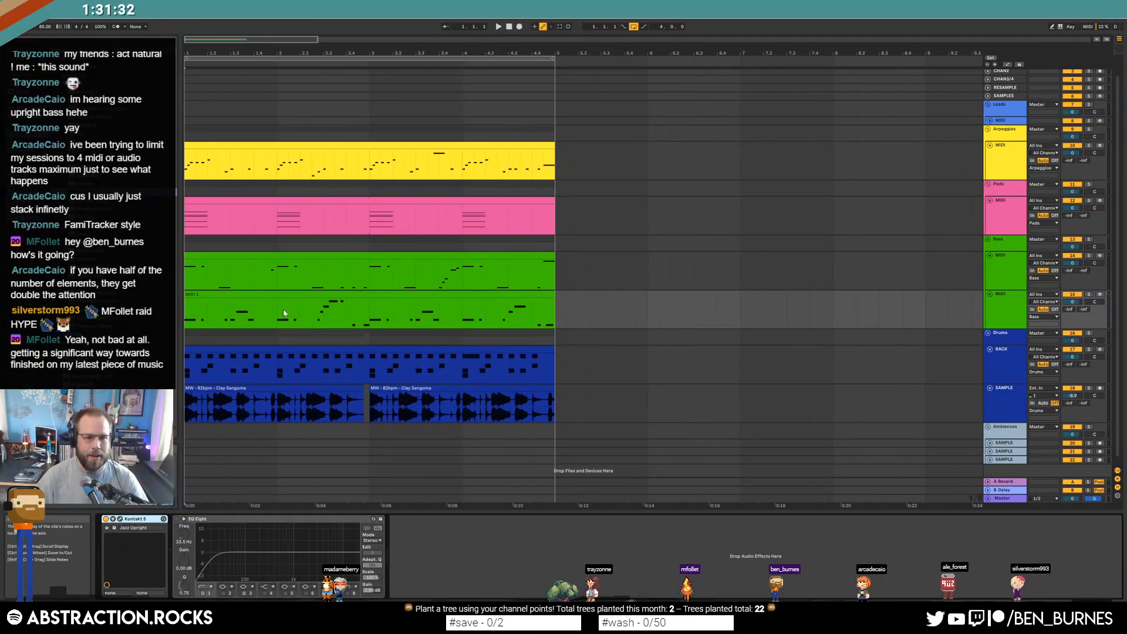
key(space)
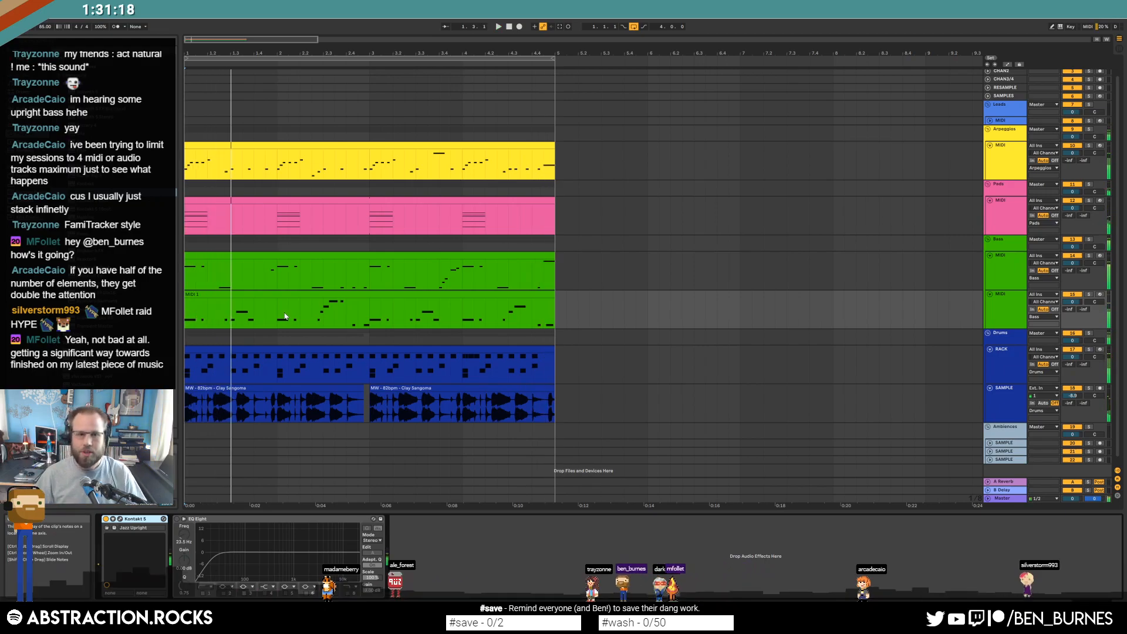
Open the yellow Arpeggios clip's notes and audition it from just before the long high note in bar 3
click(395, 146)
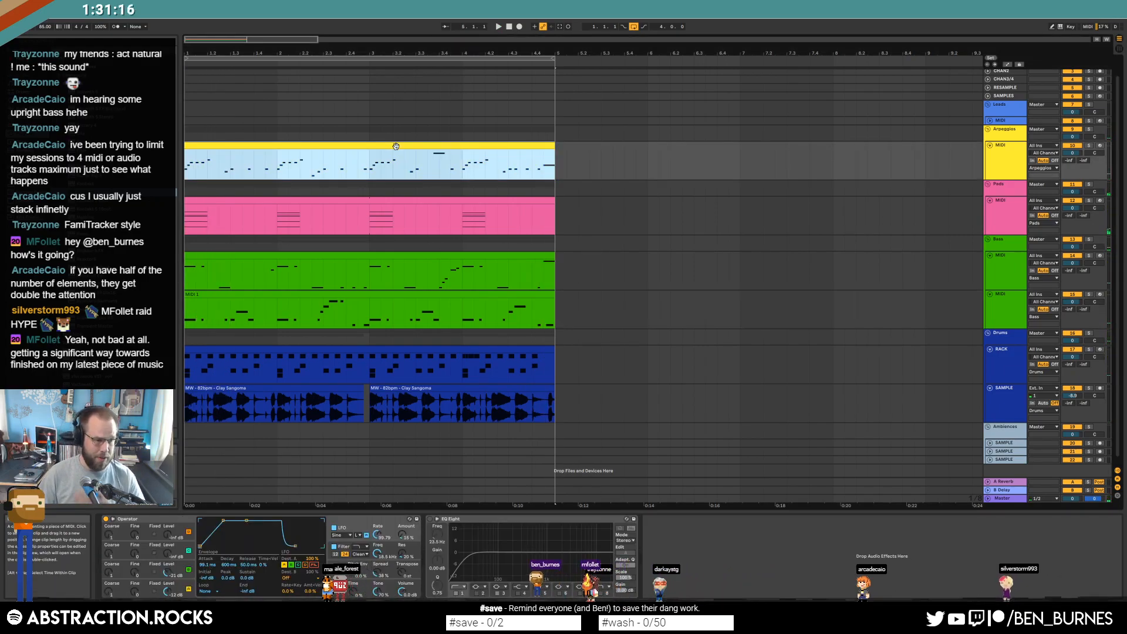
double_click(396, 146)
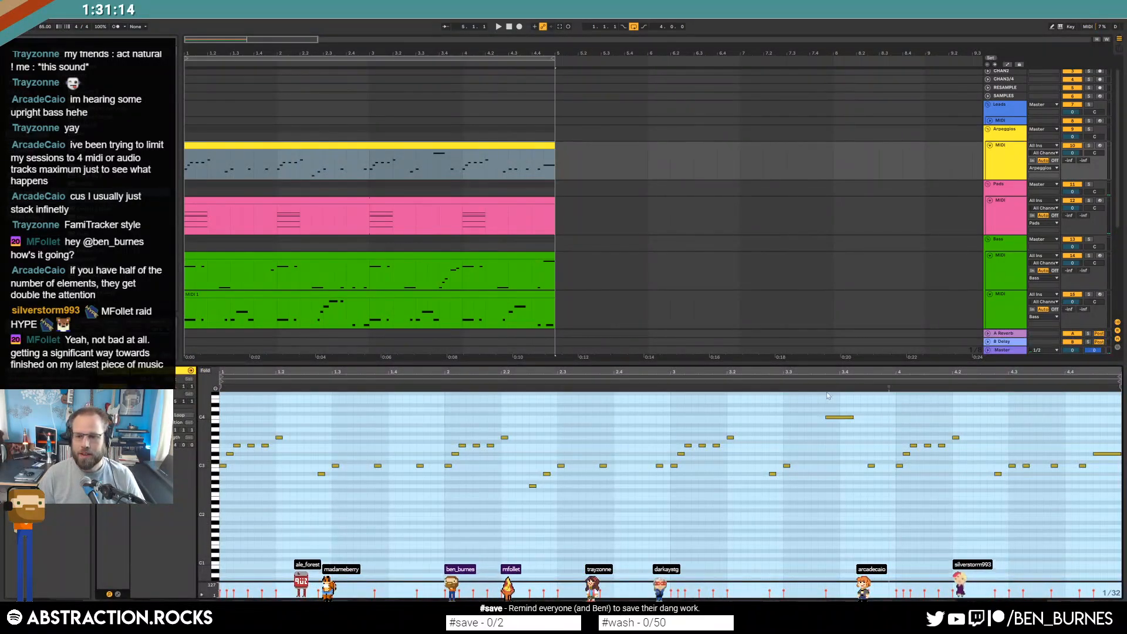
click(804, 385)
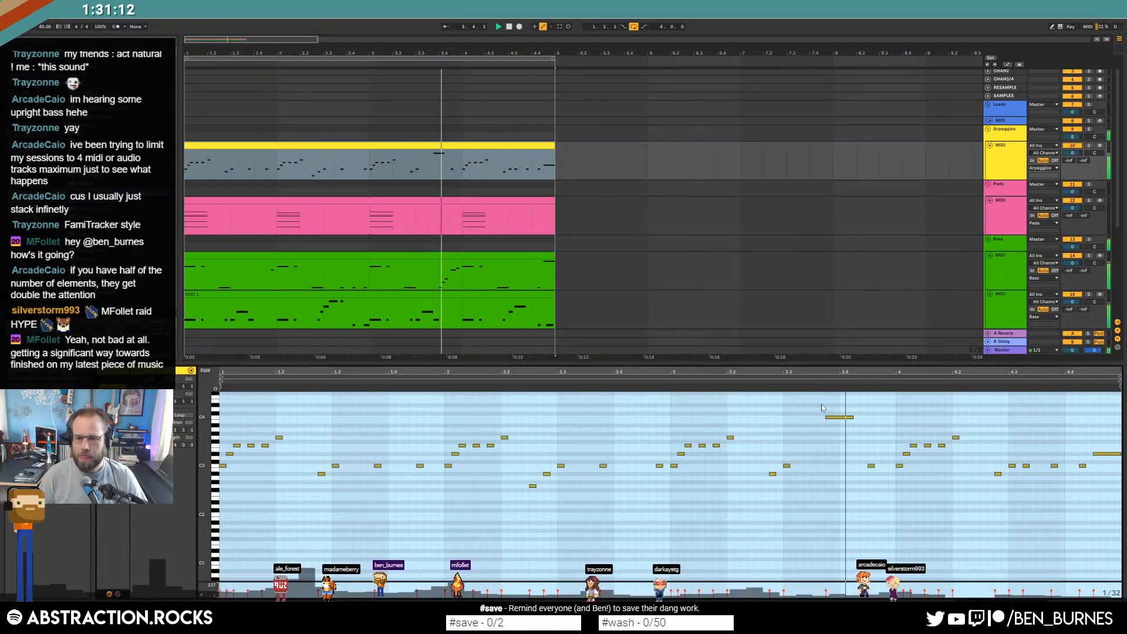
key(space)
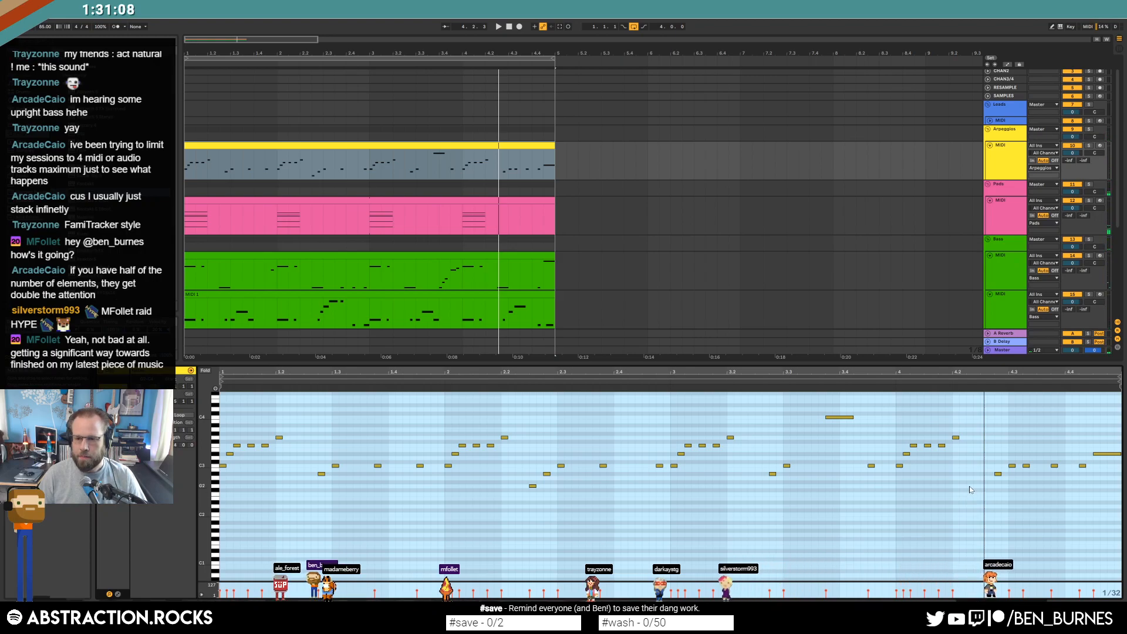
Add two short G2 notes between beats 4.2 and 4.3 in the Arpeggios clip
double_click(970, 486)
double_click(983, 481)
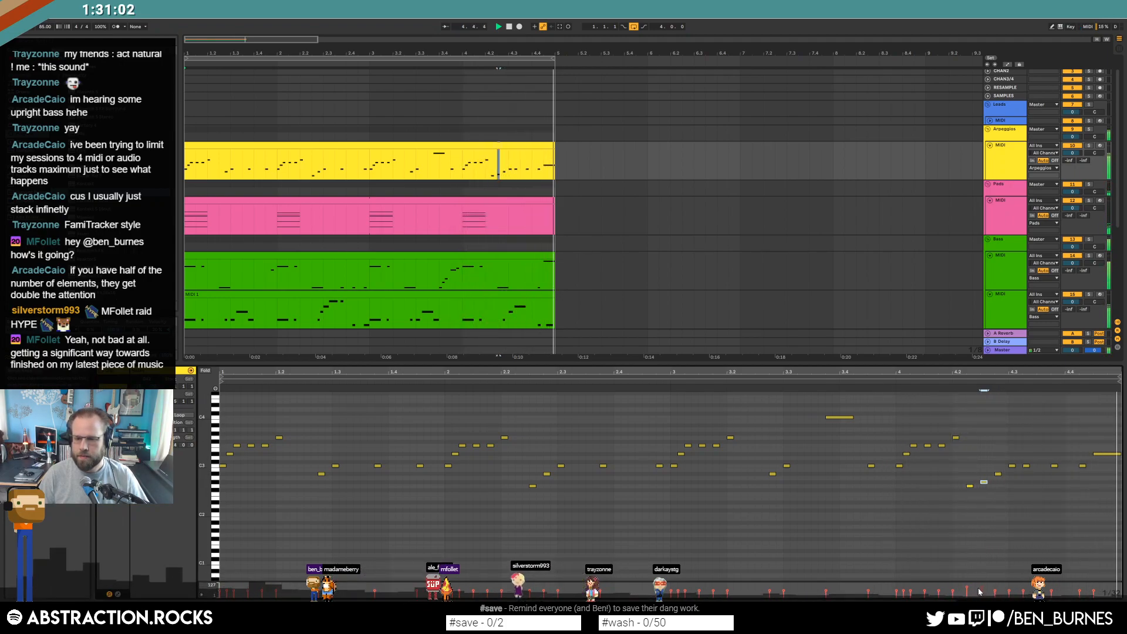
drag(984, 480, 956, 490)
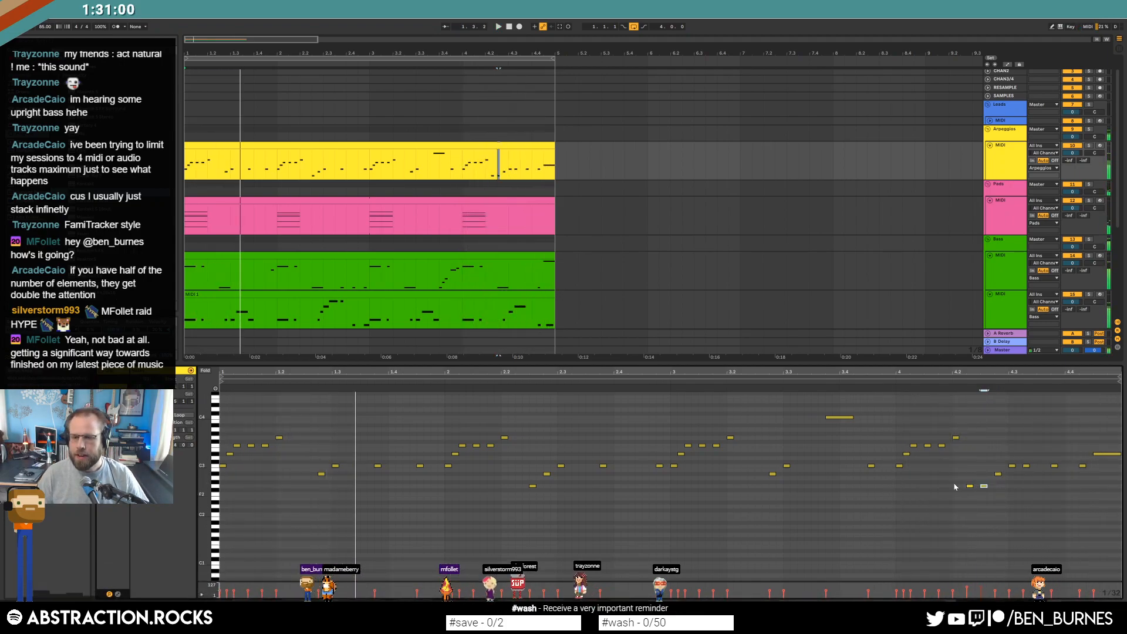
click(919, 442)
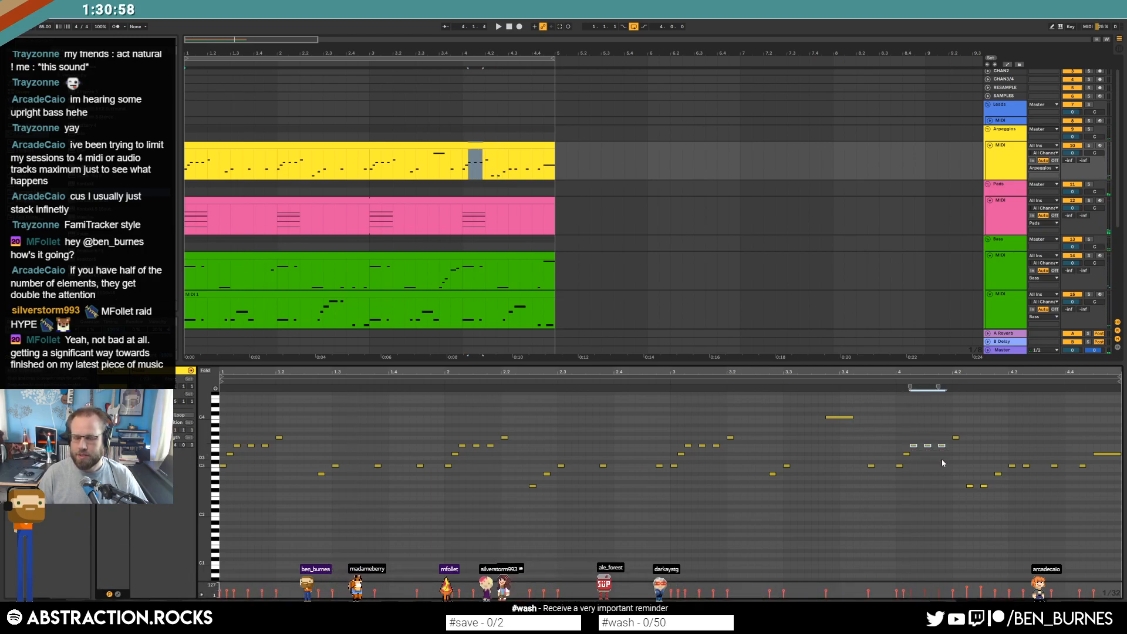
drag(964, 479, 985, 496)
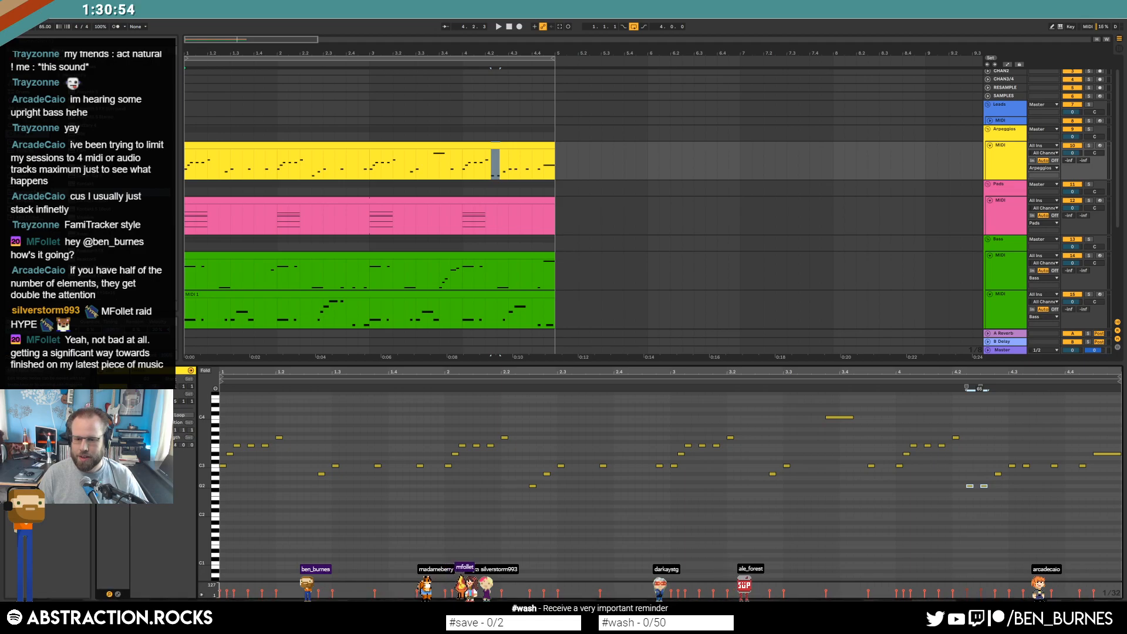
click(976, 495)
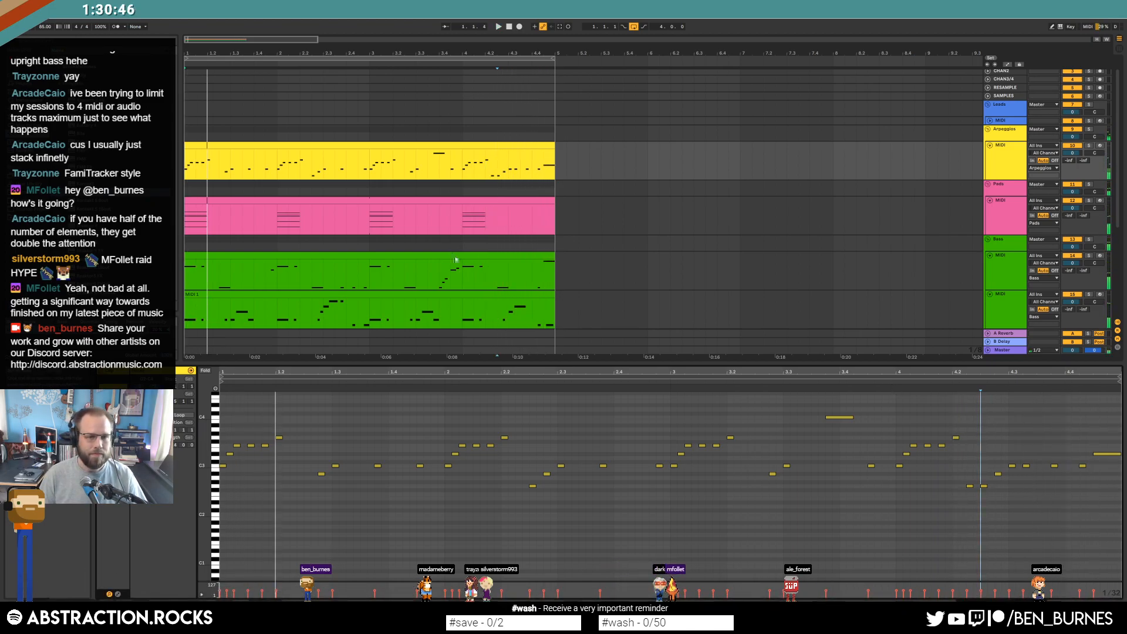
Insert a new MIDI track in the Arpeggios group and move the original arpeggio track into the Leads group
click(604, 276)
click(994, 167)
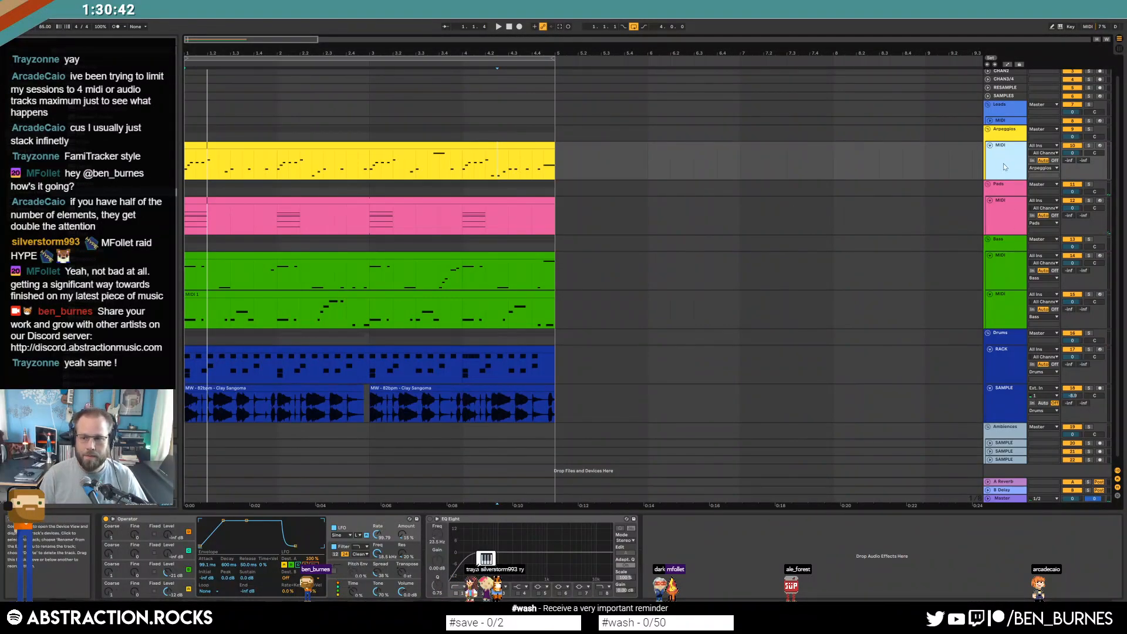
key(ctrl+shift+t)
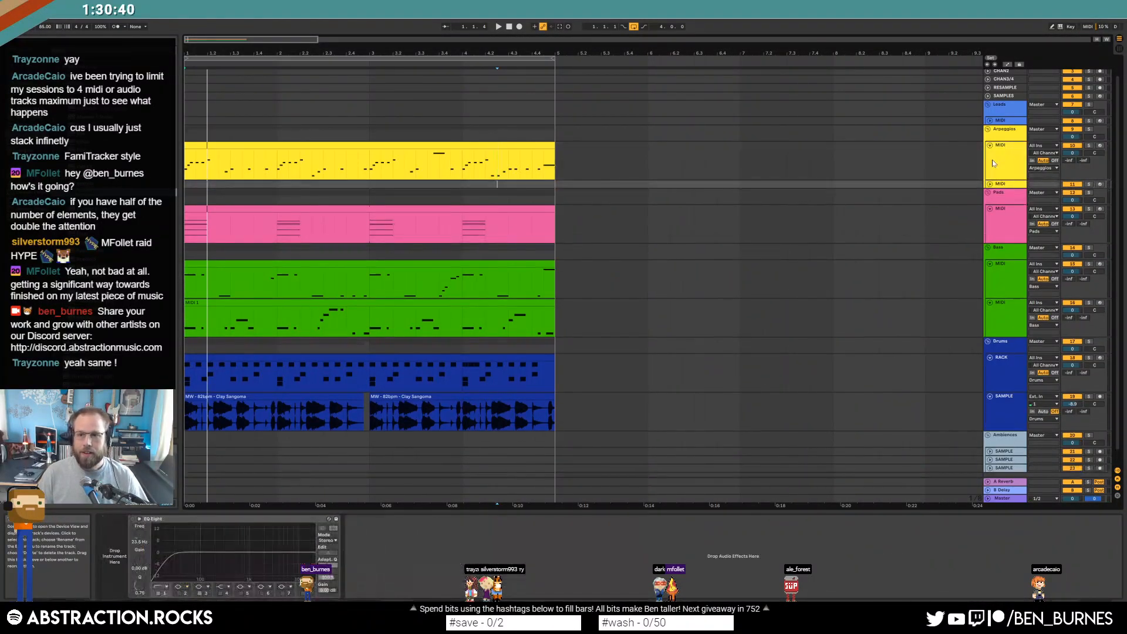
drag(1003, 148, 1003, 119)
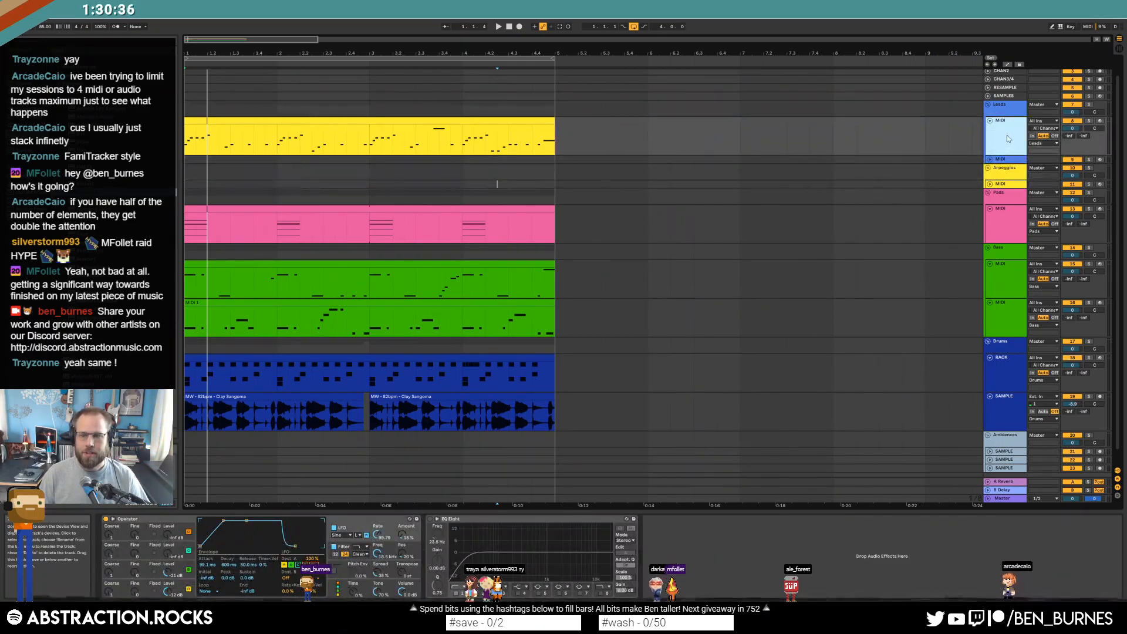
Color the MIDI tracks in the Leads group blue and assign the moved track's color to its clip
click(1011, 159)
right_click(1011, 159)
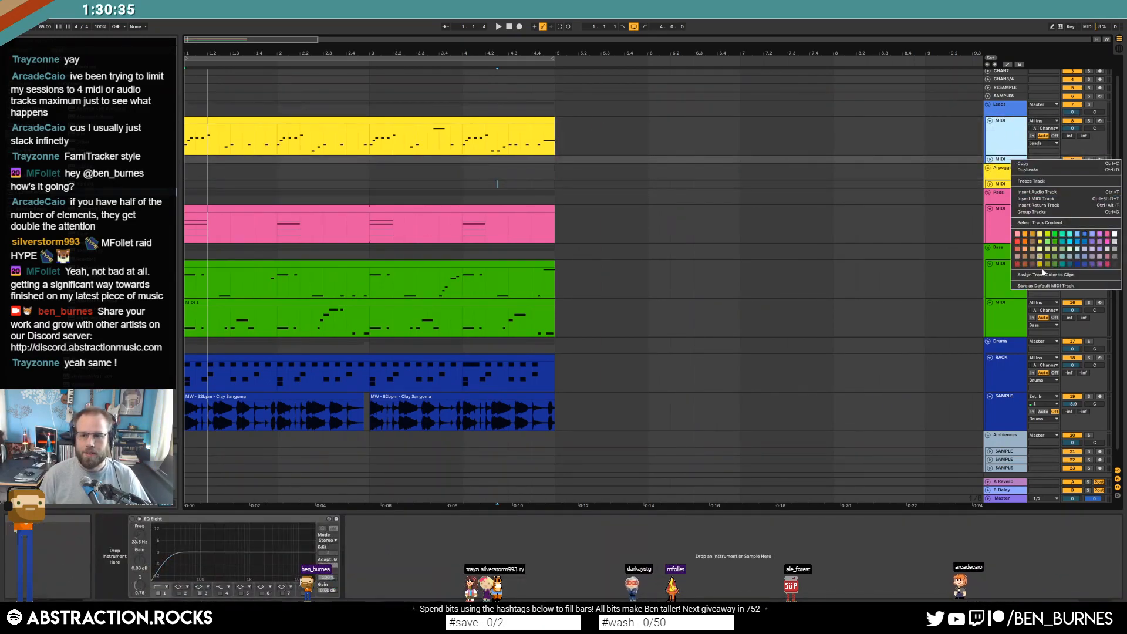
click(1078, 242)
click(1001, 141)
right_click(998, 140)
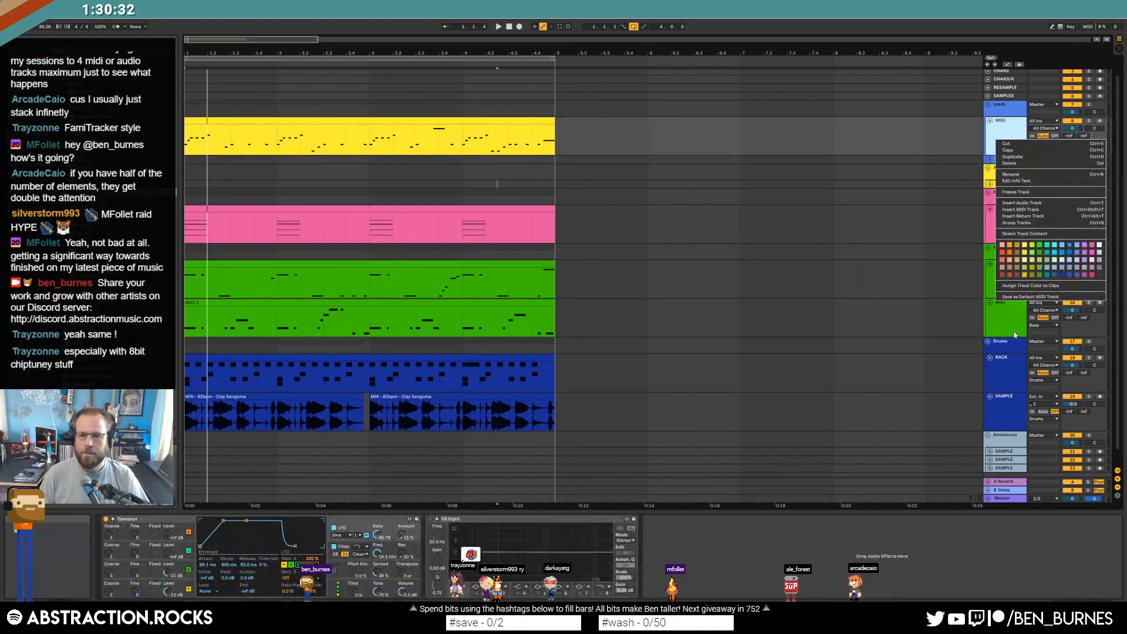
click(1028, 286)
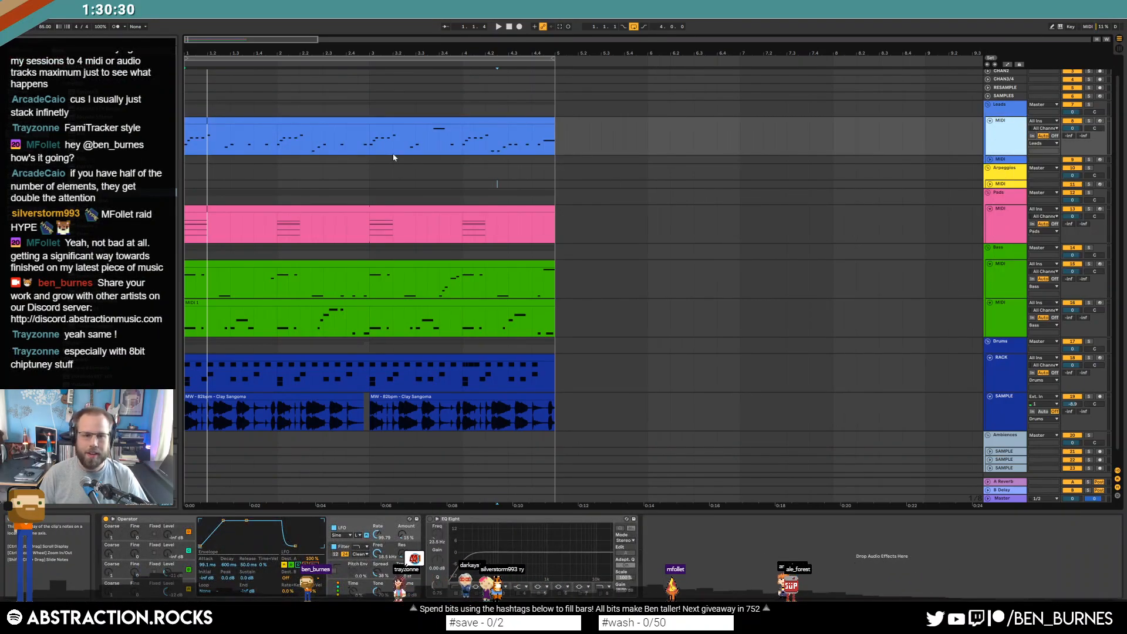
Unfold the new Arpeggios MIDI track, load Operator on it and set the oscillator wave to Sine 4 Bit
click(991, 185)
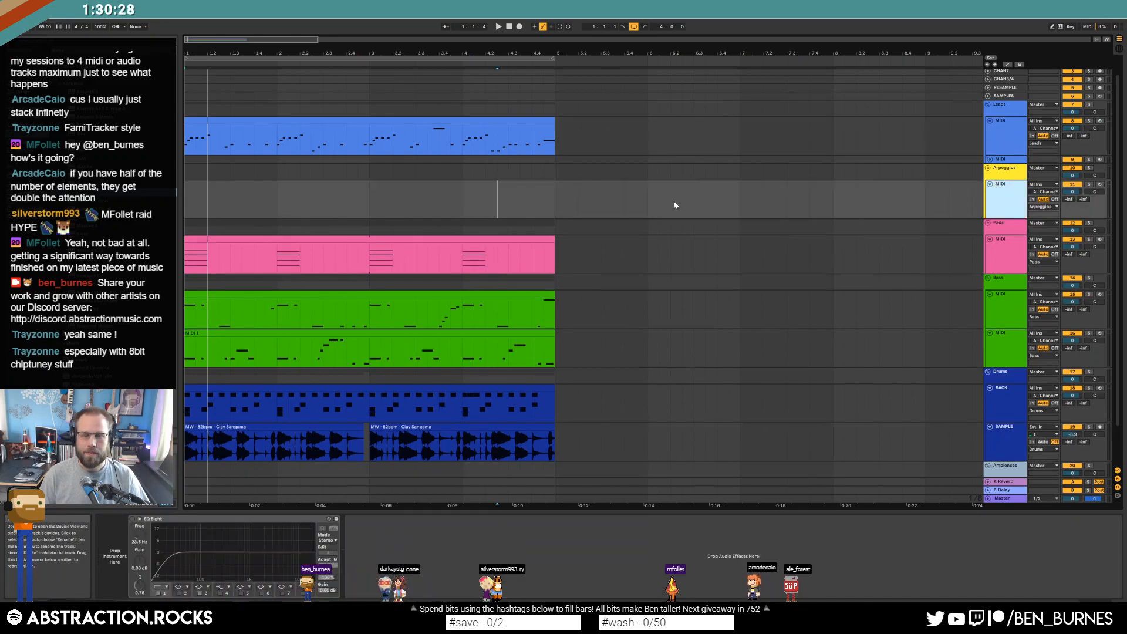
click(29, 125)
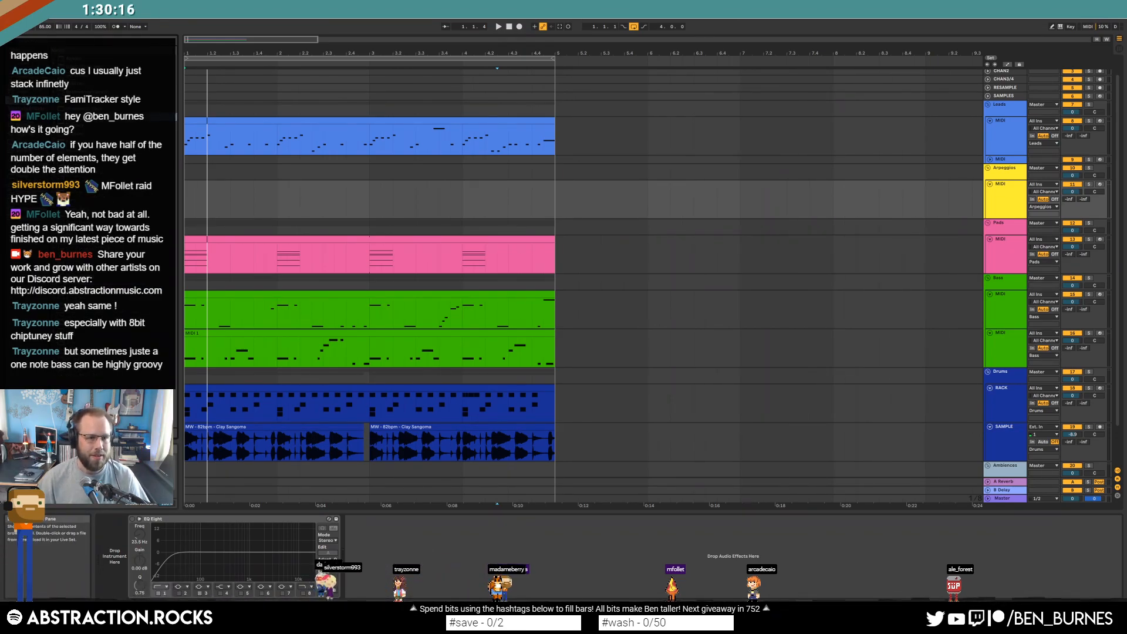
drag(284, 207, 284, 207)
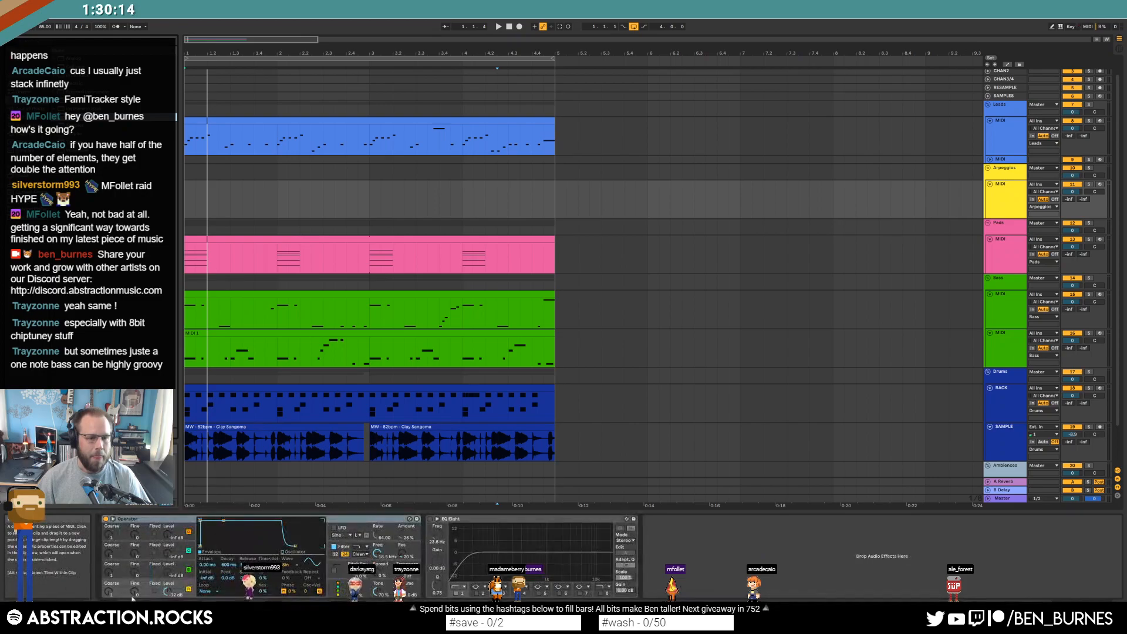
click(286, 564)
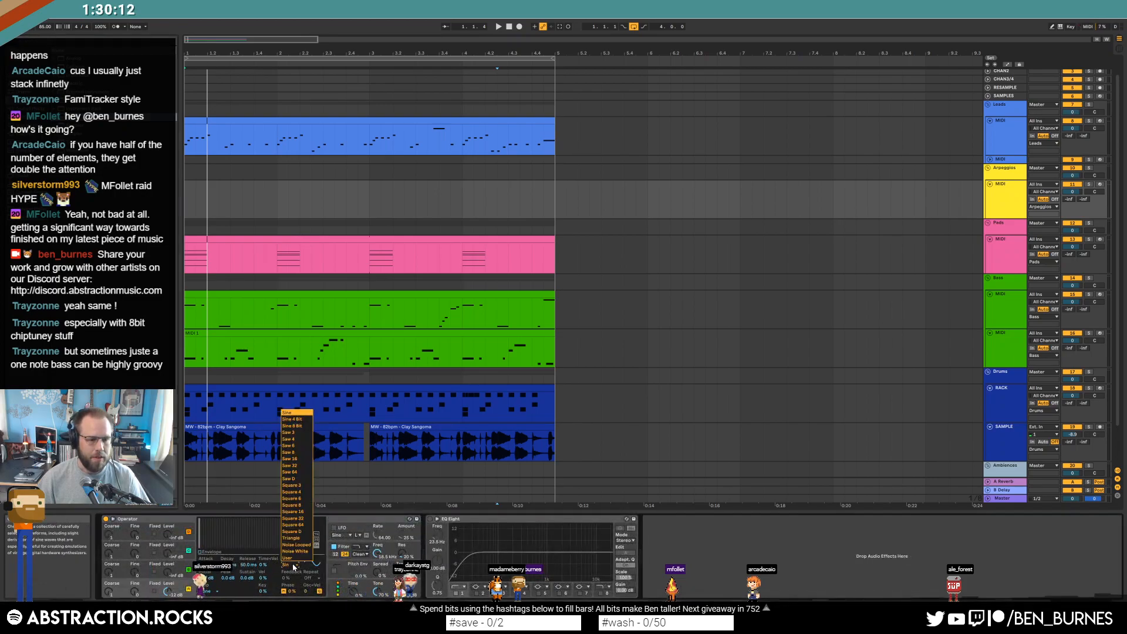
click(292, 419)
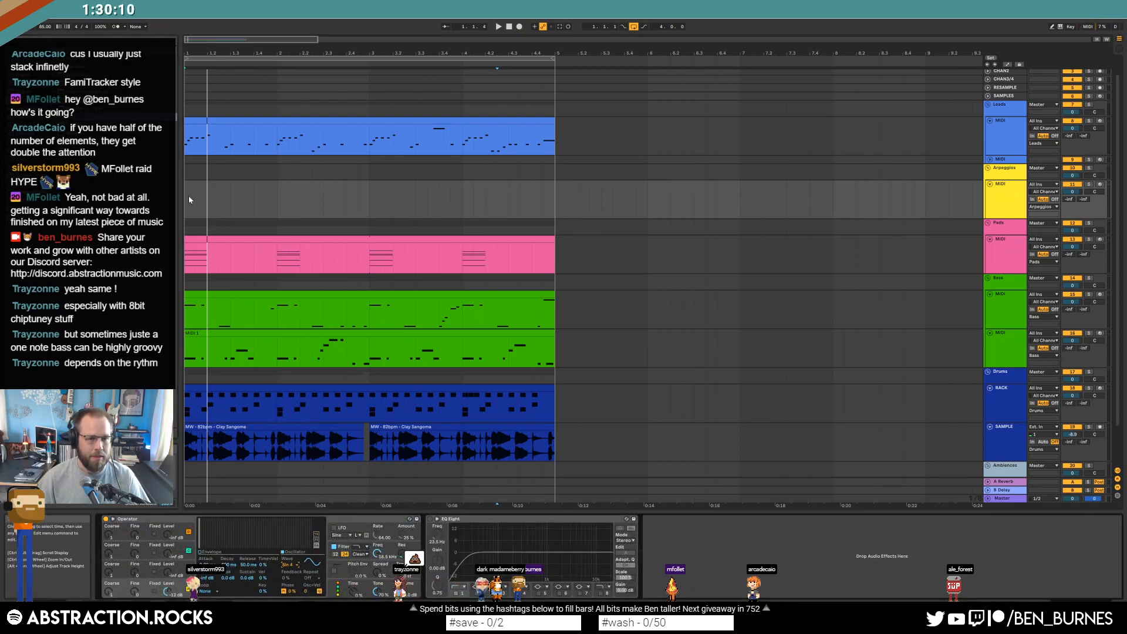
Insert a one-bar MIDI clip at bar 1 on the new Arpeggios track and repeat it through bar 4
drag(188, 198, 289, 203)
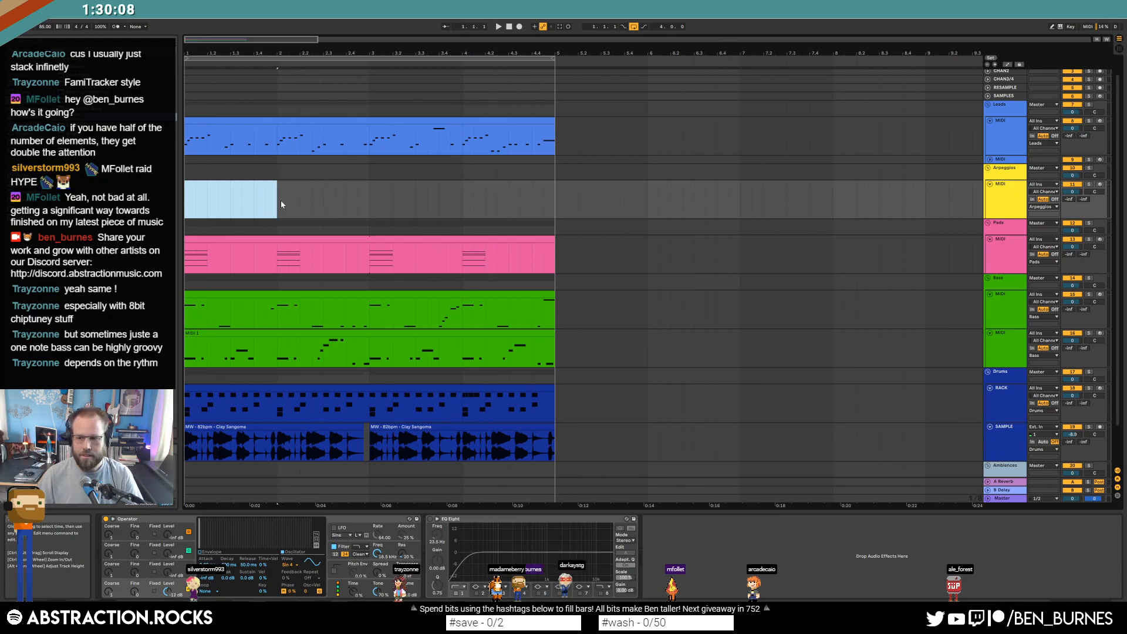
key(ctrl+shift+m)
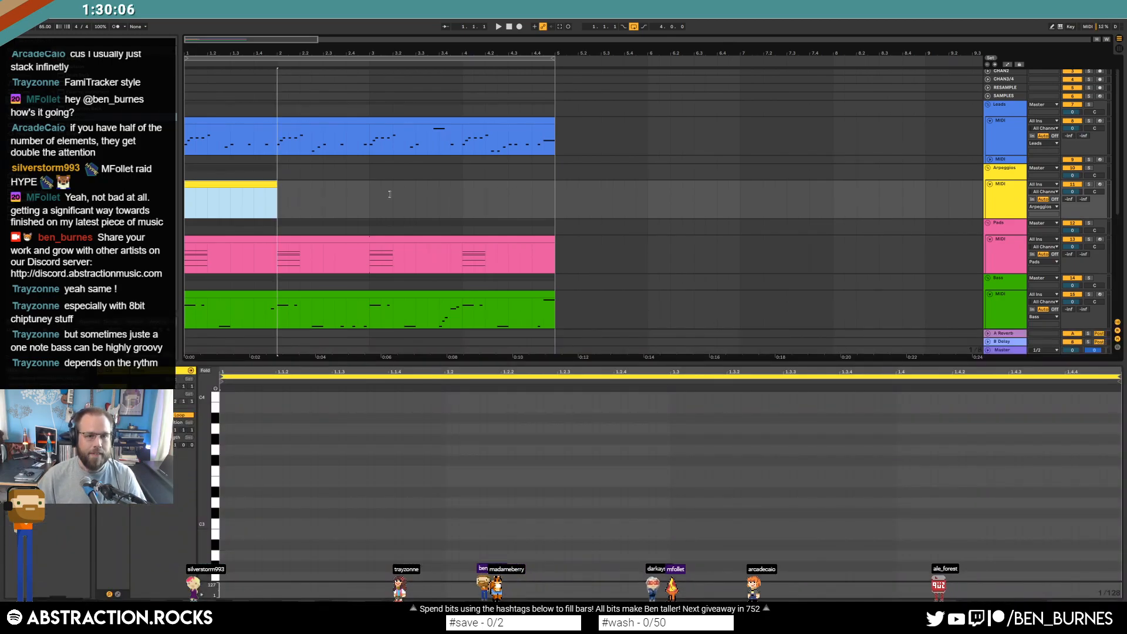
key(ctrl+d)
key(ctrl+d)
key(ctrl+d)
Add a short C5 note at the very start of the new Arpeggios clip
drag(214, 446, 226, 462)
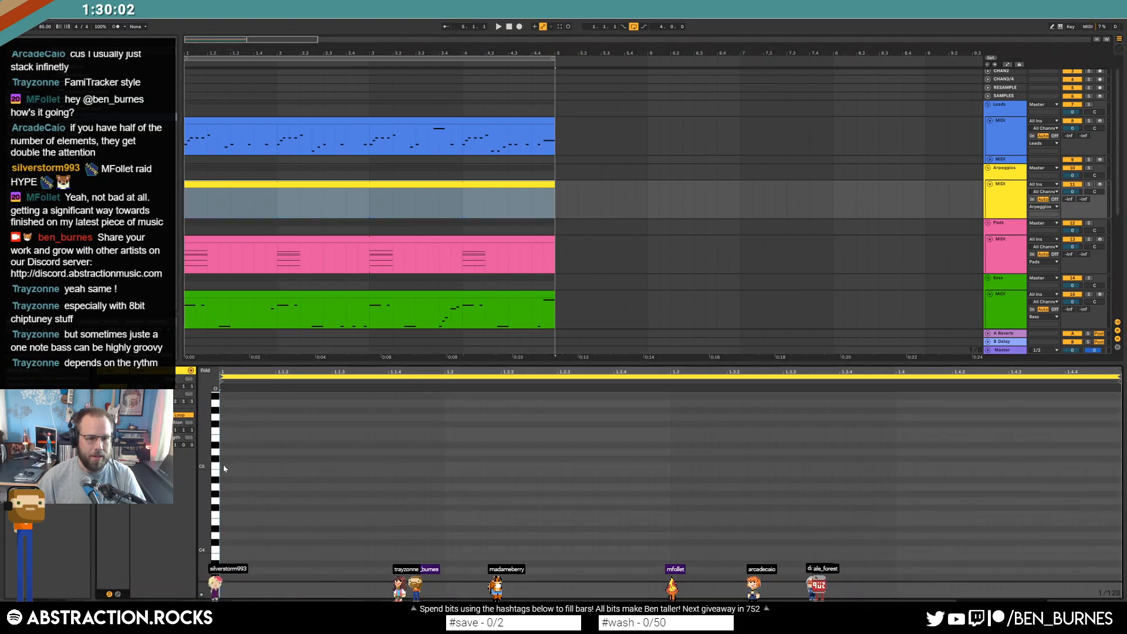
double_click(223, 465)
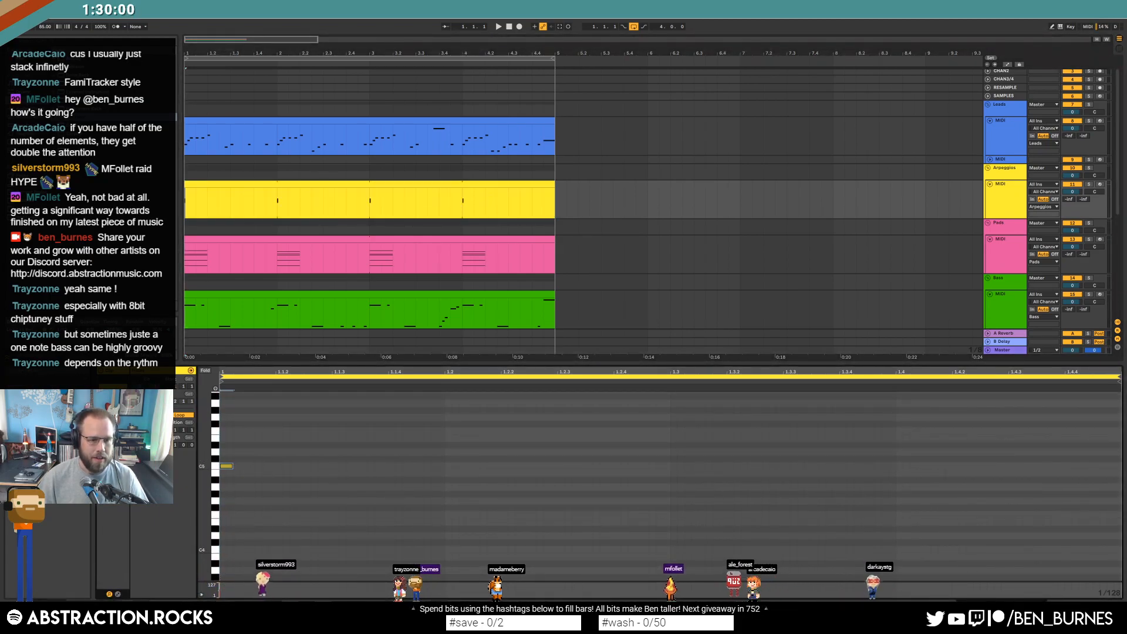
drag(230, 468, 245, 469)
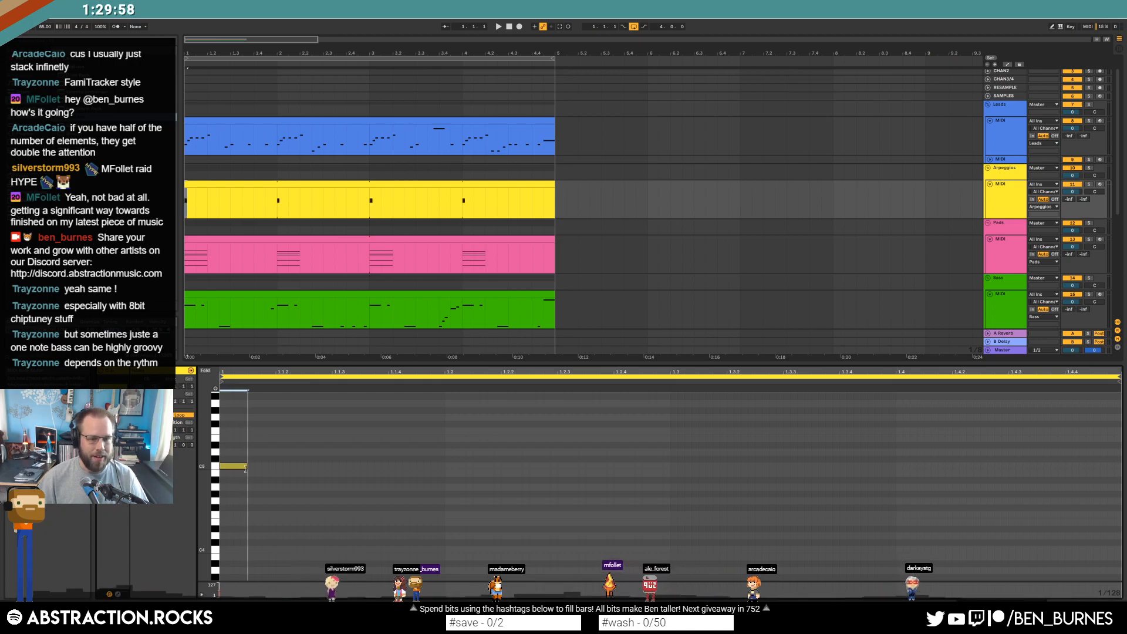
scroll(272, 438, up, 3)
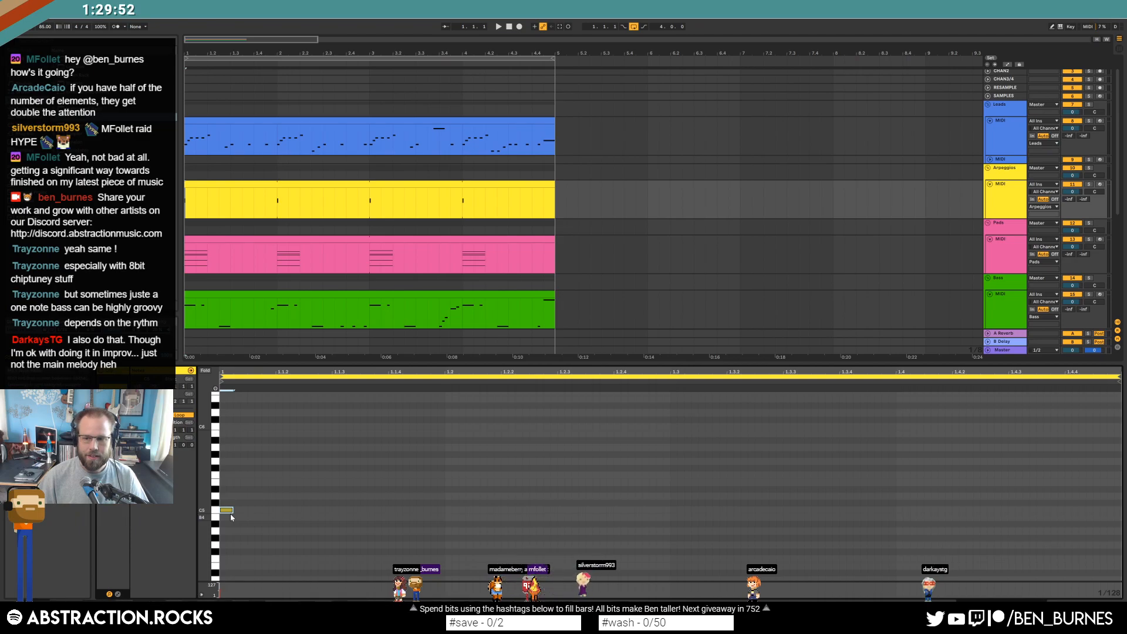
Add a short G5 note and a short C6 note after the opening C5 in the Arpeggios clip and play the loop
double_click(254, 461)
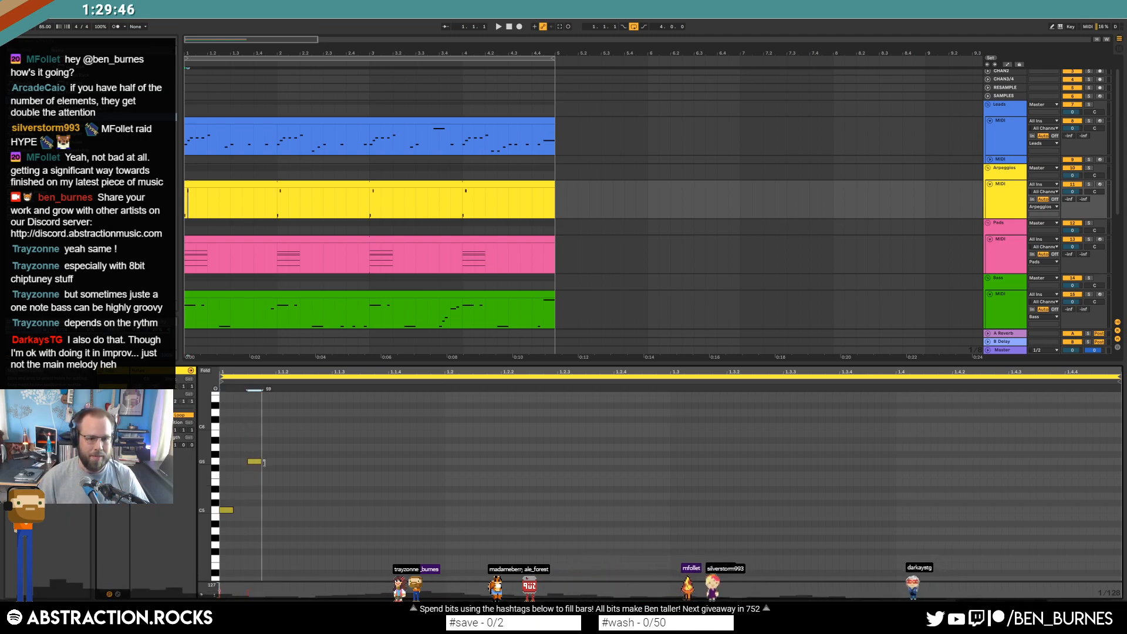
double_click(277, 425)
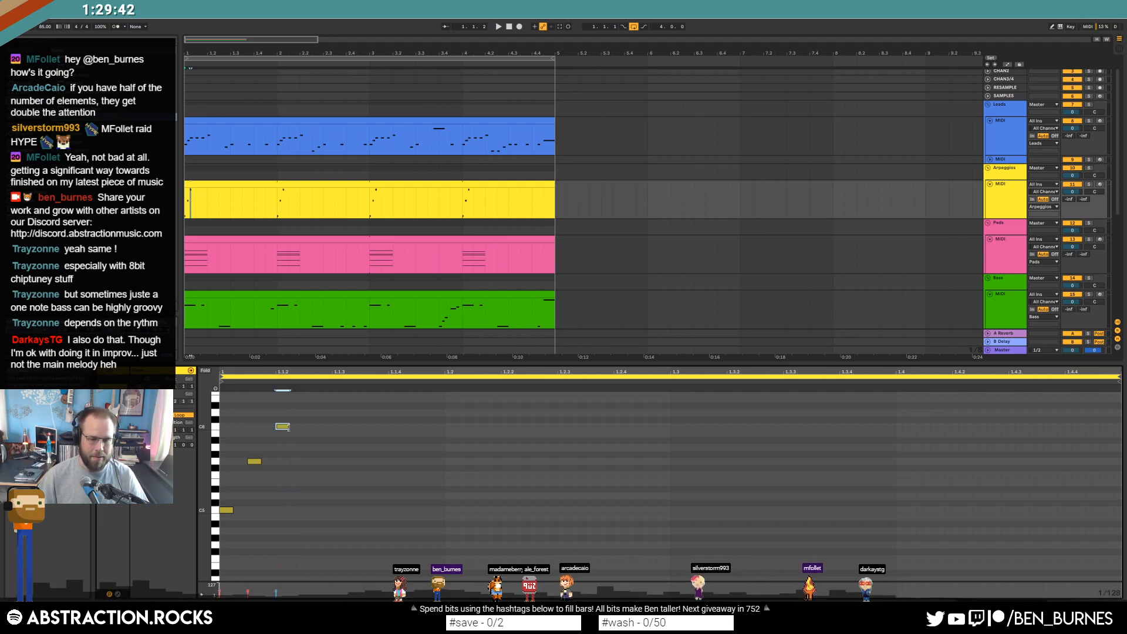
key(space)
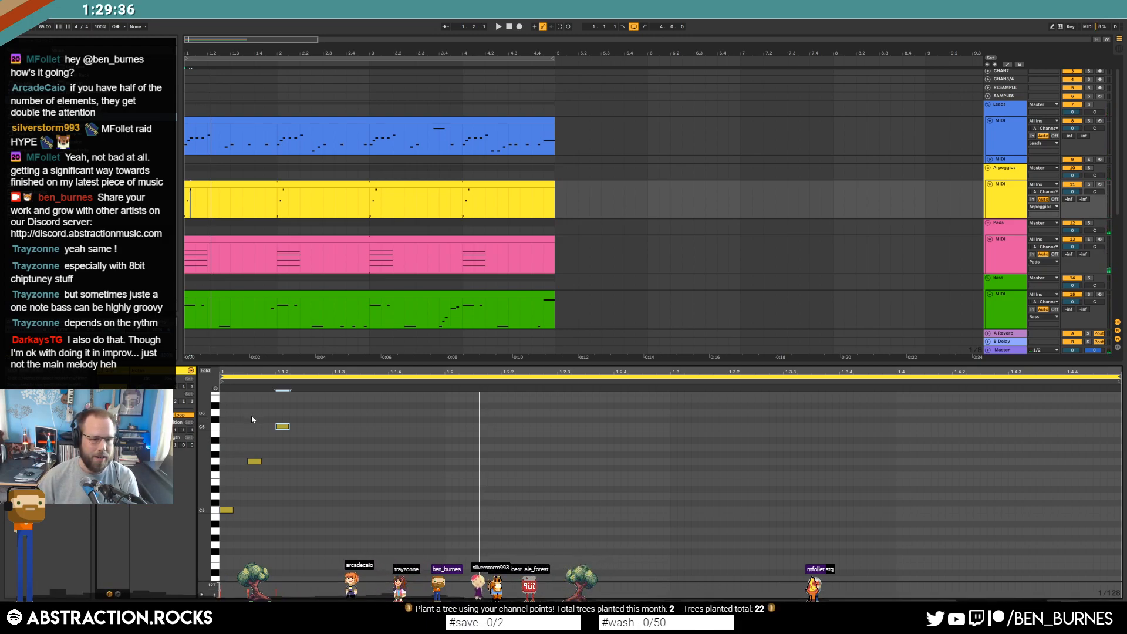
key(space)
Try shifting the G5 and C6 notes later in small steps, with the C6 at 1.1.3, and audition the rhythm
drag(258, 461, 264, 462)
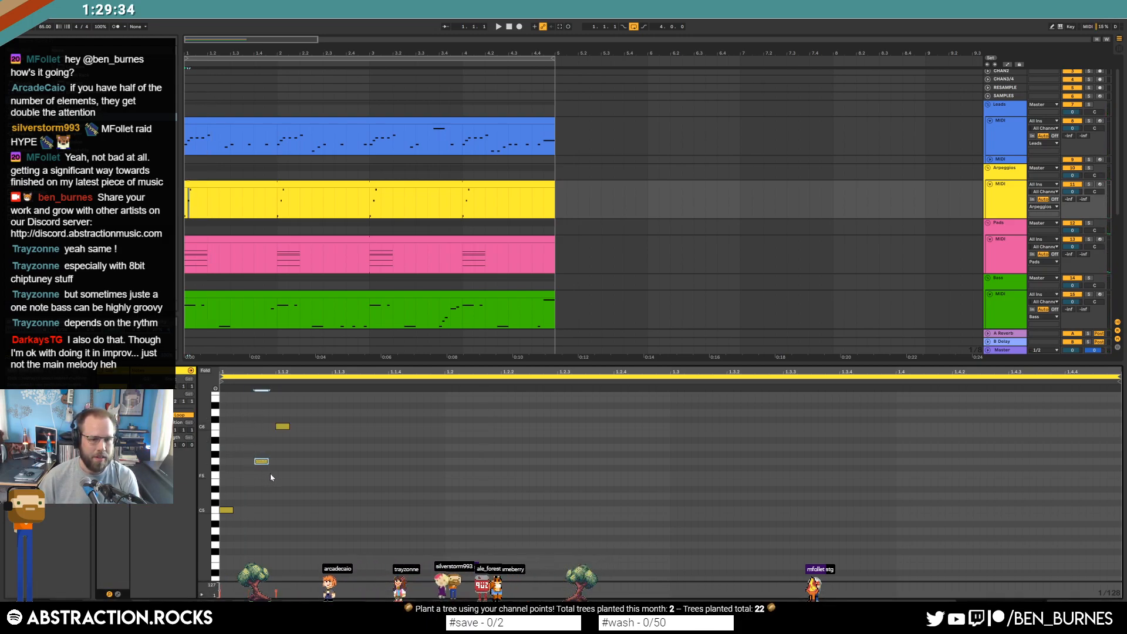
key(space)
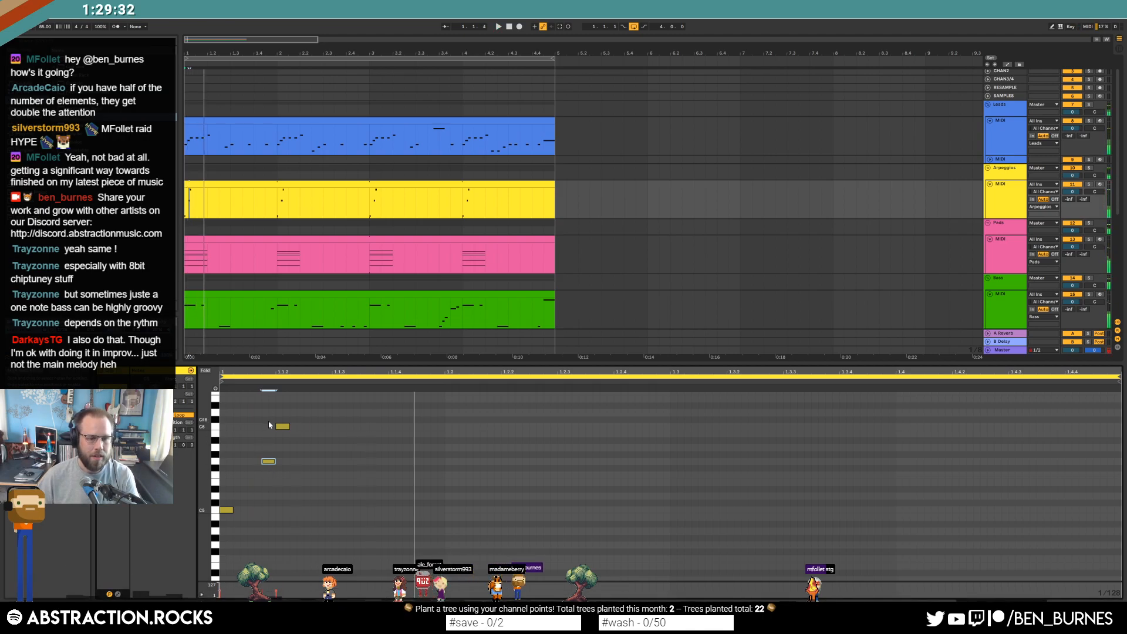
drag(260, 417, 296, 497)
key(Right)
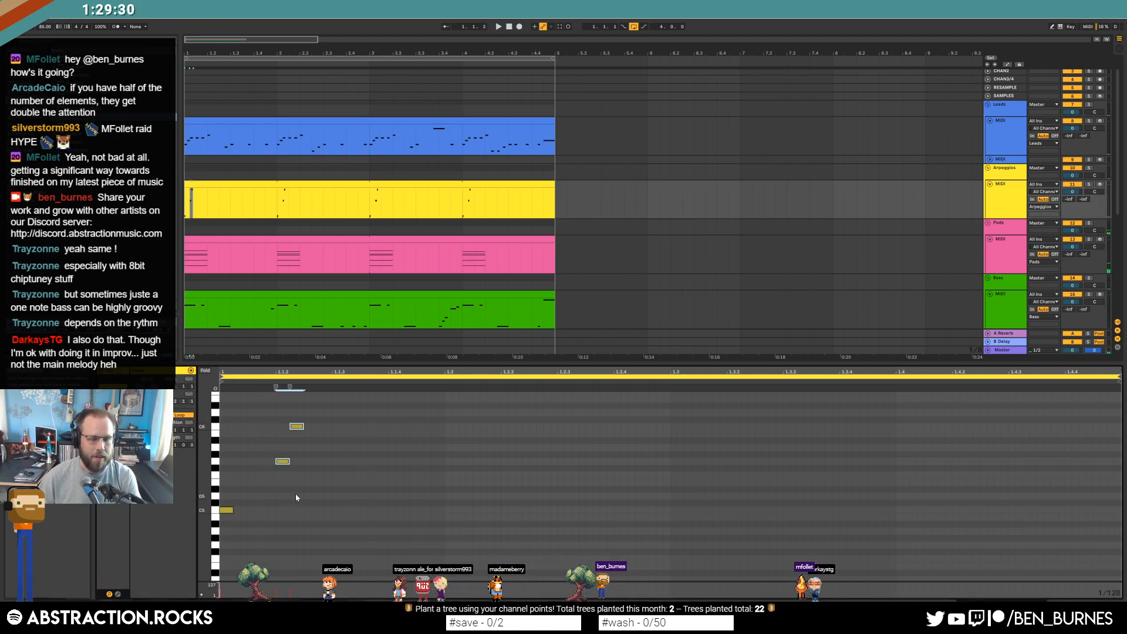
key(Right)
key(Right)
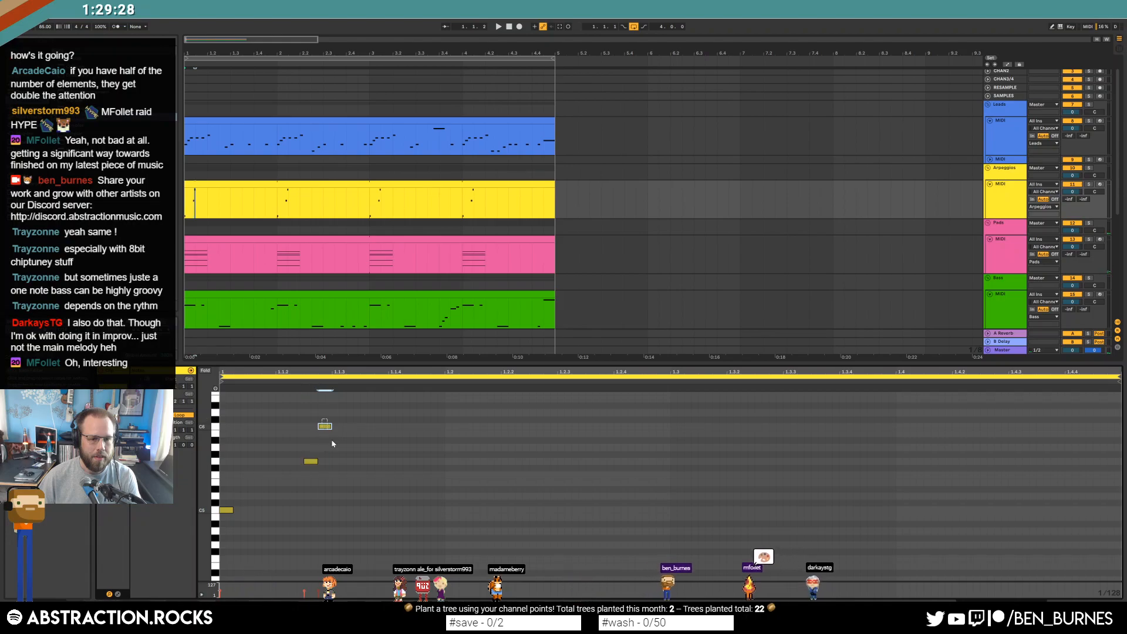
key(space)
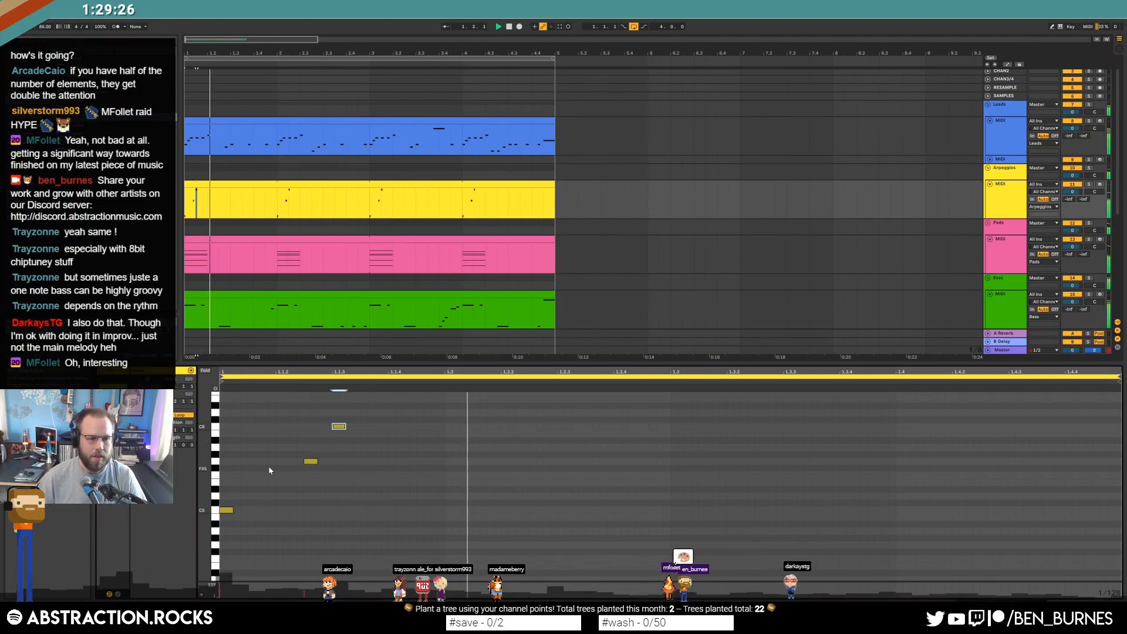
click(310, 462)
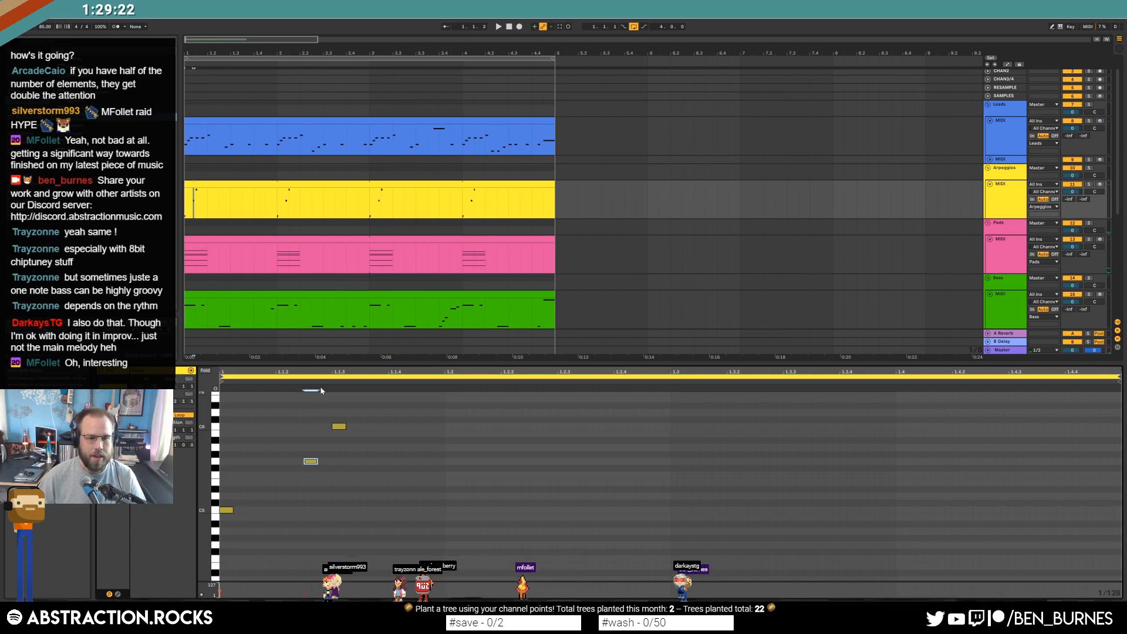
click(355, 475)
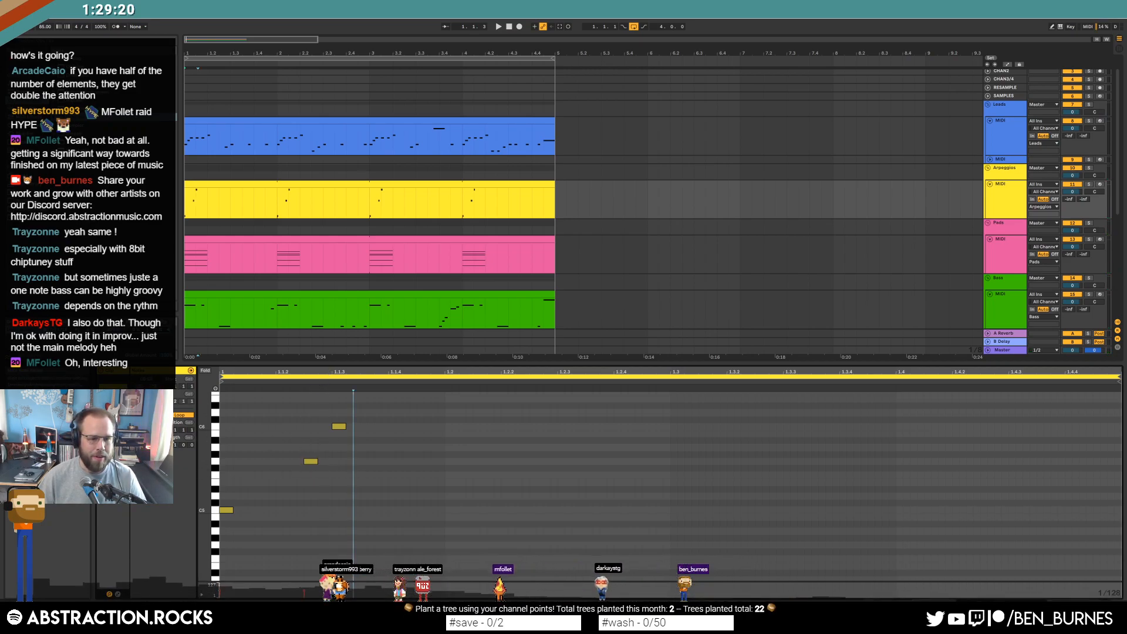
key(ctrl+a)
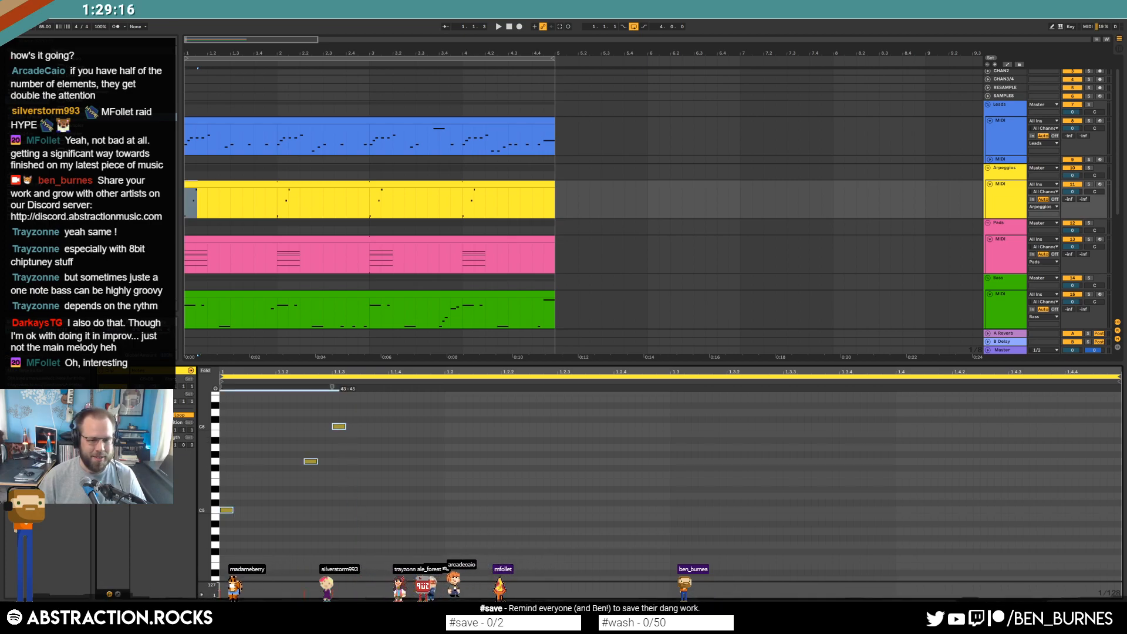
click(364, 495)
click(333, 430)
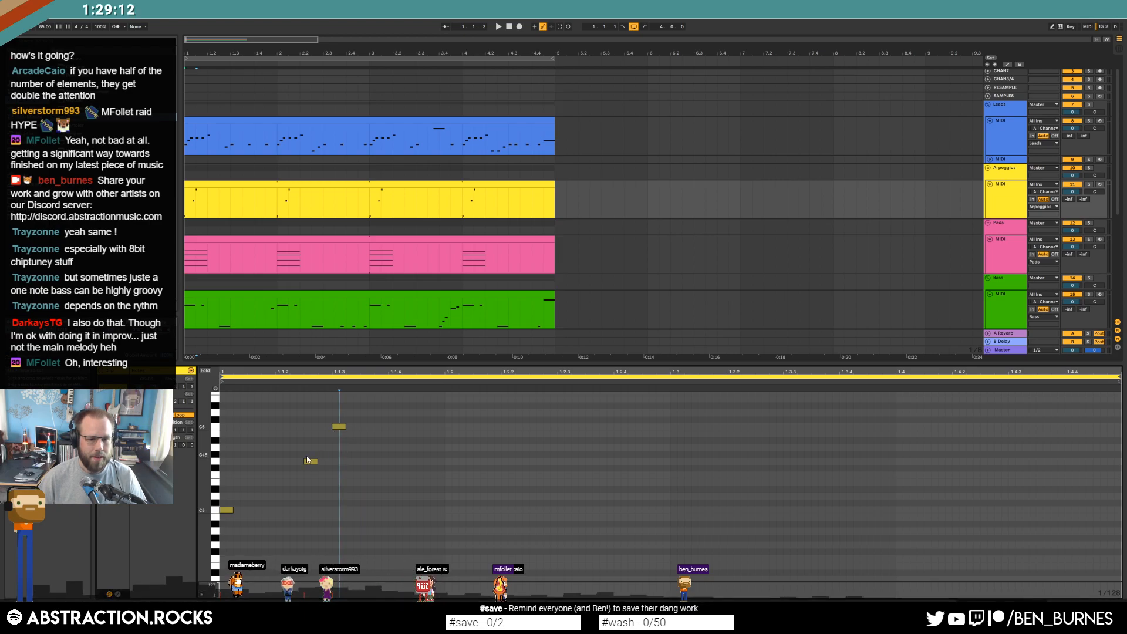
Move the G5 note to 1.1.3 and the C6 note to 1.1.4, then play the loop
drag(309, 462, 335, 469)
drag(341, 429, 399, 431)
key(space)
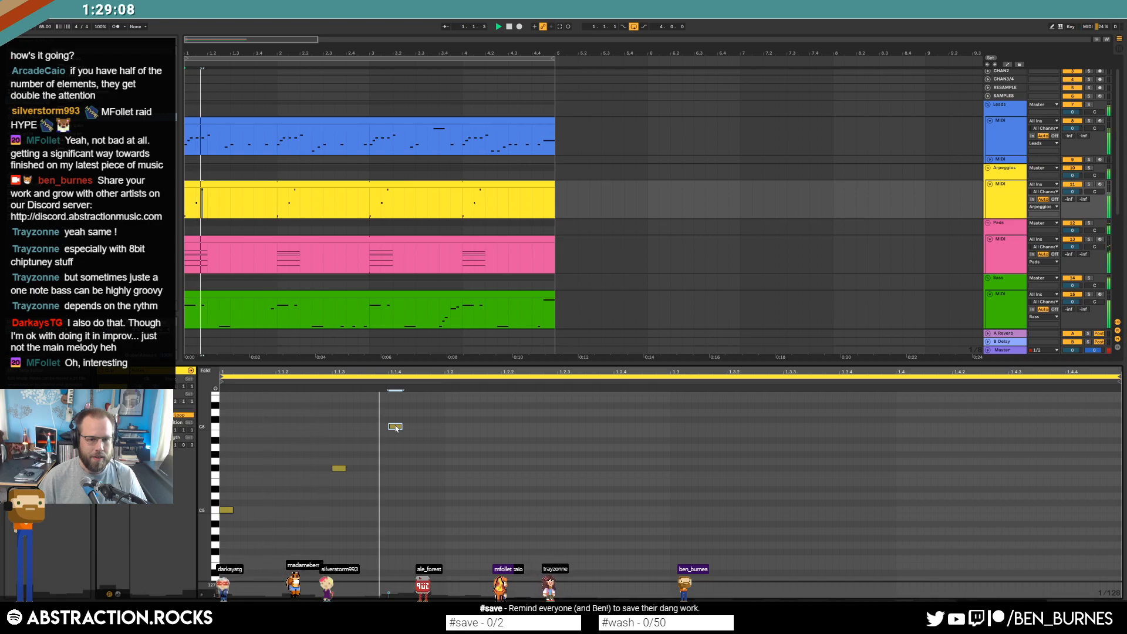
key(space)
click(339, 469)
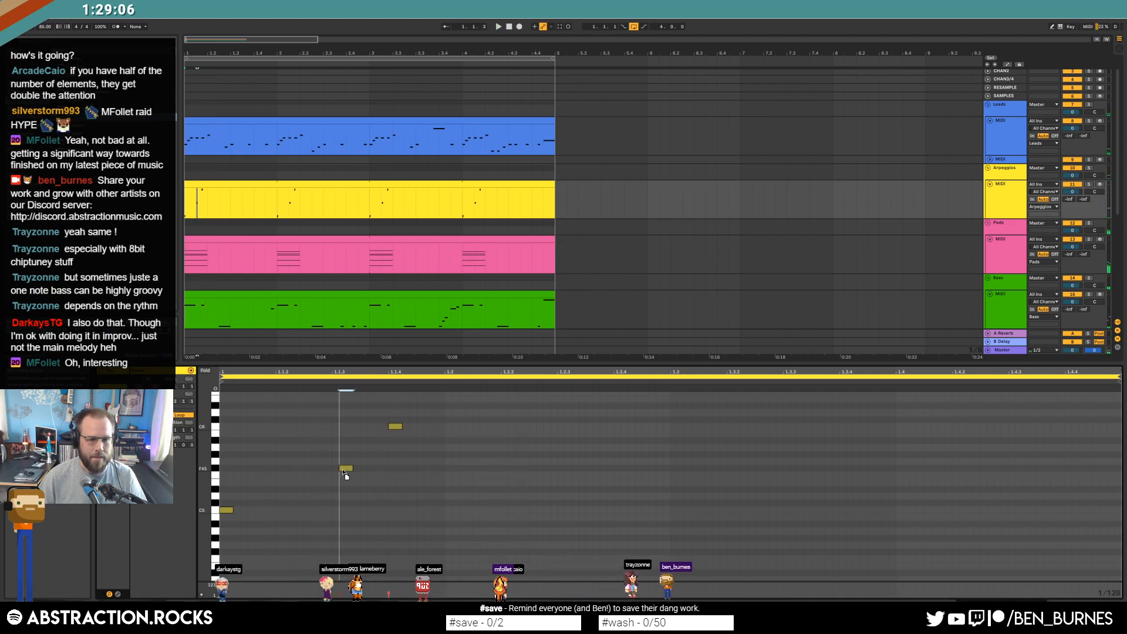
drag(340, 473, 339, 465)
key(space)
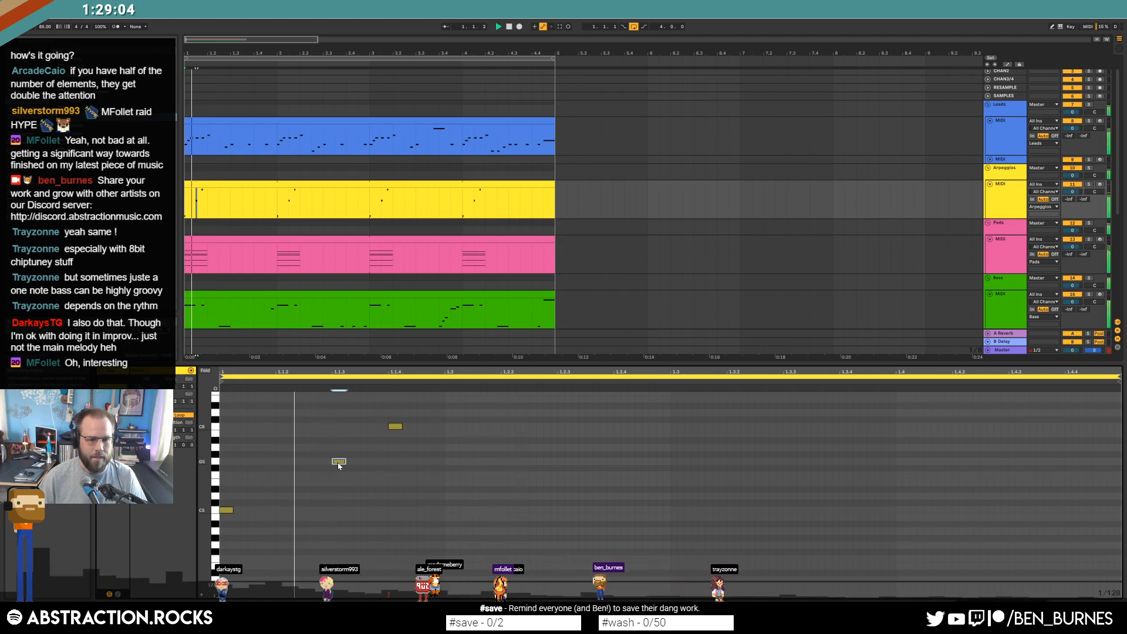
Insert ValhallaDelay between Operator and EQ Eight on the Arpeggios track and sync its delay time to a 1/16 note
key(shift+Tab)
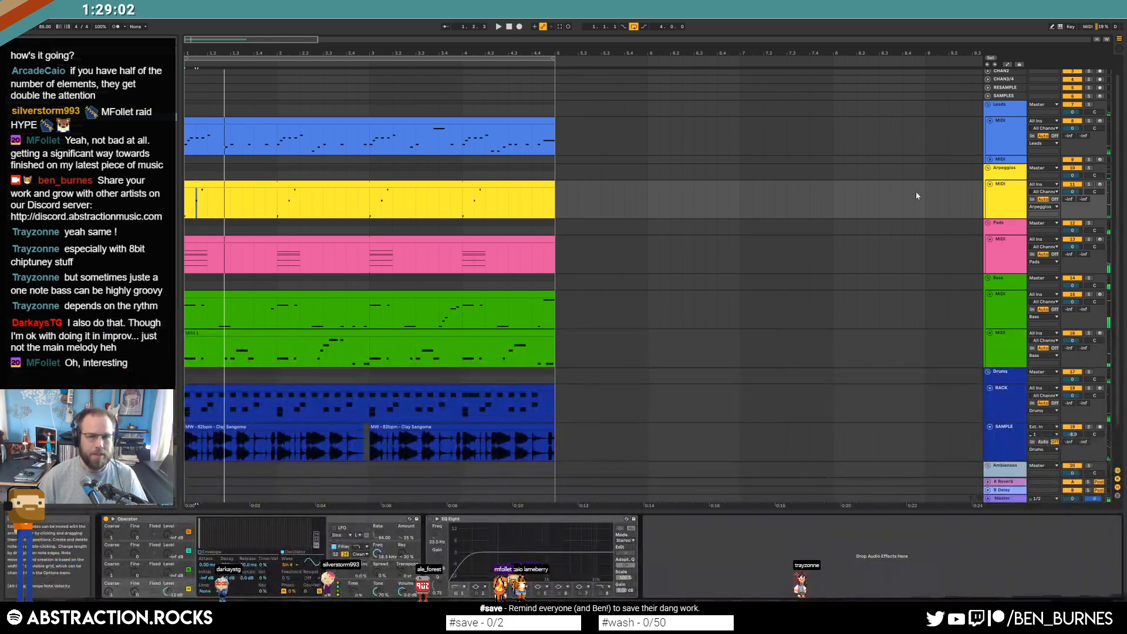
key(space)
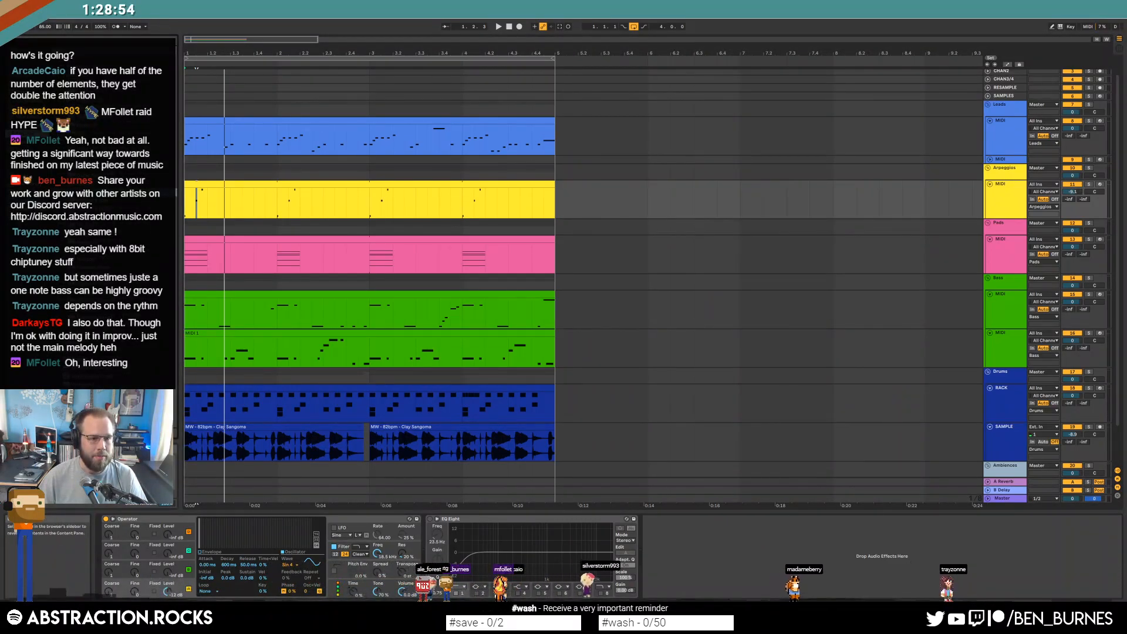
drag(99, 108, 437, 536)
drag(726, 160, 775, 228)
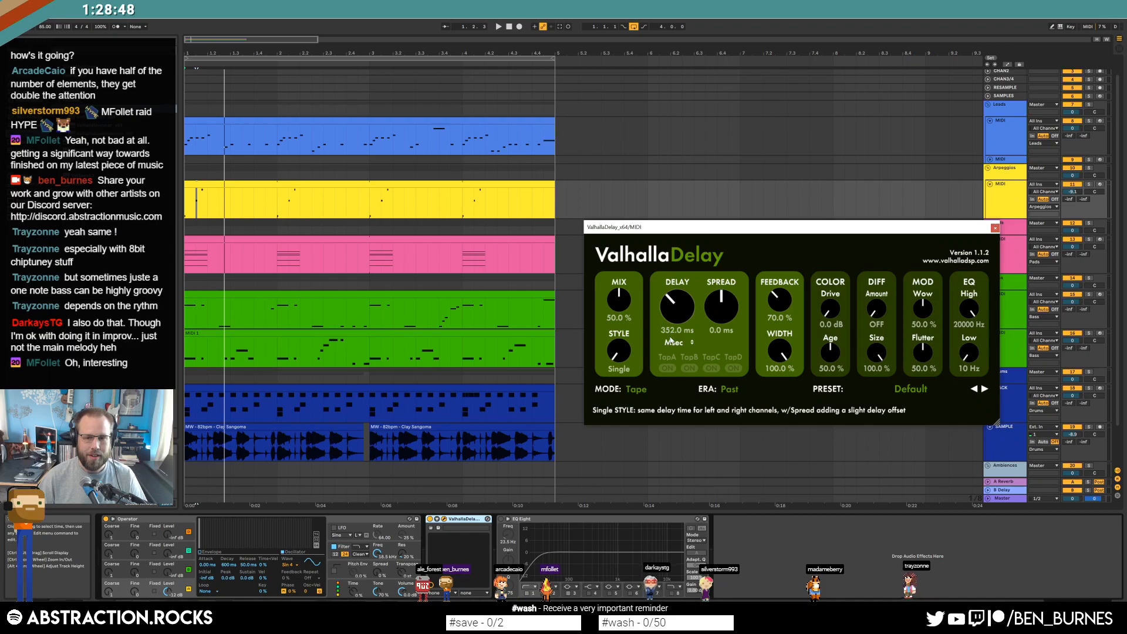
click(673, 343)
click(676, 361)
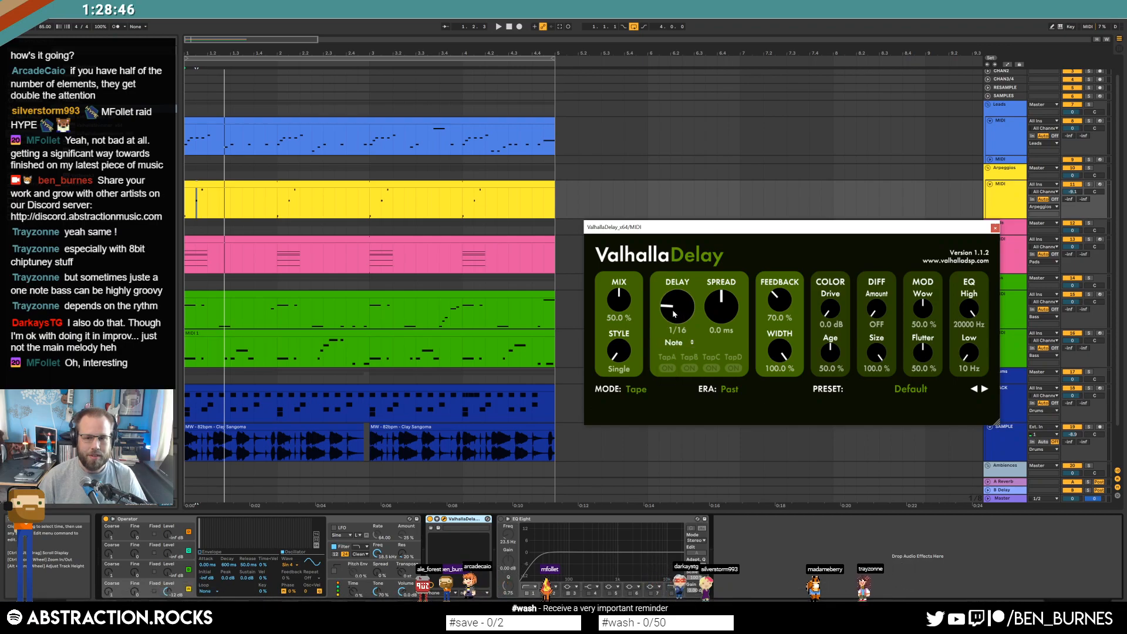
Extend the Arpeggios clip's loop to two bars during playback and close the ValhallaDelay window
key(space)
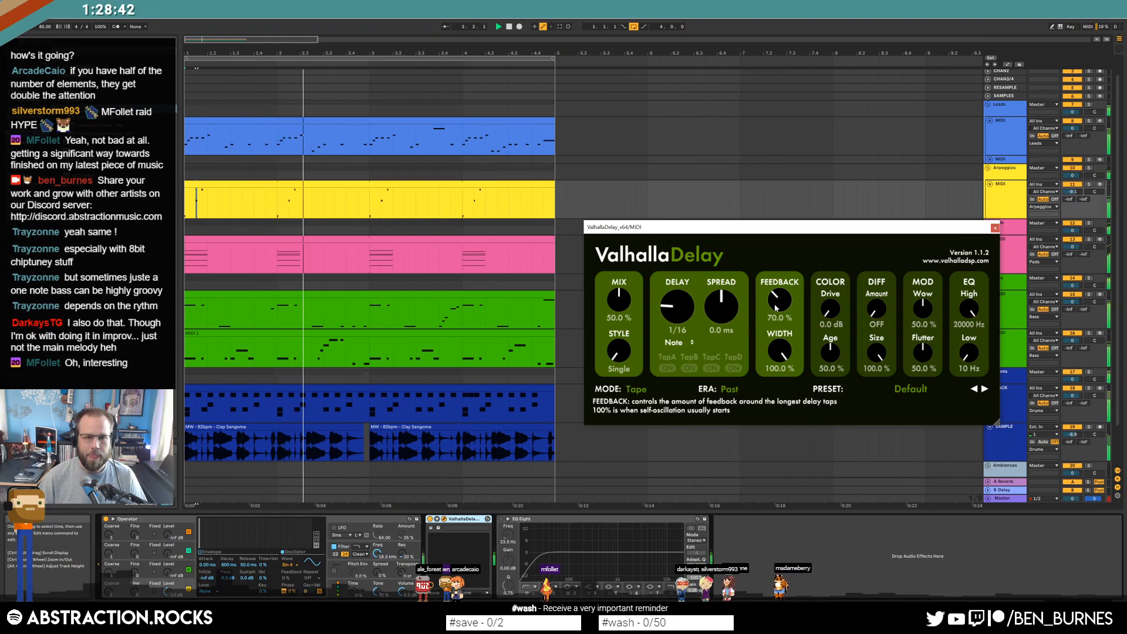
double_click(405, 184)
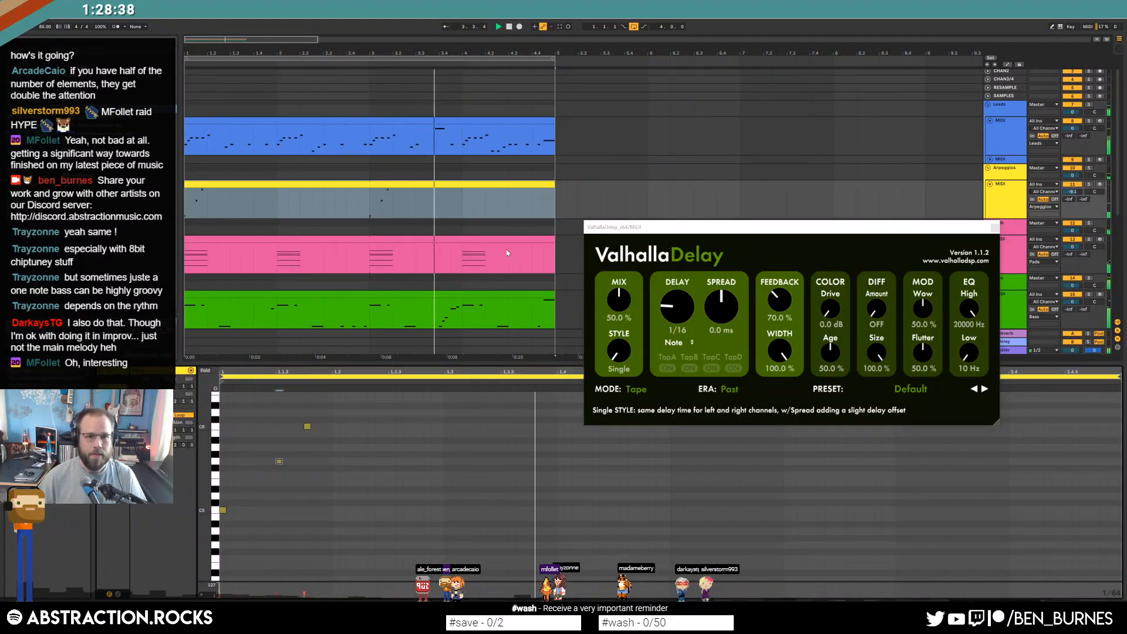
click(994, 228)
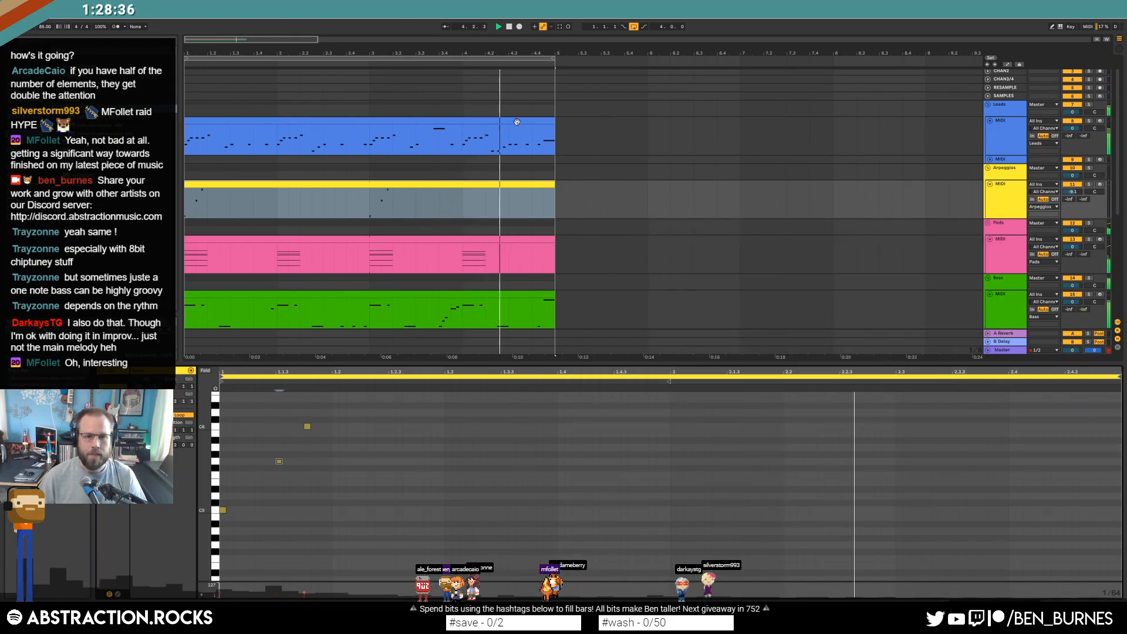
Show the Operator on the MIDI track in the Leads group, select oscillator B and solo that track
click(517, 122)
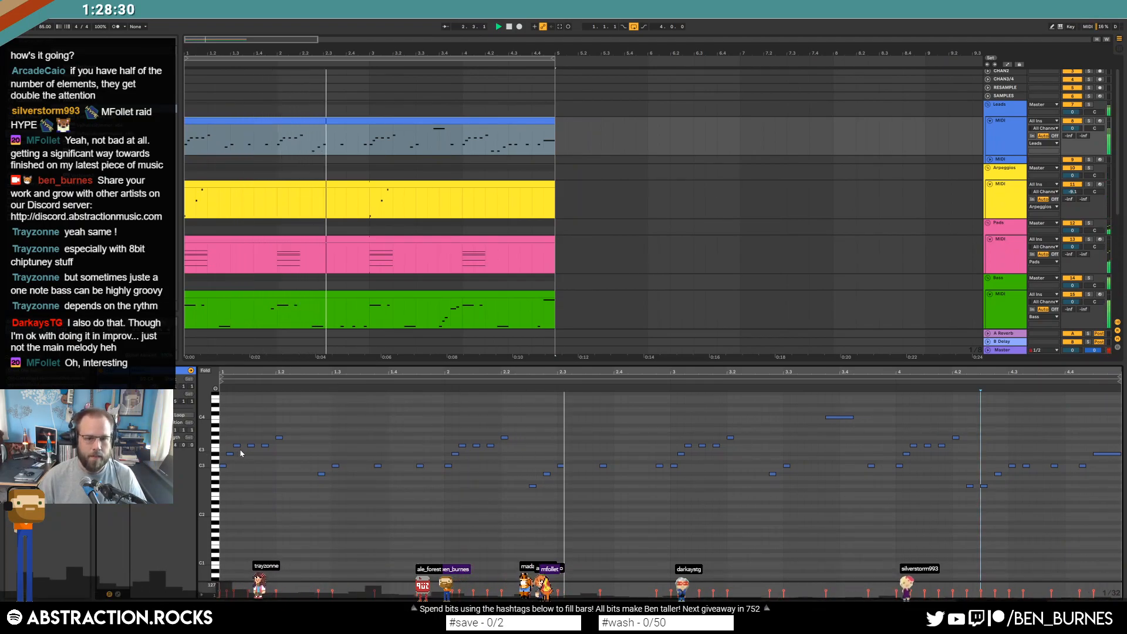
key(shift+Tab)
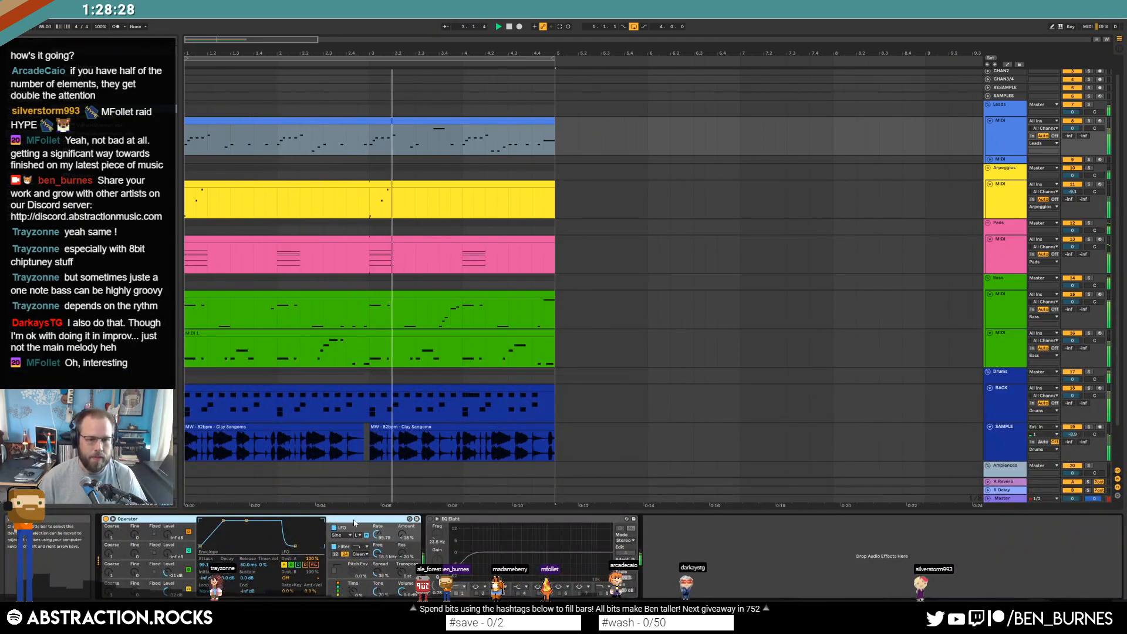
drag(377, 535, 378, 535)
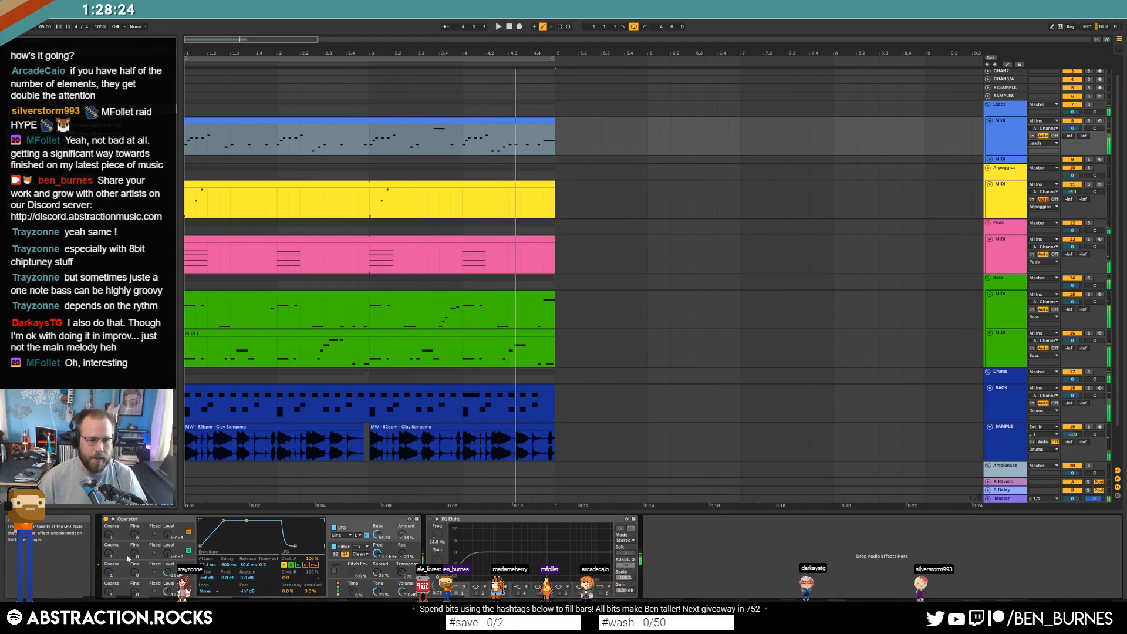
click(168, 573)
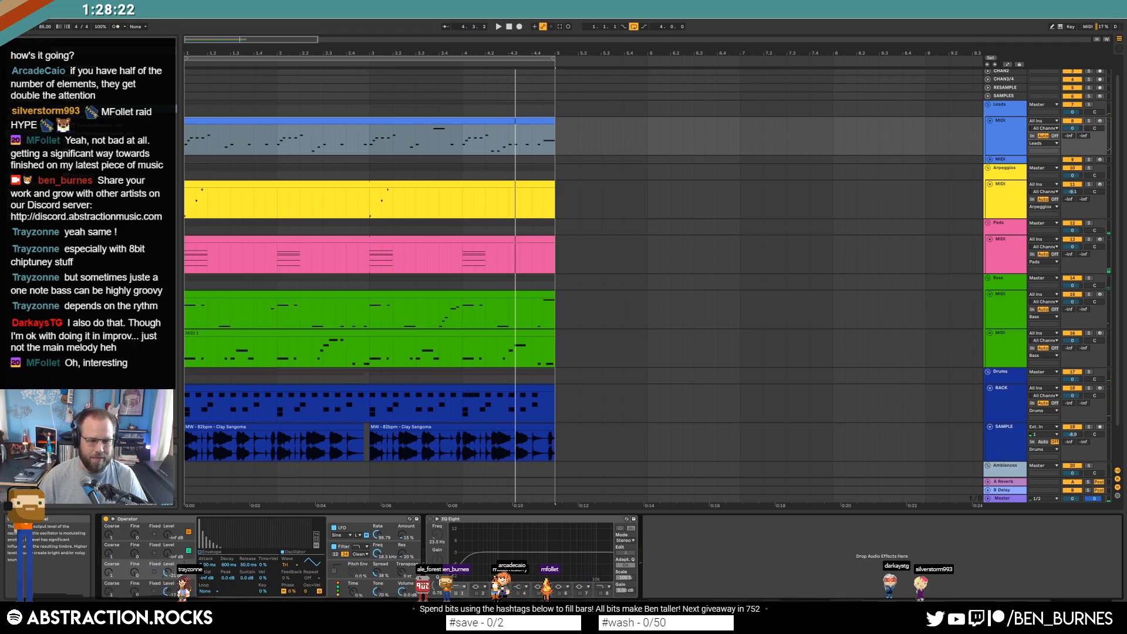
key(s)
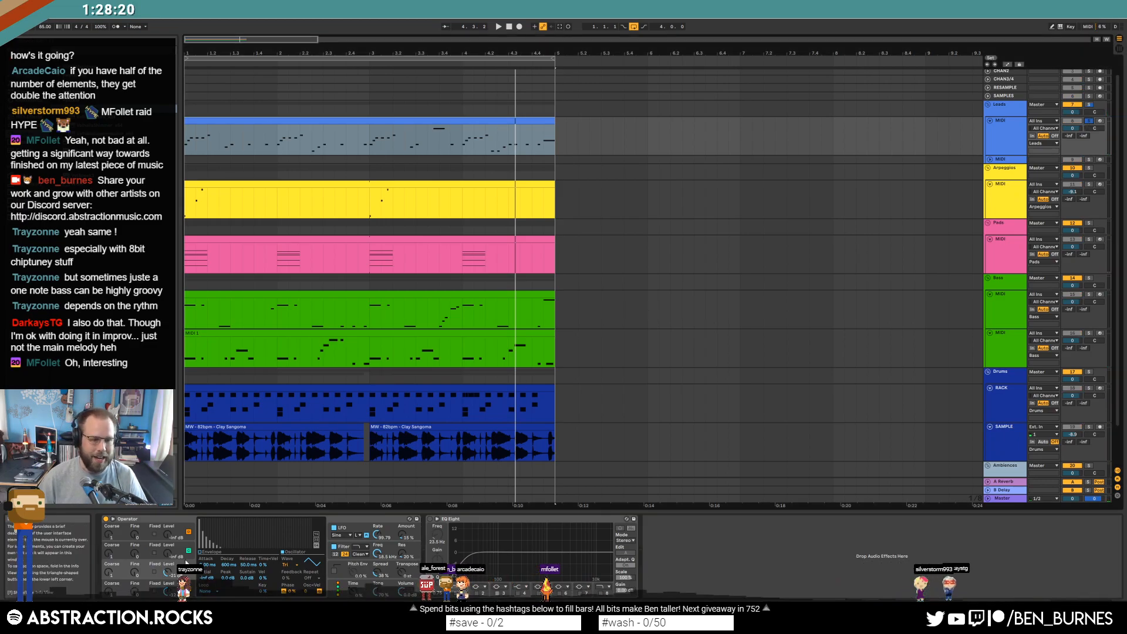
Play the soloed lead and adjust Operator's pitch envelope amount along with oscillator B's level and coarse tuning
key(space)
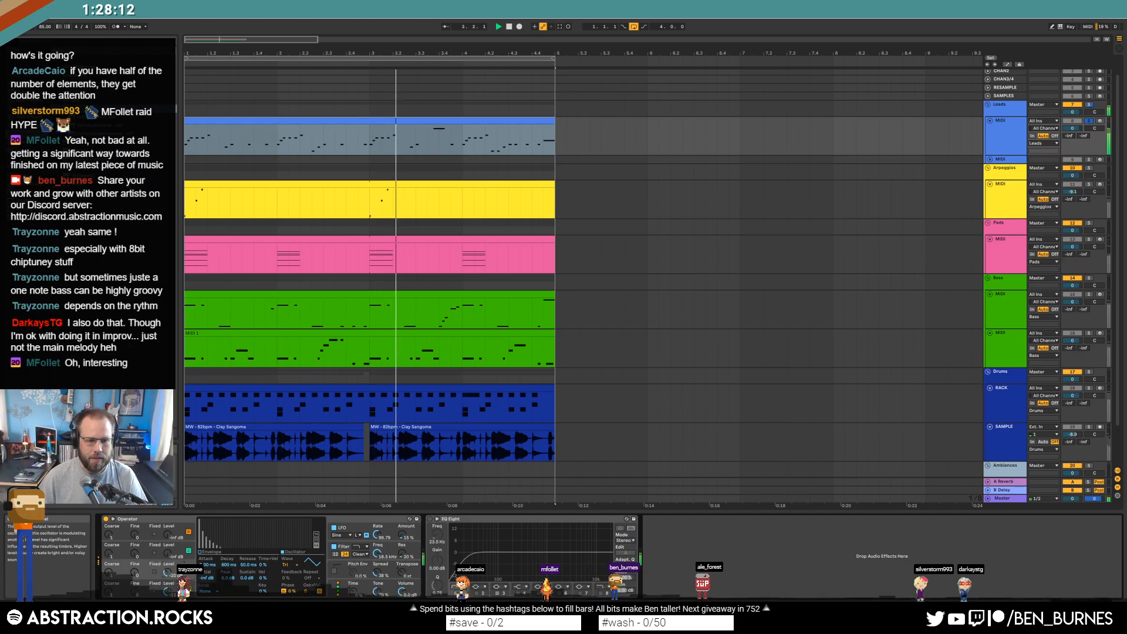
drag(168, 572, 168, 584)
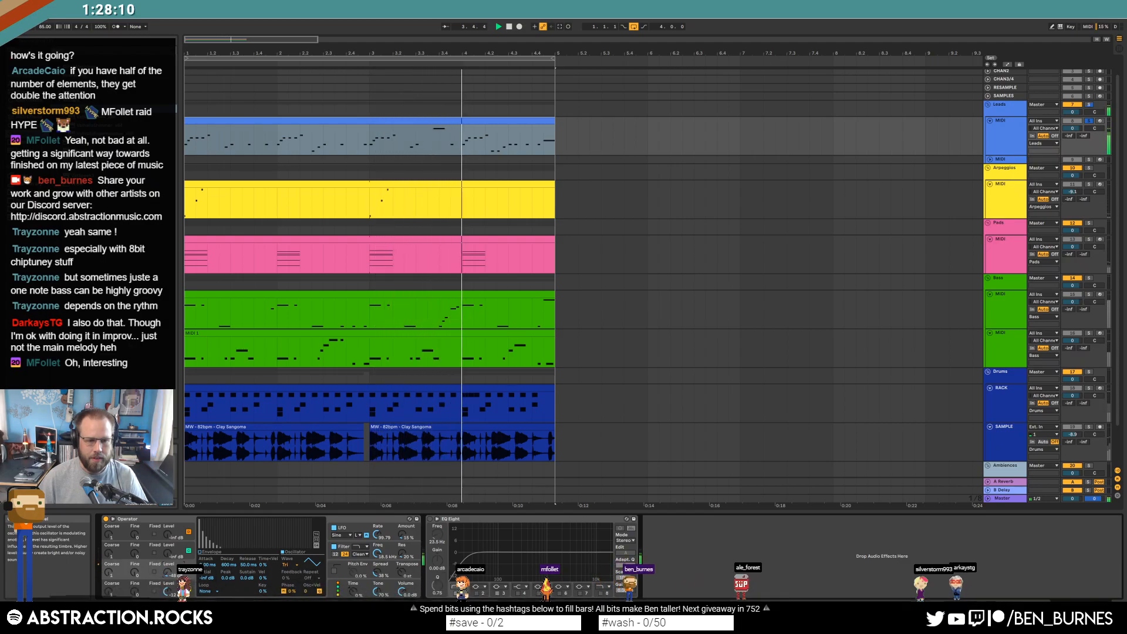
drag(378, 572, 377, 575)
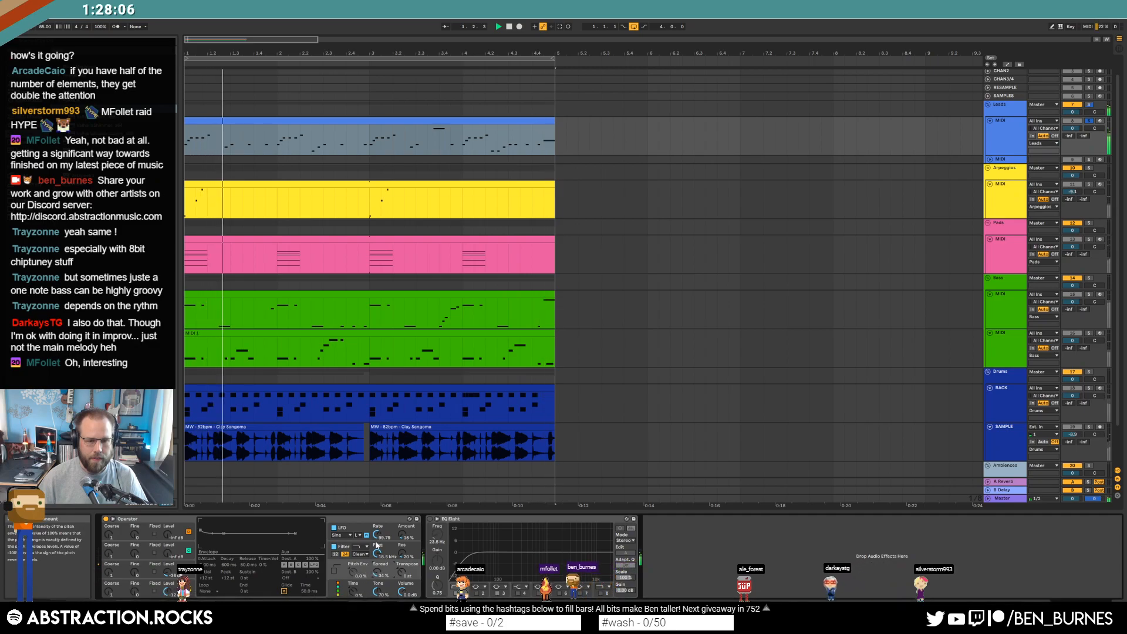
mouse_move(108, 573)
mouse_down()
mouse_move(168, 563)
mouse_move(167, 577)
mouse_move(108, 567)
mouse_up()
Set the wave of the lead Operator's oscillator B to Sine 4 Bit and lower the oscillator's level
click(291, 565)
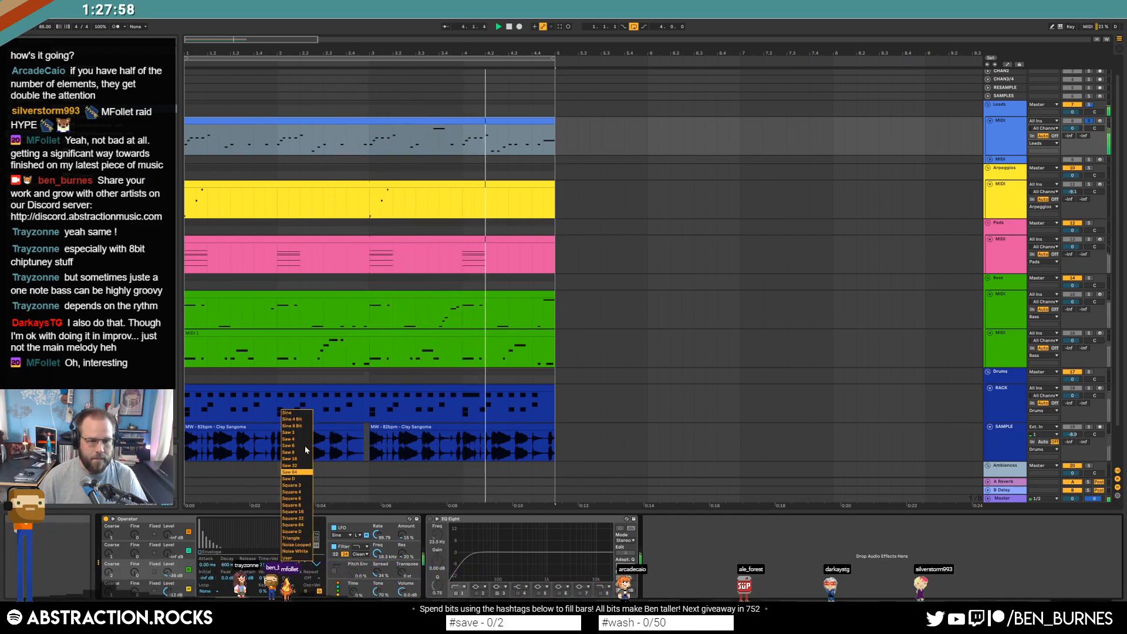
click(296, 418)
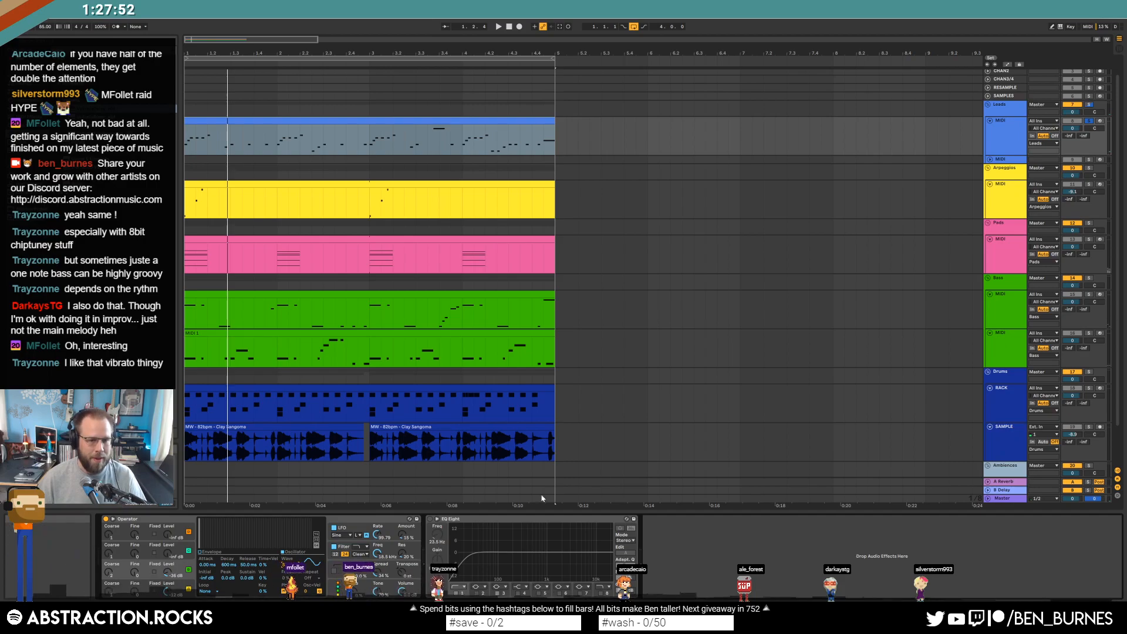
key(space)
drag(169, 574, 169, 580)
Audition the Square 16 and Noise White waves on oscillator B and set it to Saw 8
click(289, 565)
click(295, 514)
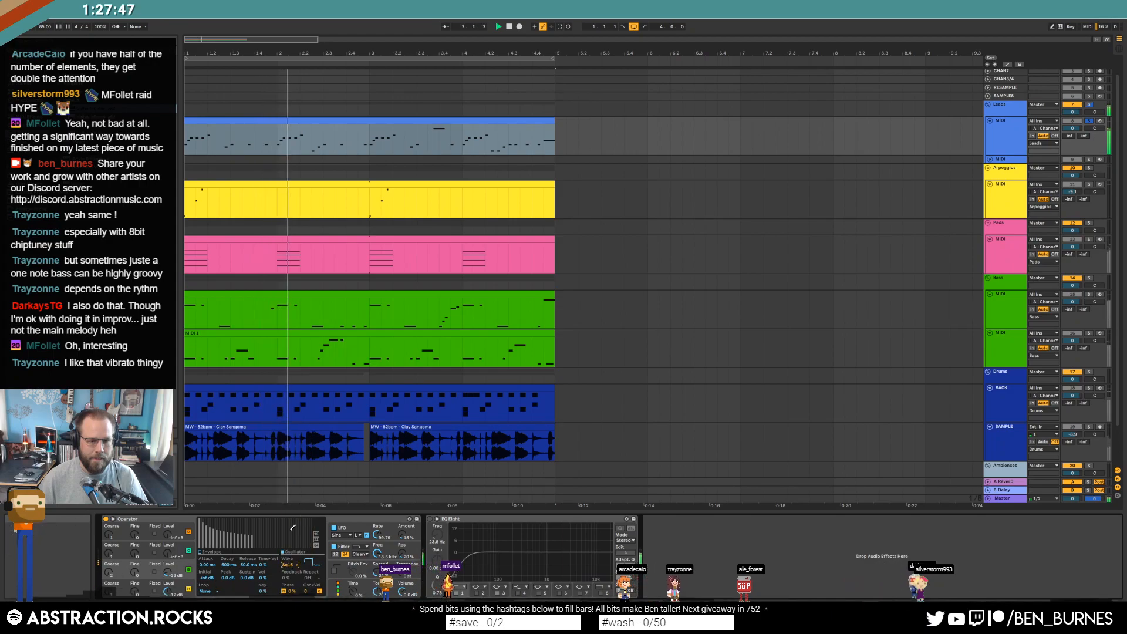
click(289, 564)
click(293, 553)
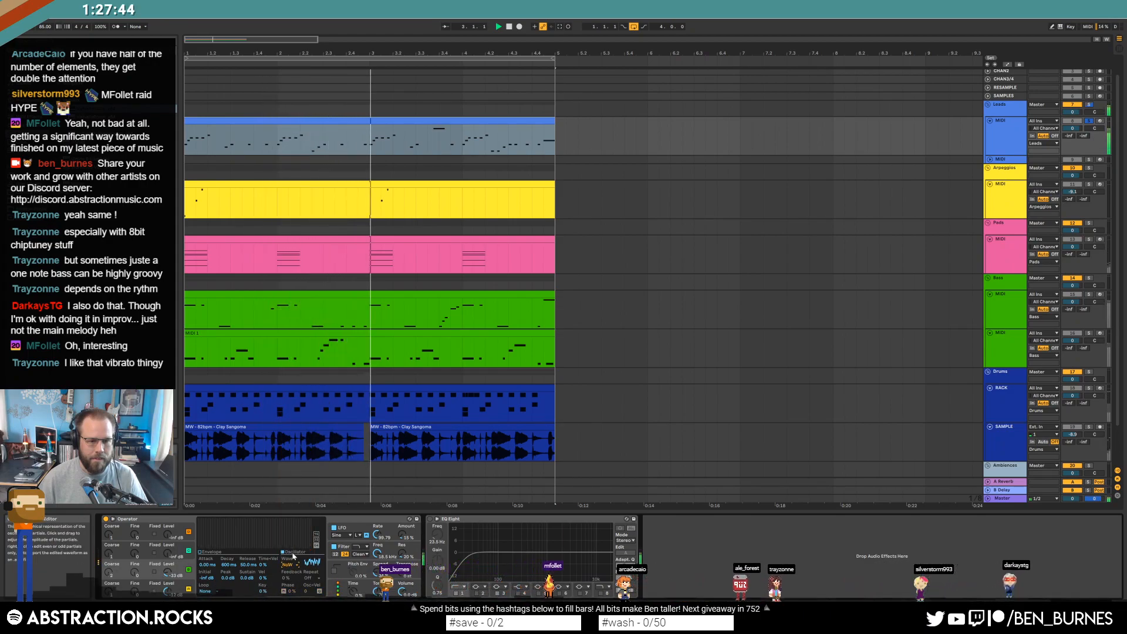
click(289, 564)
click(301, 452)
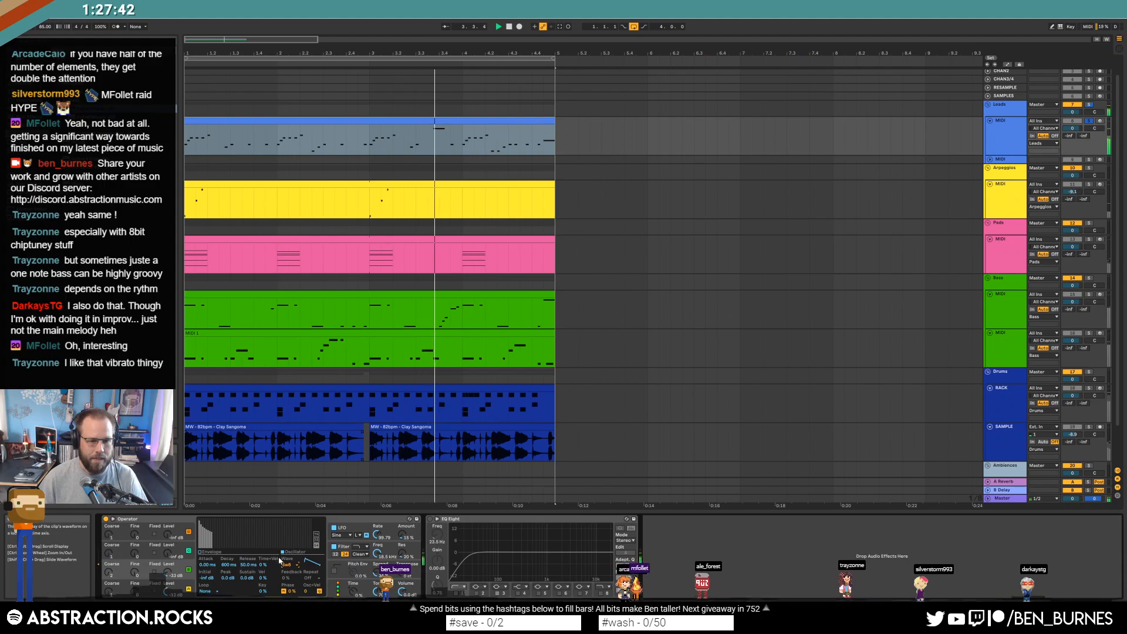
Set the wave of the lead Operator's oscillator B to Sine and switch off every oscillator except A
click(287, 564)
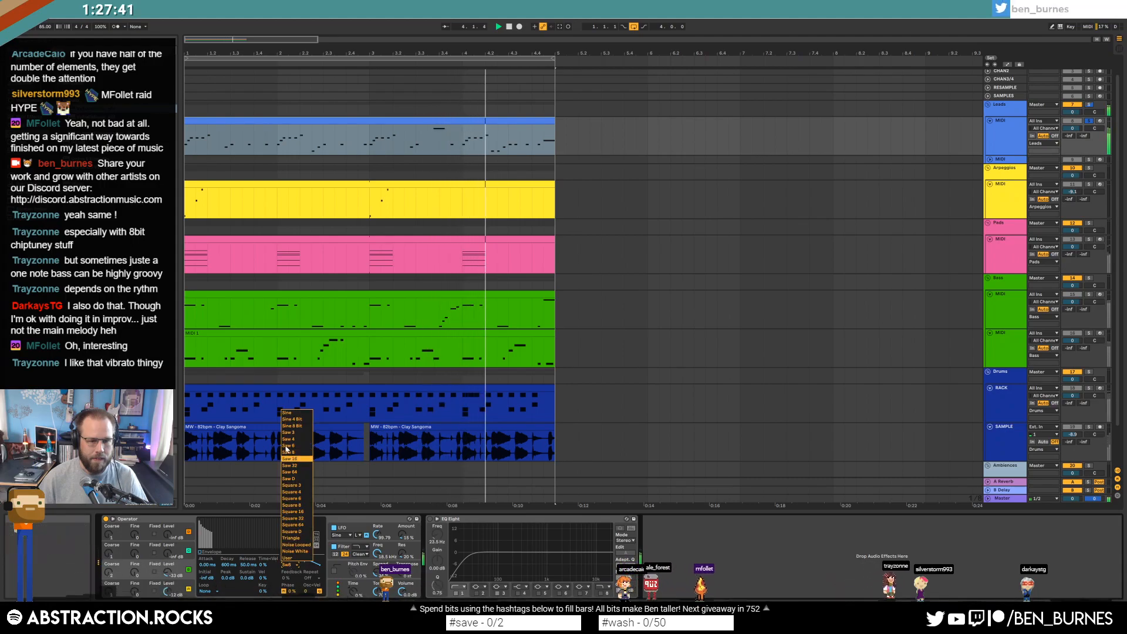
click(292, 413)
click(375, 558)
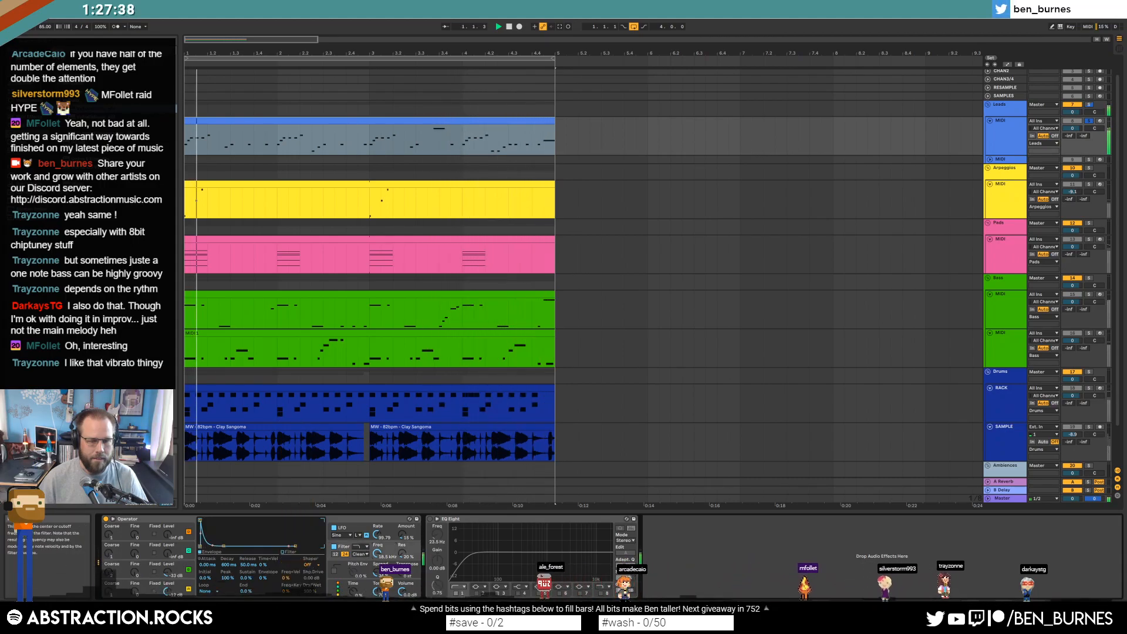
click(189, 552)
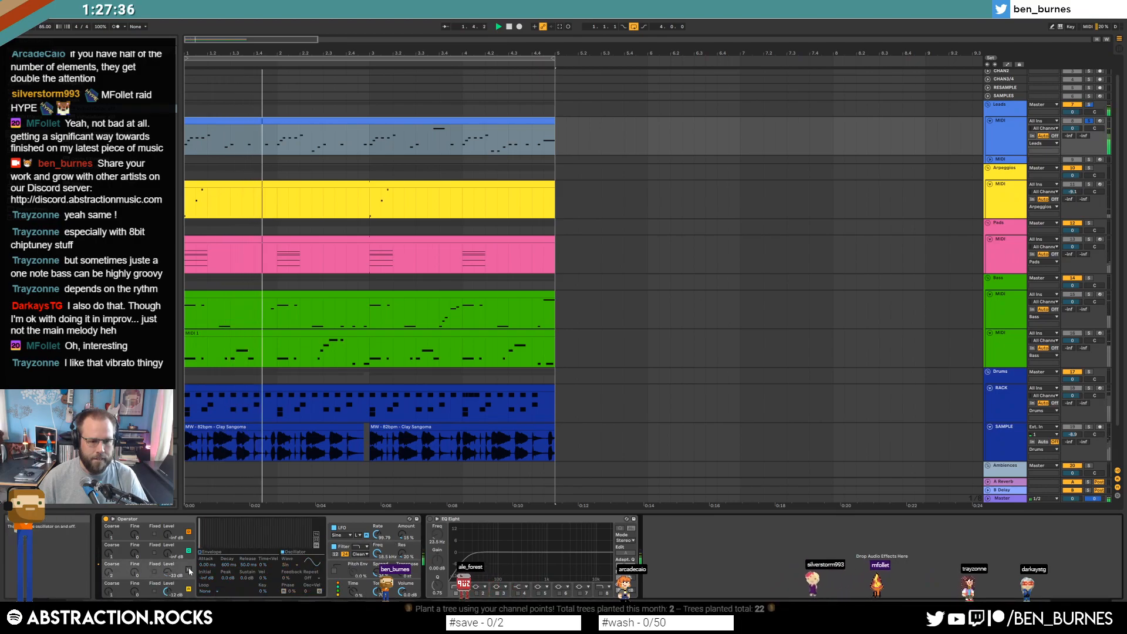
Audition the Square 3, Square 4 and Triangle waves on the lead Operator's oscillator A
click(130, 588)
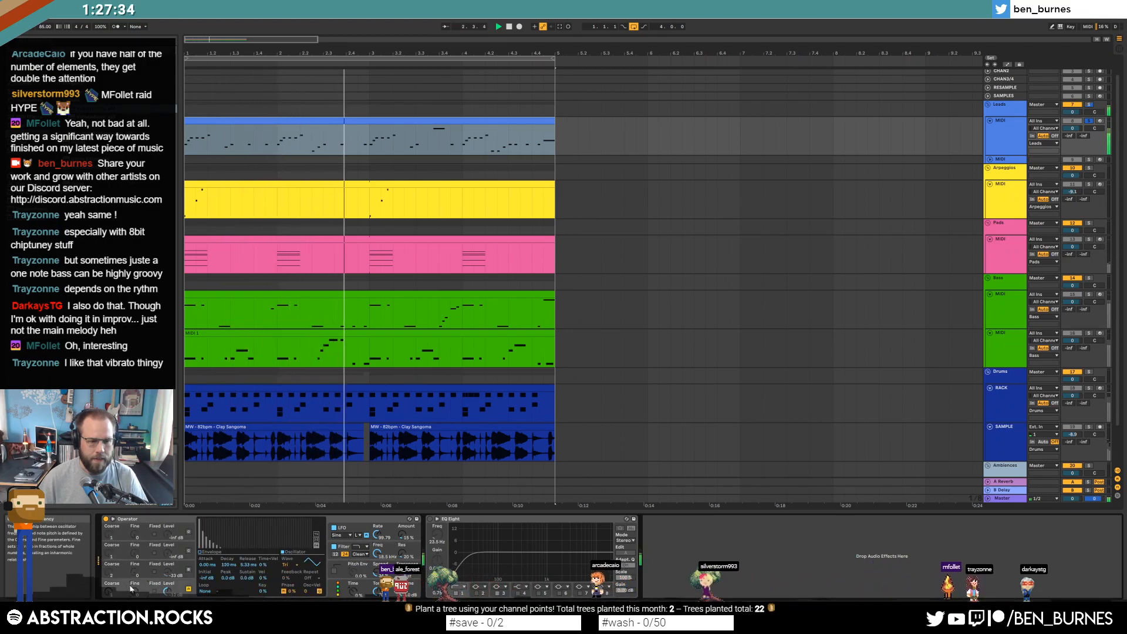
click(288, 566)
click(301, 485)
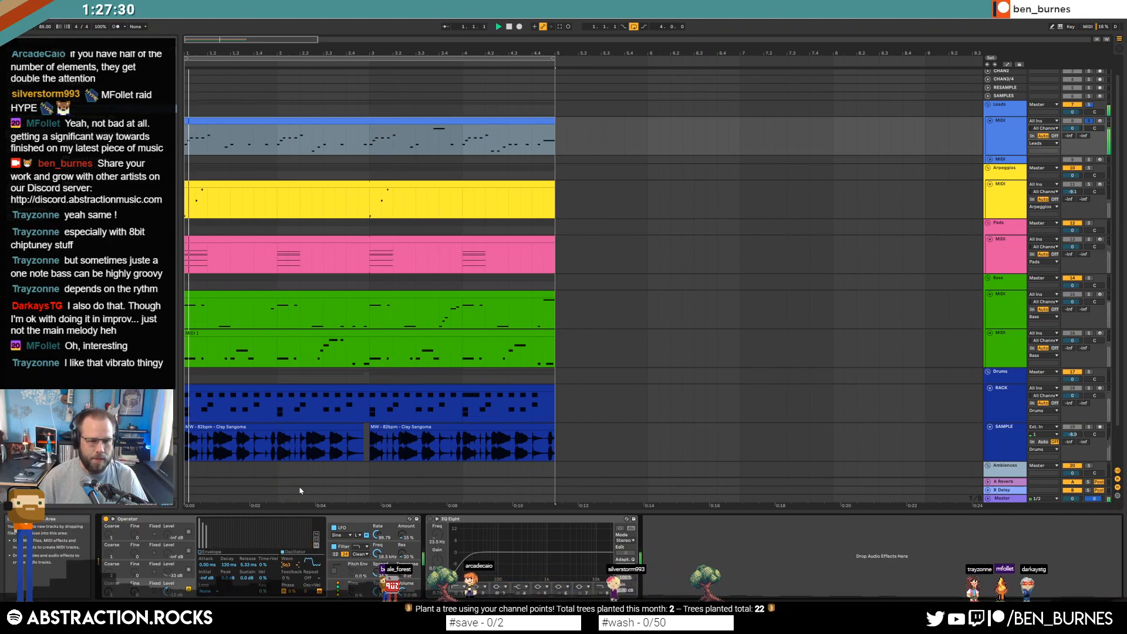
click(287, 565)
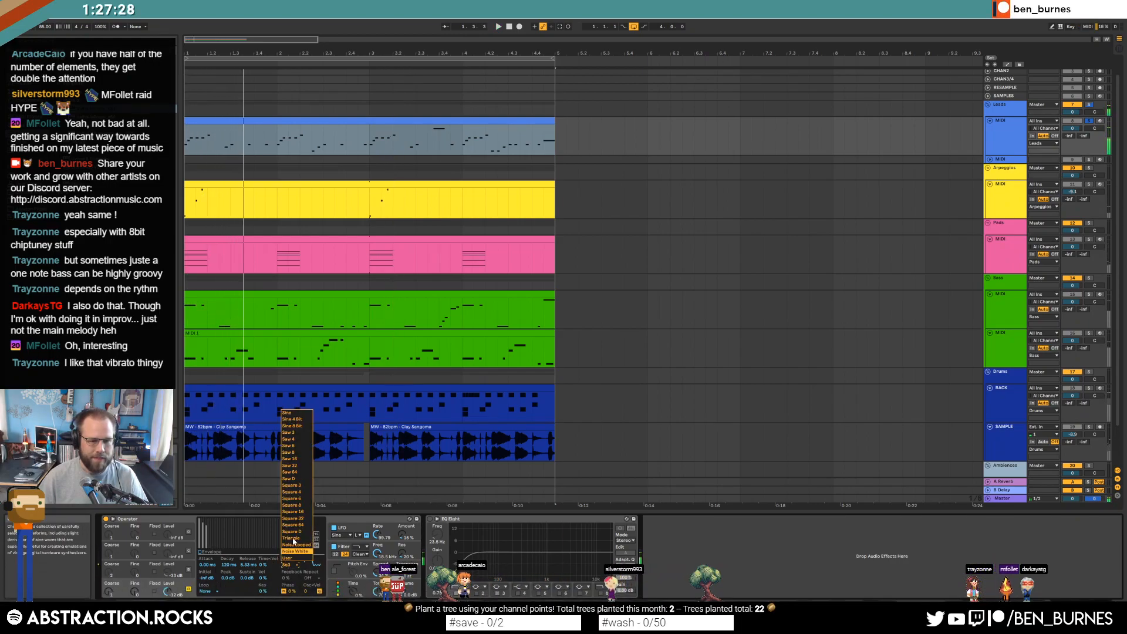
click(304, 492)
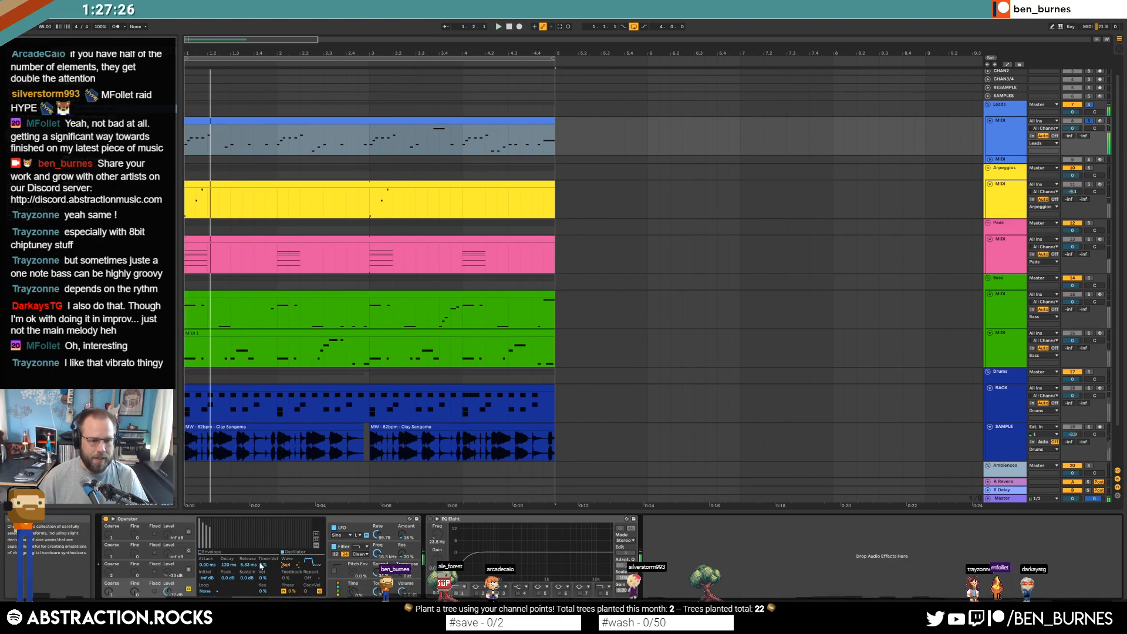
click(293, 566)
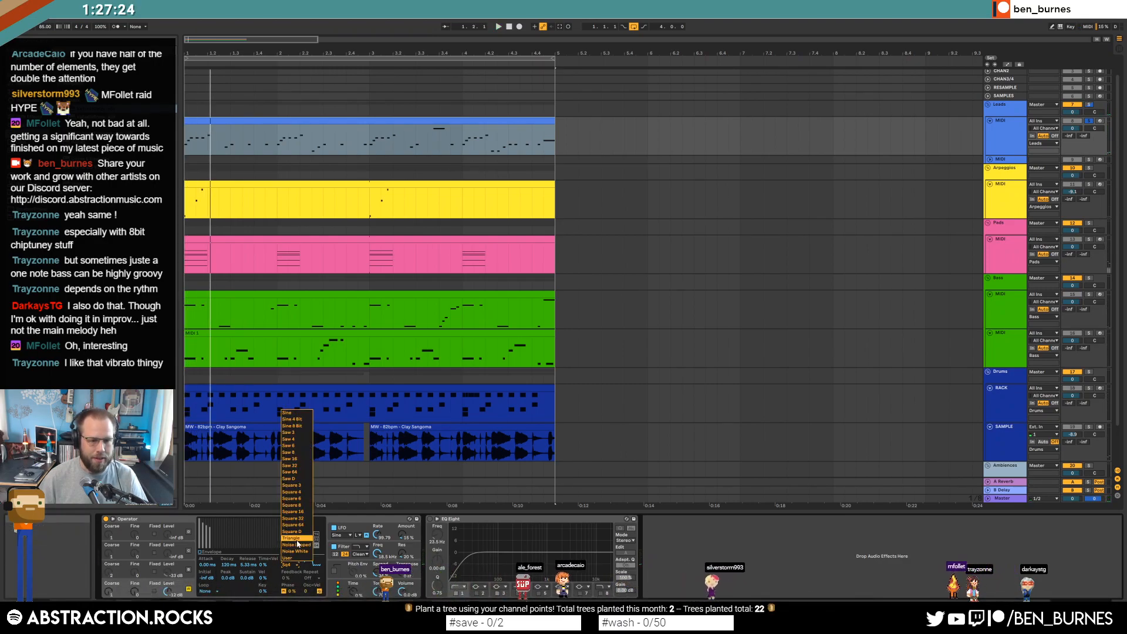
click(297, 539)
Audition the Sine 8 Bit, Sine 4 Bit and Square D waves on oscillator A and return it to Triangle during playback
click(290, 565)
click(303, 427)
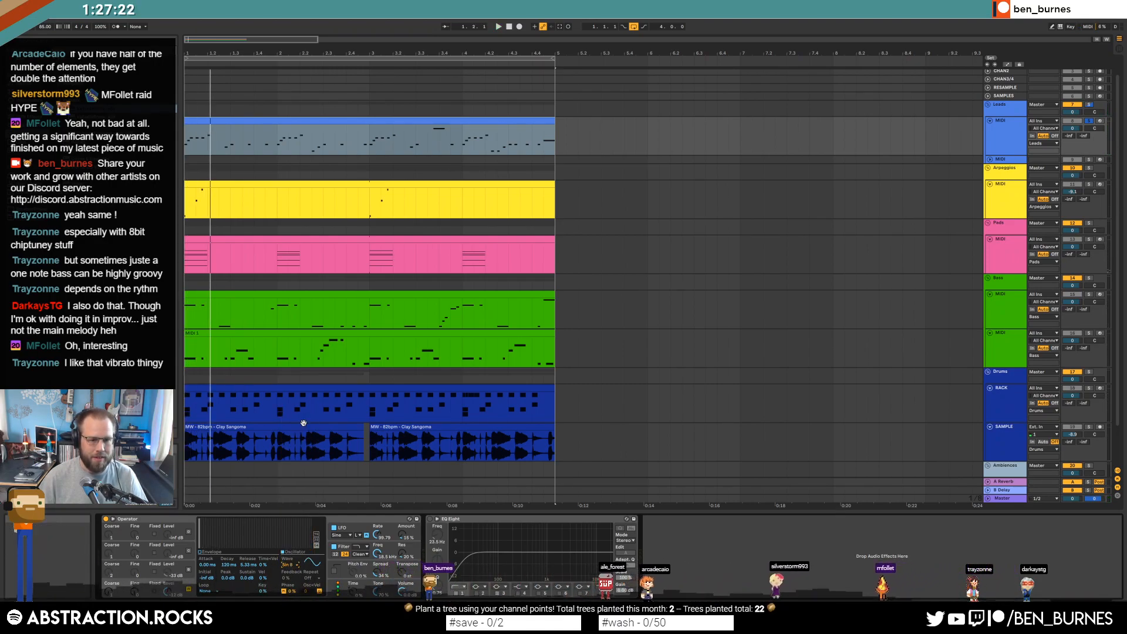
click(289, 565)
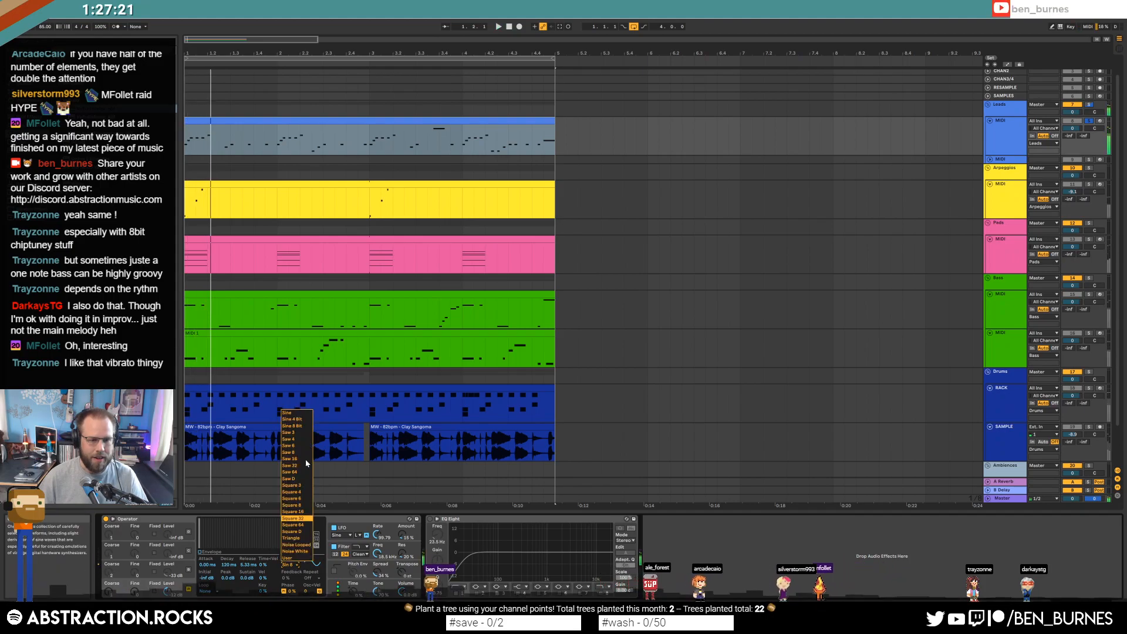
click(303, 420)
click(293, 565)
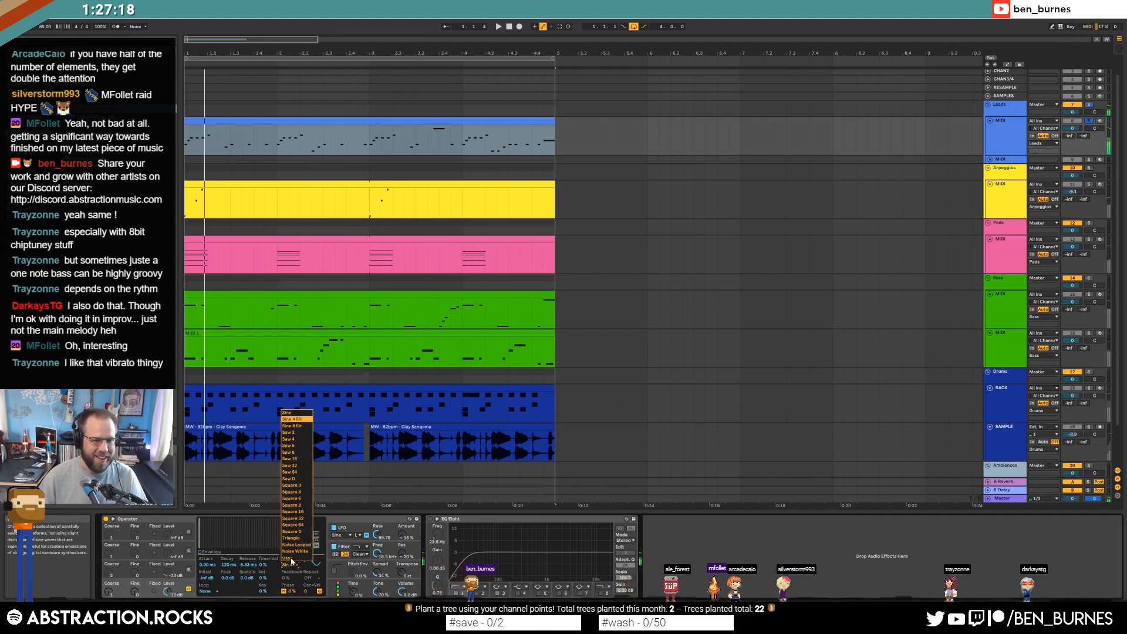
click(308, 532)
click(289, 565)
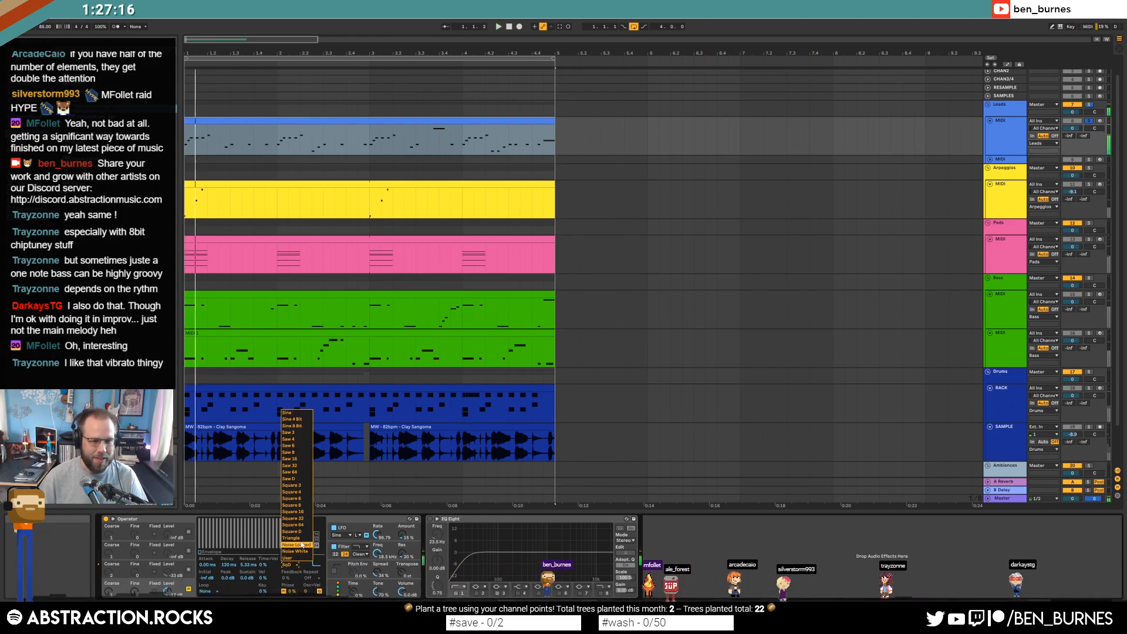
click(304, 539)
key(space)
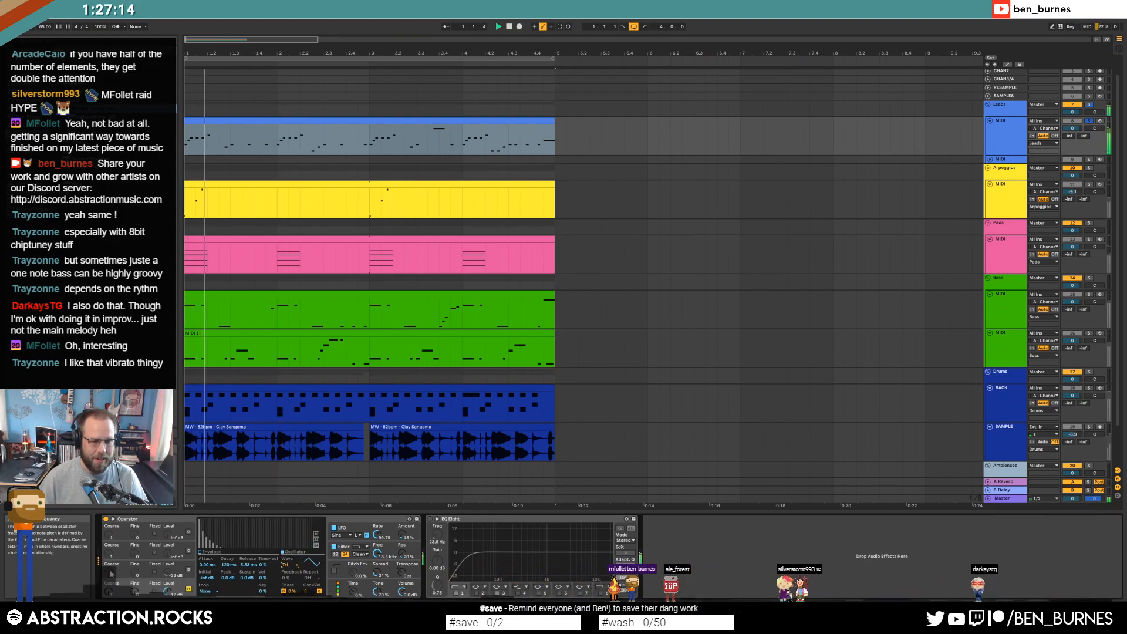
Switch oscillator B on and adjust its level, and raise the low-cut frequency in the lead's EQ Eight
click(188, 570)
drag(167, 572, 168, 568)
key(space)
key(space)
drag(476, 558, 512, 556)
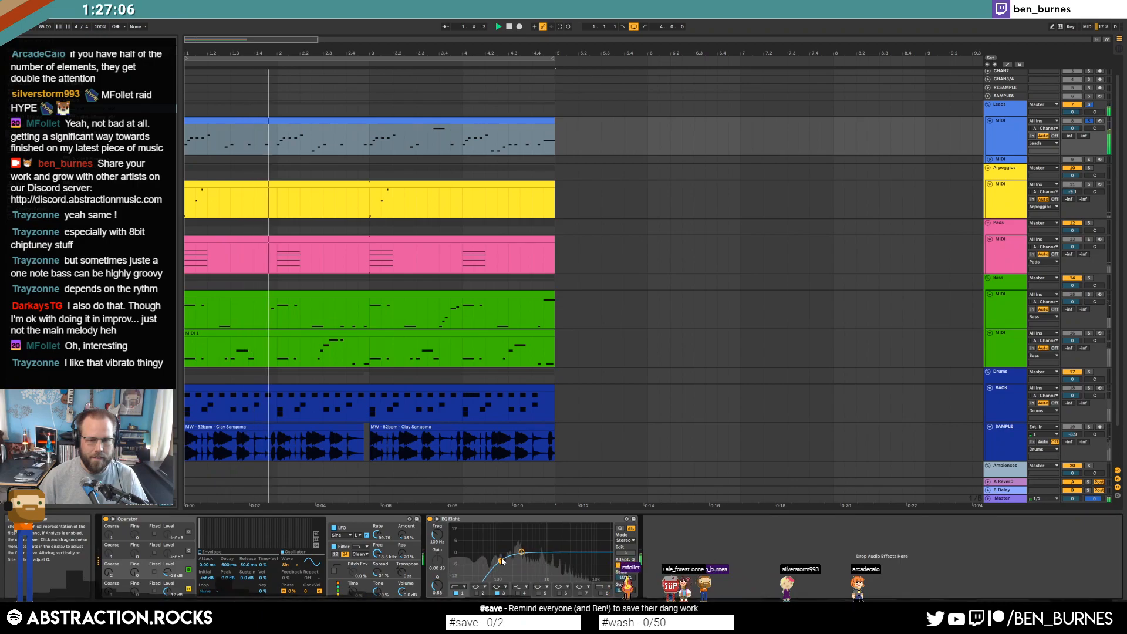
Solo the Arpeggios and Pads groups alongside the lead, and enable the pads' EQ Eight with a raised low cut and a dip at about 517 Hz
click(1089, 168)
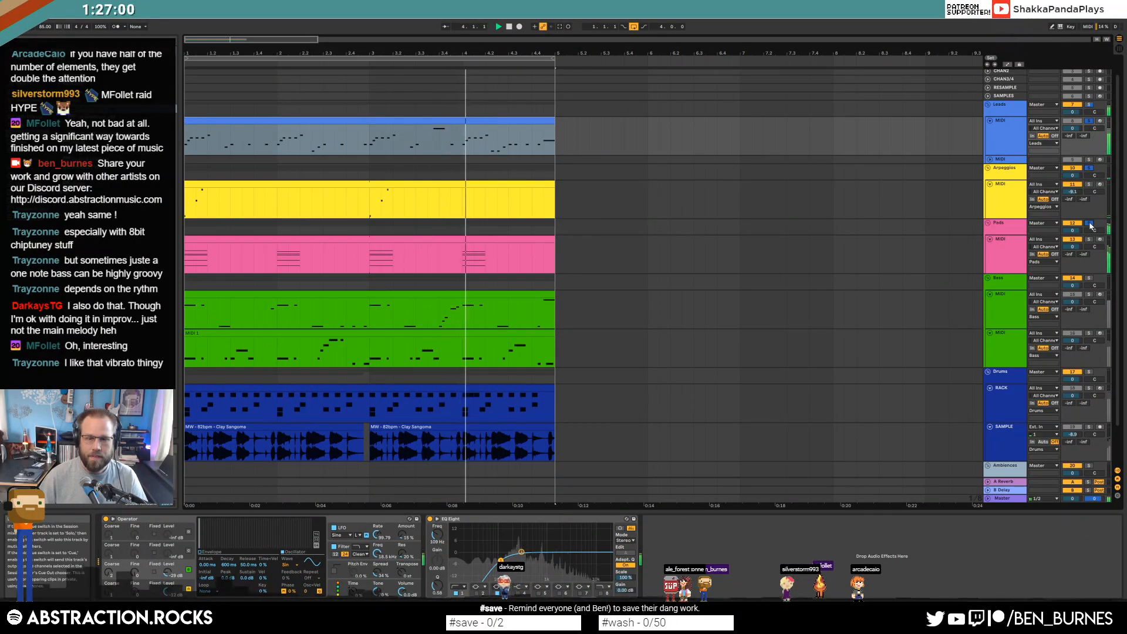
click(525, 240)
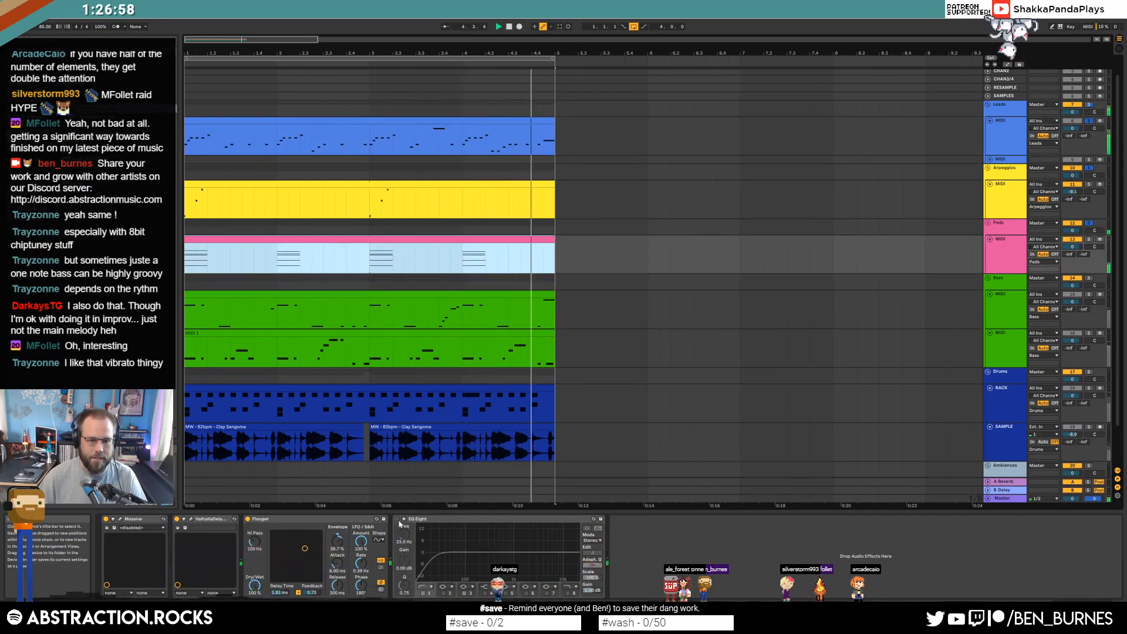
click(397, 519)
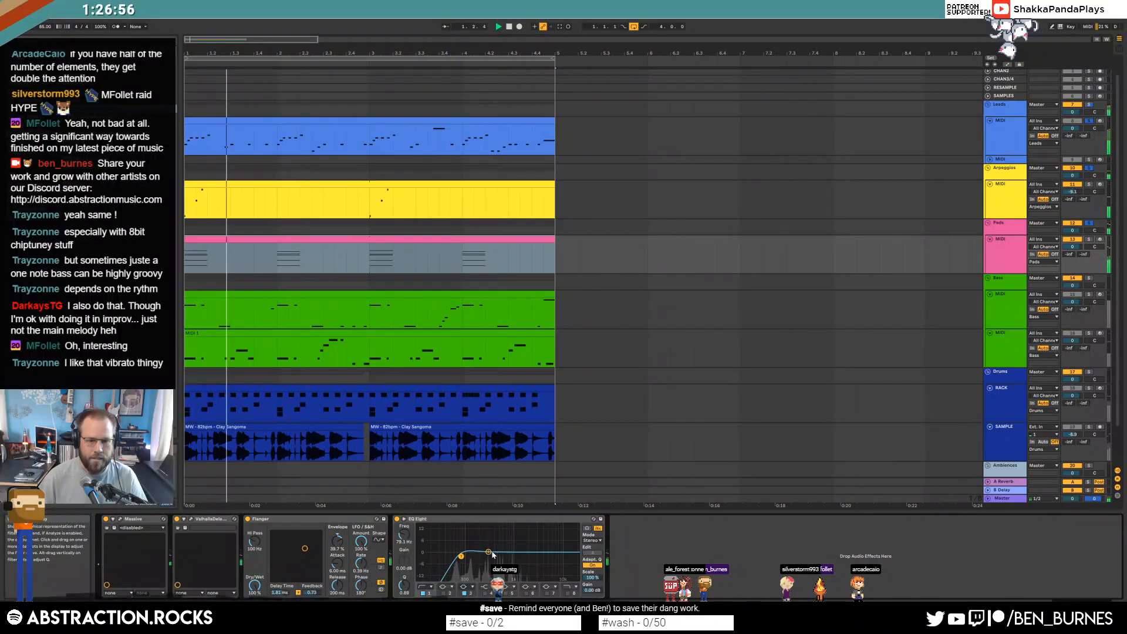
drag(406, 587, 404, 555)
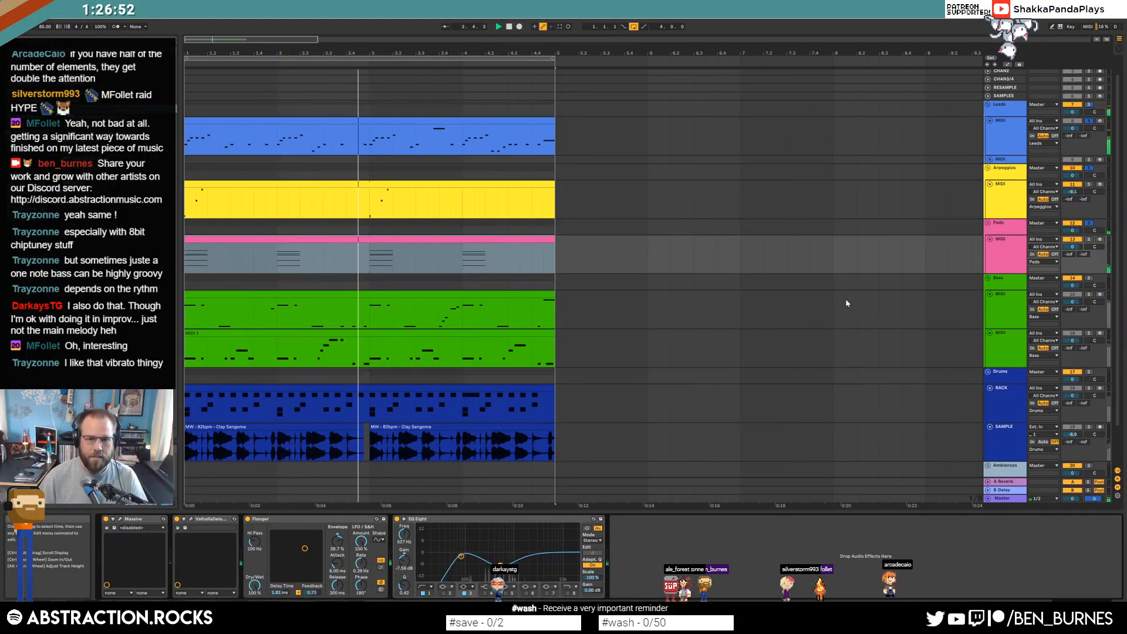
Add the Bass group to the solos, then clear all solos and mute the Drums group
click(1089, 279)
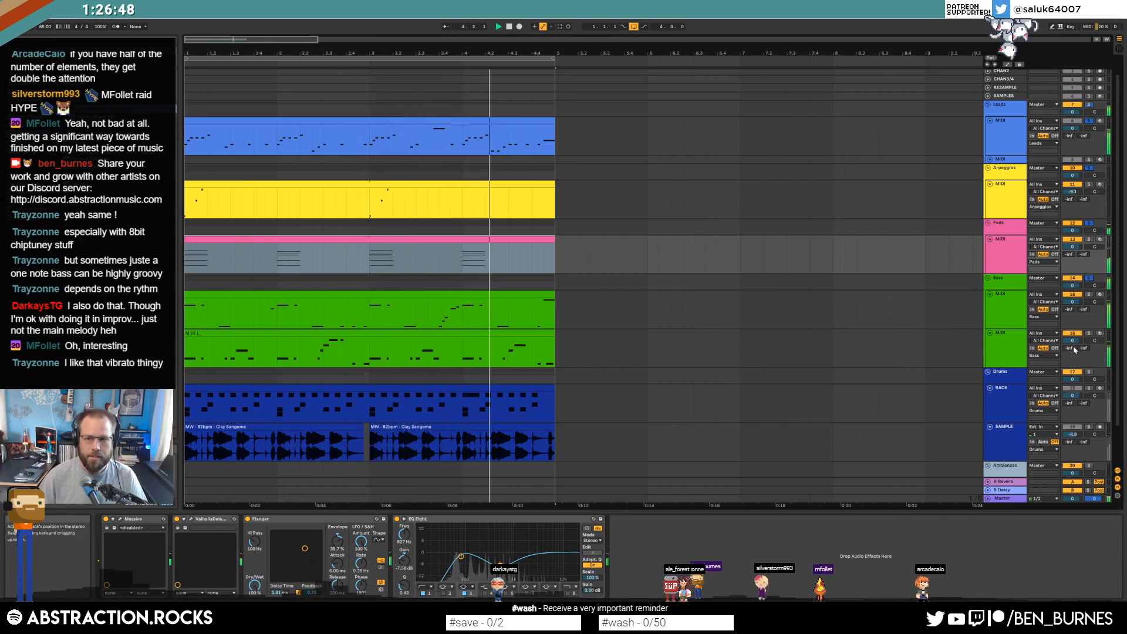
click(1090, 372)
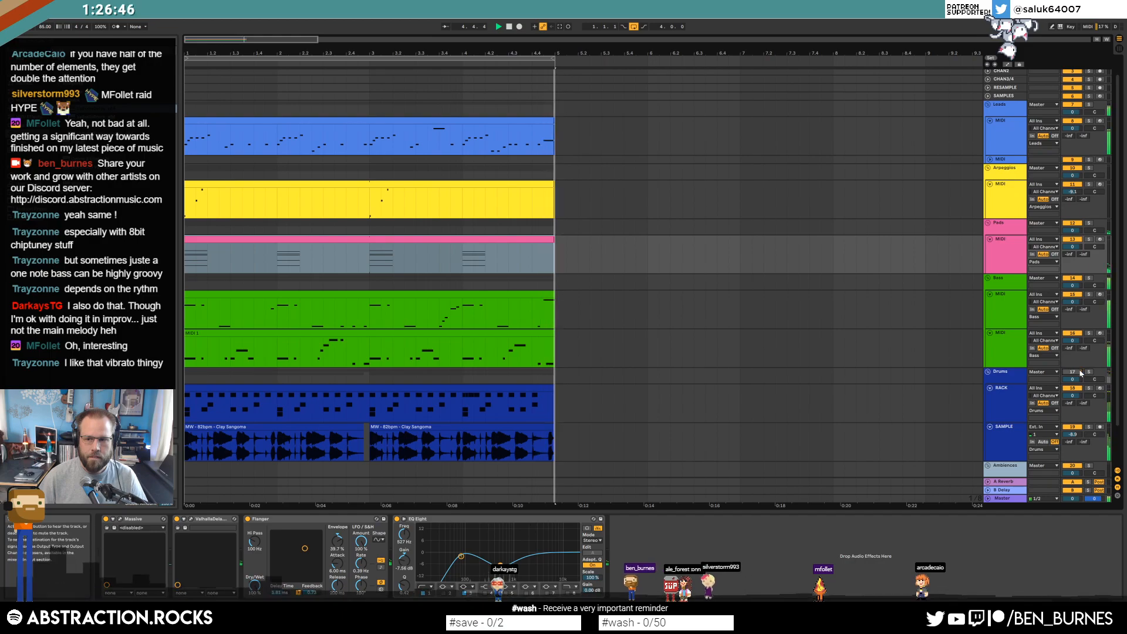
click(1073, 372)
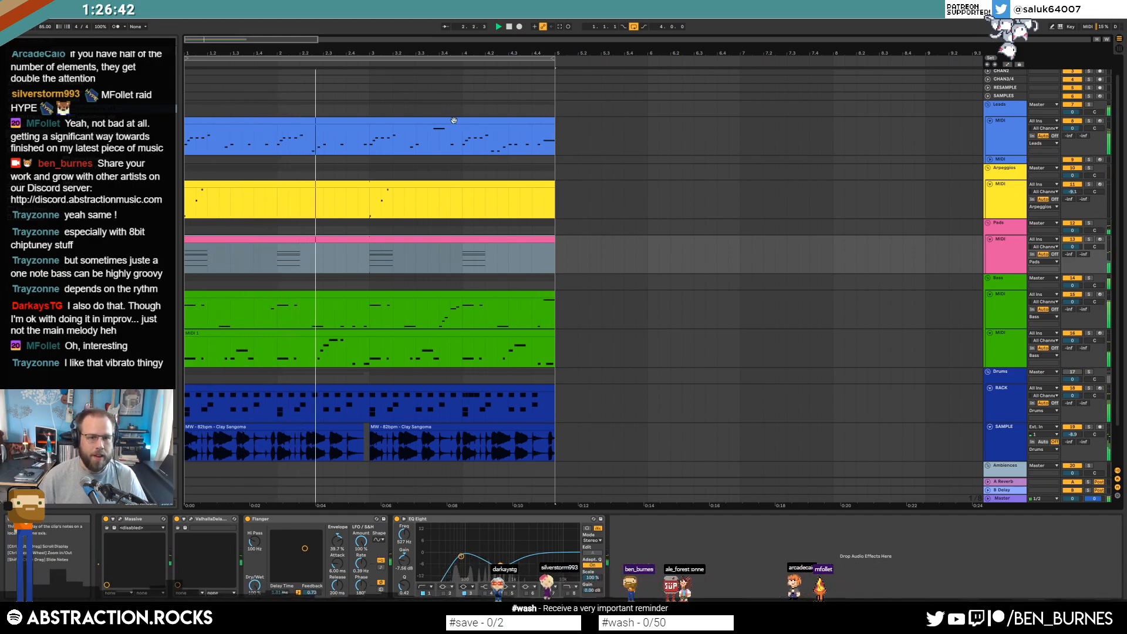
Play the loop from the start with the drums muted, select the lead clip and reactivate the Drums group
click(455, 122)
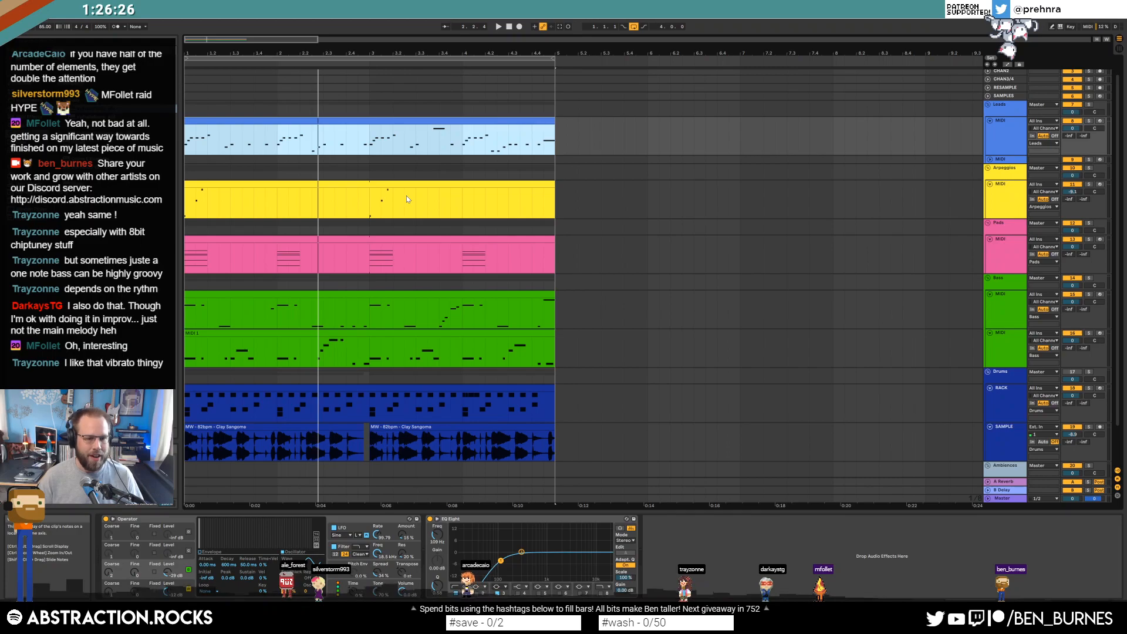
click(508, 29)
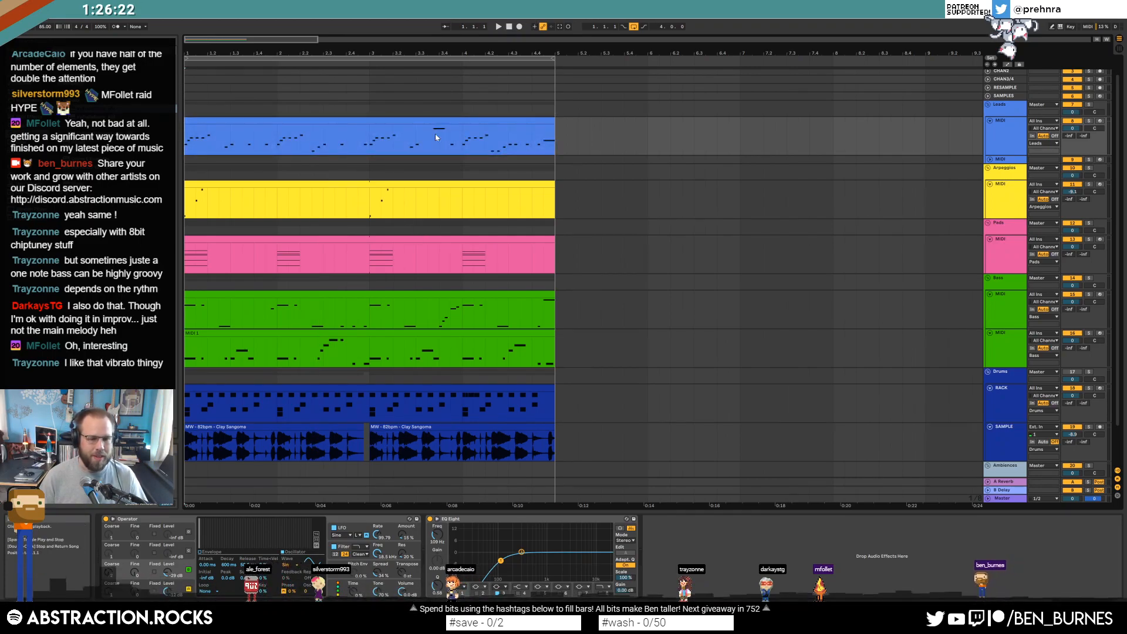
scroll(427, 417, down, 2)
scroll(427, 417, up, 2)
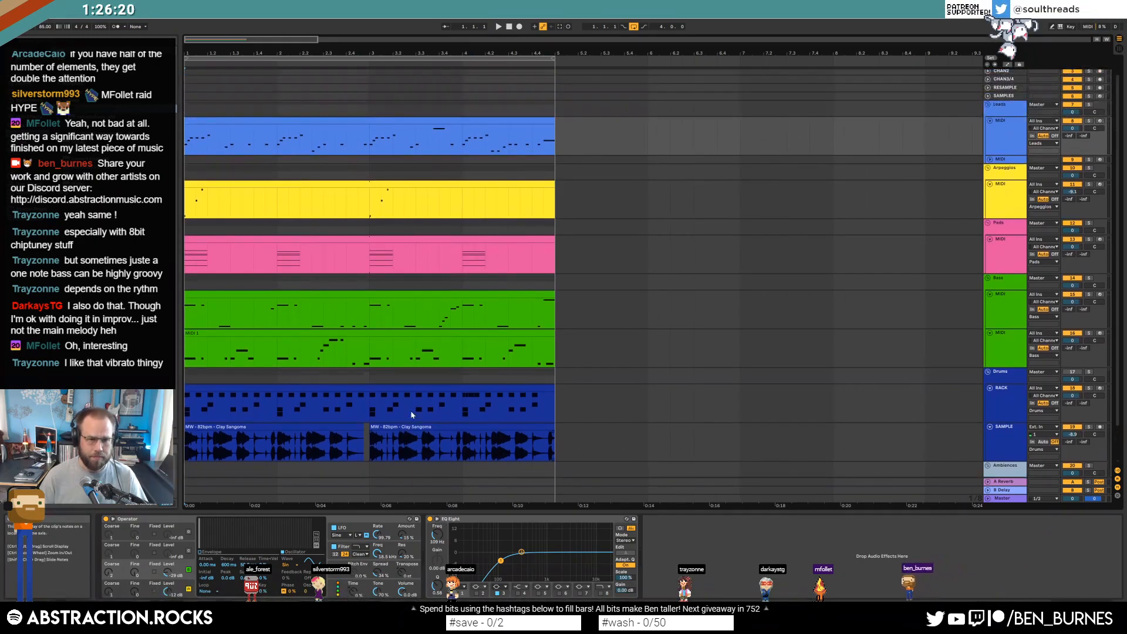
key(space)
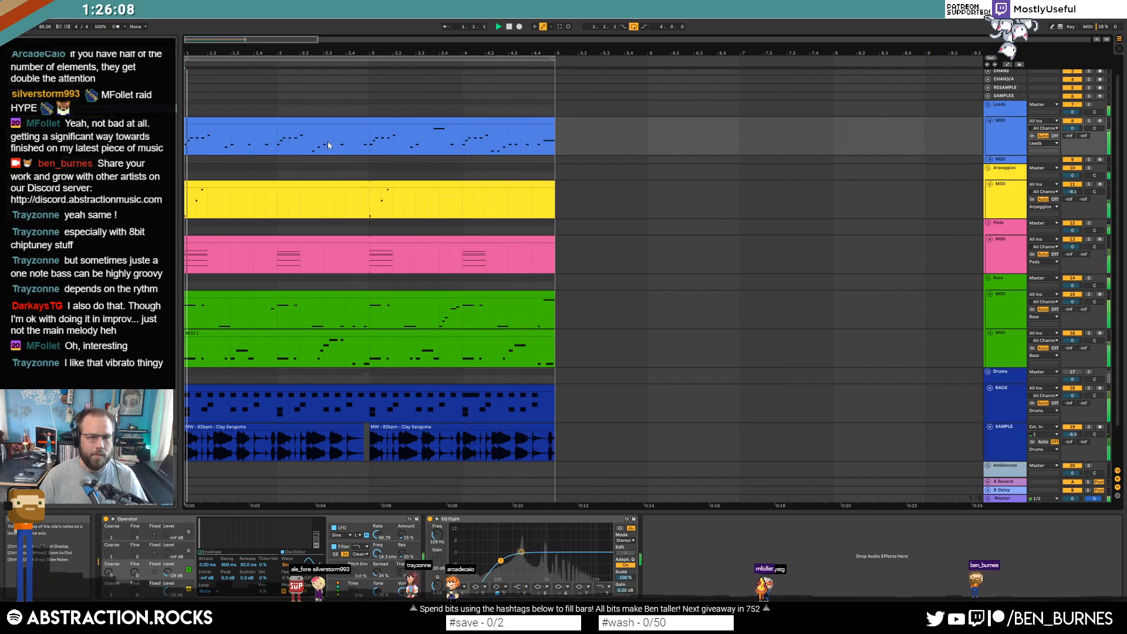
key(space)
click(280, 120)
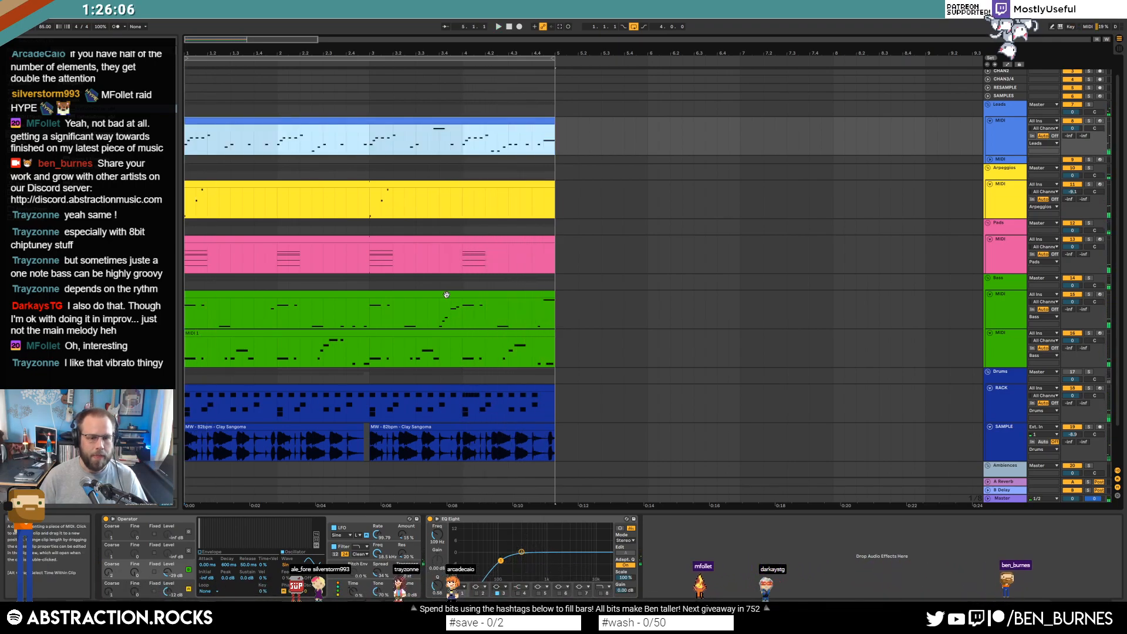
click(1072, 372)
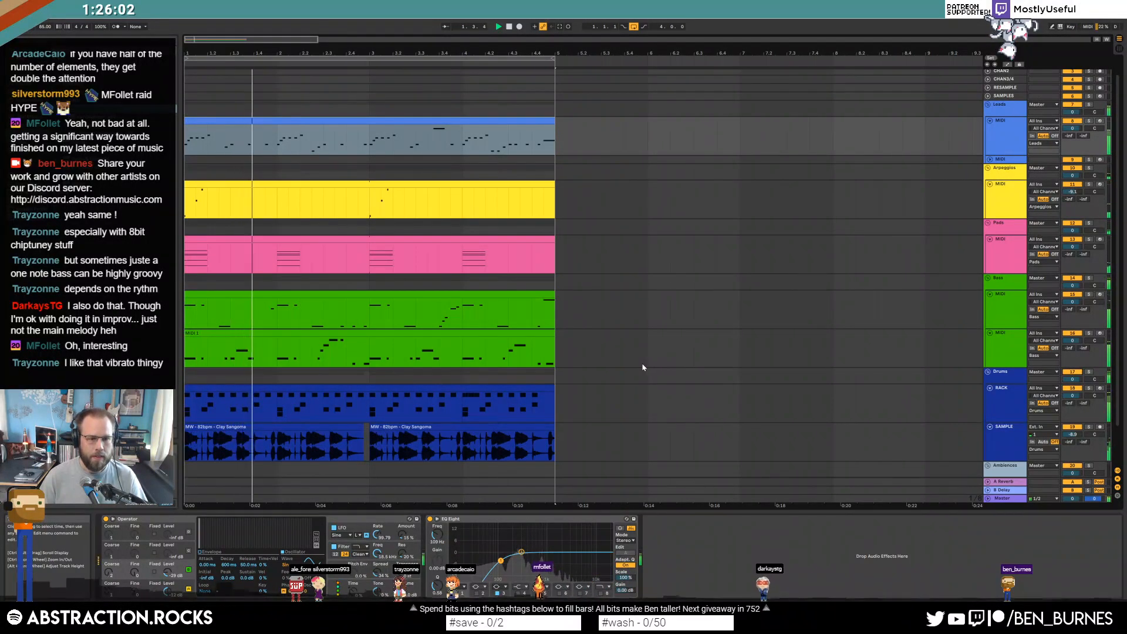
Unfold the Ambiences group below the drums and expand its first SAMPLE track
click(993, 374)
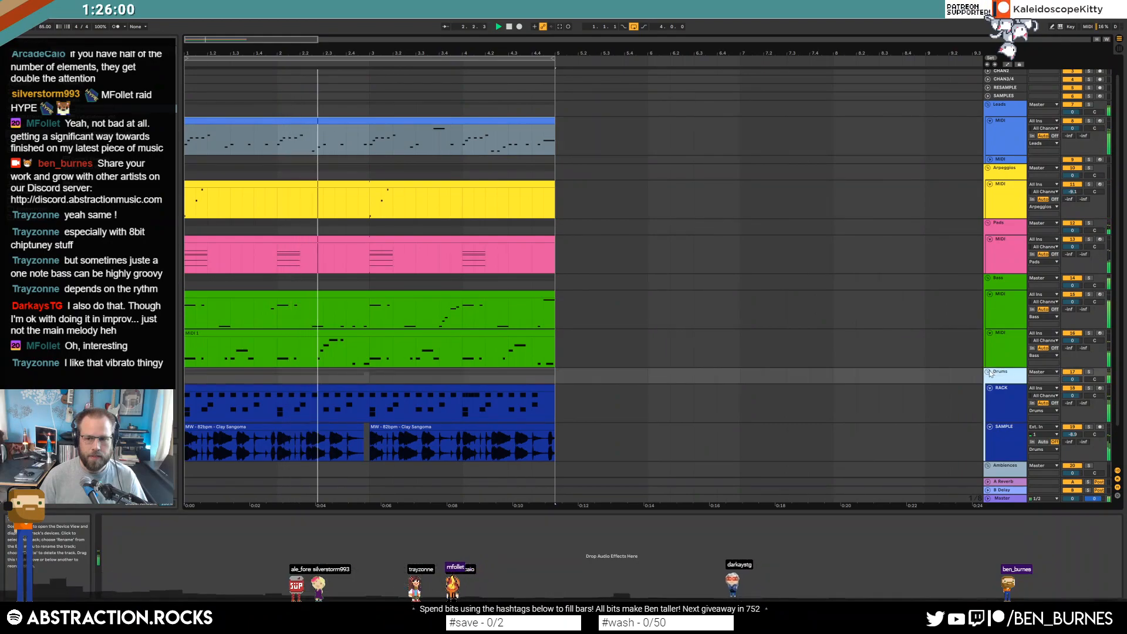
click(988, 372)
click(988, 390)
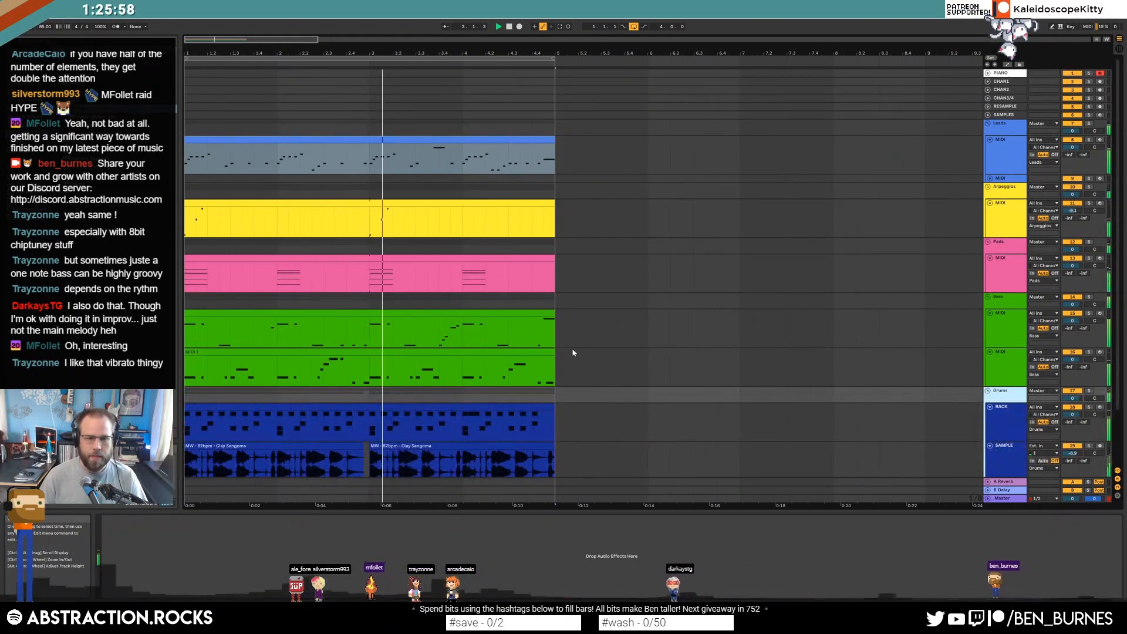
scroll(573, 355, down, 2)
scroll(571, 361, down, 1)
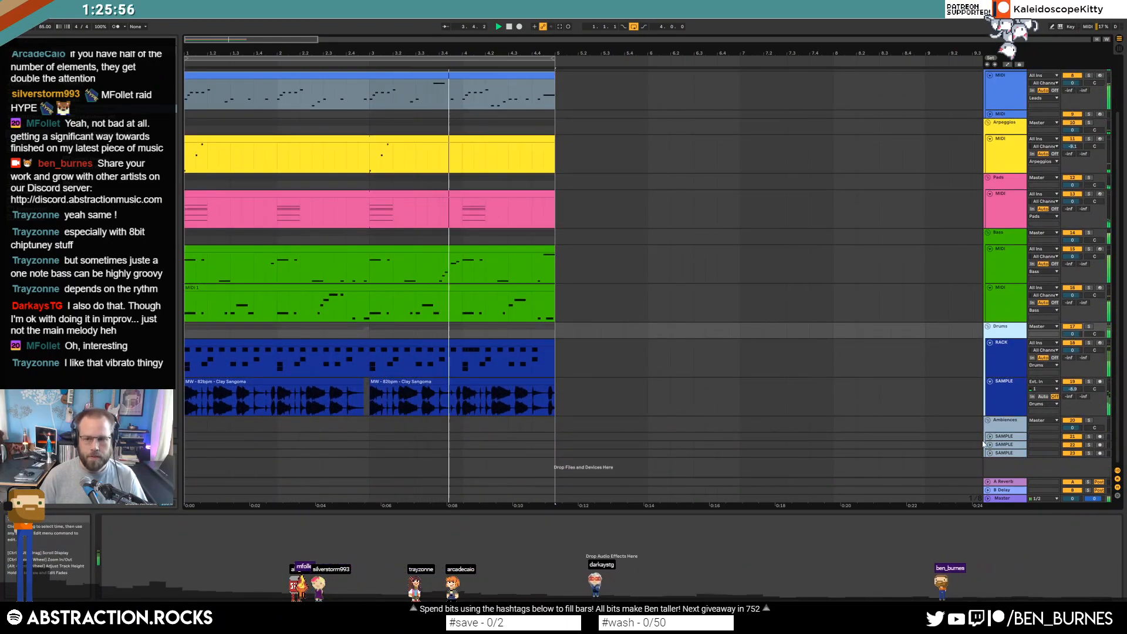
click(990, 437)
scroll(633, 426, down, 2)
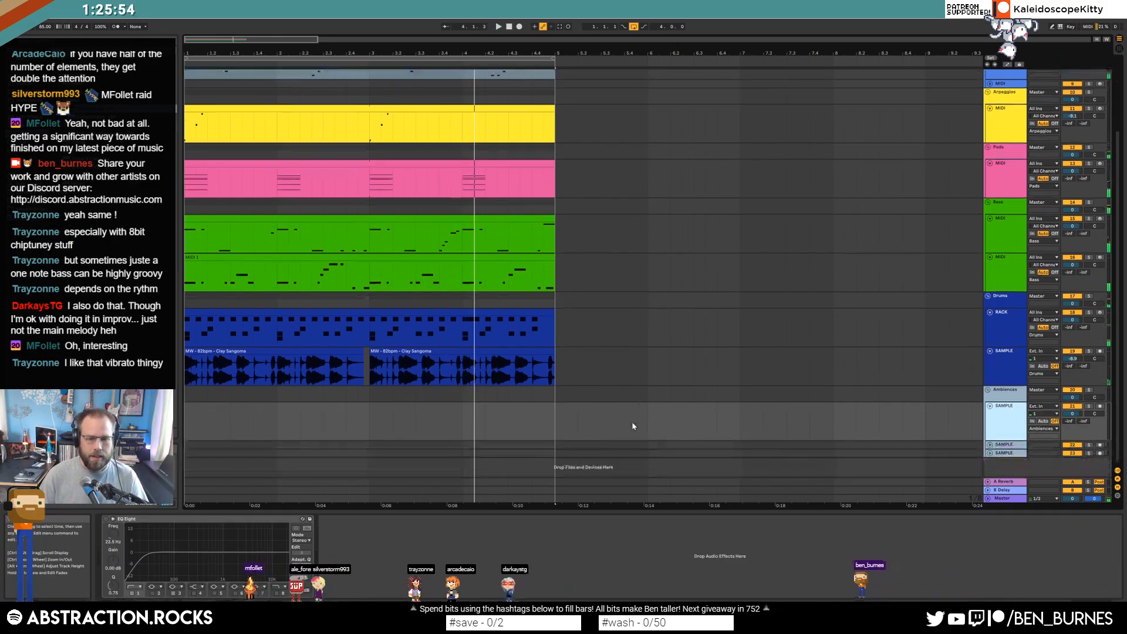
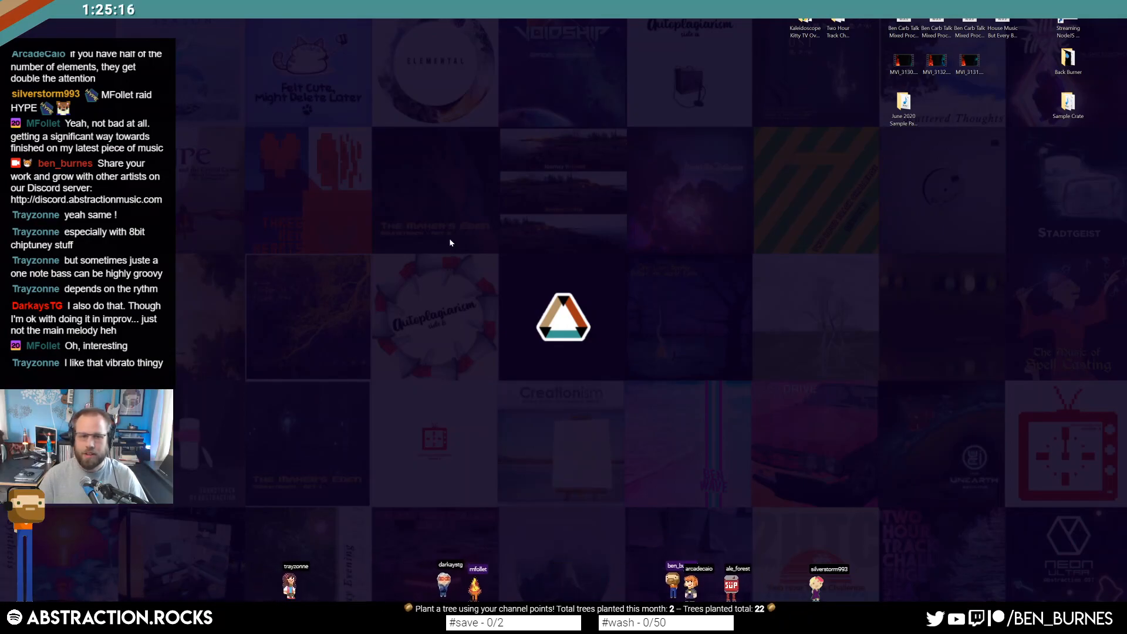
Switch to Audacity, load the stereo audio file and play it from about 3.4 seconds
key(super)
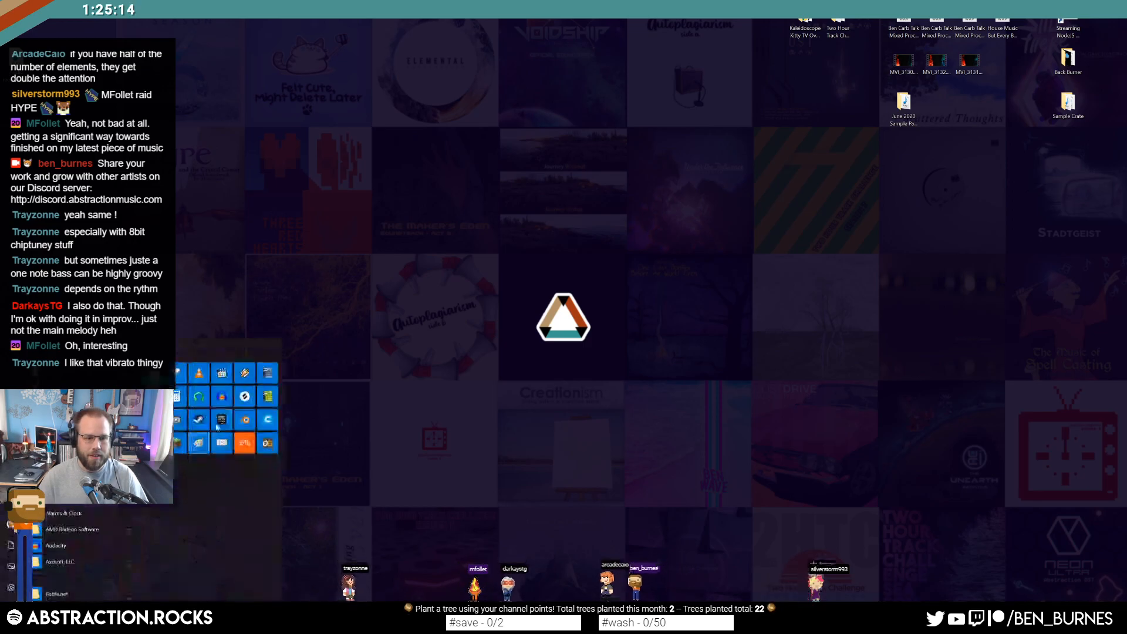
click(224, 394)
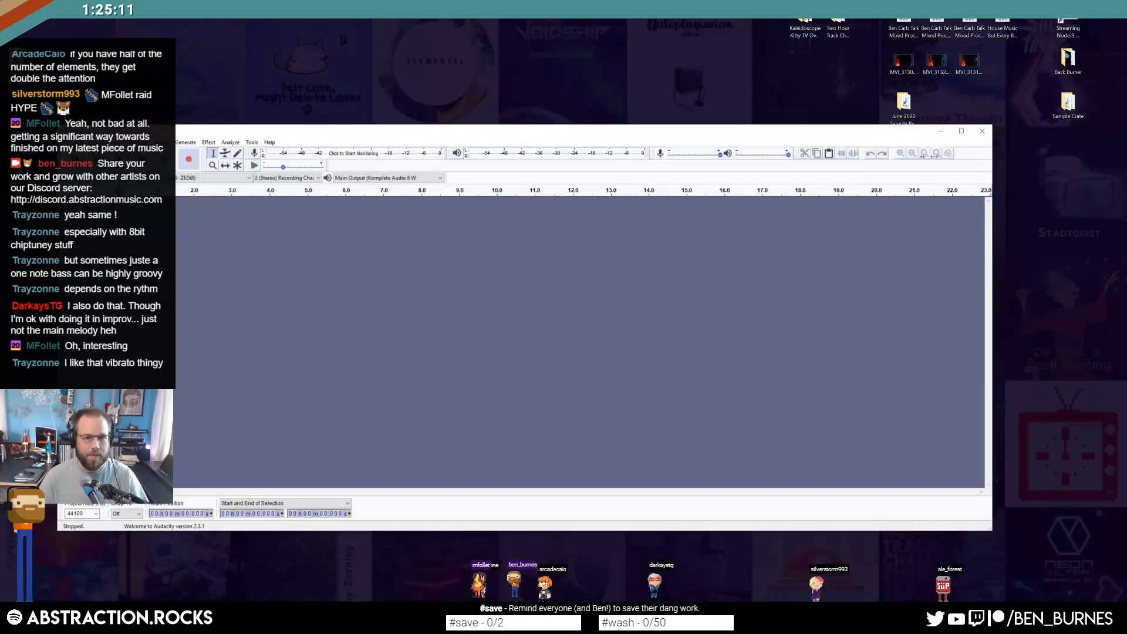
drag(174, 296, 287, 295)
click(353, 245)
key(space)
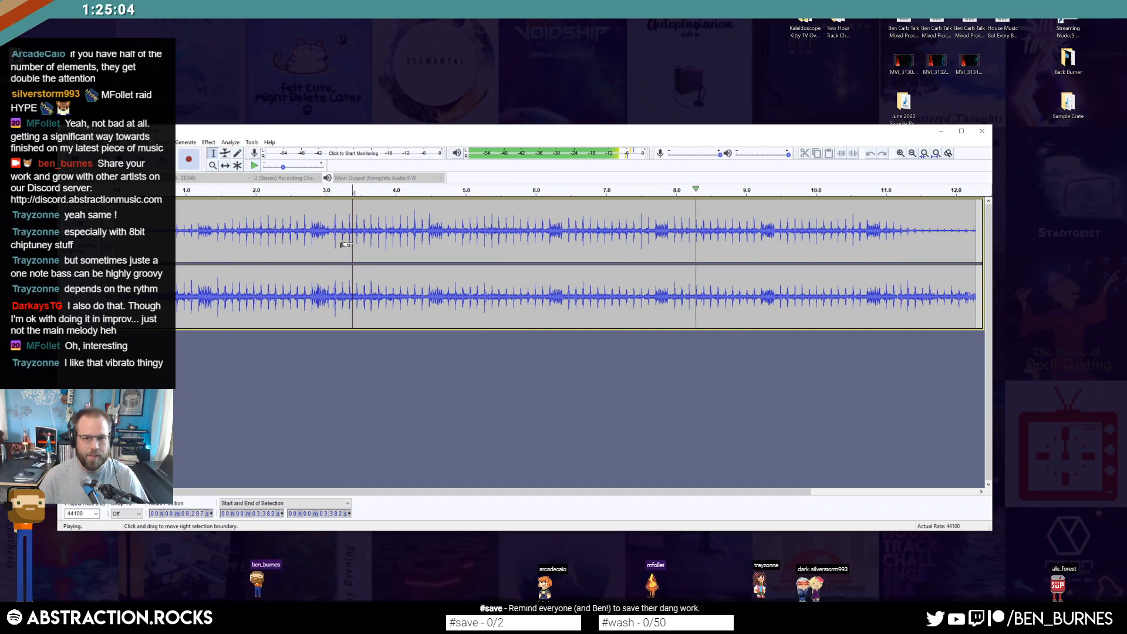
Stop the playback and close the Audacity window
key(space)
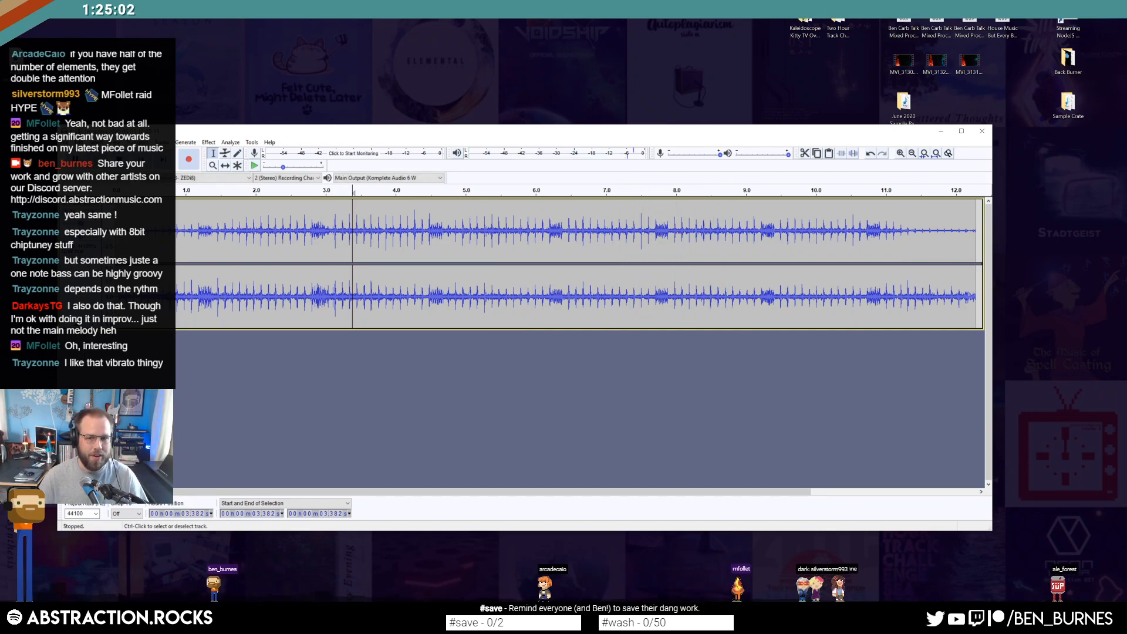
click(983, 131)
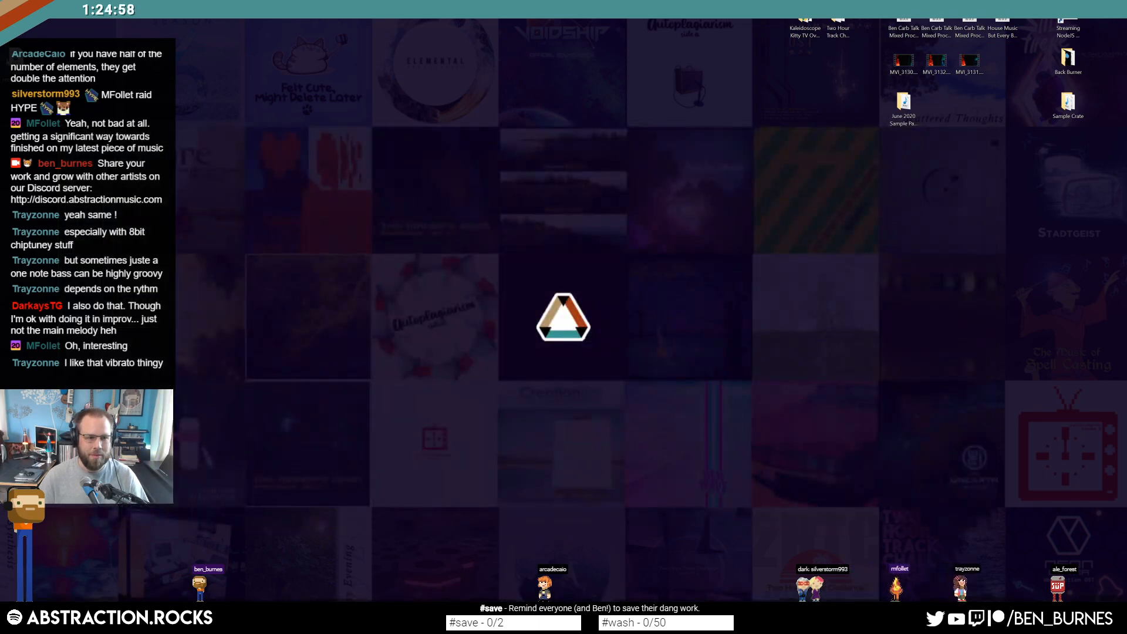
Add the audio recording to the first Ambiences SAMPLE track, move it to bar 1 and trim it to end at bar 3
drag(376, 587, 135, 592)
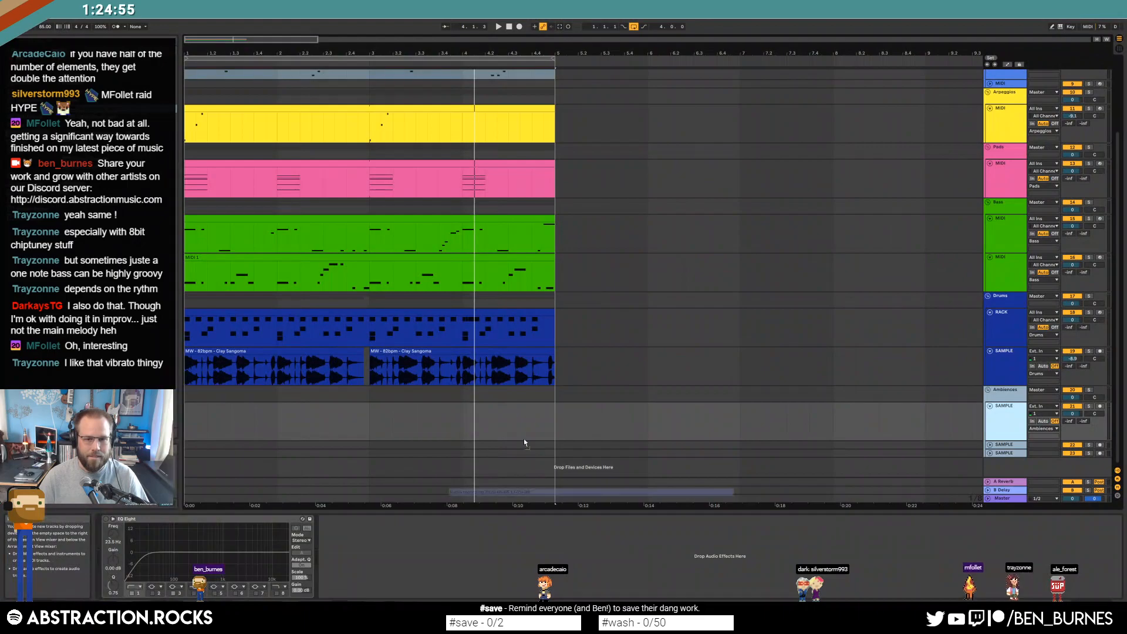
drag(524, 439, 556, 418)
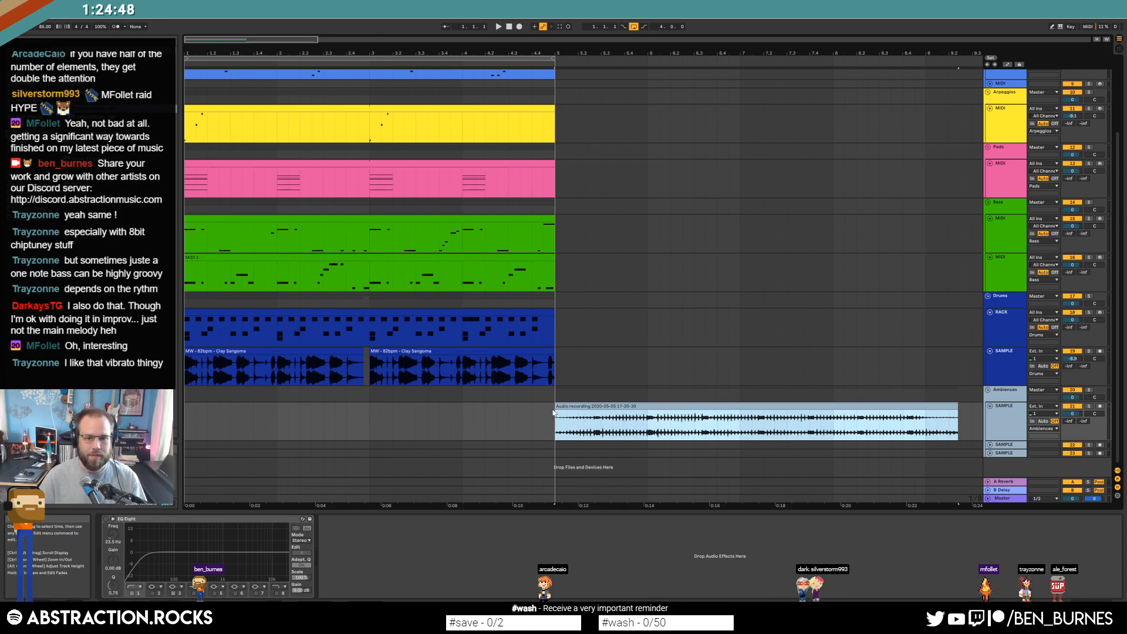
drag(556, 408, 207, 408)
drag(494, 409, 370, 408)
Enable Warp for the recording and place warp markers that align its repeating bursts to beat 1.3 and bar 2
key(shift+Tab)
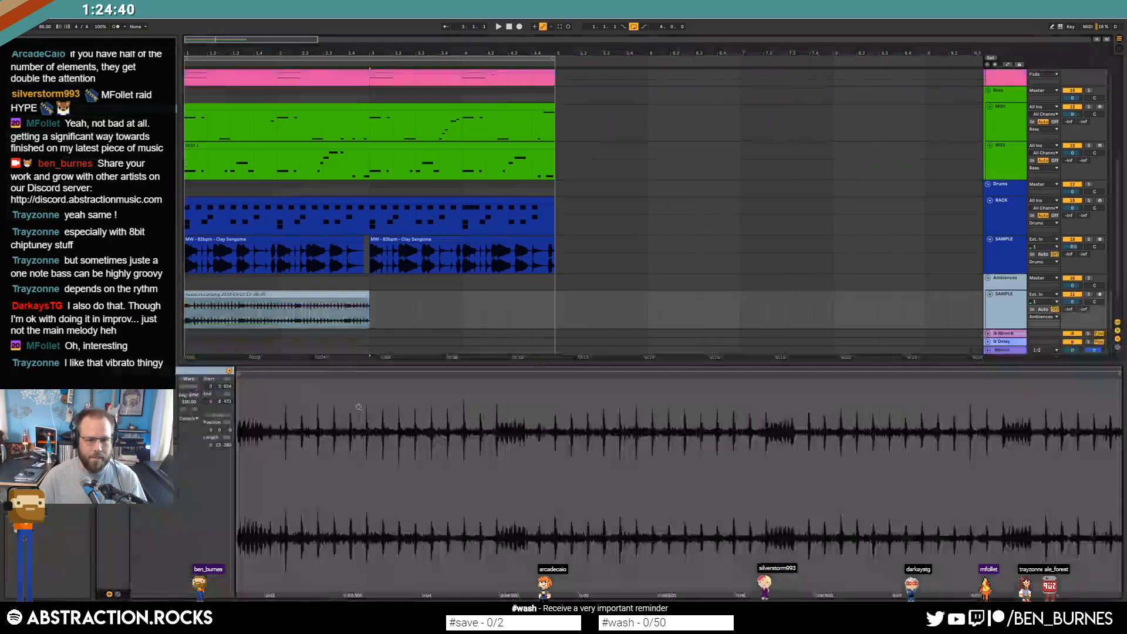
click(186, 379)
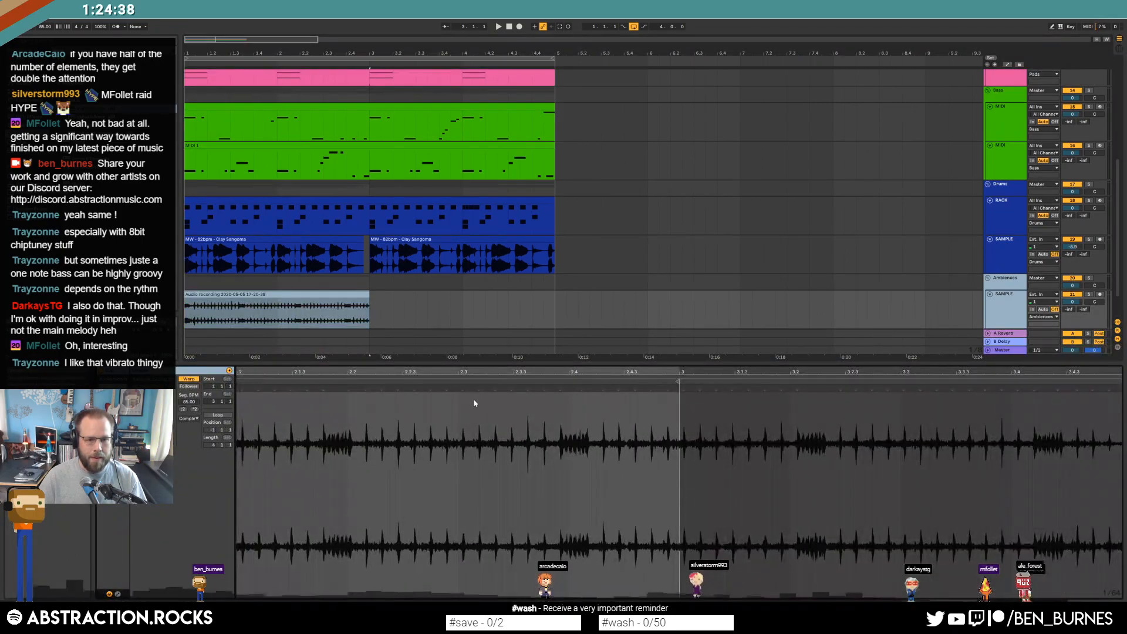
drag(463, 371, 894, 371)
drag(542, 369, 772, 357)
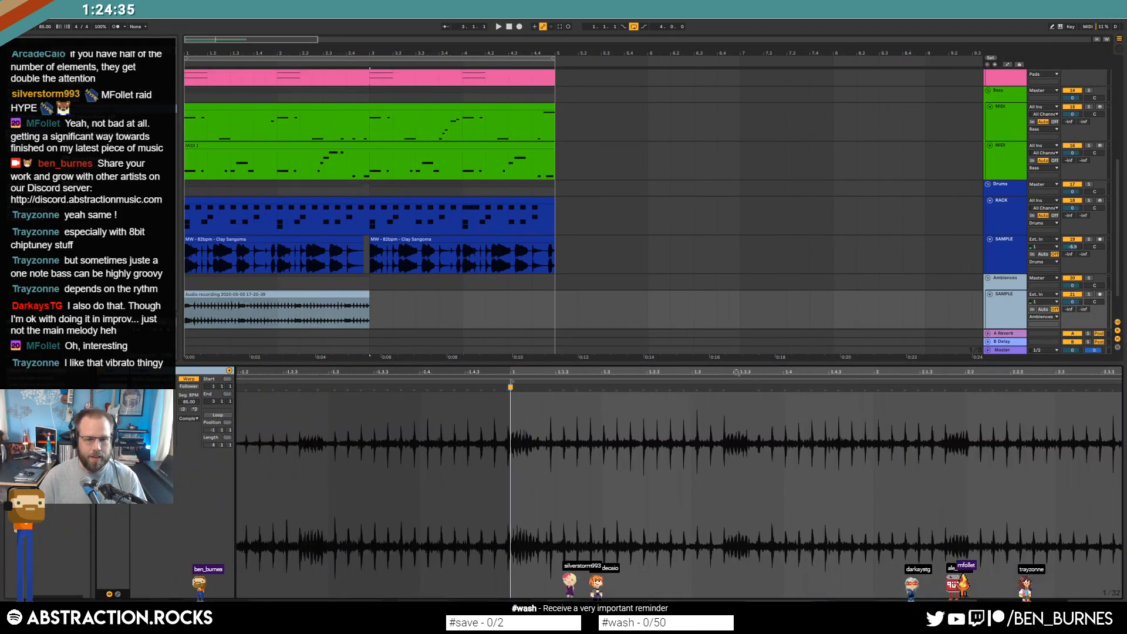
double_click(508, 390)
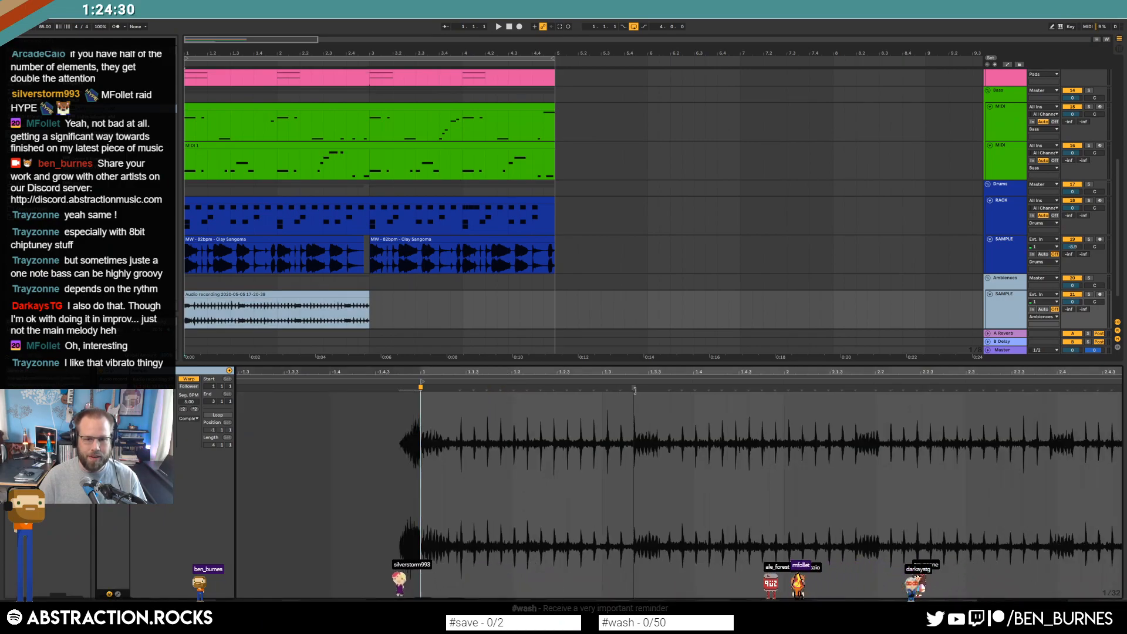
drag(623, 390, 603, 392)
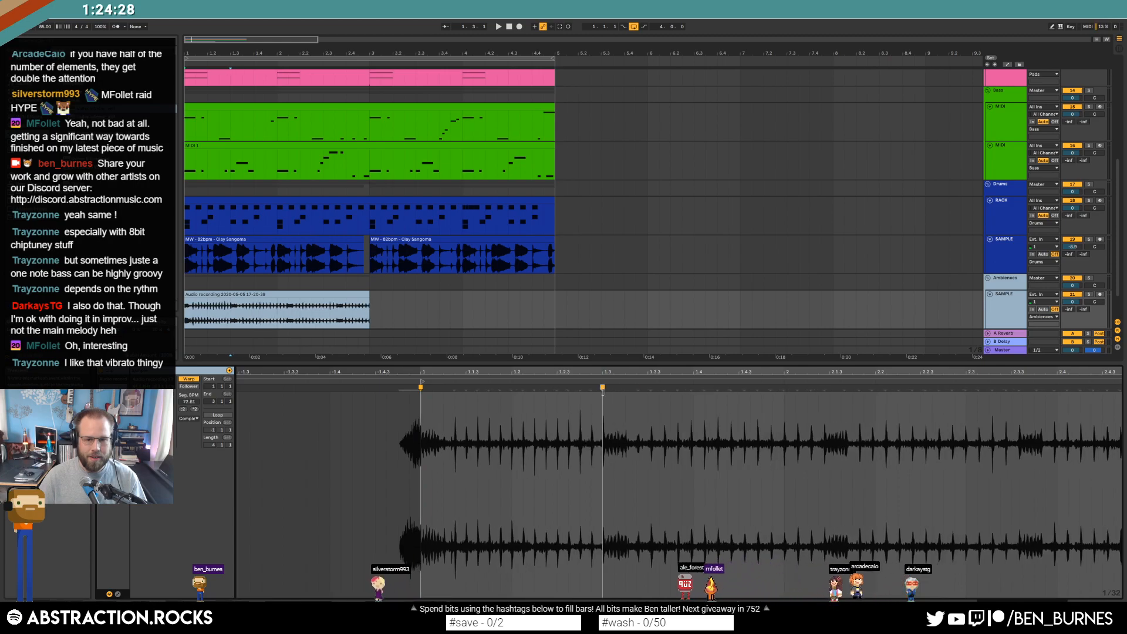
drag(824, 389, 784, 388)
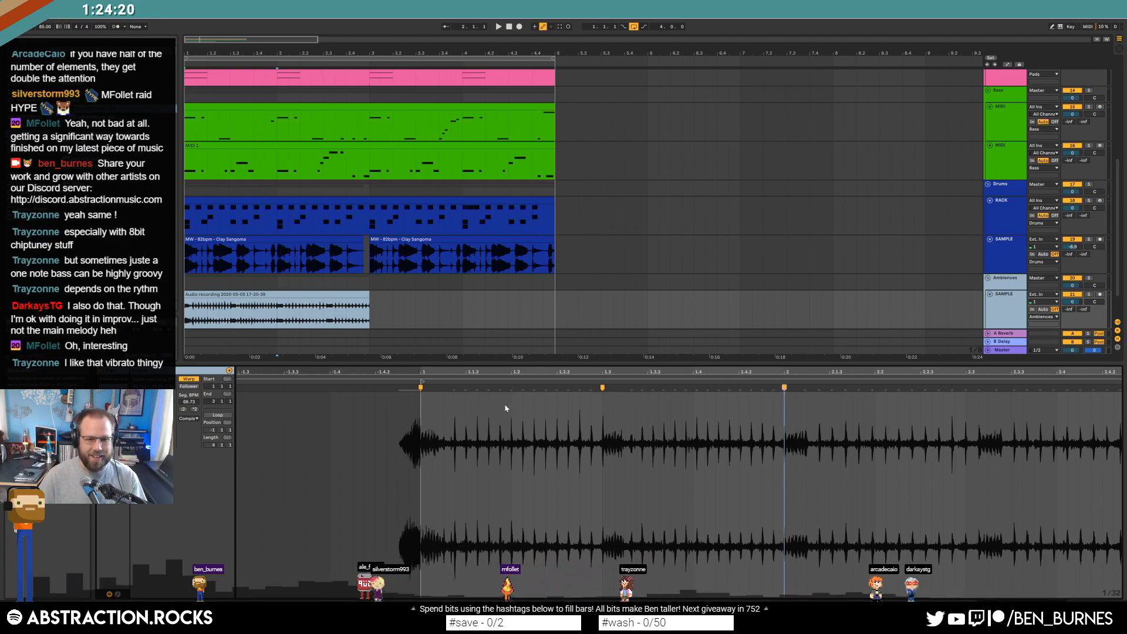
Shorten the recording to end at 1.3, loop that two-beat section and extend the clip to bar 5
drag(367, 295, 231, 300)
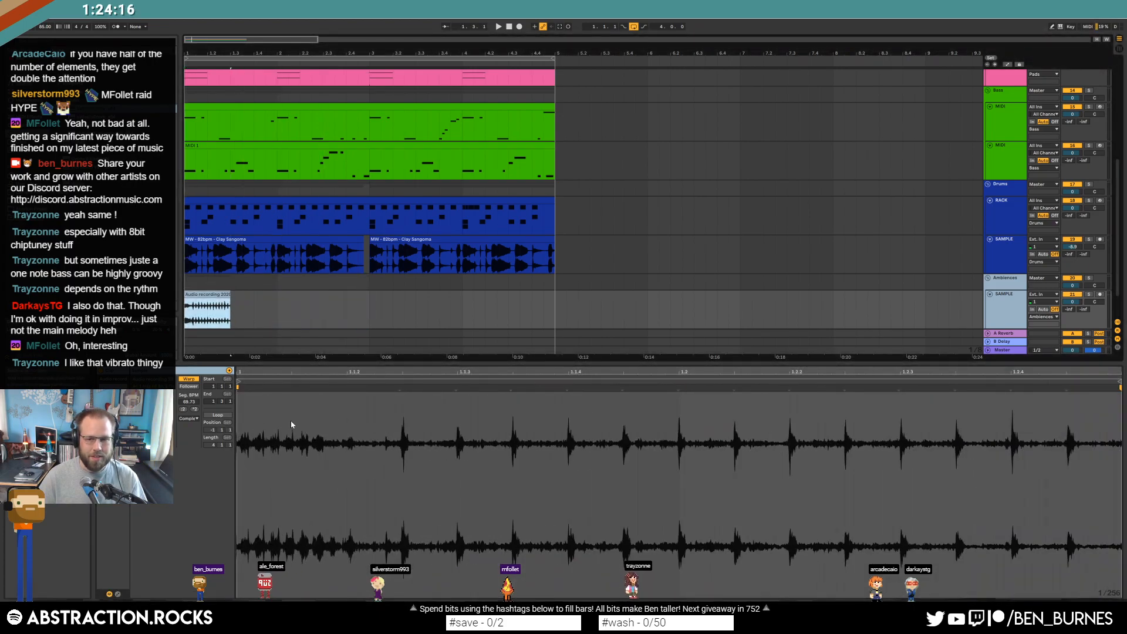
drag(746, 370, 458, 326)
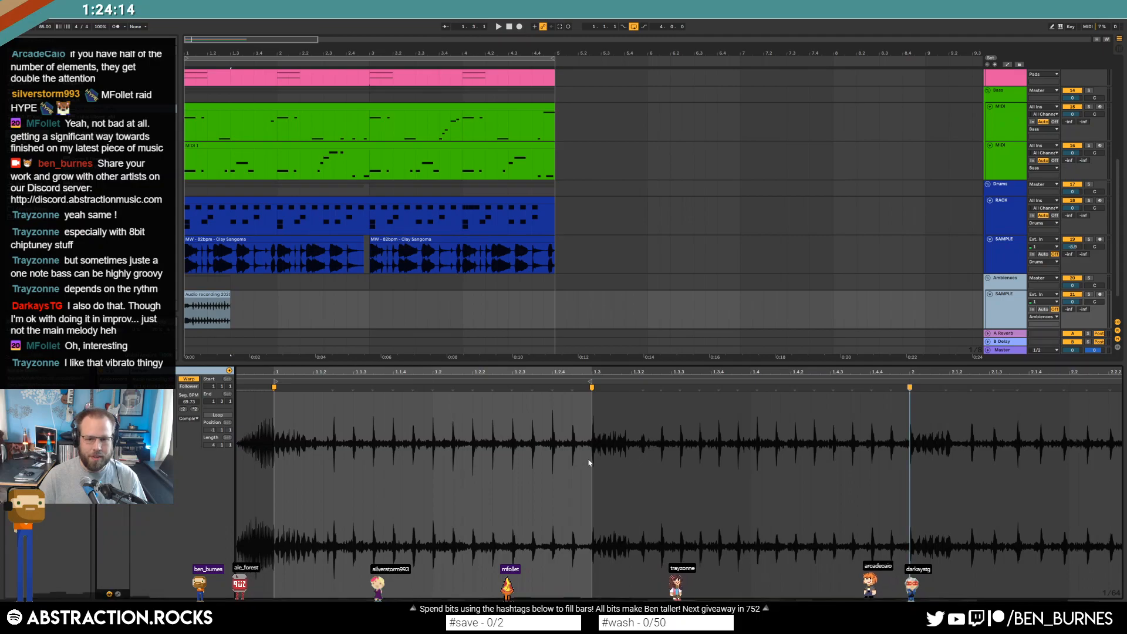
drag(591, 460, 274, 470)
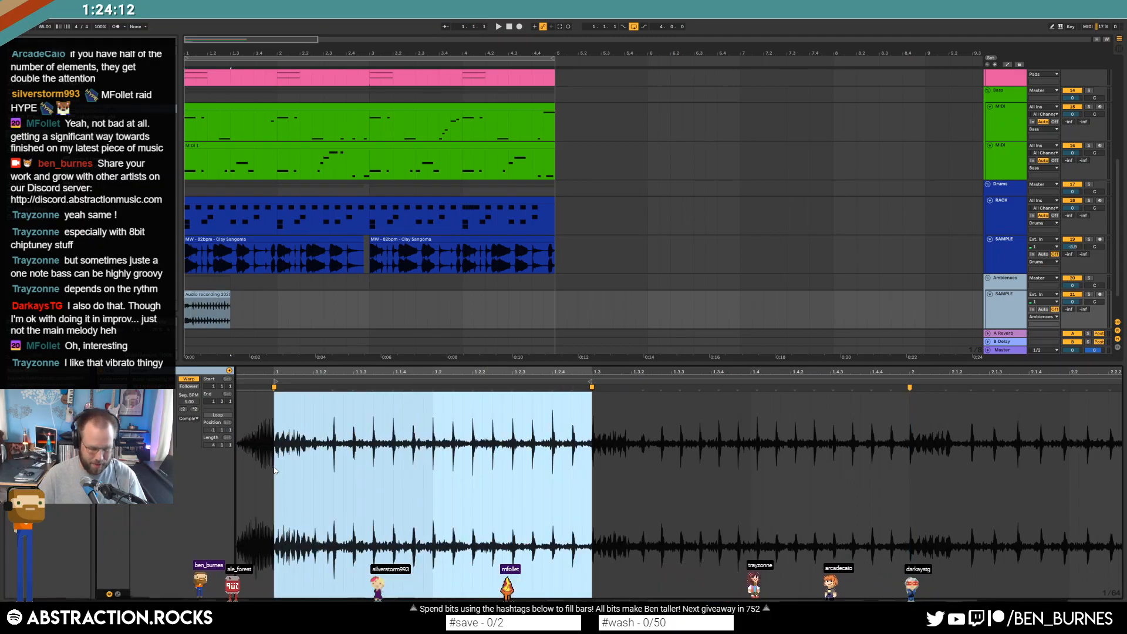
key(ctrl+l)
drag(229, 295, 555, 305)
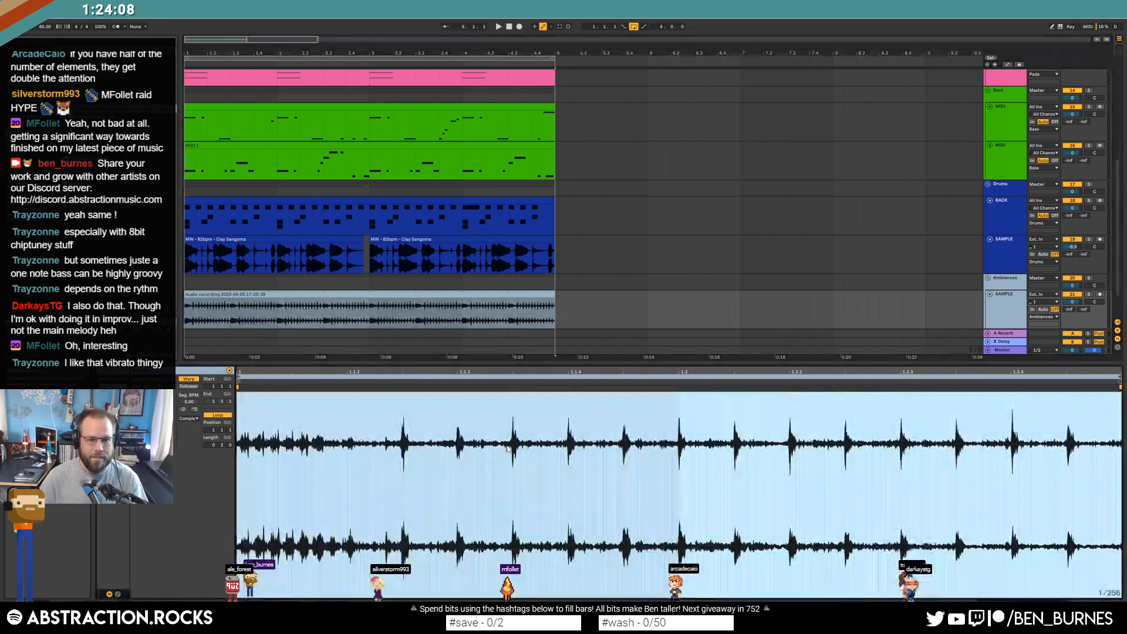
Insert warp markers on the transients throughout the recording and play the arrangement to hear the result
click(322, 466)
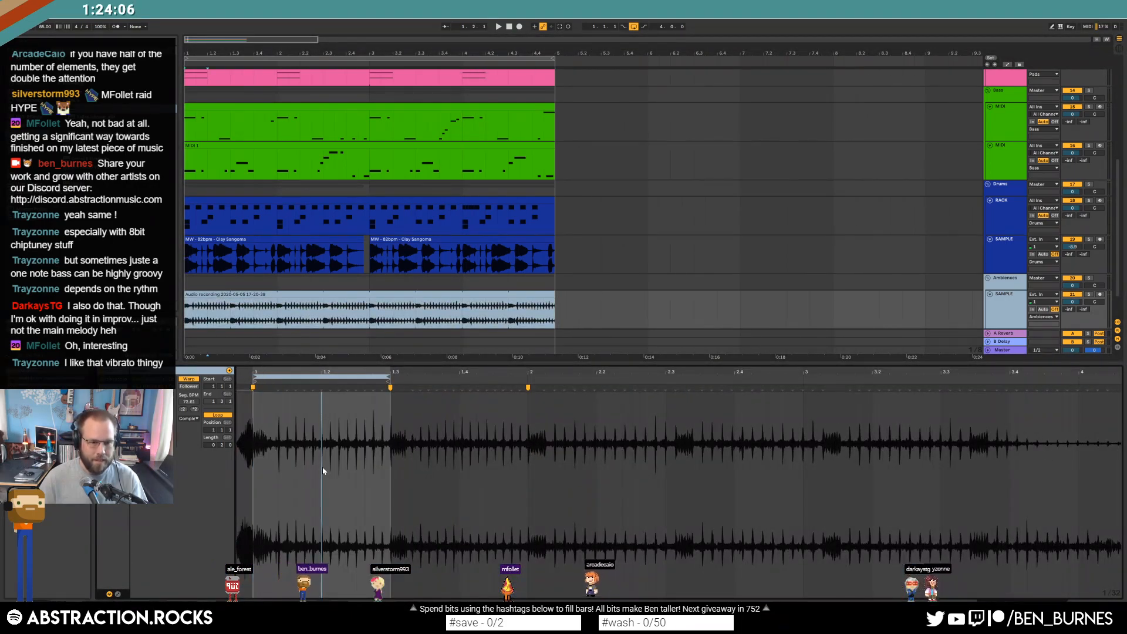
key(ctrl+a)
key(ctrl+i)
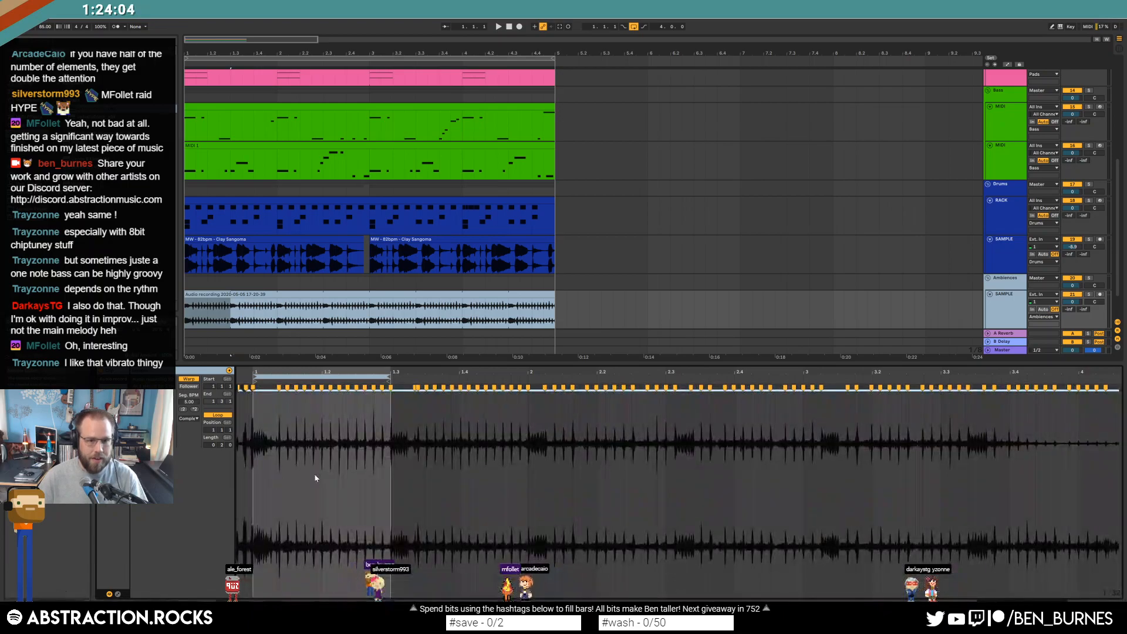
key(space)
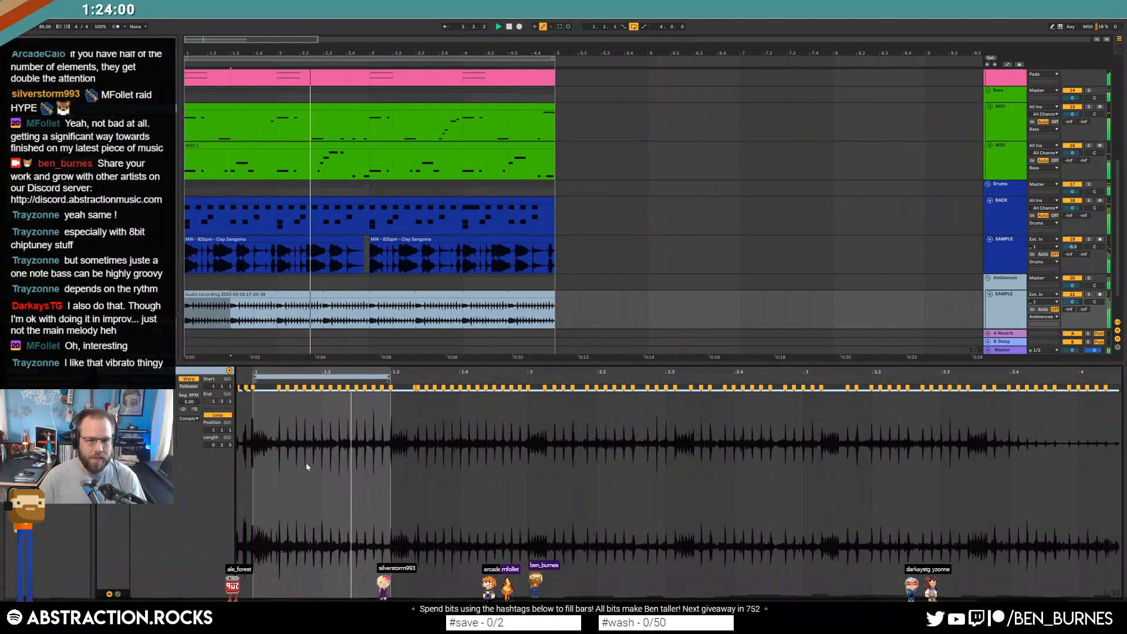
key(space)
Play the warped loop, shift the warp marker at its start slightly later and play it again
drag(268, 372, 351, 372)
click(293, 388)
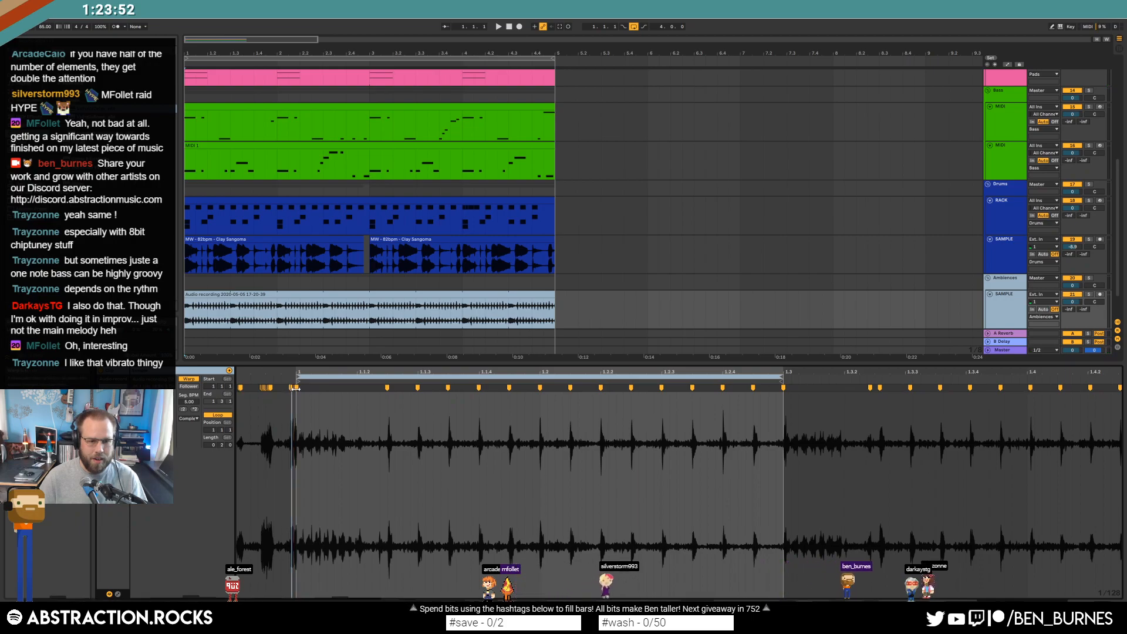
click(311, 405)
key(space)
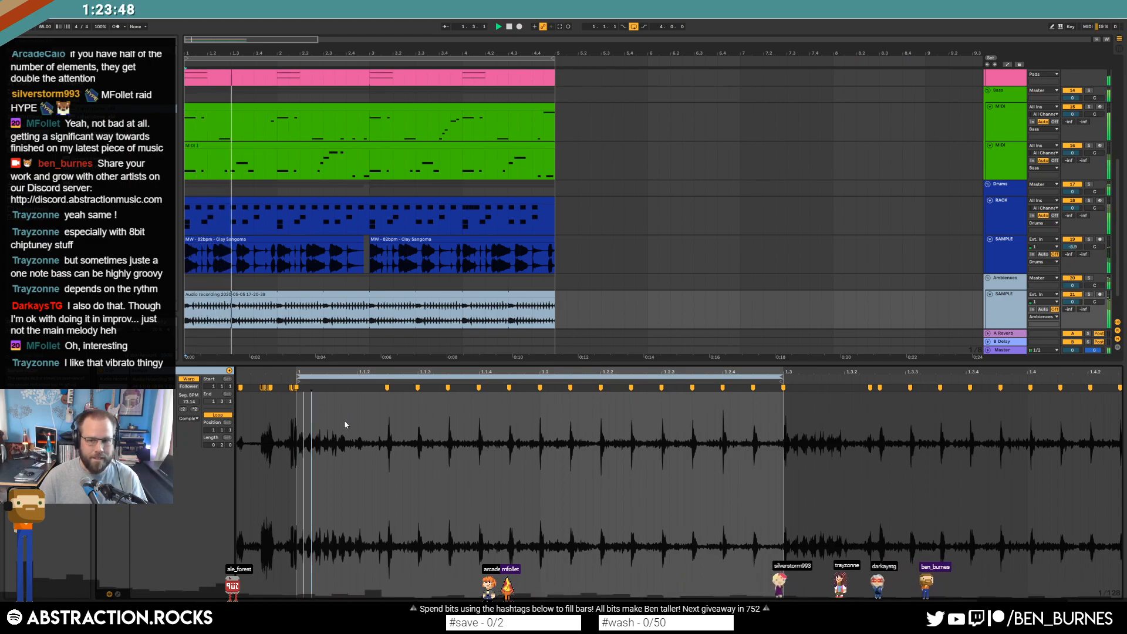
key(space)
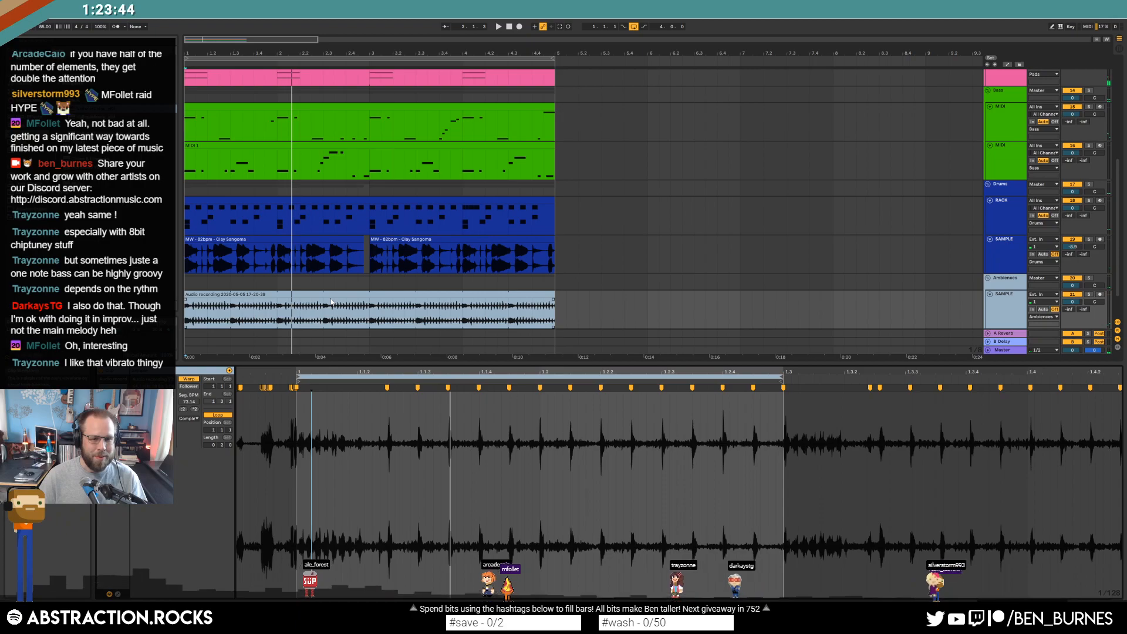
click(293, 418)
drag(296, 388, 330, 394)
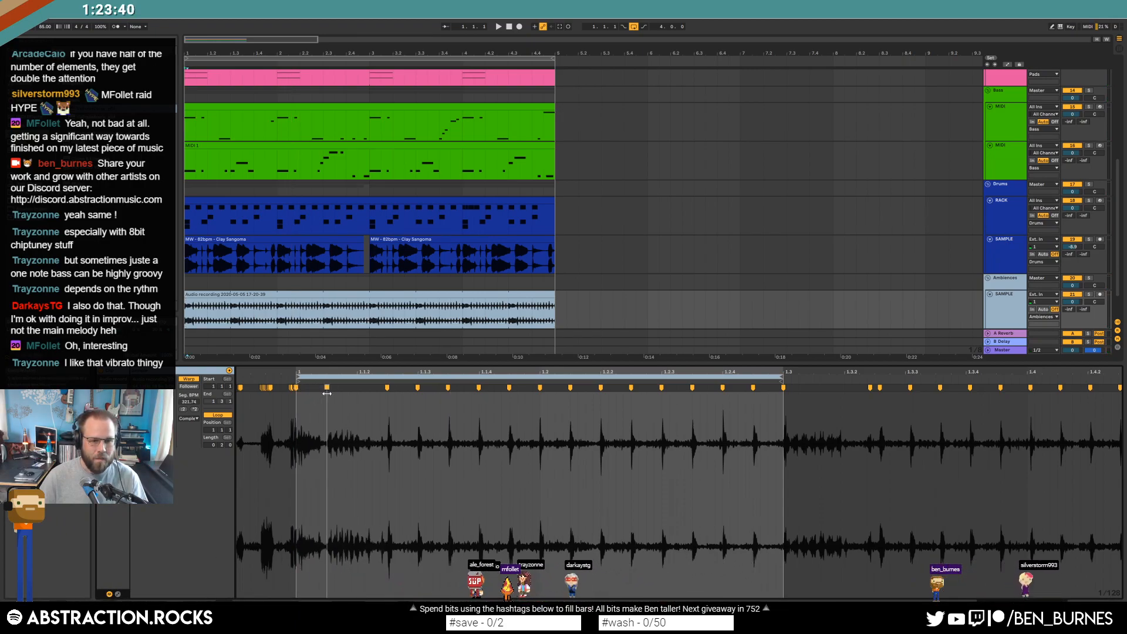
key(space)
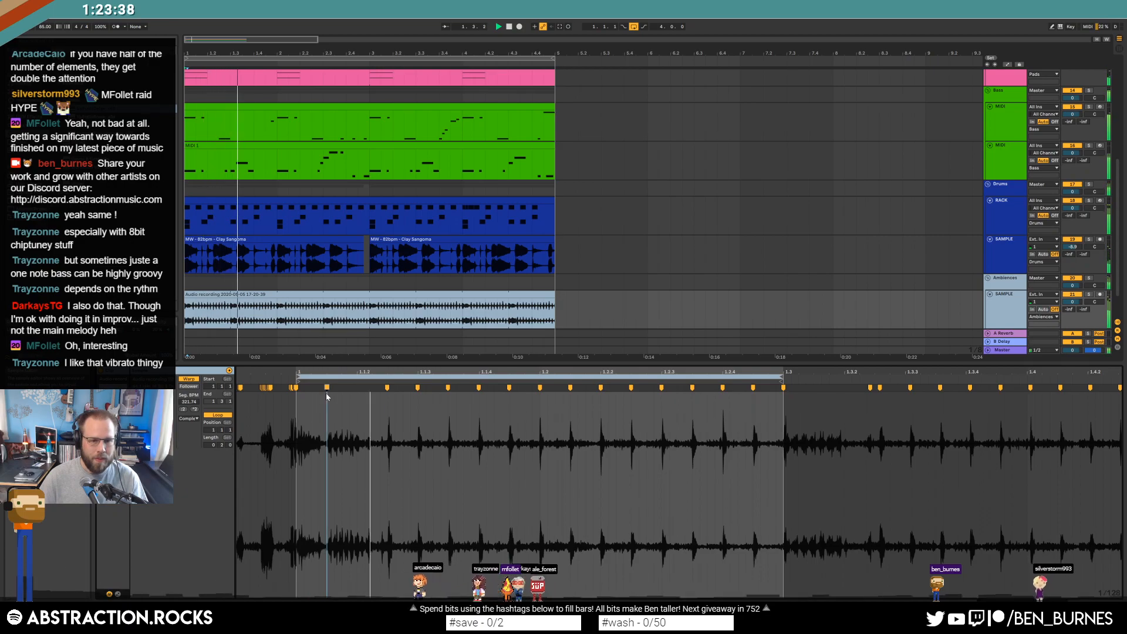
key(space)
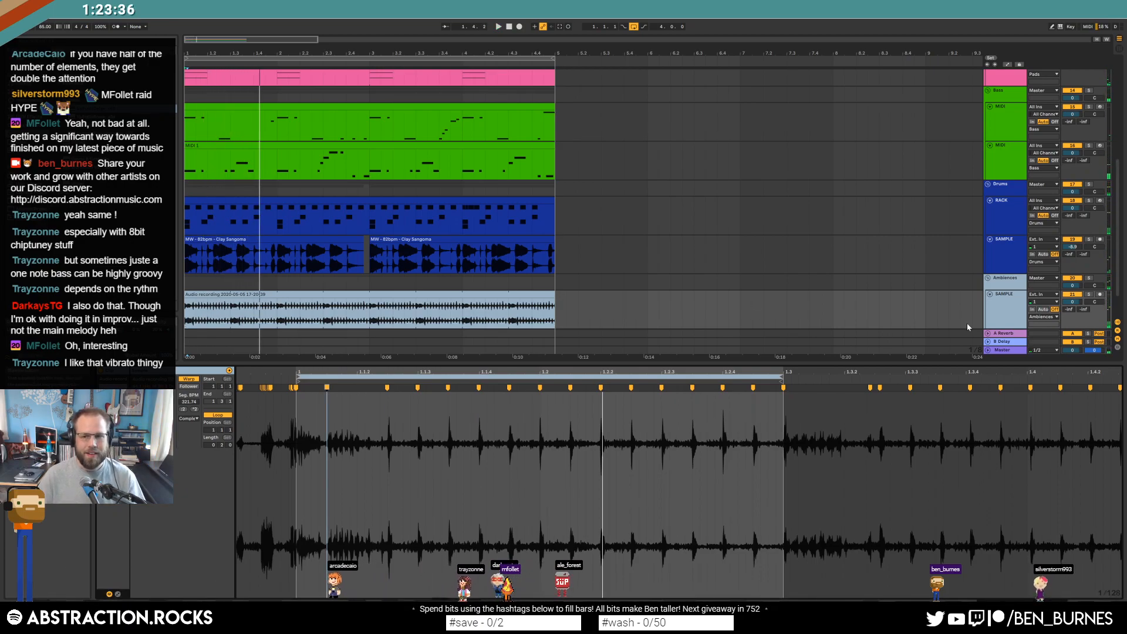
Turn on EQ Eight on the ambience track and, during playback, set a high cut and disable the low cut
double_click(1005, 313)
click(106, 519)
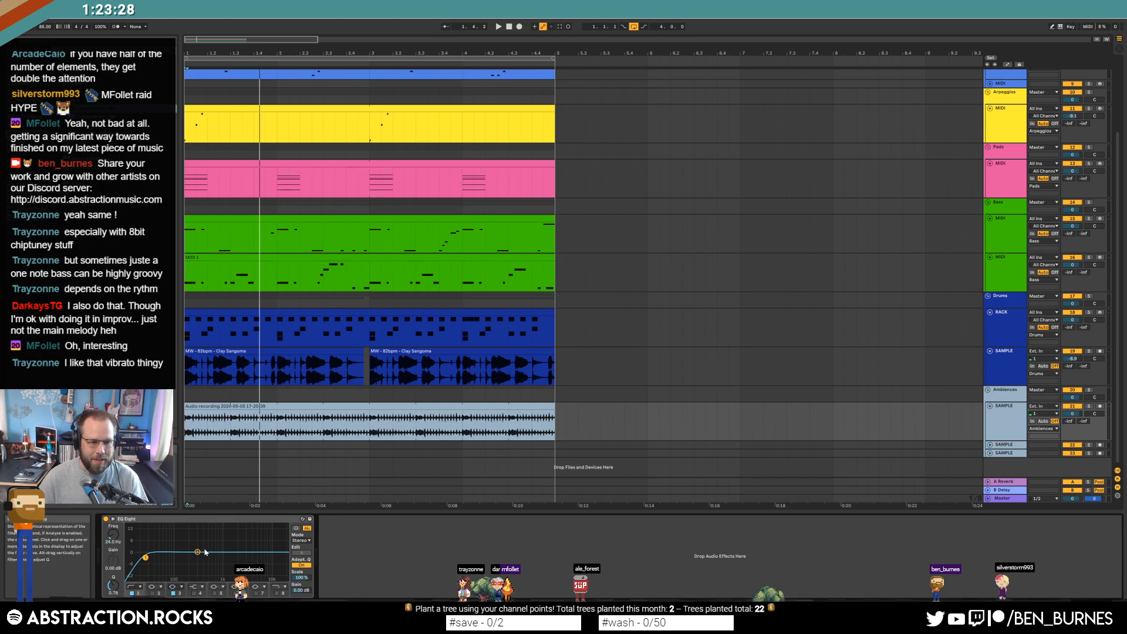
key(space)
drag(214, 564, 239, 556)
click(278, 593)
click(173, 593)
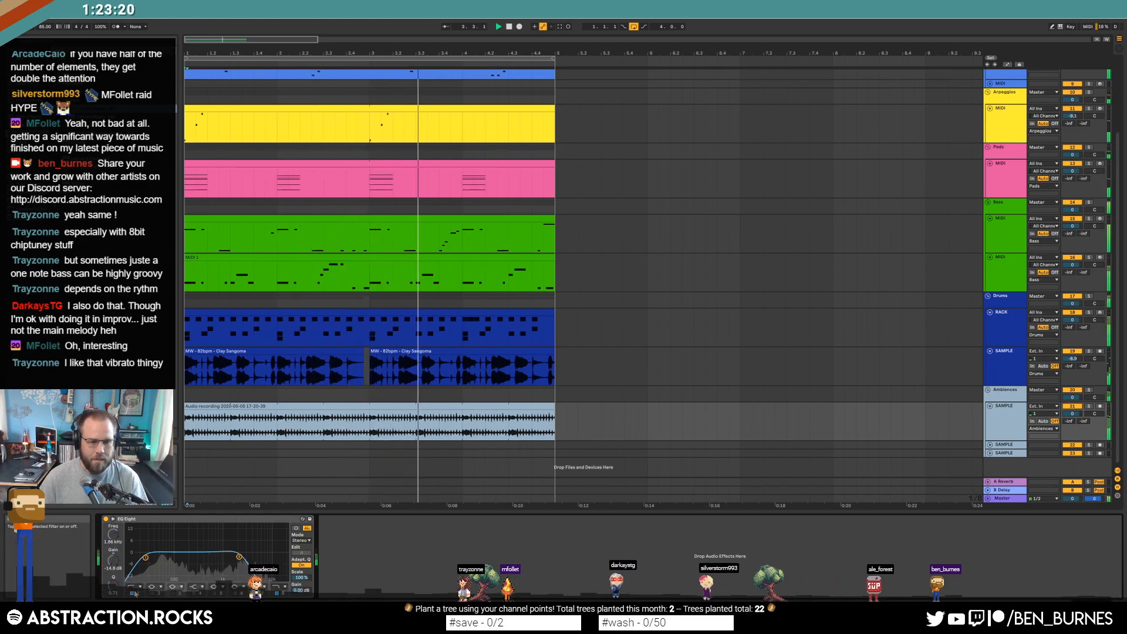
click(133, 593)
mouse_move(239, 557)
mouse_down()
mouse_move(225, 557)
mouse_move(248, 550)
mouse_up()
key(space)
Move the recording's loop start to beat 1.2 and play the shortened loop
double_click(254, 406)
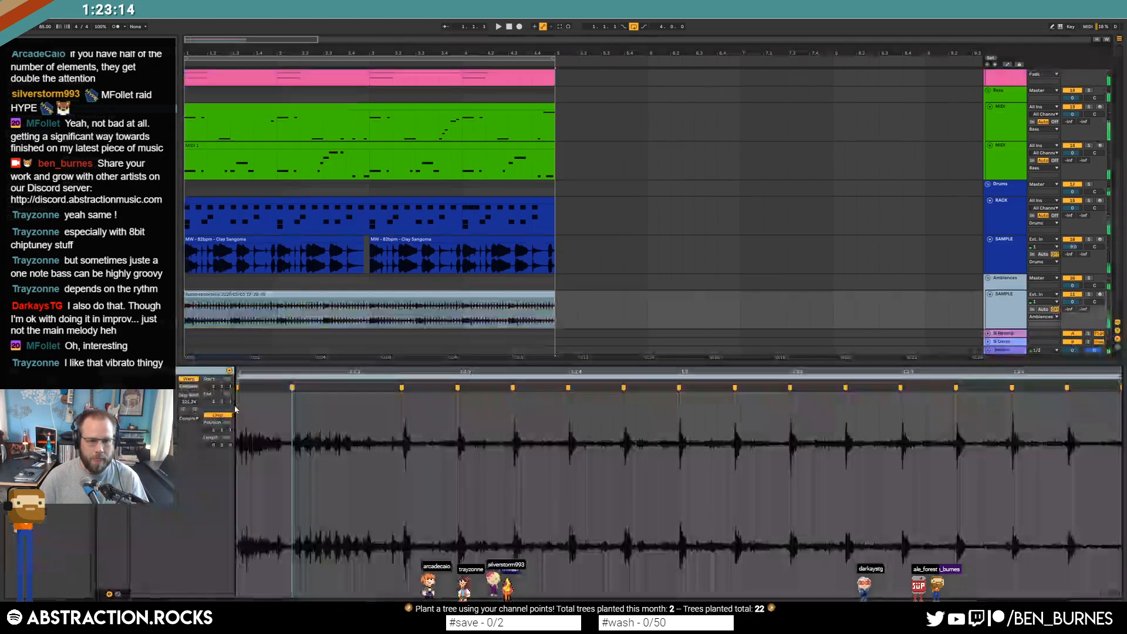
scroll(452, 453, down, 4)
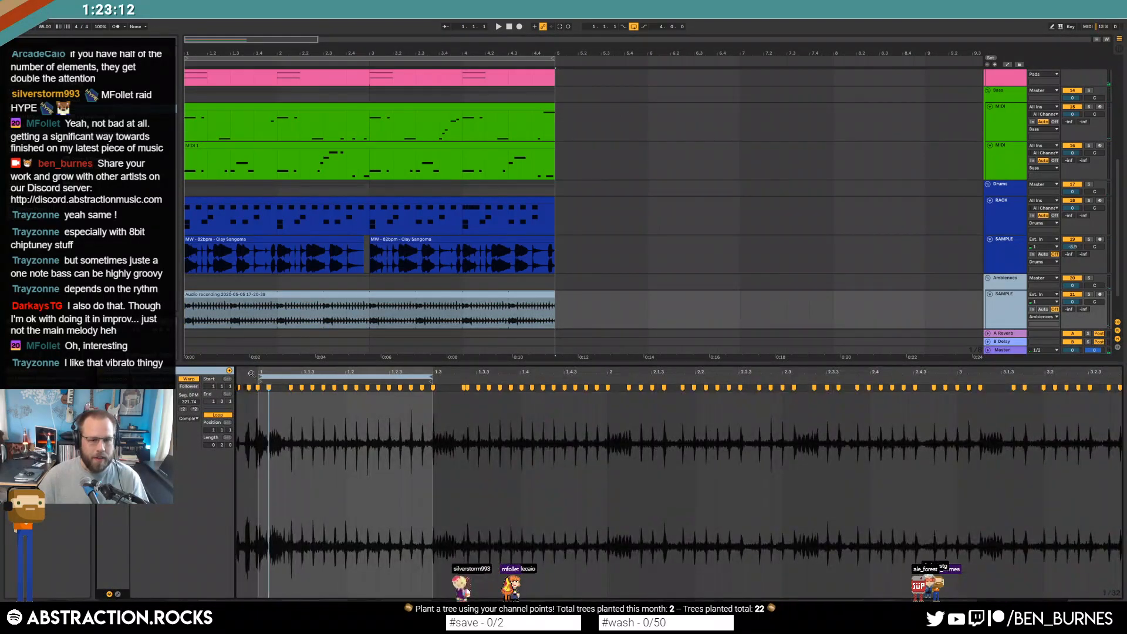
drag(260, 376, 342, 389)
key(space)
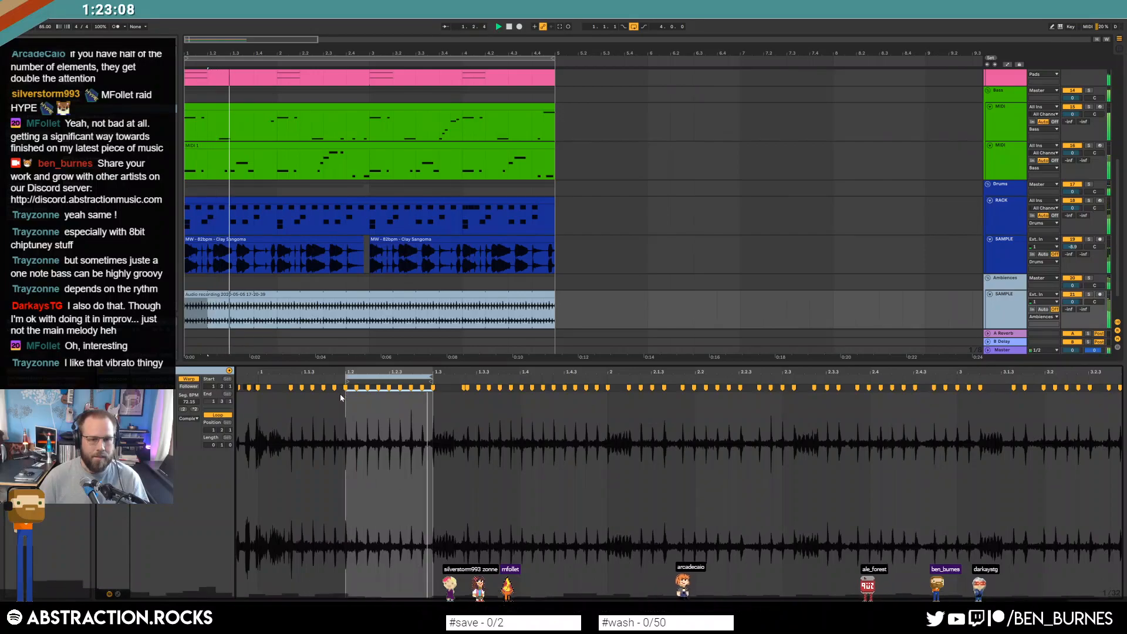
key(space)
Lower the EQ Eight high cut on the ambience track to about 1.47 kHz while the loop plays
key(shift+Tab)
key(space)
mouse_move(248, 552)
mouse_down()
mouse_move(222, 549)
mouse_move(230, 553)
mouse_up()
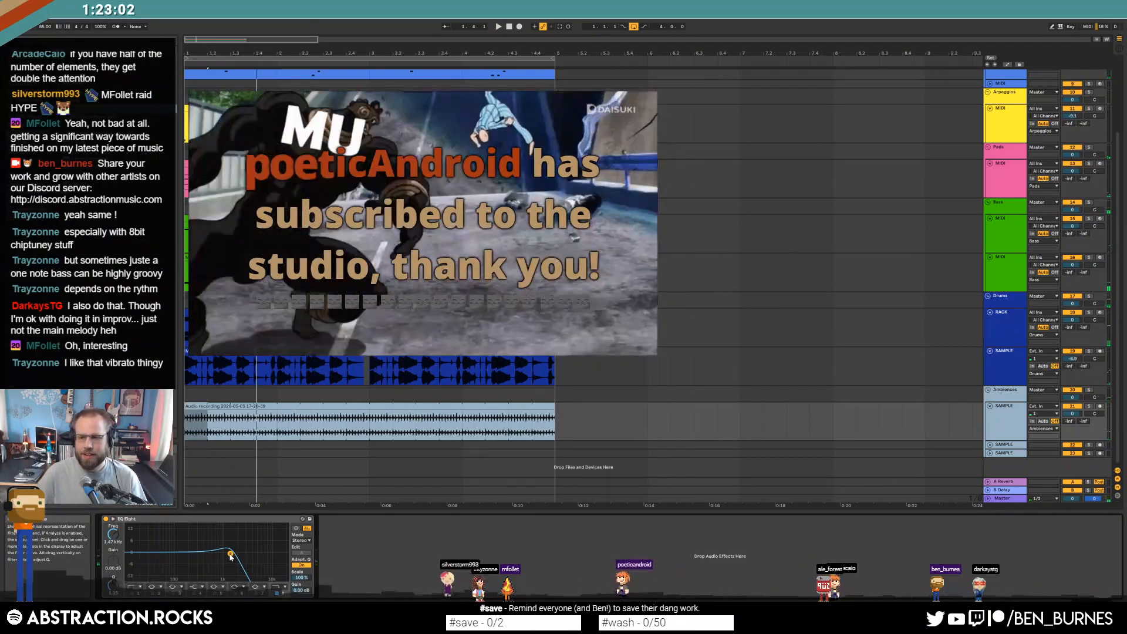
key(space)
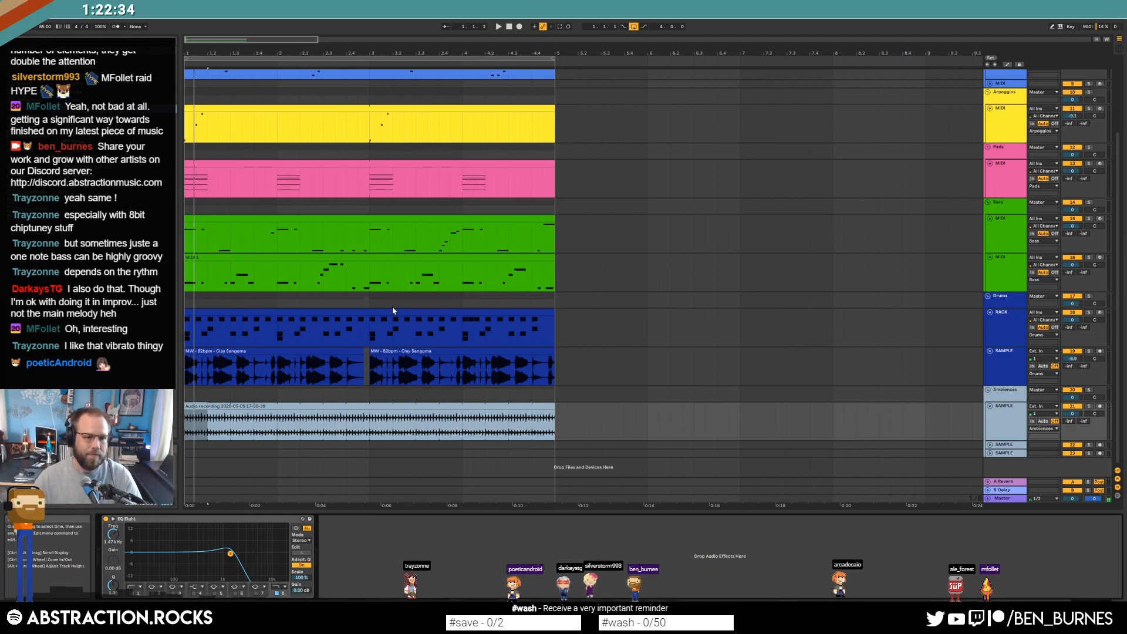
Delete the audio recording clip, its EQ Eight and the first SAMPLE track in the Ambiences group
shift+click(554, 438)
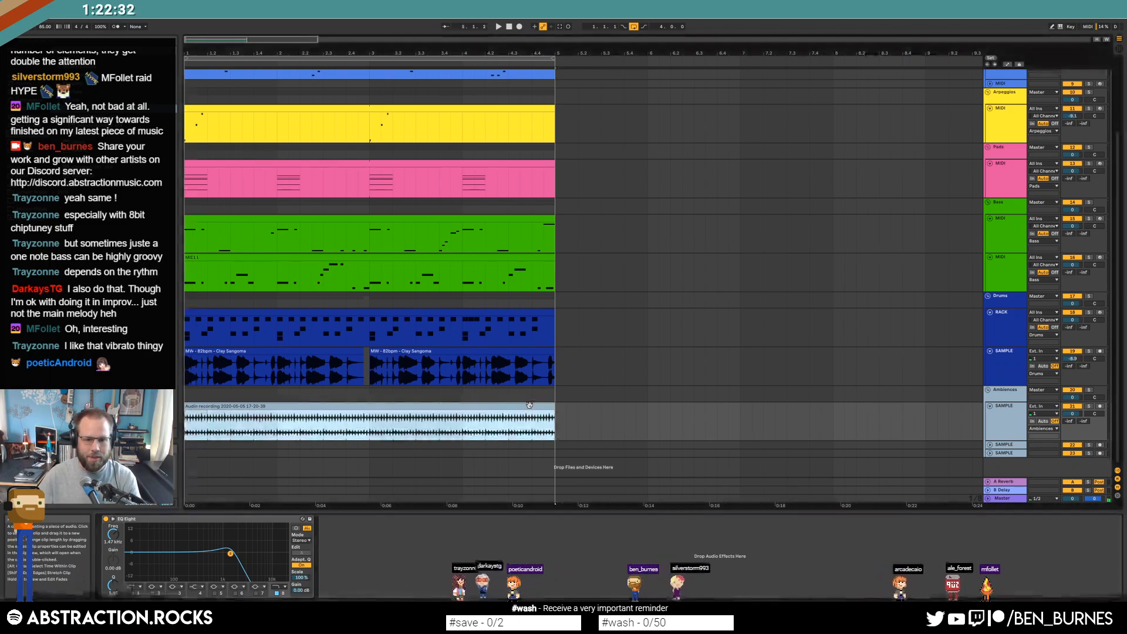
key(Delete)
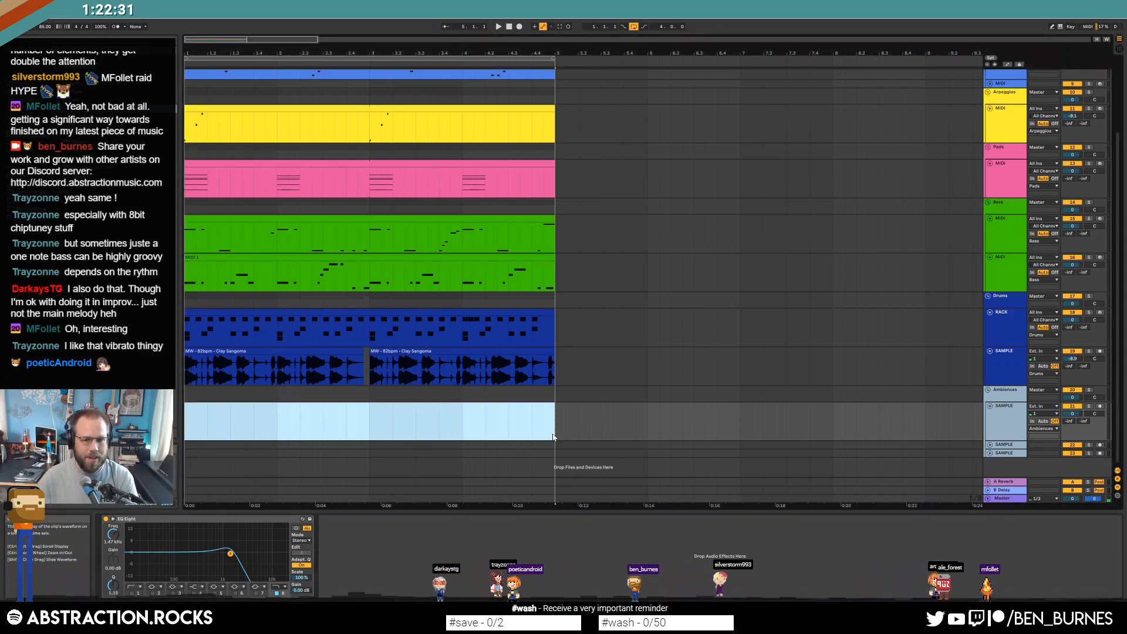
click(127, 519)
key(Delete)
click(1005, 419)
key(Delete)
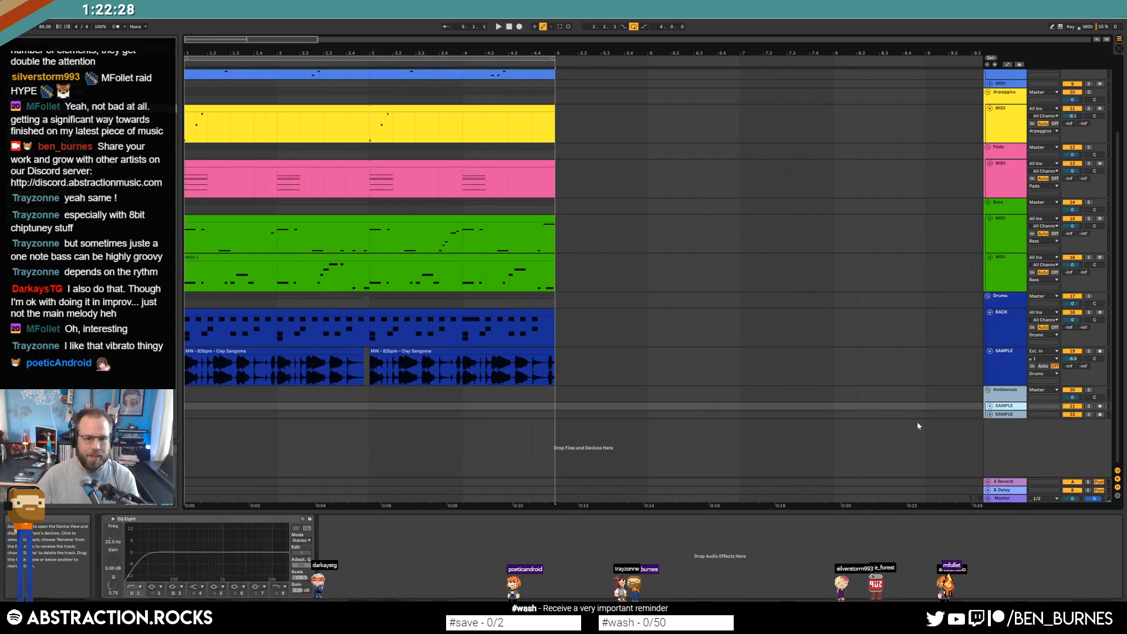
Return the playhead to the start and view the four-bar arrangement from the leads down to the drums
click(510, 27)
drag(247, 41, 247, 32)
scroll(244, 206, up, 3)
key(shift+Tab)
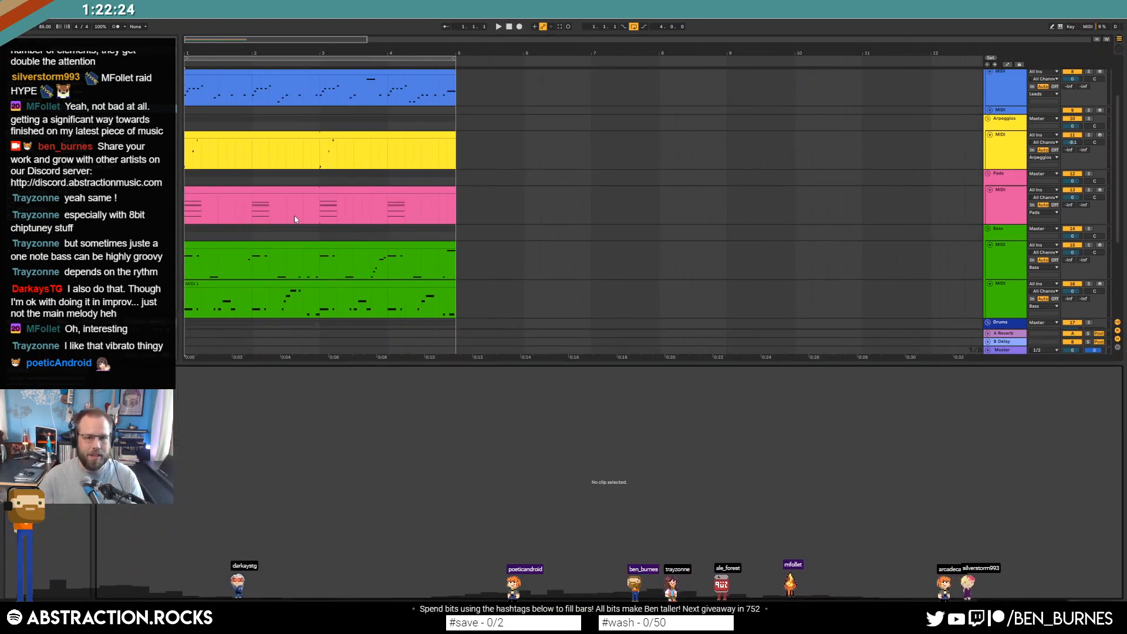
scroll(450, 243, up, 4)
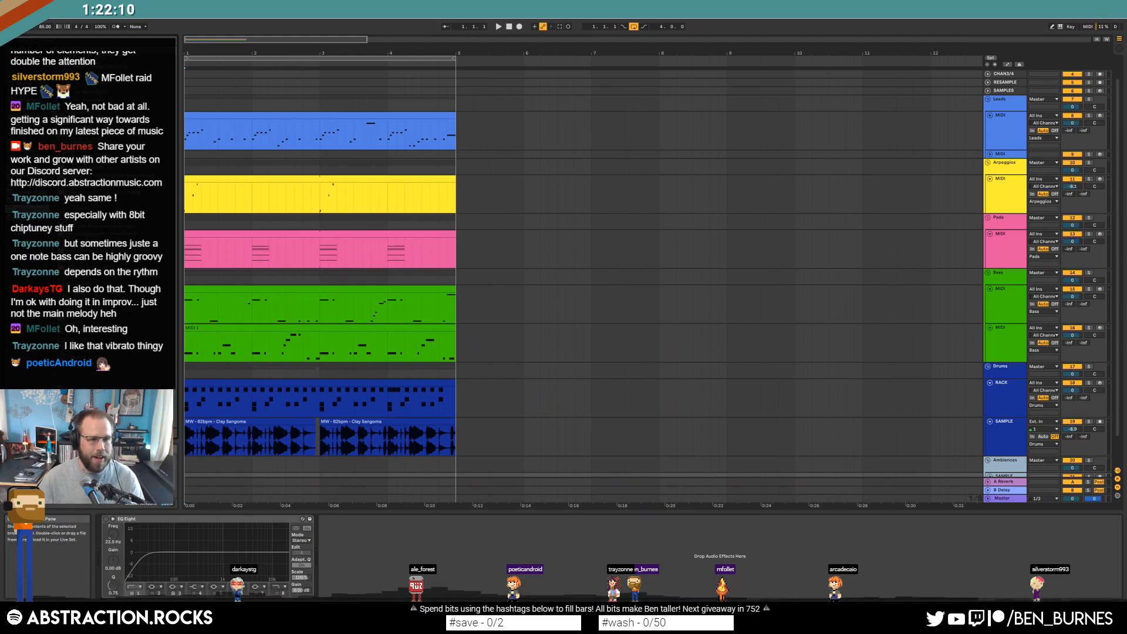
Import another RACK drum track with its clips into the Drums group, directly below the existing RACK track
click(112, 117)
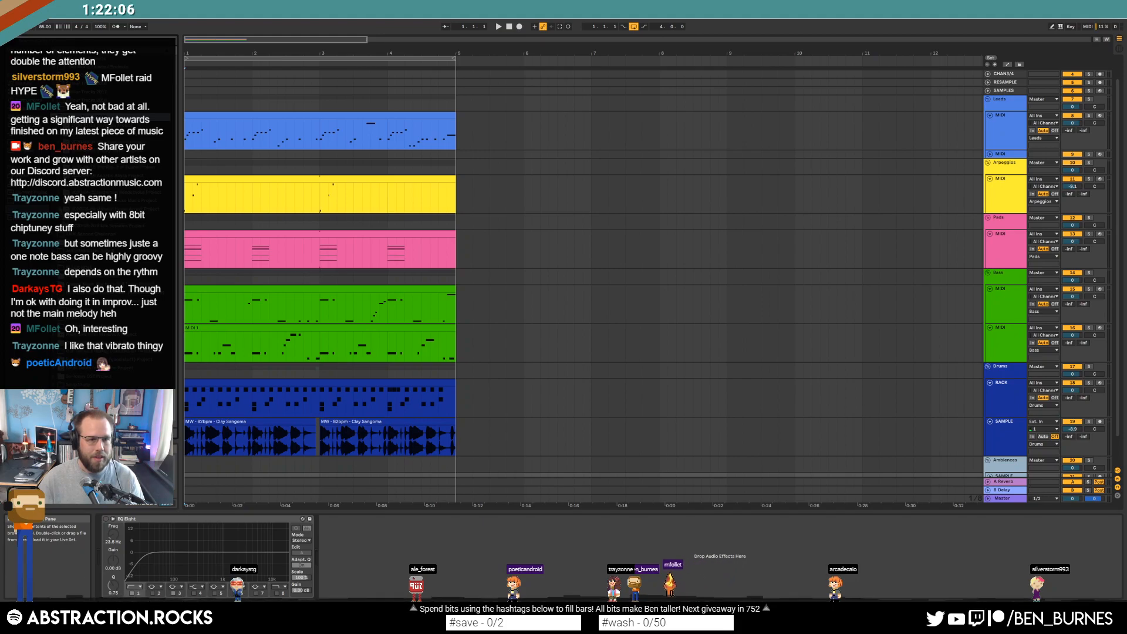
click(106, 201)
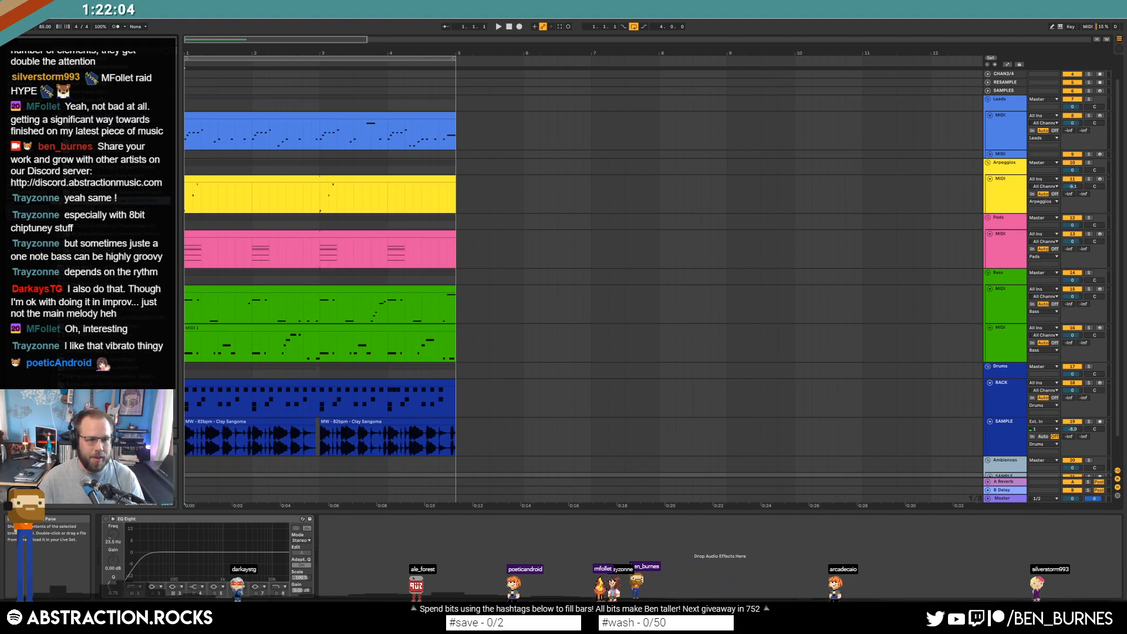
click(111, 225)
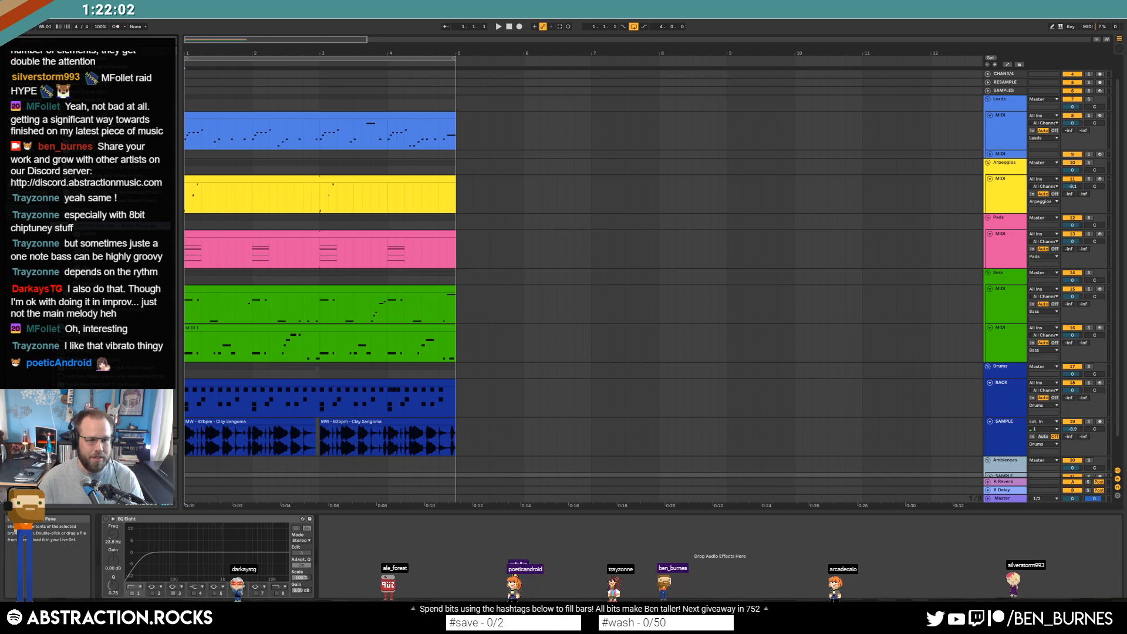
click(111, 276)
click(112, 284)
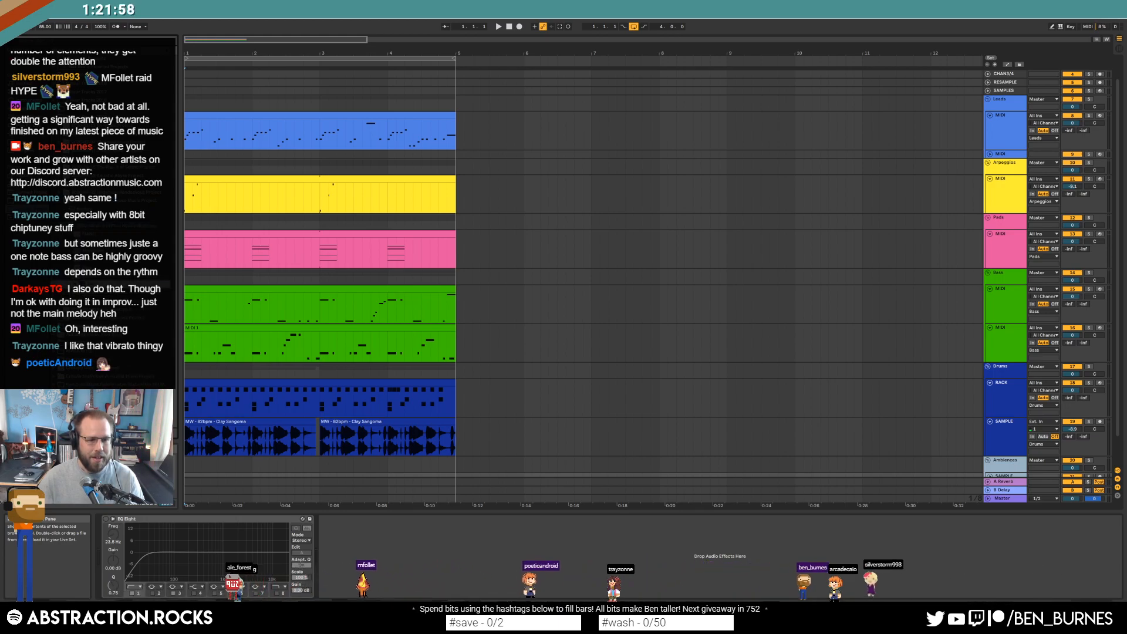
click(1000, 398)
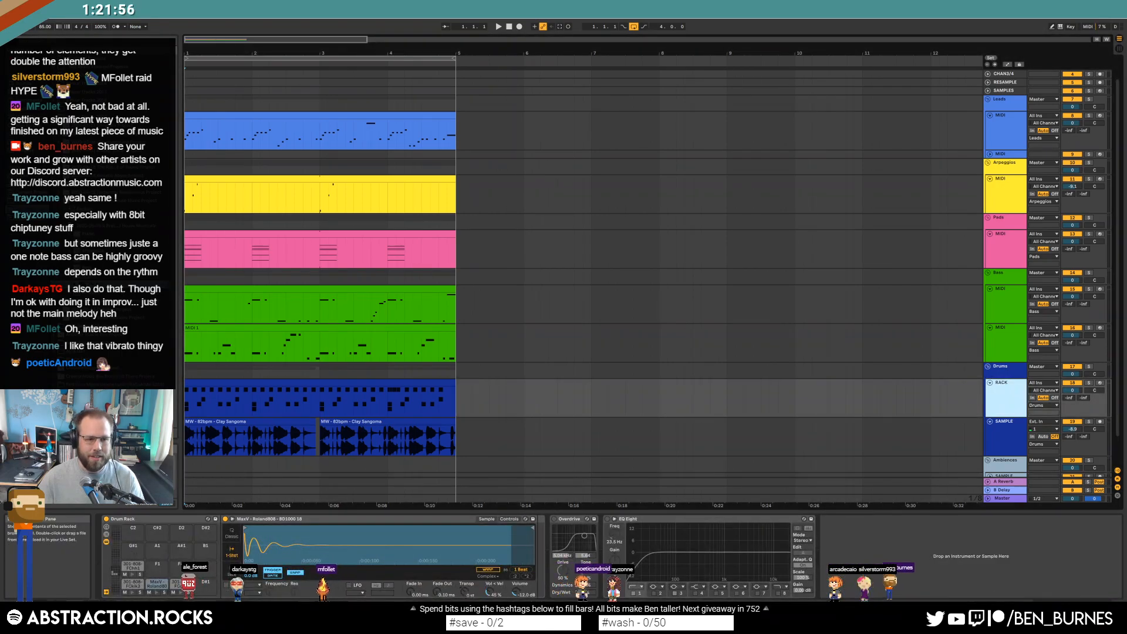
click(465, 413)
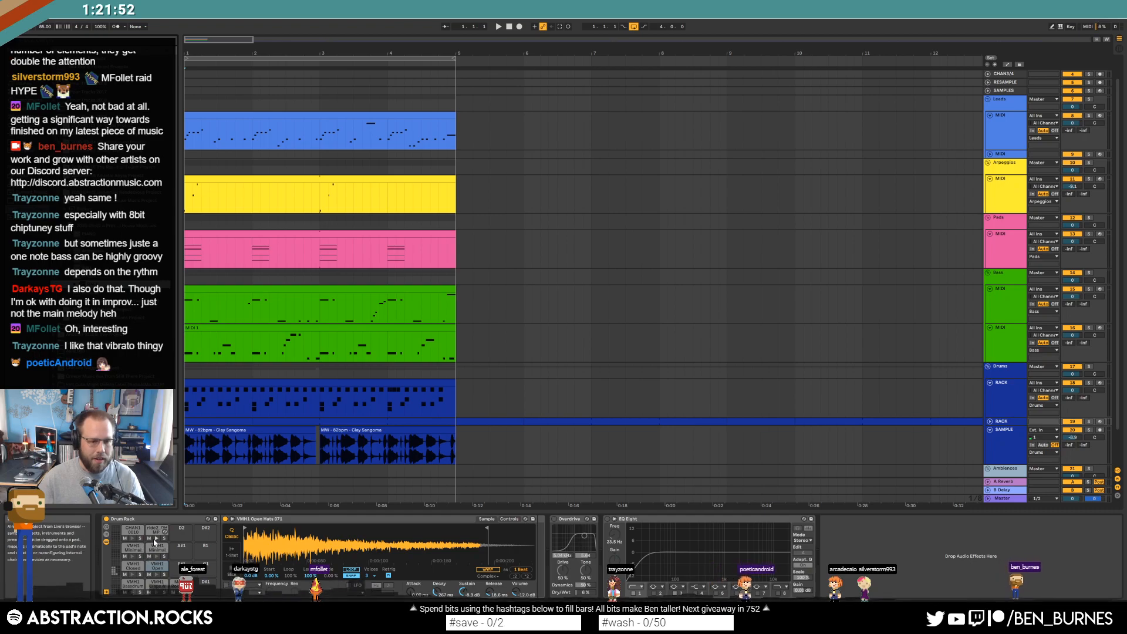
Audition the imported rack's pads and move its CHAN1 0010 pad into the original RACK track's Drum Rack
click(154, 541)
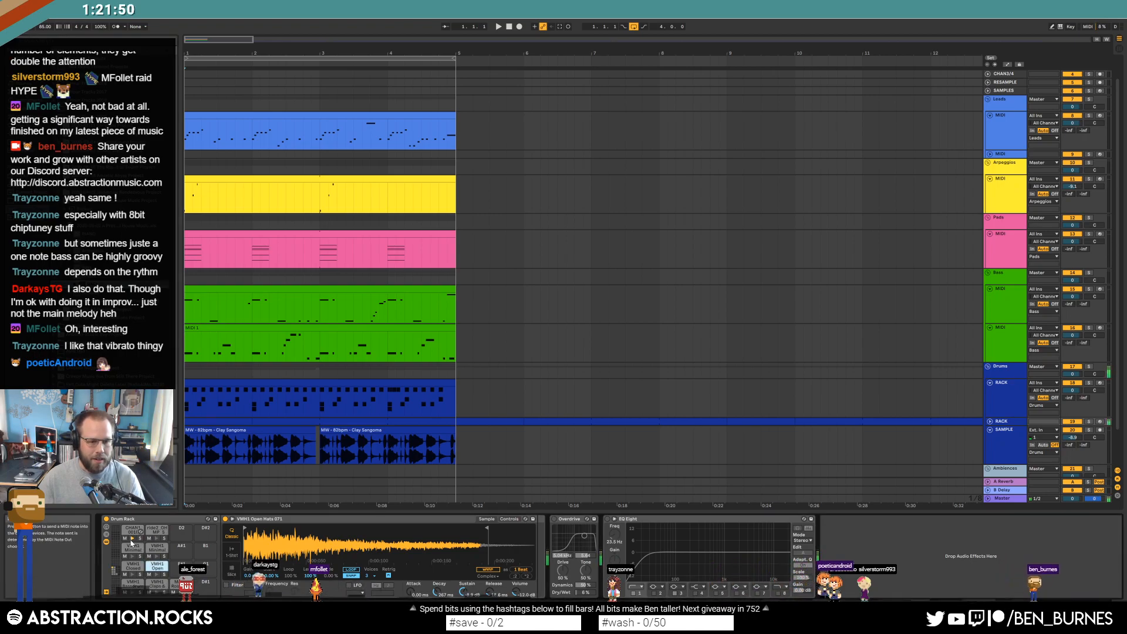
click(130, 531)
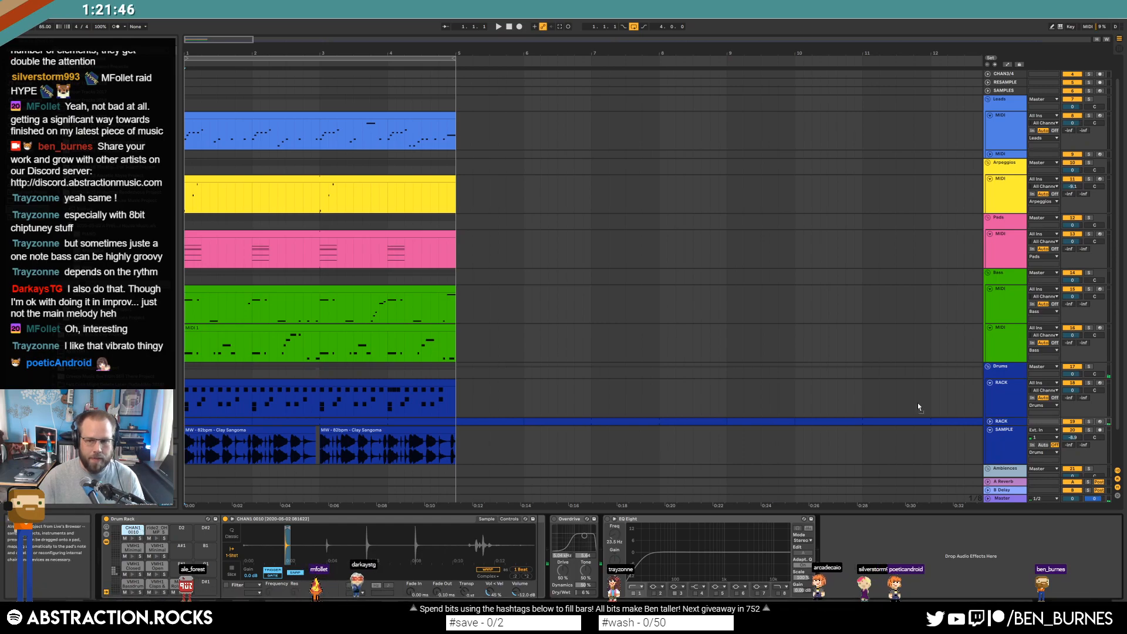
click(1004, 397)
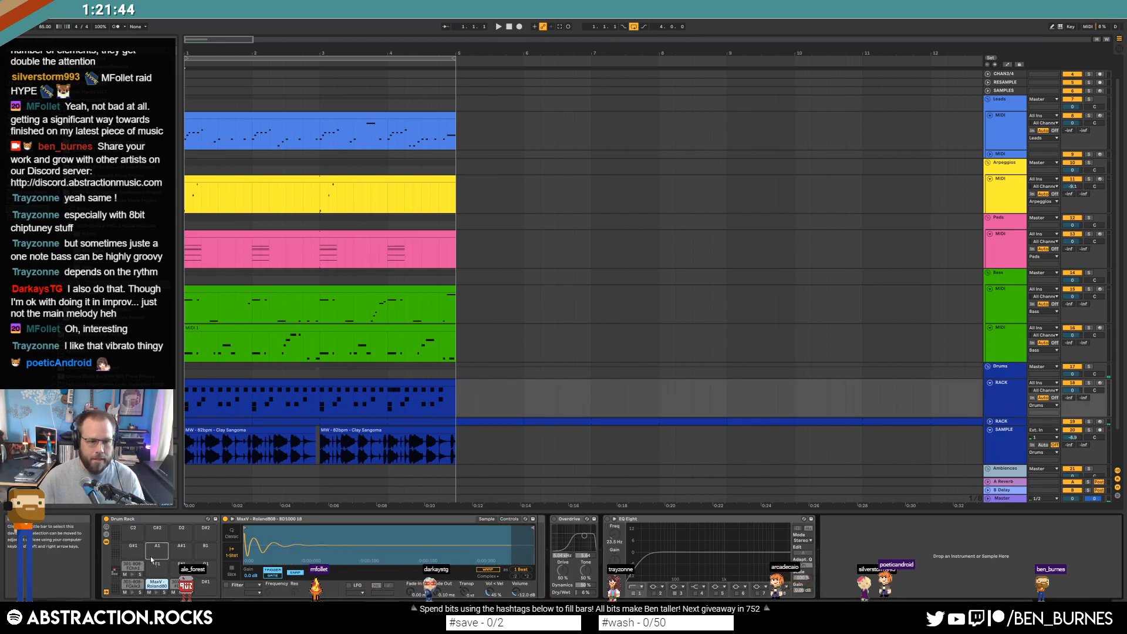
Unfold the imported RACK track and play the loop together with its first clip
click(989, 422)
click(211, 420)
key(space)
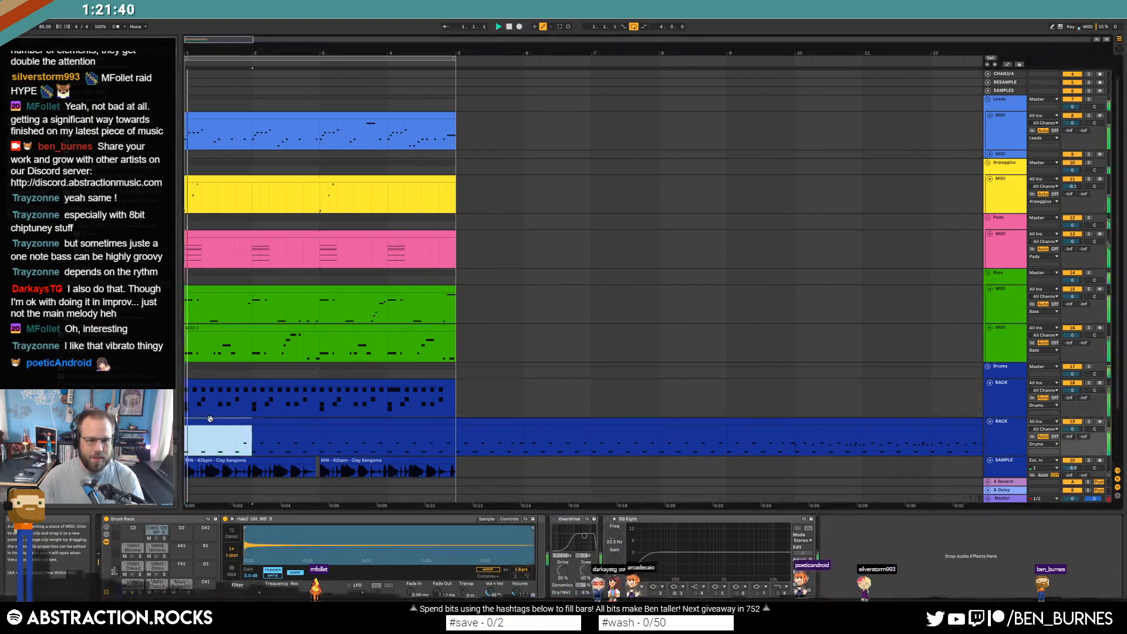
Inspect the notes in the imported track's opening clip and shorten its clip content to end at bar 5
scroll(211, 421, down, 5)
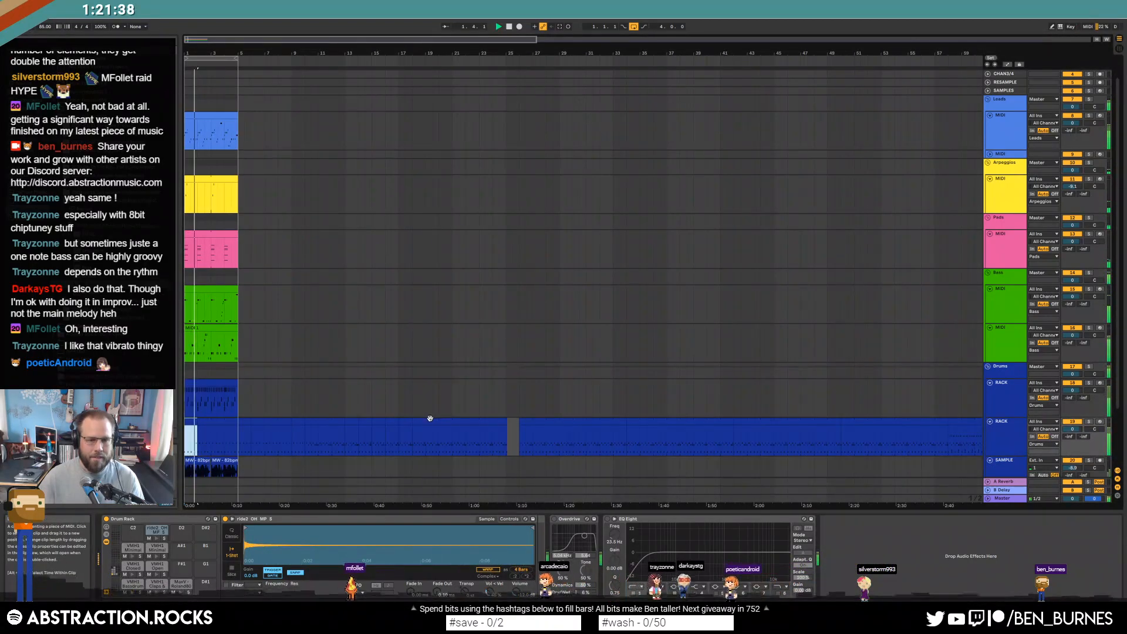
scroll(426, 419, down, 5)
drag(727, 422, 203, 433)
key(space)
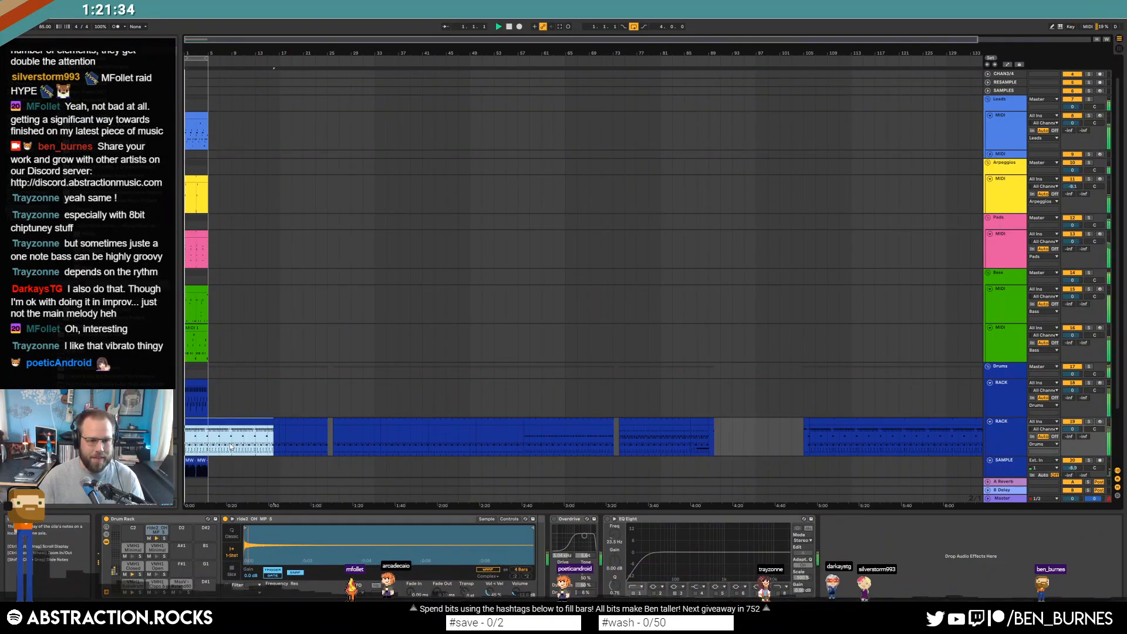
double_click(206, 432)
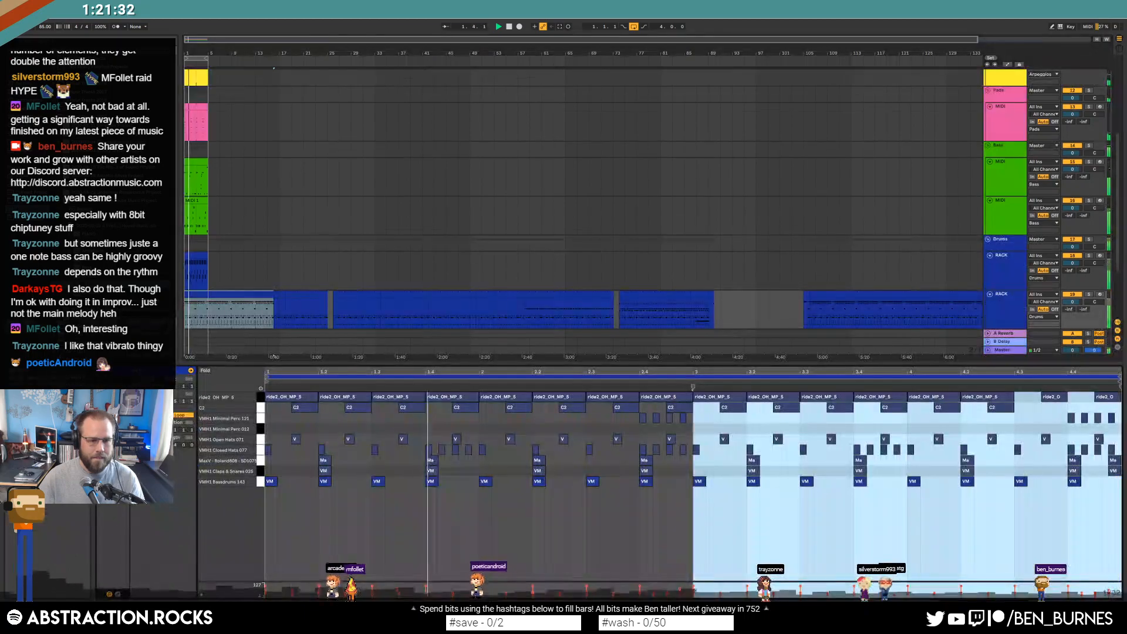
key(shift+Tab)
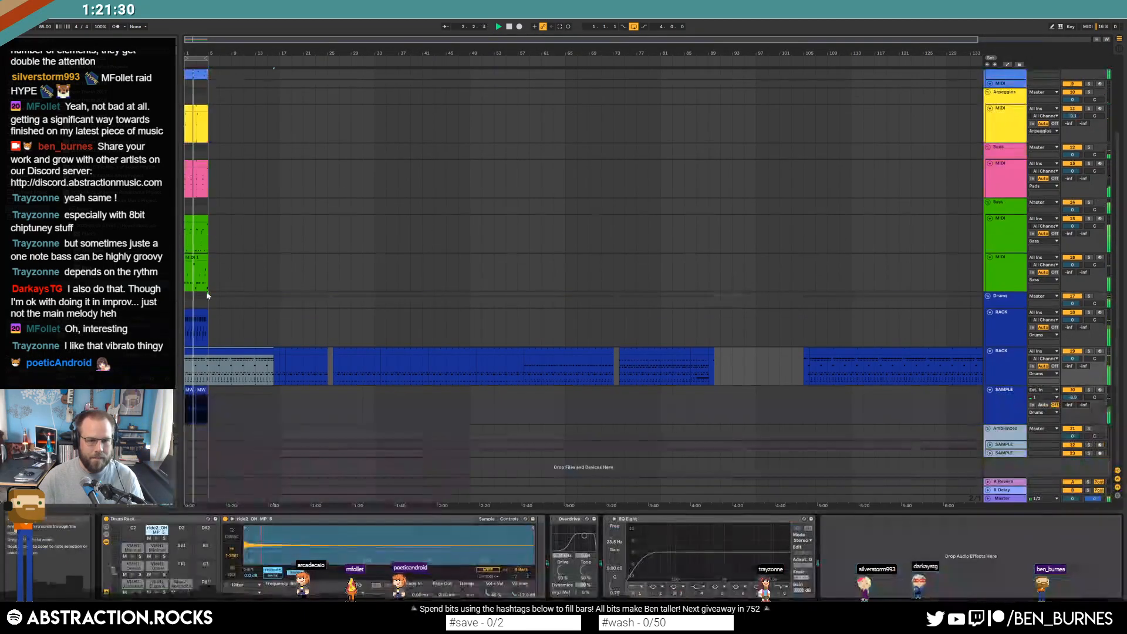
drag(271, 352, 208, 352)
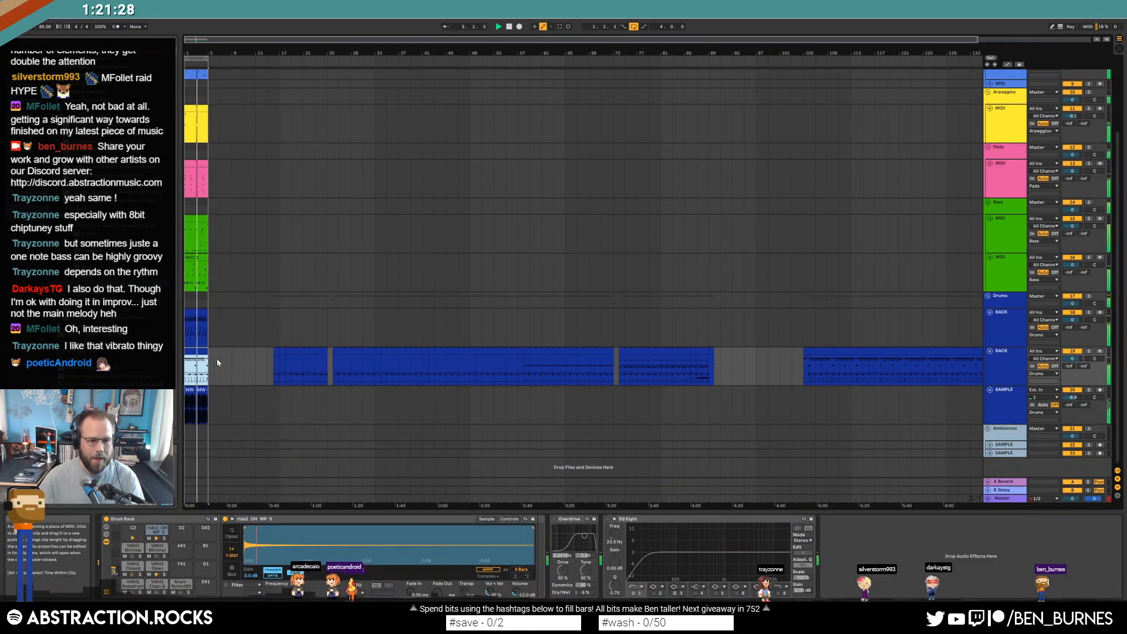
Delete all remaining clips after the four-bar loop on the imported RACK track
click(220, 366)
key(shift+End)
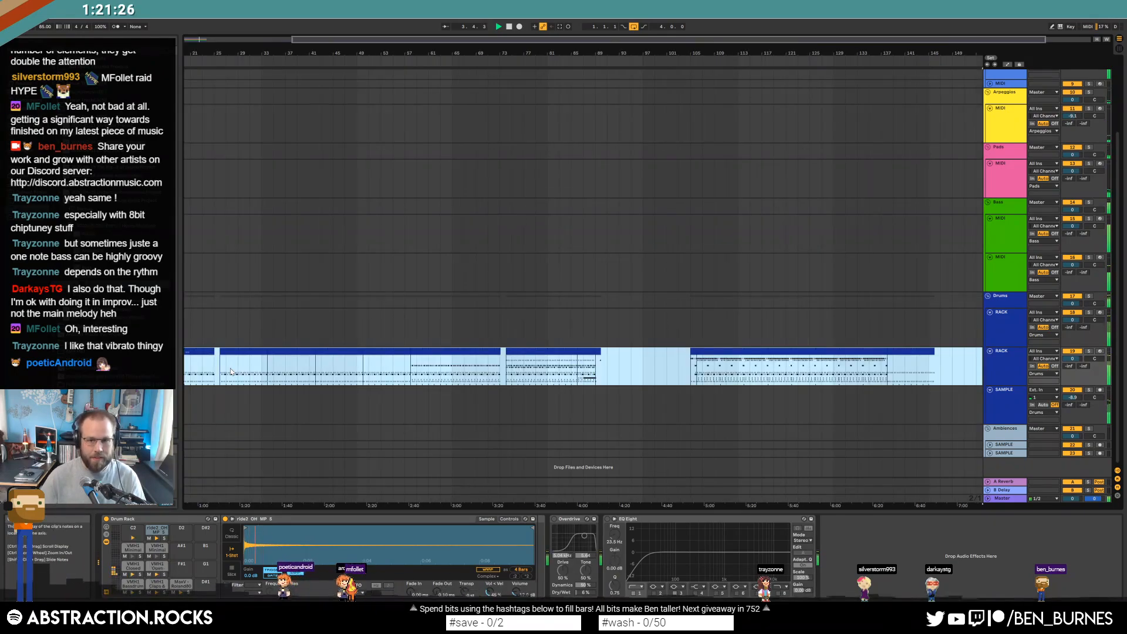
drag(511, 367, 524, 368)
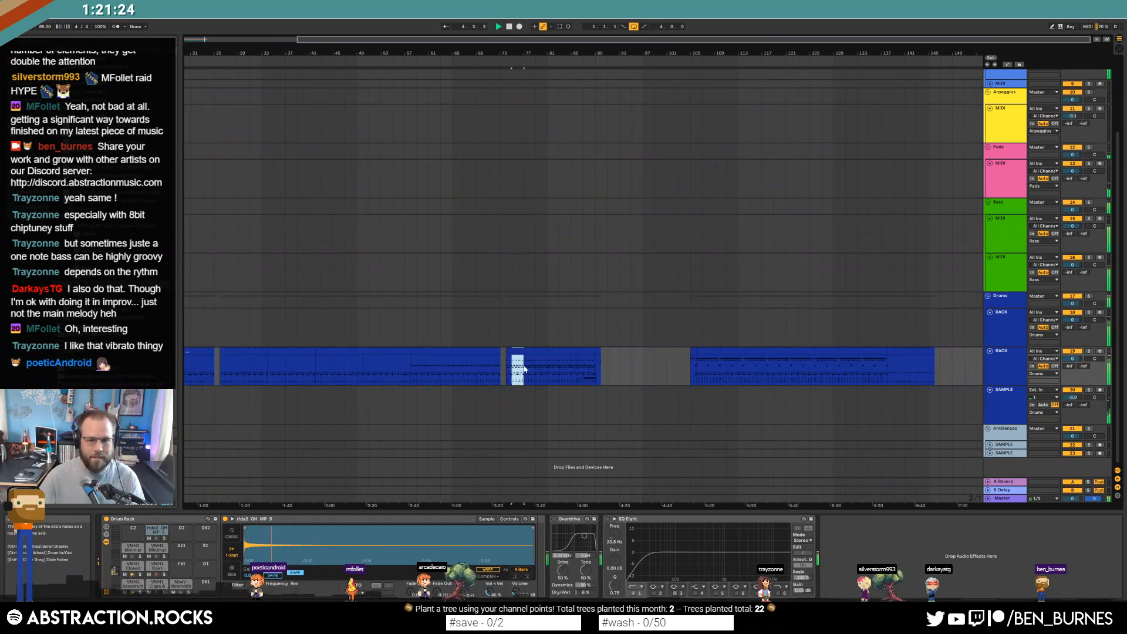
click(201, 41)
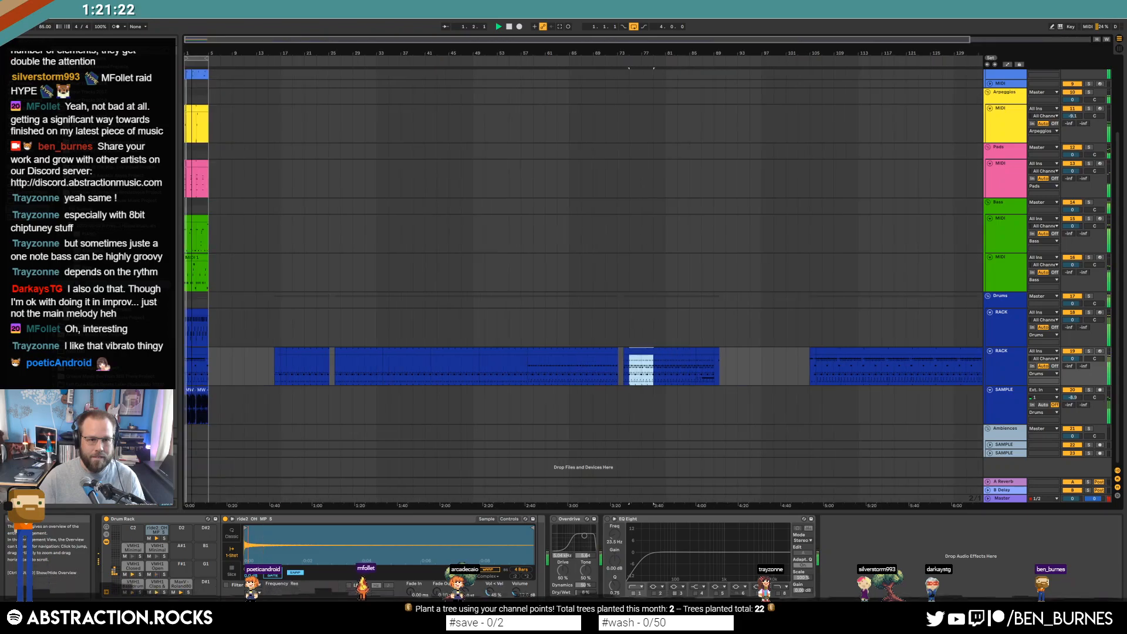
click(193, 350)
click(246, 376)
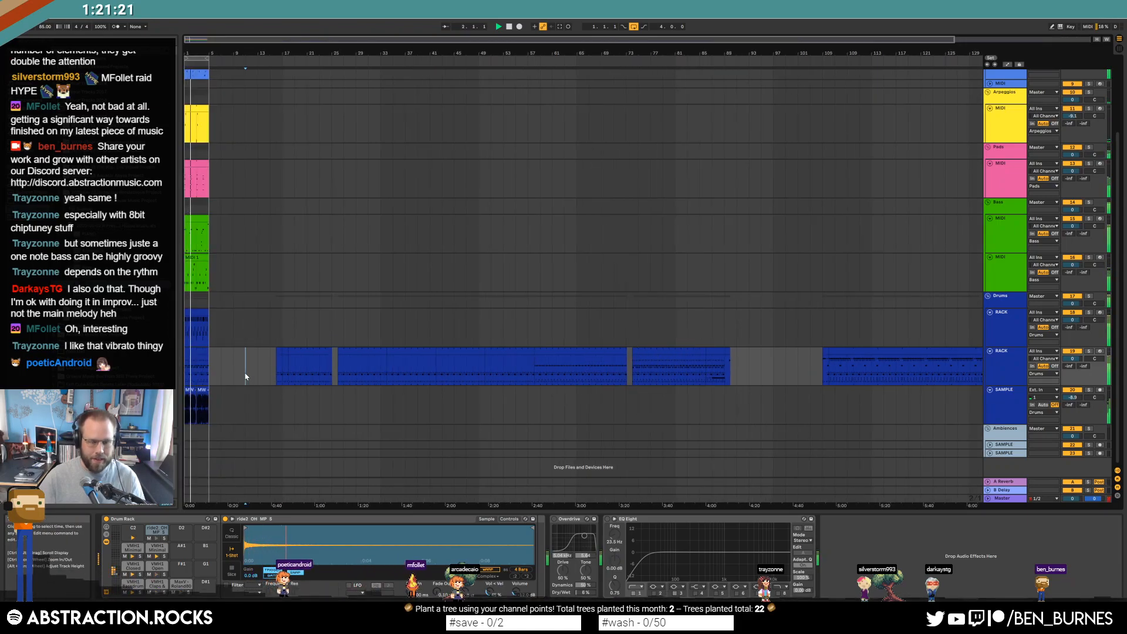
key(shift+End)
key(Home)
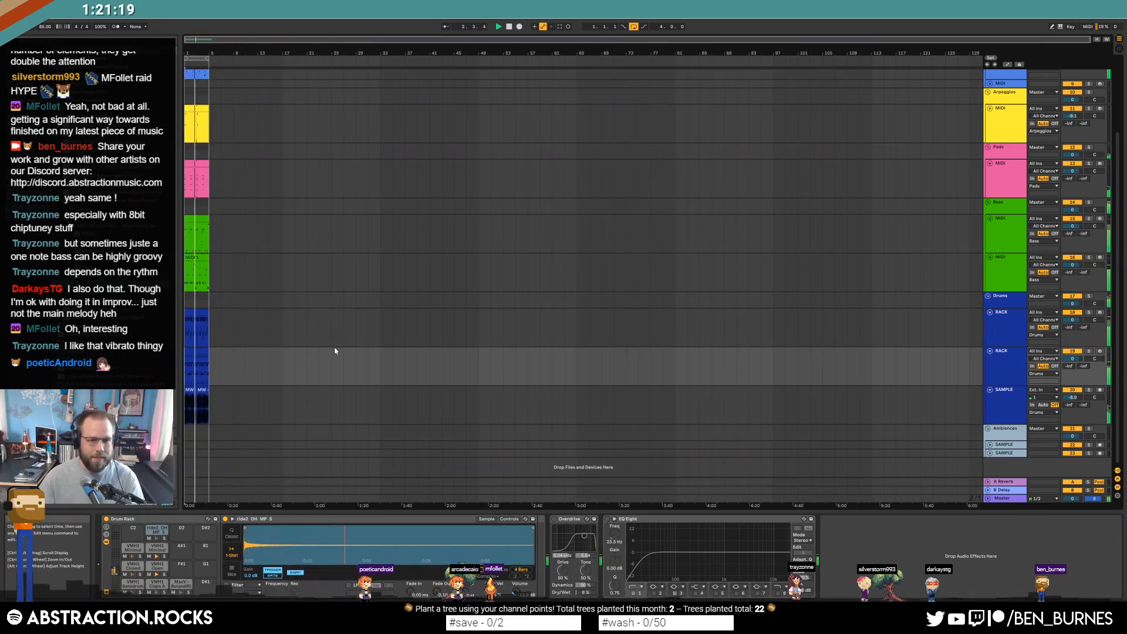
Solo the Drums group and open the imported RACK track's four-bar clip in the note editor
click(1088, 296)
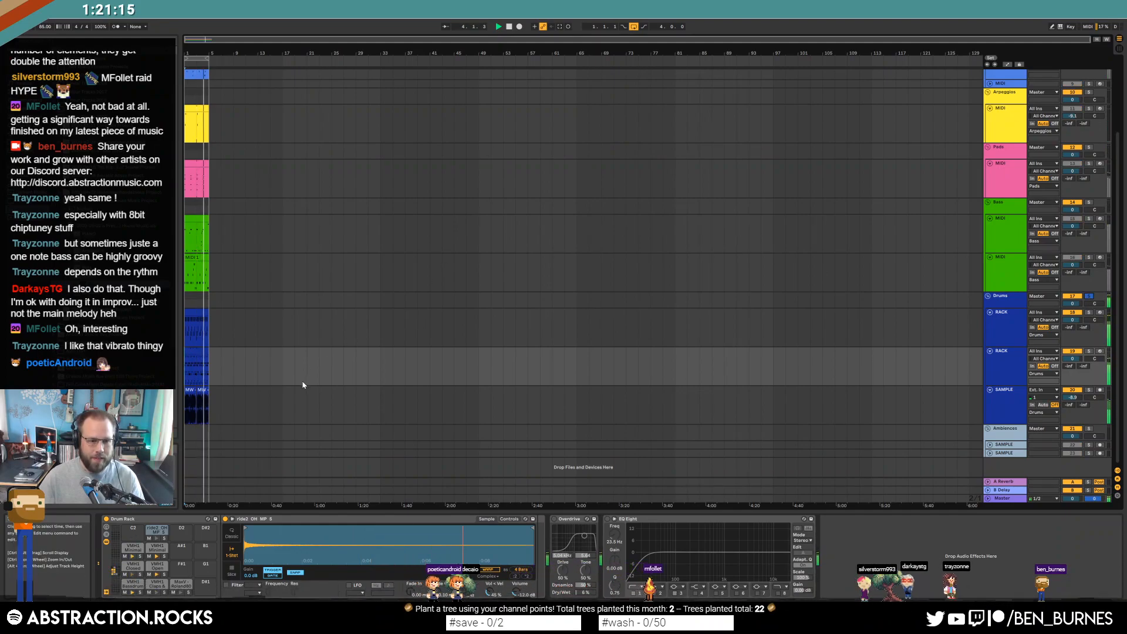
drag(195, 53, 239, 250)
double_click(225, 351)
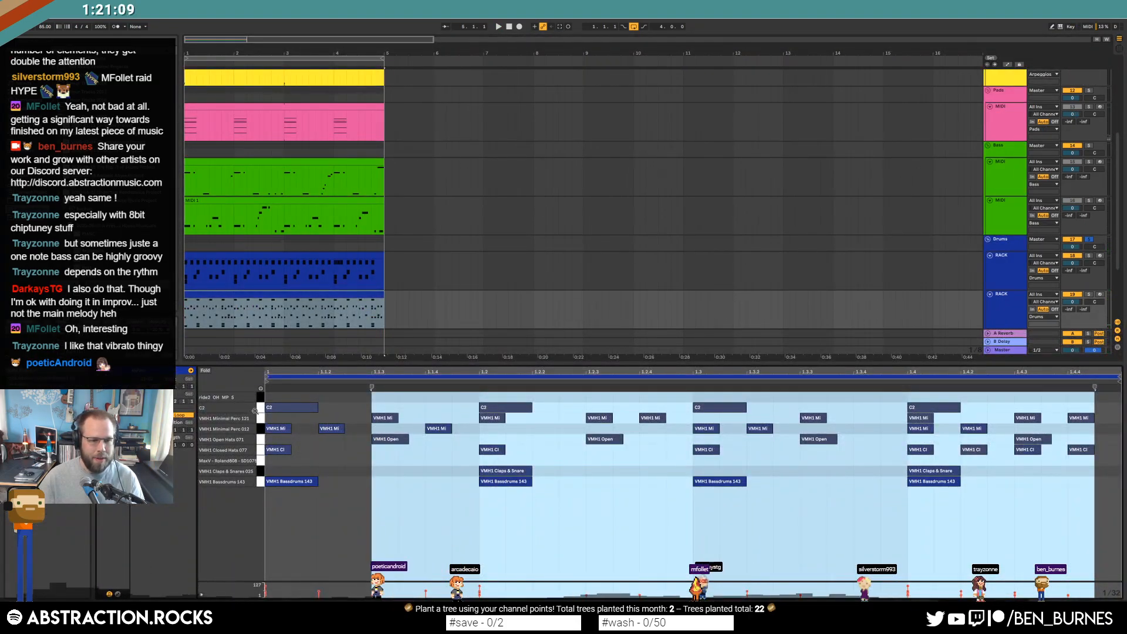
Cut the C2 notes from the imported RACK clip and paste them into the CHAN1 0010 lane of the original RACK clip
click(262, 409)
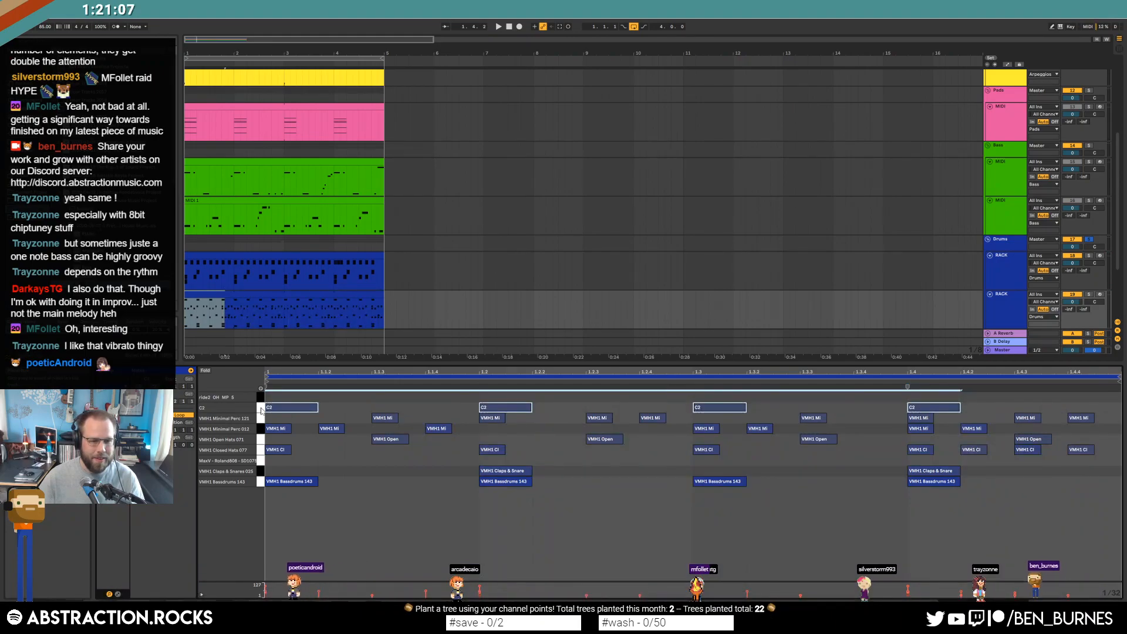
click(248, 254)
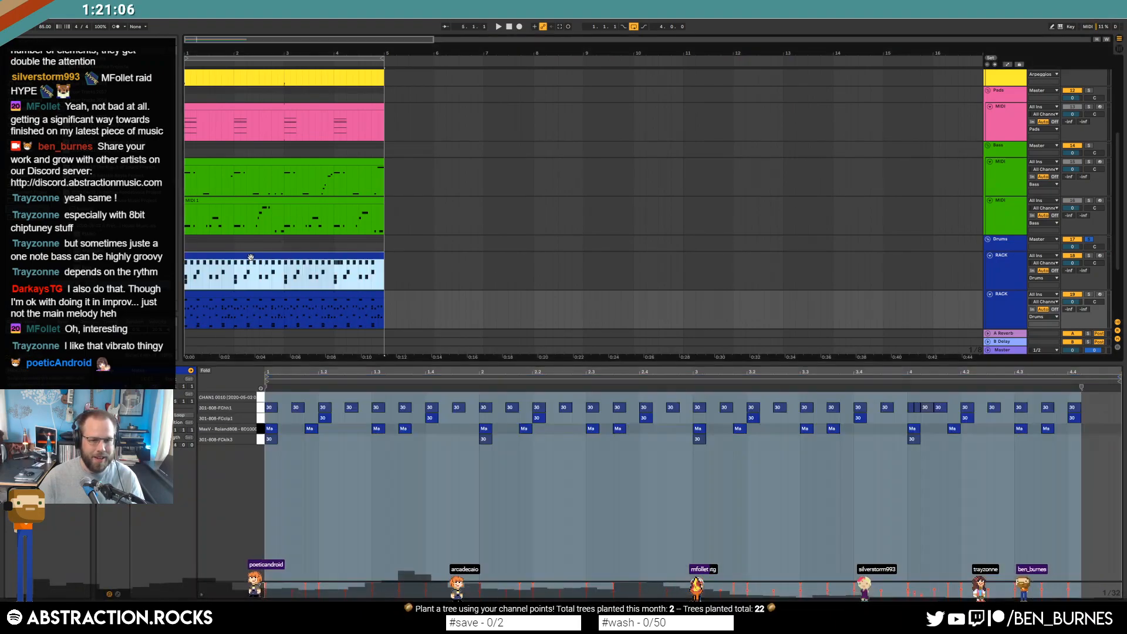
click(268, 399)
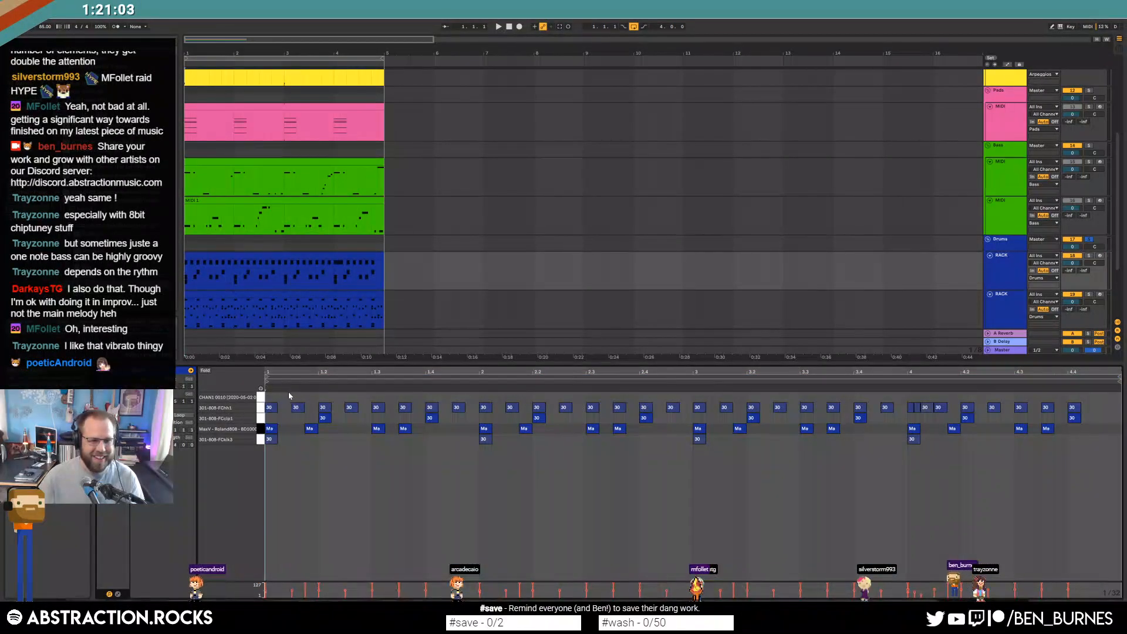
click(289, 304)
click(260, 407)
key(Delete)
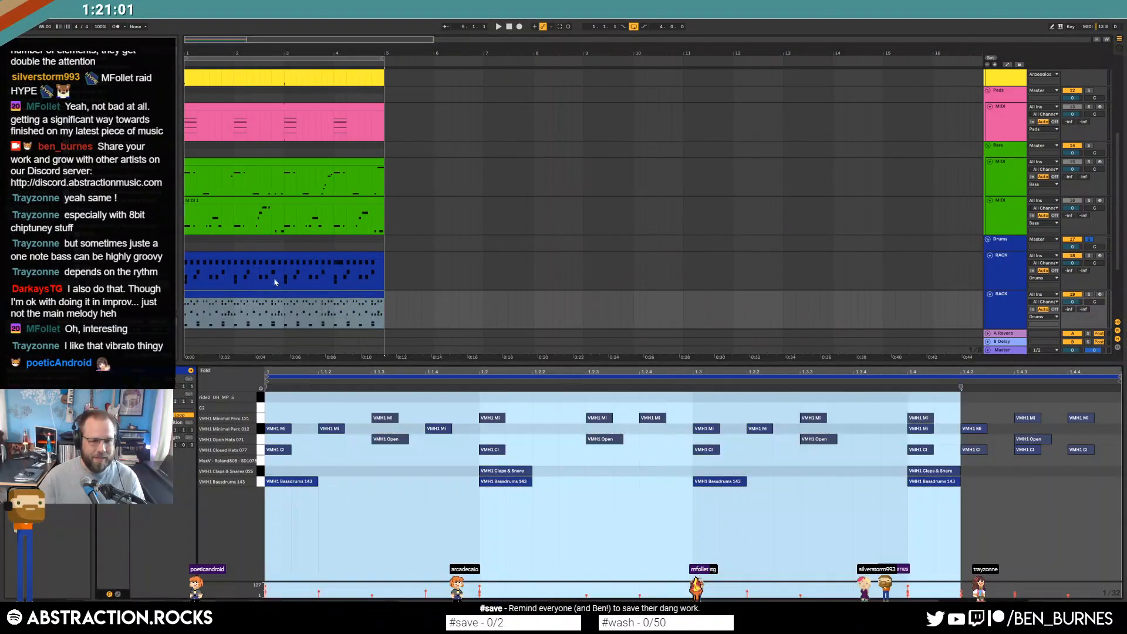
click(277, 253)
click(269, 400)
key(ctrl+v)
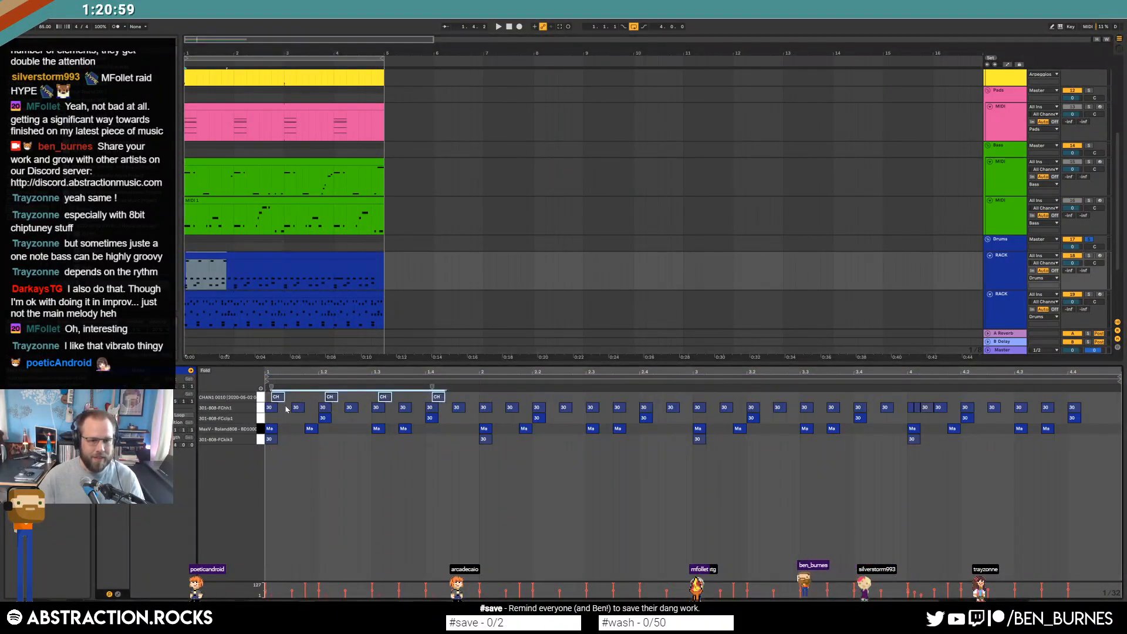
Align the four pasted CHAN1 0010 notes with the beats of bar 1, undoing the trial duplications
drag(480, 399, 197, 370)
key(ctrl+d)
key(ctrl+d)
key(ctrl+d)
key(ctrl+z)
key(ctrl+z)
key(ctrl+z)
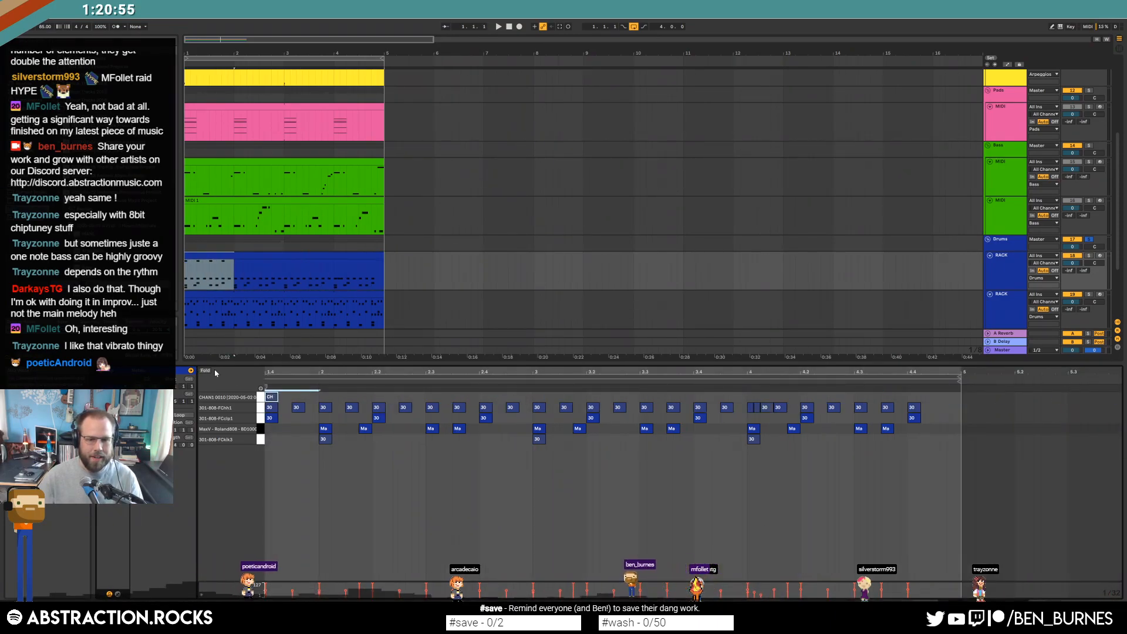
click(319, 402)
key(ctrl+z)
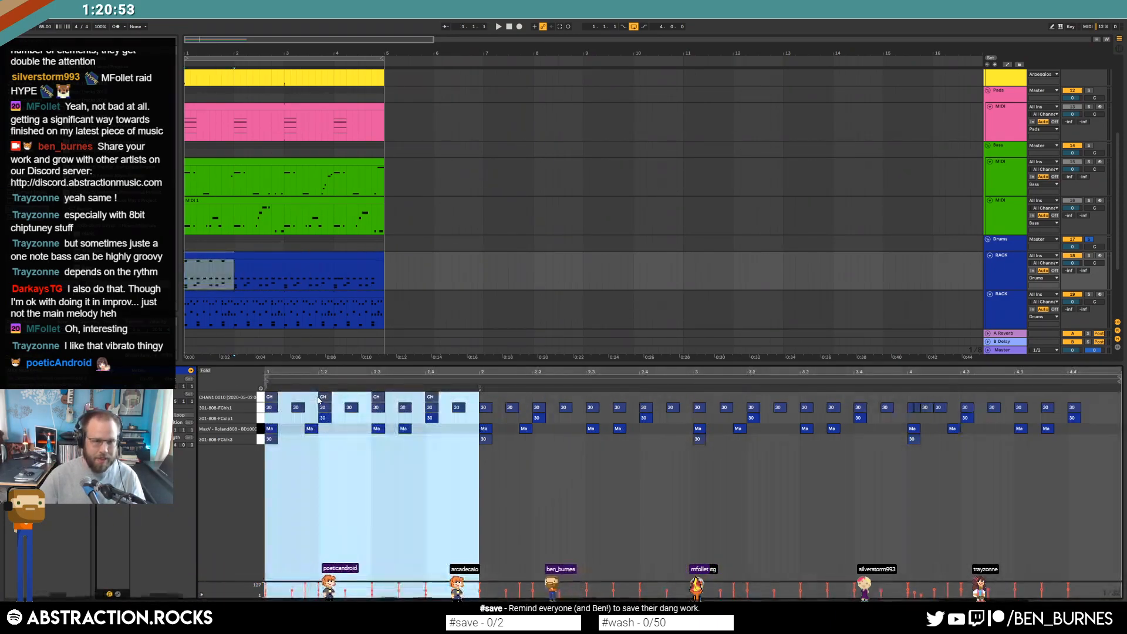
Duplicate the CHAN1 0010 notes from bar 1 into bars 2 to 4 and play the drum loop
click(474, 397)
drag(479, 396, 270, 397)
key(ctrl+d)
key(ctrl+d)
key(ctrl+d)
key(space)
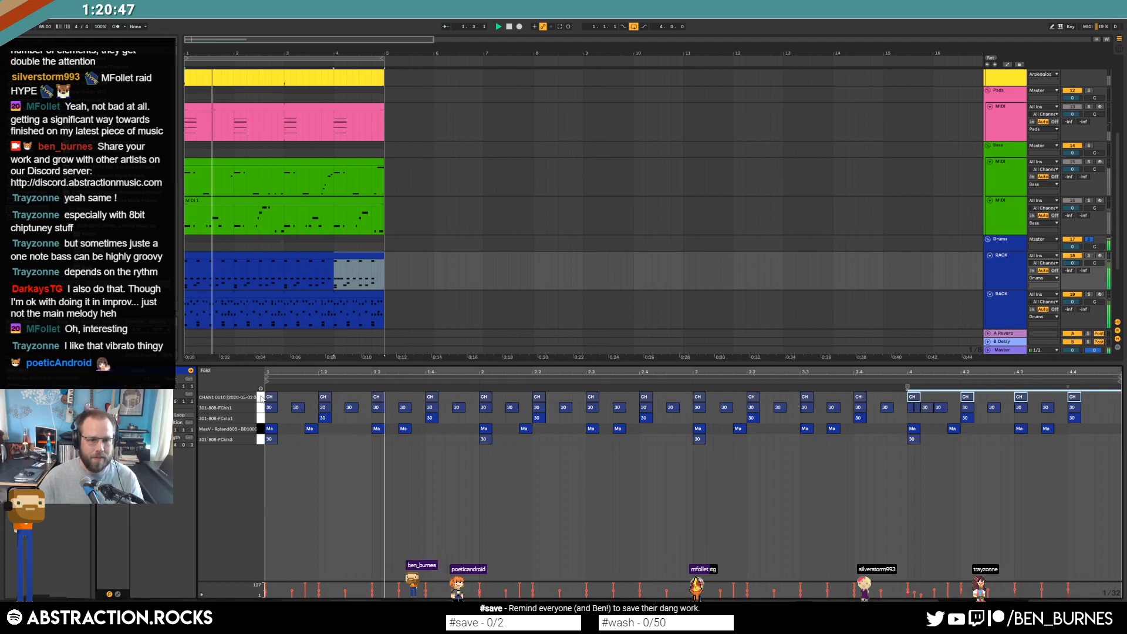
click(261, 398)
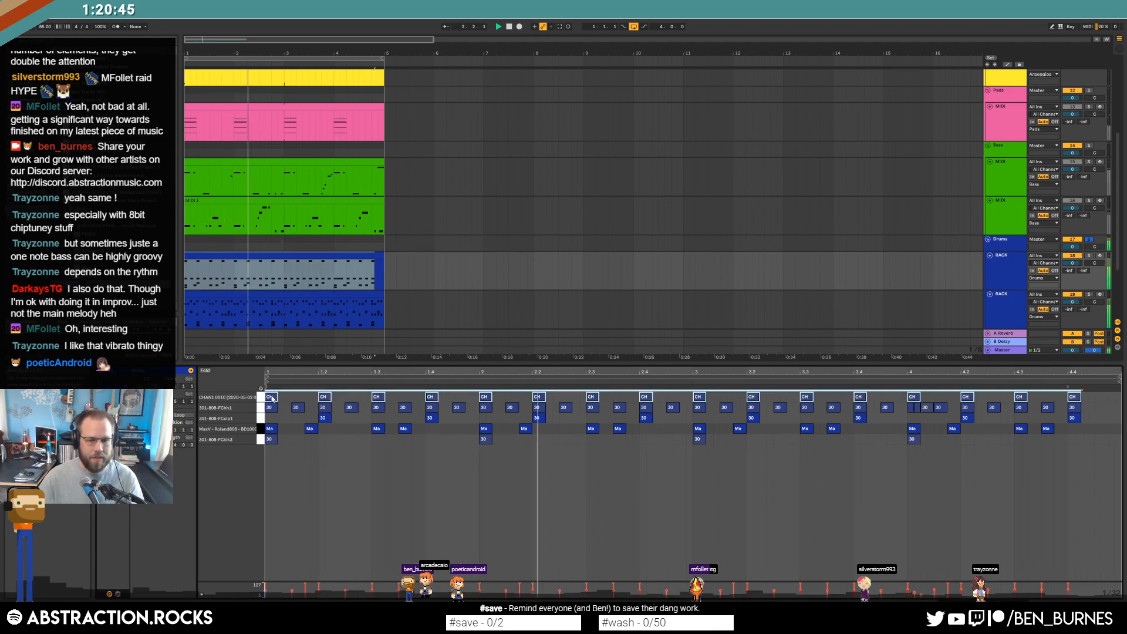
Close the note editor, audition the imported RACK track in solo, and clear the drum solos
key(shift+Tab)
click(339, 358)
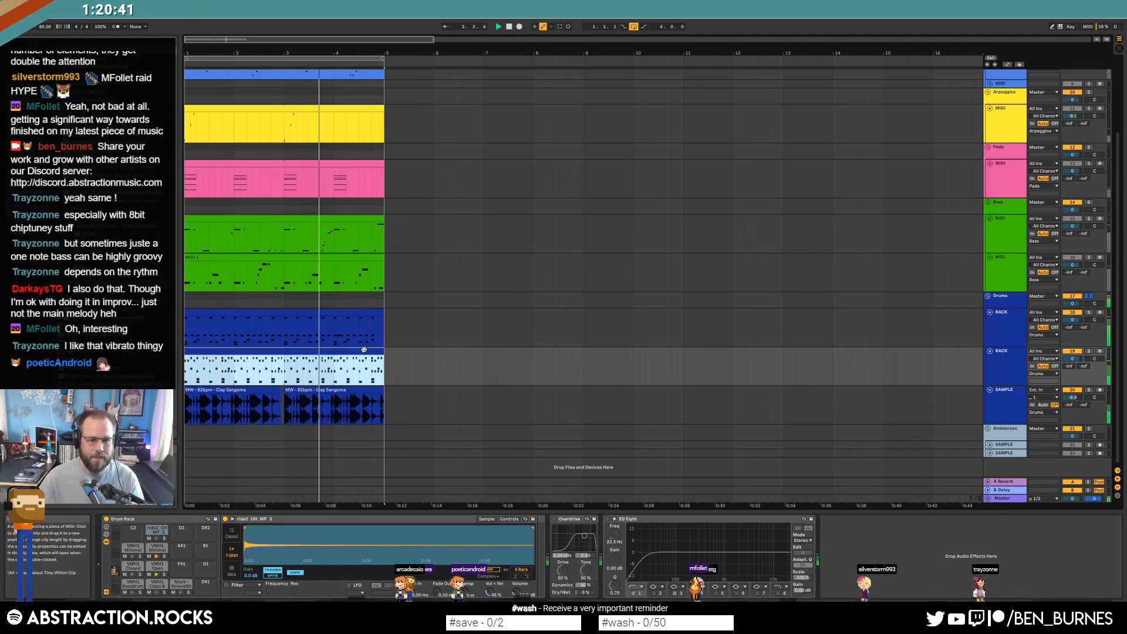
click(1089, 351)
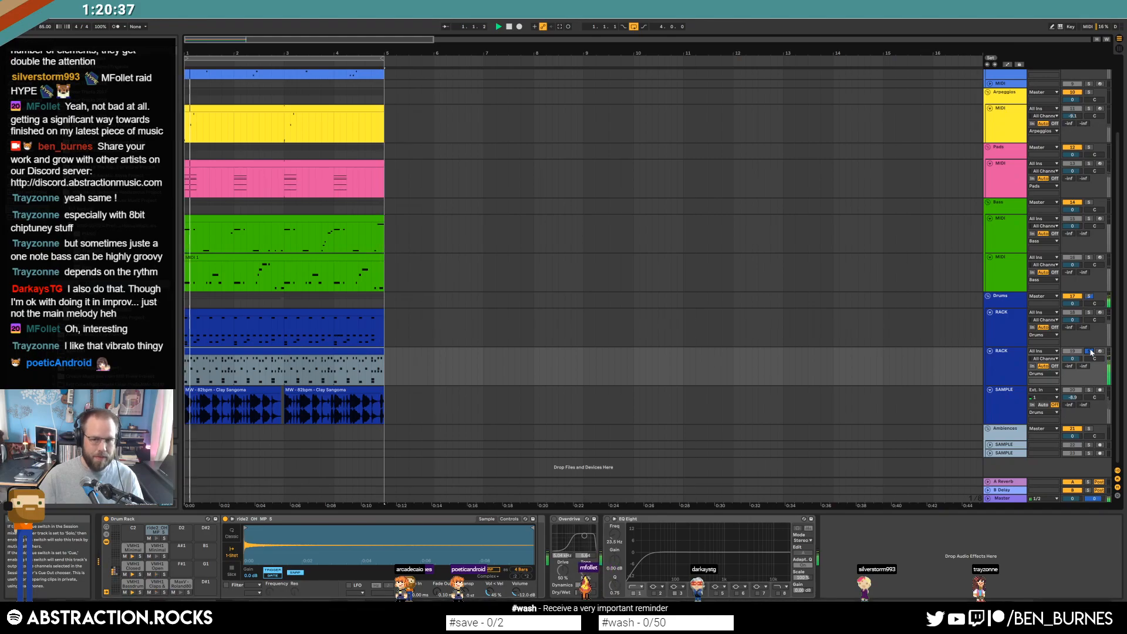
click(1089, 351)
Delete the imported RACK track, select the original RACK clip and stop playback
key(Delete)
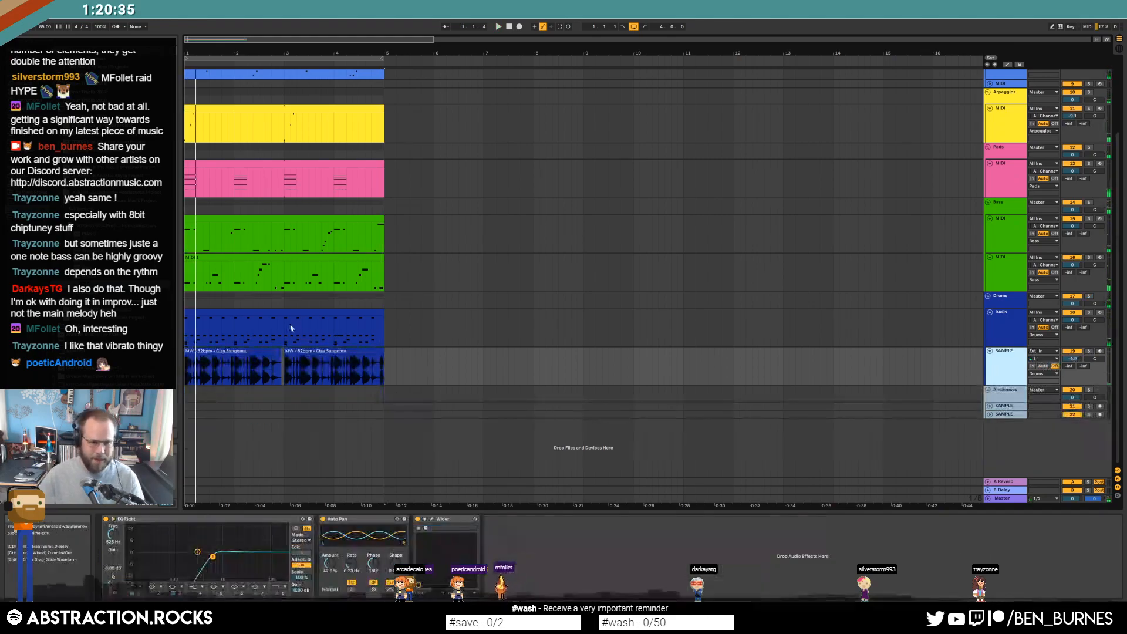
click(276, 314)
click(509, 27)
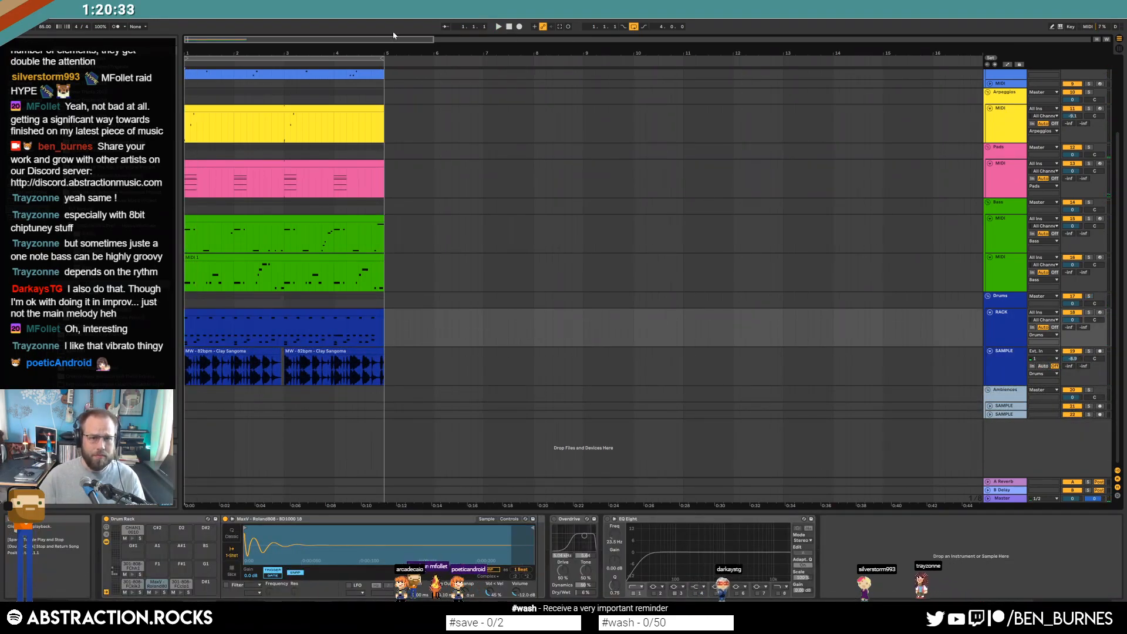
Play the full four-bar loop and select the lead clip
drag(336, 38, 371, 38)
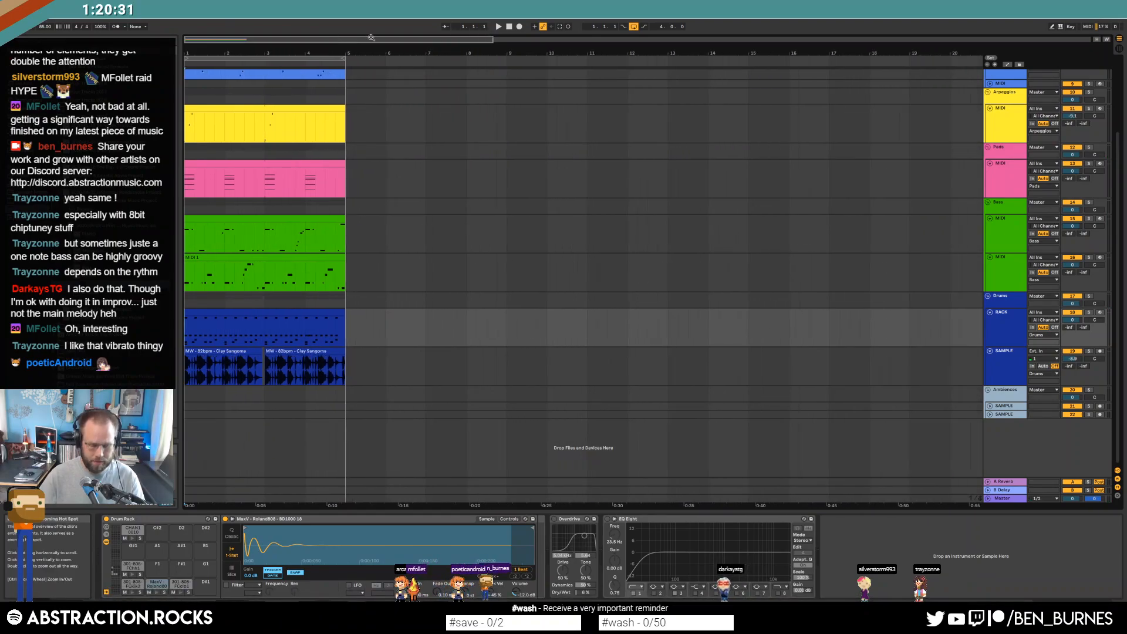
key(space)
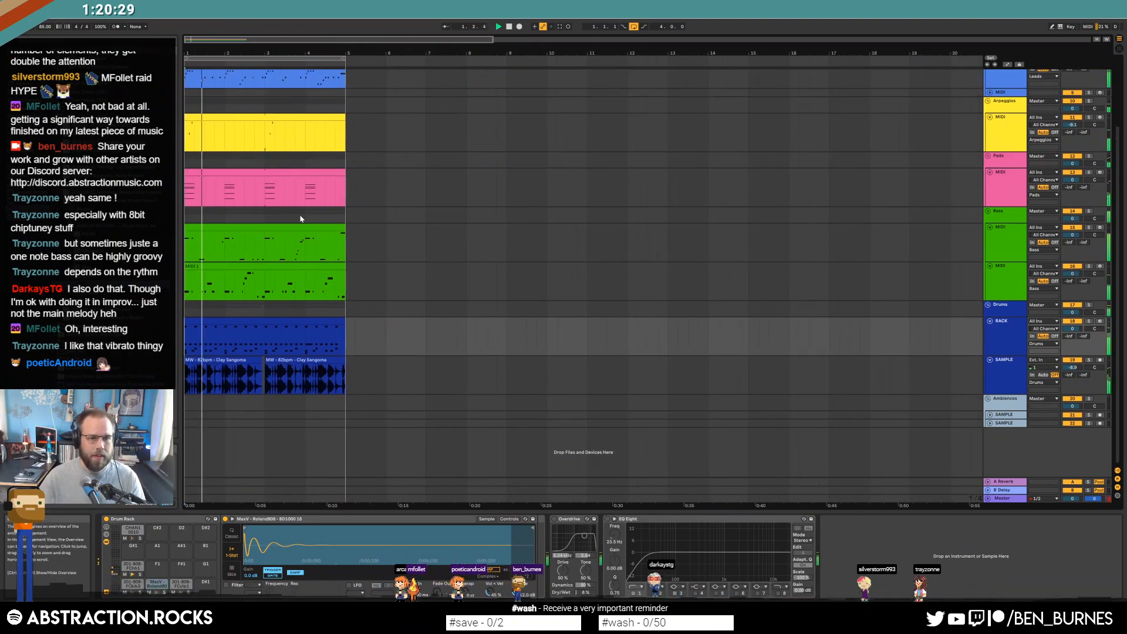
scroll(324, 229, up, 2)
scroll(323, 229, up, 2)
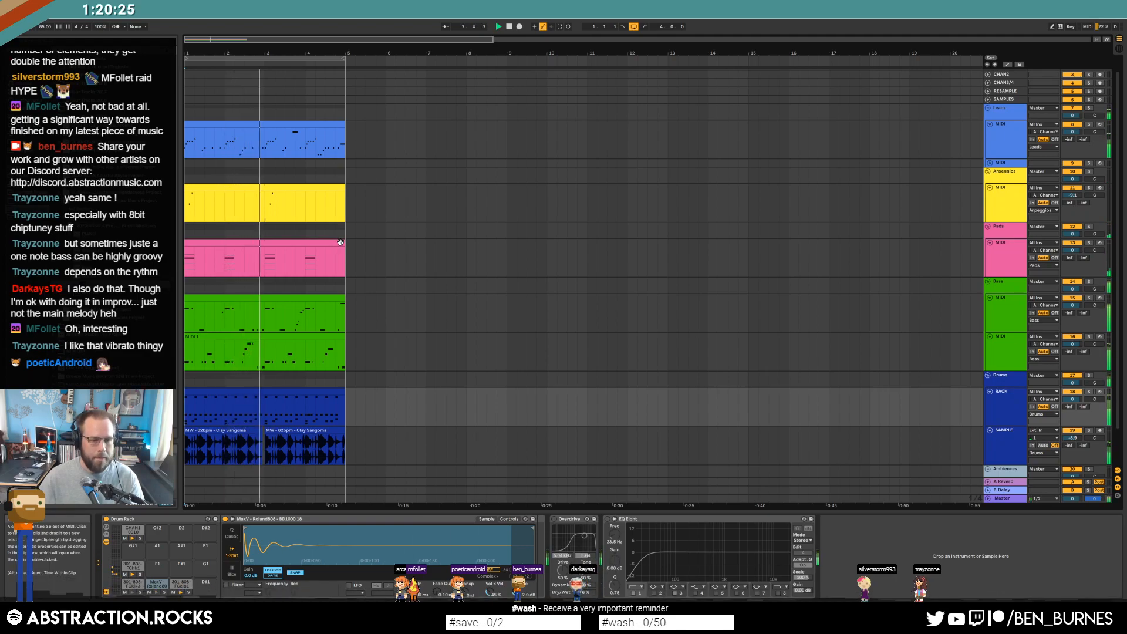
click(283, 124)
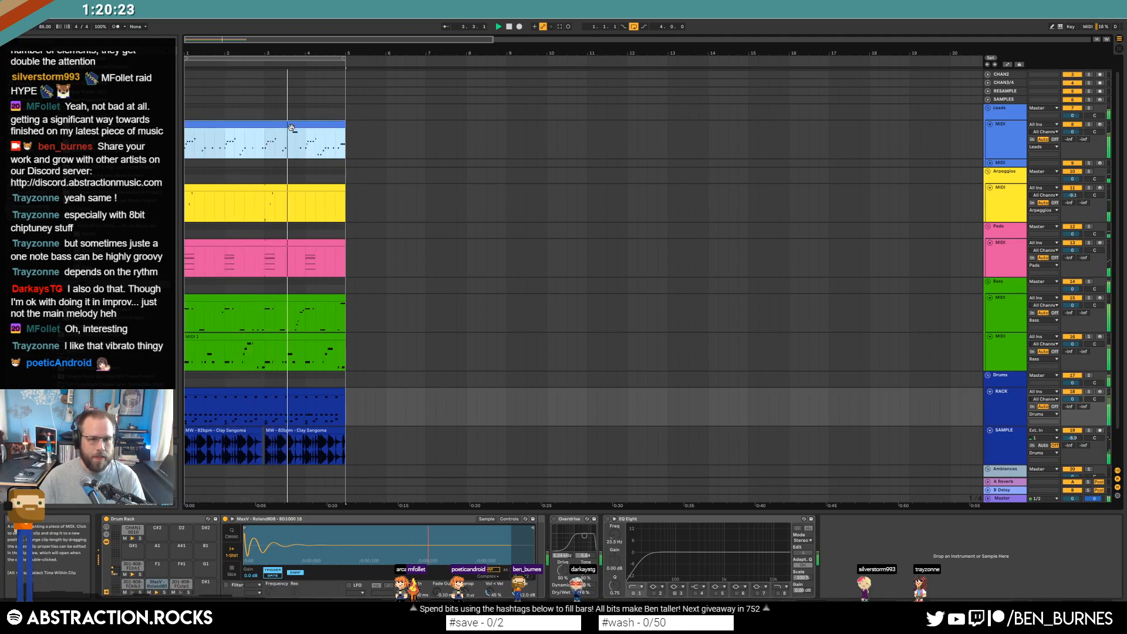
Raise the sustain in the lead Operator's triangle oscillator envelope to full level and compare the sound with the LFO off and on
click(209, 552)
drag(218, 521, 212, 546)
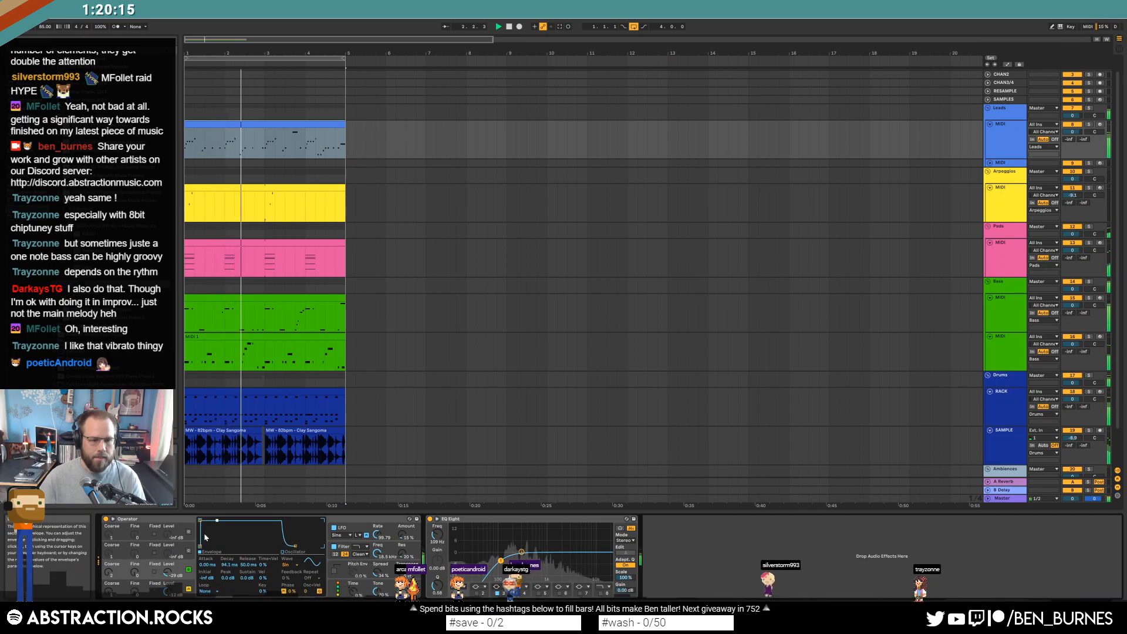
click(120, 591)
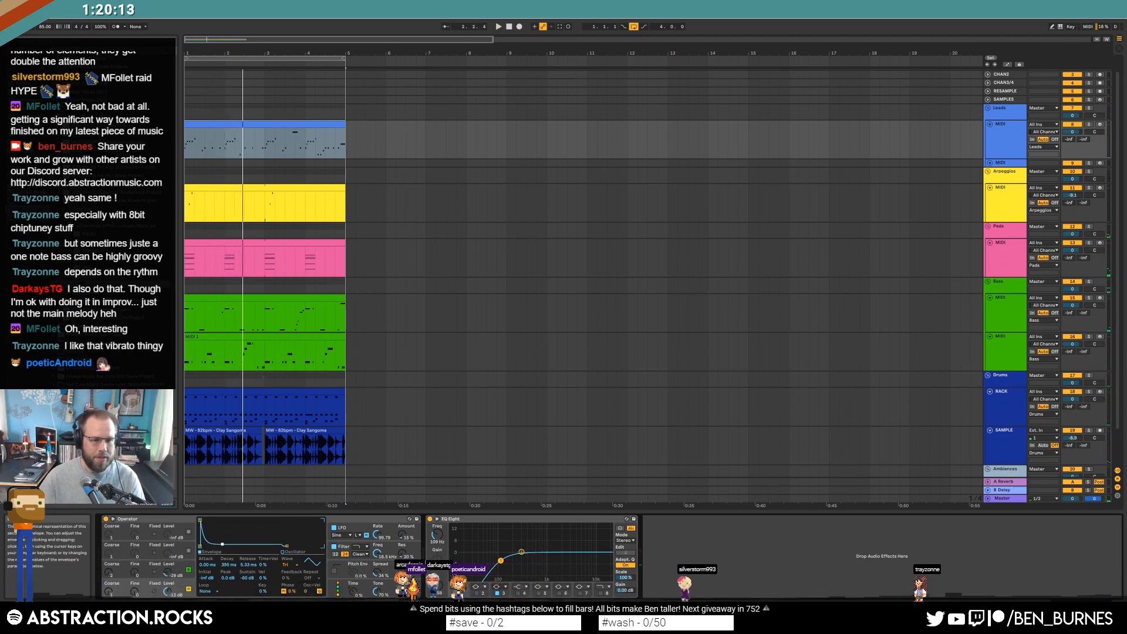
key(space)
drag(223, 547, 222, 520)
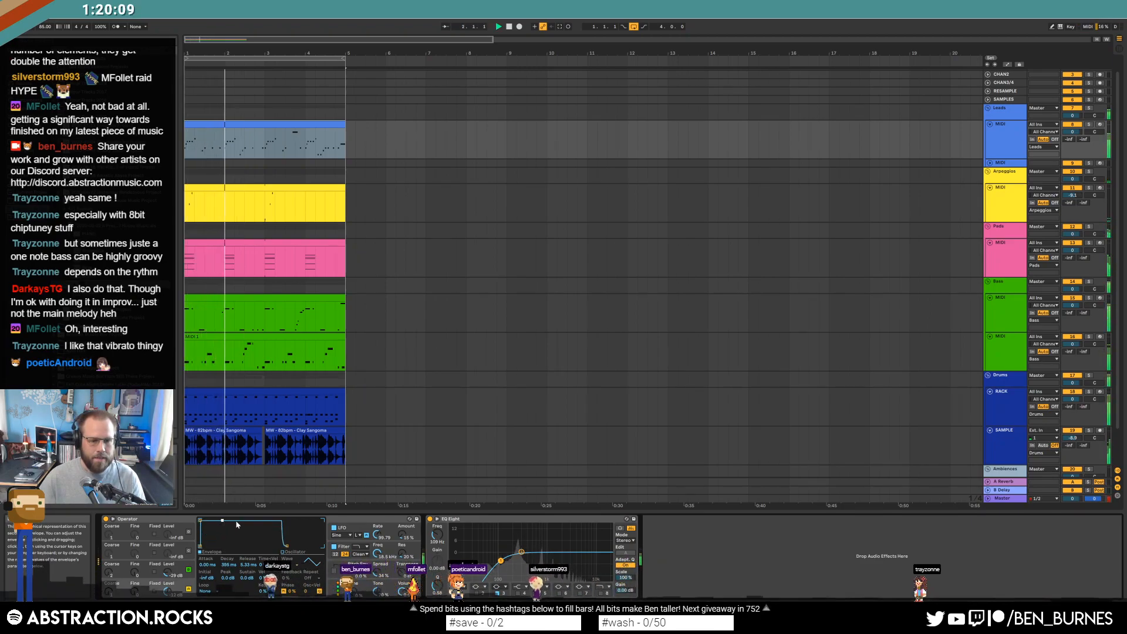
click(337, 530)
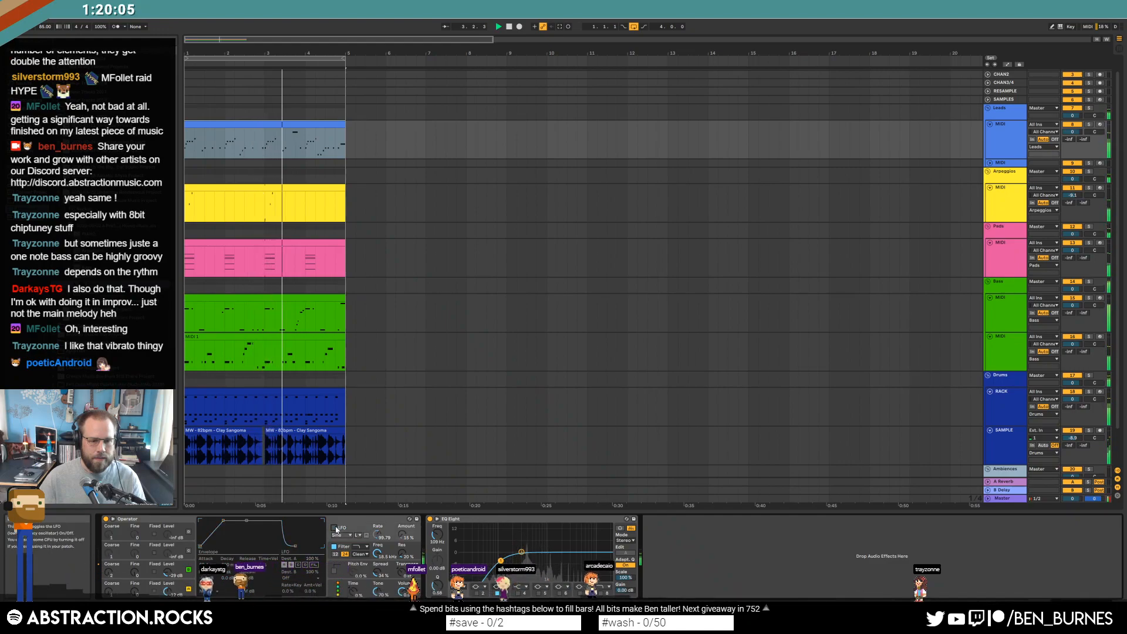
click(334, 529)
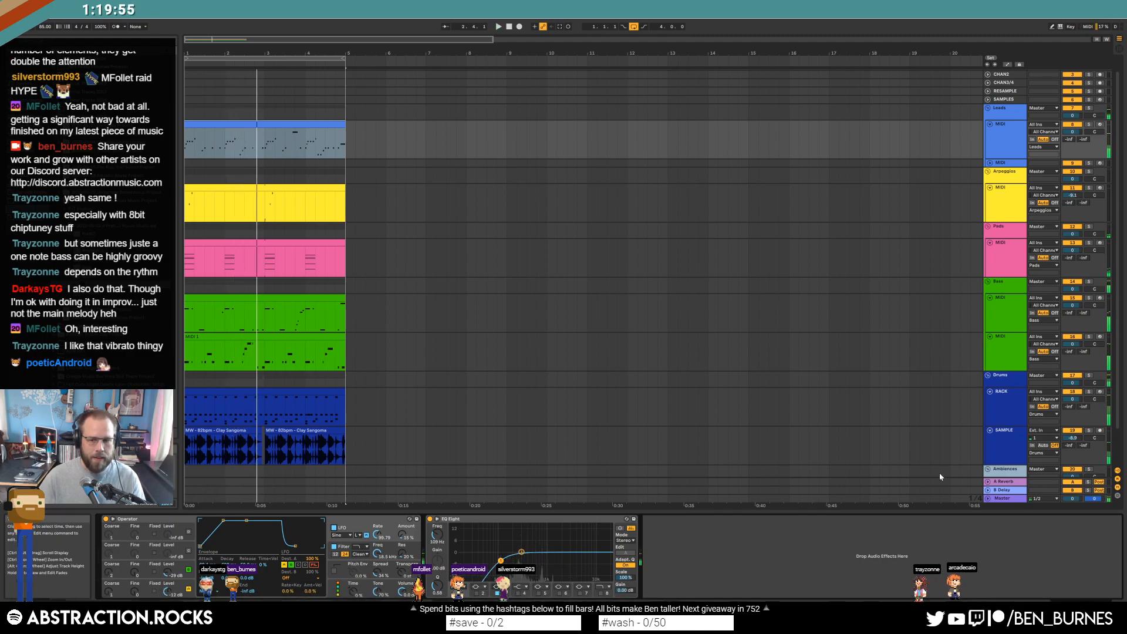
Add a second SAMPLE audio track to the Drums group below the existing one
click(990, 456)
key(ctrl+t)
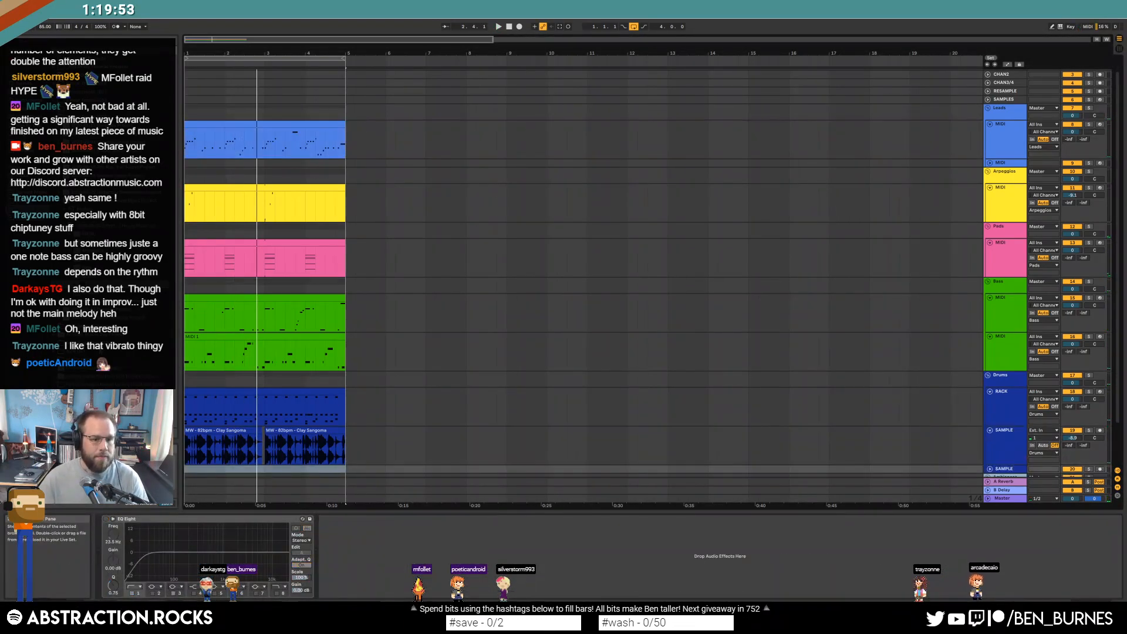
scroll(378, 349, down, 3)
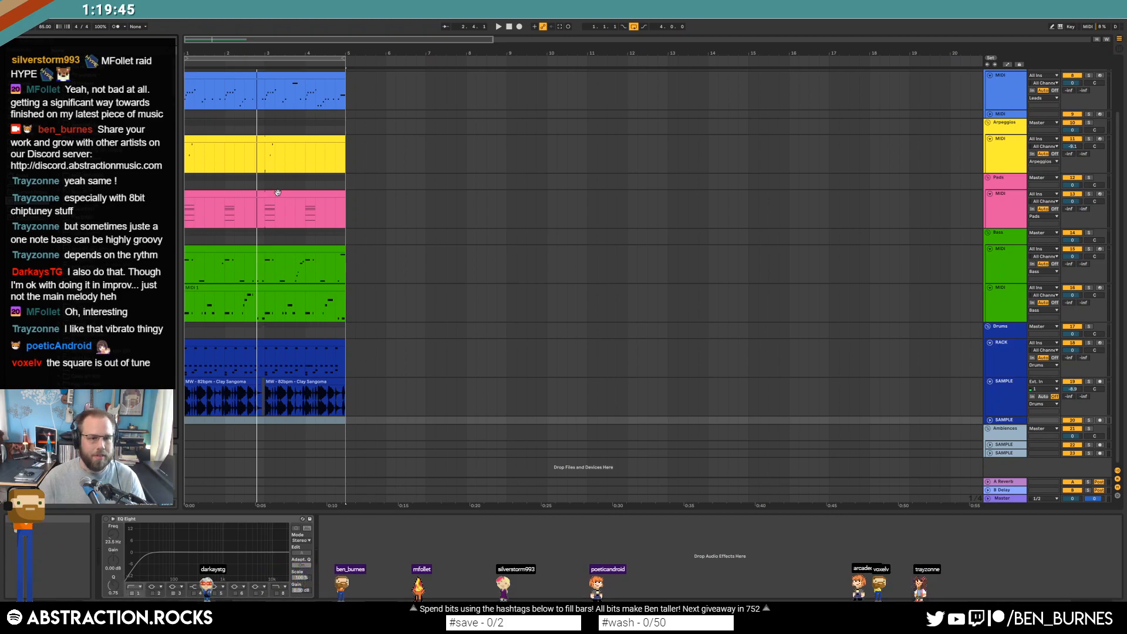
Set the LFO amount of the lead's Operator to 8.7 %, play the loop, and unfold the new SAMPLE track
click(285, 88)
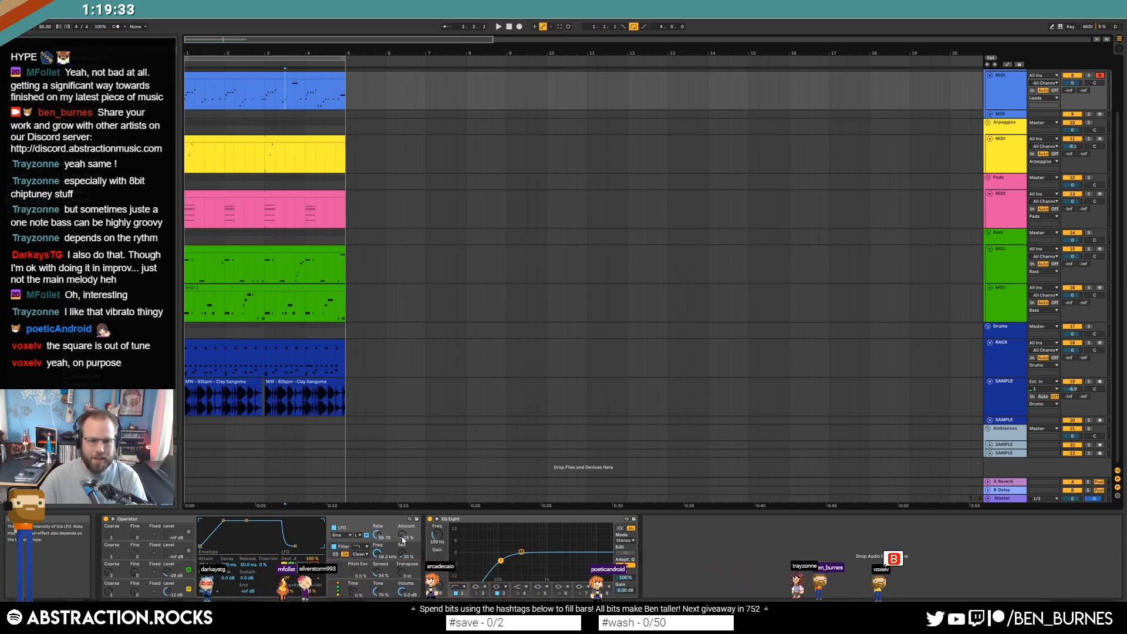
drag(403, 540, 402, 542)
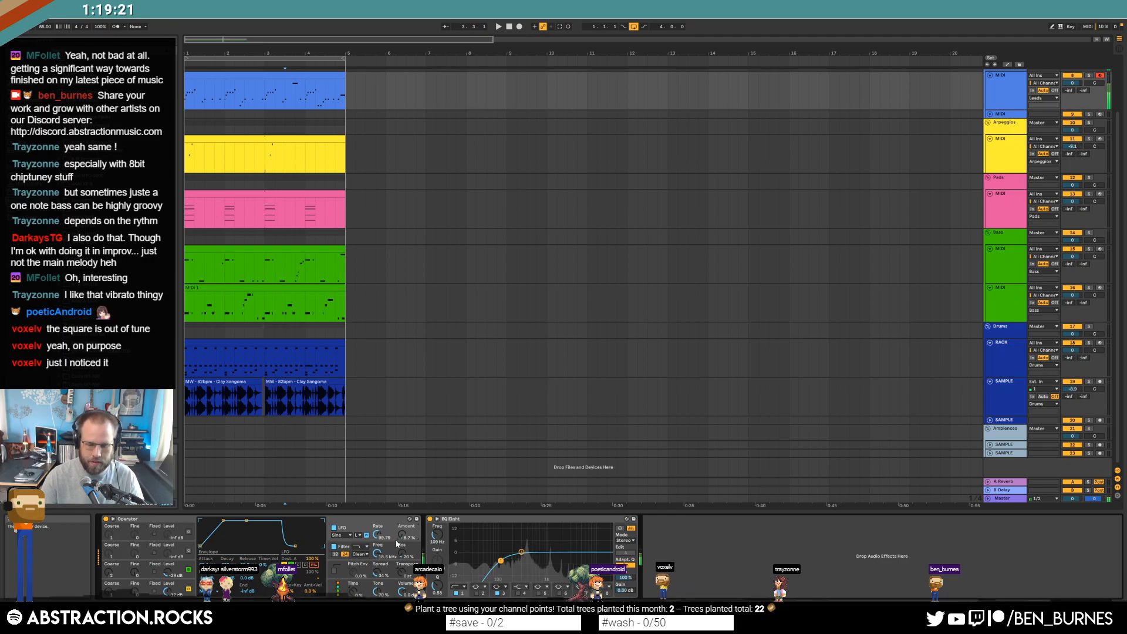
key(space)
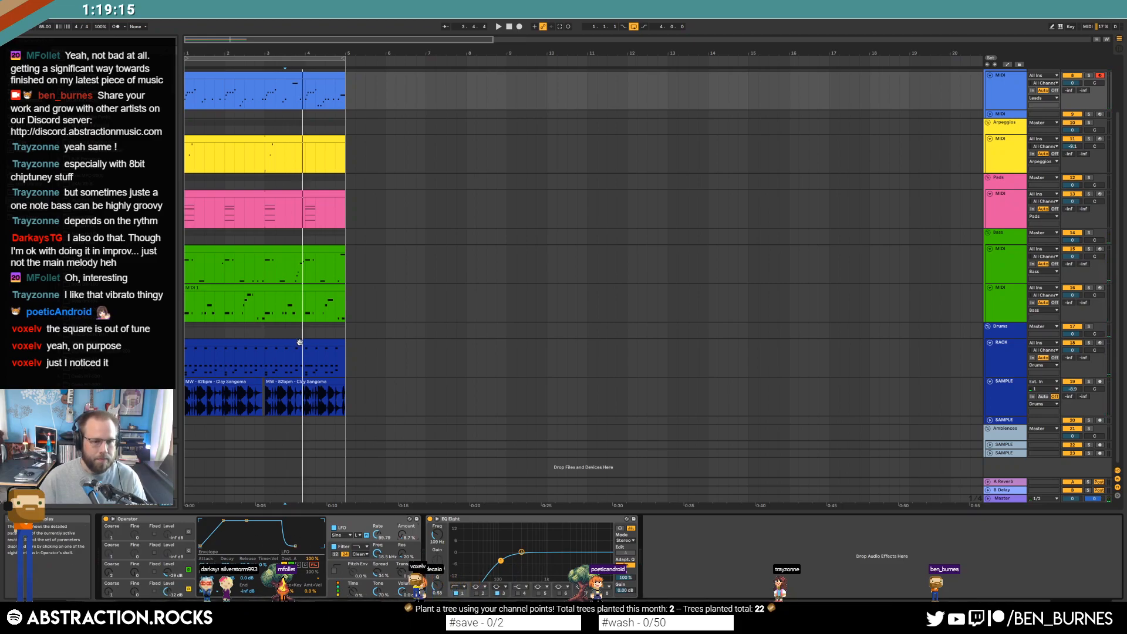
click(990, 419)
click(886, 451)
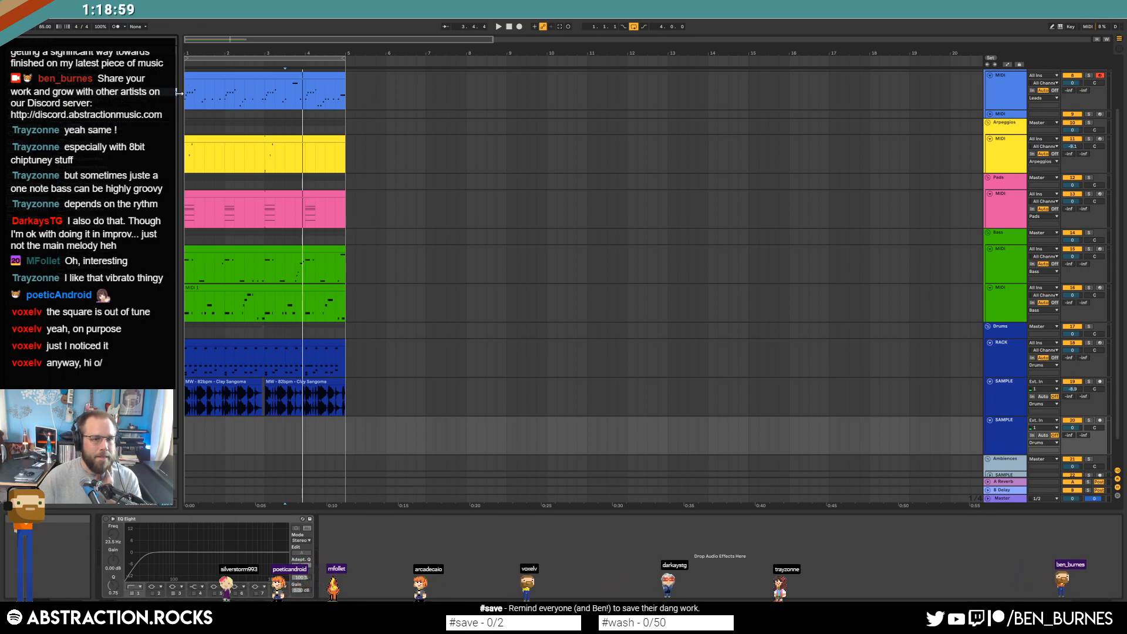
Play the loop and lower the volume of the first MIDI track in the Bass group
click(1028, 93)
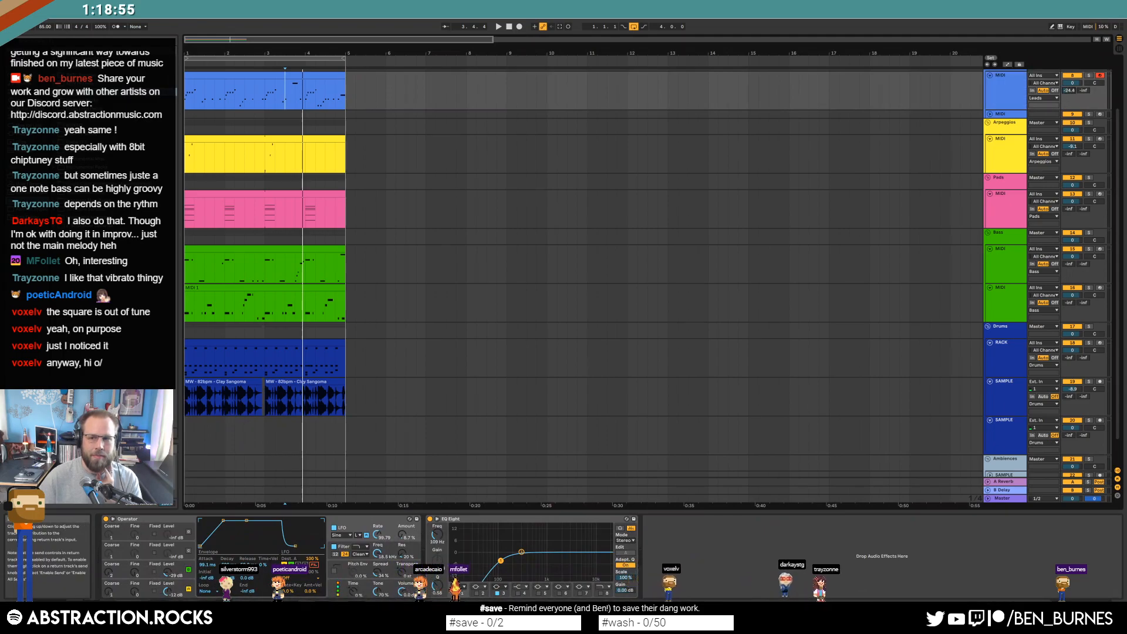
click(497, 27)
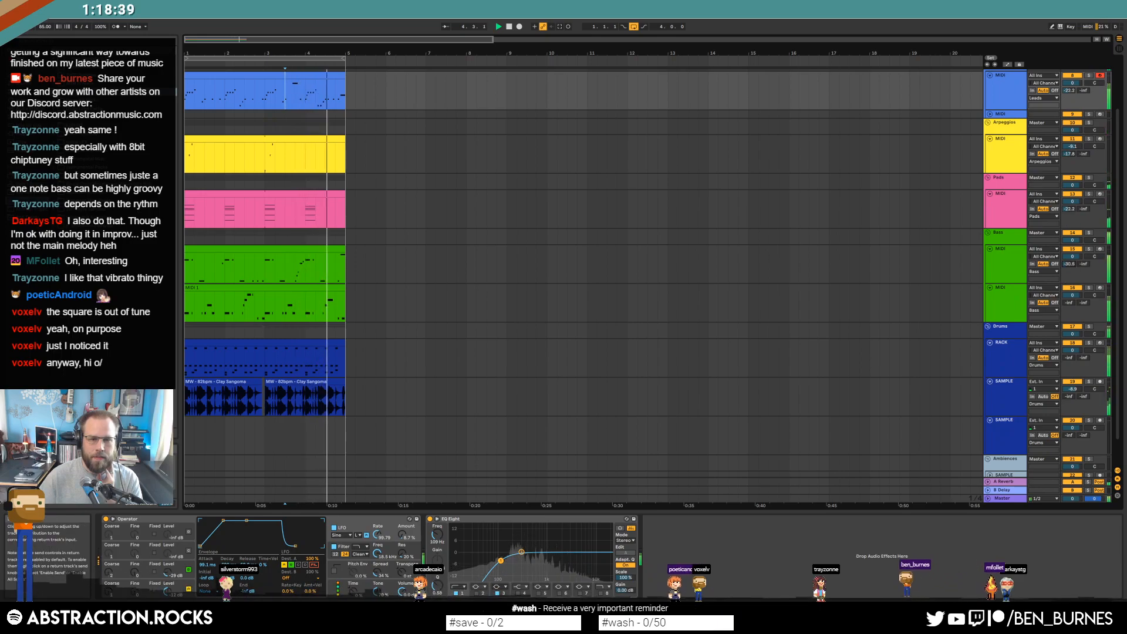
drag(1072, 257, 1073, 270)
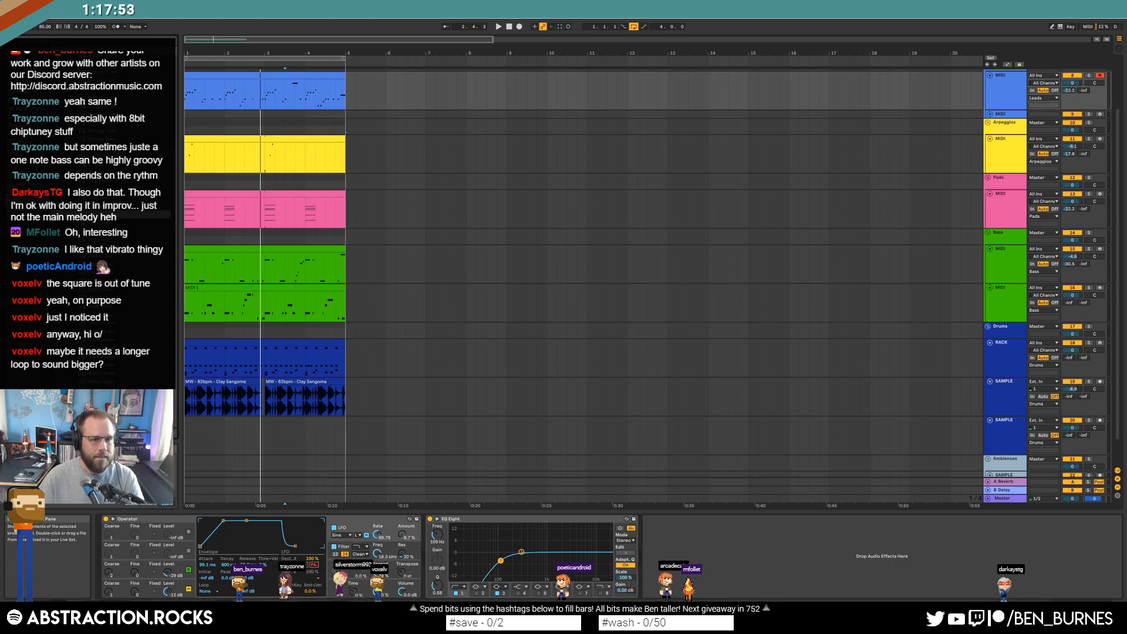
Place the Ting sample from the browser on the new SAMPLE track at 2.4 and open its waveform
drag(161, 314, 255, 433)
scroll(255, 432, up, 8)
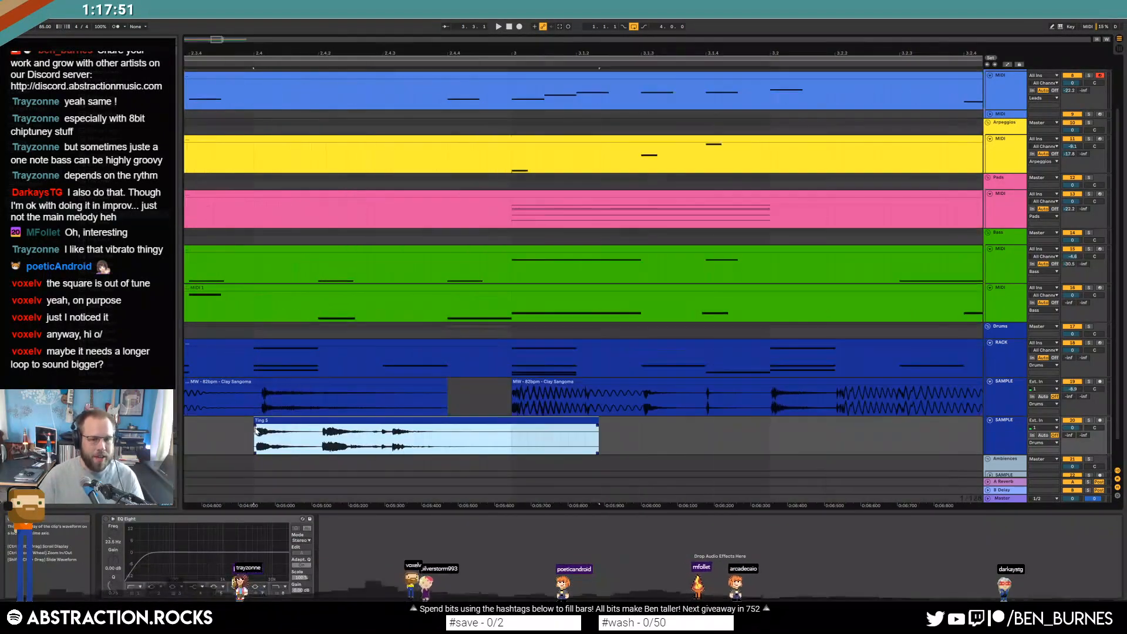
double_click(270, 421)
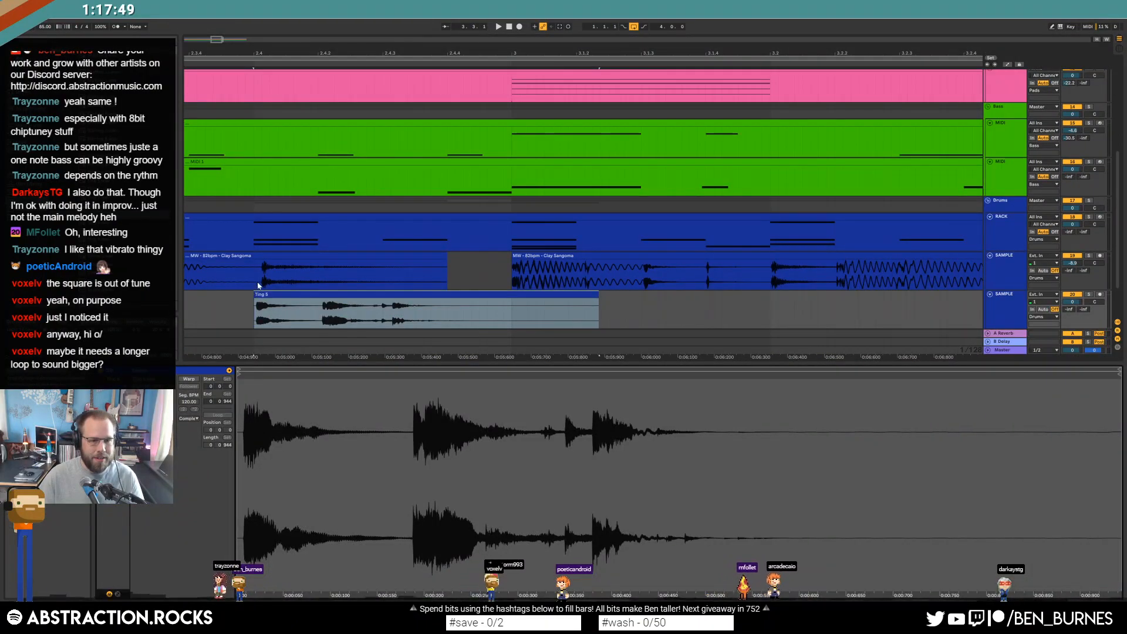
Trim the silent start of the Ting clip, keep it aligned at 2.4, and shorten its tail after a playback check
mouse_move(254, 303)
mouse_down()
mouse_move(326, 305)
mouse_move(259, 304)
mouse_up()
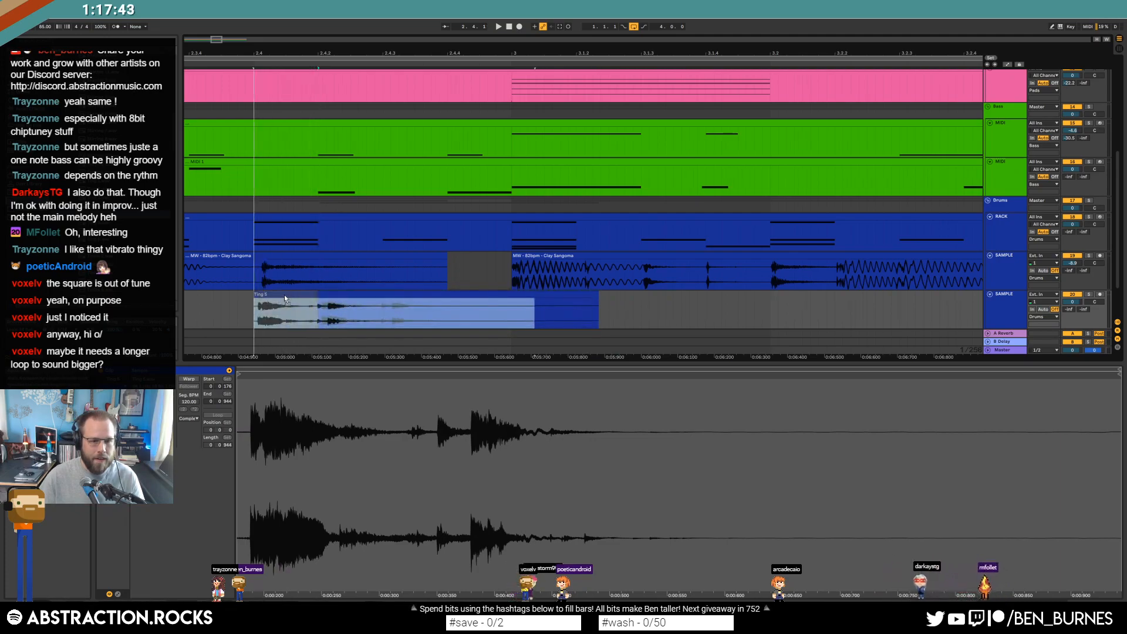
drag(248, 374, 253, 373)
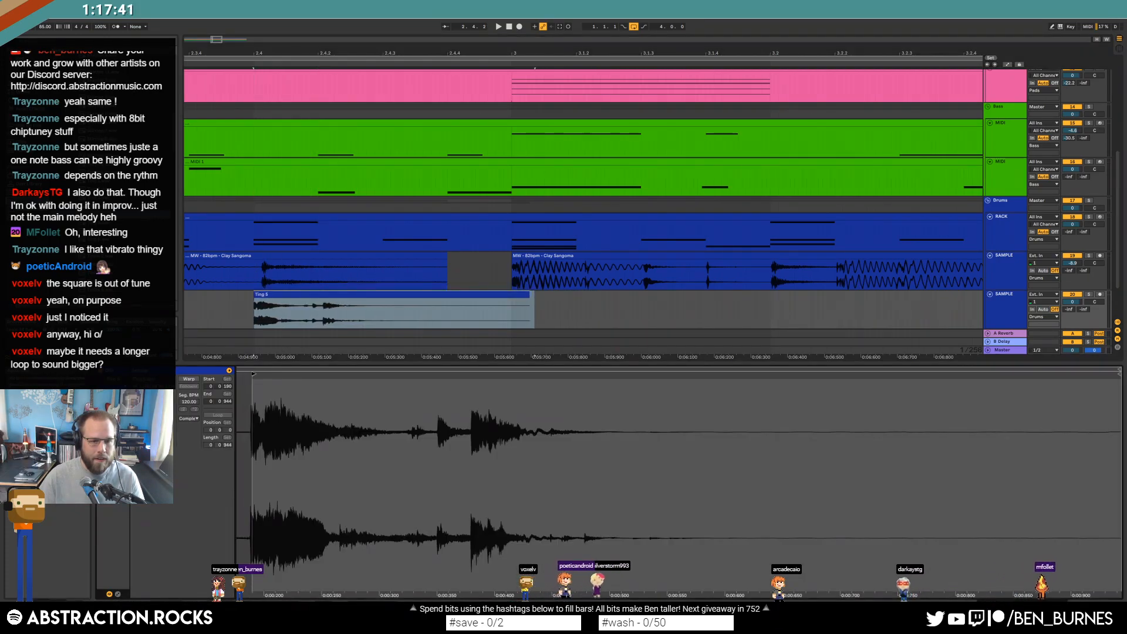
click(213, 301)
key(space)
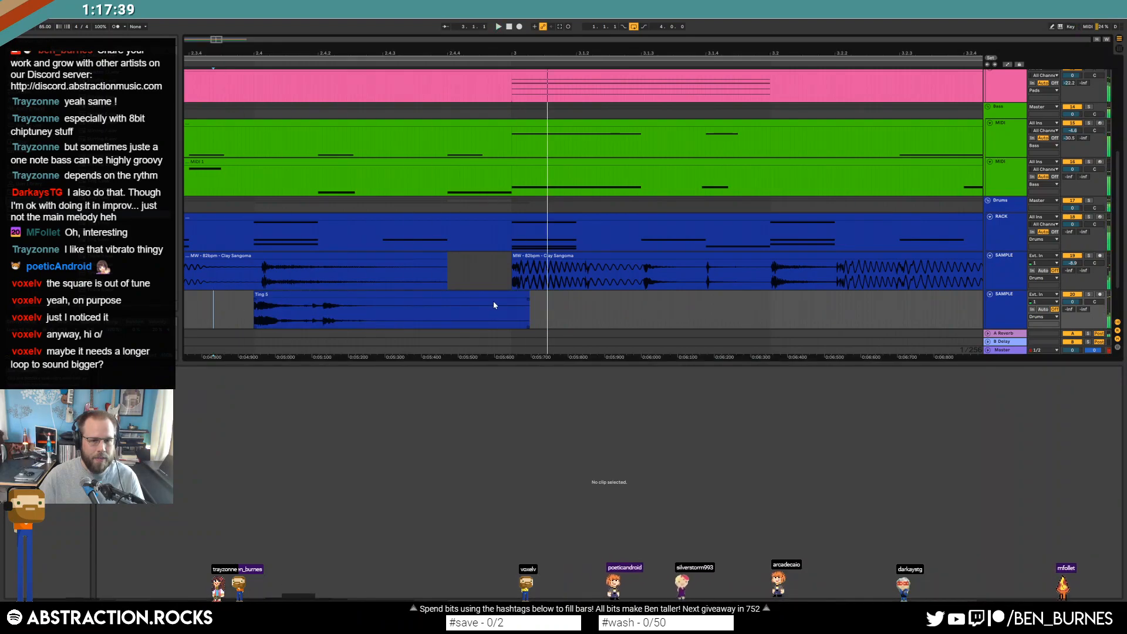
drag(526, 296, 353, 304)
scroll(399, 308, down, 5)
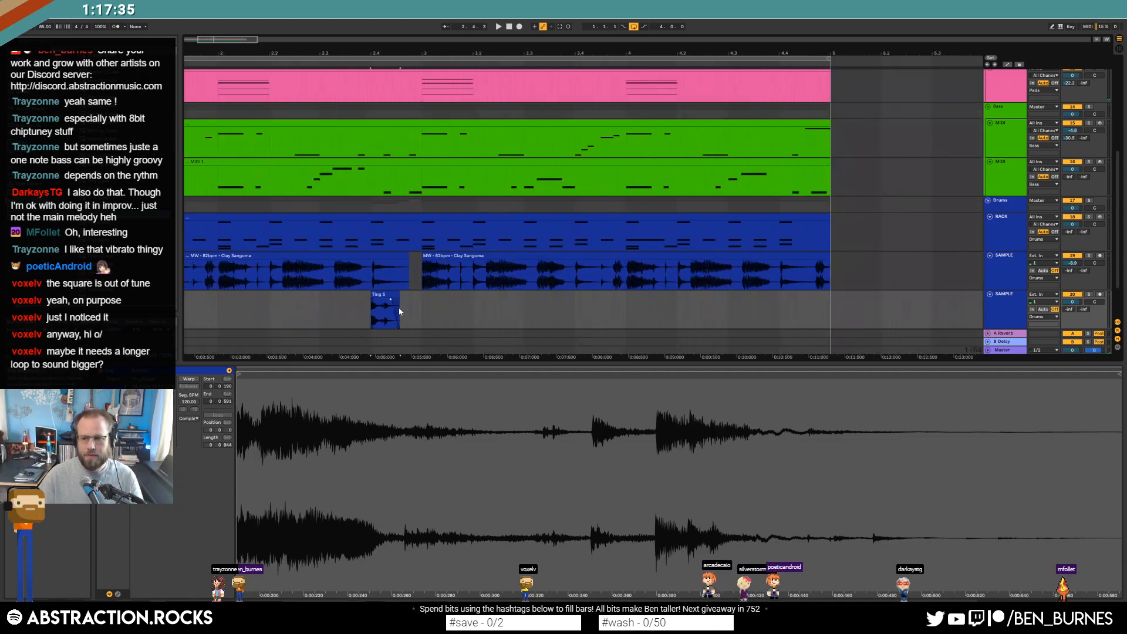
Open the lead clip's notes and raise the note just before beat 2.2 to a higher pitch, testing variations of the preceding note during playback
scroll(386, 310, down, 3)
scroll(334, 297, up, 2)
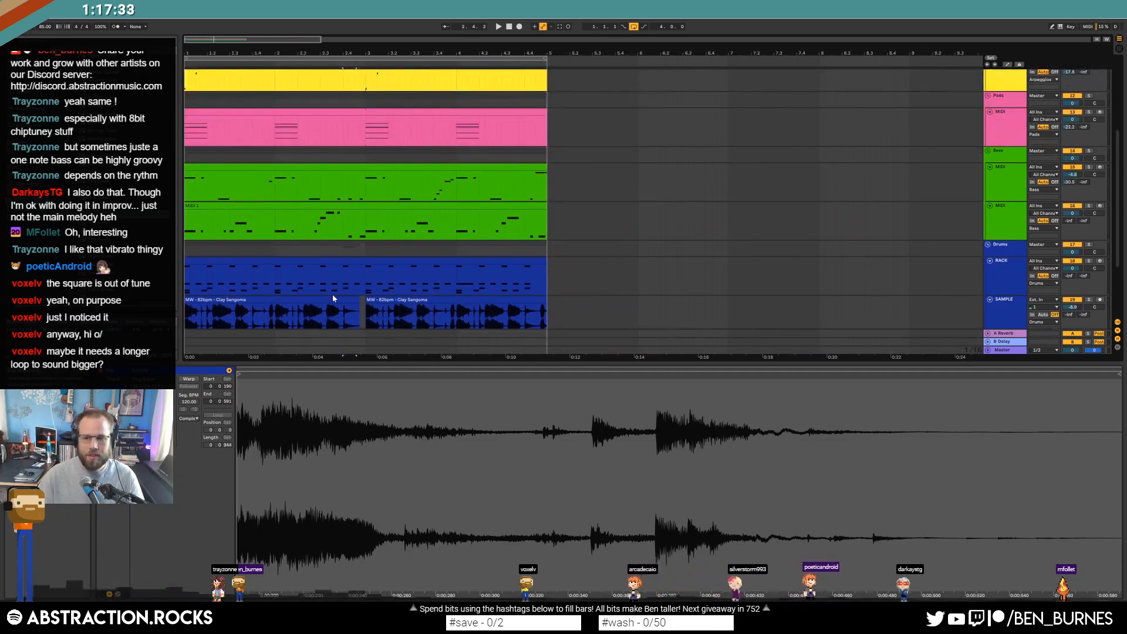
key(shift+Tab)
scroll(433, 257, up, 4)
double_click(351, 154)
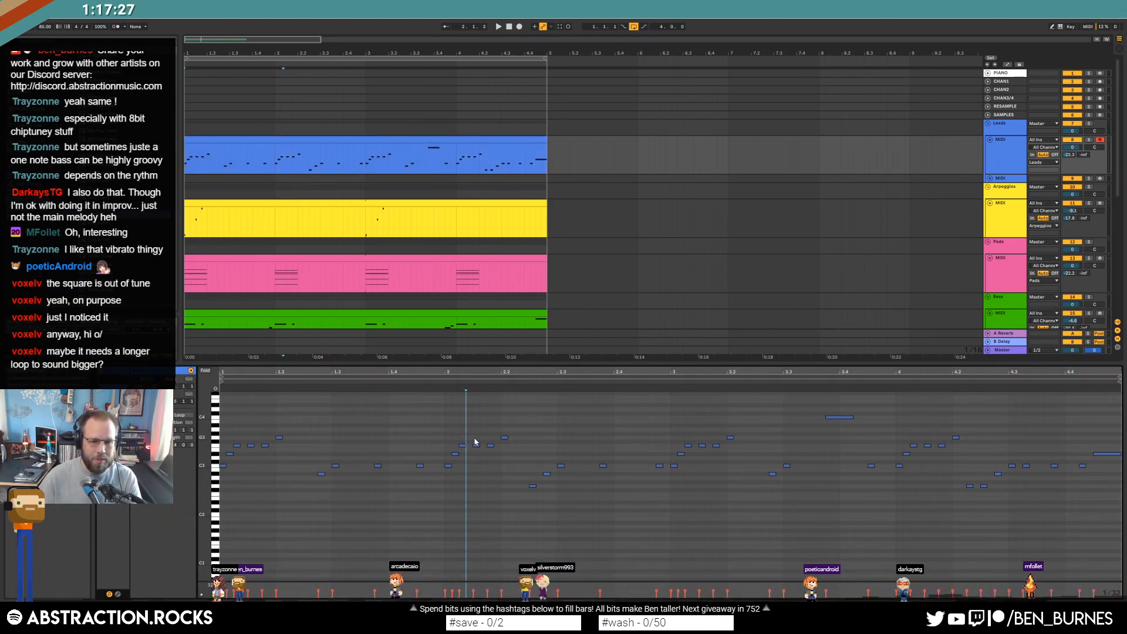
drag(476, 445, 480, 436)
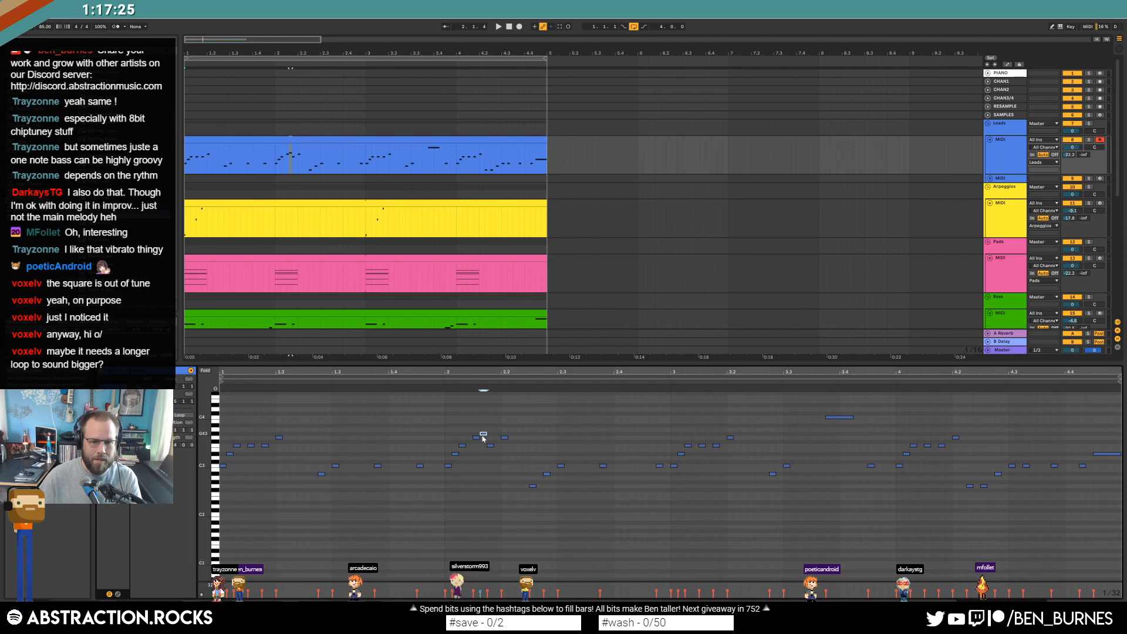
key(Delete)
key(space)
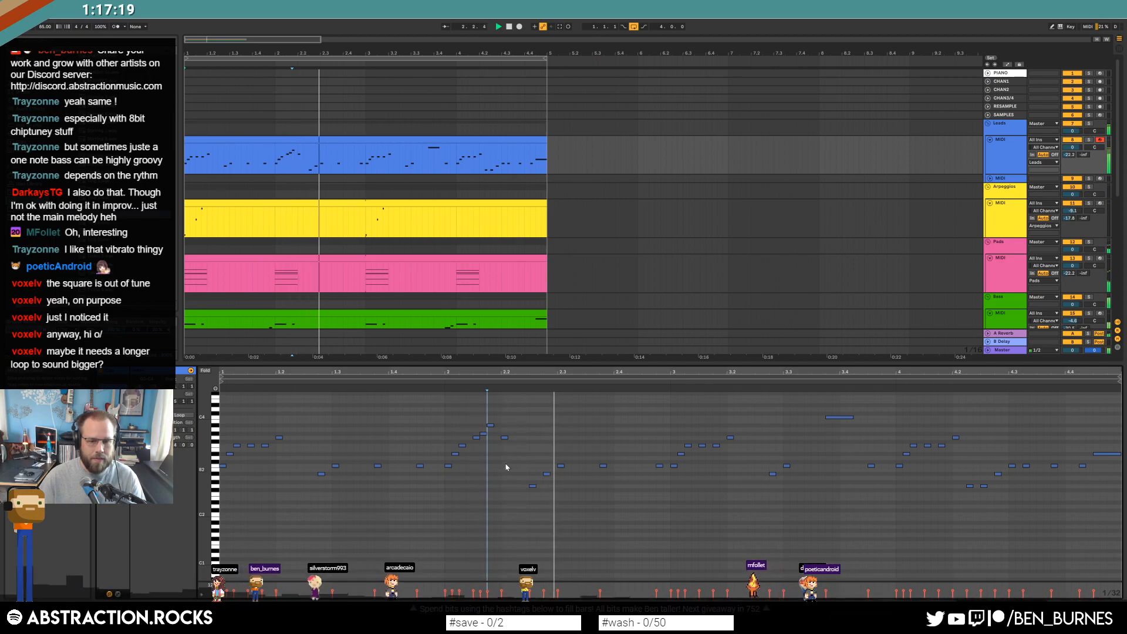
double_click(489, 423)
key(space)
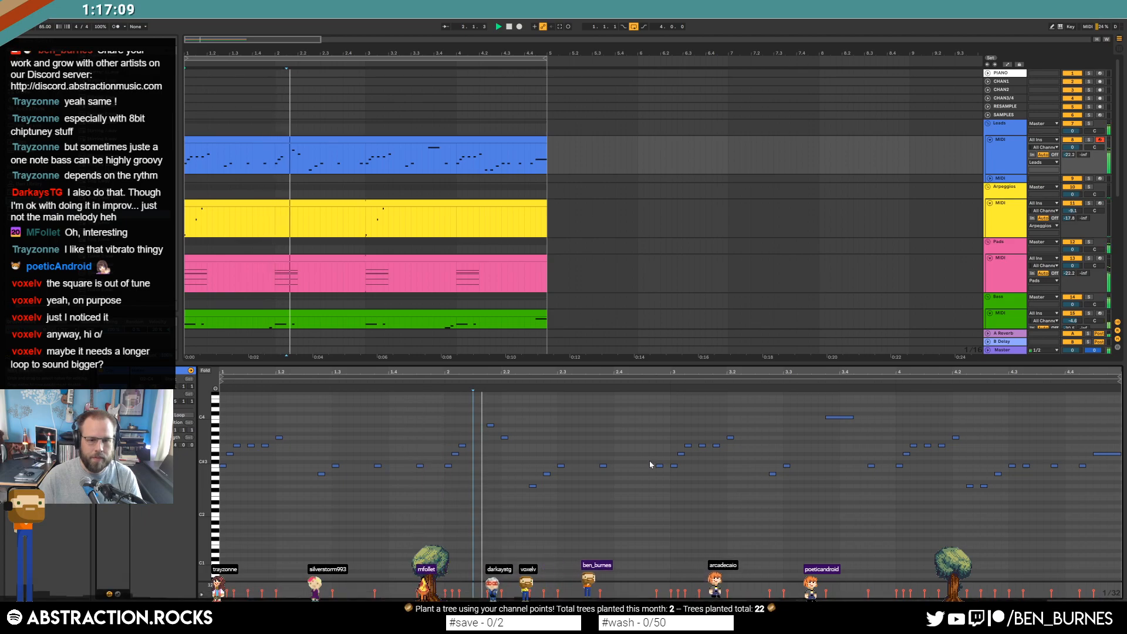
double_click(475, 446)
Check the Ting clip on the SAMPLE track, reopen the lead clip's notes and play the loop
scroll(490, 248, down, 8)
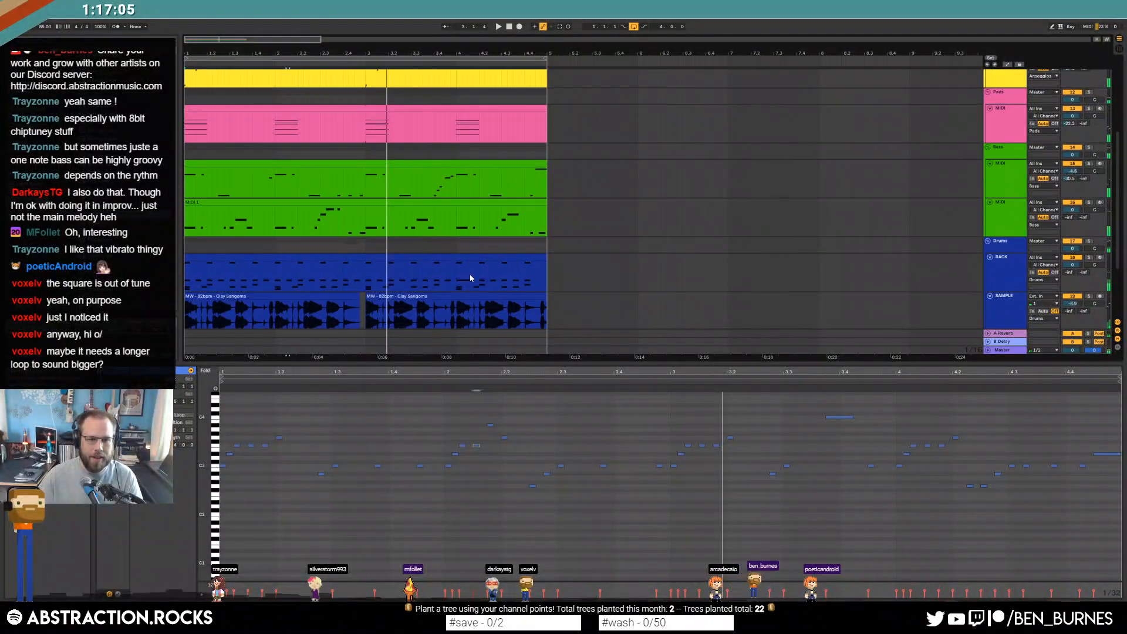
scroll(406, 292, down, 1)
click(350, 285)
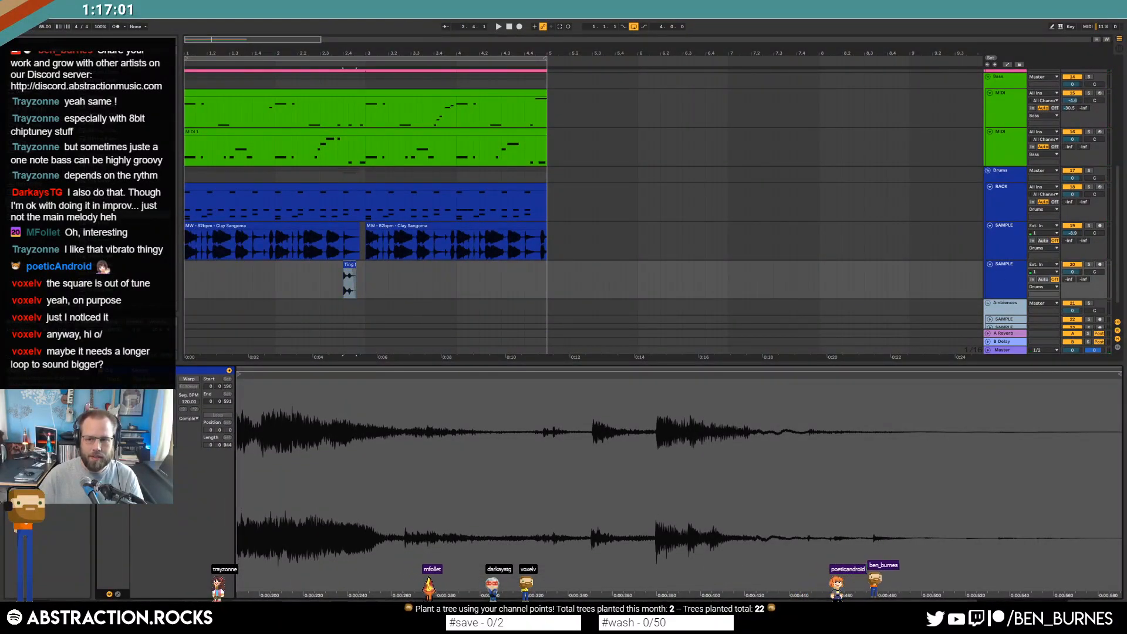
scroll(611, 250, up, 6)
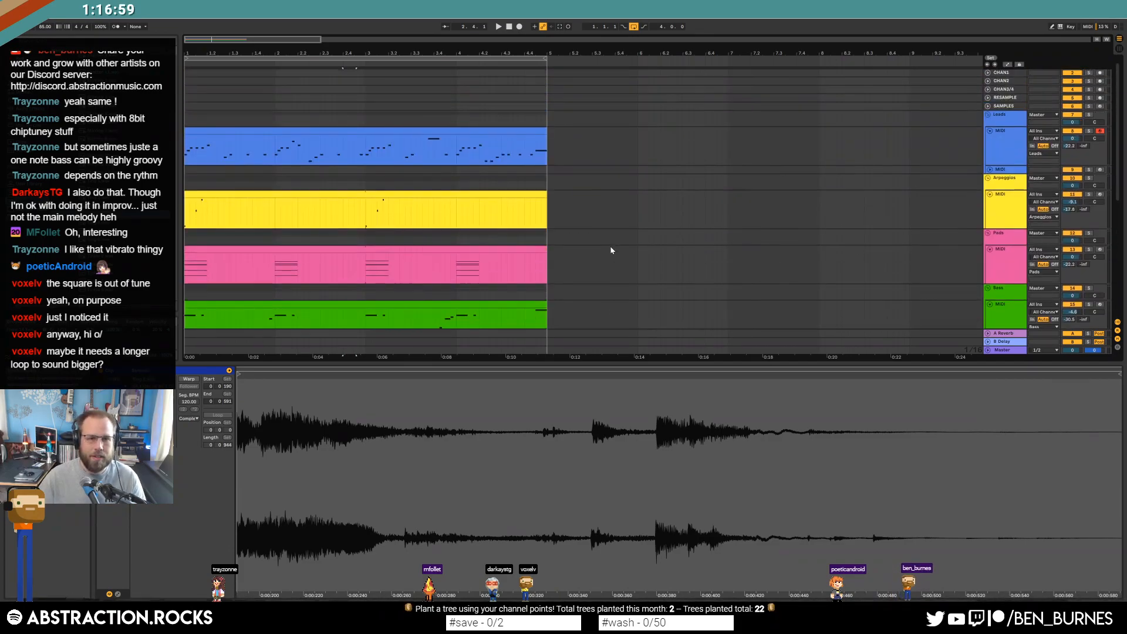
click(377, 130)
click(487, 516)
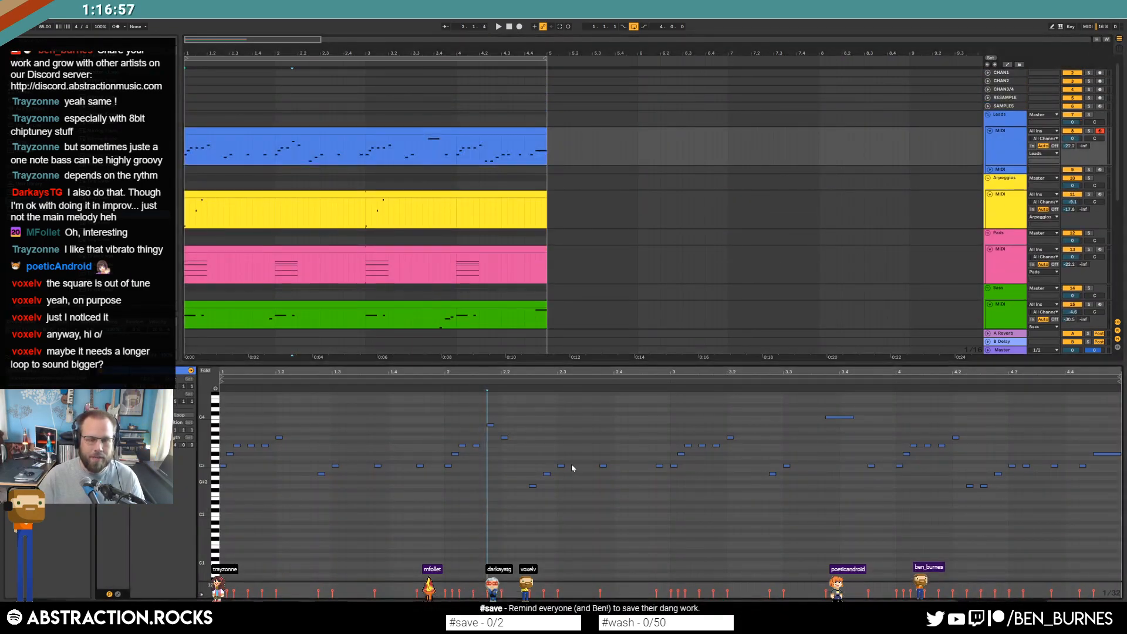
key(space)
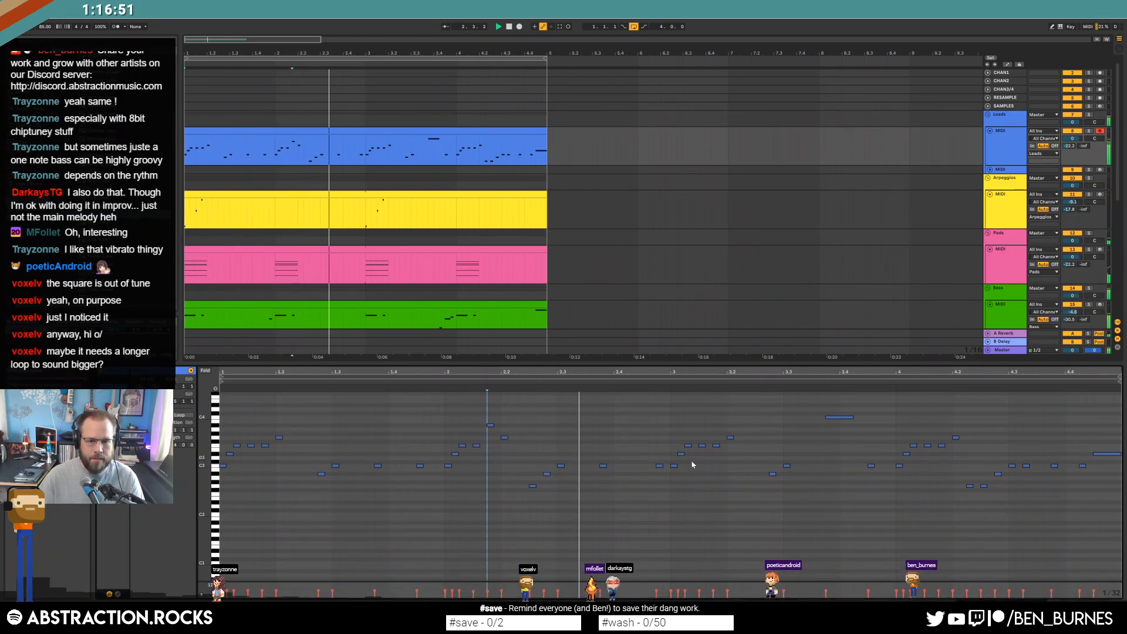
Replace the notes opening bar 4 of the lead clip with a run of repeated notes on C3
click(914, 452)
drag(915, 451, 920, 460)
key(Delete)
double_click(925, 466)
click(918, 465)
double_click(917, 466)
double_click(929, 446)
drag(919, 465, 946, 466)
double_click(942, 462)
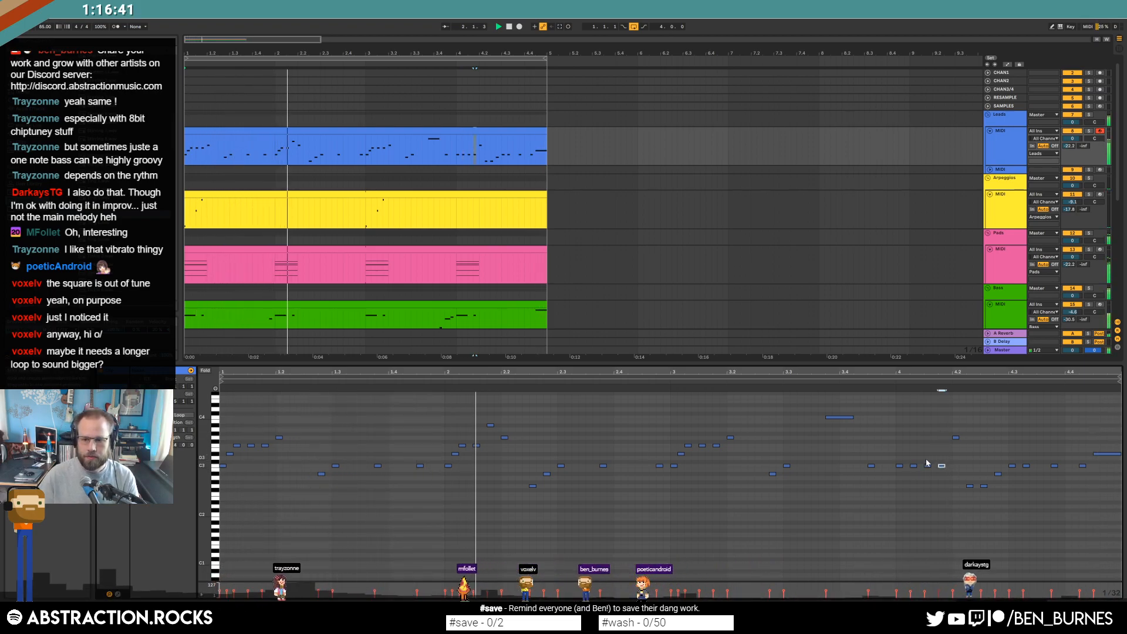
Raise the last note of the repeated run, just before beat 4.2, to a higher pitch
drag(941, 465, 942, 462)
key(Up)
key(Up)
key(shift+Tab)
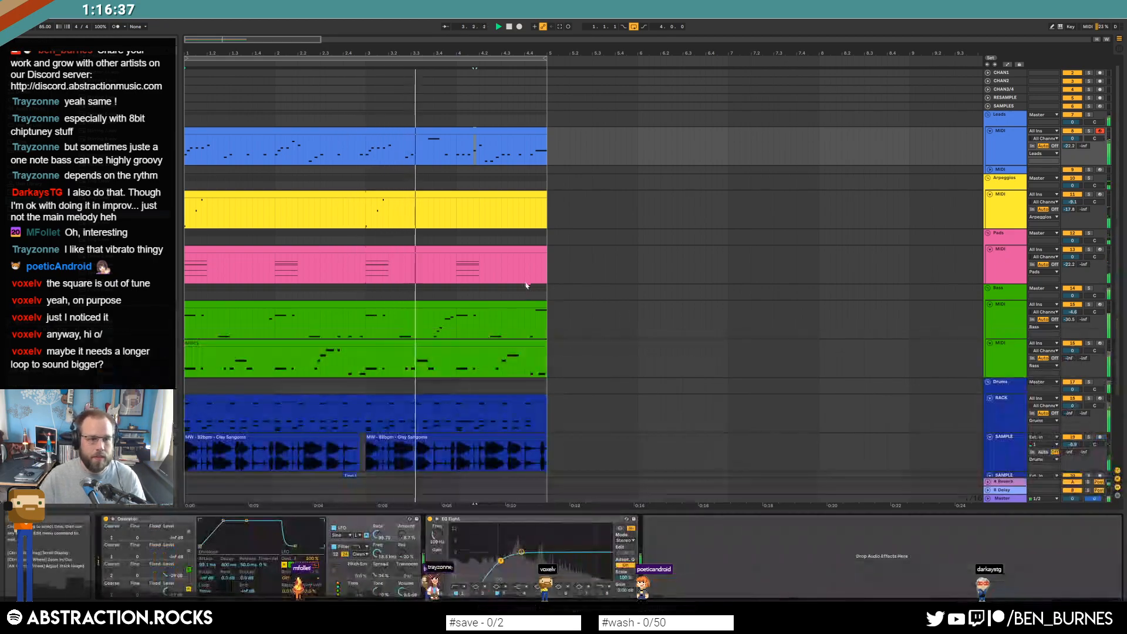
Place the Tinkle 1 sample on the Ting clip's SAMPLE track at 4.4 and trim its silent start
scroll(546, 329, down, 3)
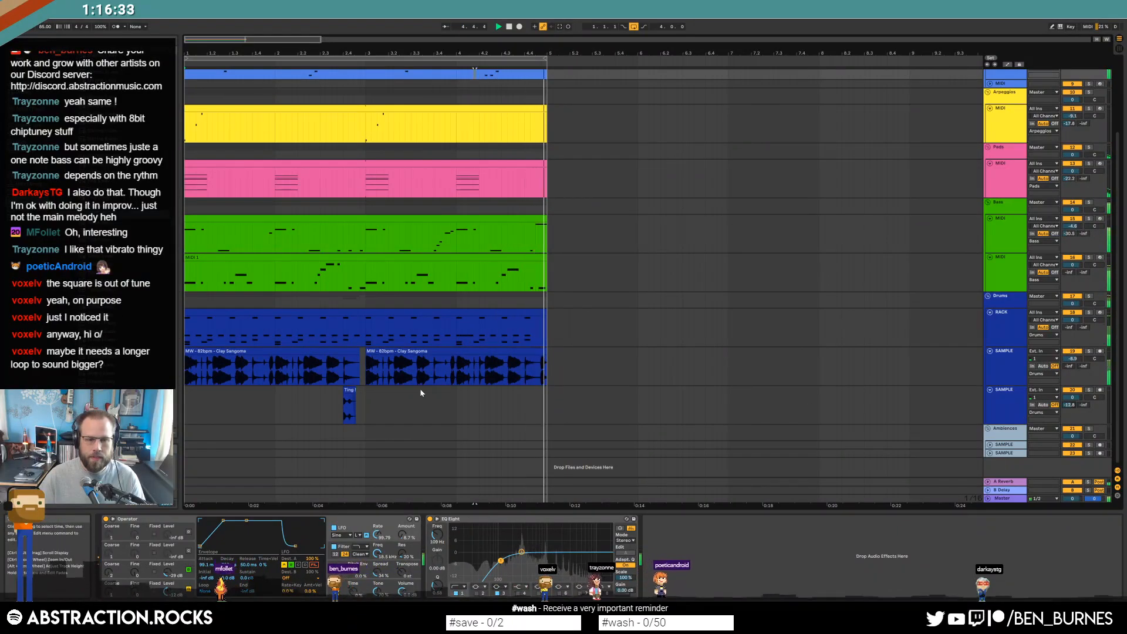
drag(117, 252, 528, 405)
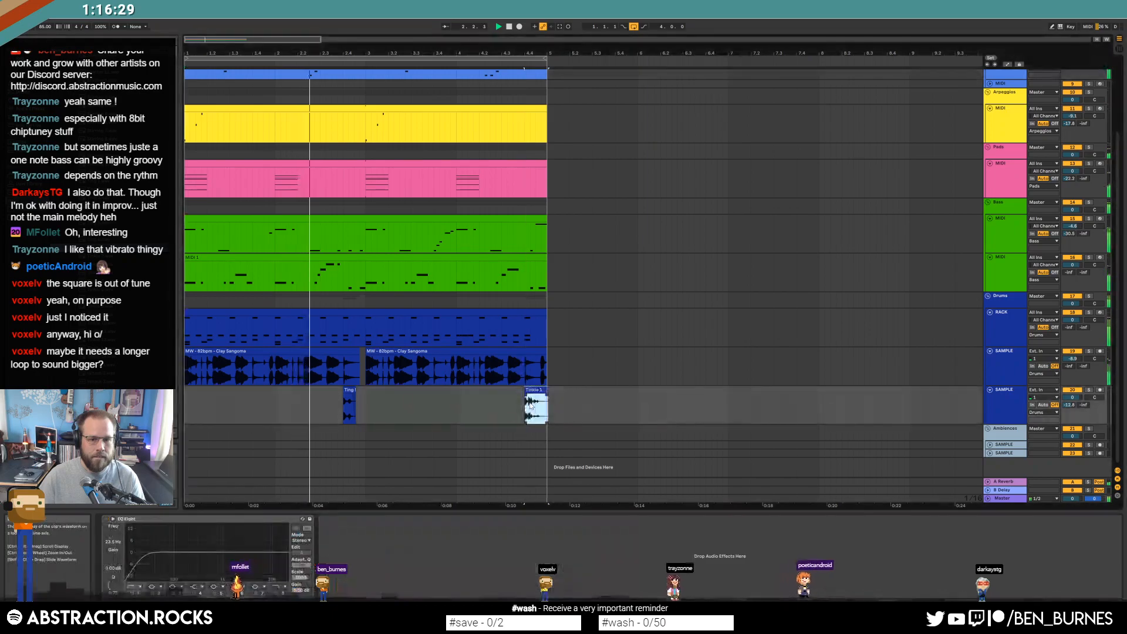
scroll(531, 399, up, 5)
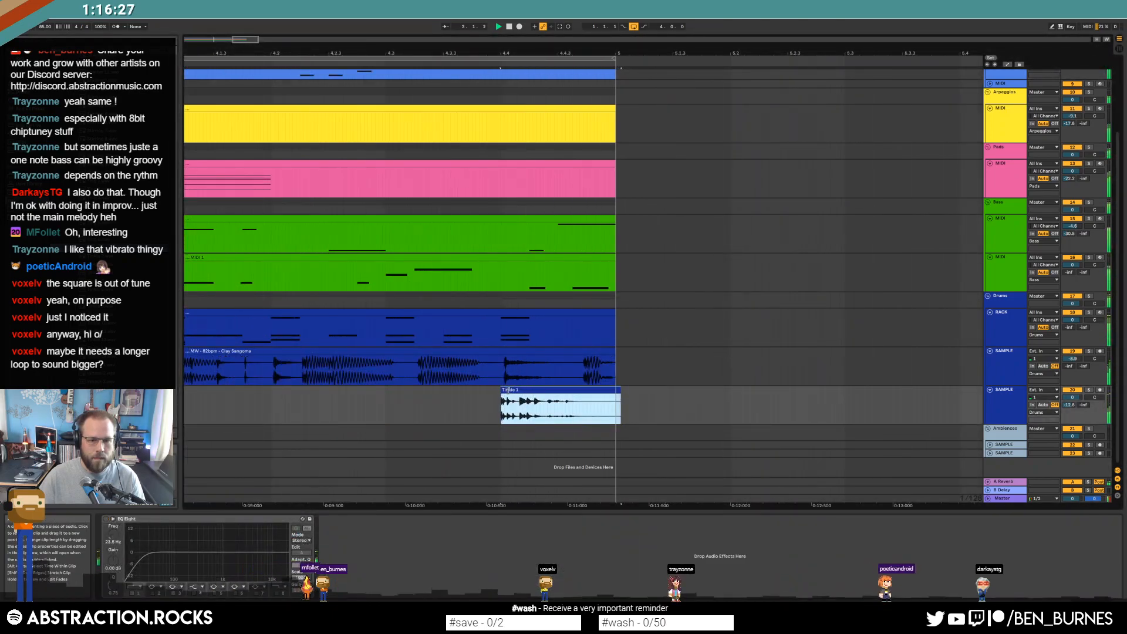
drag(513, 391, 506, 392)
double_click(507, 391)
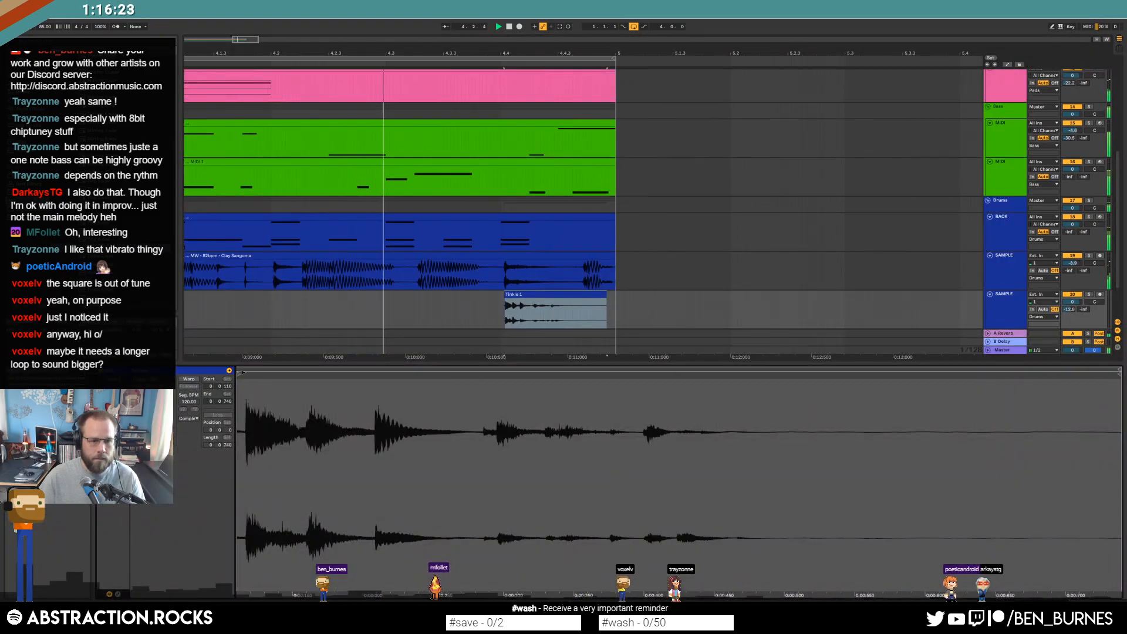
drag(241, 373, 248, 373)
key(space)
key(shift+Tab)
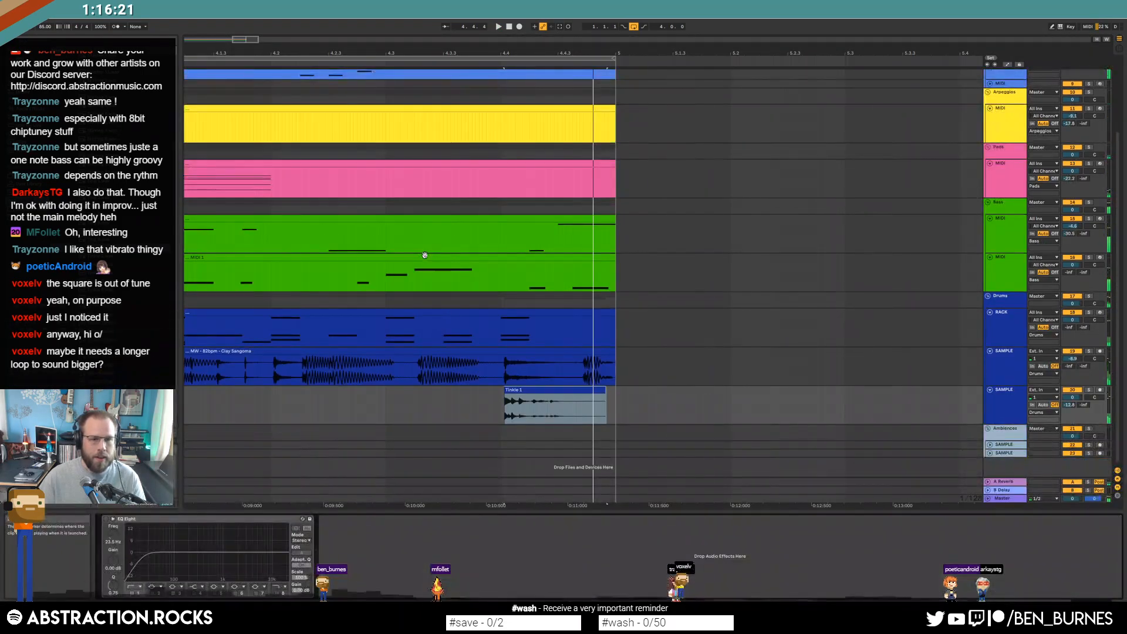
ctrl+scroll(425, 256, down, 3)
scroll(385, 189, up, 1)
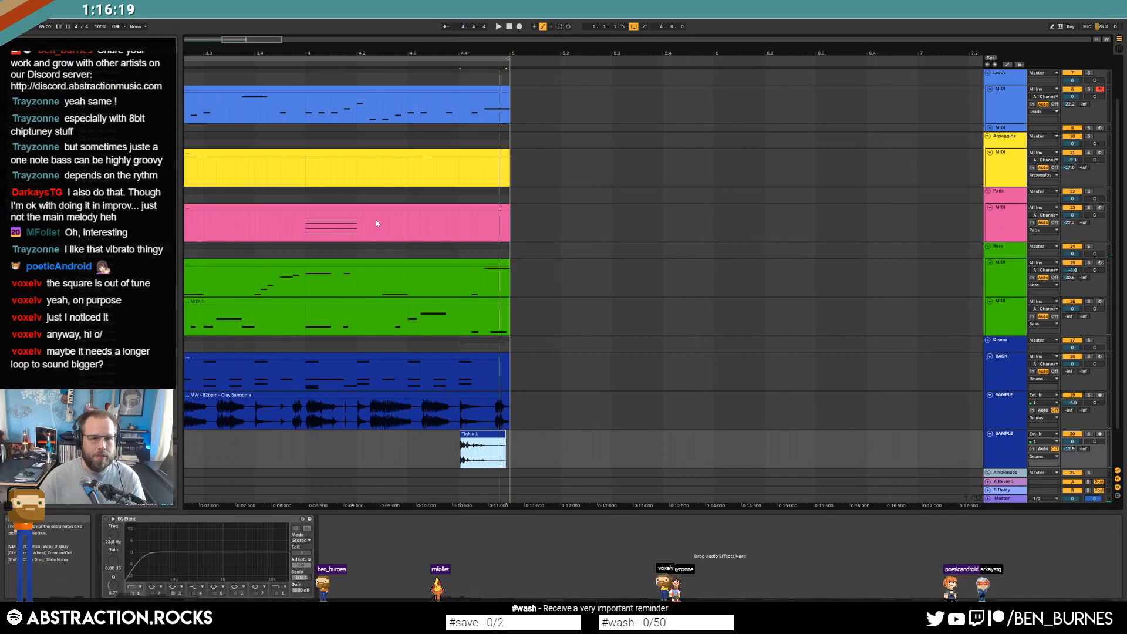
scroll(377, 223, down, 1)
ctrl+scroll(347, 207, down, 3)
drag(238, 42, 238, 35)
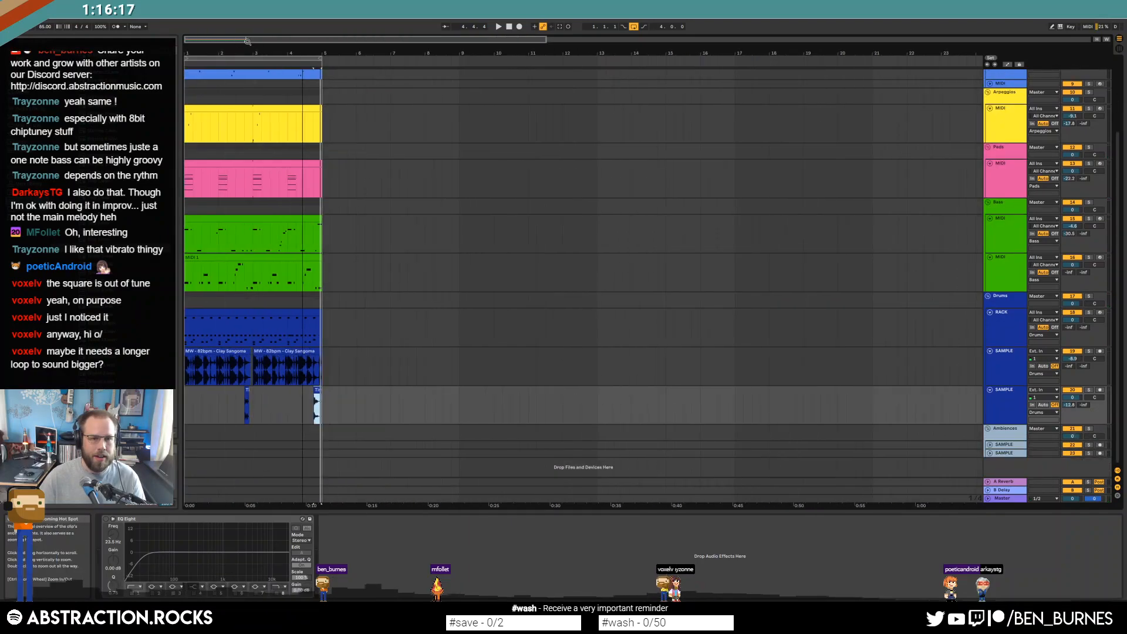
scroll(235, 187, up, 2)
key(shift+Tab)
key(shift+Tab)
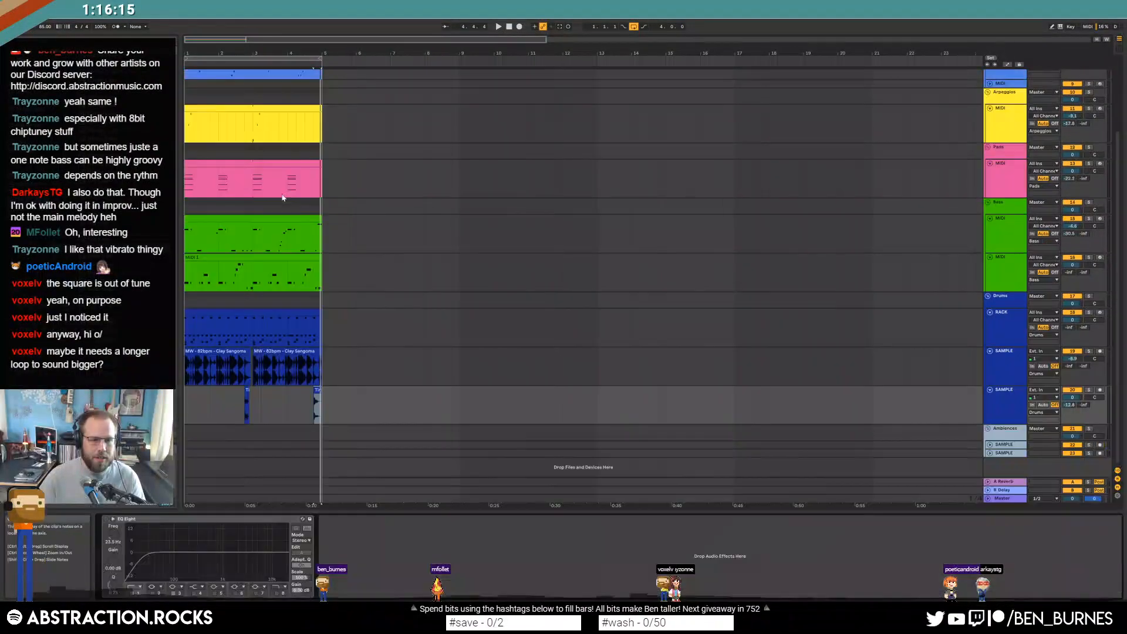
scroll(256, 76, up, 1)
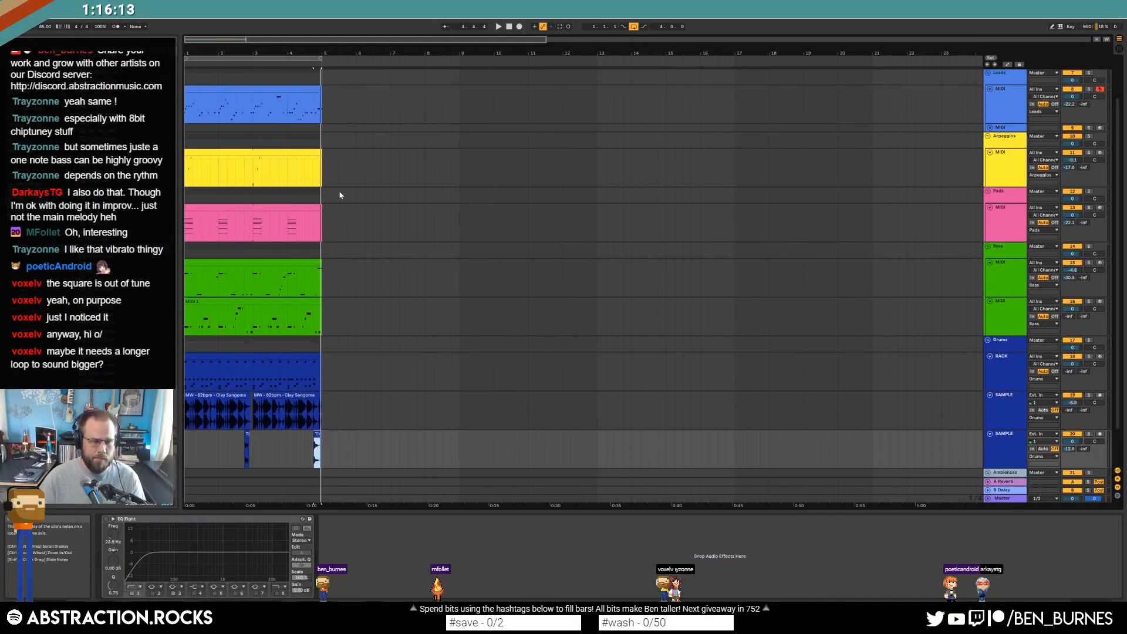
Warp the late hit at the fourth beat of the second bar in both Clay Sangoma clips slightly earlier, onto the beat, and start playback
double_click(289, 396)
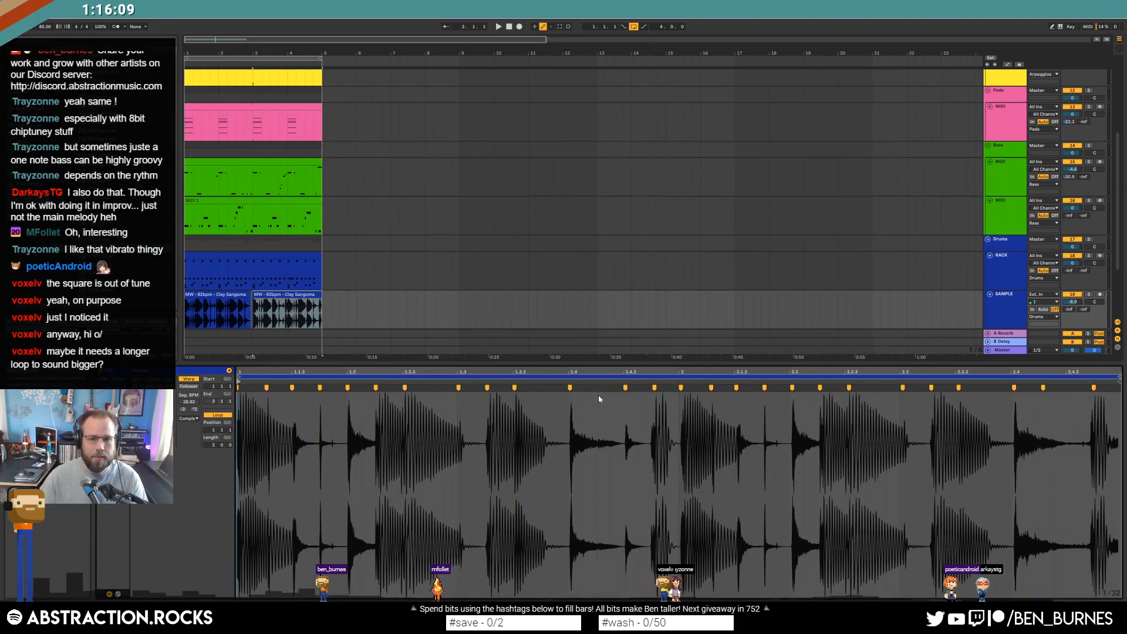
scroll(236, 313, up, 5)
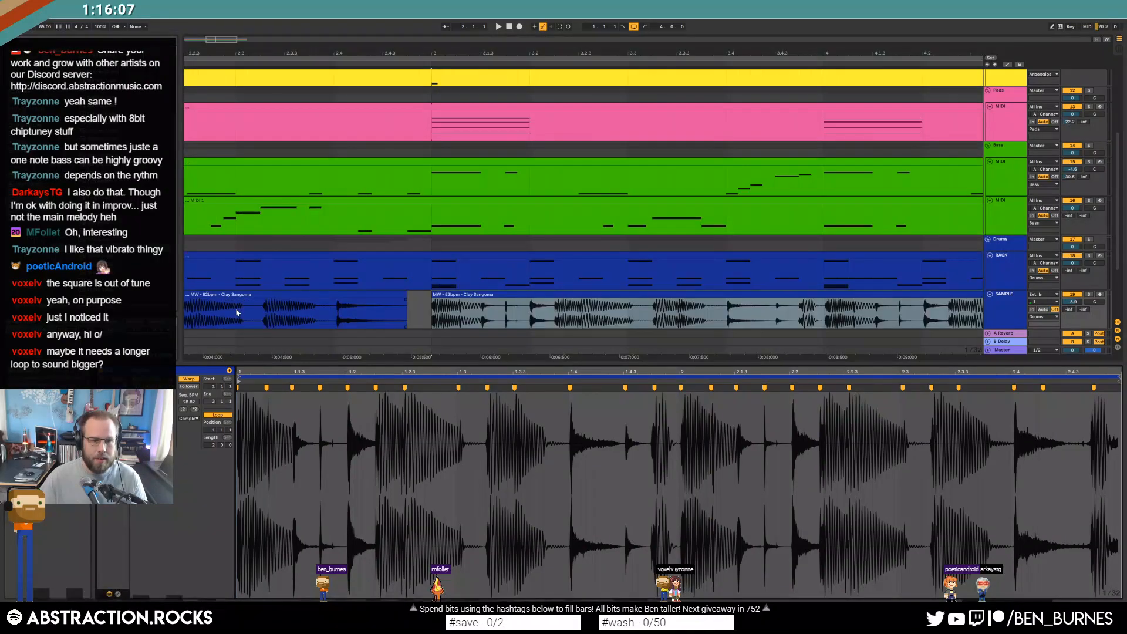
click(343, 311)
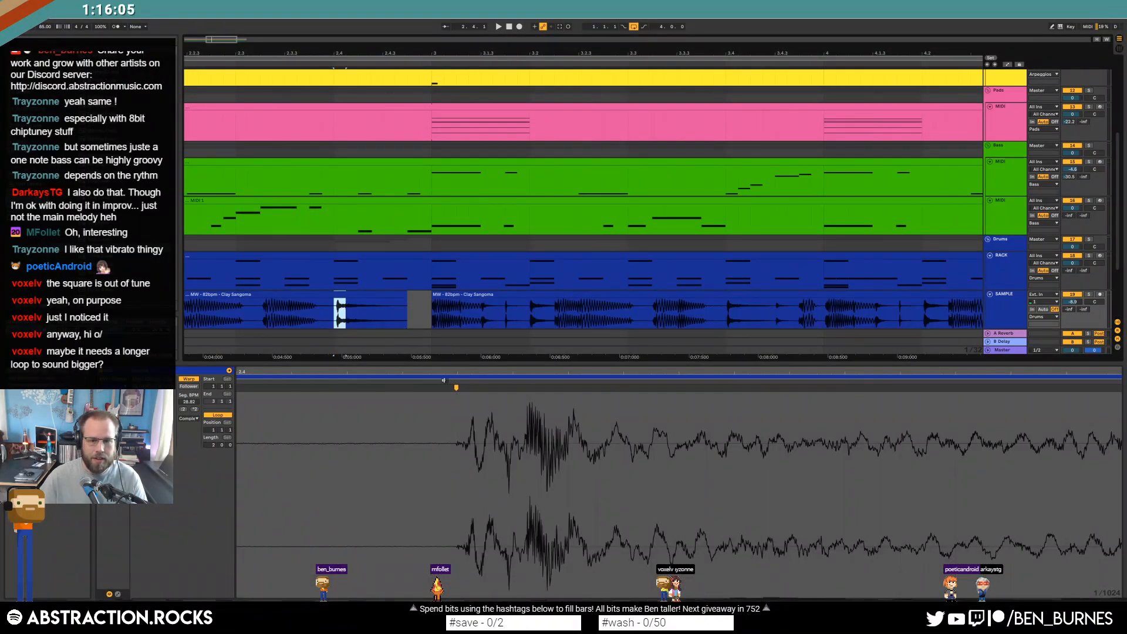
scroll(492, 374, up, 5)
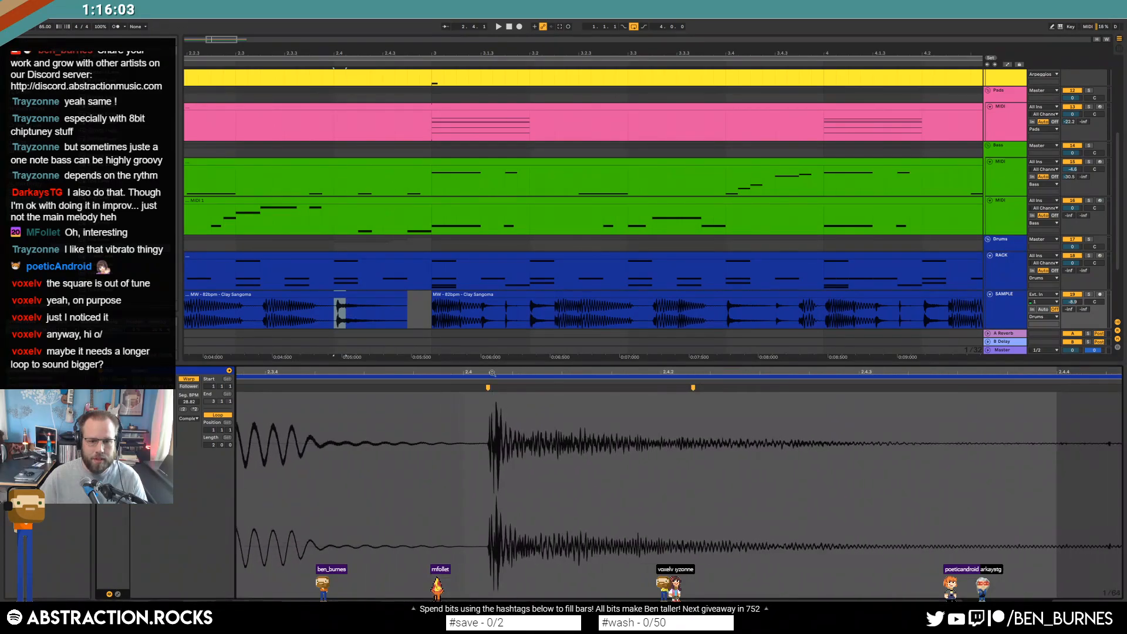
drag(488, 388, 468, 388)
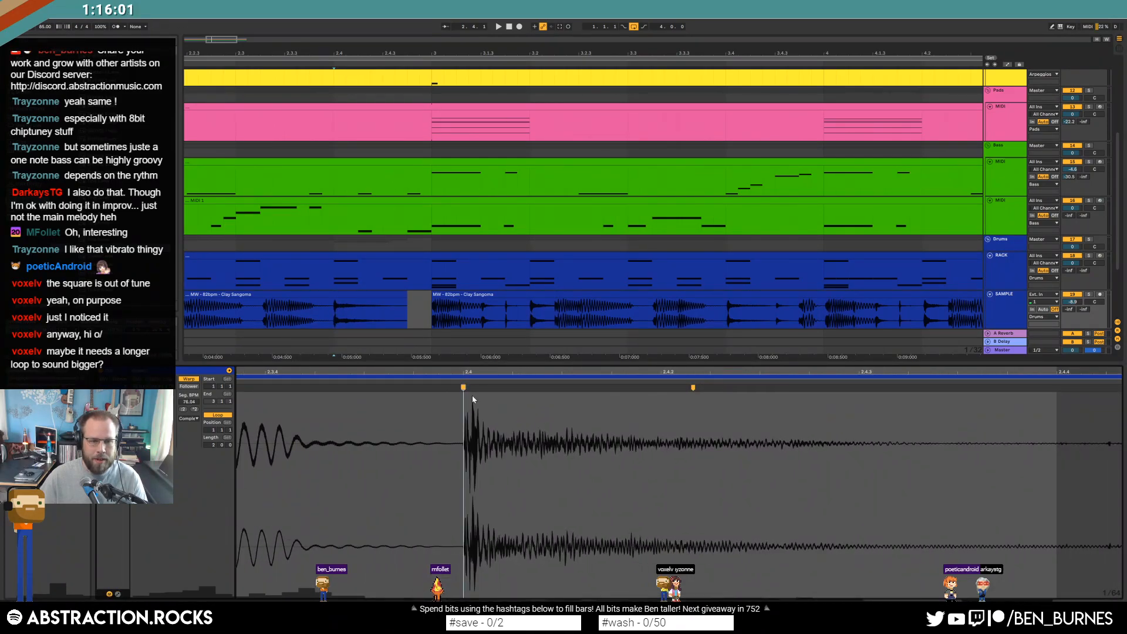
click(945, 303)
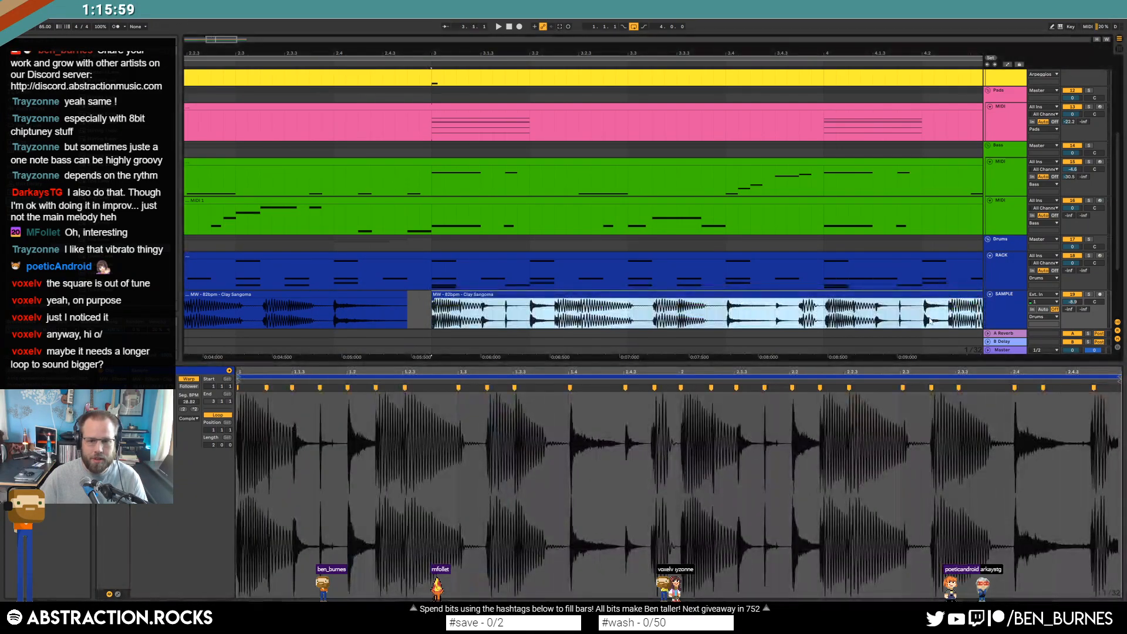
click(1014, 388)
key(space)
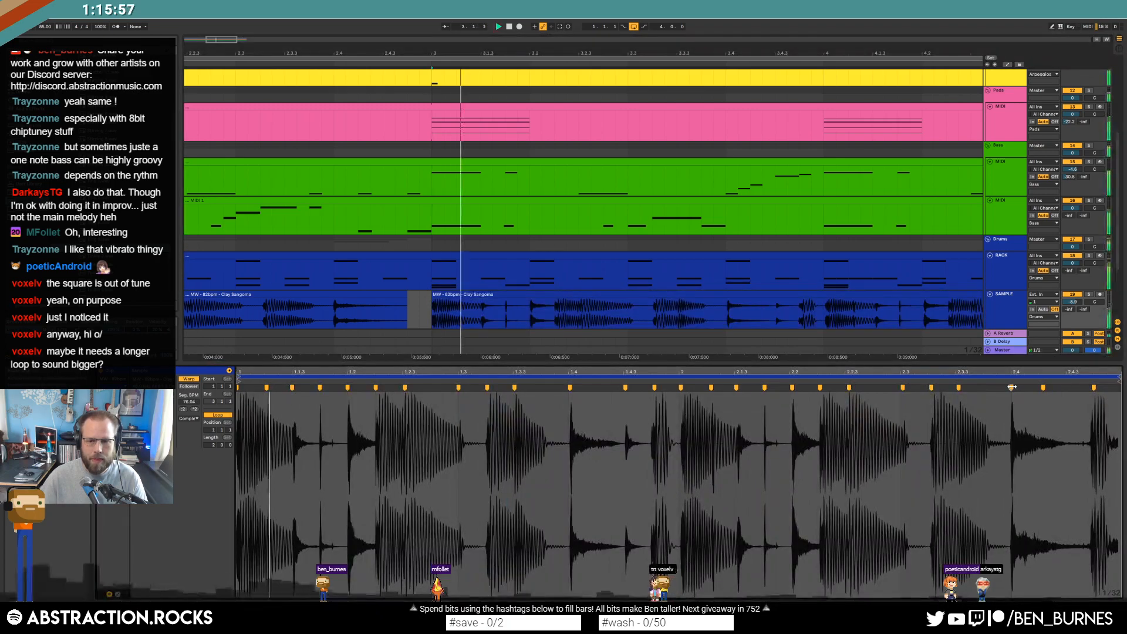
Lower the volume of the SAMPLE track holding the Ting and Tinkle 1 clips while the loop plays
key(shift+Tab)
scroll(634, 298, down, 4)
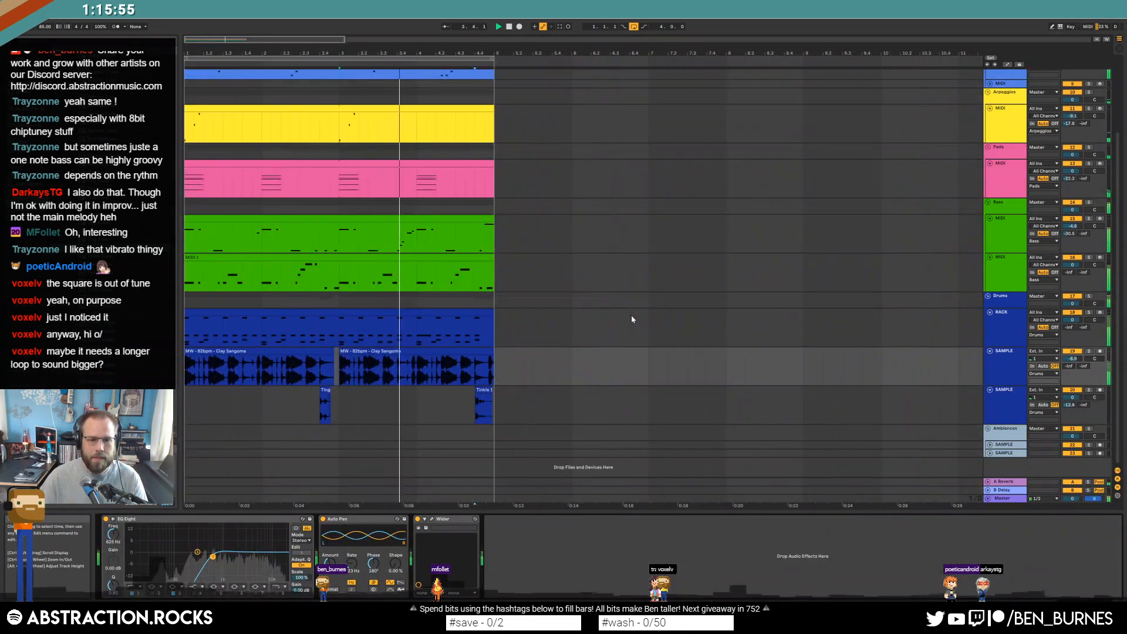
mouse_move(1073, 398)
mouse_down()
mouse_move(1072, 422)
mouse_move(1077, 408)
mouse_up()
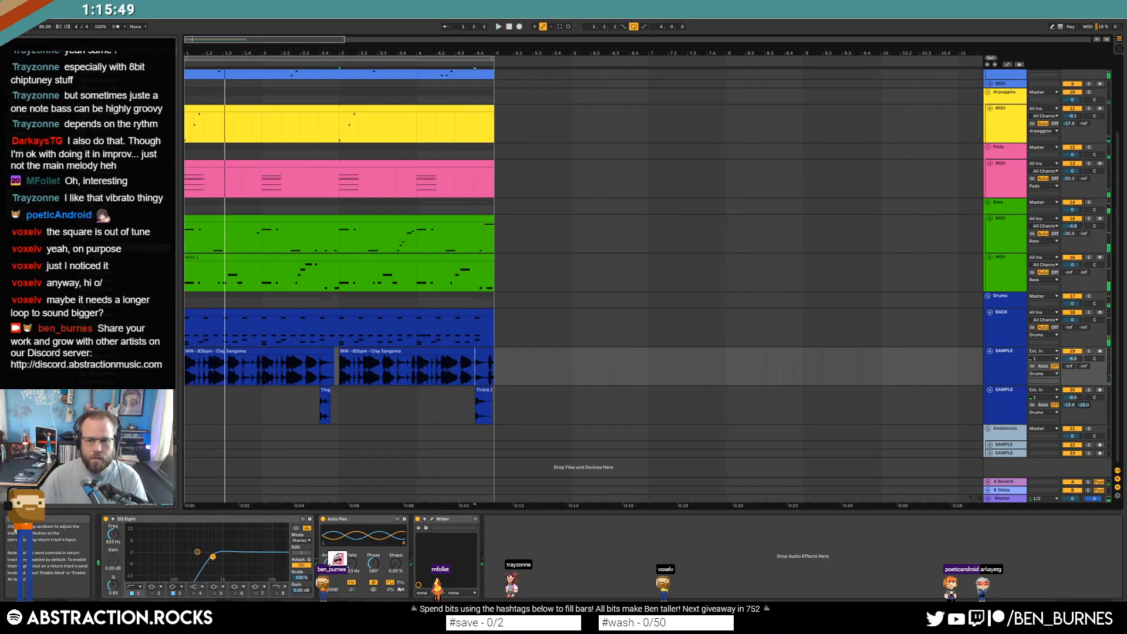
Raise the first three notes of bar 2 in the lead clip to higher pitches and audition the phrase from just before them
scroll(353, 201, up, 3)
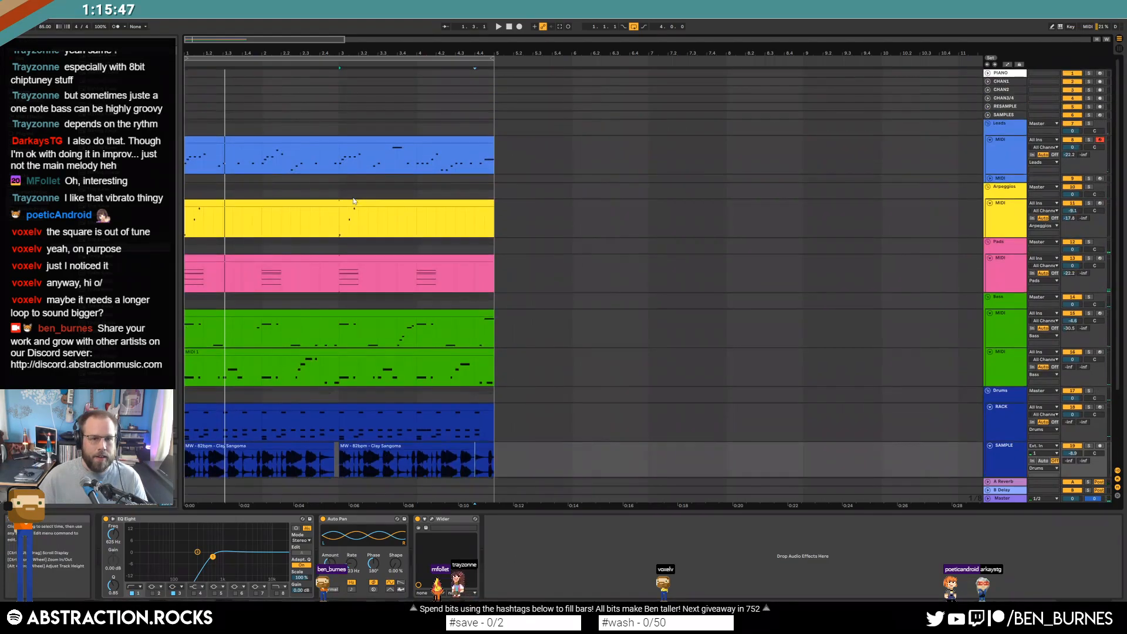
double_click(349, 142)
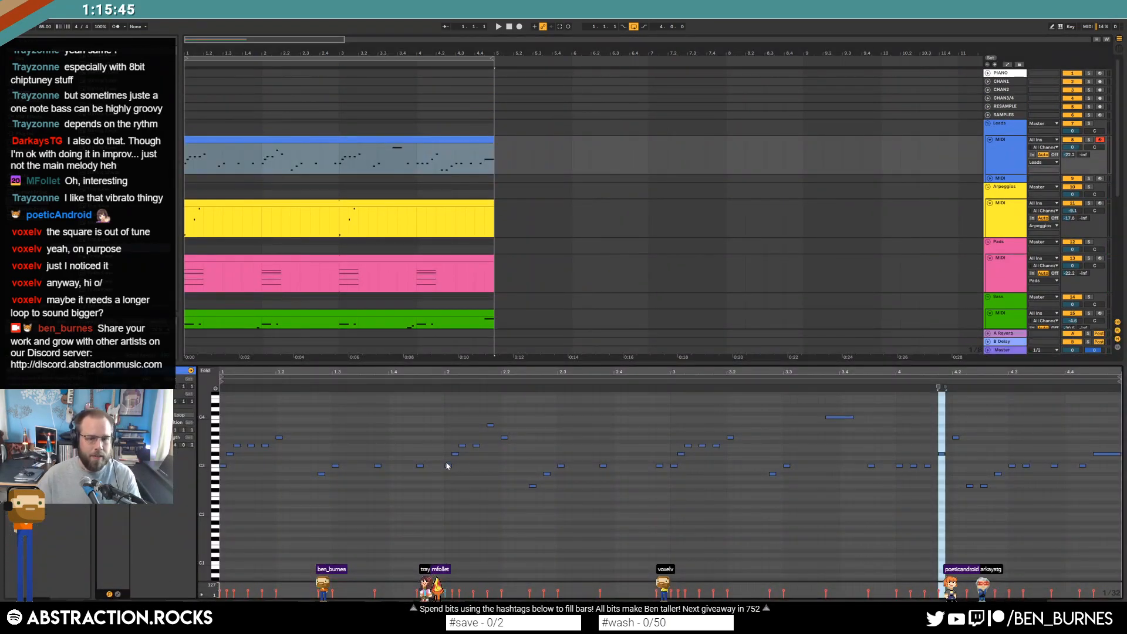
drag(448, 450, 459, 474)
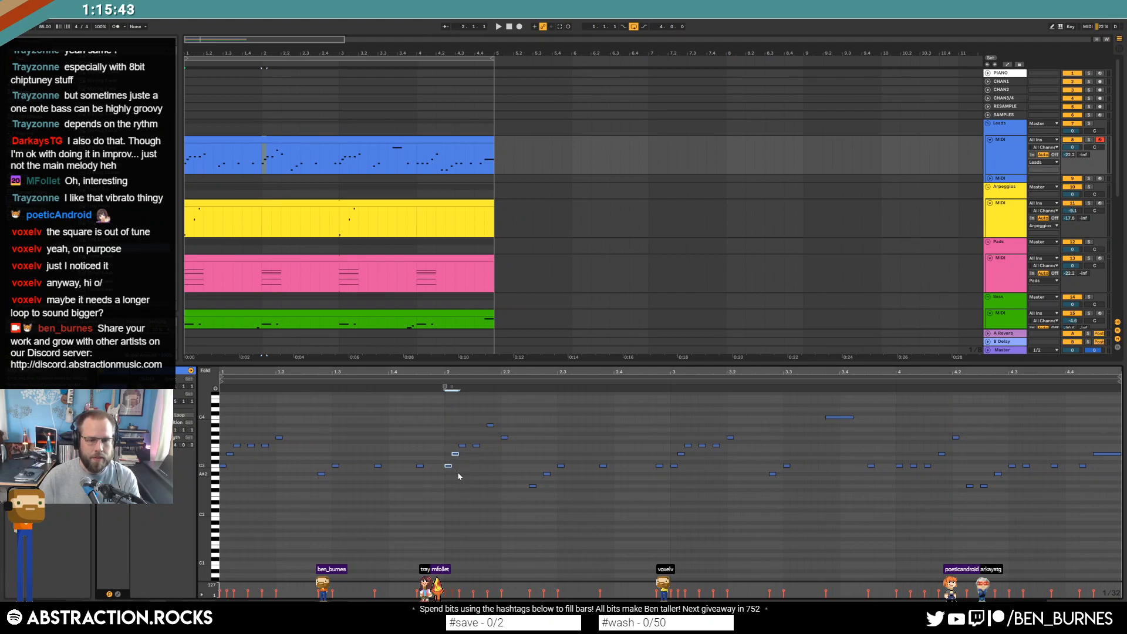
key(Up)
key(Up)
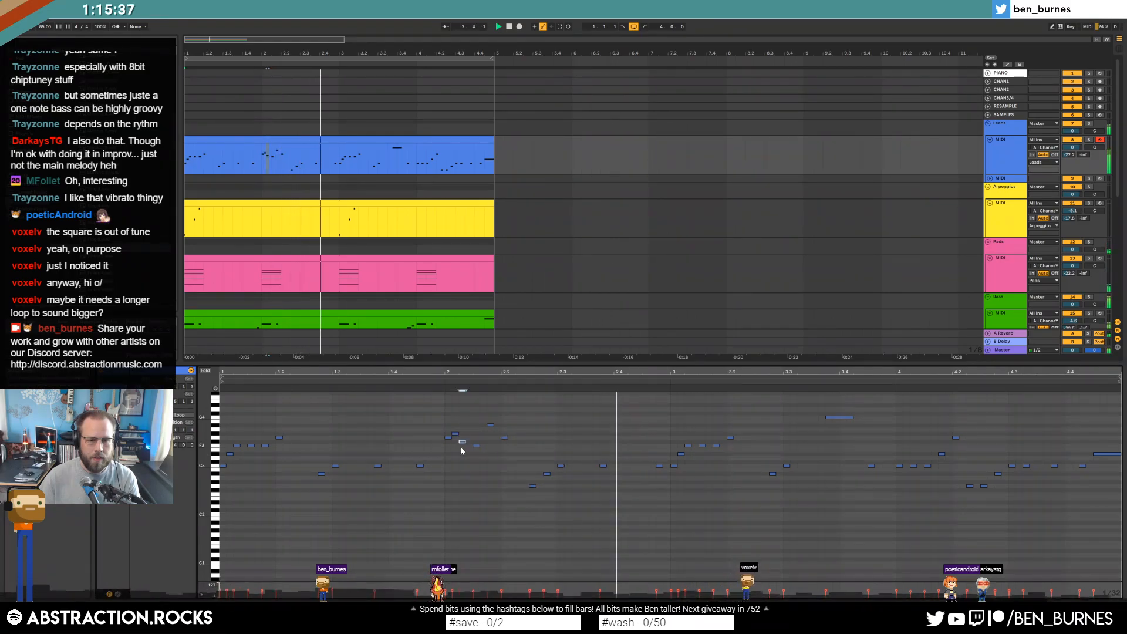
click(432, 382)
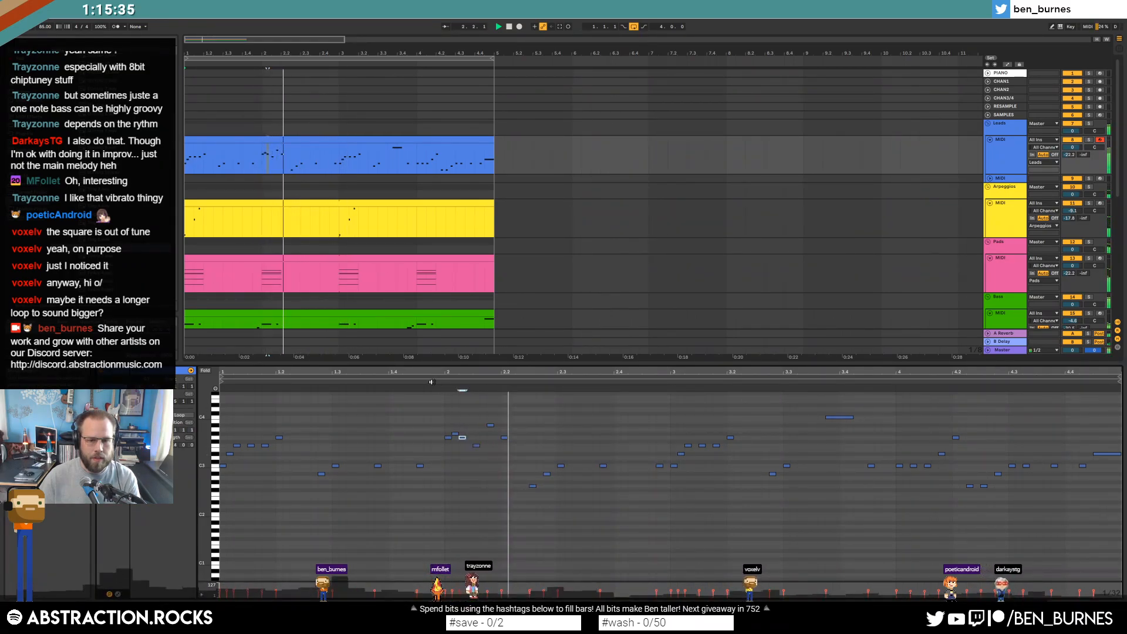
Raise the three repeated notes opening bar 4, add a higher lead-in note just before them, and set the first slightly above the others
click(897, 459)
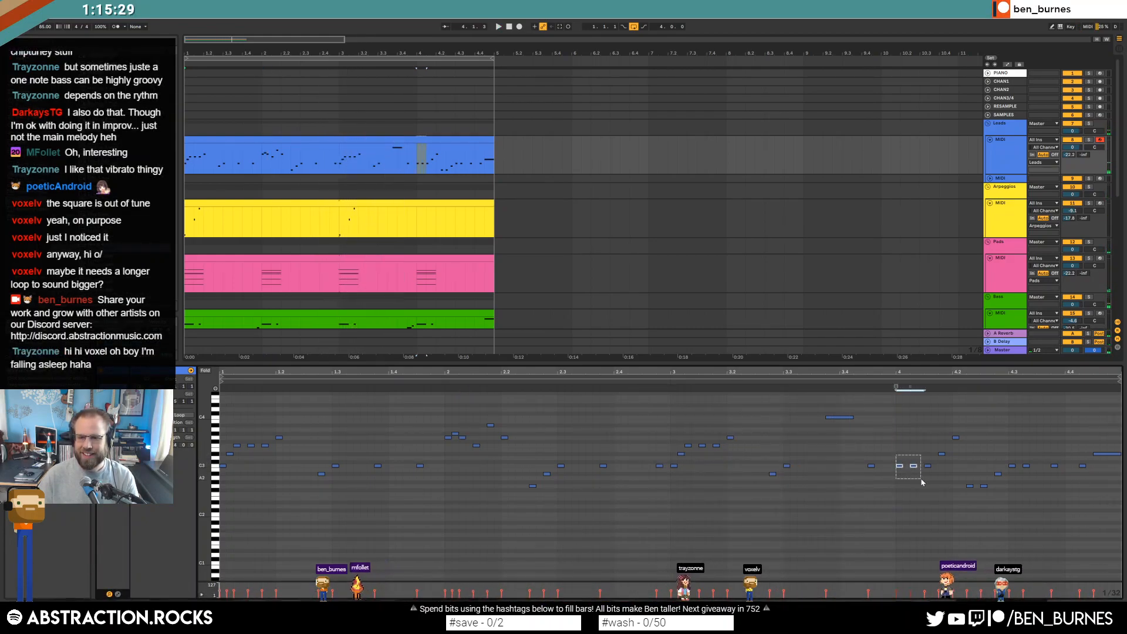
drag(921, 482, 928, 484)
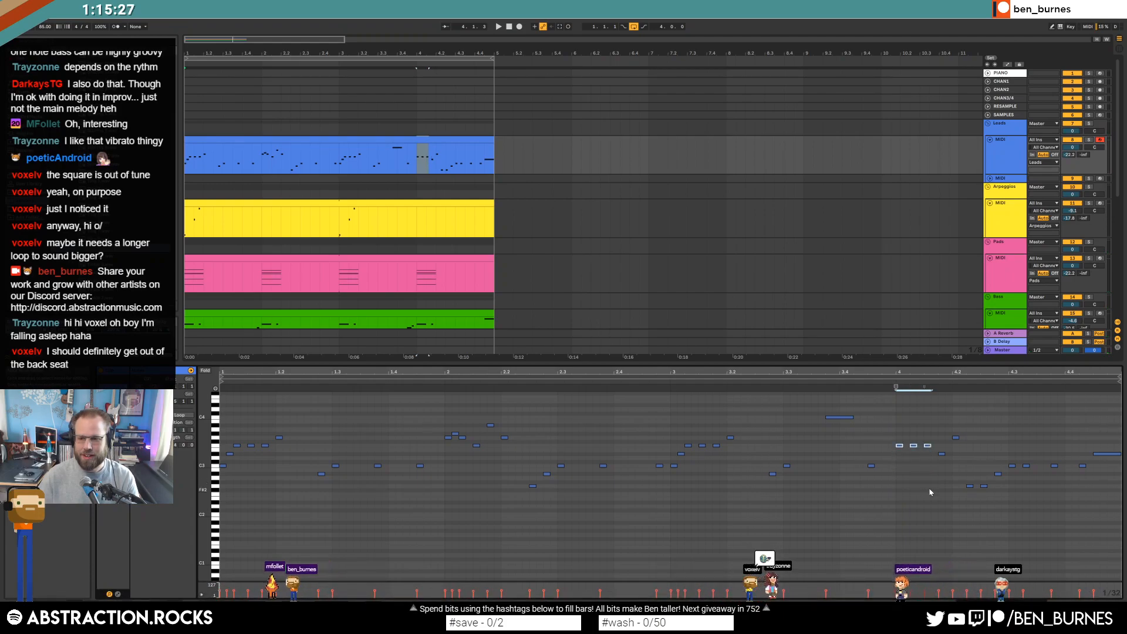
key(Up)
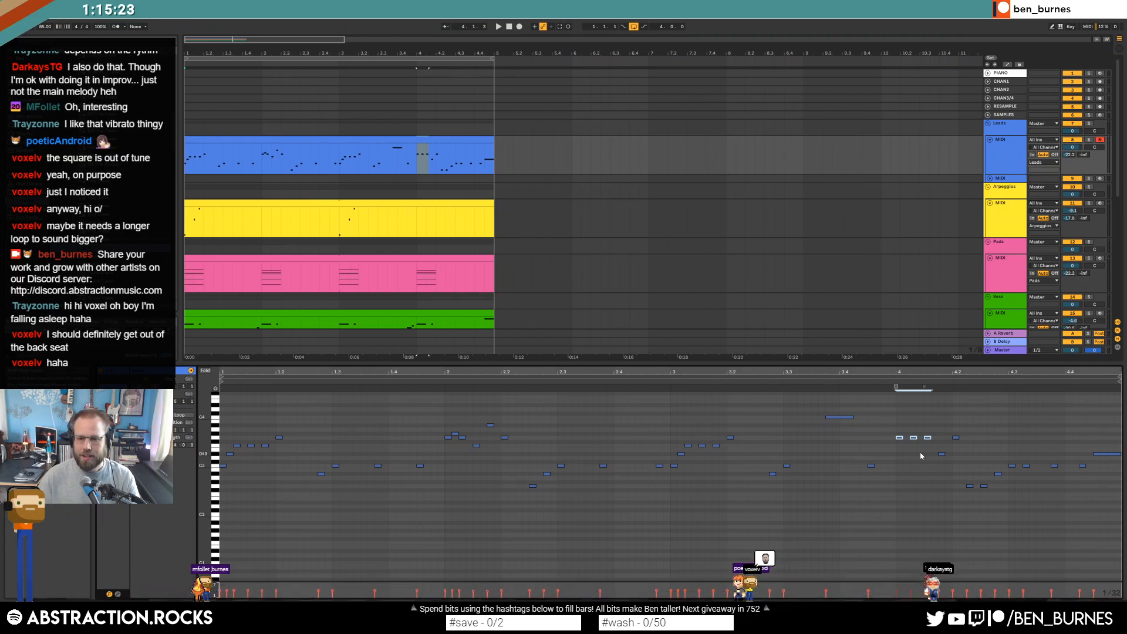
double_click(886, 425)
click(896, 439)
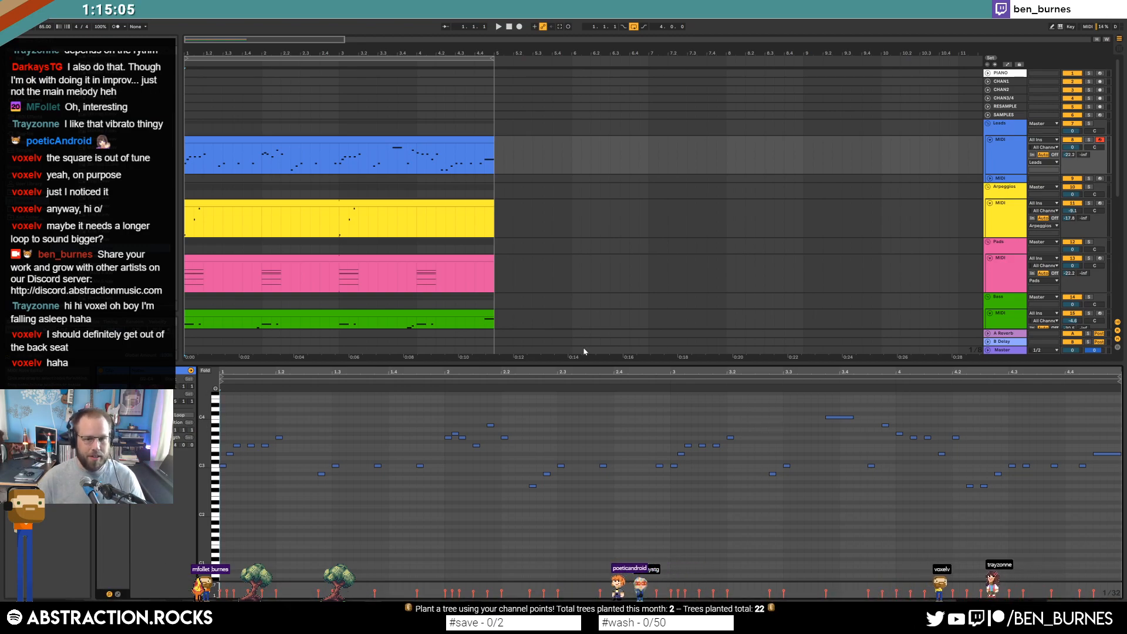
Play the whole loop in the arrangement to review the updated lead and percussion parts
click(221, 149)
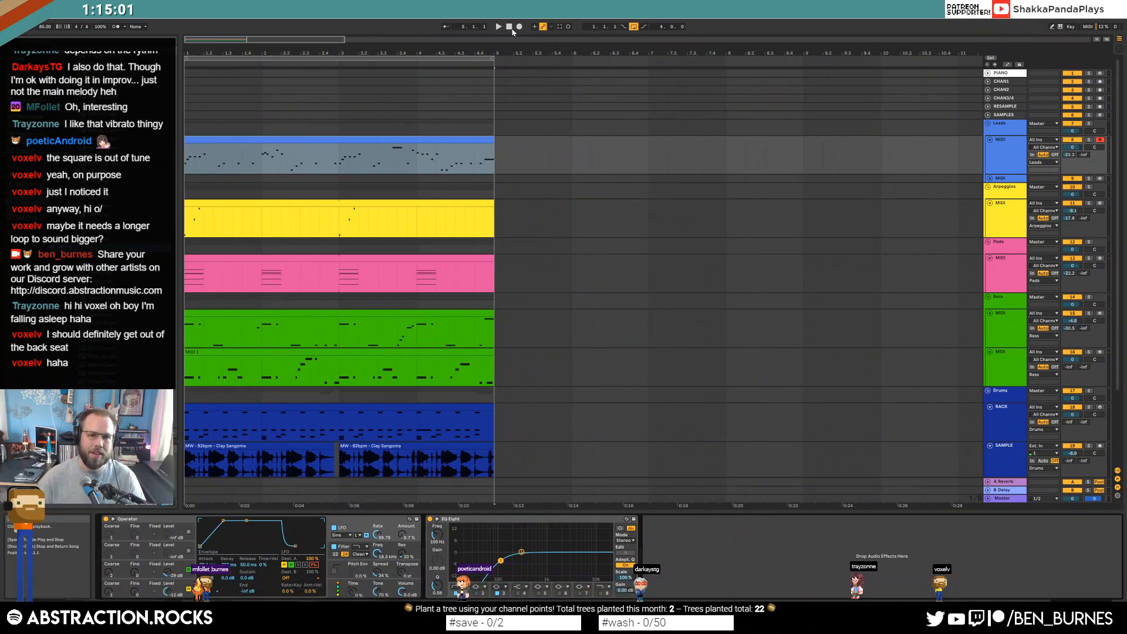
scroll(461, 254, down, 3)
scroll(515, 297, down, 1)
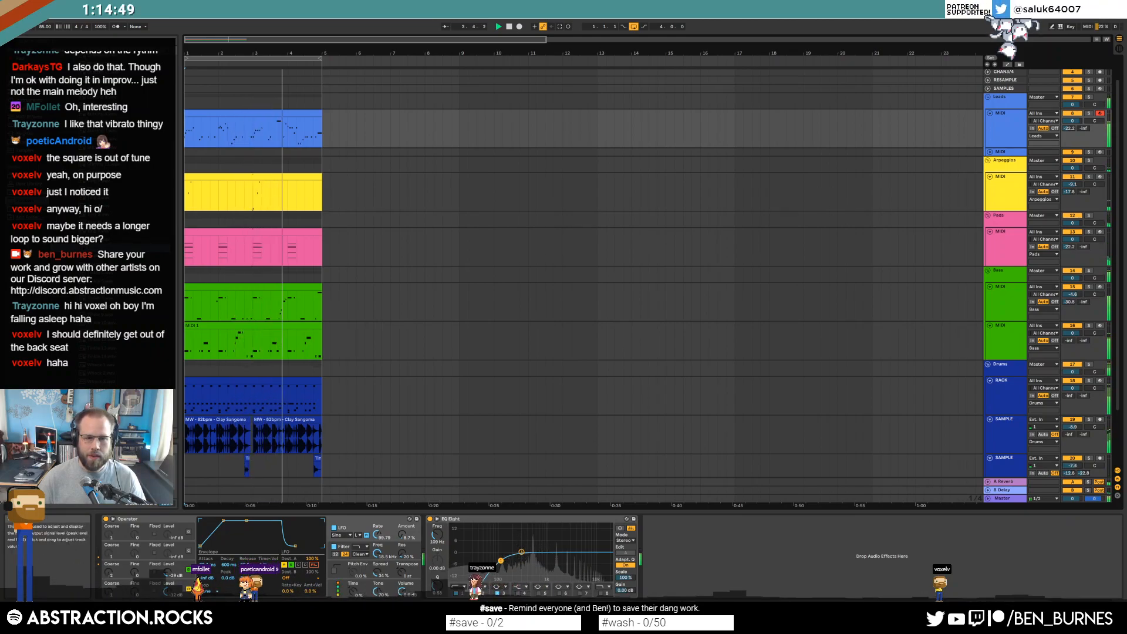
Reopen the lead clip, lower the note at beat 4.2 and audition the phrase from just before bar 4
click(290, 113)
double_click(290, 113)
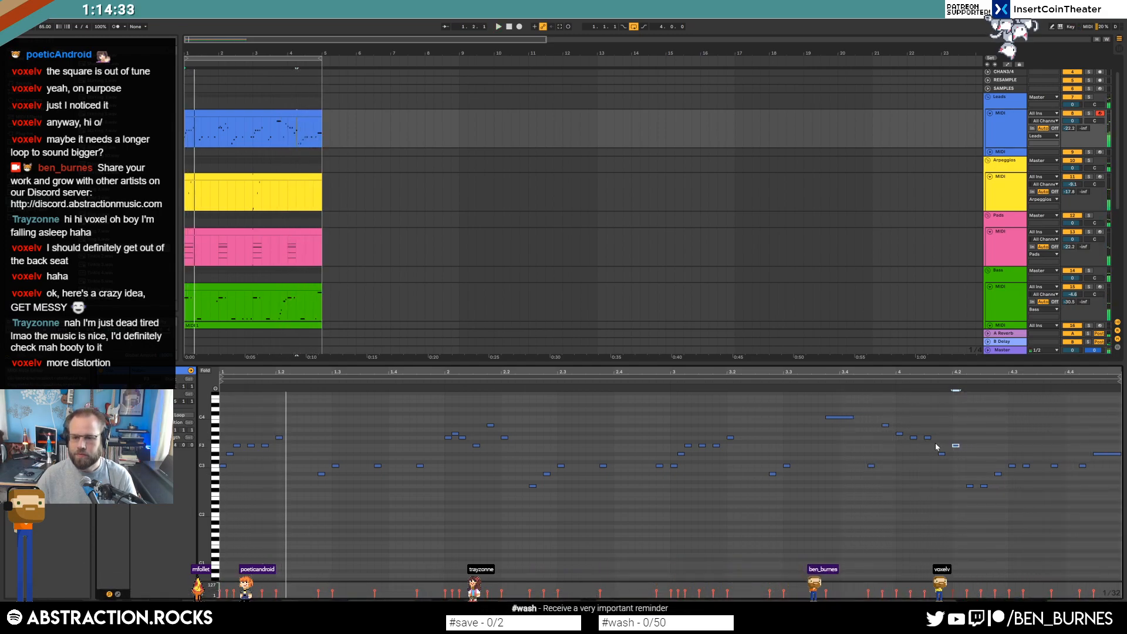
click(872, 380)
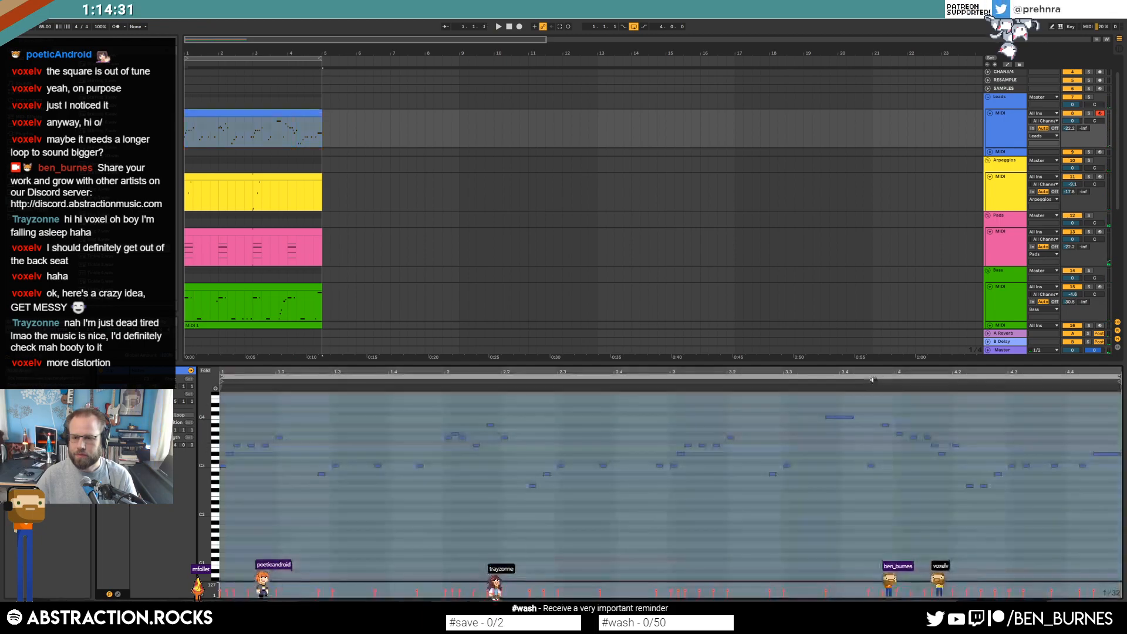
click(872, 376)
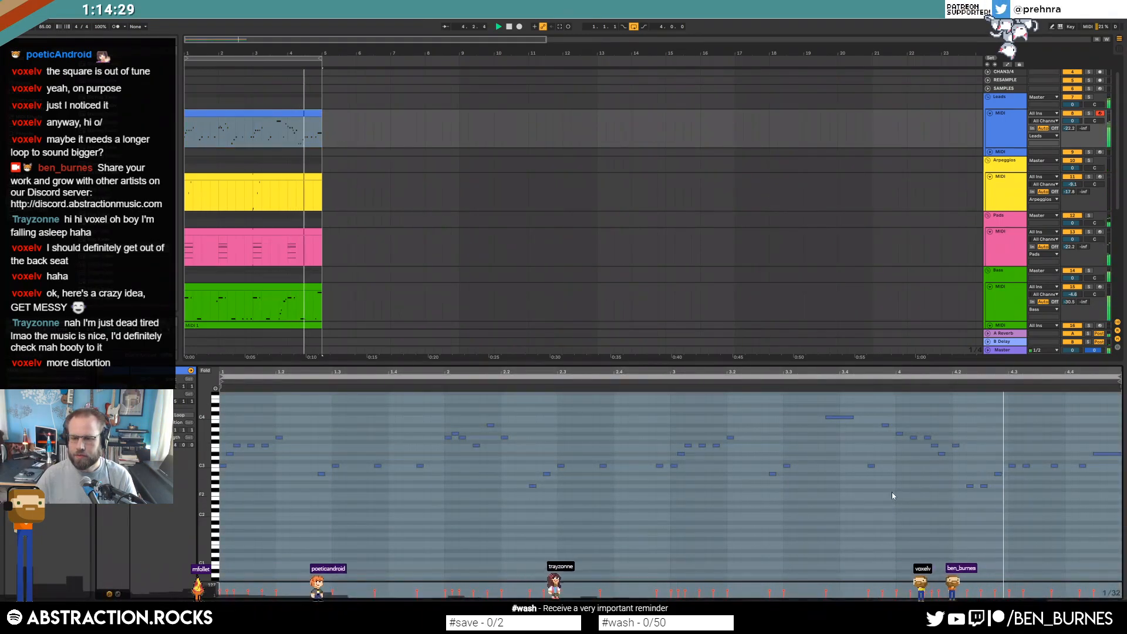
key(space)
click(1034, 492)
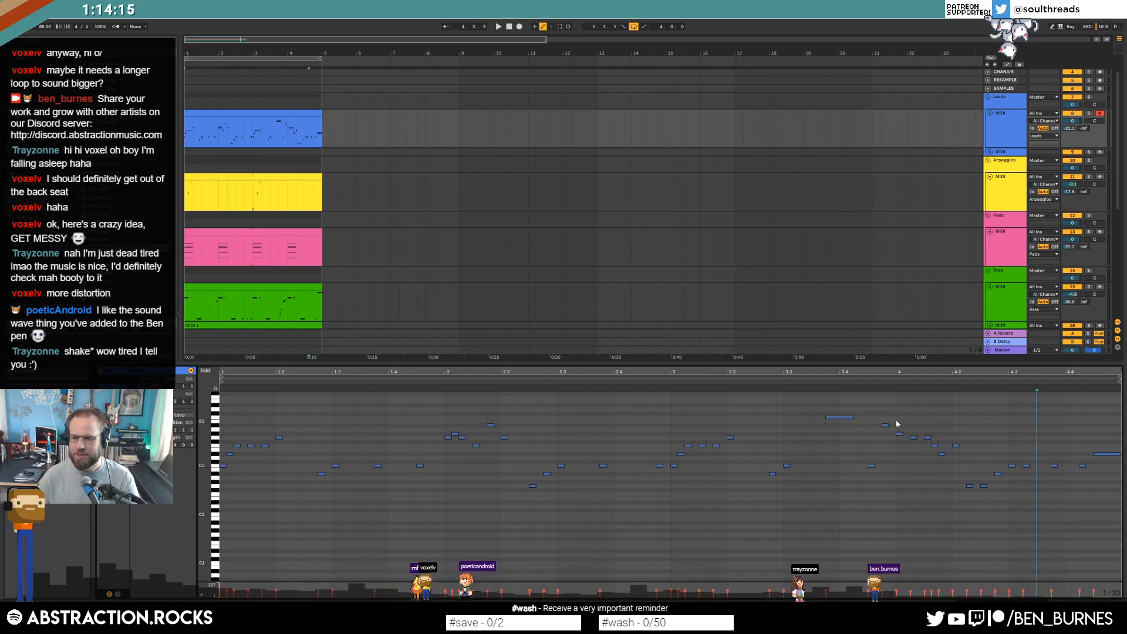
Play the loop from the start, and add an empty MIDI track to the Bass group below the second bass track
click(777, 386)
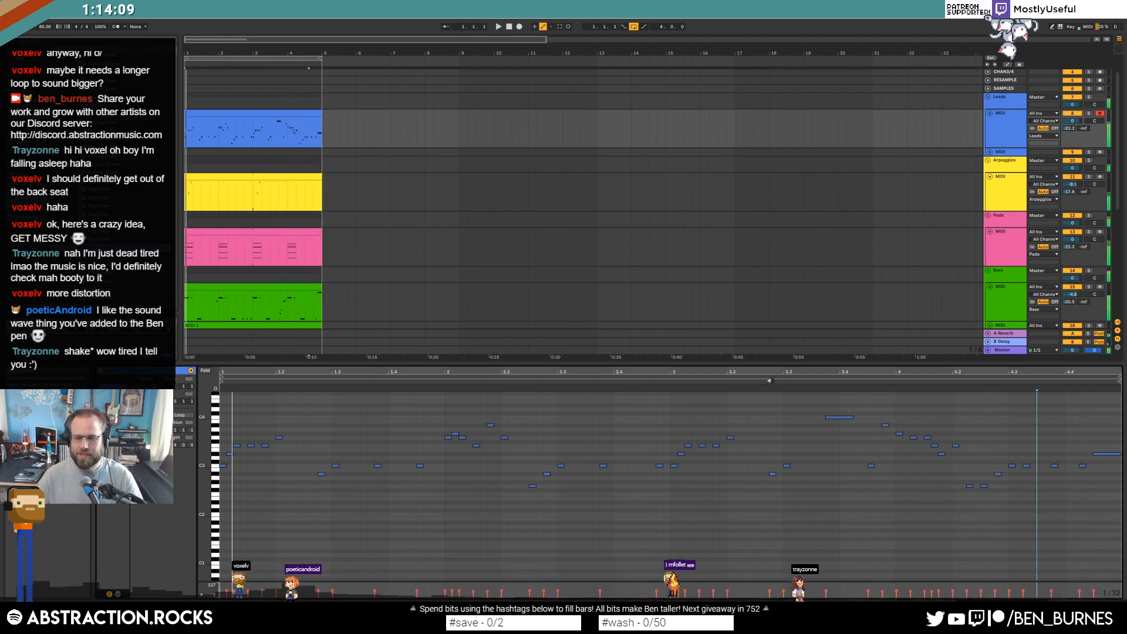
click(272, 270)
click(1010, 347)
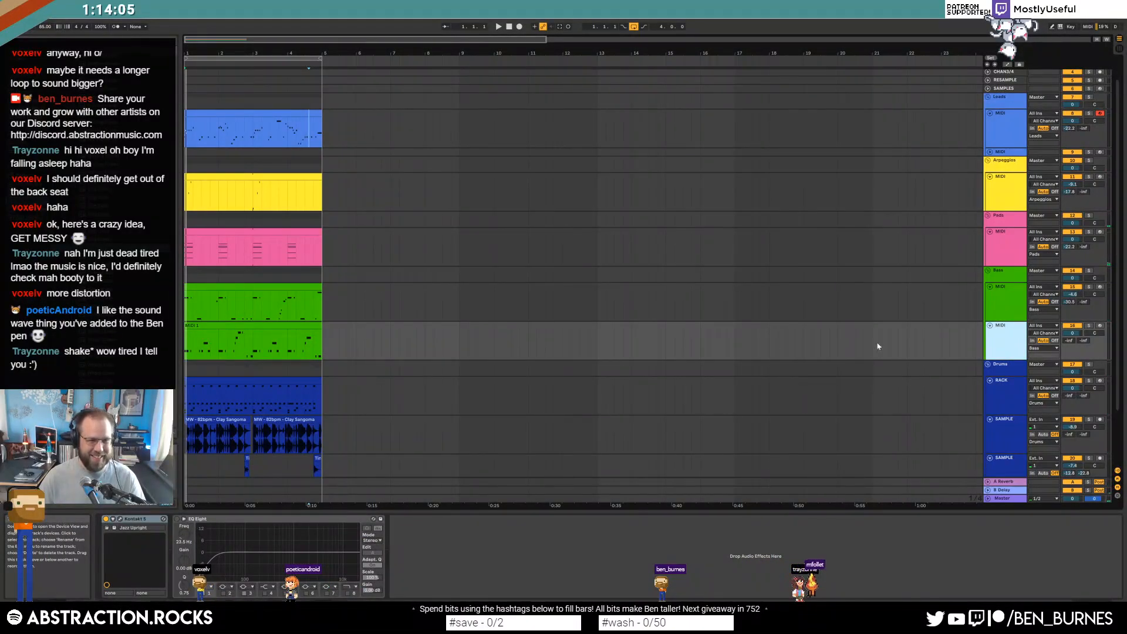
key(ctrl+shift+t)
click(990, 364)
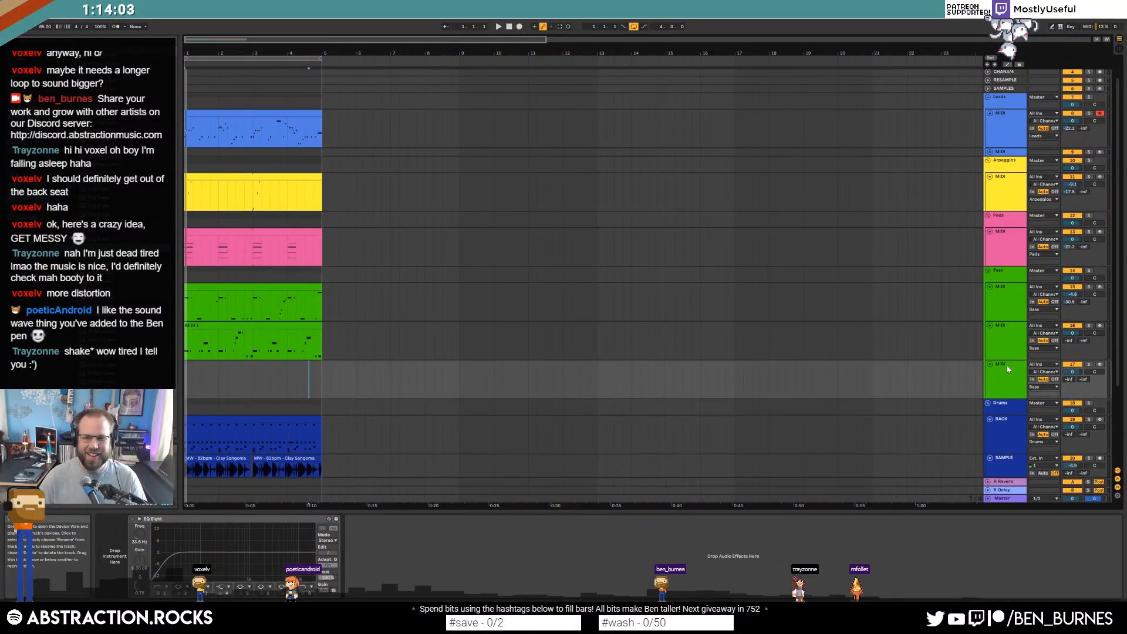
Create an empty one-bar MIDI clip at bar 1 on the new bass track
click(8, 134)
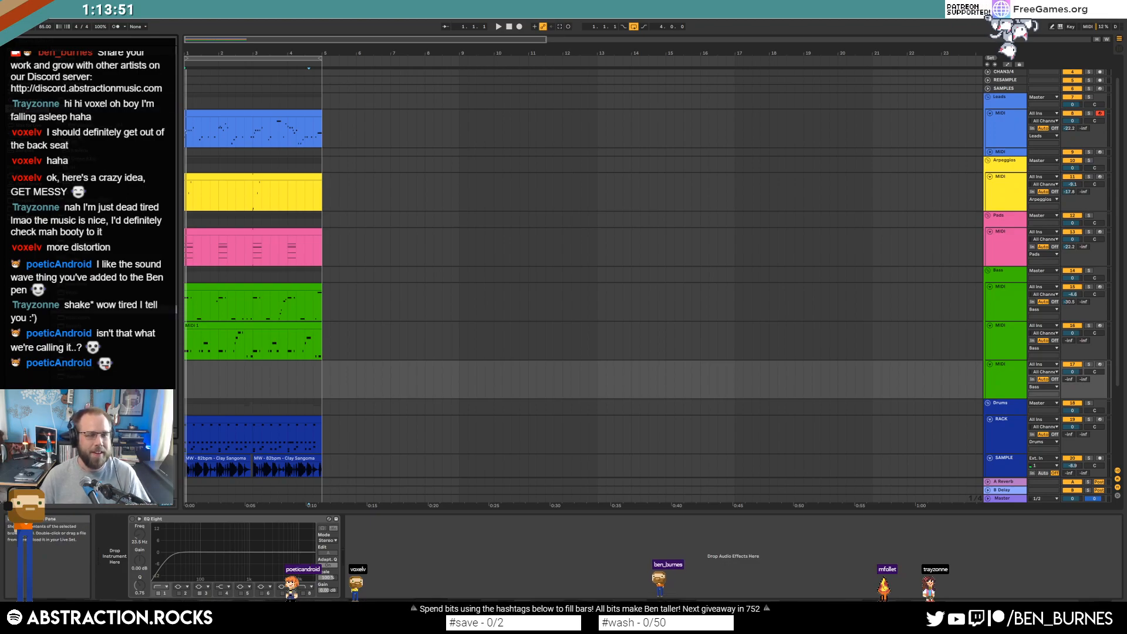
drag(218, 383, 188, 382)
double_click(187, 381)
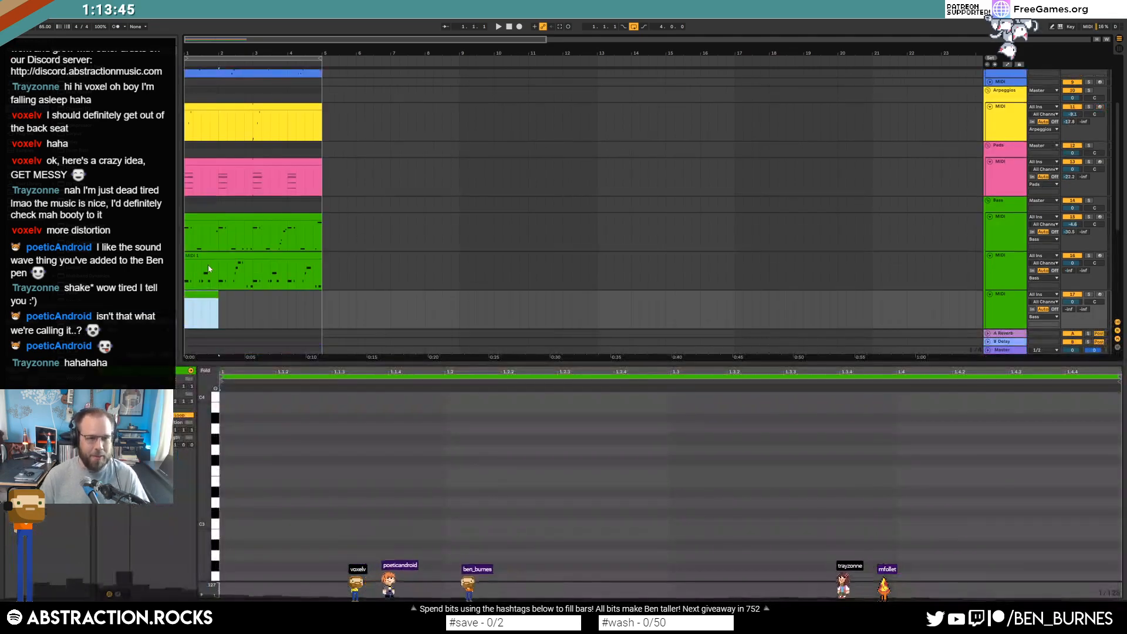
scroll(289, 237, down, 2)
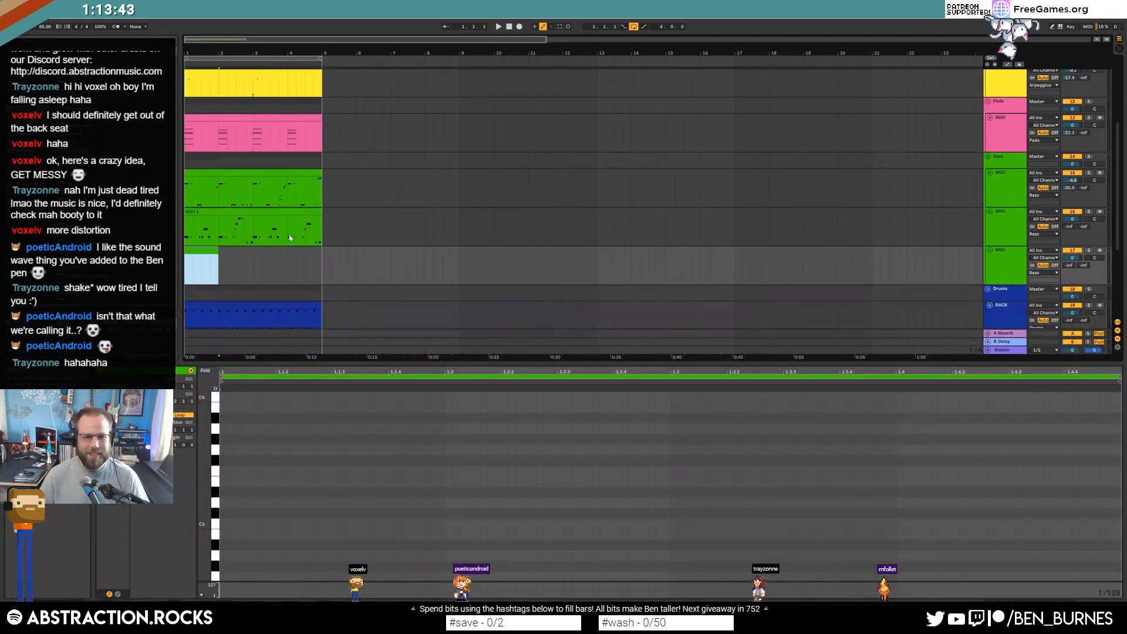
Load the Massive synth onto the new bass track and move its window clear of the clips
click(26, 134)
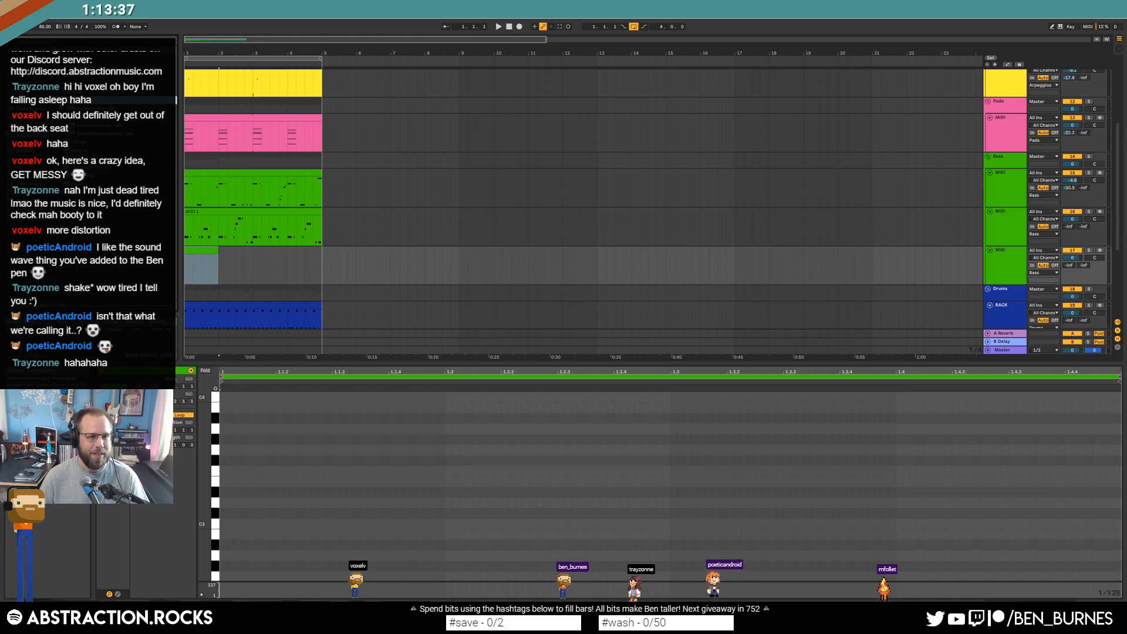
key(shift+Tab)
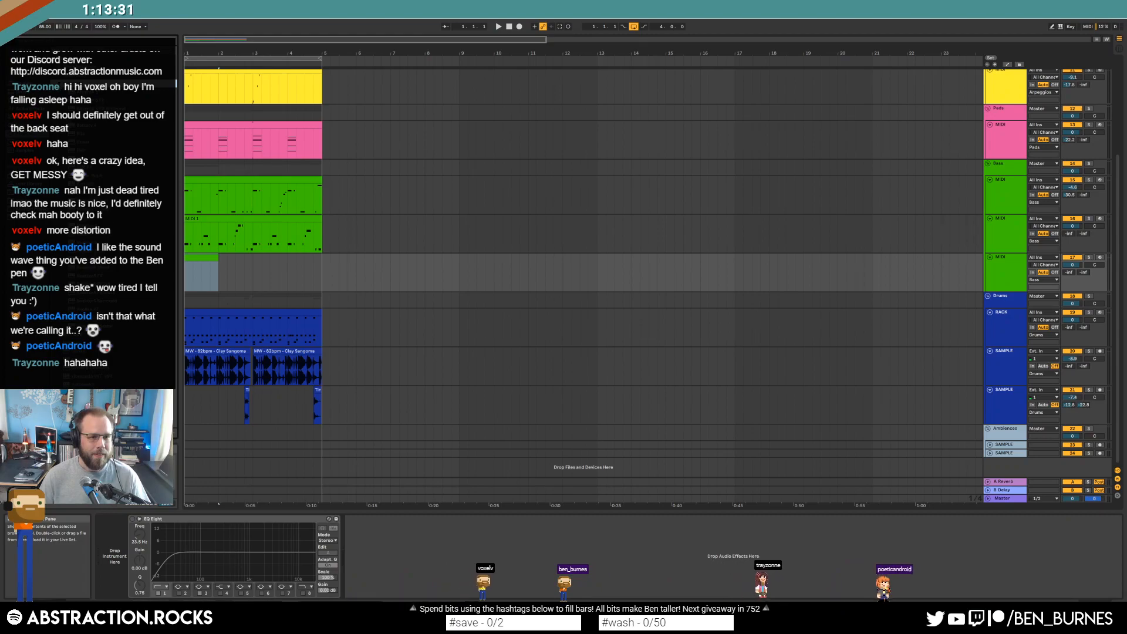
double_click(117, 217)
drag(704, 243, 476, 203)
Set Massive's Filter 1 to Lowpass 4, enable the unison pitch spread and raise the number of unison voices
click(590, 239)
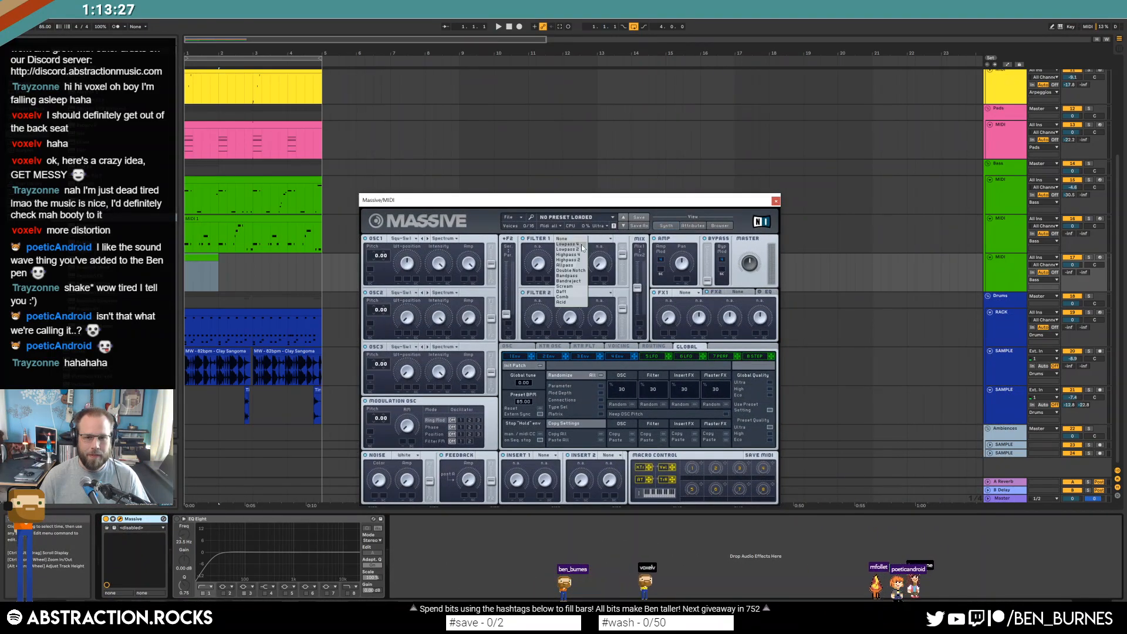
click(568, 249)
click(654, 346)
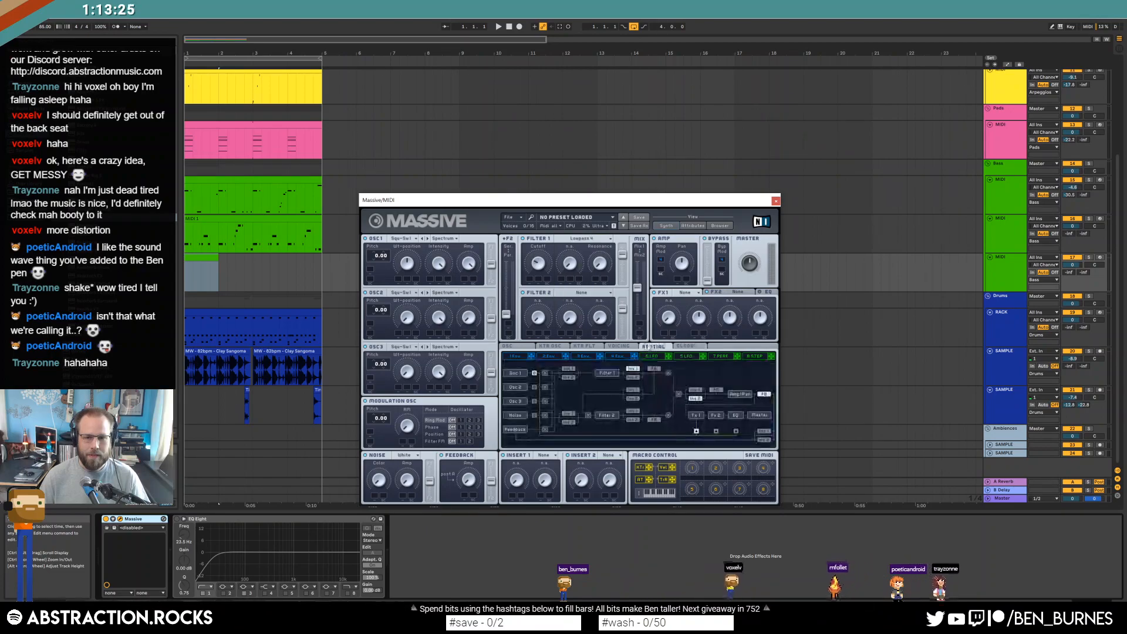
click(619, 346)
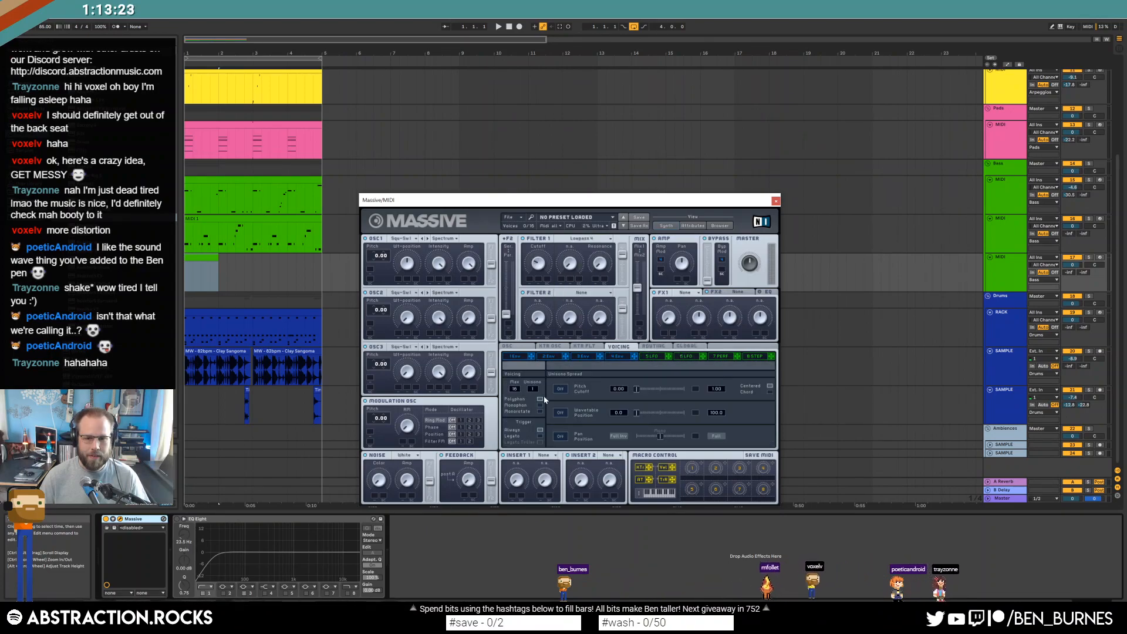
click(560, 388)
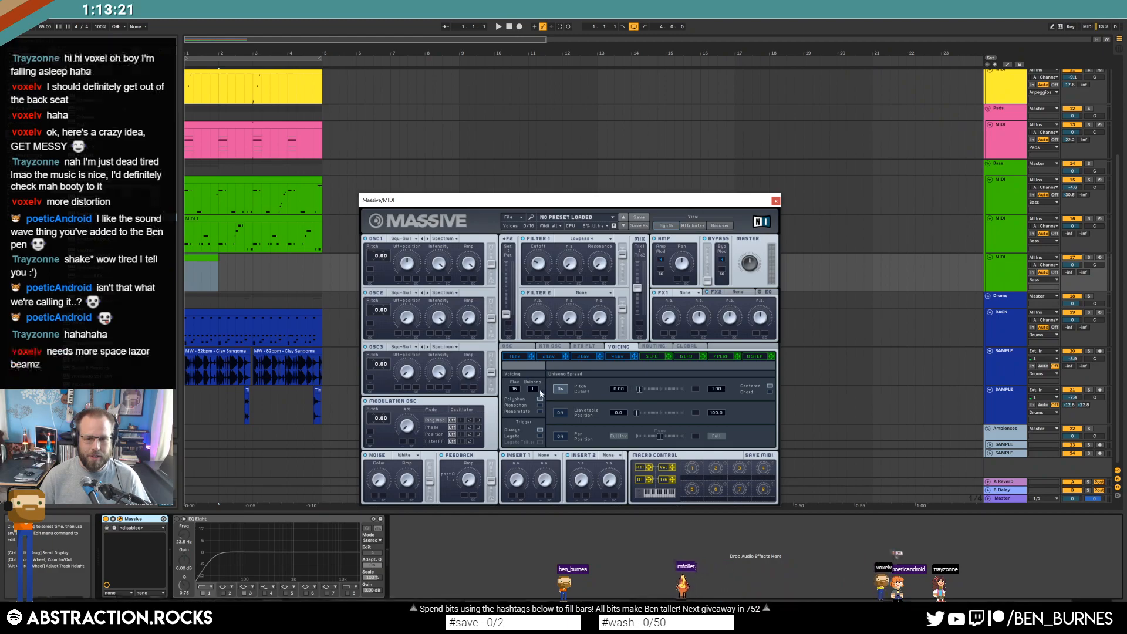
drag(533, 388, 533, 264)
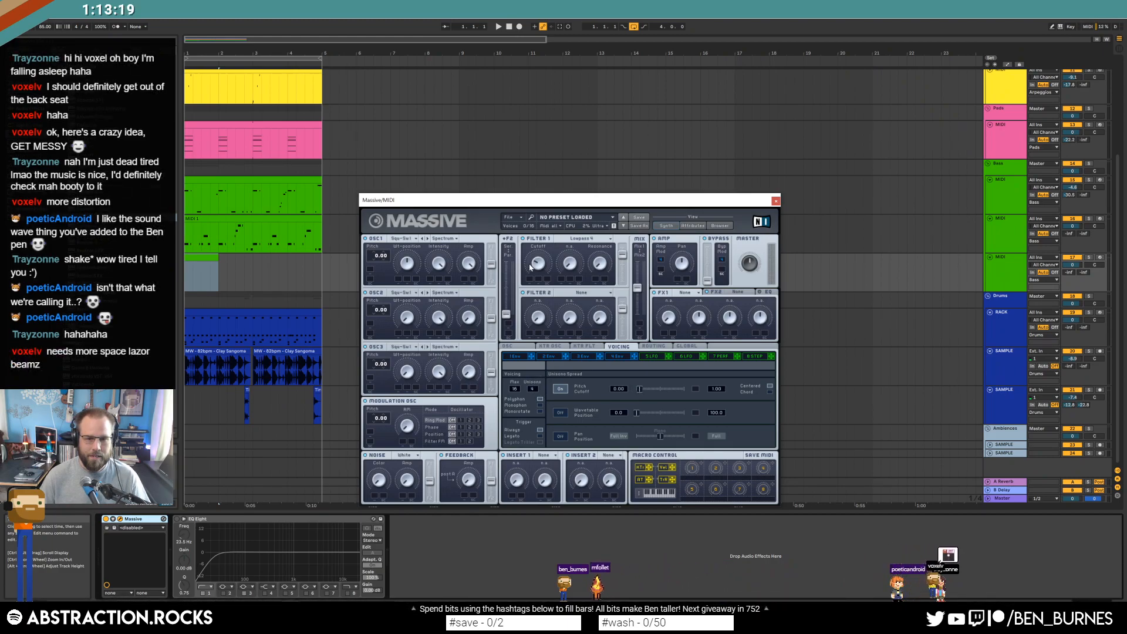
Shape envelope 3 as a slow rise and fall modulating the Filter 1 cutoff, and arm the track to audition it
click(583, 357)
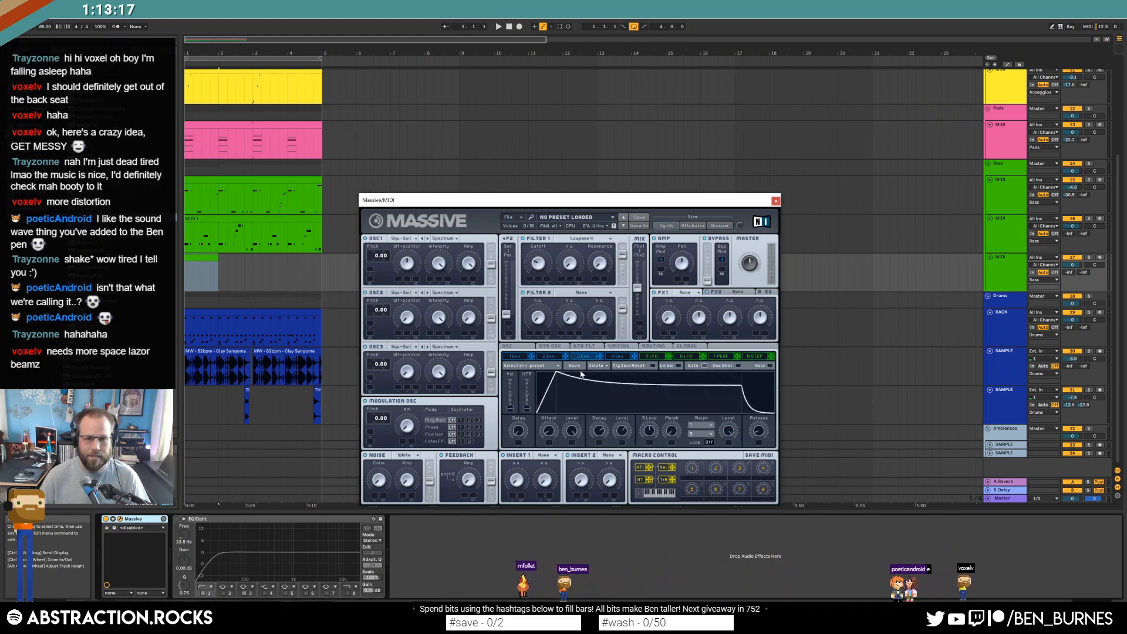
drag(554, 372, 627, 455)
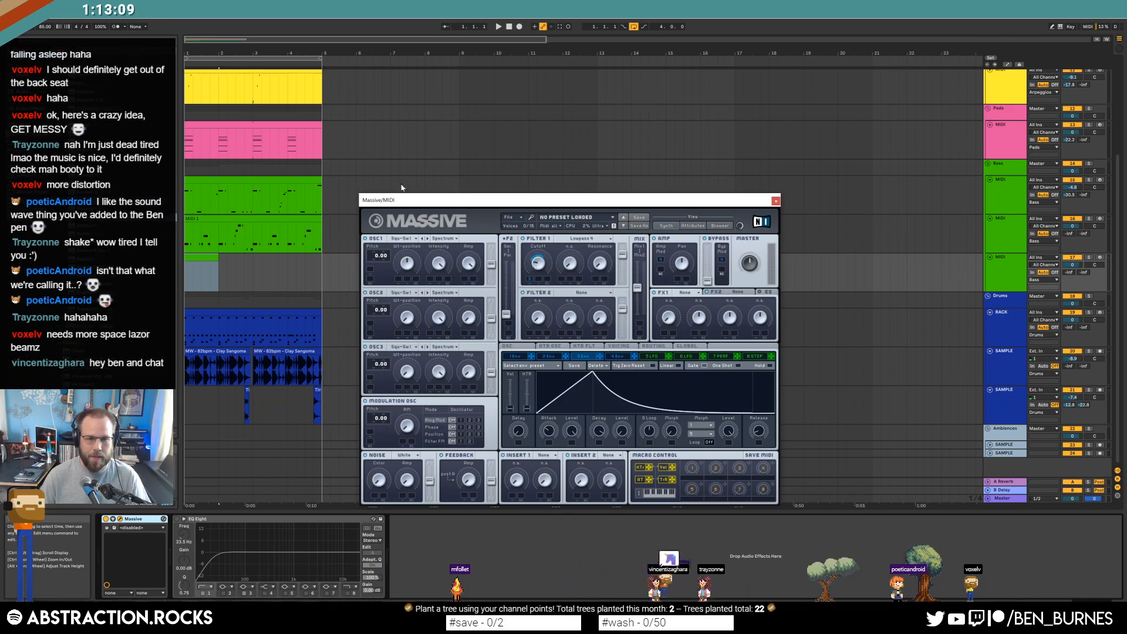
click(1101, 258)
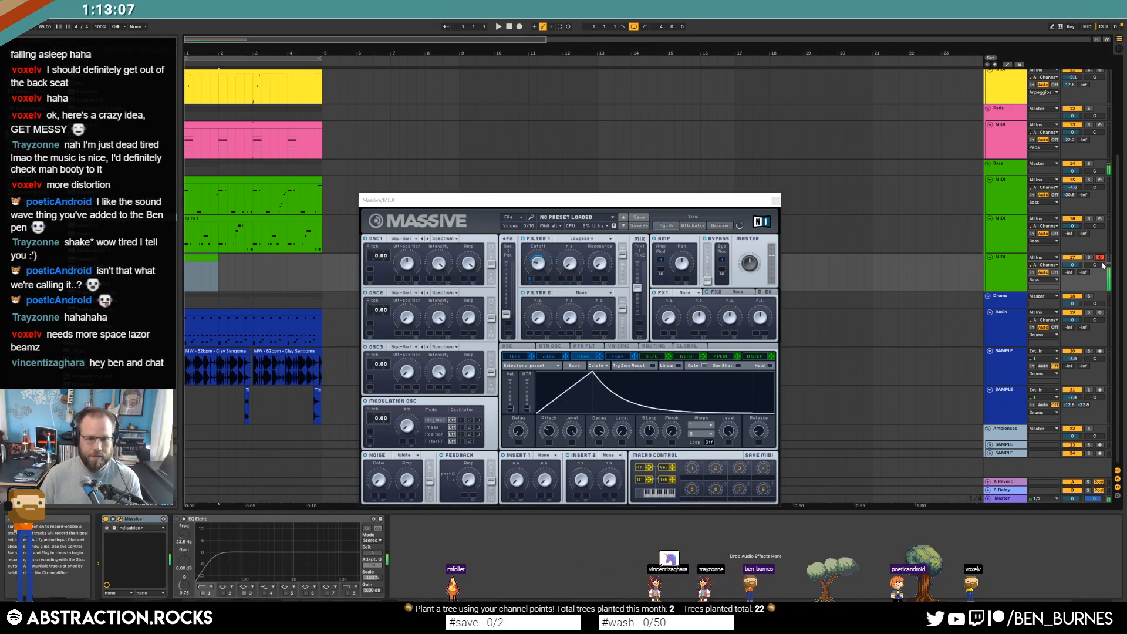
click(497, 211)
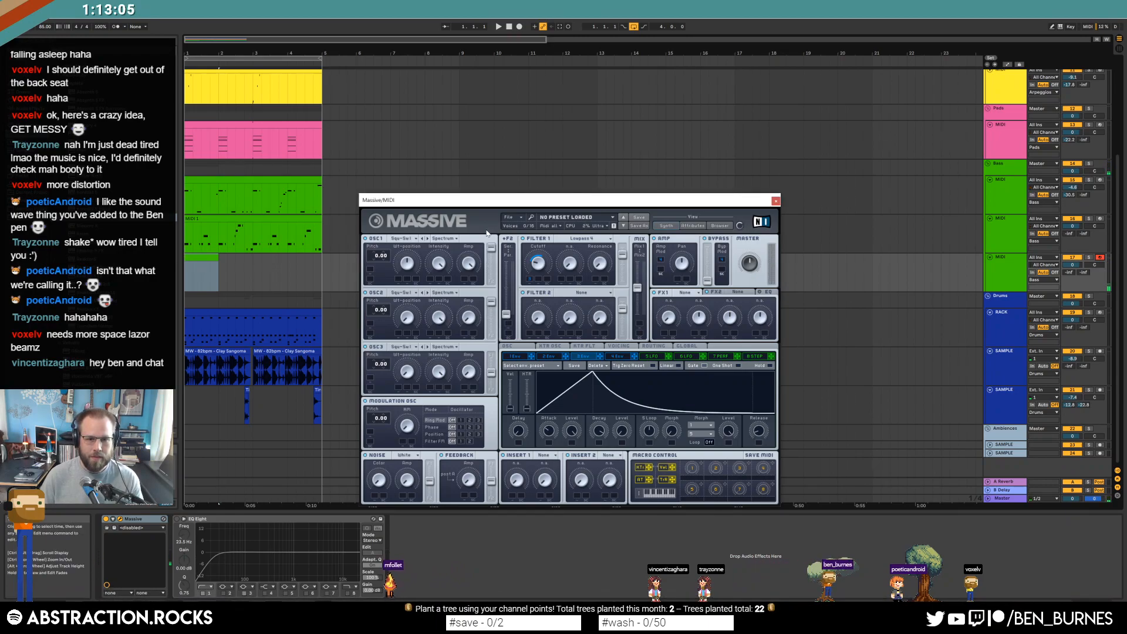
drag(539, 267, 539, 264)
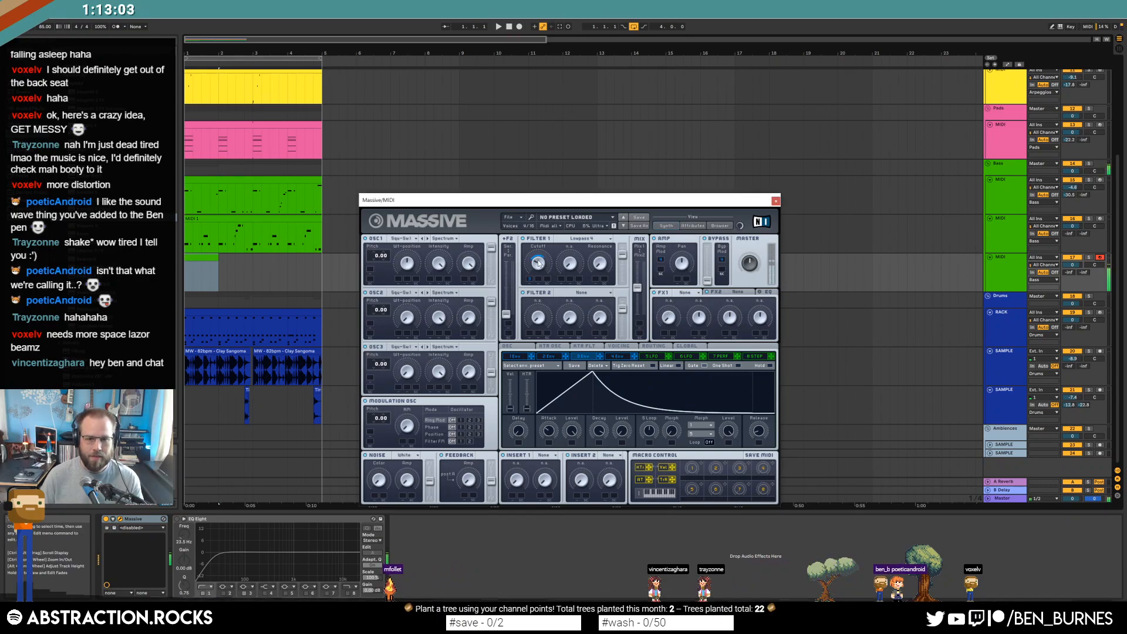
Change Filter 1 to Lowpass 2 and lengthen the attack of the envelope modulating its cutoff
click(587, 241)
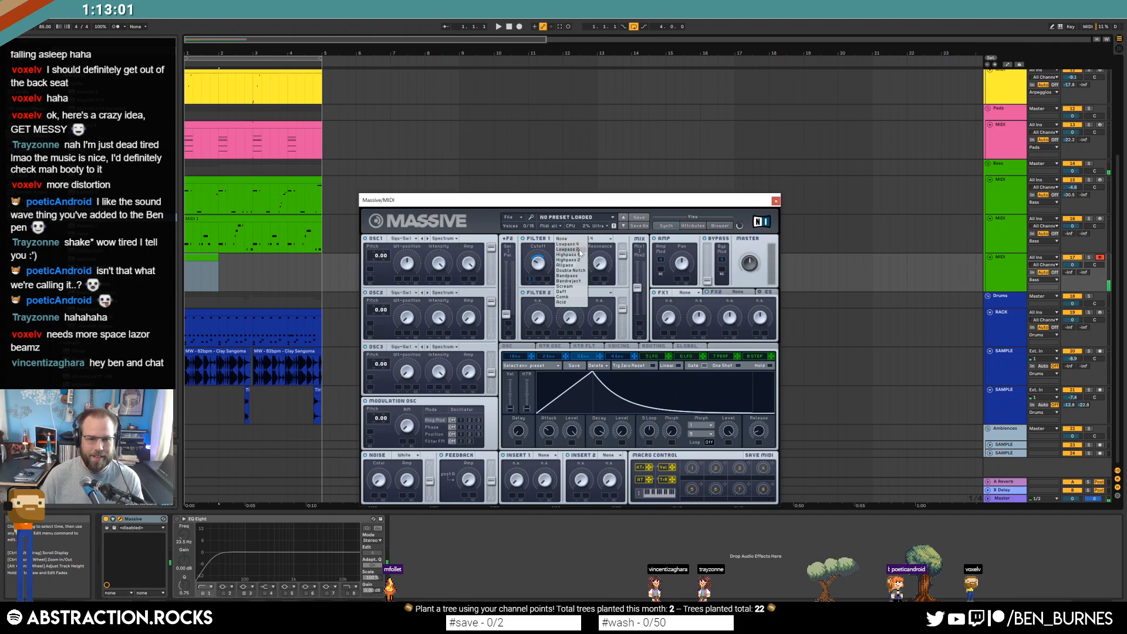
click(578, 249)
drag(567, 381, 561, 394)
drag(598, 430, 685, 414)
drag(589, 372, 602, 370)
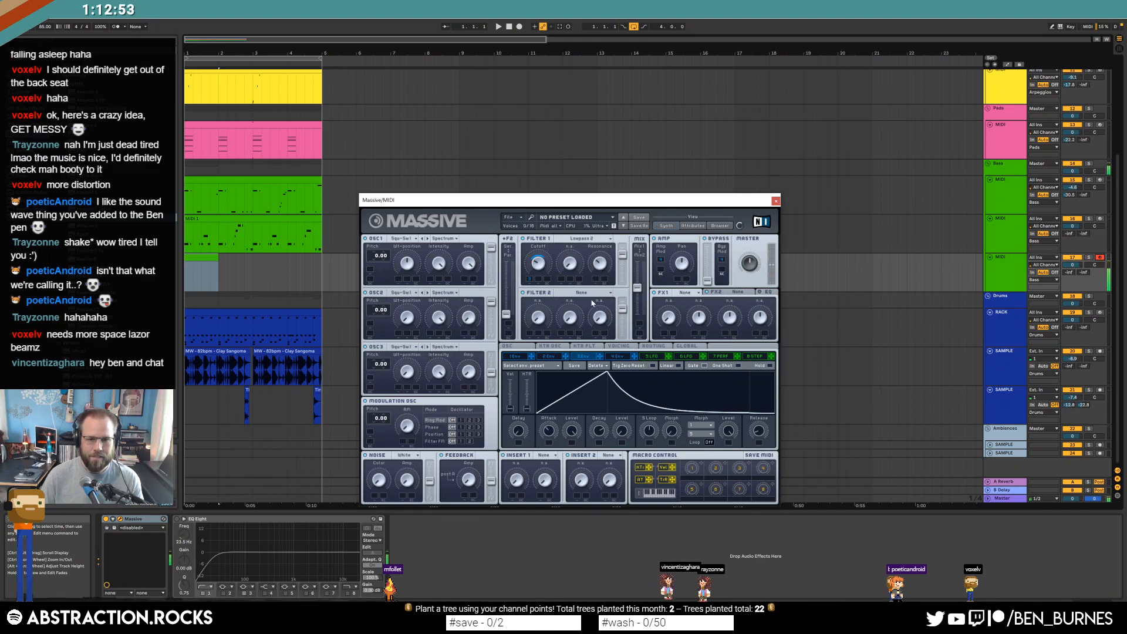
drag(621, 388, 715, 418)
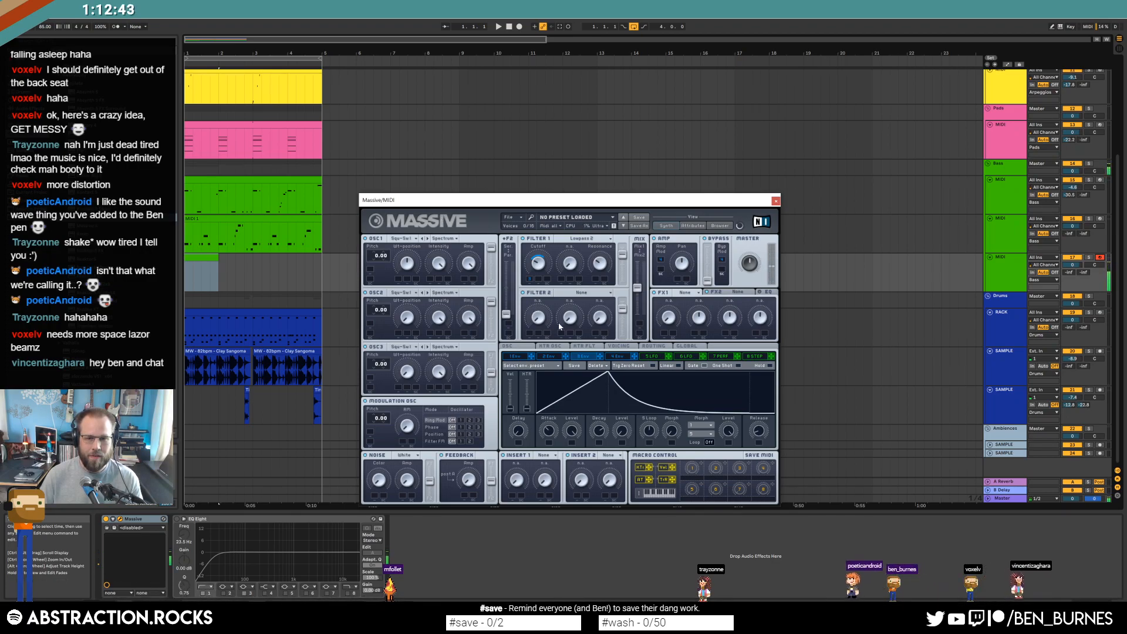
Give envelope 4 a full sustain level with a longer release, and lengthen envelope 3's attack further
click(621, 360)
click(527, 360)
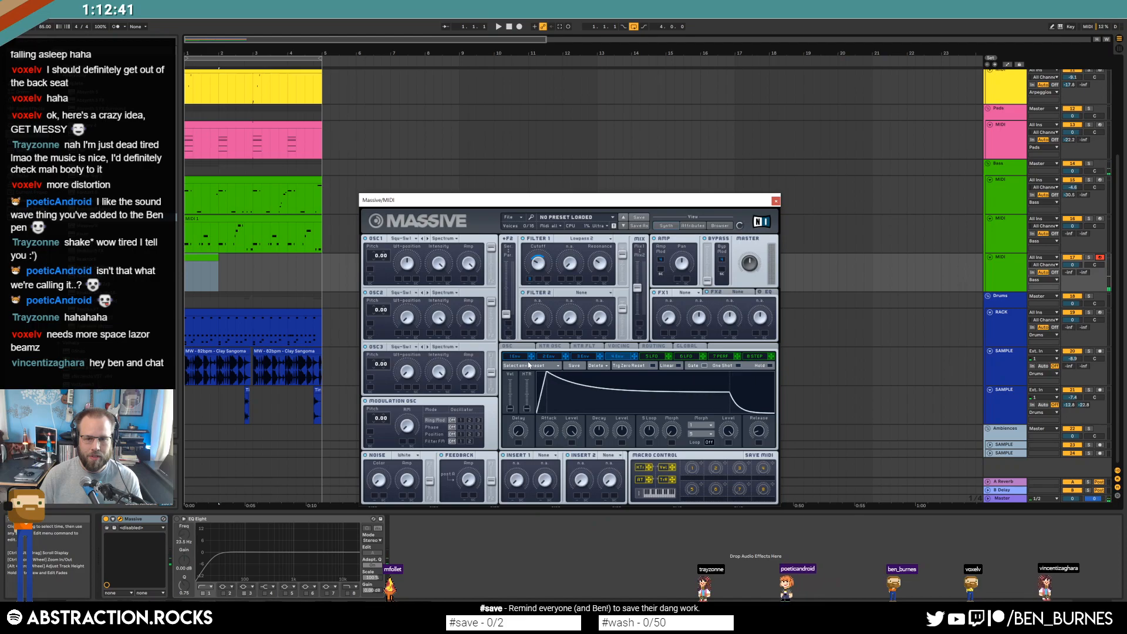
click(739, 365)
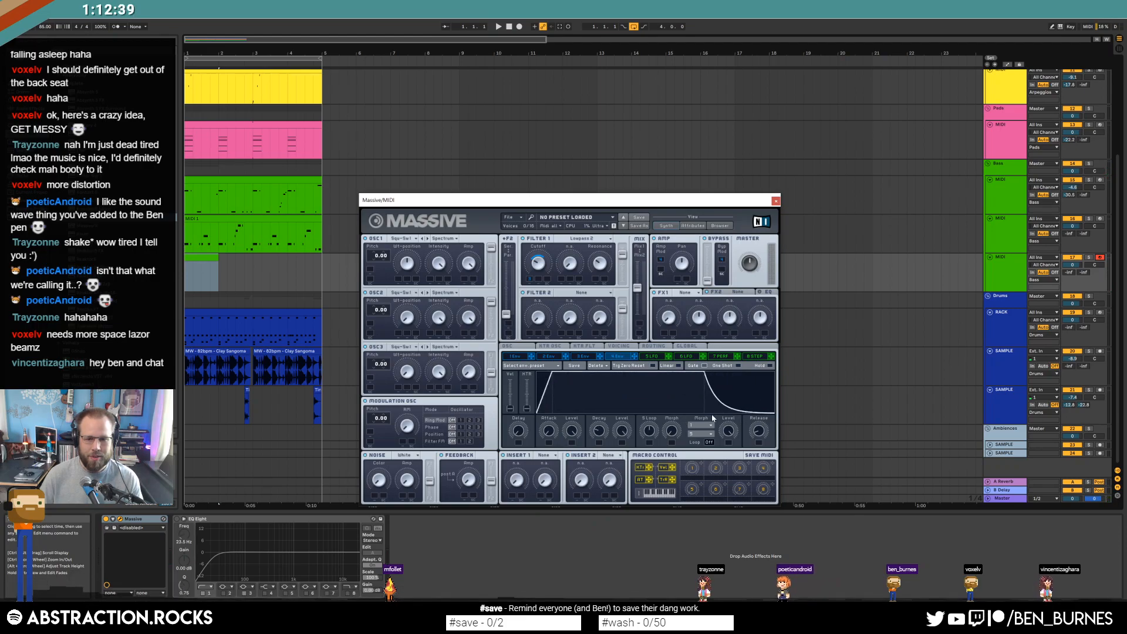
drag(754, 430, 763, 454)
click(584, 356)
drag(649, 399, 629, 400)
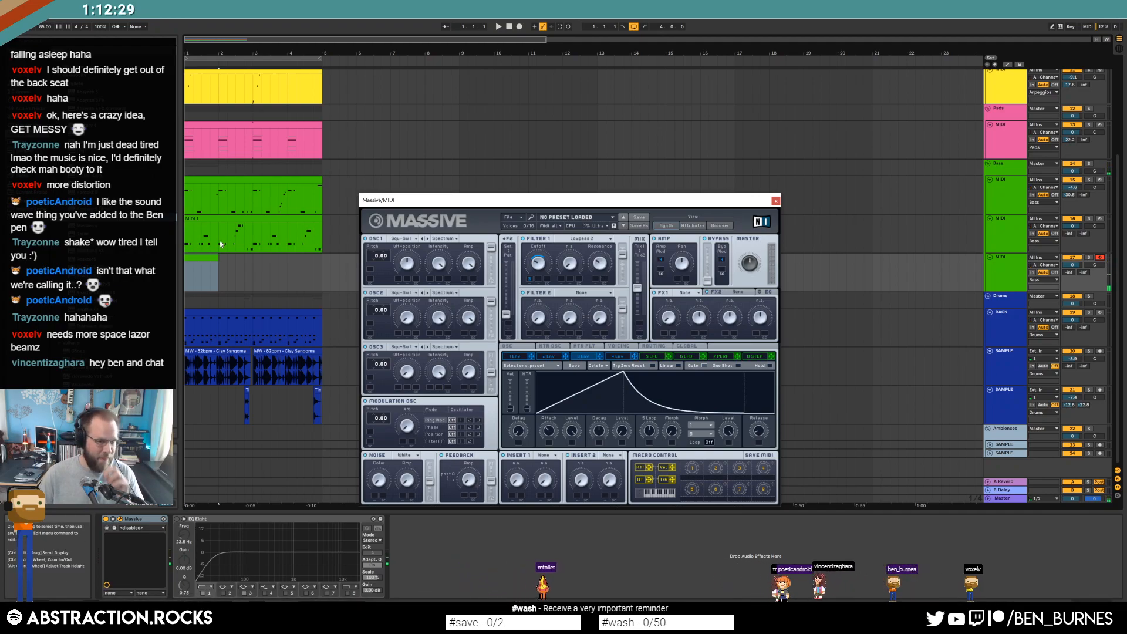
Reopen the new bass clip with the synth closed, draw a C note from 1.4.3 to the clip's end and audition it
double_click(213, 259)
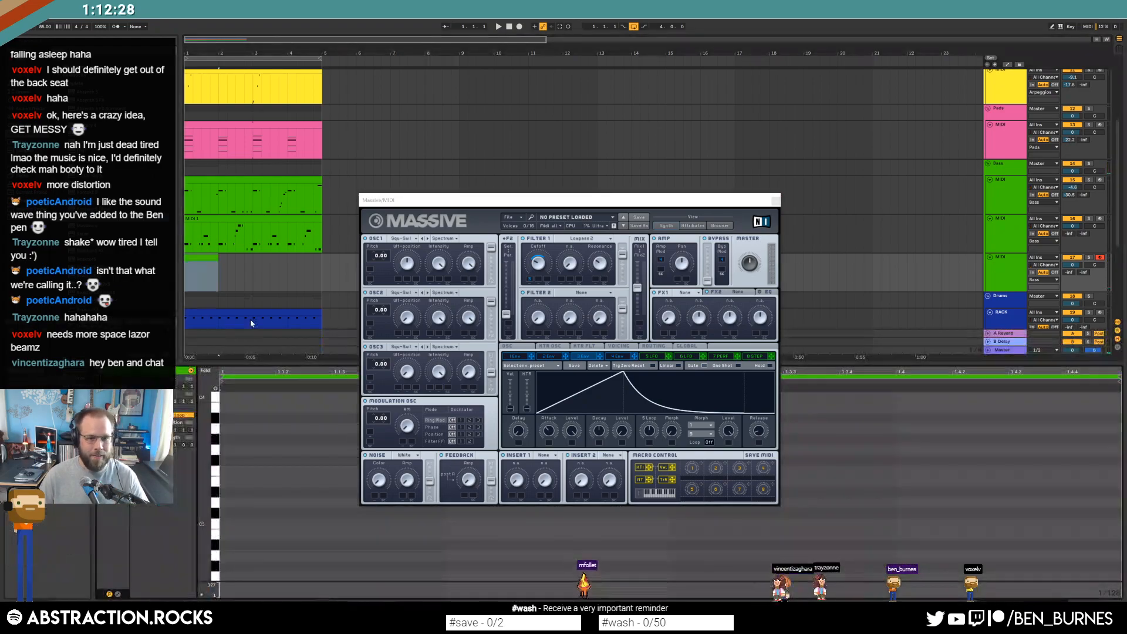
click(775, 201)
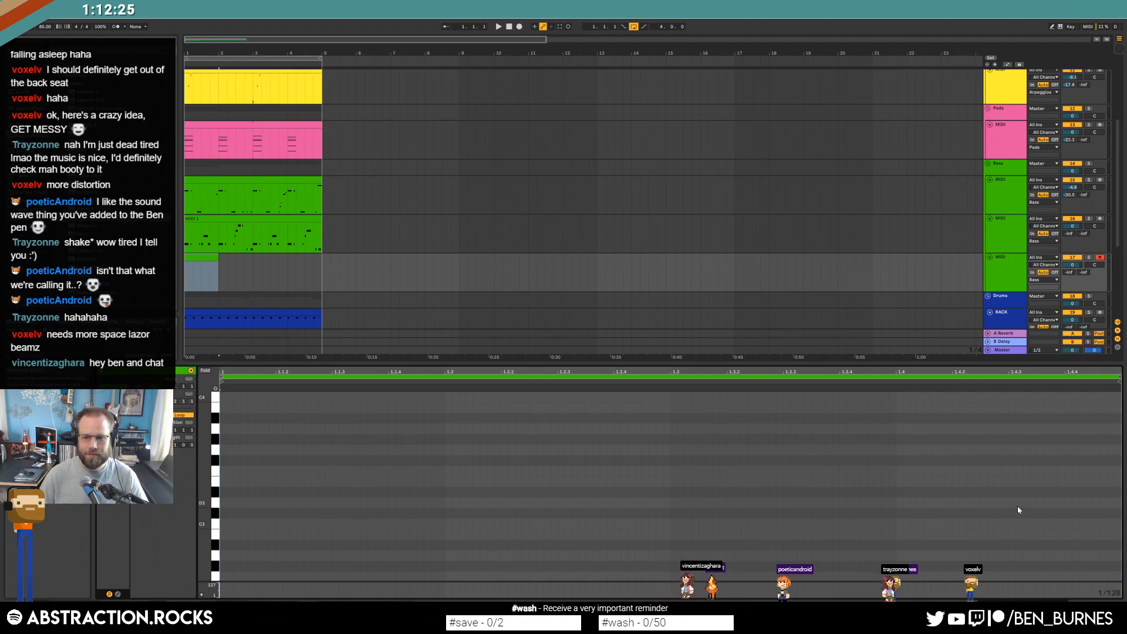
scroll(669, 482, down, 10)
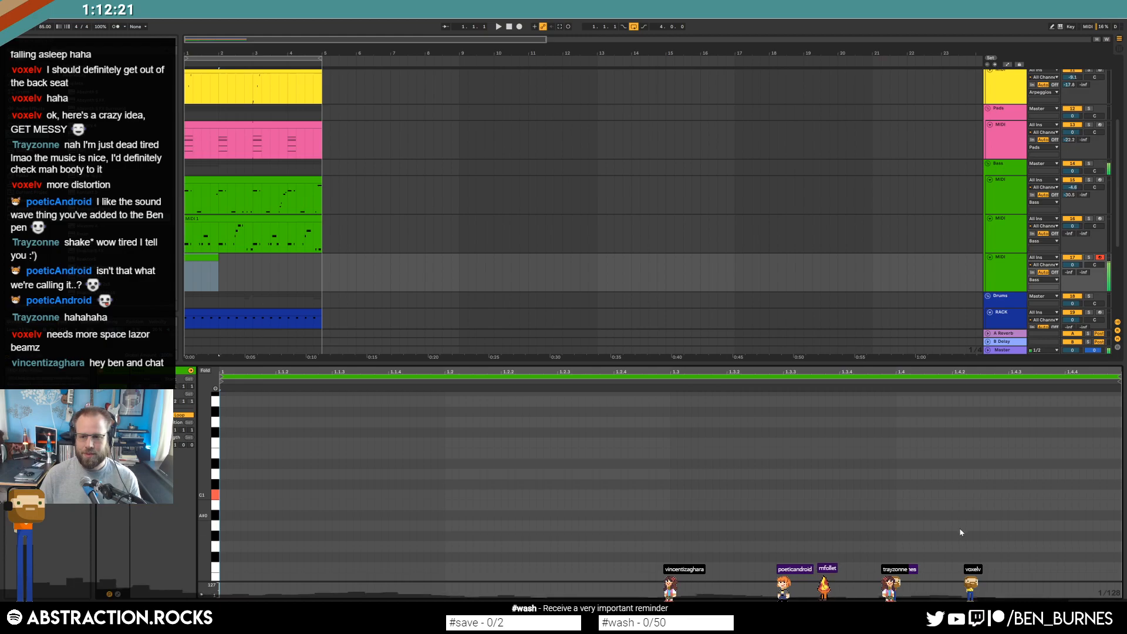
click(1012, 499)
drag(1011, 499, 1072, 489)
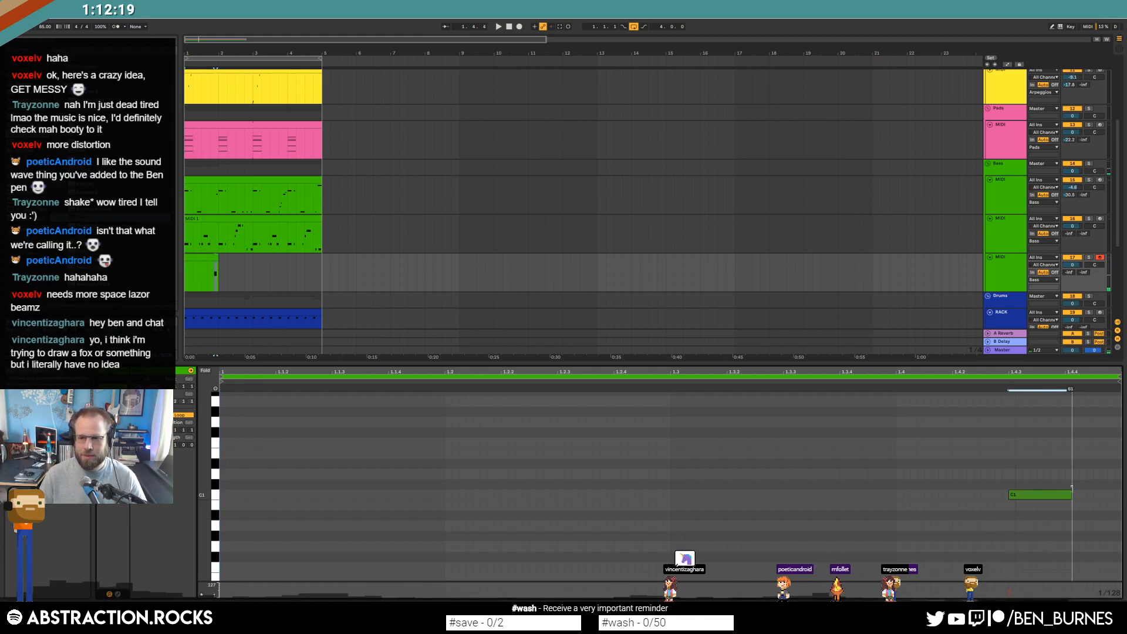
key(space)
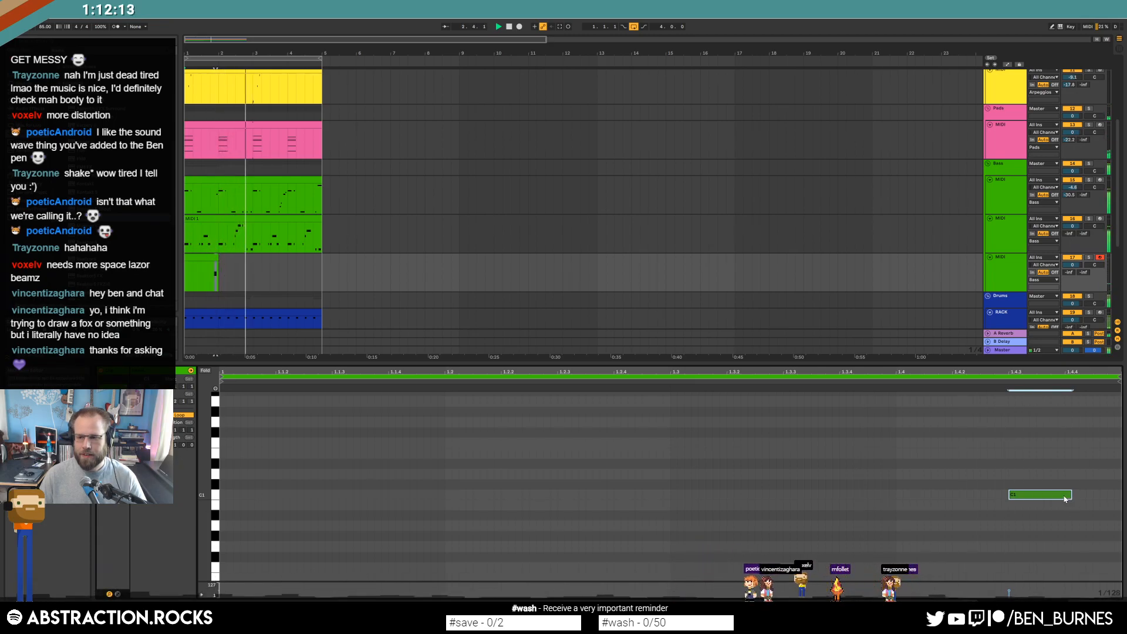
drag(1070, 495, 1120, 495)
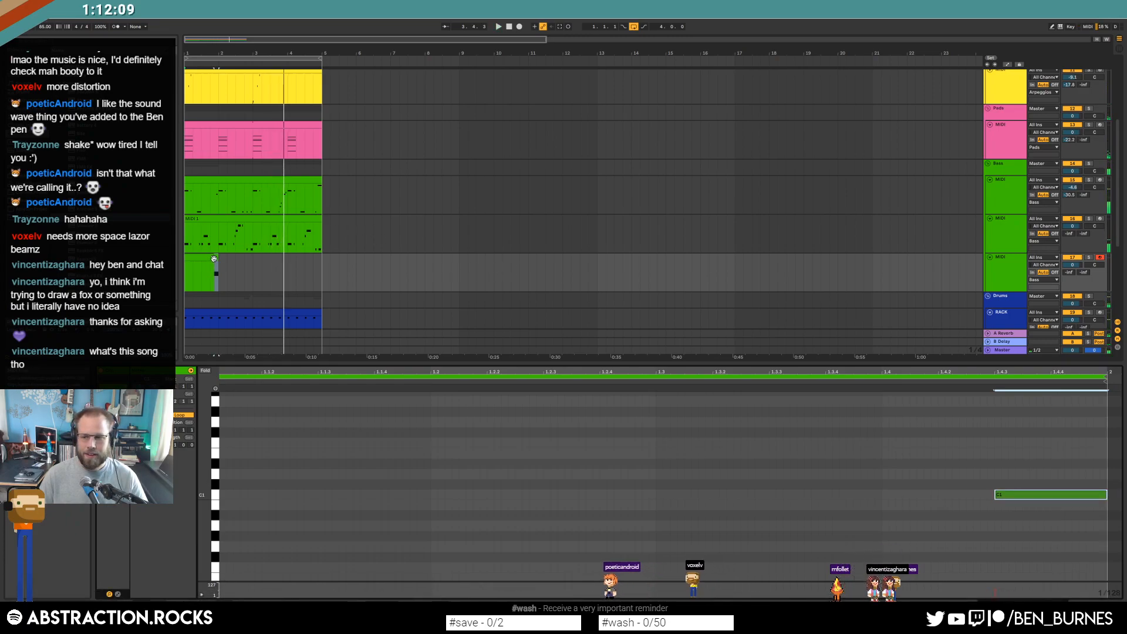
Extend the clip to four bars, delete the notes ending bars 1 and 3, and play the loop
drag(216, 258, 321, 258)
click(306, 254)
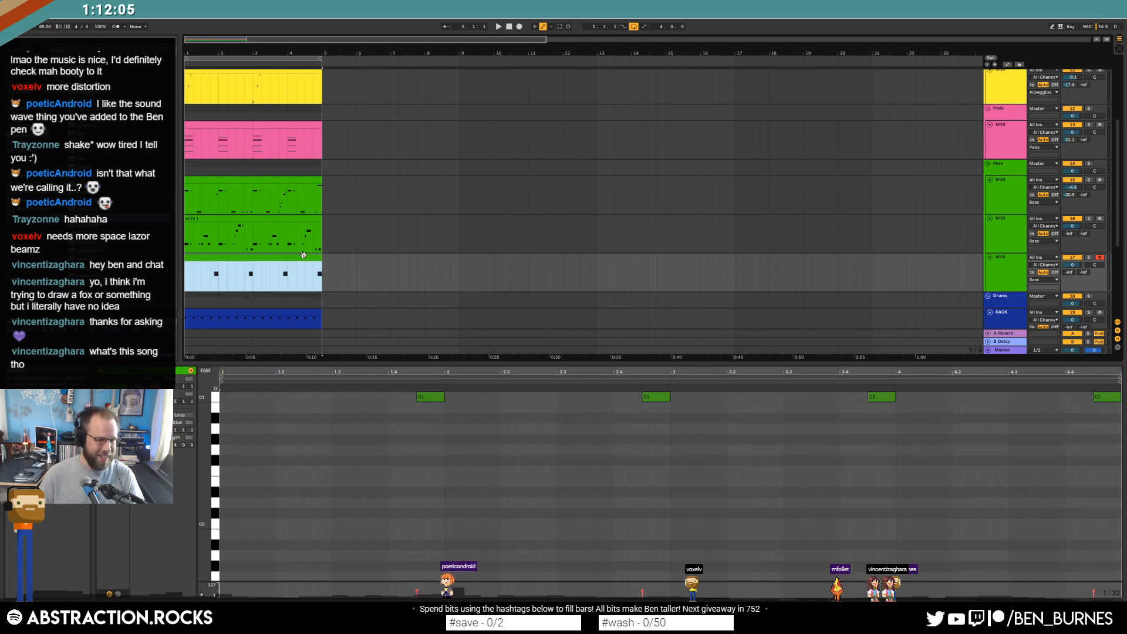
drag(412, 428, 453, 393)
key(Delete)
drag(918, 450, 851, 376)
key(Delete)
key(space)
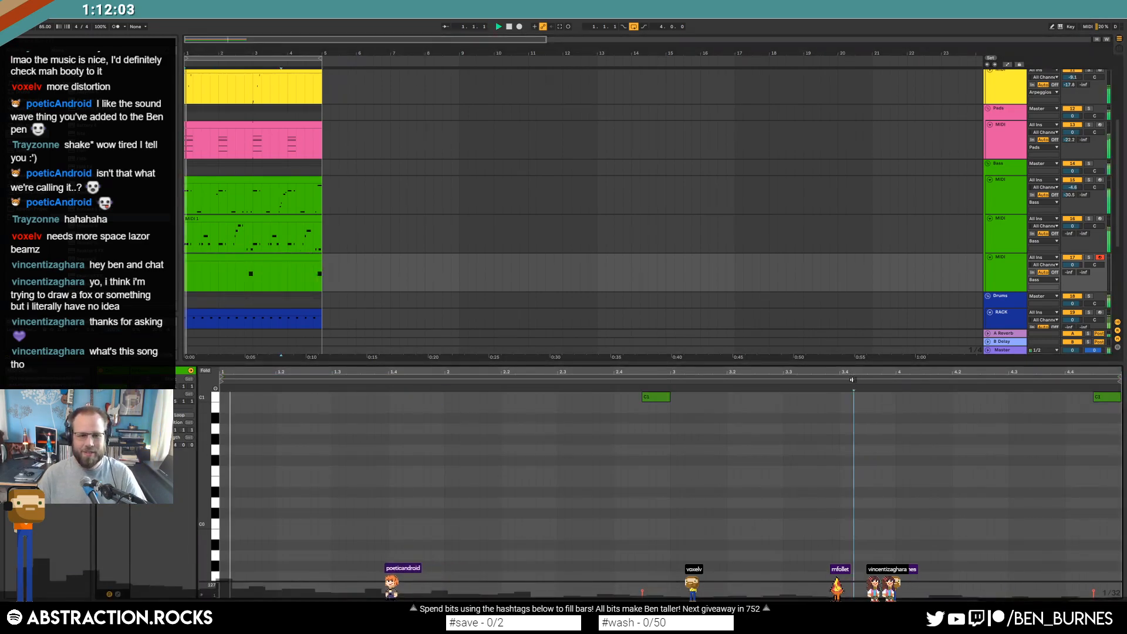
Adjust the low-frequency band in the new bass track's EQ Eight, and reopen its clip for note editing
key(shift+Tab)
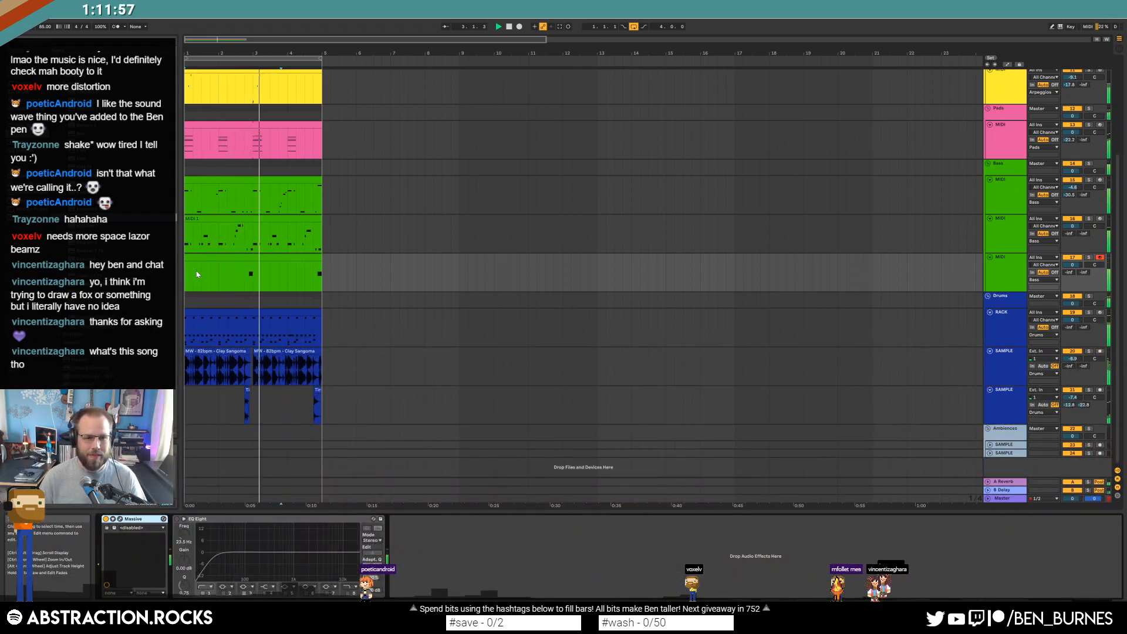
click(259, 258)
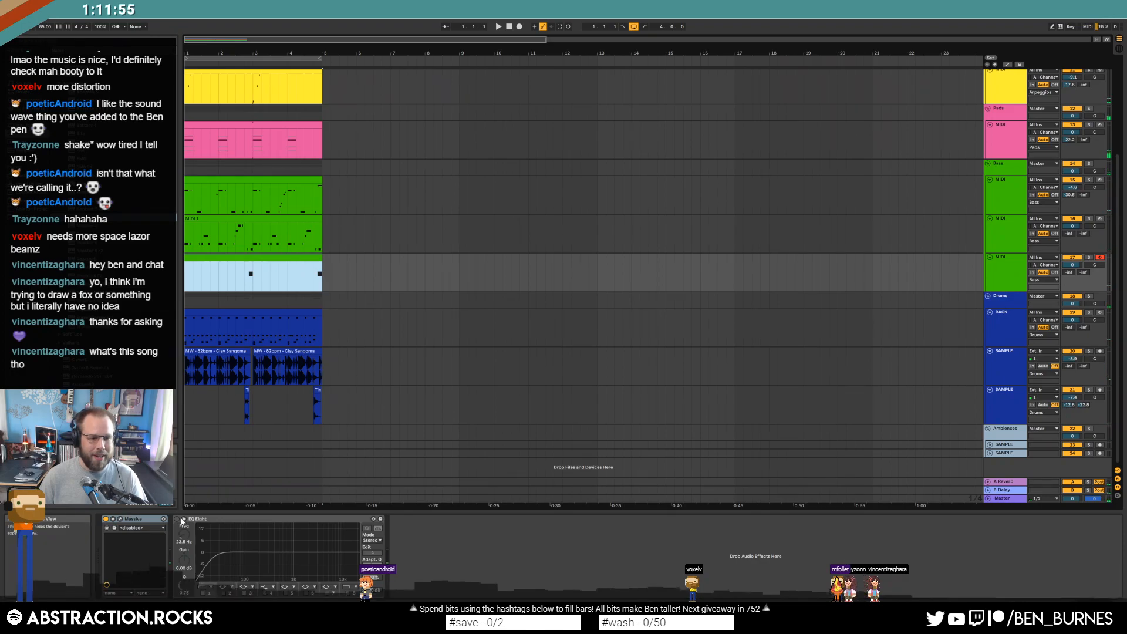
click(177, 519)
drag(216, 558, 246, 537)
double_click(216, 259)
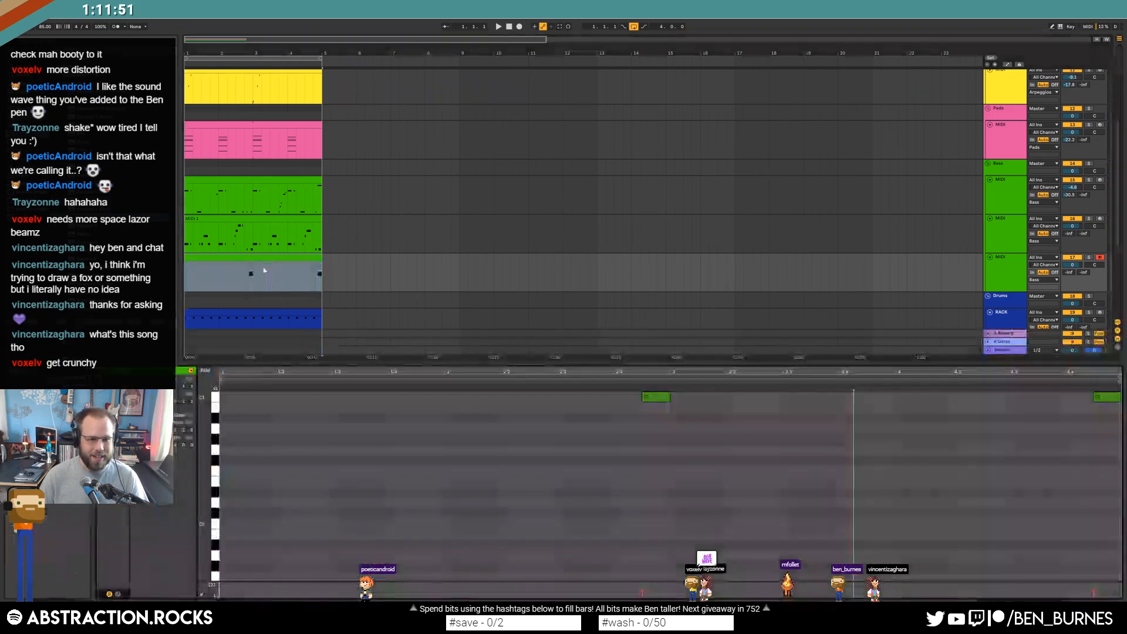
Show the new bass track's devices, select its clip and audition the loop from near its start
key(shift+Tab)
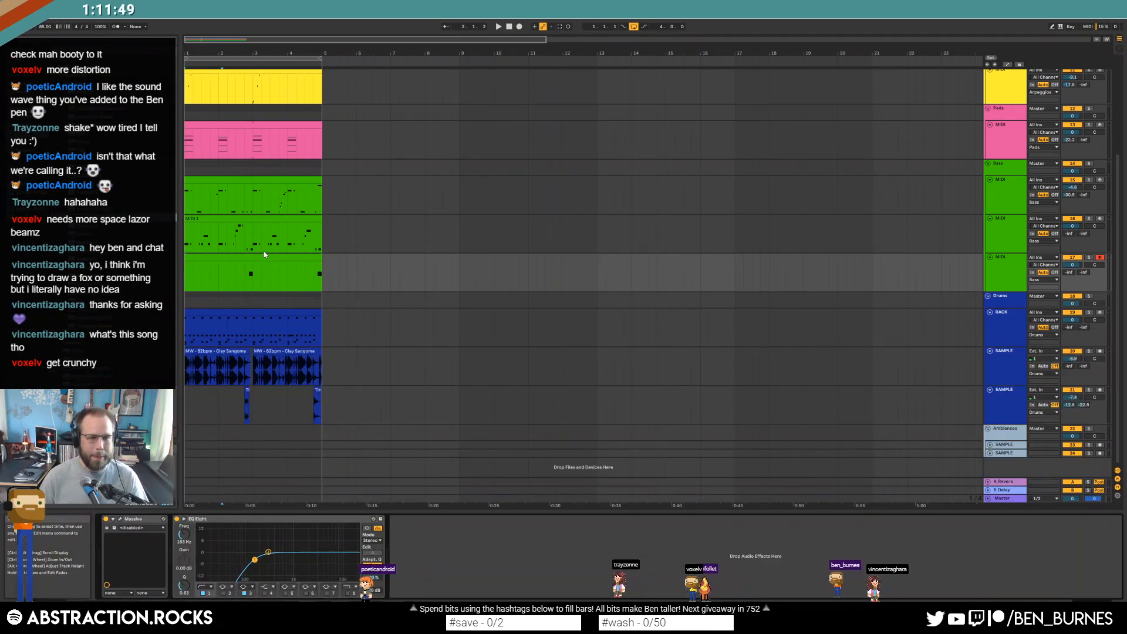
scroll(255, 255, up, 3)
click(284, 351)
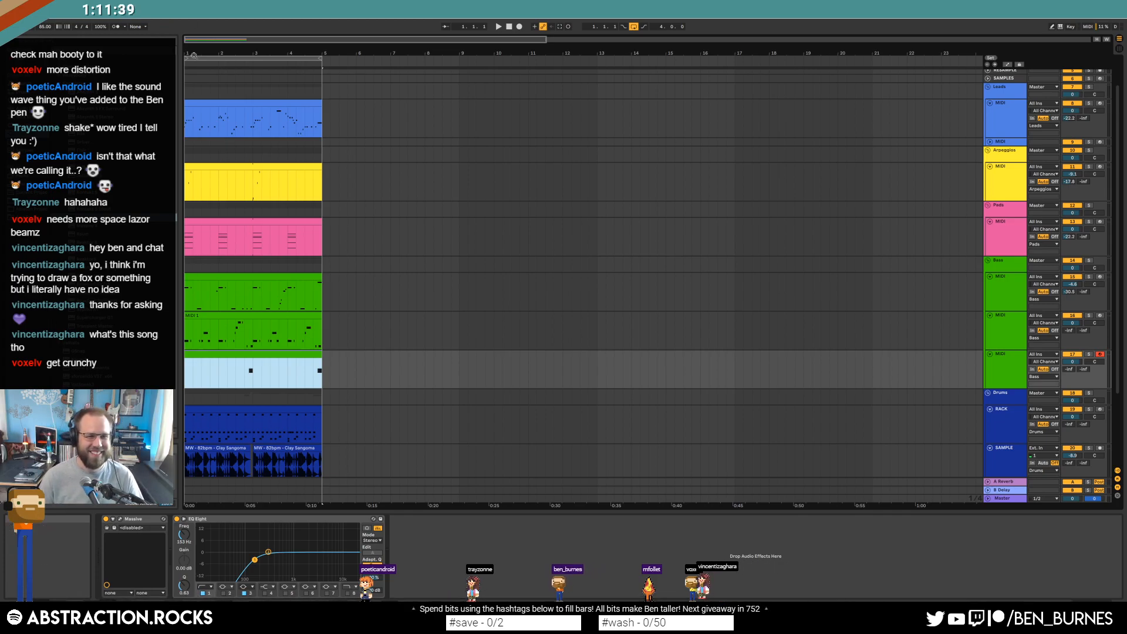
click(204, 351)
key(space)
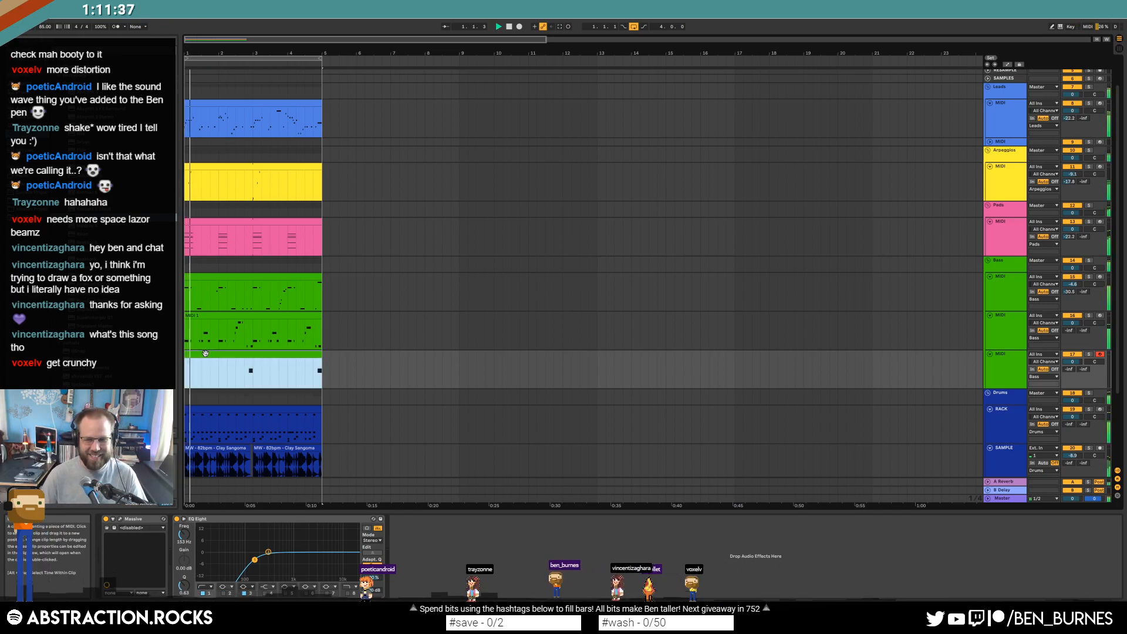
key(space)
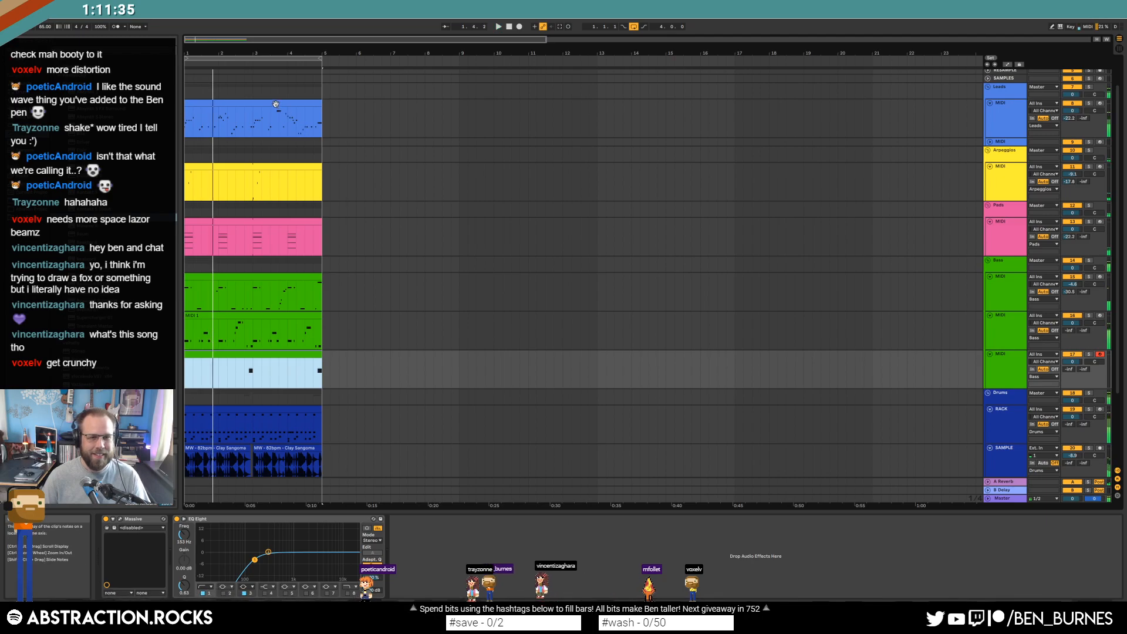
Try the Fracture plug-in on the lead track, placed between Operator and EQ Eight, and play the loop
click(277, 103)
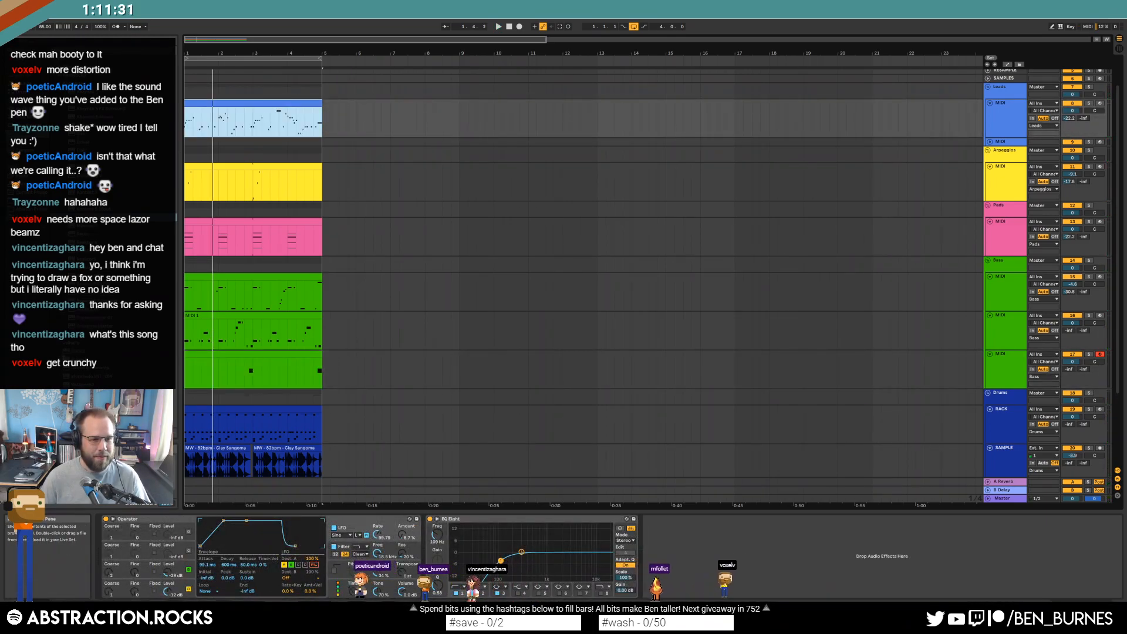
click(68, 92)
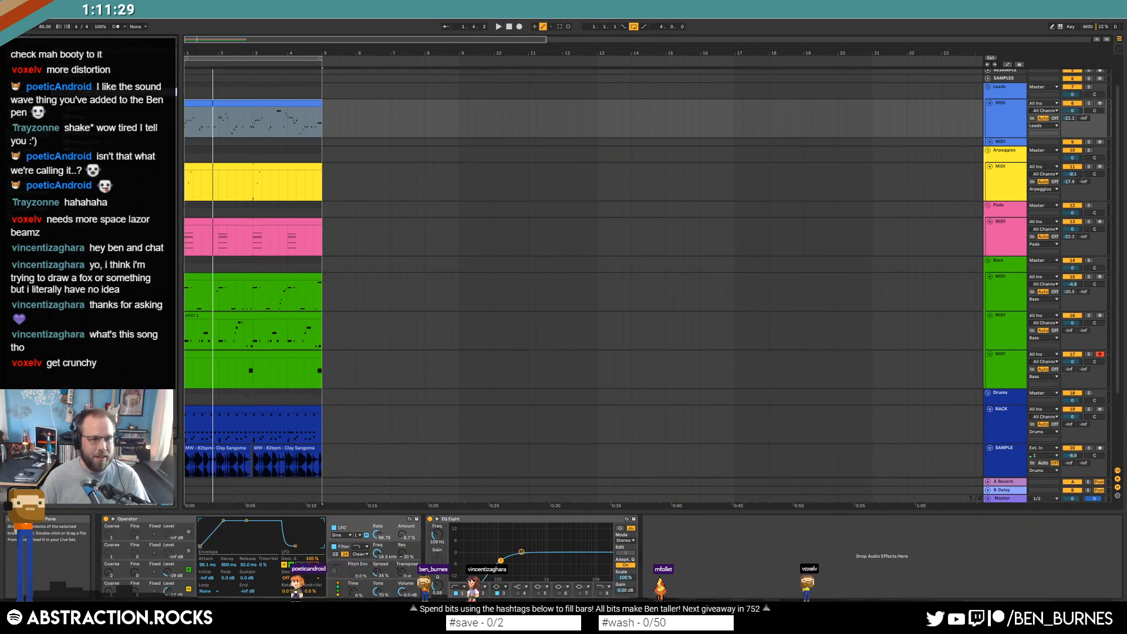
click(88, 67)
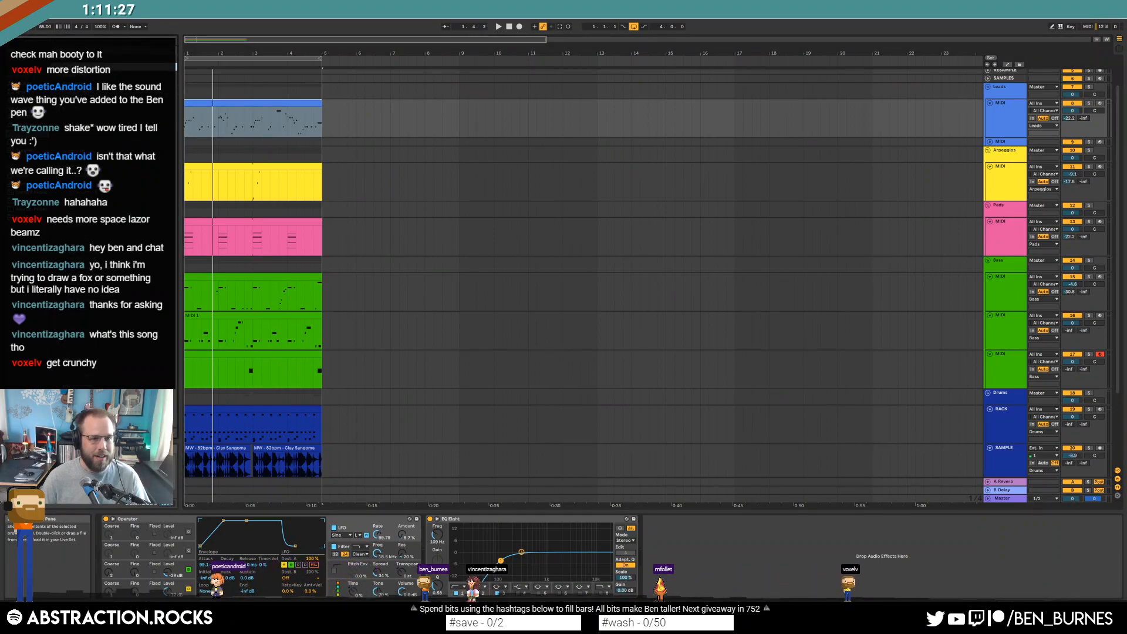
click(88, 83)
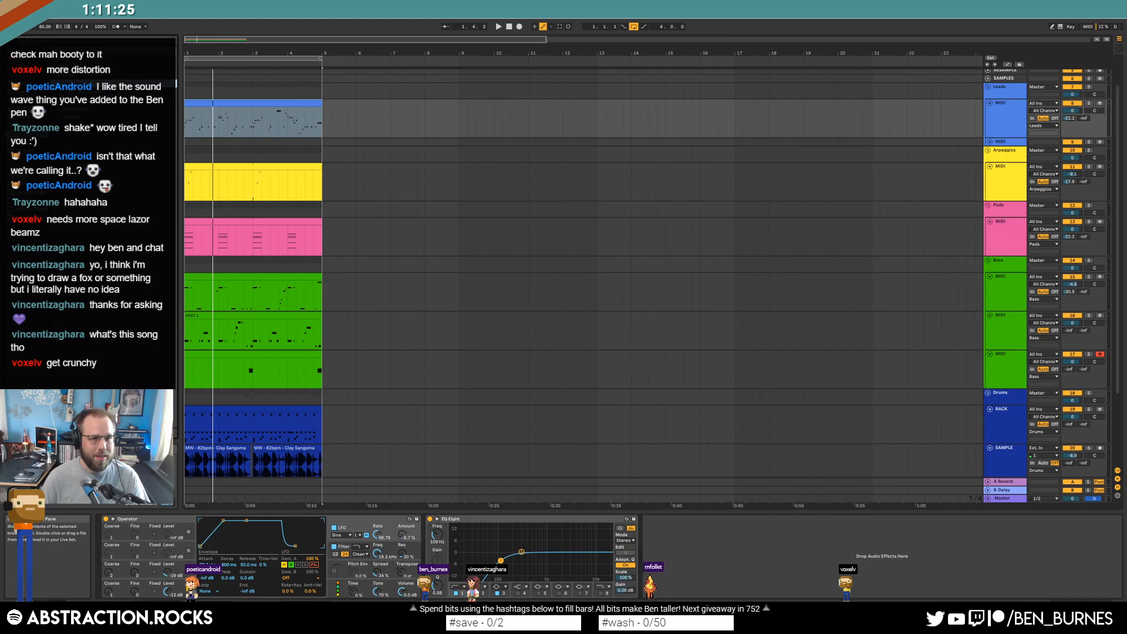
click(65, 76)
click(65, 100)
click(69, 92)
key(Up)
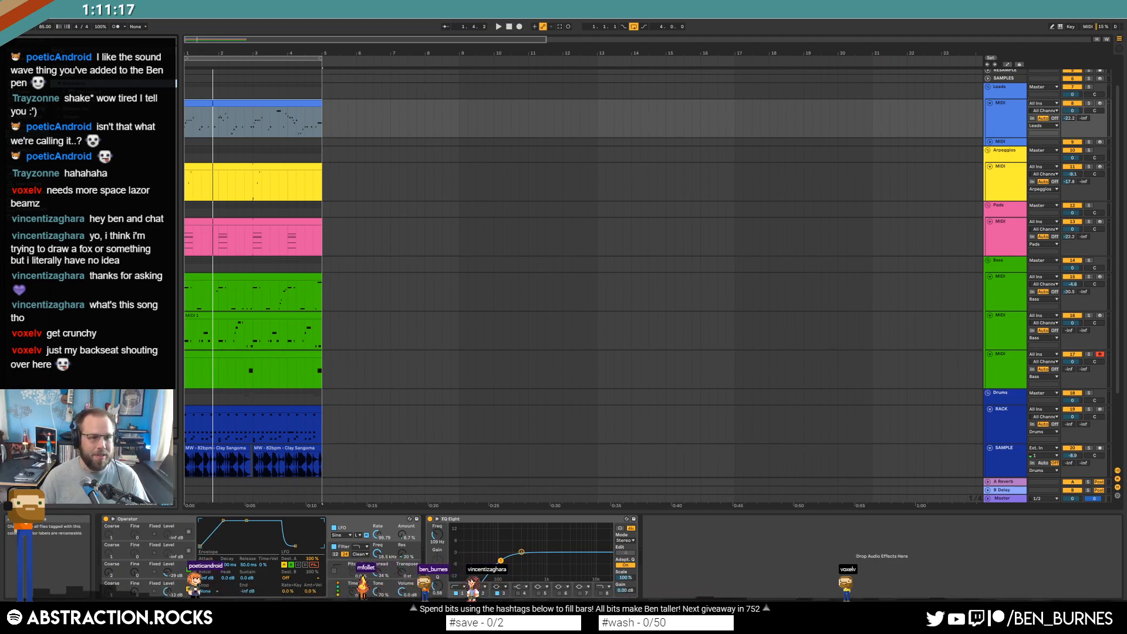
click(70, 58)
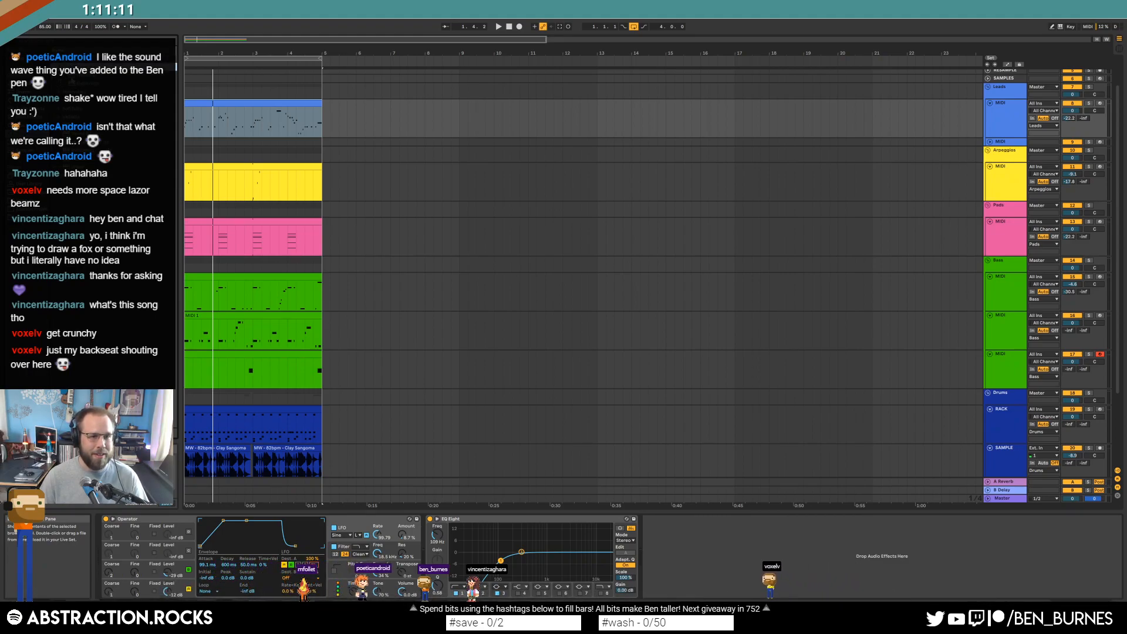
drag(73, 78, 427, 544)
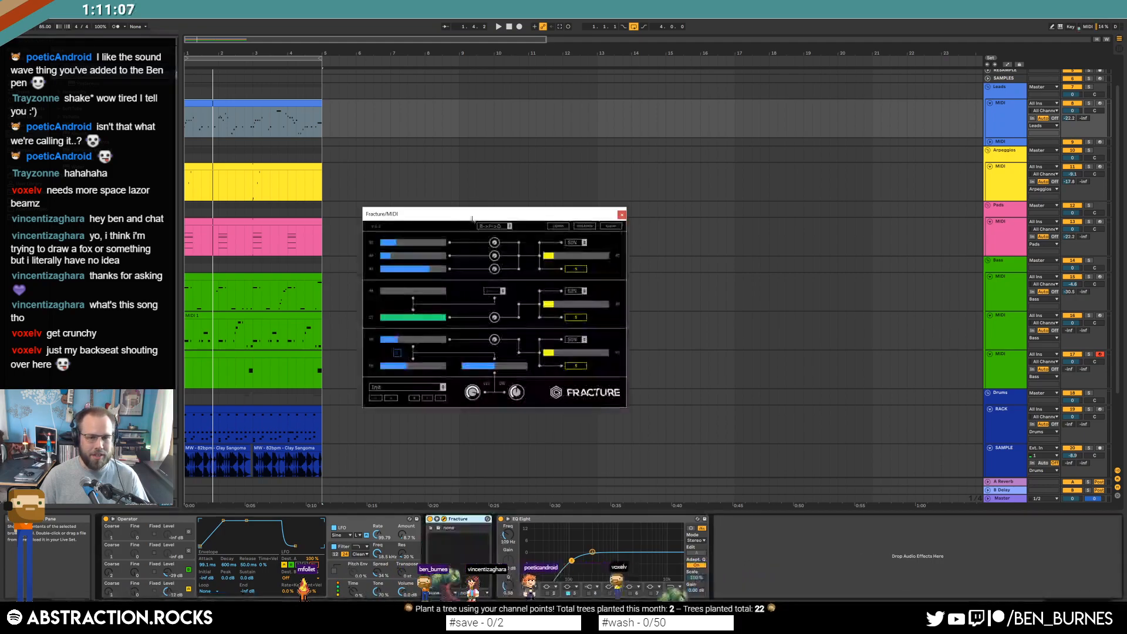
mouse_move(468, 216)
mouse_down()
mouse_move(485, 217)
mouse_move(482, 232)
mouse_up()
key(space)
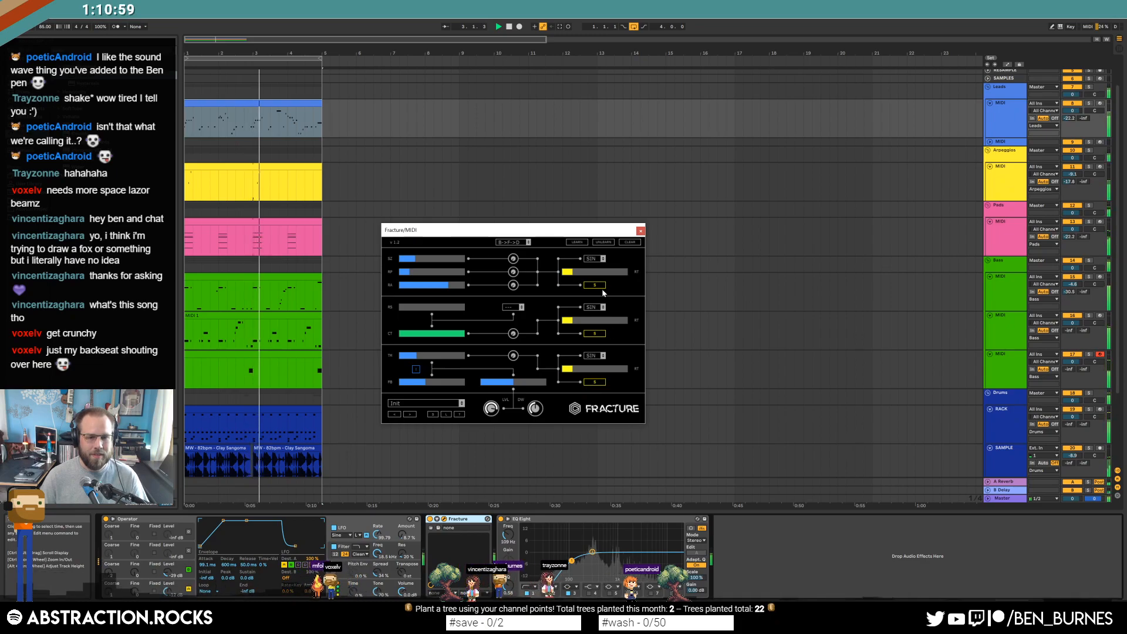
Dip the new bass track's EQ Eight at about 978 Hz and move its clip's last C note an eighth note earlier
click(297, 370)
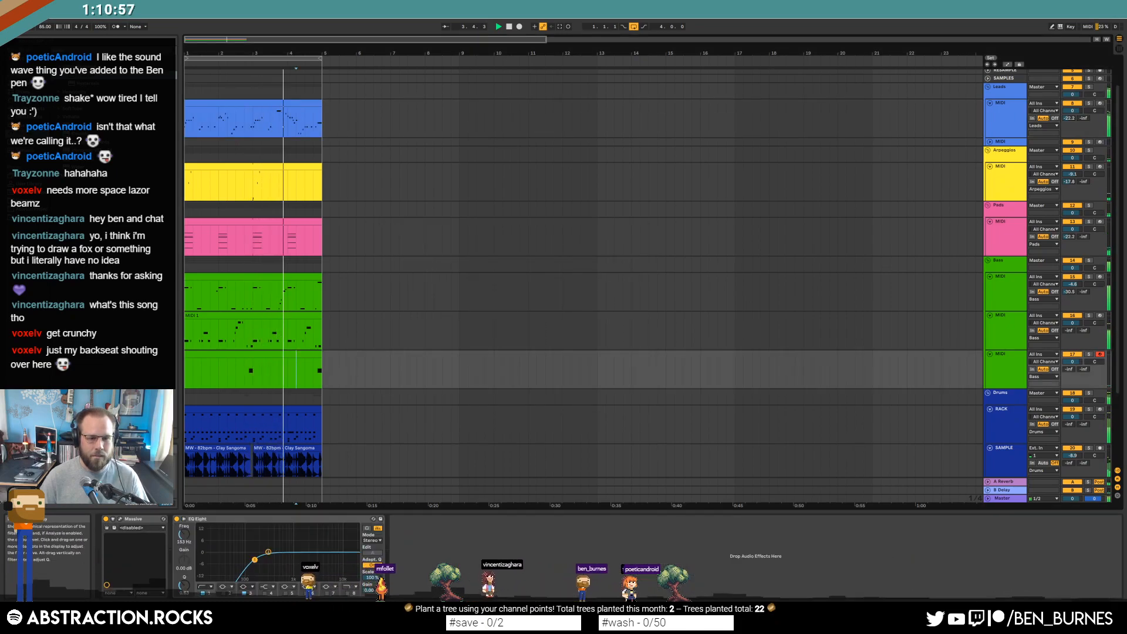
drag(254, 559, 294, 563)
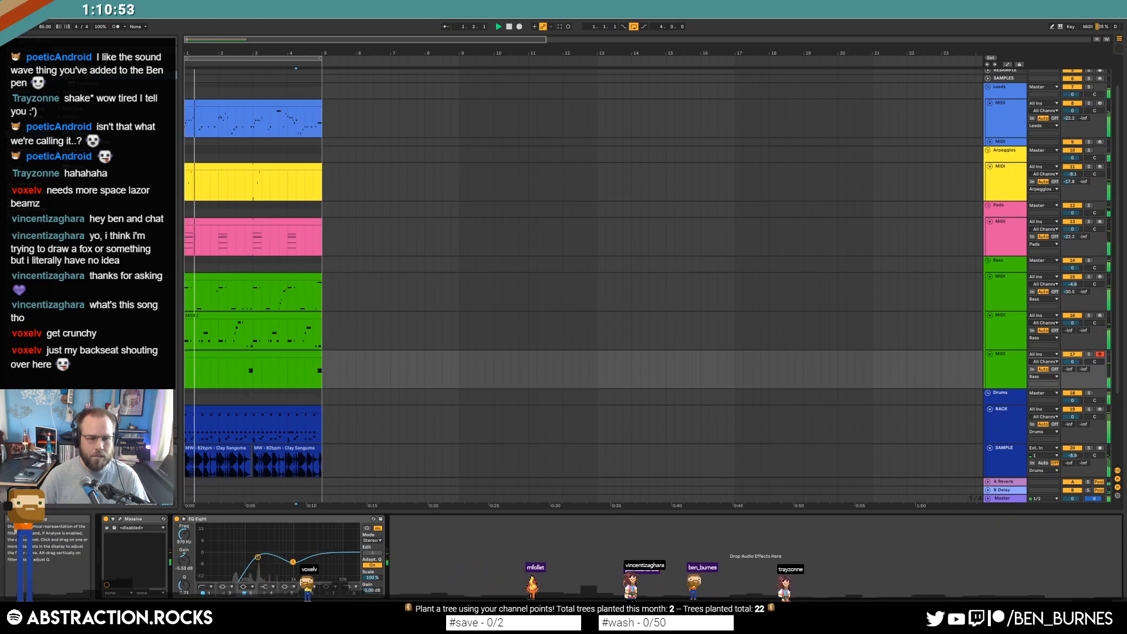
double_click(276, 367)
click(890, 451)
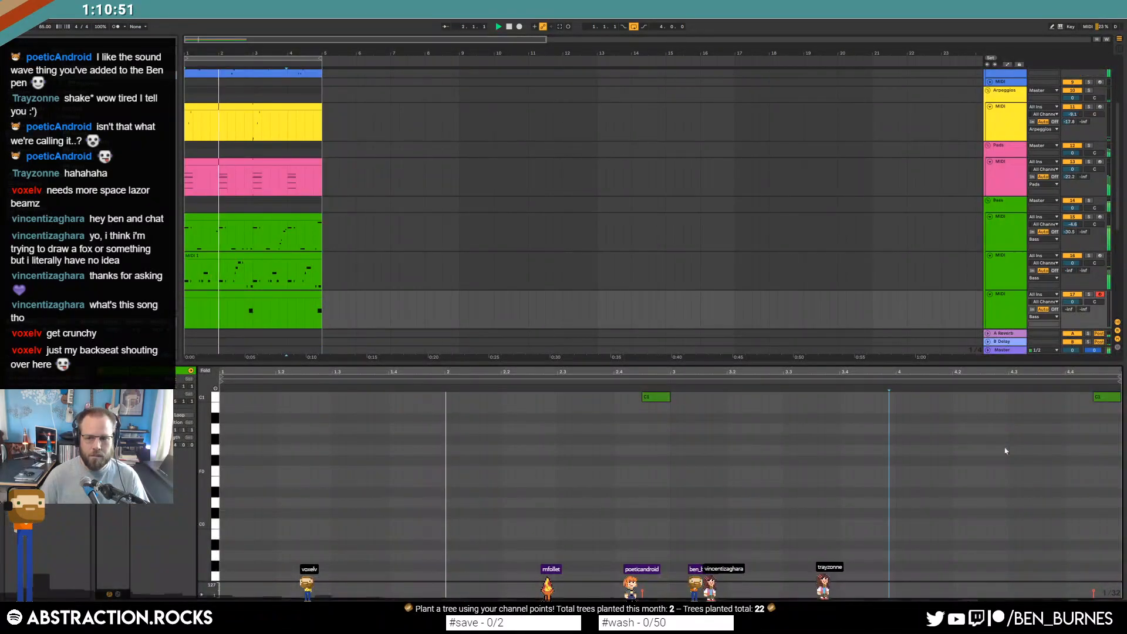
drag(1109, 398, 1081, 399)
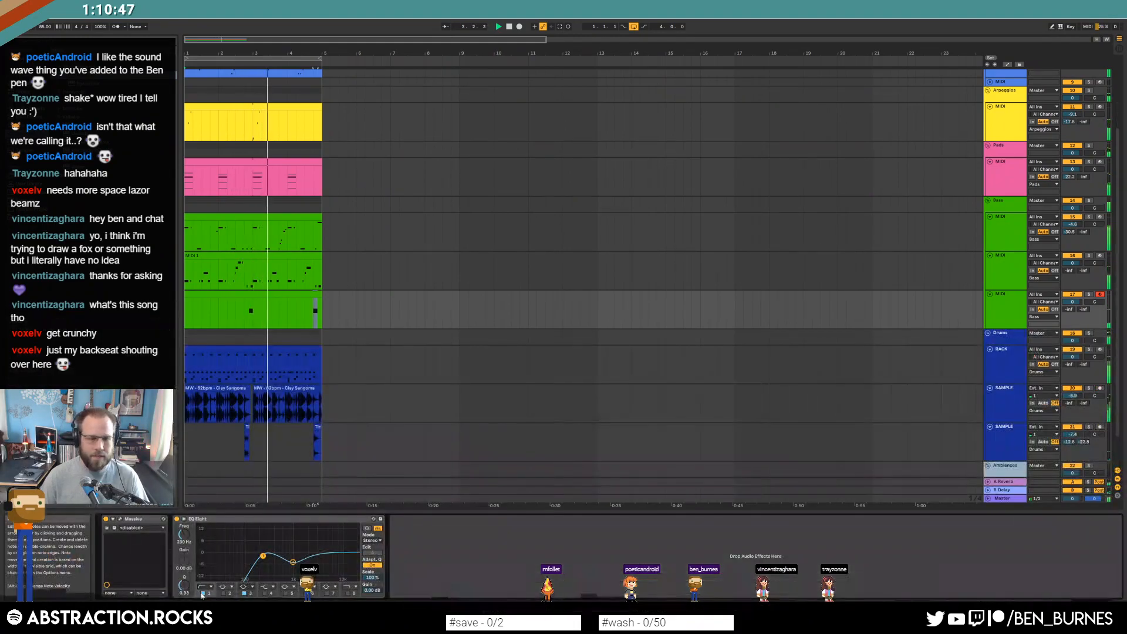
Open the bass track's Massive synth, lower the EQ Eight low cut to about 107 Hz, and close the synth
click(120, 520)
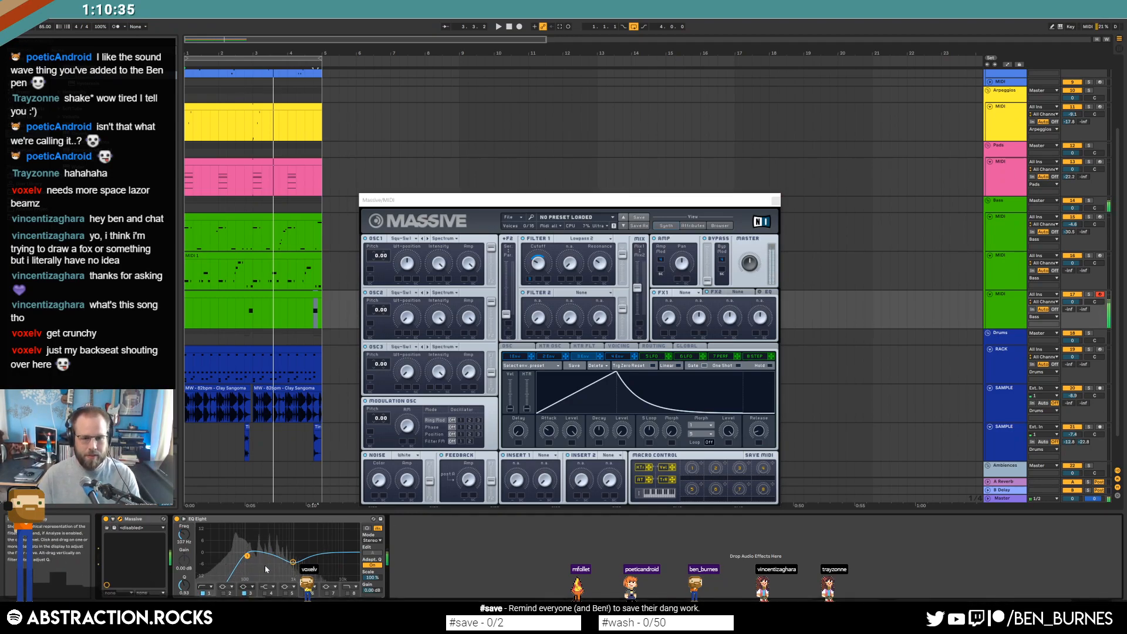
click(776, 201)
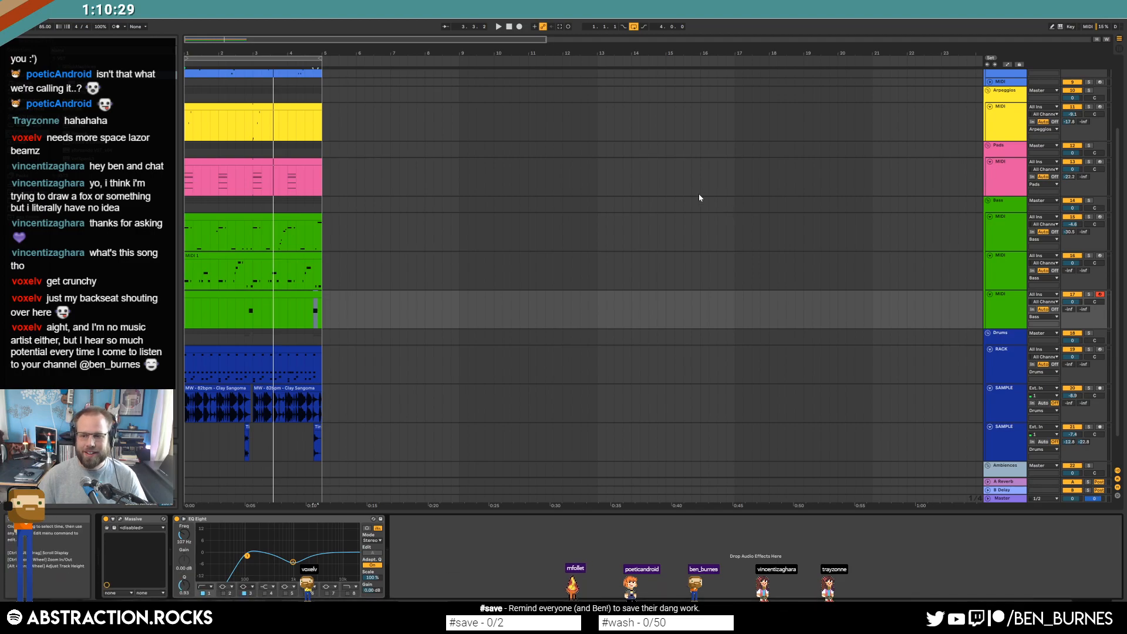
Remove the Fracture effect from the lead track's device chain
scroll(276, 151, up, 2)
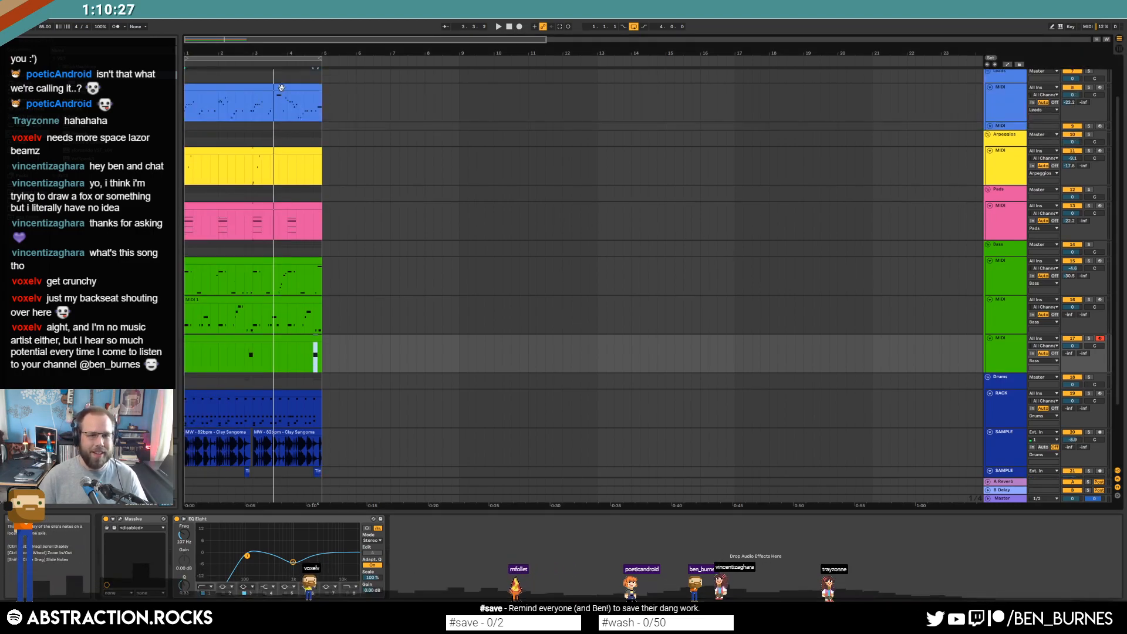
click(279, 88)
click(461, 526)
key(Delete)
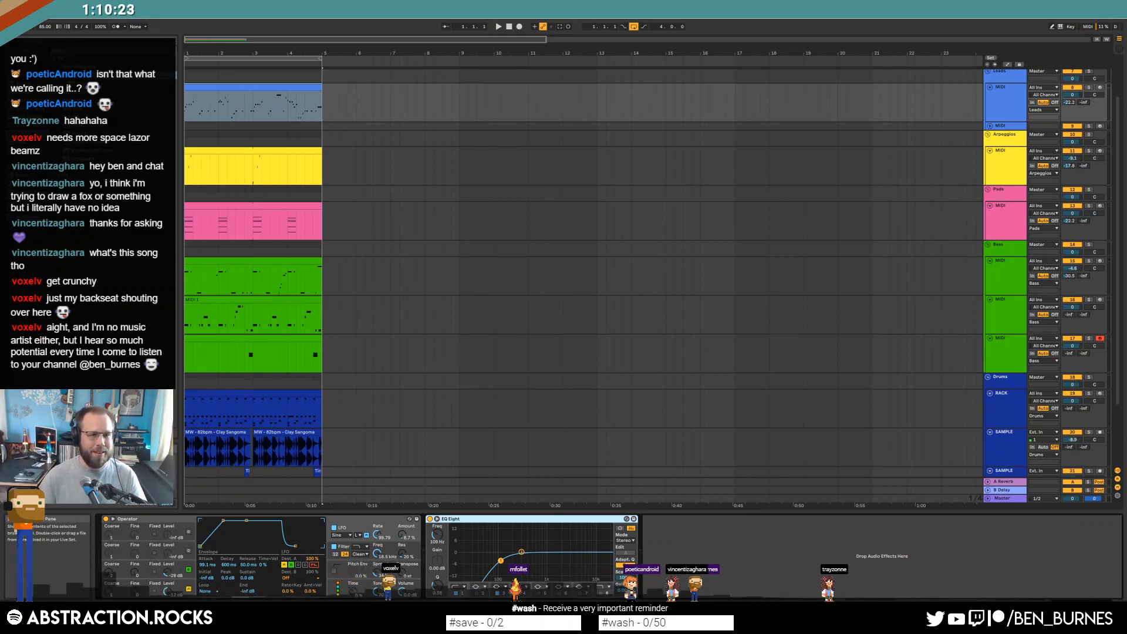
Try the Hysteresis plug-in before the lead track's EQ Eight, audition it briefly, and remove it
drag(88, 83, 431, 543)
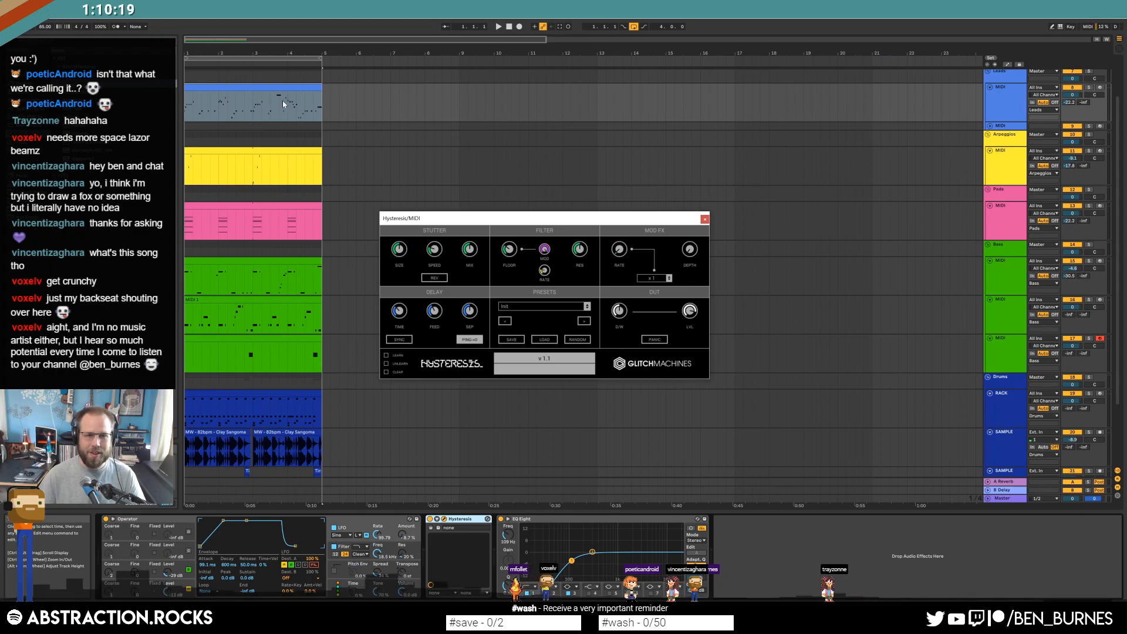
click(253, 85)
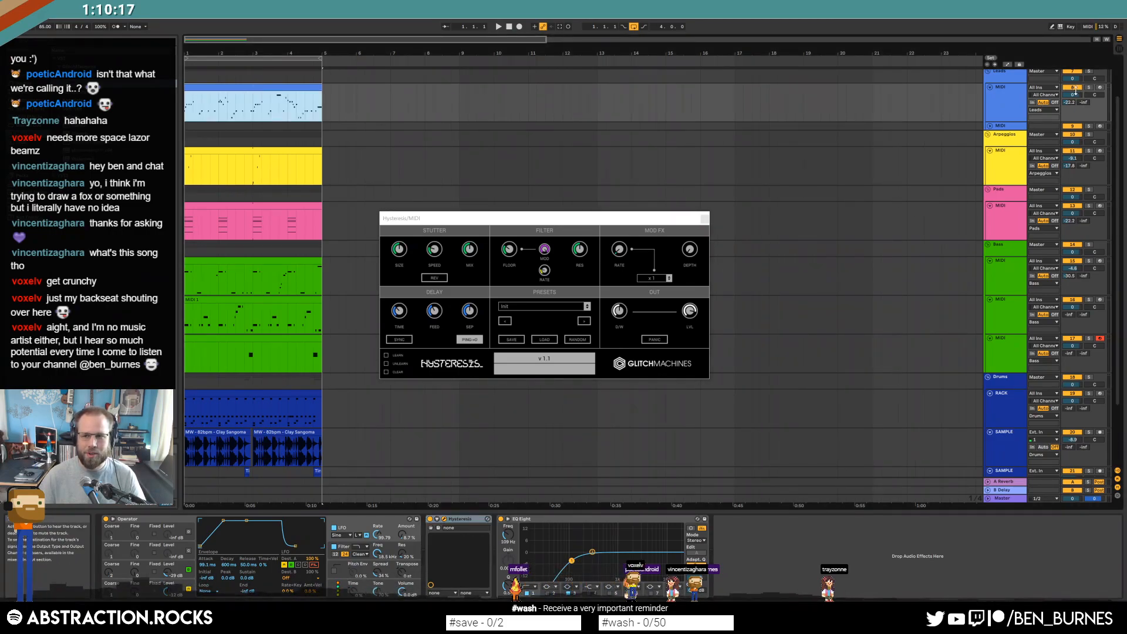
key(space)
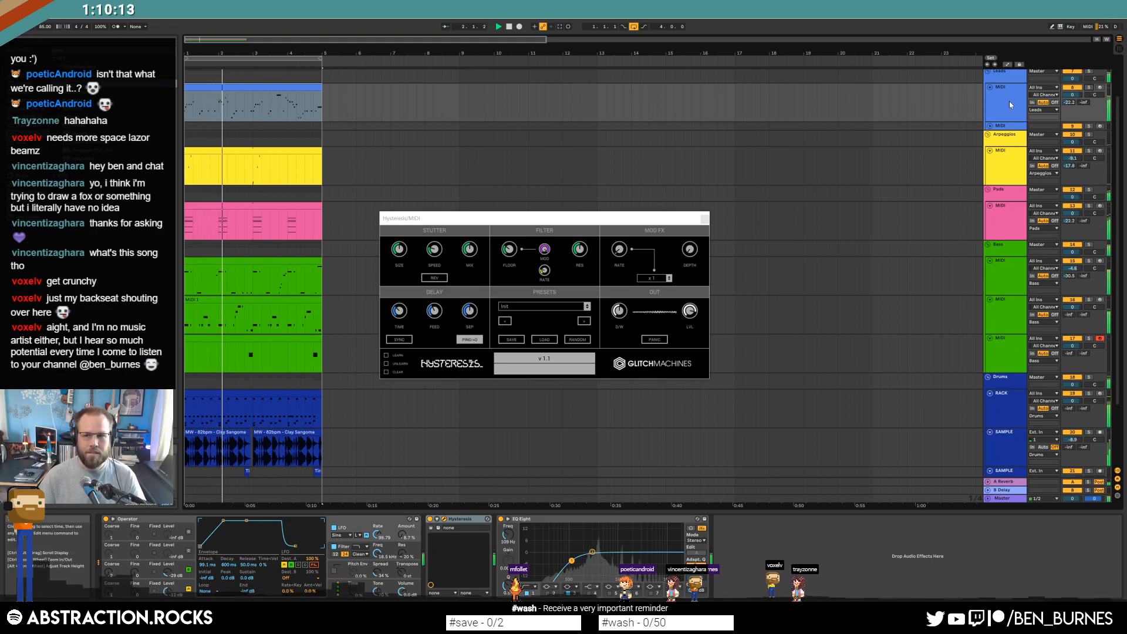
key(space)
click(462, 525)
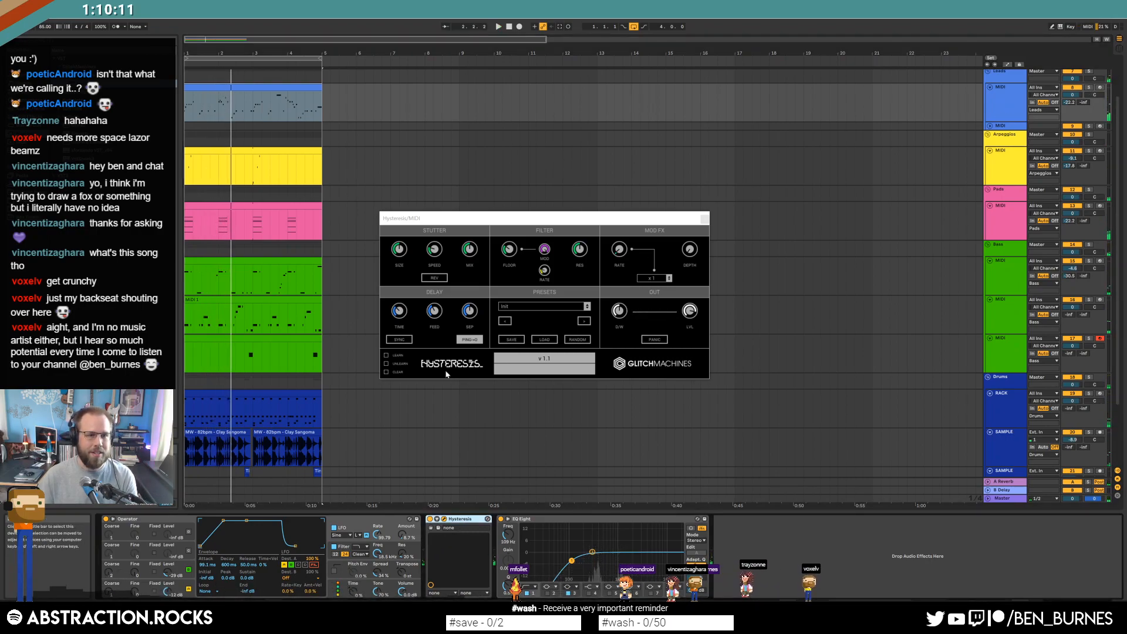
key(Delete)
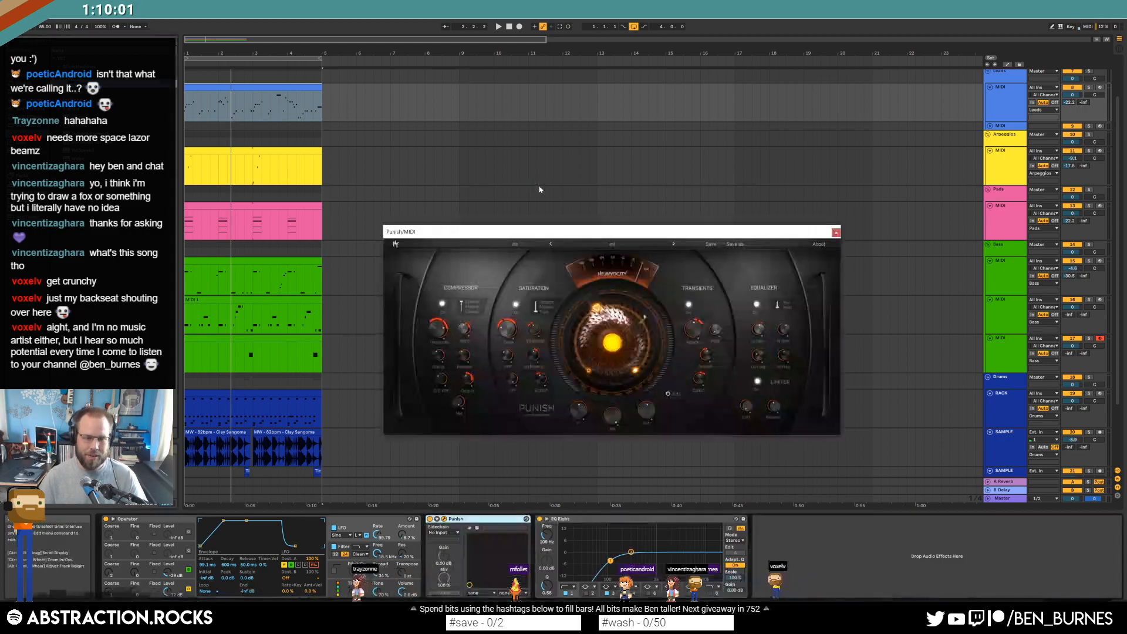
Insert the Punish plug-in before the lead track's EQ Eight, load its FX preset Destructoid and play the loop
drag(559, 232, 542, 197)
click(554, 208)
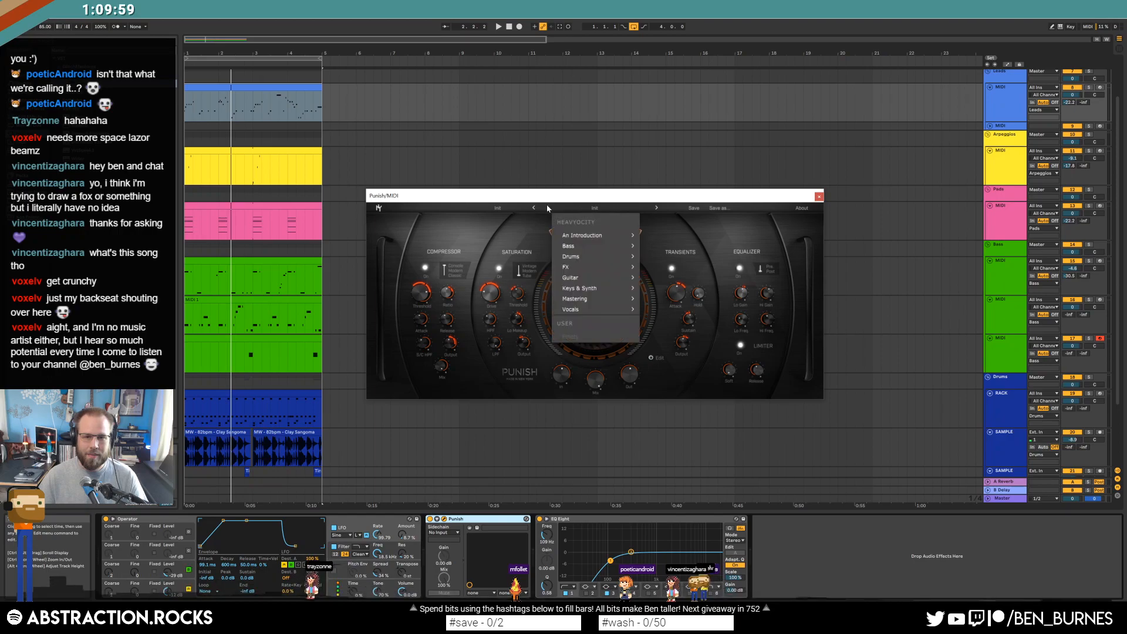
mouse_move(584, 272)
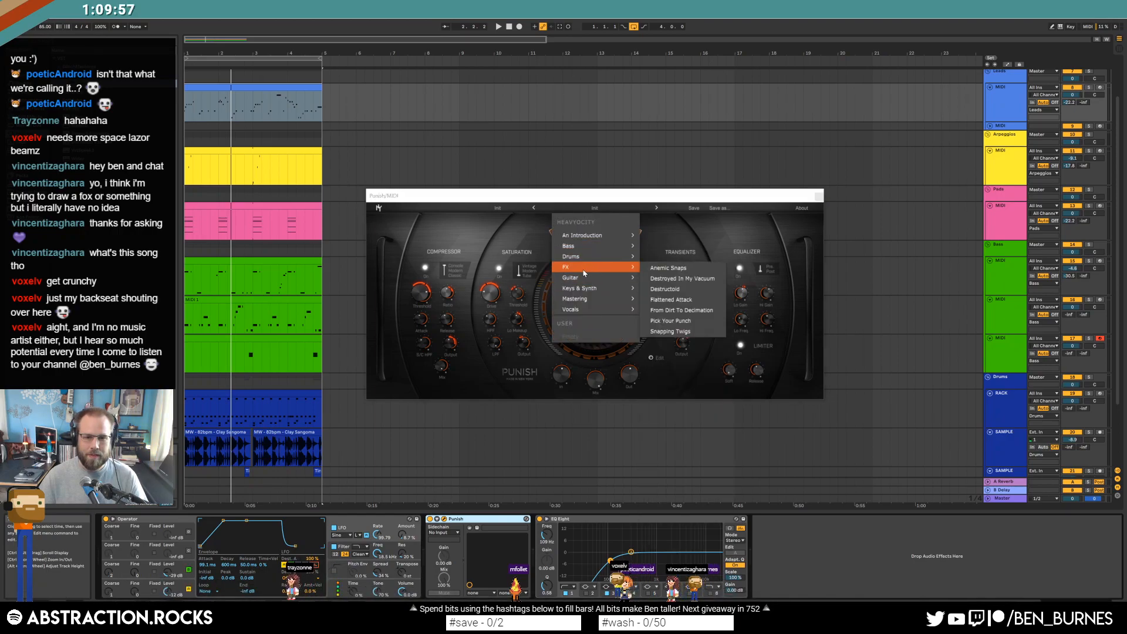
click(694, 292)
key(space)
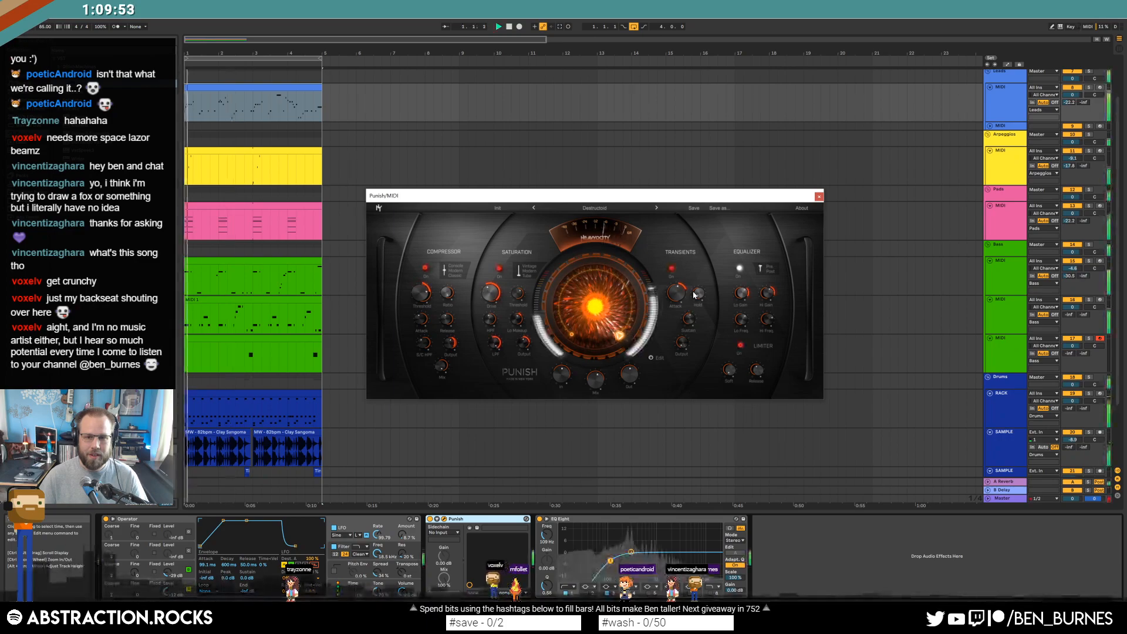
Lower the lead track's volume, nudge Punish's large central knob slightly, and close the plug-in window
drag(1072, 94, 1073, 113)
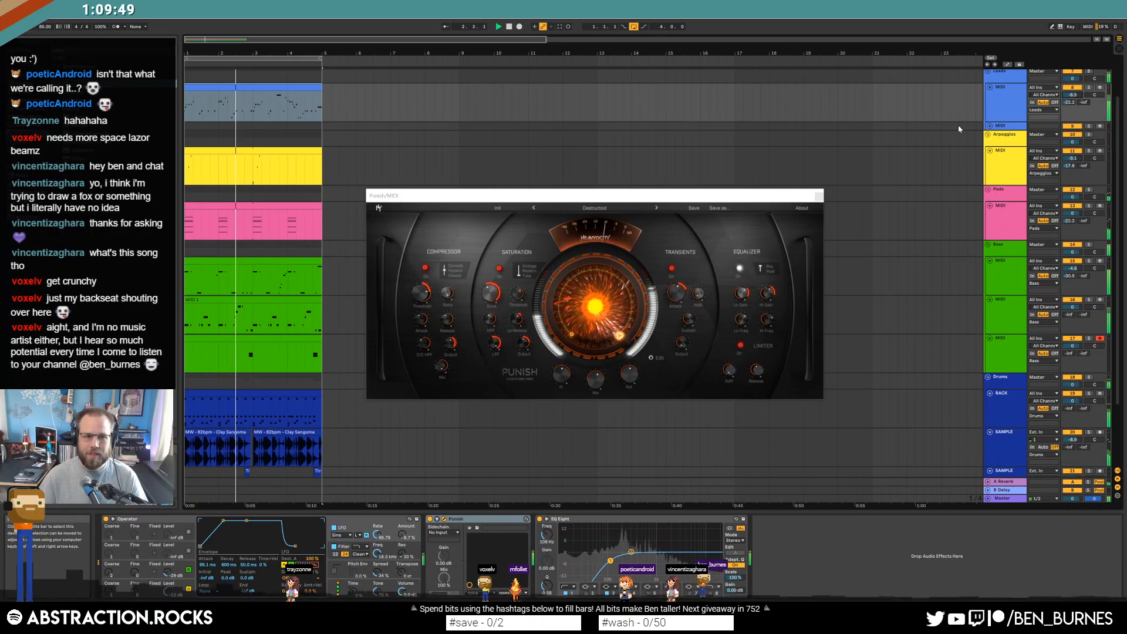
drag(600, 300, 598, 302)
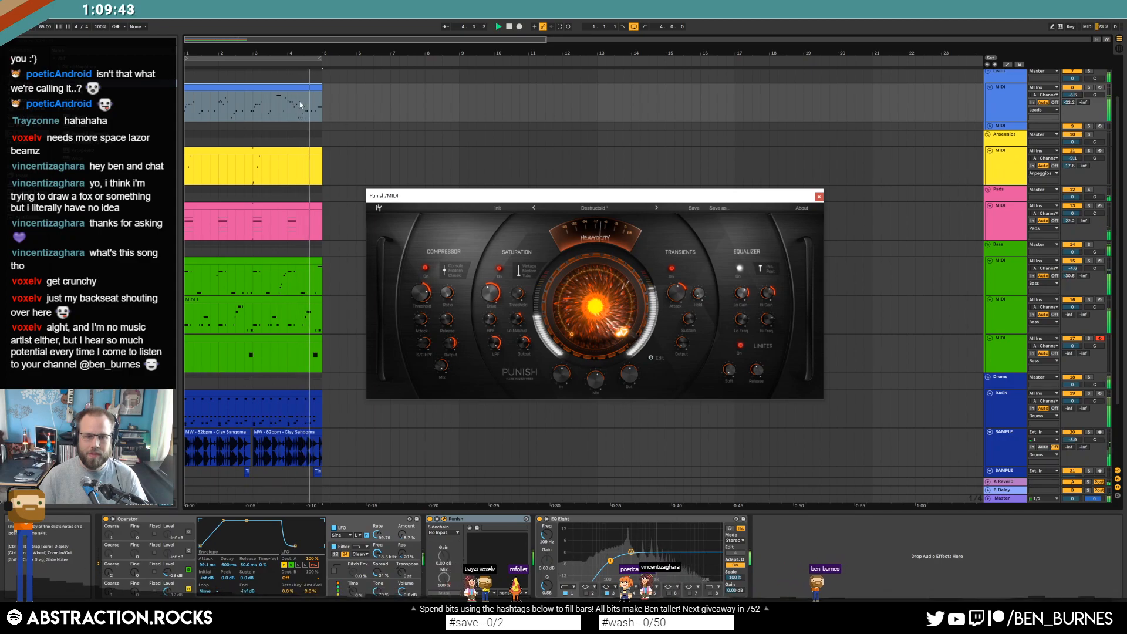
click(819, 196)
Open the lead clip's notes, enlarge the note rows, and listen to the melody from bar 3 into bar 4
click(308, 86)
double_click(309, 86)
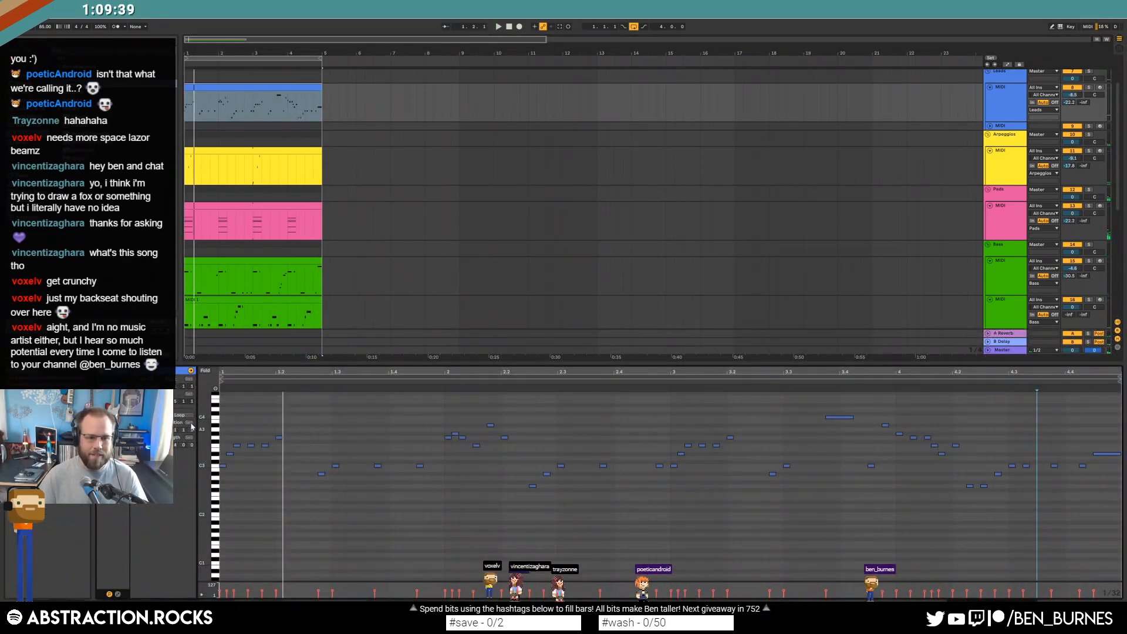
drag(201, 421, 220, 439)
click(731, 382)
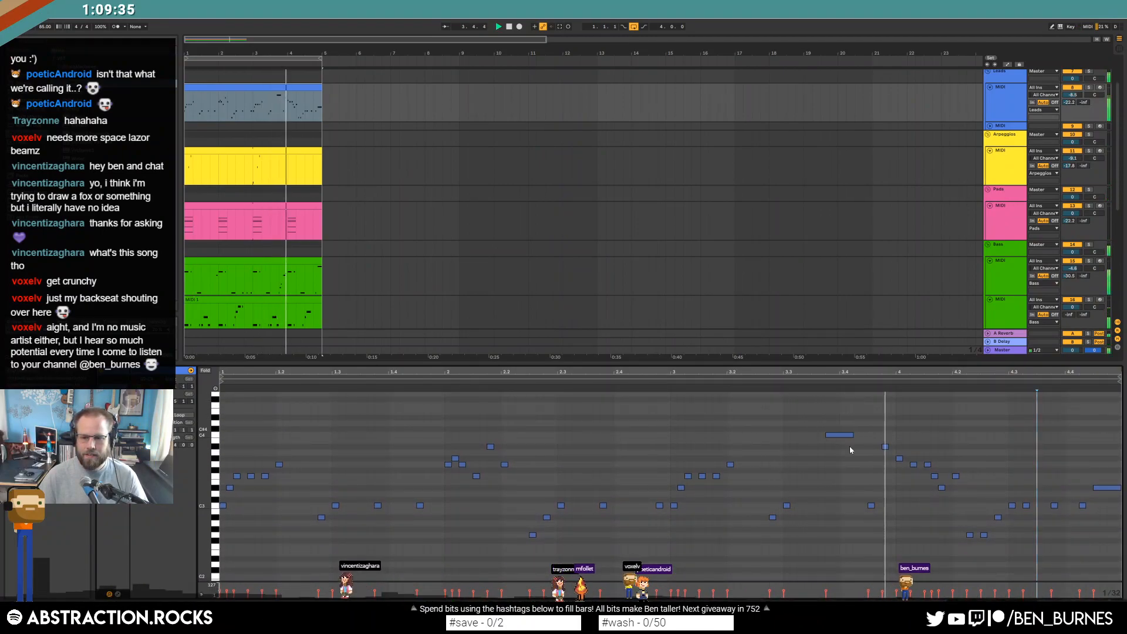
key(space)
Delete the lead note at 4.1.3, raise the note right after it to the same pitch, and shorten that note
double_click(927, 464)
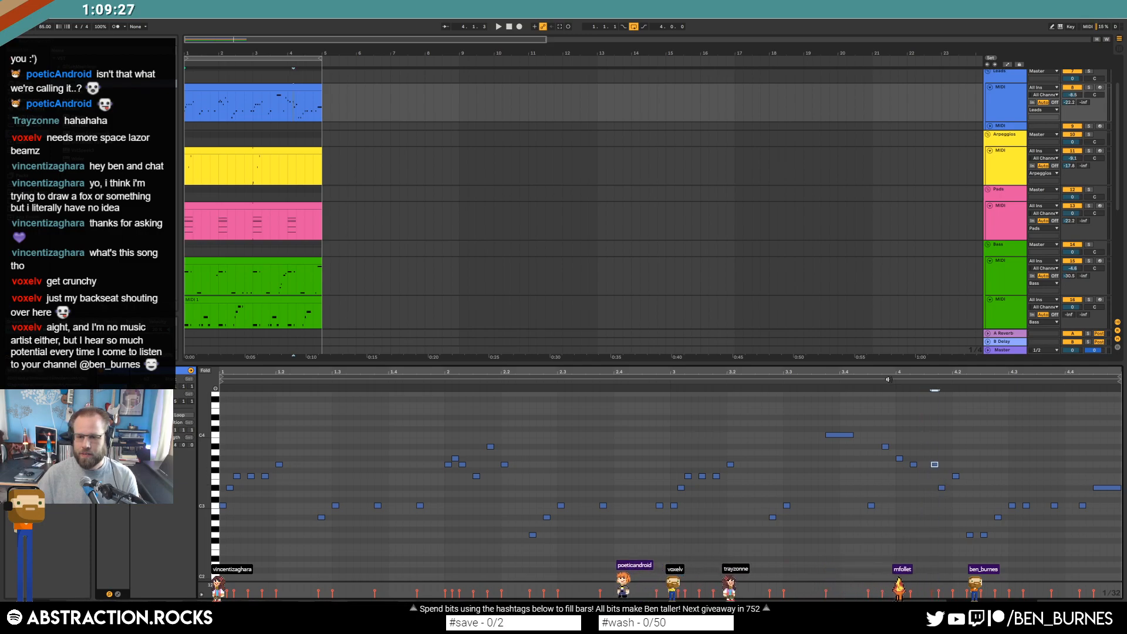
click(850, 382)
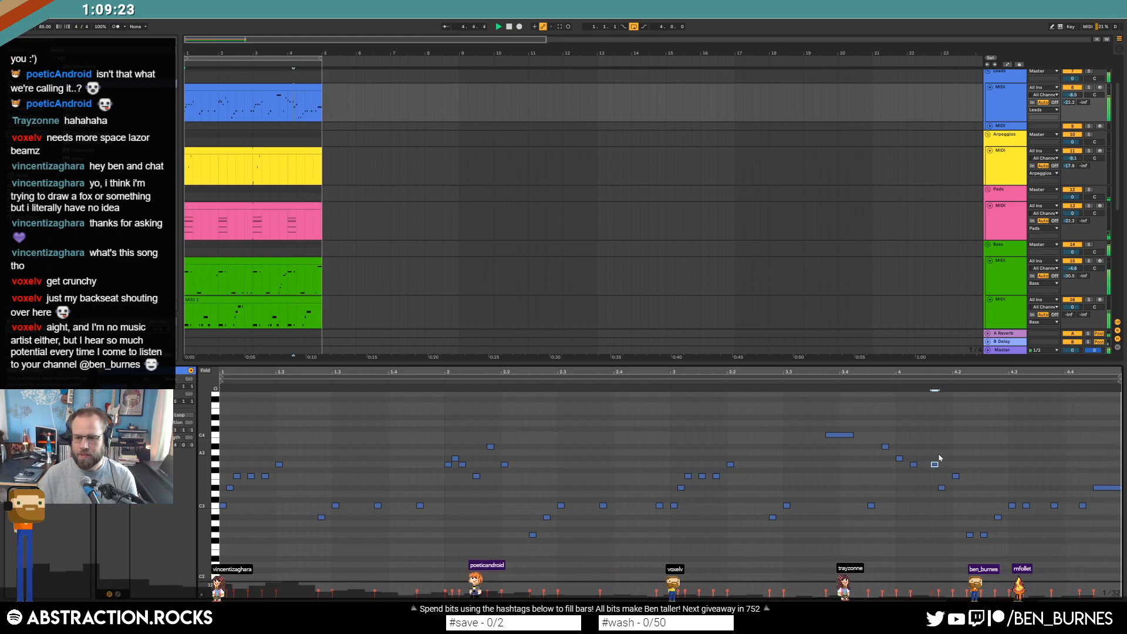
drag(937, 465, 936, 464)
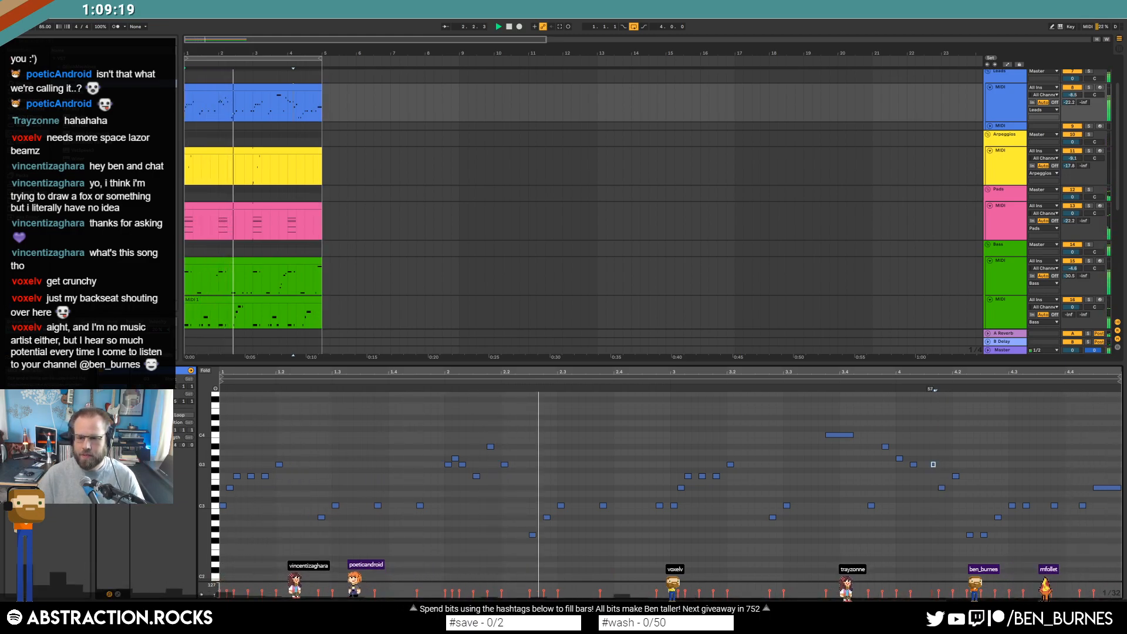
Save the Live Set as "2020-05-27 Check Mah Booty" in the 2 Hour Tracks 2020 folder
key(shift+Tab)
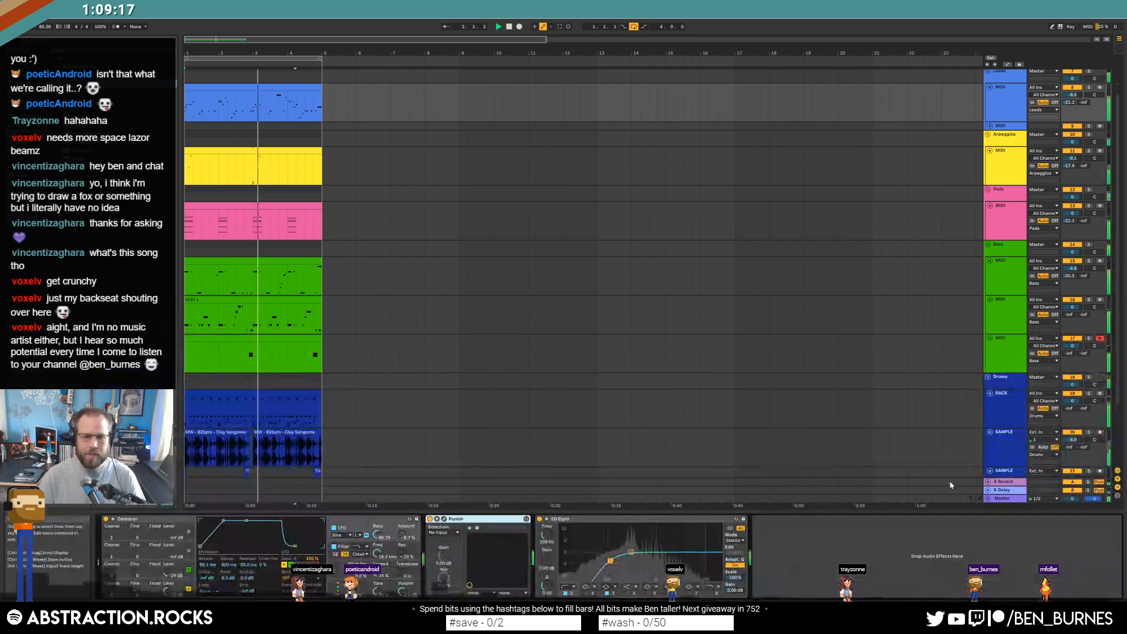
key(ctrl+shift+s)
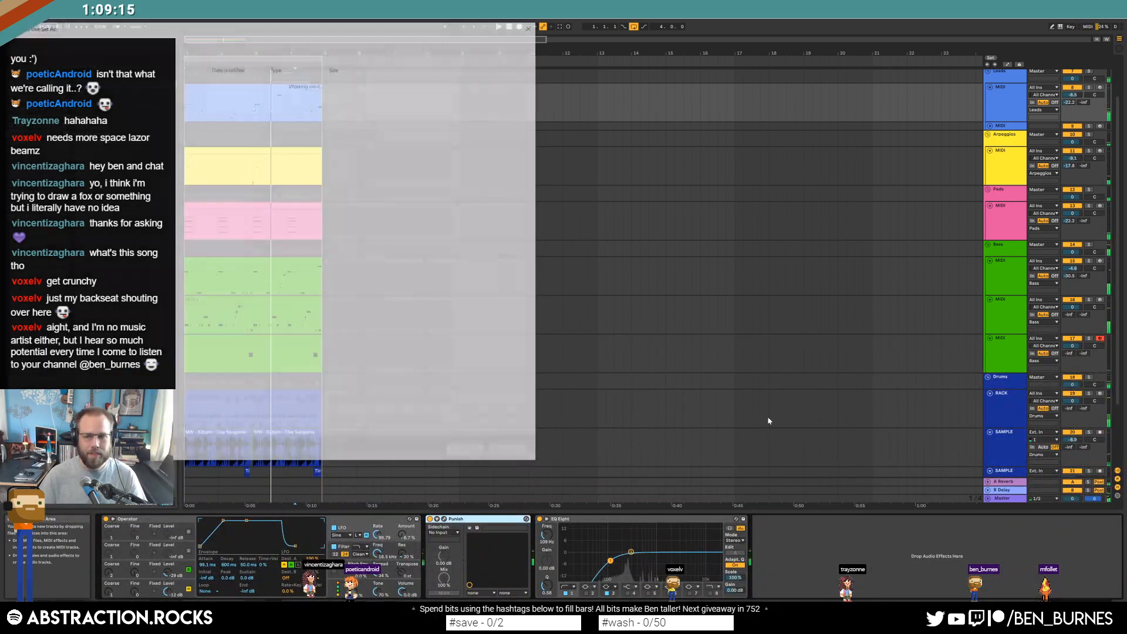
drag(236, 31, 545, 113)
click(540, 121)
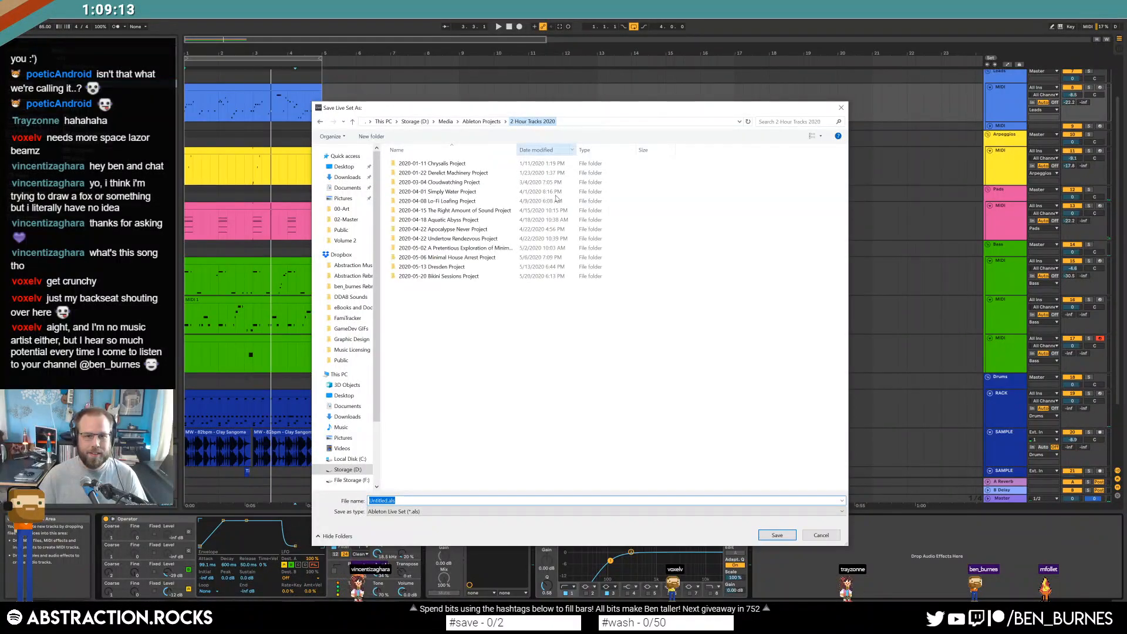
text(2)
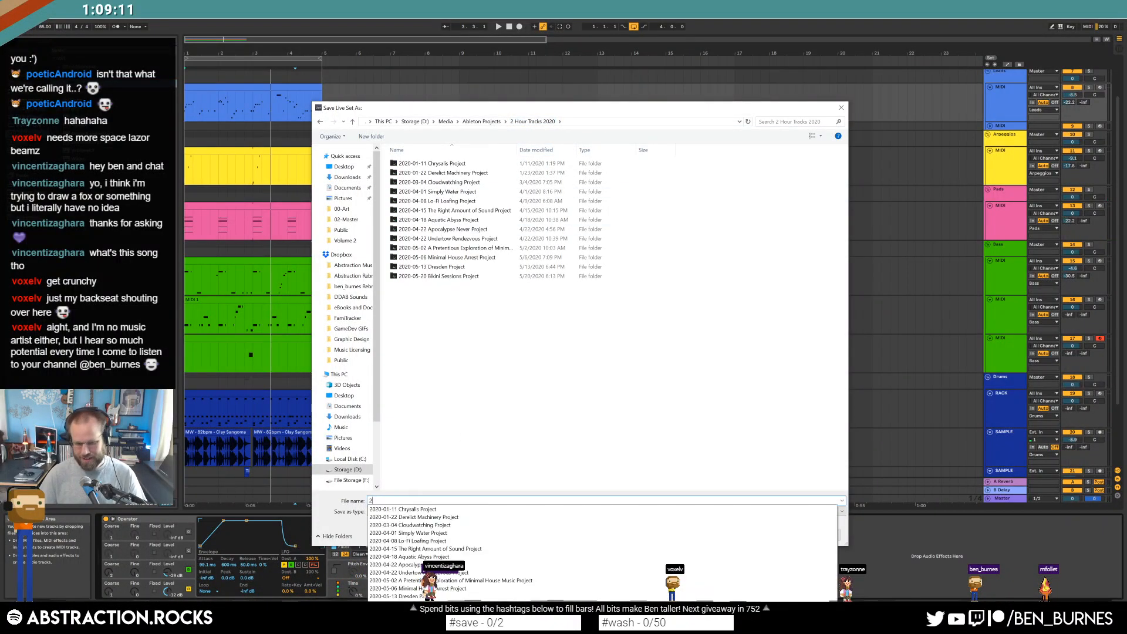
text(020-)
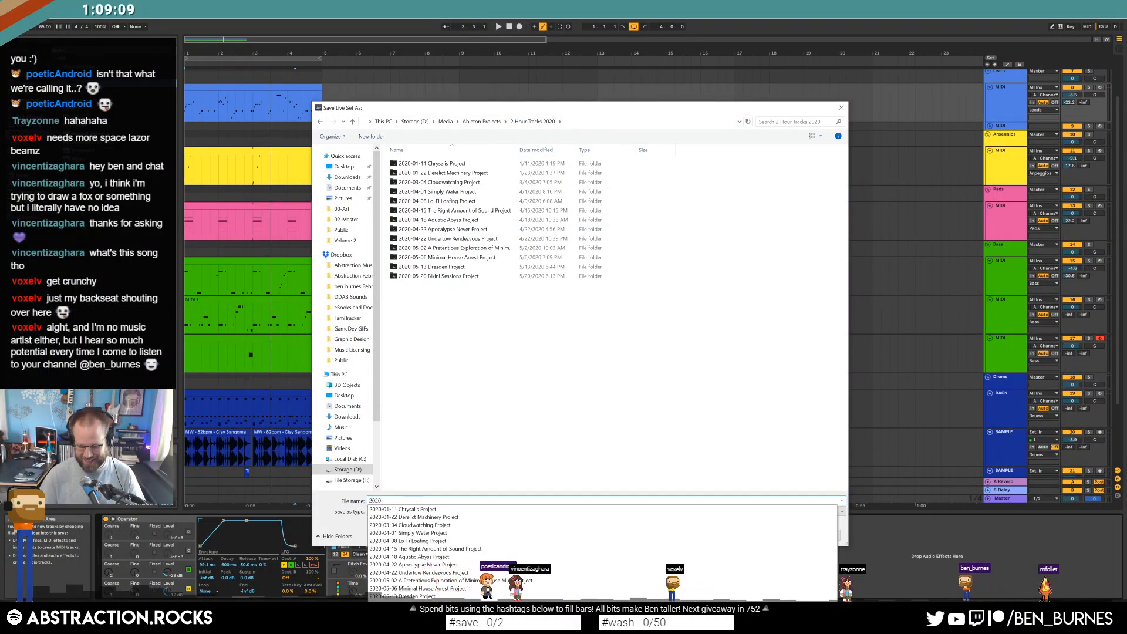
text(05-27 Check Mah Booty)
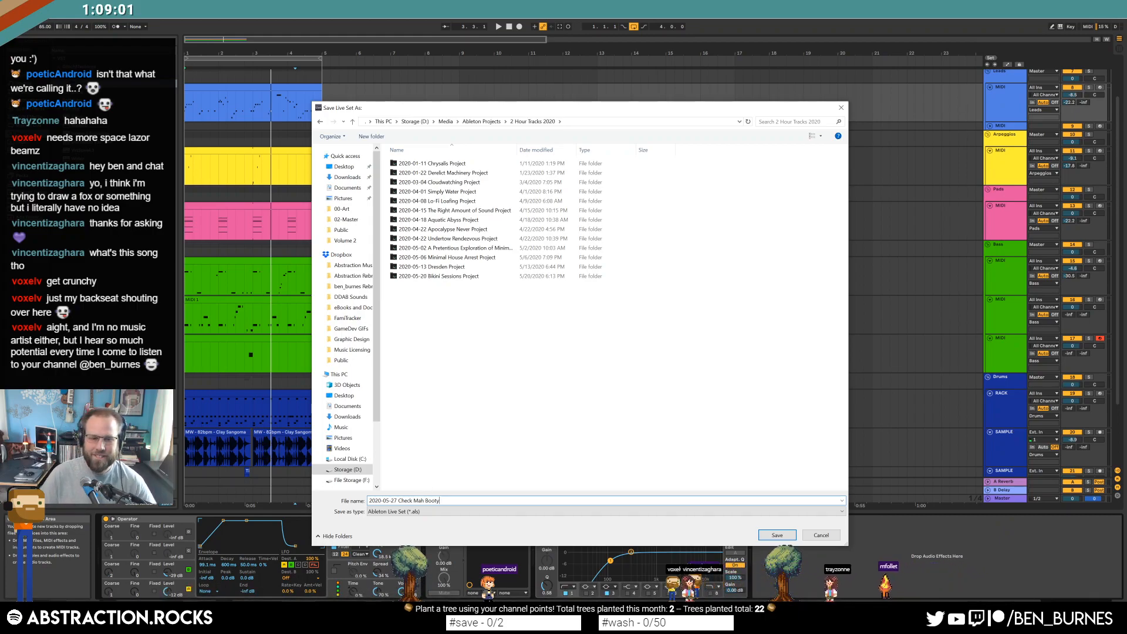
key(Return)
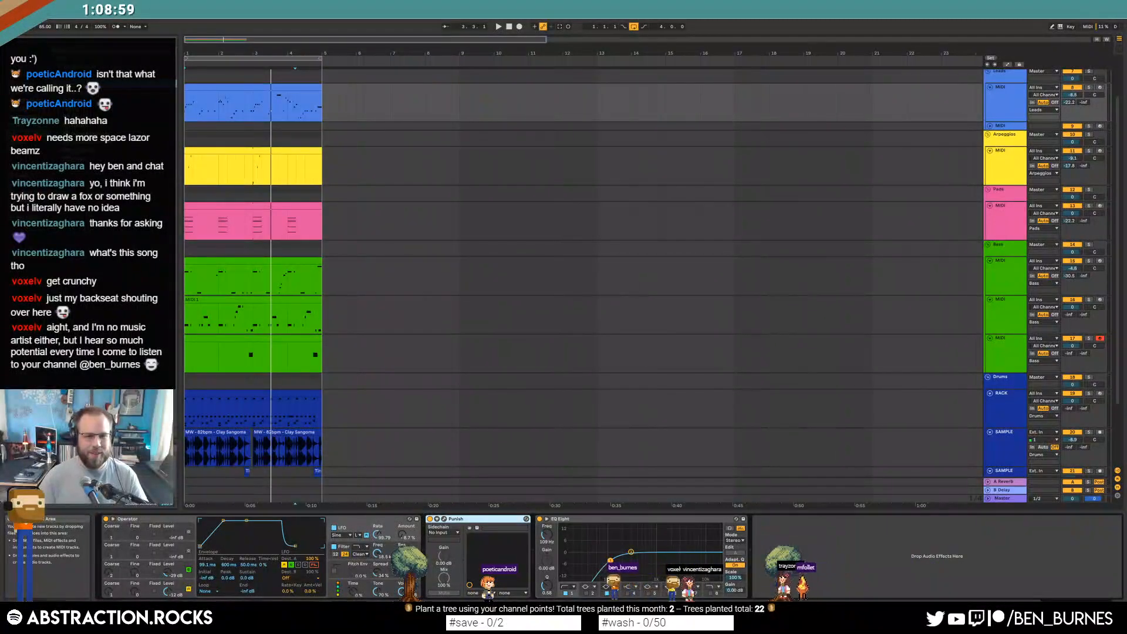
Play the loop from the start and insert a Compressor between Massive and EQ Eight on the third bass track
click(235, 86)
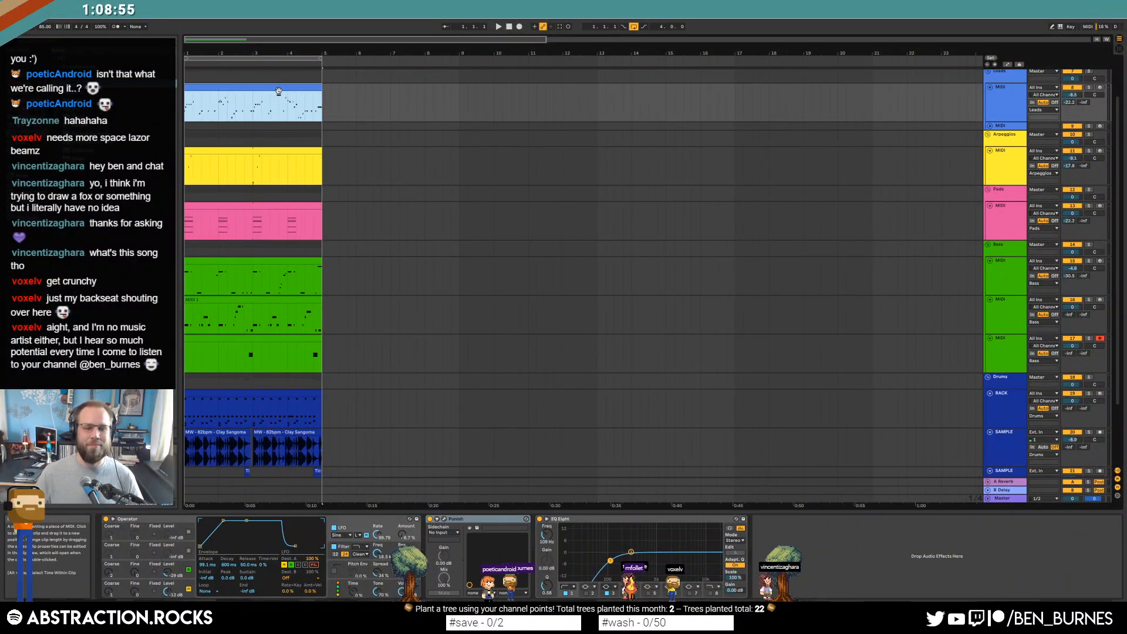
key(space)
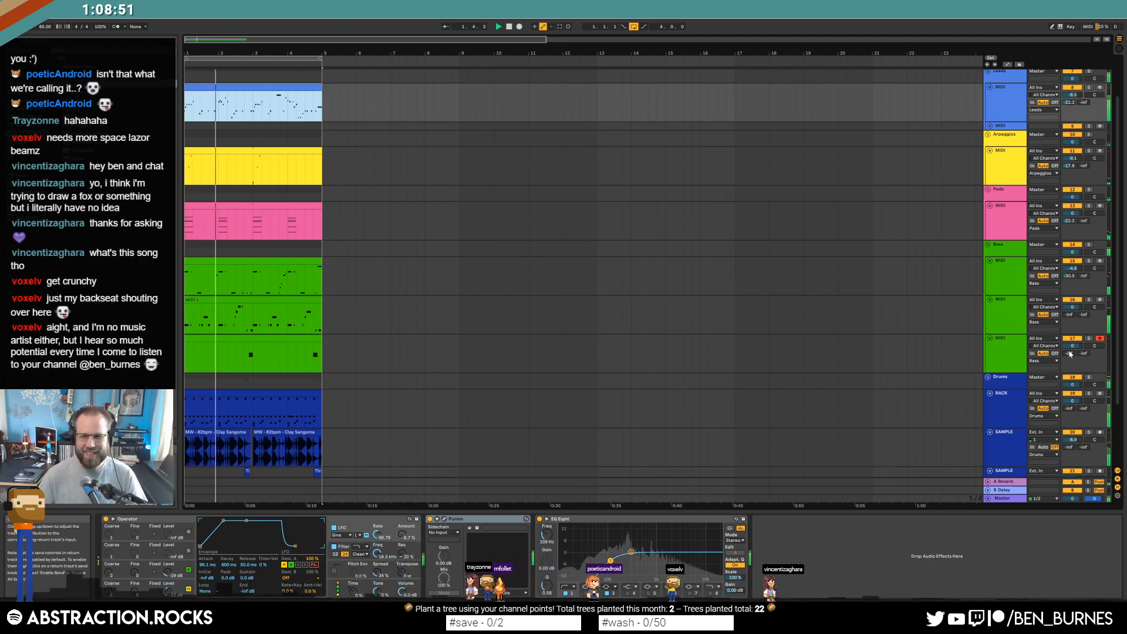
click(287, 338)
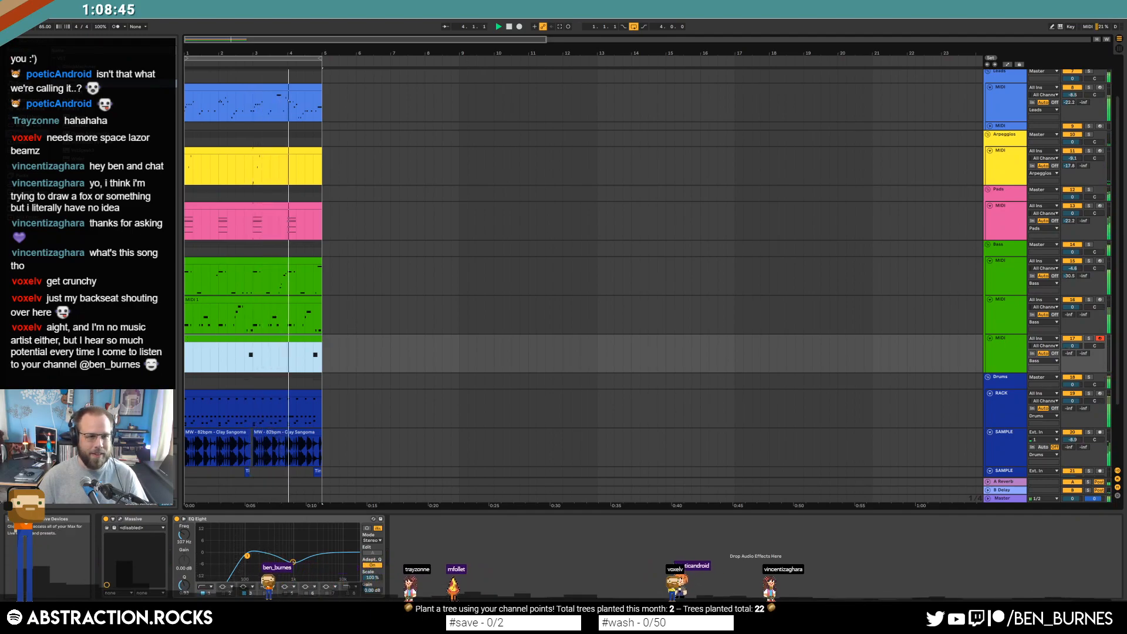
click(135, 309)
drag(88, 125, 176, 557)
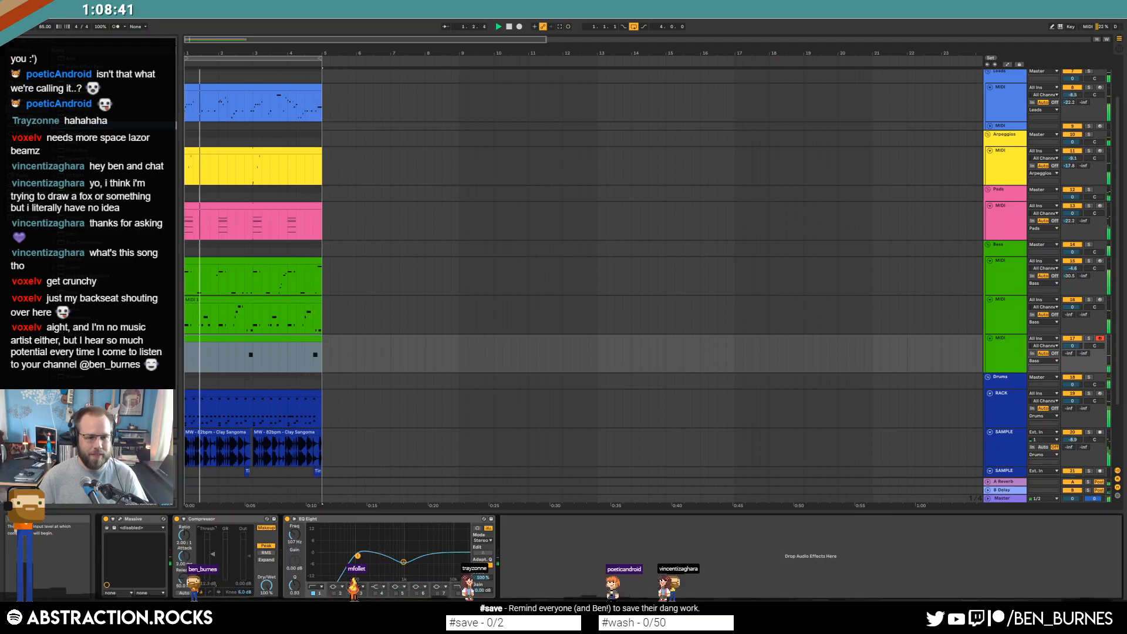
In the Massive bass clip, halve the last C1 note and end it at 4.4, and add another C1 note at 4.4.3
double_click(277, 338)
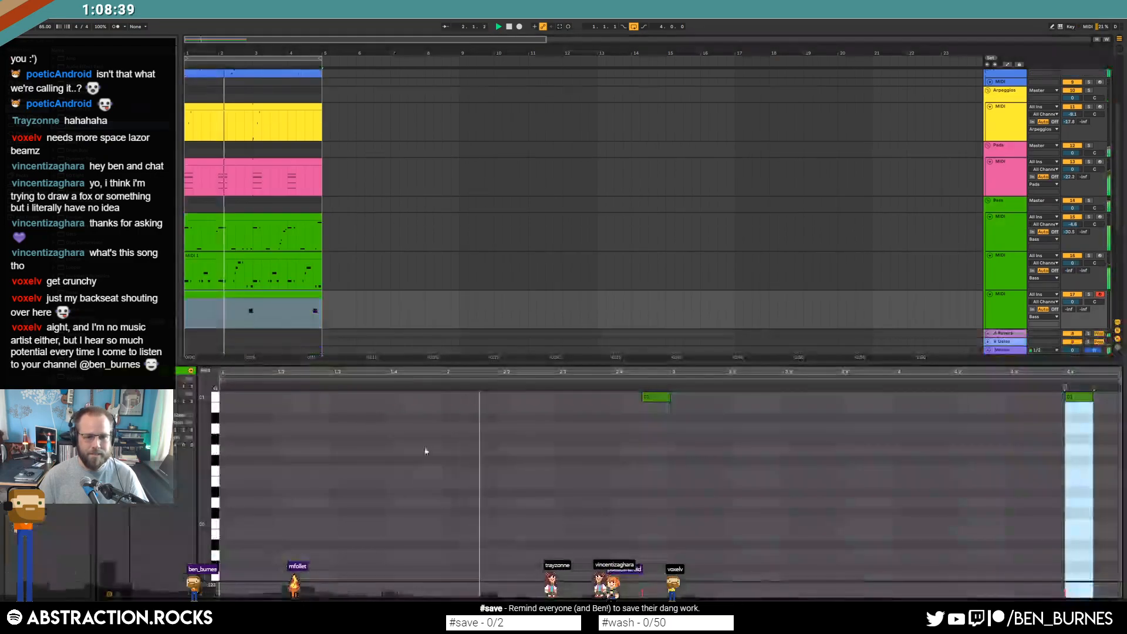
click(819, 414)
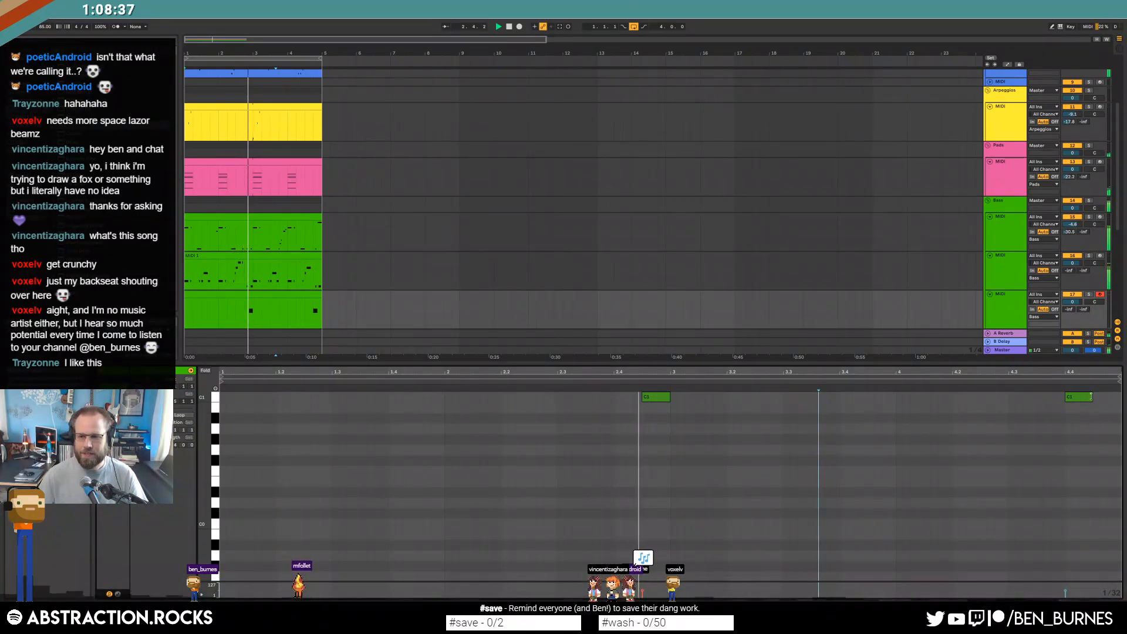
drag(1092, 397, 1057, 397)
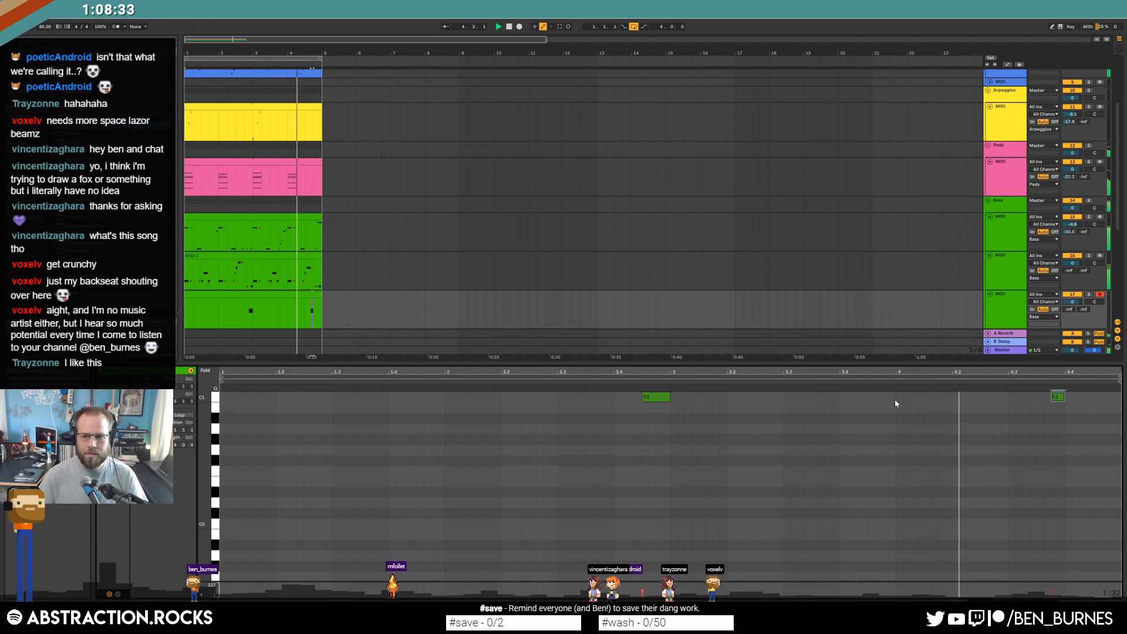
double_click(1097, 399)
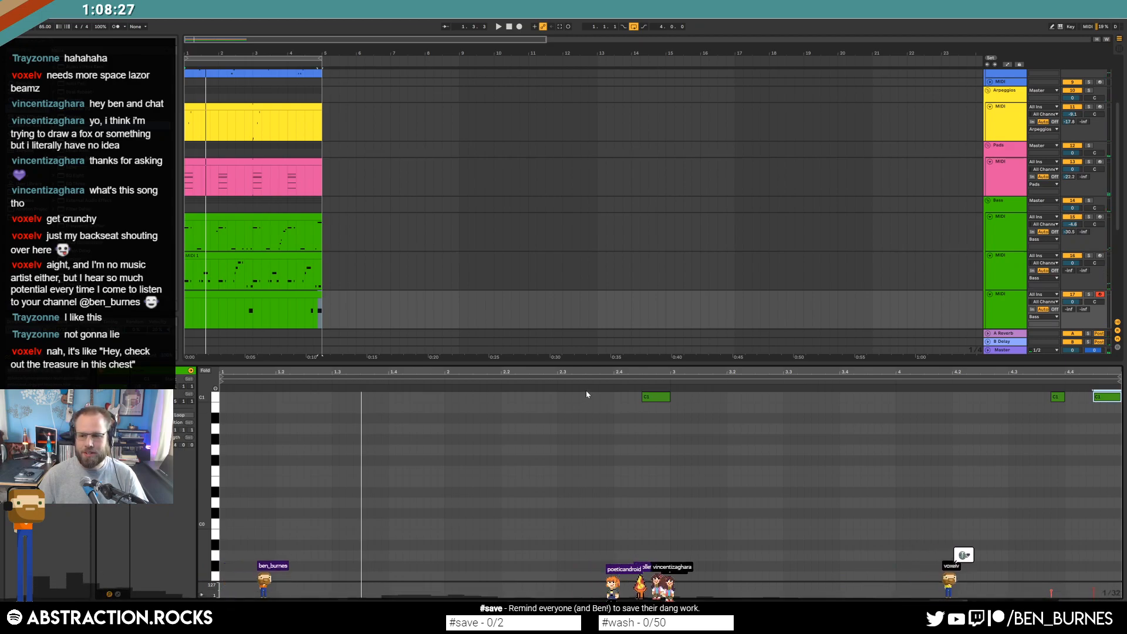
Listen to the bass ending in bar 4 and move the Massive track's EQ Eight ahead of the Compressor
click(935, 382)
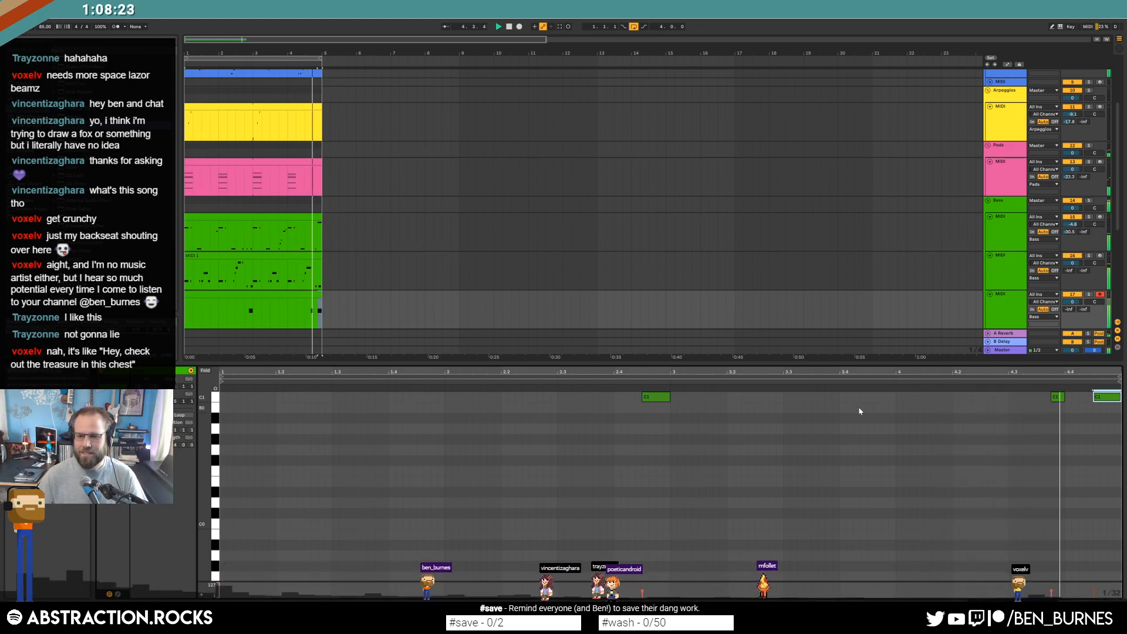
key(shift+Tab)
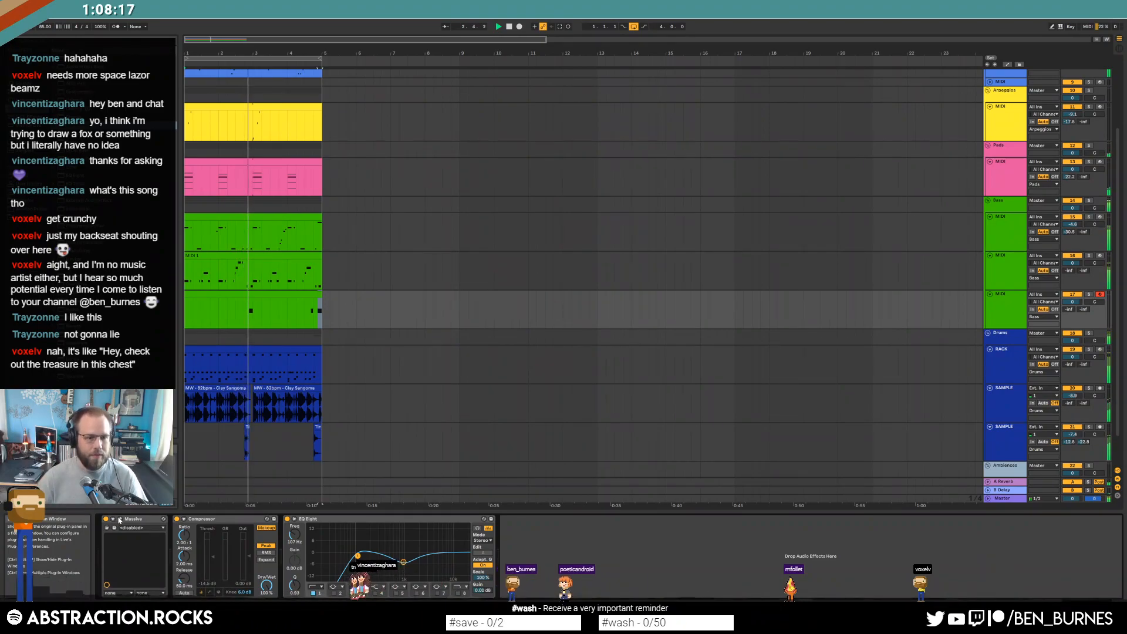
drag(330, 520, 202, 541)
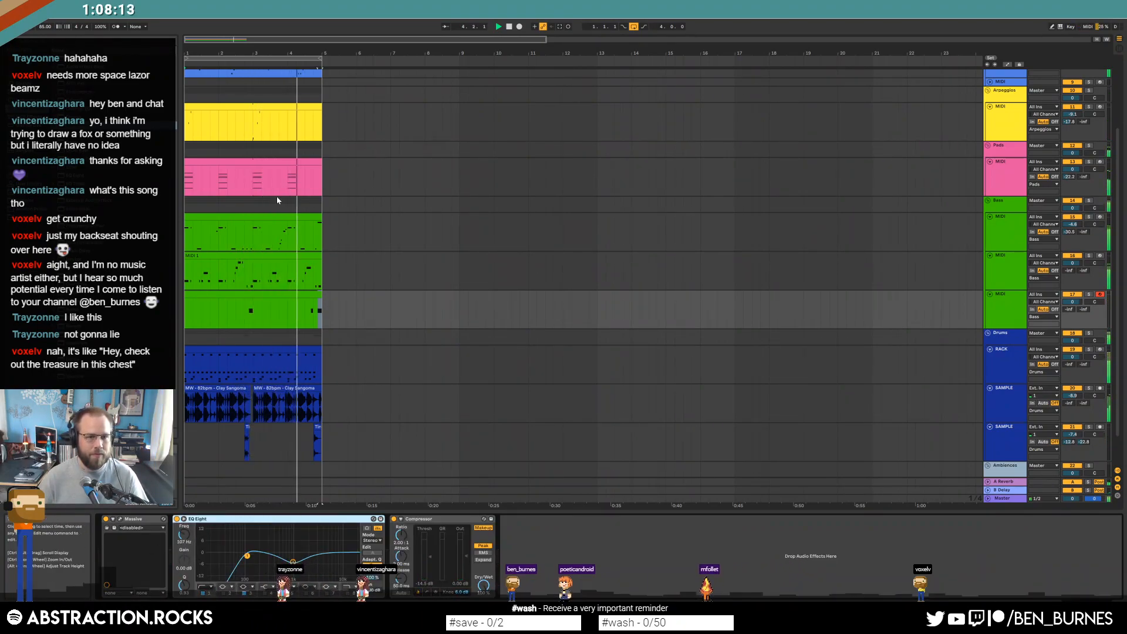
Try shortening the long C4 note just before 3.4 in the lead clip, and extend it back
scroll(294, 201, up, 4)
key(space)
double_click(290, 139)
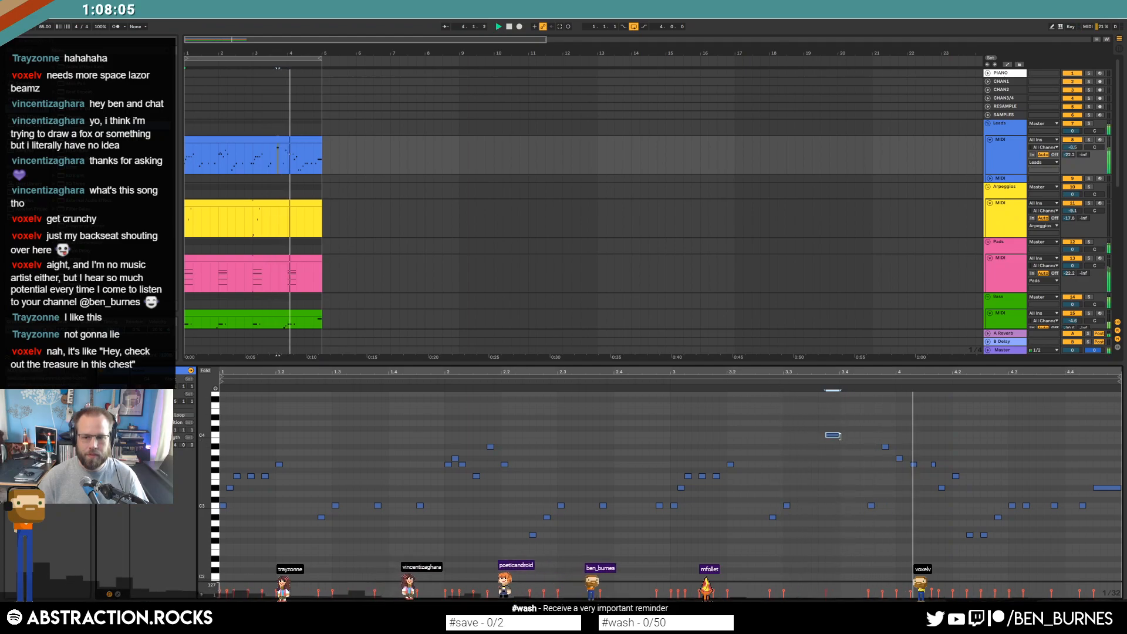
drag(839, 433, 852, 435)
key(shift+Tab)
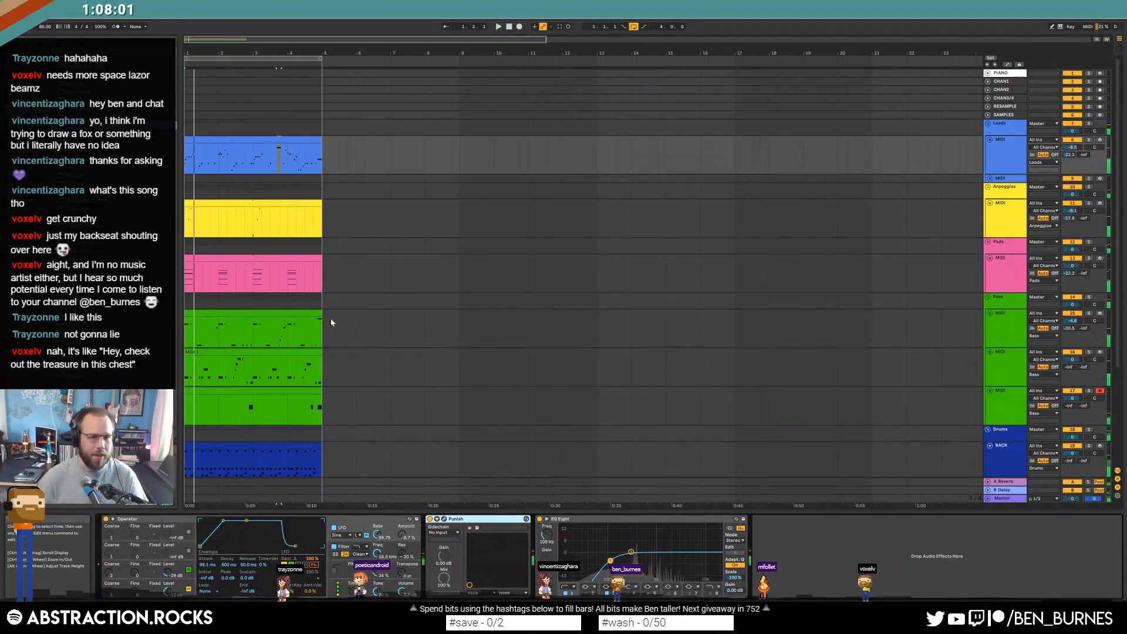
click(308, 157)
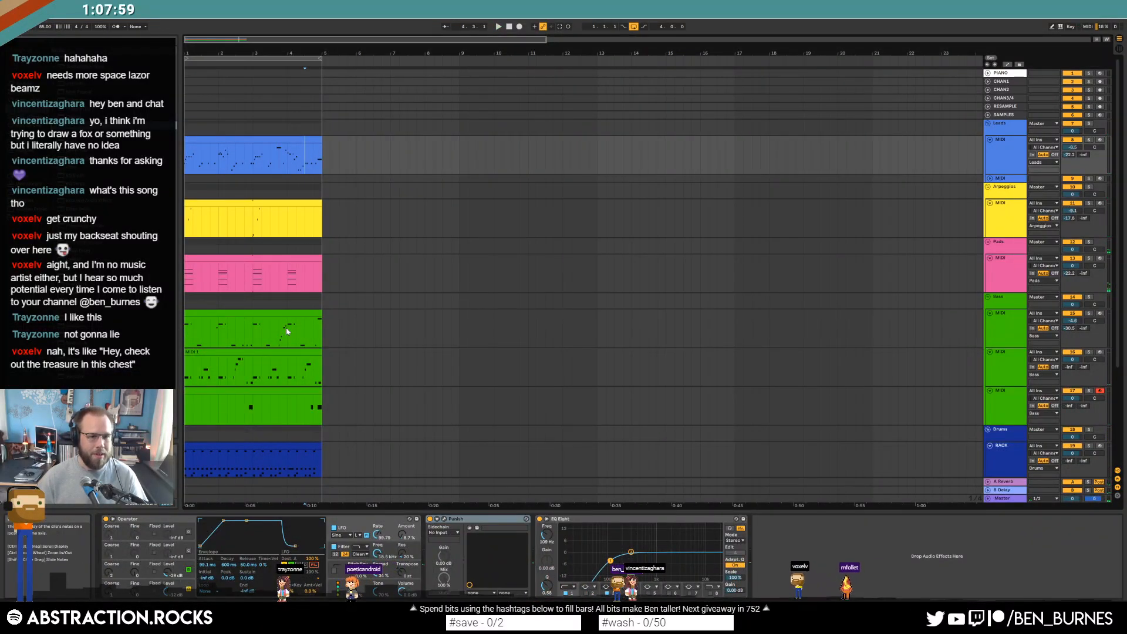
scroll(363, 393, down, 3)
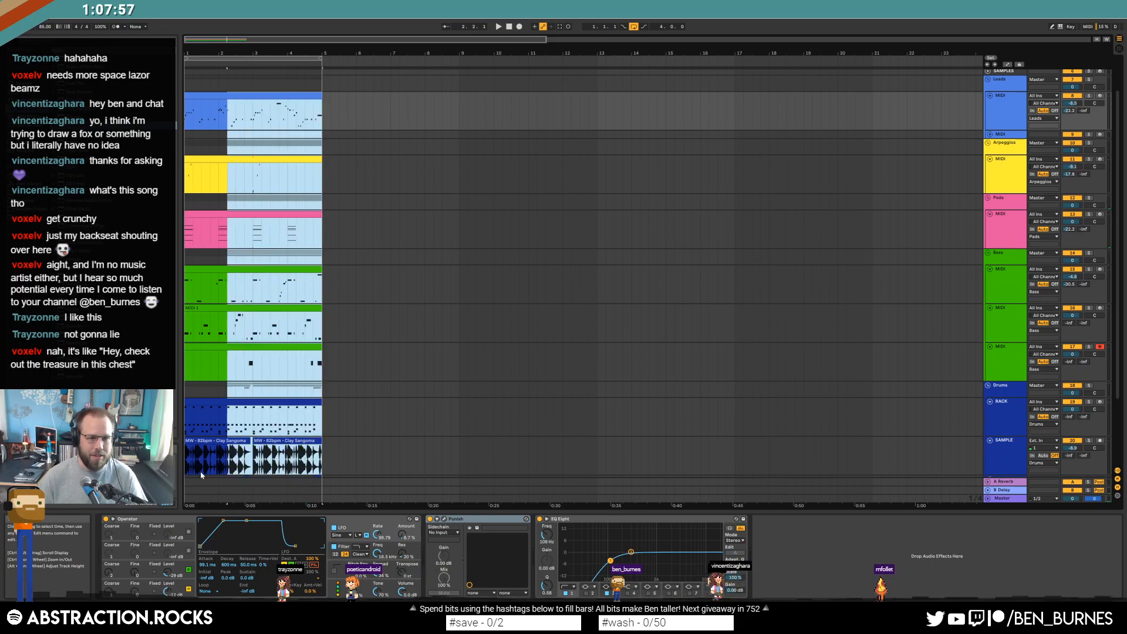
scroll(317, 235, down, 1)
click(312, 350)
scroll(337, 368, down, 1)
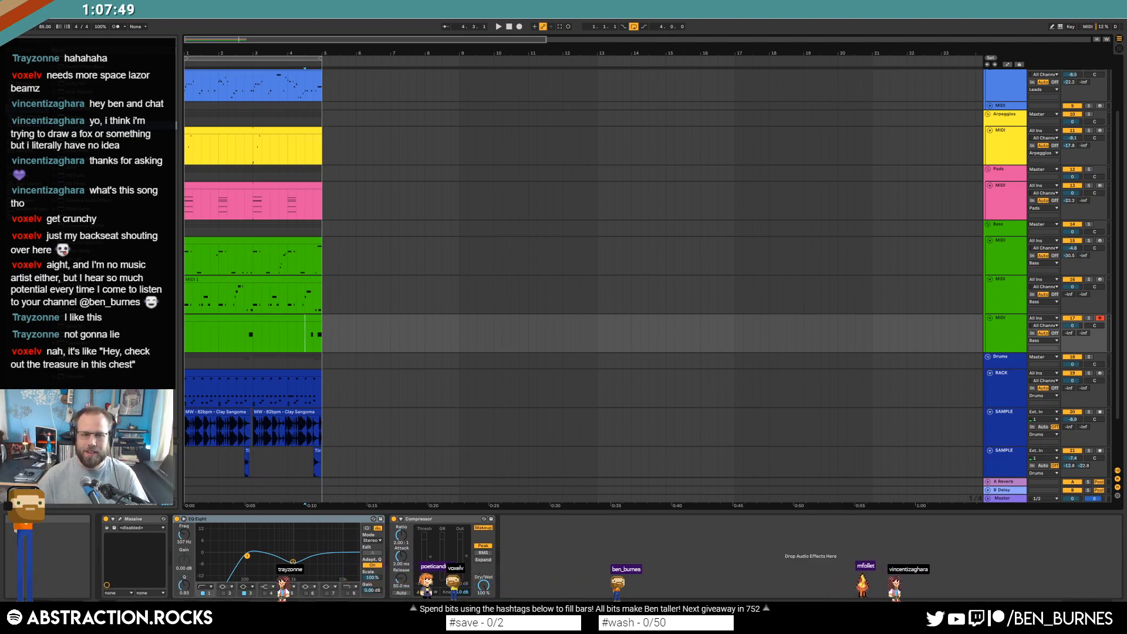
scroll(797, 195, down, 2)
scroll(801, 194, up, 2)
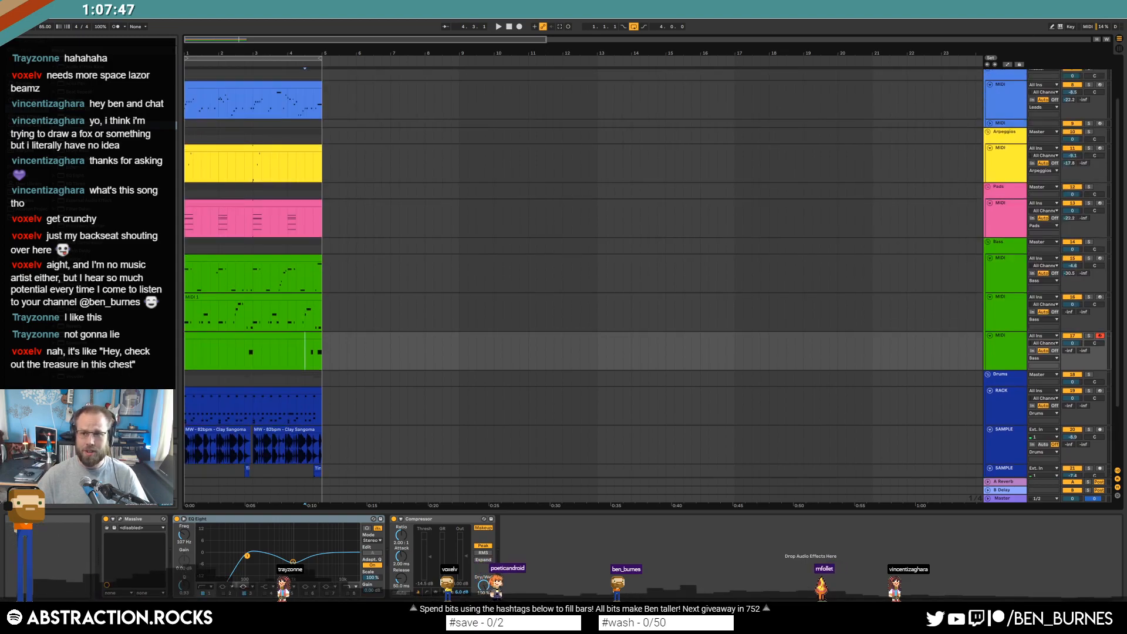
Leave full-screen view, open the Sample Crate folder from the desktop, and audition the Yak Motley sample
key(F11)
drag(979, 45, 885, 75)
double_click(1079, 106)
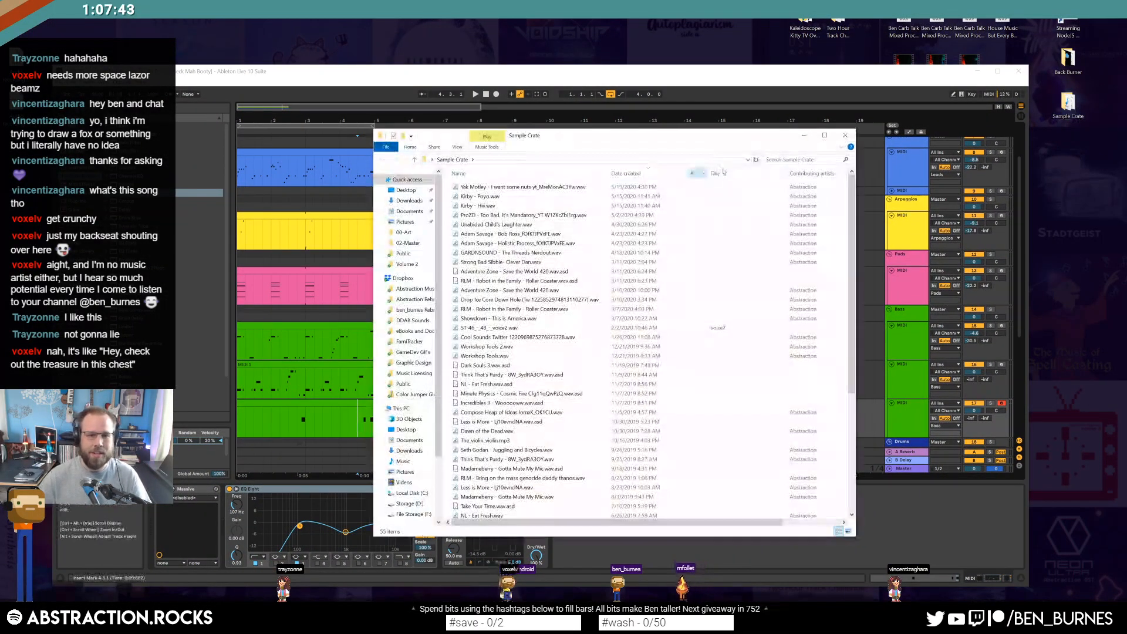
double_click(550, 188)
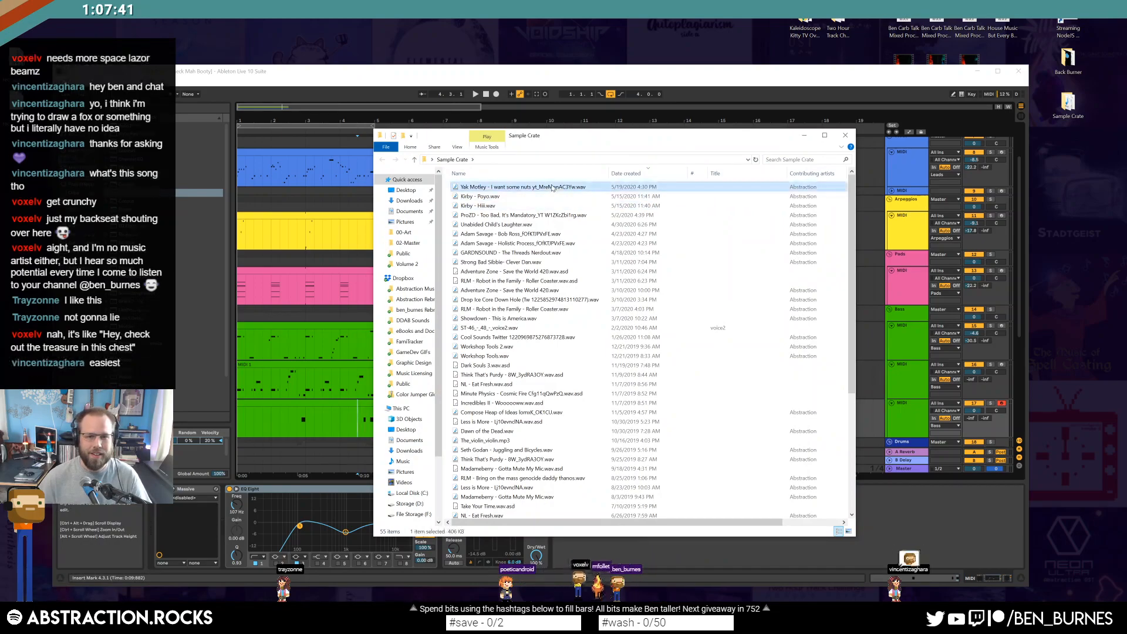
click(318, 486)
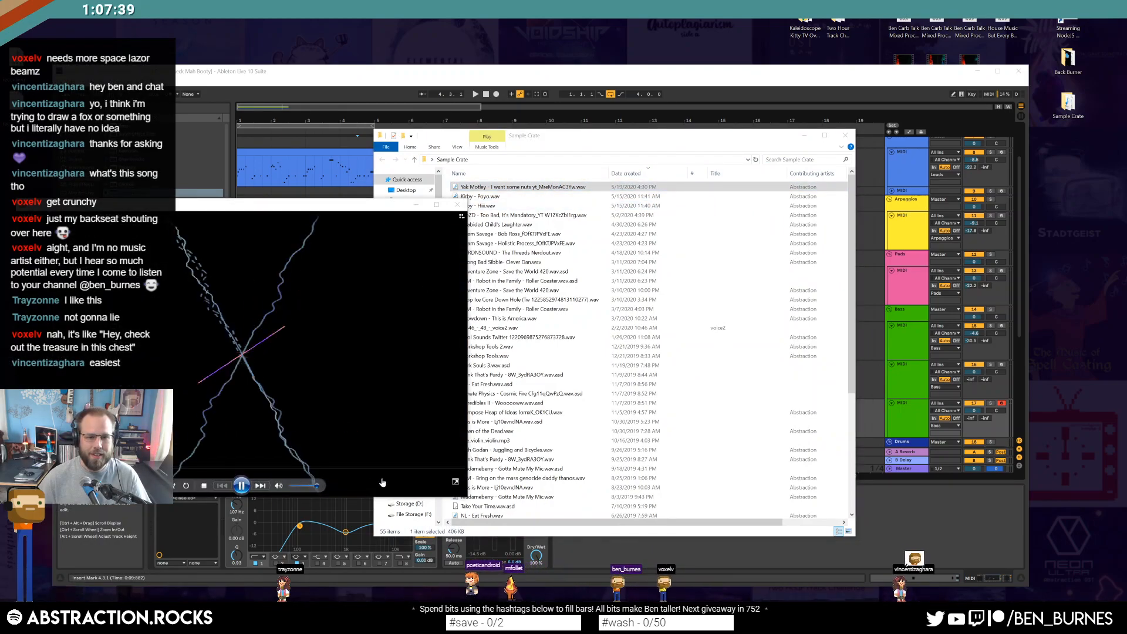
click(241, 486)
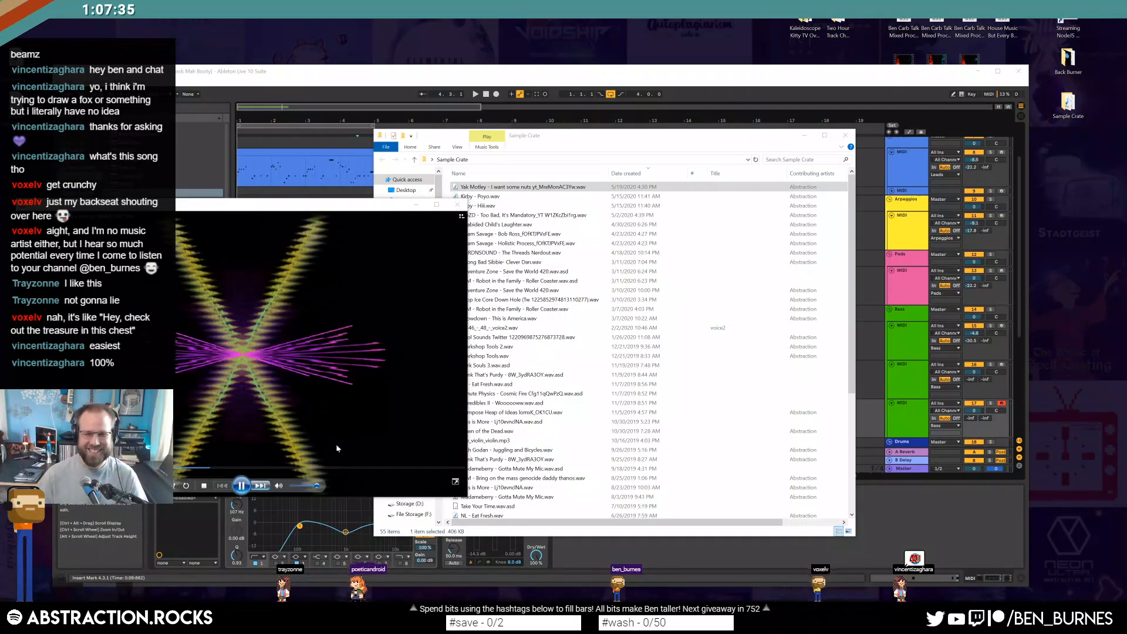
Audition the two Kirby samples and the ProZD "Too Bad, It's Mandatory" sample, keeping the whole file list in view
double_click(499, 197)
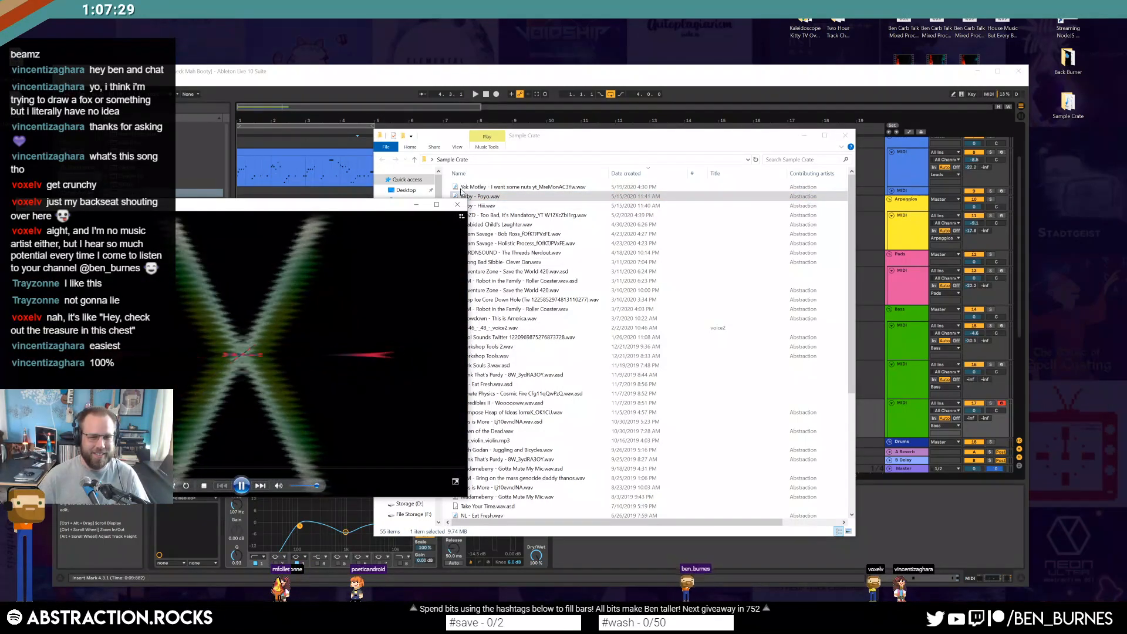
double_click(499, 207)
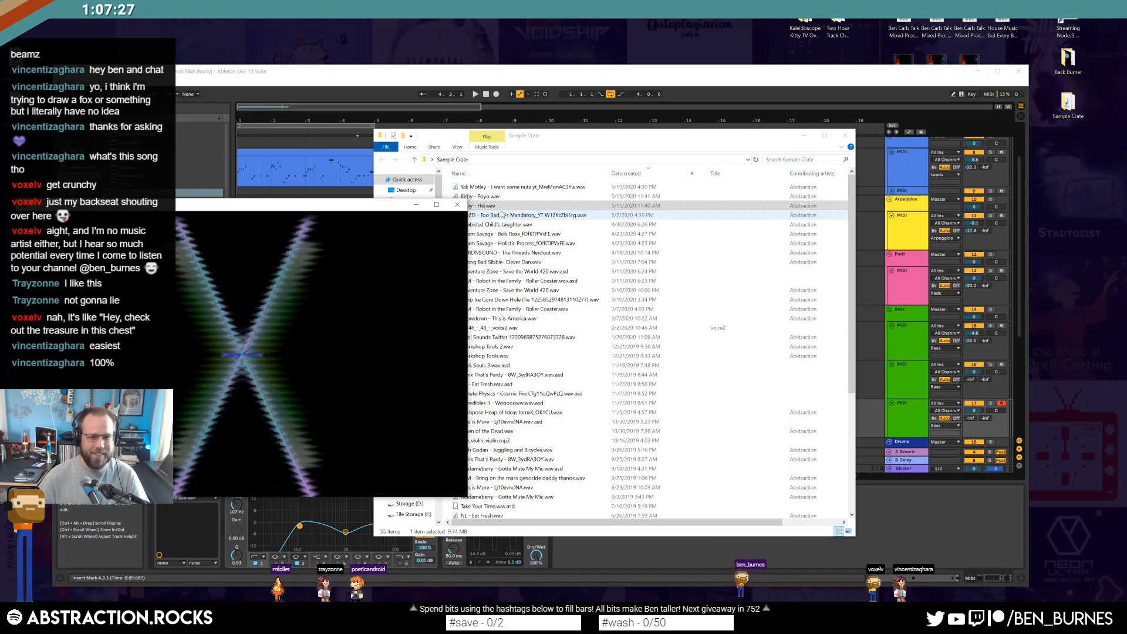
drag(527, 137, 548, 132)
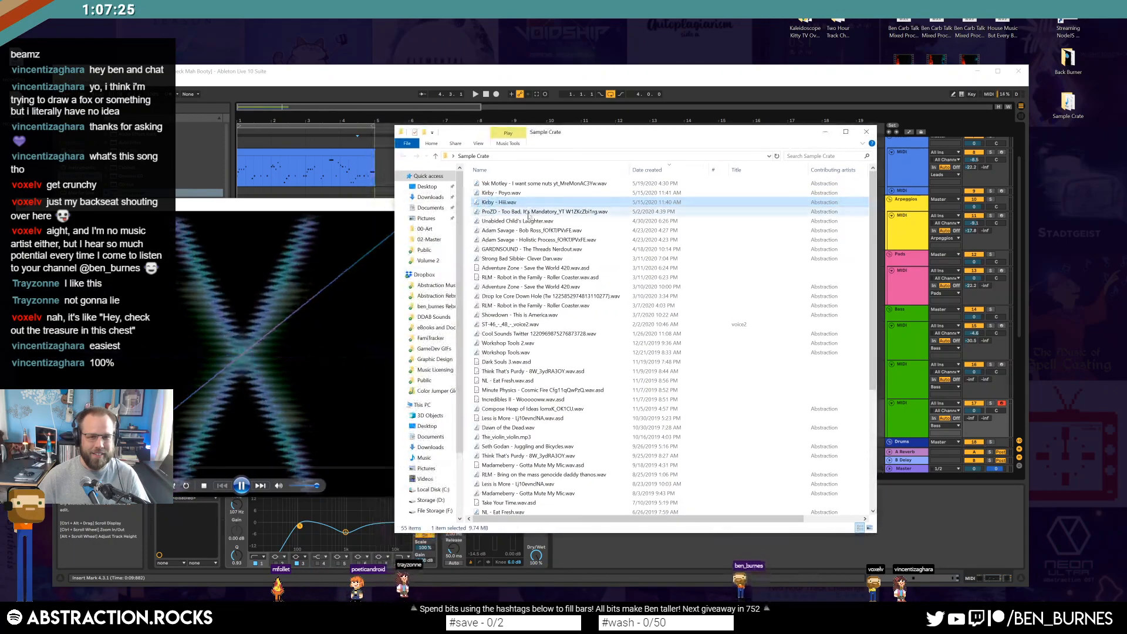
double_click(526, 212)
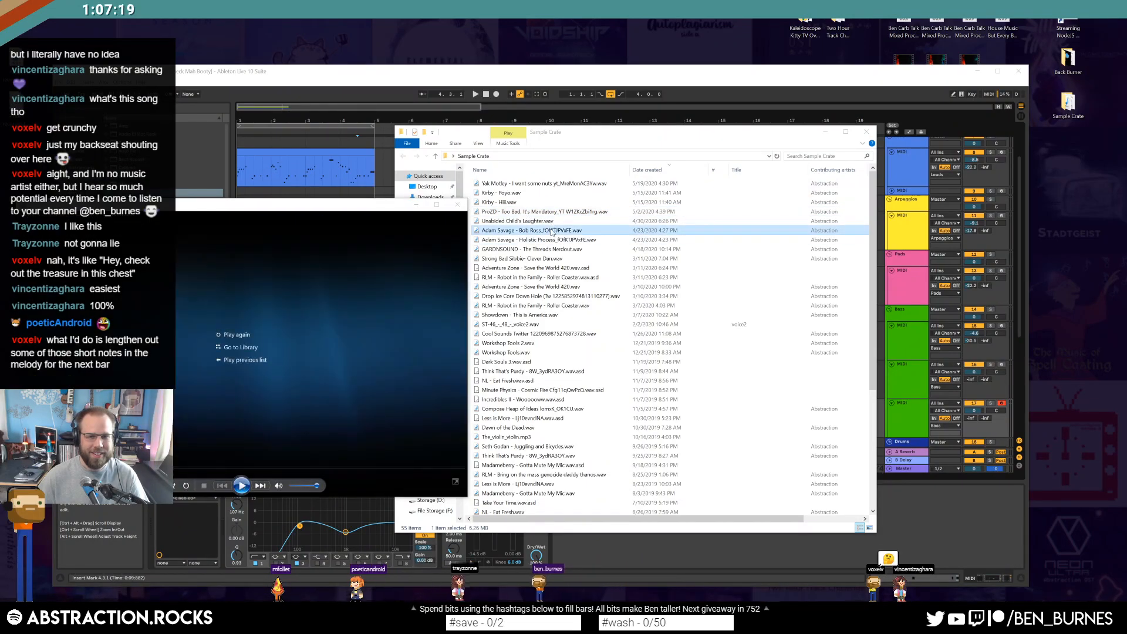
Audition the Adam Savage - Bob Ross, Strong Bad and "Showdown - This is America" samples from the Sample Crate folder
click(550, 230)
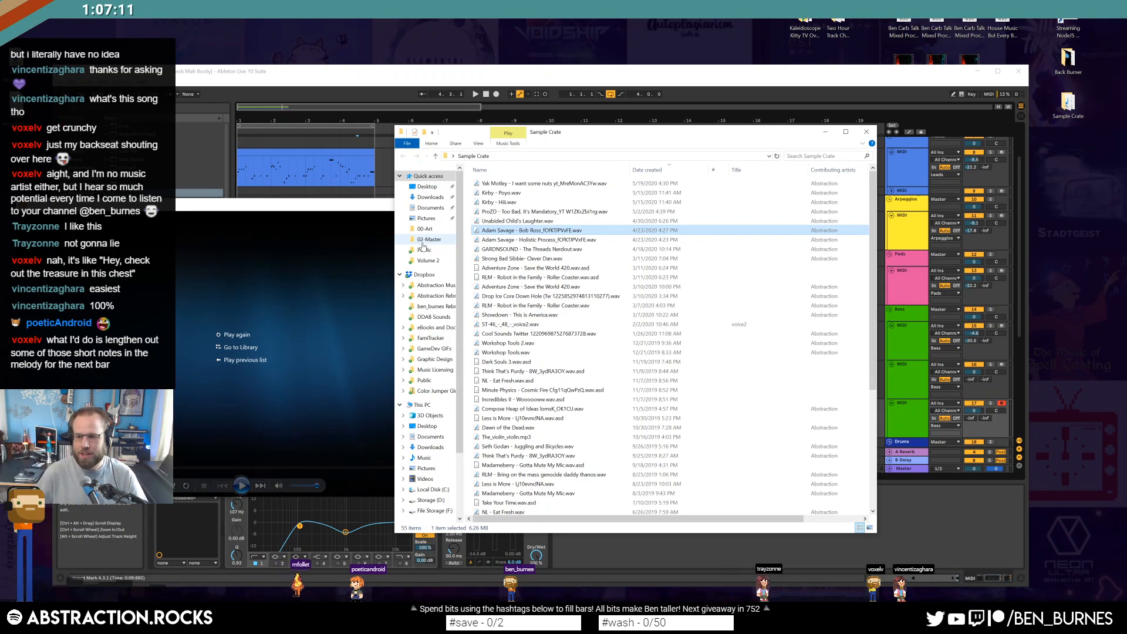
double_click(598, 259)
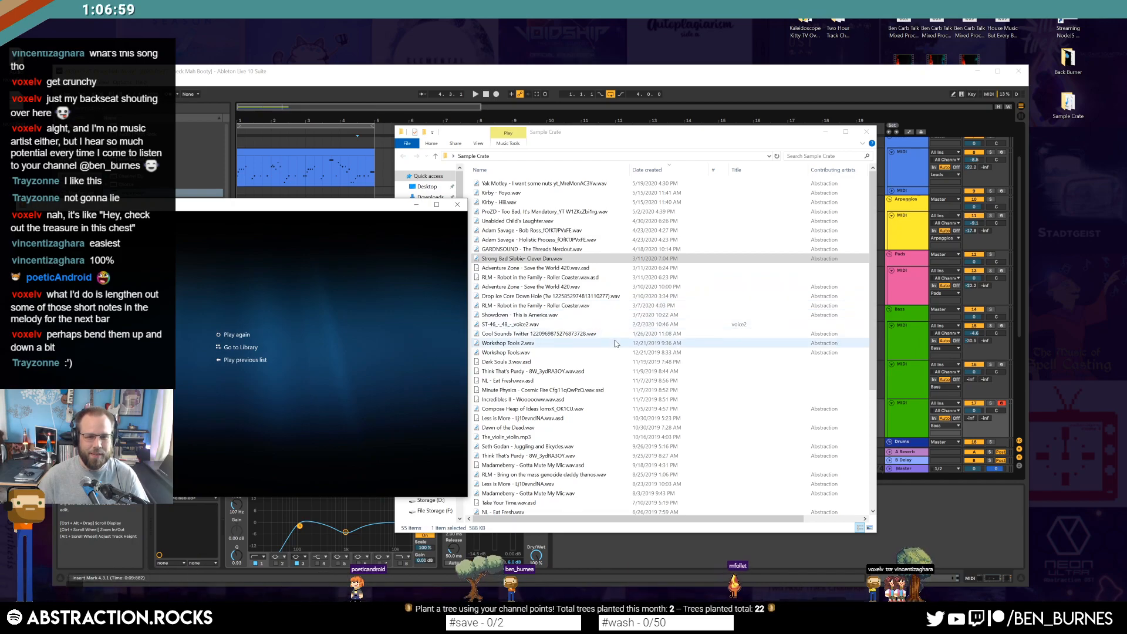
double_click(592, 320)
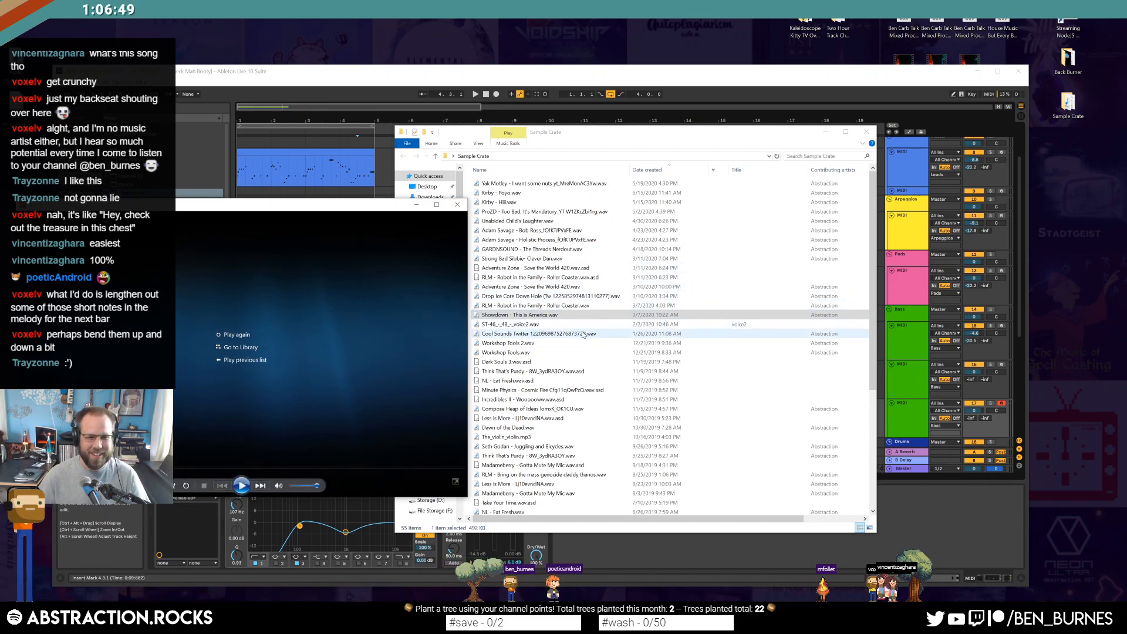
Audition the Cool Sounds Twitter sample, close the media player, and return to the full-screen Ableton Live arrangement
double_click(581, 336)
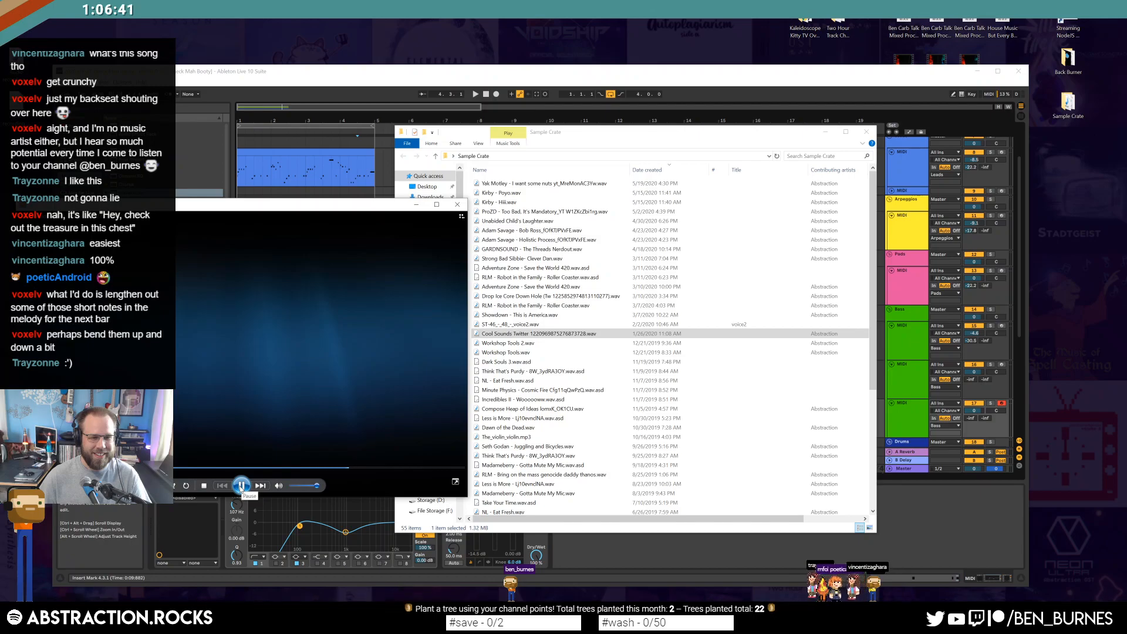
click(241, 485)
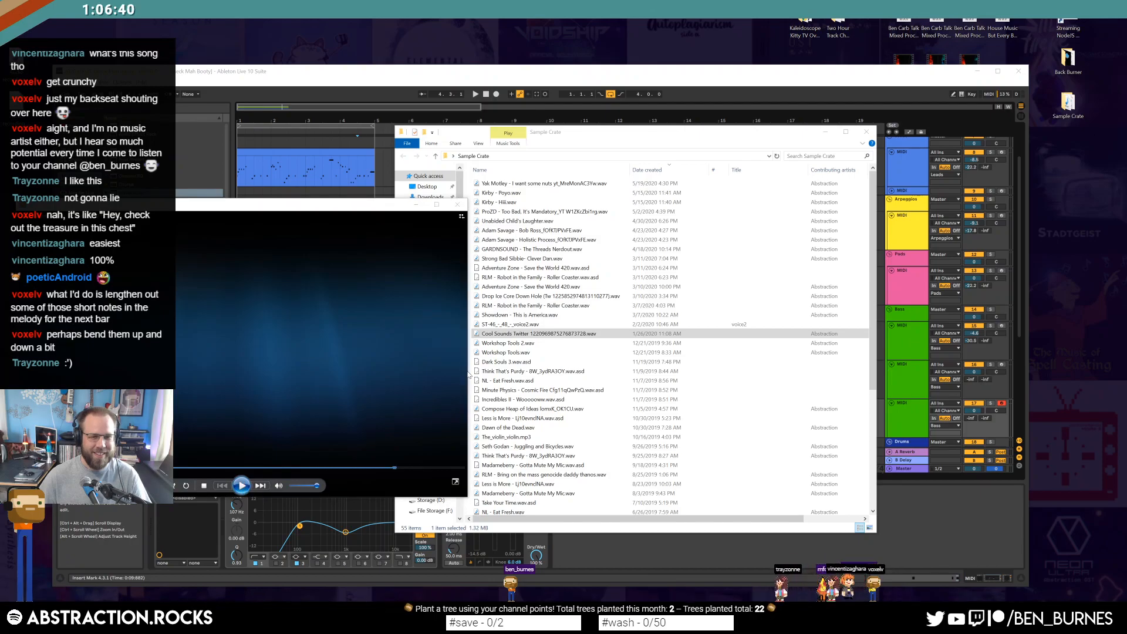
click(457, 204)
double_click(628, 76)
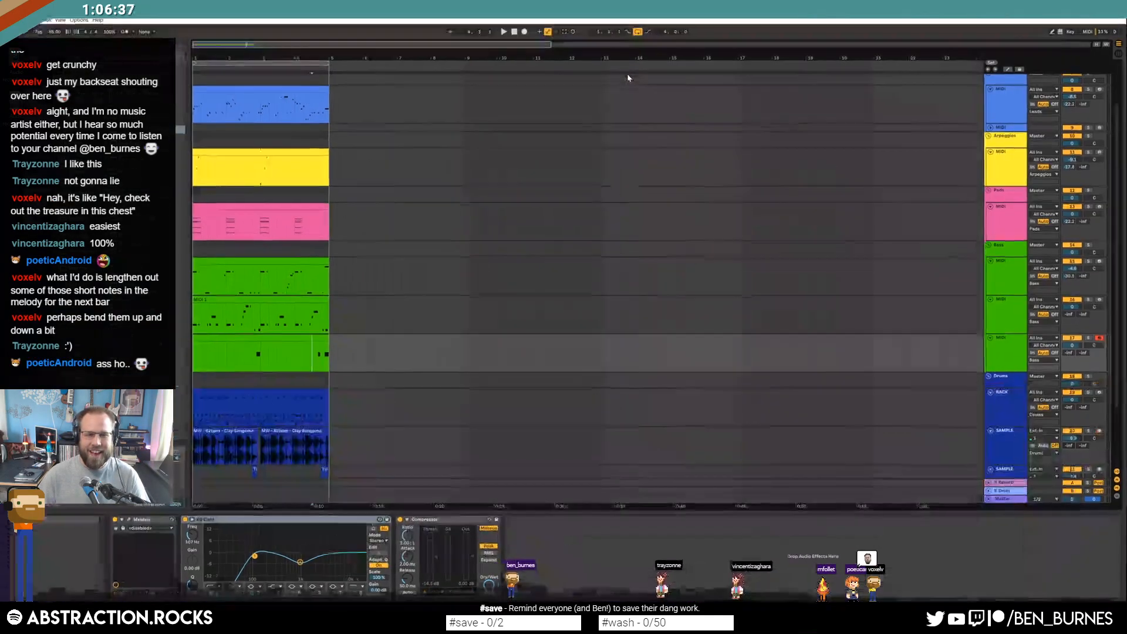
Place the Cool Sounds Twitter sample on the first Ambiences SAMPLE track beyond the loop, and unfold the track
key(alt+Tab)
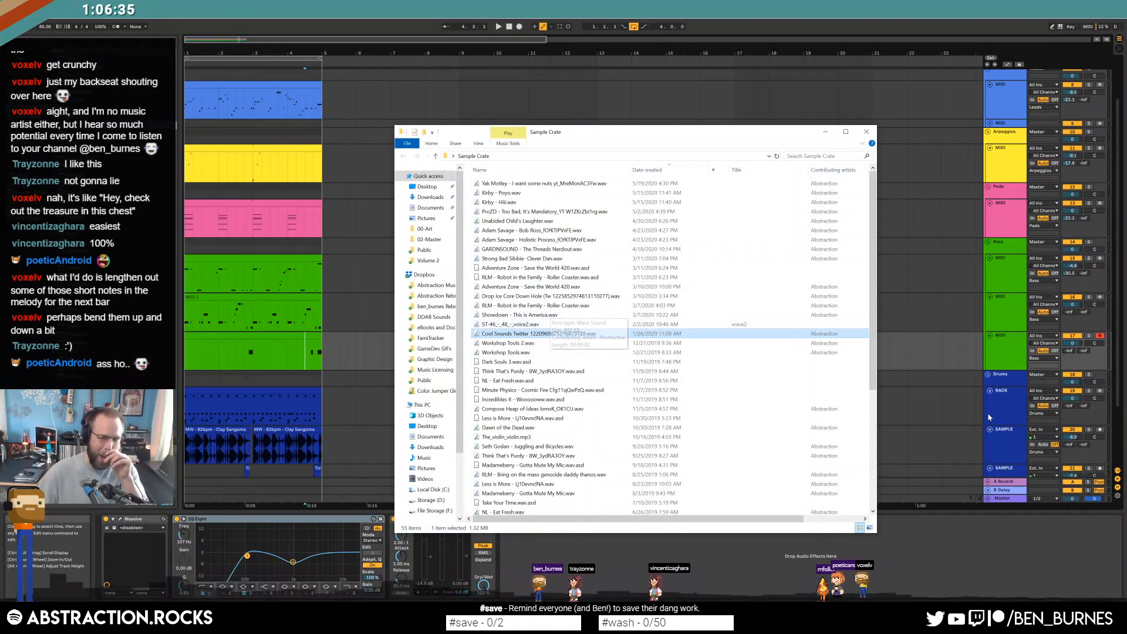
scroll(923, 376, down, 3)
drag(339, 453, 369, 441)
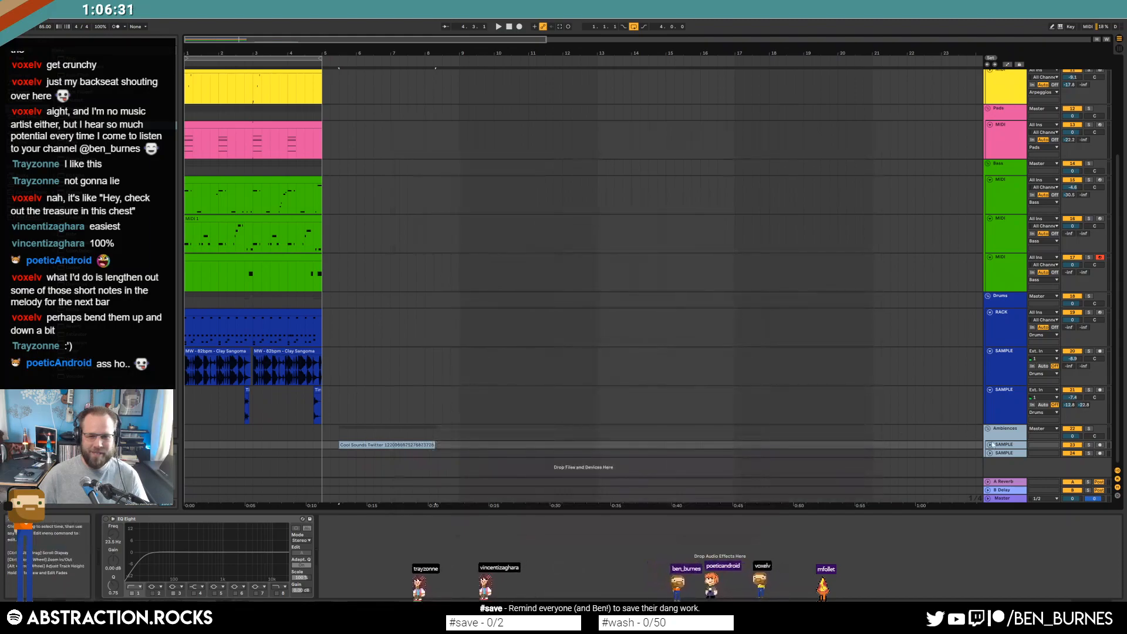
drag(989, 440, 971, 448)
key(z)
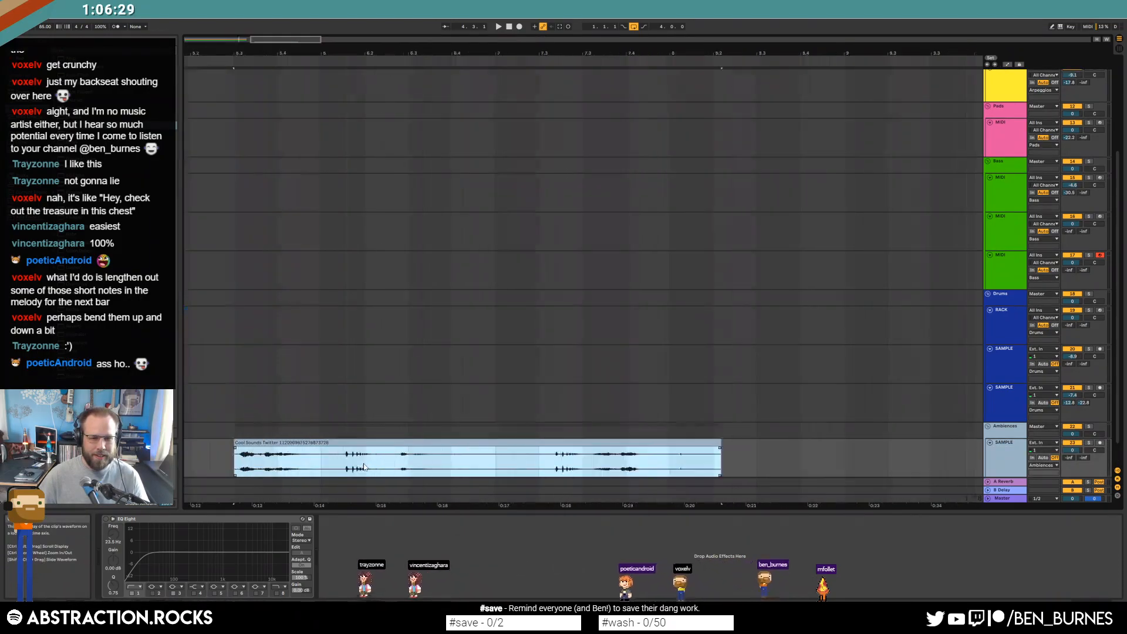
Cut out the middle section of the Cool Sounds clip and trim the quiet tail after its last sound
scroll(444, 457, down, 3)
click(442, 461)
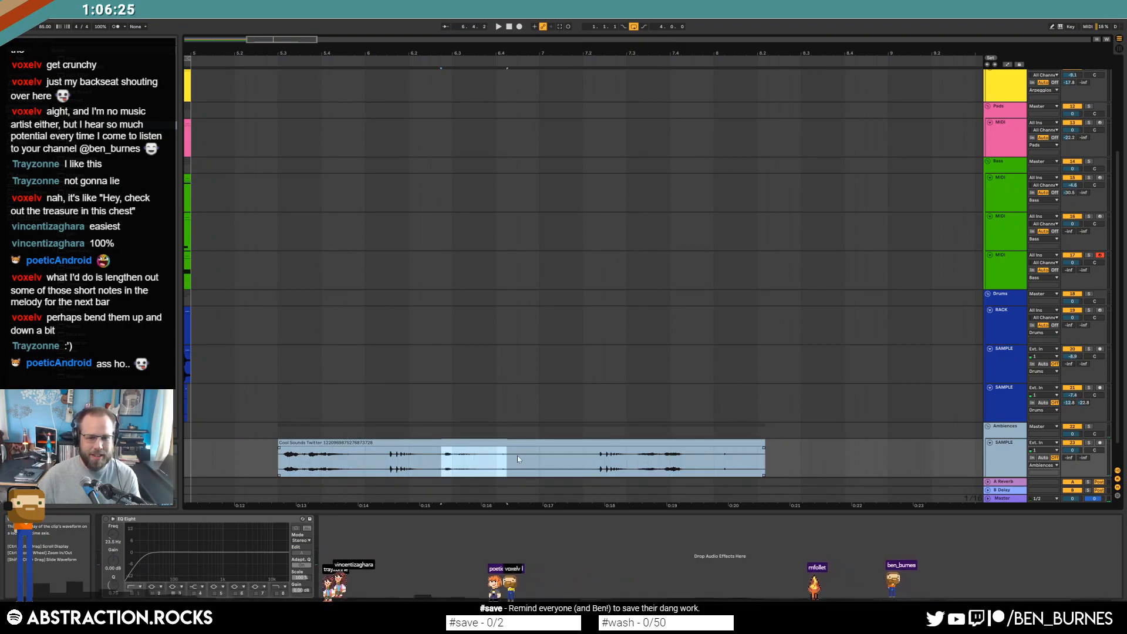
key(Delete)
drag(517, 446, 631, 452)
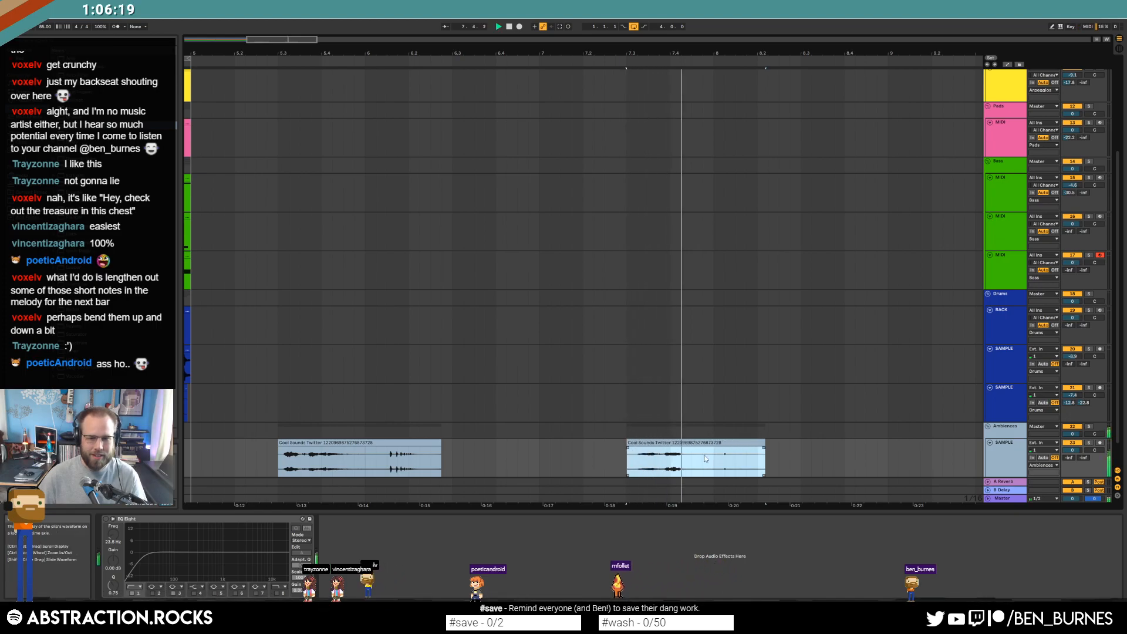
drag(725, 448, 691, 449)
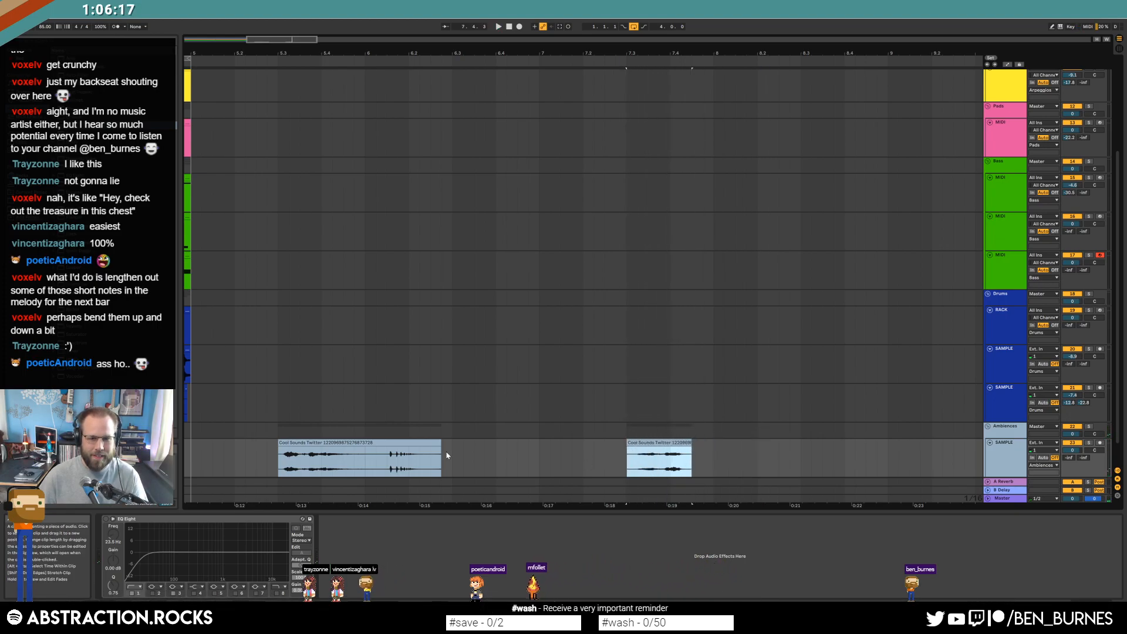
Audition the first Cool Sounds piece and delete the gap between its two sounds, leaving them as separate clips
click(281, 465)
key(space)
key(space)
drag(366, 459, 374, 456)
key(Delete)
click(382, 444)
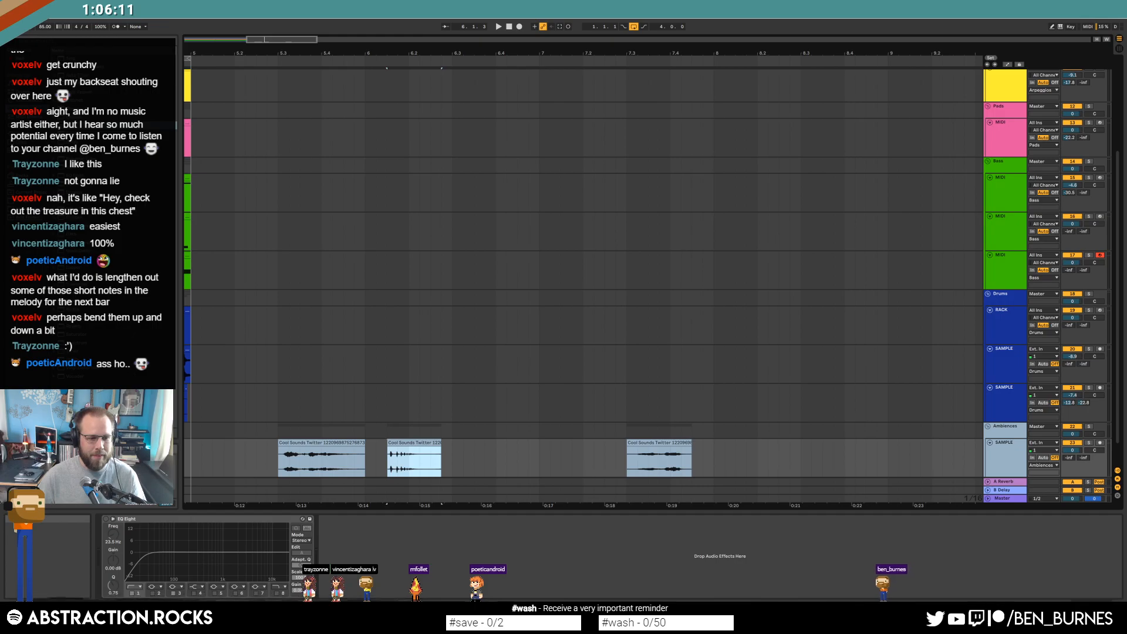
Look up the Cool Sounds sample's source tweet using the ID in its file name, and play the video with sound
key(alt+Tab)
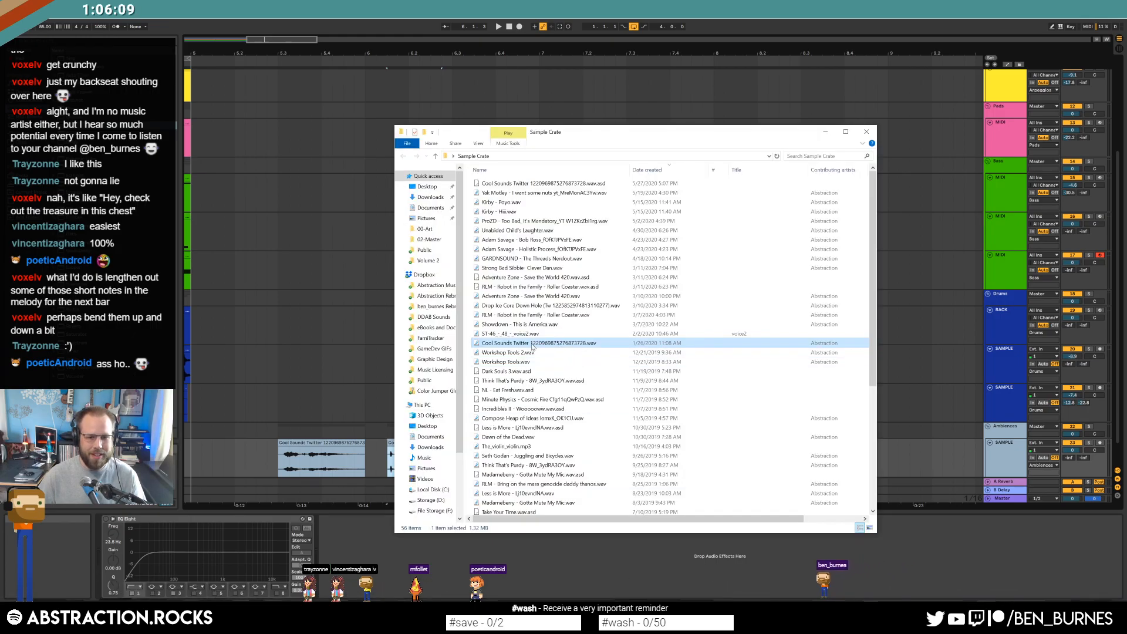
key(F2)
key(ctrl+a)
key(BackSpace)
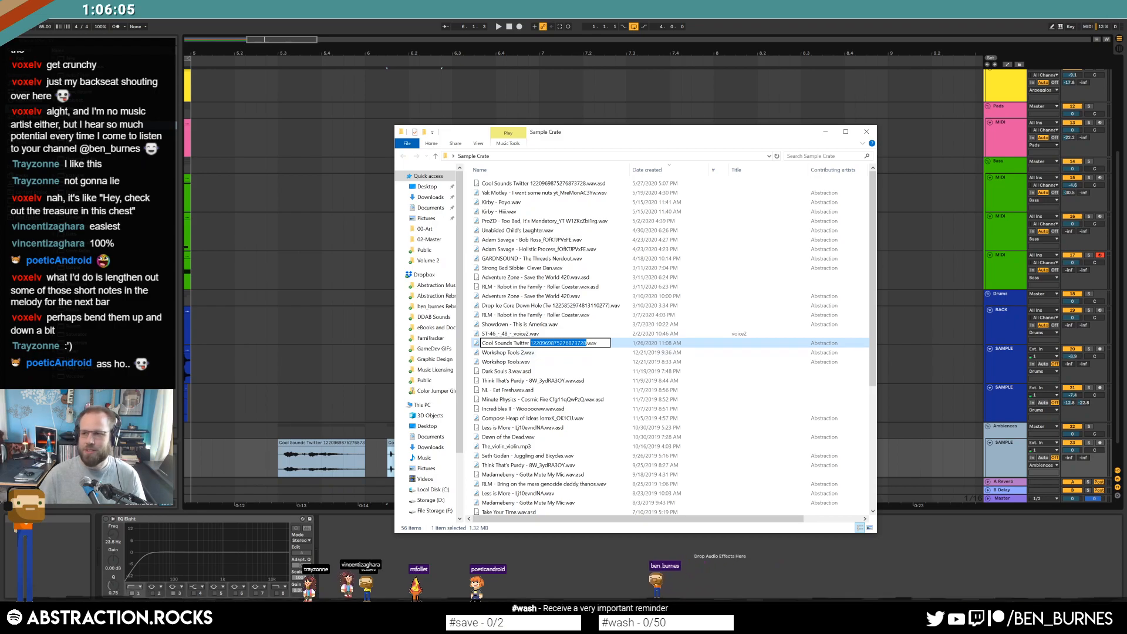
key(alt+Tab)
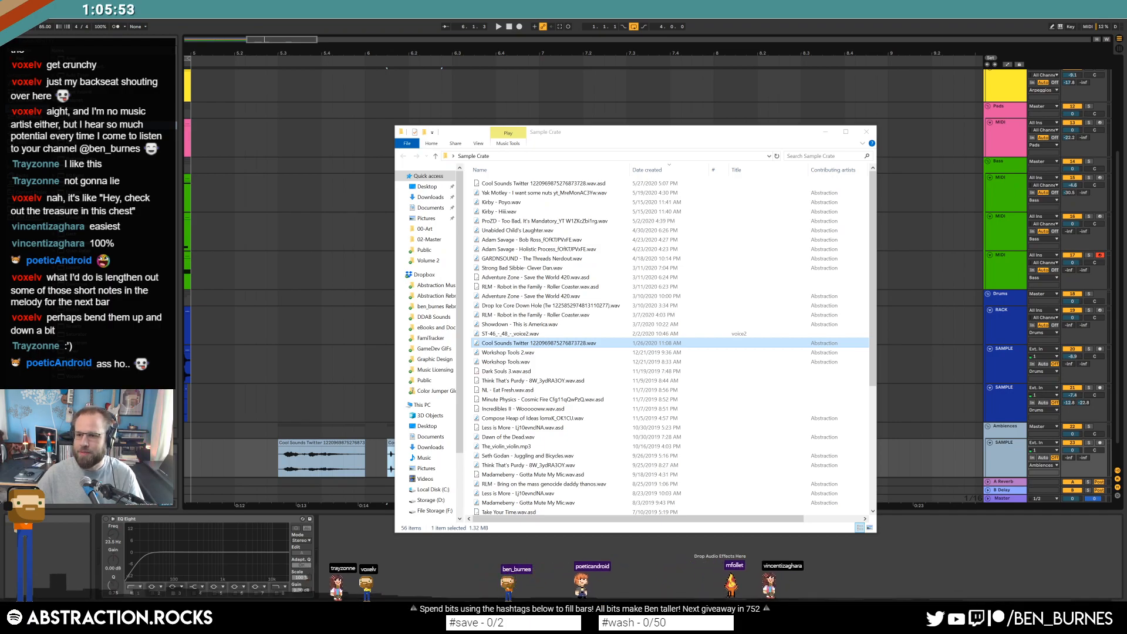
drag(1126, 36, 708, 57)
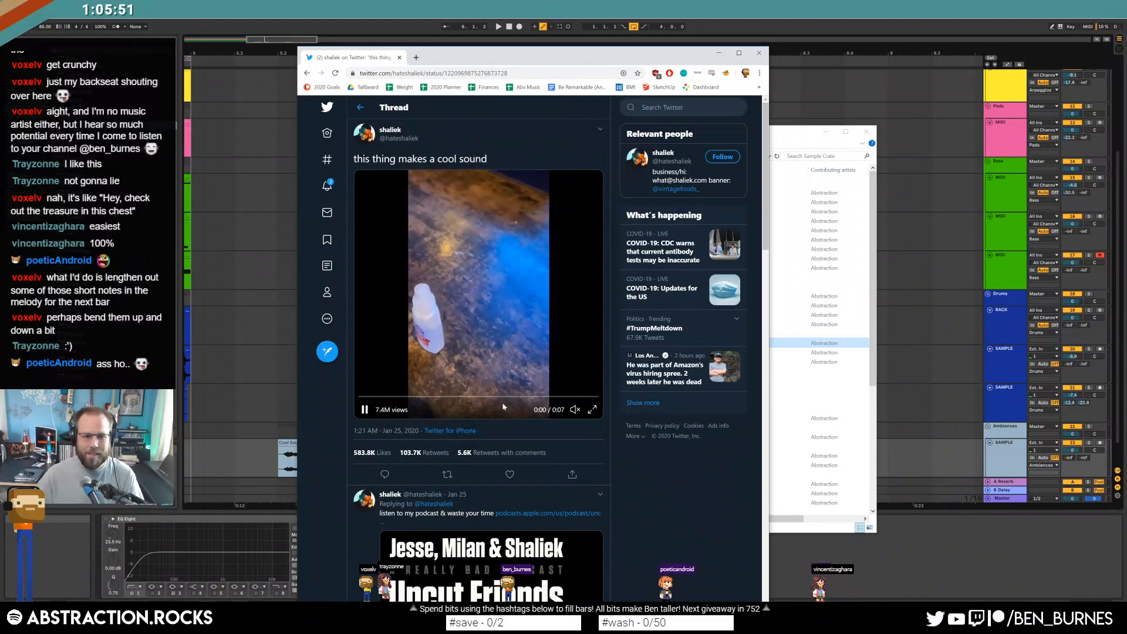
click(574, 411)
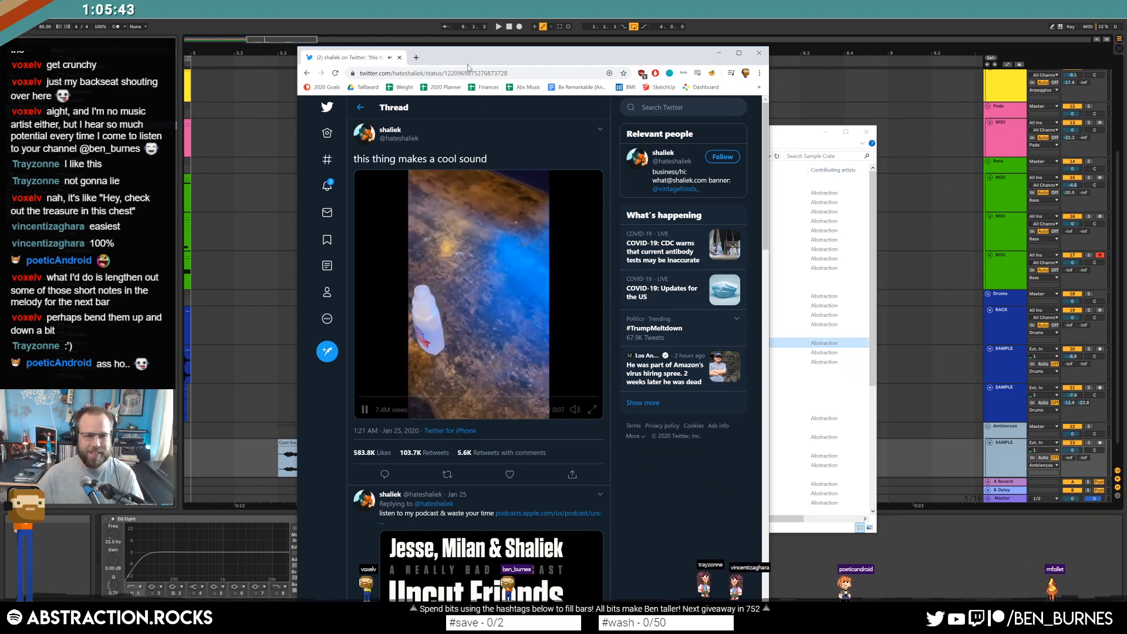
click(399, 57)
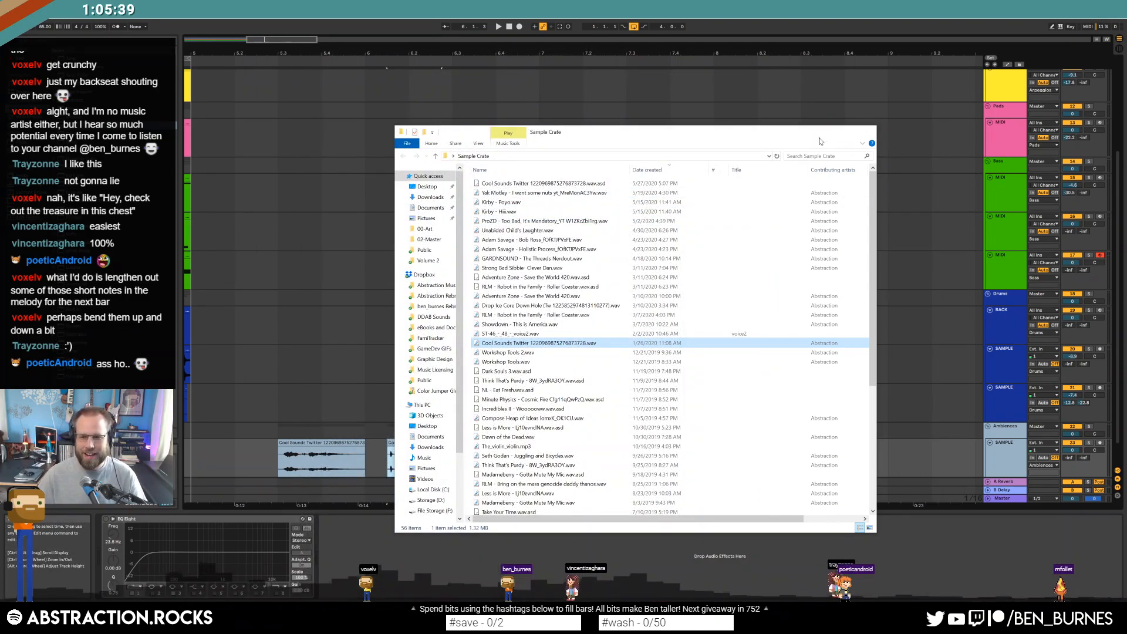
Move the last Cool Sounds clip so it ends at the loop end at bar 5, and audition it with the loop
click(322, 392)
click(327, 443)
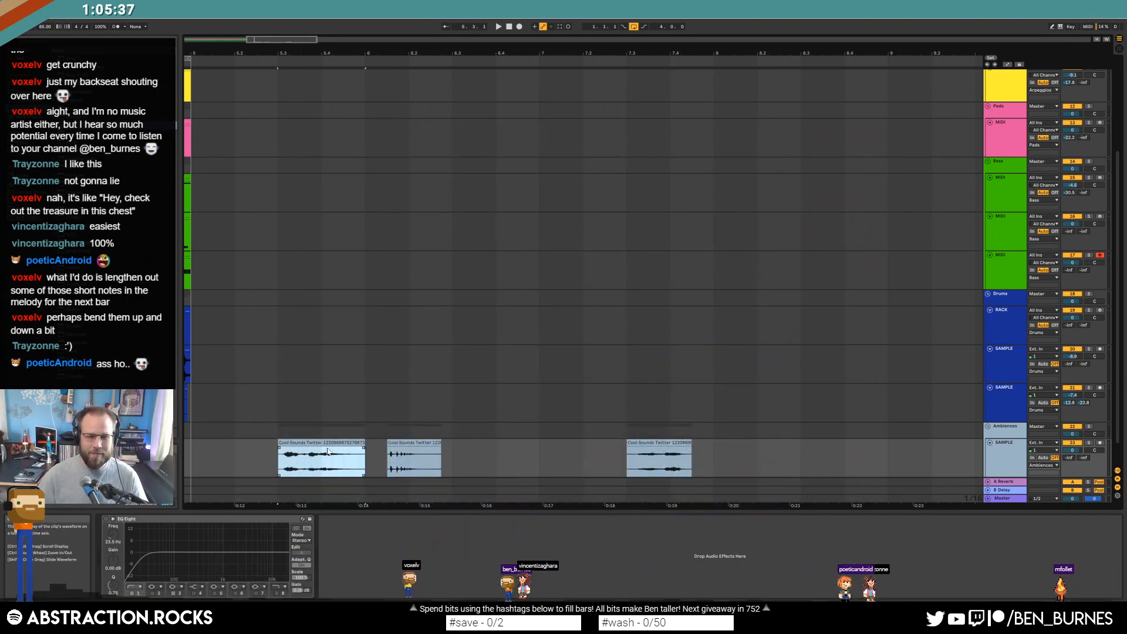
drag(279, 39, 254, 27)
drag(784, 444, 487, 449)
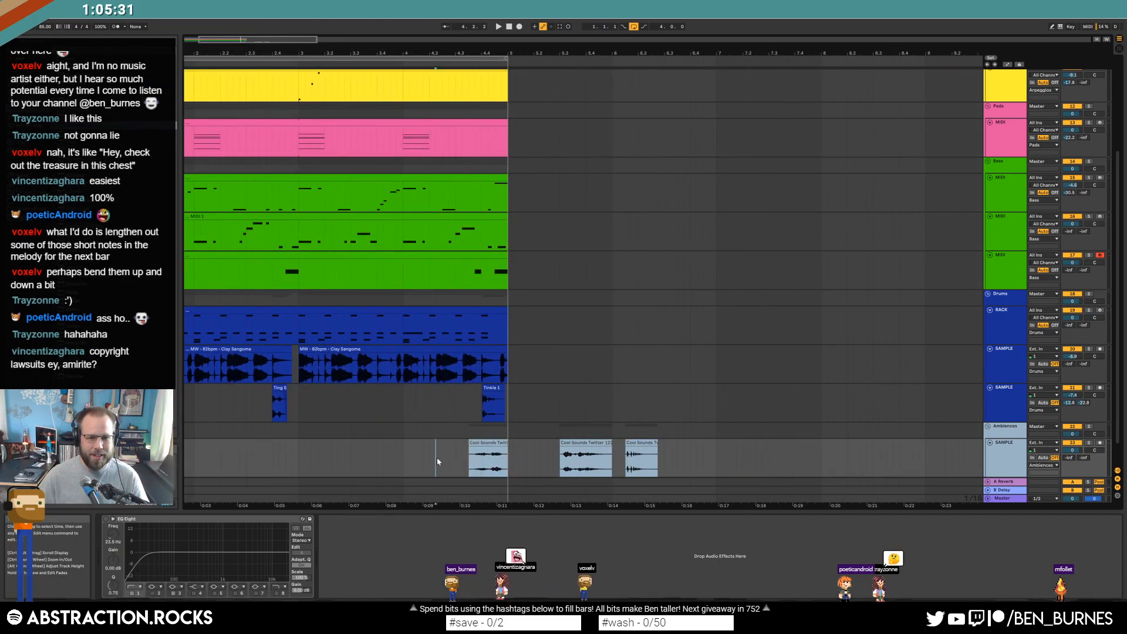
click(437, 456)
key(space)
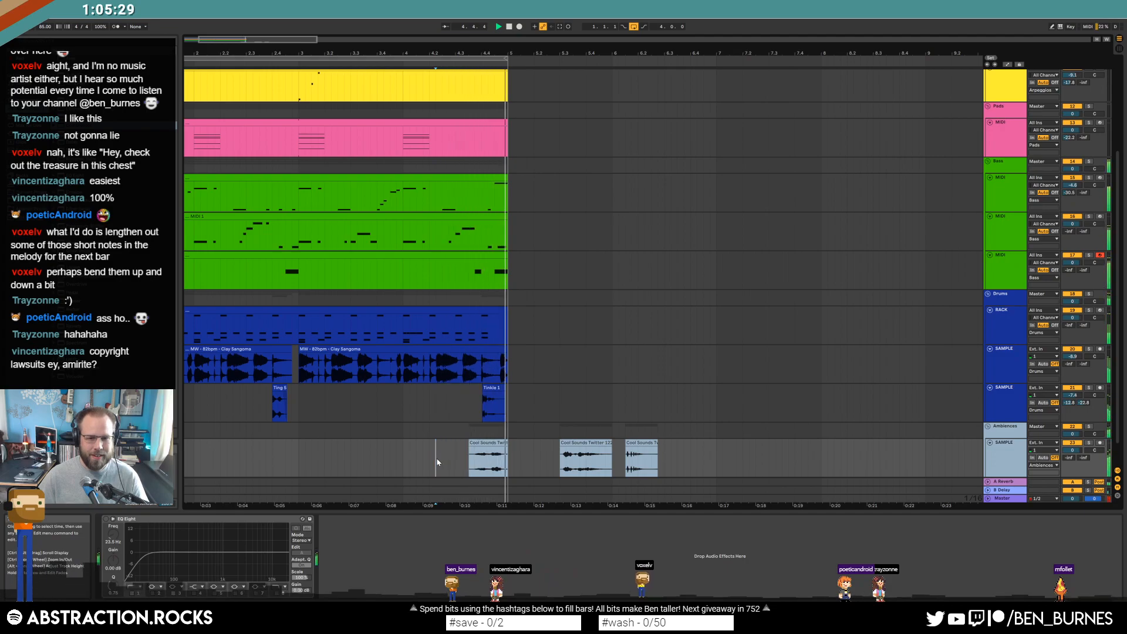
key(space)
click(485, 445)
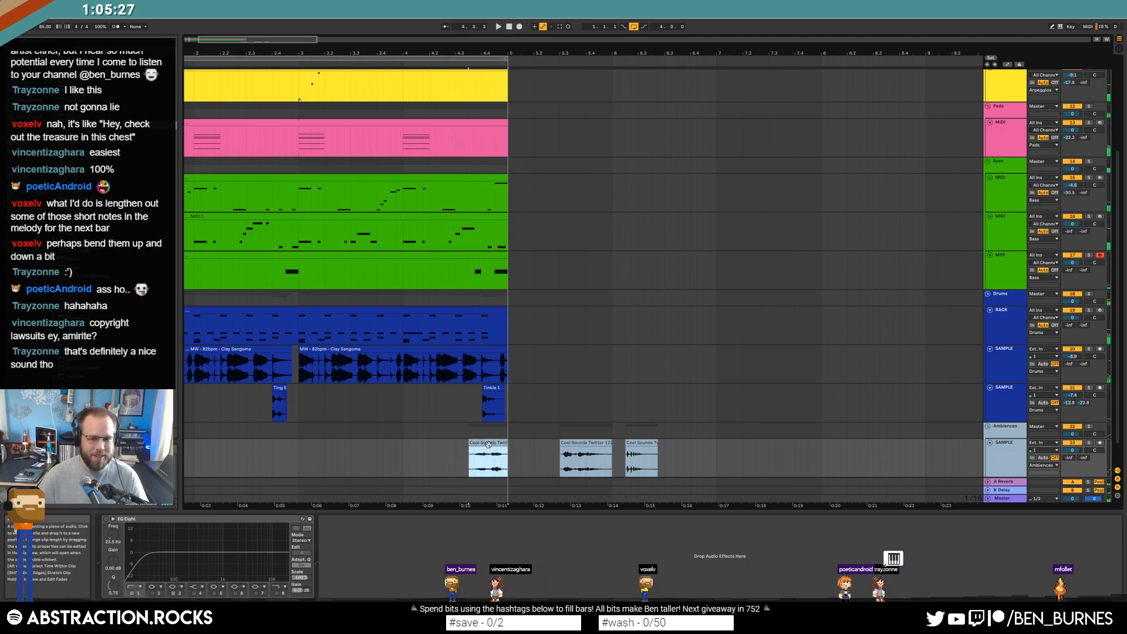
Enable EQ Eight with a higher low cut on the Ambiences SAMPLE track, and add a Compressor after it
click(106, 519)
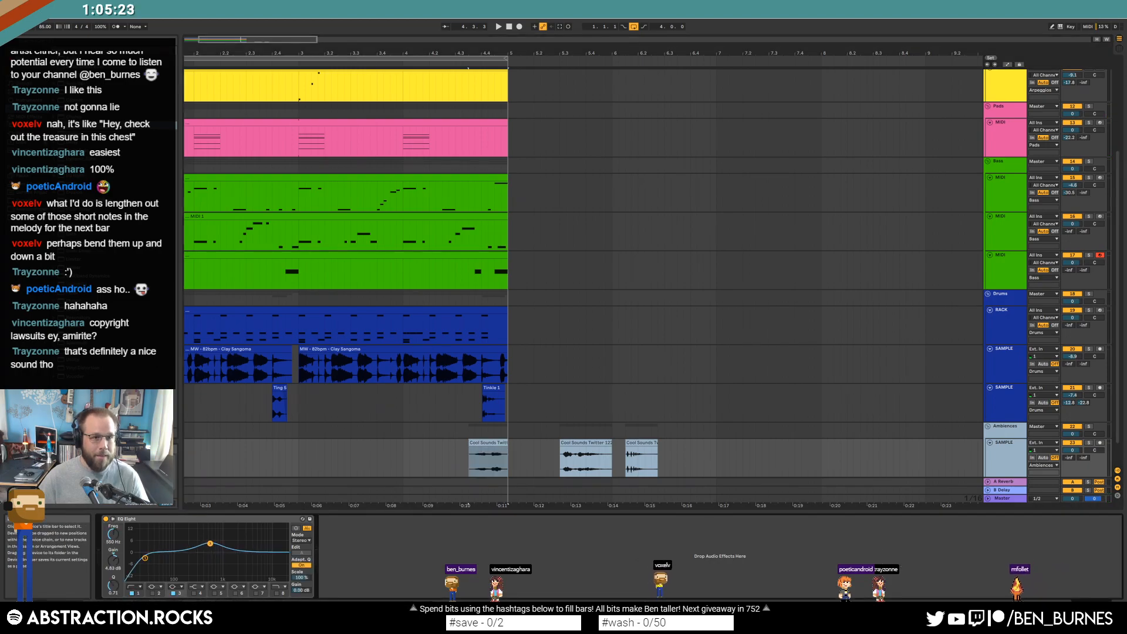
drag(77, 125, 353, 549)
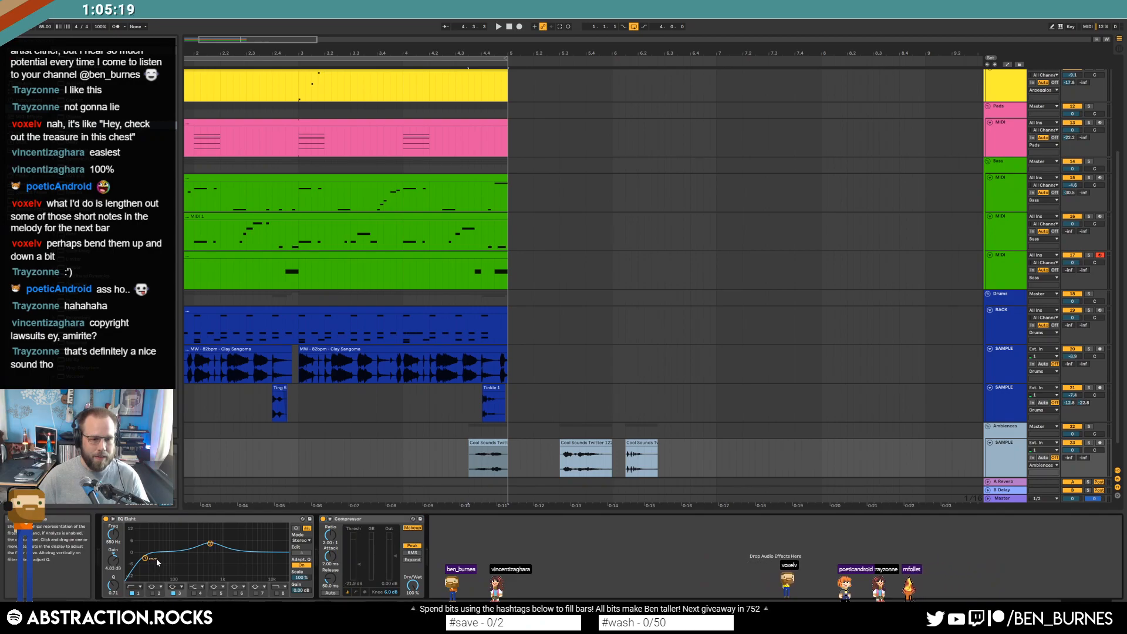
Move the two unused Cool Sounds clips well past the loop to around bar 12, and select the clip ending at bar 5
drag(549, 447, 755, 451)
drag(635, 442, 900, 456)
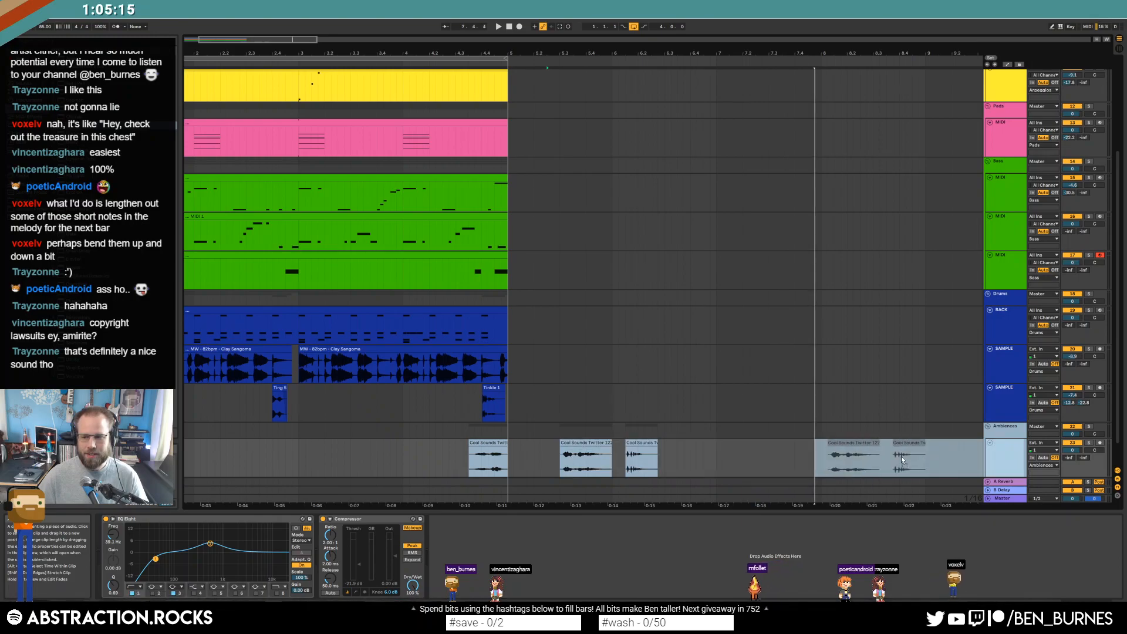
click(768, 459)
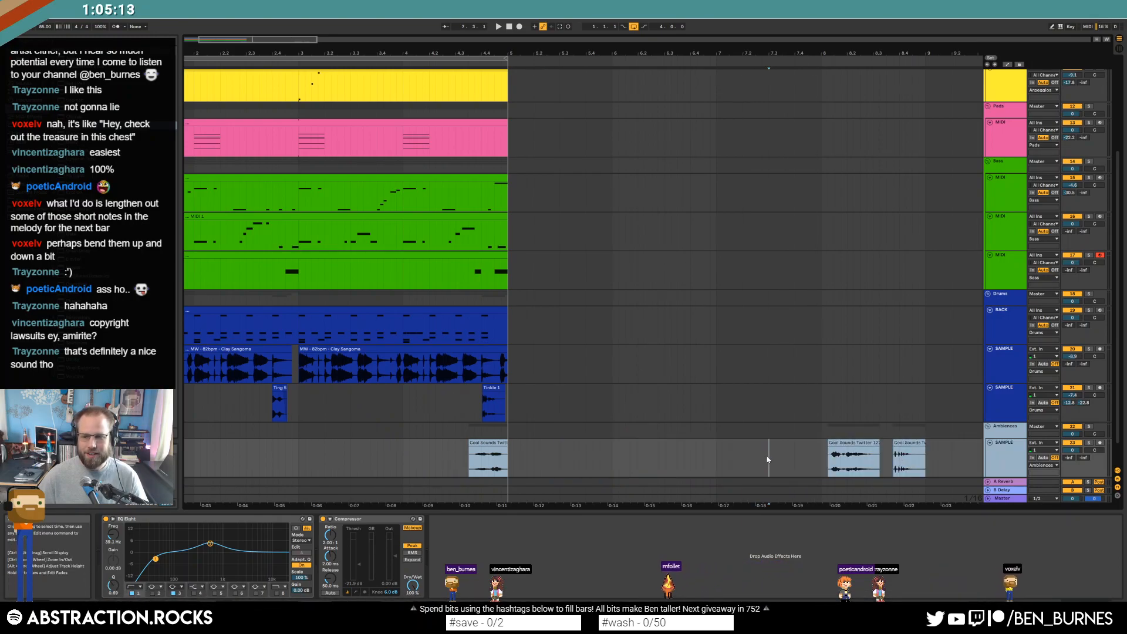
scroll(645, 376, down, 2)
mouse_move(498, 458)
mouse_down()
mouse_move(752, 451)
mouse_move(739, 451)
mouse_up()
click(634, 452)
click(362, 454)
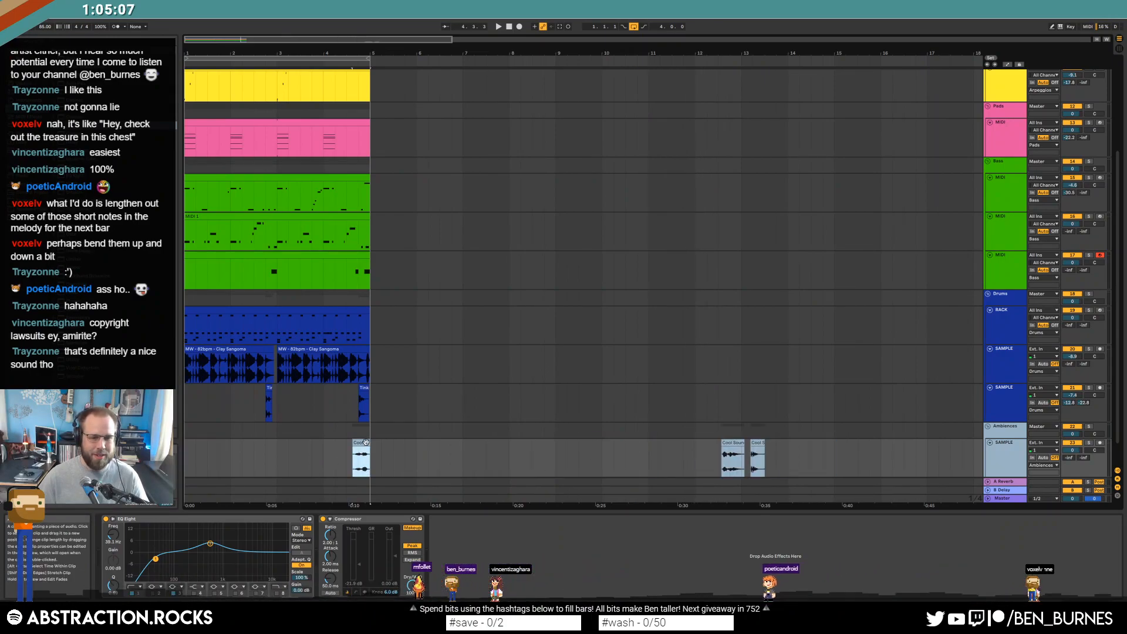
Play back the four-bar loop from the start to review how all tracks sound together
drag(230, 41, 221, 41)
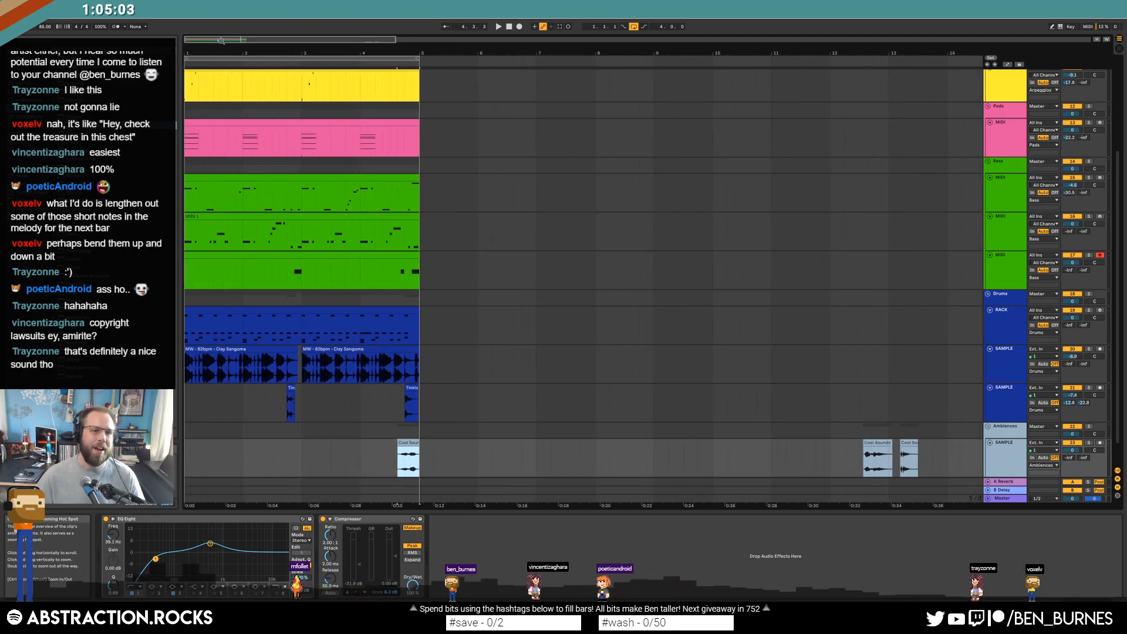
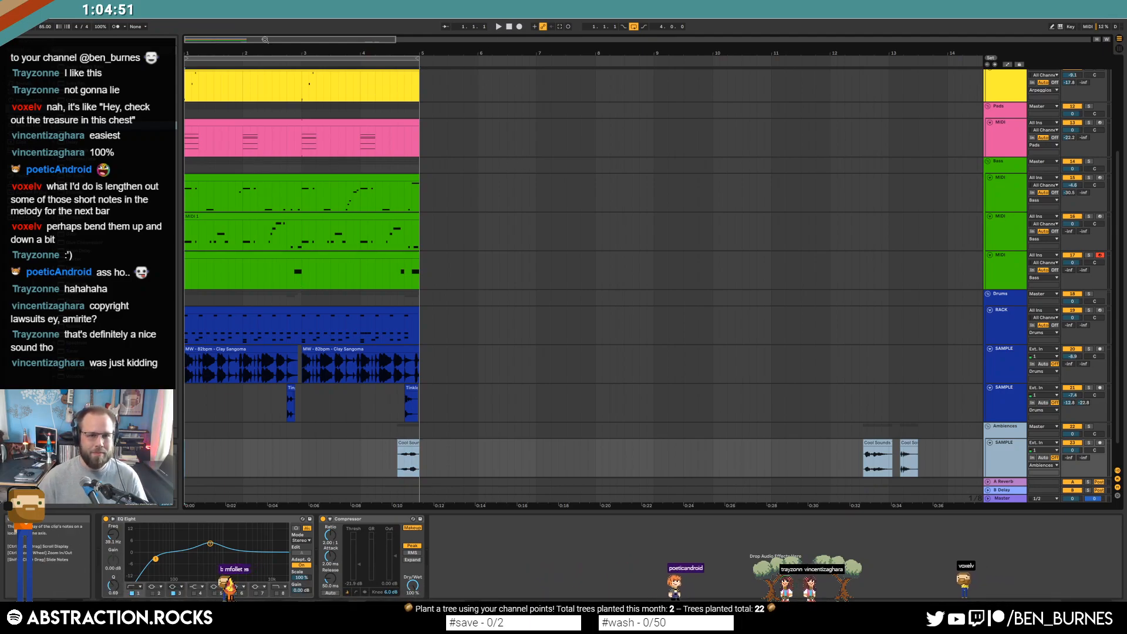
drag(193, 42, 194, 39)
scroll(236, 221, up, 2)
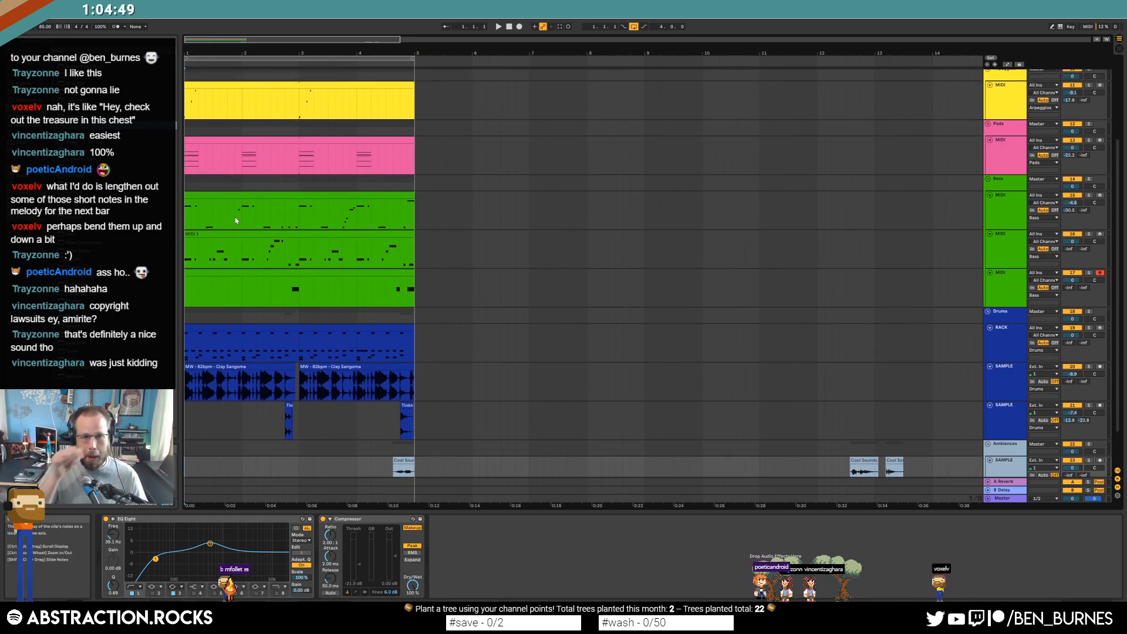
key(space)
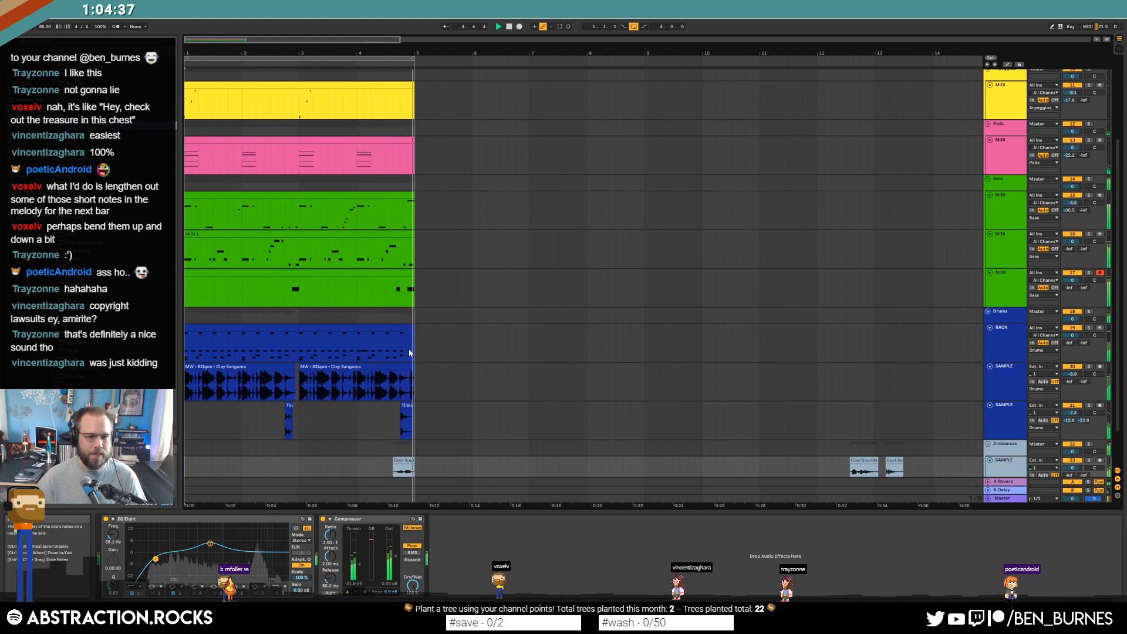
scroll(660, 456, down, 1)
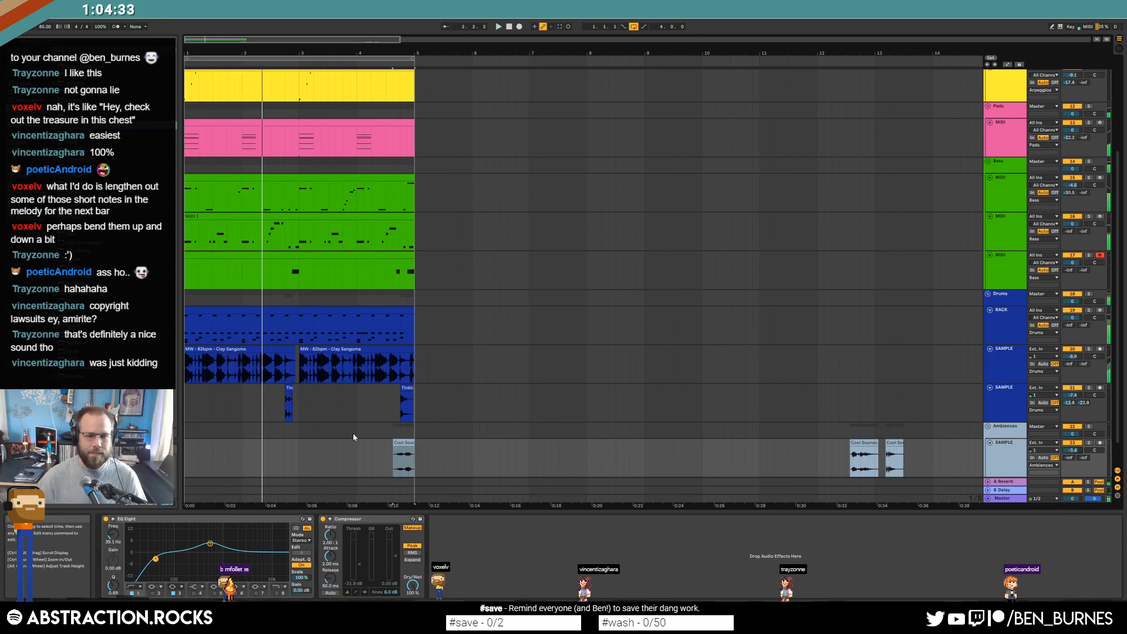
Fold the MIDI, RACK and SAMPLE tracks in the Leads, Arpeggios, Pads, Bass and Drums groups of the arrangement
scroll(333, 435, down, 4)
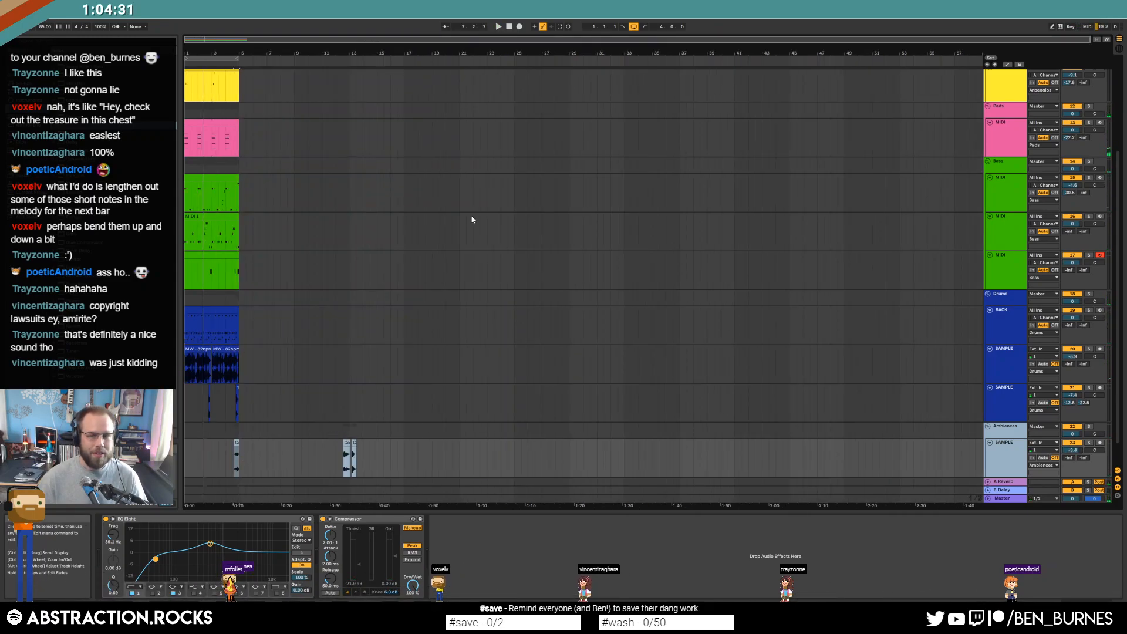
click(991, 254)
click(989, 216)
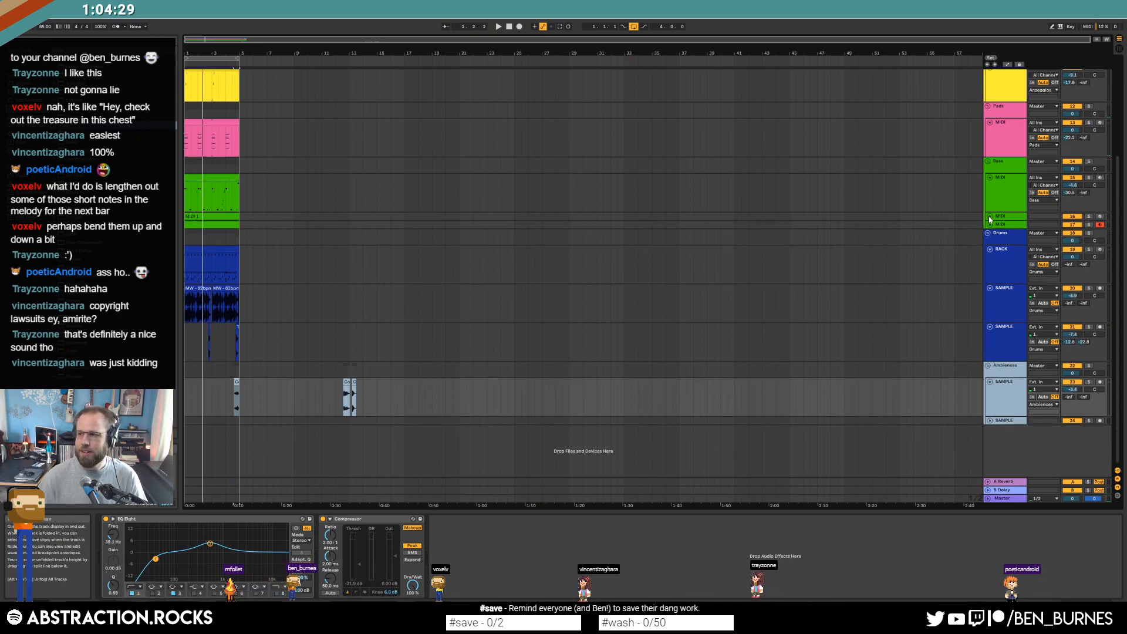
click(990, 178)
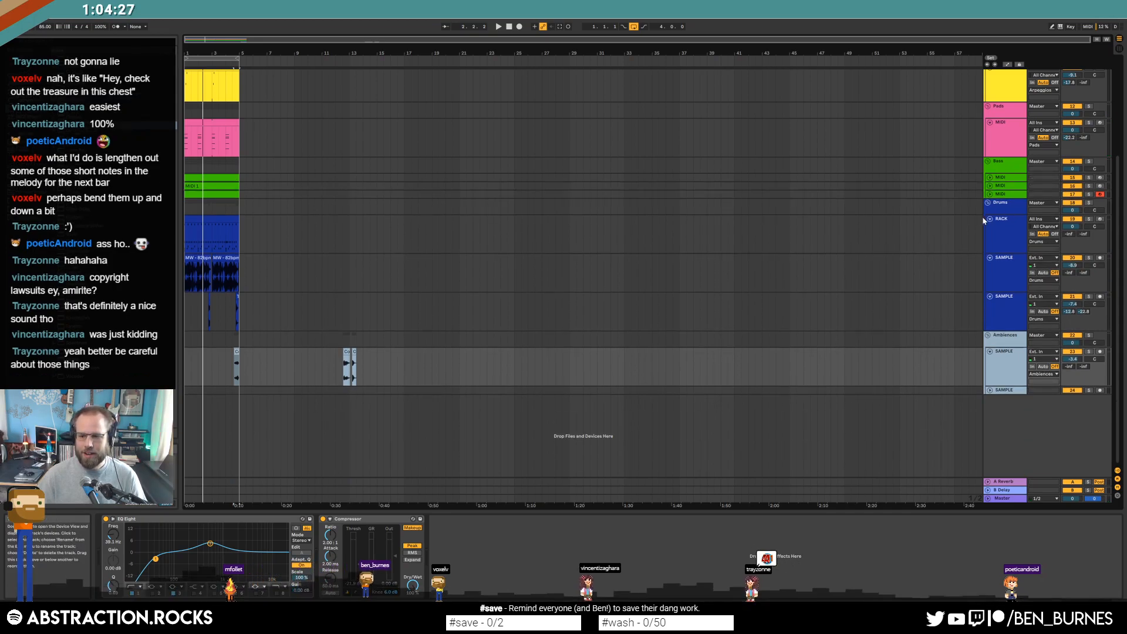
click(990, 219)
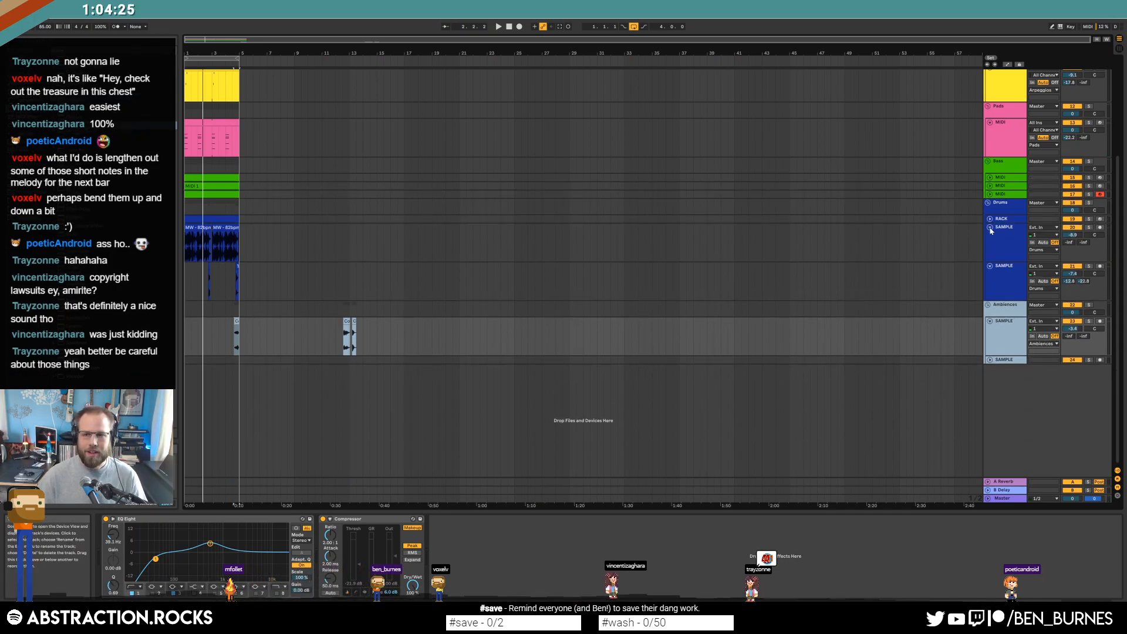
click(991, 228)
click(990, 236)
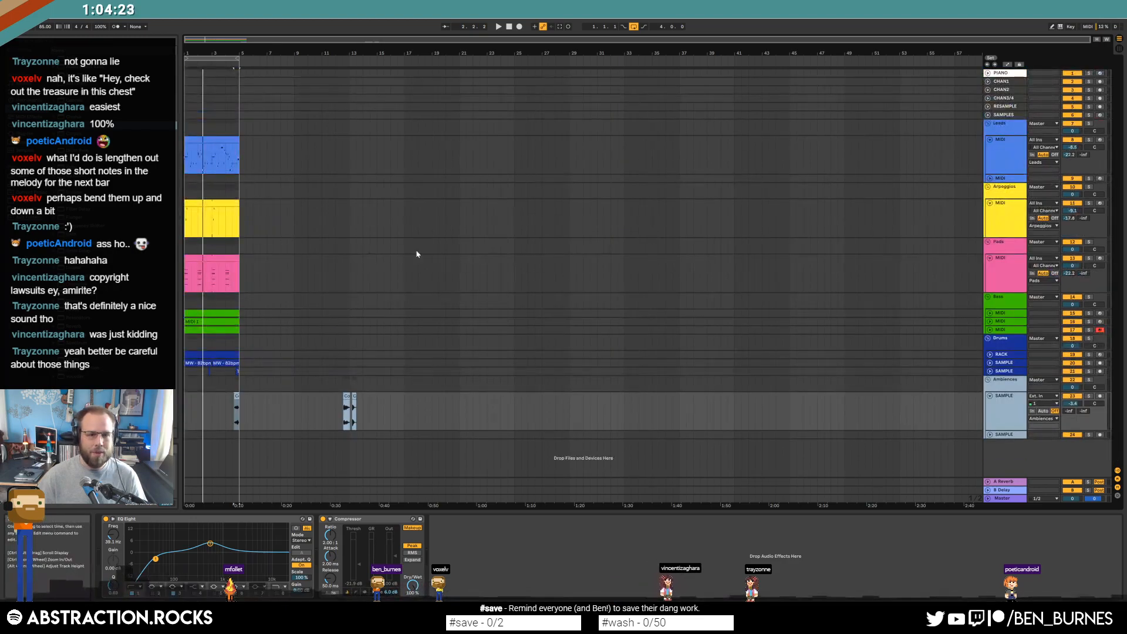
click(991, 257)
click(990, 203)
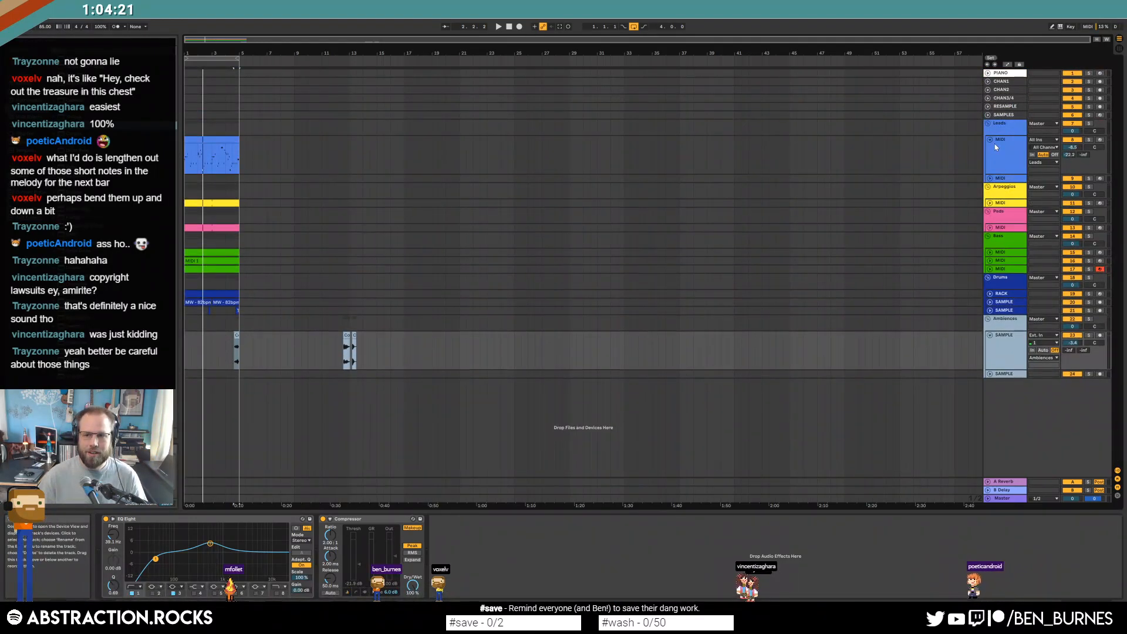
click(990, 140)
Move the four-bar section, from the Leads down to its ambience clip, so that it starts at bar 5
drag(210, 37, 223, 85)
drag(340, 320, 365, 141)
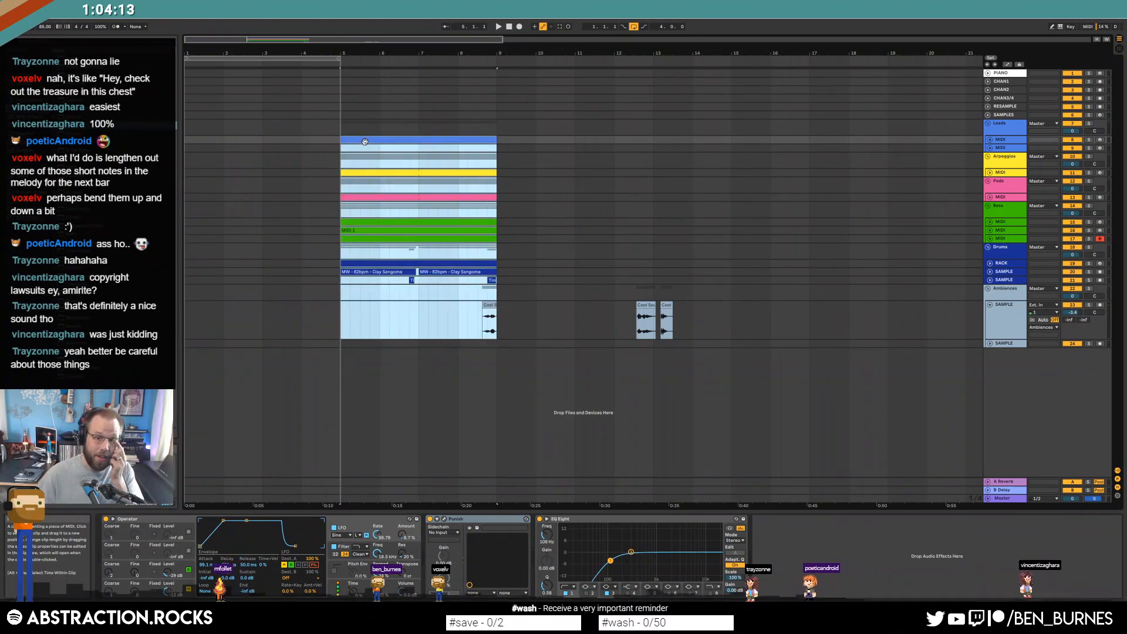
Move the two spare ambience clips ahead of the section, the first to bar 3 and the second to the last beat of bar 4
click(613, 327)
drag(649, 305, 314, 306)
click(379, 320)
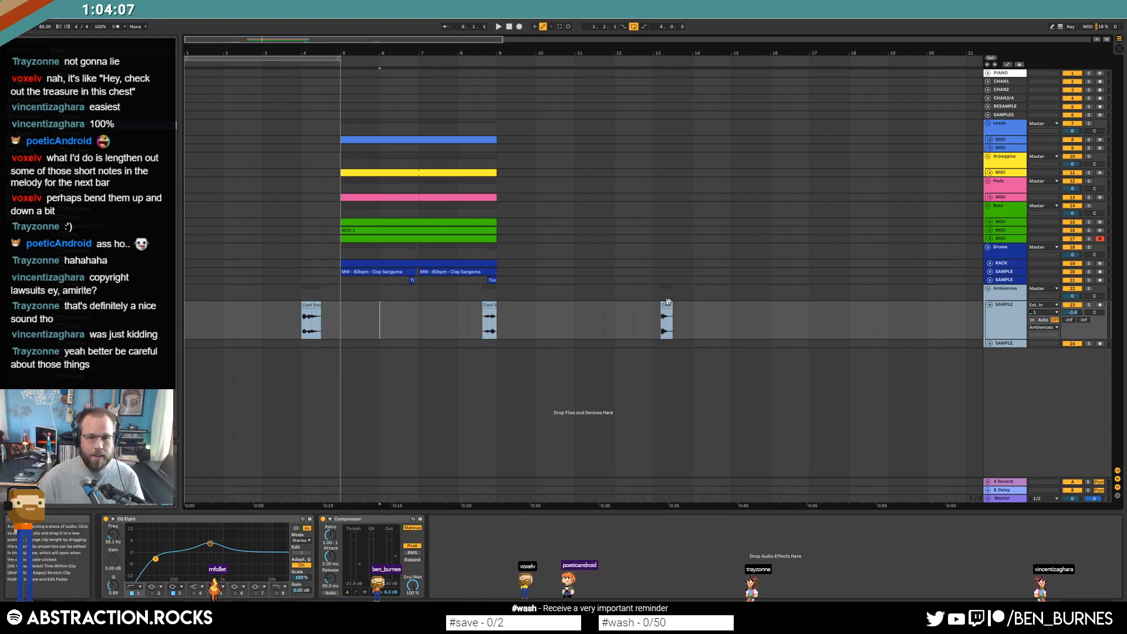
drag(312, 305, 272, 304)
drag(665, 305, 333, 316)
scroll(333, 316, up, 3)
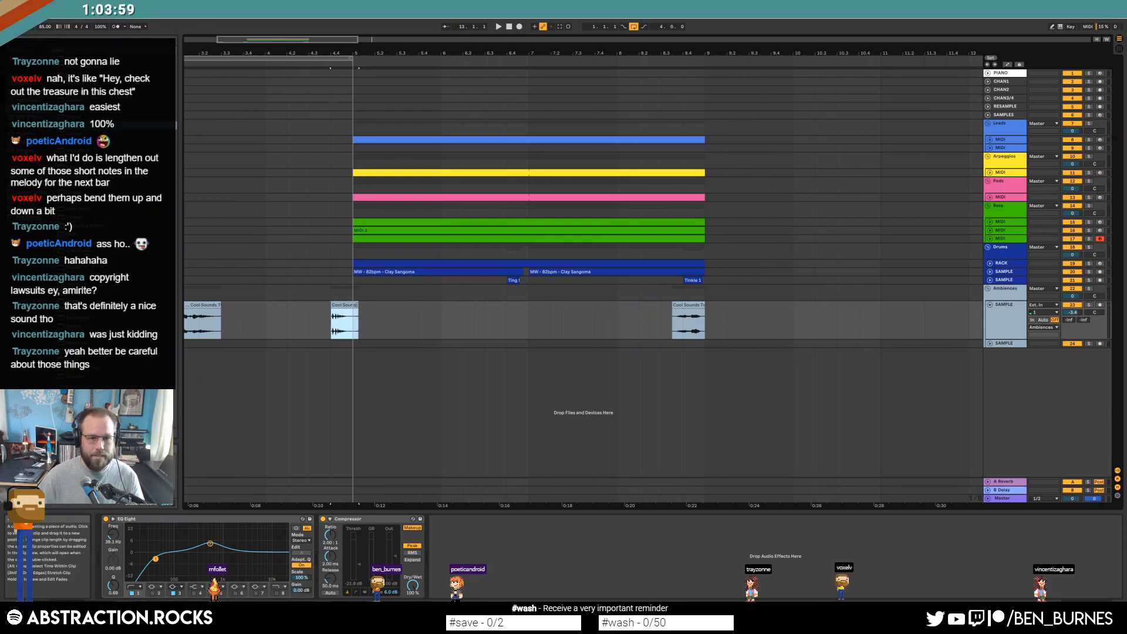
Trim the second ambience clip to end at bar 5 and move its sample start to the first transient
double_click(347, 303)
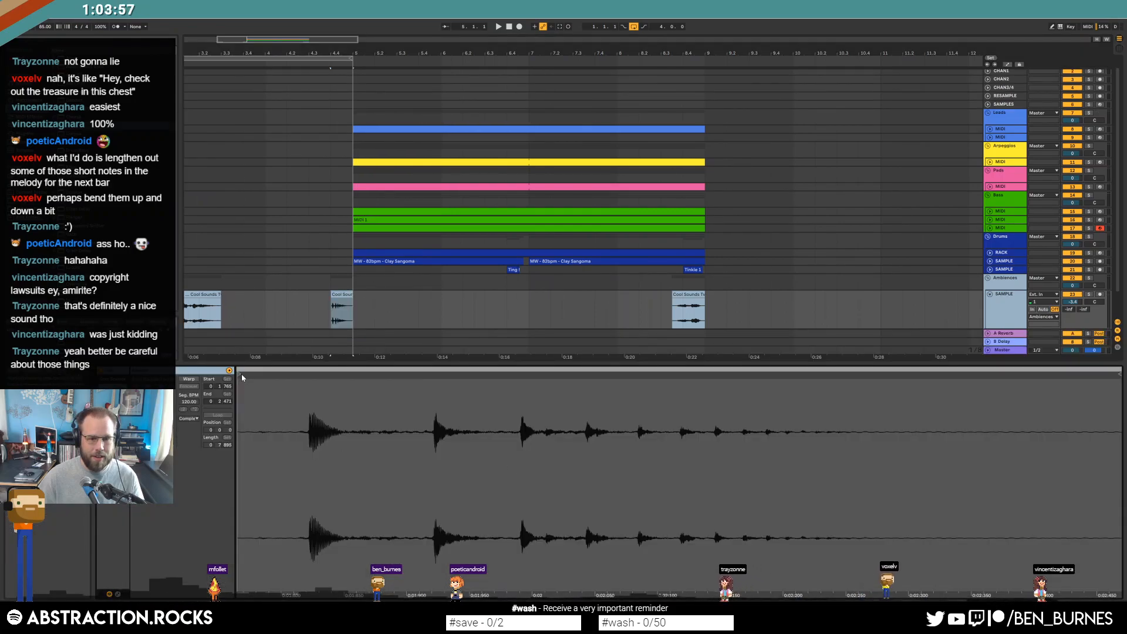
drag(241, 374, 310, 374)
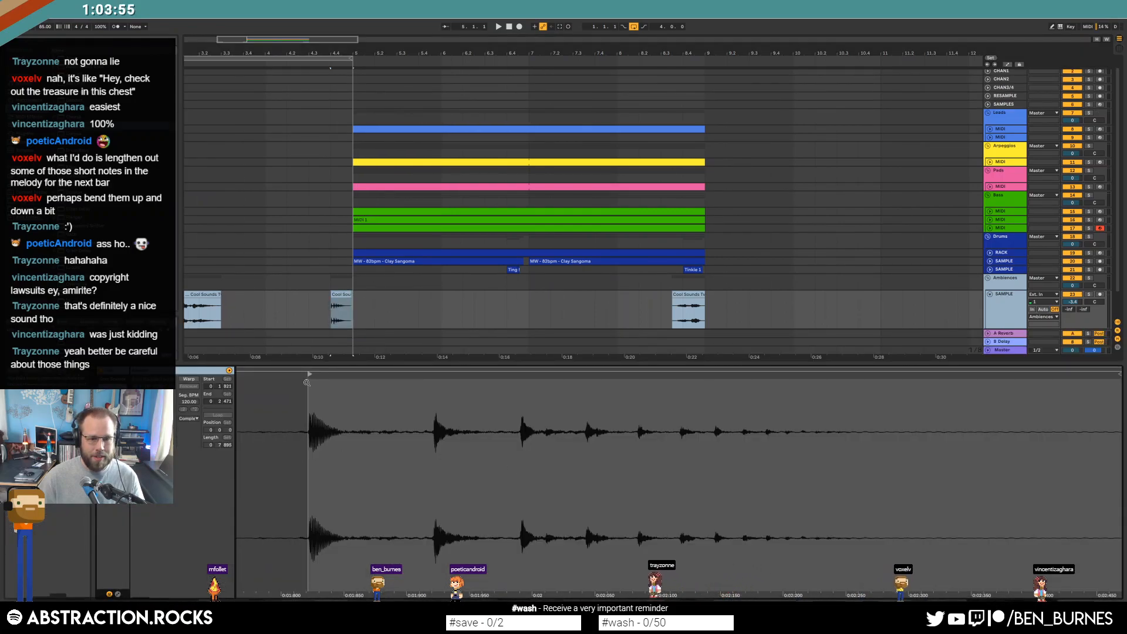
key(shift+Tab)
Fill bars 1 to 4 with a copy of the drum RACK clip and extend the Pads clip back to bar 1
drag(485, 53, 485, 42)
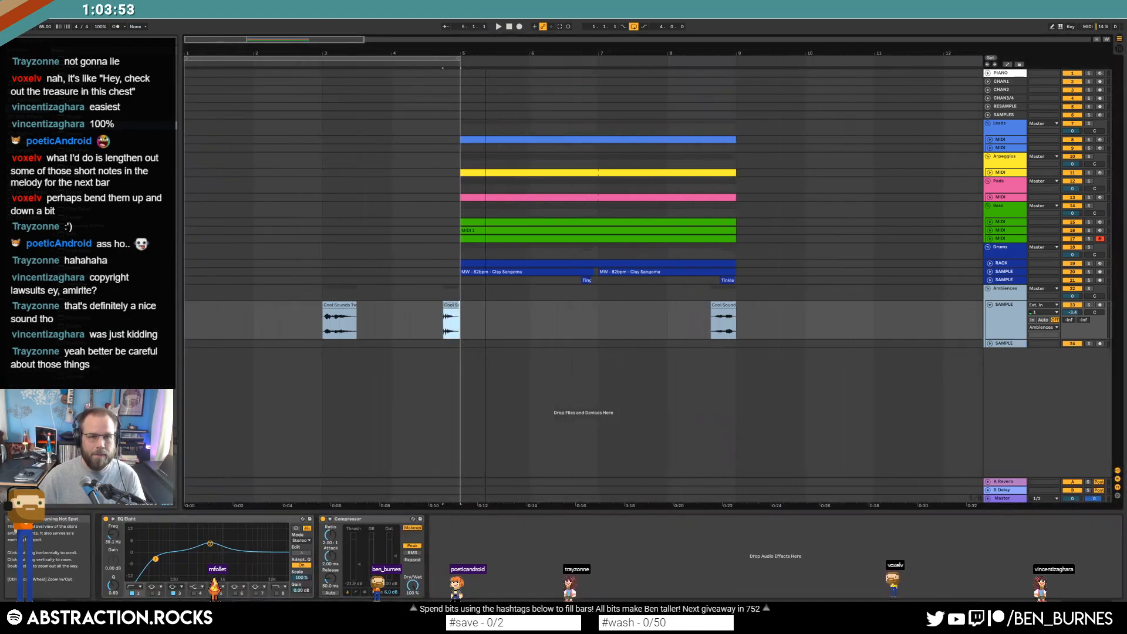
click(991, 264)
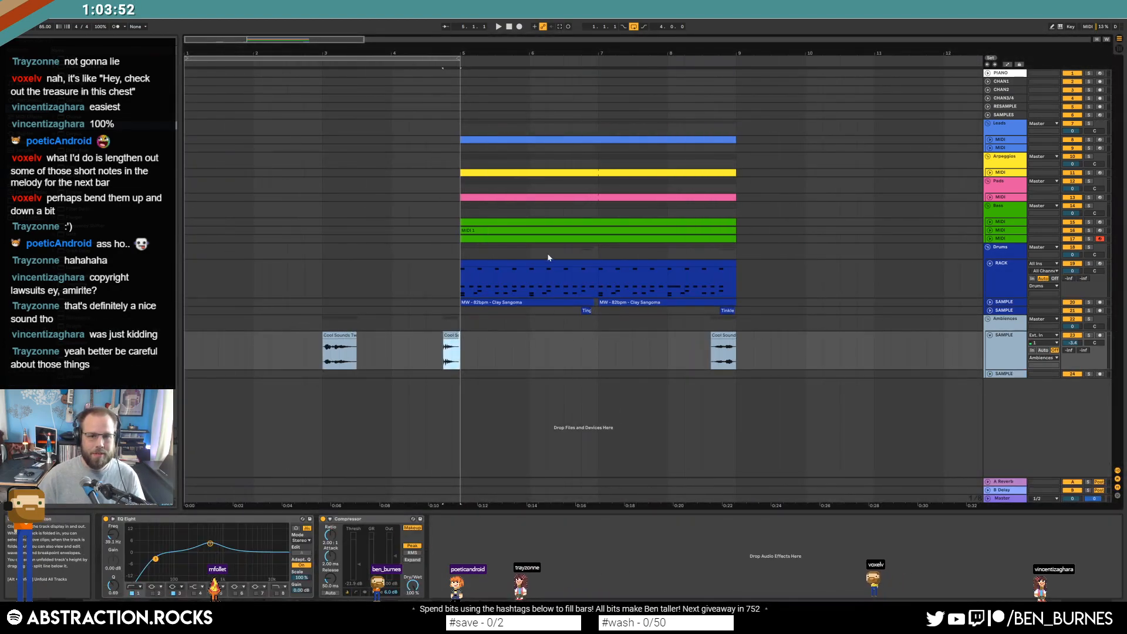
click(491, 276)
click(185, 273)
key(ctrl+v)
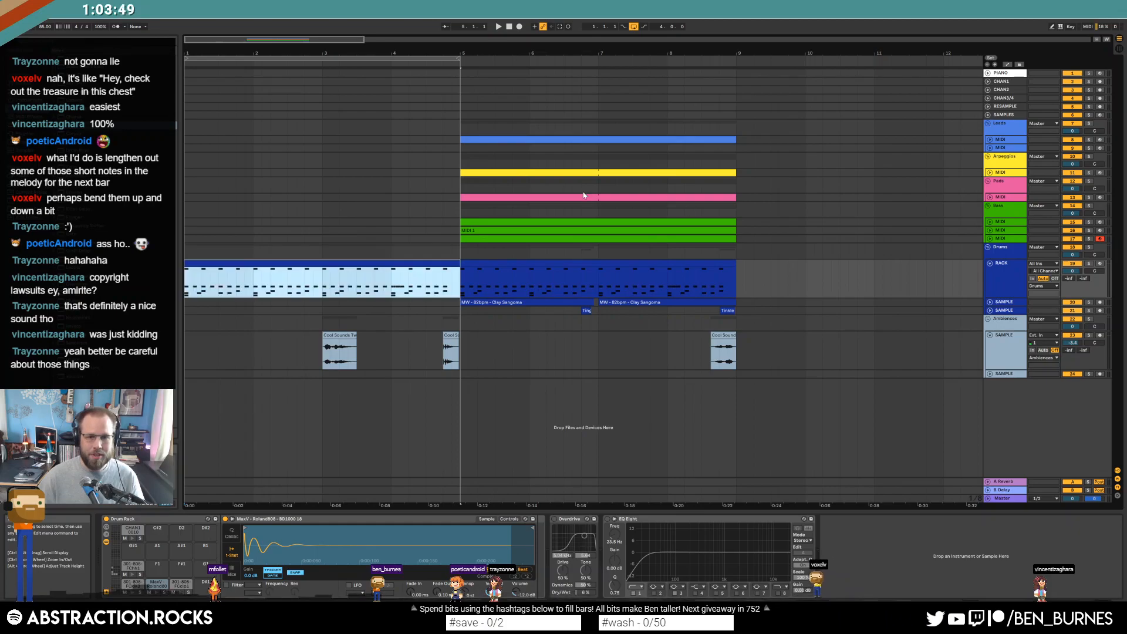
click(465, 197)
drag(399, 199, 185, 199)
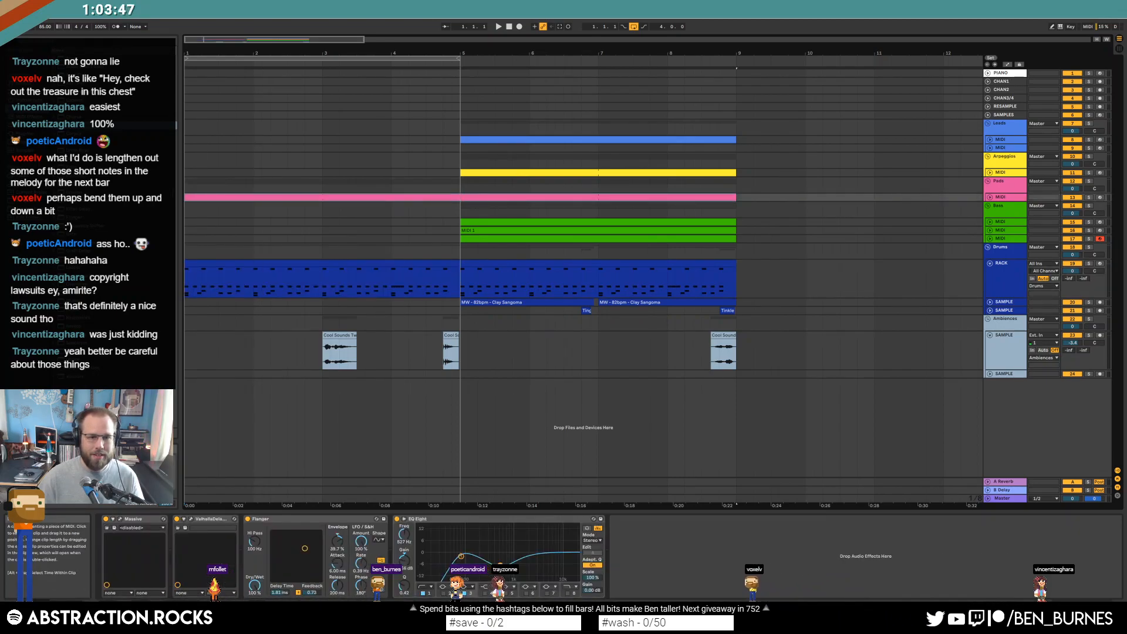
Deactivate all CHAN1 and MaxV-Roland808 notes in the copied intro drum clip
double_click(317, 265)
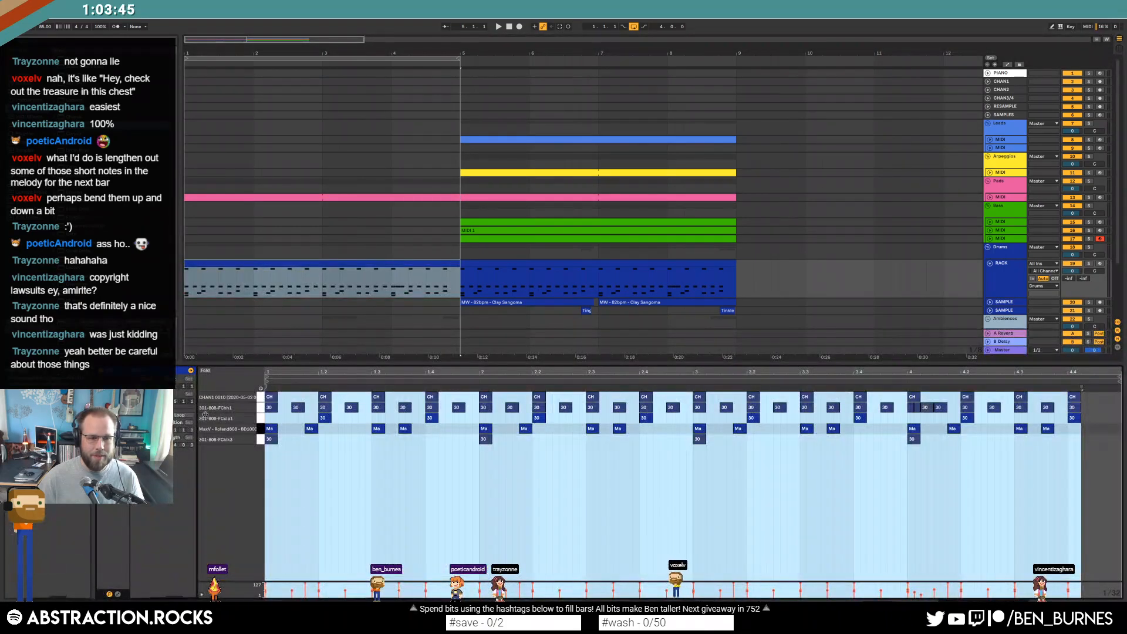
click(345, 451)
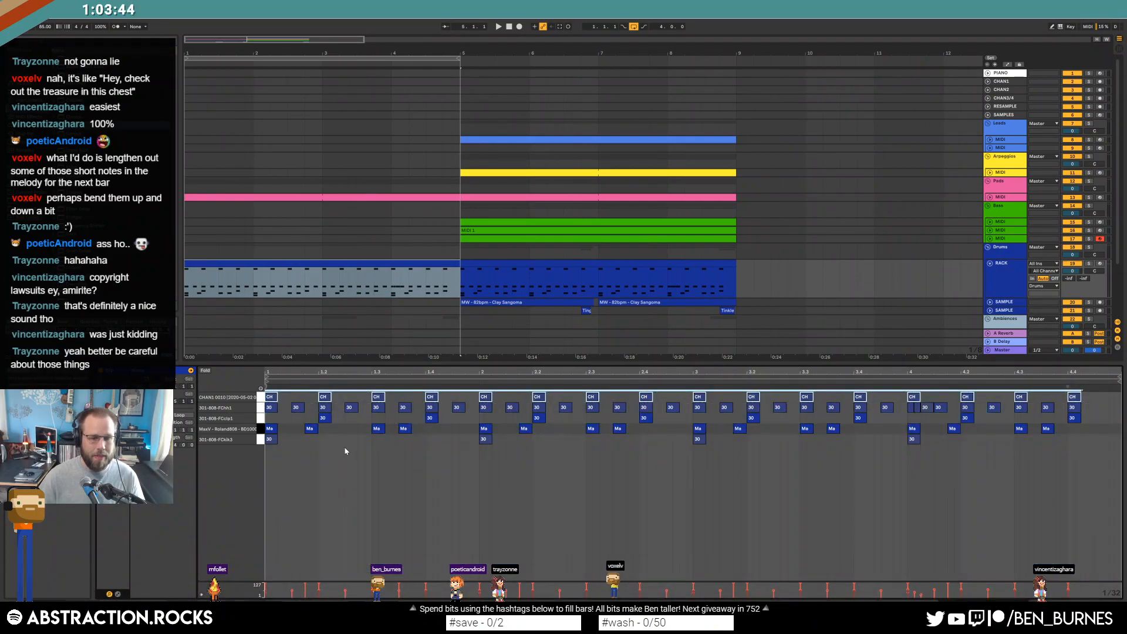
click(260, 430)
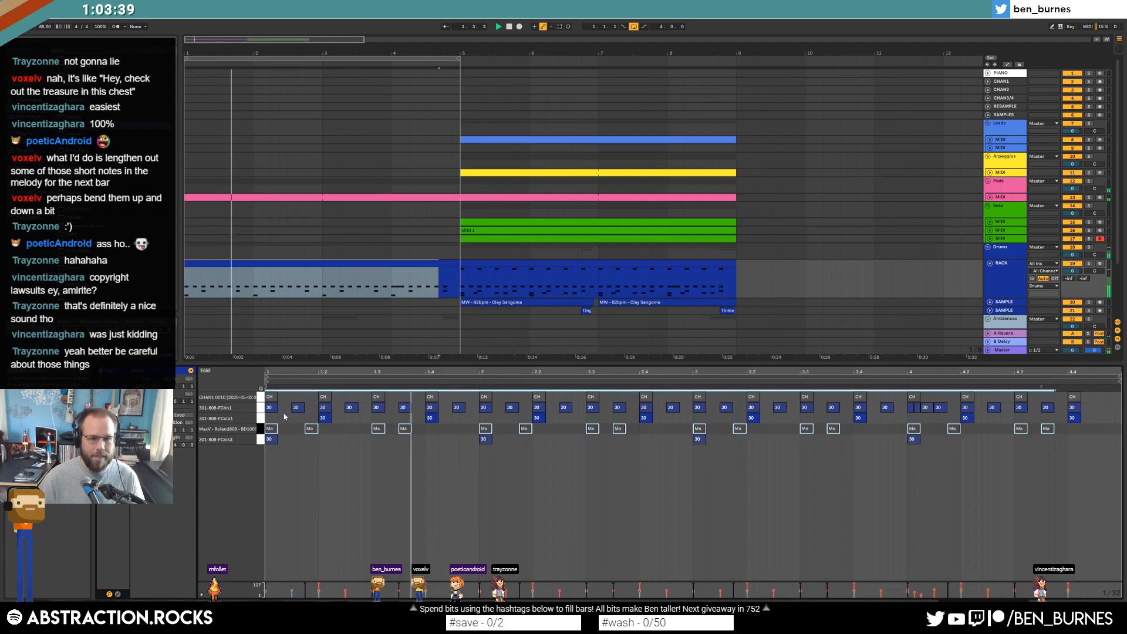
key(shift+Tab)
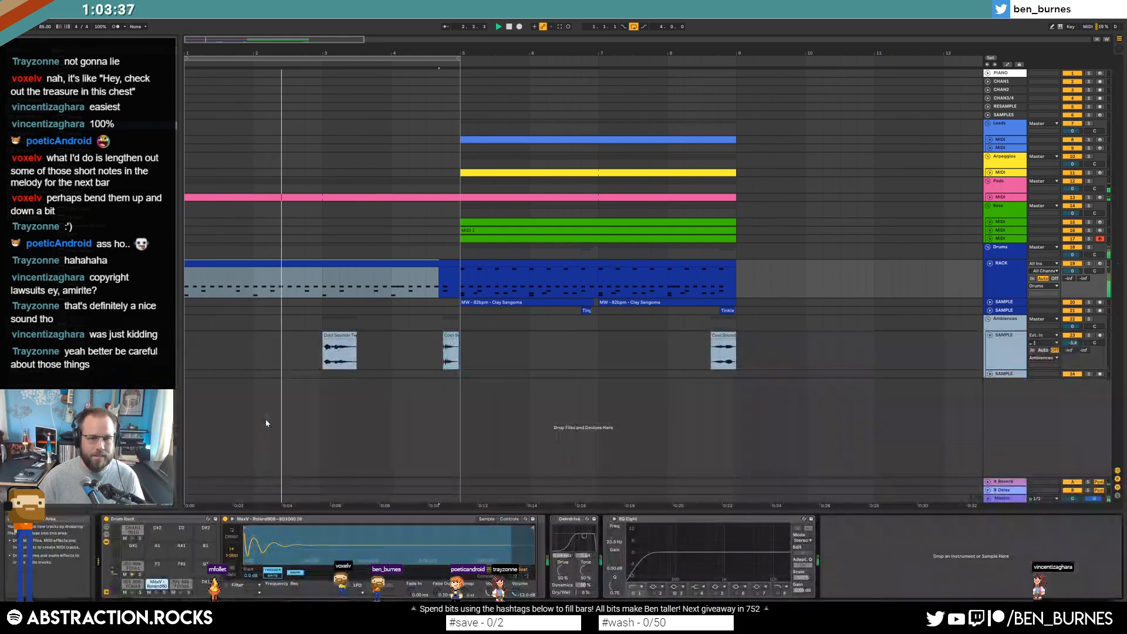
Inspect the two intro ambience clips, play the one before bar 5, and turn off the arrangement loop
click(323, 347)
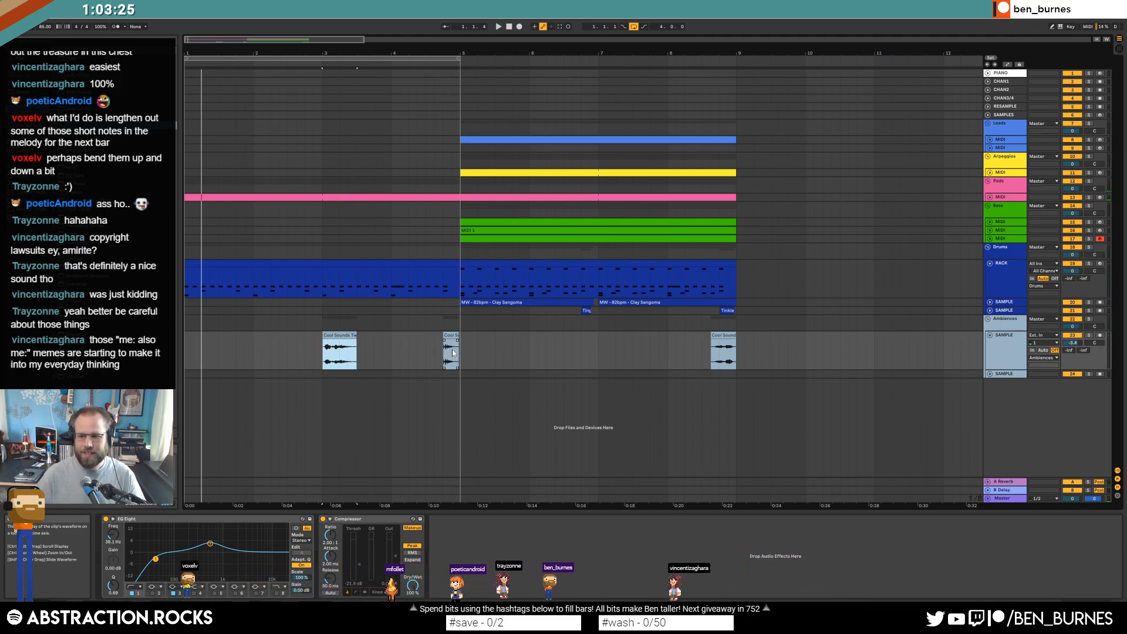
double_click(331, 335)
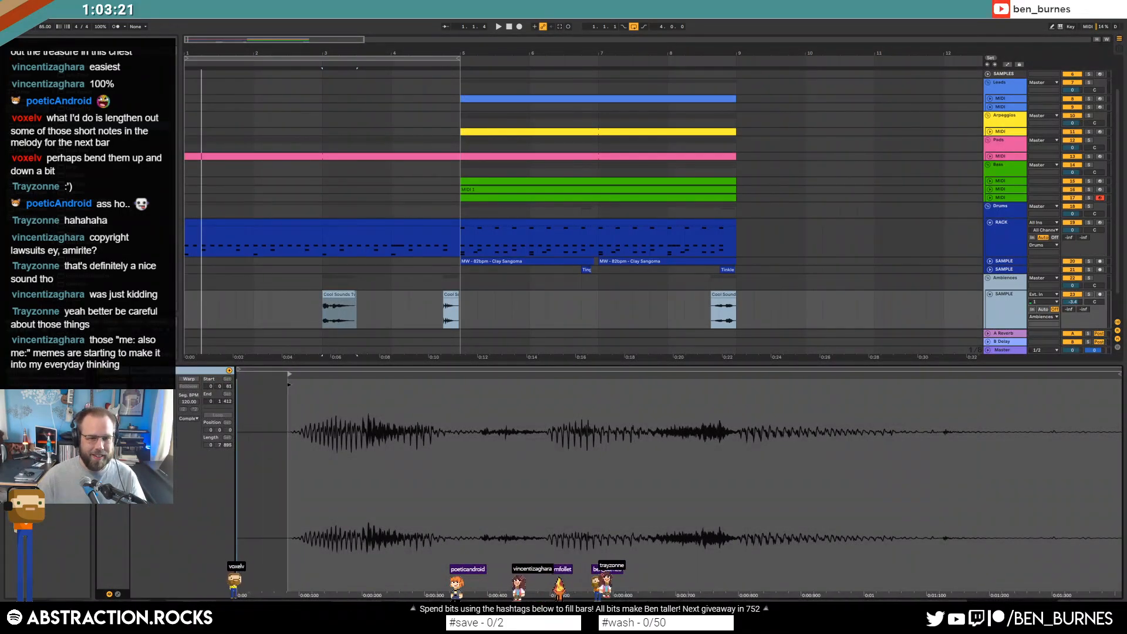
click(449, 295)
key(space)
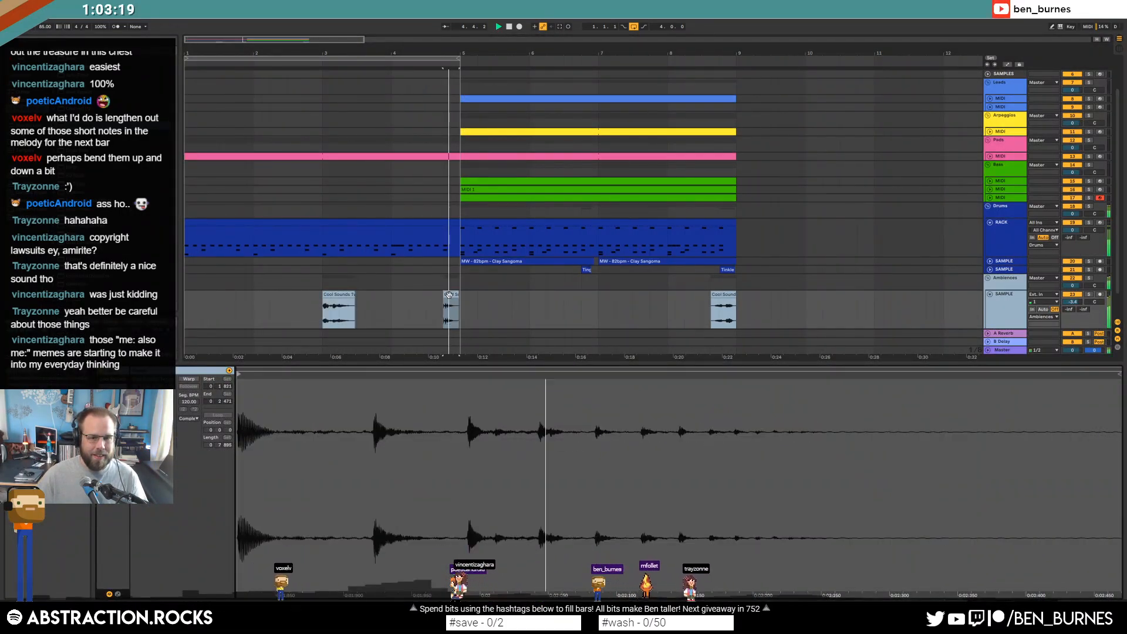
click(634, 27)
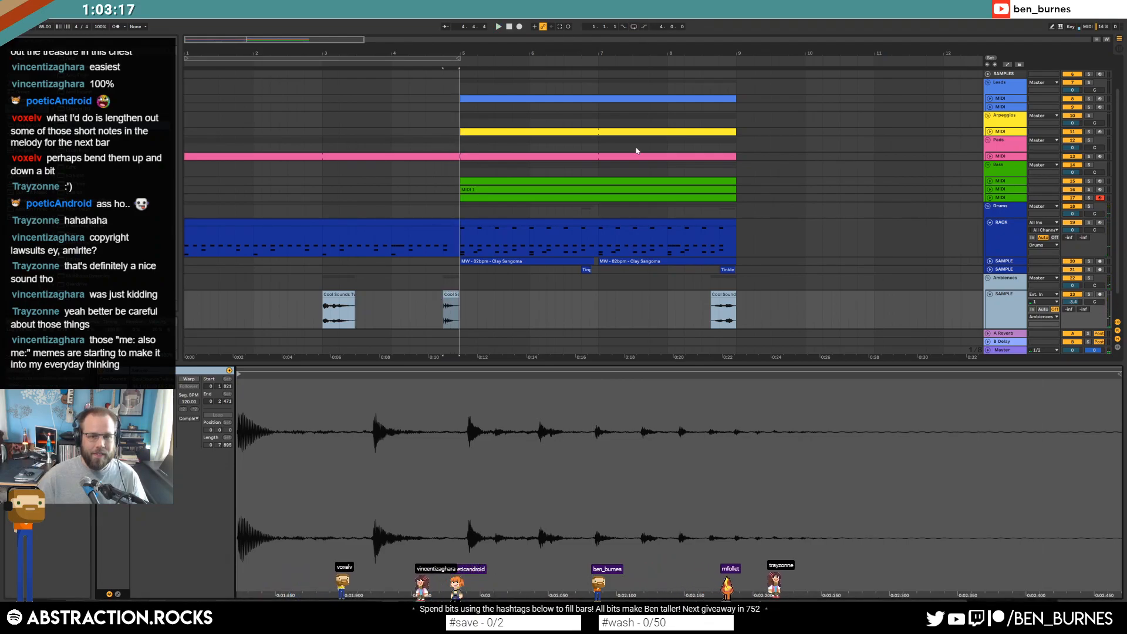
Deactivate the middle and highest notes of the chords in the Pads clip and play the intro from bar 1
click(404, 157)
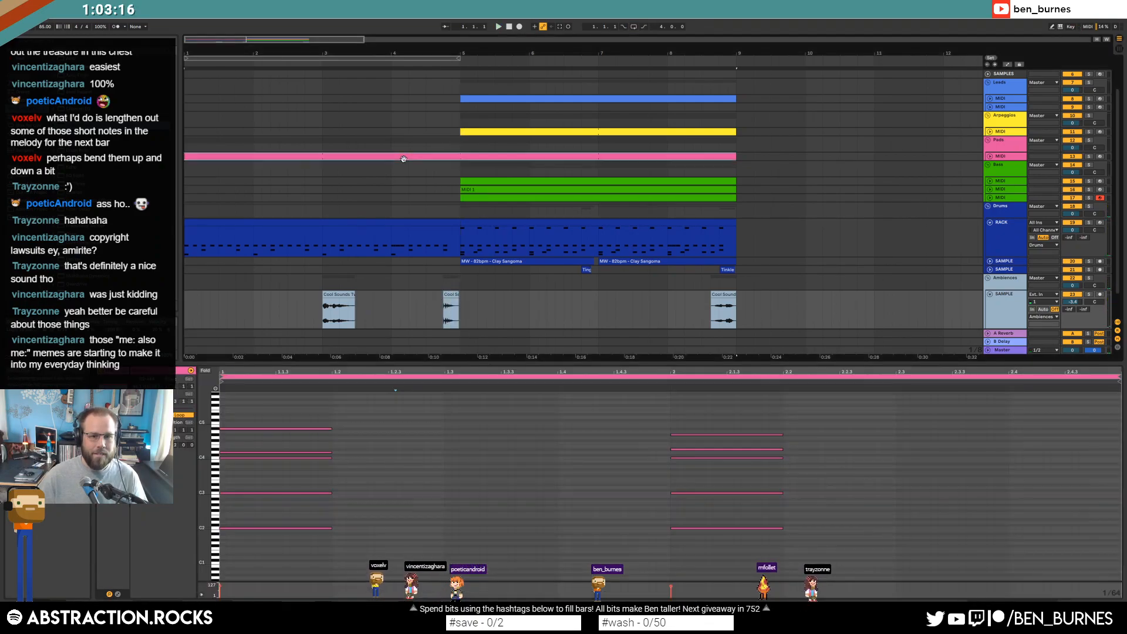
click(268, 423)
drag(268, 445, 673, 480)
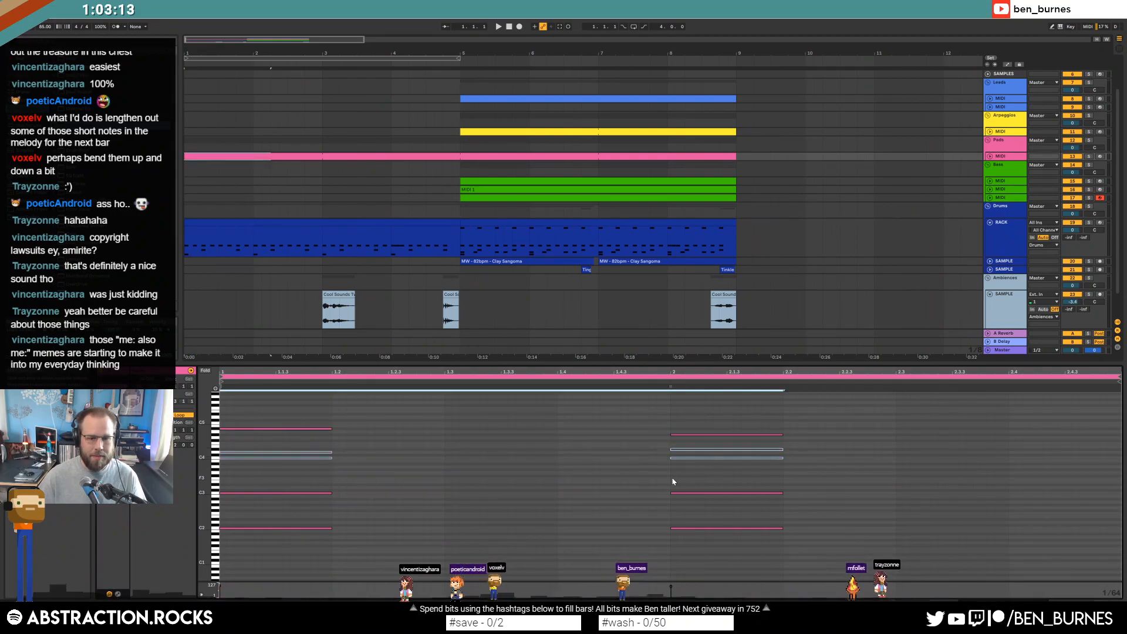
key(space)
drag(302, 415, 711, 435)
key(0)
key(shift+Tab)
key(space)
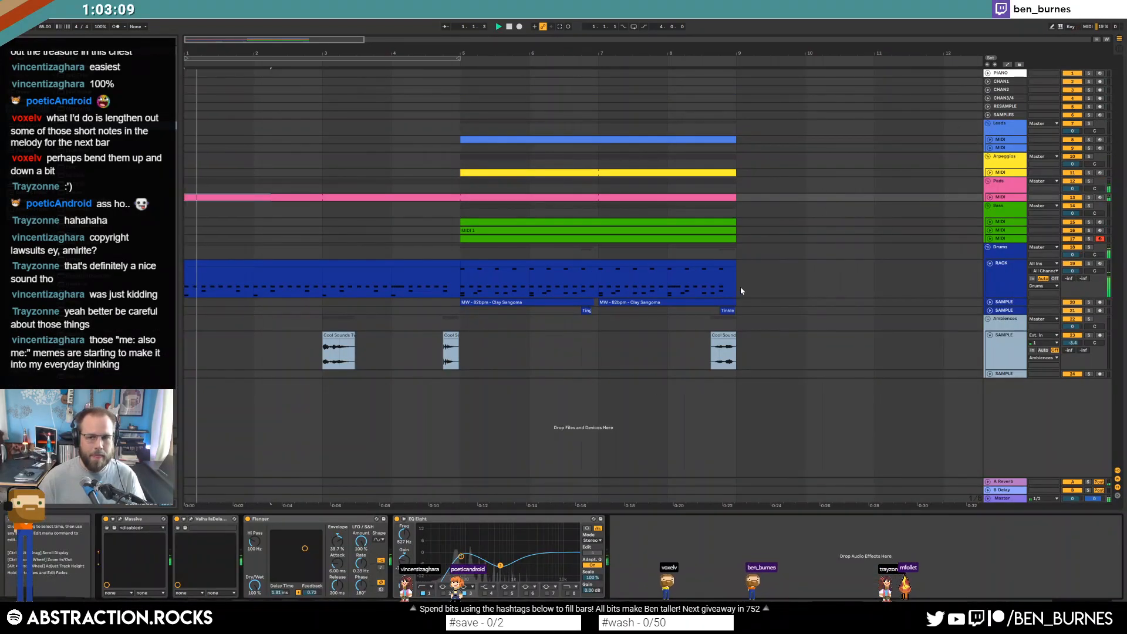
key(space)
Toggle the activation of all Pads notes, deactivate only the highest ones, and unfold the Pads MIDI track during playback
double_click(248, 196)
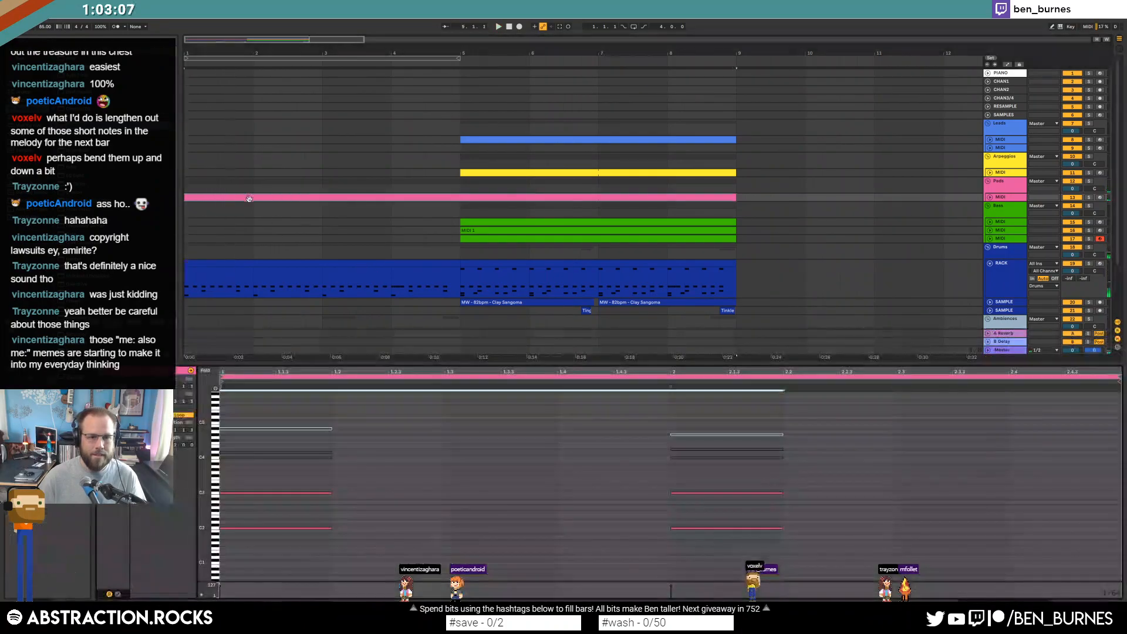
click(293, 416)
key(ctrl+a)
key(0)
key(space)
drag(313, 416, 738, 444)
click(988, 197)
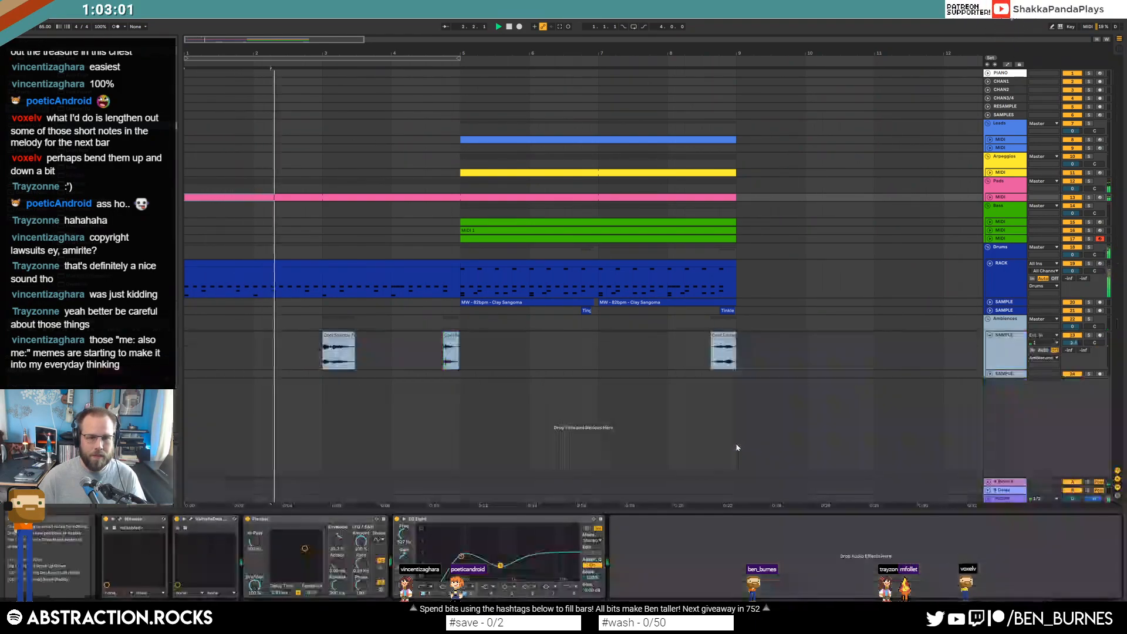
click(989, 197)
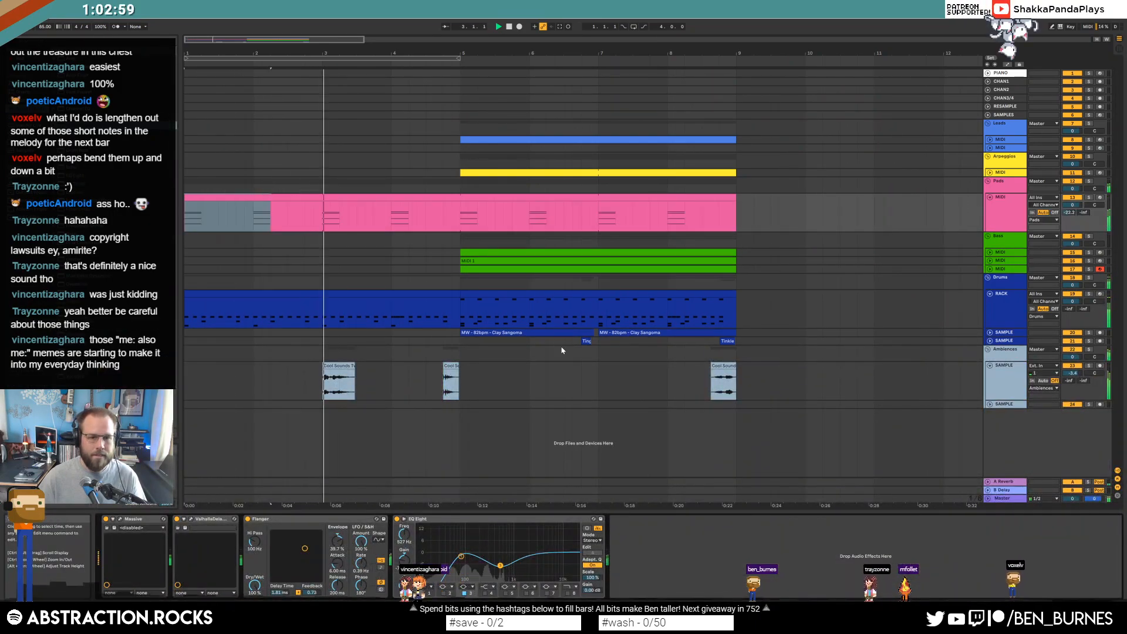
Stop playback and remove the ambience sample clip at bar 3
click(335, 366)
key(space)
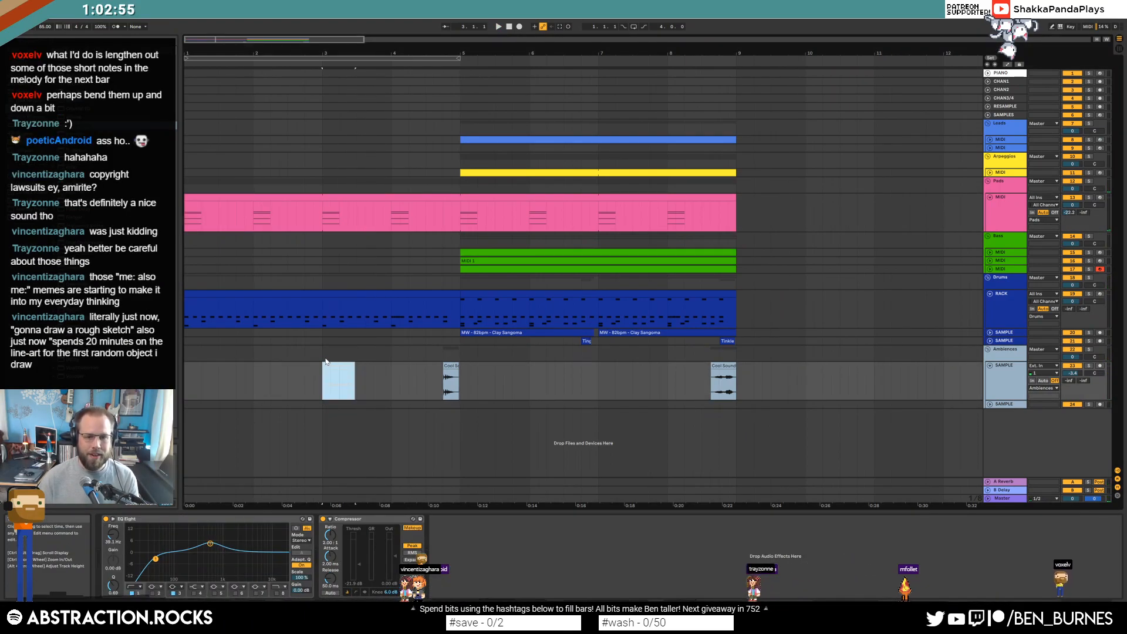
Extend the arrangement loop to bar 9 and try a copy of the middle bass track's clip in bars 1 to 4
drag(455, 58, 736, 58)
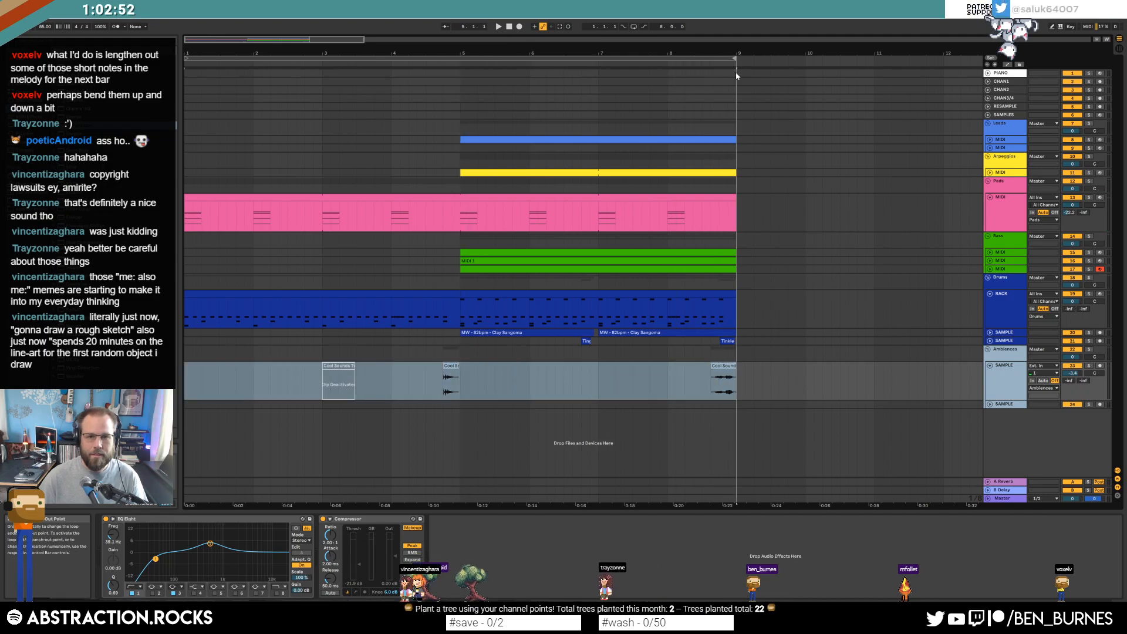
click(510, 27)
click(990, 261)
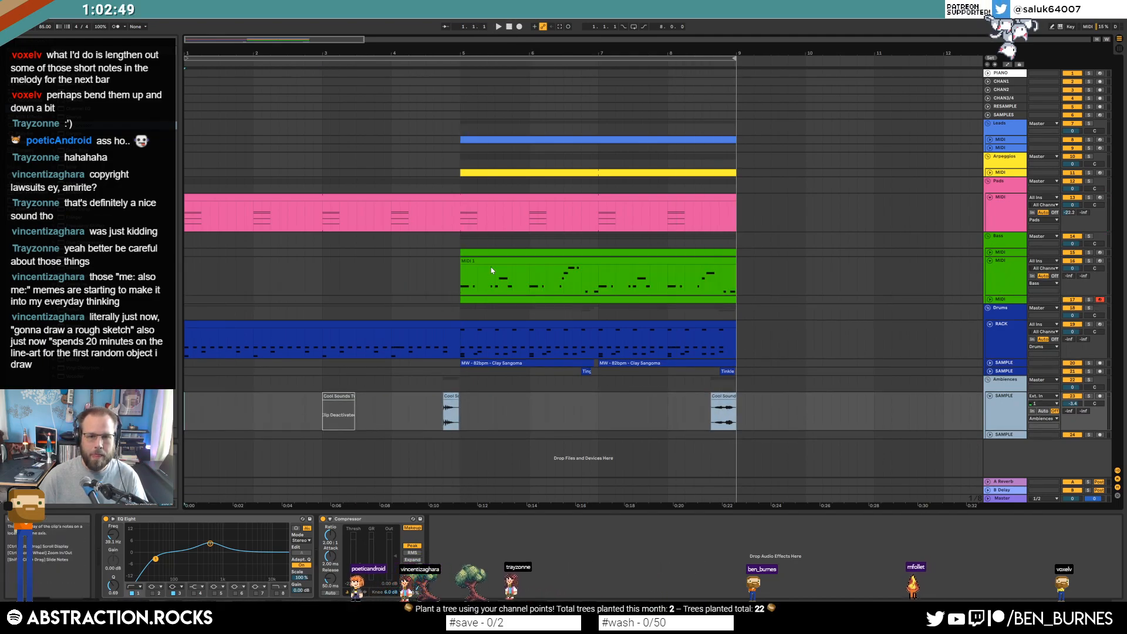
drag(491, 271, 205, 273)
key(space)
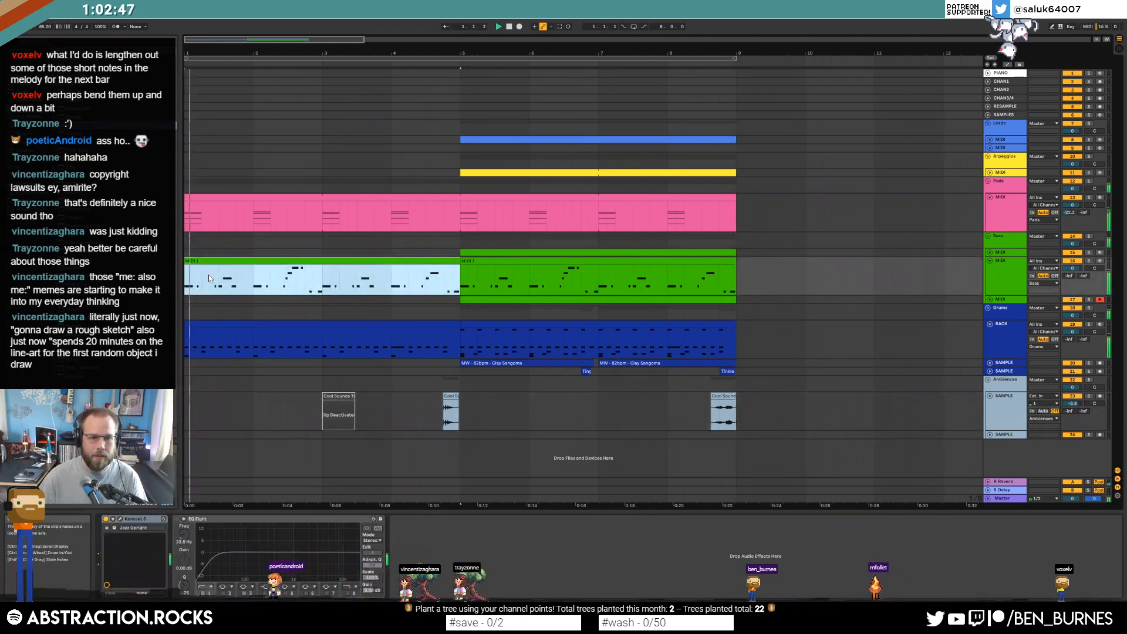
key(space)
key(Delete)
Copy the upper bass track's clip into bars 1 to 4, play it from bar 1 and unfold its track
drag(482, 253, 205, 253)
key(space)
click(989, 252)
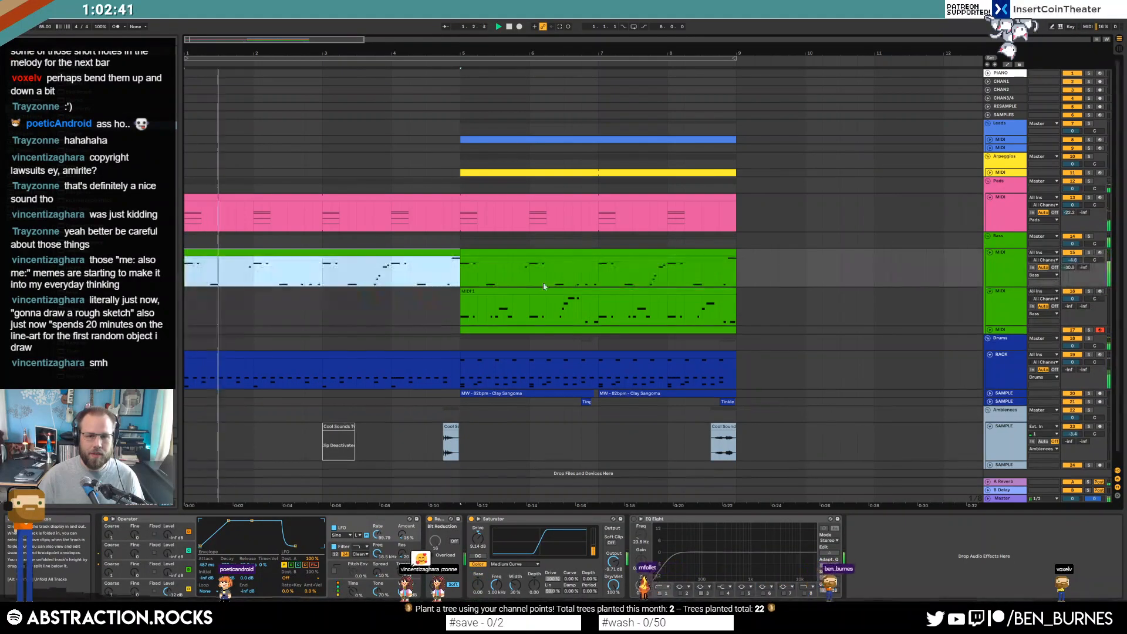
Delete short pickup notes and the rising run at the end of bar 3 from the intro bass clip
double_click(432, 253)
key(space)
drag(410, 462, 447, 477)
key(Delete)
drag(586, 507, 641, 549)
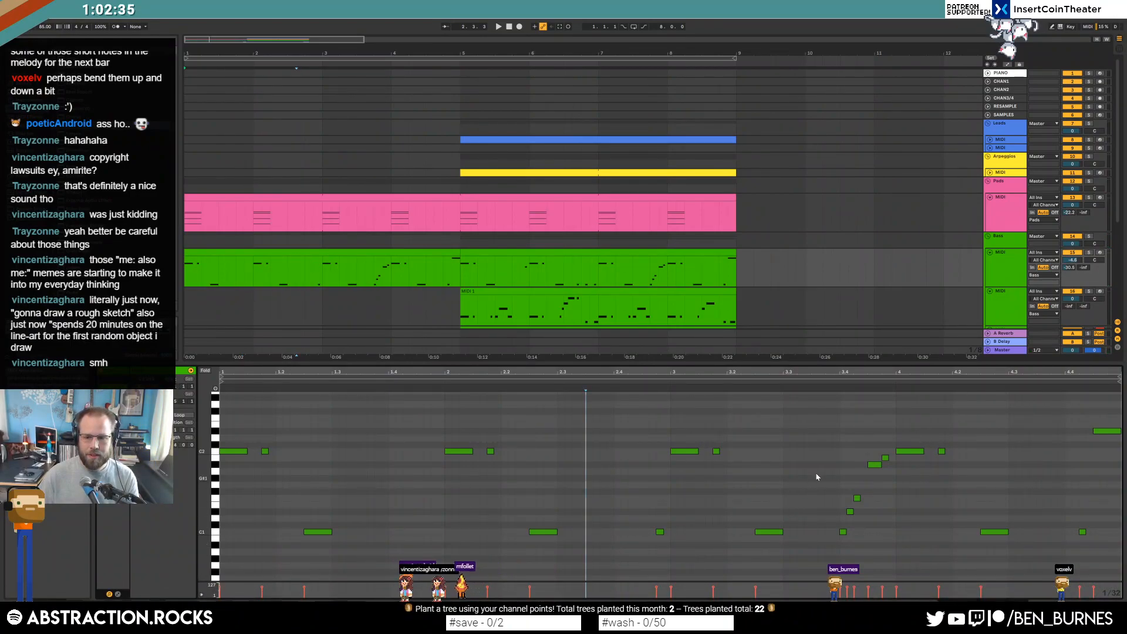
drag(832, 447, 871, 548)
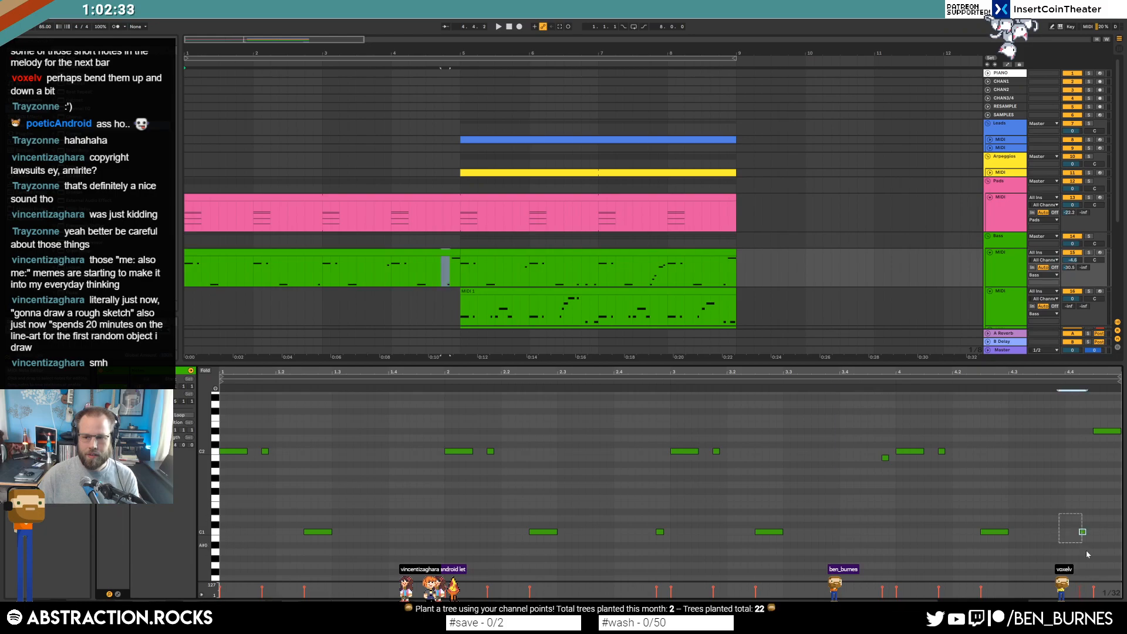
click(1059, 548)
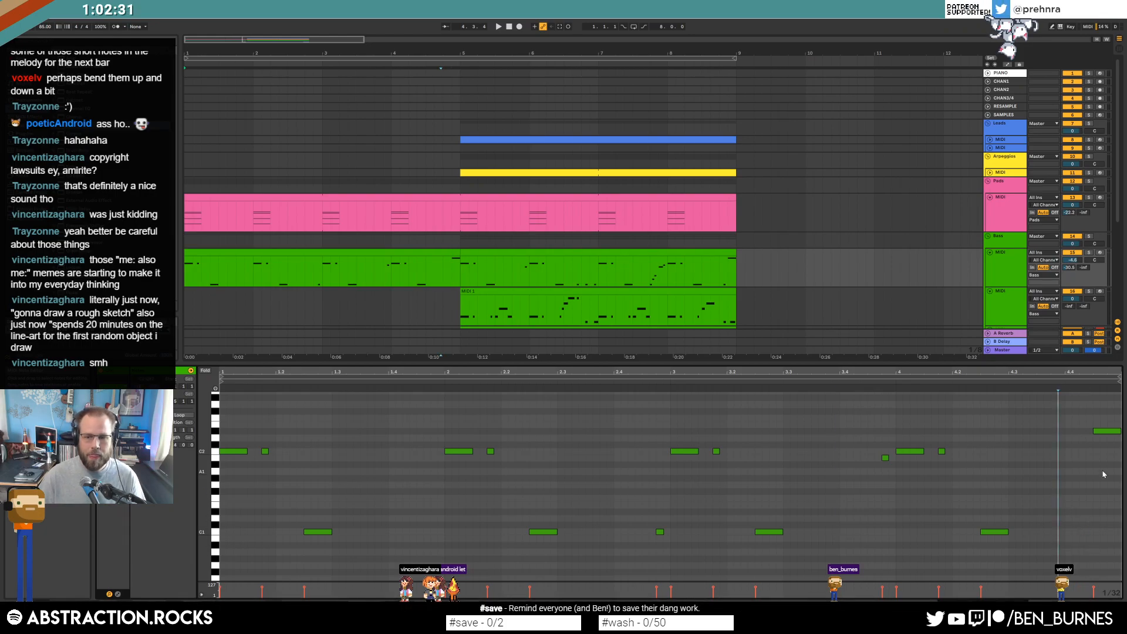
Play the trimmed intro into the main section and open the ambience clip just before bar 5
key(shift+Tab)
key(space)
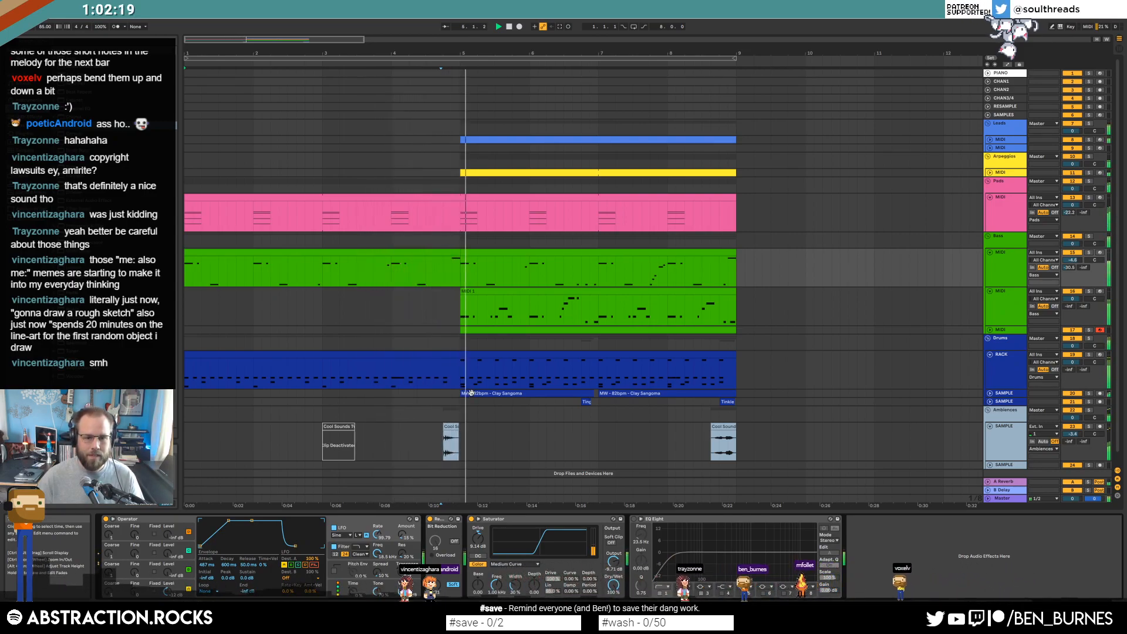
double_click(471, 393)
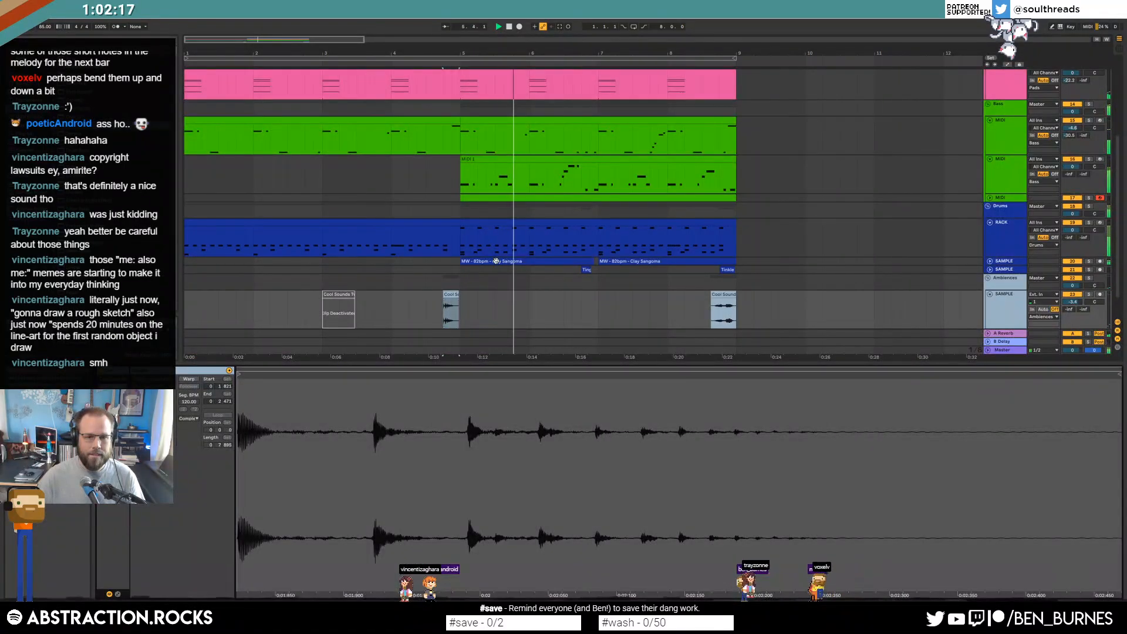
scroll(496, 261, down, 5)
Set the arrangement loop to bars 5 through 8 and stop playback
click(277, 217)
click(279, 221)
key(ctrl+l)
click(237, 297)
key(space)
key(shift+Tab)
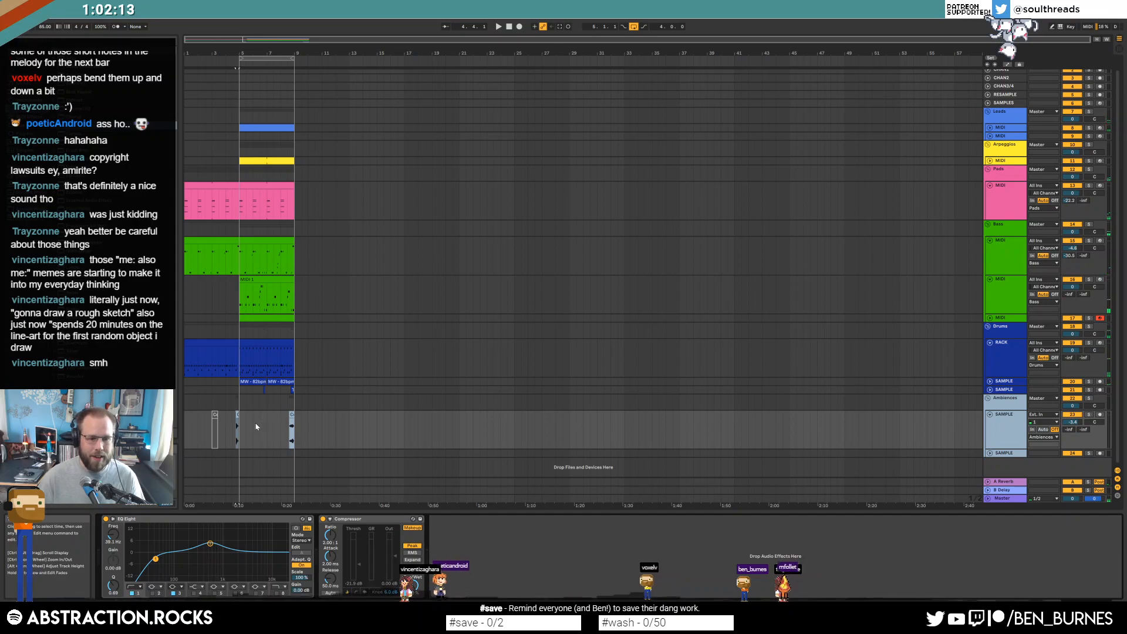
Return to the song start, select the intro bass clip and play the intro from bar 1
scroll(219, 413, up, 5)
key(shift+Tab)
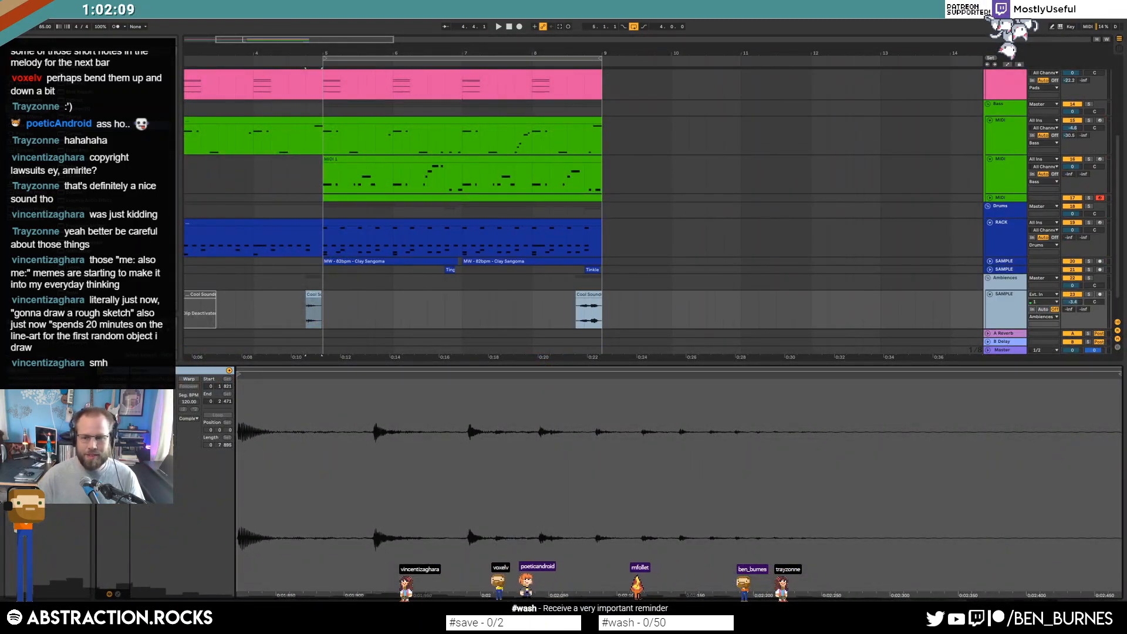
key(shift+Tab)
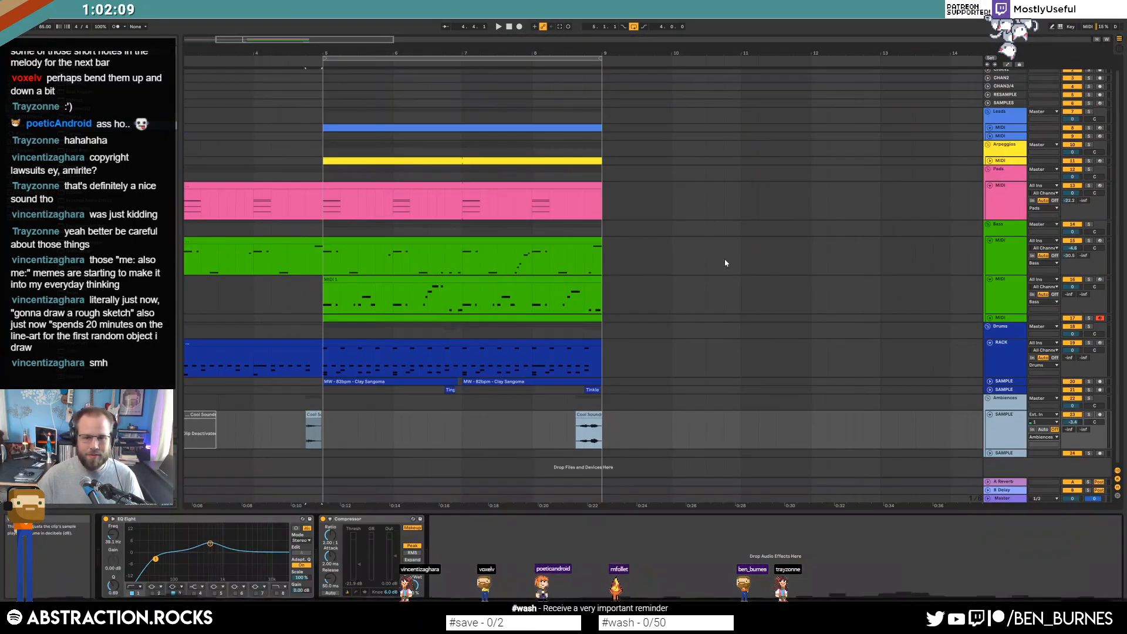
click(510, 27)
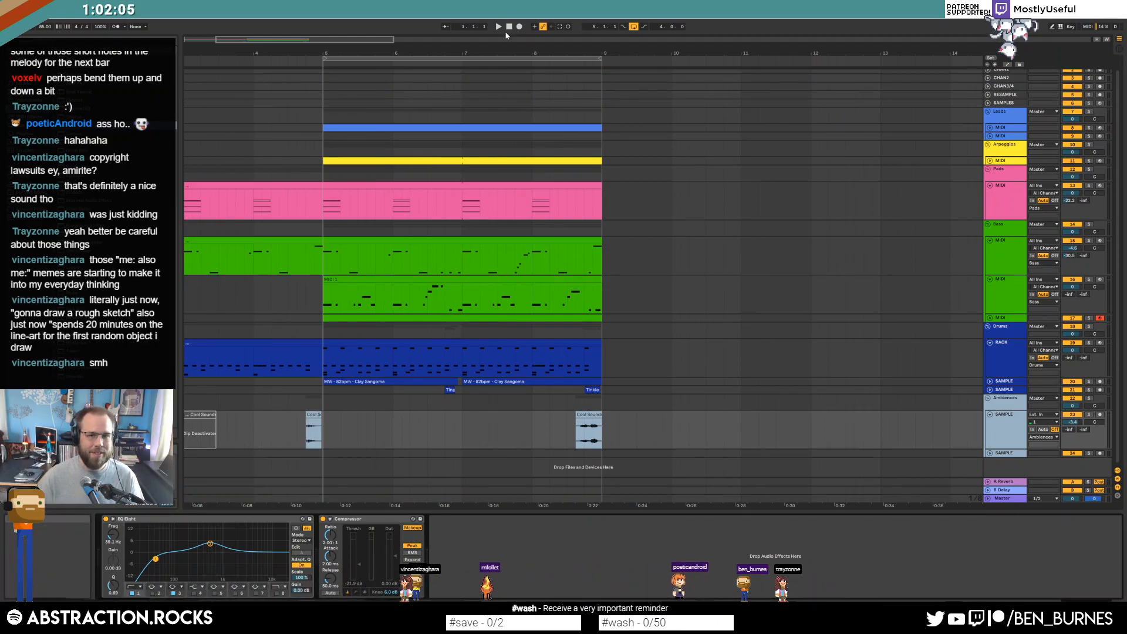
drag(510, 39, 479, 37)
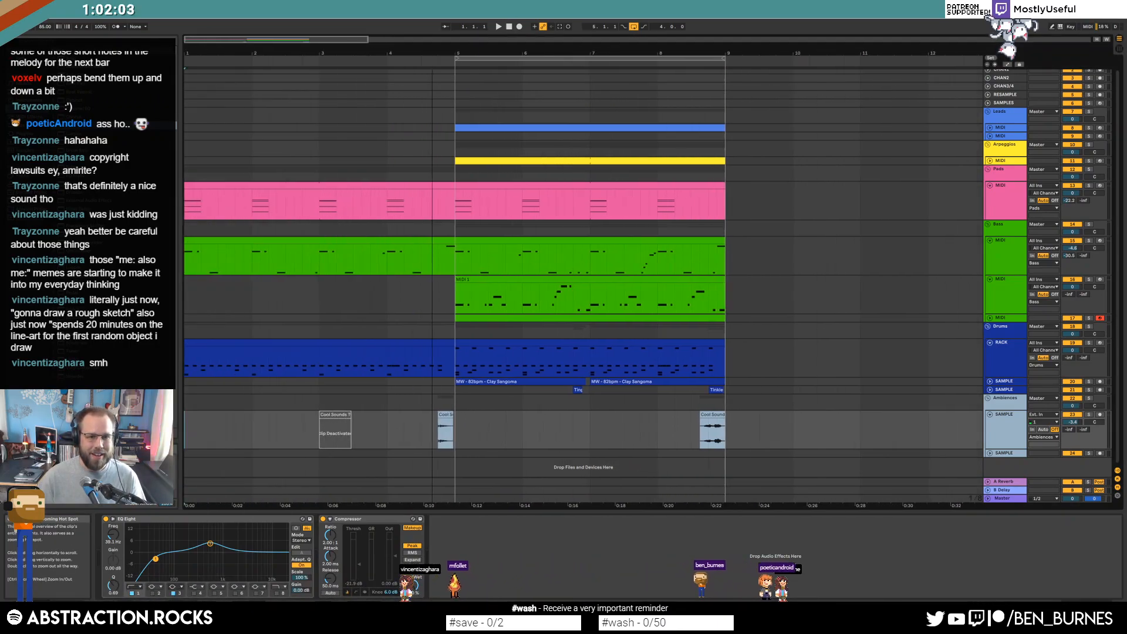
click(213, 240)
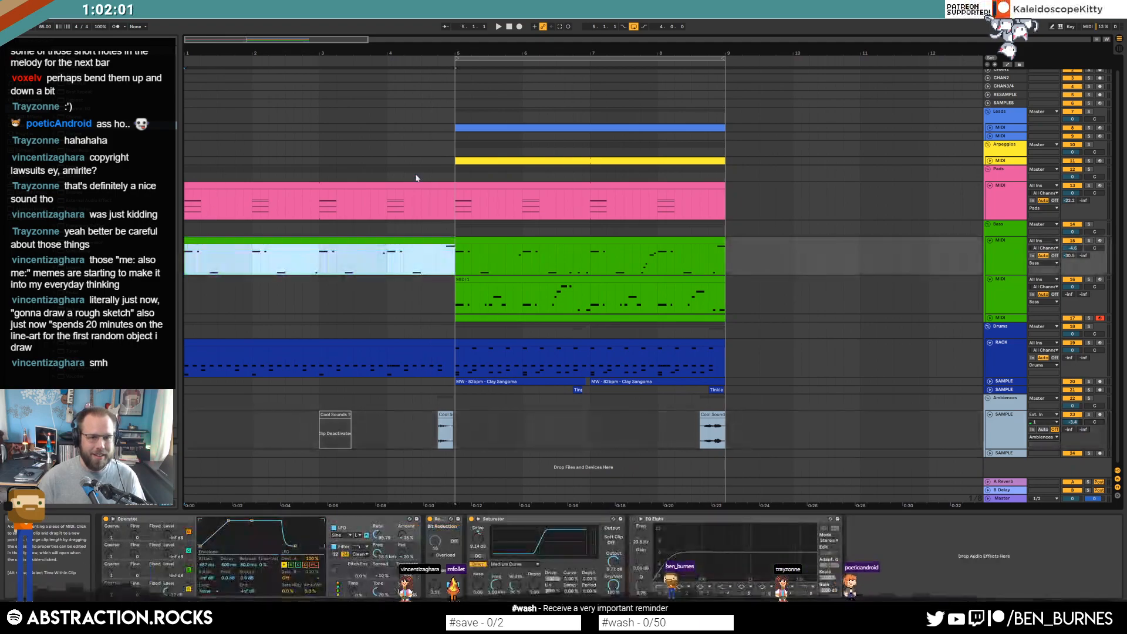
key(space)
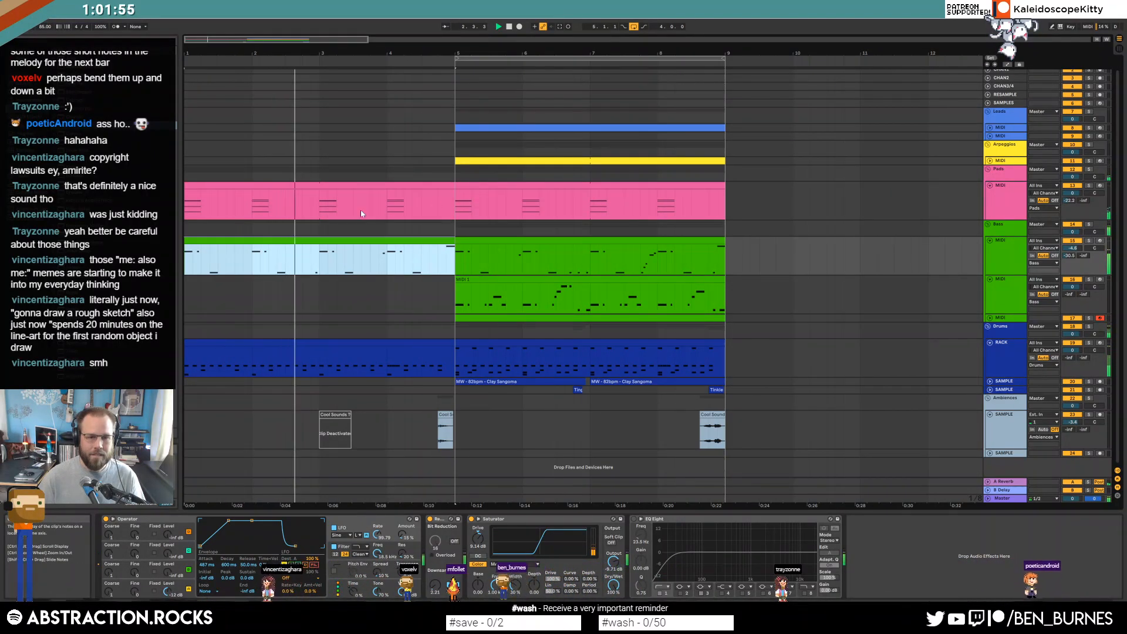
Rework the intro bass pickup before bar 3 with a longer, earlier note just below C2 preceded by a short C1 note
double_click(313, 240)
key(space)
drag(652, 500, 674, 543)
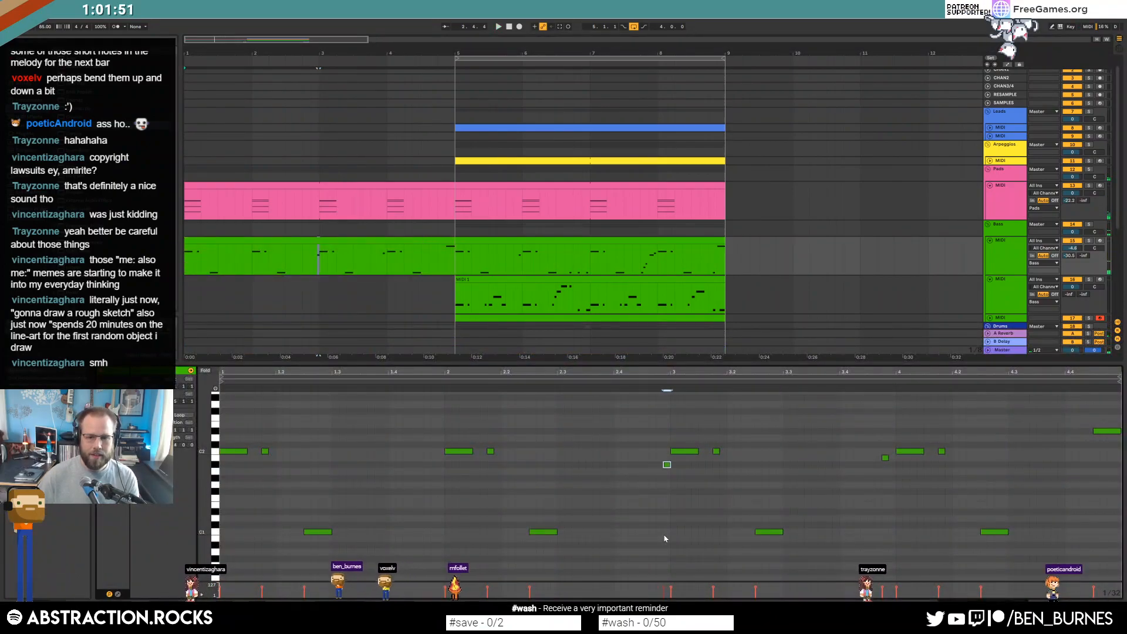
key(Left)
key(Left)
key(Right)
key(shift+Right)
key(shift+Right)
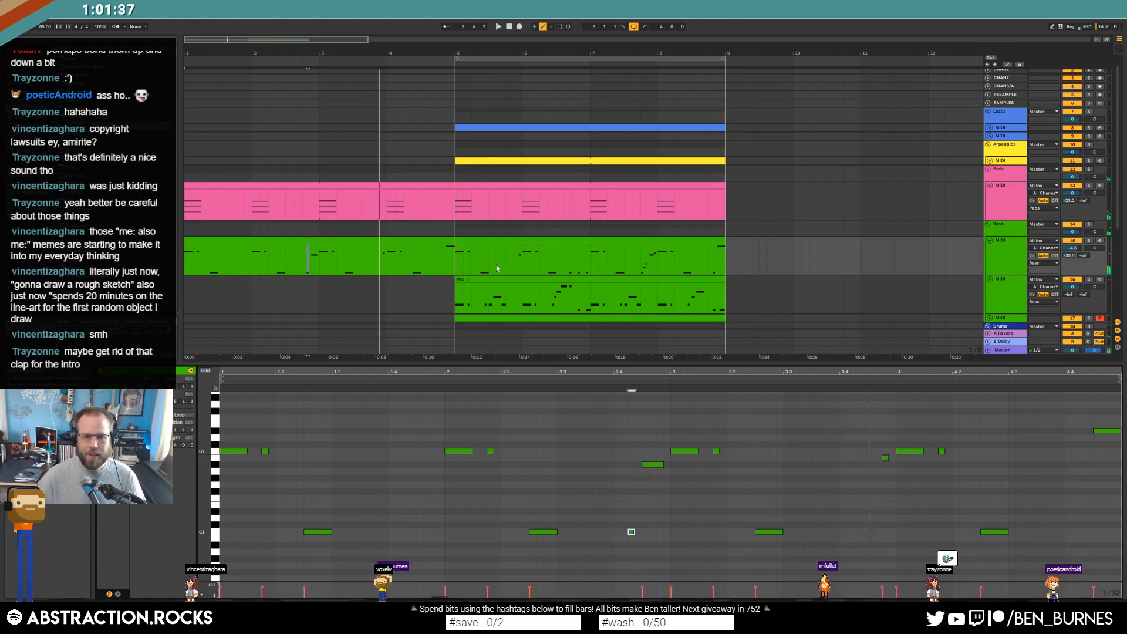
Deactivate all 301-808-FCclp1 clap notes in the intro drum clip
scroll(360, 286, down, 4)
click(347, 272)
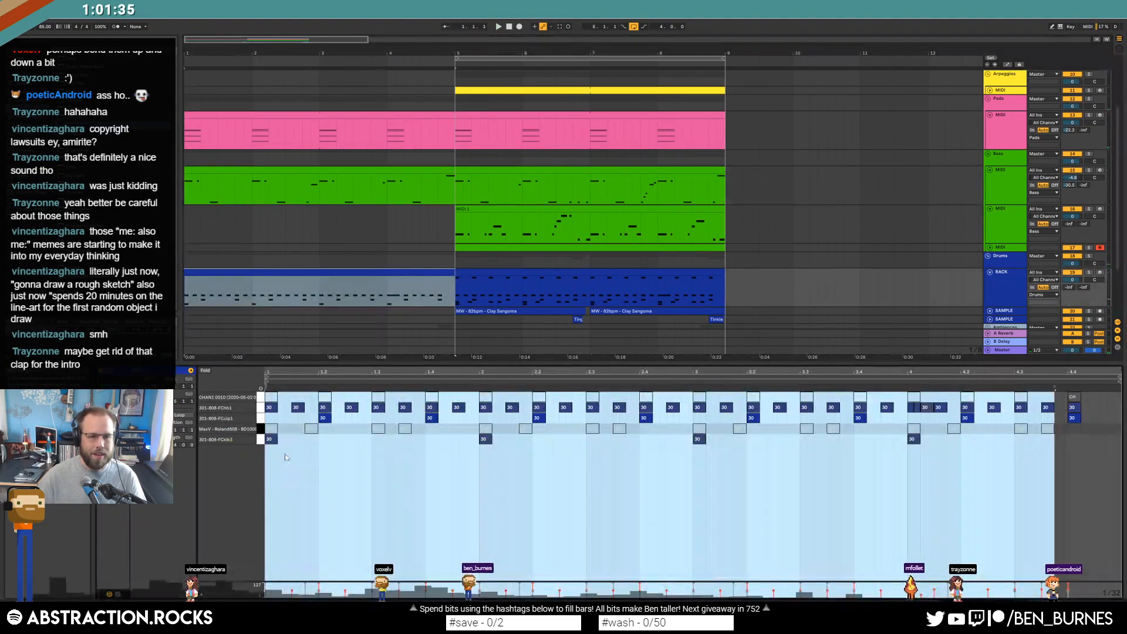
click(264, 418)
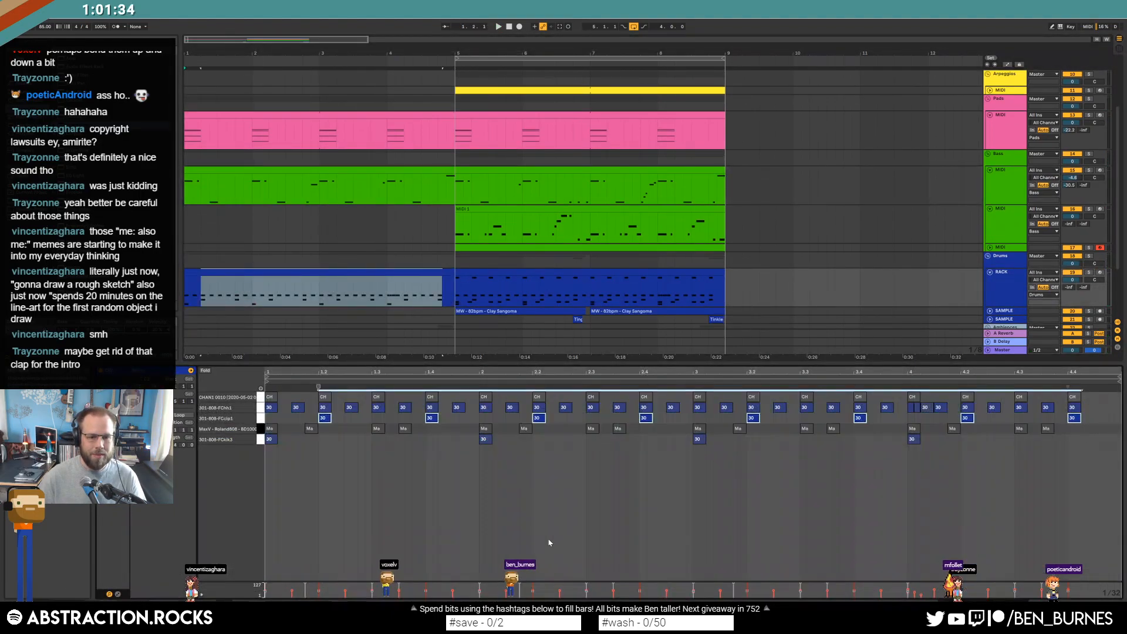
Reactivate the Roland808 kick notes on beats 1 and 3 of bars 1 and 2, the pickup before bar 3, and bar 3's downbeat
click(262, 430)
click(310, 429)
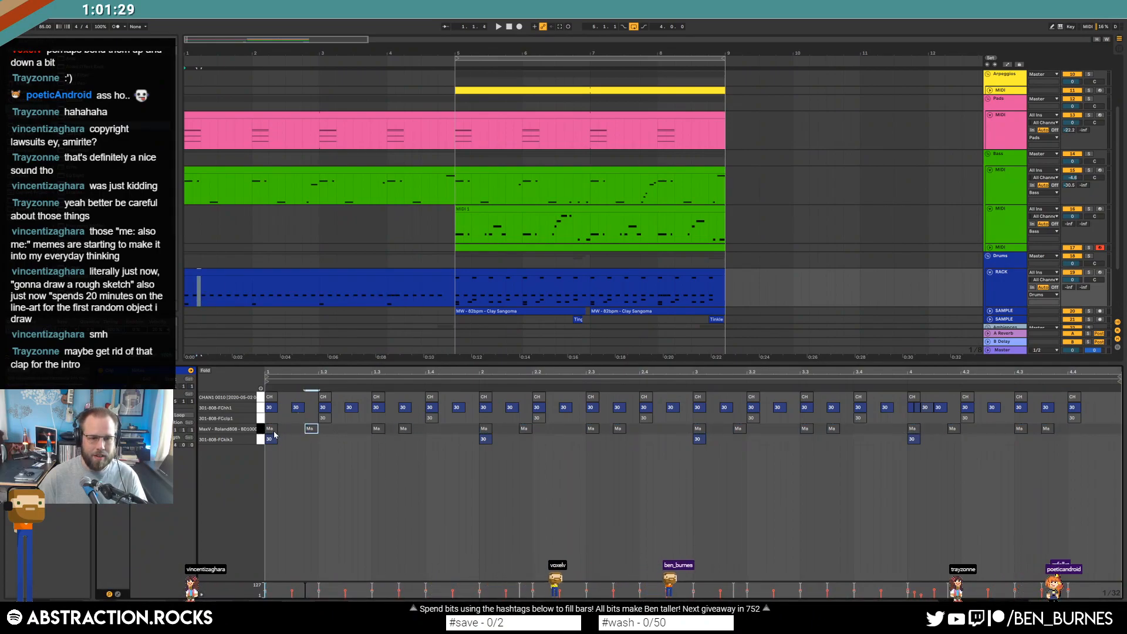
key(space)
click(376, 429)
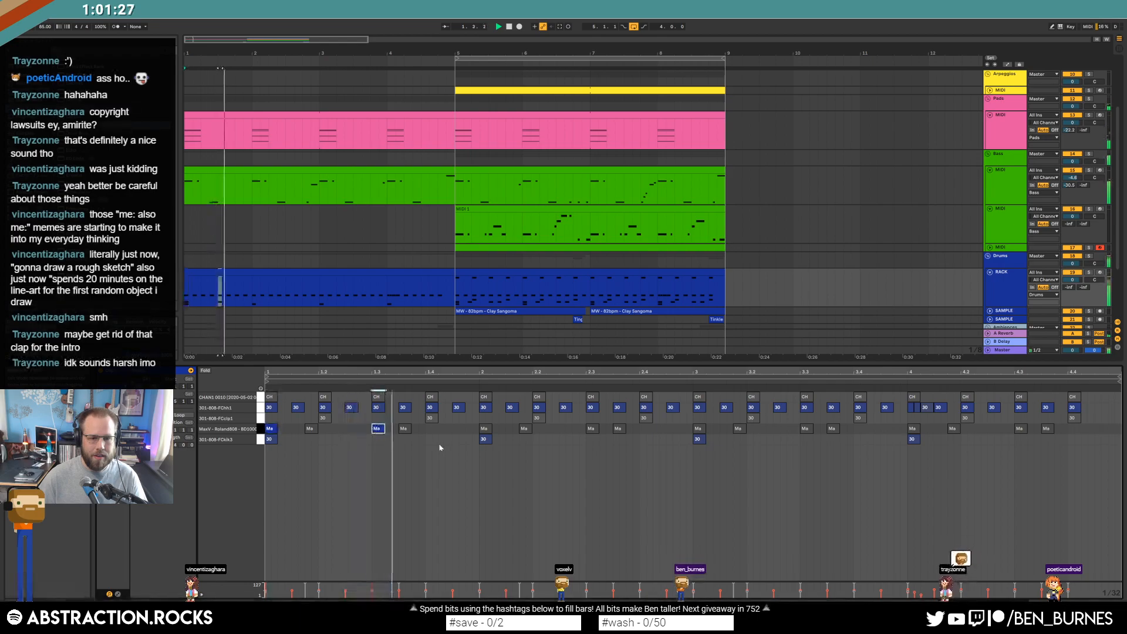
click(484, 428)
click(591, 428)
click(698, 430)
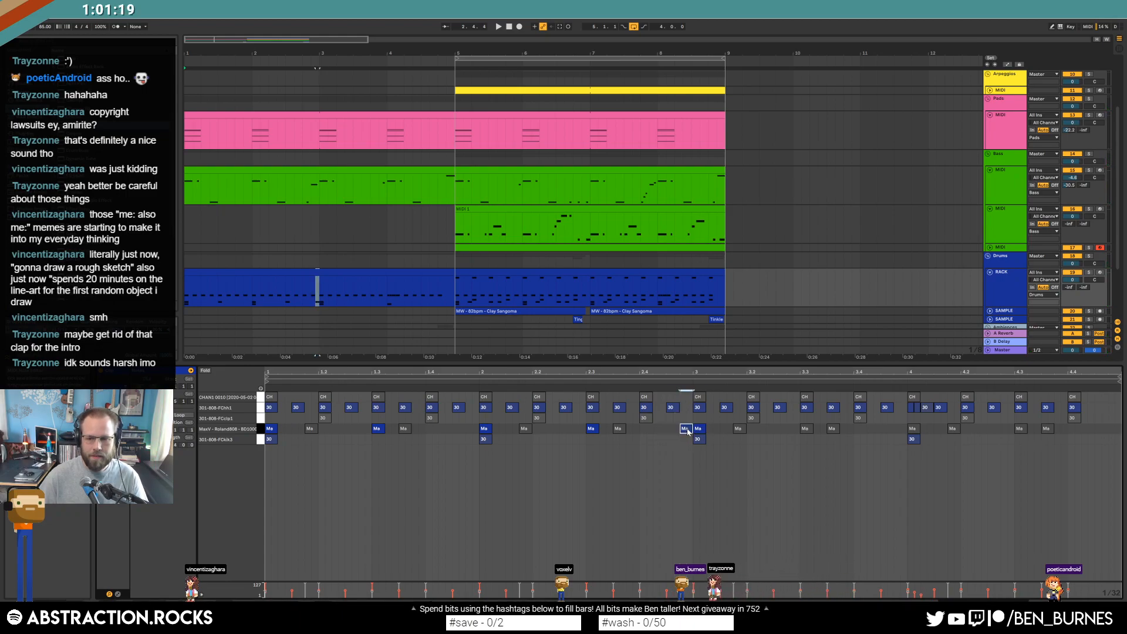
Play the intro and reactivate the remaining beat 1 and 3 Roland808 kicks in bars 3 and 4, plus the CHAW1 note at 4.4
key(space)
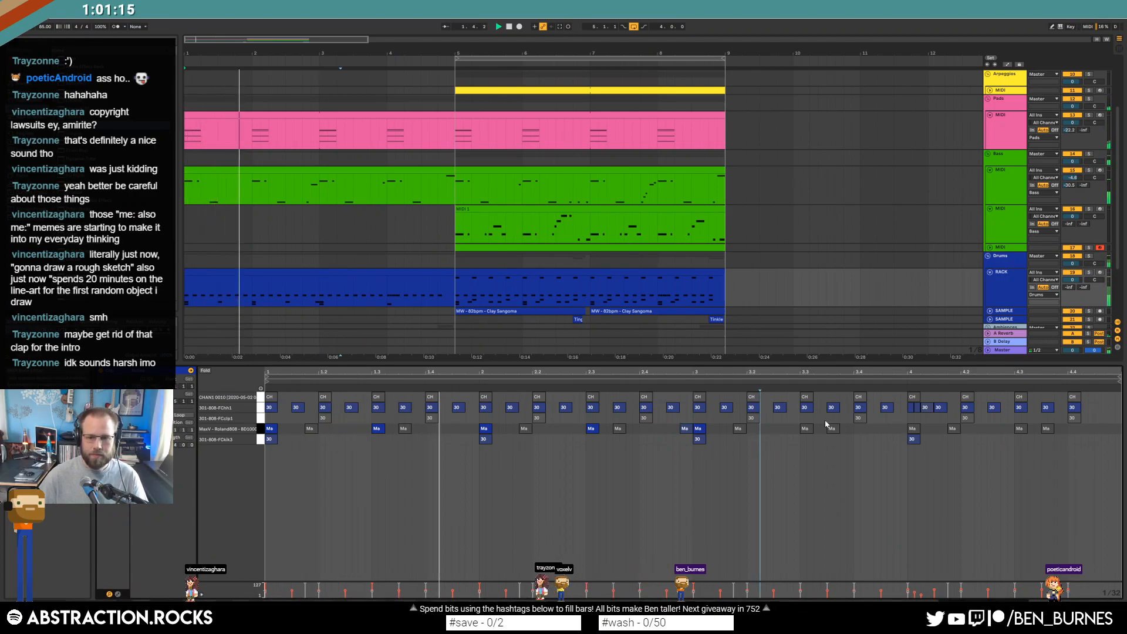
click(914, 428)
click(913, 428)
click(1021, 428)
click(1074, 398)
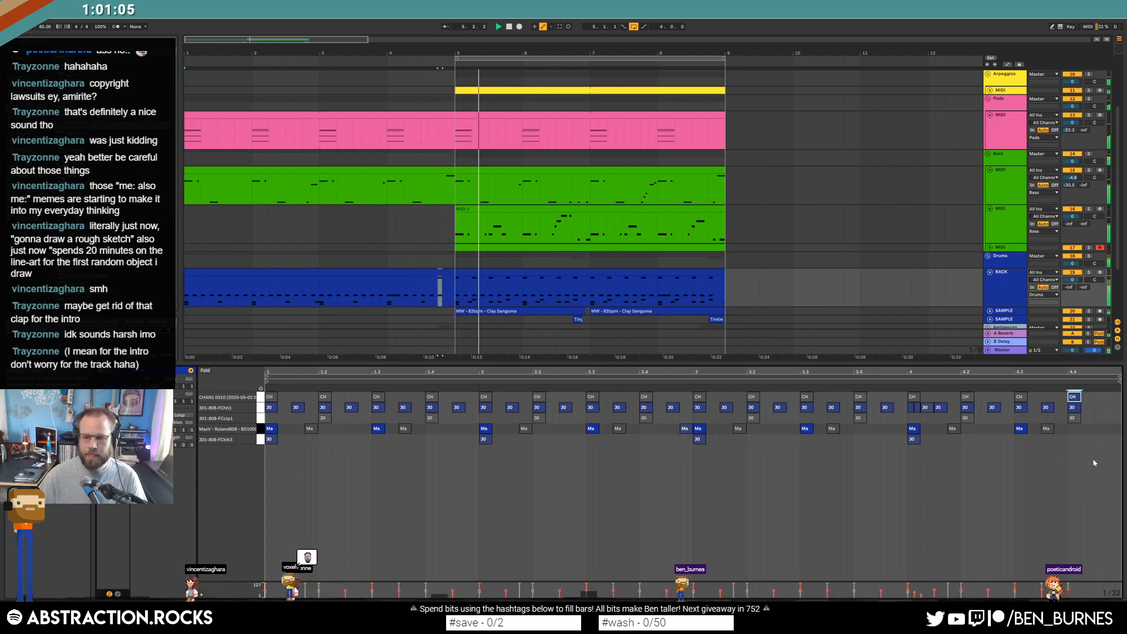
Select the pads, bass and drum clips in bars 1 to 4, select the Pads MIDI track, and play from bar 1
key(shift+Tab)
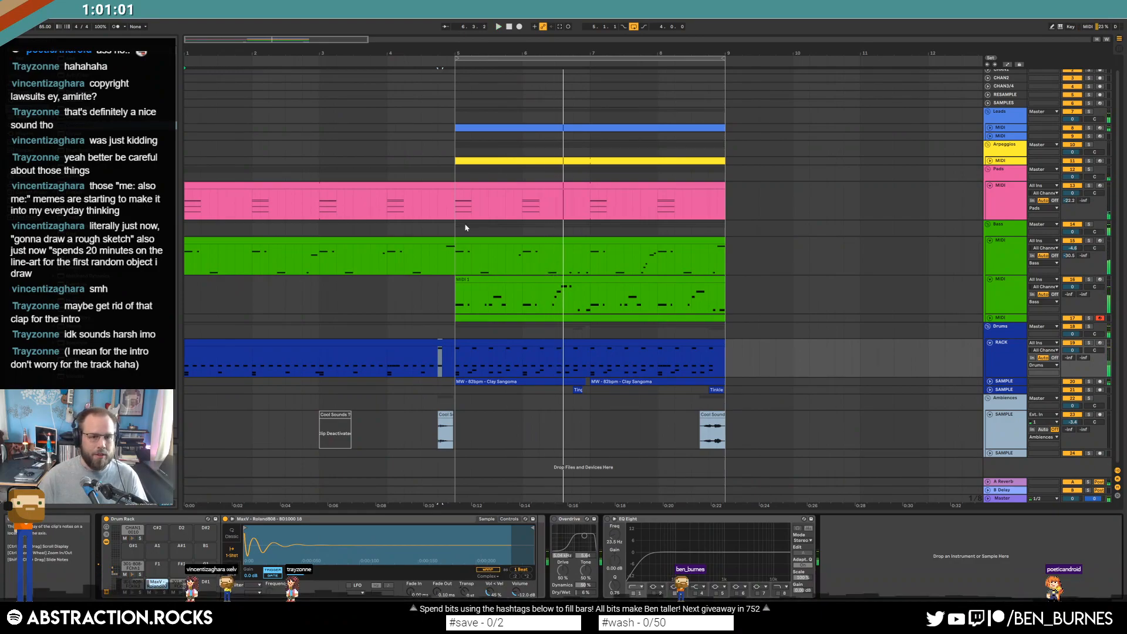
drag(448, 199, 413, 305)
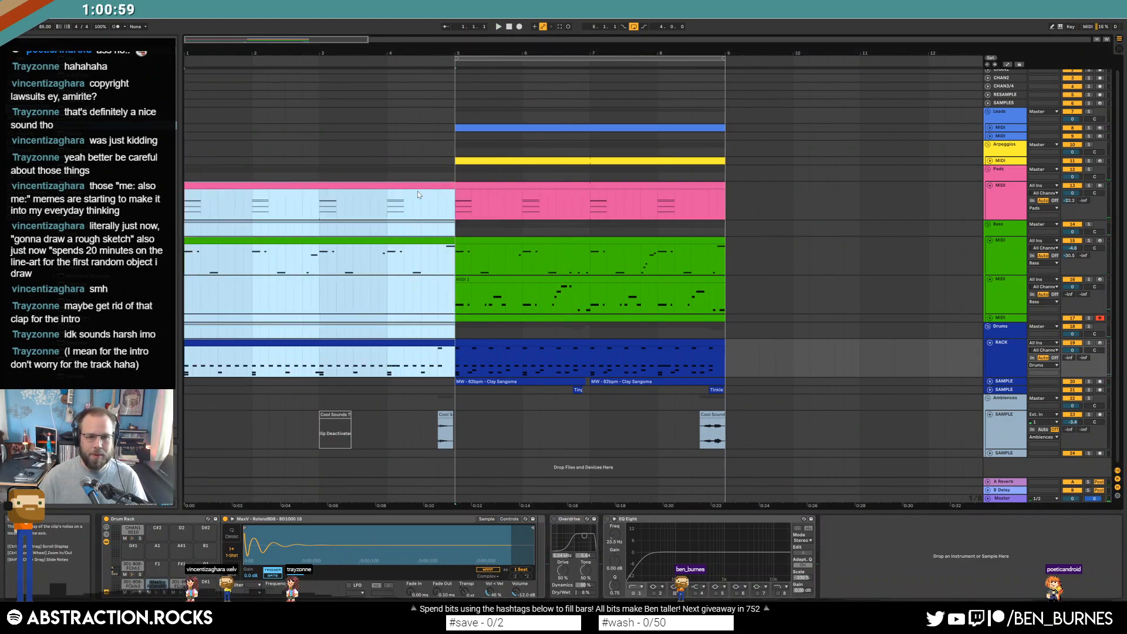
click(414, 193)
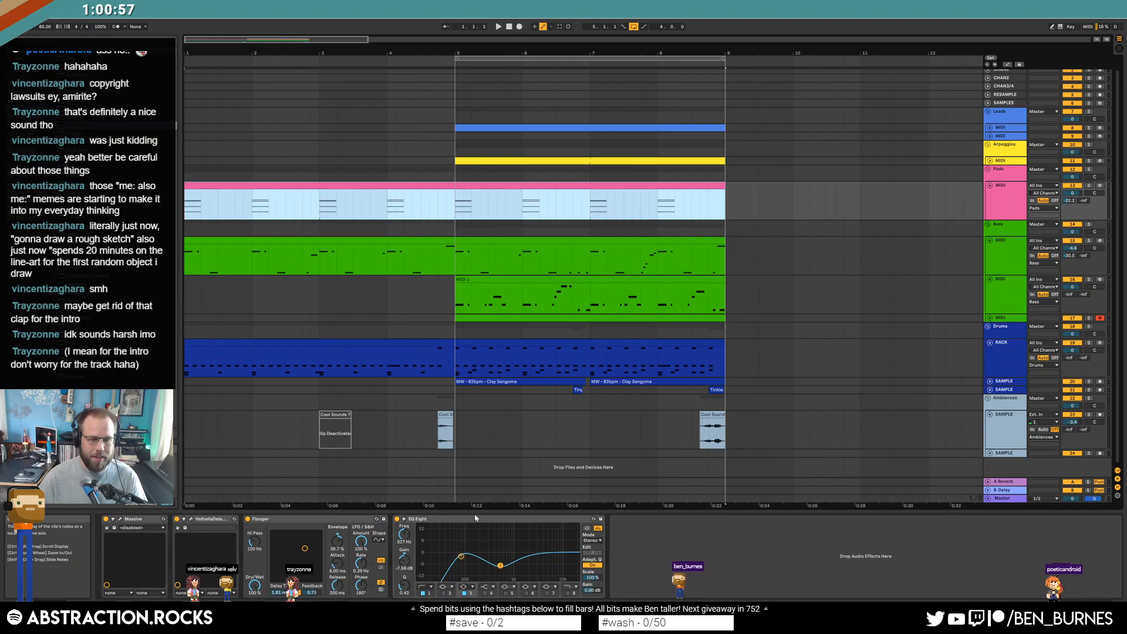
click(1000, 195)
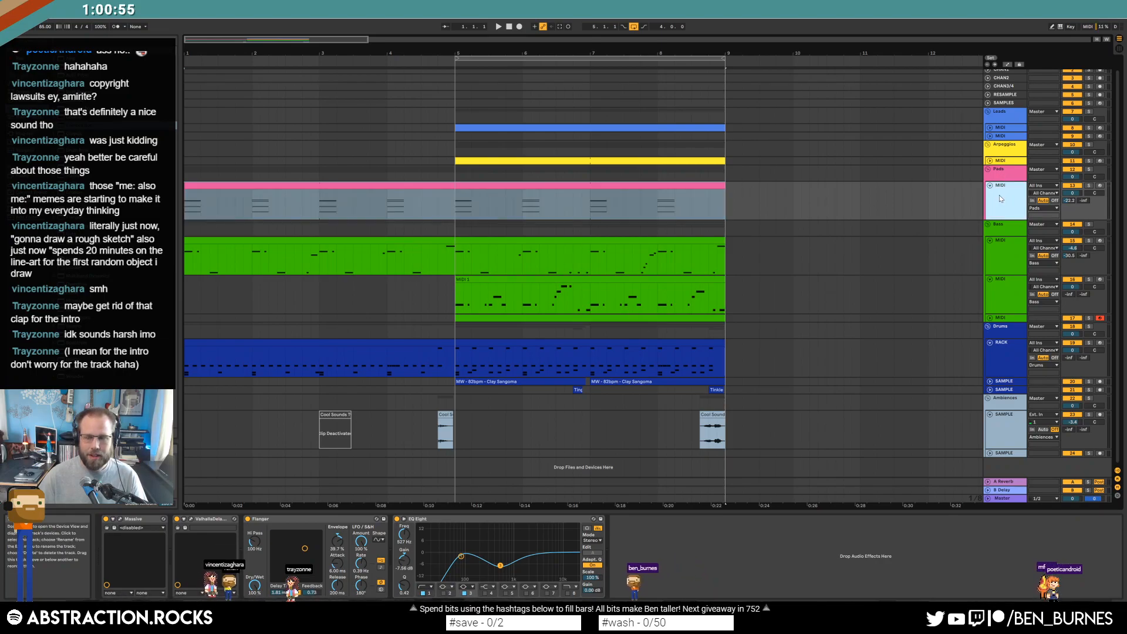
key(space)
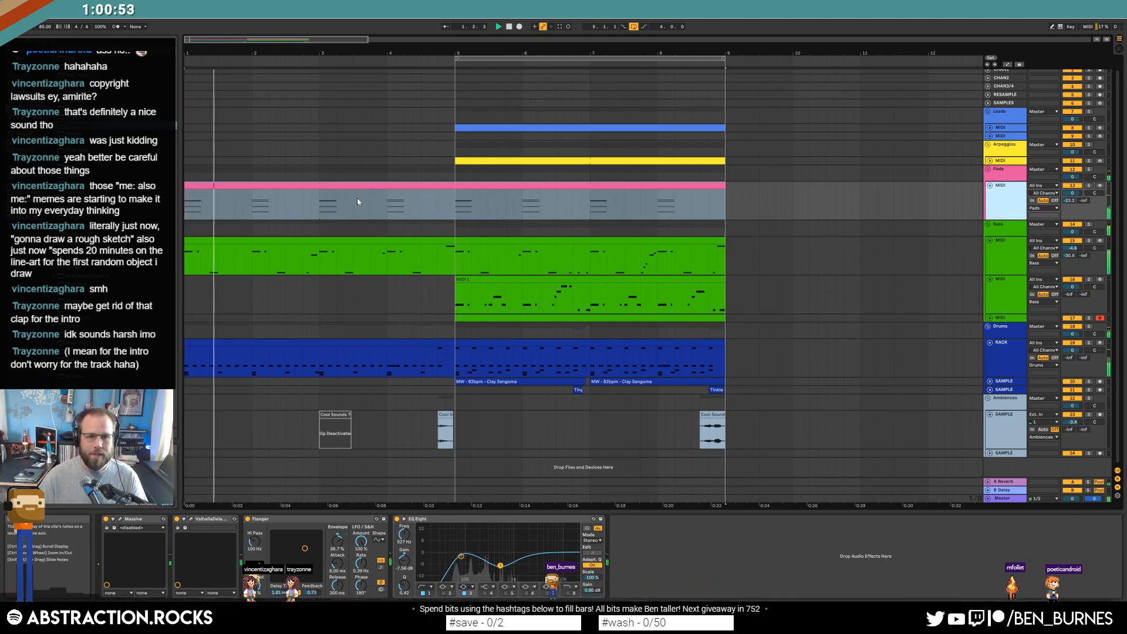
Open the Pads clip in bars 5 to 8 and select a range of its notes during playback
drag(456, 204, 727, 206)
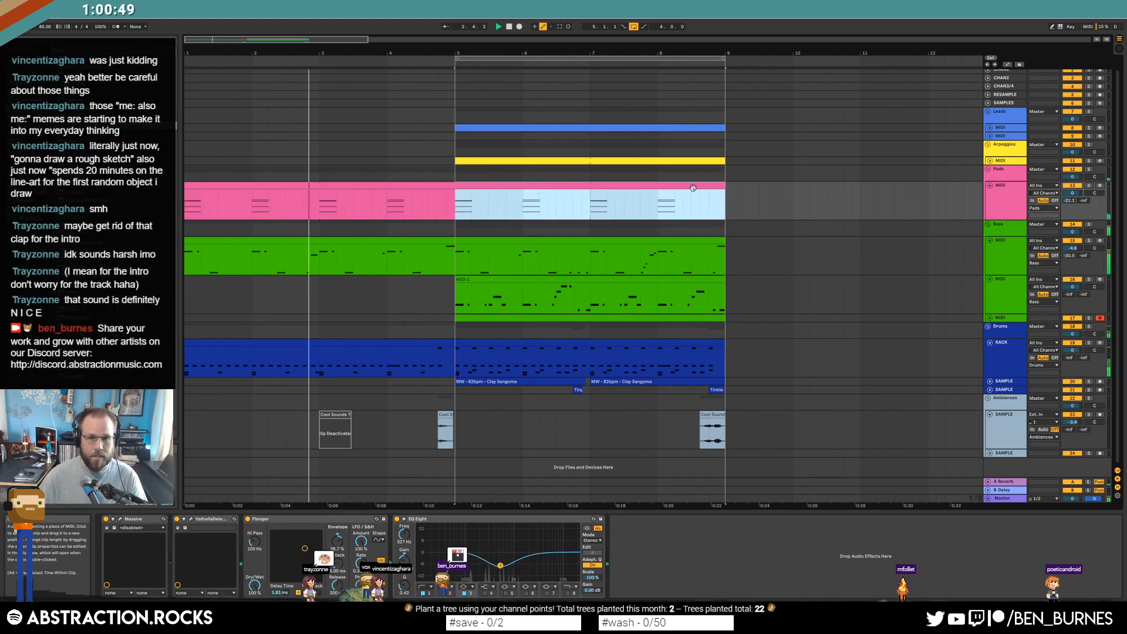
key(shift+Tab)
drag(267, 413, 711, 447)
key(shift+Tab)
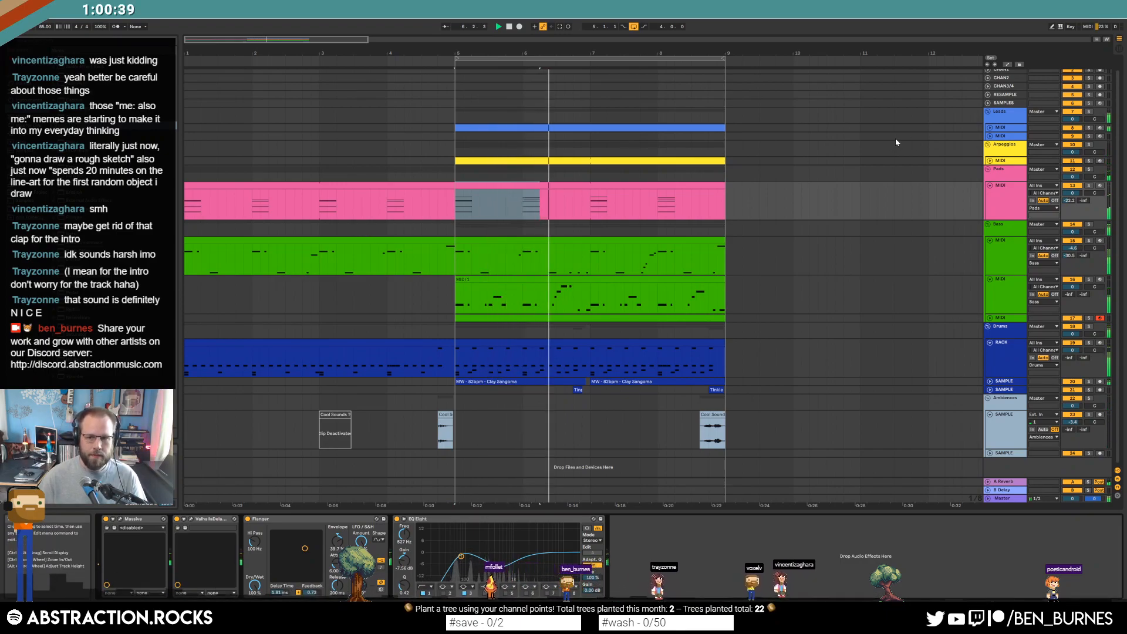
Stop playback and move the ambience clip before bar 9 four bars along, to just before bar 13
drag(313, 48, 314, 37)
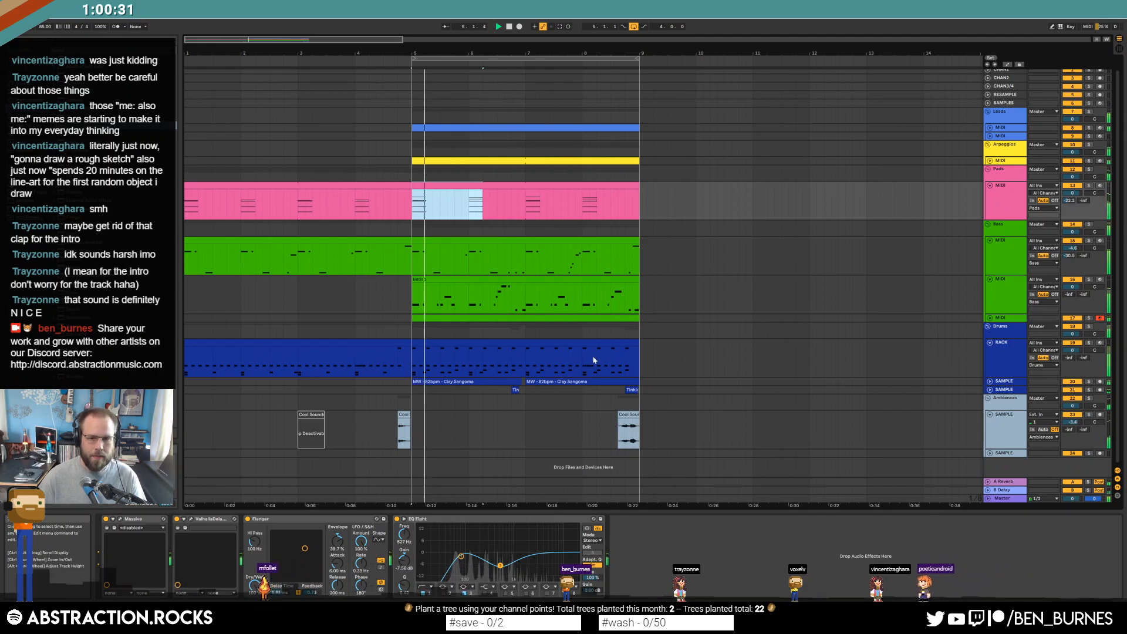
key(space)
click(630, 417)
drag(627, 421, 855, 421)
click(759, 416)
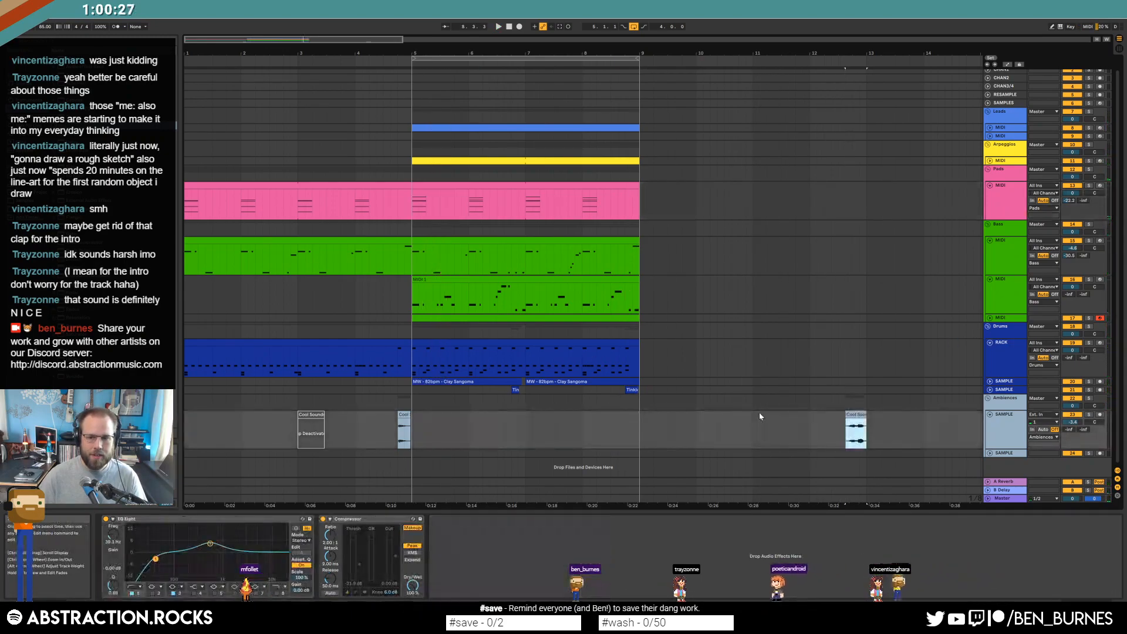
Duplicate the drum rack clip of bars 5 to 8 to bar 9 and shorten the copy to end where the ambience clip starts
click(634, 344)
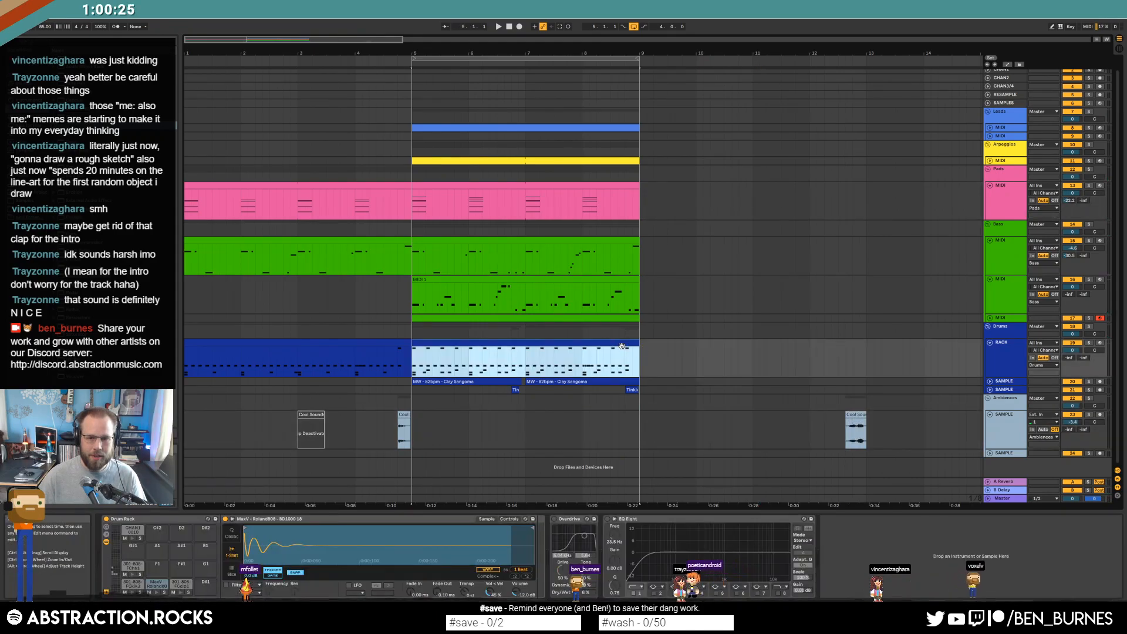
key(ctrl+d)
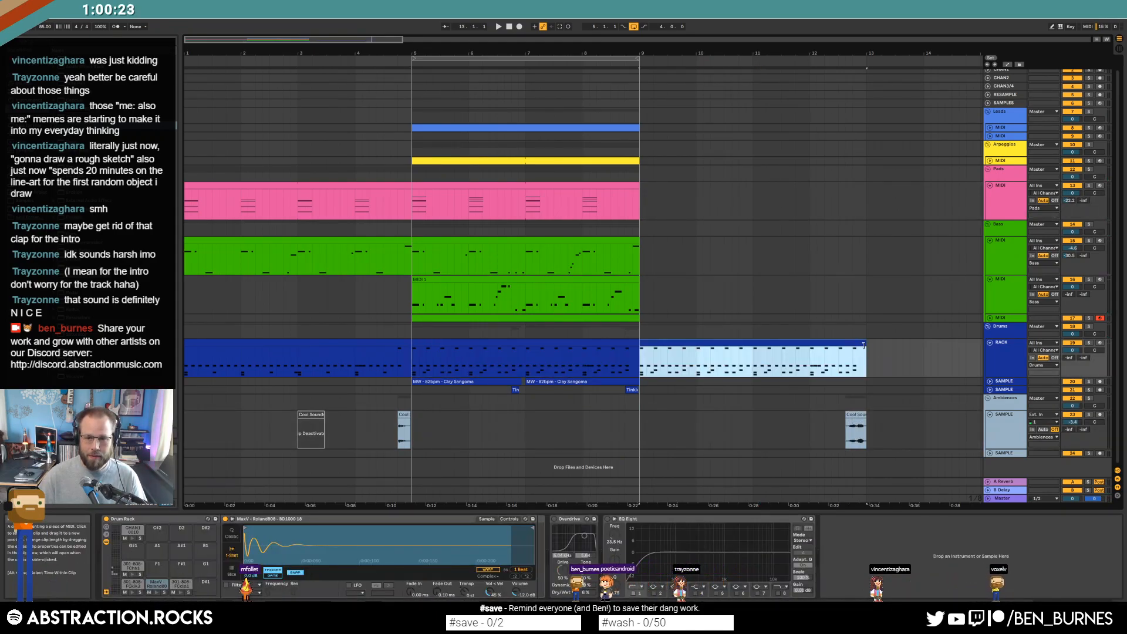
drag(864, 345, 845, 345)
Unfold the first drum sample track and duplicate both Clay Sangoma clips so the copies start at bar 9
click(991, 382)
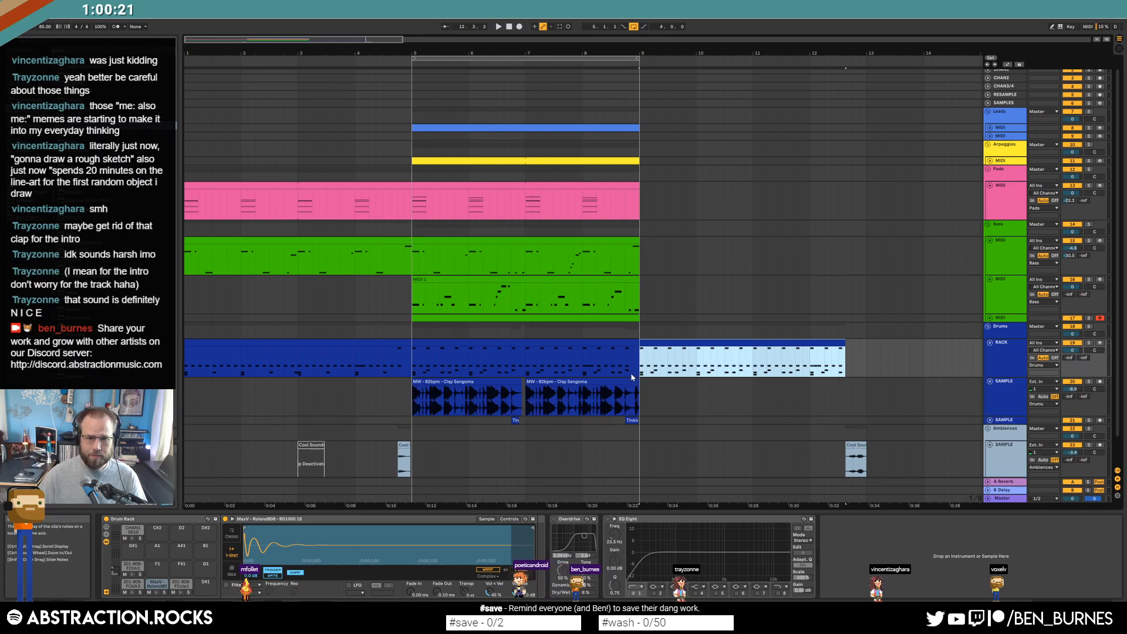
click(627, 382)
shift+click(480, 382)
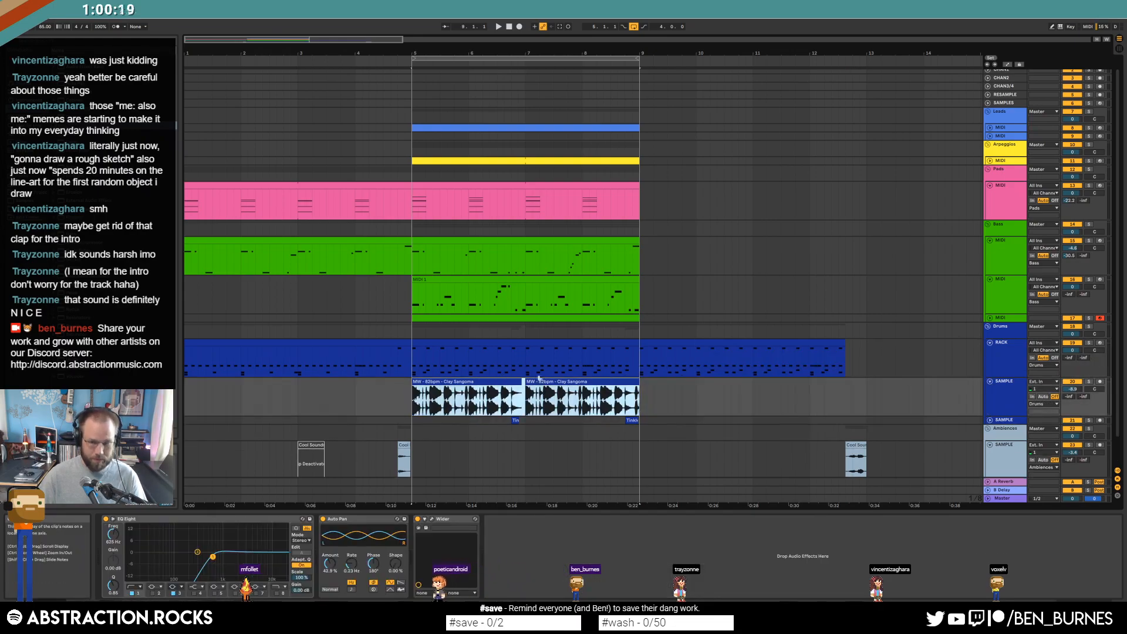
key(ctrl+d)
Shorten the last Clay Sangoma copy to end shortly before bar 13 and copy the first short Tin clip to just before bar 11
click(854, 389)
drag(866, 382, 852, 381)
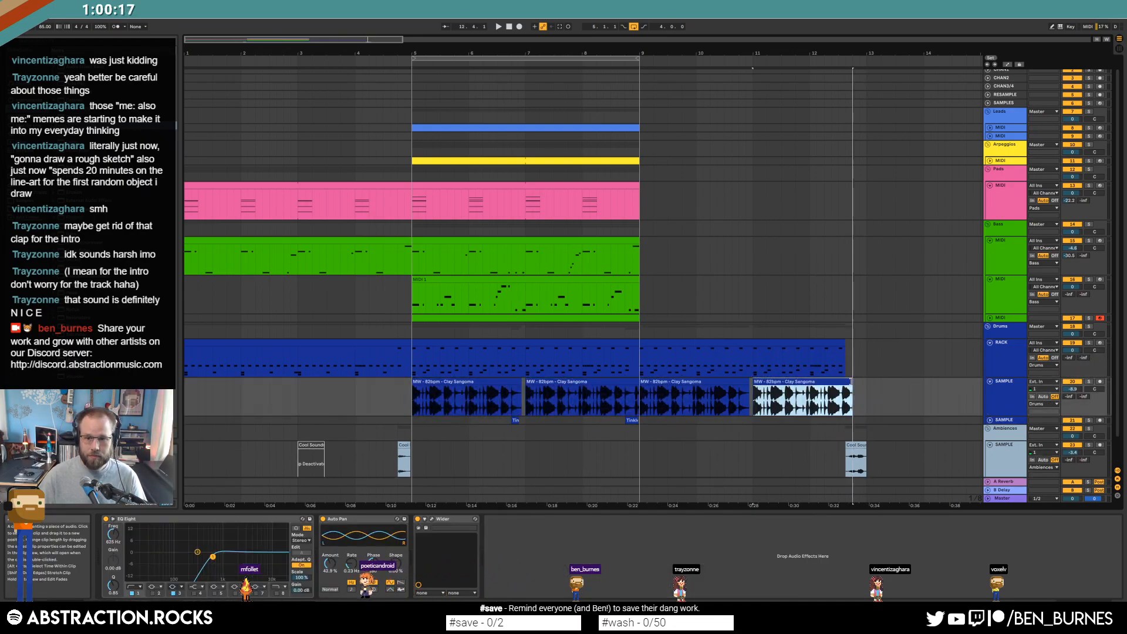
scroll(856, 387, up, 5)
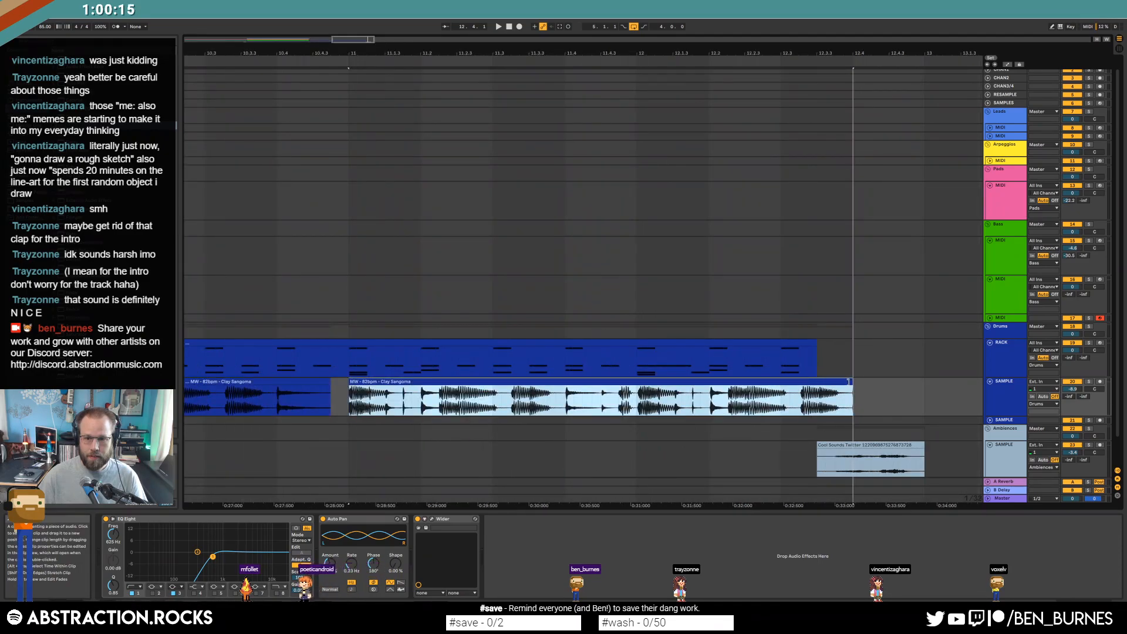
scroll(840, 390, down, 5)
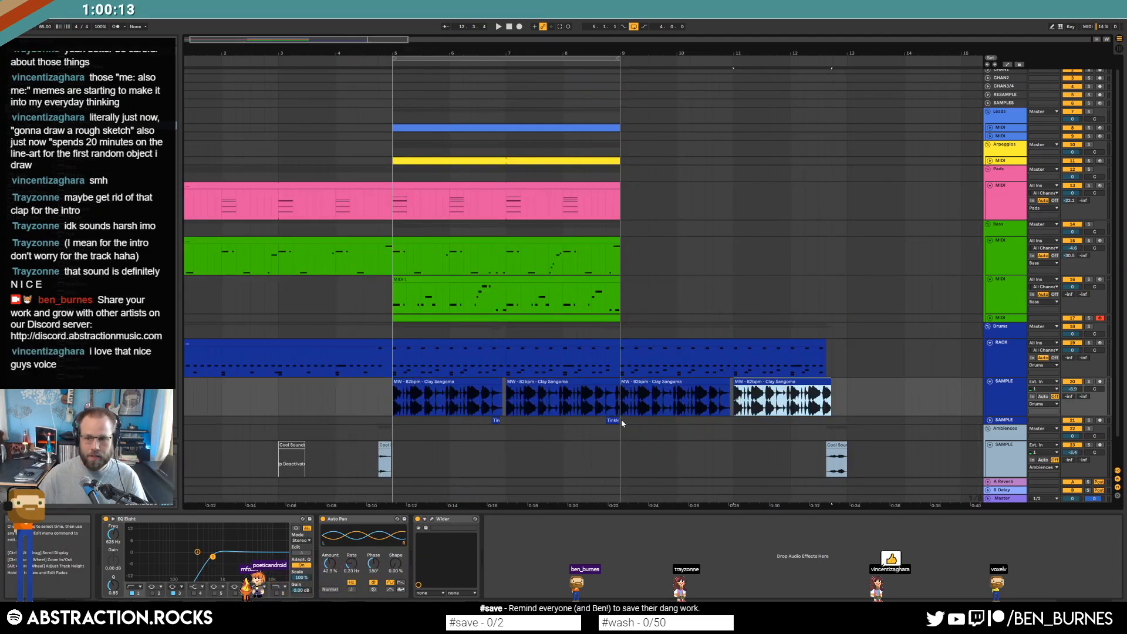
click(500, 421)
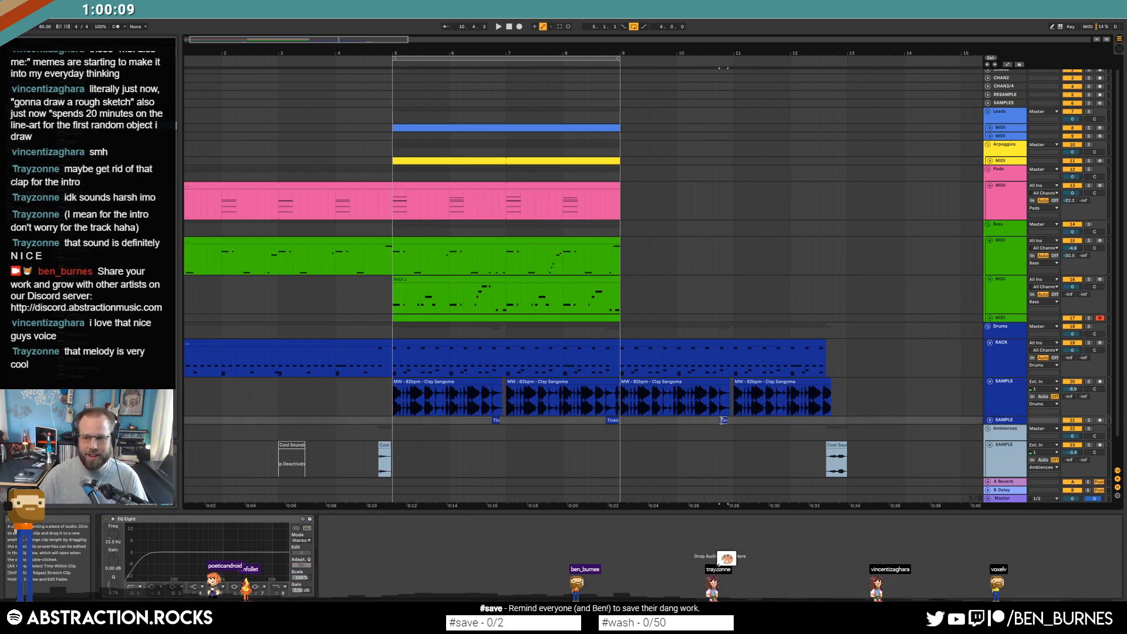
Unfold the third bass track and duplicate the clips of all three bass tracks from bars 5 to 8 into bars 9 to 12
scroll(767, 374, up, 1)
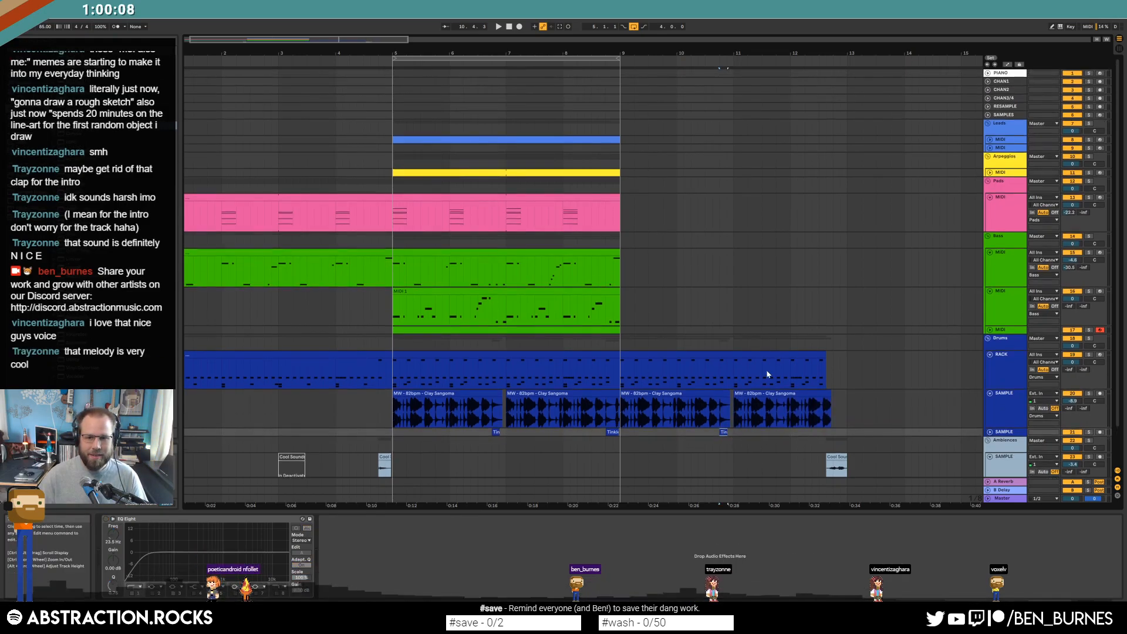
click(989, 330)
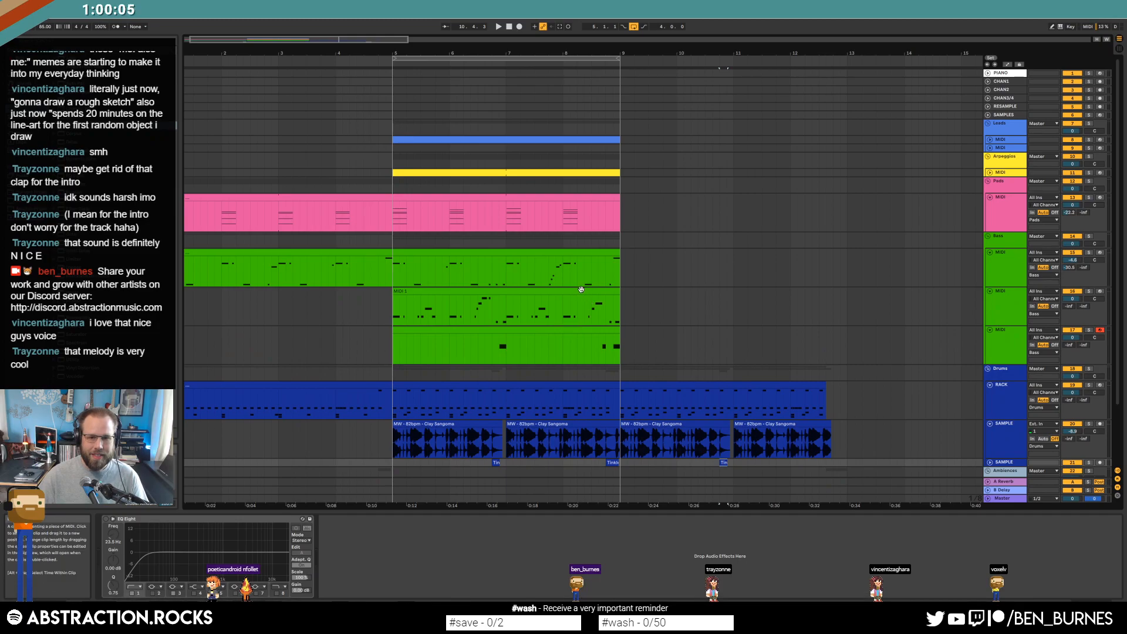
click(614, 253)
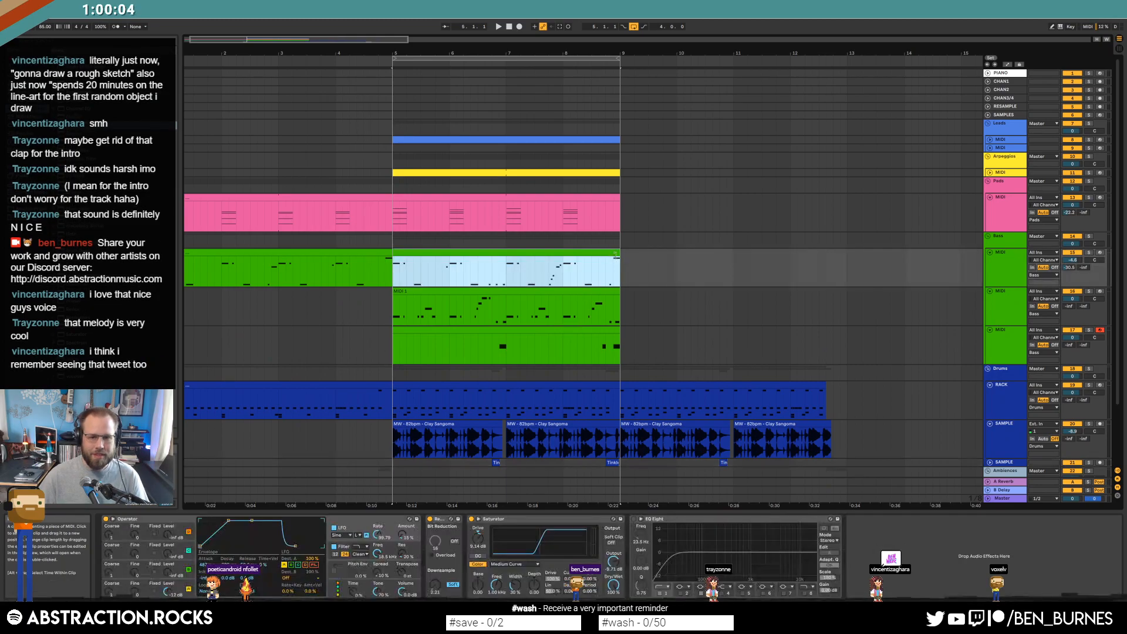
shift+click(616, 340)
key(ctrl+d)
Lengthen the Pads clip that starts at bar 5 so it ends at bar 13
click(614, 201)
key(ctrl+d)
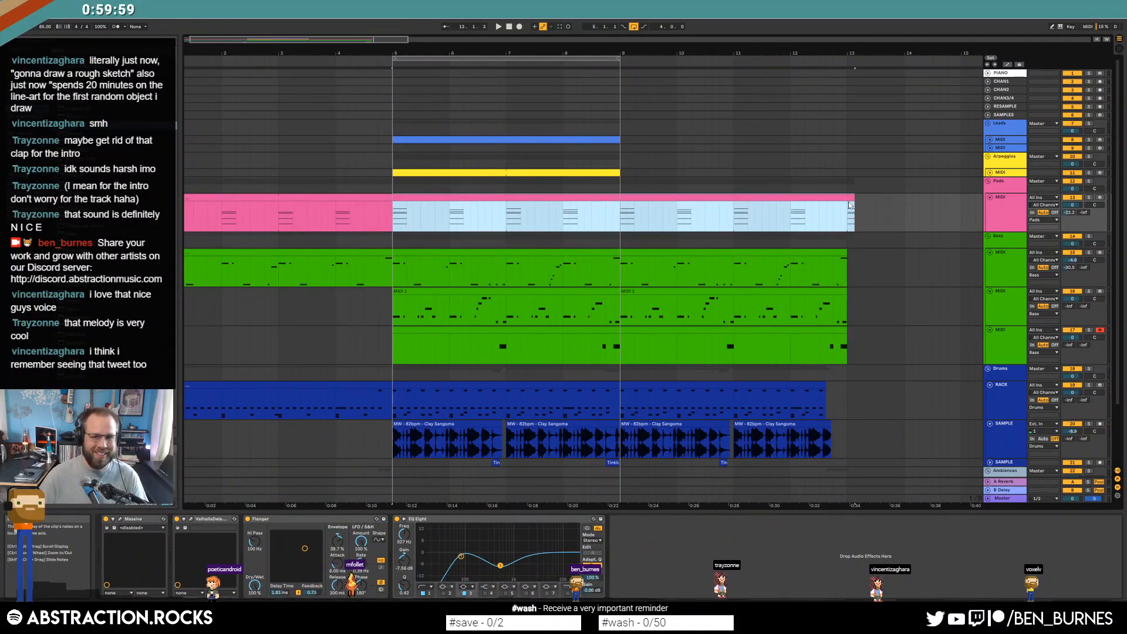
click(854, 210)
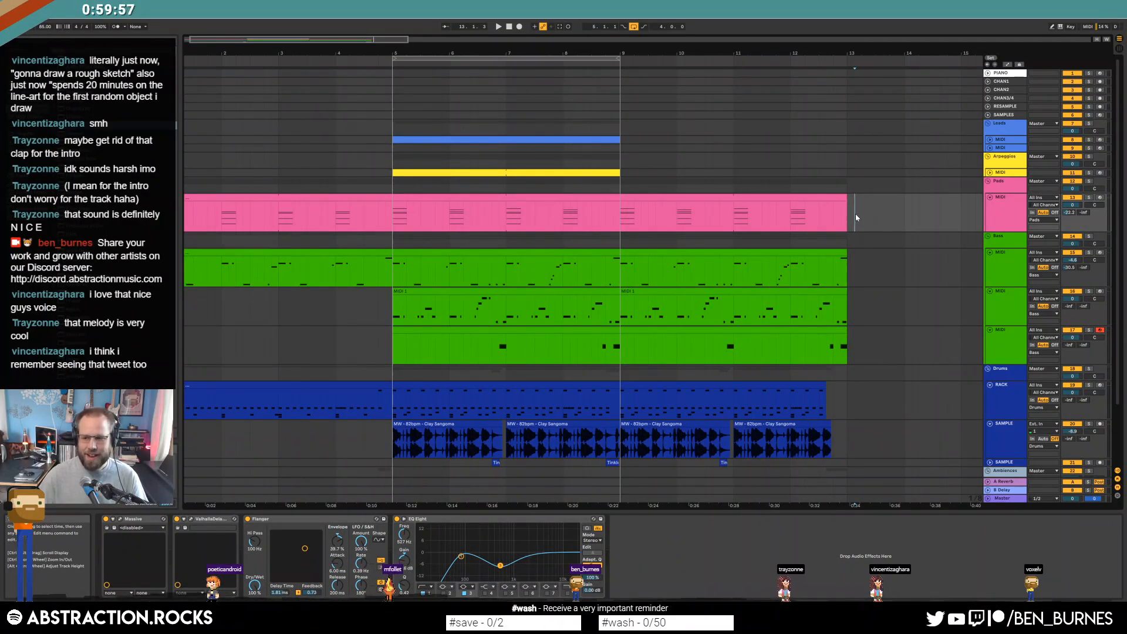
Unfold the Arpeggios MIDI track and extend its material from bar 9 to bar 13
click(991, 172)
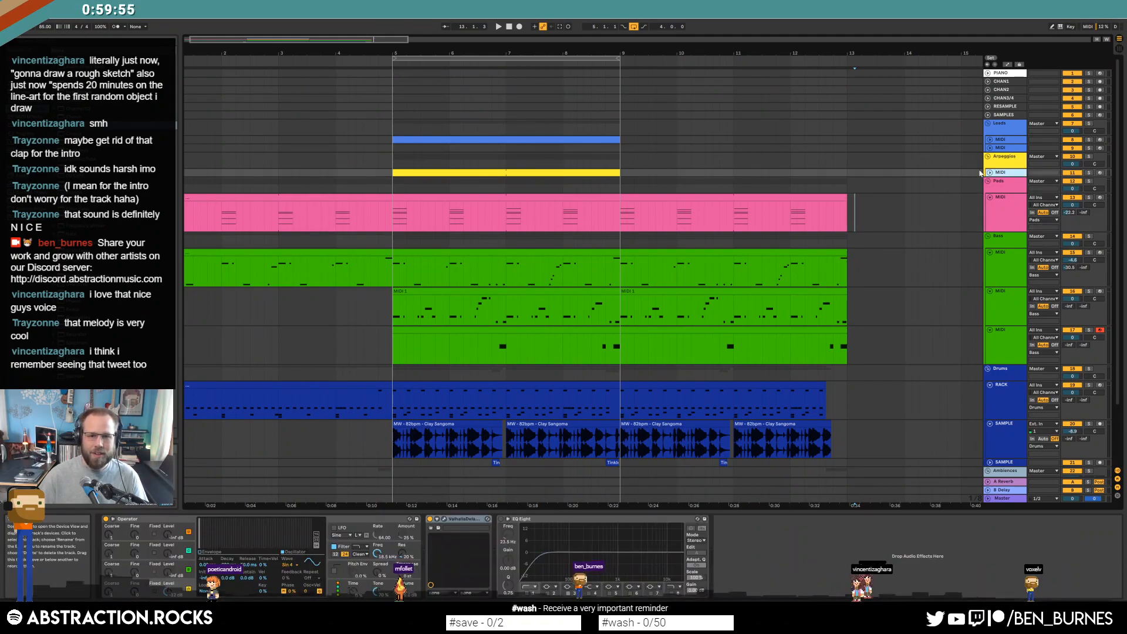
click(990, 173)
click(734, 188)
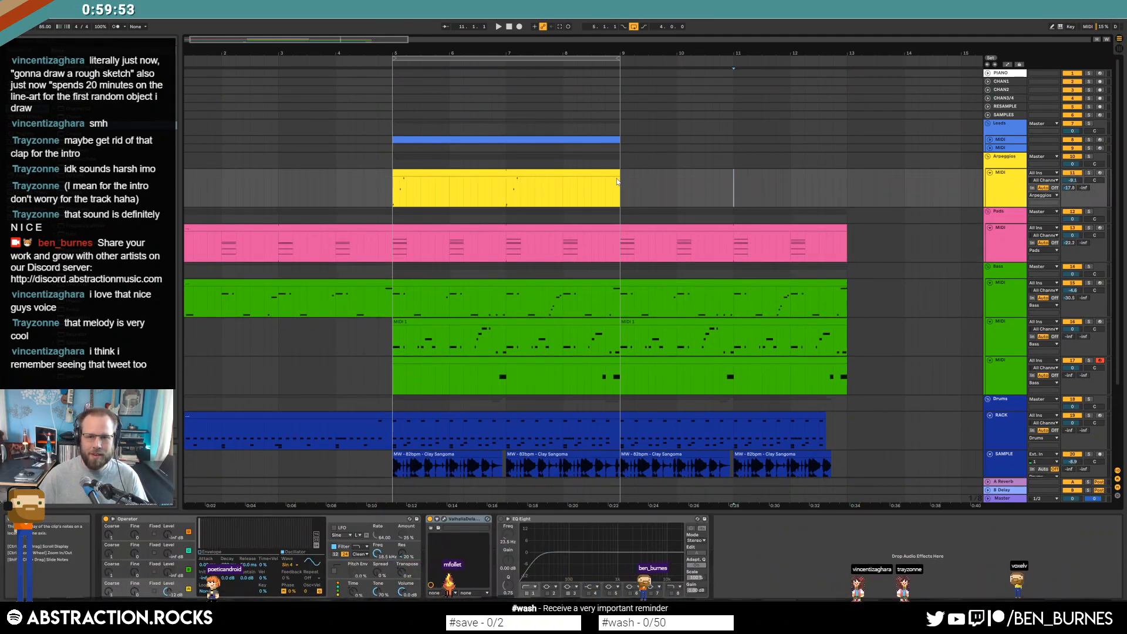
drag(620, 188, 843, 188)
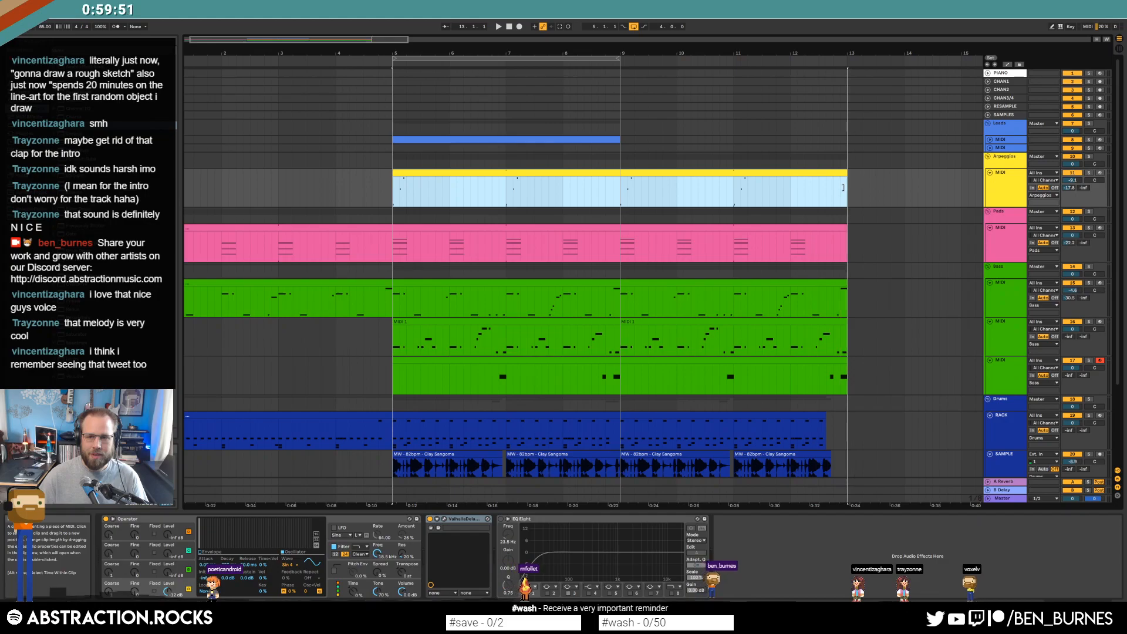
Unfold the first Leads MIDI track and duplicate its clip from bars 5 to 8 into bars 9 to 12
click(991, 140)
click(615, 141)
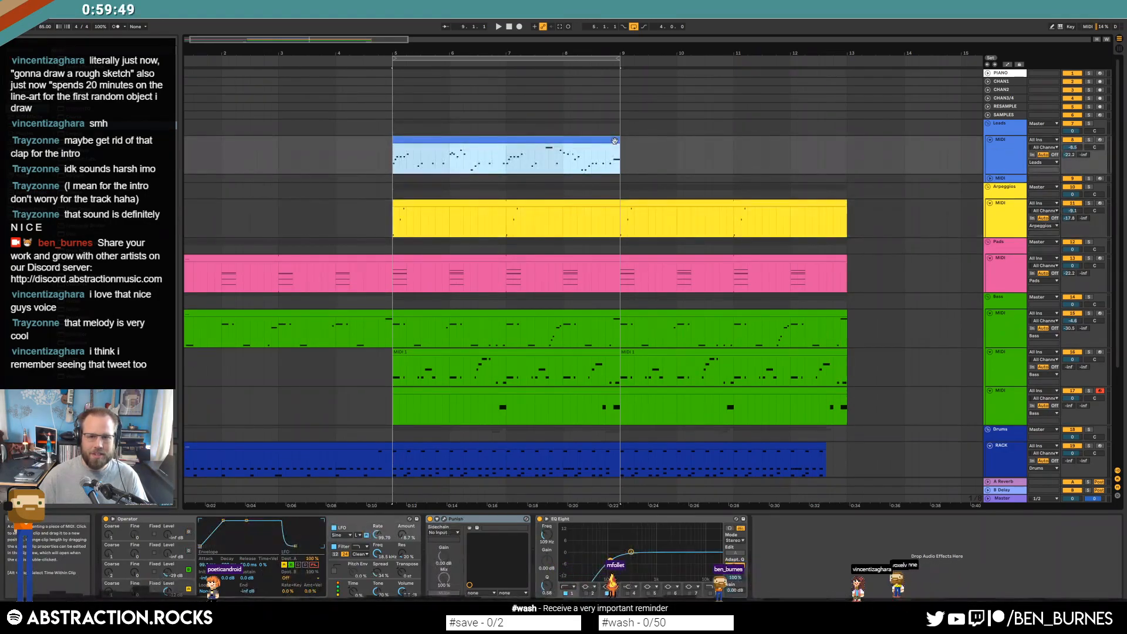
key(ctrl+d)
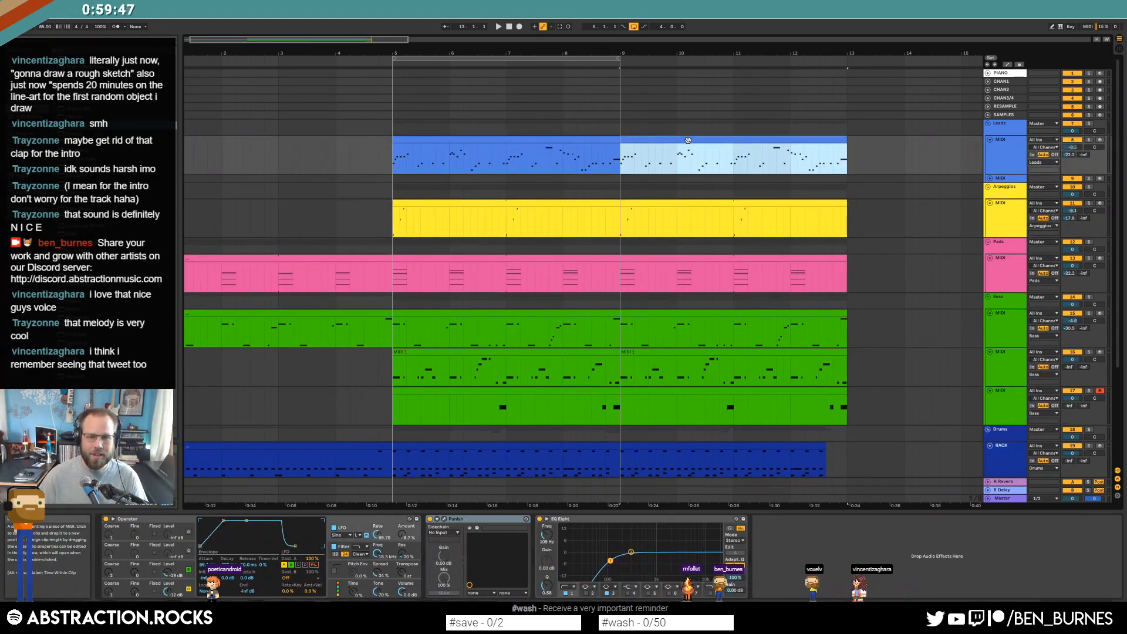
Open the copied lead clip in bars 9 to 12 and replace the F3 note on 1.1.4 with a C3 note
double_click(684, 141)
click(231, 487)
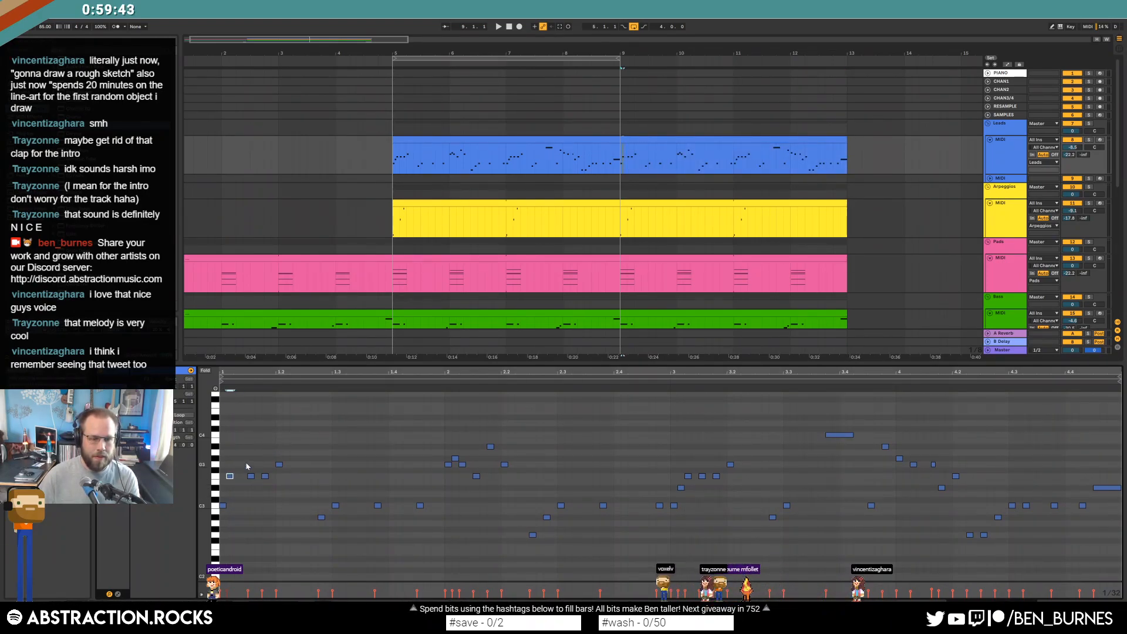
click(251, 476)
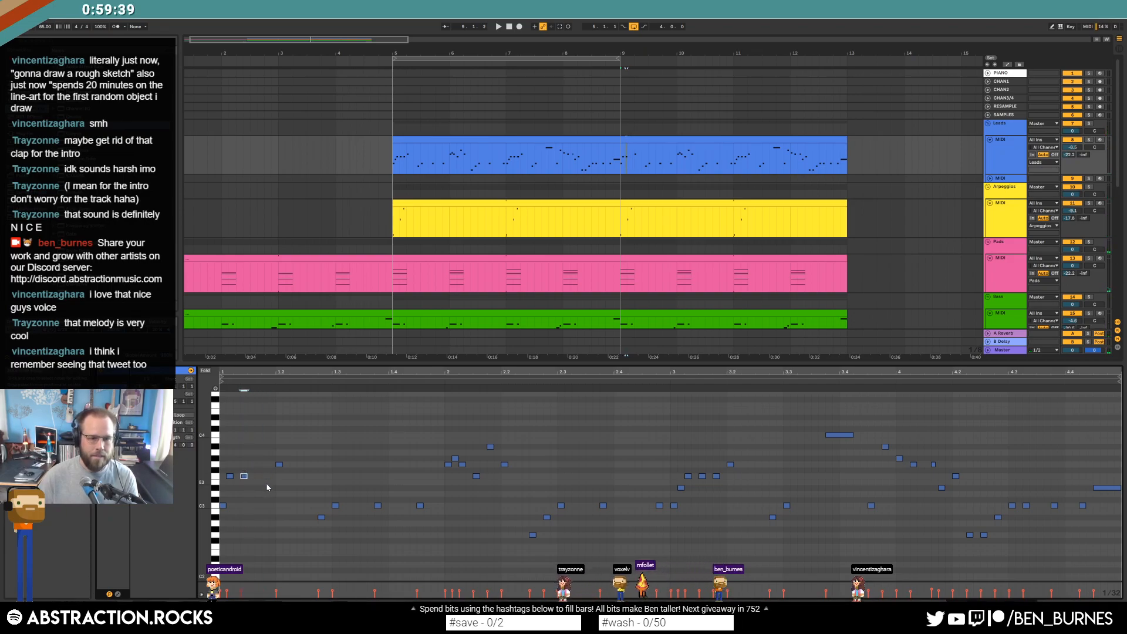
key(Right)
key(space)
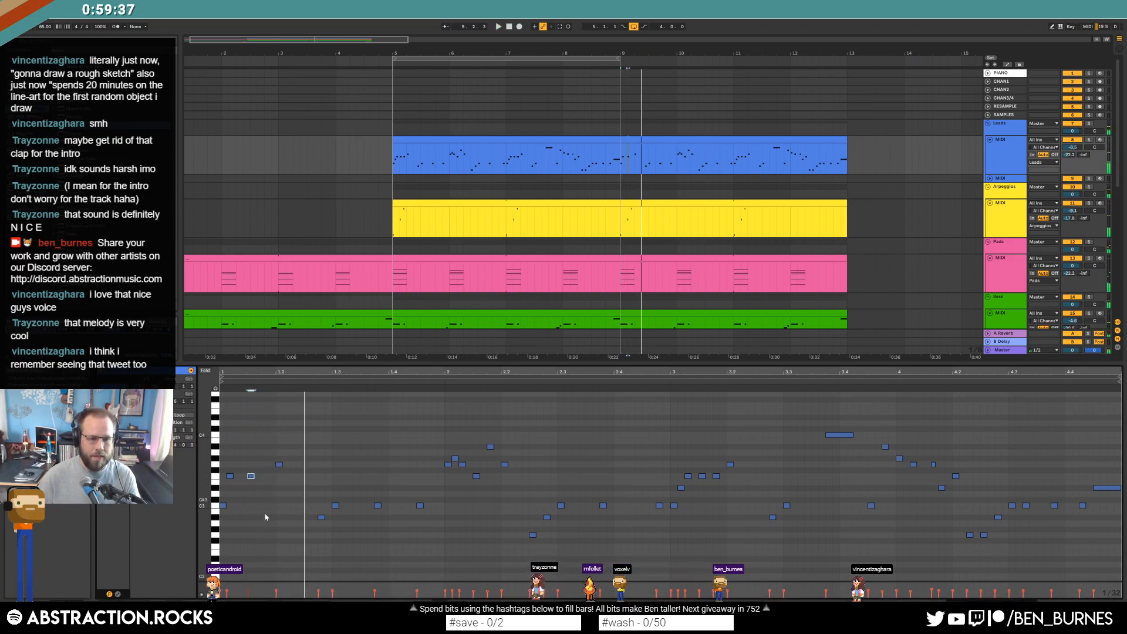
key(space)
double_click(264, 506)
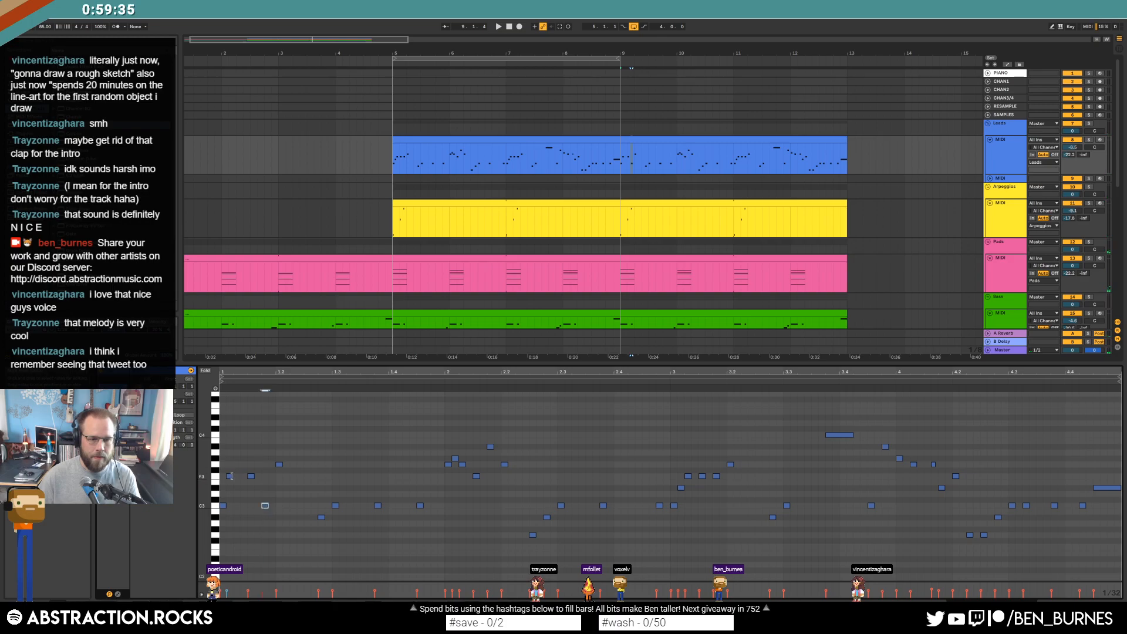
Audition the changed opening of the lead clip and raise the A#2 note on 1.2.4 by an octave
key(space)
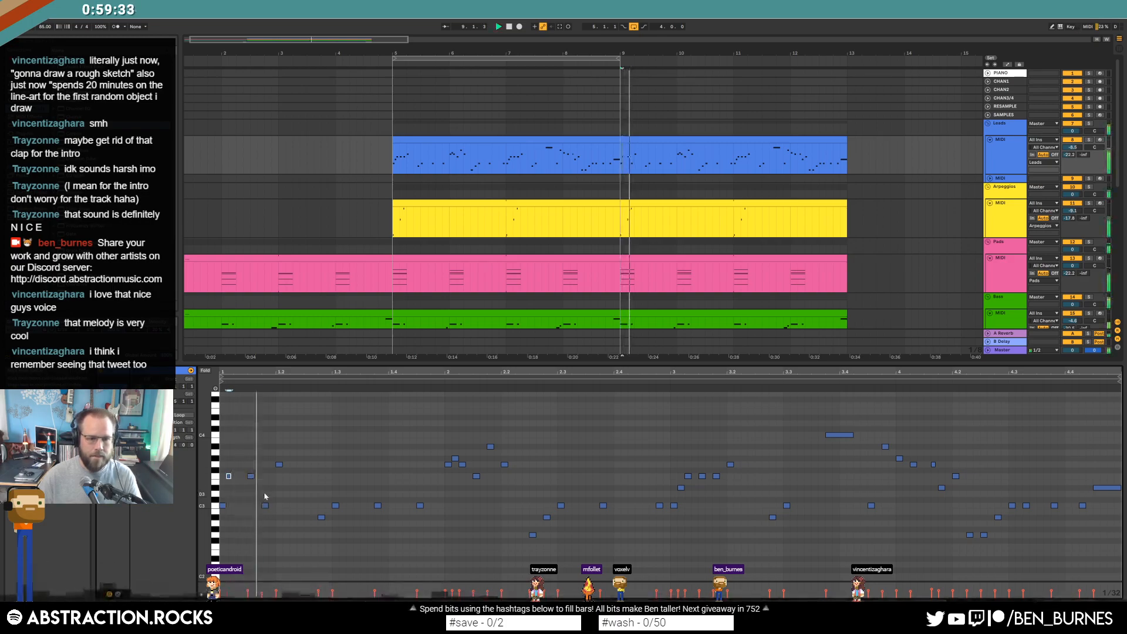
key(space)
click(322, 517)
key(shift+Up)
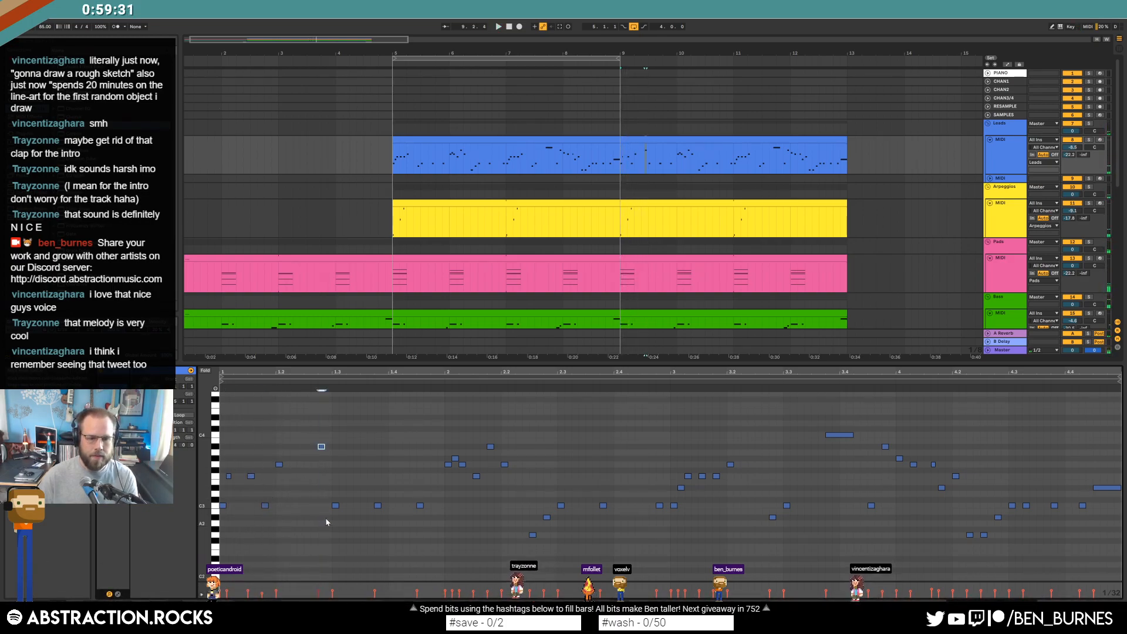
Play the lead melody from bar 9 and raise the note on 1.2.4 two semitones to C4
click(336, 506)
key(space)
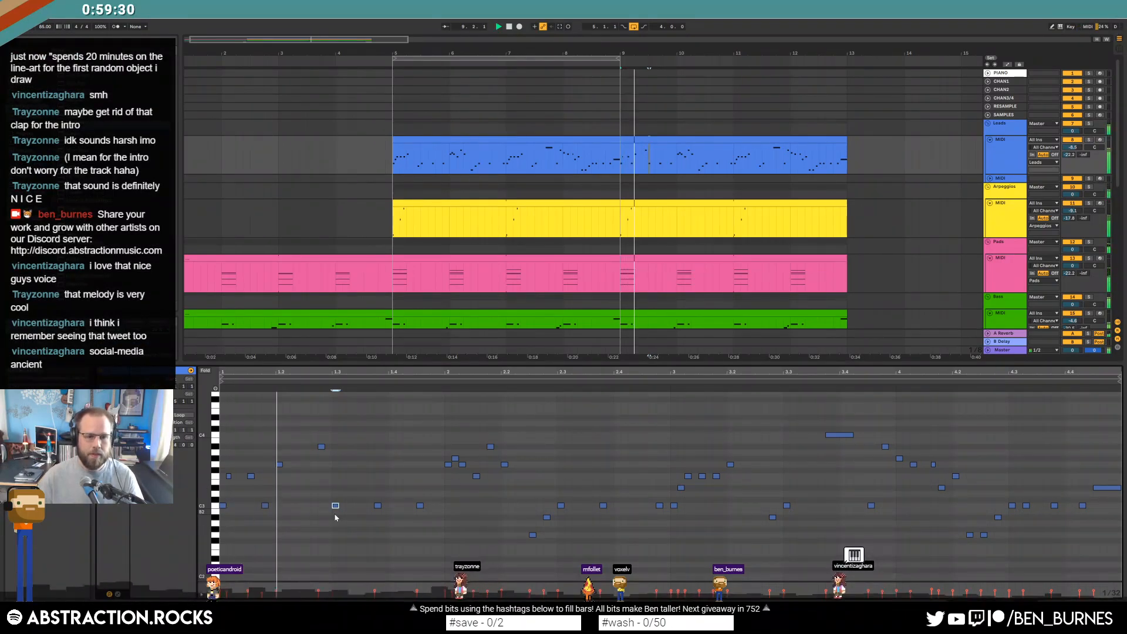
key(space)
click(322, 447)
key(Up)
key(Up)
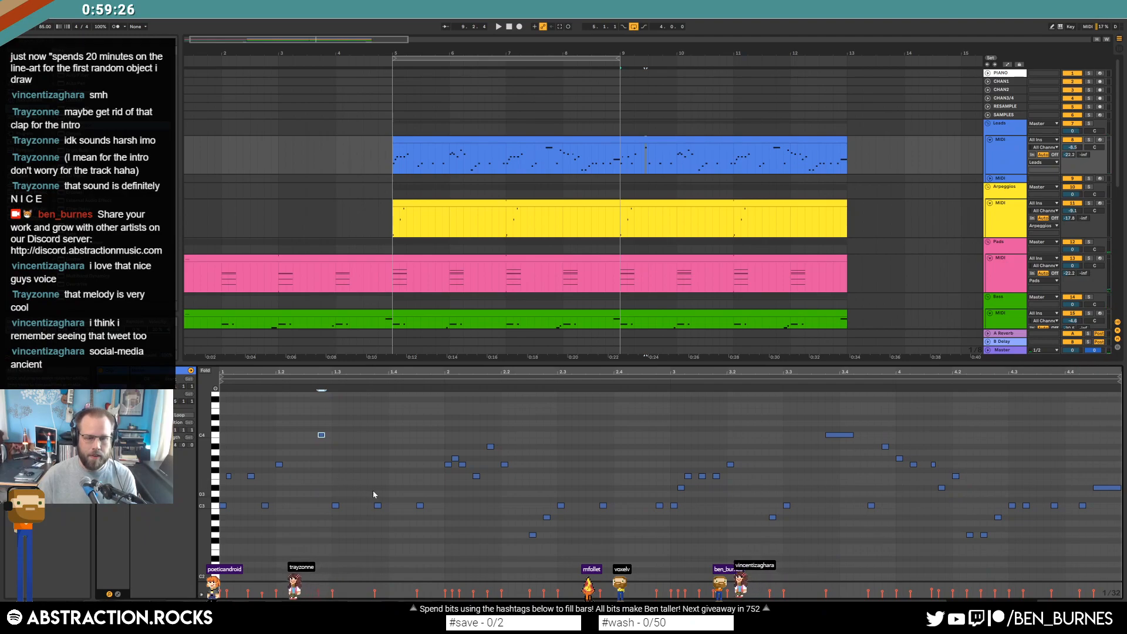
Move the C3 note on 1.3.4 back to 1.3.2 and add a new C3 note on 1.3.4
click(378, 505)
key(Left)
key(Left)
key(Left)
key(Left)
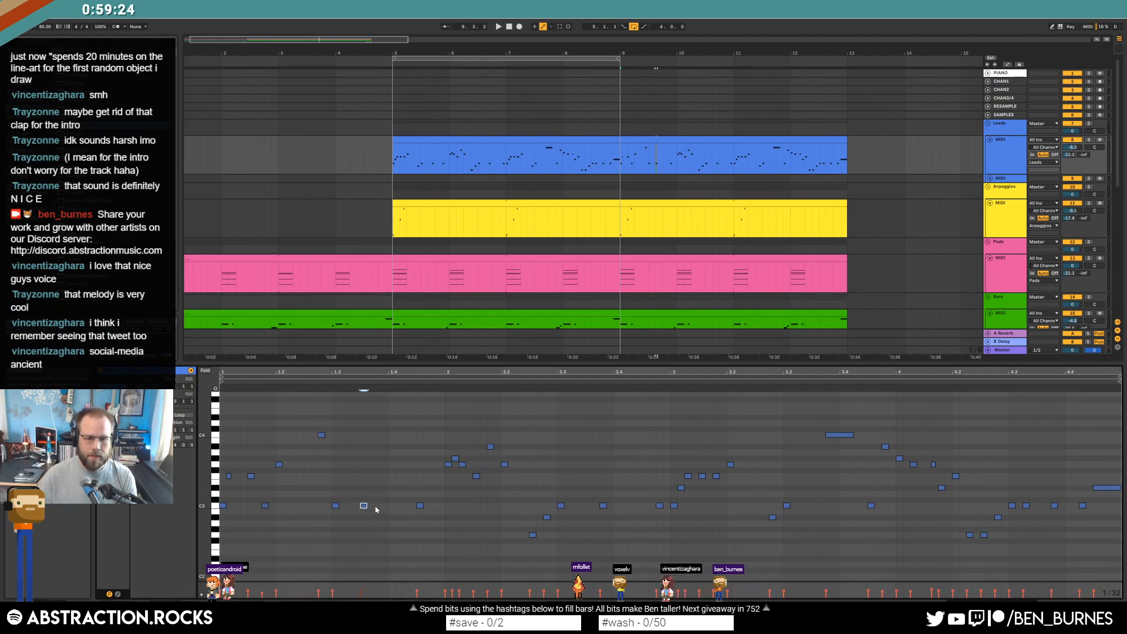
double_click(378, 506)
Raise the C3 note on 1.4.3 to F3, shift it to 1.4.4, and play the phrase from bar 9
click(416, 516)
click(418, 507)
key(Up)
key(Up)
key(Up)
key(Up)
key(Right)
key(Right)
key(Right)
key(Up)
key(Left)
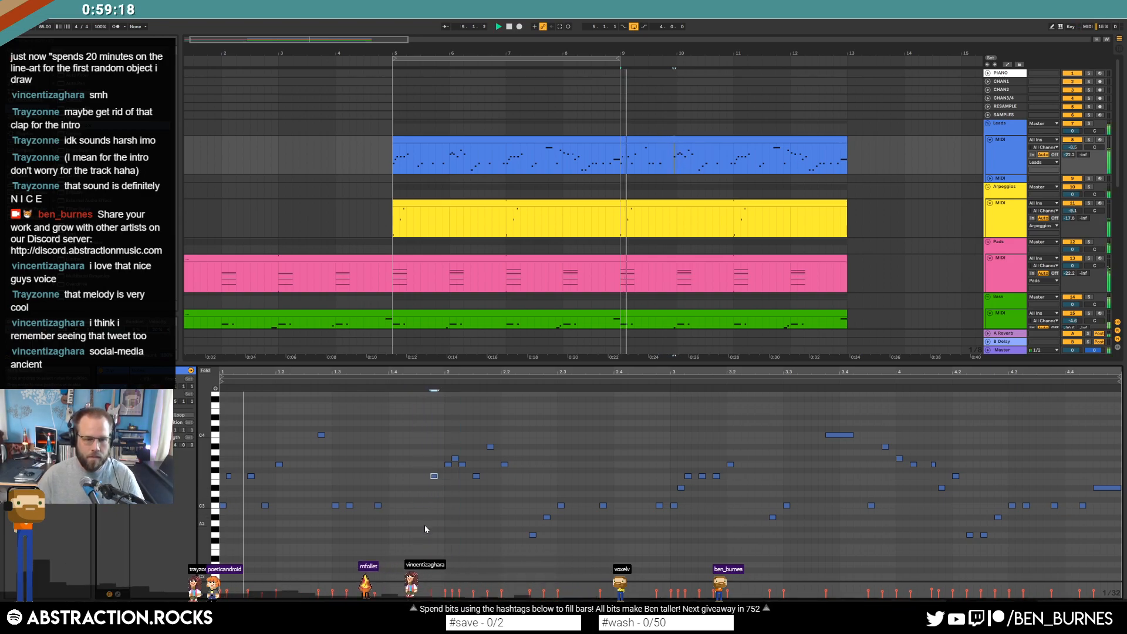
key(space)
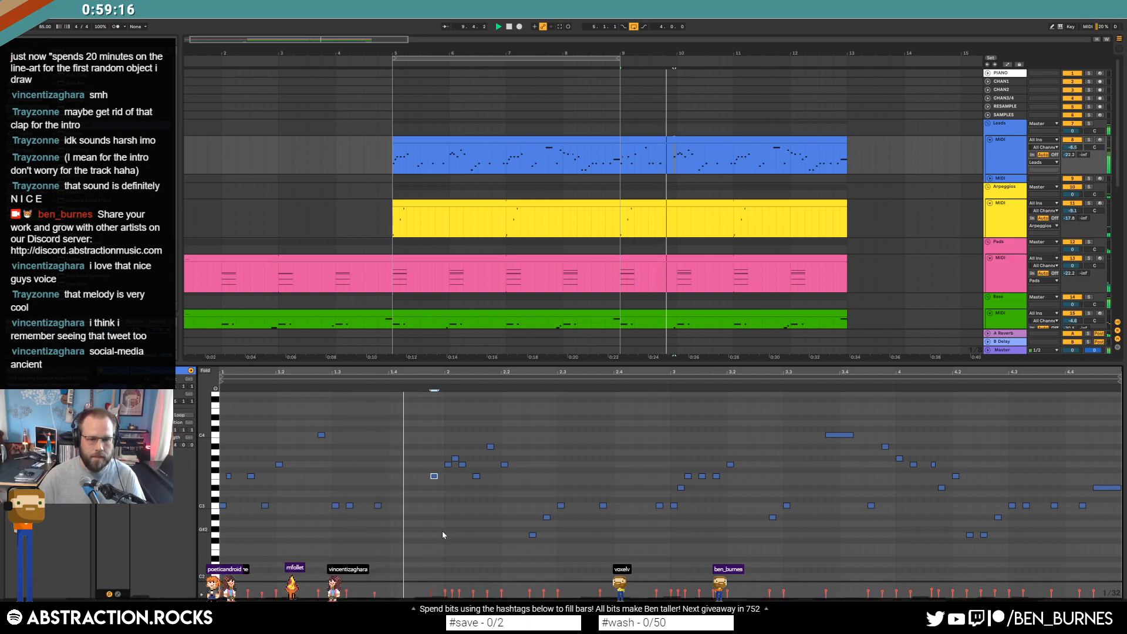
key(space)
Shorten the G#3 note at the start of the lead clip's second bar and extend the playback loop's end to bar 13
click(456, 458)
click(476, 471)
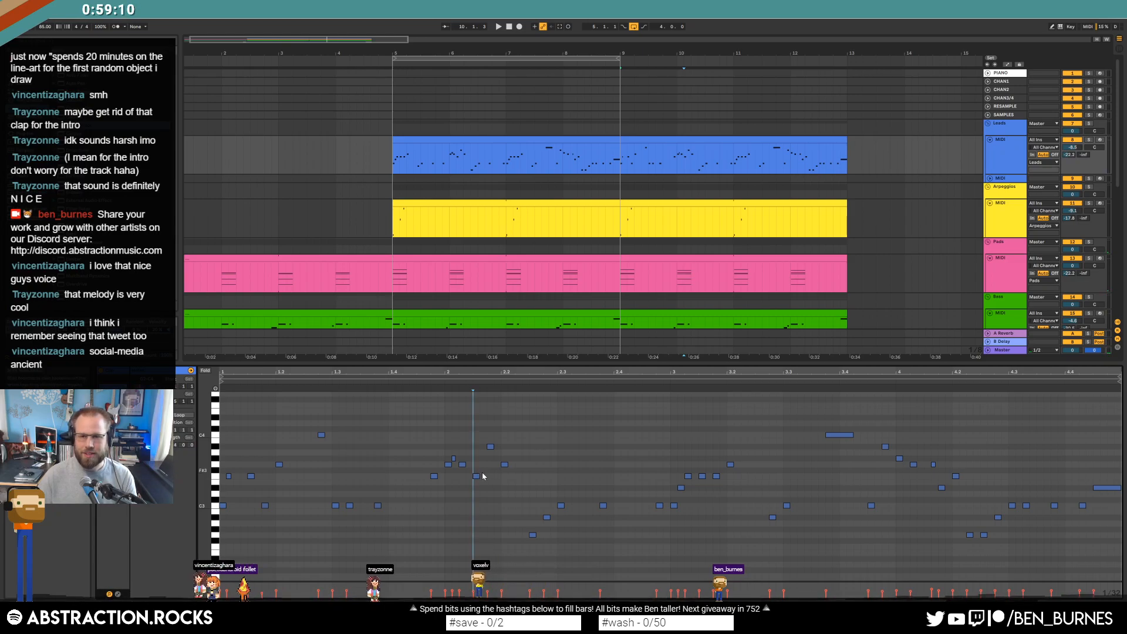
click(687, 142)
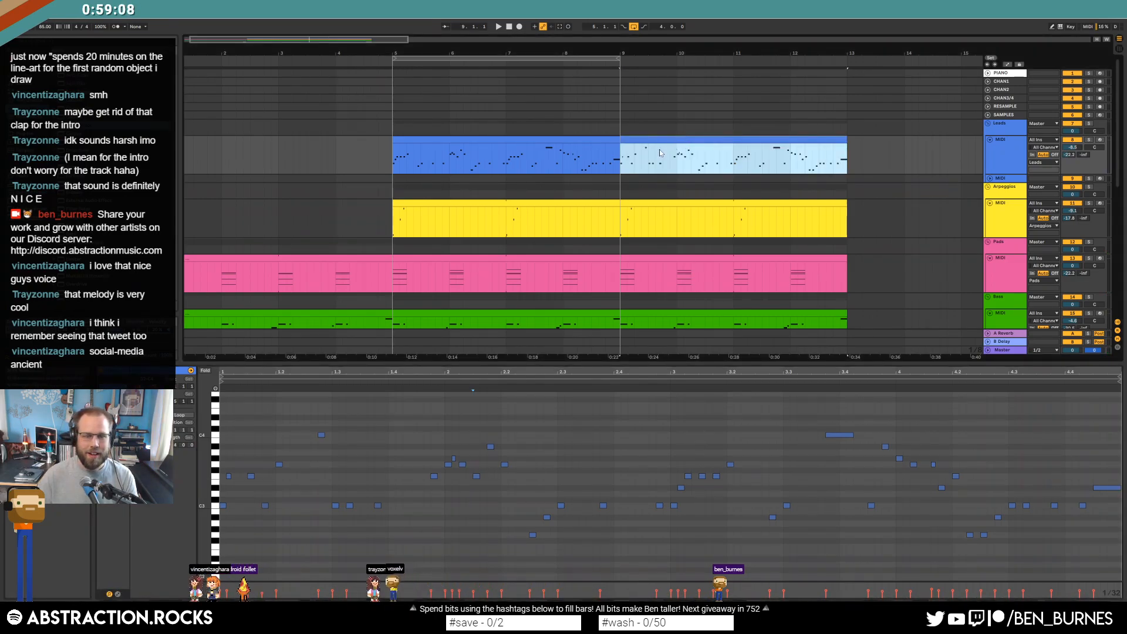
drag(617, 61, 845, 61)
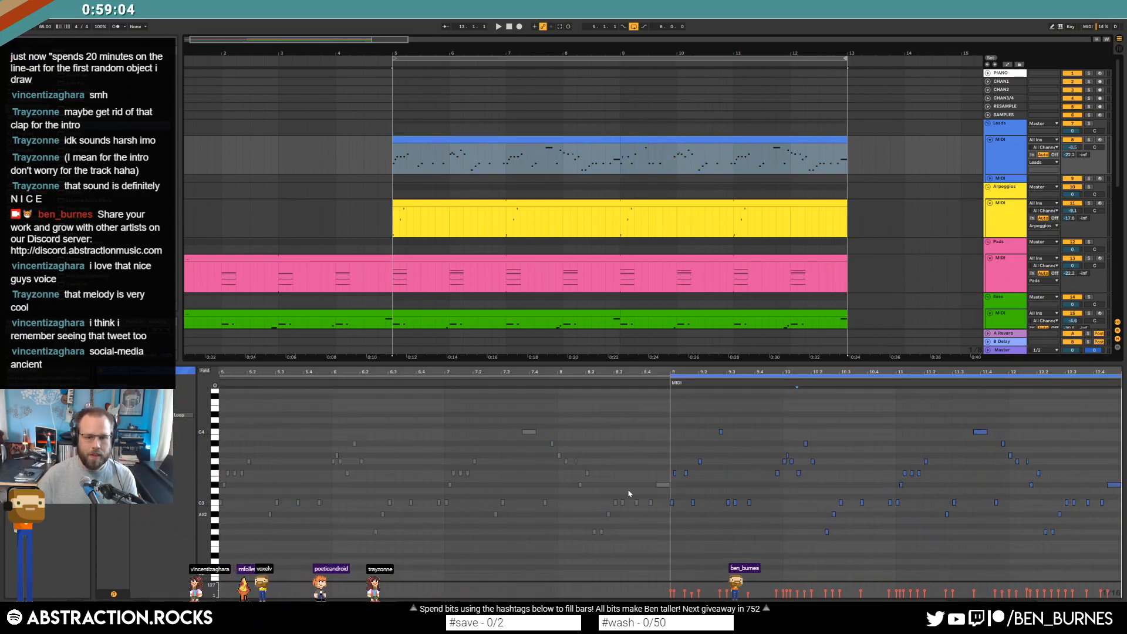
Reopen and play the copied lead clip, lower the A#3 note on 2.1.4 to D#3, and lower the G3 note on 2.2.1 to F3
click(657, 139)
key(space)
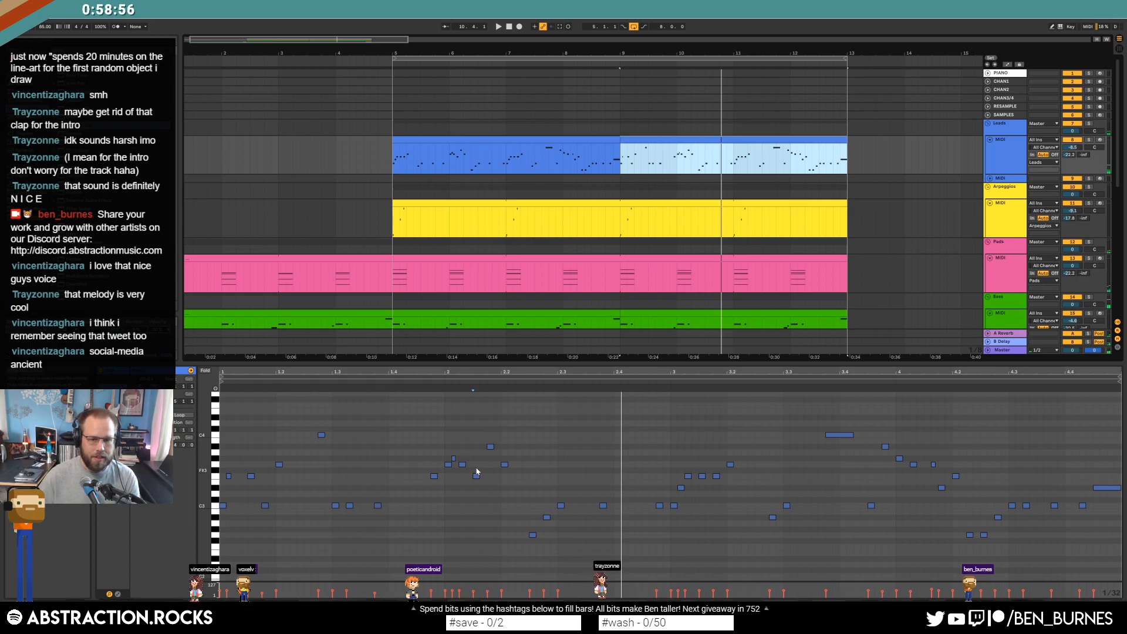
click(490, 445)
key(space)
key(Up)
key(Up)
key(Up)
key(Up)
key(Up)
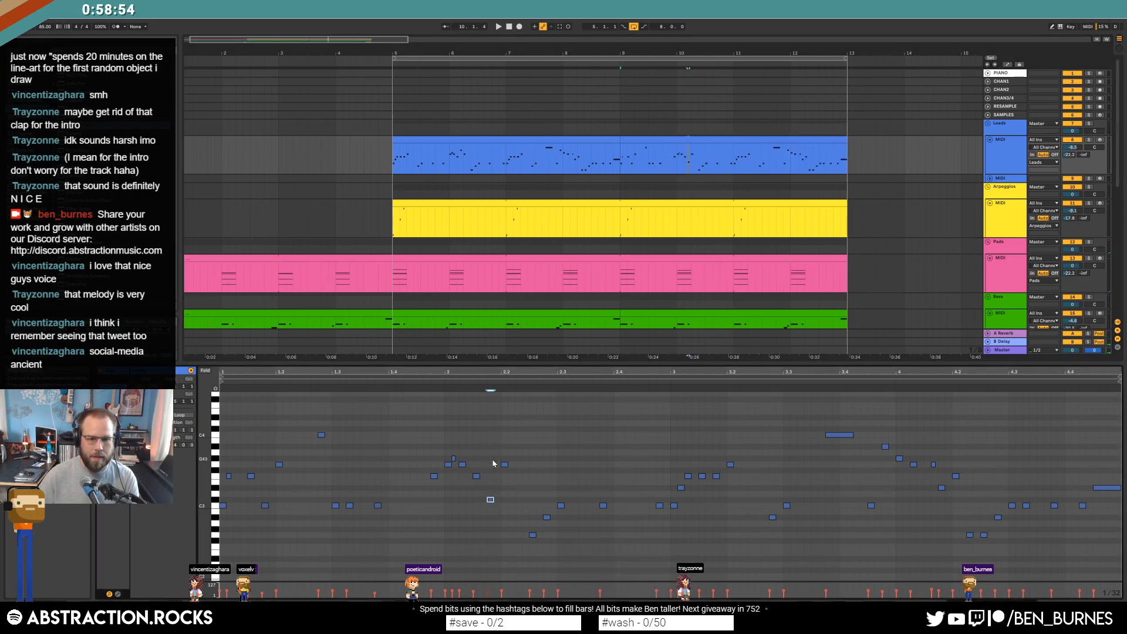
drag(505, 464, 506, 471)
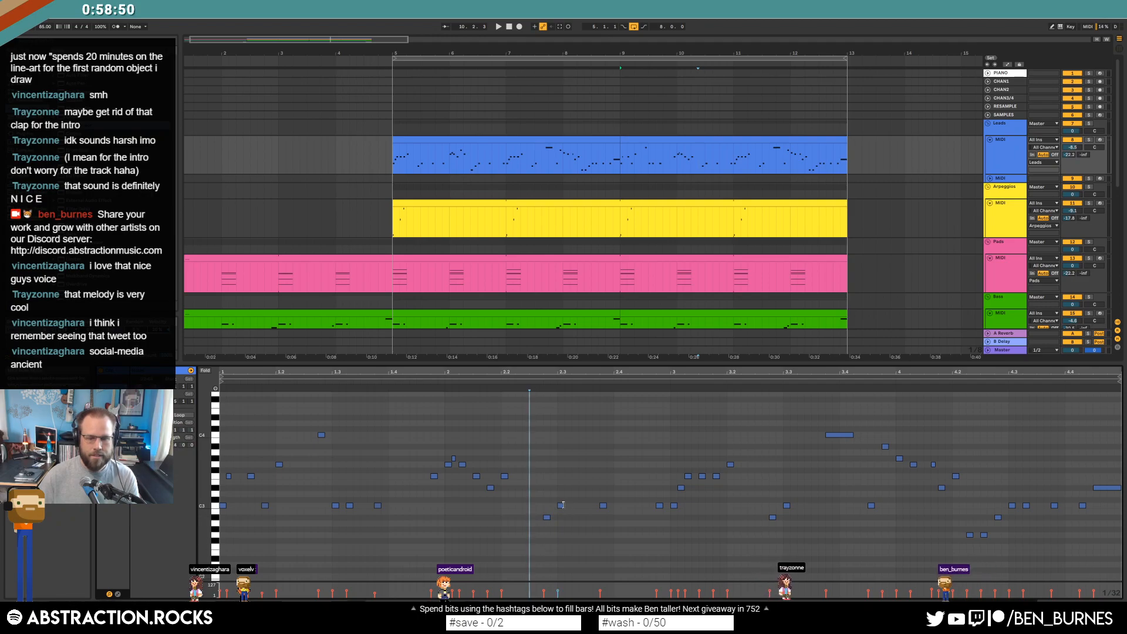
Delete the C3 note on 2.4.4 in the copied lead clip, then move the D#3 note to 3.1.2 and the first F3 note to 3.1.3
key(space)
click(589, 477)
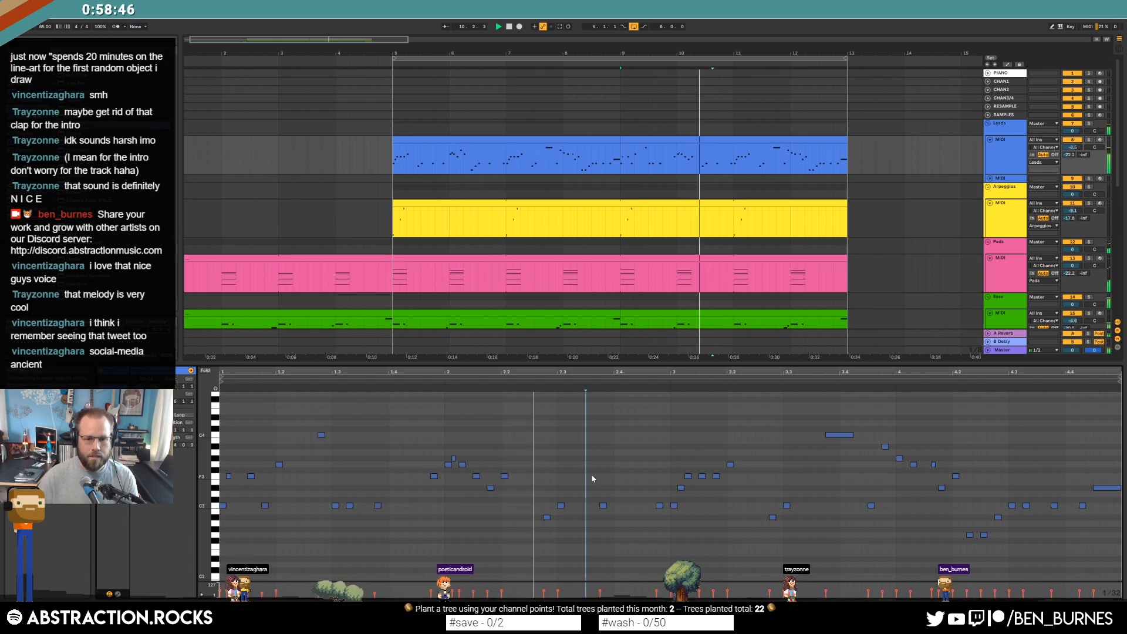
click(660, 505)
key(space)
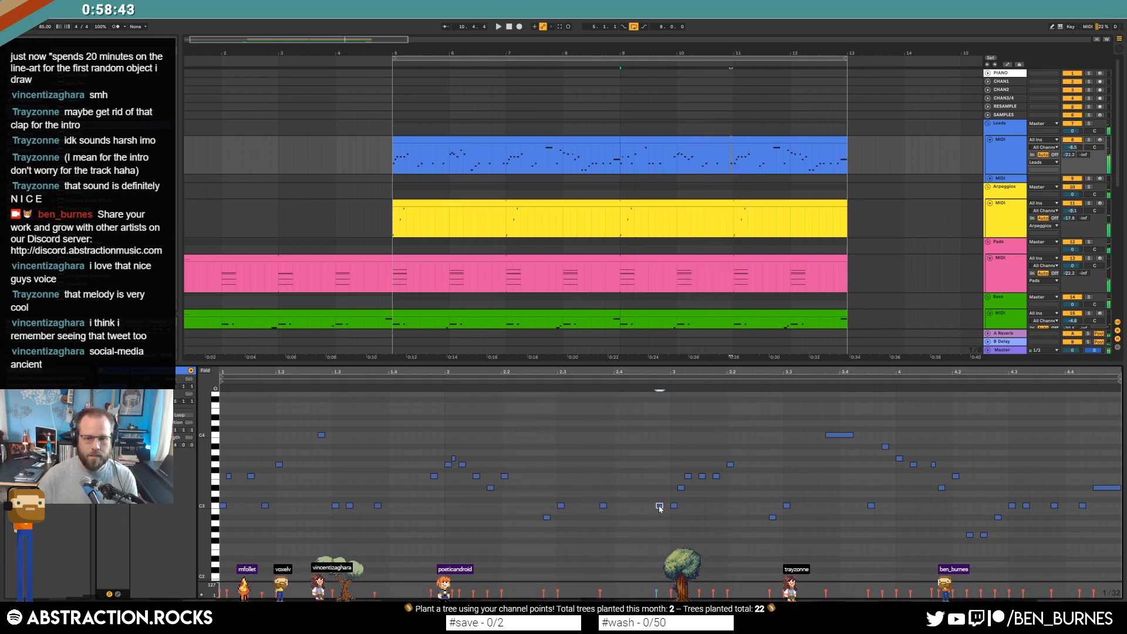
drag(678, 464, 689, 498)
key(Right)
click(695, 476)
key(Right)
click(658, 383)
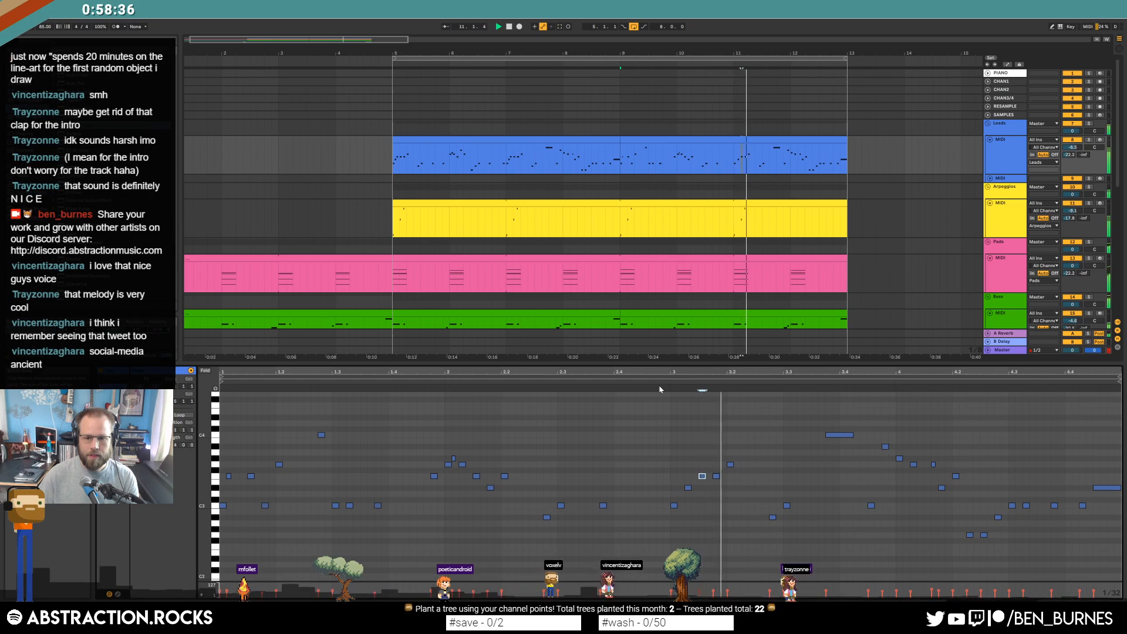
Delete the F3 note on 3.1.4, shift the D#3 note on 3.1.2 a 1/32 earlier, and play the phrase
key(space)
click(716, 476)
key(Delete)
click(730, 488)
drag(730, 486, 730, 485)
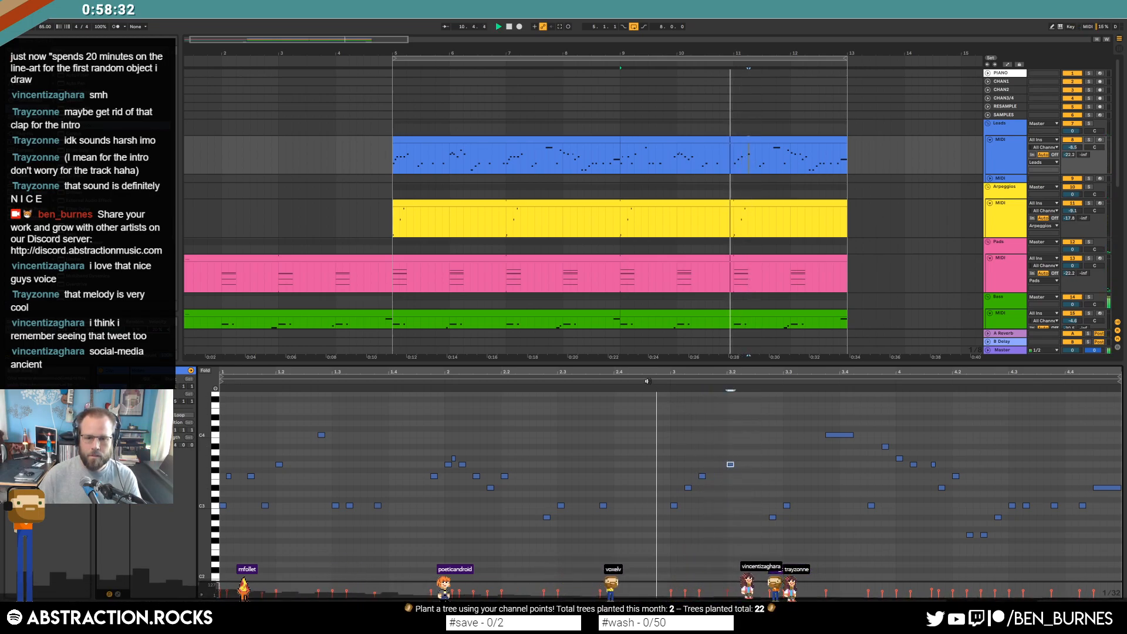
key(space)
click(688, 487)
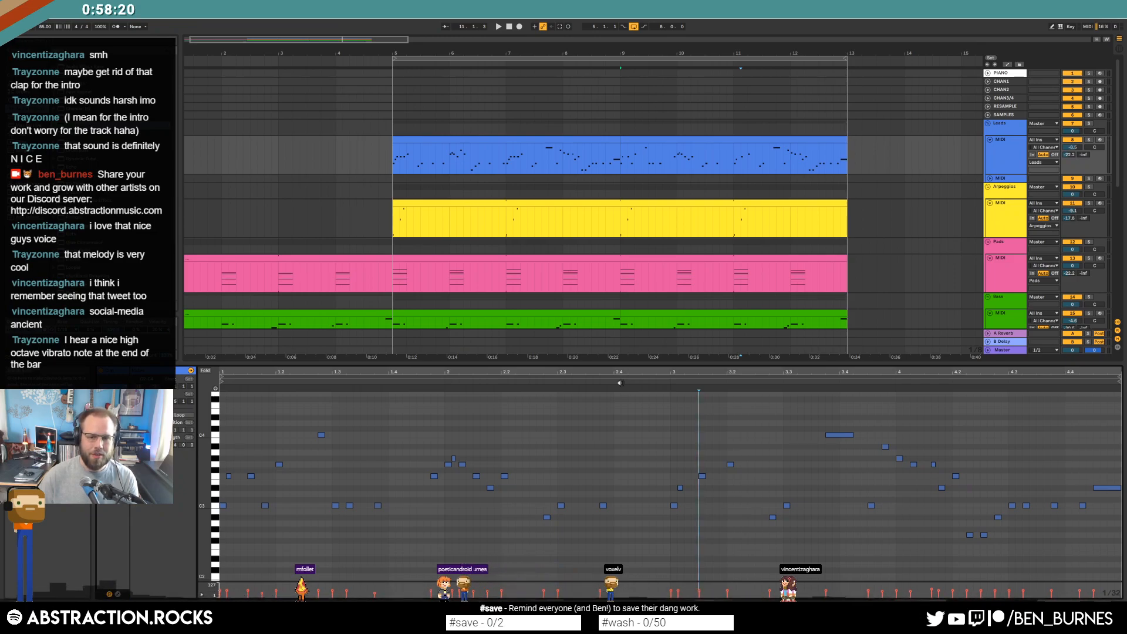
click(597, 382)
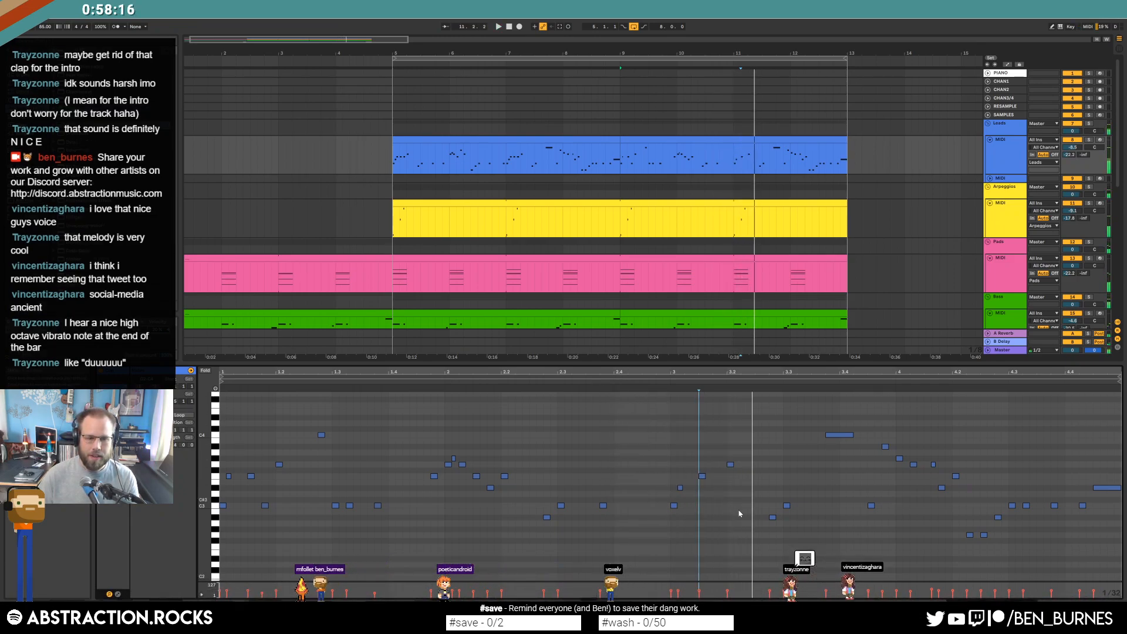
Raise the F3 note on 3.1.3 to A#3 and the G3 note on 3.2.1 to C4, playing the phrase to check
key(space)
drag(702, 478, 736, 481)
key(Up)
key(Up)
key(Up)
key(Up)
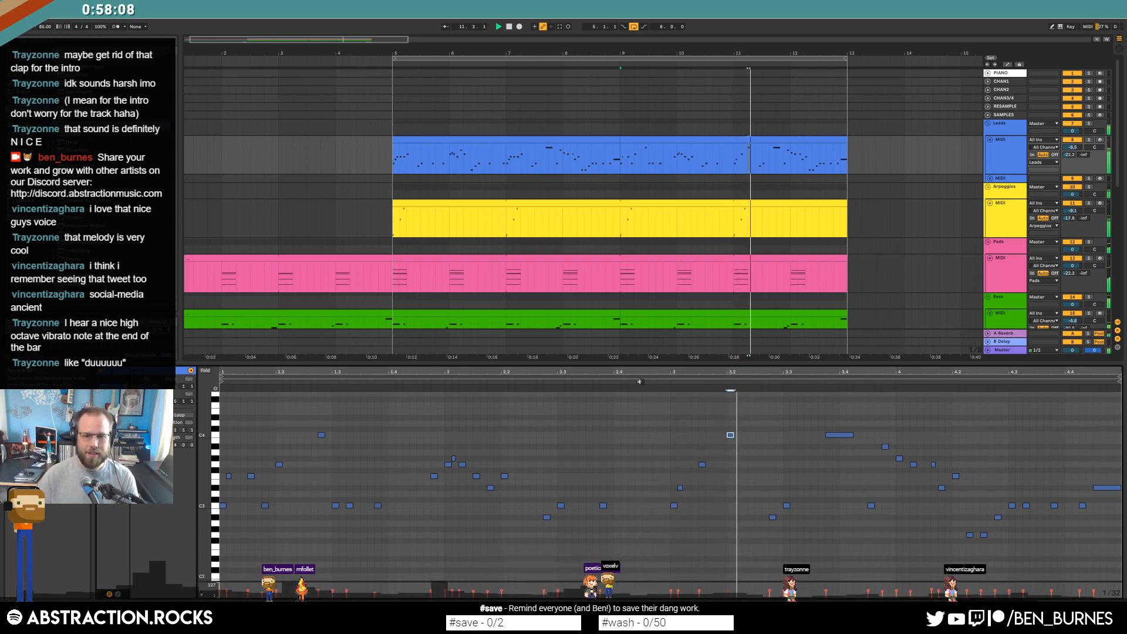
key(space)
drag(699, 453, 703, 480)
key(Up)
key(Up)
key(Up)
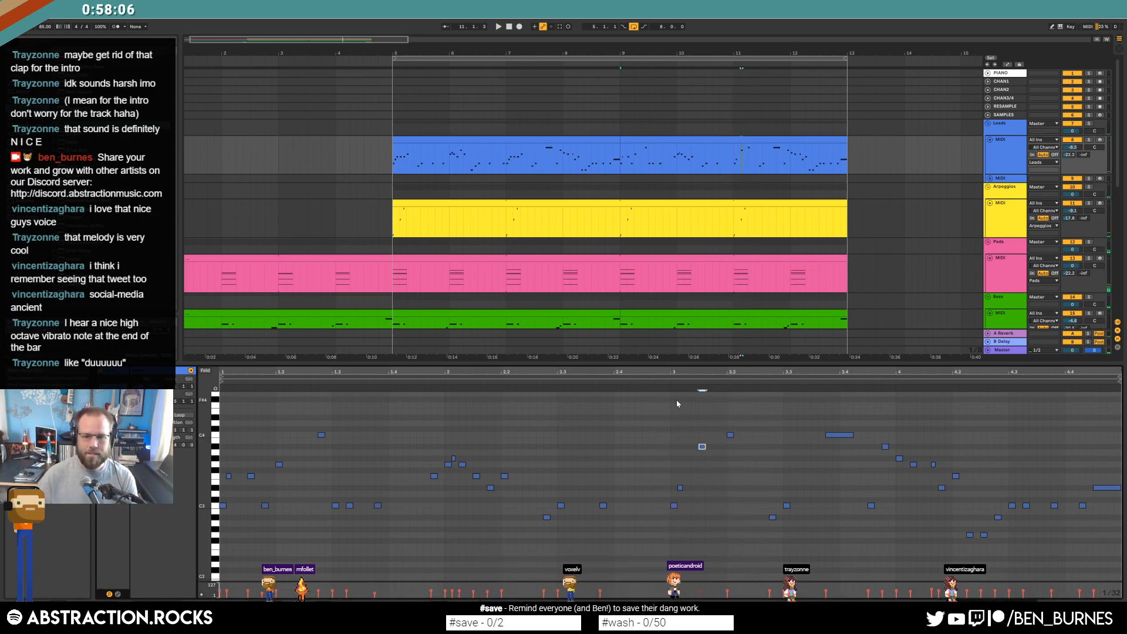
Move the C4 note on 3.2.1 to 3.1.4, lengthen it to a sixteenth, and play the phrase briefly
drag(726, 421, 732, 458)
key(Left)
key(Left)
key(shift+Right)
key(space)
key(space)
Raise the A#2 and C3 notes on 3.2.4 and 3.3.1 an octave, then move the first to 3.2.3 and lower it to G#3
drag(767, 487, 790, 540)
key(shift+Up)
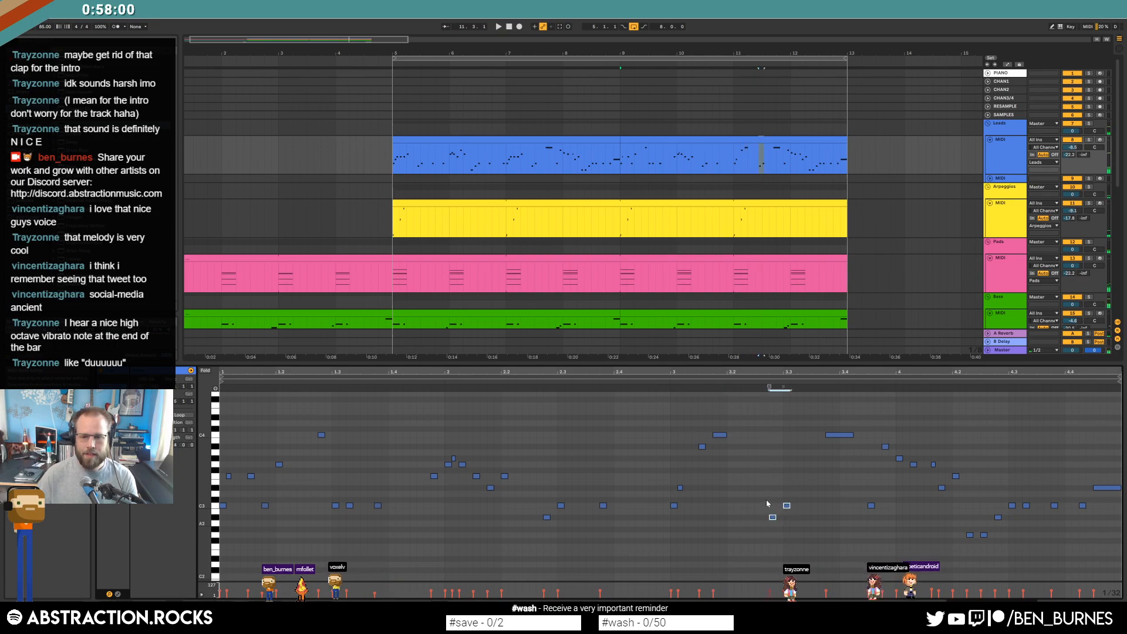
drag(772, 439, 776, 462)
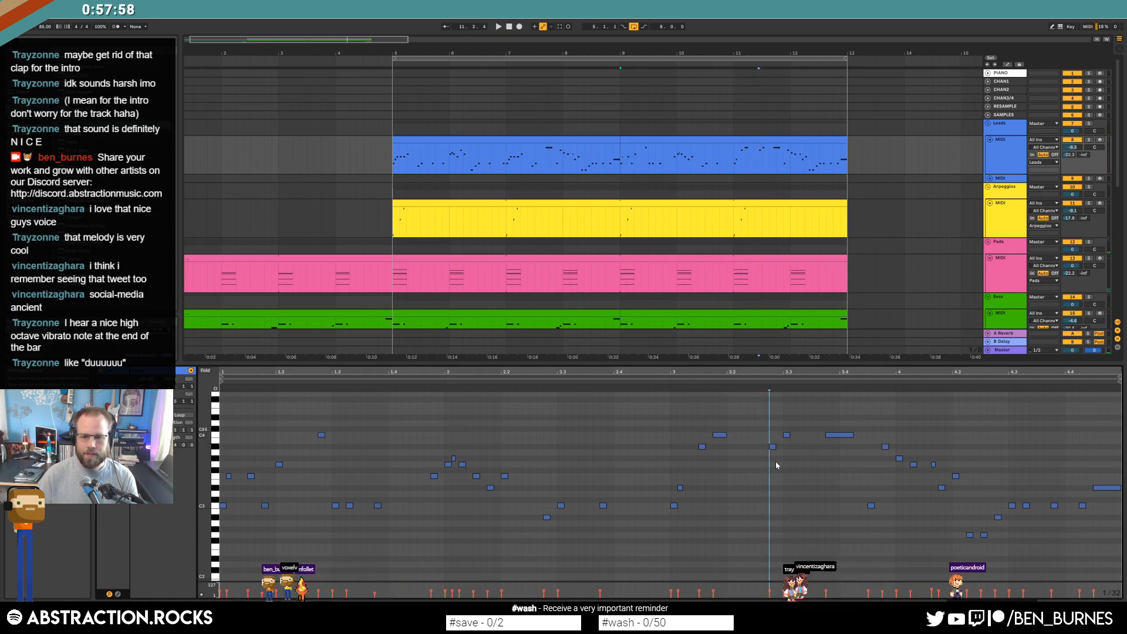
key(Left)
key(Left)
key(Down)
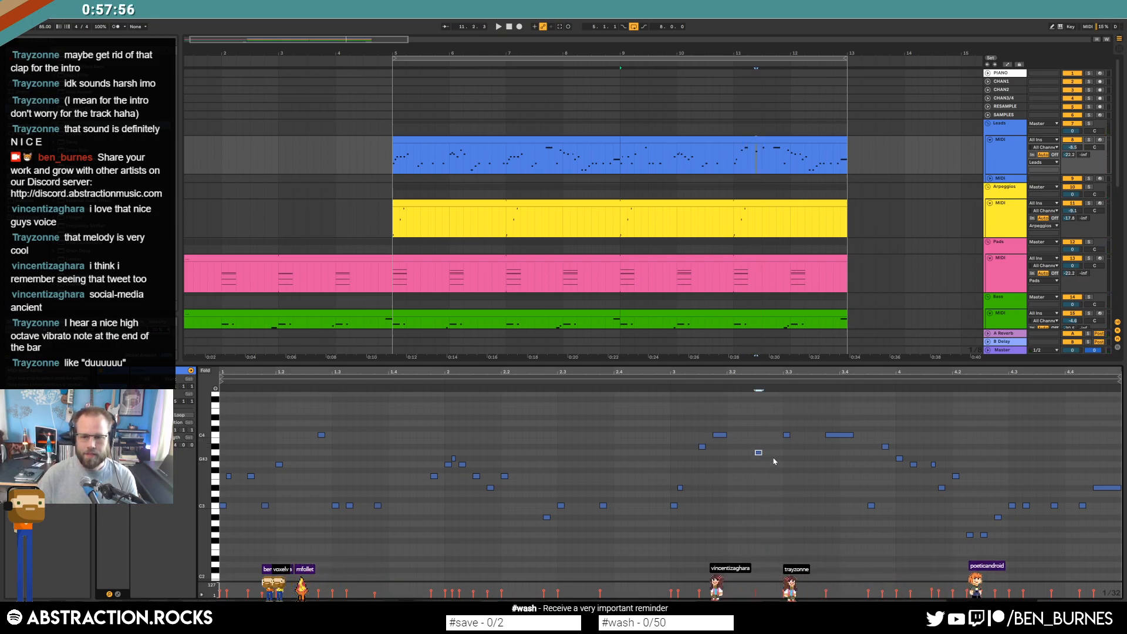
key(Down)
Add short A#3 and C4 notes leading up to 3.3.1, raise the C4 note on 3.3.1 to D#4, and play the run
double_click(766, 448)
double_click(773, 436)
drag(787, 435, 789, 417)
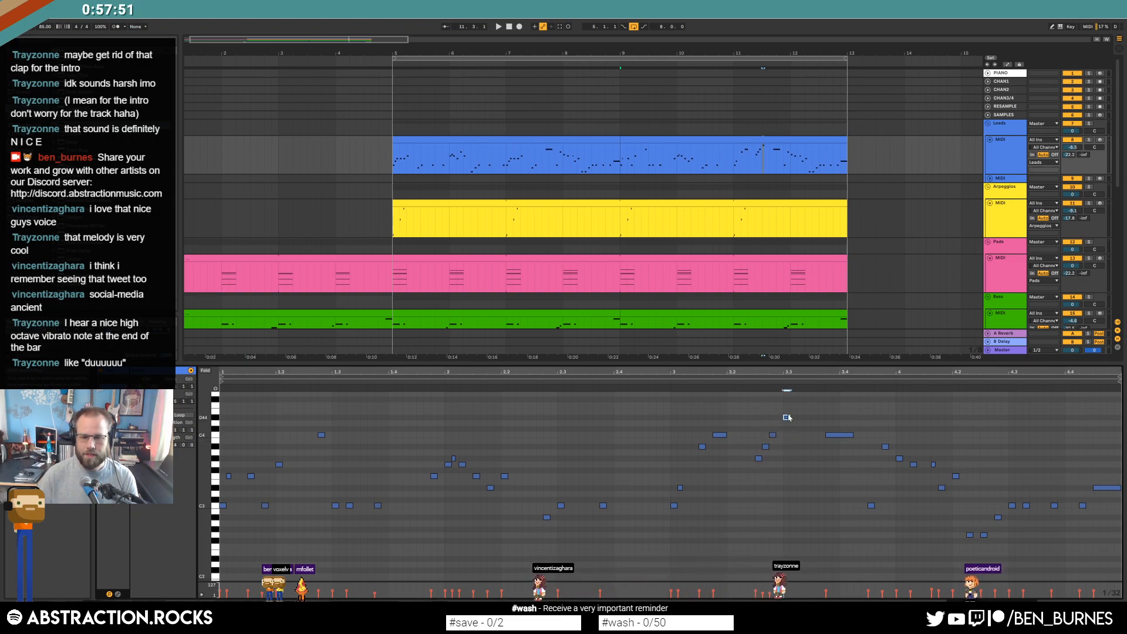
click(649, 382)
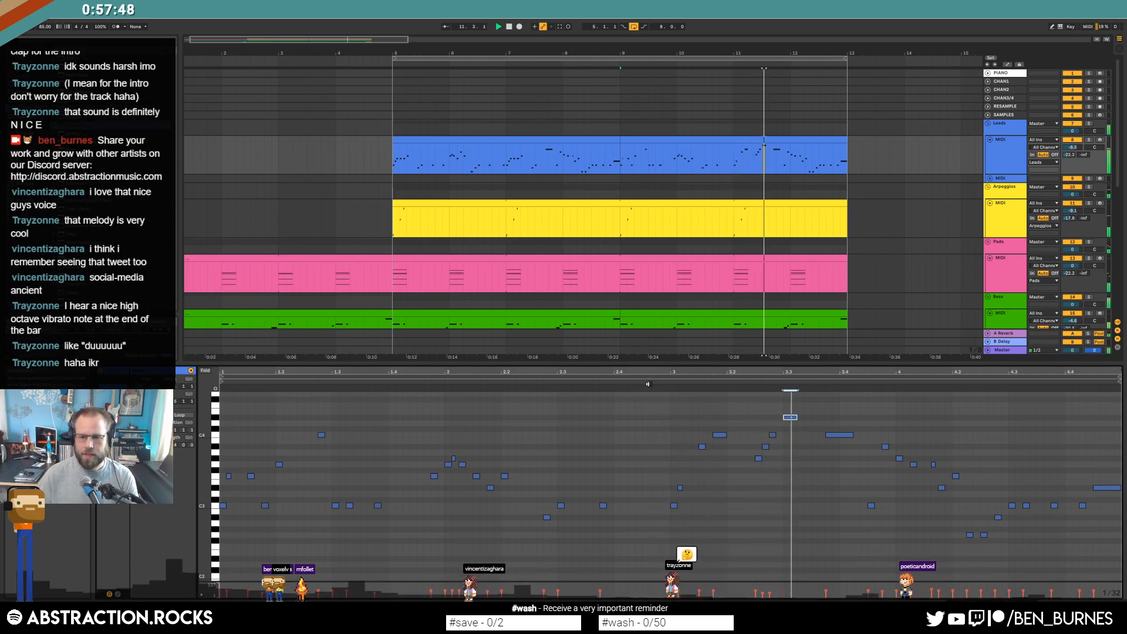
Delete the G3 note on 4.1.2 and all the low G2 to C3 notes between 4.2.2 and 4.3.4
click(914, 465)
key(space)
key(Delete)
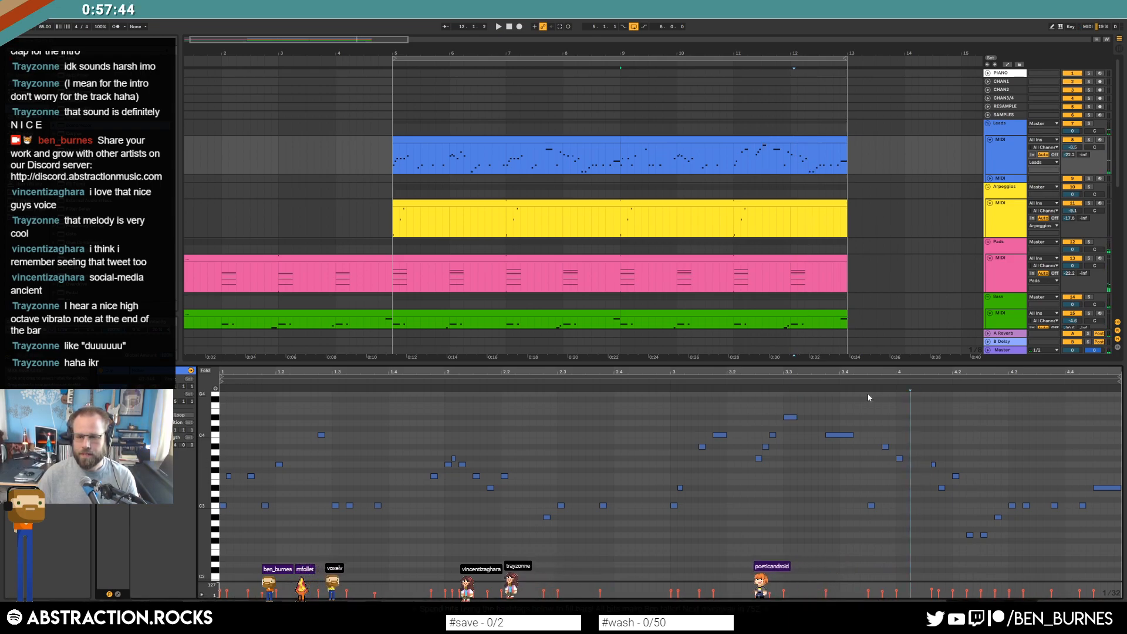
click(854, 387)
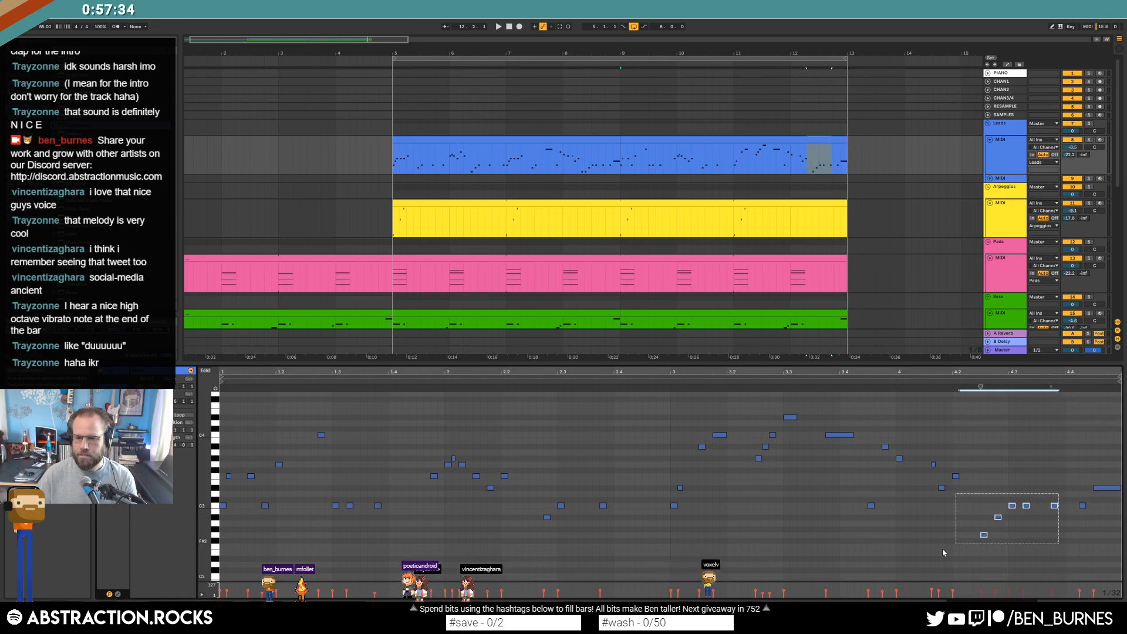
key(Delete)
click(966, 561)
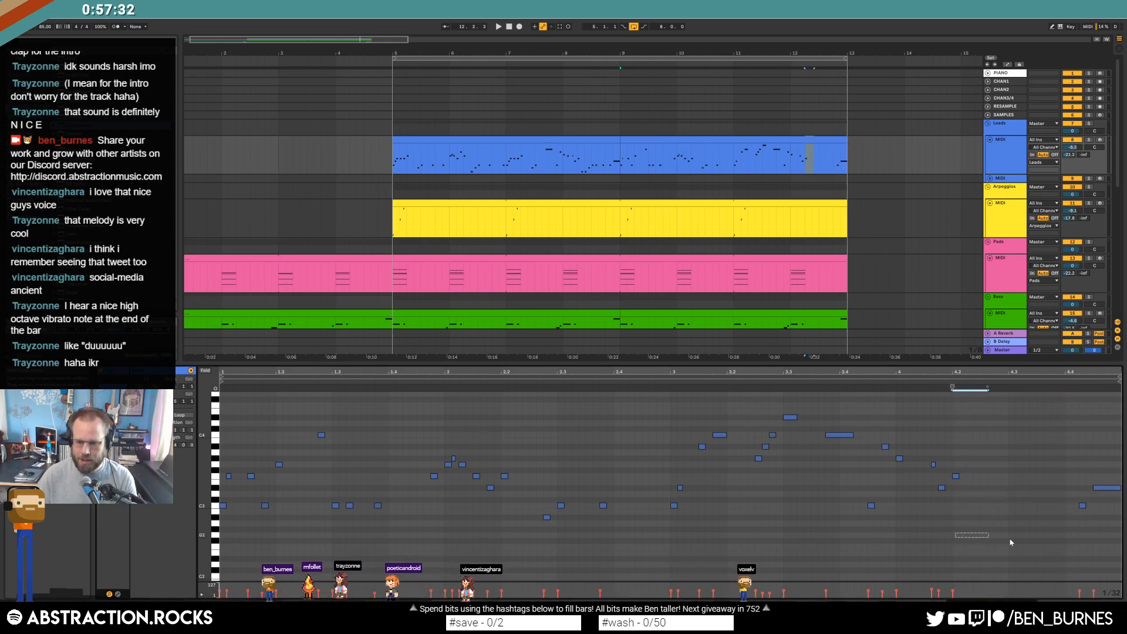
click(1005, 504)
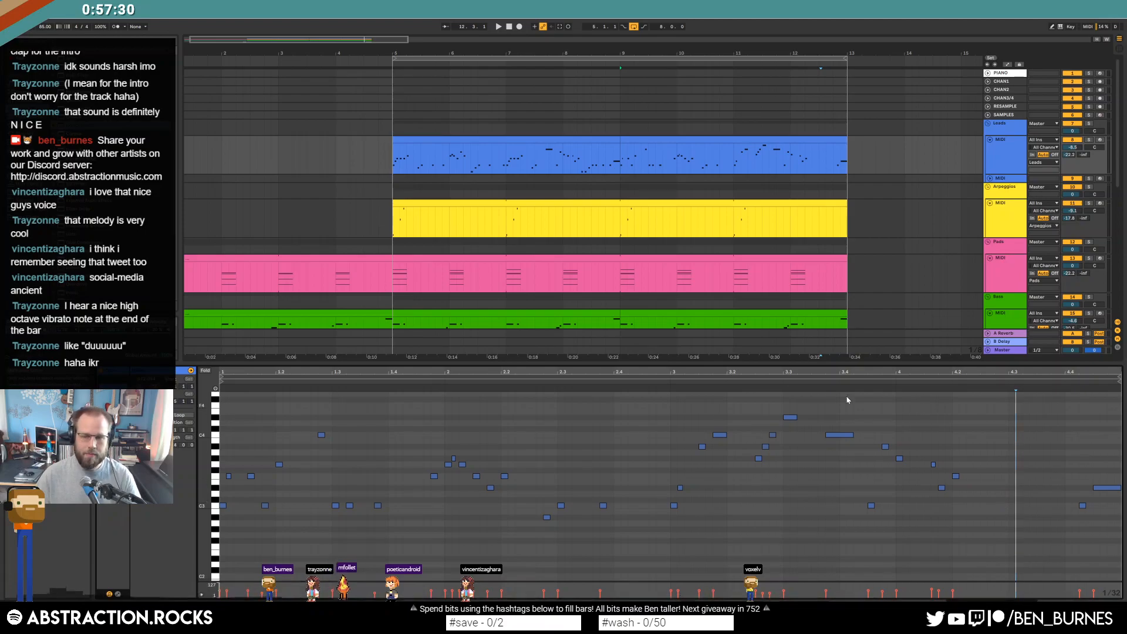
Play the full arrangement and insert a new MIDI track directly below the pads MIDI track
click(533, 159)
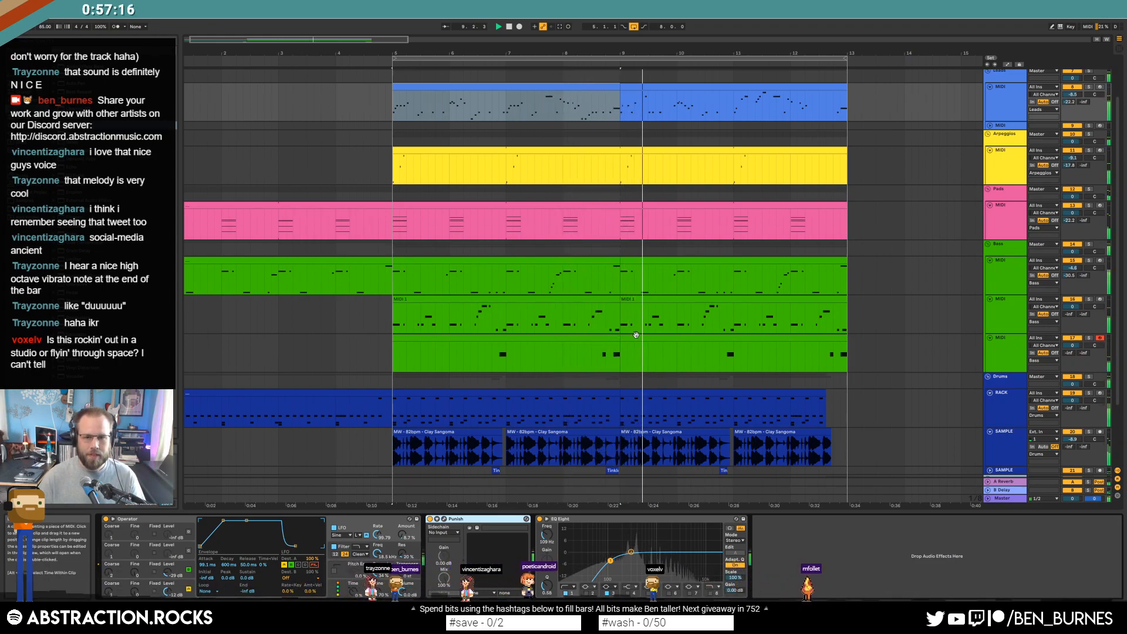
scroll(735, 348, up, 3)
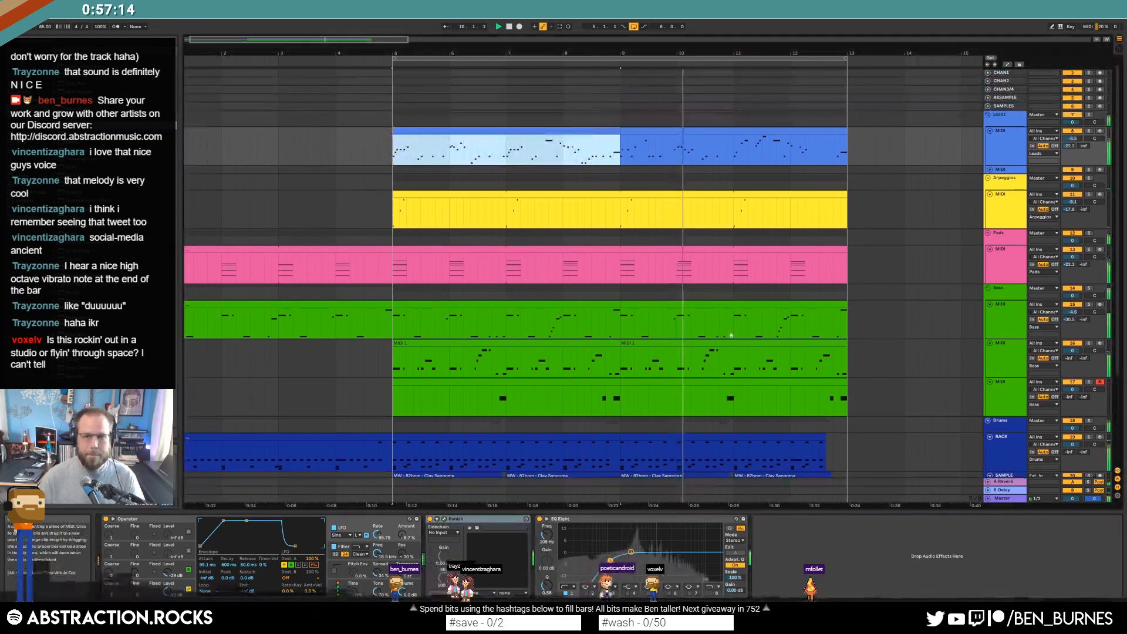
click(1013, 268)
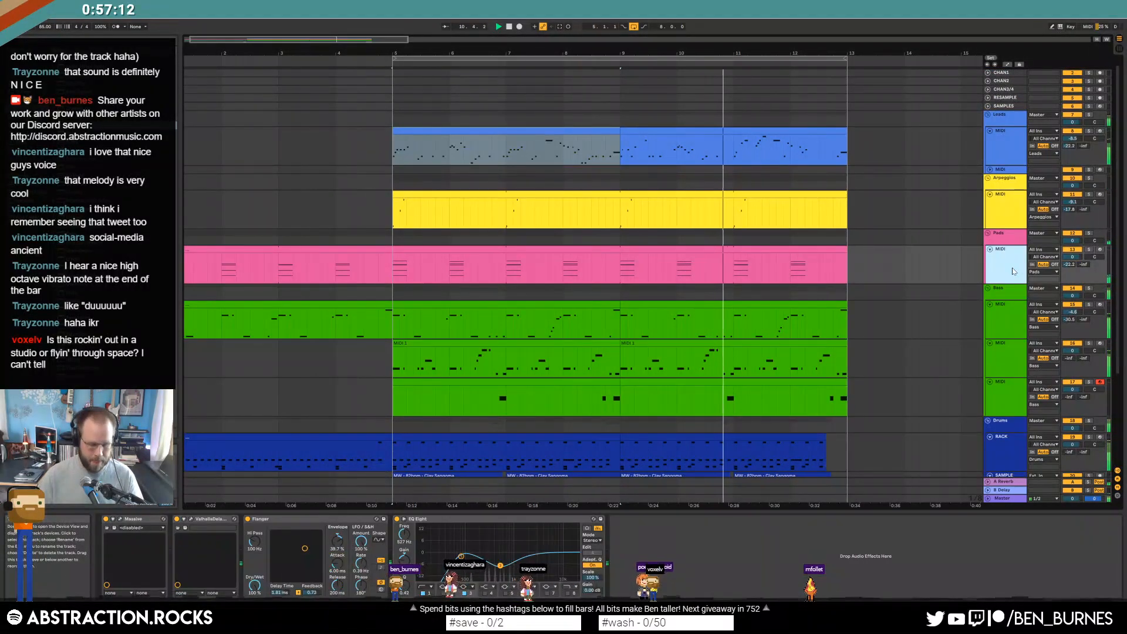
key(ctrl+shift+t)
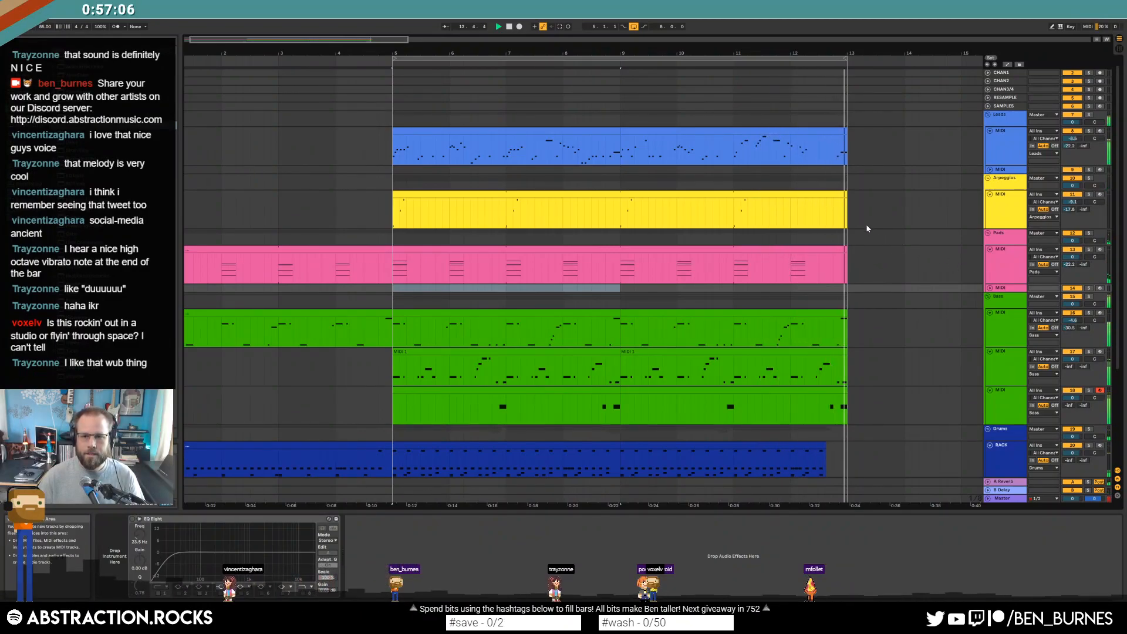
Reopen the copied lead clip, play its last bar, and place the F3 note back on 4.2.1
double_click(804, 142)
key(space)
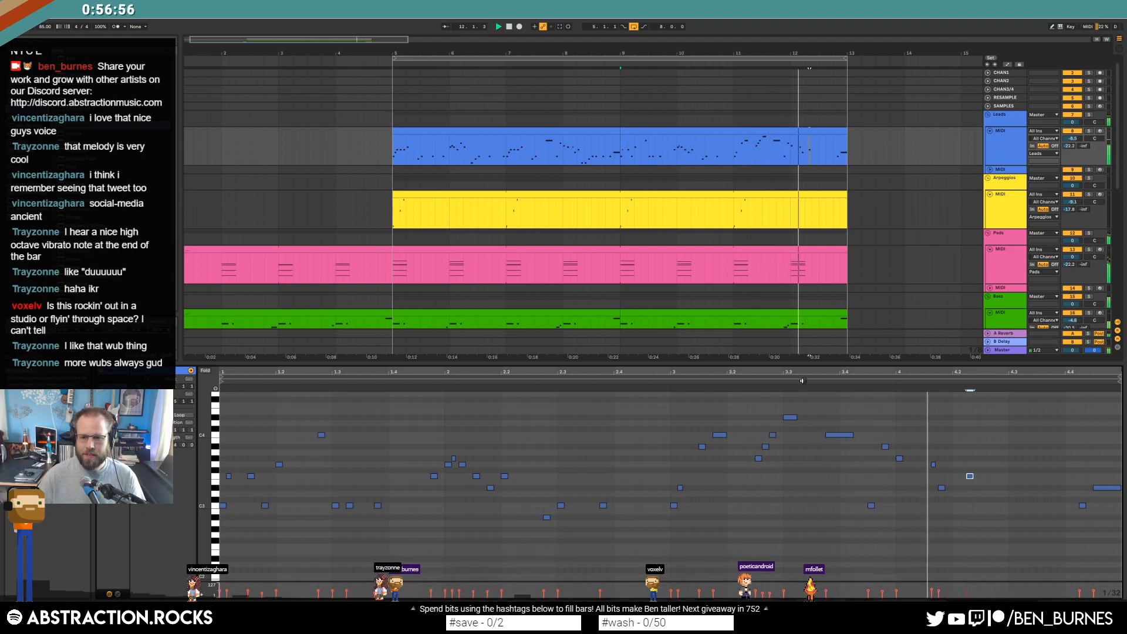
key(space)
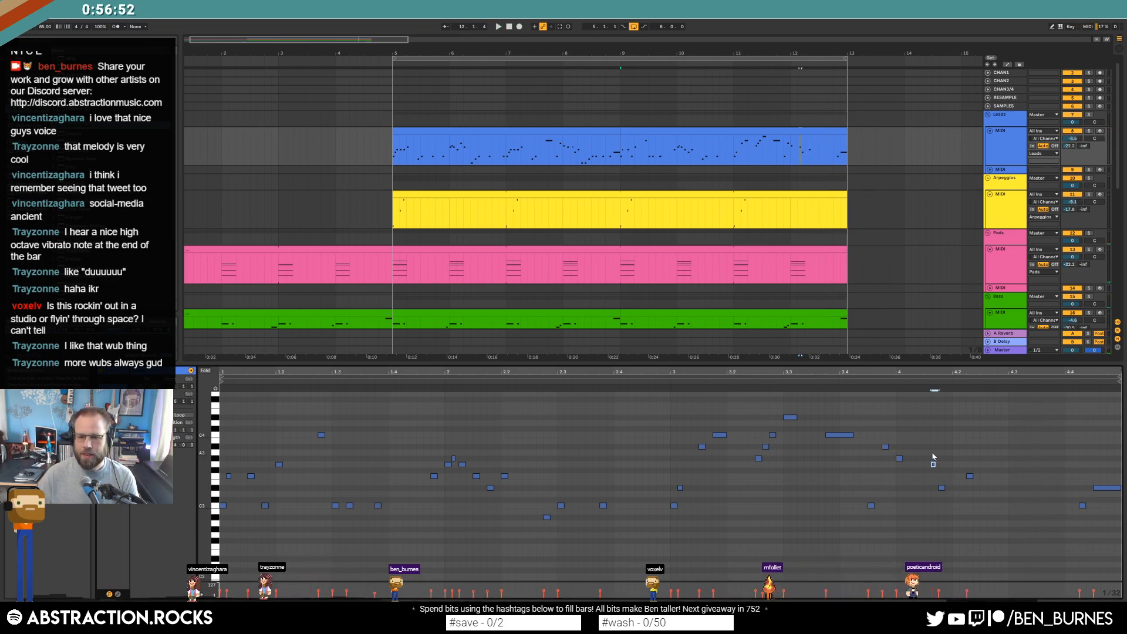
key(Left)
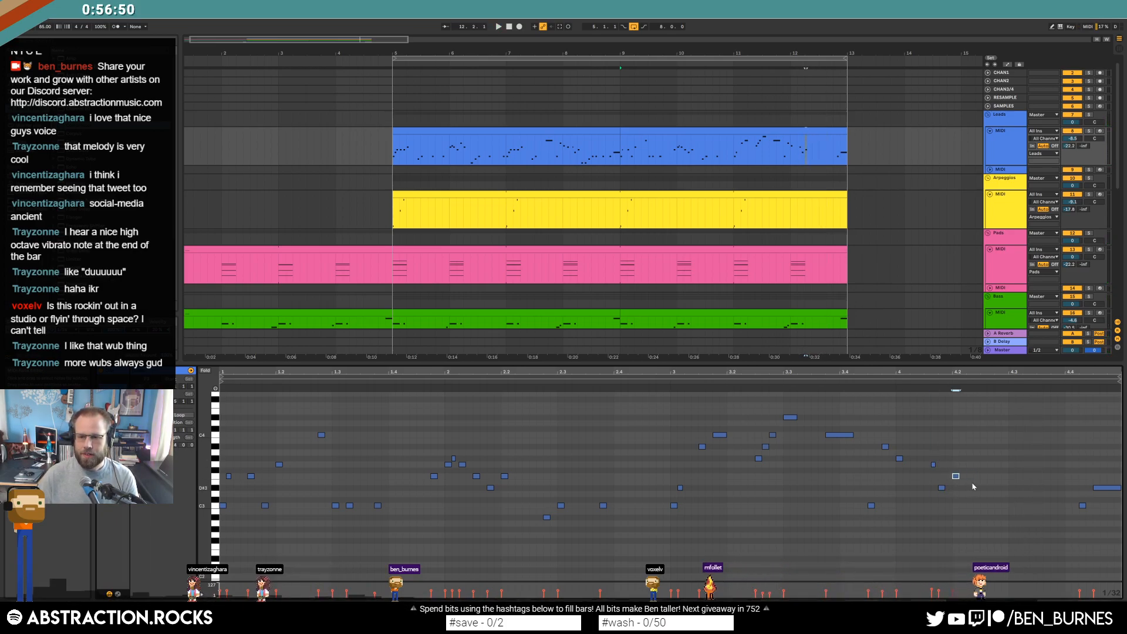
key(space)
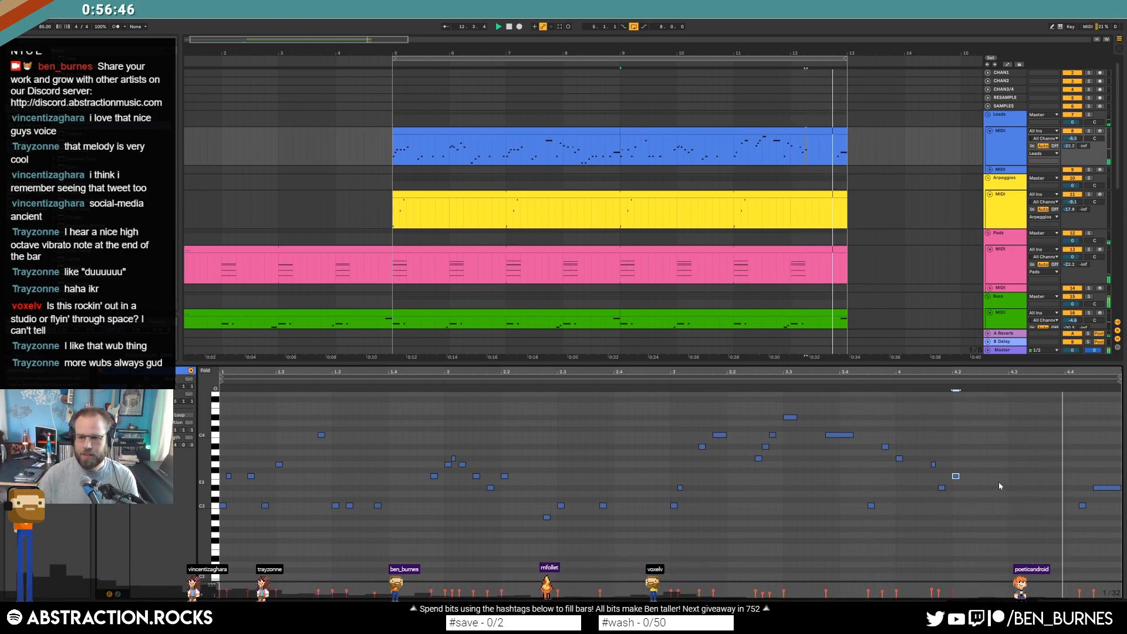
Add short D3 notes on 4.2.4 and 4.3.2 in the lead clip and play its last bar
double_click(1012, 492)
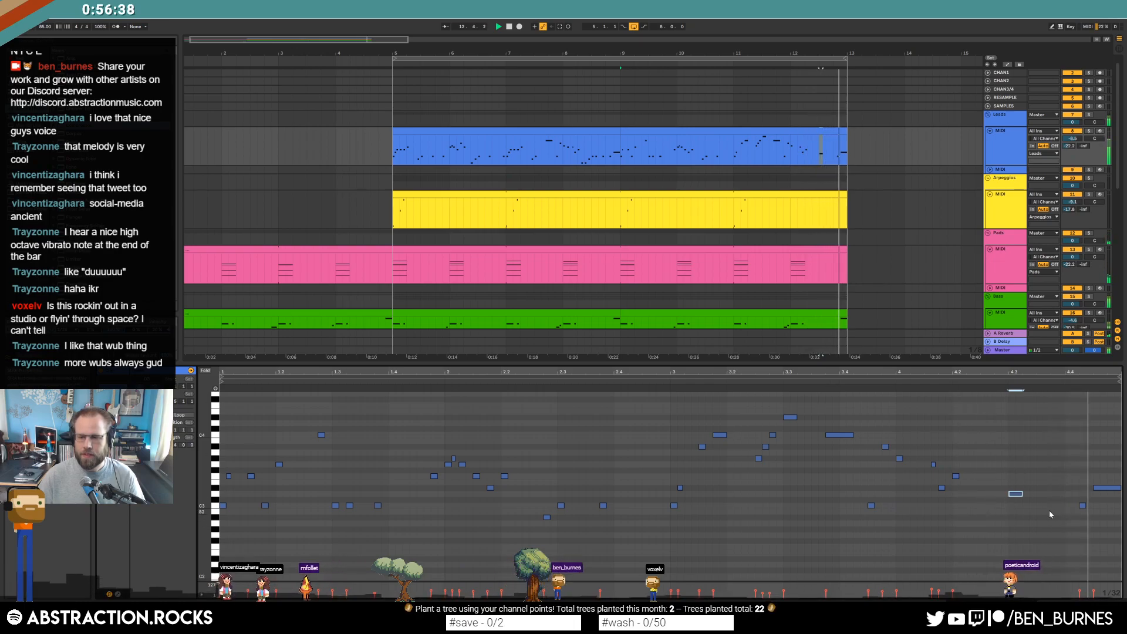
drag(1022, 494, 1002, 496)
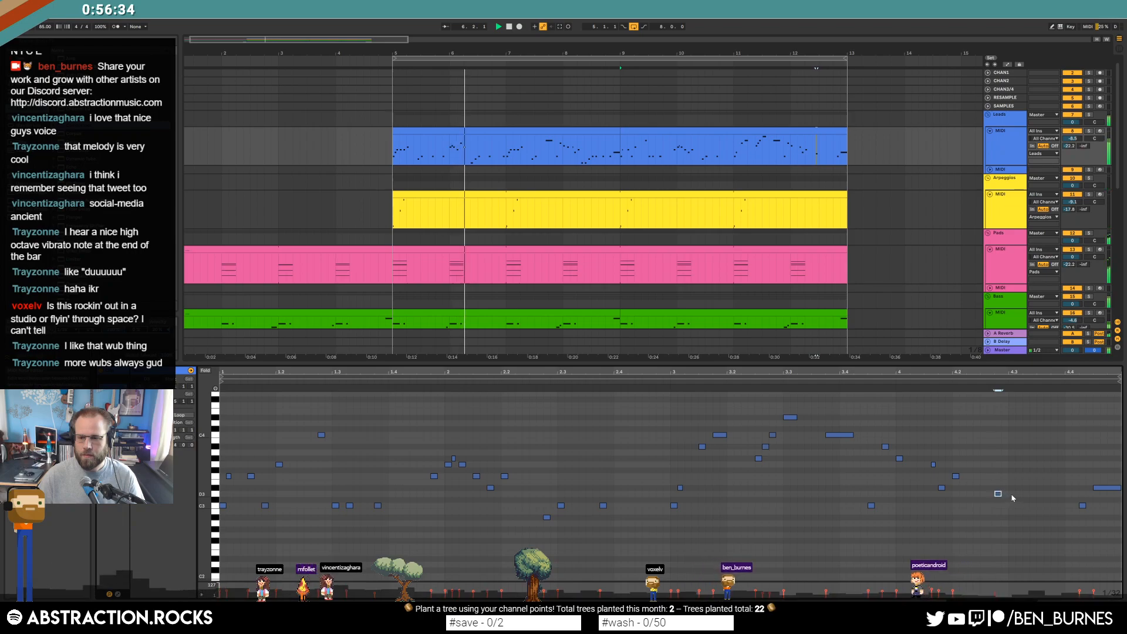
click(911, 381)
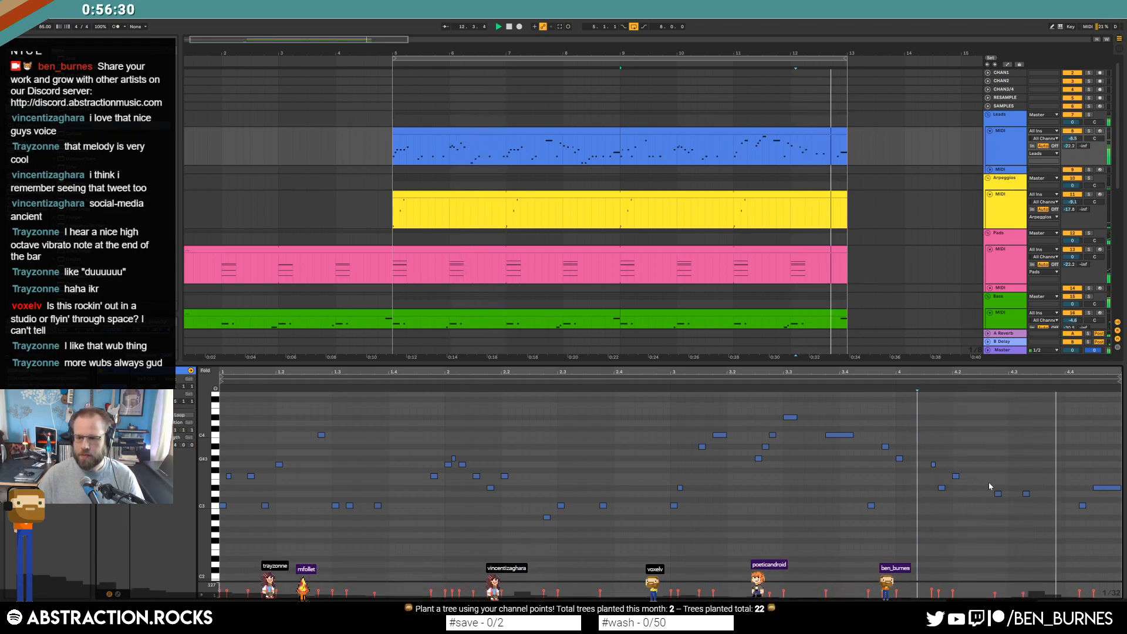
Lower the two D3 notes on 4.2.4 and 4.3.2 to C#3, and lengthen the second to a sixteenth
key(space)
click(1026, 496)
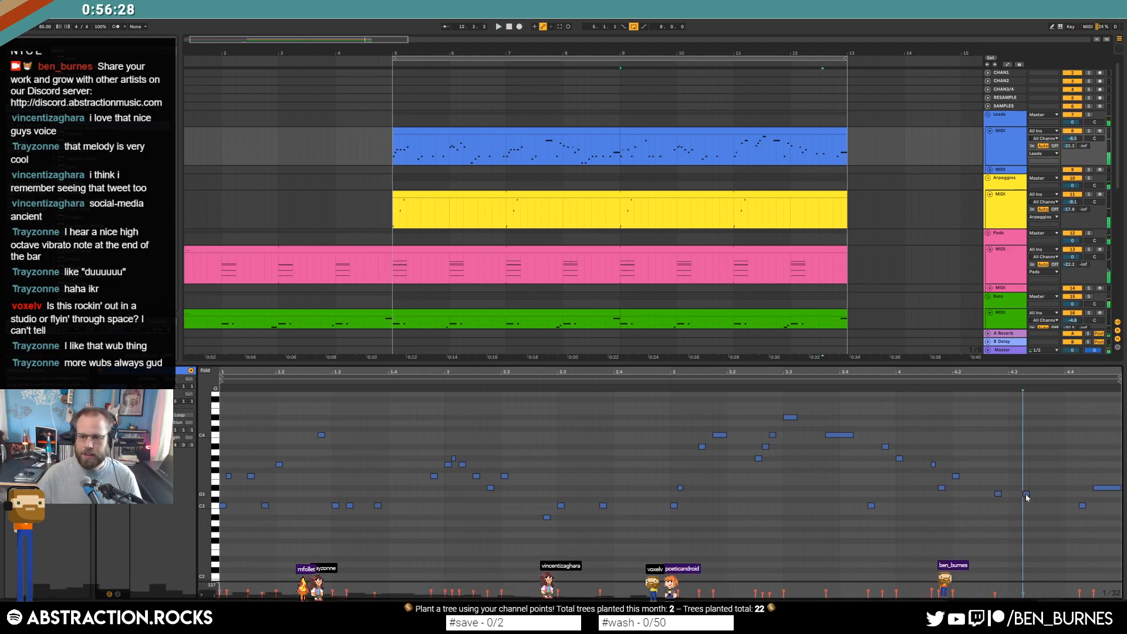
drag(1026, 494, 995, 486)
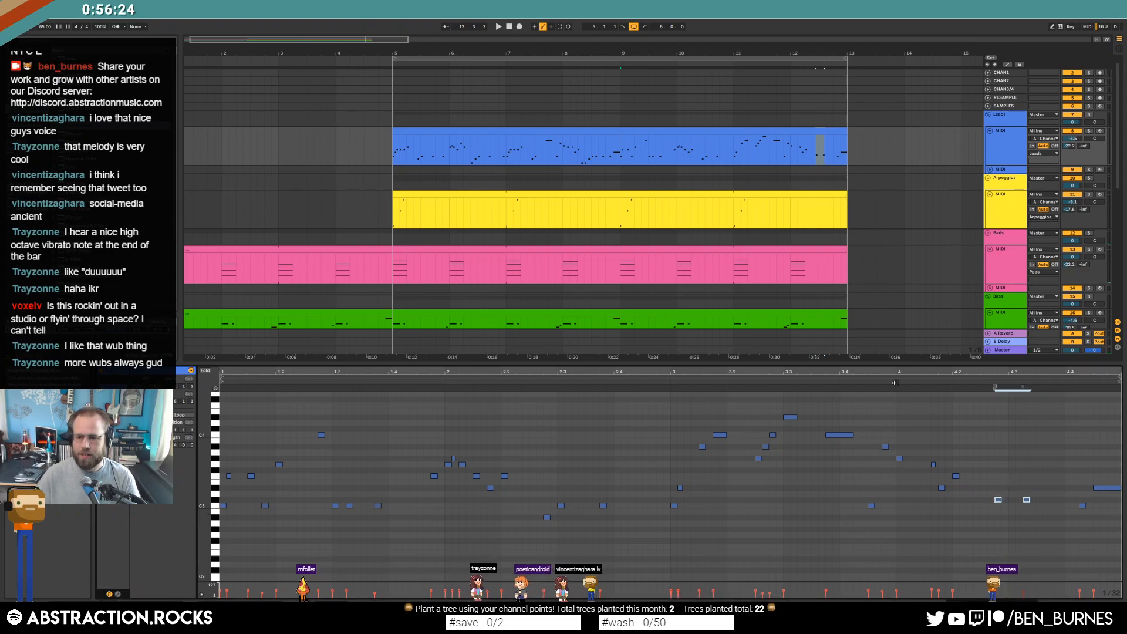
click(866, 382)
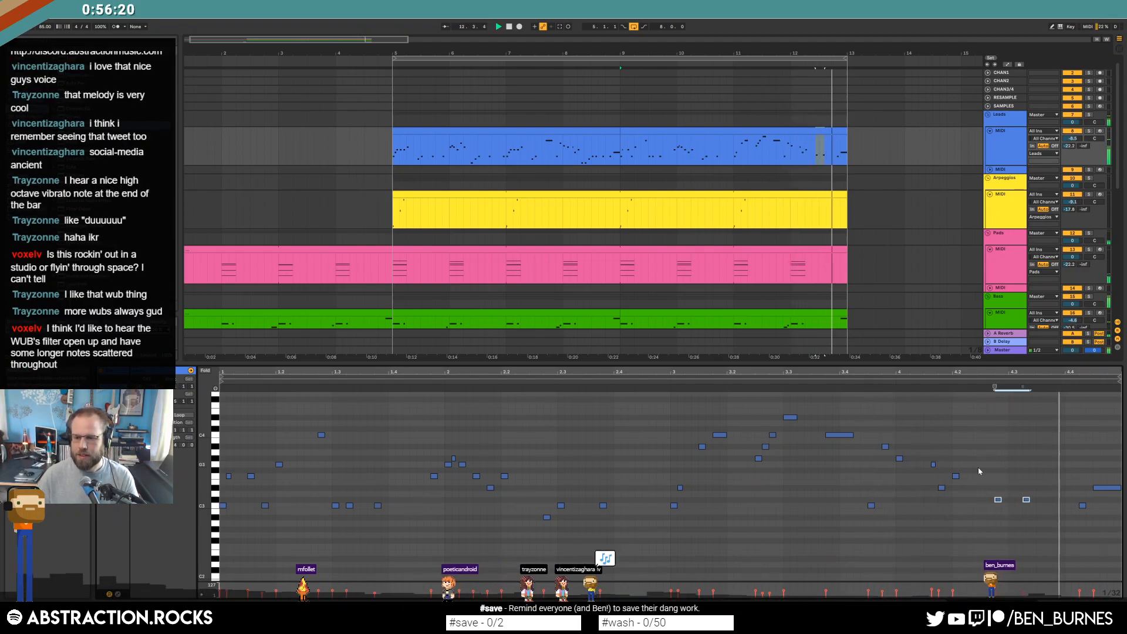
click(990, 488)
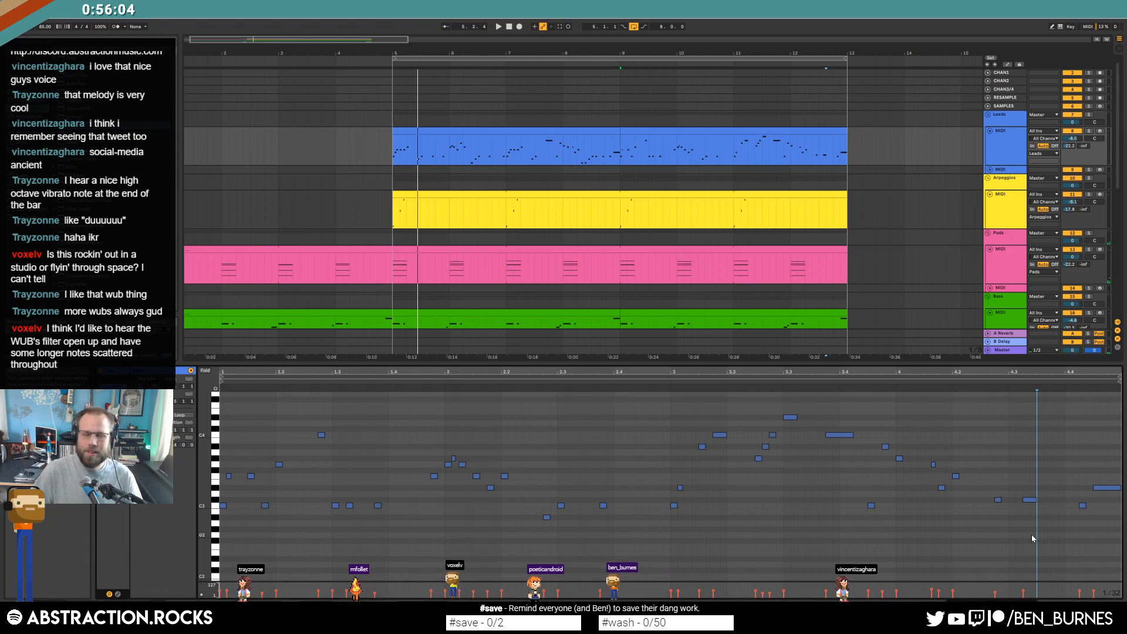
Open the third bass track's clip in bars 9 to 12 for note editing
key(shift+Tab)
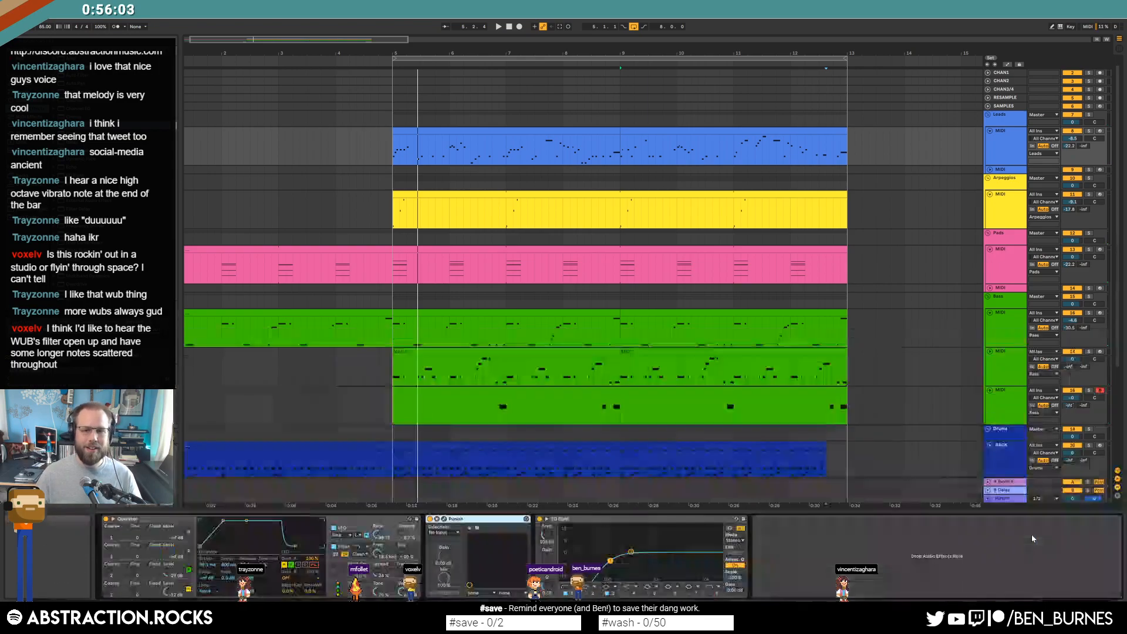
click(738, 134)
scroll(815, 344, down, 1)
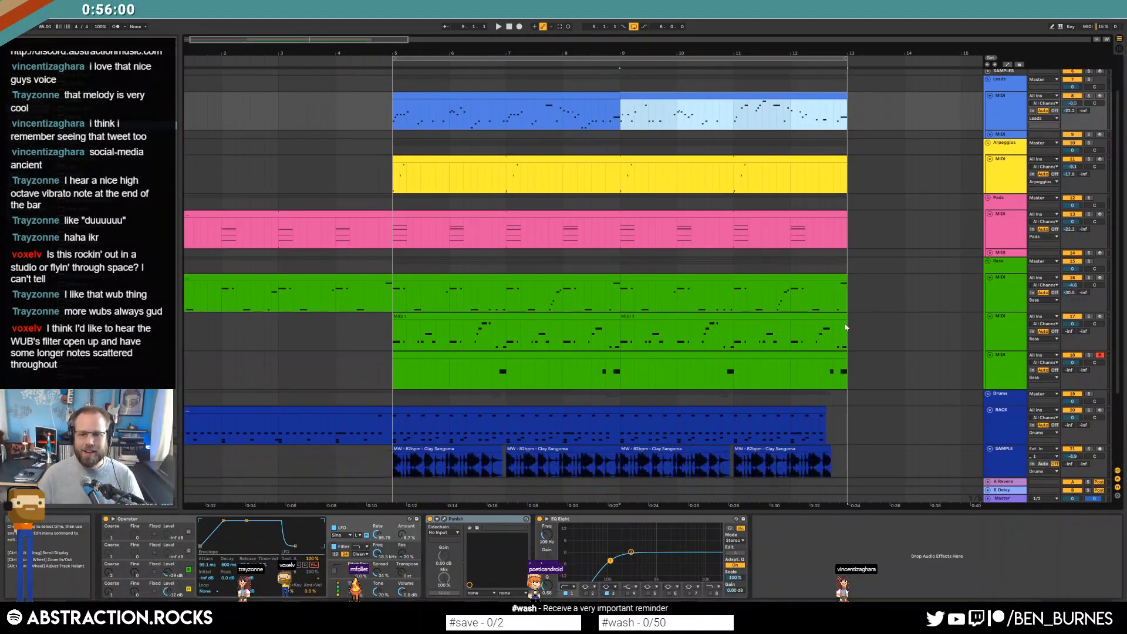
double_click(730, 365)
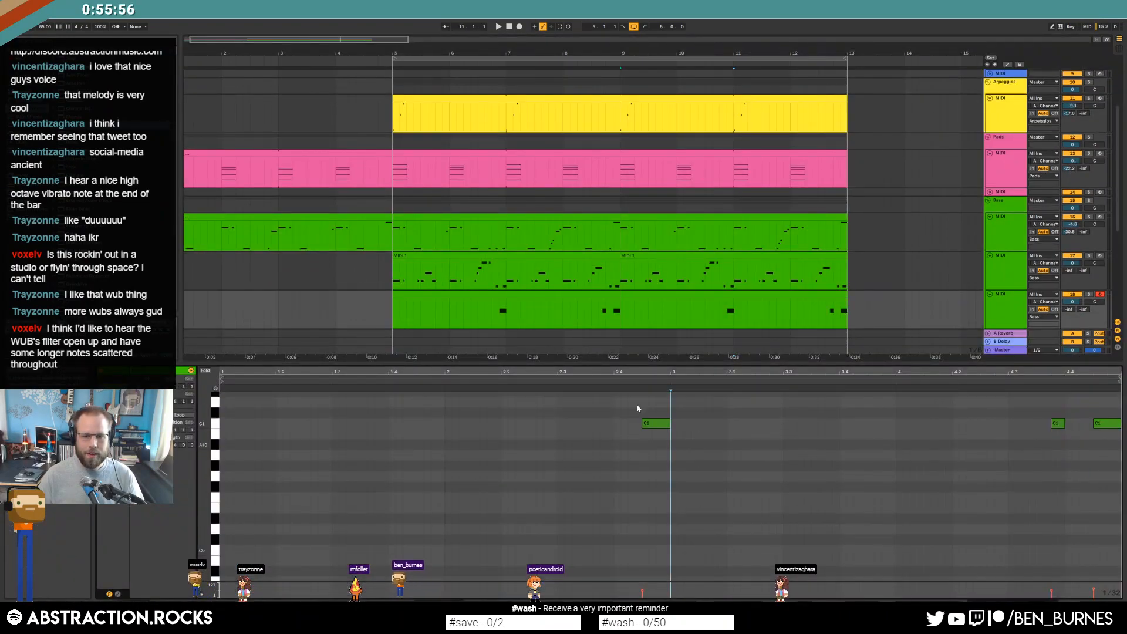
Play the section from the middle of bar 10 and arm the lead track for recording
click(600, 292)
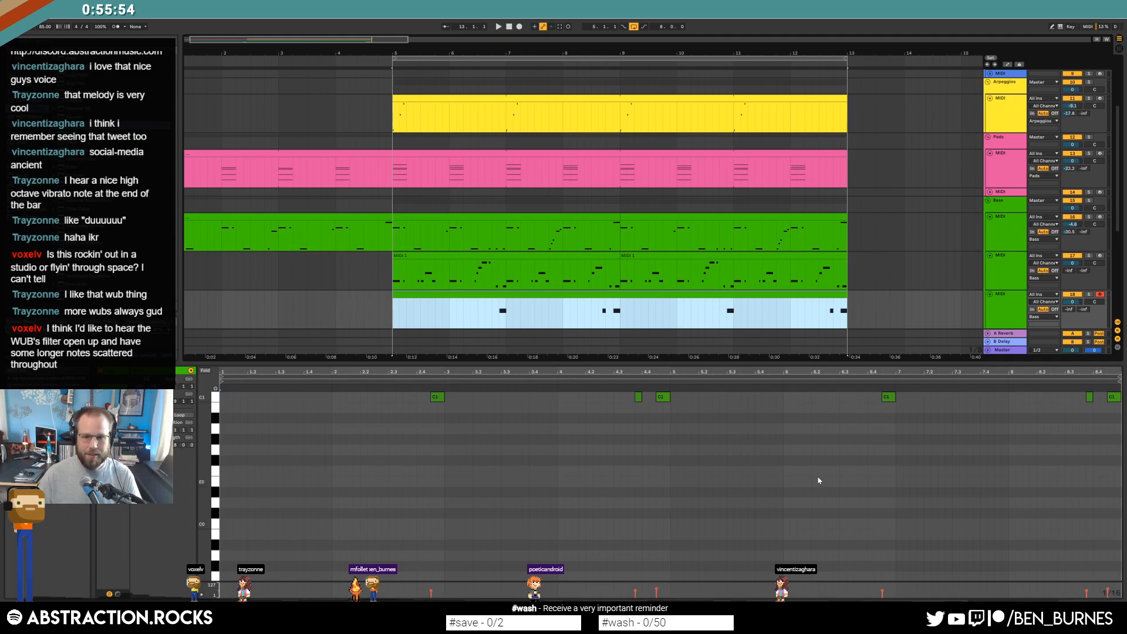
click(833, 467)
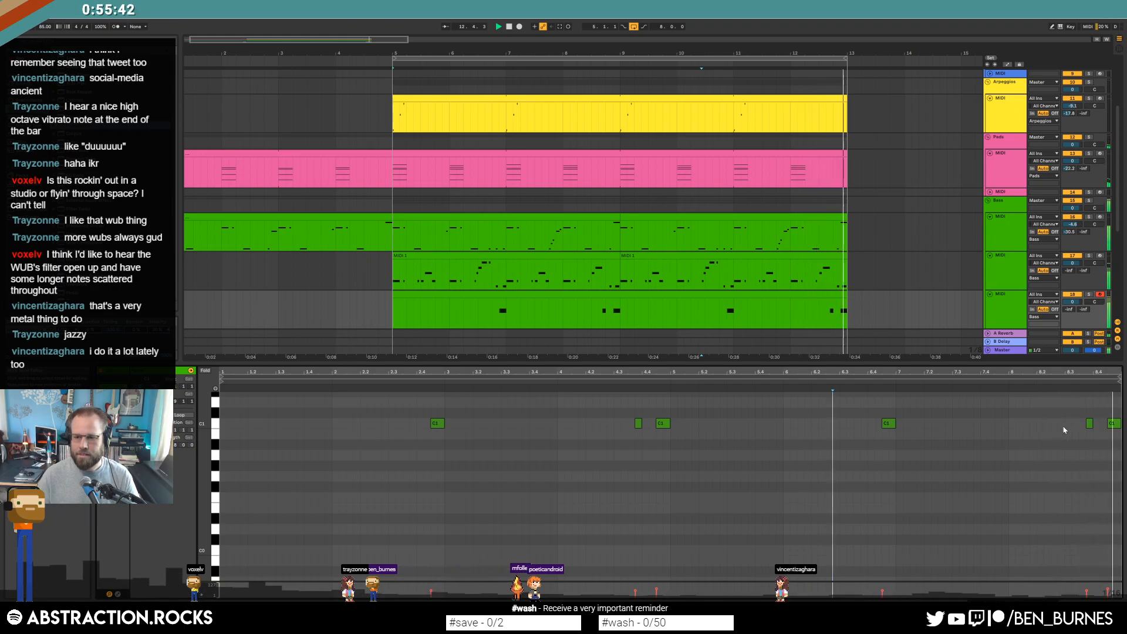
key(shift+Tab)
scroll(971, 285, up, 4)
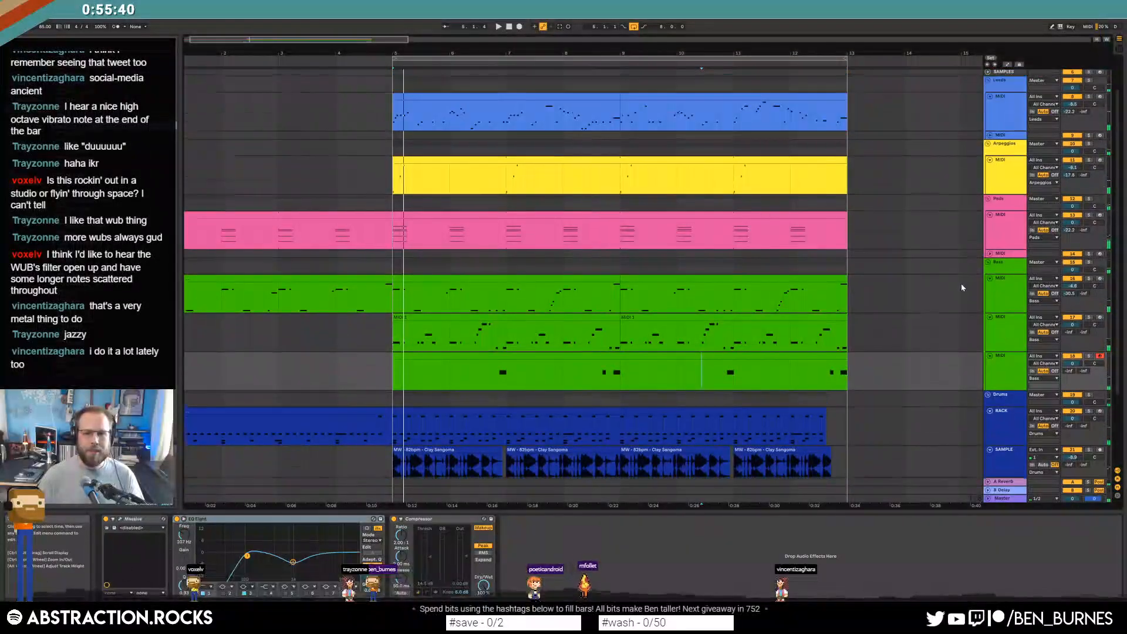
click(1101, 140)
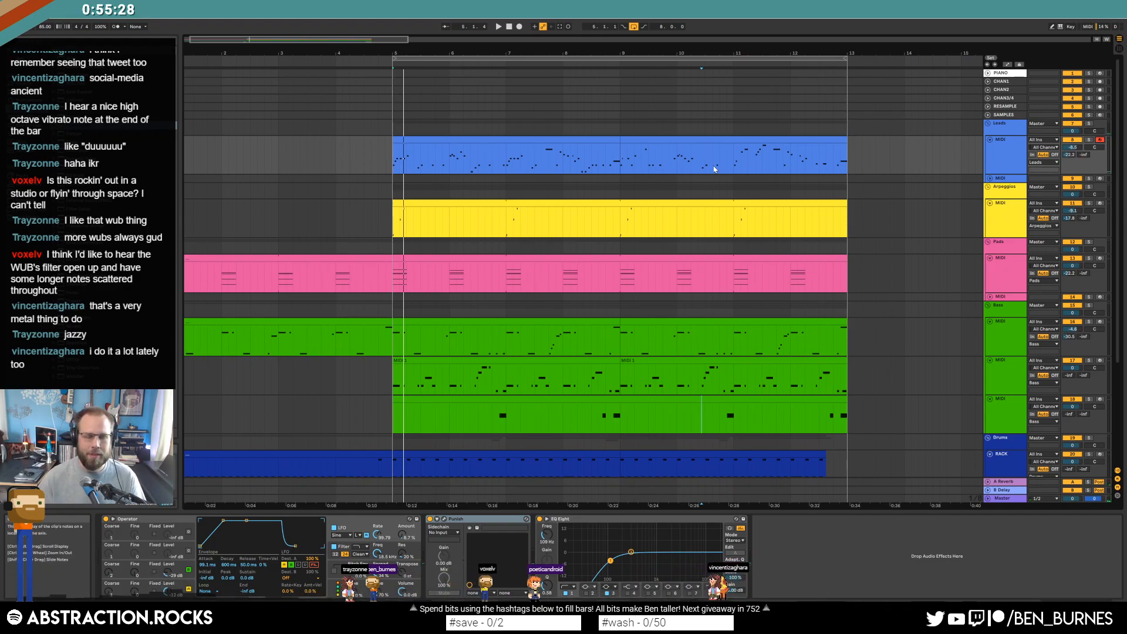
Play the transition from bar 4 into bar 5 to check how the drums and ambience lead into the main section
scroll(728, 217, down, 4)
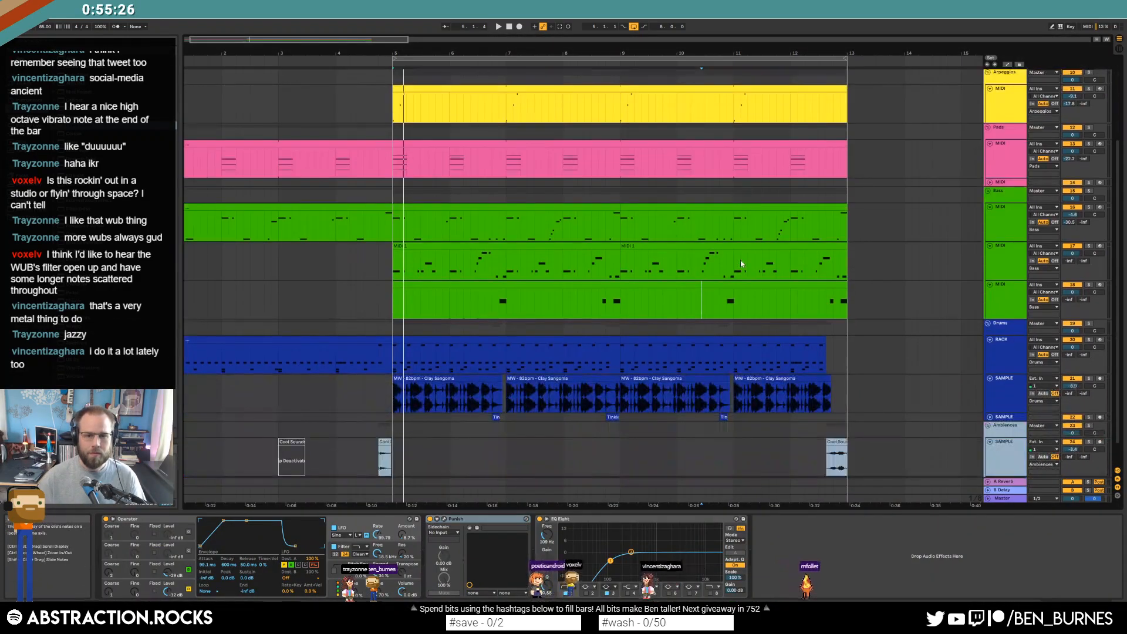
scroll(741, 264, down, 1)
click(840, 327)
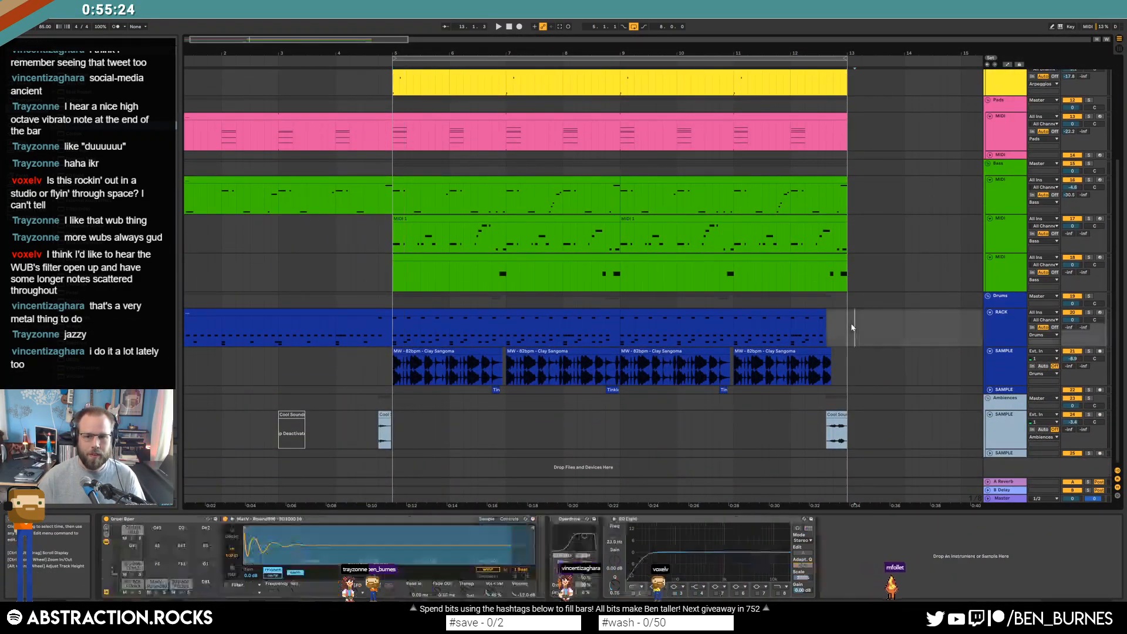
key(space)
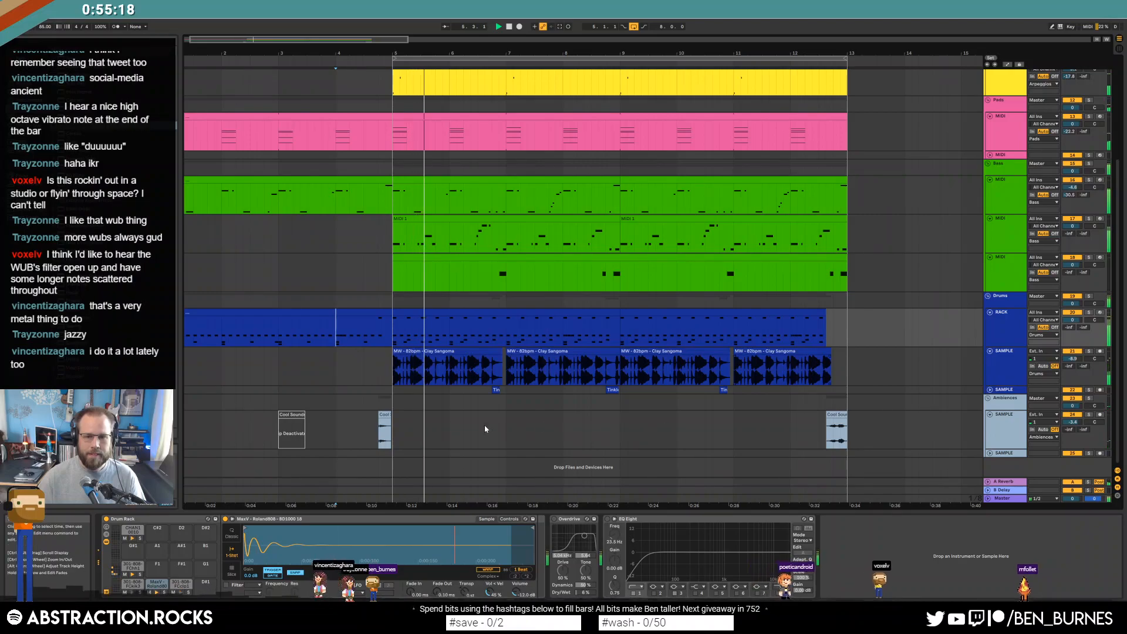
key(space)
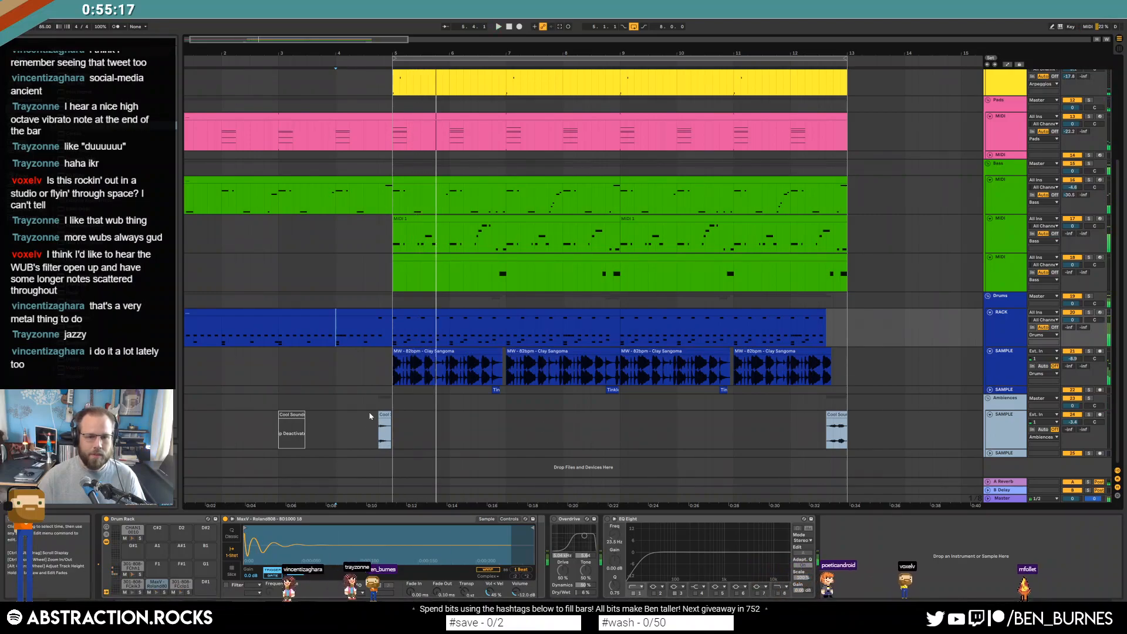
Move the short ambience sample at the end of bar 4 one beat earlier, to 4.3.1
click(372, 315)
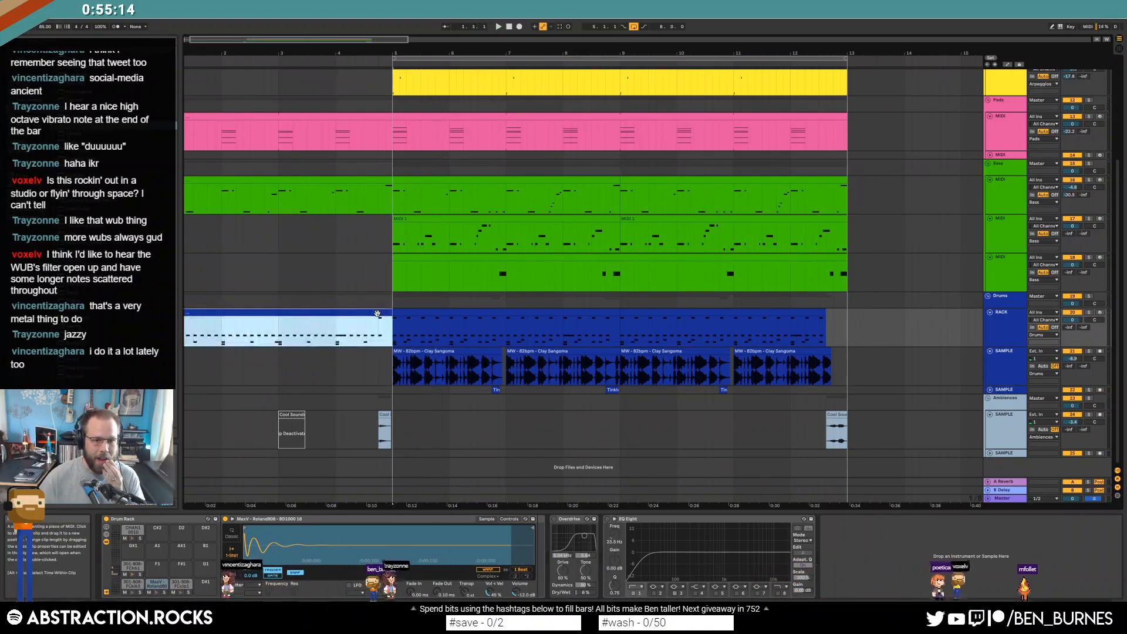
click(384, 420)
drag(384, 419, 370, 419)
Deactivate the drum notes near the end of bar 4 in the opening drum rack clip
double_click(382, 312)
drag(1085, 405, 1038, 423)
click(1020, 398)
key(0)
click(1074, 398)
key(0)
key(shift+Tab)
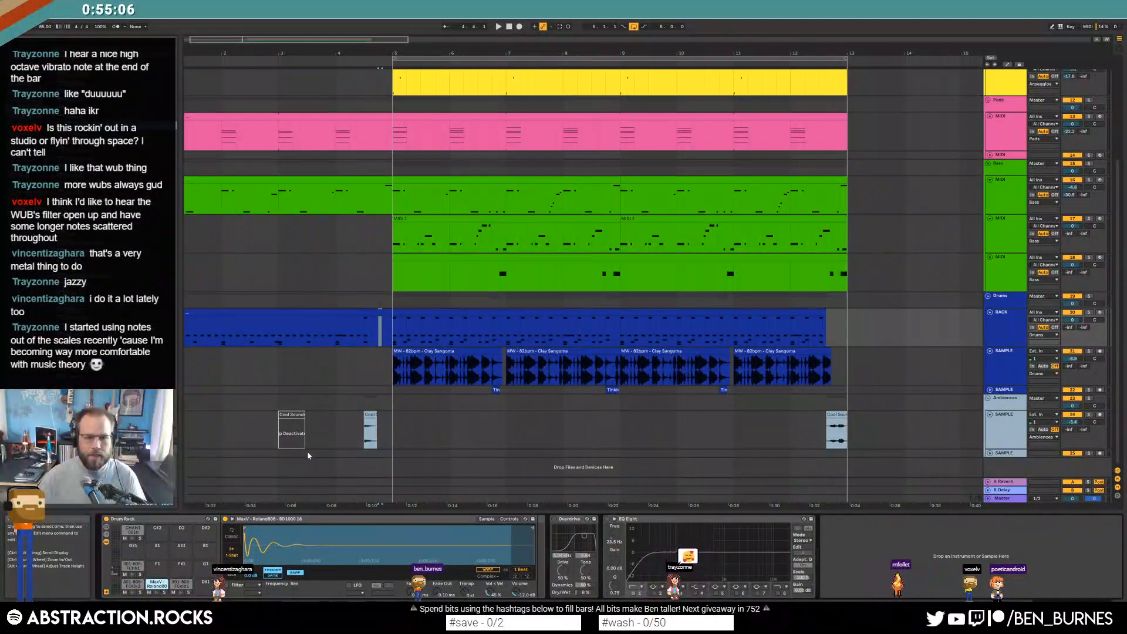
Unfold the second ambience sample track and move the short sample clip from 4.3.1 of the first ambience track onto it
scroll(1003, 456, down, 1)
click(1003, 455)
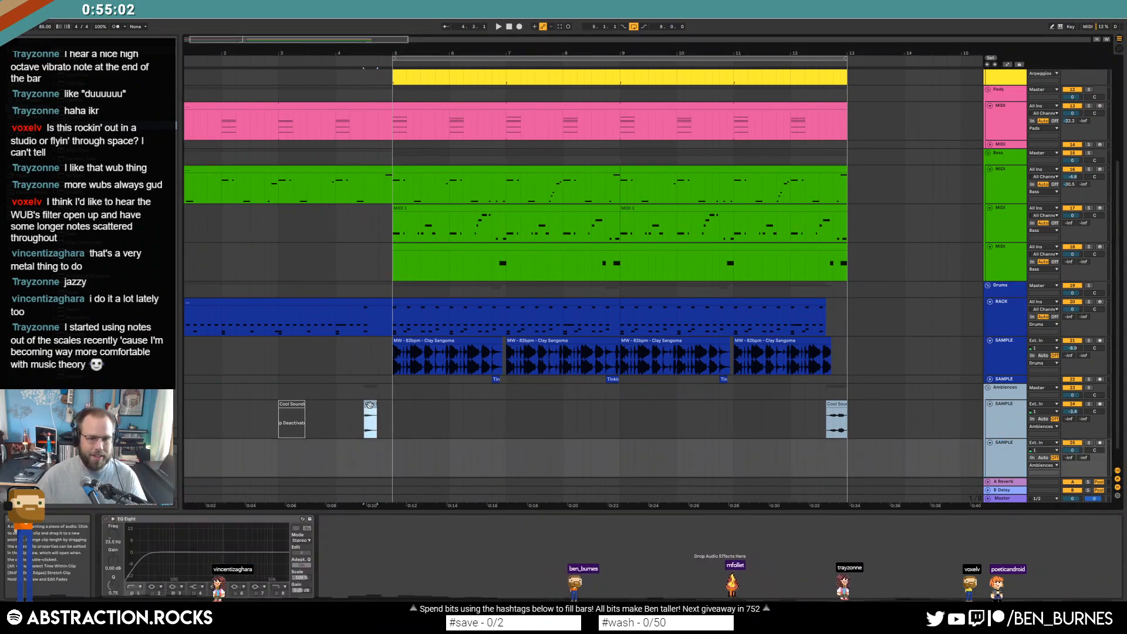
drag(370, 419, 371, 457)
Copy the first ambience track's EQ Eight and Compressor onto the second ambience track and delete its original EQ Eight
click(428, 458)
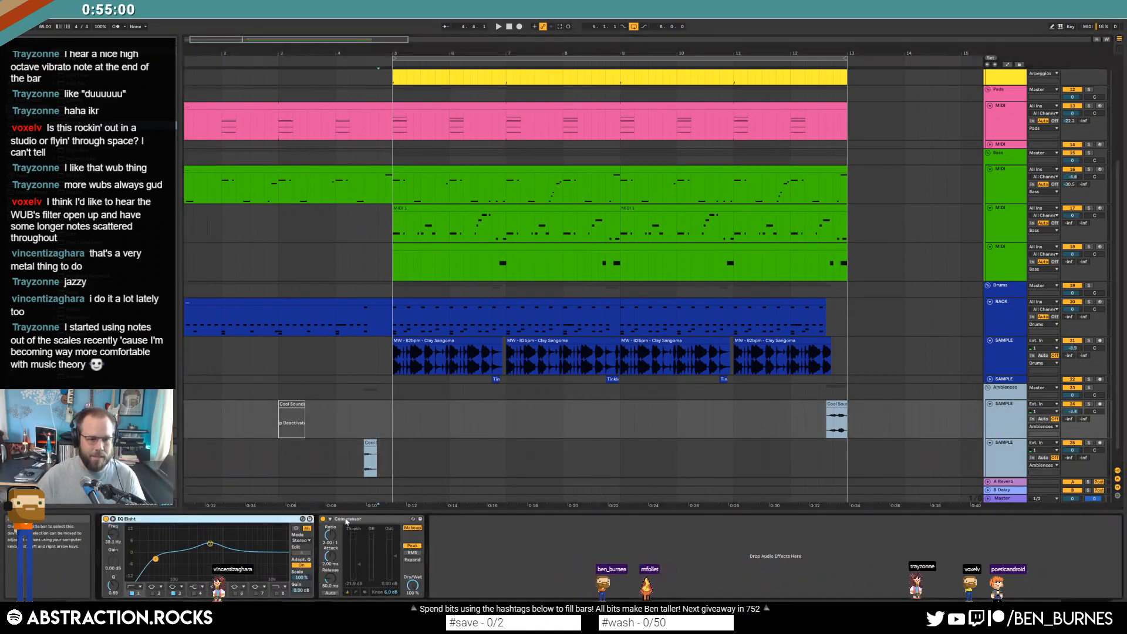
click(246, 520)
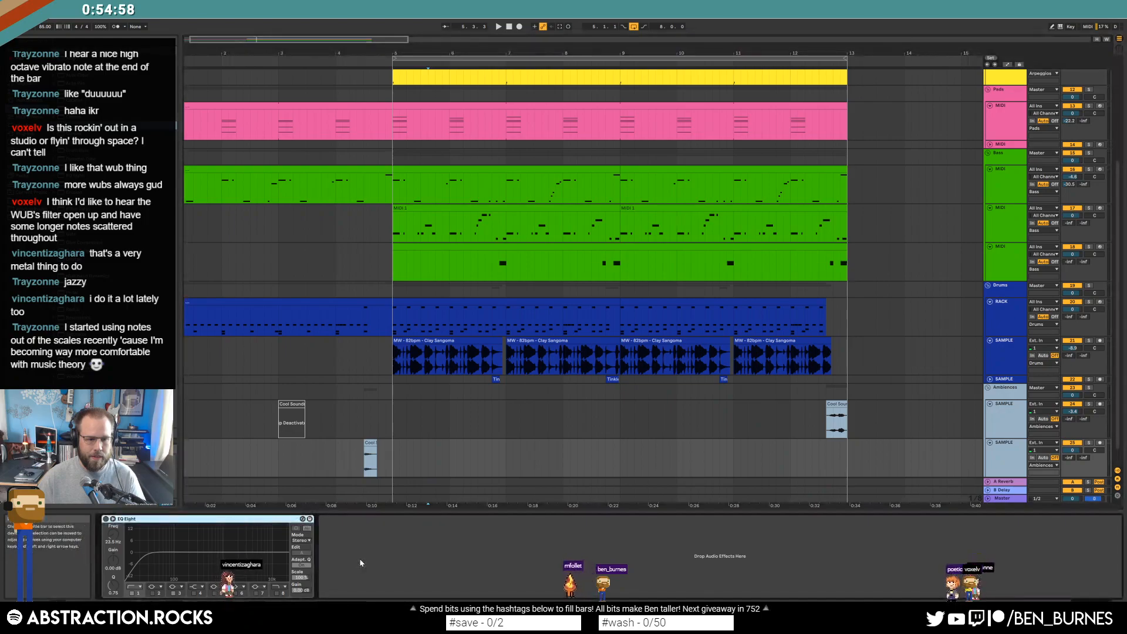
key(ctrl+v)
click(485, 518)
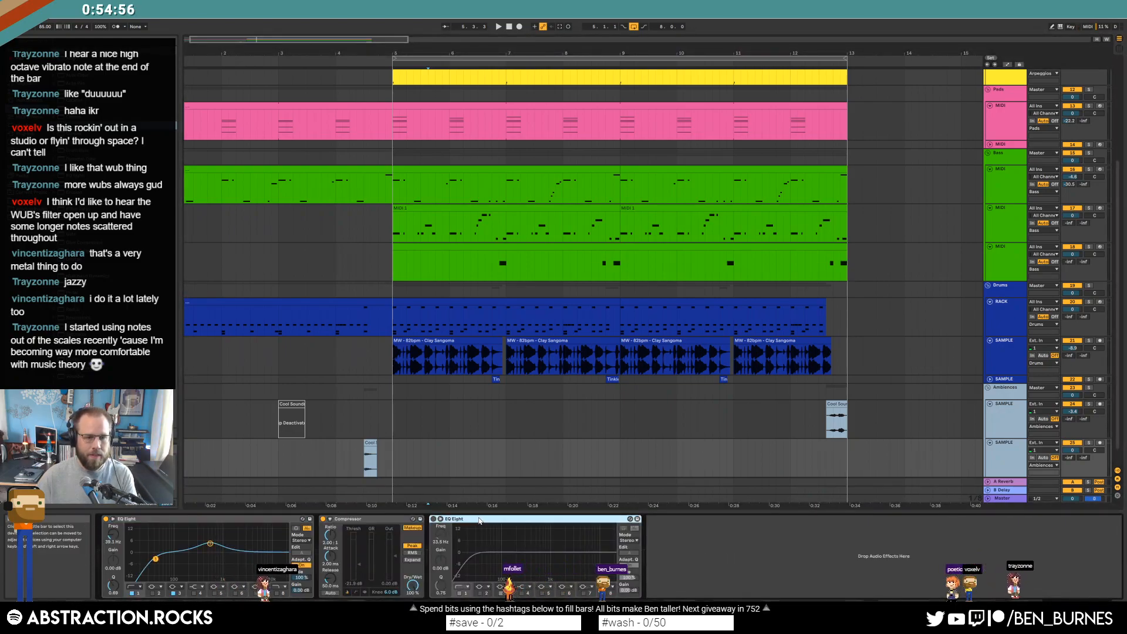
key(Delete)
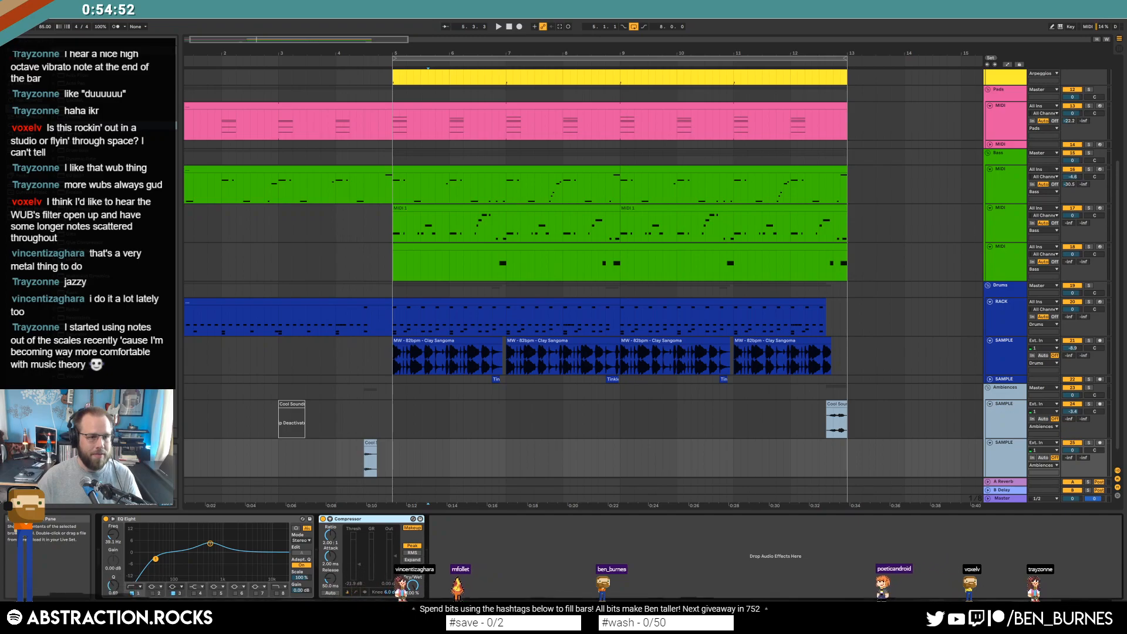
Insert Grain Delay between the second ambience track's EQ Eight and Compressor, lower its Dry/Wet to 41%, and play the sample into bar 5
mouse_move(88, 251)
mouse_down()
mouse_move(390, 528)
mouse_move(321, 558)
mouse_up()
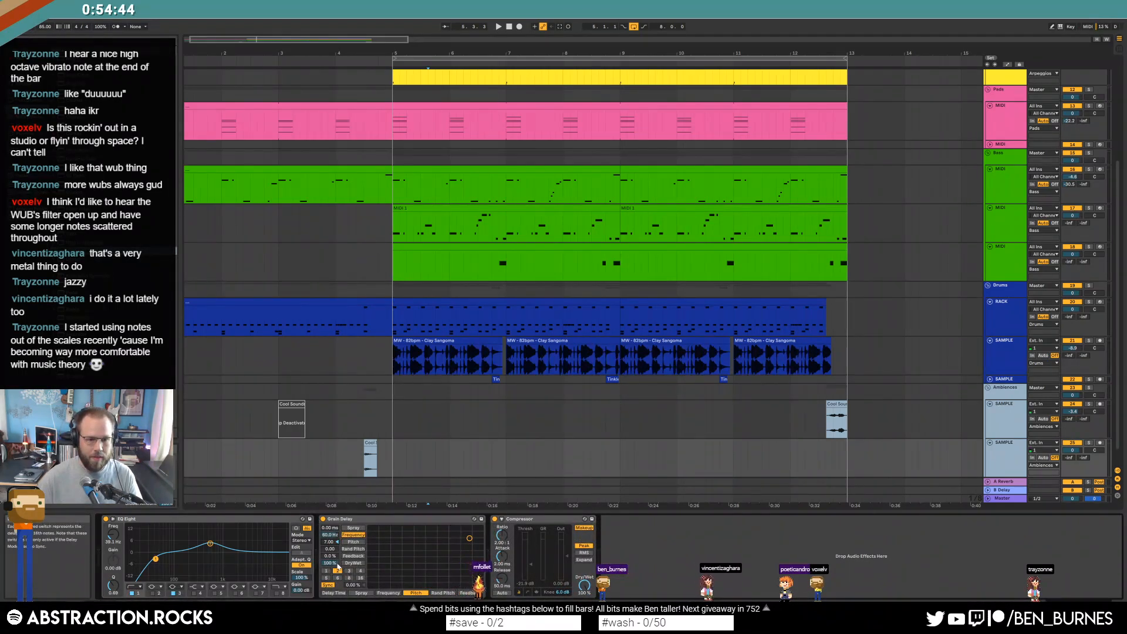
click(344, 464)
key(space)
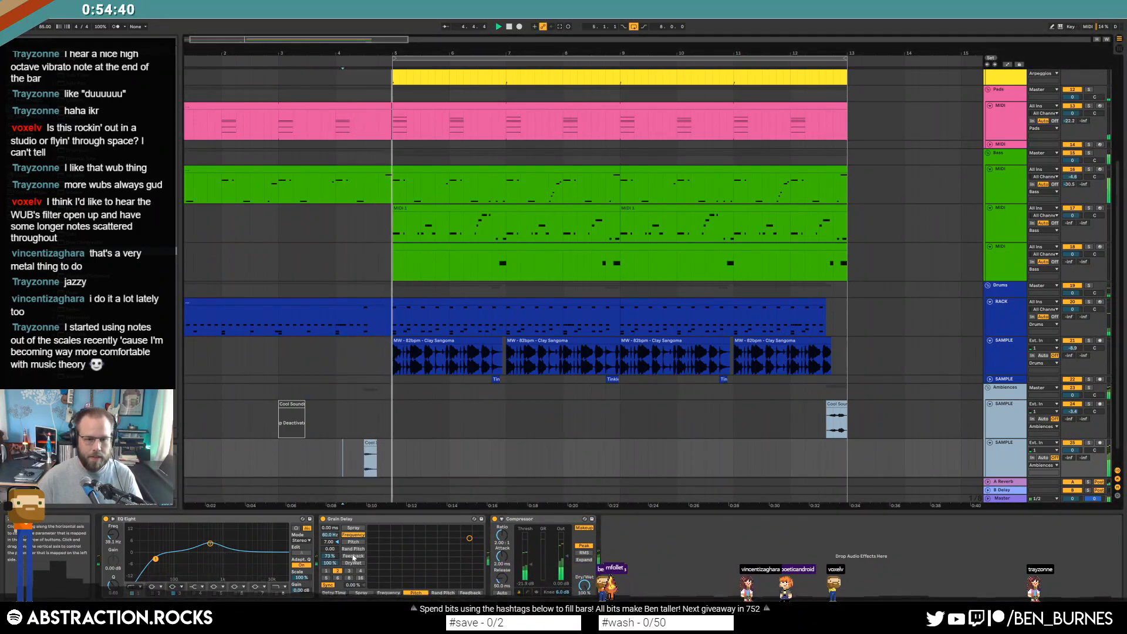
drag(330, 563, 330, 593)
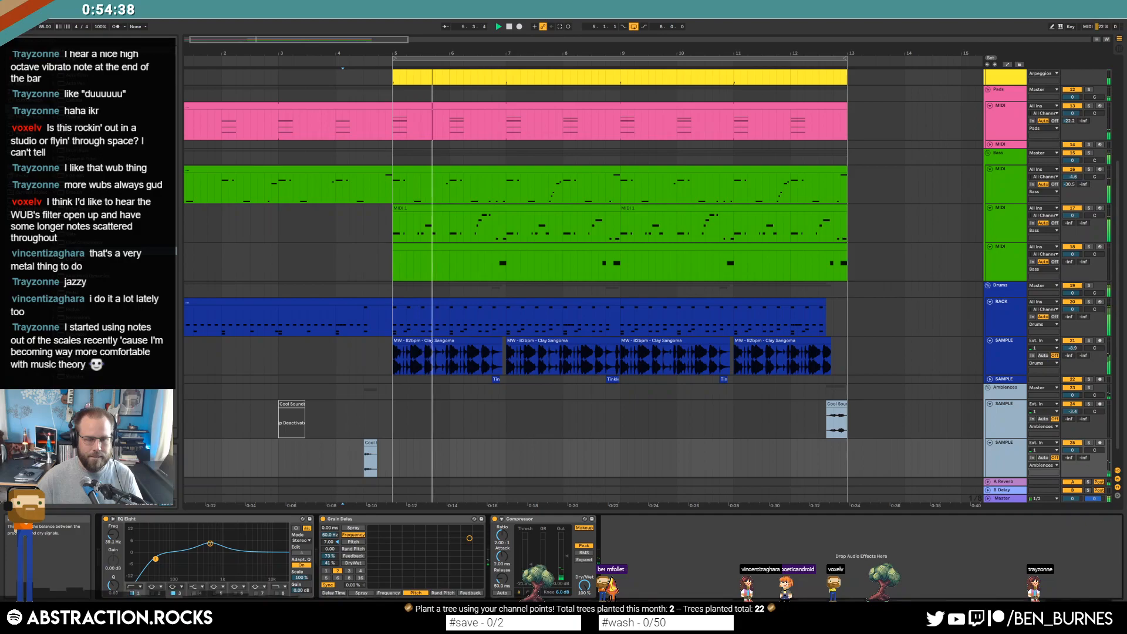
click(347, 474)
key(space)
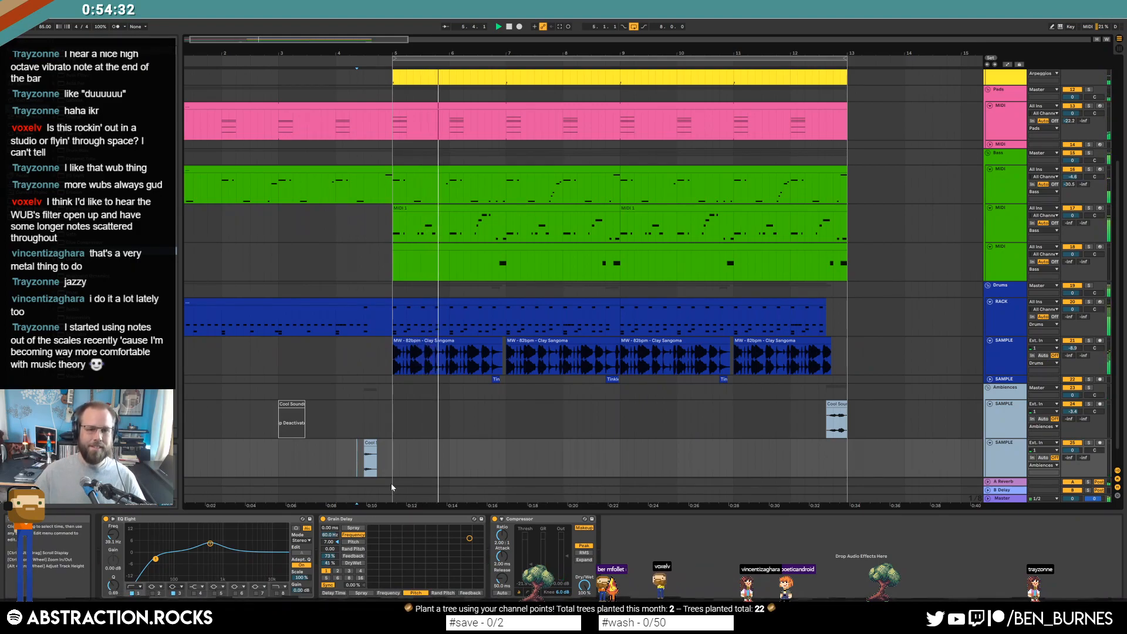
Insert a new audio track below the second drum sample track and unfold it
click(1003, 381)
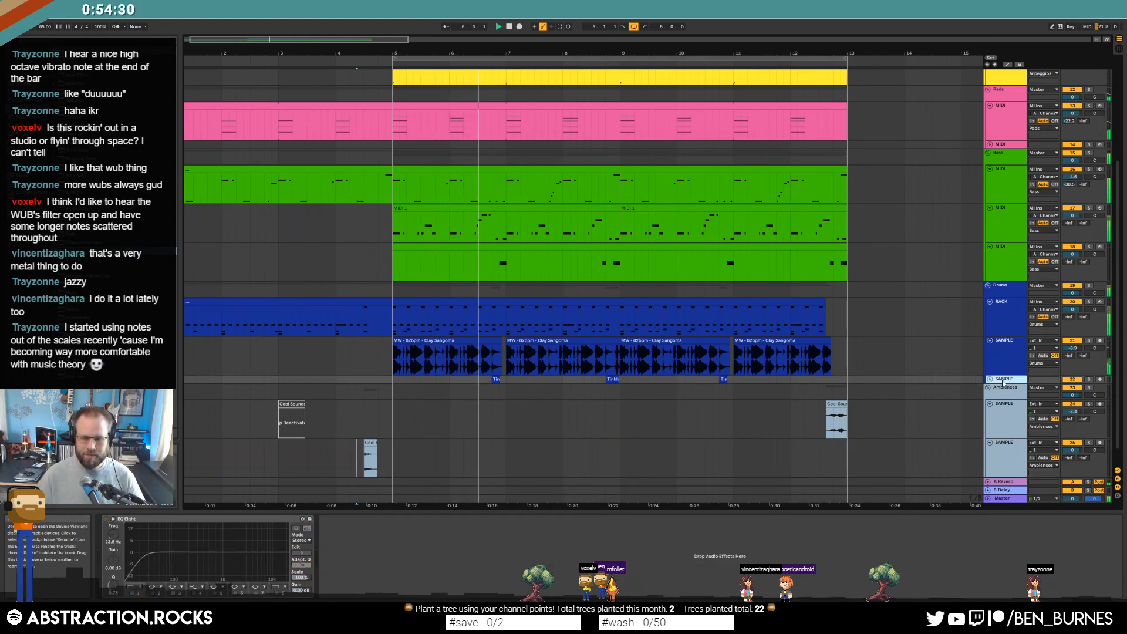
key(ctrl+t)
scroll(554, 427, down, 1)
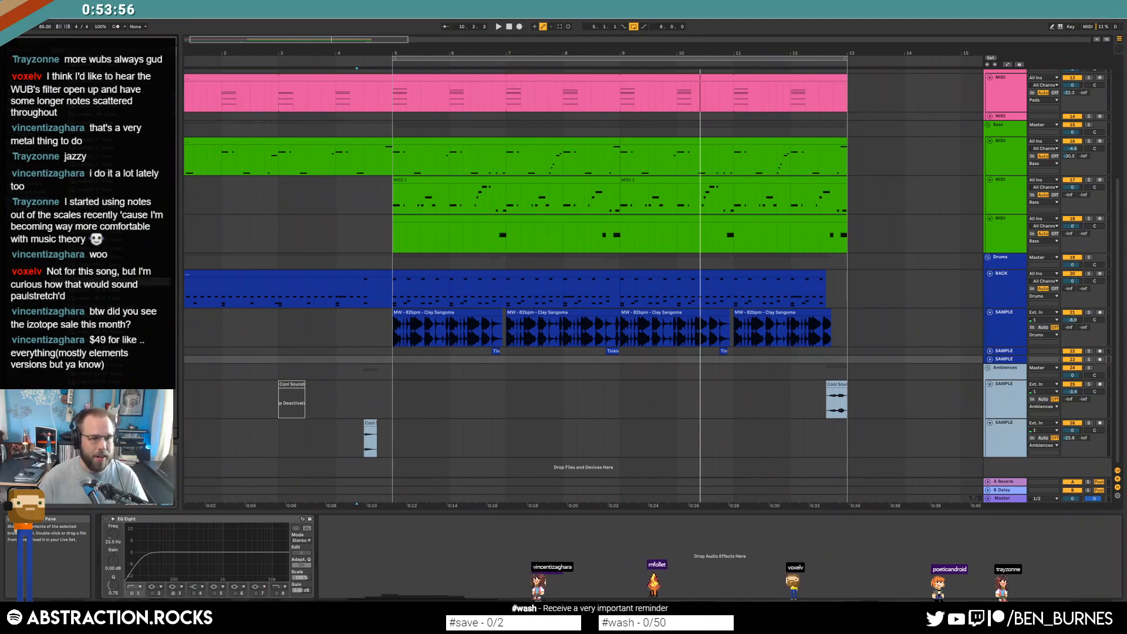
click(990, 360)
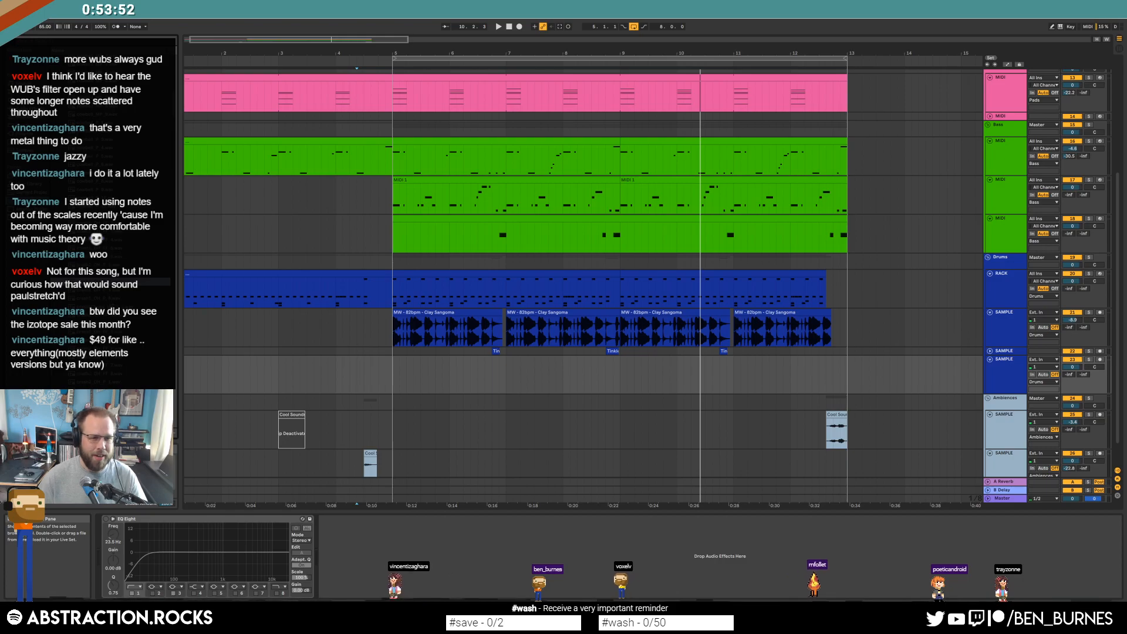
Add the crash2_OH_FF_4 sample to the new drum audio track so that it ends on 4.3.1
click(96, 340)
click(97, 365)
mouse_move(97, 340)
mouse_down()
mouse_move(439, 385)
mouse_move(371, 365)
mouse_move(219, 361)
mouse_move(272, 361)
mouse_up()
drag(486, 361, 365, 372)
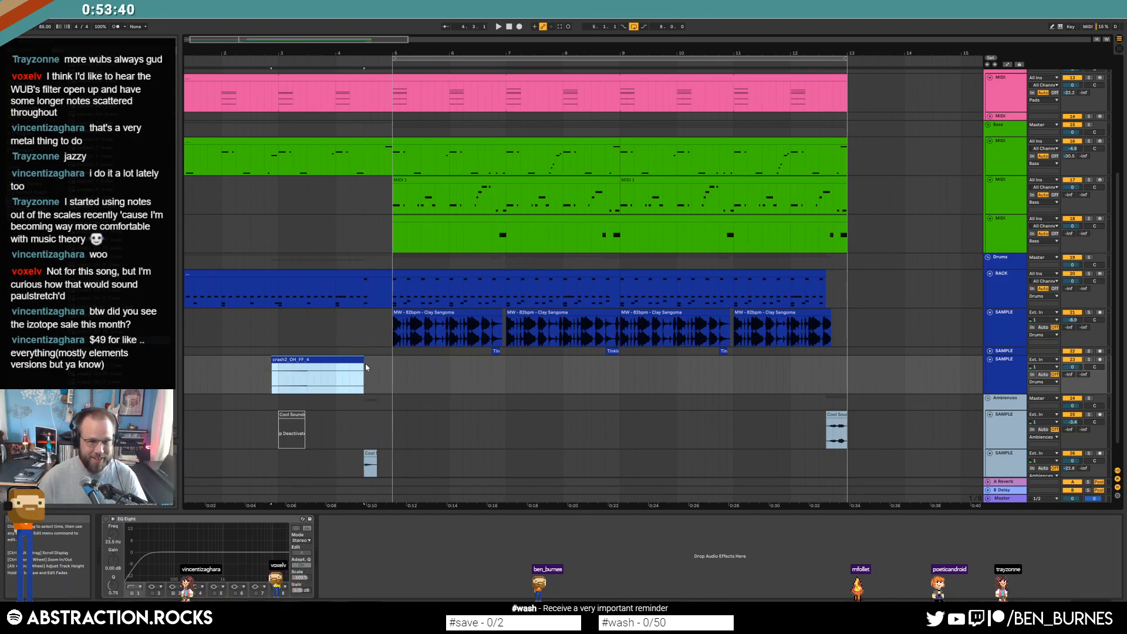
Enable the crash track's EQ Eight as a high-pass filter and lower the track volume to about -13 dB
click(106, 520)
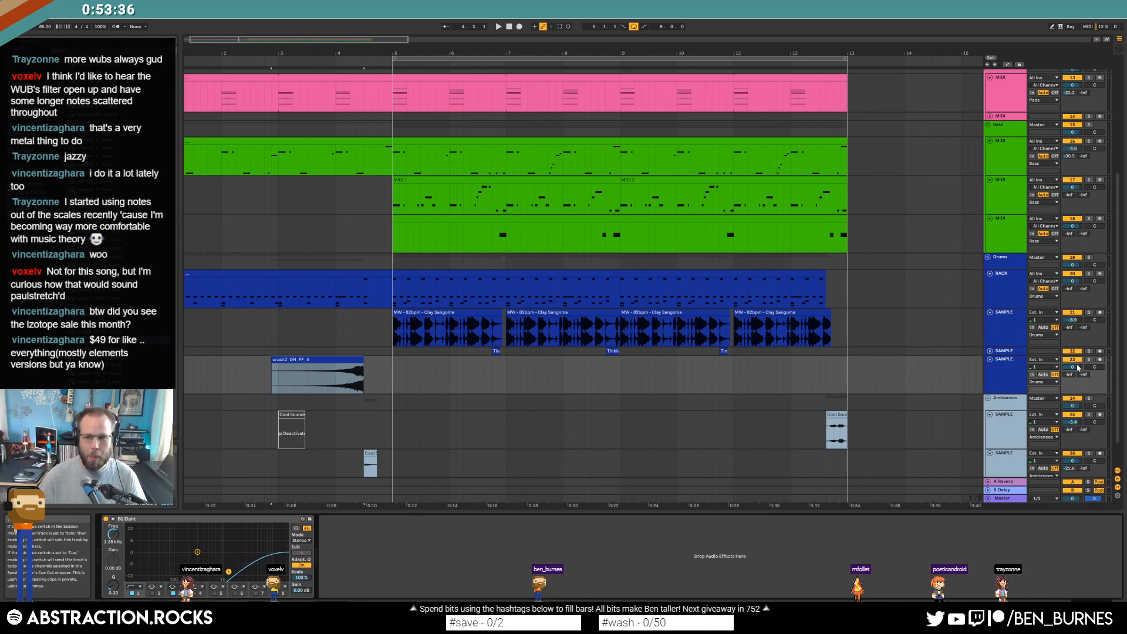
drag(1079, 367, 1079, 379)
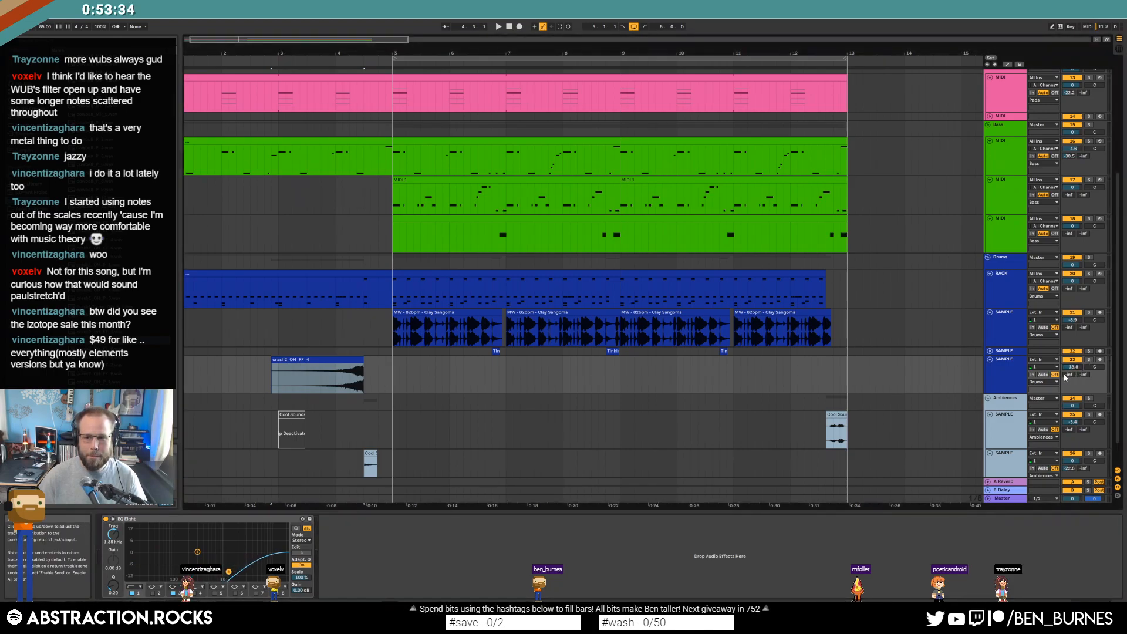
Fade in the crash clip and raise the track's reverb and delay sends while playing it into the main section
key(space)
click(311, 377)
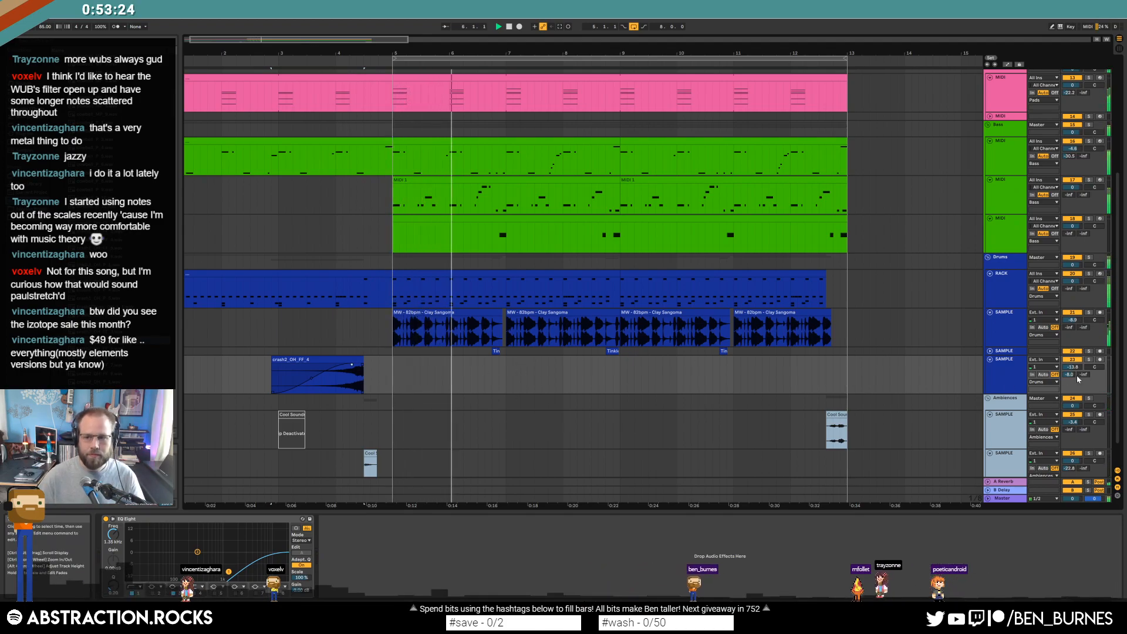
drag(1069, 375, 1084, 372)
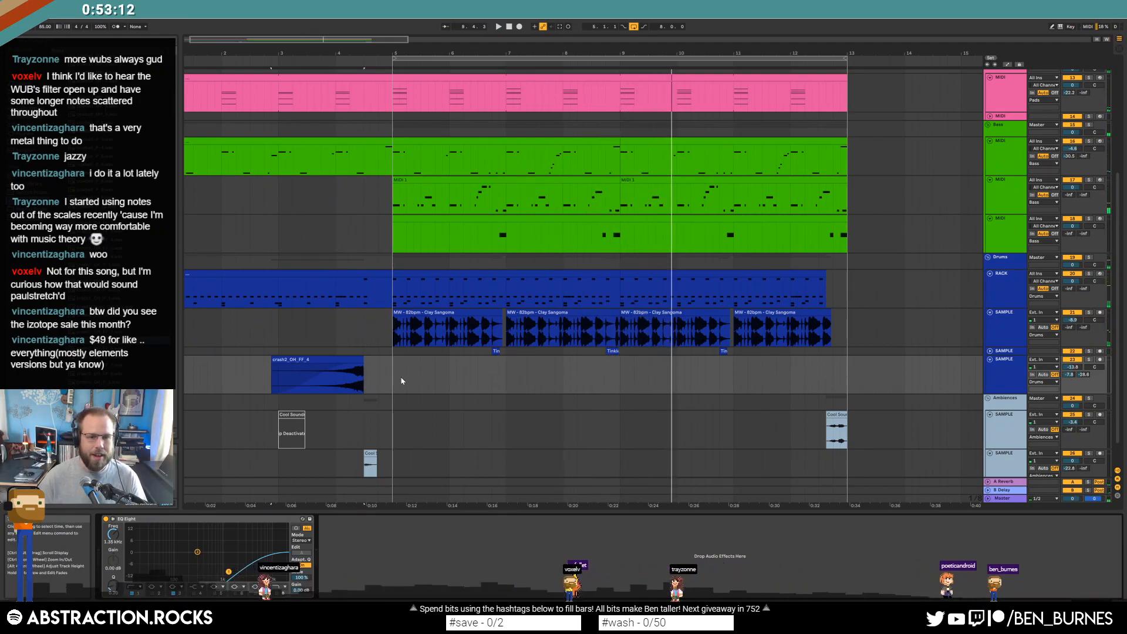
key(space)
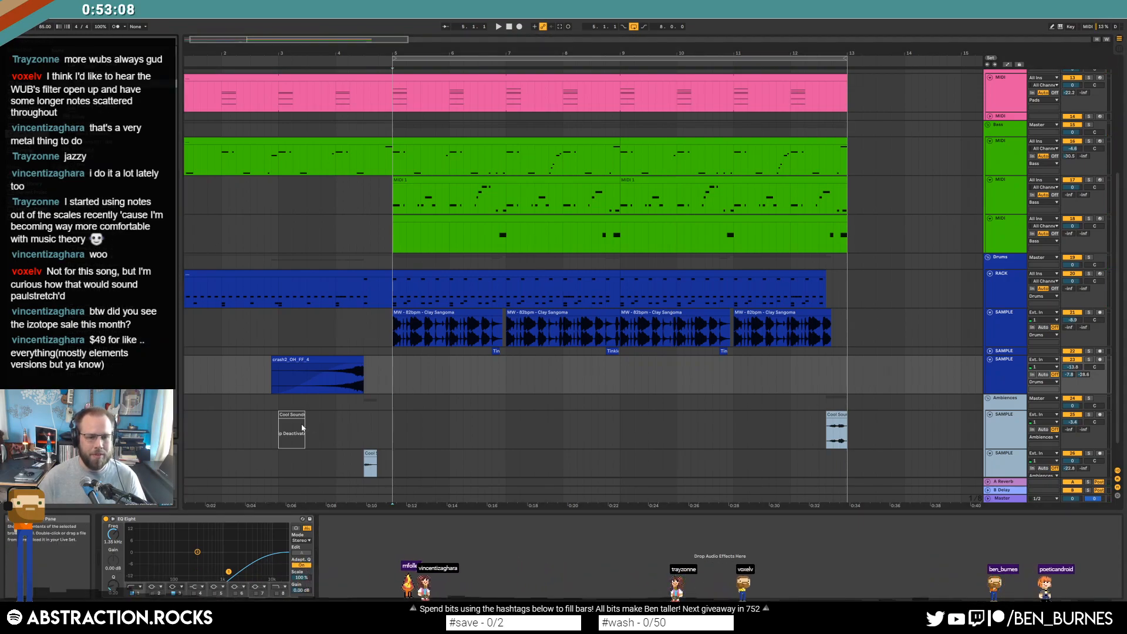
Trim the start of the crash clip to bar 3 and adjust its fade-in
drag(272, 384, 280, 358)
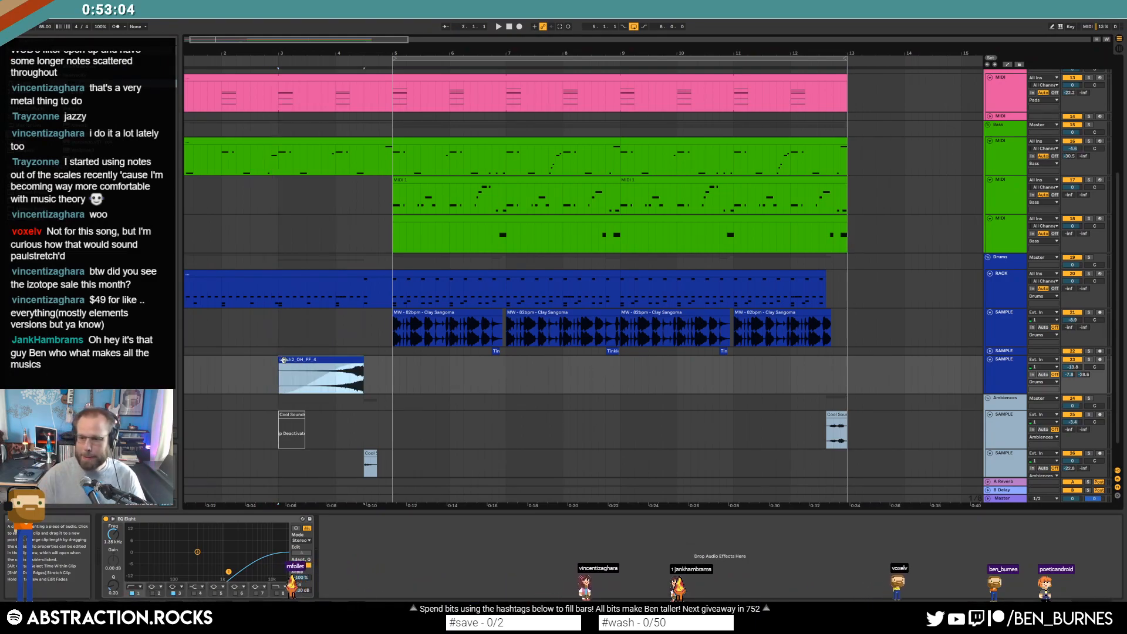
drag(358, 365, 351, 365)
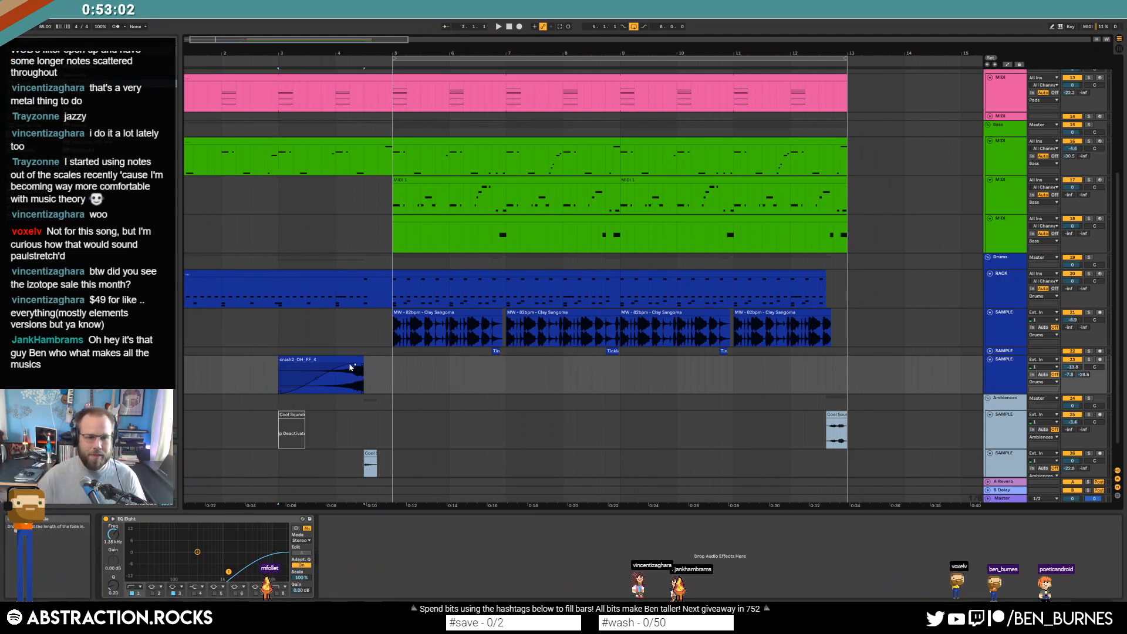
Fit the arrangement from bar 1 in view and collapse the rack and sample tracks in the Drums and Ambiences groups
scroll(352, 366, down, 5)
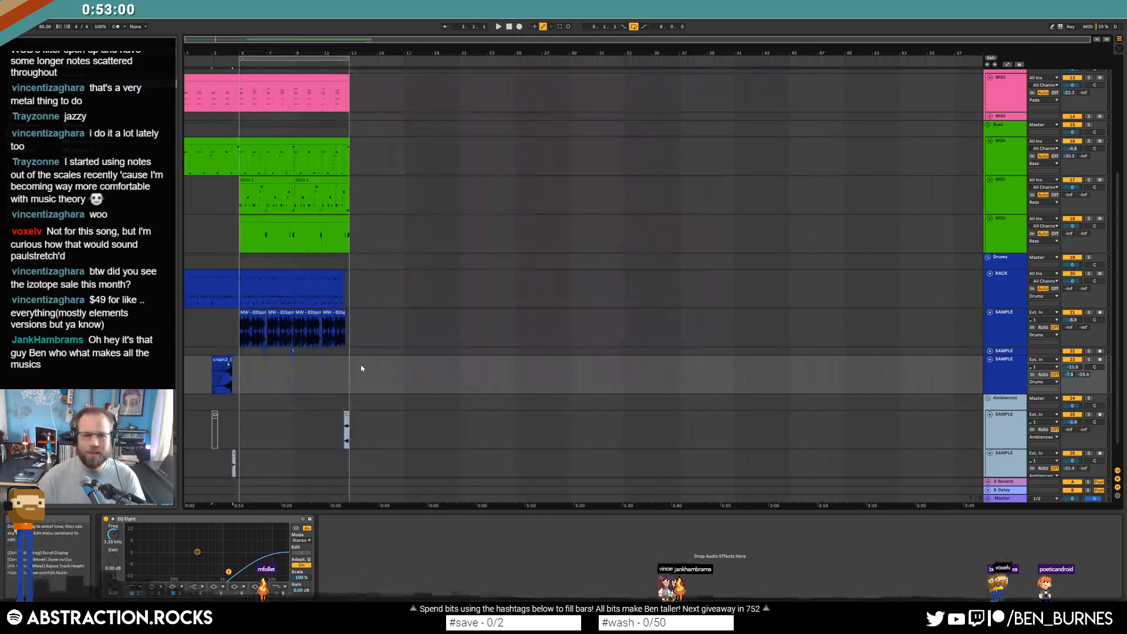
scroll(436, 231, up, 3)
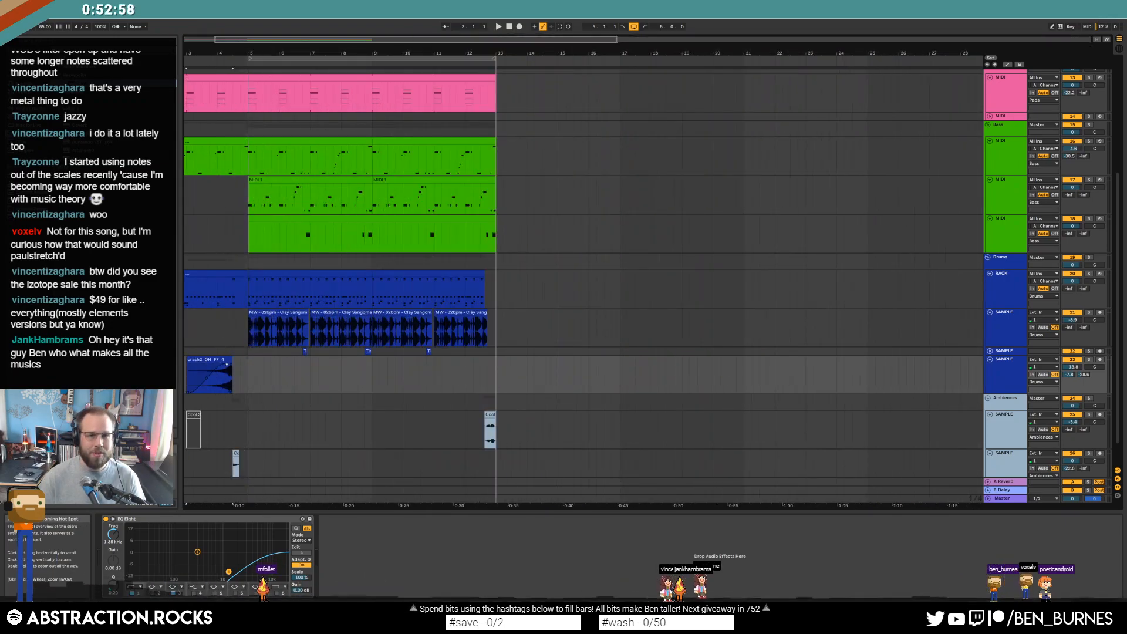
drag(459, 40, 429, 40)
click(511, 27)
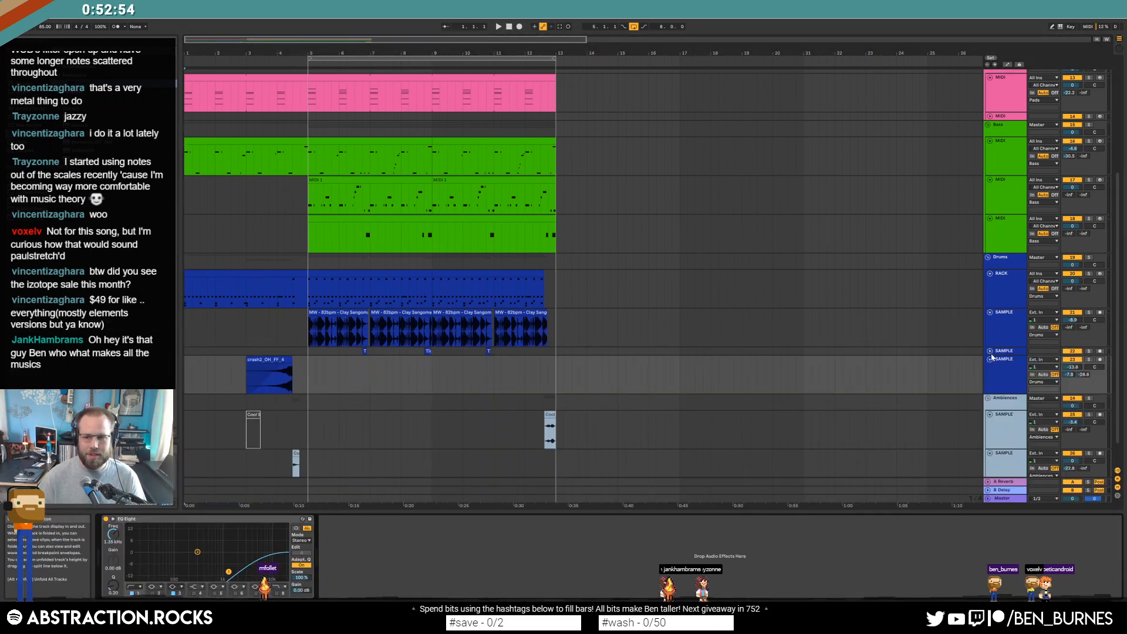
click(991, 359)
click(990, 312)
click(990, 273)
click(990, 323)
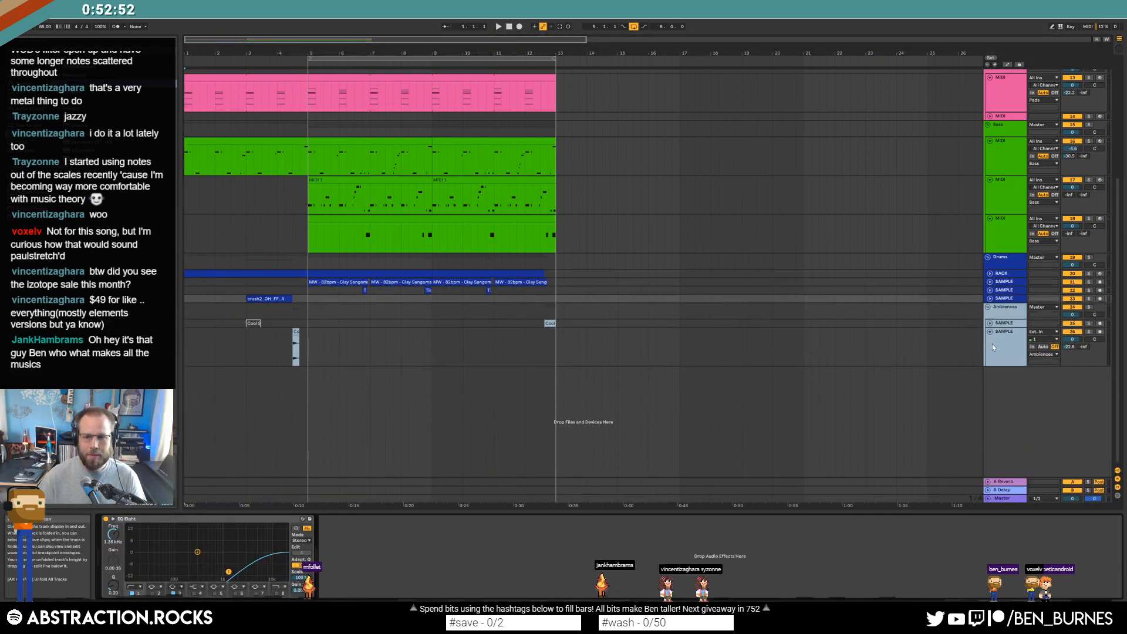
click(991, 332)
Collapse the bass, pad, arpeggio and lead MIDI tracks and play the arrangement
click(999, 159)
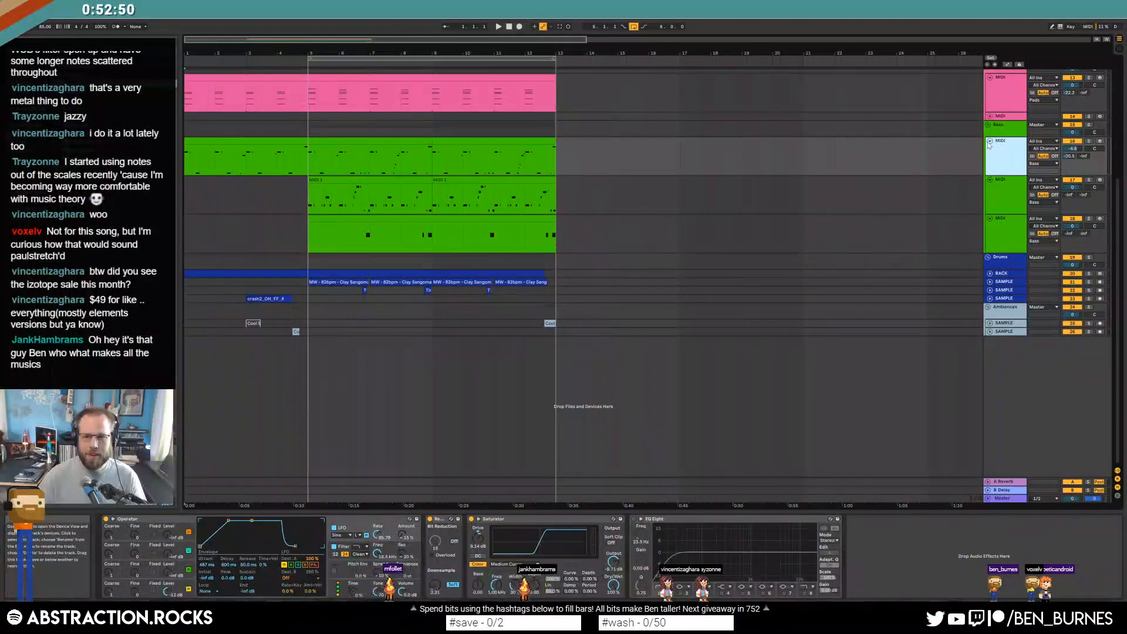
shift+click(1002, 223)
click(990, 218)
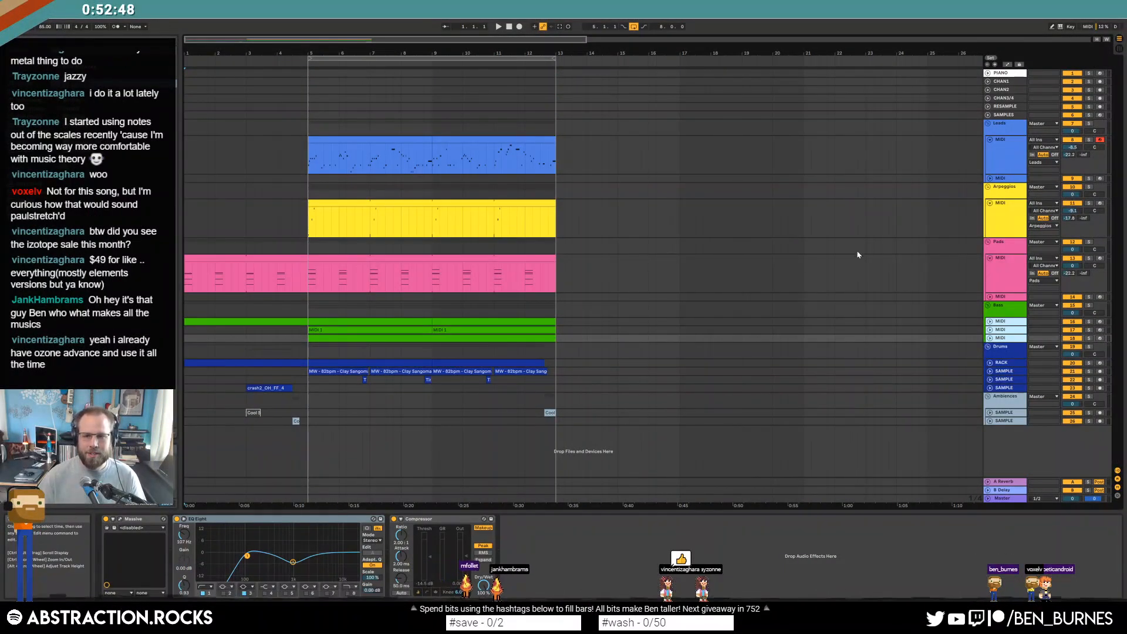
click(990, 257)
click(991, 204)
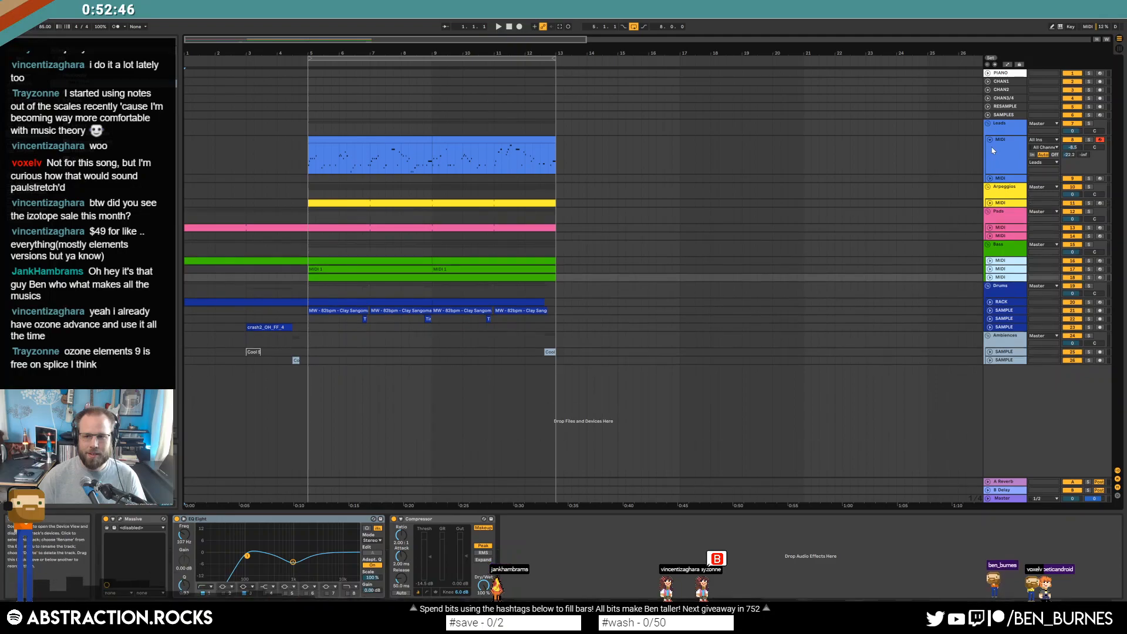
click(991, 140)
key(space)
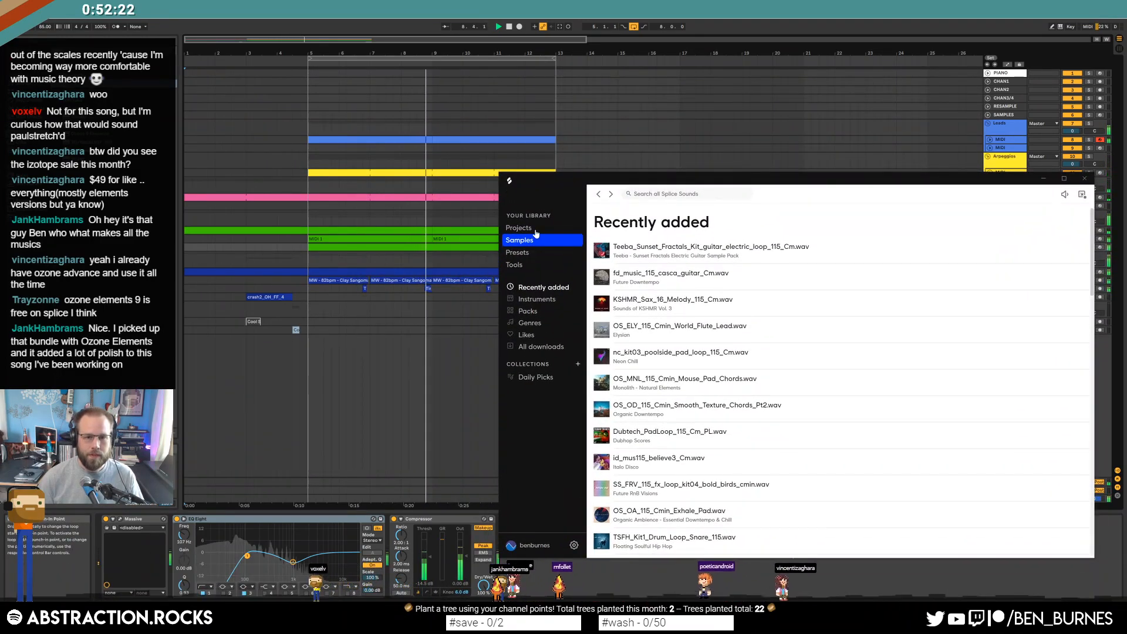
In the Splice sample library, list the drum instrument samples and filter them to a range of 80 to 90 BPM
click(533, 230)
click(529, 243)
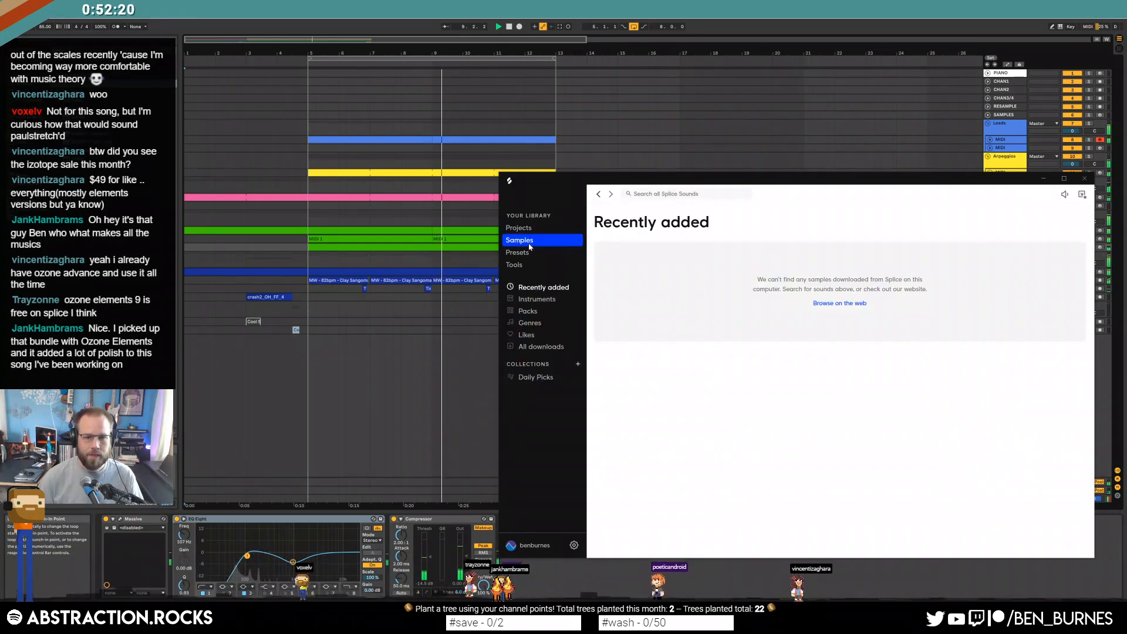
click(534, 301)
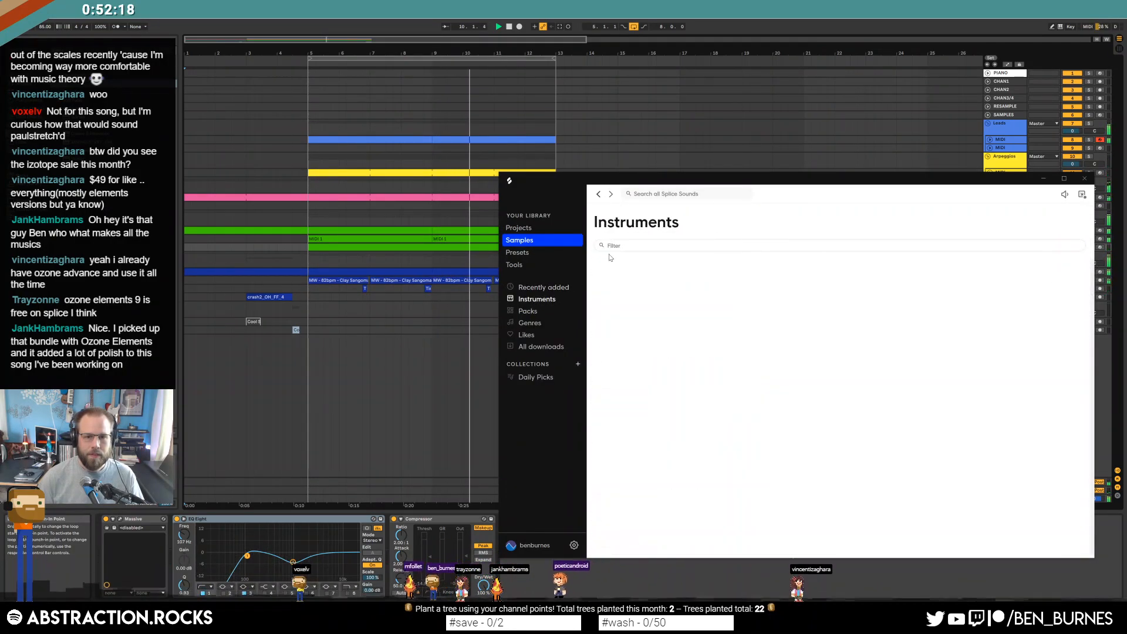
click(642, 271)
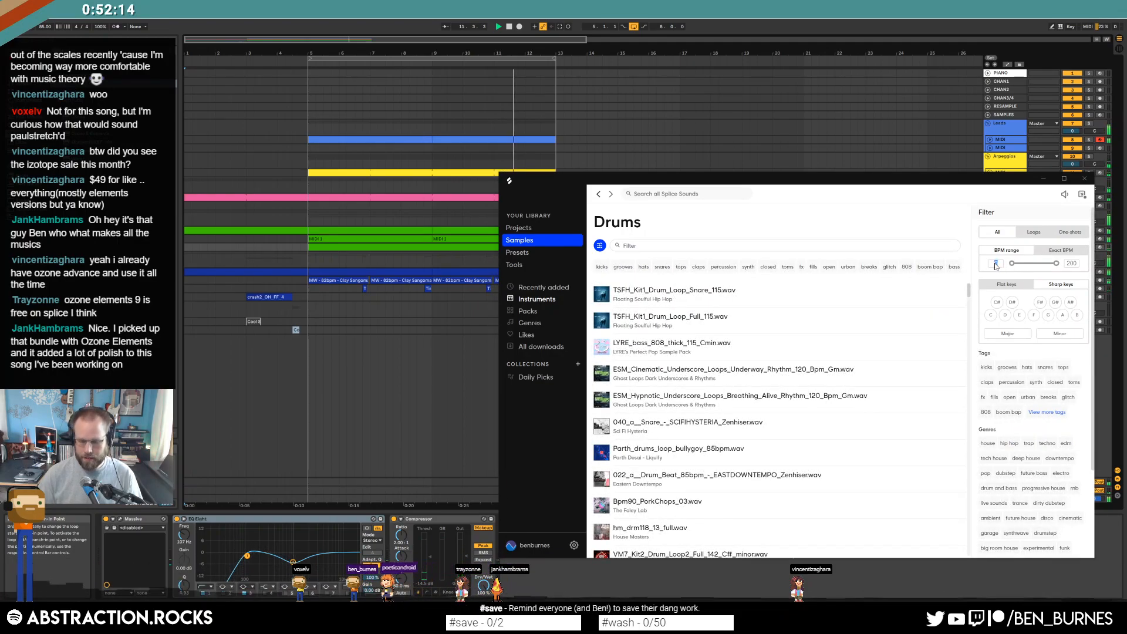
text(80)
key(Tab)
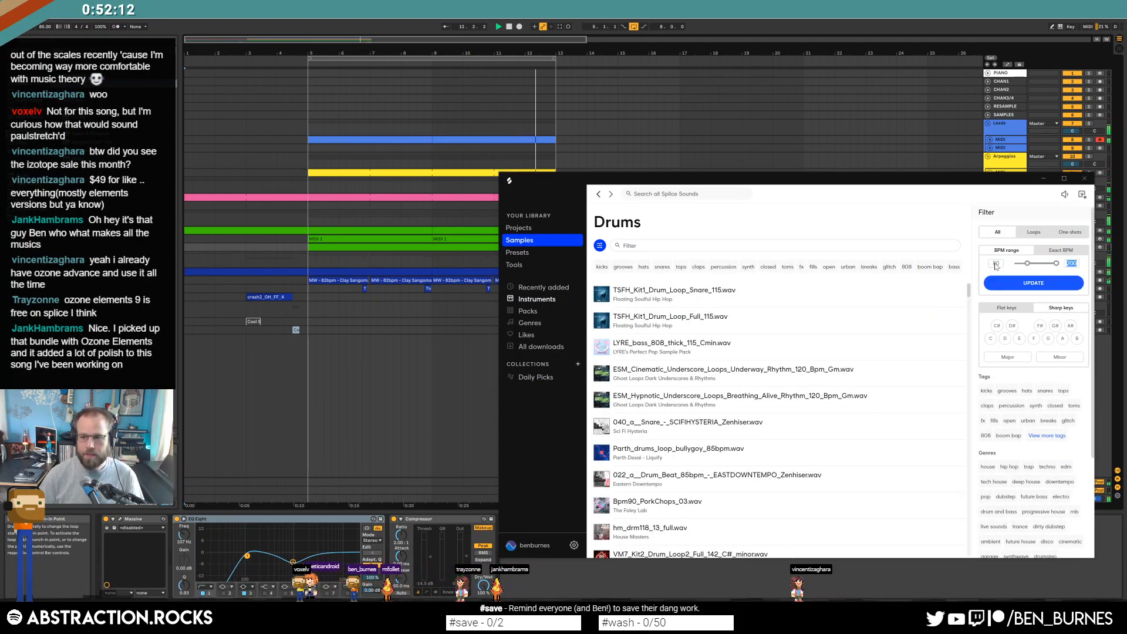
click(1008, 285)
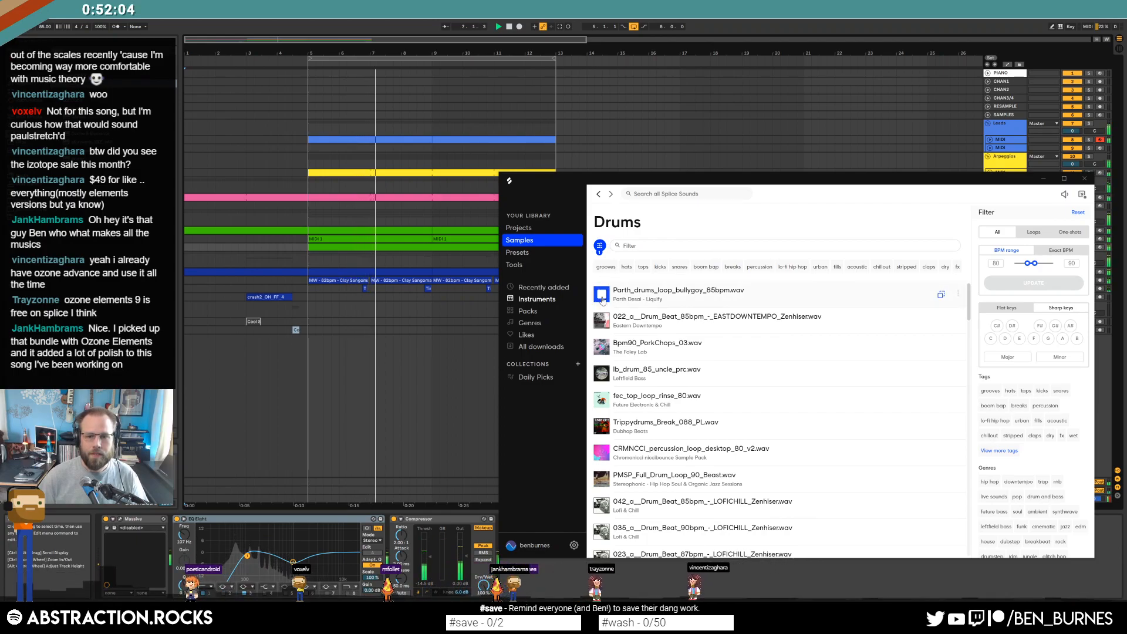
Switch back to Ableton Live and copy the four-bar drum rack clip at bar 5 to bar 13
click(640, 11)
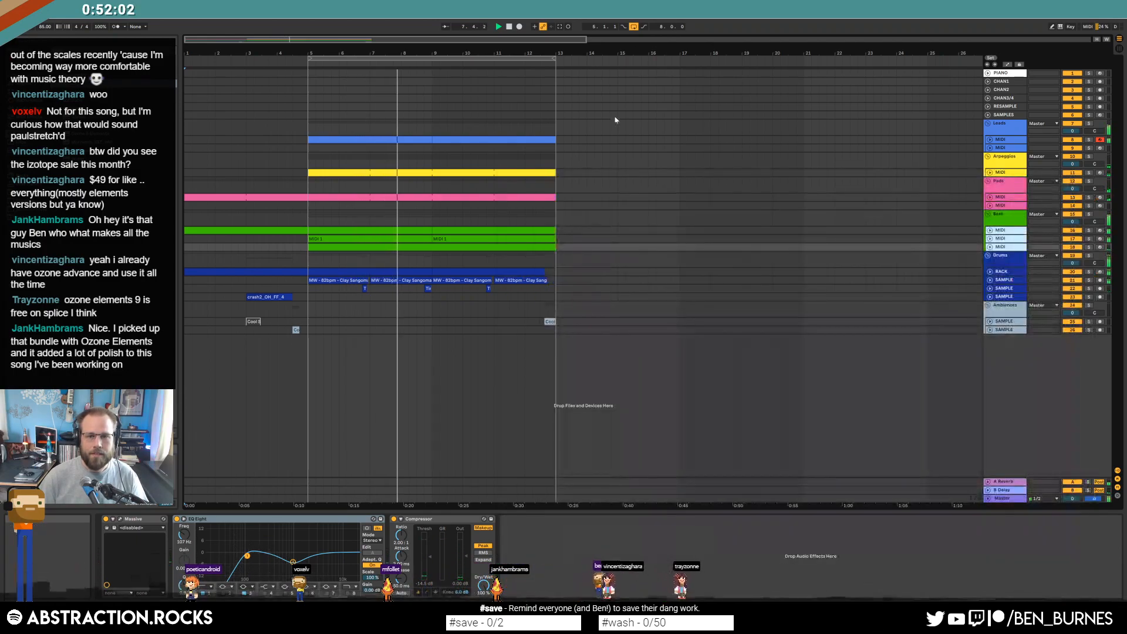
click(990, 272)
click(413, 273)
key(ctrl+c)
click(568, 287)
key(ctrl+v)
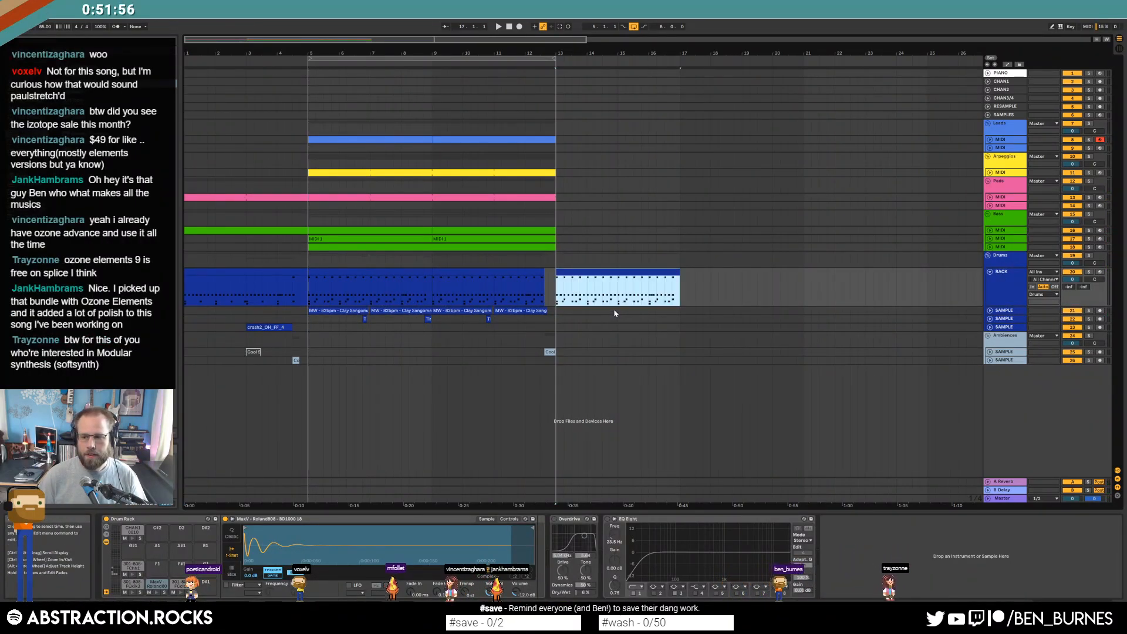
Deactivate all the clap notes in the copied drum rack clip at bar 13
double_click(648, 275)
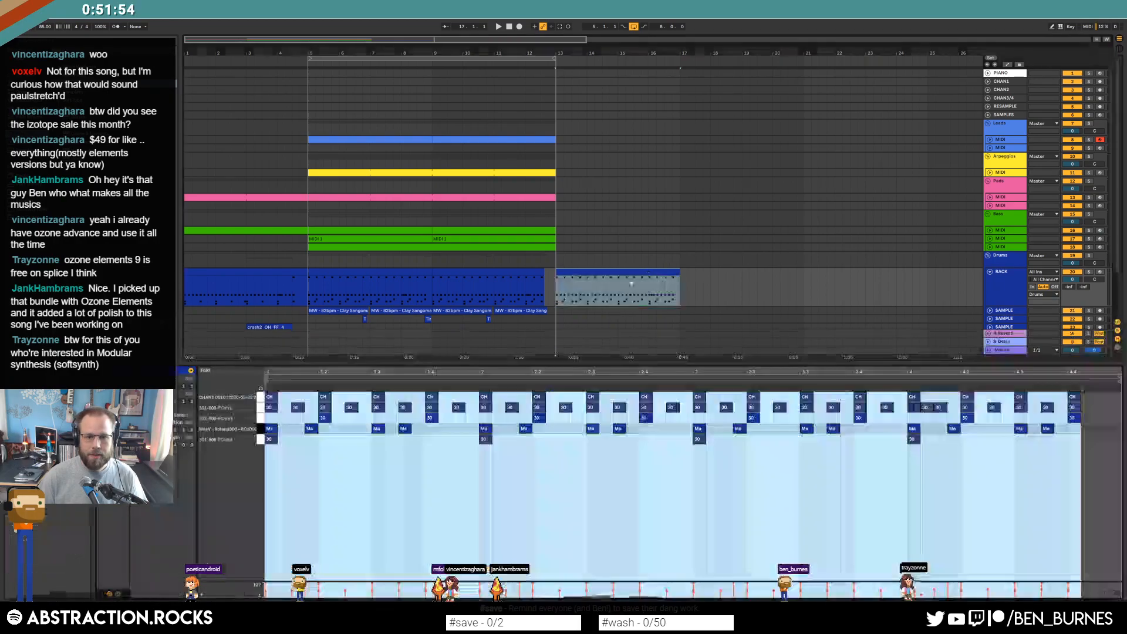
key(ctrl+a)
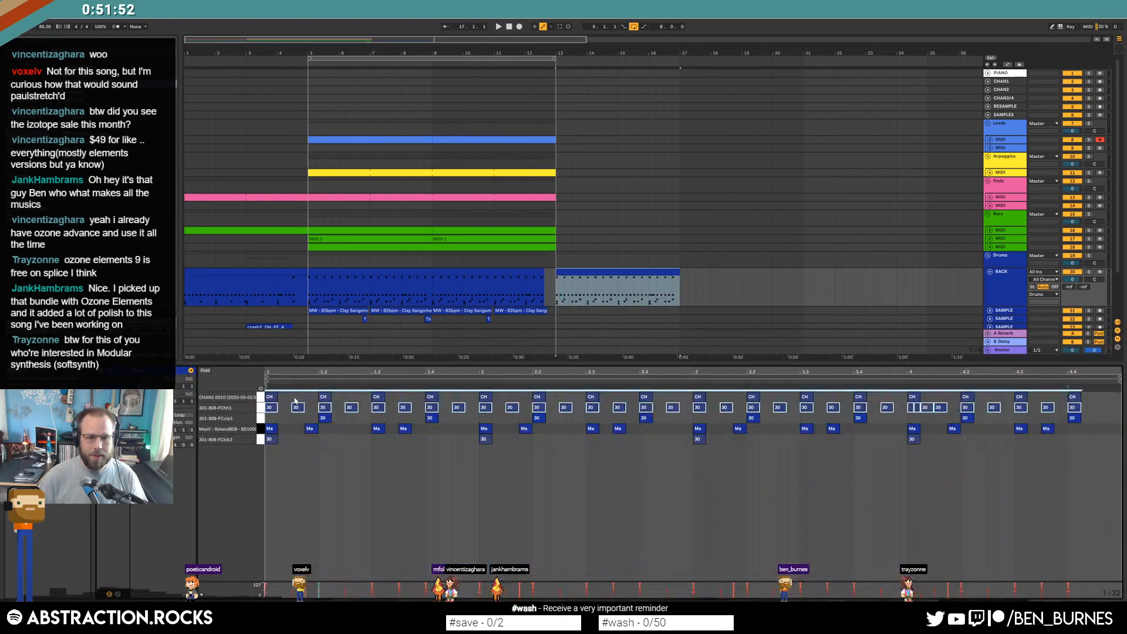
click(261, 421)
scroll(791, 280, down, 3)
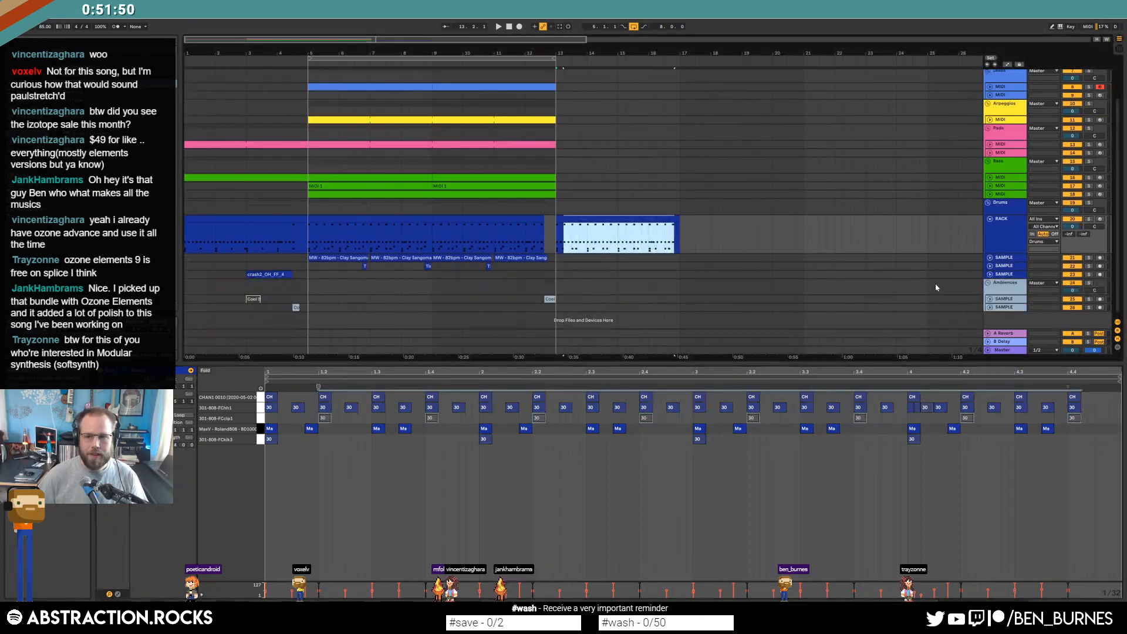
Add an audio track to the Drums group and place Splice's Parth_drums_loop_bullygoy_85bpm.wav on it at bar 13
click(1006, 276)
key(ctrl+t)
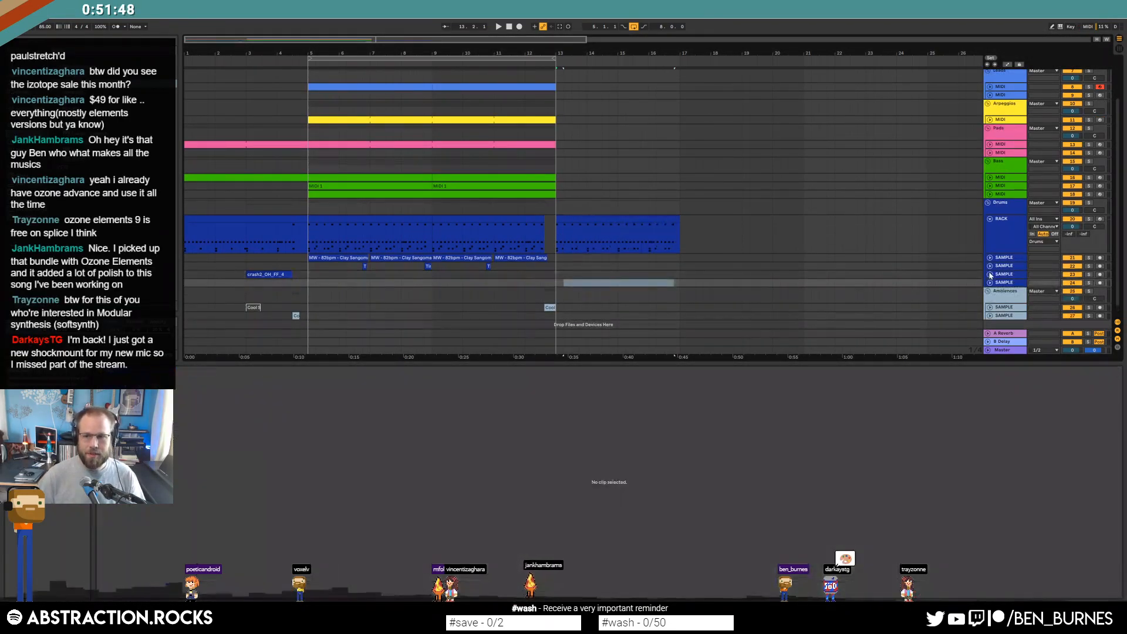
click(990, 283)
key(alt+Tab)
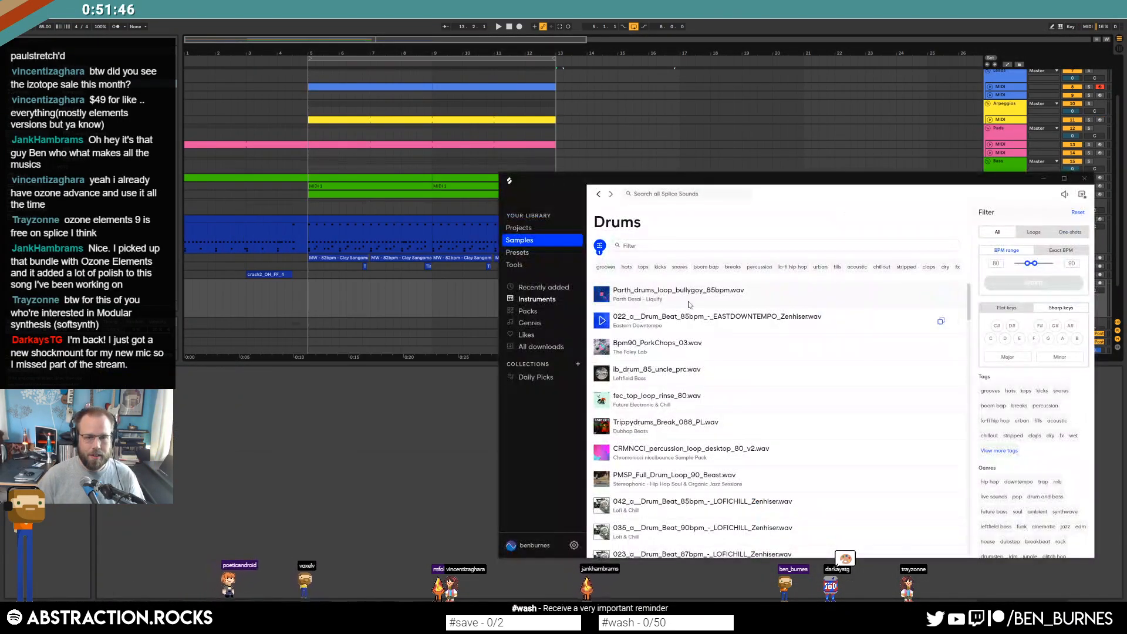
drag(694, 182, 286, 329)
drag(270, 438, 559, 297)
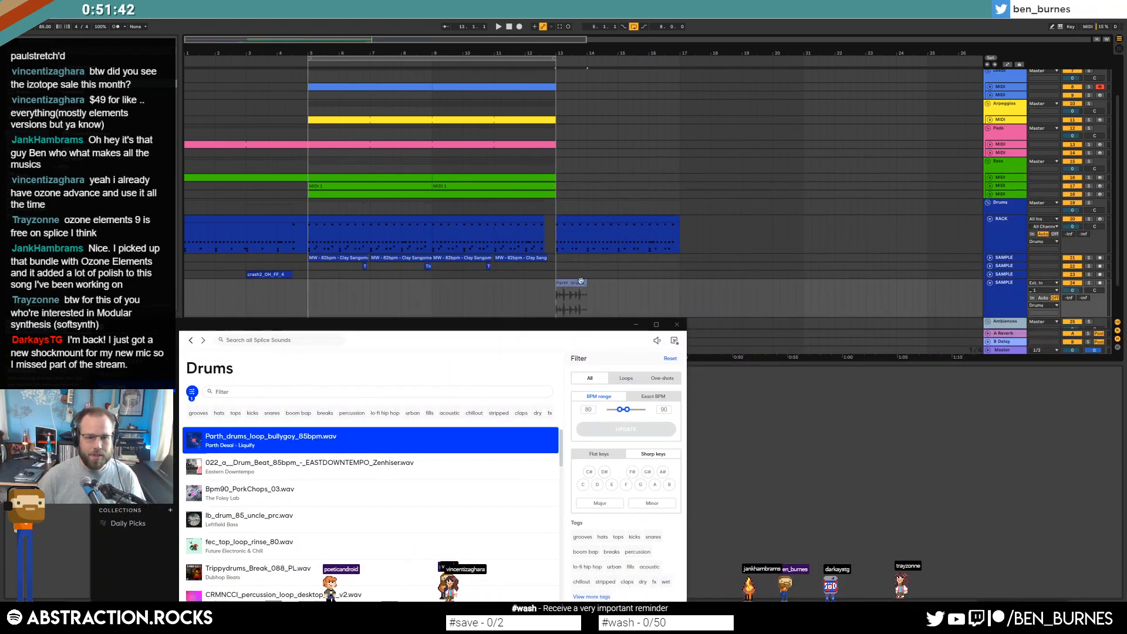
Warp the Parth drum loop, extend it as a repeating loop to bar 17, and play it
click(581, 281)
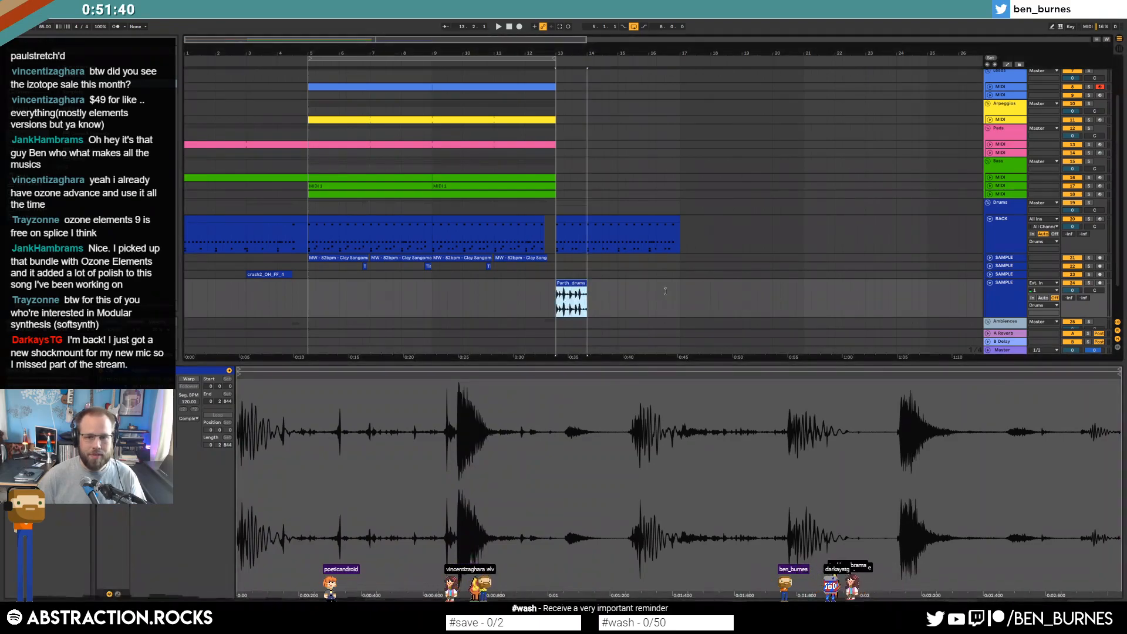
click(187, 381)
drag(584, 279, 680, 281)
key(space)
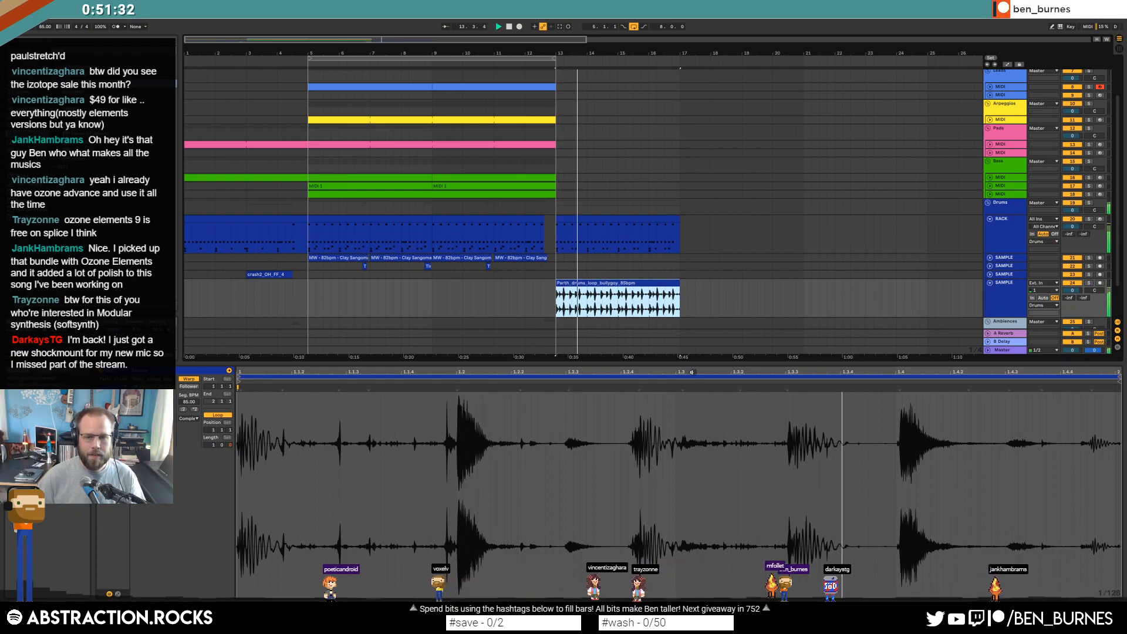
Enable EQ Eight on the Parth loop's track and cut about 13 dB with a bell around 1.4 kHz
key(shift+Tab)
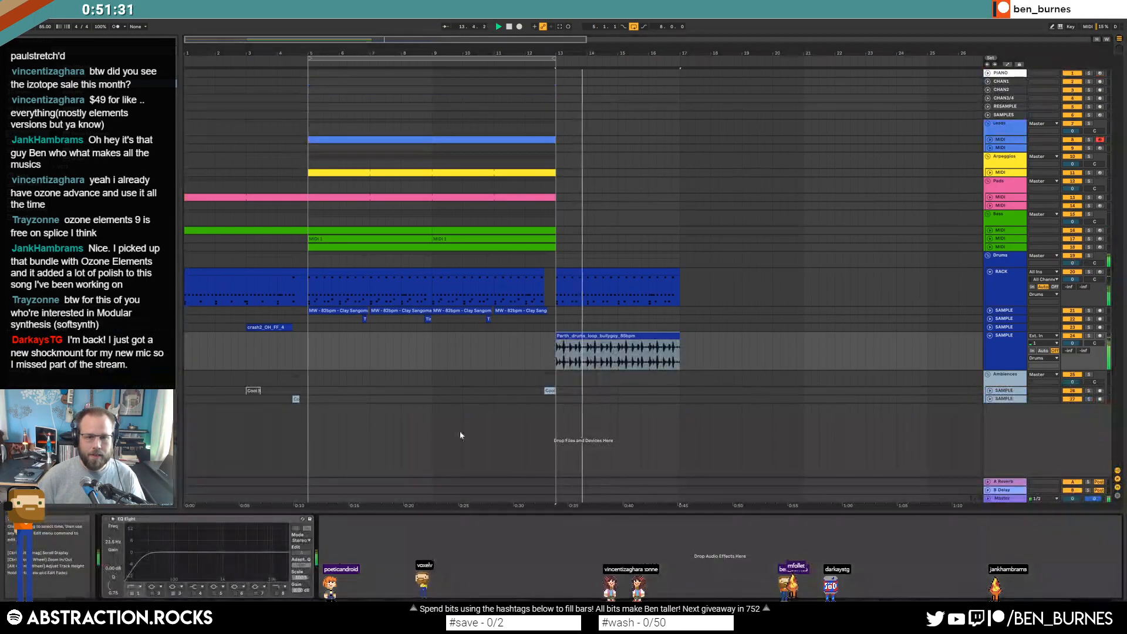
click(106, 519)
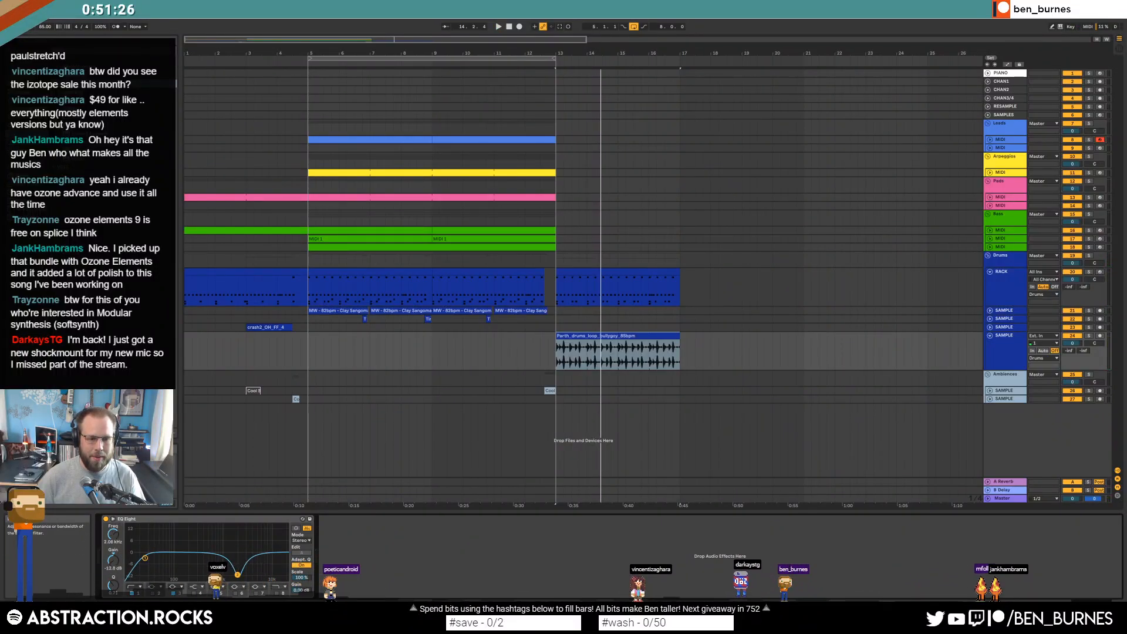
drag(113, 586, 113, 587)
key(space)
drag(237, 575, 228, 575)
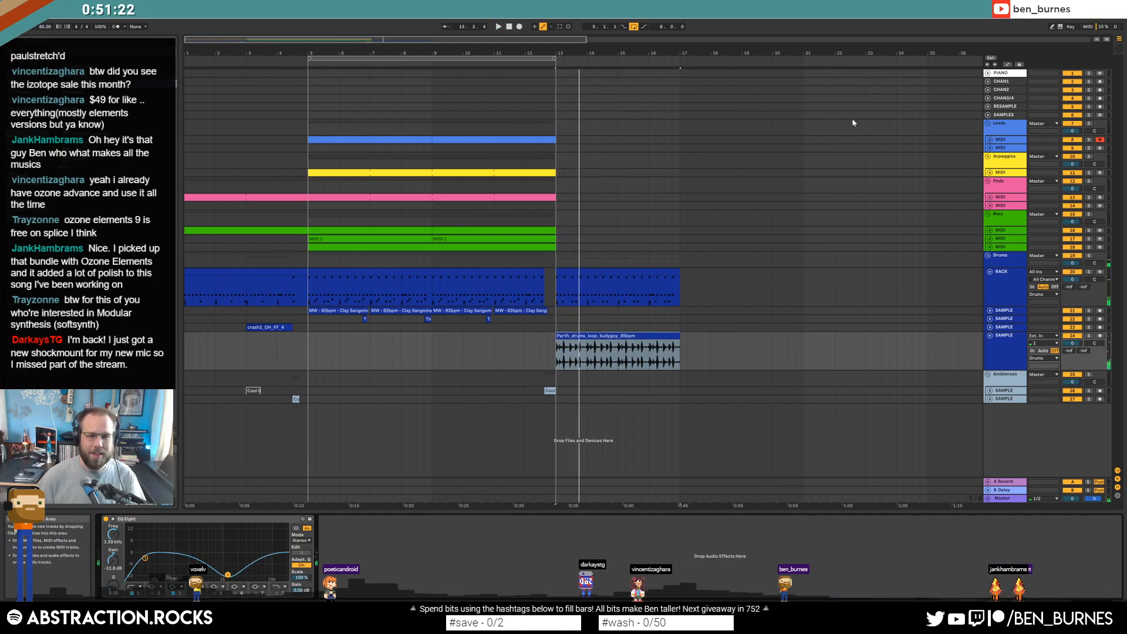
Duplicate the three bass tracks' clips from bars 5–13 so they continue from bar 13, and play them
click(518, 231)
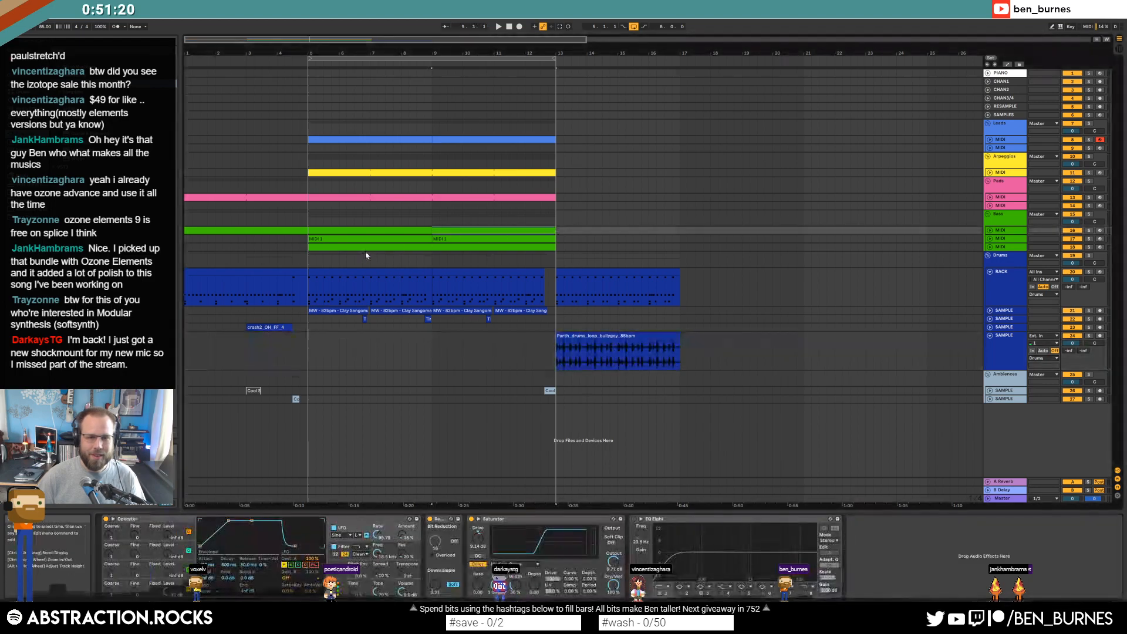
shift+click(367, 253)
shift+click(363, 248)
click(363, 247)
shift+click(455, 230)
key(ctrl+d)
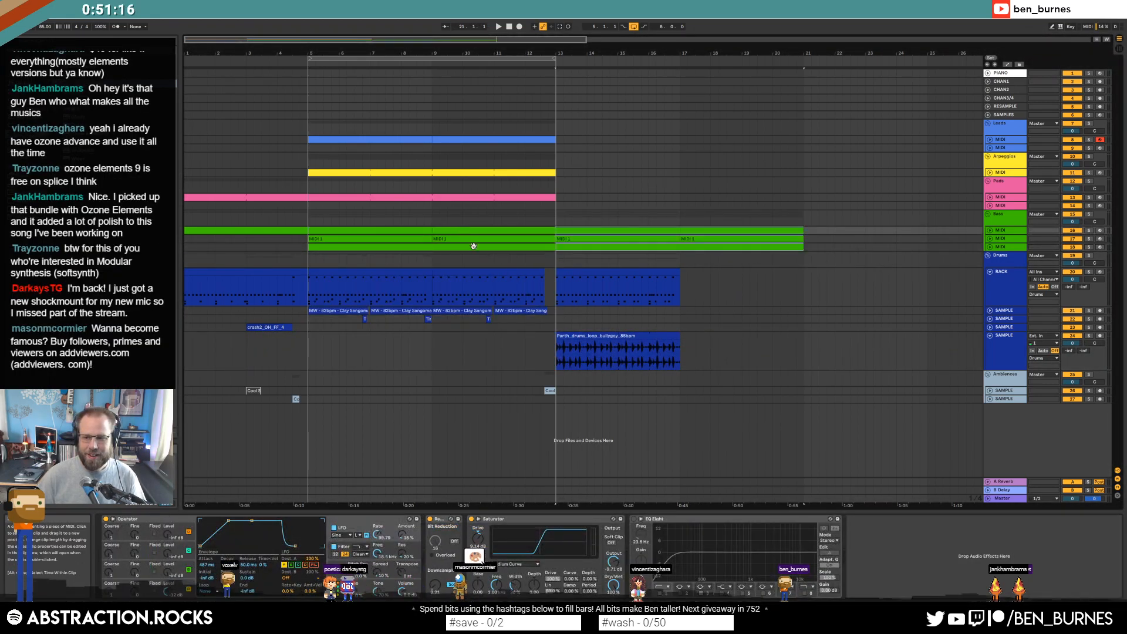
key(space)
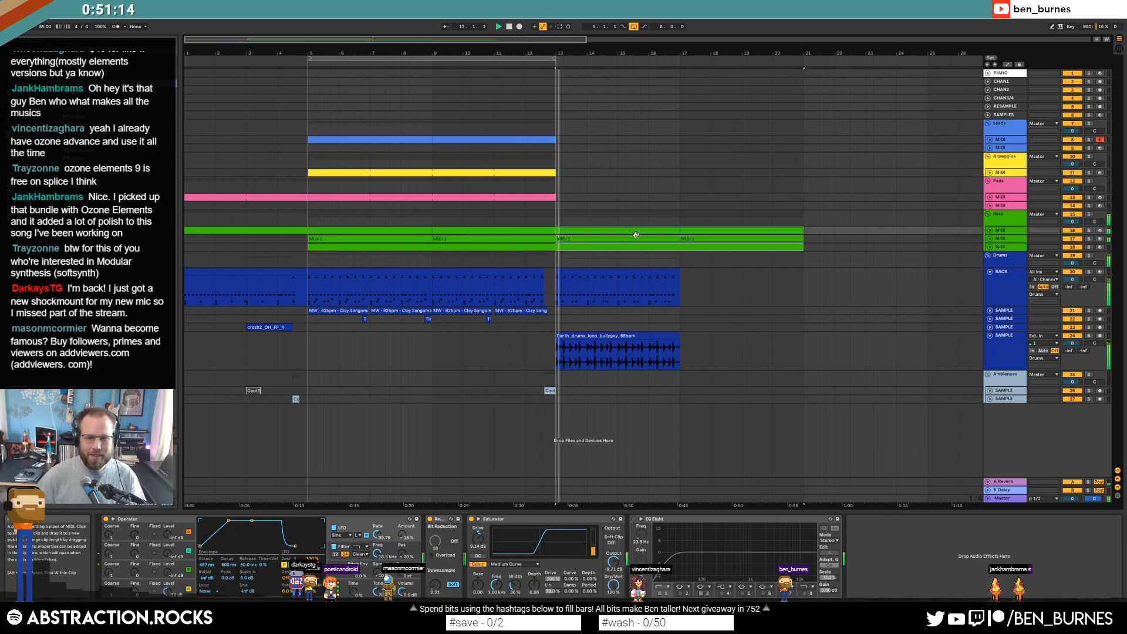
Set the arrangement loop to the copied drum clip, bars 13 to 17, and listen to the new section
click(670, 274)
key(ctrl+l)
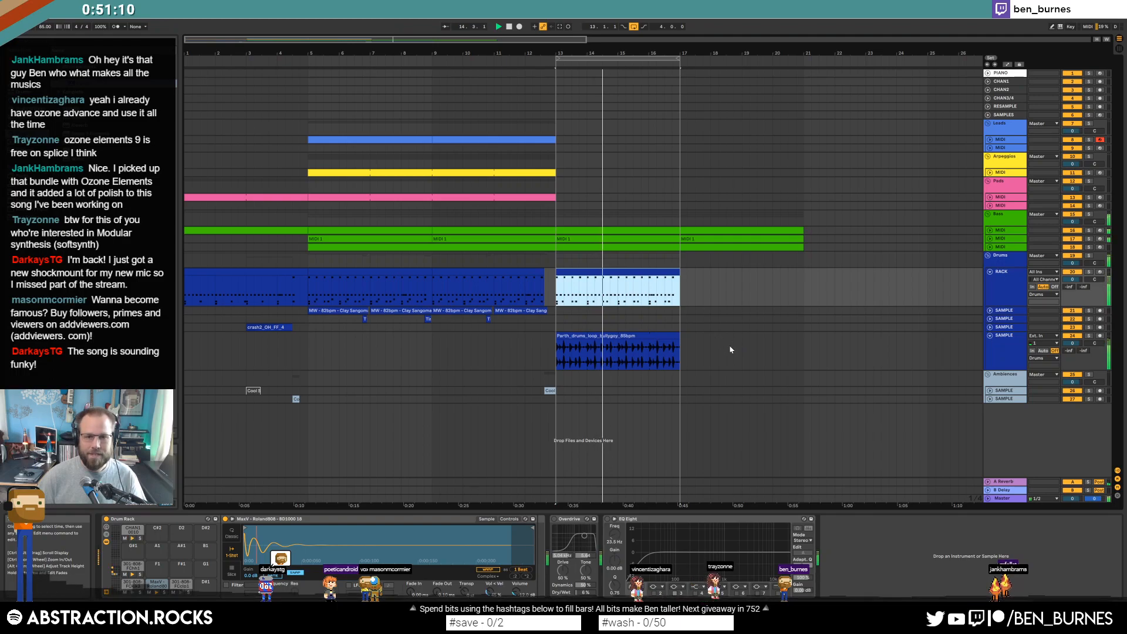
click(660, 336)
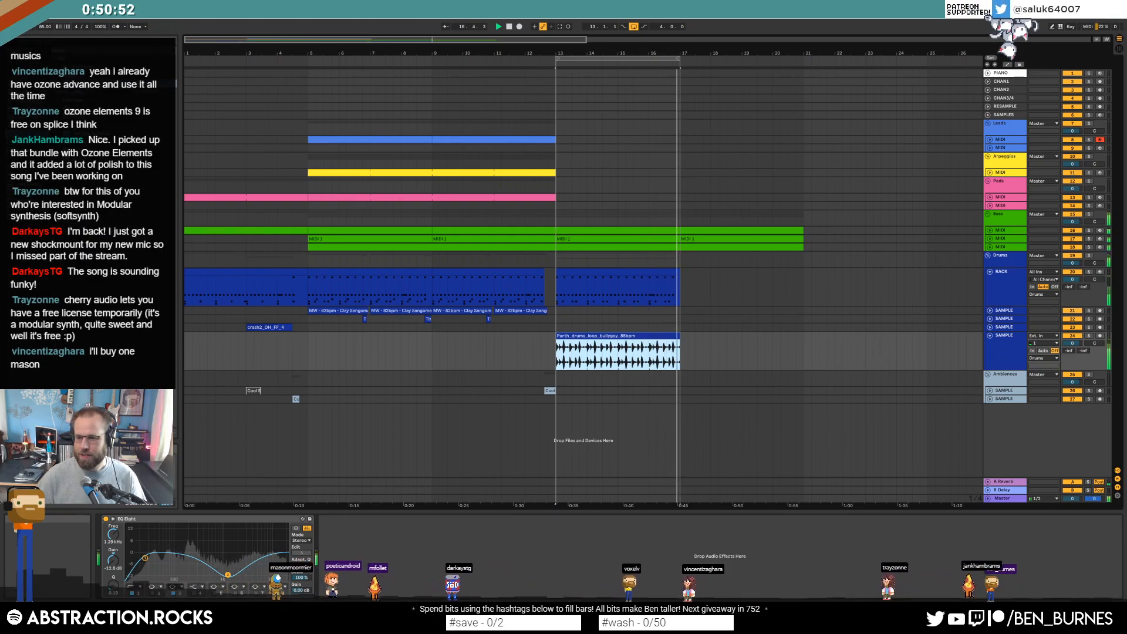
click(650, 273)
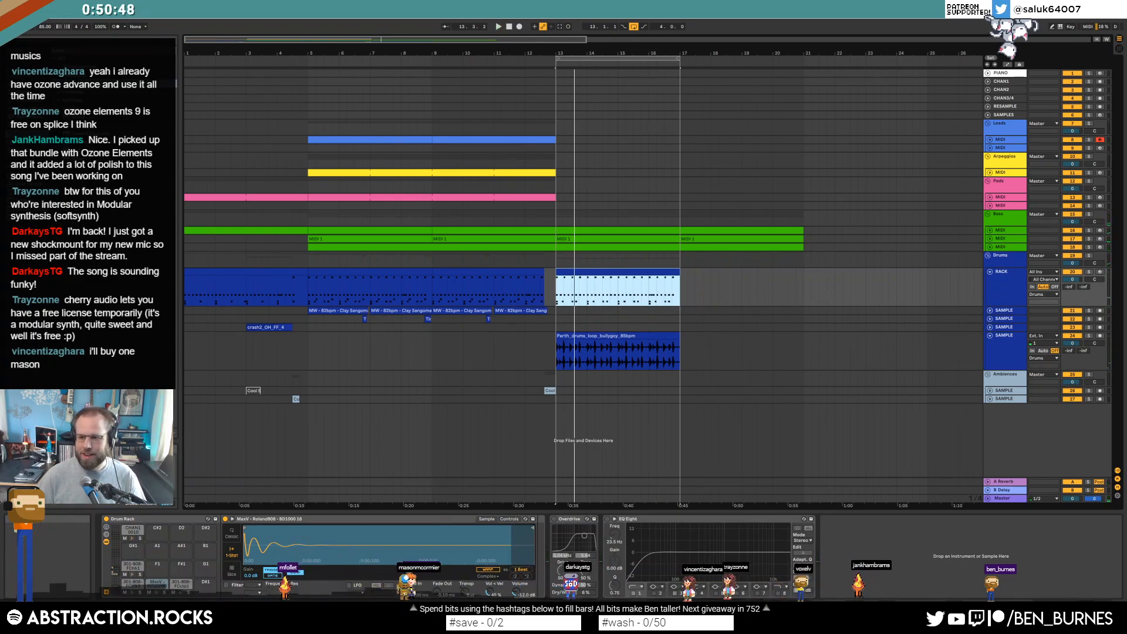
Quantize the Parth drum loop's audio to the grid and listen to bars 13 to 17
click(557, 292)
double_click(639, 337)
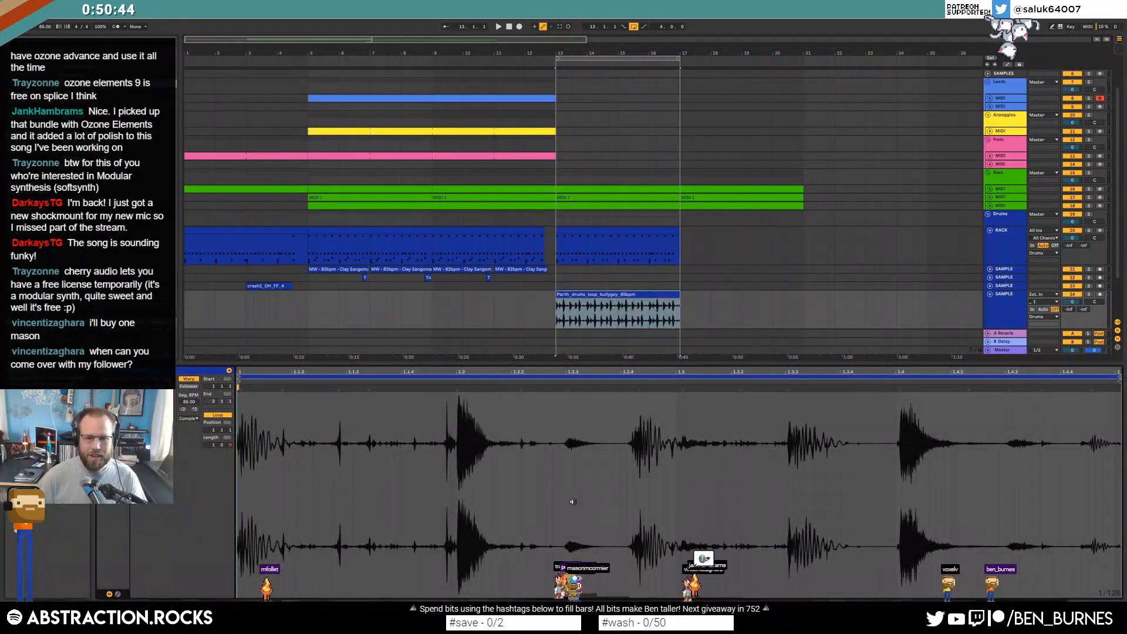
click(522, 435)
key(ctrl+a)
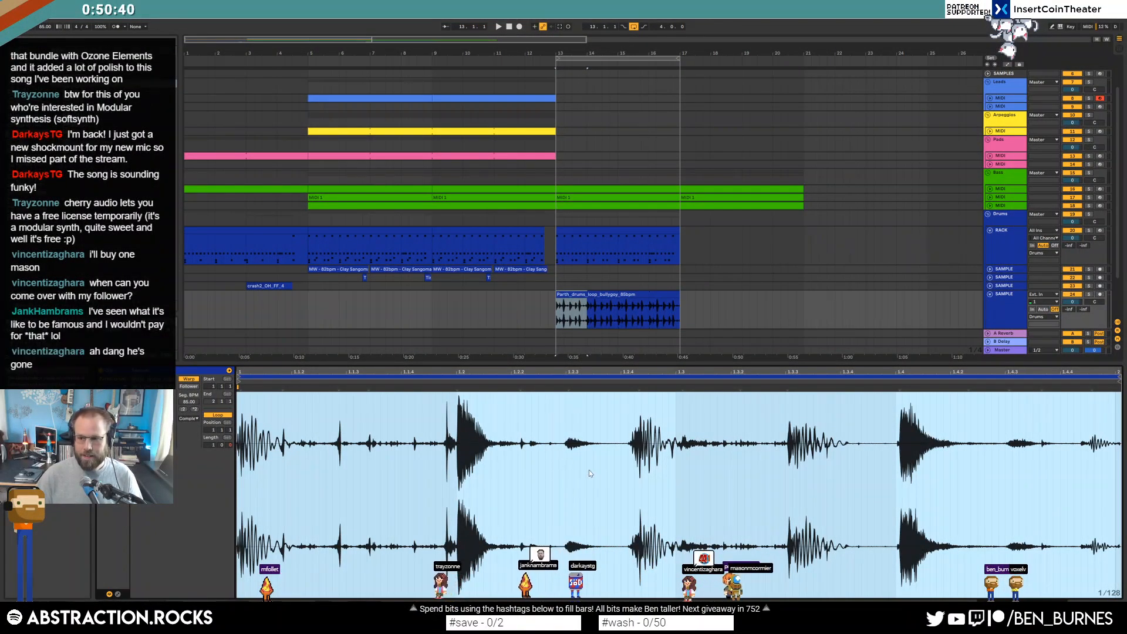
key(ctrl+2)
key(ctrl+2)
key(ctrl+2)
key(ctrl+2)
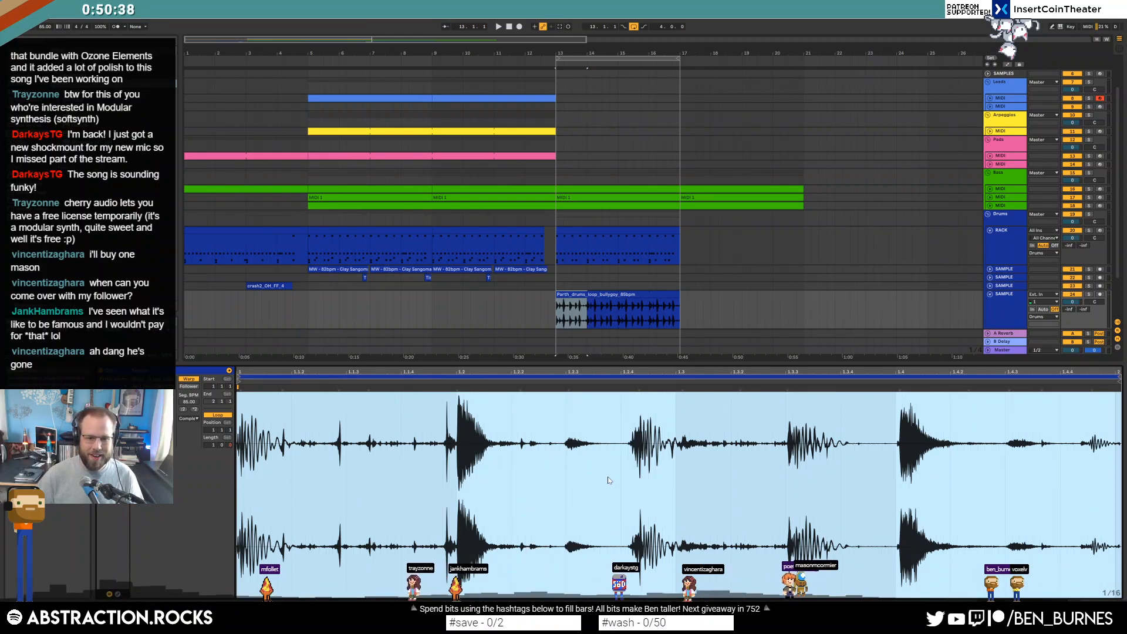
key(ctrl+u)
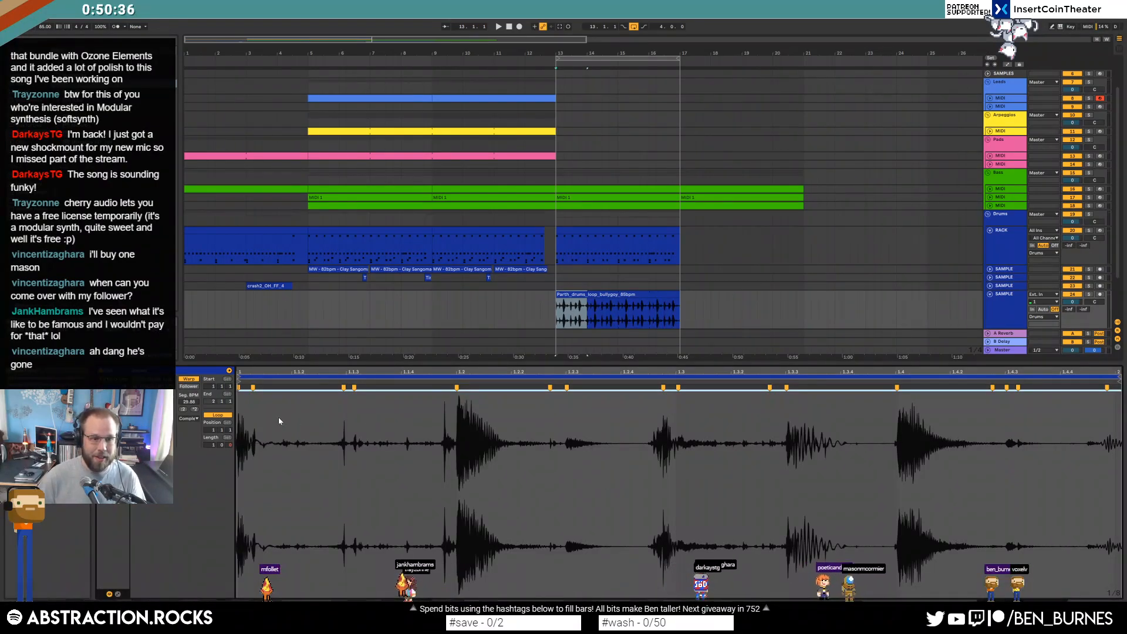
key(space)
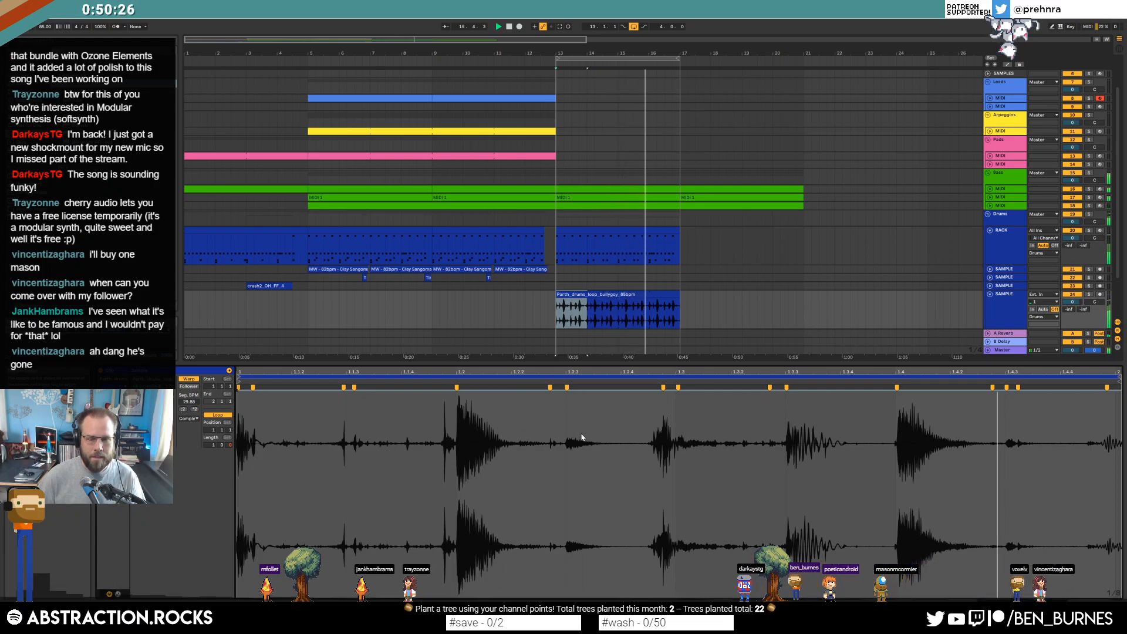
Try an extra higher note in the first bar of the third bass track's clip at bar 13, listen, and remove it
key(shift+Tab)
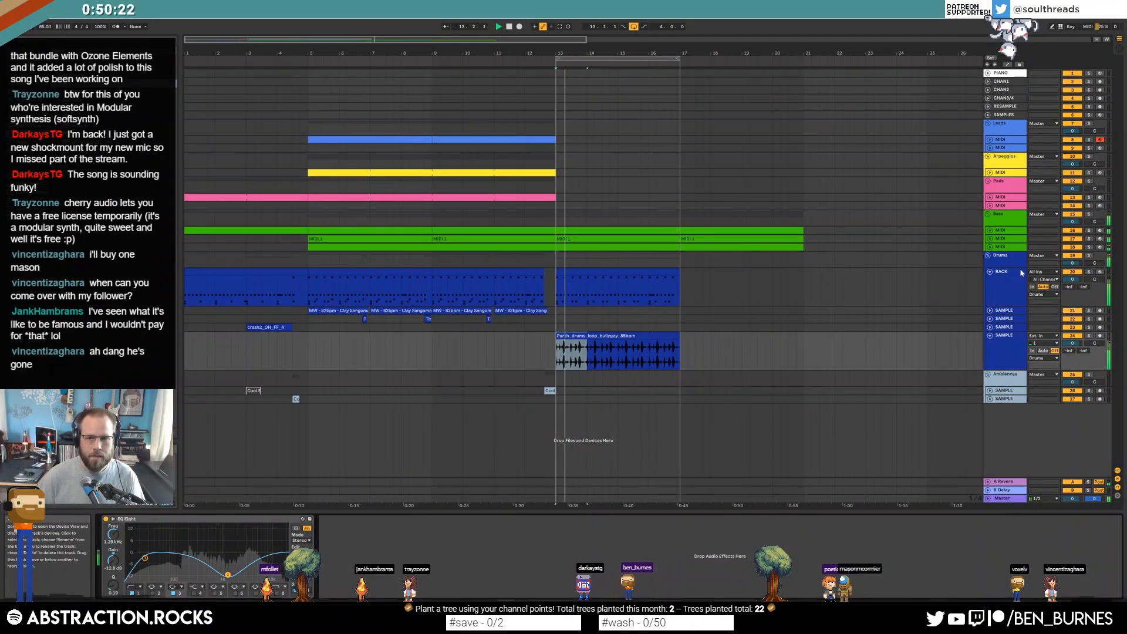
click(988, 249)
click(615, 245)
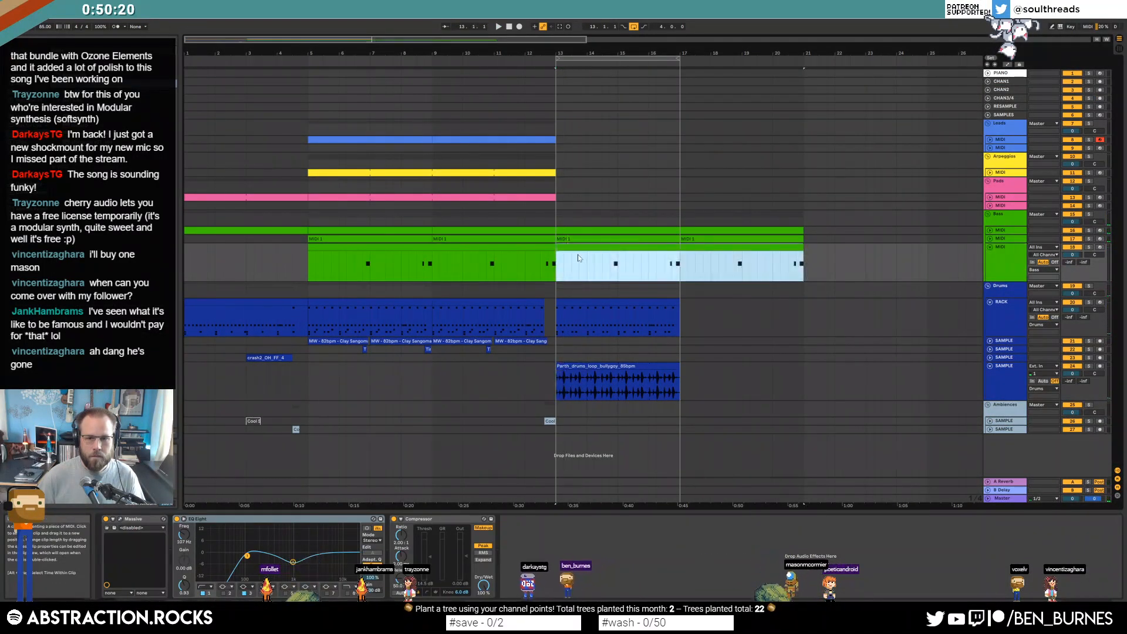
double_click(588, 248)
key(space)
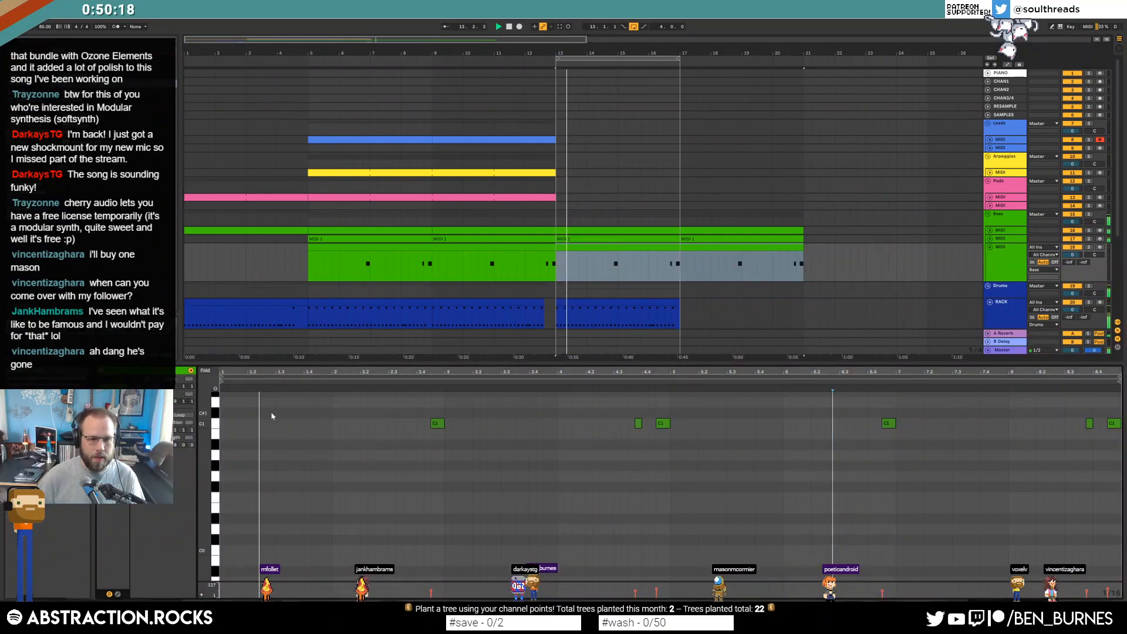
scroll(262, 414, up, 5)
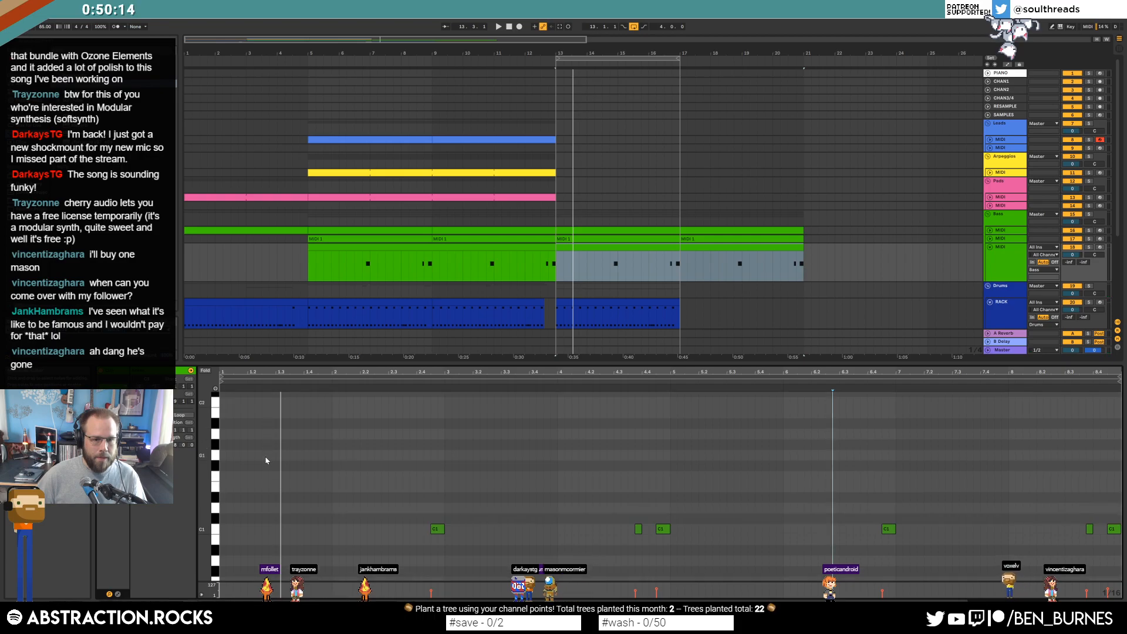
double_click(266, 456)
key(space)
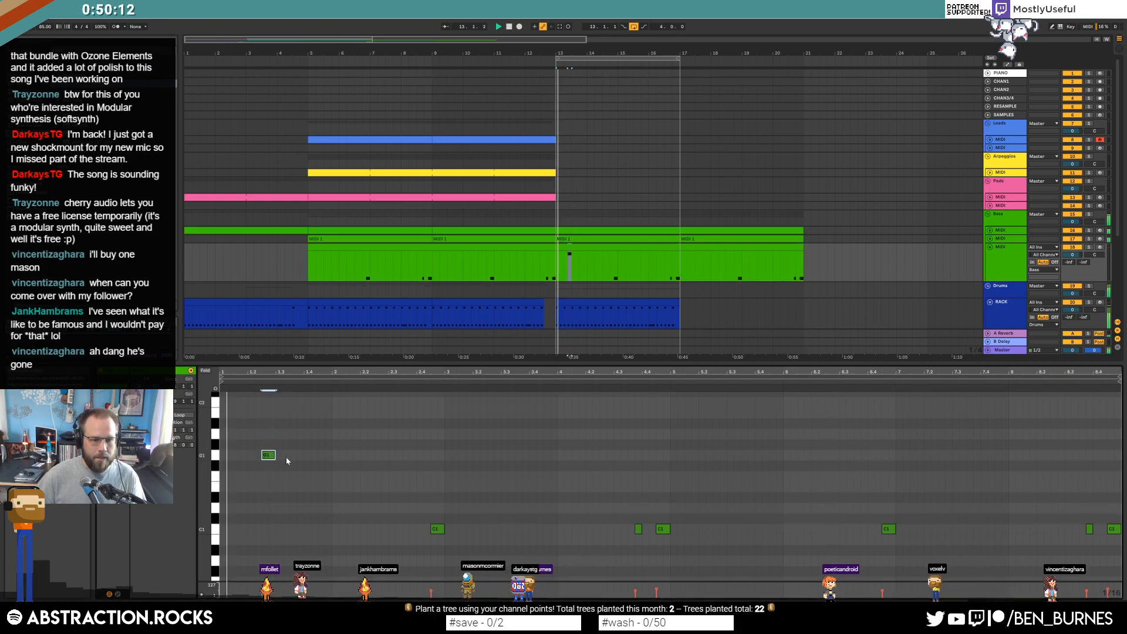
key(space)
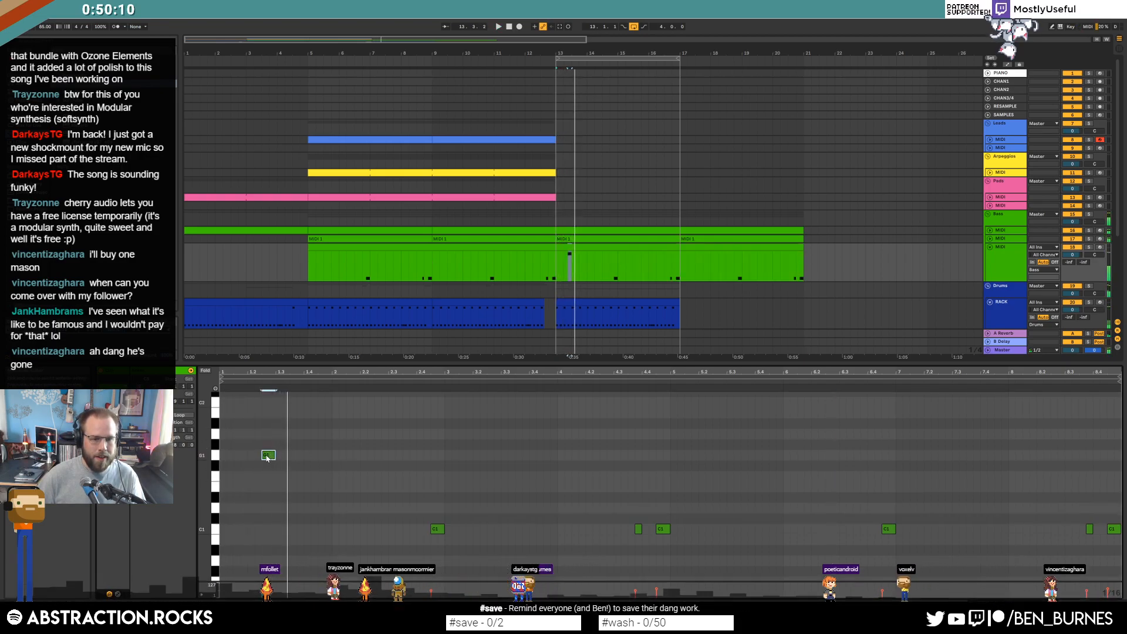
double_click(268, 457)
scroll(567, 452, down, 3)
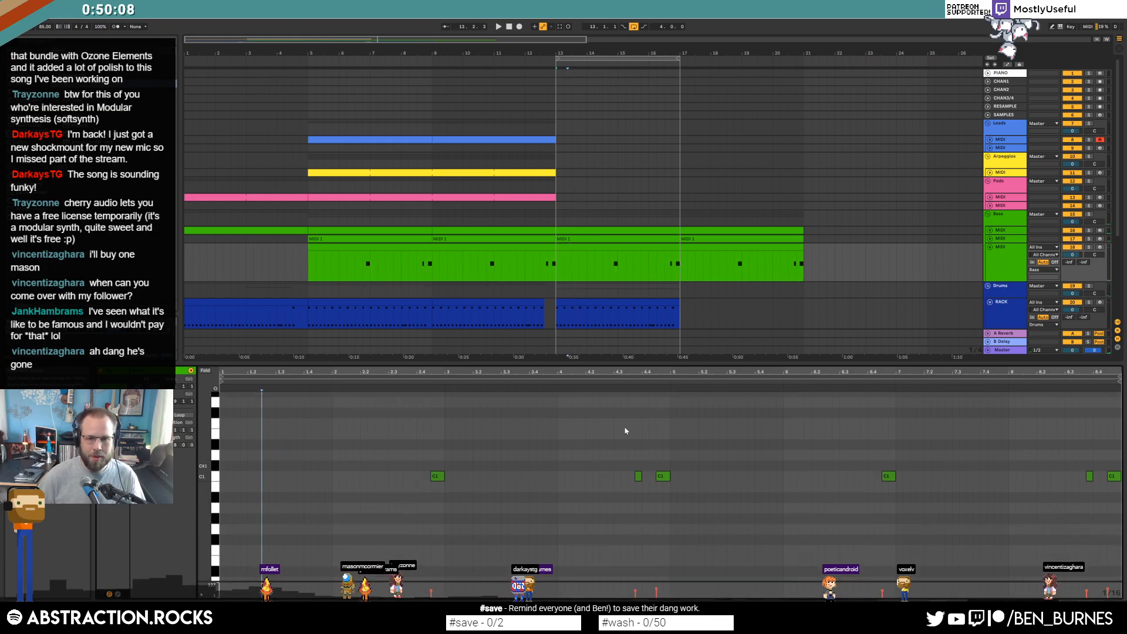
Delete the Parth drum loop and replace it at bar 13 with the 022_a Drum Beat 85bpm EASTDOWNTEMPO Zenhiser loop from Splice
key(shift+Tab)
click(592, 366)
key(Delete)
key(alt+Tab)
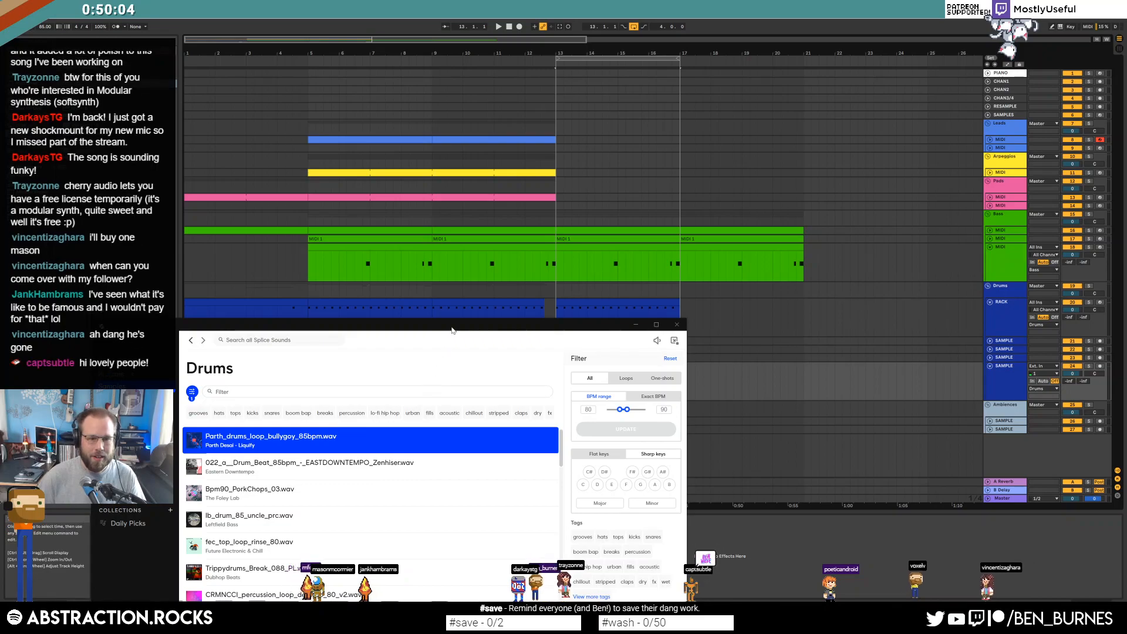
drag(452, 329, 399, 161)
click(141, 299)
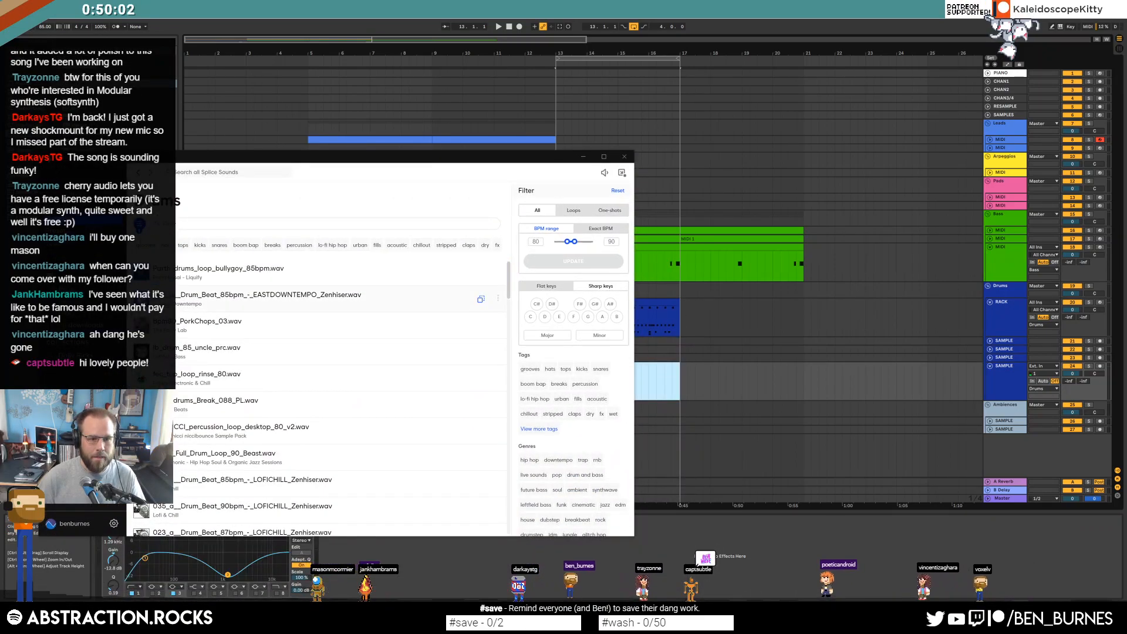
drag(312, 158, 202, 156)
drag(141, 299, 562, 384)
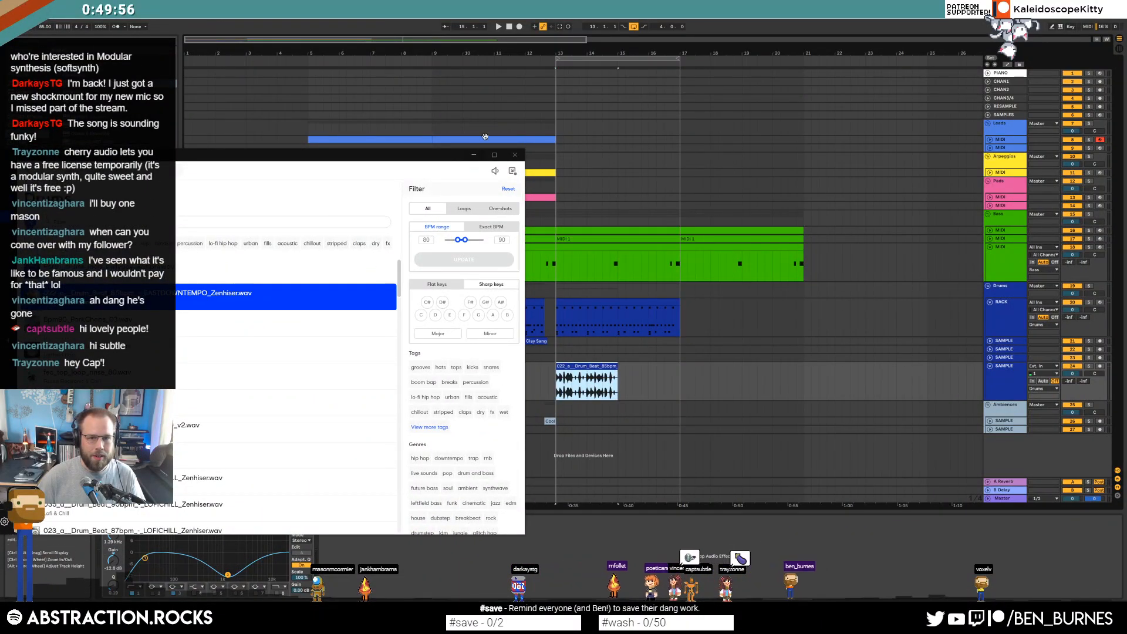
click(475, 154)
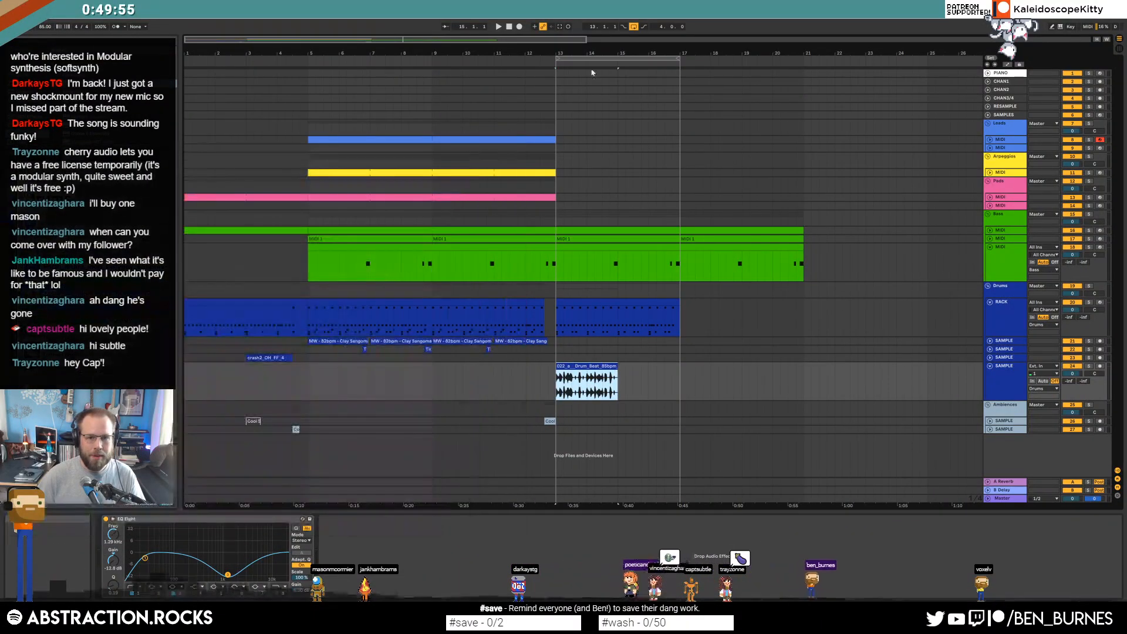
Warp the Zenhiser drum beat, turn on its loop, and extend it to bar 17 while the section plays
double_click(609, 366)
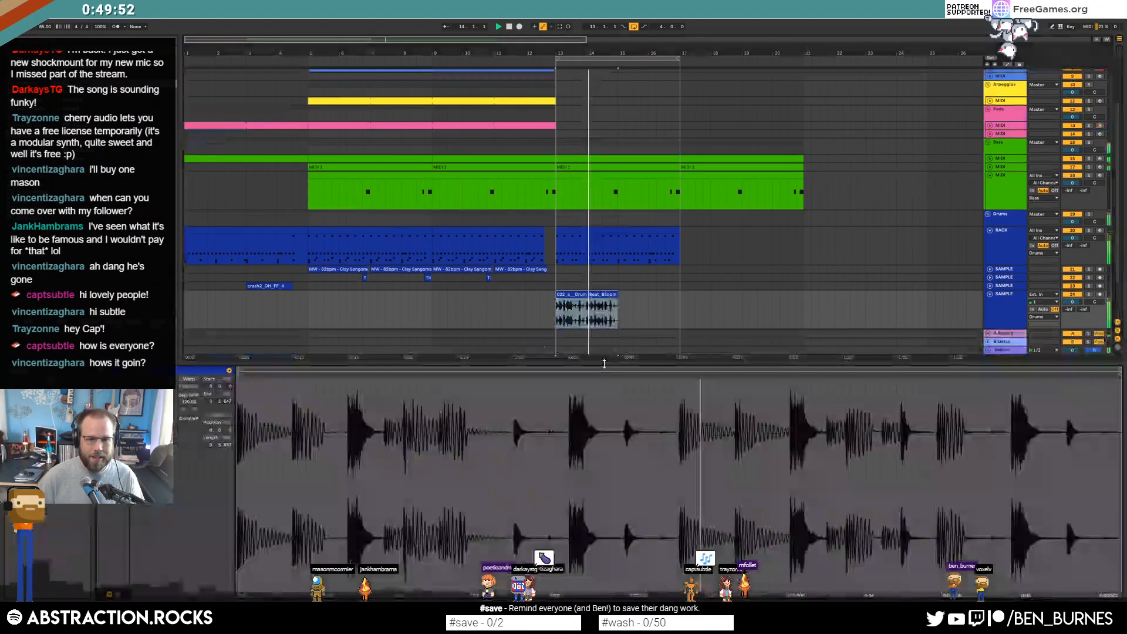
click(188, 379)
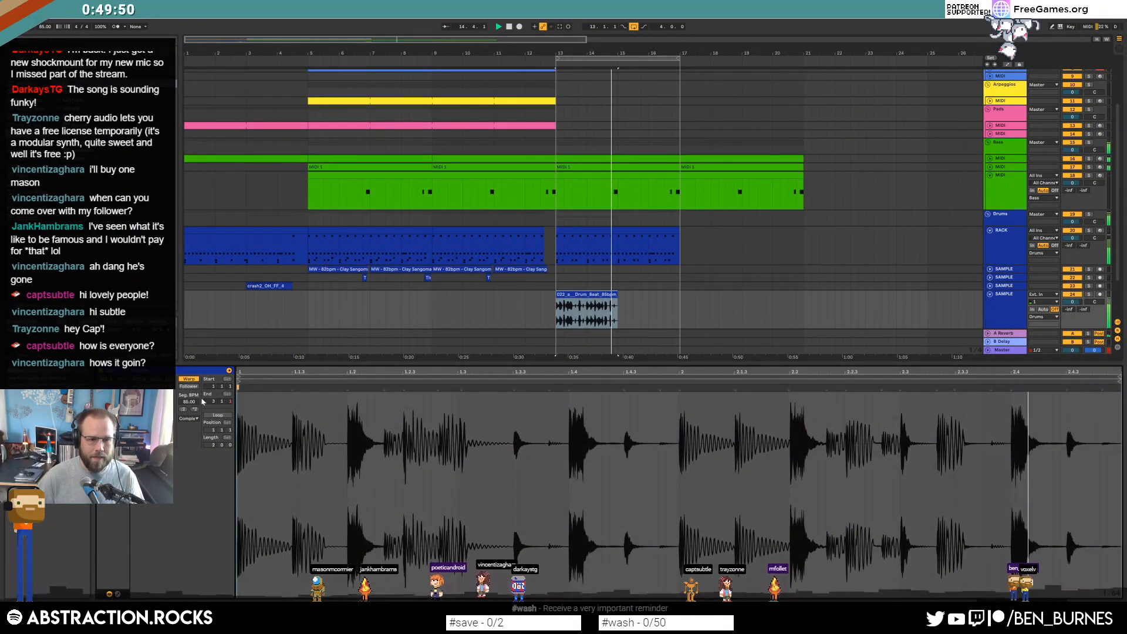
click(216, 415)
drag(616, 295, 682, 303)
click(683, 307)
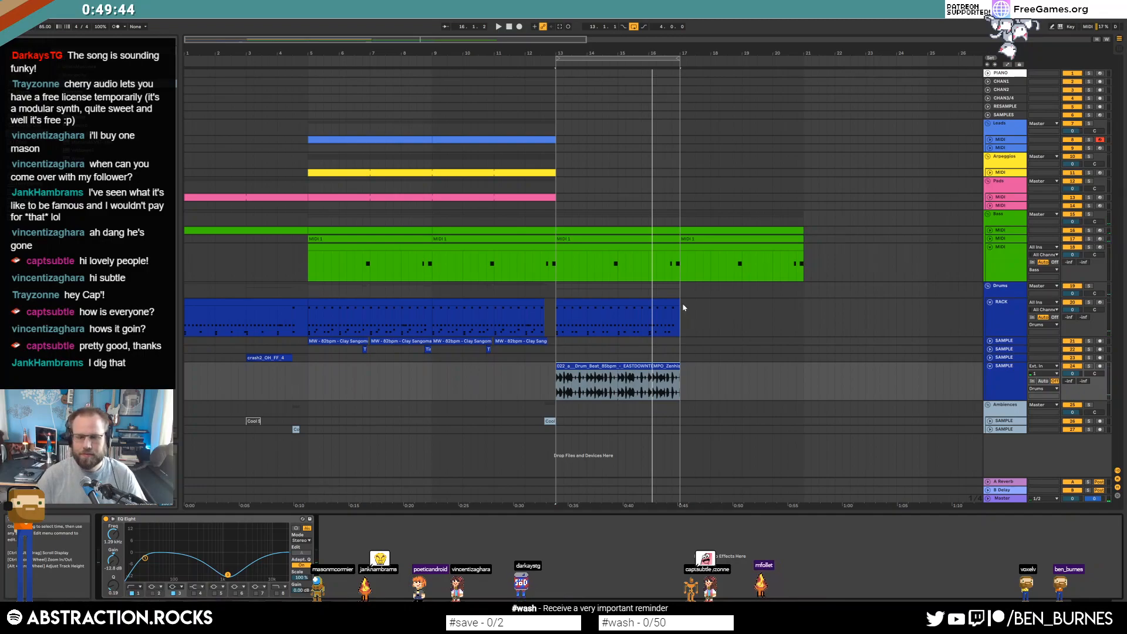
Copy the short fill samples from bars 5–11 of the second sample track to bar 13, without the fill beyond bar 17
click(990, 358)
click(990, 358)
click(990, 350)
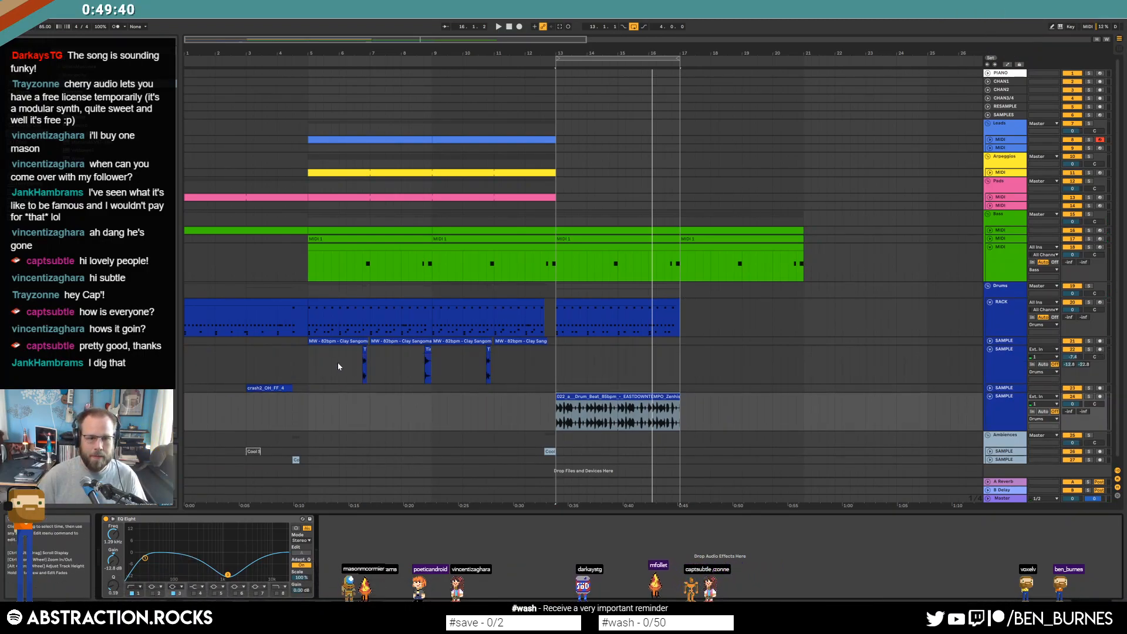
drag(310, 359, 495, 376)
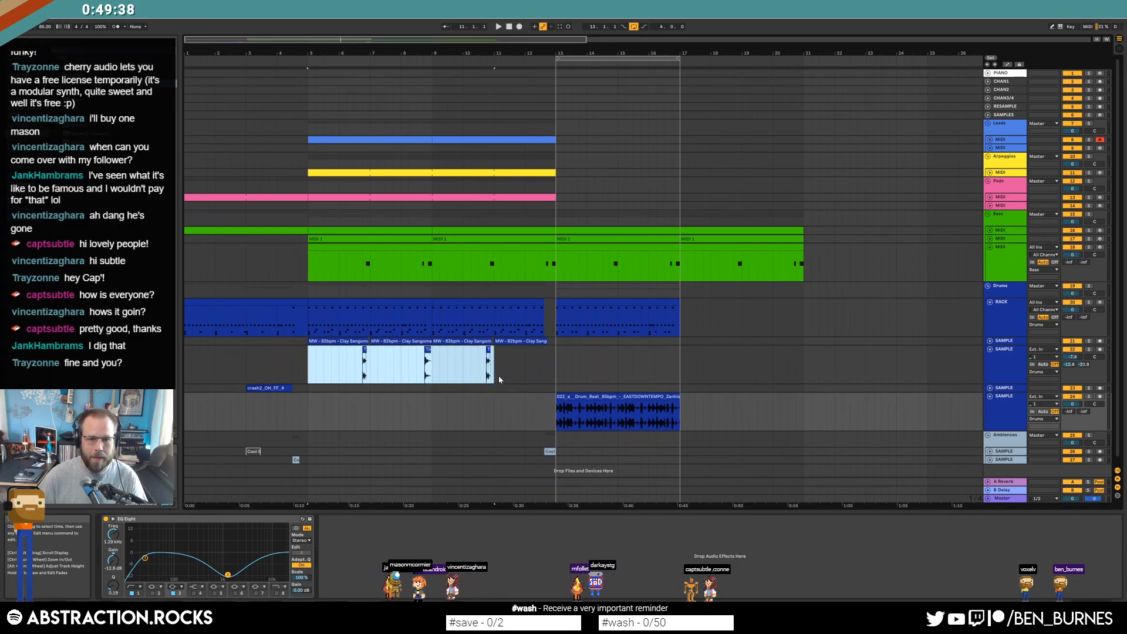
key(ctrl+c)
click(555, 361)
key(ctrl+v)
click(758, 360)
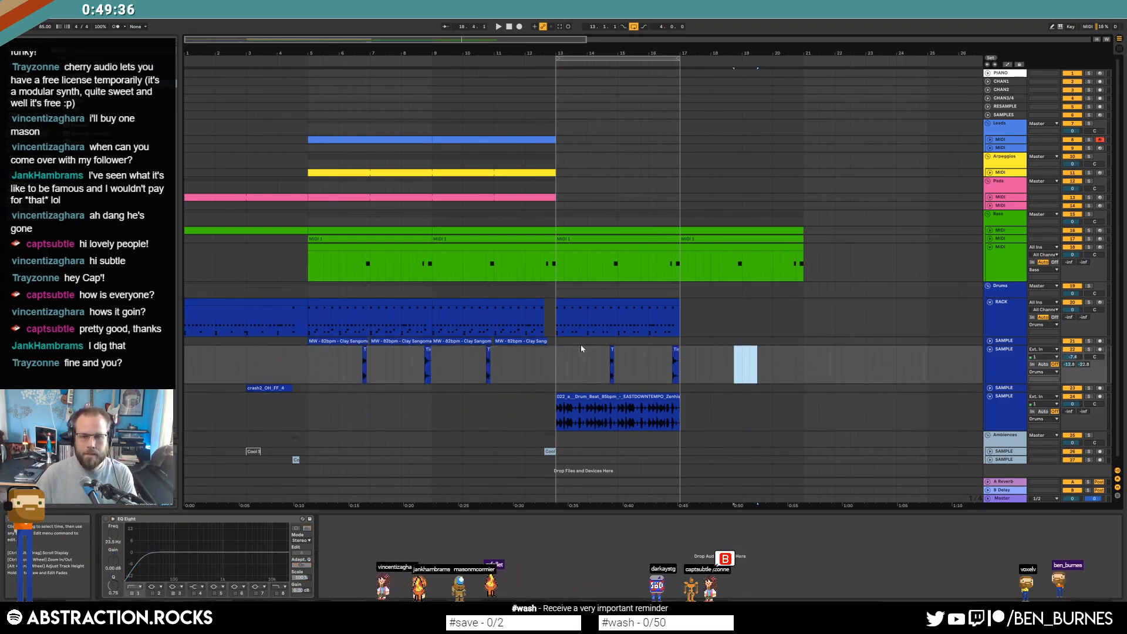
Create an empty one-bar MIDI clip at bar 13 on the arpeggio track
click(989, 172)
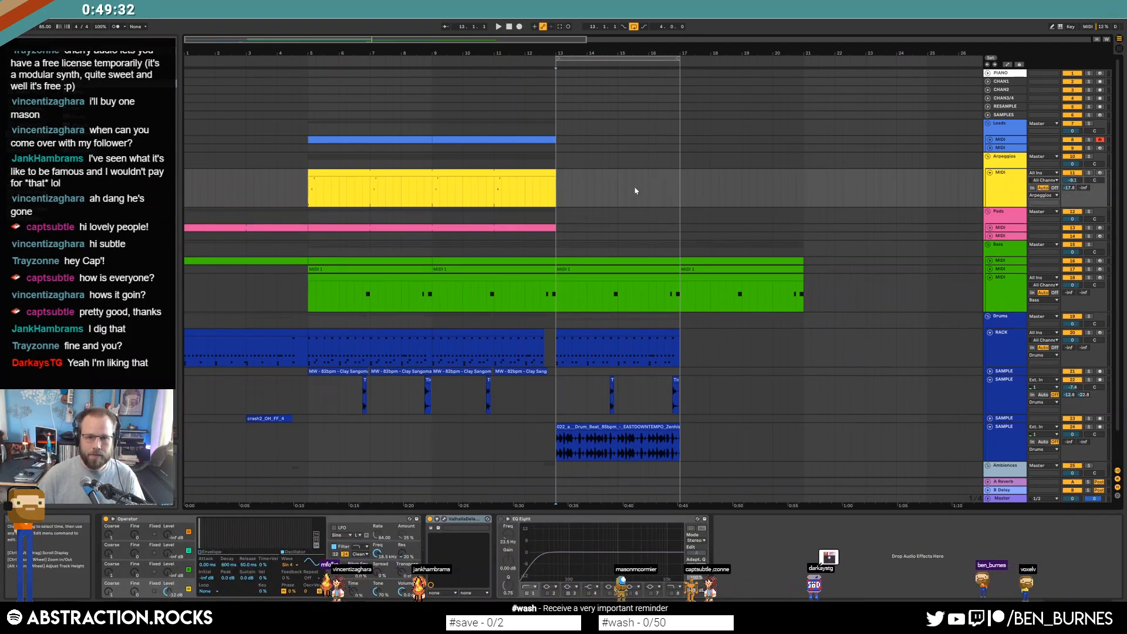
drag(566, 186, 589, 187)
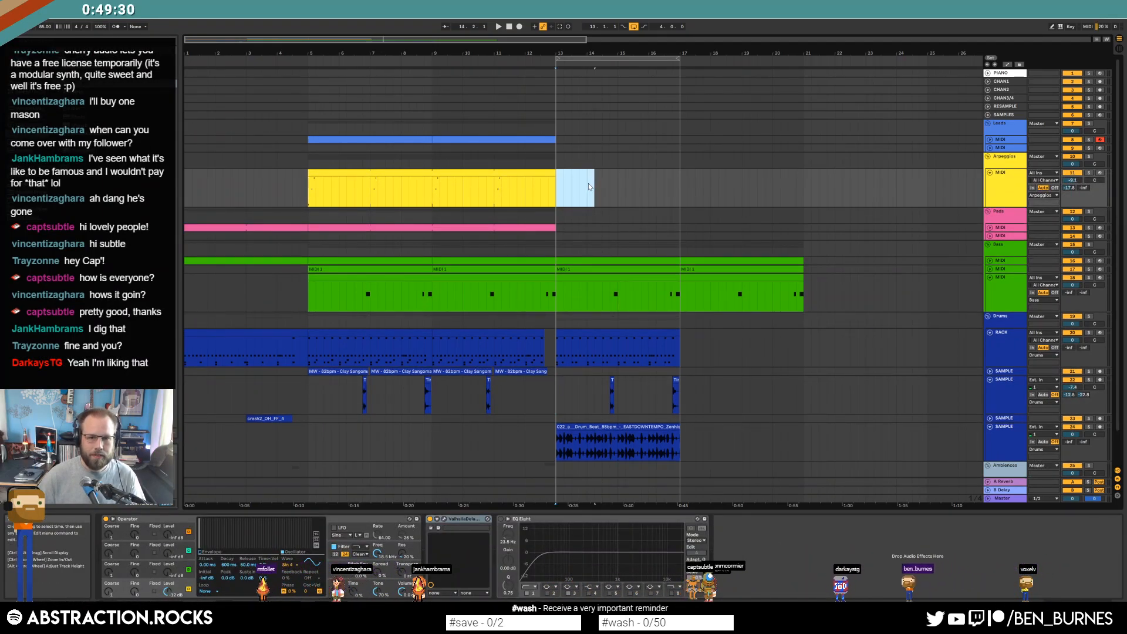
key(ctrl+shift+m)
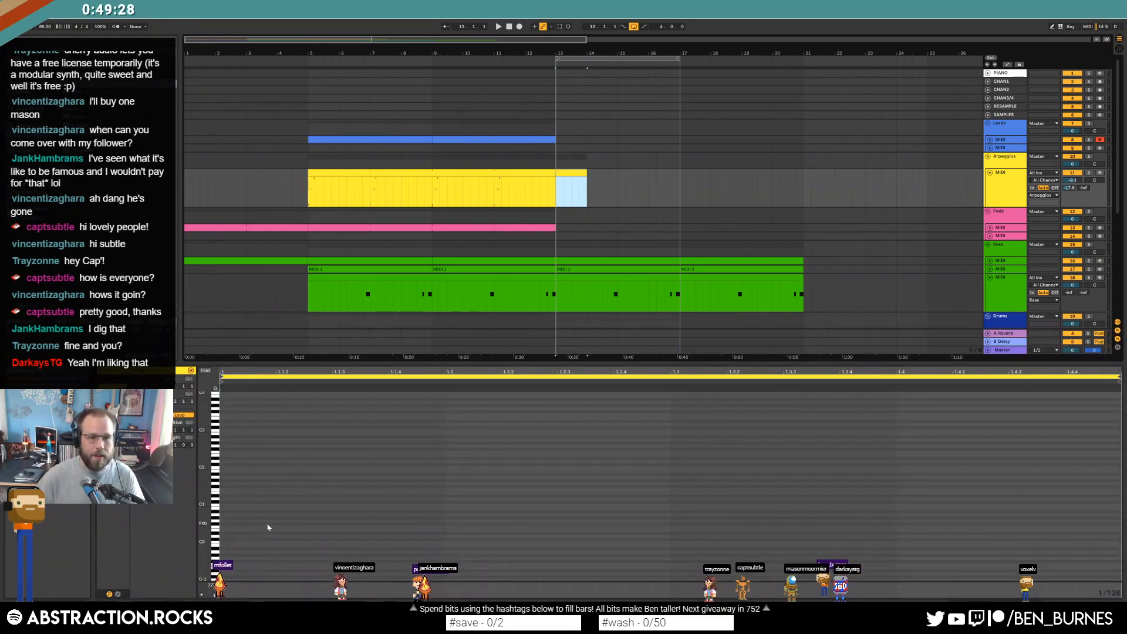
Draw a C3 note at the start of the new arpeggio clip and a second note after it at F3
drag(209, 472, 234, 477)
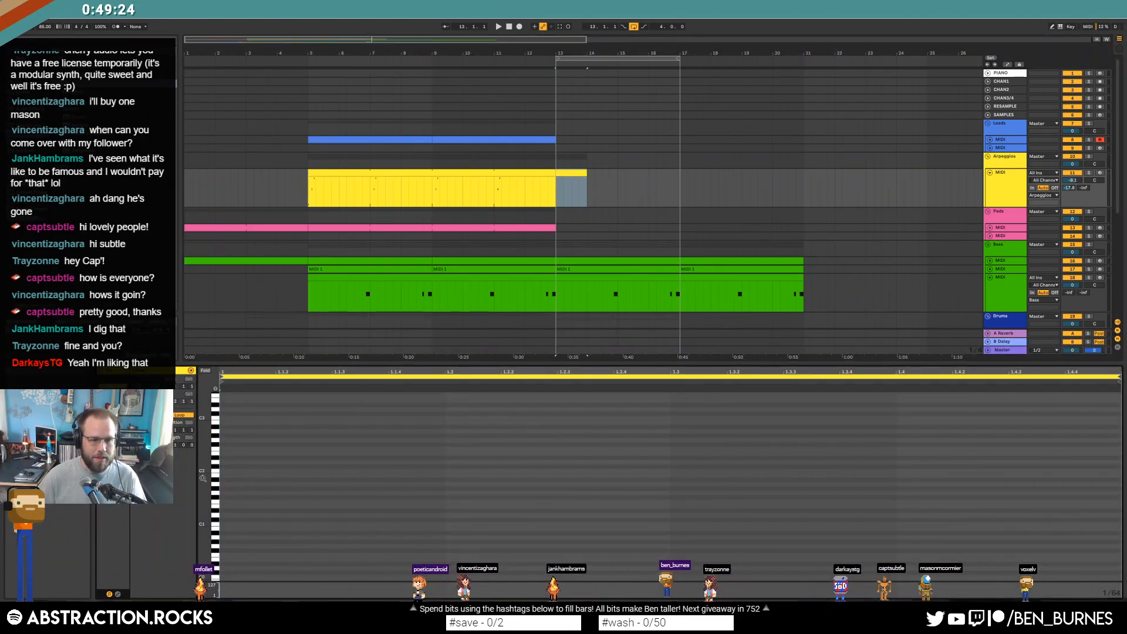
drag(223, 474, 249, 472)
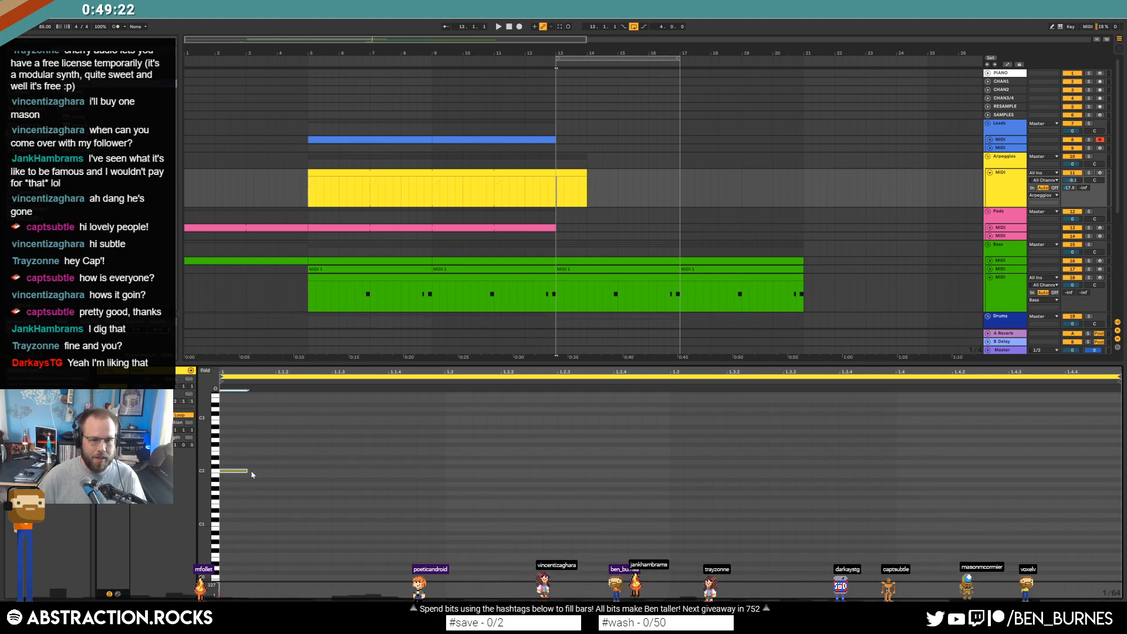
click(234, 464)
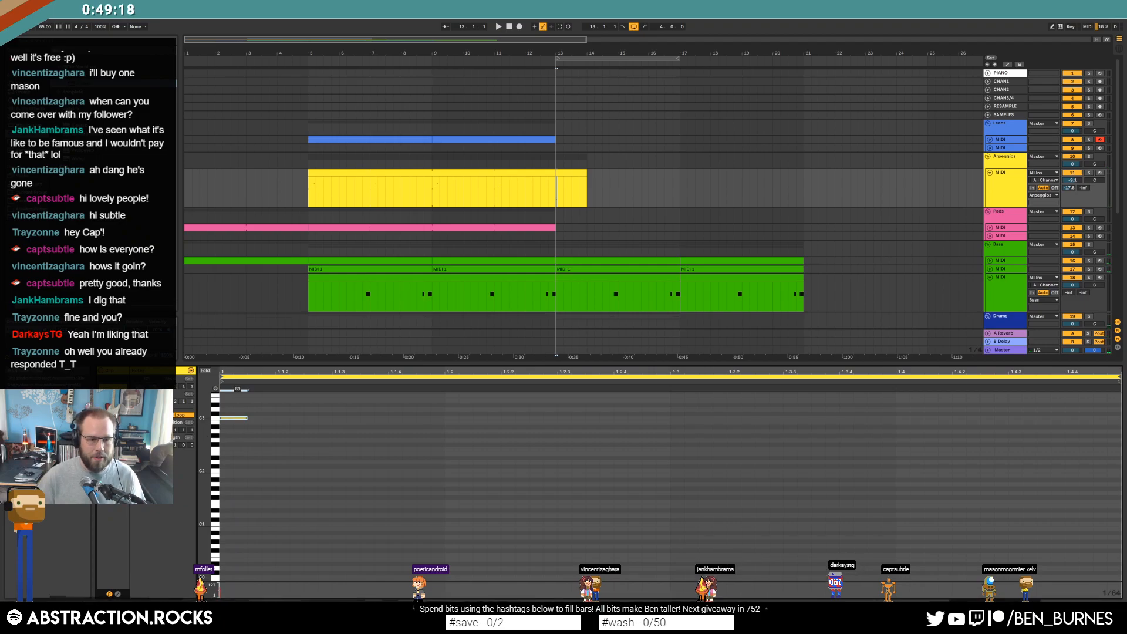
drag(203, 428, 198, 499)
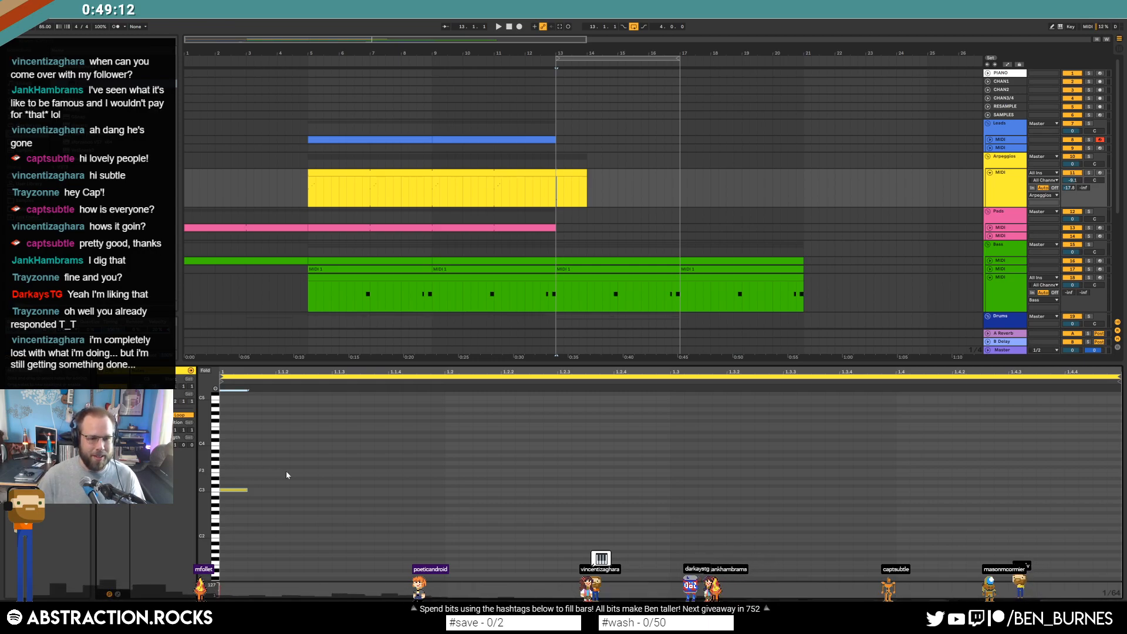
key(space)
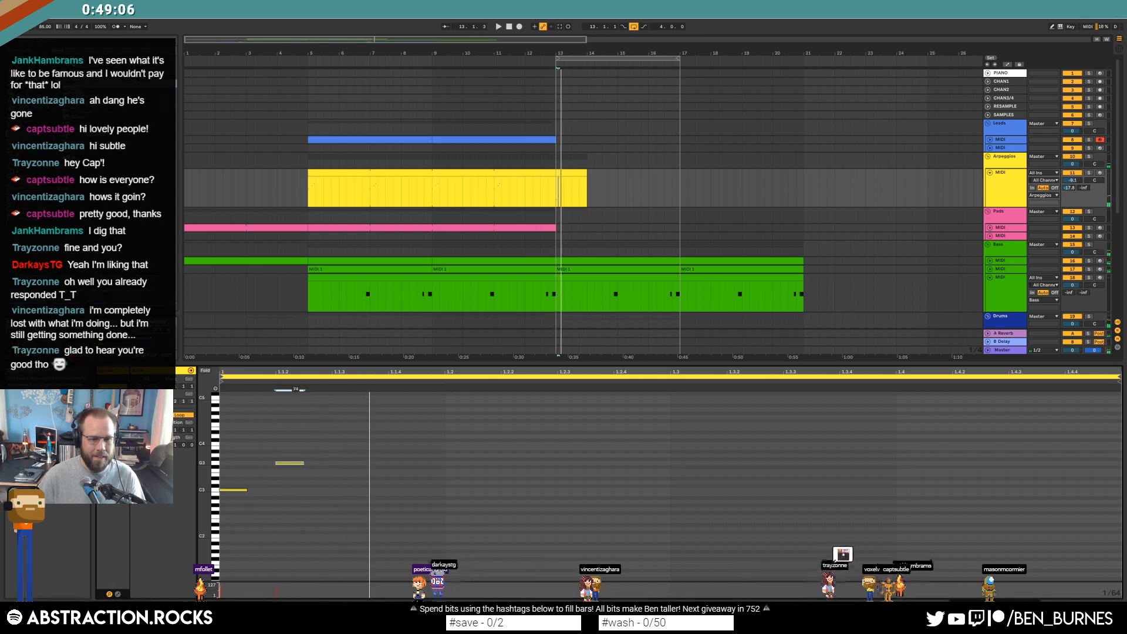
key(Down)
key(Down)
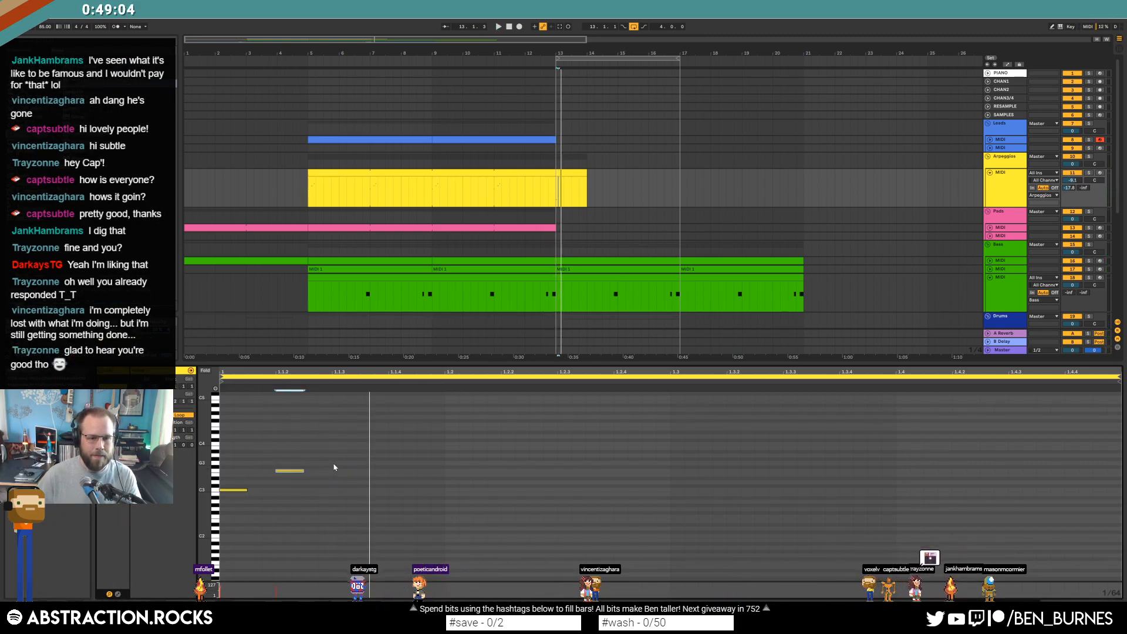
Move the F3 note closer to the C3 and place a G3 note after it to form a rising run
key(space)
key(space)
drag(287, 452, 340, 482)
key(Left)
key(Left)
drag(294, 451, 331, 482)
key(Left)
key(Left)
key(Left)
key(Right)
Shorten the C3, F3 and G3 notes together and listen to the run several times
drag(229, 504, 305, 464)
key(shift+Left)
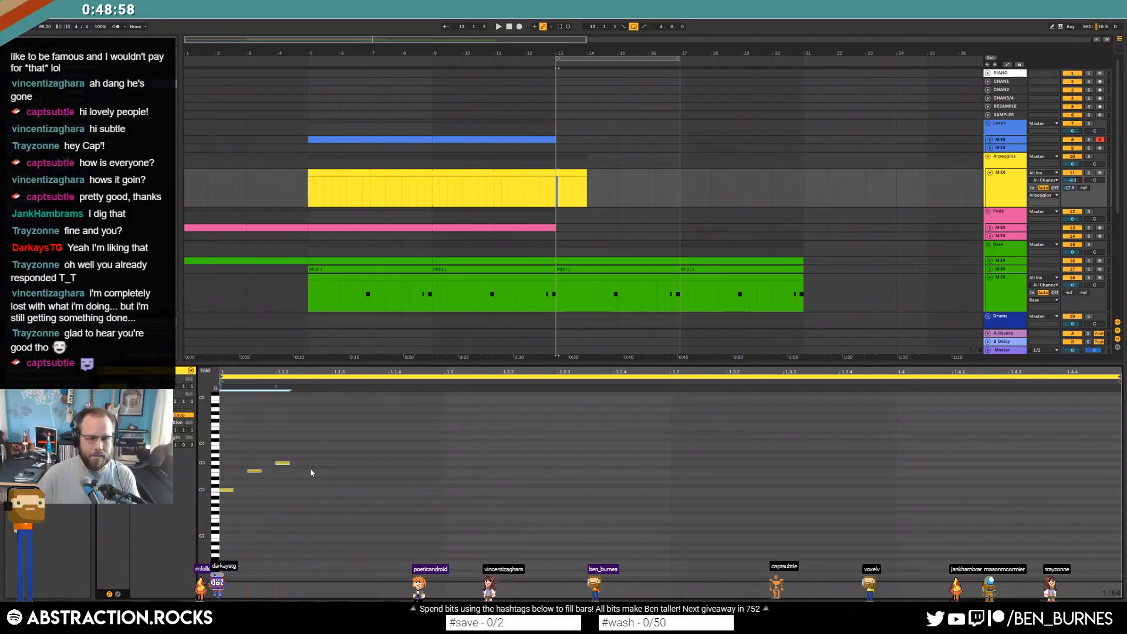
key(space)
key(space)
key(space)
key(space)
key(space)
Continue the arpeggio run after a short gap with an A#3 note followed by a C4 note
mouse_move(205, 469)
mouse_down()
mouse_move(203, 482)
mouse_move(218, 471)
mouse_up()
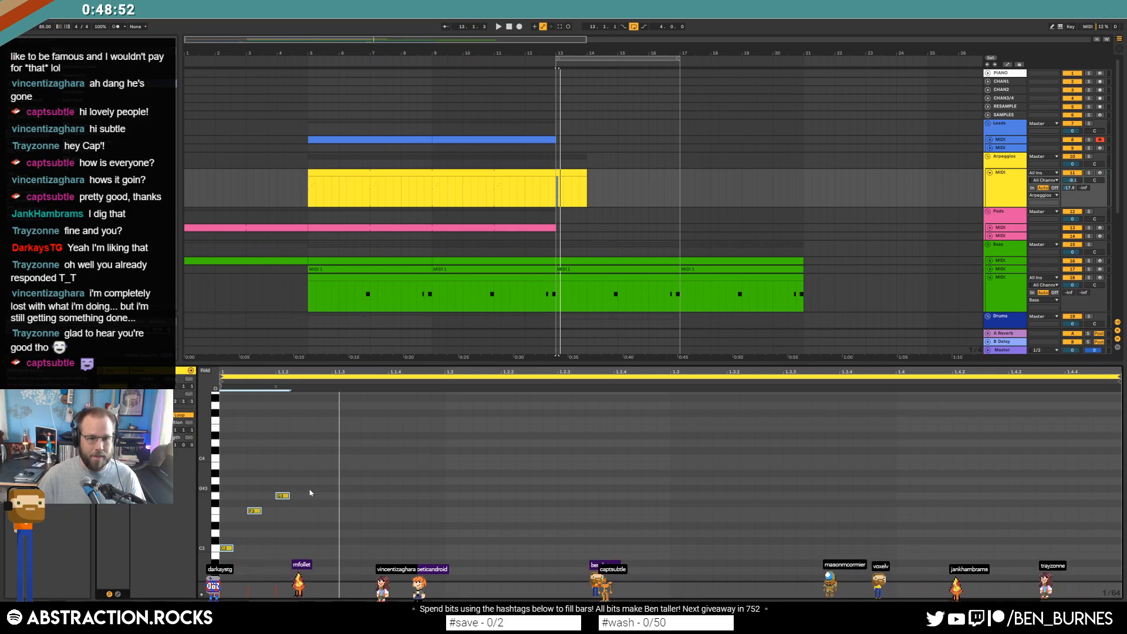
double_click(337, 472)
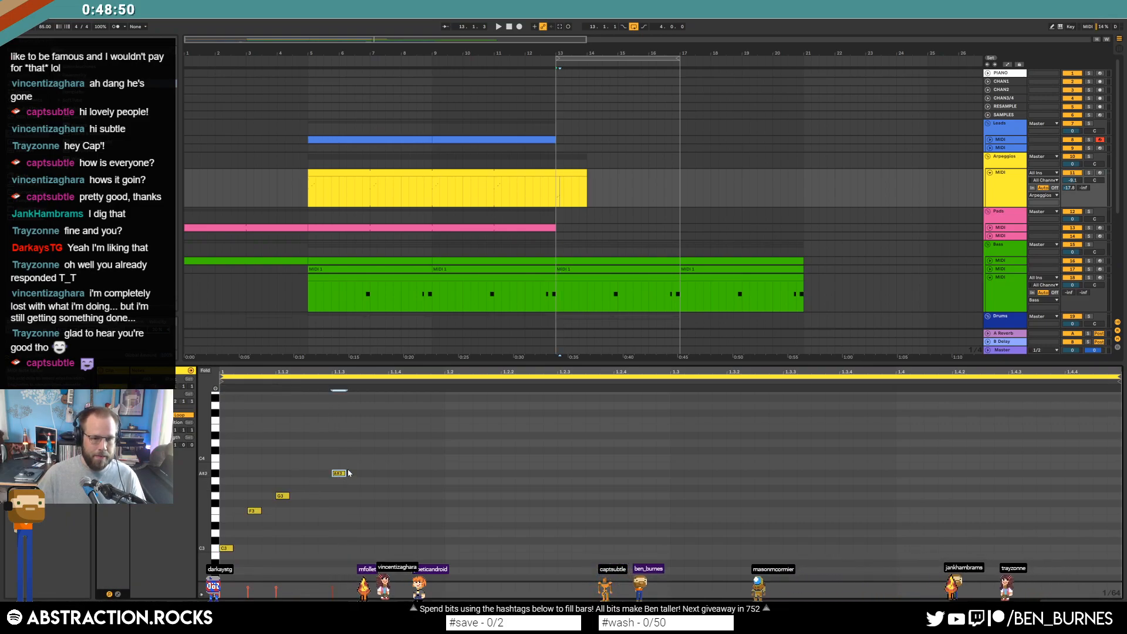
double_click(365, 458)
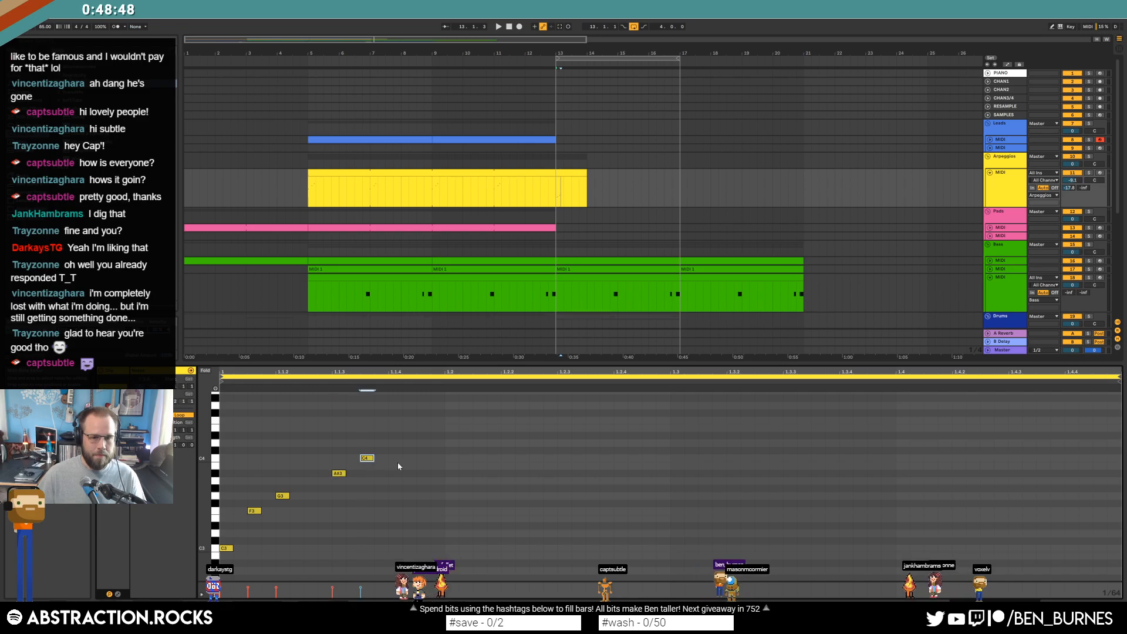
Continue the arpeggio run downward with an A#3 note and, after a short gap, G3, F3 and D#3 notes, checking by ear
double_click(394, 473)
key(space)
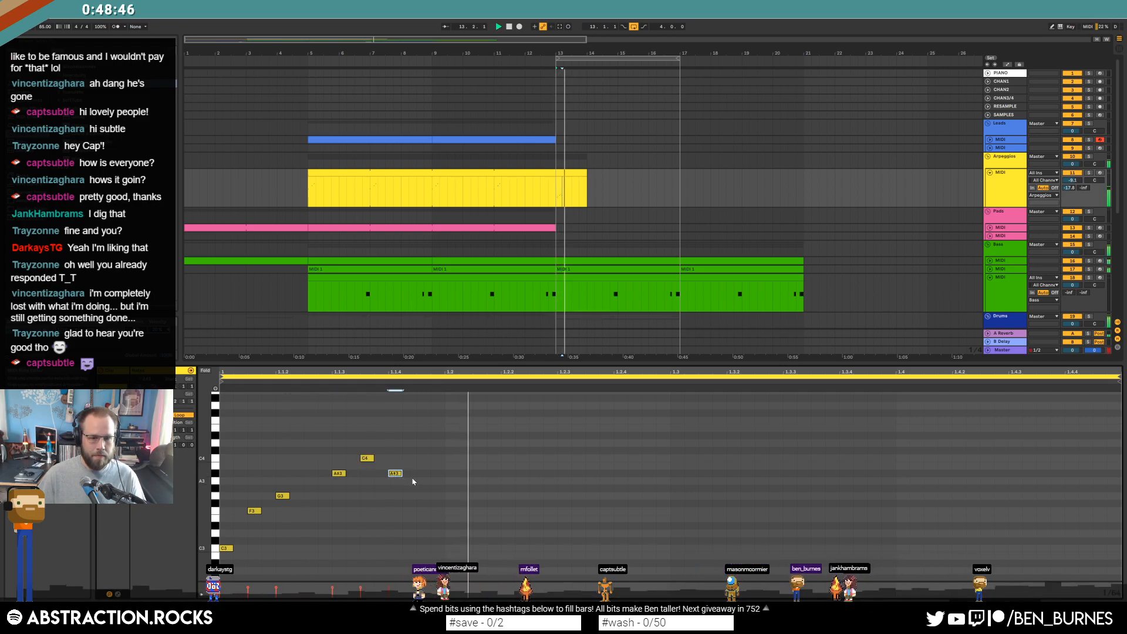
double_click(449, 496)
key(space)
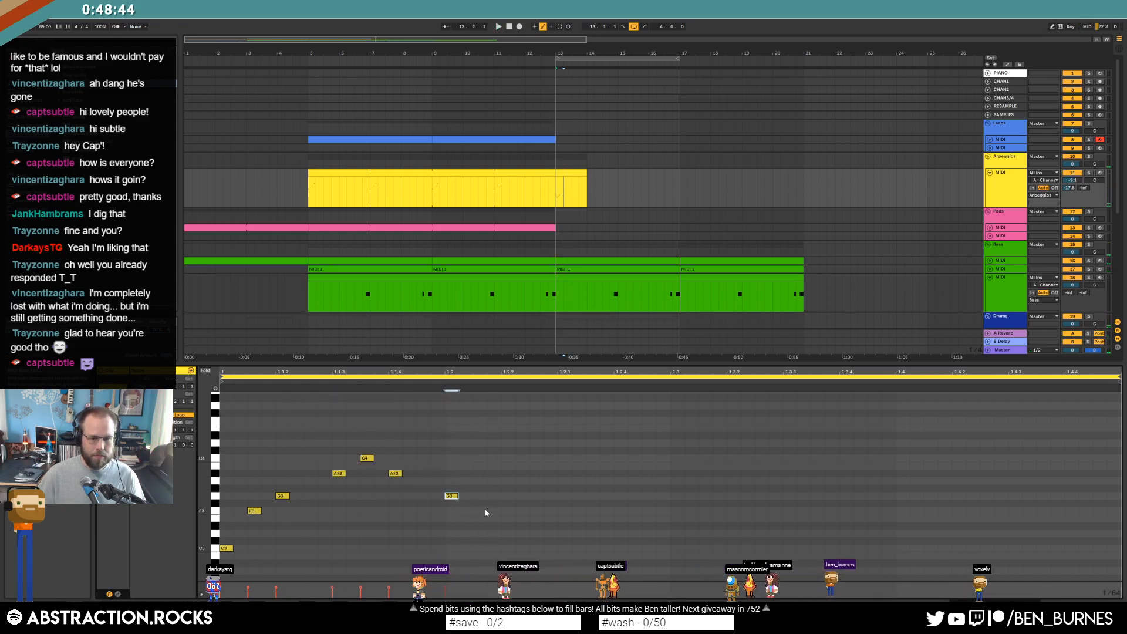
double_click(480, 510)
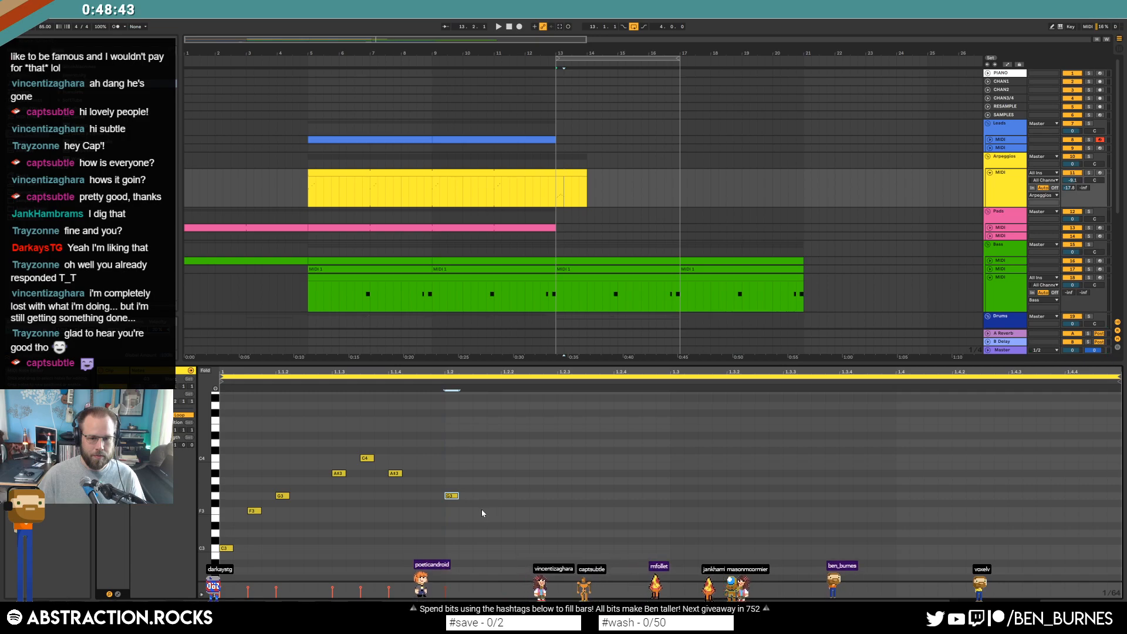
double_click(508, 526)
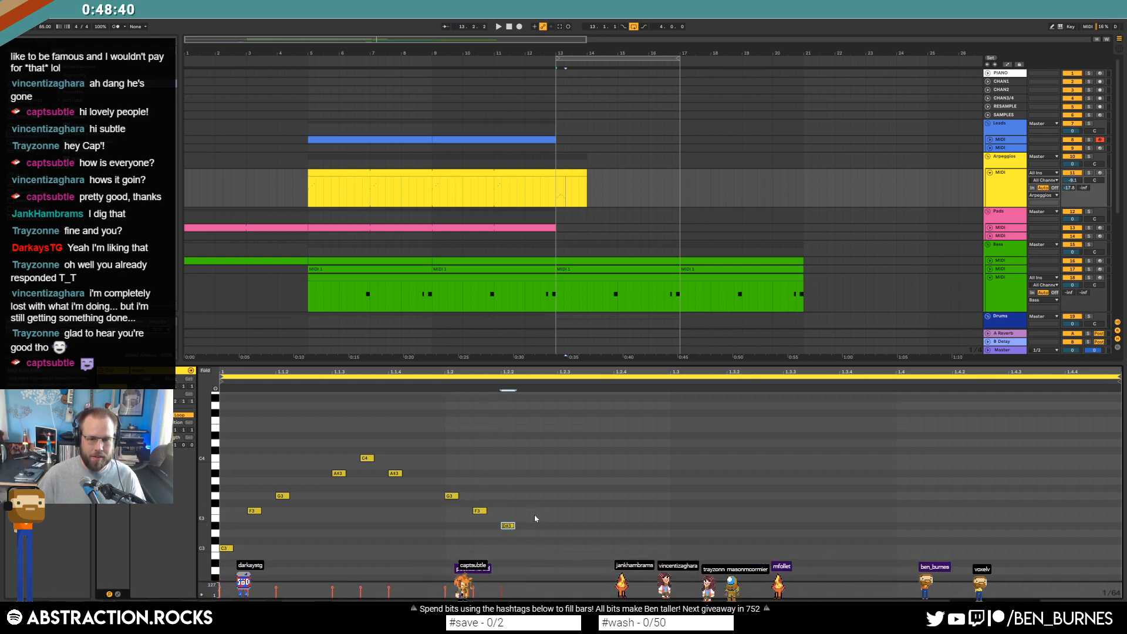
End the run with F3, D#3 and D3 notes after a gap and duplicate the whole phrase into the clip's second half
double_click(562, 511)
double_click(592, 526)
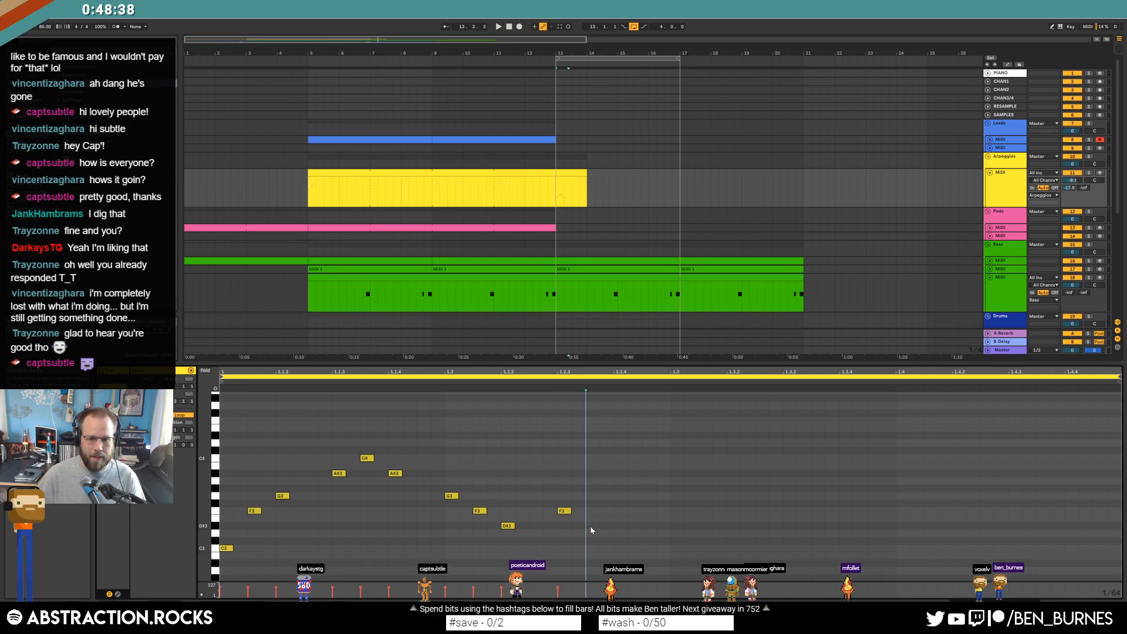
double_click(621, 533)
drag(667, 450, 167, 566)
key(ctrl+d)
key(shift+Tab)
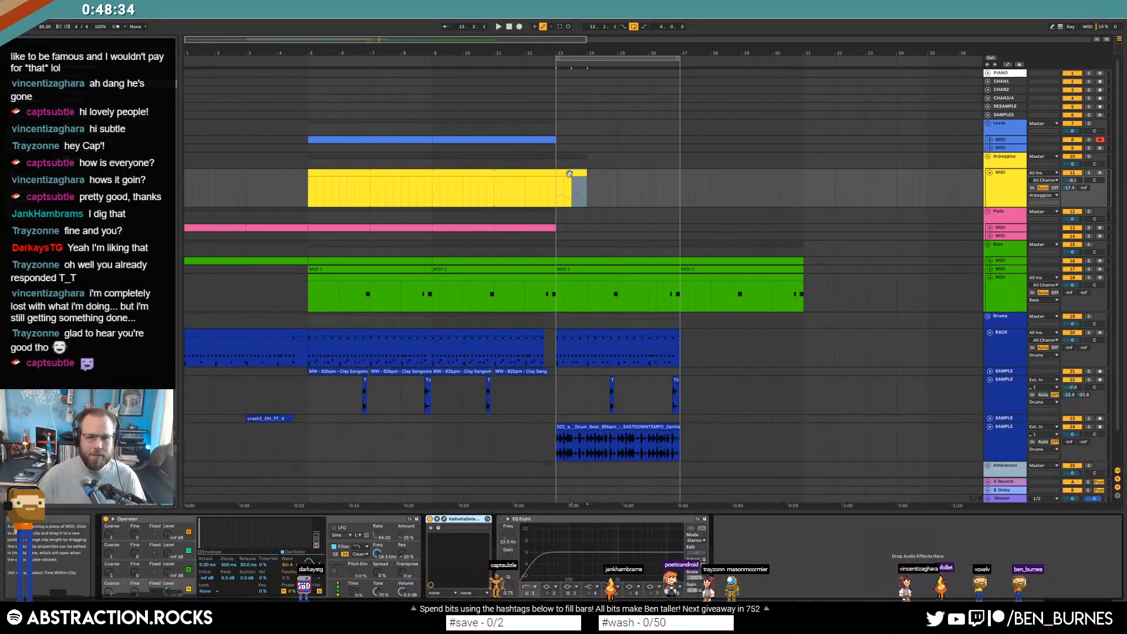
Insert a new MIDI track below the arpeggio track and move the new arpeggio clip onto it at bar 13
click(1003, 203)
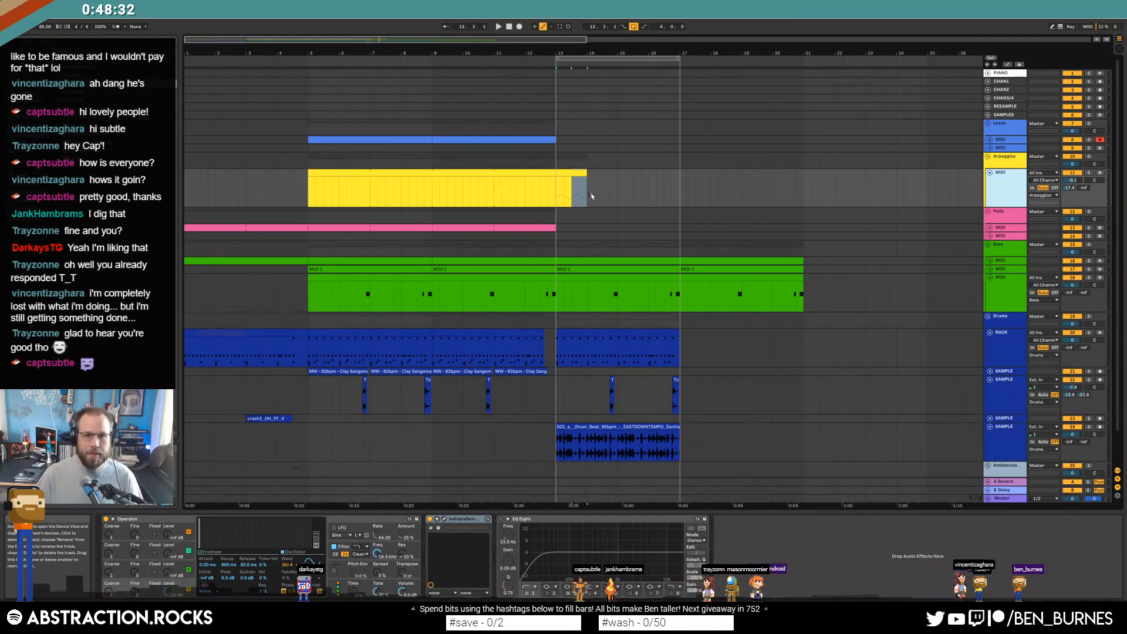
key(ctrl+shift+t)
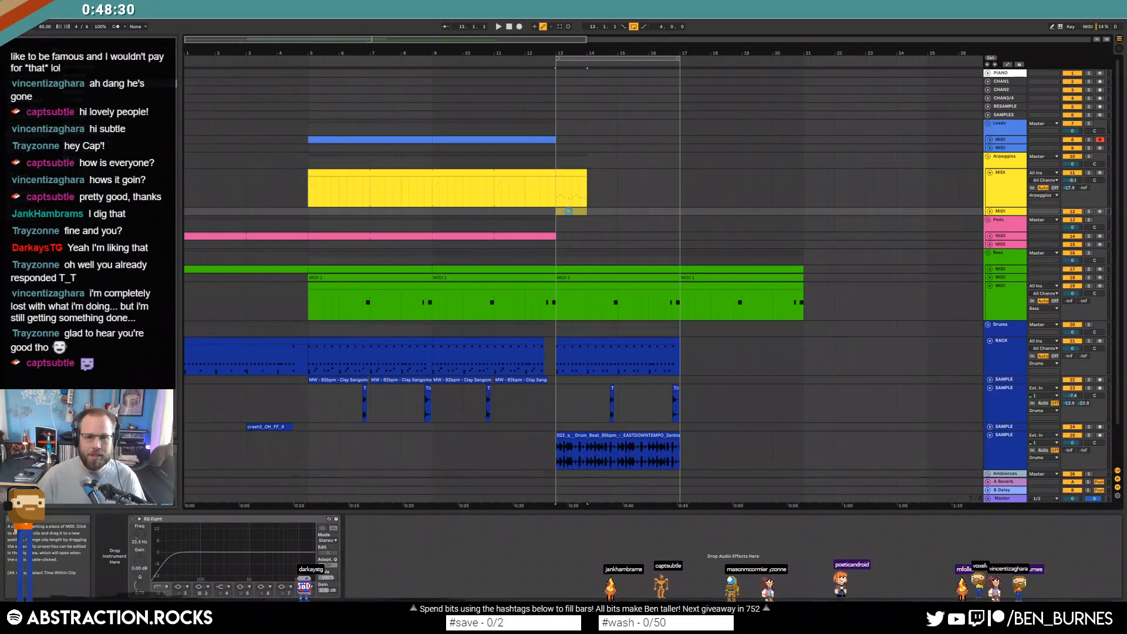
drag(566, 211, 566, 212)
Copy the Operator instrument from the first arpeggio track to the new track and play the clip from bar 13
click(614, 203)
click(340, 519)
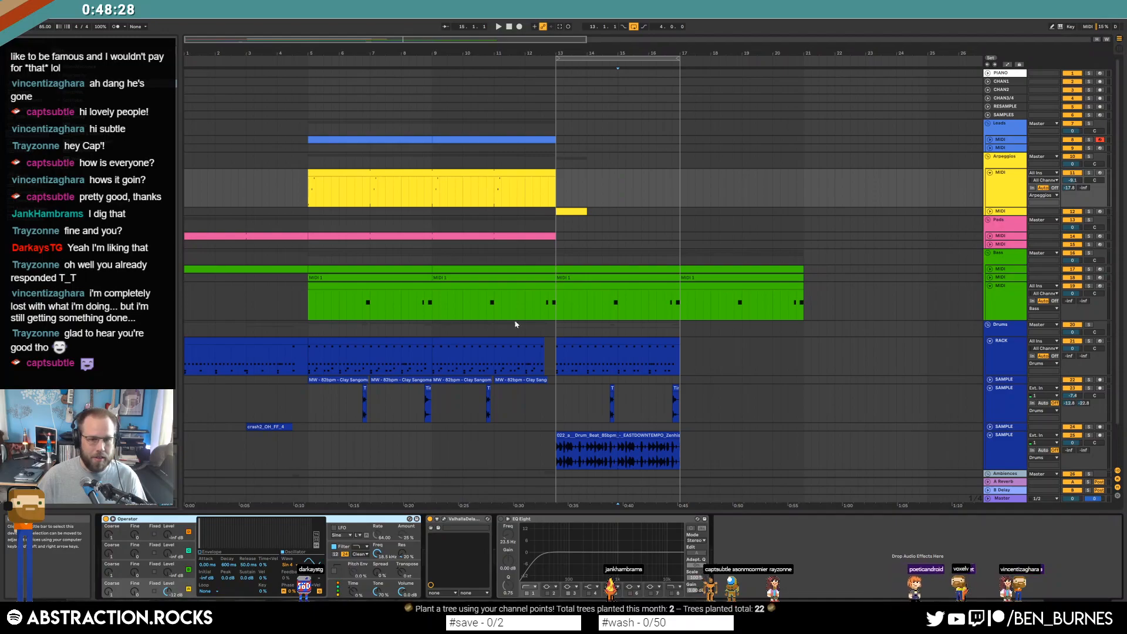
click(613, 211)
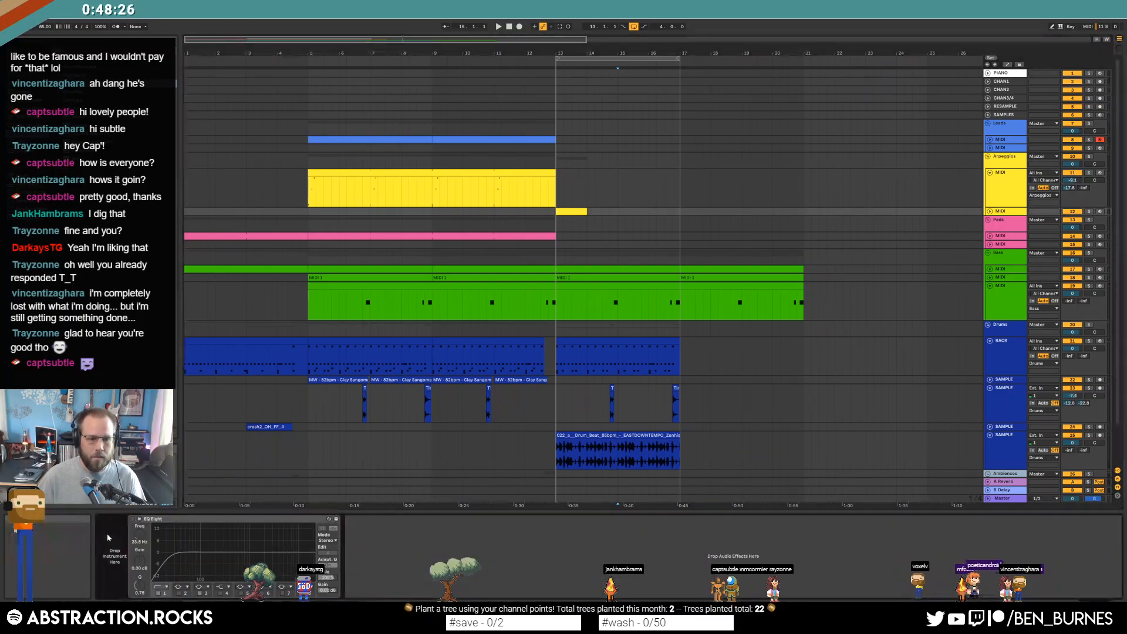
key(ctrl+v)
key(space)
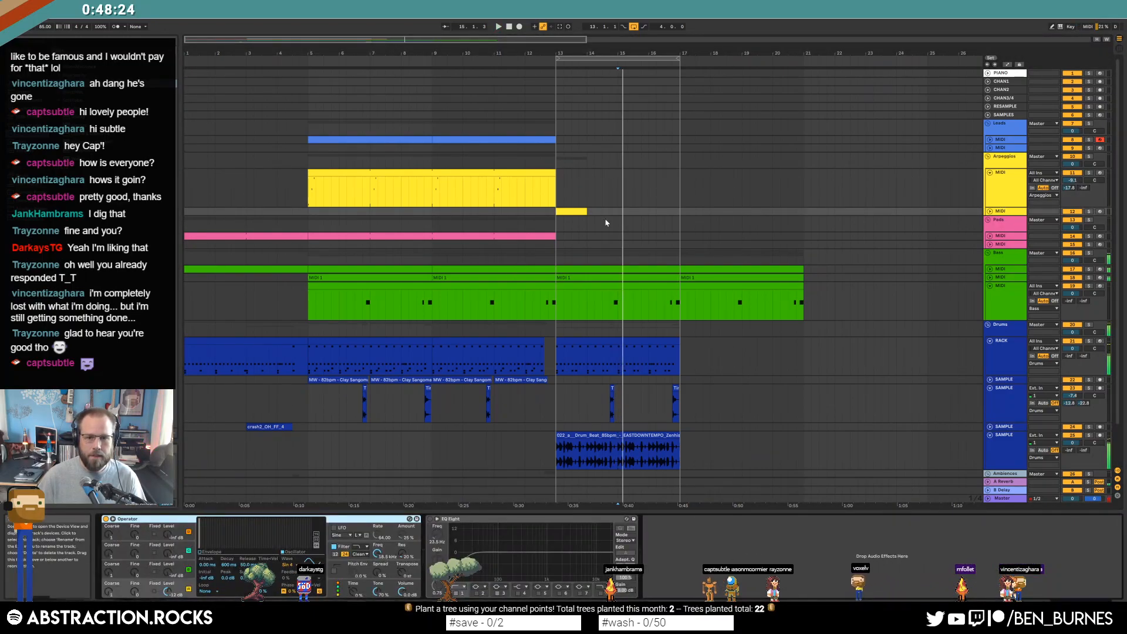
click(561, 213)
key(space)
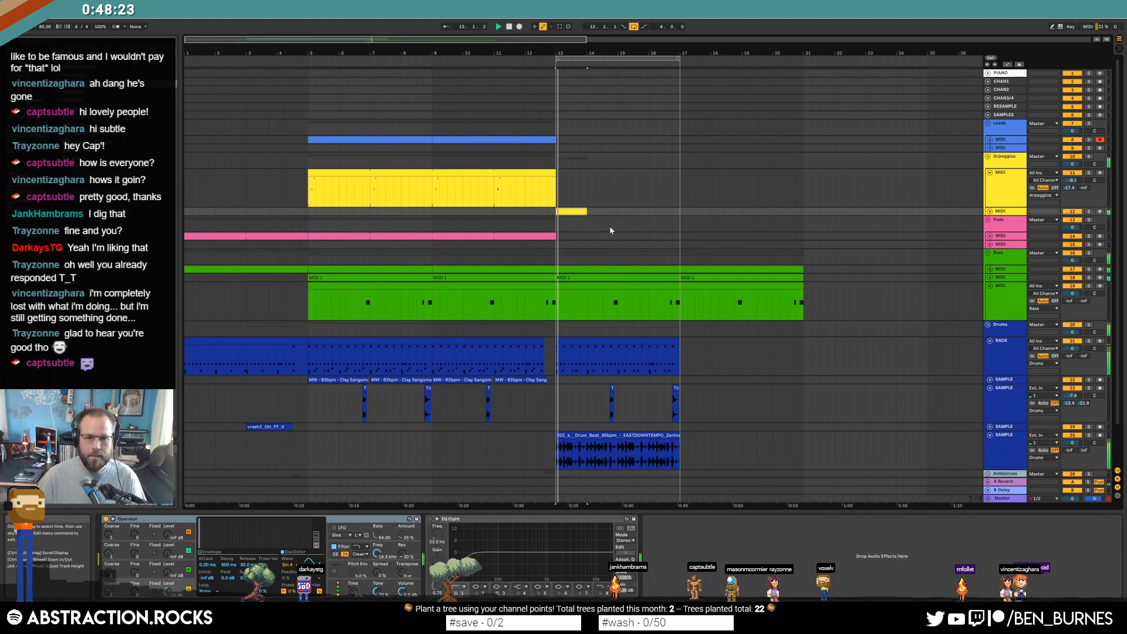
Extend the new arpeggio clip to bar 17, lower Operator's filter frequency and listen to the changed sound
click(989, 212)
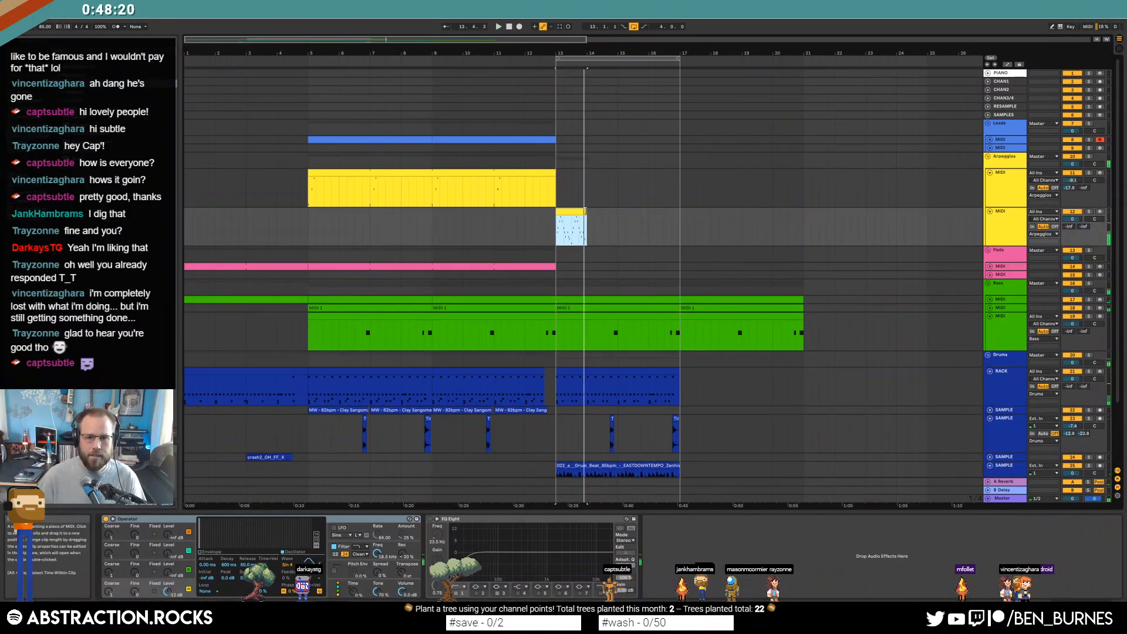
drag(611, 215, 681, 219)
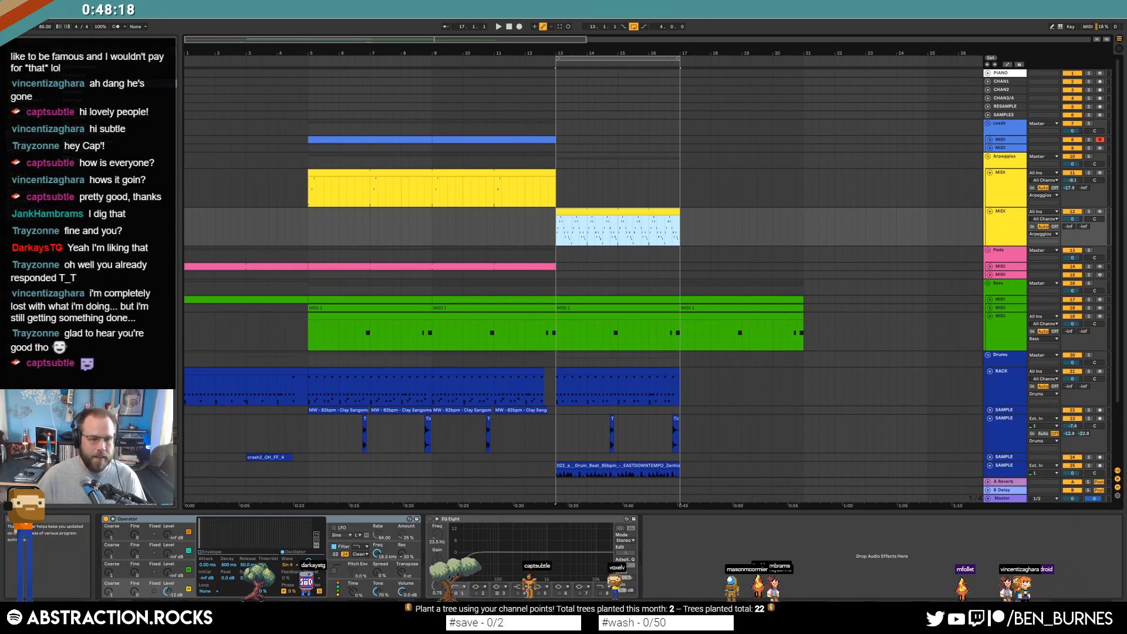
drag(376, 555, 376, 580)
key(space)
key(space)
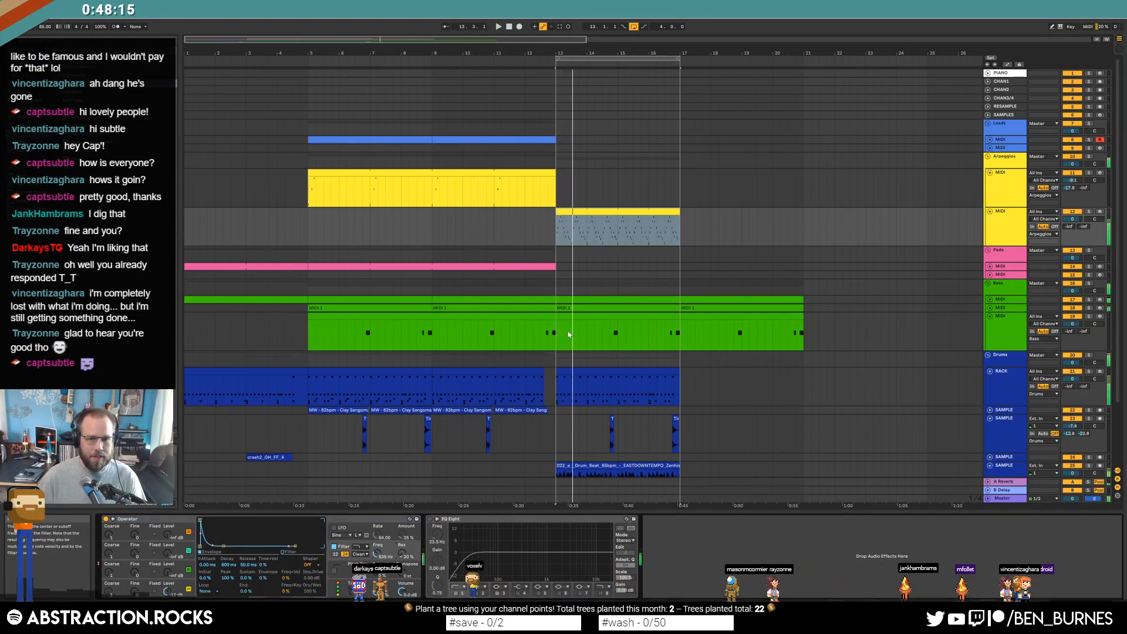
Transpose the last three notes of the arpeggio clip, F3, D#3 and D3, up an octave and play the section
double_click(620, 213)
drag(908, 461, 1074, 566)
key(shift+Up)
key(shift+Down)
drag(999, 474, 1093, 582)
key(shift+Up)
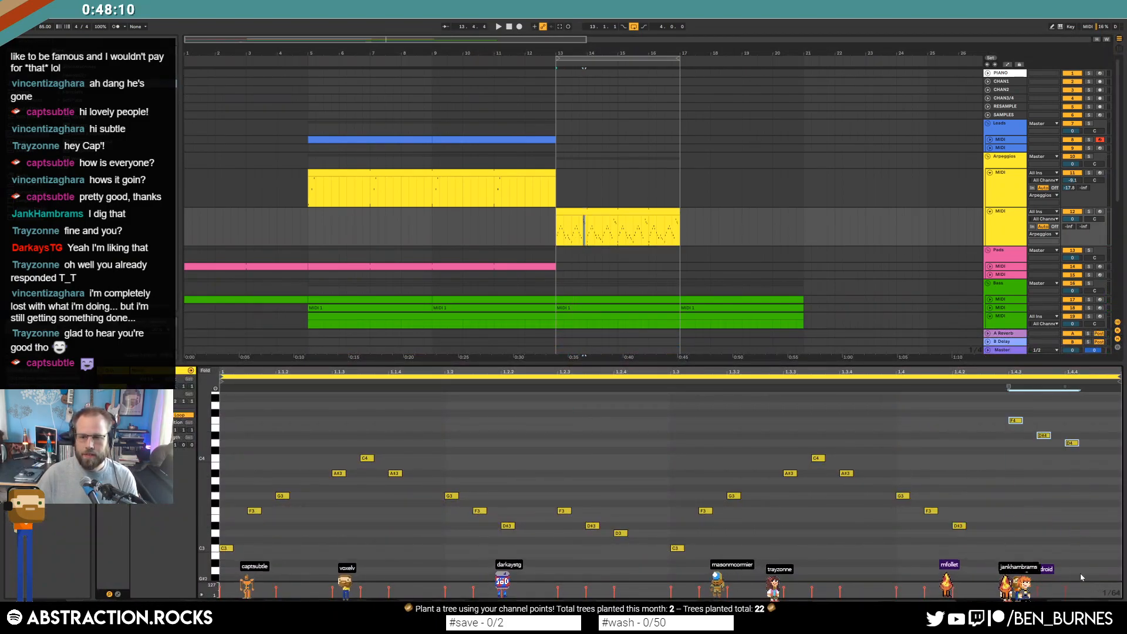
key(space)
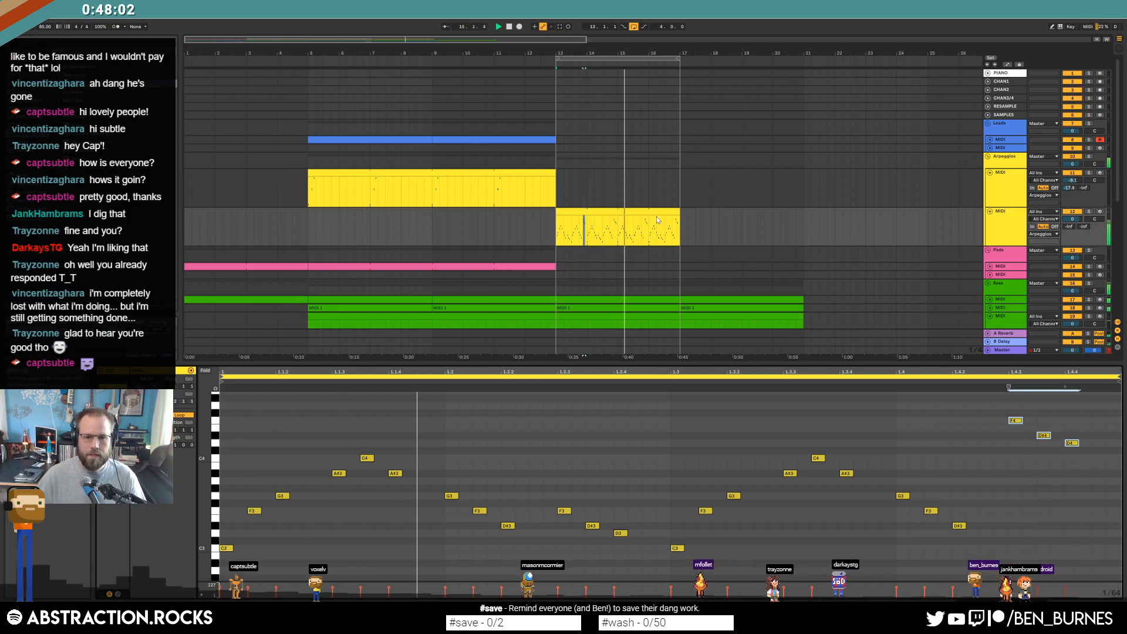
Stop playback and shorten the Ting sample clip at beat 14.4 by trimming off its end
key(shift+Tab)
key(space)
scroll(614, 425, up, 5)
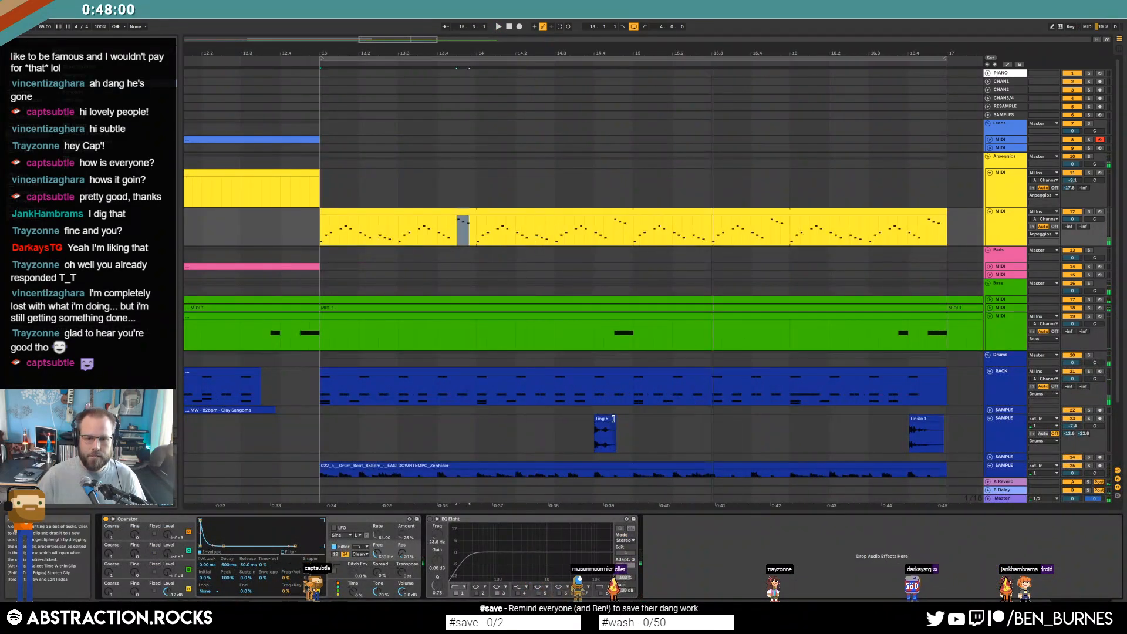
click(604, 429)
scroll(608, 430, up, 5)
mouse_move(617, 427)
mouse_down()
mouse_move(641, 428)
mouse_move(607, 421)
mouse_up()
scroll(607, 425, down, 8)
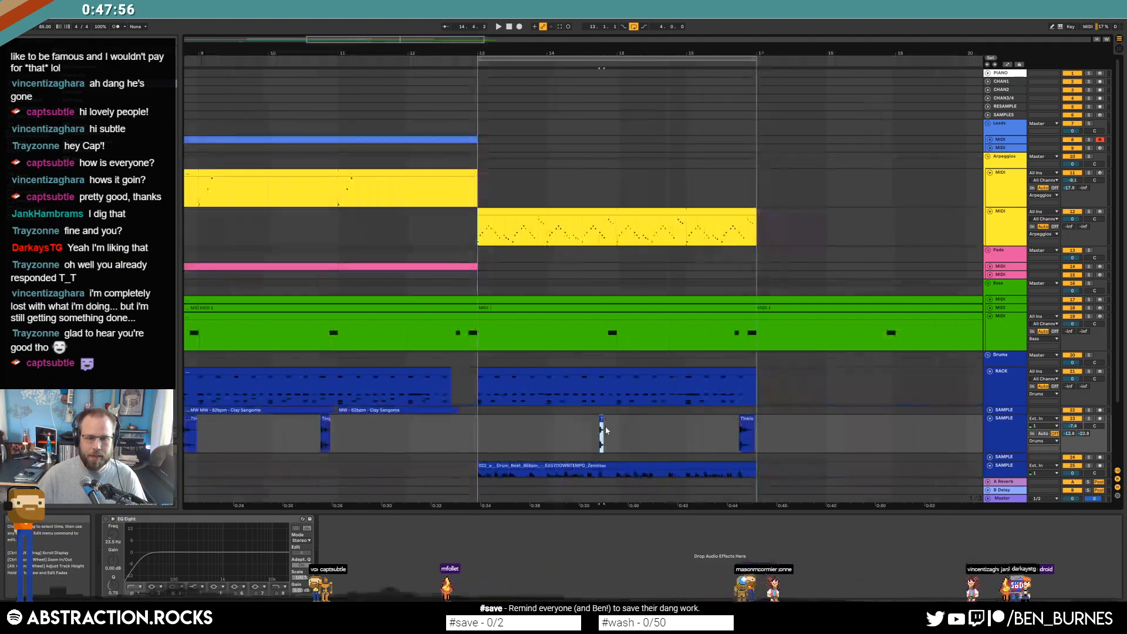
scroll(590, 412, down, 4)
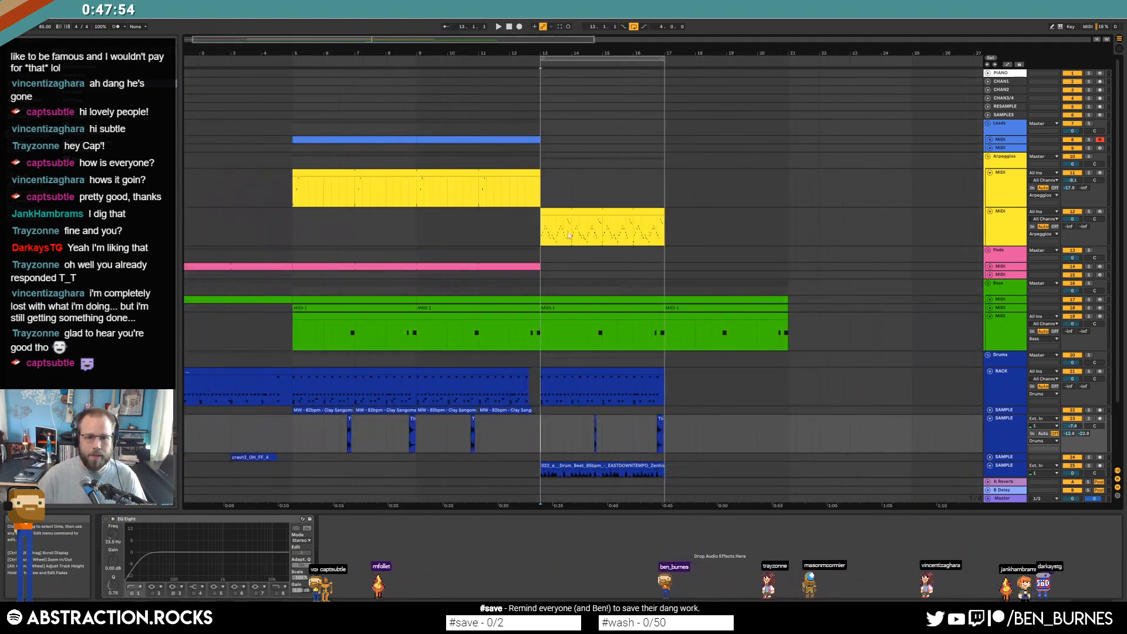
Select the new arpeggio clip and listen to how it sits with the drums and bass from bar 13
click(589, 209)
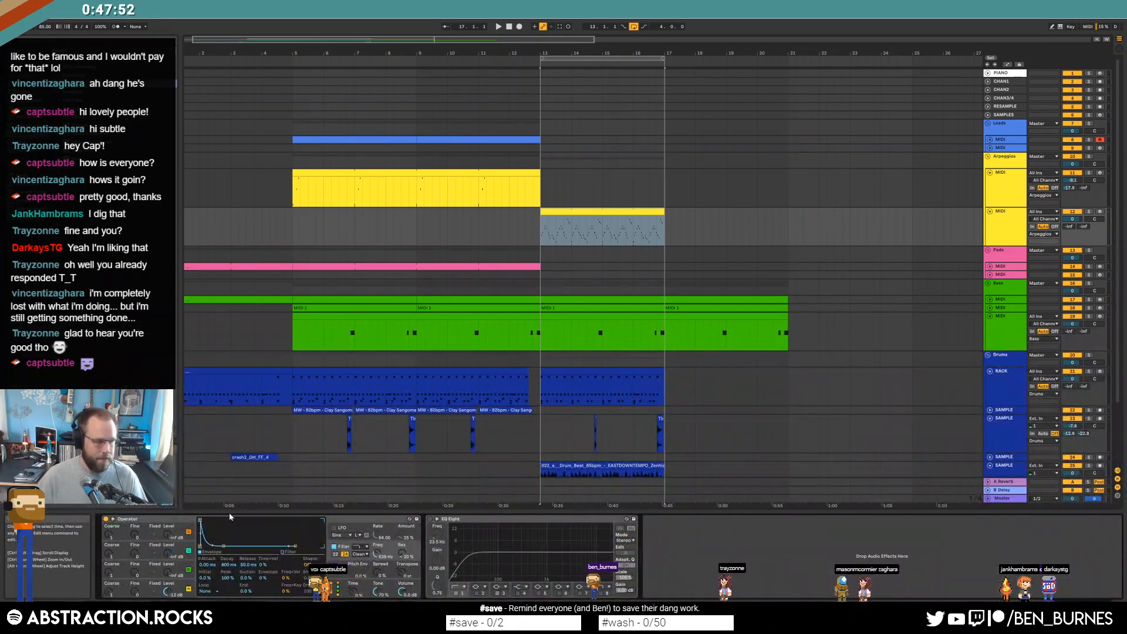
key(space)
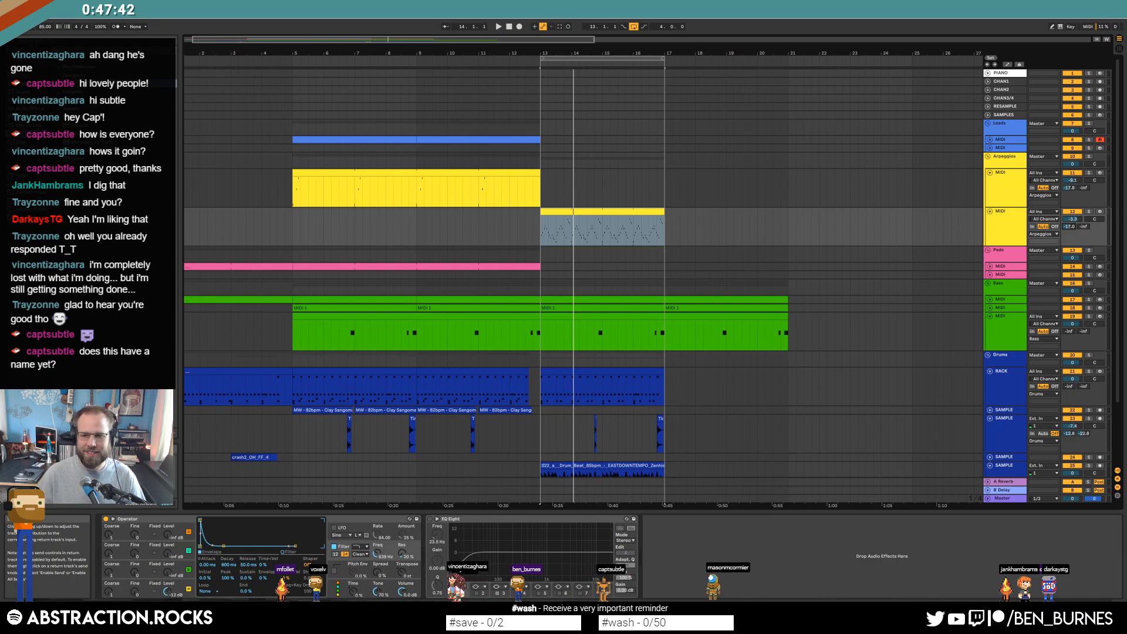
key(space)
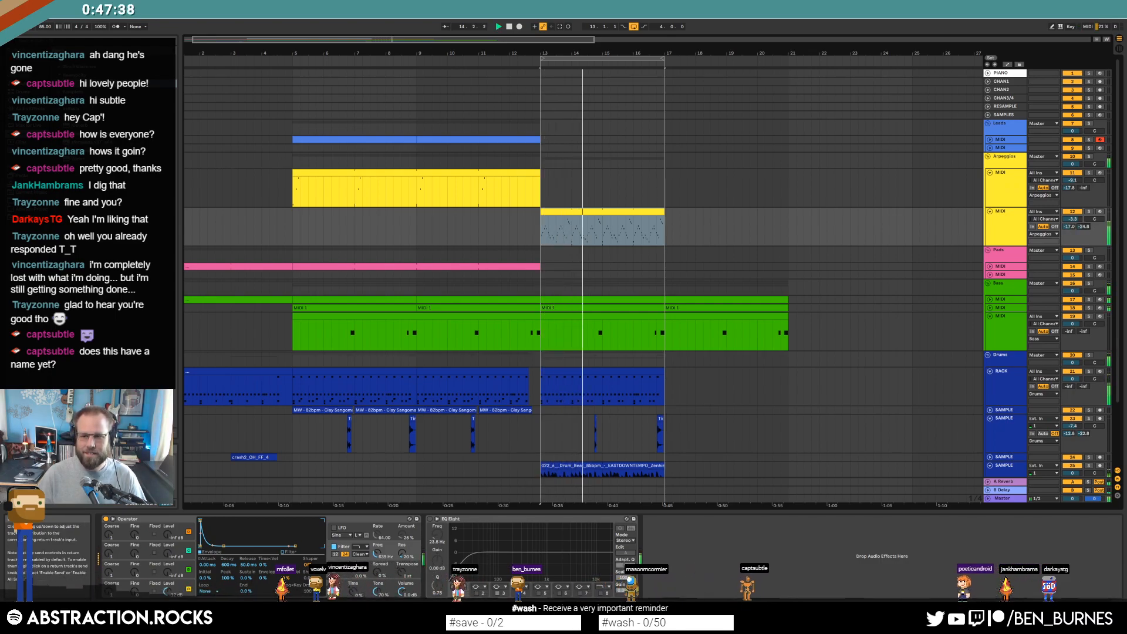
key(space)
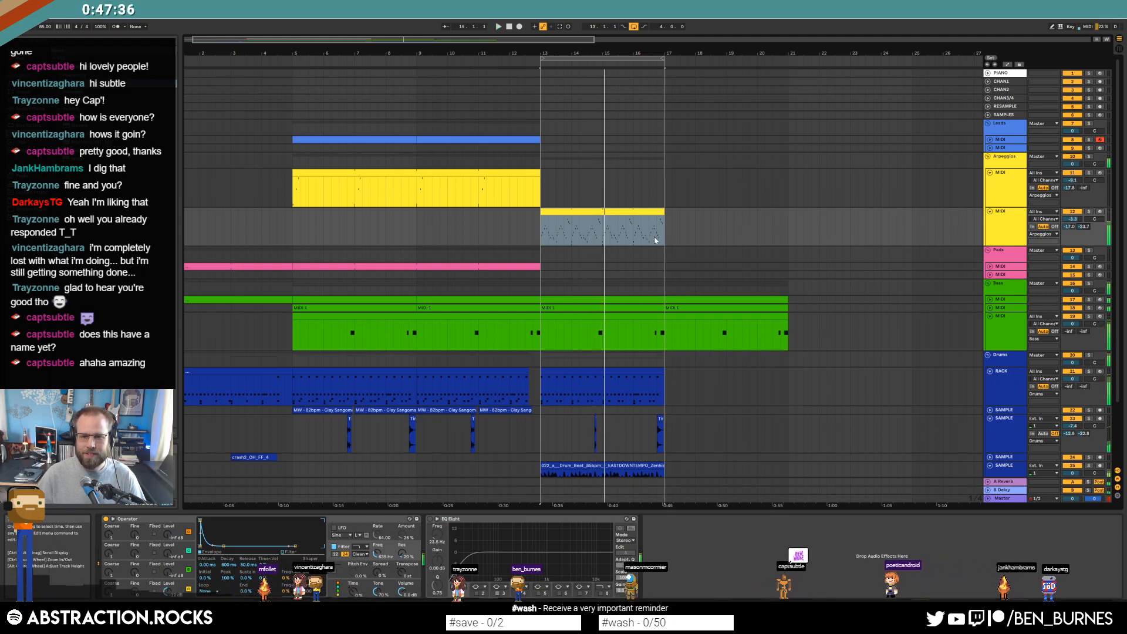
Delete the stretch from 14.4.3 to bar 15 in the drum rack clip and the drum beat audio clip
scroll(588, 231, up, 4)
click(663, 236)
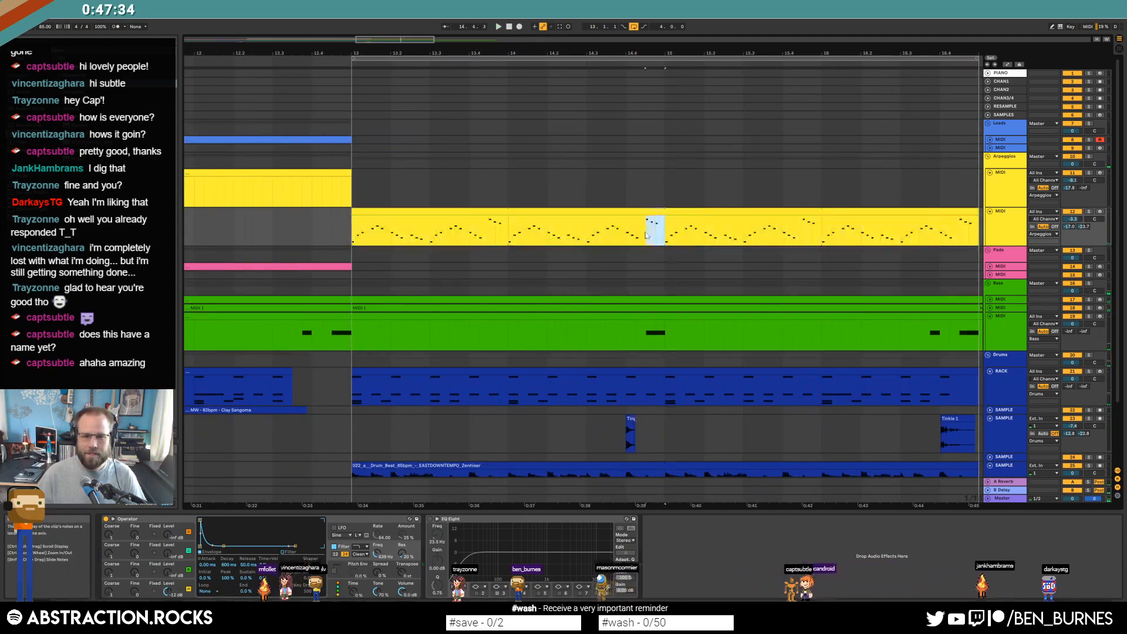
drag(665, 381, 635, 383)
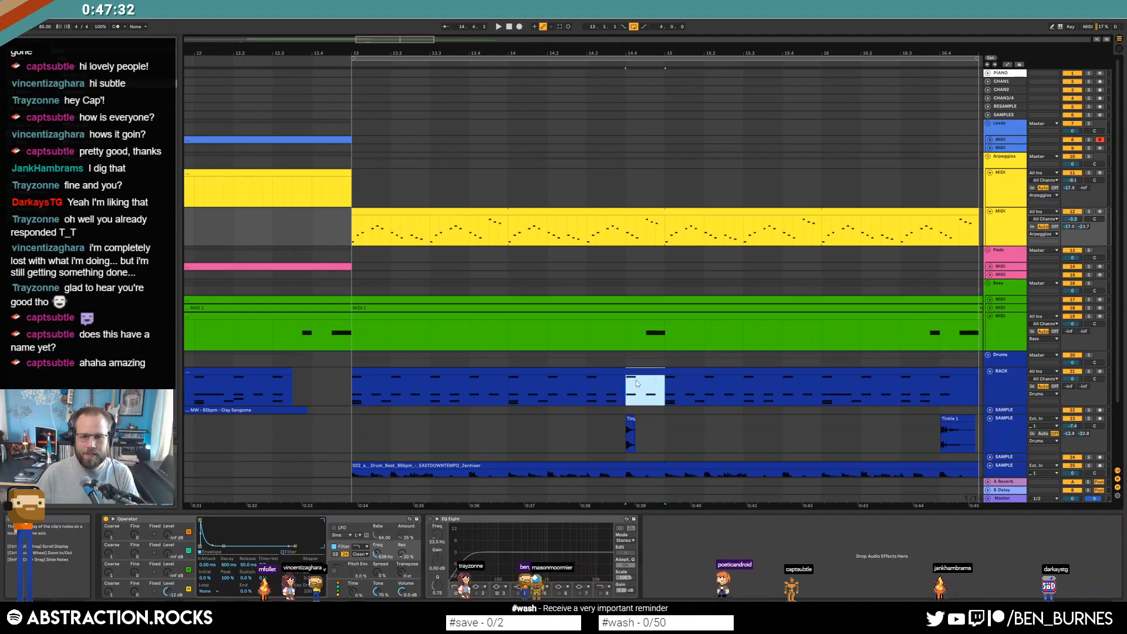
scroll(661, 437, down, 3)
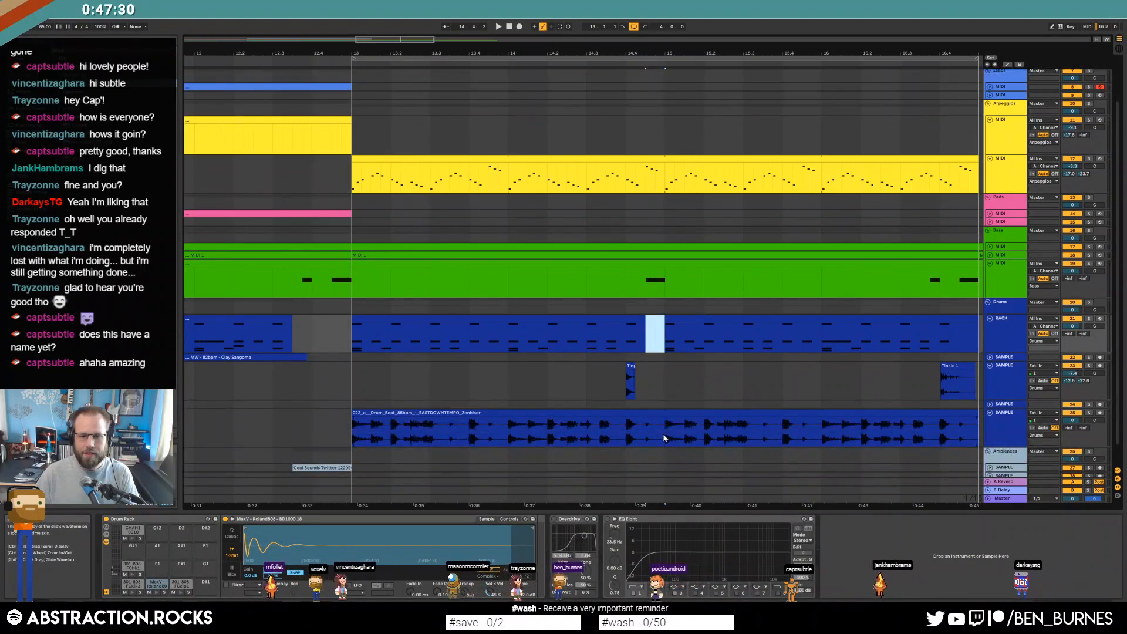
key(Delete)
scroll(651, 425, down, 1)
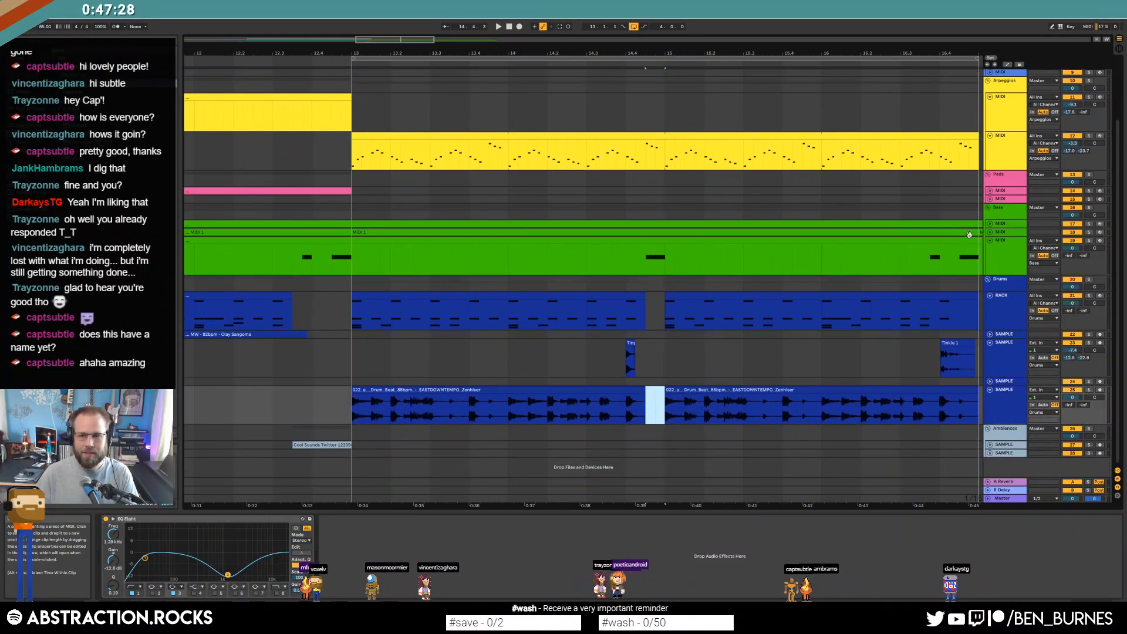
Unfold the upper two bass tracks, delete their final notes leading up to bar 15, and play the section from bar 13
click(991, 234)
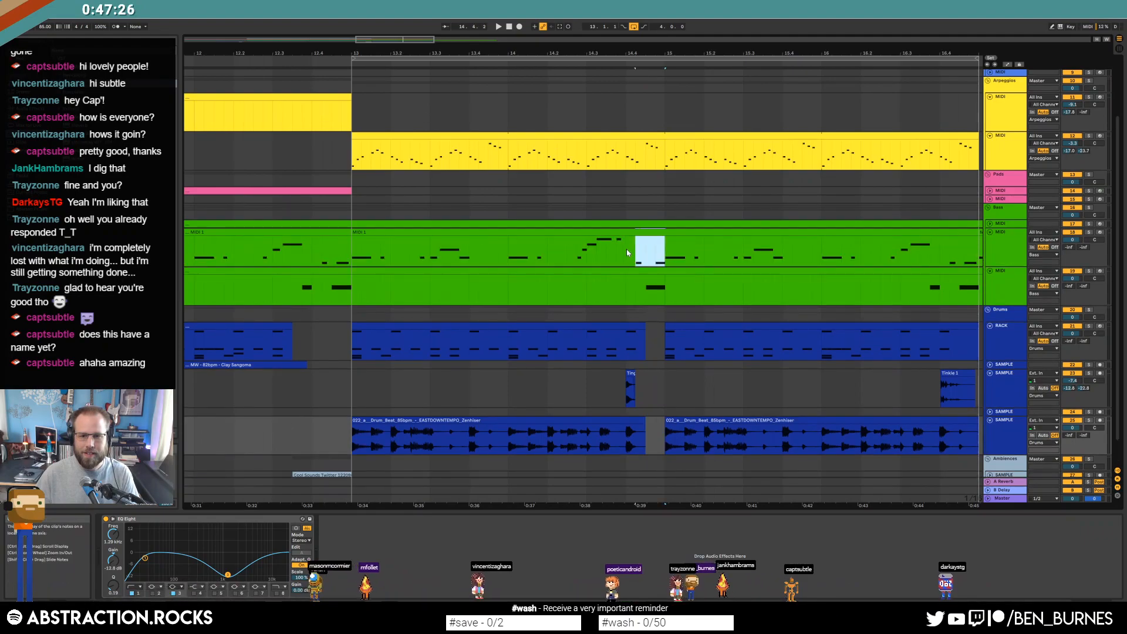
shift+click(627, 253)
click(989, 224)
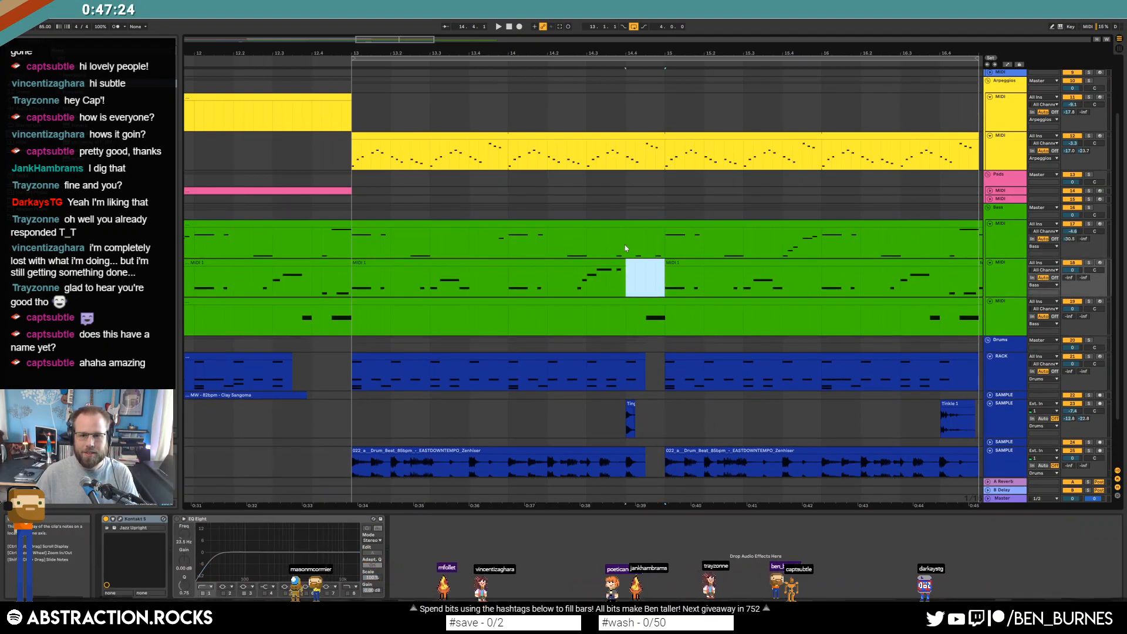
key(Delete)
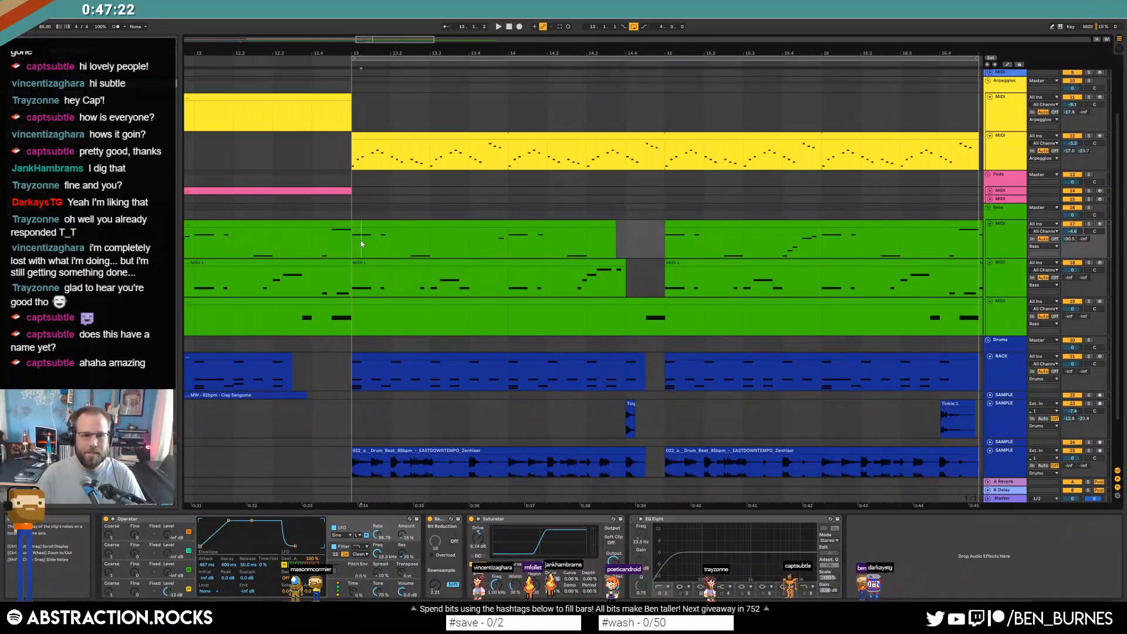
key(space)
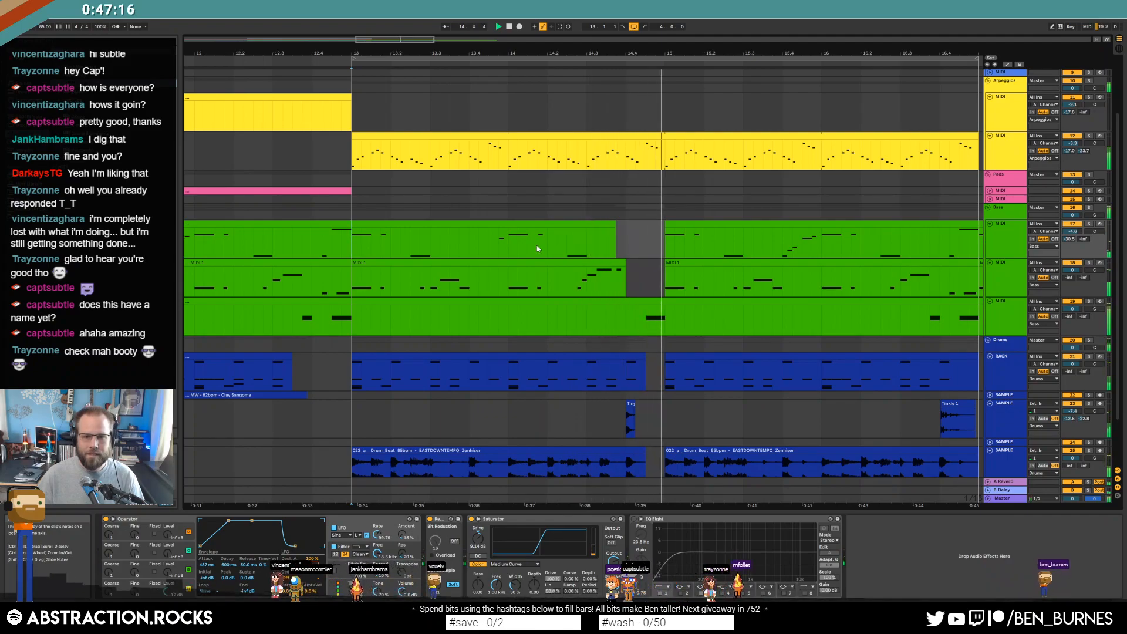
Delete the arpeggio clip's stretch from 14.4.3 to bar 15 and play through the break
click(662, 154)
drag(661, 154, 651, 152)
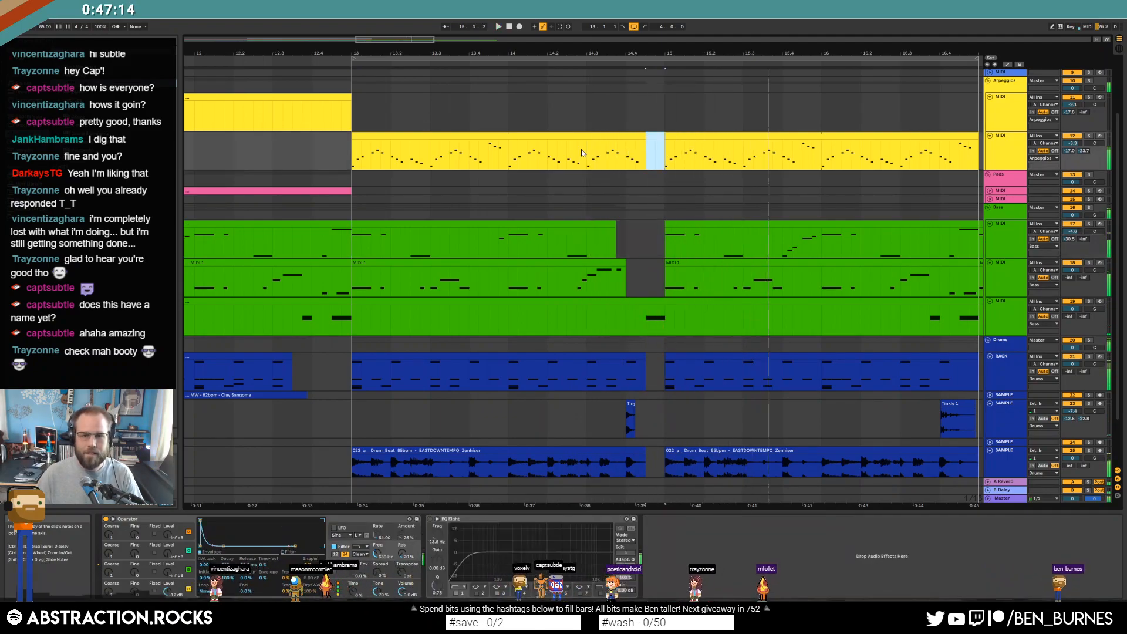
key(Delete)
click(587, 164)
key(space)
key(space)
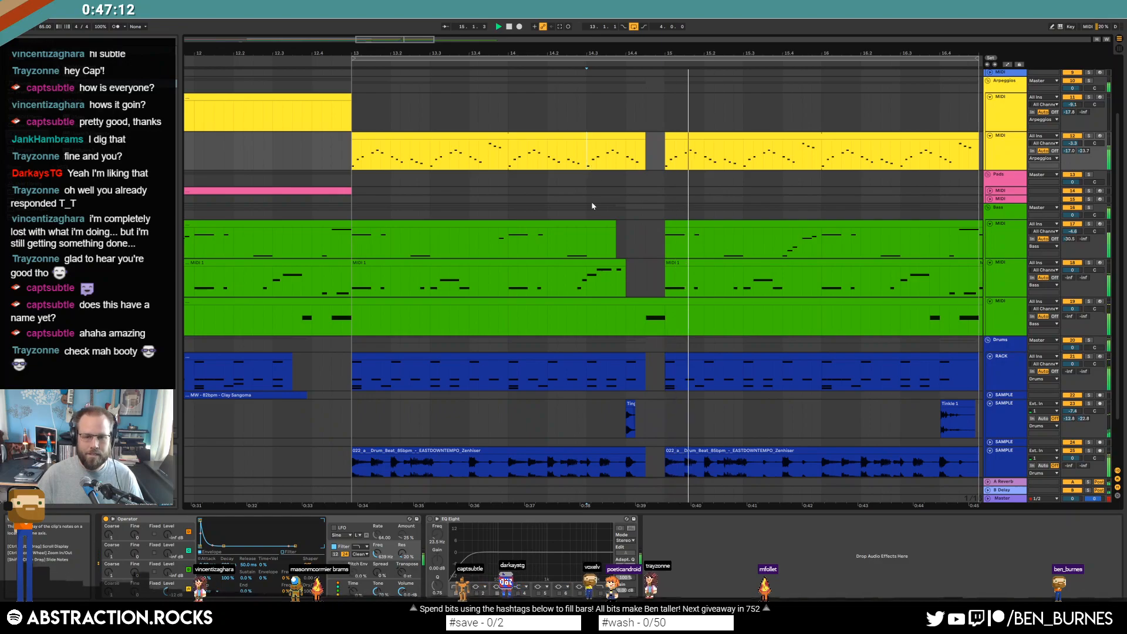
Move the whole section starting at bar 13 to bar 21 and duplicate bars 5 to 13 into the gap
drag(410, 42, 643, 498)
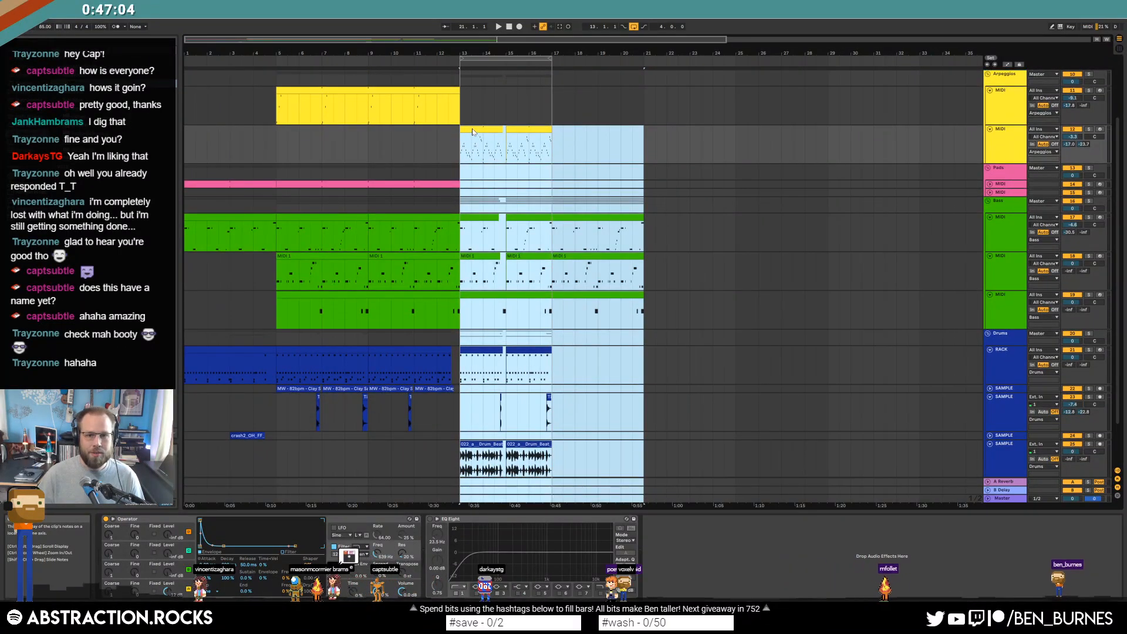
drag(474, 130, 653, 137)
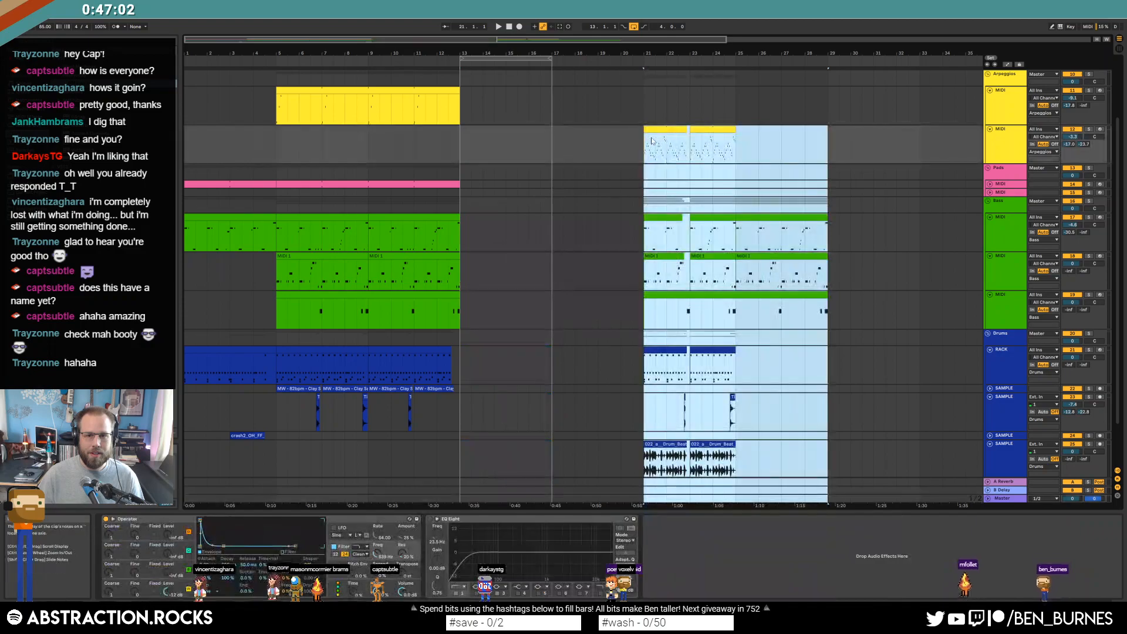
drag(279, 105, 460, 424)
key(ctrl+d)
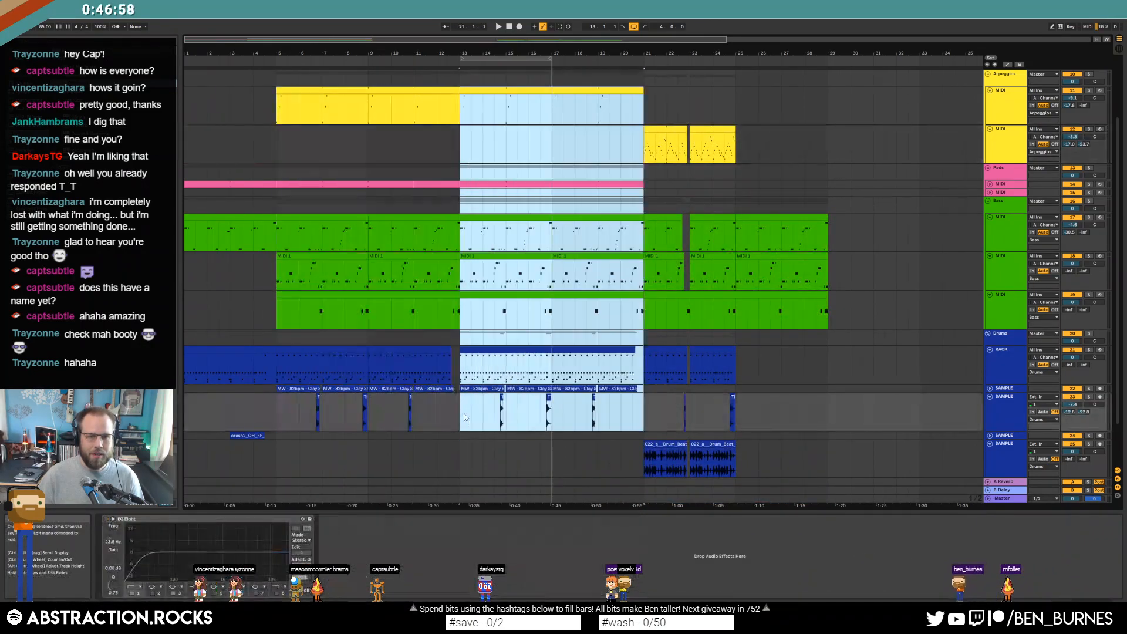
Place an ambience sample clip so it ends at bar 21 and set the loop to span bars 5 to 21
scroll(495, 389, down, 3)
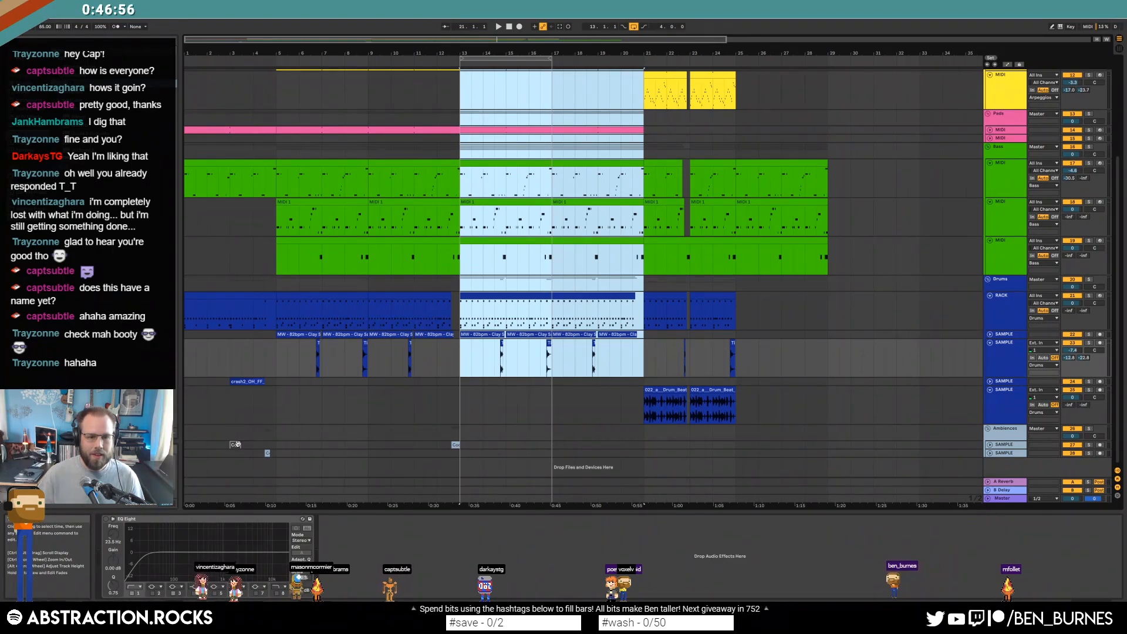
drag(235, 444, 638, 445)
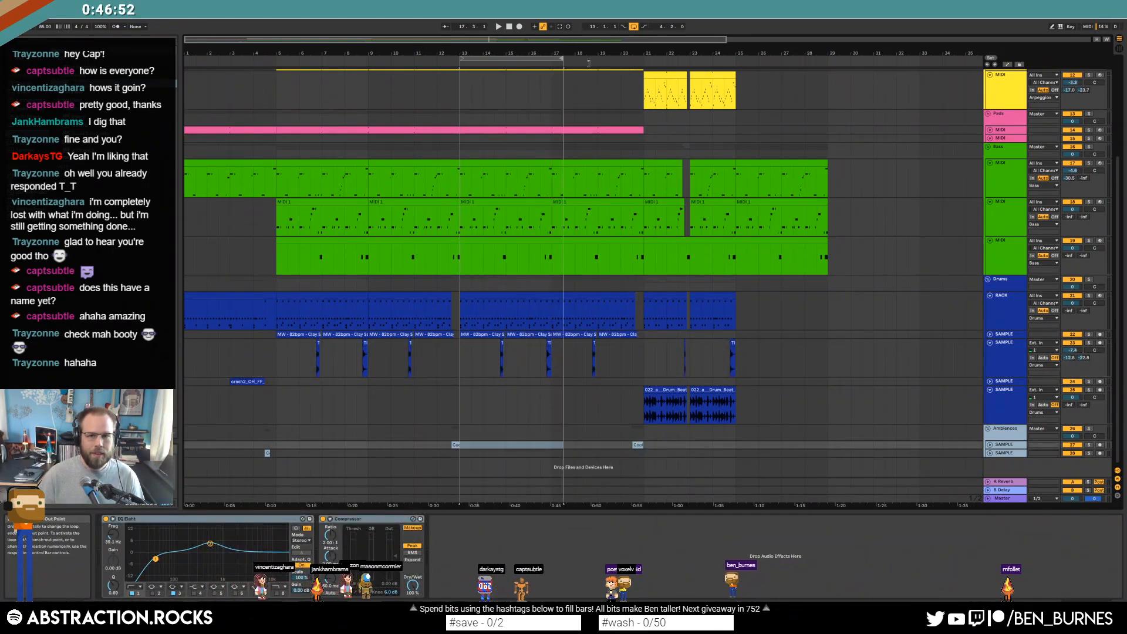
drag(582, 62, 645, 67)
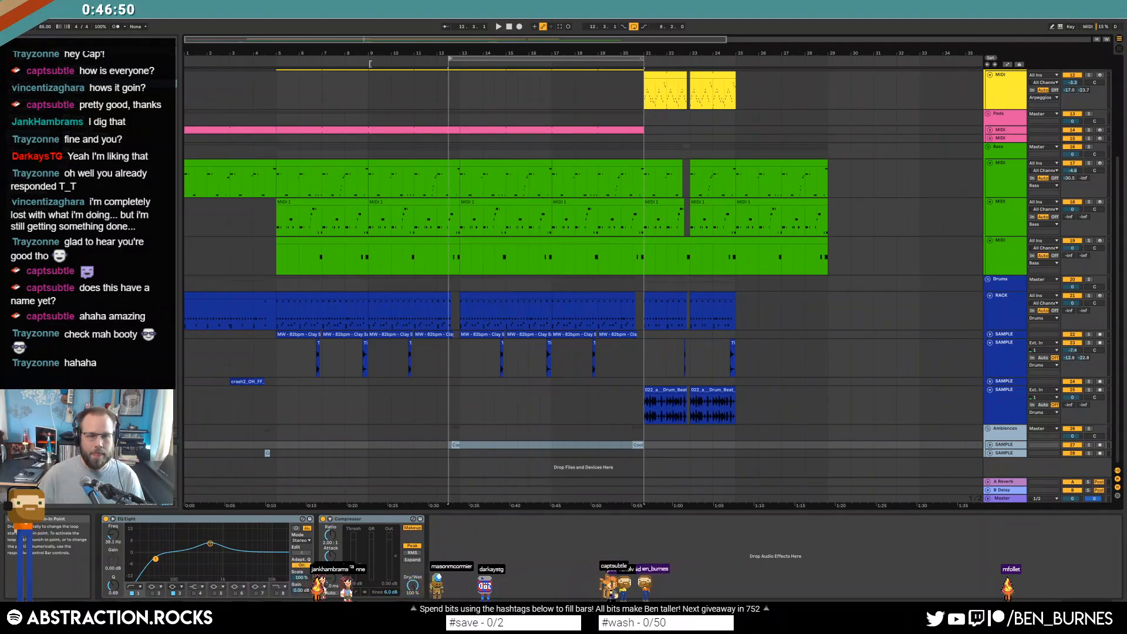
drag(393, 62, 272, 67)
Unfold the first Leads track and duplicate its two clips from bars 5 to 13 so they repeat up to bar 21
drag(647, 228, 897, 223)
drag(510, 247, 632, 244)
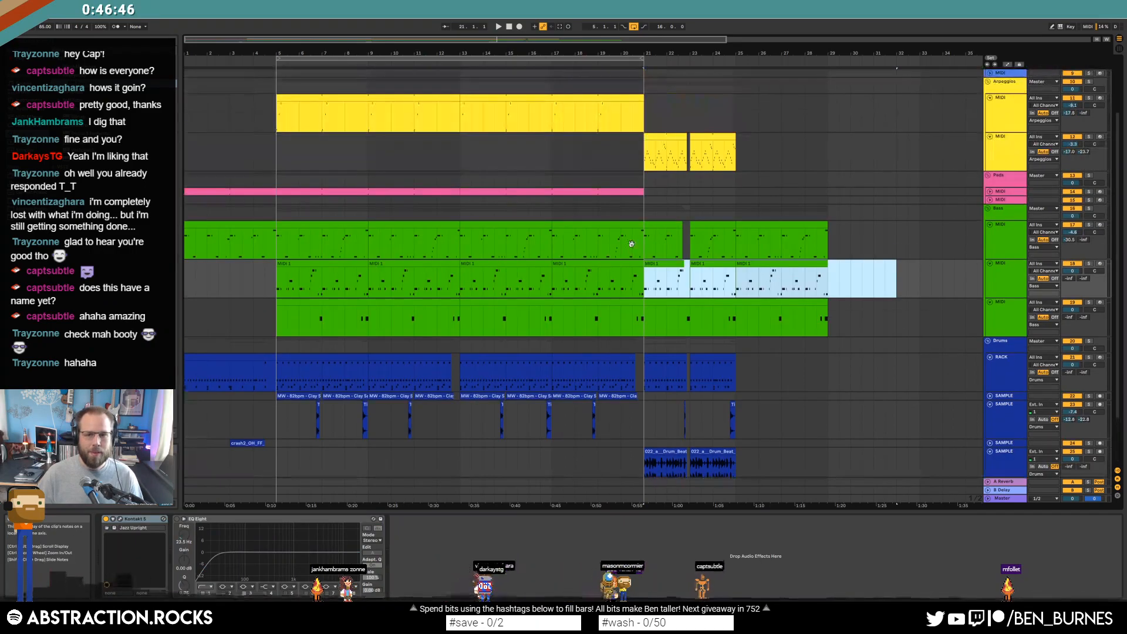
scroll(641, 198, up, 3)
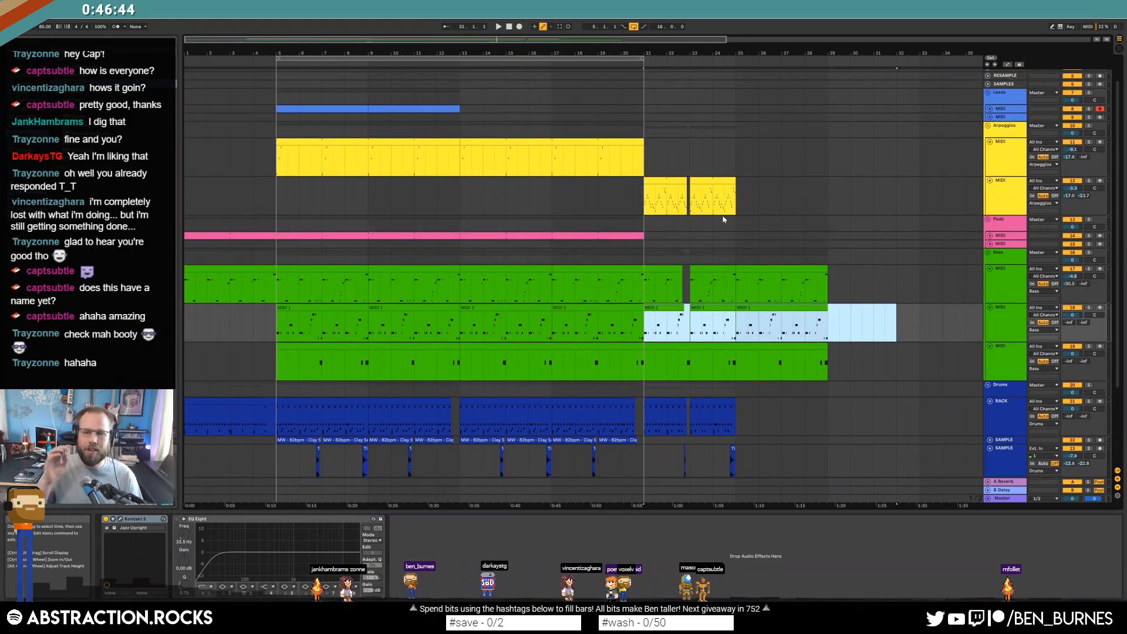
click(990, 109)
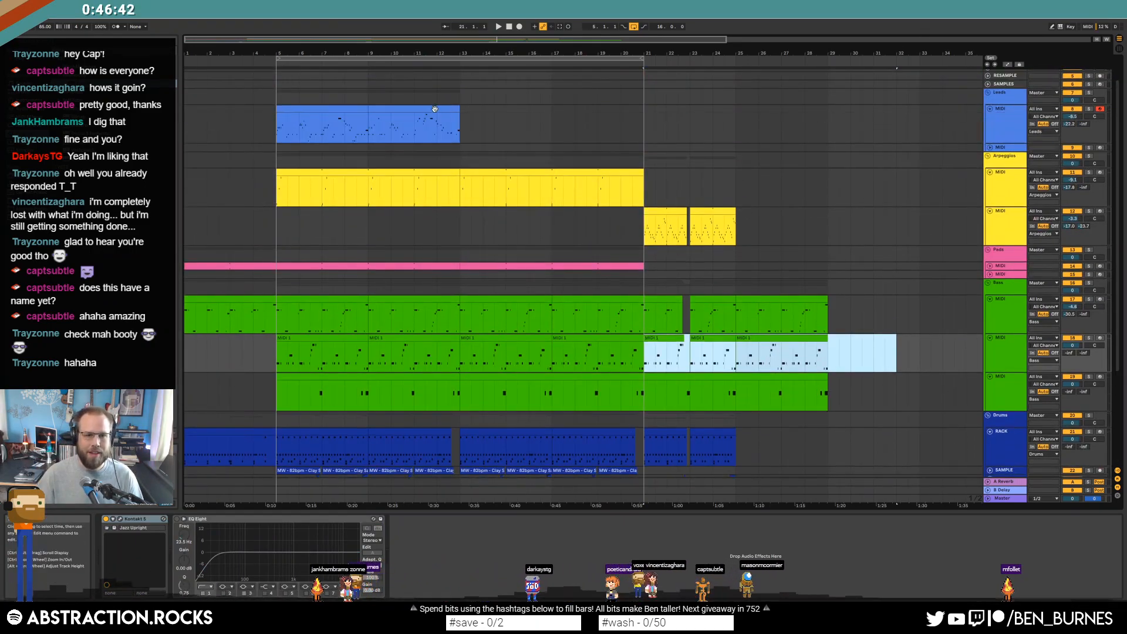
click(435, 109)
shift+click(357, 108)
key(ctrl+d)
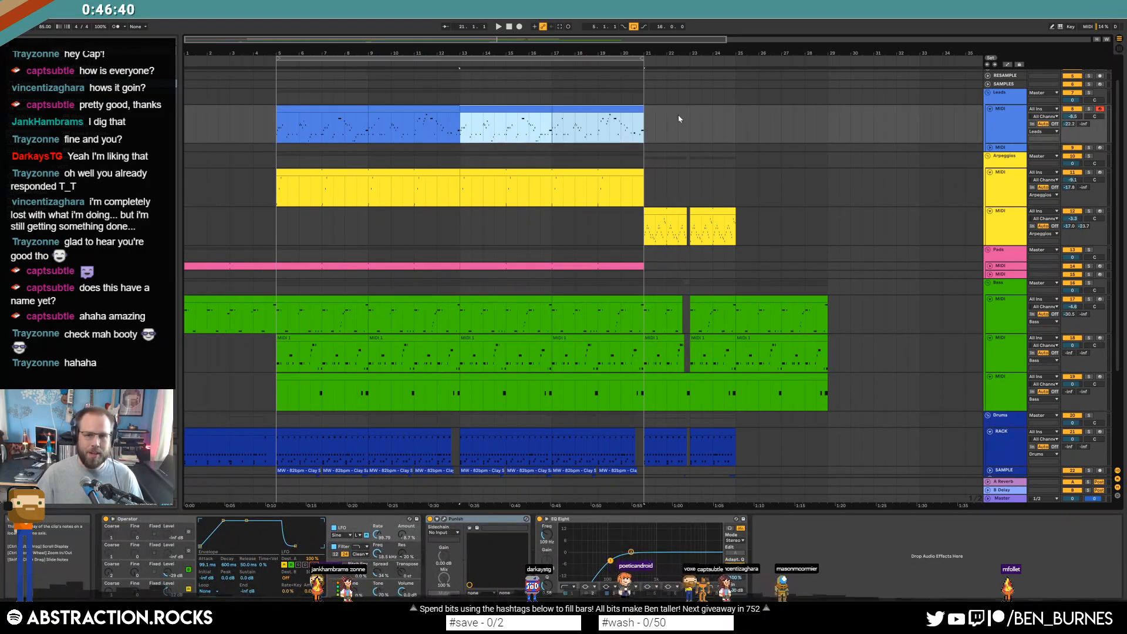
drag(655, 121, 852, 130)
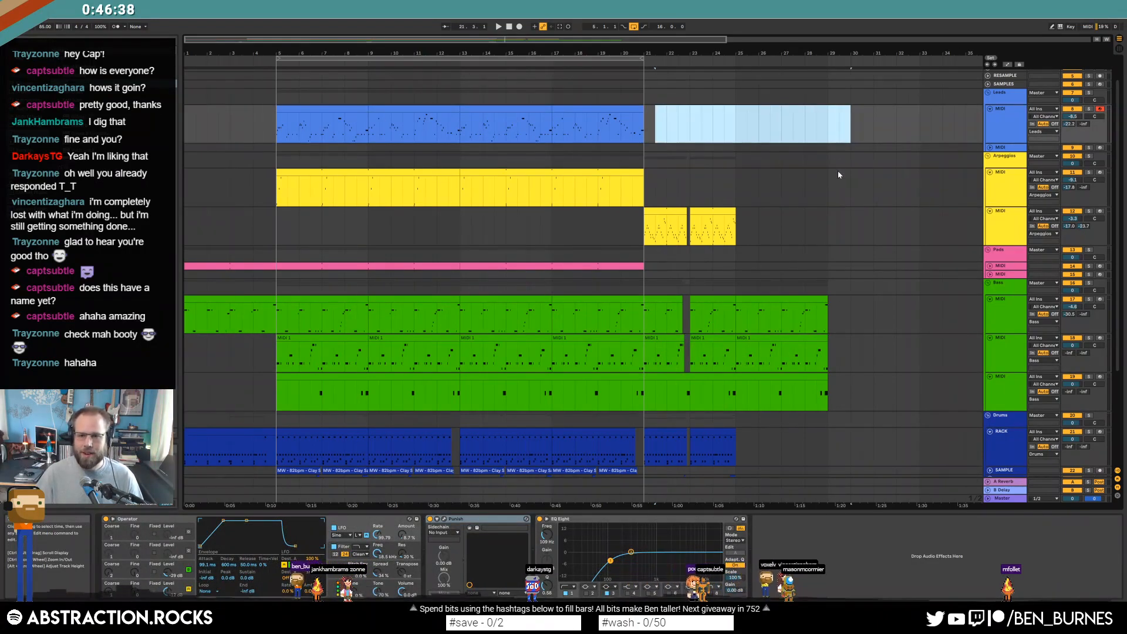
Transpose all notes of the lead clips at bars 13 and 17 up one octave, listening to the first clip
click(460, 128)
drag(505, 122, 498, 114)
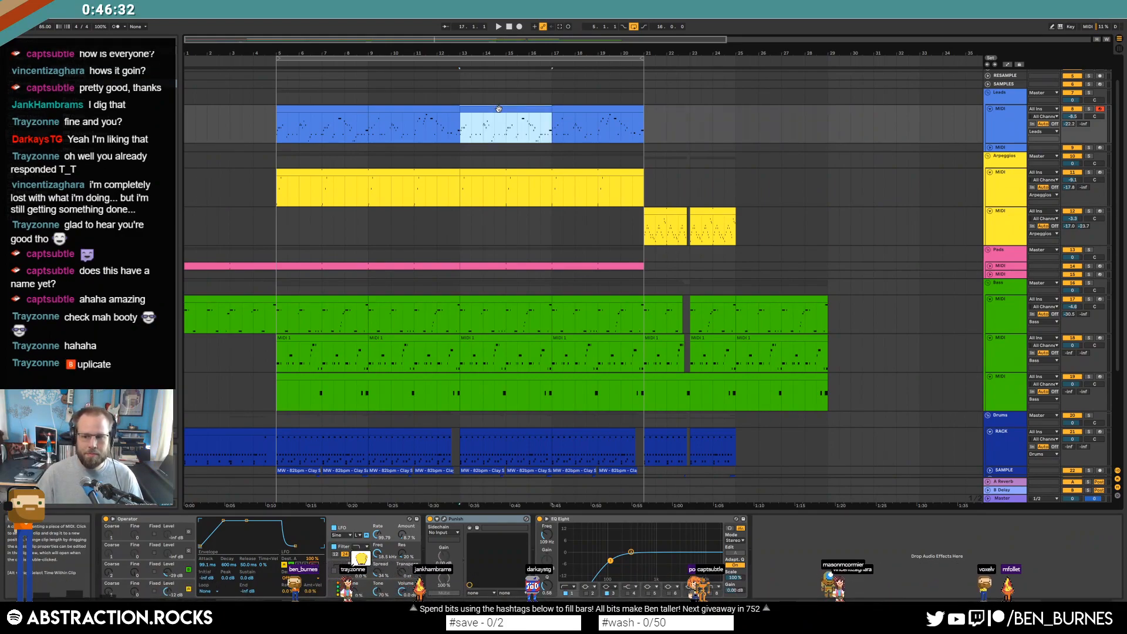
key(shift+Tab)
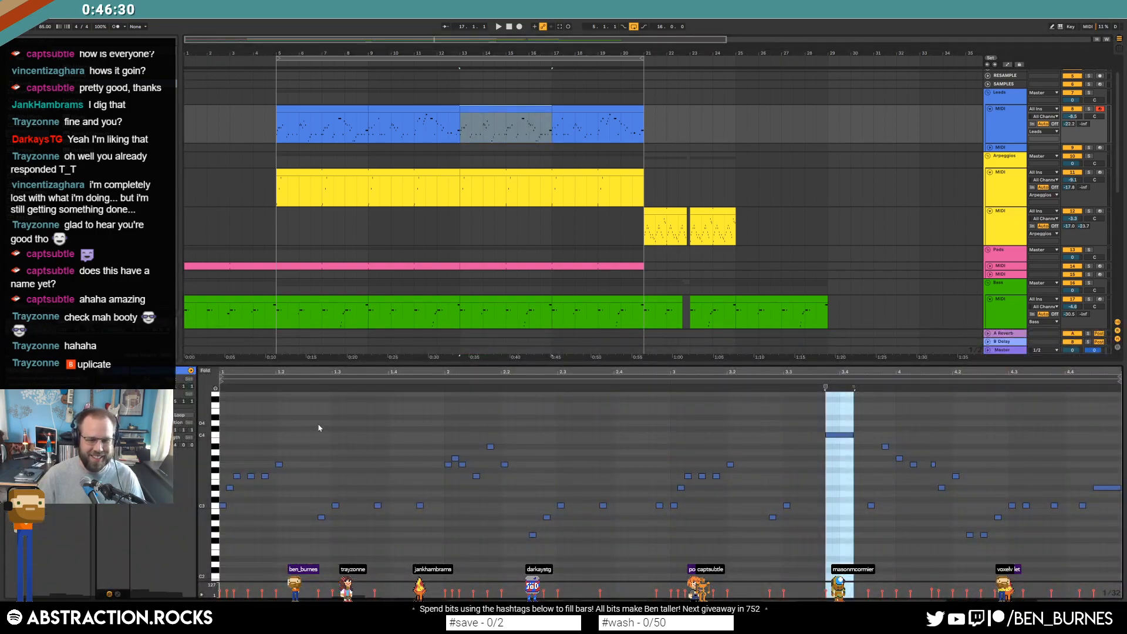
key(shift+Tab)
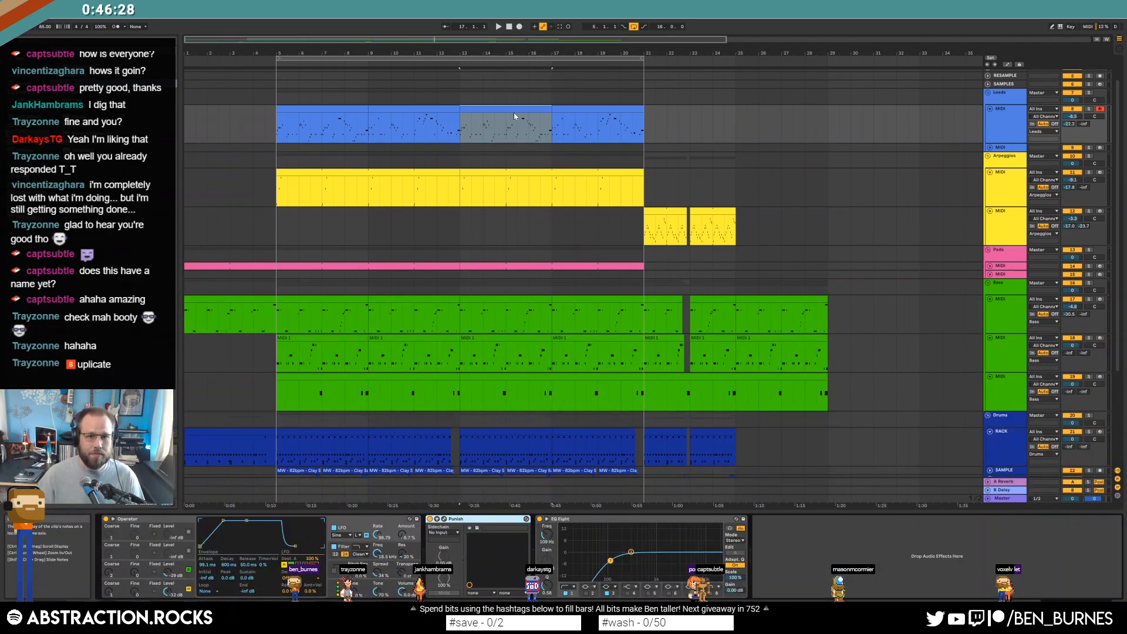
key(shift+Tab)
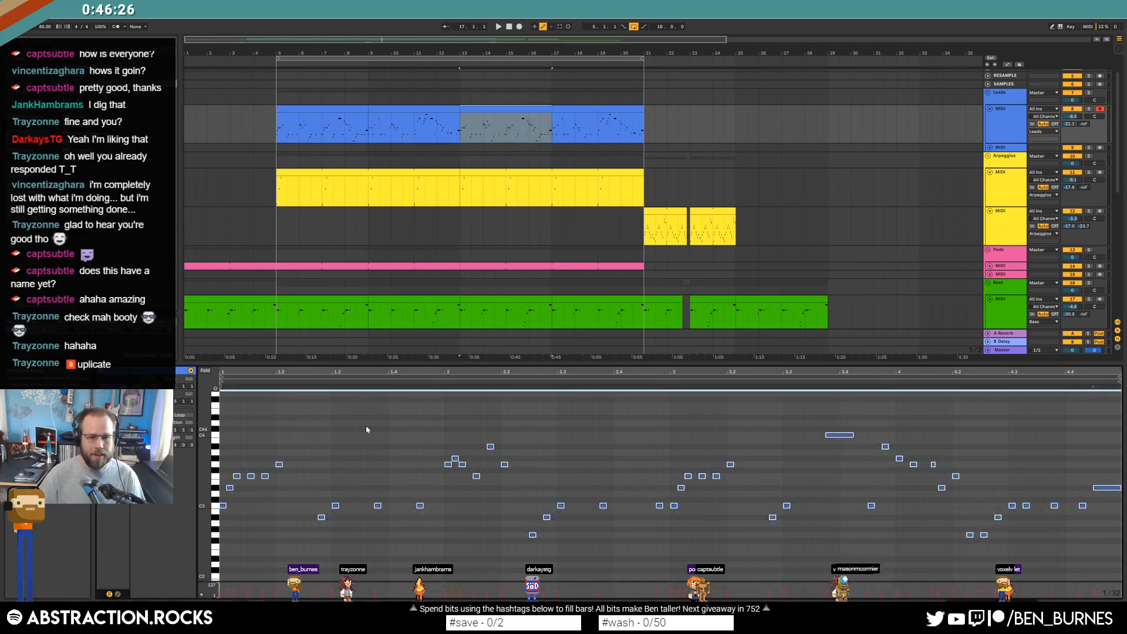
key(space)
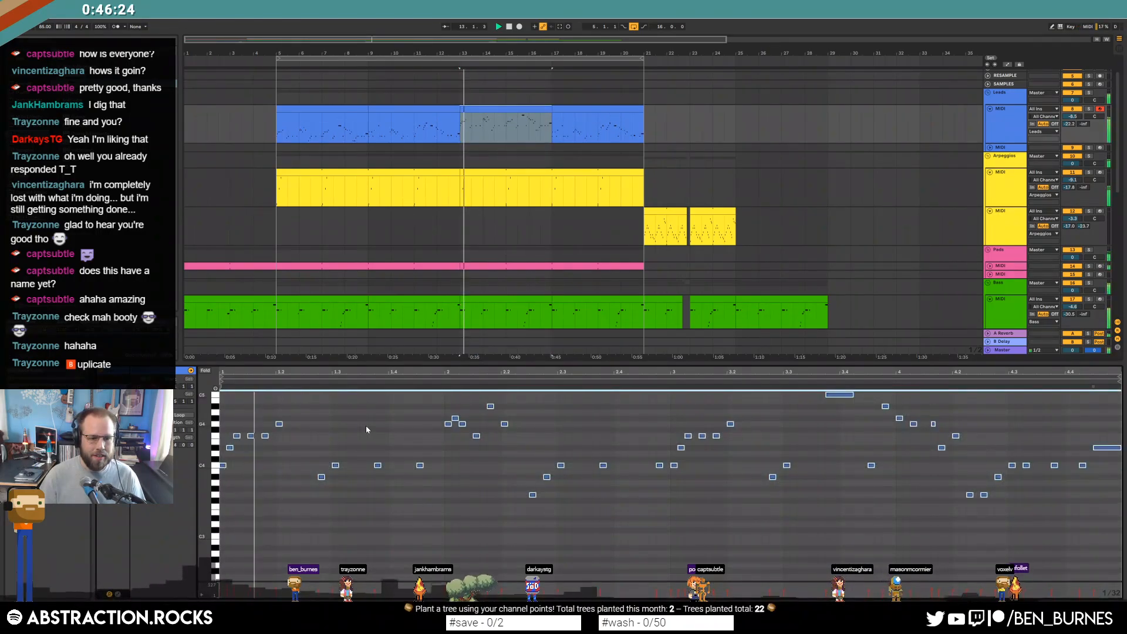
key(space)
key(space)
key(space)
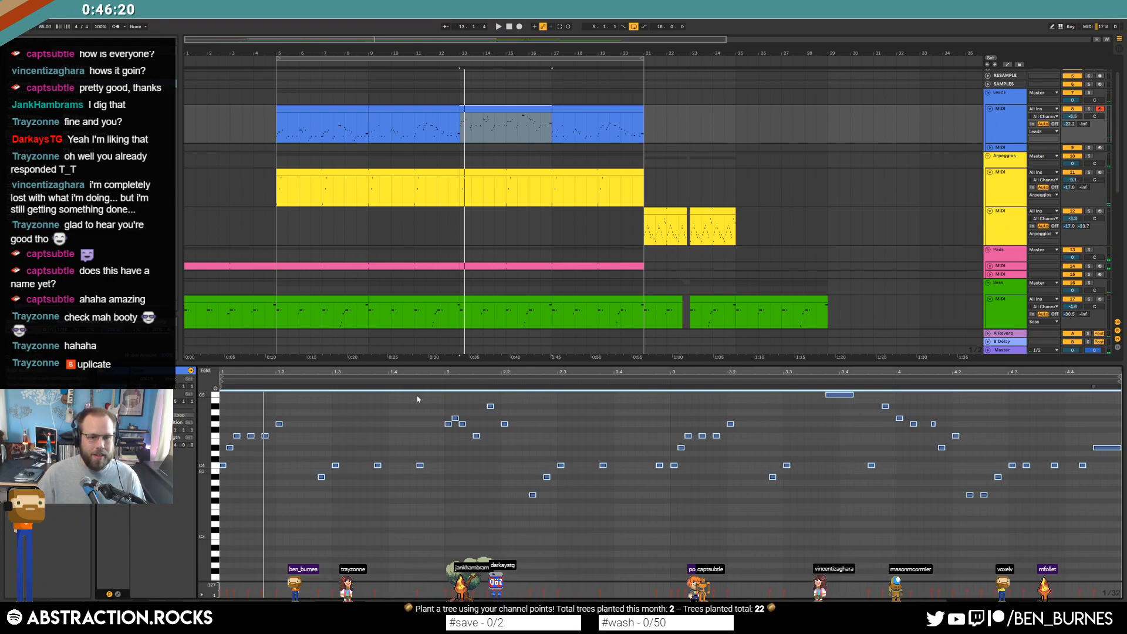
click(592, 108)
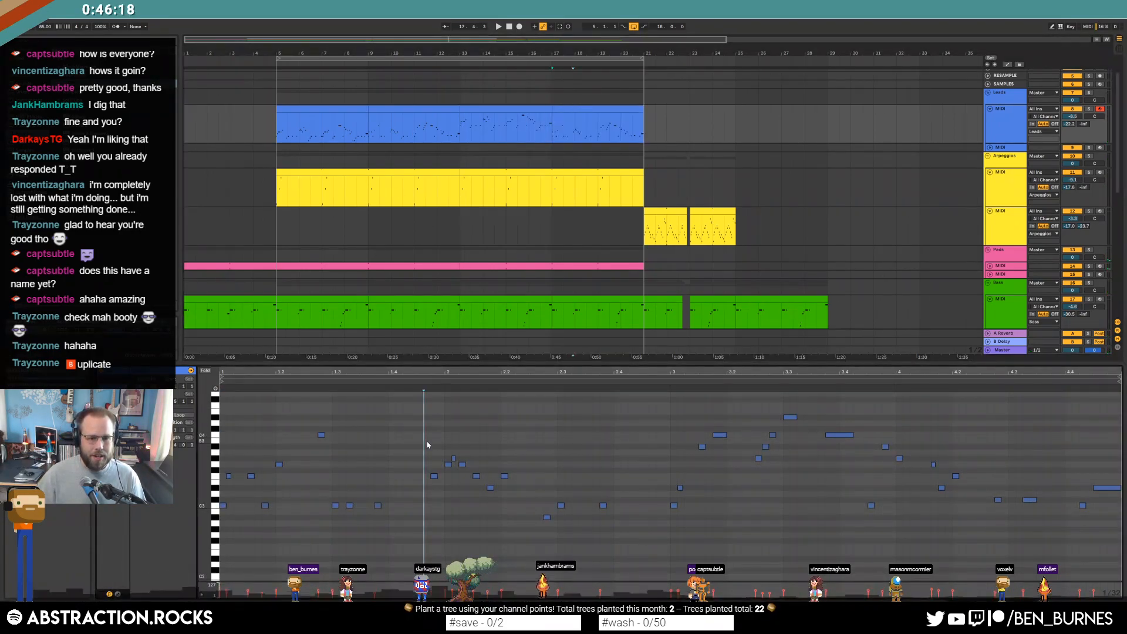
Lower the low phrase-ending notes and the long high note in the lead clip at bar 13 by one octave
click(485, 108)
drag(296, 466, 433, 521)
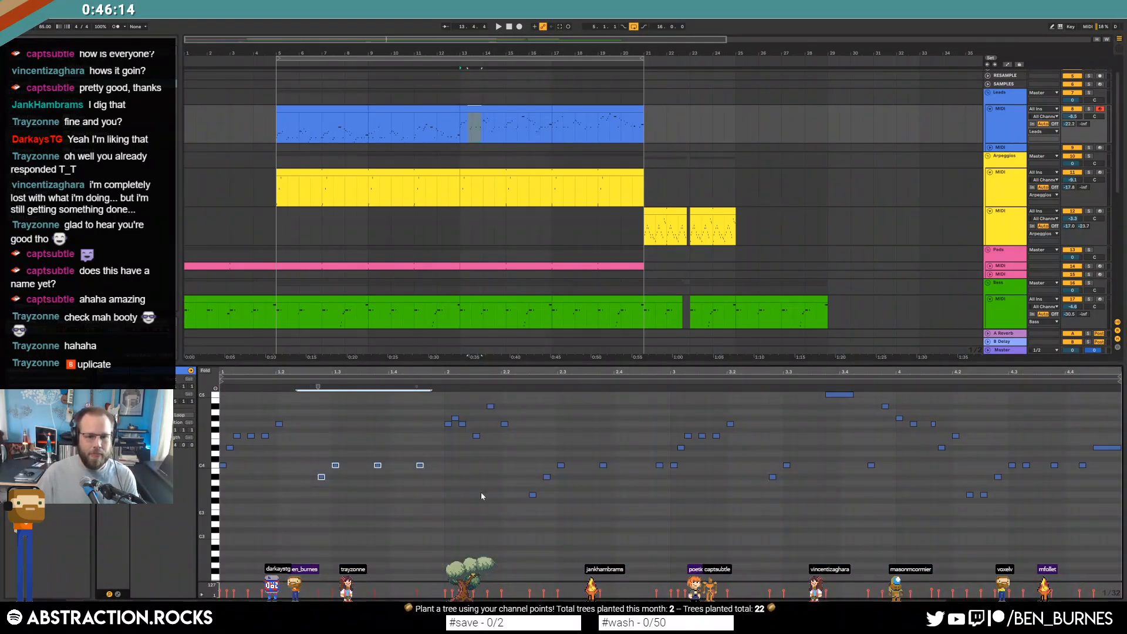
key(shift+Down)
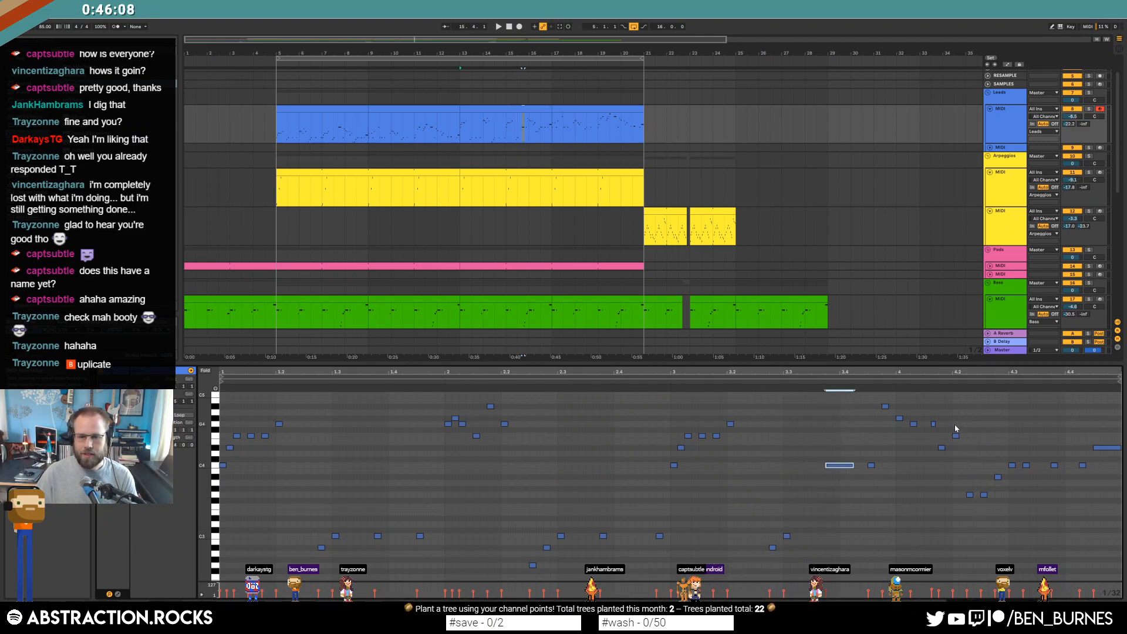
drag(963, 452, 1107, 545)
key(shift+Down)
Lower the low phrase-ending notes and the long note near the end of beat 3 by one octave in the bar 17 lead clip
click(603, 117)
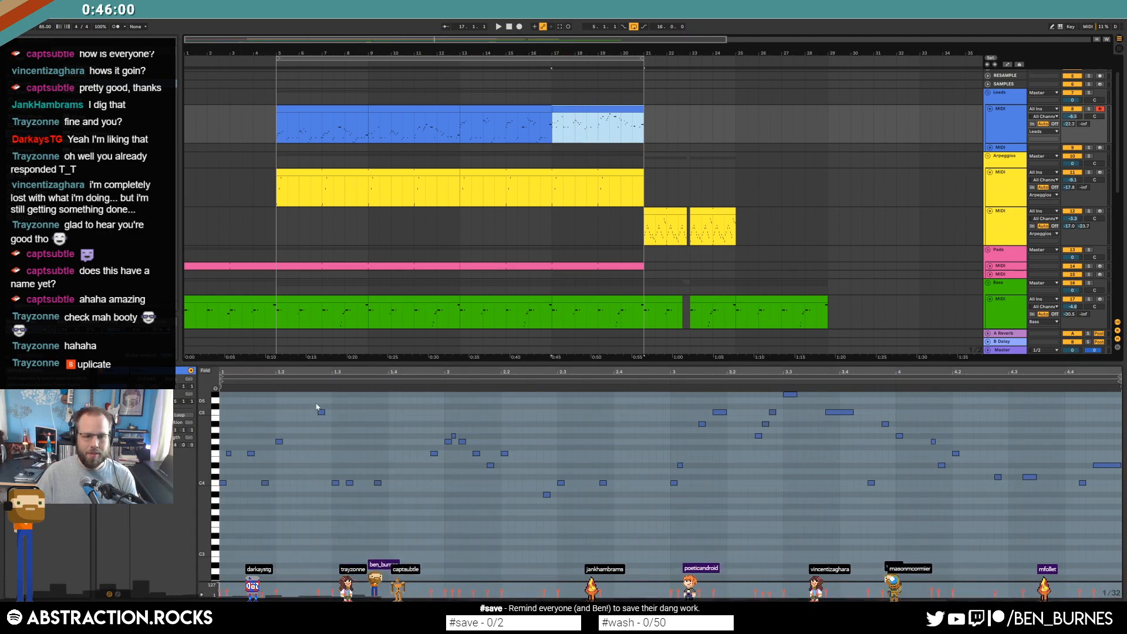
drag(315, 454, 386, 519)
key(shift+Down)
drag(564, 463, 613, 499)
key(shift+Down)
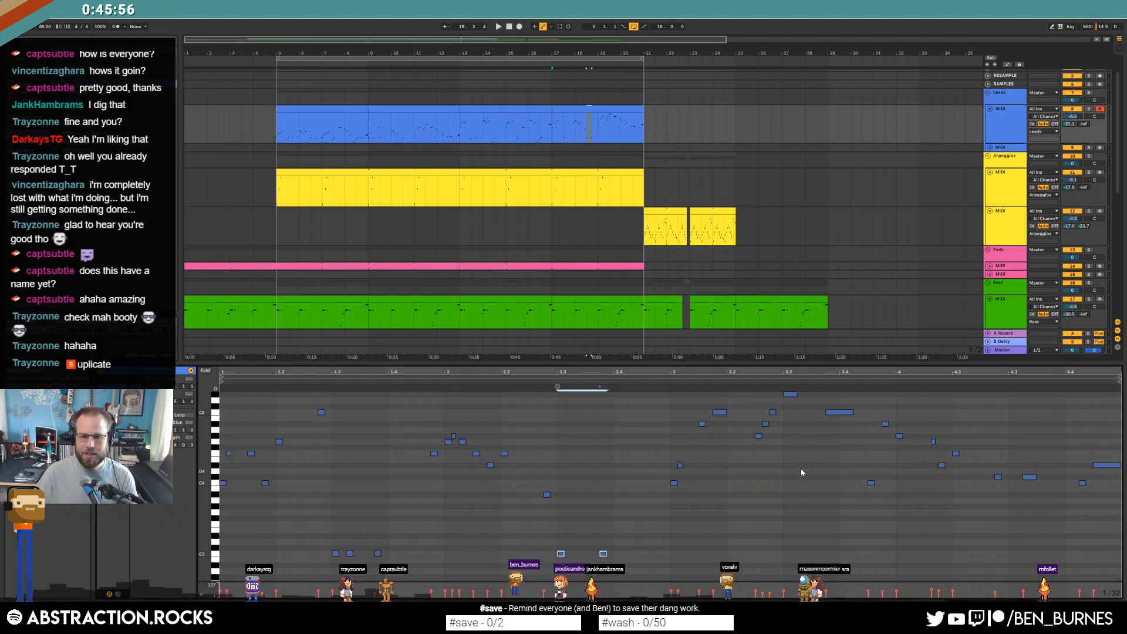
click(831, 413)
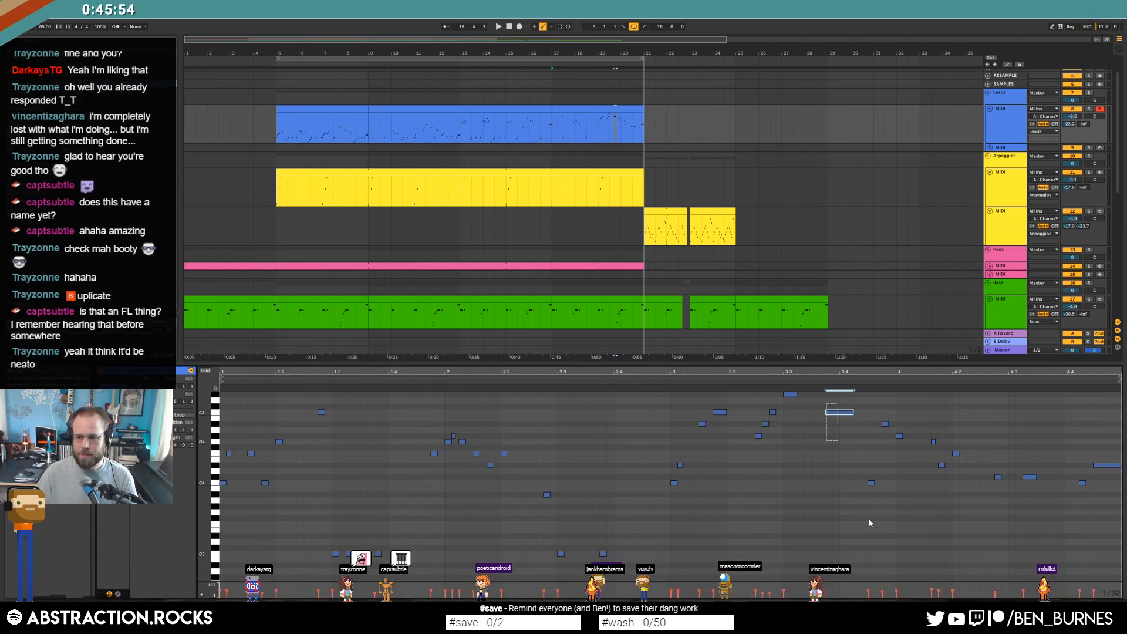
drag(873, 523, 873, 521)
key(shift+Down)
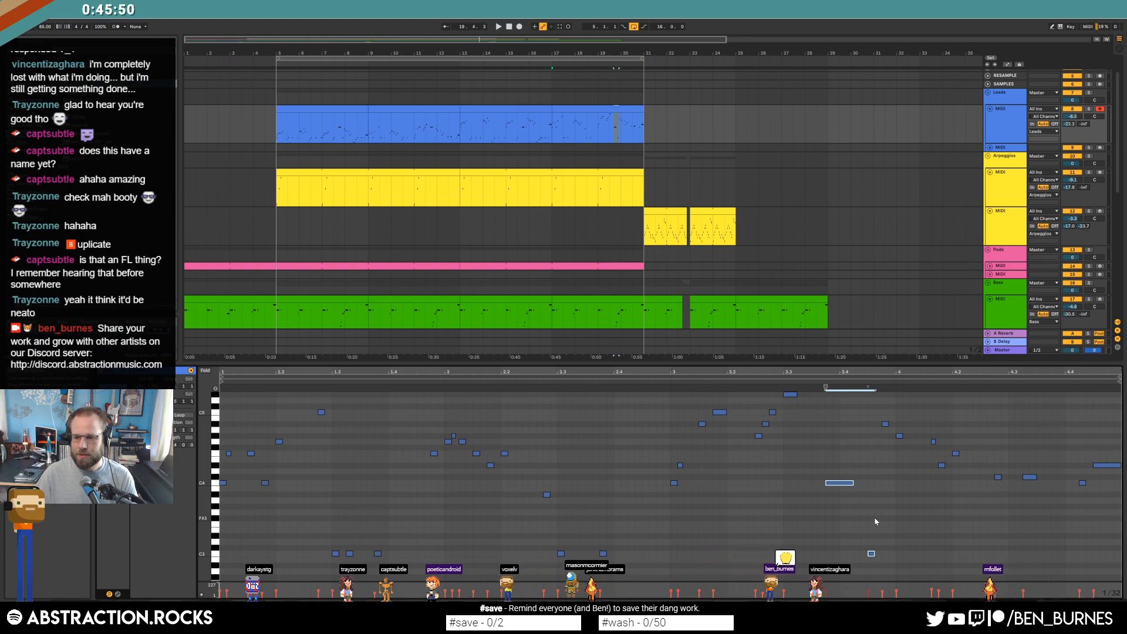
drag(963, 490, 1042, 470)
key(shift+Down)
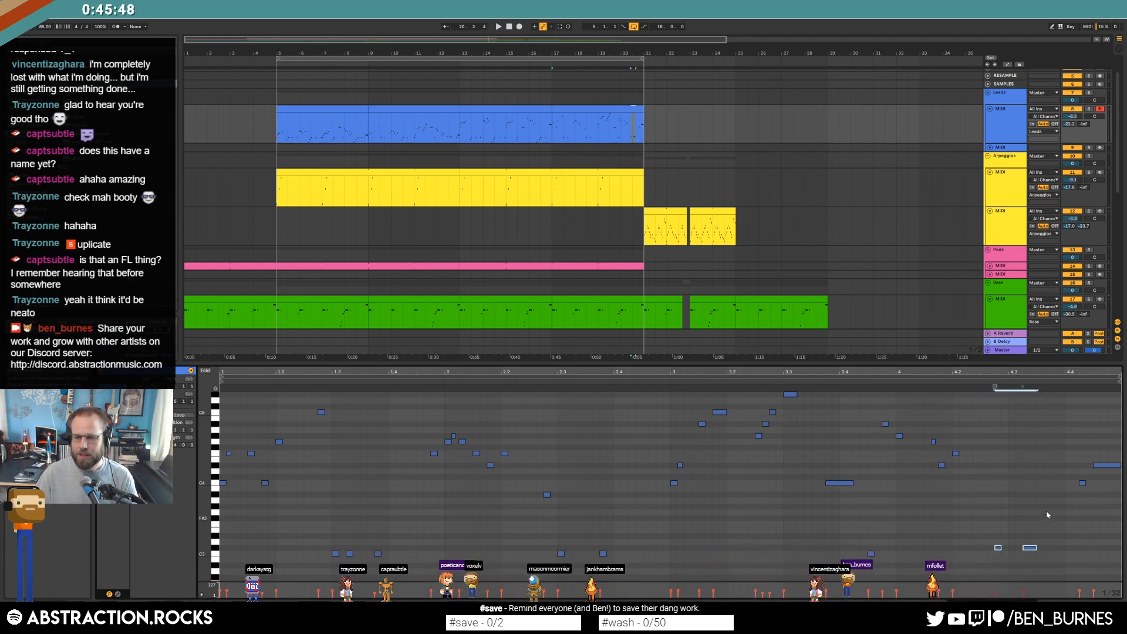
Return to the device view and play the revised lead from 12.3, just before bar 13
click(519, 122)
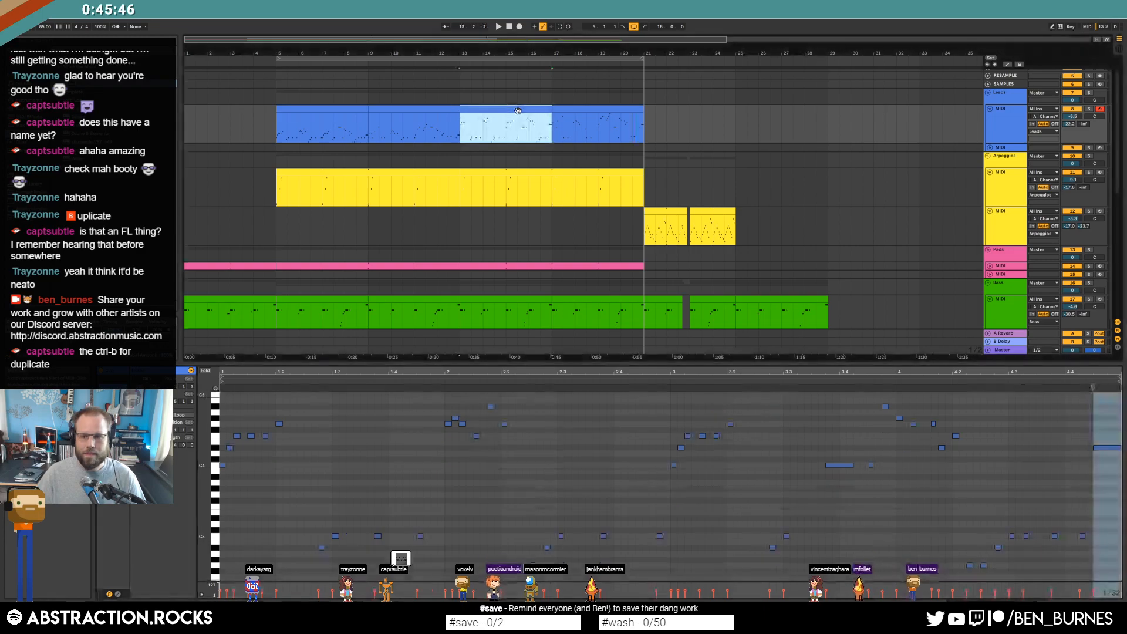
key(shift+Tab)
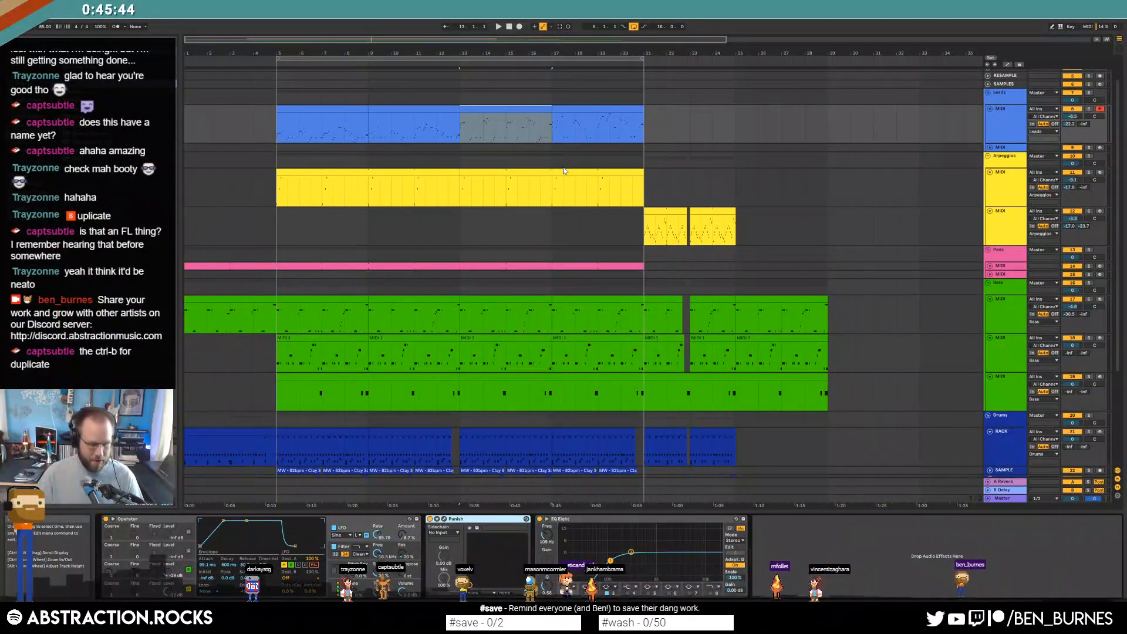
click(451, 128)
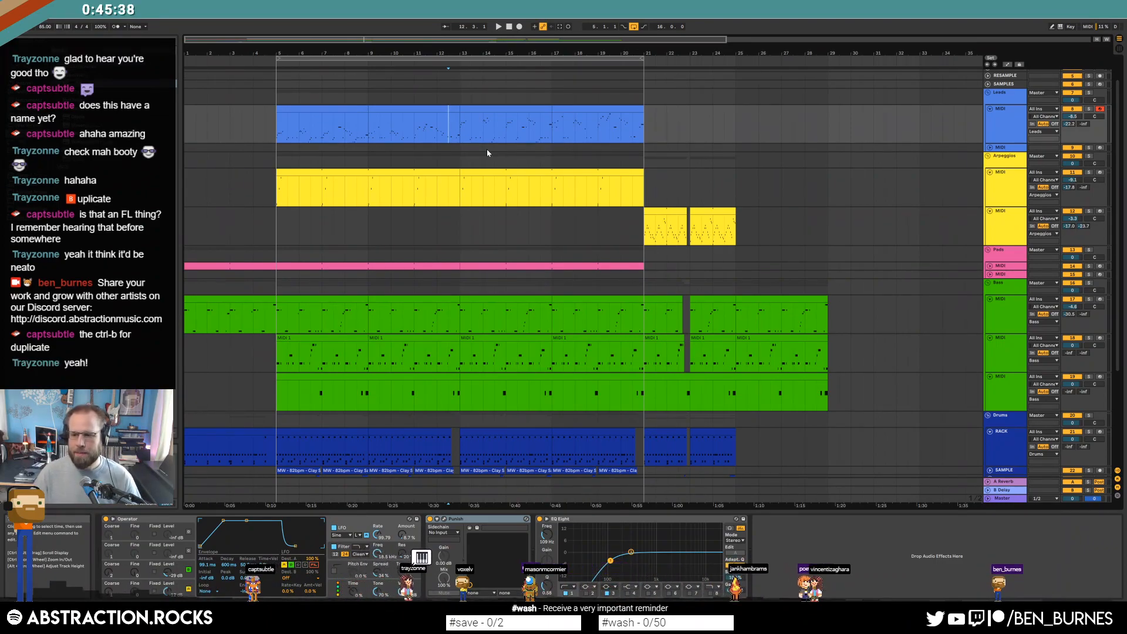
key(space)
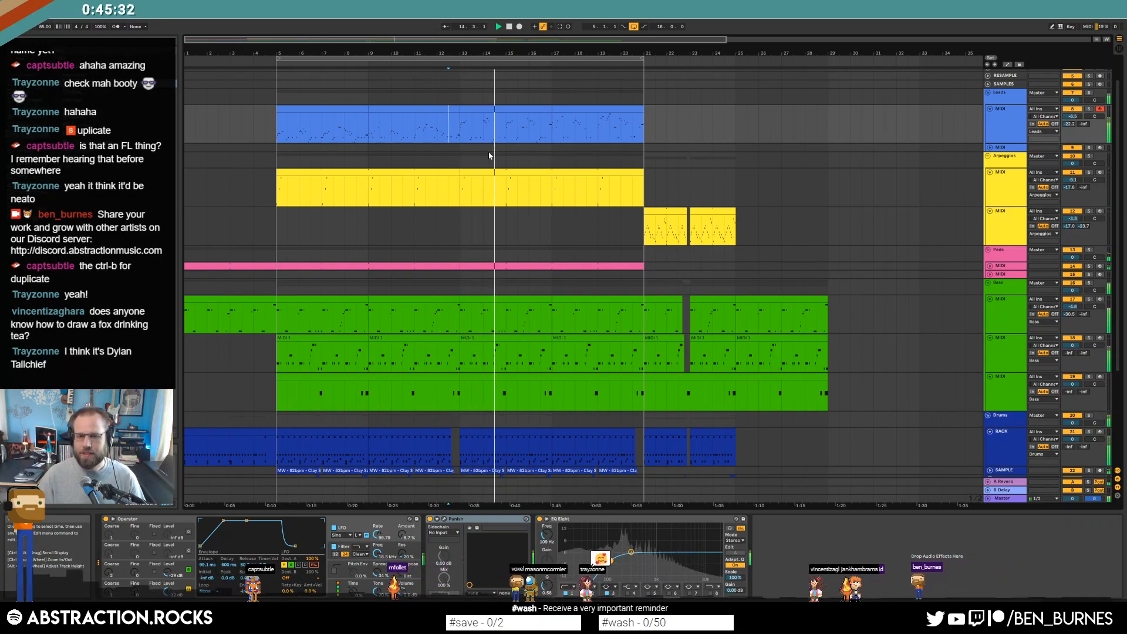
Unfold the second Leads track, select it at bar 13, stop playback and load an Analog instrument on it
click(990, 147)
click(460, 168)
key(space)
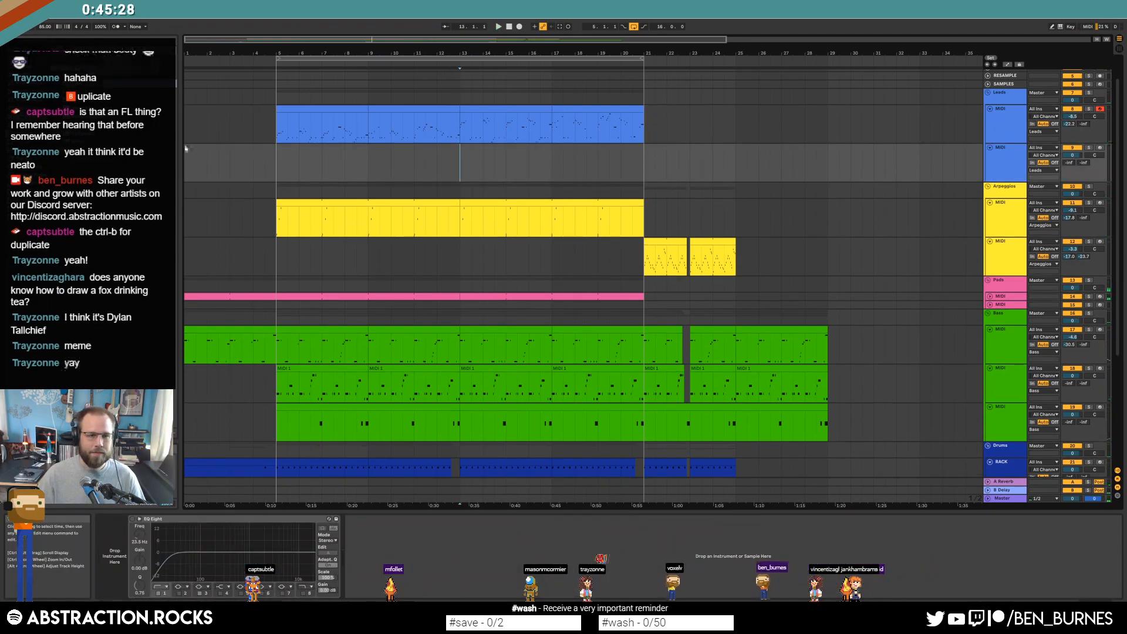
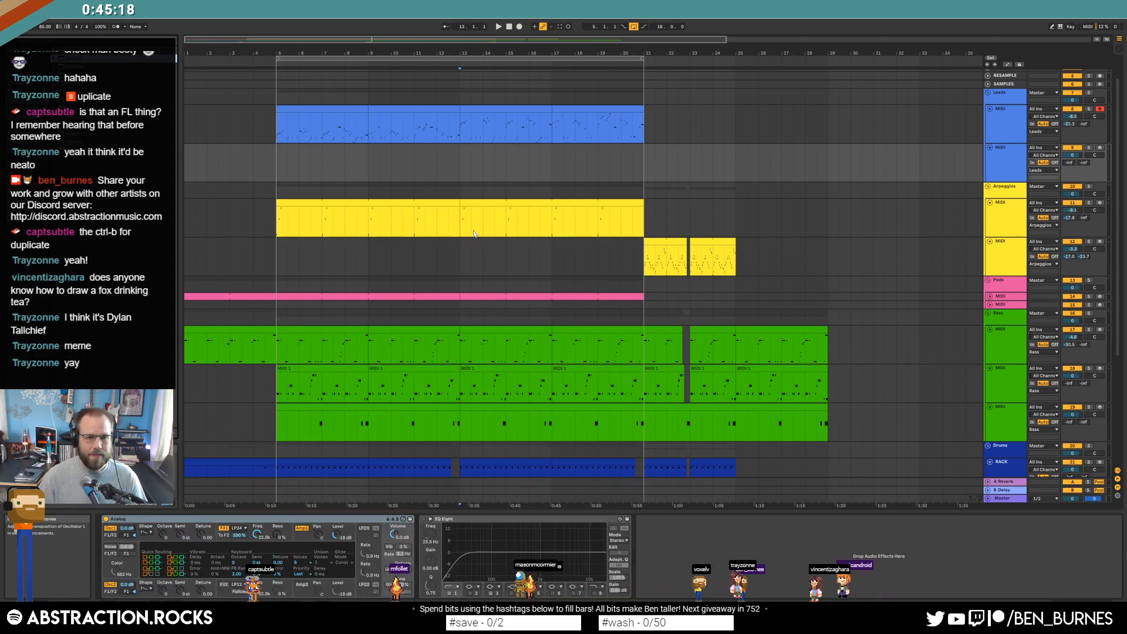
Adjust the first oscillator's shape in Analog and go through its amp and filter settings
click(146, 532)
click(149, 540)
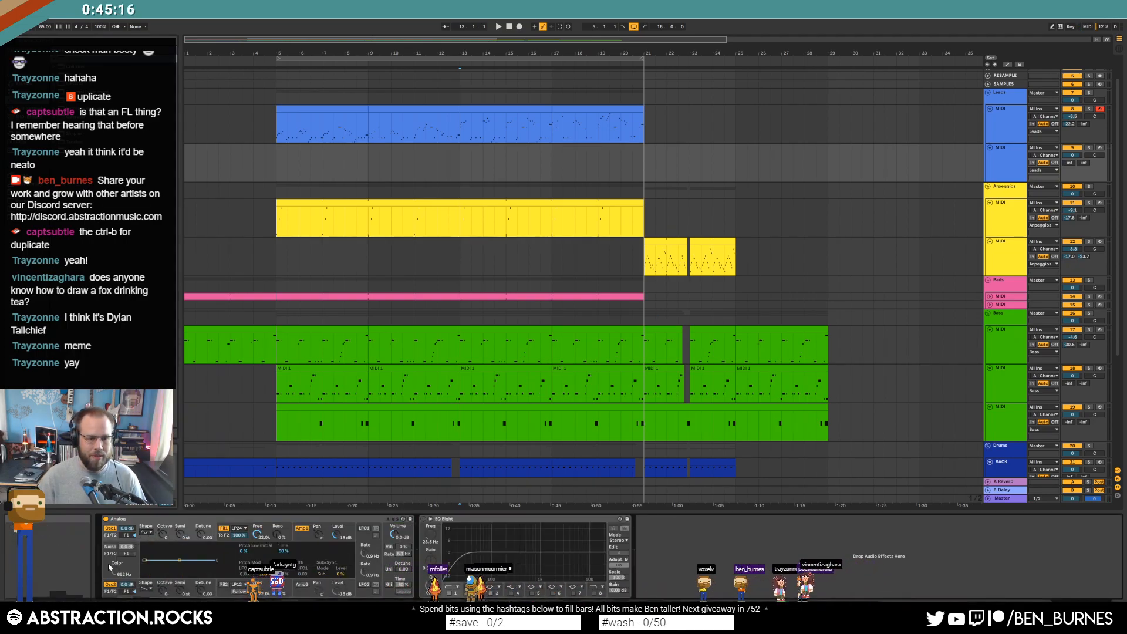
click(400, 572)
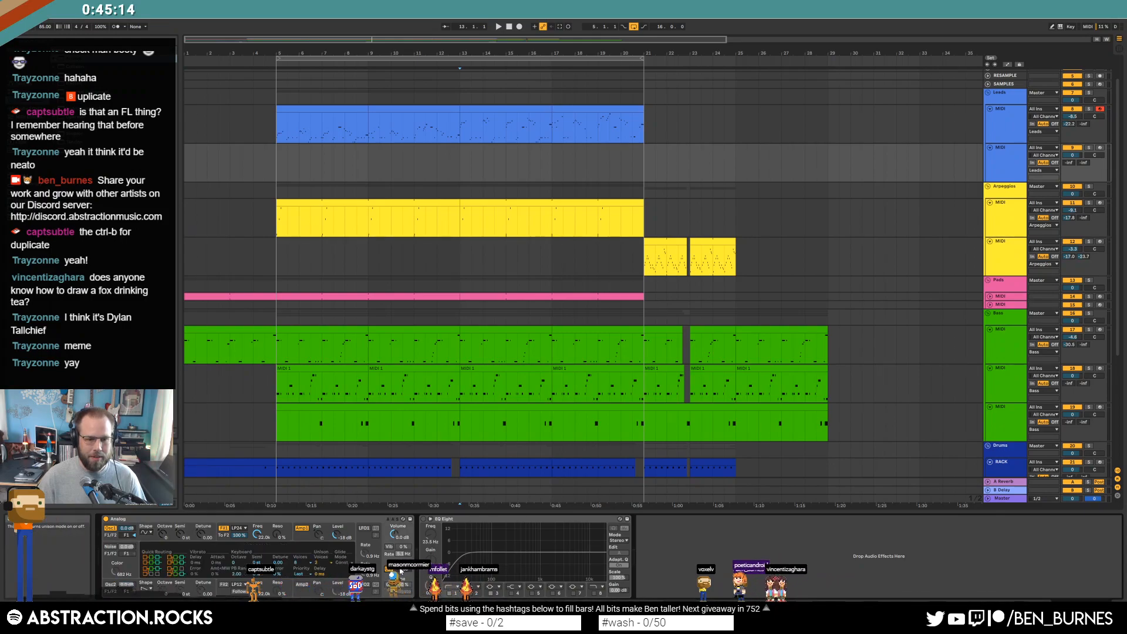
click(314, 533)
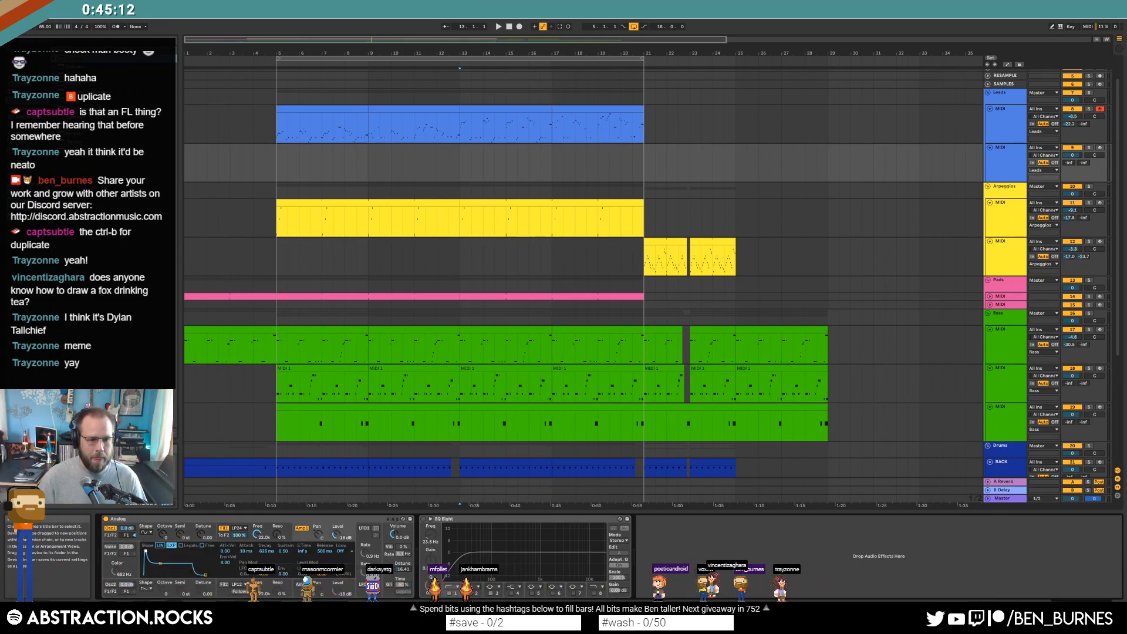
click(234, 536)
Turn on Analog's vibrato, raise its amount and lengthen its onset
click(389, 546)
drag(403, 547, 403, 499)
drag(198, 563, 217, 532)
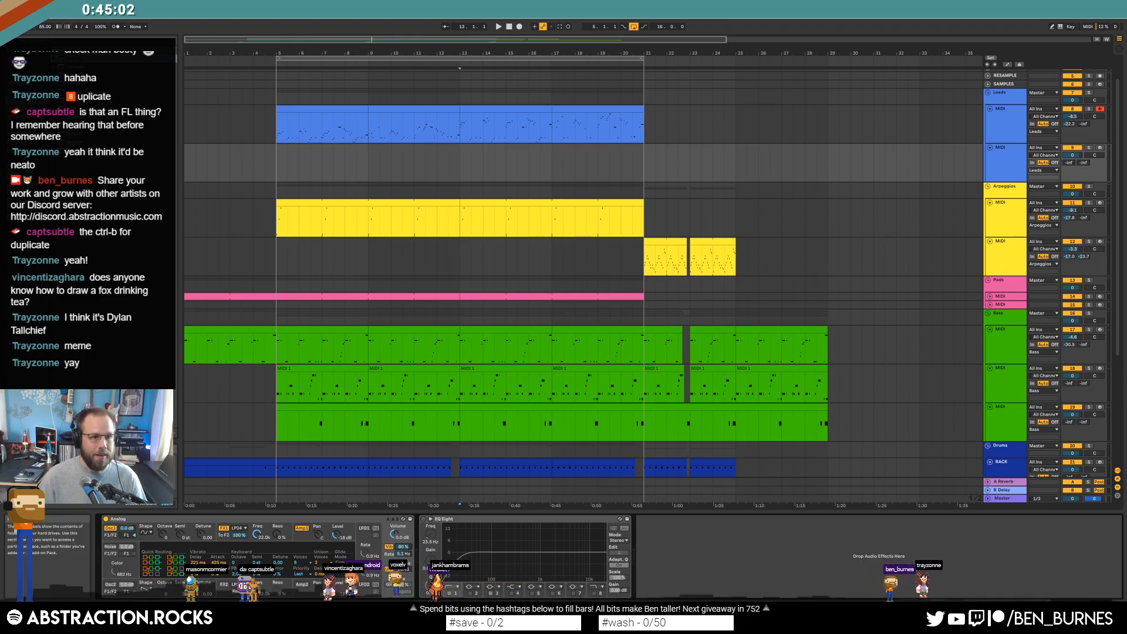
Create a one-bar MIDI clip at bar 13 on the second Leads track and duplicate it up to bar 21
drag(460, 167, 484, 169)
key(ctrl+shift+m)
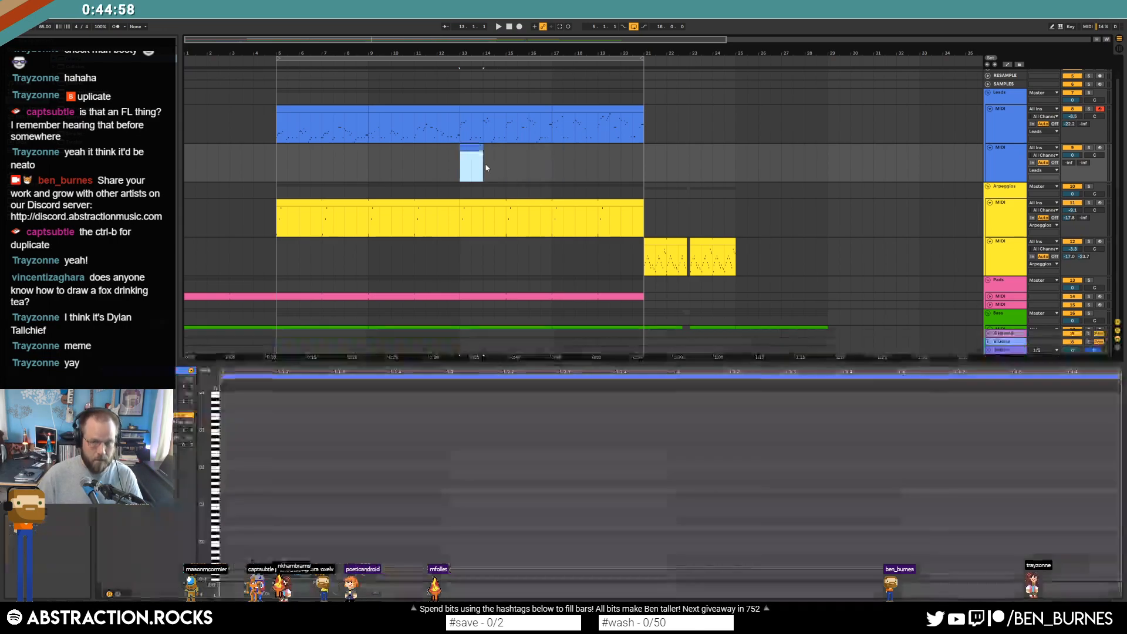
key(ctrl+d)
key(ctrl+d)
key(ctrl+d)
key(ctrl+d)
key(ctrl+d)
key(ctrl+d)
key(ctrl+d)
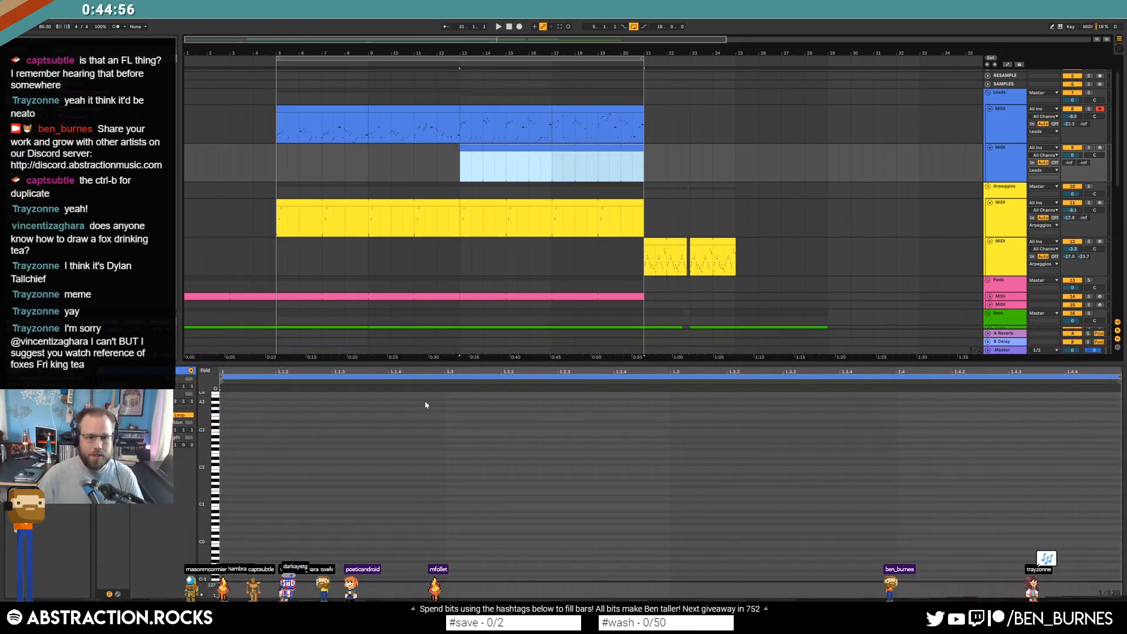
Add an F4 note from beat 3 to the bar's end in the new clips, then play it in device view
click(674, 414)
scroll(677, 416, up, 1)
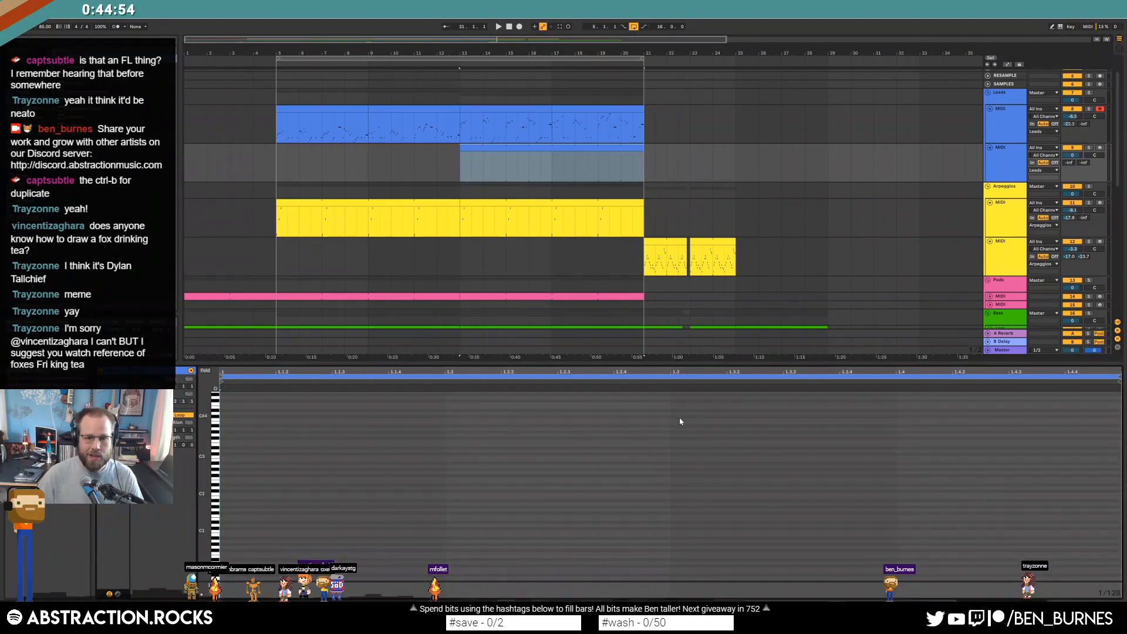
drag(674, 403, 1121, 401)
key(space)
key(shift+Tab)
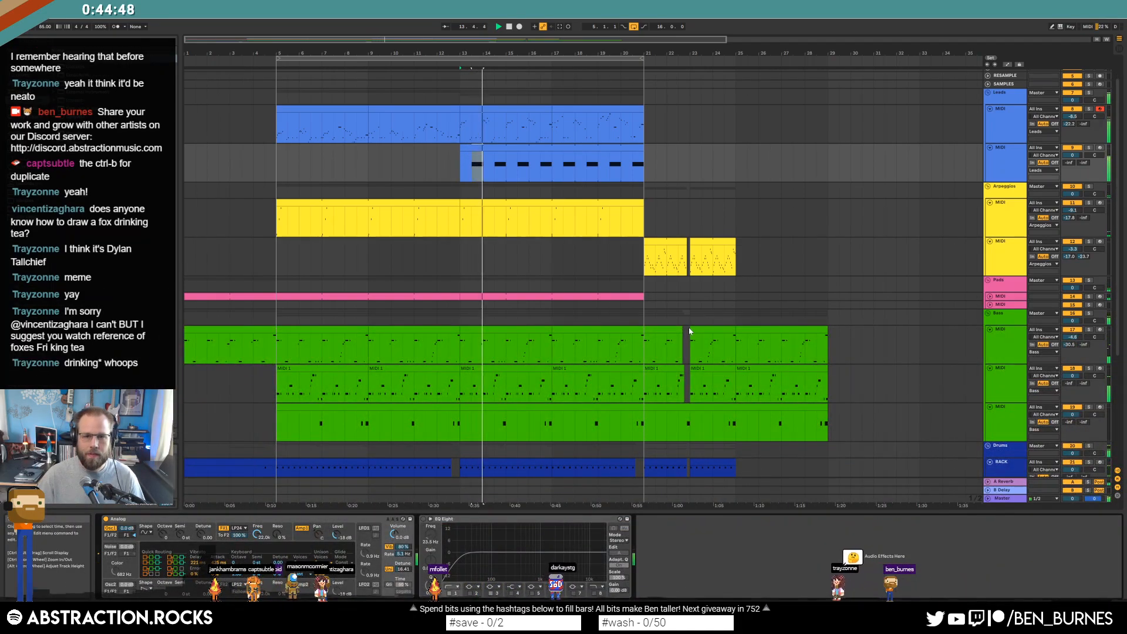
Stop playback and consolidate the second Leads track's clips from bar 13 to 21 into one clip
double_click(505, 161)
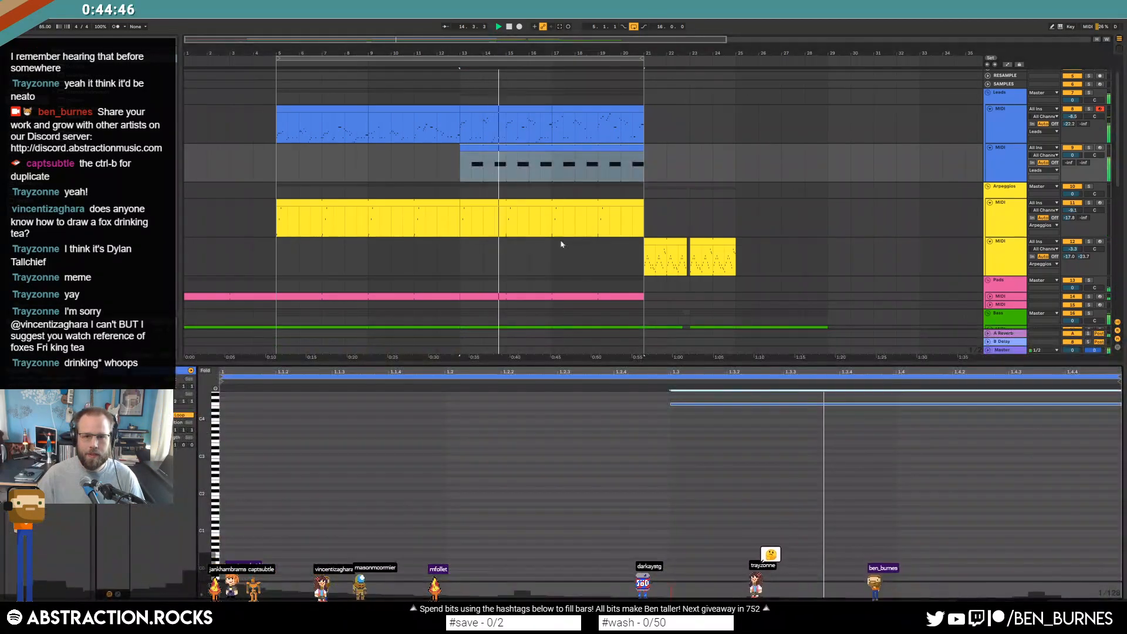
click(552, 150)
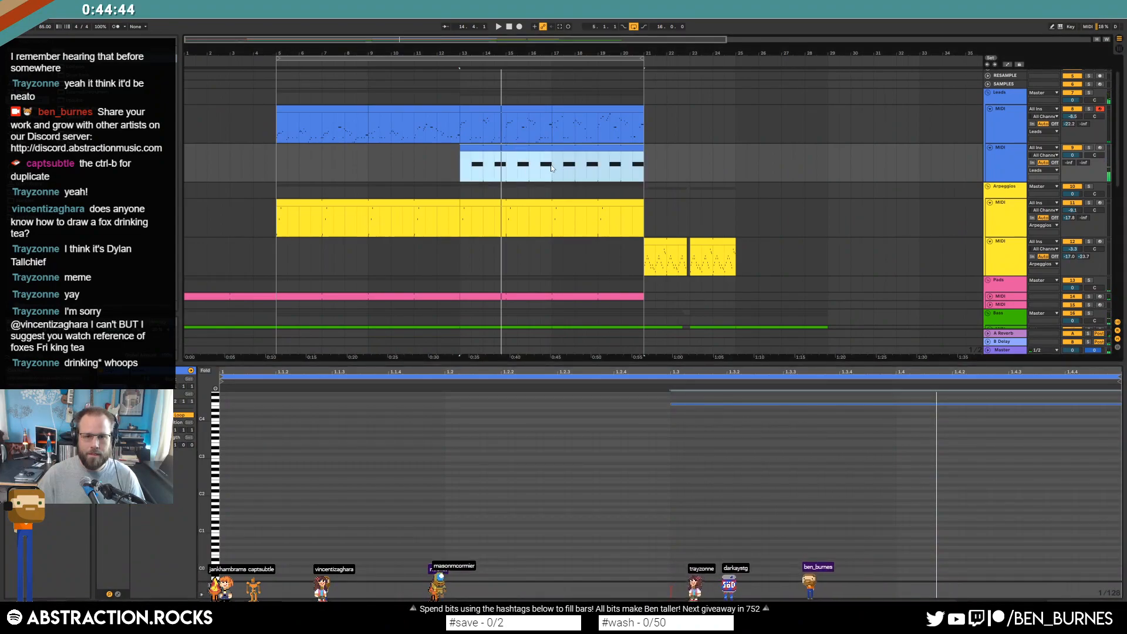
key(ctrl+j)
Raise the consolidated clip's second note to G4 and its fourth note to A#4
drag(418, 407, 420, 480)
click(419, 485)
click(420, 468)
key(Up)
key(Up)
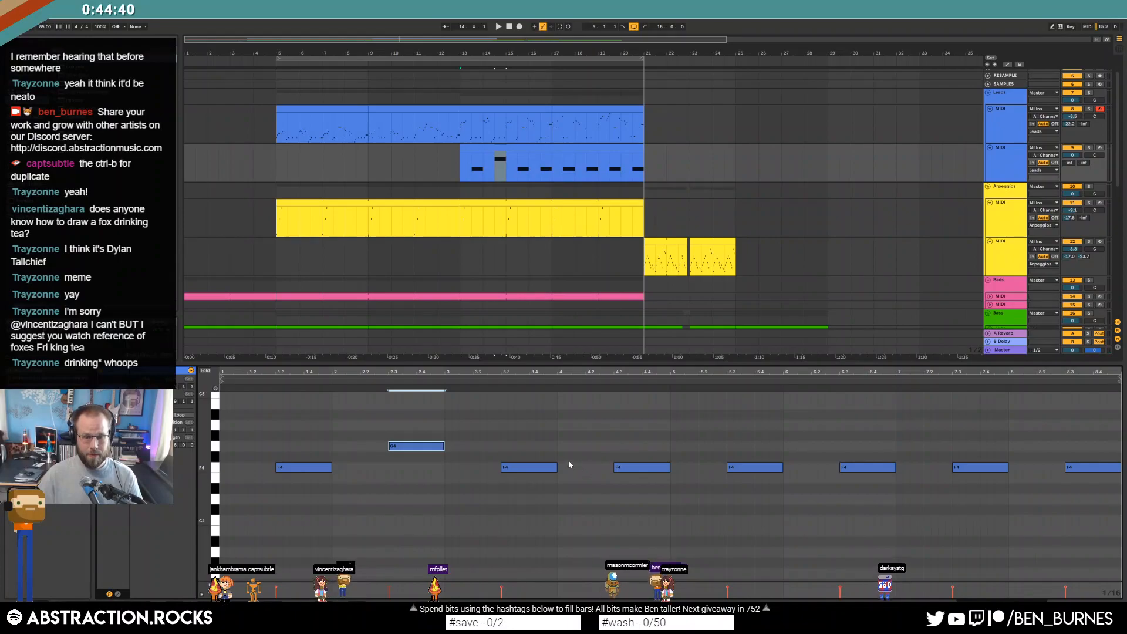
click(633, 467)
key(Up)
key(Up)
key(Up)
key(Up)
key(Up)
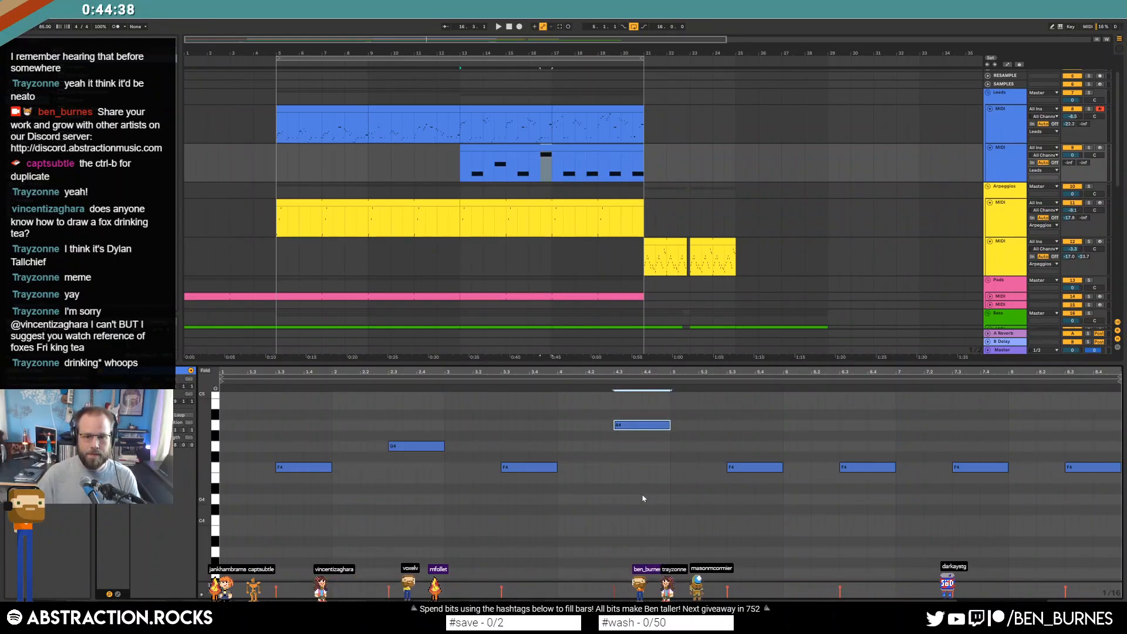
Move the clip's fifth note down to C4, the sixth up to G4 and the last up to C5
drag(755, 467, 756, 520)
drag(856, 467, 856, 447)
click(1080, 468)
key(Up)
key(Up)
key(Up)
key(Up)
key(Up)
key(Up)
key(Up)
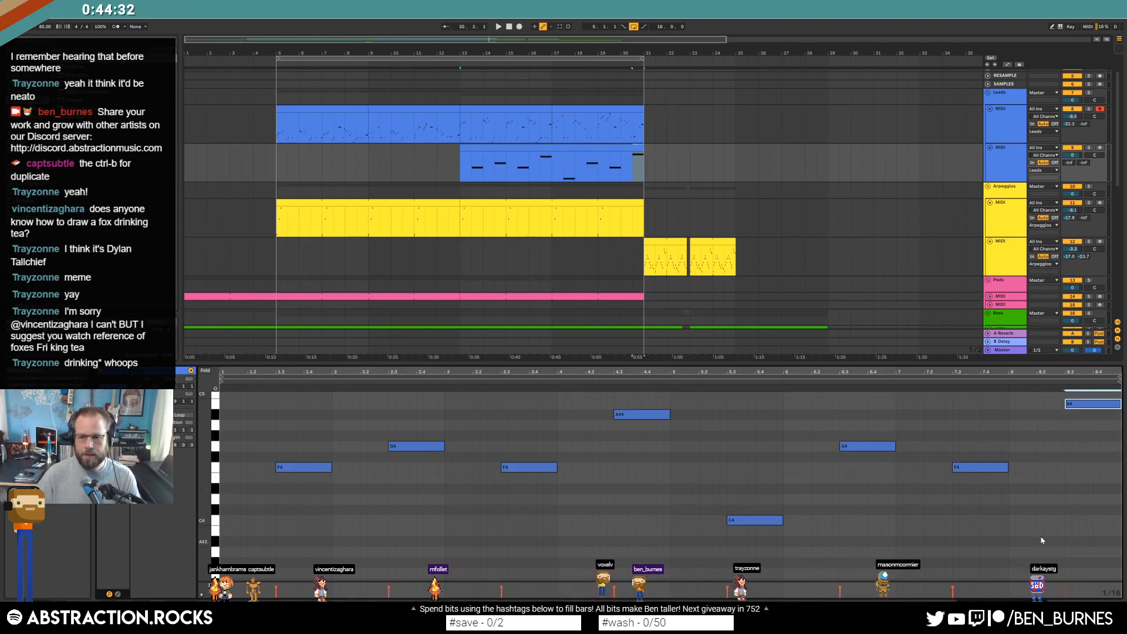
Lower the second Leads track's volume and add a fully wet Raum reverb after Analog with a 2.9 s decay
drag(1073, 155, 1073, 174)
key(shift+Tab)
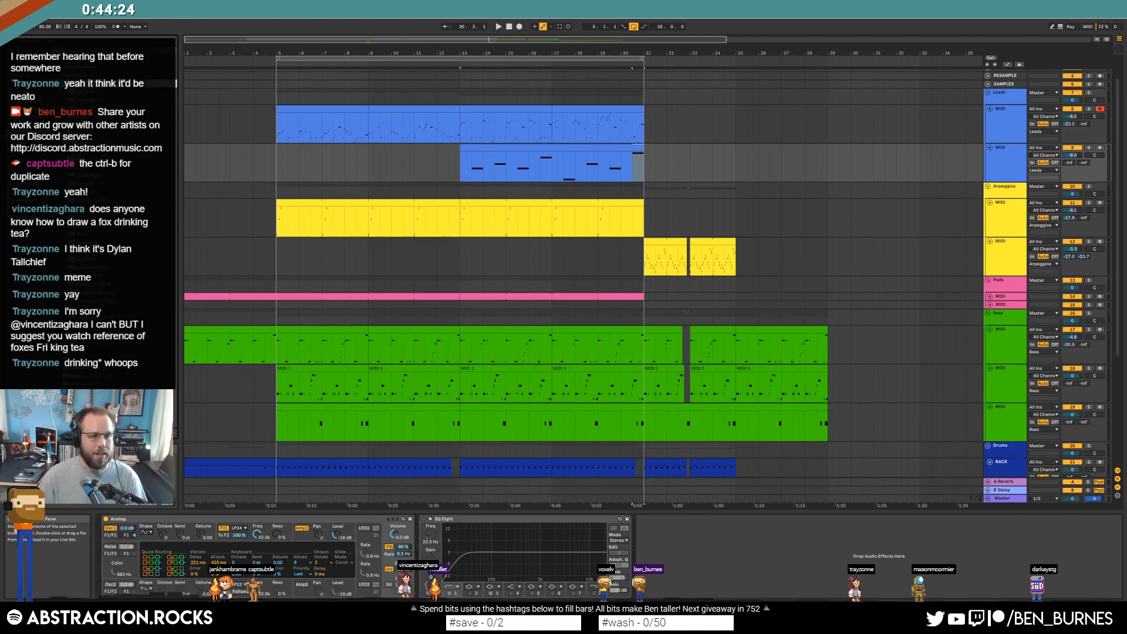
drag(82, 234, 409, 540)
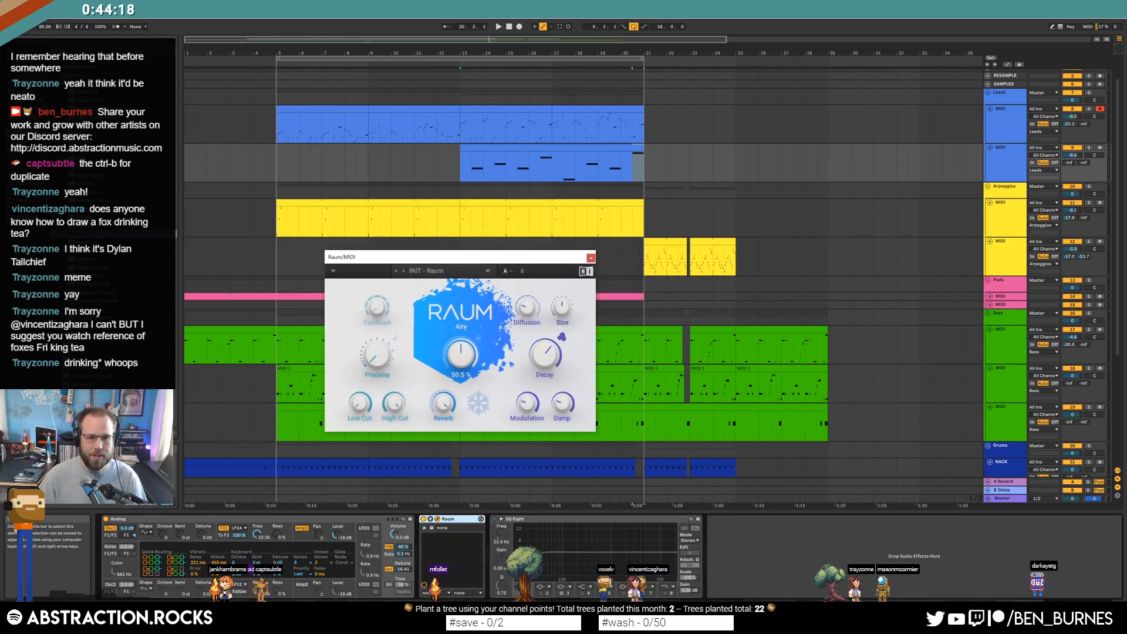
drag(462, 356, 464, 276)
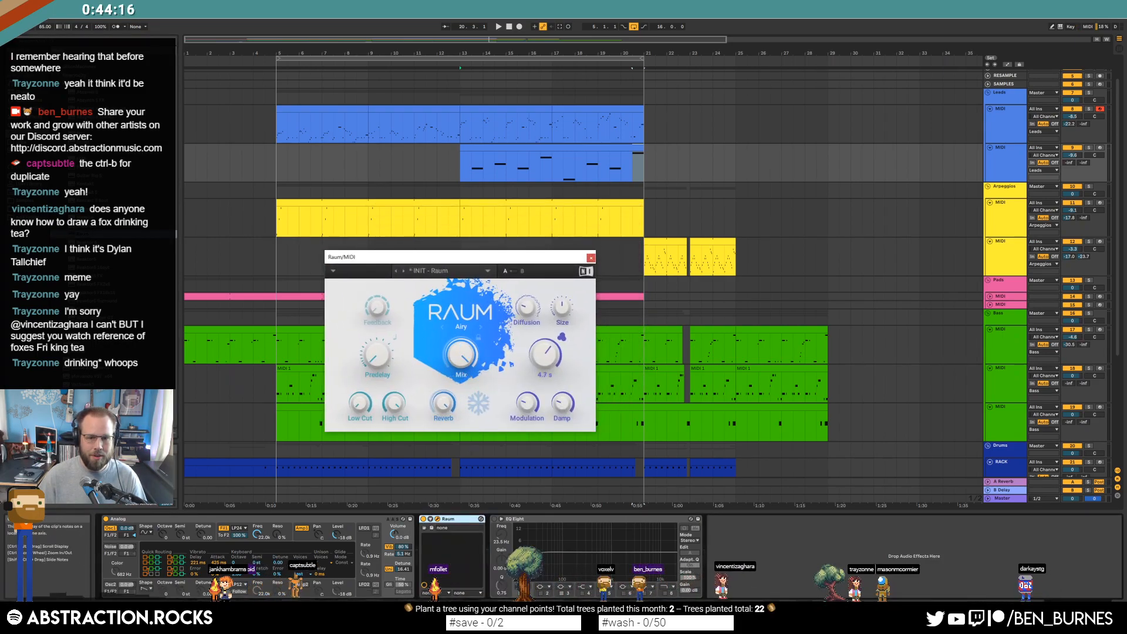
drag(545, 355, 545, 376)
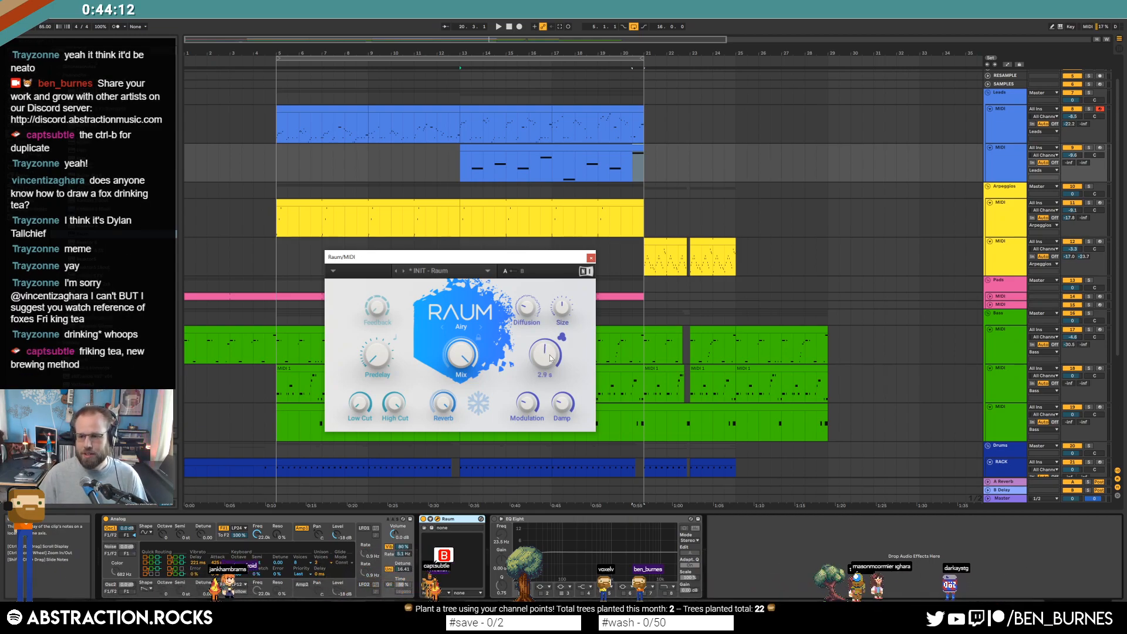
Fine-tune the second Leads track's volume during playback and lengthen Raum's decay to 3.3 s
key(space)
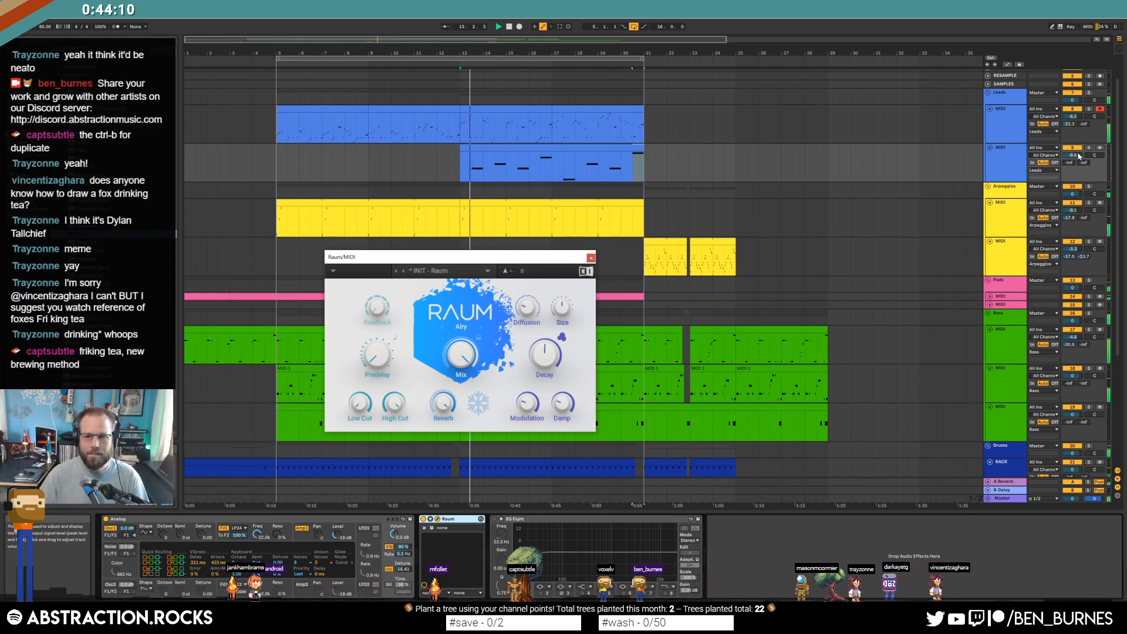
drag(1075, 158, 1074, 157)
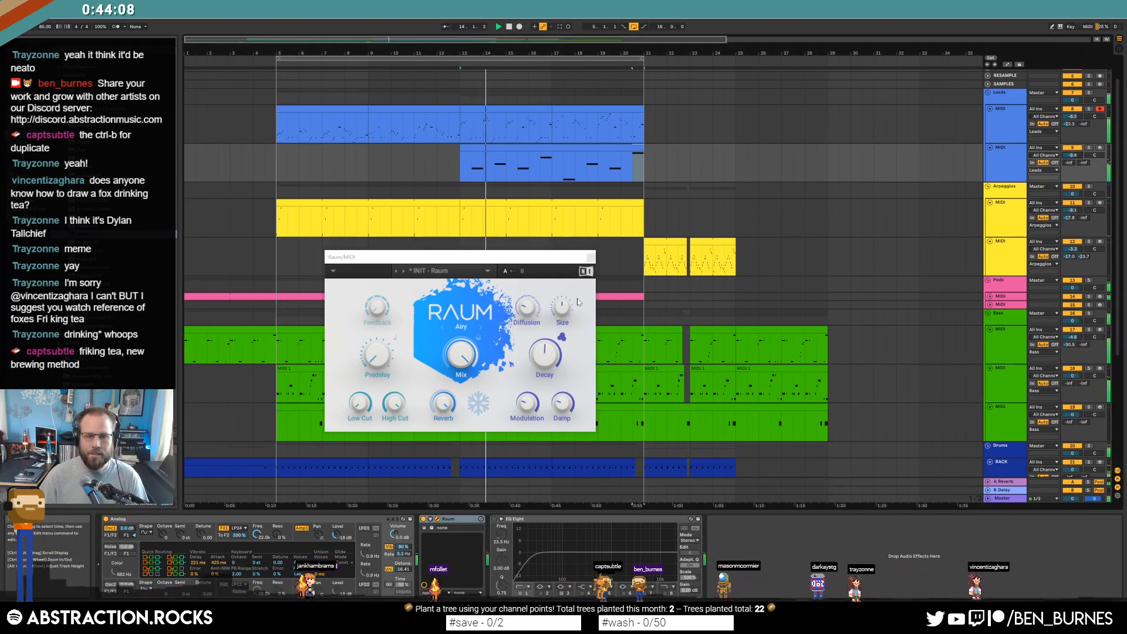
drag(545, 355, 545, 349)
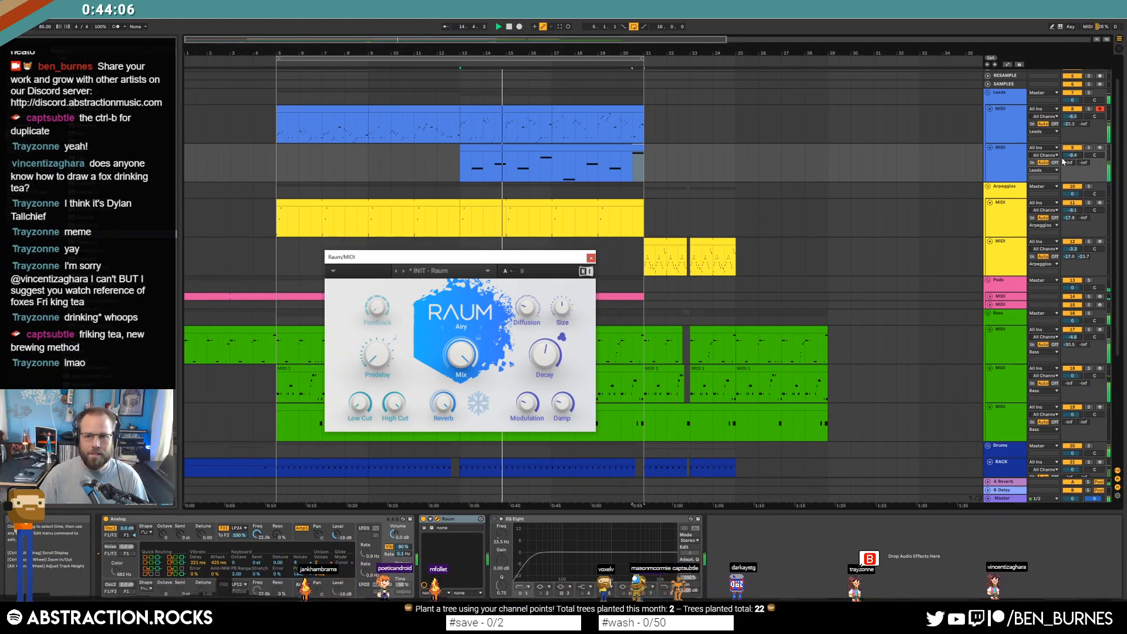
drag(1074, 156, 1073, 154)
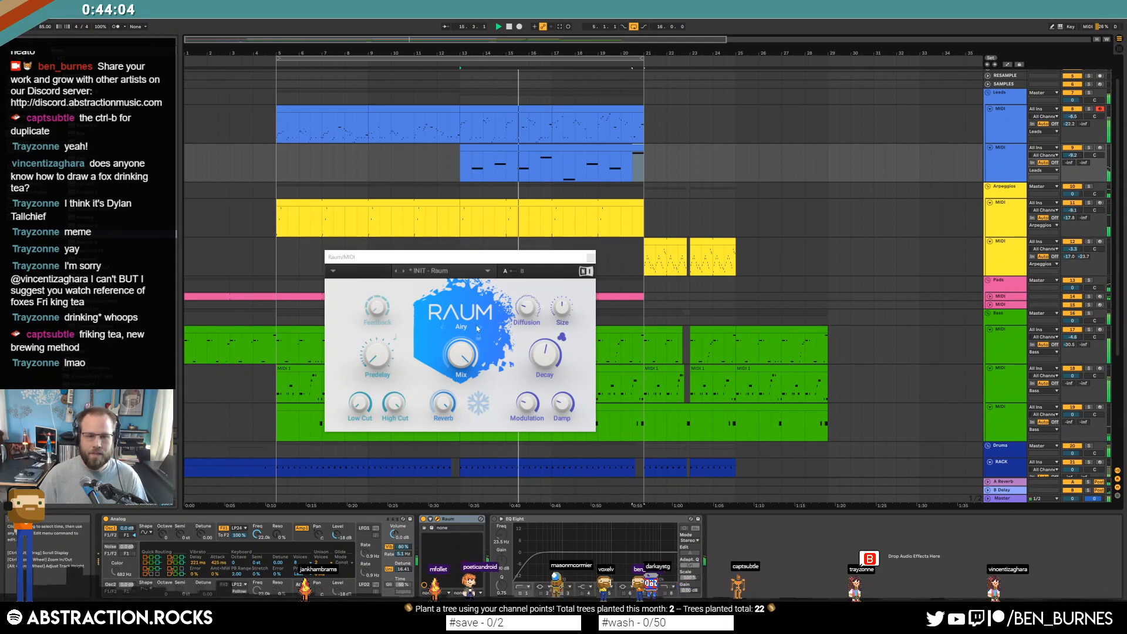
click(591, 258)
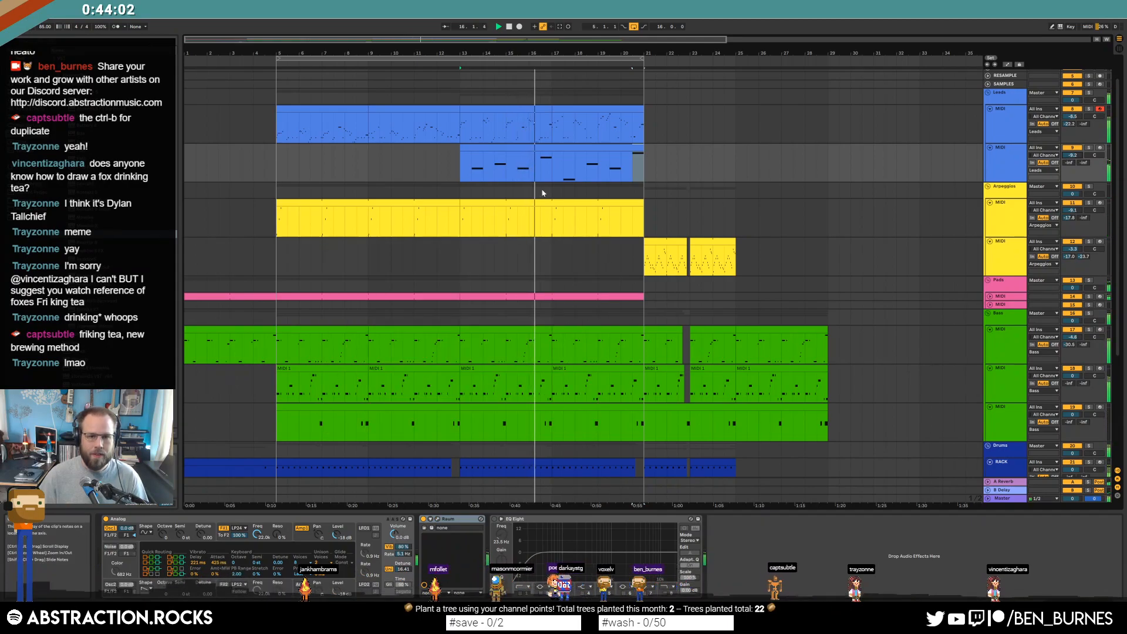
Reopen the second Leads clip, stop playback and show its MIDI Ctrl Pitch Bend envelope
double_click(549, 147)
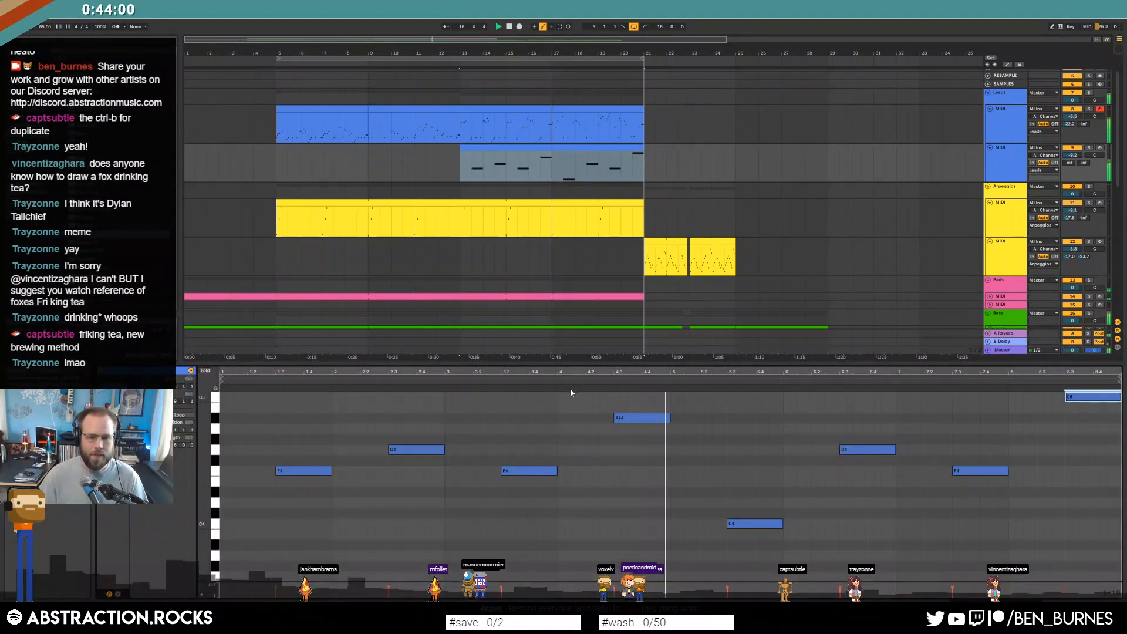
key(space)
click(117, 594)
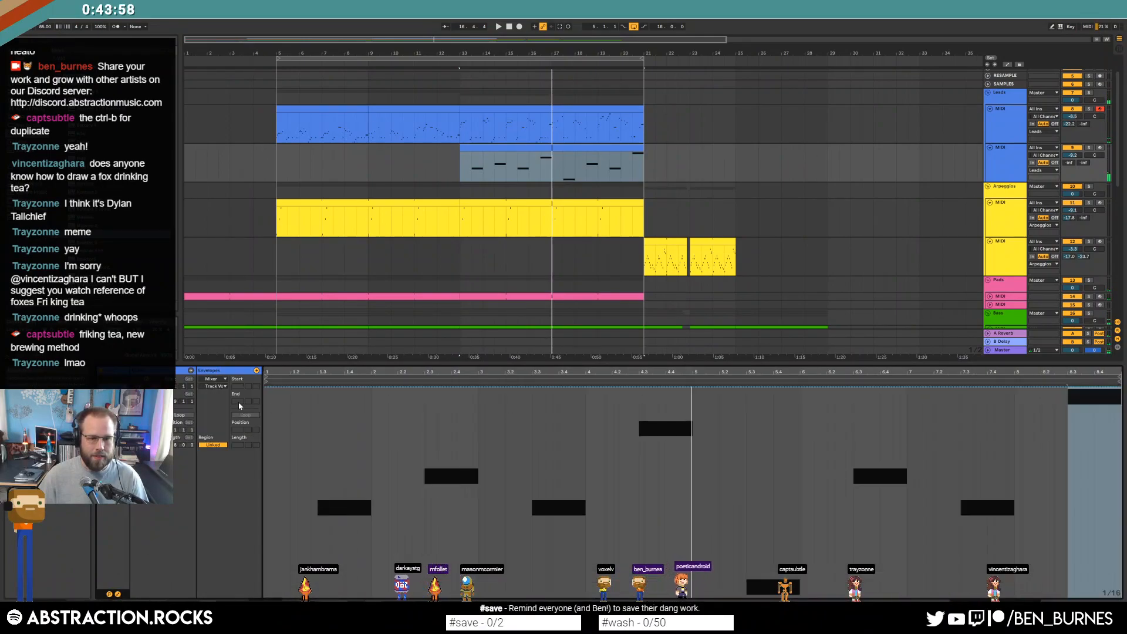
click(217, 386)
click(221, 387)
click(220, 379)
click(222, 386)
click(219, 388)
click(216, 385)
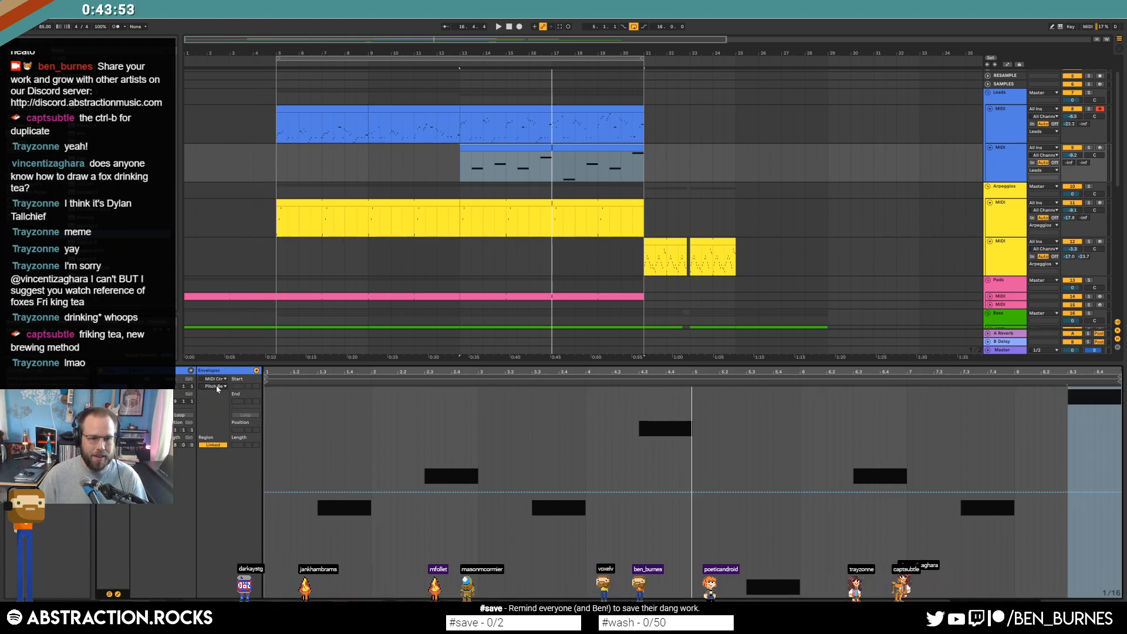
Draw a pitch bend dip to the minimum at 4.3 with a slightly longer return to zero, and play it
click(651, 492)
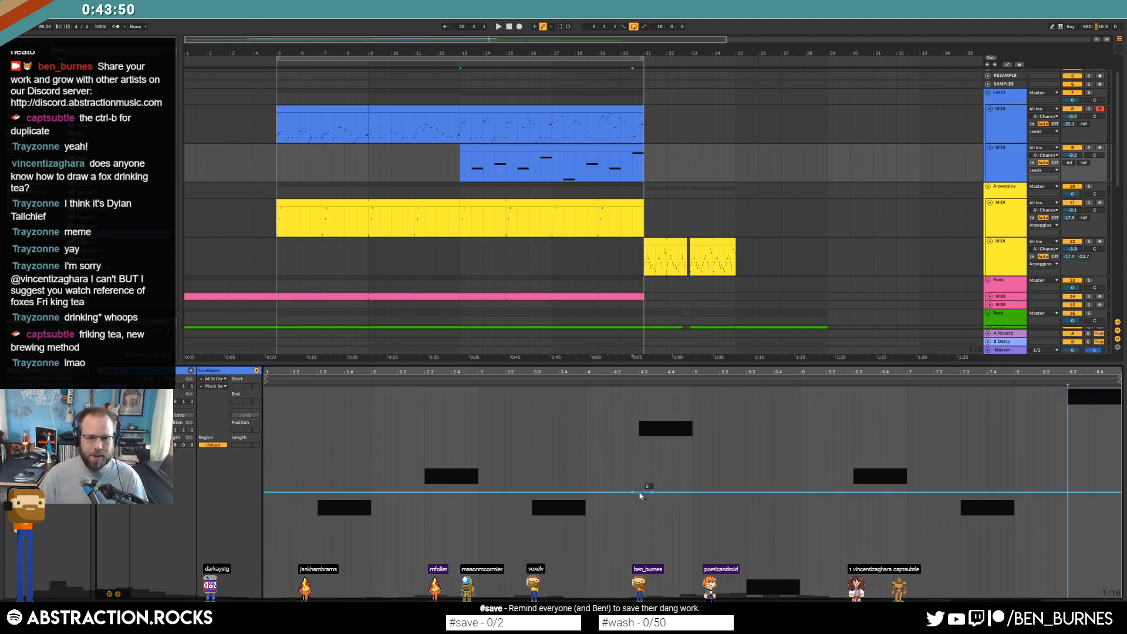
drag(642, 496, 641, 563)
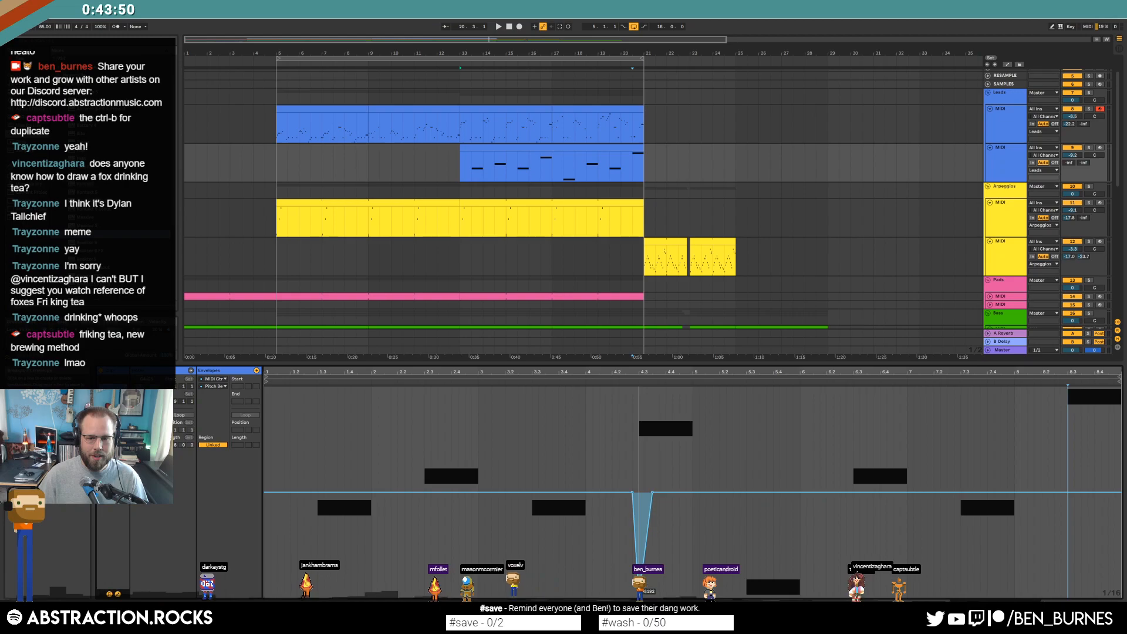
click(654, 496)
click(599, 382)
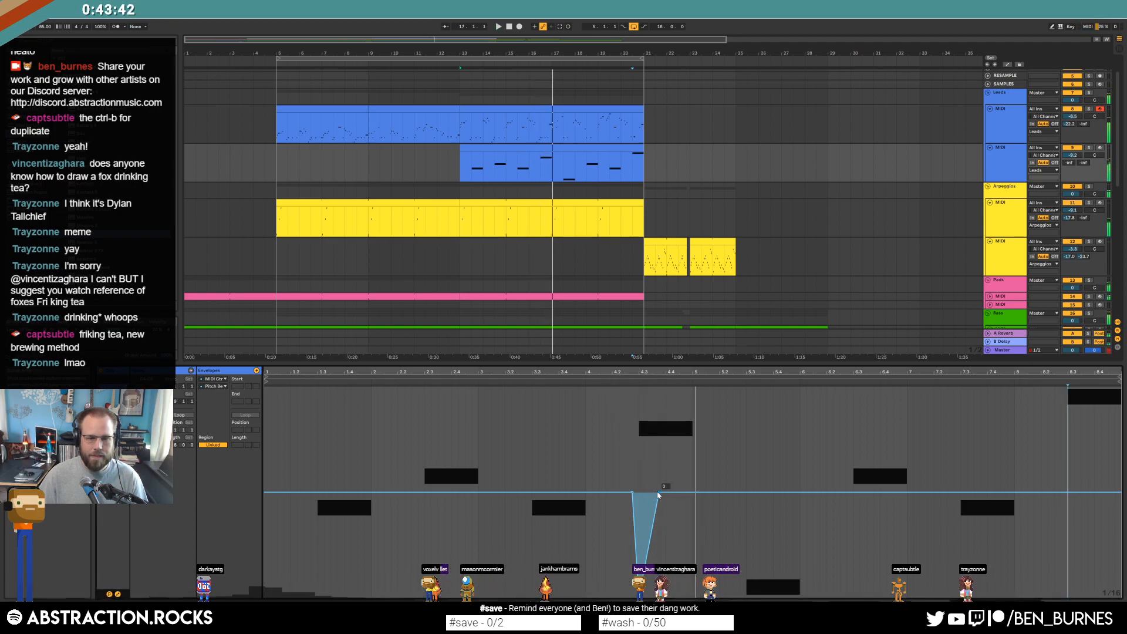
Set Analog's pitch bend range to 12 semitones
key(shift+Tab)
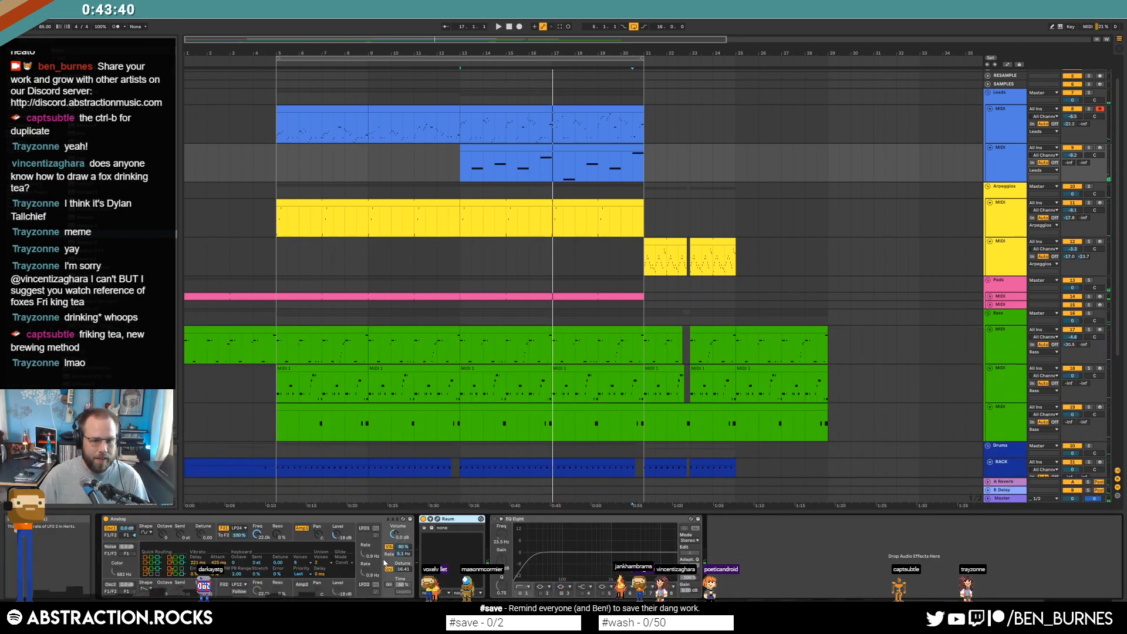
click(236, 575)
text(12)
key(Return)
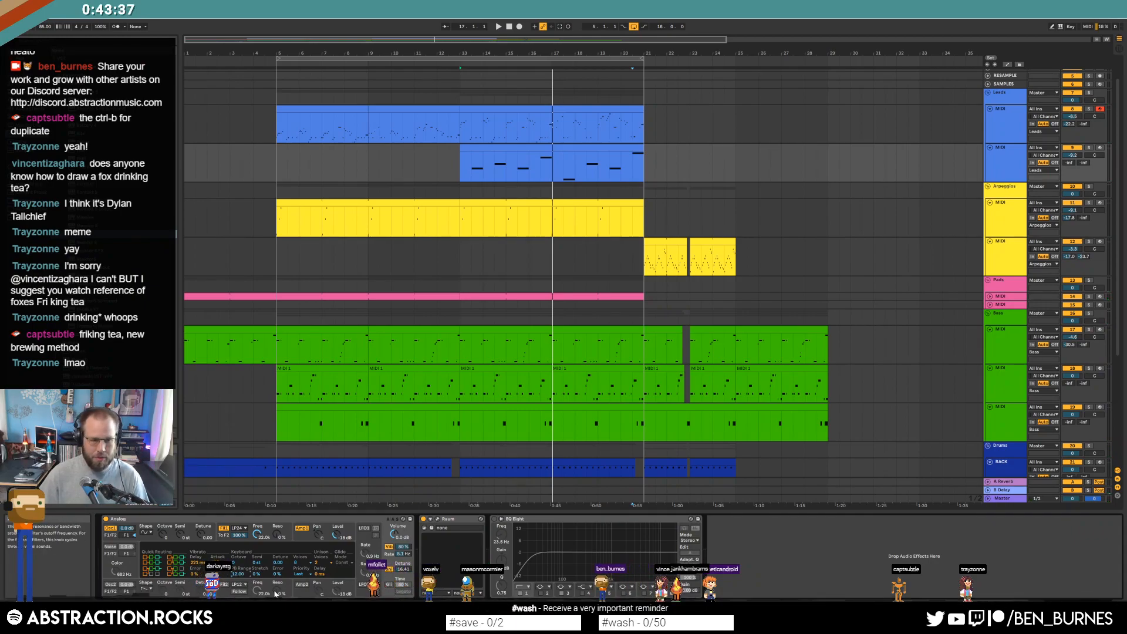
Play from just before the high note in bar 16 and display Analog's first amp envelope
click(538, 168)
key(space)
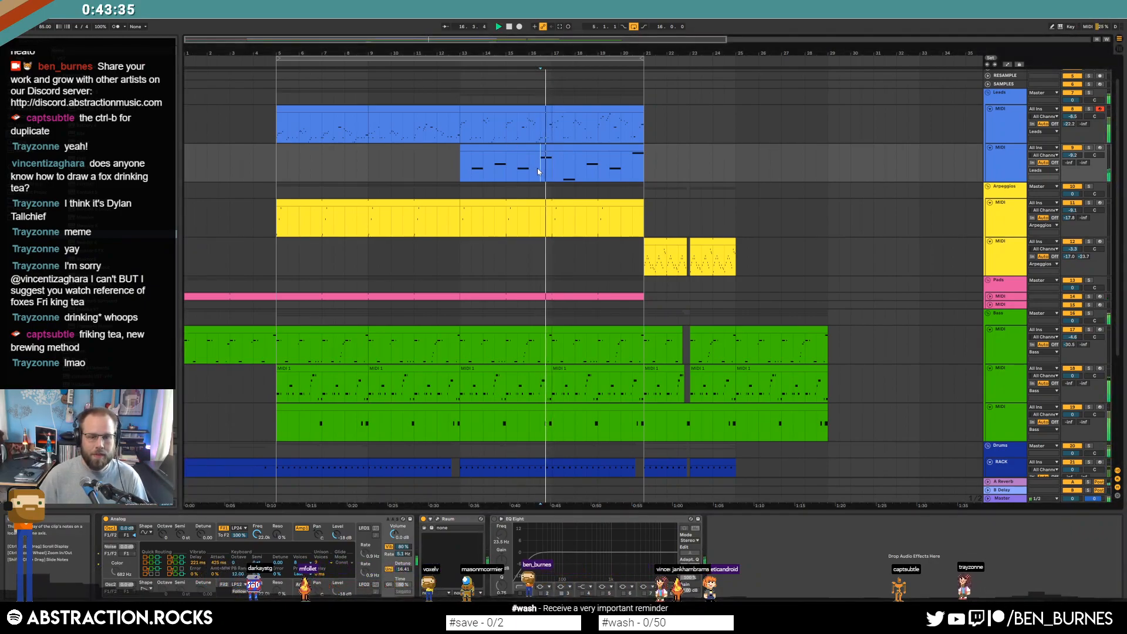
click(301, 528)
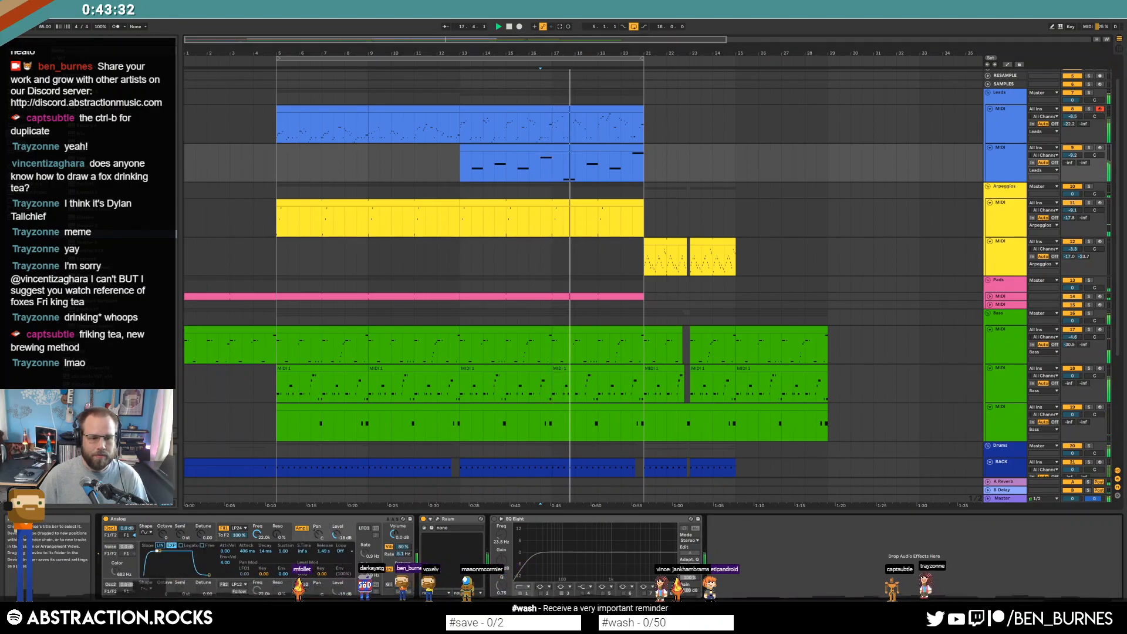
Add a matching pitch bend dip on the clip's last note at 8.3 and play from around bar 4 of the clip
double_click(580, 149)
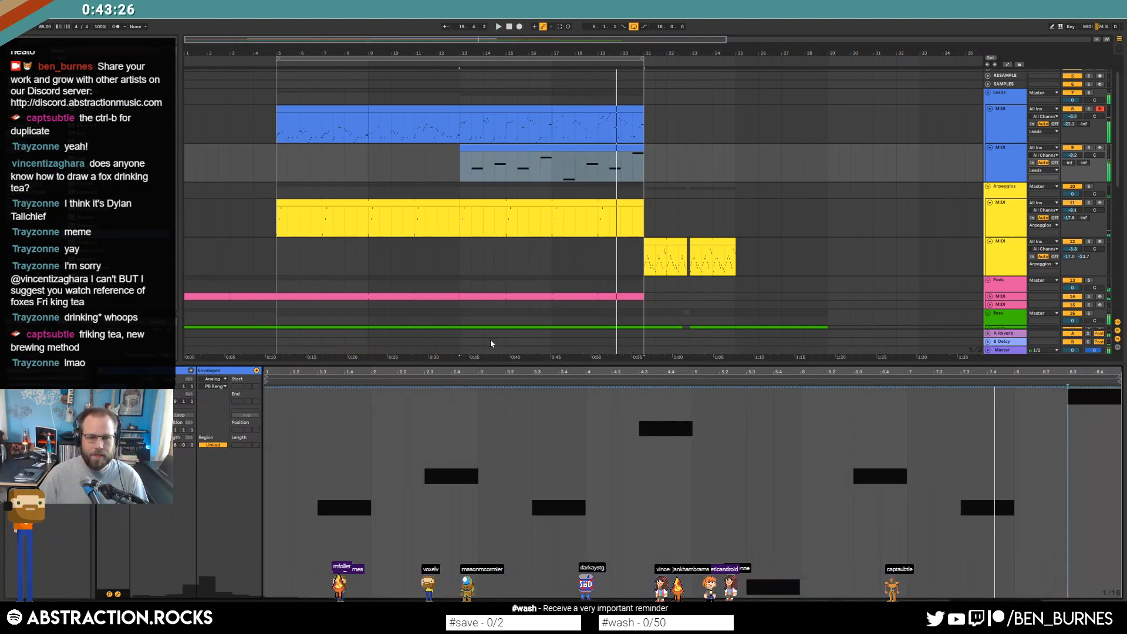
click(212, 379)
click(214, 387)
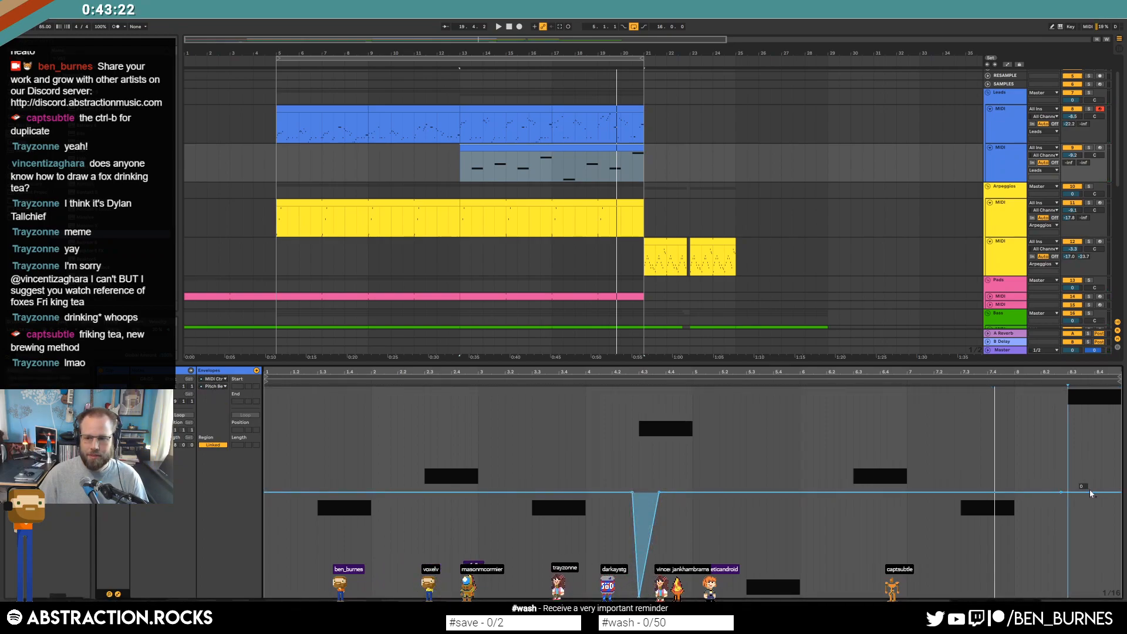
drag(1077, 492, 1068, 593)
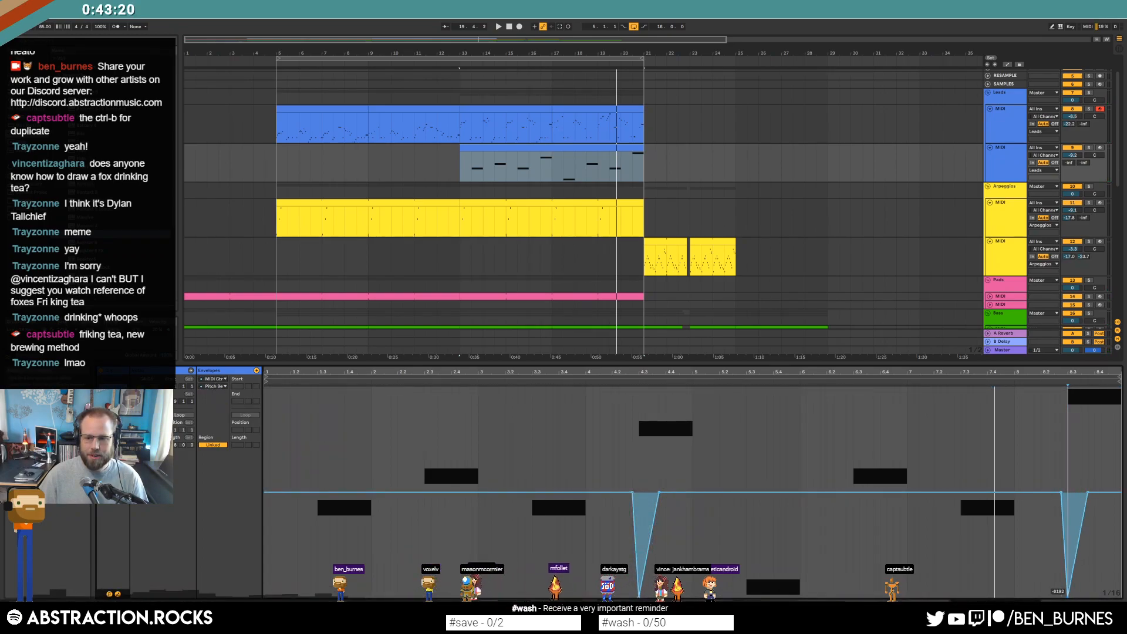
click(1053, 487)
click(587, 382)
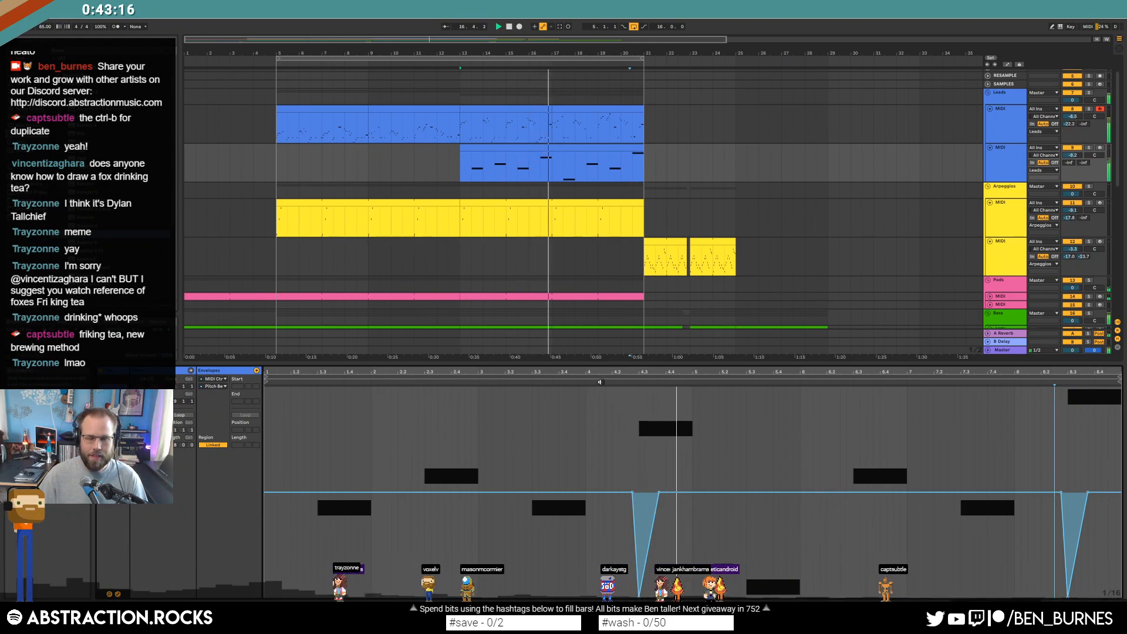
Return to the device view, check Raum's settings and close its window
key(shift+Tab)
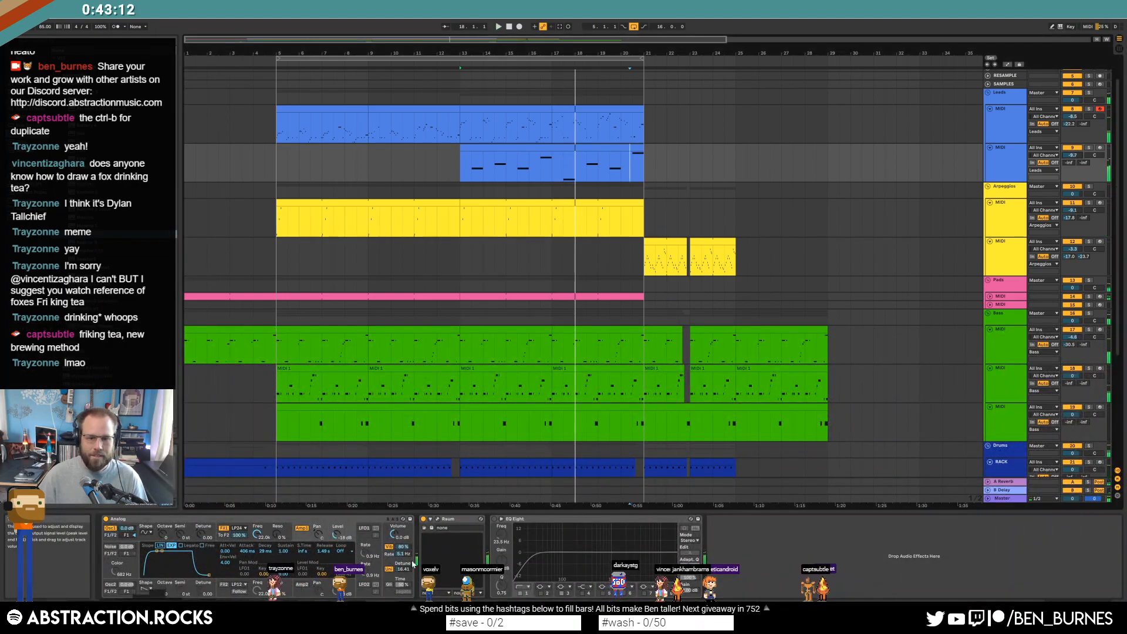
click(437, 521)
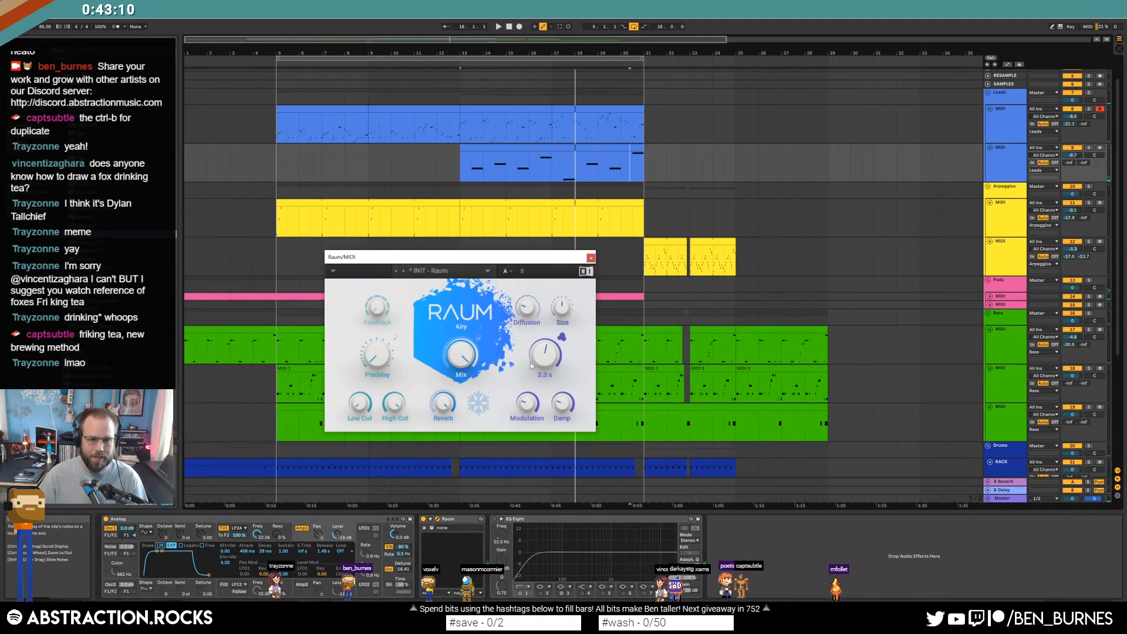
click(591, 257)
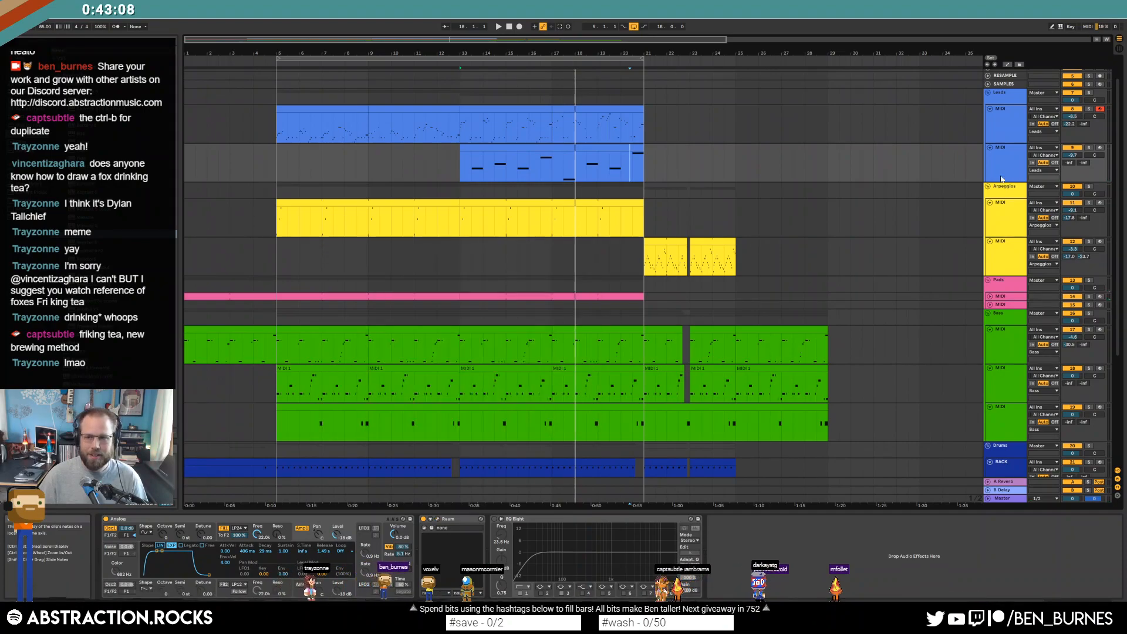
Consolidate the two upper lead clips spanning bars 13 to 21 into one clip and open its notes
click(517, 109)
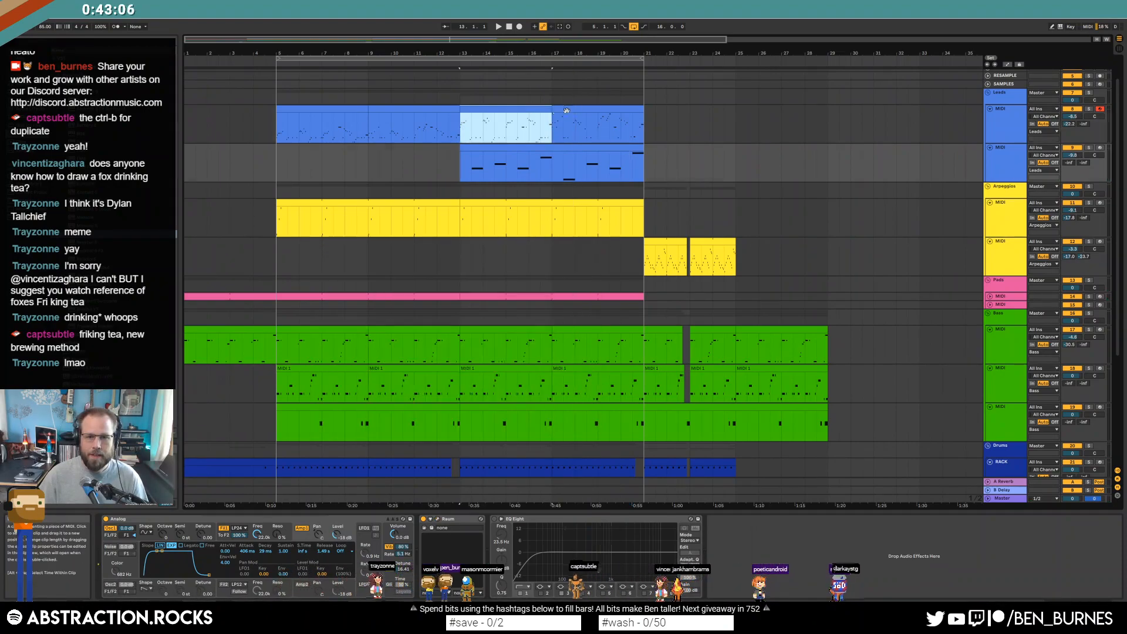
shift+click(593, 109)
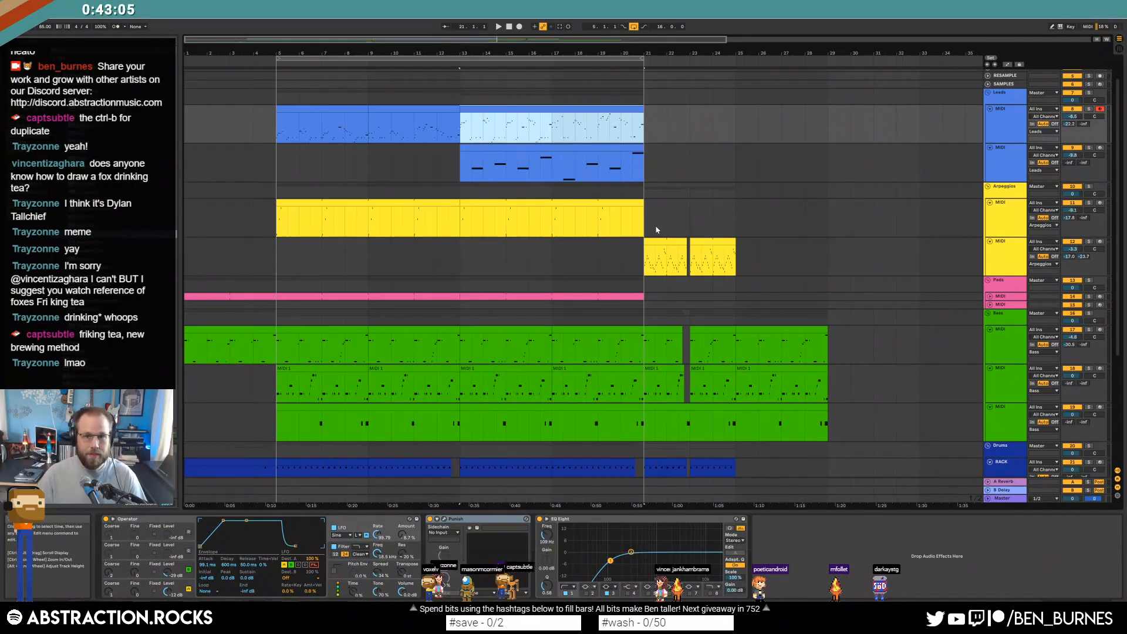
double_click(554, 109)
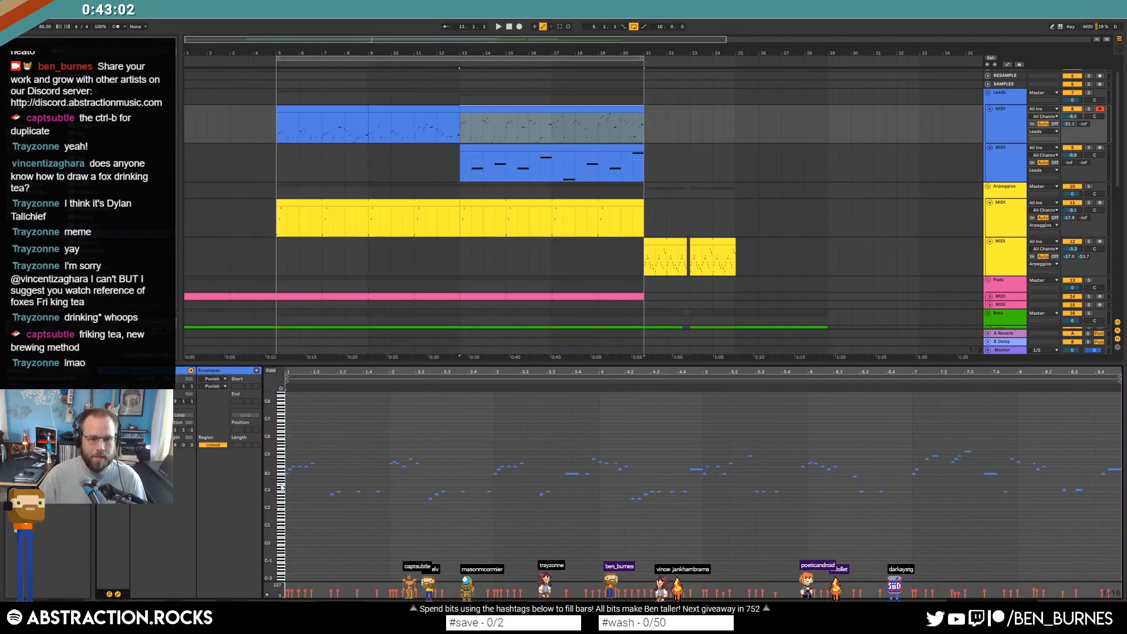
Play the consolidated lead with its upper notes selected and display the envelope settings of Operator's oscillator A
drag(282, 475, 282, 455)
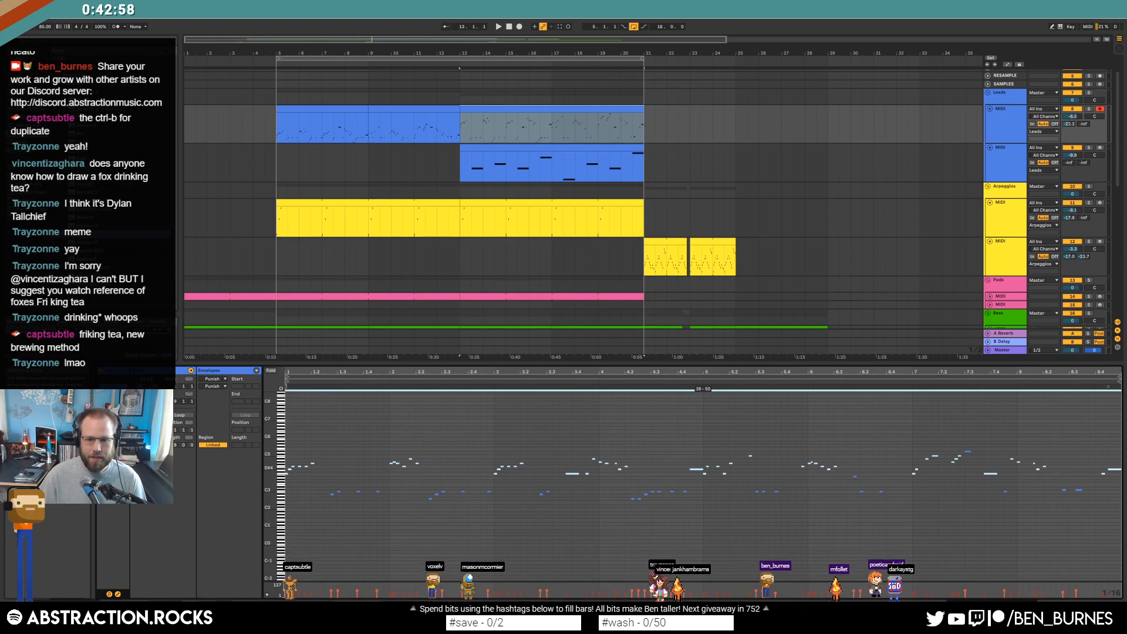
key(space)
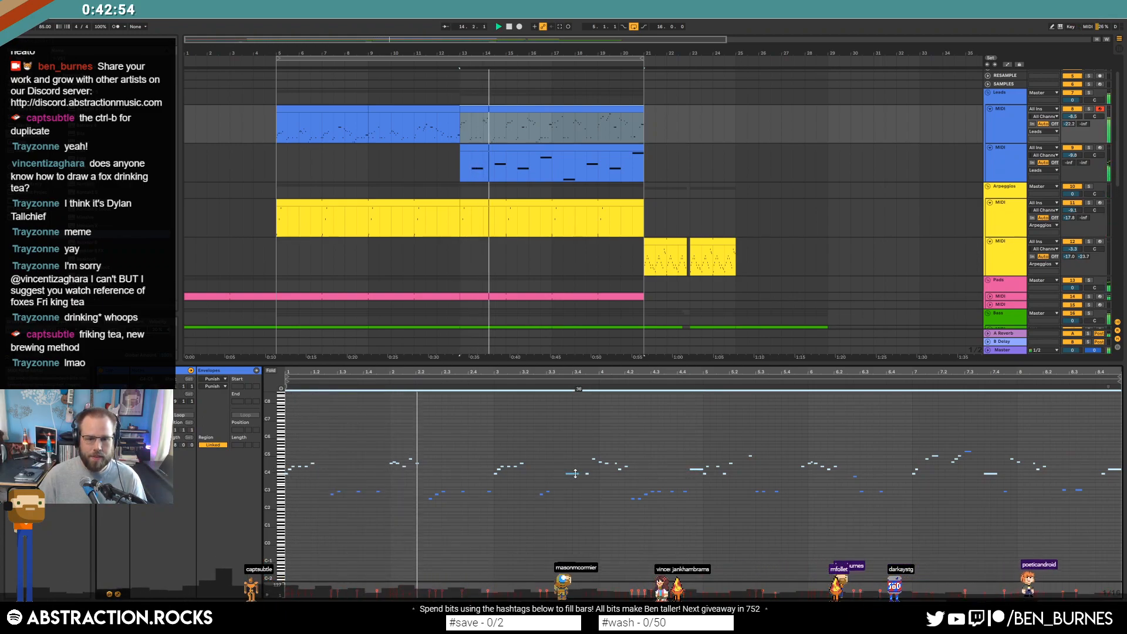
key(shift+Tab)
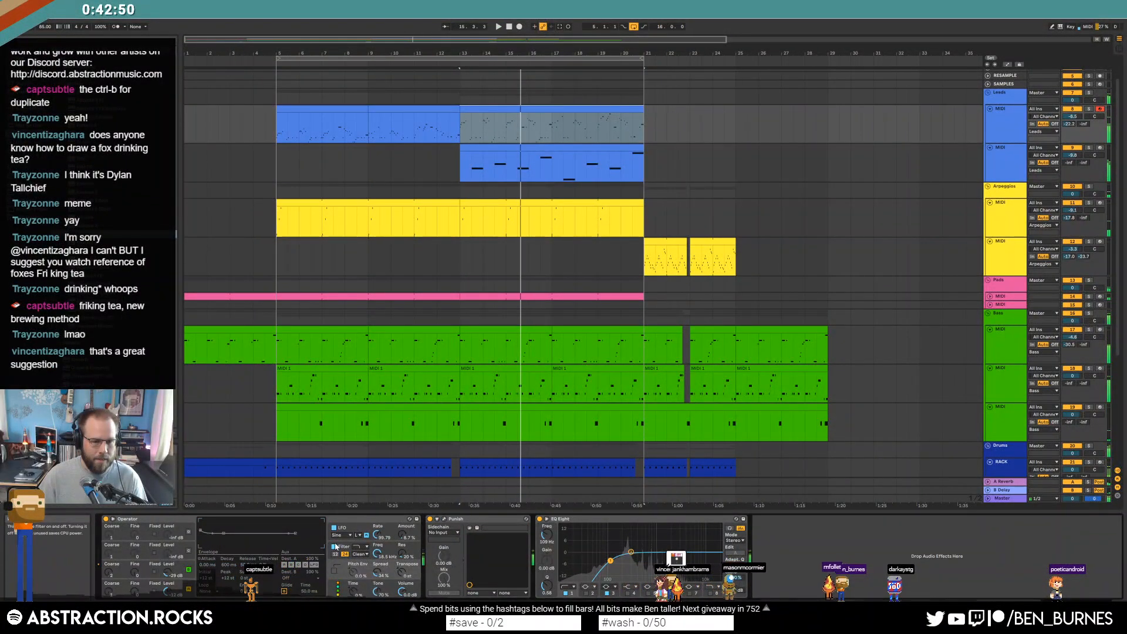
click(128, 587)
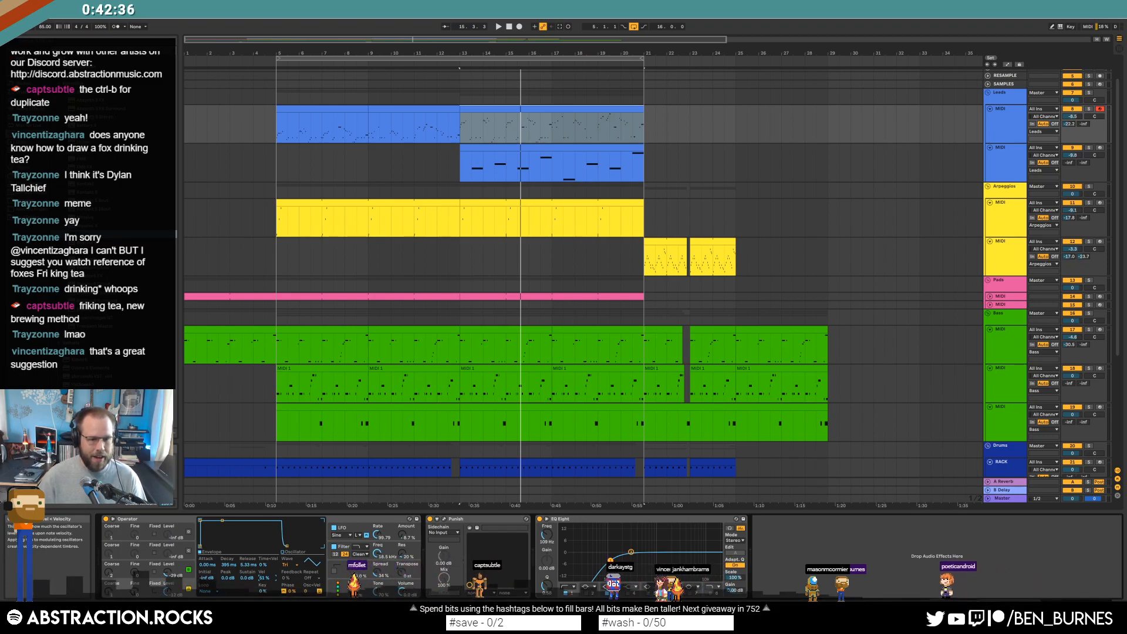
Play the lead from bar 13 and adjust the velocity sensitivity of Operator's oscillator A level
click(468, 112)
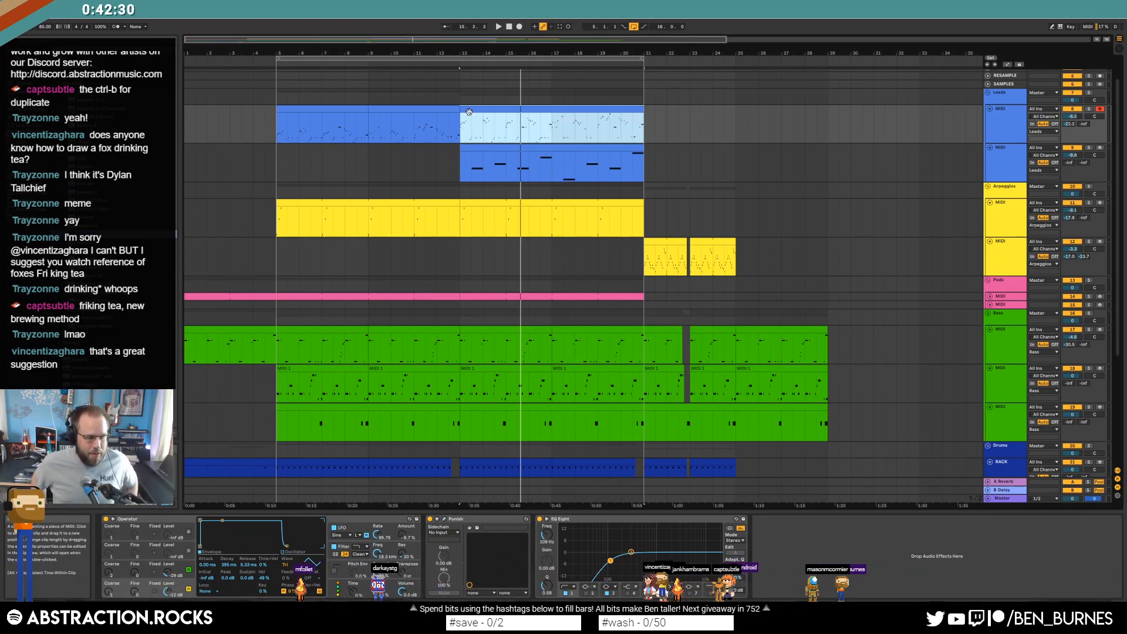
click(459, 125)
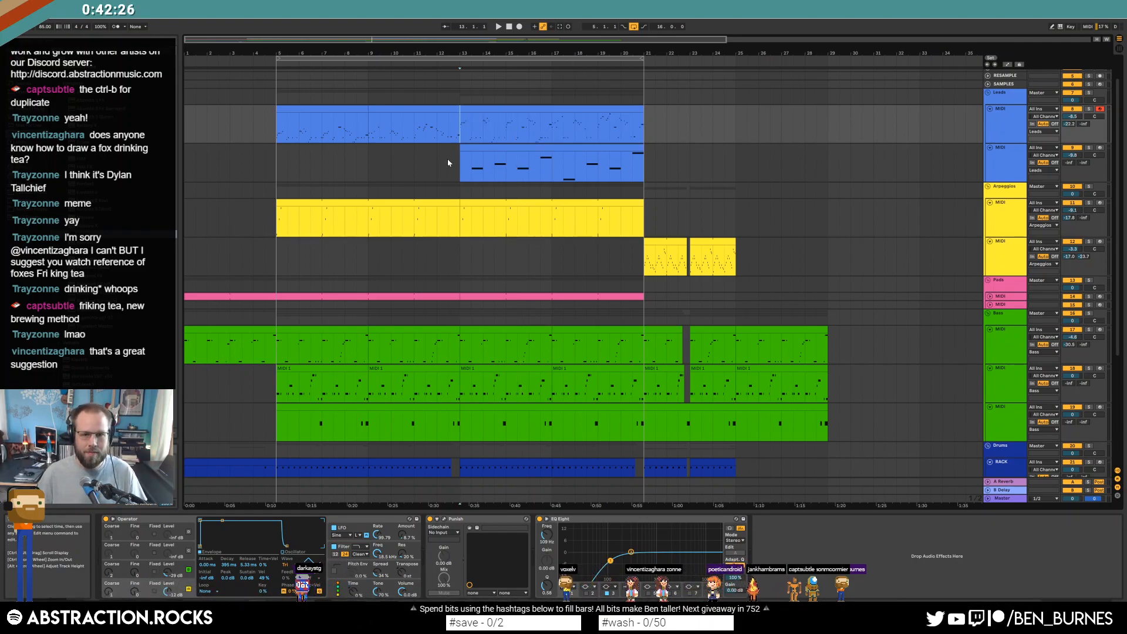
key(space)
double_click(526, 109)
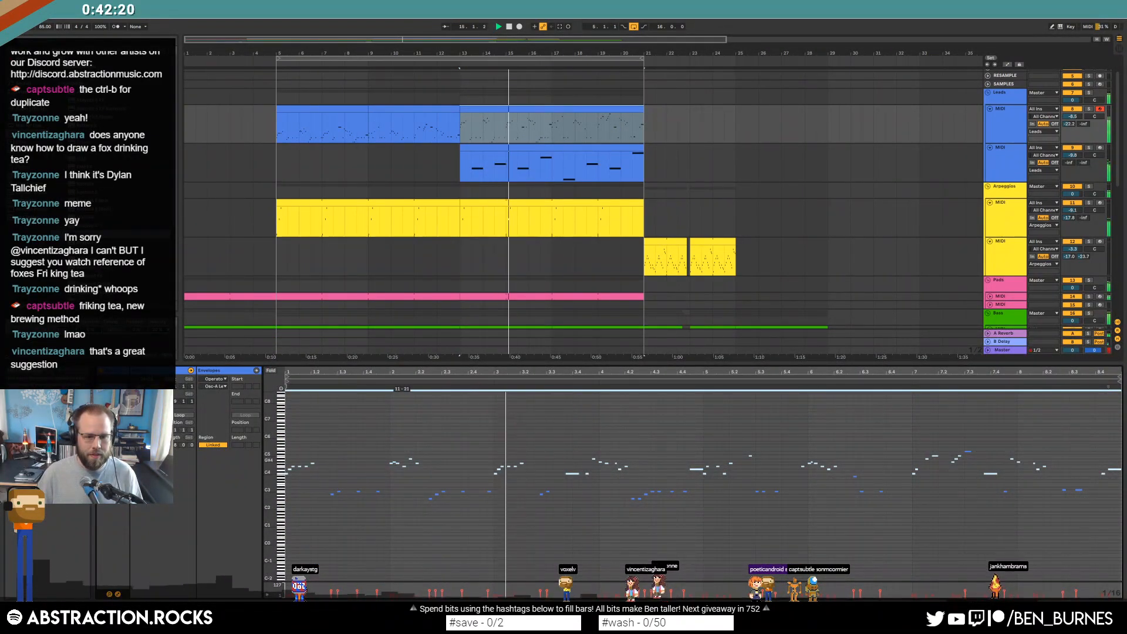
key(shift+Tab)
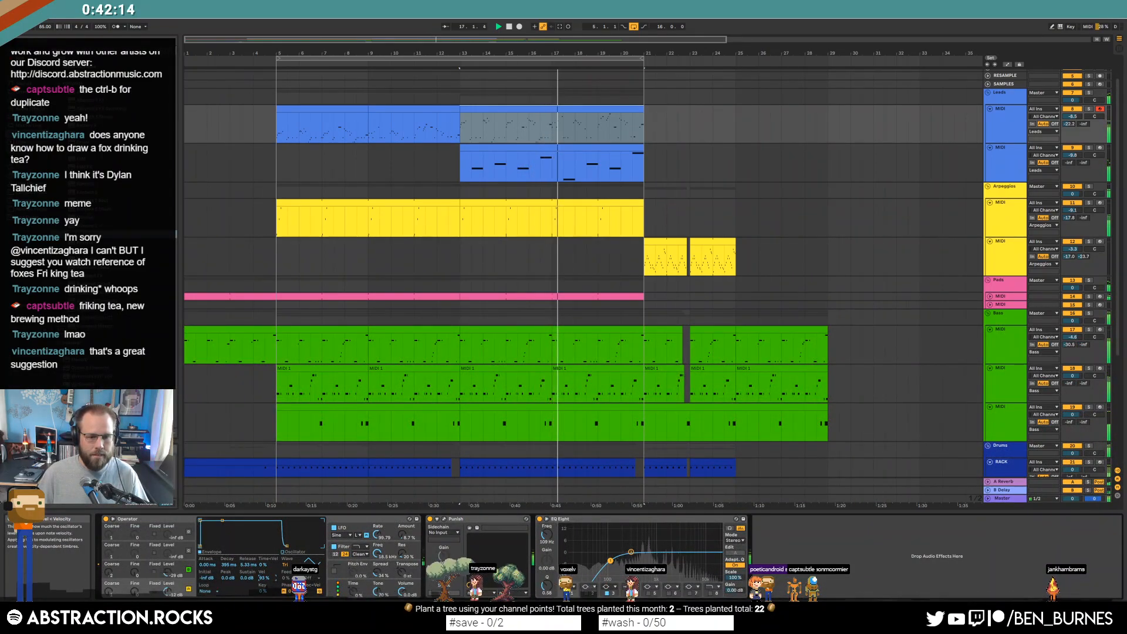
drag(266, 579, 266, 581)
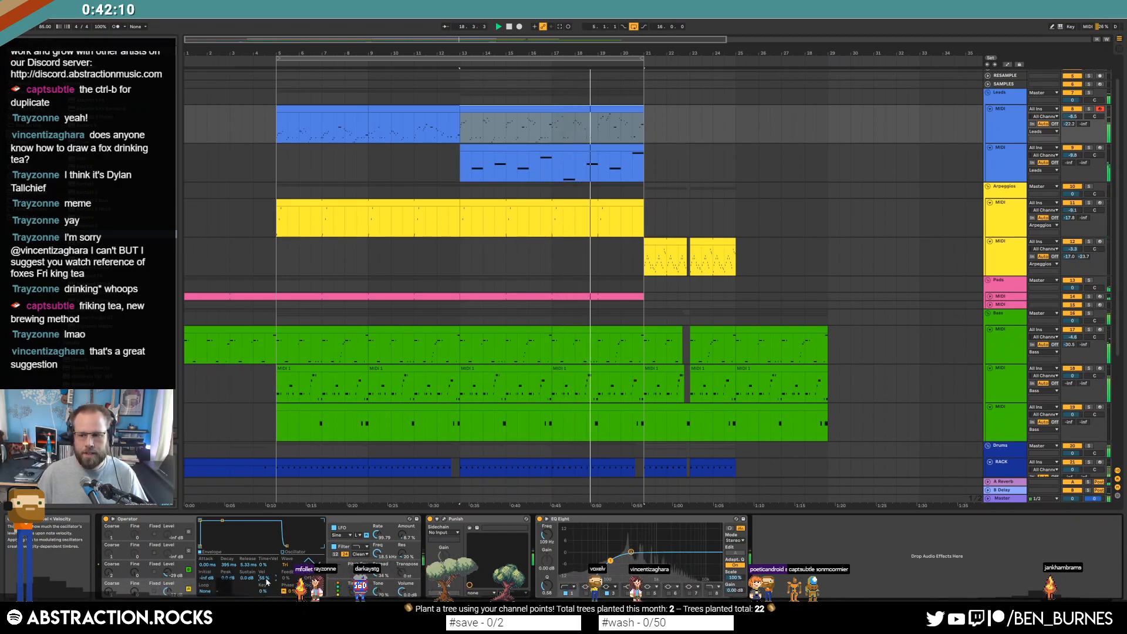
Turn off arrangement looping and raise the long lead note just before 7.4 in the clip by one octave
click(634, 27)
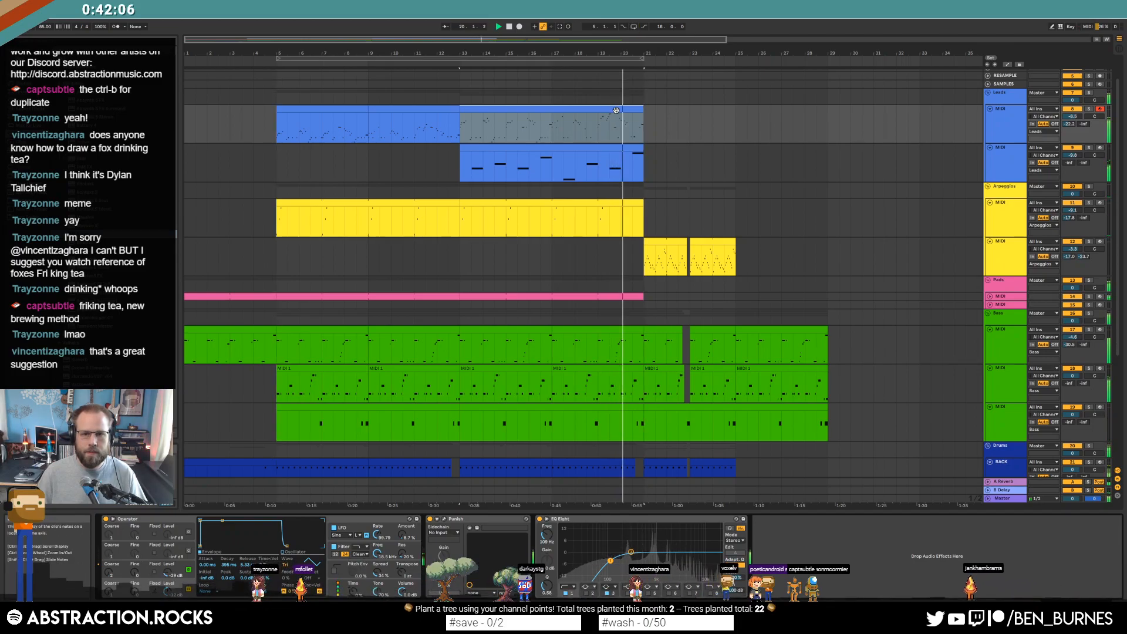
double_click(614, 108)
click(984, 467)
key(shift+Up)
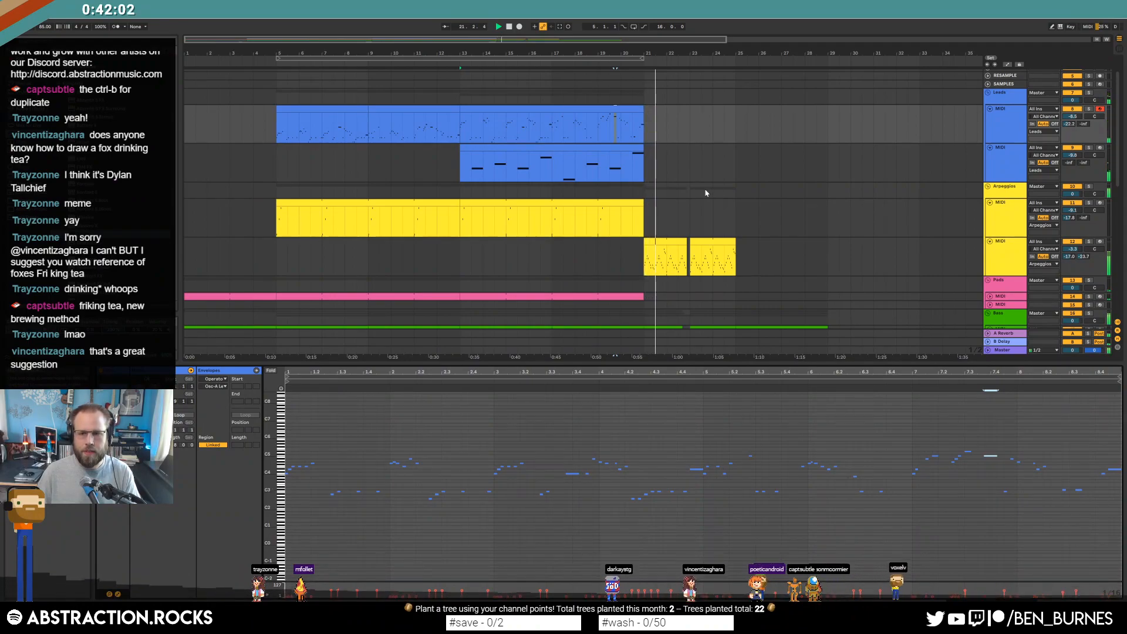
Loop the arrangement over the two arpeggio clips in bars 21 to 25
click(645, 257)
drag(644, 257, 738, 272)
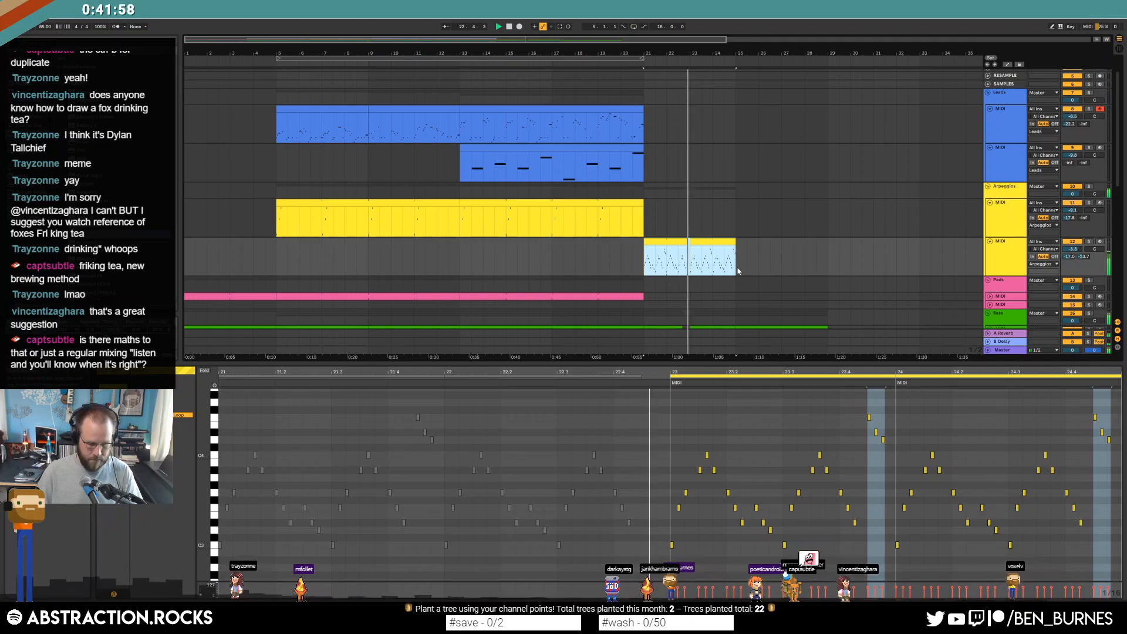
key(ctrl+l)
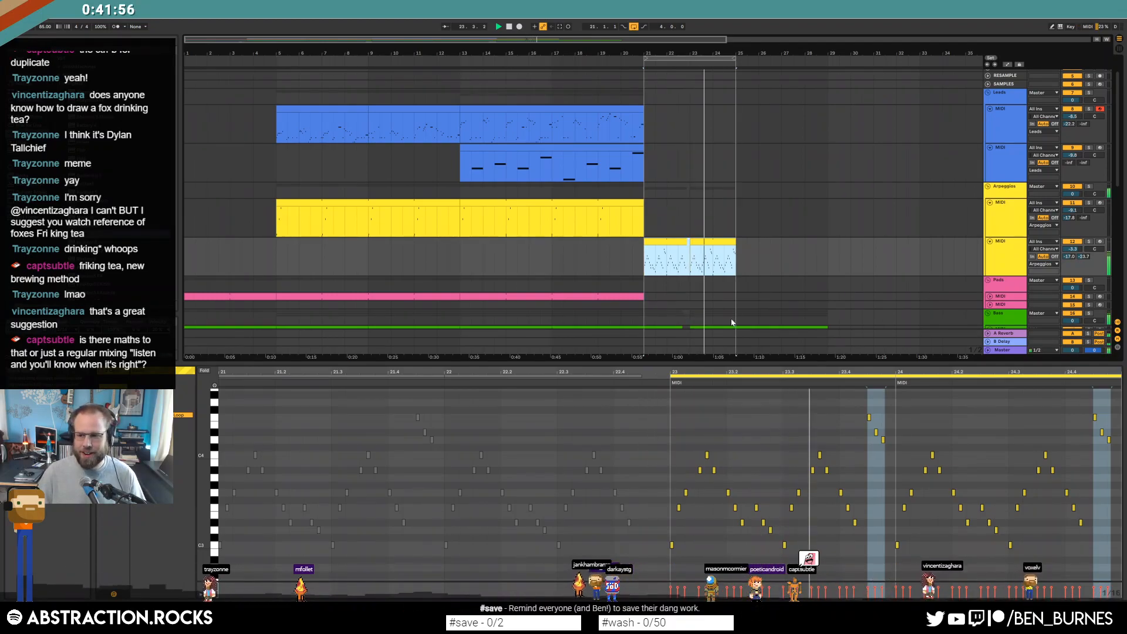
Copy the crash2 sample clip from bar 3 to bar 19 on the same drum sample track
scroll(730, 305, down, 3)
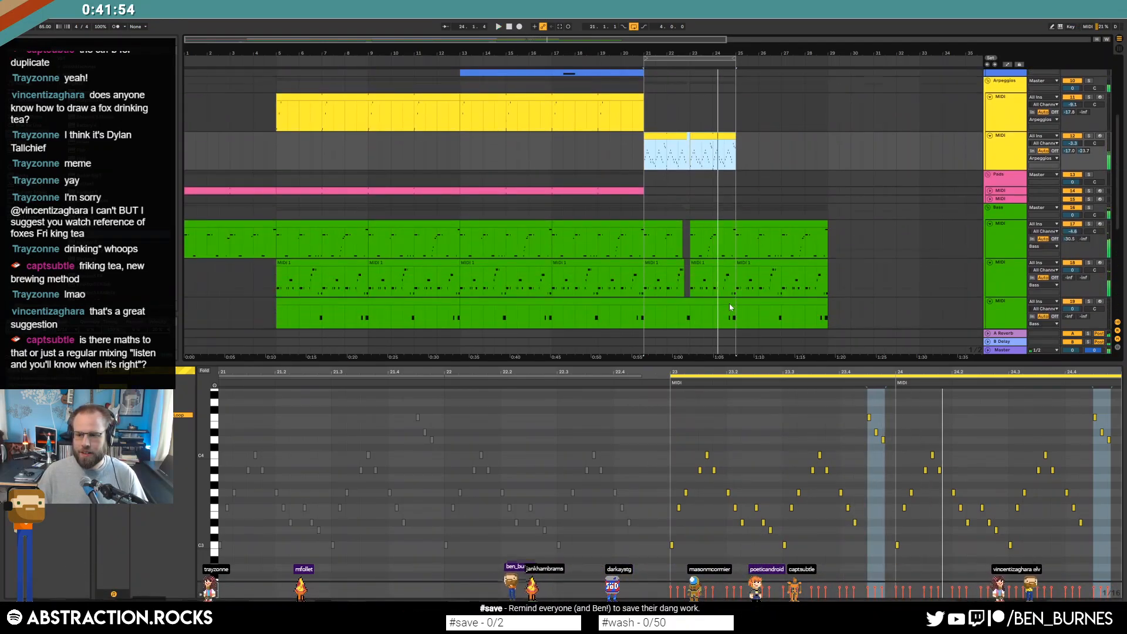
scroll(730, 309, down, 3)
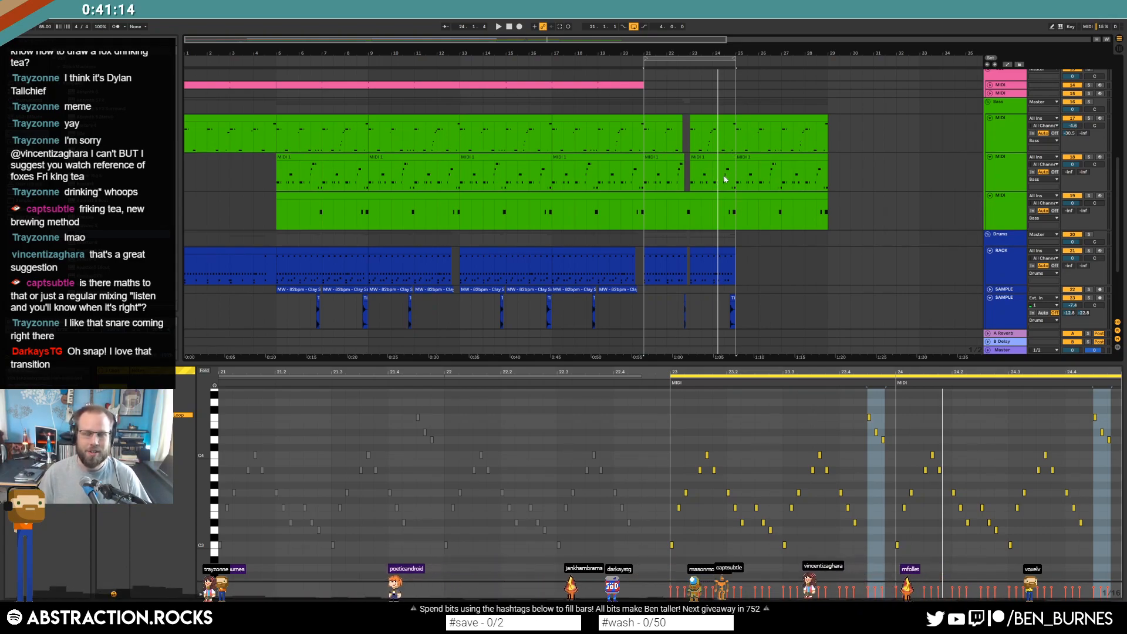
scroll(678, 170, down, 5)
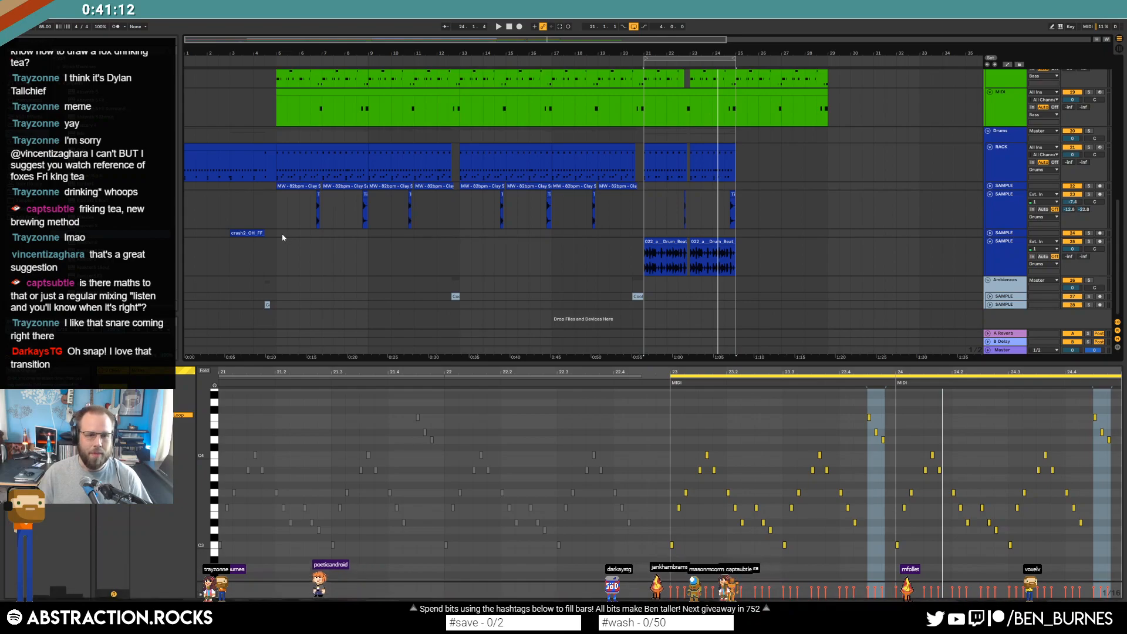
click(274, 235)
click(234, 233)
click(595, 233)
key(ctrl+v)
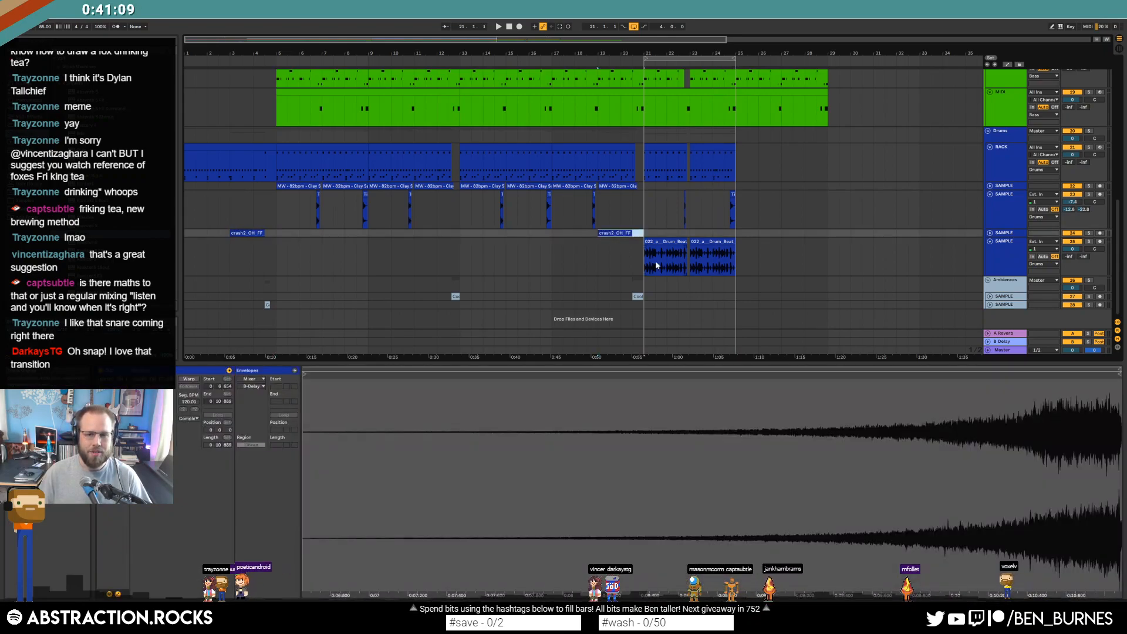
click(598, 218)
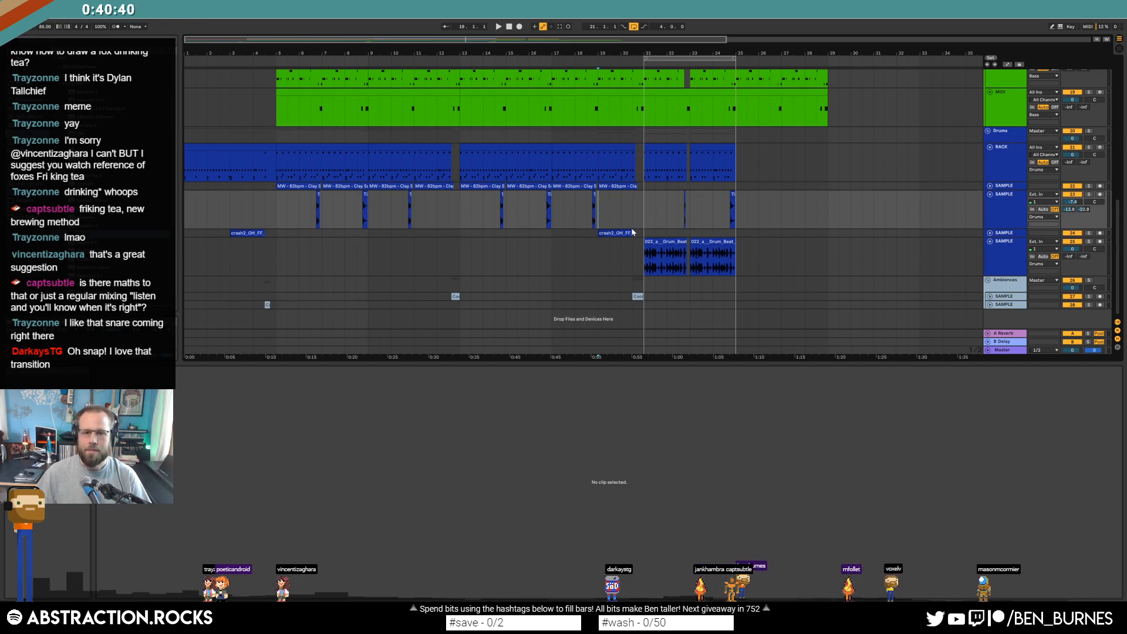
Examine and compare the kick and snare waveforms in the drum beat sample around bar 22
scroll(668, 261, up, 10)
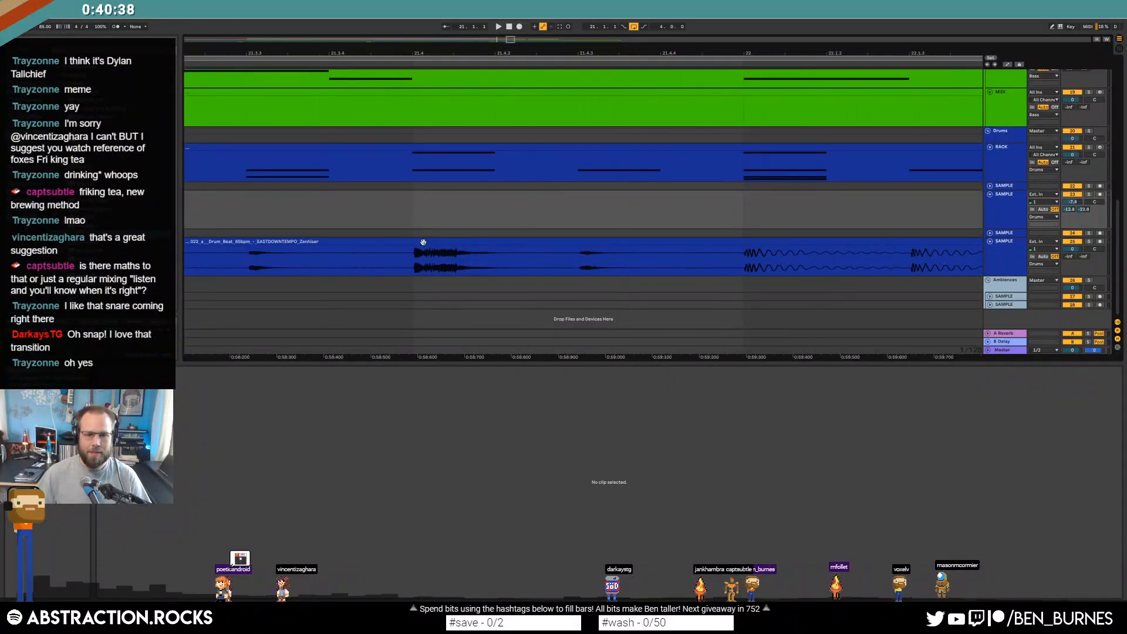
drag(600, 53, 107, 100)
drag(466, 270, 629, 251)
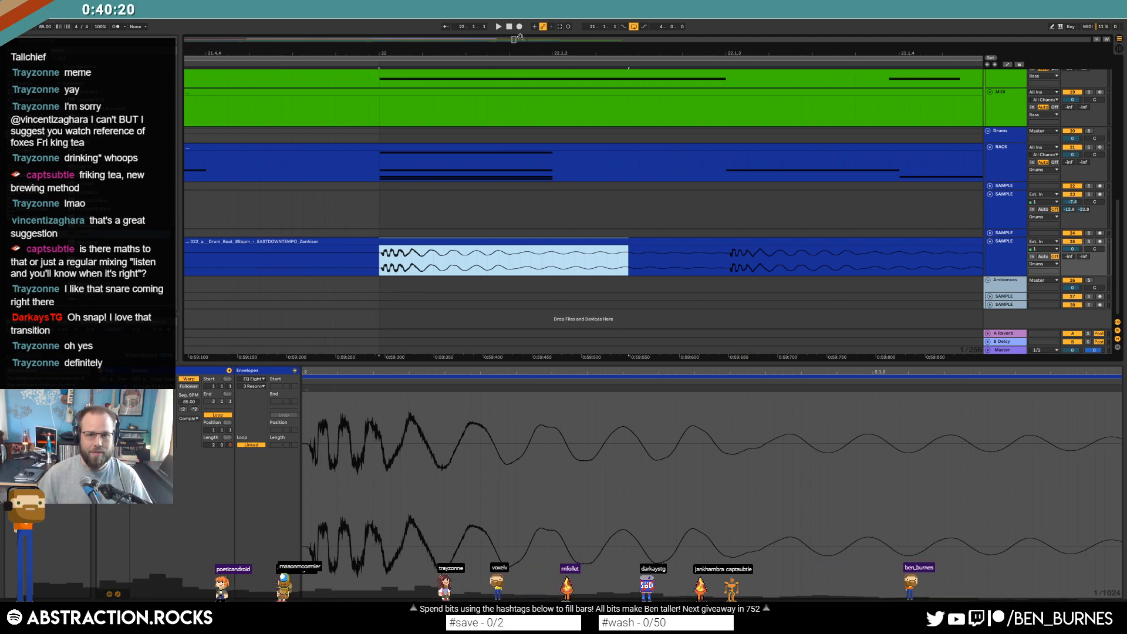
drag(514, 39, 519, 29)
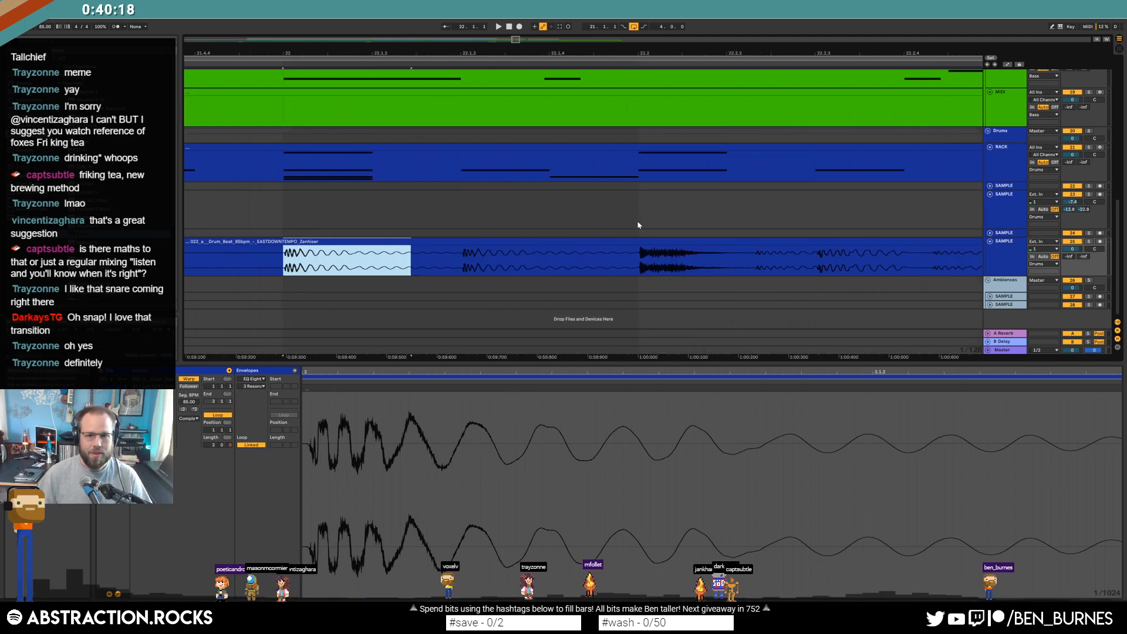
drag(646, 255, 690, 263)
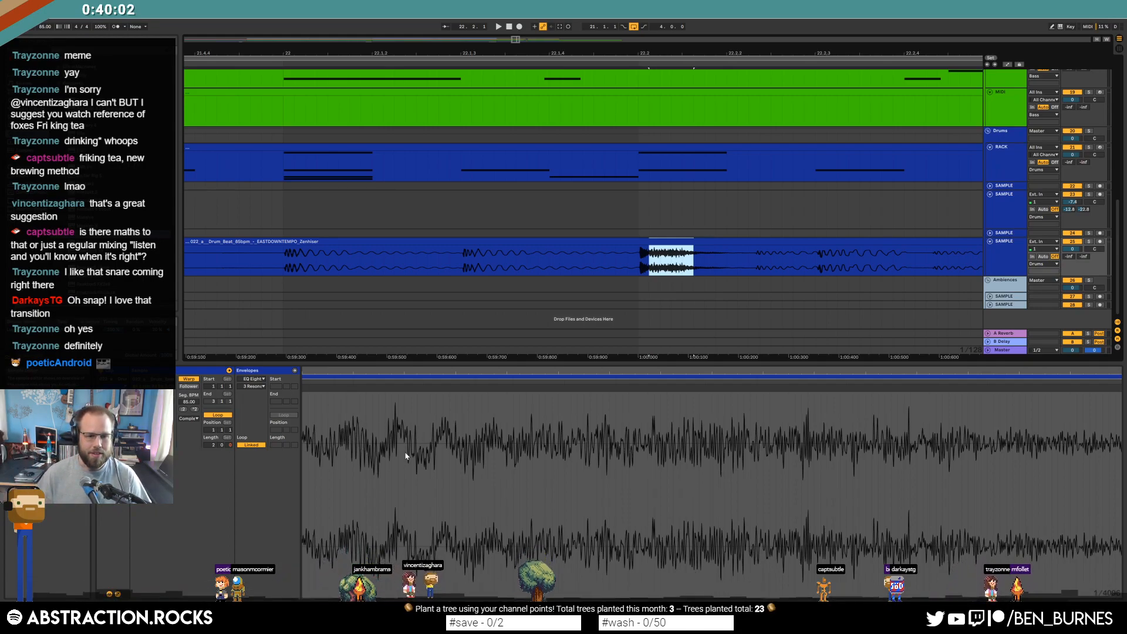
drag(464, 255, 594, 255)
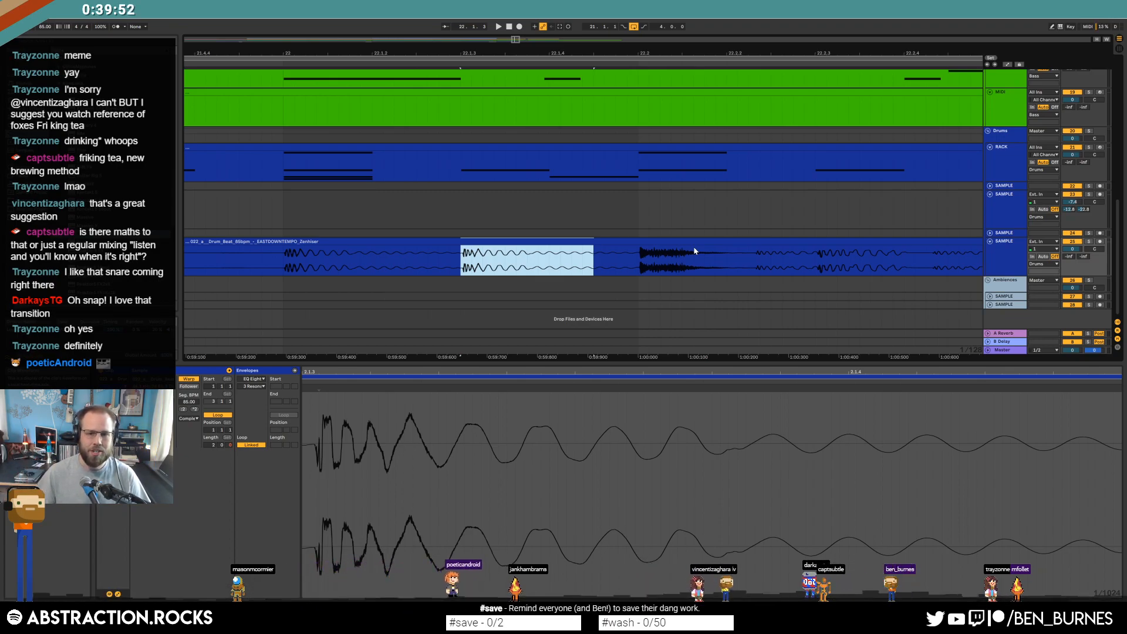
drag(648, 255, 693, 265)
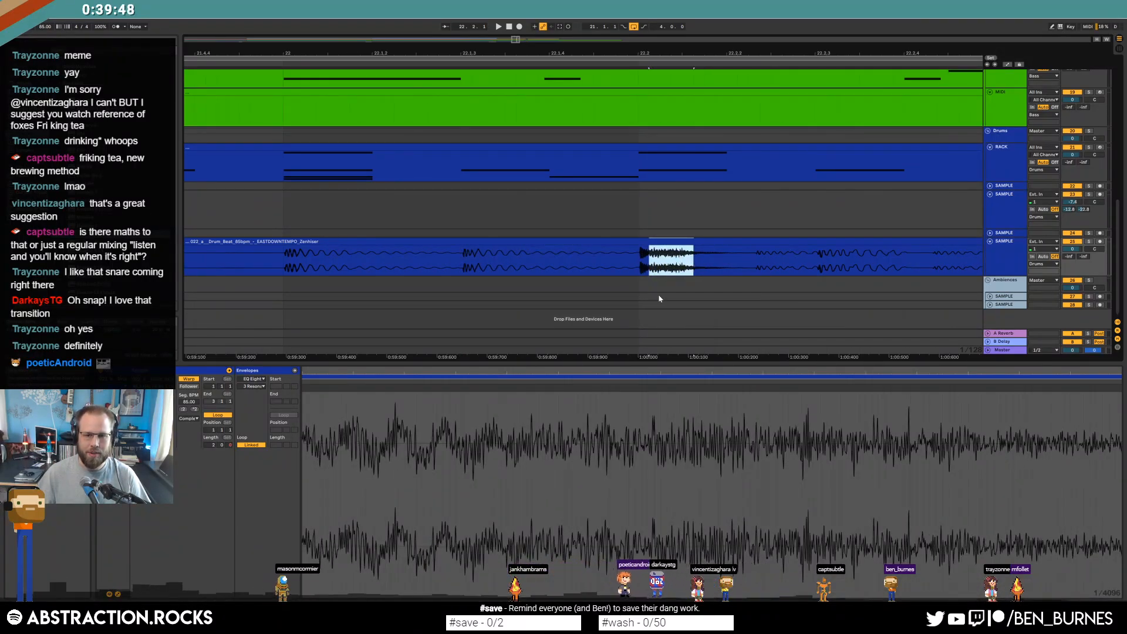
drag(482, 267, 560, 268)
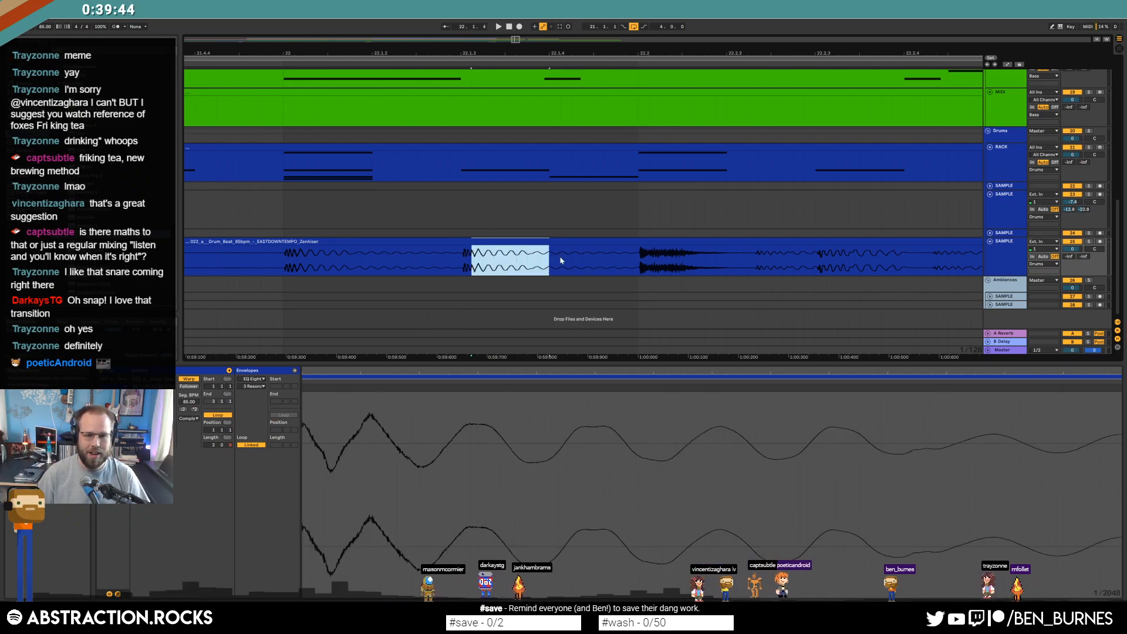
drag(649, 258, 702, 262)
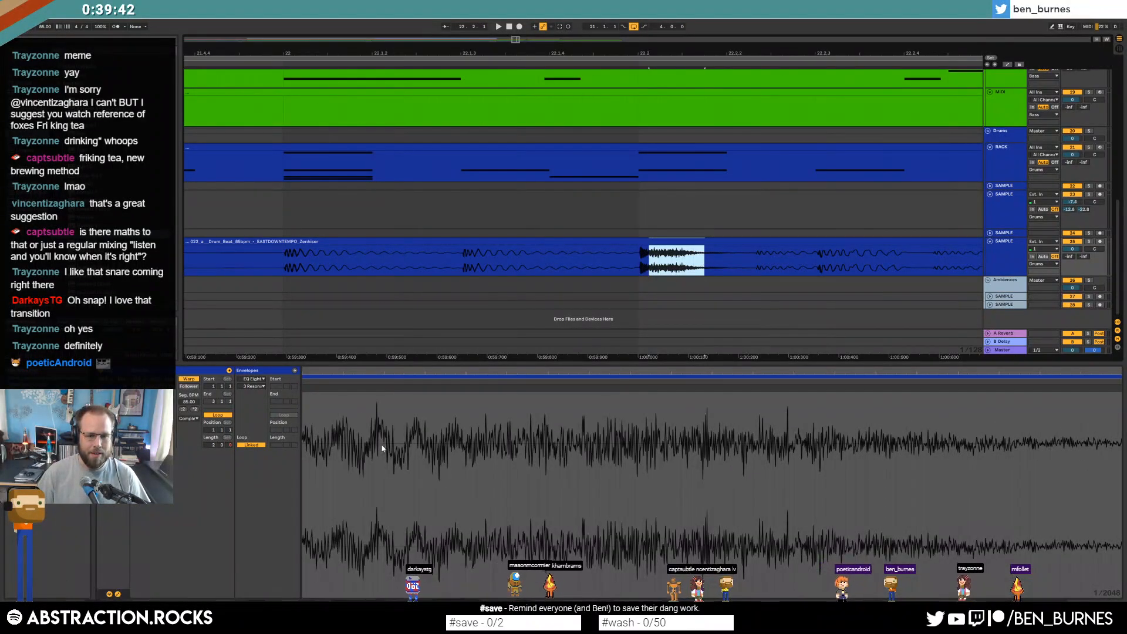
mouse_move(516, 39)
mouse_down()
mouse_move(516, 1)
mouse_move(522, 41)
mouse_up()
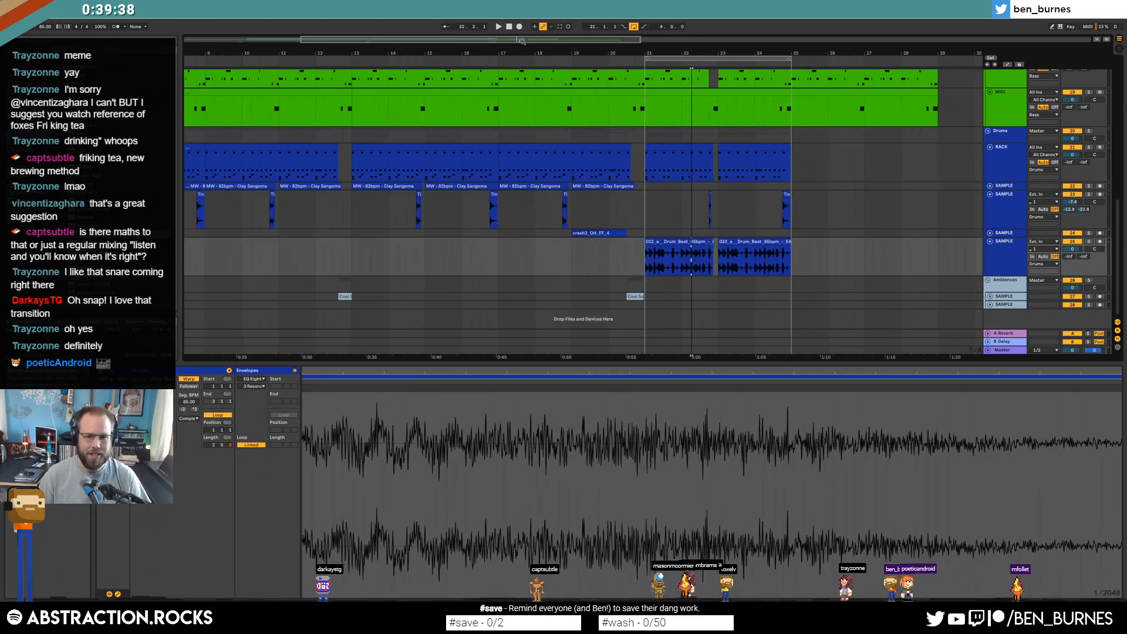
Return to the device view and play the arrangement from bar 13
key(shift+Tab)
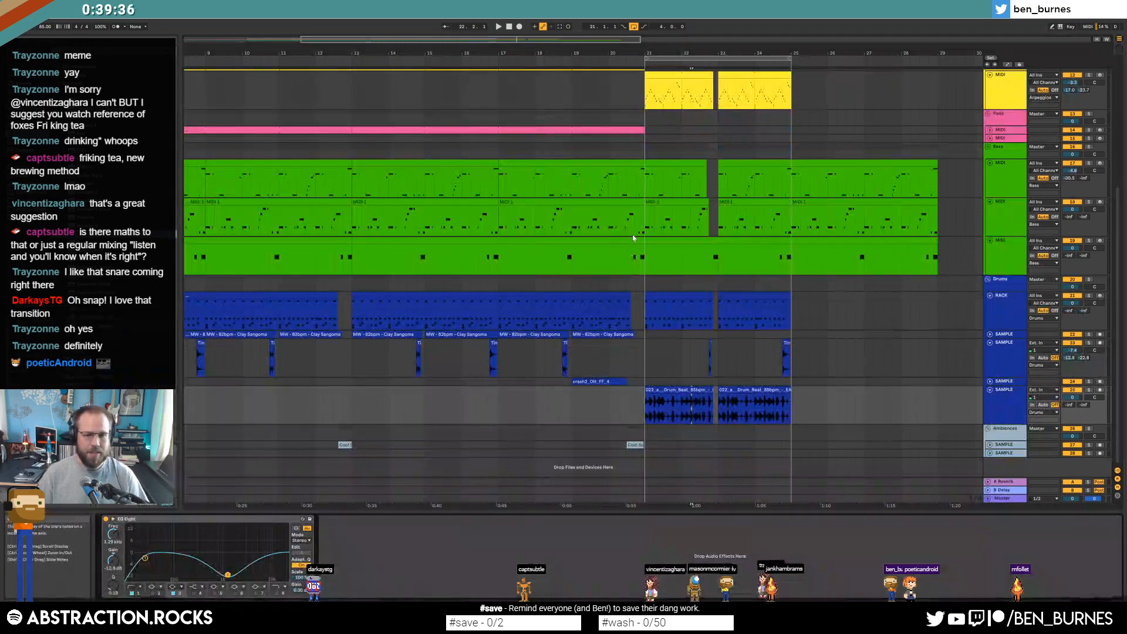
scroll(603, 270, up, 5)
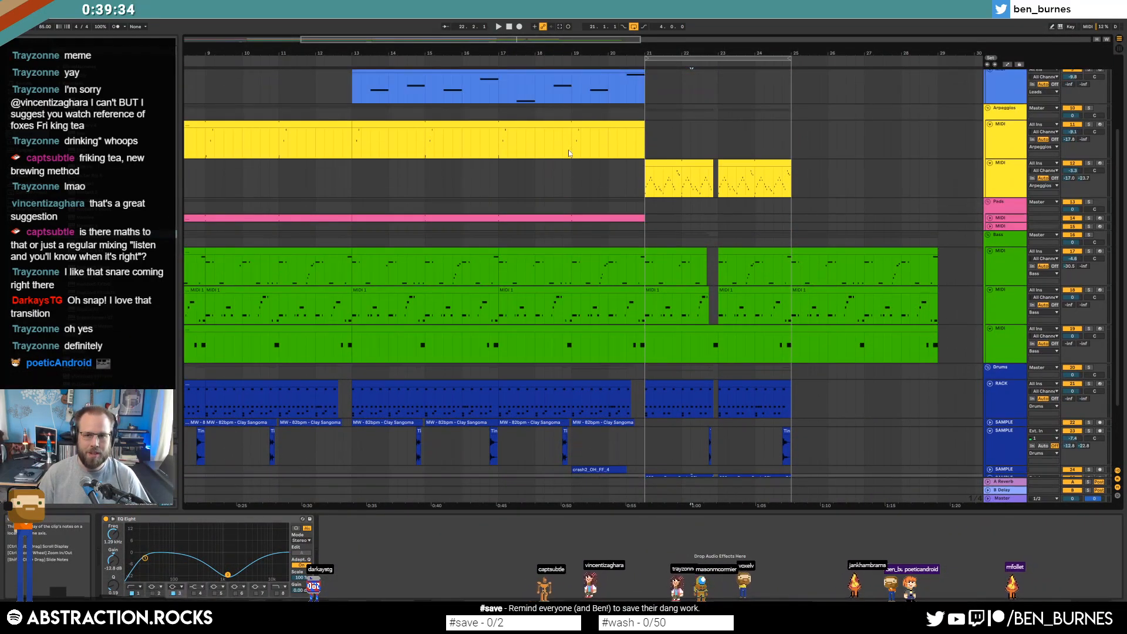
click(357, 156)
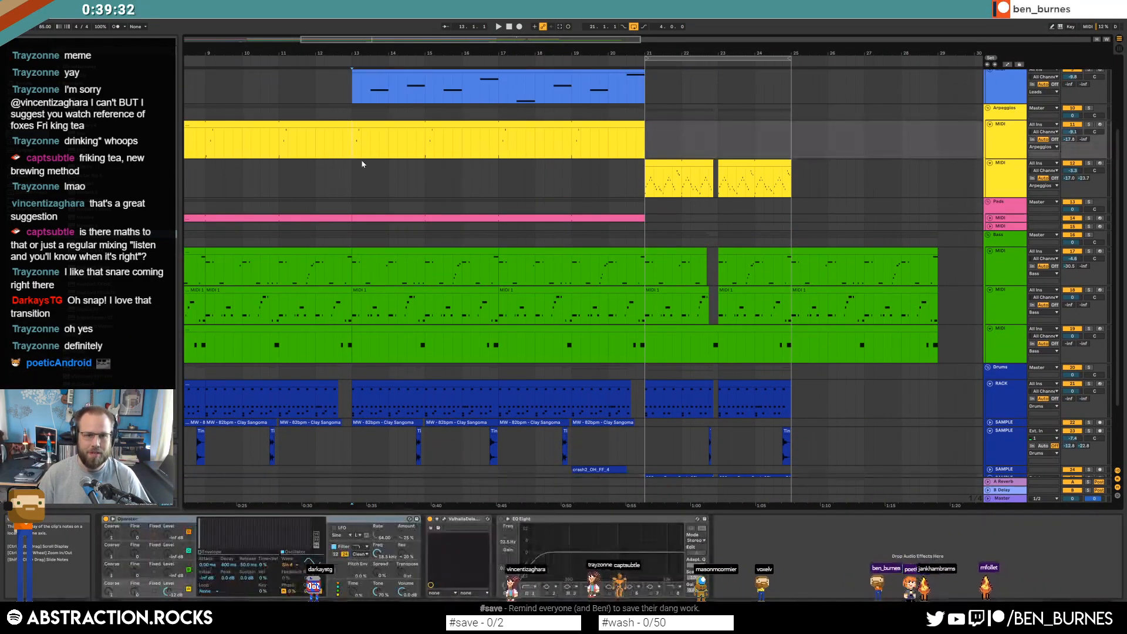
key(space)
Open the bar 13 to 21 lead clip, delete the low note near the end of its bar 2 and stop playback
scroll(540, 252, up, 1)
scroll(540, 253, up, 5)
double_click(558, 145)
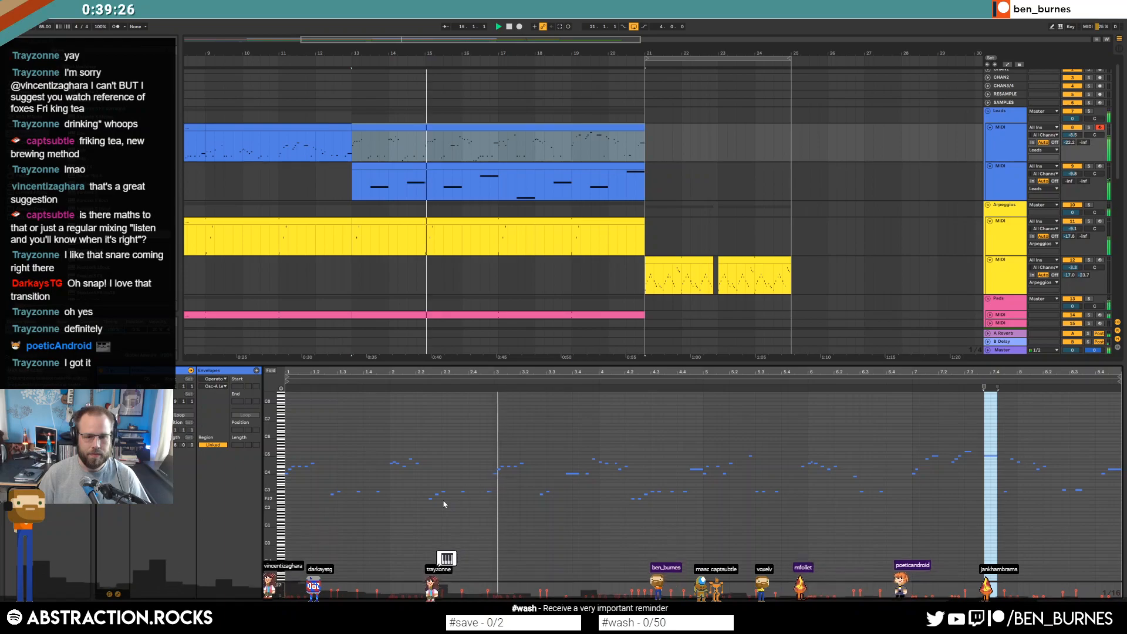
click(488, 491)
key(Delete)
key(space)
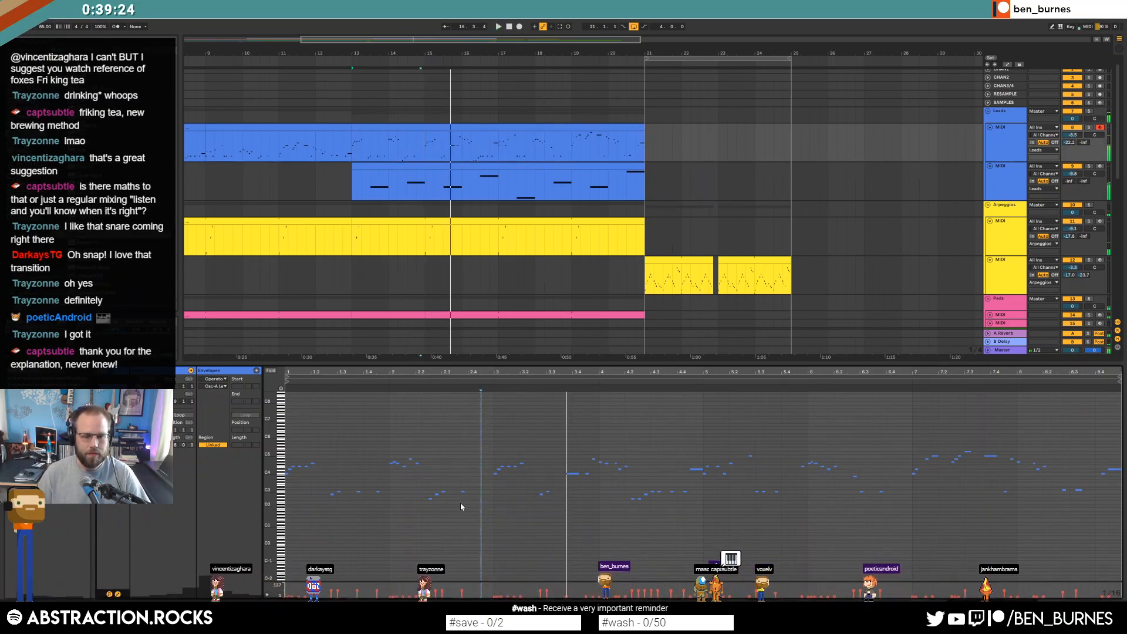
Add a short C3 note at 2.3.2 in the upper lead clip and play back the phrase
scroll(446, 498, up, 5)
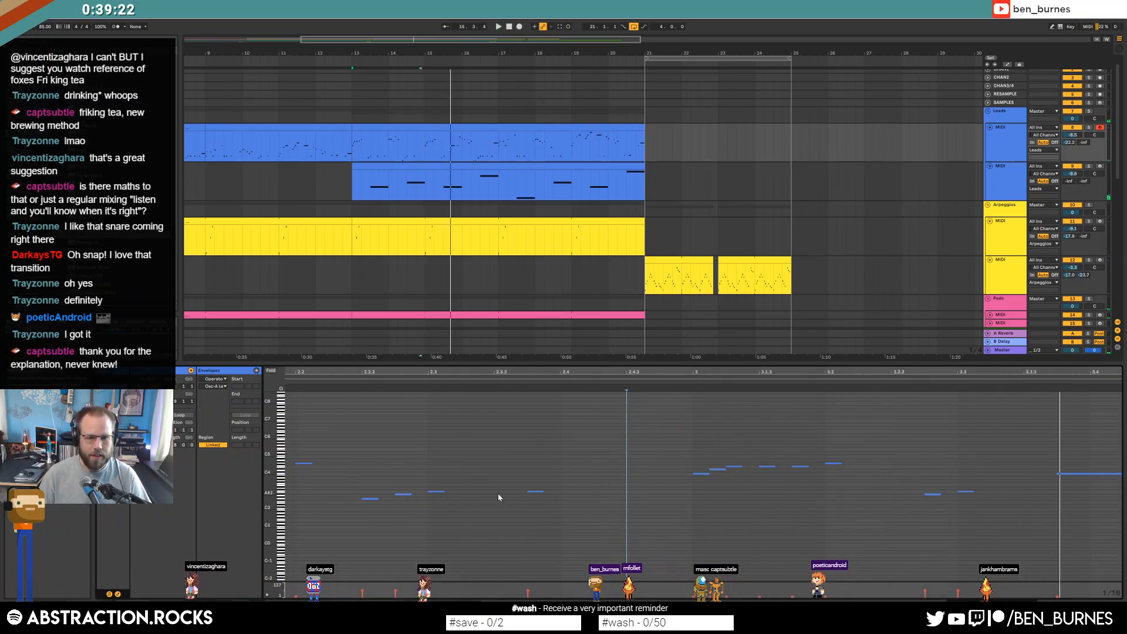
key(ctrl+z)
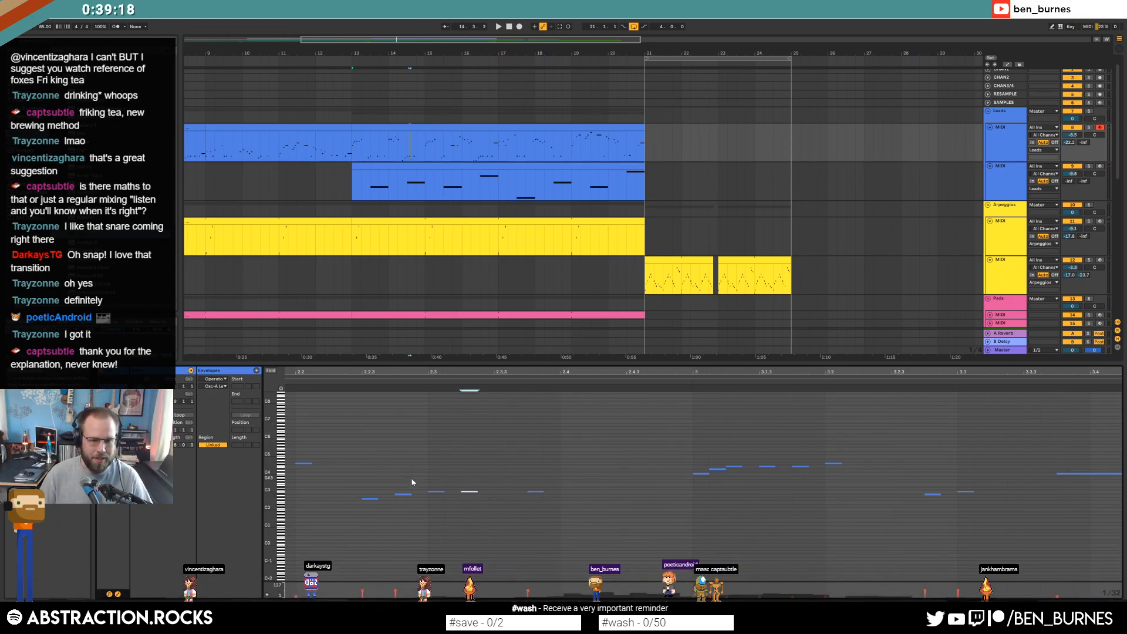
drag(269, 492, 312, 492)
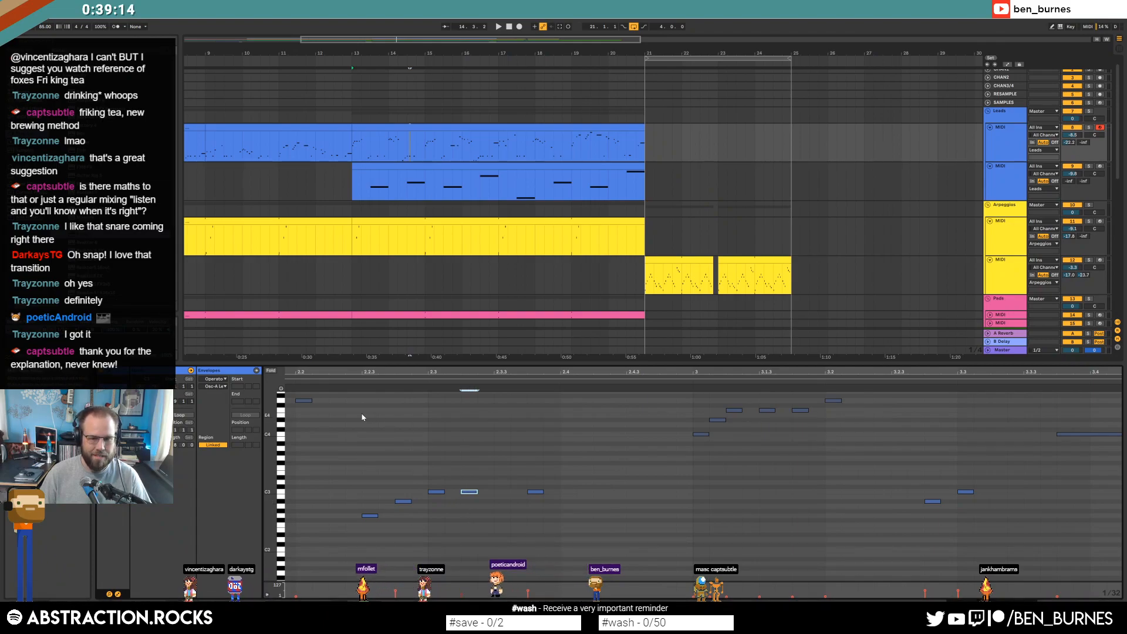
key(space)
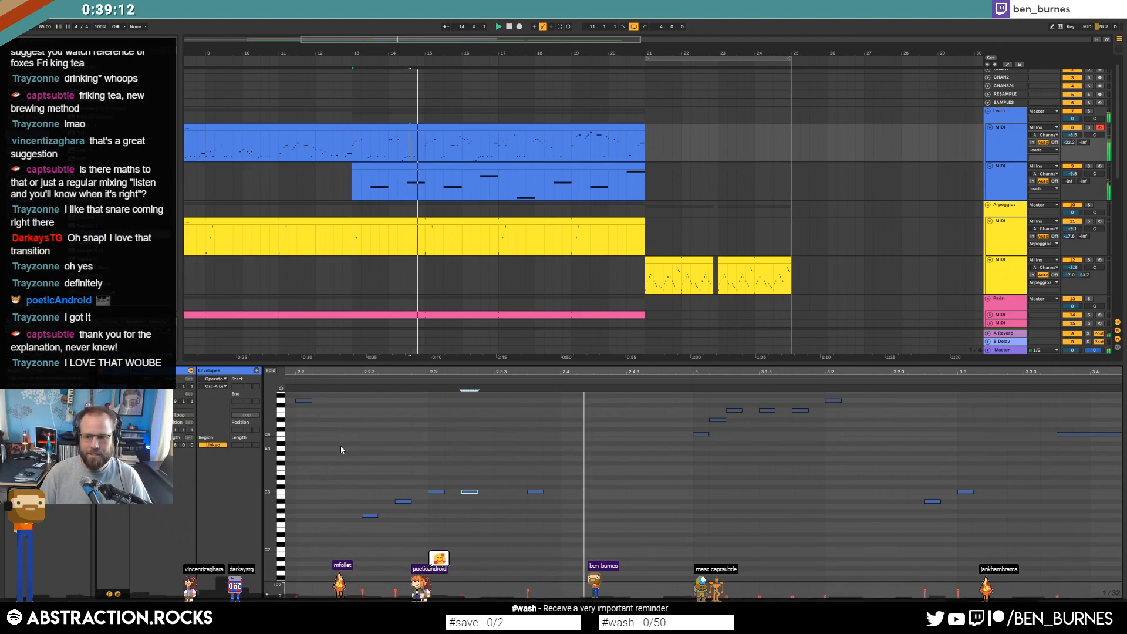
drag(743, 371, 382, 340)
scroll(608, 494, up, 1)
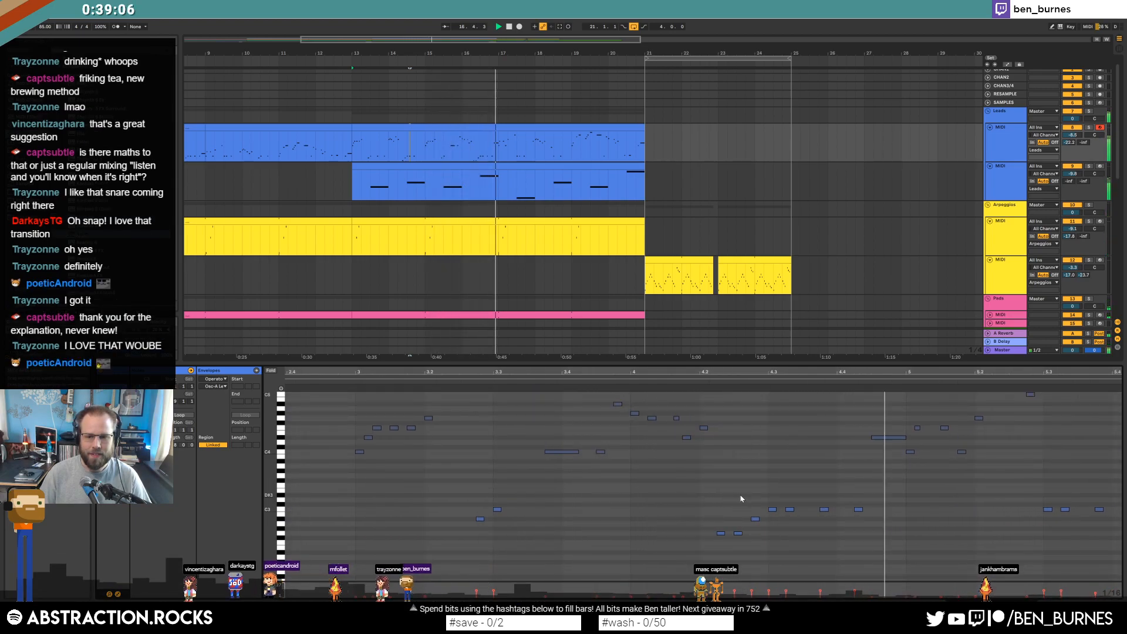
Delete the short F4 note right after the start of bar 5 and lower the F4 note at 5.1.3 to C4
drag(947, 372, 414, 372)
key(space)
double_click(384, 429)
drag(411, 428, 411, 452)
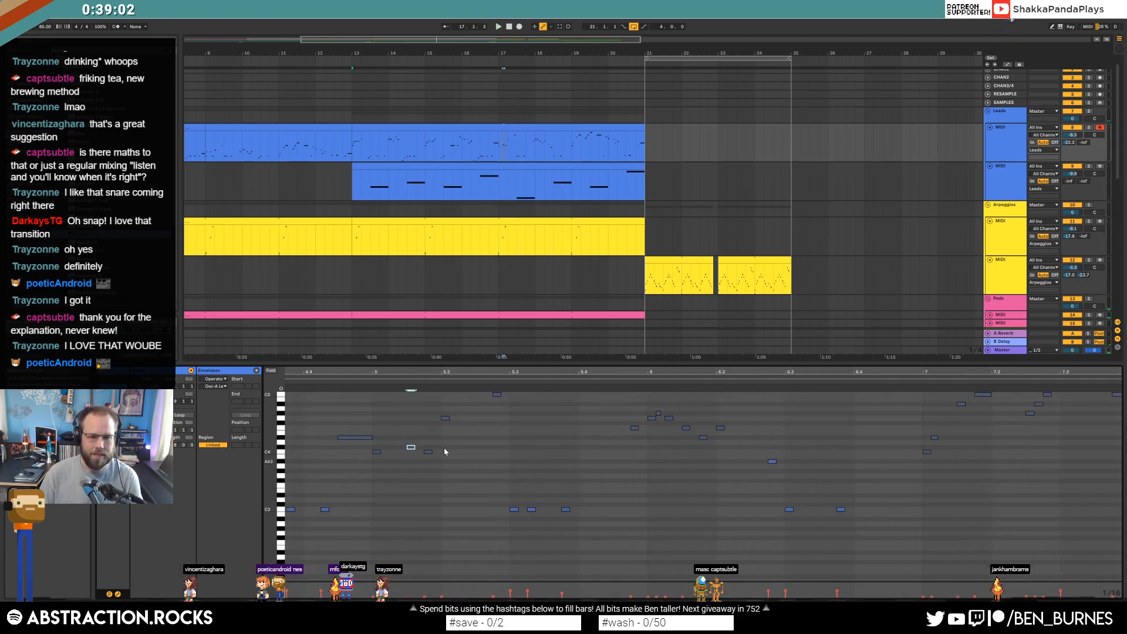
click(321, 381)
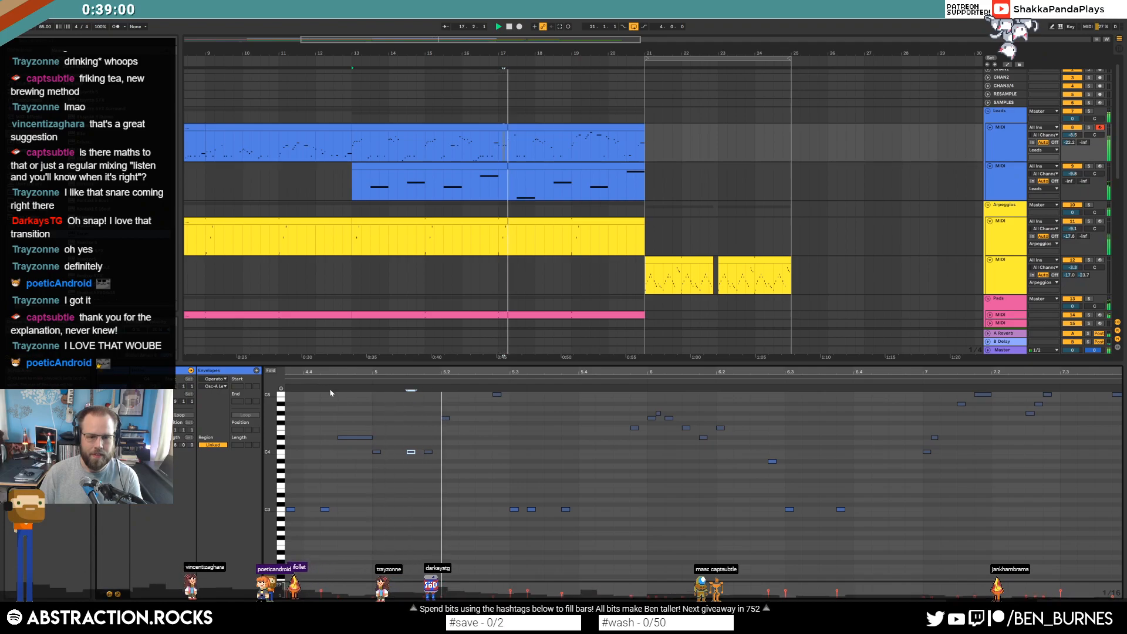
Try raising the C4 note at 5.1.4 by two semitones to D4
click(428, 451)
key(Up)
key(Up)
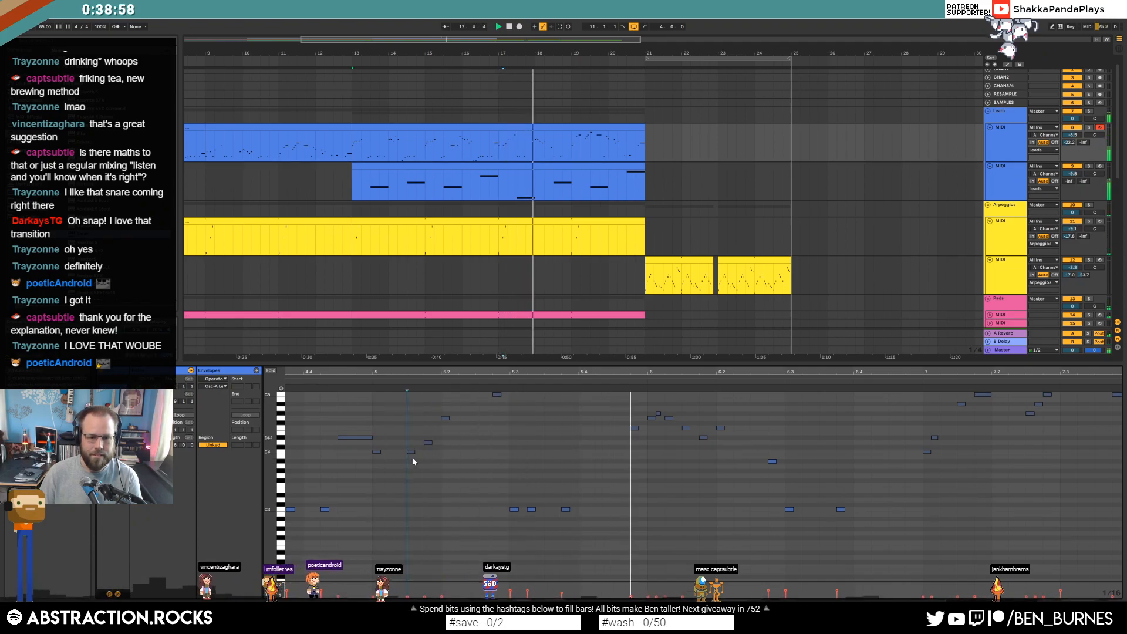
Raise the note at 5.1.3 two semitones to D4 and return the note at 5.1.4 to C4
click(411, 451)
key(Up)
key(Up)
click(428, 443)
key(Down)
key(Down)
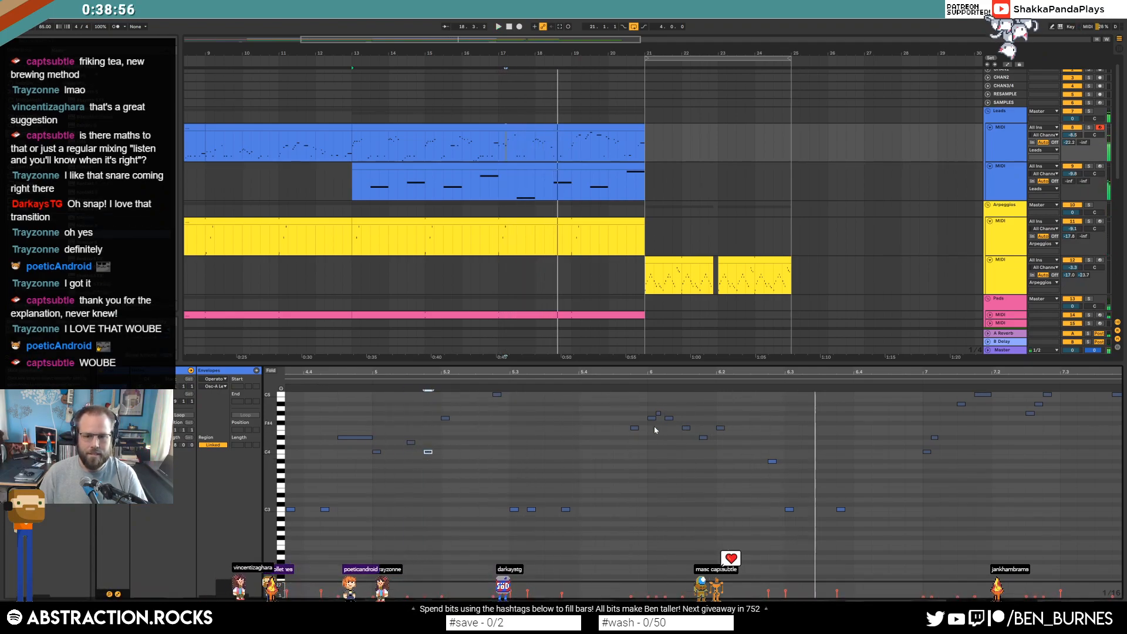
Play the melody from beat 4.4 and raise the note at 5.1.3 one semitone to D#4
scroll(663, 472, up, 3)
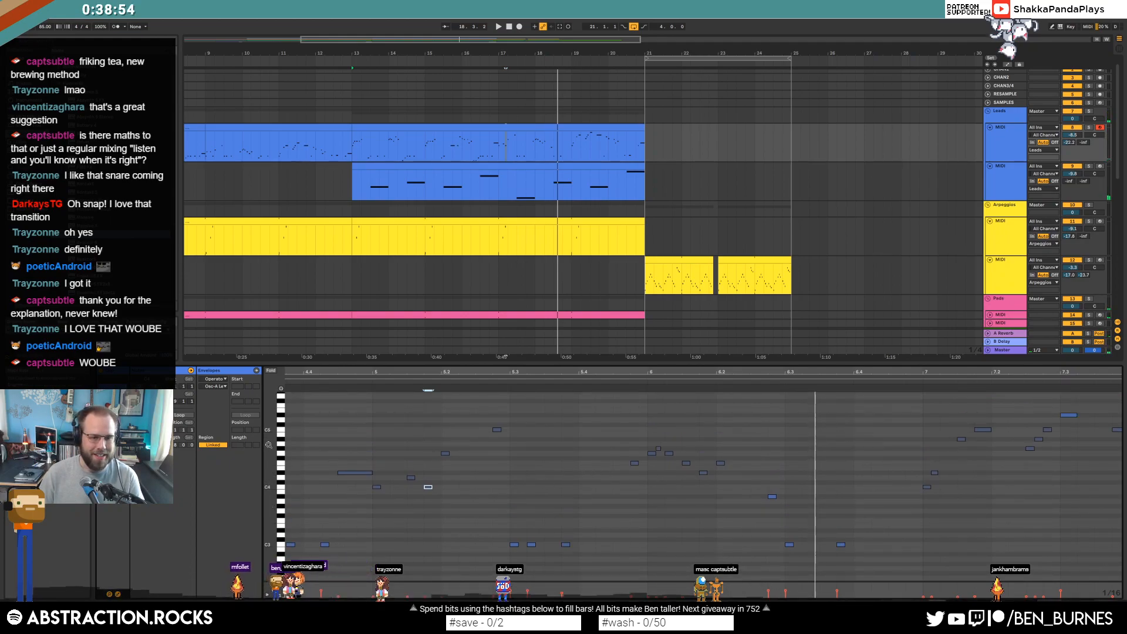
drag(268, 444, 266, 445)
click(305, 386)
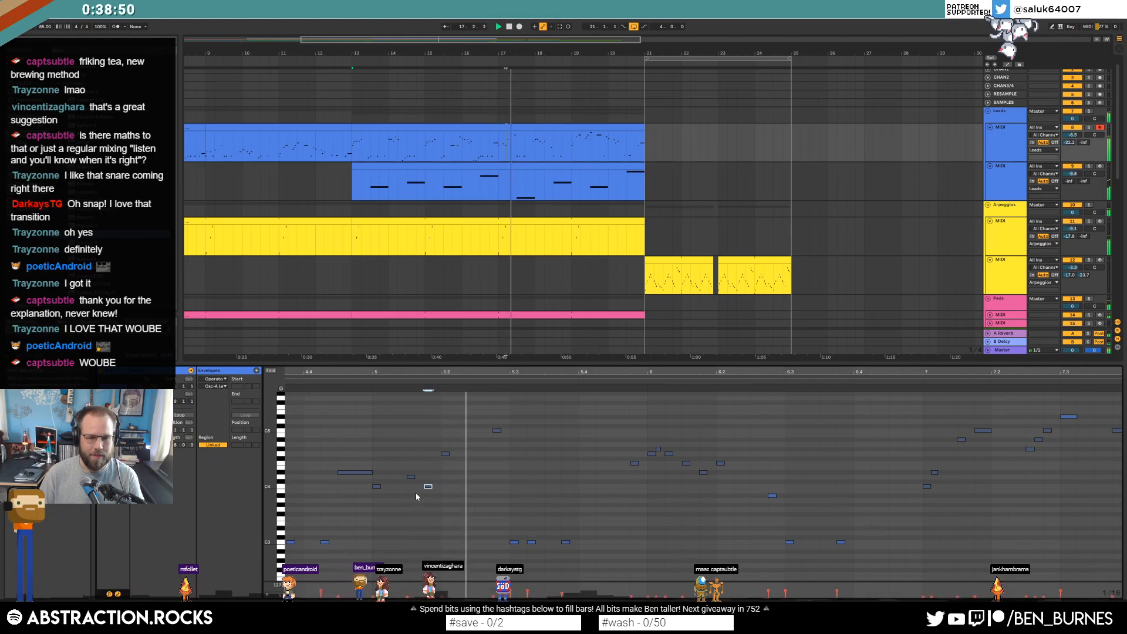
click(411, 477)
key(Up)
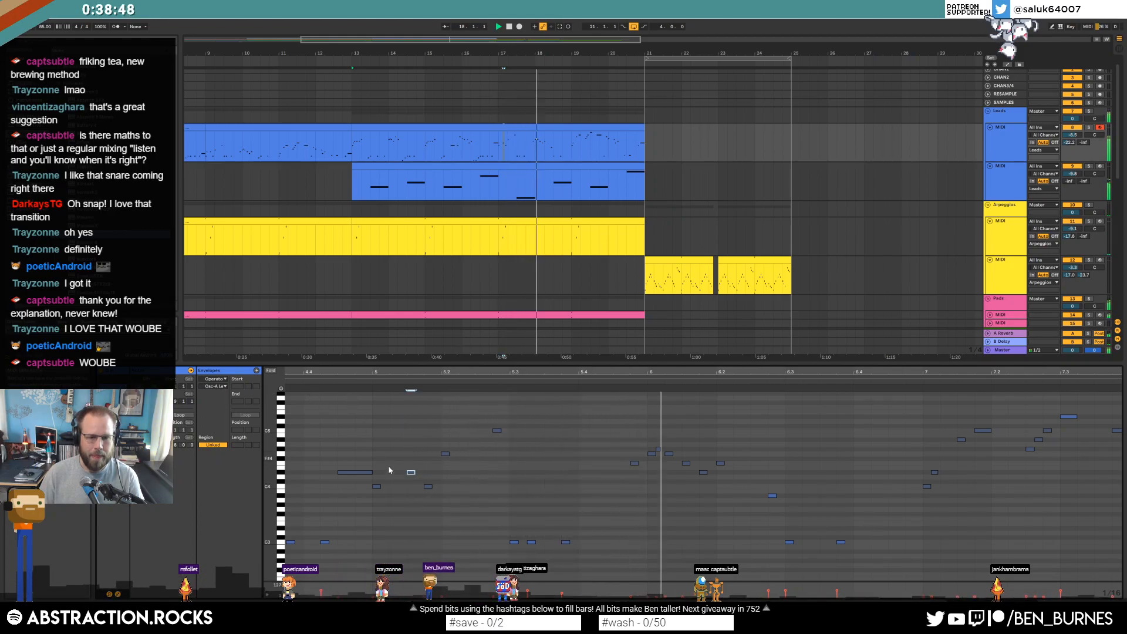
Add a short C4 note at 5.1.2 in the lead clip and stop playback
click(392, 489)
double_click(393, 487)
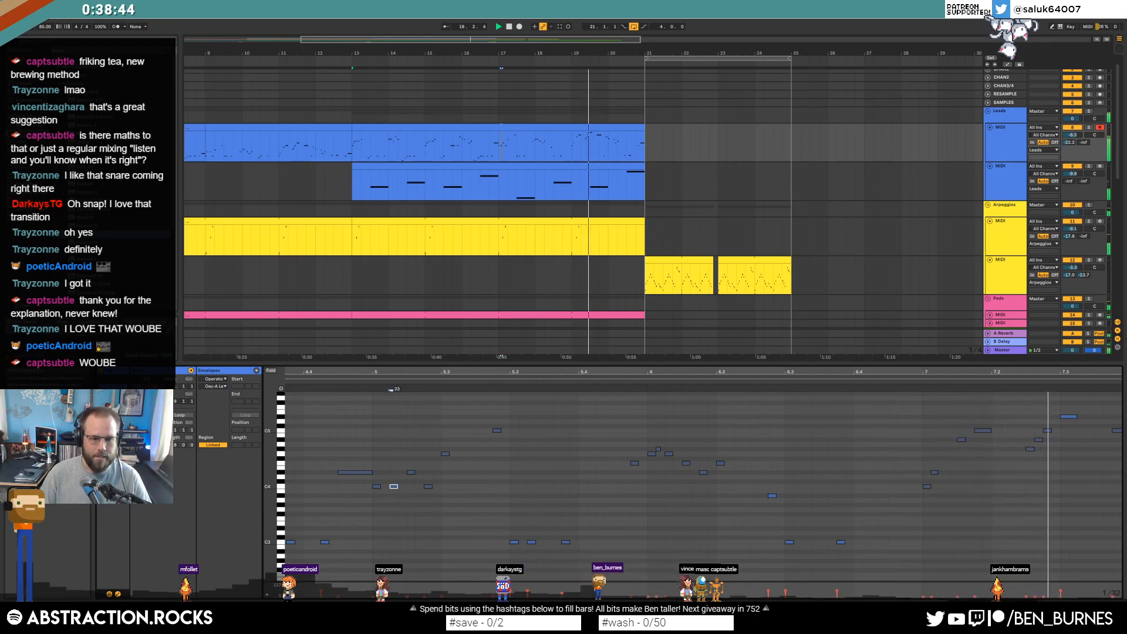
click(415, 500)
key(space)
Transpose the five lead notes between 7.2.3 and 7.4 down one octave and play the melody through the change
scroll(852, 411, right, 5)
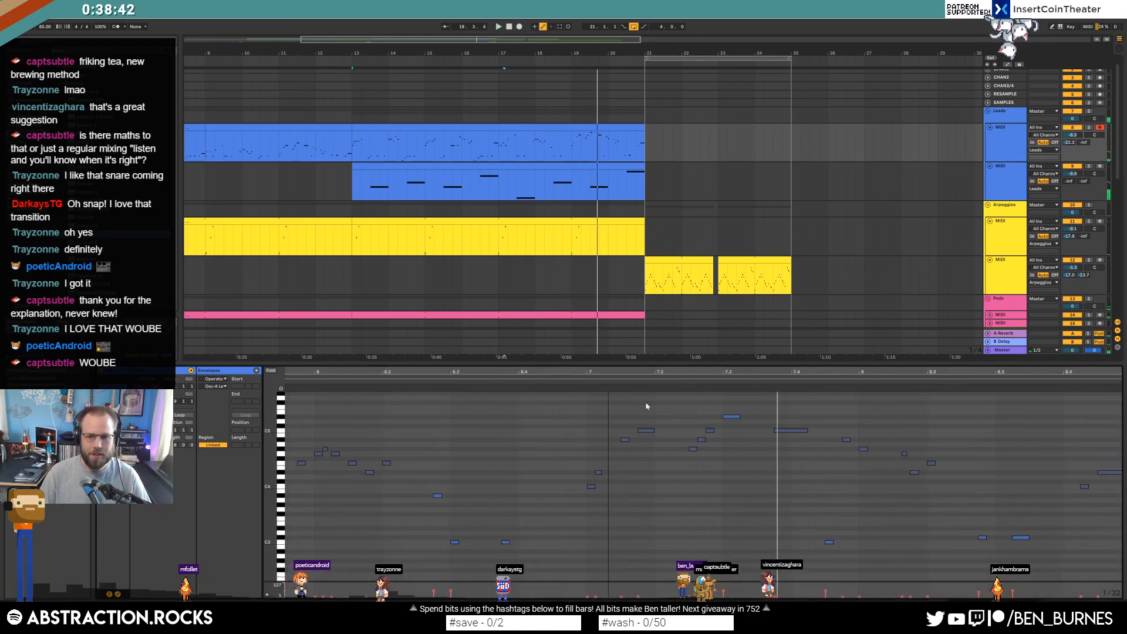
drag(689, 409, 801, 495)
key(shift+Down)
click(759, 493)
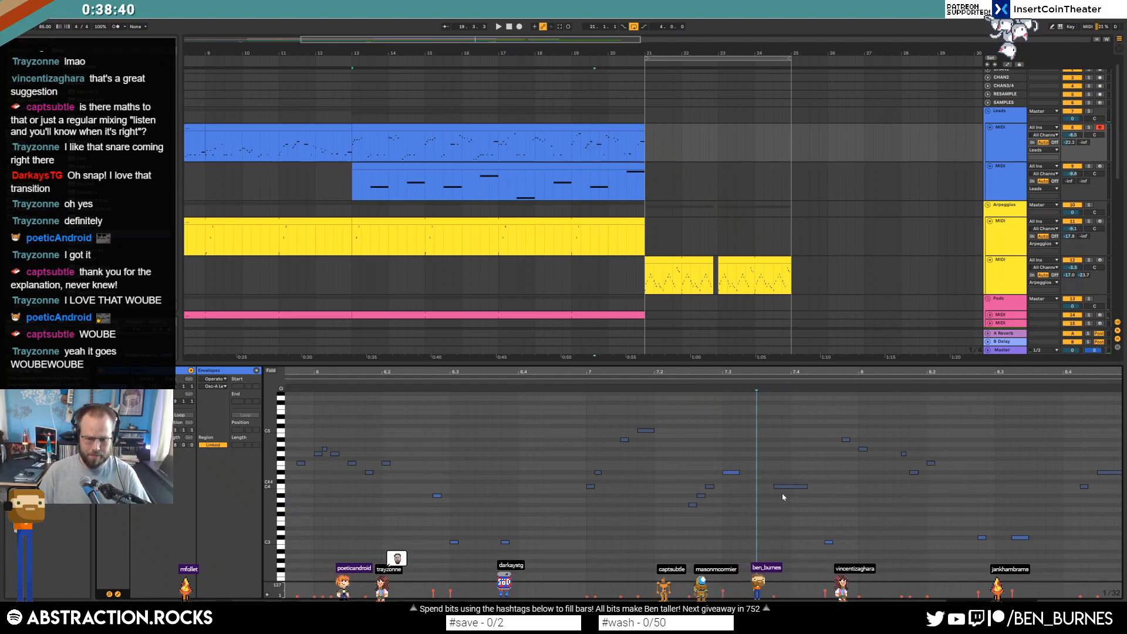
mouse_move(730, 473)
mouse_down()
mouse_move(731, 485)
mouse_move(782, 478)
mouse_up()
click(784, 461)
drag(799, 371, 800, 349)
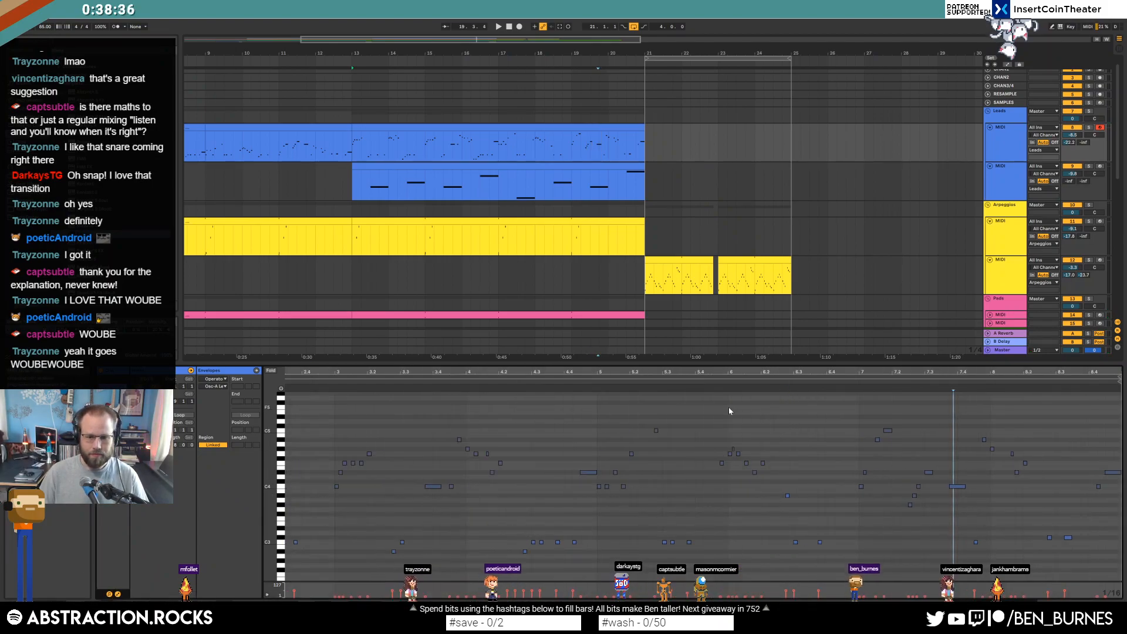
click(572, 389)
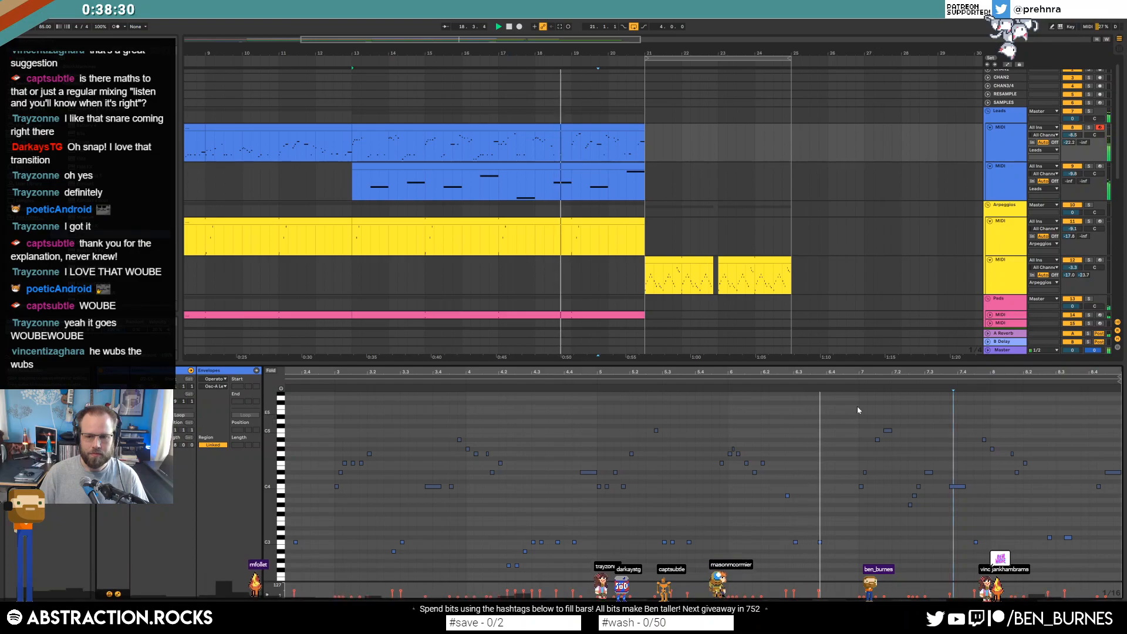
drag(883, 371, 883, 373)
key(shift+Tab)
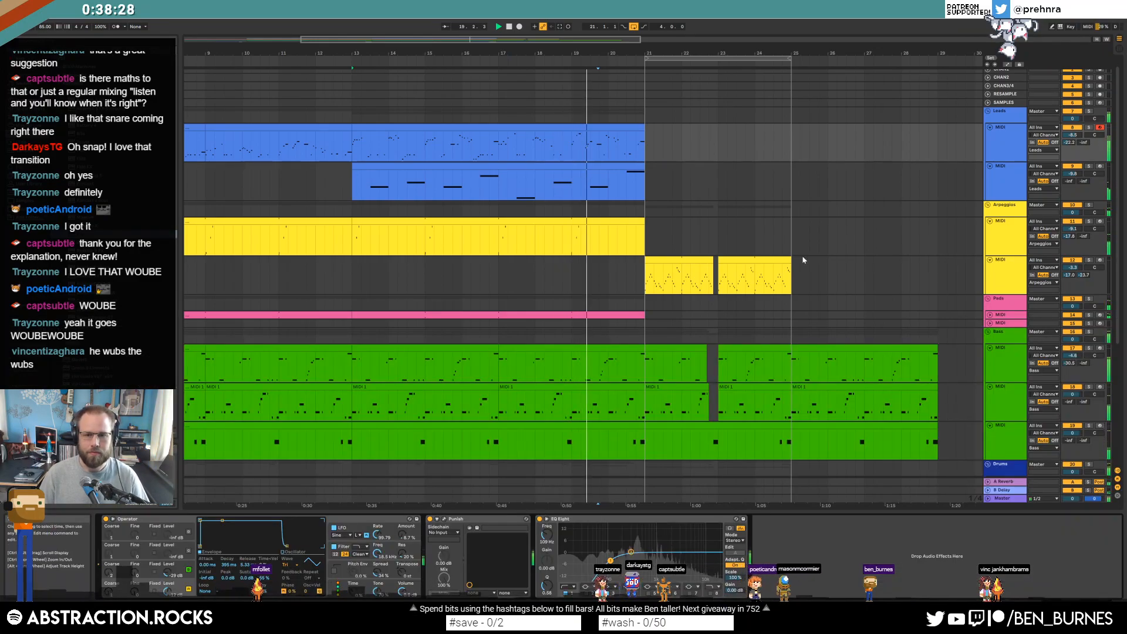
Reopen the second upper lead clip and add C#3 notes at 8.3.4 and 8.4 near its end
mouse_move(642, 128)
mouse_down()
mouse_move(625, 146)
mouse_move(644, 134)
mouse_up()
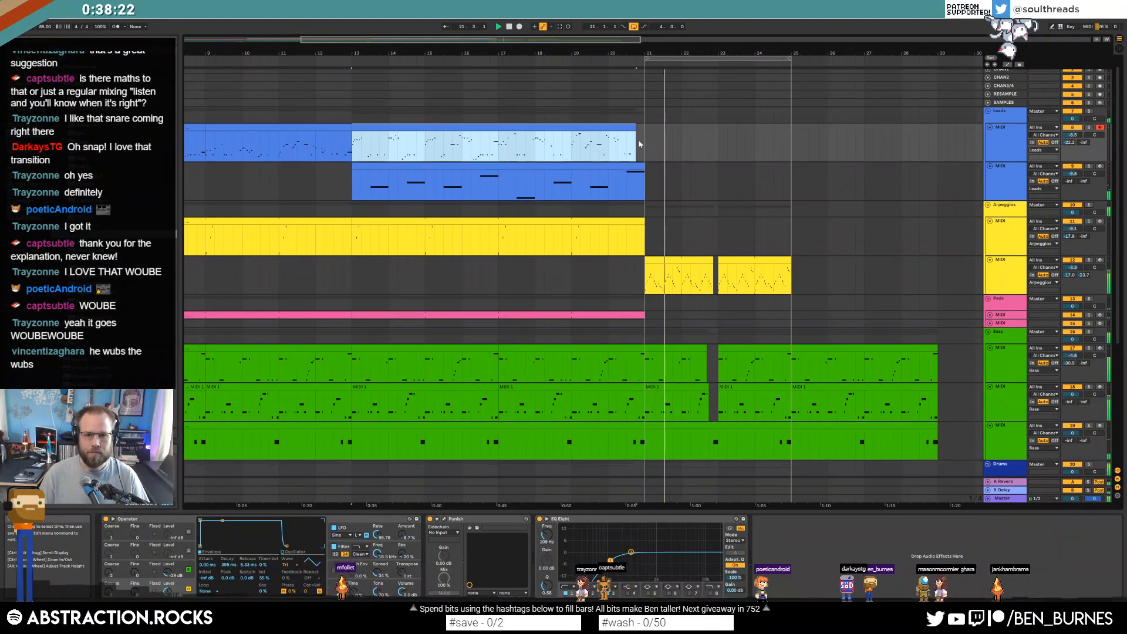
double_click(641, 128)
key(space)
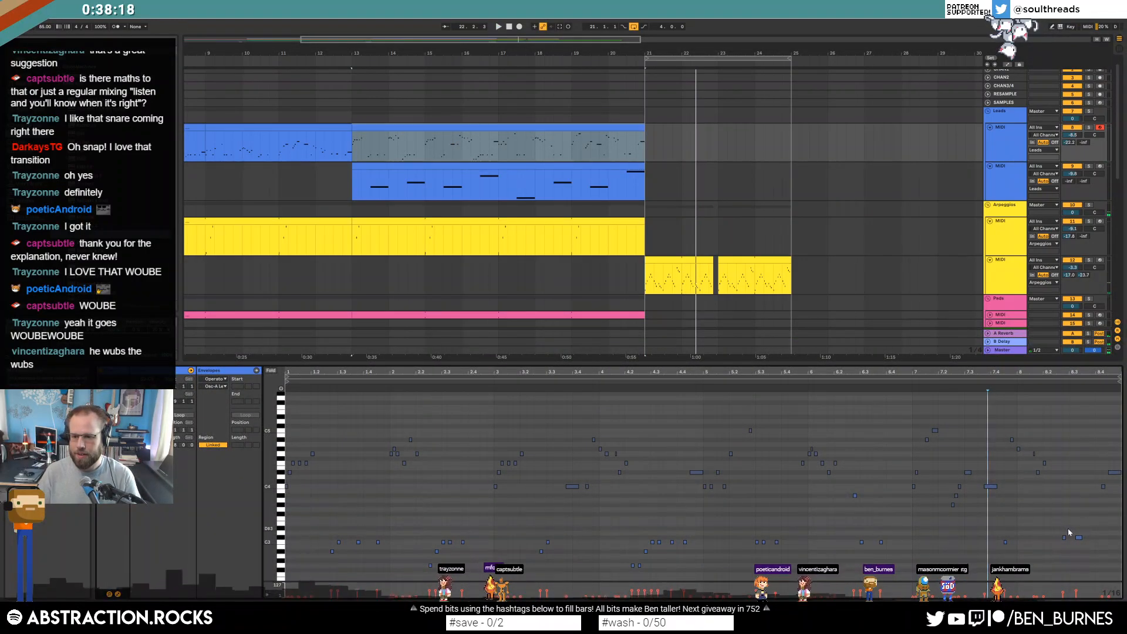
drag(1109, 373, 1086, 493)
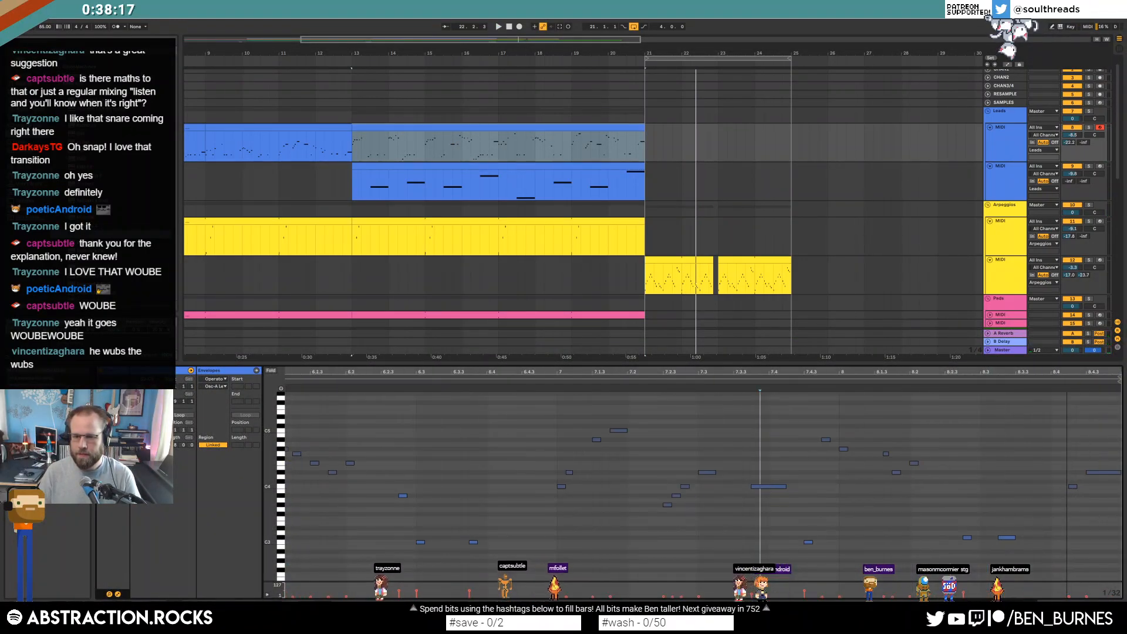
double_click(1037, 538)
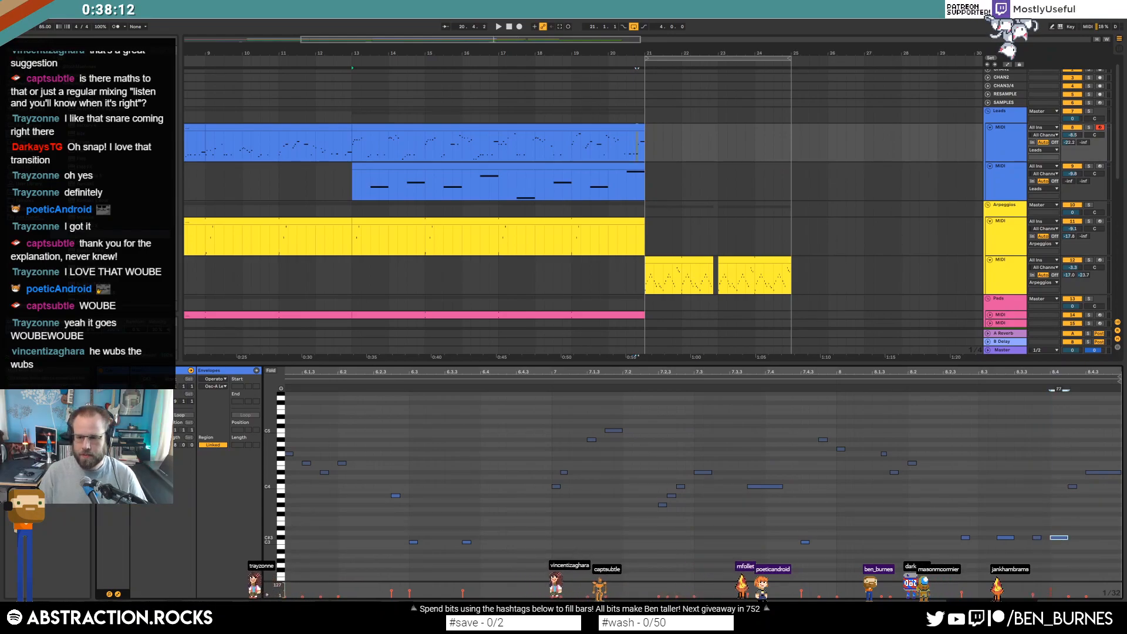
Replace the C#3 note at 8.4 with a shorter C3 note at 8.4.2 and listen to the transition
key(space)
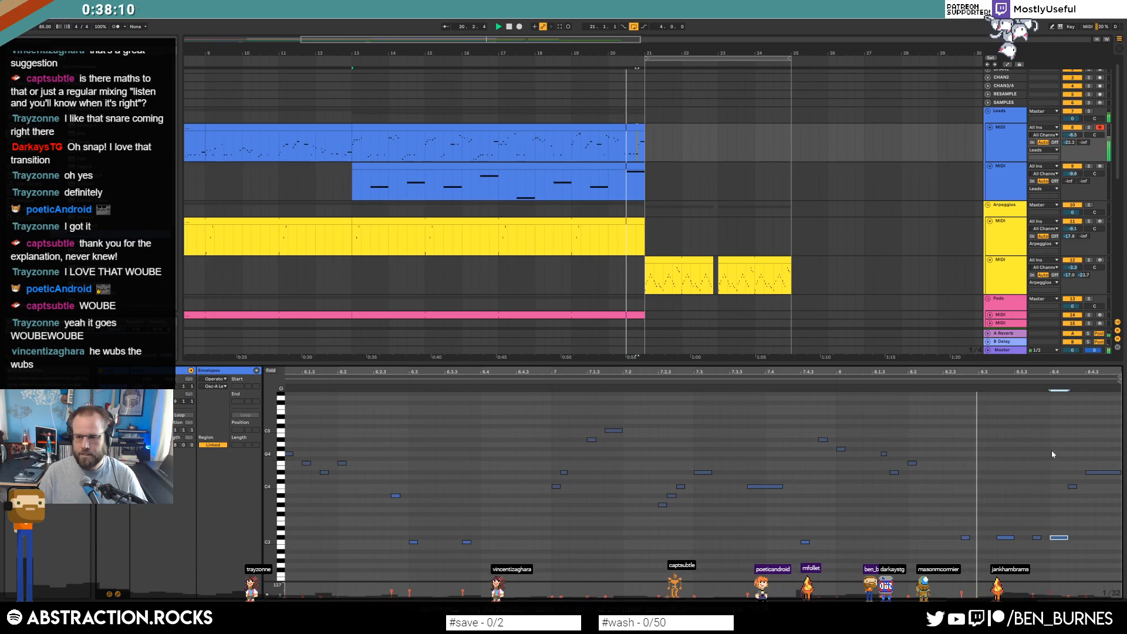
double_click(1060, 542)
drag(1059, 544, 1079, 546)
key(space)
key(space)
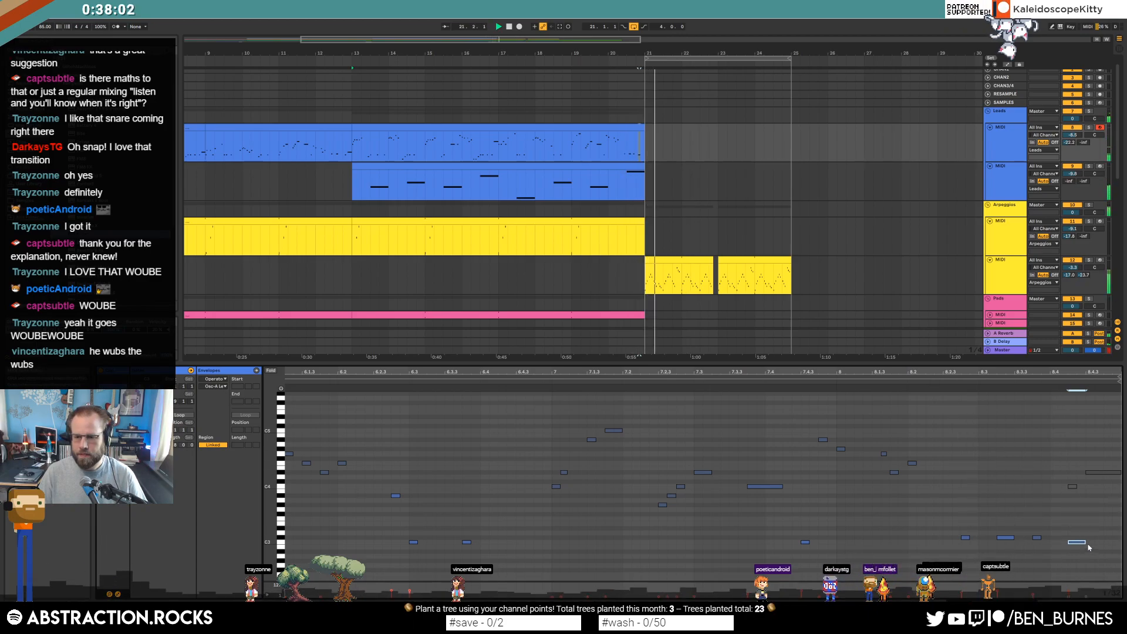
drag(1086, 542, 1079, 541)
key(shift+Tab)
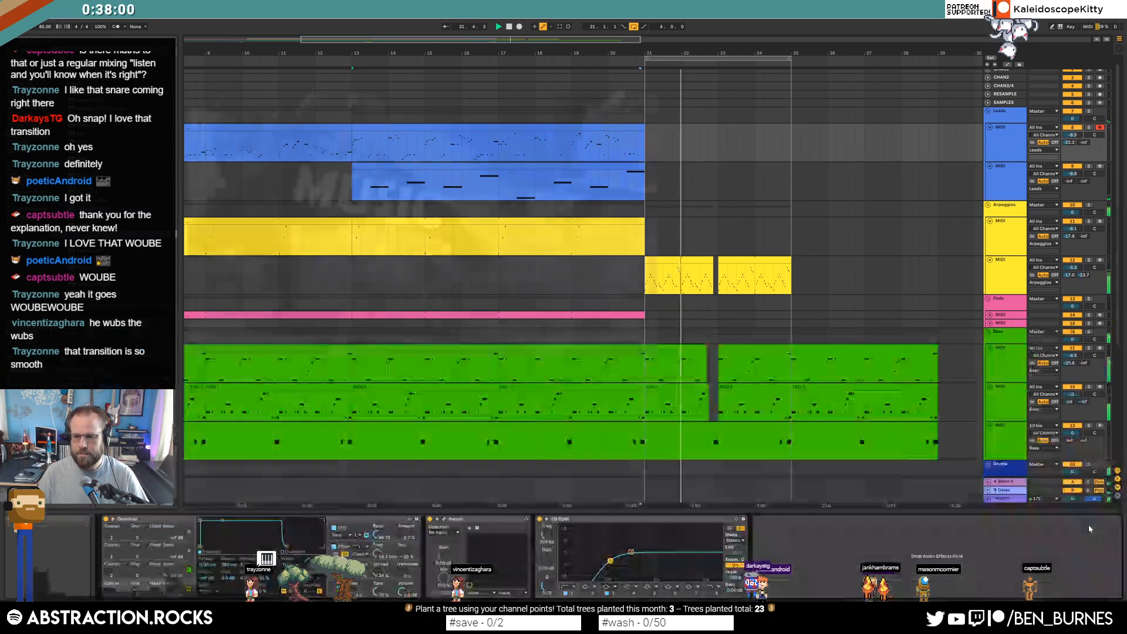
key(space)
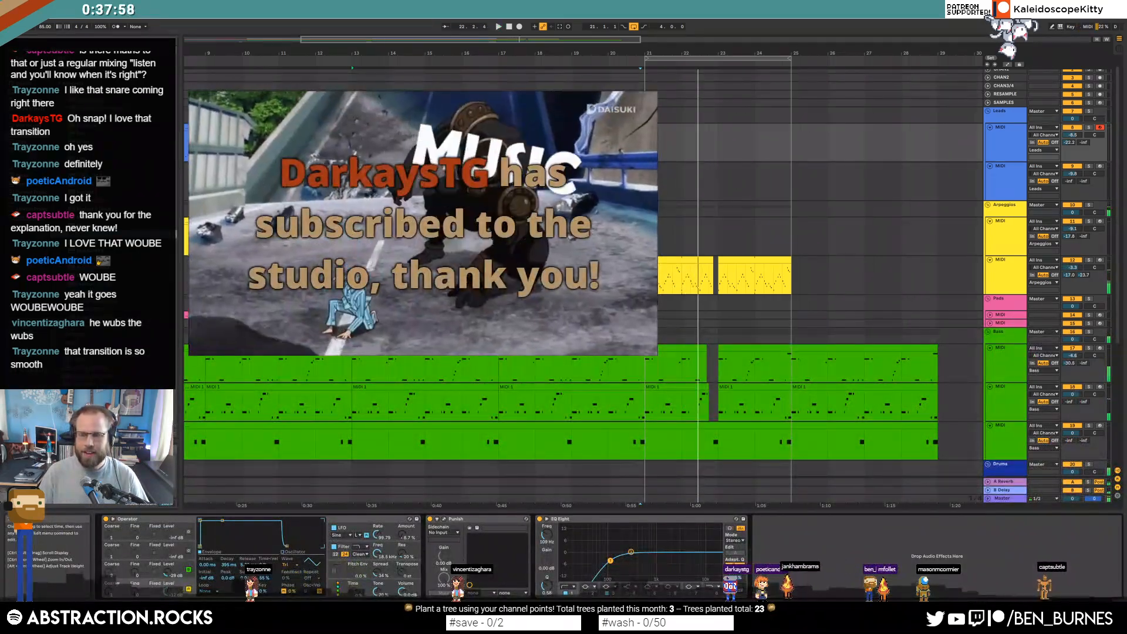
Play the transition from bar 20, raise the lead's C3 note at 8.4.2 to C#3, and add a C3 note at the clip's end
scroll(587, 281, down, 2)
click(510, 274)
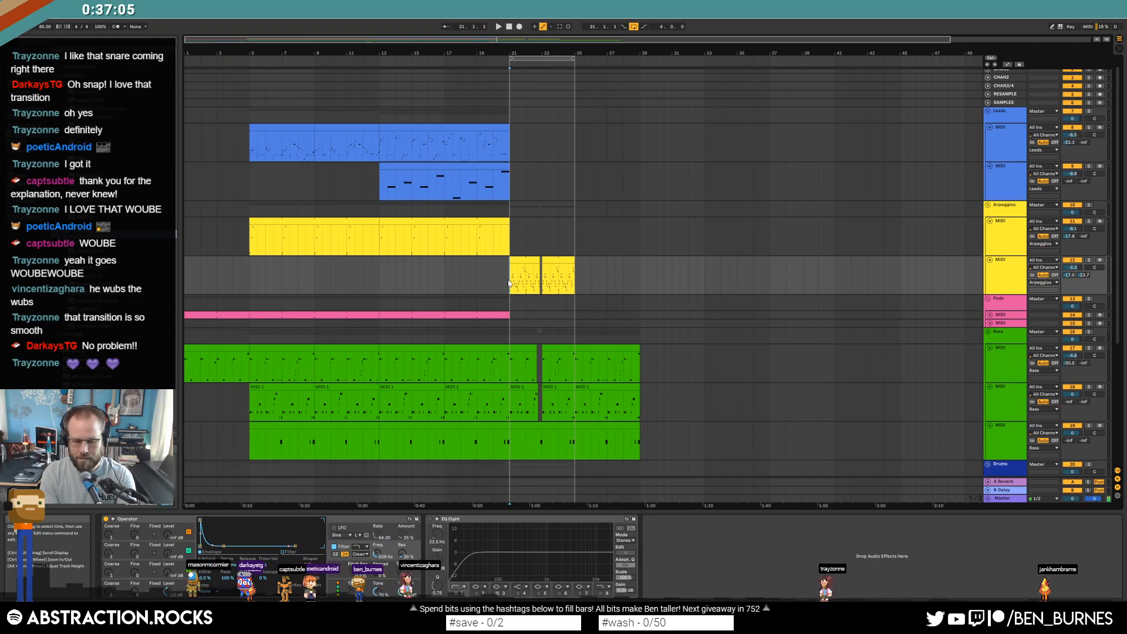
click(479, 279)
key(space)
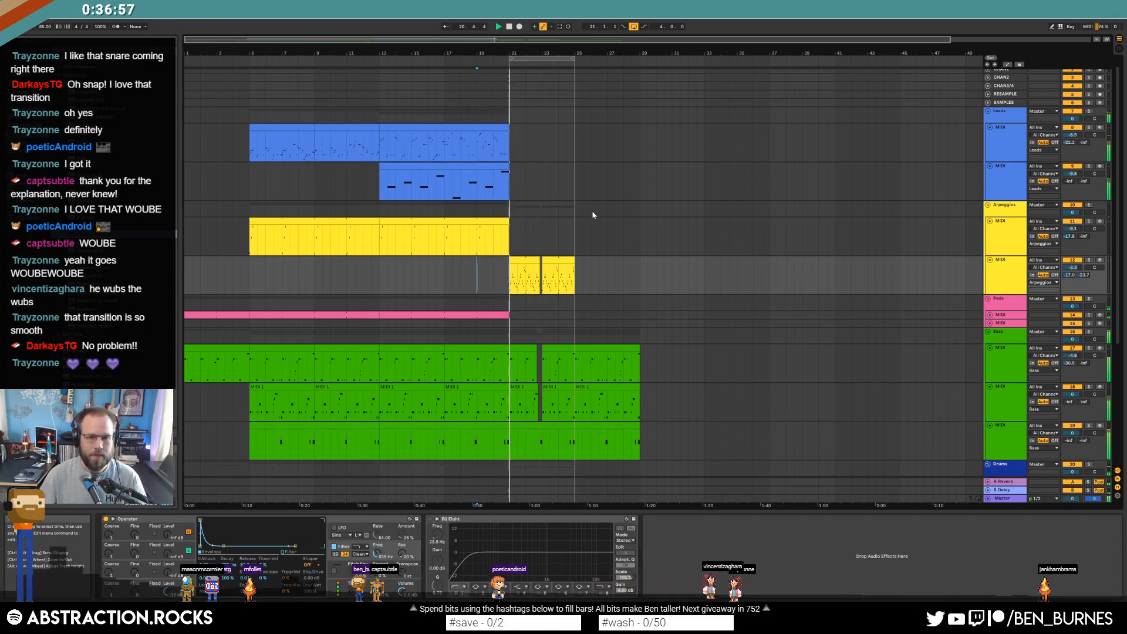
double_click(493, 128)
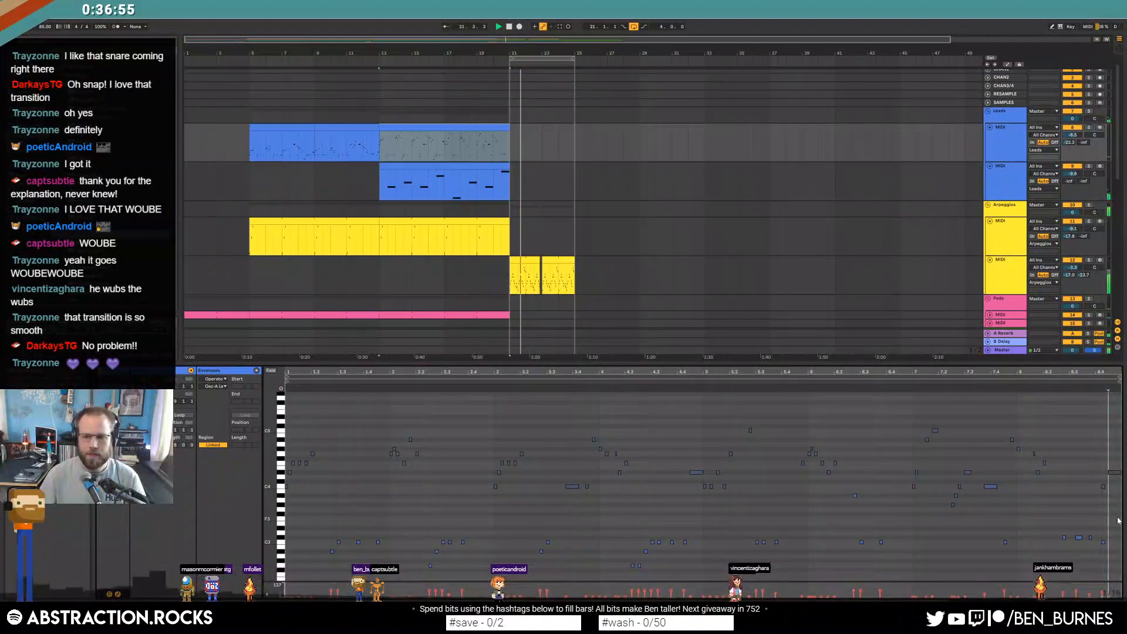
key(space)
scroll(1119, 521, up, 5)
click(1028, 542)
click(1090, 544)
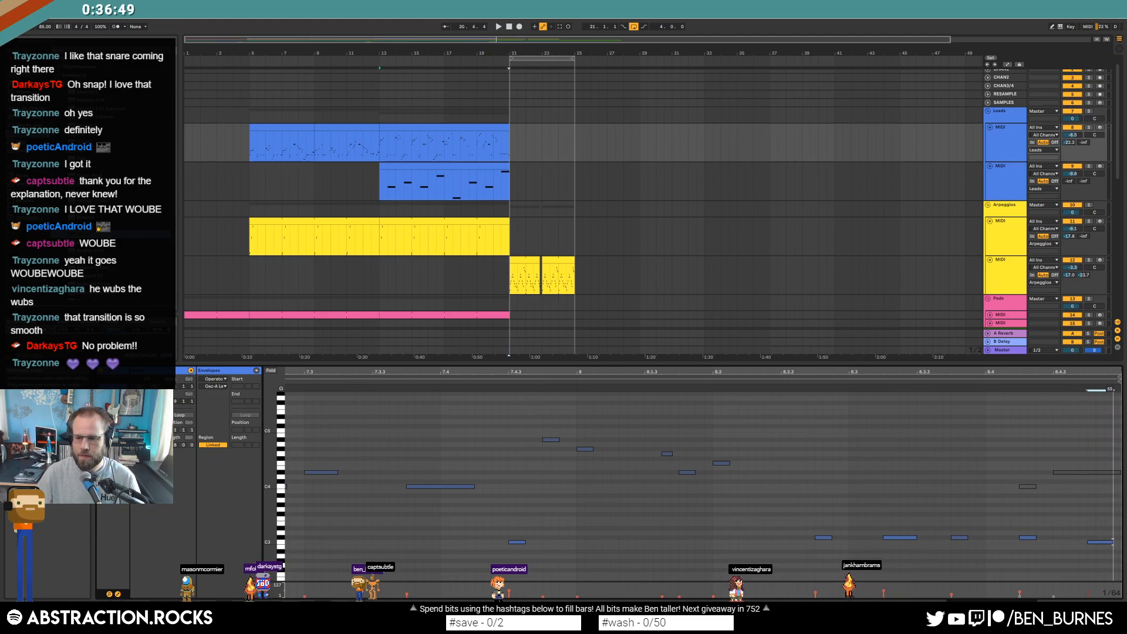
click(797, 380)
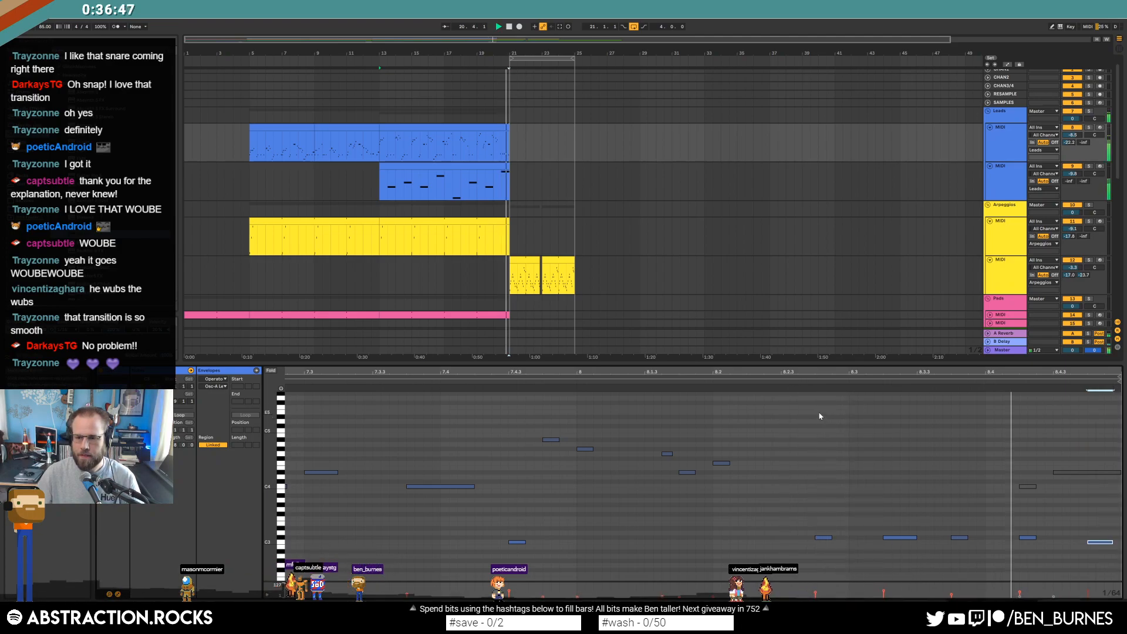
key(space)
Trim the third bass track's clip before bar 21 so that it ends at beat 20.3
scroll(615, 232, down, 5)
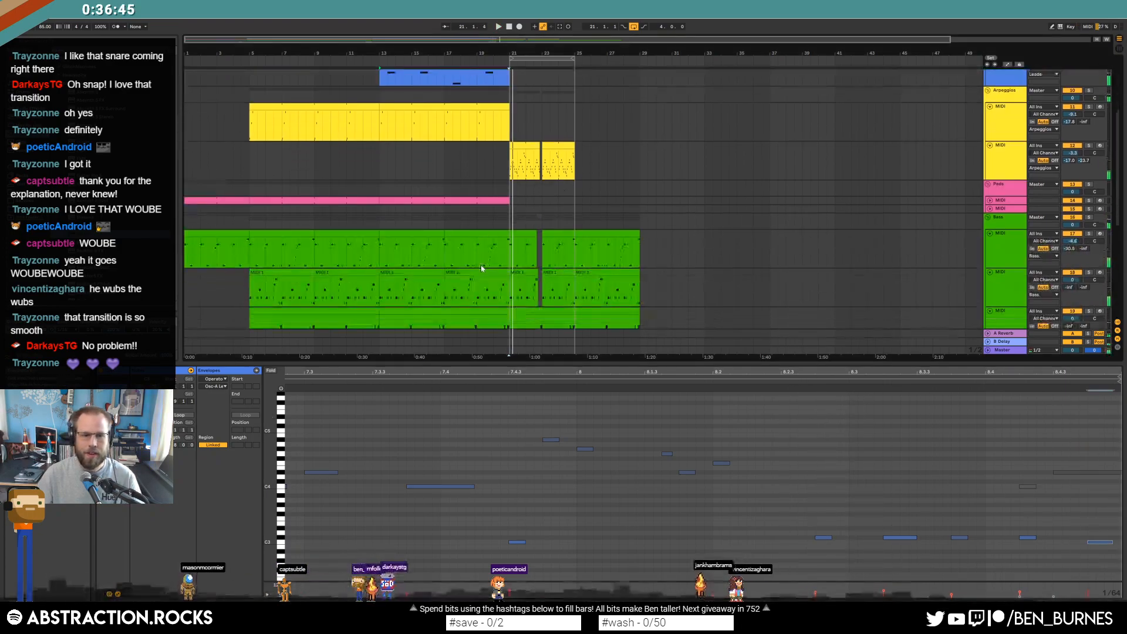
scroll(510, 276, up, 5)
drag(509, 275, 418, 276)
scroll(462, 276, down, 5)
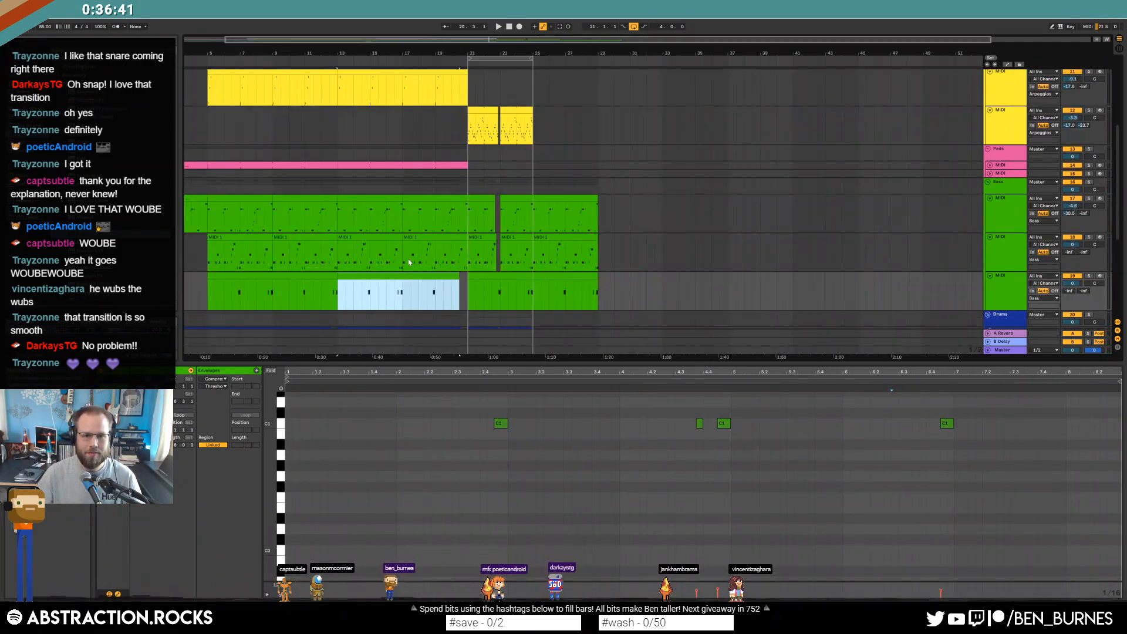
Trim the second bass track's clip to end at beat 20.4 and clear the first bass track between 20.3.4 and 20.4.3
click(412, 259)
key(space)
scroll(462, 234, up, 8)
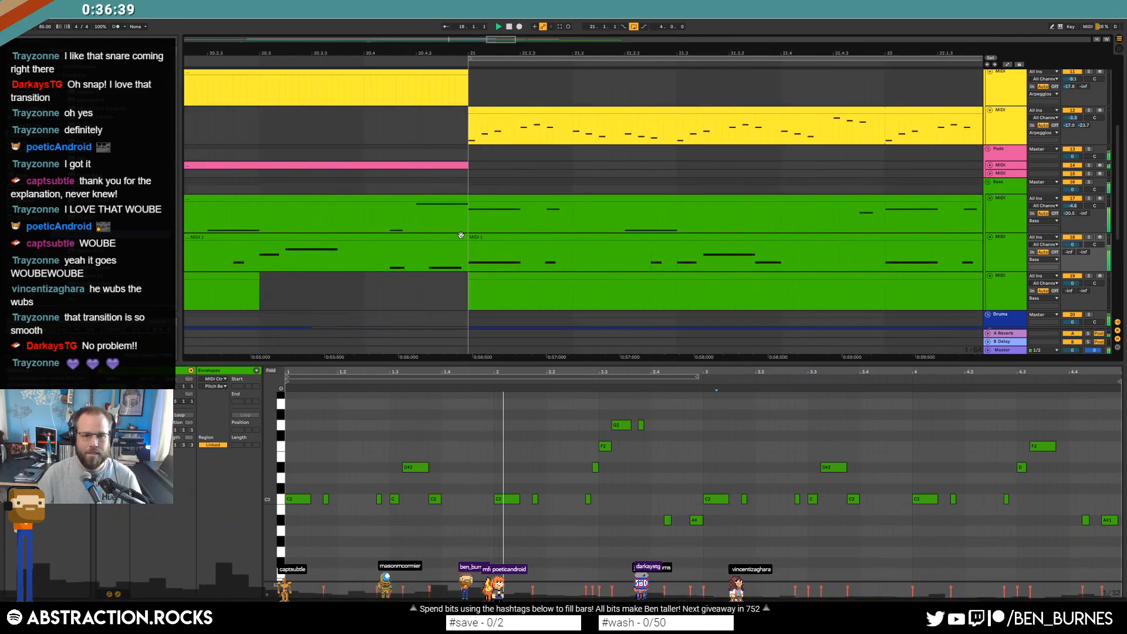
mouse_move(466, 237)
mouse_down()
mouse_move(364, 237)
mouse_move(399, 219)
mouse_move(337, 220)
mouse_up()
click(466, 200)
key(Delete)
click(390, 238)
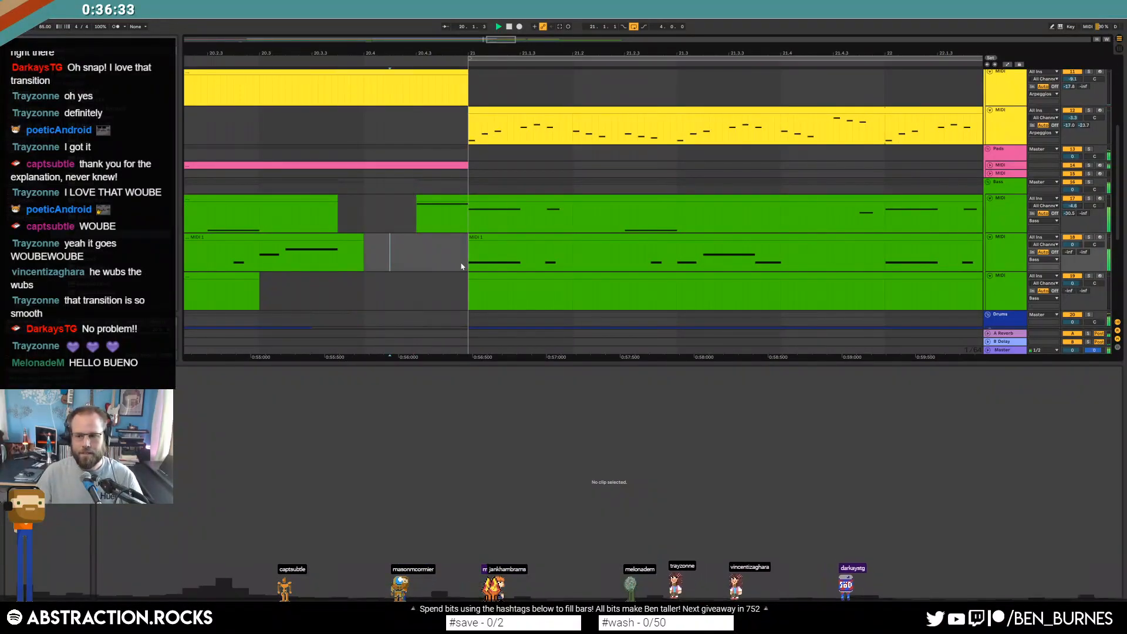
Play the full arrangement from bar 1 to hear how the edited transition fits
scroll(442, 246, down, 6)
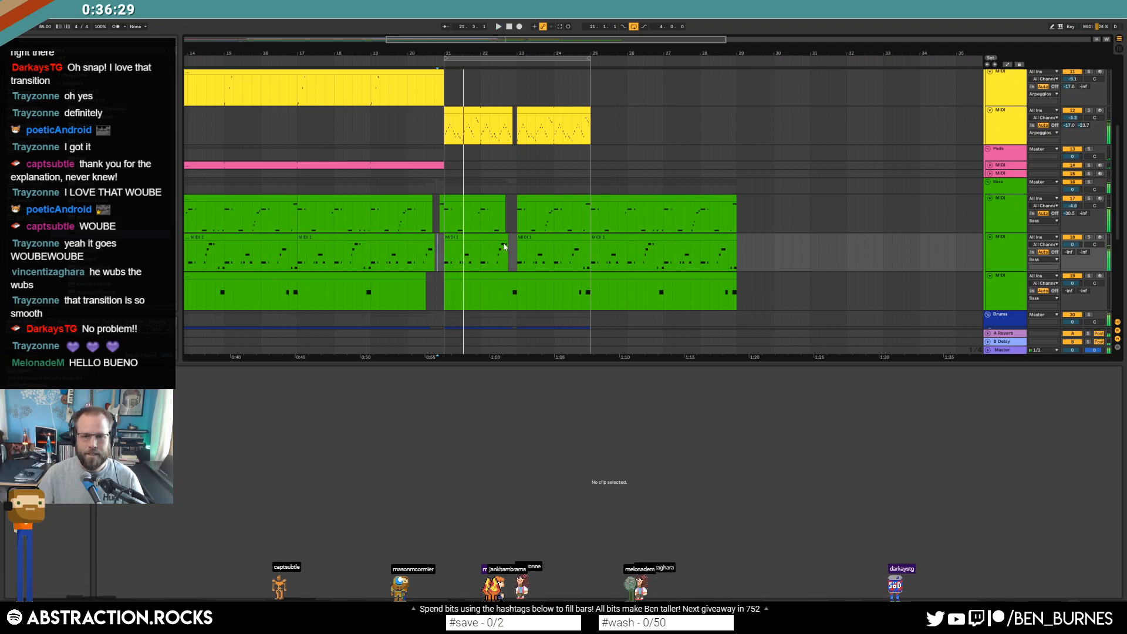
scroll(505, 248, down, 3)
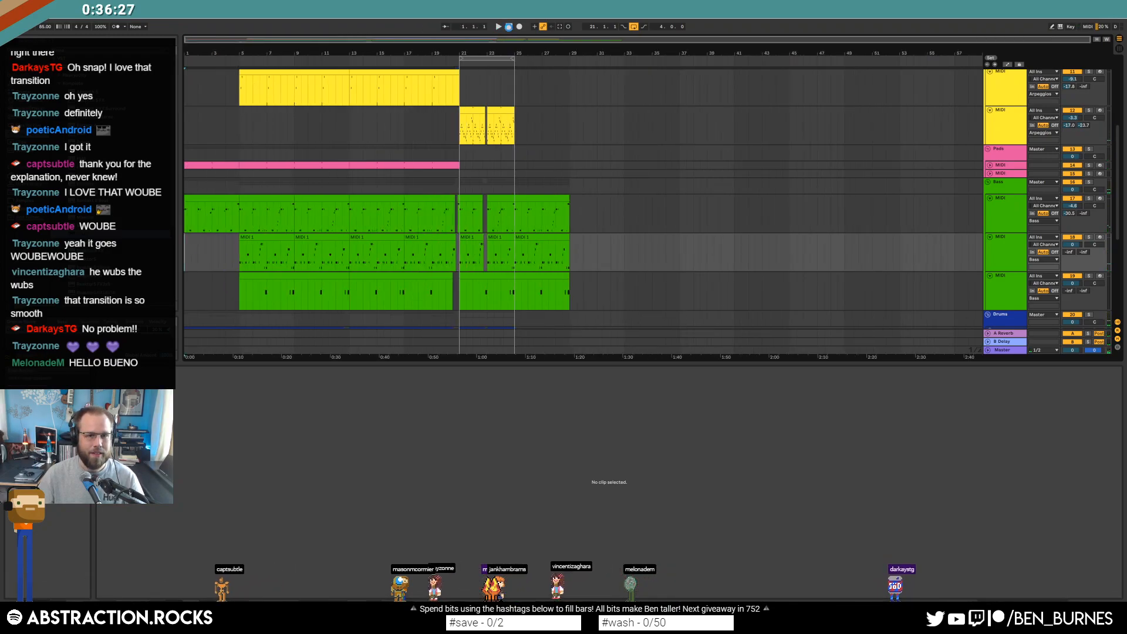
key(shift+Tab)
drag(461, 131, 514, 258)
click(509, 27)
key(space)
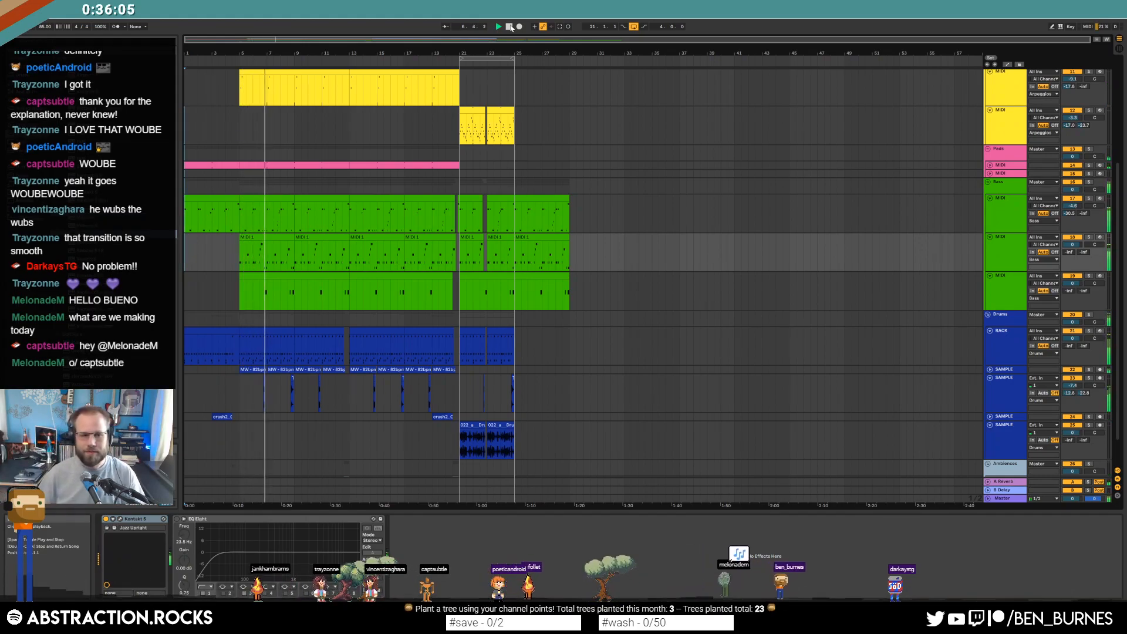
Paste a copy of the Cool Sounds sample at beat 24.3 on the second Ambiences sample track
key(shift+Tab)
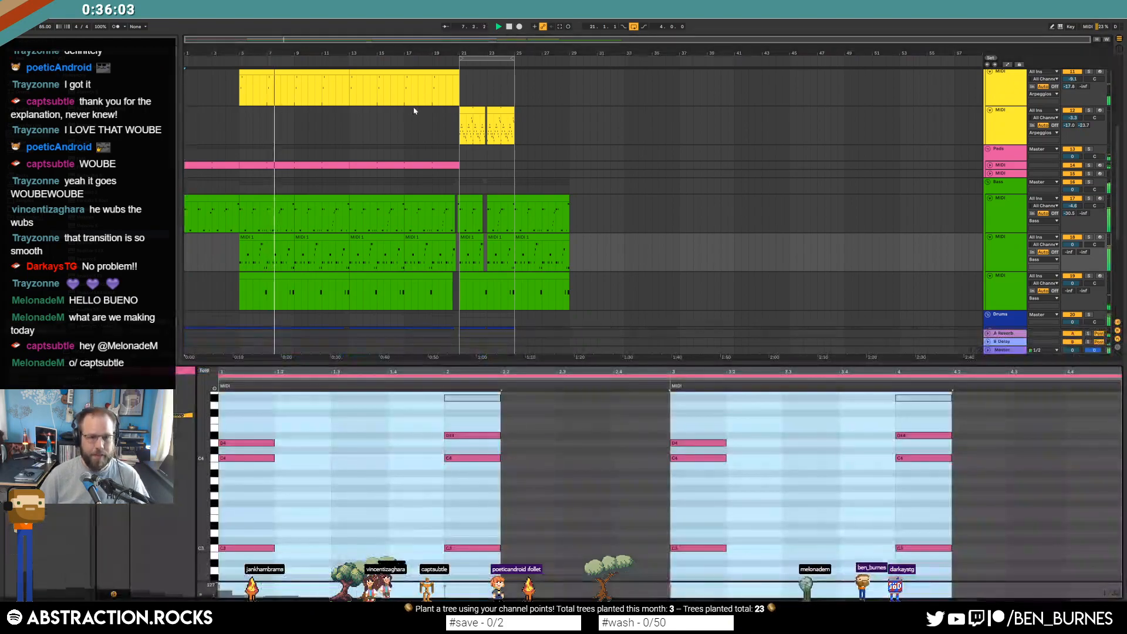
key(shift+Tab)
scroll(328, 323, down, 2)
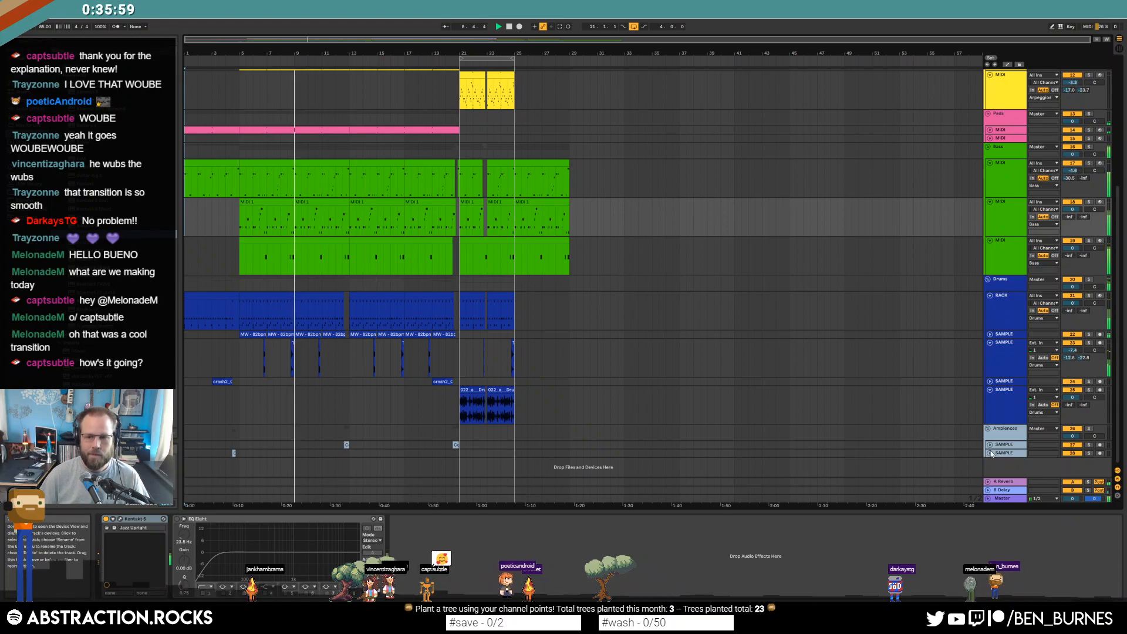
scroll(1071, 453, down, 1)
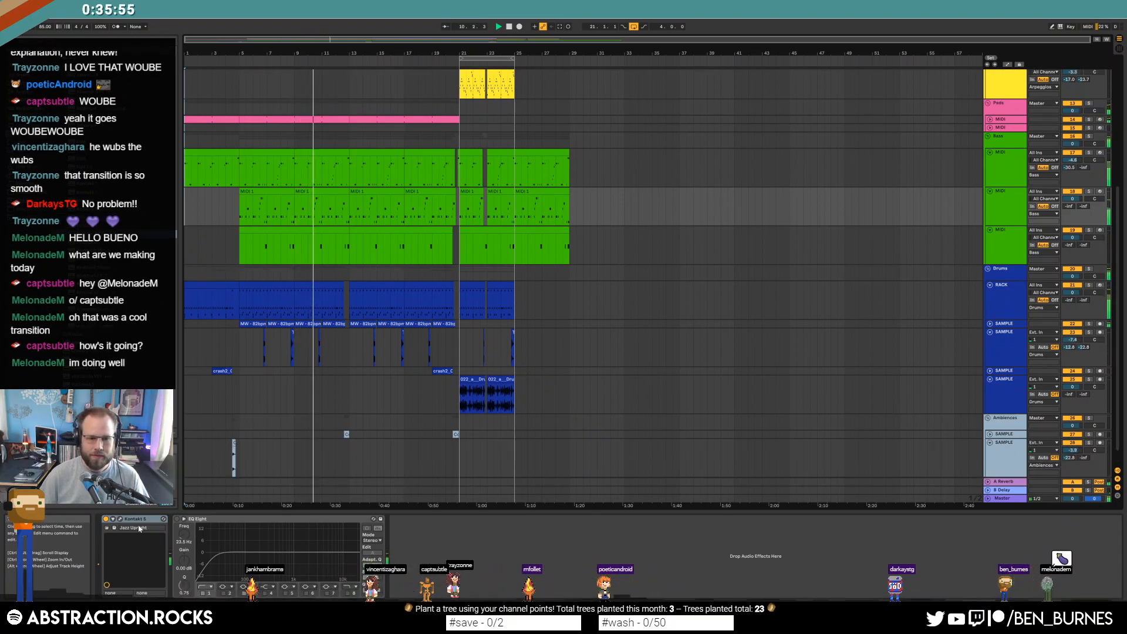
click(502, 457)
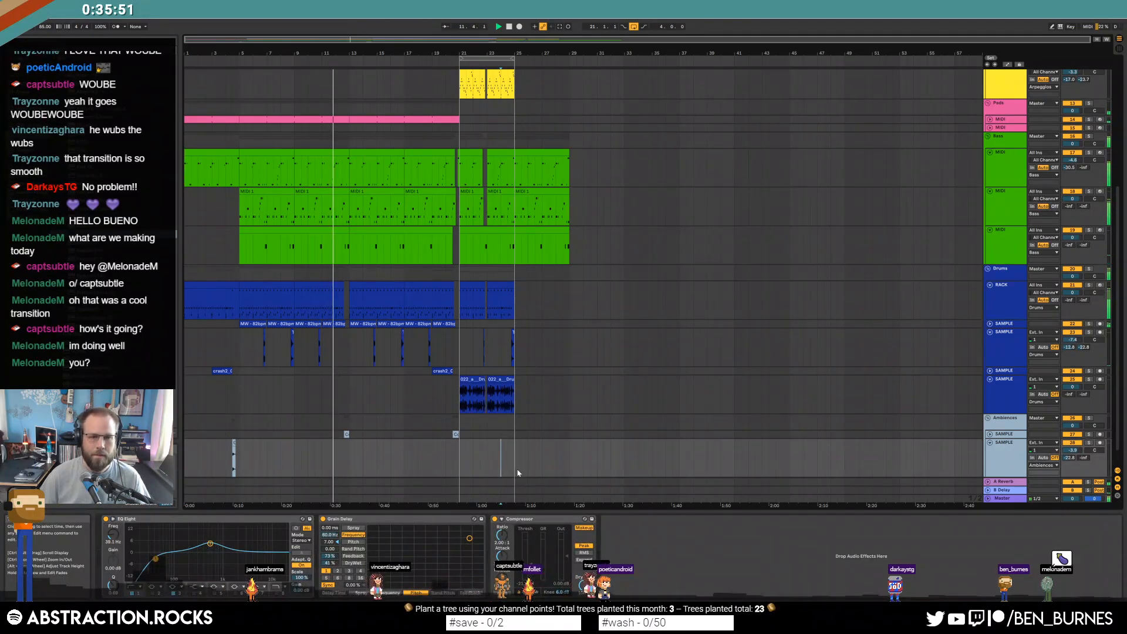
key(ctrl+v)
key(shift+Tab)
key(shift+Tab)
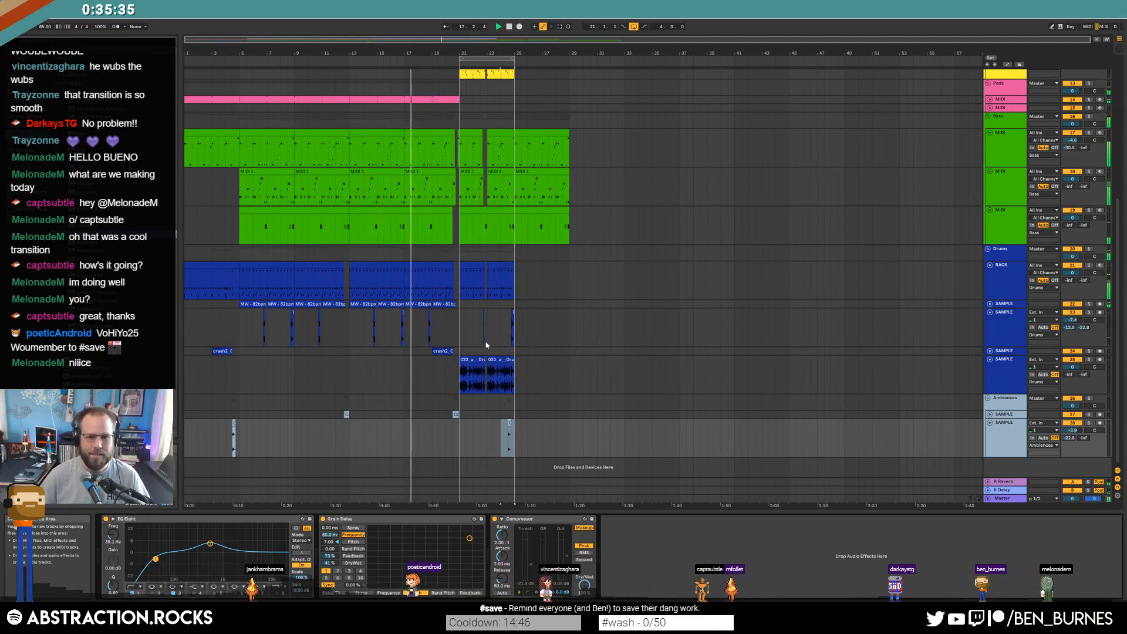
Stop playback, split the second arpeggio track's last clip at 24.3, and open its final two beats for note editing
scroll(485, 347, up, 2)
scroll(485, 348, up, 5)
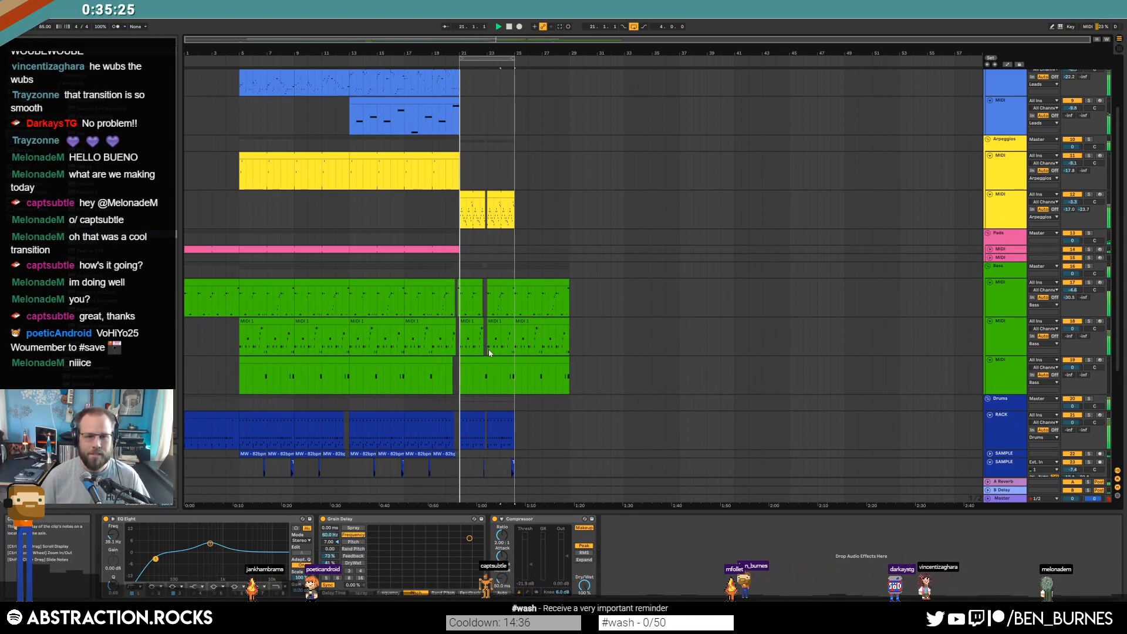
double_click(479, 197)
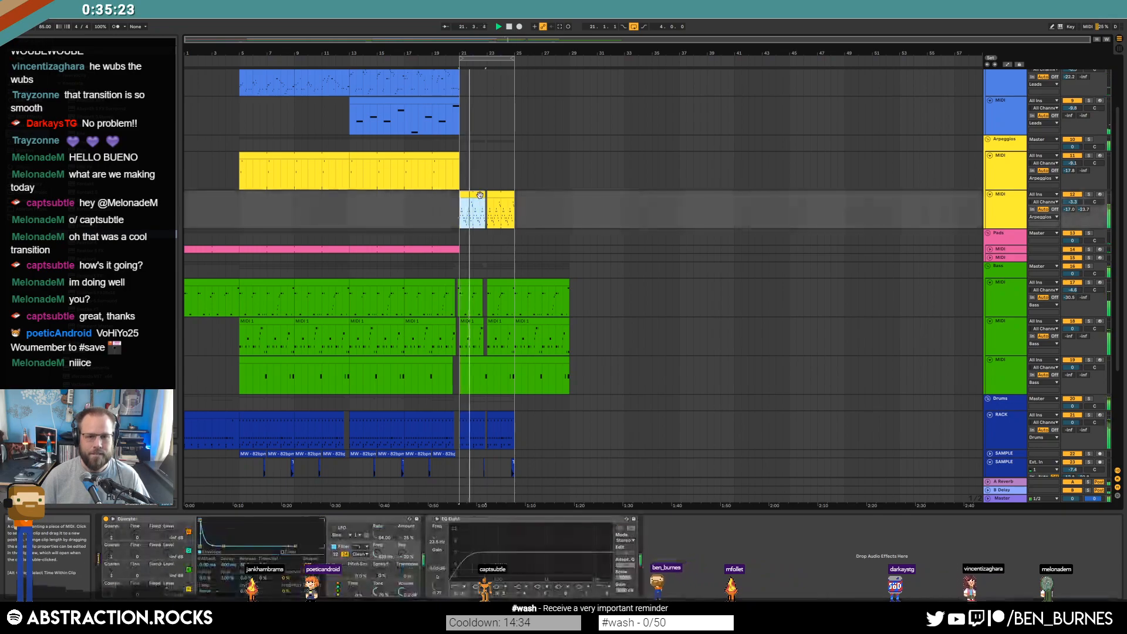
key(shift+Tab)
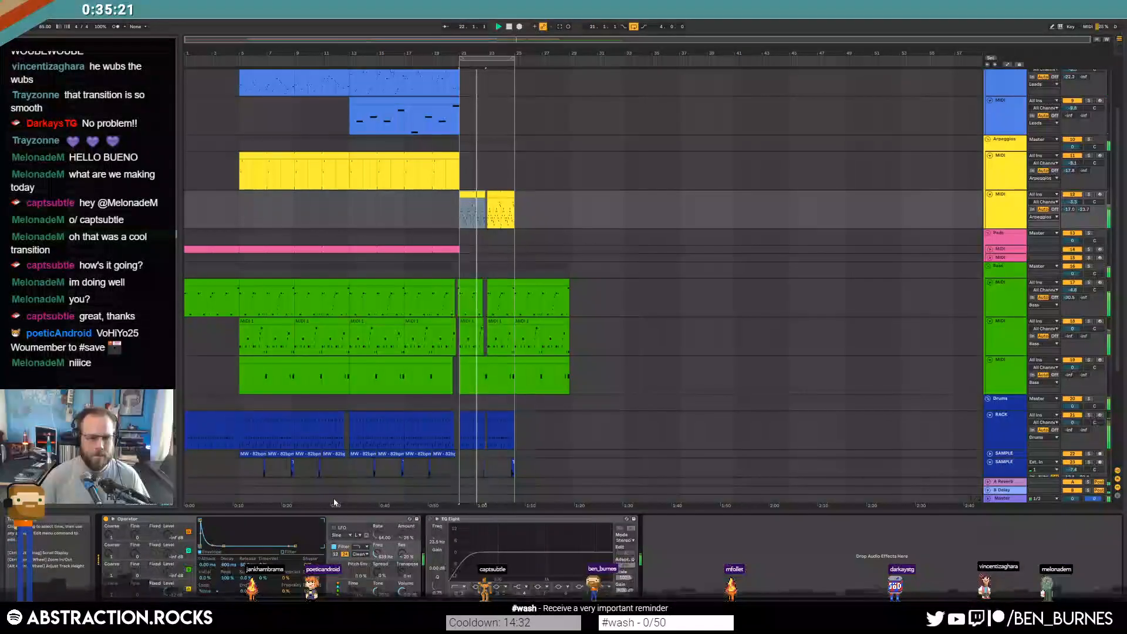
click(125, 569)
scroll(514, 215, up, 3)
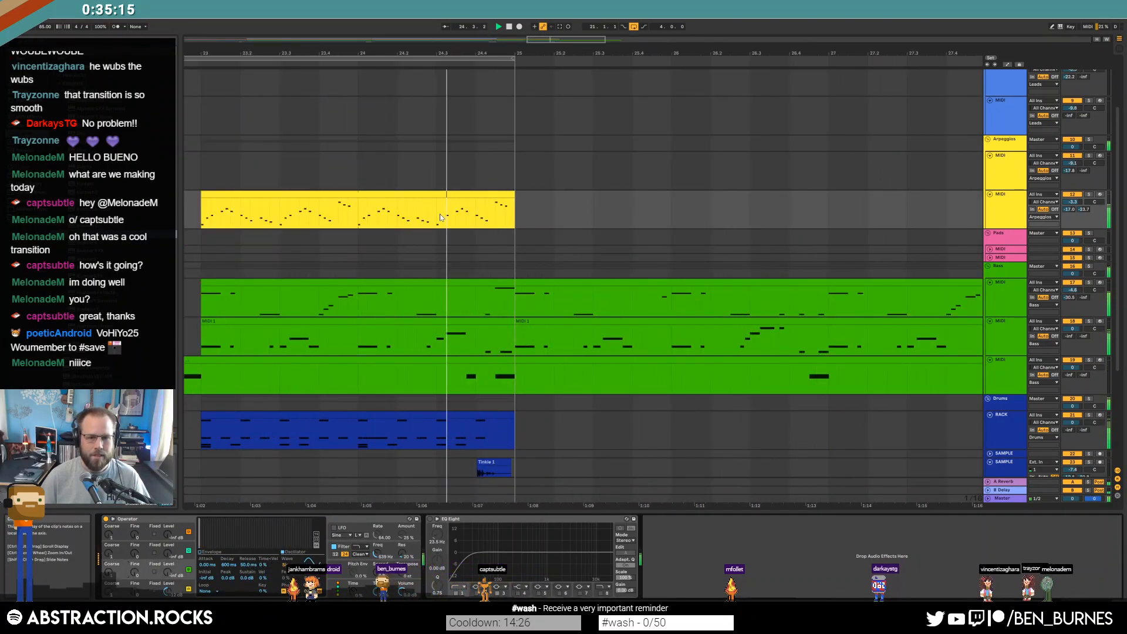
key(space)
drag(437, 210, 515, 212)
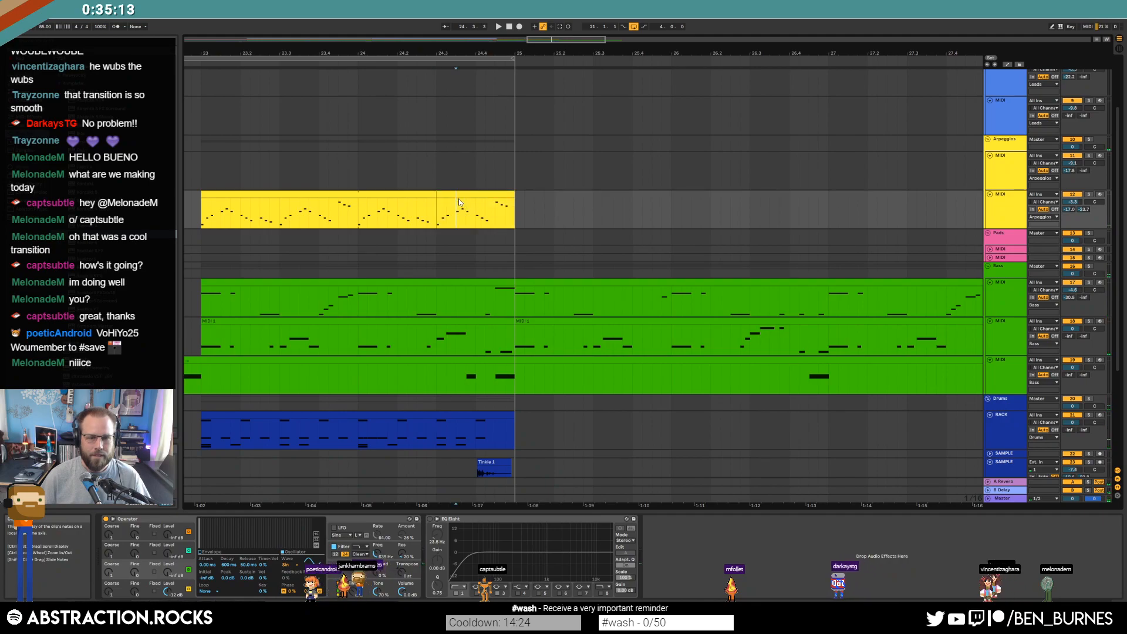
key(shift+Tab)
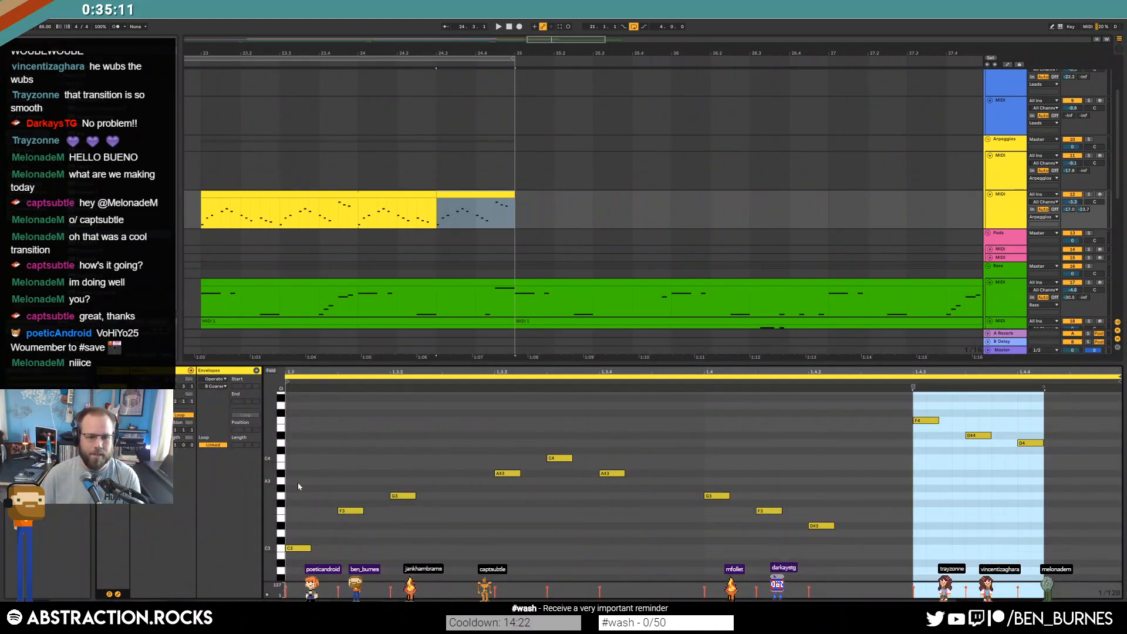
Raise the first three notes of the final two-beat arpeggio segment to C5, A#4 and G4
drag(292, 484, 468, 558)
key(shift+Up)
key(shift+Up)
drag(356, 472, 347, 405)
key(Down)
key(Down)
key(Down)
key(Down)
key(Down)
key(Down)
key(Down)
drag(398, 455, 406, 378)
key(Down)
key(Down)
key(Down)
key(Down)
key(Down)
key(Down)
key(Down)
key(Down)
key(Down)
key(Down)
key(Down)
key(Down)
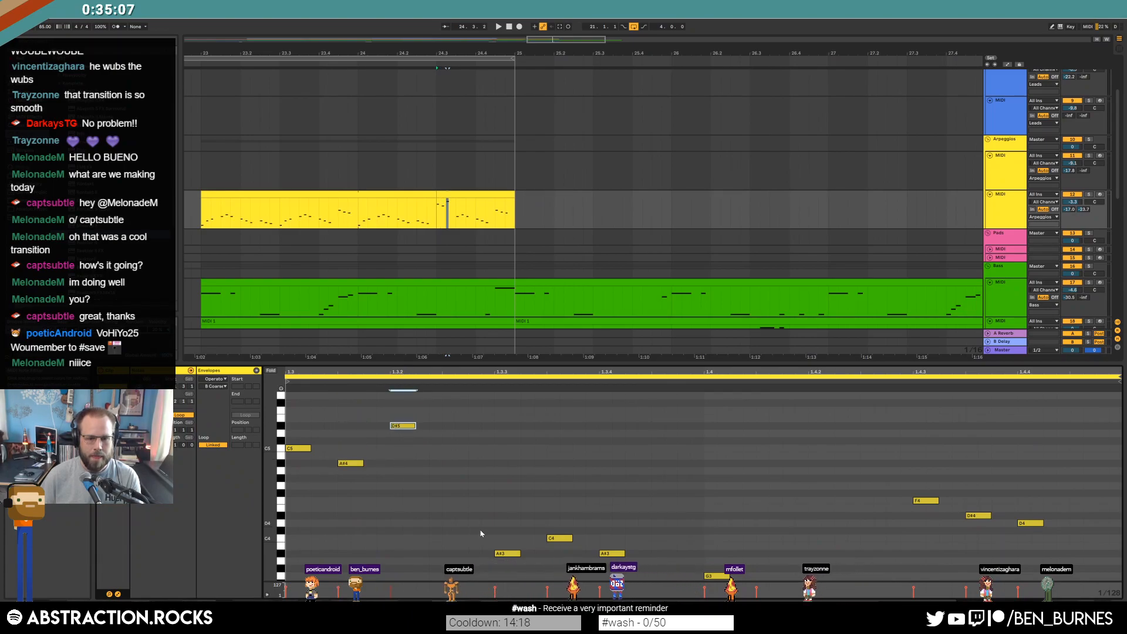
Replace the segment's remaining lower notes with two duplicates of the C5, A#4, G4 group, keeping the last three notes
scroll(482, 505, down, 1)
drag(488, 462, 627, 558)
key(Delete)
drag(493, 406, 249, 470)
key(ctrl+d)
key(ctrl+d)
drag(677, 501, 877, 580)
key(Delete)
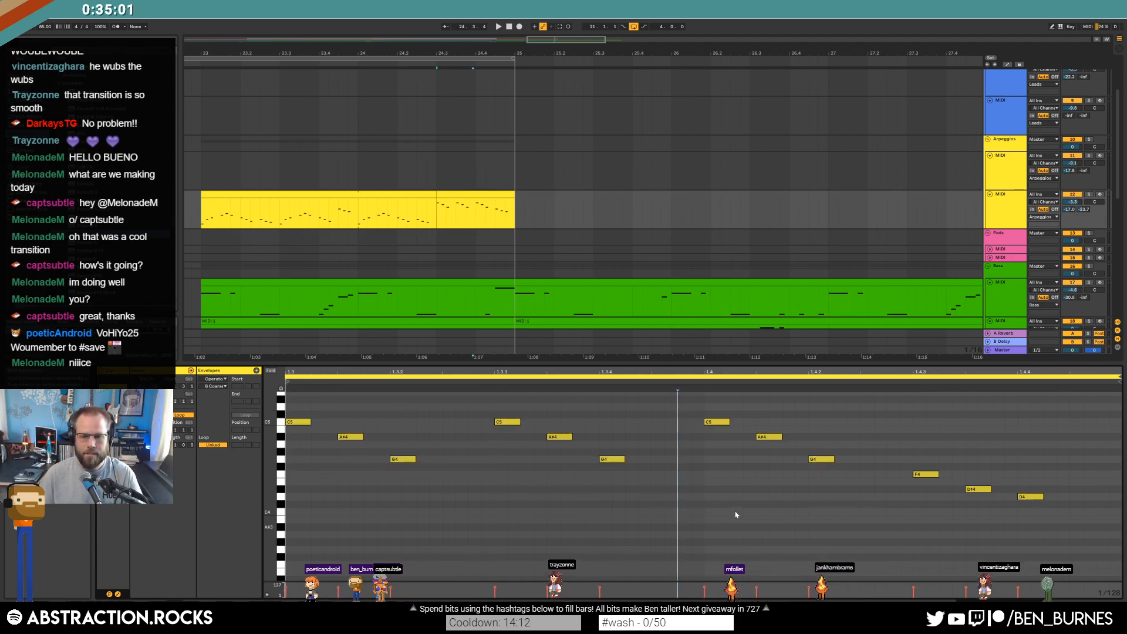
Trim the first two bass tracks' clips to end at 24.4.2 and the drum rack clip to end at 24.3.3
scroll(482, 291, down, 3)
scroll(482, 291, down, 1)
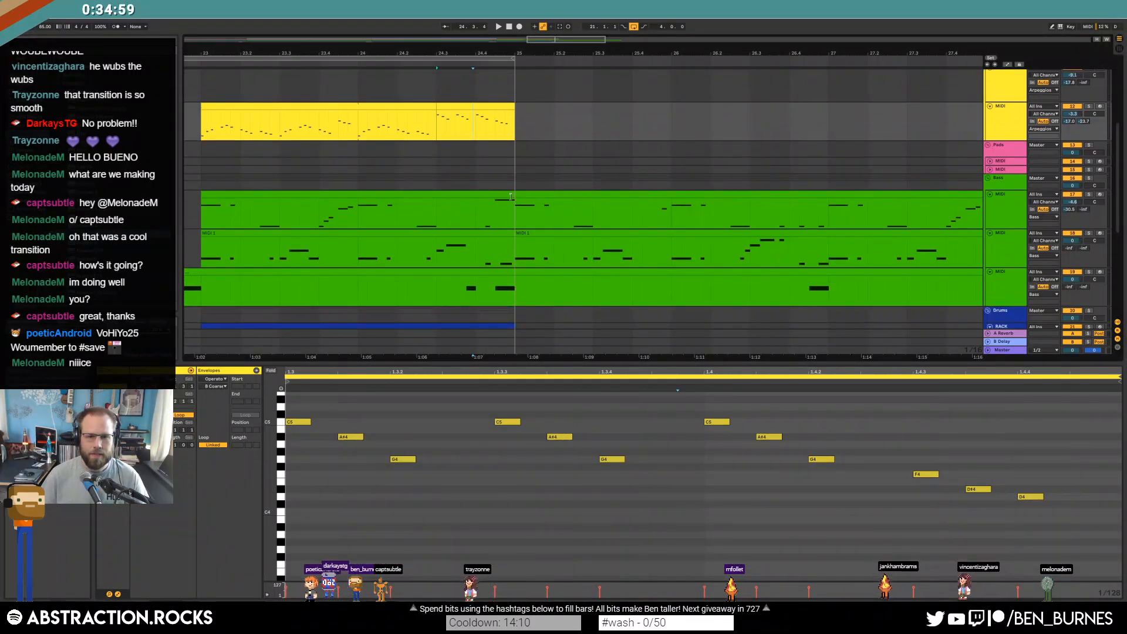
drag(514, 194, 486, 194)
drag(514, 241, 456, 229)
scroll(512, 229, down, 4)
scroll(497, 276, down, 3)
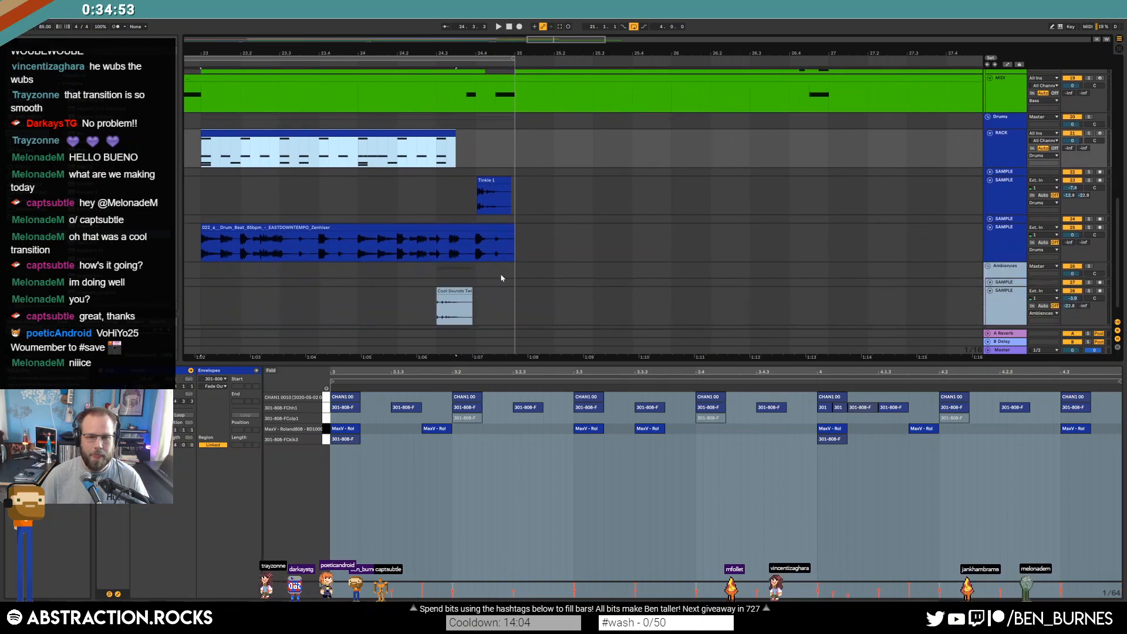
Clear the drum beat sample between 24.3.2 and 24.4.2, and play the result from bar 23
click(509, 230)
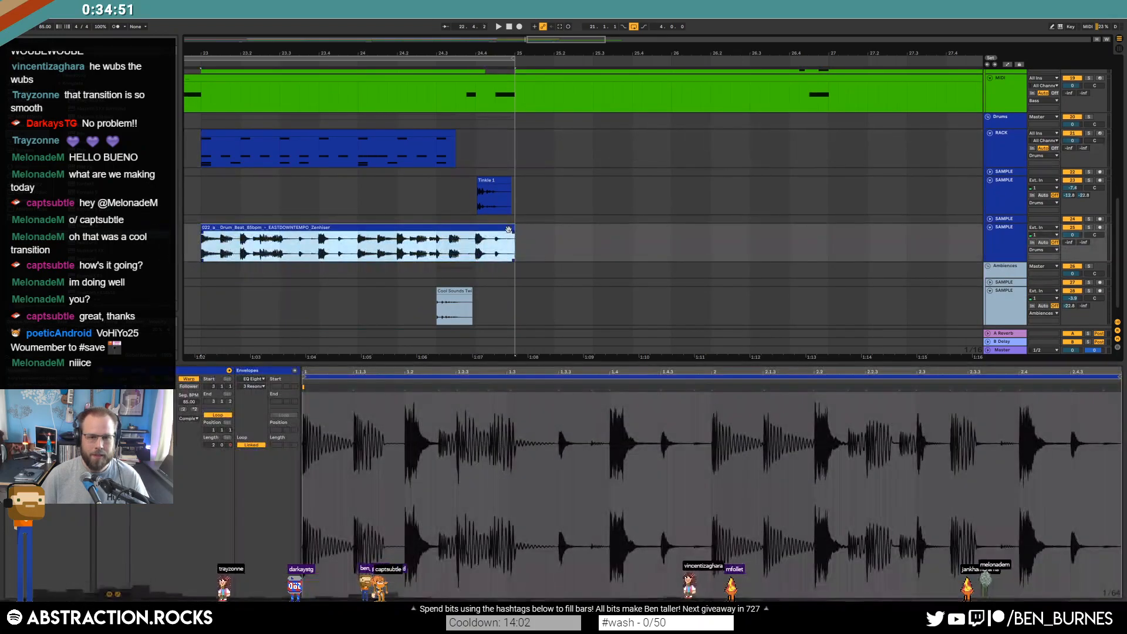
drag(487, 247, 448, 248)
key(Delete)
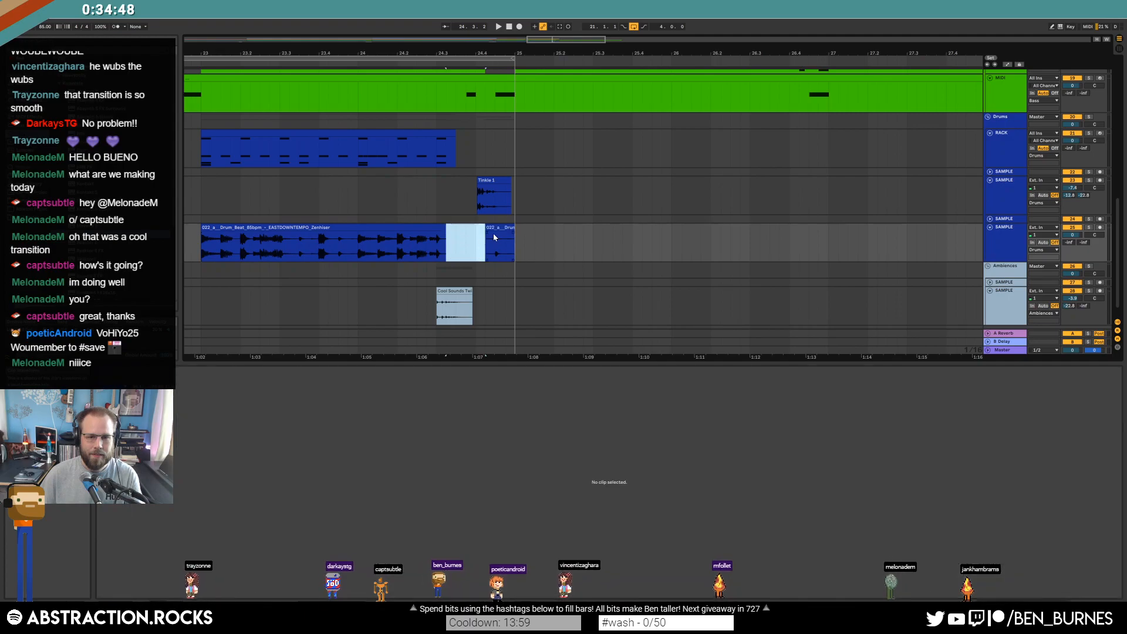
click(201, 245)
key(space)
key(w)
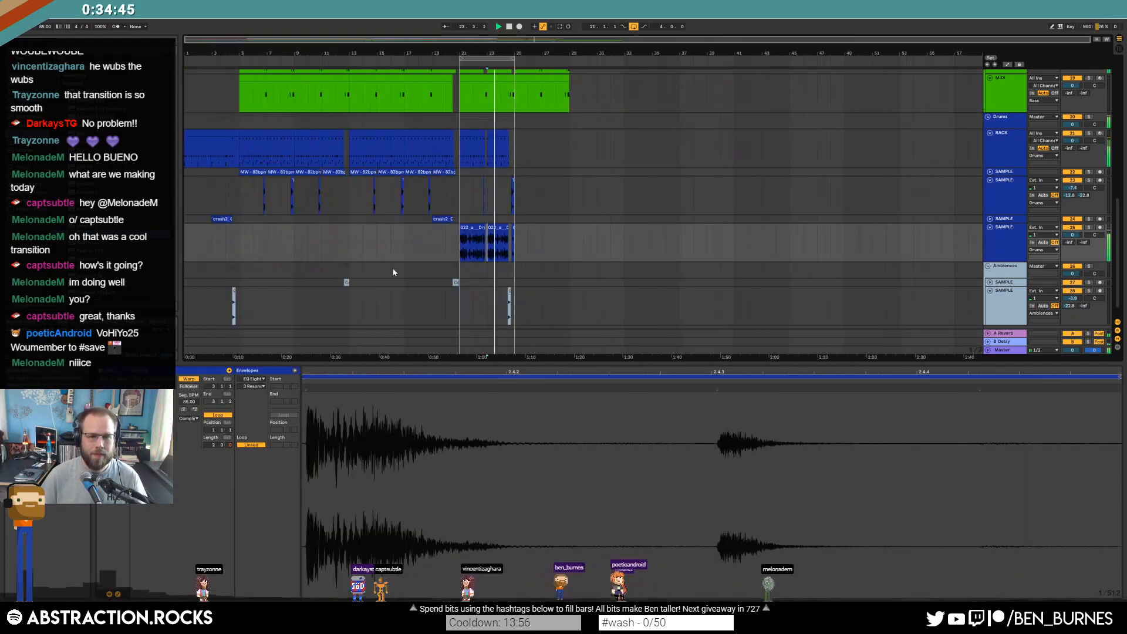
scroll(435, 253, up, 5)
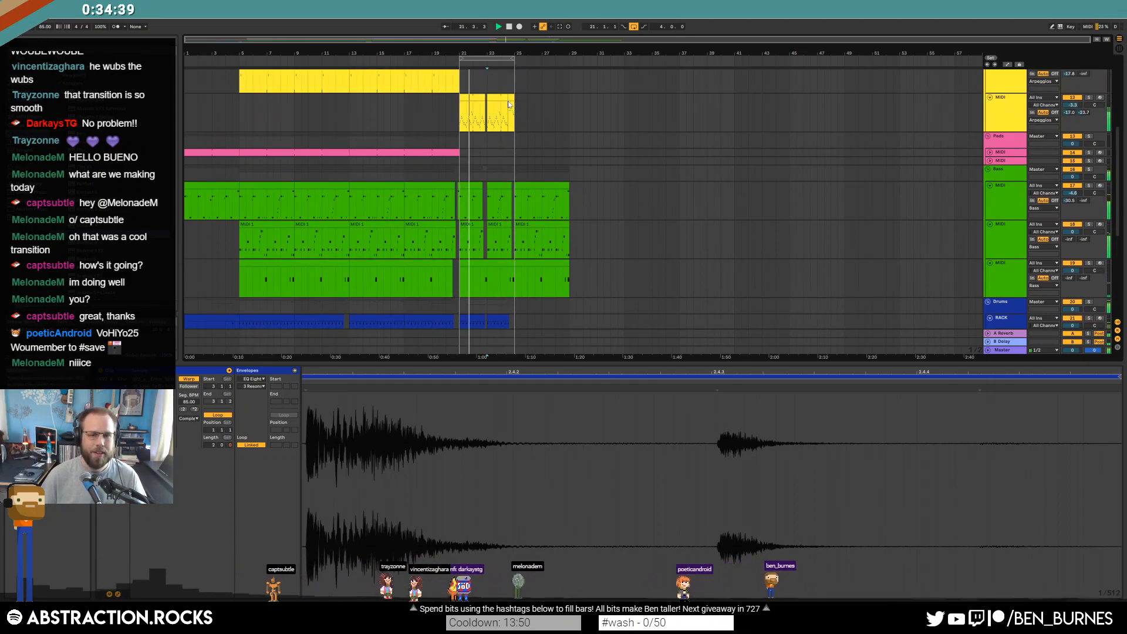
Solo the second arpeggio track and set its Operator decay to about 600 ms and filter frequency to about 1.18 kHz
key(shift+Tab)
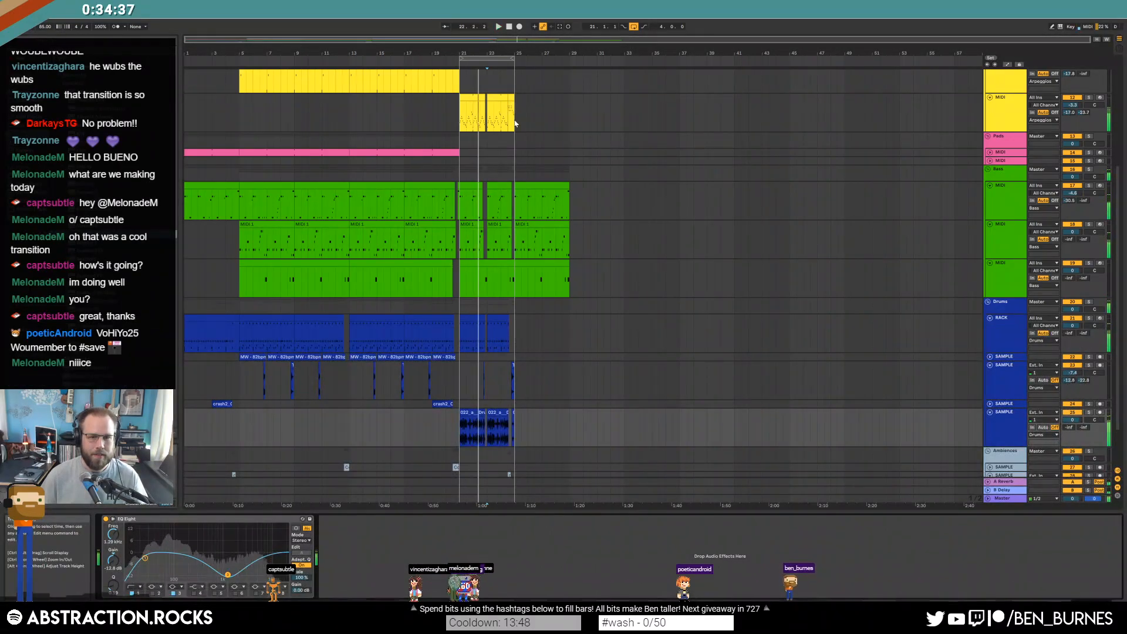
click(517, 126)
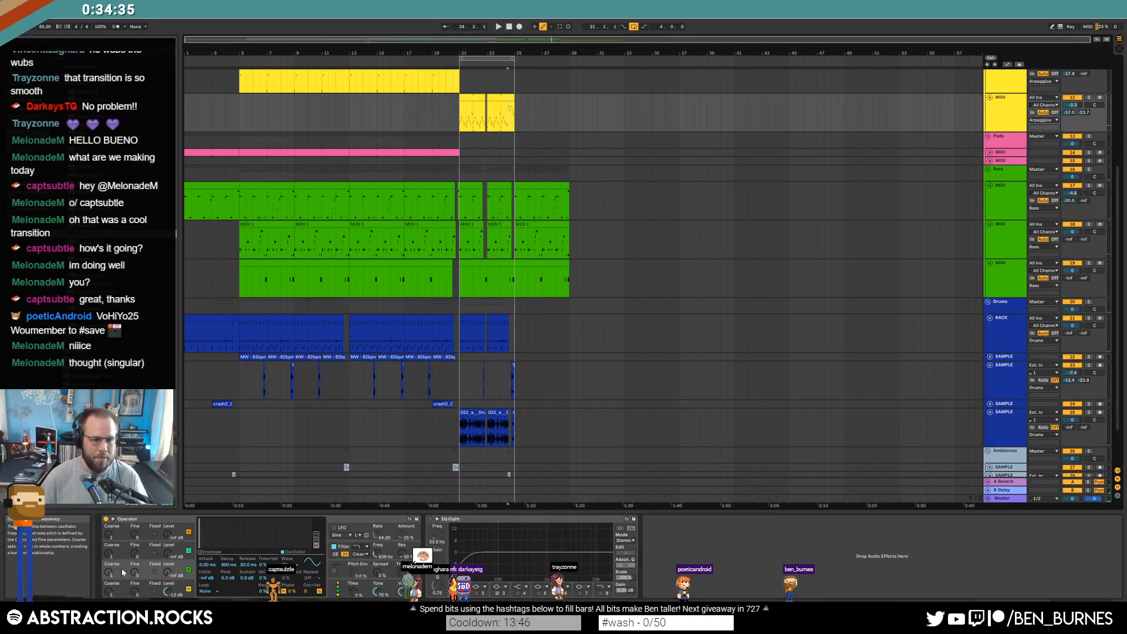
click(201, 552)
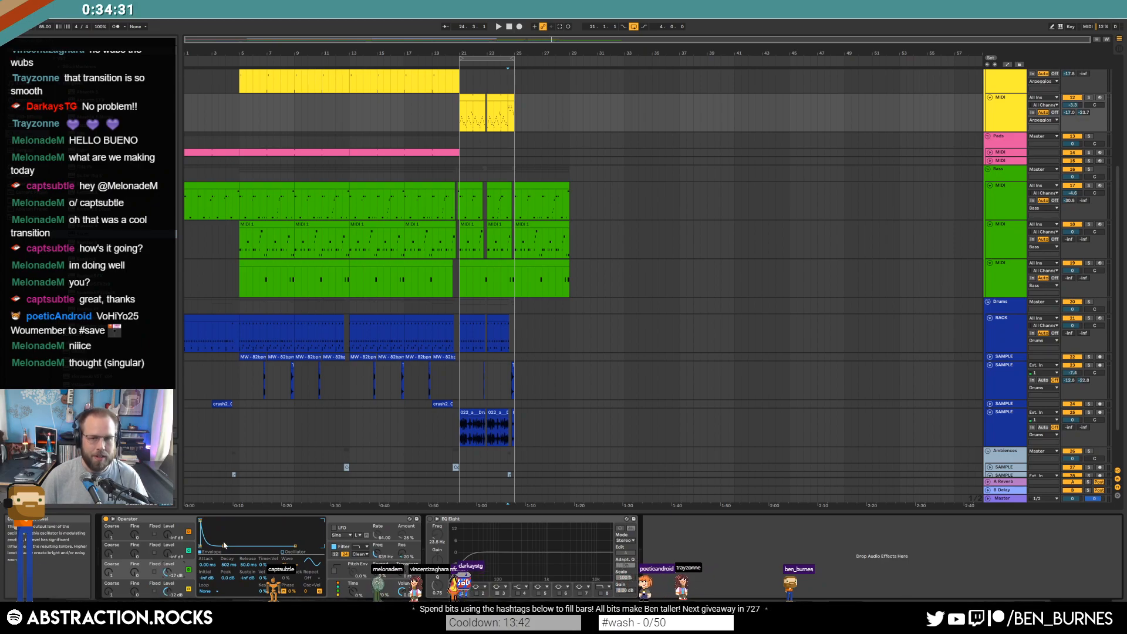
click(1089, 98)
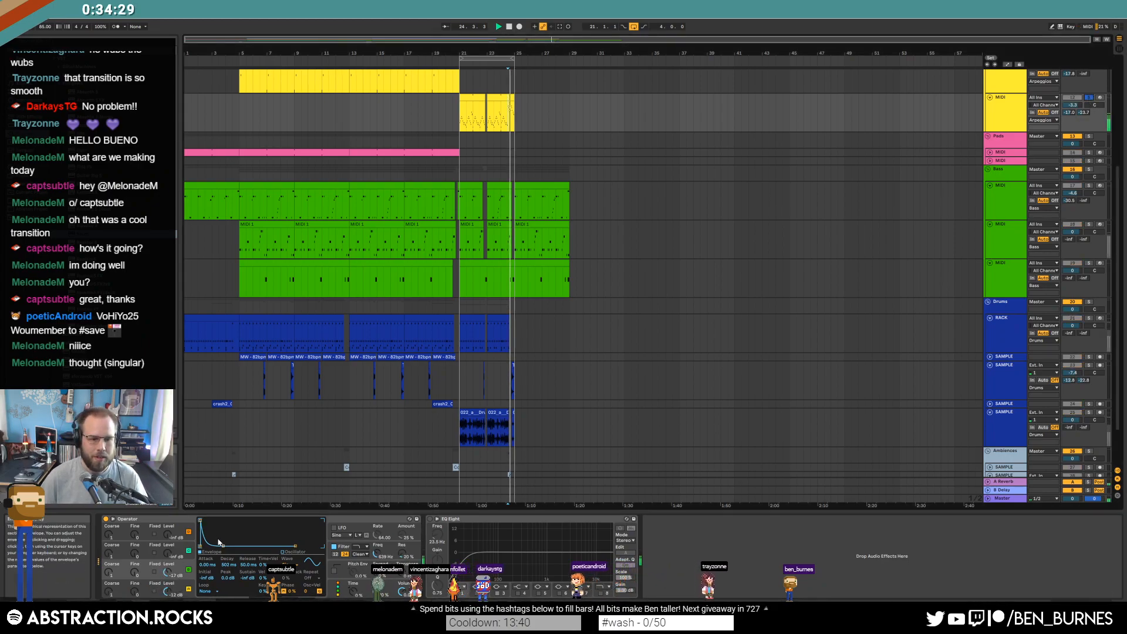
key(space)
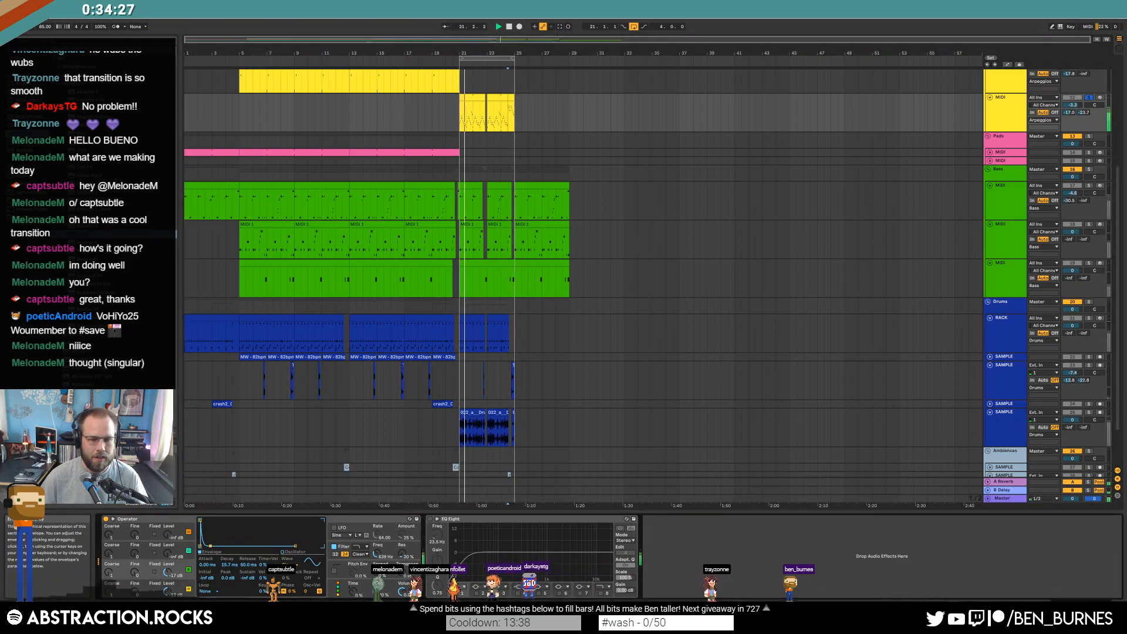
mouse_move(377, 554)
mouse_down()
mouse_move(377, 519)
mouse_move(377, 541)
mouse_up()
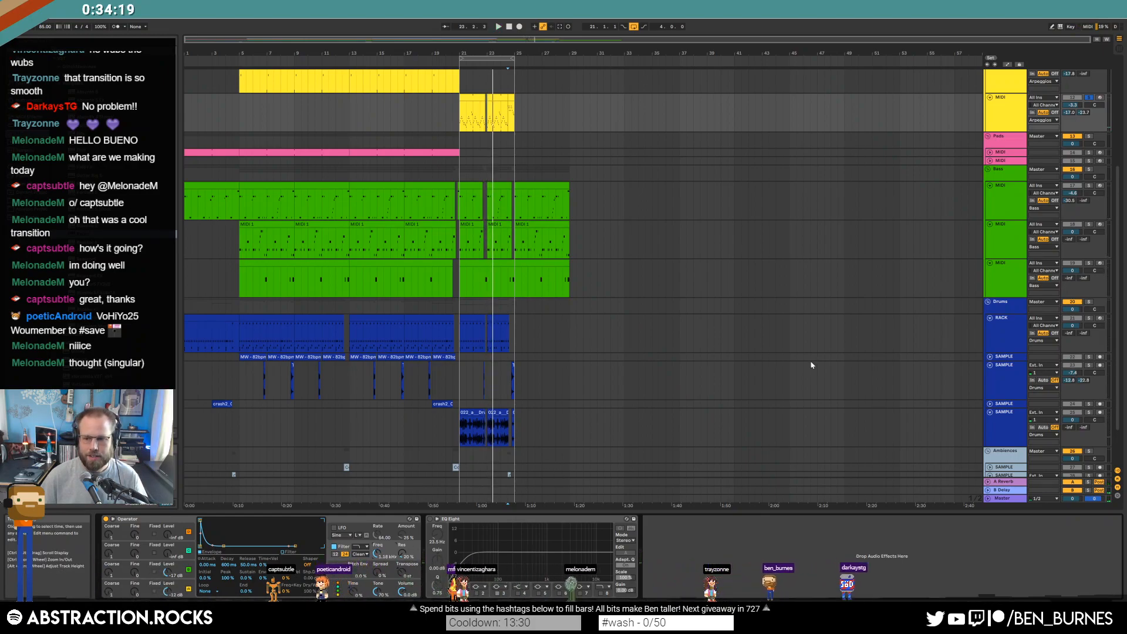
key(space)
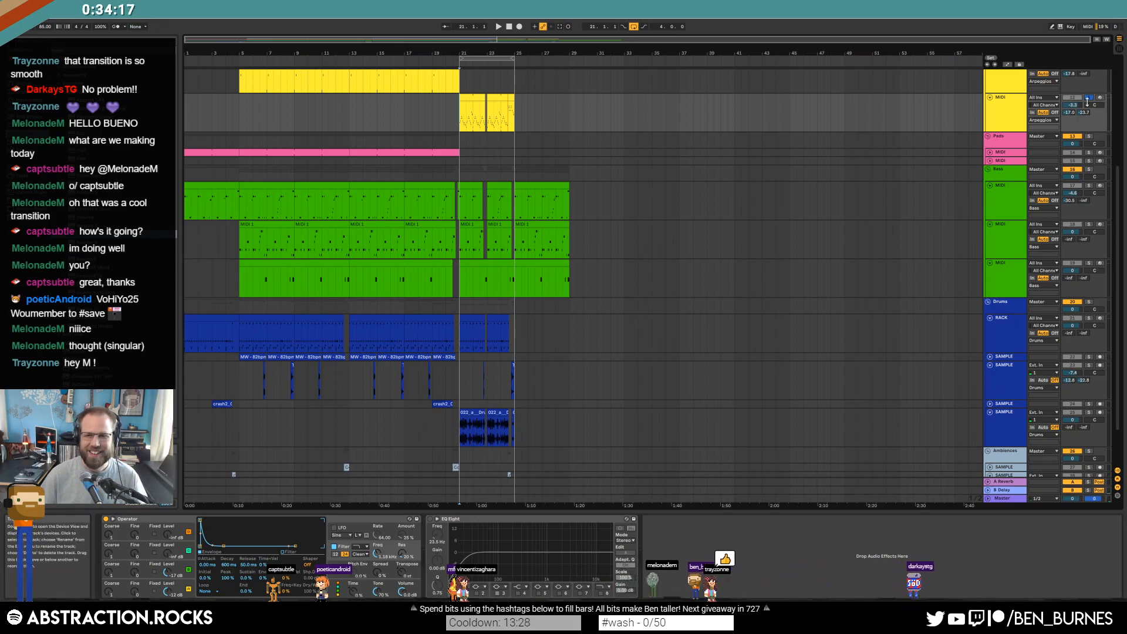
Unsolo the arpeggio, lower its filter frequency to about 474 Hz, and automate it to rise toward bar 25
key(space)
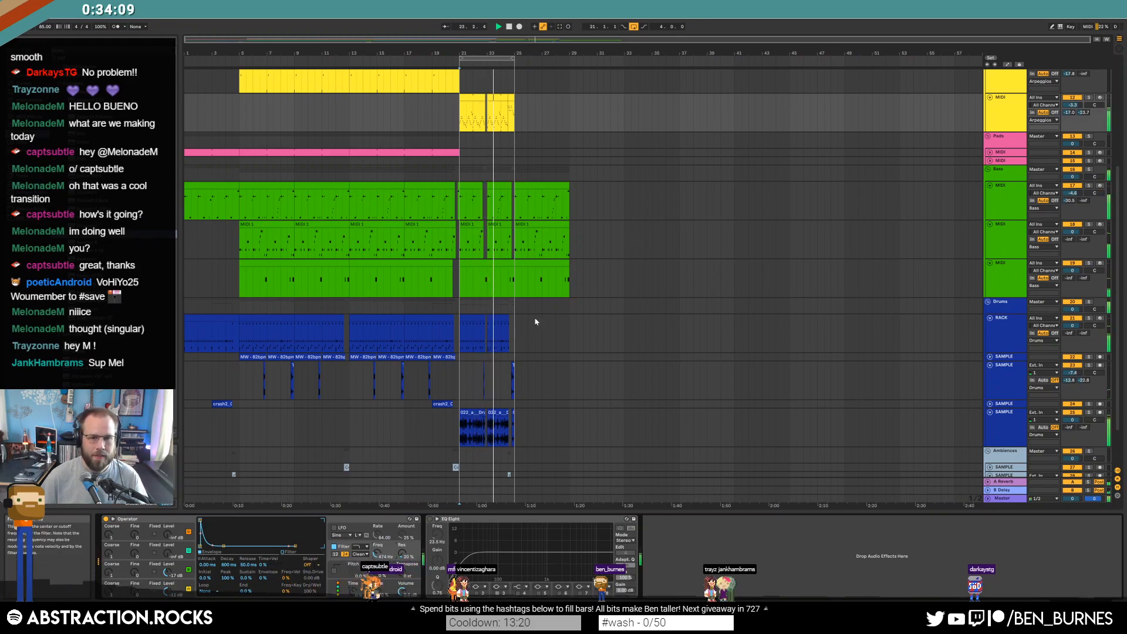
key(a)
click(503, 118)
drag(514, 118, 514, 108)
key(space)
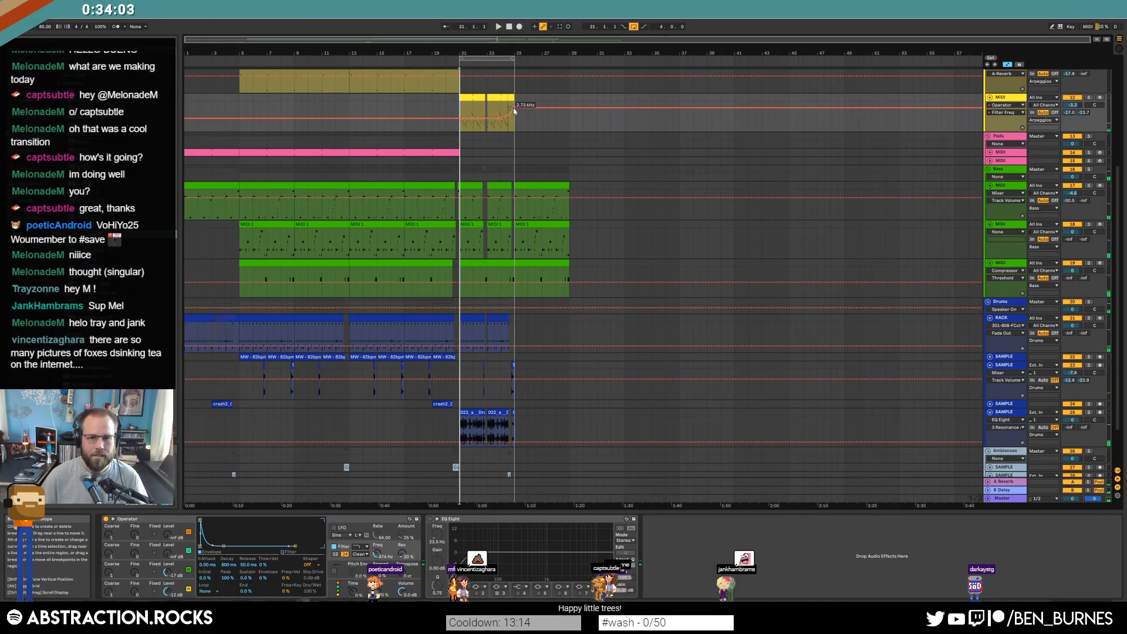
Shape the filter frequency automation into a curved rise peaking near 24.4.2 at about 4.74 kHz and play the loop
scroll(516, 107, up, 10)
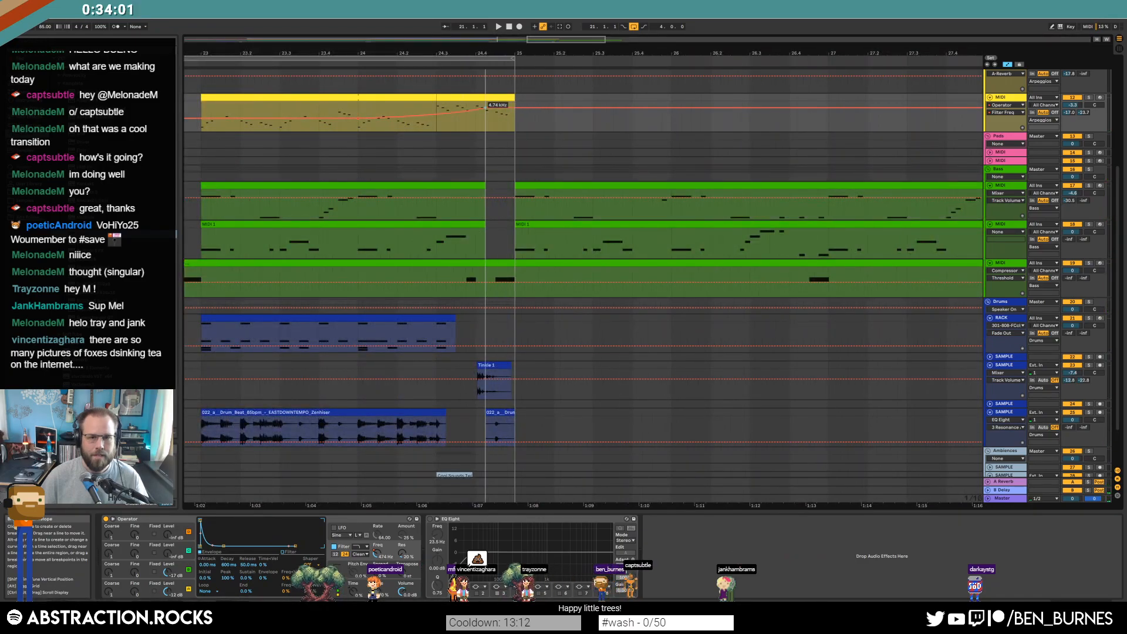
click(339, 120)
key(space)
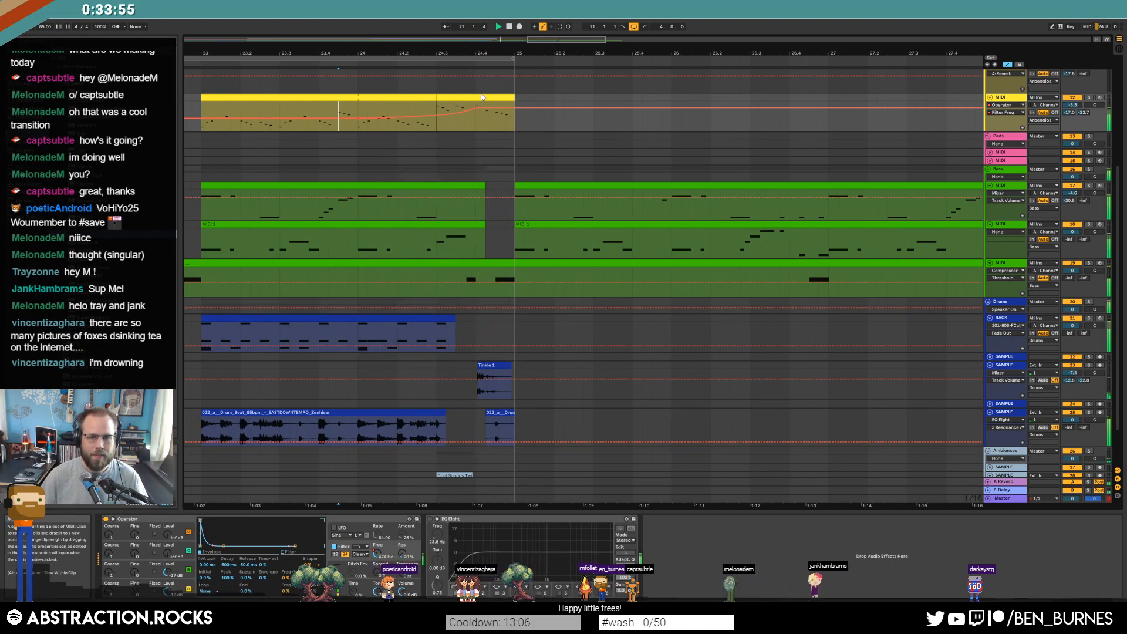
Stop playback and duplicate the second arpeggio track's clips from bars 21 to 25 into bars 25 to 29
key(w)
key(space)
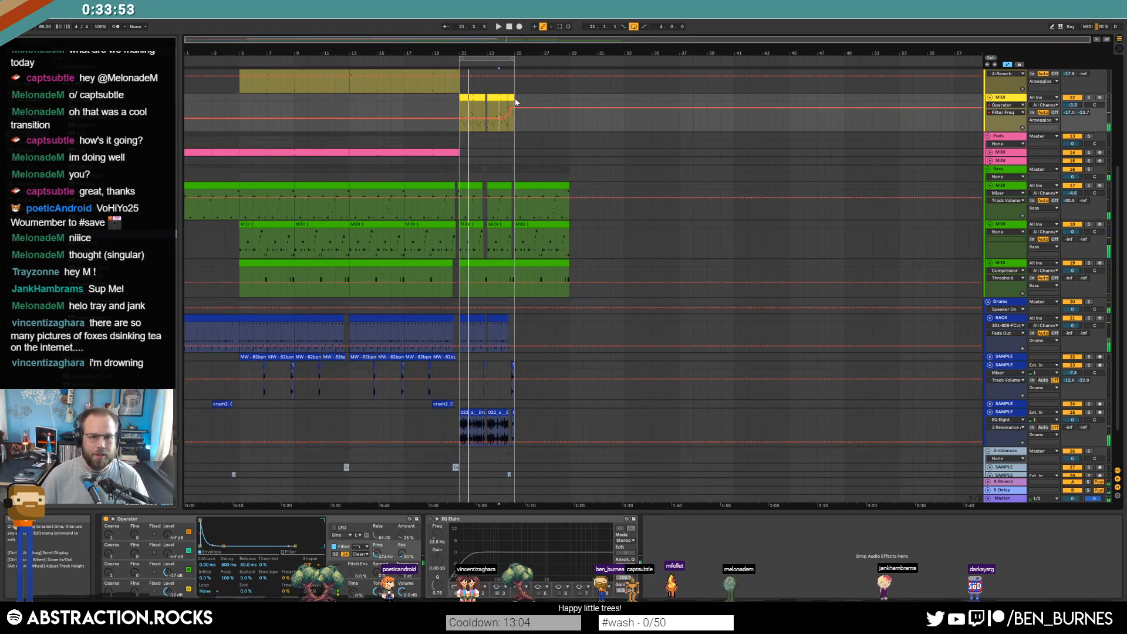
key(a)
click(462, 98)
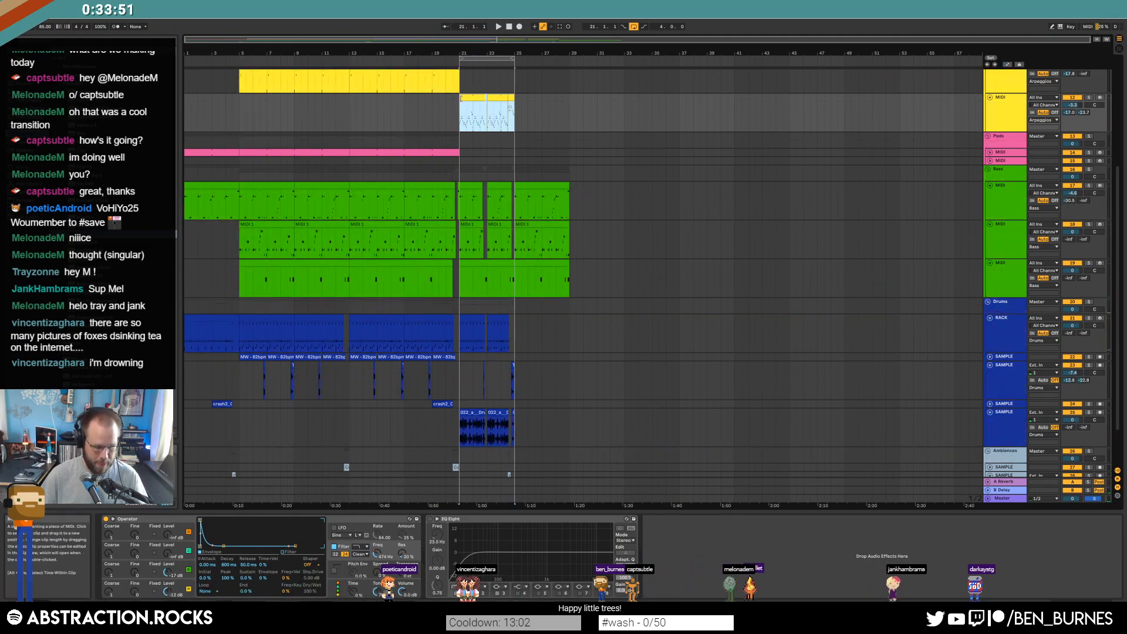
key(ctrl+d)
Replace the three bass tracks' content in bars 25 to 29 with a duplicate of bars 21 to 25
scroll(551, 240, up, 1)
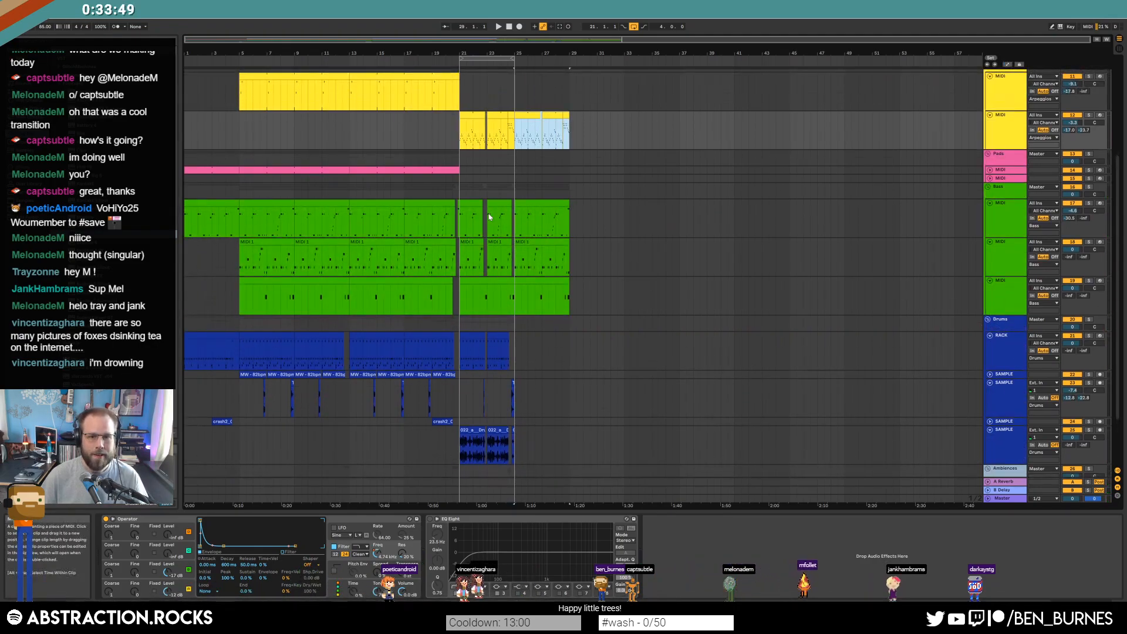
click(521, 210)
drag(580, 291, 513, 198)
drag(582, 230, 576, 228)
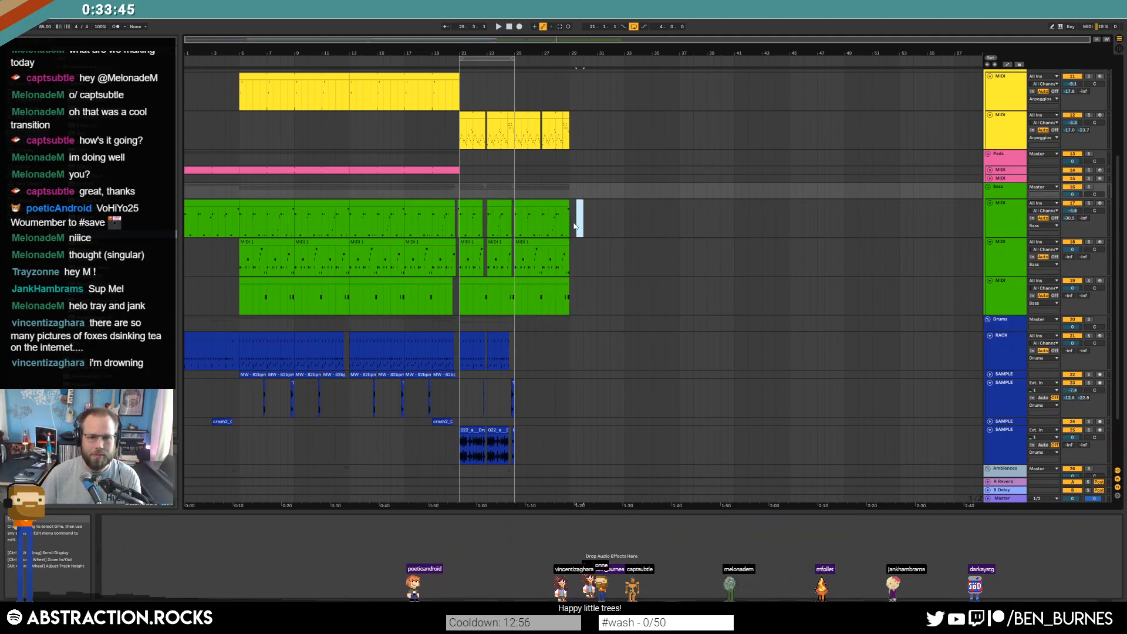
drag(590, 301, 459, 288)
key(Delete)
key(ctrl+d)
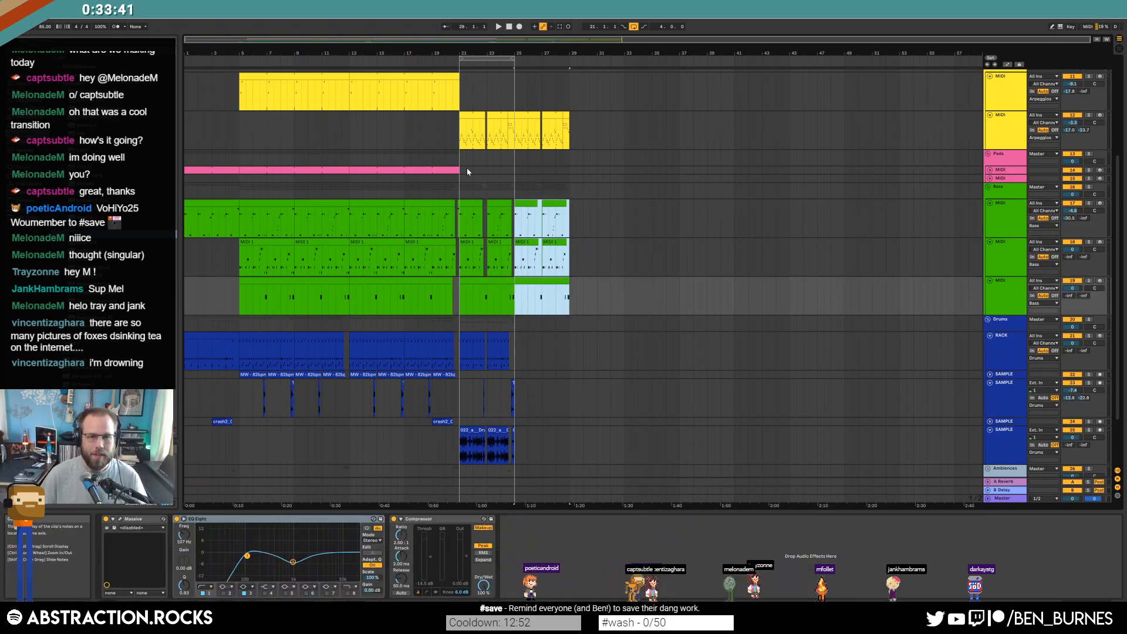
Extend the loop to bar 29 and duplicate the drum and ambience clips of bars 21 to 25 into bars 25 to 29
drag(514, 59, 567, 68)
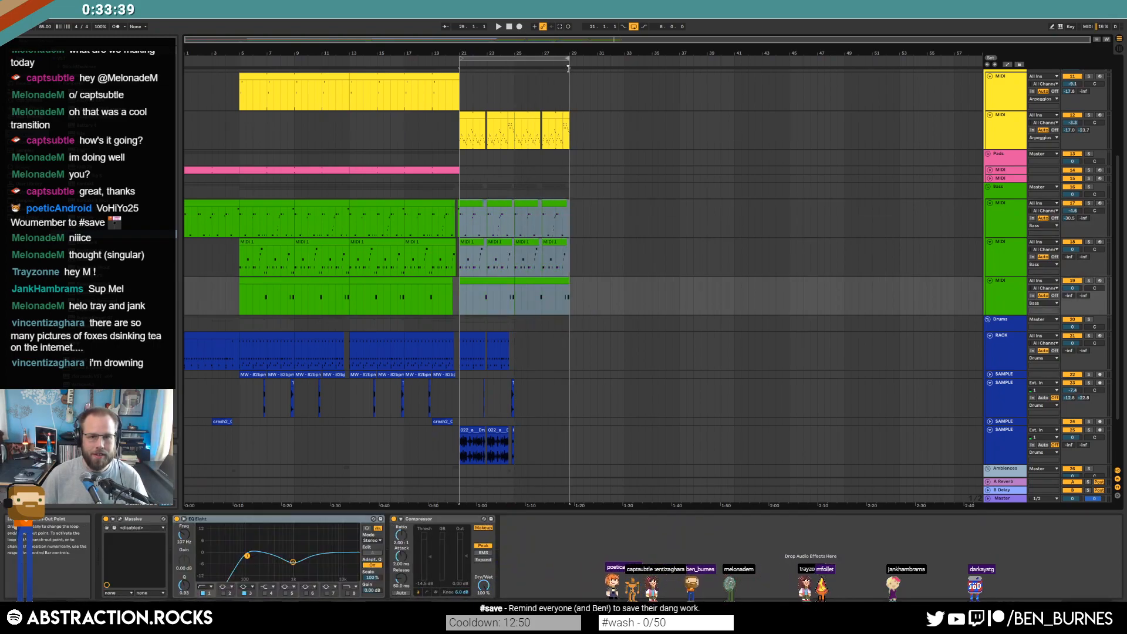
scroll(558, 272, down, 3)
mouse_move(514, 267)
mouse_down()
mouse_move(468, 305)
mouse_move(451, 393)
mouse_move(462, 428)
mouse_up()
key(ctrl+d)
click(467, 423)
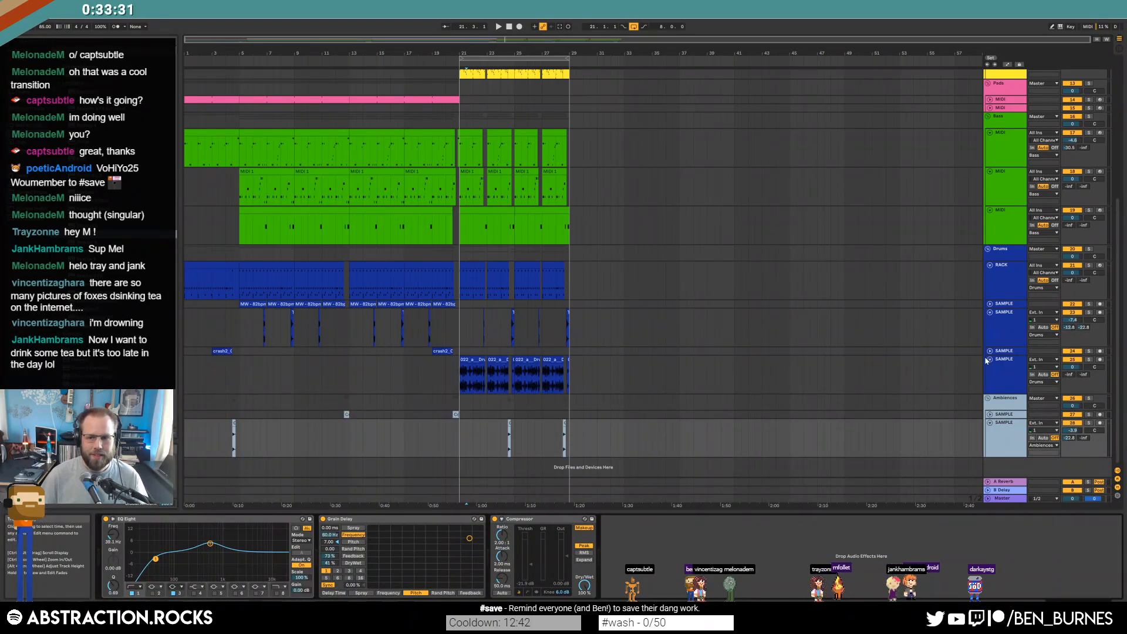
Fold the drum rack track and the two expanded drum sample tracks
click(990, 359)
click(990, 312)
click(991, 266)
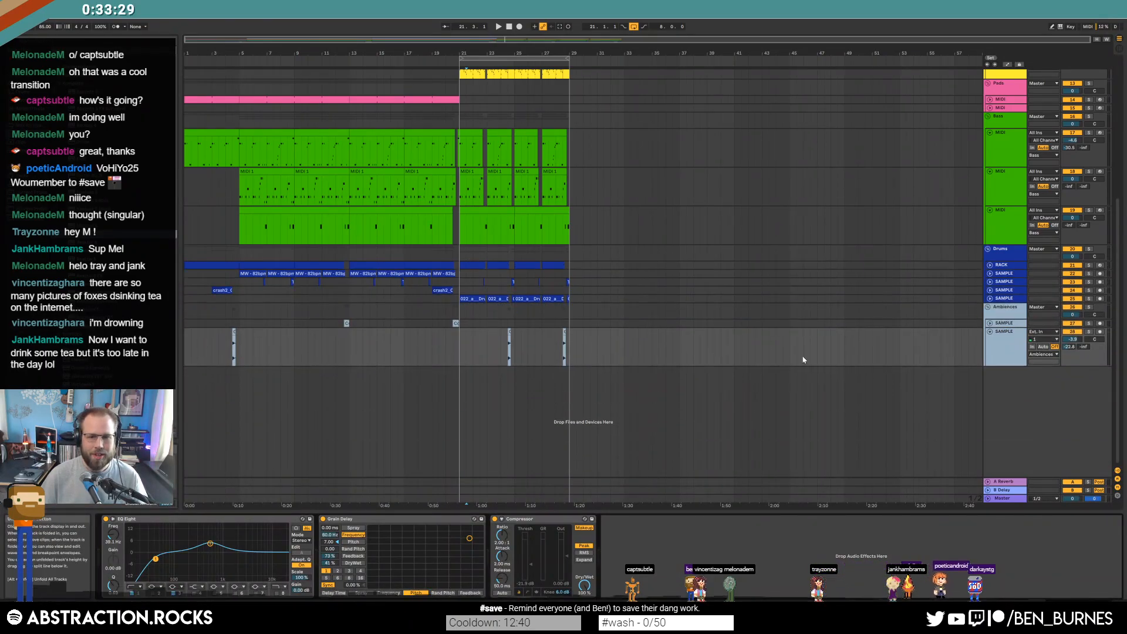
Create an empty one-bar MIDI clip at bar 21 on the first lead track and open it for note editing
scroll(508, 312, up, 6)
scroll(508, 312, up, 3)
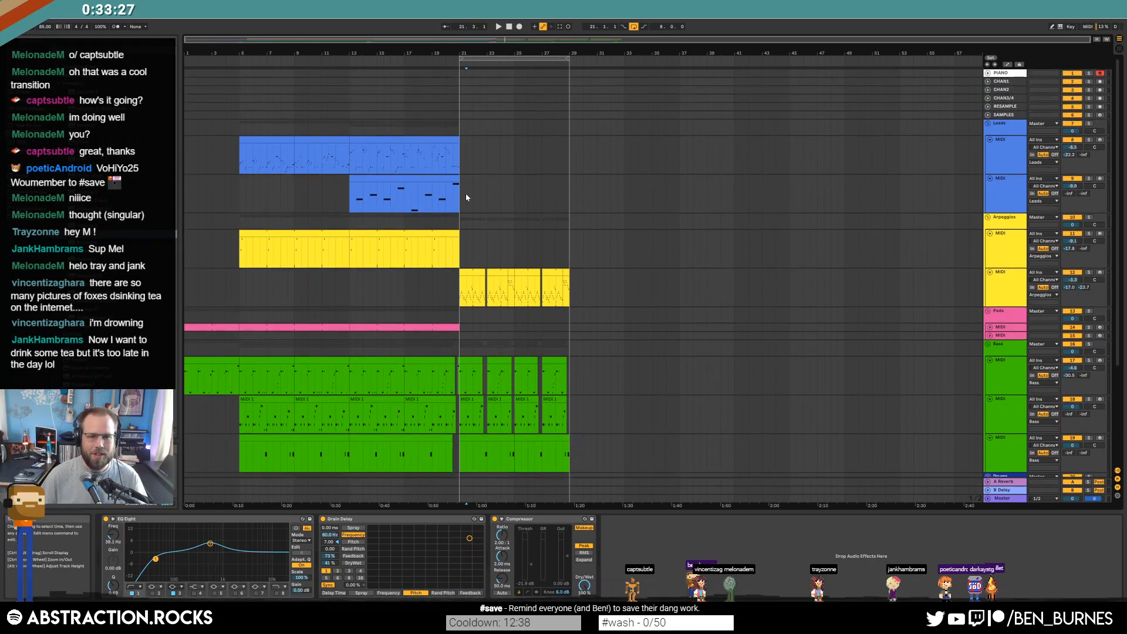
click(471, 159)
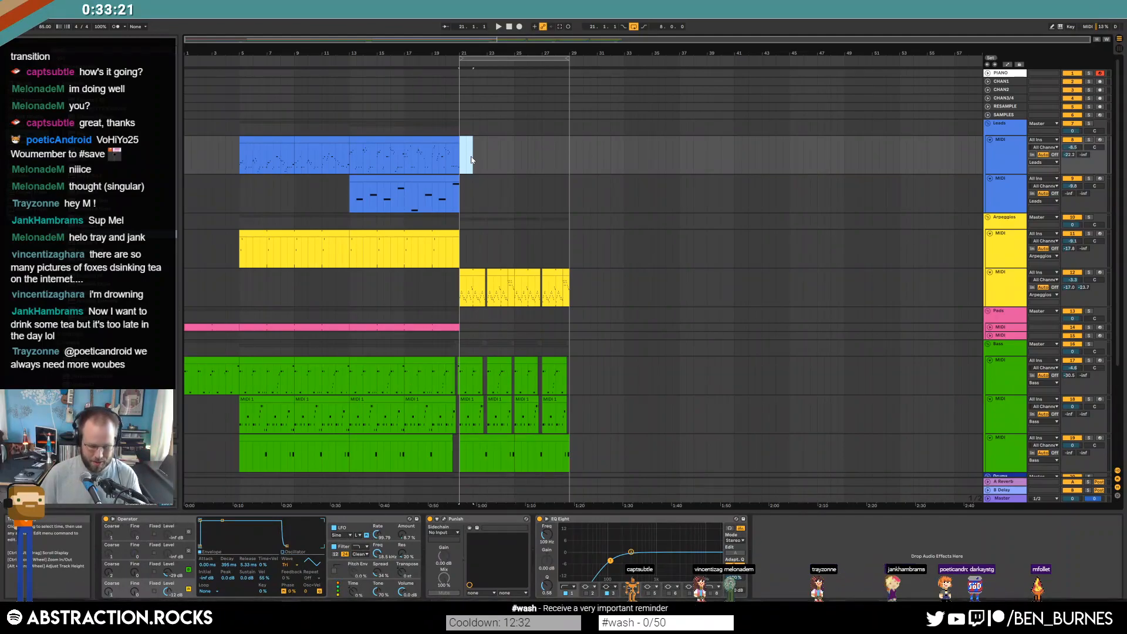
double_click(472, 159)
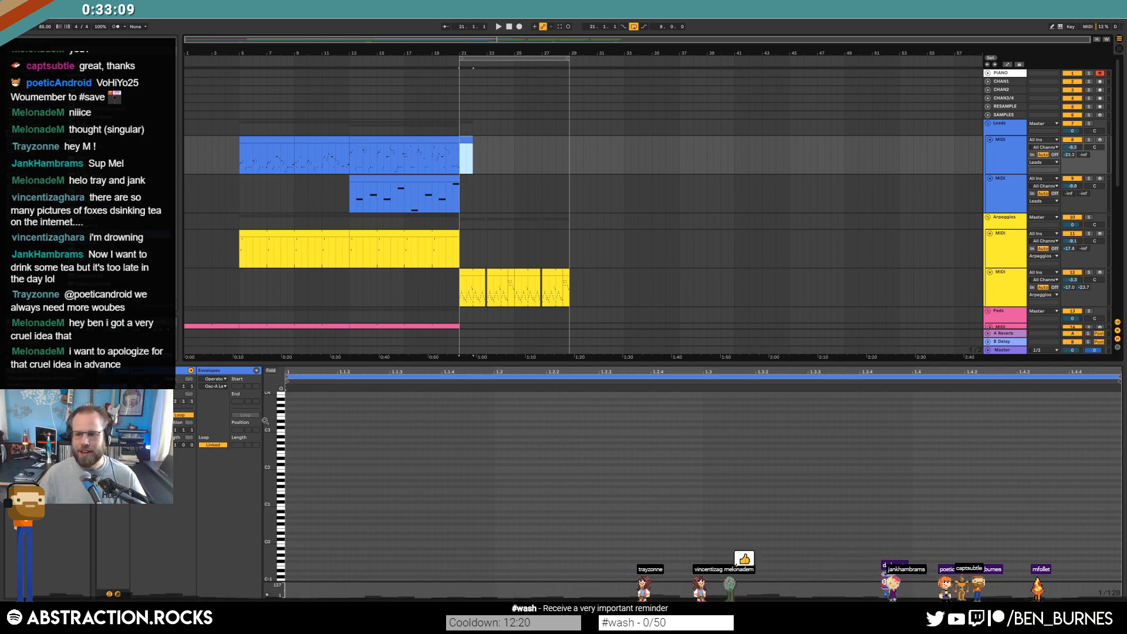
Try a run of repeated short C3 notes in the new clip, play it, and delete the first beat's notes
double_click(342, 431)
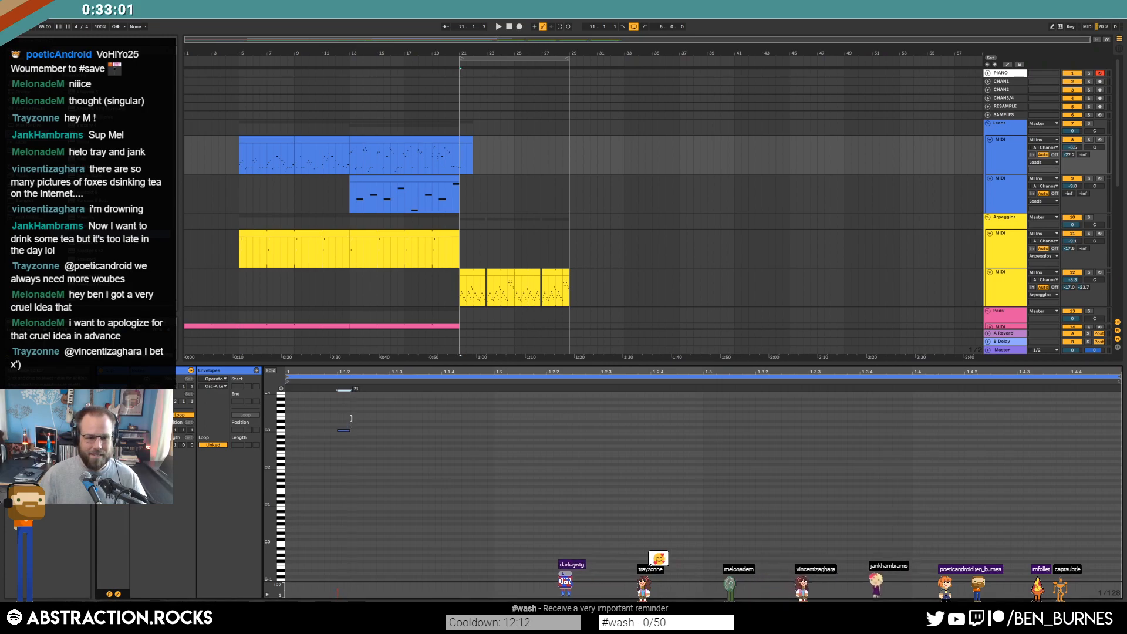
key(ctrl+d)
key(ctrl+d)
key(ctrl+d)
key(ctrl+d)
key(ctrl+d)
key(ctrl+d)
key(ctrl+d)
key(space)
key(space)
drag(317, 402, 457, 484)
key(Delete)
Place a single short C note on beat 2, delete all notes after it, and raise it one octave to C4
double_click(497, 431)
drag(513, 433, 1097, 558)
key(Delete)
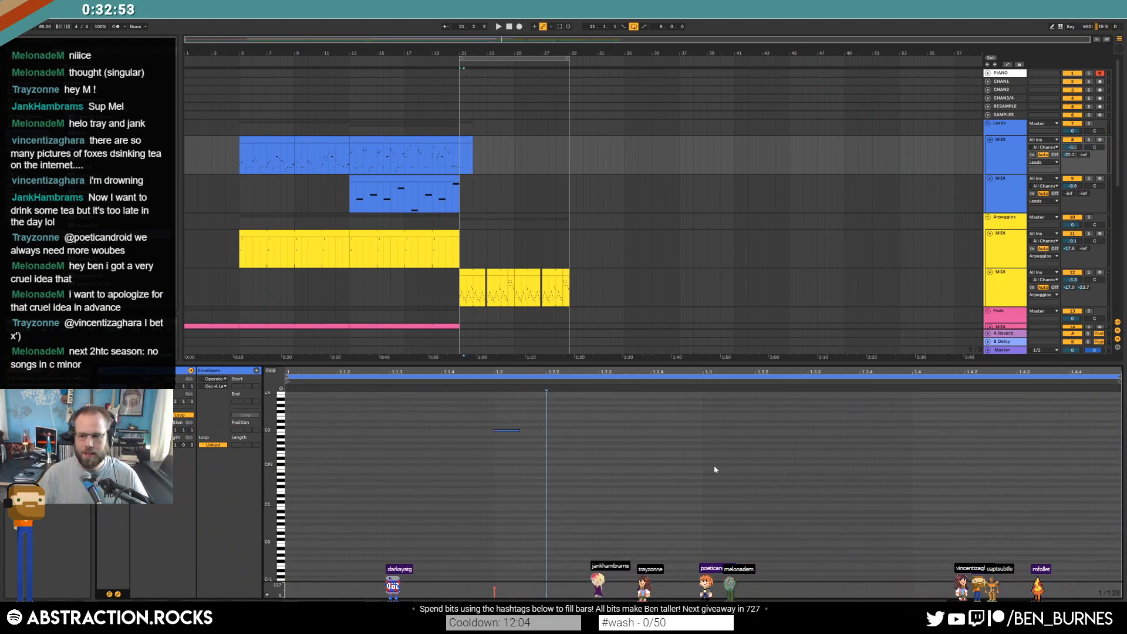
scroll(611, 484, up, 3)
drag(512, 452, 505, 497)
key(shift+Up)
Duplicate the C4 note to beat 4 and, during playback, extend the lead clip to bar 29
drag(703, 418, 1, 516)
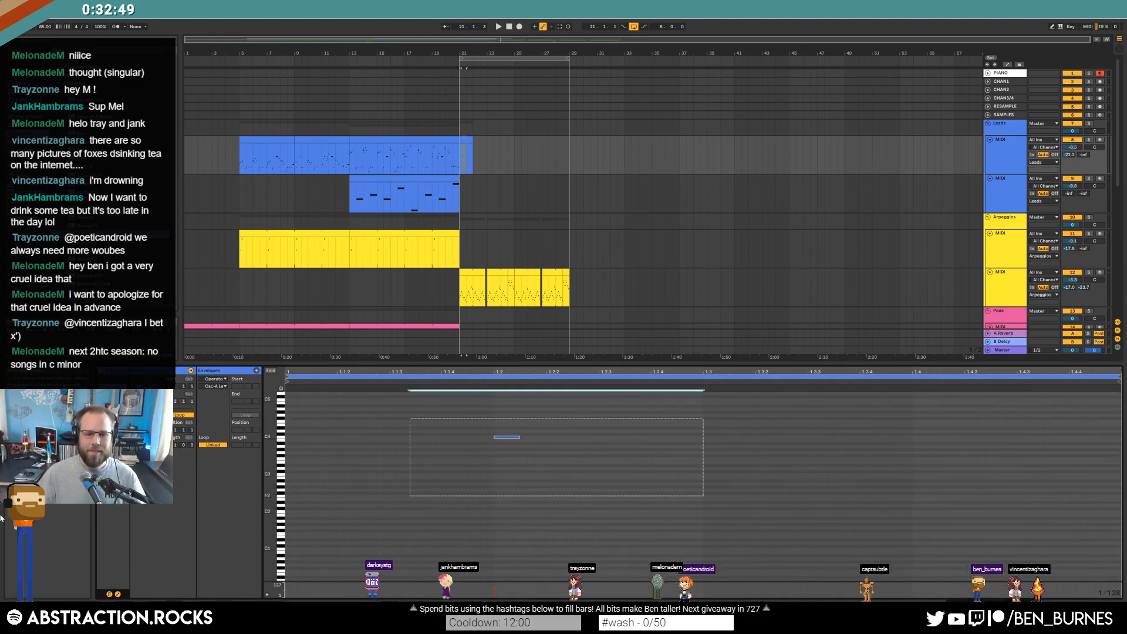
key(ctrl+d)
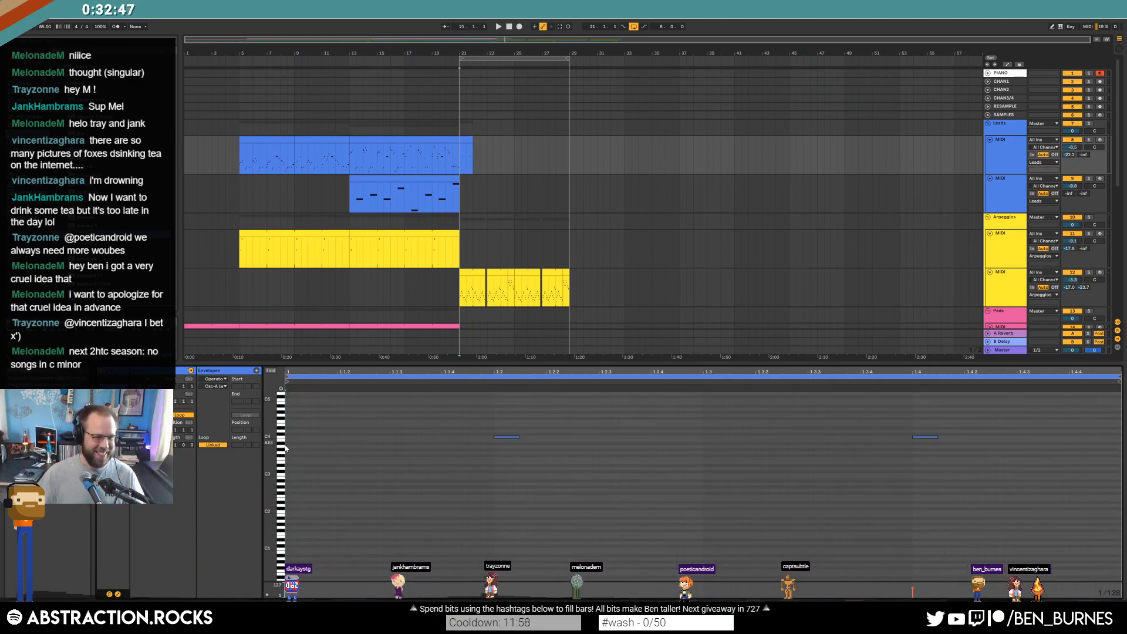
key(space)
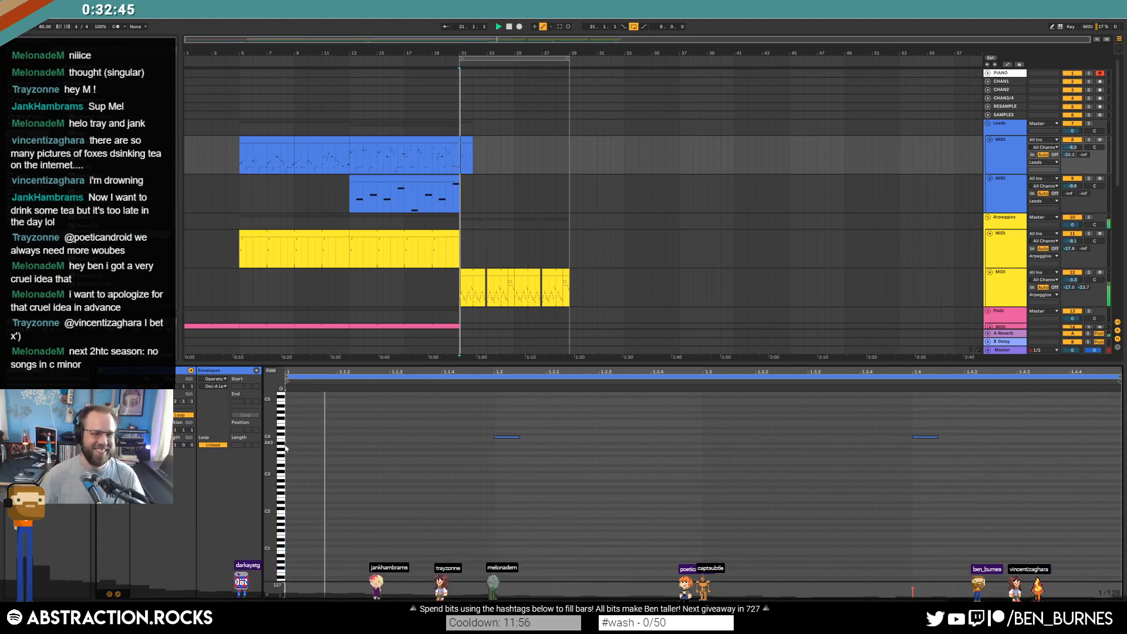
drag(472, 140, 572, 150)
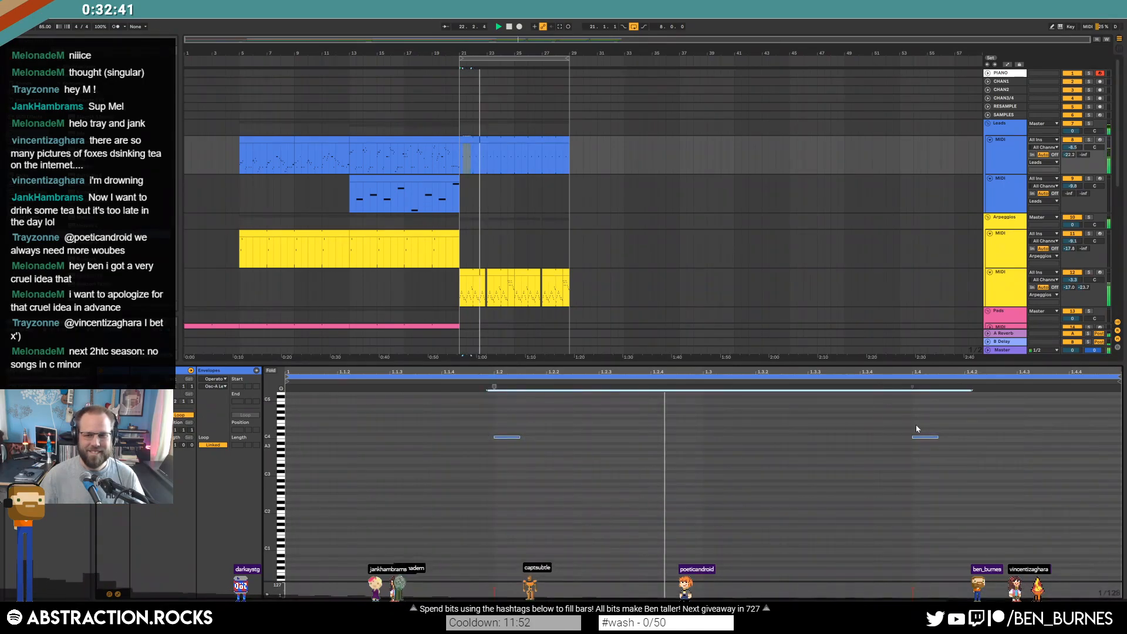
Shorten both lead notes to about half their length, raise them one octave to C5, and stop playback
drag(937, 438, 925, 437)
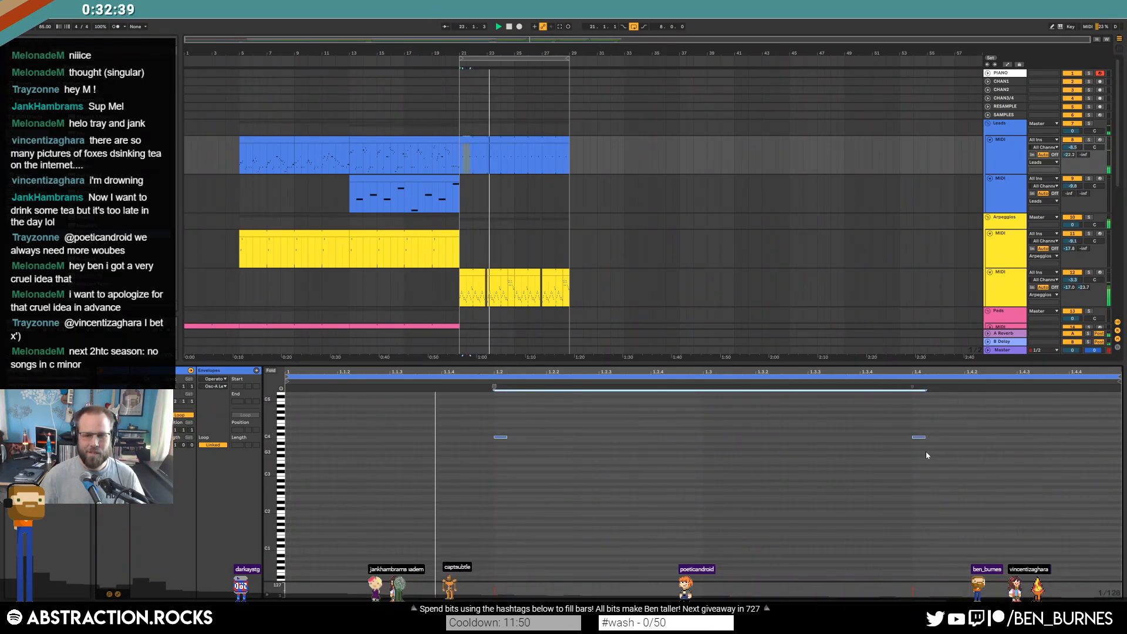
key(shift+Up)
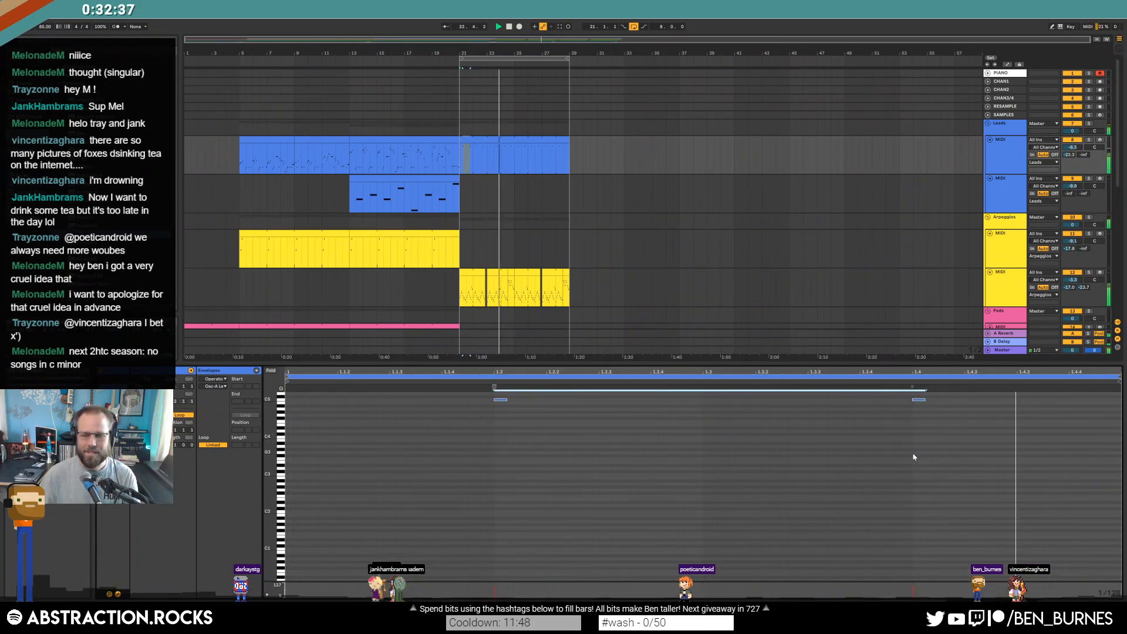
key(shift+Tab)
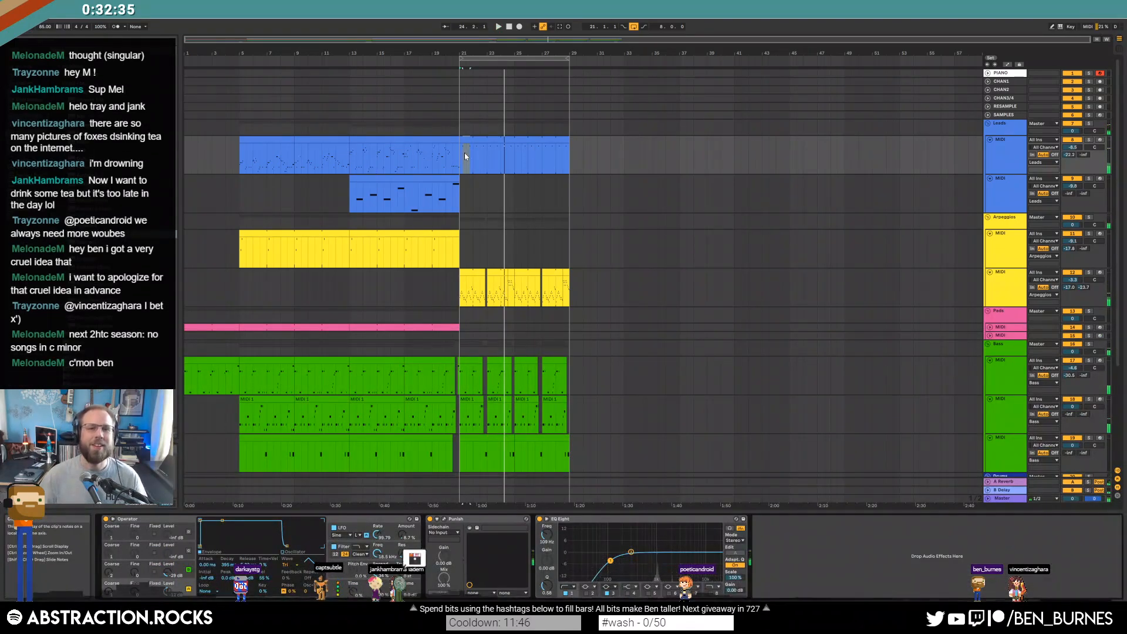
key(space)
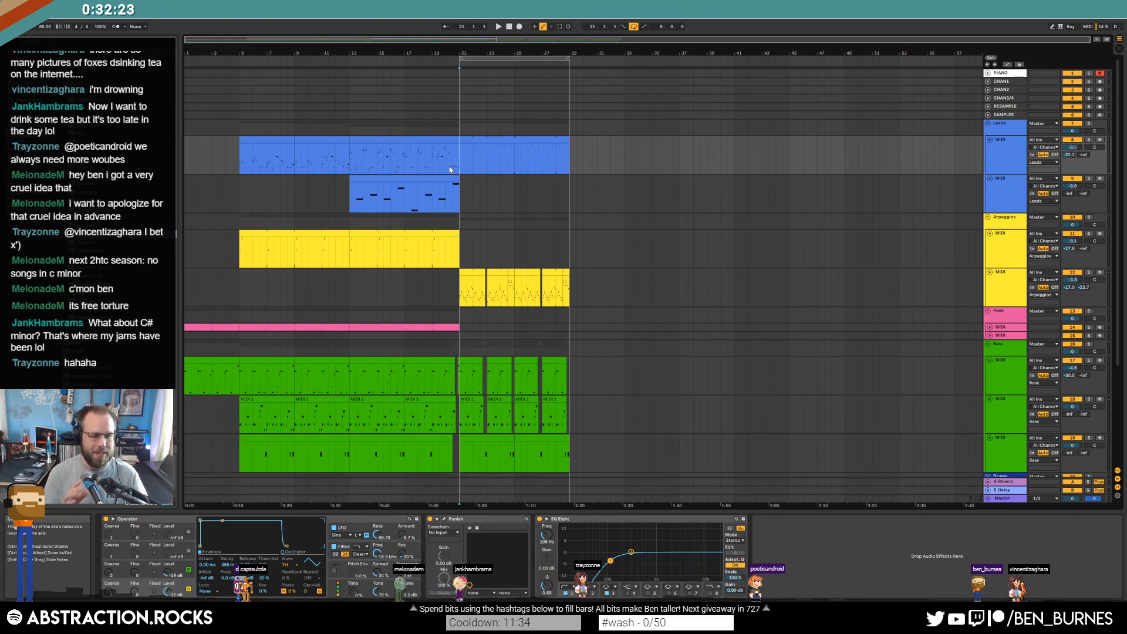
Play the loop from bar 21 to hear the first lead track's notes in context, and select their clip
click(1005, 189)
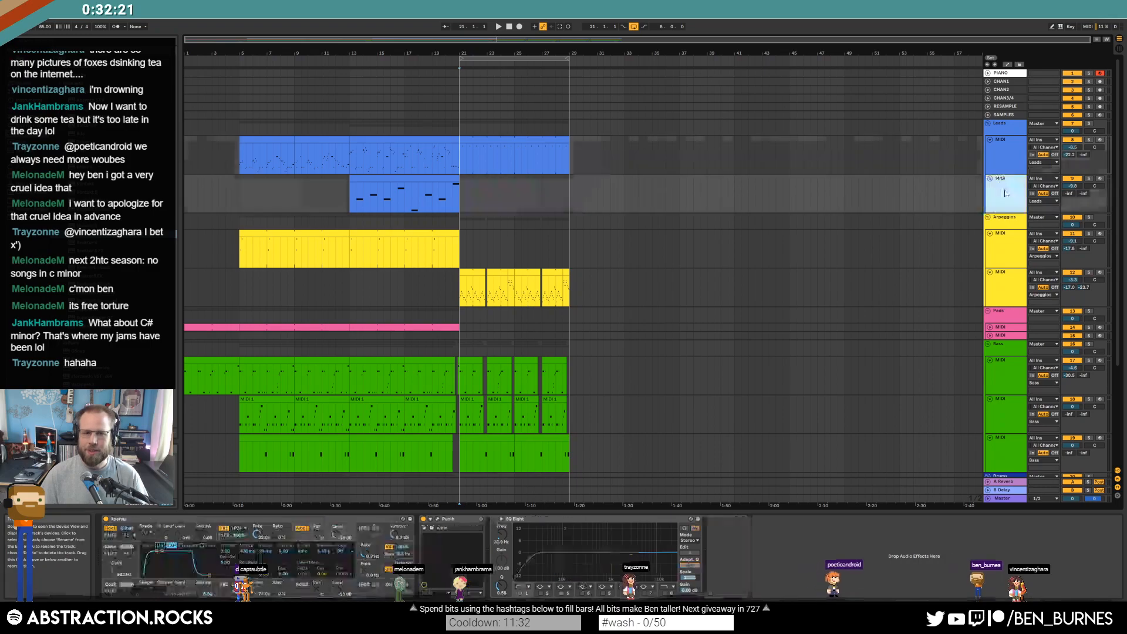
click(989, 163)
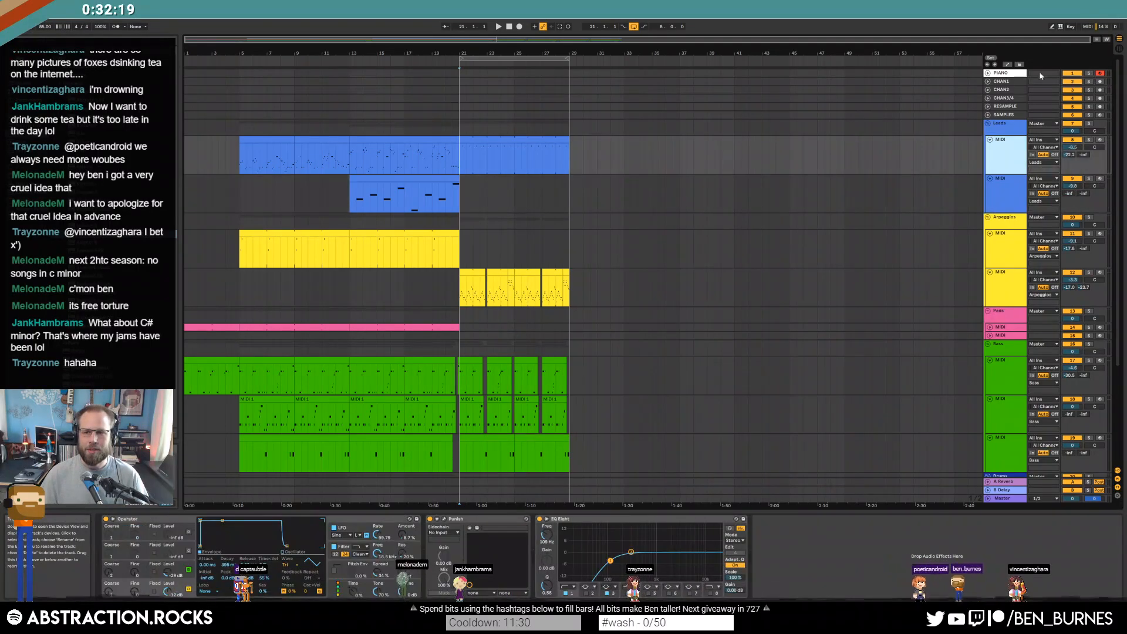
key(space)
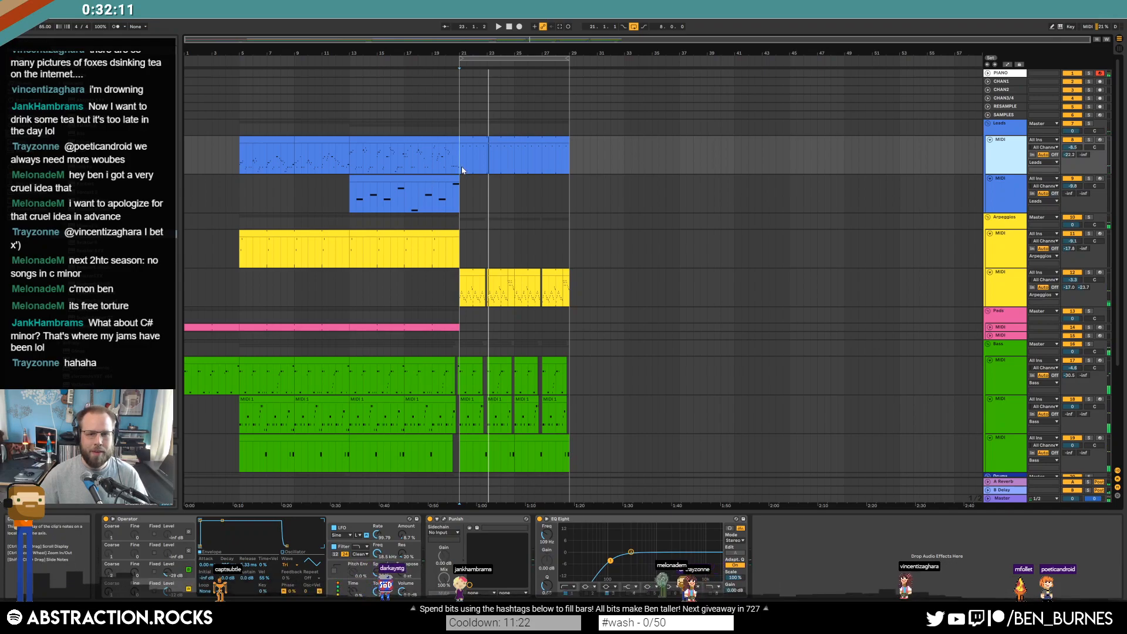
key(space)
click(466, 141)
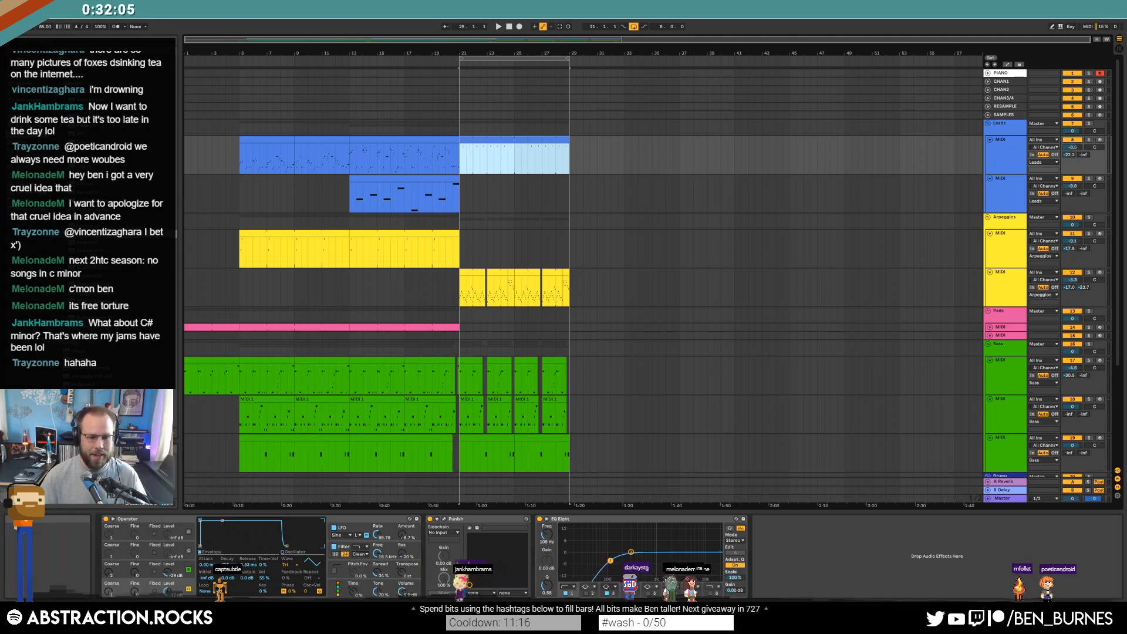
Switch to Splice, open the Brass & Woodwinds instrument samples, and move the window clear of the arrangement's bar 25
key(alt+Tab)
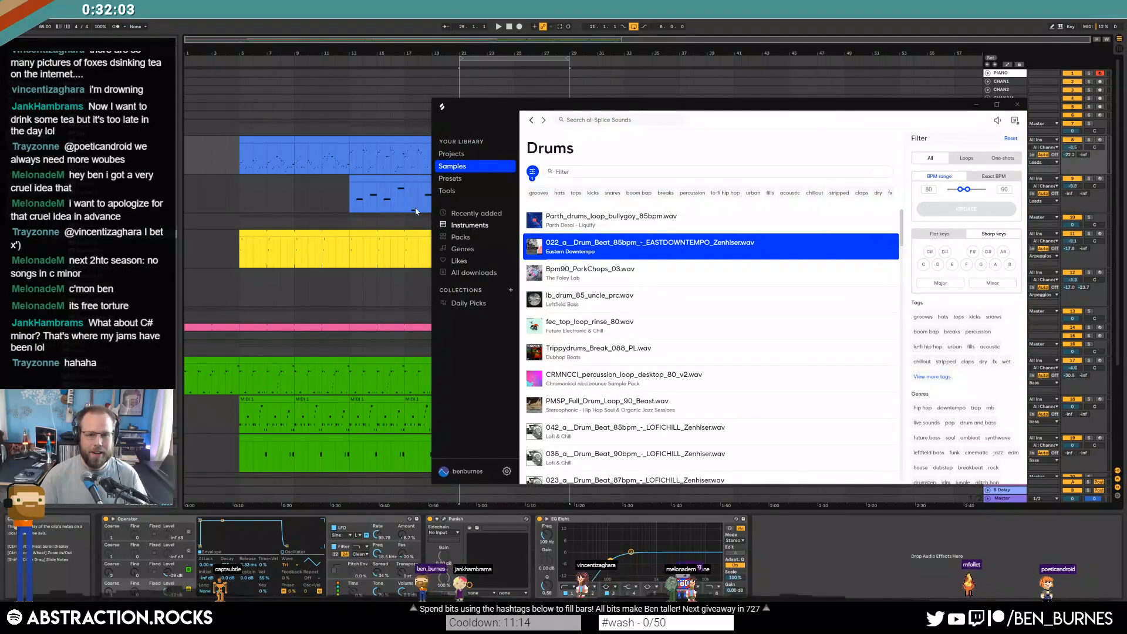
click(509, 225)
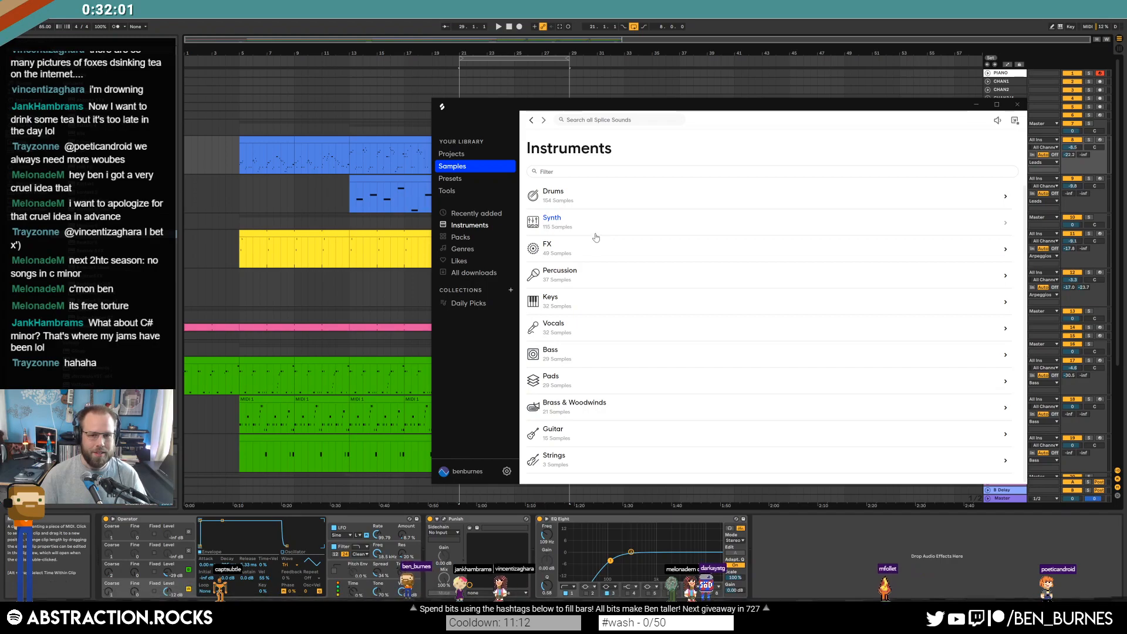
click(609, 402)
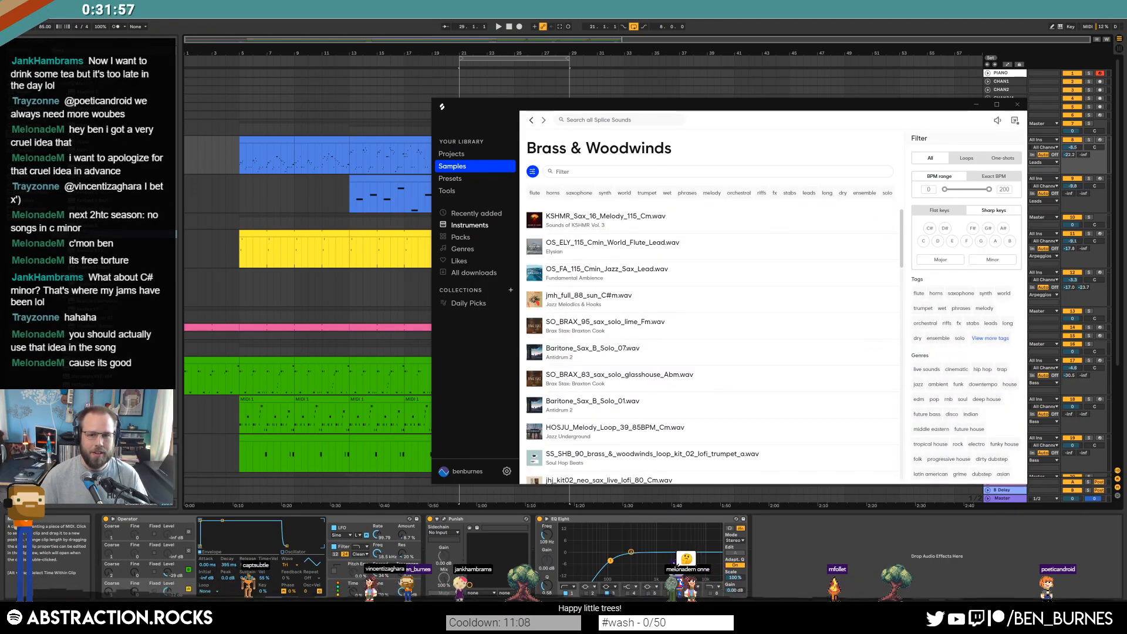
drag(659, 110, 795, 99)
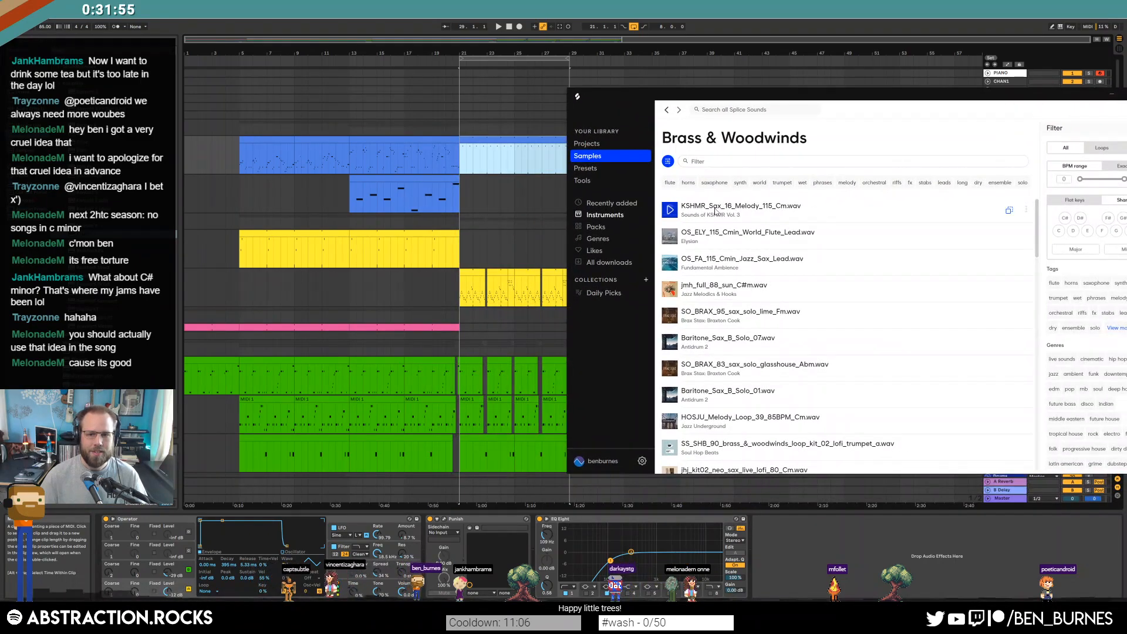
drag(703, 207, 532, 184)
click(523, 271)
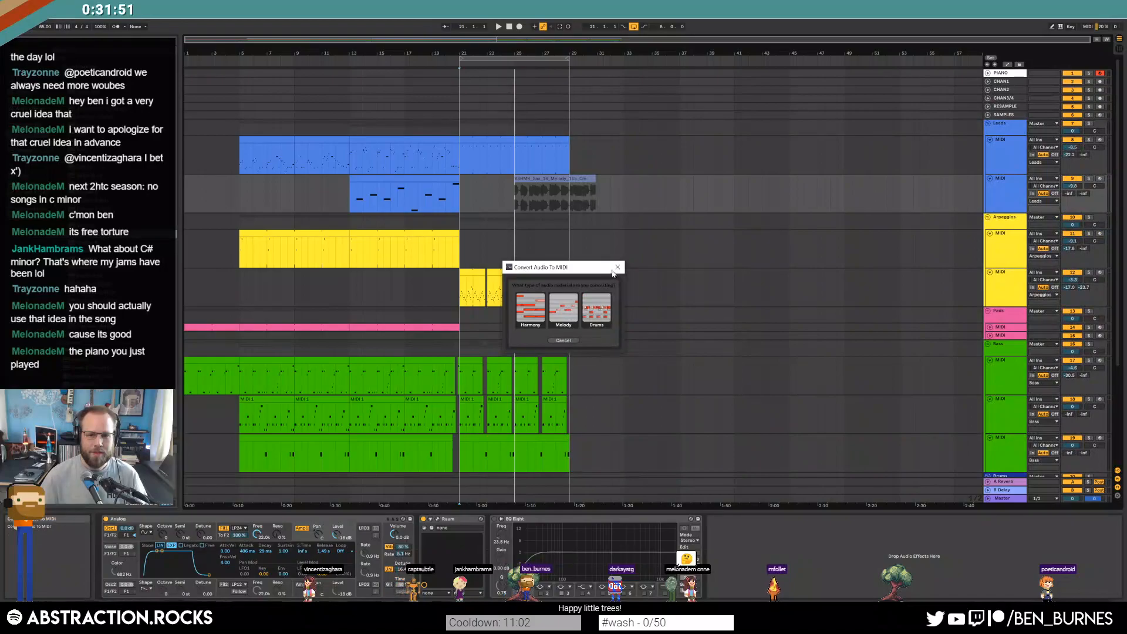
click(617, 268)
Create an audio track in the Leads group and place KSHMR_Sax_16_Melody_115_Cm.wav from Splice on it at bar 25
key(ctrl+t)
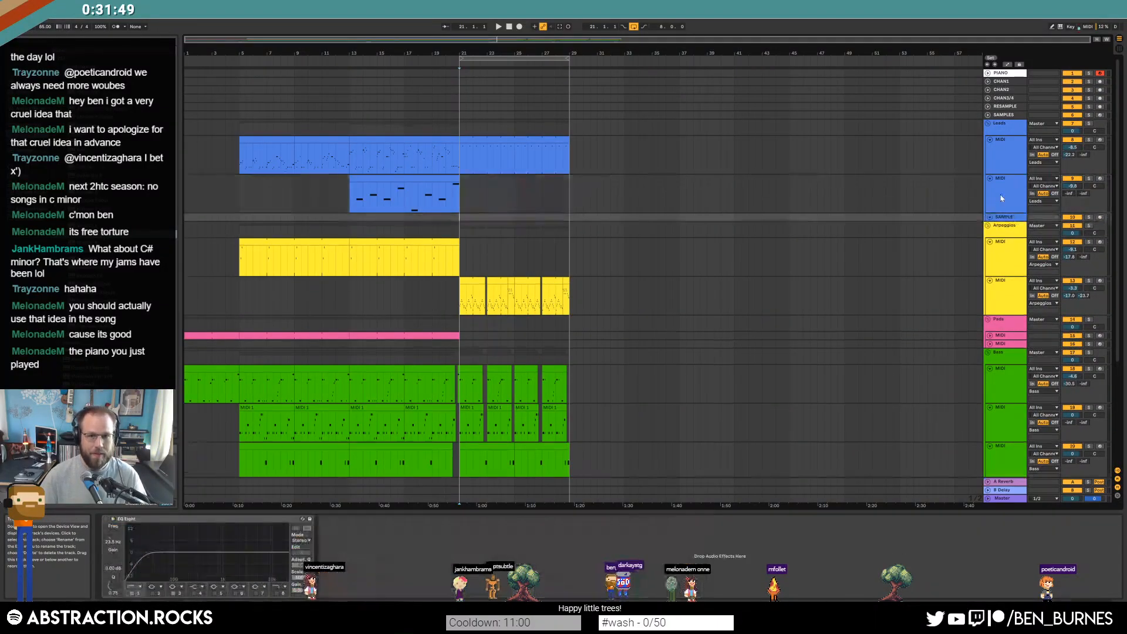
key(alt+Tab)
mouse_move(707, 208)
mouse_down()
mouse_move(514, 218)
mouse_move(528, 218)
mouse_up()
click(528, 219)
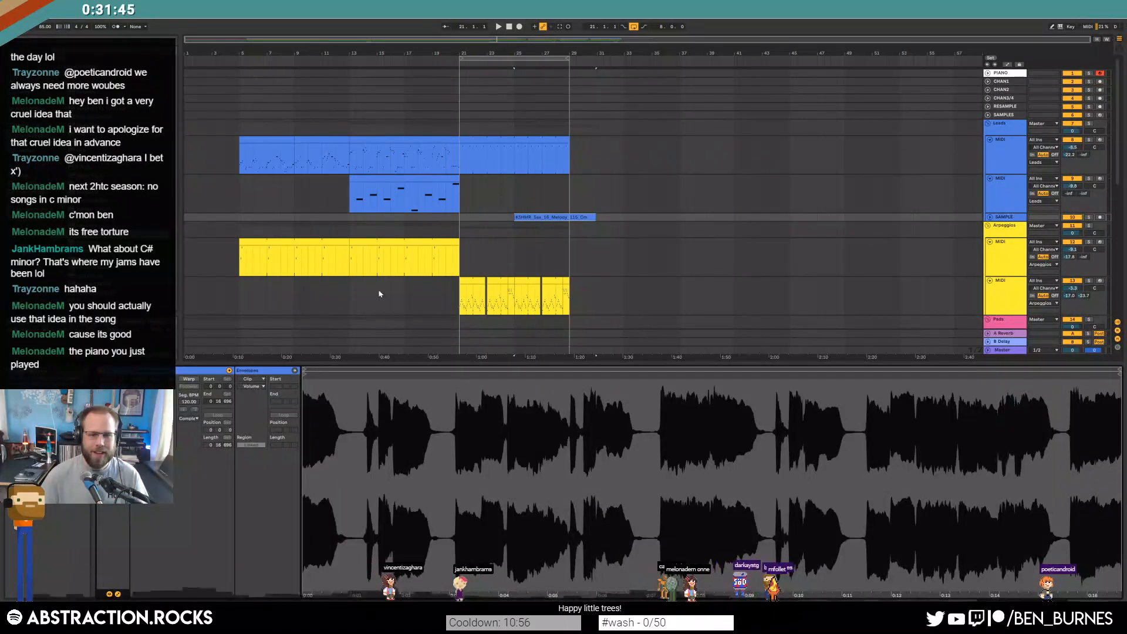
Warp the sax clip with a segment BPM of 115, unfold its track, and extend the clip to bar 33
click(189, 379)
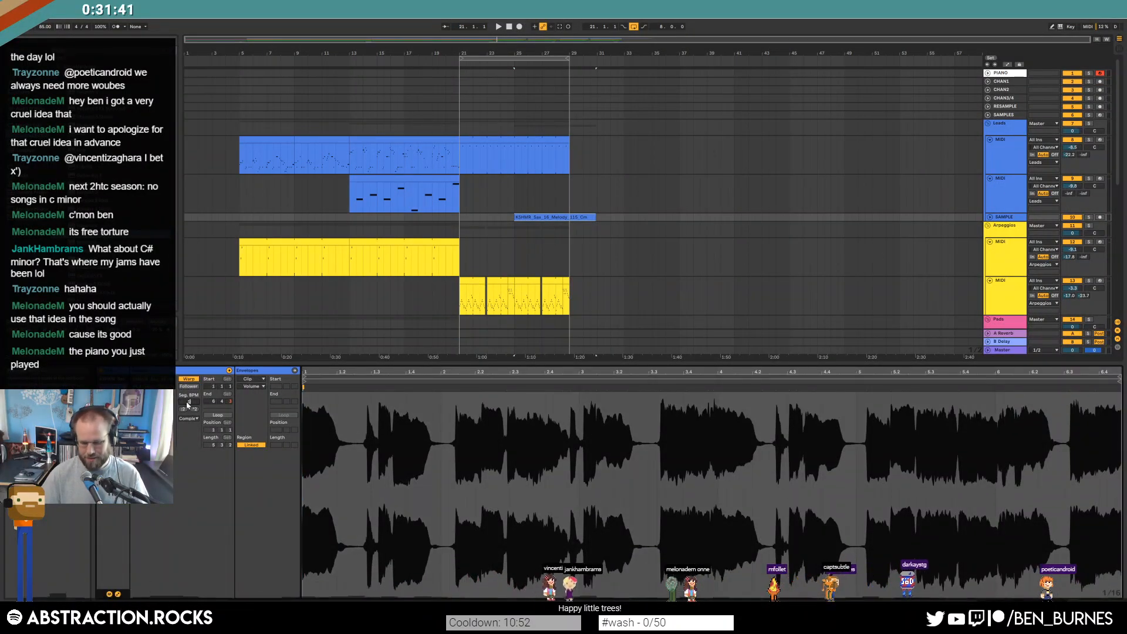
text(115)
key(Return)
click(990, 217)
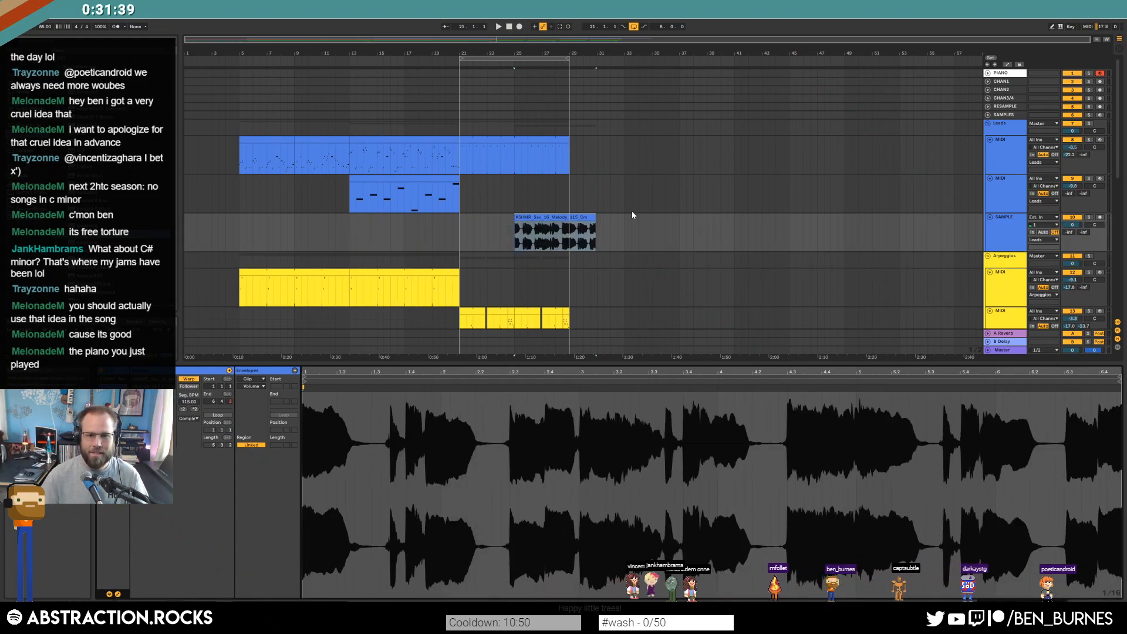
drag(594, 217, 742, 206)
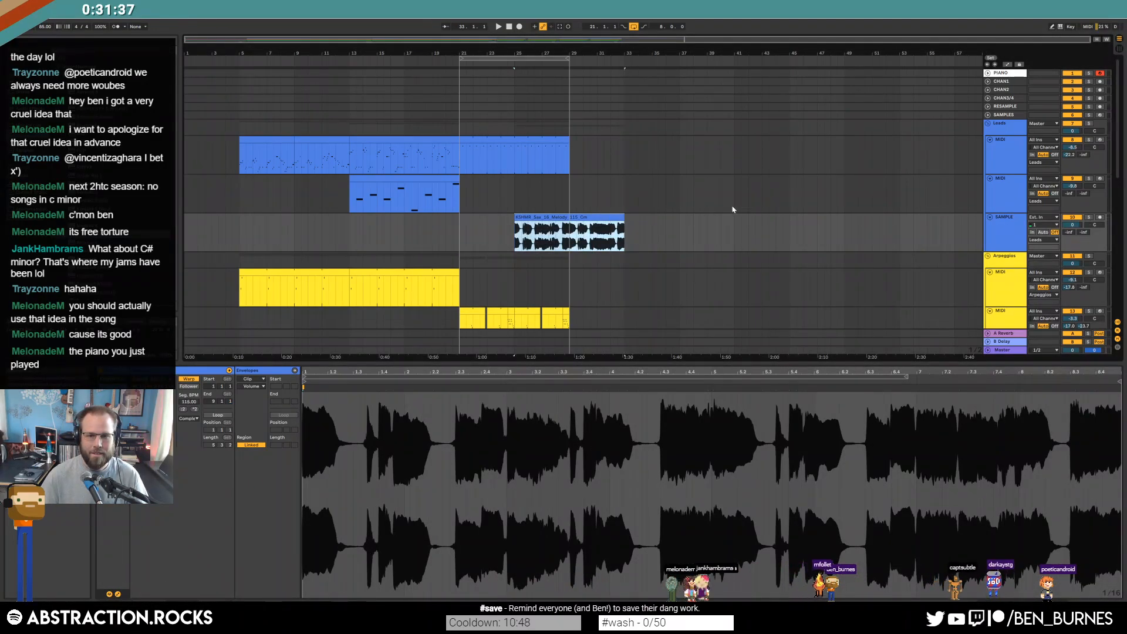
Try the sax melody clip from bar 21 with its track volume lowered, playing the loop to judge it
drag(547, 225, 493, 224)
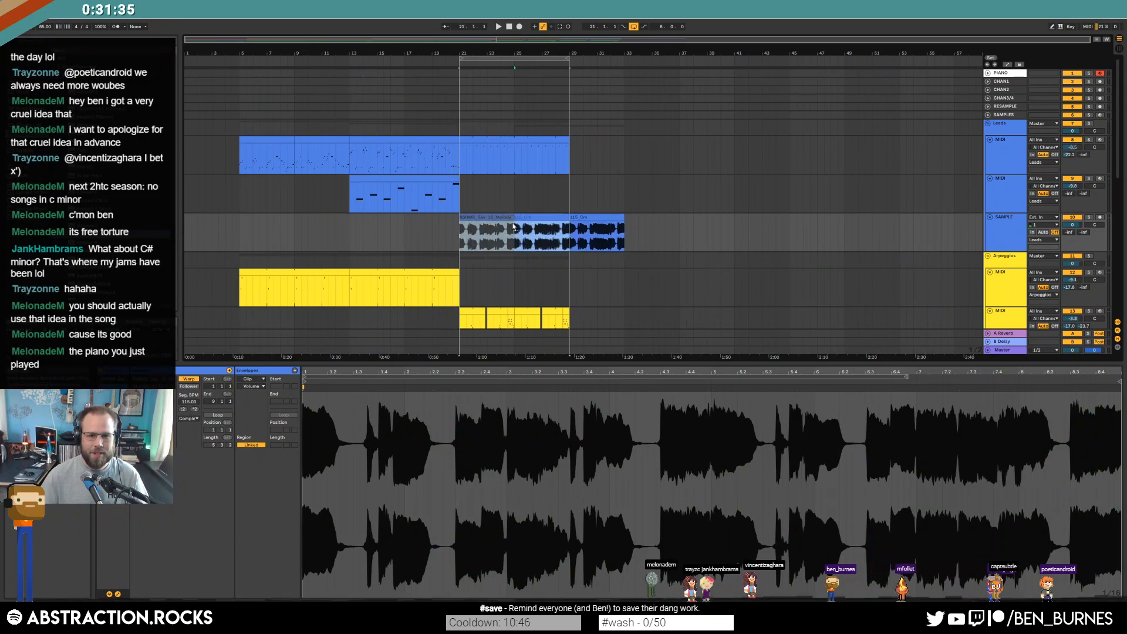
drag(1076, 229, 1076, 250)
key(space)
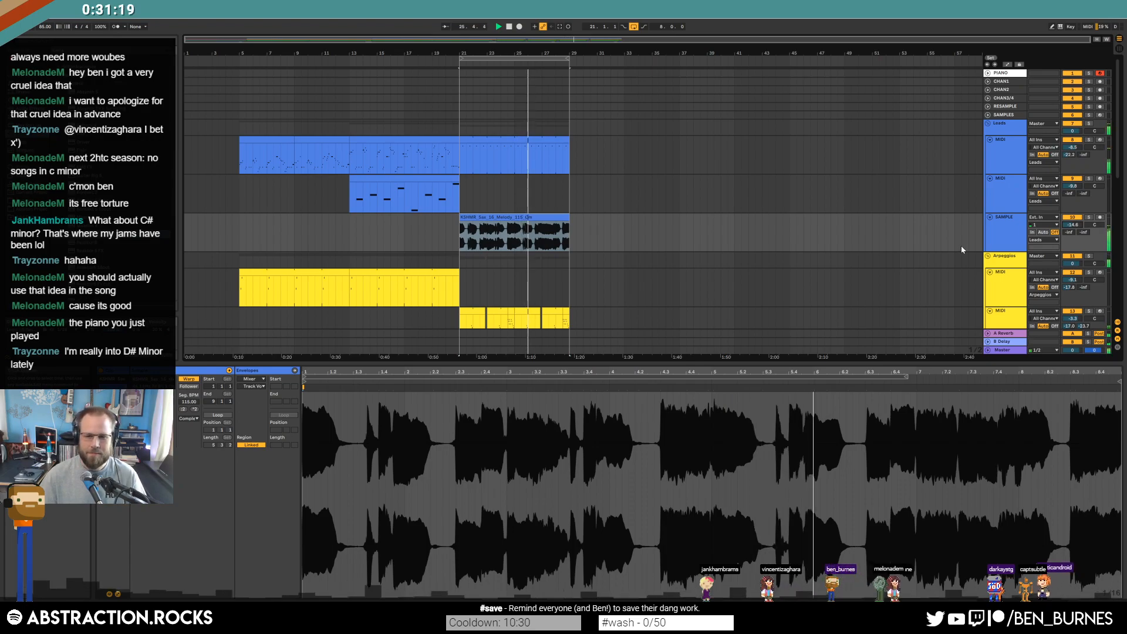
Delete the KSHMR sax clip and its SAMPLE audio track from the Leads group
click(529, 216)
key(Delete)
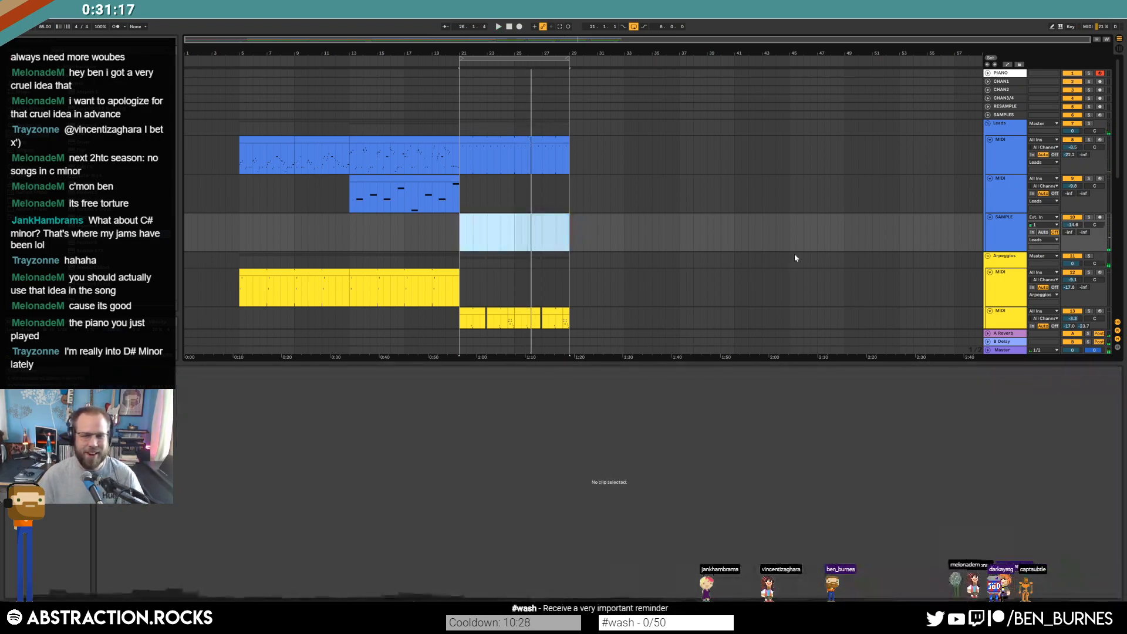
click(1005, 244)
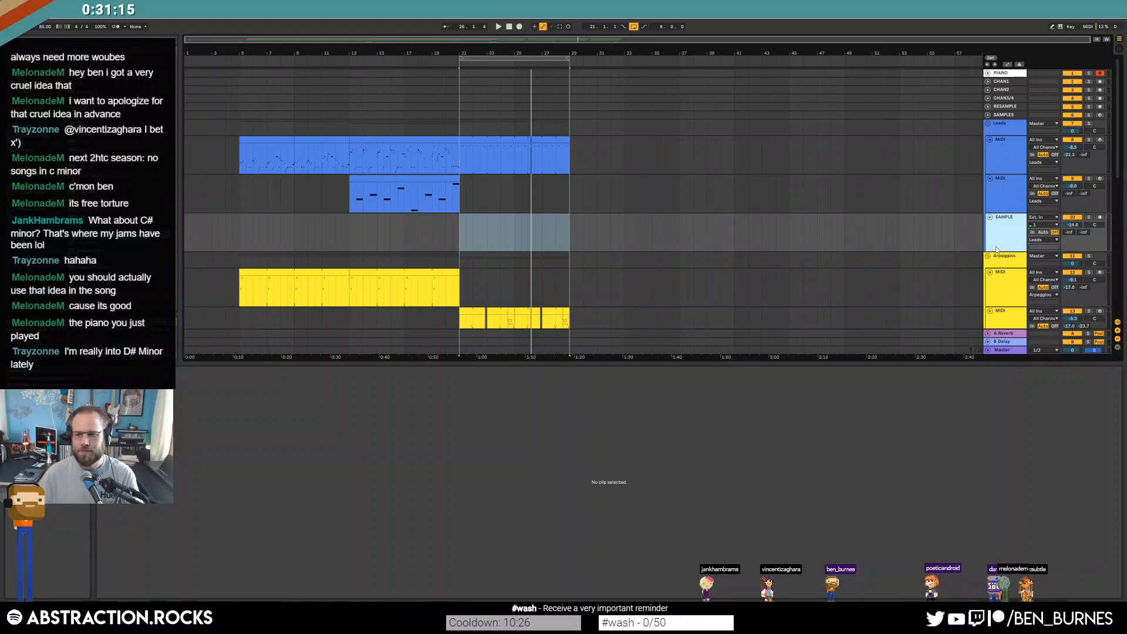
key(Delete)
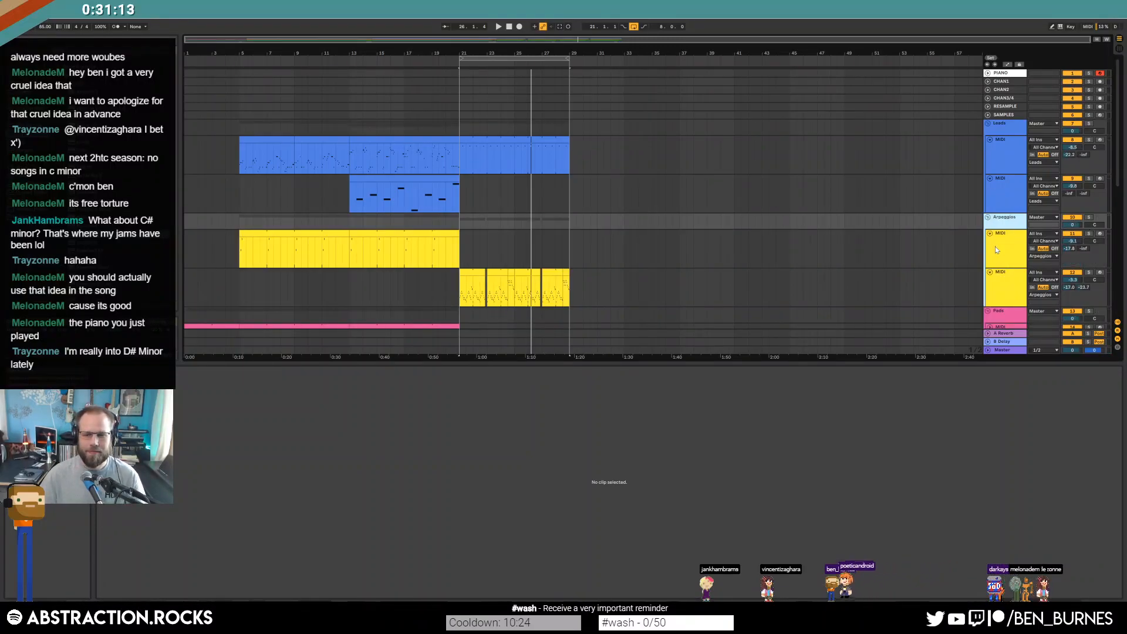
Switch to Splice and preview the Brass & Woodwinds samples from jmh_full_88_sun_C#m.wav down to SOLTAN_synth_loop_13_07_just_sax_90_D.wav
key(alt+Tab)
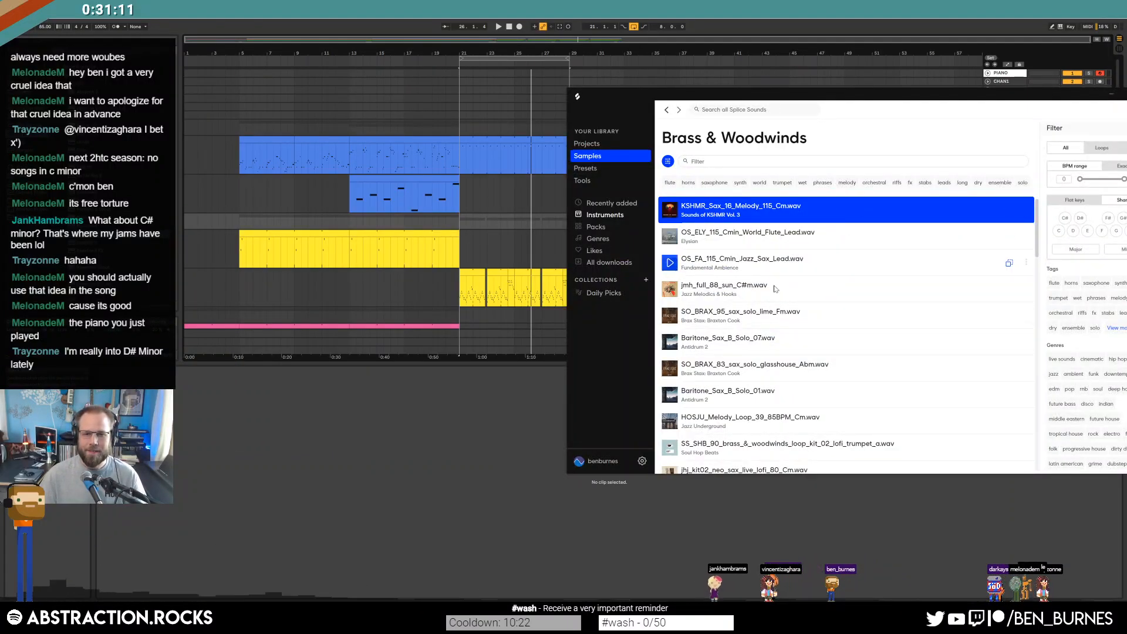
click(669, 290)
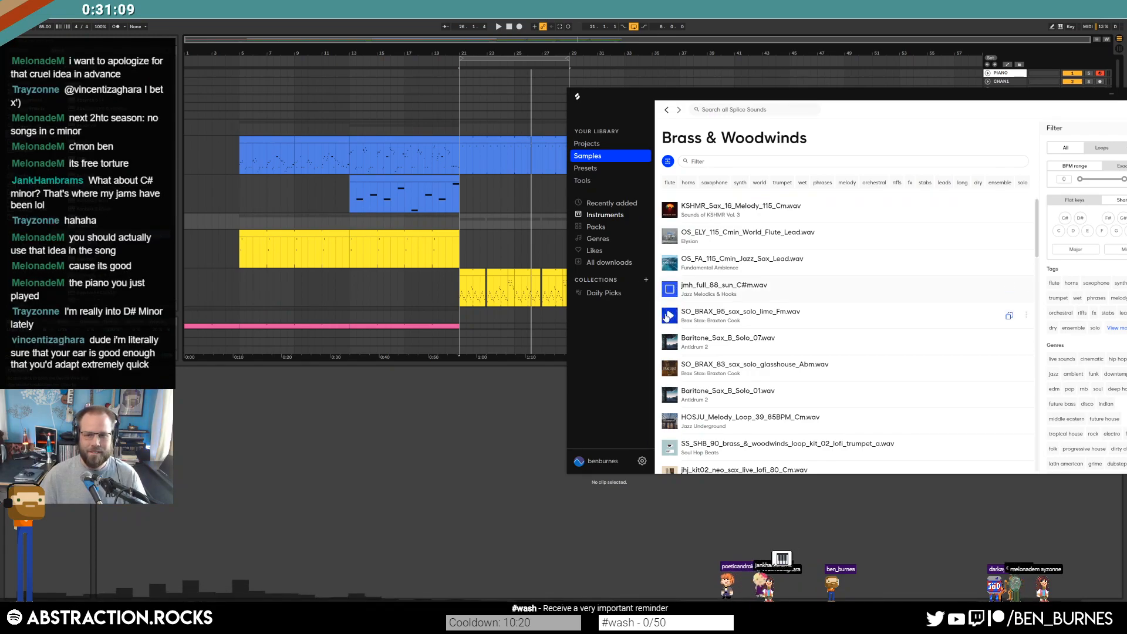
click(669, 345)
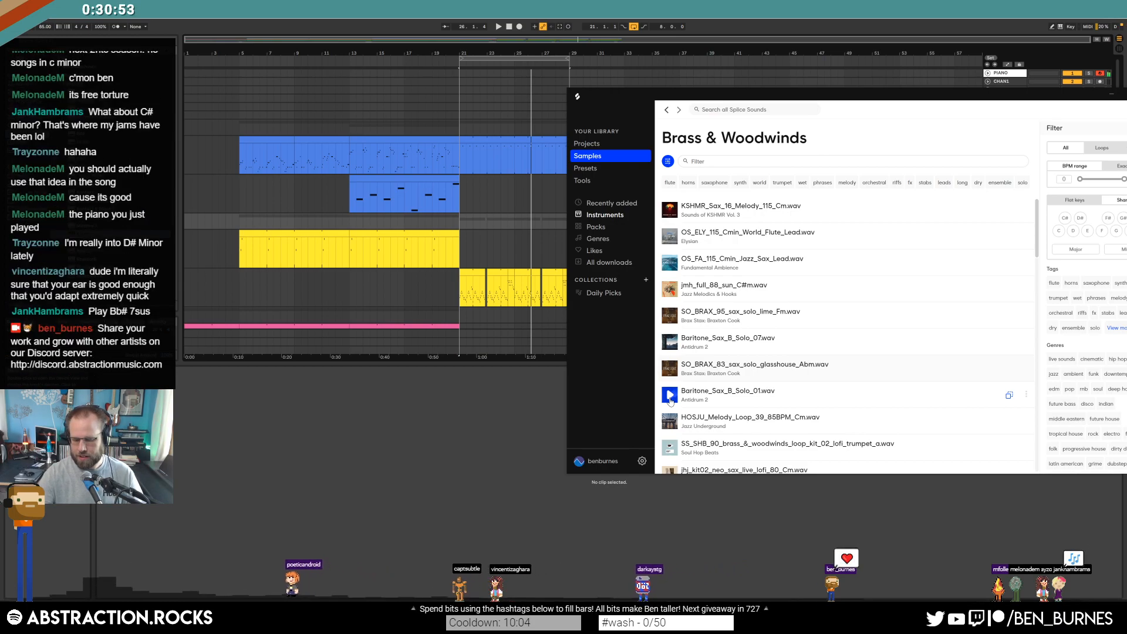
scroll(707, 352, down, 3)
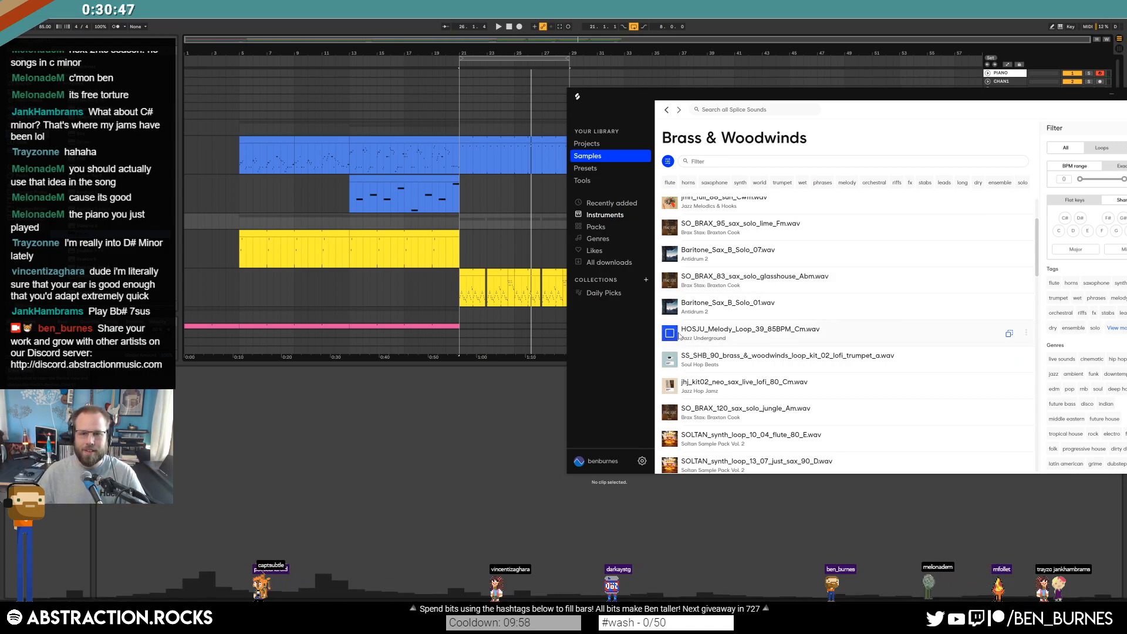
click(674, 365)
click(670, 387)
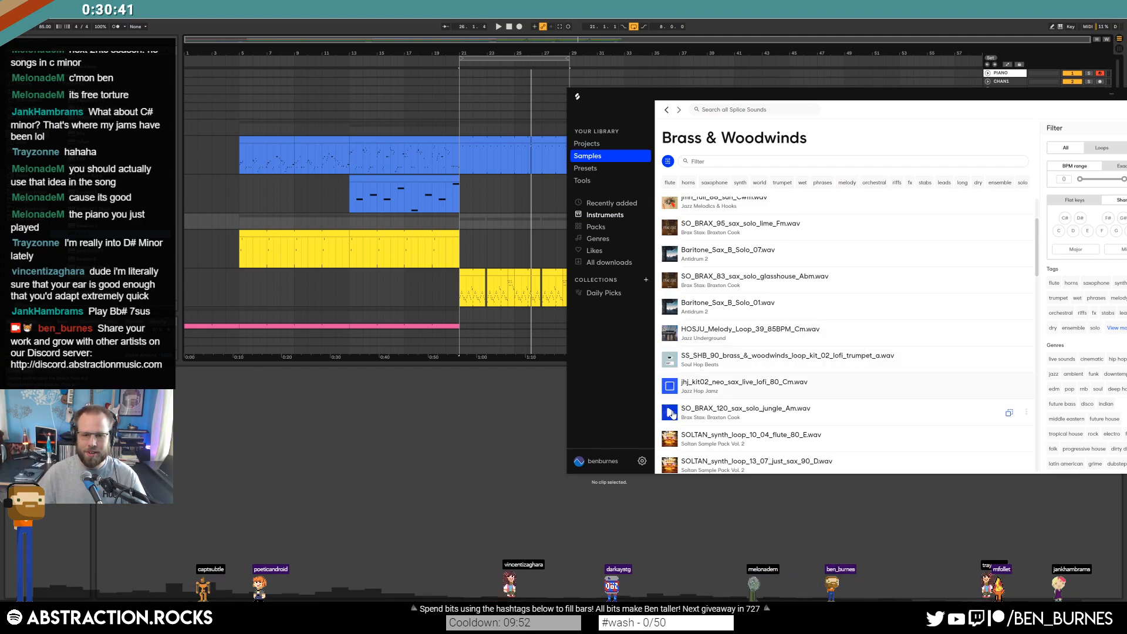
click(672, 413)
click(672, 440)
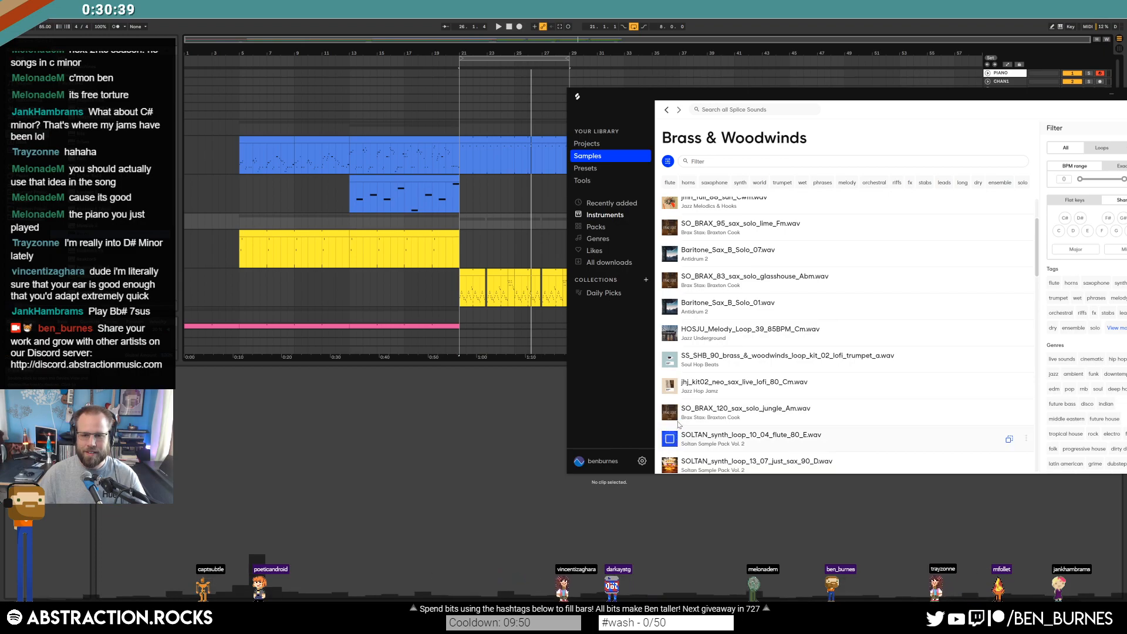
scroll(674, 411, down, 4)
scroll(689, 285, down, 1)
scroll(686, 291, up, 2)
click(669, 333)
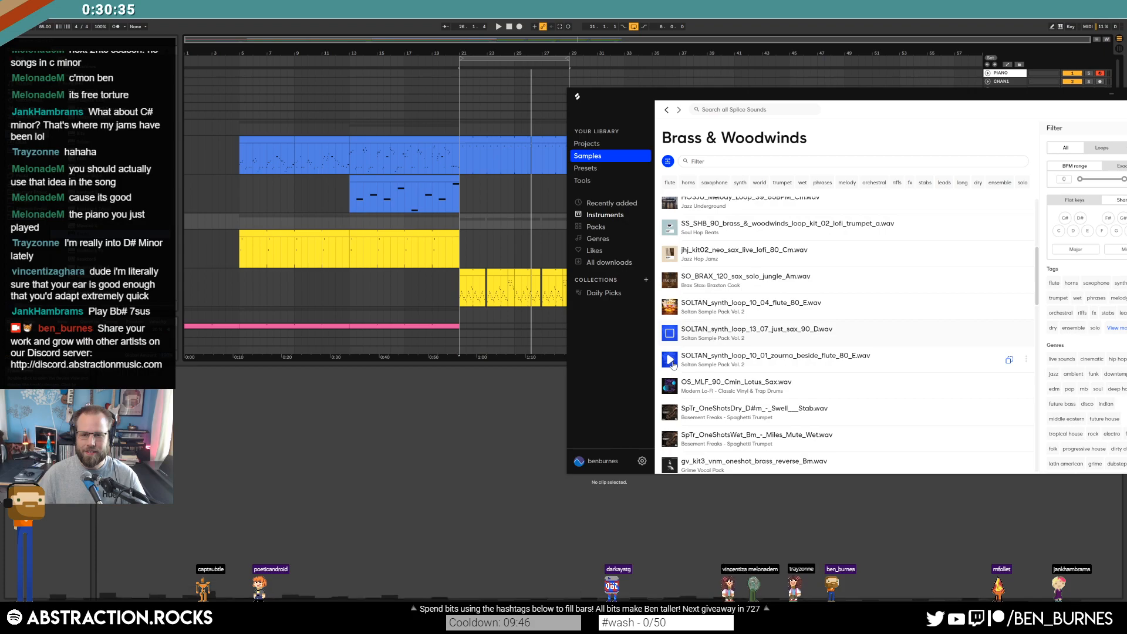
Create an audio track below the second lead track, place SOLTAN_synth_loop_13_07_just_sax_90_D.wav from Splice on it near bar 32, and unfold it
drag(861, 99, 824, 240)
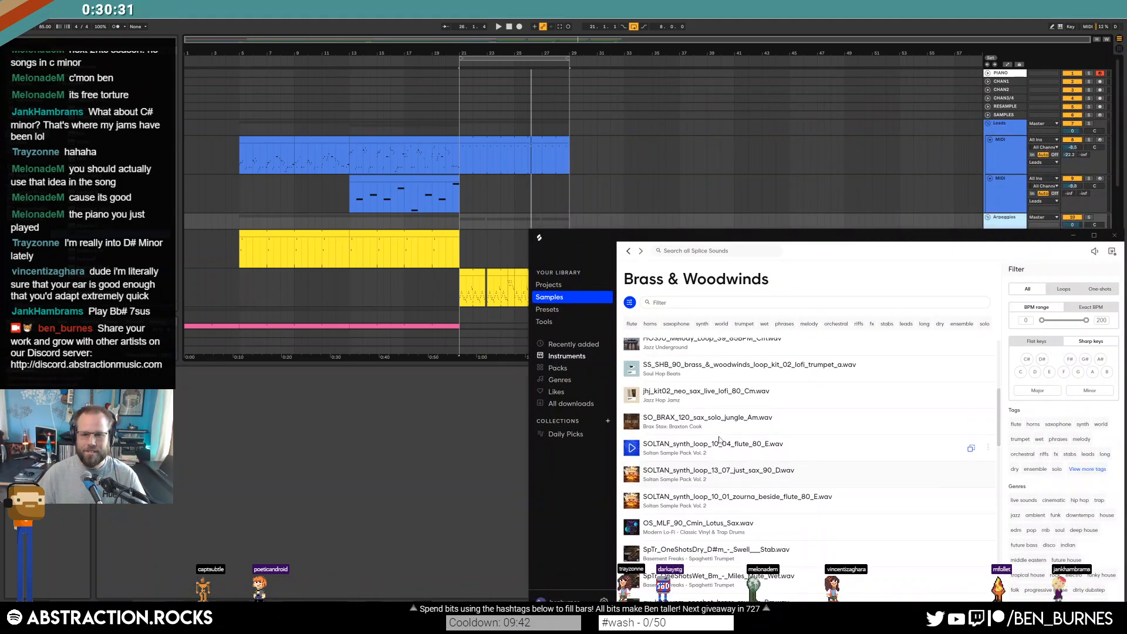
click(1012, 203)
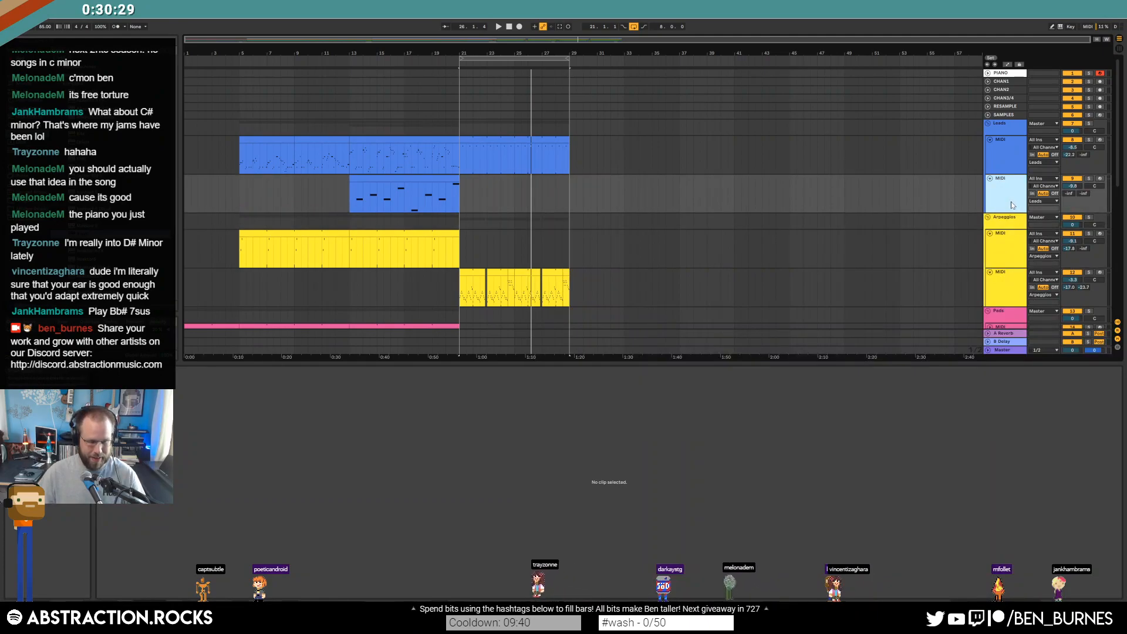
key(ctrl+t)
key(alt+Tab)
drag(680, 472, 638, 221)
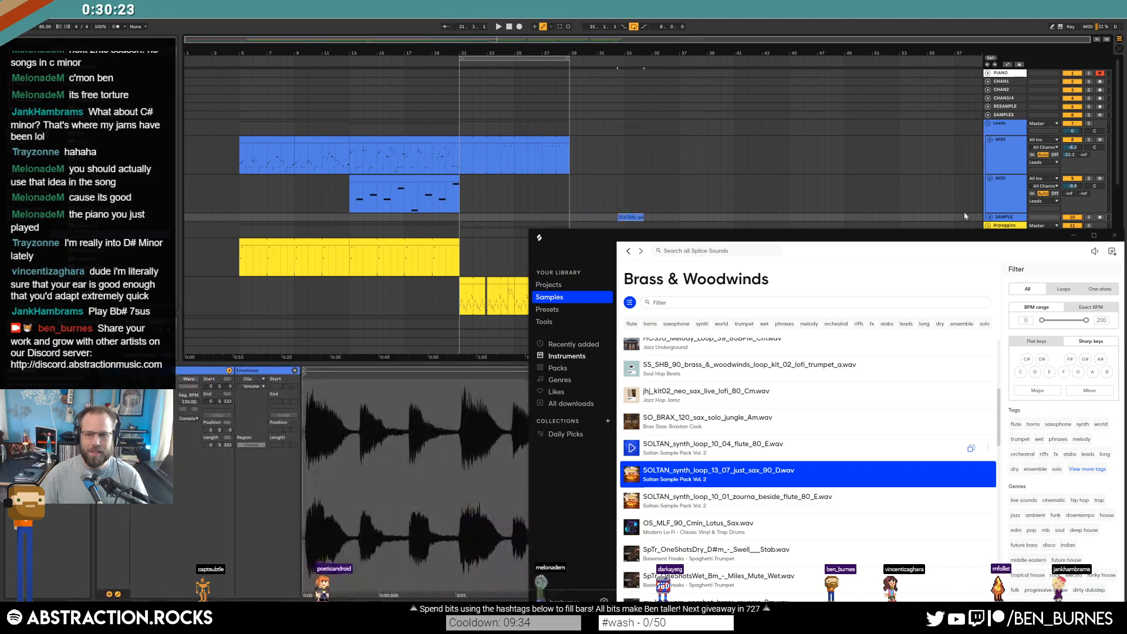
click(991, 217)
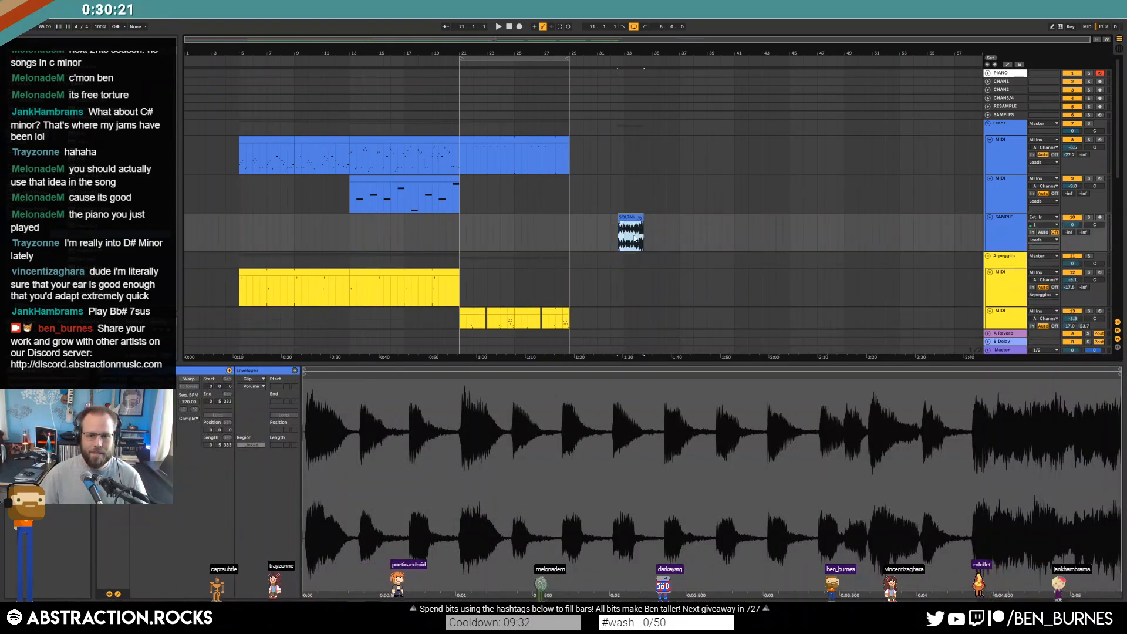
Delete everything after the first note in the SOLTAN sax clip and select the remaining note
key(z)
drag(323, 242, 950, 240)
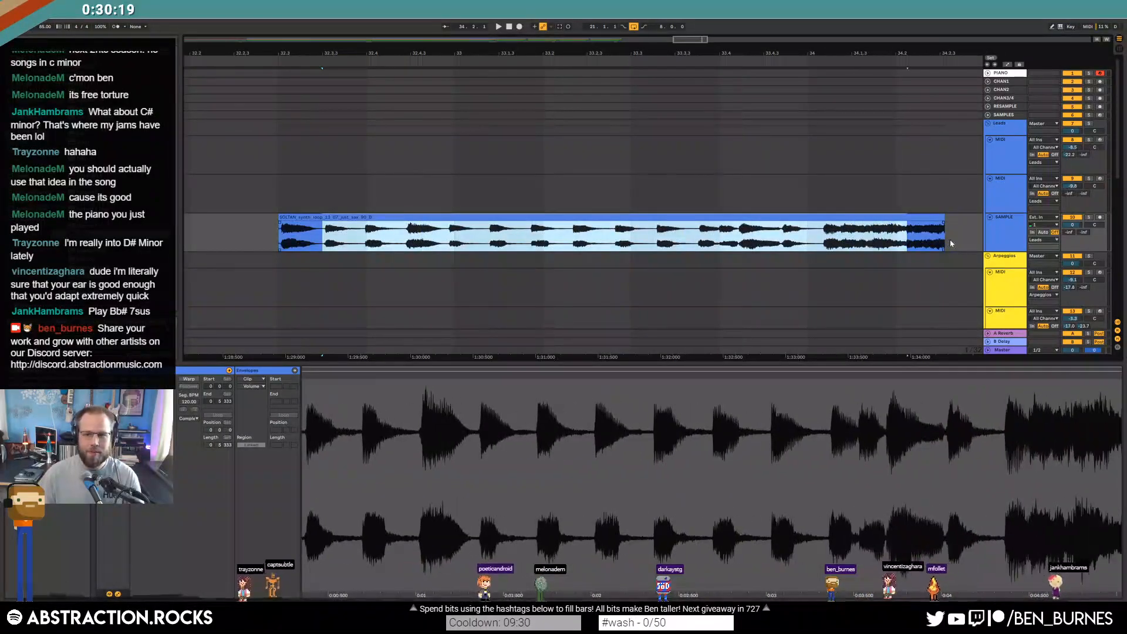
click(294, 223)
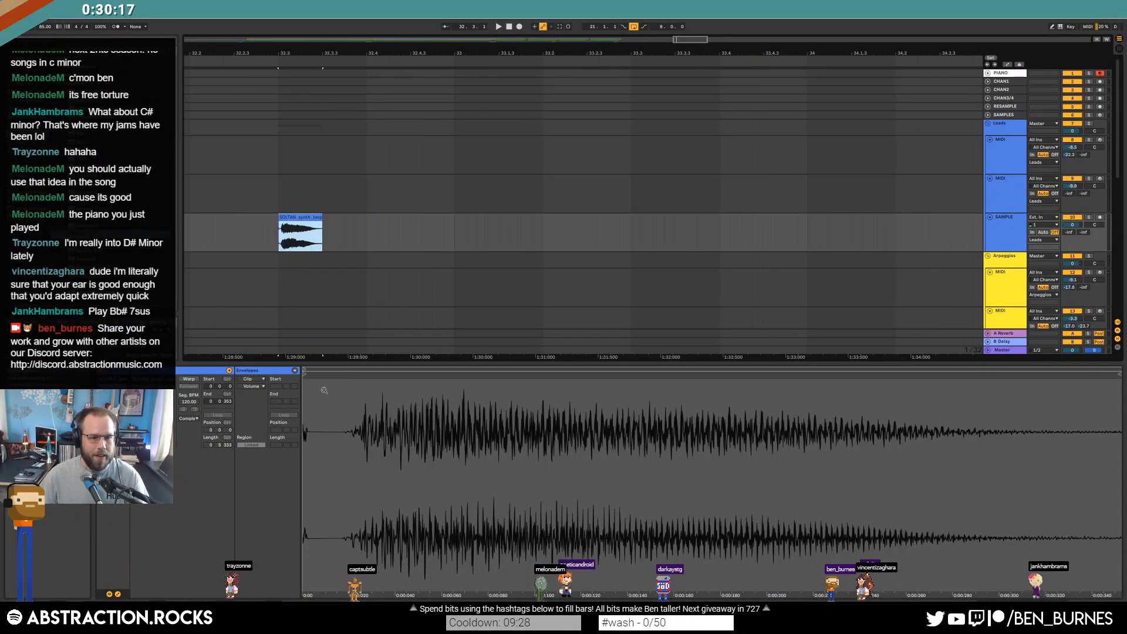
Move the sax note's start marker to its attack, turn on Warp, and adjust the clip's transposition
drag(305, 374, 347, 374)
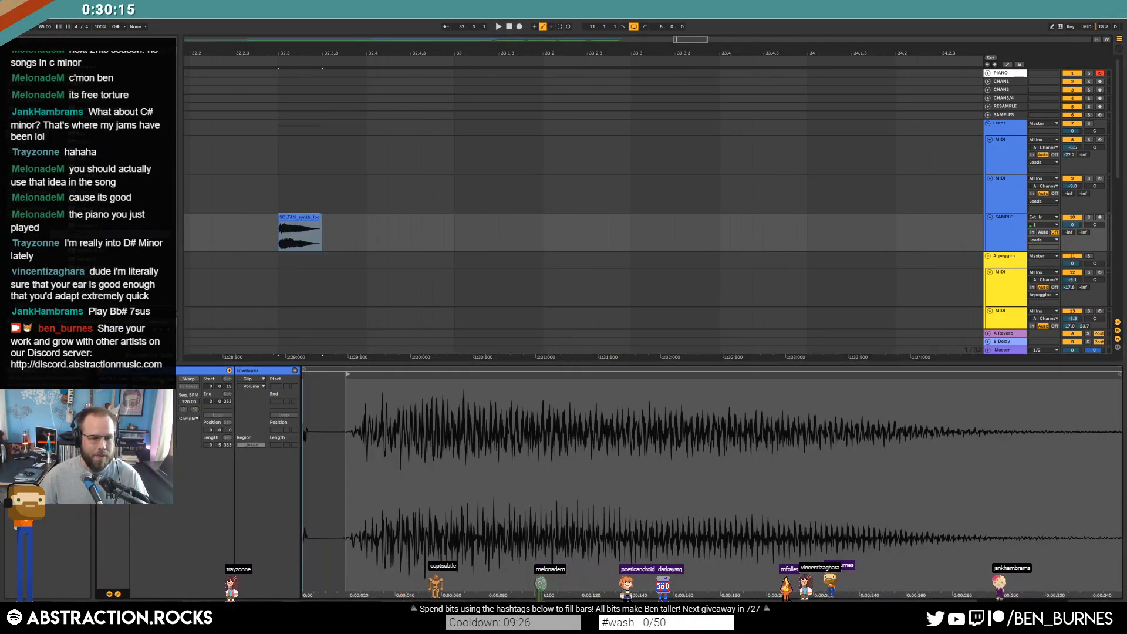
click(192, 380)
click(144, 429)
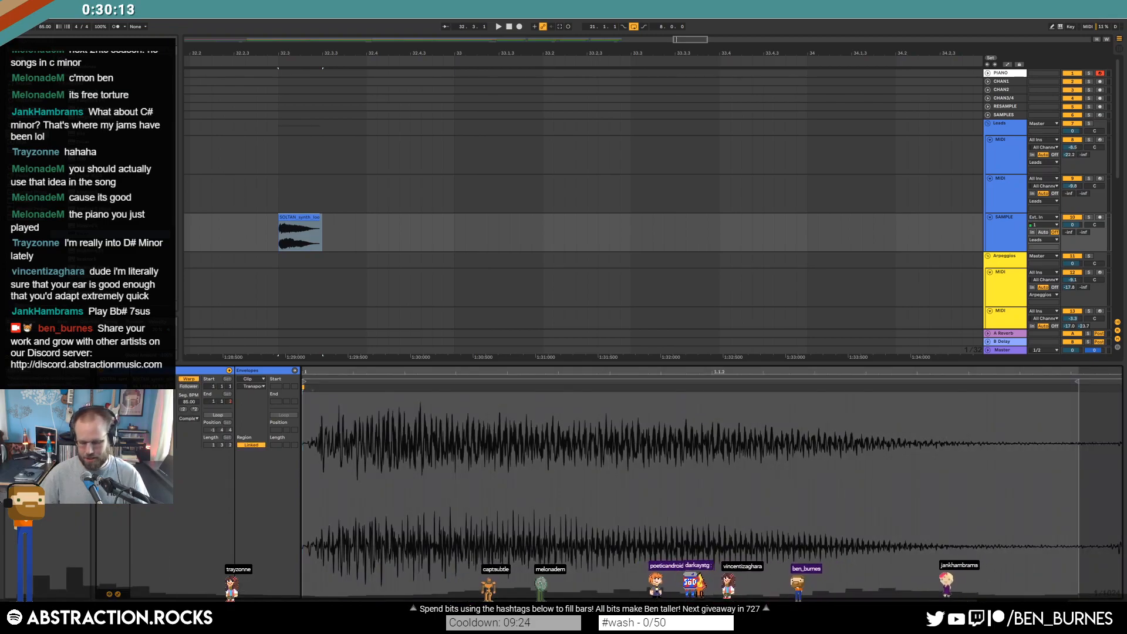
Cut the trimmed sax note clip and paste it on its track at beat 3 of bar 21
drag(681, 43, 562, 14)
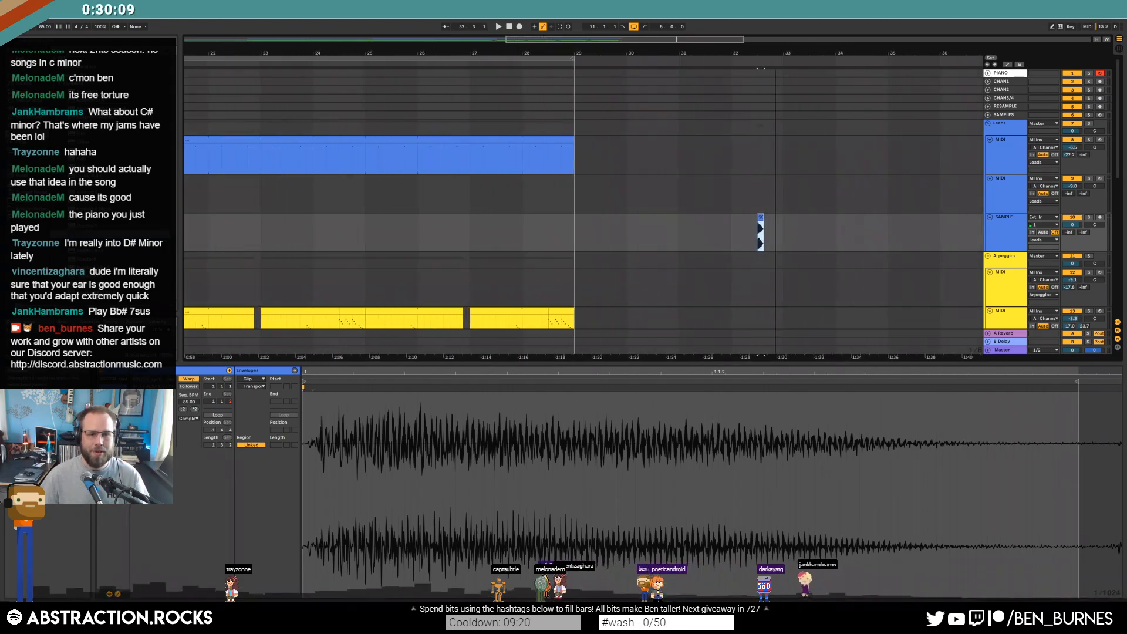
key(ctrl+j)
key(ctrl+x)
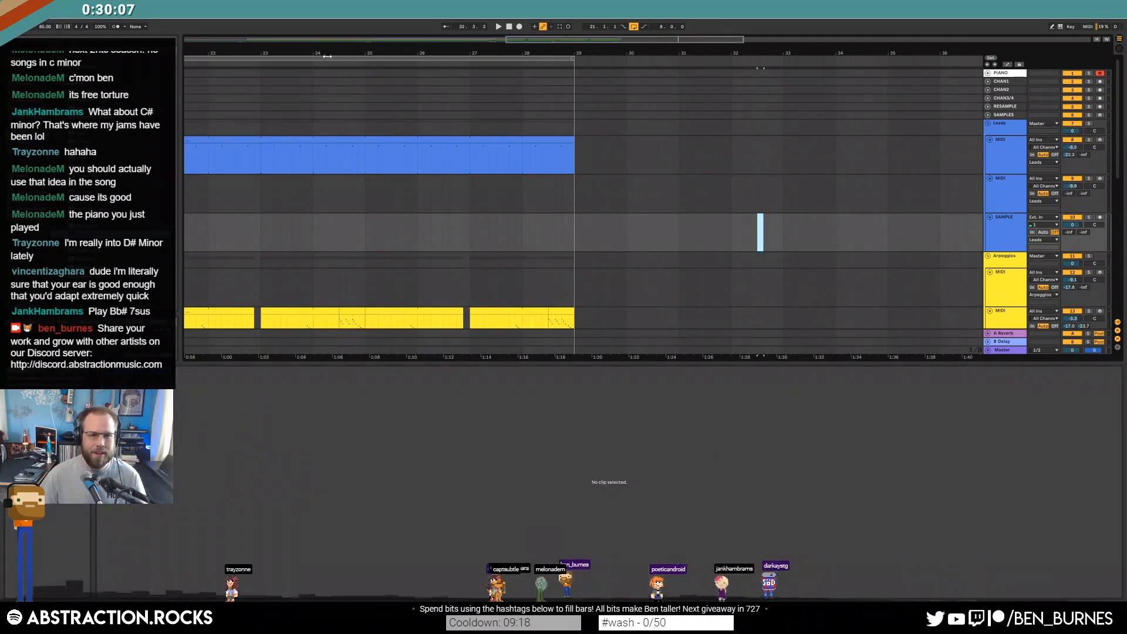
drag(280, 49, 455, 46)
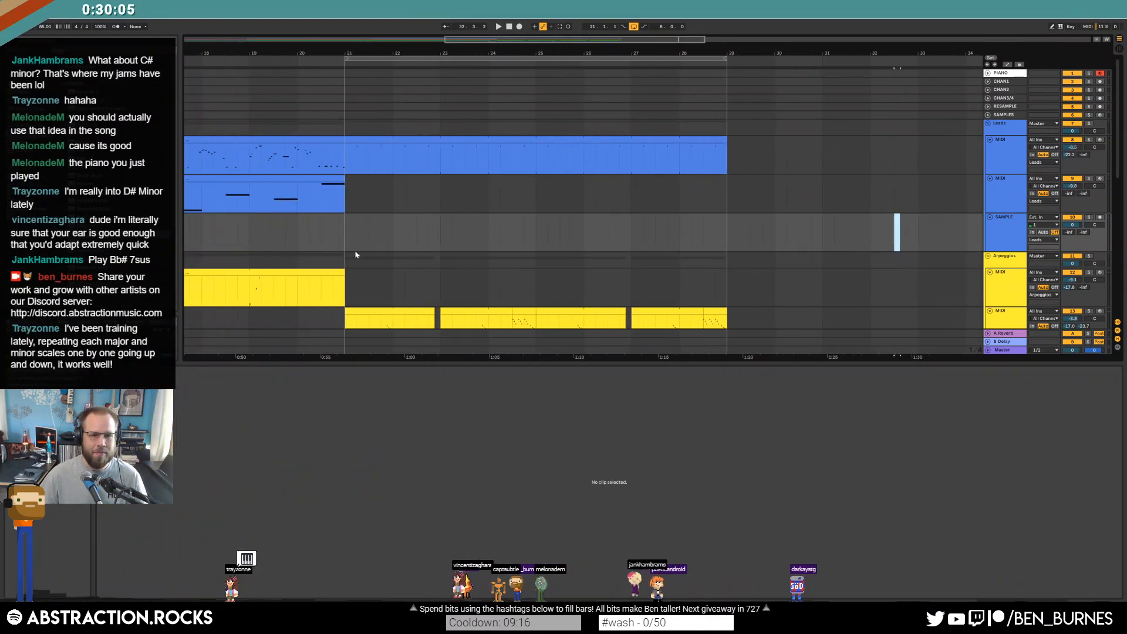
click(368, 229)
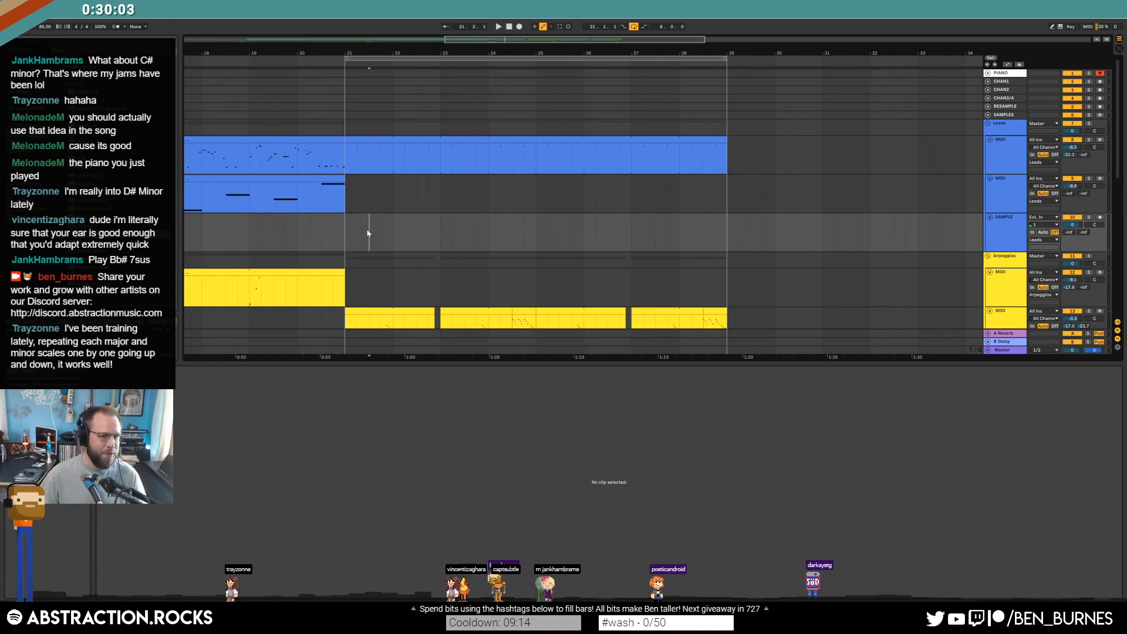
key(ctrl+v)
Play into bar 21 to hear the sax note, then shorten it and shift it slightly later within beat 3
click(339, 235)
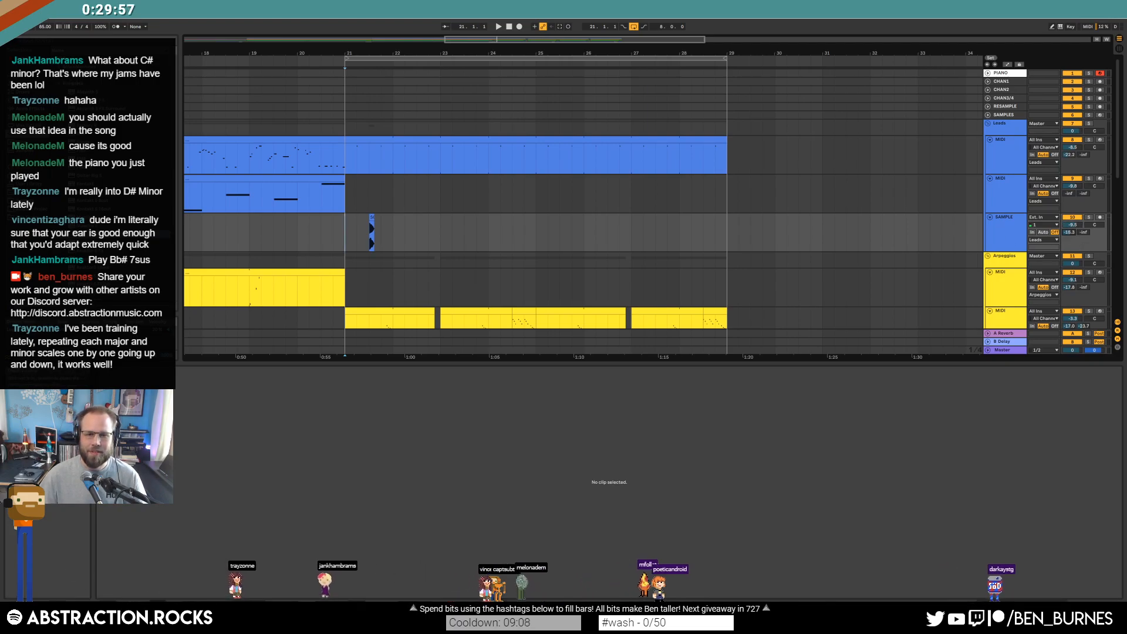
key(space)
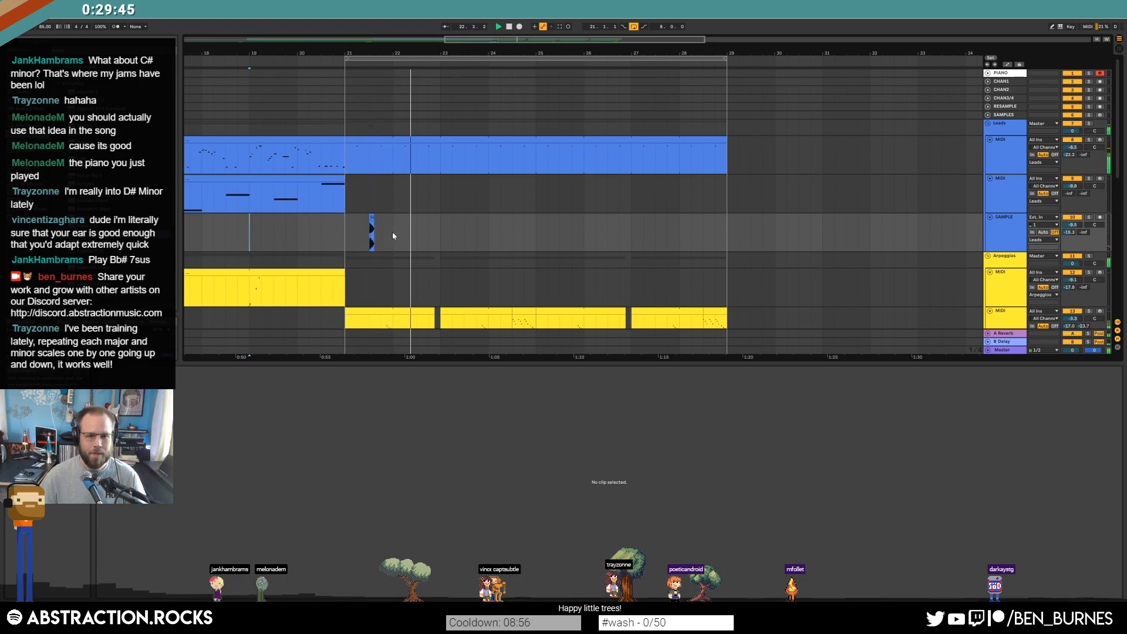
key(space)
scroll(375, 229, up, 5)
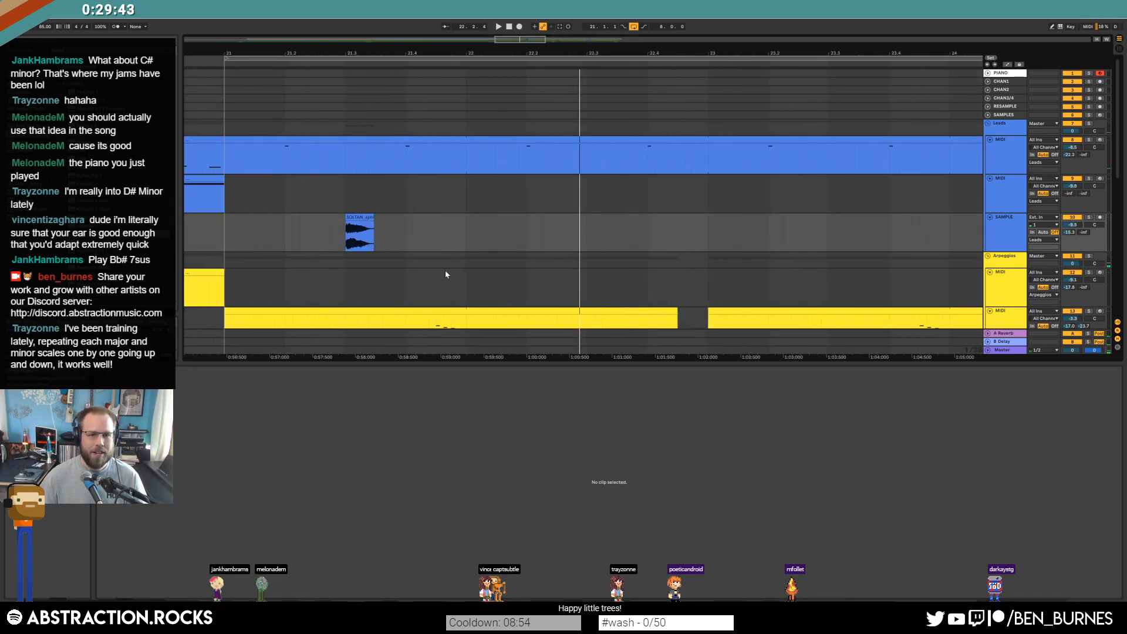
drag(358, 219, 384, 217)
click(373, 220)
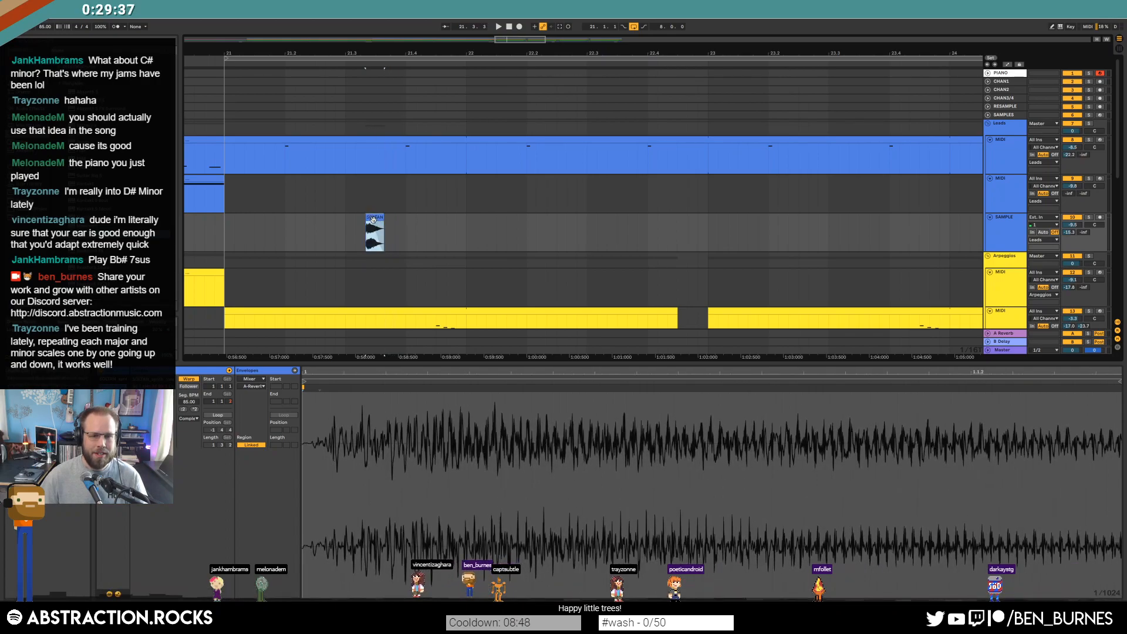
Paste a copy of the sax note at beat 2 of bar 22, lengthen it slightly, and adjust its transposition
click(528, 226)
key(ctrl+v)
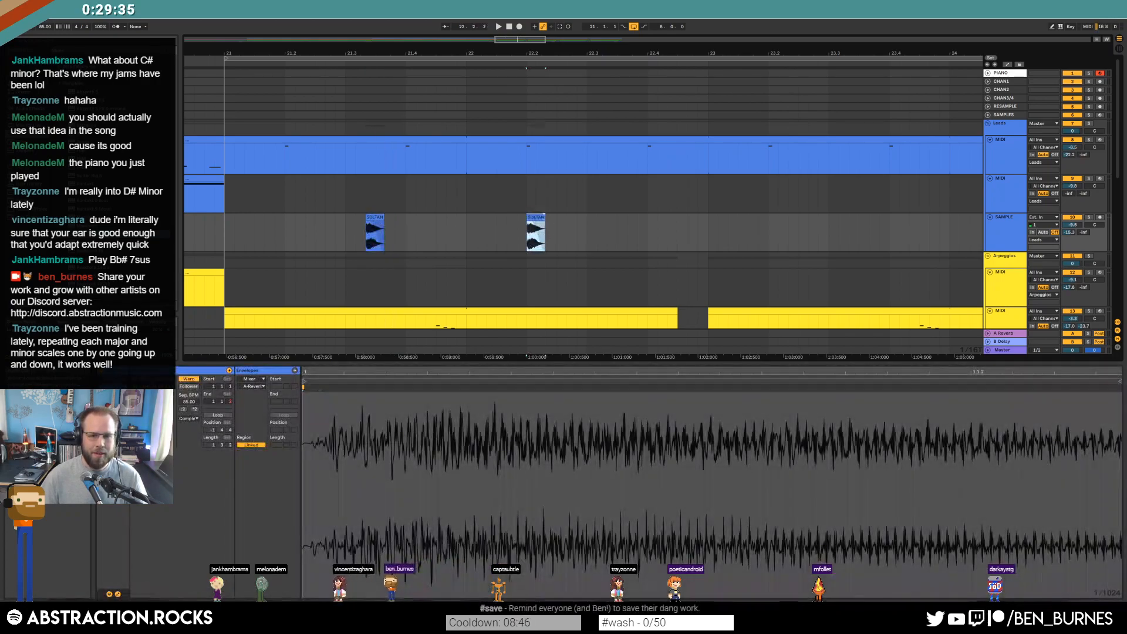
drag(545, 216, 547, 216)
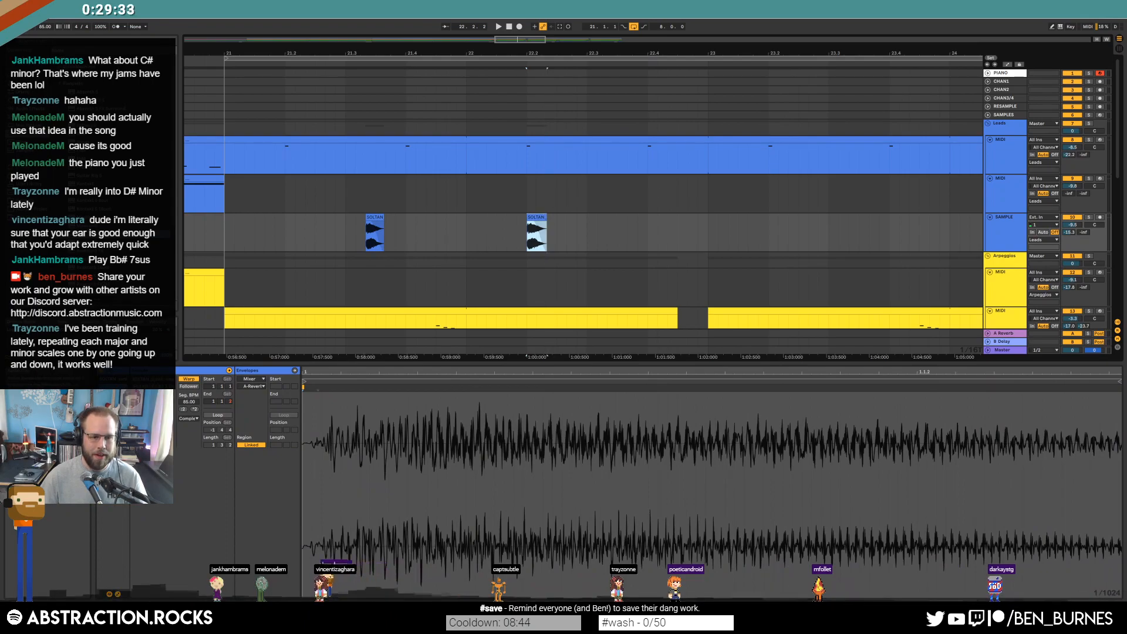
click(143, 419)
Play the section from bar 21 and again from the second sax note to check both accents in context
key(space)
key(space)
click(223, 241)
key(space)
click(534, 218)
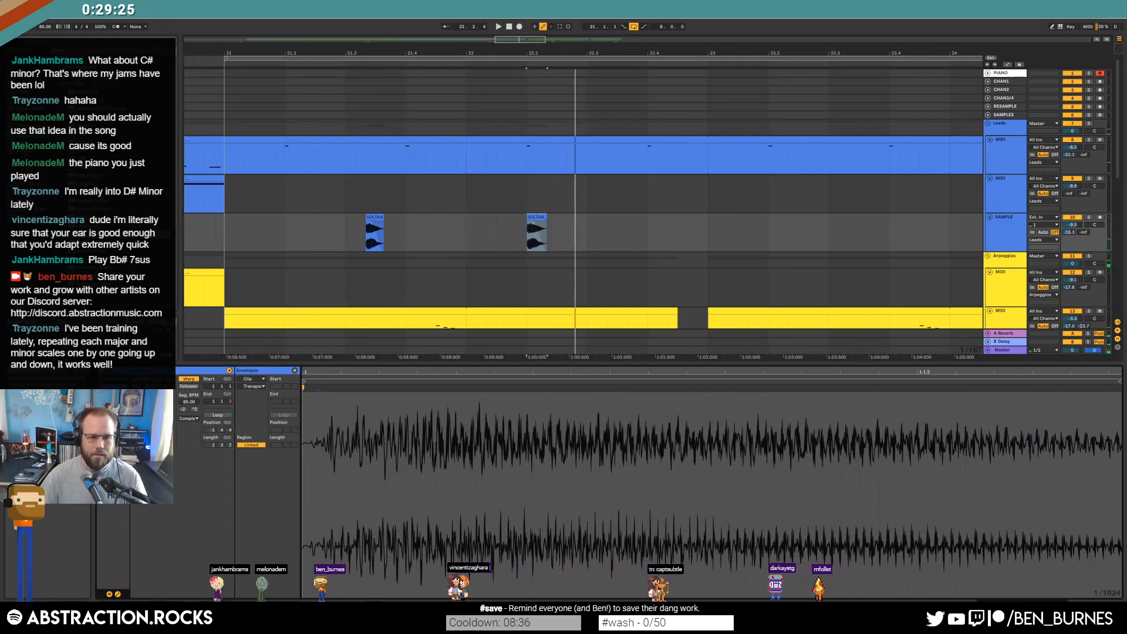
key(space)
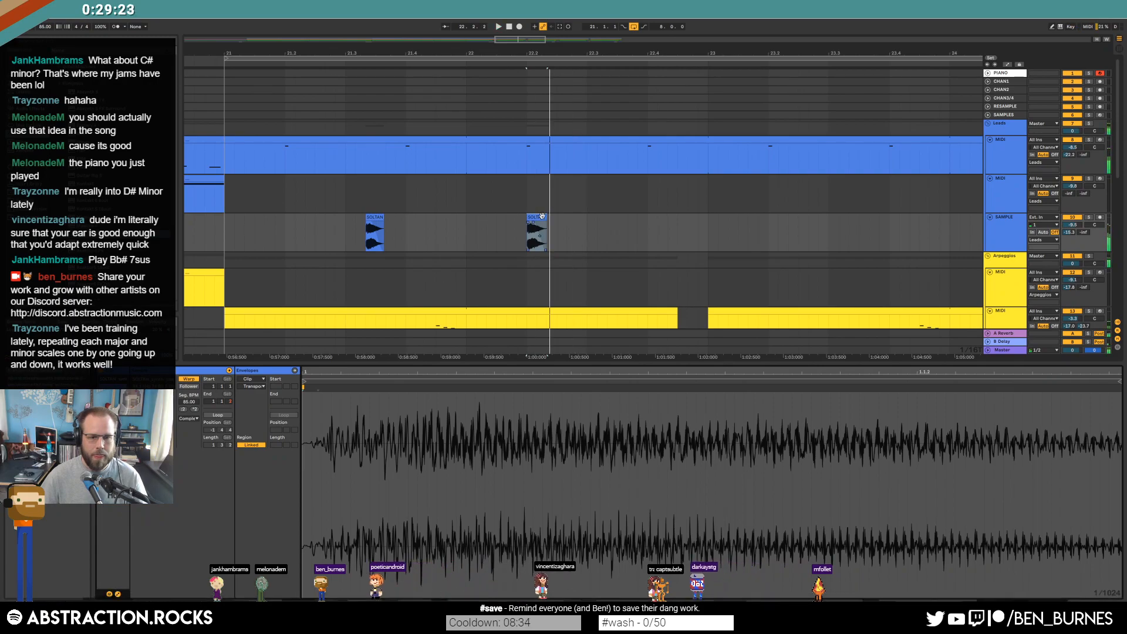
Move the bar 22 sax note to beat 4 and add a shorter copy of it at the end of the bar
drag(546, 220, 706, 219)
key(space)
key(ctrl+z)
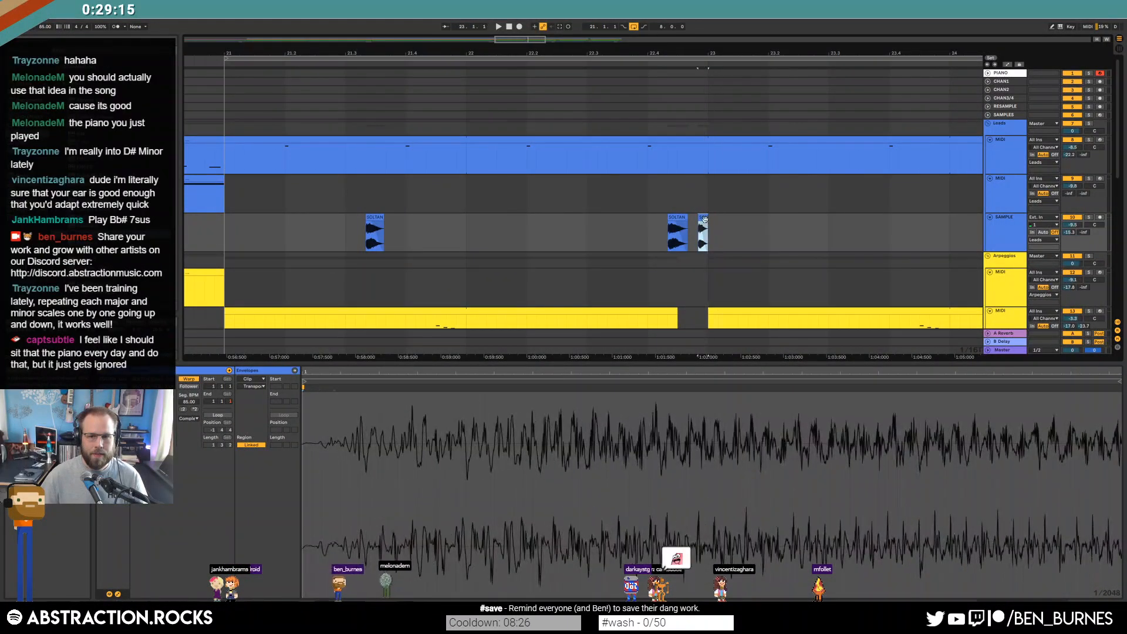
Trim the two sax notes at the end of bar 22 into a matching pair of equally short hits
click(700, 227)
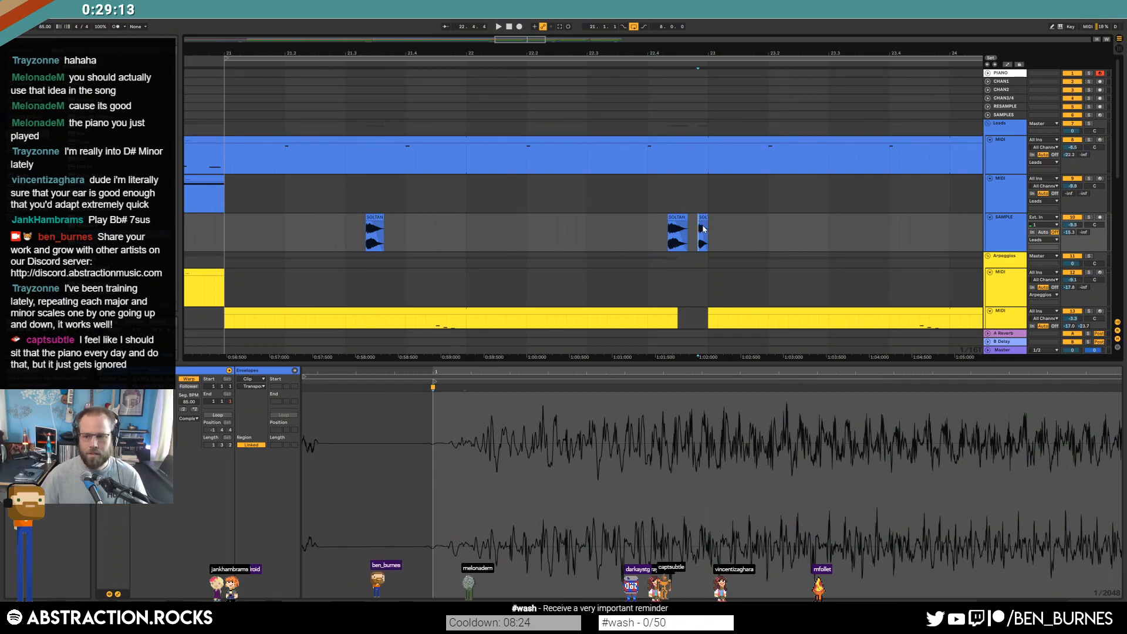
scroll(704, 229, up, 3)
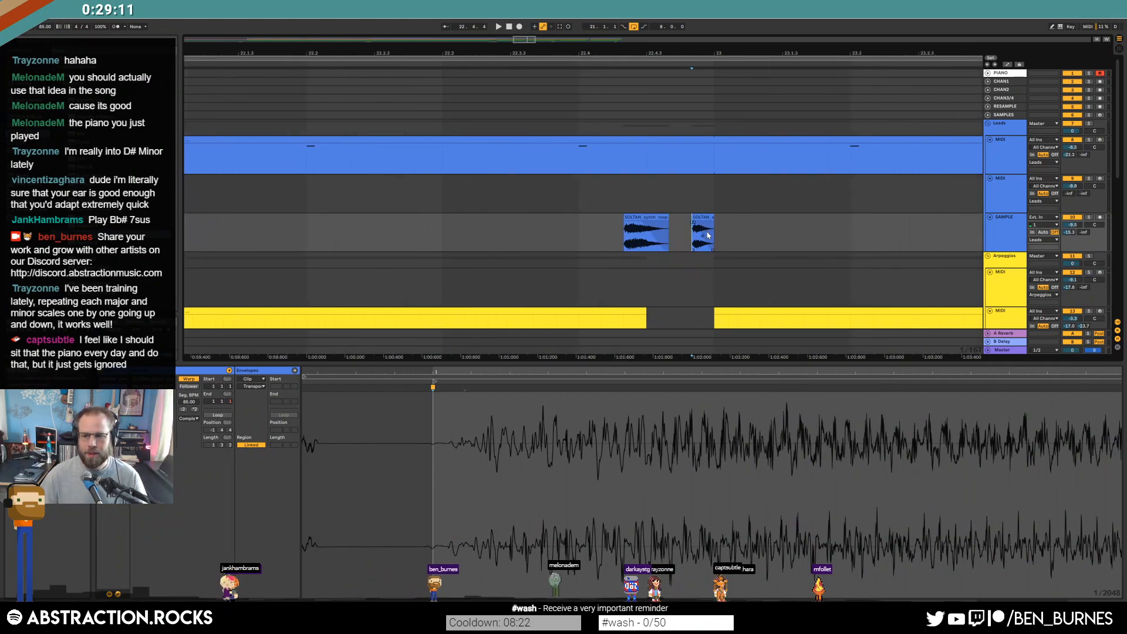
click(631, 226)
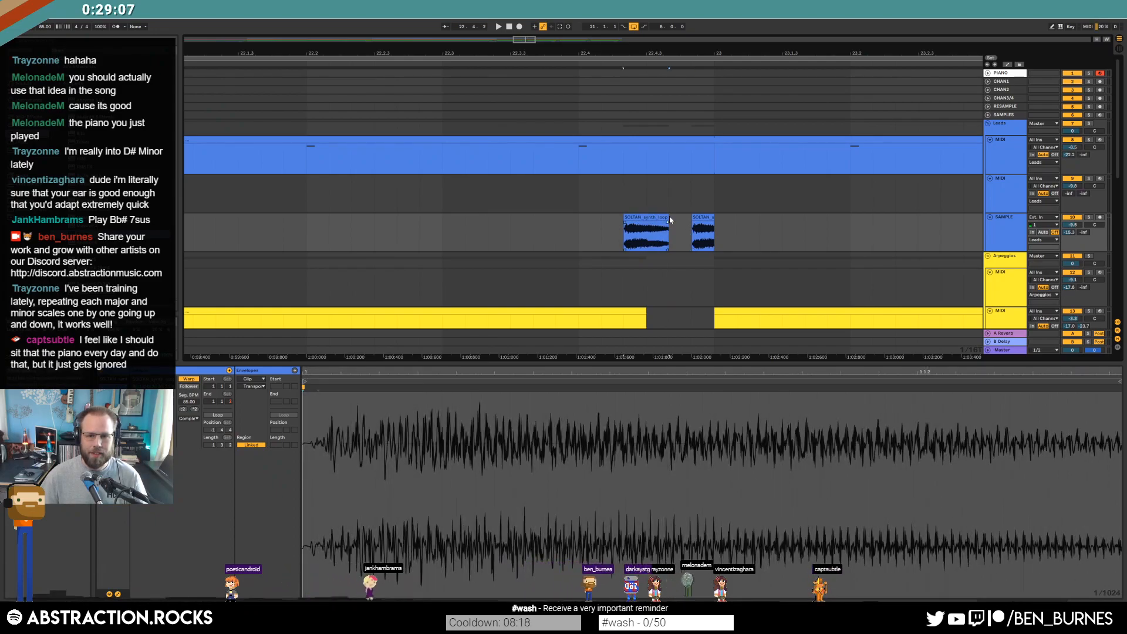
scroll(645, 226, down, 3)
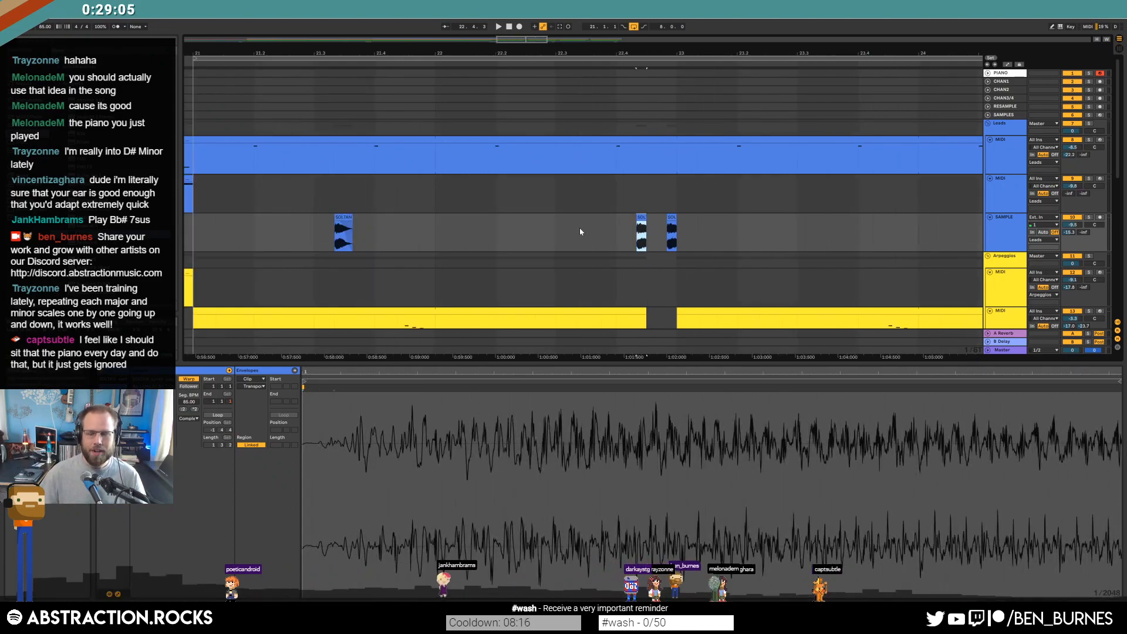
Copy bar 21 of the sax sample track, including its accent note, into bar 23
scroll(590, 231, down, 3)
click(398, 234)
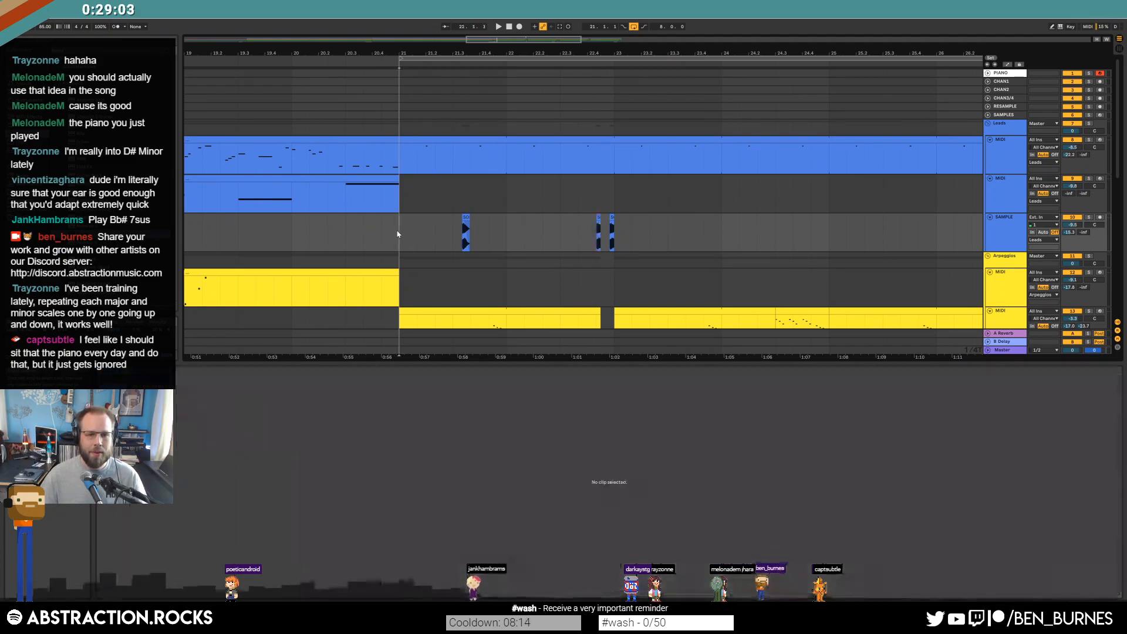
scroll(412, 241, down, 3)
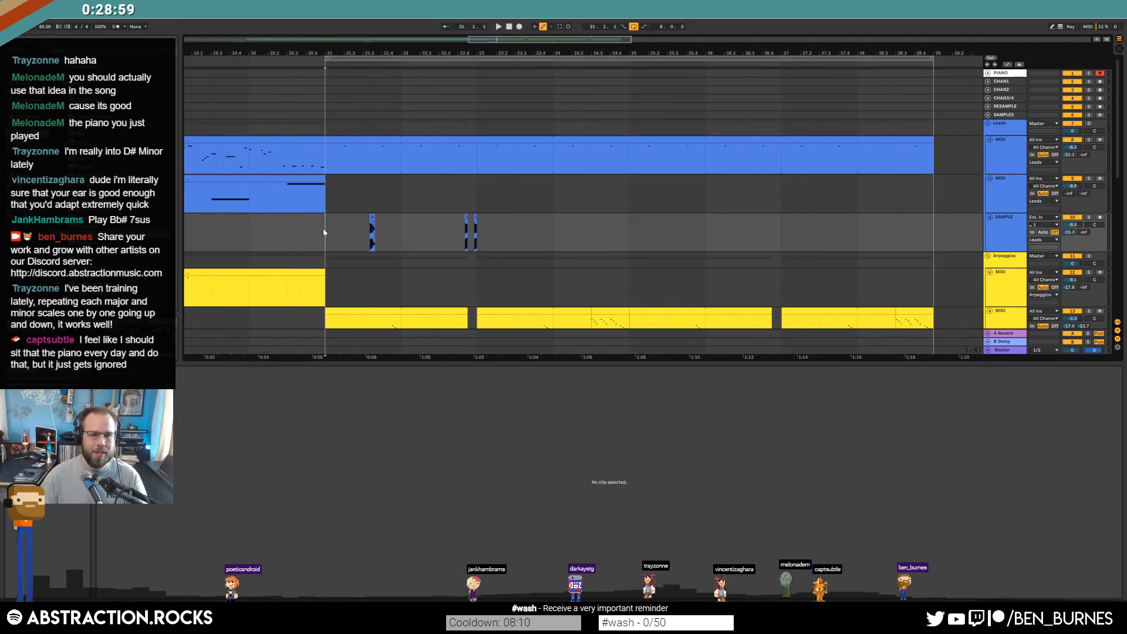
drag(323, 231, 401, 233)
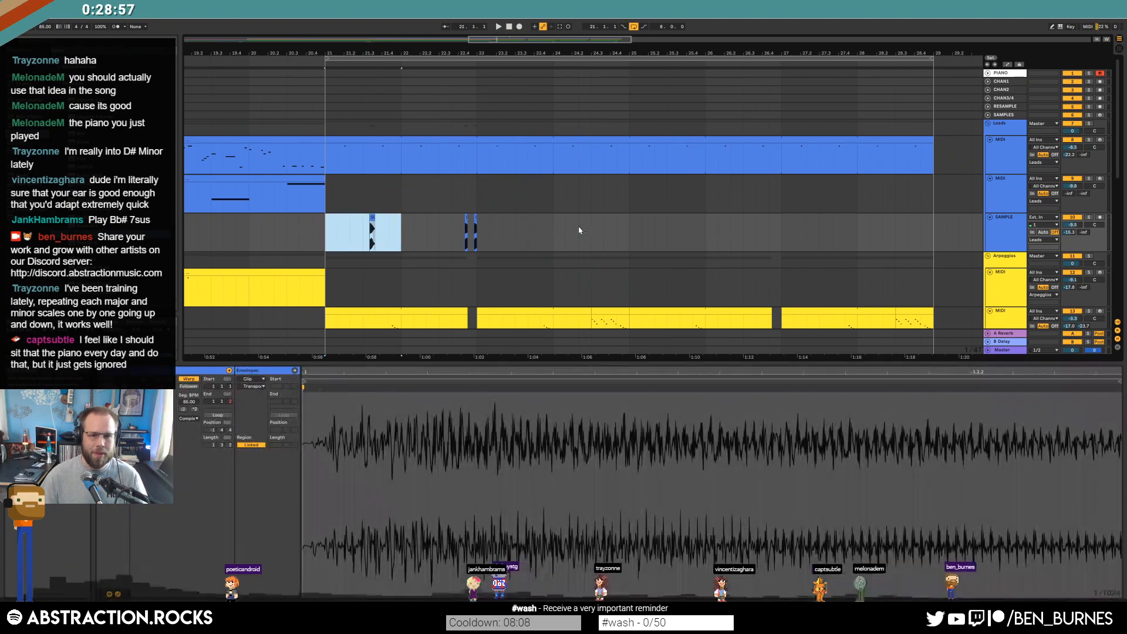
drag(477, 237, 584, 238)
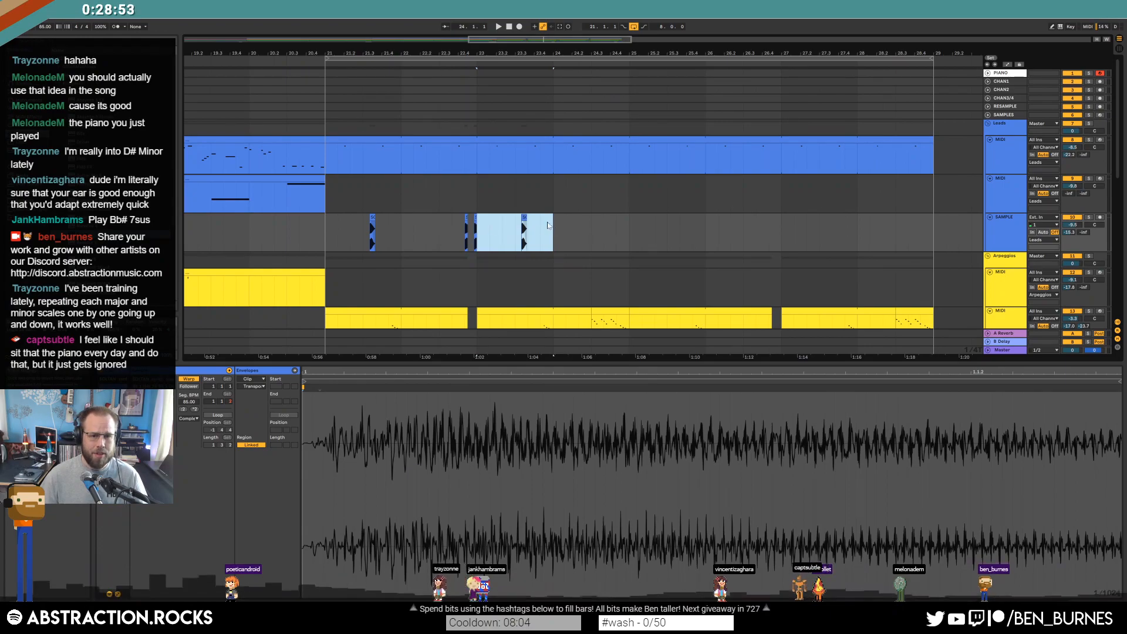
Try to move the pair of short sax hits from the end of bar 22 to the end of bar 24
click(468, 232)
key(Delete)
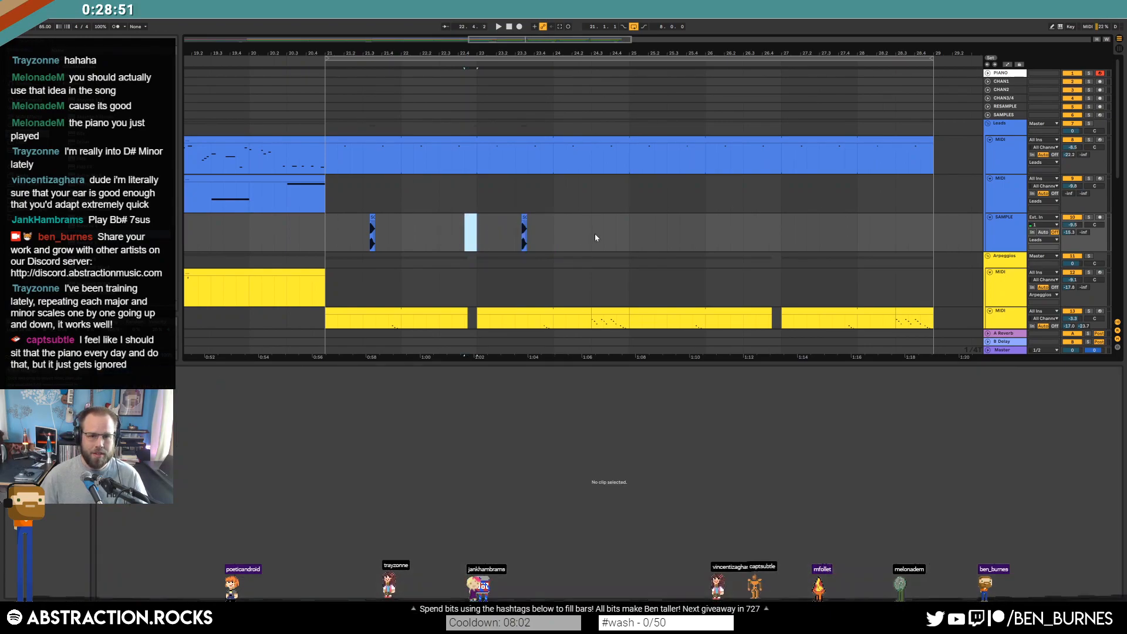
click(603, 234)
key(ctrl+v)
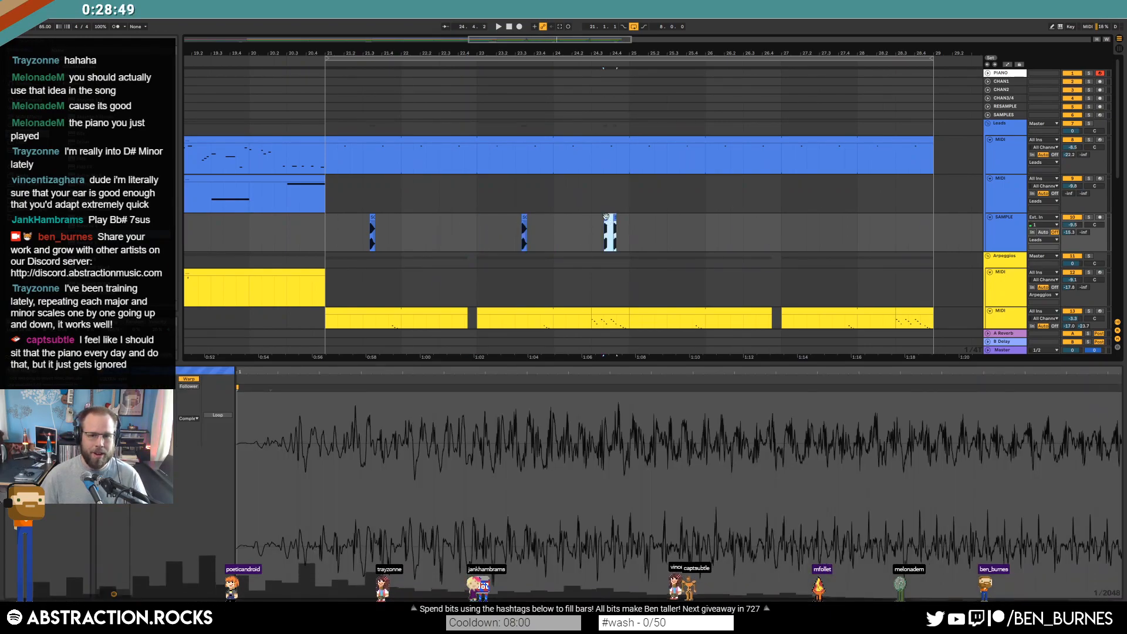
drag(611, 222, 489, 245)
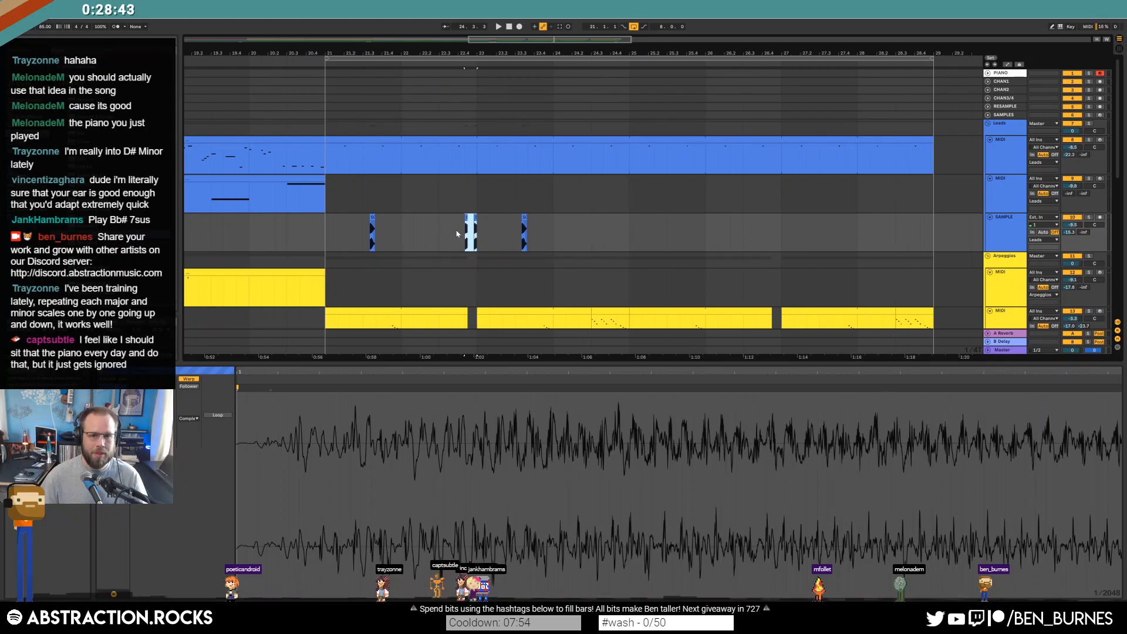
Cut the whole of beat 4 in bar 22 on the sample track, including the pair of short sax hits
click(472, 234)
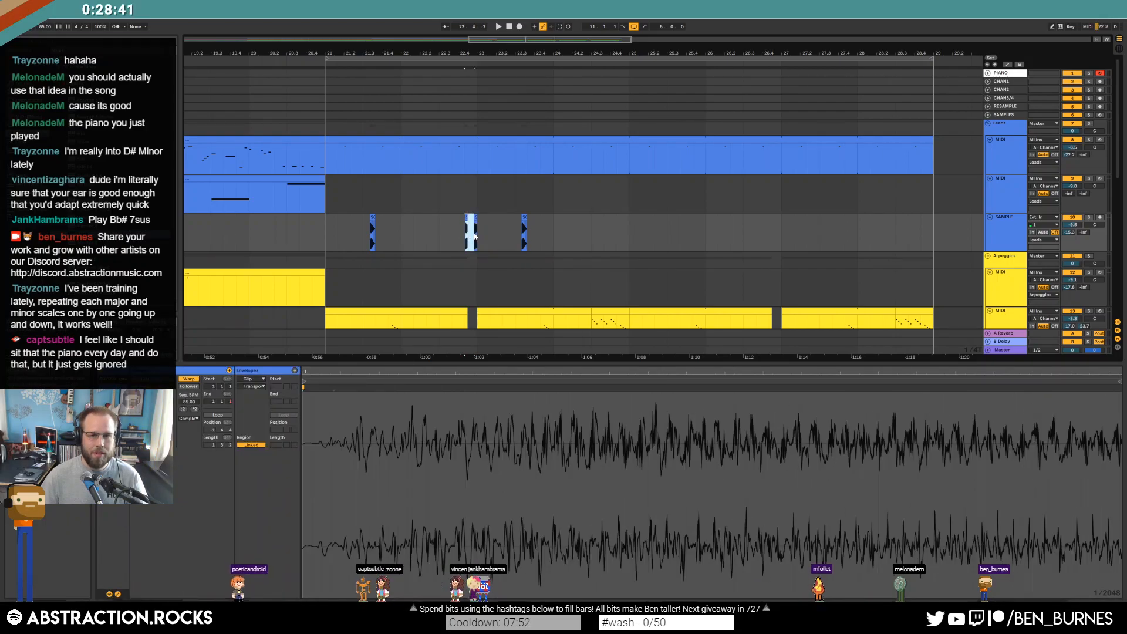
scroll(474, 236, up, 3)
drag(439, 234, 482, 236)
key(Delete)
scroll(838, 219, down, 3)
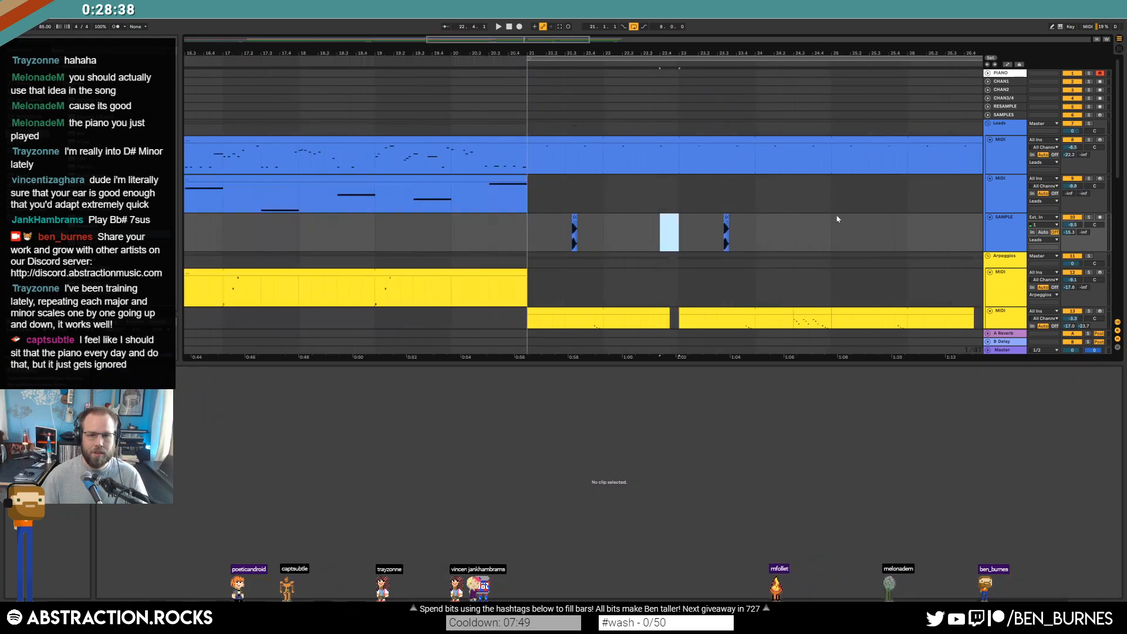
Paste the pair of short sax hits at beat 4 of bar 24 on the sample track
click(814, 237)
key(ctrl+v)
key(ctrl+z)
click(810, 235)
key(ctrl+v)
scroll(814, 237, up, 3)
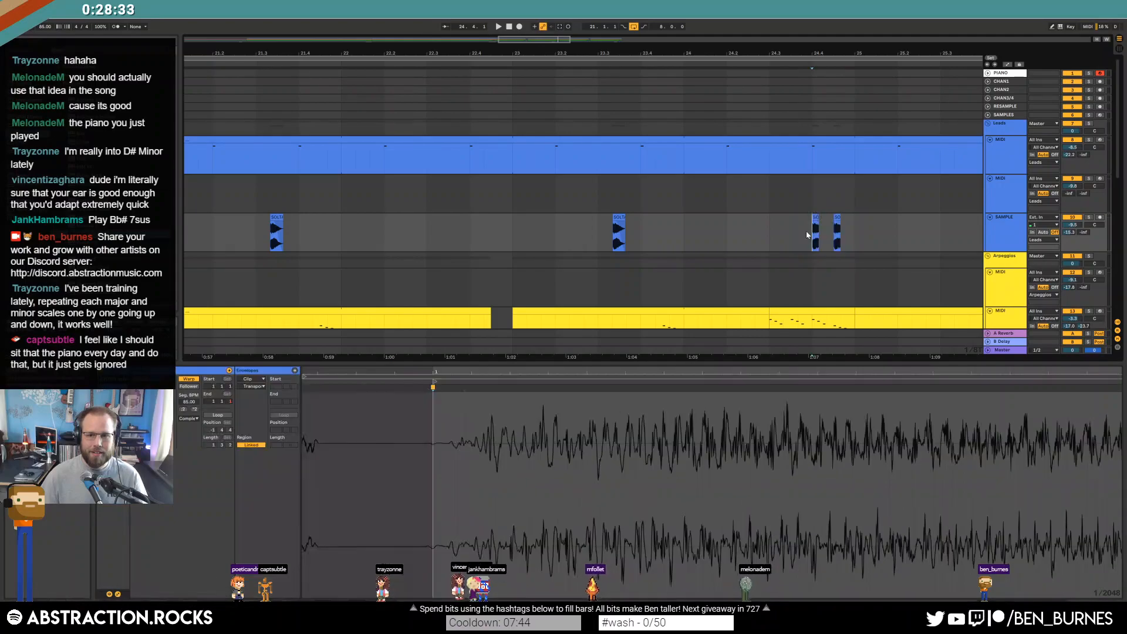
key(ctrl+z)
key(ctrl+v)
scroll(813, 235, down, 6)
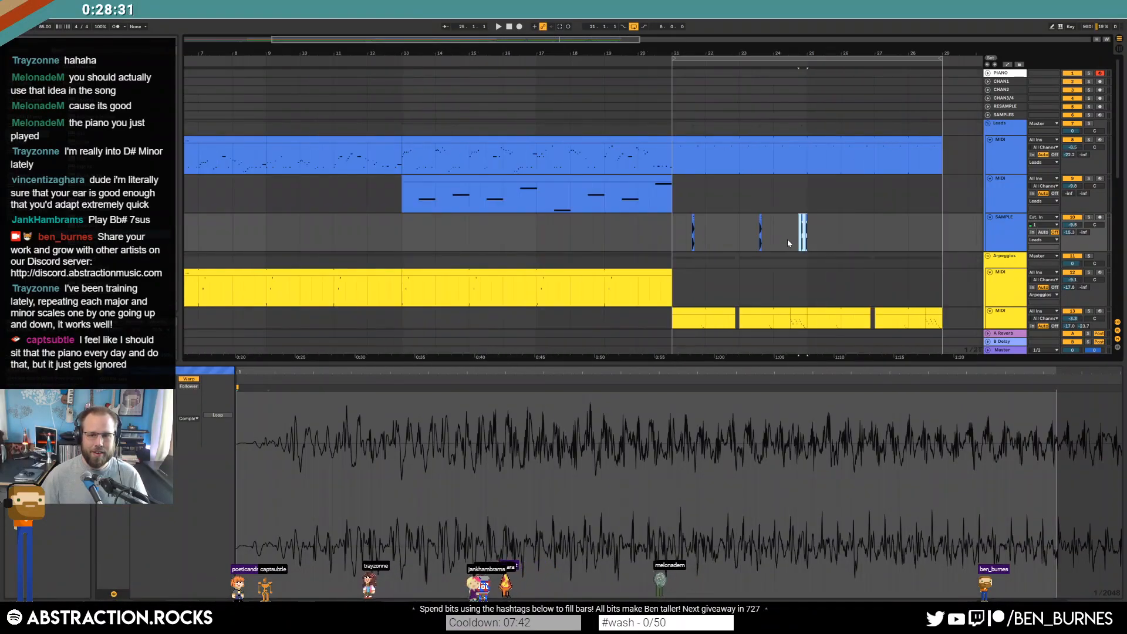
Play the section from bar 21 with all tracks in view to check the sax accents in context
click(485, 235)
key(space)
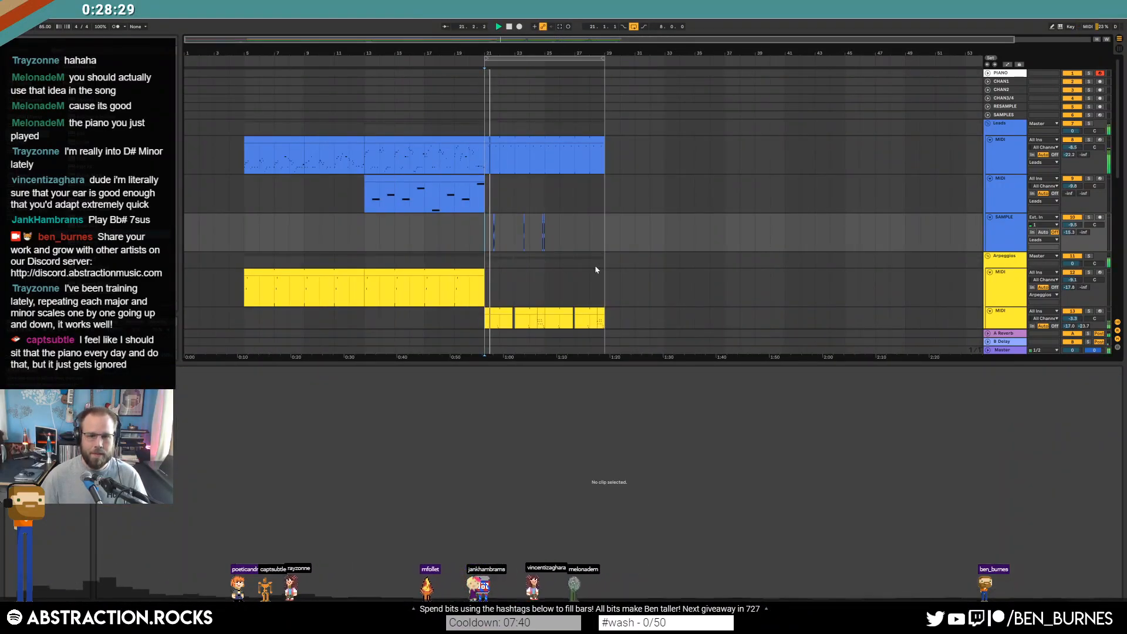
key(shift+Tab)
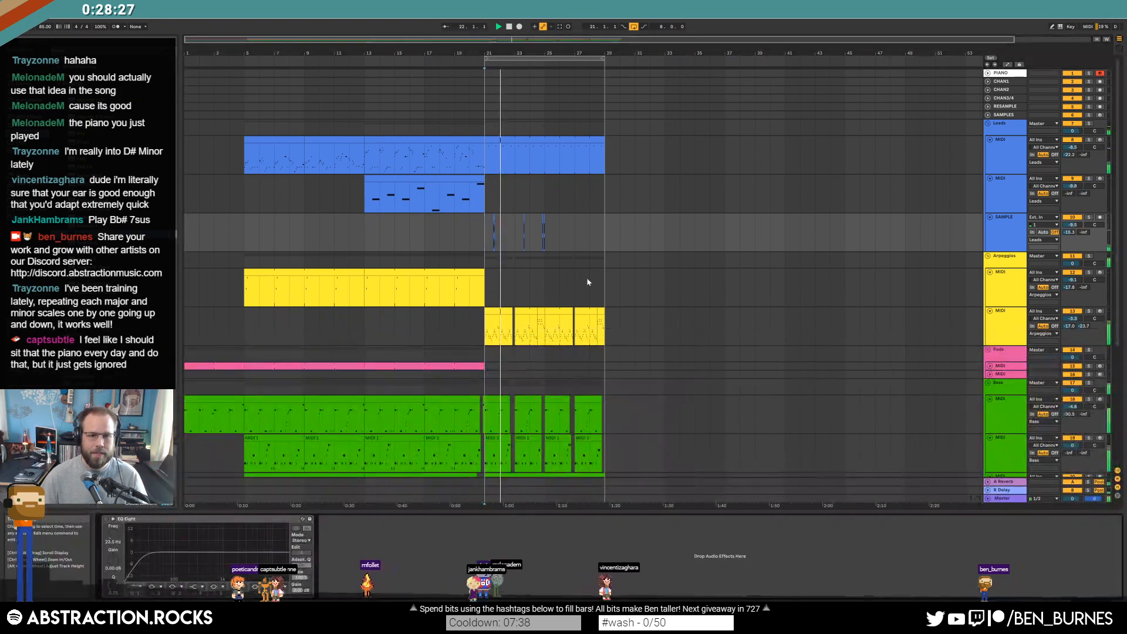
click(517, 243)
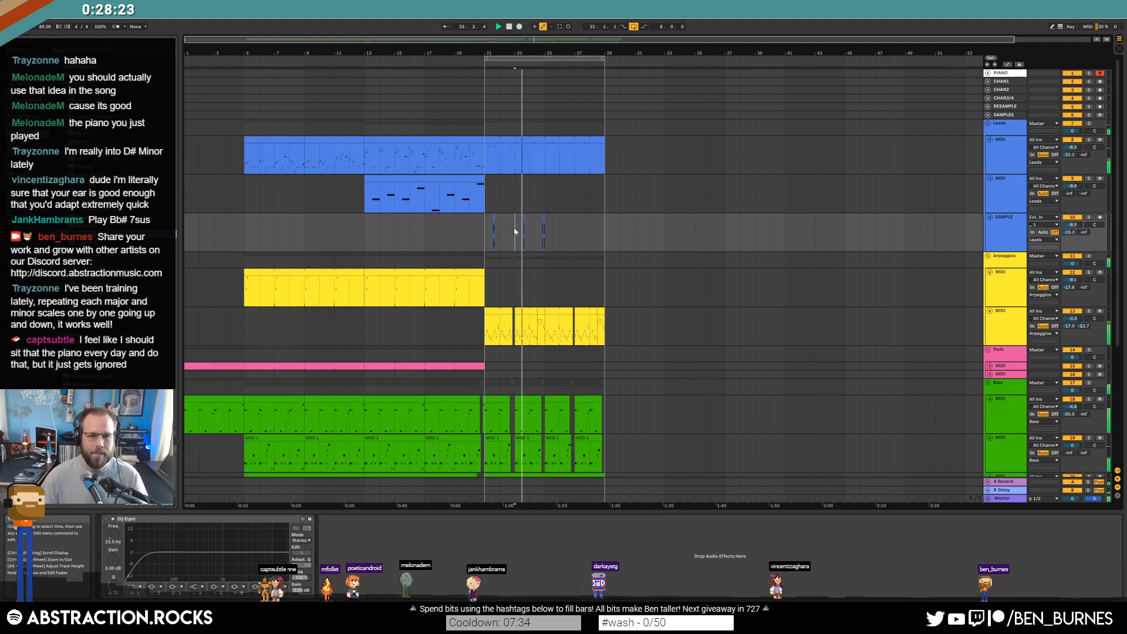
Duplicate bars 21 to 24 of the sax sample track into bars 25 to 28 and stop playback
ctrl+scroll(515, 230, up, 3)
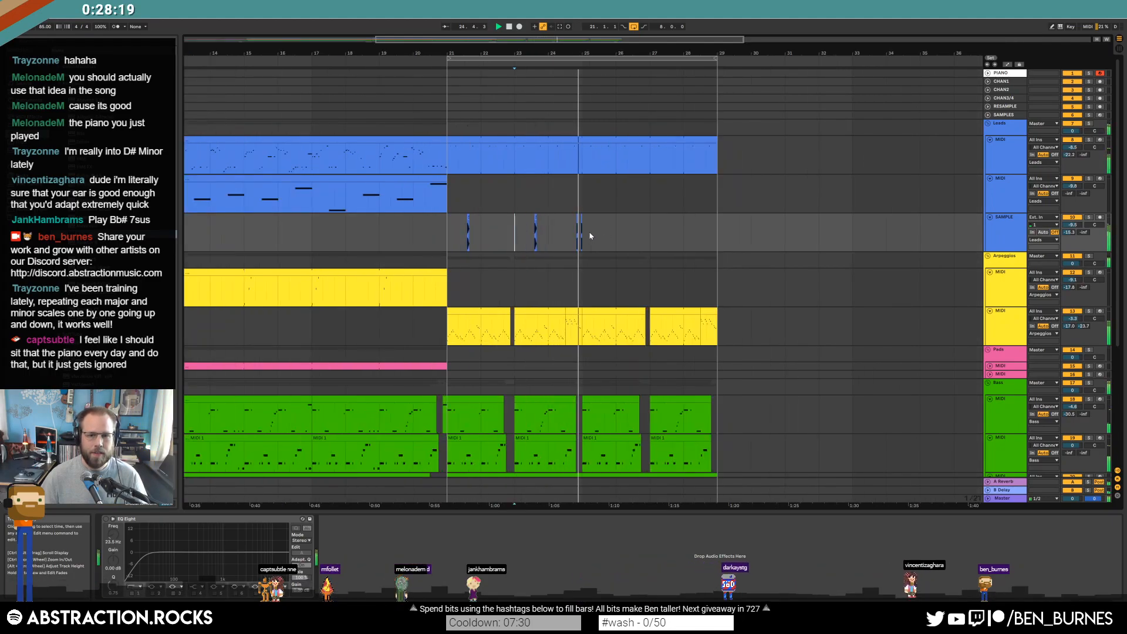
drag(584, 231, 450, 234)
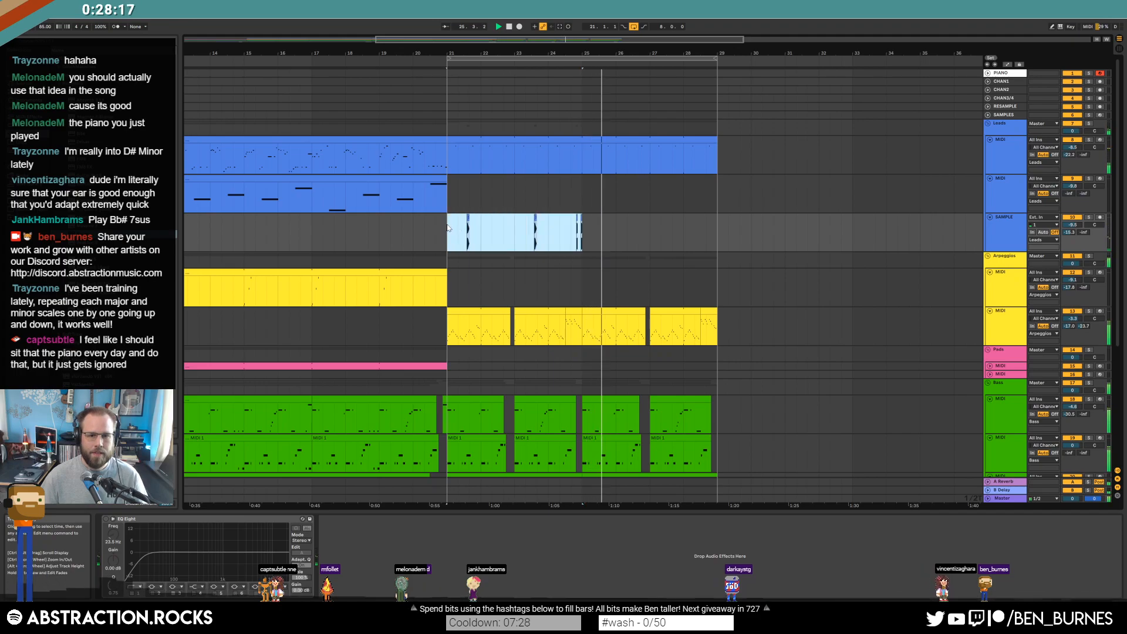
key(ctrl+d)
key(space)
Copy the bar 21 sax note into empty space at bar 31 and extend the copy to reveal the rest of the sax loop
click(489, 246)
ctrl+scroll(473, 221, up, 3)
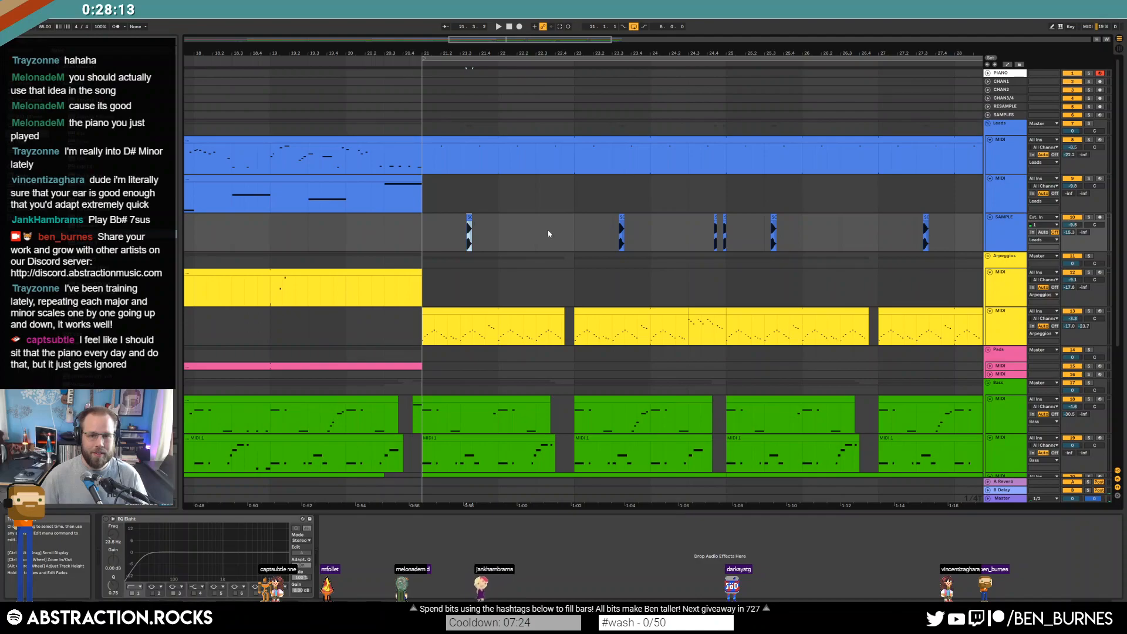
click(664, 38)
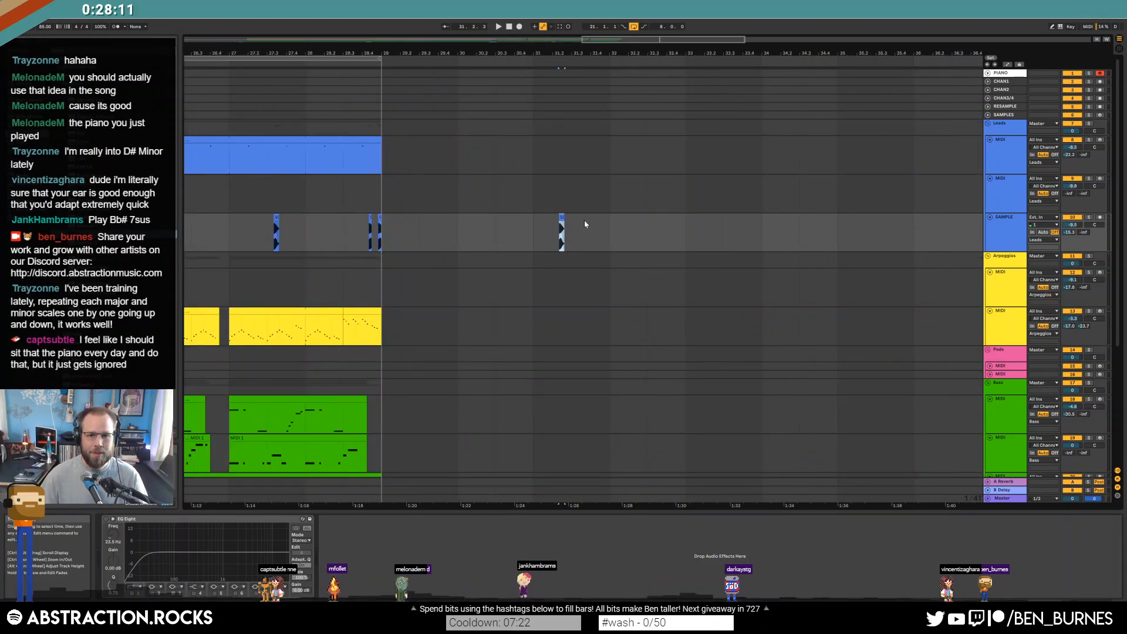
drag(564, 219, 832, 223)
Play through the extended sax loop, replaying the part around beat 3 of bar 32, to find another usable note
key(space)
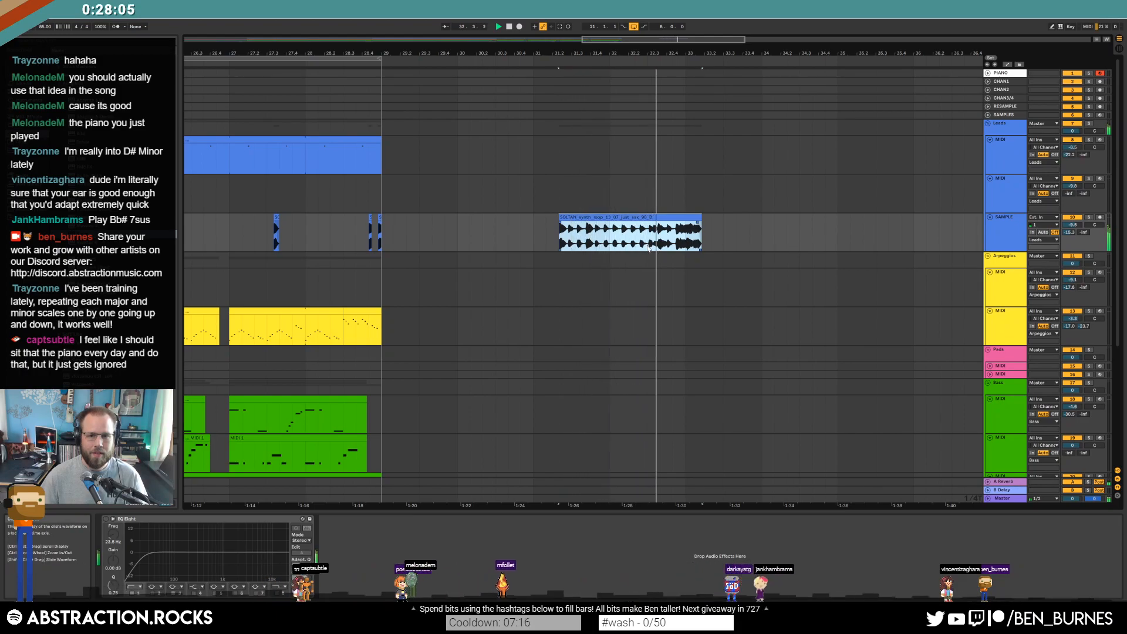
key(space)
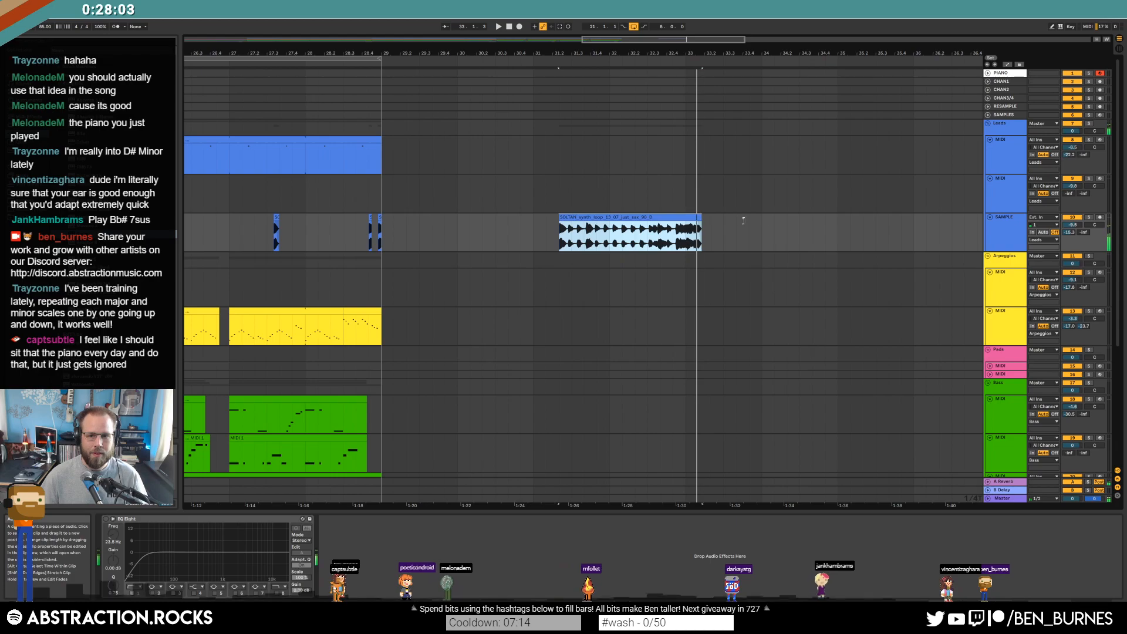
scroll(673, 235, up, 3)
click(638, 242)
key(space)
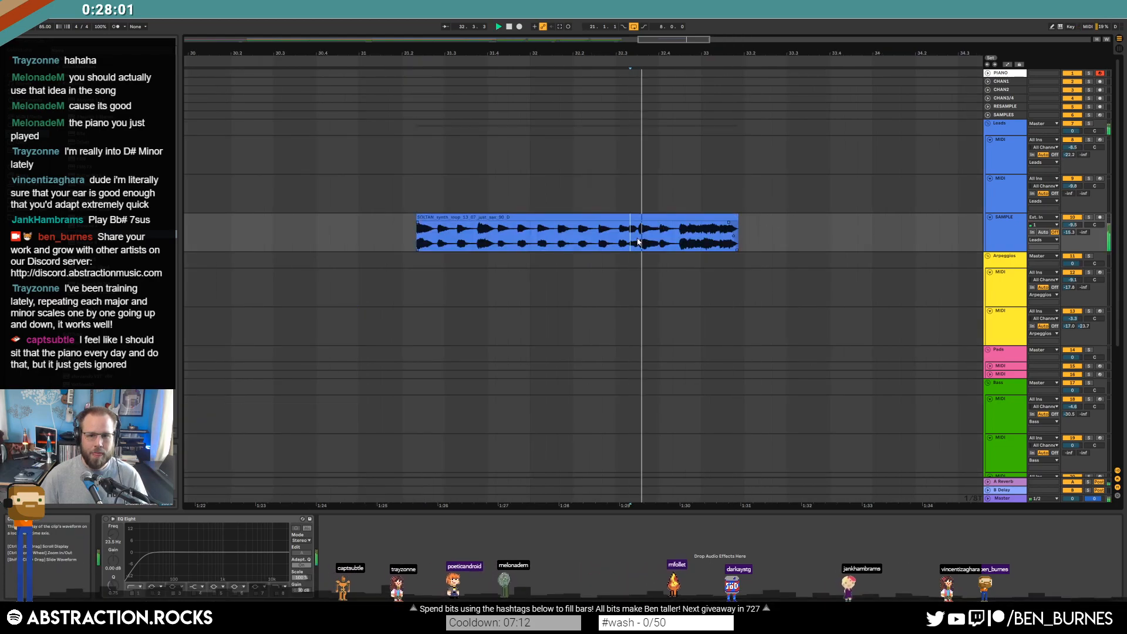
key(space)
key(space)
Cut a single note from beat 3 of bar 32 in the extended sax loop and place it in beat 4 of bar 22
drag(642, 244, 657, 241)
key(ctrl+x)
drag(610, 40, 596, 29)
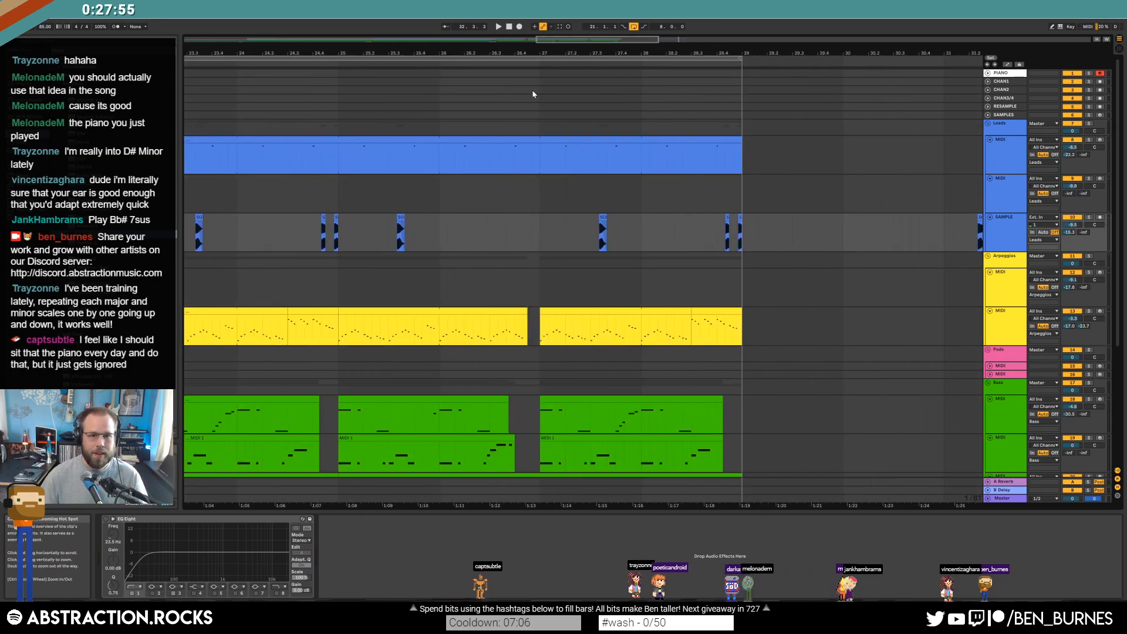
scroll(470, 194, left, 5)
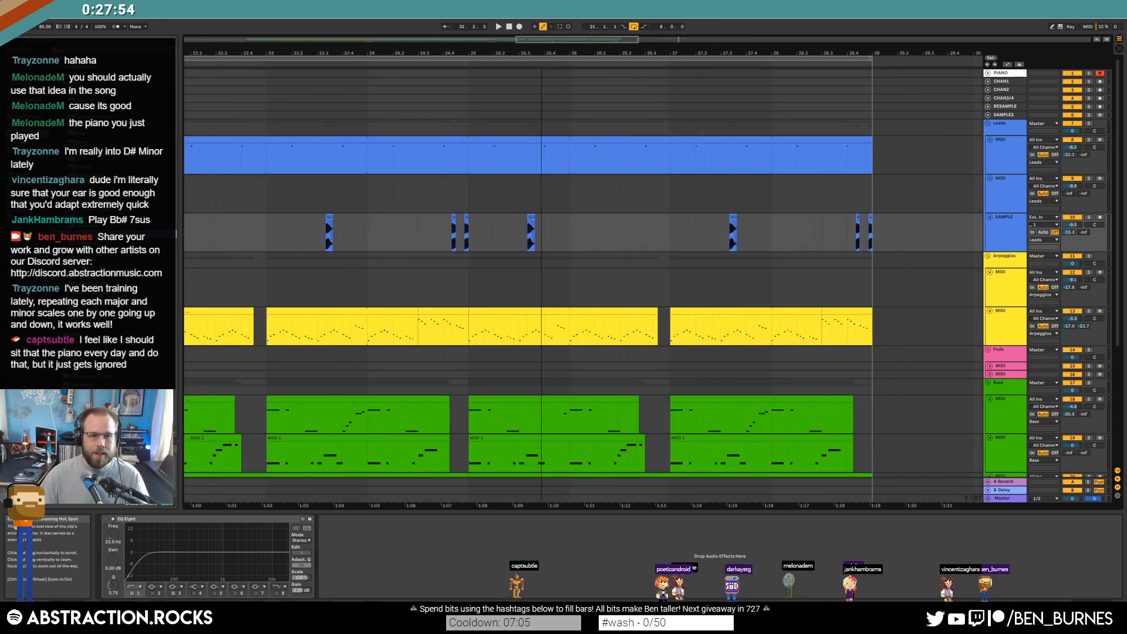
drag(390, 218, 395, 219)
Play from beat 4 of bar 22 to hear the new sax note in context
click(369, 229)
key(space)
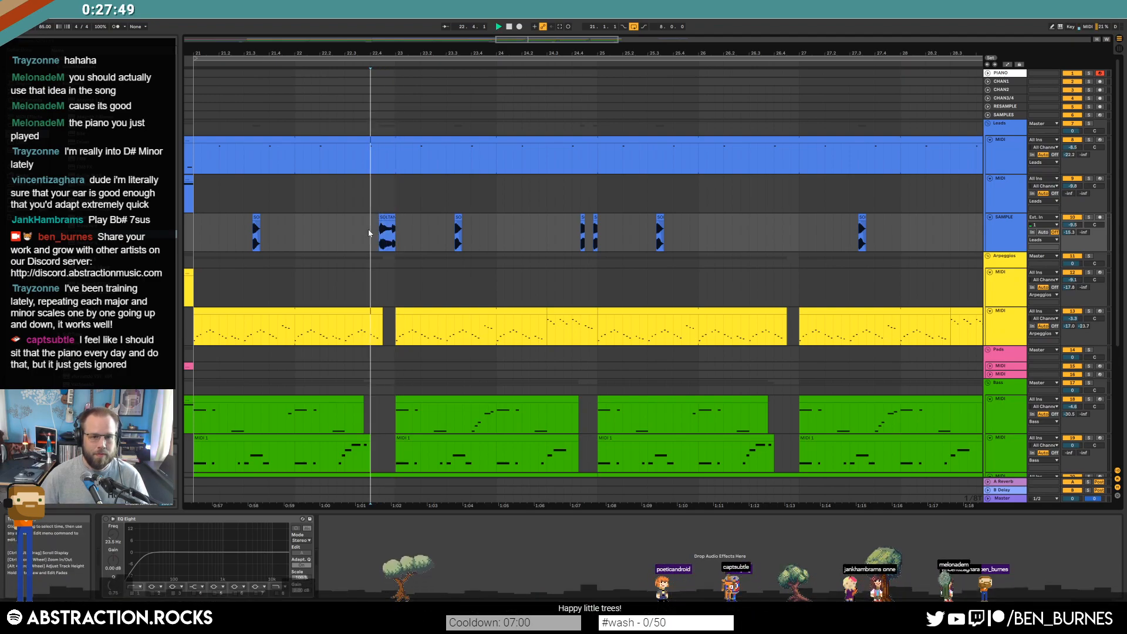
key(space)
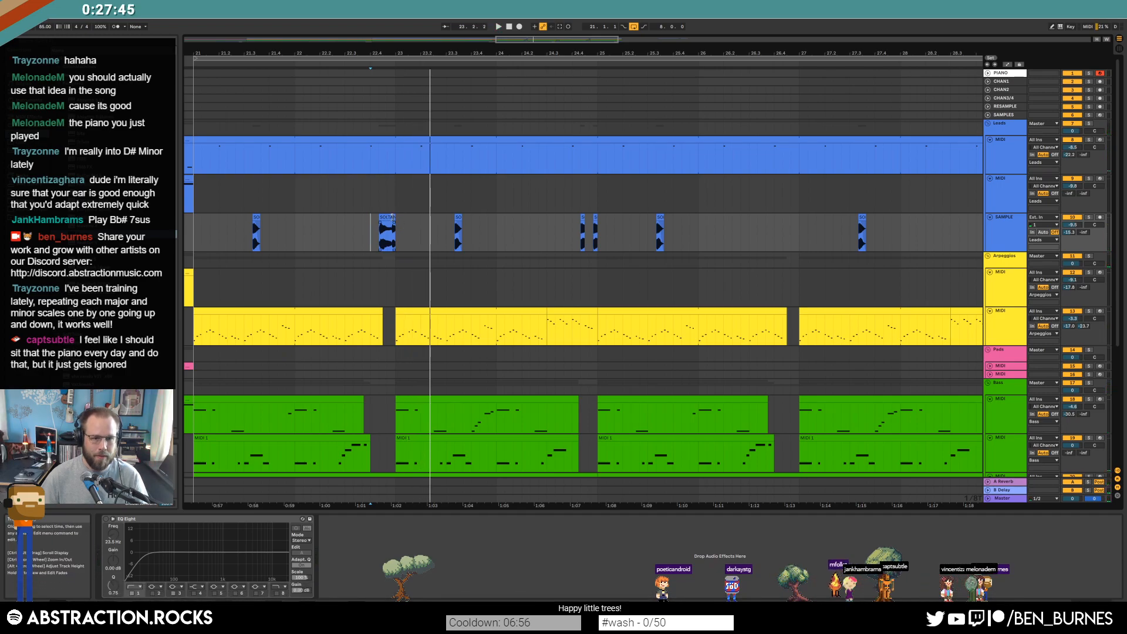
Adjust the length of the new sax note in beat 4 of bar 22 and fit the clip around the single note in its waveform
scroll(397, 218, up, 5)
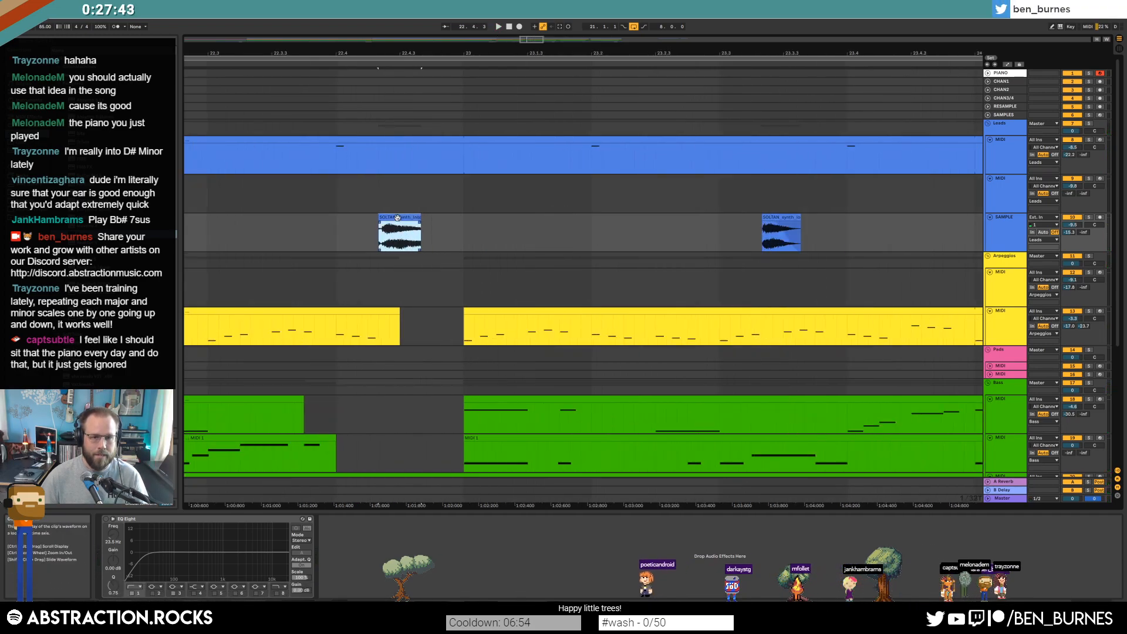
drag(421, 221, 443, 222)
double_click(437, 219)
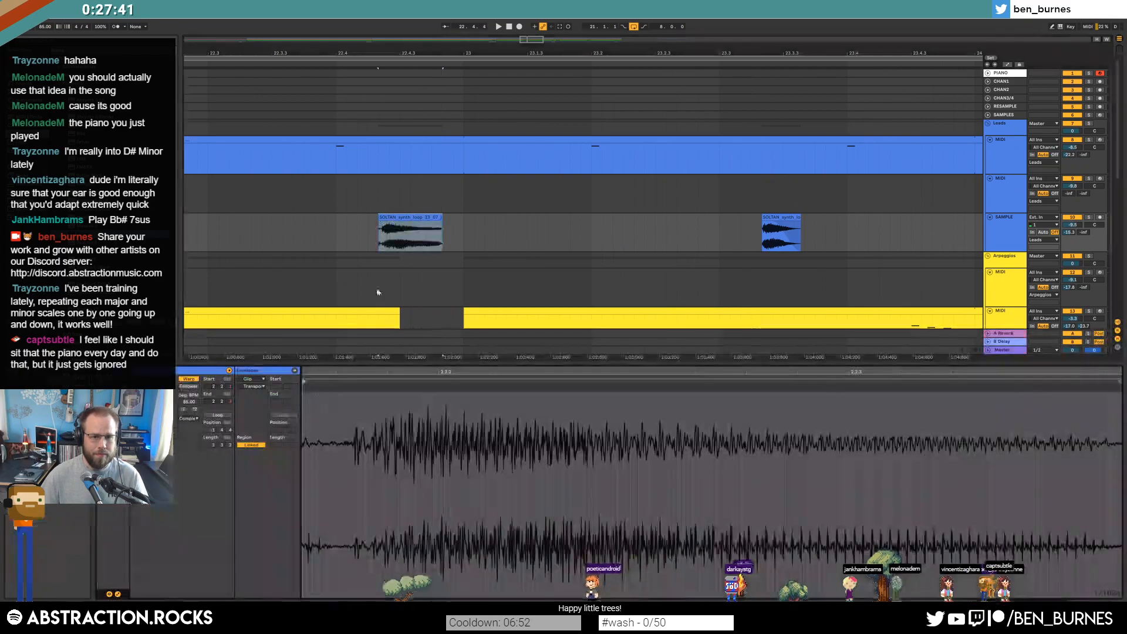
mouse_move(341, 389)
mouse_down()
mouse_move(356, 390)
mouse_move(411, 328)
mouse_move(459, 198)
mouse_move(438, 216)
mouse_up()
drag(488, 370, 666, 186)
drag(527, 39, 516, 282)
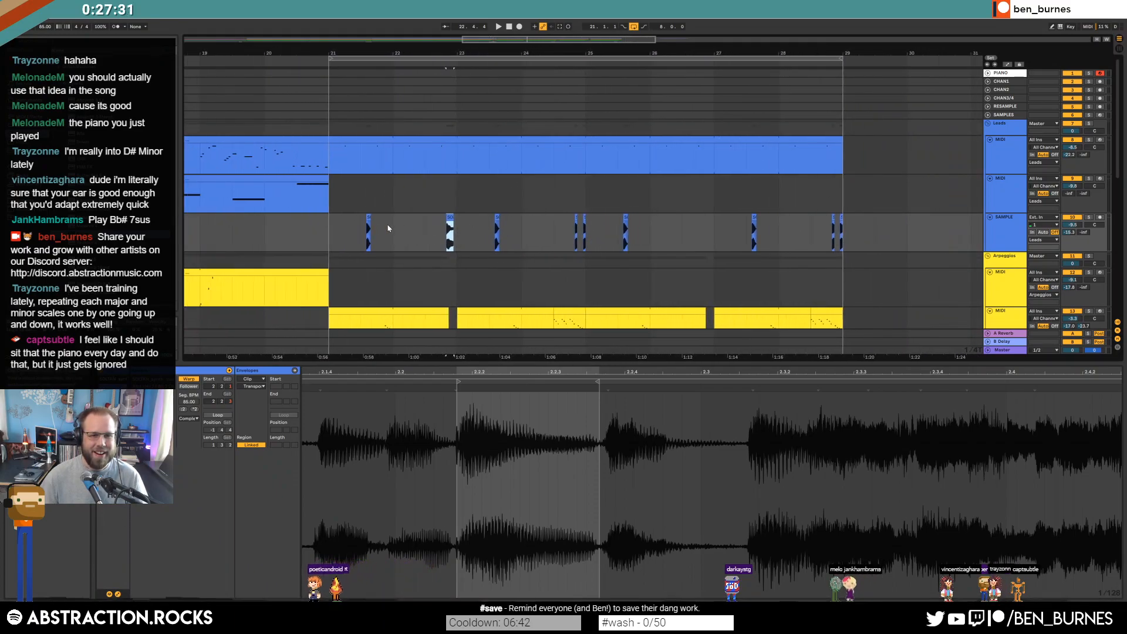
Play the section from bar 21 to check all sax accents, and select the note at the end of bar 22
click(332, 235)
key(space)
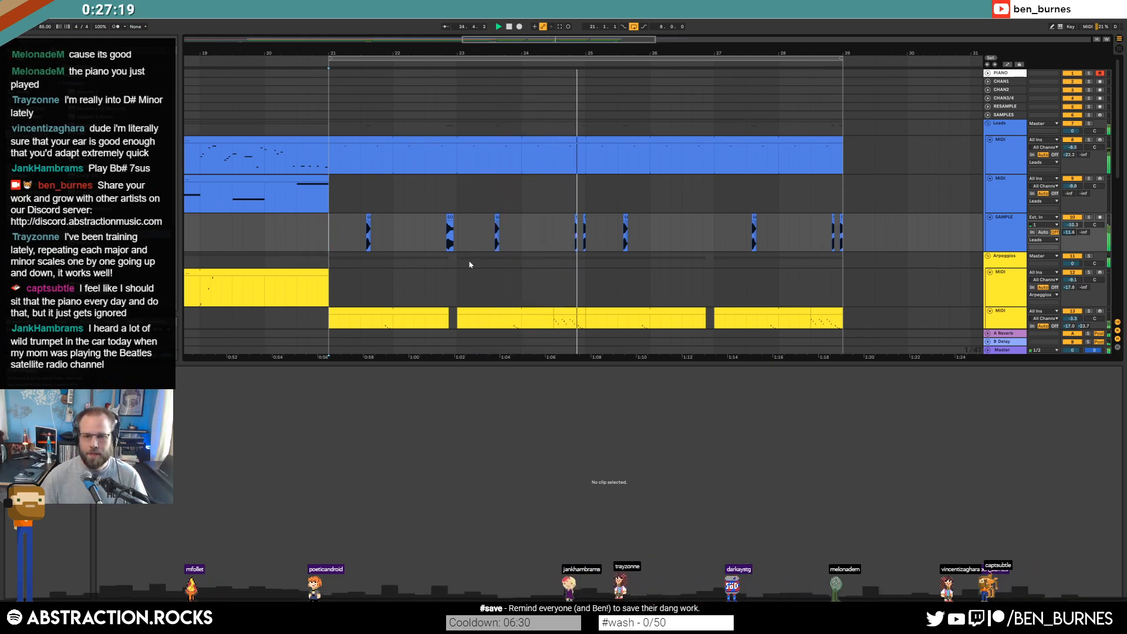
click(450, 232)
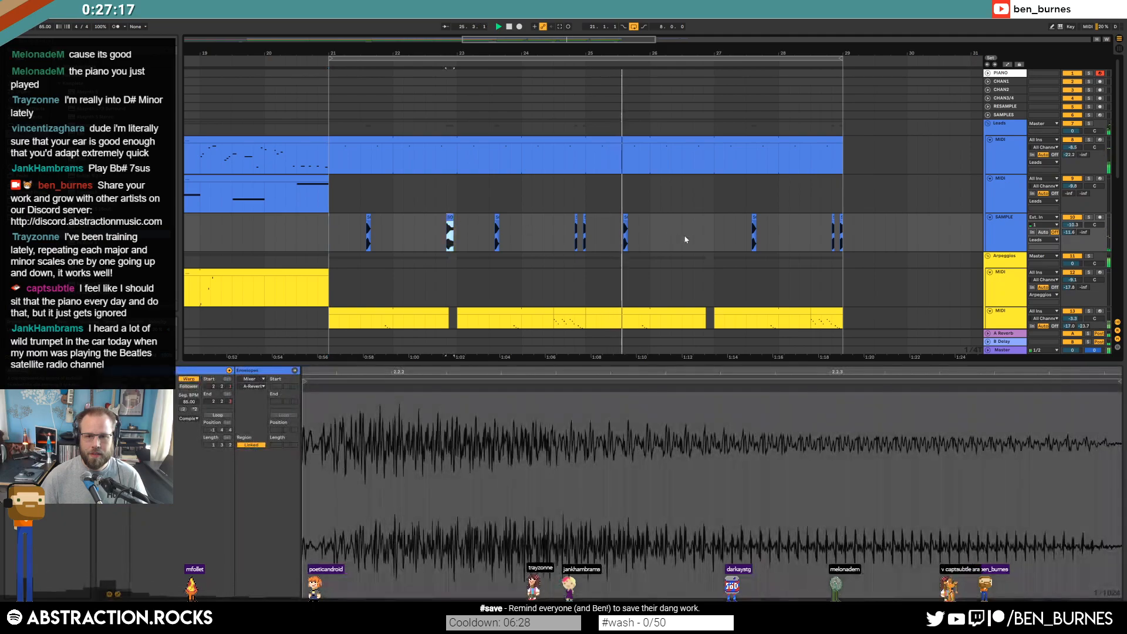
Paste the bar 22 sax note into beat 4 of bar 26 and move the bar 25 note earlier to beat 2
click(705, 234)
key(ctrl+v)
key(space)
click(626, 217)
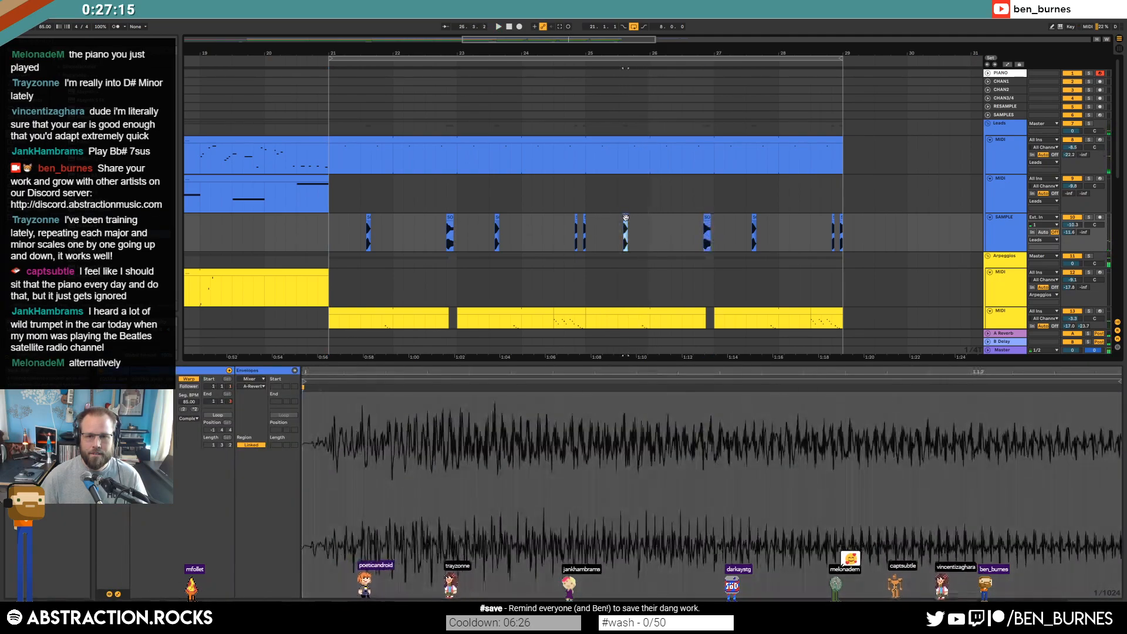
drag(621, 223, 598, 225)
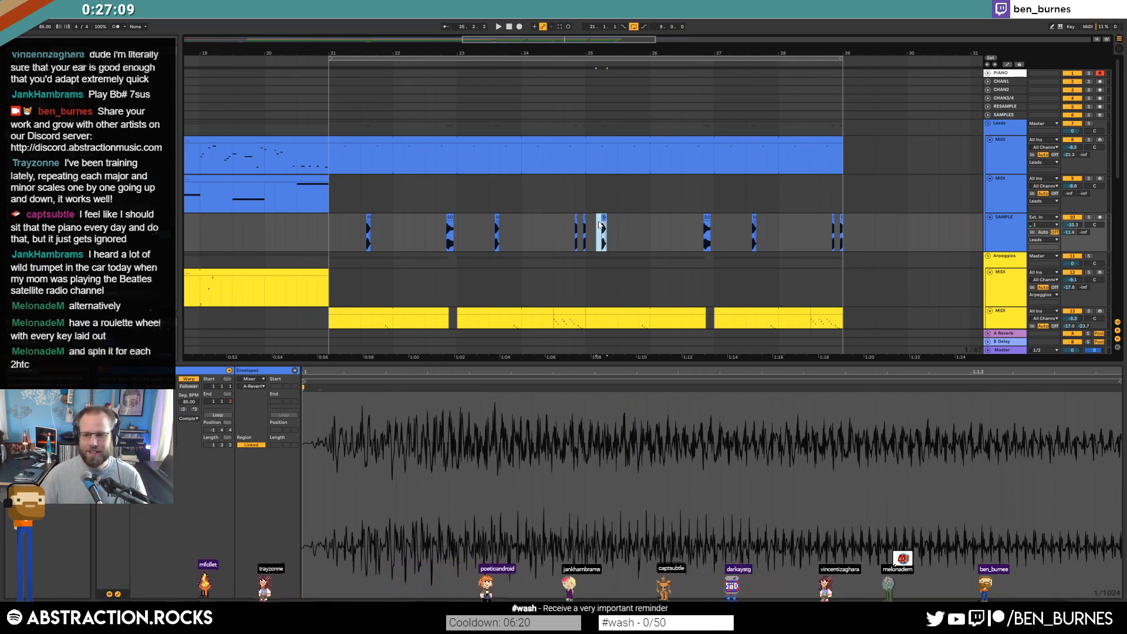
Try a copy of the short sax note late in bar 25, play it in context, and delete it
click(630, 231)
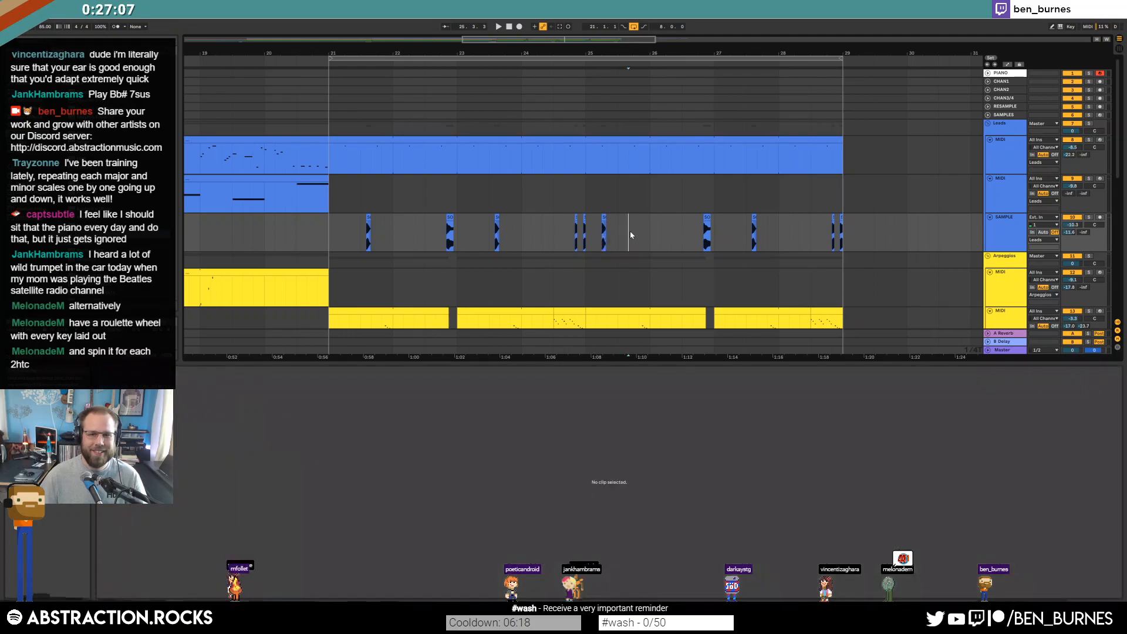
key(ctrl+v)
click(586, 236)
key(space)
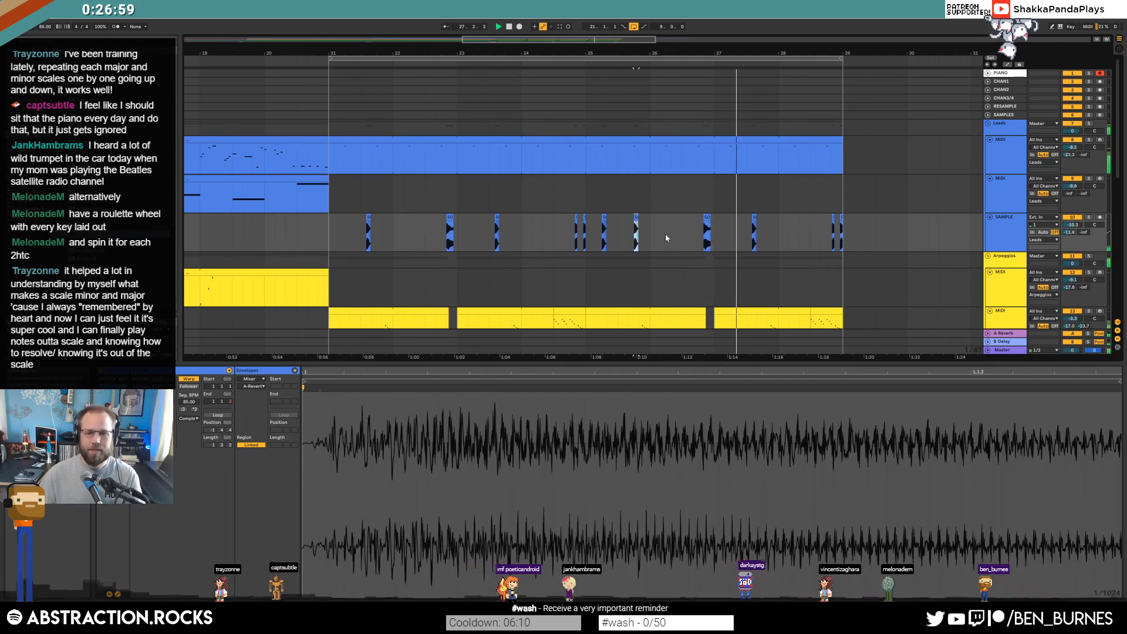
key(Delete)
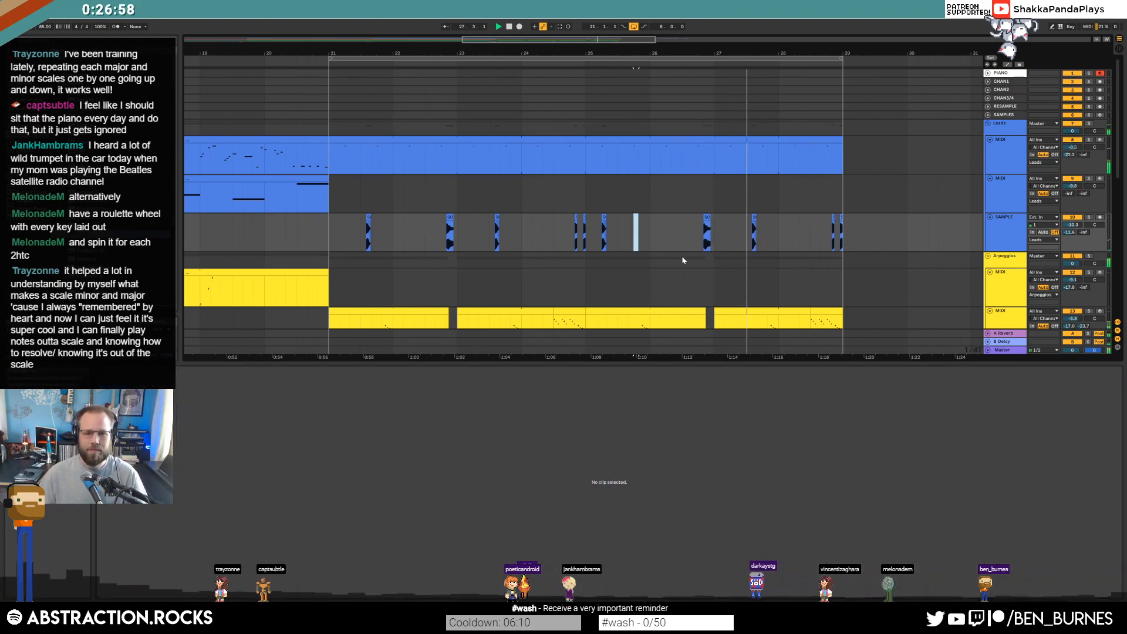
Move the sax note in beat 4 of bar 22 earlier to beat 3
scroll(450, 217, down, 3)
click(448, 217)
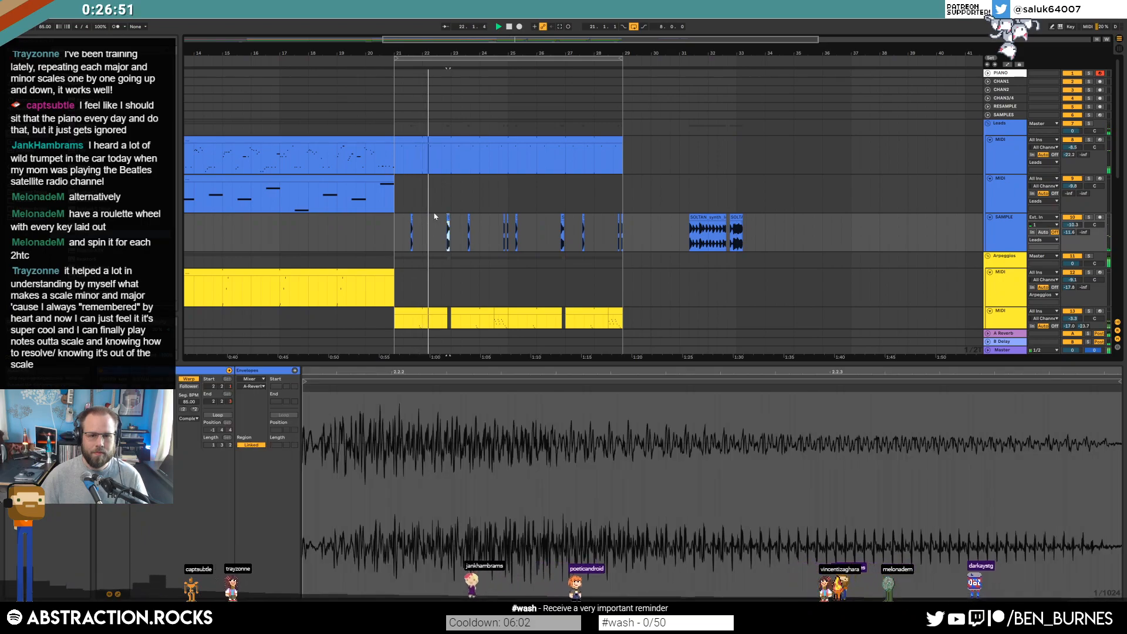
scroll(434, 218, up, 3)
drag(517, 218, 468, 219)
scroll(524, 238, down, 1)
click(503, 192)
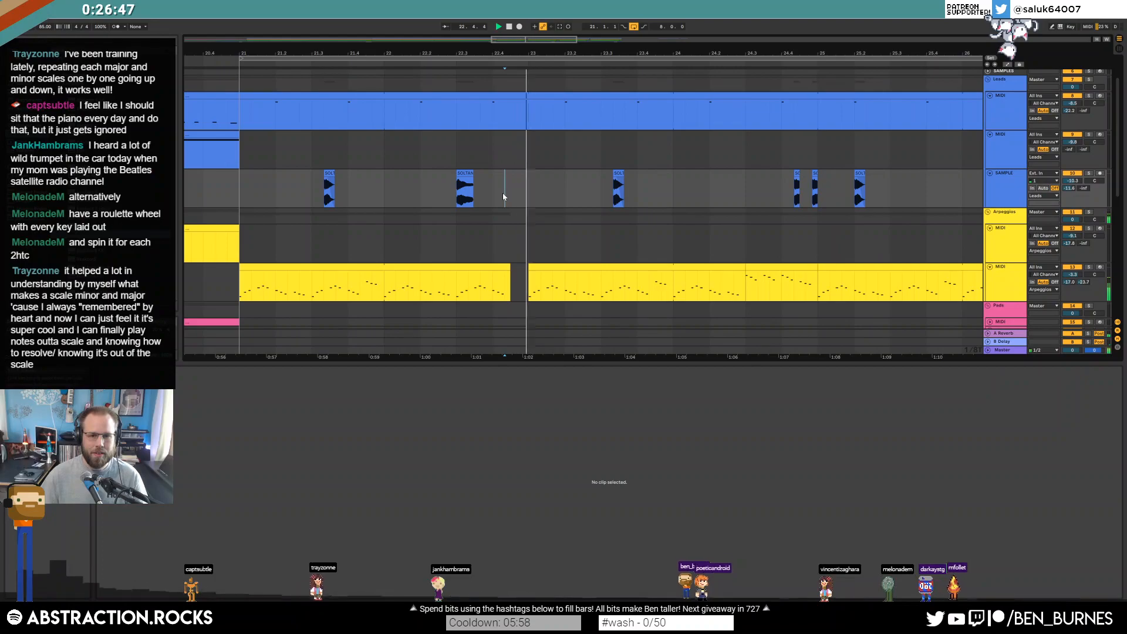
Copy the sax note from beat 3 of bar 22 to beat 3 of bar 26 and play from bar 21
drag(538, 40, 616, 84)
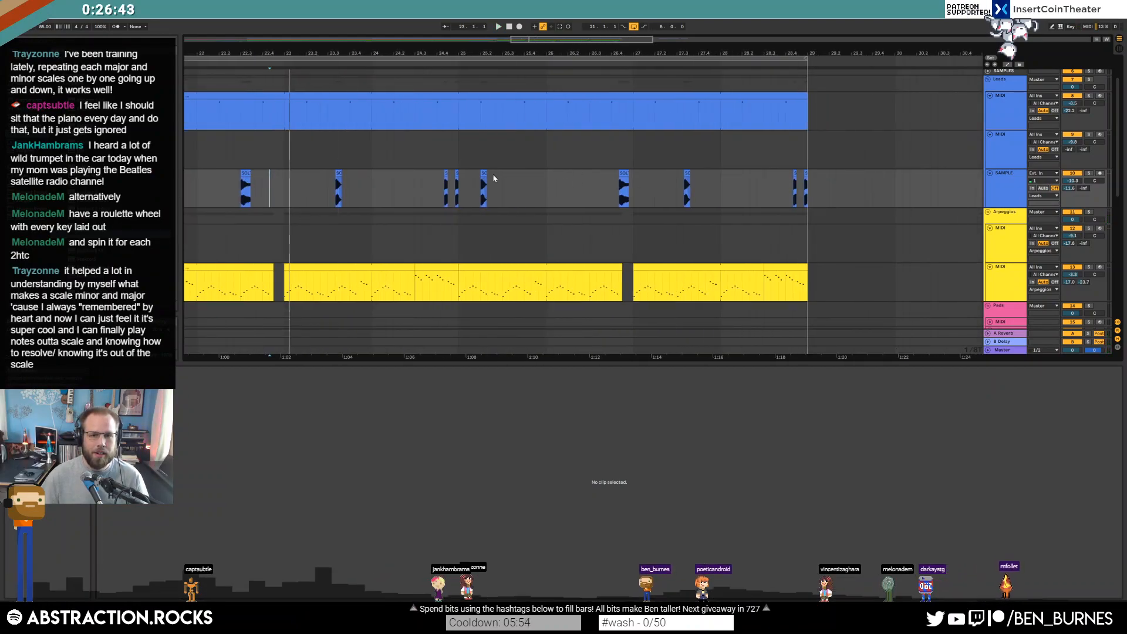
click(247, 174)
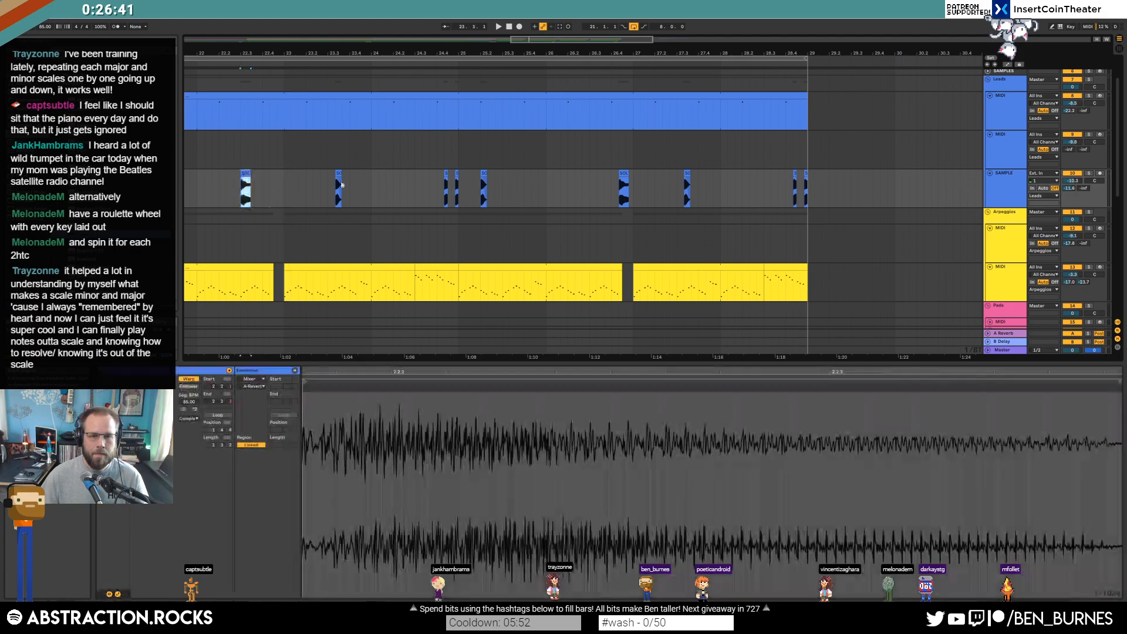
scroll(576, 188, down, 3)
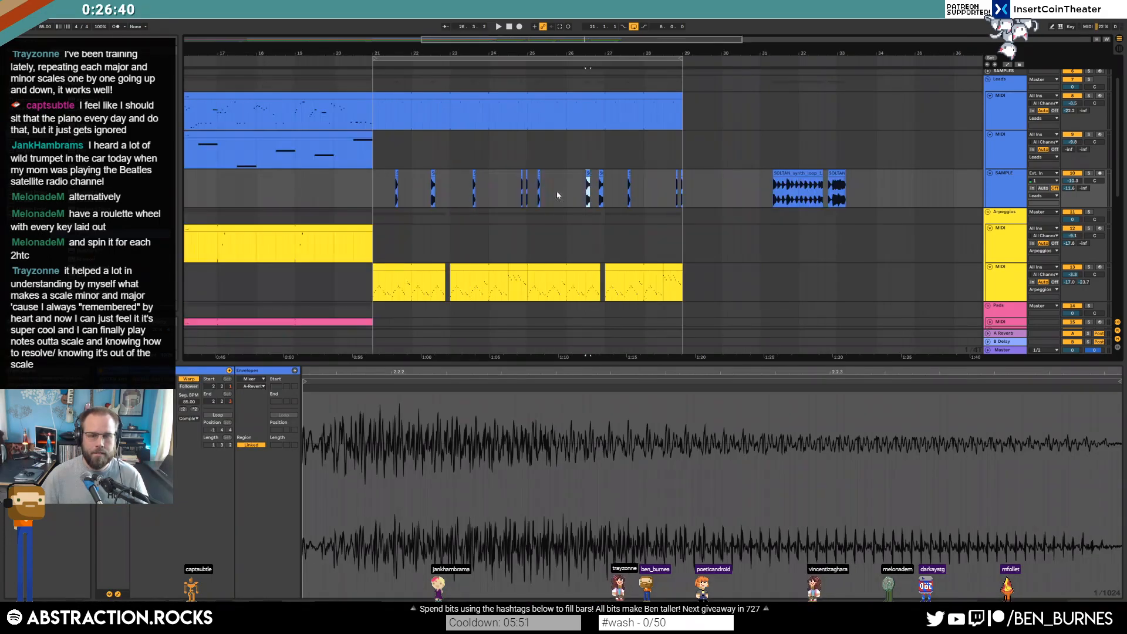
click(376, 183)
key(space)
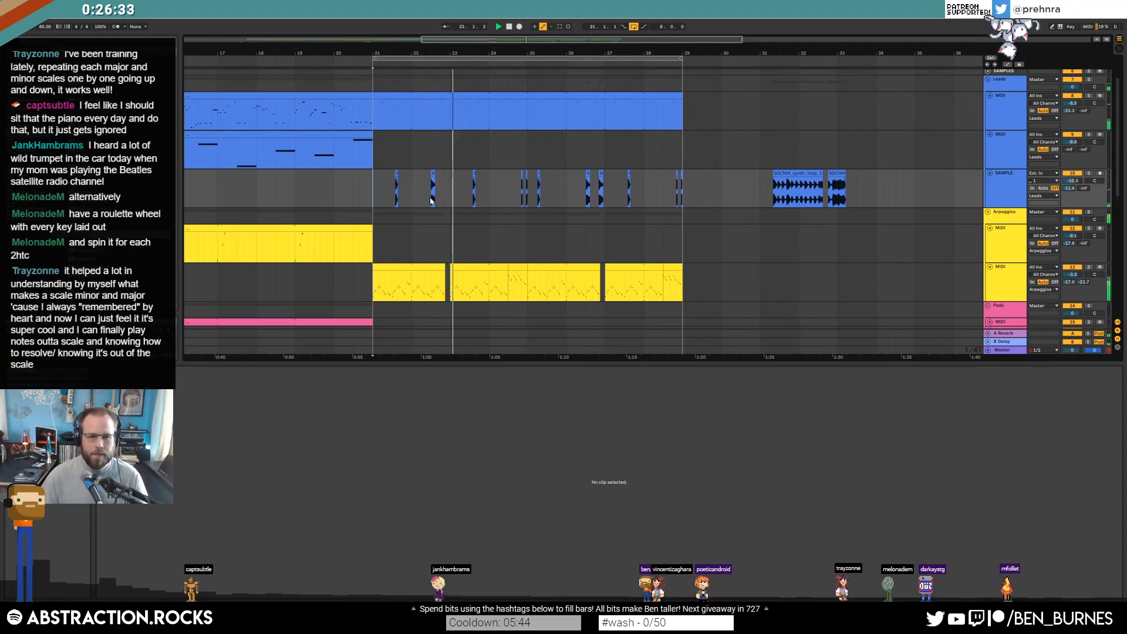
Add a short sax note at the very end of bar 22, just before bar 23, while the section plays
scroll(436, 177, up, 5)
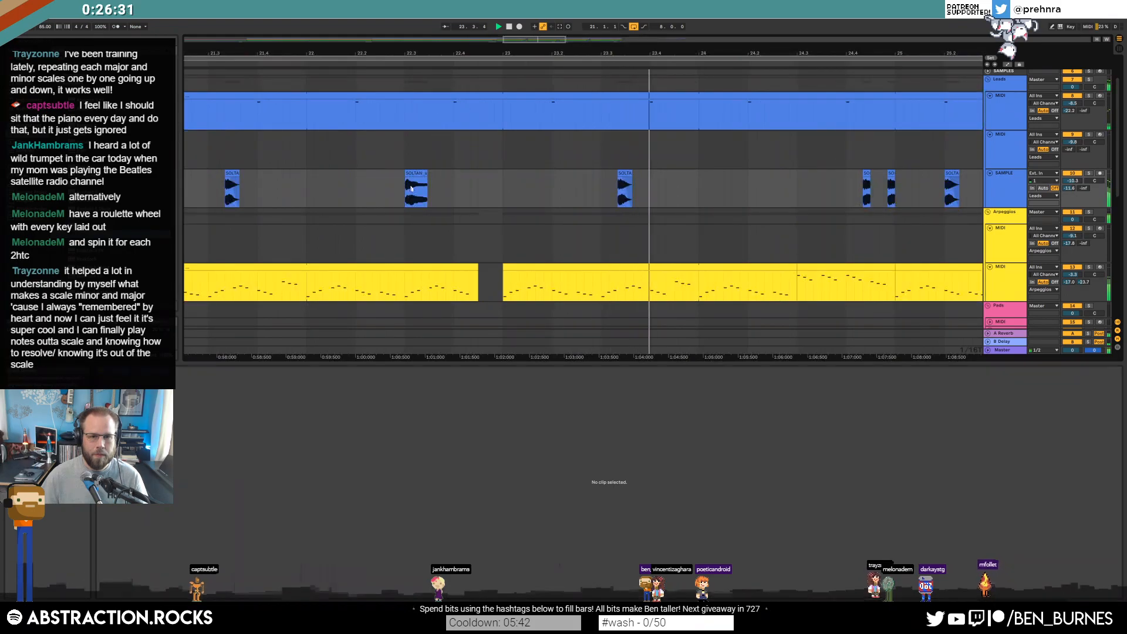
click(410, 188)
click(496, 192)
key(ctrl+v)
click(334, 194)
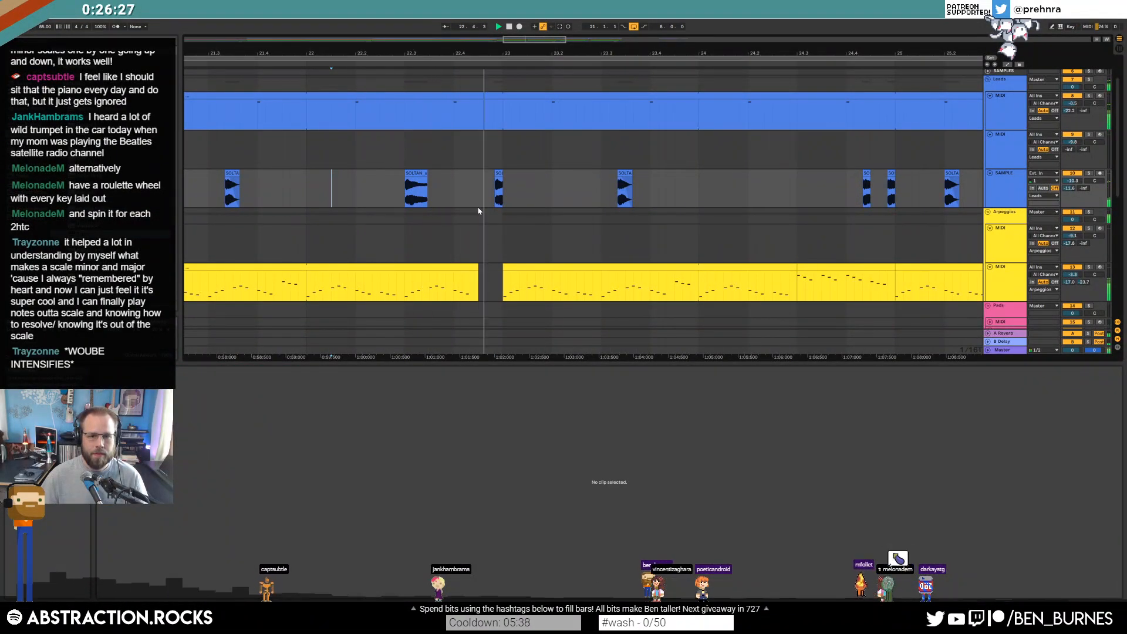
click(499, 183)
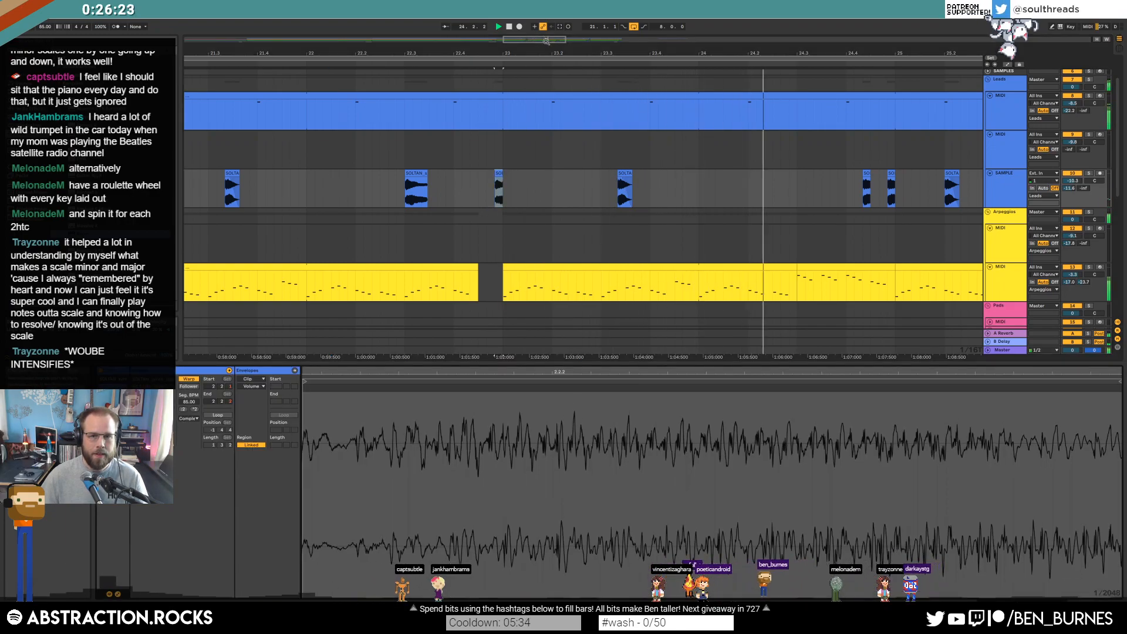
Replace the sax note in beat 4 of bar 26 with the short note just before bar 27
drag(566, 39, 584, 39)
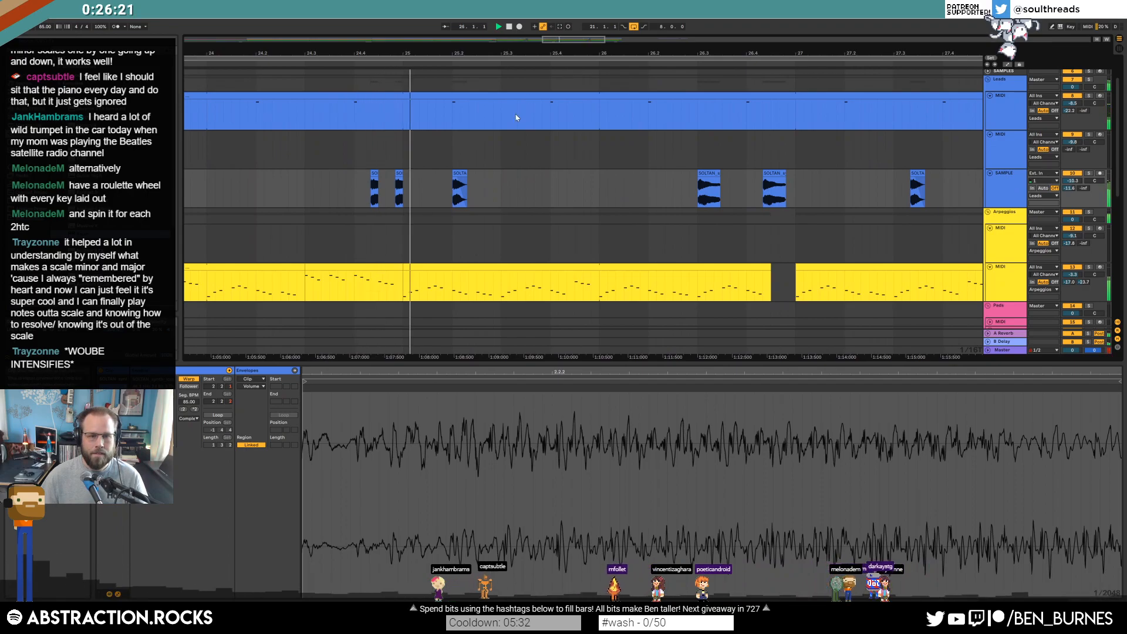
mouse_move(776, 173)
mouse_down()
mouse_move(813, 176)
mouse_move(795, 172)
mouse_up()
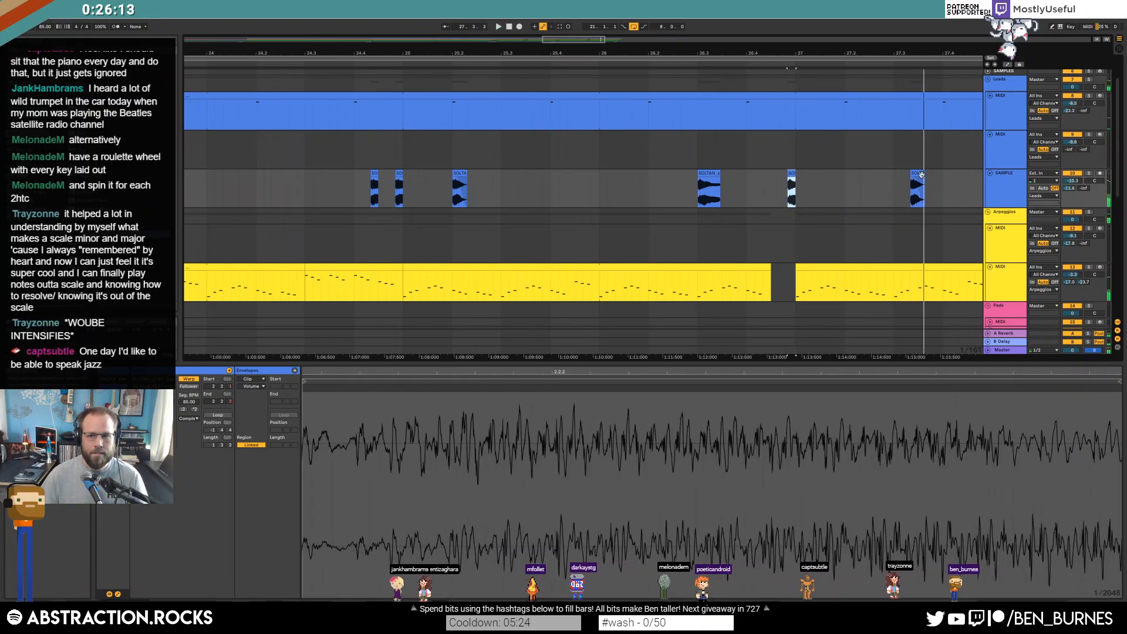
Copy the sax note in beat 3 of bar 27 to beat 2 and delete the original
click(919, 175)
drag(917, 178, 870, 178)
click(723, 186)
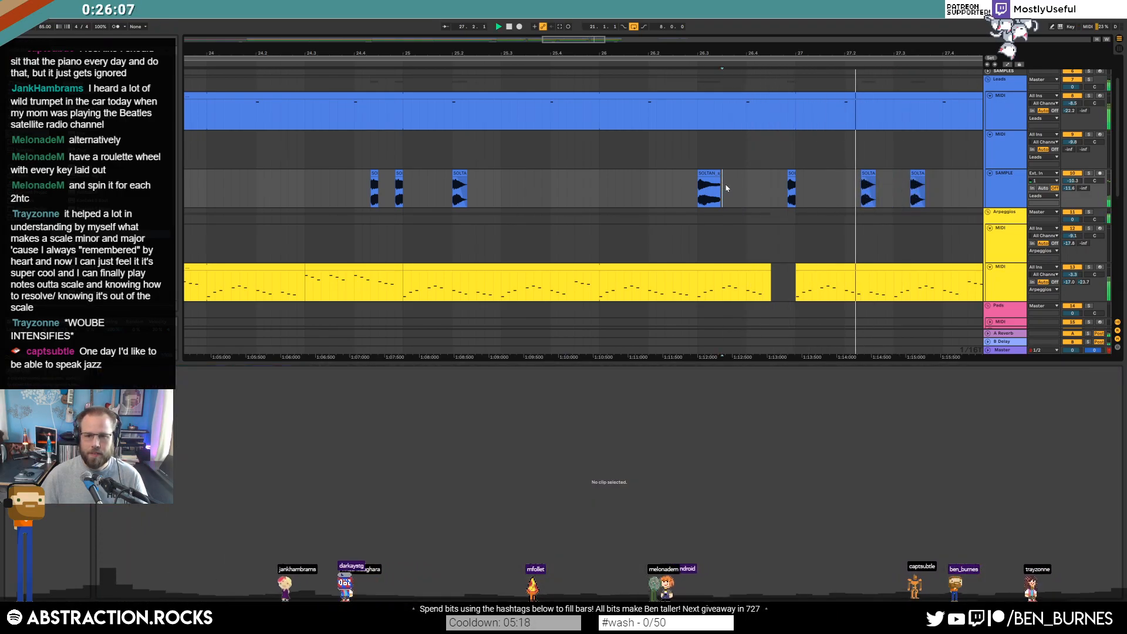
click(918, 175)
key(Delete)
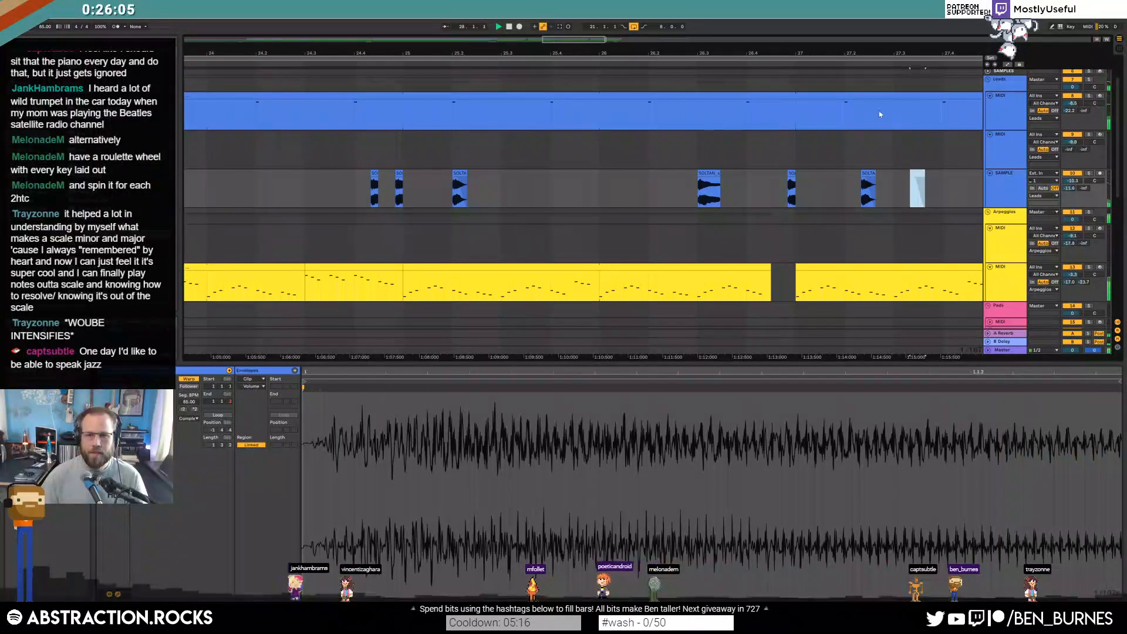
Stop playback and delete the leftover sax loop material between bars 30 and 36
drag(594, 40, 613, 22)
key(space)
drag(780, 192, 895, 189)
key(Delete)
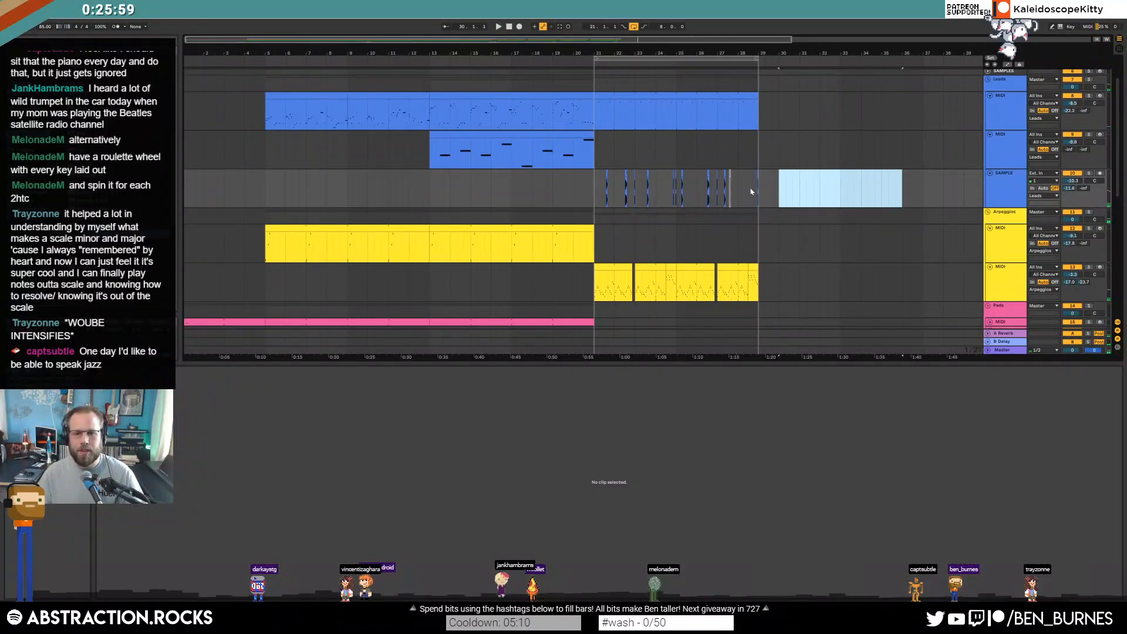
Cut all the sax accents from bars 21 to 29 and paste them starting at bar 29
drag(759, 191, 596, 185)
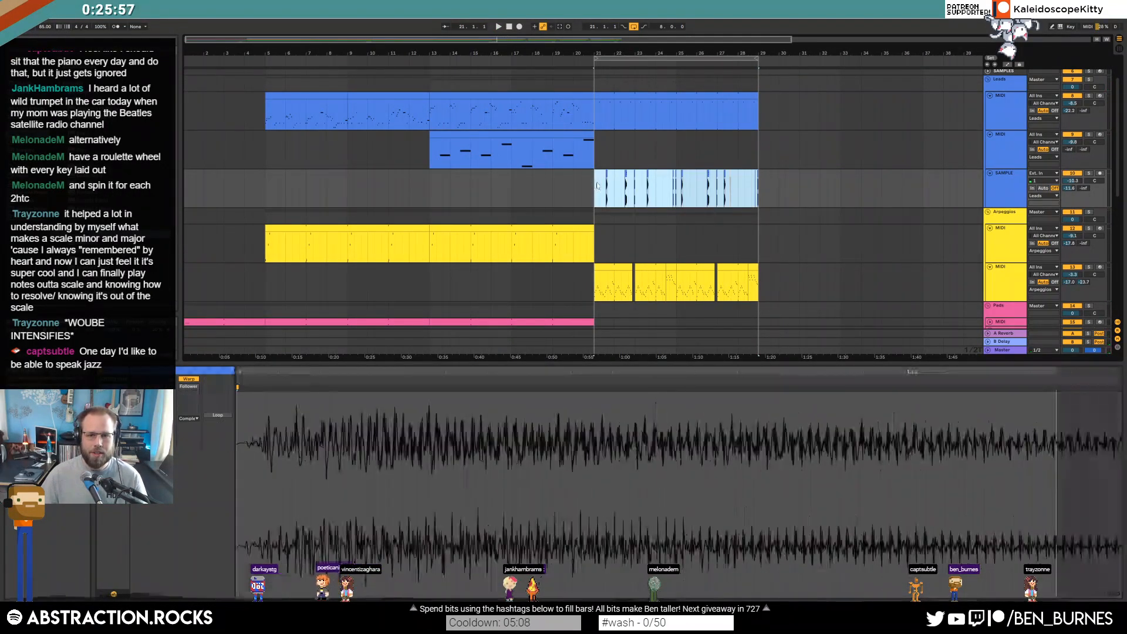
key(ctrl+x)
click(761, 182)
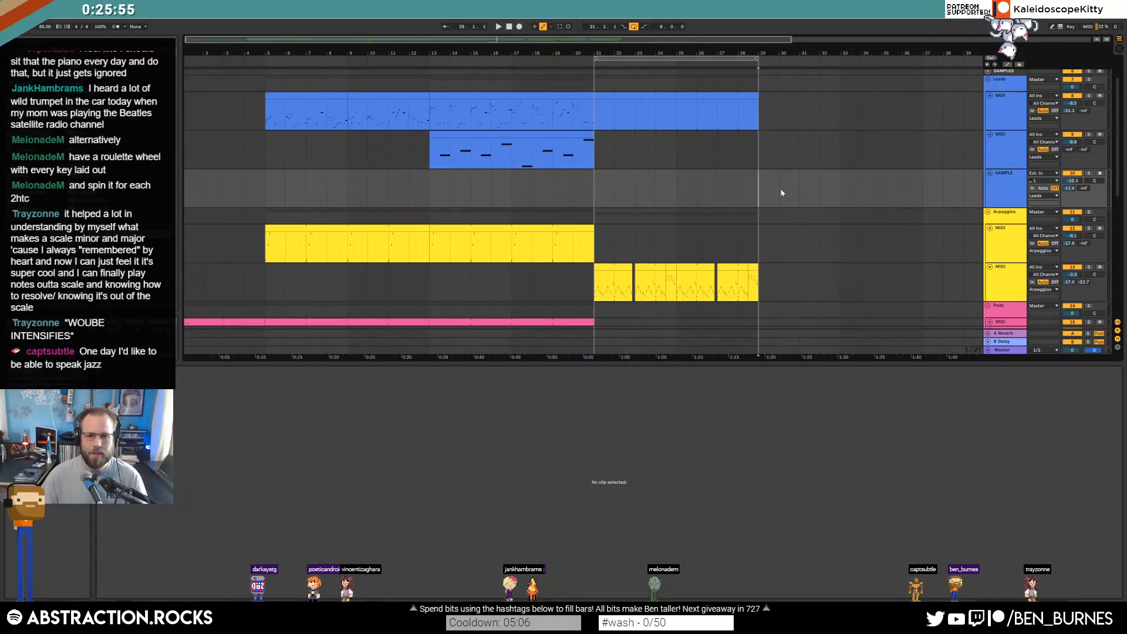
key(ctrl+v)
scroll(774, 170, up, 1)
Extend the lead accent pattern to bar 37 and duplicate the arpeggio, bass, drum and ambience parts from bars 21–29 into bars 29–37
drag(759, 134, 924, 129)
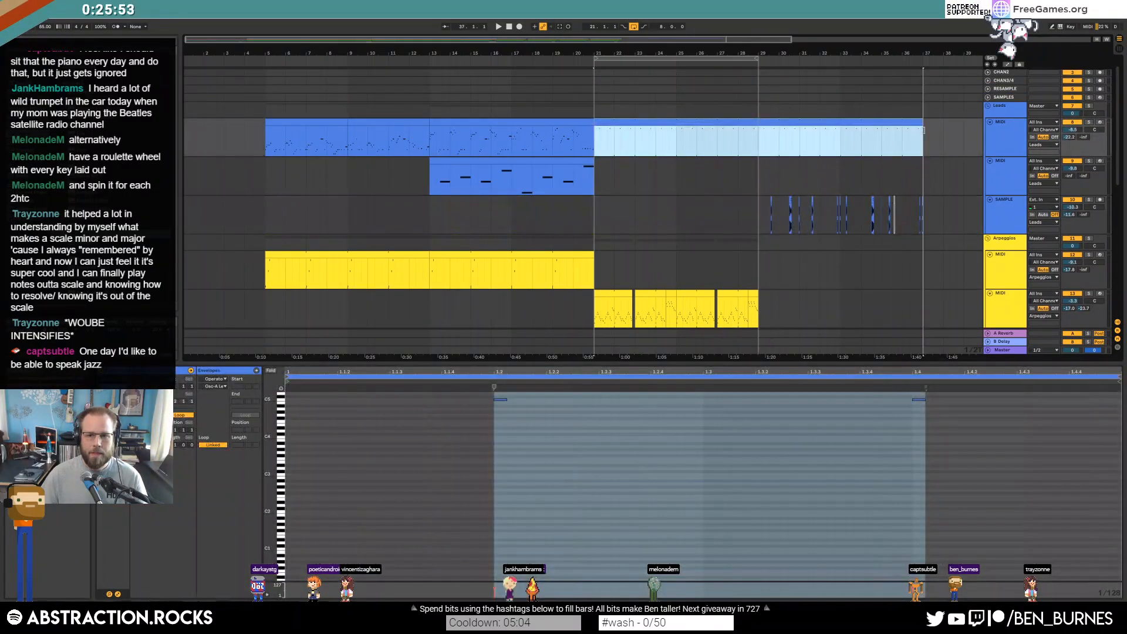
scroll(822, 217, down, 3)
drag(759, 192, 597, 381)
key(ctrl+d)
scroll(798, 299, down, 1)
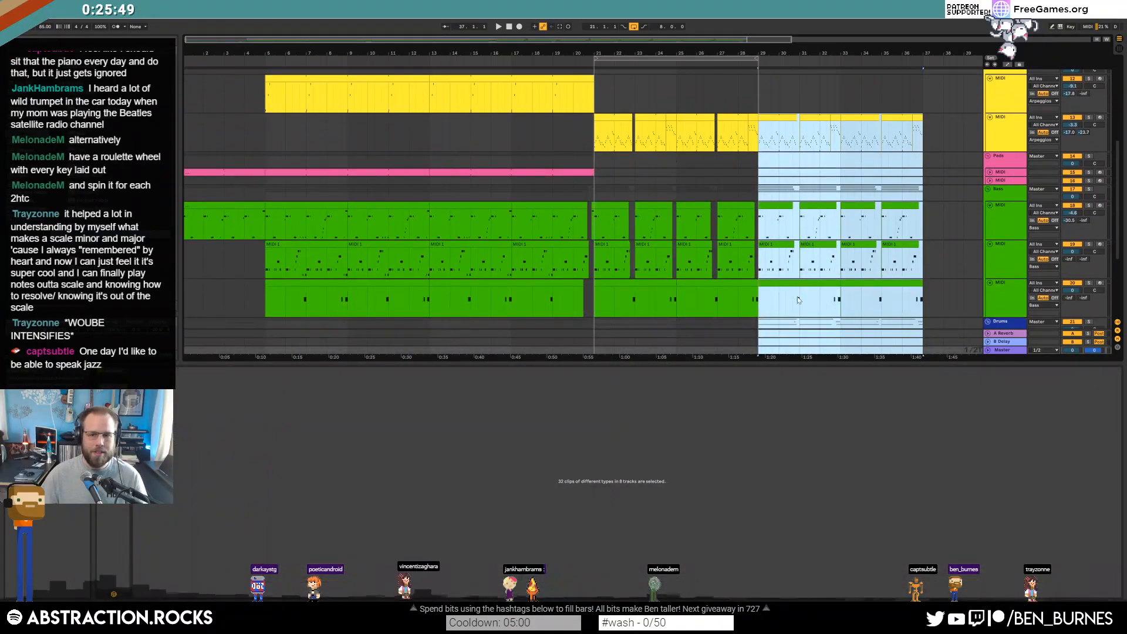
scroll(798, 300, down, 3)
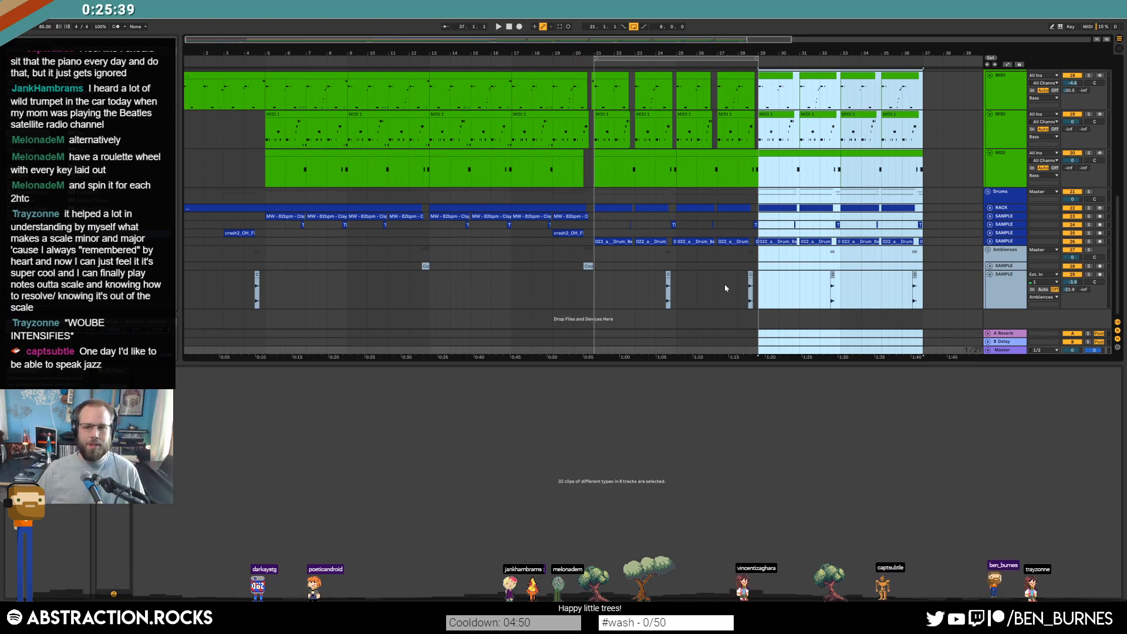
Play the arrangement from just before bar 5 to review how it leads into the extended sections
key(shift+Tab)
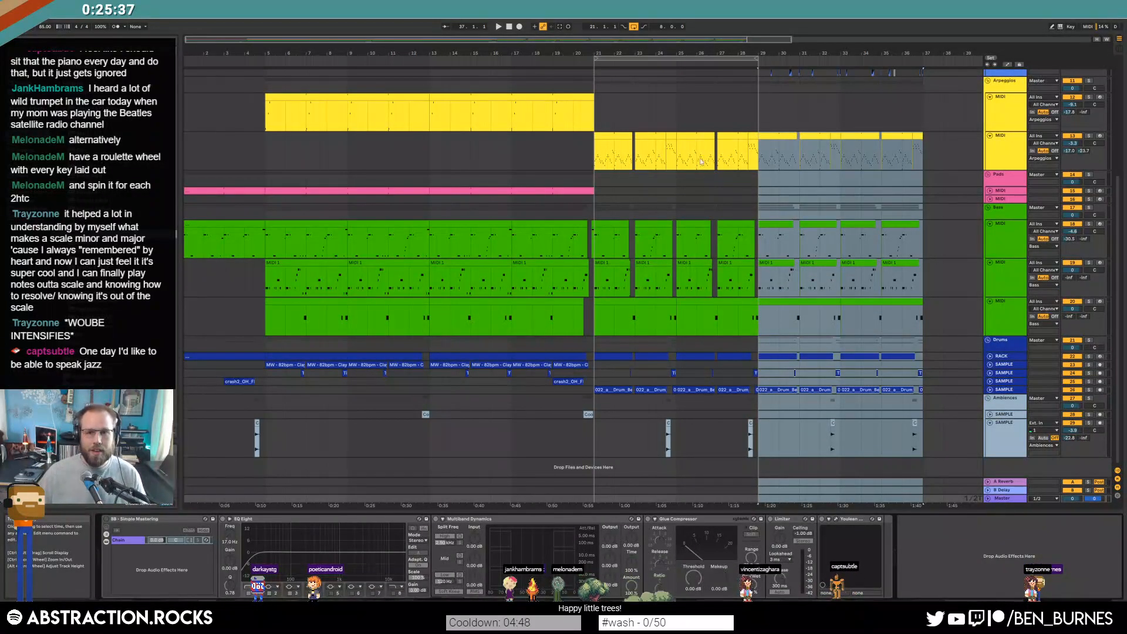
scroll(701, 123, down, 2)
scroll(545, 154, up, 3)
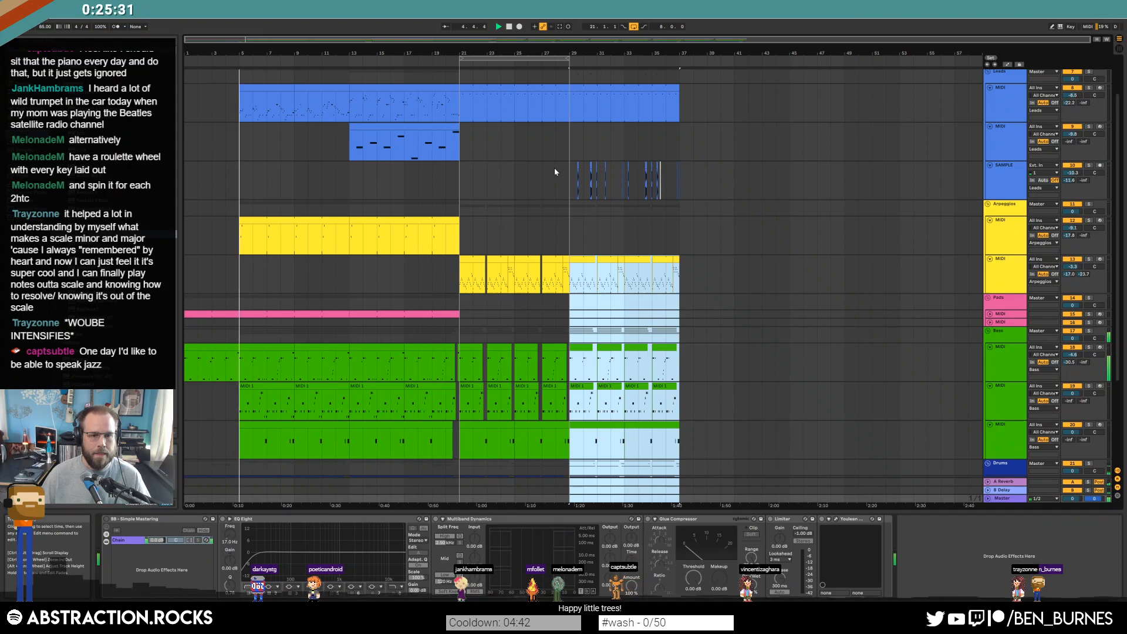
key(shift+Tab)
key(shift+Tab)
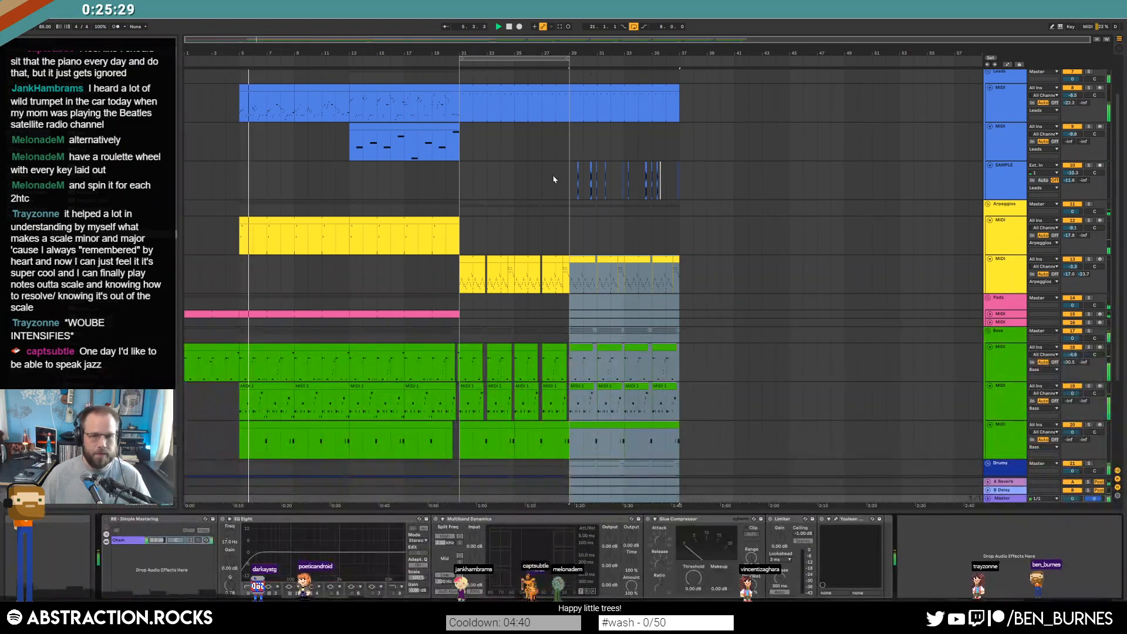
scroll(553, 174, down, 1)
click(712, 185)
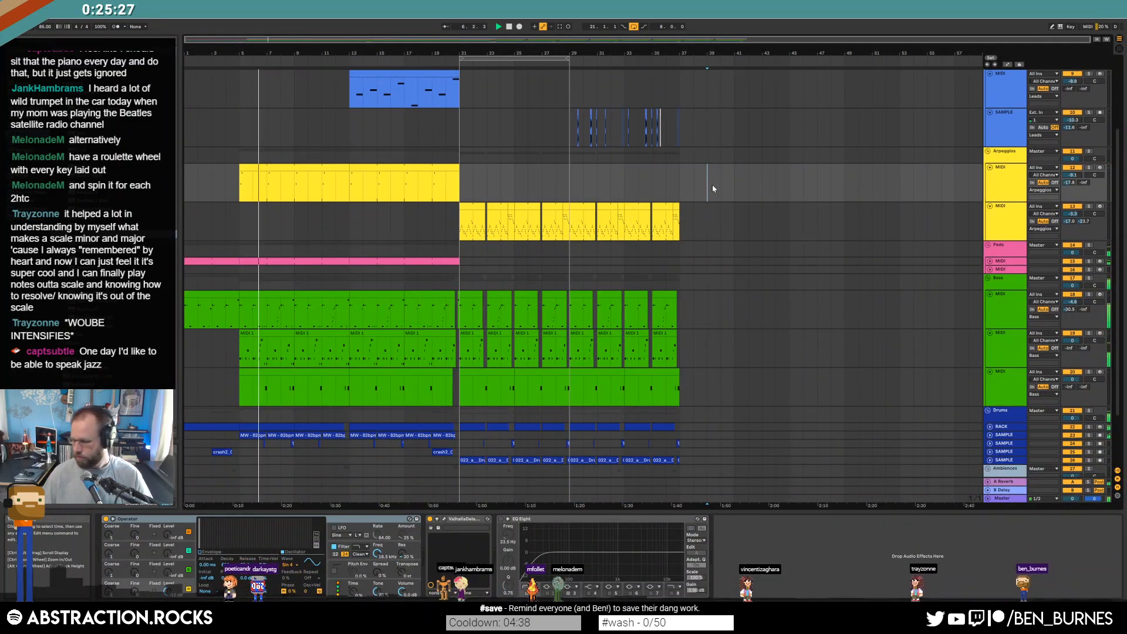
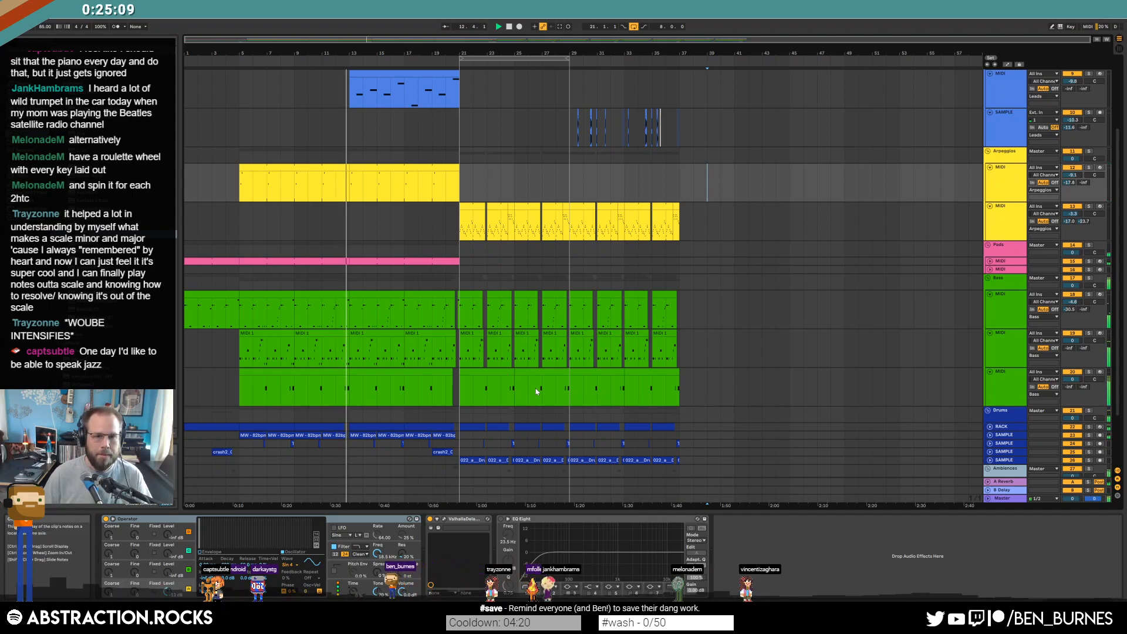
Lower the volume of the long-note lead track that enters at bar 13 while the song plays
scroll(635, 254, up, 2)
scroll(635, 253, up, 1)
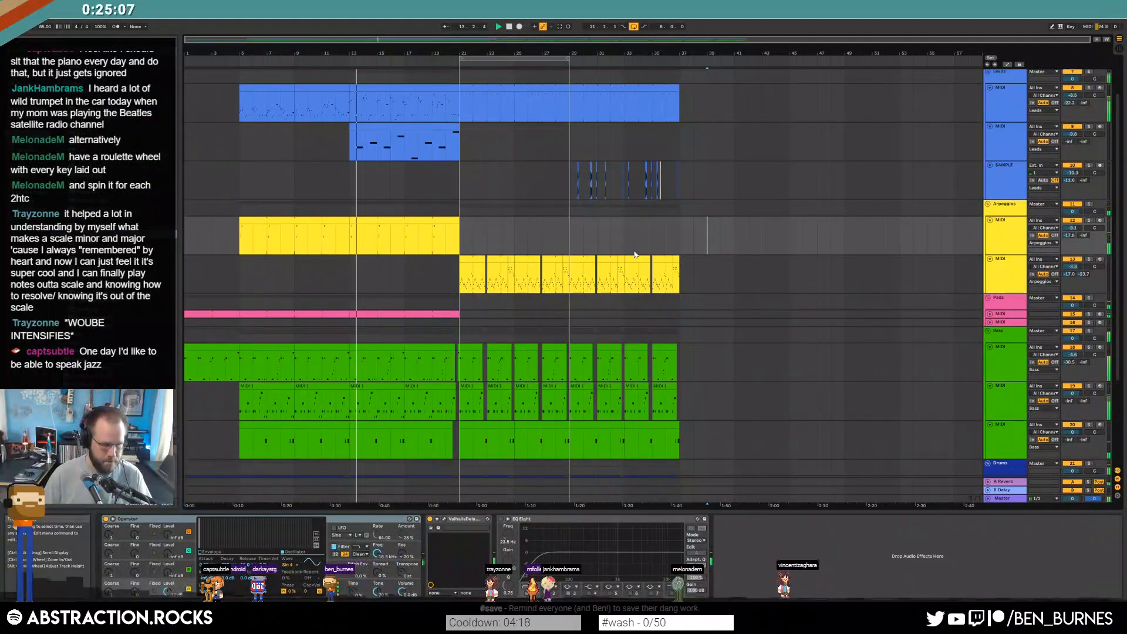
click(973, 144)
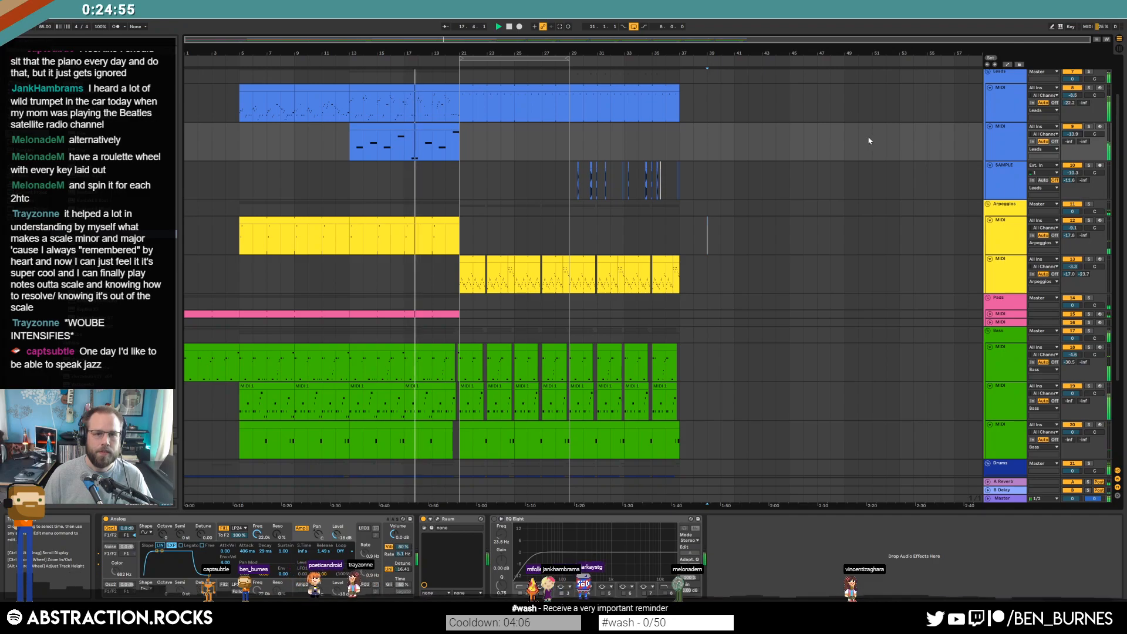
Lengthen the F4 note just before bar 6 of the lead melody clip so it starts earlier, and play that passage
double_click(423, 102)
click(787, 438)
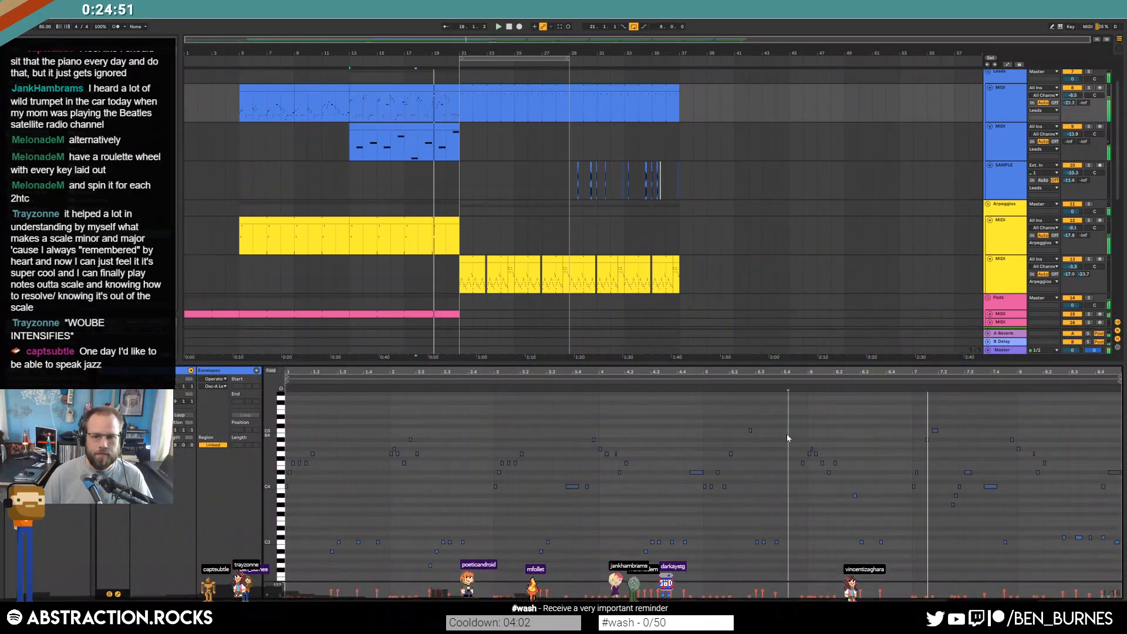
scroll(789, 445, up, 2)
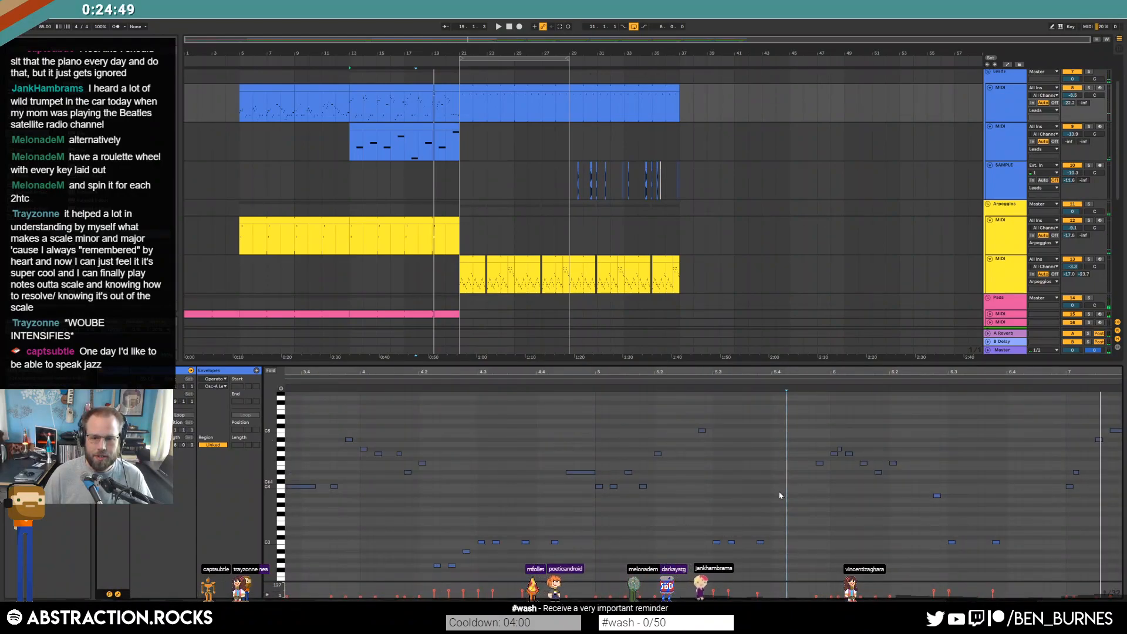
click(805, 509)
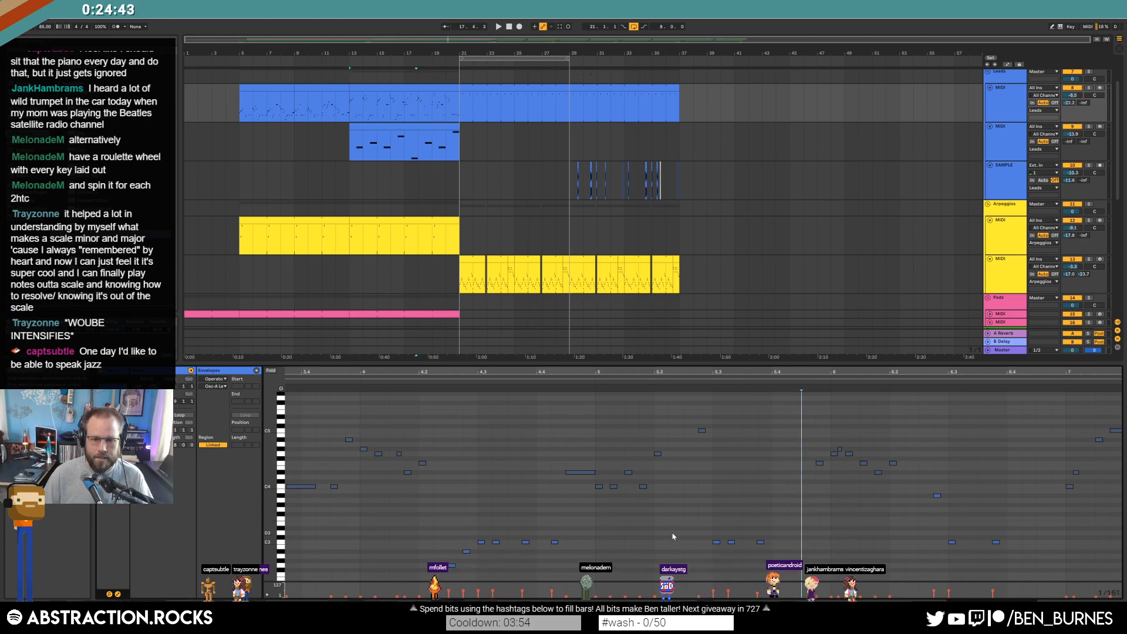
scroll(821, 527, up, 2)
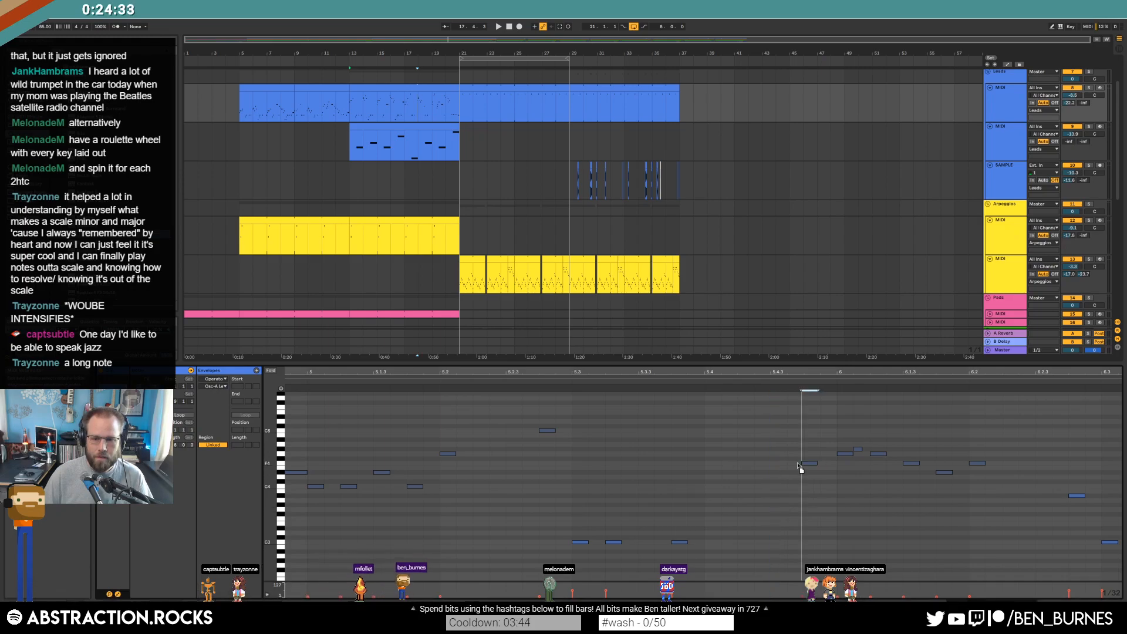
key(space)
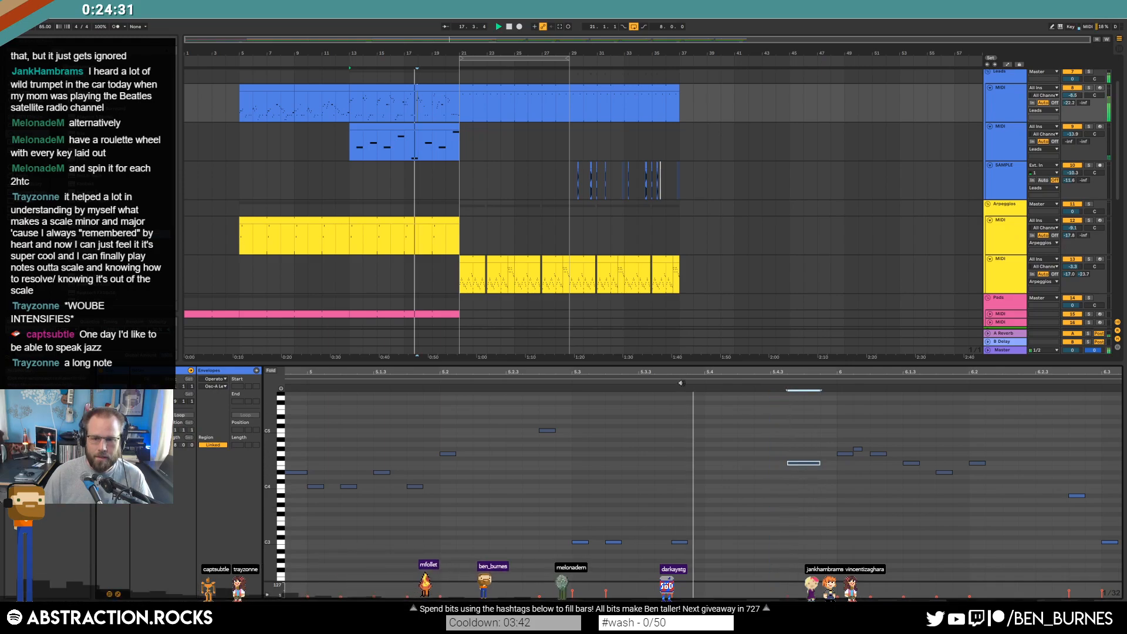
key(space)
Add a short F4 note ahead of the lengthened F4, extend the held note's start further back, and play the phrase
double_click(747, 463)
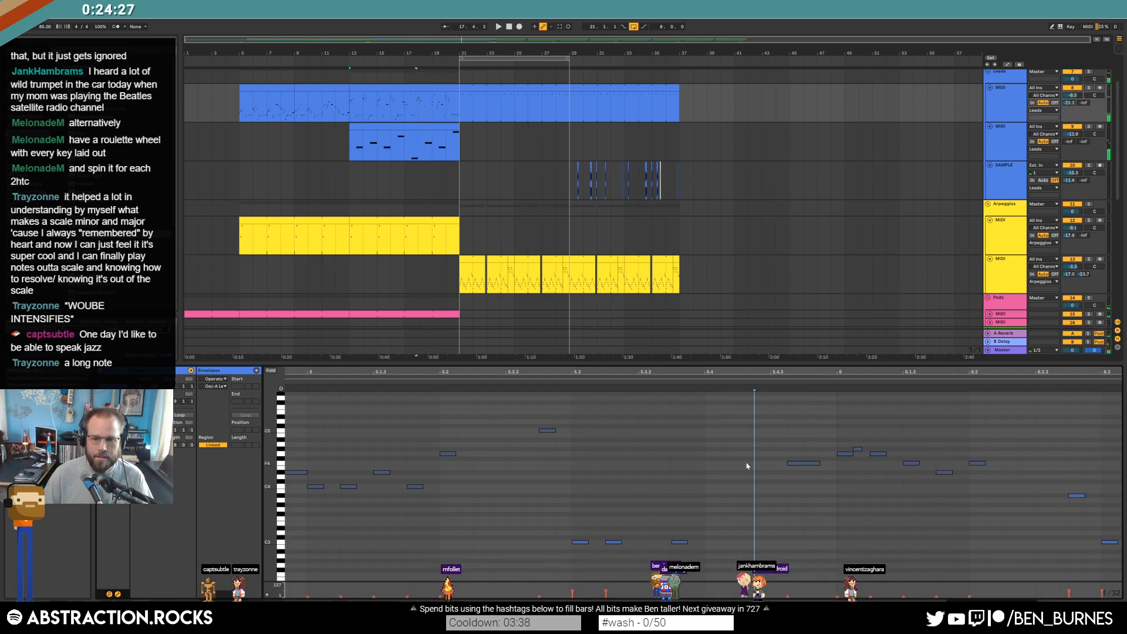
click(635, 381)
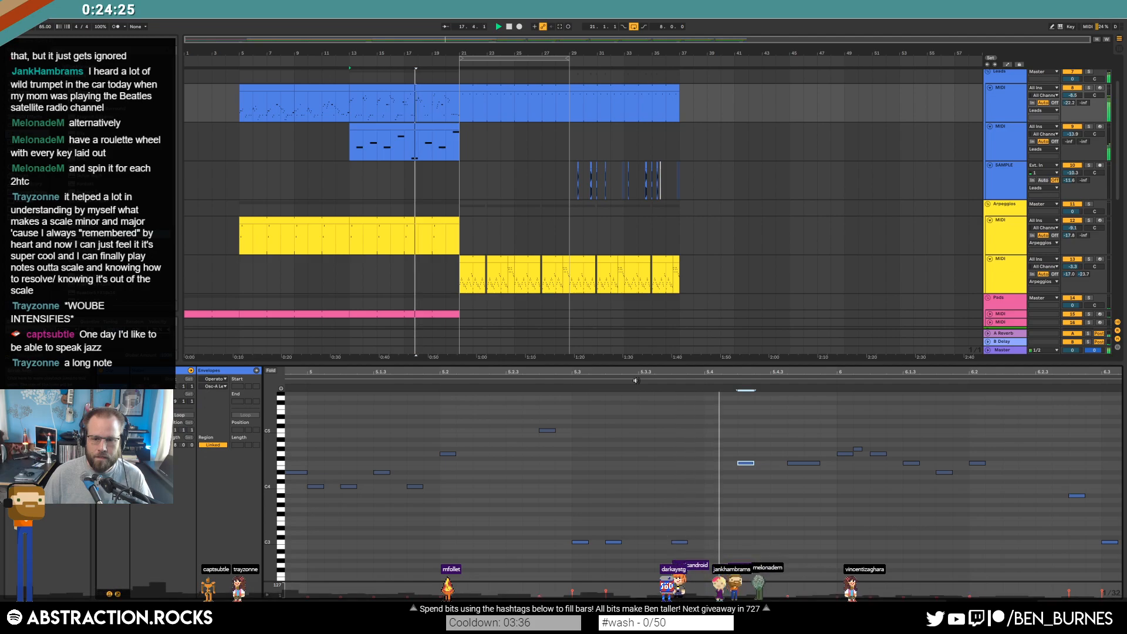
drag(788, 464, 771, 463)
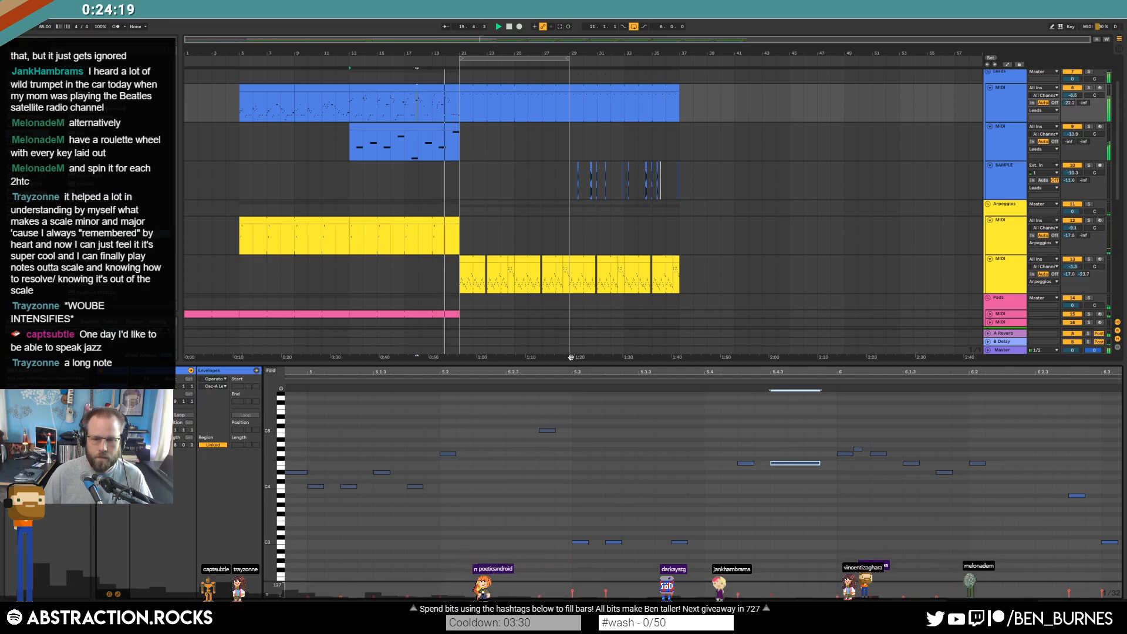
click(532, 383)
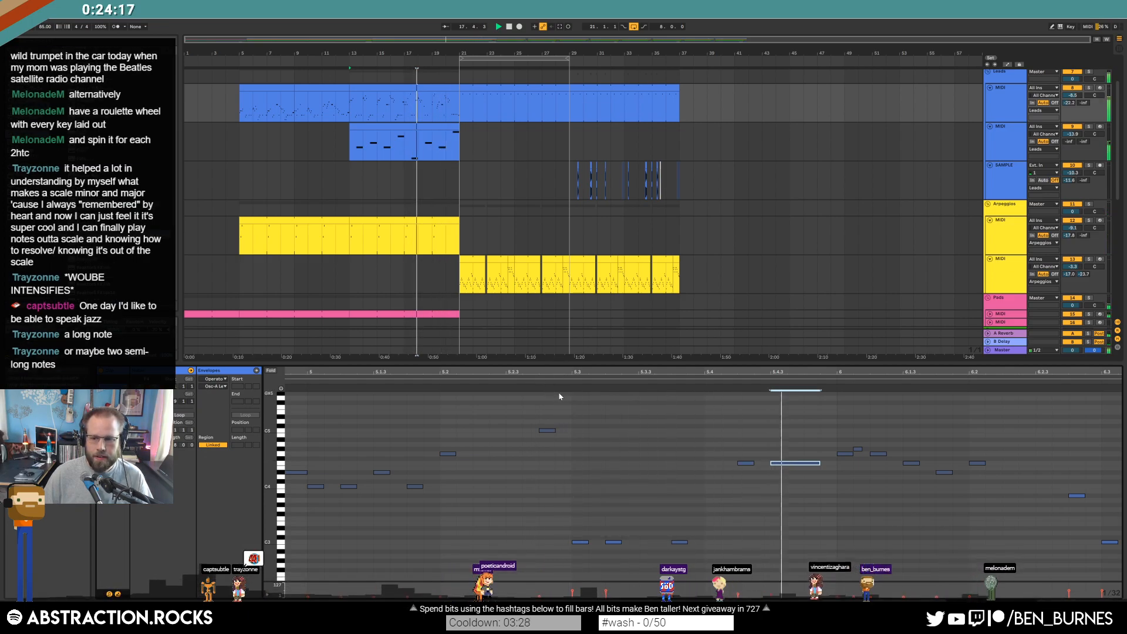
Add a short note in bar 7 of the lead clip, just before the held C4 note
scroll(856, 461, down, 3)
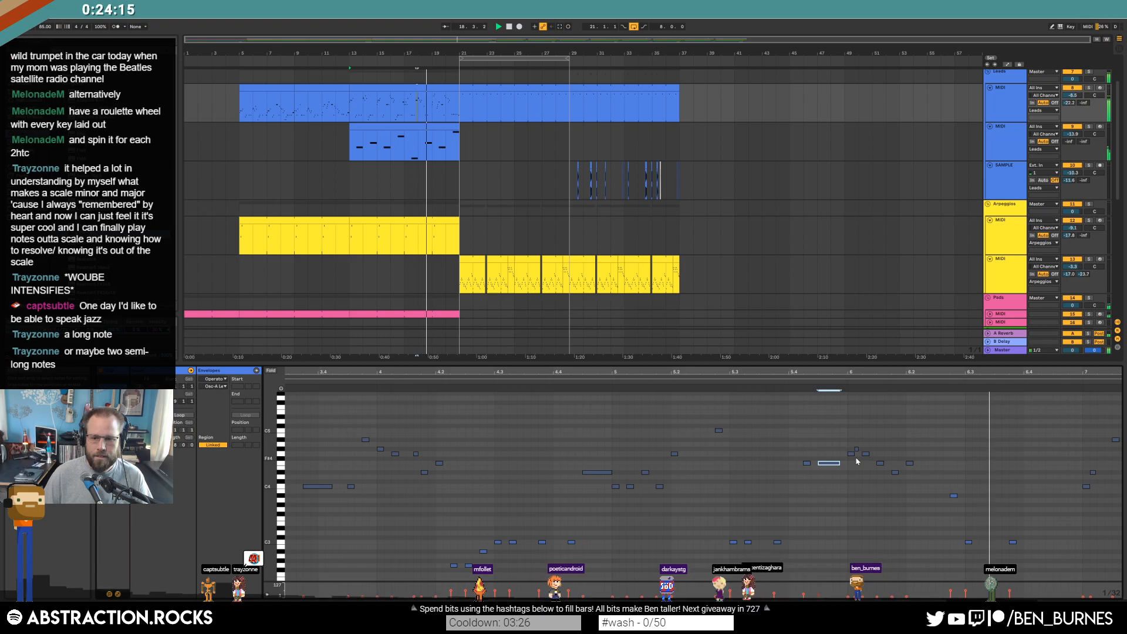
drag(1065, 374, 733, 374)
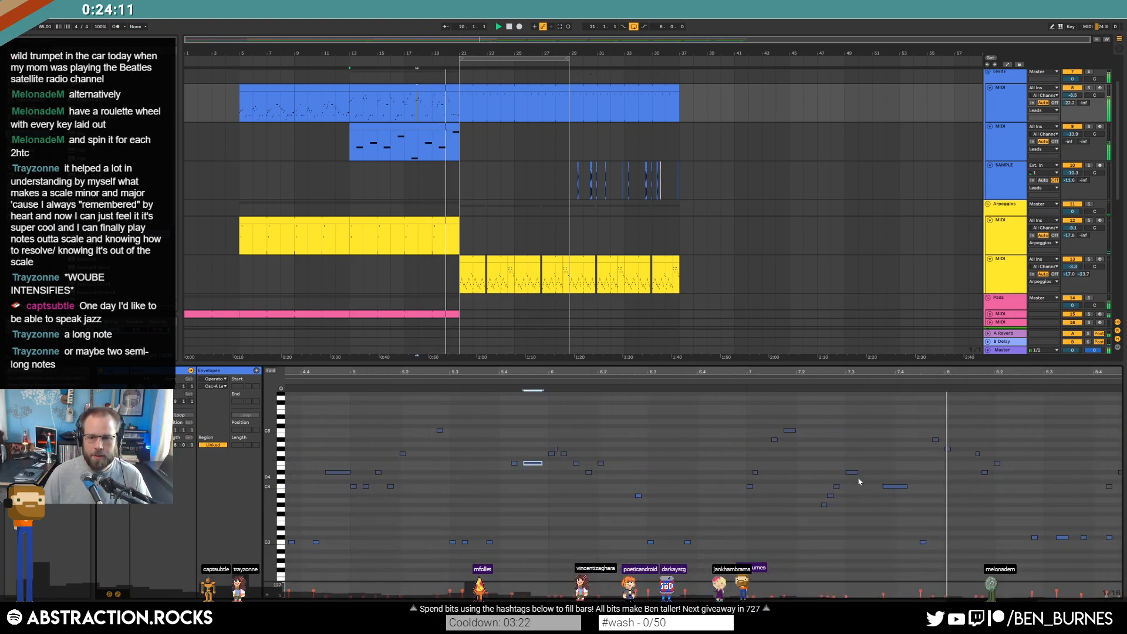
double_click(875, 472)
Close the clip's note editor and extend the arrangement loop to end at bar 37
key(shift+Tab)
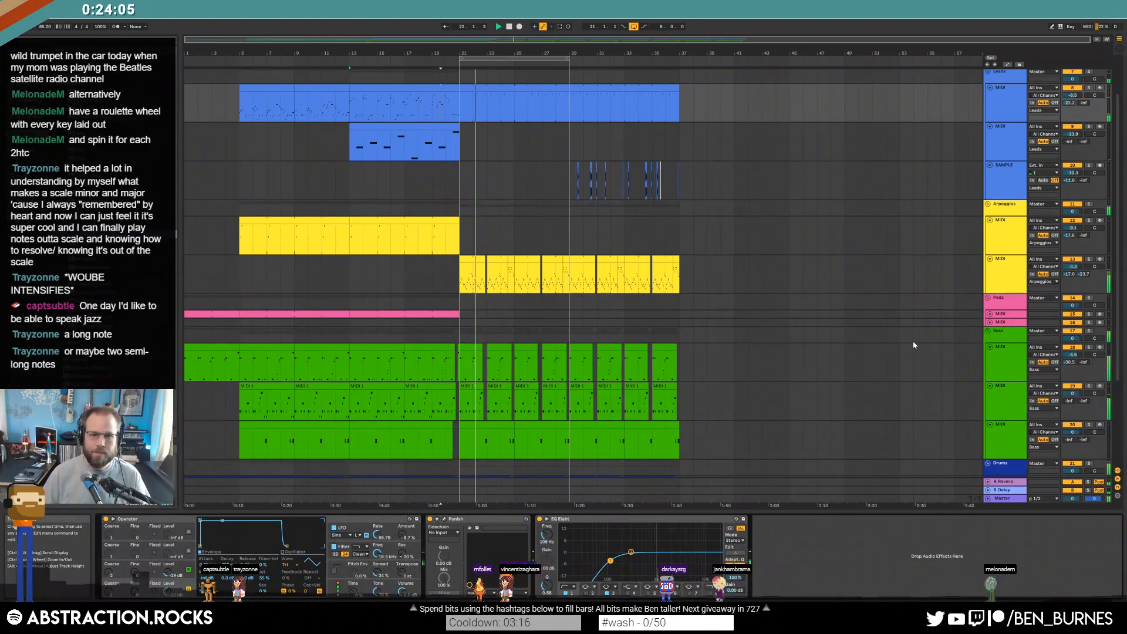
drag(567, 58, 679, 59)
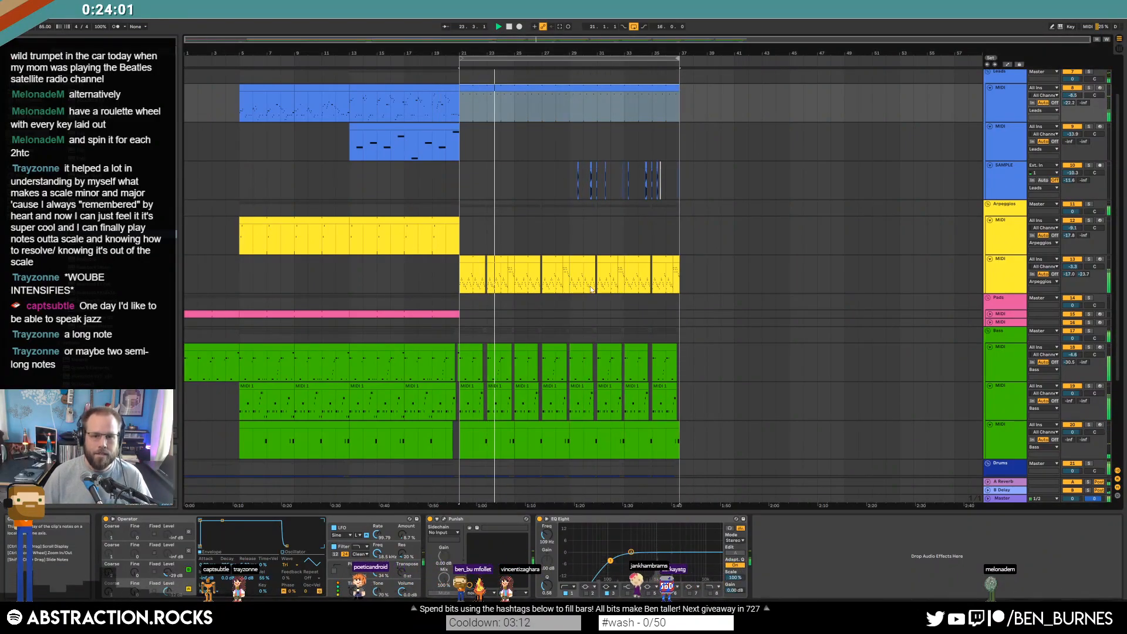
Expand the drum rack track and load the ride2_OH_PP_4 sample onto the rack's empty G#1 pad
scroll(593, 290, down, 2)
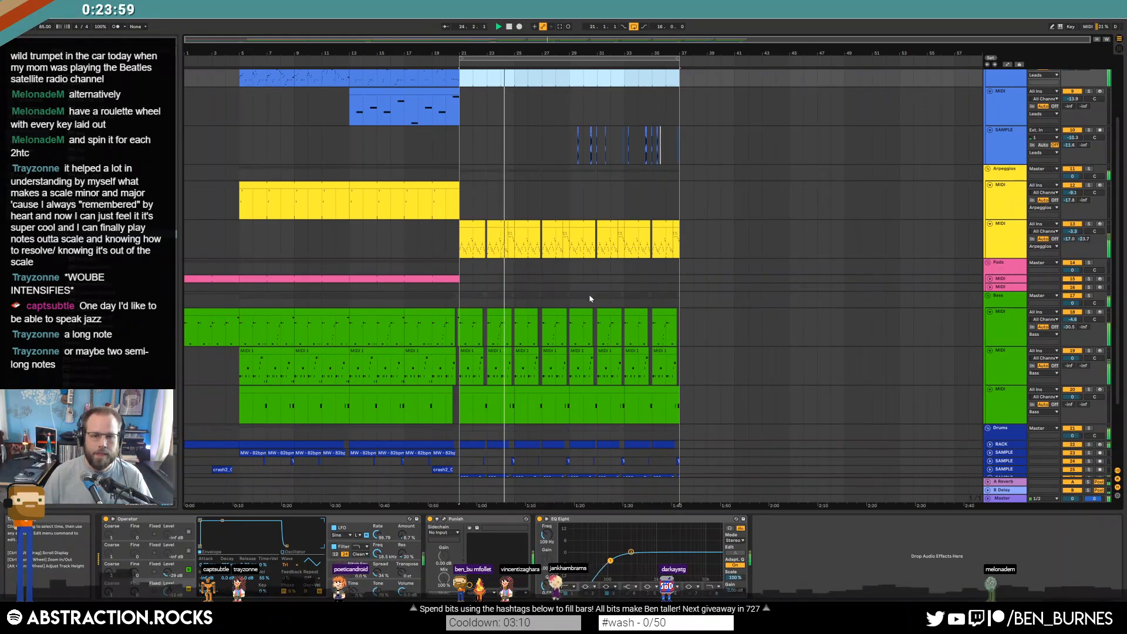
scroll(589, 294, down, 4)
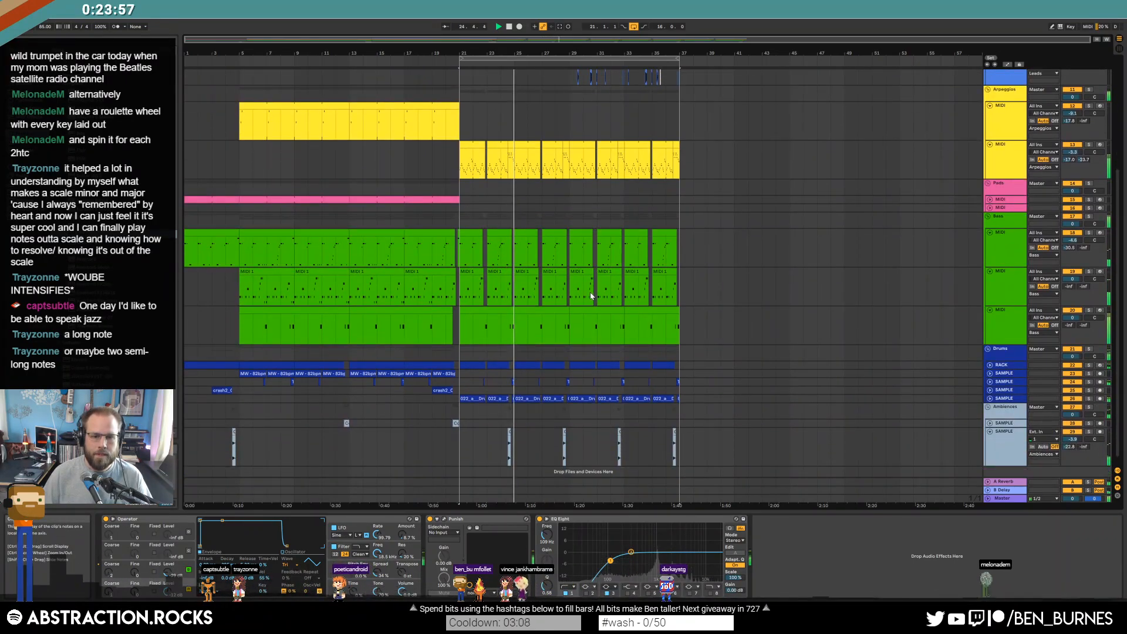
click(903, 367)
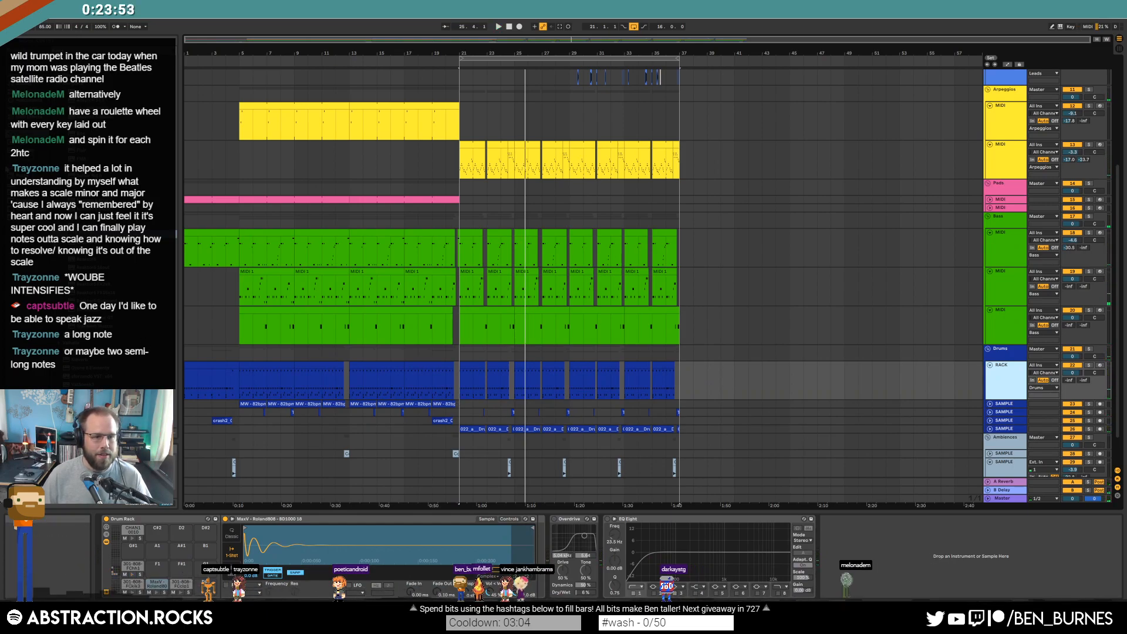
click(30, 201)
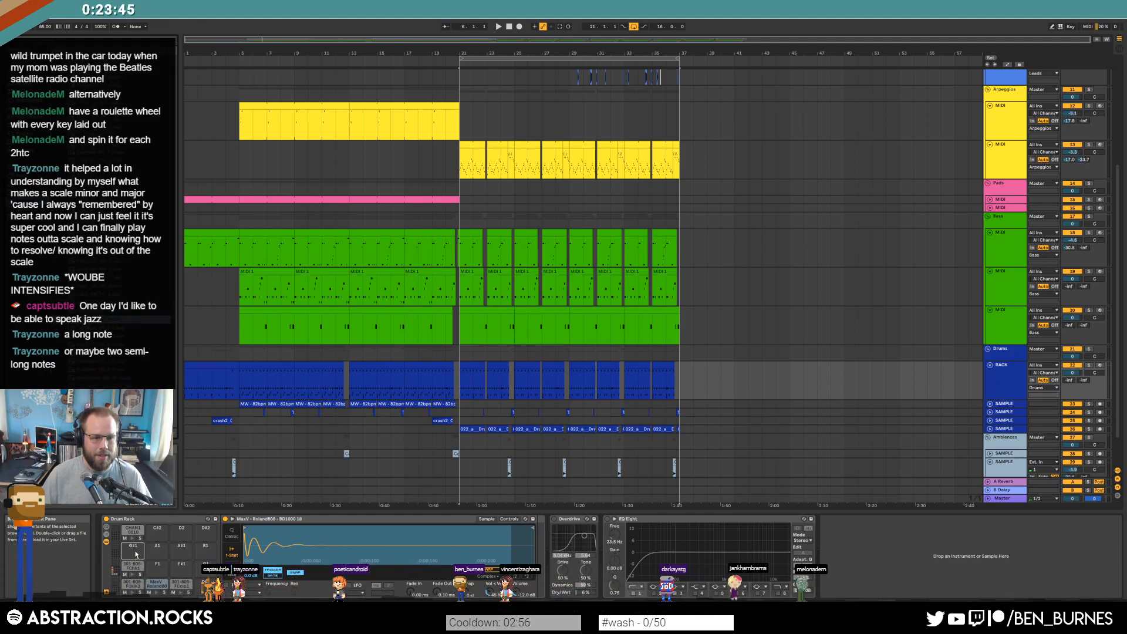
Consolidate the drum rack clips between bars 25 and 29 into one clip and open its notes
click(530, 368)
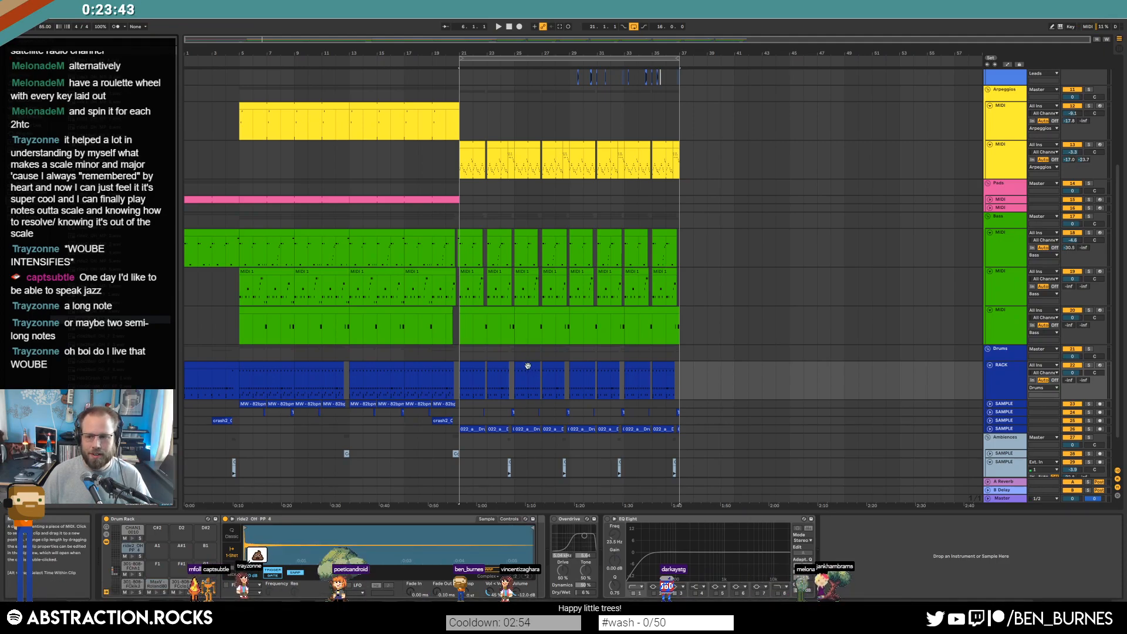
scroll(545, 384, up, 3)
click(511, 366)
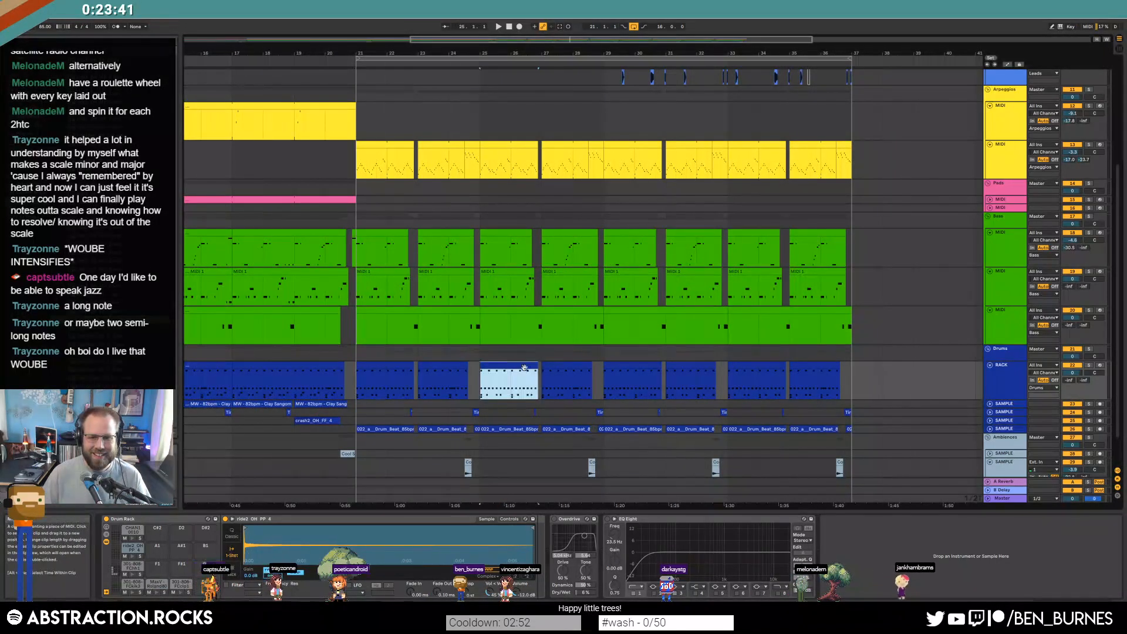
shift+click(602, 378)
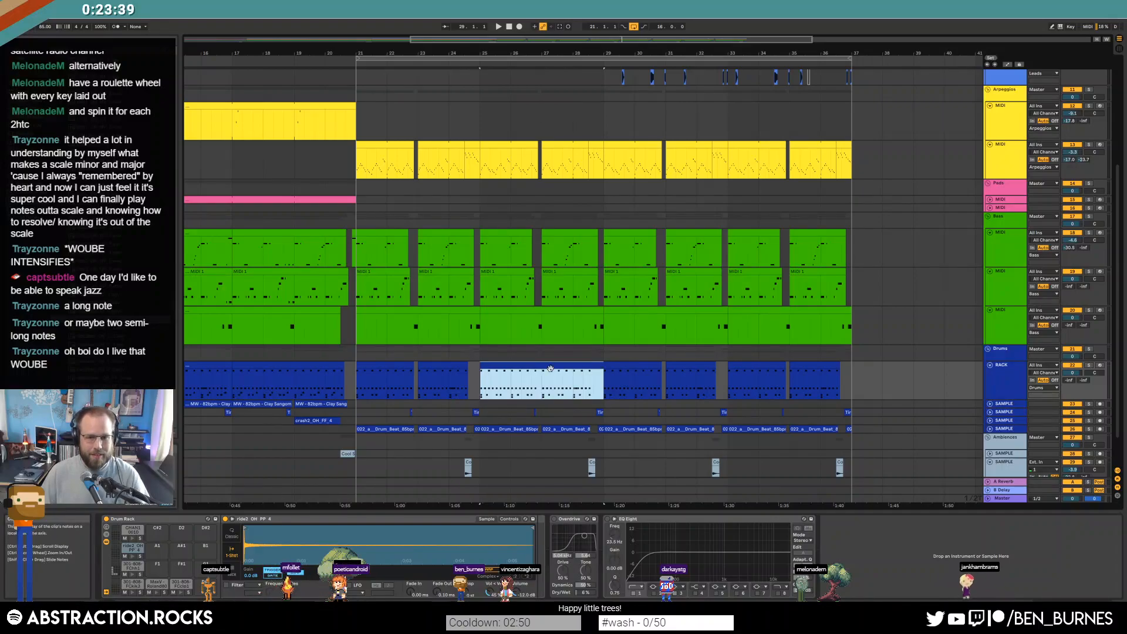
double_click(540, 368)
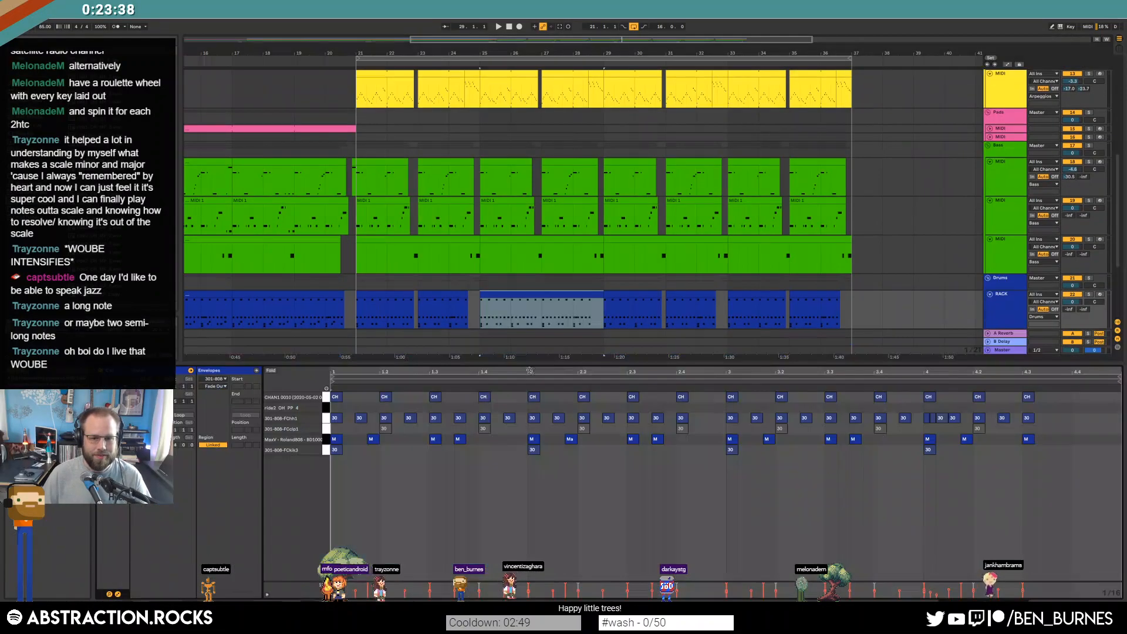
Place a ride2_OH_PP_4 note on the first beat and repeat it on every beat through the four-bar drum clip
double_click(336, 409)
key(space)
key(ctrl+d)
key(ctrl+d)
key(ctrl+d)
key(ctrl+d)
key(ctrl+d)
key(ctrl+d)
key(ctrl+d)
key(ctrl+d)
key(ctrl+d)
key(ctrl+d)
key(ctrl+d)
key(ctrl+d)
key(ctrl+d)
key(ctrl+d)
key(ctrl+d)
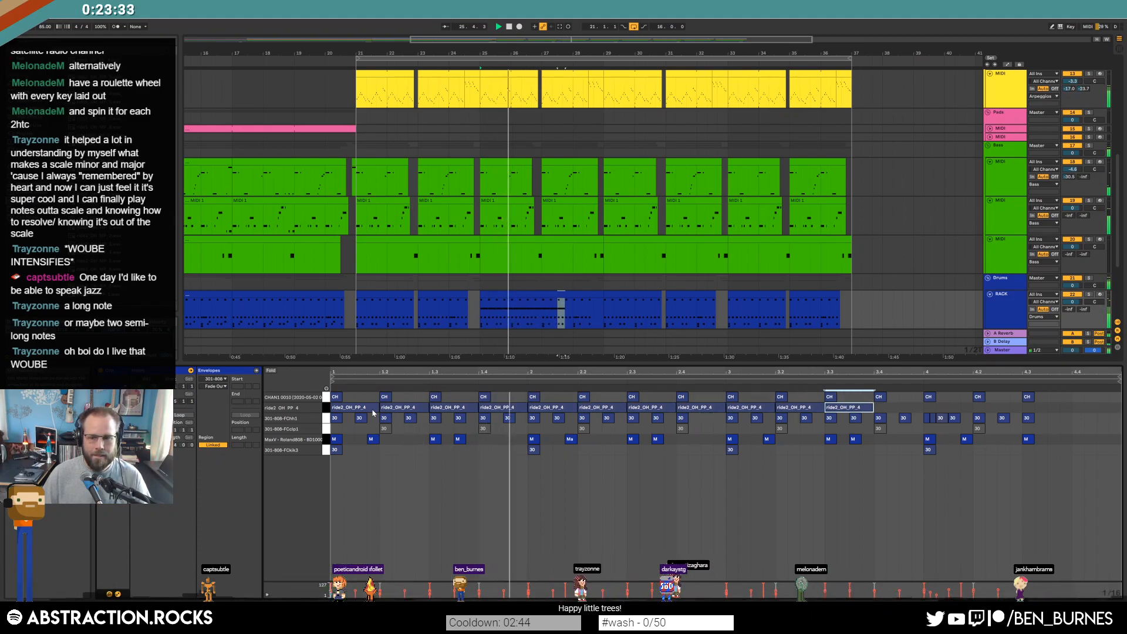
Shorten the playback end of the ride sample in the drum rack and play the drum clip to check its sound
click(326, 408)
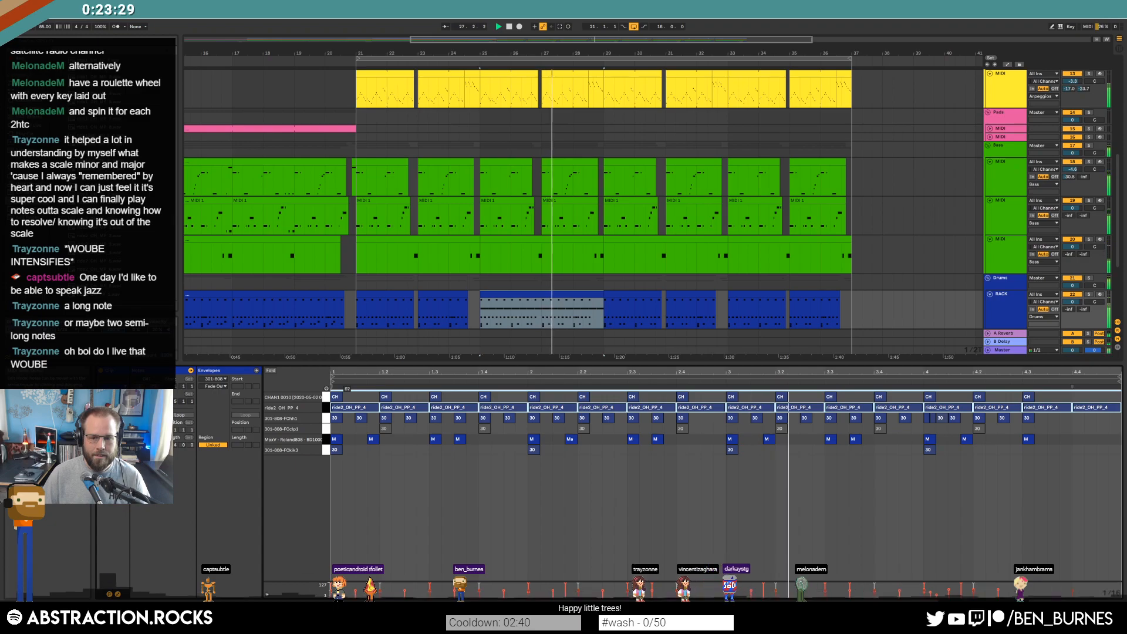
key(shift+Tab)
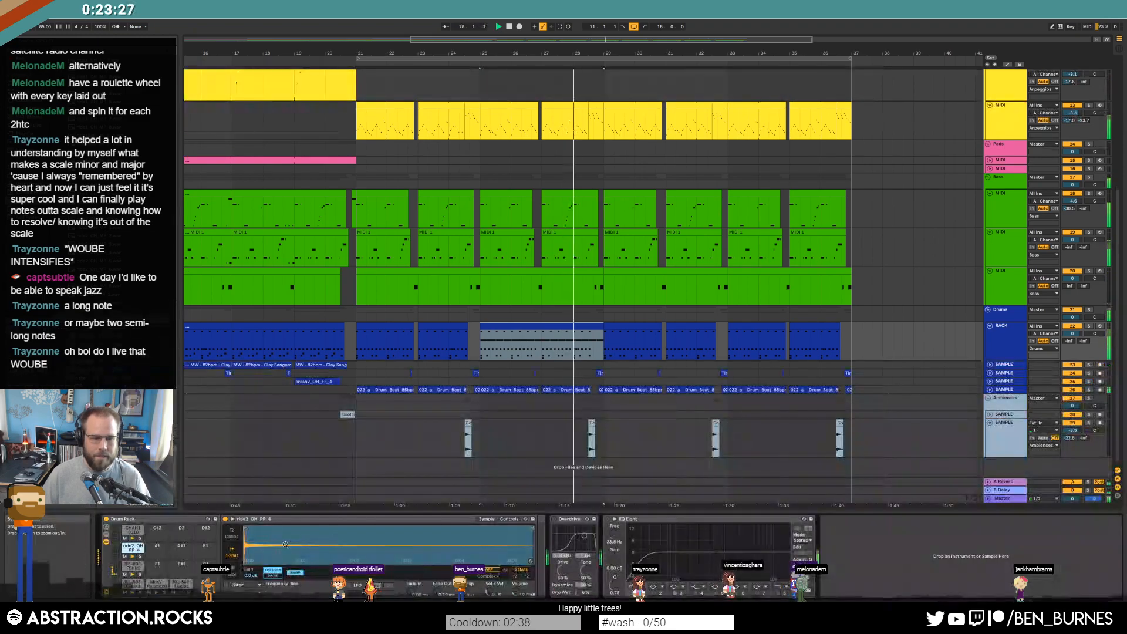
drag(532, 528, 264, 528)
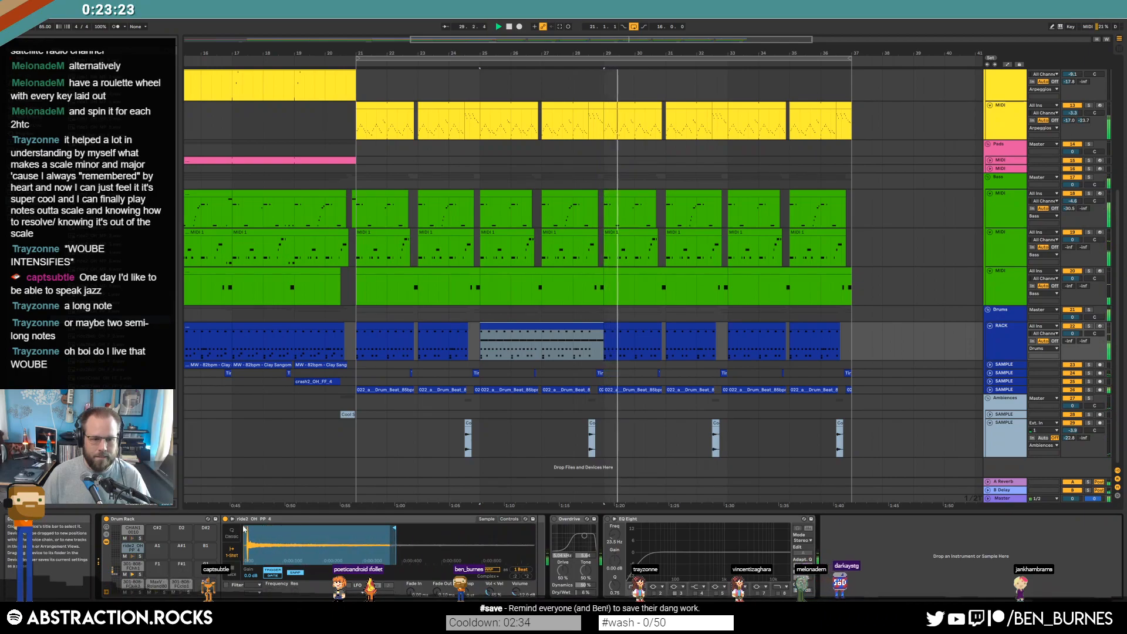
click(590, 328)
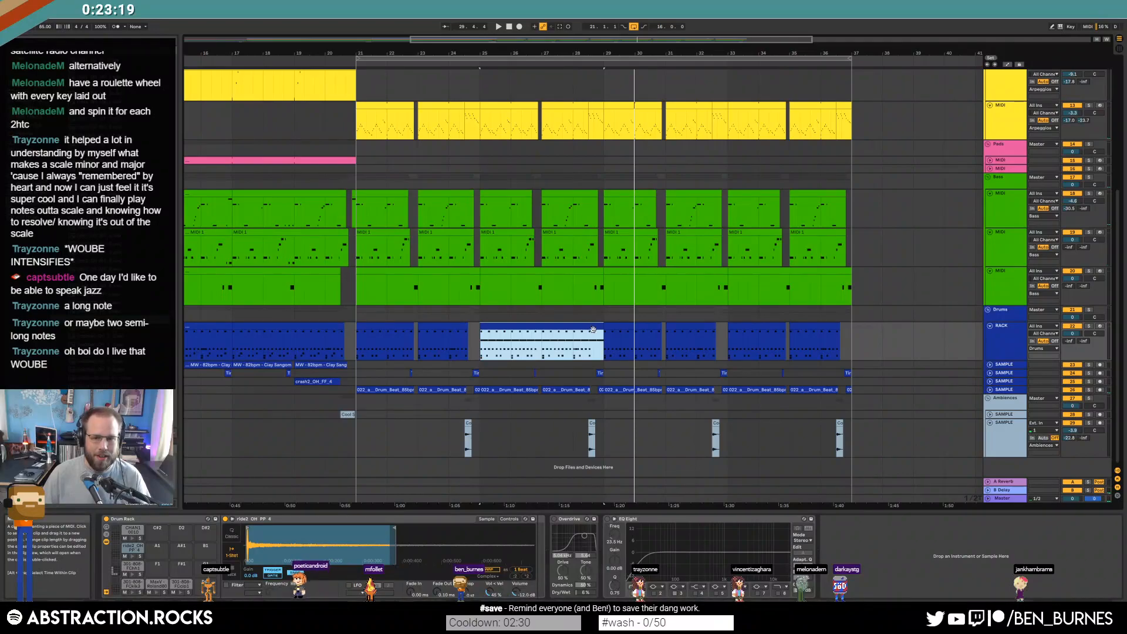
click(563, 351)
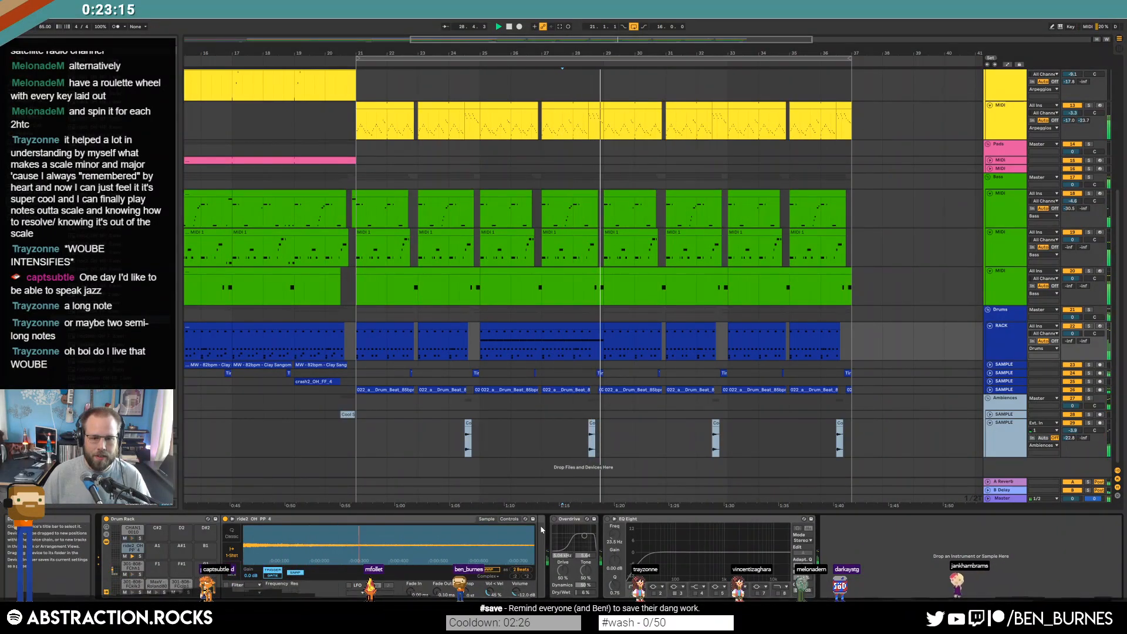
Duplicate the drum rack clip with the ride from bars 25–29 twice so it fills through bar 37
drag(481, 340, 606, 348)
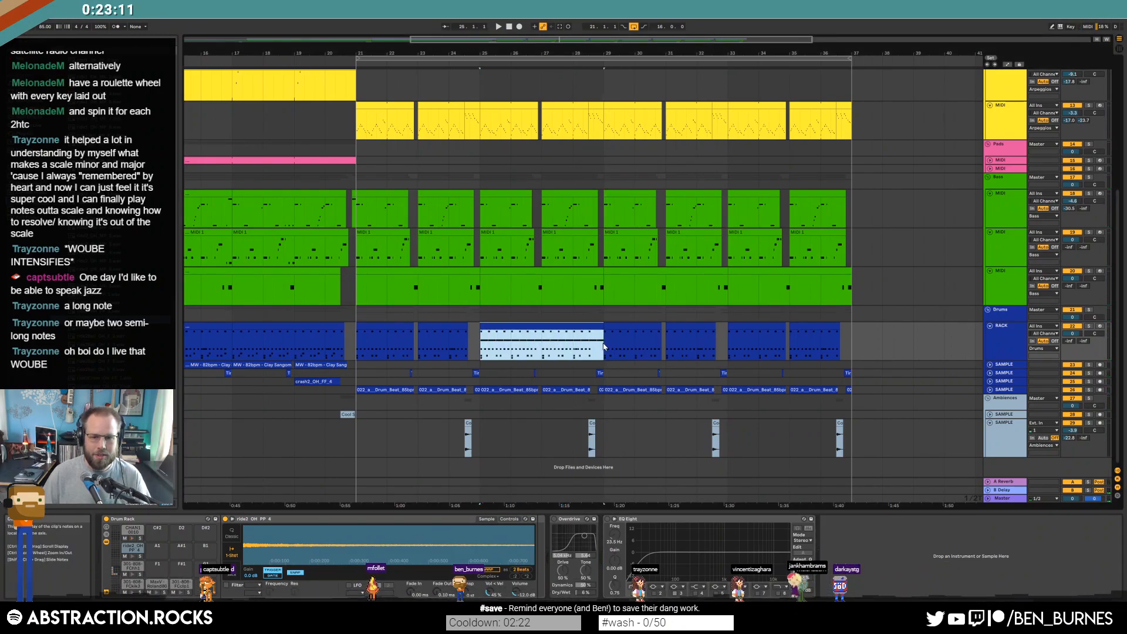
double_click(592, 325)
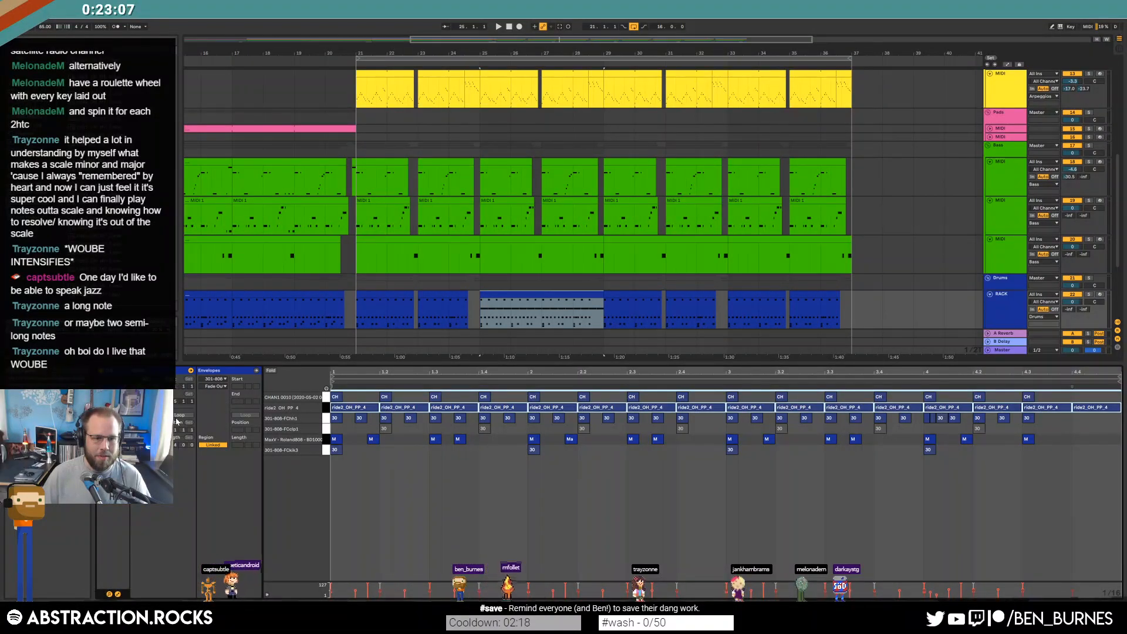
drag(601, 298, 599, 300)
key(ctrl+d)
key(ctrl+d)
key(ctrl+d)
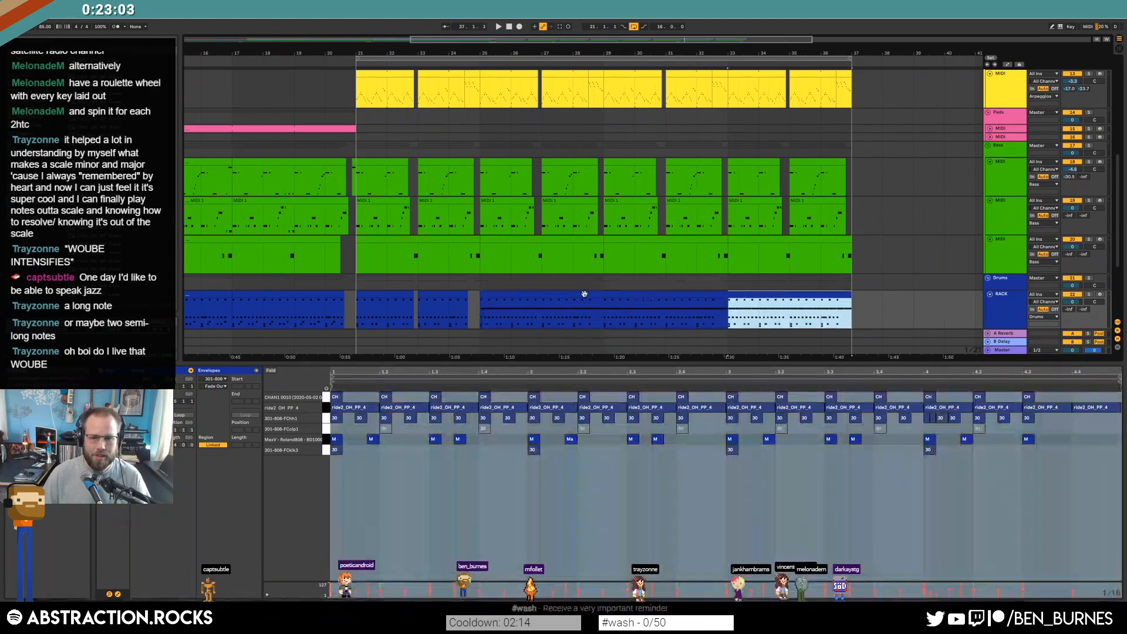
key(ctrl+z)
Play the arrangement from bar 25 with the ride pattern and expand the sampled drum beat track
click(492, 314)
key(space)
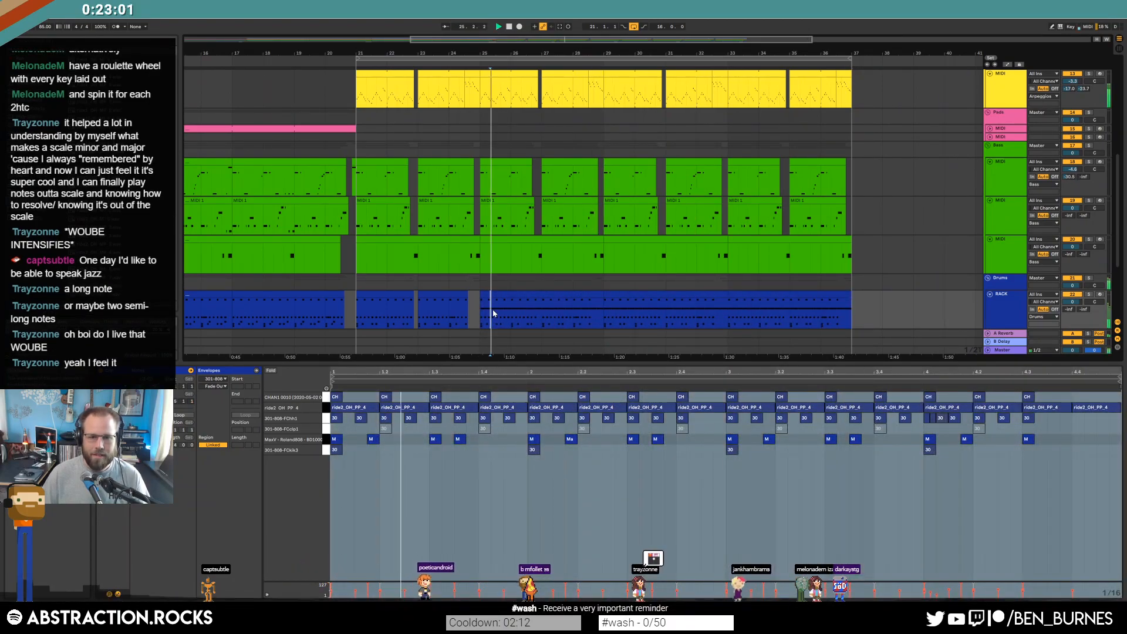
key(shift+Tab)
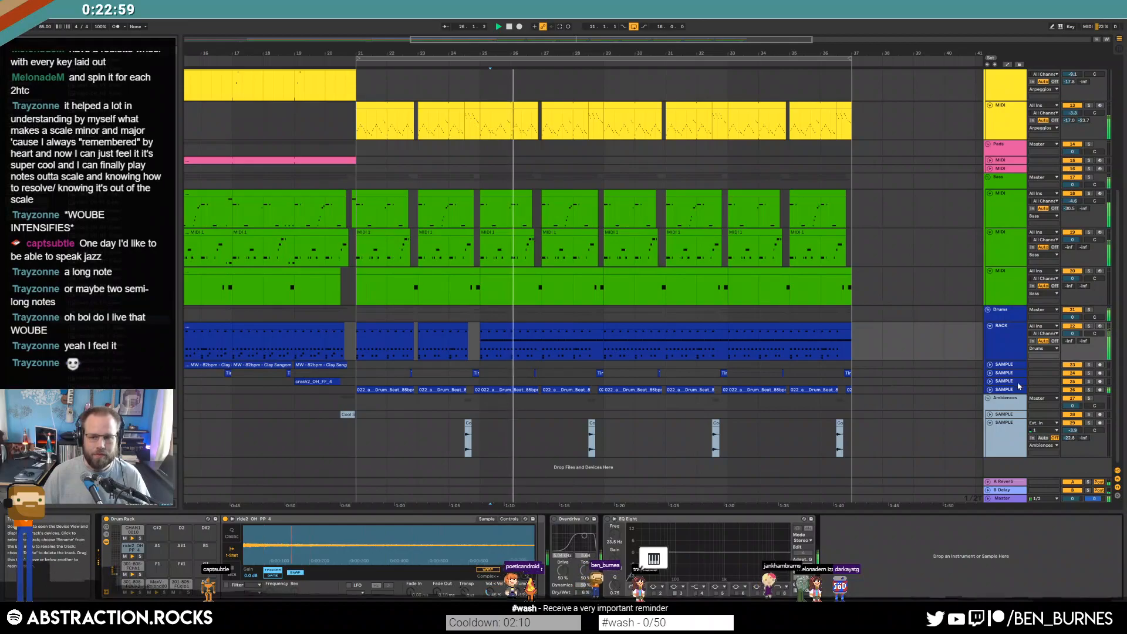
click(991, 390)
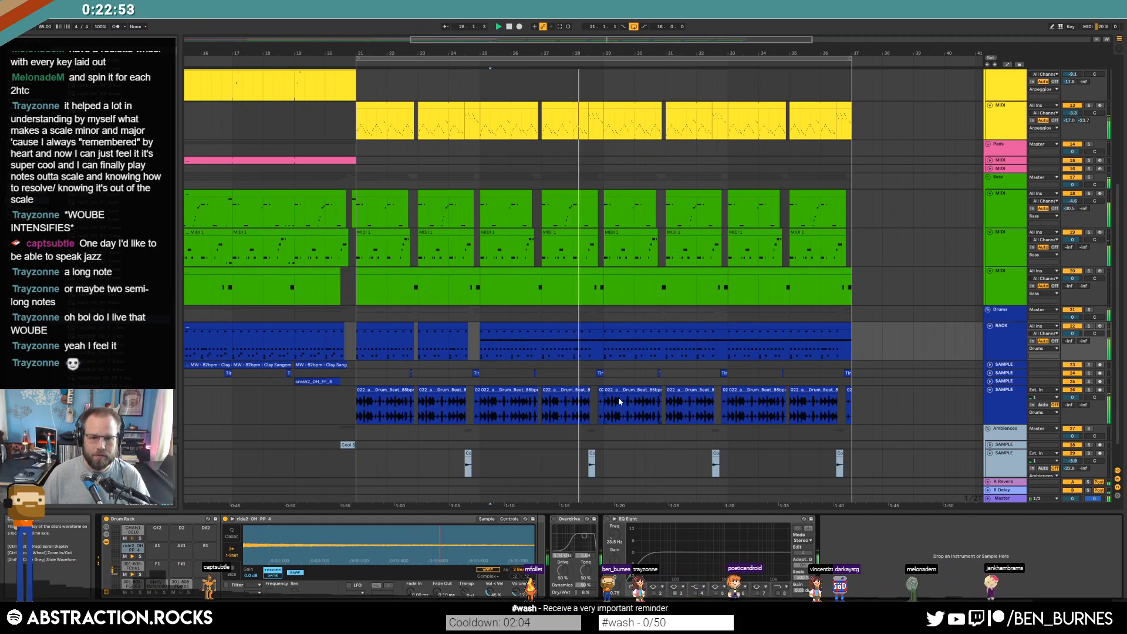
Add a quick extra bass drum hit right after the first one in the drum clip at bar 29 and play it
double_click(615, 329)
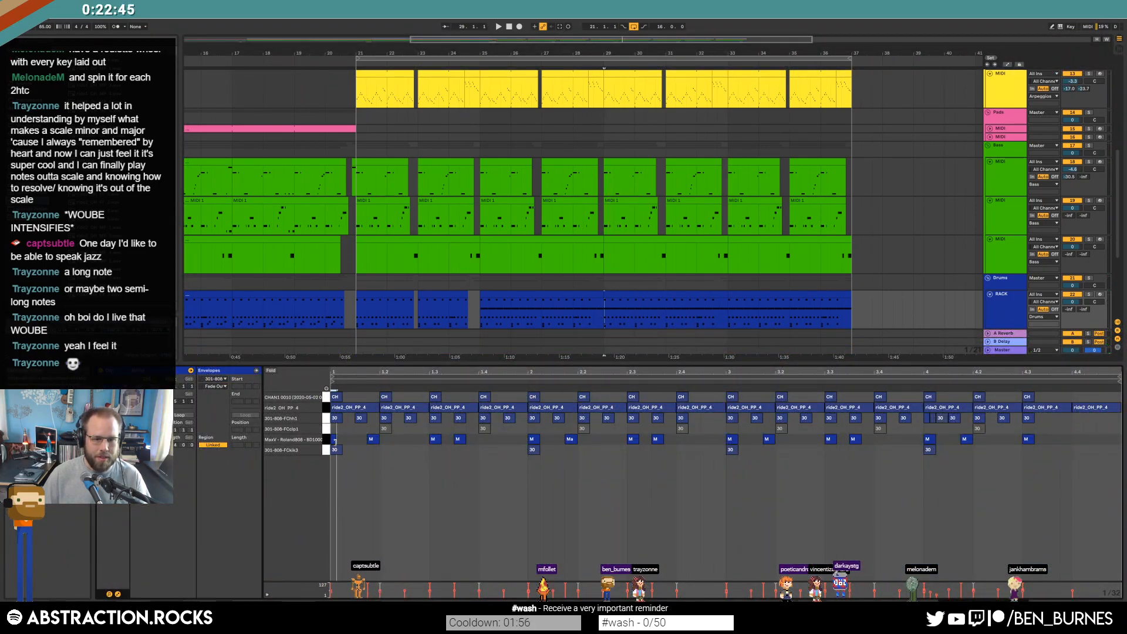
key(space)
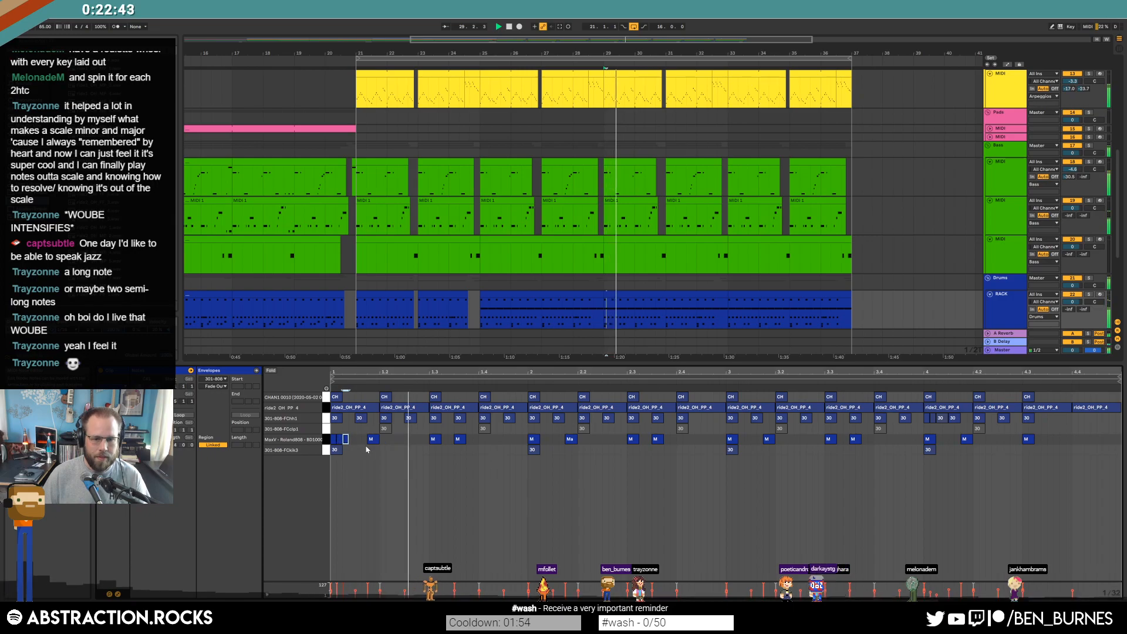
Trim one beat off the start of the sampled drum beat clip and the top bass clip at bar 29
key(space)
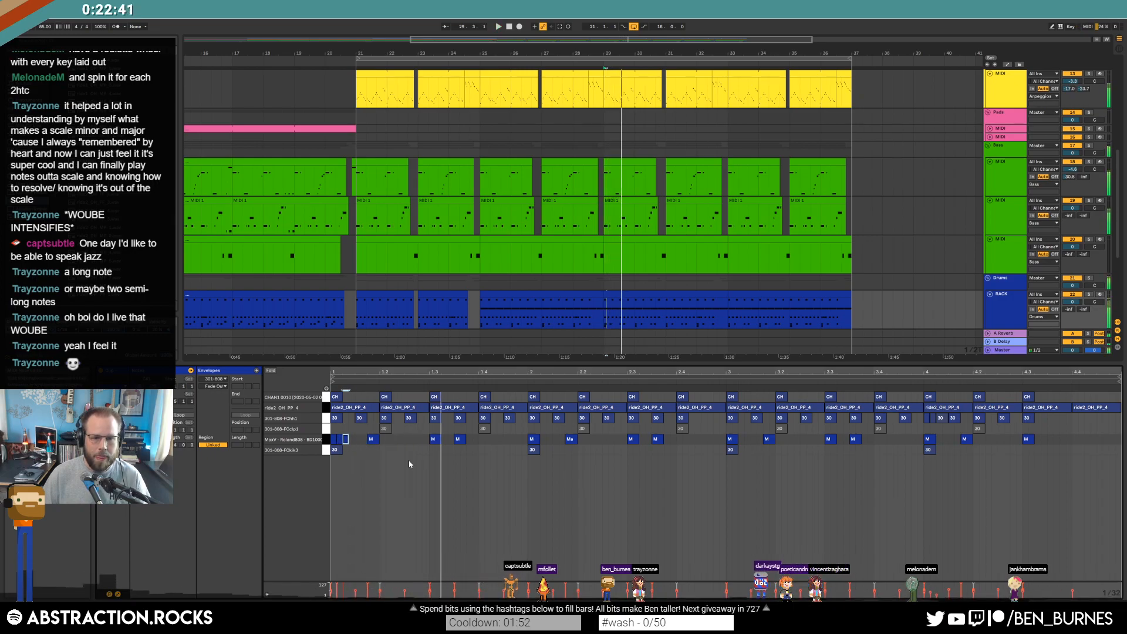
scroll(620, 315, down, 3)
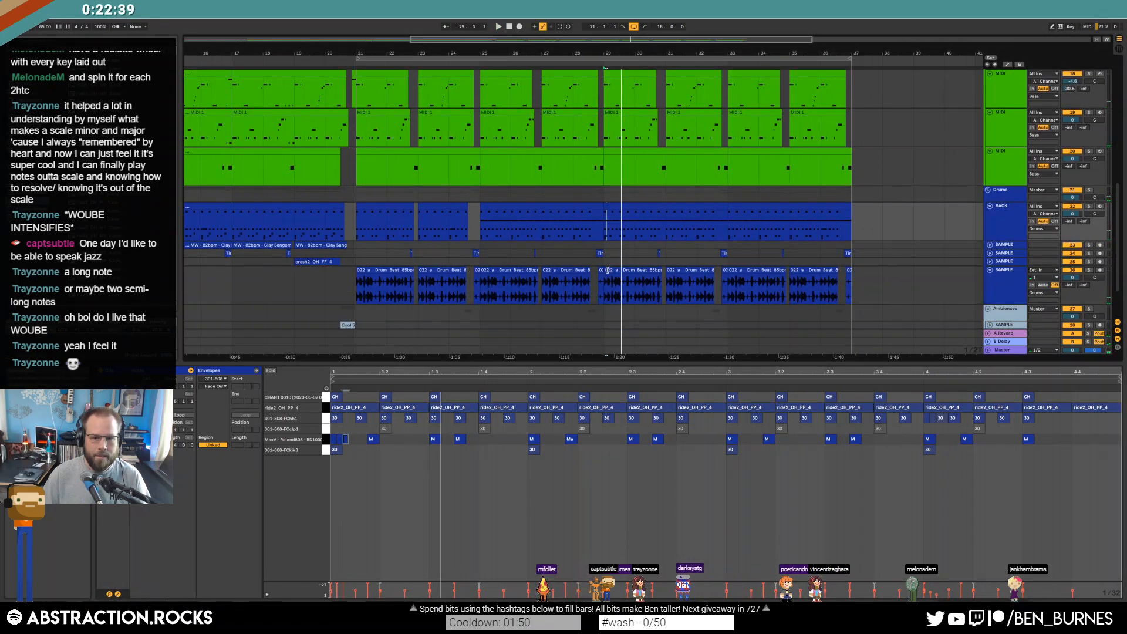
ctrl+scroll(607, 270, up, 10)
drag(605, 271, 690, 275)
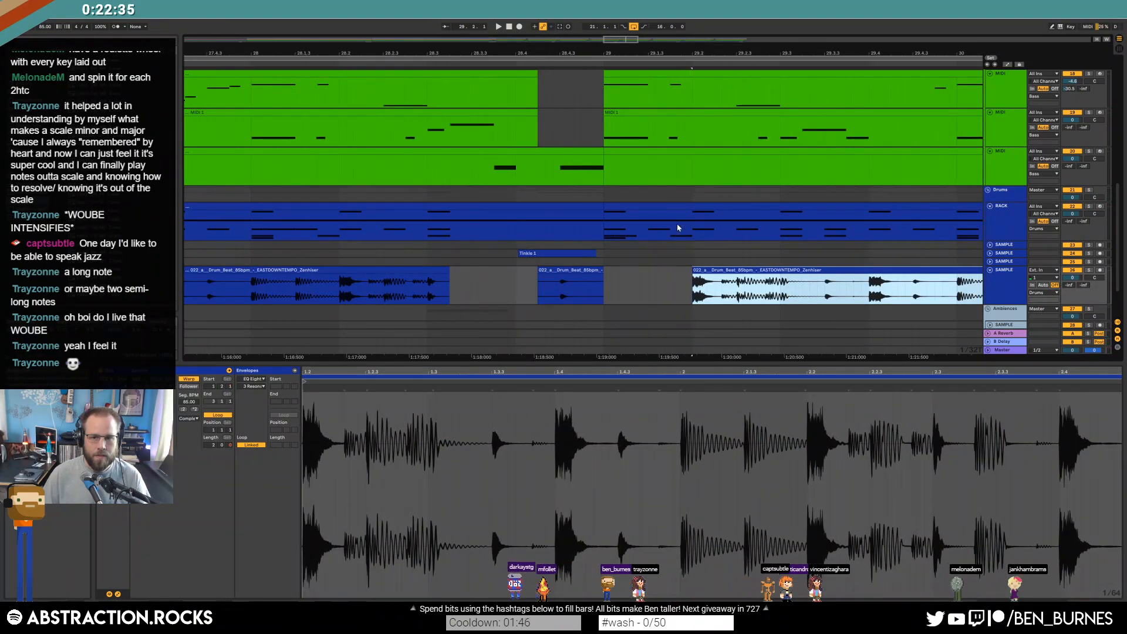
scroll(692, 179, up, 3)
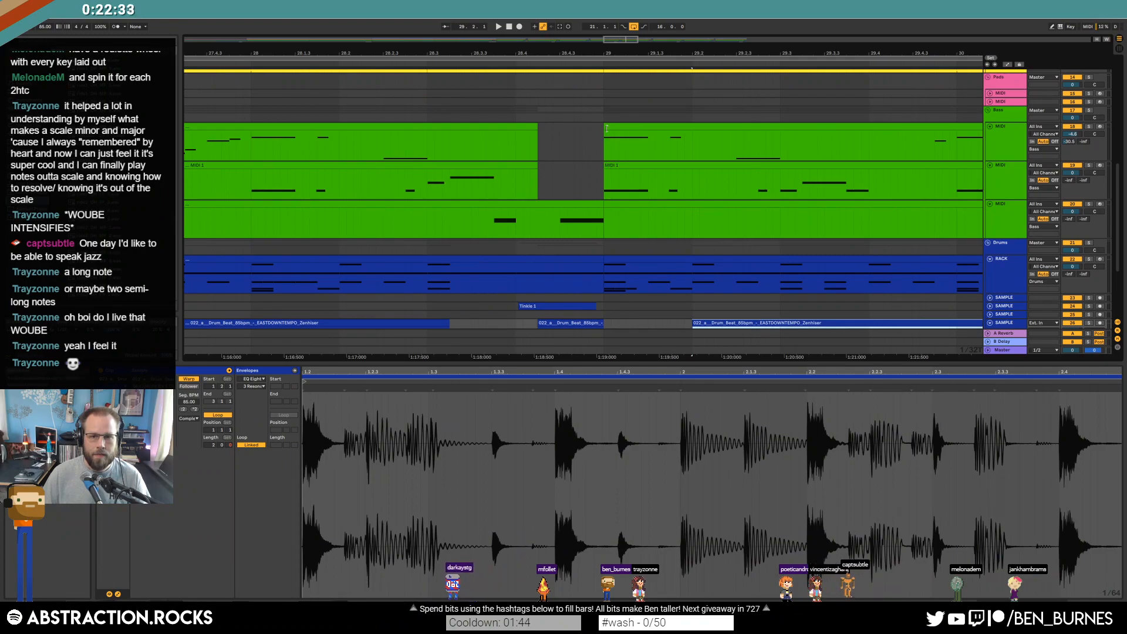
drag(607, 126, 693, 127)
scroll(596, 134, up, 5)
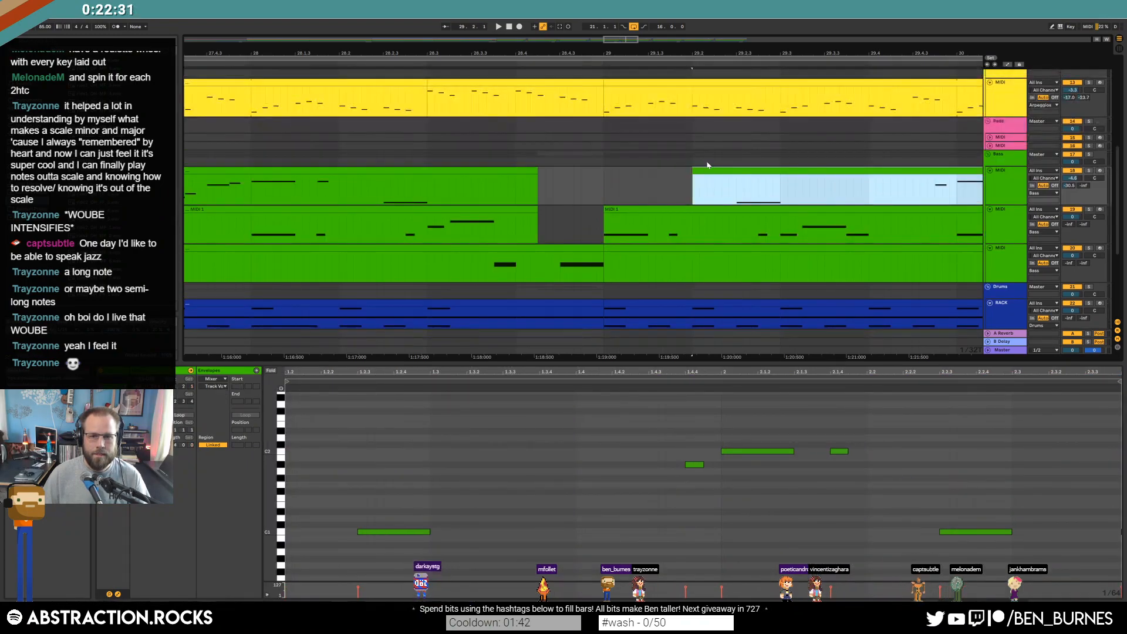
Trim half a beat off the start of the arpeggio clip at bar 29 and play through the transition
drag(608, 137, 650, 140)
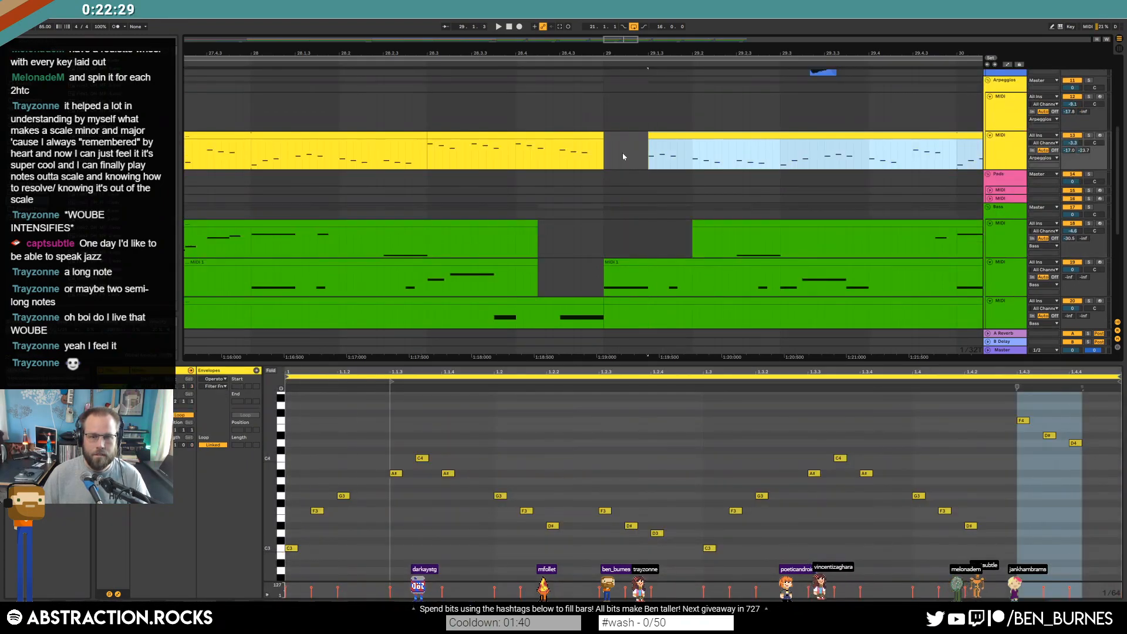
click(516, 156)
key(space)
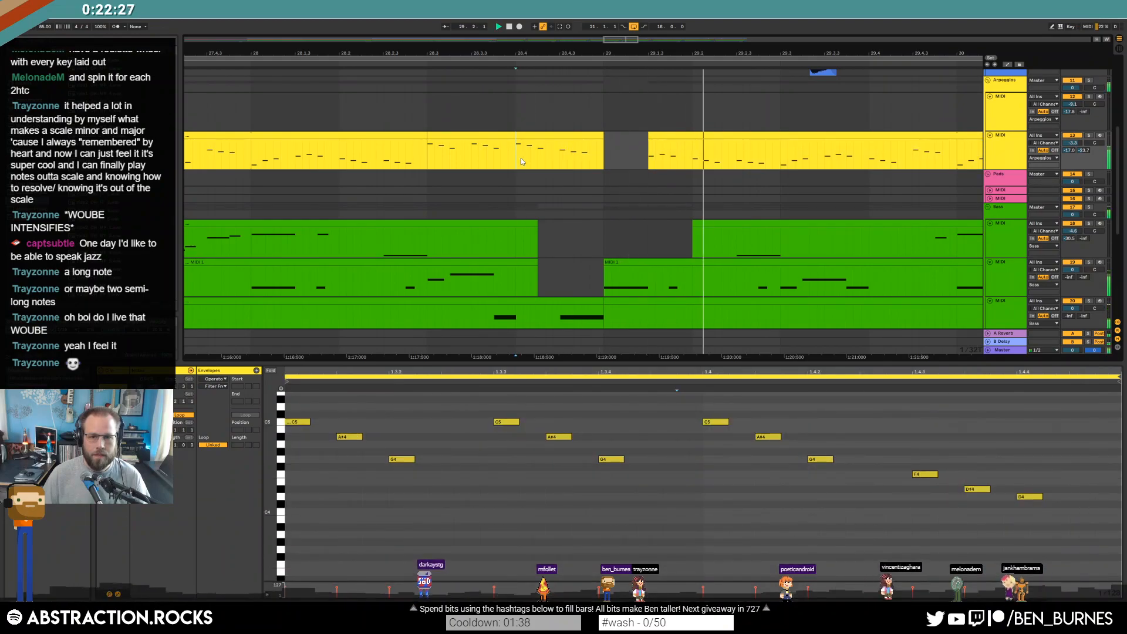
scroll(750, 221, down, 6)
drag(678, 43, 812, 45)
key(shift+Tab)
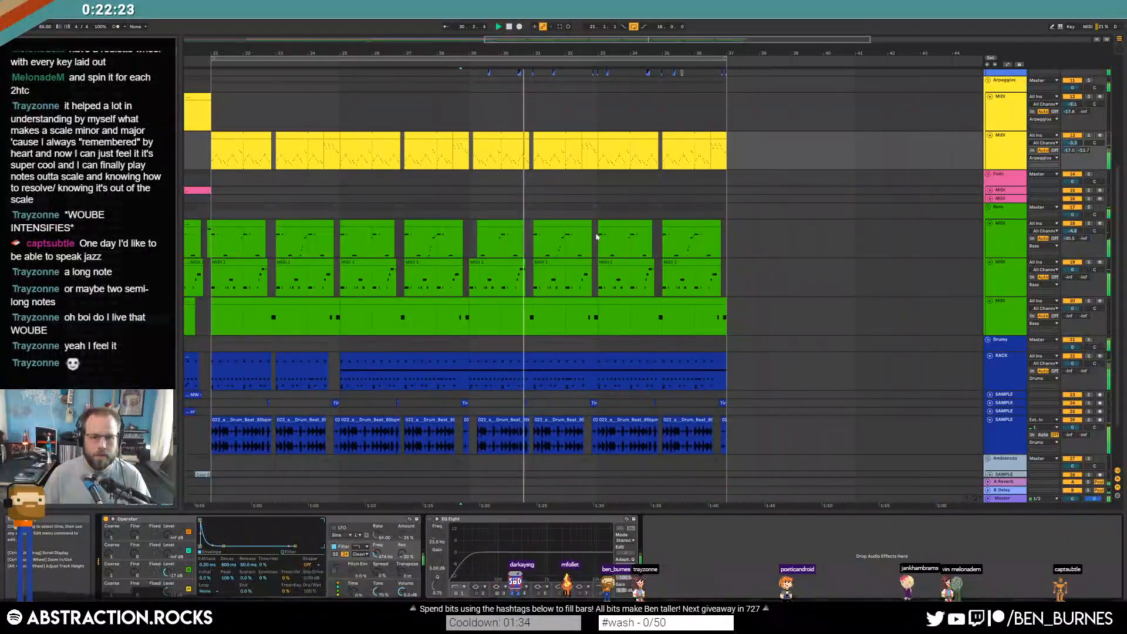
scroll(597, 247, up, 3)
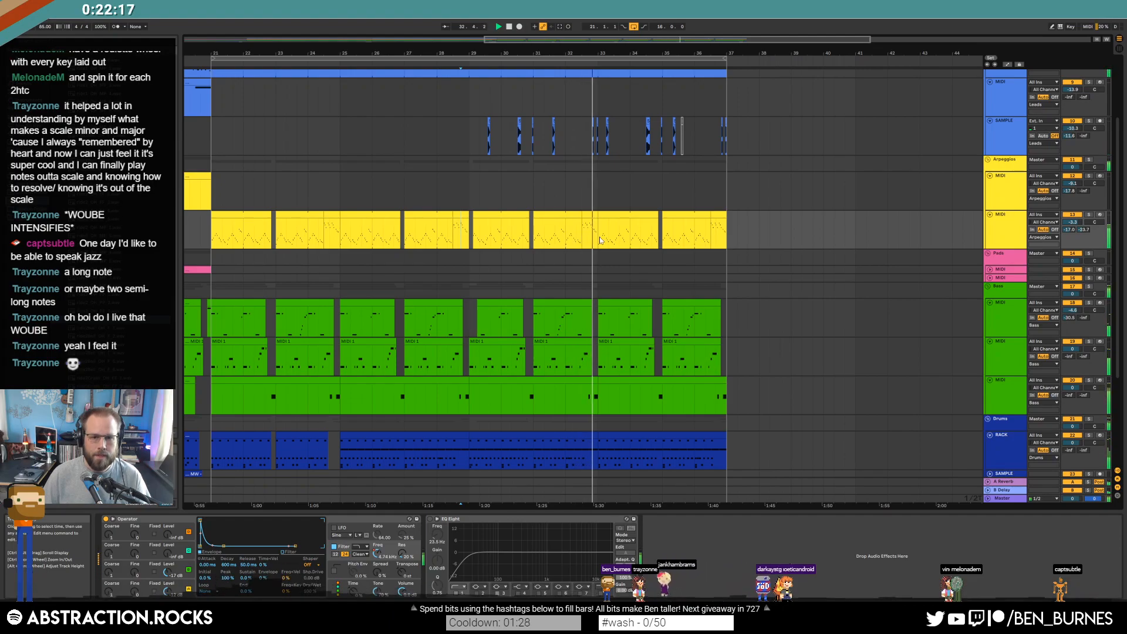
Change the first three descending notes of the arpeggio fill before bar 33 to a rising C4, D4, G4 figure
key(space)
double_click(588, 215)
drag(305, 404, 412, 582)
key(shift+Down)
click(350, 547)
click(352, 527)
key(Up)
key(Up)
key(Up)
key(Up)
key(Up)
key(Up)
key(Up)
key(Up)
key(shift+Up)
key(Down)
key(Down)
key(Down)
key(Down)
Replace the two descending note groups that follow with duplicates of the C4, D4, G4 figure and play the fill
drag(477, 414, 626, 469)
key(Delete)
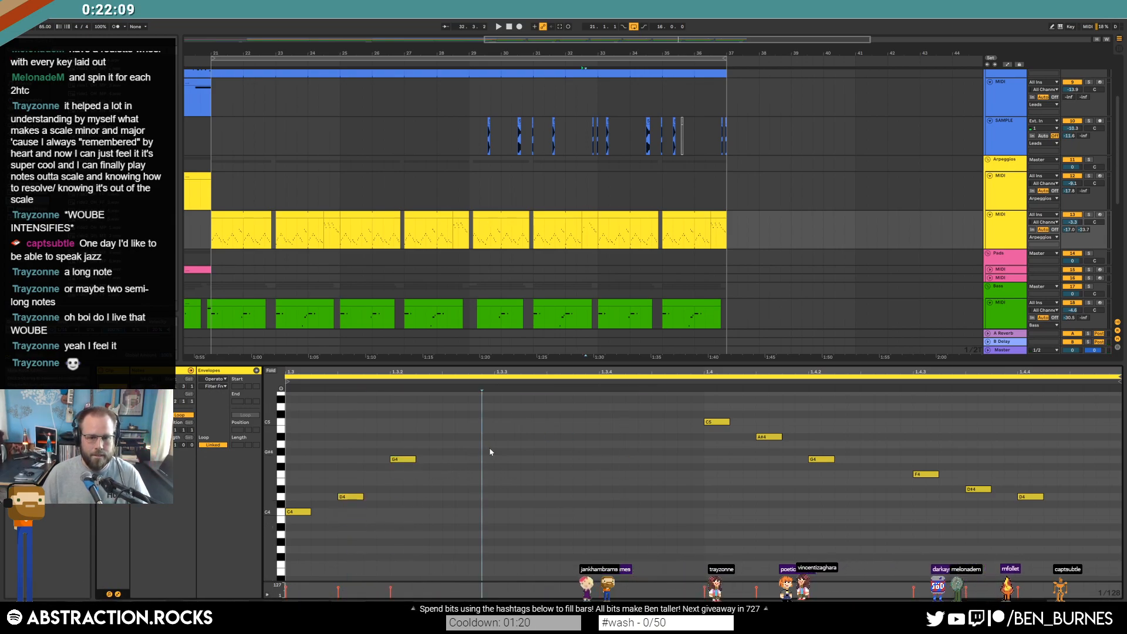
drag(496, 451, 235, 561)
key(ctrl+d)
key(ctrl+d)
drag(679, 415, 768, 459)
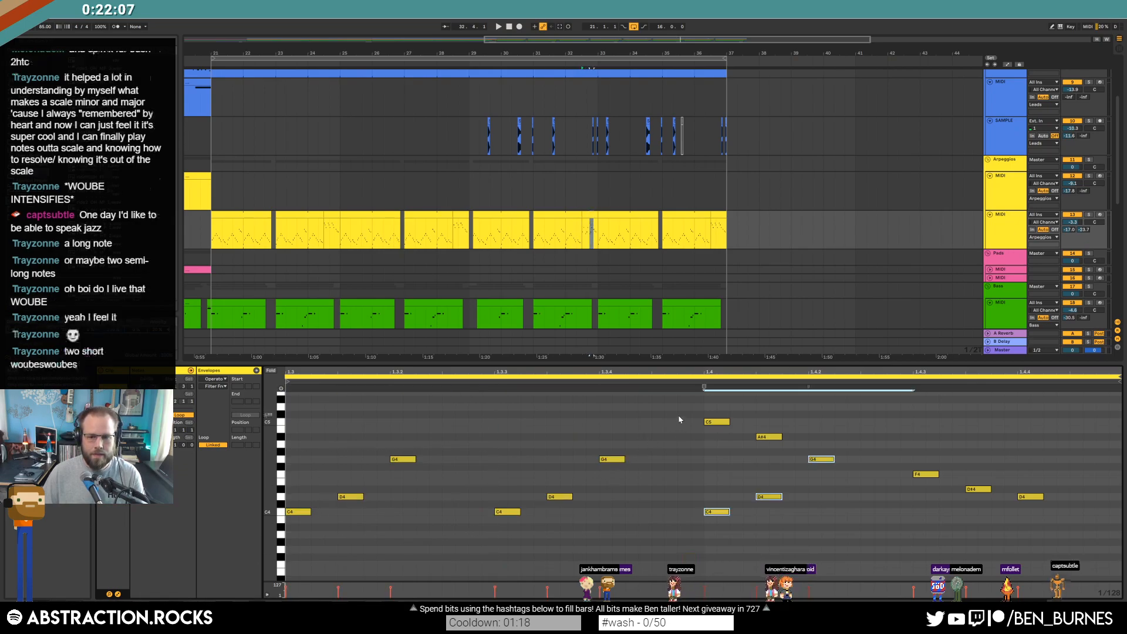
key(Delete)
key(space)
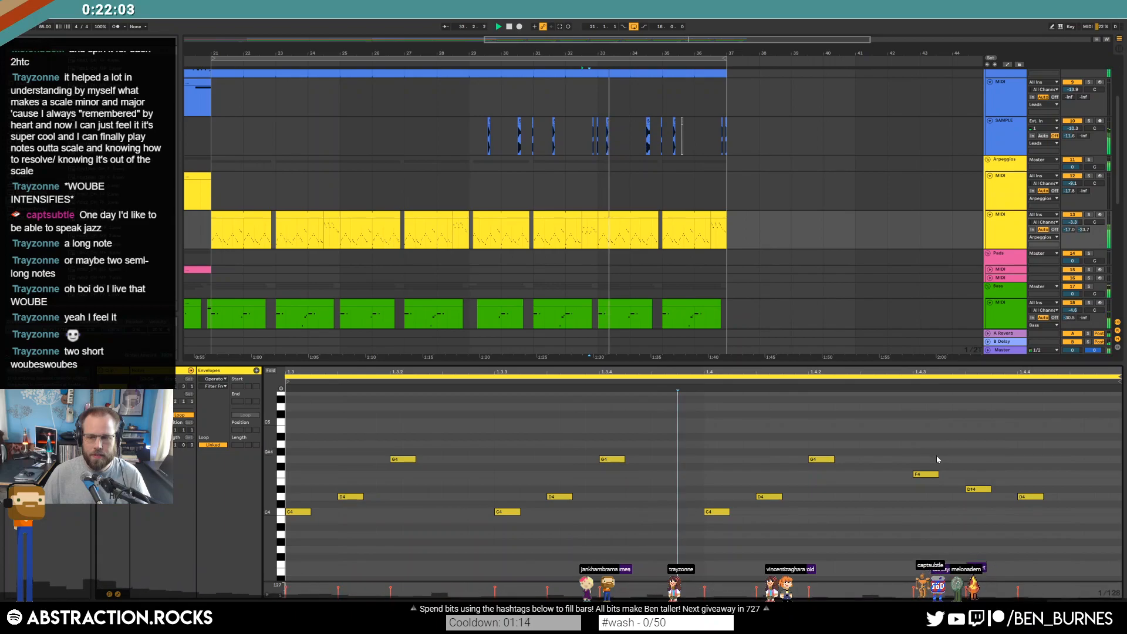
Raise the fill's second-to-last note to G4 and its last to D5, play it, and lower the last note two semitones
key(space)
click(978, 489)
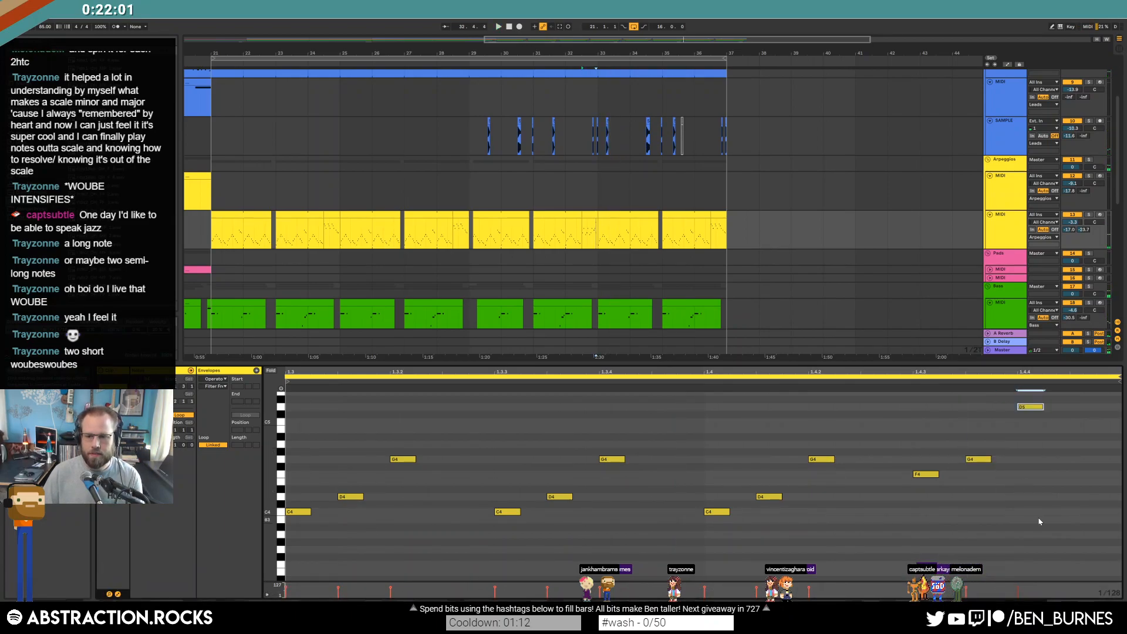
key(Up)
key(Up)
key(space)
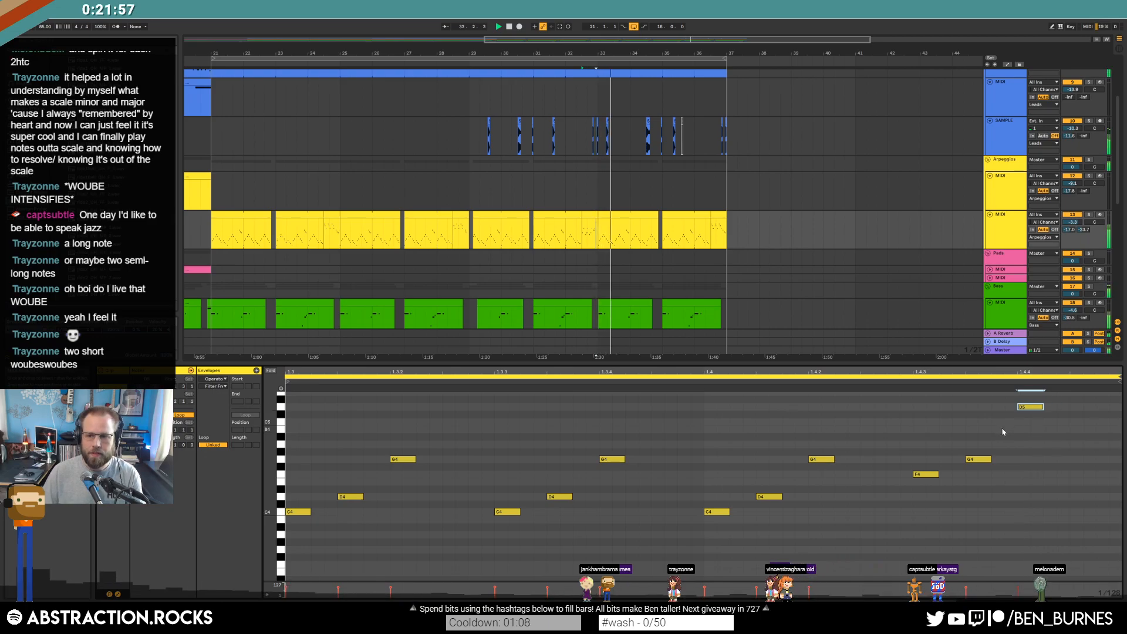
key(Down)
key(Down)
key(shift+Tab)
key(space)
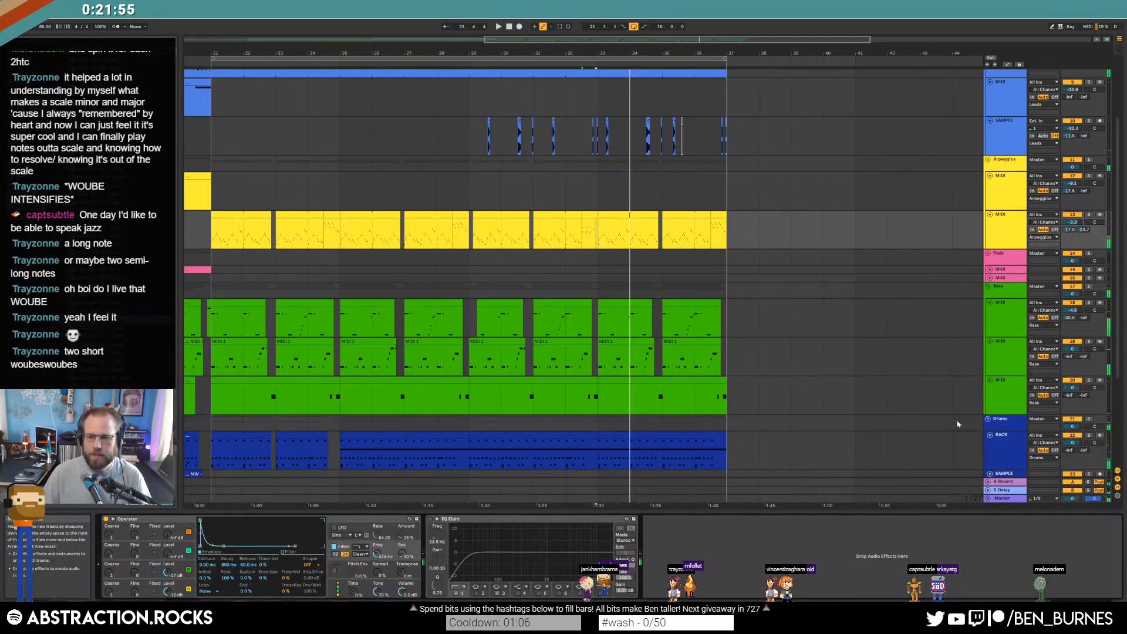
Try a short extra C1 note around beat 4 of bar 29 in the lowest bass clip, play it, and delete it
scroll(752, 330, down, 1)
click(579, 365)
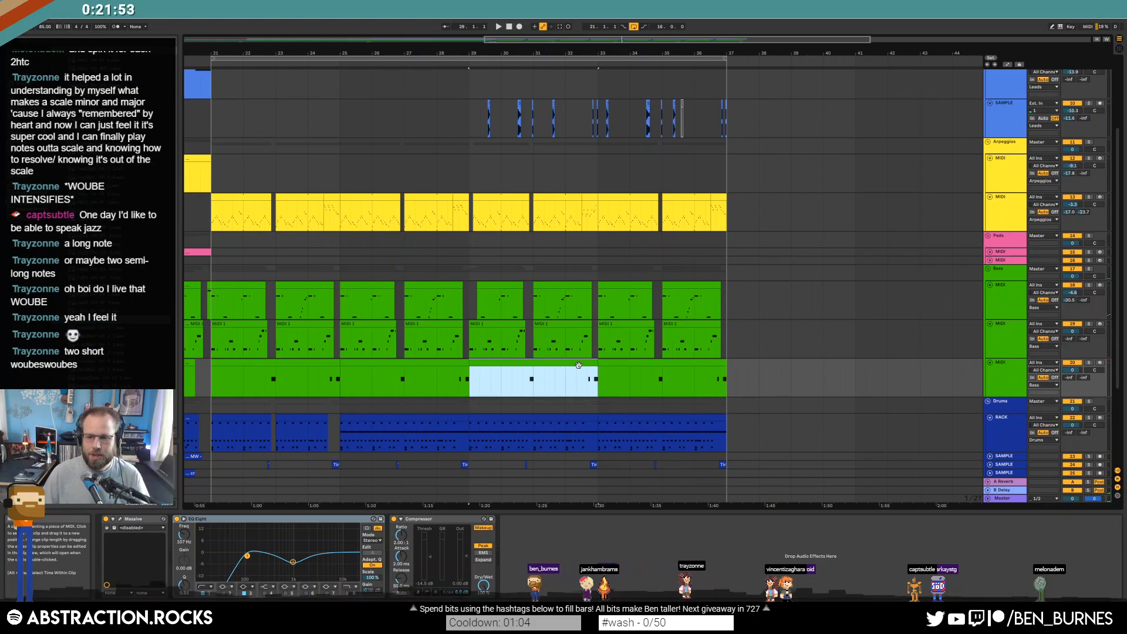
key(shift+Tab)
key(space)
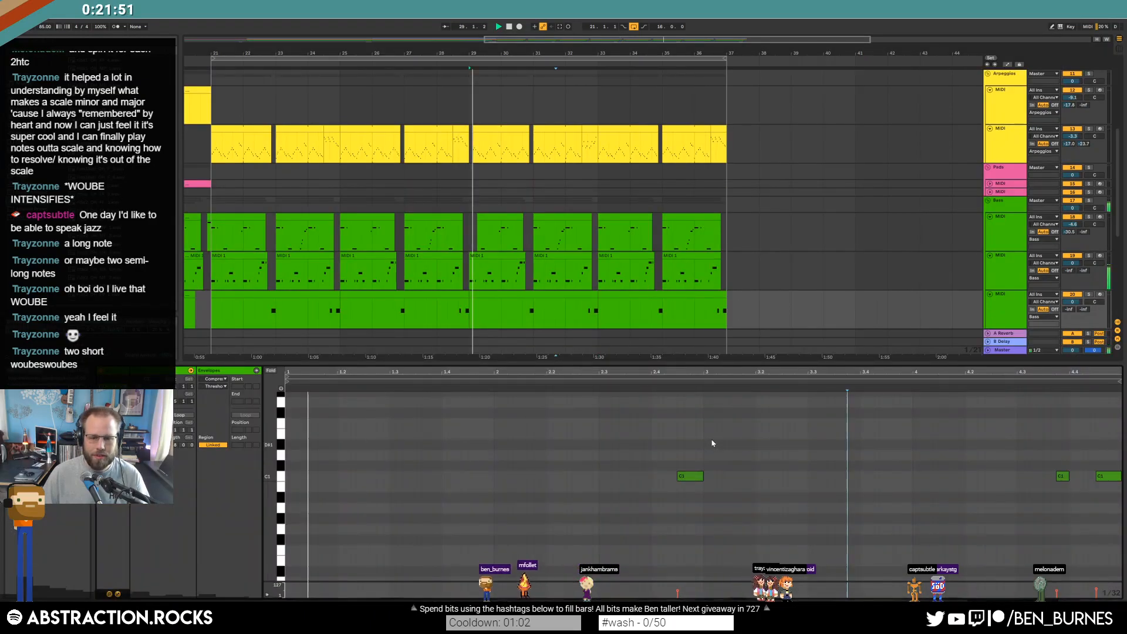
key(space)
double_click(445, 476)
mouse_move(477, 476)
mouse_down()
mouse_move(491, 474)
mouse_move(467, 474)
mouse_up()
key(space)
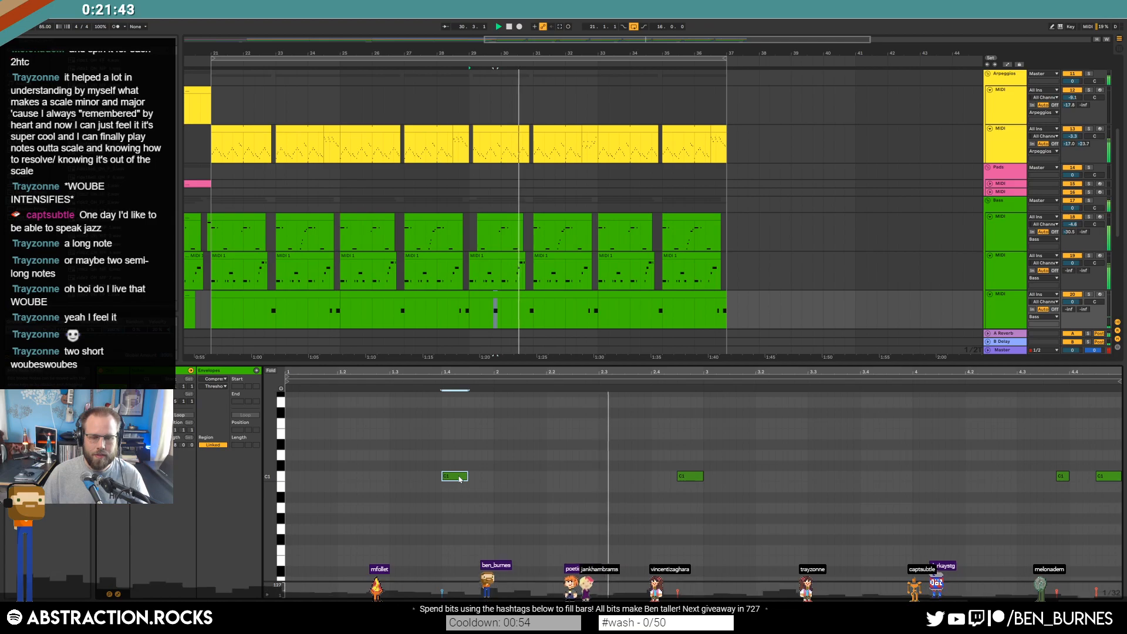
key(Delete)
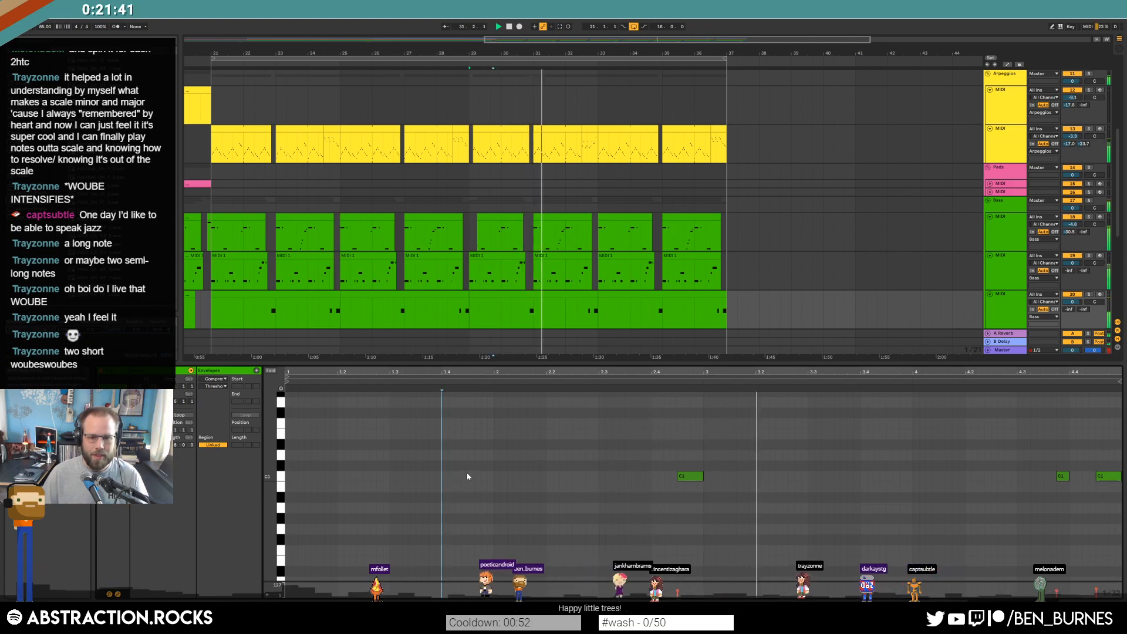
key(shift+Tab)
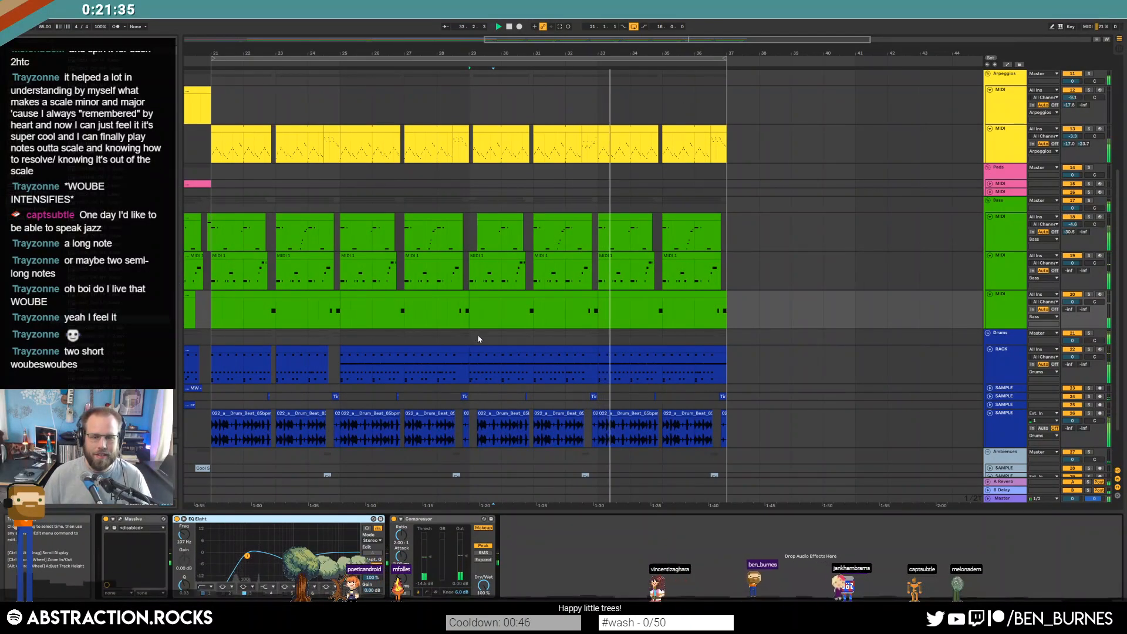
Add extra 808 hi-hat hits with a closing roll across bars 29–31 of the drum clip and duplicate them over bars 31–33
double_click(544, 349)
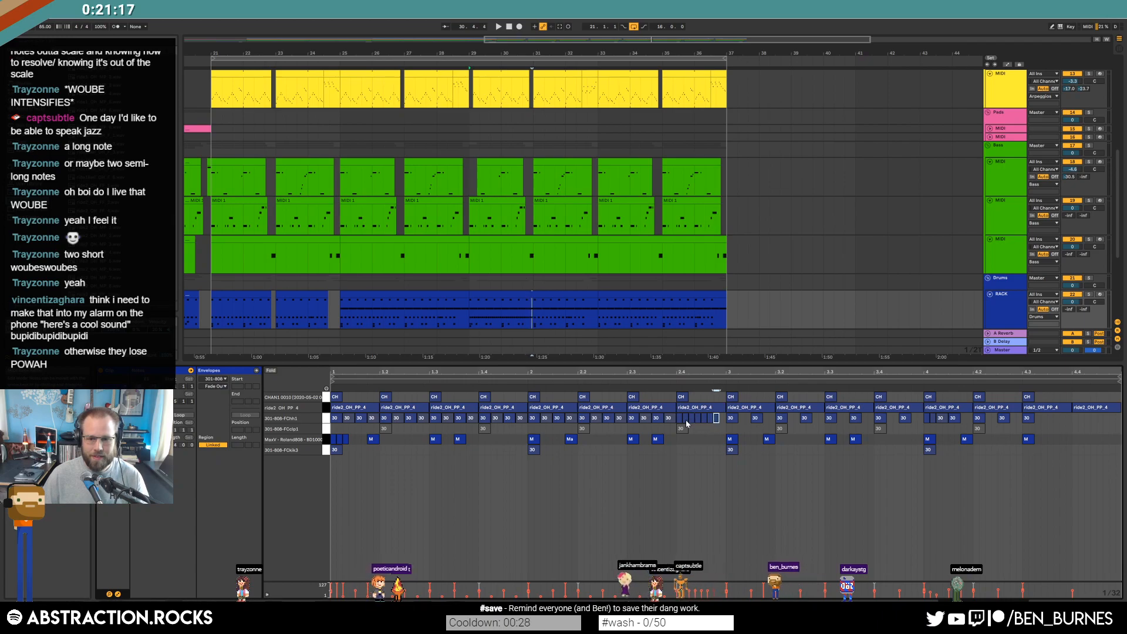
key(space)
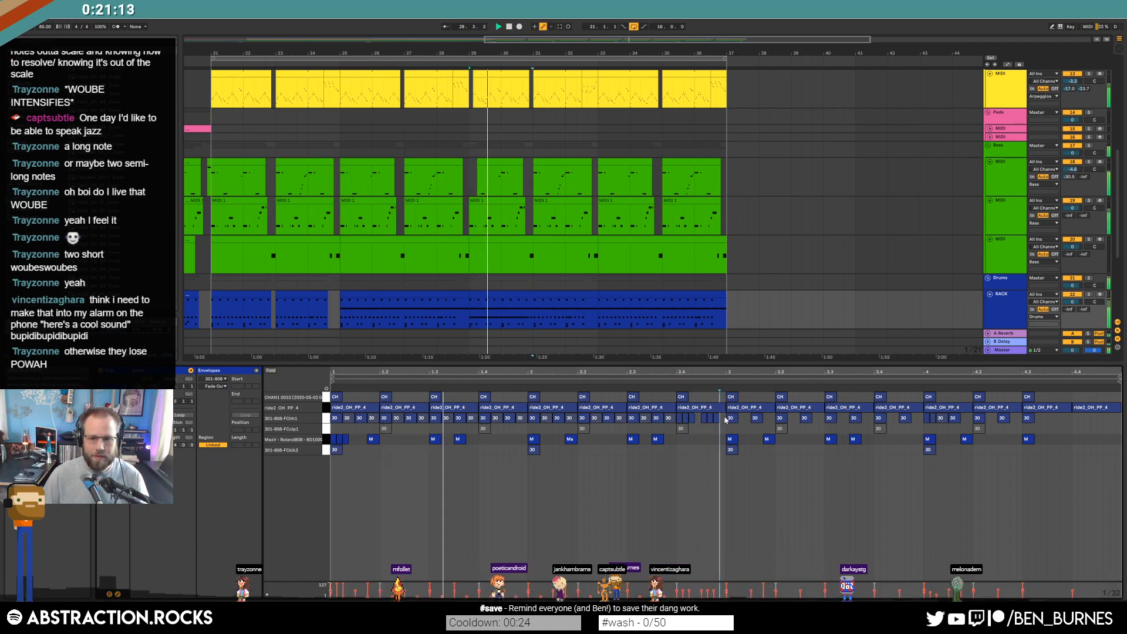
drag(726, 419, 322, 419)
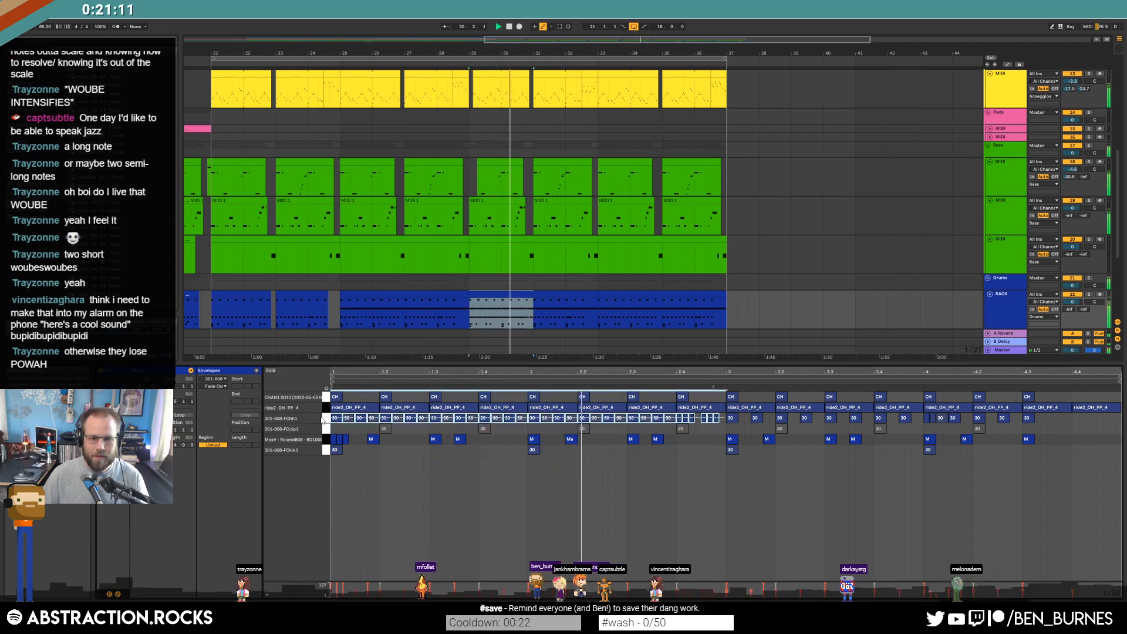
key(ctrl+d)
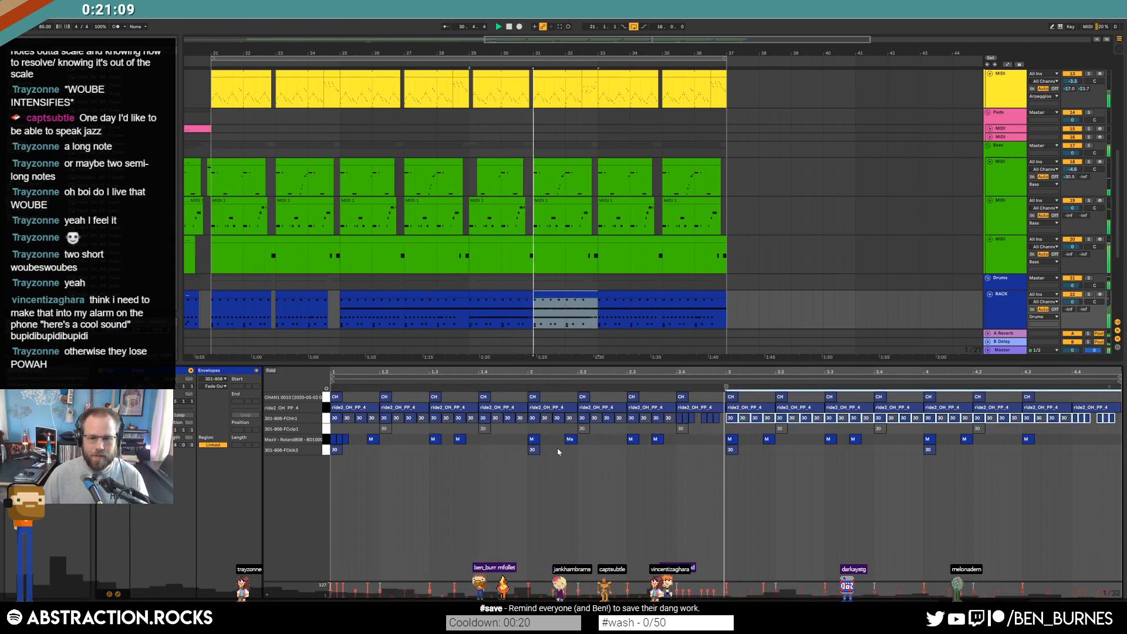
Duplicate the drum clip from bars 29–33 over bars 33–37 and activate the 808 clap hits in the copy
scroll(557, 333, down, 3)
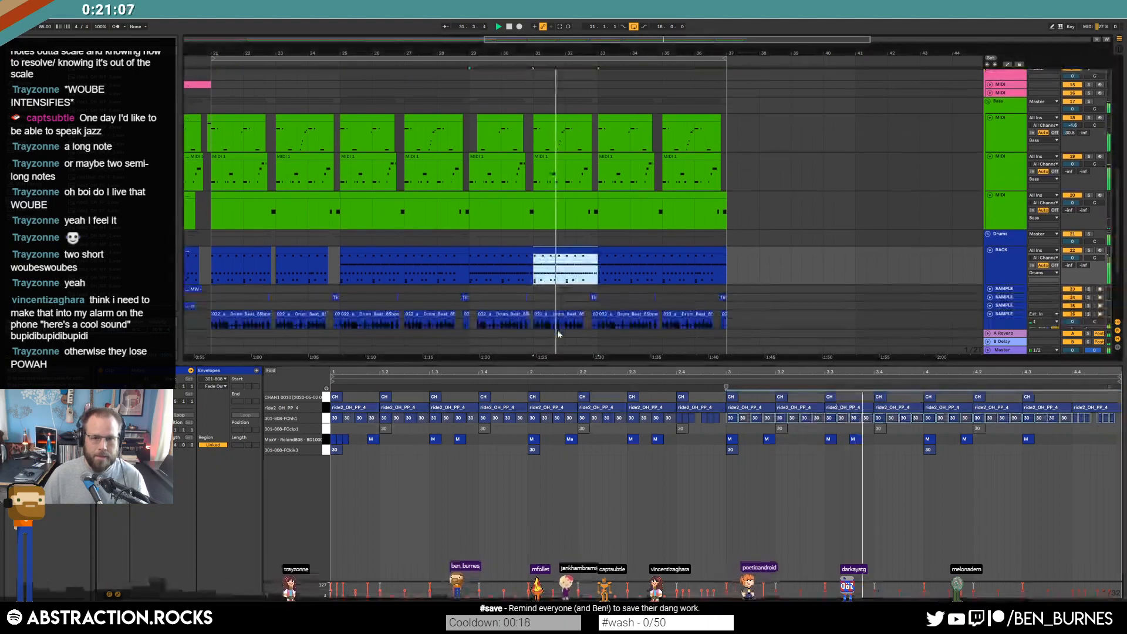
click(583, 250)
key(ctrl+d)
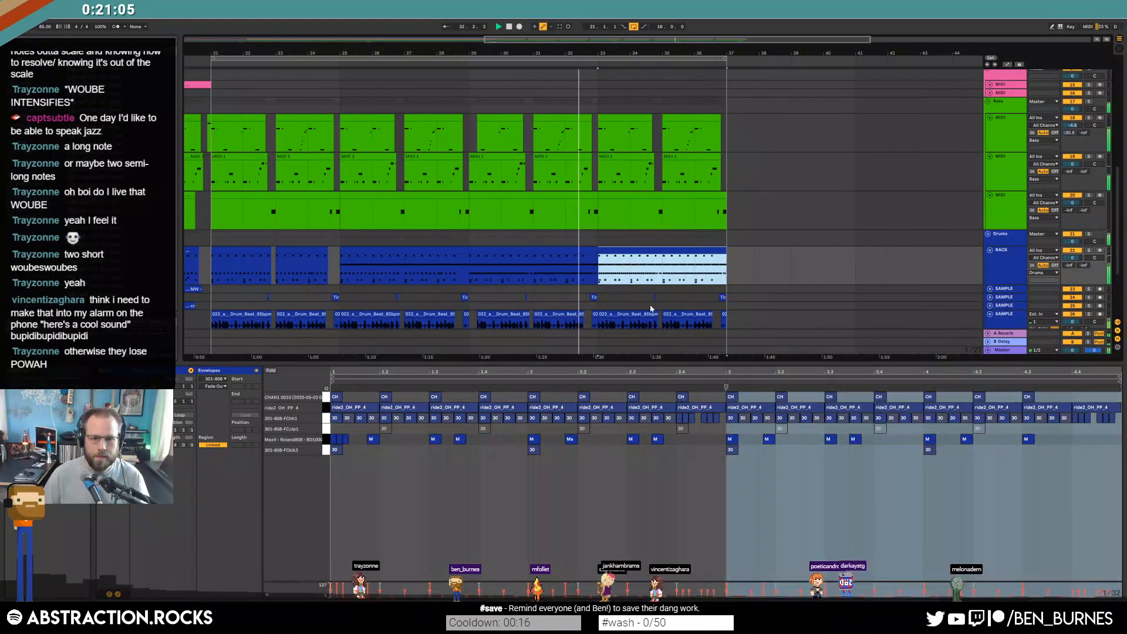
click(326, 429)
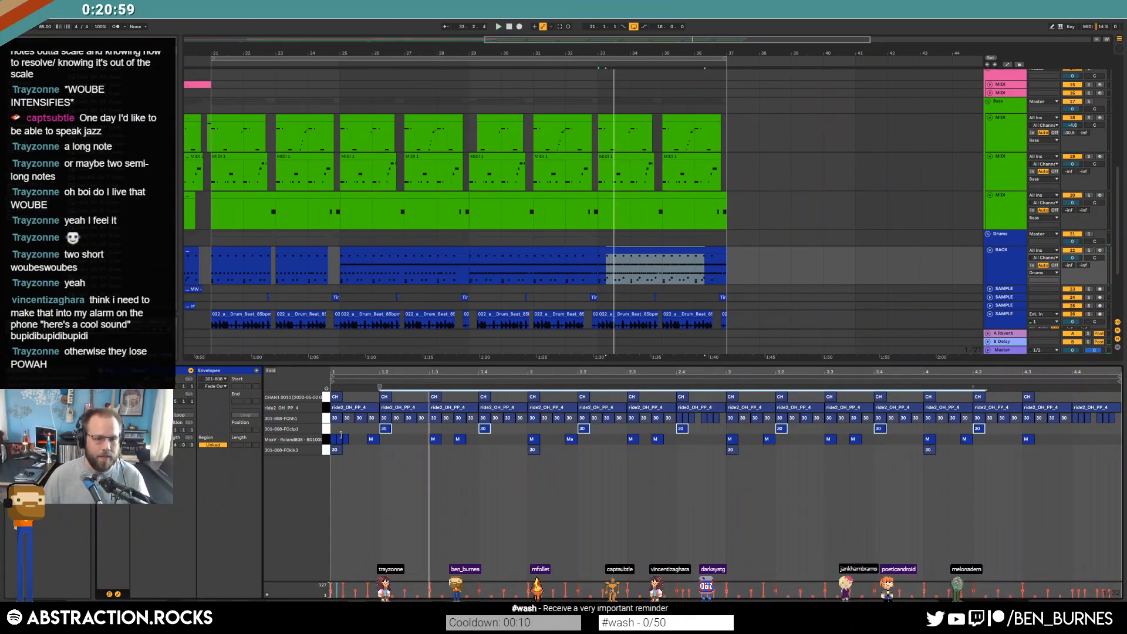
Try shifting all CH hits a sixteenth later in the drum clip at bar 33 and doubling them, play the result, and undo it
click(325, 399)
drag(339, 399, 352, 402)
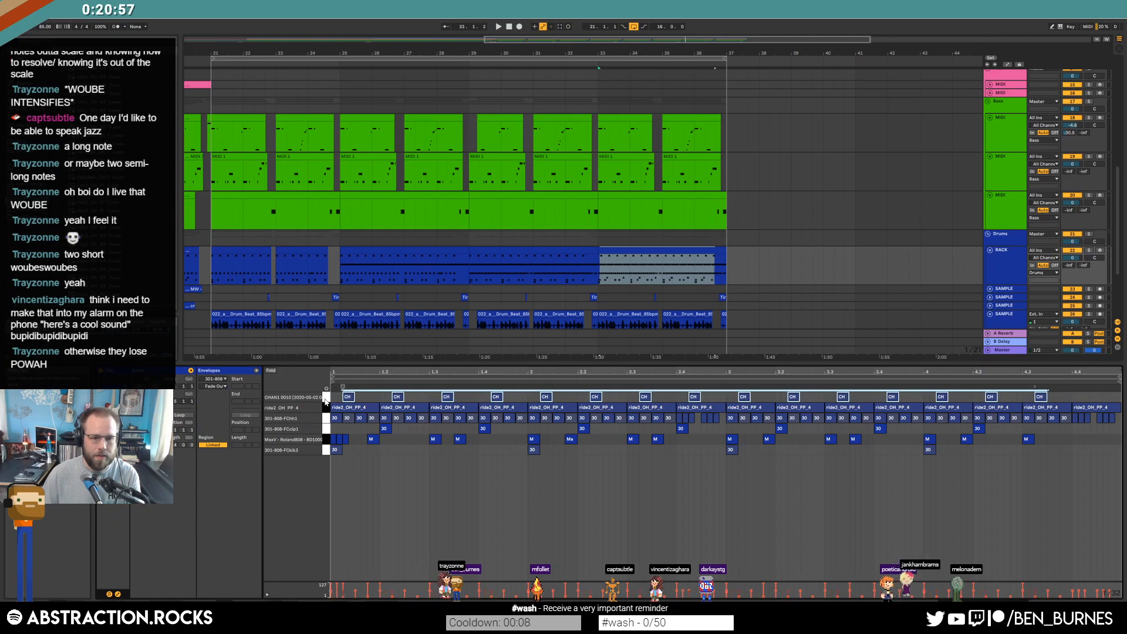
key(space)
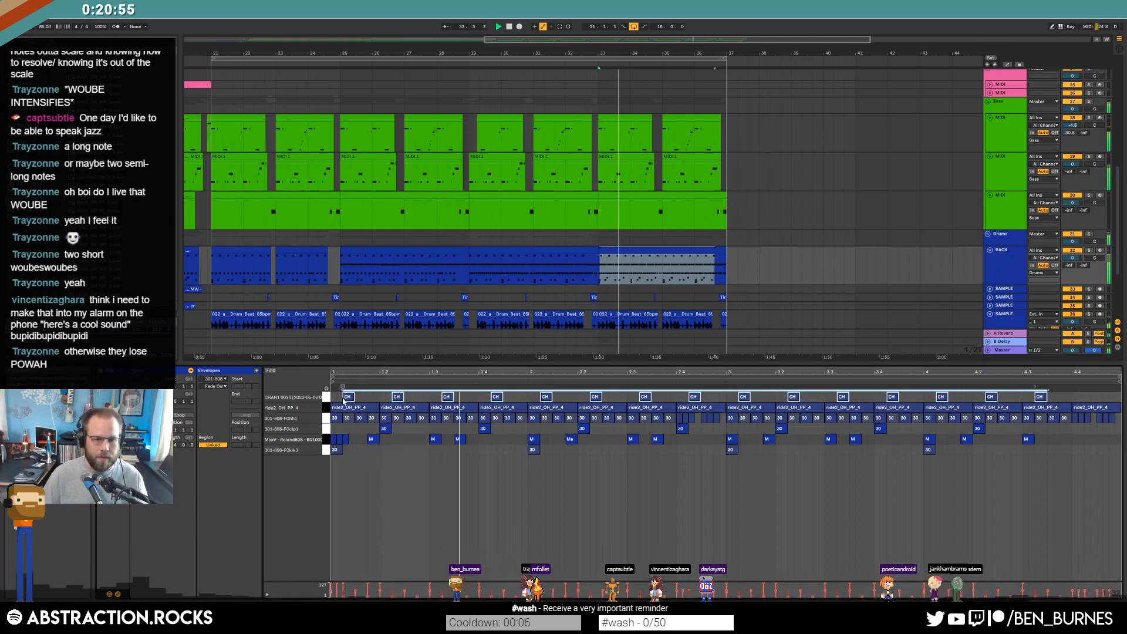
click(367, 400)
key(ctrl+v)
key(space)
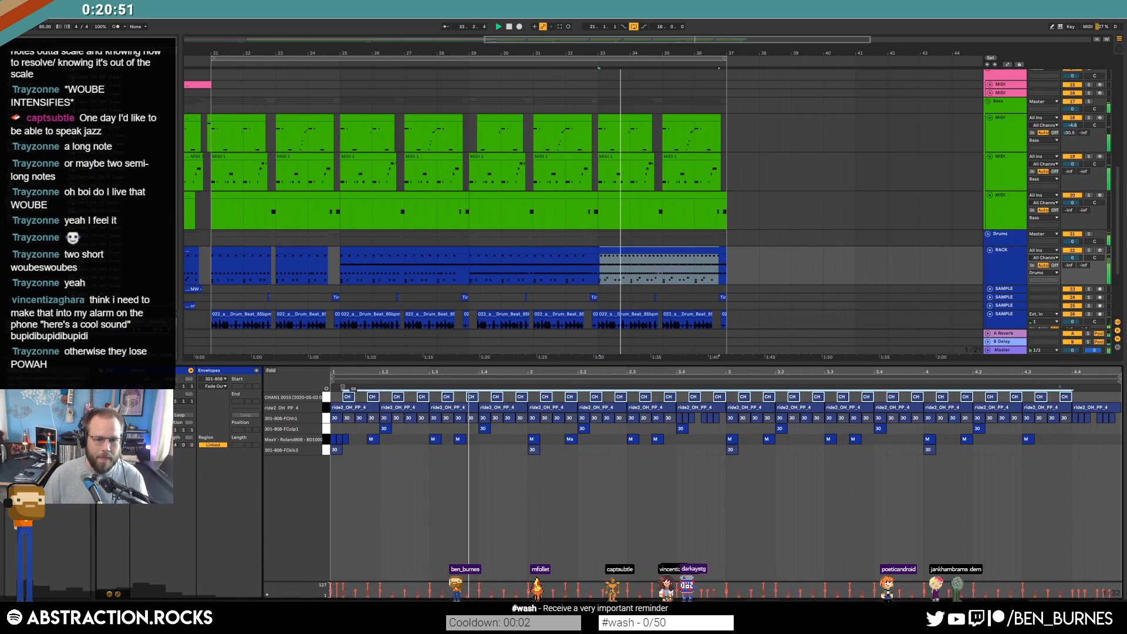
key(space)
key(ctrl+z)
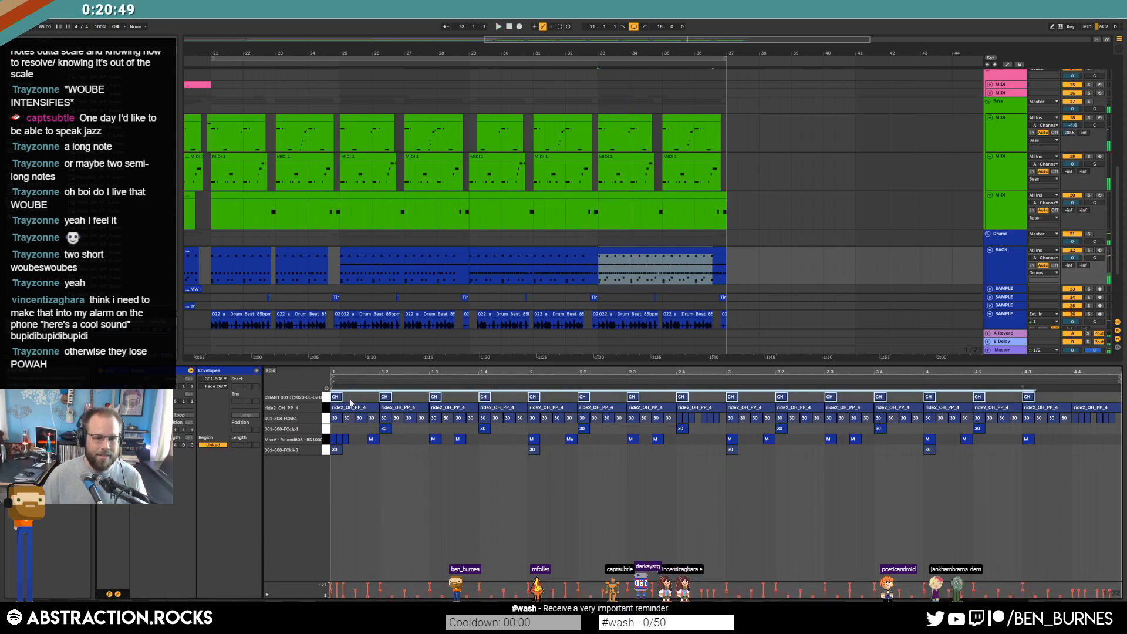
Show the drum rack's devices and audition its two kick pads
key(shift+Tab)
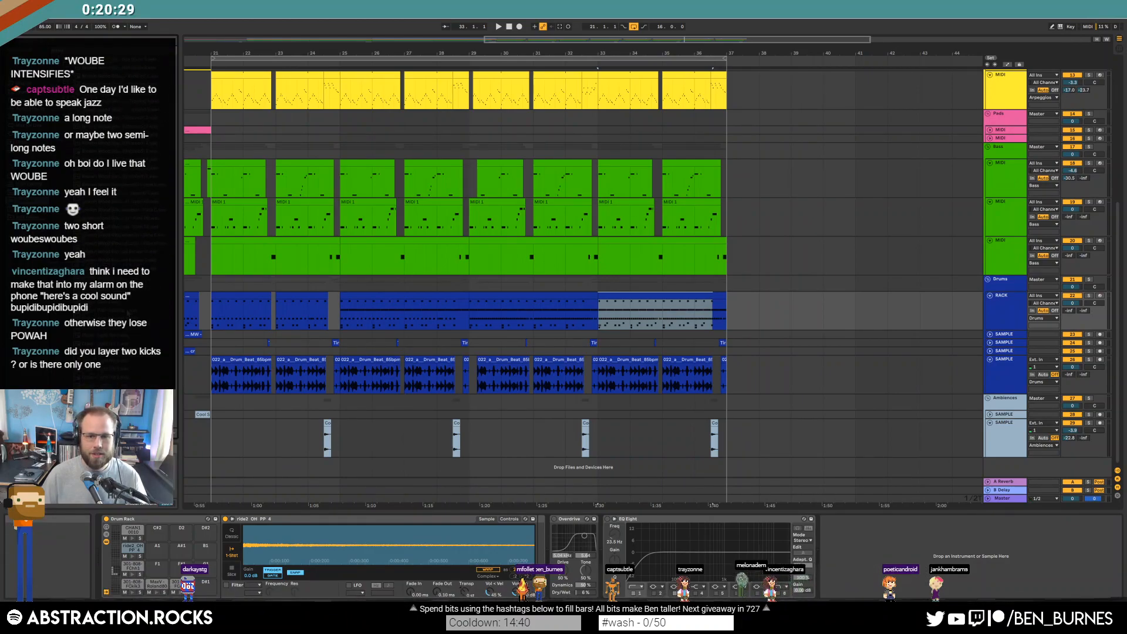
click(1018, 312)
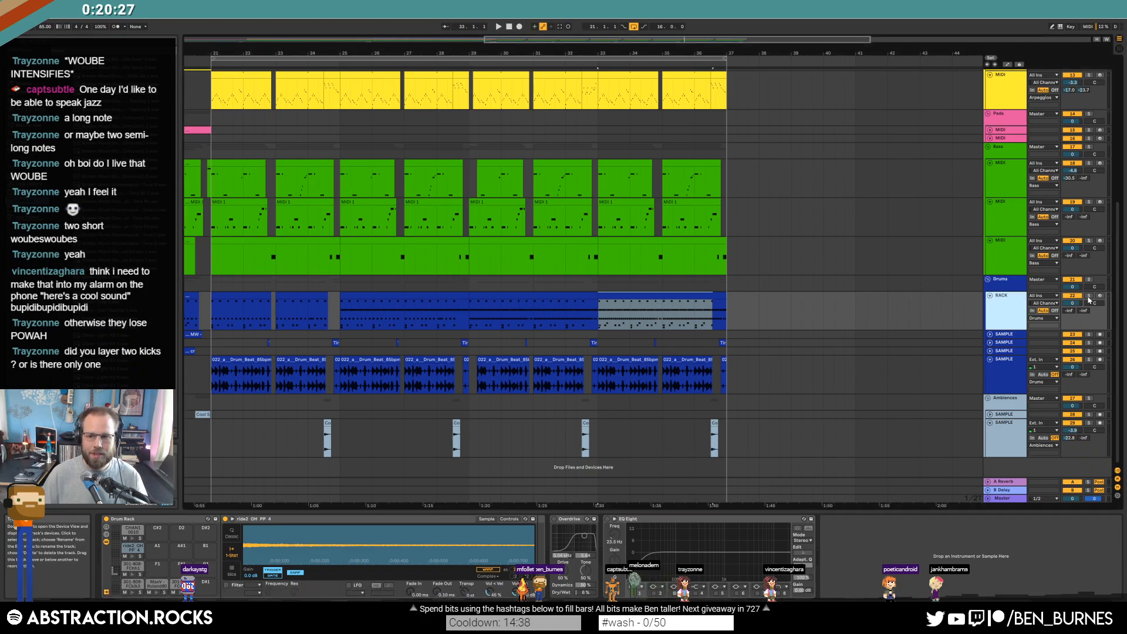
click(133, 594)
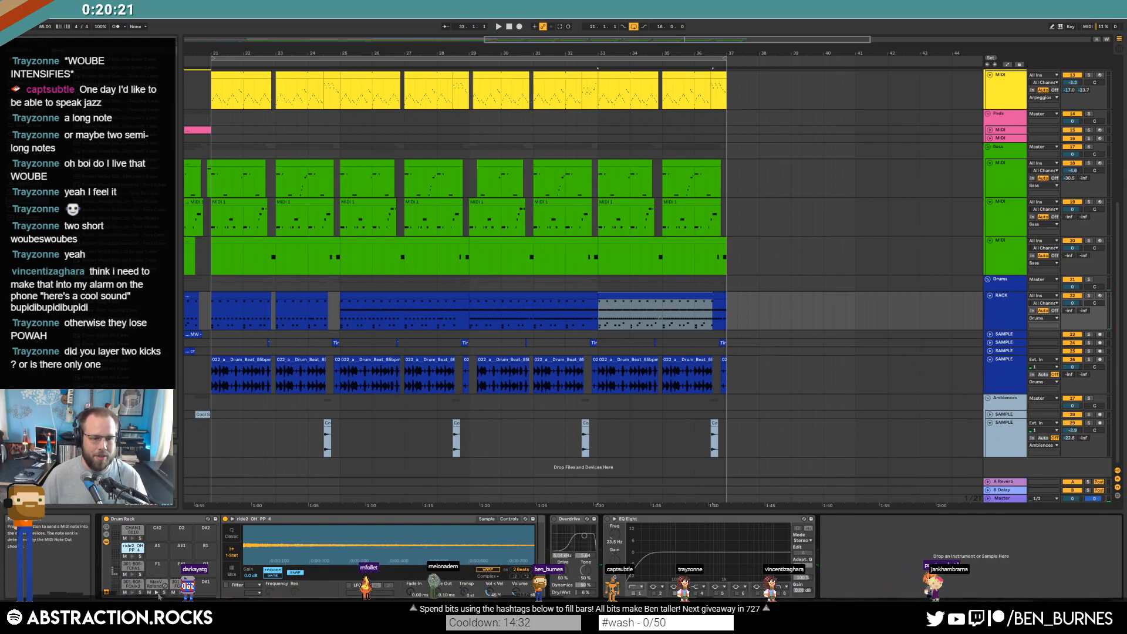
click(155, 595)
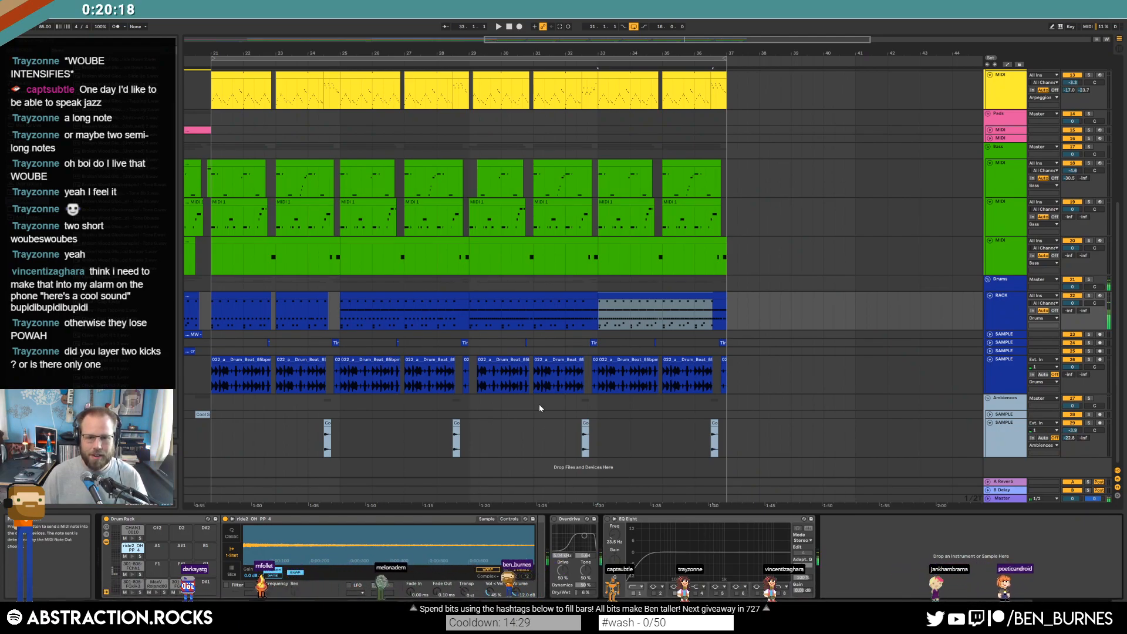
Audition the drum beat loop at bar 33 with its sample track soloed
click(615, 360)
click(1088, 360)
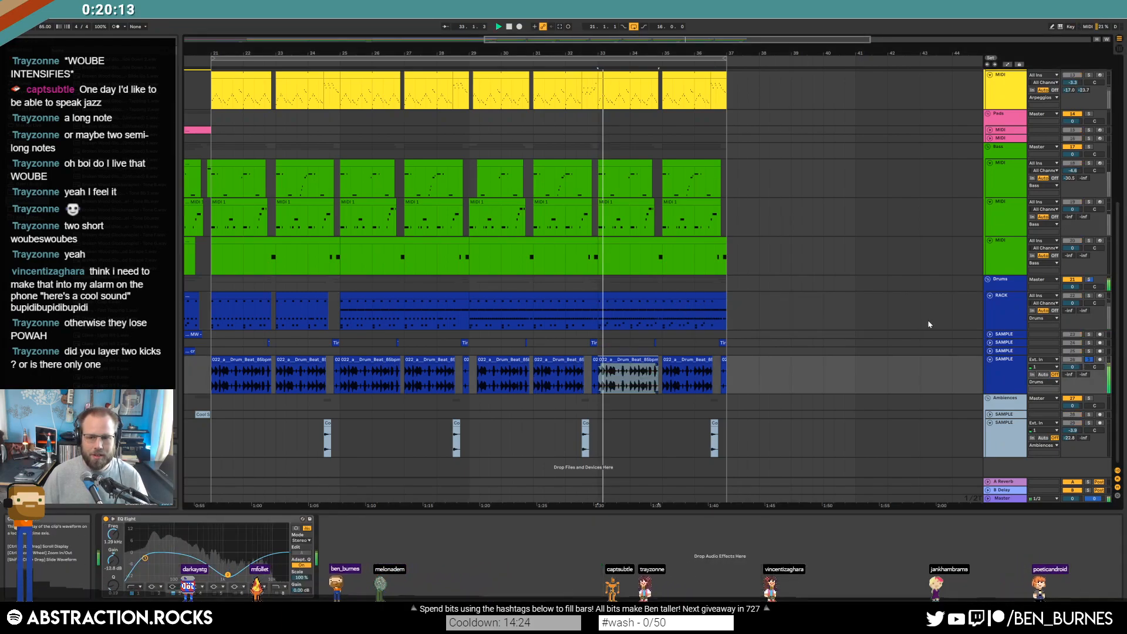
click(675, 303)
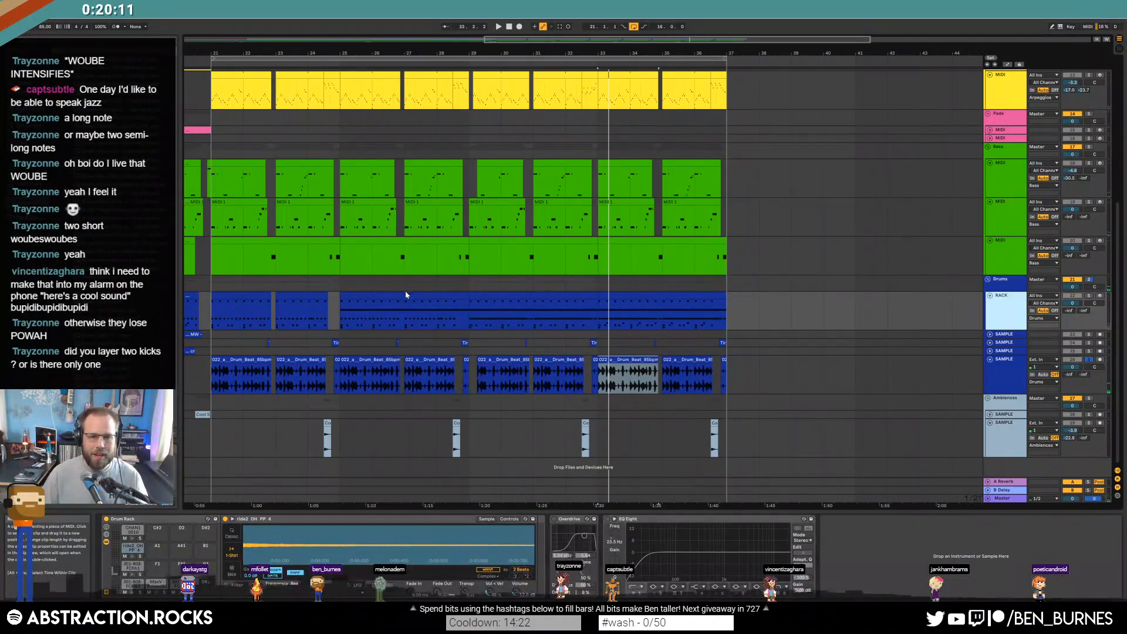
Deactivate the 301-808-FCkik3 kick hits in each drum rack clip from bar 21 to bar 37
double_click(253, 295)
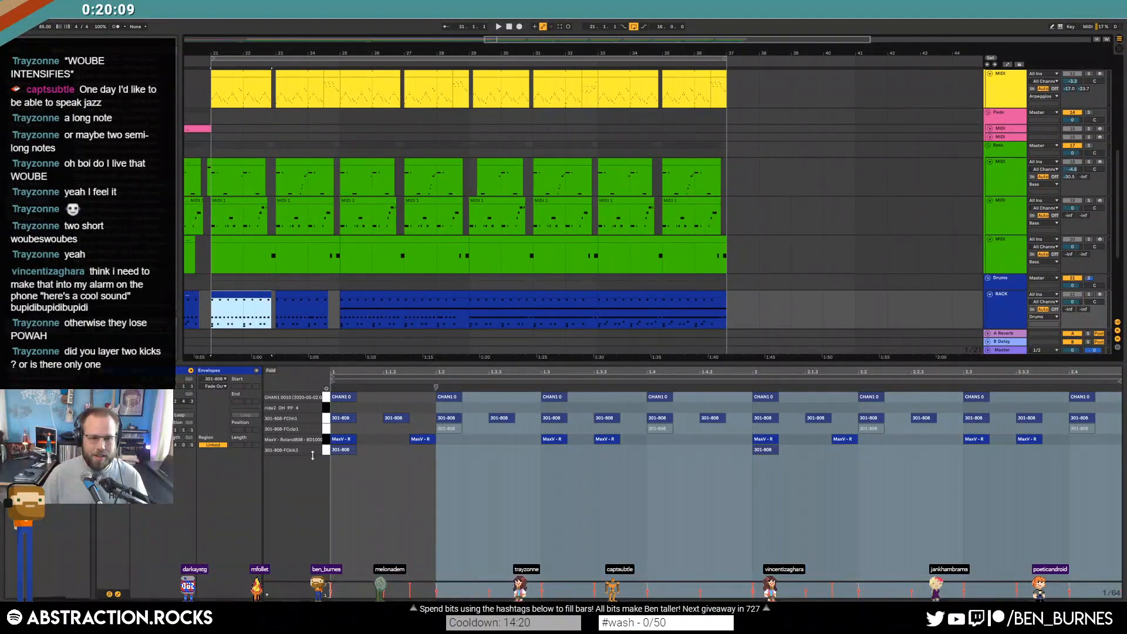
click(326, 450)
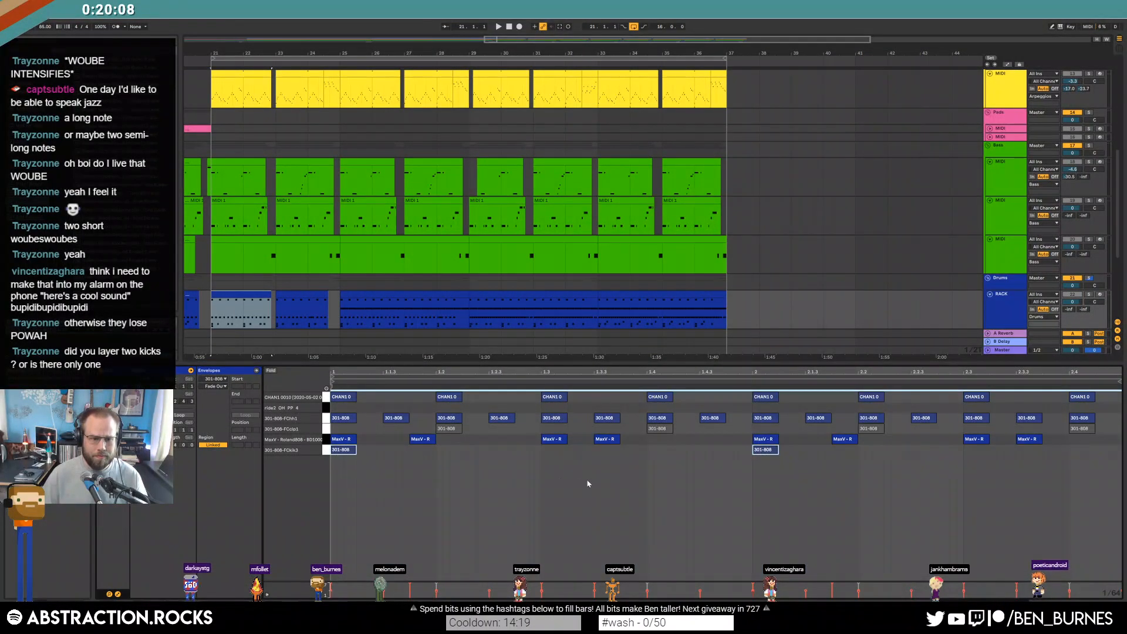
click(294, 296)
click(326, 451)
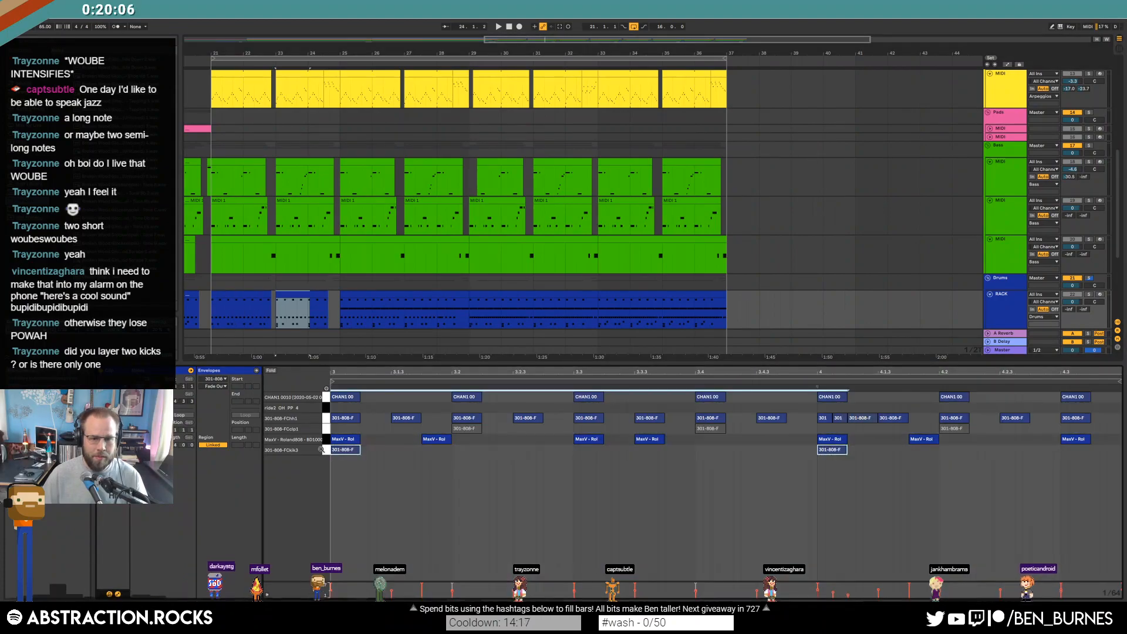
click(352, 296)
click(444, 492)
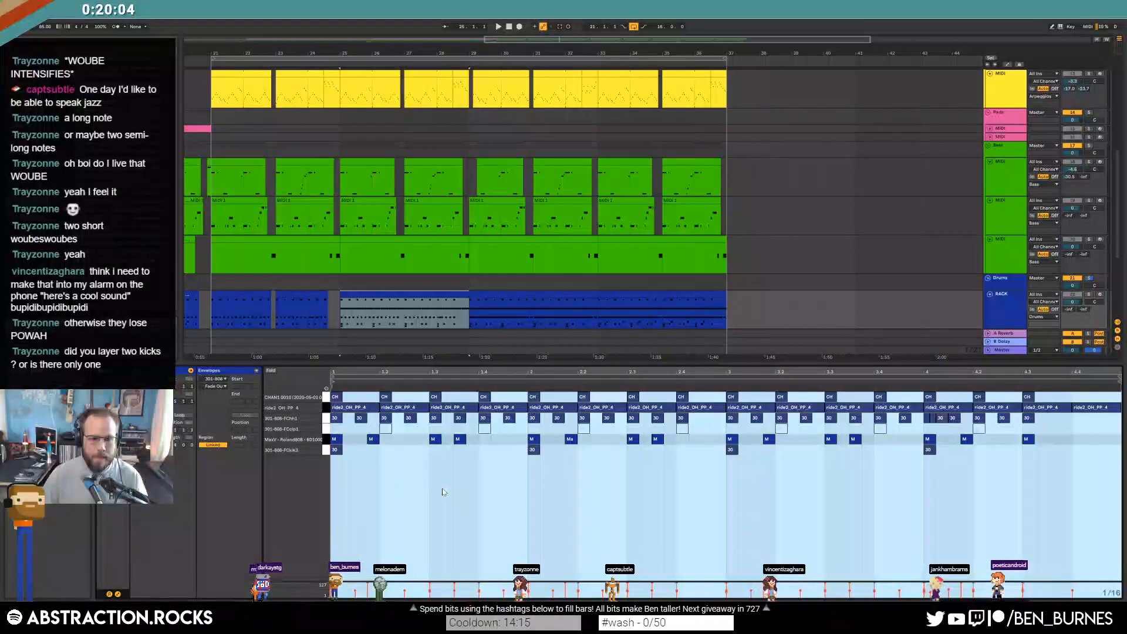
click(326, 451)
click(486, 295)
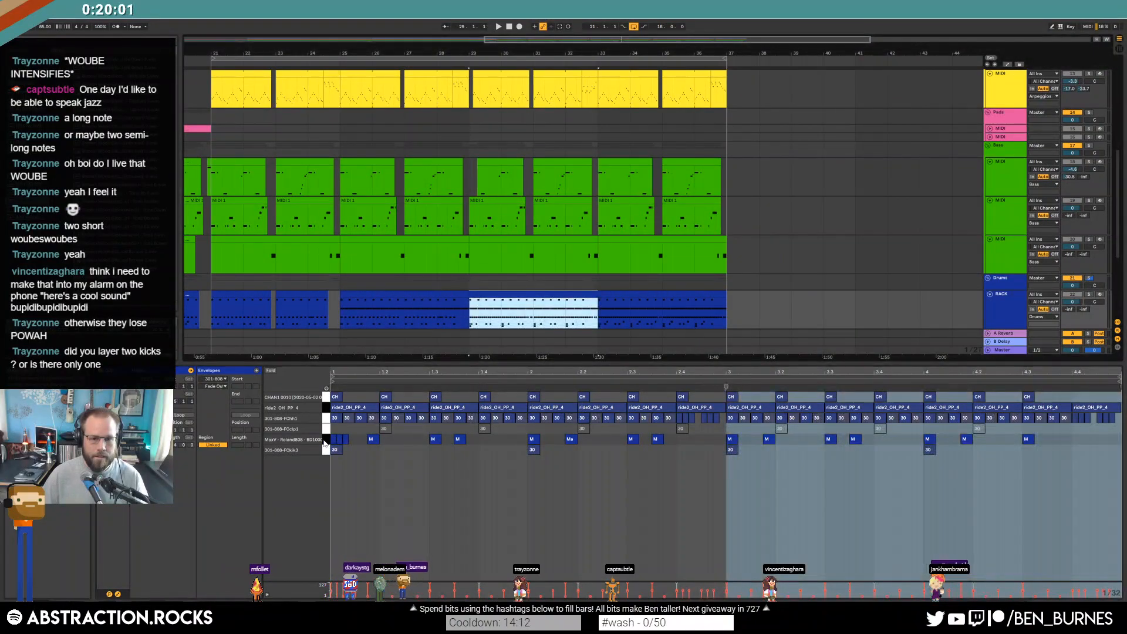
click(326, 450)
click(642, 292)
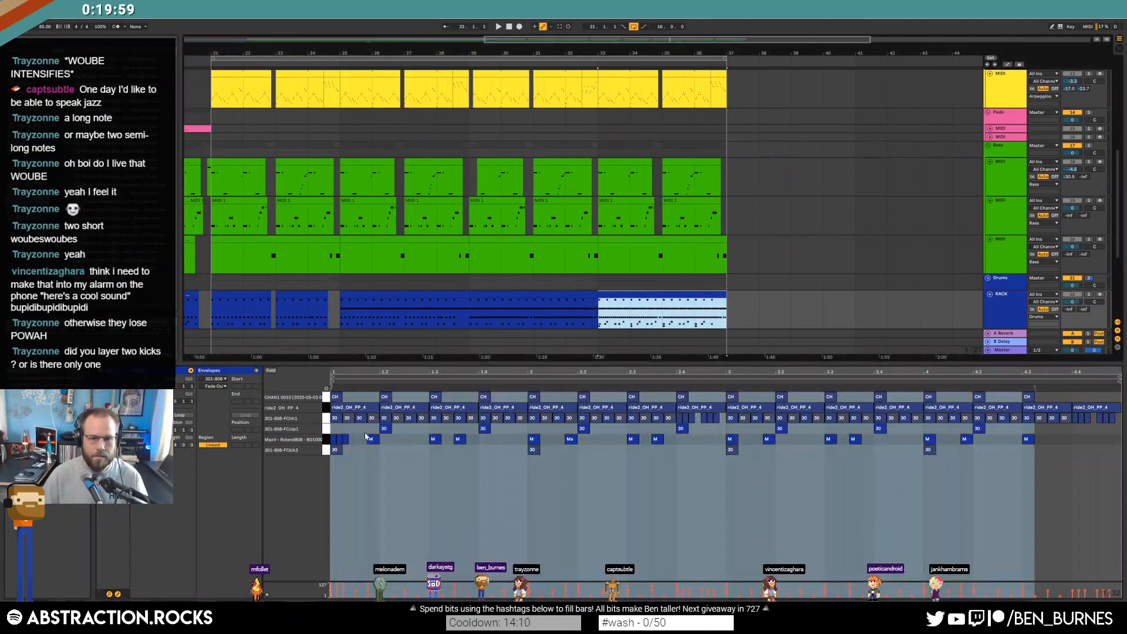
click(326, 450)
key(0)
key(shift+Tab)
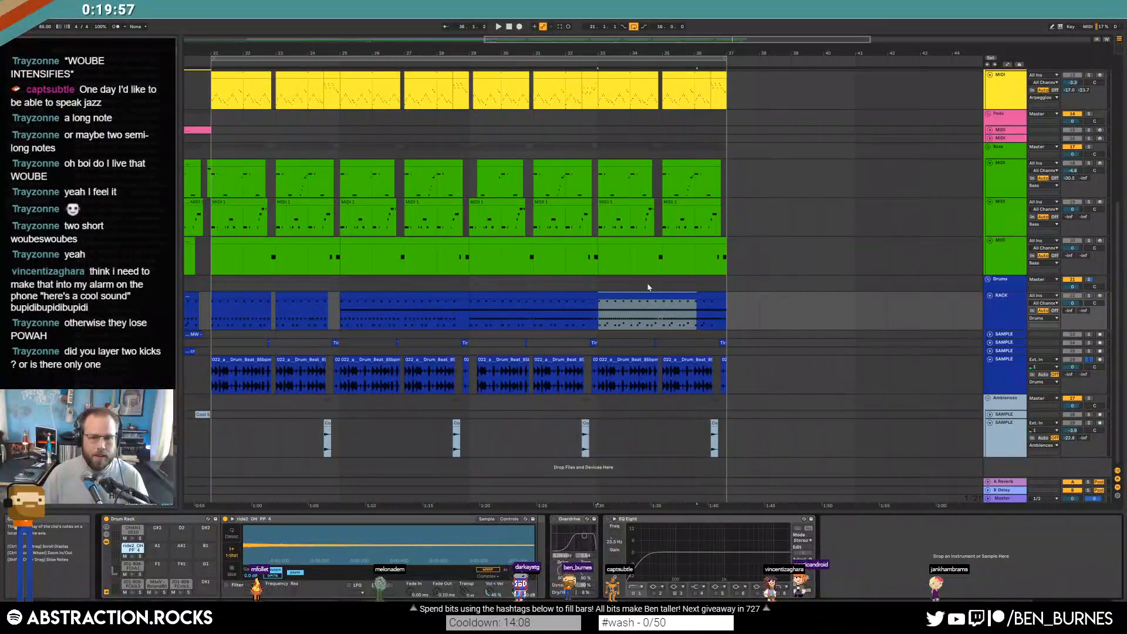
Play the section from bar 21 and audition the Drums group in solo
click(266, 324)
key(space)
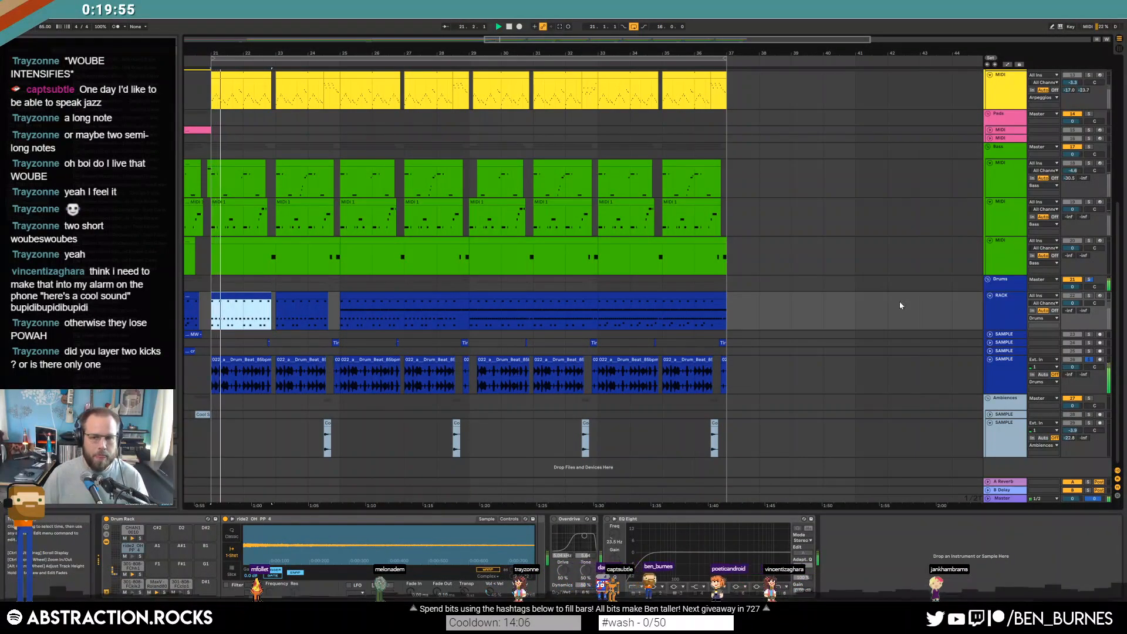
click(1089, 281)
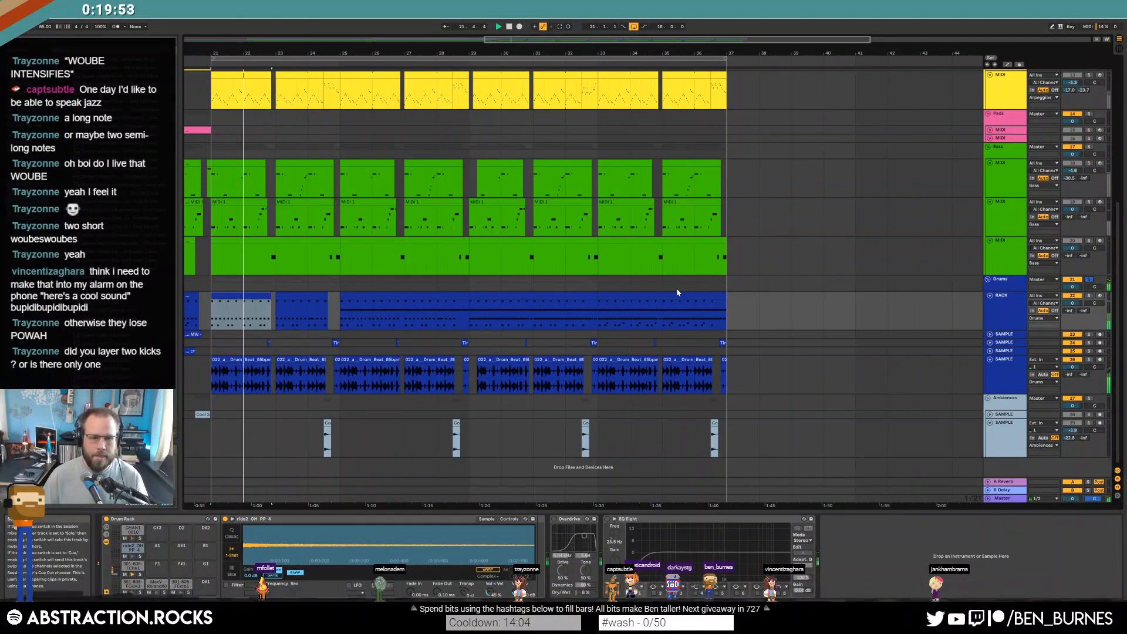
click(1089, 281)
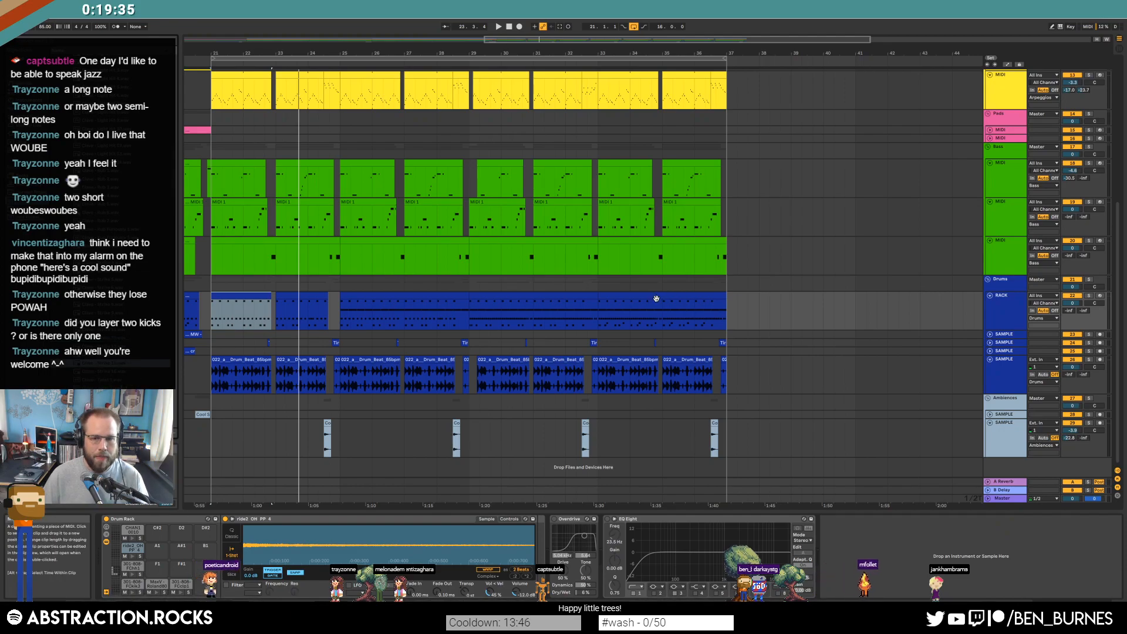
Load Clave - Strike 15 onto an empty drum rack pad and repeat a hit a sixteenth after each beat in the drum clip at bar 33
drag(194, 572, 157, 567)
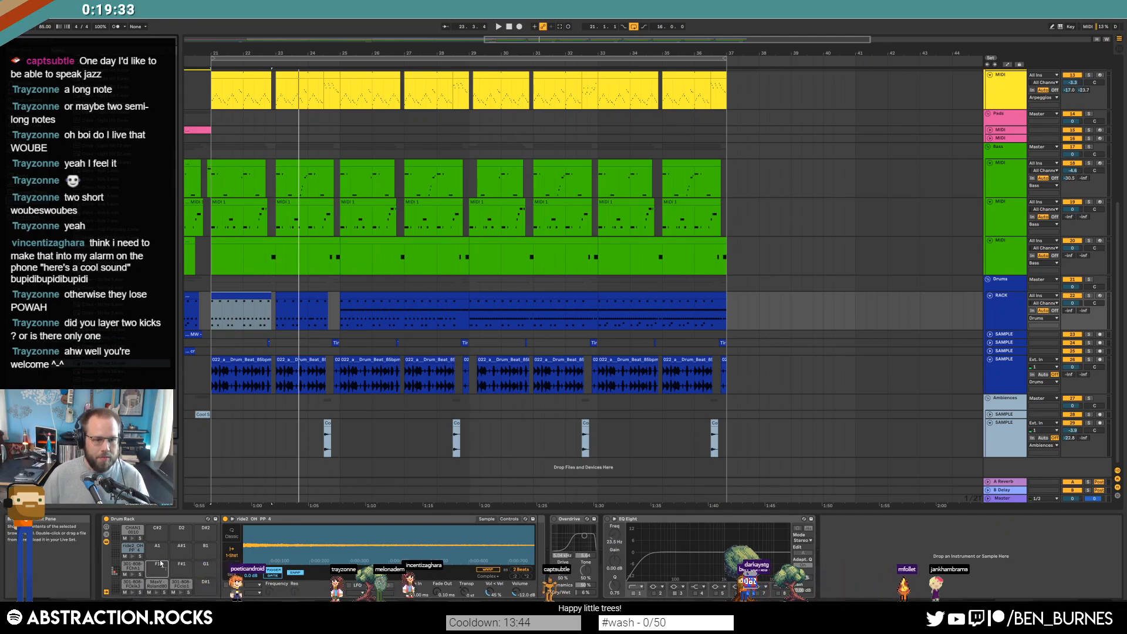
double_click(651, 298)
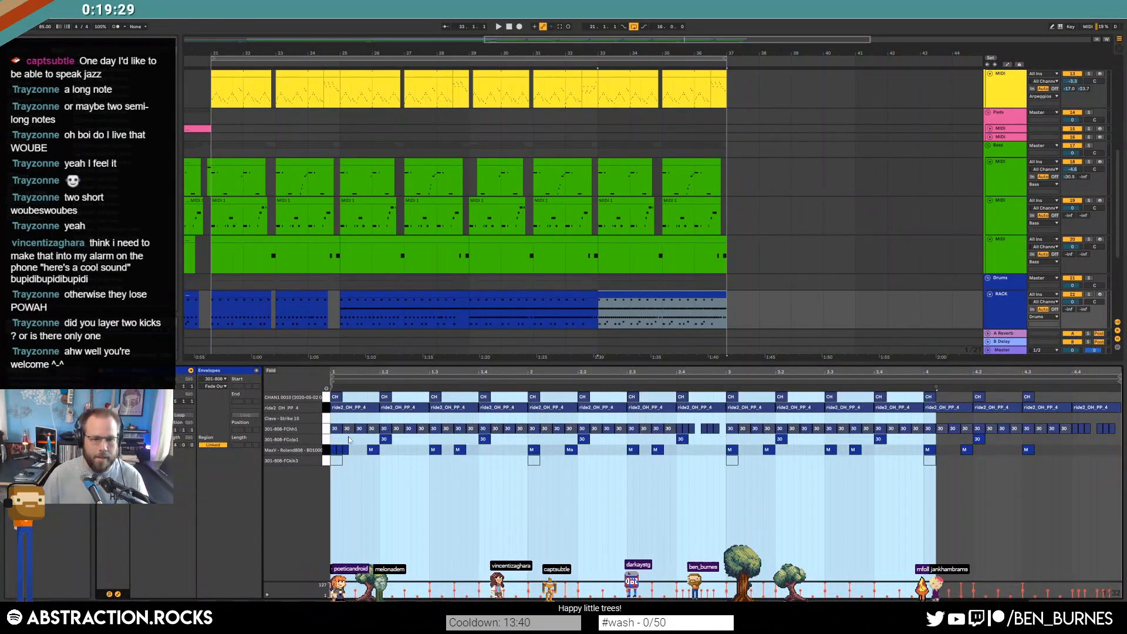
double_click(347, 418)
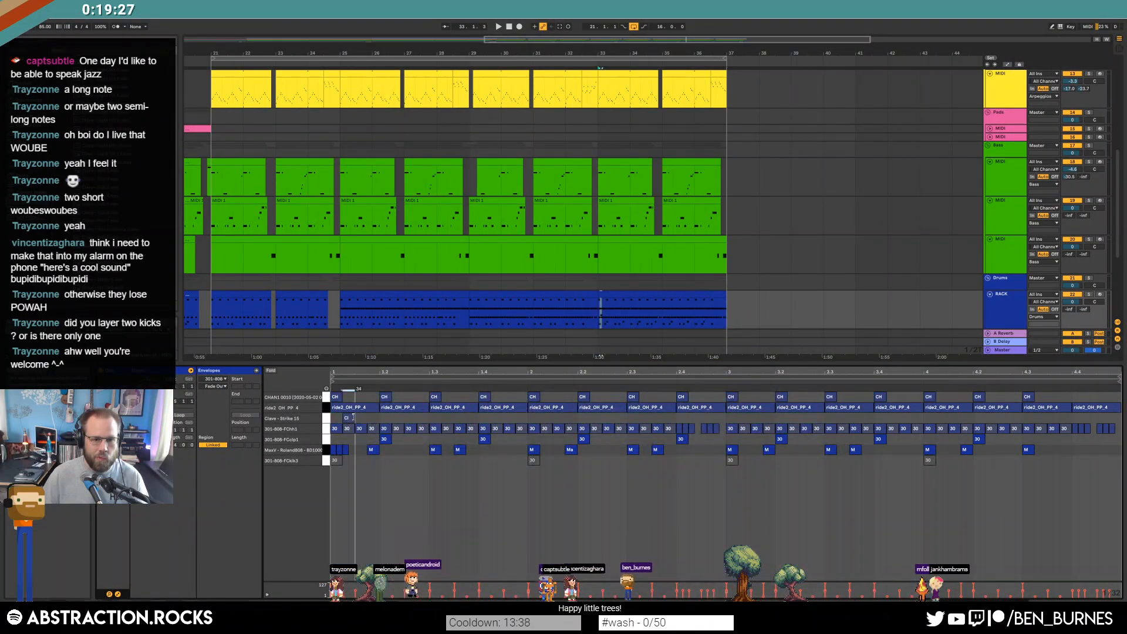
key(ctrl+d)
key(ctrl+d)
key(ctrl+d)
key(ctrl+d)
key(ctrl+d)
key(ctrl+d)
key(ctrl+d)
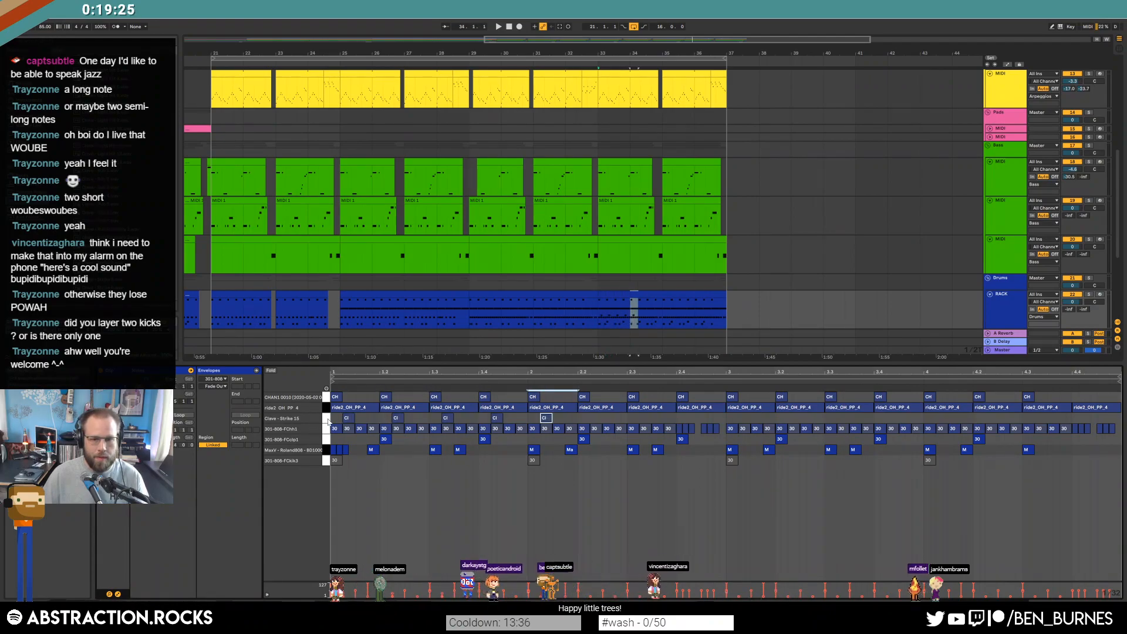
key(ctrl+d)
key(ctrl+d)
key(ctrl+d)
key(ctrl+d)
key(ctrl+d)
key(ctrl+d)
key(ctrl+d)
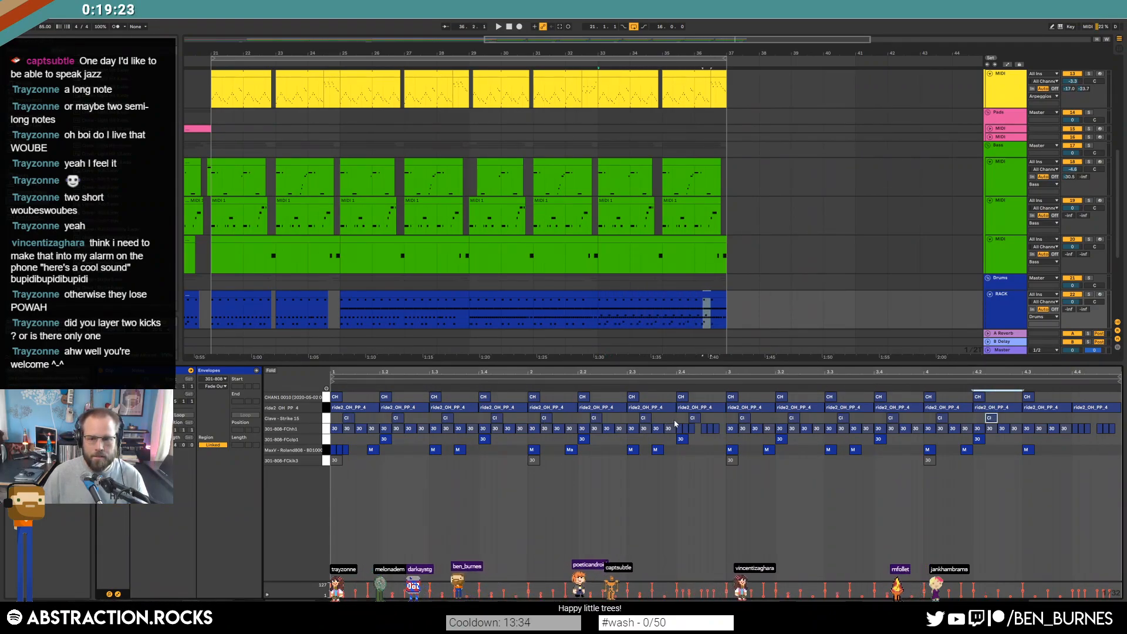
Play the drum clip at bar 33 and thin its clave hits to one every second beat
click(679, 421)
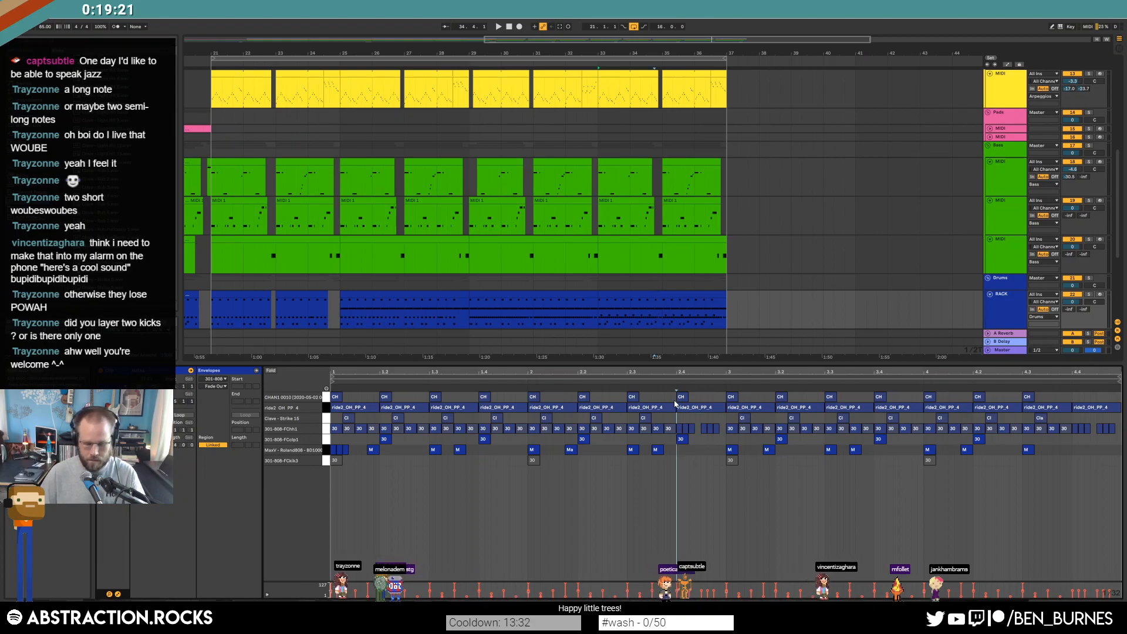
key(space)
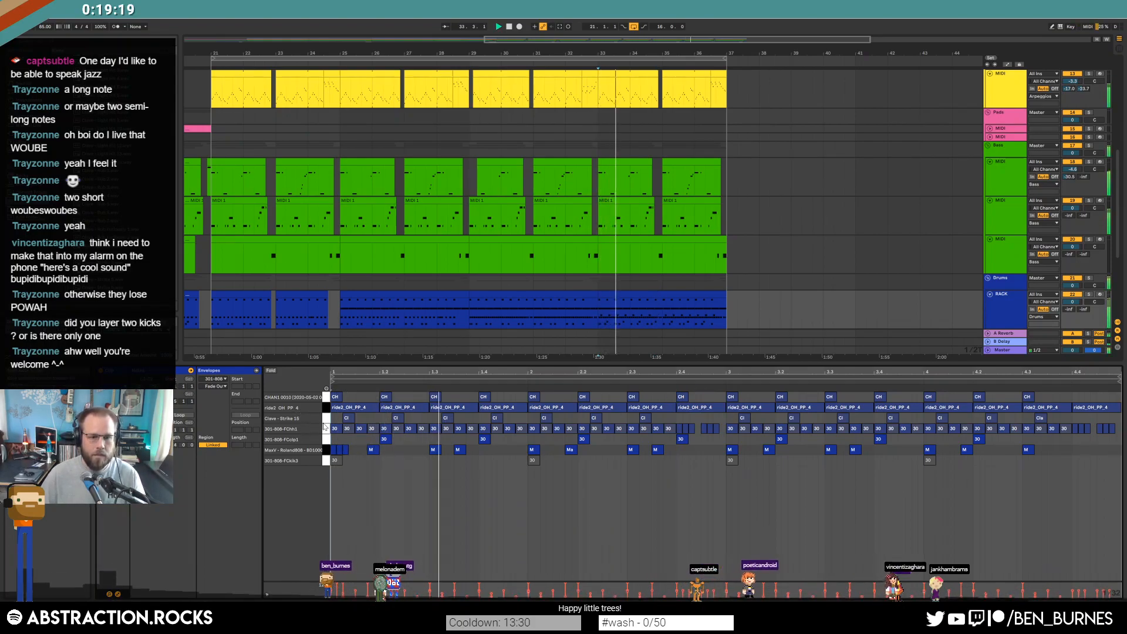
drag(396, 421, 616, 424)
key(Delete)
key(Delete)
key(Delete)
drag(785, 422, 805, 422)
key(Delete)
drag(880, 422, 1000, 419)
key(Delete)
key(Delete)
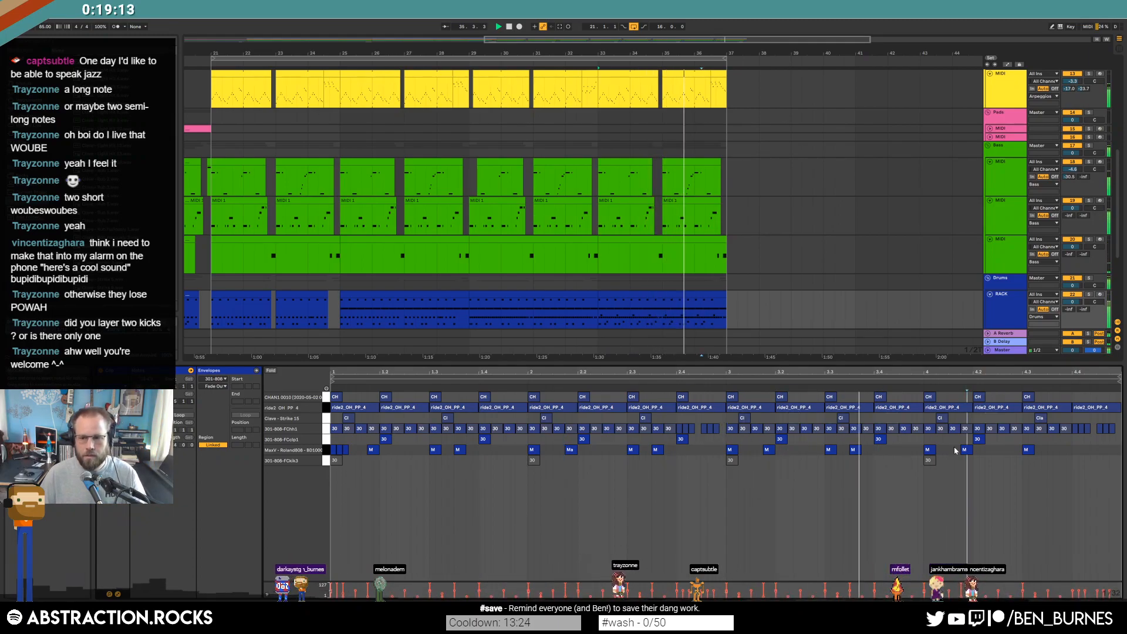
Play the looped section from bar 21 and review the full arrangement
key(shift+Tab)
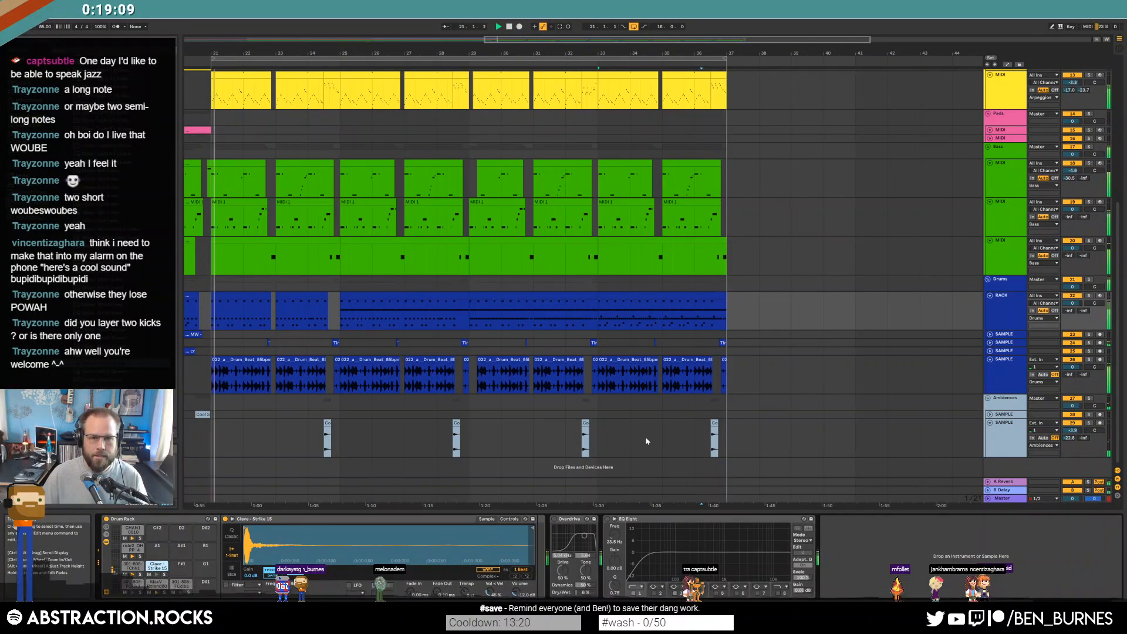
scroll(549, 295, down, 5)
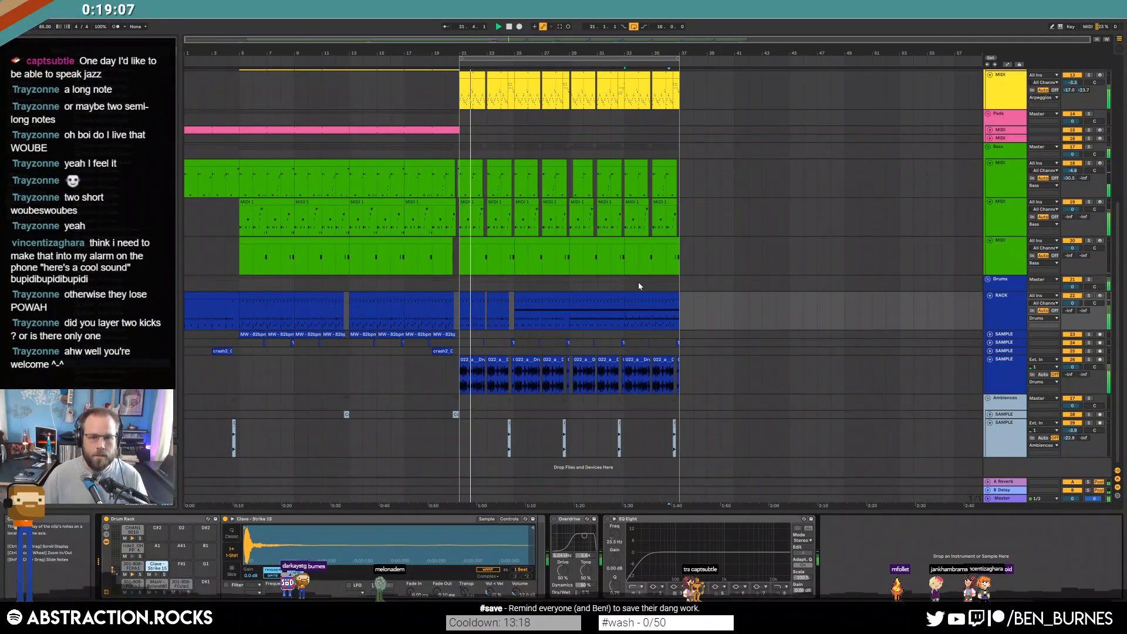
scroll(634, 293, up, 4)
scroll(632, 307, down, 1)
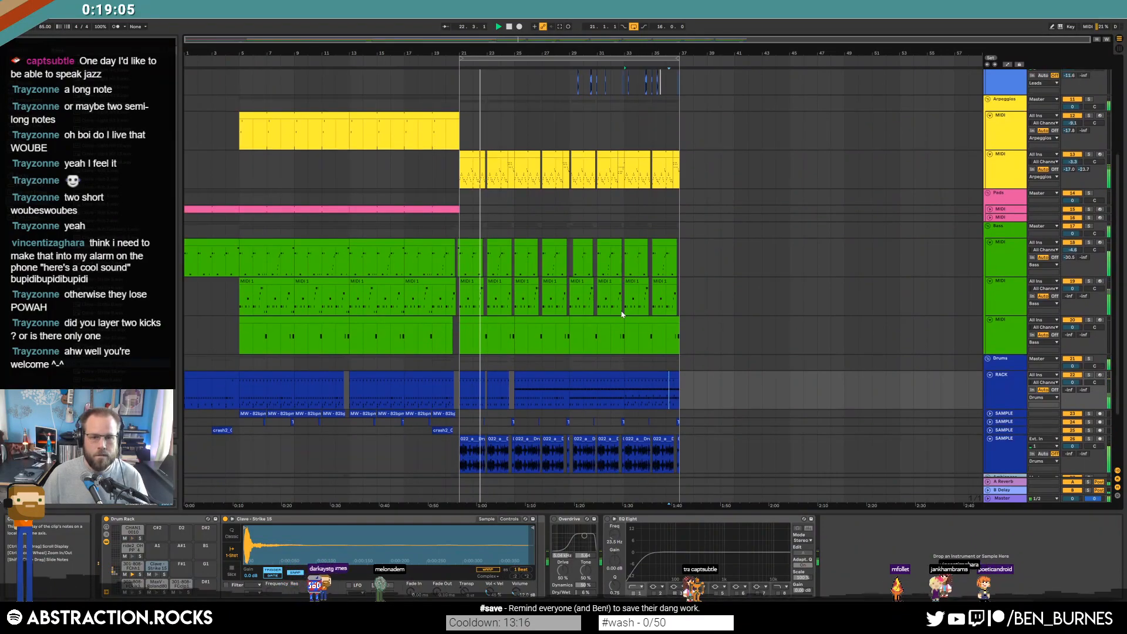
key(space)
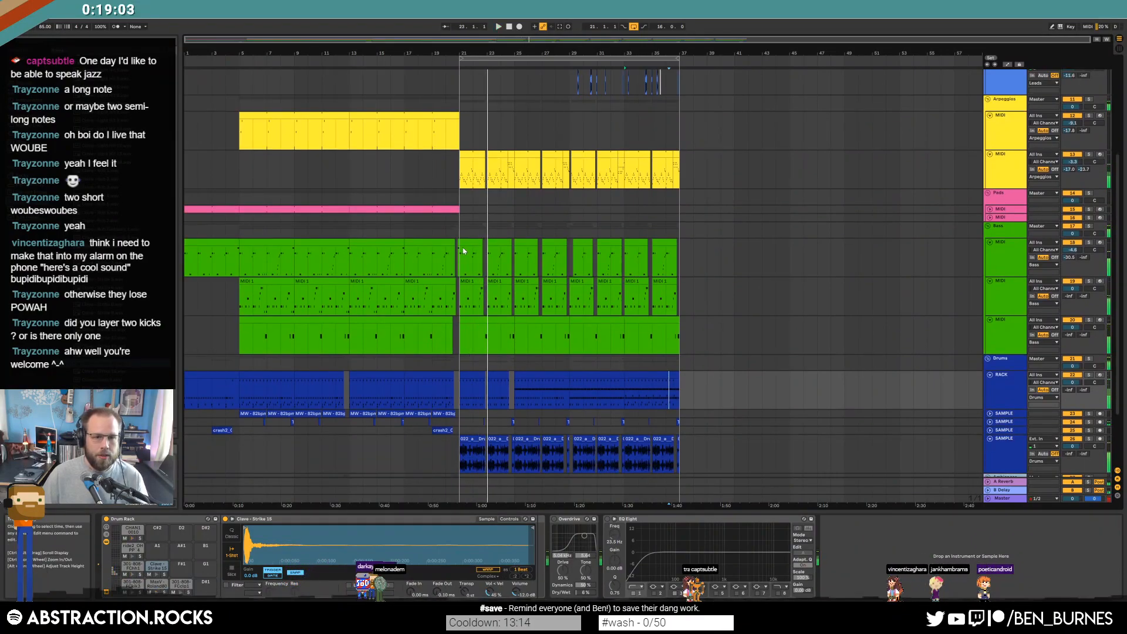
Audition the upper lead track's clip at bar 29 and move its second note a sixteenth later
scroll(627, 286, up, 5)
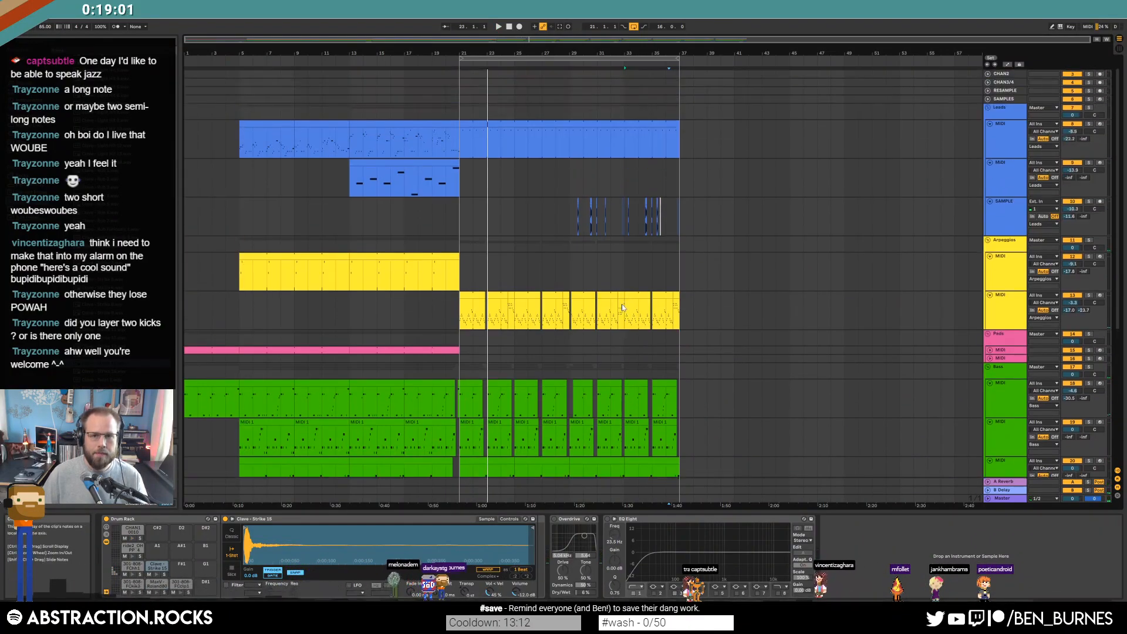
click(622, 141)
double_click(652, 125)
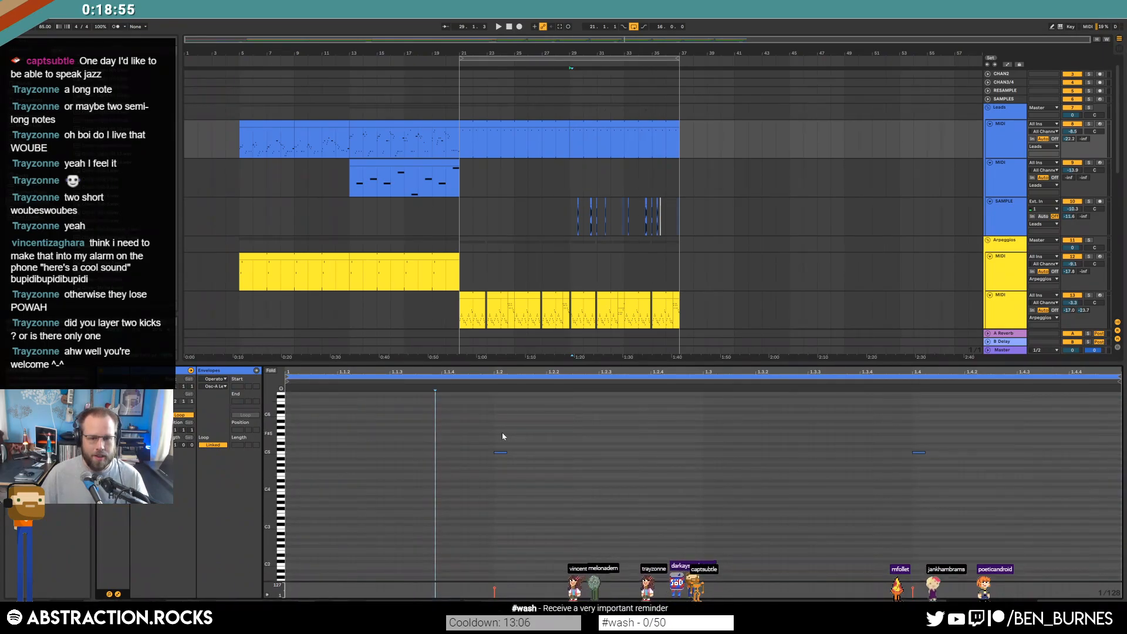
key(space)
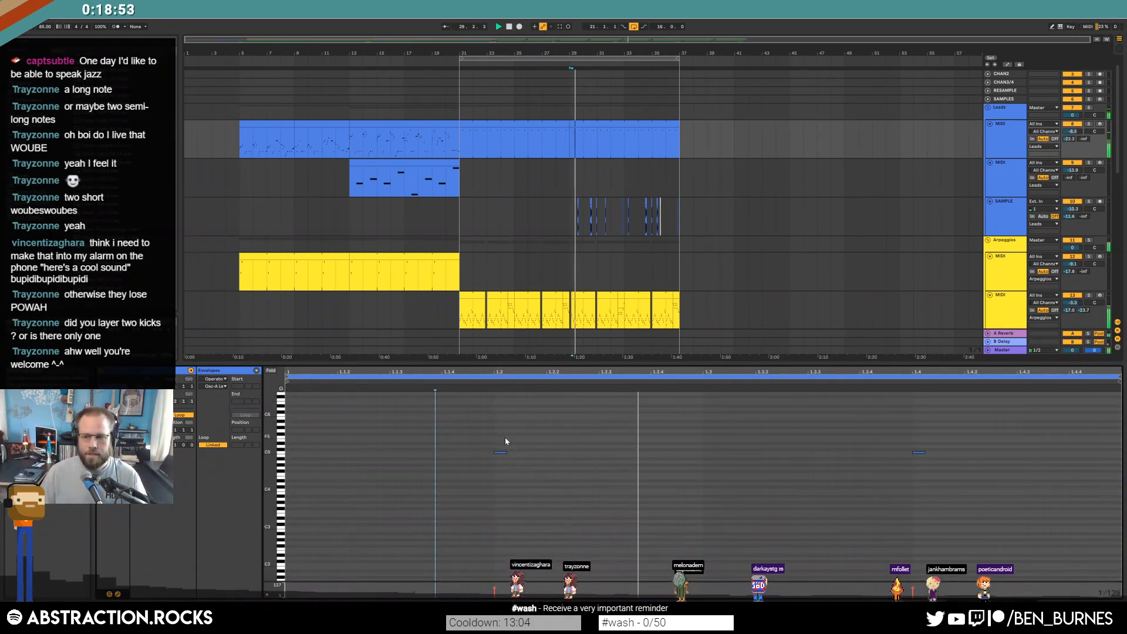
key(space)
click(920, 453)
key(ctrl+2)
key(ctrl+2)
key(Right)
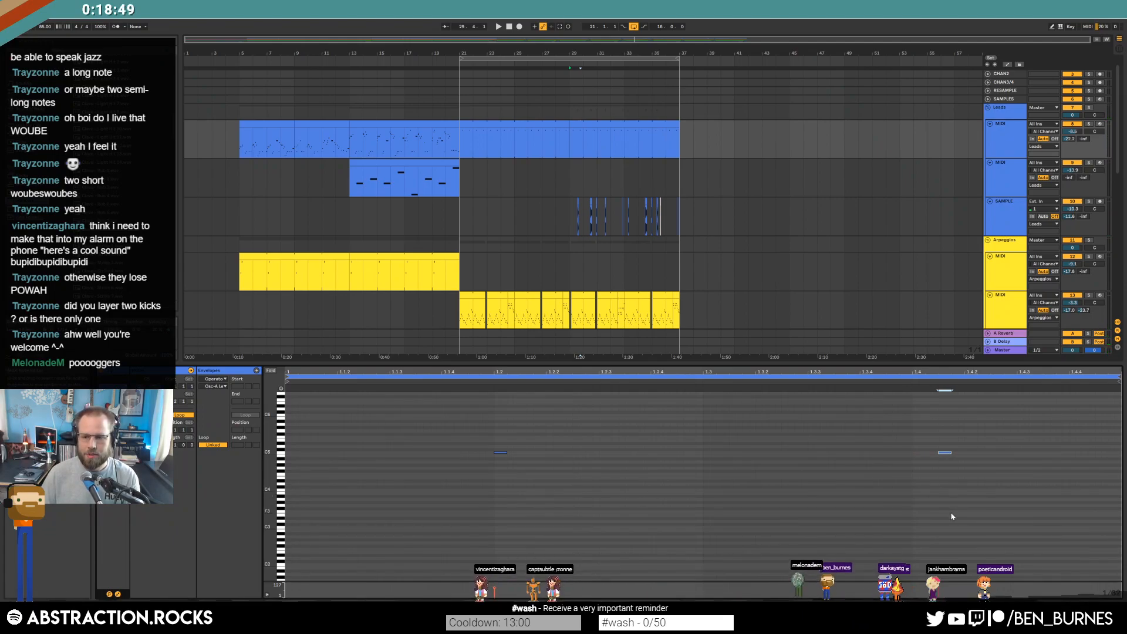
key(Right)
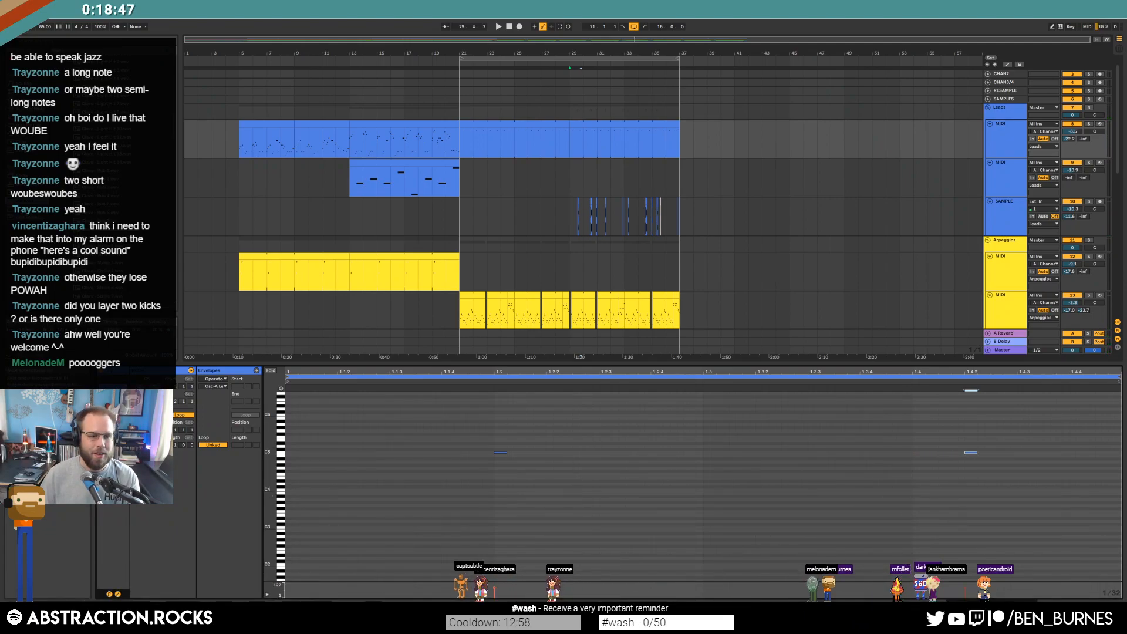
Play back the shifted lead note and lengthen it slightly
key(space)
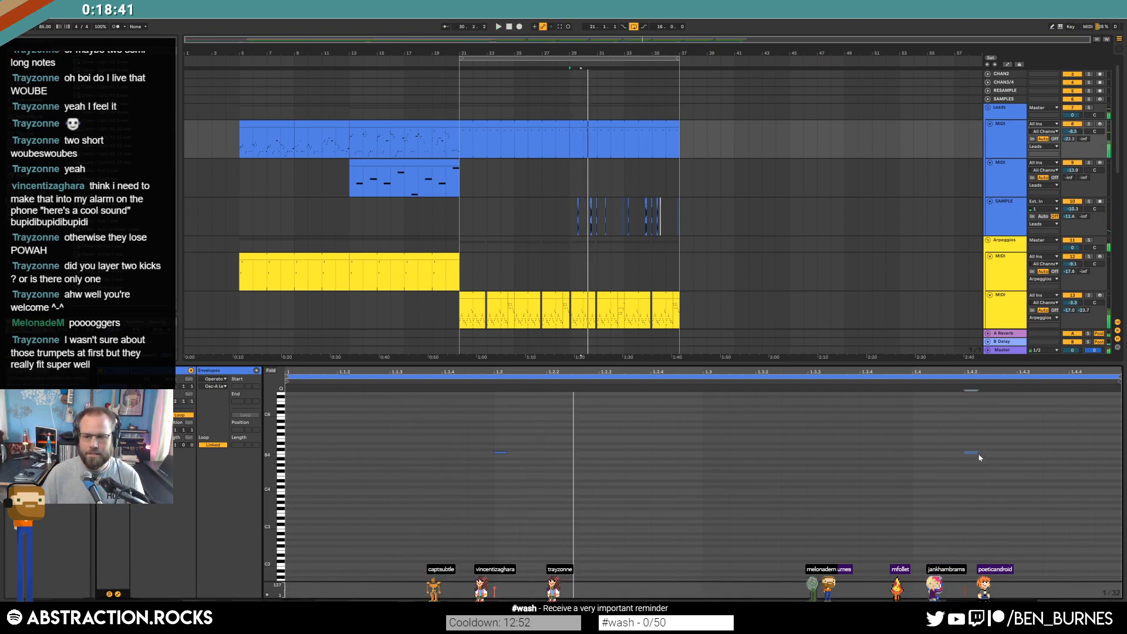
key(space)
drag(981, 452, 989, 453)
click(946, 458)
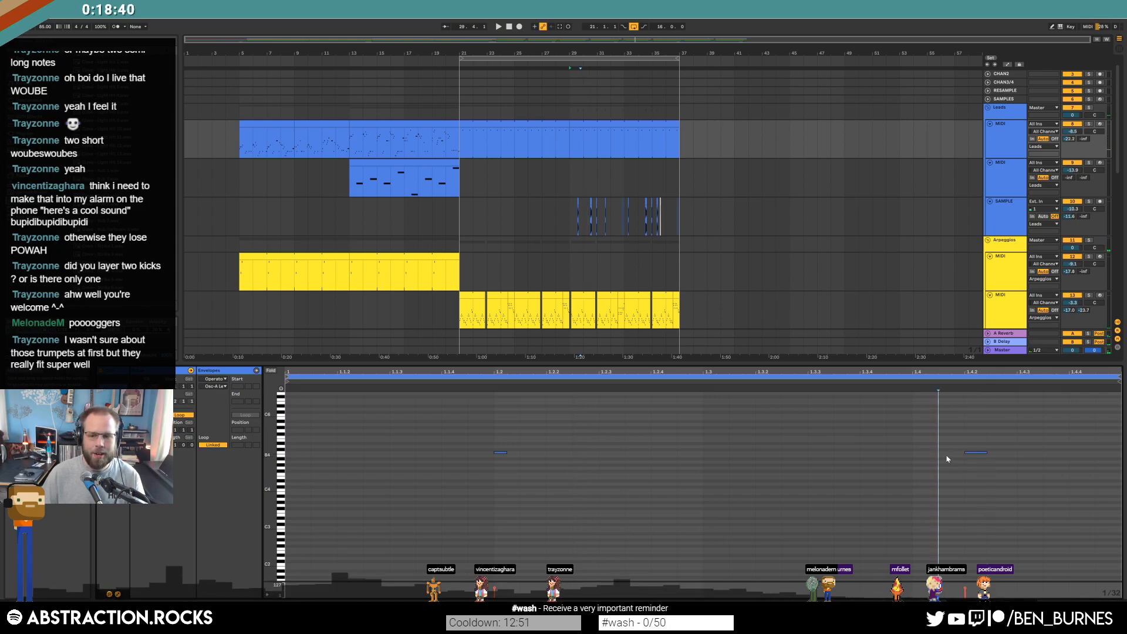
click(975, 452)
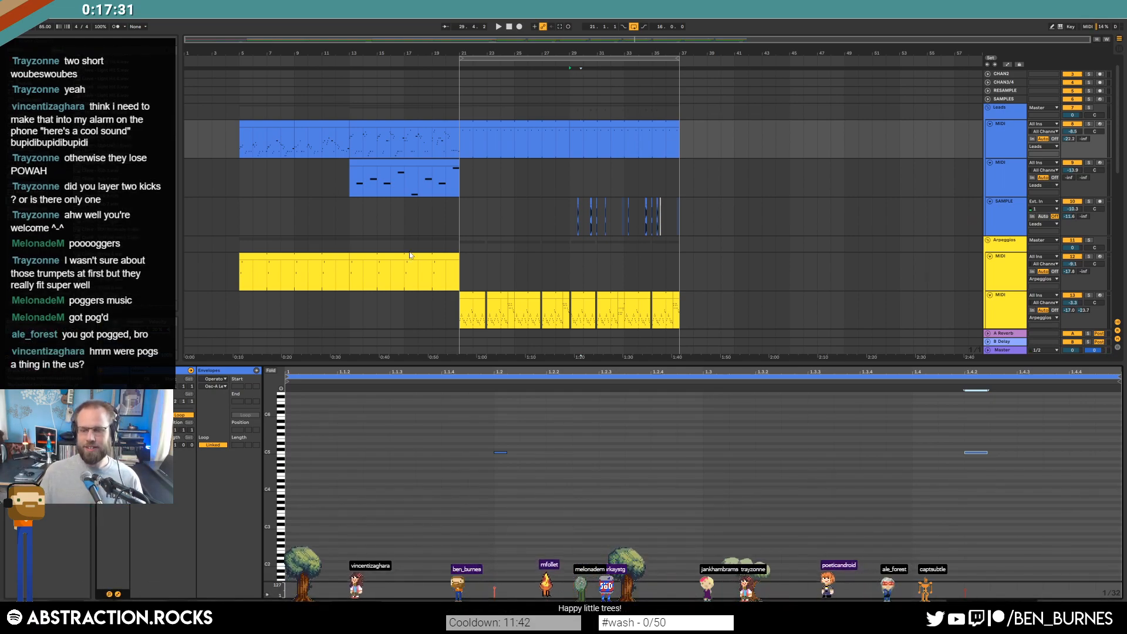
Play the song from bar 18 into the second section and review the bass, drum and ambience tracks
click(415, 217)
key(space)
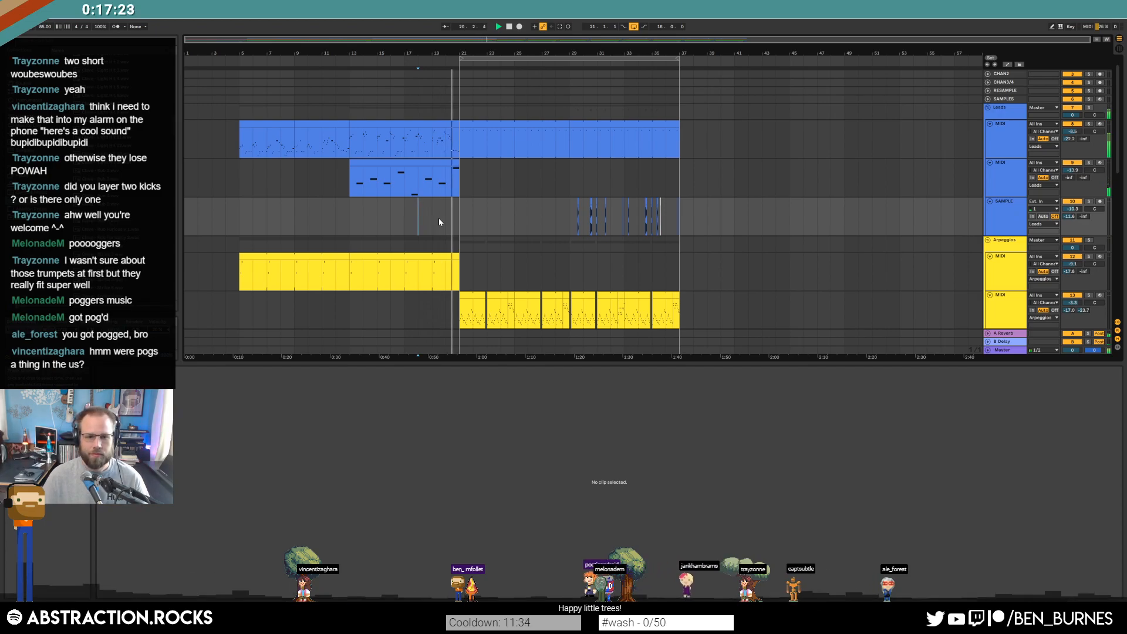
key(shift+Tab)
scroll(545, 243, down, 3)
scroll(543, 255, down, 5)
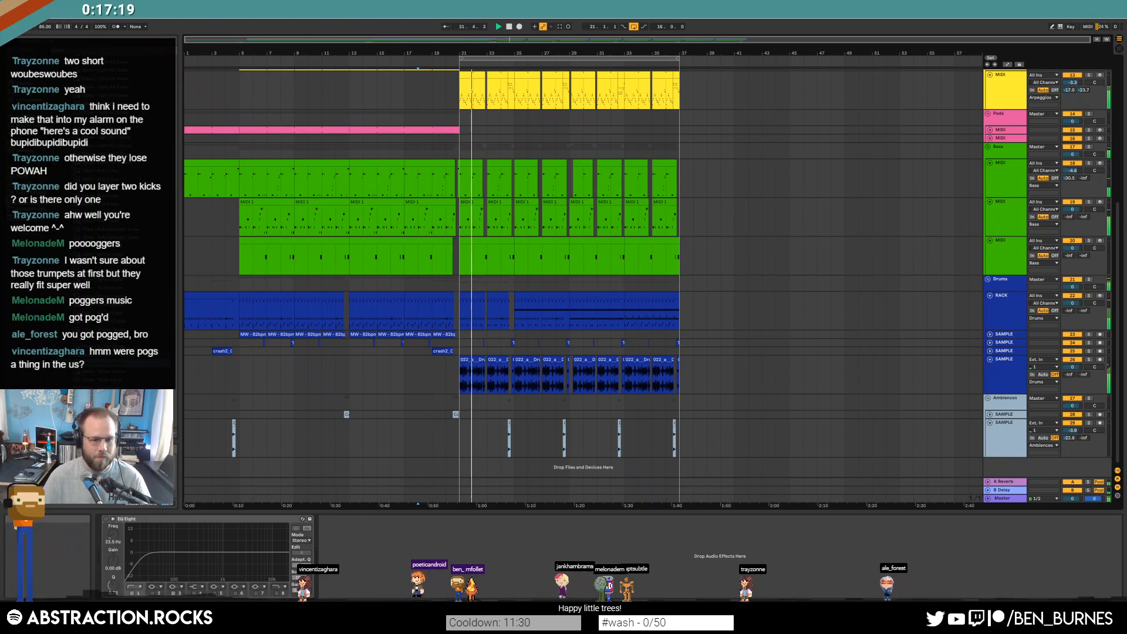
Add the Think That's Purdy sample from the Sample Crate folder to a new track at bar 25
key(alt+Tab)
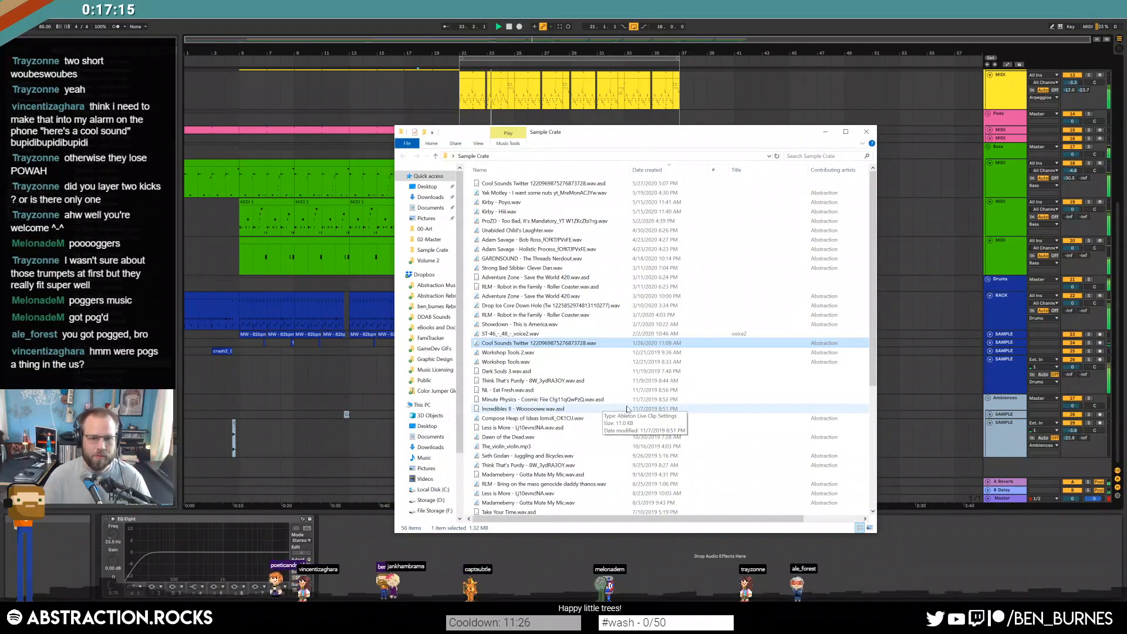
scroll(623, 408, down, 4)
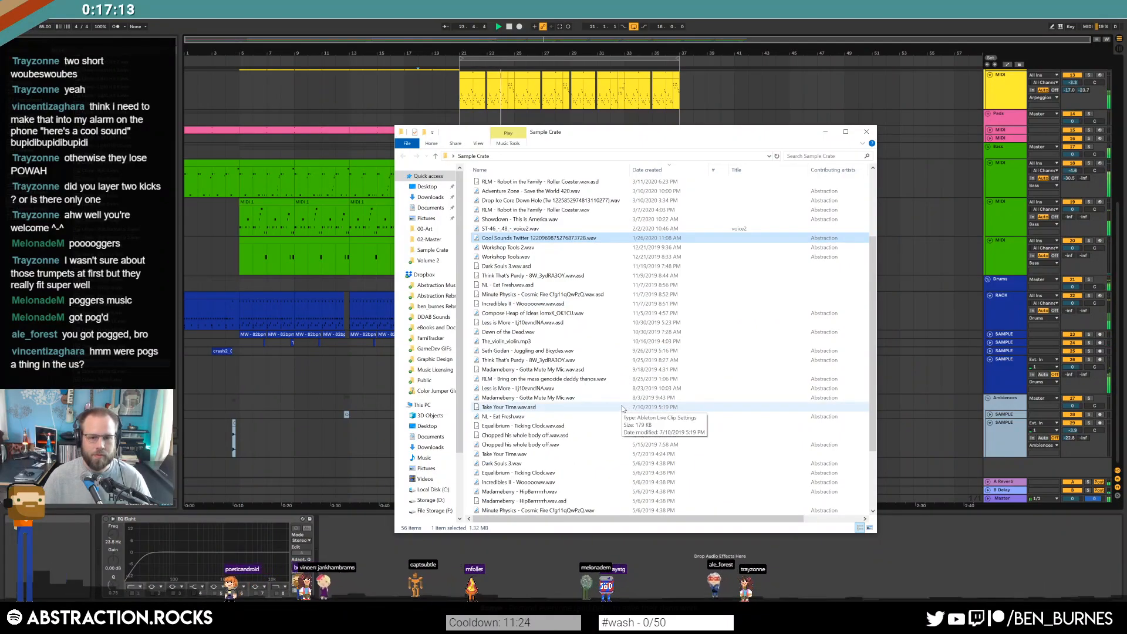
drag(568, 136, 753, 90)
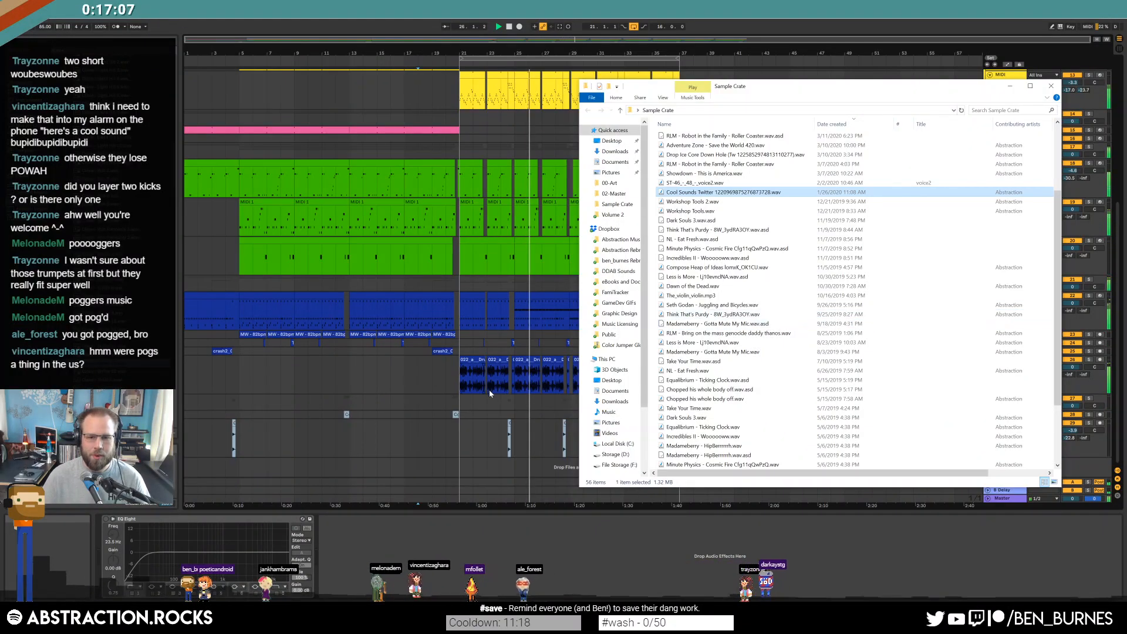
click(511, 437)
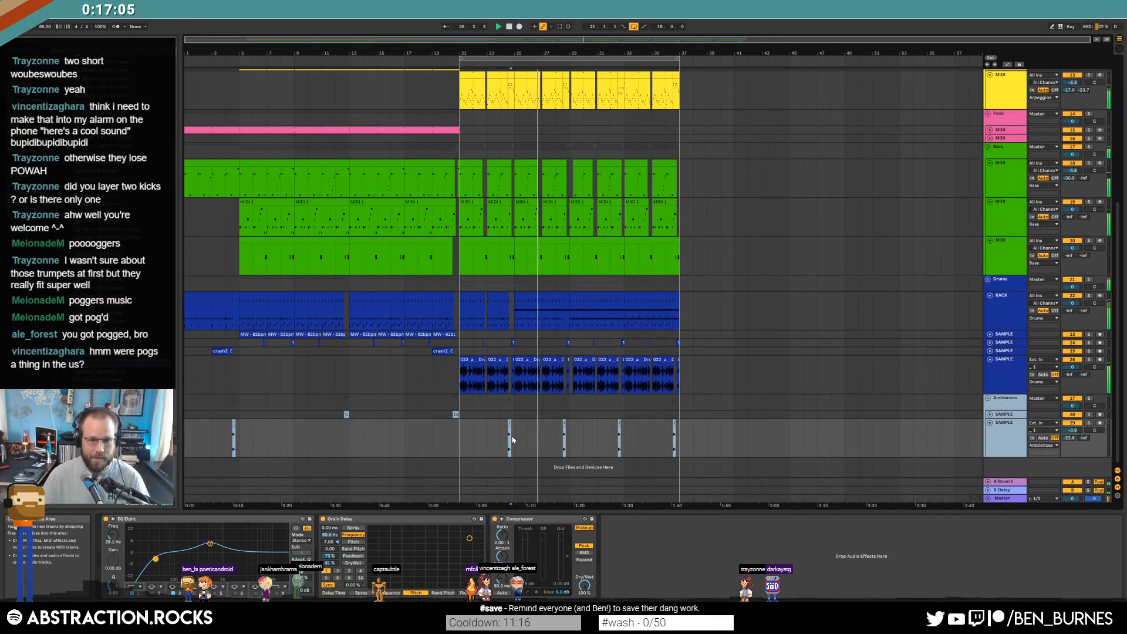
key(alt+Tab)
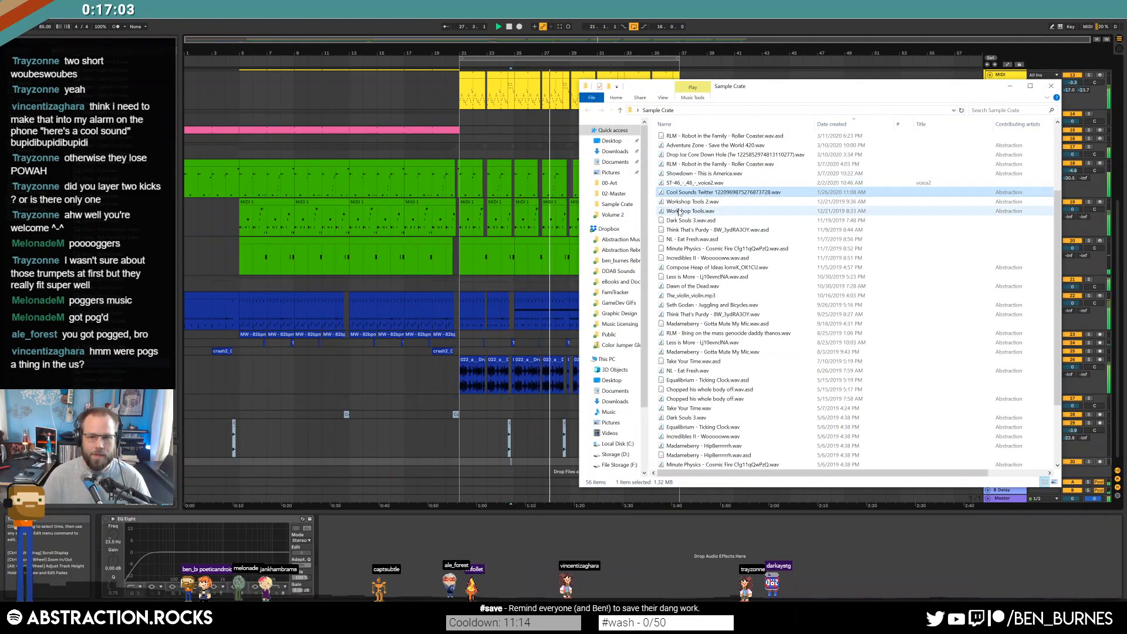
drag(683, 317, 544, 468)
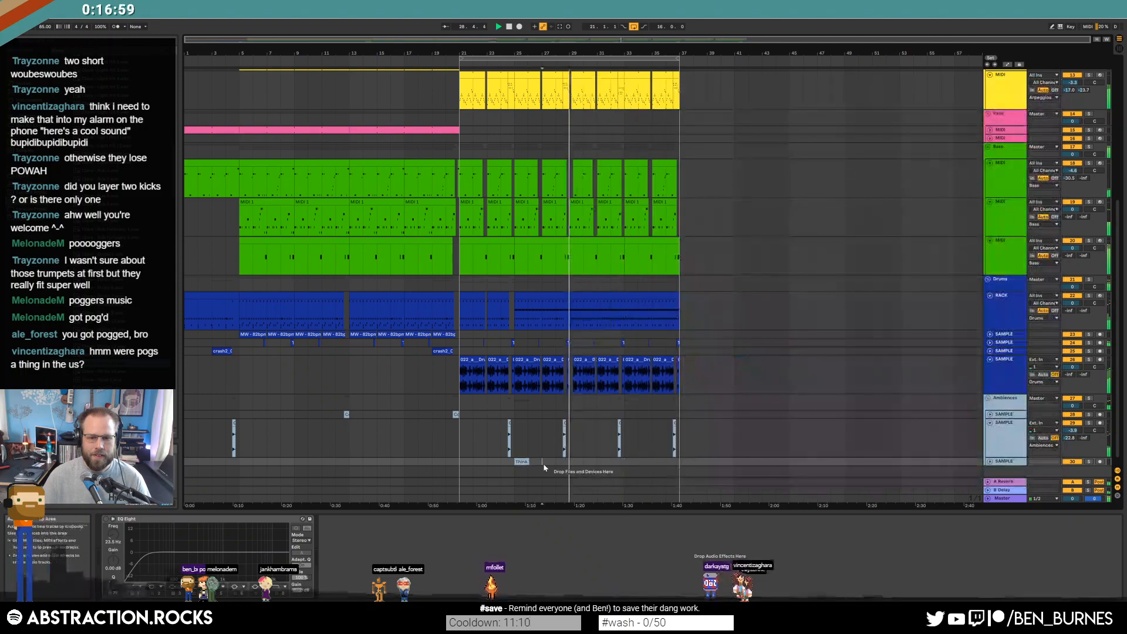
In the arpeggio clip before bar 29, lower the second note group an octave and raise the last three notes an octave
scroll(591, 311, up, 3)
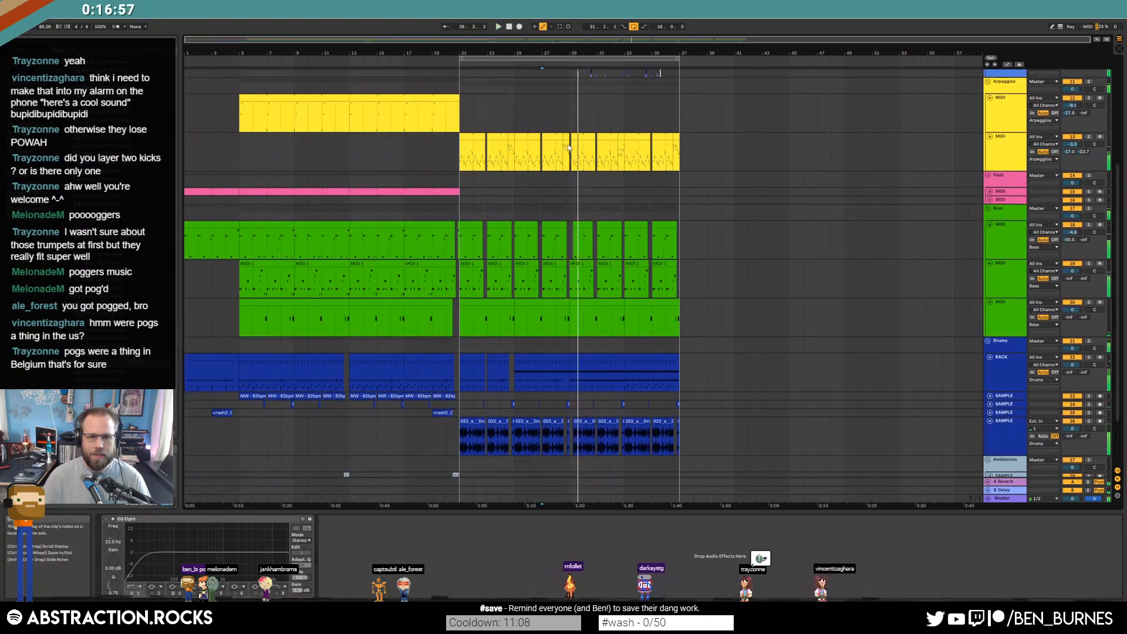
double_click(565, 138)
drag(482, 408, 627, 465)
key(shift+Down)
drag(698, 410, 795, 477)
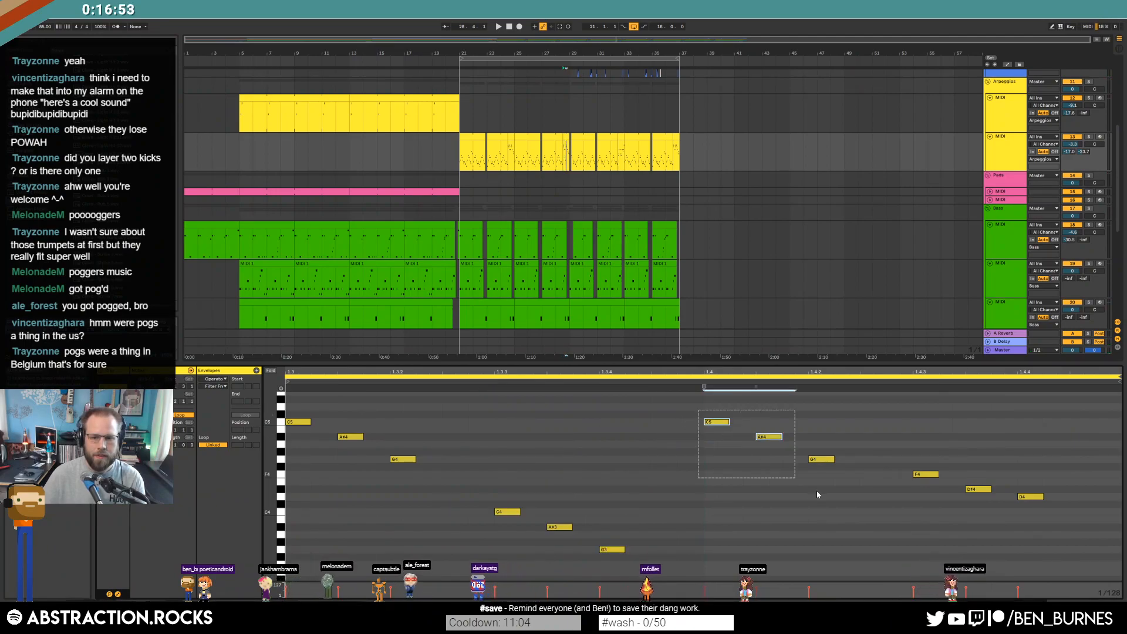
drag(890, 456, 1021, 521)
key(shift+Up)
key(space)
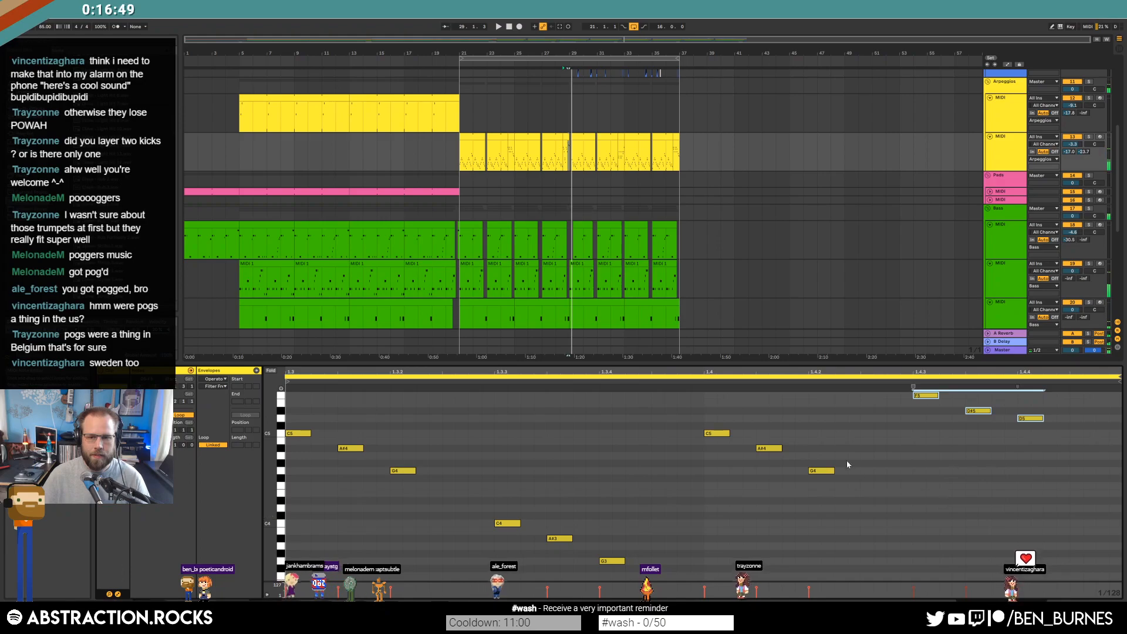
Expand the new sample track, trim the Think That's Purdy clip to a short phrase ending at bar 25 and open it
key(shift+Tab)
scroll(622, 358, down, 3)
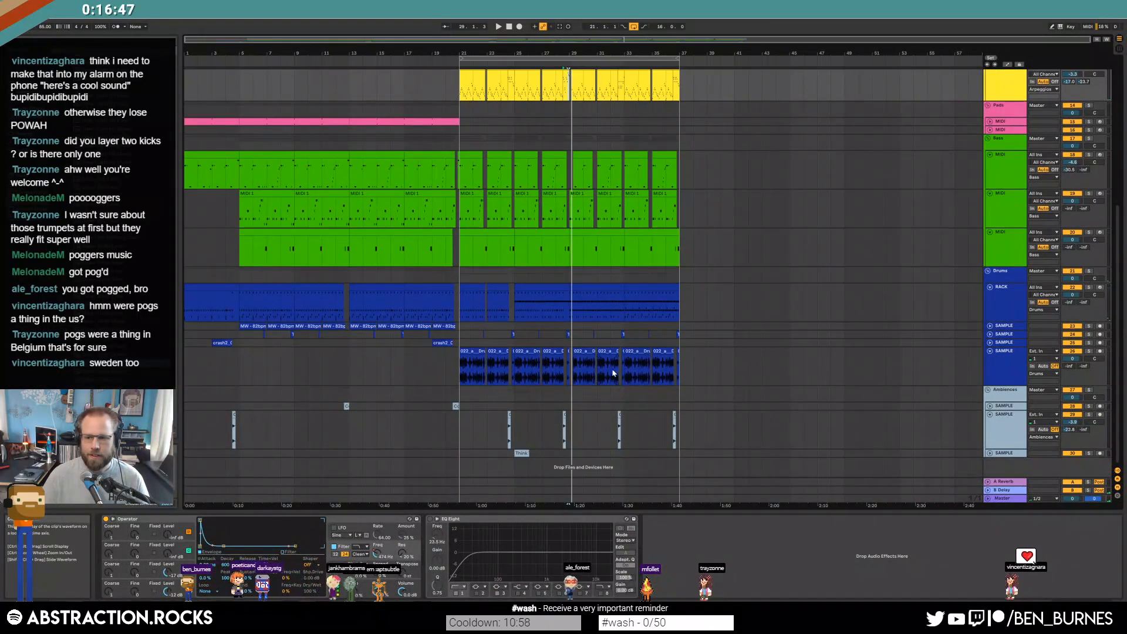
scroll(556, 433, up, 4)
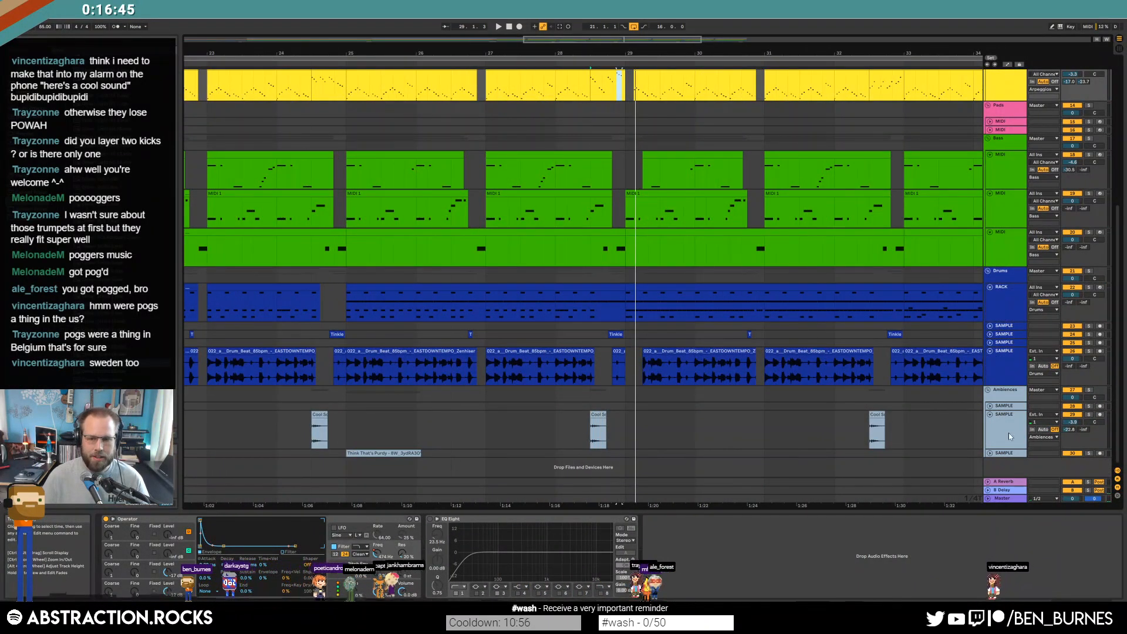
click(990, 453)
click(368, 442)
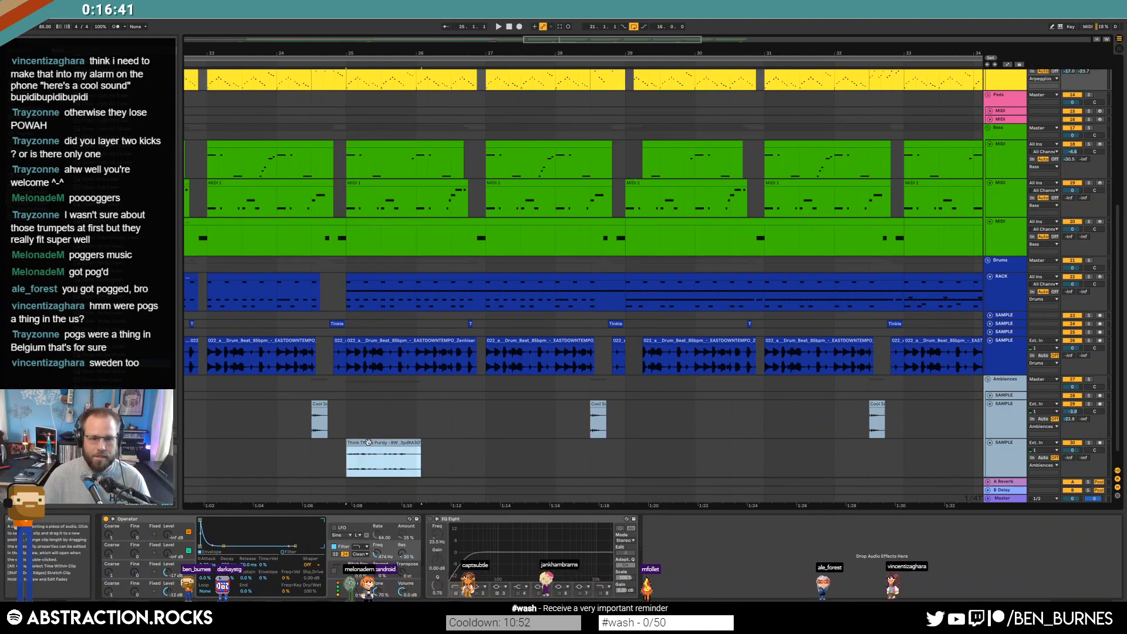
drag(368, 442, 337, 444)
key(Delete)
double_click(337, 444)
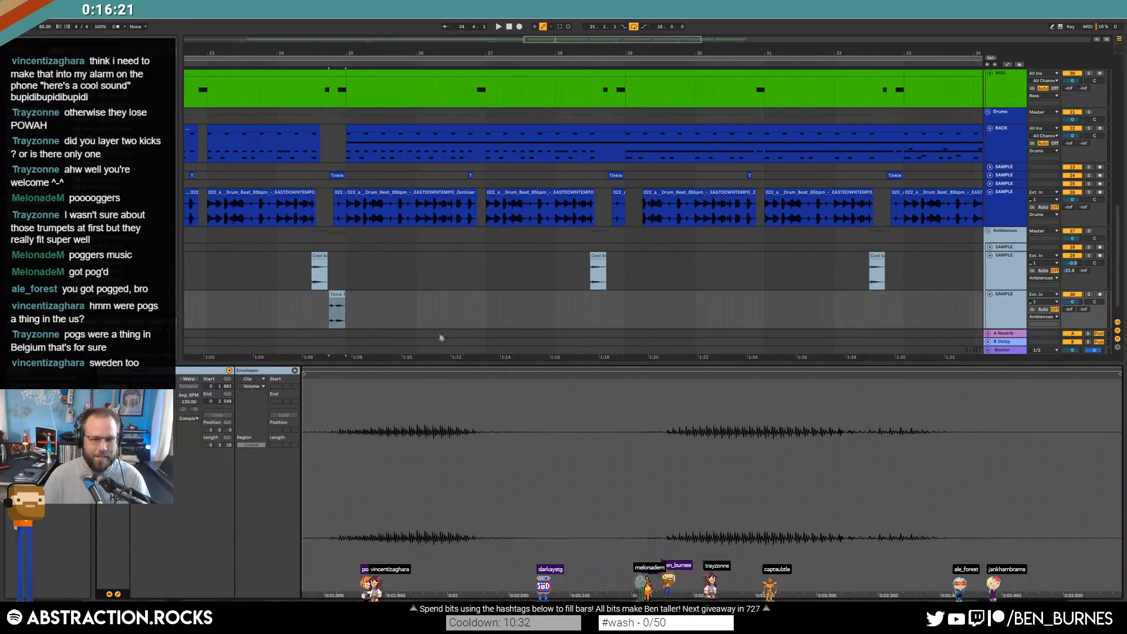
Move the trimmed vocal clip to just before bar 29, clearing the drum loop slice and deactivating the Tinkle clip there
key(shift+Tab)
click(340, 322)
scroll(338, 411, up, 2)
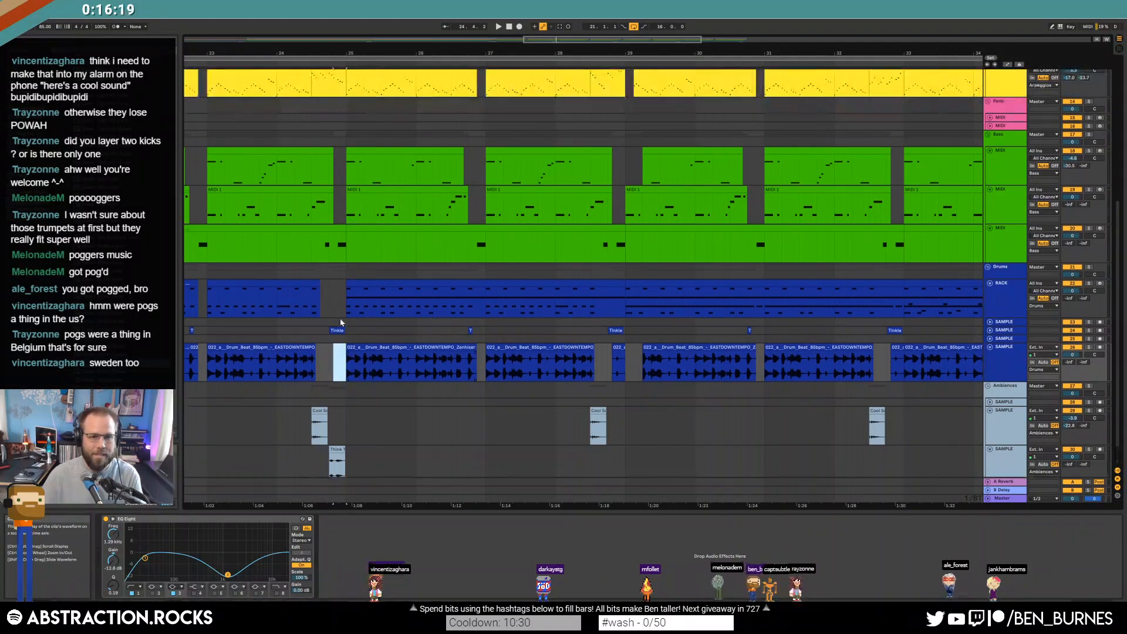
scroll(335, 469, down, 2)
key(ctrl+z)
drag(341, 424, 618, 424)
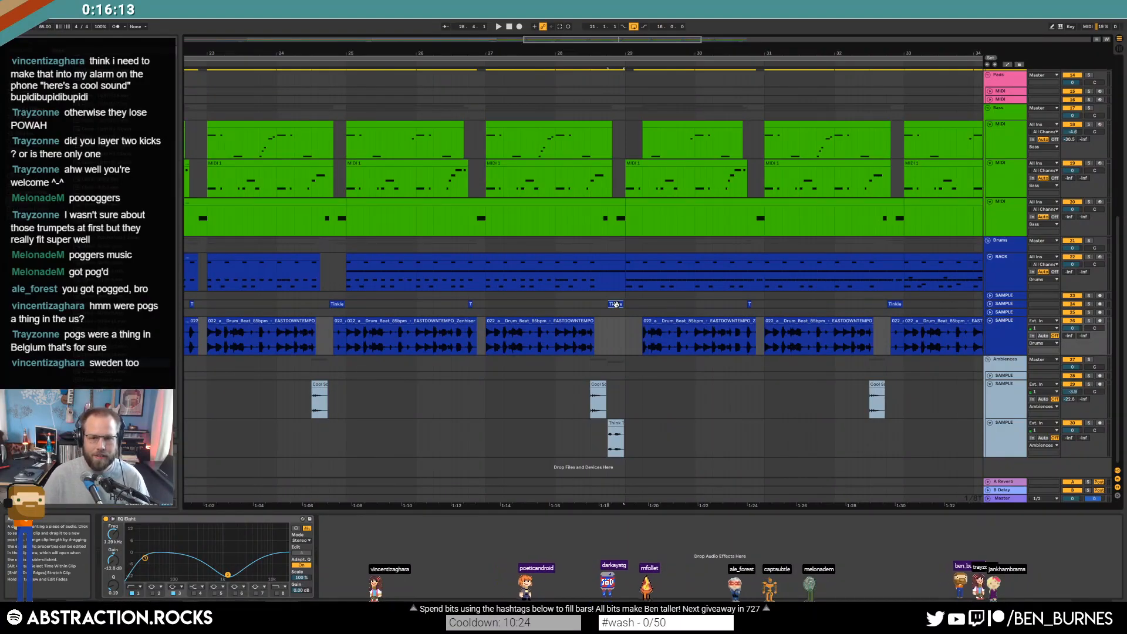
Audition the vocal sample leading into bar 29 and add a Compressor to its track
click(568, 436)
key(space)
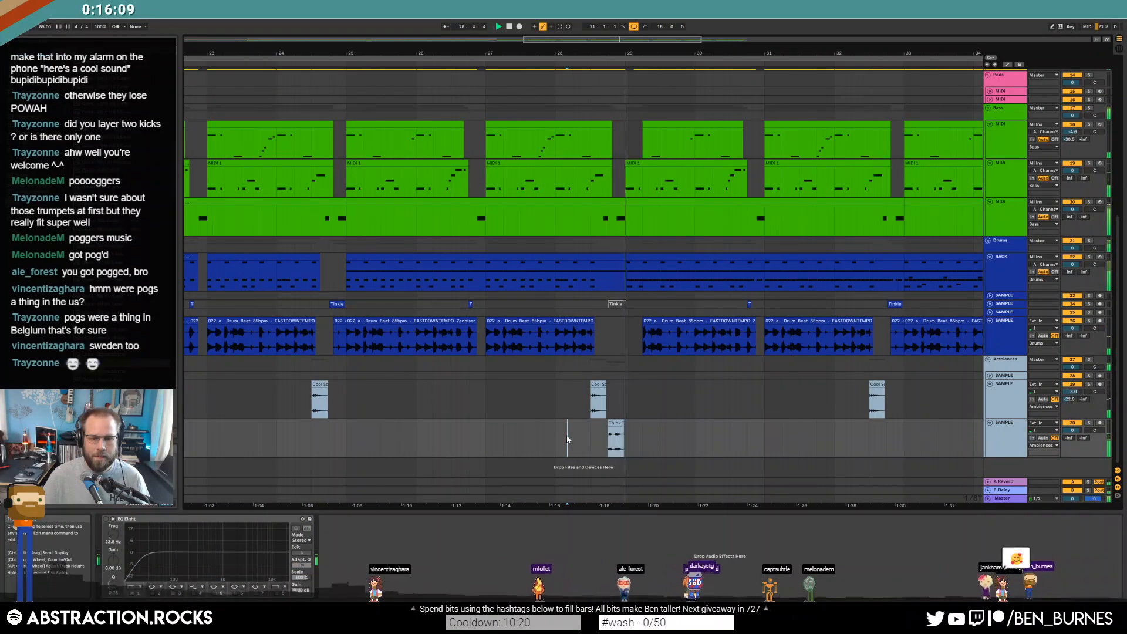
click(618, 422)
key(space)
click(29, 109)
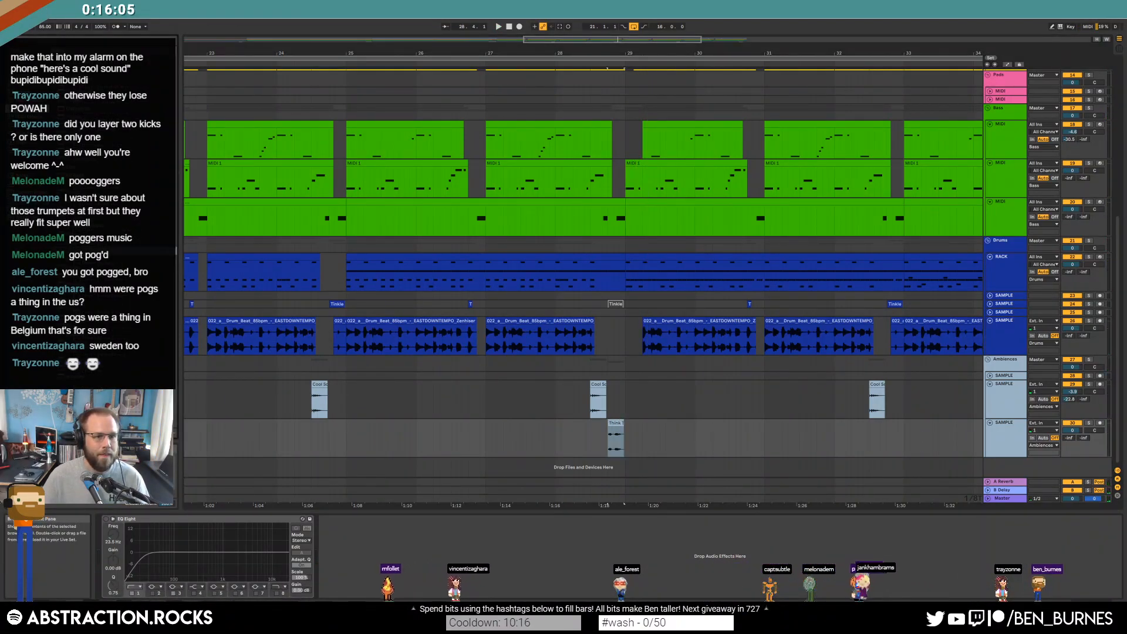
mouse_move(212, 427)
mouse_down()
mouse_move(122, 546)
mouse_move(141, 579)
mouse_up()
click(579, 447)
key(space)
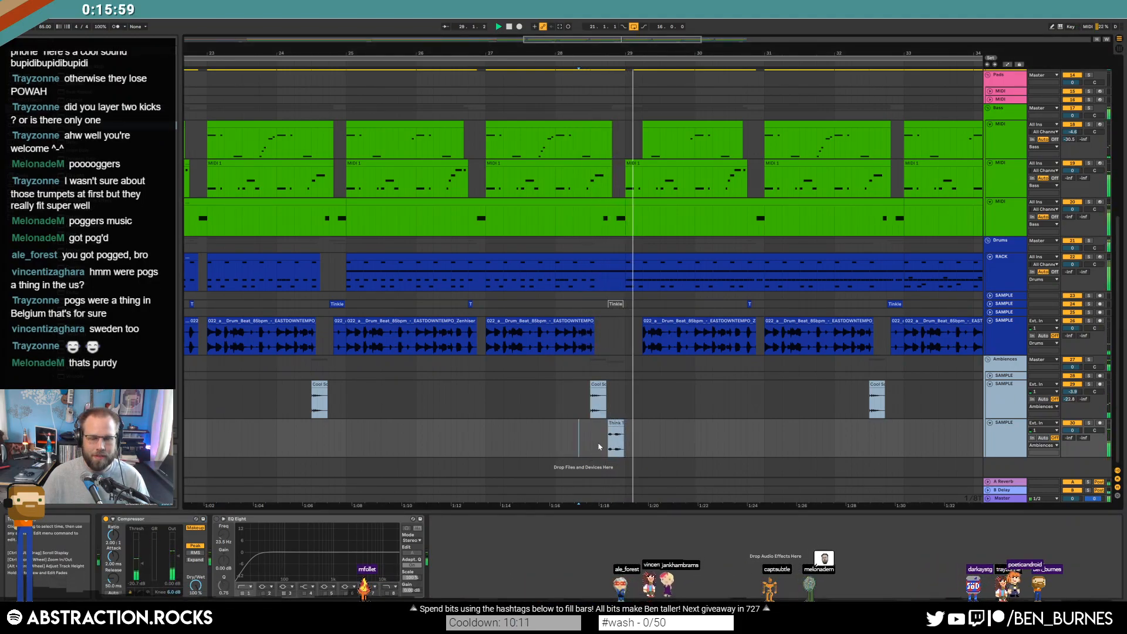
Play the section from bar 21, move the vocal clip to the upper Ambiences sample track and delete its emptied track
click(616, 437)
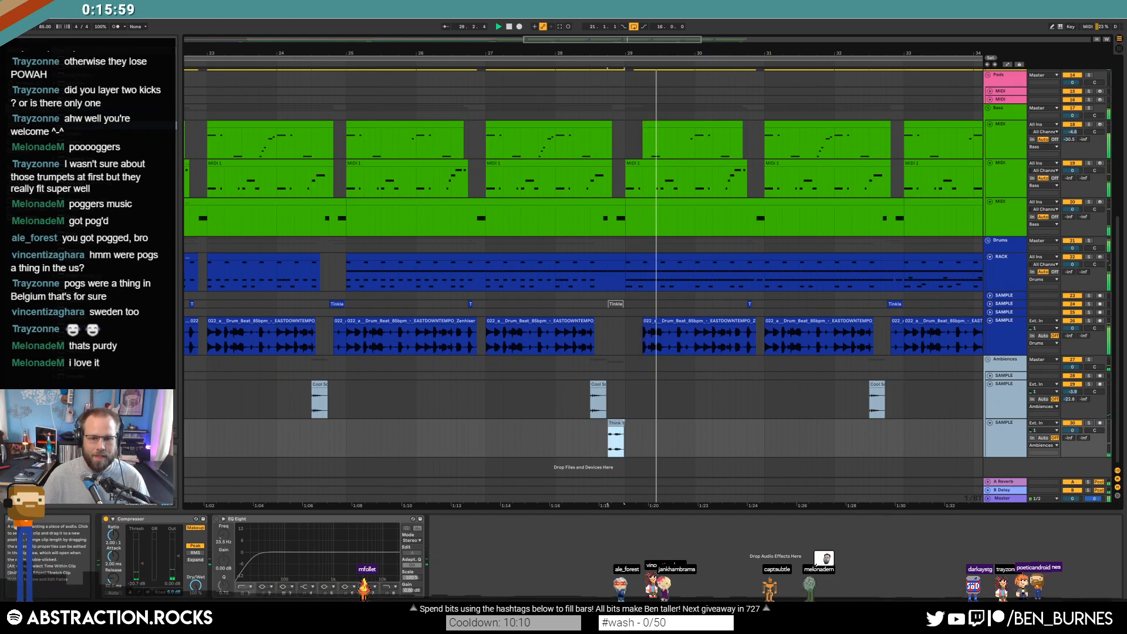
click(556, 436)
scroll(546, 435, down, 2)
key(space)
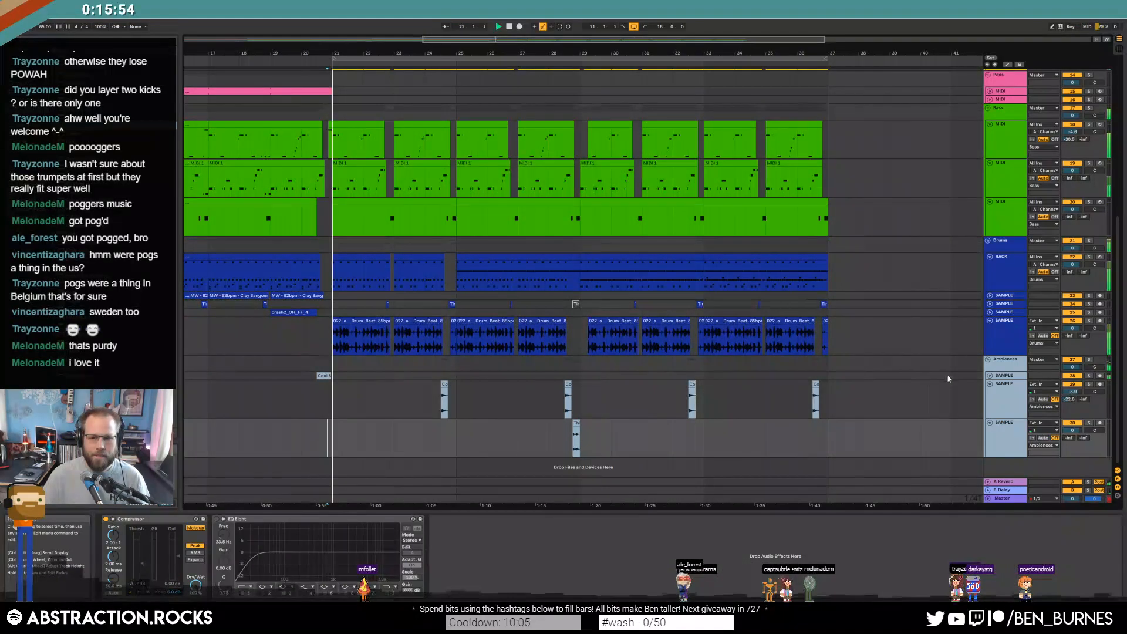
click(990, 376)
click(1002, 380)
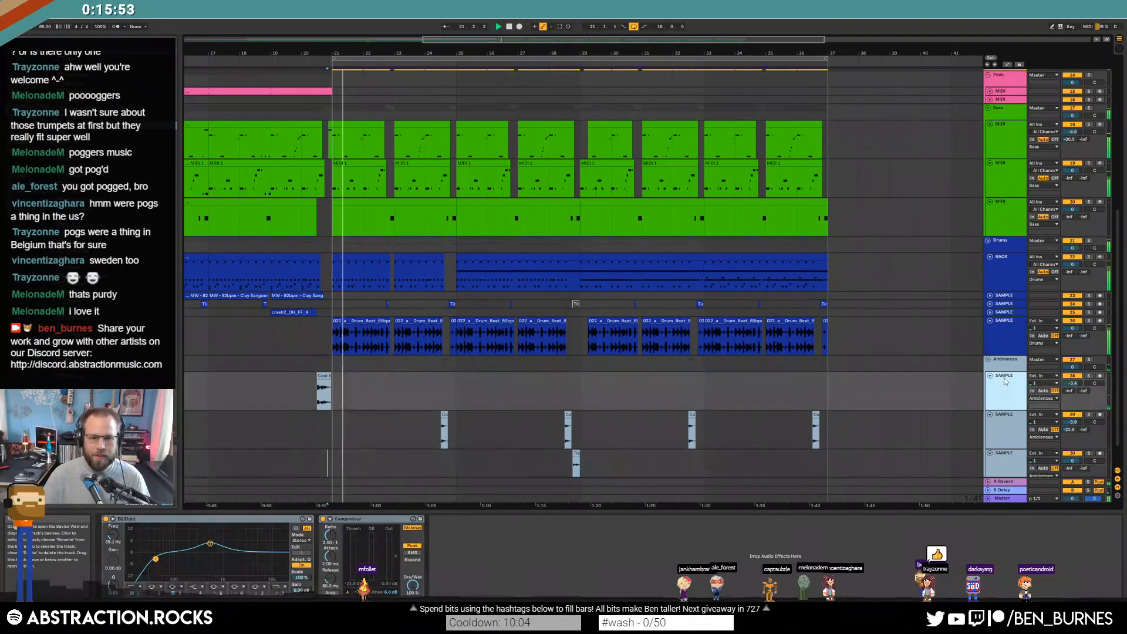
click(574, 433)
drag(574, 433, 576, 392)
click(1017, 456)
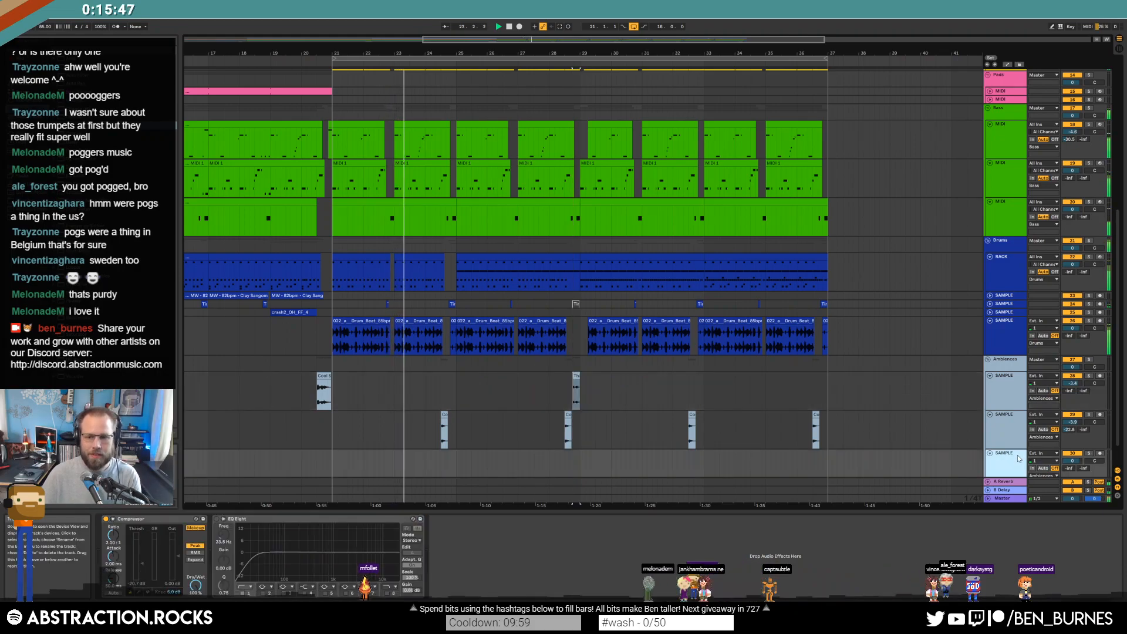
key(Delete)
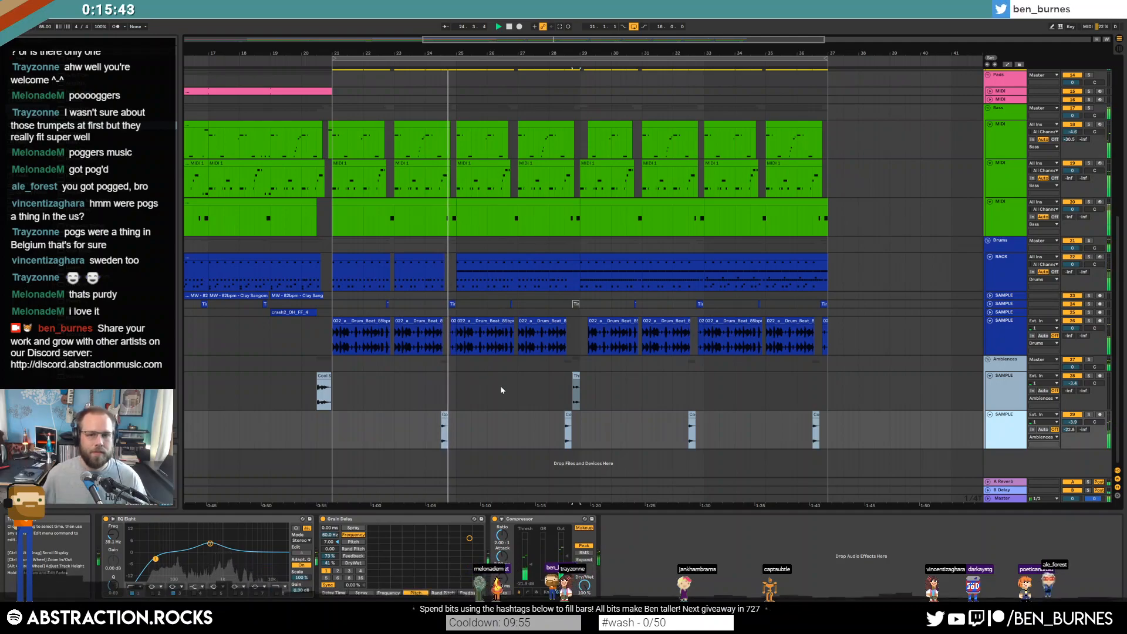
Lower the C5, A#4 and G4 notes on beat 4 of the arpeggio clip before bar 29 by two octaves
scroll(603, 283, up, 3)
drag(579, 108, 574, 108)
double_click(574, 111)
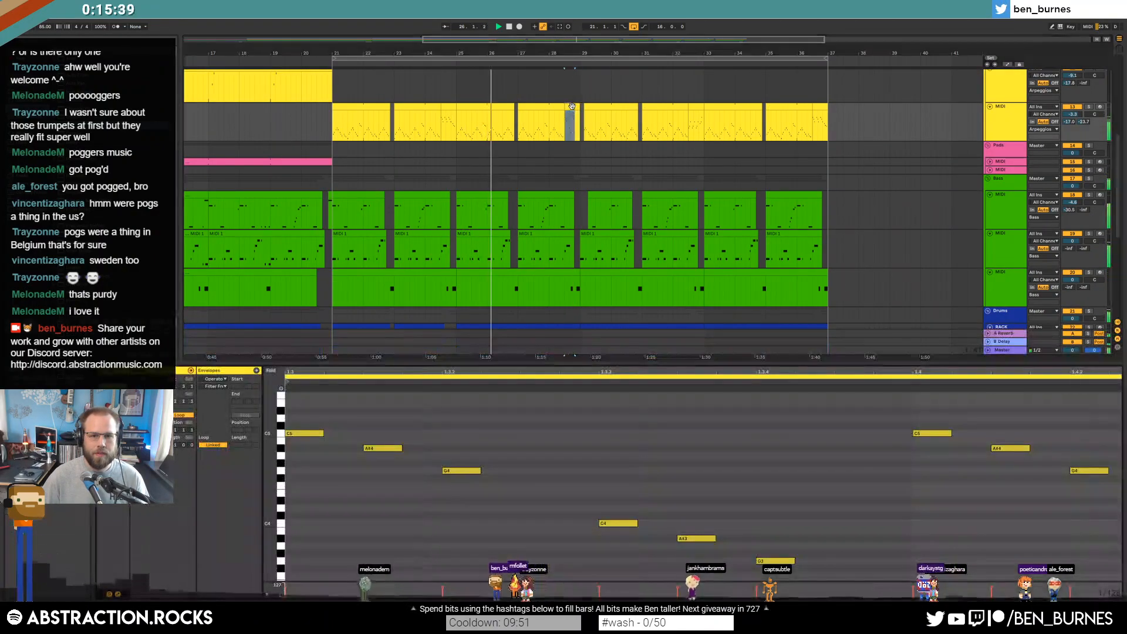
key(shift+Down)
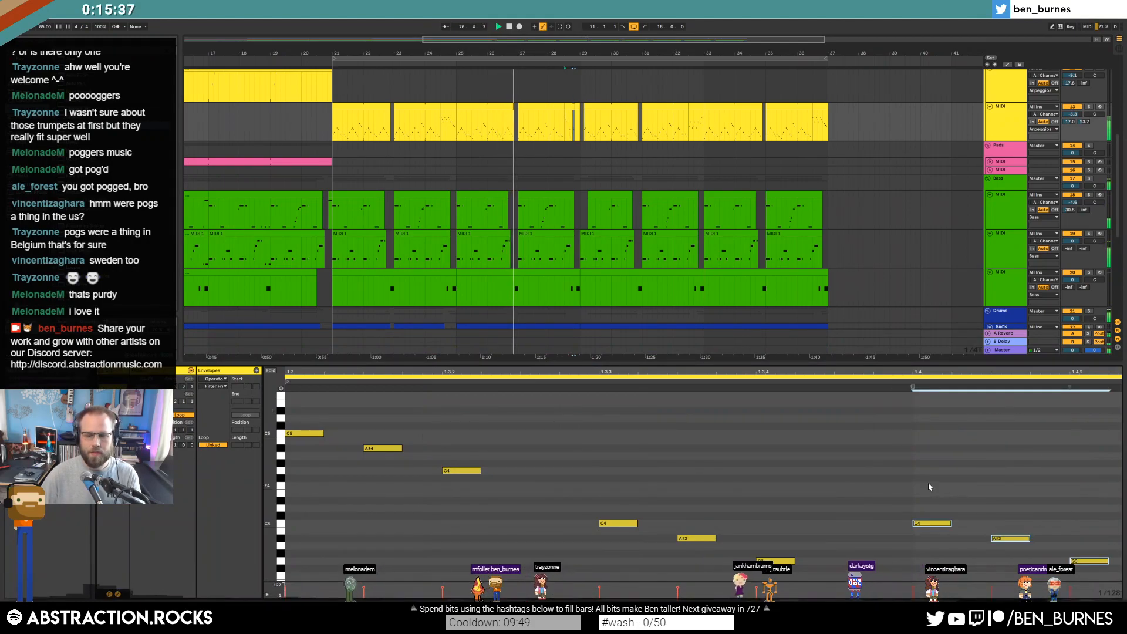
key(shift+Down)
key(a)
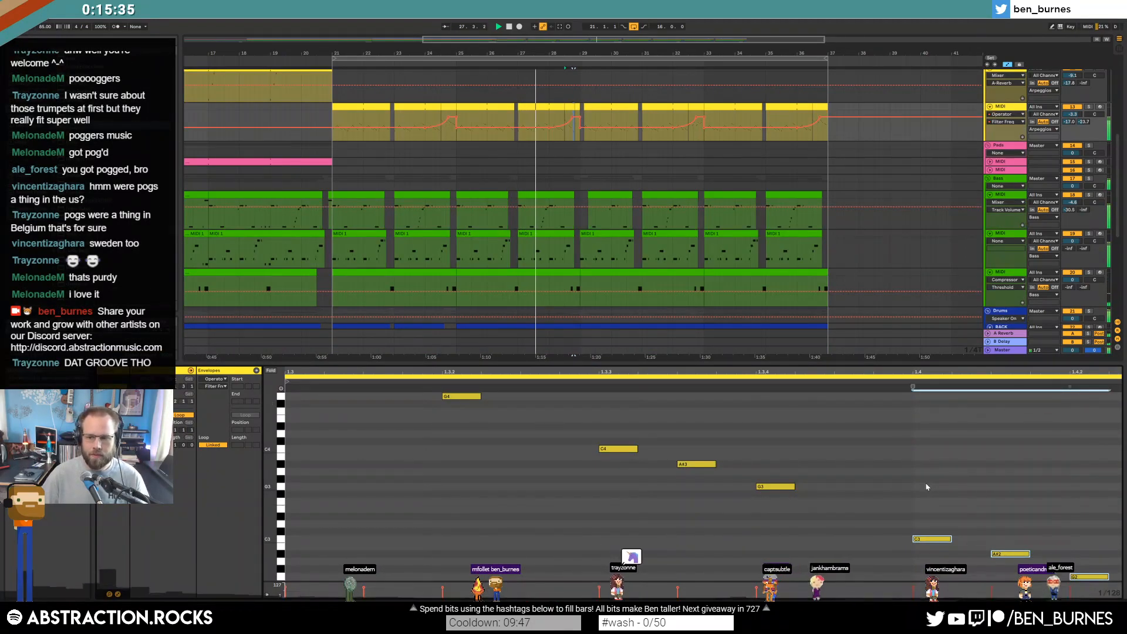
key(shift+Tab)
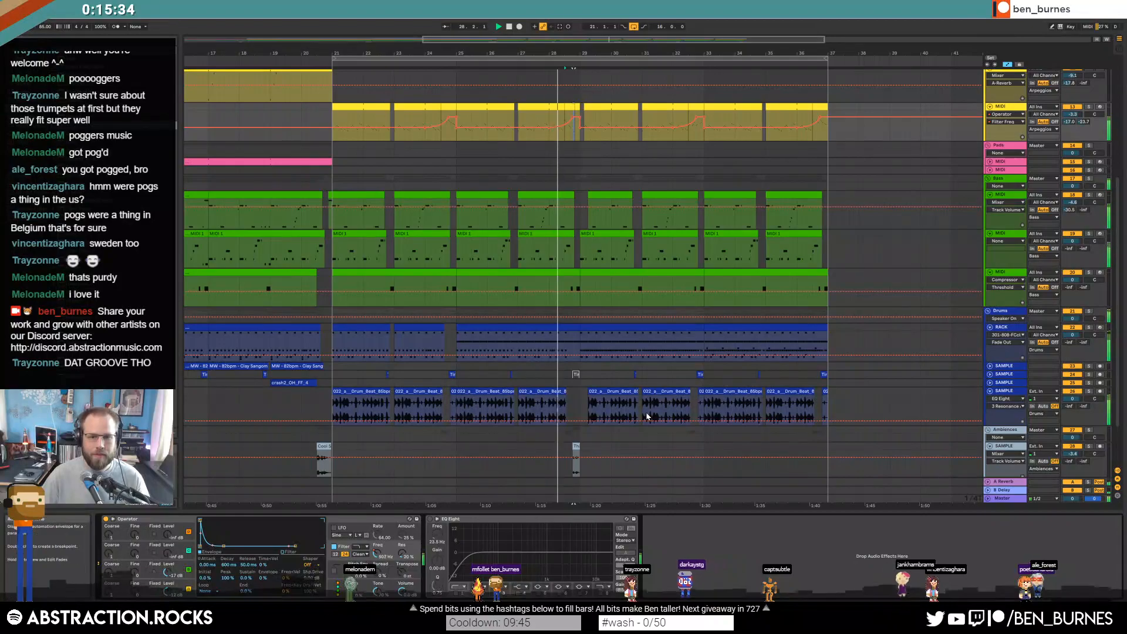
key(a)
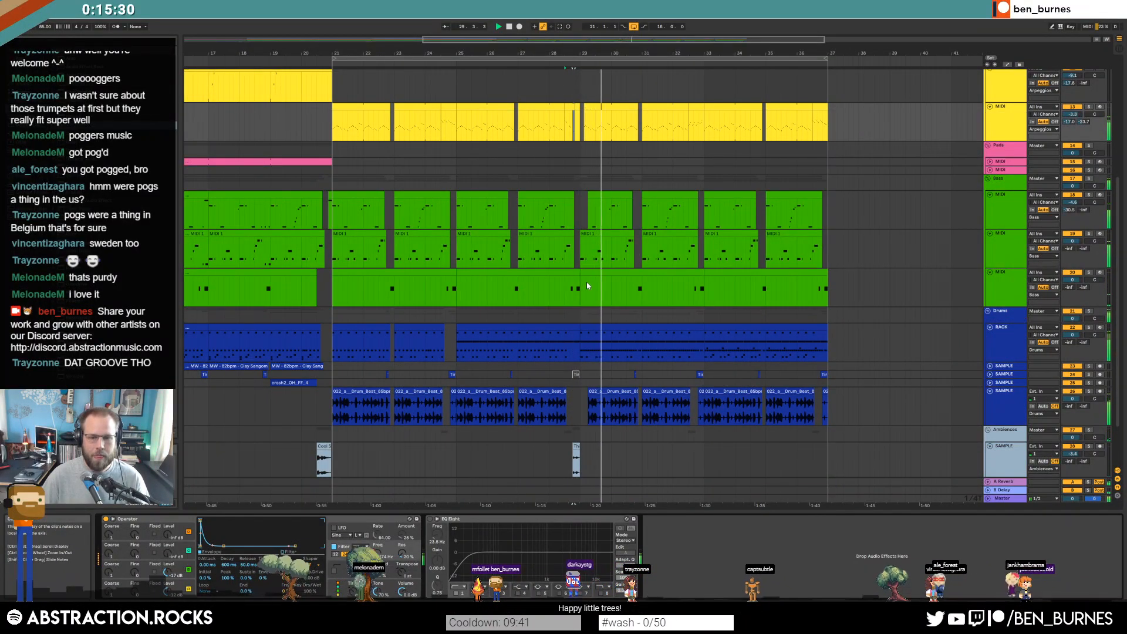
Copy a short drum loop slice from bar 30 and place it three times in a row at bar 29 as a stutter
scroll(586, 287, down, 3)
scroll(582, 337, up, 3)
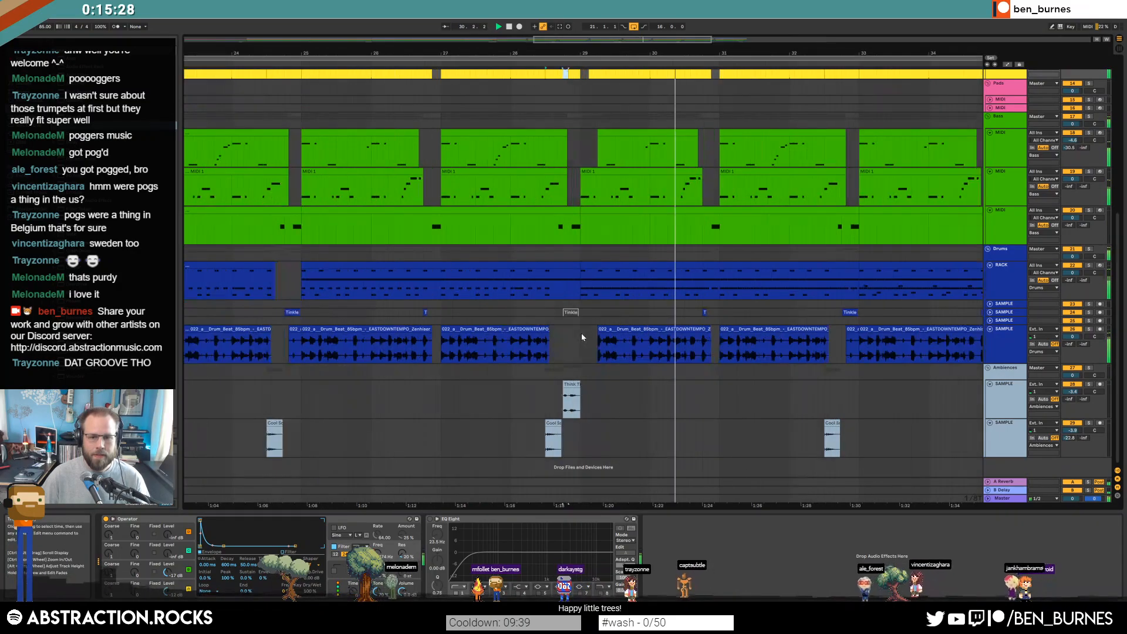
scroll(581, 333, up, 2)
click(741, 346)
key(space)
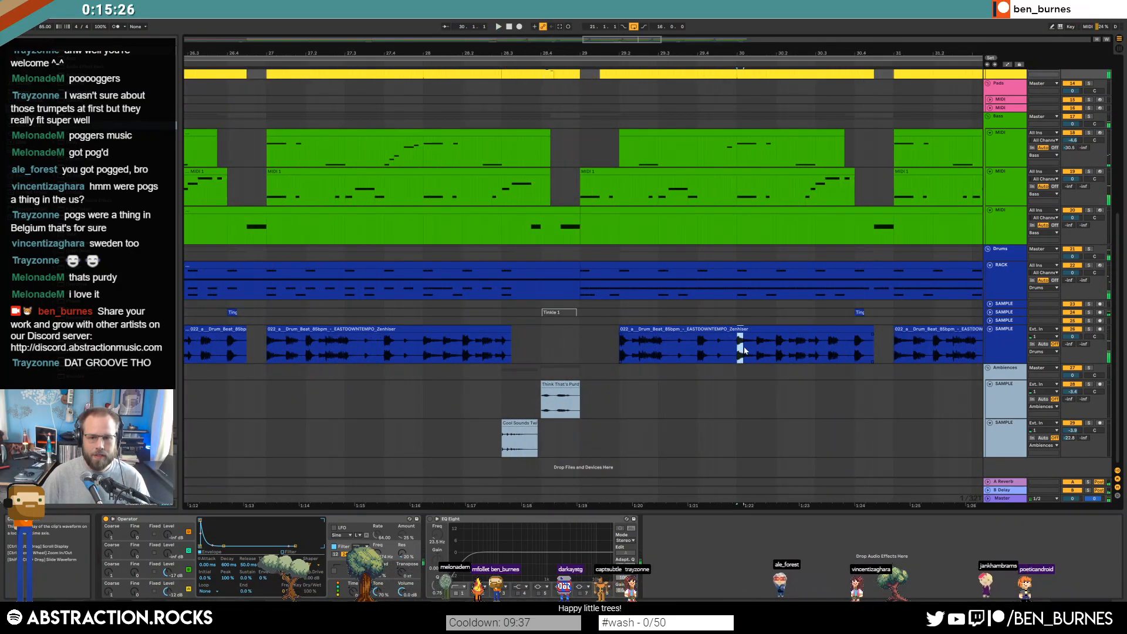
click(580, 341)
key(ctrl+v)
scroll(596, 342, up, 8)
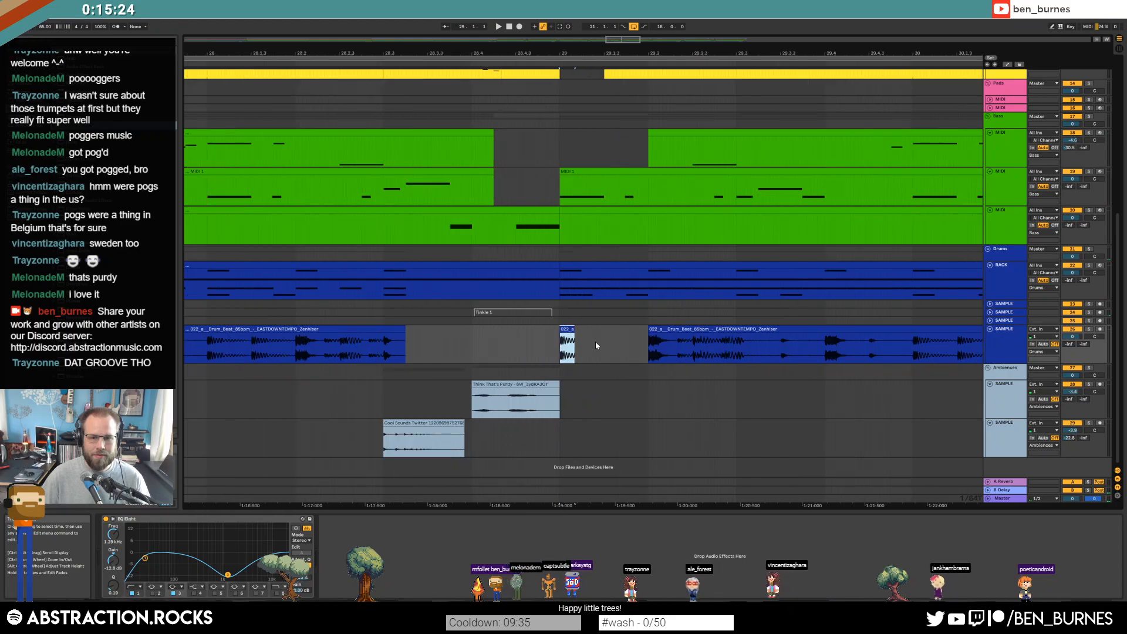
scroll(532, 341, down, 5)
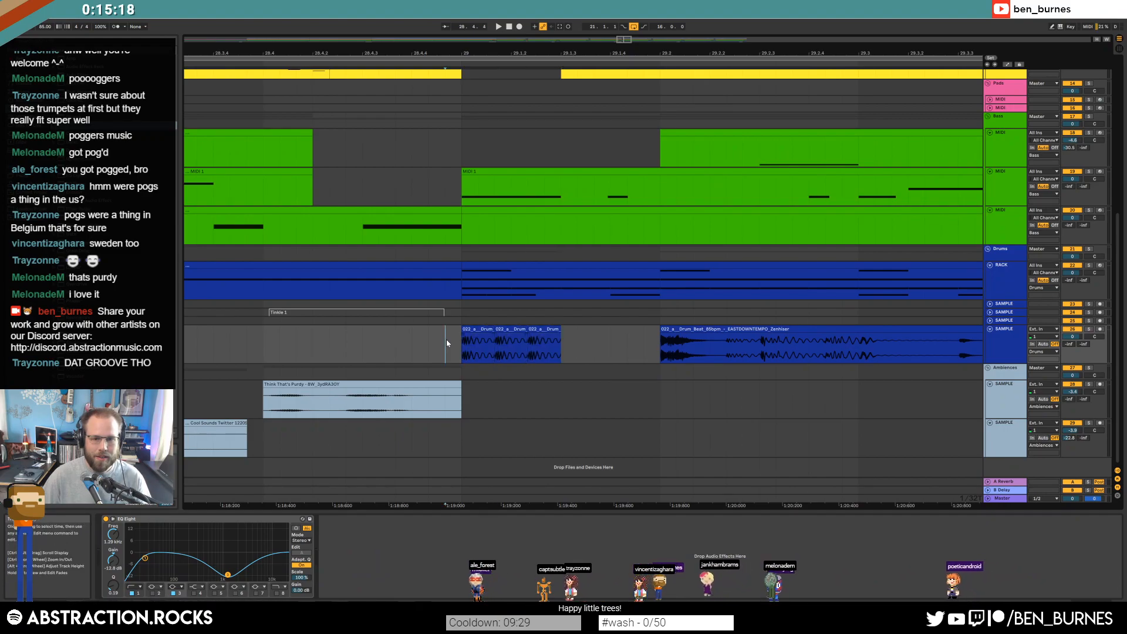
Play back the transition into bar 29 and check the second and third repeated drum slices
key(space)
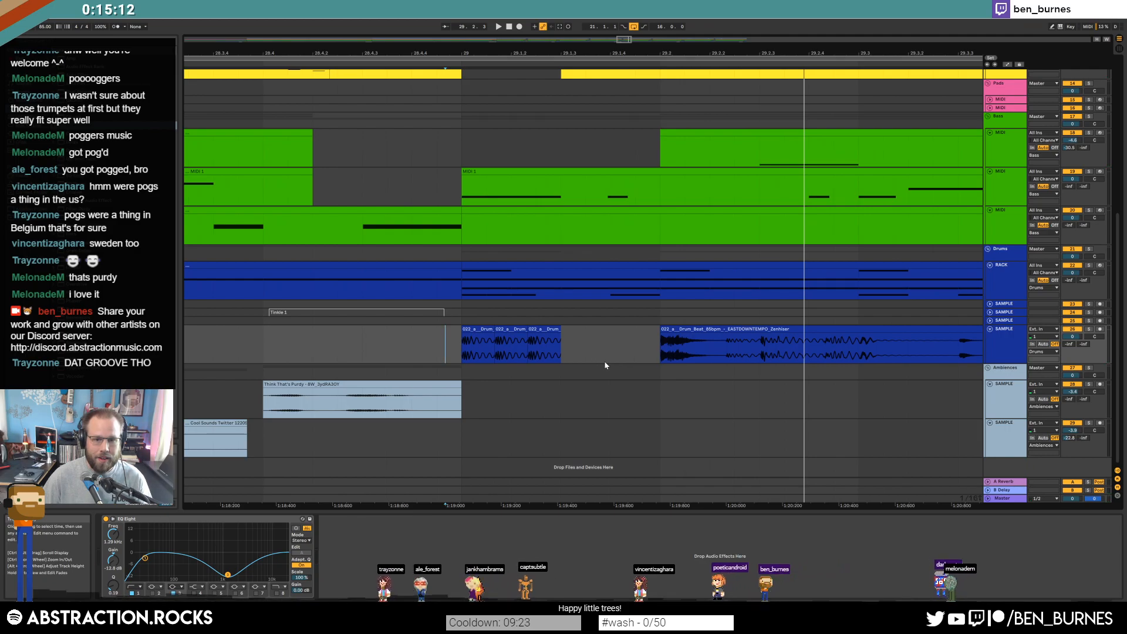
key(space)
click(512, 330)
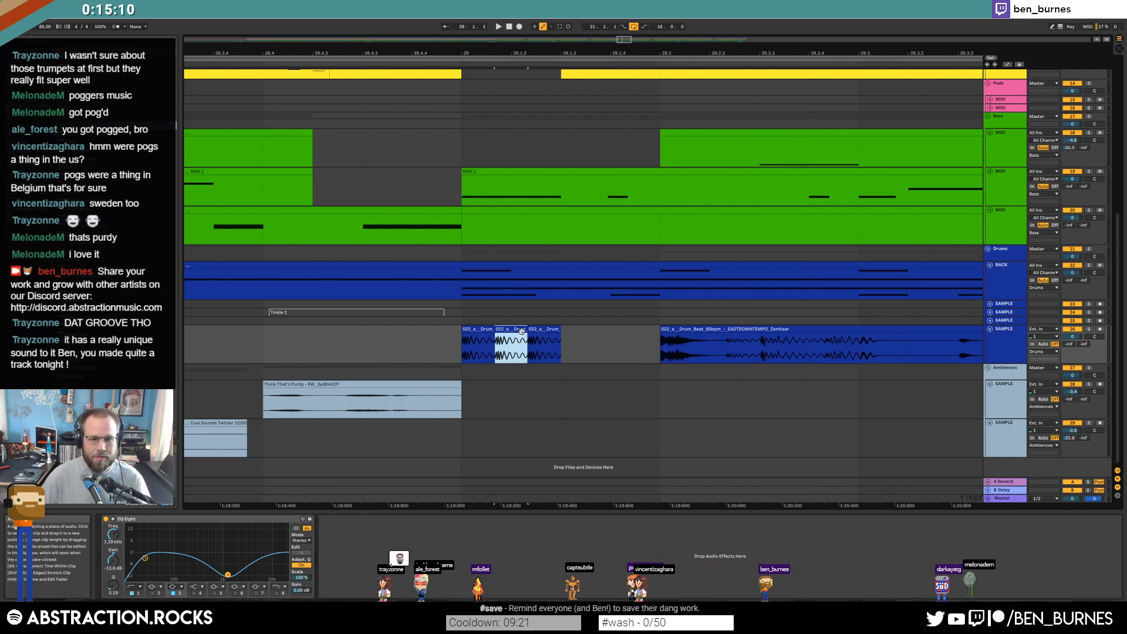
click(542, 330)
click(259, 350)
key(space)
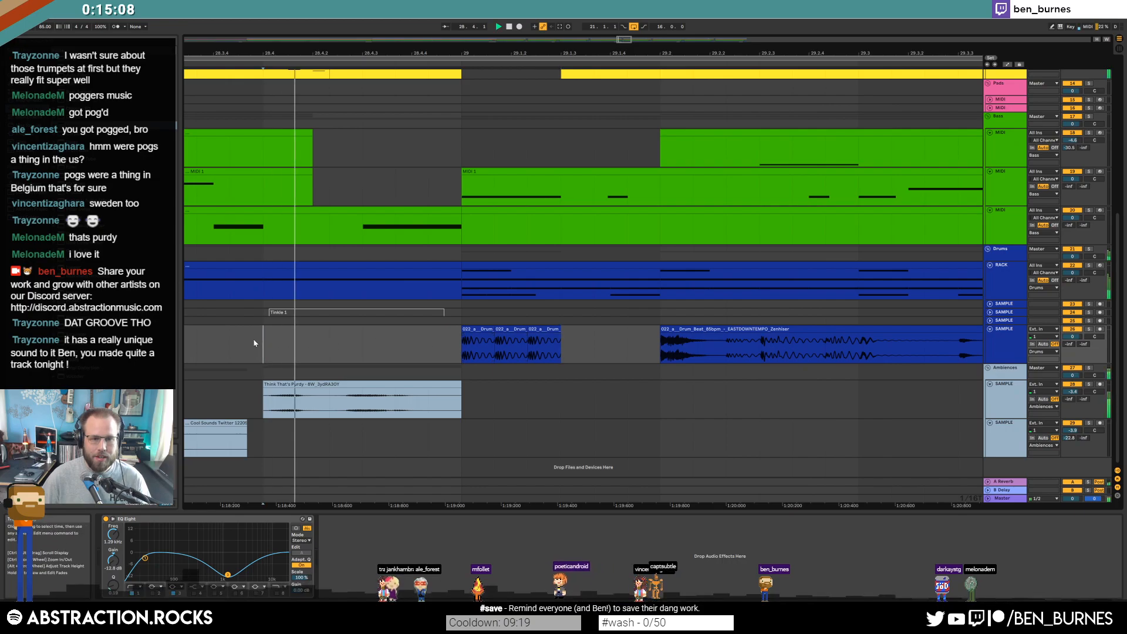
Play on from bar 29 and inspect the vocal sample clip that ends there, including its waveform
key(space)
click(310, 384)
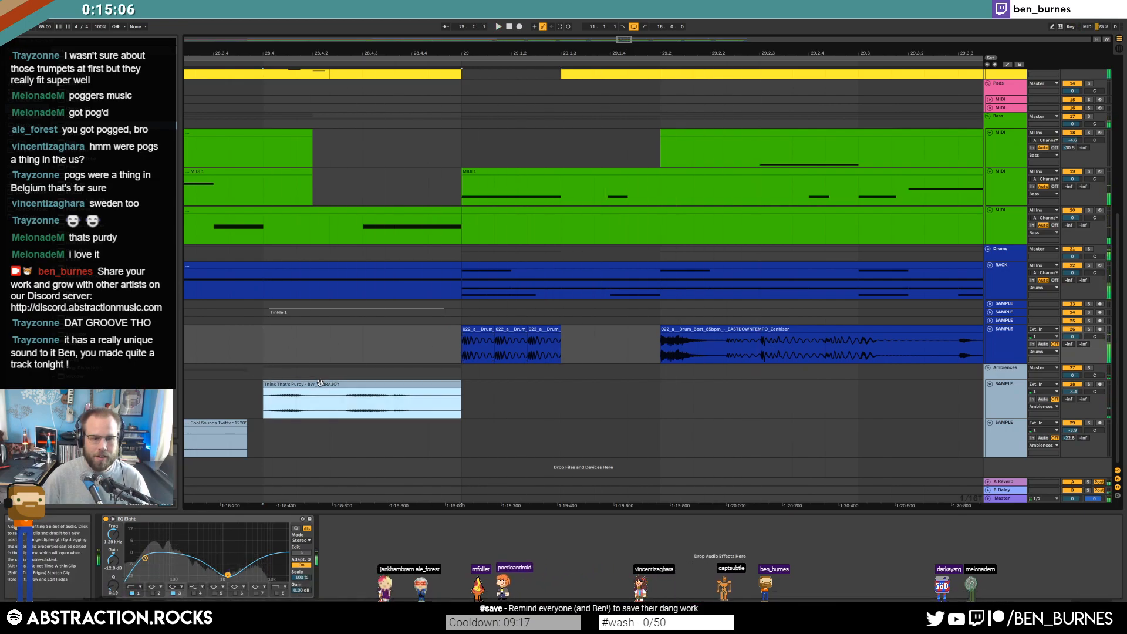
key(space)
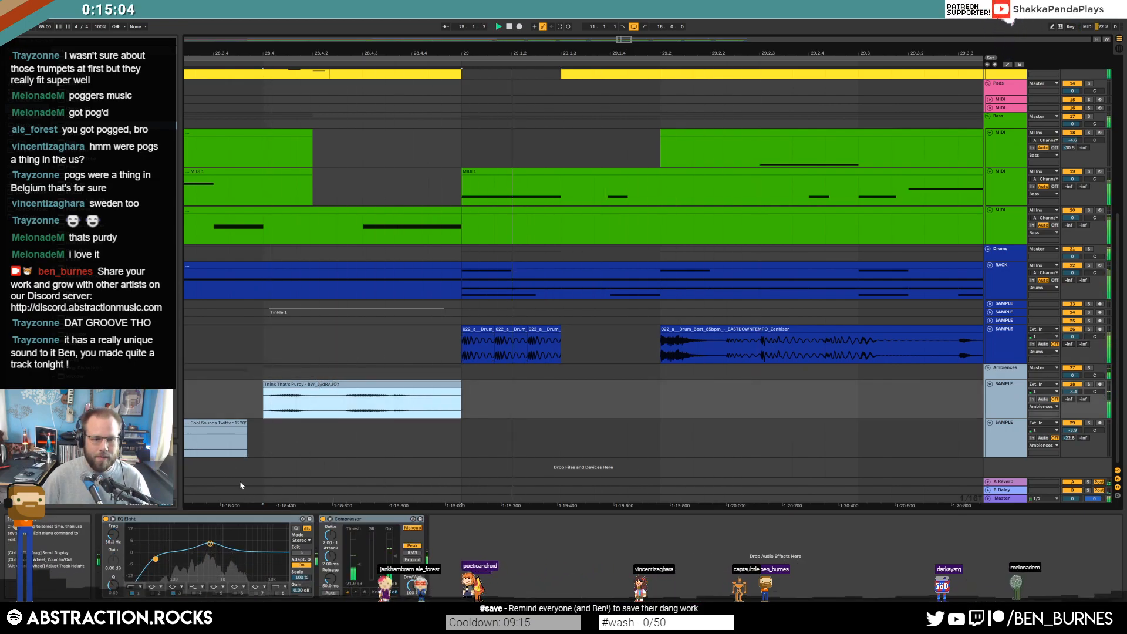
scroll(487, 420, down, 8)
key(shift+Tab)
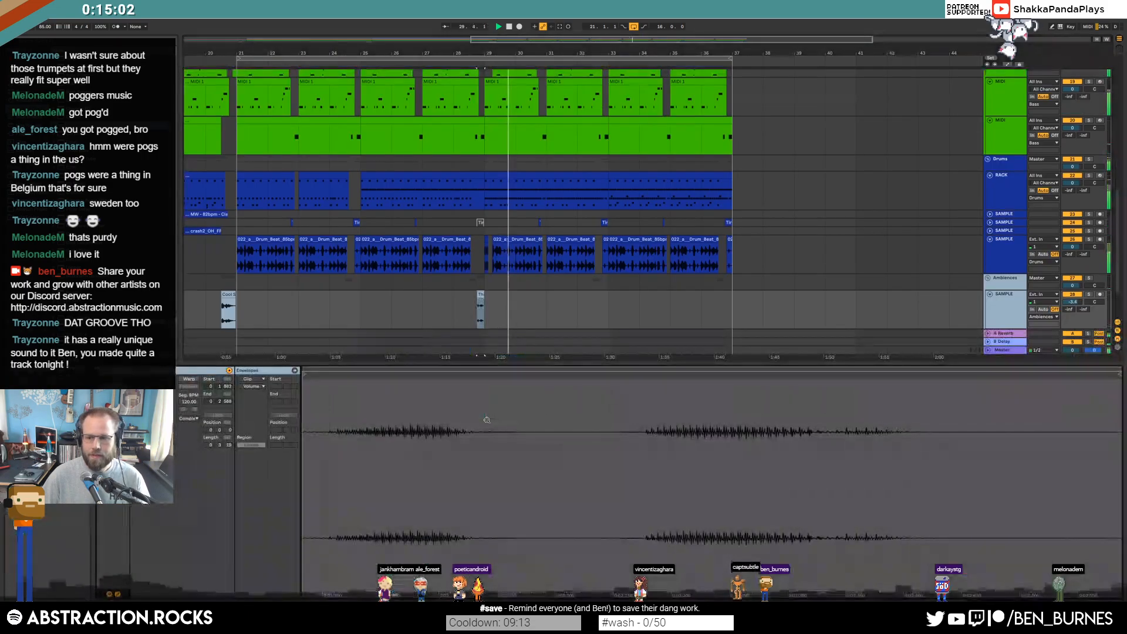
key(shift+Tab)
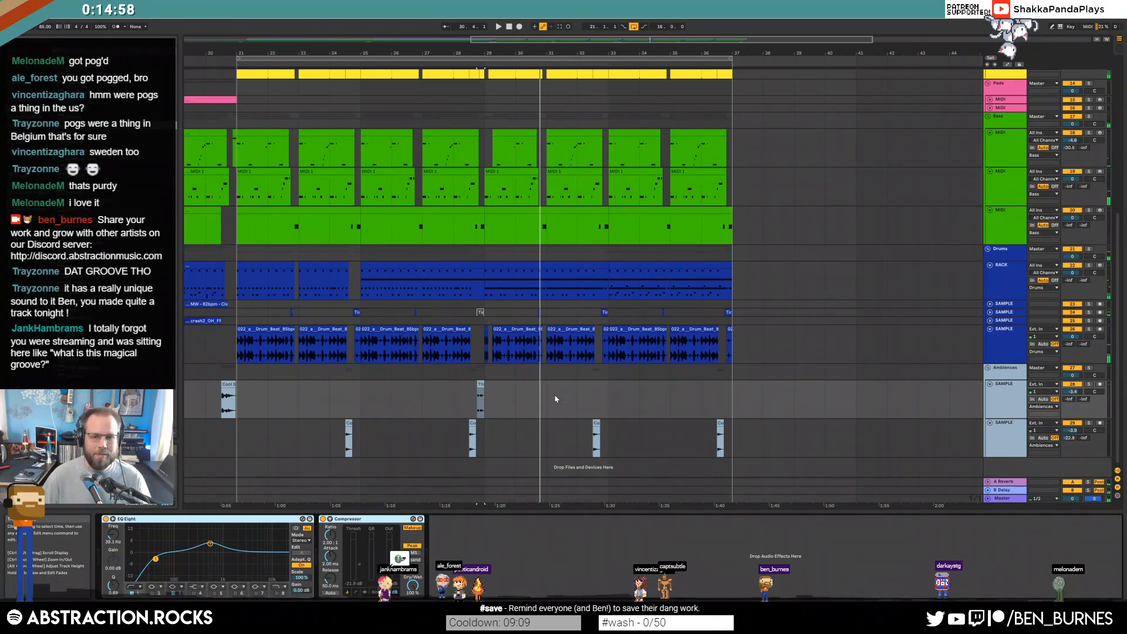
Copy the drum group's clips from bars 21 to 25 and paste them at bar 37
click(278, 266)
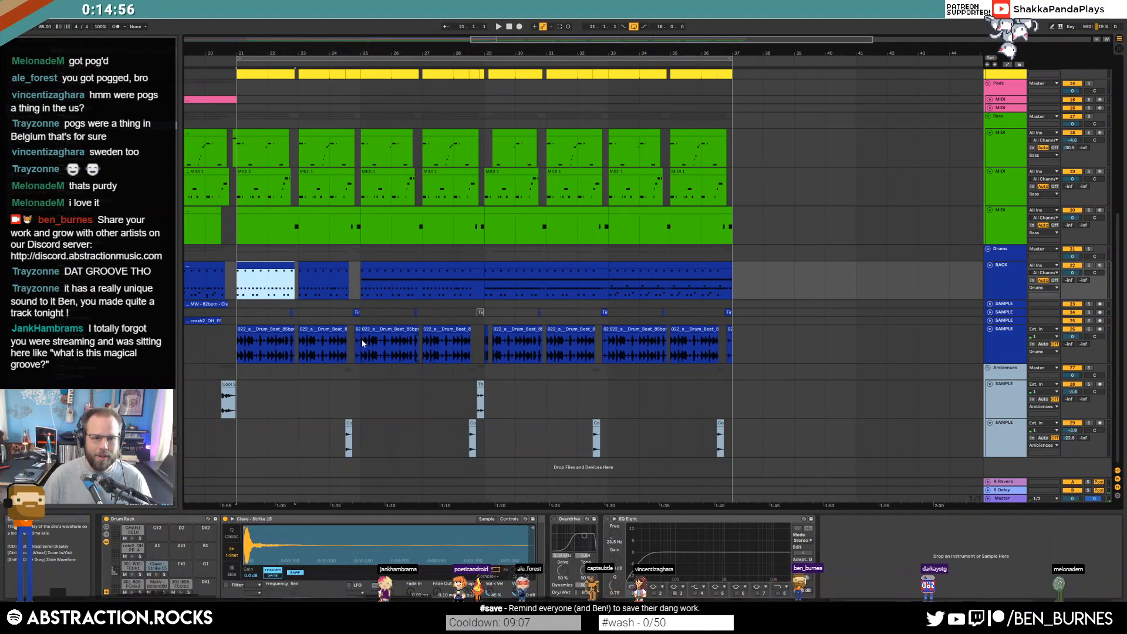
shift+click(362, 344)
key(ctrl+c)
click(733, 290)
key(ctrl+v)
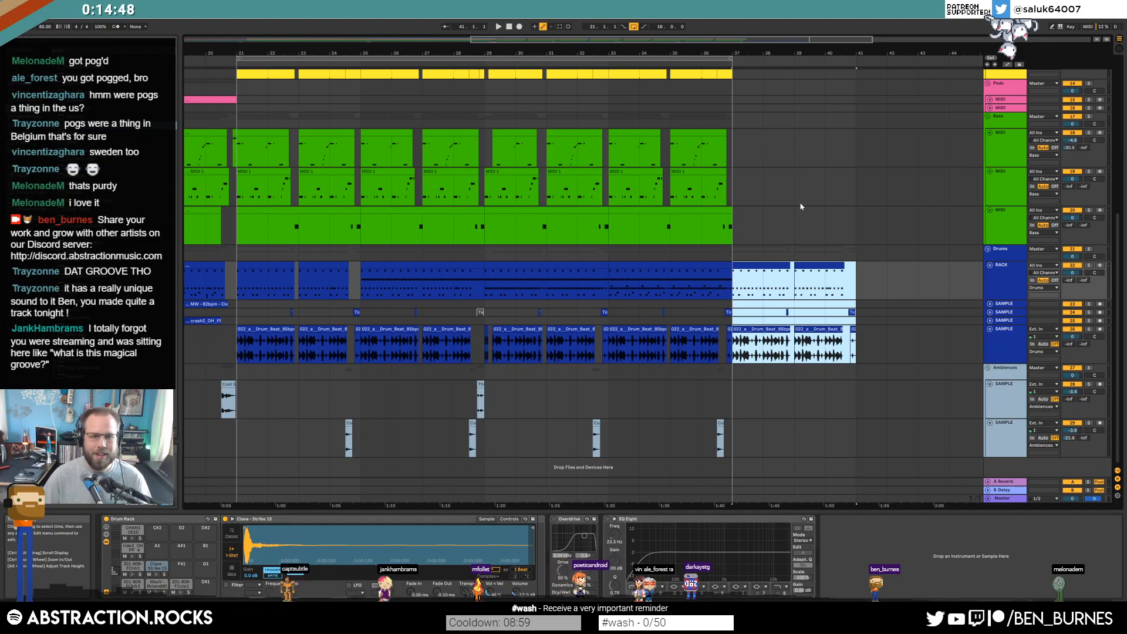
Copy the clips on all grouped tracks from bars 5 to 21 and paste the whole section at bar 45
scroll(801, 207, down, 4)
scroll(576, 236, up, 5)
scroll(576, 237, up, 3)
click(239, 128)
scroll(444, 428, down, 8)
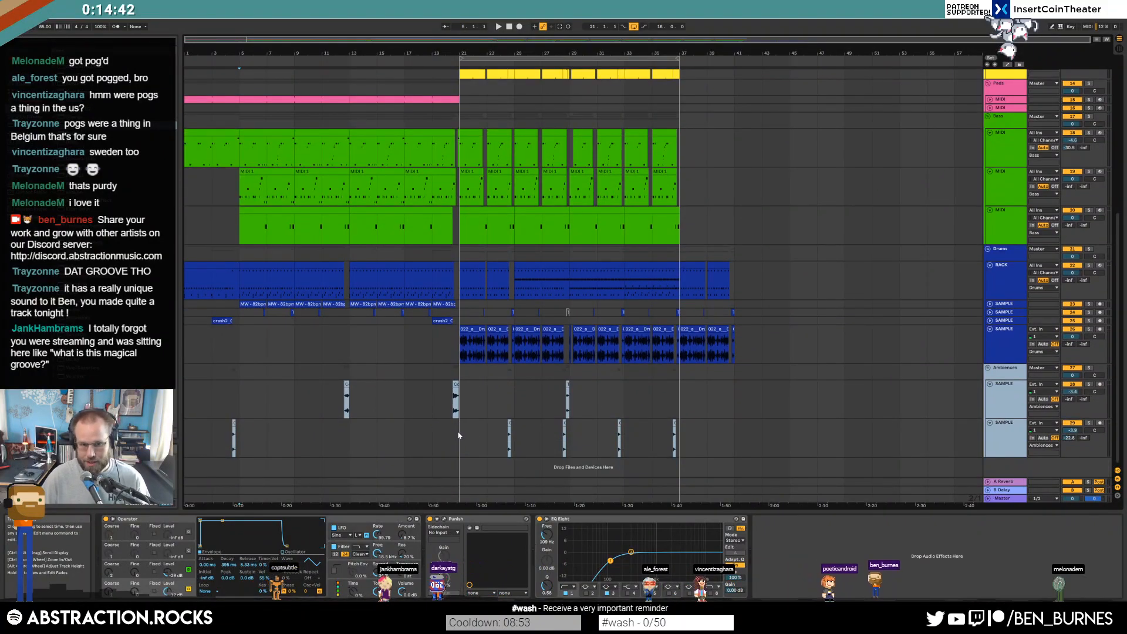
shift+click(461, 427)
scroll(830, 360, up, 10)
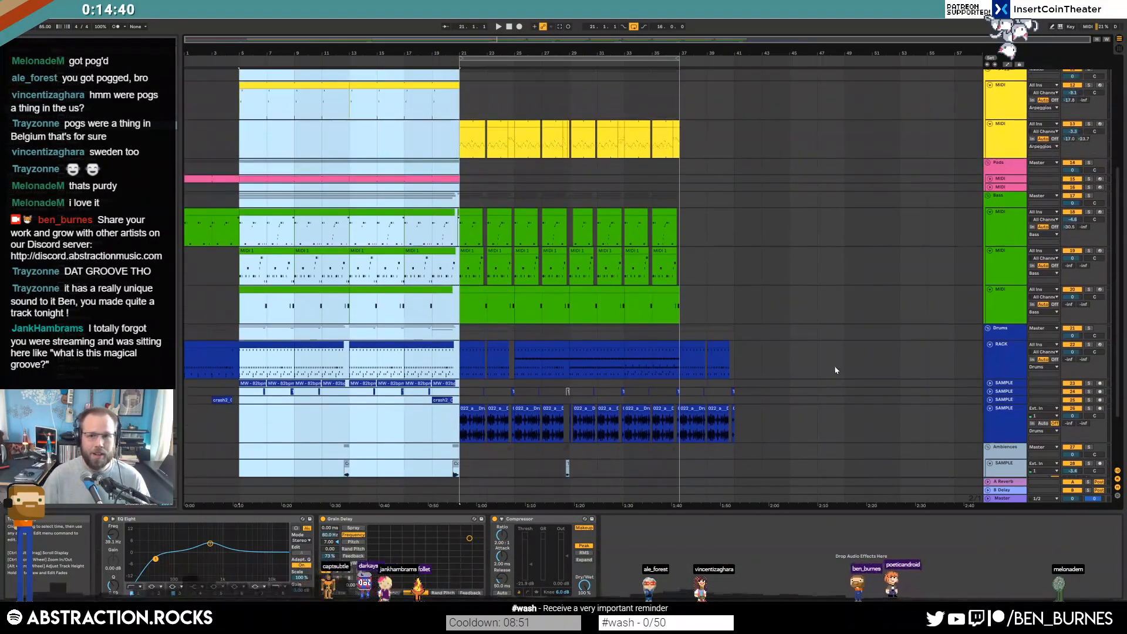
click(790, 146)
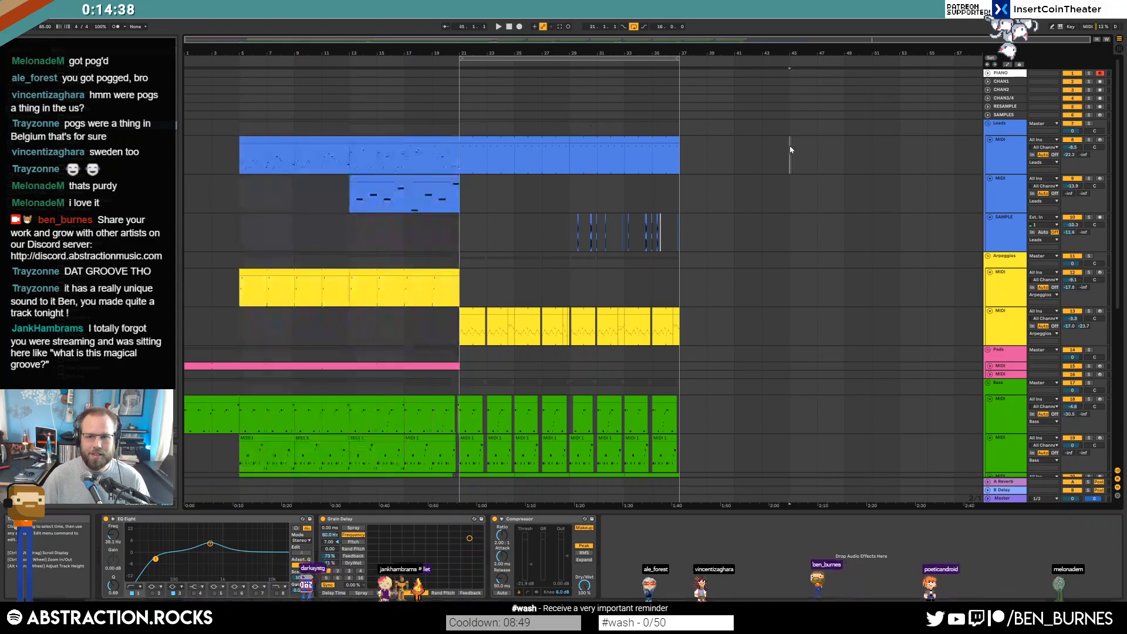
key(ctrl+v)
Duplicate the drum clips of bars 37 to 41 so they fill the gap up to bar 45
scroll(641, 310, down, 4)
scroll(641, 310, down, 6)
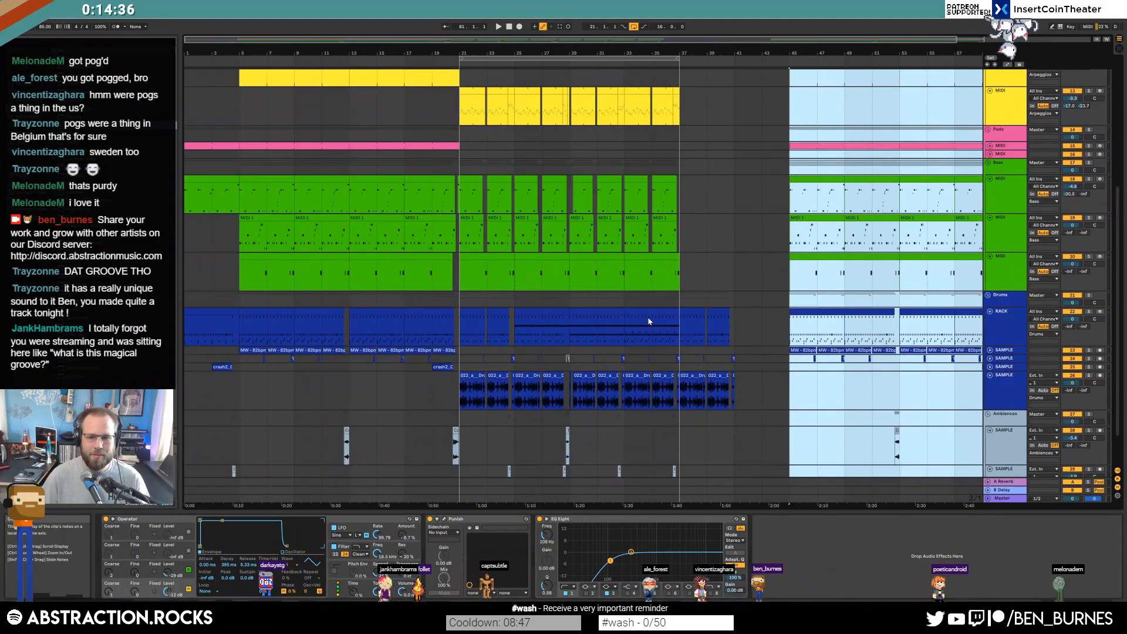
drag(681, 265, 733, 363)
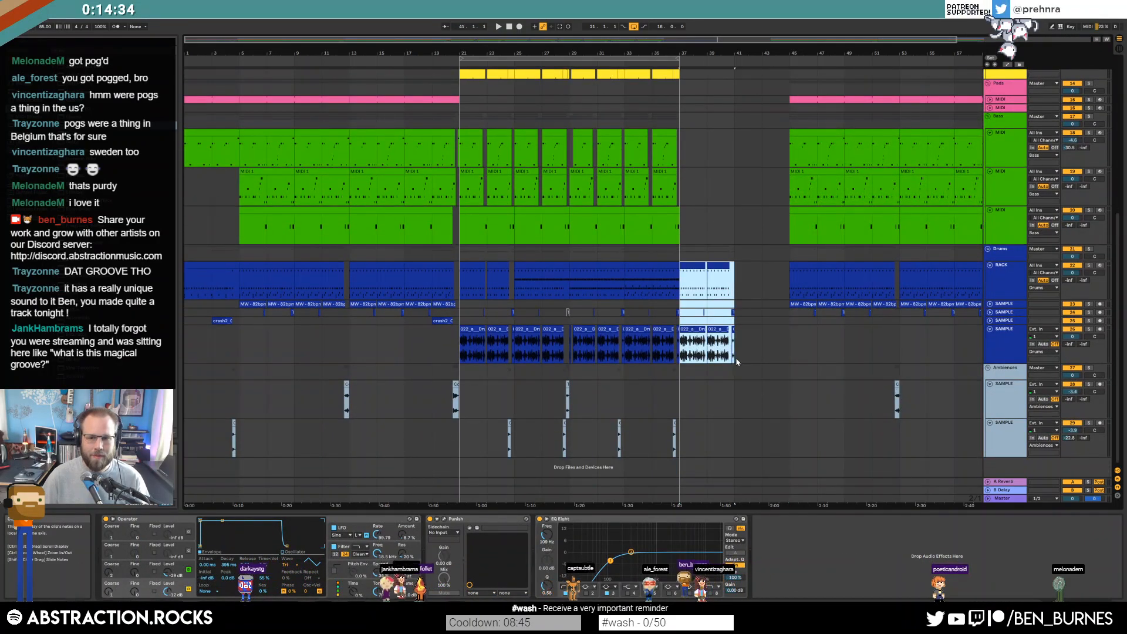
key(ctrl+d)
Copy the second bass track's four clips from bars 21 to 29 and paste them at bar 37
click(467, 171)
shift+click(553, 172)
key(ctrl+c)
click(679, 188)
key(ctrl+v)
key(Delete)
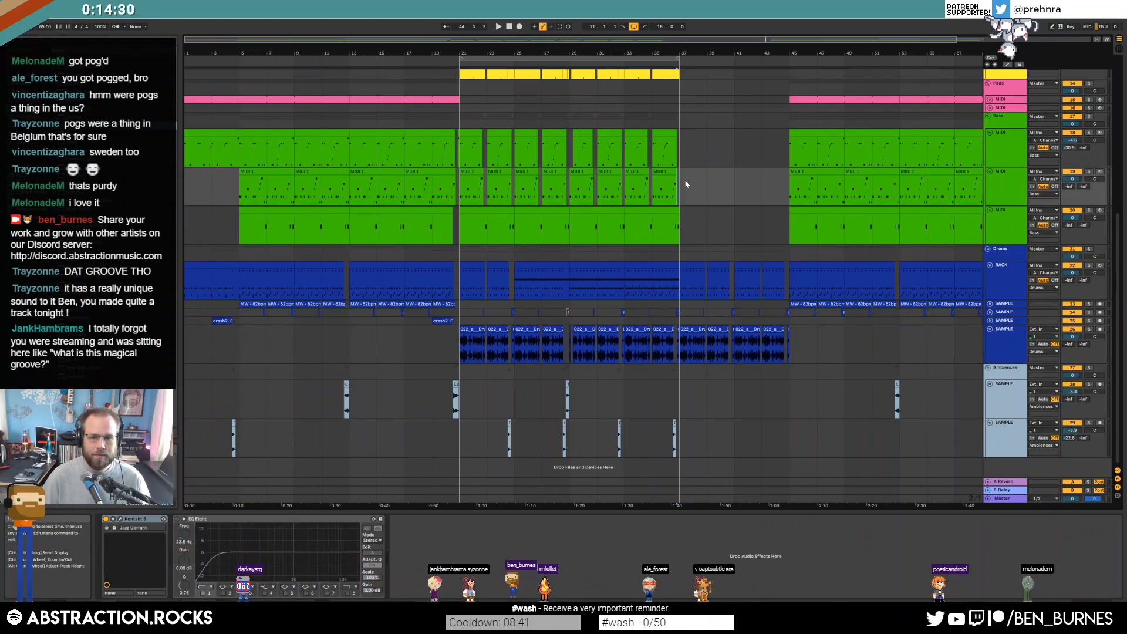
key(ctrl+z)
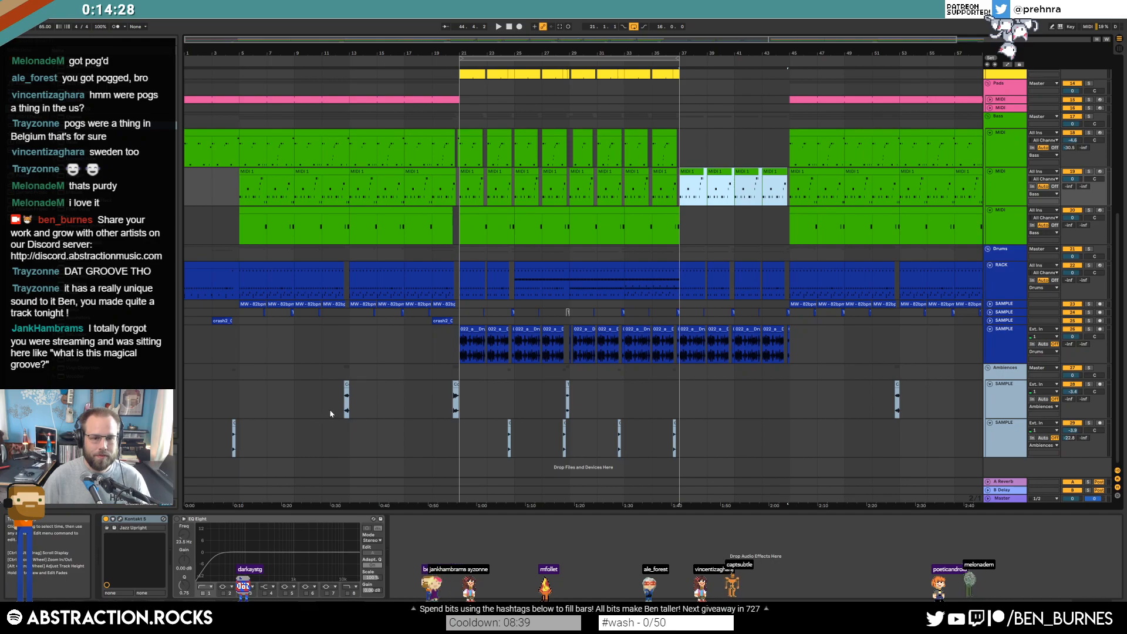
Copy the crash clip that leads into bar 5 and paste it at bar 43 to lead into bar 45
click(226, 322)
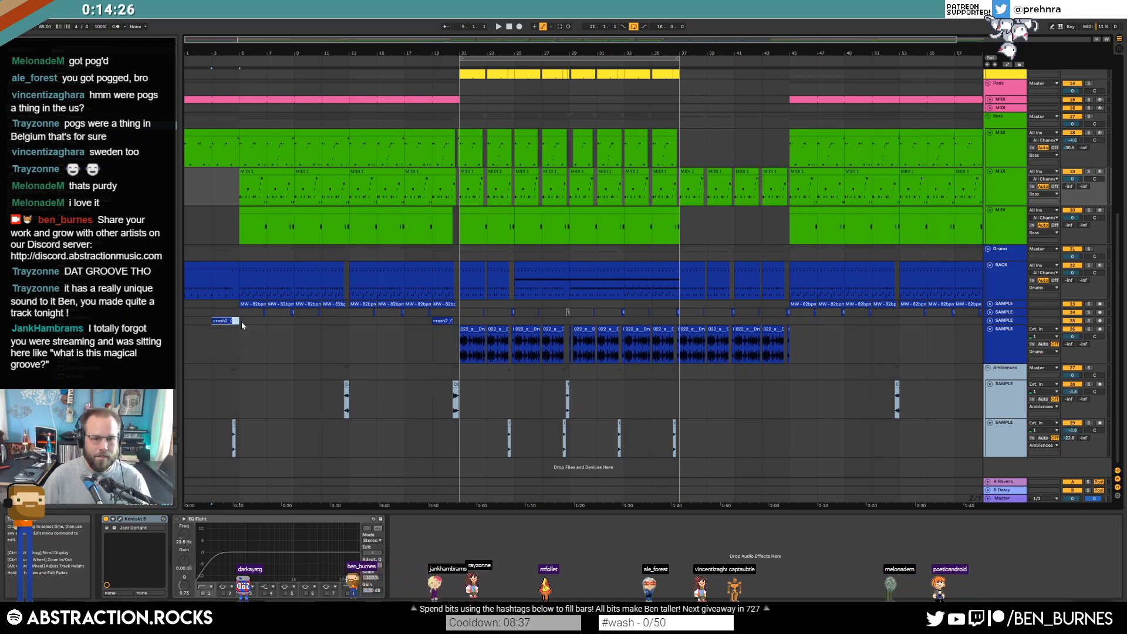
key(ctrl+c)
click(766, 322)
key(ctrl+v)
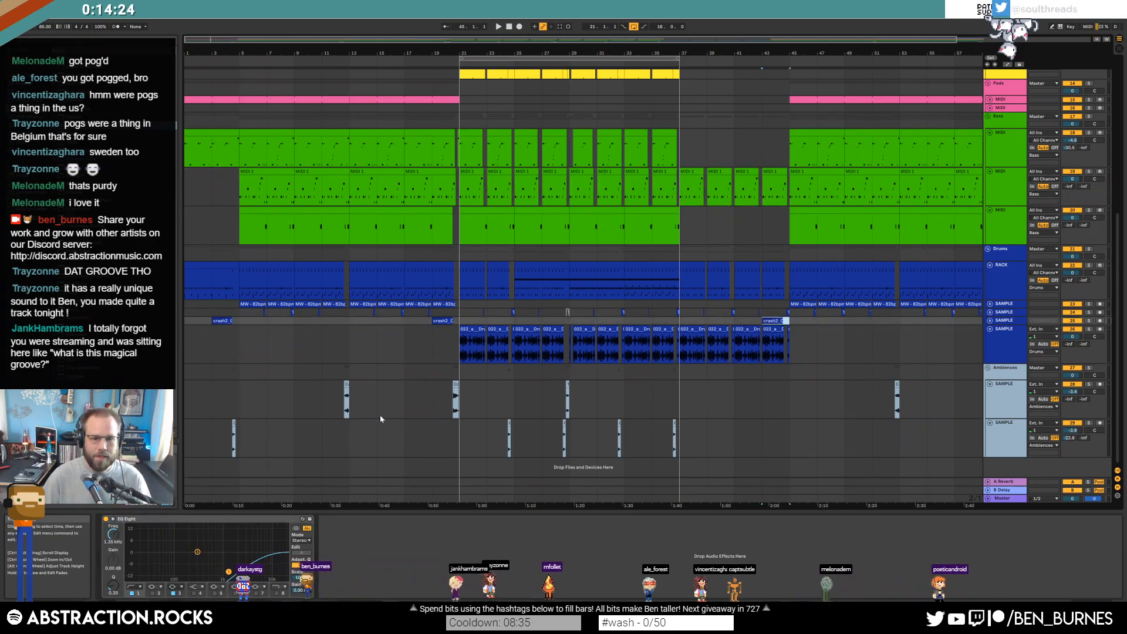
Copy the Cool Sounds Twitter vocal clip before bar 13, place it so it ends at bar 45, and play the transition
click(344, 392)
ctrl+scroll(788, 398, up, 10)
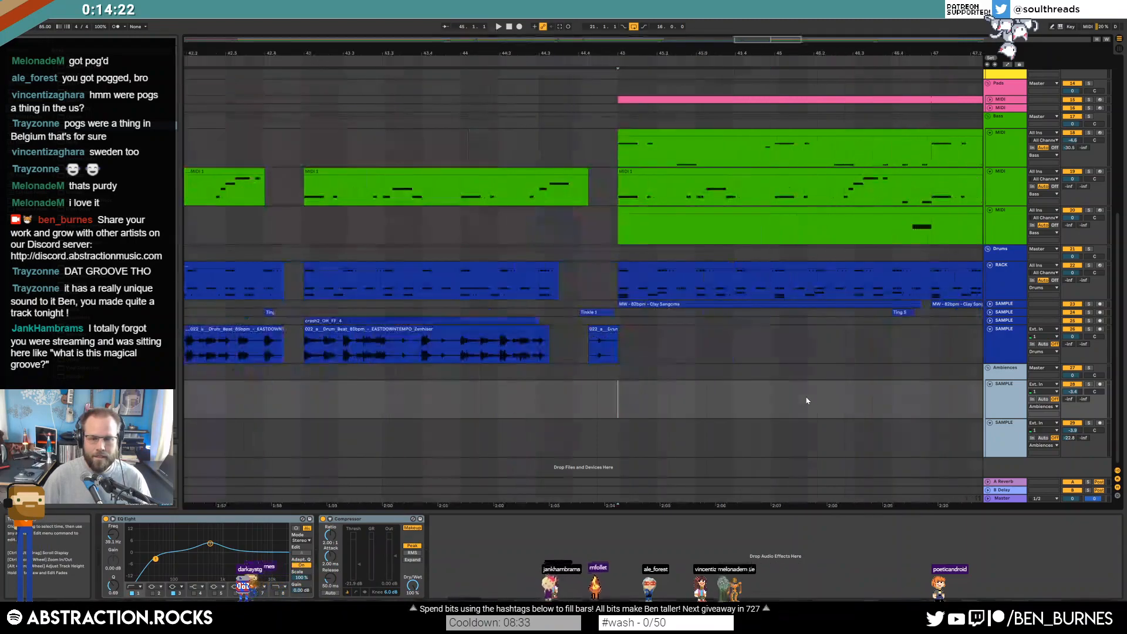
click(590, 394)
key(ctrl+v)
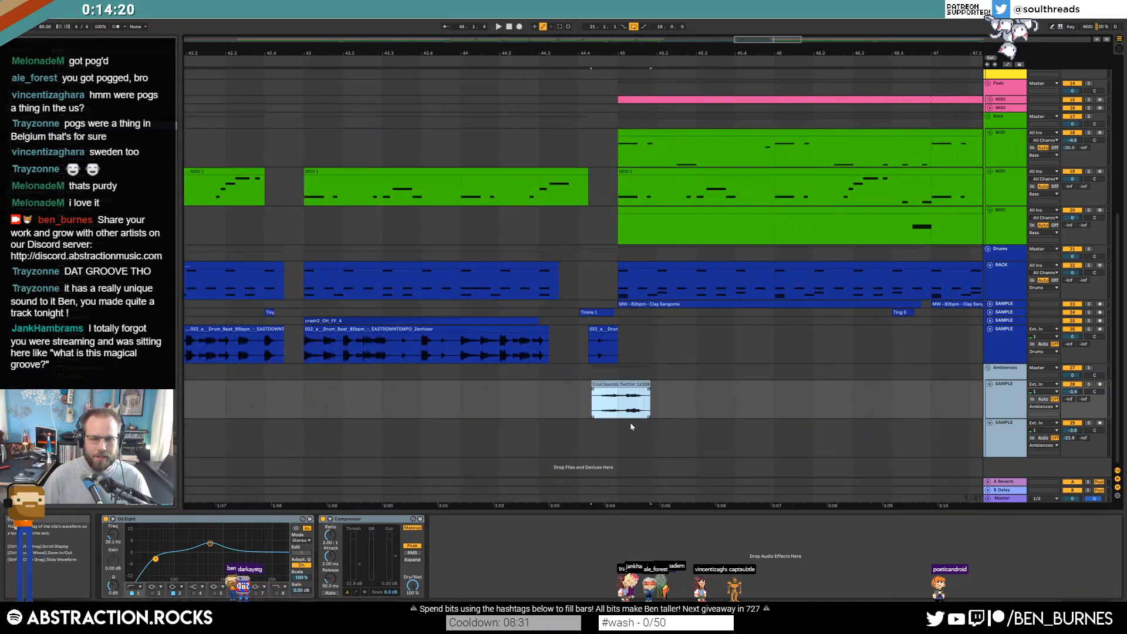
drag(616, 383, 596, 385)
key(space)
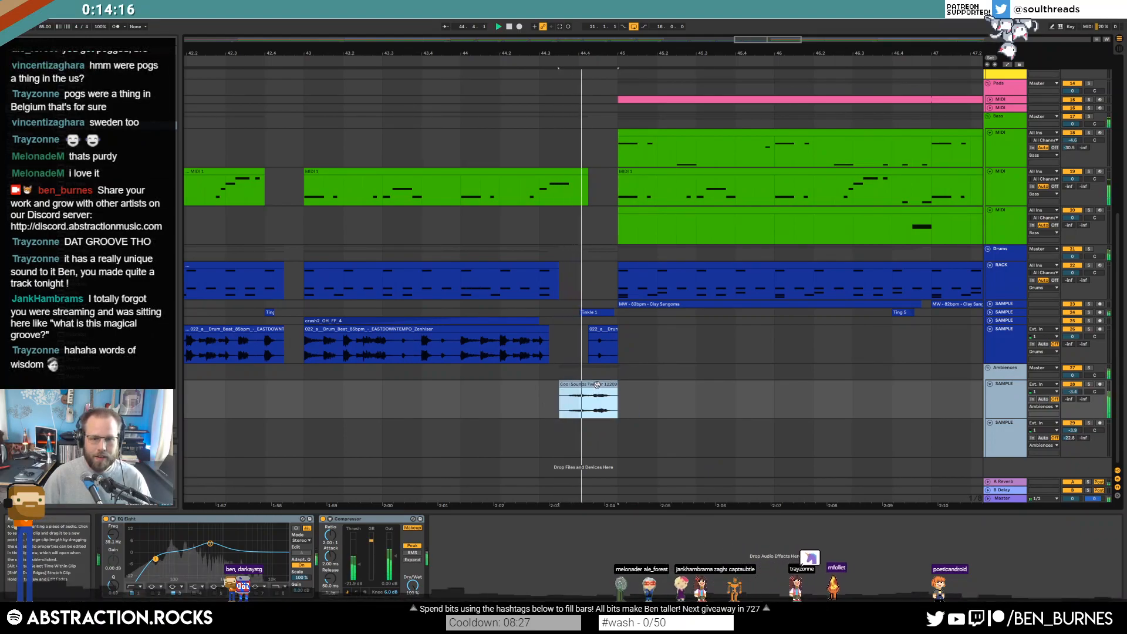
scroll(597, 387, down, 6)
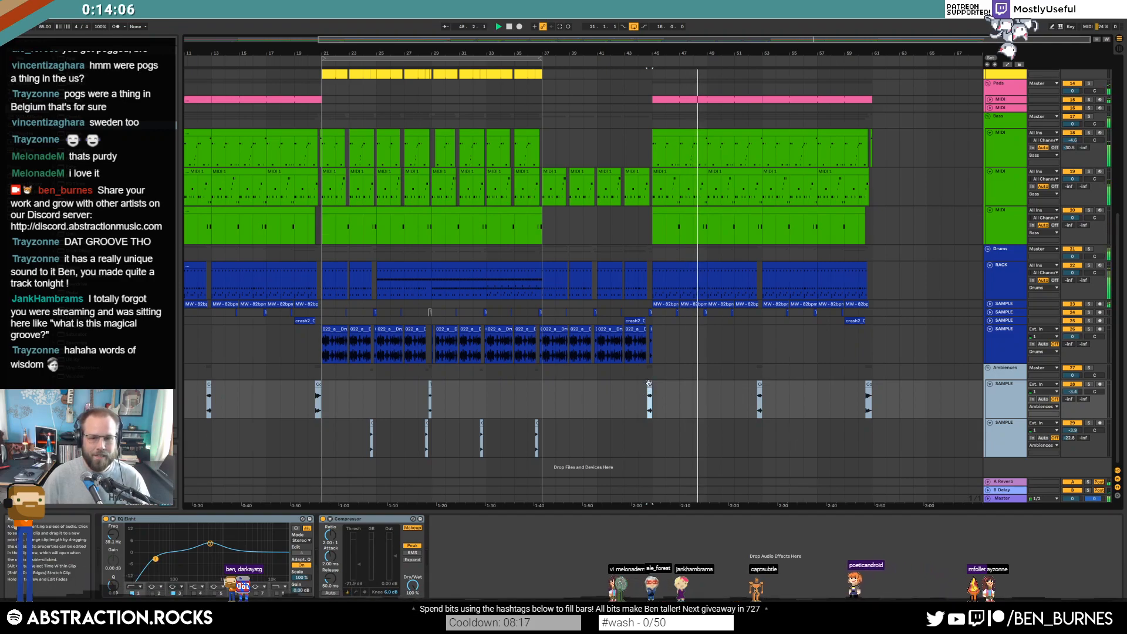
Move the pasted vocal clip back to bar 40, lengthen it to expose more of the recording, and play it
key(Delete)
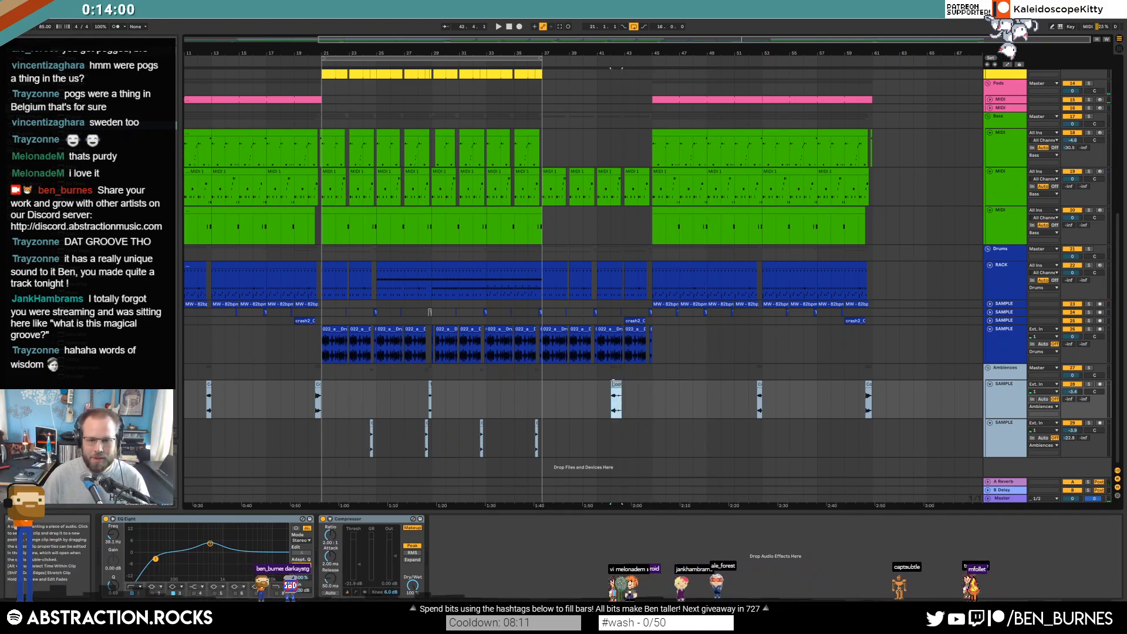
key(ctrl+z)
key(space)
scroll(599, 409, up, 5)
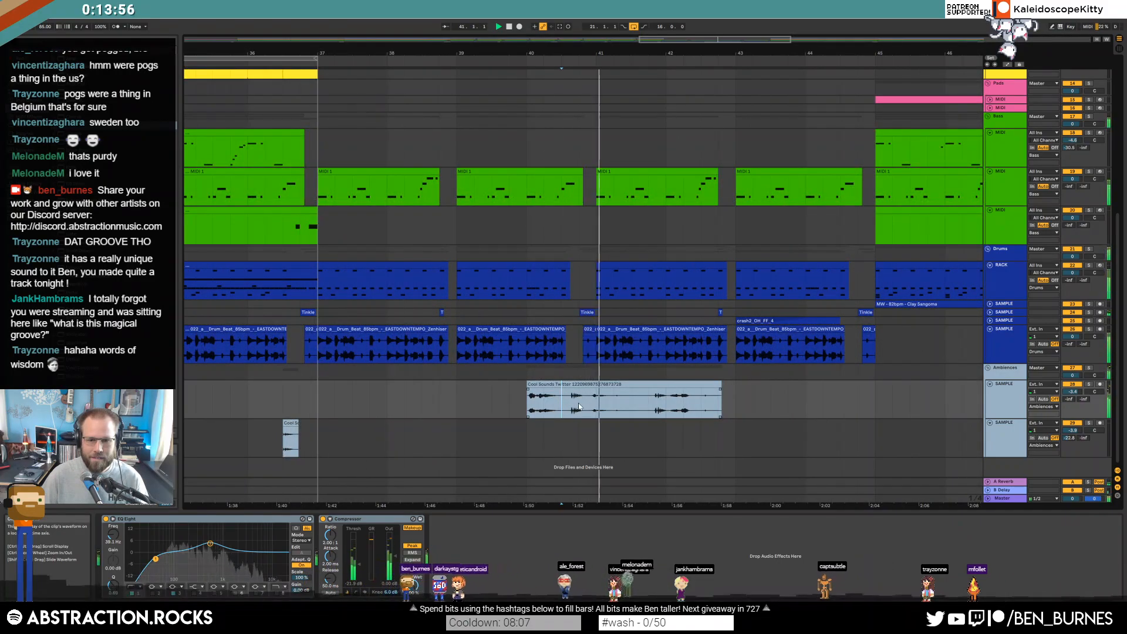
scroll(594, 401, up, 5)
key(space)
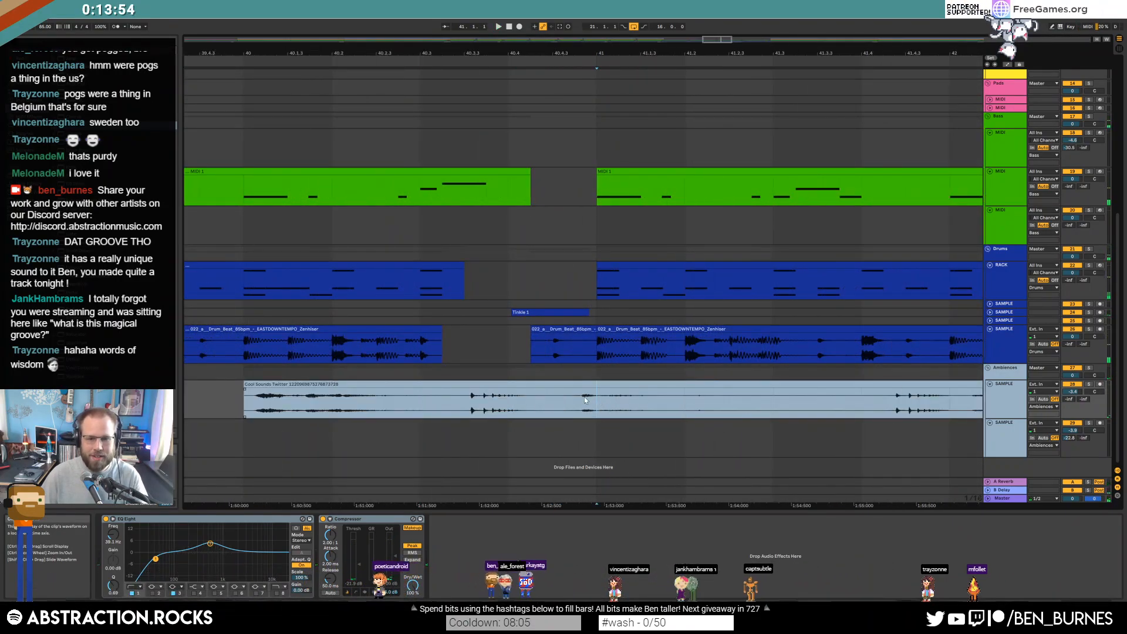
Cut out a short slice starting at bar 41 from the extended vocal clip and delete the other parts
drag(569, 396, 599, 395)
key(ctrl+e)
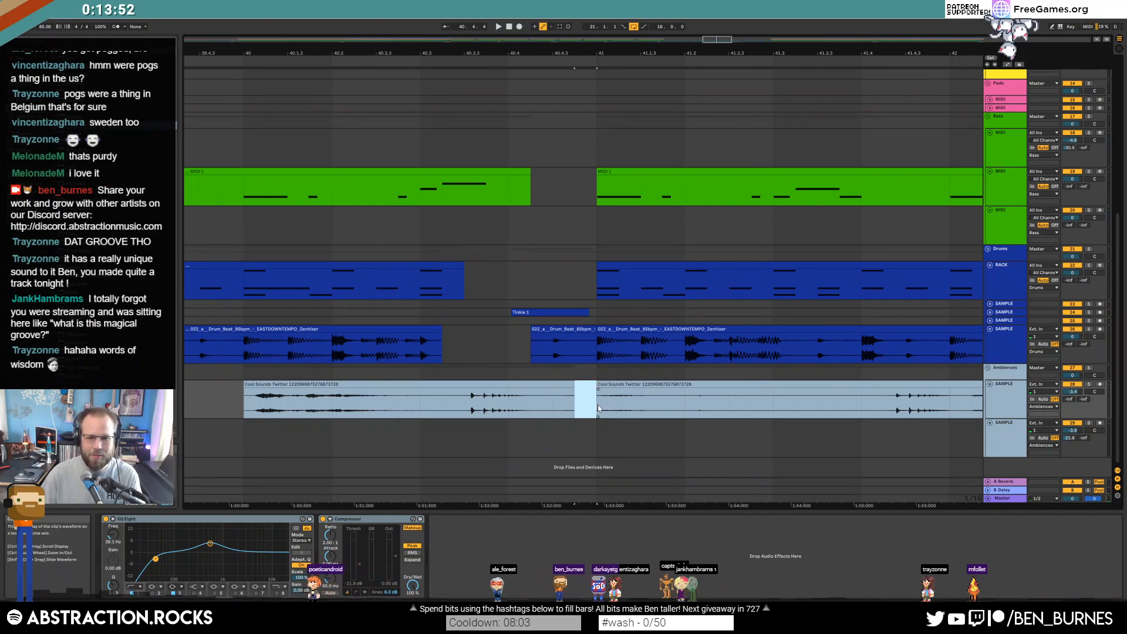
drag(666, 402, 751, 399)
key(Delete)
click(815, 386)
key(Delete)
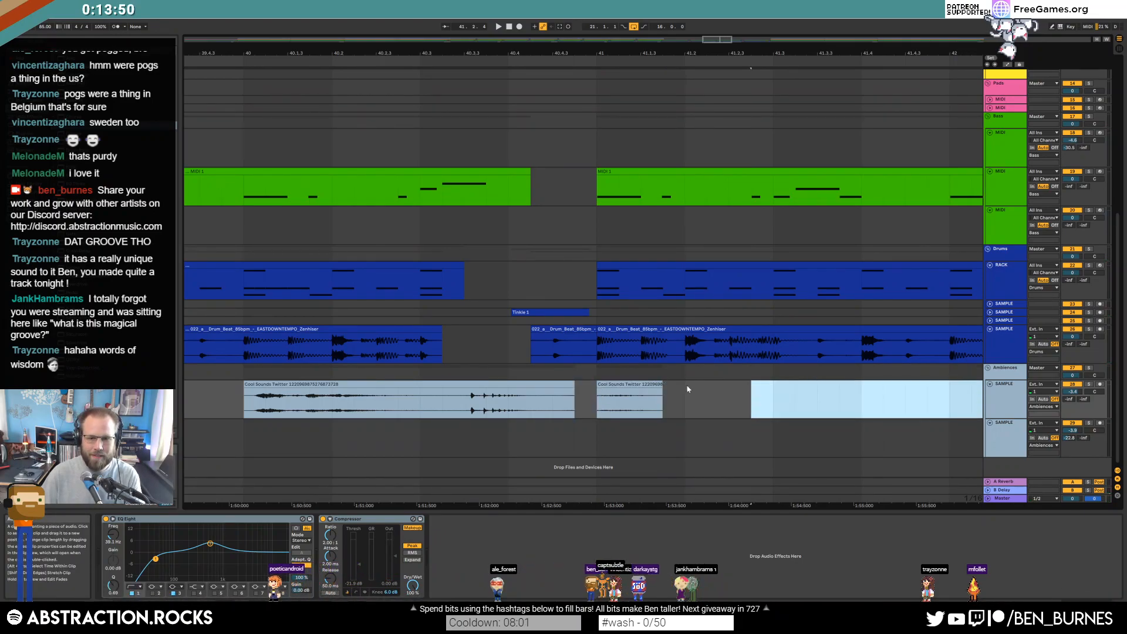
click(566, 382)
key(Delete)
Move the vocal slice to the end of bar 44 and delete the drum slice and Tinkle hit there
scroll(642, 397, down, 3)
drag(637, 384, 893, 402)
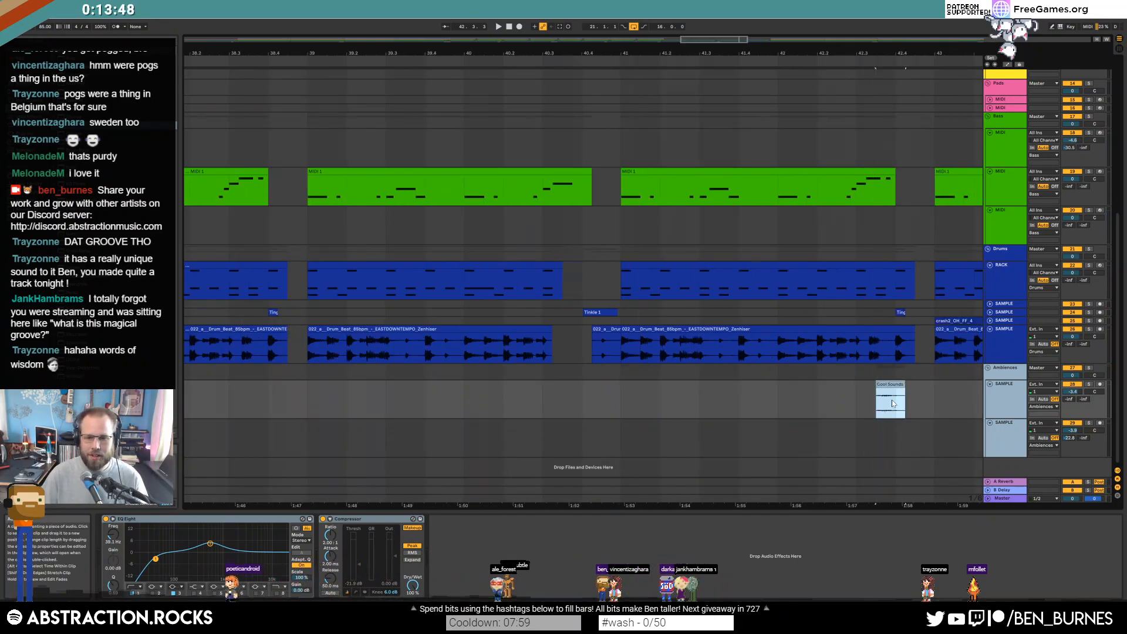
scroll(898, 390, down, 3)
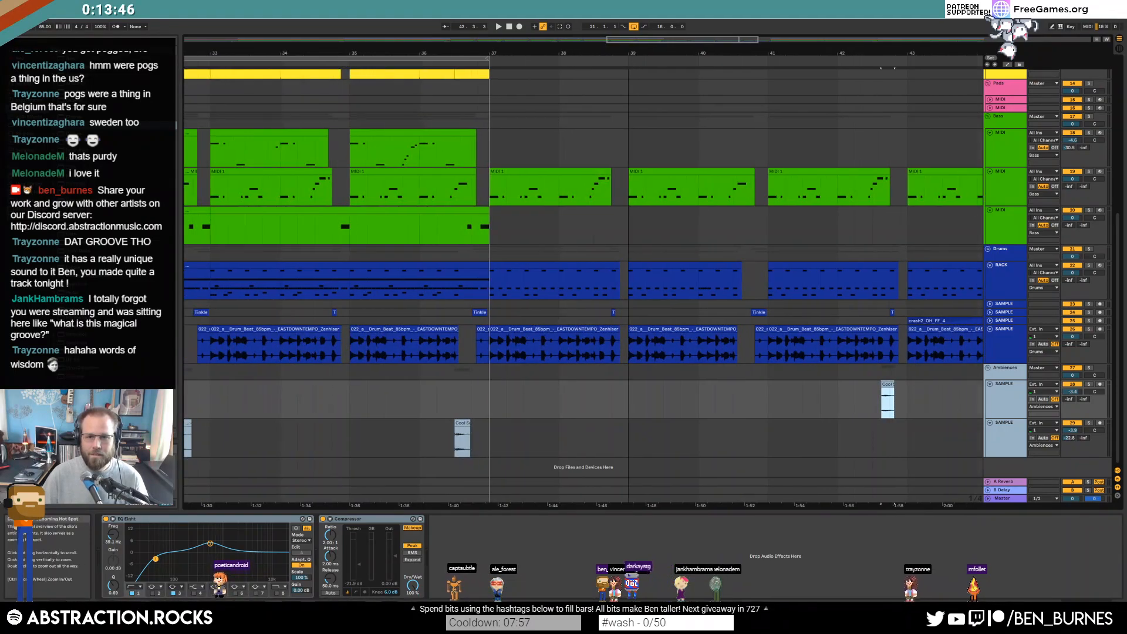
scroll(590, 340, right, 5)
drag(555, 384, 700, 385)
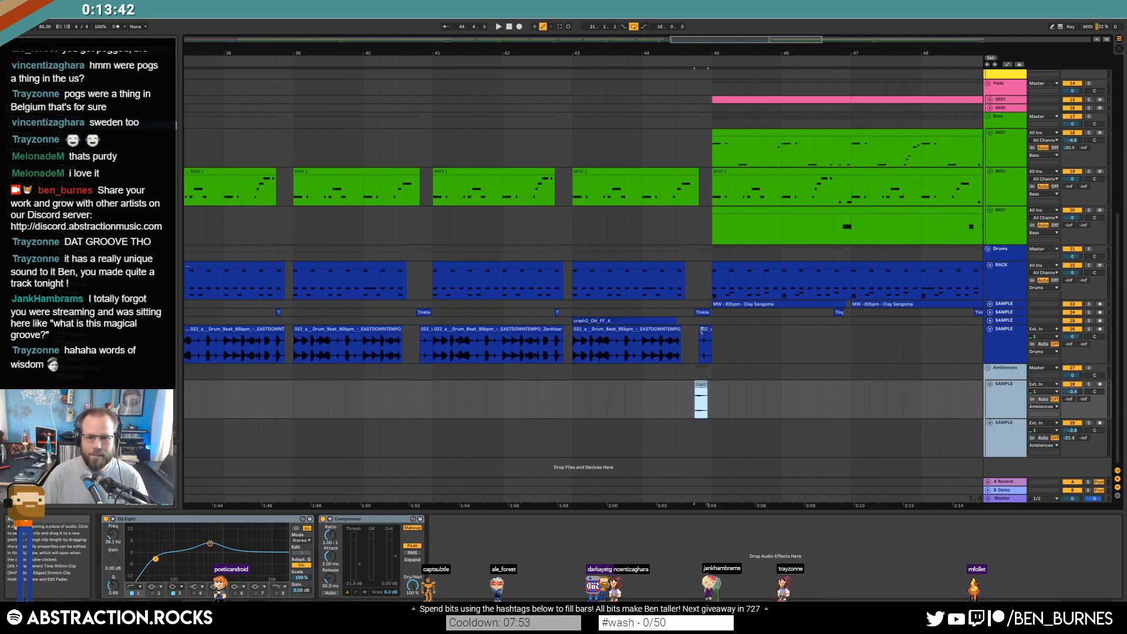
click(709, 330)
click(704, 312)
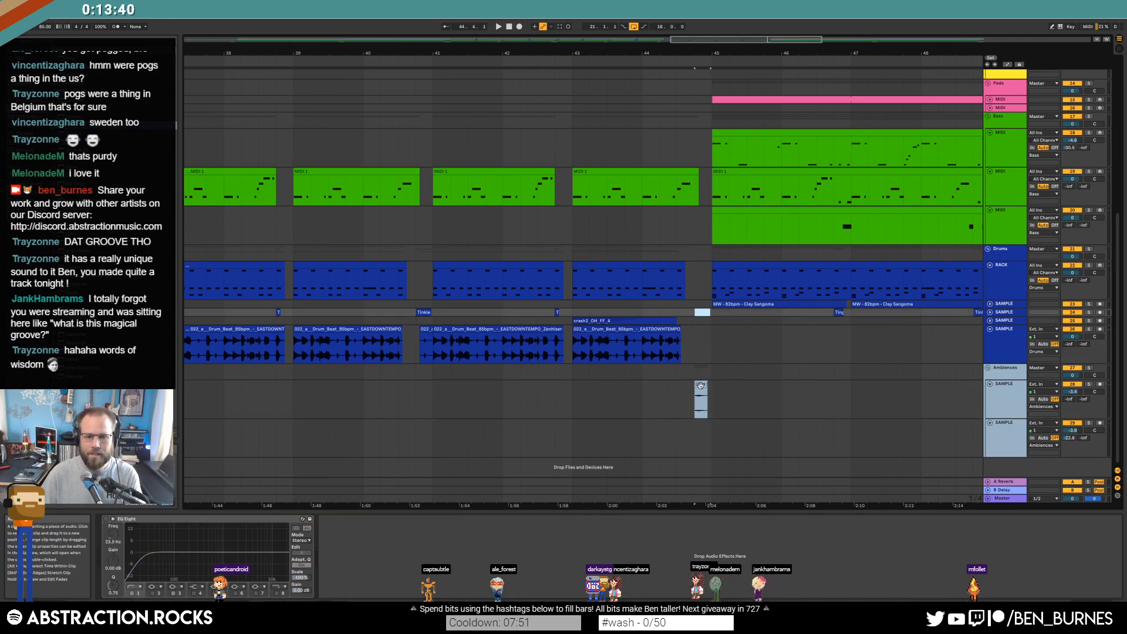
Shift the vocal slice slightly earlier onto the lower Ambiences sample track and play it into bar 45
drag(702, 399, 698, 435)
key(space)
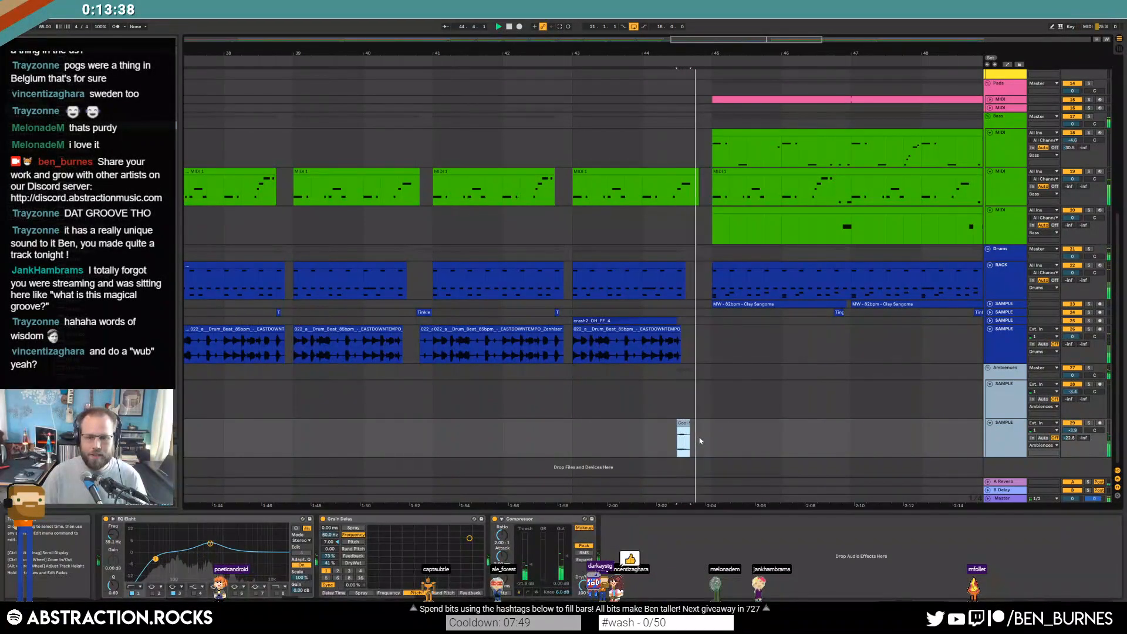
key(space)
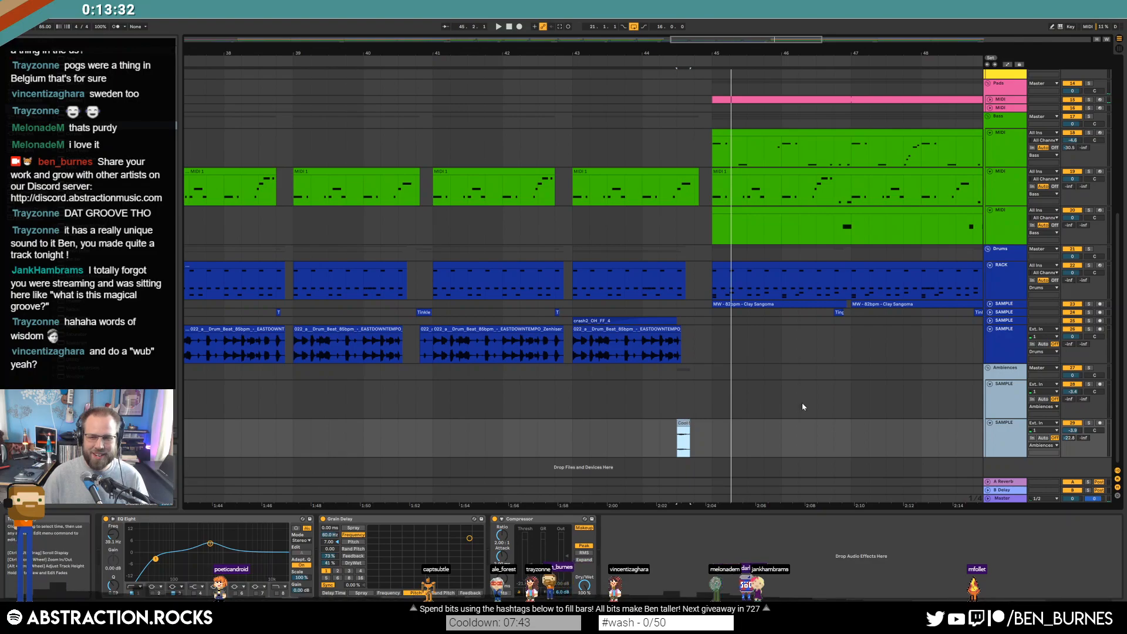
Insert a new audio track below the lower Ambiences sample track and move the vocal slice onto it
click(1016, 430)
key(ctrl+t)
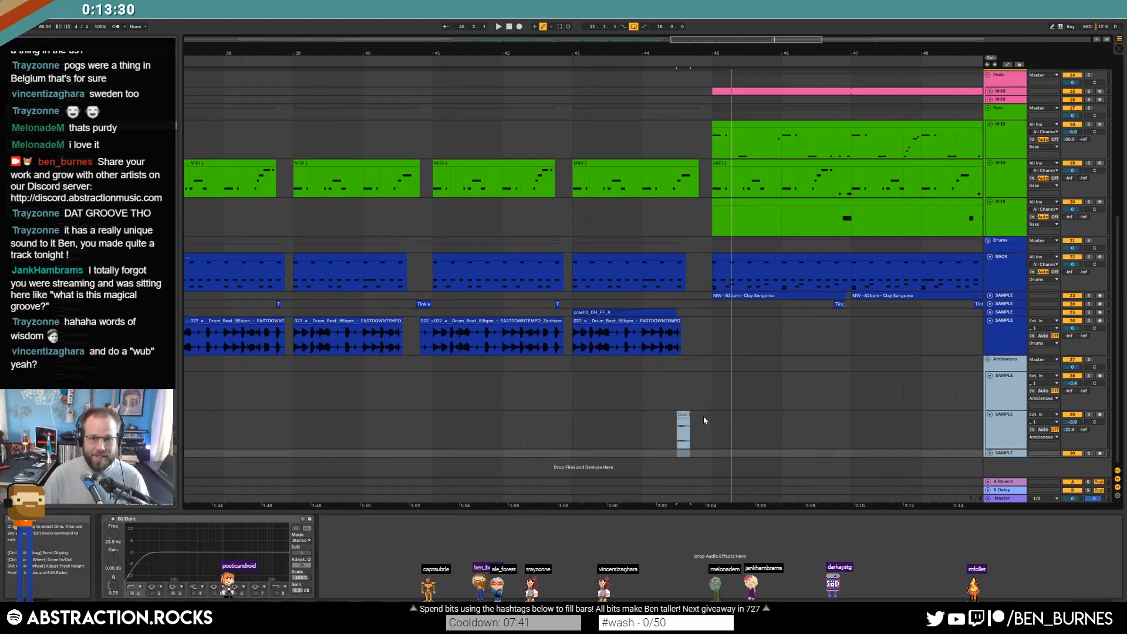
drag(678, 446, 684, 453)
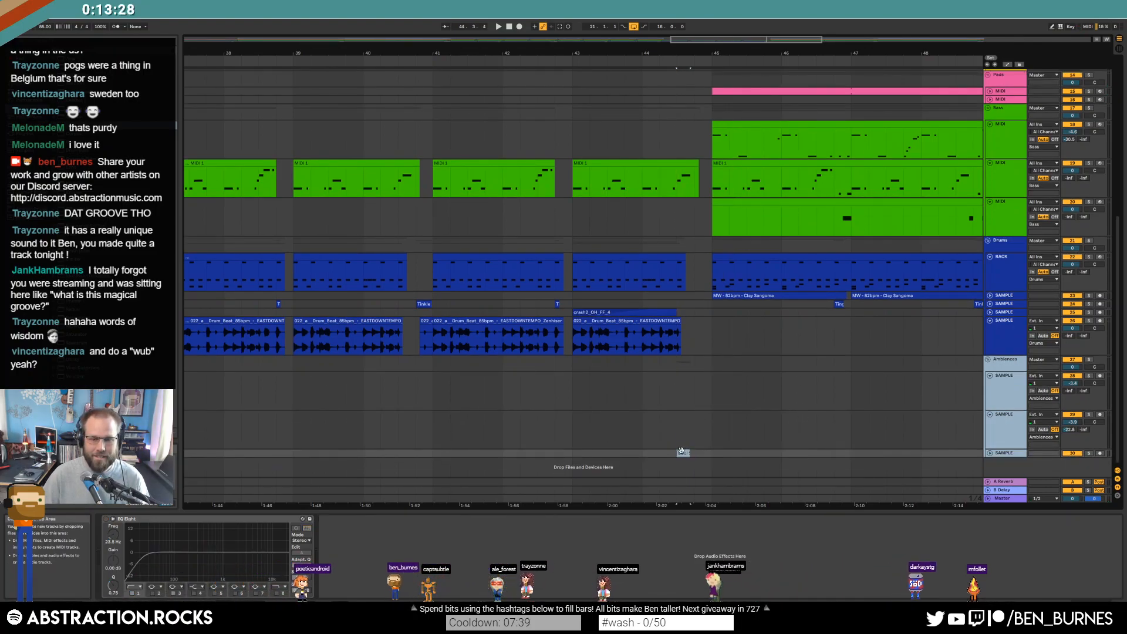
Examine the vocal slice's waveform and play it from the new track
double_click(683, 451)
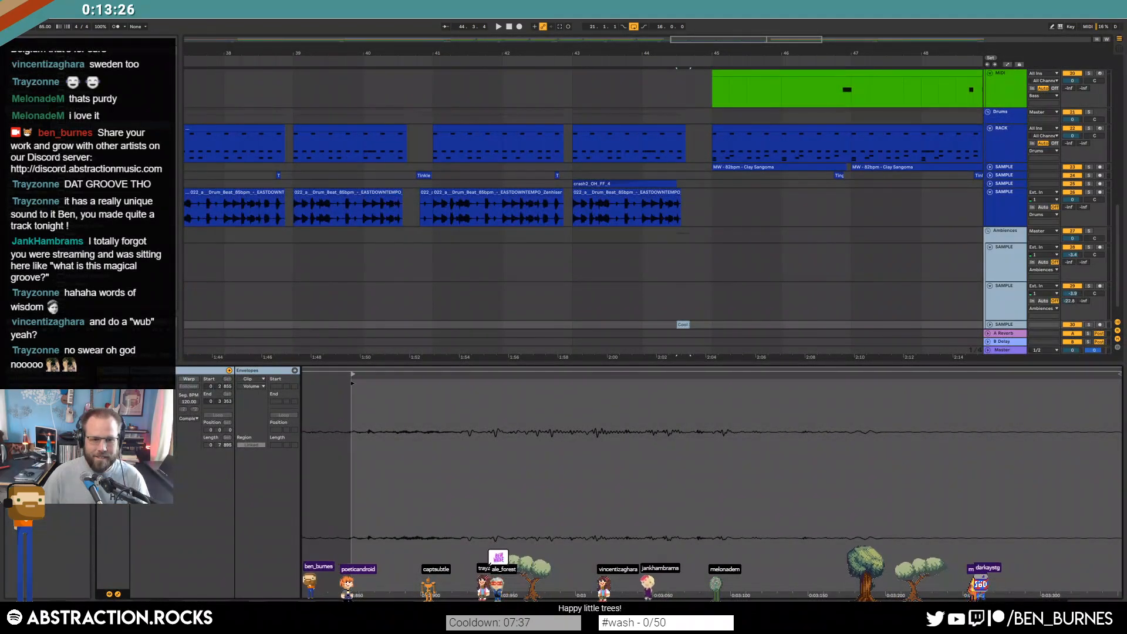
key(space)
key(space)
key(shift+Tab)
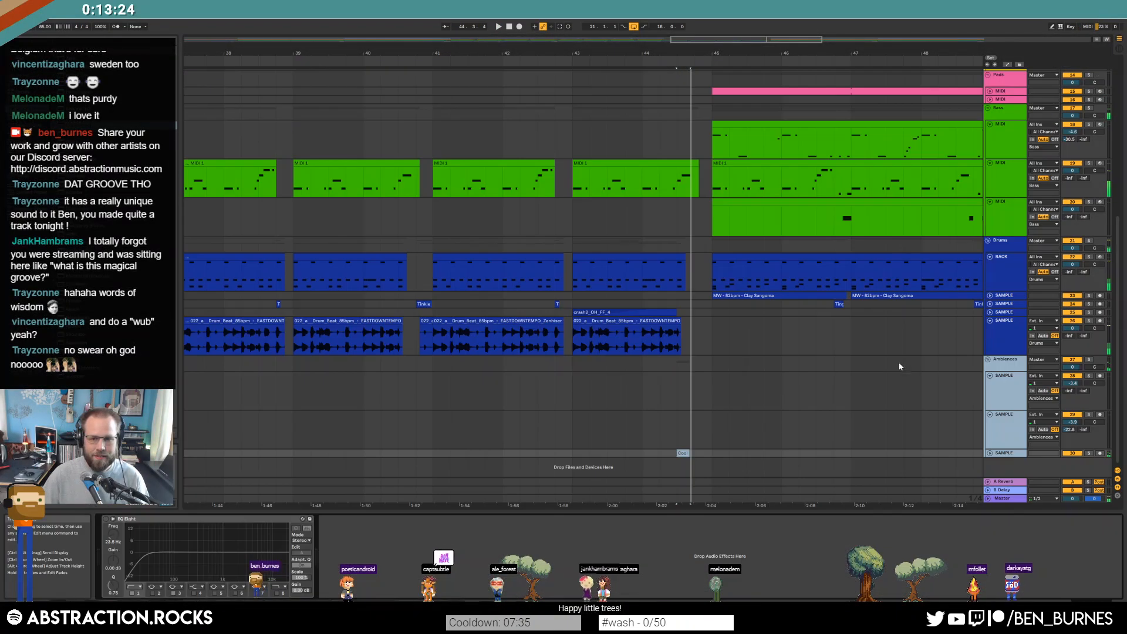
Copy the EQ Eight and Compressor from the first ambience sample track to the third one, replacing its existing EQ Eight
click(988, 388)
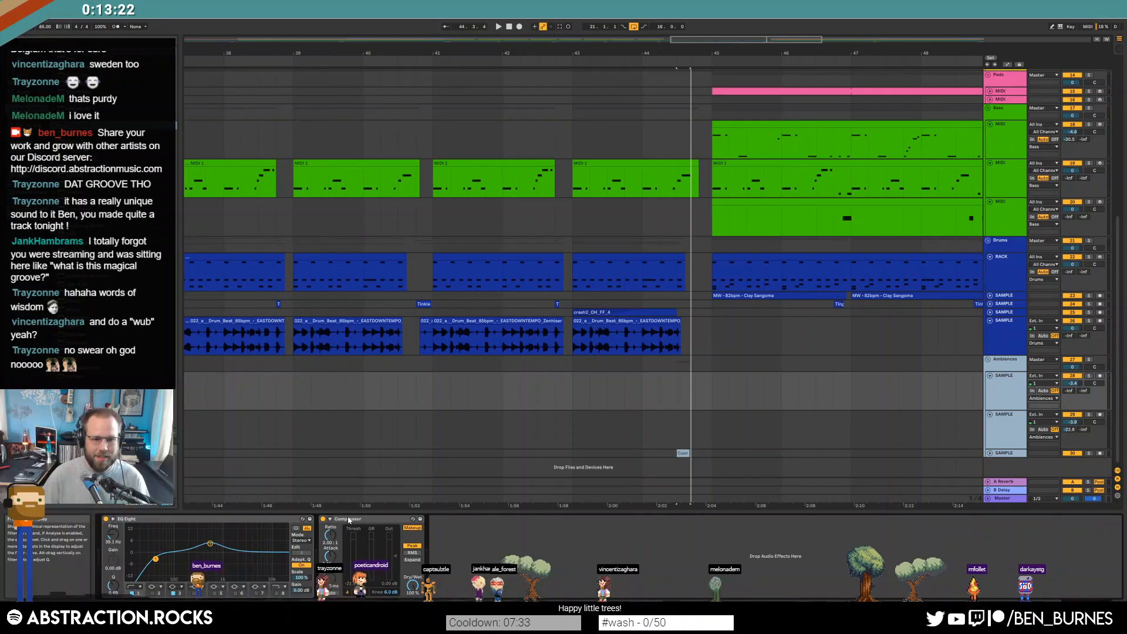
click(713, 452)
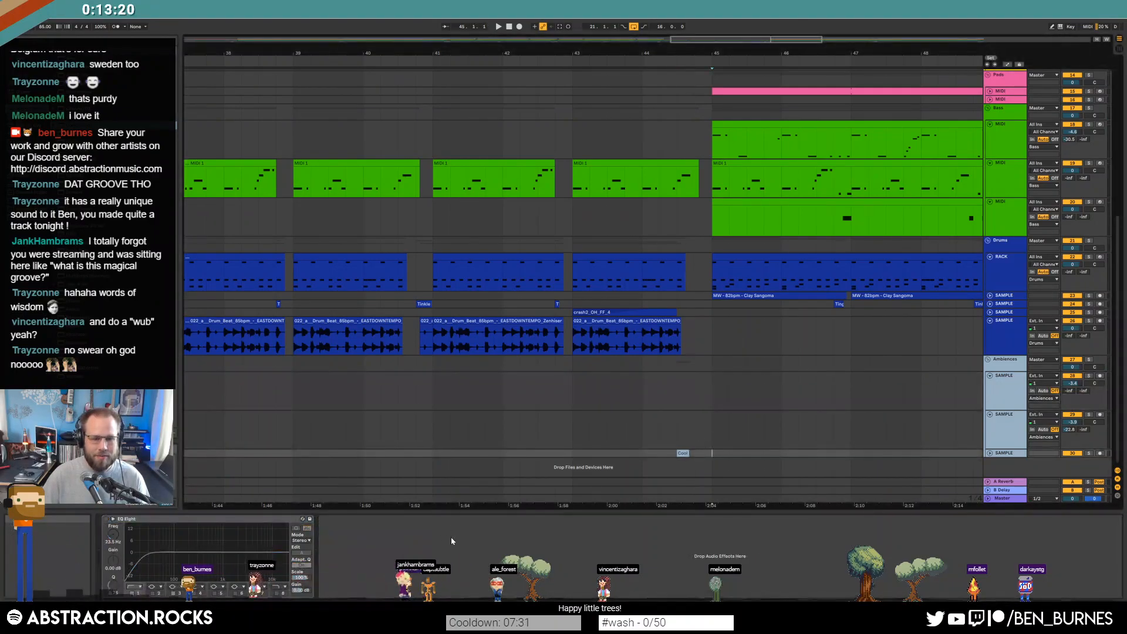
click(452, 542)
key(ctrl+v)
click(255, 519)
key(Delete)
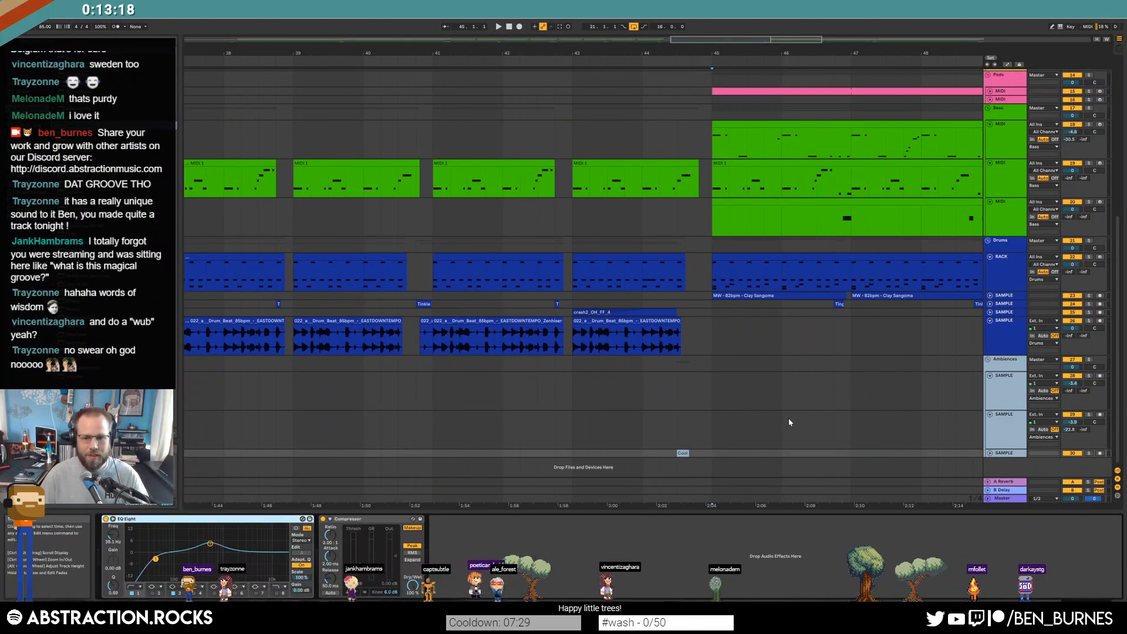
Copy the Grain Delay from the second ambience sample track and paste it after the Compressor on the third one
click(1012, 429)
click(445, 519)
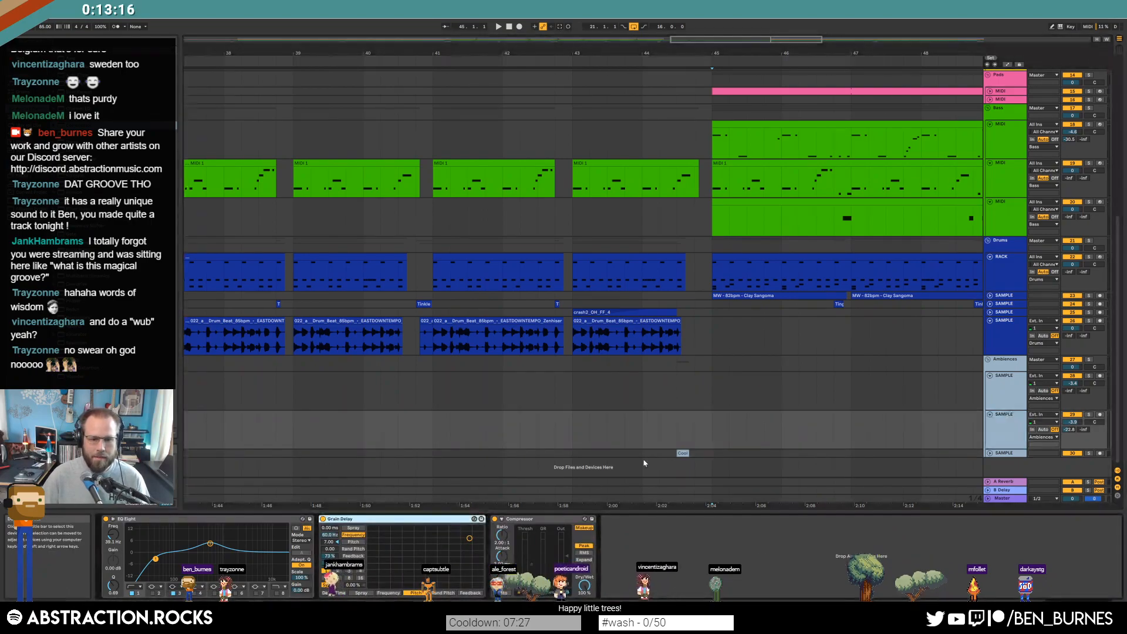
click(1008, 453)
click(523, 559)
key(ctrl+v)
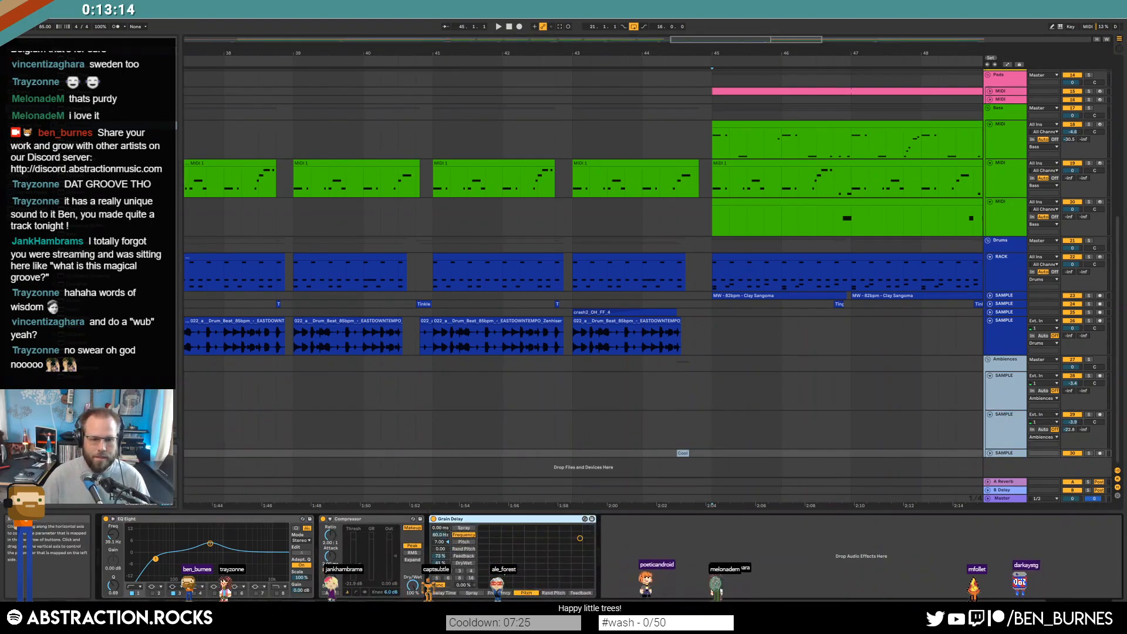
Adjust the Grain Delay's dry/wet balance on the third ambience sample track and audition it
drag(438, 564, 445, 564)
key(space)
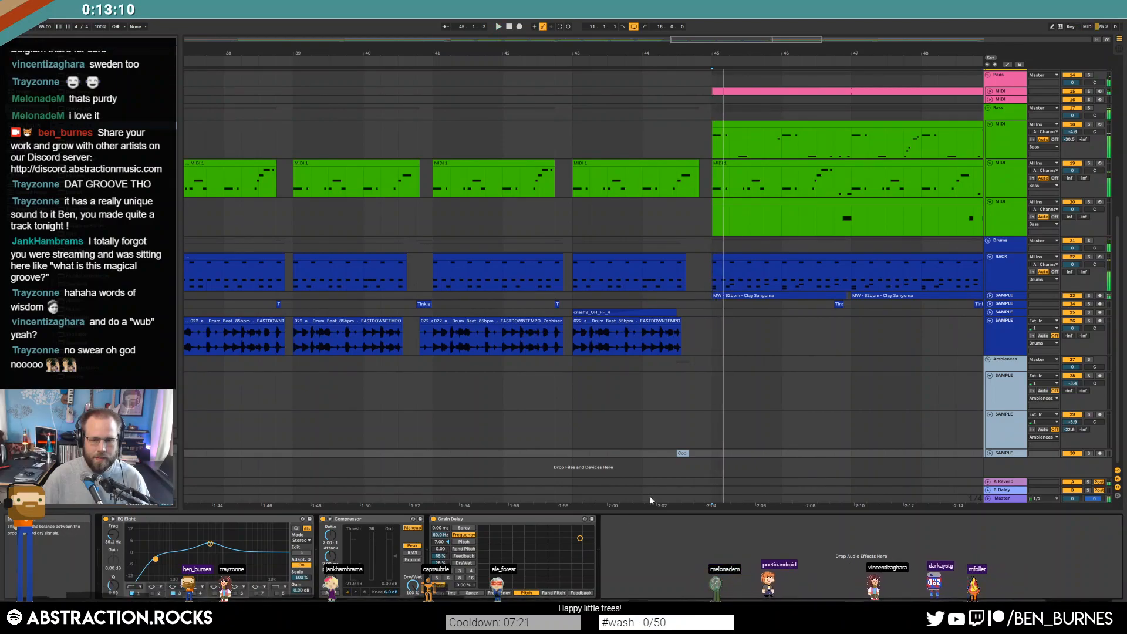
key(space)
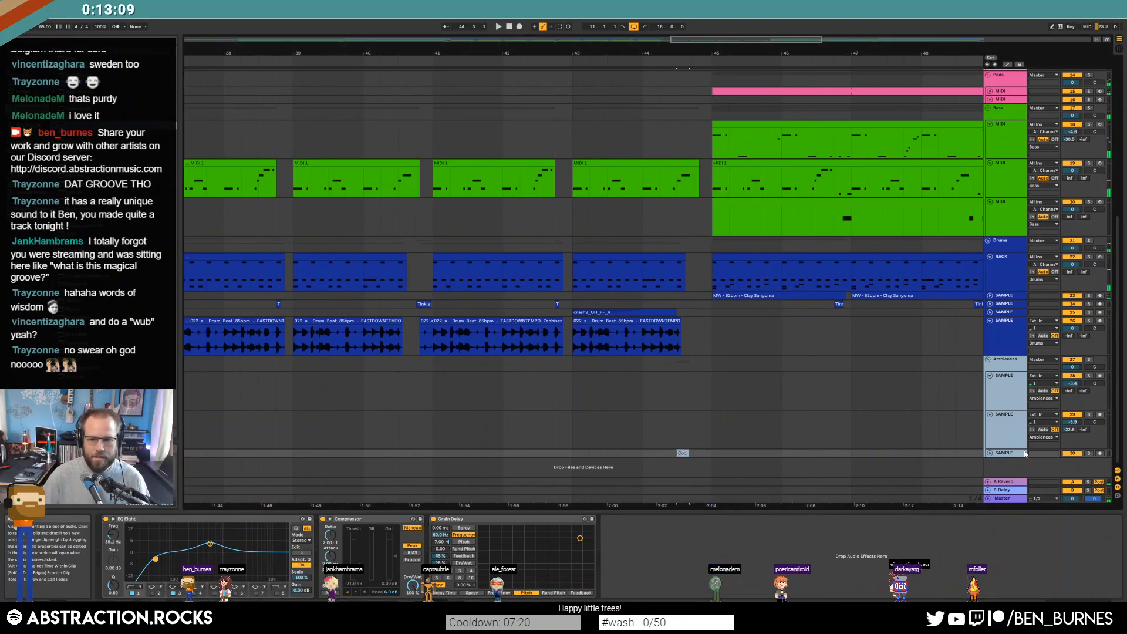
Unfold and solo the third ambience sample track, and play its Cool Sounds clip on its own
click(991, 454)
key(space)
click(1088, 443)
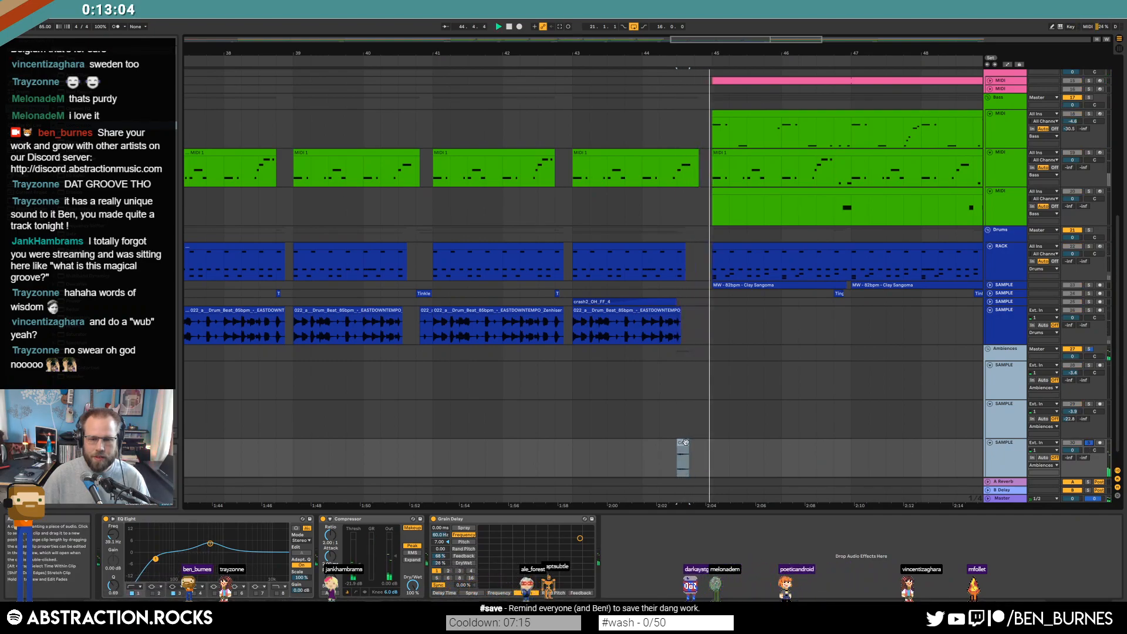
key(space)
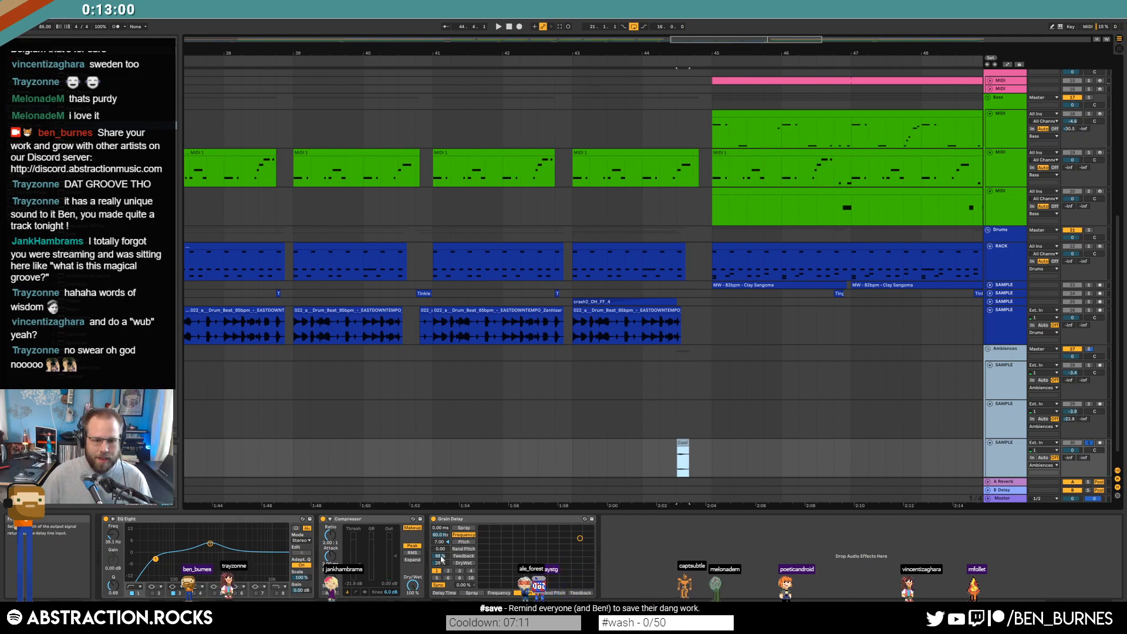
Set the Grain Delay's pitch to 1.00 and adjust its feedback while auditioning the soloed Cool Sounds clip
drag(441, 543, 441, 554)
key(space)
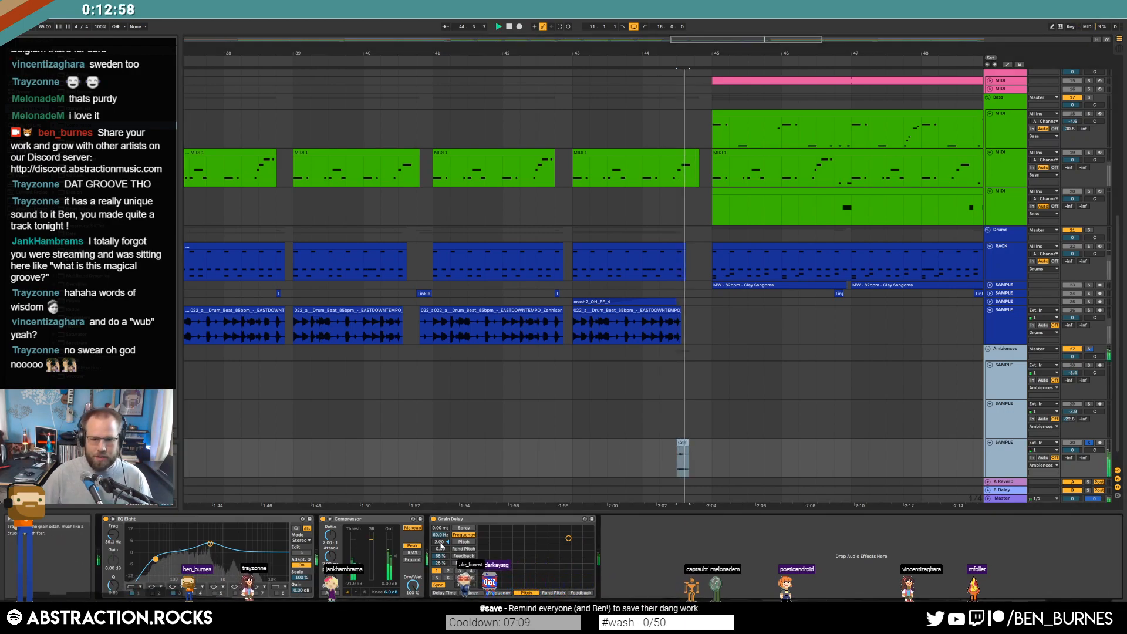
drag(436, 543, 436, 547)
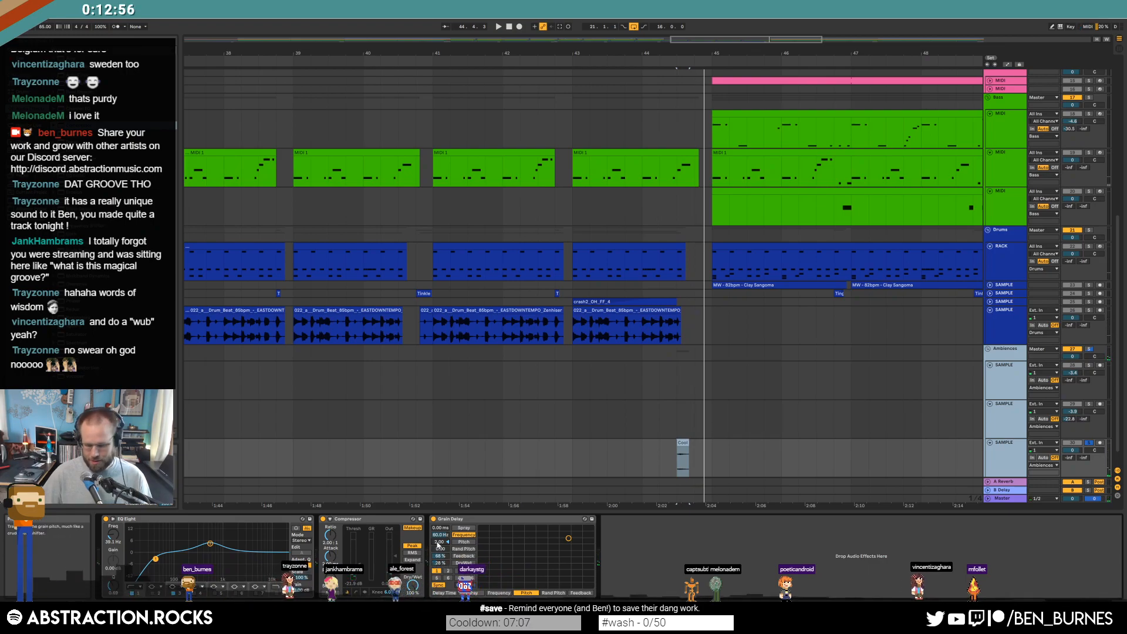
key(space)
key(space)
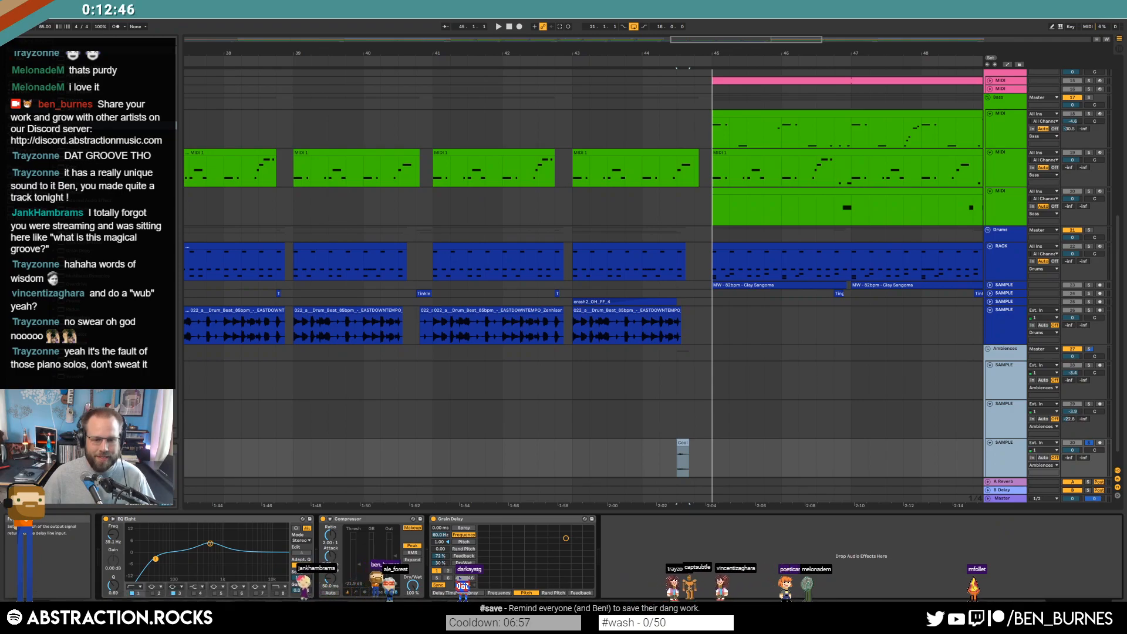
key(space)
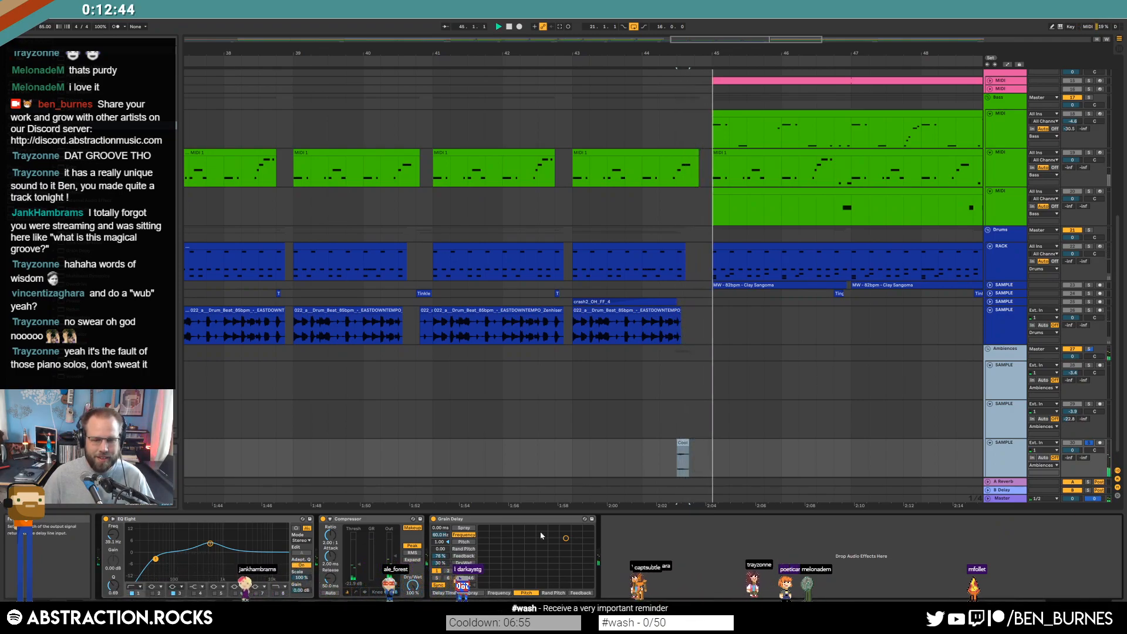
Extend the Cool Sounds clip at both ends, audition it and unsolo the ambience track
click(689, 441)
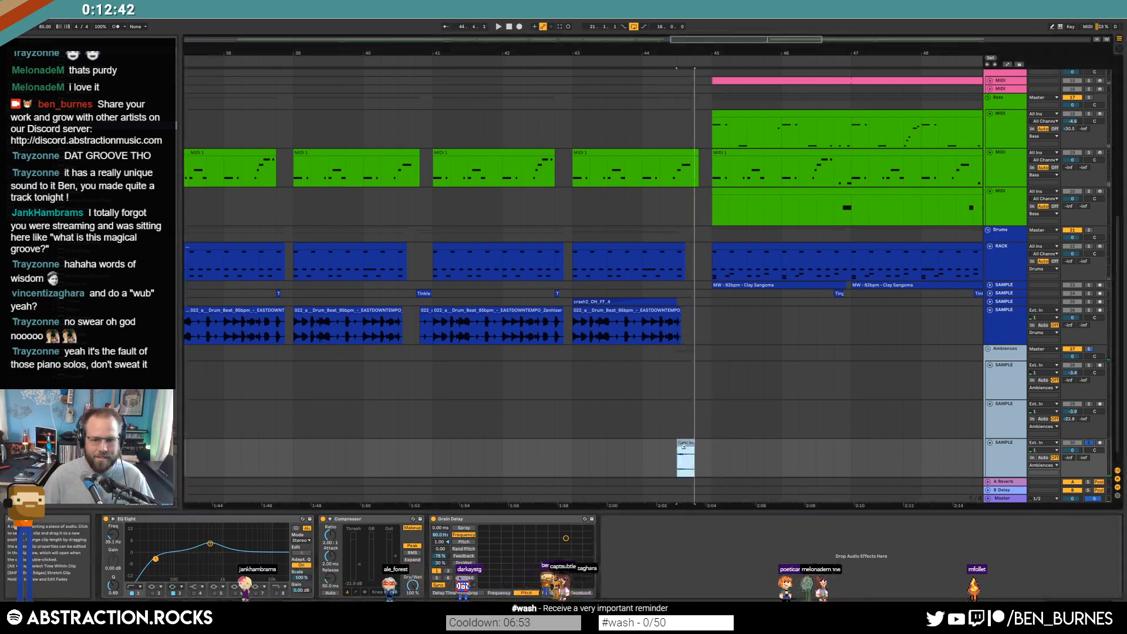
drag(679, 446, 662, 445)
key(space)
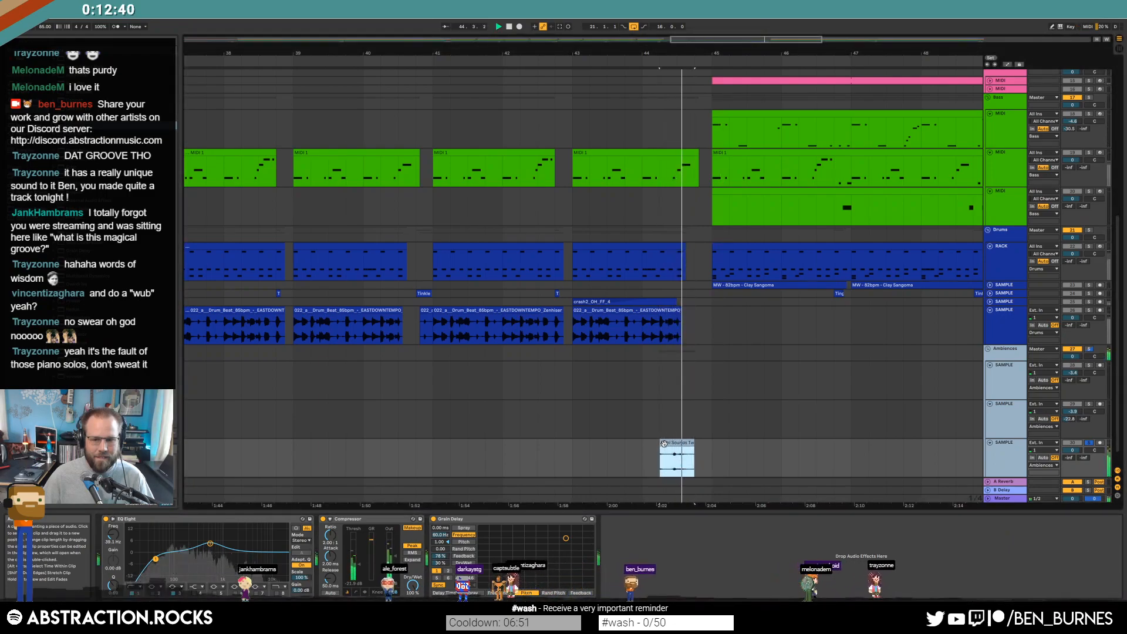
click(1090, 443)
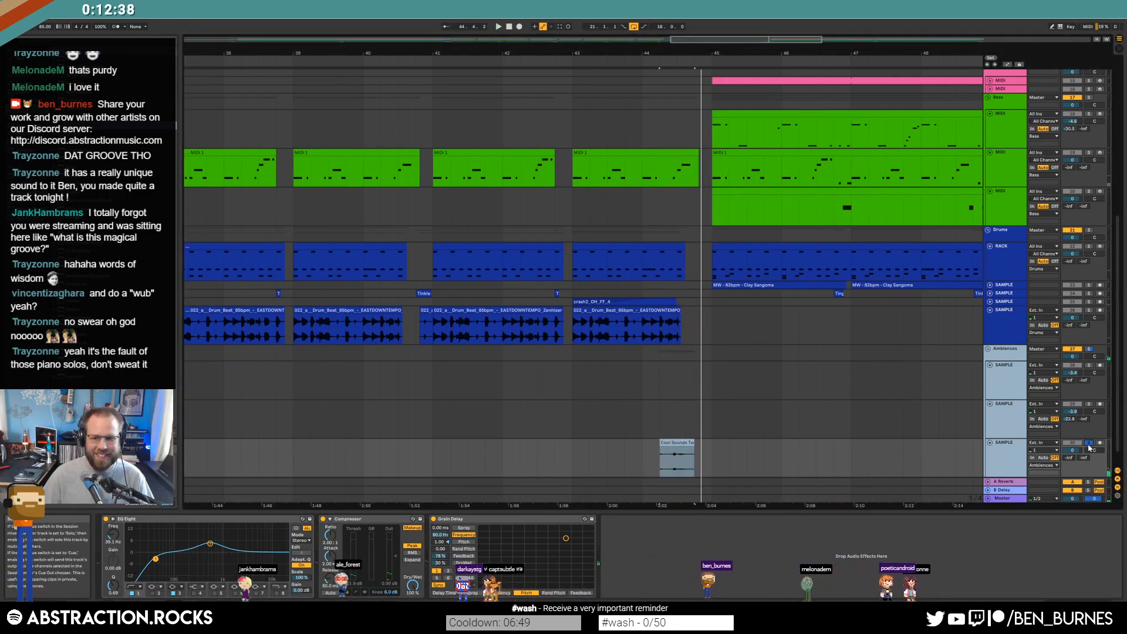
Trim the Cool Sounds clip's start to where the drum rack pattern ends before bar 45, and check it in the mix
click(503, 453)
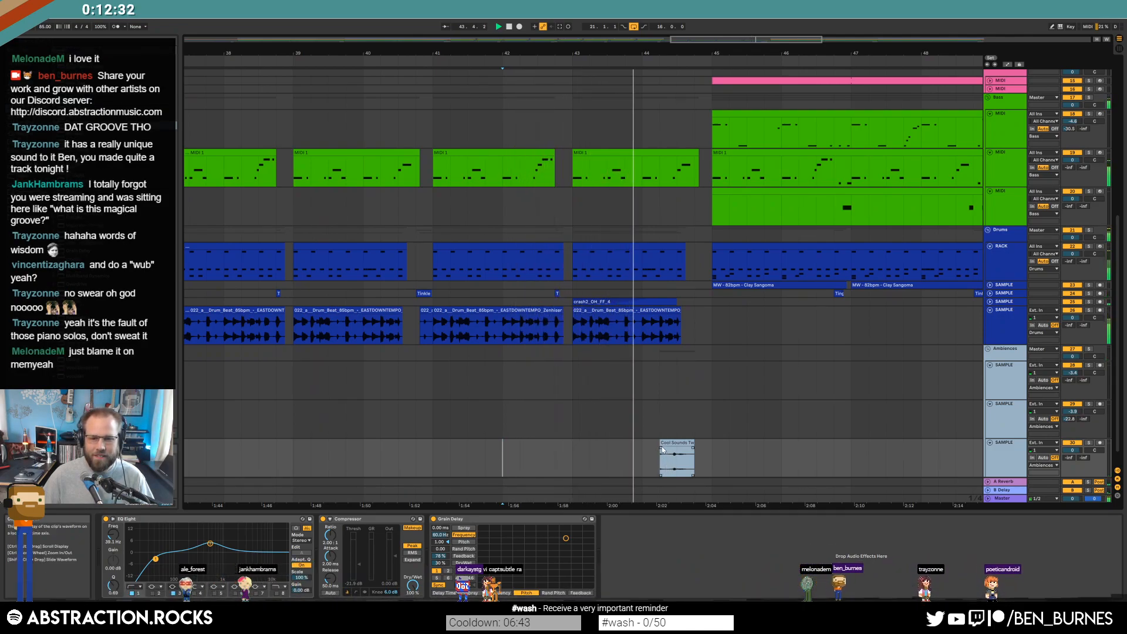
drag(661, 450, 685, 448)
key(space)
scroll(686, 447, up, 3)
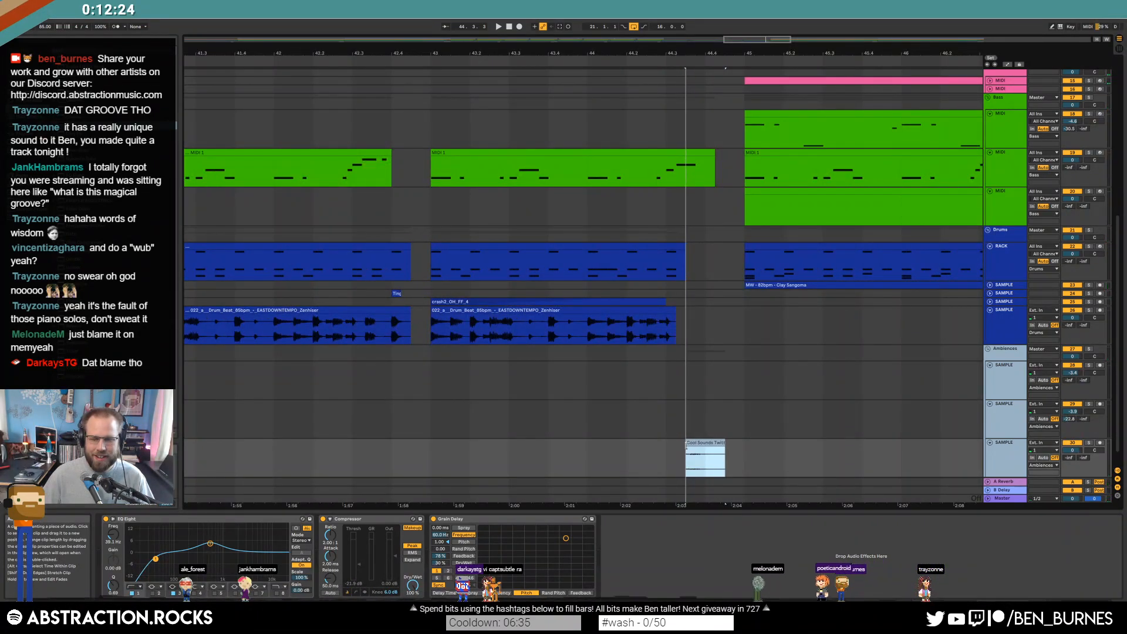
click(664, 450)
key(space)
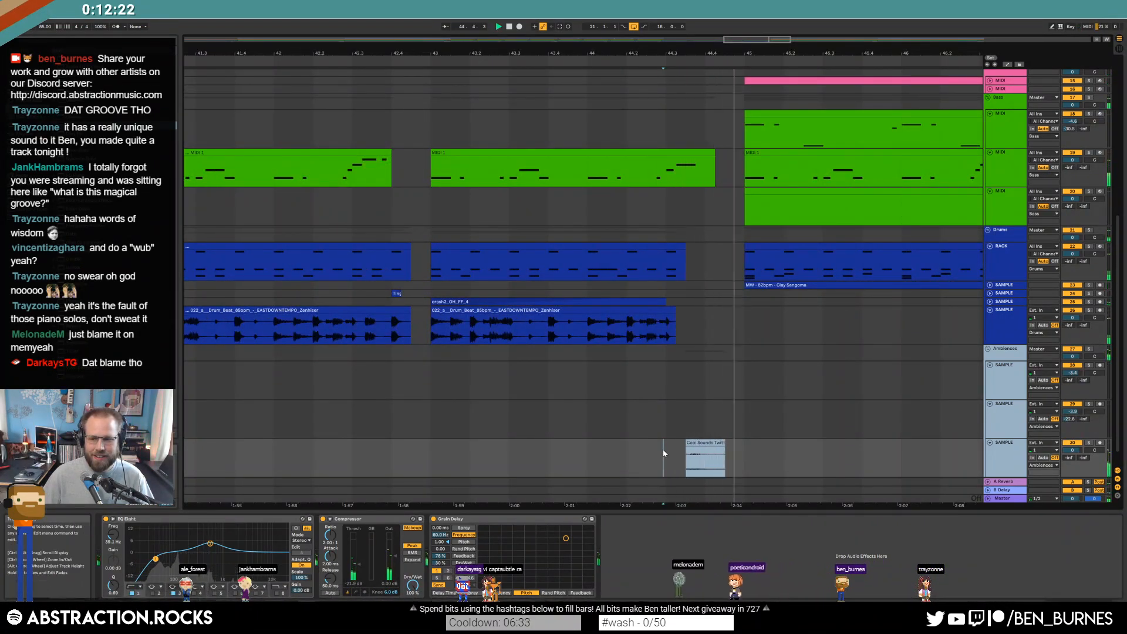
Shift the Cool Sounds clip slightly earlier so it starts just after the drum beat loop ends, and check its timing by playback
drag(686, 444, 685, 447)
key(space)
key(space)
key(space)
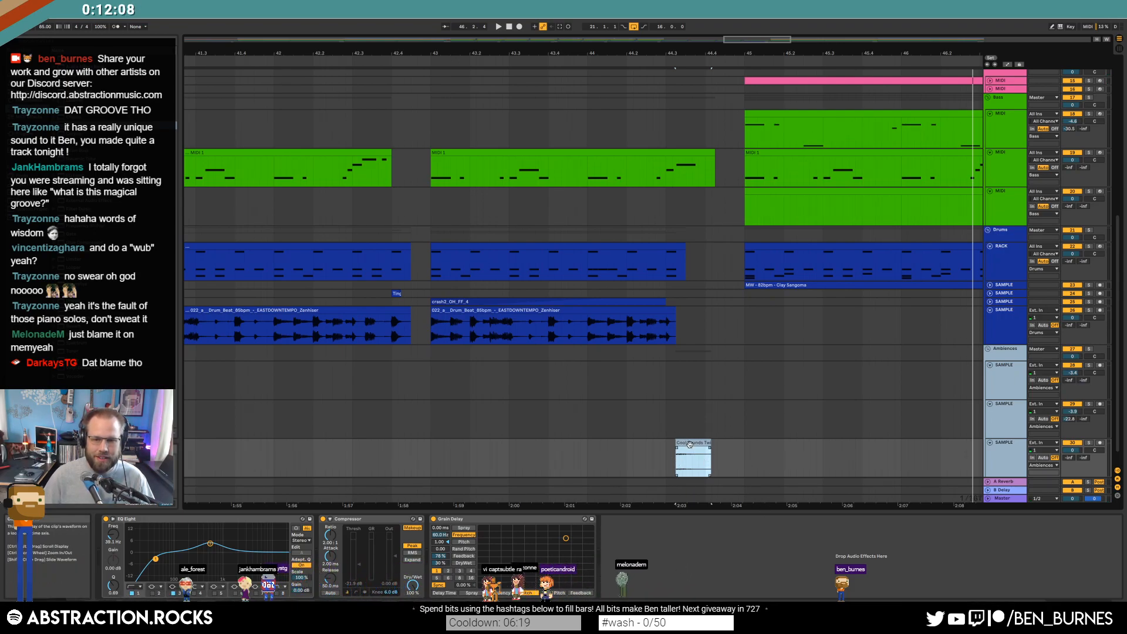
drag(690, 444, 693, 444)
click(640, 454)
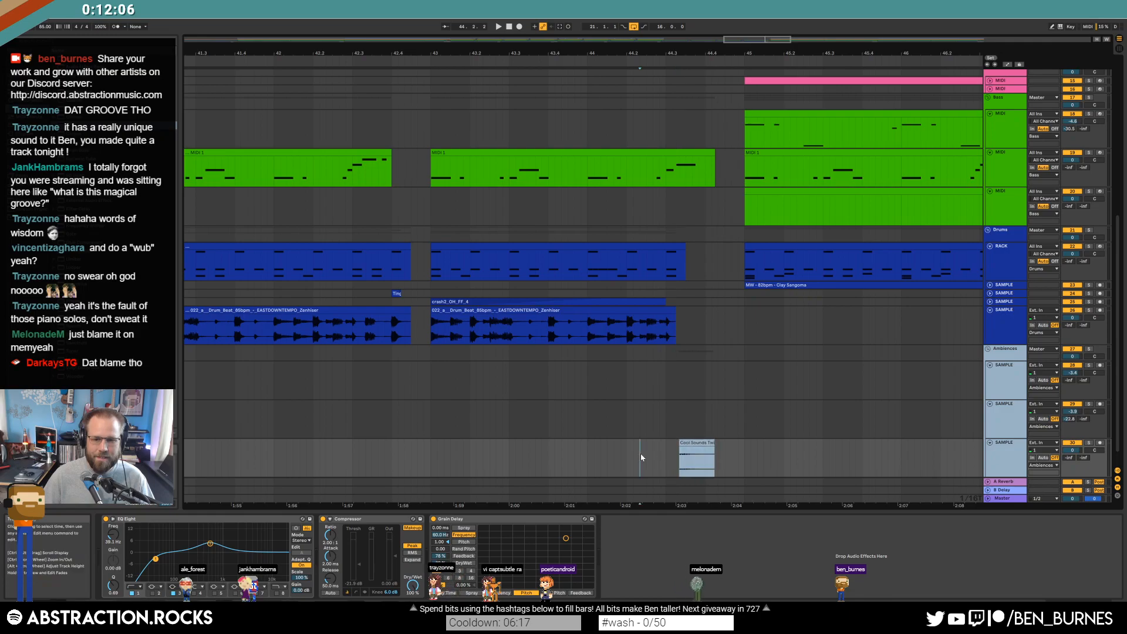
key(space)
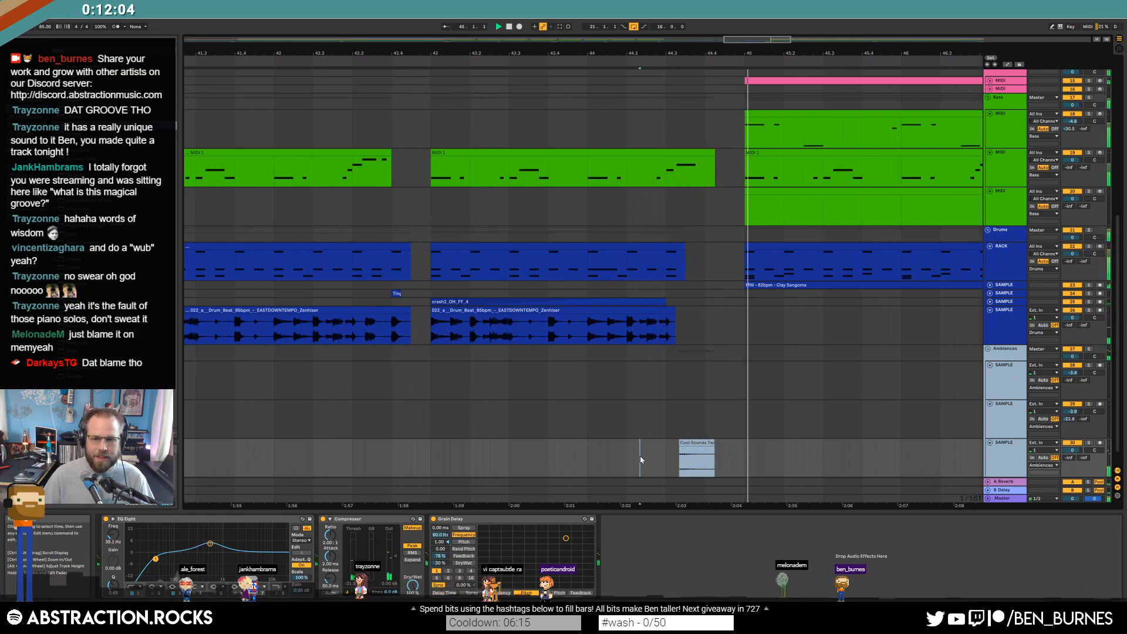
Turn off arrangement looping and play through the middle section of the track
ctrl+scroll(686, 463, down, 5)
click(608, 449)
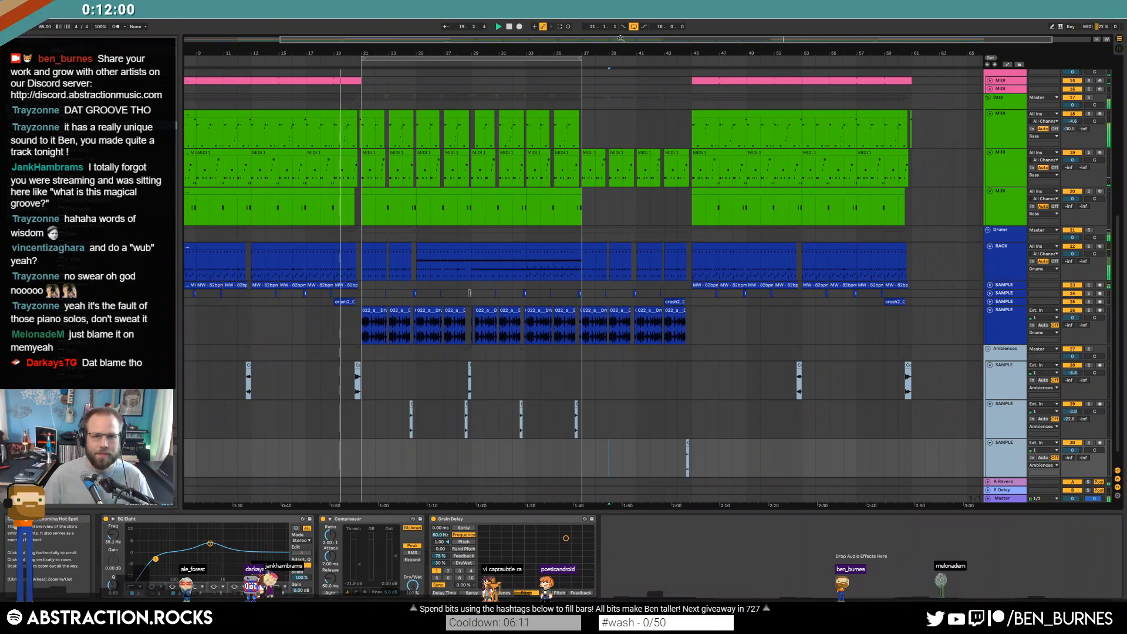
key(ctrl+l)
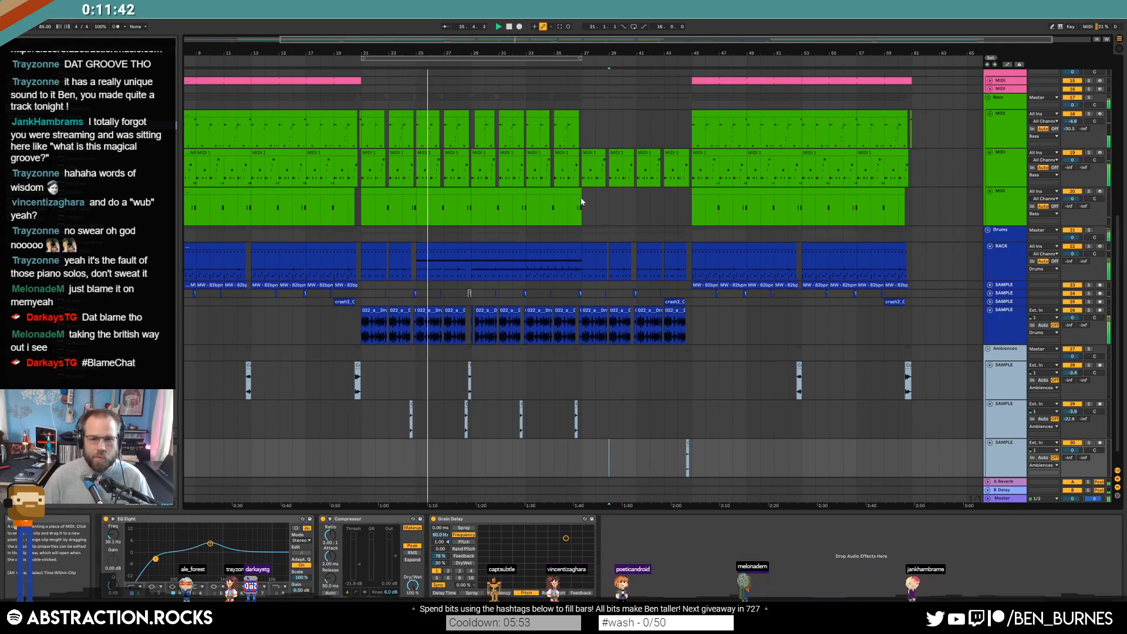
Deactivate the drum beat loop clips between bars 37 and 45
click(593, 310)
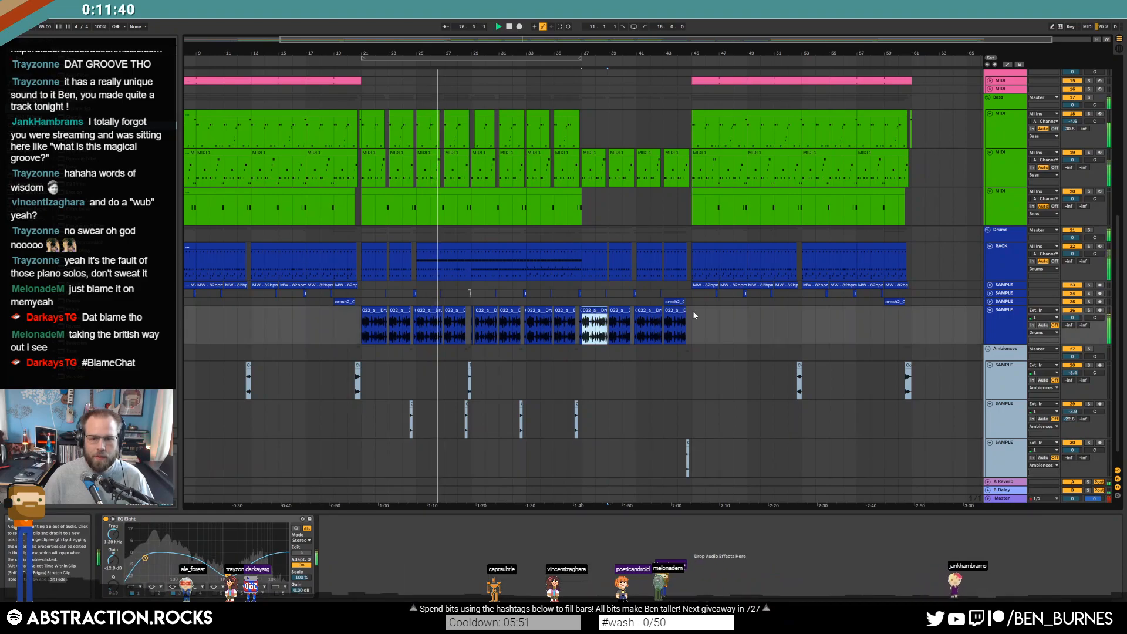
shift+click(694, 315)
key(Delete)
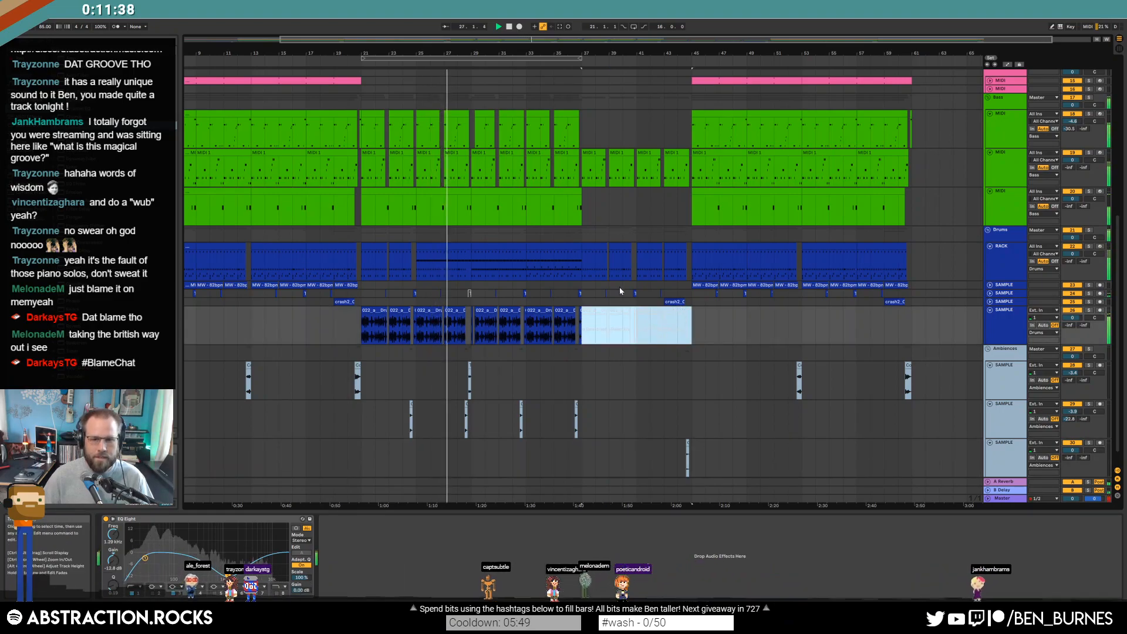
Copy the eight-bar lead MIDI clip starting at bar 21 and paste it at bar 37 on the same track
scroll(711, 326, up, 1)
scroll(704, 320, up, 8)
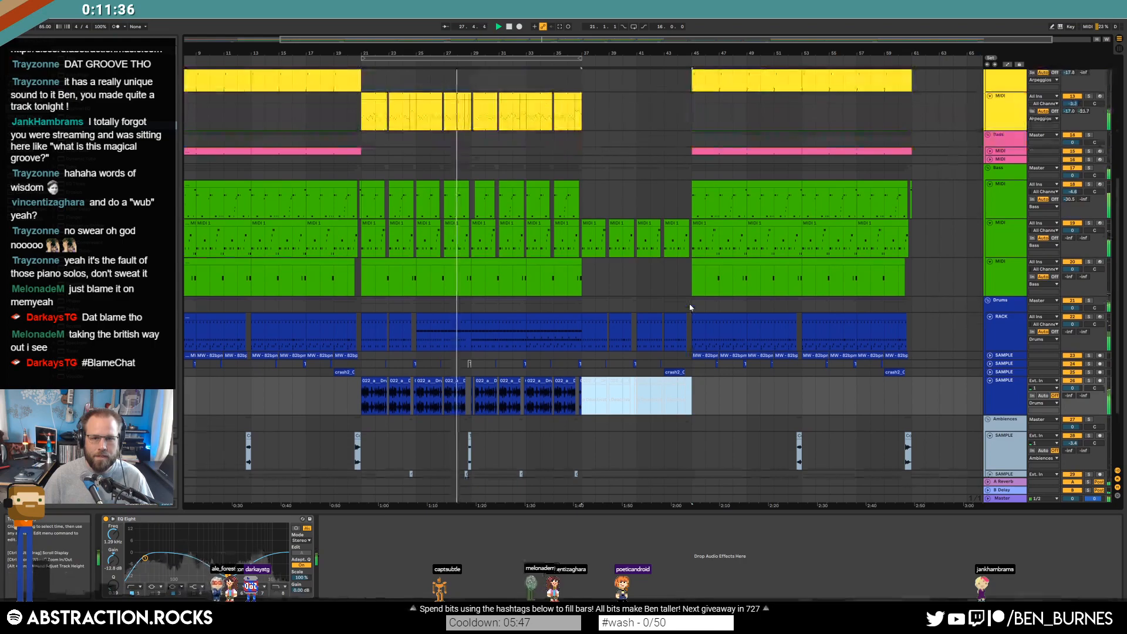
scroll(682, 305, up, 4)
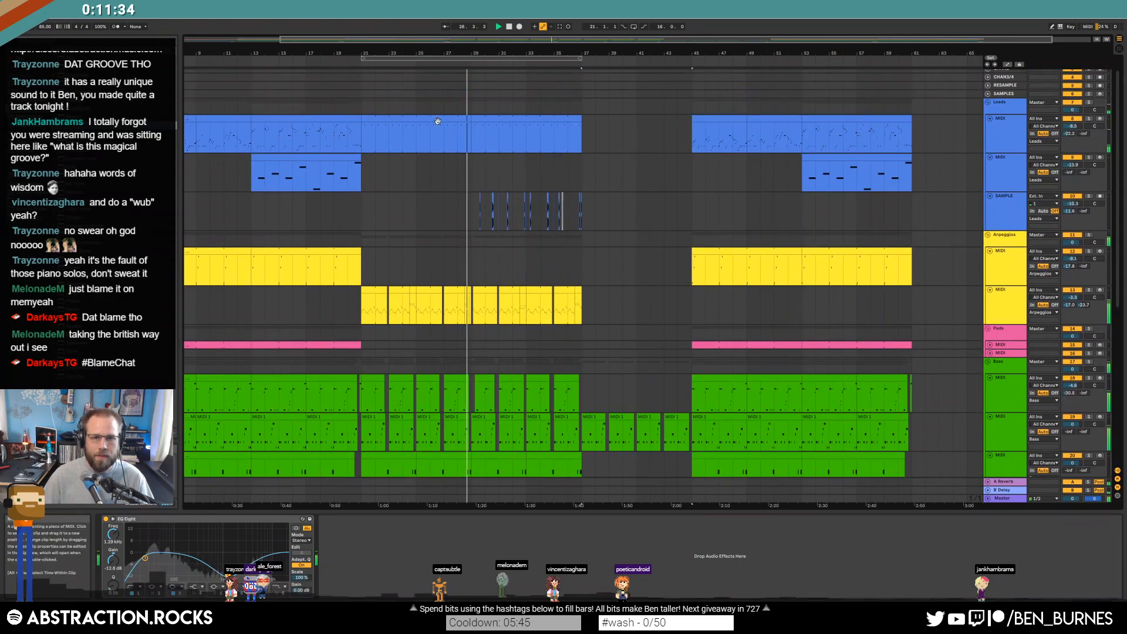
click(437, 121)
click(582, 134)
key(ctrl+v)
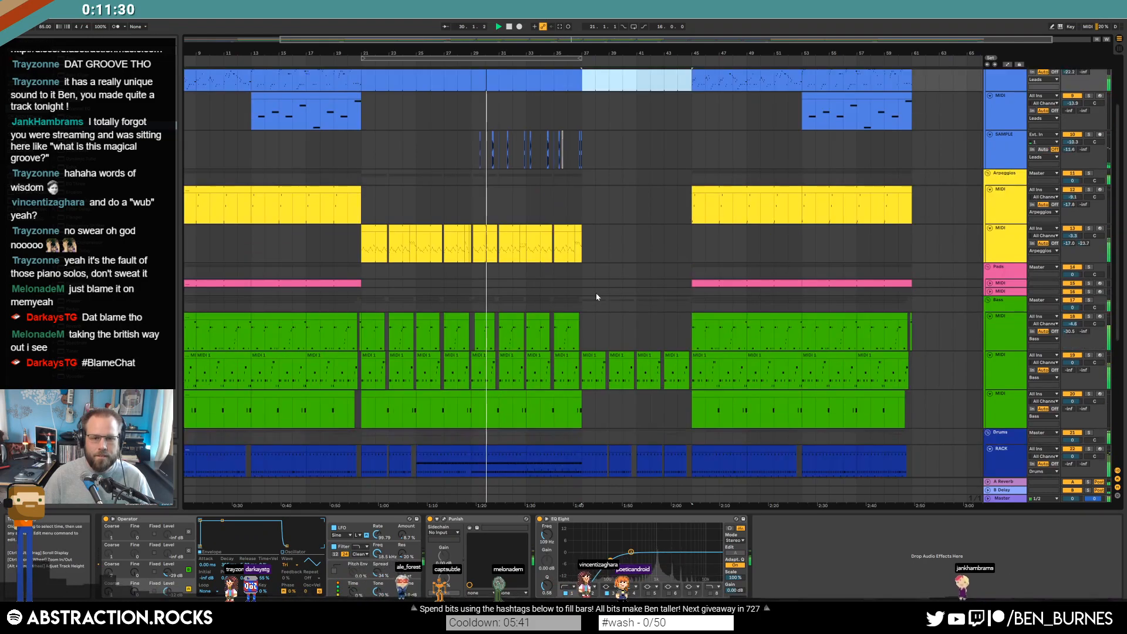
Stop playback and delete the short clip just before bar 31 on the Leads sample track
scroll(497, 330, down, 9)
scroll(499, 384, up, 10)
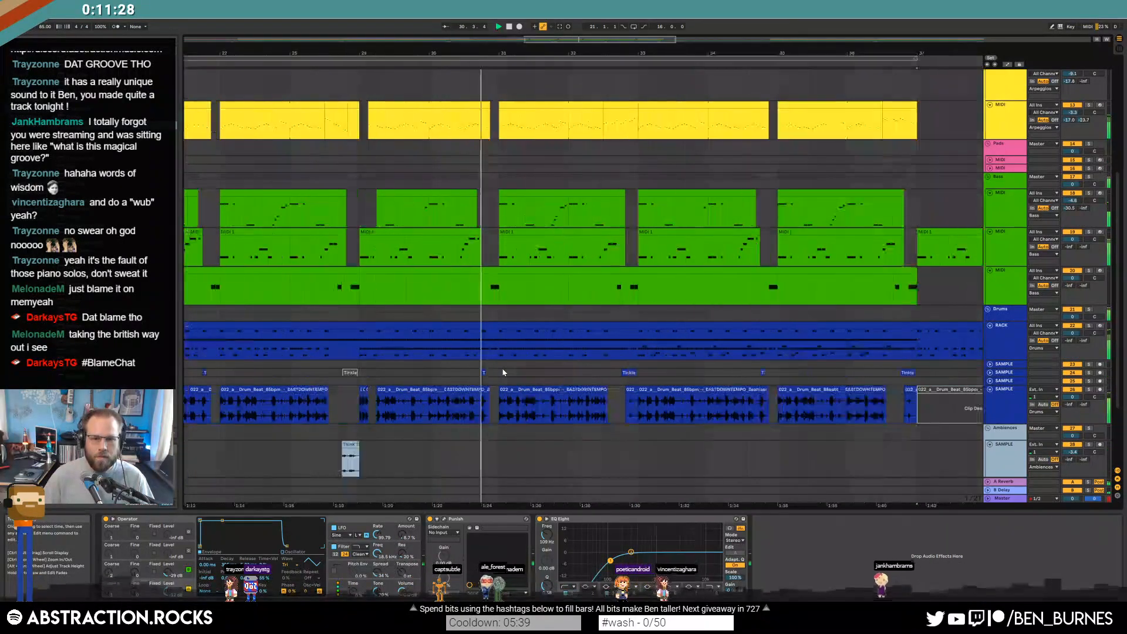
key(space)
scroll(496, 293, up, 6)
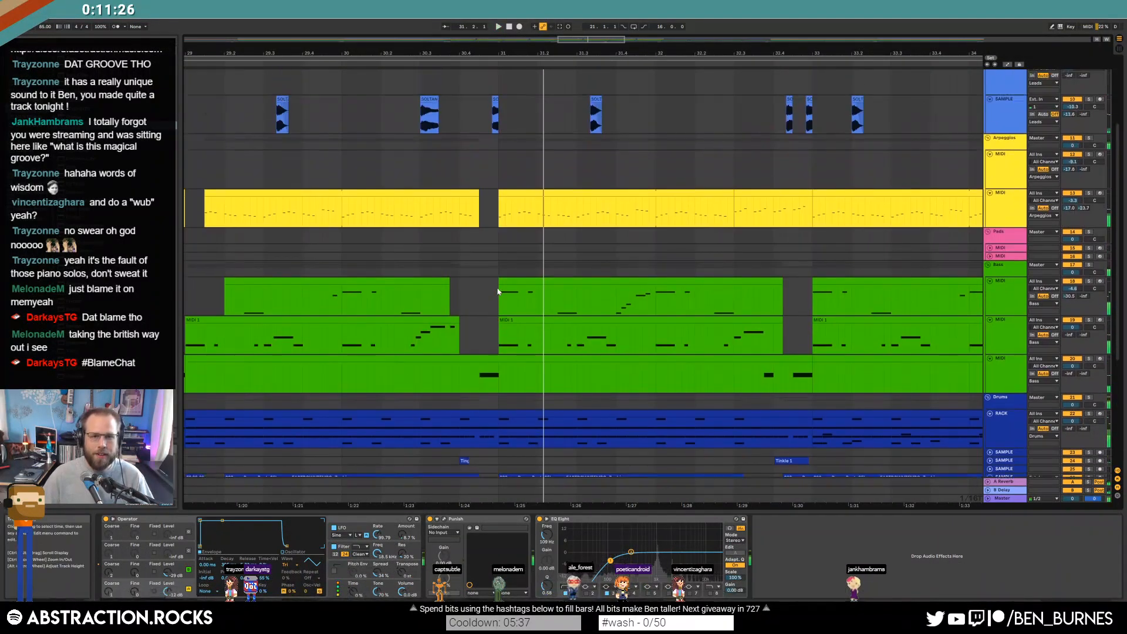
drag(481, 160, 505, 158)
key(Delete)
Load the MaxV - Roland808 - CY7603 63 sample onto an empty pad of the Drum Rack on the RACK track
scroll(508, 220, down, 7)
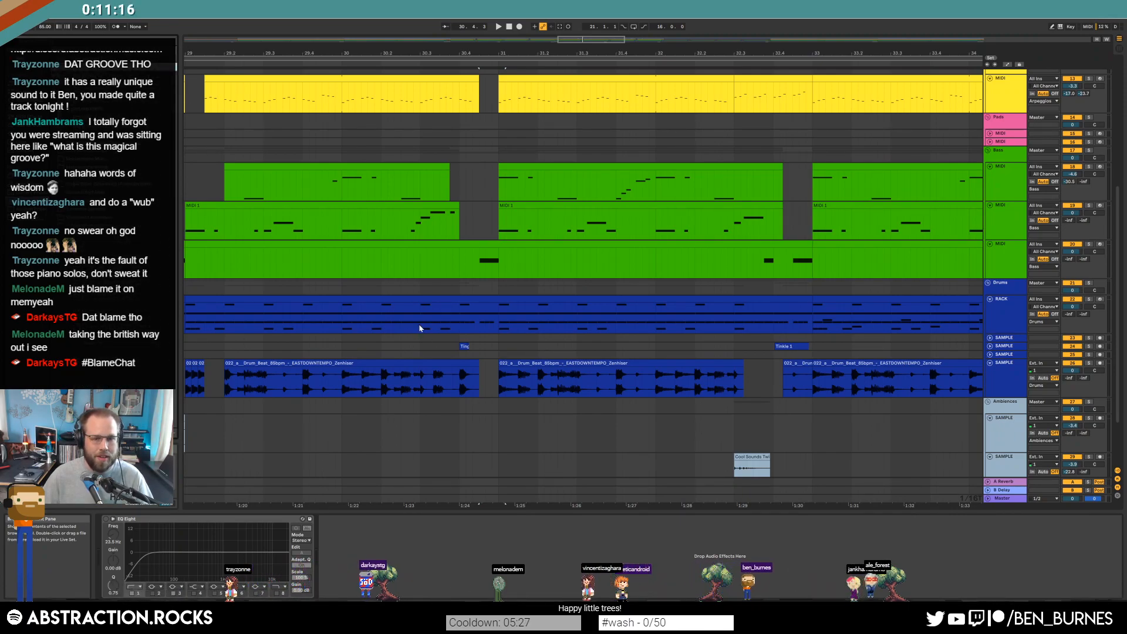
click(460, 301)
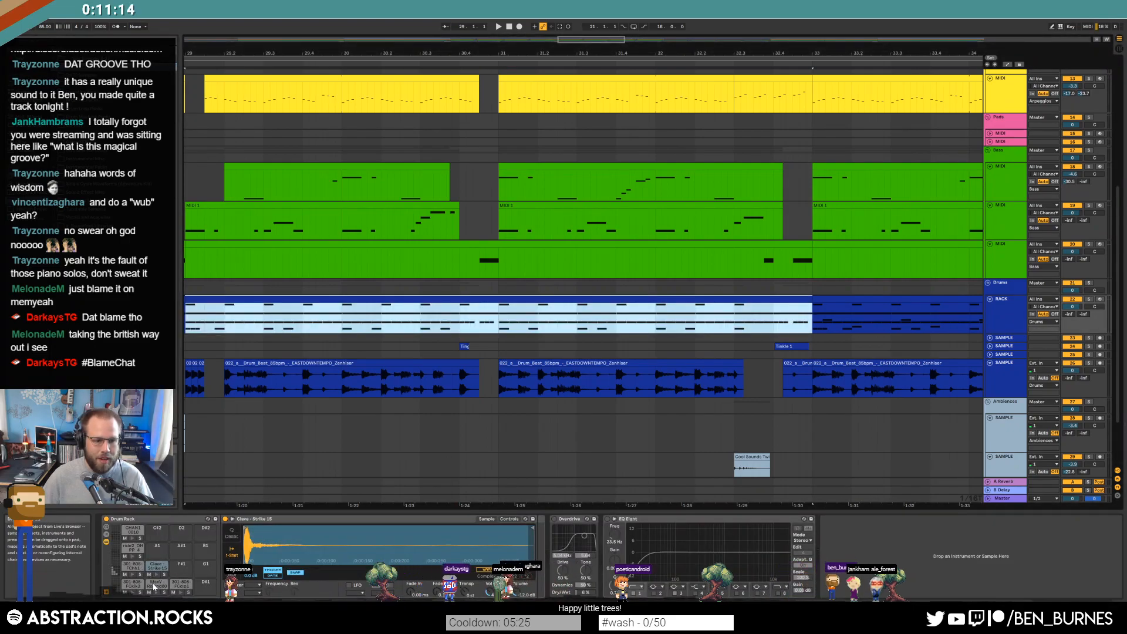
click(181, 590)
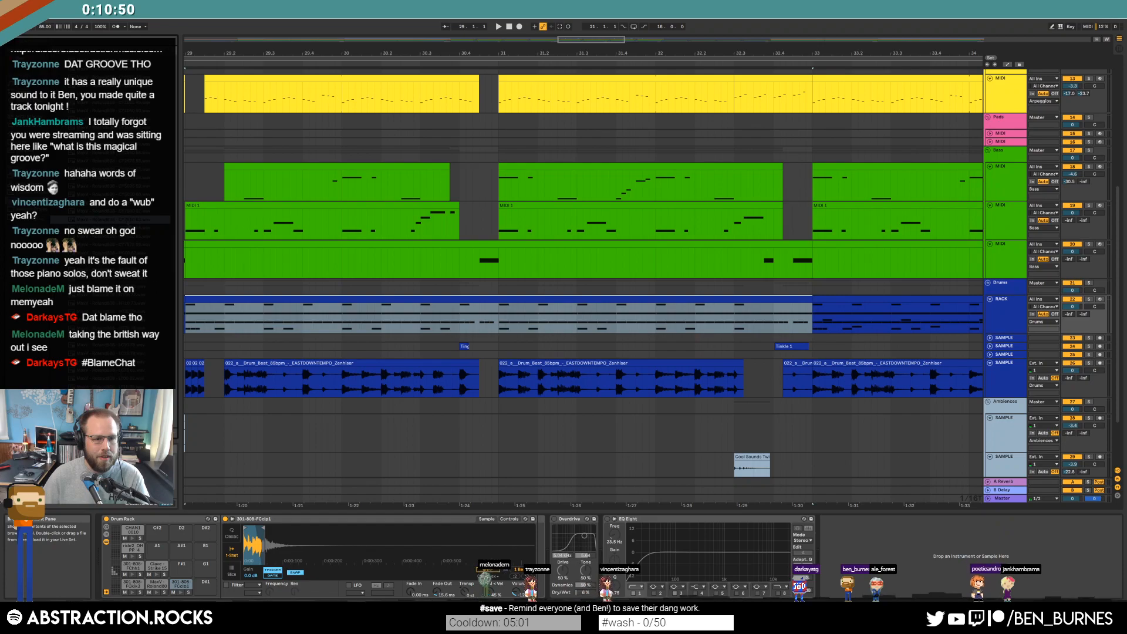
drag(181, 571, 181, 570)
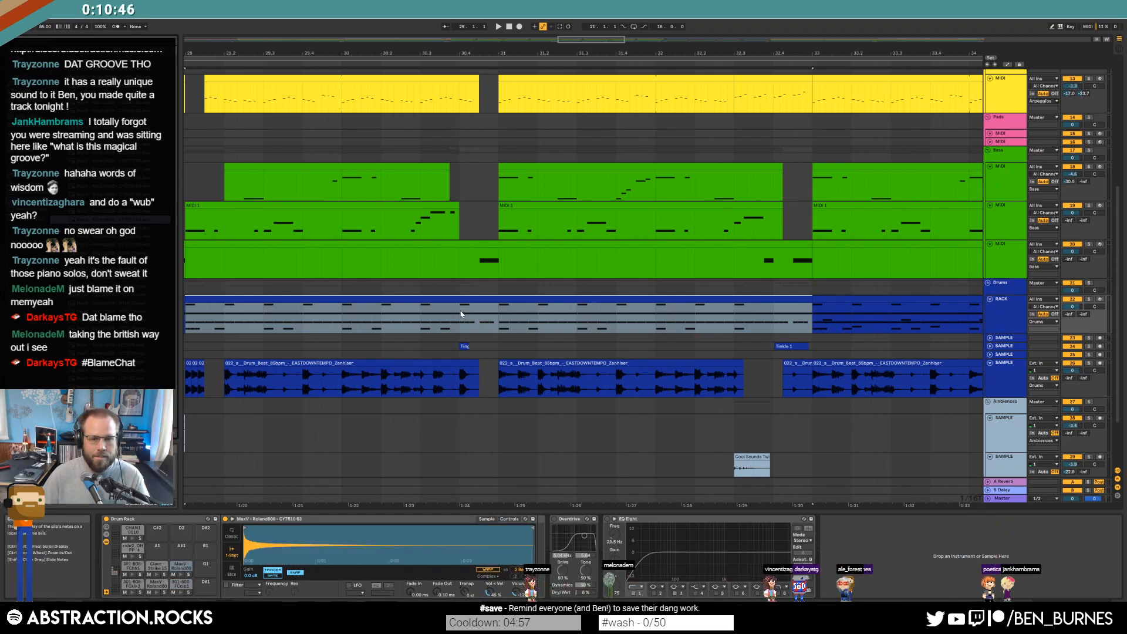
Isolate bar 30 of the RACK drum clip as its own clip and thin out the final closed hi-hat notes on beat 4
click(480, 322)
drag(346, 312, 496, 317)
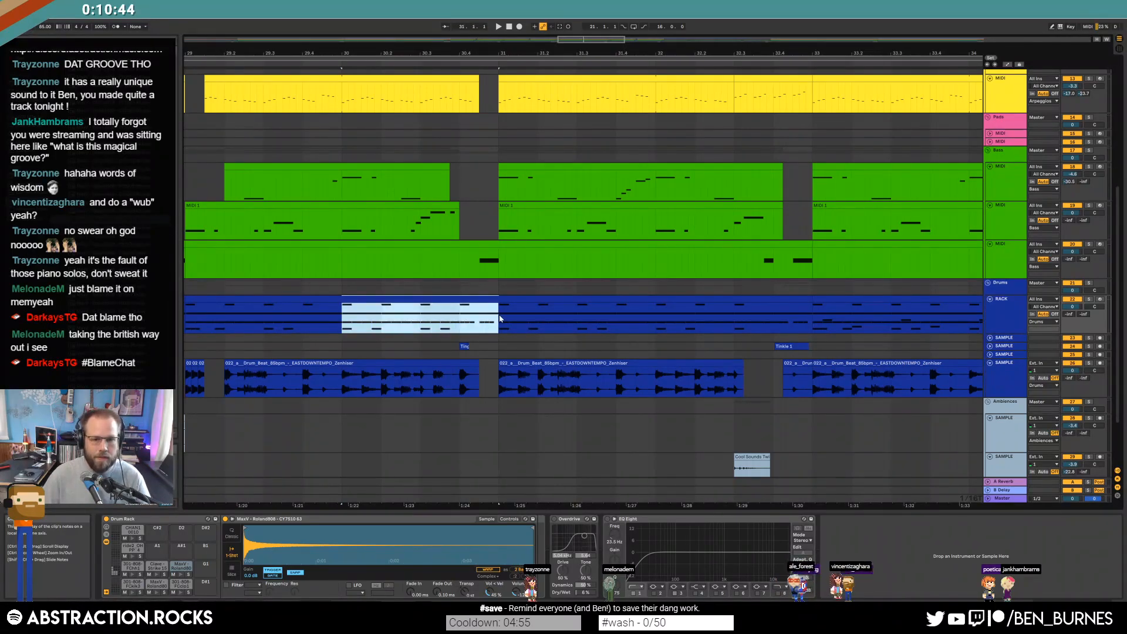
double_click(481, 300)
click(1038, 464)
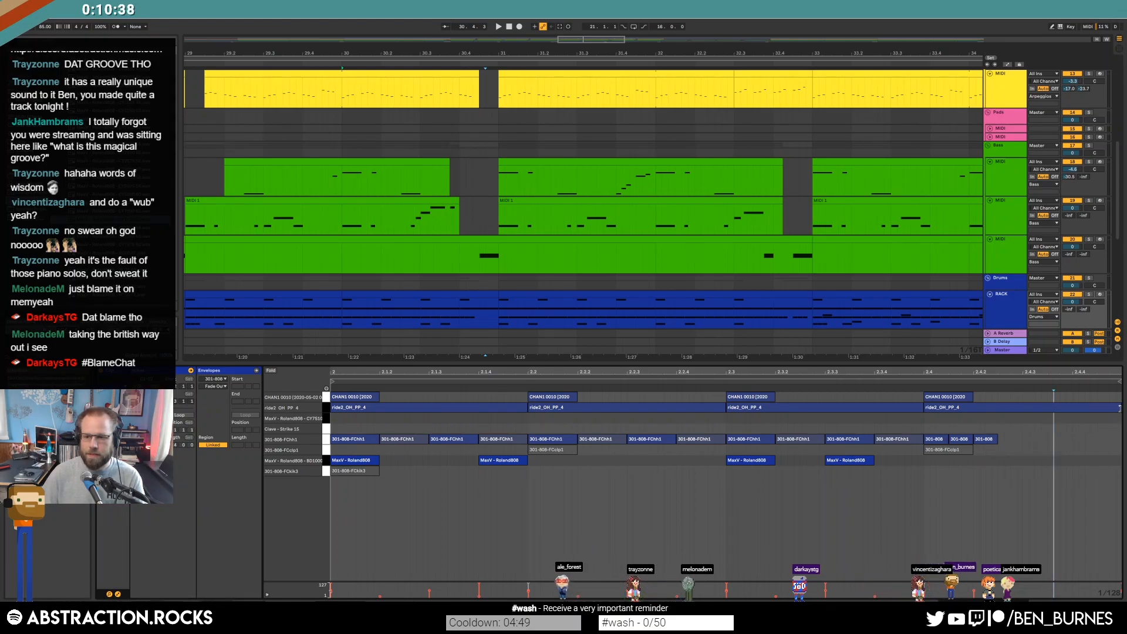
click(989, 416)
drag(988, 415, 974, 441)
key(Delete)
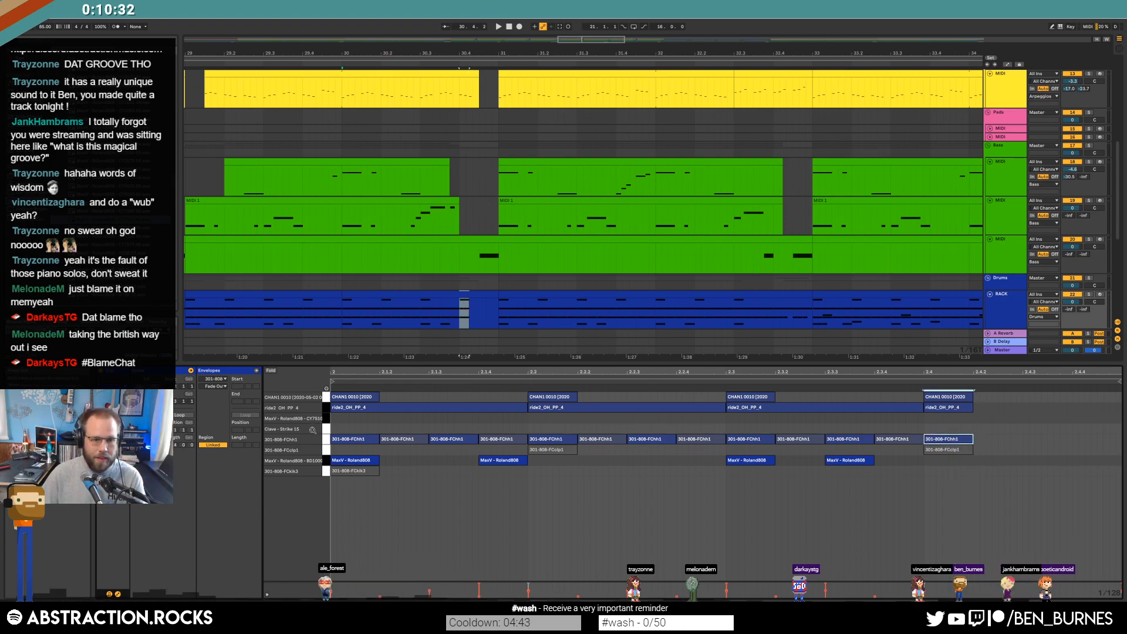
Audition the drum sounds and add a MaxV - Roland808 cymbal note filling the last eighth note of bar 30
click(325, 439)
click(325, 420)
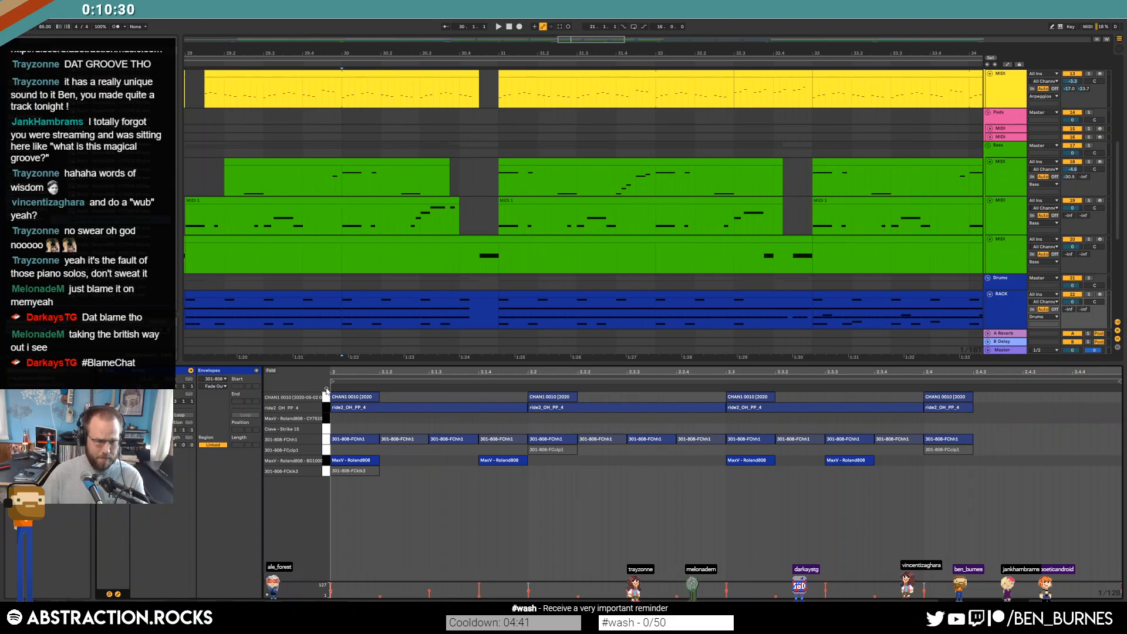
click(1024, 423)
drag(1027, 421, 1109, 404)
key(shift+Tab)
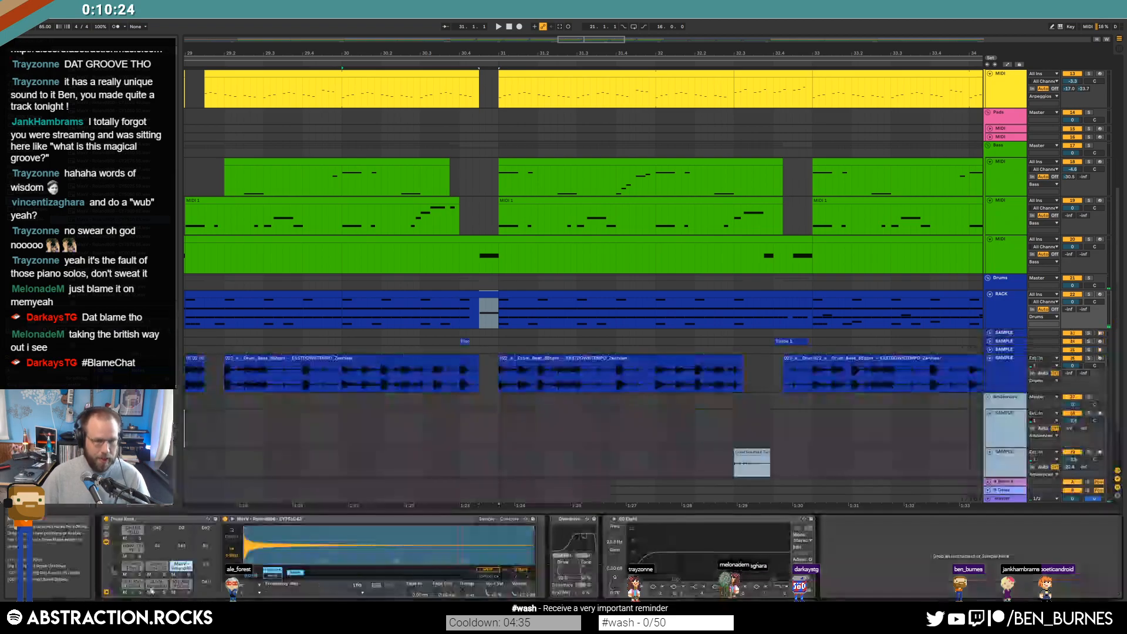
Switch the cymbal pad's sampler to Classic mode, reduce its release and play the result from bar 30
click(232, 535)
drag(492, 592, 492, 611)
click(341, 311)
key(space)
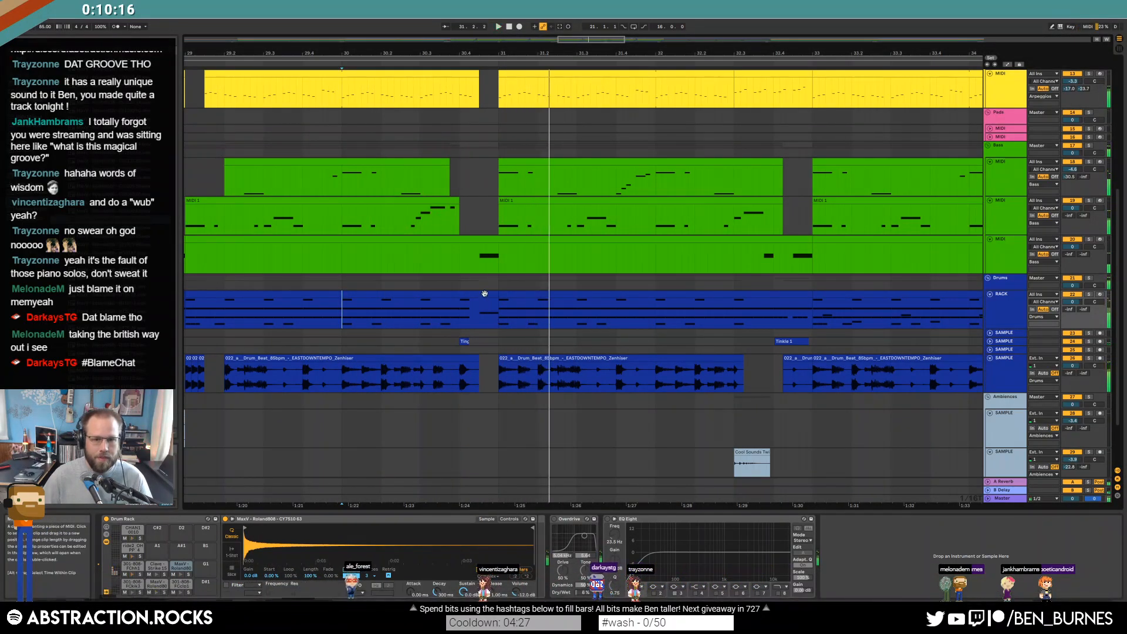
Replace the pad's cymbal sample with MaxV - Roland808 - OH10 99, lengthen its release and play from bar 30
drag(485, 296, 364, 316)
key(space)
click(139, 228)
key(Down)
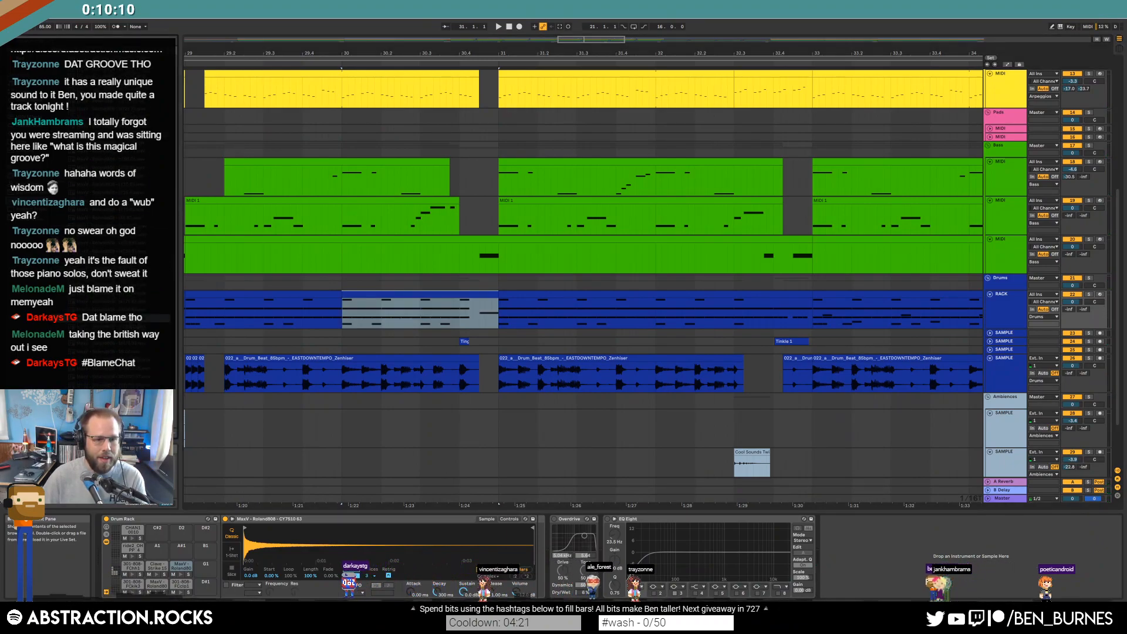
drag(260, 540, 263, 541)
drag(490, 591, 491, 517)
click(475, 308)
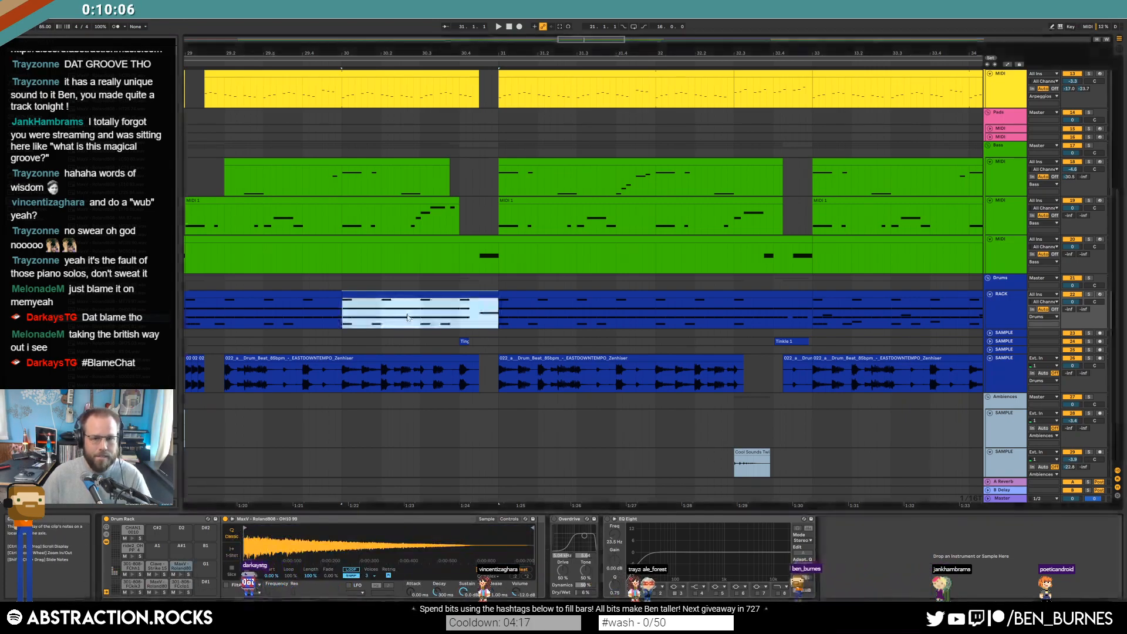
key(space)
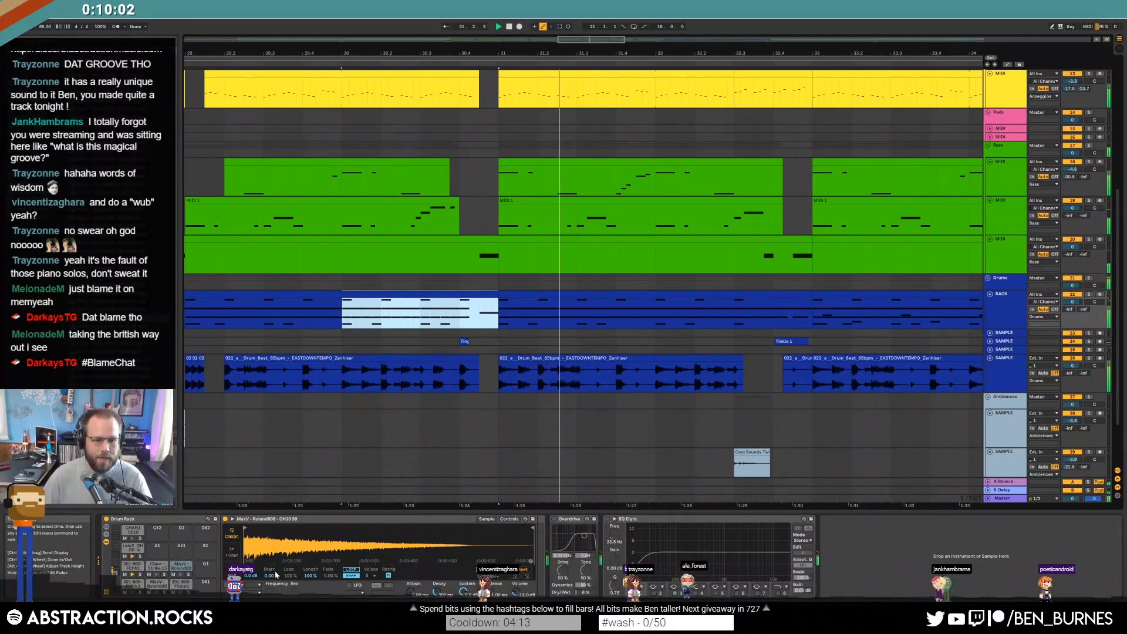
Adjust the velocity of the open-hat note at the end of bar 30 and play the arrangement from bar 28
double_click(486, 302)
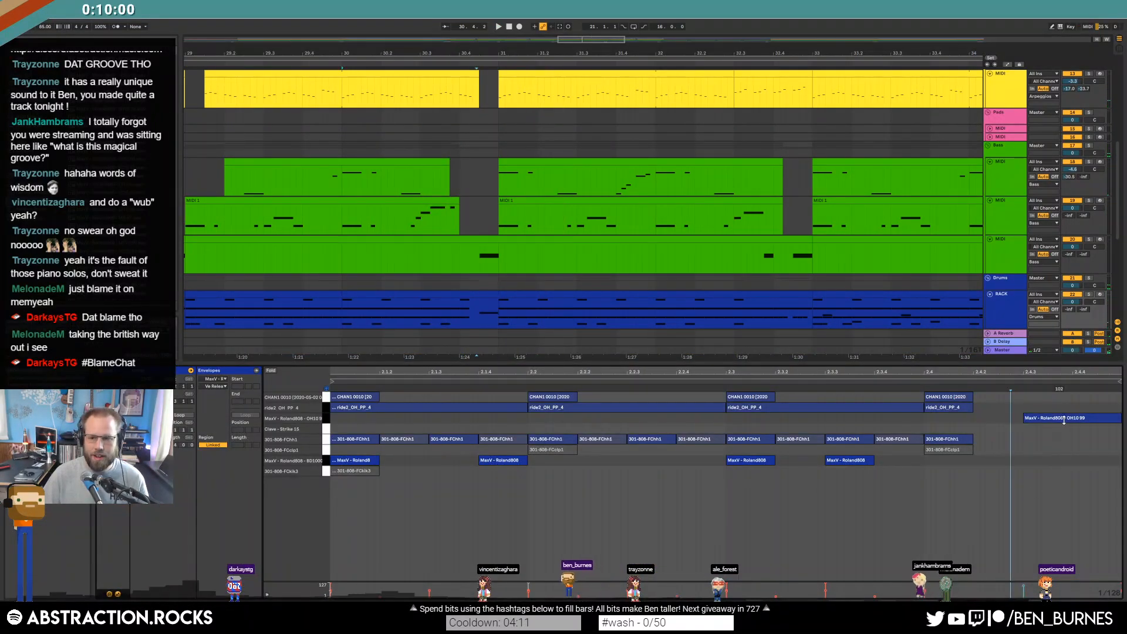
click(1049, 436)
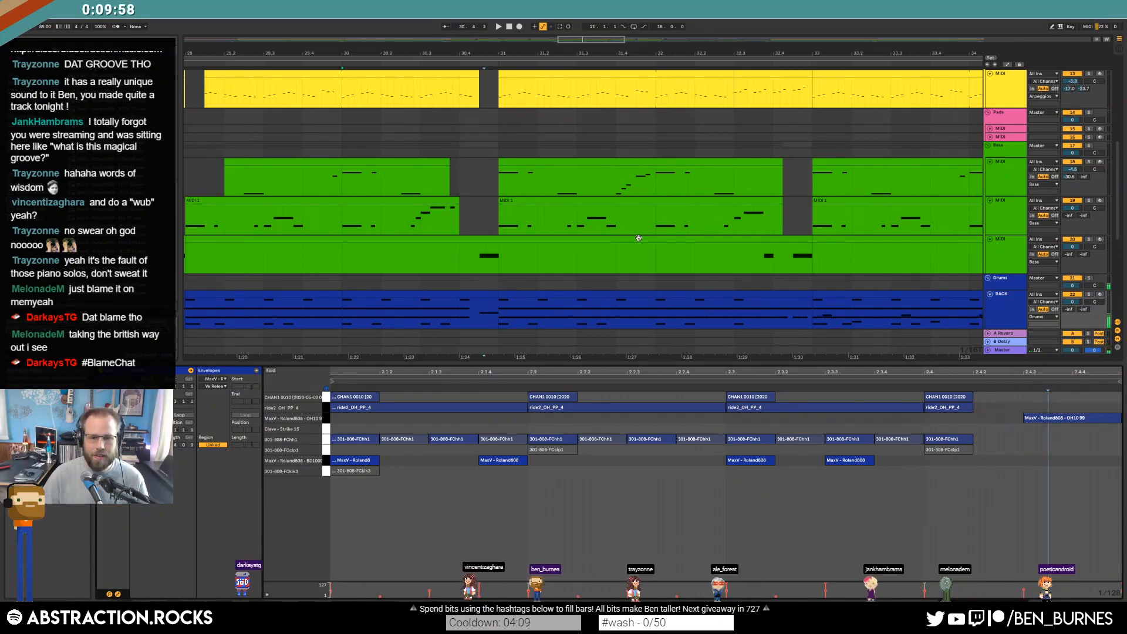
scroll(610, 264, down, 6)
click(558, 313)
key(space)
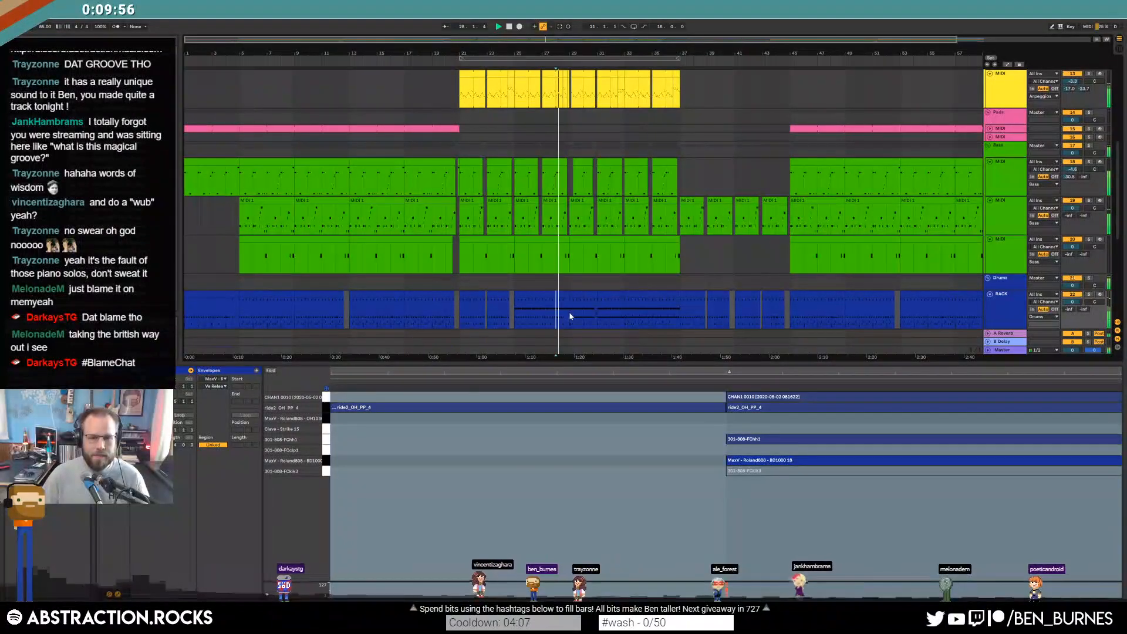
key(shift+Tab)
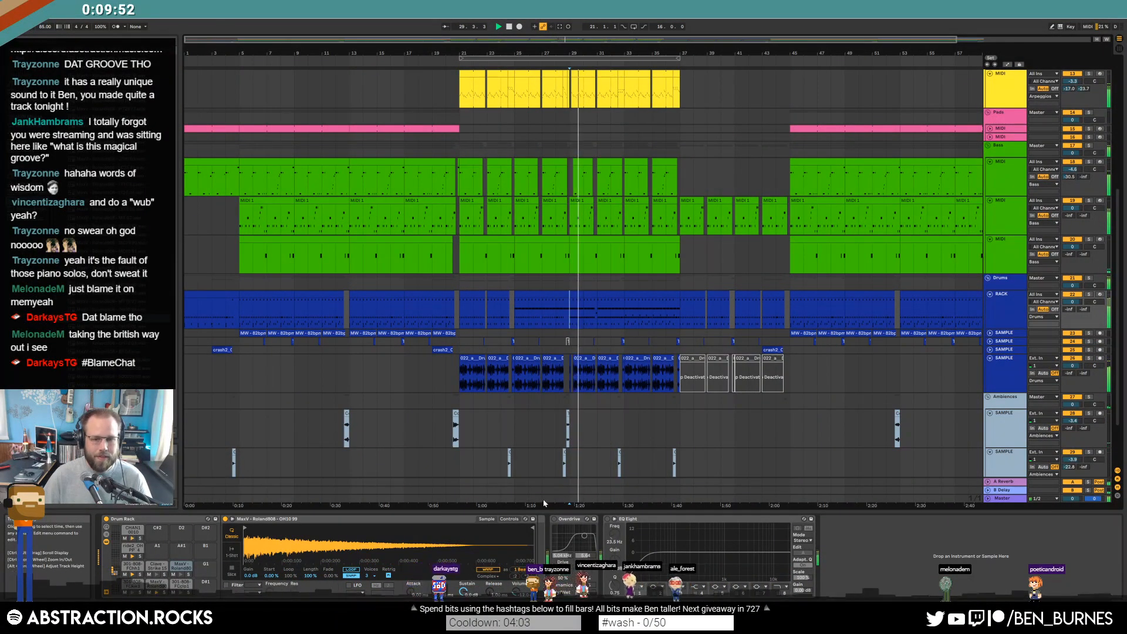
Open the short sample clip just before bar 29 on the first Ambiences sample track, with Warp enabled, and play it back
scroll(593, 452, down, 2)
scroll(593, 448, down, 1)
key(space)
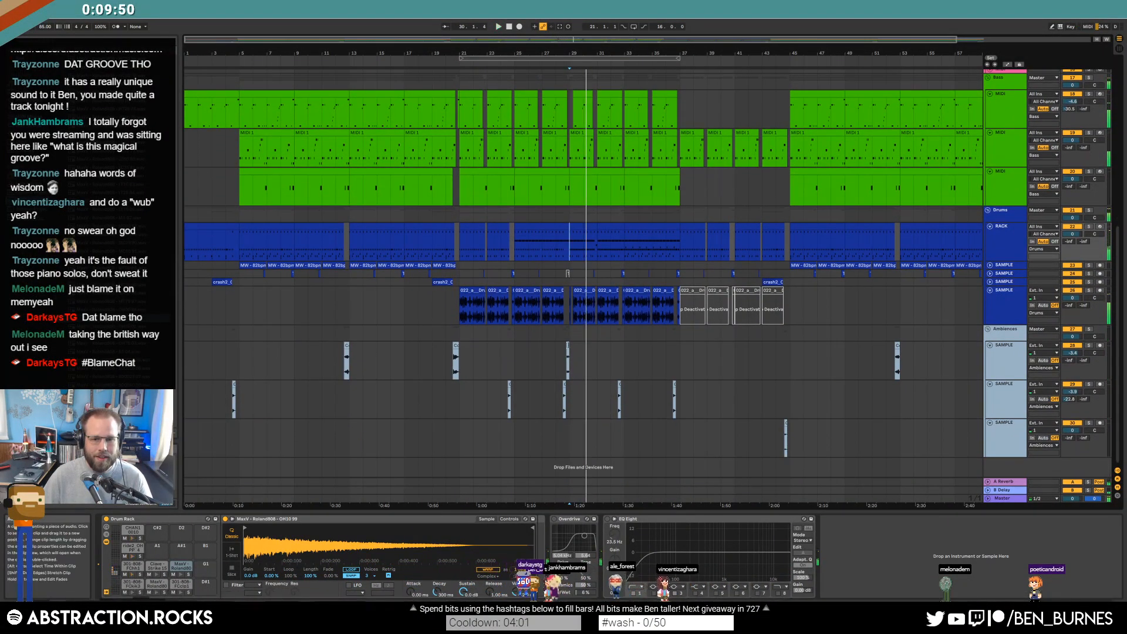
double_click(568, 346)
click(187, 379)
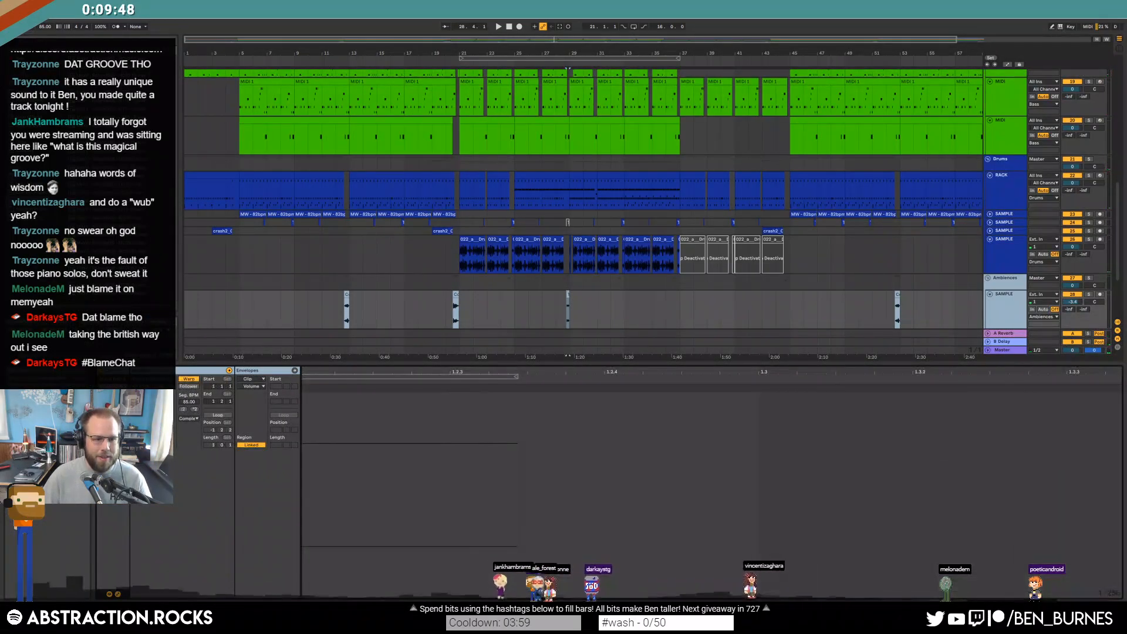
key(z)
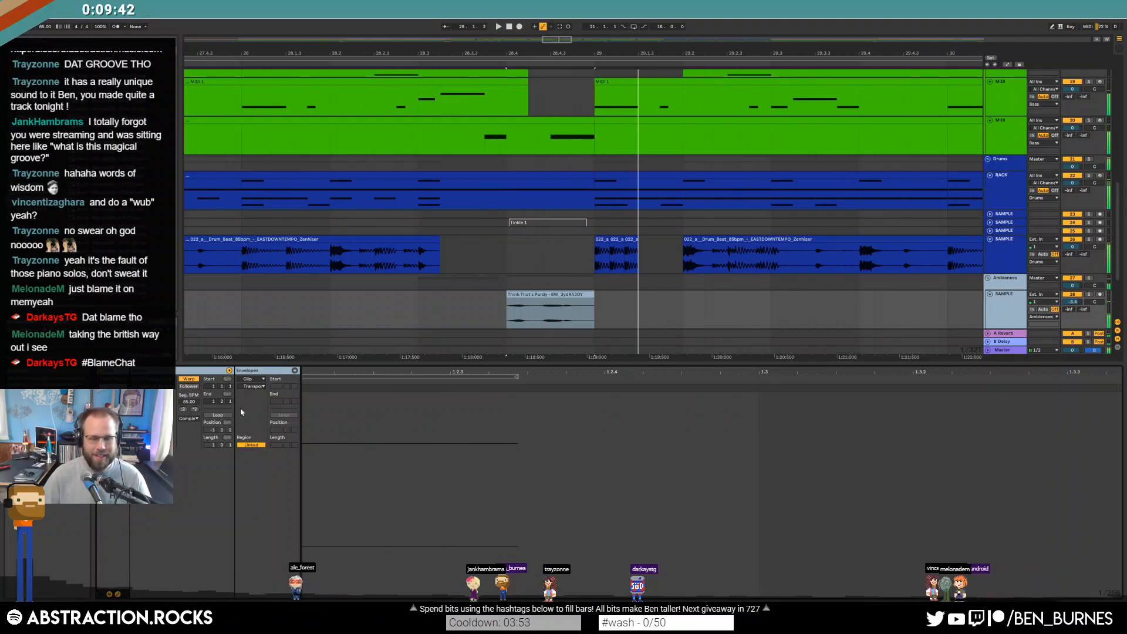
key(space)
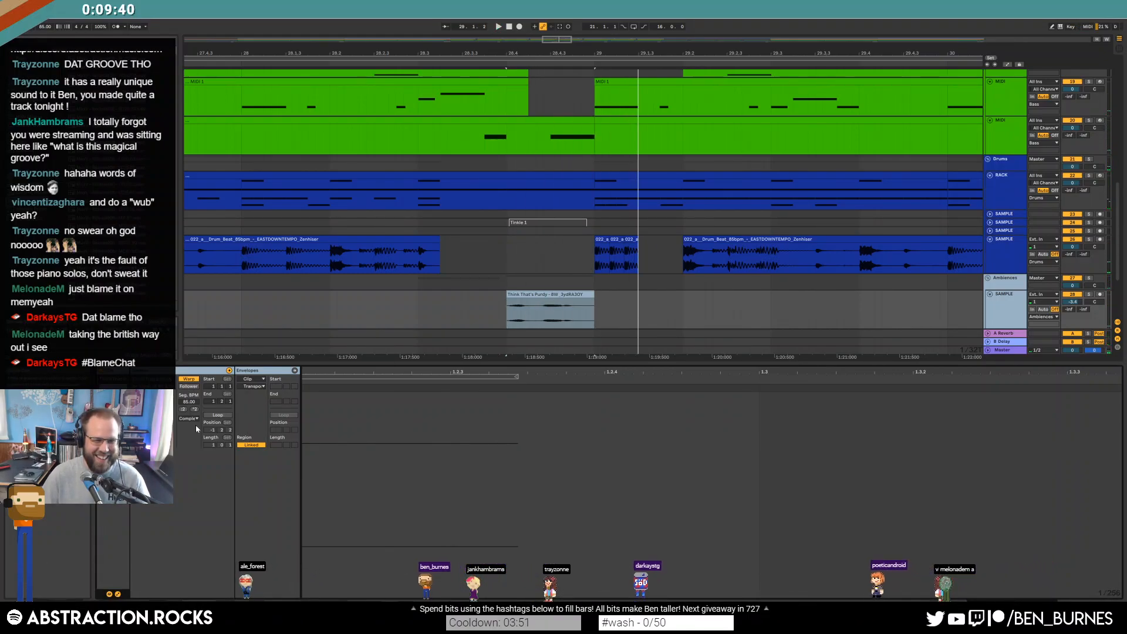
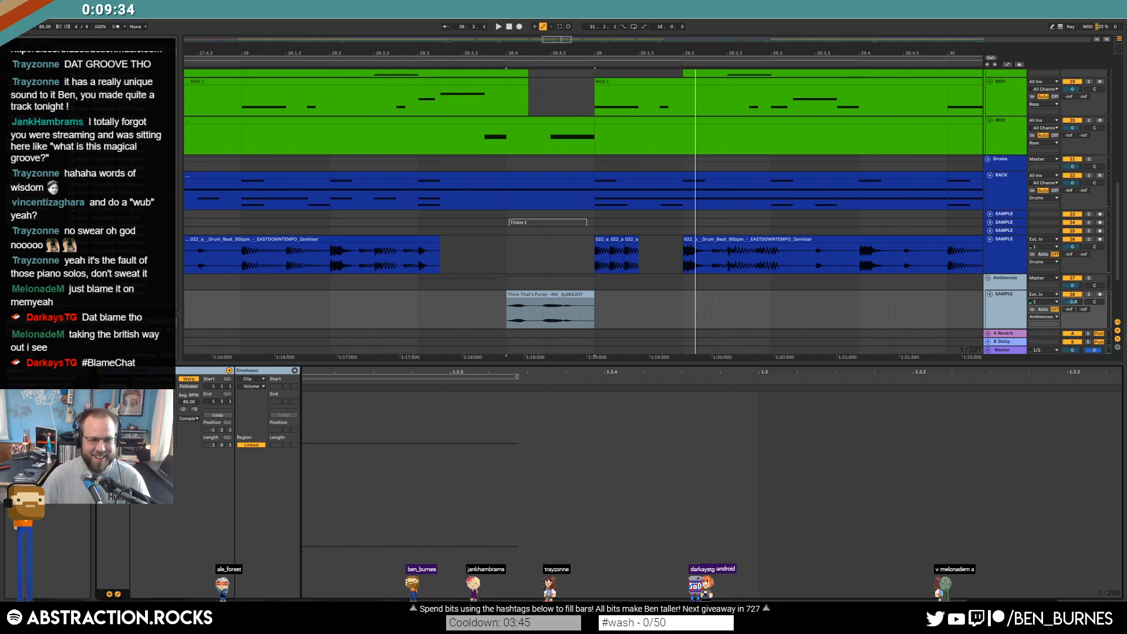
Play the passage around the Ambiences sample before bar 29 and examine its track's automation, devices and clip waveform
click(403, 306)
key(space)
key(a)
key(a)
scroll(657, 295, down, 10)
key(shift+Tab)
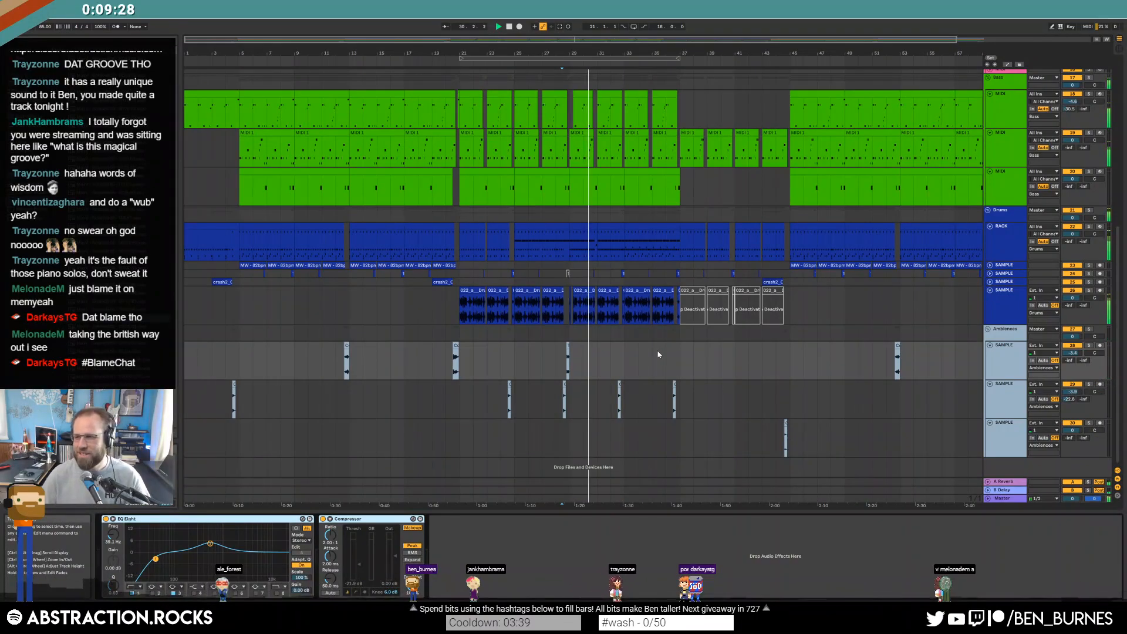
click(568, 351)
double_click(569, 349)
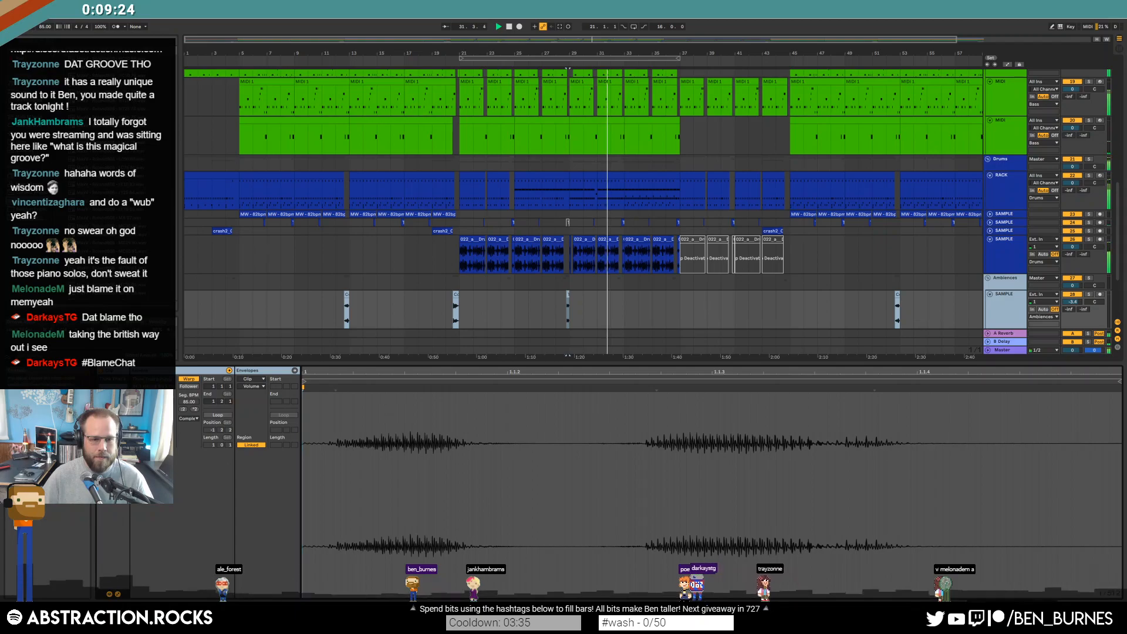
Replace several closed hi-hats near the end of the RACK clip before bar 33 with open-hat notes and shorten the last ride note
click(619, 174)
click(985, 497)
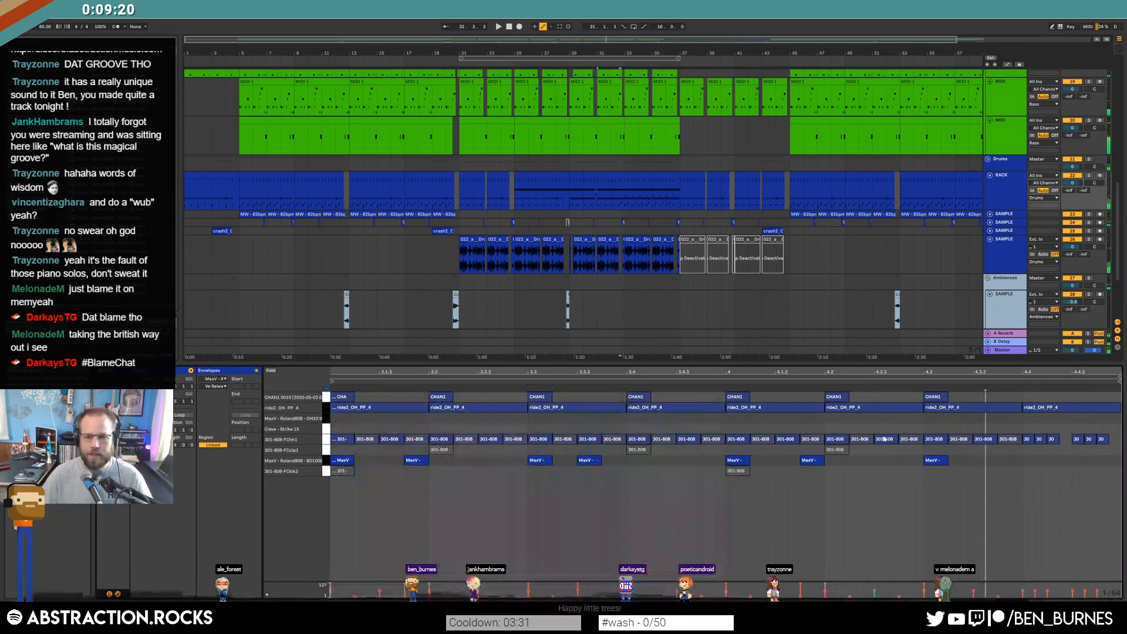
drag(891, 439, 891, 433)
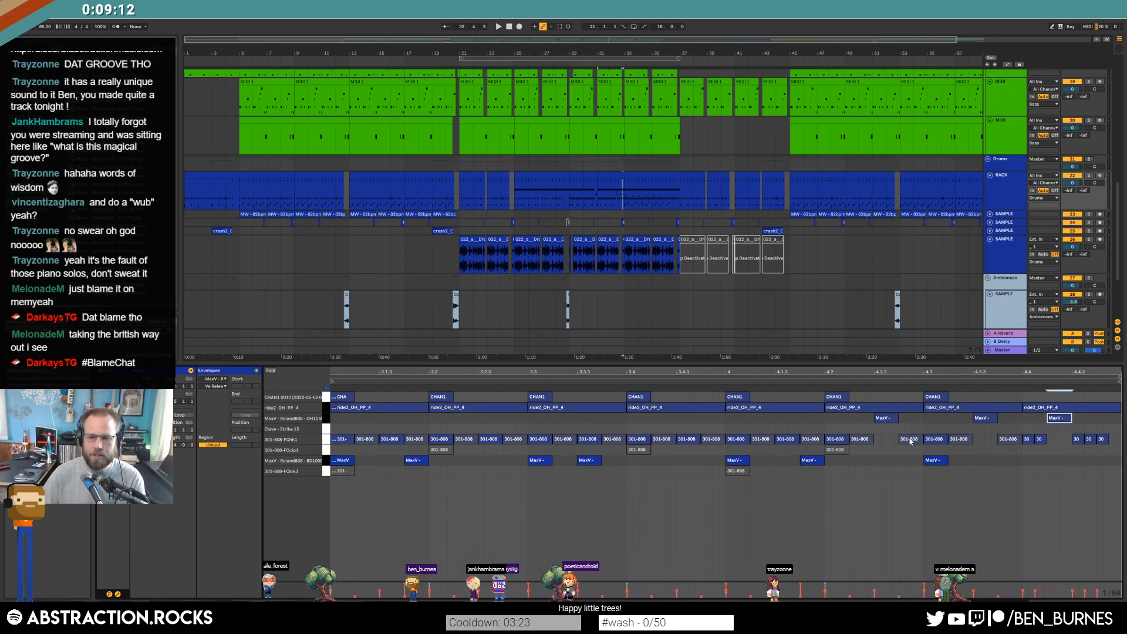
drag(887, 419, 1109, 450)
key(Delete)
drag(1120, 408, 1047, 411)
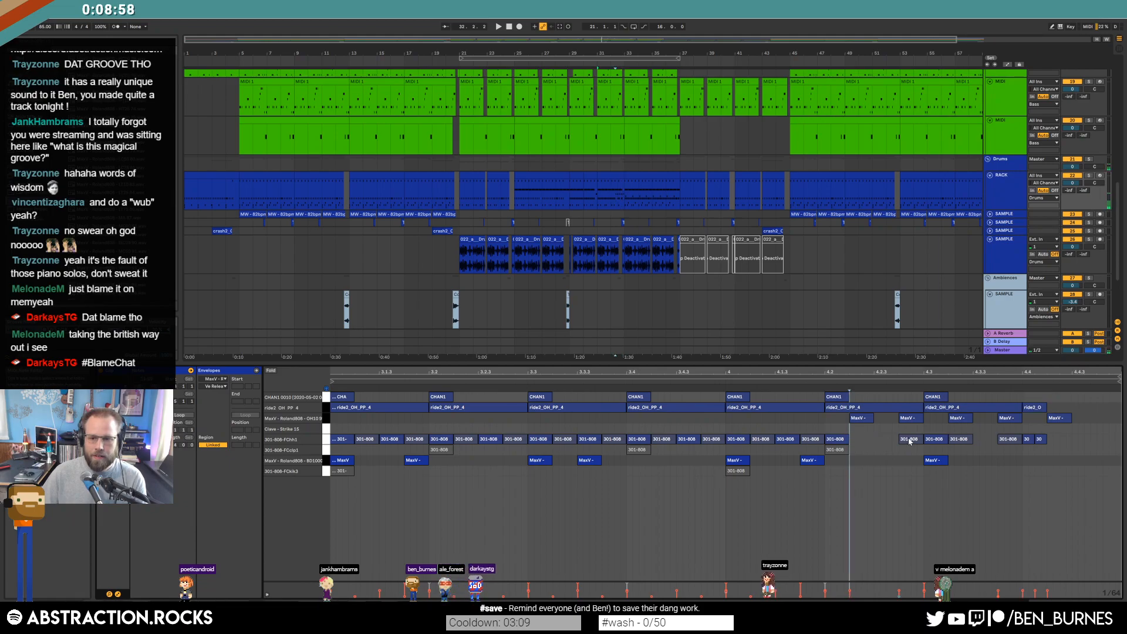
Swap further closed hi-hats for the open hat in the RACK clip before bar 33 and add a final open-hat note during playback
key(space)
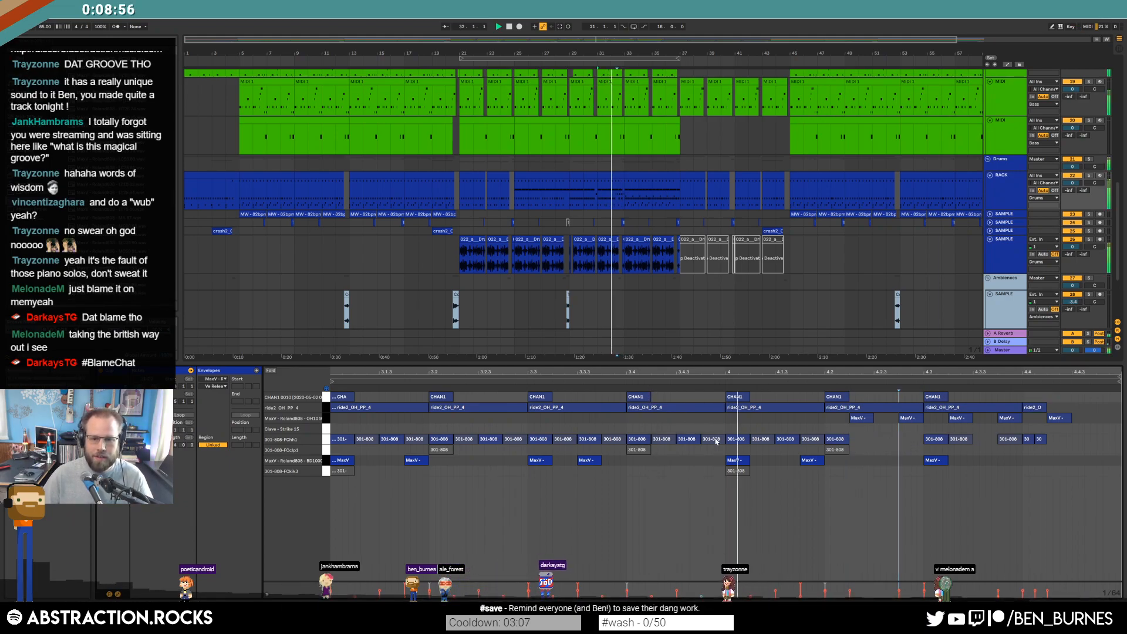
double_click(959, 439)
double_click(1008, 440)
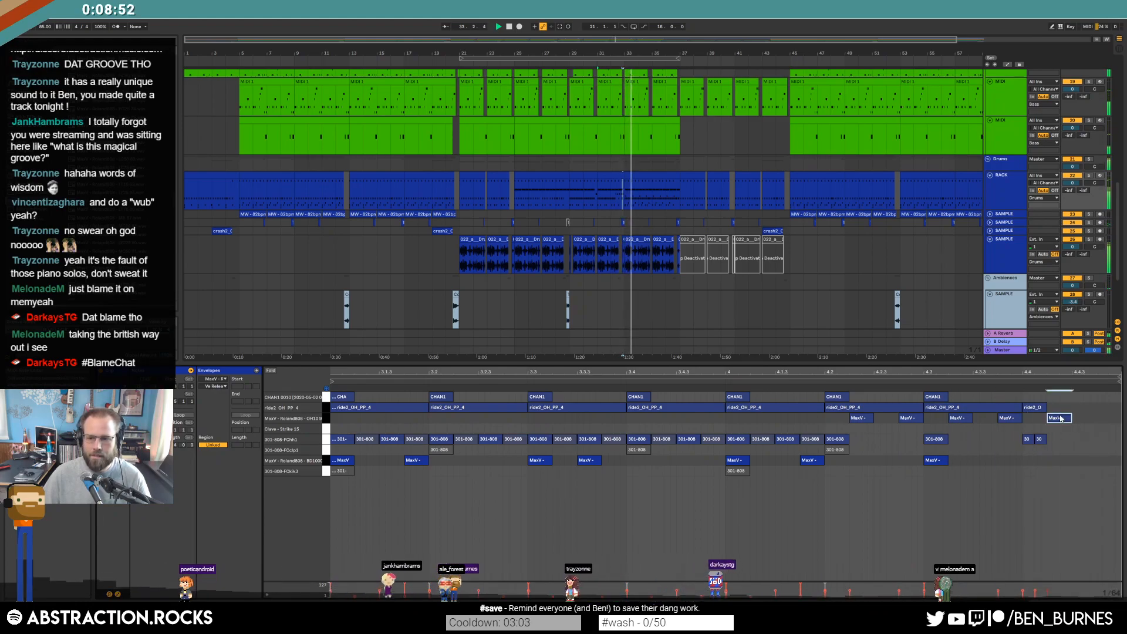
double_click(1107, 418)
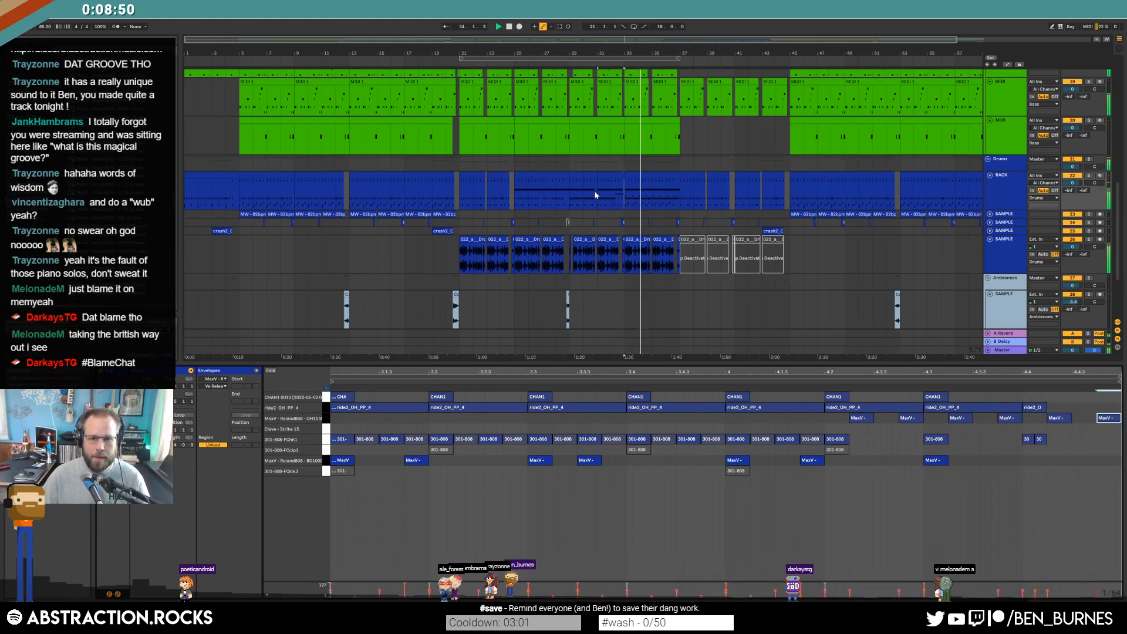
Add an open-hat note near the end of the RACK clip spanning bars 33 to 37 and delete the closed hi-hats following it
key(shift+Tab)
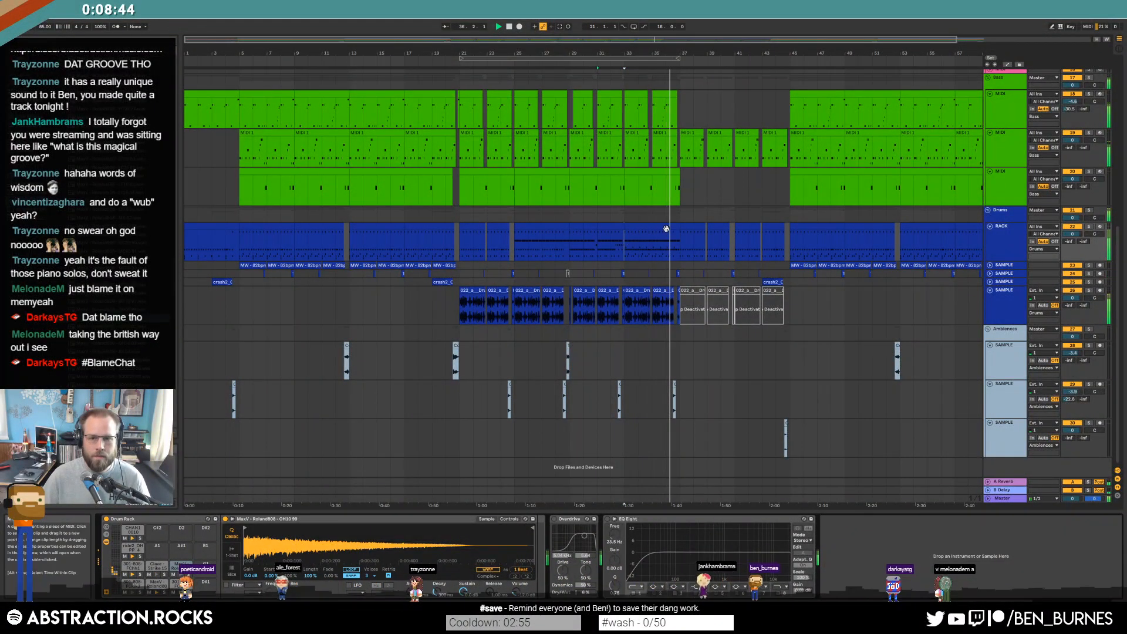
key(shift+Tab)
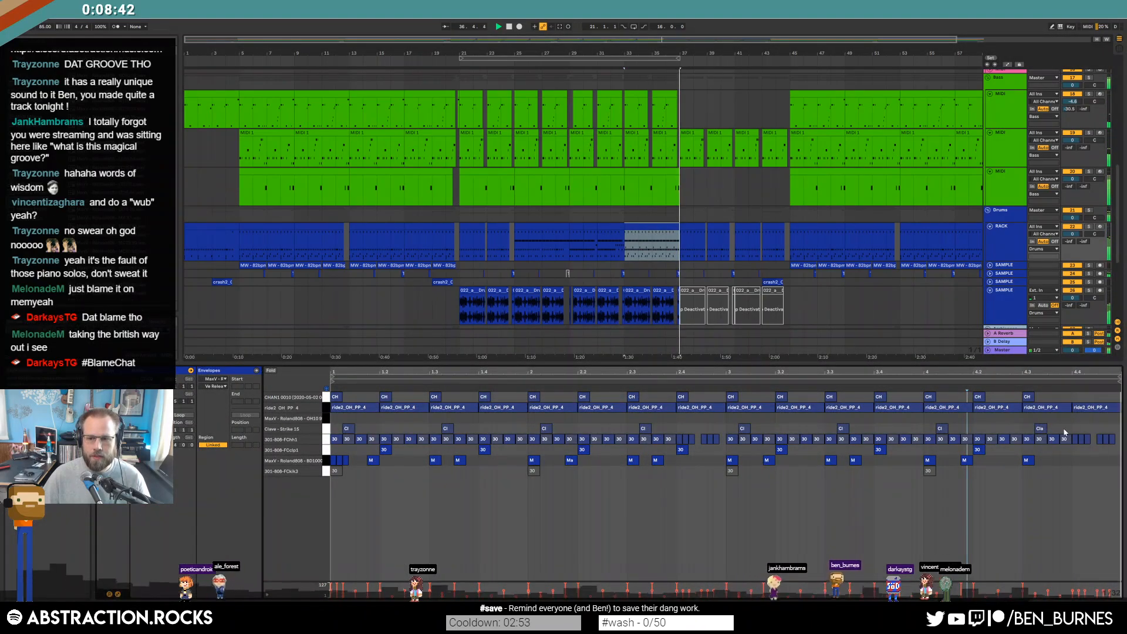
double_click(1048, 418)
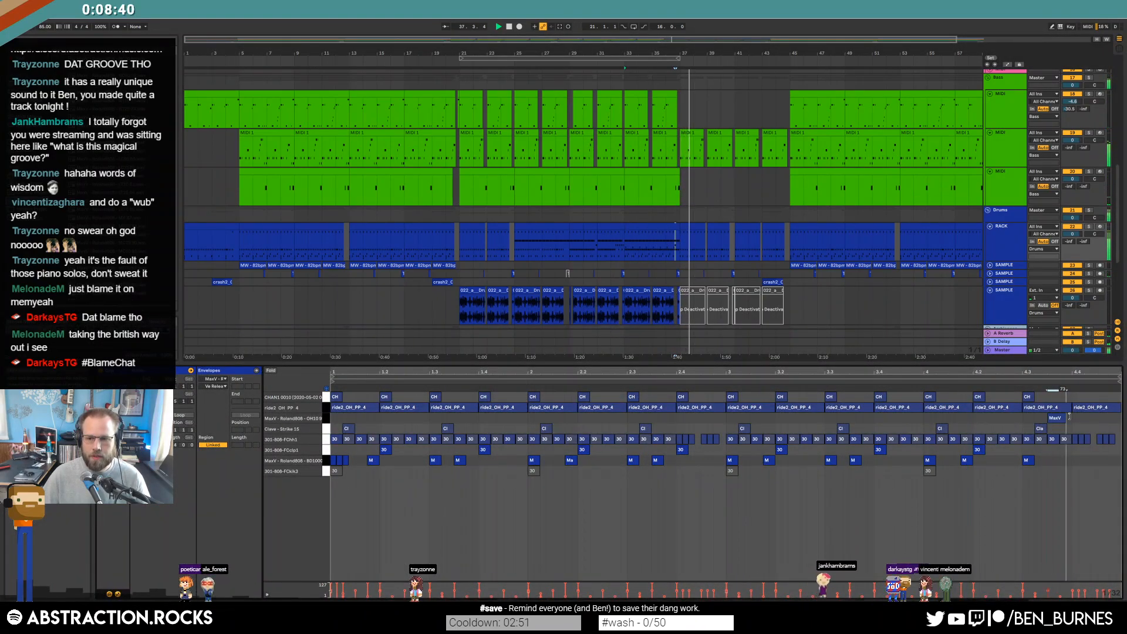
click(1113, 450)
drag(1055, 432, 1075, 449)
key(Delete)
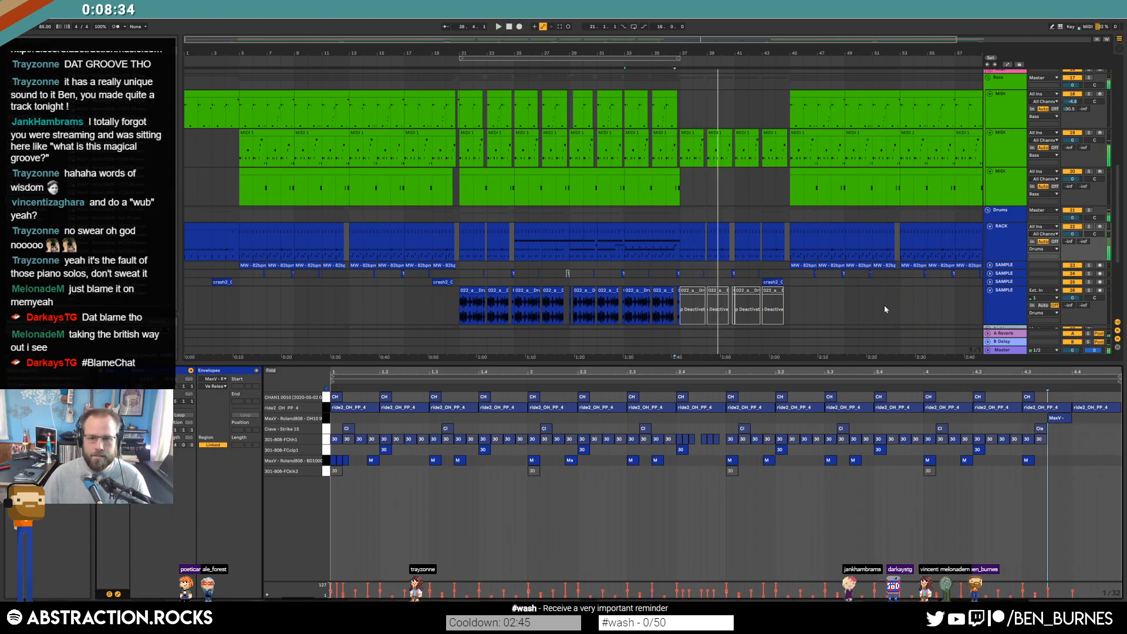
key(shift+Tab)
Transpose the two C4 notes in bar 37 of the lead MIDI clip down an octave to C3 and check the playback
scroll(773, 259, up, 8)
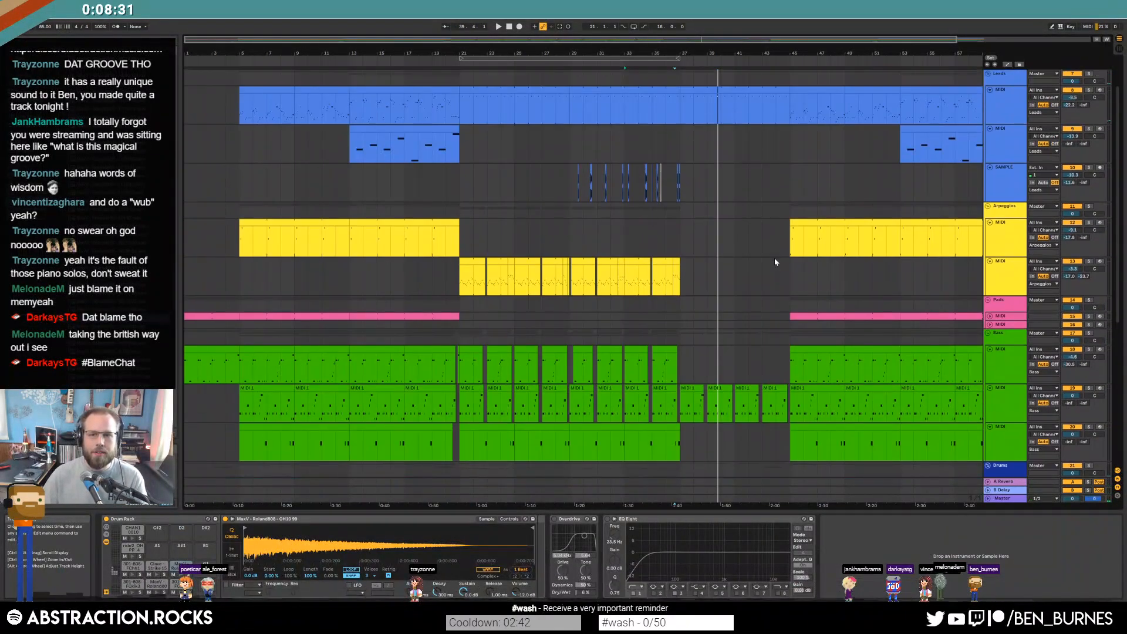
scroll(774, 262, up, 2)
click(767, 116)
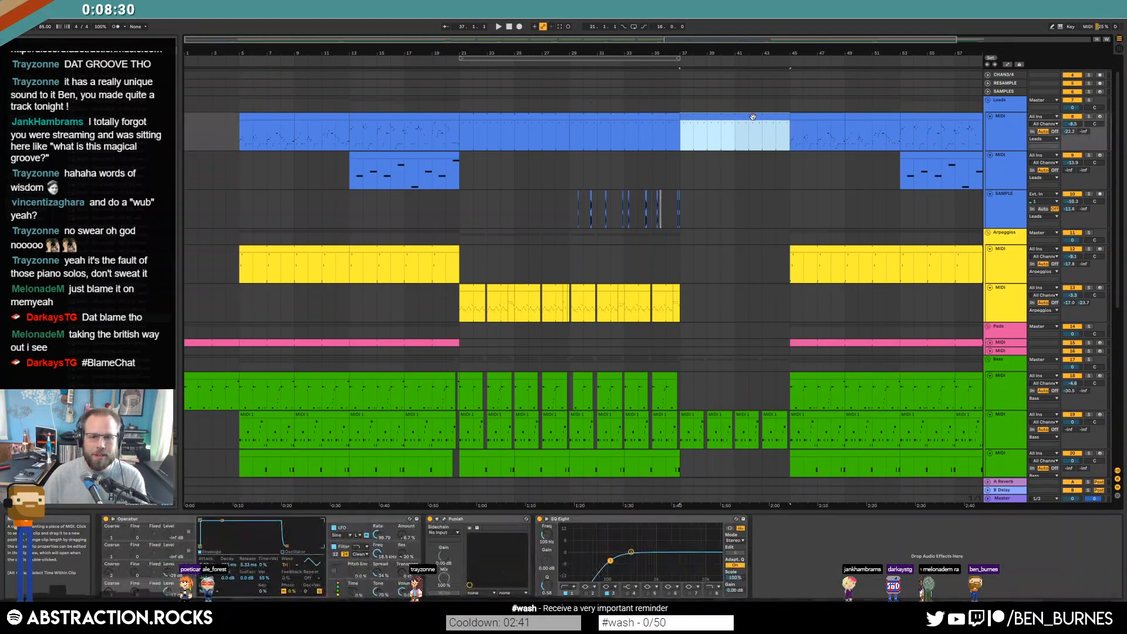
double_click(753, 116)
click(454, 503)
key(space)
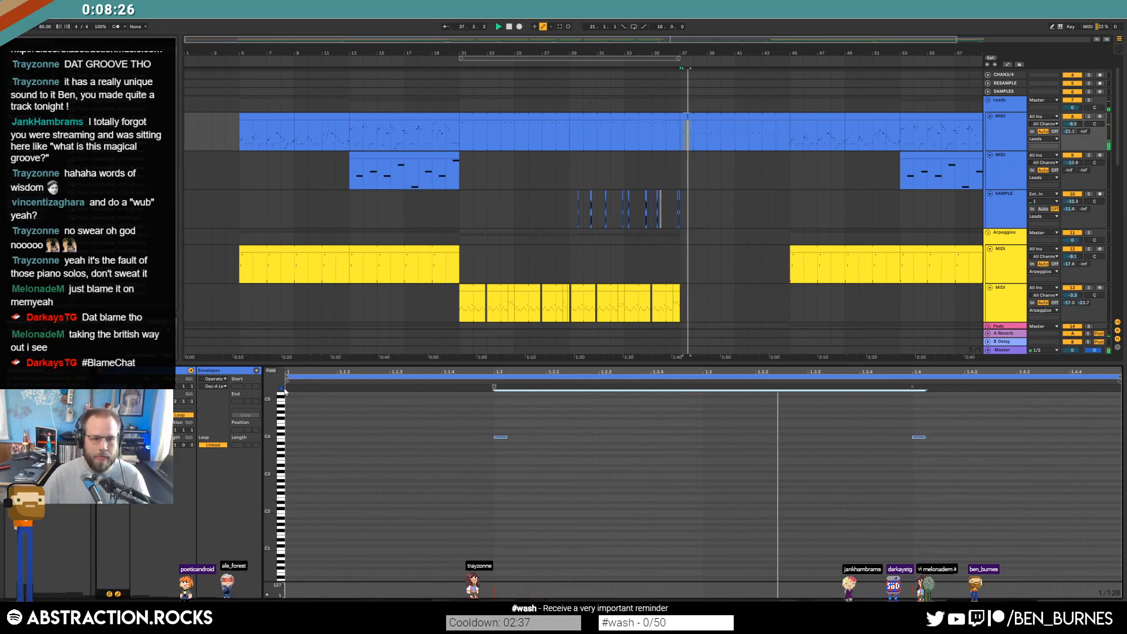
key(shift+Down)
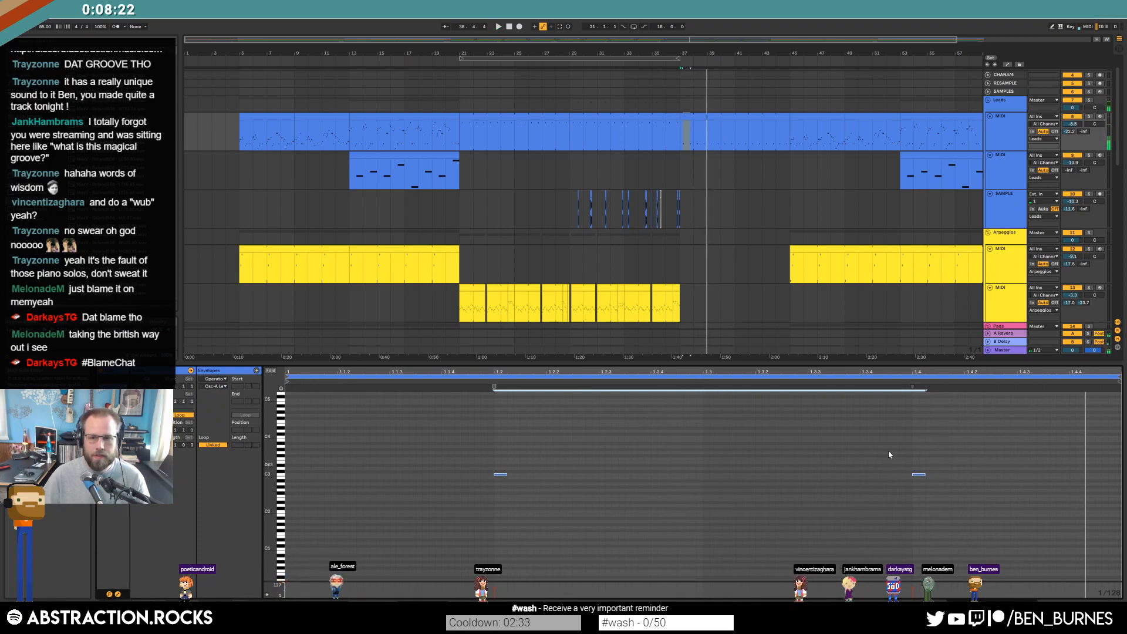
click(728, 134)
key(space)
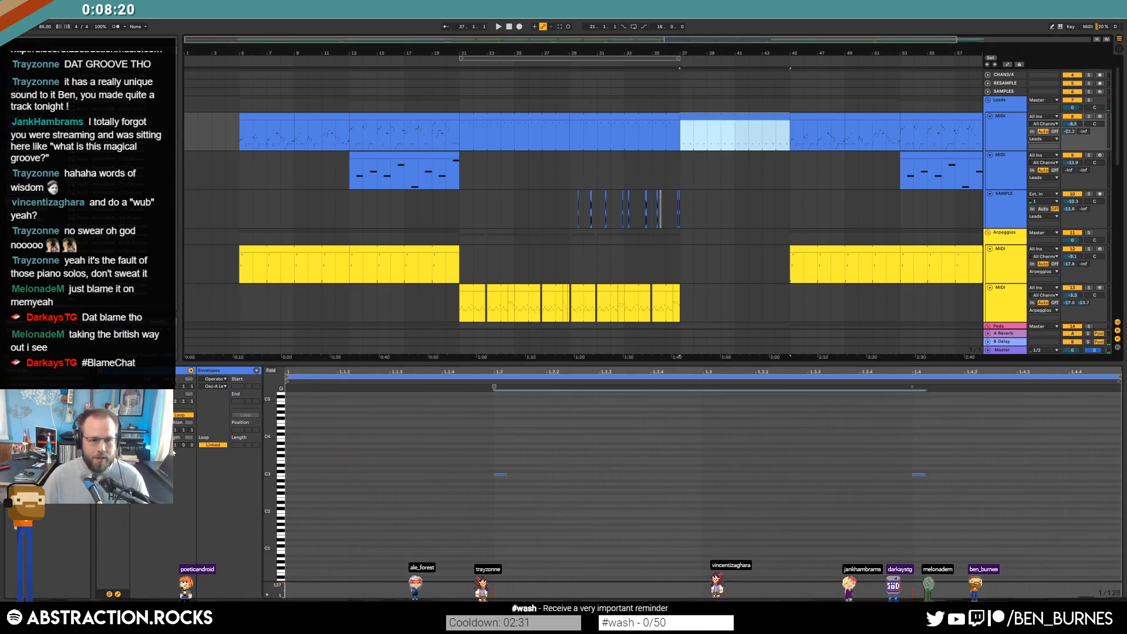
Toggle the two lower lead notes in bar 37 off and back on, and audition the phrase from the middle of the bar
key(0)
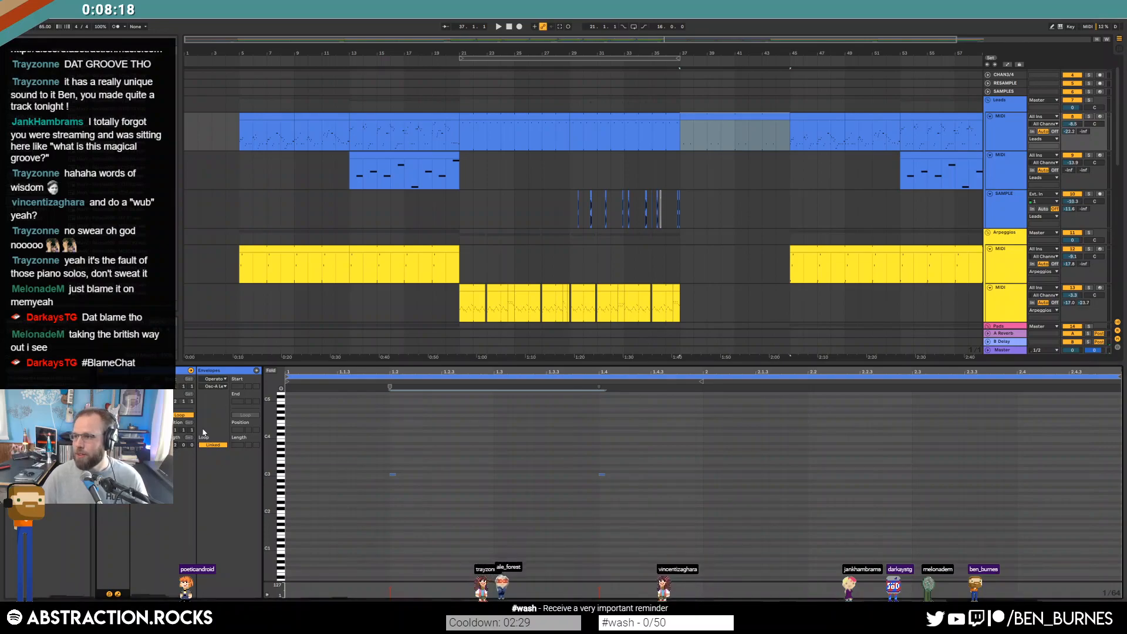
key(0)
key(space)
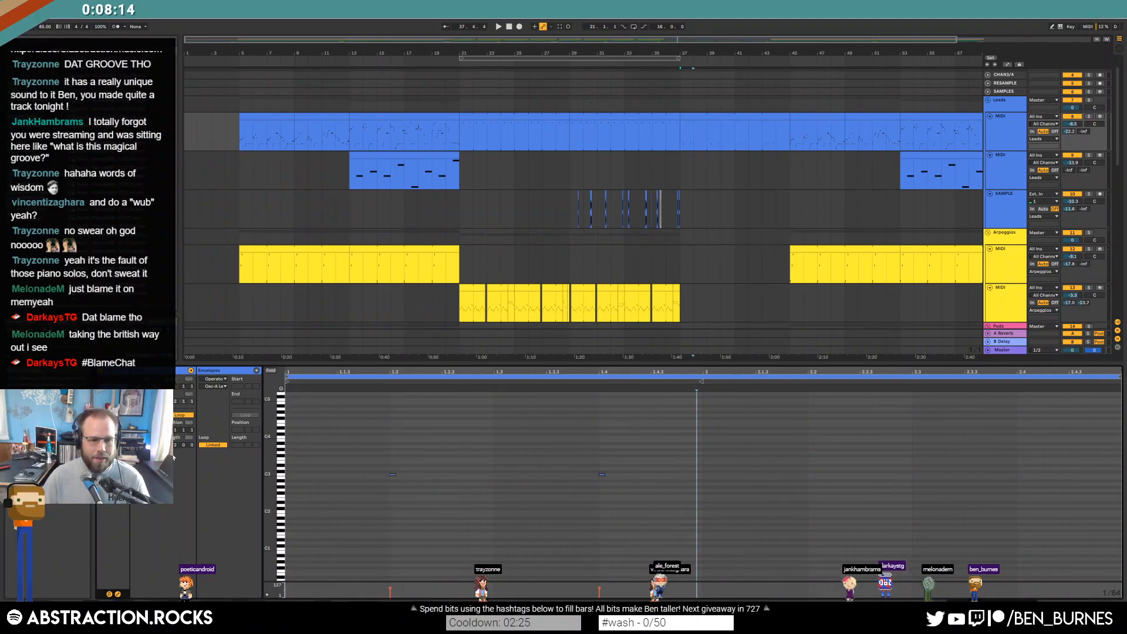
click(562, 485)
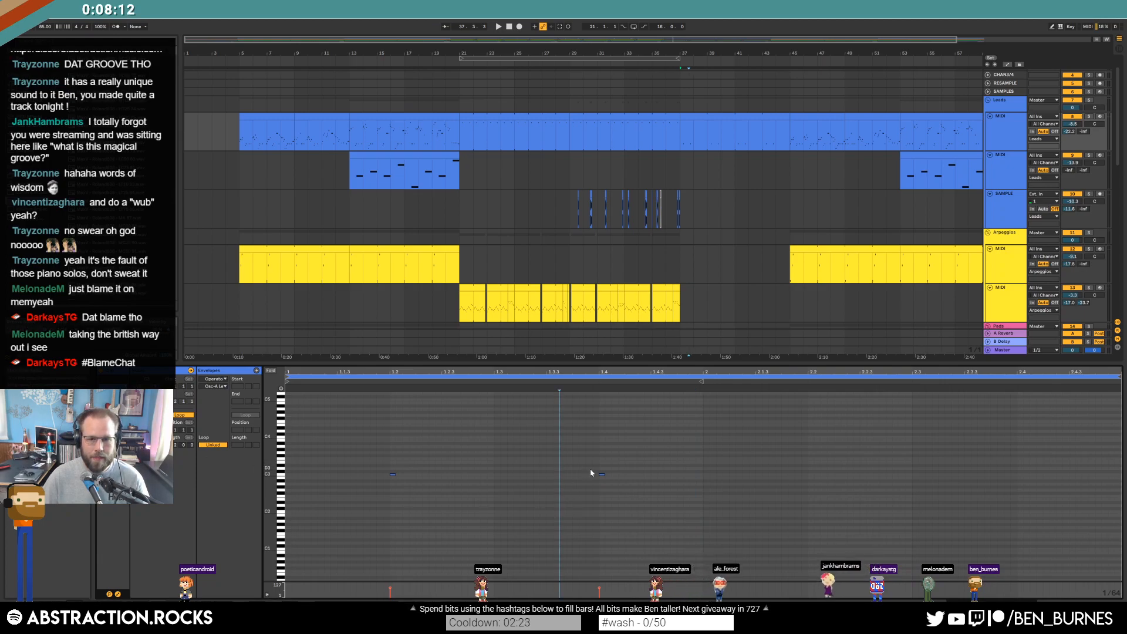
key(space)
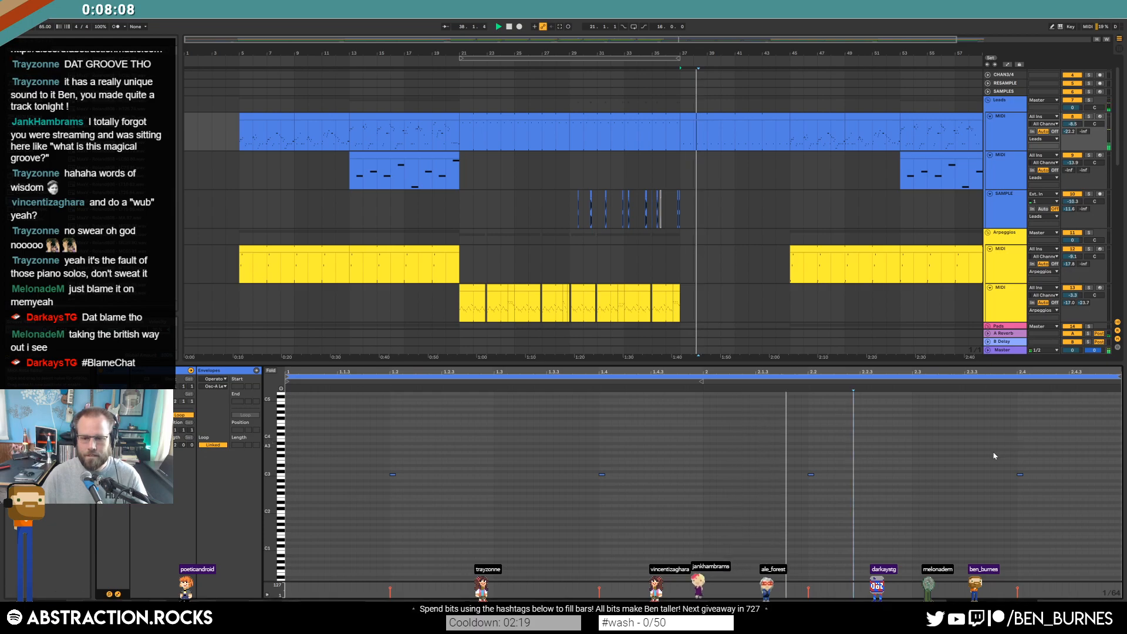
Move the last lead note in bar 38 later and lower in pitch, and shorten it while listening back
key(space)
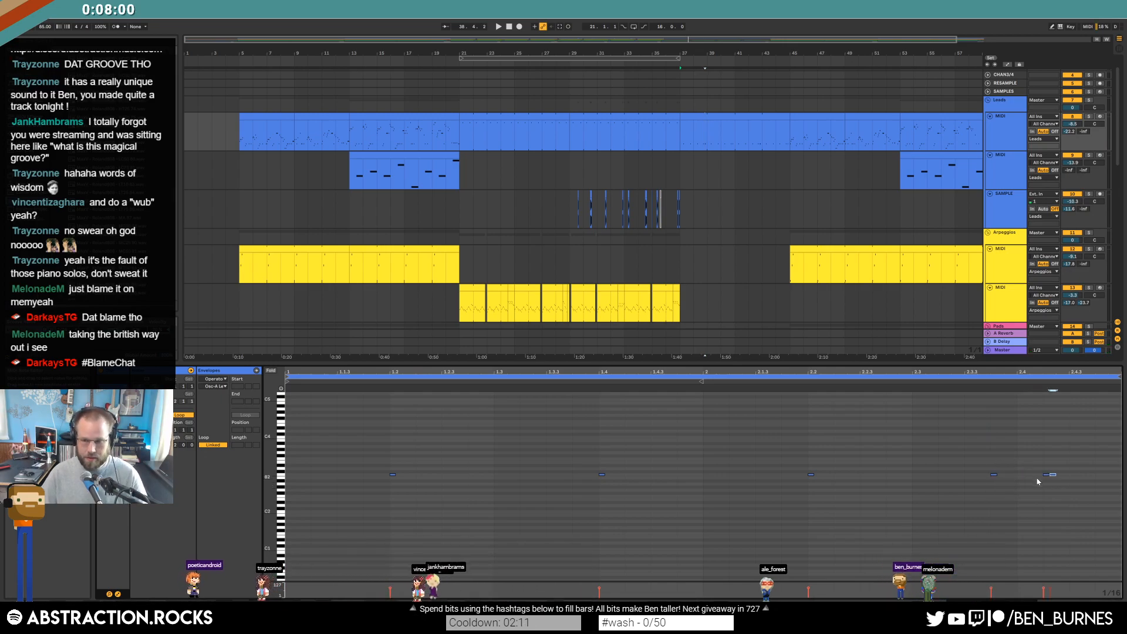
key(Right)
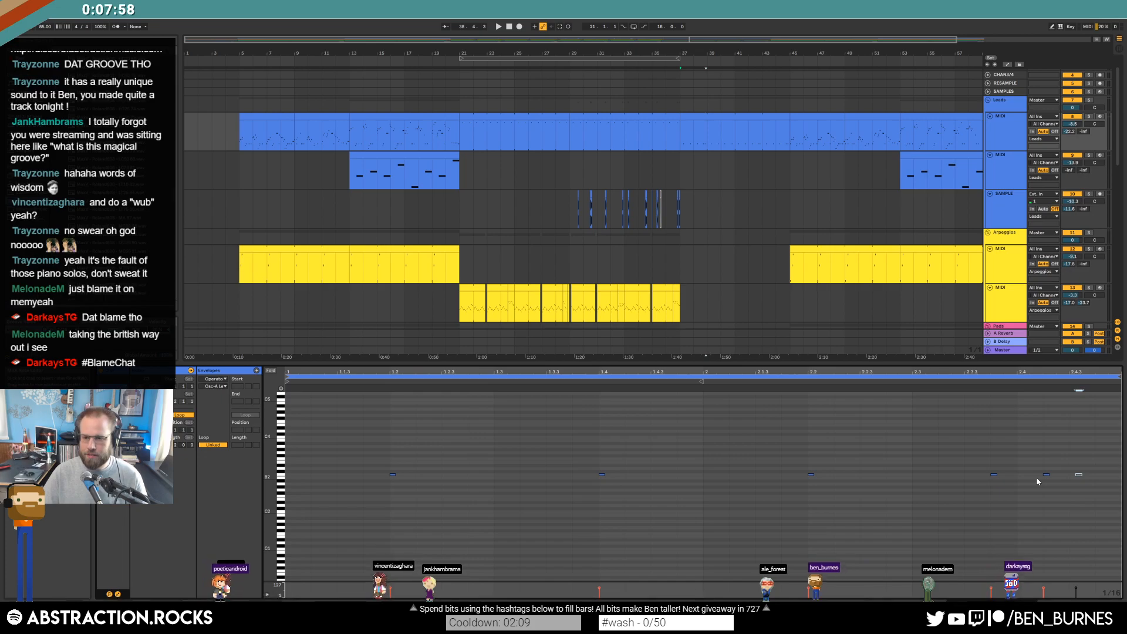
key(Down)
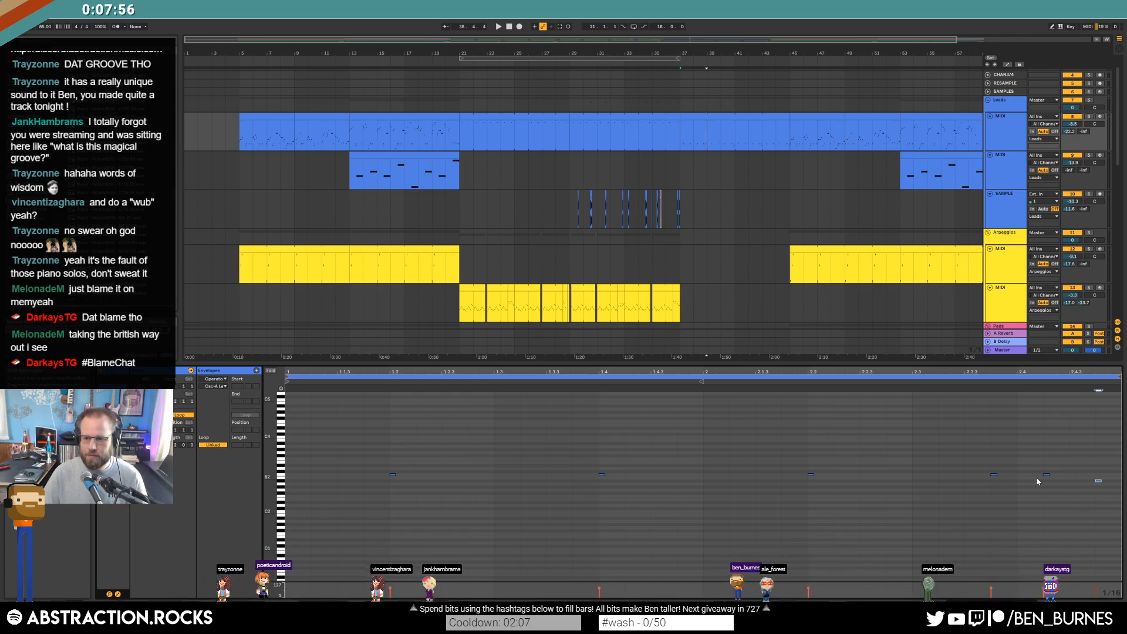
key(space)
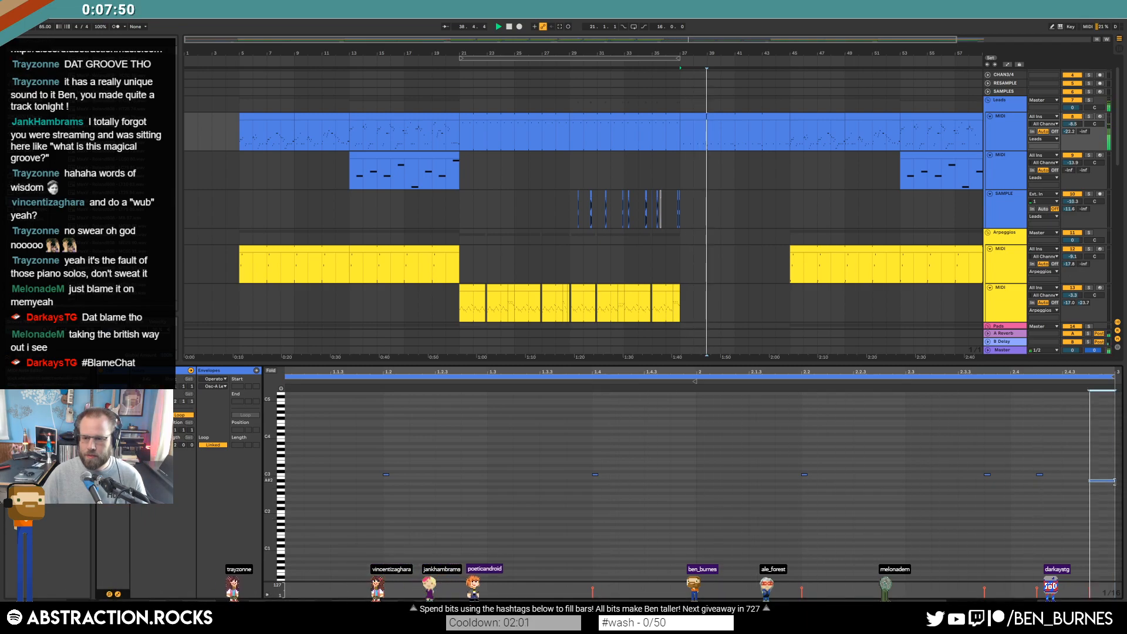
drag(1113, 482, 1096, 482)
key(space)
scroll(841, 221, down, 2)
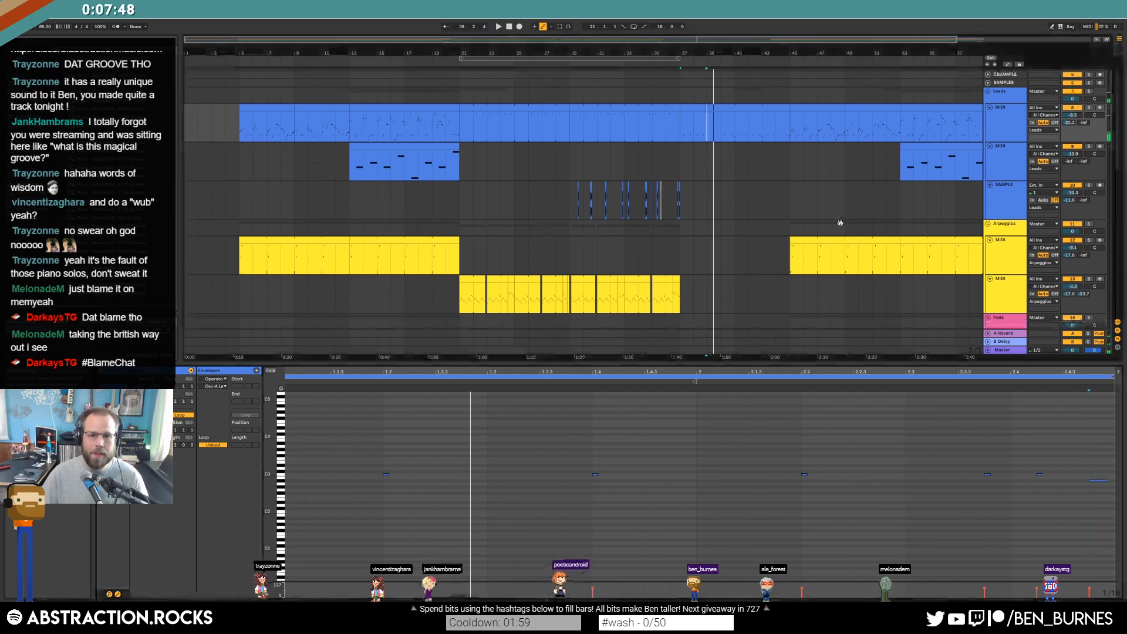
Copy the eight-bar arpeggio clip at bar 5 to bar 37 and inspect its notes during playback
key(shift+Tab)
scroll(856, 263, down, 4)
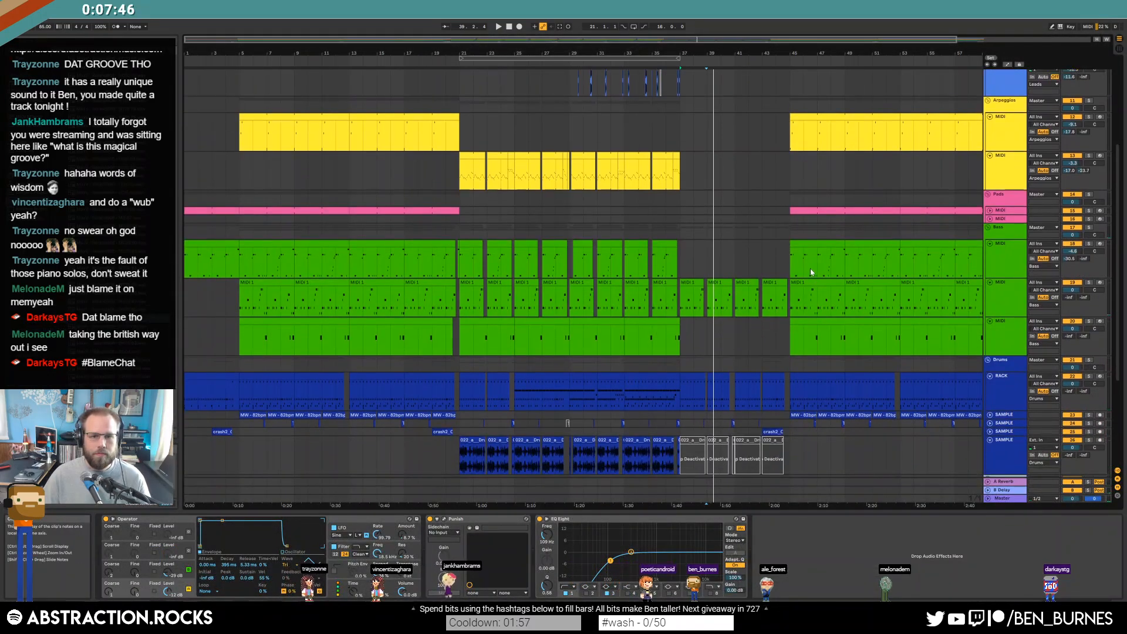
click(273, 120)
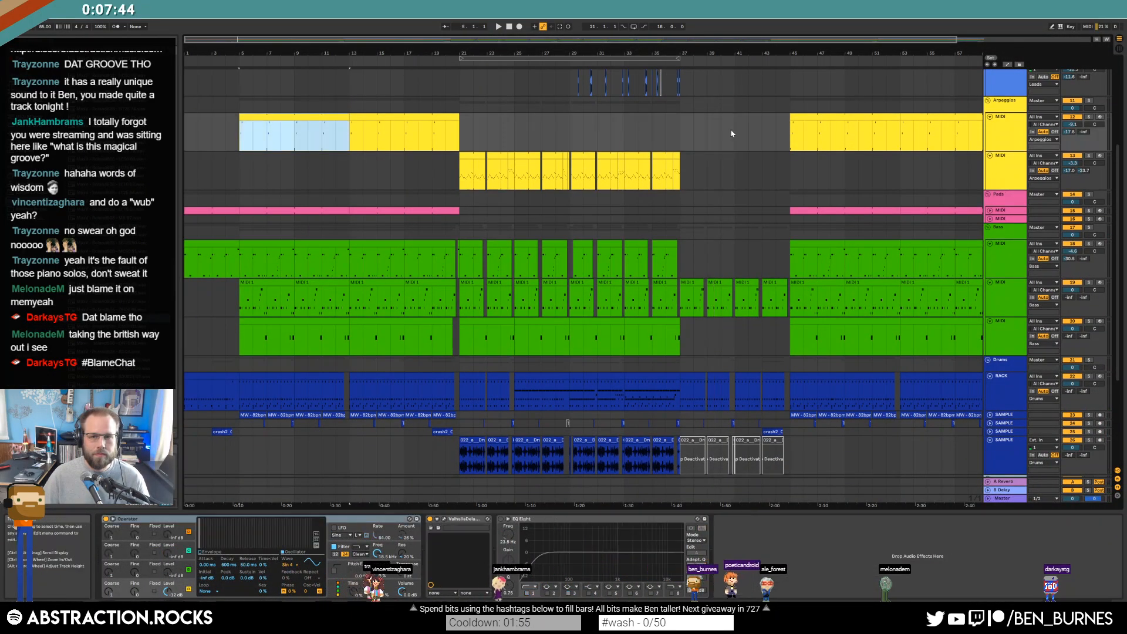
click(681, 128)
key(ctrl+v)
key(space)
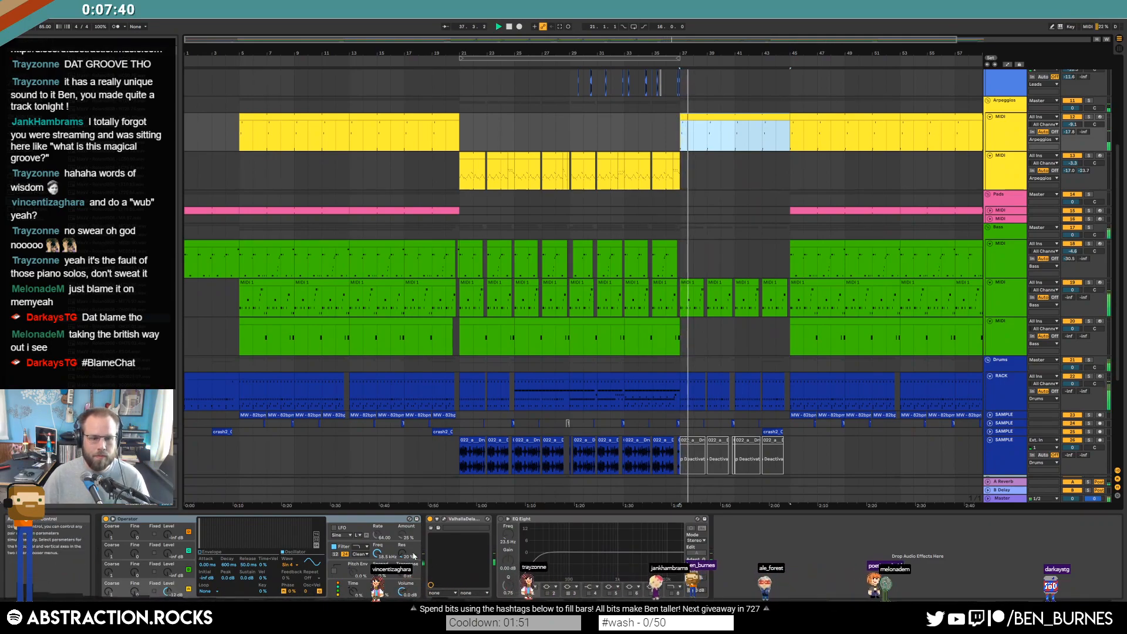
key(shift+Tab)
drag(321, 423, 444, 518)
key(shift+Tab)
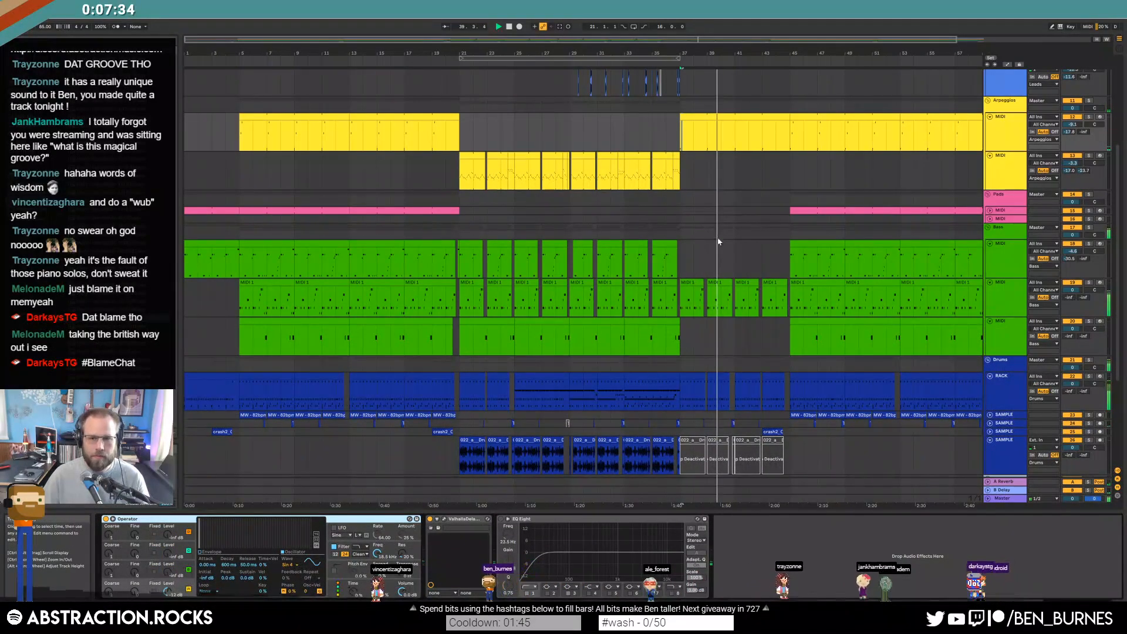
Copy the second lead track's long-note clip from bar 13 to bar 37 and play it back
scroll(718, 236, up, 5)
click(681, 164)
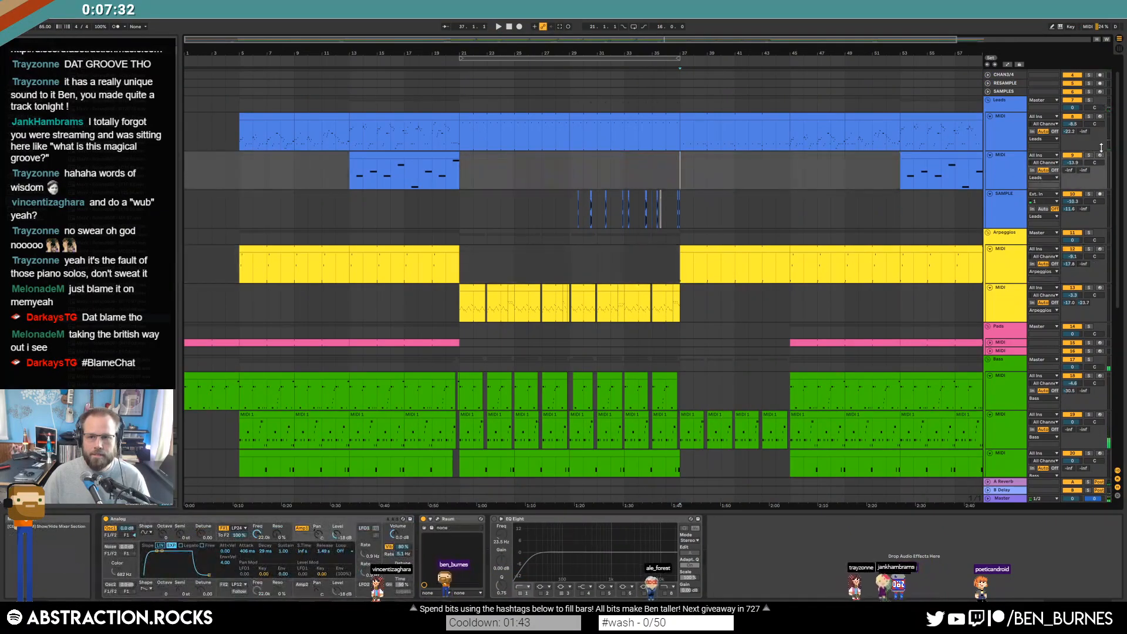
click(420, 167)
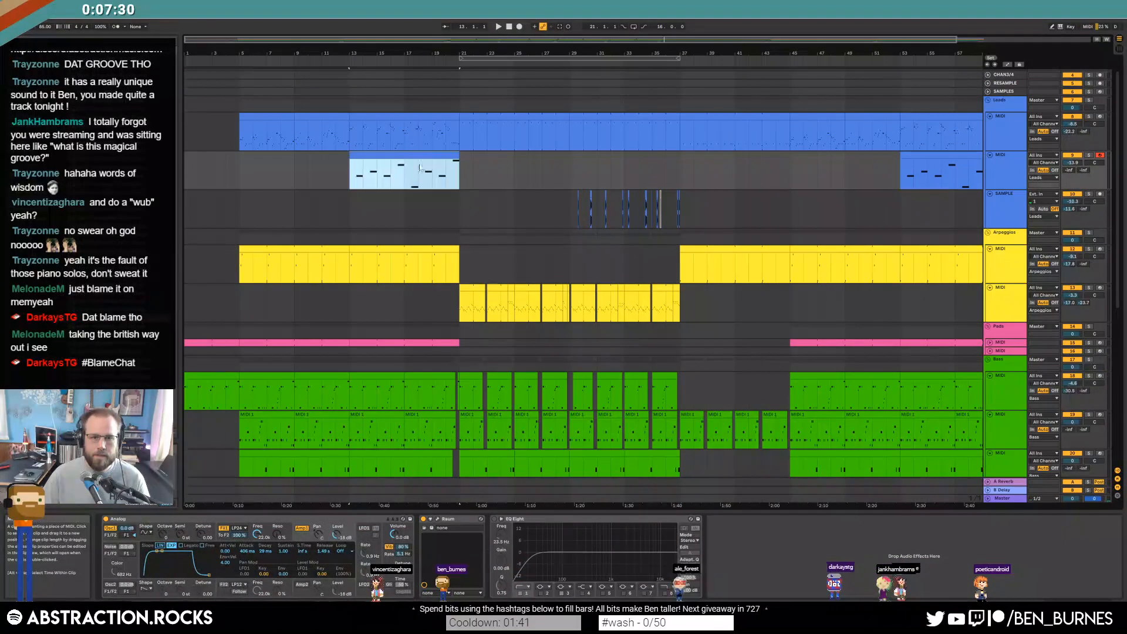
click(680, 176)
key(ctrl+v)
key(space)
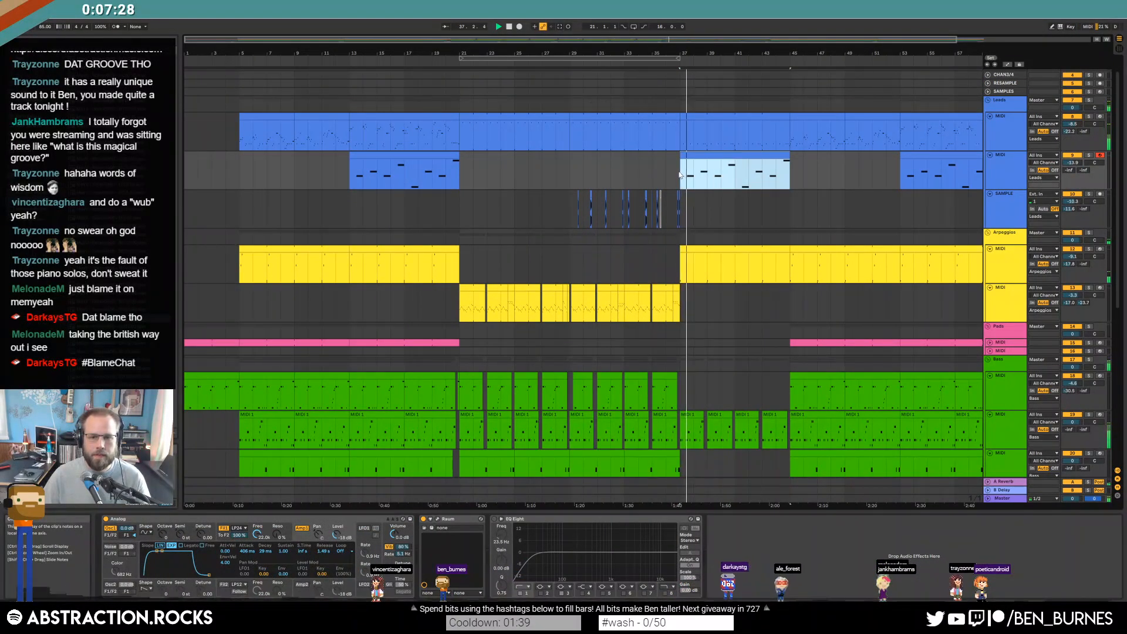
Lower the third note of the copied lead clip at bar 37 by five semitones to C4 and play the section
double_click(731, 164)
key(space)
click(117, 594)
click(533, 471)
key(Down)
key(Down)
key(Down)
key(Down)
key(Down)
key(space)
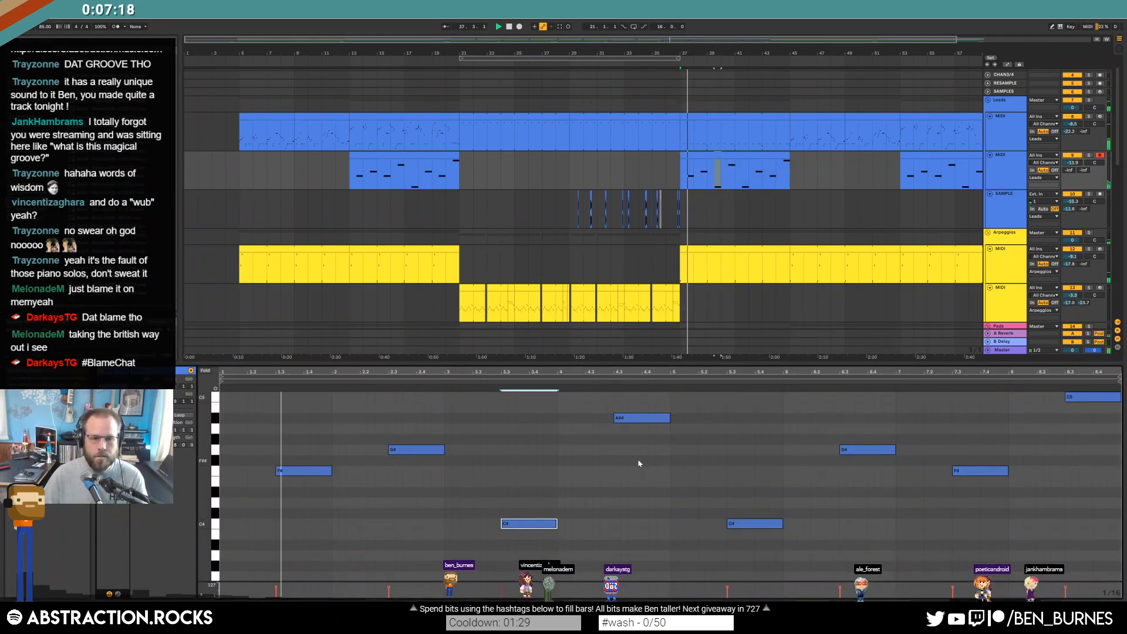
Raise the fifth note of the copied lead clip by five semitones to F4
scroll(704, 484, up, 1)
scroll(782, 501, down, 2)
click(760, 497)
key(Up)
key(Up)
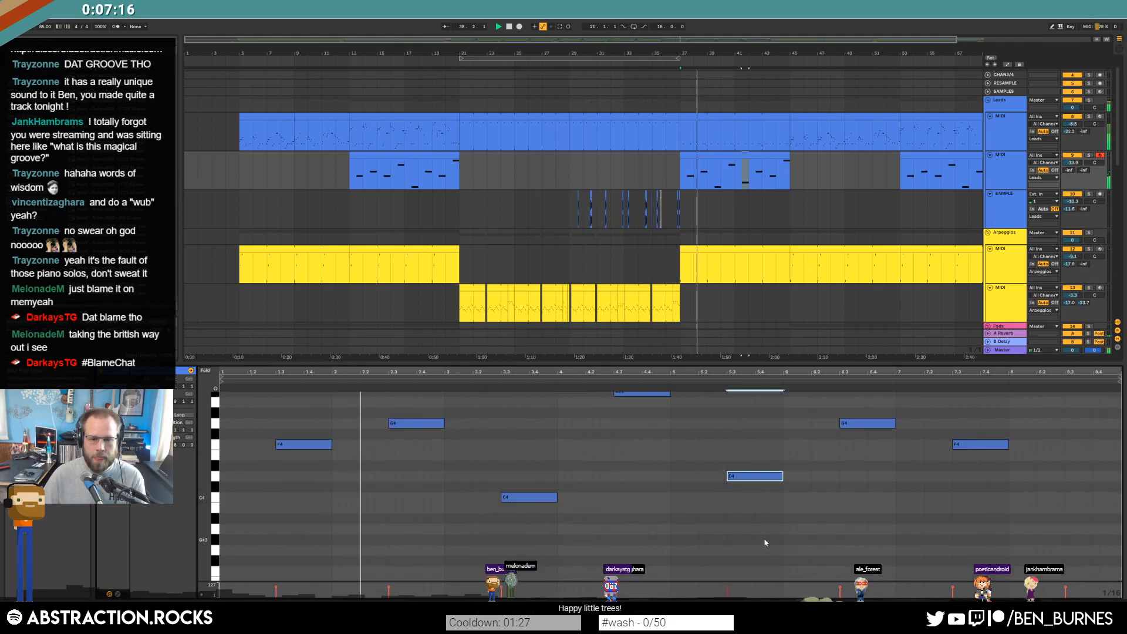
key(Up)
key(Up)
key(Up)
Lower the sixth note of the copied lead clip by four semitones to D#4
click(862, 423)
key(Down)
key(Down)
key(Down)
key(Down)
Lower the seventh note of the copied lead clip to C4 and lengthen the third note by about one beat
drag(963, 444, 975, 506)
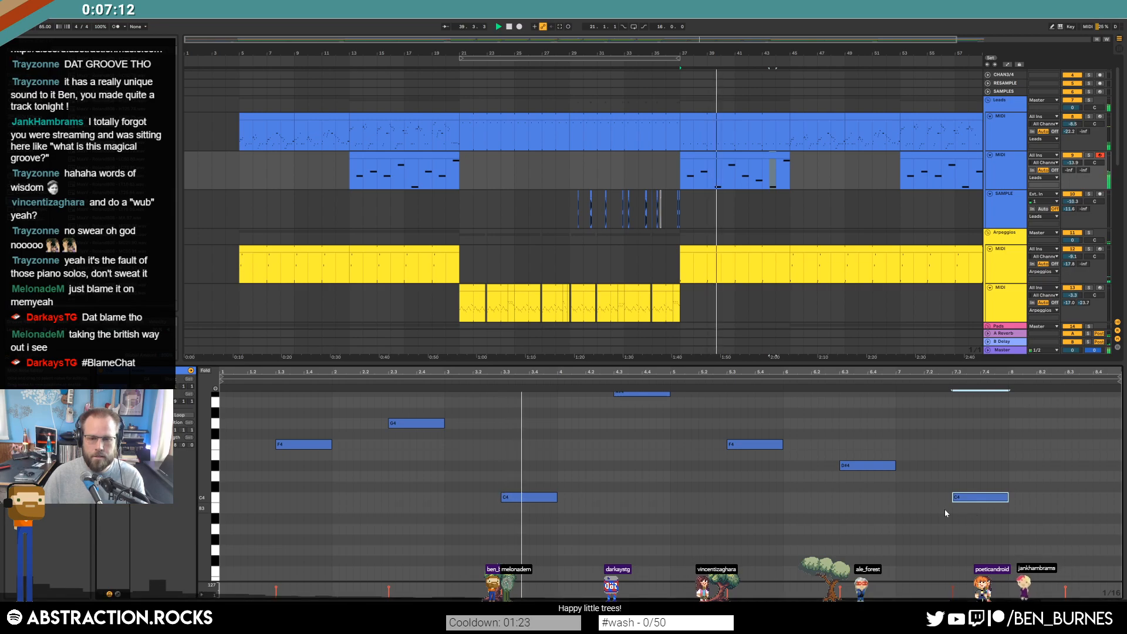
drag(556, 498, 587, 502)
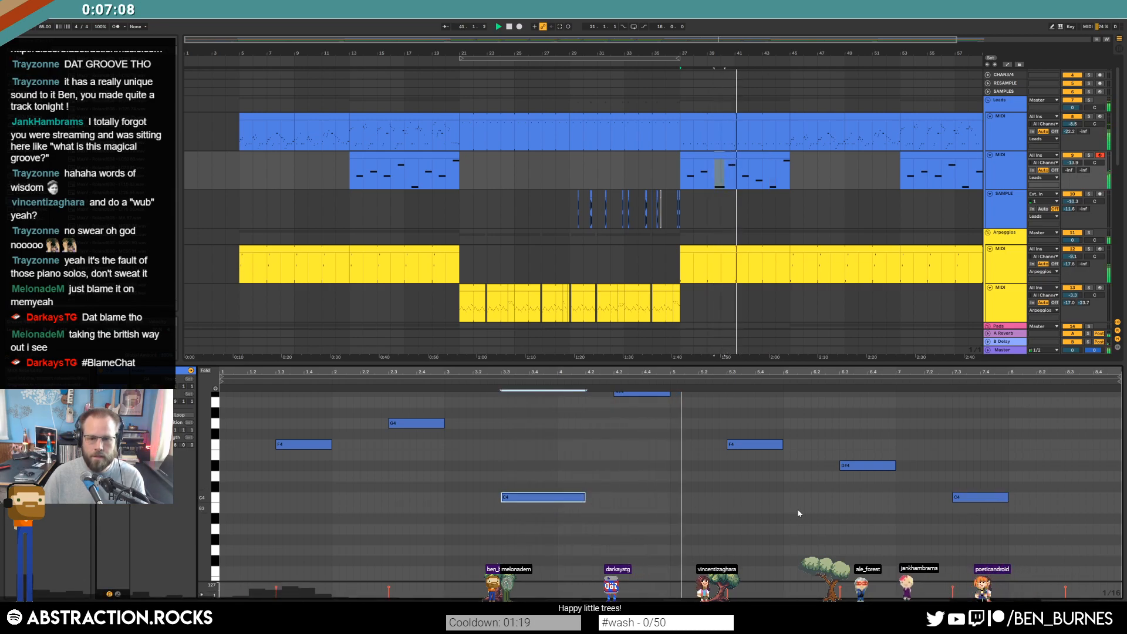
key(shift+Tab)
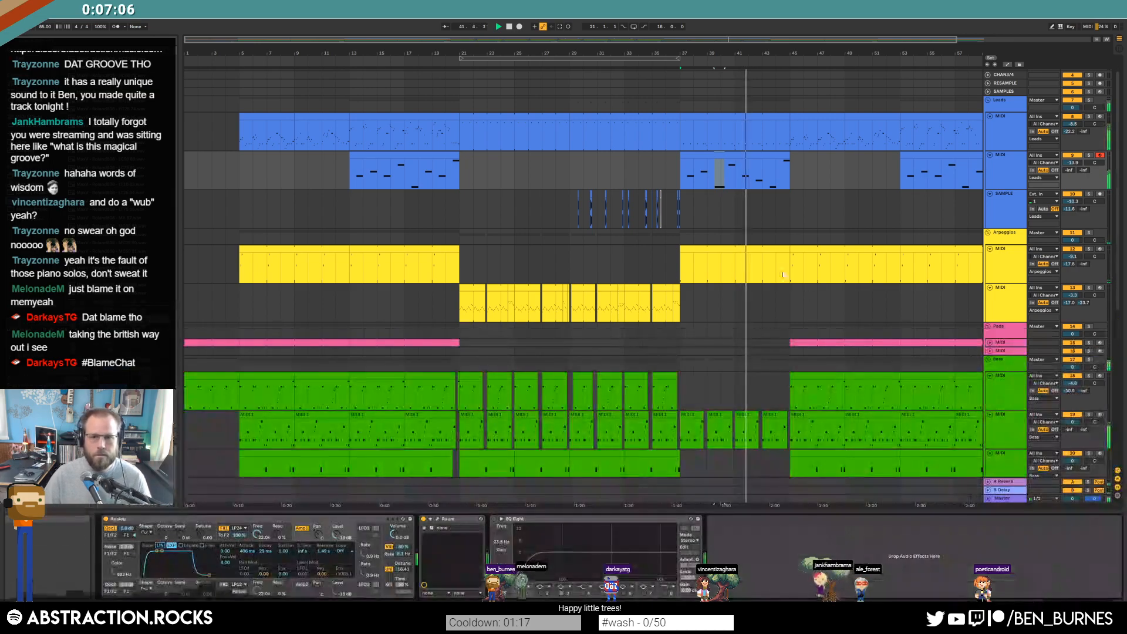
Delete the lead note on beat 4 of bar 37 in the first lead track's clip and play the passage
double_click(735, 116)
key(space)
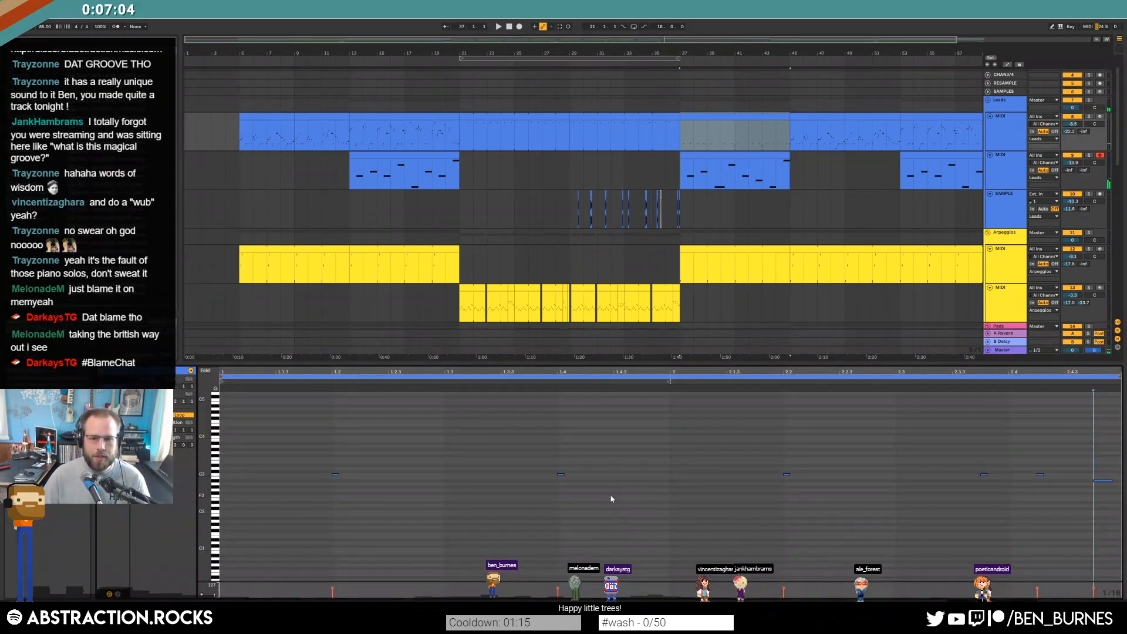
drag(540, 446, 598, 516)
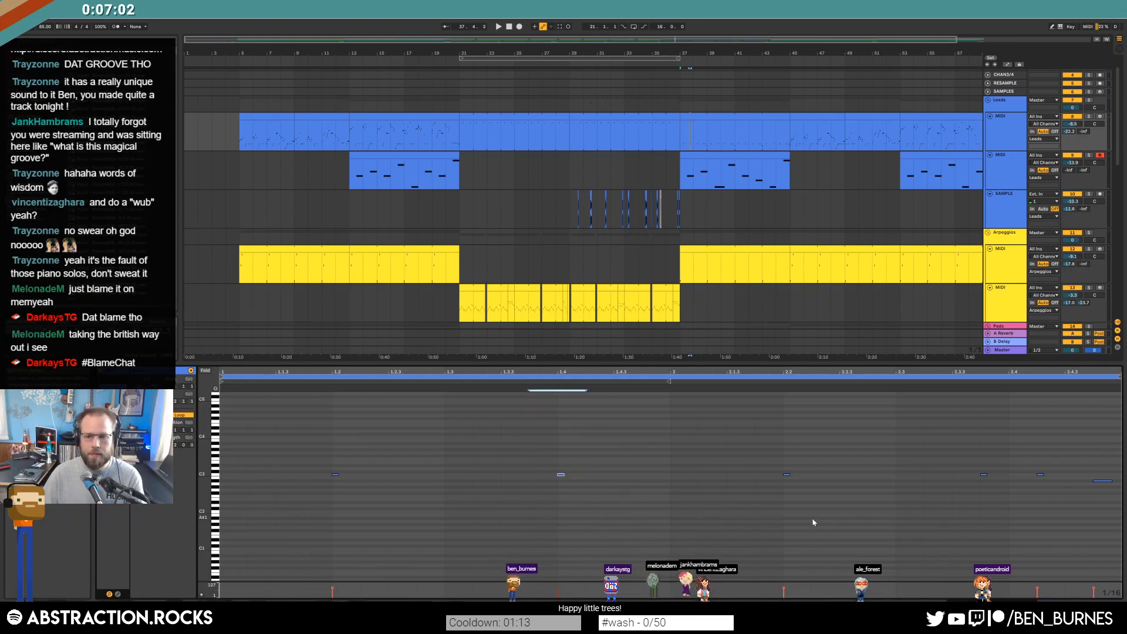
key(space)
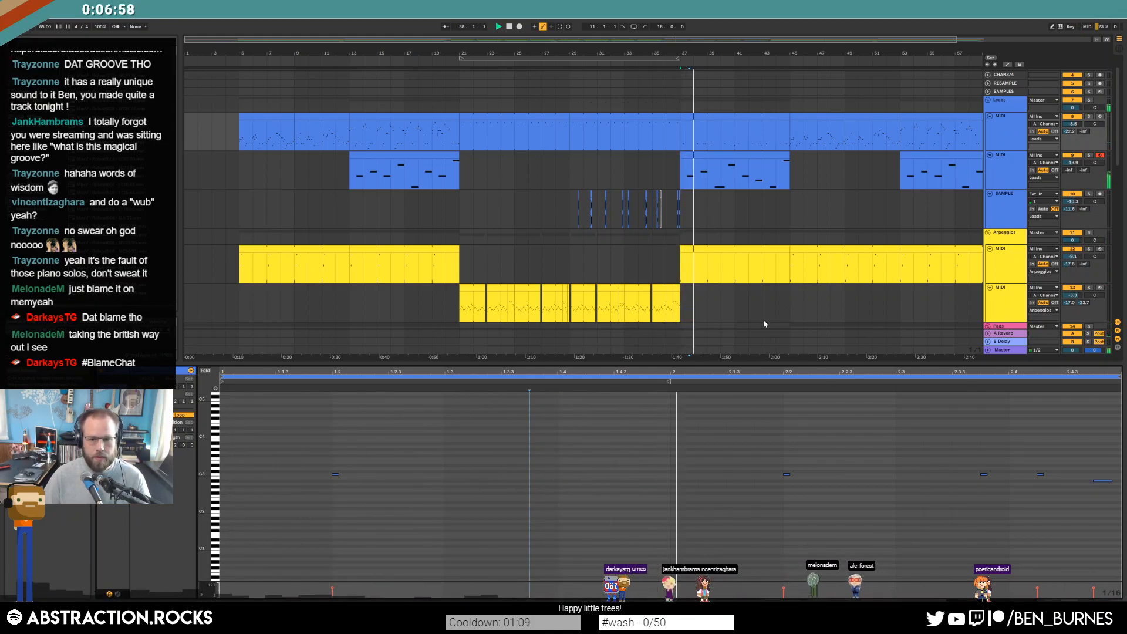
Copy the two bass clips spanning bars 31 to 35 on the first bass track to bar 41 and play them
scroll(810, 271, down, 4)
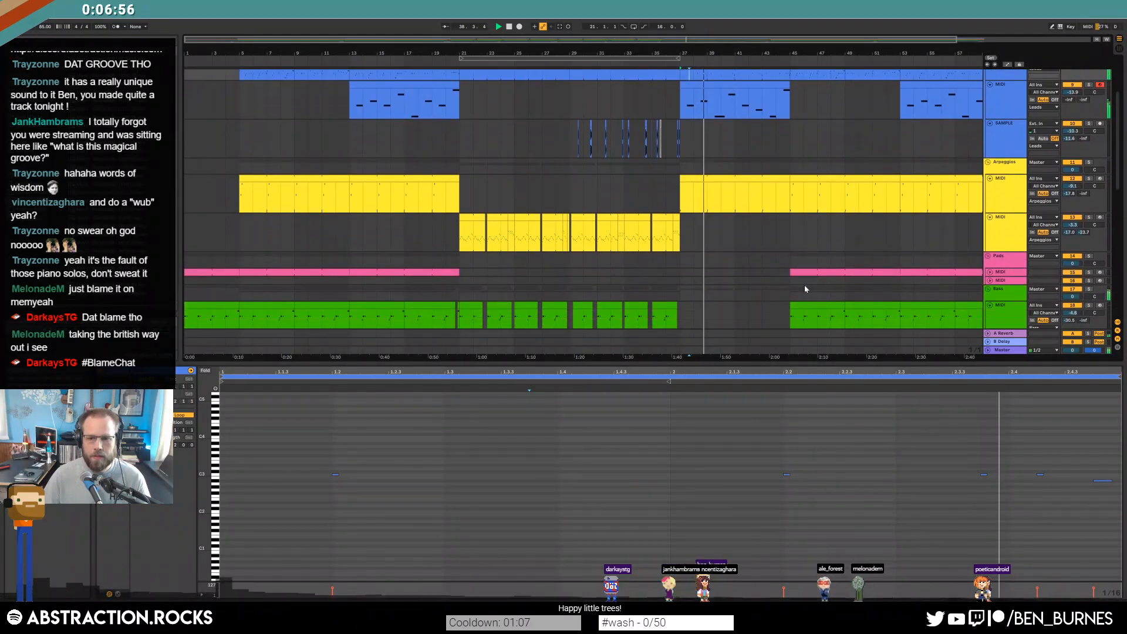
key(shift+Tab)
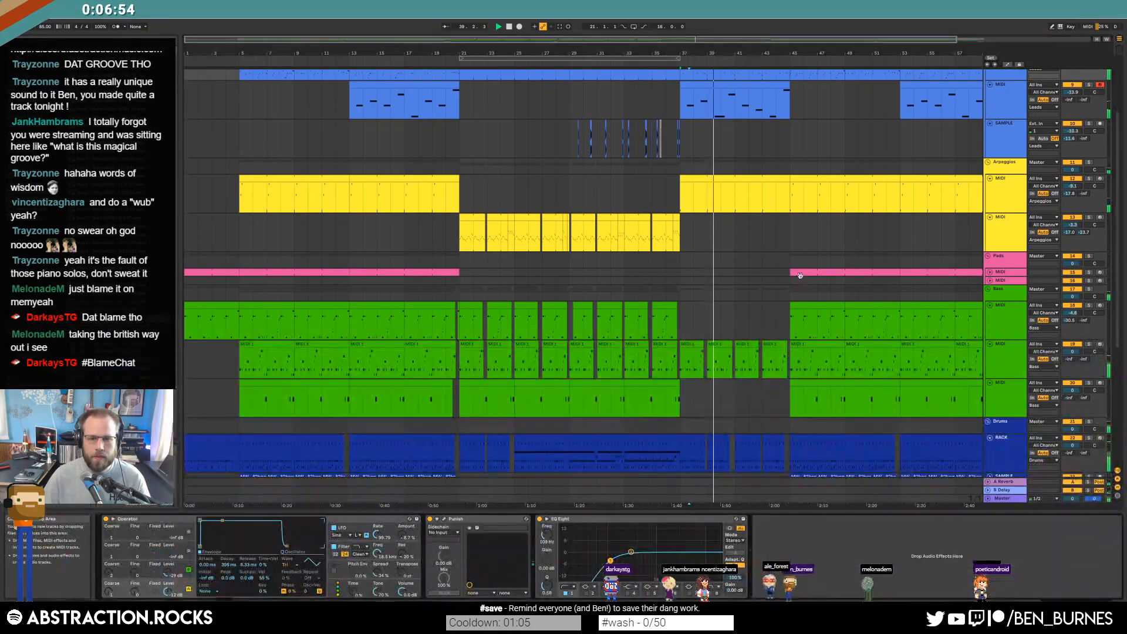
scroll(802, 275, down, 3)
scroll(777, 280, down, 2)
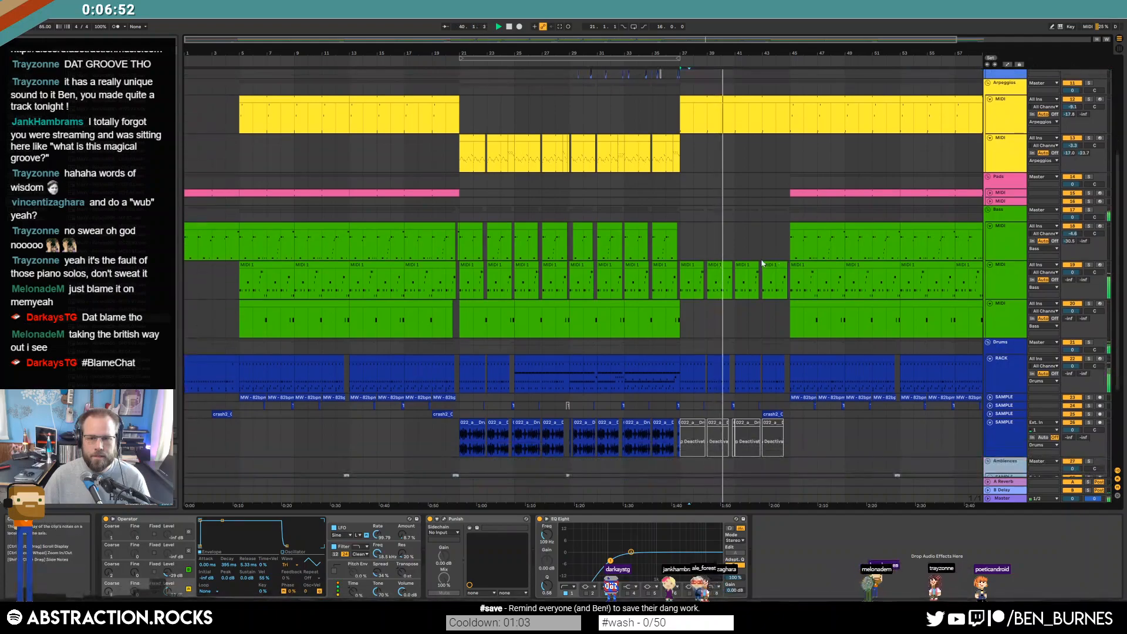
click(802, 226)
click(756, 237)
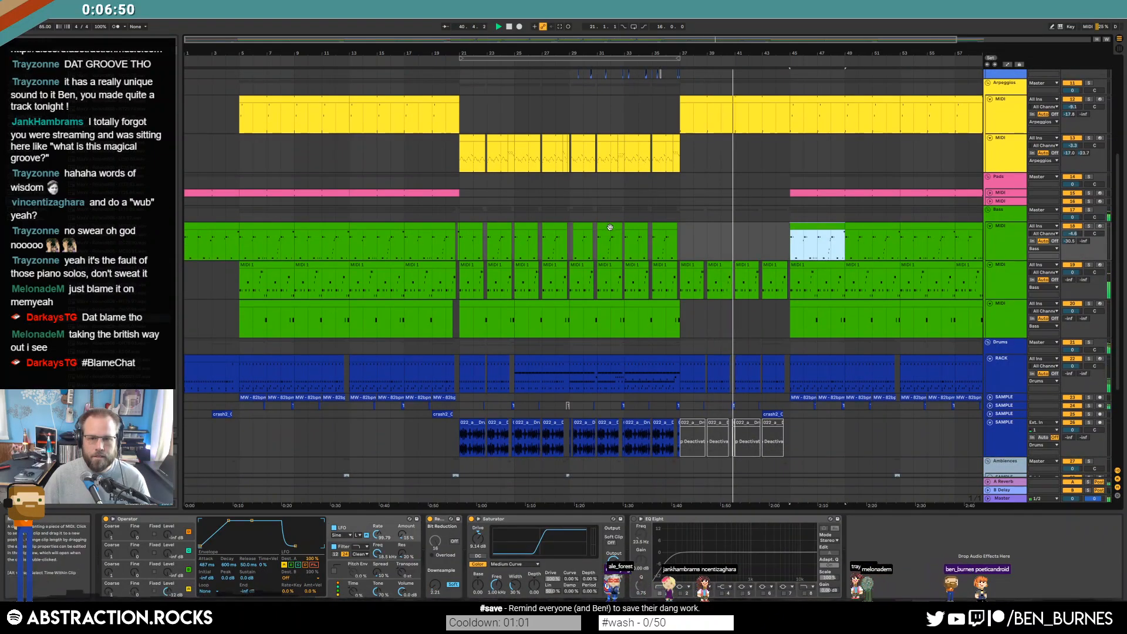
click(610, 240)
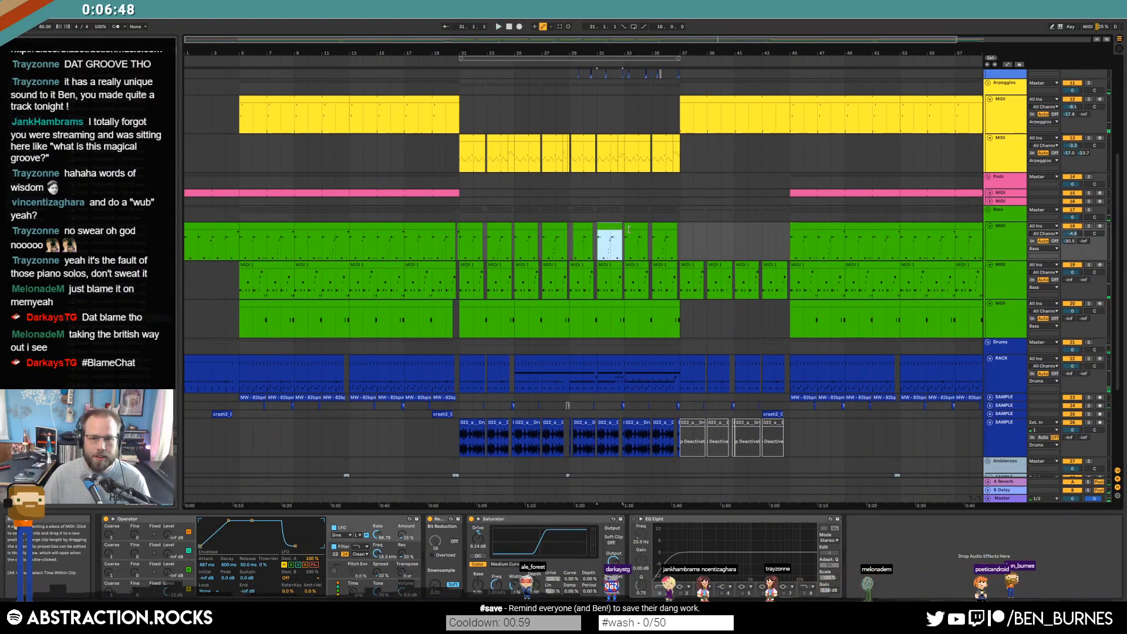
click(636, 241)
click(733, 235)
key(ctrl+v)
key(space)
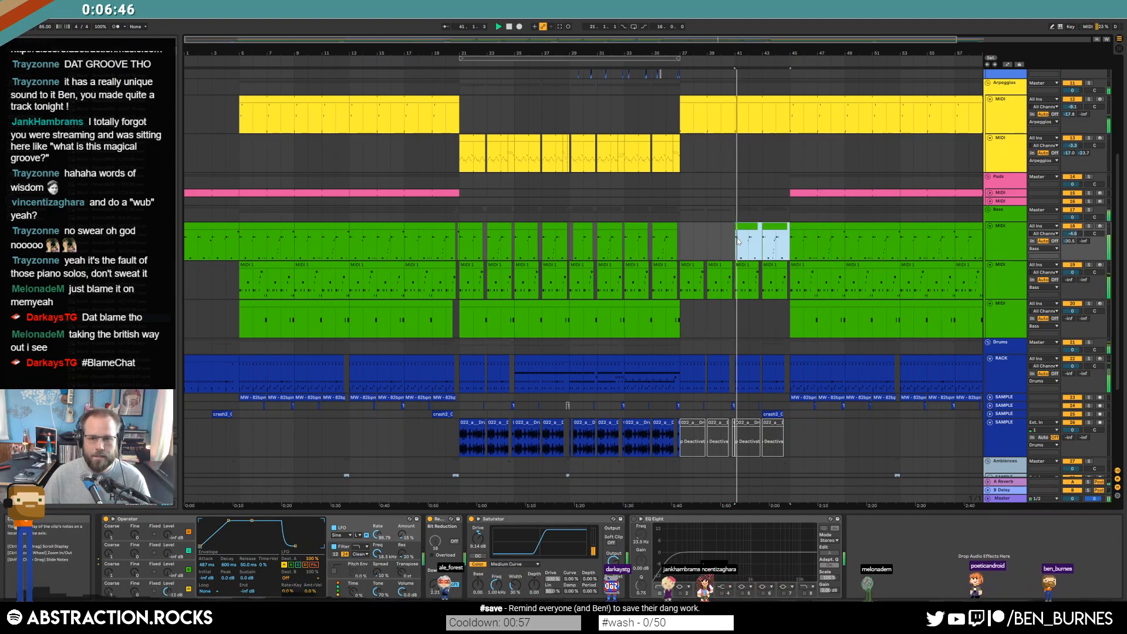
Consolidate the two pasted bass clips from bar 41 into one clip ending just before bar 45
click(744, 234)
key(space)
shift+click(790, 232)
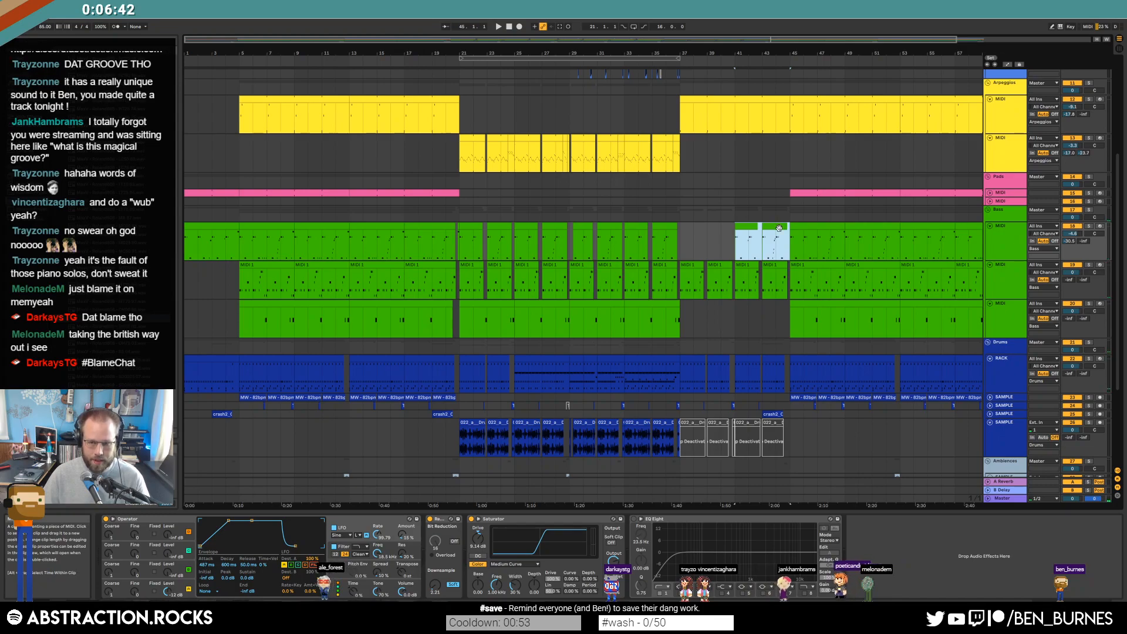
click(780, 228)
shift+click(745, 225)
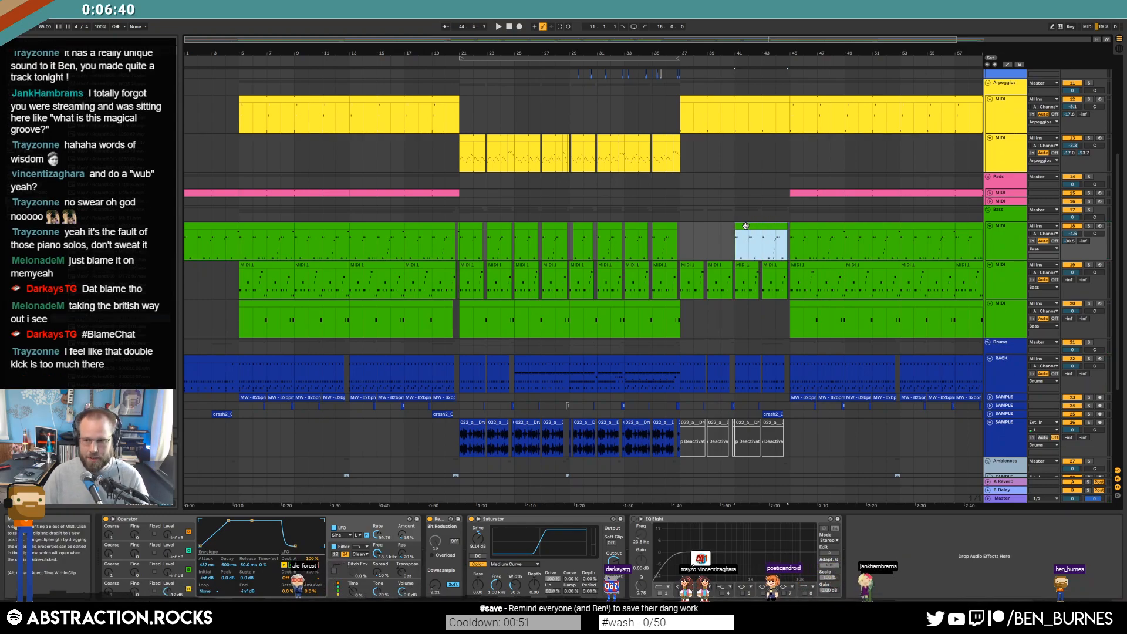
Delete the upper and connecting notes from the bass clip at bar 41, keeping only one long C1 note per bar
double_click(745, 226)
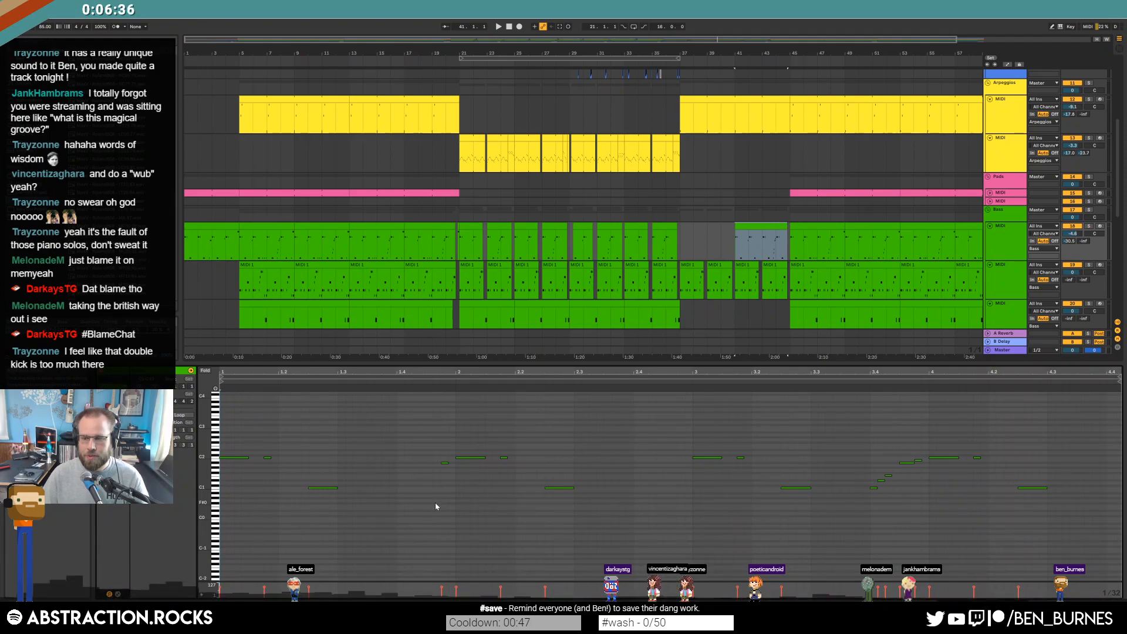
drag(283, 445, 239, 464)
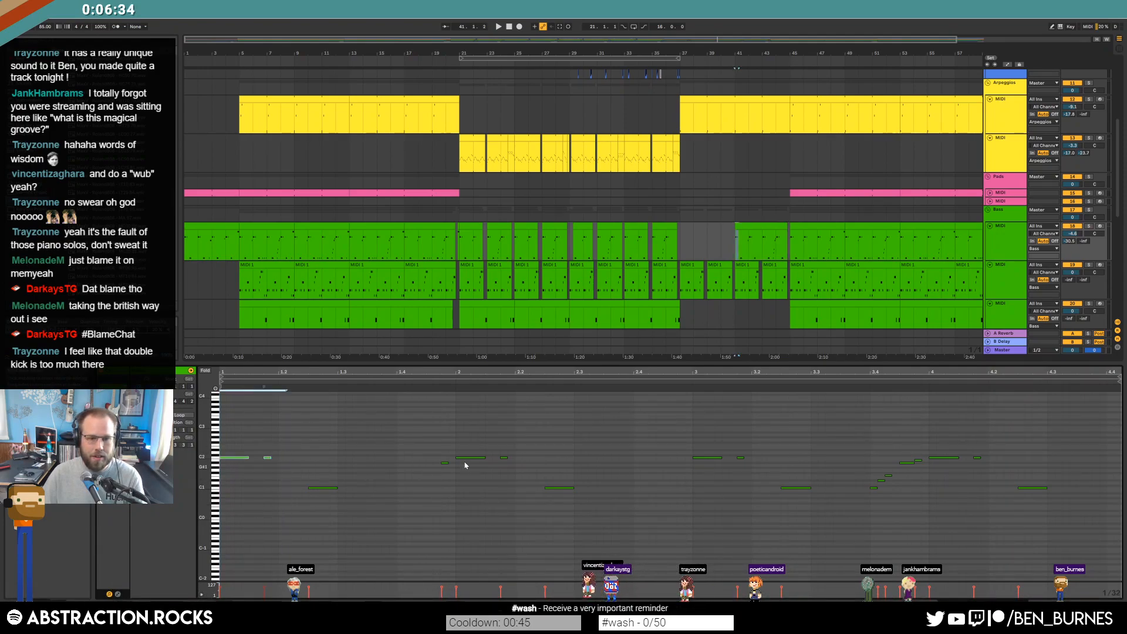
drag(453, 454, 542, 478)
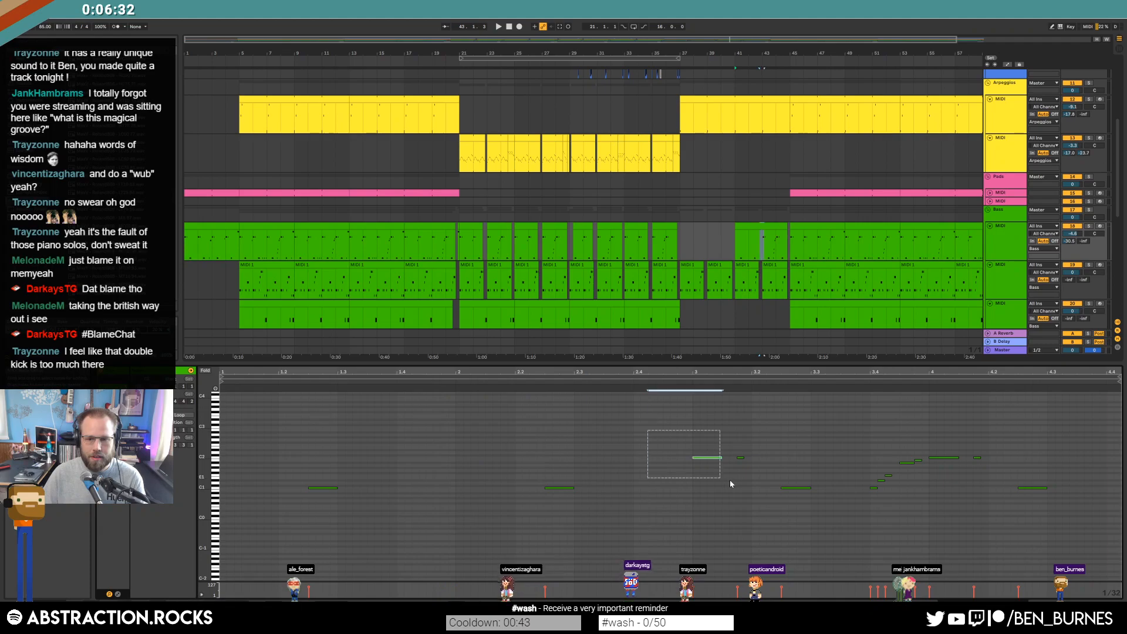
drag(866, 440, 986, 493)
key(Delete)
With the drum rack soloed, shift the kick on 37.3.3 one sixteenth later and deactivate it
scroll(721, 281, down, 3)
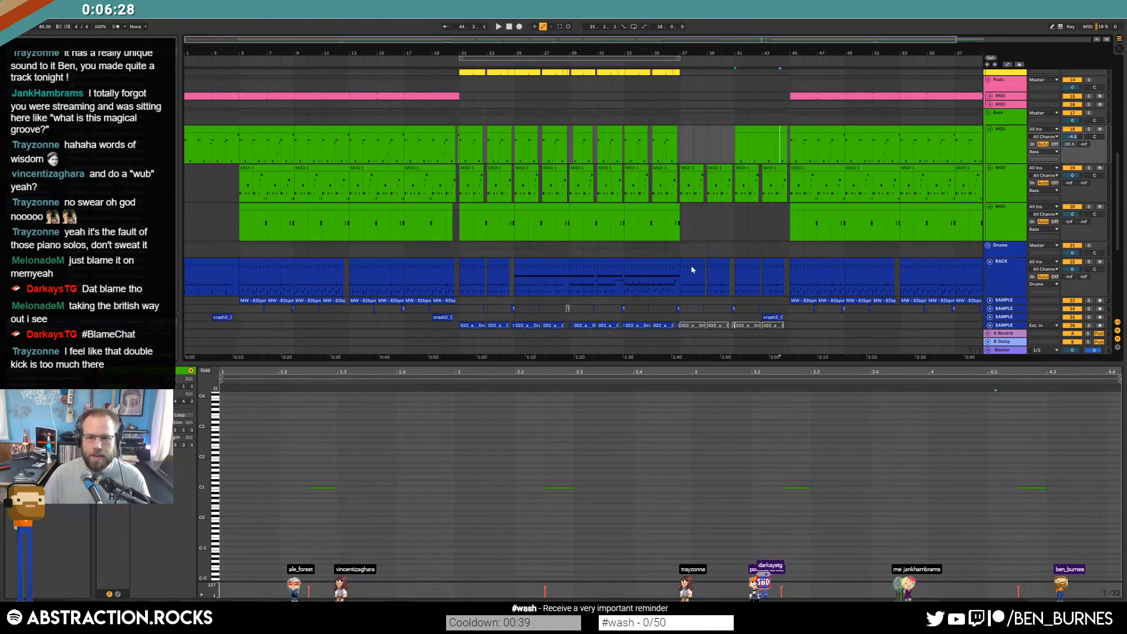
click(691, 265)
click(1089, 262)
key(space)
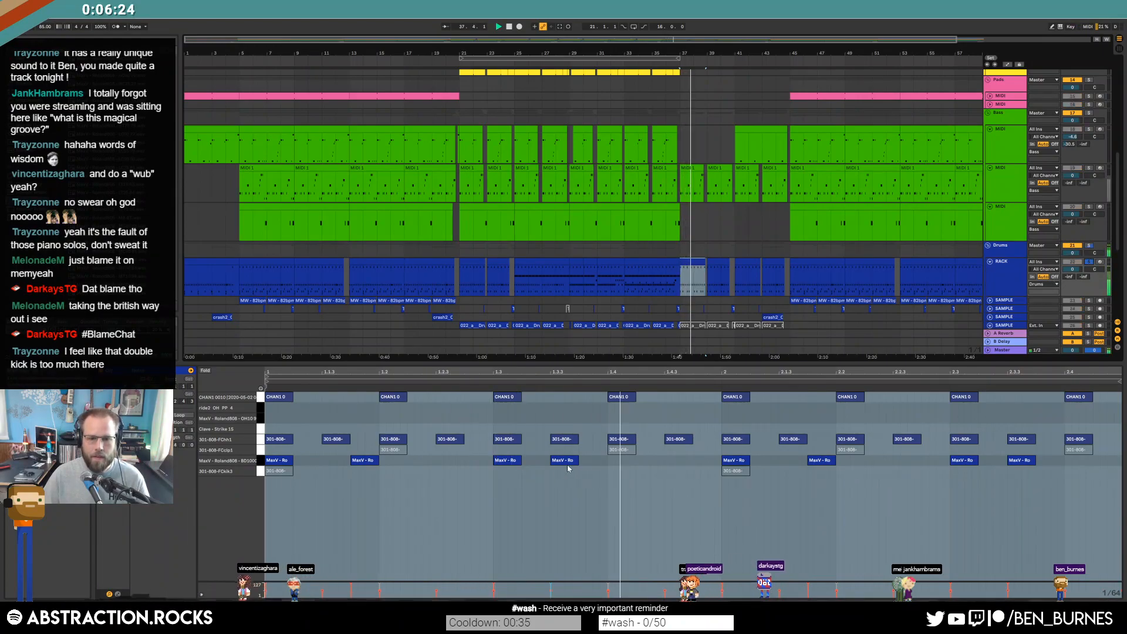
key(space)
drag(572, 460, 600, 463)
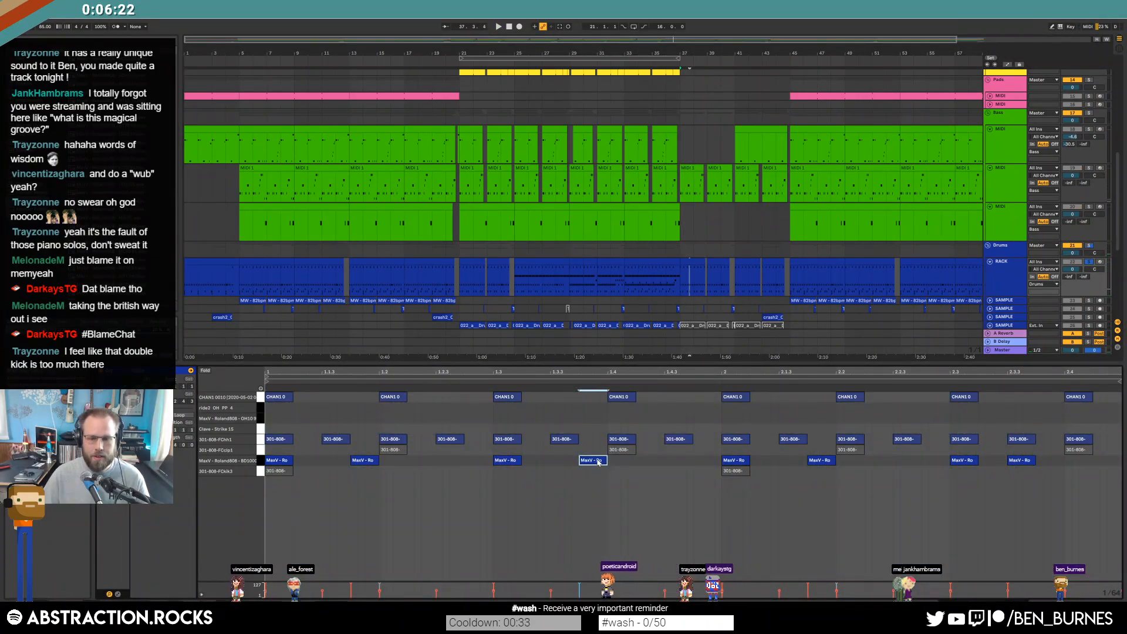
key(0)
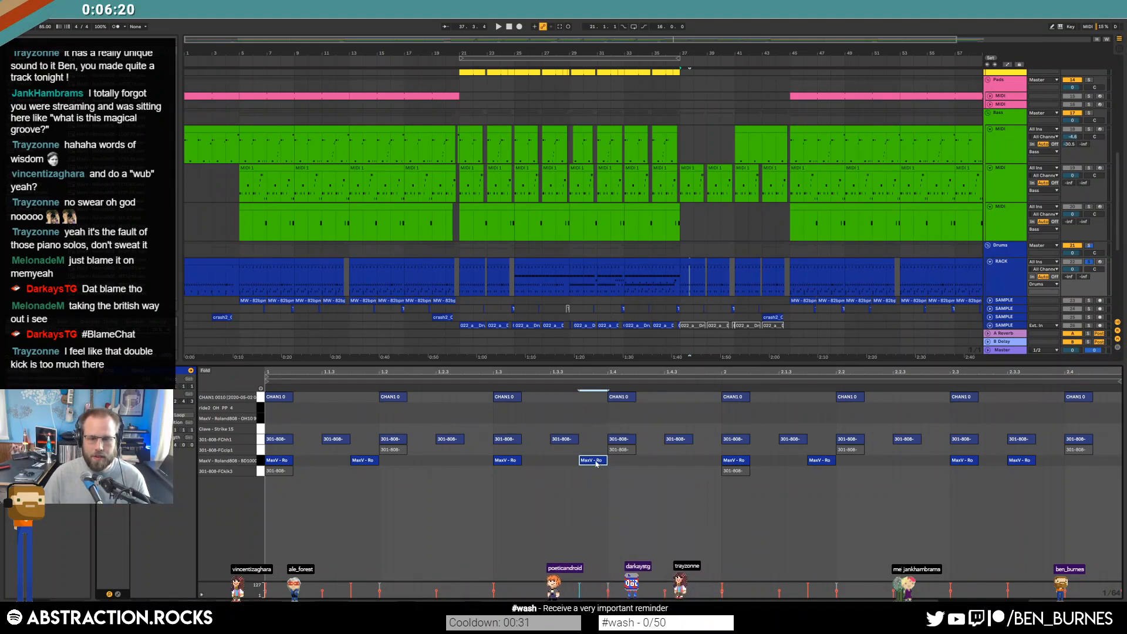
Deactivate the kick half a beat after beat 3 of bar 38 and add a kick one sixteenth before that beat
click(1018, 461)
key(space)
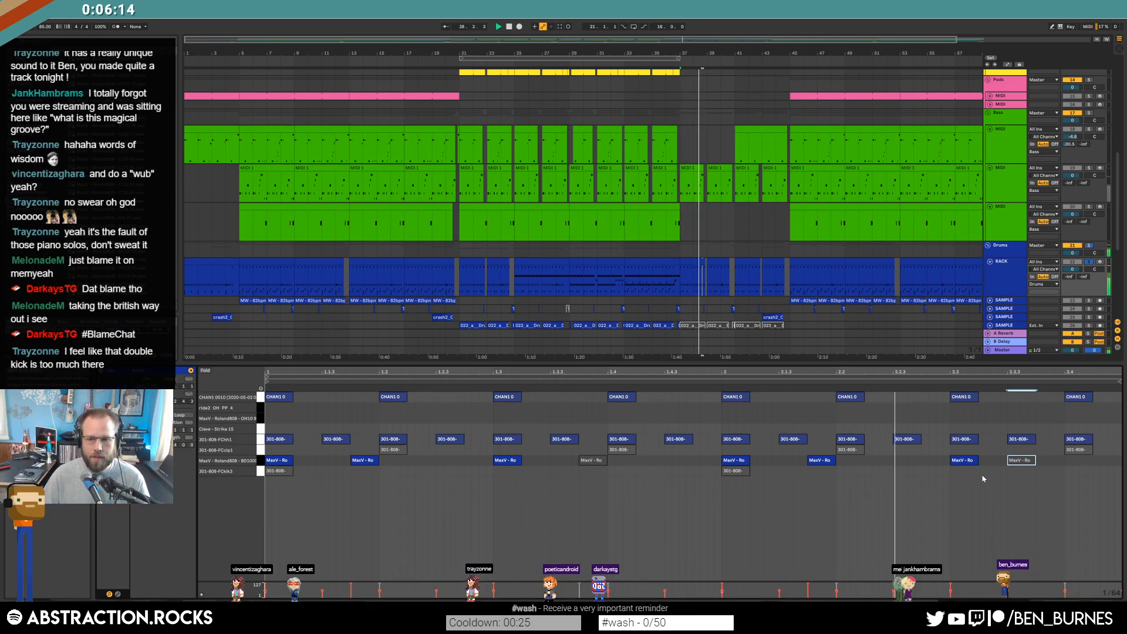
double_click(938, 462)
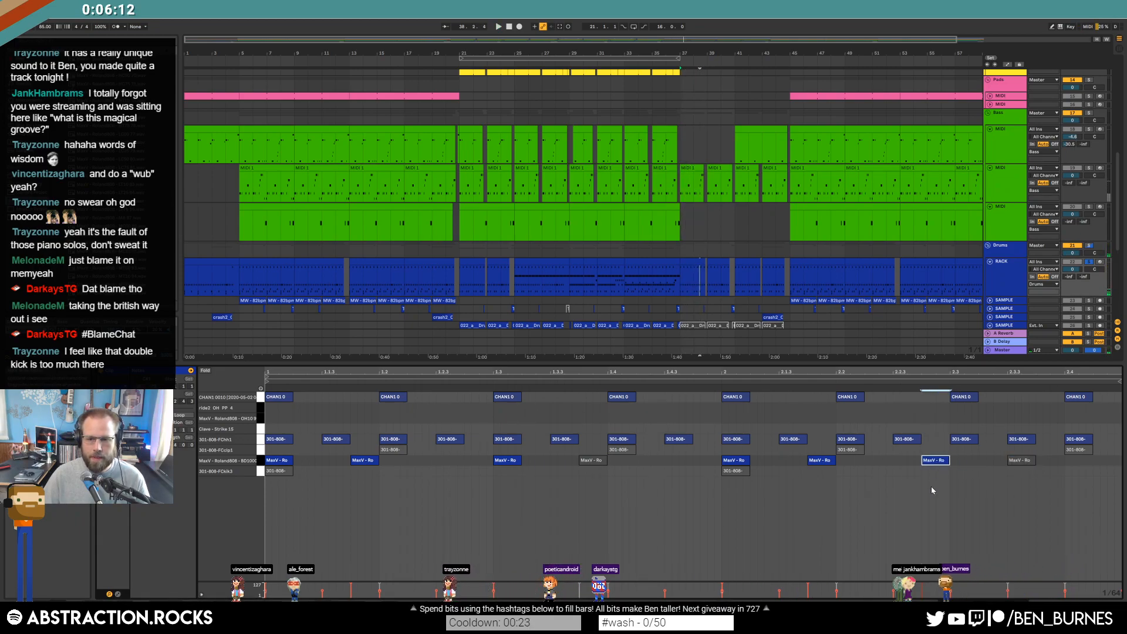
In the drum clip at bar 39, delete the kick on 39.3.3 and move bar 40's beat 3 kick one sixteenth earlier
click(690, 260)
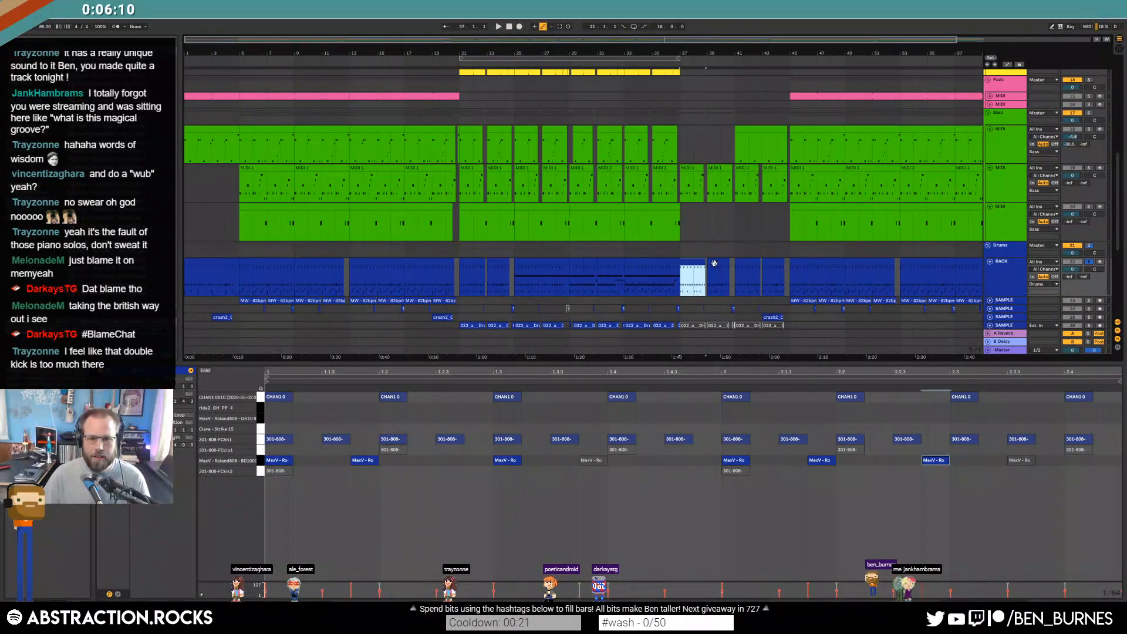
click(717, 261)
click(491, 509)
drag(580, 448, 612, 481)
key(Delete)
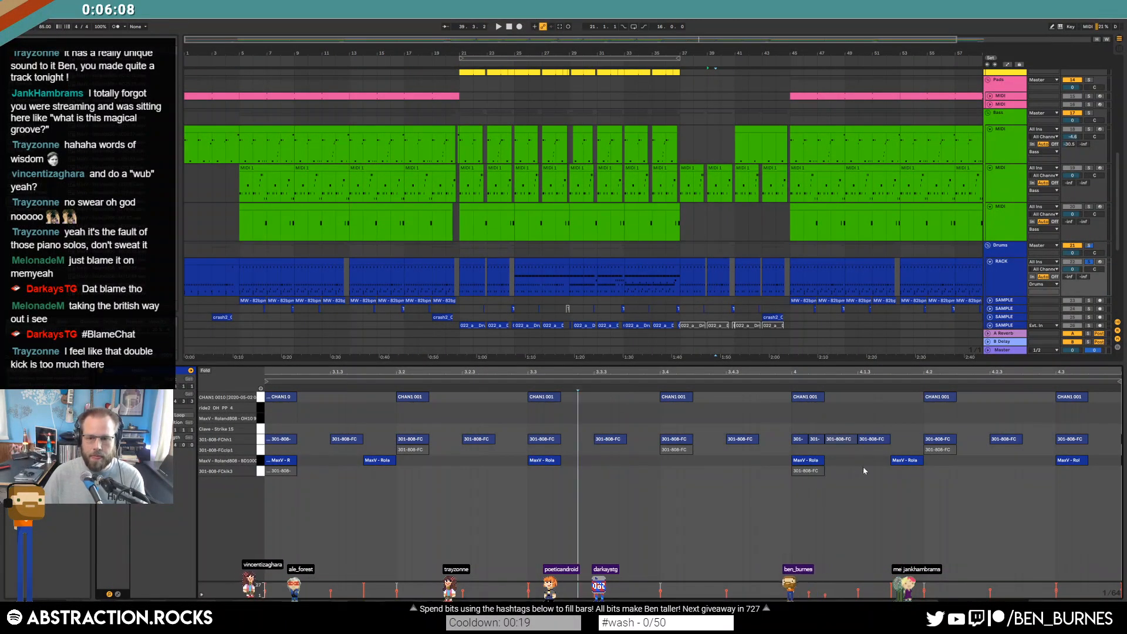
drag(1057, 468, 1048, 468)
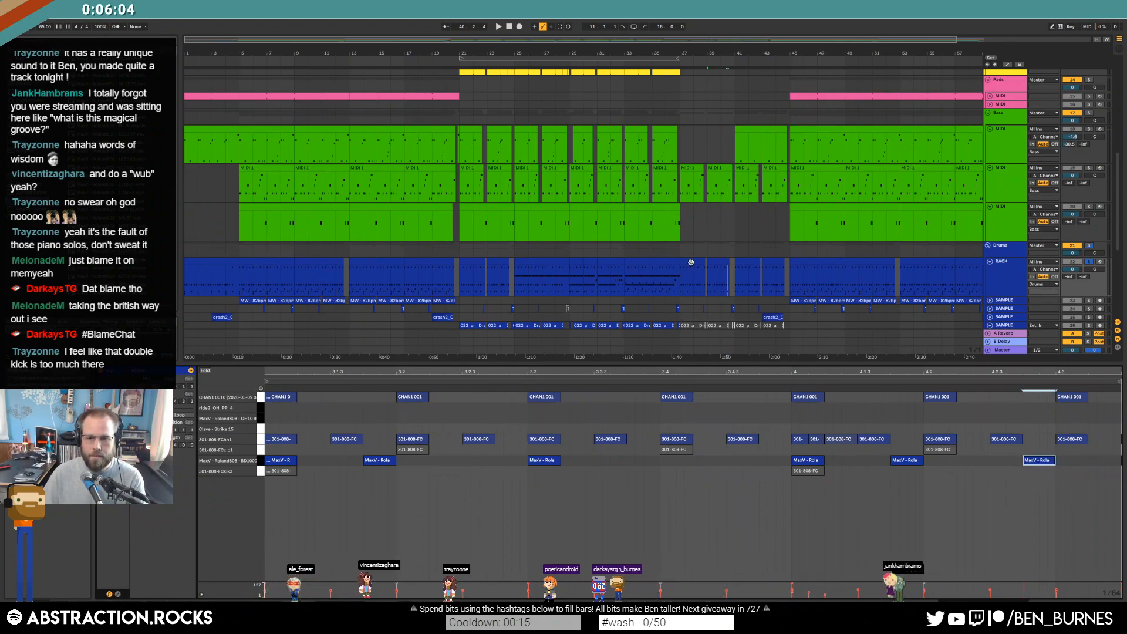
Play the edited drum clips from bar 37 and turn off the drum rack's solo
click(718, 263)
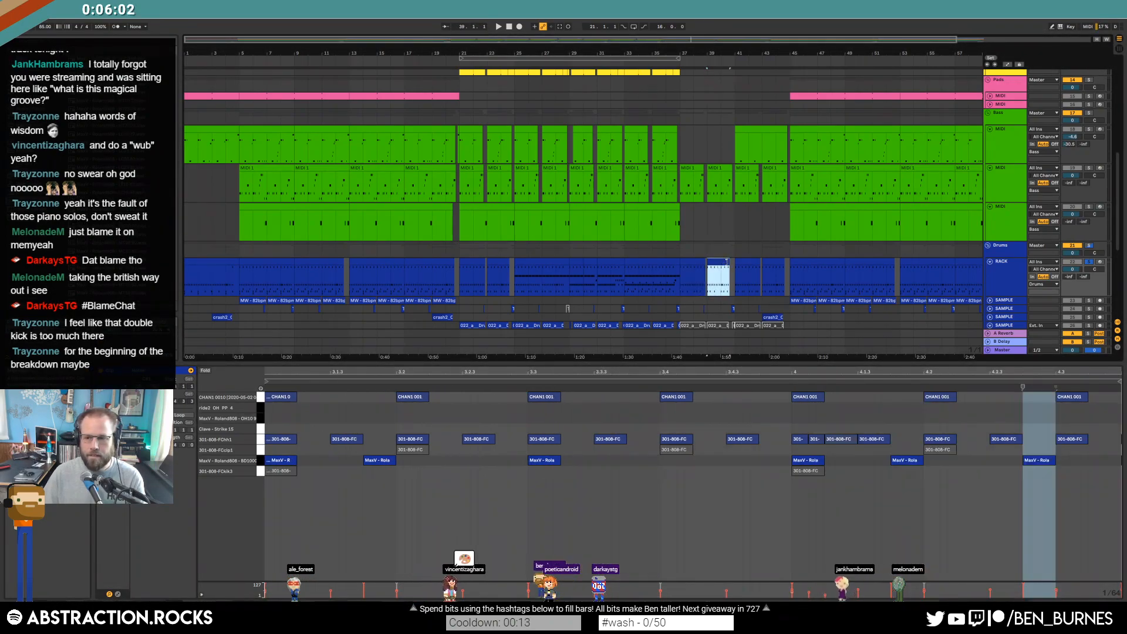
click(681, 275)
key(space)
click(1089, 262)
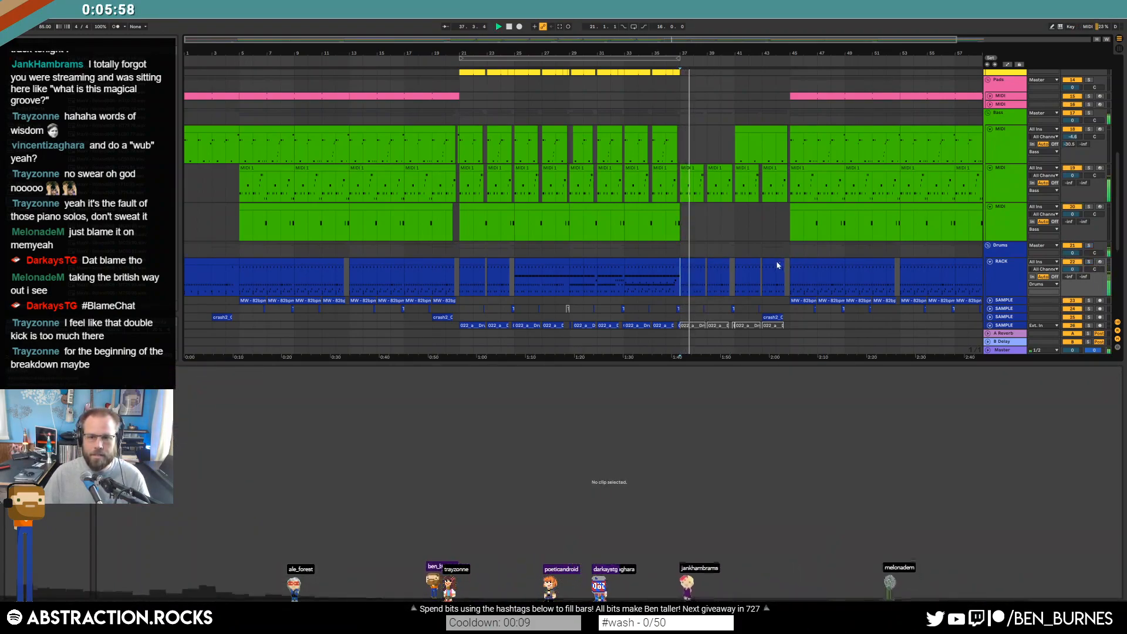
Copy the two edited drum rack clips from bar 37 over the two drum clips starting at bar 41
scroll(778, 263, down, 5)
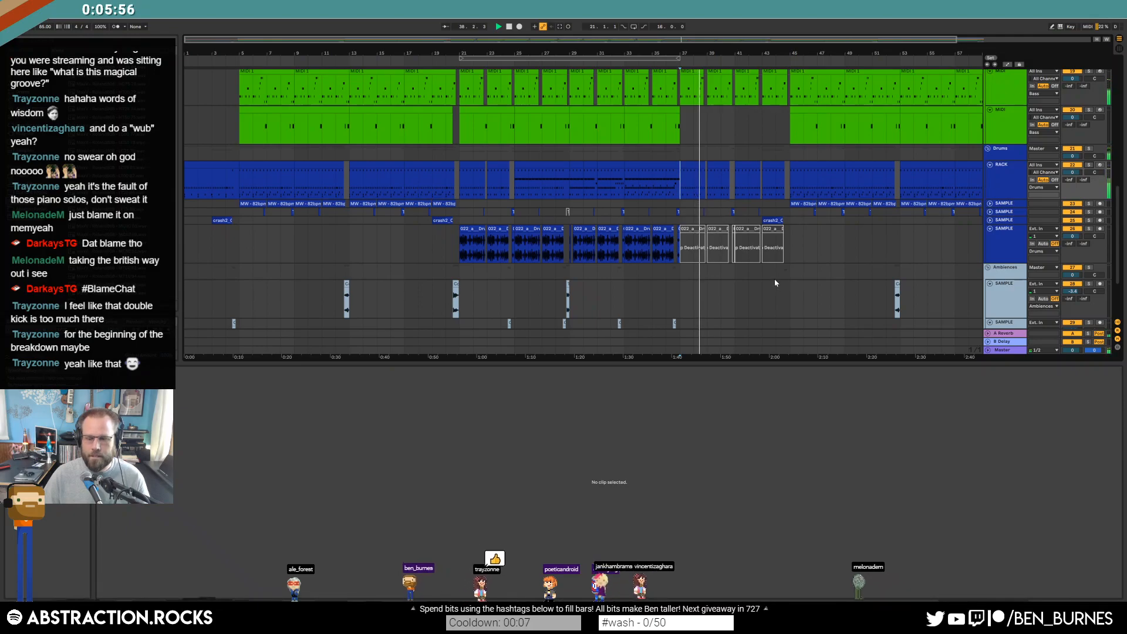
click(726, 165)
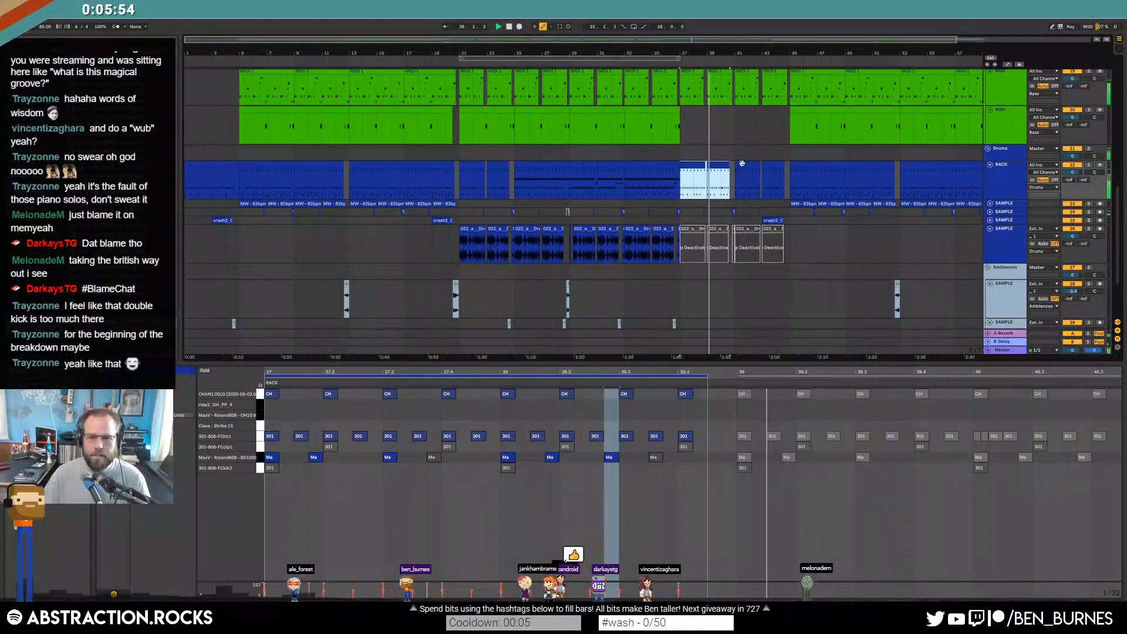
click(756, 181)
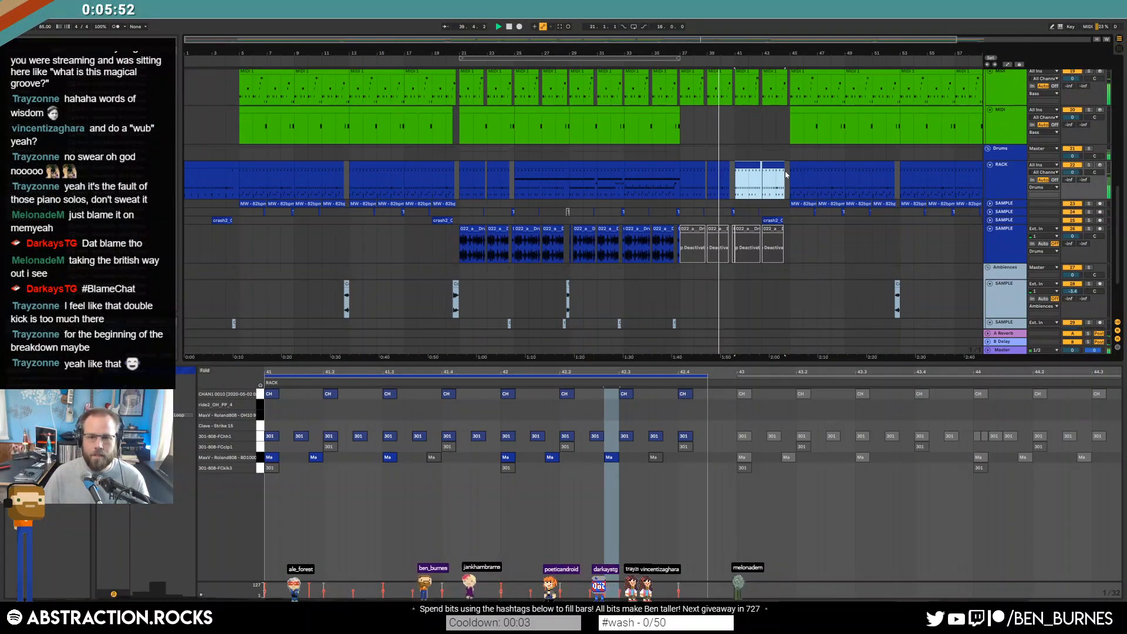
key(ctrl+v)
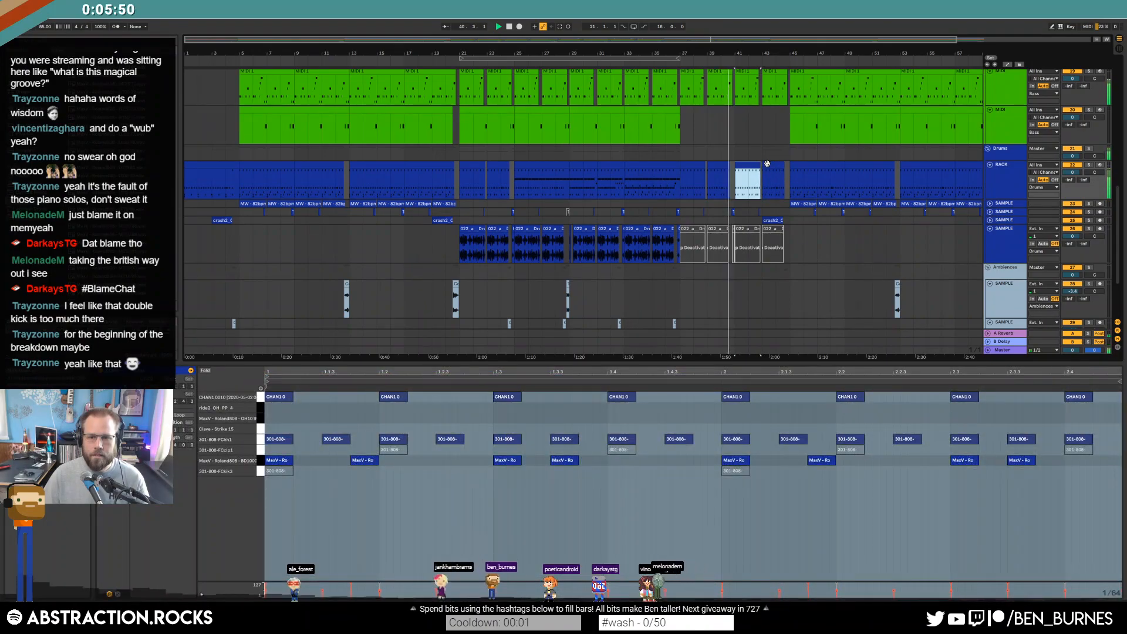
click(745, 165)
key(shift+Tab)
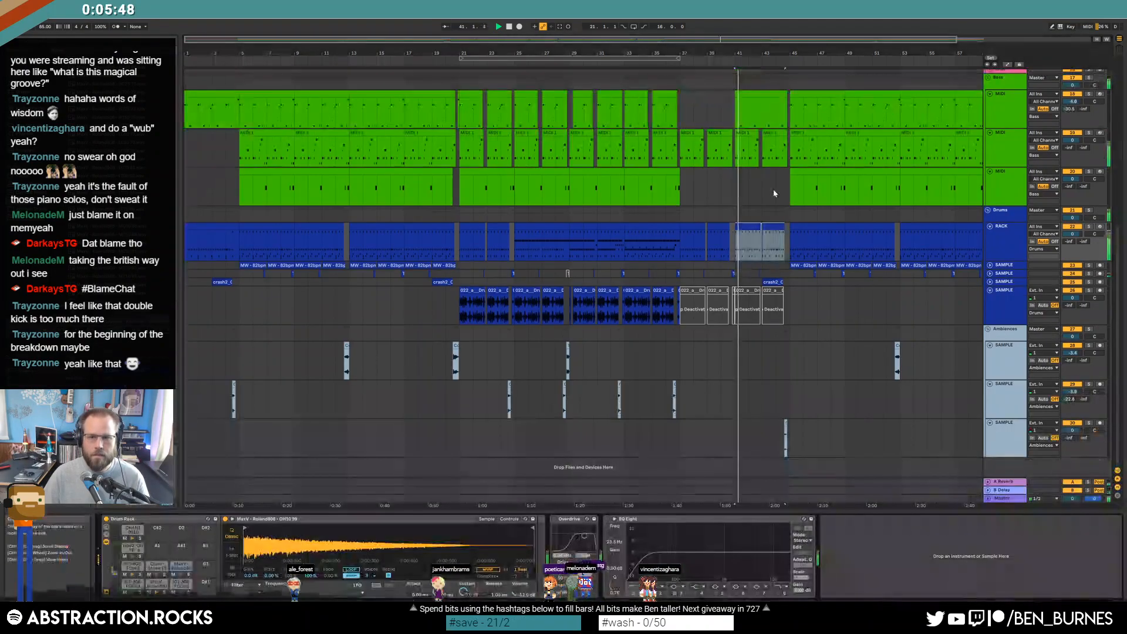
click(764, 225)
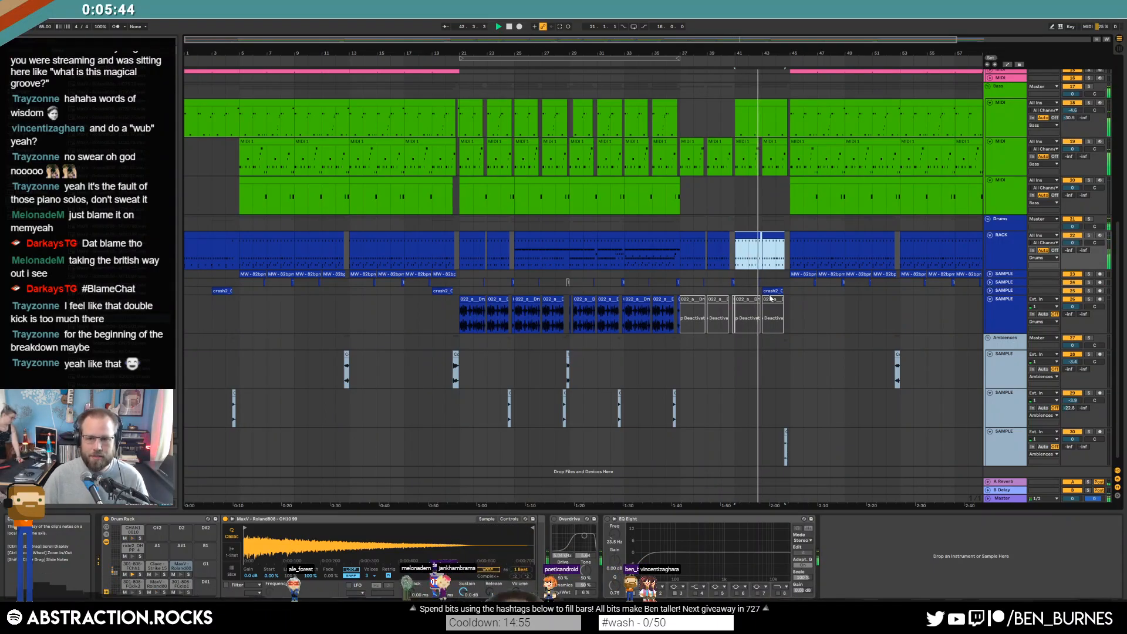
Insert a new audio track at the end of the Drums group, below the last sample track
scroll(767, 292, up, 5)
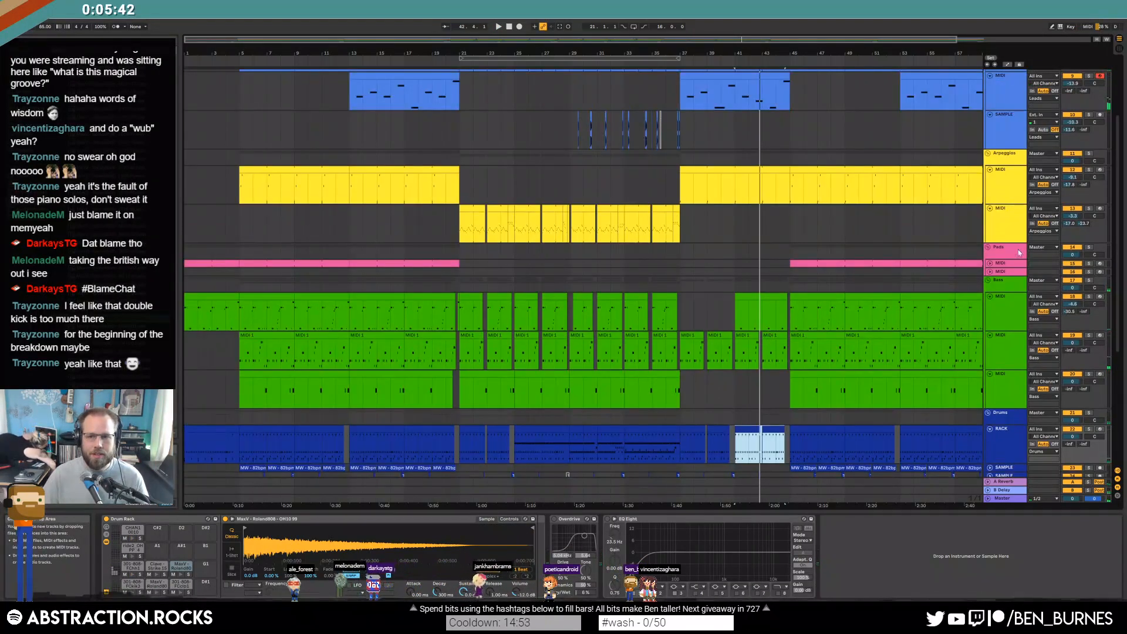
scroll(860, 224, down, 4)
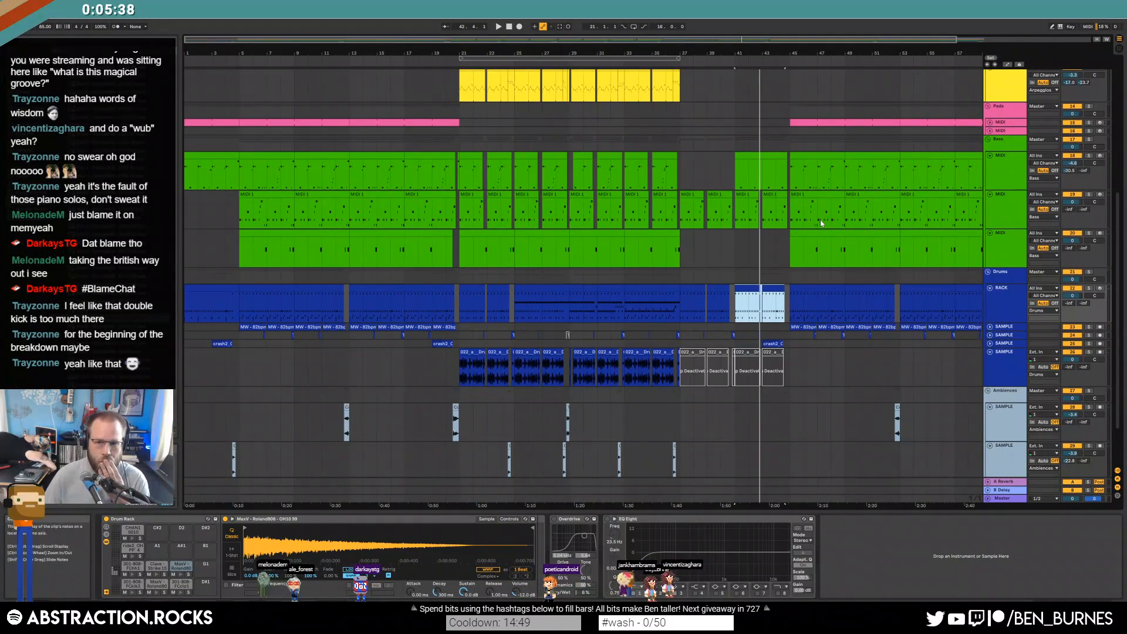
scroll(817, 227, down, 2)
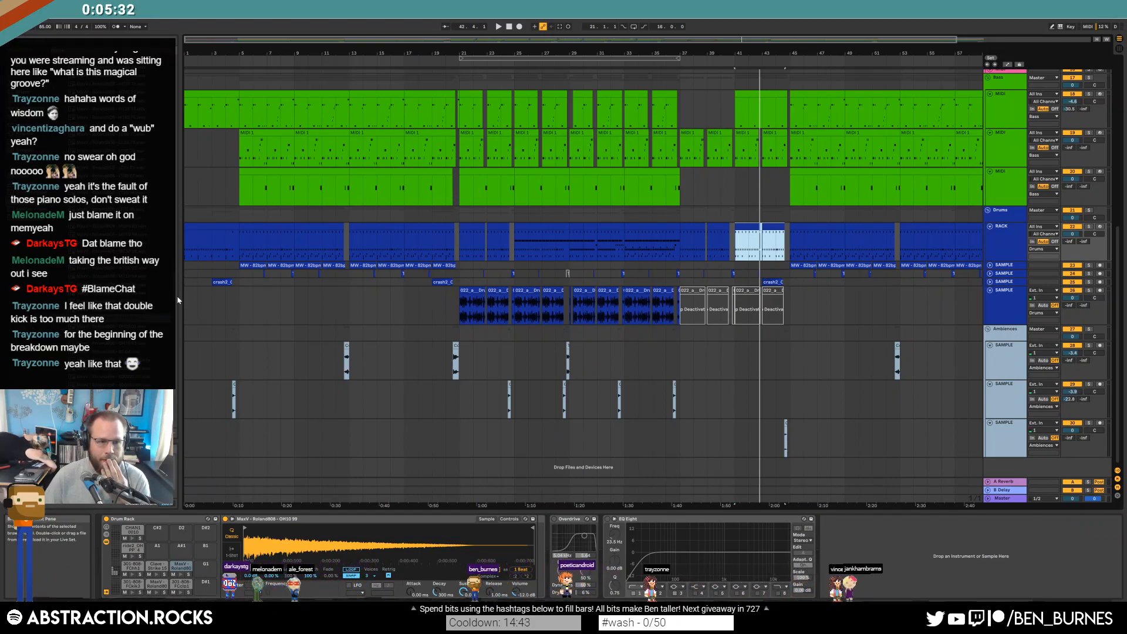
drag(177, 292, 182, 392)
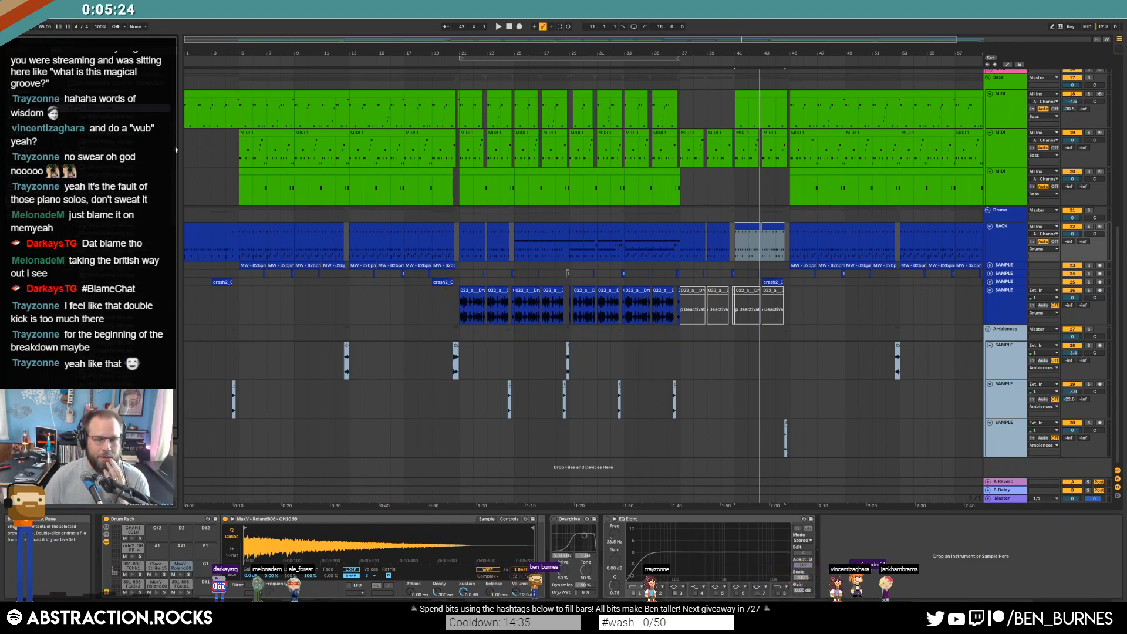
click(1004, 434)
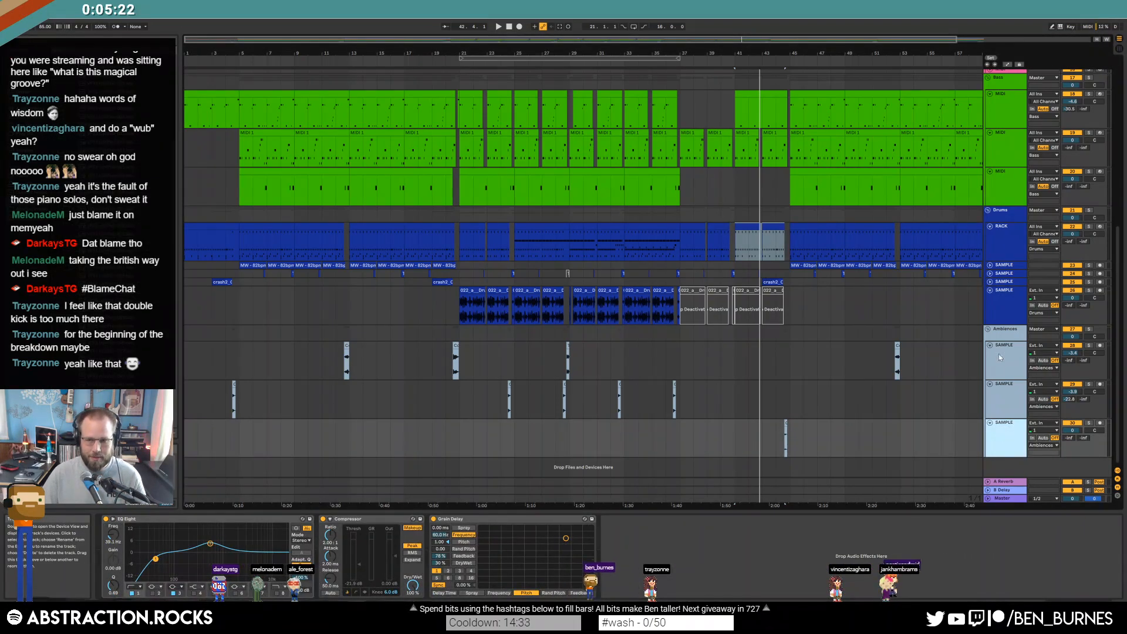
click(1004, 315)
key(ctrl+t)
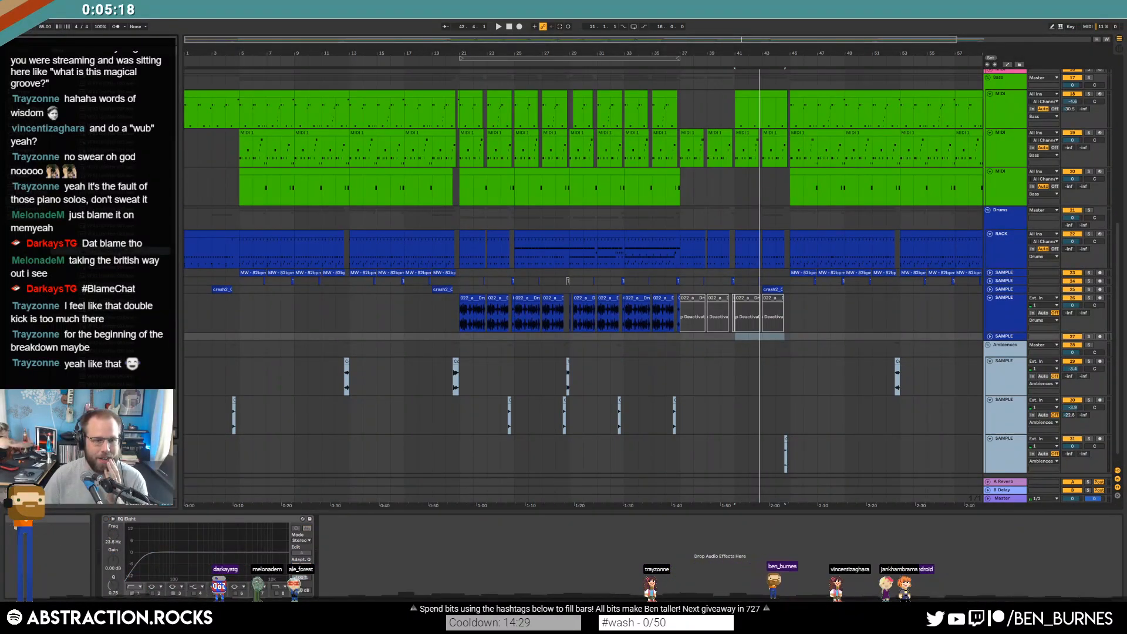
Place the VFX1 Uplifter 025 sample on the new track at bar 41, enable Warp and shorten it to end around bar 44
click(736, 340)
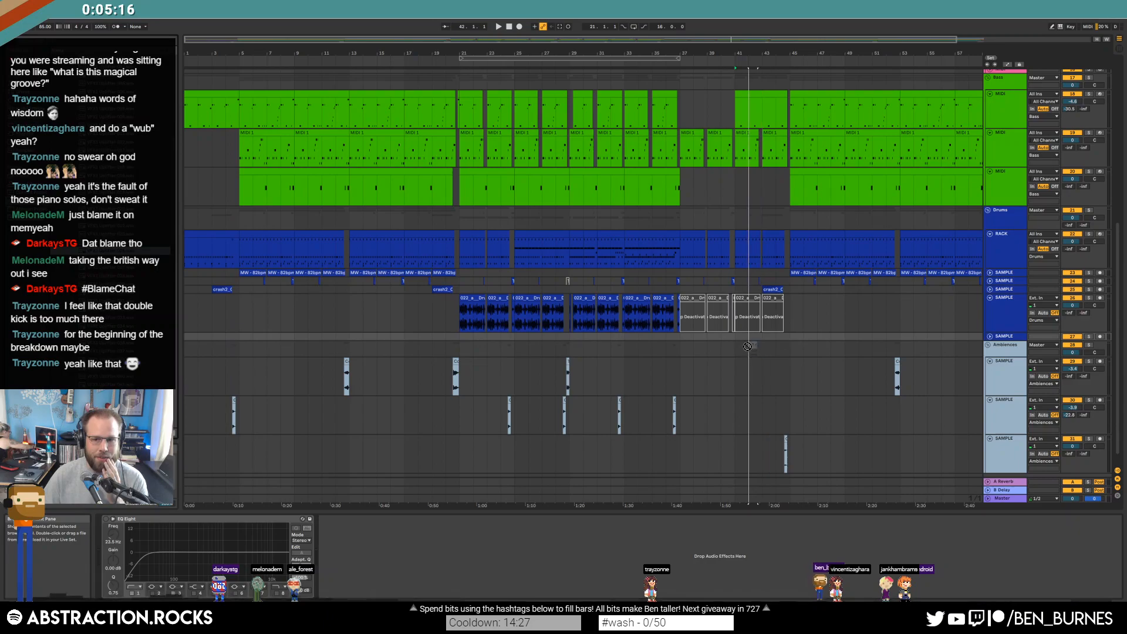
drag(736, 340, 738, 339)
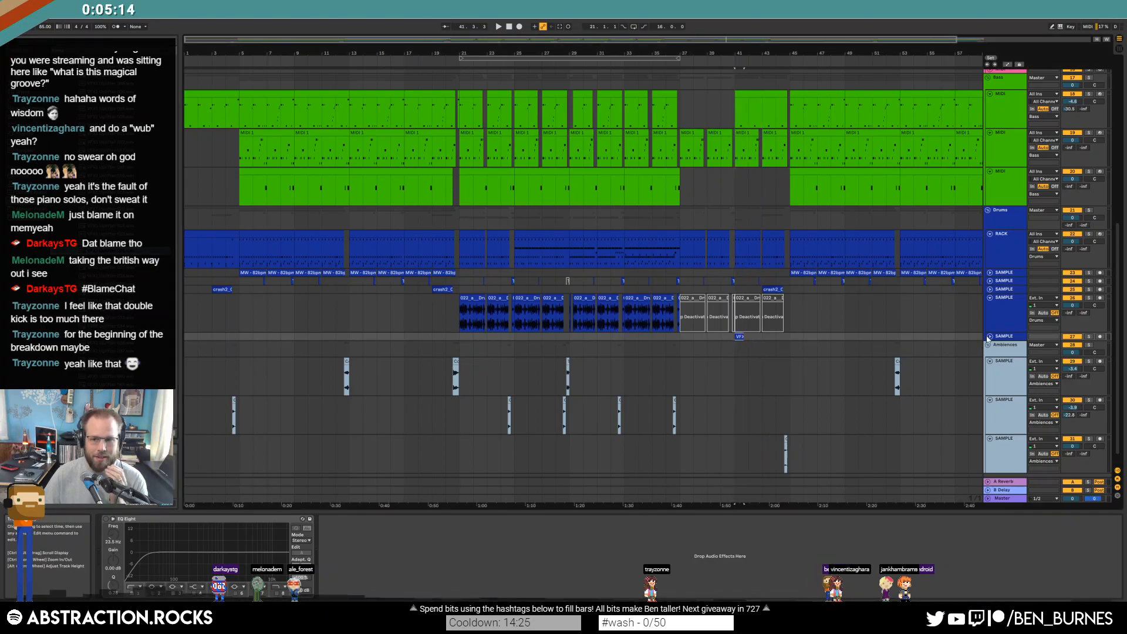
click(989, 337)
double_click(741, 339)
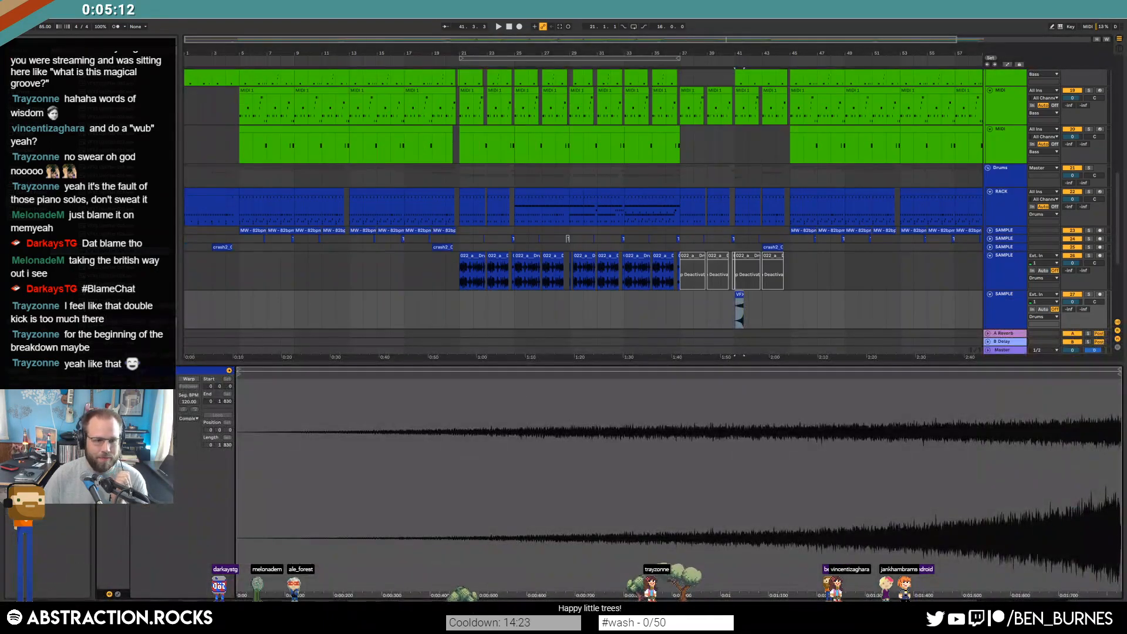
click(188, 379)
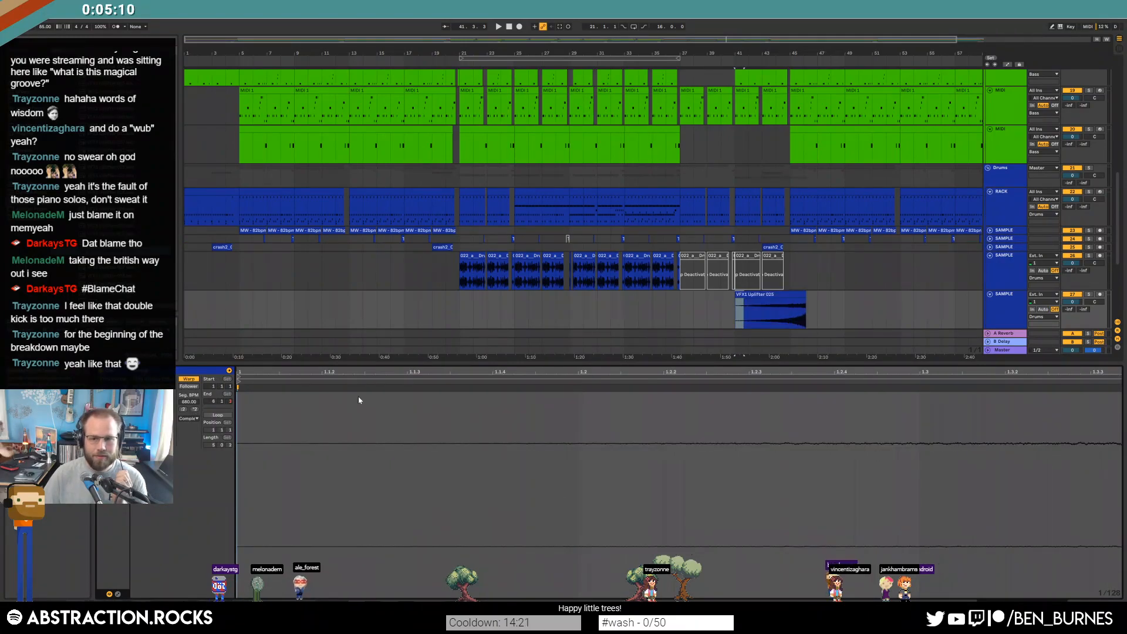
drag(801, 295, 779, 300)
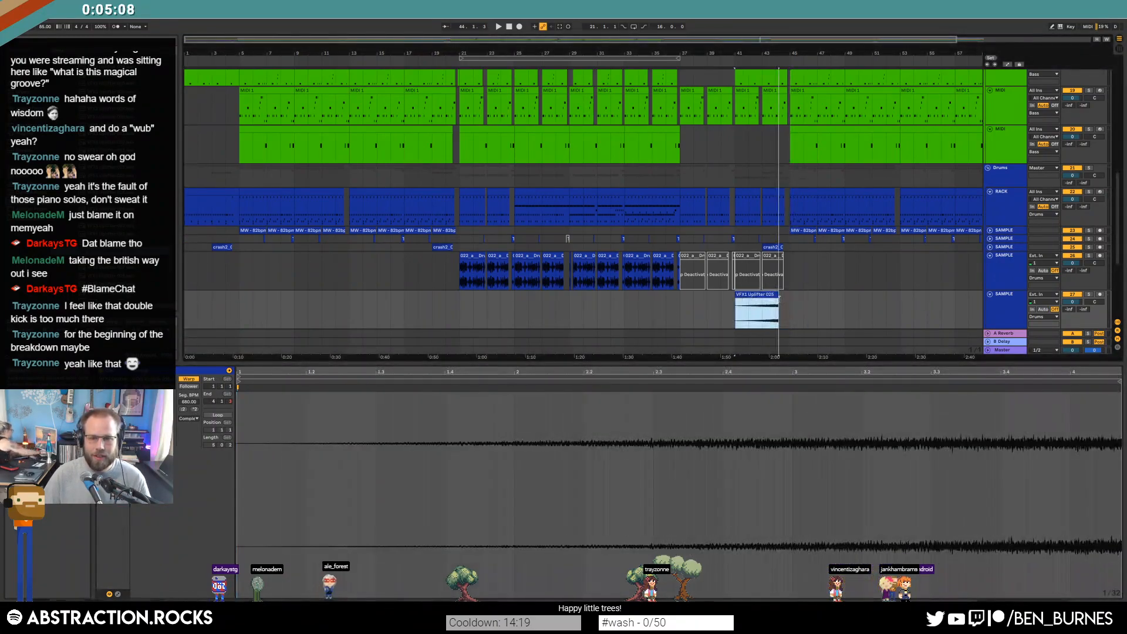
Add a Phaser to the uplifter track and draw Dry/Wet automation rising from its minimum at bar 41 to about bar 45
key(shift+Tab)
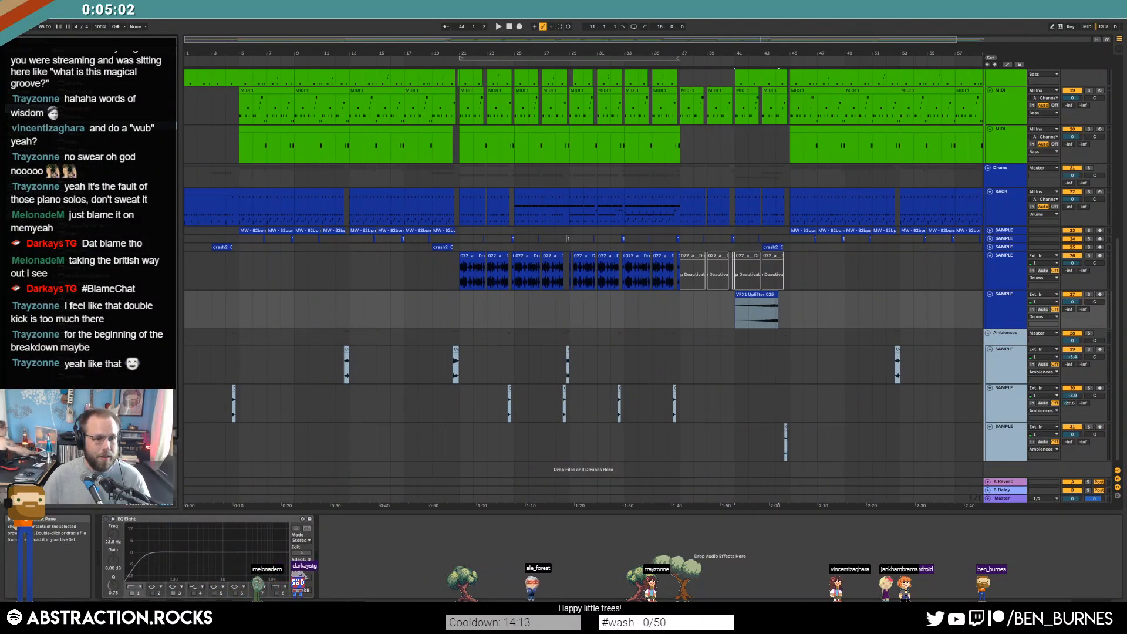
drag(88, 301, 100, 569)
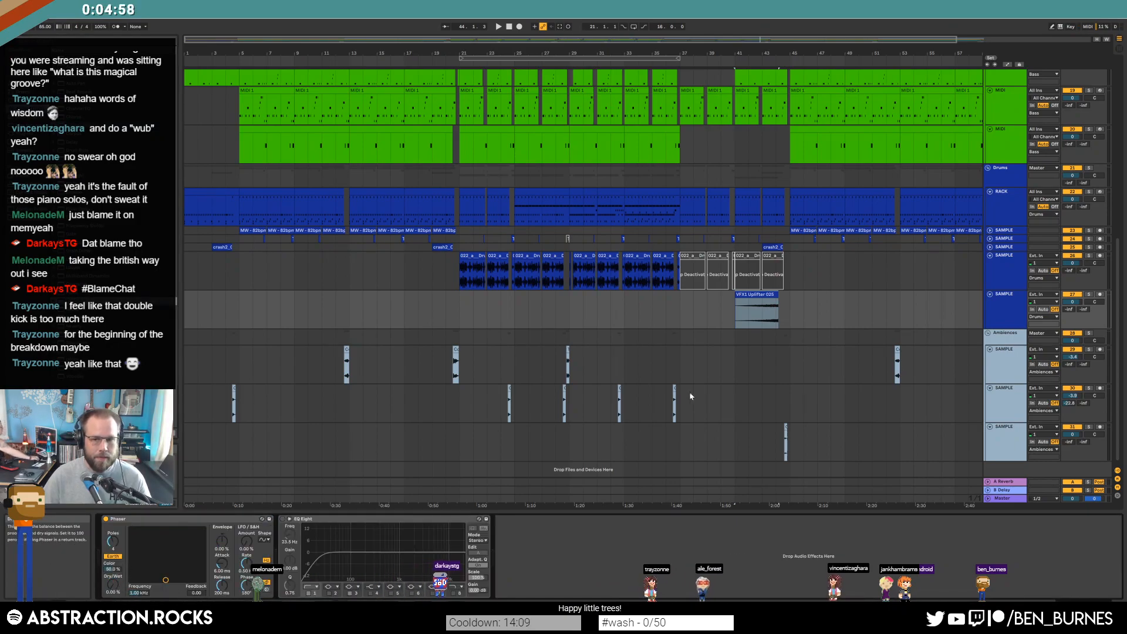
key(a)
click(722, 317)
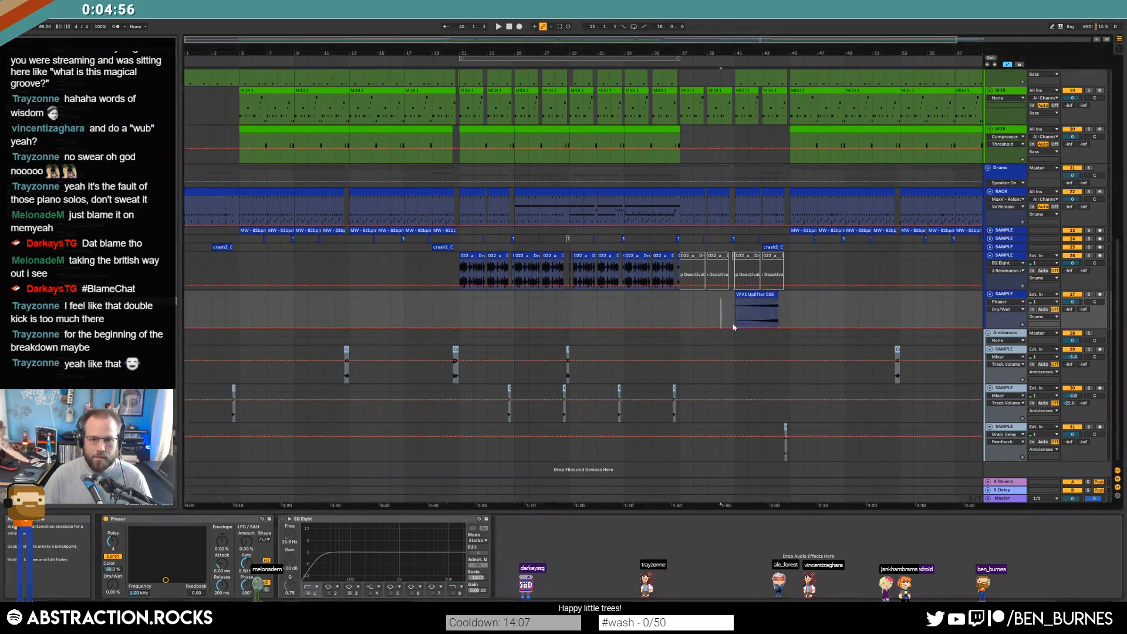
drag(738, 327, 781, 300)
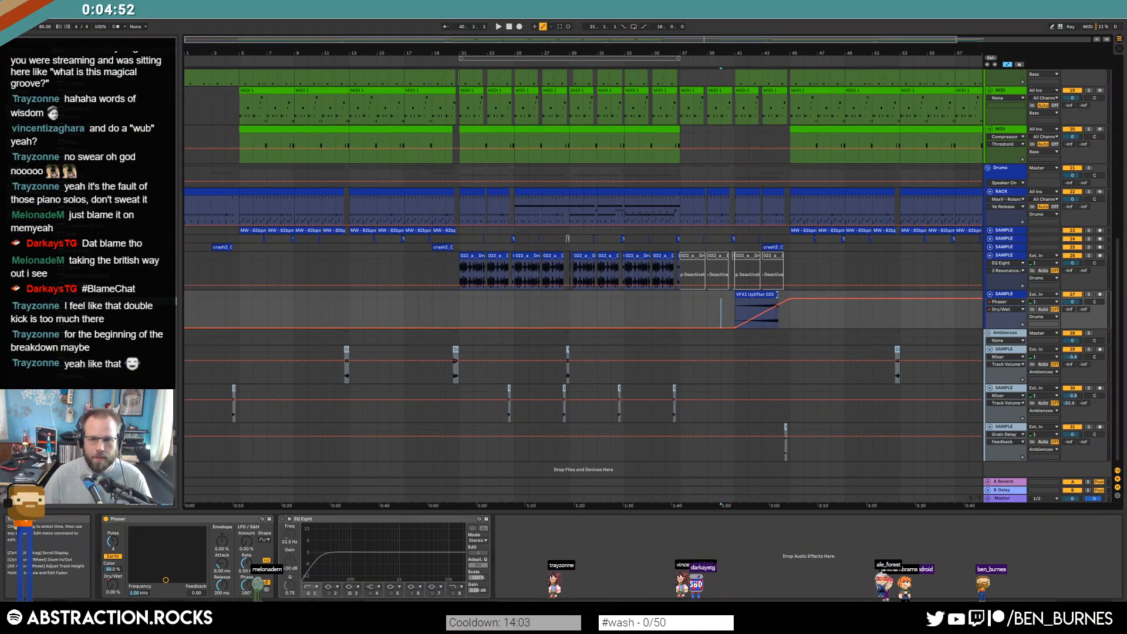
Extend the uplifter's Phaser Dry/Wet ramp to reach 100% at the clip's end and raise the track's A-Reverb send
scroll(779, 298, up, 5)
drag(776, 295, 796, 297)
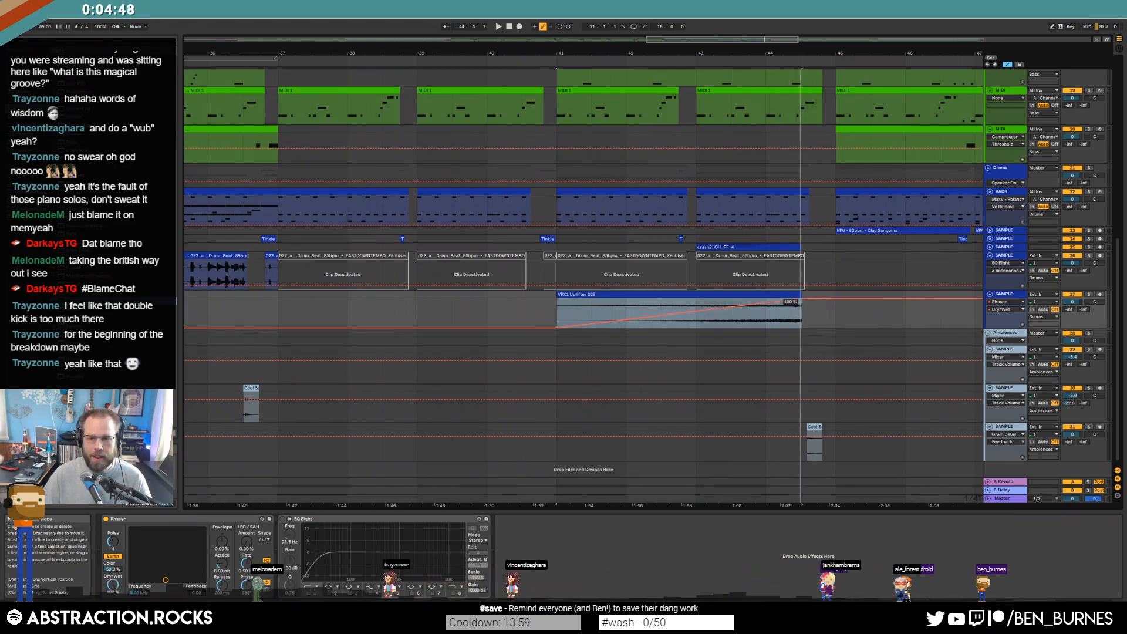
key(space)
drag(1069, 309, 1069, 258)
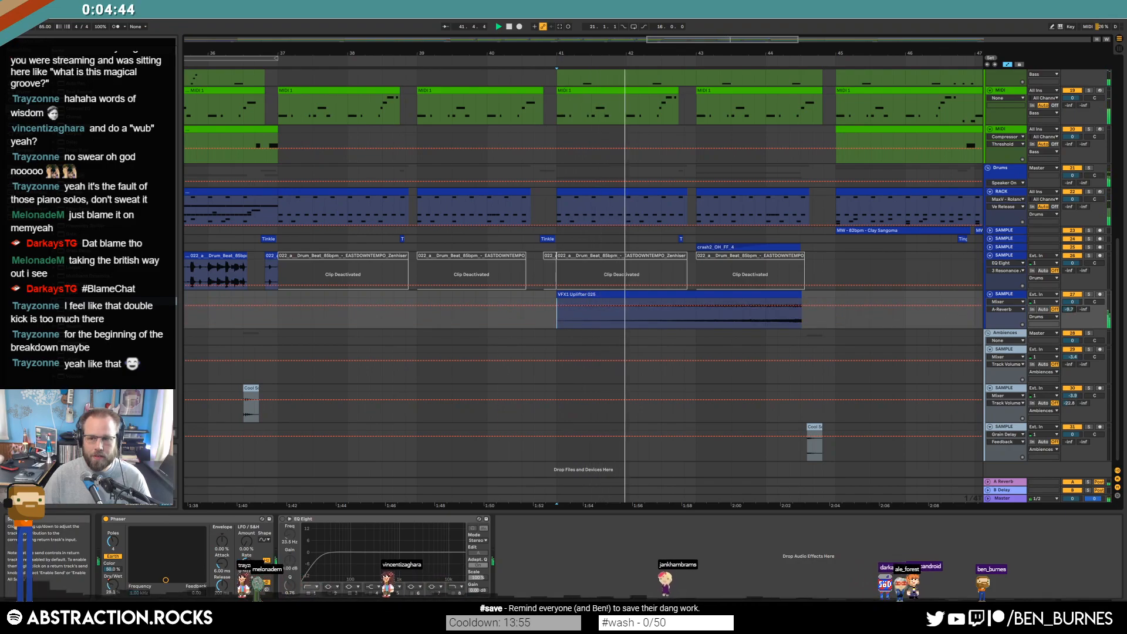
Set the uplifter clip's warp mode to Texture with lower Grain Size and Flux, and turn the track volume down
click(740, 295)
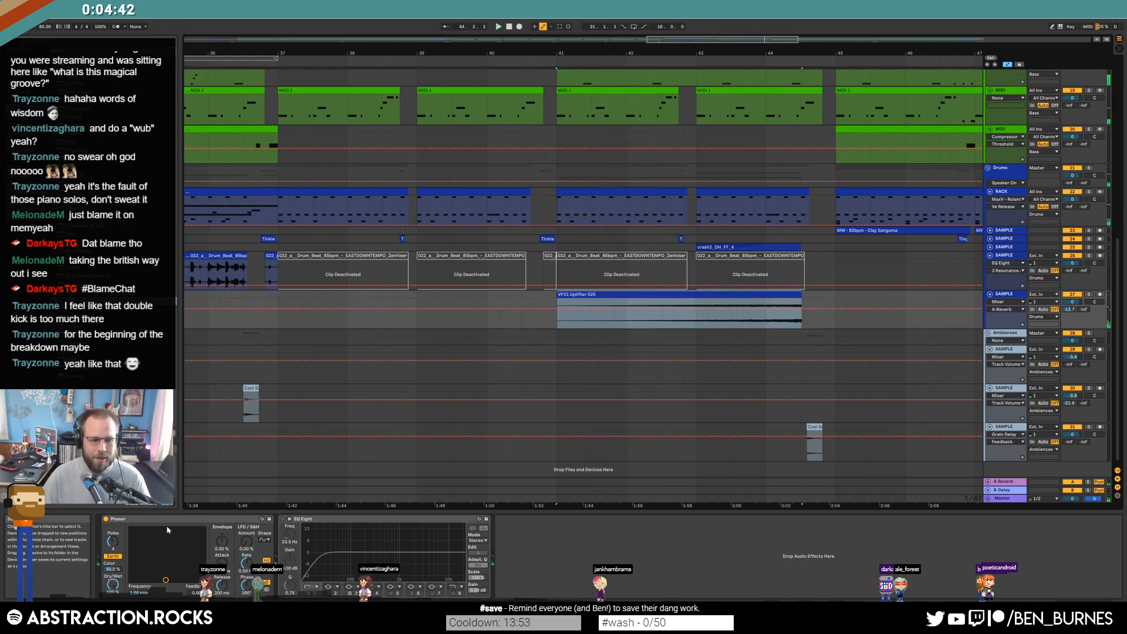
key(shift+Tab)
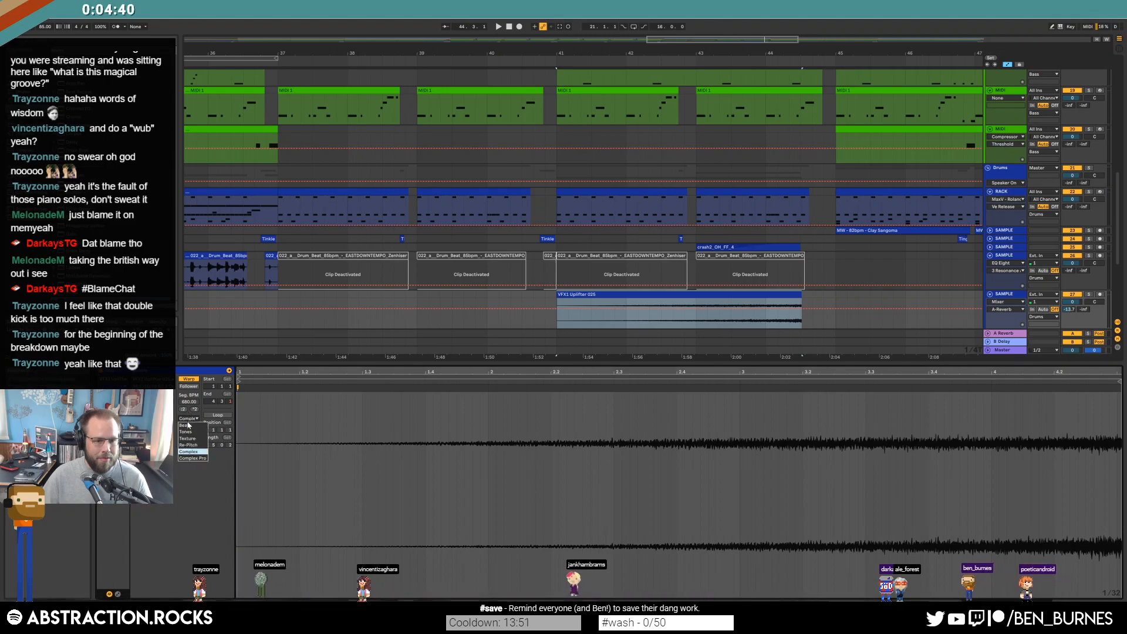
click(199, 439)
key(space)
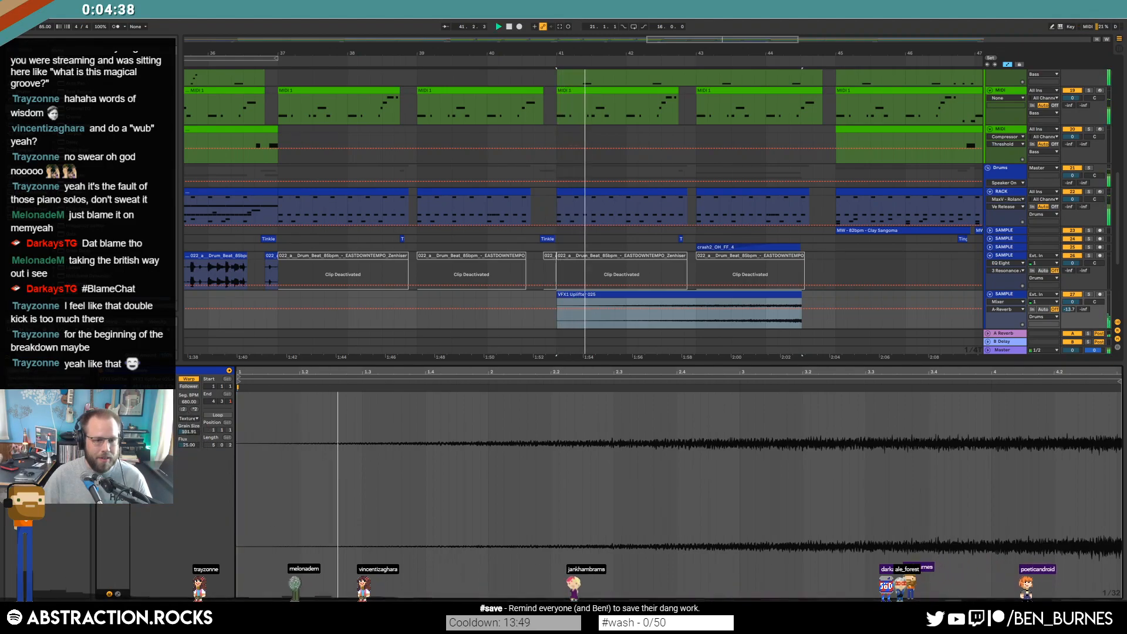
drag(189, 431, 190, 463)
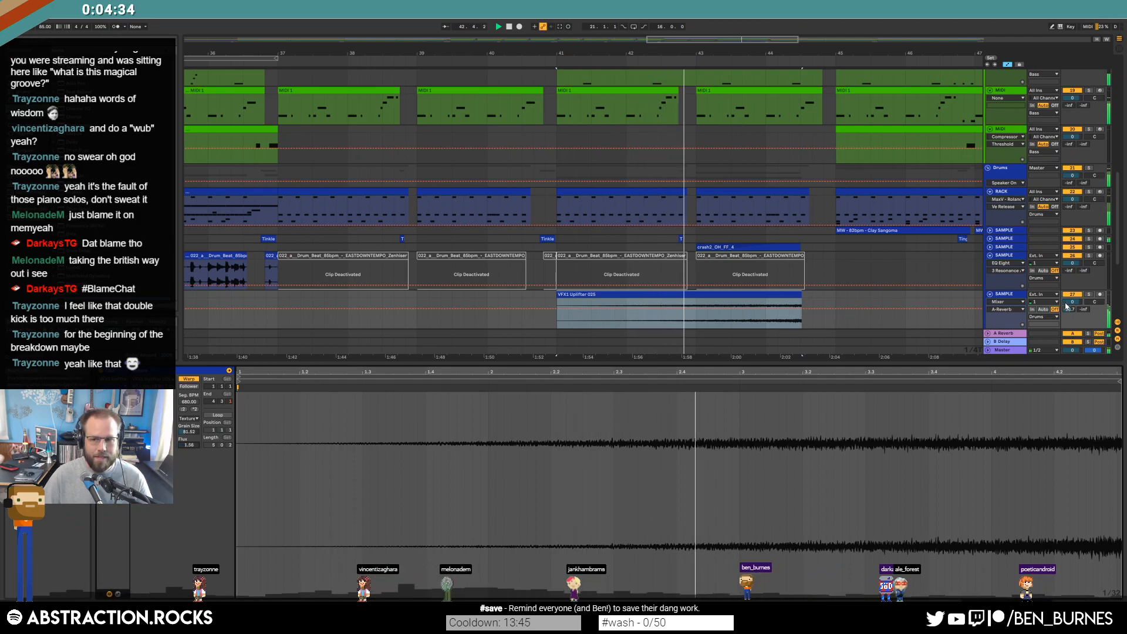
drag(1072, 301, 1073, 320)
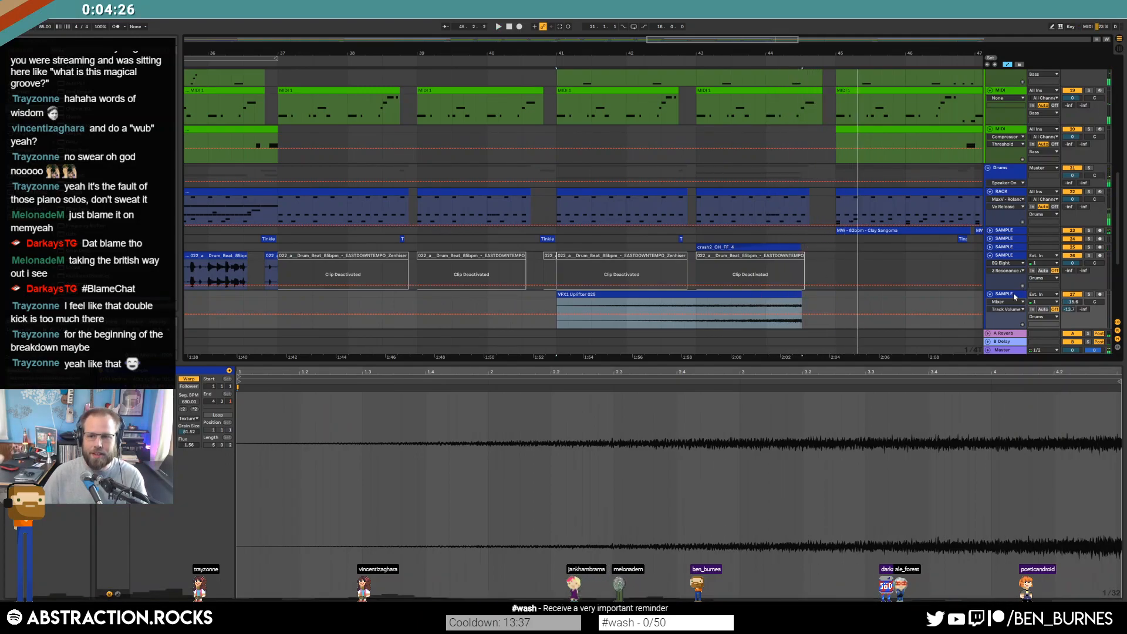
Delete the uplifter track and hide the automation lanes
key(Delete)
key(a)
scroll(801, 254, down, 5)
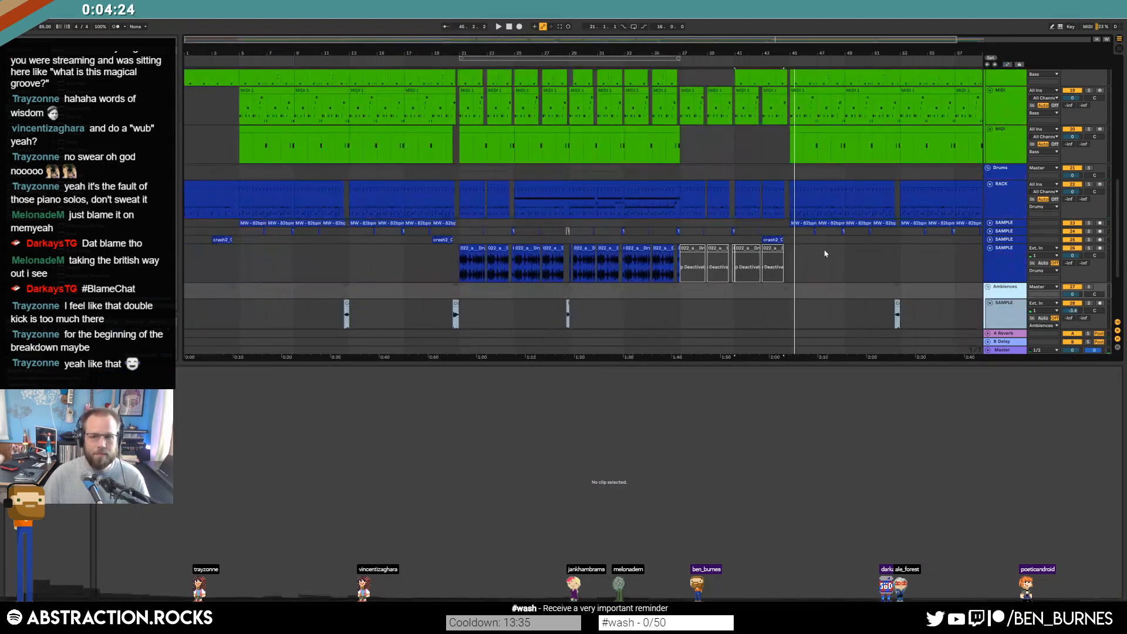
Play back the breakdown from about bar 42 to judge it without the uplifter
scroll(828, 252, up, 2)
scroll(714, 179, up, 2)
click(746, 190)
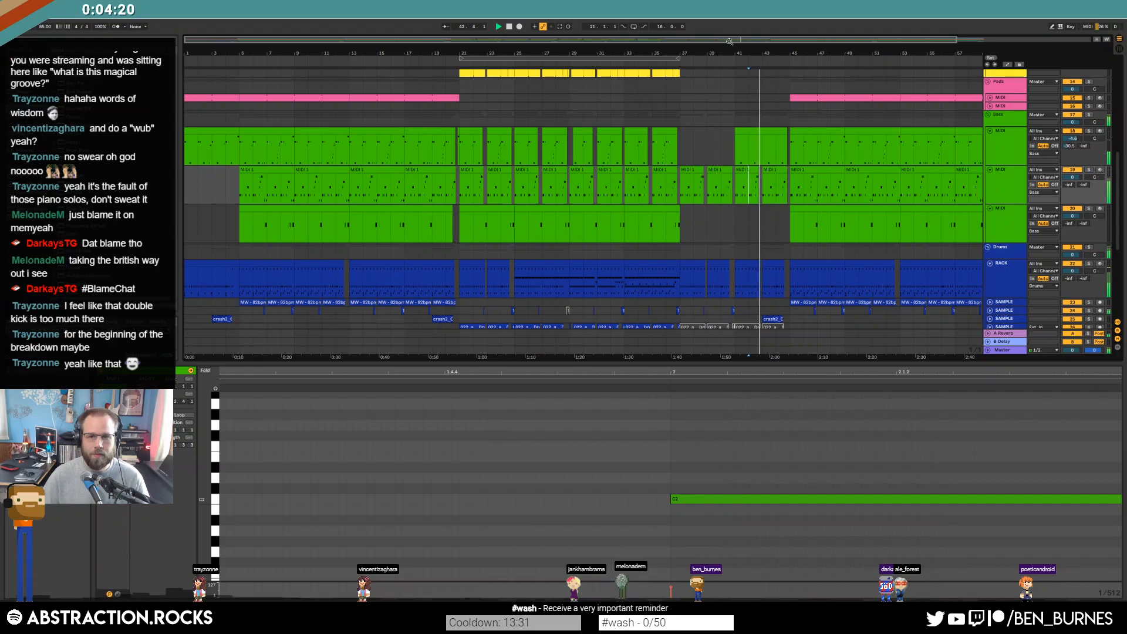
key(shift+Tab)
Move the Cool Sounds clip on the last ambience track slightly earlier to start at 44.3 and audition it
scroll(771, 317, right, 5)
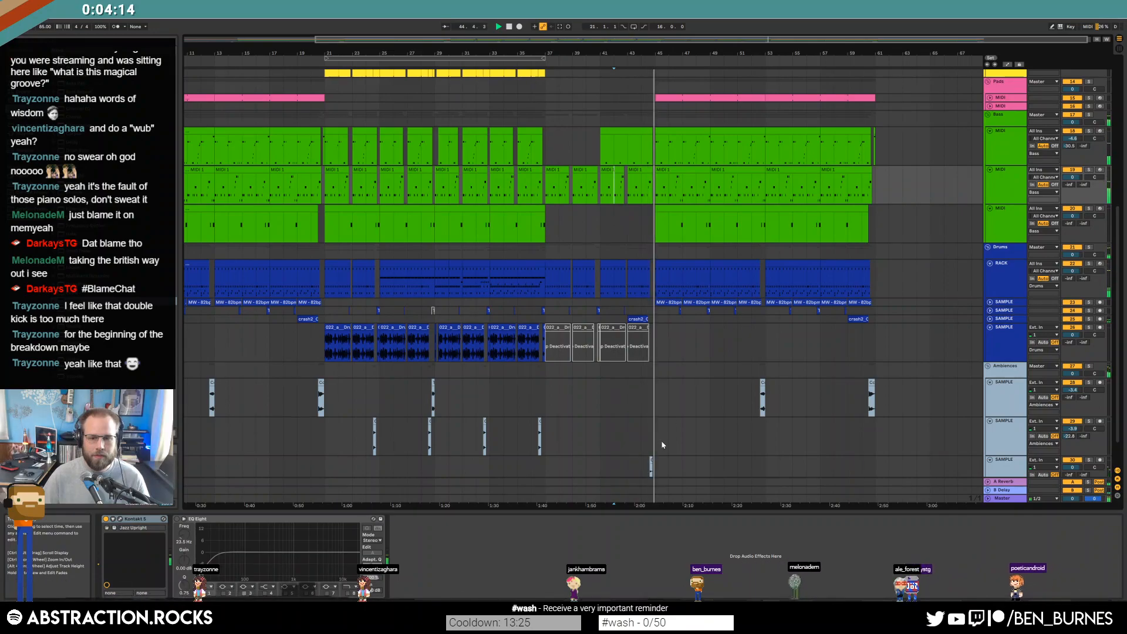
scroll(662, 445, down, 1)
scroll(651, 424, up, 10)
drag(650, 422, 584, 420)
click(344, 413)
key(space)
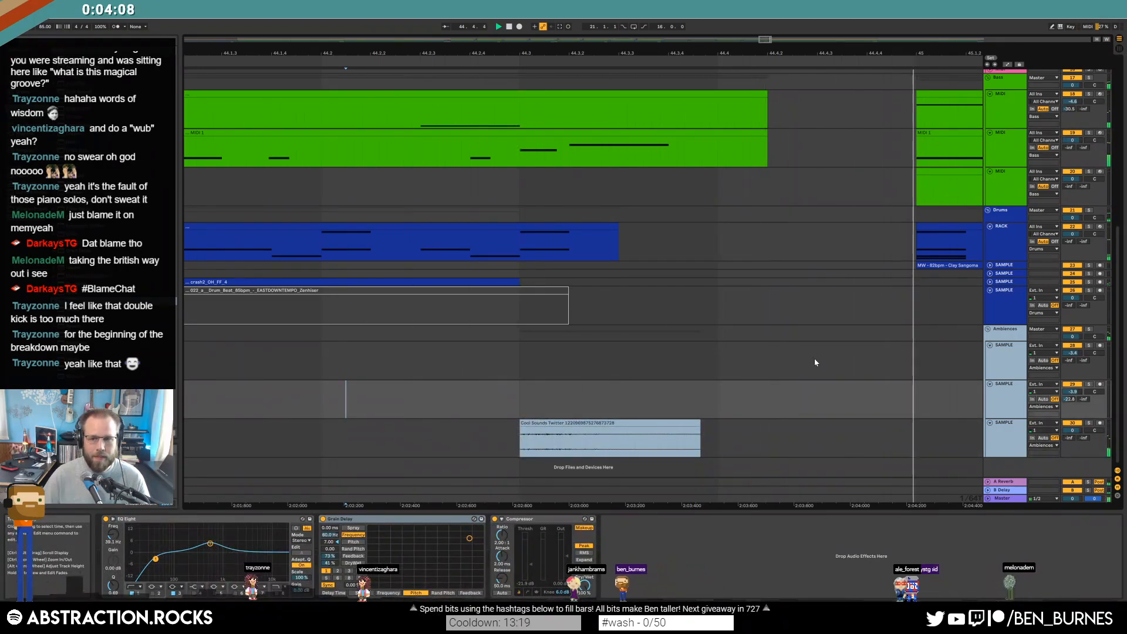
Audition the Cool Sounds clip near bar 44 and shift its track's EQ Eight bands up in frequency
scroll(815, 362, down, 10)
drag(738, 42, 739, 23)
click(1021, 431)
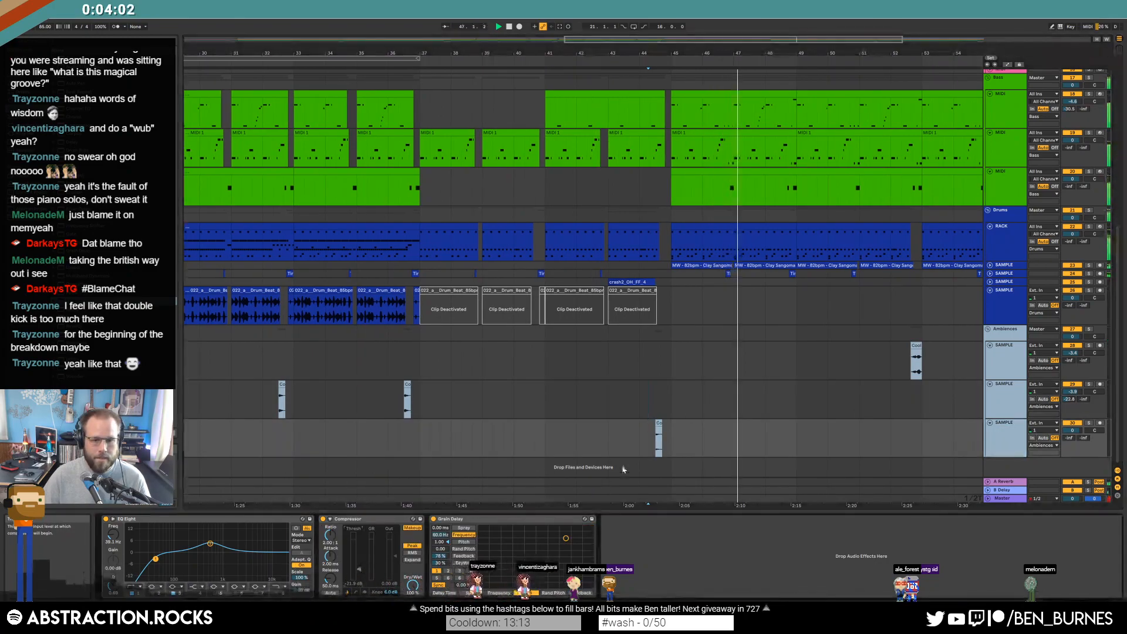
double_click(660, 423)
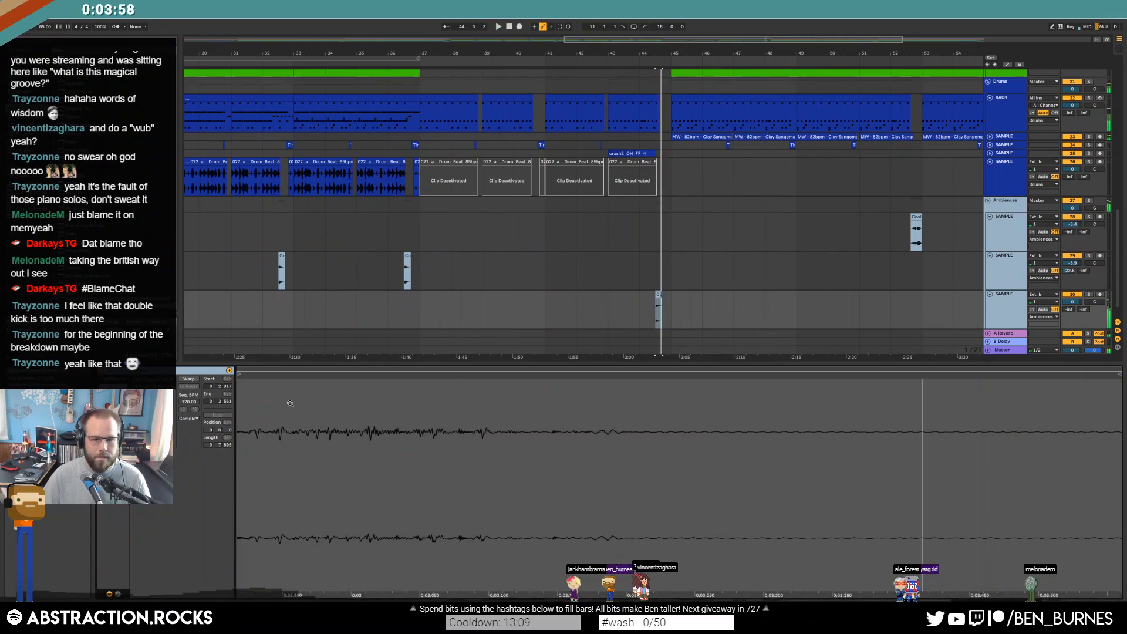
key(space)
key(shift+Tab)
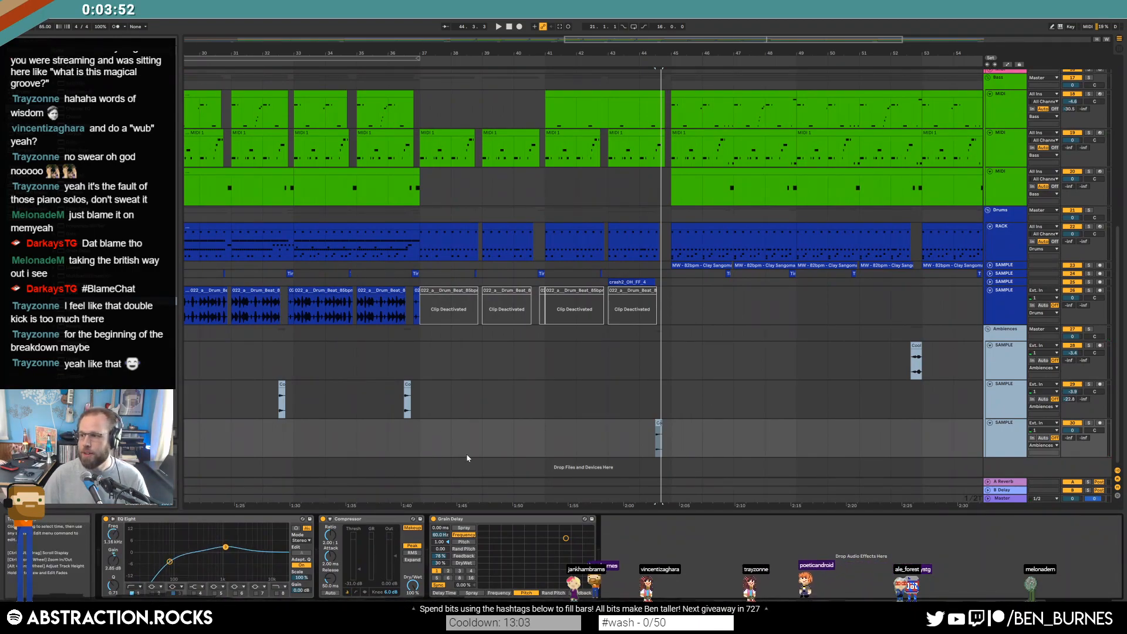
Copy the second bass track through the drum rack from bars 37 to 41 and paste it at bar 61
key(shift+Tab)
key(shift+Tab)
key(w)
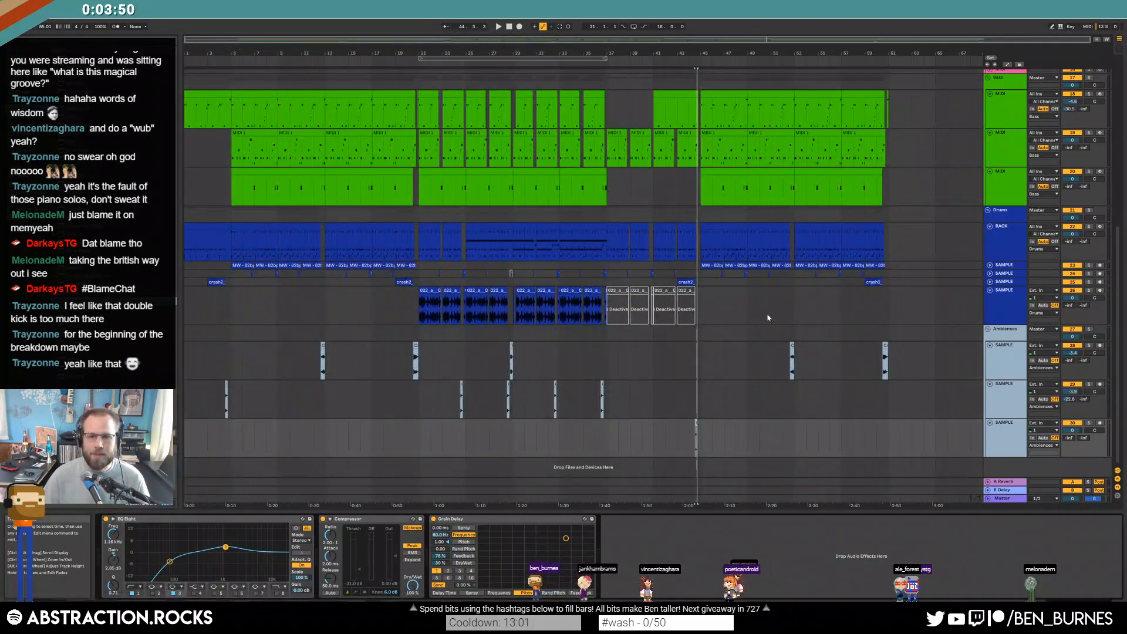
drag(607, 135, 653, 234)
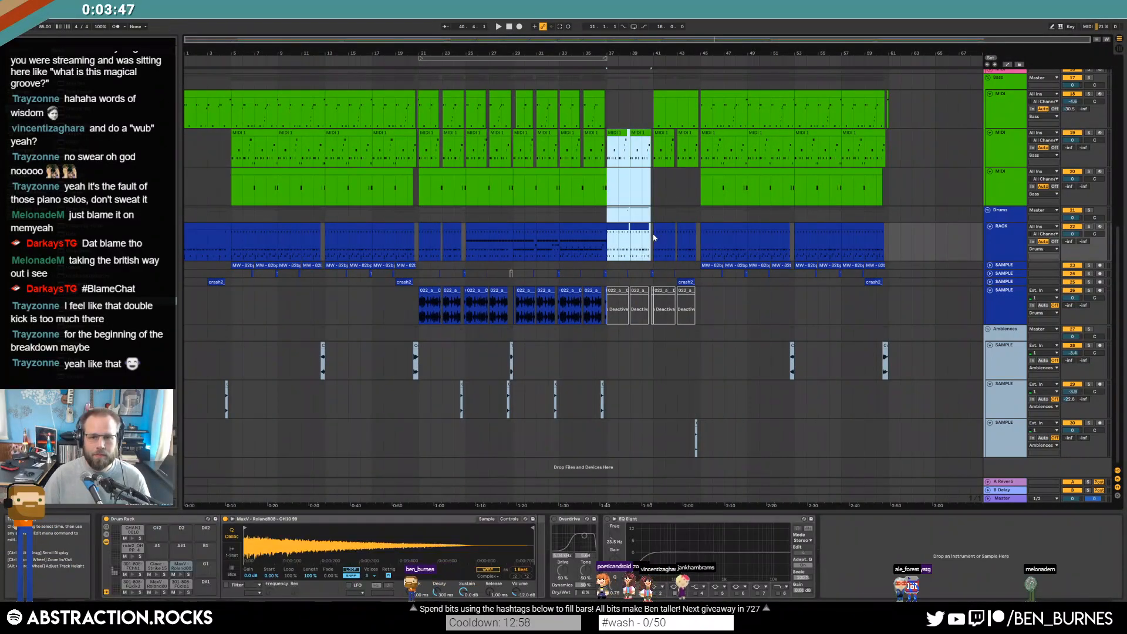
click(892, 154)
key(ctrl+v)
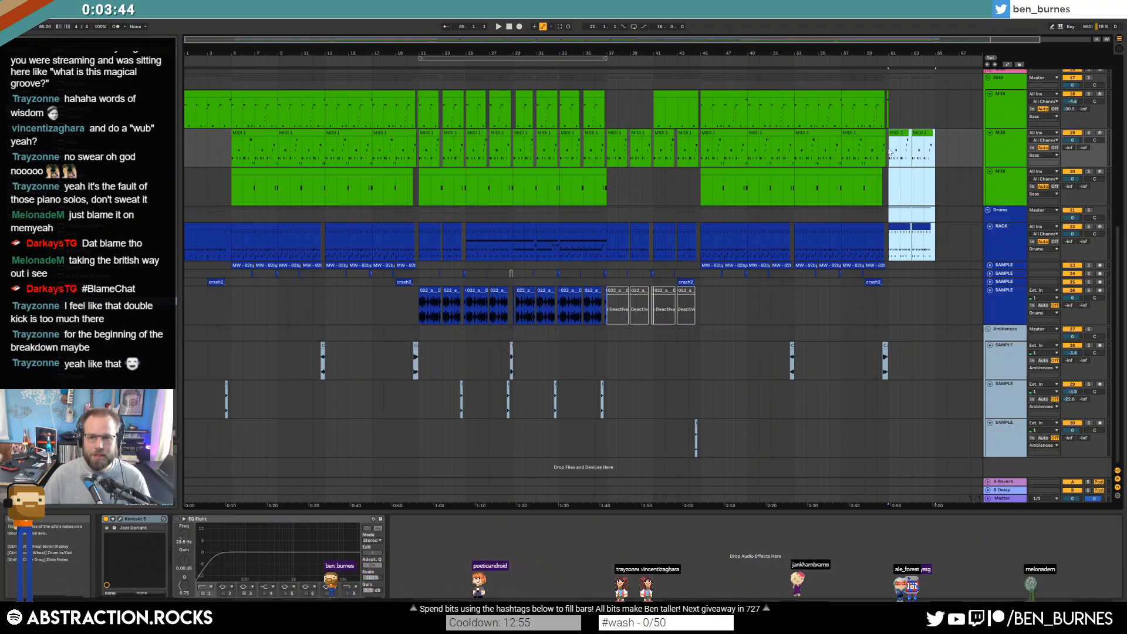
Play from bar 61 and deactivate all CHAN1 notes in both pasted drum rack clips
click(888, 151)
key(space)
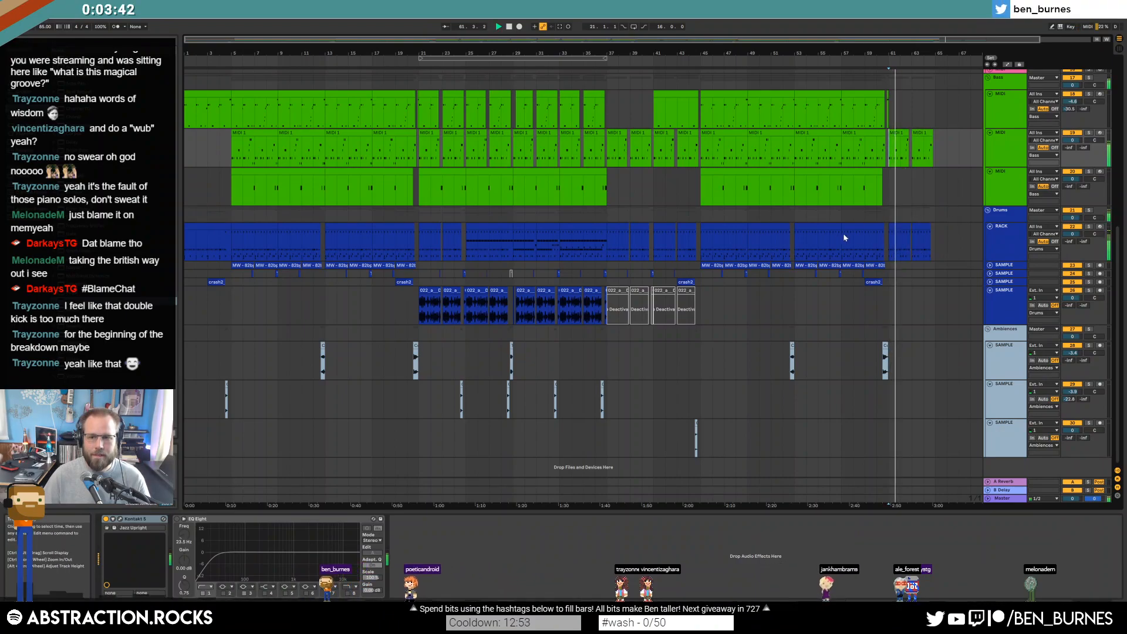
double_click(898, 228)
click(248, 395)
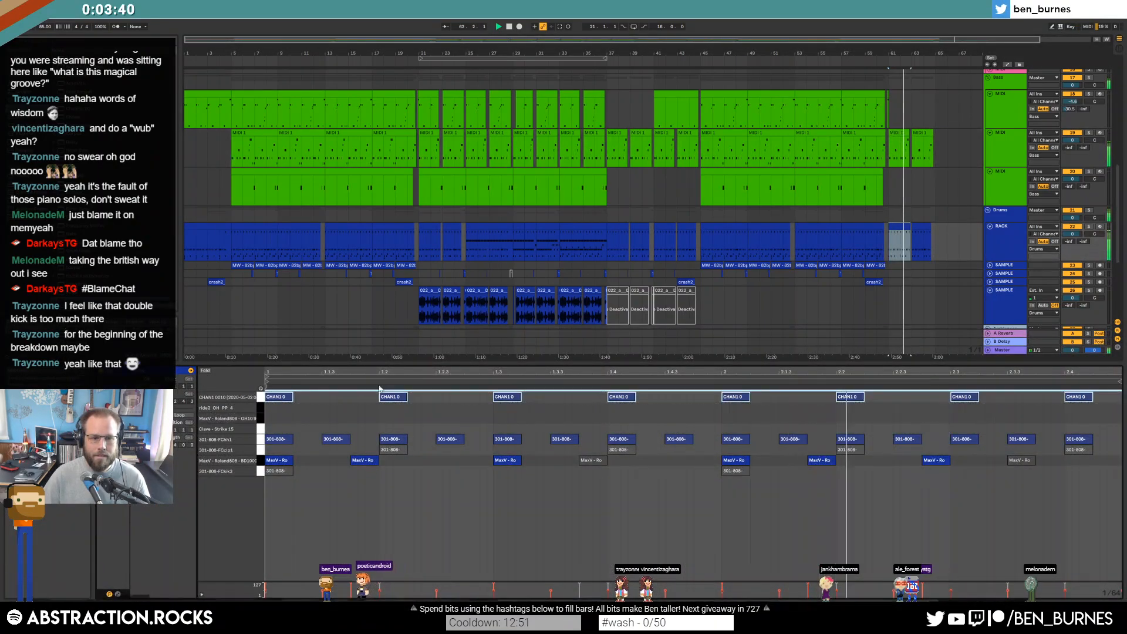
double_click(919, 232)
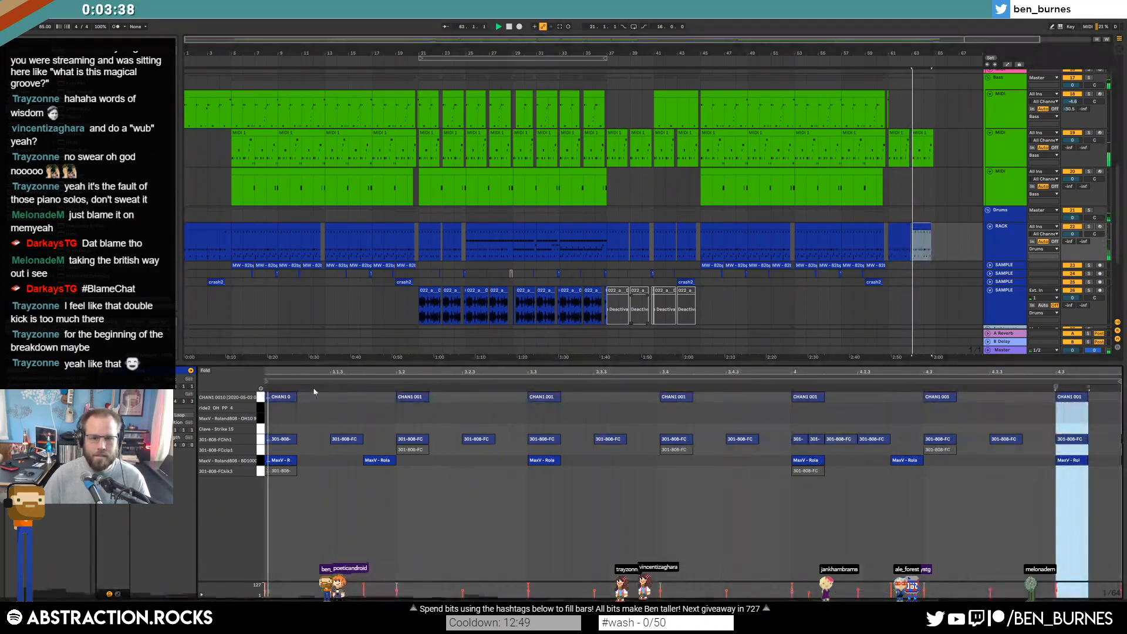
click(258, 397)
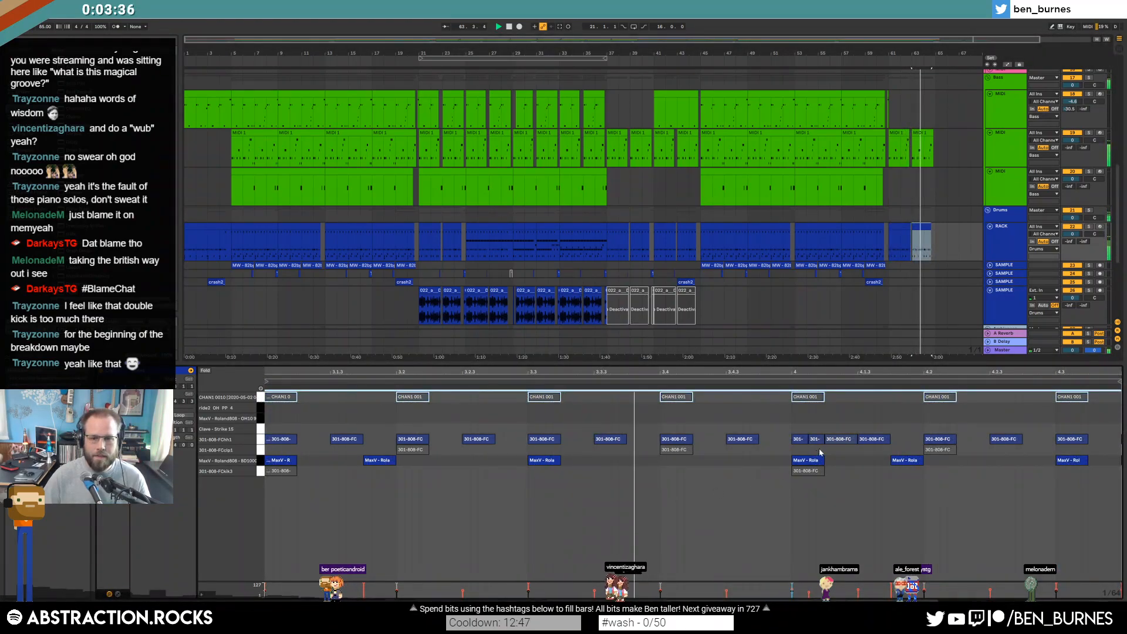
In the last drum rack clip, deactivate the 301-808 hi-hat notes from its fourth bar onward and the closing kick notes
drag(789, 434, 1067, 451)
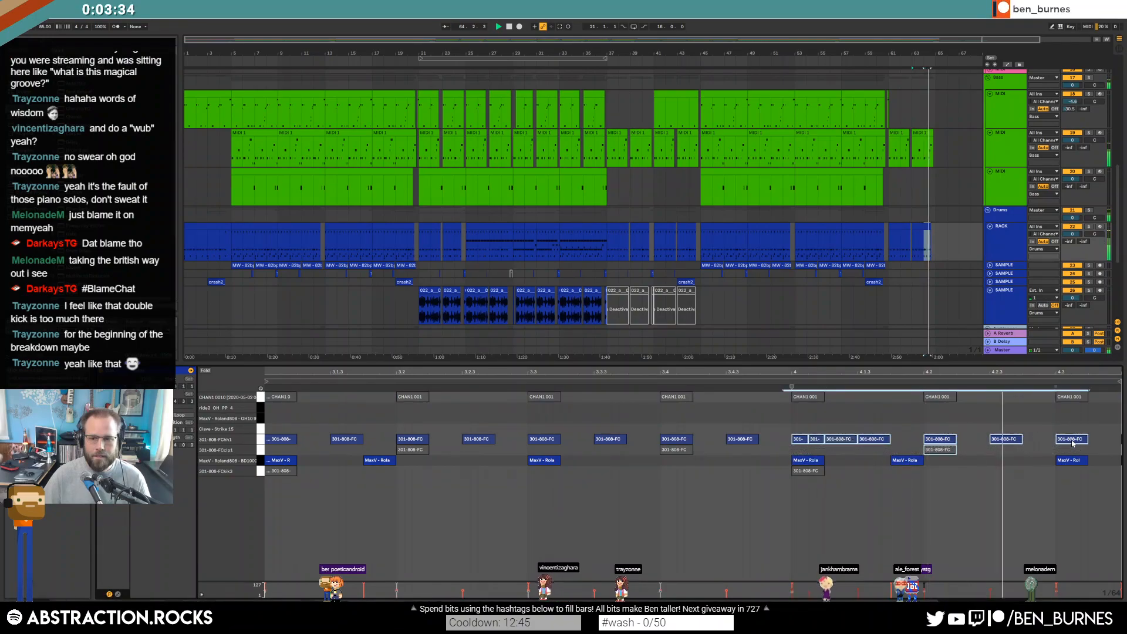
key(space)
drag(1057, 371, 958, 372)
drag(940, 457, 992, 472)
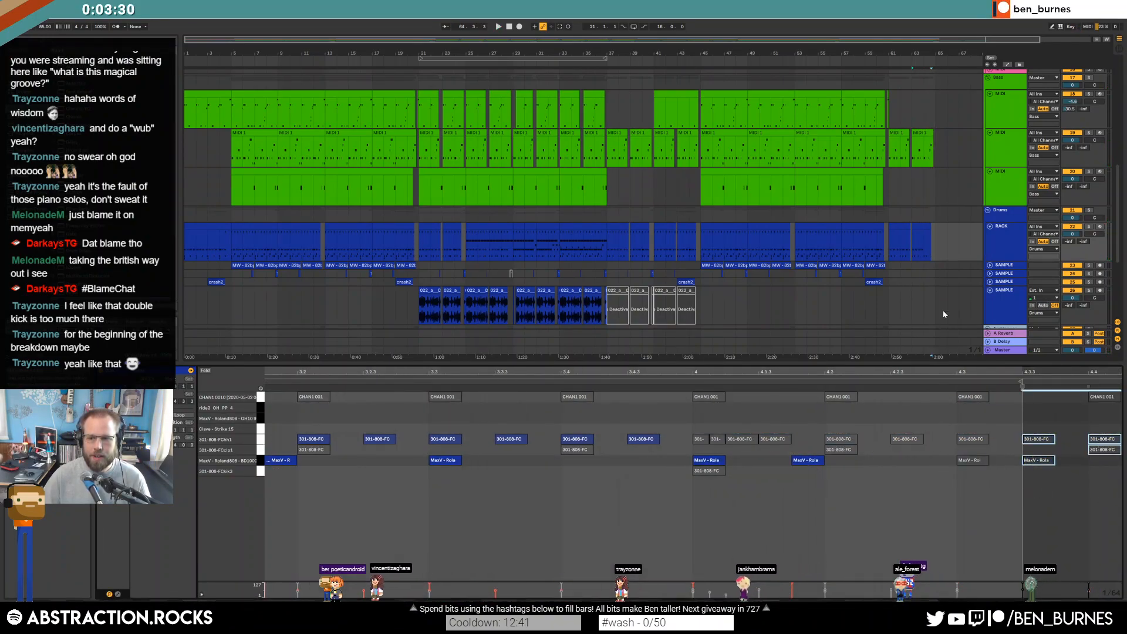
Shorten the final bass clip so it ends shortly after the start of bar 64
click(922, 134)
scroll(937, 141, up, 5)
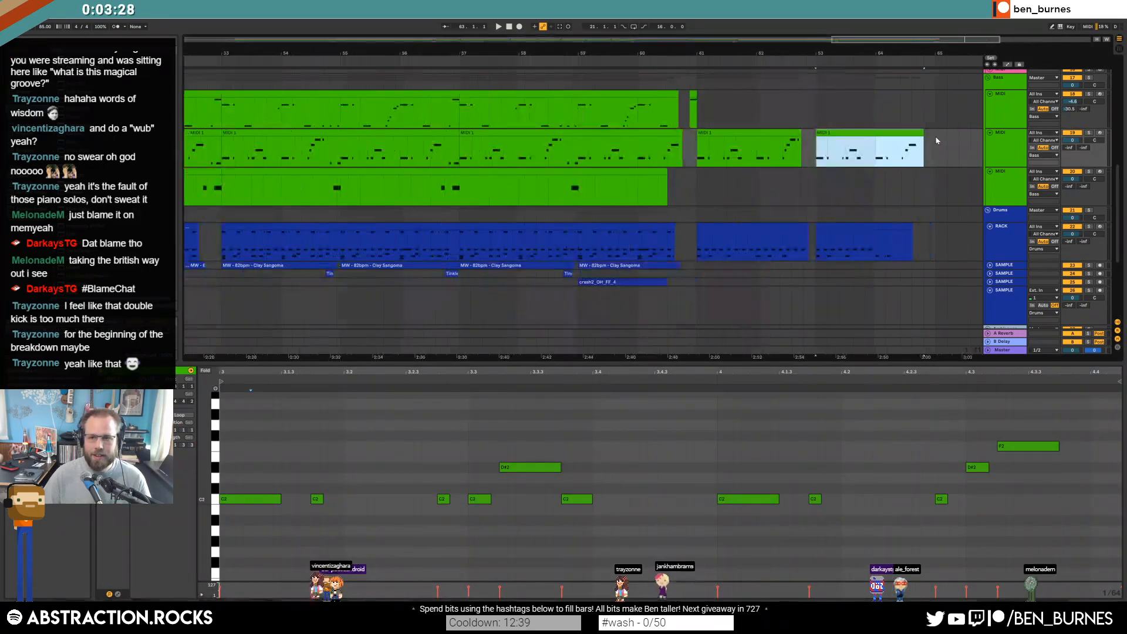
drag(920, 134, 894, 134)
click(915, 187)
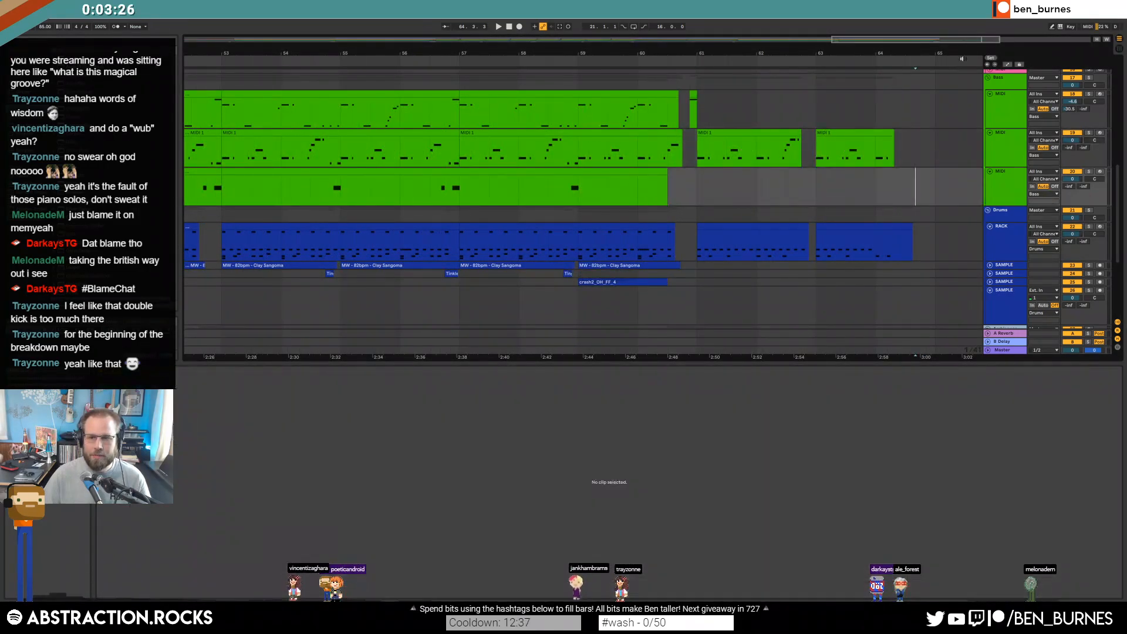
Play the arrangement from the beginning and reshape the EQ Eight curve on the Master track
drag(979, 39, 979, 17)
key(shift+Tab)
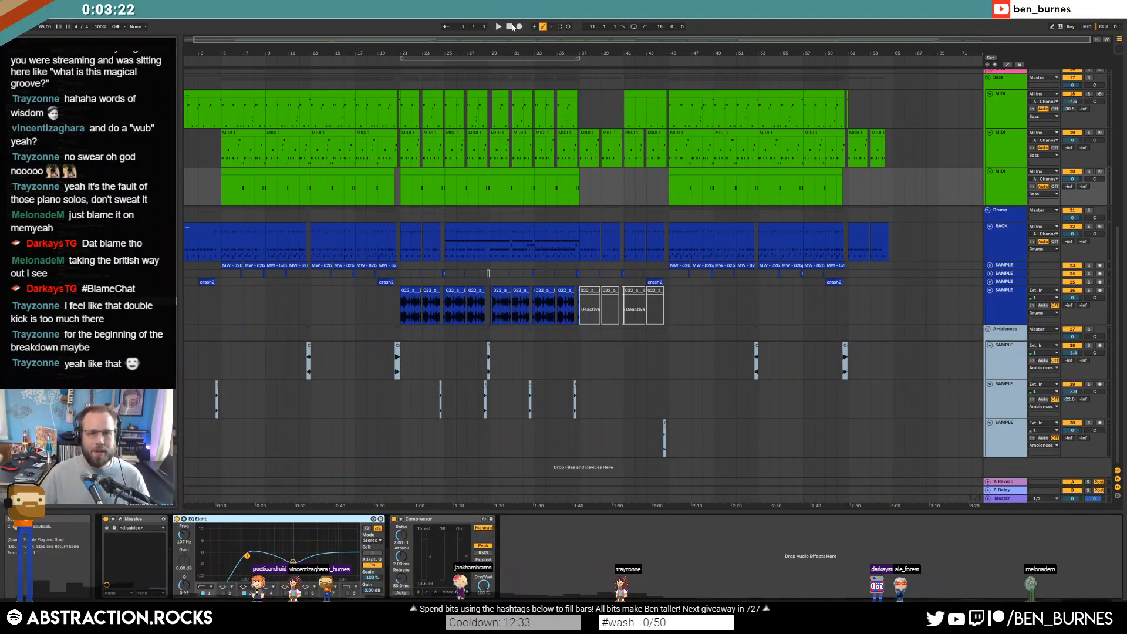
drag(396, 45, 392, 41)
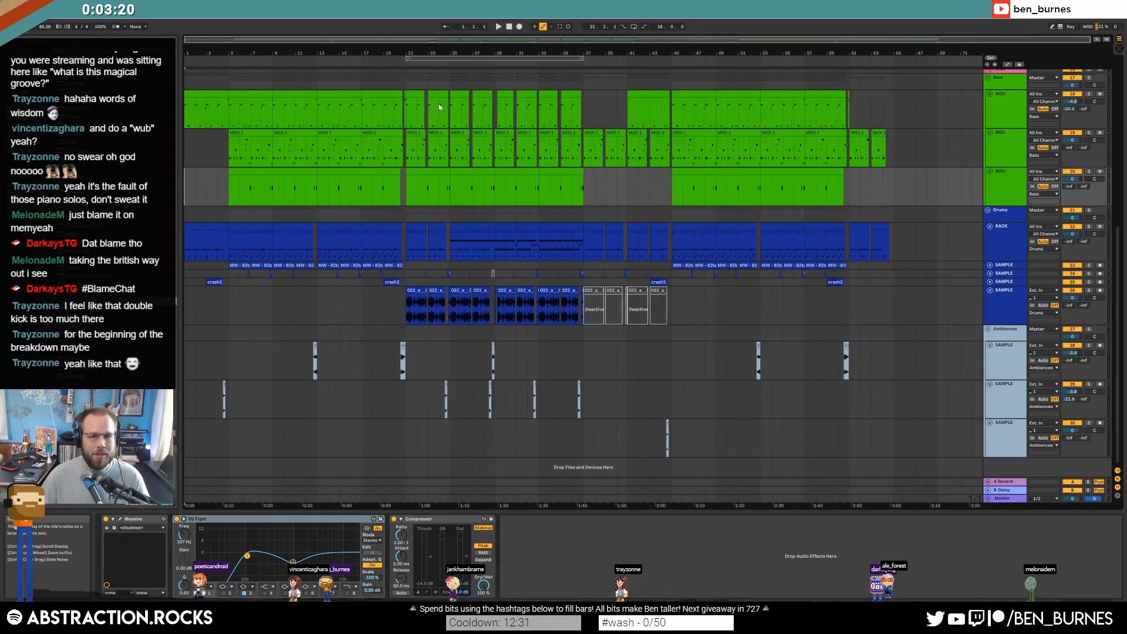
click(998, 499)
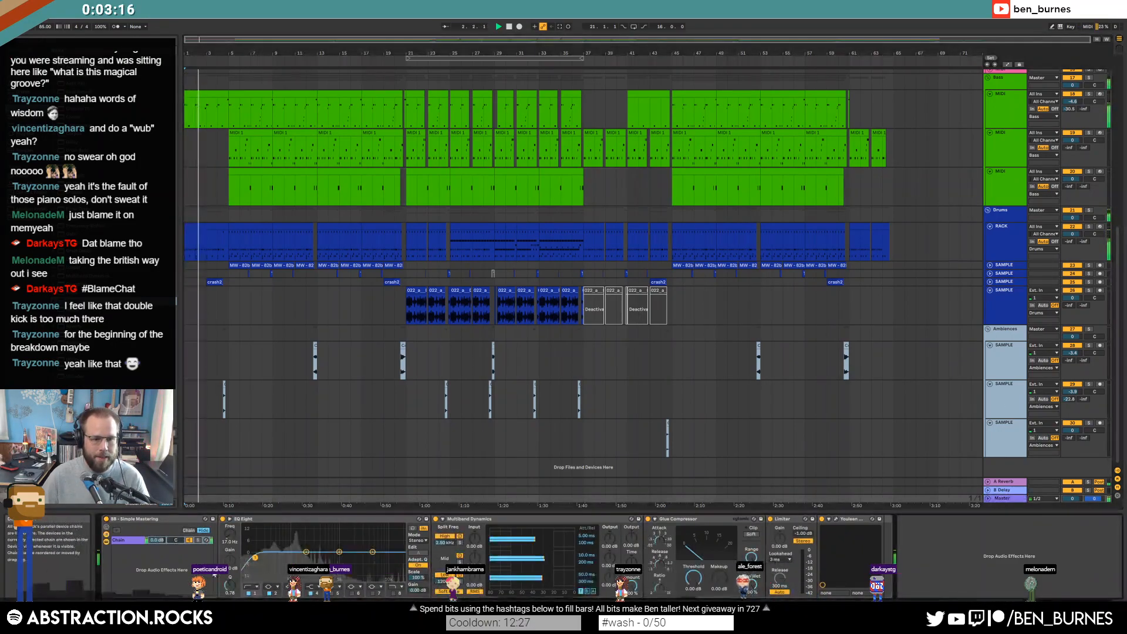
drag(255, 558, 257, 560)
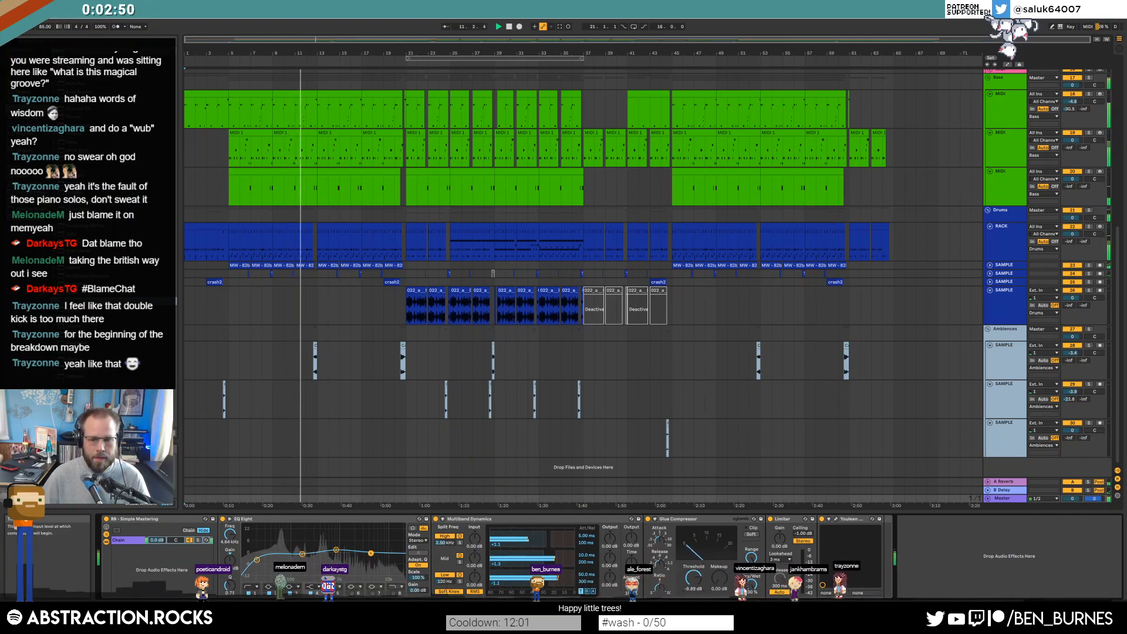
Check the master level in Youlean Loudness Meter while adjusting the Glue Compressor's Threshold and Makeup to 2.70 dB
click(832, 521)
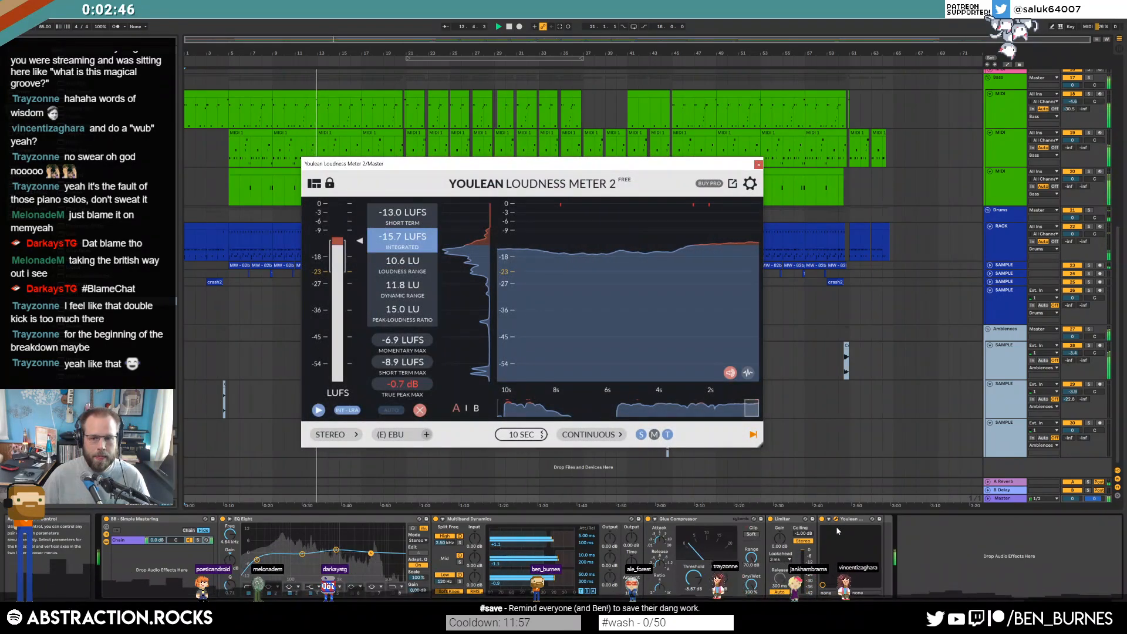
drag(715, 583, 715, 593)
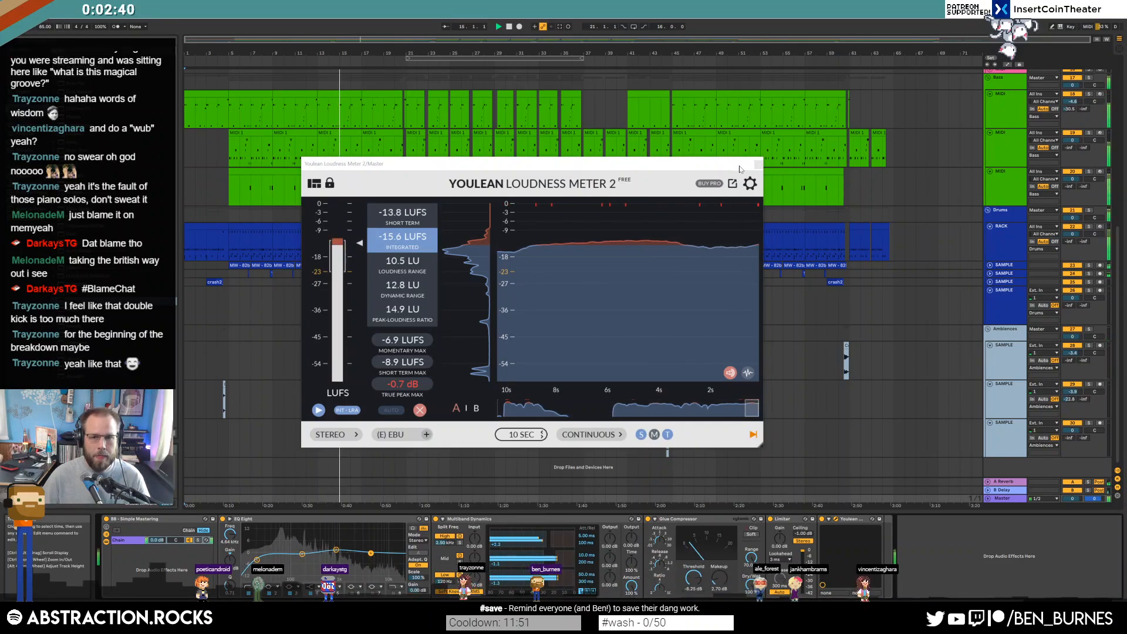
click(757, 164)
Insert a new MIDI track directly below the first track in the Leads group
scroll(771, 201, up, 6)
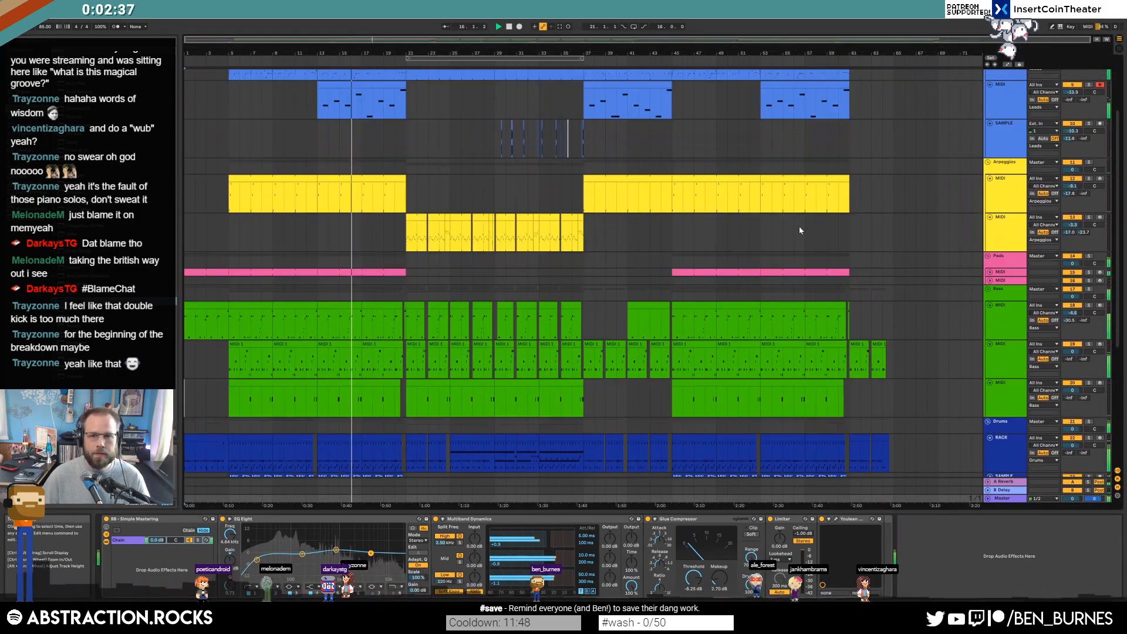
scroll(800, 230, up, 1)
click(1012, 115)
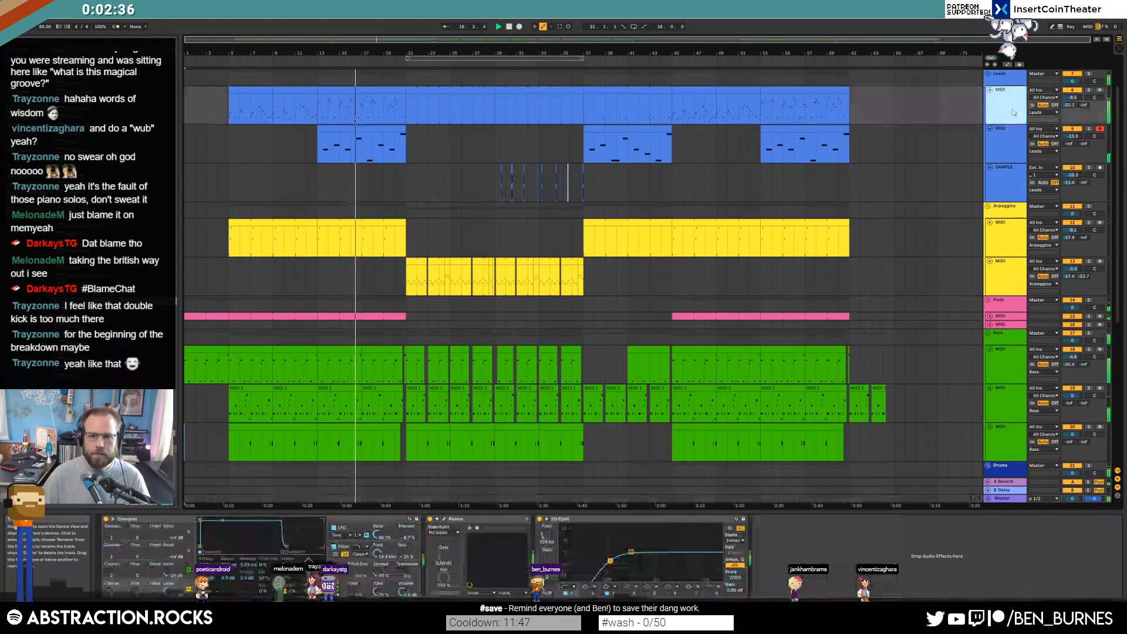
key(ctrl+shift+t)
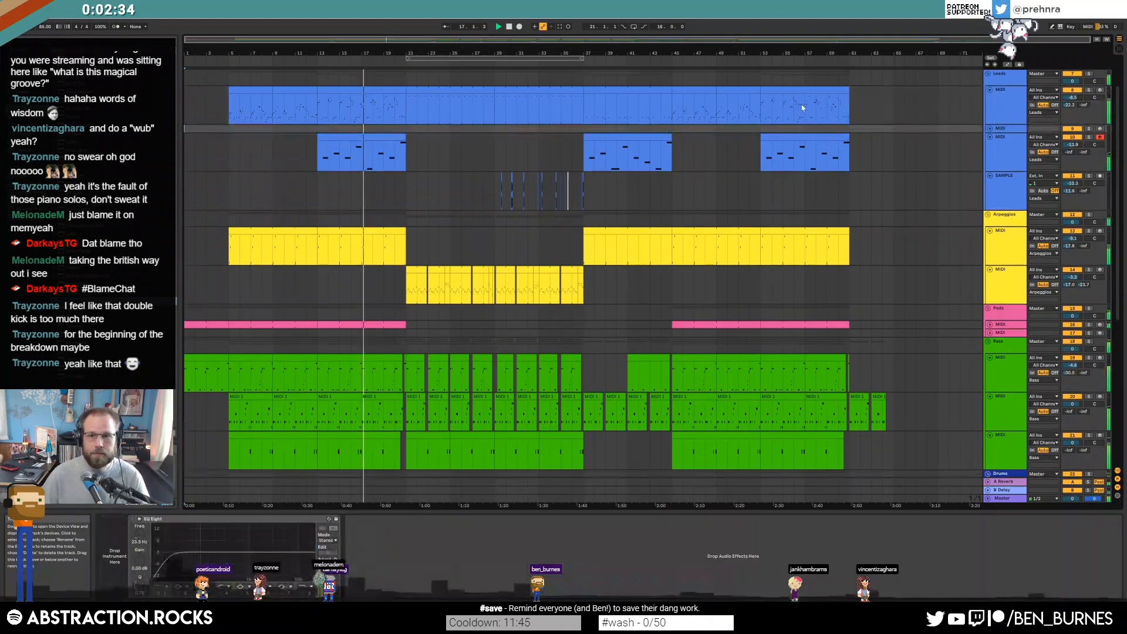
Copy the lead clips spanning bars 45 to 61 onto the new MIDI track directly below and unfold that track
click(647, 90)
click(691, 91)
shift+click(819, 91)
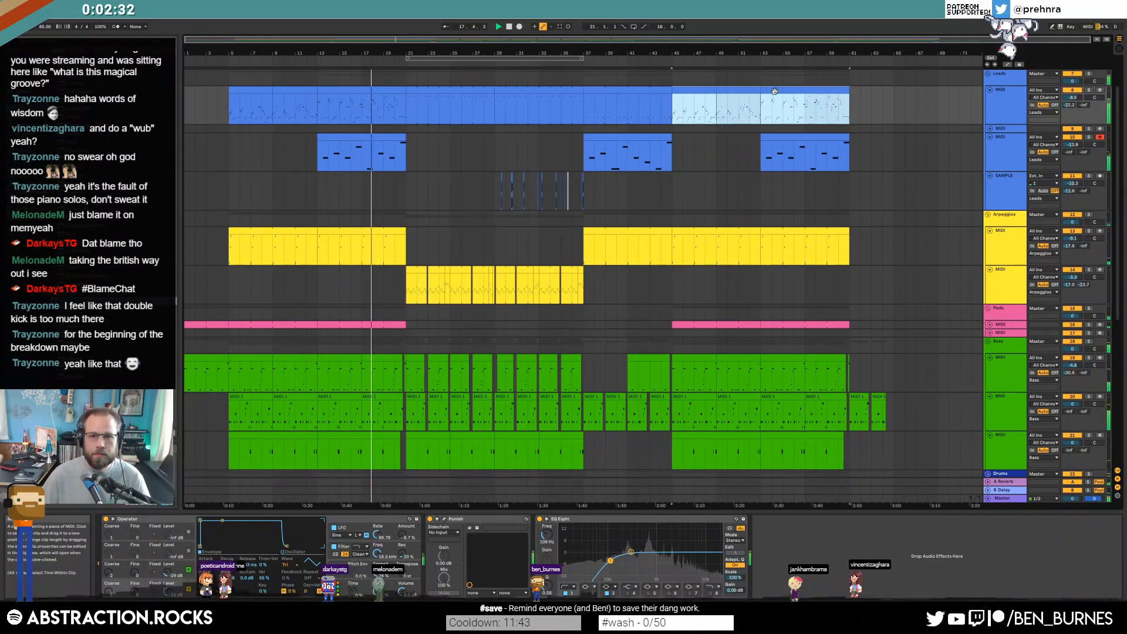
click(674, 119)
click(674, 127)
key(ctrl+v)
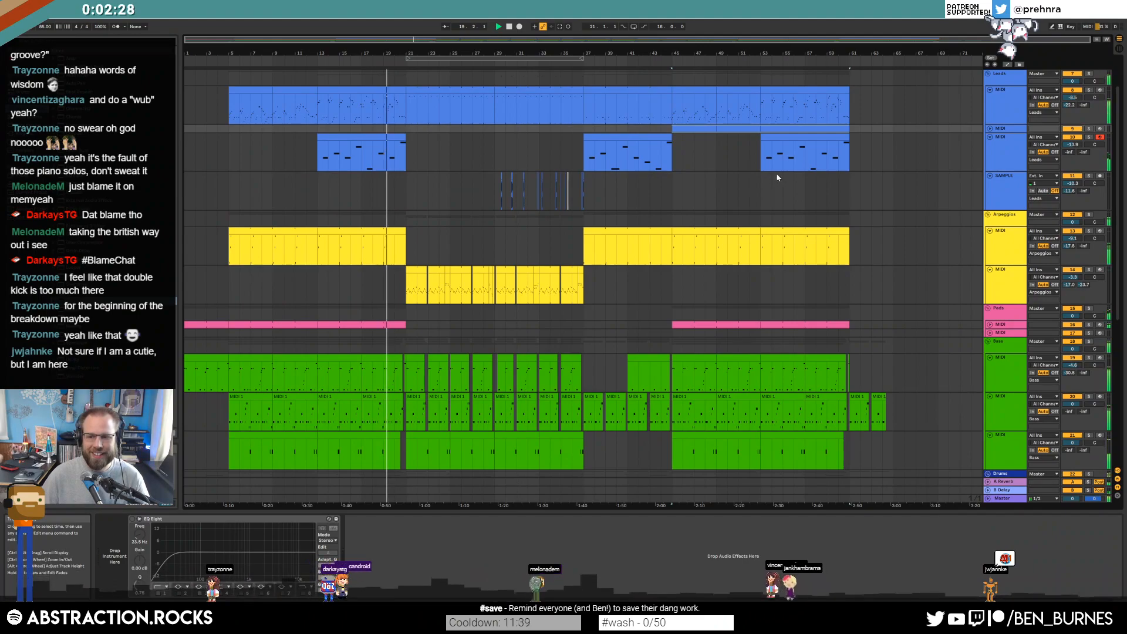
click(990, 129)
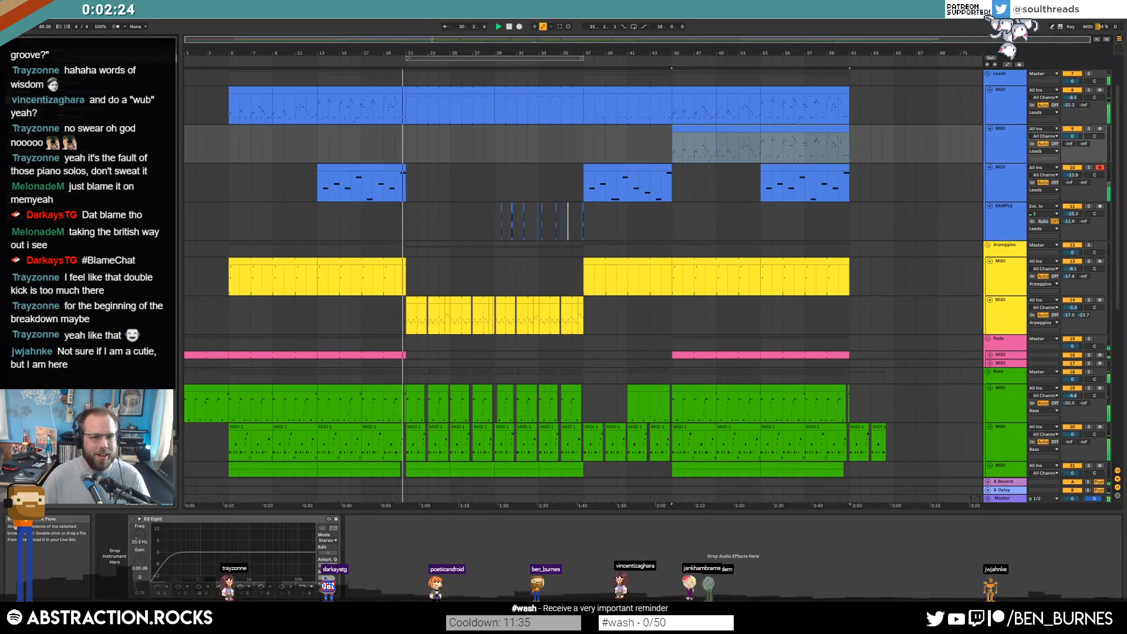
Load an Analog instrument on the new lead track and adjust the detune of its two oscillators
drag(108, 534, 111, 534)
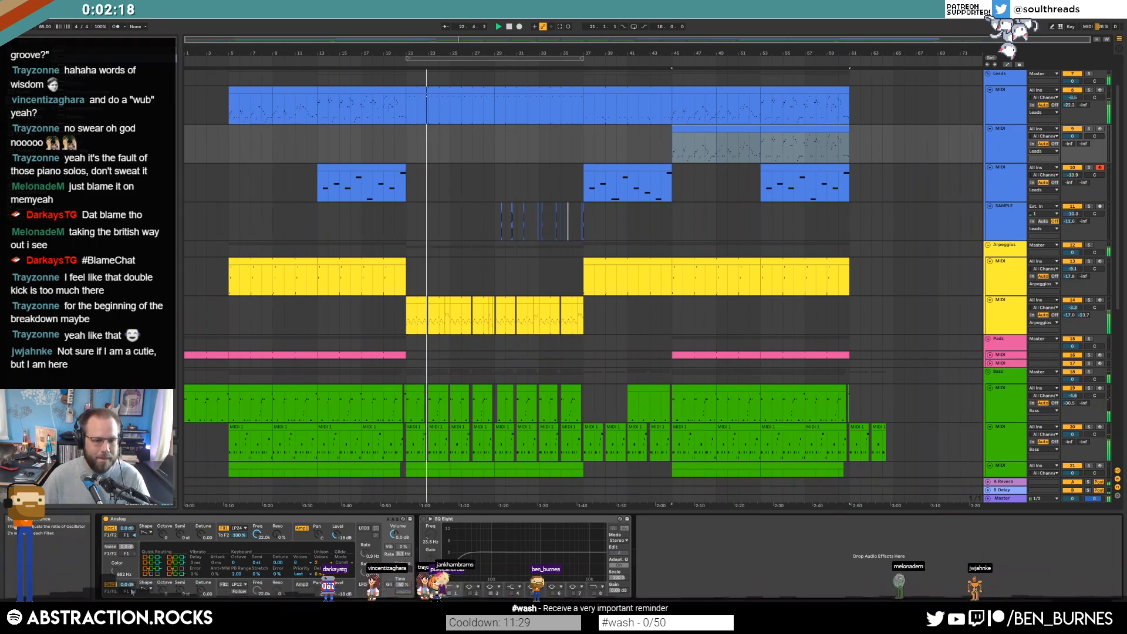
drag(200, 588, 200, 586)
drag(201, 533, 201, 537)
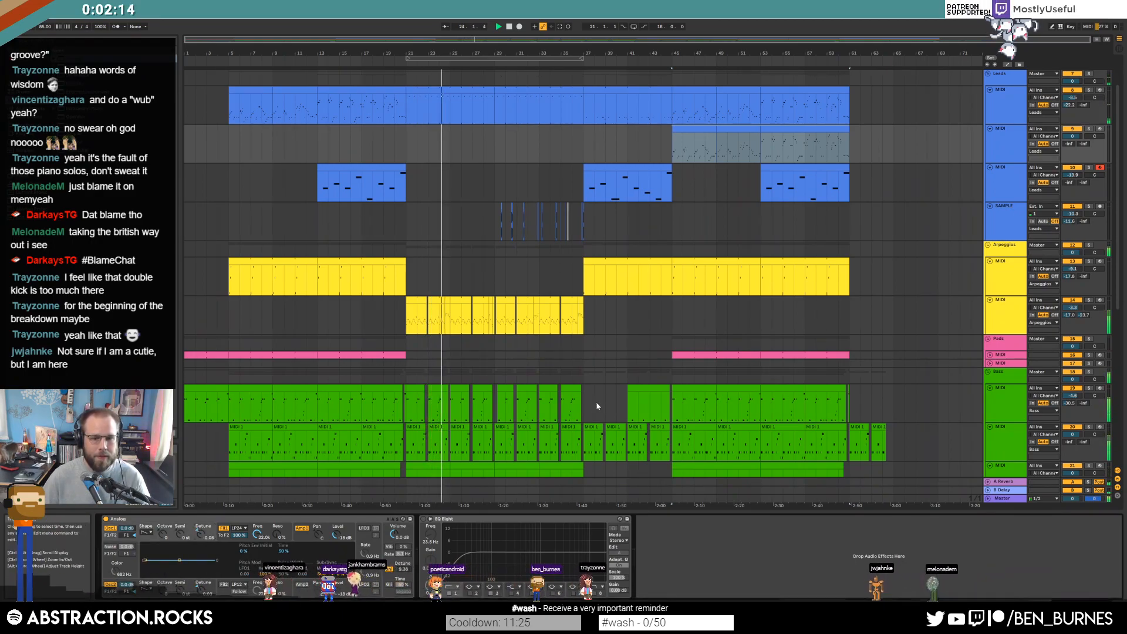
Inspect the notes of the second arpeggio track's clip around bar 25
scroll(551, 417, down, 2)
scroll(552, 417, down, 2)
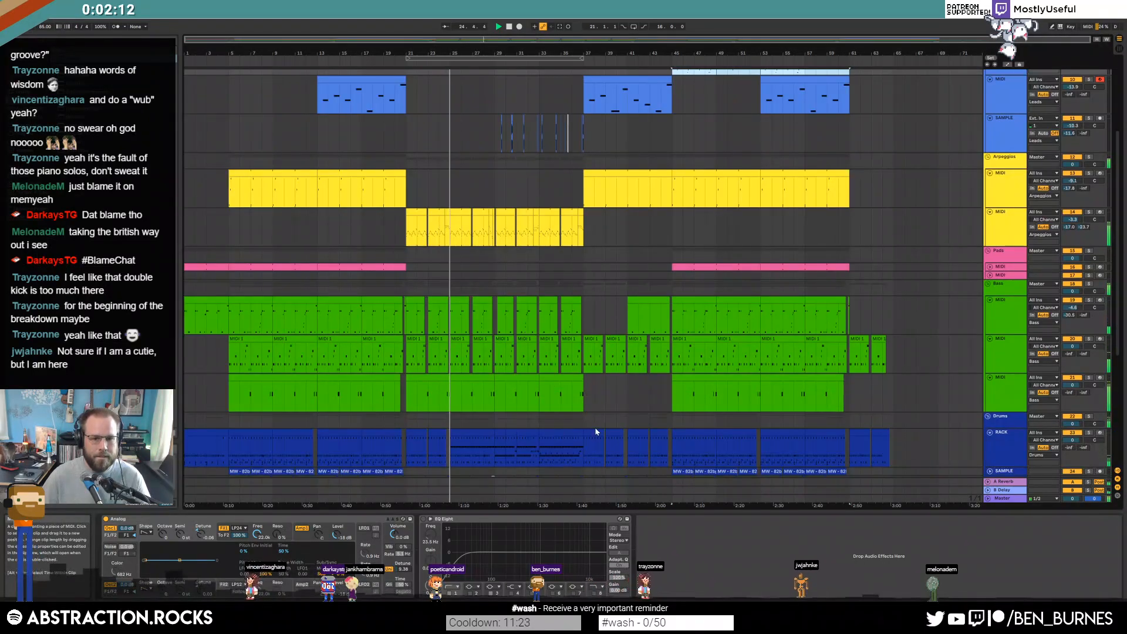
double_click(450, 213)
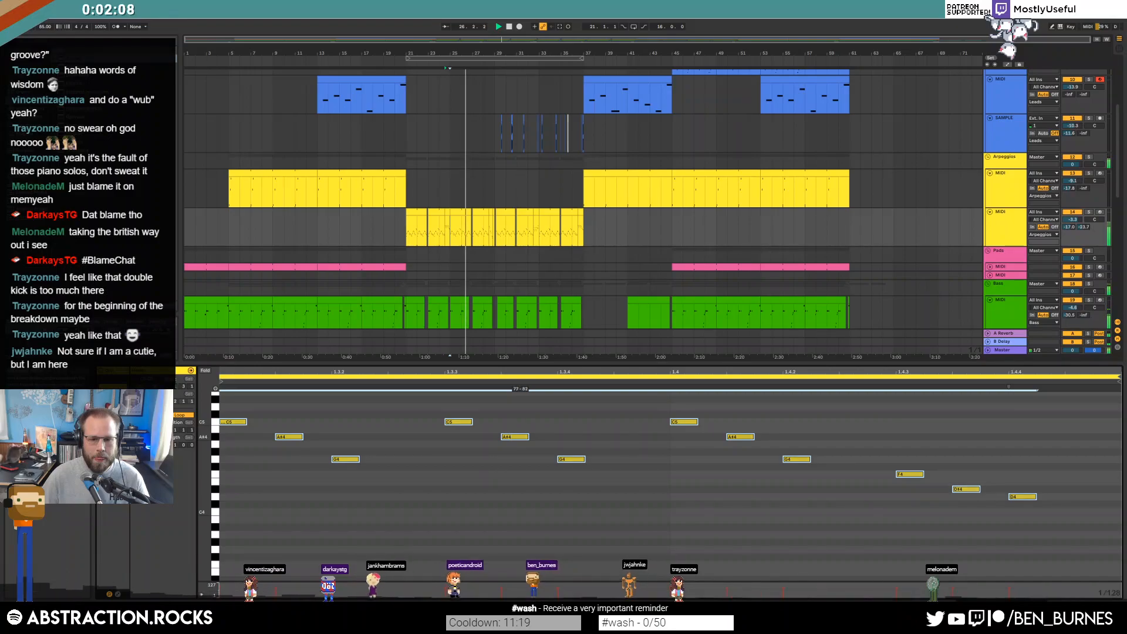
click(773, 276)
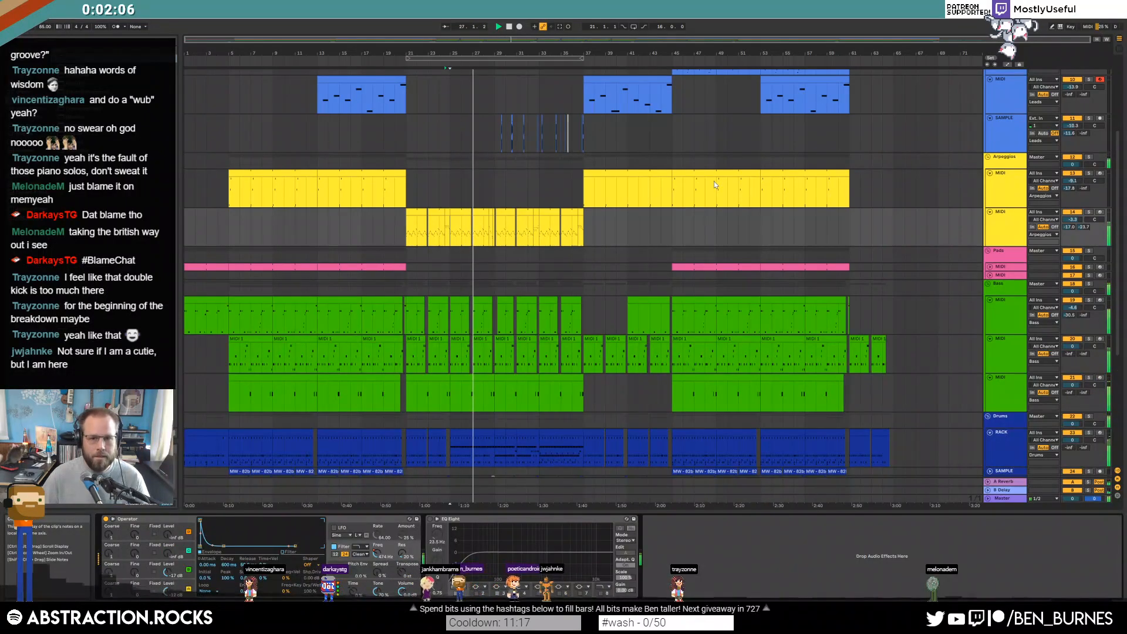
Duplicate the group of sample clips from bars 29–37 of the SAMPLE track to bars 45 and 53
scroll(714, 185, up, 3)
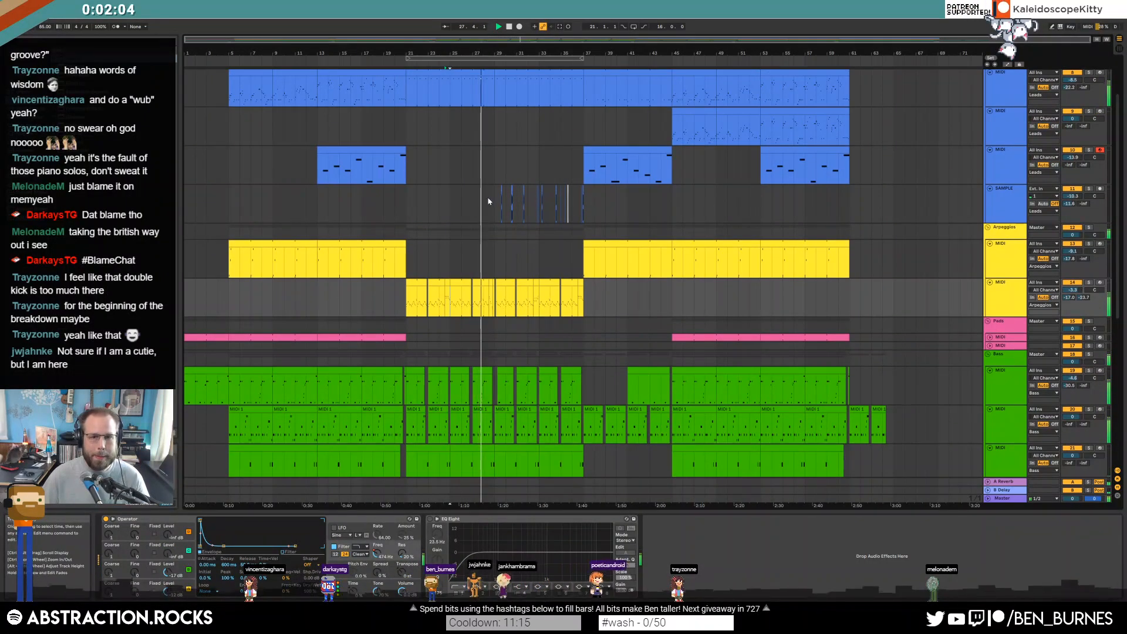
drag(498, 198, 579, 203)
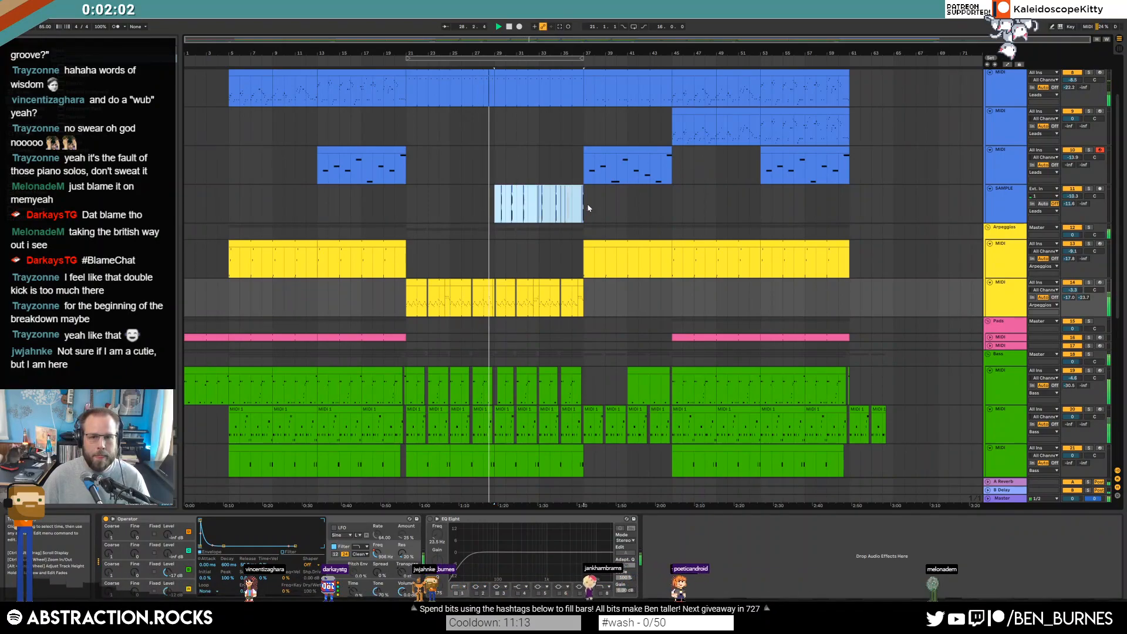
click(673, 202)
key(ctrl+v)
click(762, 203)
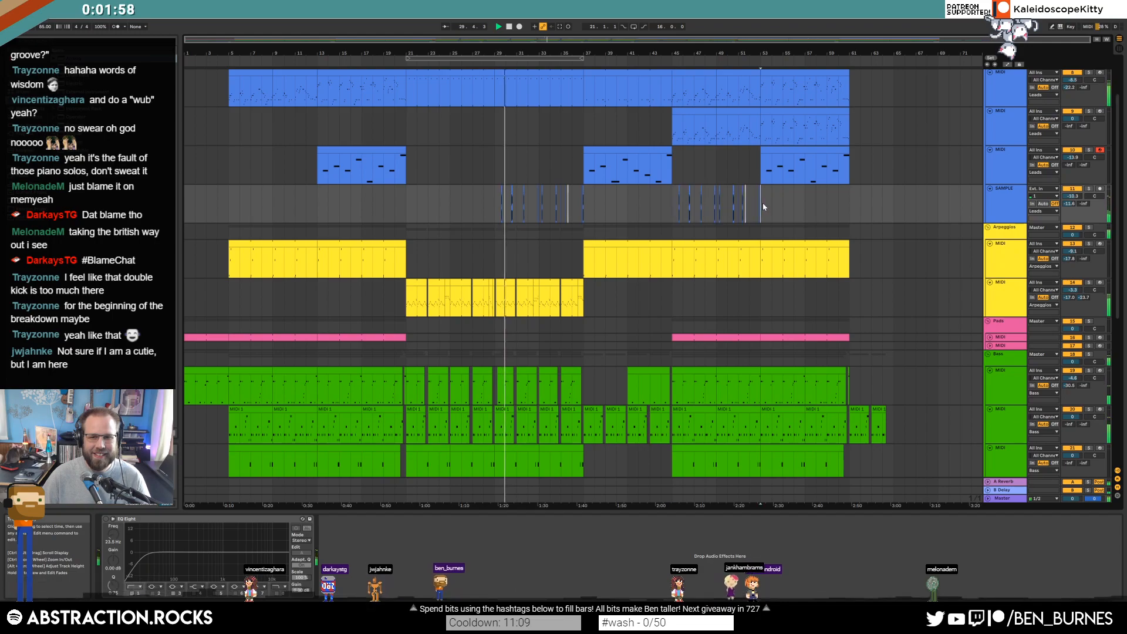
key(ctrl+v)
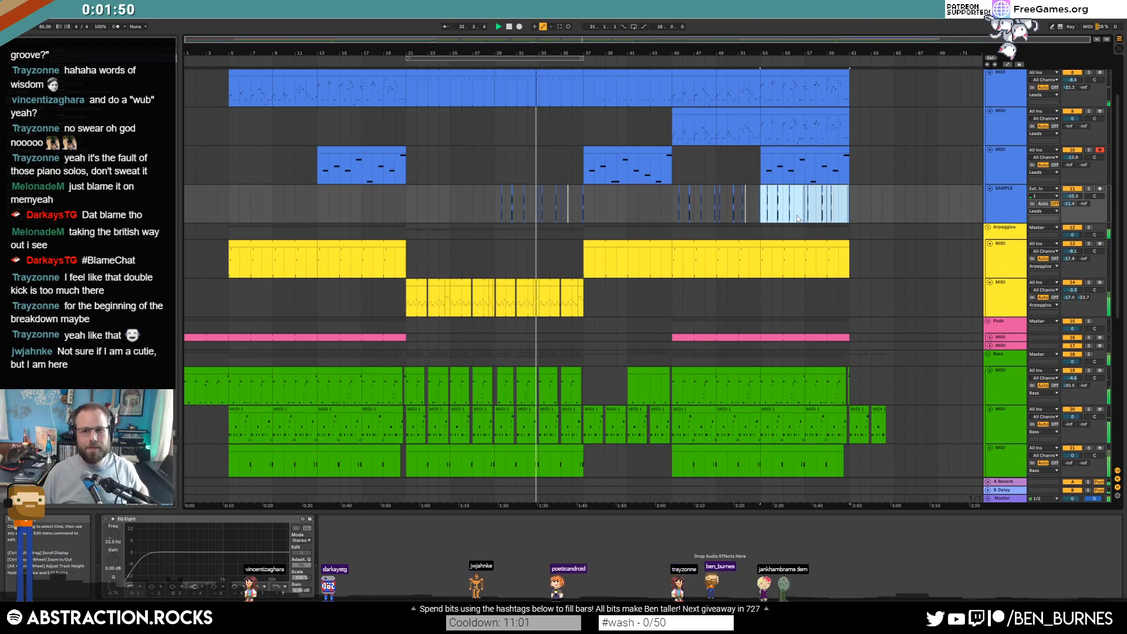
Lower the Filter 1 frequency of the new lead track's Analog and reshape its filter envelope
click(673, 104)
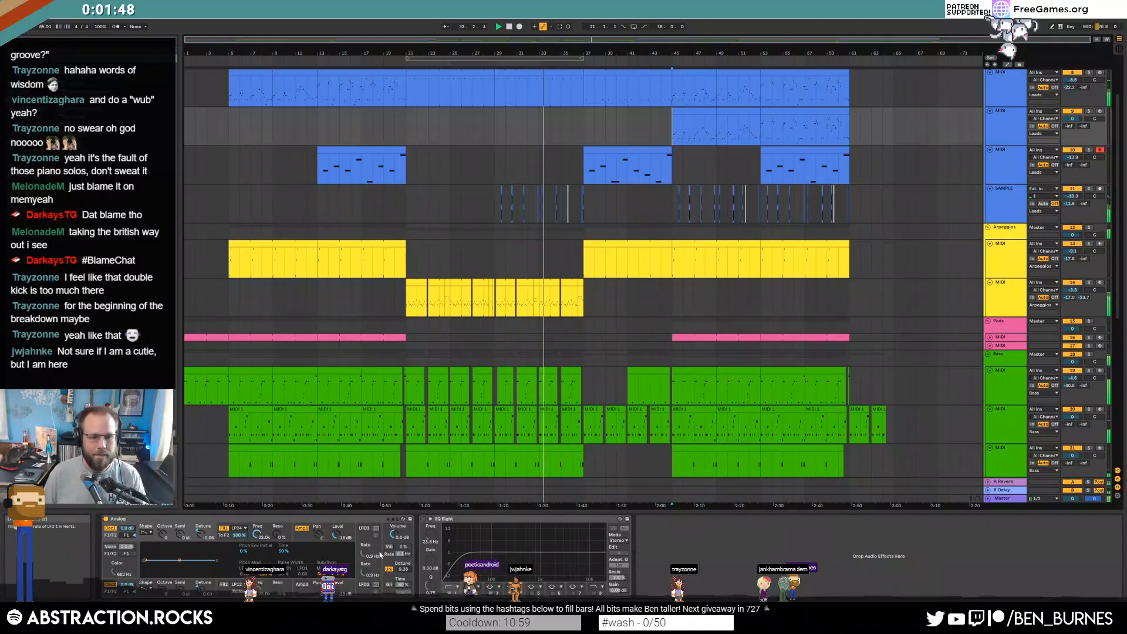
drag(257, 535, 257, 574)
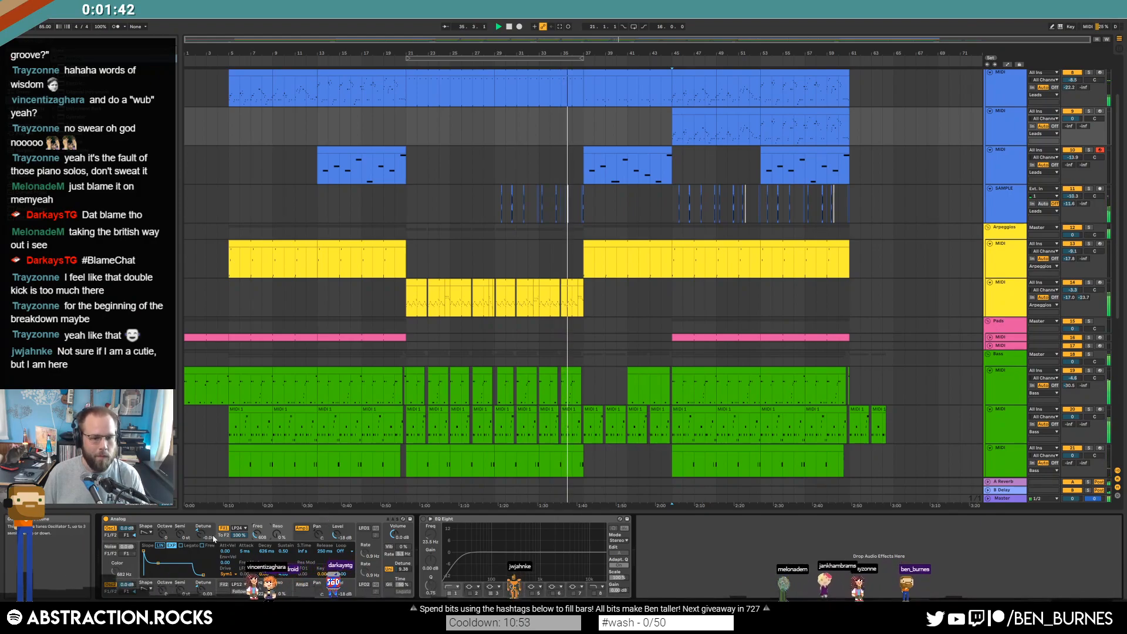
click(309, 536)
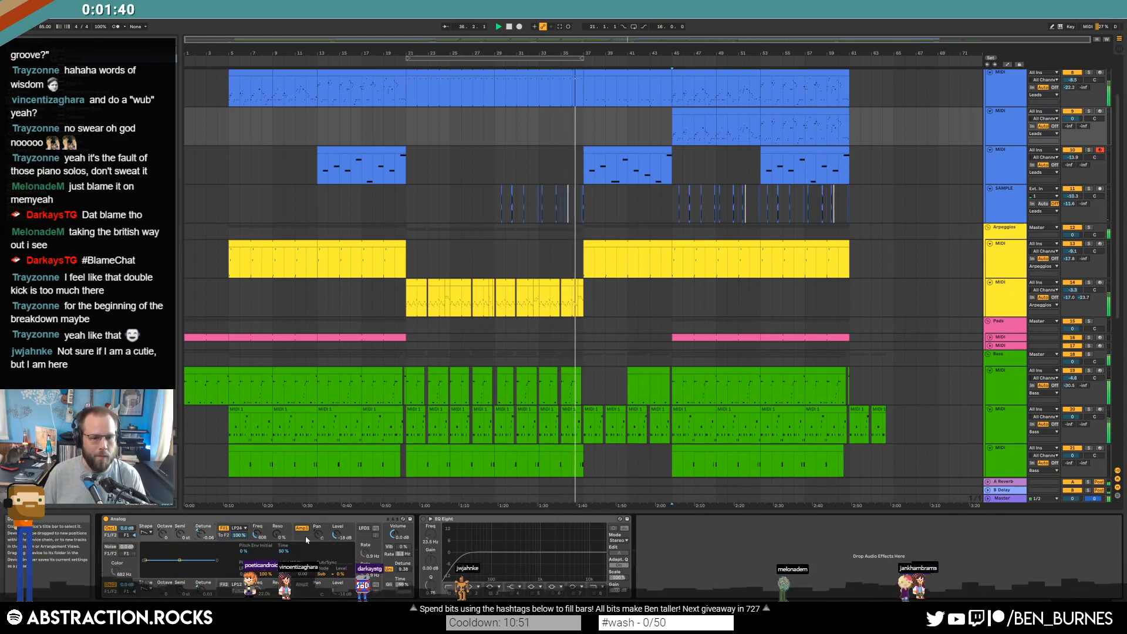
drag(158, 564, 157, 575)
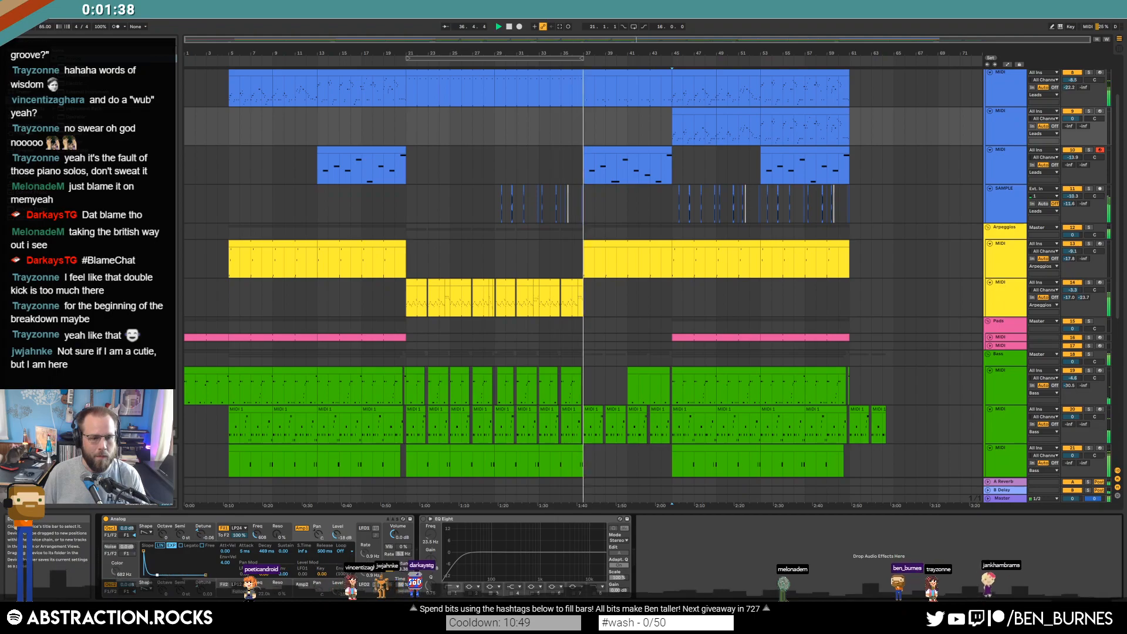
click(224, 527)
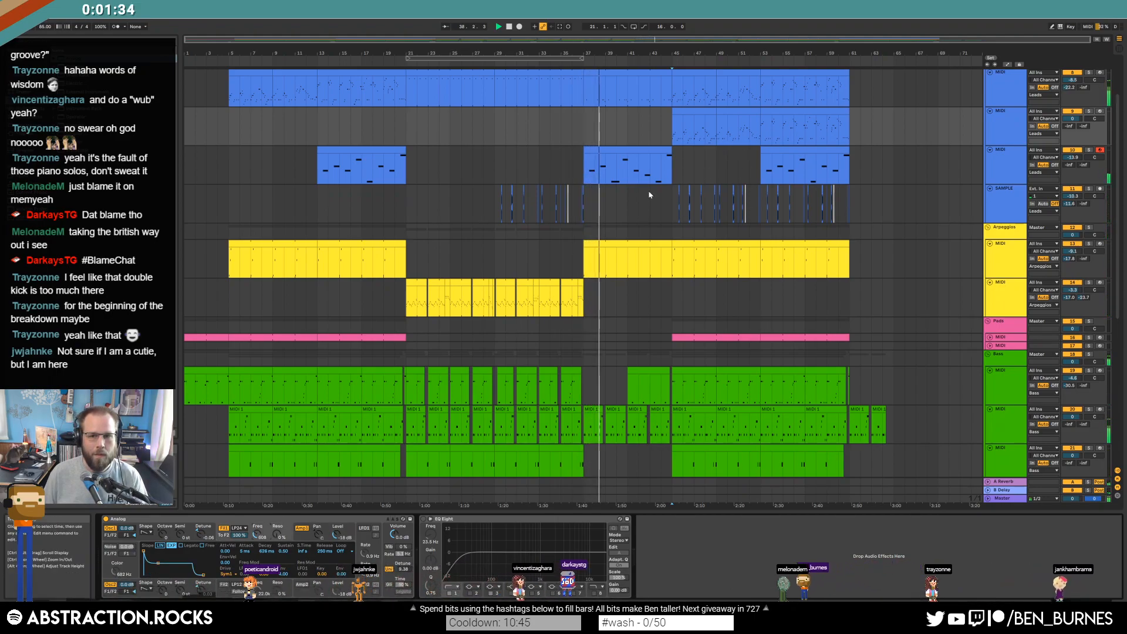
Automate the second arpeggio track's B-Delay send to ramp down to its minimum at bar 37
scroll(578, 264, up, 5)
click(587, 283)
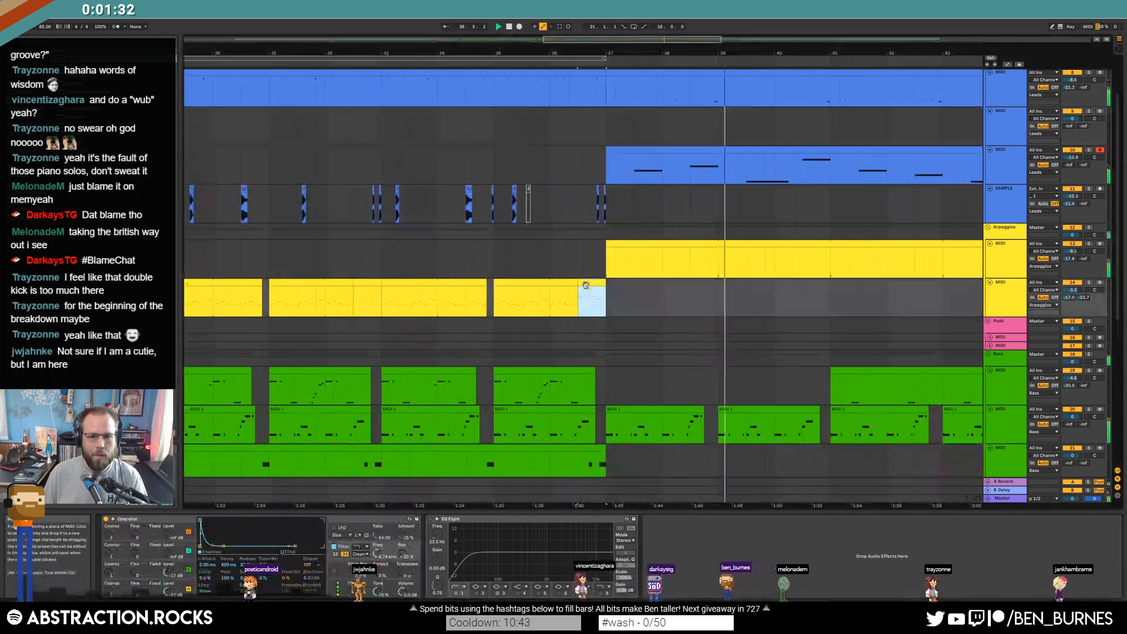
key(0)
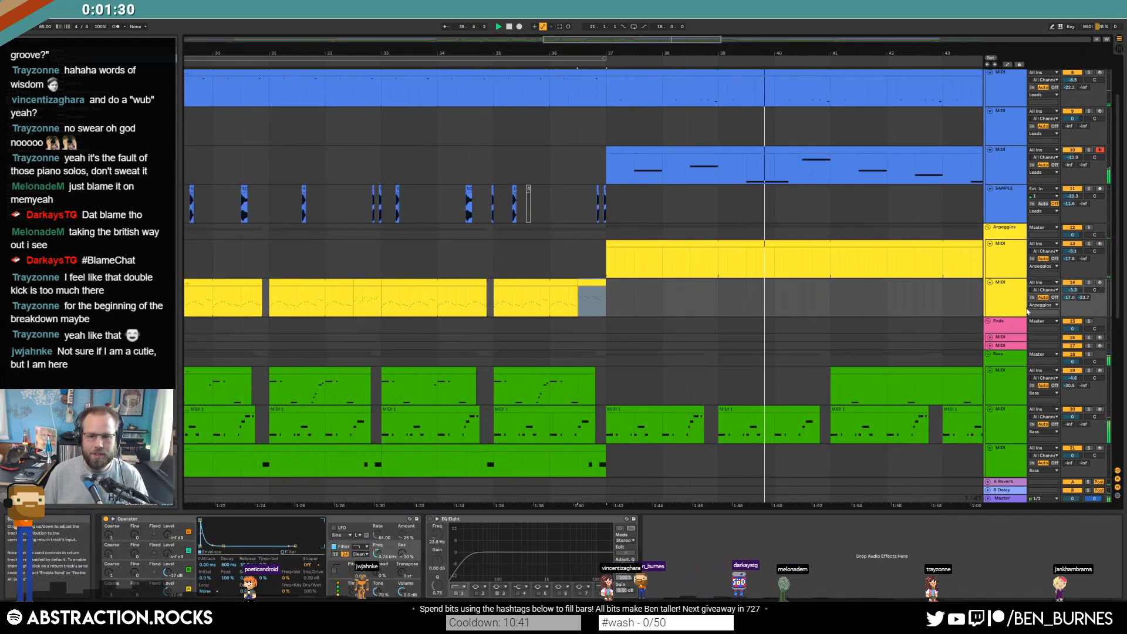
key(a)
key(0)
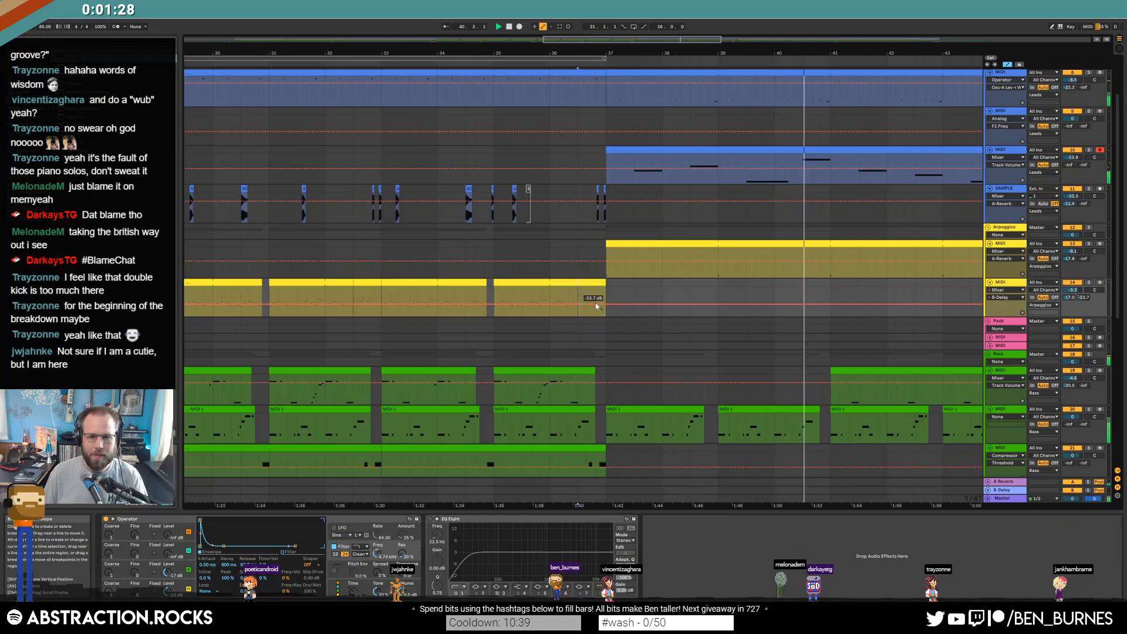
drag(606, 304, 606, 318)
click(629, 304)
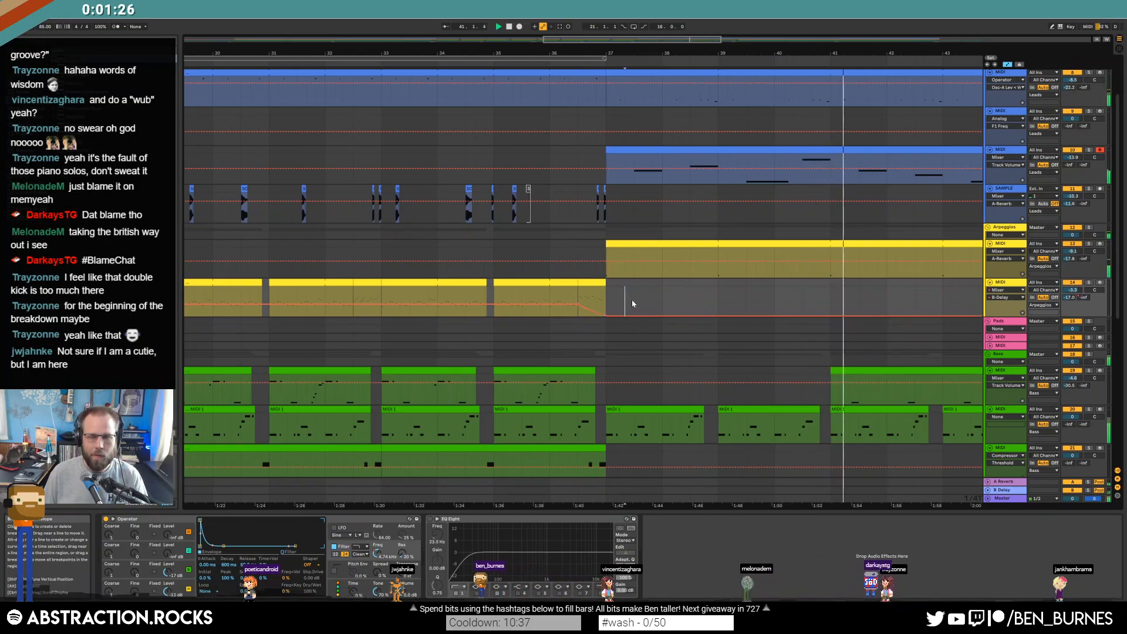
drag(714, 40, 849, 28)
key(a)
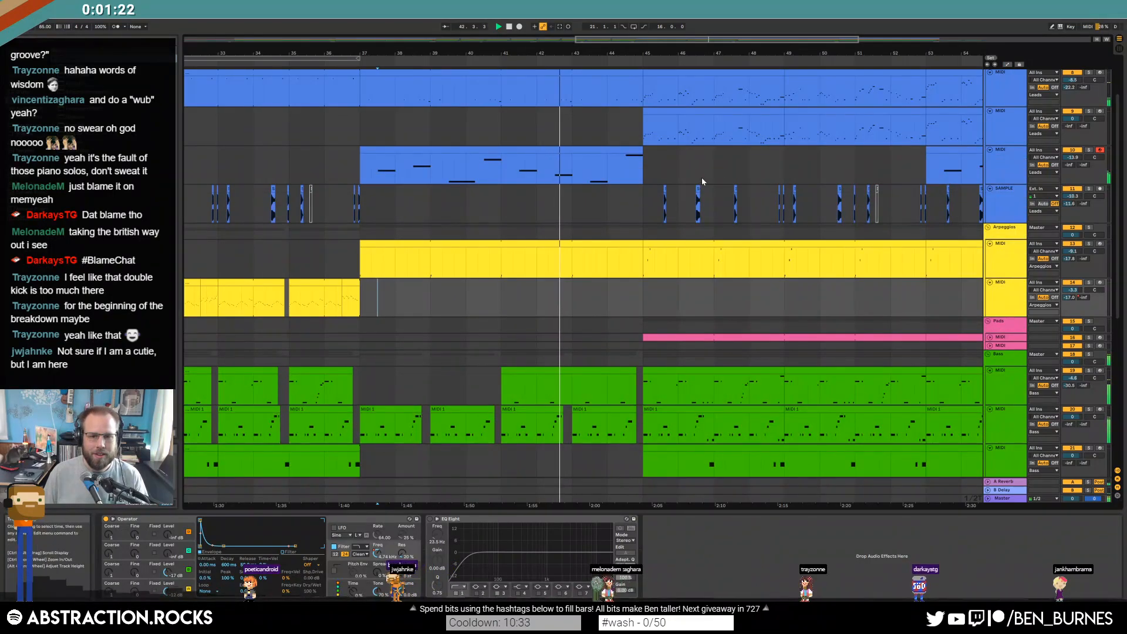
Readjust the Filter 1 frequency of the new lead track's Analog, raising it for a brighter tone
drag(793, 109, 634, 109)
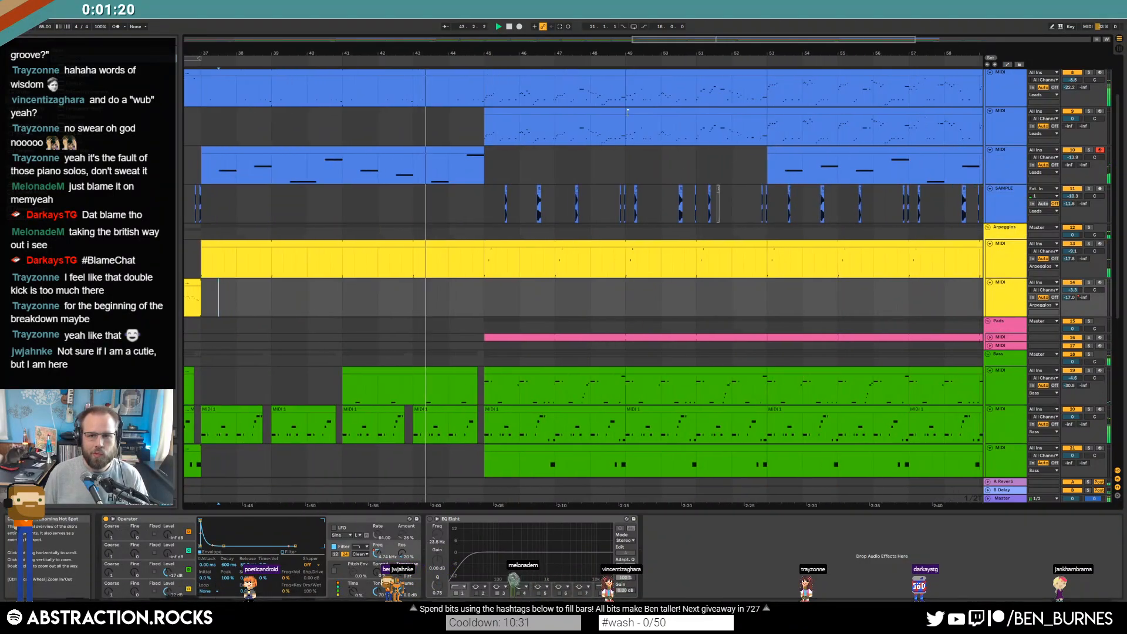
click(597, 112)
click(256, 537)
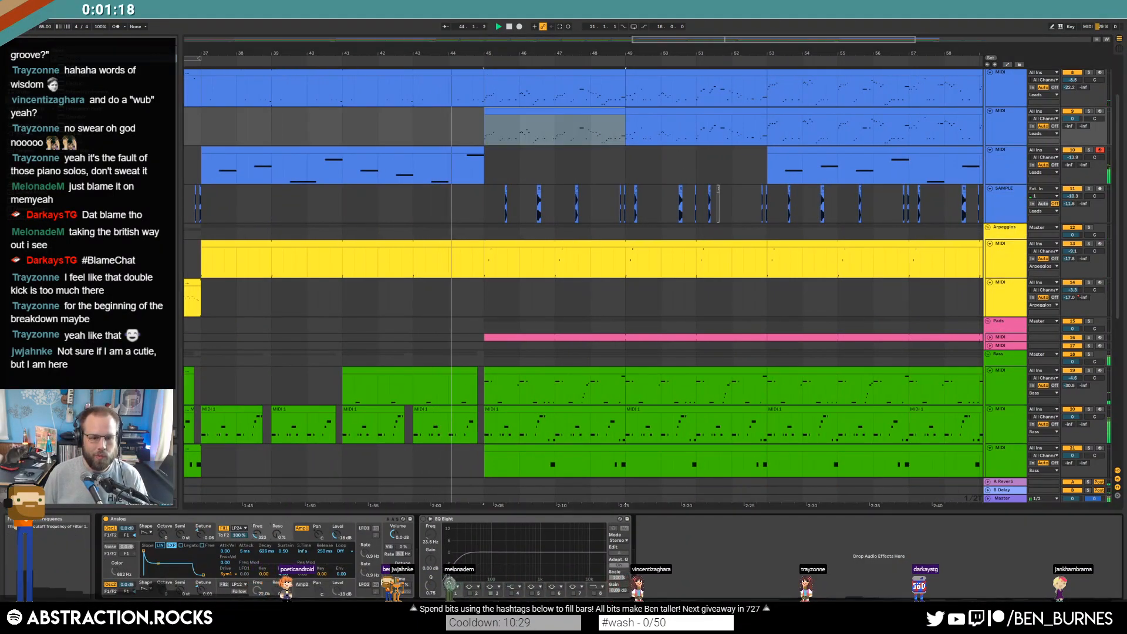
key(a)
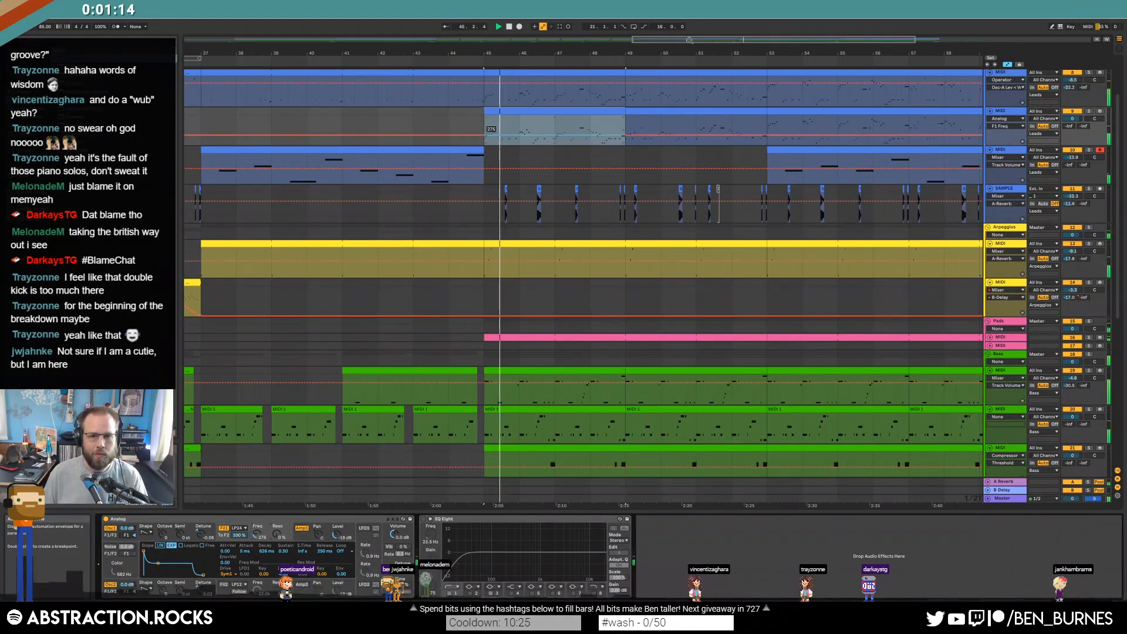
double_click(499, 111)
drag(347, 53, 182, 41)
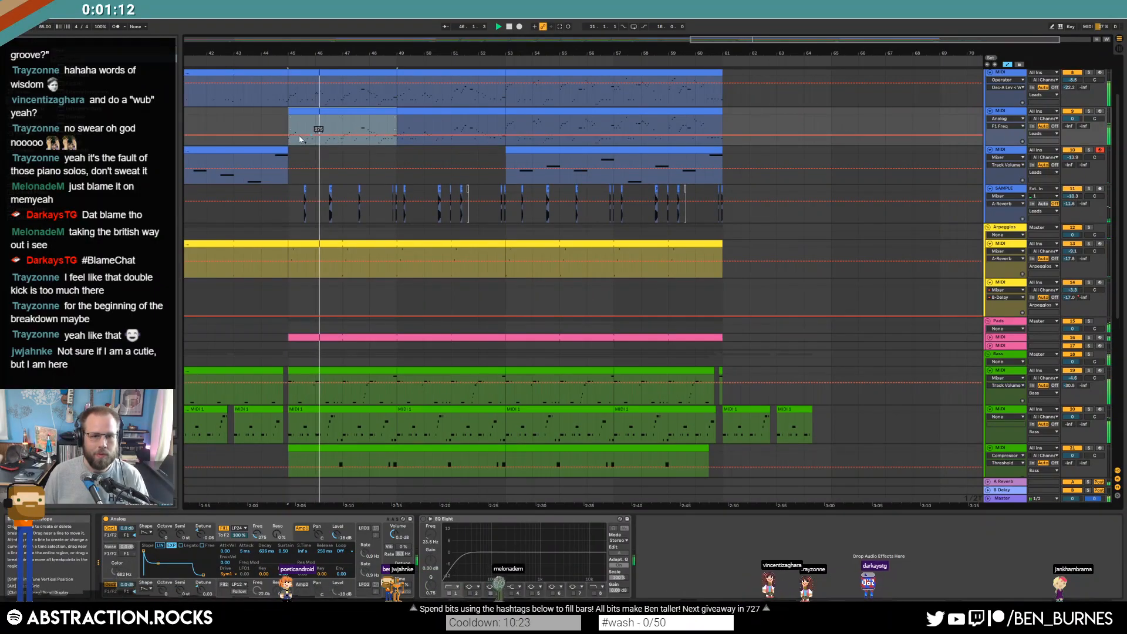
click(272, 126)
drag(256, 535, 256, 510)
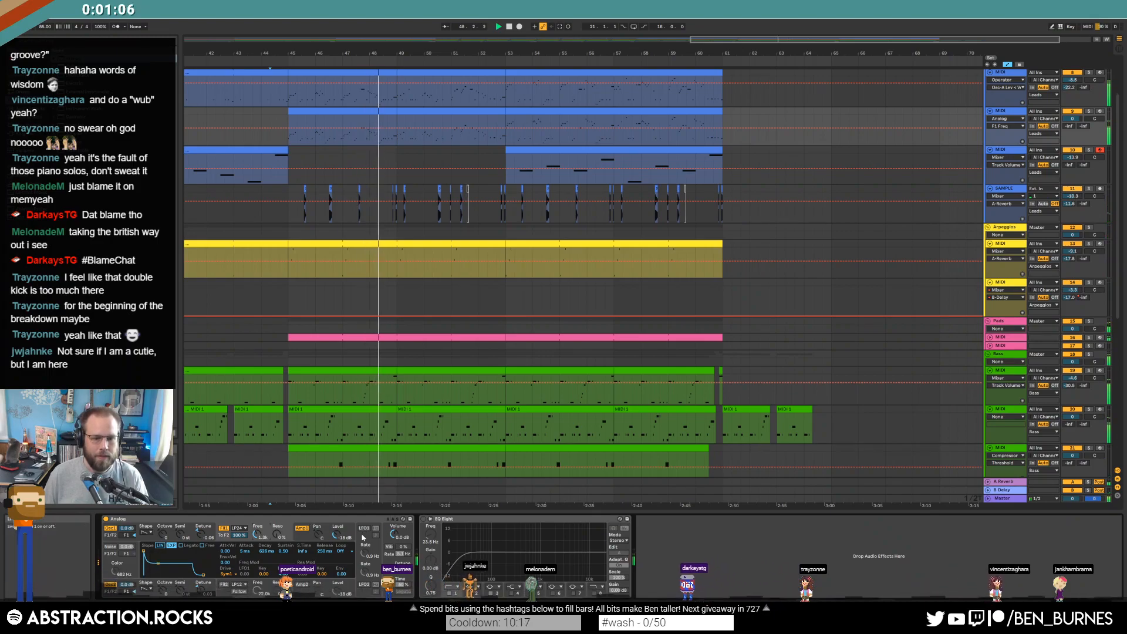
Deactivate the low accompanying notes and the long high note in the copied lead clip at bars 45–49, and stop playback
double_click(390, 111)
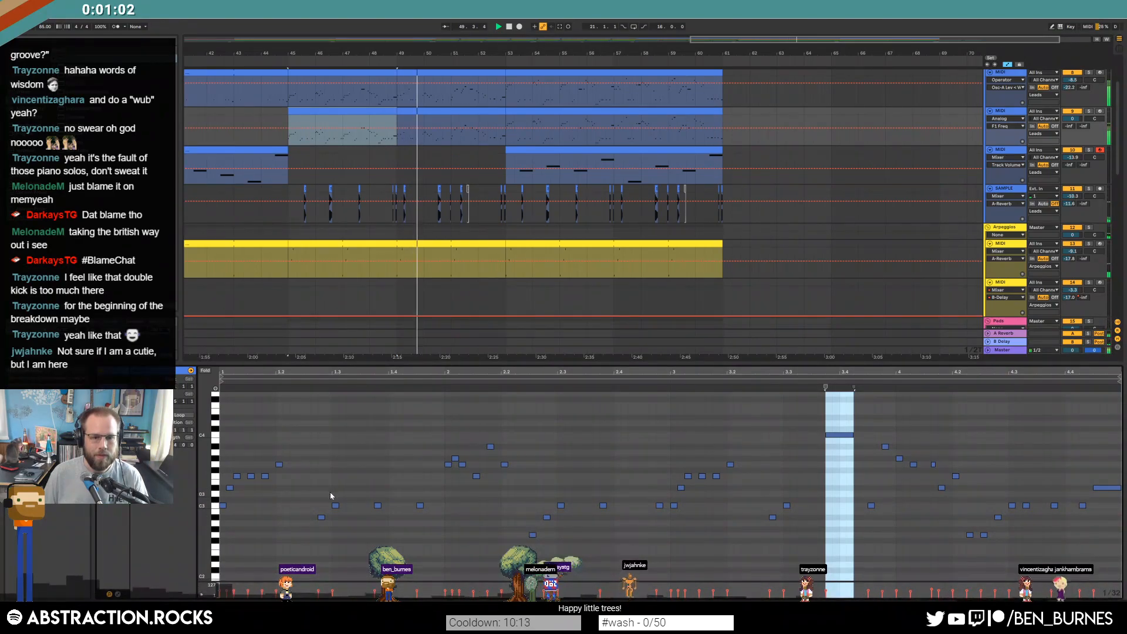
drag(308, 506, 425, 521)
drag(529, 493, 659, 558)
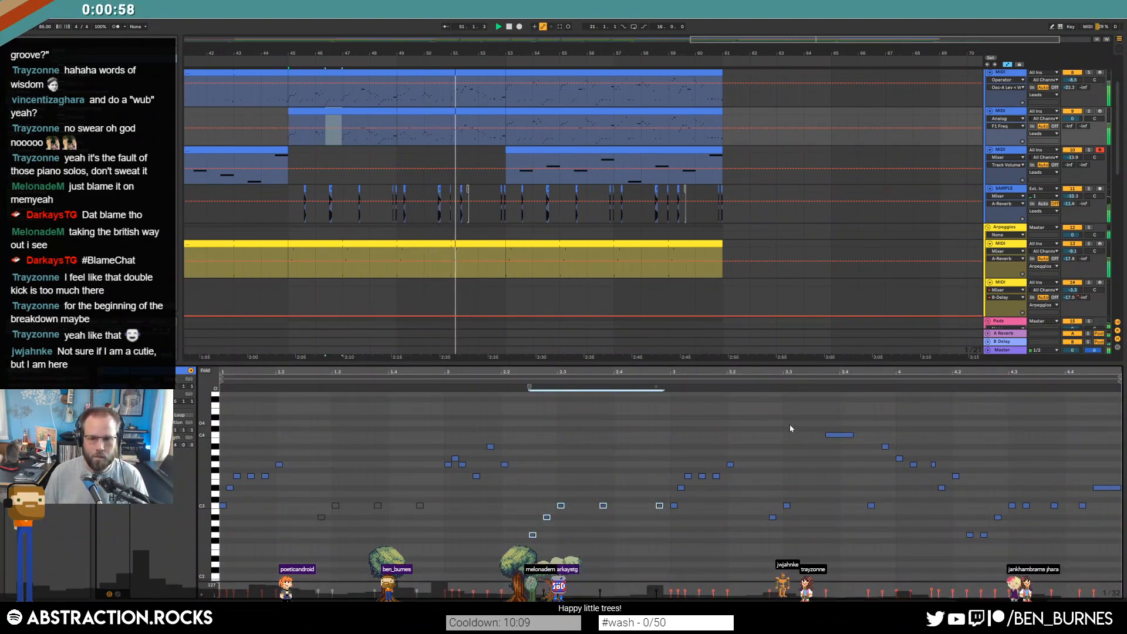
drag(820, 417, 881, 536)
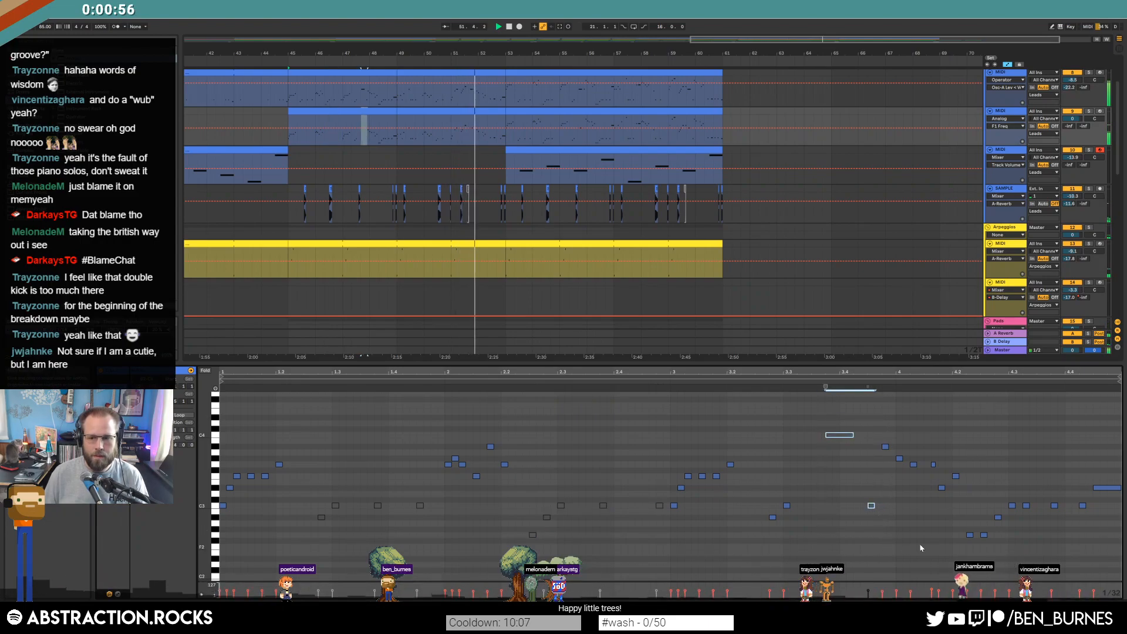
drag(1008, 483, 1056, 520)
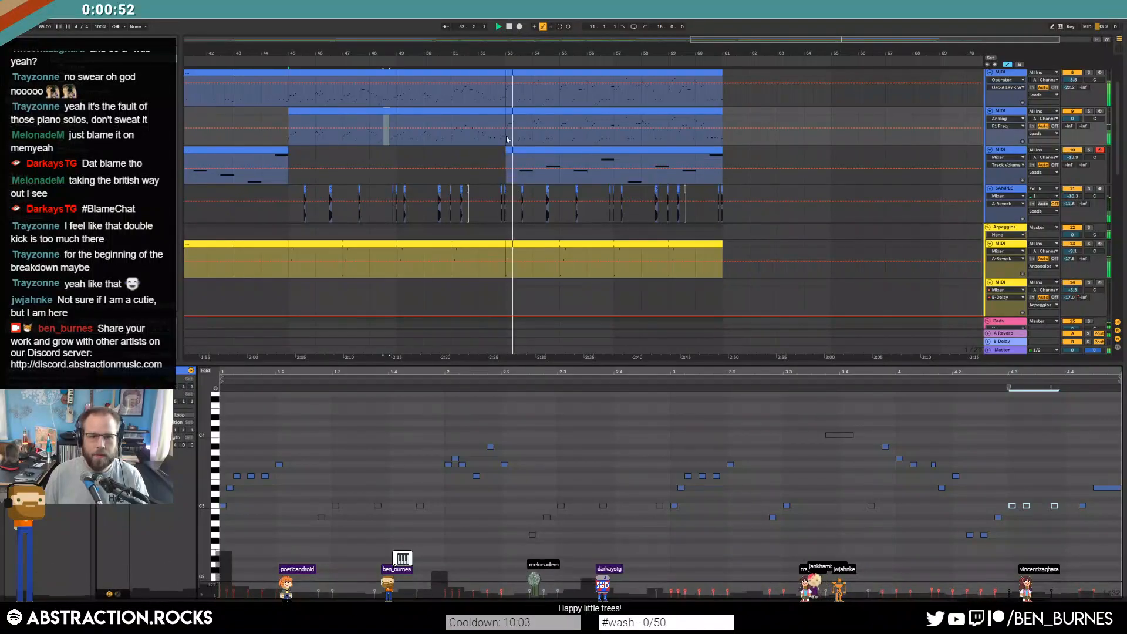
key(space)
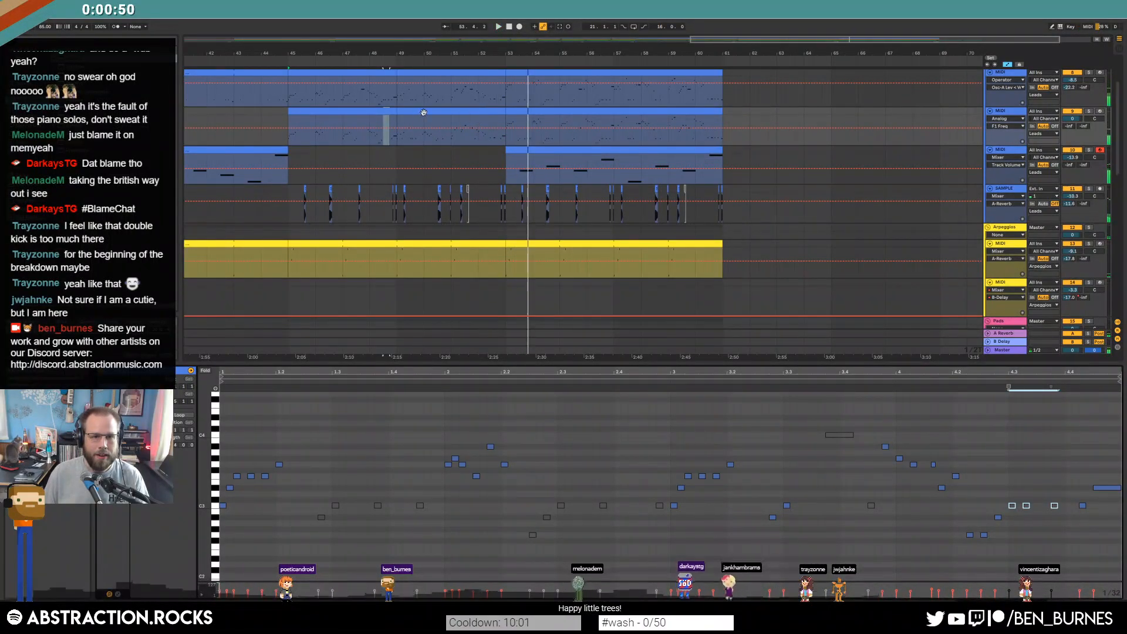
Deactivate the two groups of repeated low notes in the first half of the copied lead clip at bars 49–53
click(423, 111)
drag(314, 481, 400, 538)
key(0)
drag(553, 487, 618, 534)
key(0)
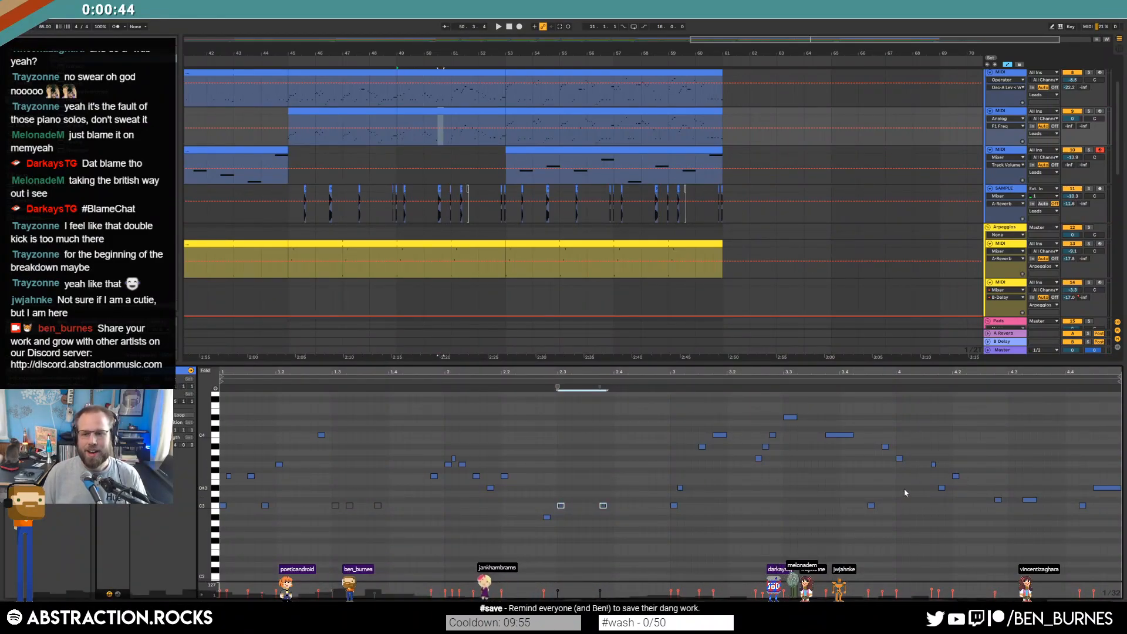
drag(916, 452, 968, 510)
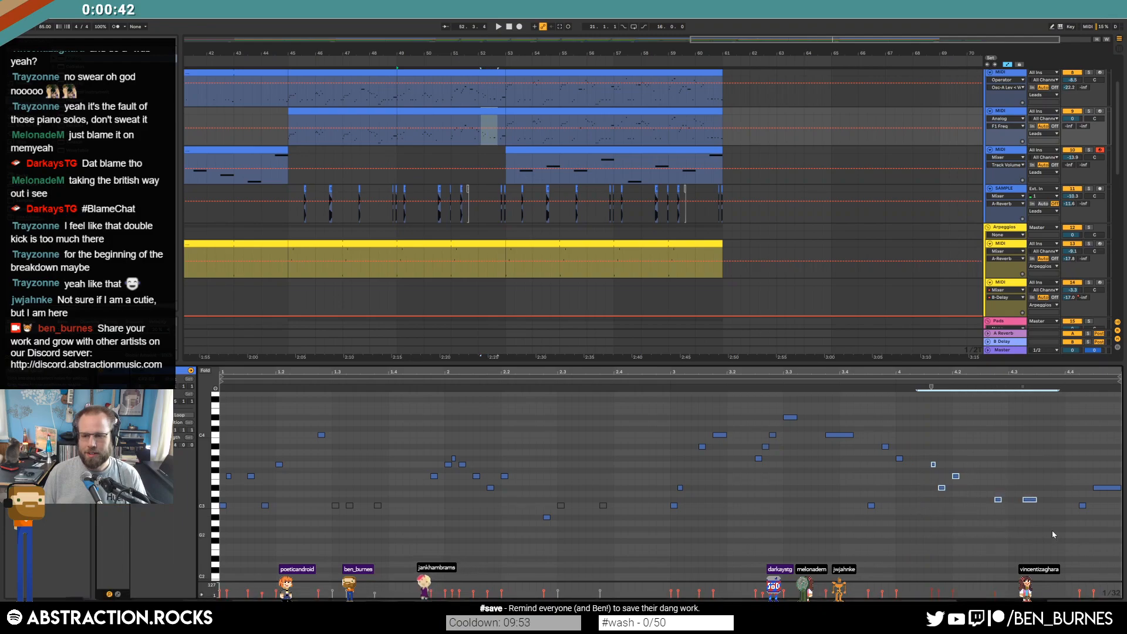
Deactivate the repeated low notes in the copied lead clip at bars 53–61 and raise its closing group of notes an octave
click(541, 111)
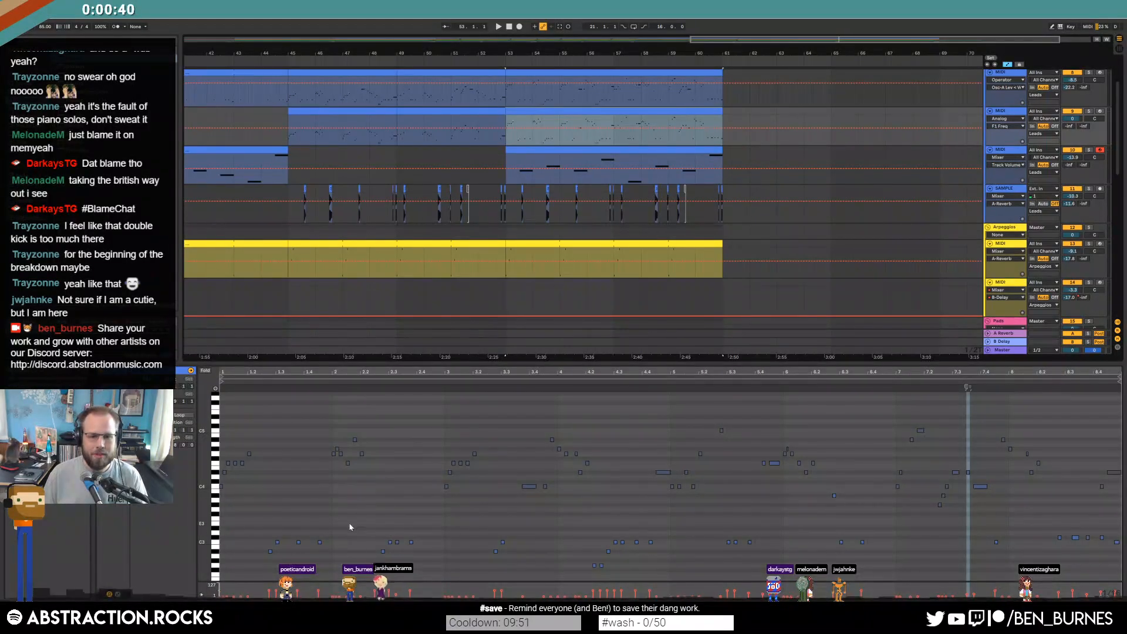
drag(250, 530, 1122, 579)
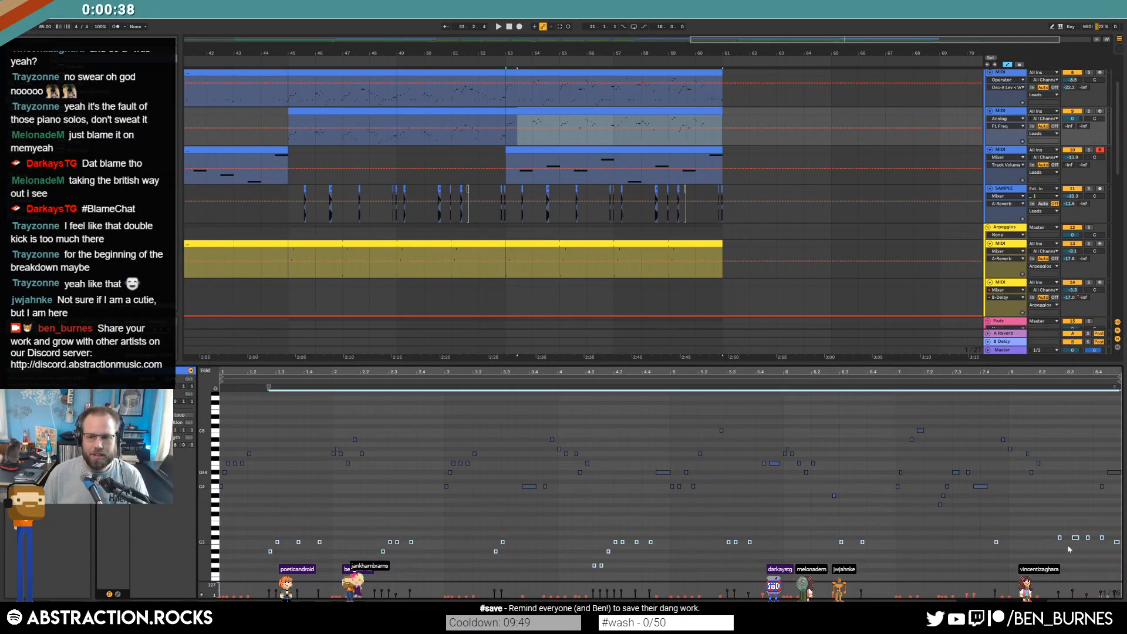
drag(1043, 515, 1121, 559)
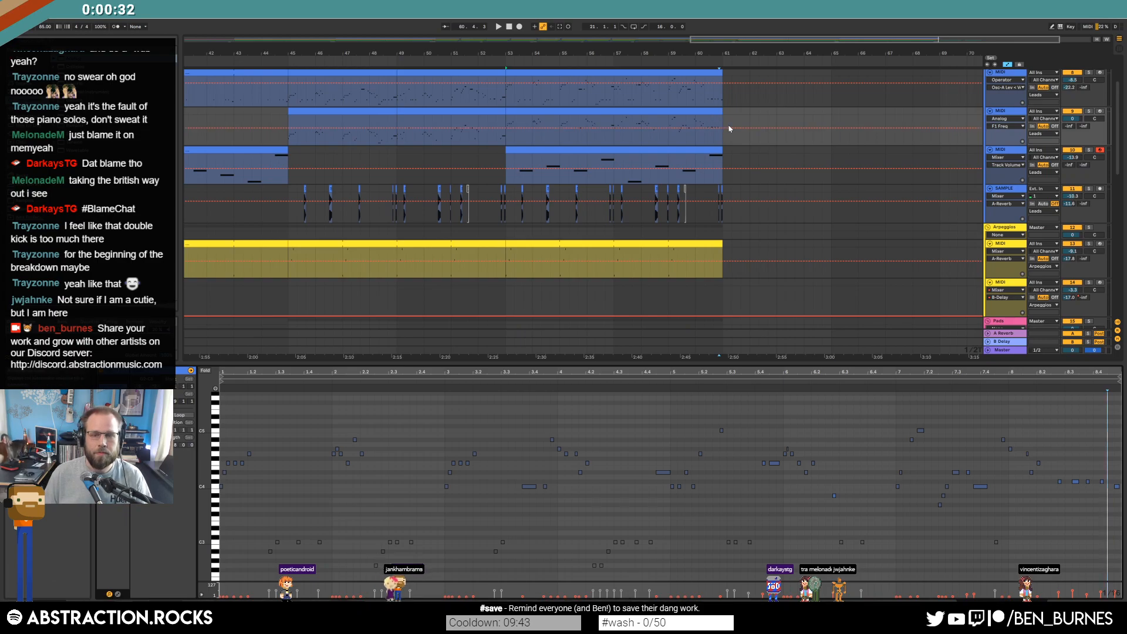
Hide the automation lanes, play the layered leads from bar 44, and open the copied lead clip at bars 45–49
key(a)
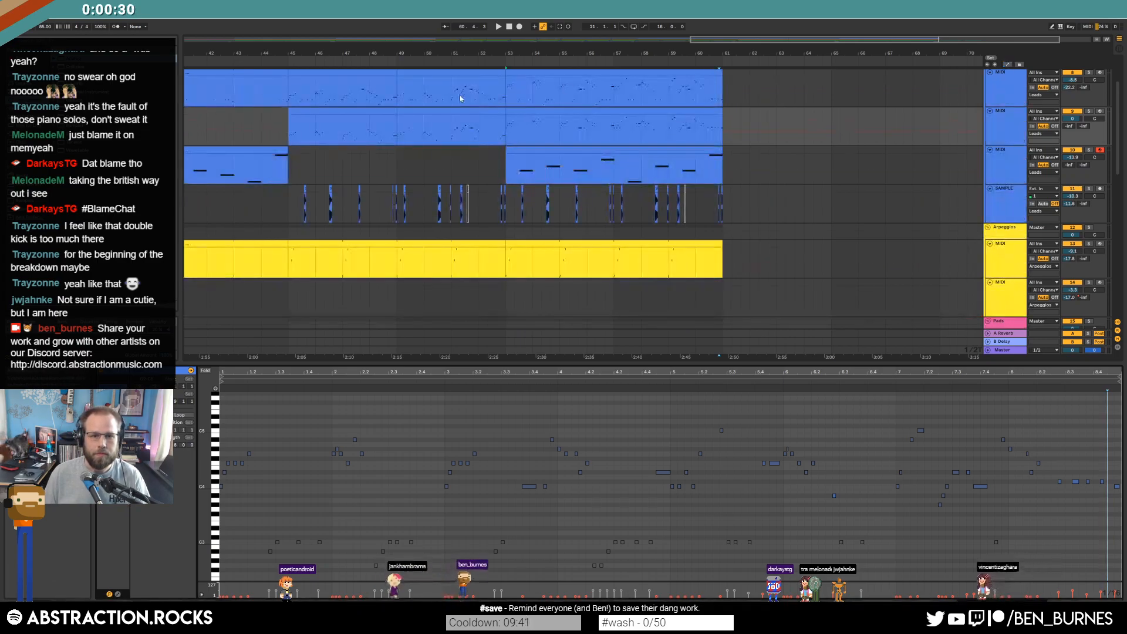
click(269, 98)
key(space)
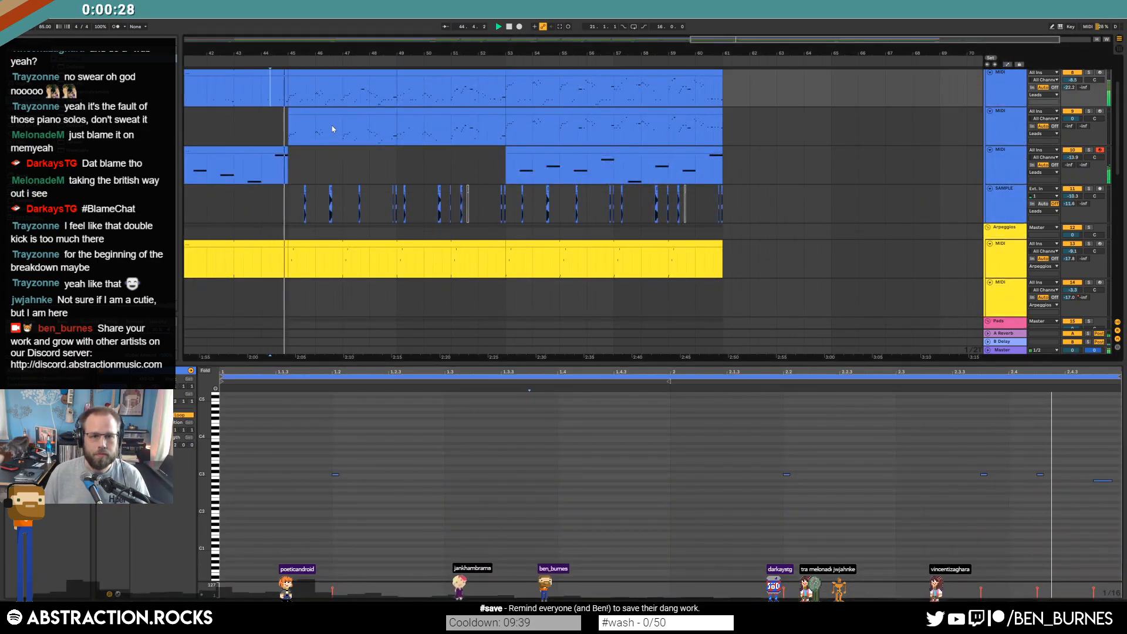
click(334, 123)
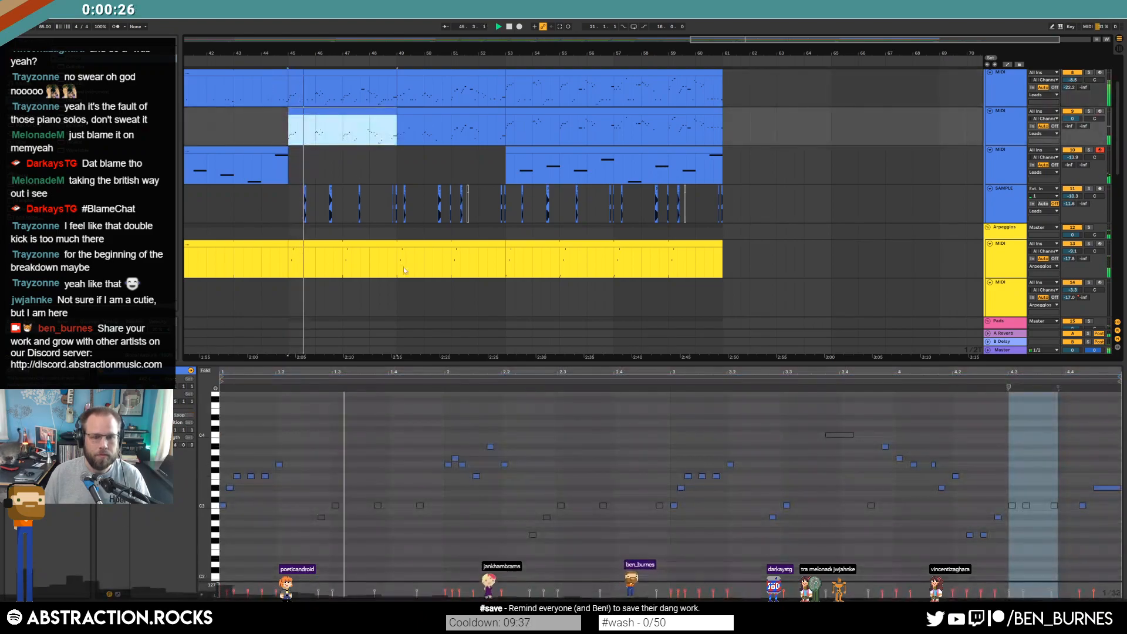
click(353, 461)
Adjust the global voice settings of the Analog on the copied lead track while playing the passage from bar 45
key(shift+Tab)
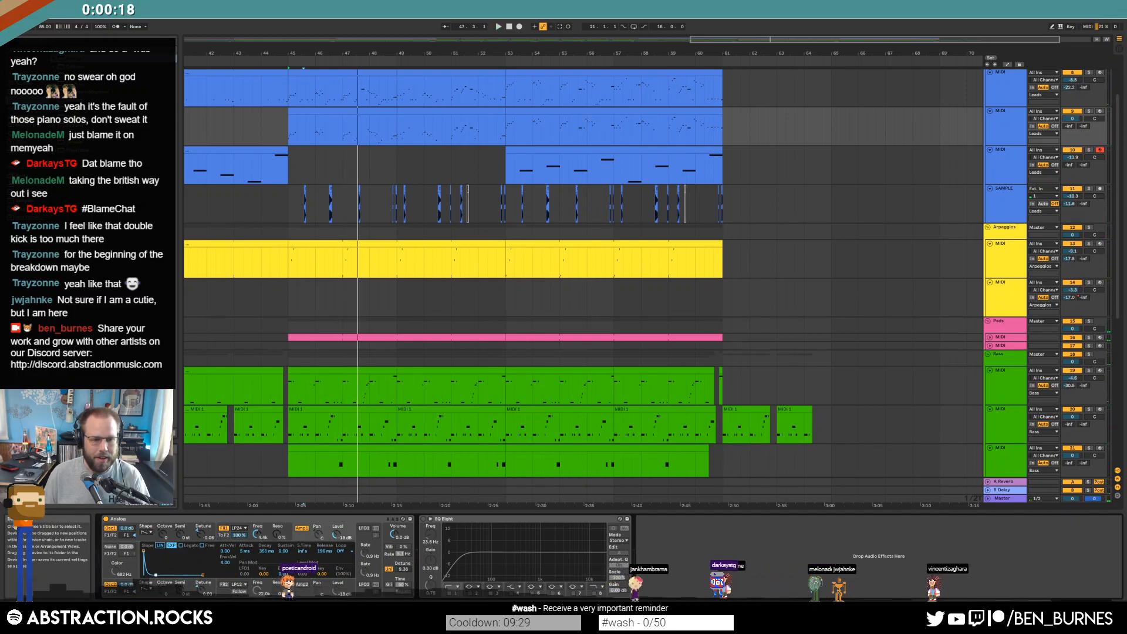
click(390, 547)
key(space)
drag(403, 547, 403, 516)
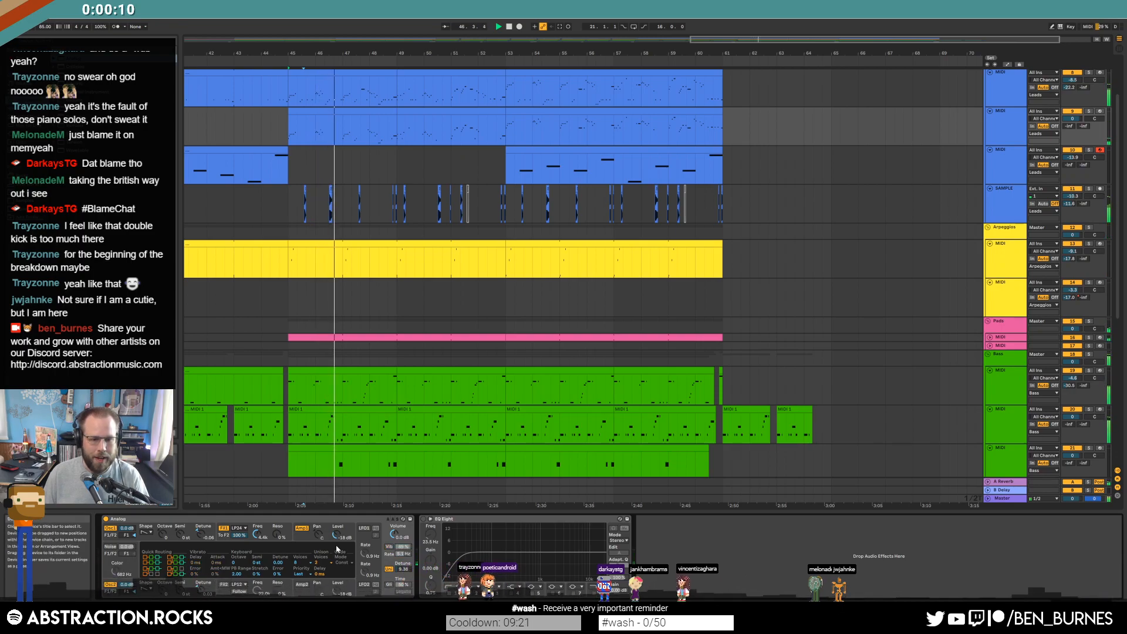
click(308, 565)
click(302, 555)
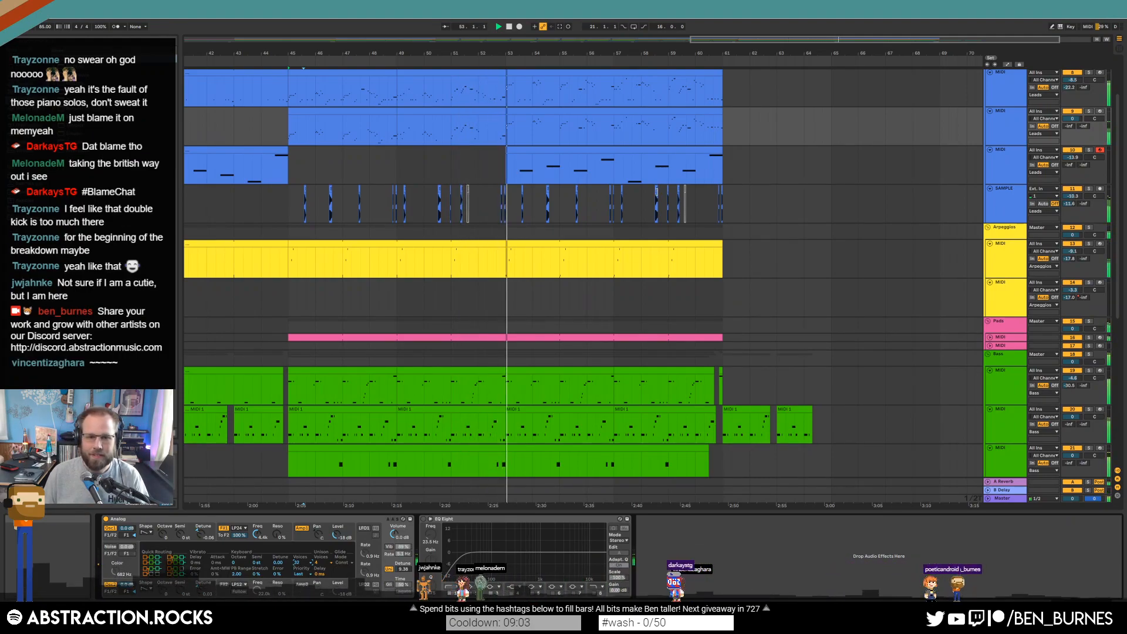
Set the copied lead track's A-Reverb send to -6.2 dB, and shorten the final clips on both lead tracks to end within bar 60
click(550, 115)
key(0)
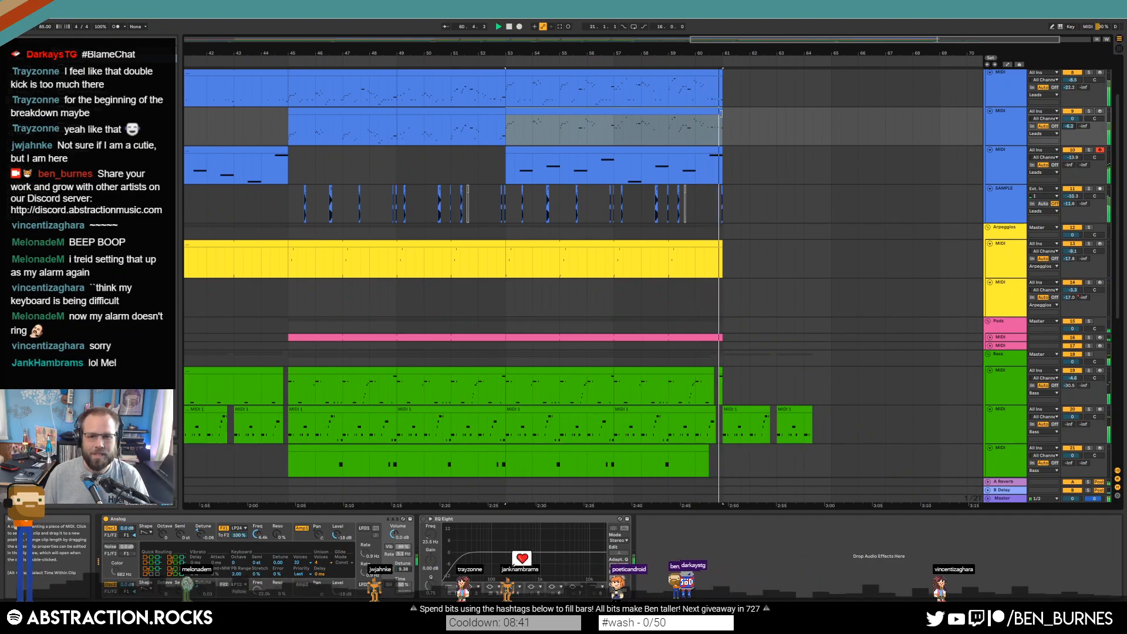
drag(722, 112, 704, 112)
drag(722, 73, 705, 75)
key(space)
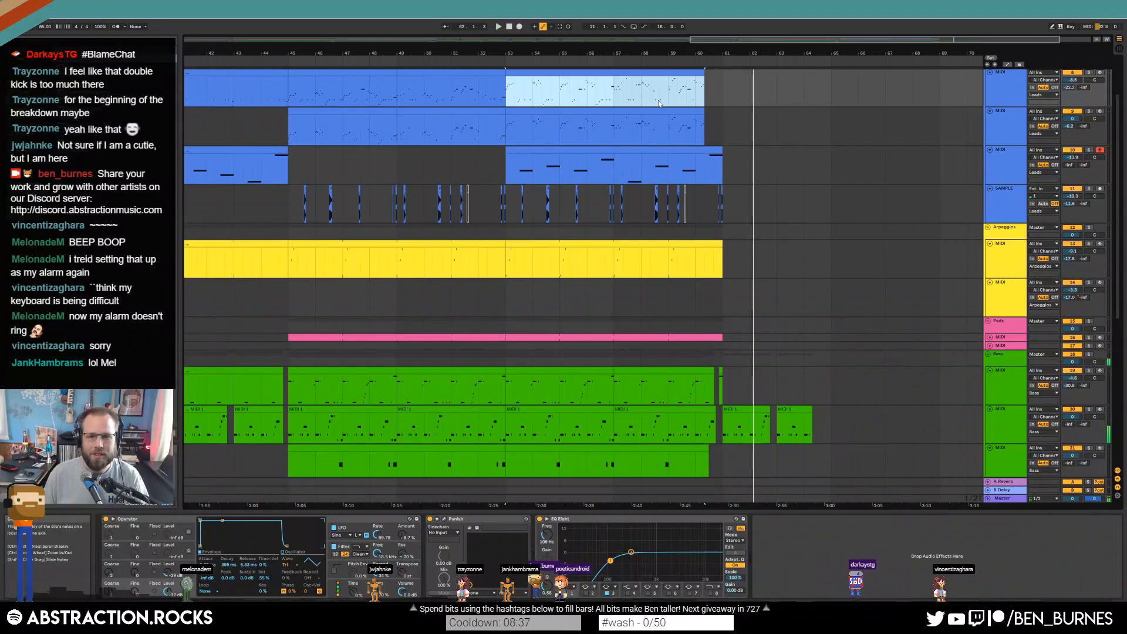
click(665, 100)
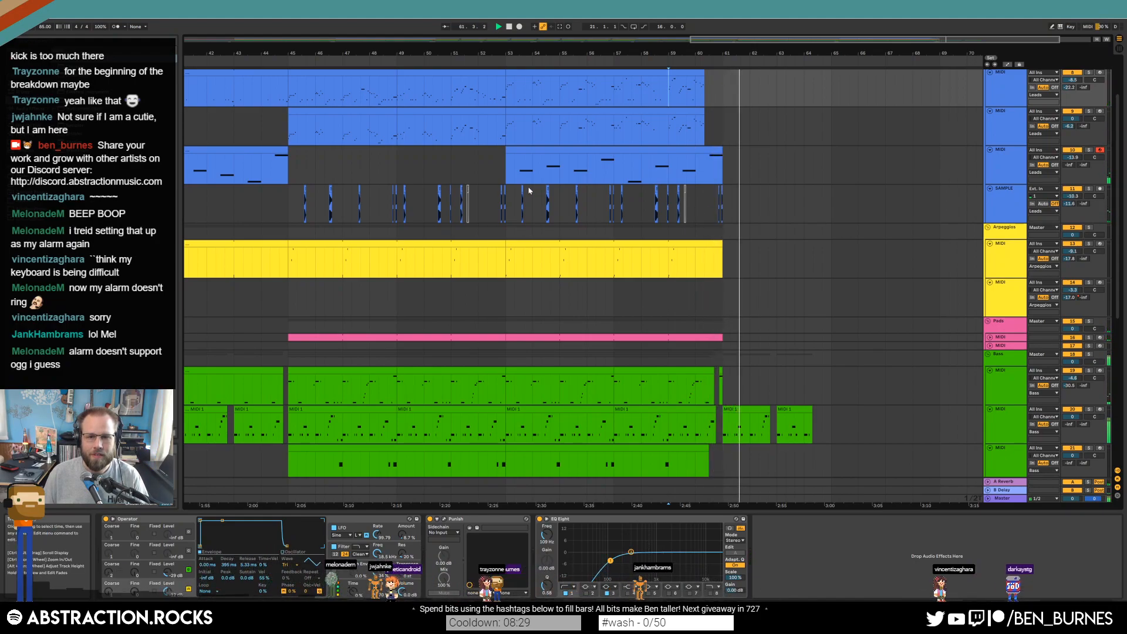
key(space)
Copy the sample hits from bars 53–56 on the lead sample track to bar 61
click(514, 202)
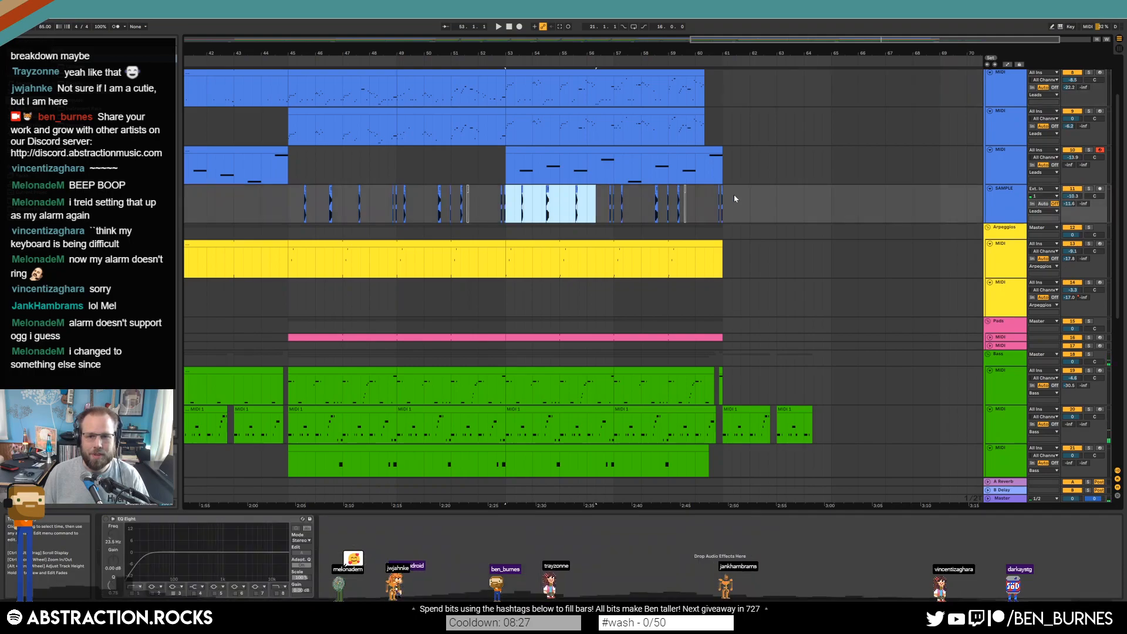
click(727, 196)
key(ctrl+v)
Automate the Auto Filter's Device On on the sample track to switch on at about bar 61, then play from there
click(822, 210)
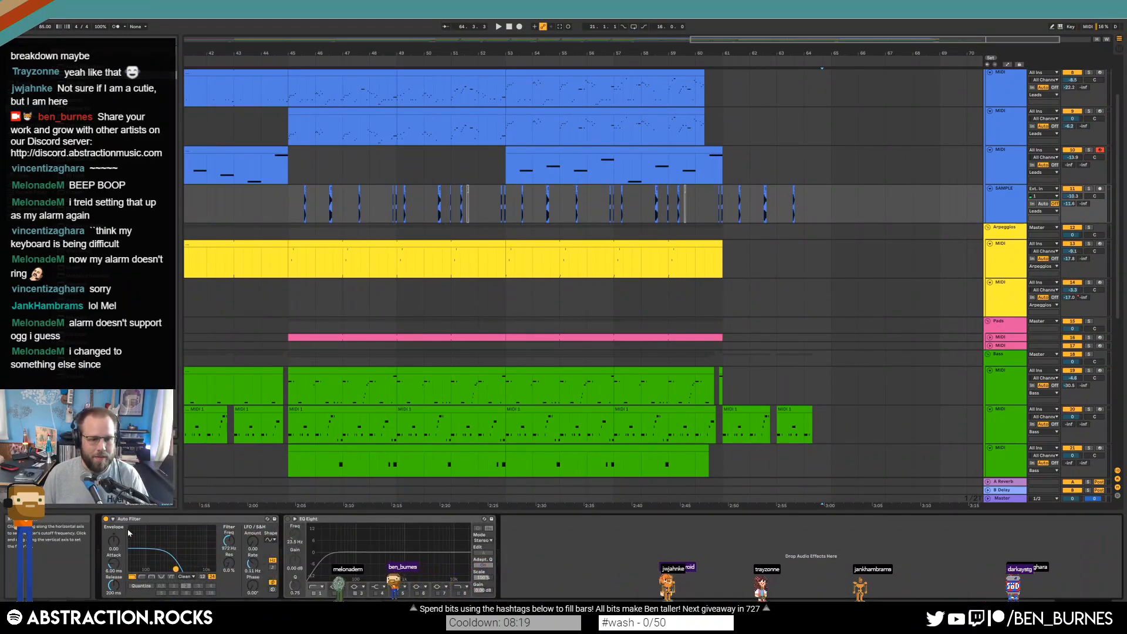
key(a)
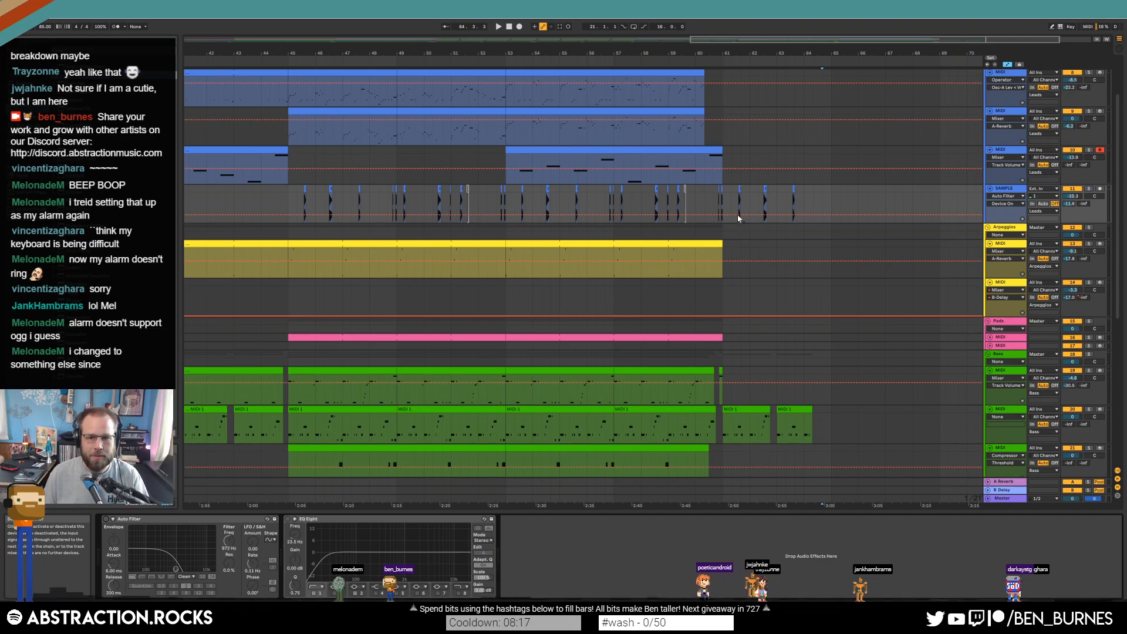
click(729, 206)
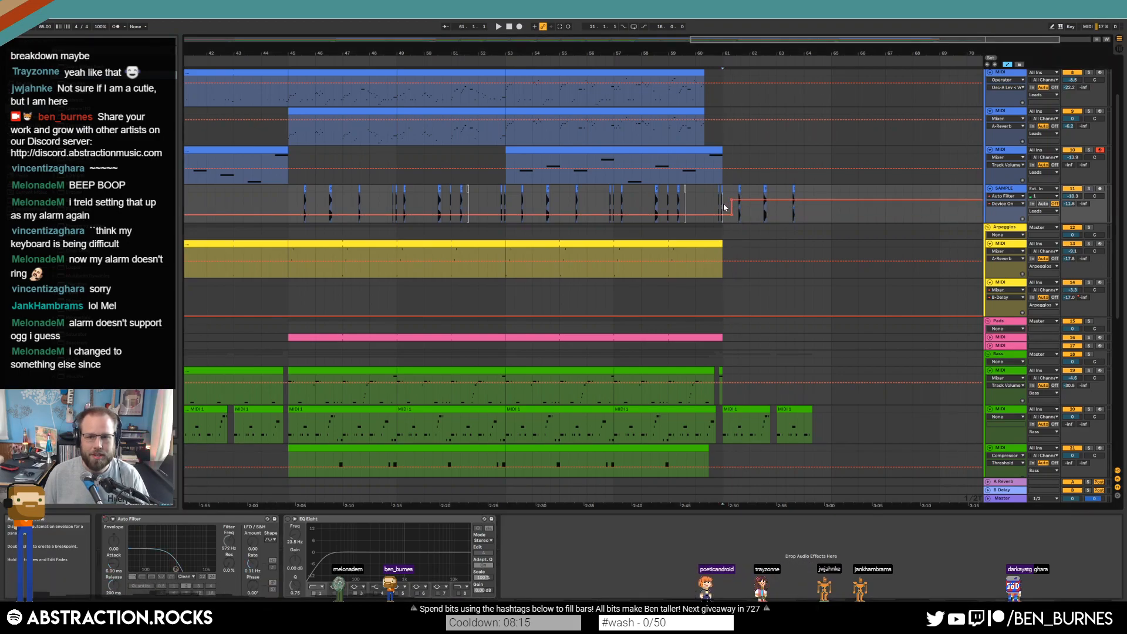
key(a)
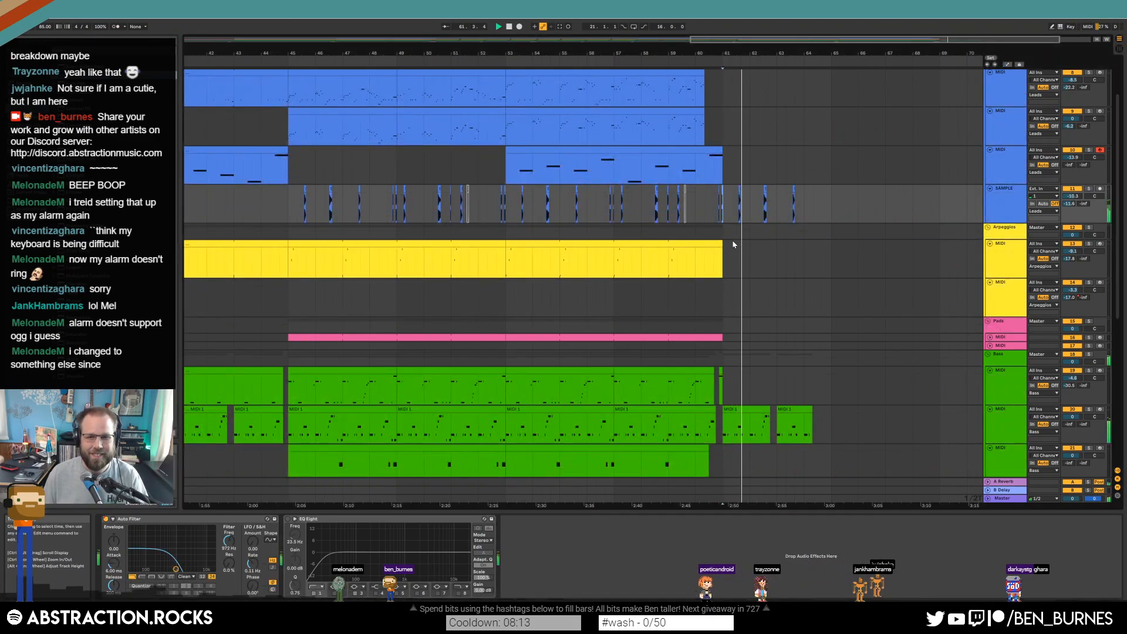
Copy the first bass track's clip from bars 41–44 to bar 61 and play the new section
scroll(747, 313, down, 1)
scroll(747, 314, down, 5)
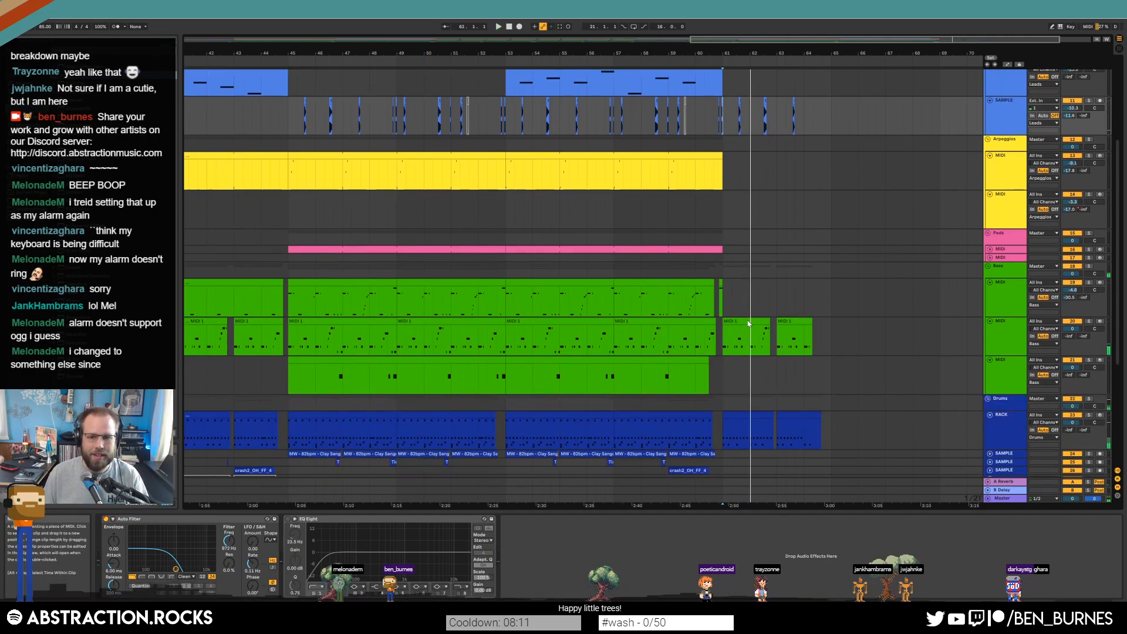
click(339, 230)
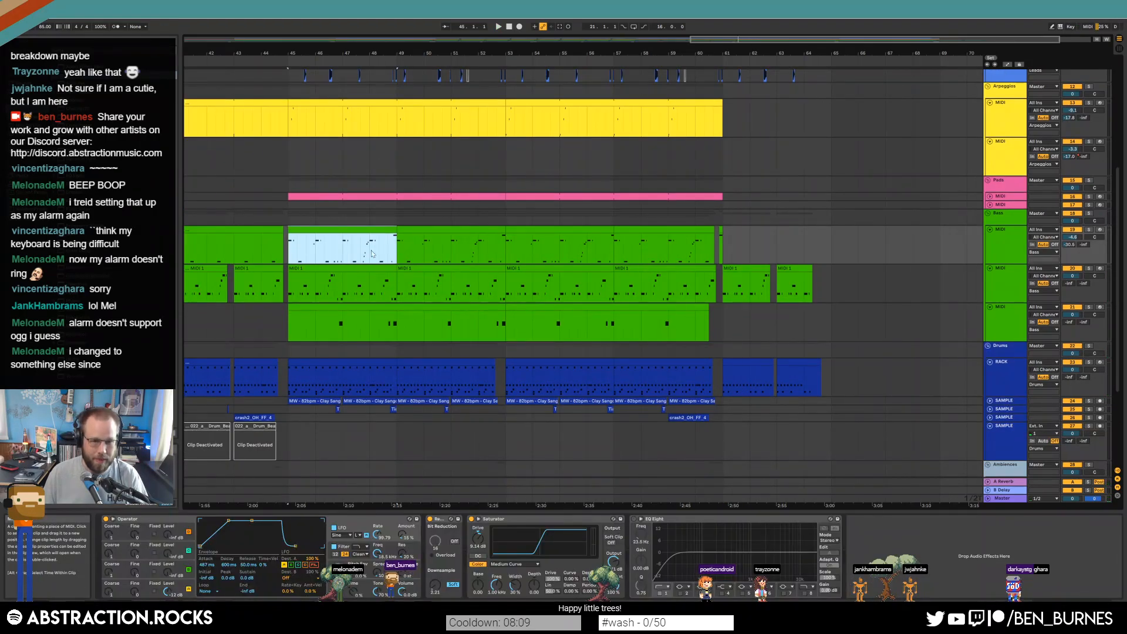
click(247, 238)
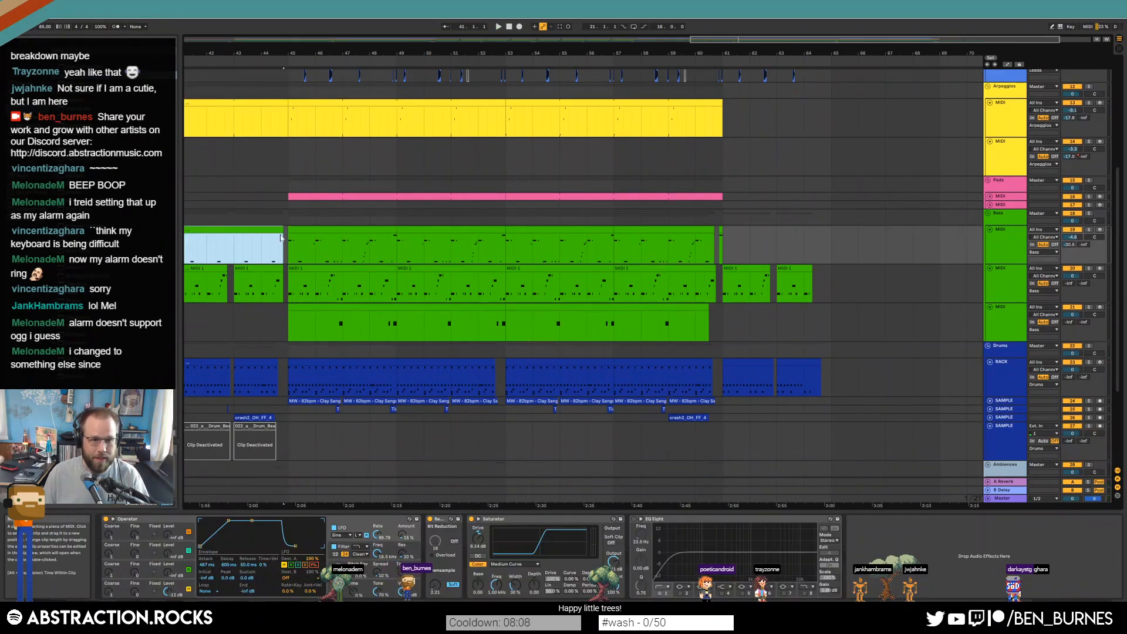
click(724, 250)
key(ctrl+v)
key(space)
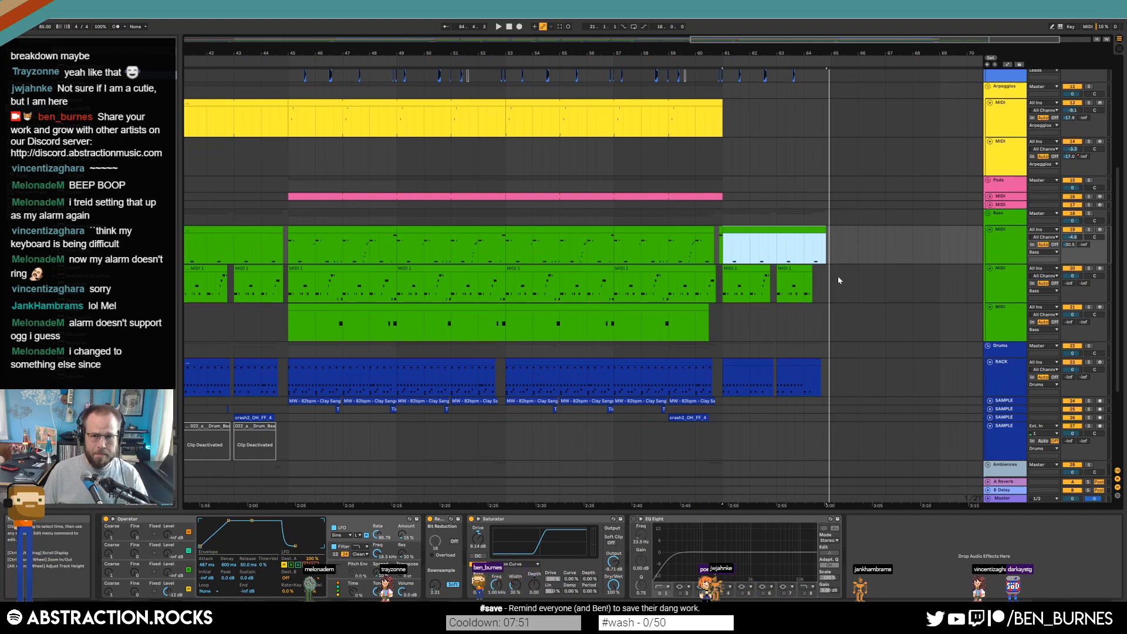
Consolidate the second bass track's clips at bars 61–64 into one clip, open its notes, and play it
key(Down)
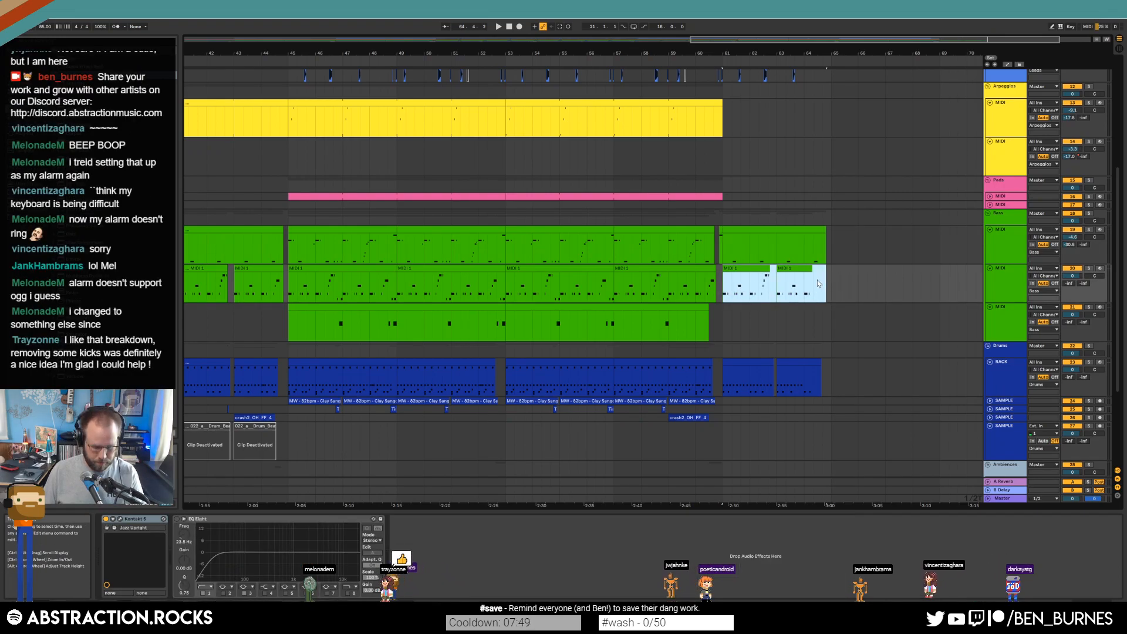
double_click(798, 277)
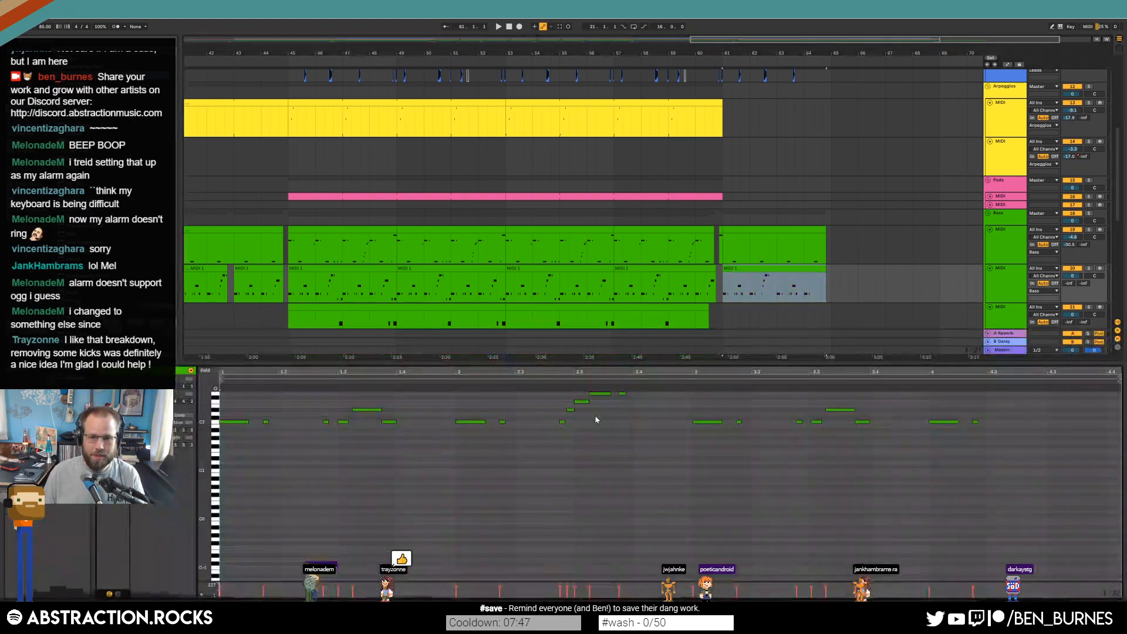
scroll(333, 418, up, 2)
key(space)
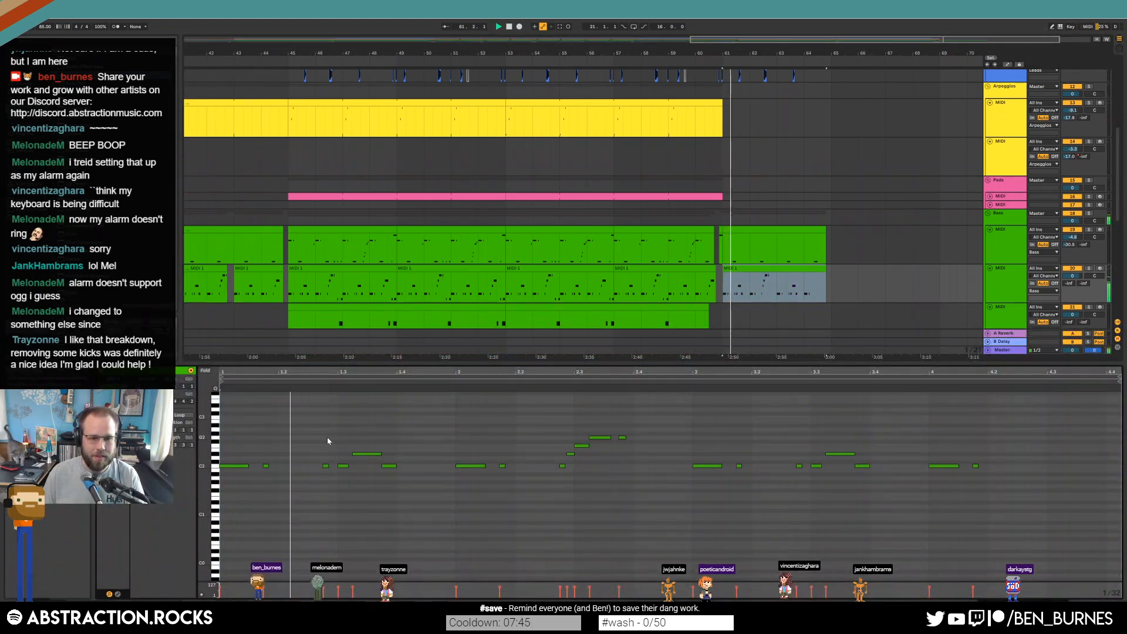
Deactivate the groups of four bass notes in the middle of bars 61 and 63, and play the clip again
drag(317, 435, 355, 498)
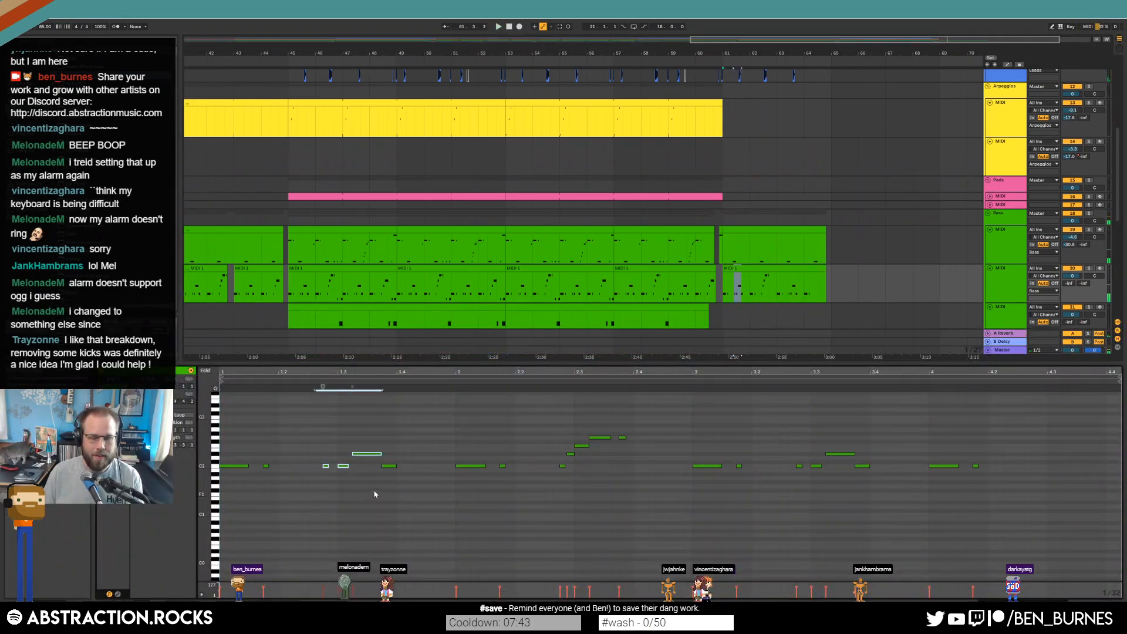
drag(315, 437, 417, 494)
drag(552, 427, 574, 484)
drag(781, 459, 871, 506)
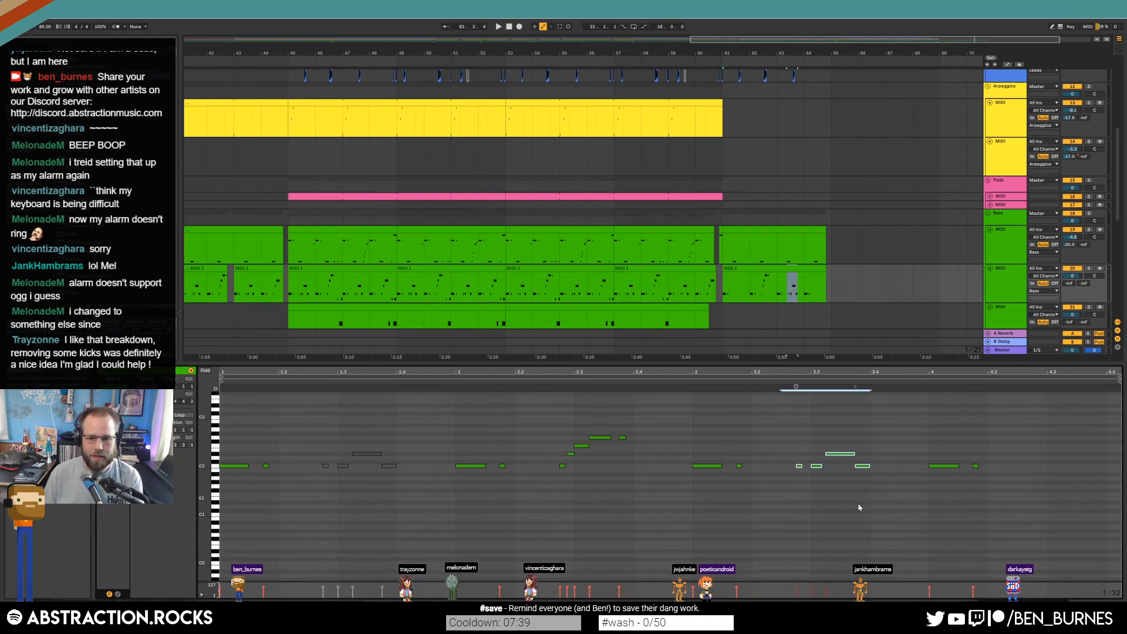
click(386, 517)
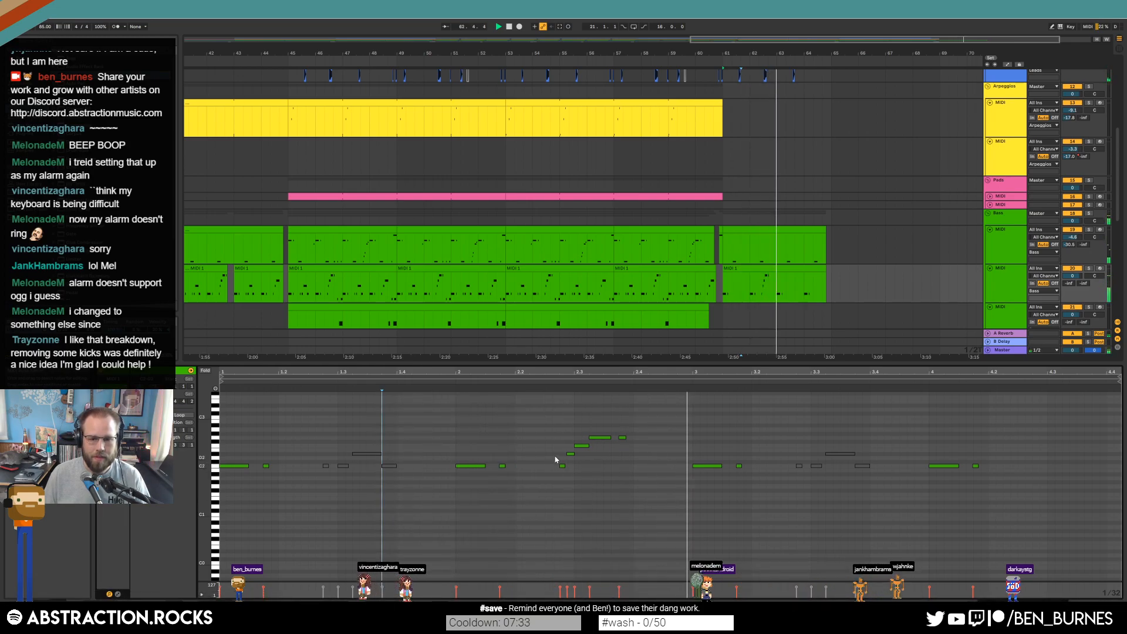
Deactivate the first two notes of the ascending bass run in bar 62, return to the device view, and stop playback
drag(560, 450, 569, 481)
key(0)
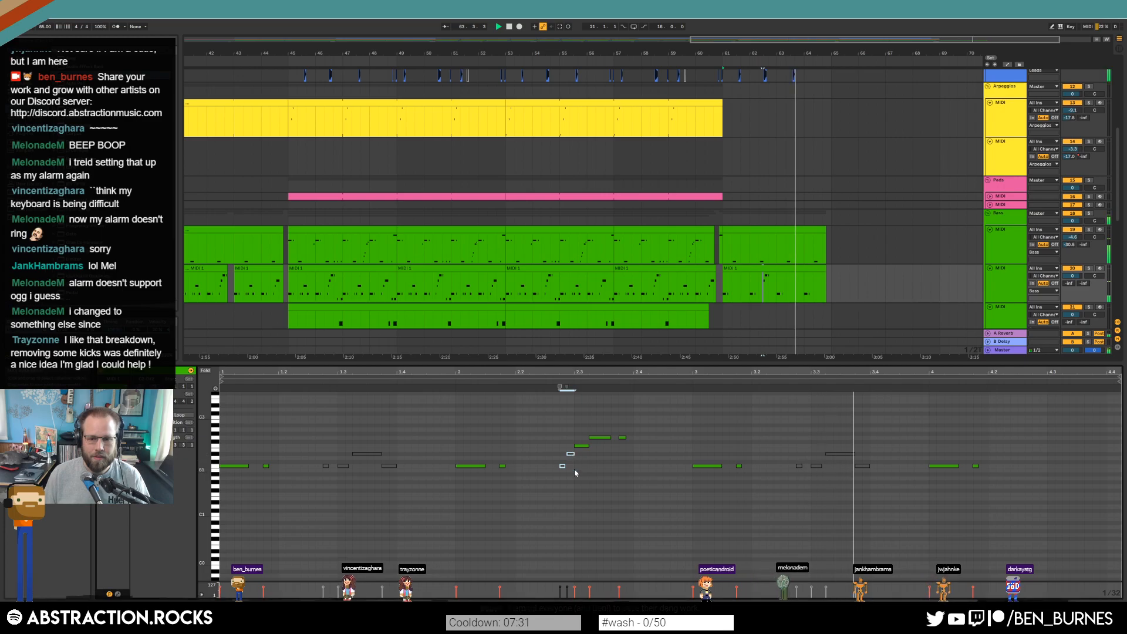
key(shift+Tab)
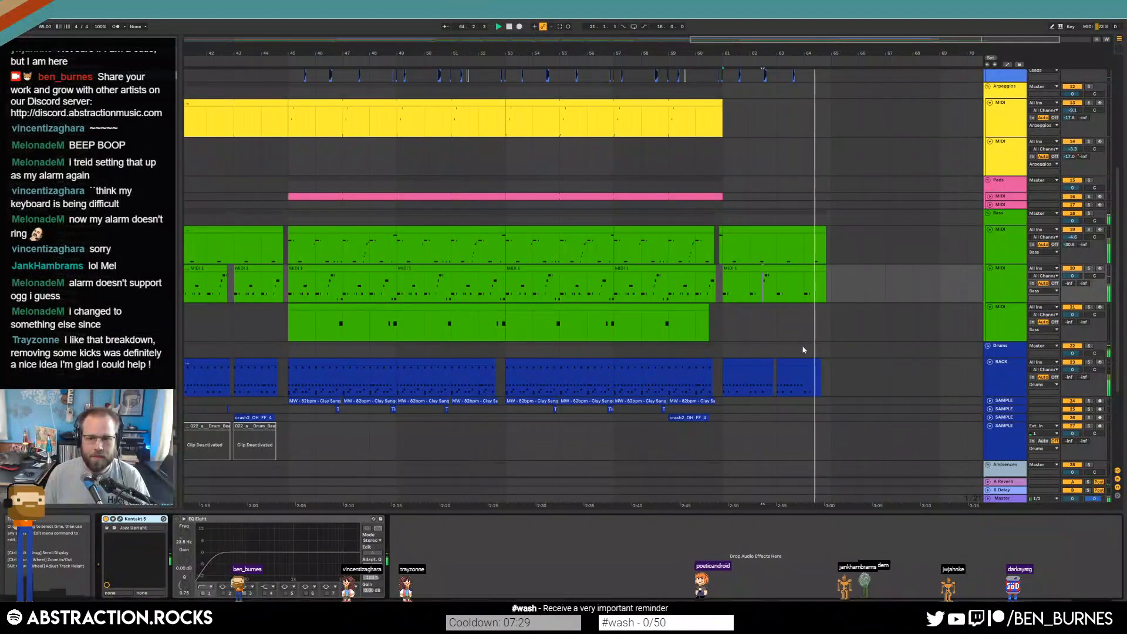
key(space)
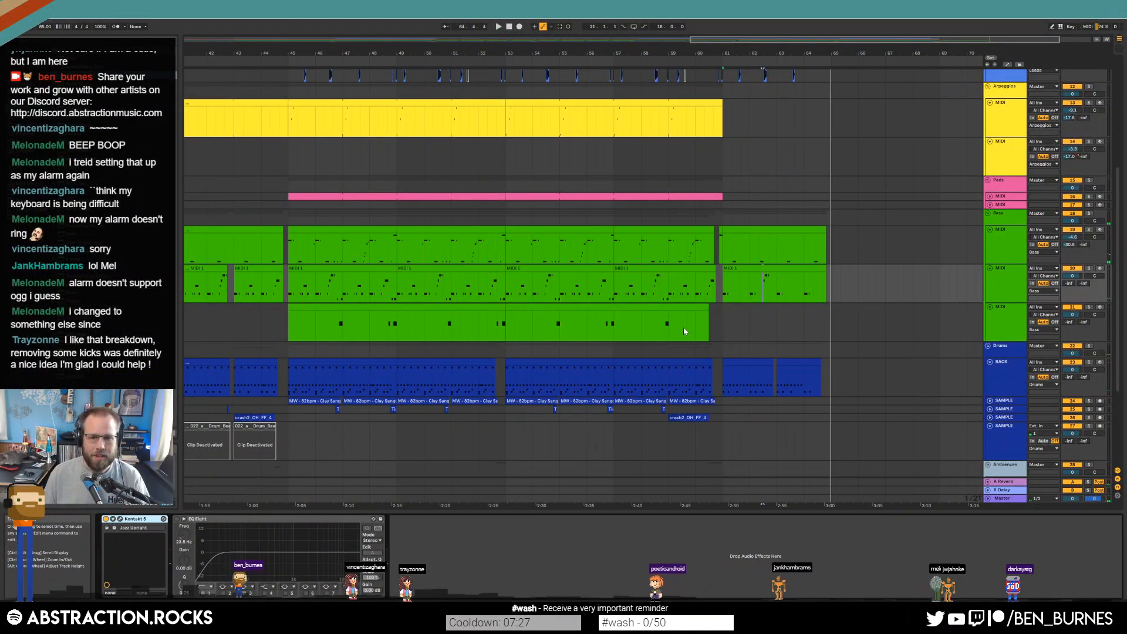
Copy the ambience sample hit from bar 4 to the end of bar 64 on the second Ambiences track
scroll(656, 332, down, 5)
scroll(617, 382, down, 4)
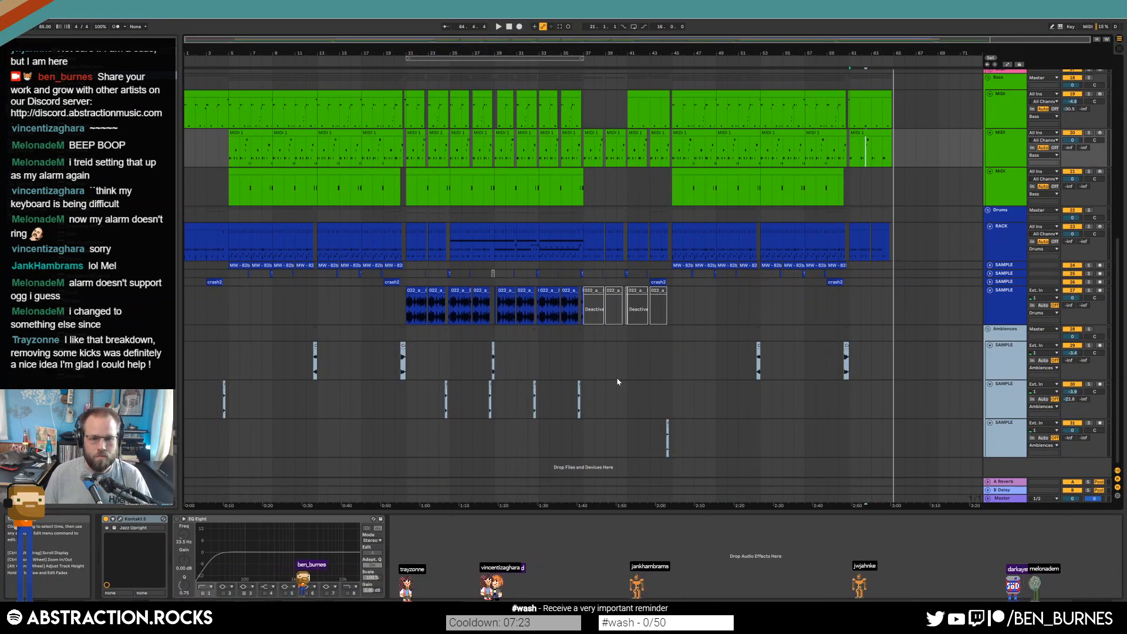
click(222, 389)
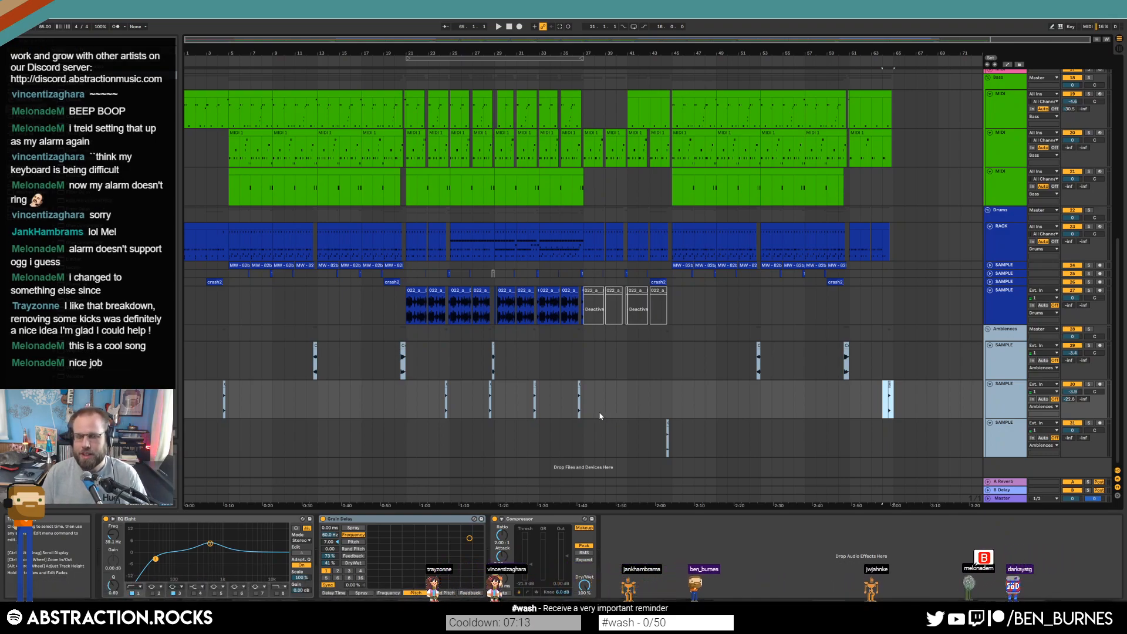
Look over the section at bars 37–44 from the drums up to the leads, and play the song from the beginning
click(600, 234)
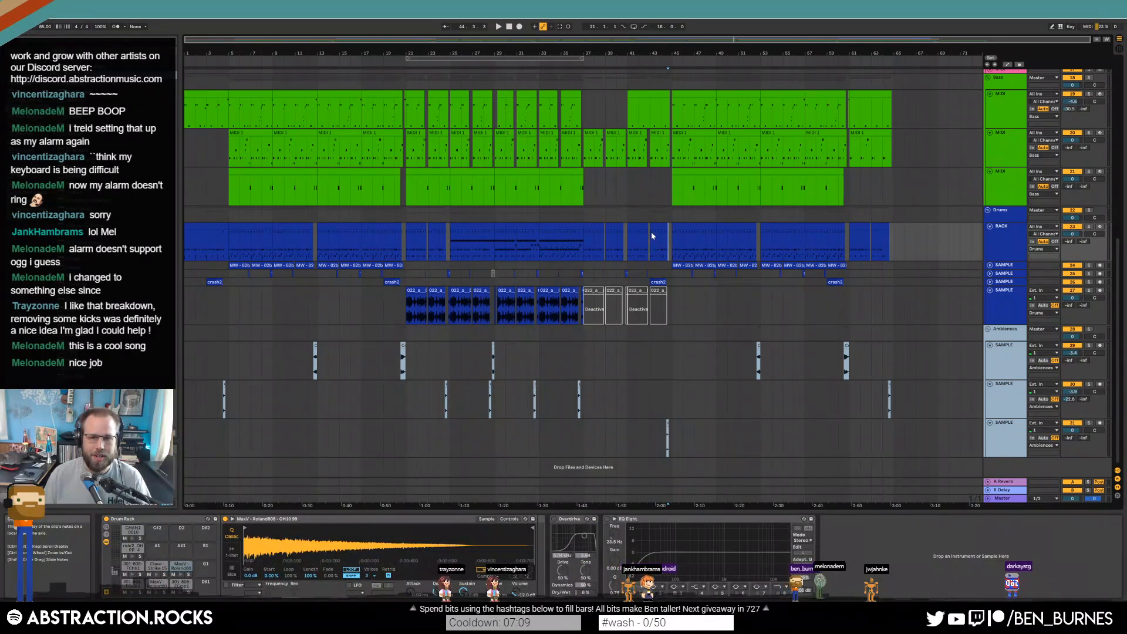
scroll(650, 235, up, 5)
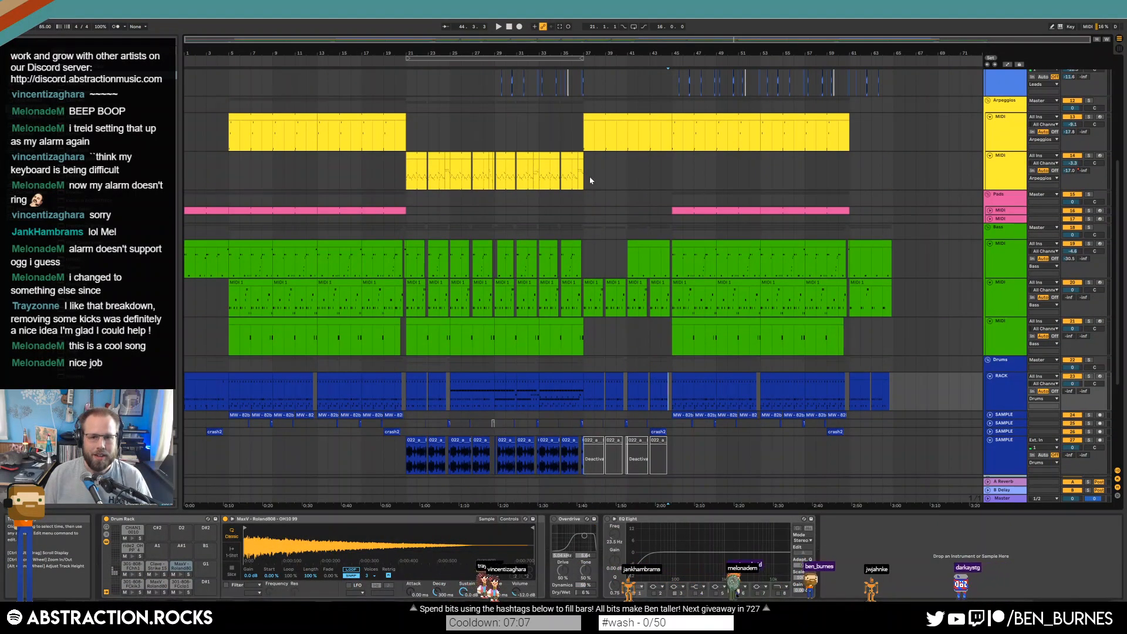
drag(633, 284, 671, 433)
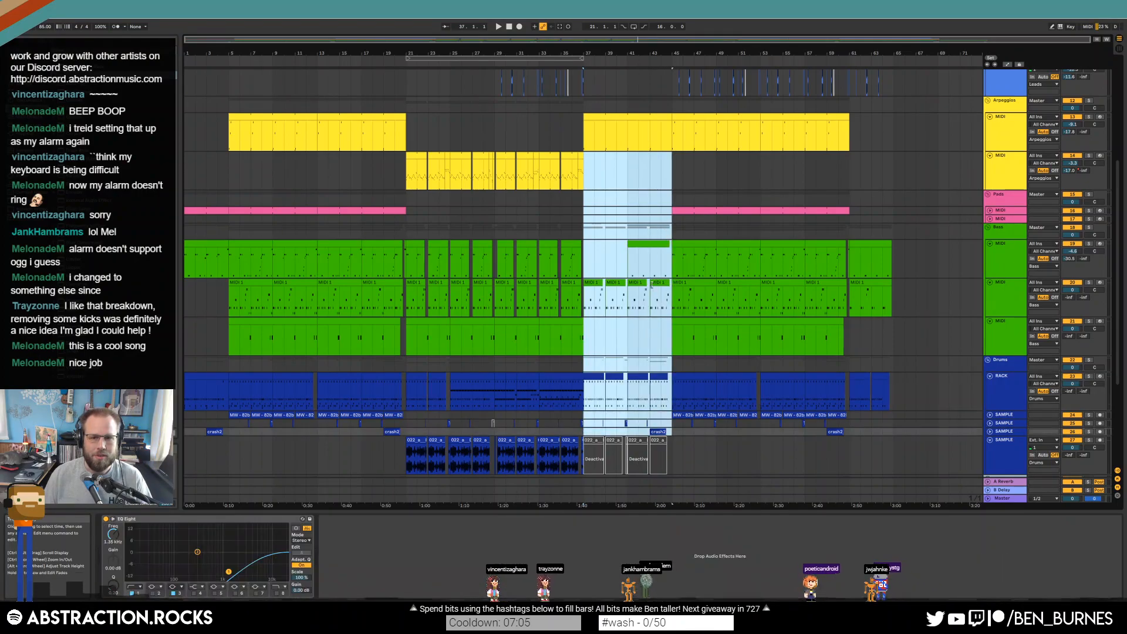
scroll(651, 293, up, 2)
scroll(650, 291, up, 4)
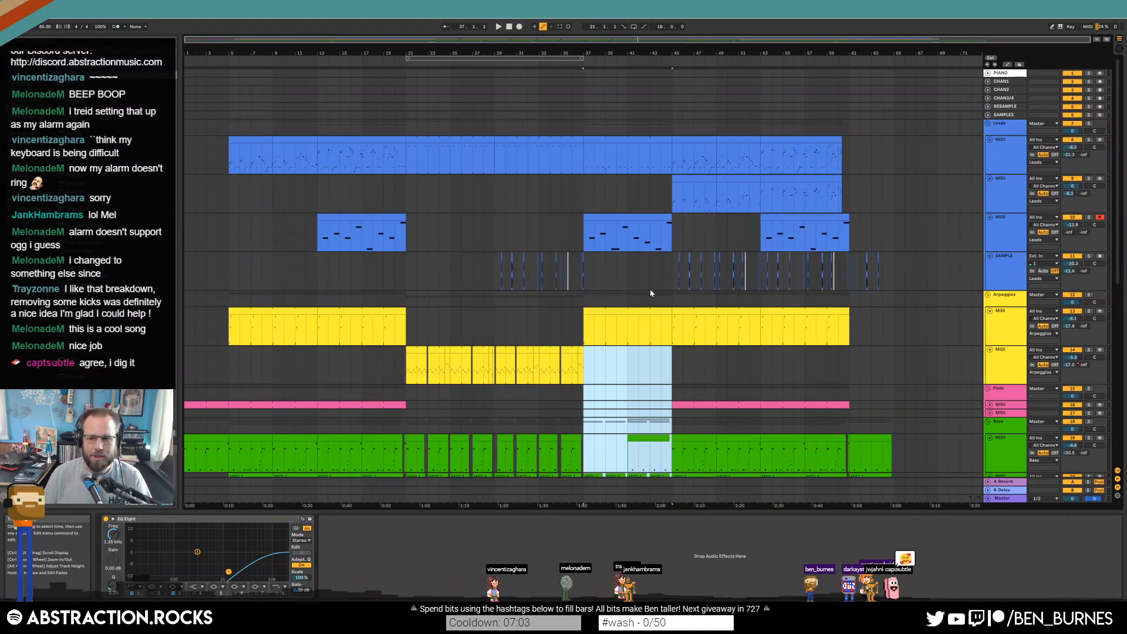
click(583, 227)
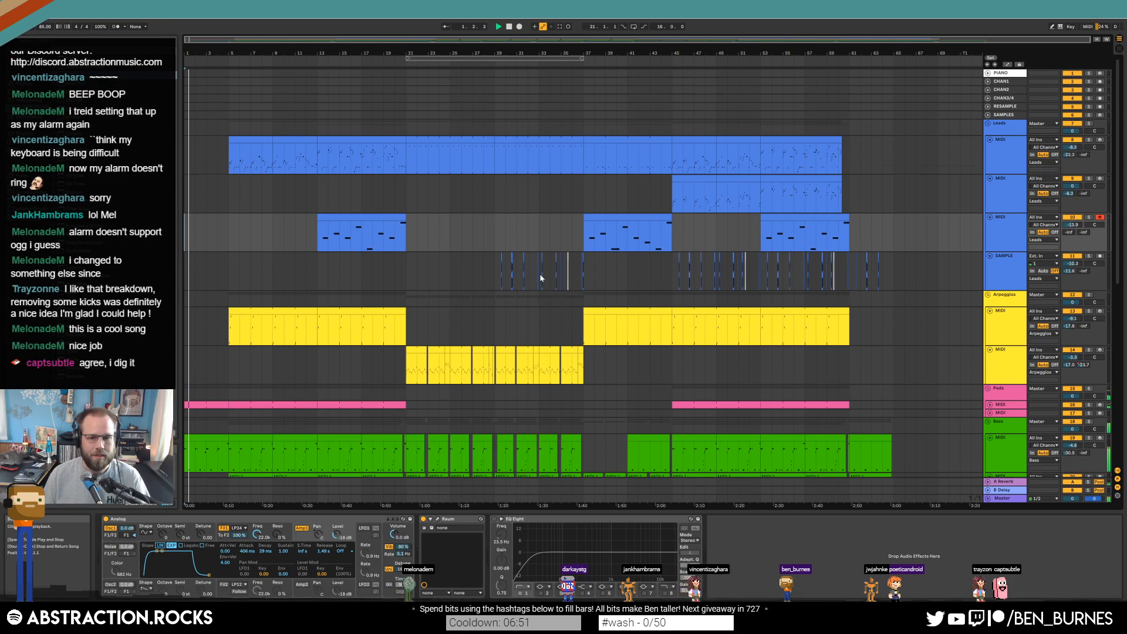
Unfold the first Pads track and consolidate its clips across bars 45–60 into one clip
scroll(541, 277, down, 5)
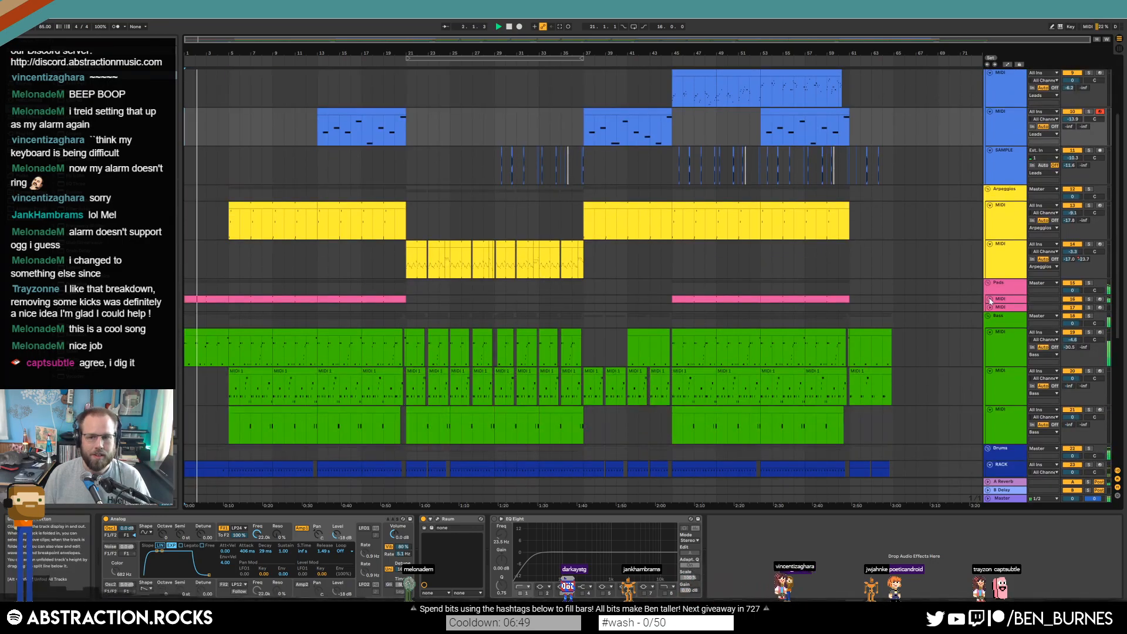
click(990, 300)
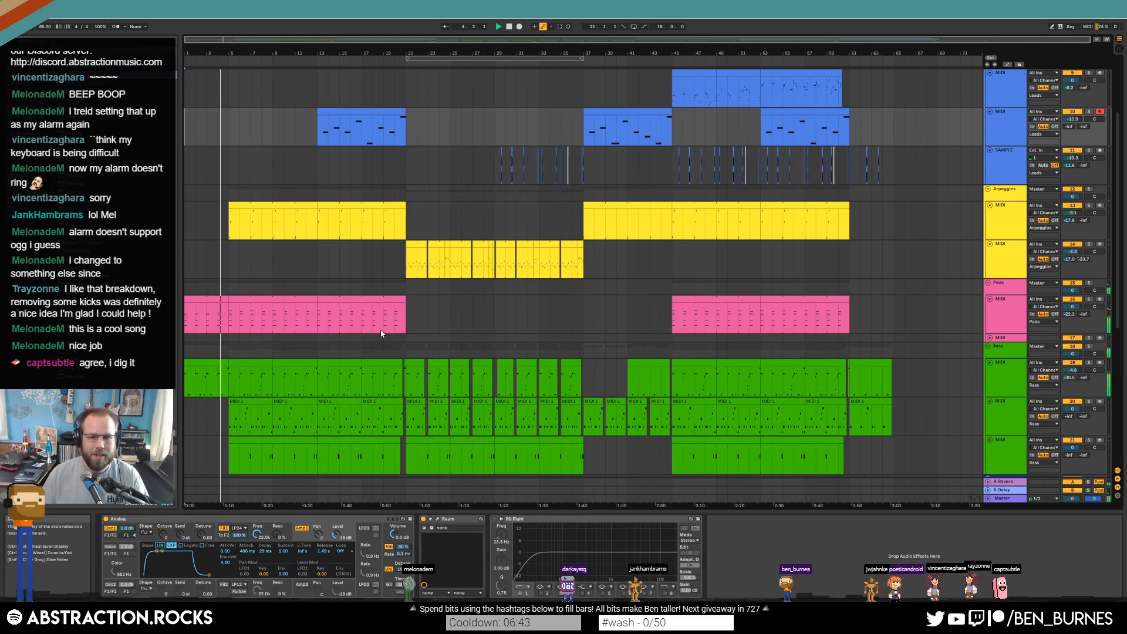
click(753, 298)
shift+click(792, 299)
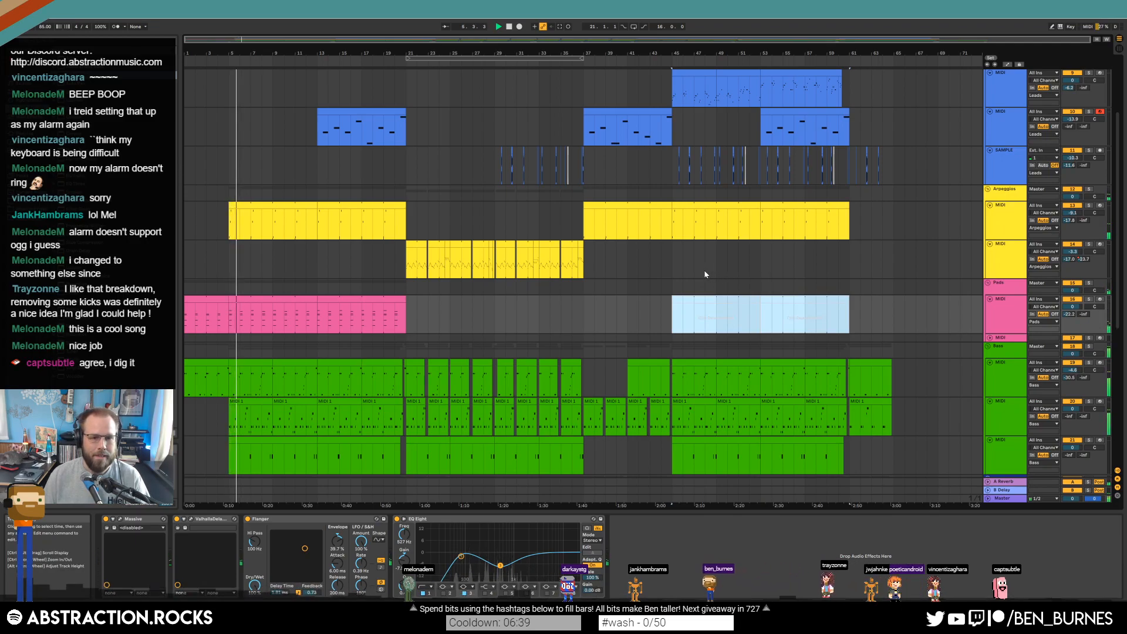
key(ctrl+j)
Copy the opening four-bar pads clip from bar 1 to bar 61 on the first Pads track
click(222, 303)
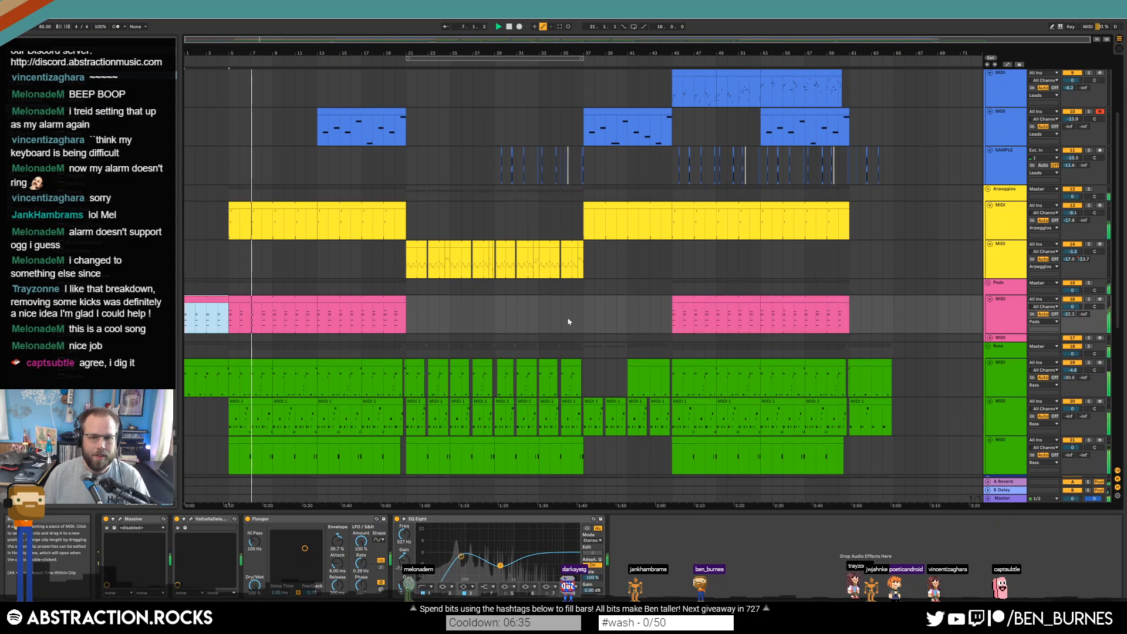
click(837, 302)
click(856, 318)
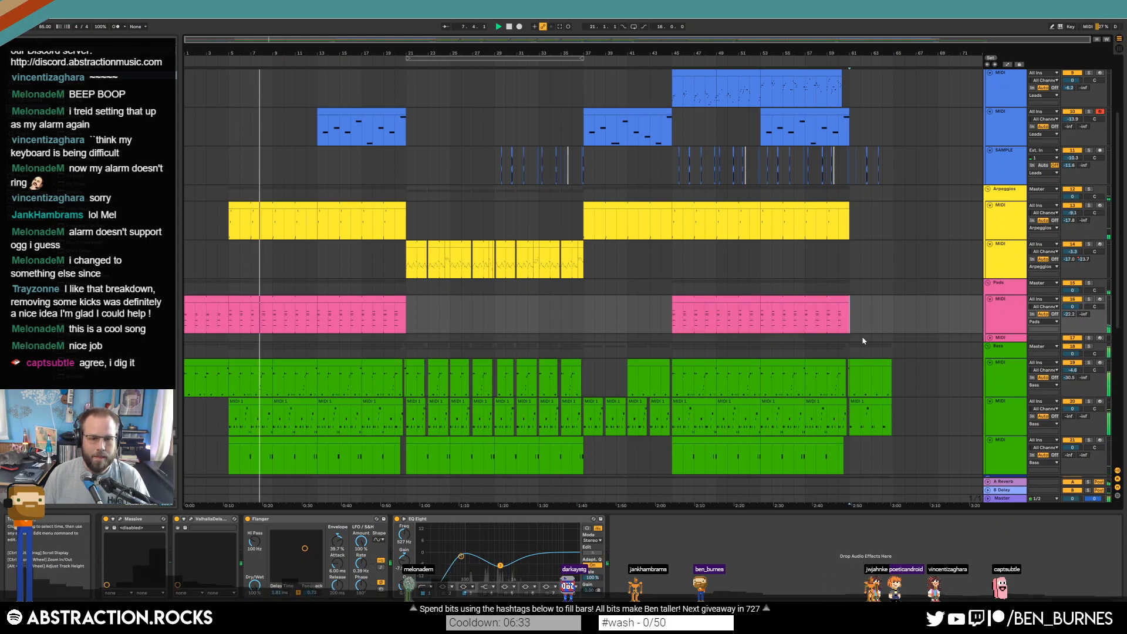
key(ctrl+v)
Add an Auto Filter after the EQ Eight on the first Pads track, lower its cutoff frequency, and switch the device off
drag(83, 75, 584, 503)
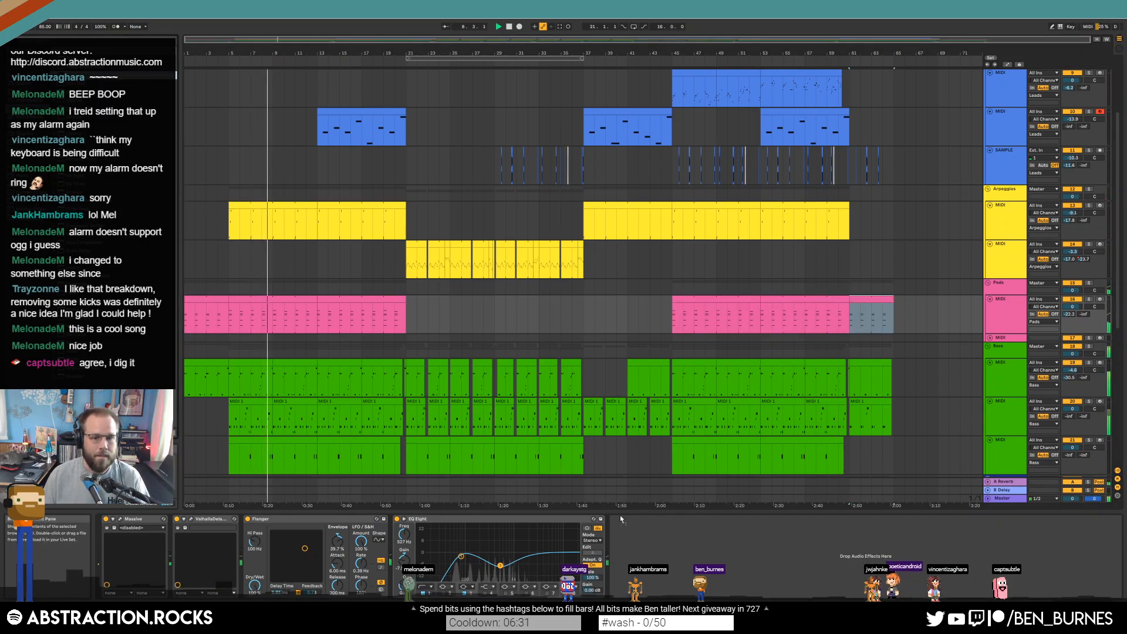
drag(684, 550, 650, 531)
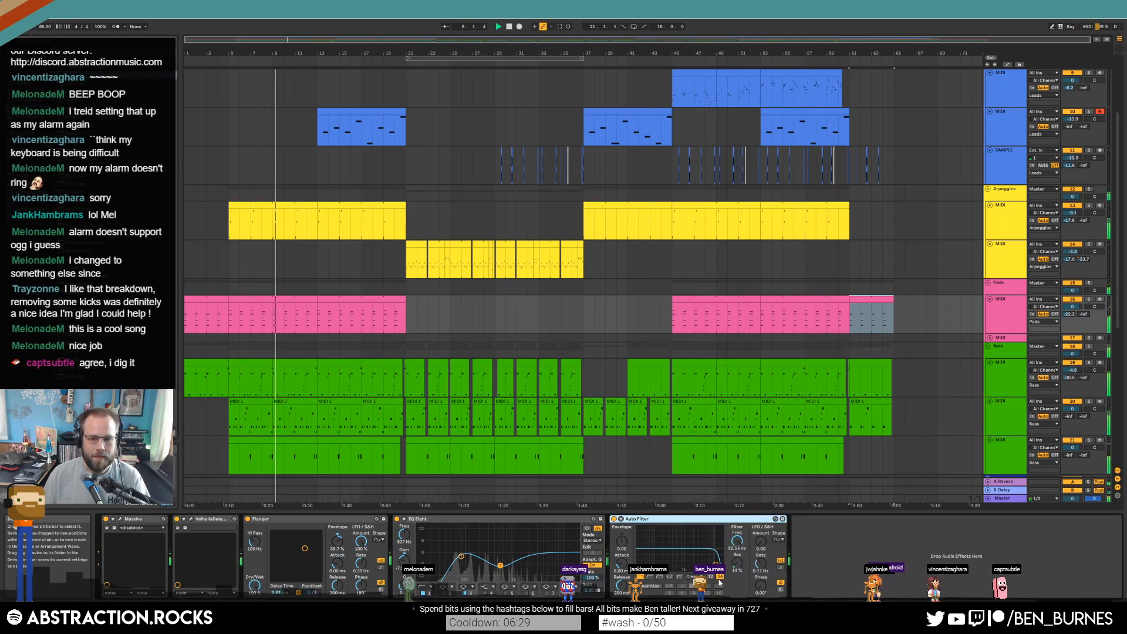
drag(715, 563, 698, 563)
click(614, 520)
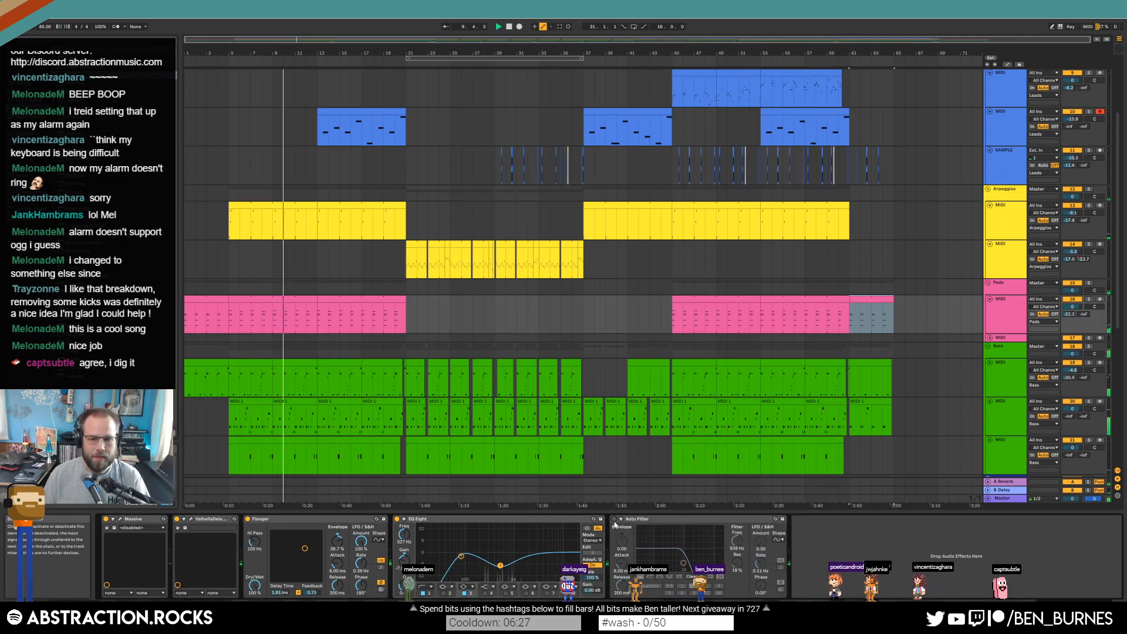
Automate the pads Auto Filter's Device On parameter so it switches on at bar 61, and return to the clip view
key(a)
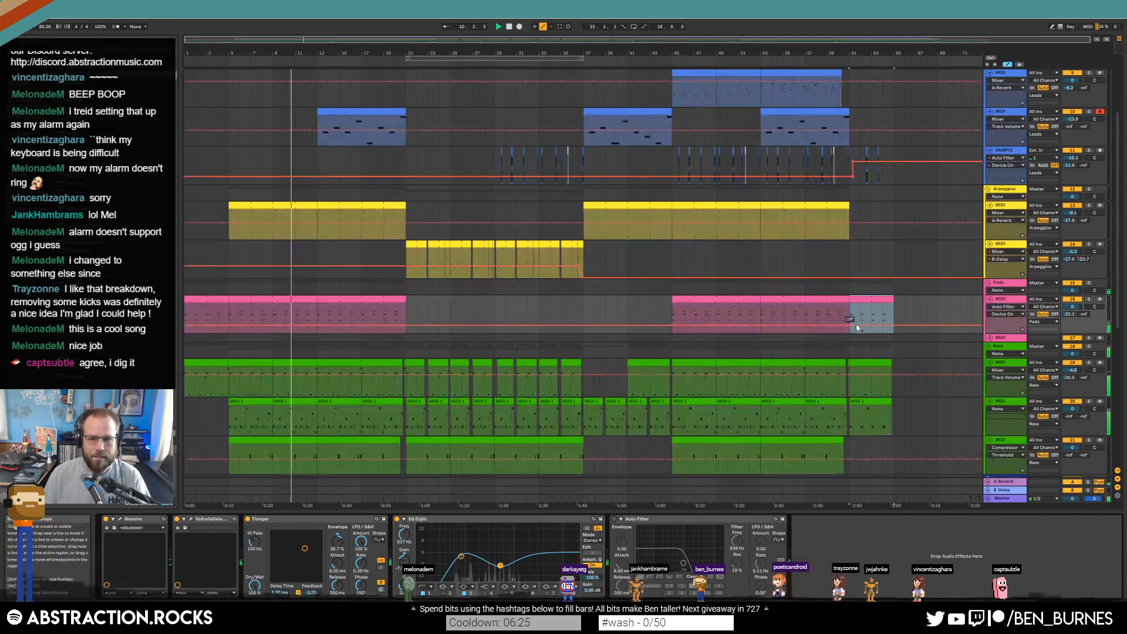
click(849, 326)
drag(852, 325, 851, 310)
click(872, 321)
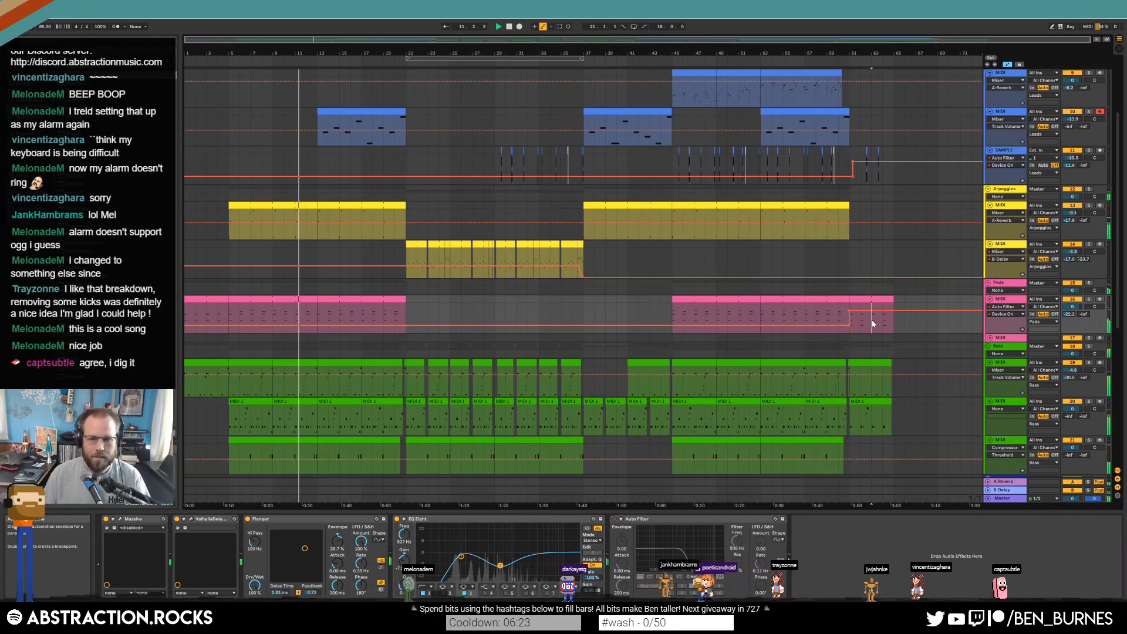
key(a)
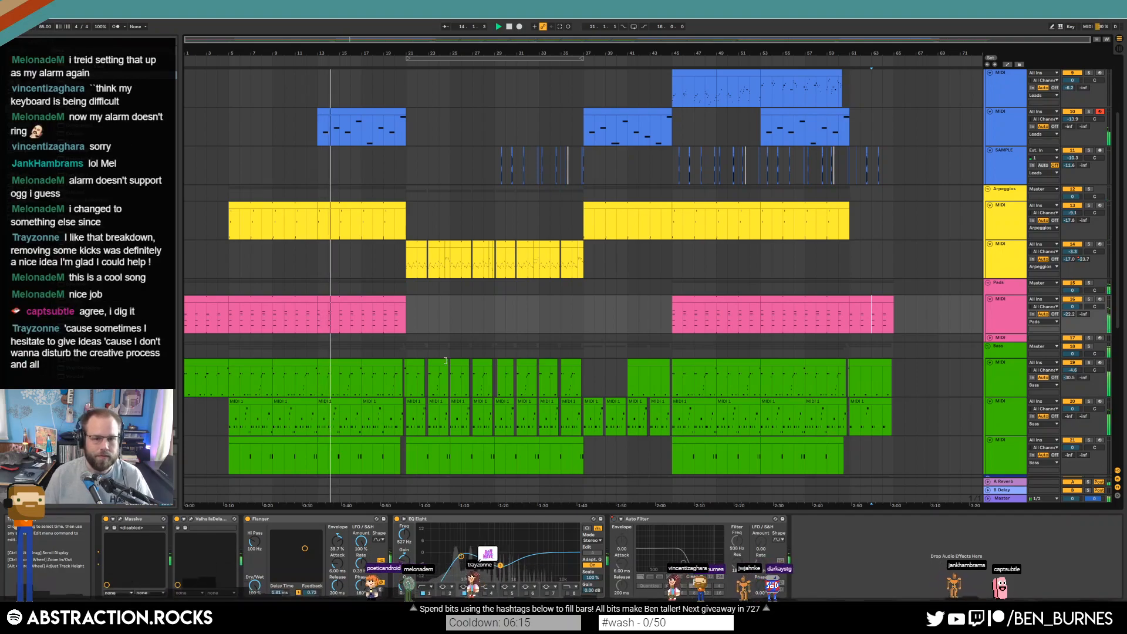
Enable a high-frequency band in the clap sample track's EQ Eight and lower it to about -4 dB near 5 kHz
scroll(411, 386, down, 3)
scroll(411, 386, down, 2)
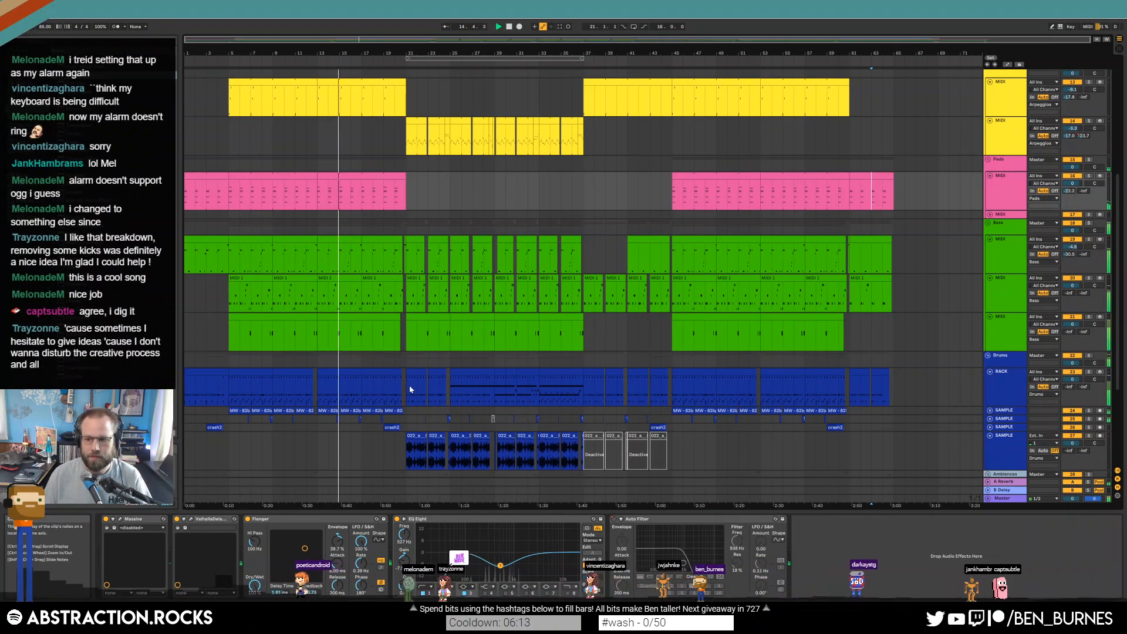
click(340, 371)
click(348, 411)
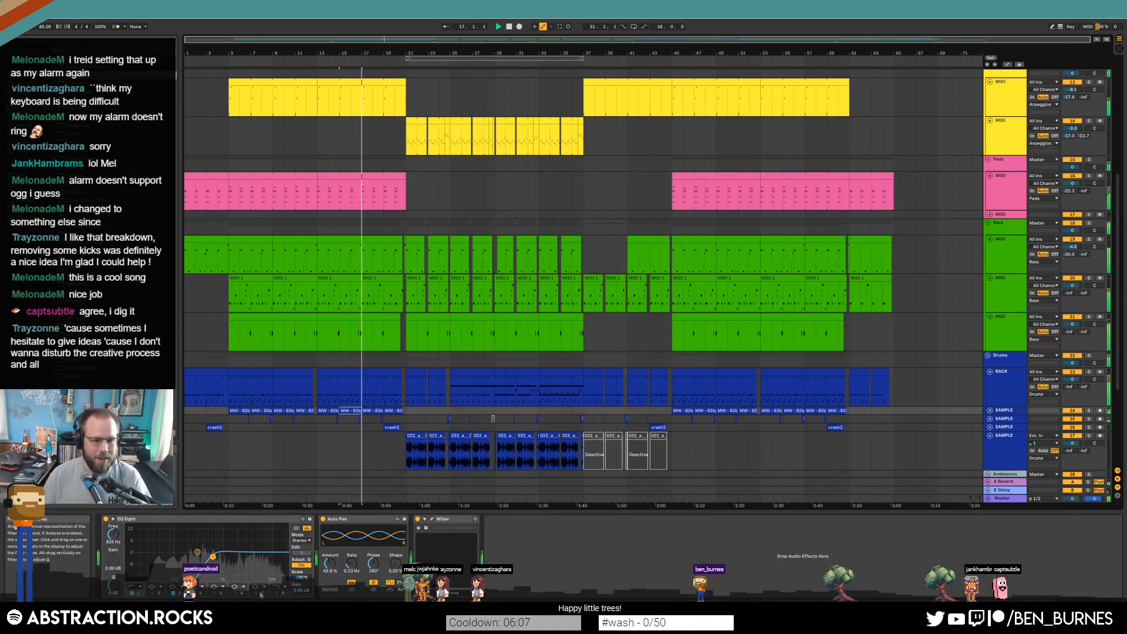
click(194, 593)
mouse_move(257, 552)
mouse_down()
mouse_move(245, 559)
mouse_move(256, 560)
mouse_up()
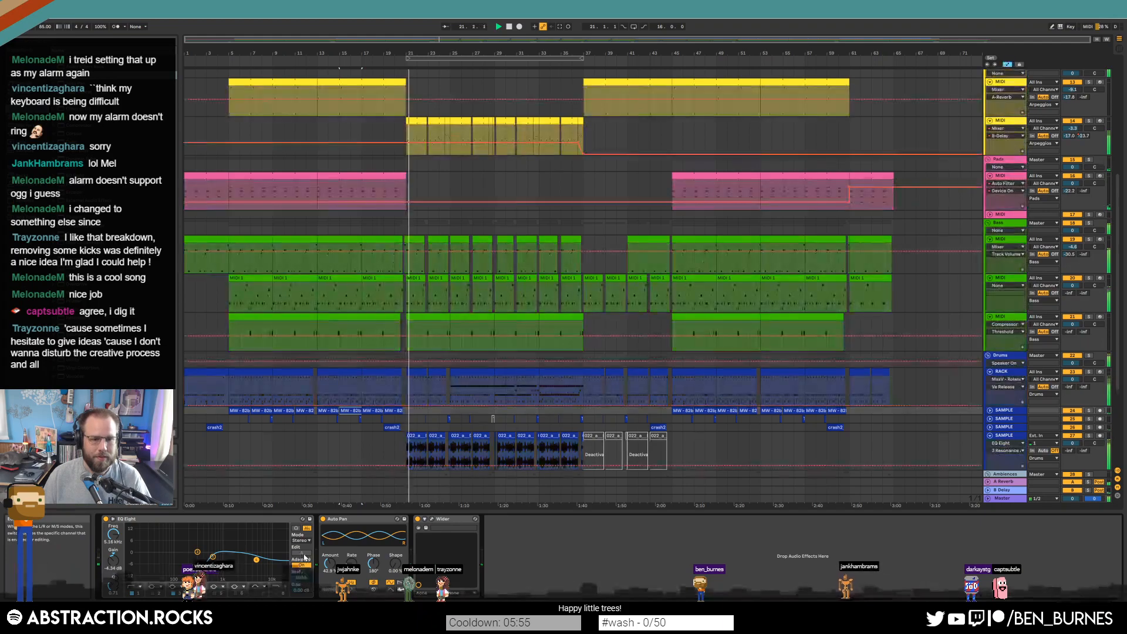
Fold all the tracks in the Bass and Drums groups down to their minimum height
key(shift+Tab)
key(shift+Tab)
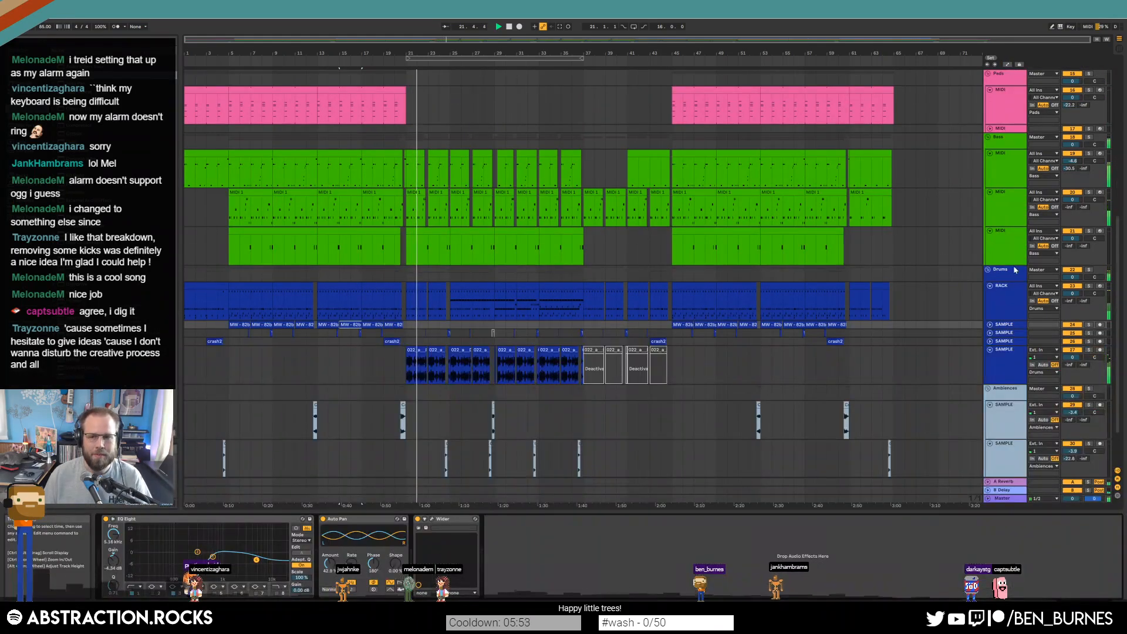
click(1009, 233)
shift+click(1006, 167)
click(990, 230)
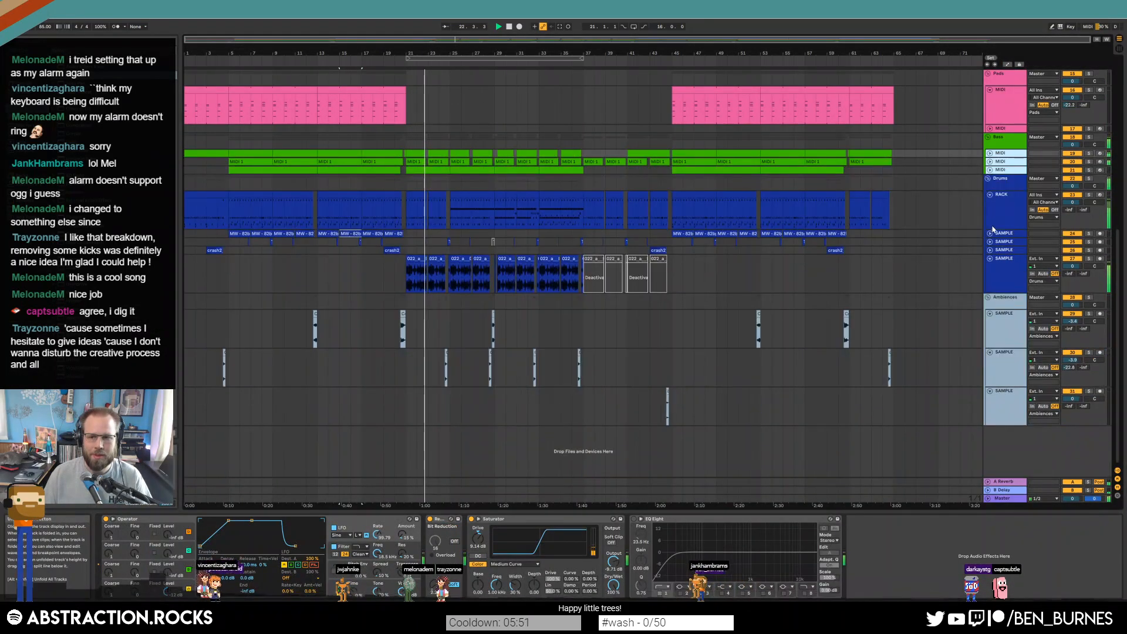
click(990, 195)
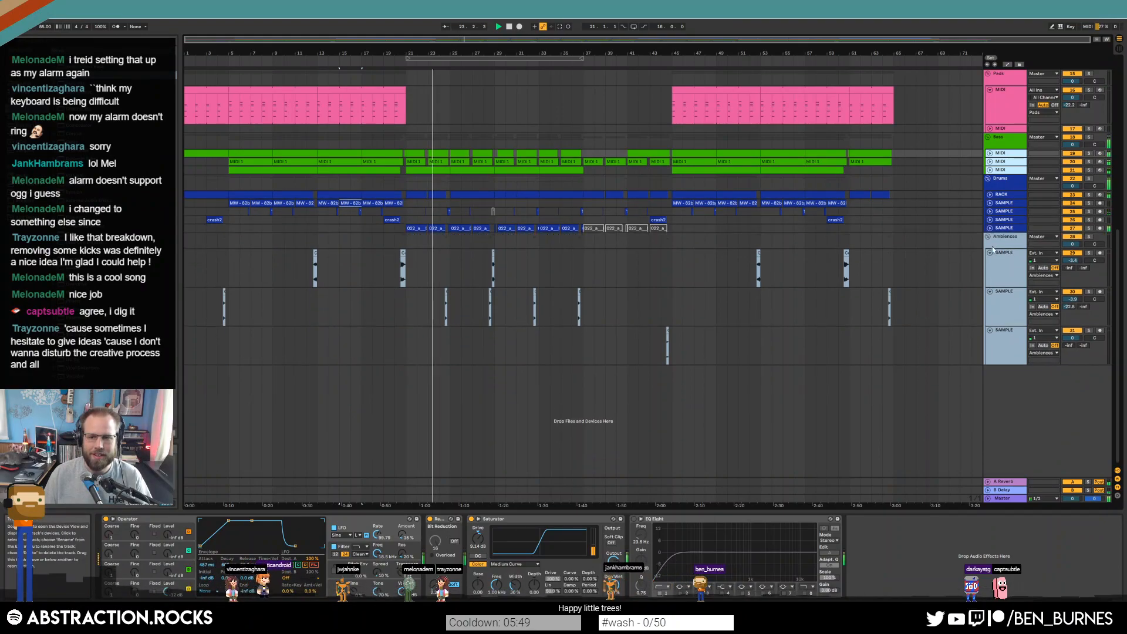
Fold the three Ambiences sample tracks and the first Pads track
click(996, 301)
shift+click(997, 337)
click(989, 331)
scroll(914, 297, up, 5)
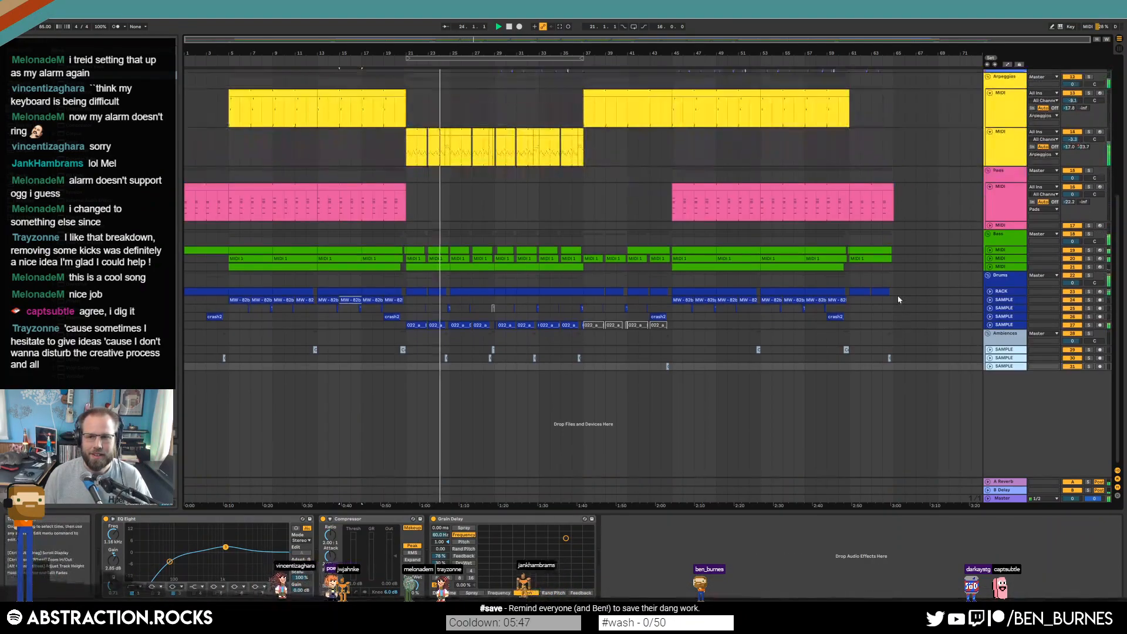
click(990, 248)
Fold both Arpeggios tracks and all four tracks in the Leads group
click(1005, 202)
shift+click(1003, 167)
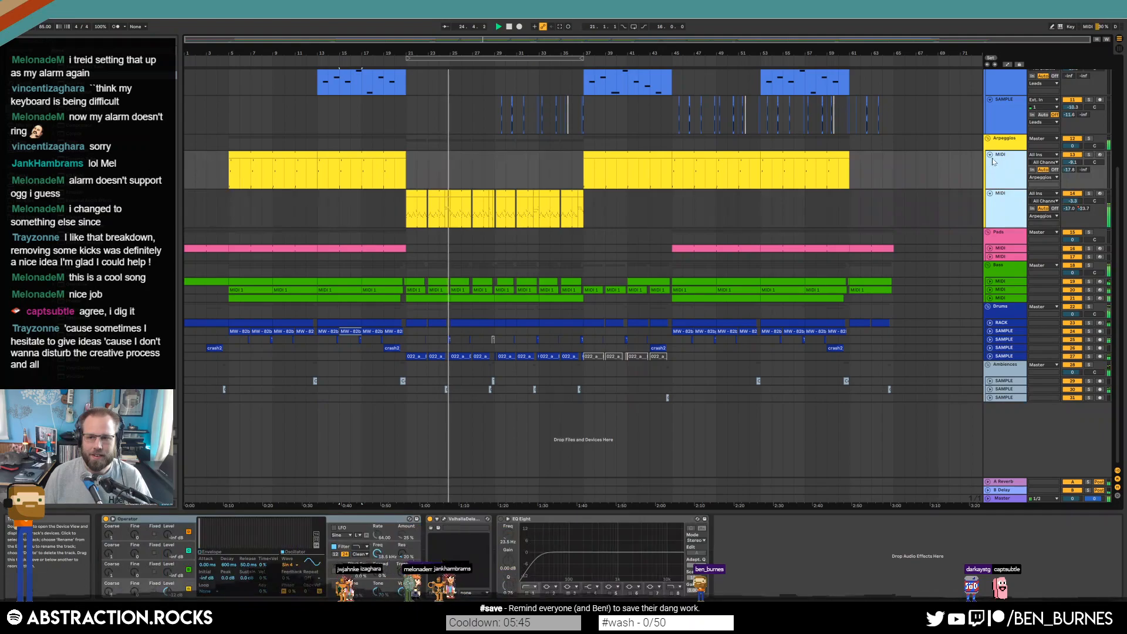
click(989, 155)
scroll(966, 179, up, 4)
click(1006, 202)
shift+click(1005, 87)
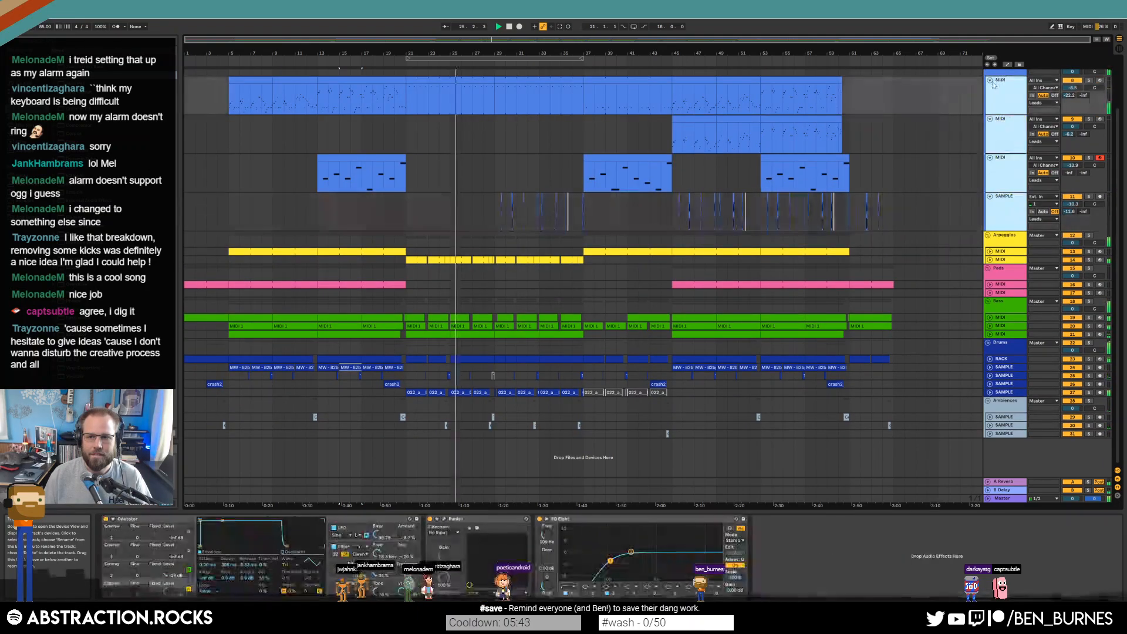
click(990, 80)
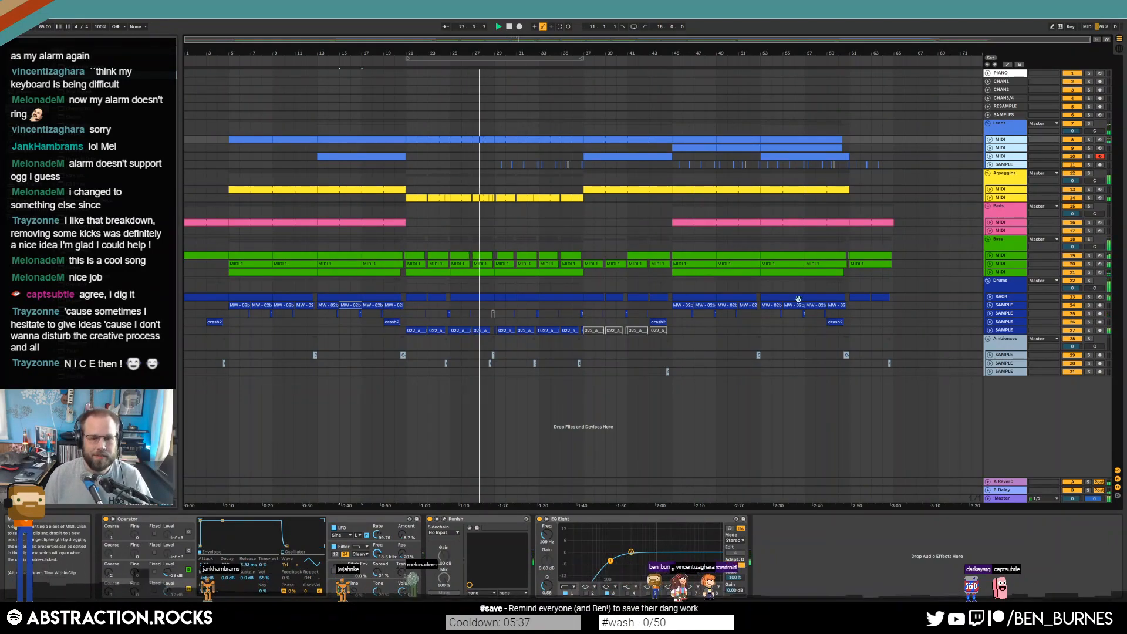
Unfold the third Bass track, try out its Redux settings, and delete the Redux from its device chain
click(1006, 273)
click(989, 272)
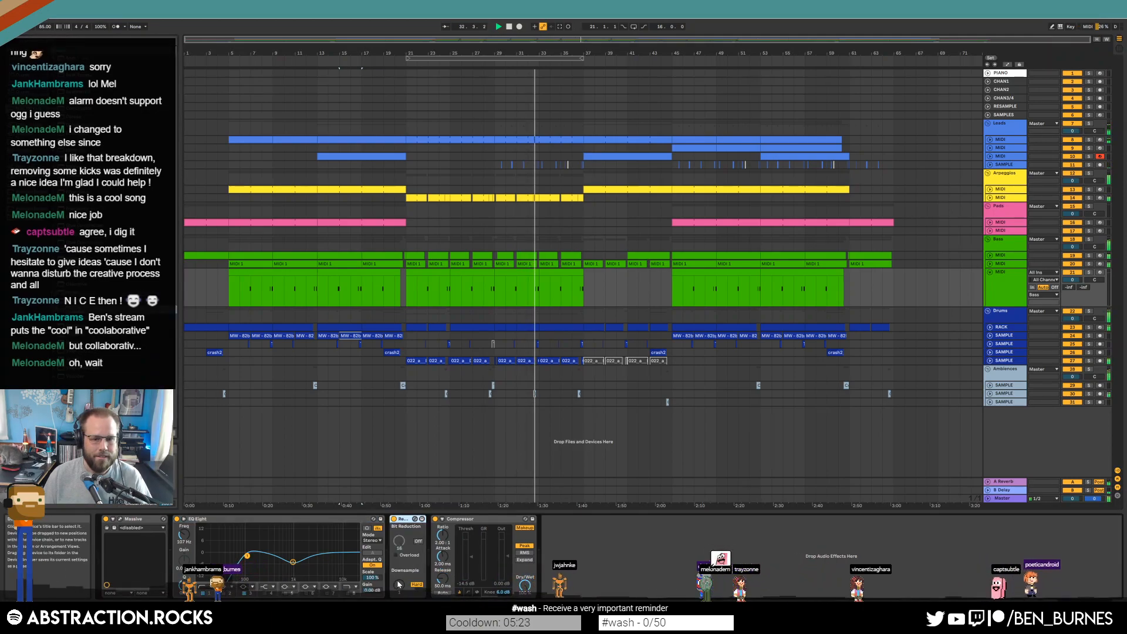
mouse_move(399, 585)
mouse_down()
mouse_move(400, 569)
mouse_move(403, 587)
mouse_up()
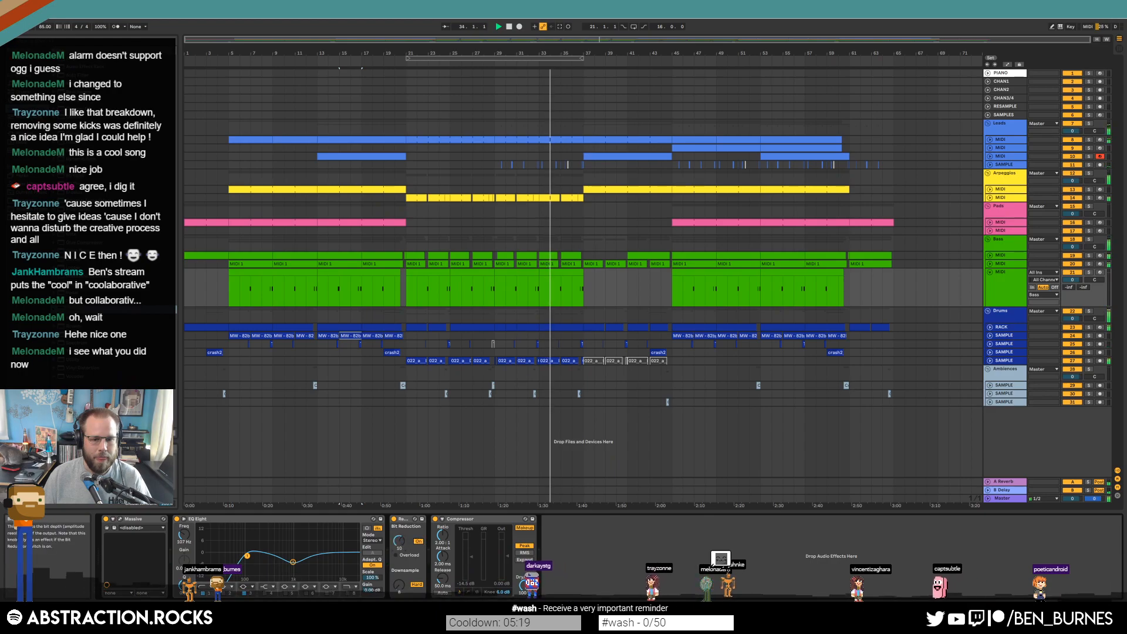
click(416, 584)
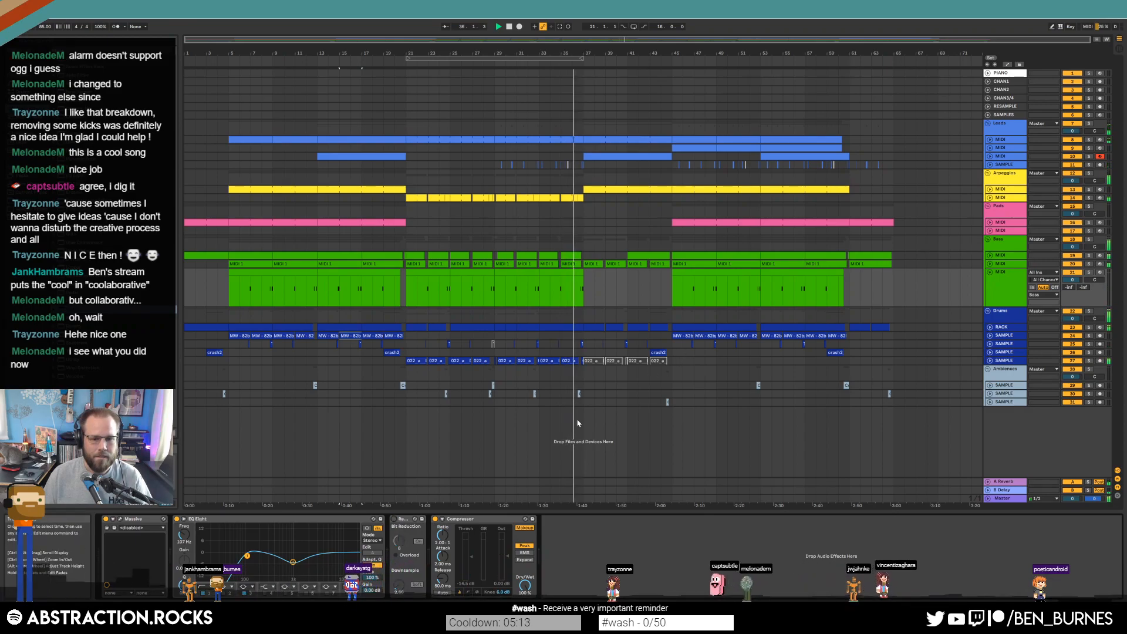
key(Delete)
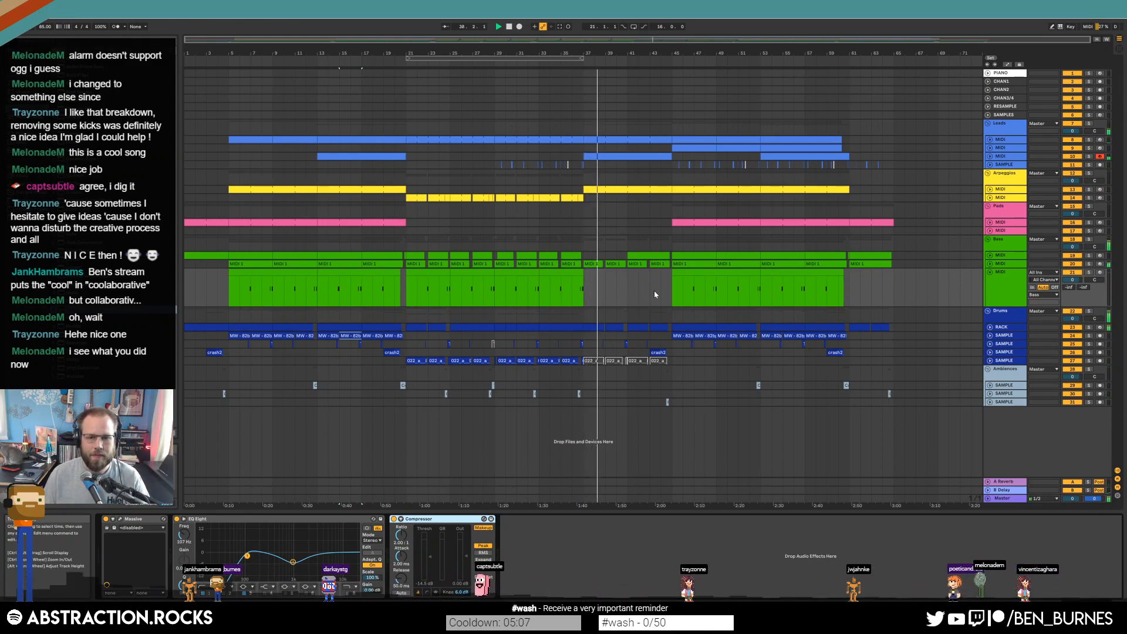
Copy the crash2 hit from bar 43 to bar 37, play the passage, and unfold the crash track to select the copy
scroll(659, 293, up, 3)
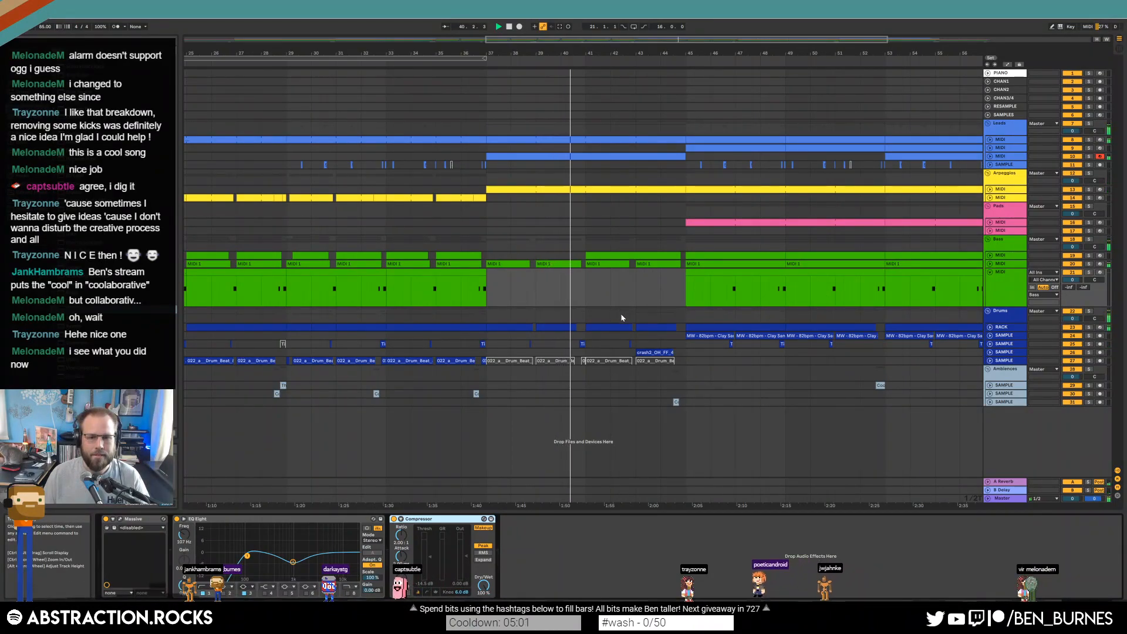
drag(657, 354, 503, 352)
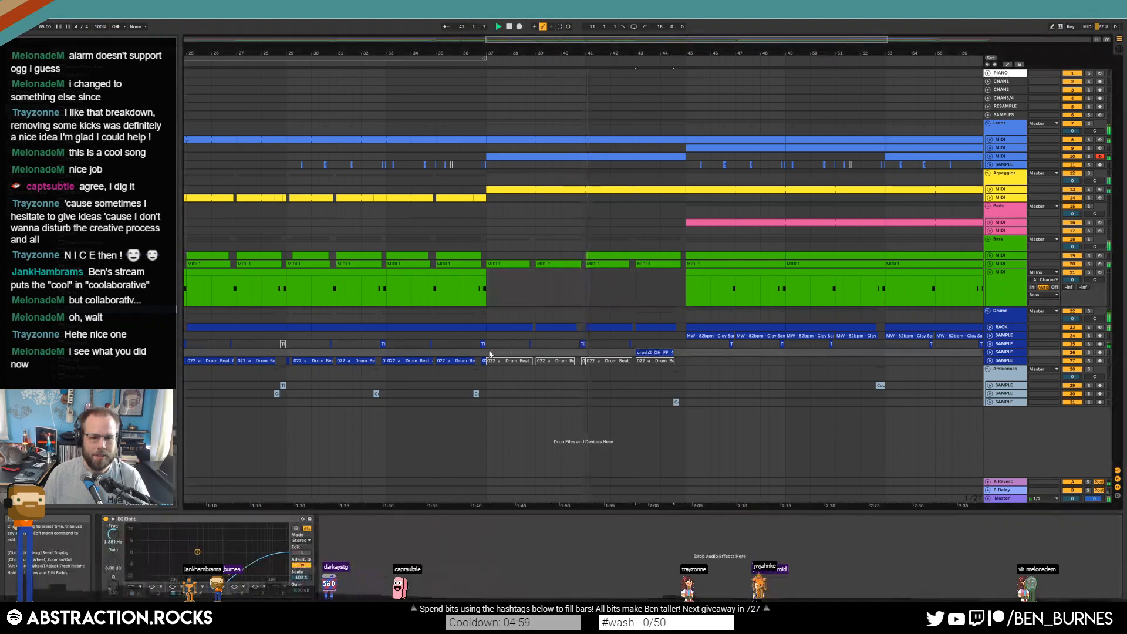
key(space)
key(space)
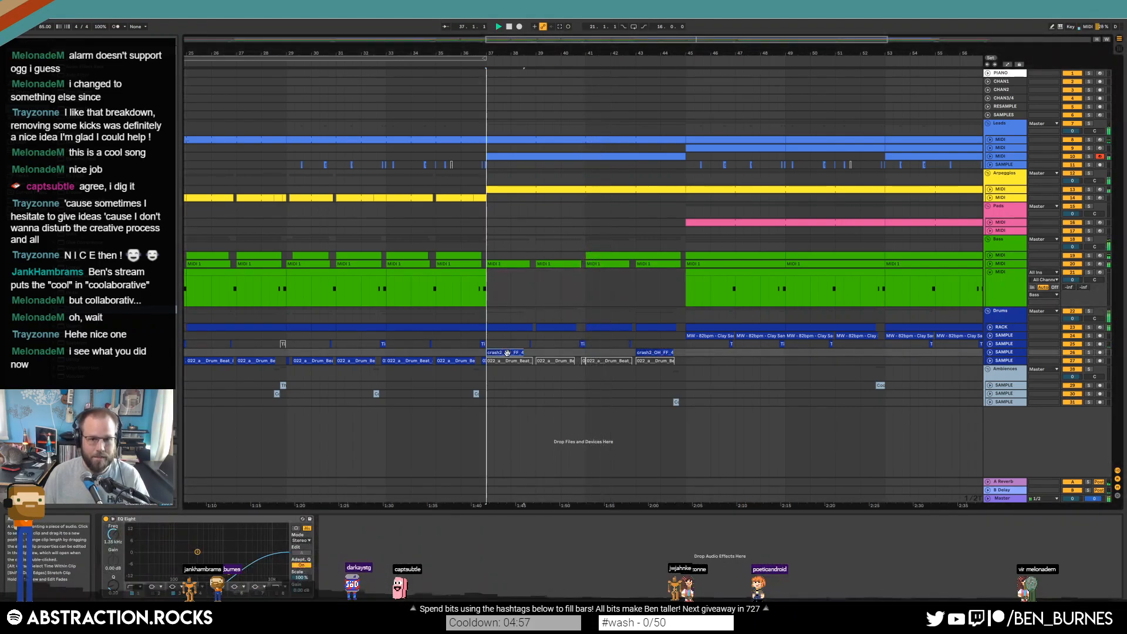
click(989, 352)
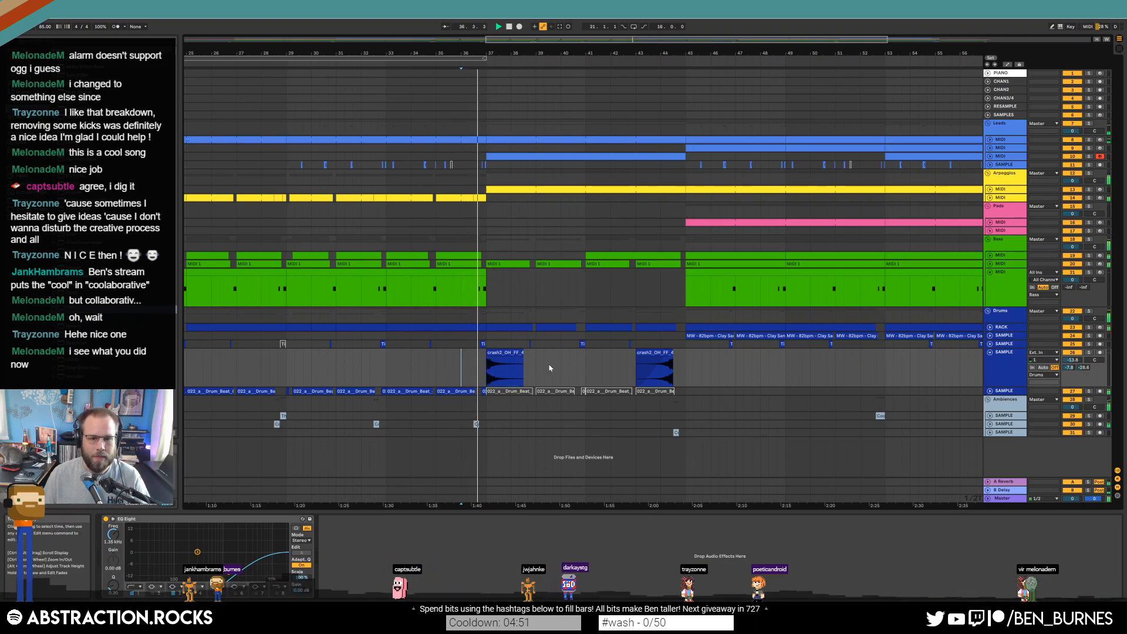
click(491, 352)
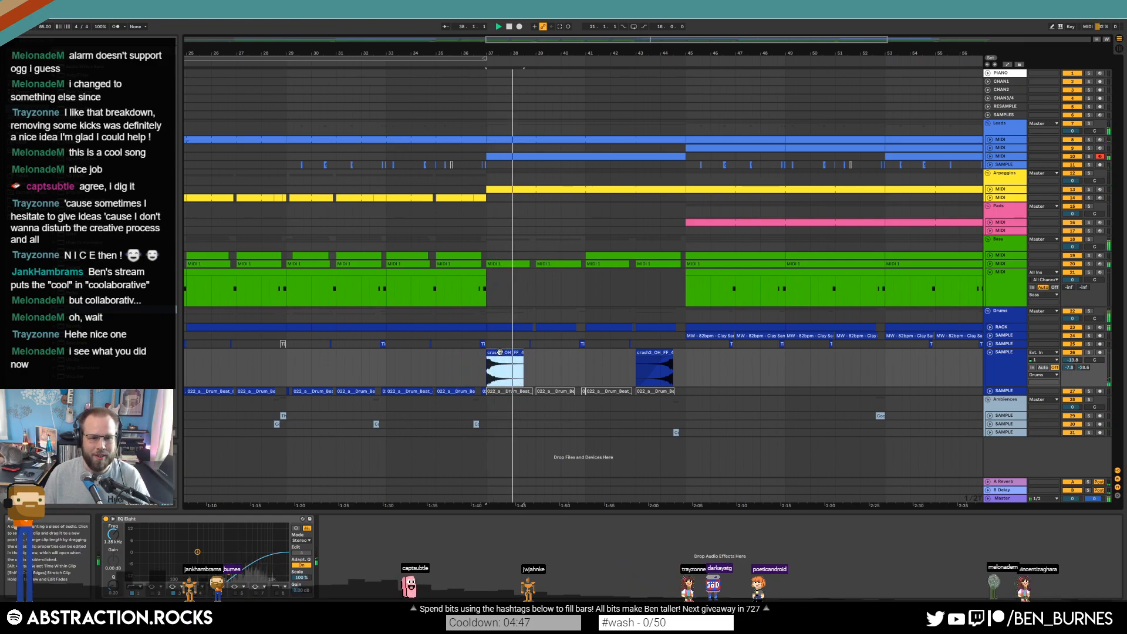
Automate the crash track's B-Delay send to spike on the crash2 hit at bar 37 and play the passage
key(shift+Tab)
drag(167, 428, 167, 437)
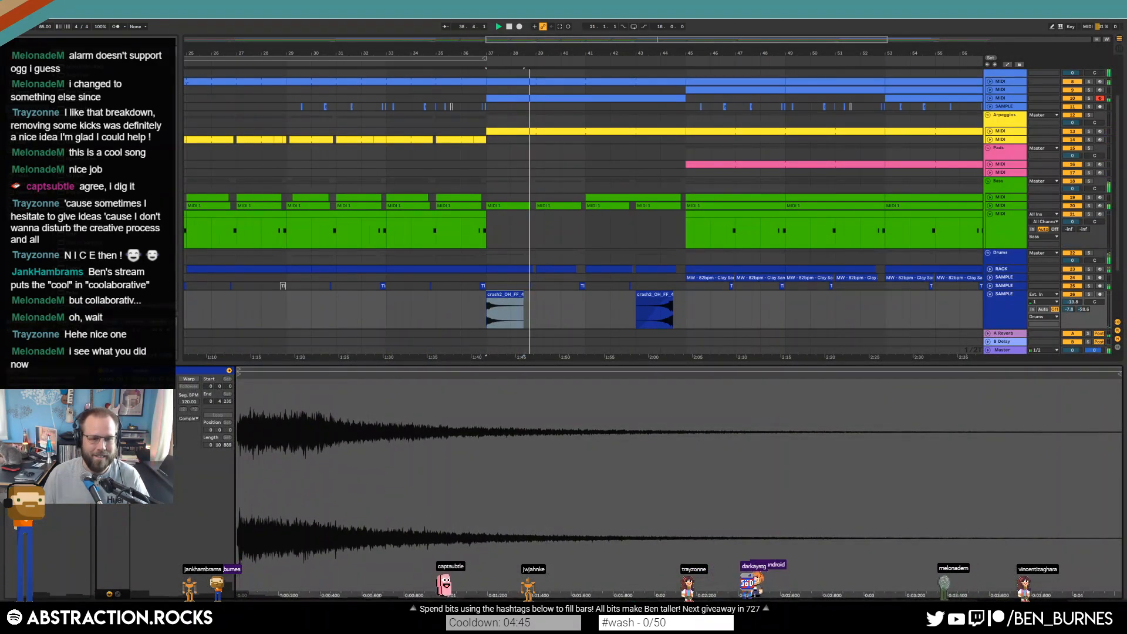
click(435, 317)
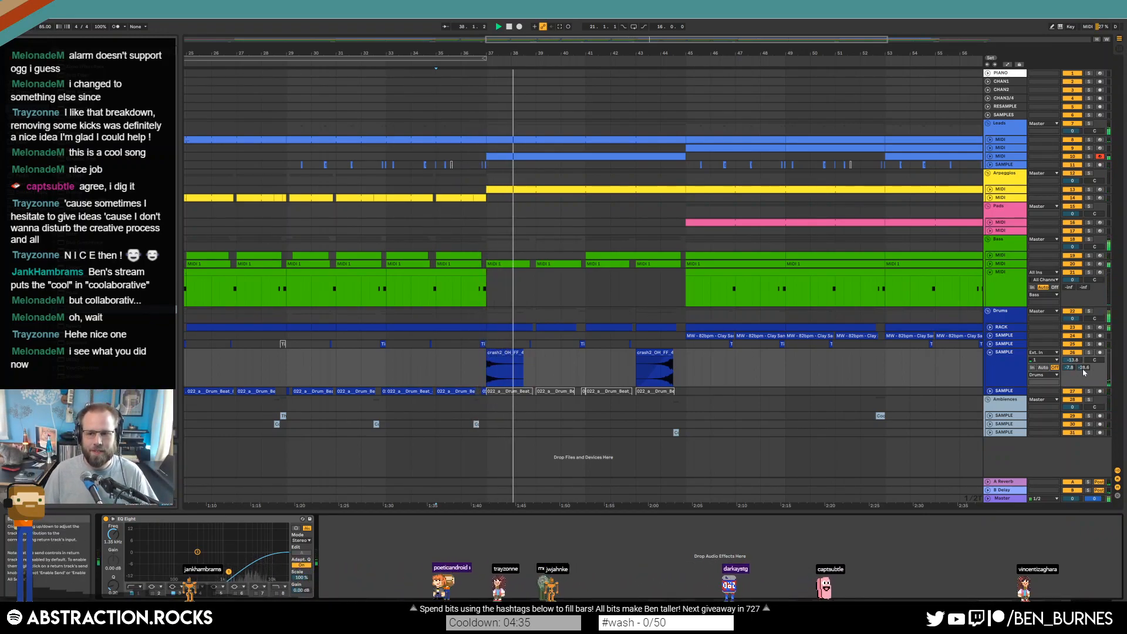
key(a)
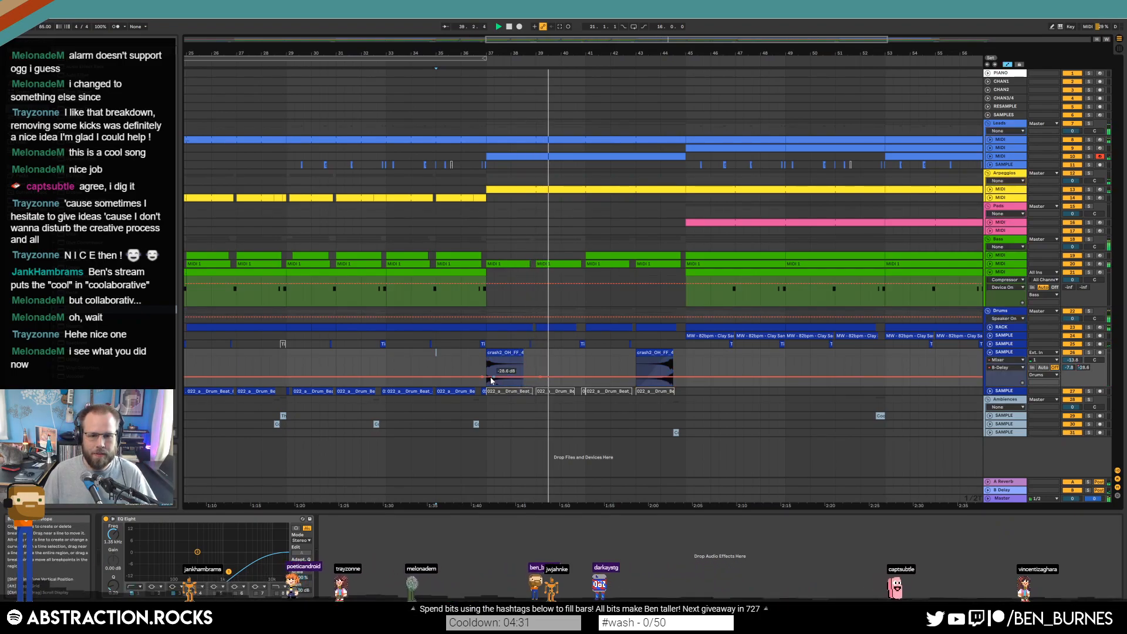
drag(486, 376, 486, 362)
click(470, 370)
key(space)
key(space)
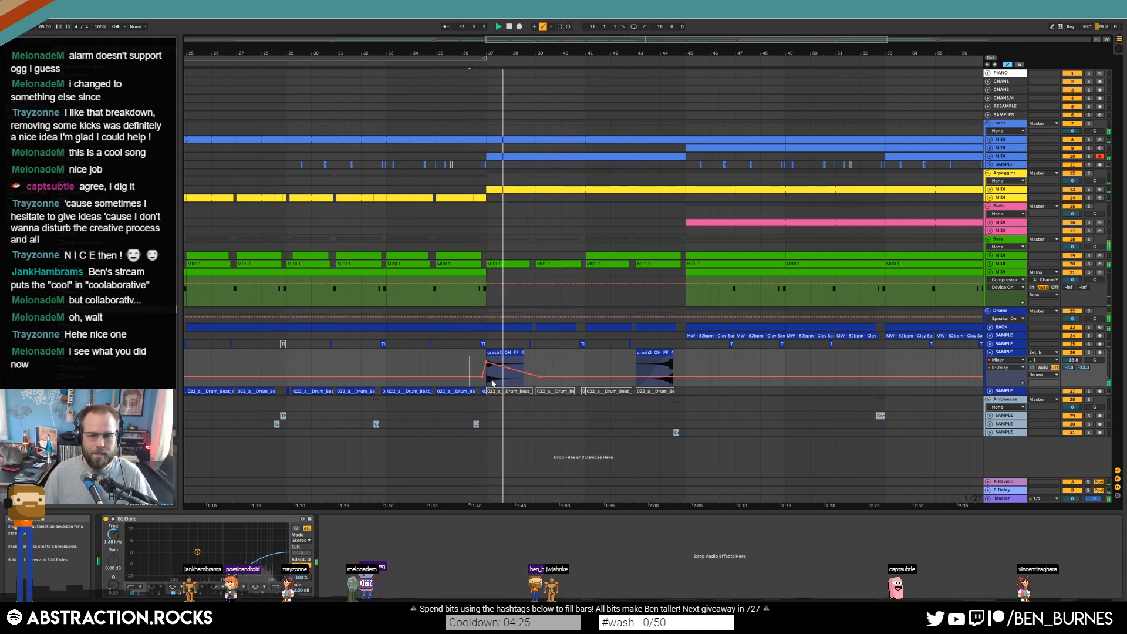
Hide the automation lanes, show the whole arrangement, and fold the crash sample track
key(a)
key(w)
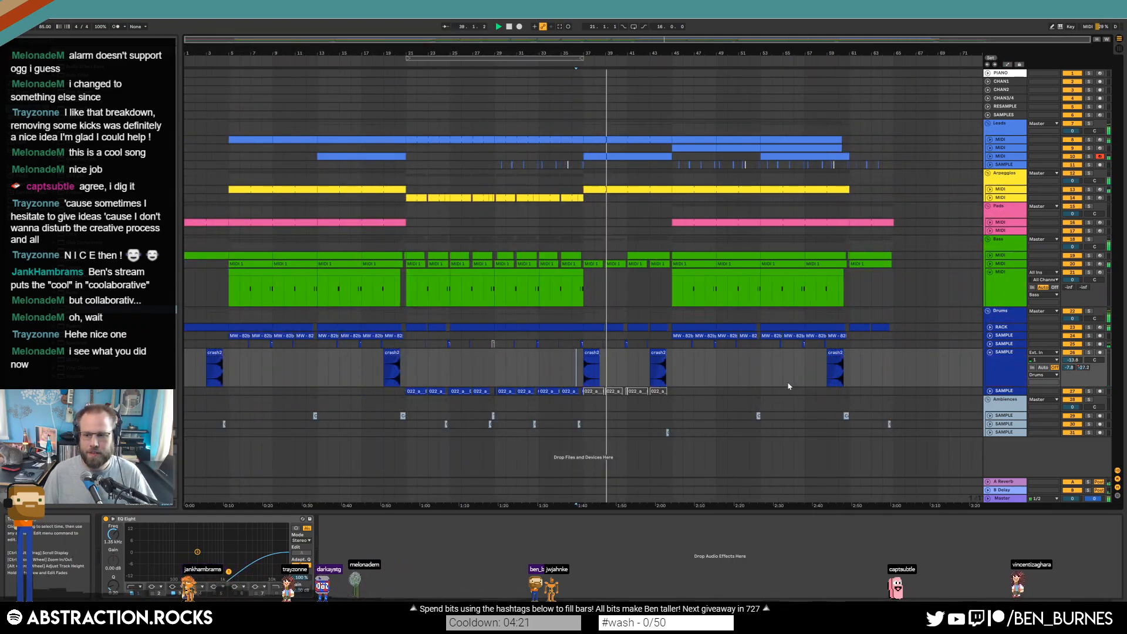
click(990, 352)
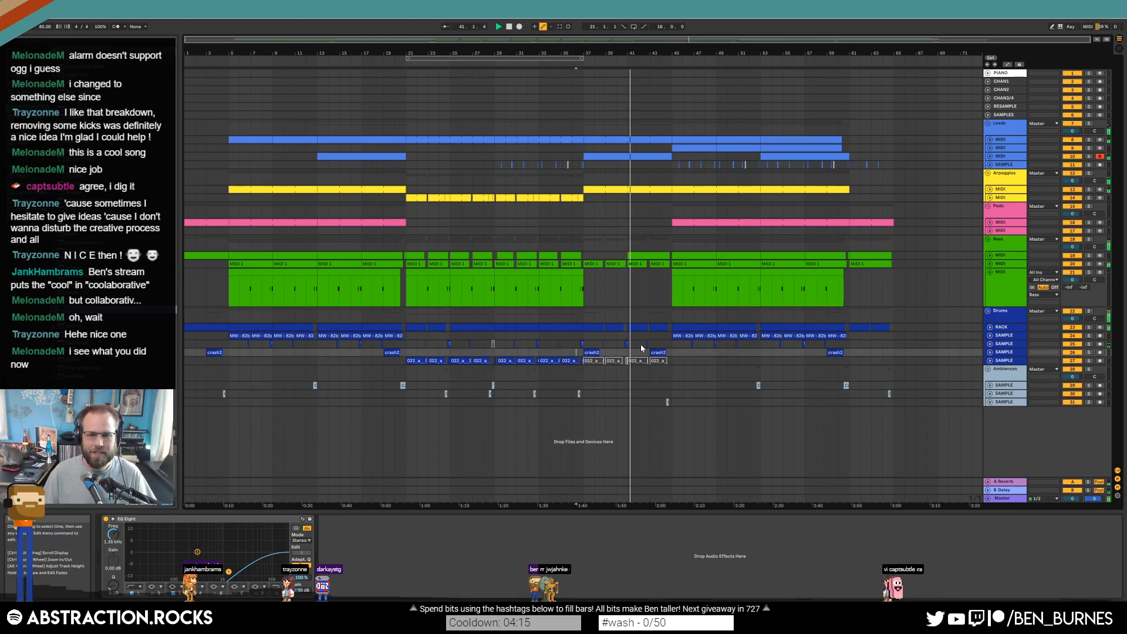
Unfold the third Leads track, open its clip starting at bar 37, and halve the A#4 note in bar 40
ctrl+scroll(628, 312, up, 5)
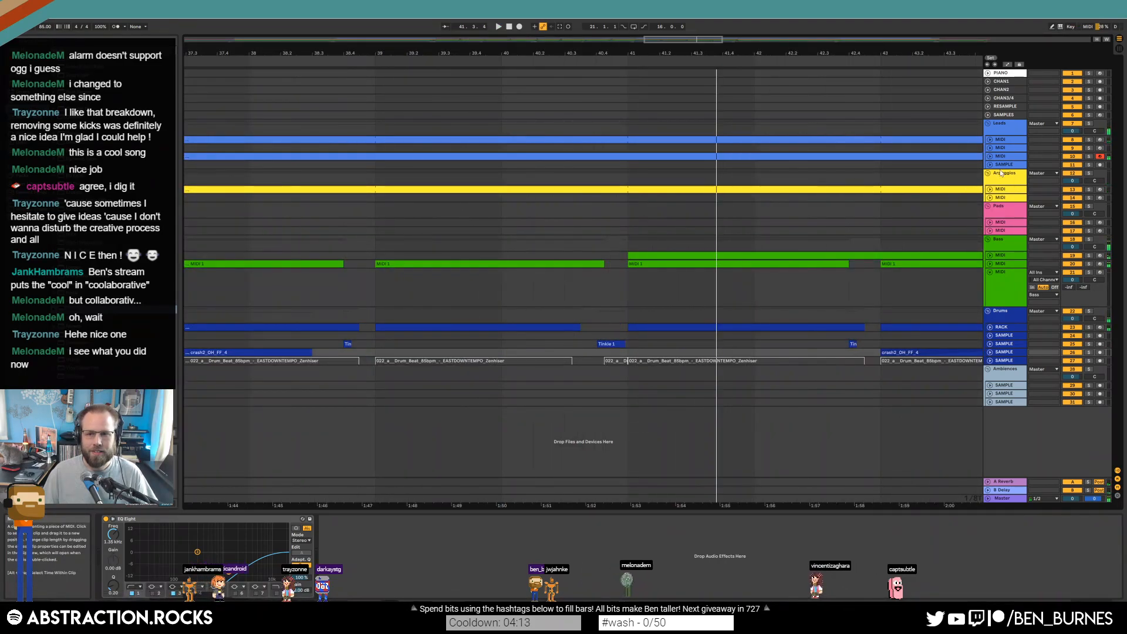
click(990, 157)
click(621, 158)
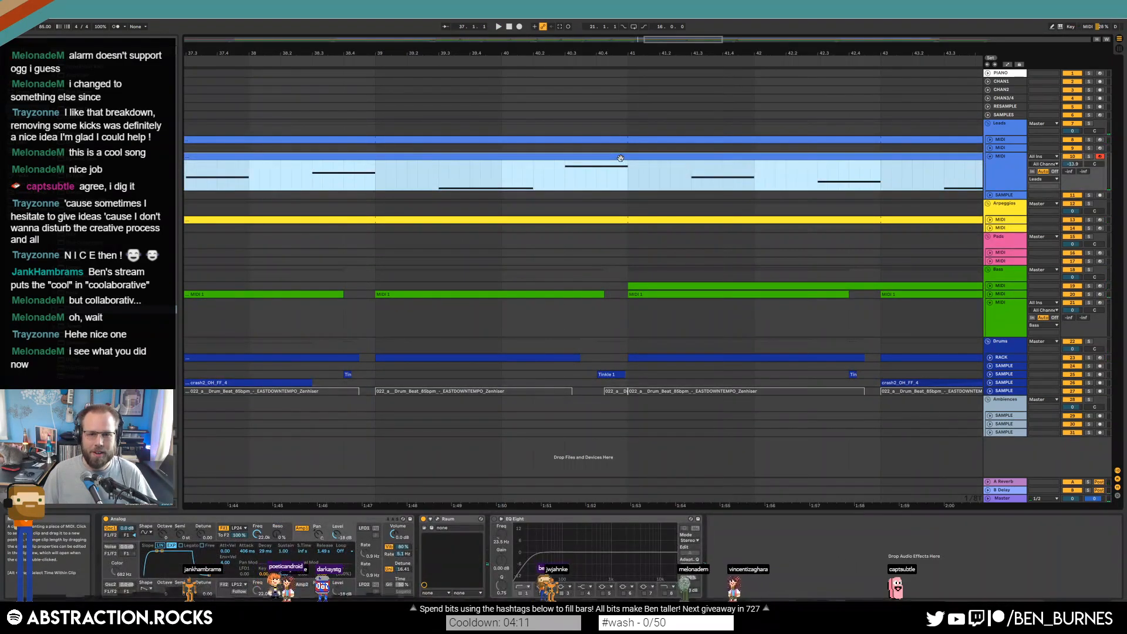
double_click(621, 159)
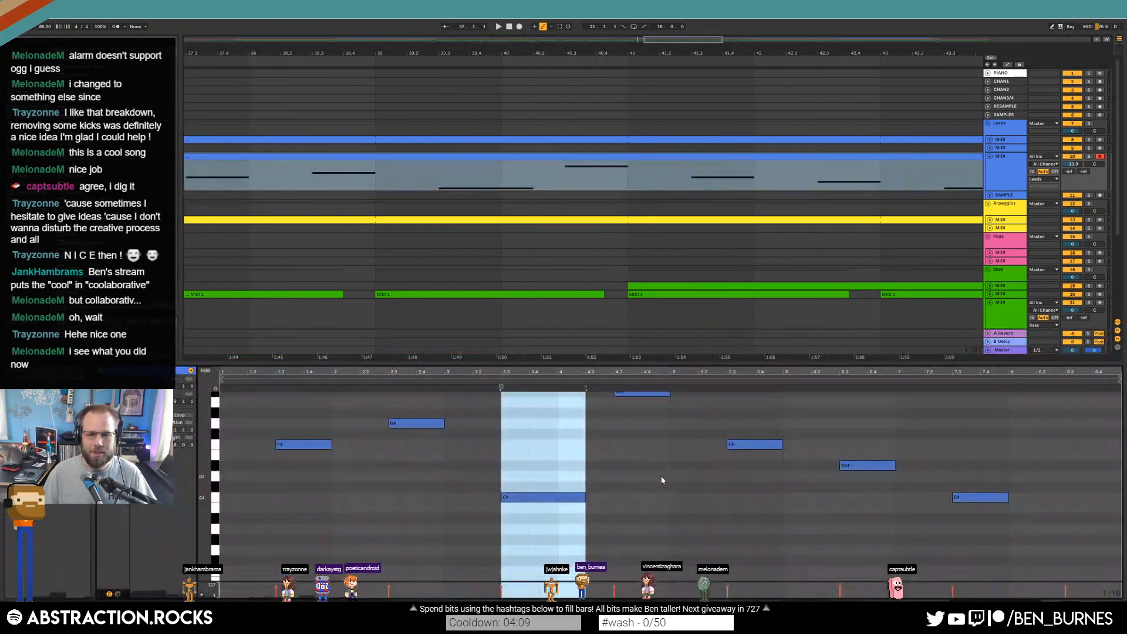
click(666, 424)
scroll(669, 412, up, 1)
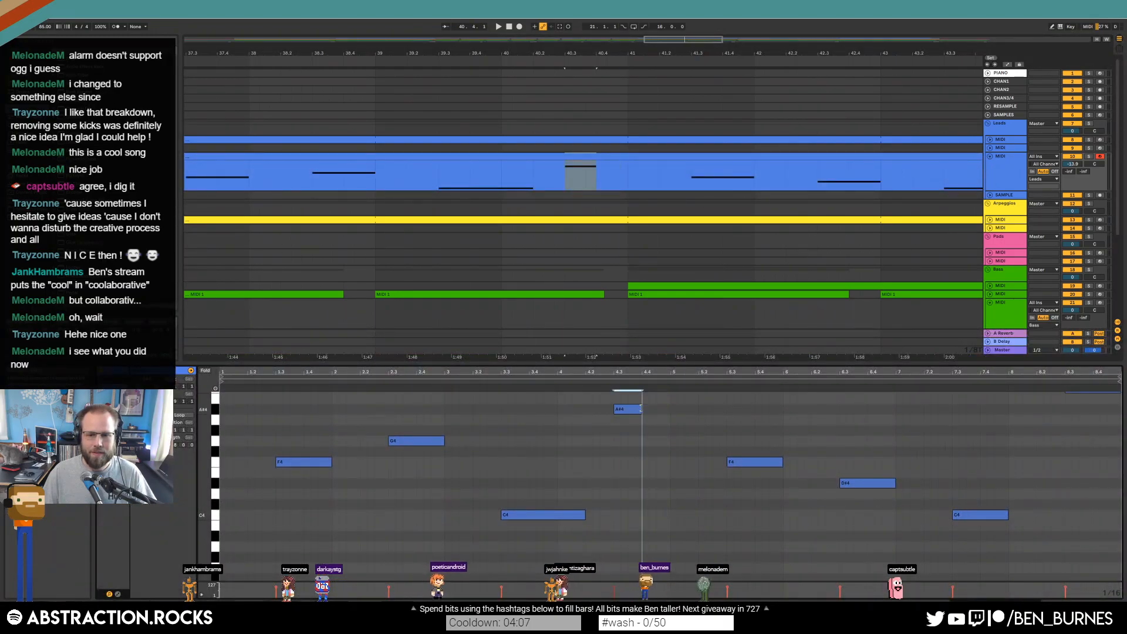
Play from bar 39 and deactivate the A#4 note in bar 40 of the third Leads track's clip
click(439, 176)
key(space)
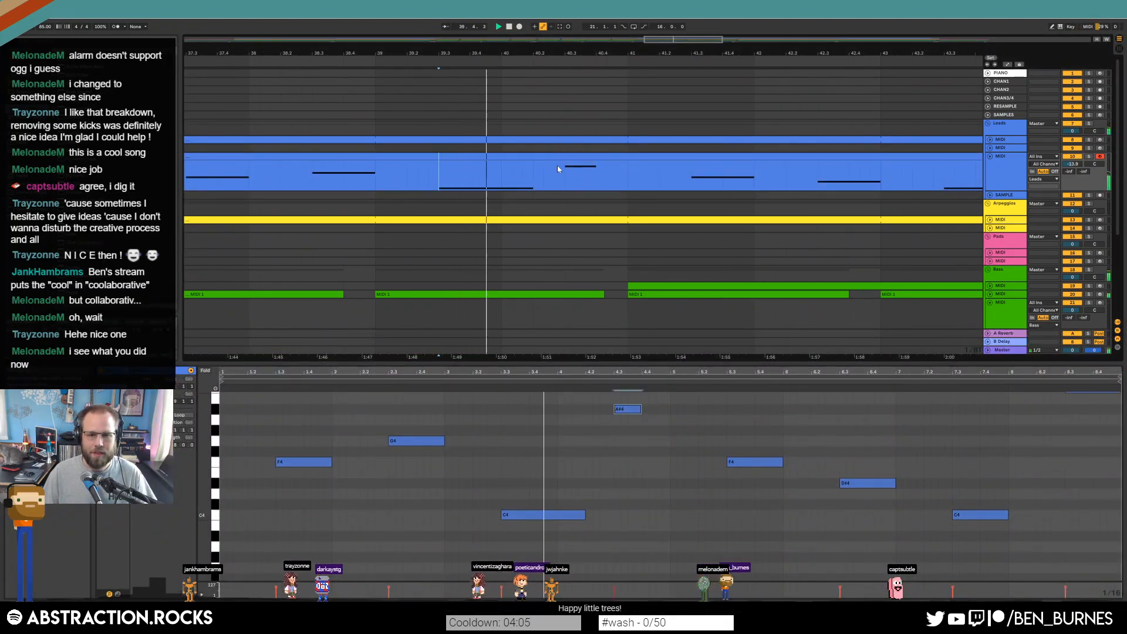
click(626, 424)
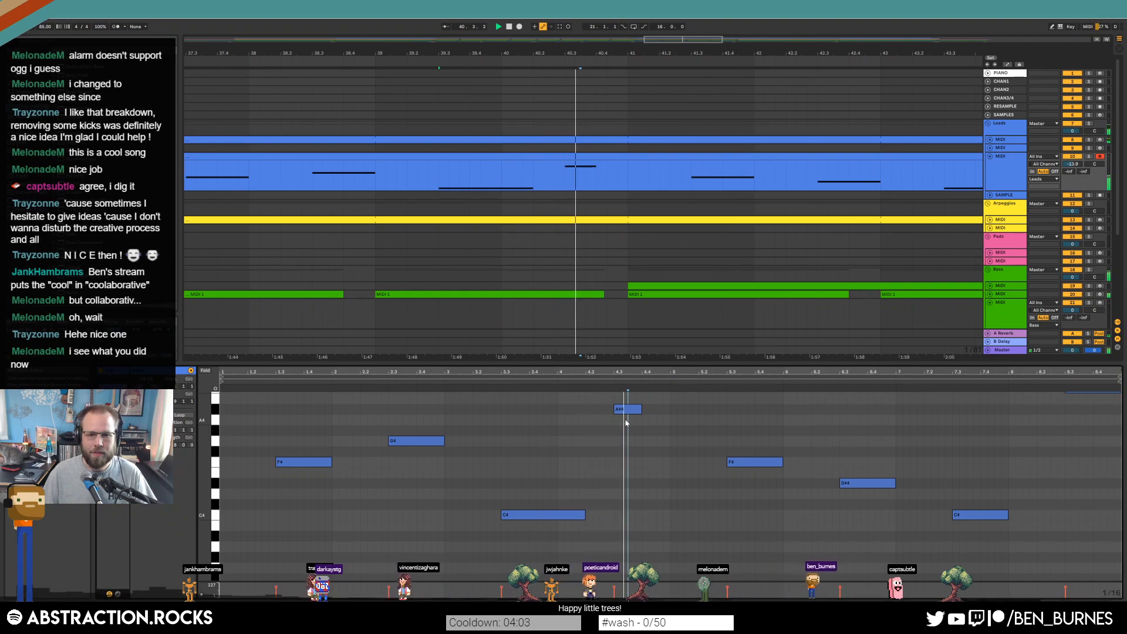
click(632, 416)
key(space)
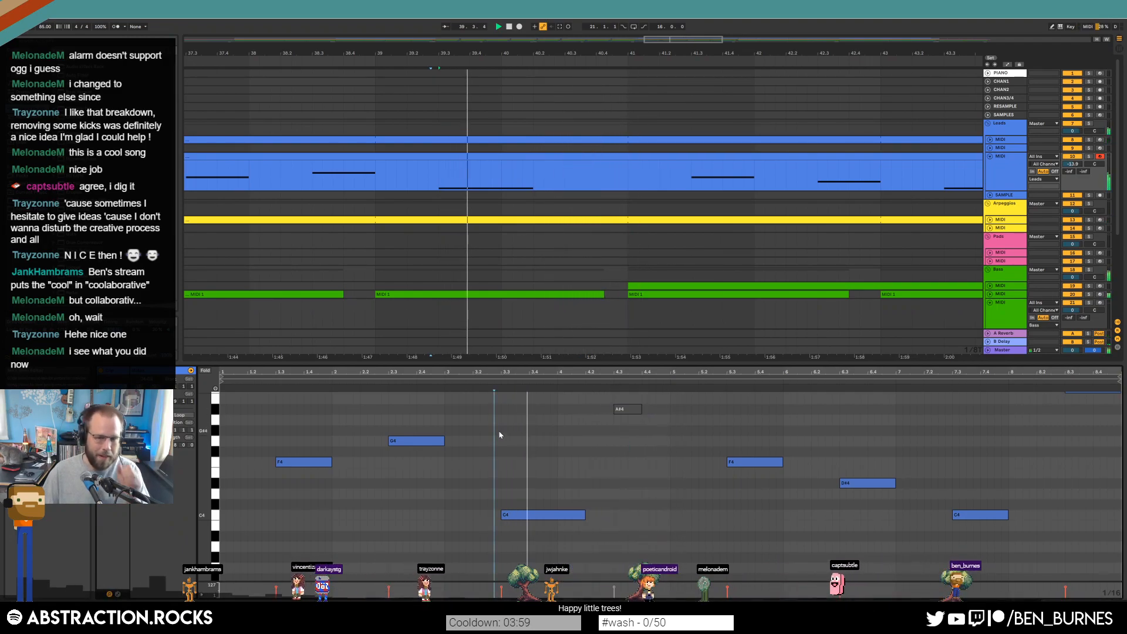
Unfold the second Bass track and check its notes while playing up to bar 43
scroll(677, 228, down, 1)
scroll(675, 232, down, 4)
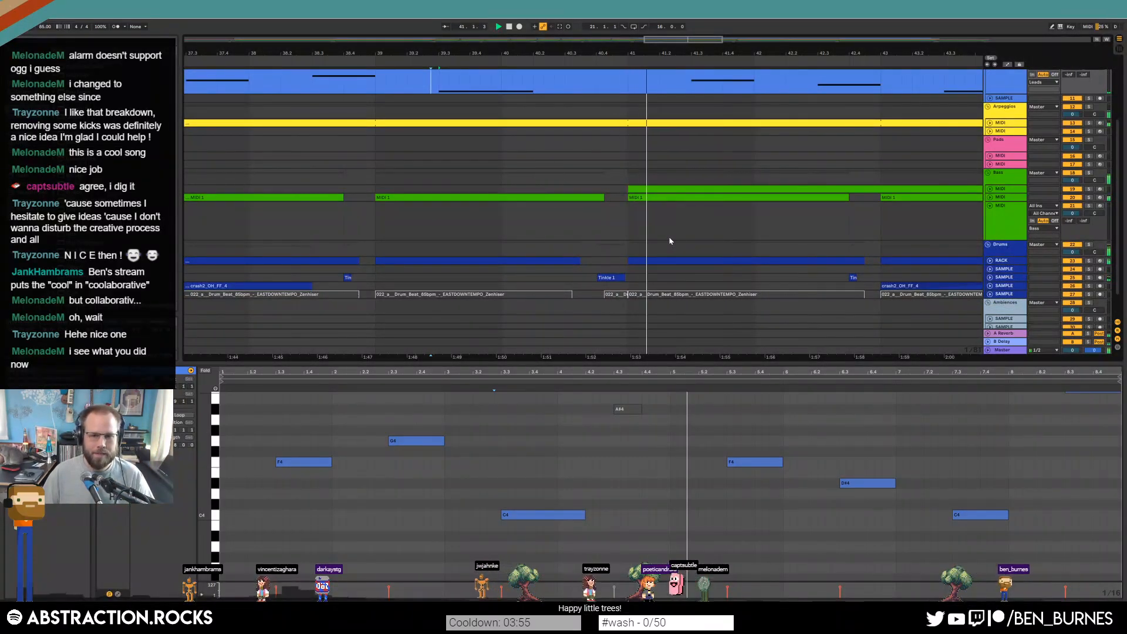
click(990, 197)
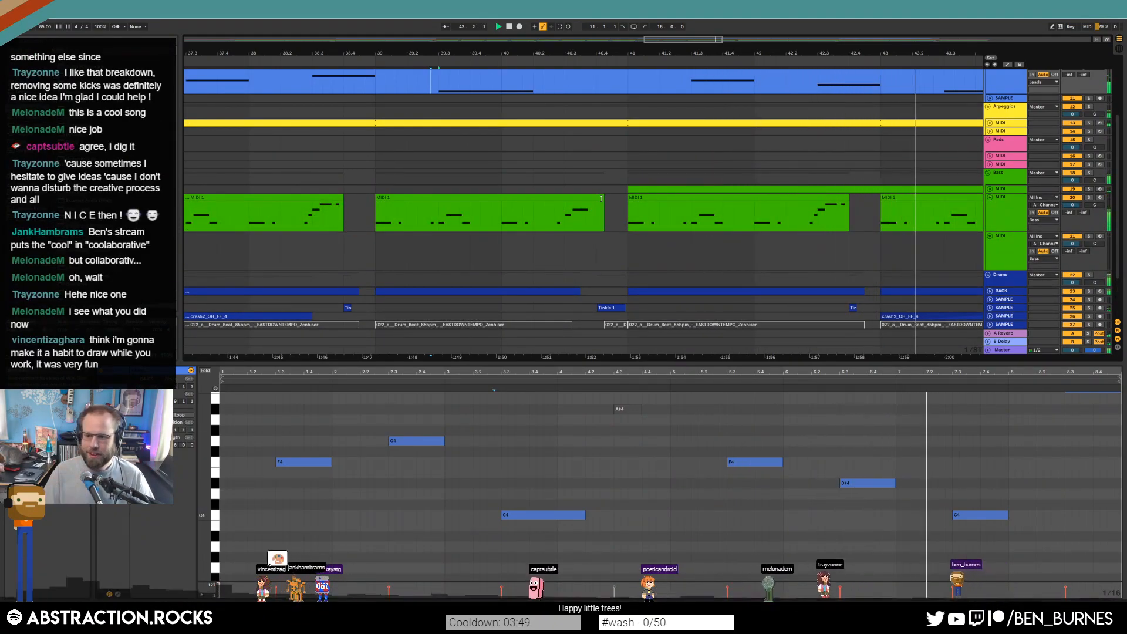
scroll(641, 170, down, 5)
key(space)
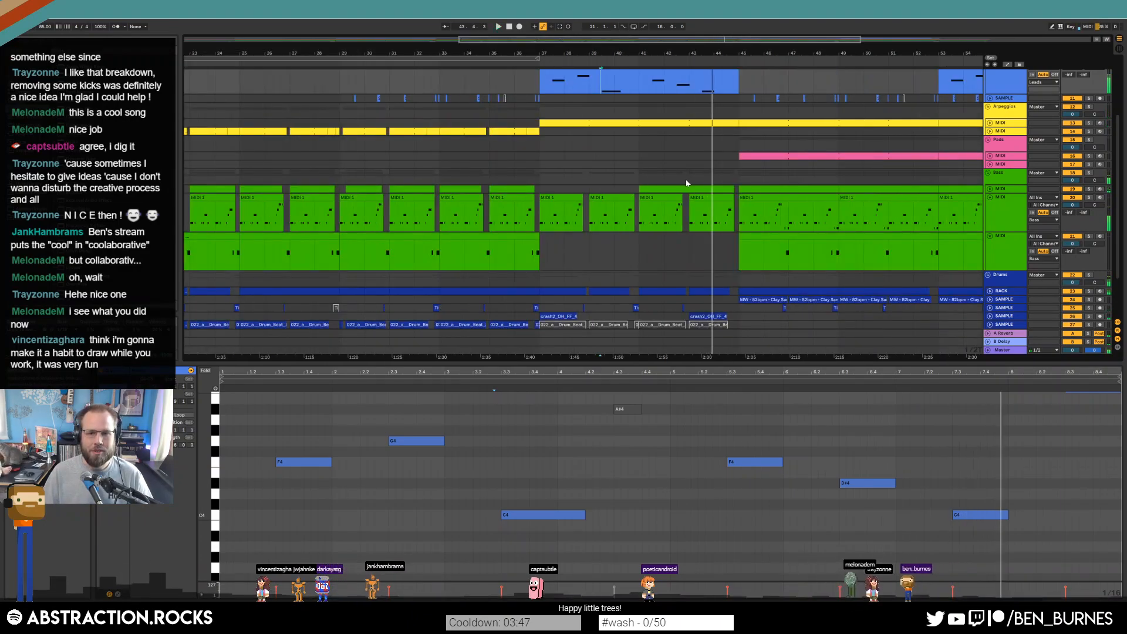
Fold the third Leads track and the second and third Bass tracks
scroll(634, 171, down, 2)
scroll(738, 76, right, 3)
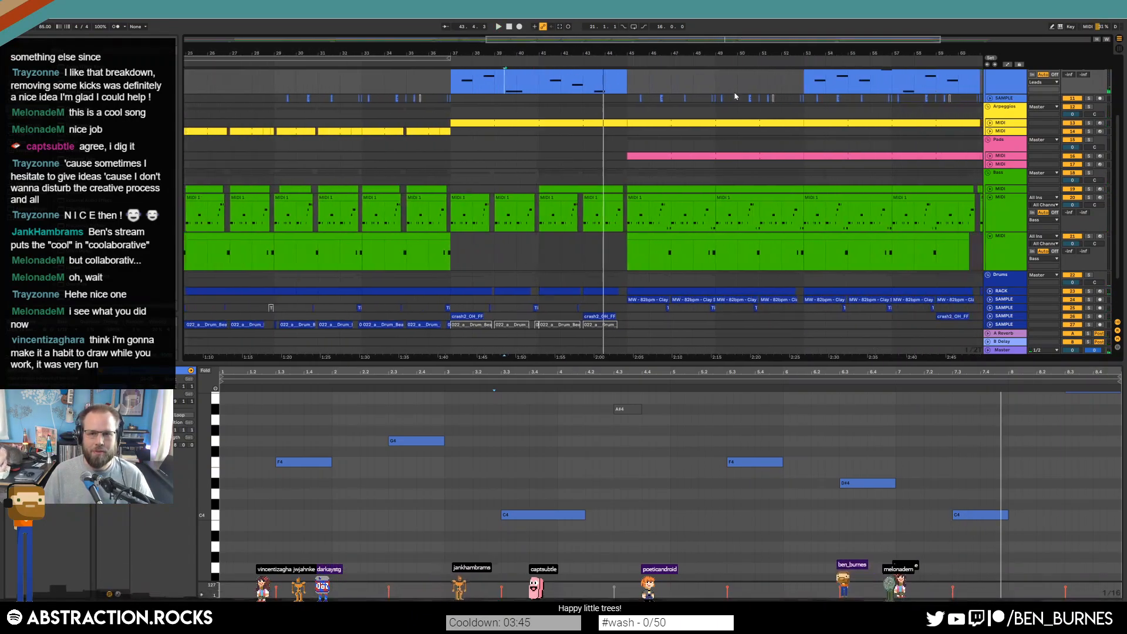
scroll(967, 111, up, 2)
click(994, 107)
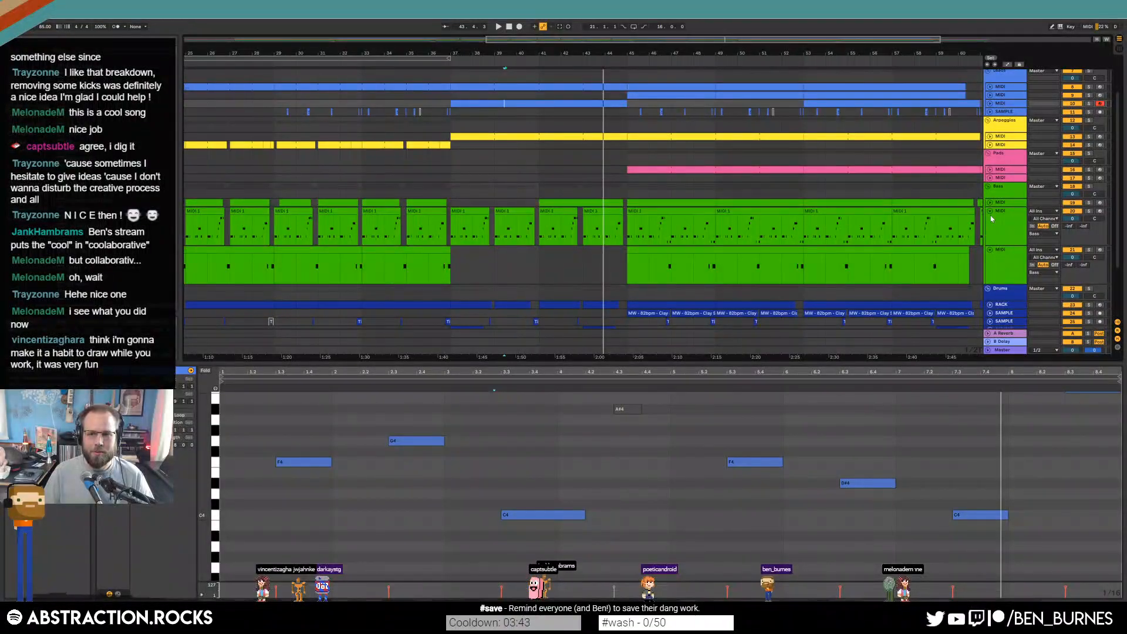
click(990, 212)
click(990, 219)
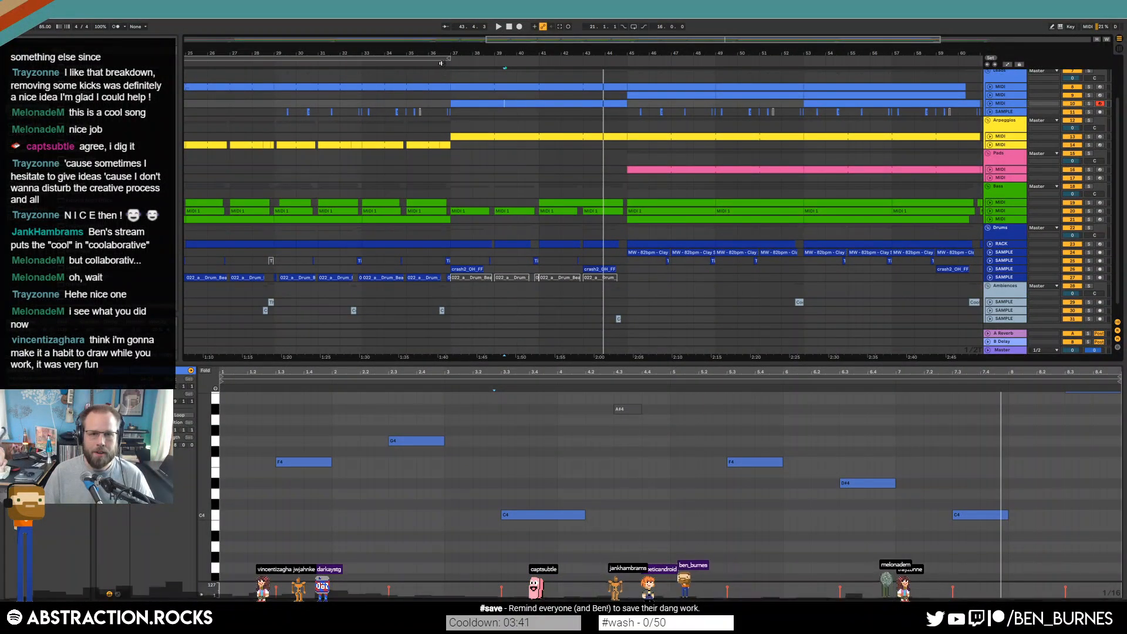
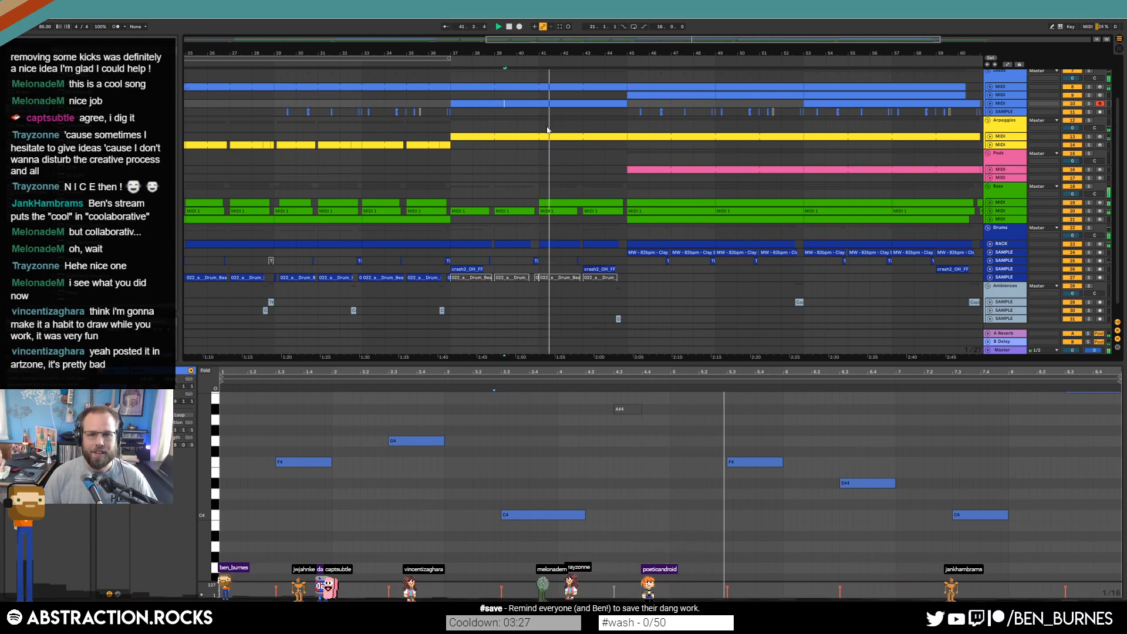
Unfold the third and first Leads tracks and delete the first track's short section just before bar 41
click(990, 104)
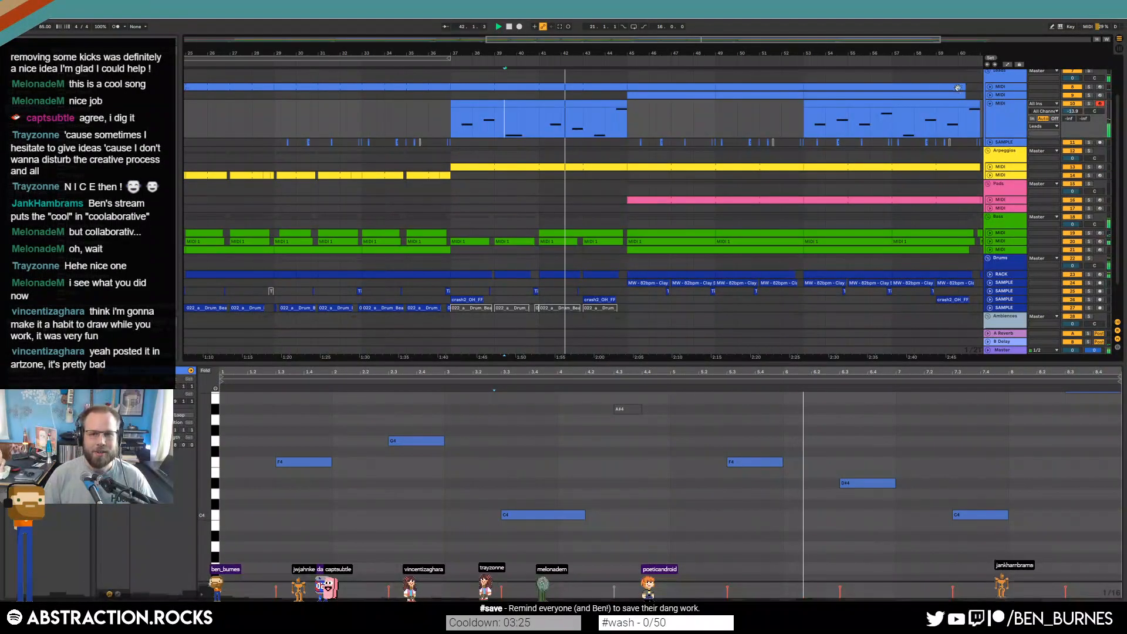
click(990, 87)
drag(539, 115, 524, 115)
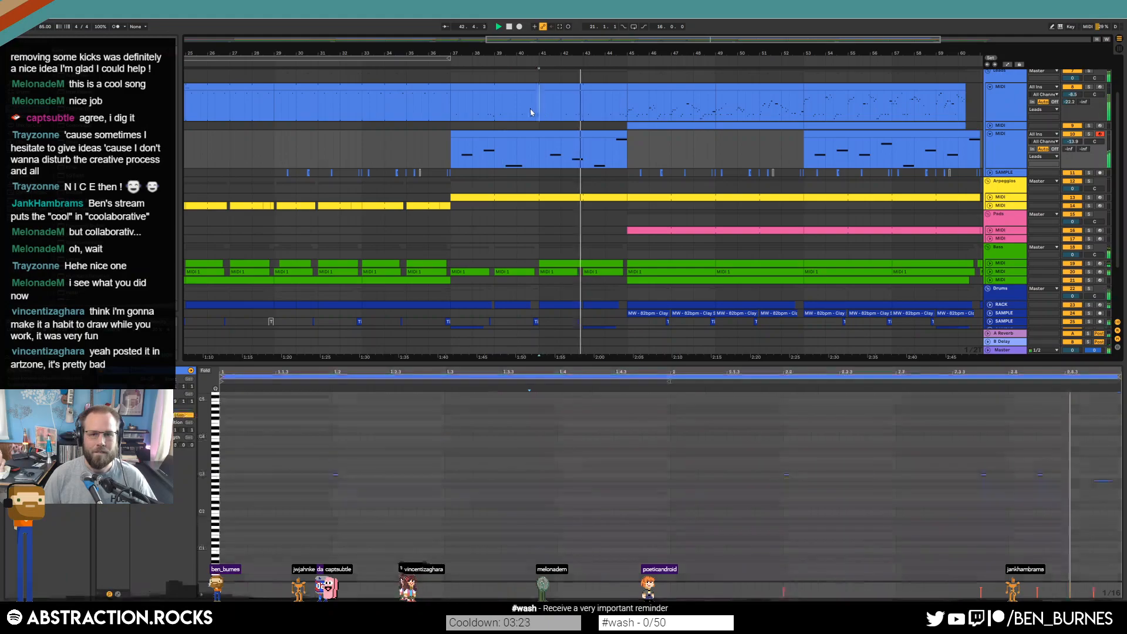
key(Delete)
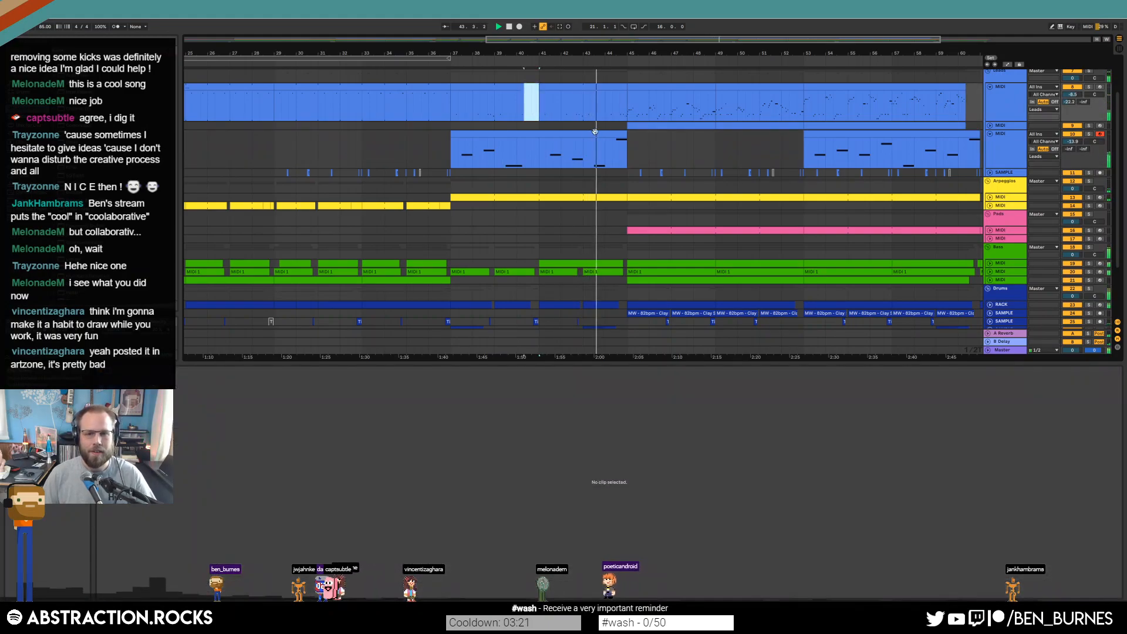
scroll(639, 124, down, 3)
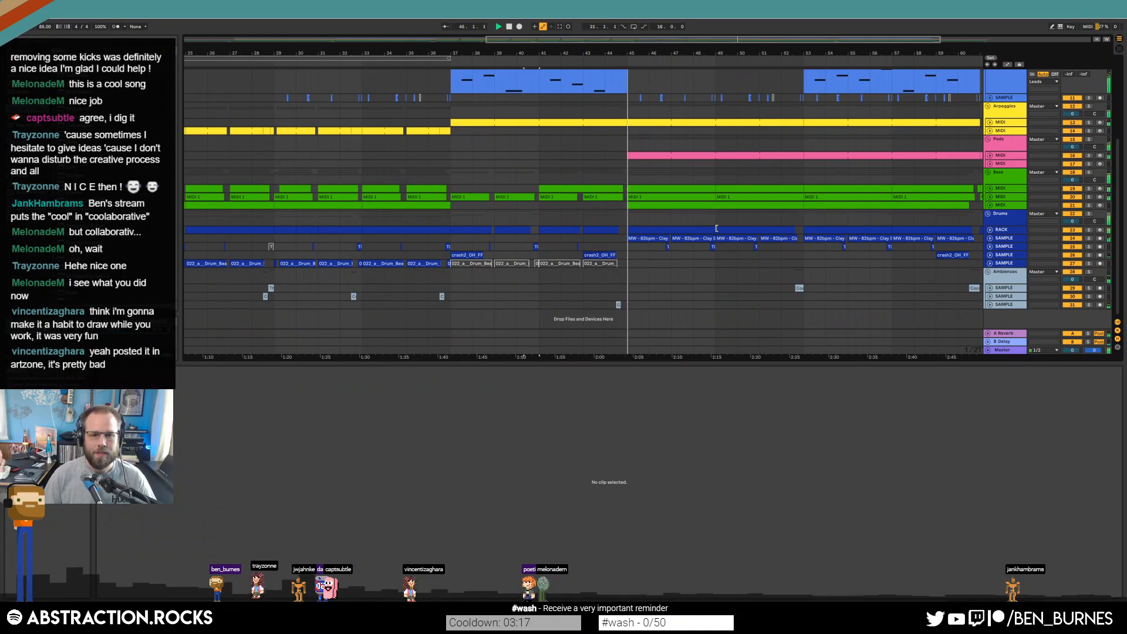
Open the second Leads track's clip at bar 45 and add three short rising notes leading into a held D#4 near 2.4
key(shift+Tab)
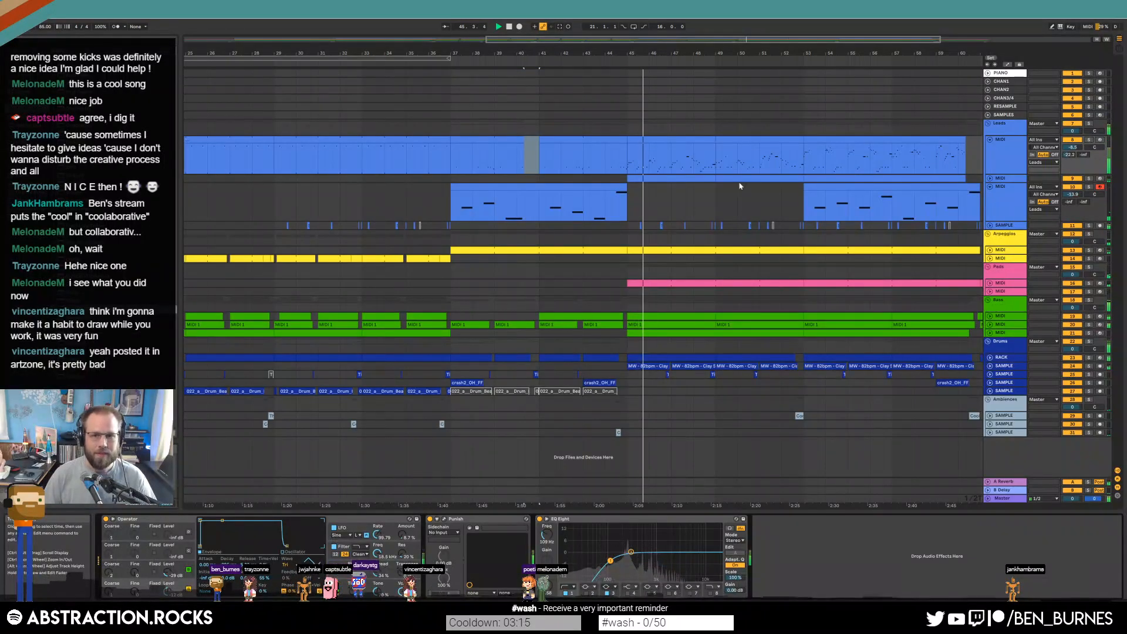
click(990, 179)
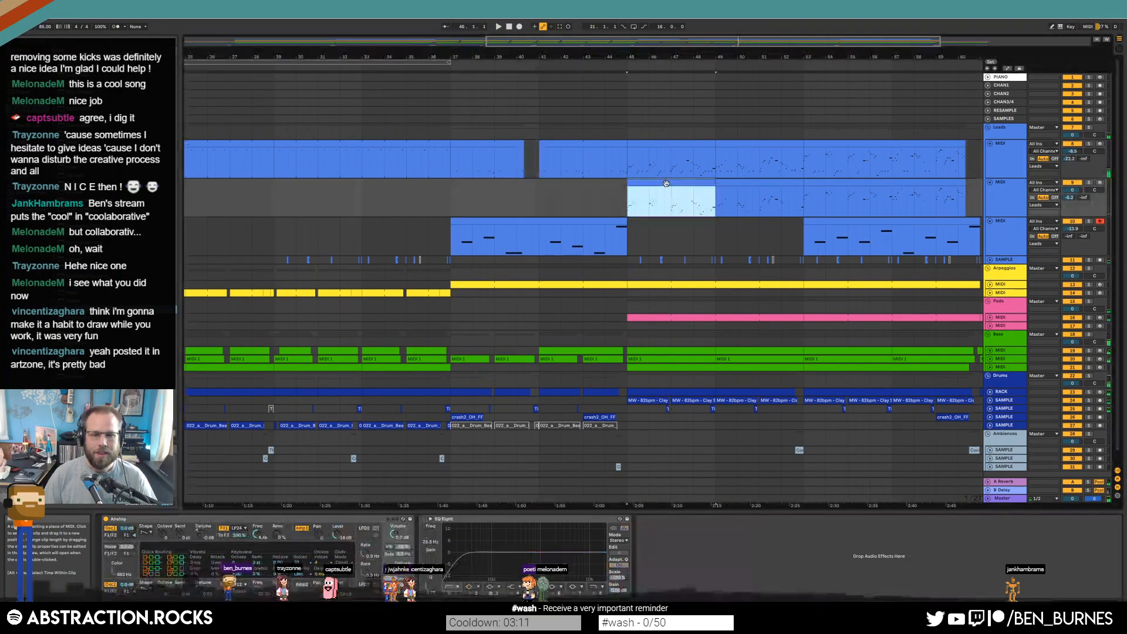
double_click(664, 182)
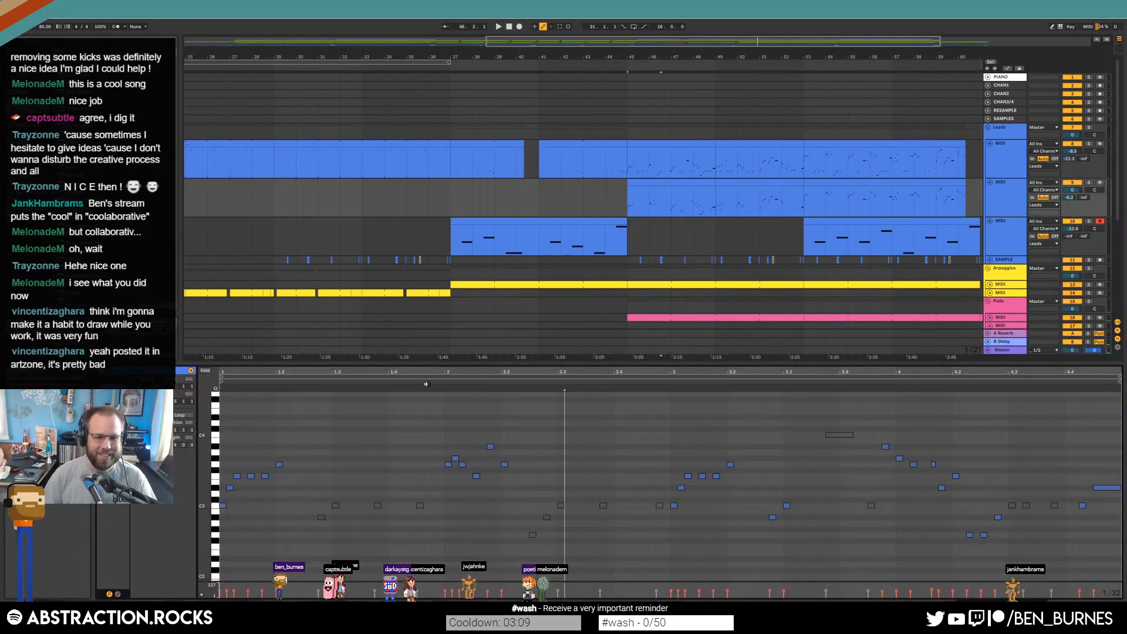
click(558, 454)
double_click(603, 465)
ctrl+scroll(606, 465, up, 2)
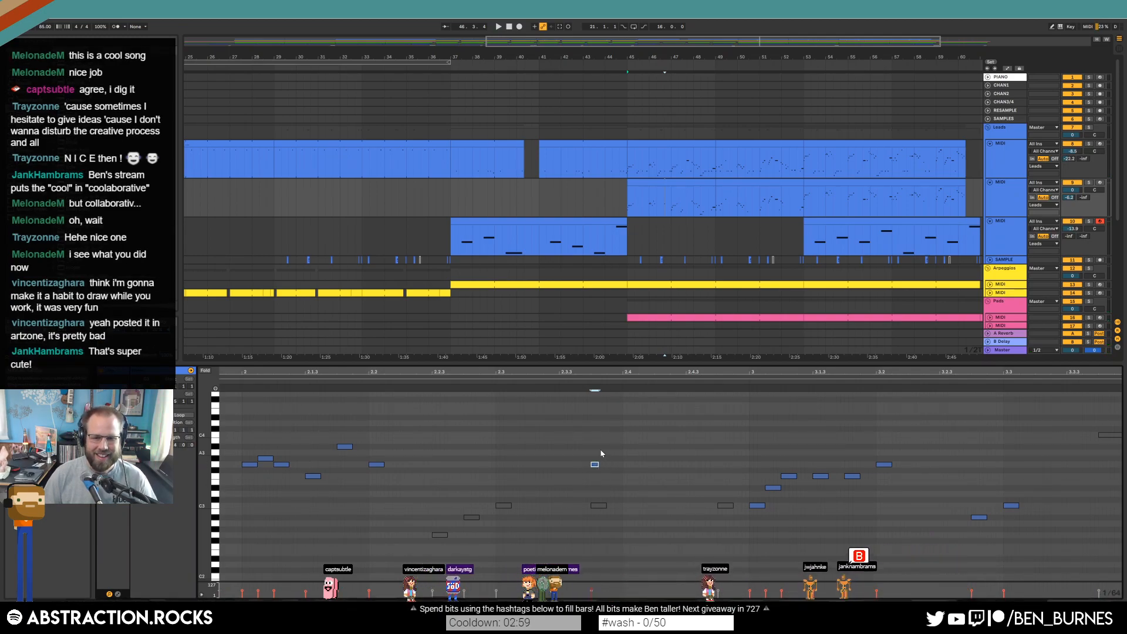
double_click(611, 436)
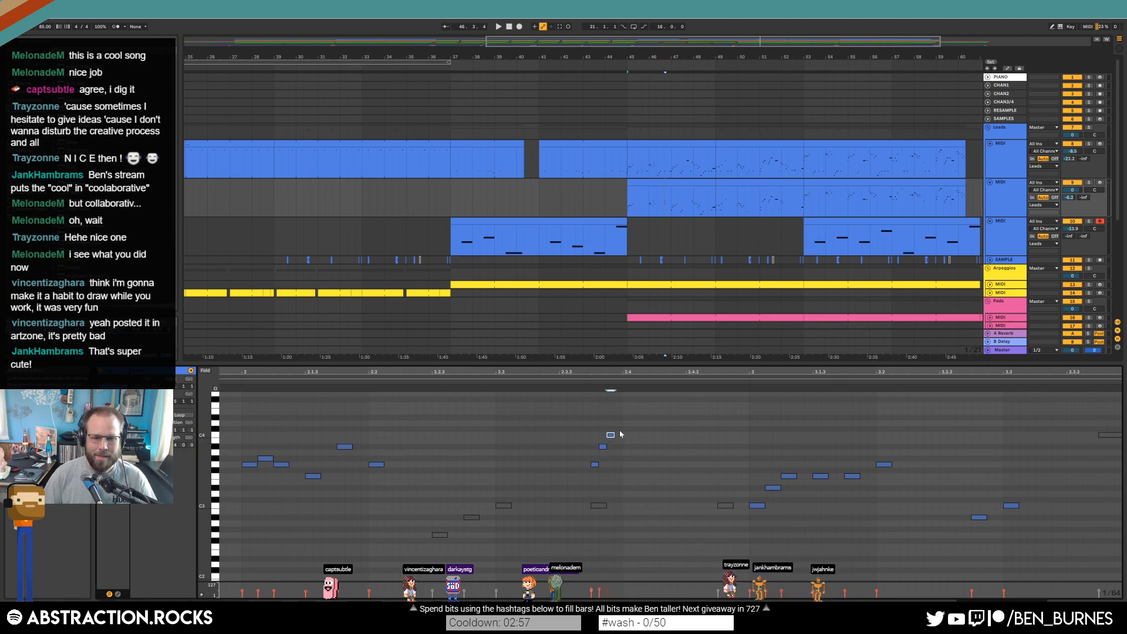
click(537, 383)
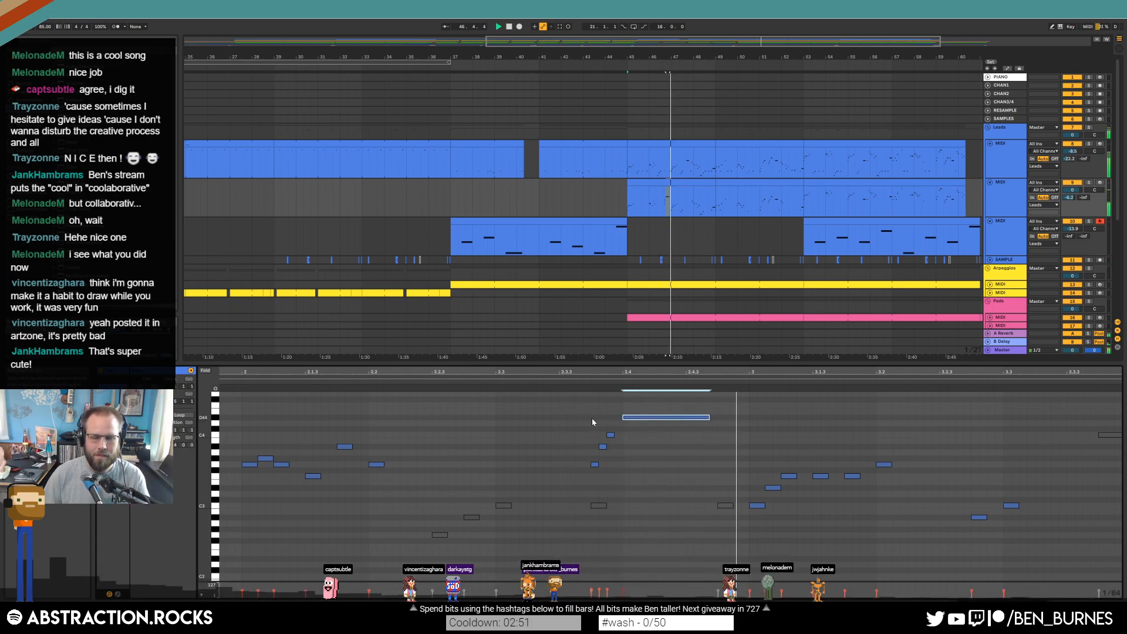
Shorten the held D#4 near 2.4, add another short note a semitone lower after it, and play the melody
drag(634, 477, 569, 478)
key(space)
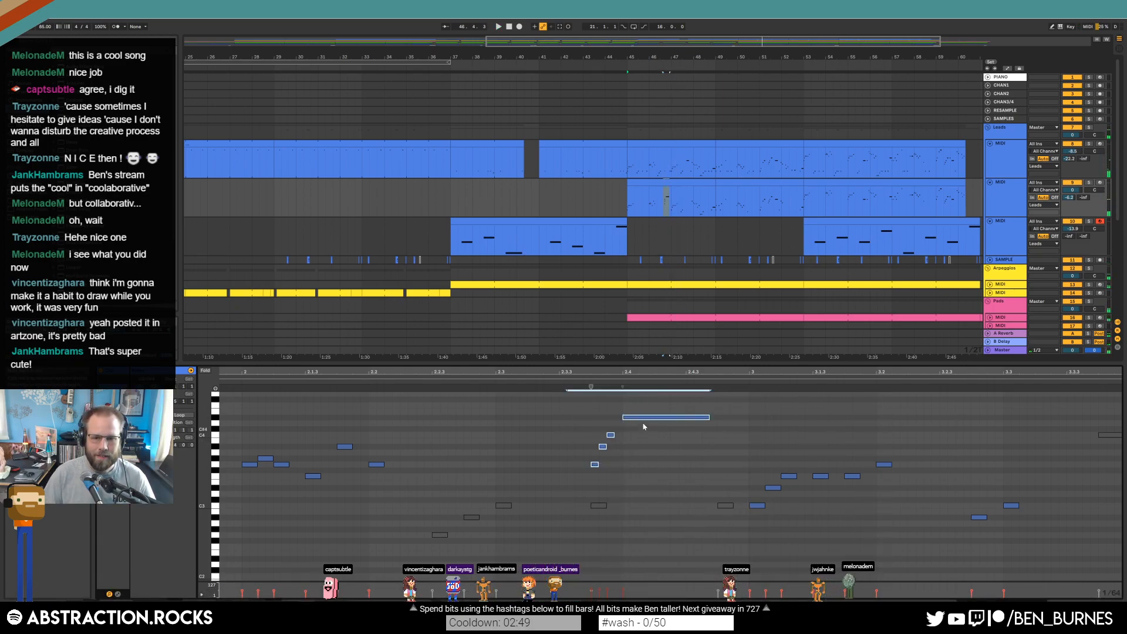
drag(643, 419, 643, 415)
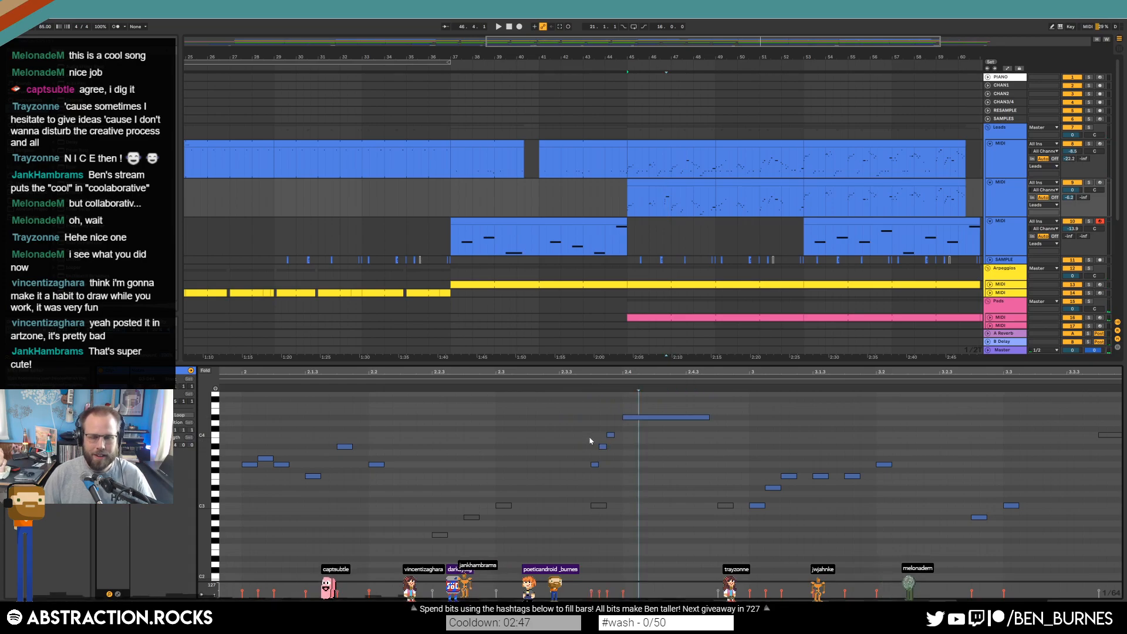
double_click(532, 373)
key(space)
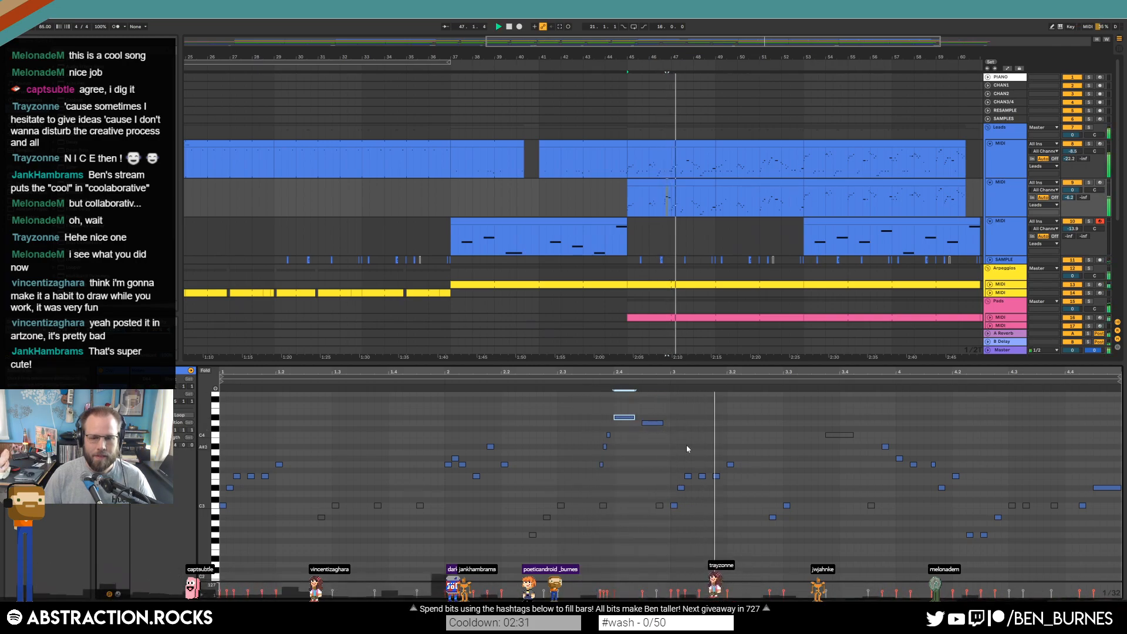
Reactivate the muted C4 note near 3.4 in the second Leads clip and play from bar 45
click(839, 435)
key(space)
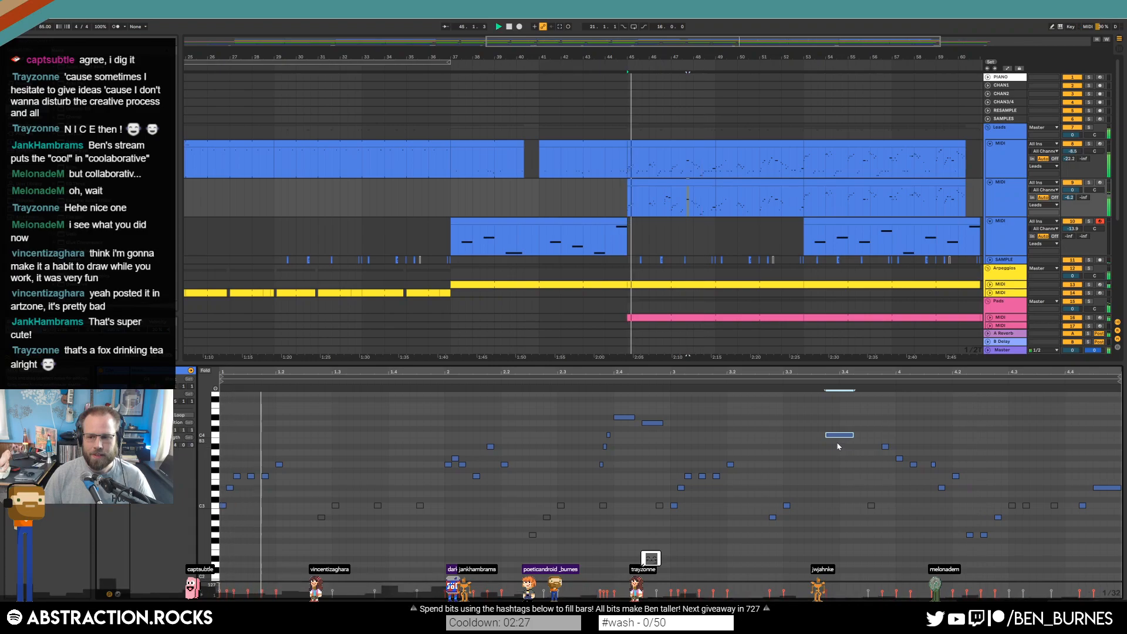
click(438, 510)
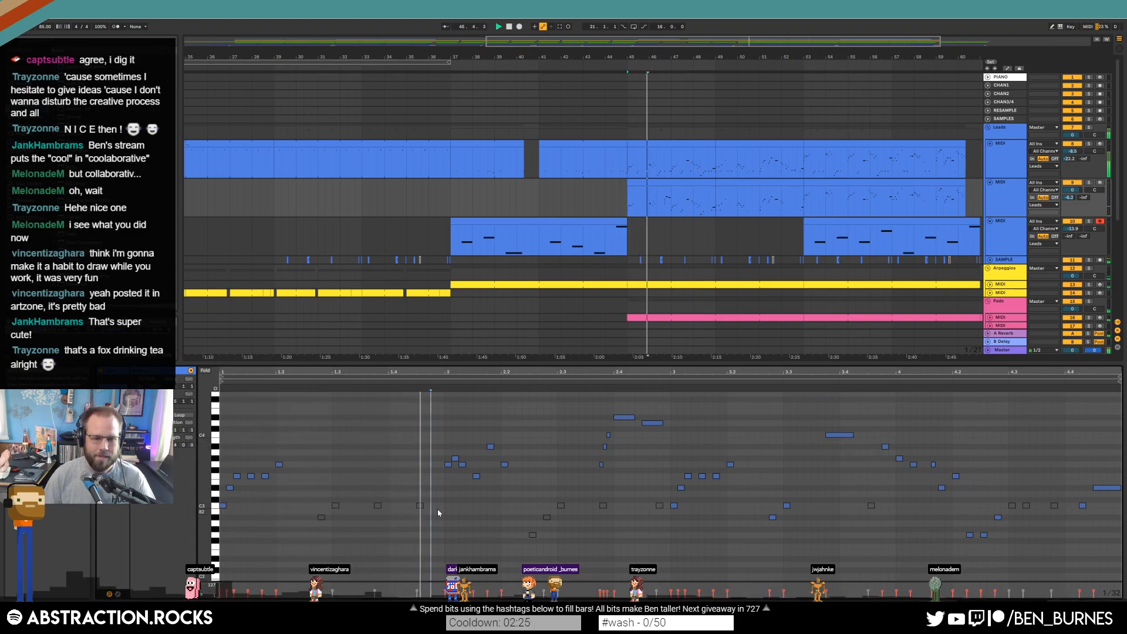
Reactivate the muted notes near 4.3 in the second Leads clip at bar 45, raise them to C4 and A#3, and raise the final held note to G3
drag(827, 42, 951, 42)
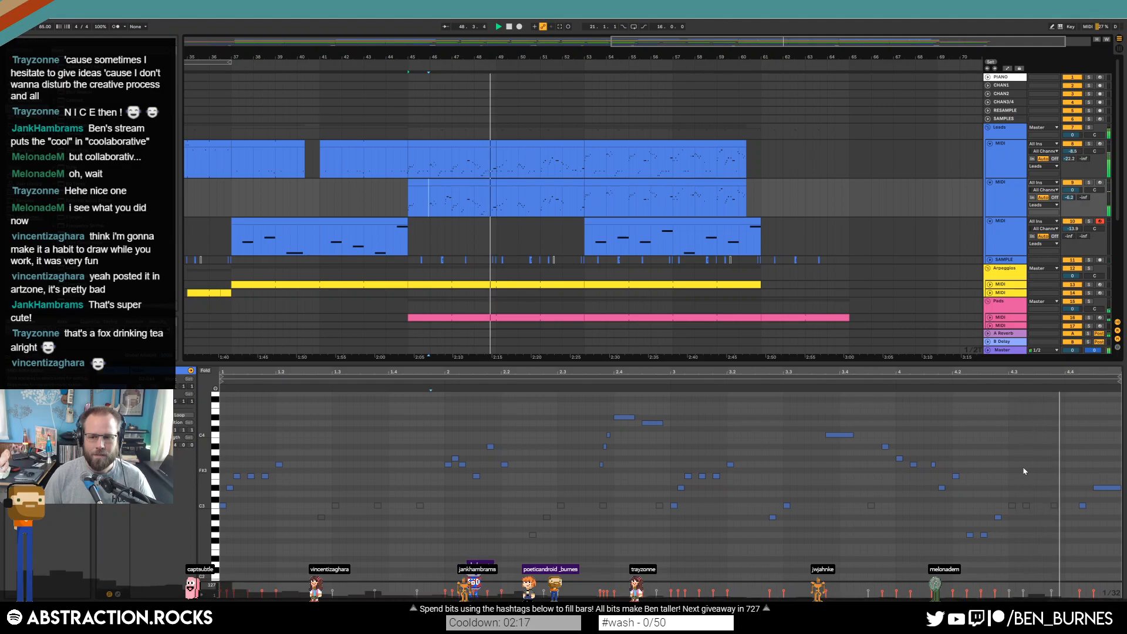
key(space)
drag(1010, 486, 1060, 519)
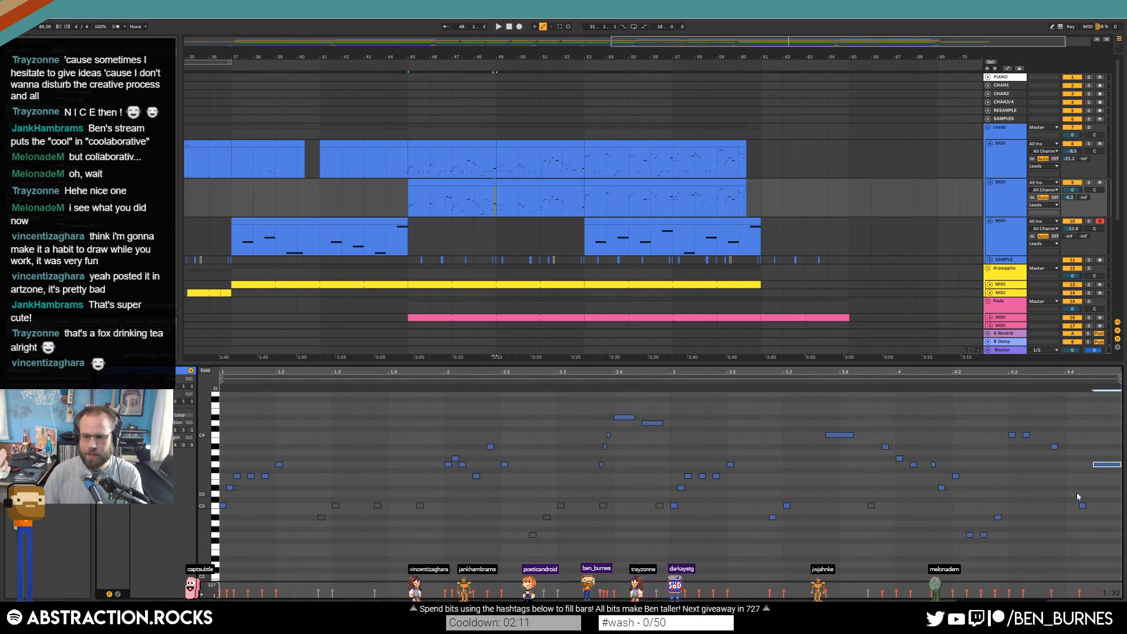
key(space)
key(space)
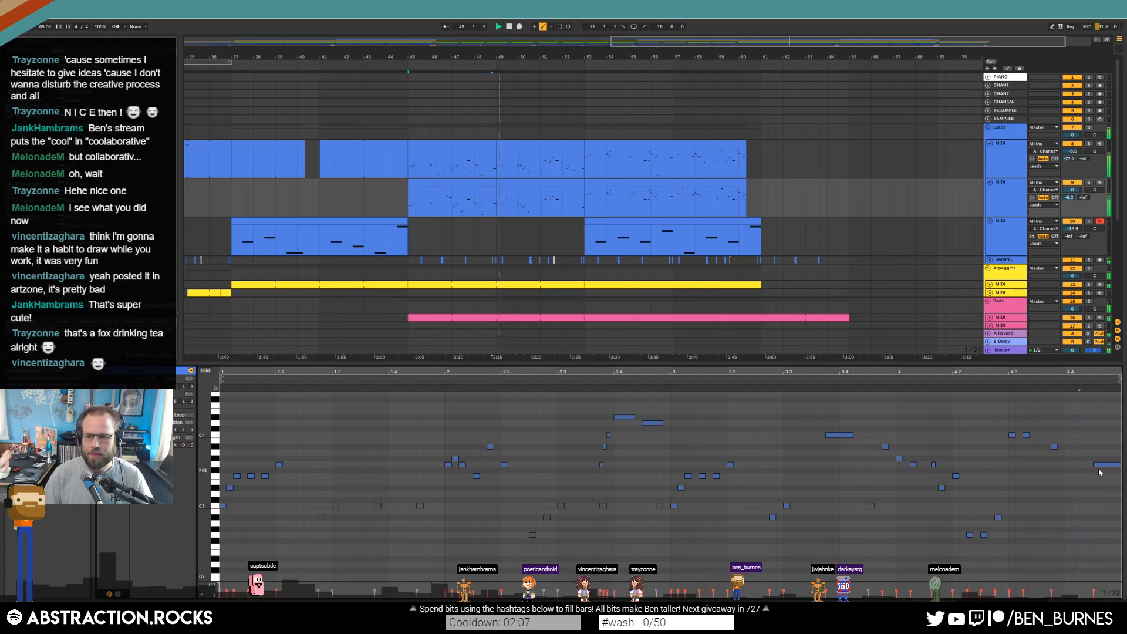
key(space)
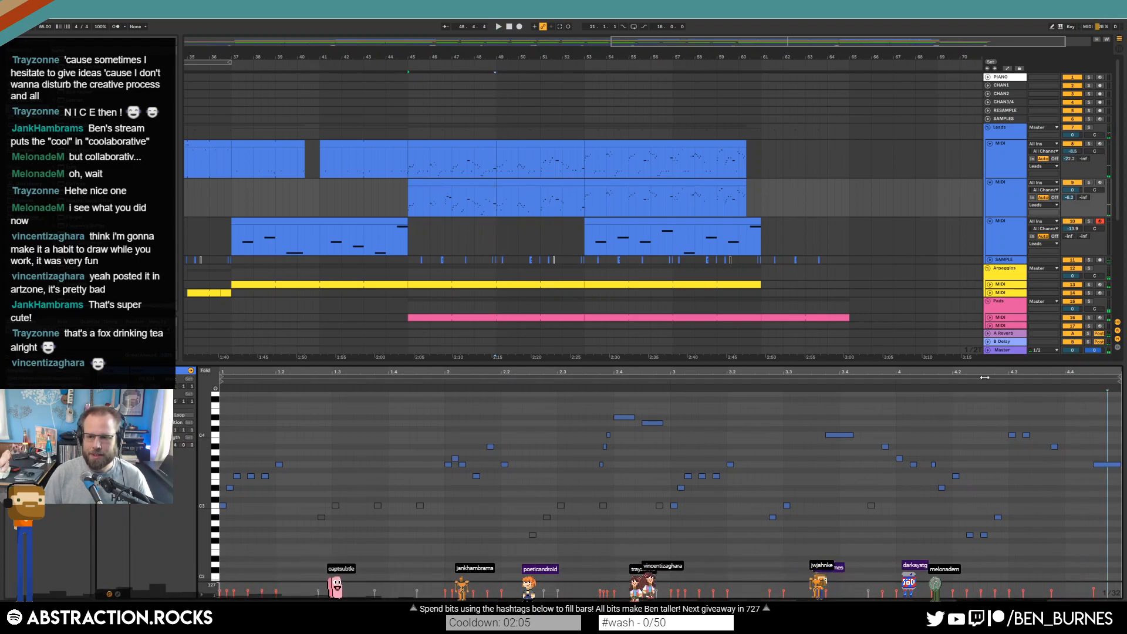
Raise the short C3 note near 4.4 to G#3 and play the end of the phrase
click(1085, 458)
key(space)
key(space)
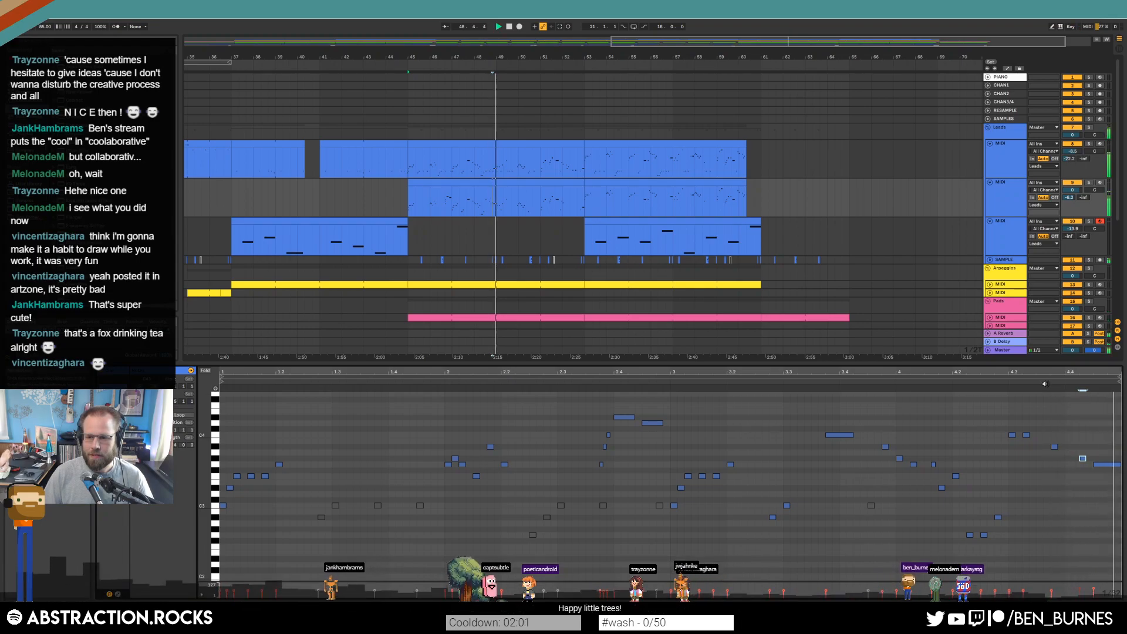
Open the second Leads track's clip at bar 49, play it, and select the muted C3 note near 2.3
click(504, 190)
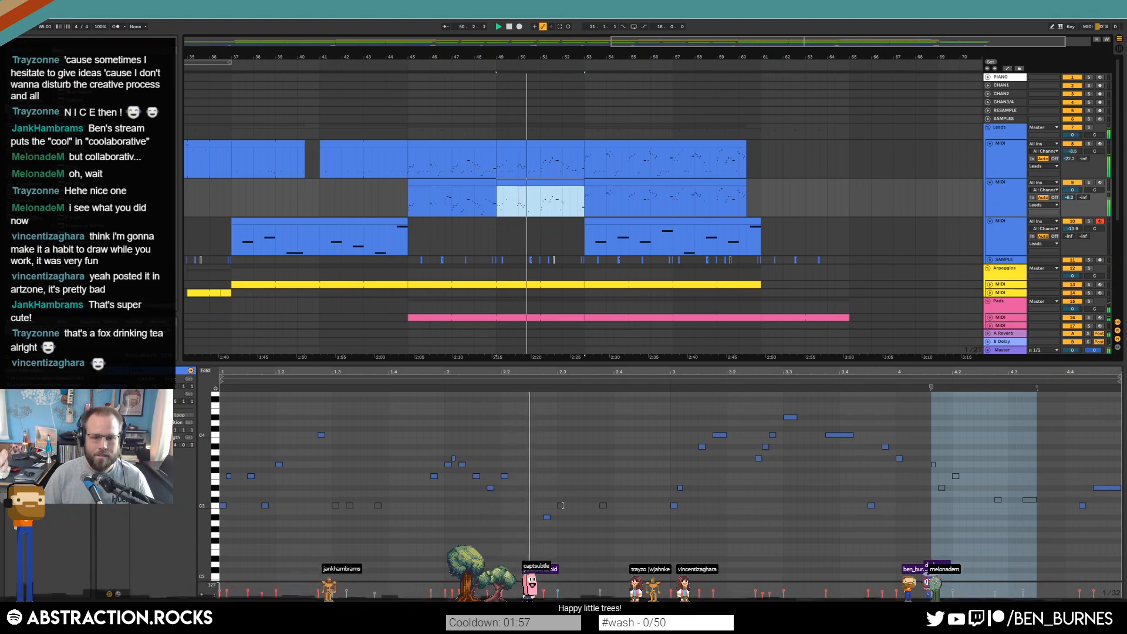
click(547, 517)
key(space)
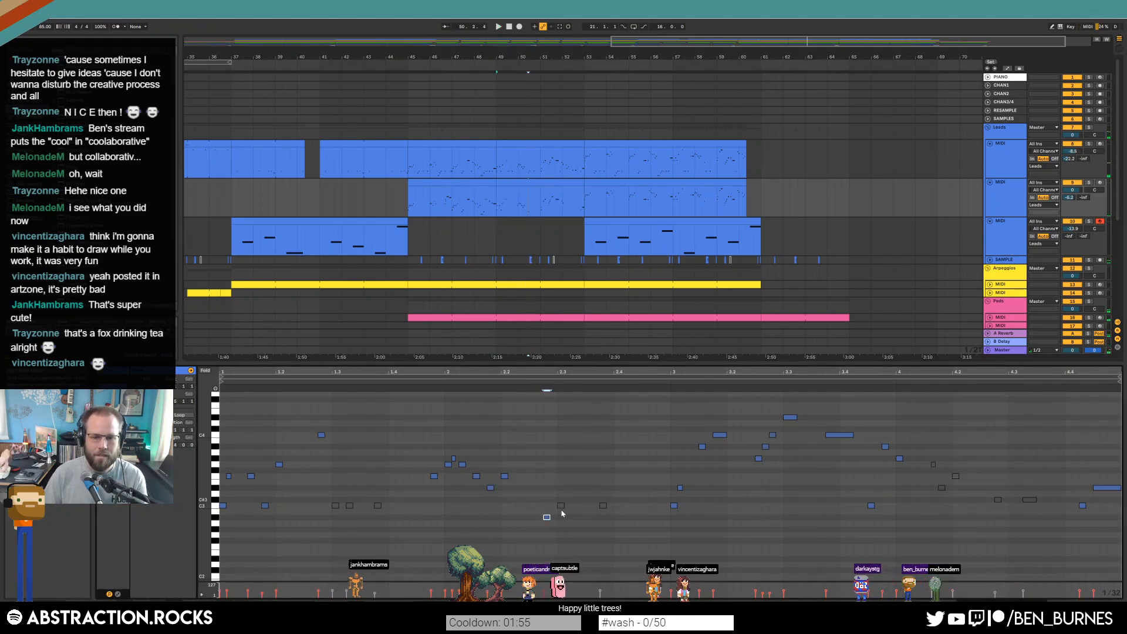
click(560, 505)
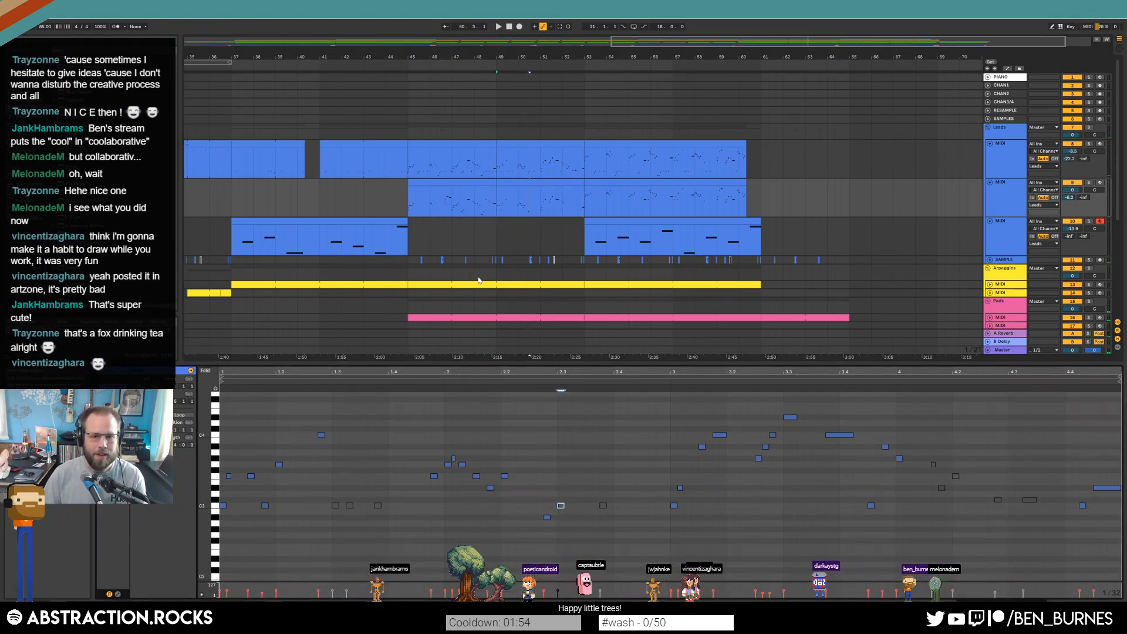
Replace the muted C3 note near 2.3 with a five-note rising run from C3 to C4 copied from the second Arpeggios track, and play it
click(988, 293)
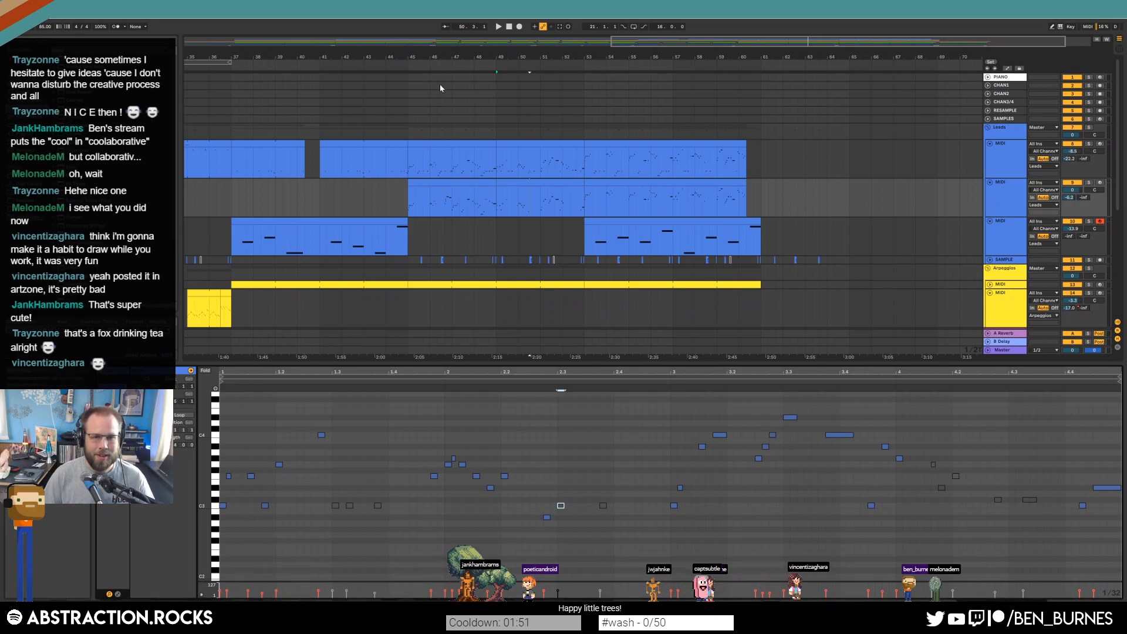
scroll(305, 306, left, 5)
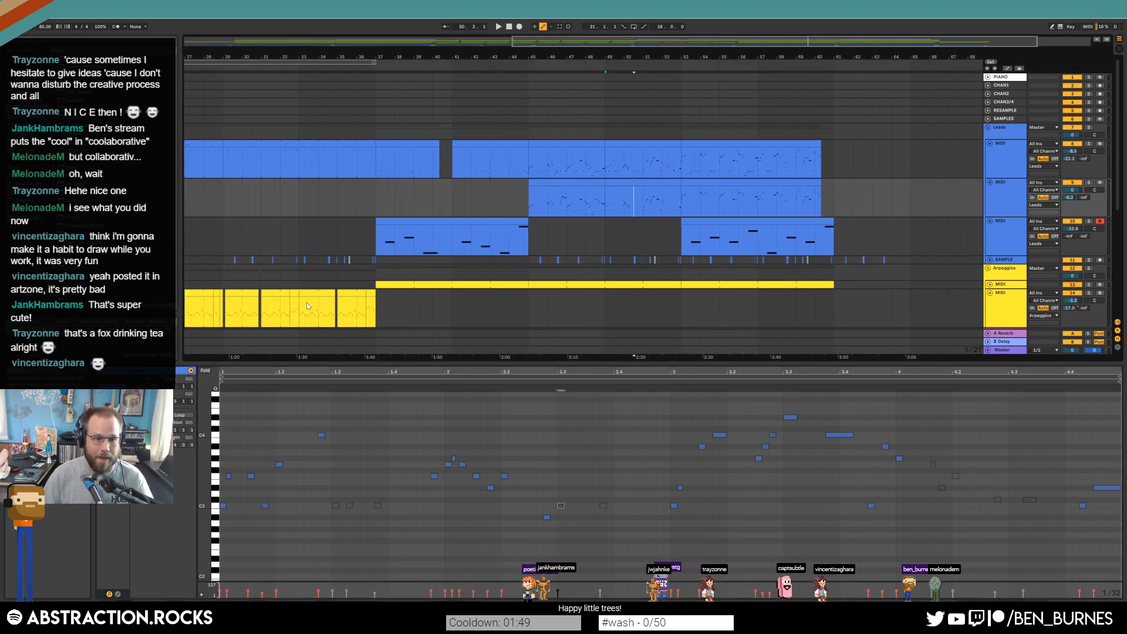
click(303, 315)
drag(223, 444, 368, 565)
click(626, 183)
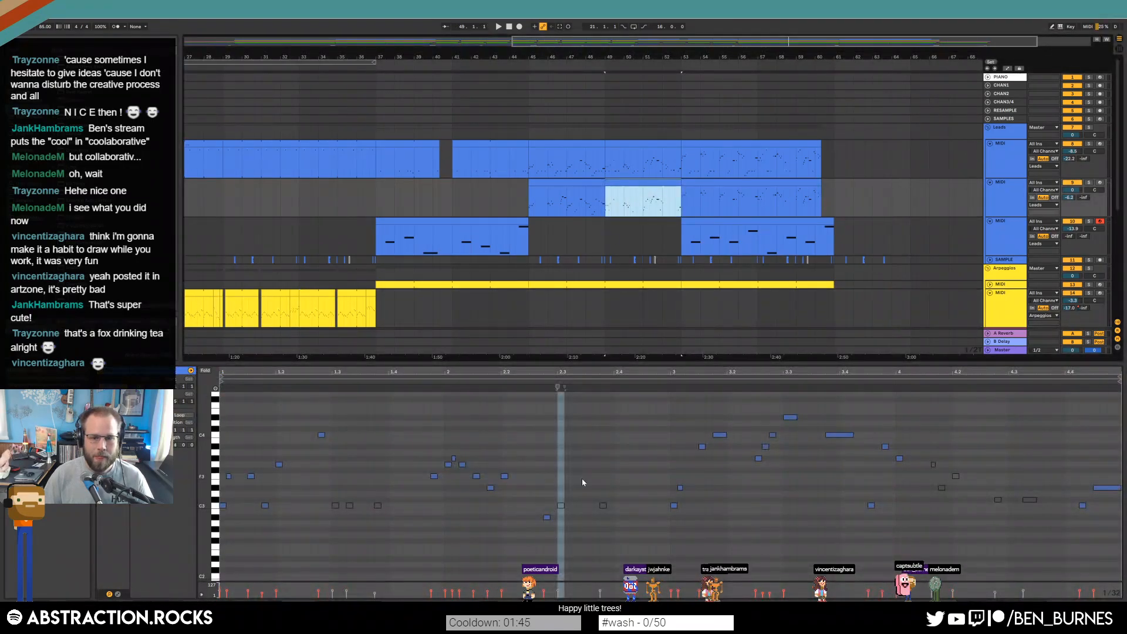
click(550, 485)
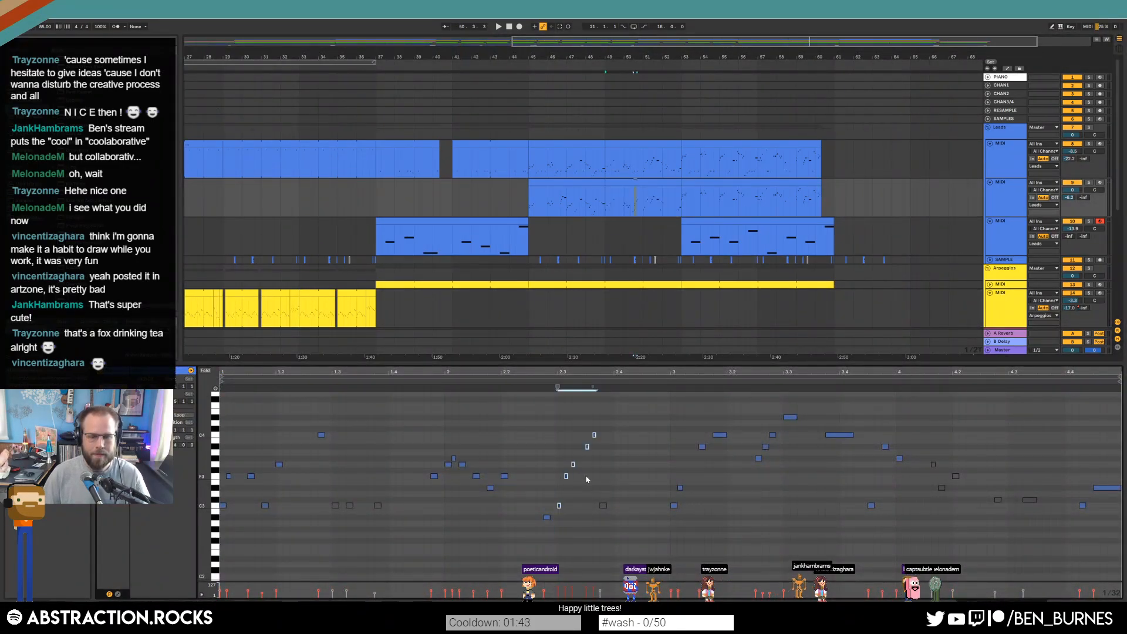
key(space)
click(552, 491)
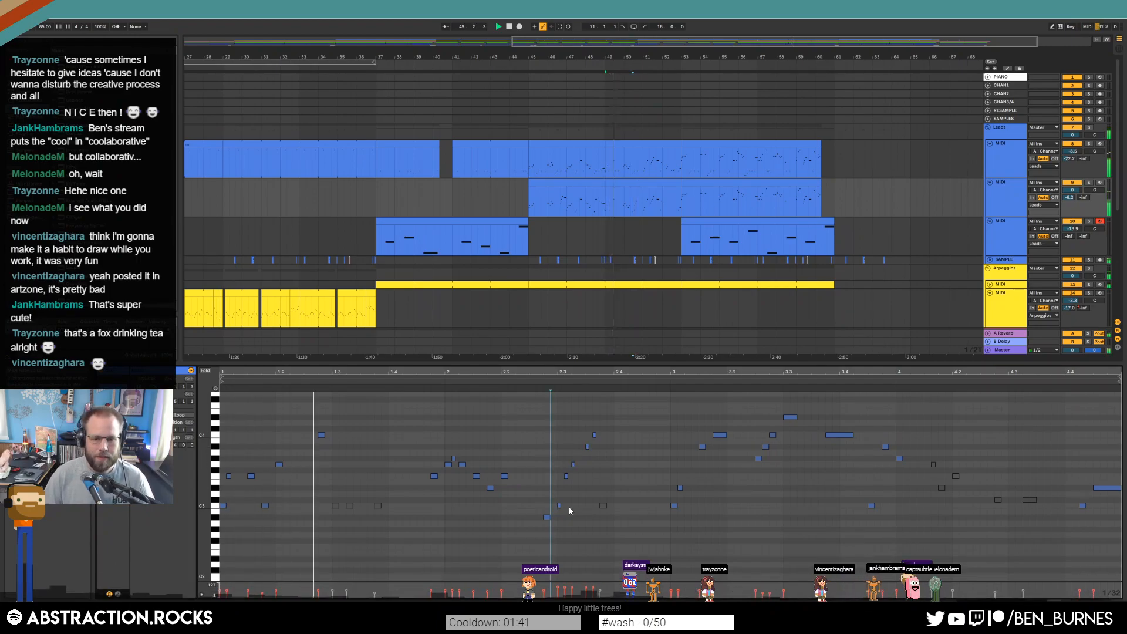
Extend the rising run with a short D4 and a final note at 2.4 set to G4
drag(558, 433, 601, 543)
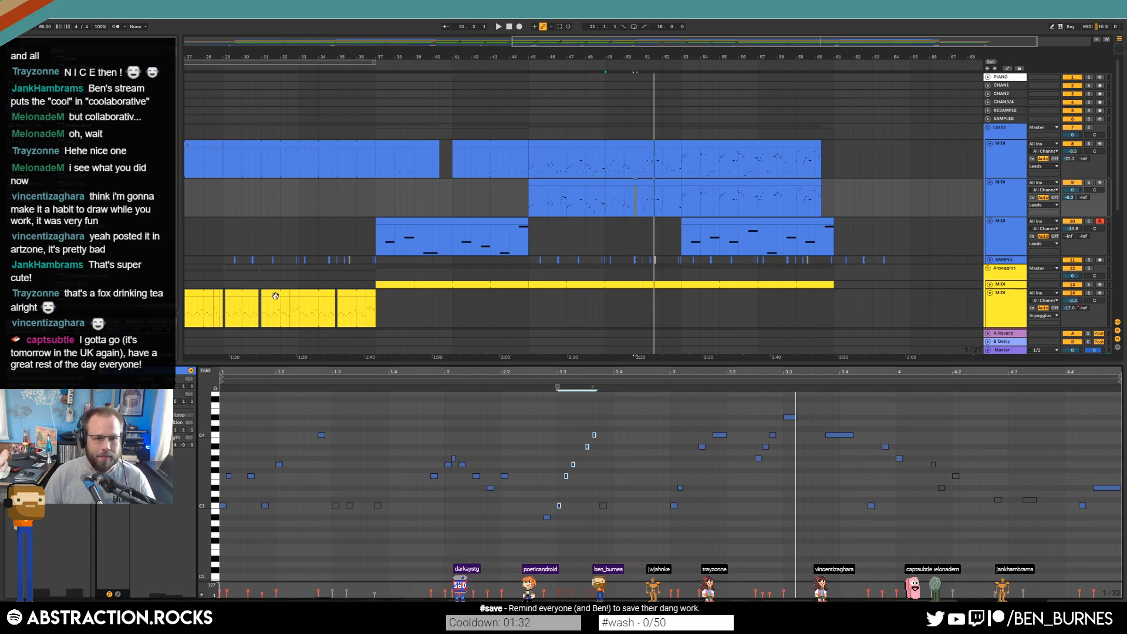
scroll(603, 511, up, 1)
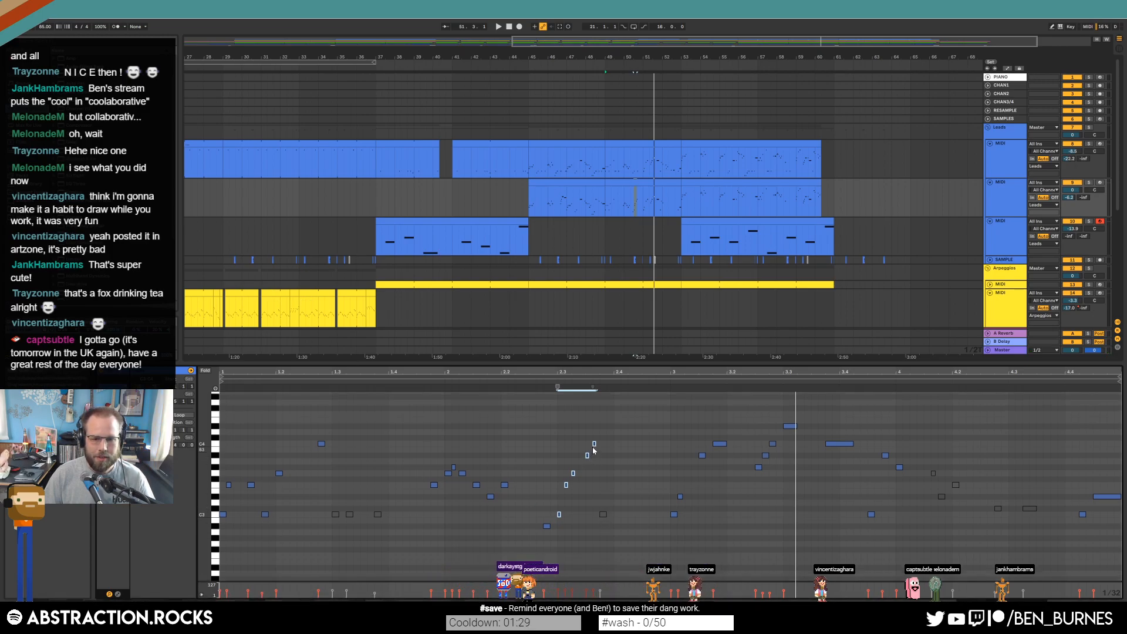
click(561, 514)
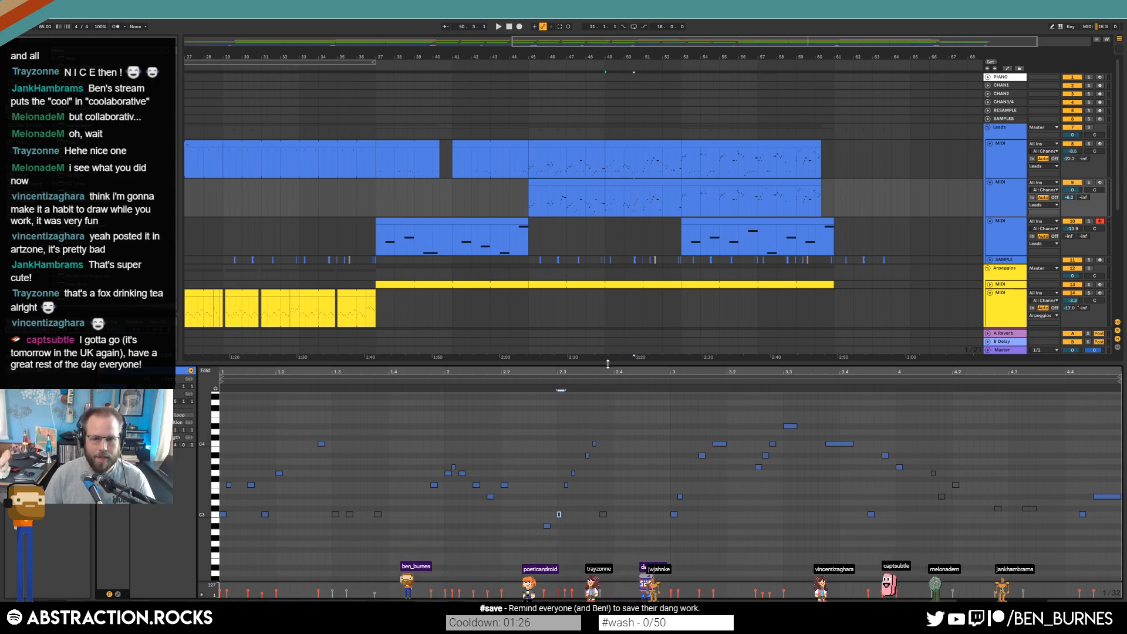
drag(609, 372, 600, 377)
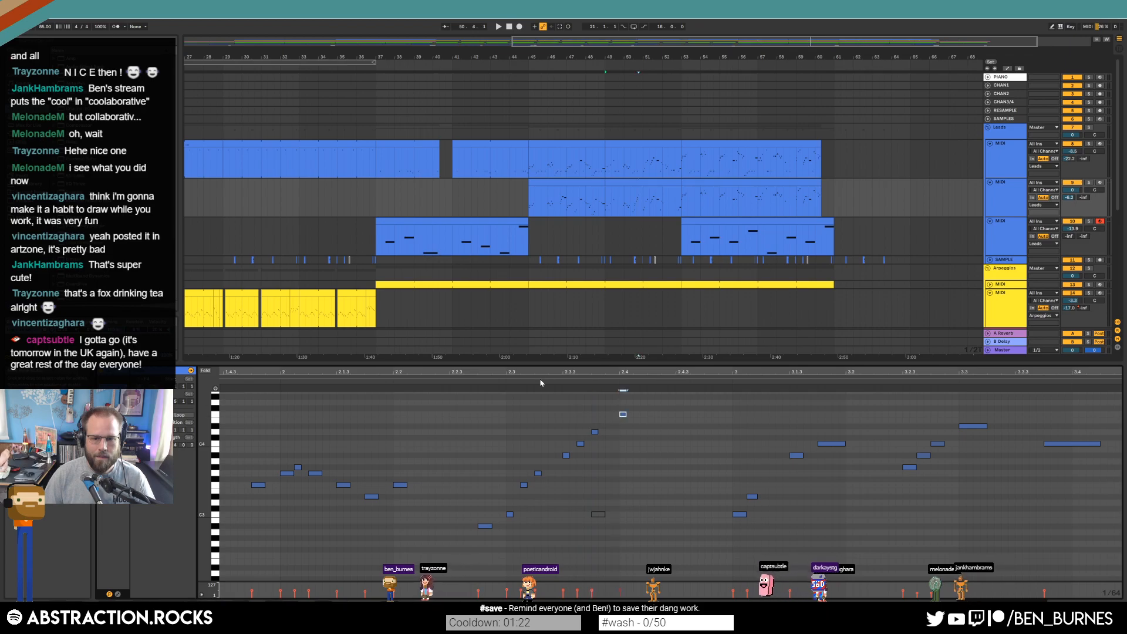
key(space)
key(Up)
key(Up)
Play the extended run and raise its last note at 2.4 to C5
click(495, 389)
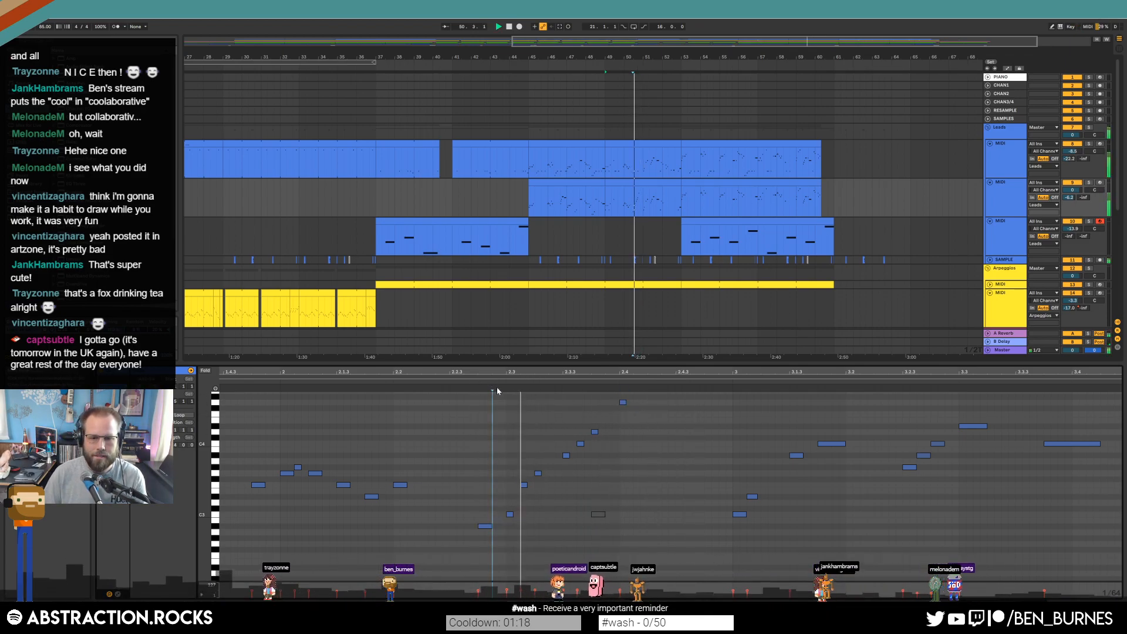
scroll(645, 451, up, 3)
scroll(646, 451, up, 2)
click(623, 482)
key(Up)
key(Up)
key(Up)
key(Up)
key(Up)
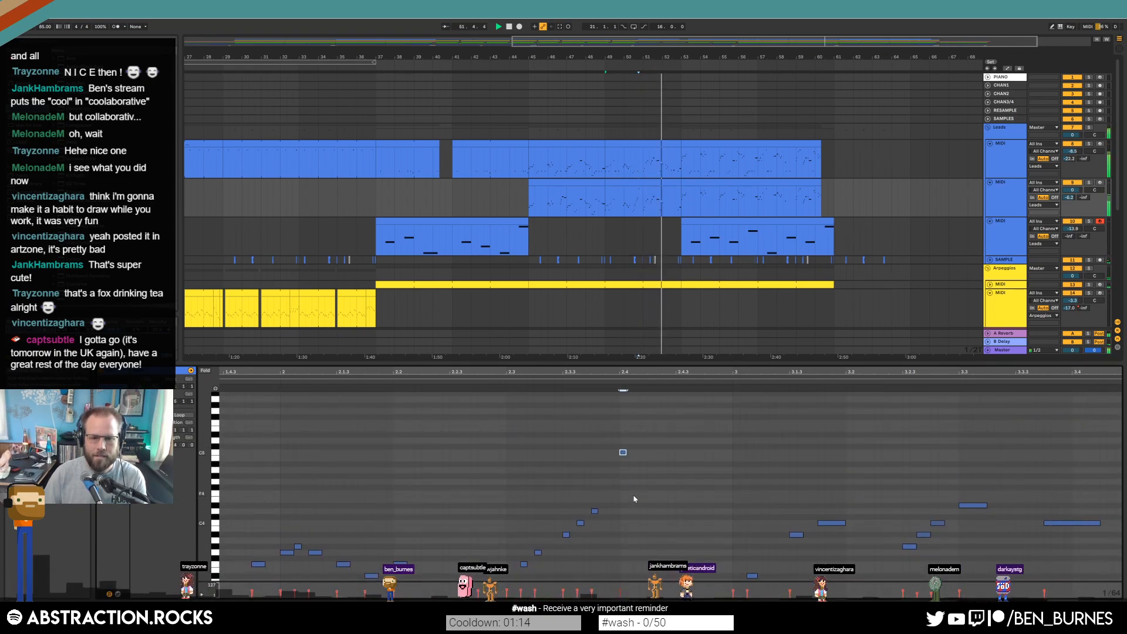
Reactivate the five muted notes between 4.1 and 4.3 in the second Leads clip at bar 49 and play them
drag(745, 41, 742, 30)
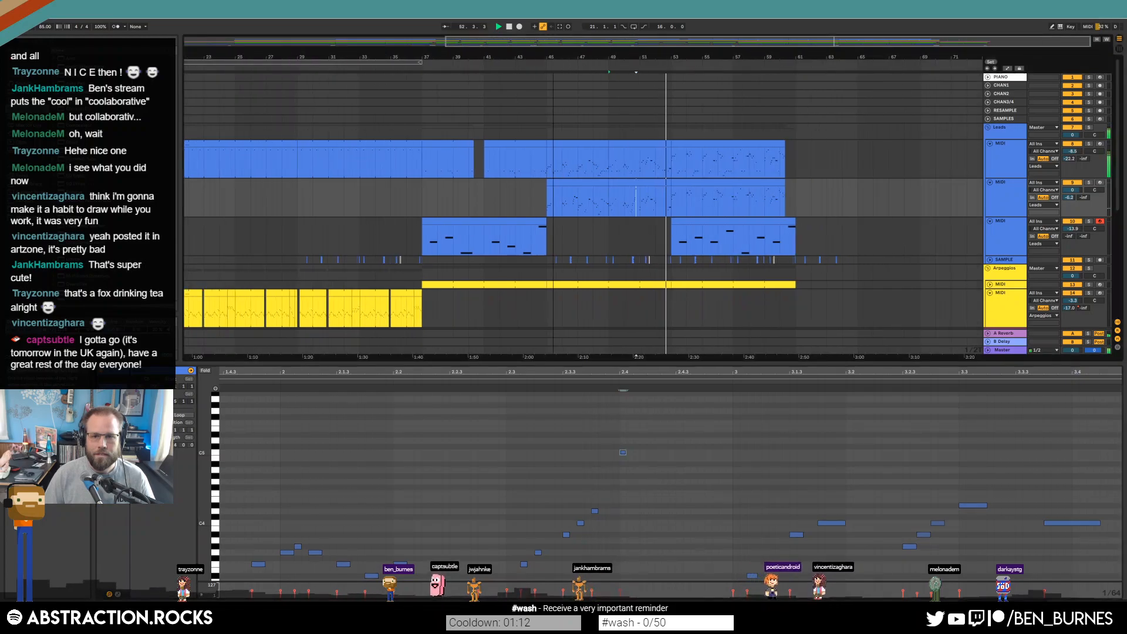
click(655, 185)
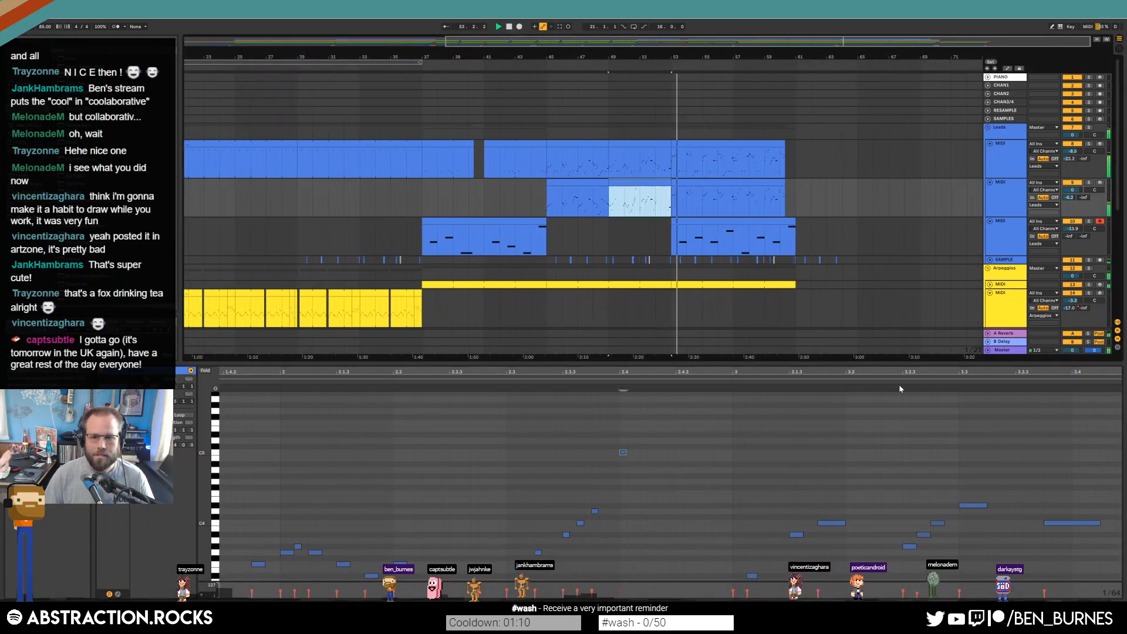
drag(920, 372, 584, 360)
scroll(850, 461, down, 5)
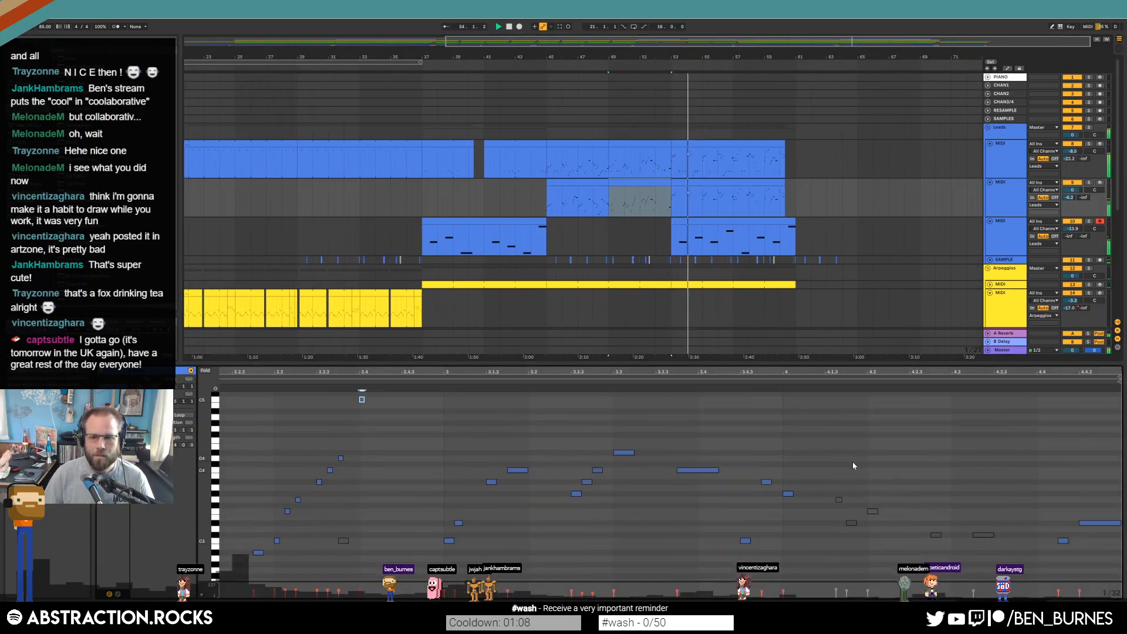
key(space)
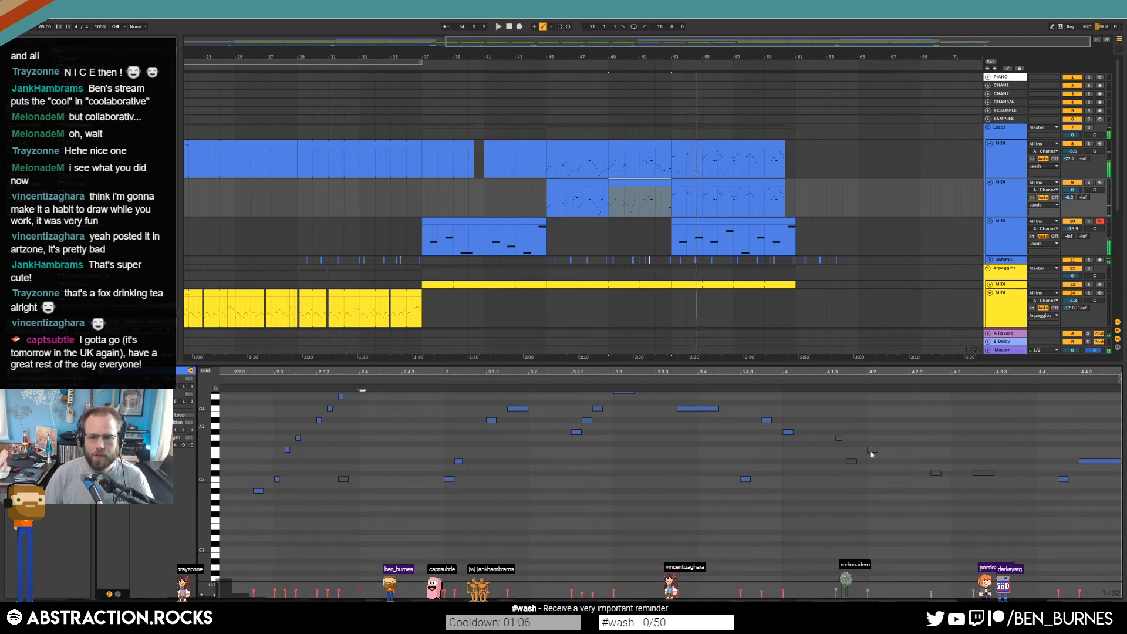
drag(833, 433, 1001, 504)
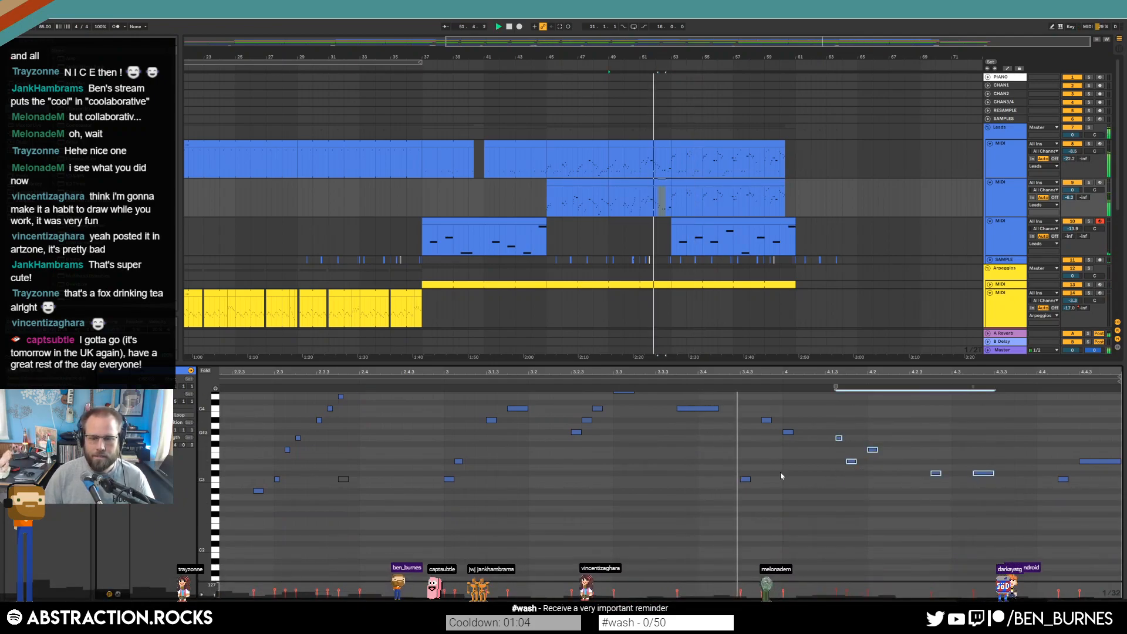
Open the second Leads track's clip at bar 53 and delete all its low notes around C3
click(697, 185)
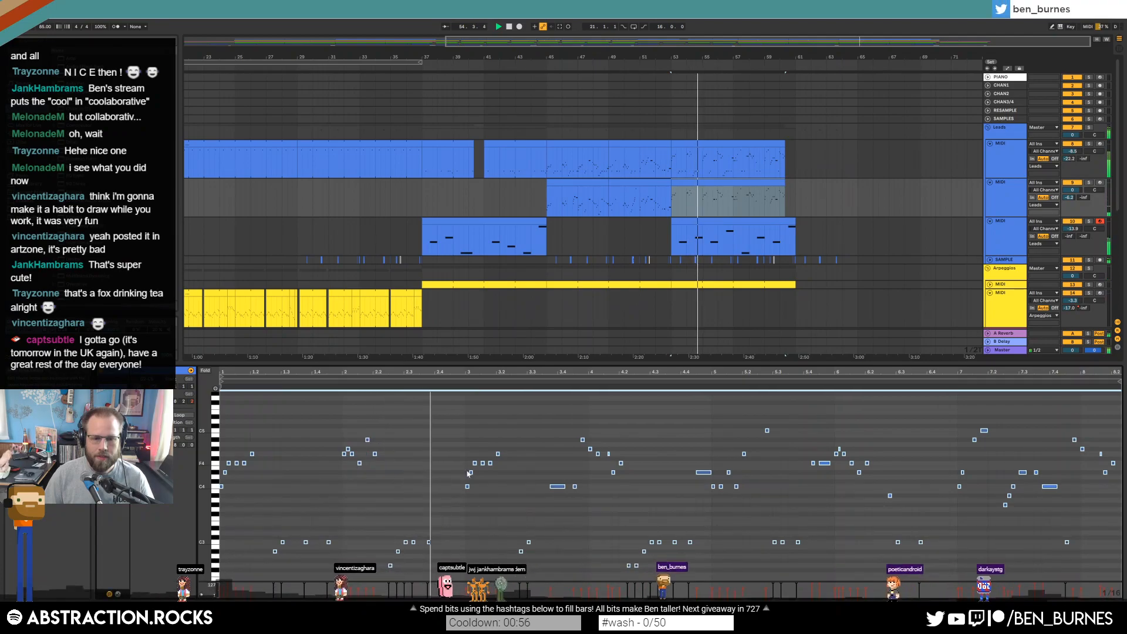
key(space)
drag(258, 525, 1120, 597)
key(Delete)
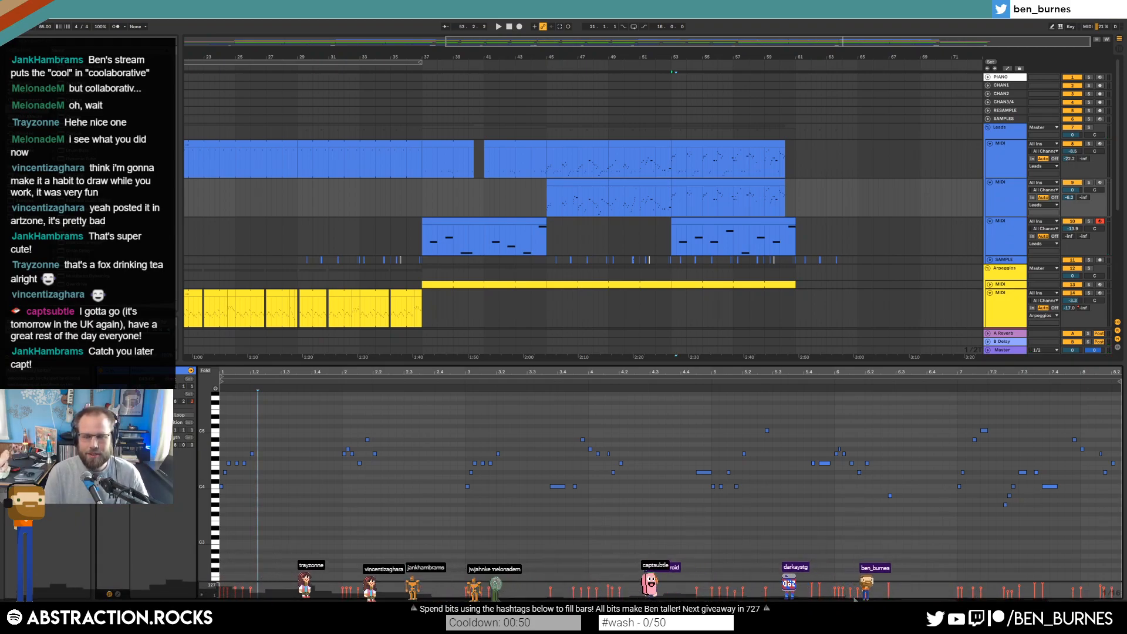
Play the remaining melody of the second Leads clip from bar 53
click(748, 185)
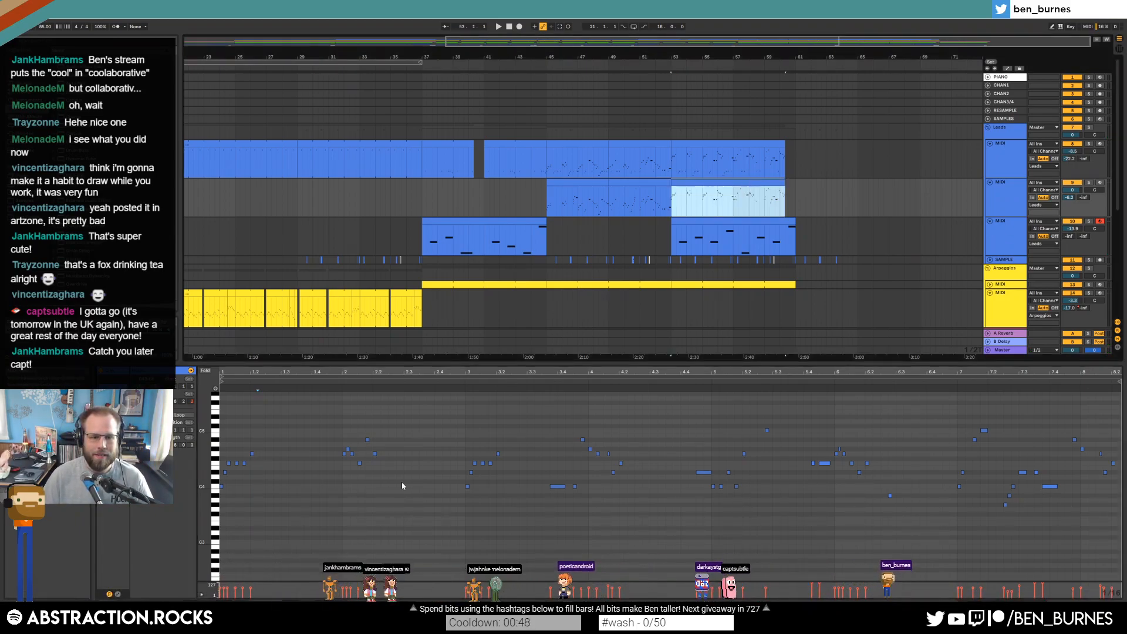
key(space)
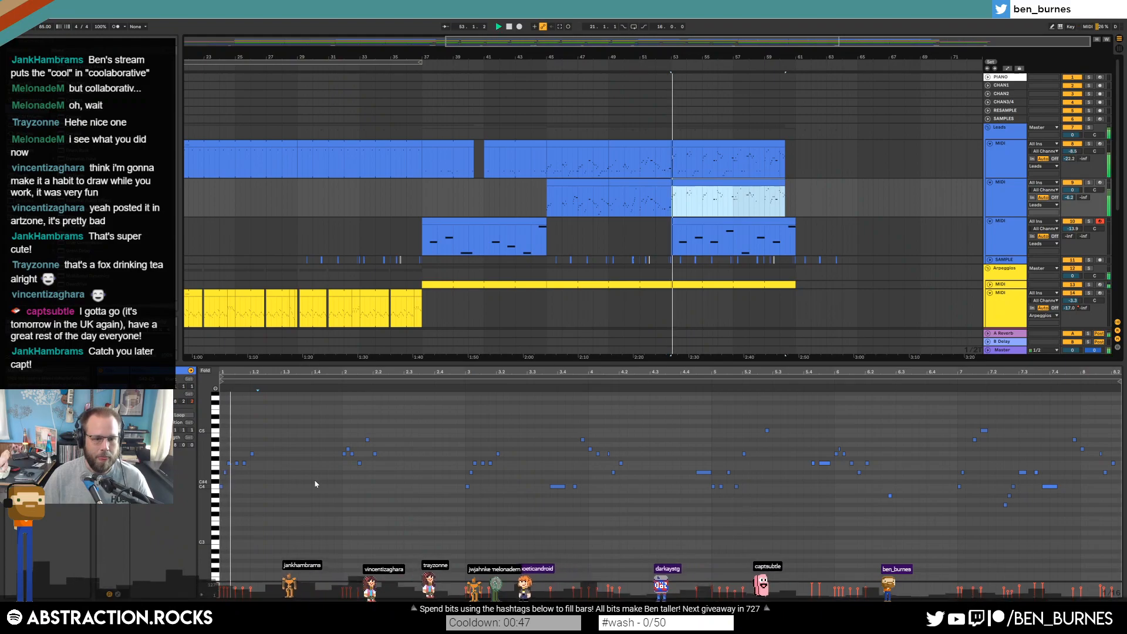
click(240, 440)
key(ctrl+a)
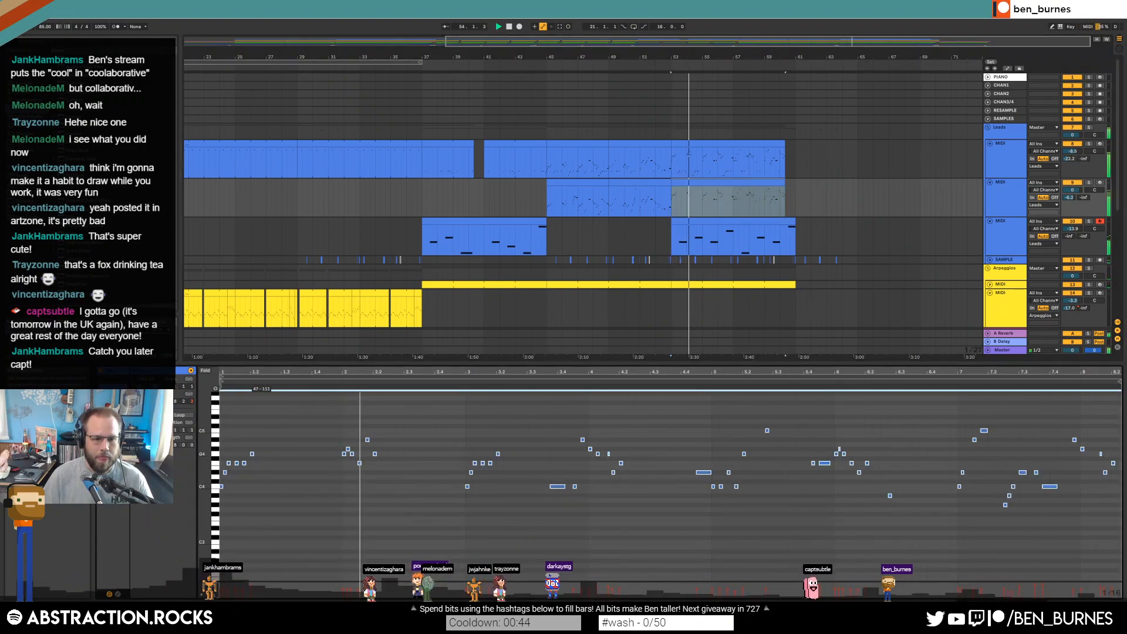
click(326, 477)
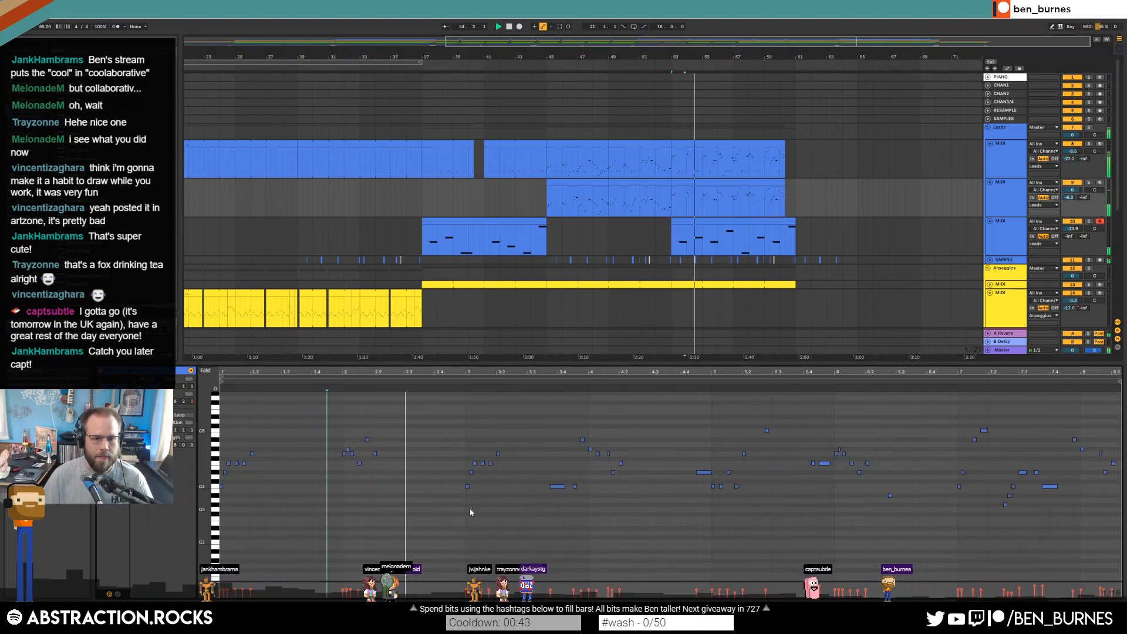
Add a falling D#4, D4 and C4 phrase between 2.3 and bar 3 of the bar 53 clip and play it
double_click(415, 472)
double_click(428, 477)
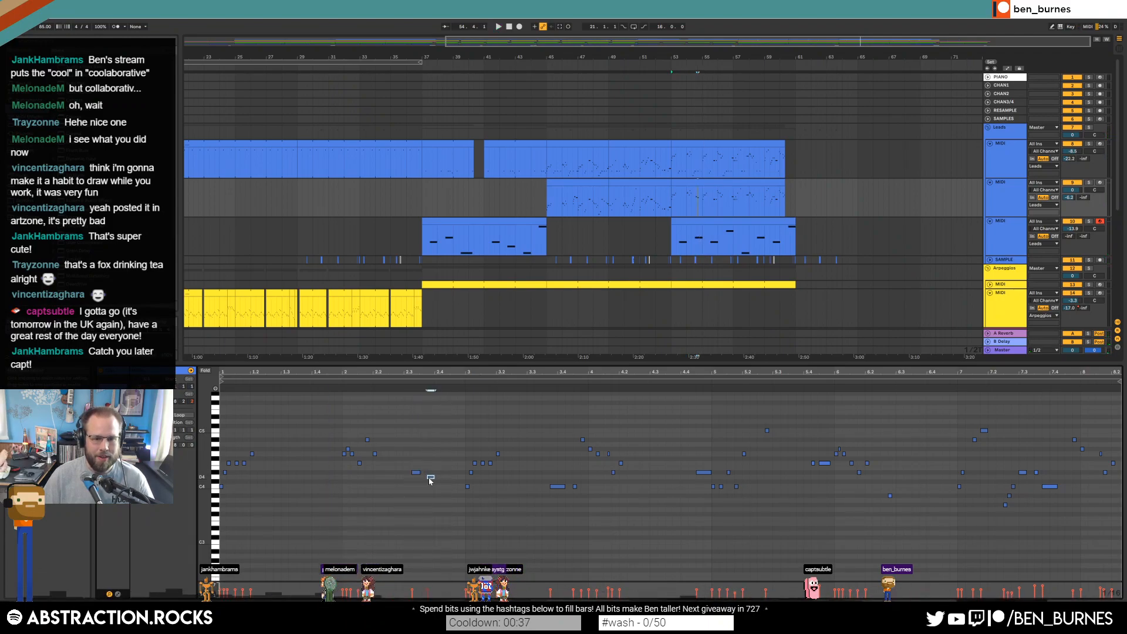
scroll(437, 483, up, 6)
key(space)
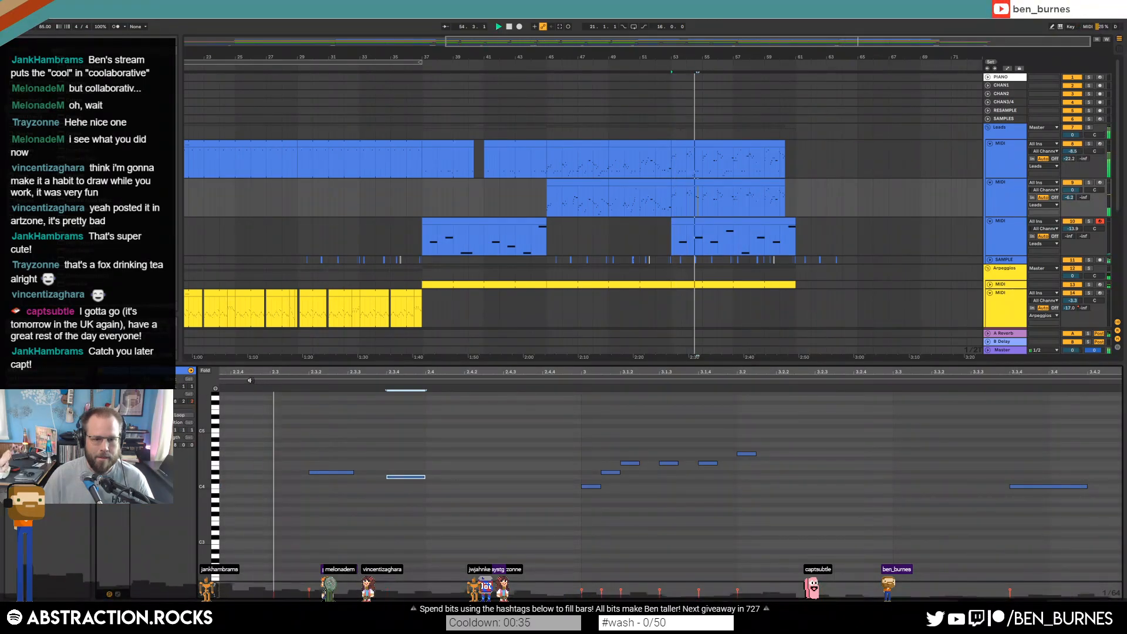
double_click(507, 487)
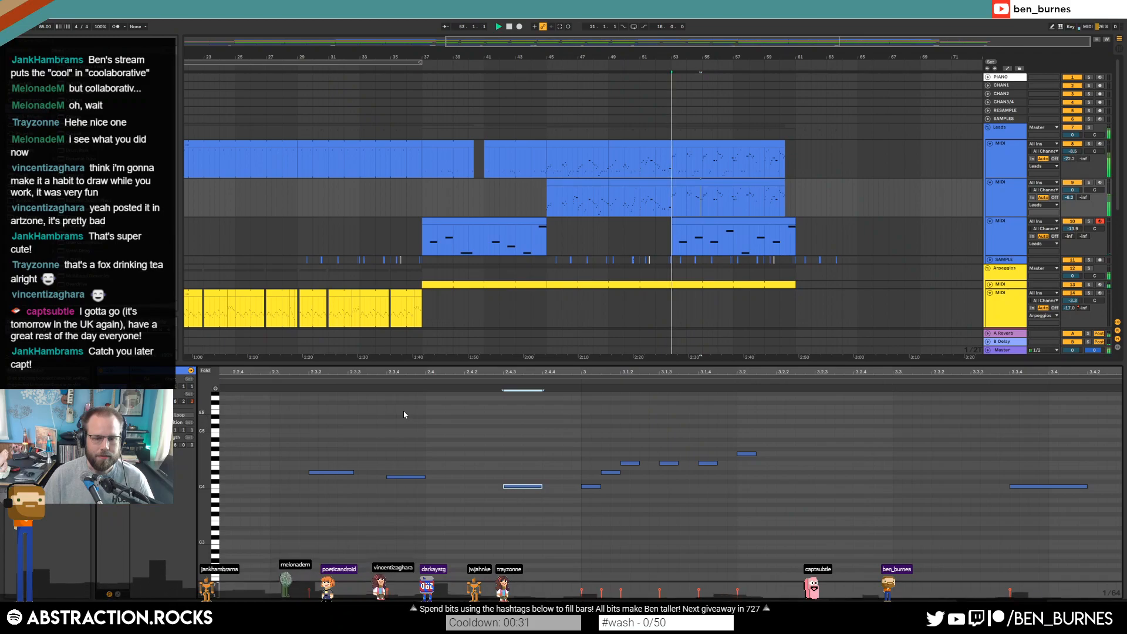
scroll(476, 418, down, 5)
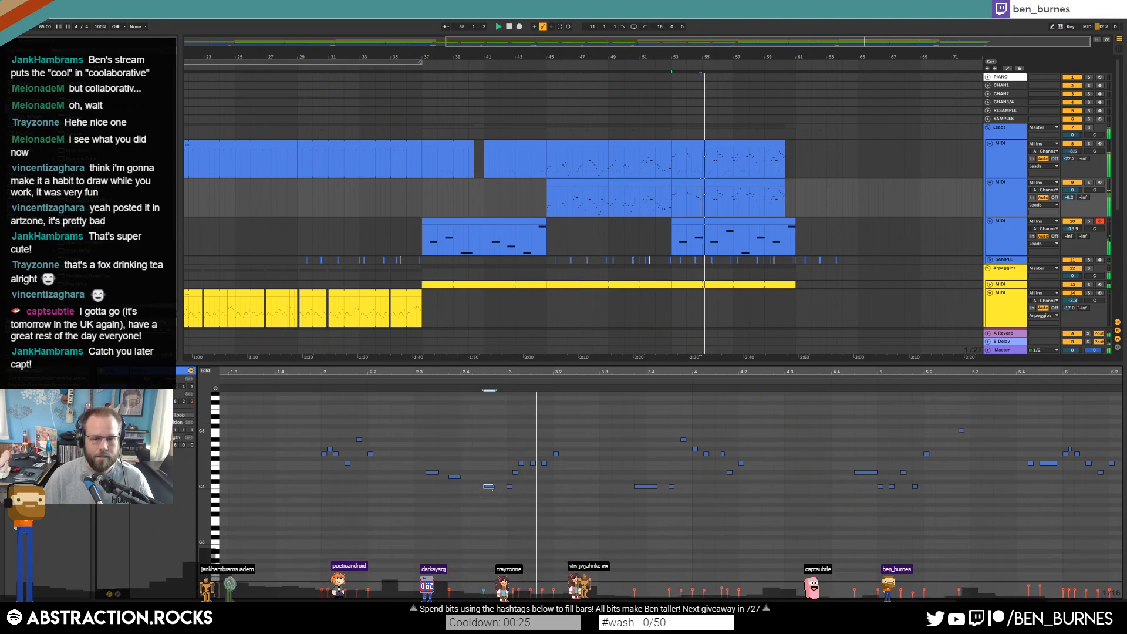
drag(502, 486, 512, 486)
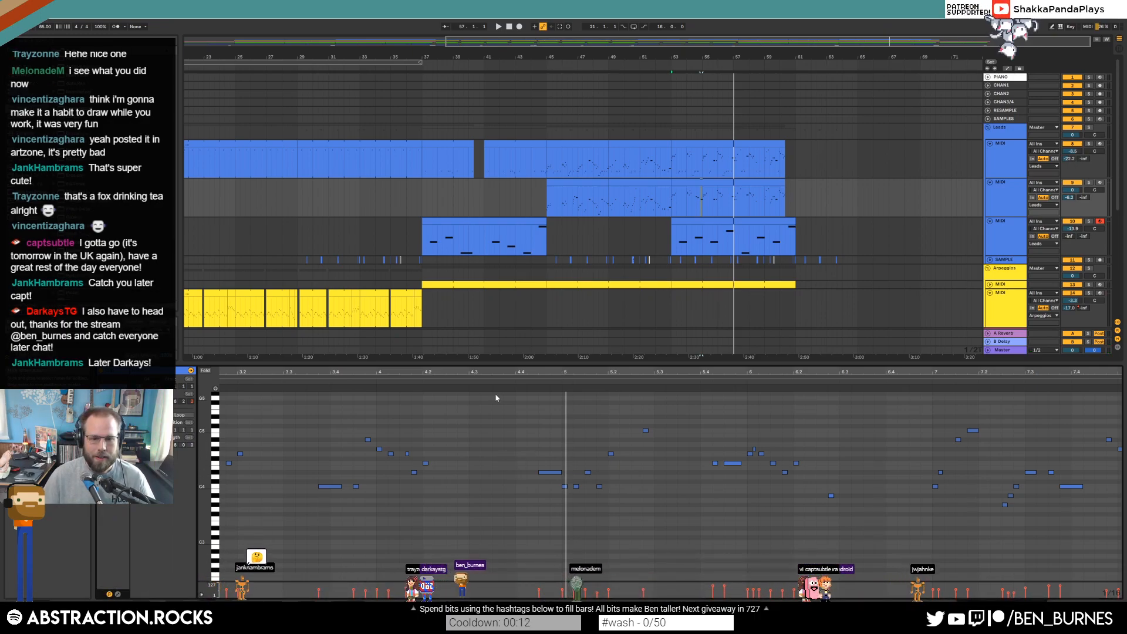
Add a short D4 note after 4.4 and repeat the C5 note after 5.2 twice in the second Leads clip at bar 53
click(530, 480)
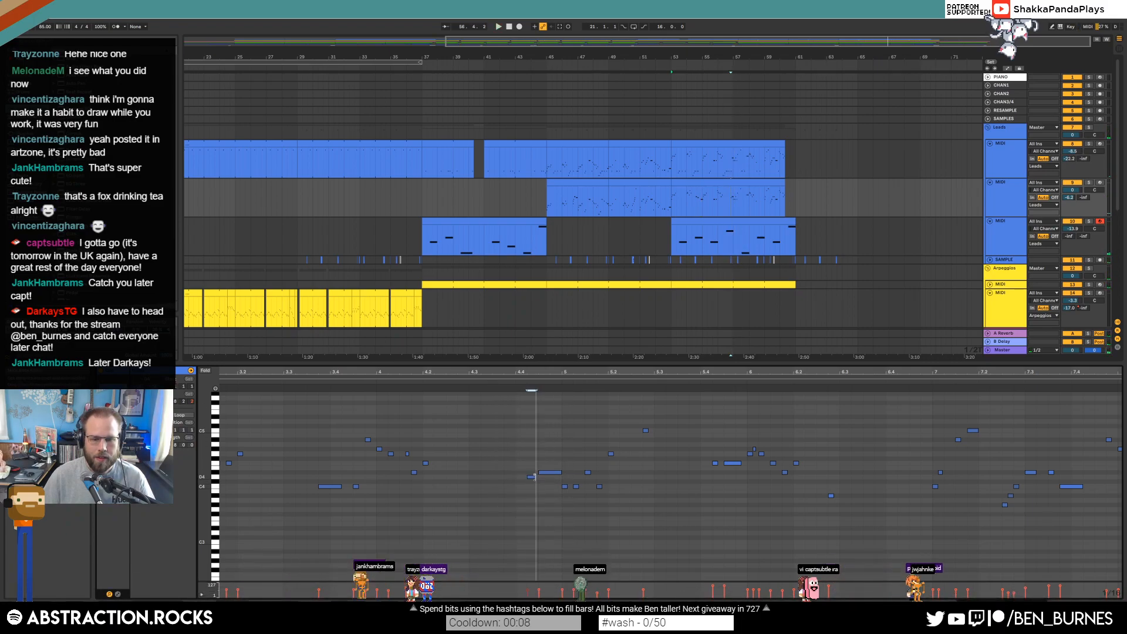
key(space)
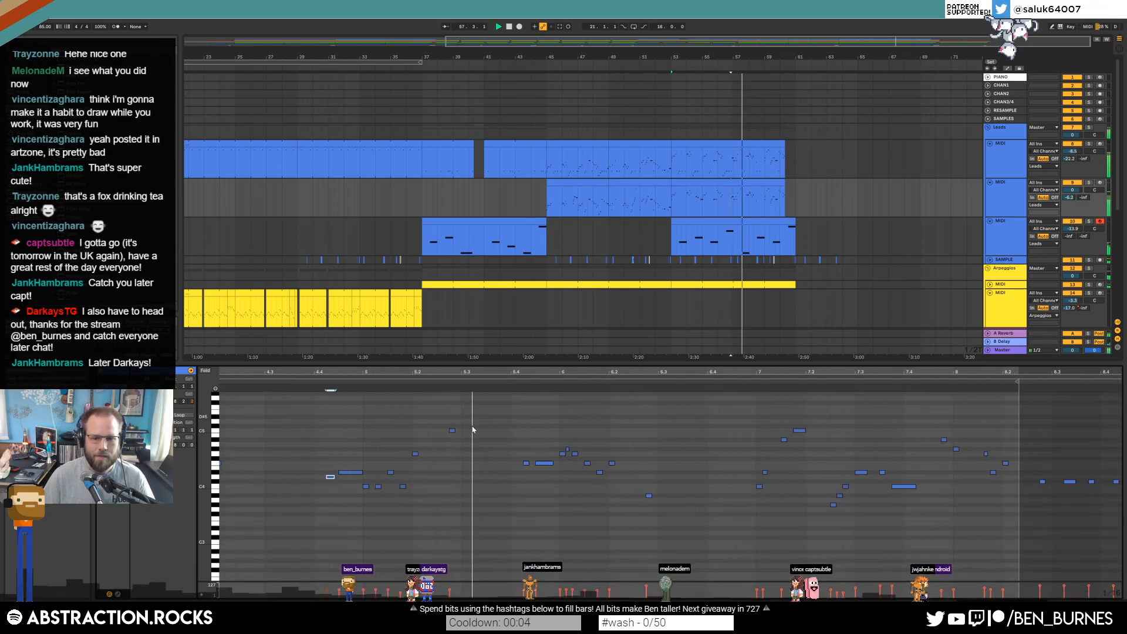
drag(450, 419, 472, 435)
key(ctrl+d)
key(ctrl+d)
click(383, 382)
click(382, 385)
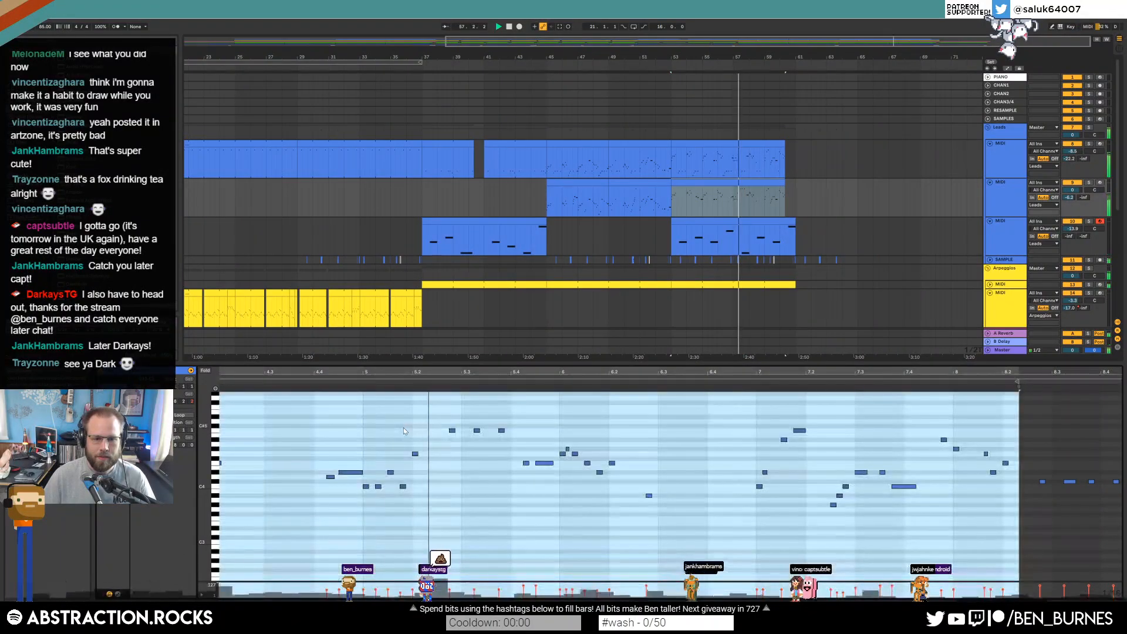
click(403, 430)
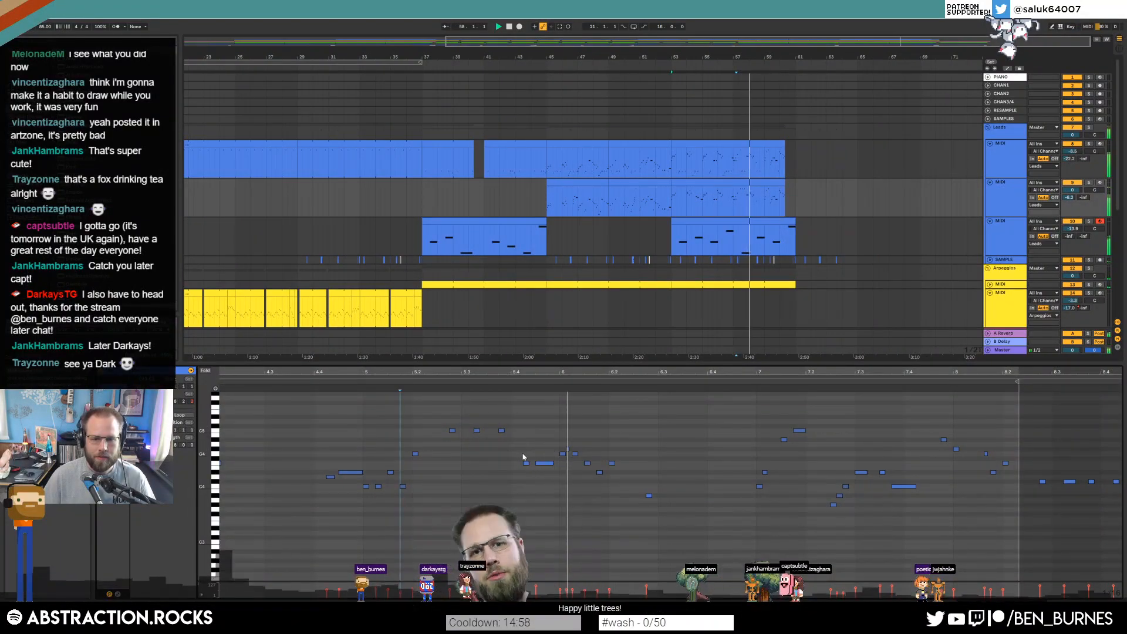
Play the bar 53 clip's melody through bars 5 and 6 to check the repeated C5 notes
key(space)
drag(521, 457, 542, 466)
click(547, 457)
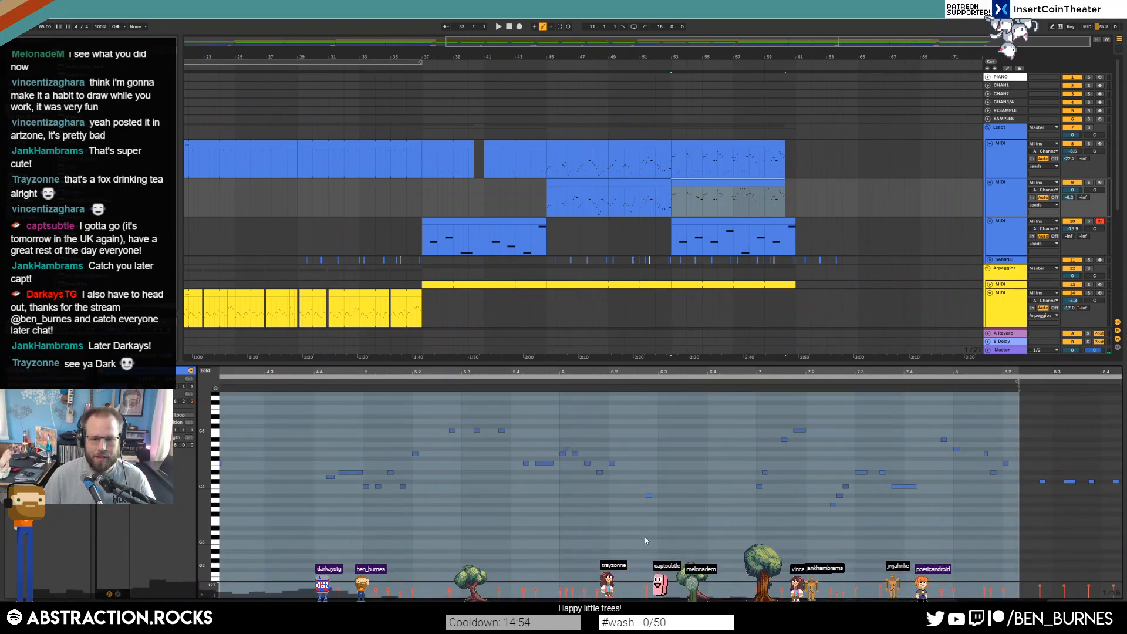
click(649, 496)
click(658, 497)
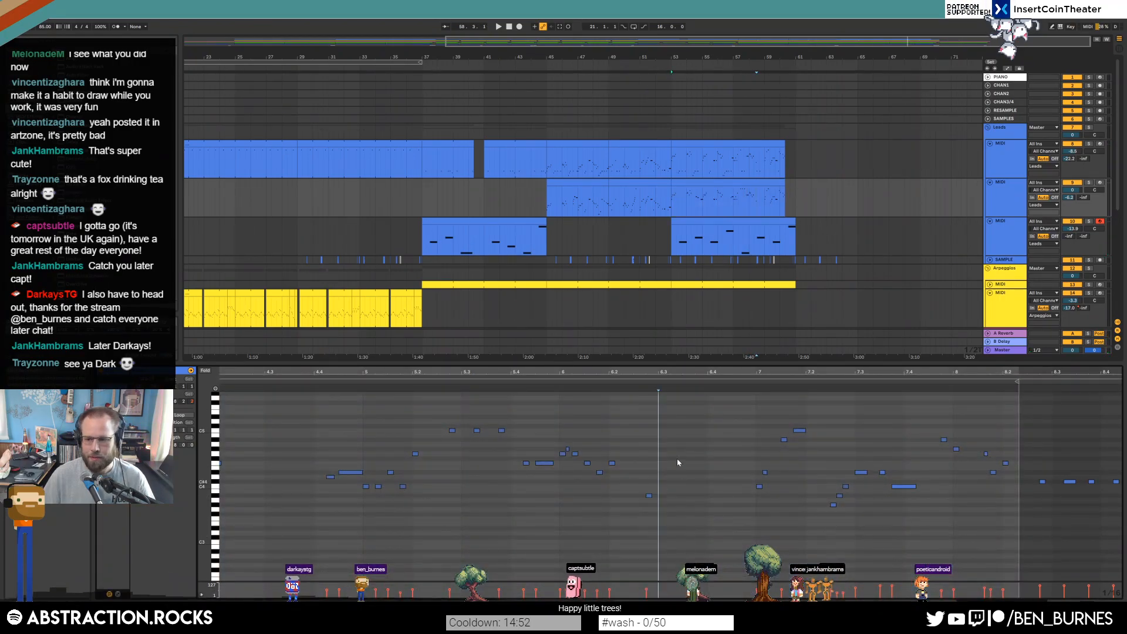
drag(729, 372, 892, 372)
key(space)
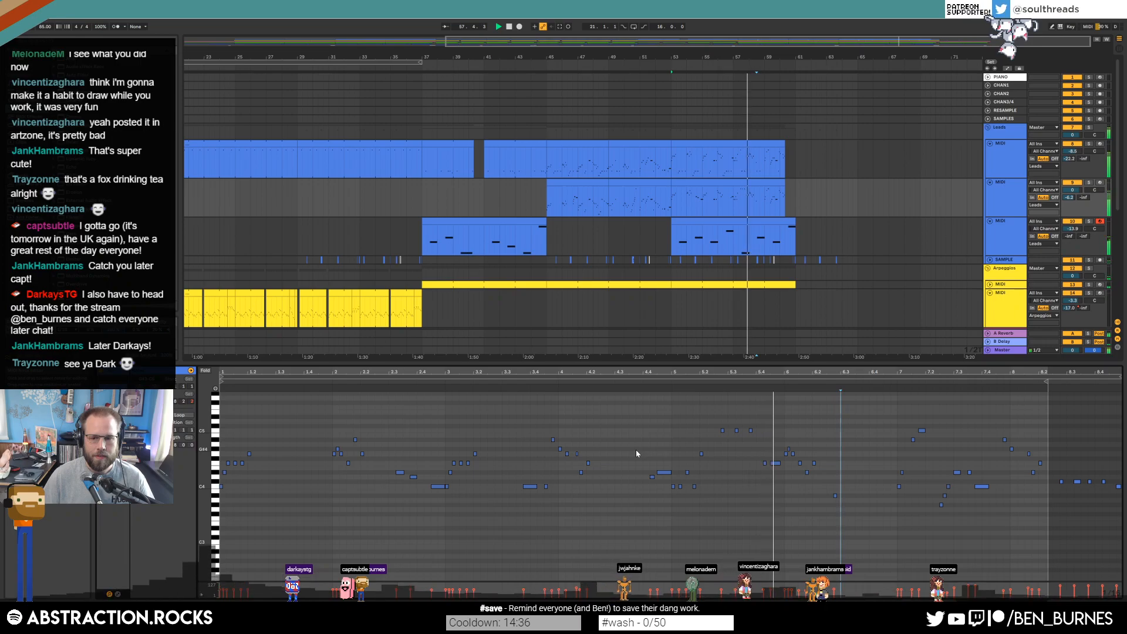
Copy the low A#3 note after 6.2 to just before bar 7 in the bar 53 clip and play its ending
drag(930, 374, 927, 376)
key(space)
mouse_move(831, 482)
mouse_down()
mouse_move(838, 502)
mouse_move(888, 496)
mouse_up()
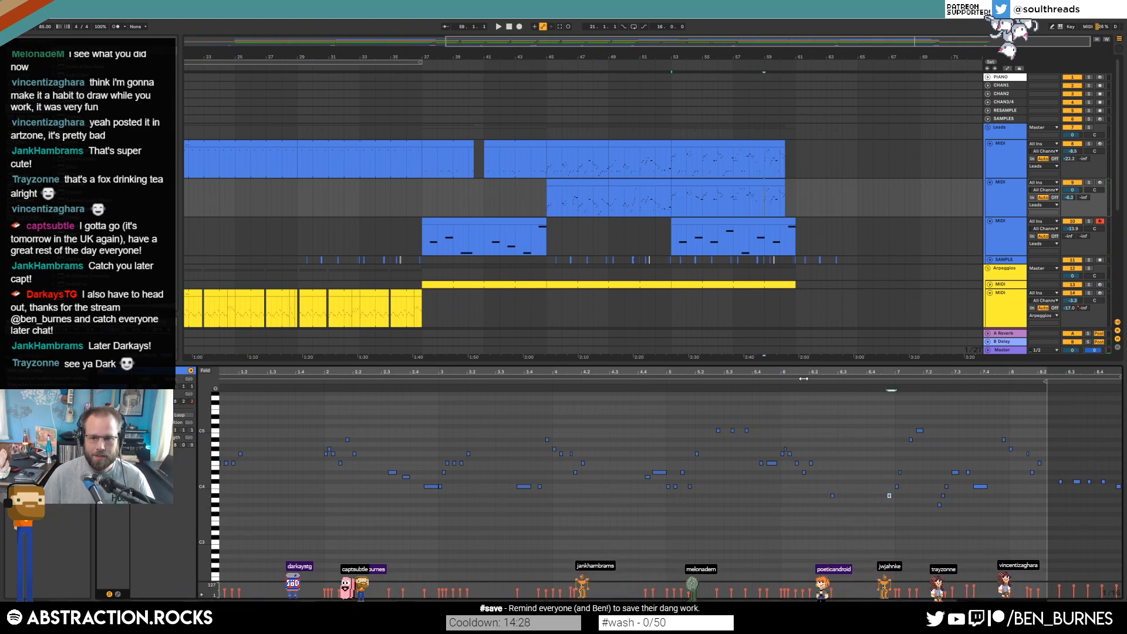
key(ctrl+a)
key(space)
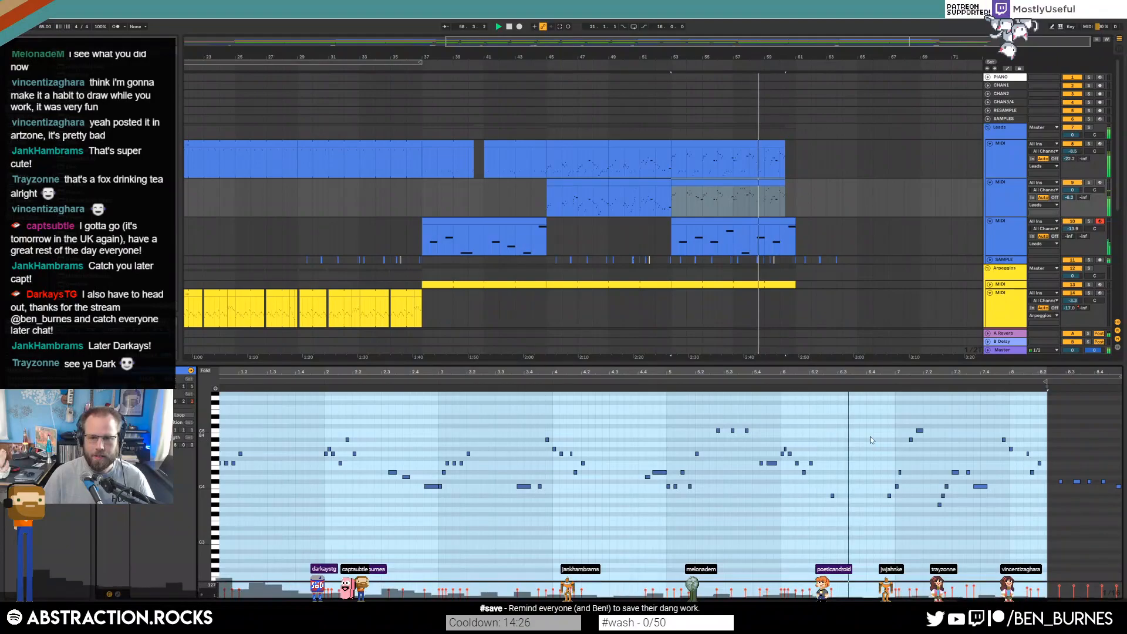
click(872, 436)
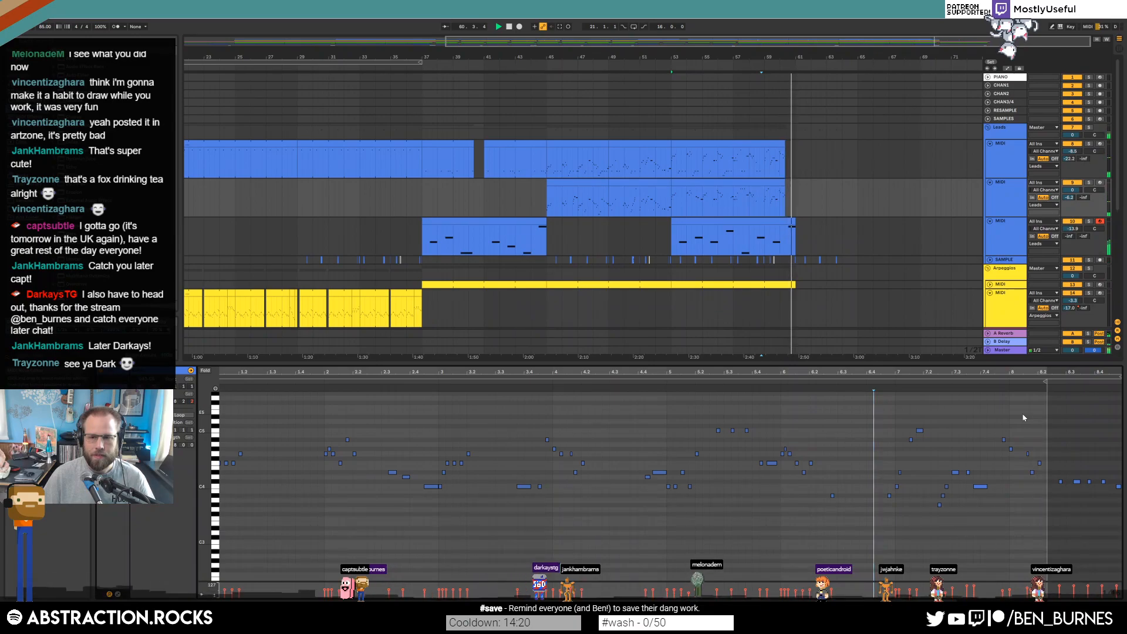
Automate the Pads track's Auto Filter frequency to fall from bar 61 to 143 Hz at bar 65
scroll(818, 260, down, 1)
scroll(818, 261, down, 3)
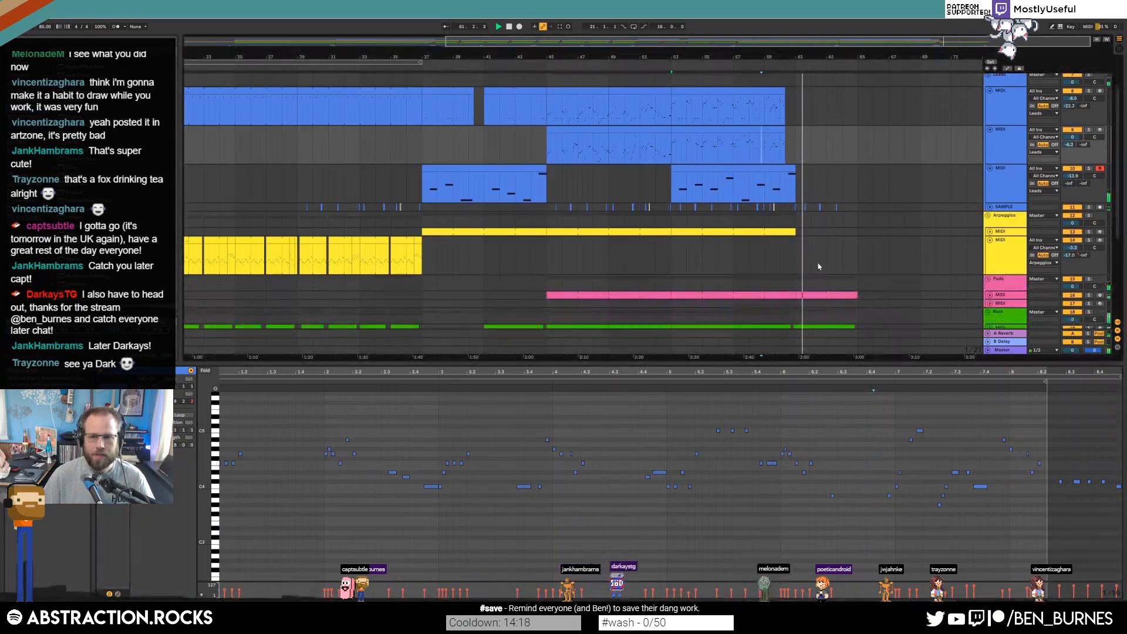
key(shift+Tab)
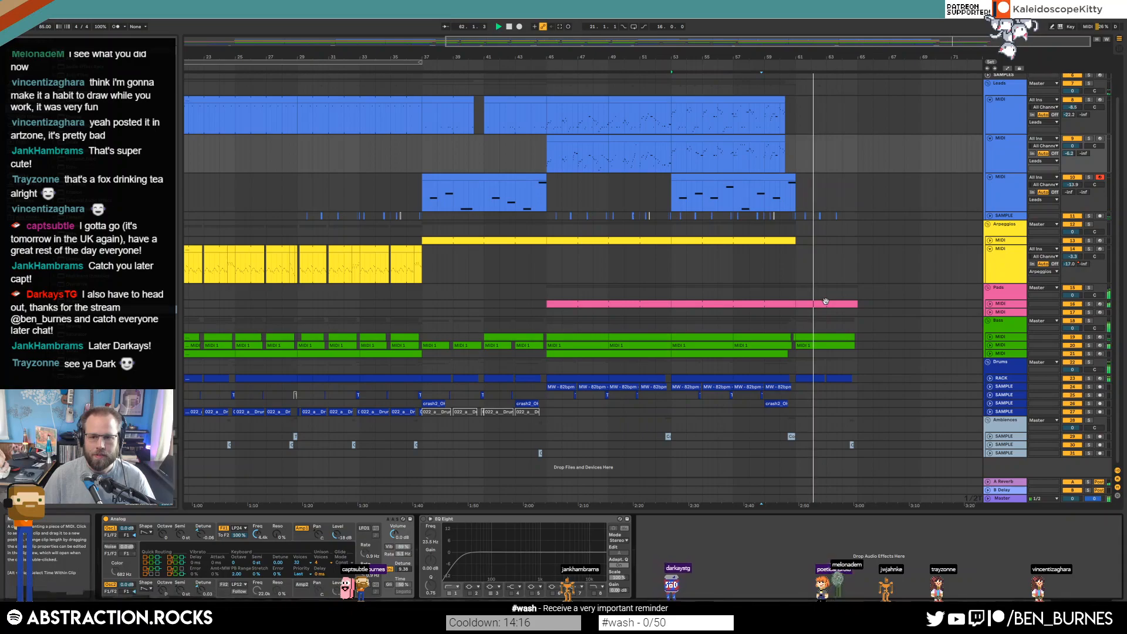
click(825, 303)
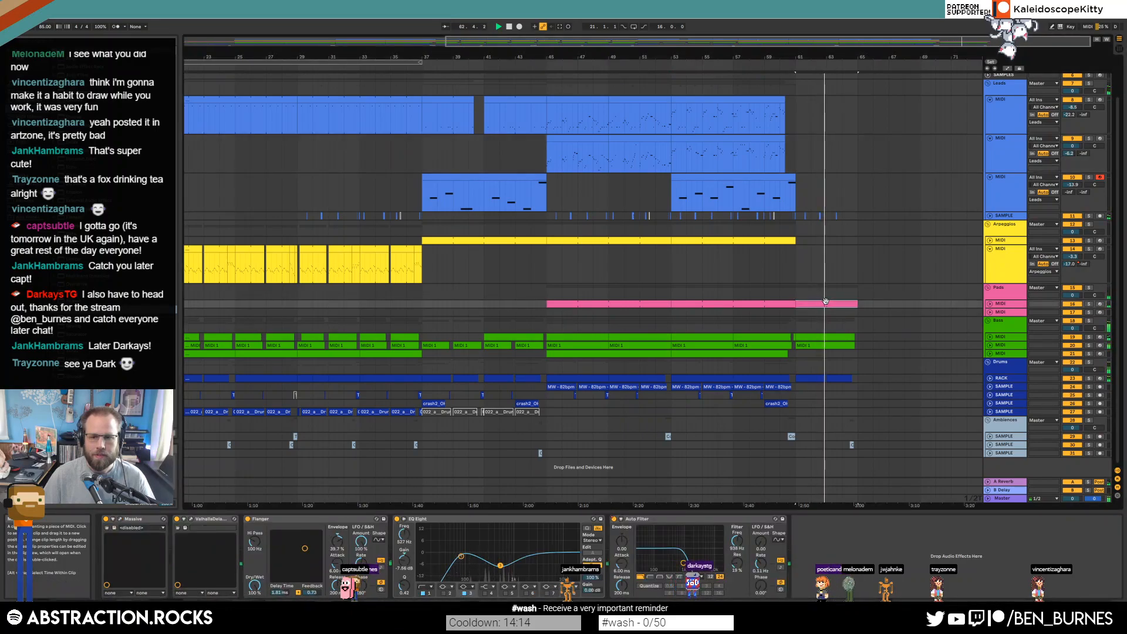
key(a)
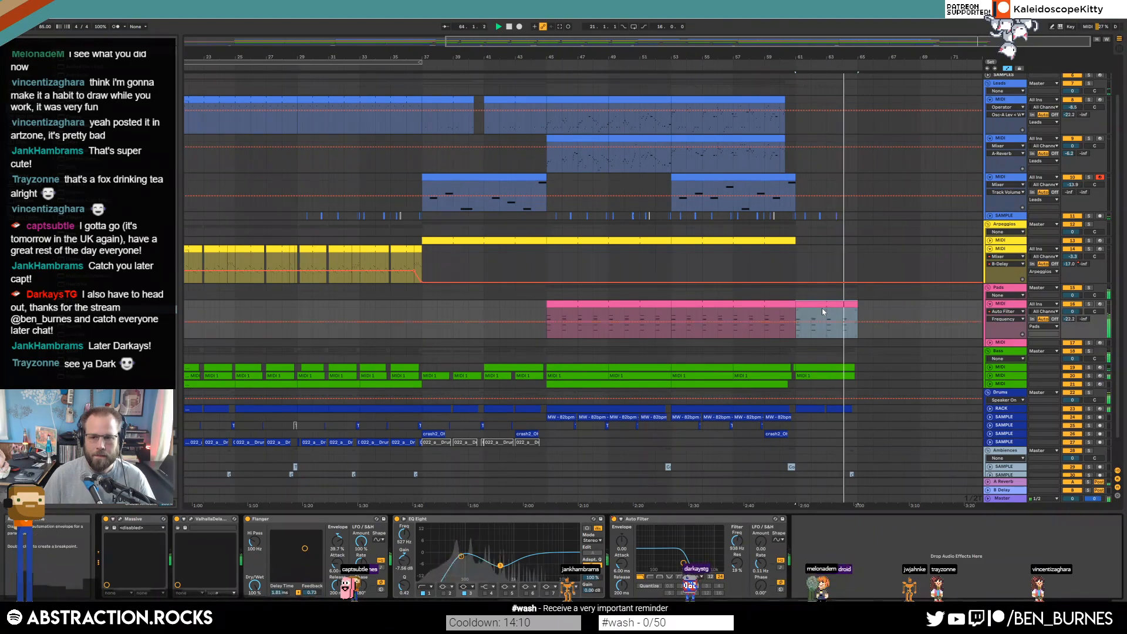
click(796, 322)
drag(857, 324, 875, 329)
key(space)
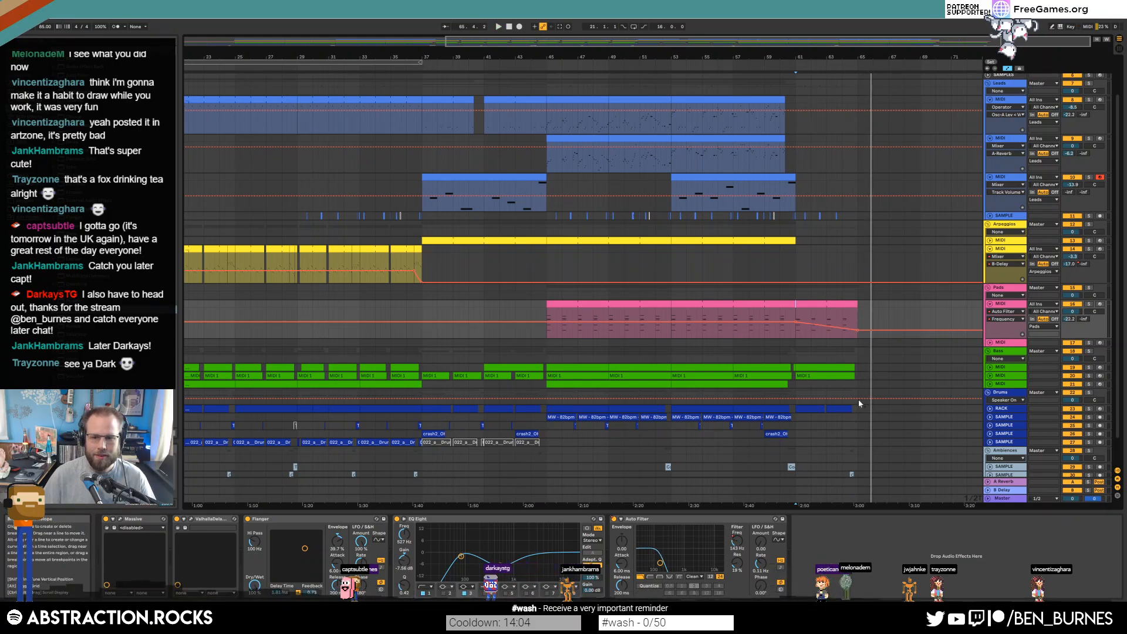
double_click(852, 475)
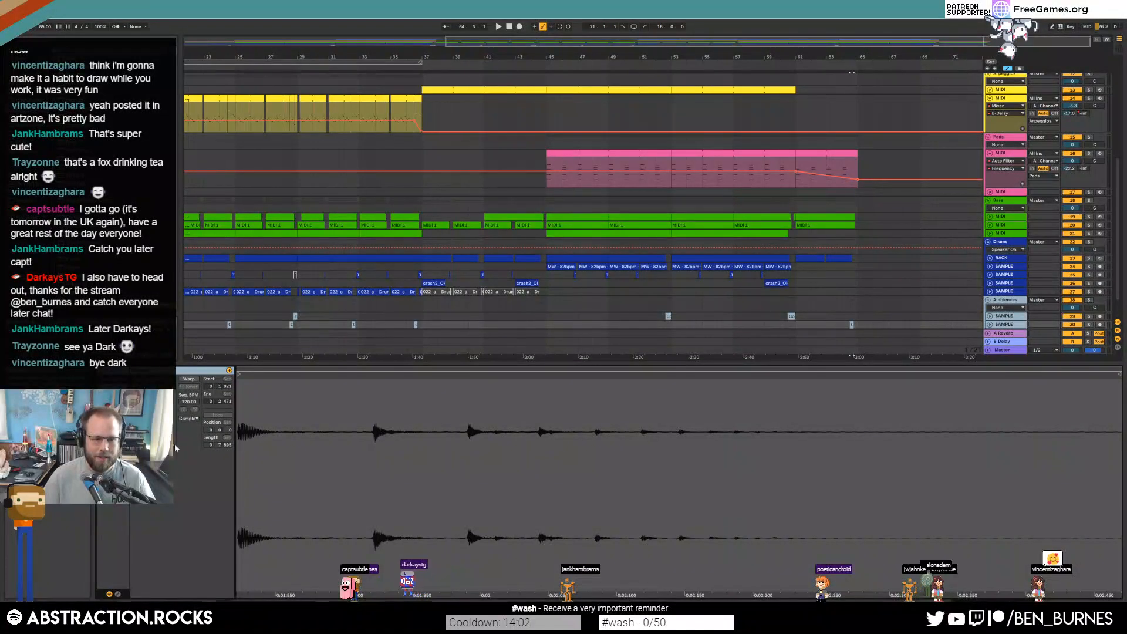
key(shift+Tab)
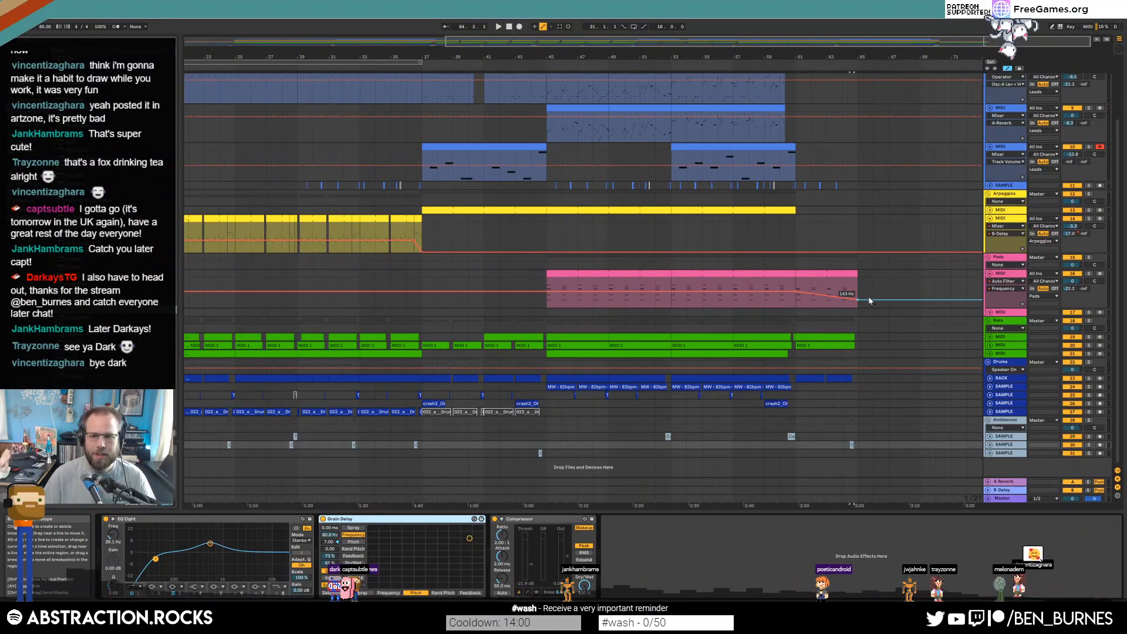
Deactivate the highest still-active note of all four chords in the Pads clip at bar 61 and play it
click(843, 272)
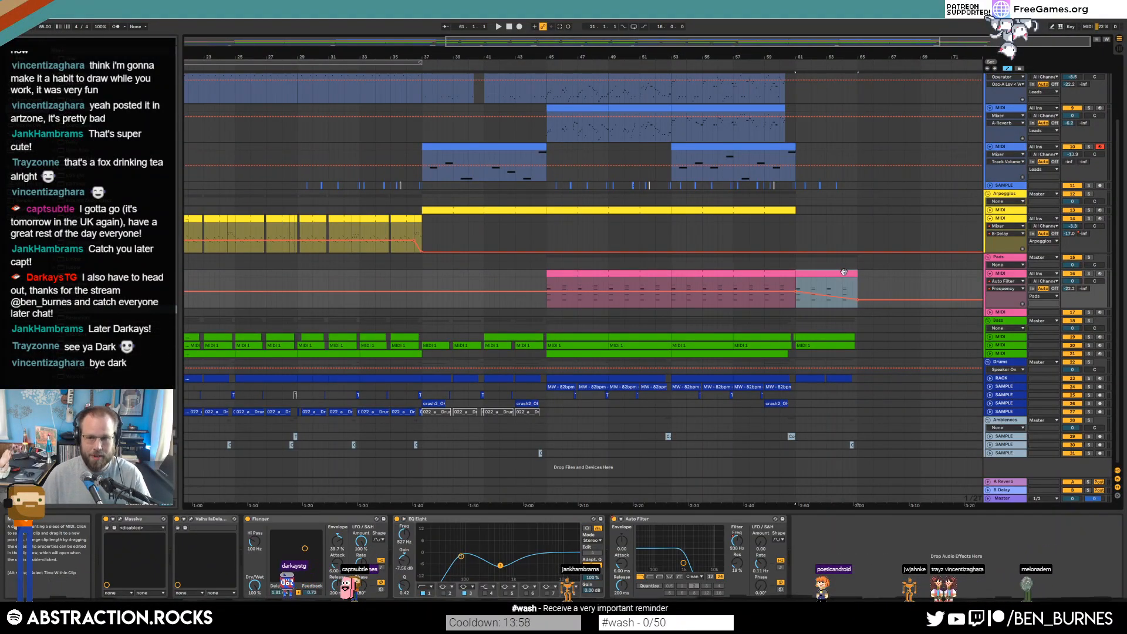
double_click(844, 271)
click(535, 534)
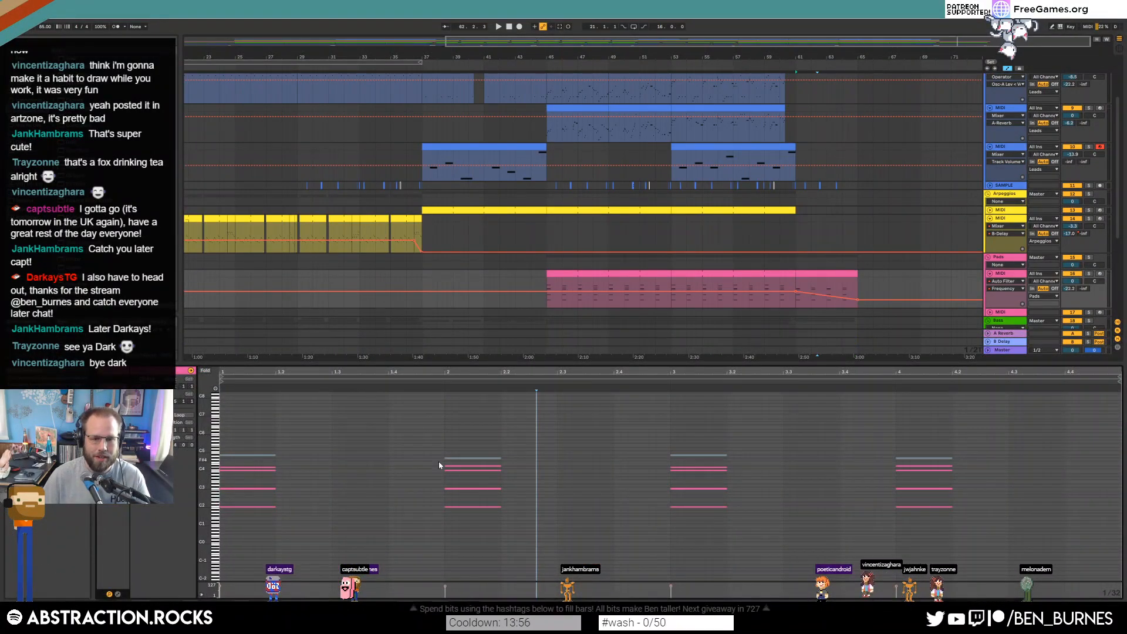
click(216, 469)
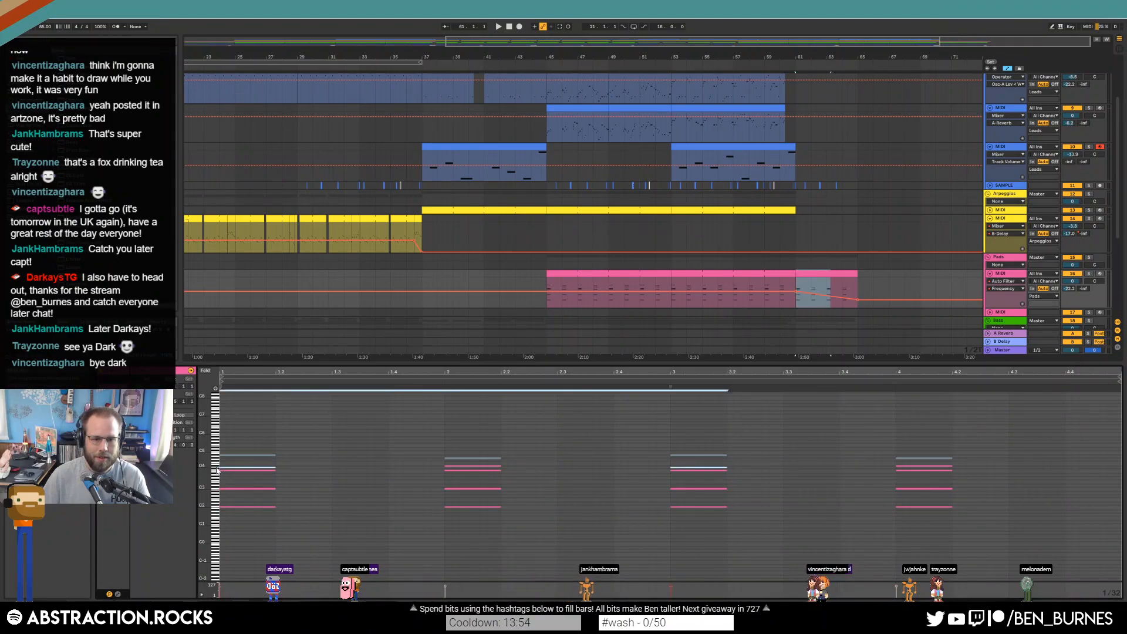
click(214, 468)
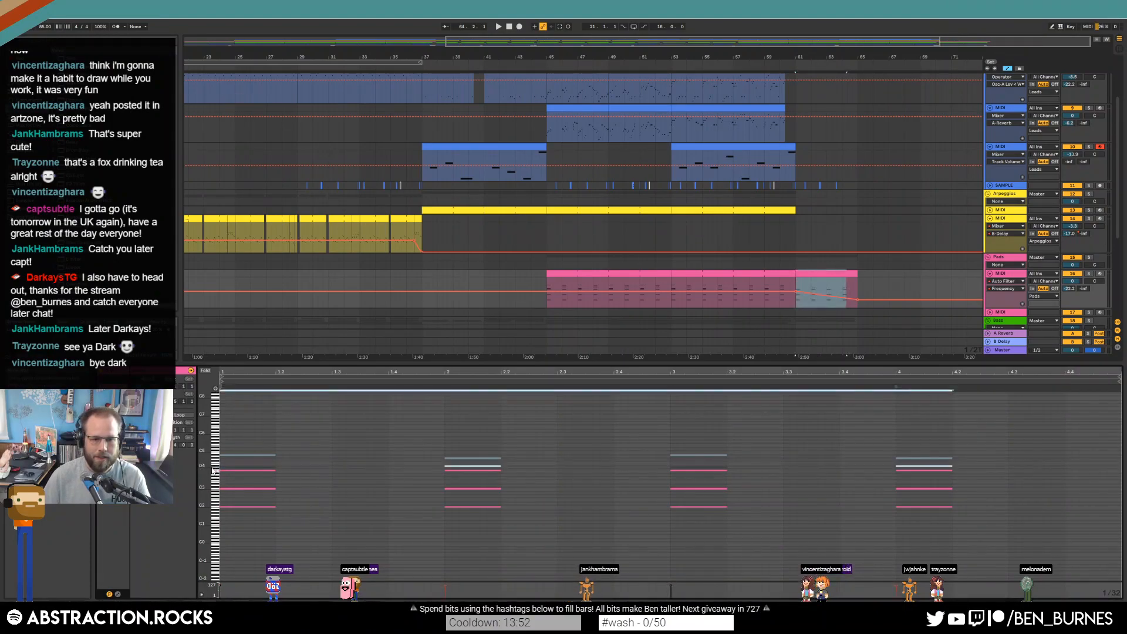
key(space)
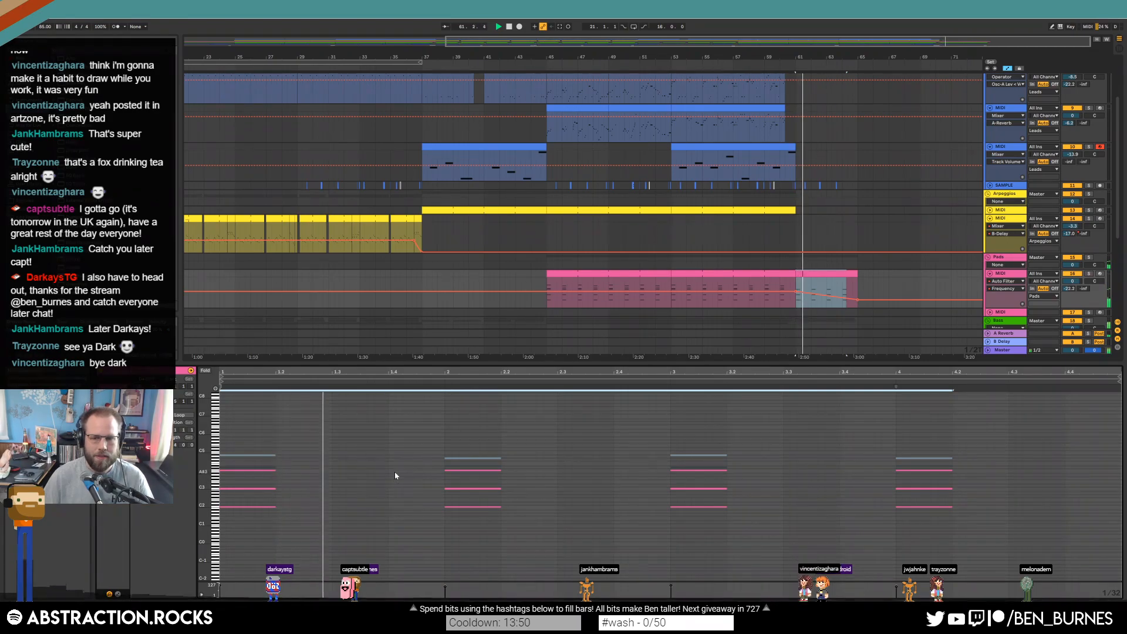
click(568, 454)
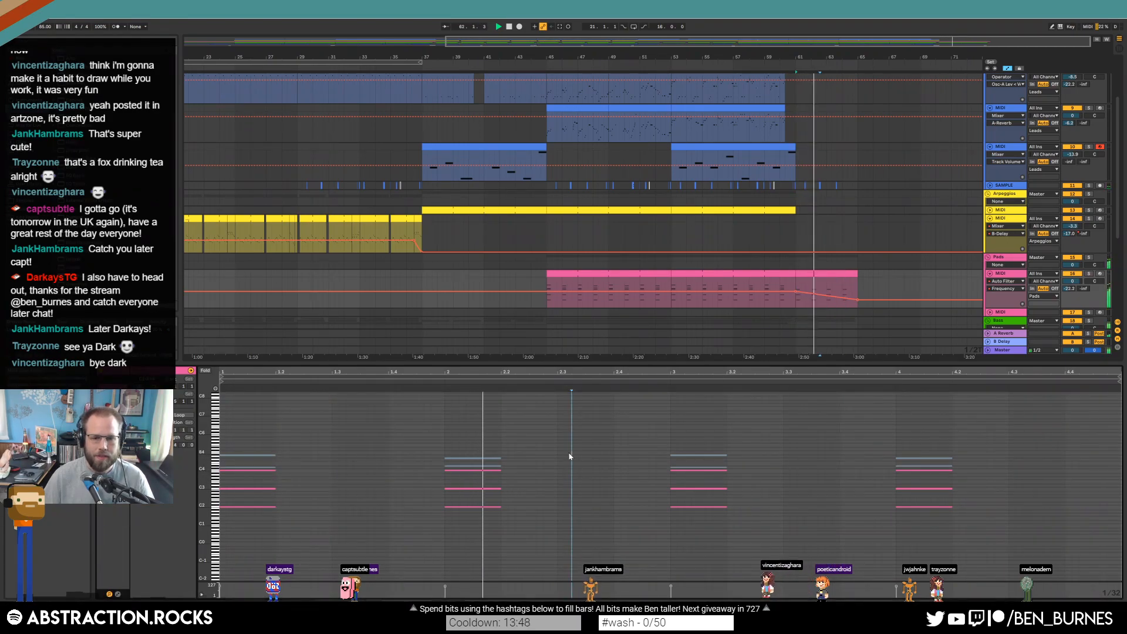
Hide the automation, show the whole arrangement with the expanded Pads, Arpeggios and Leads tracks folded, and stop playback at the song start
key(shift+Tab)
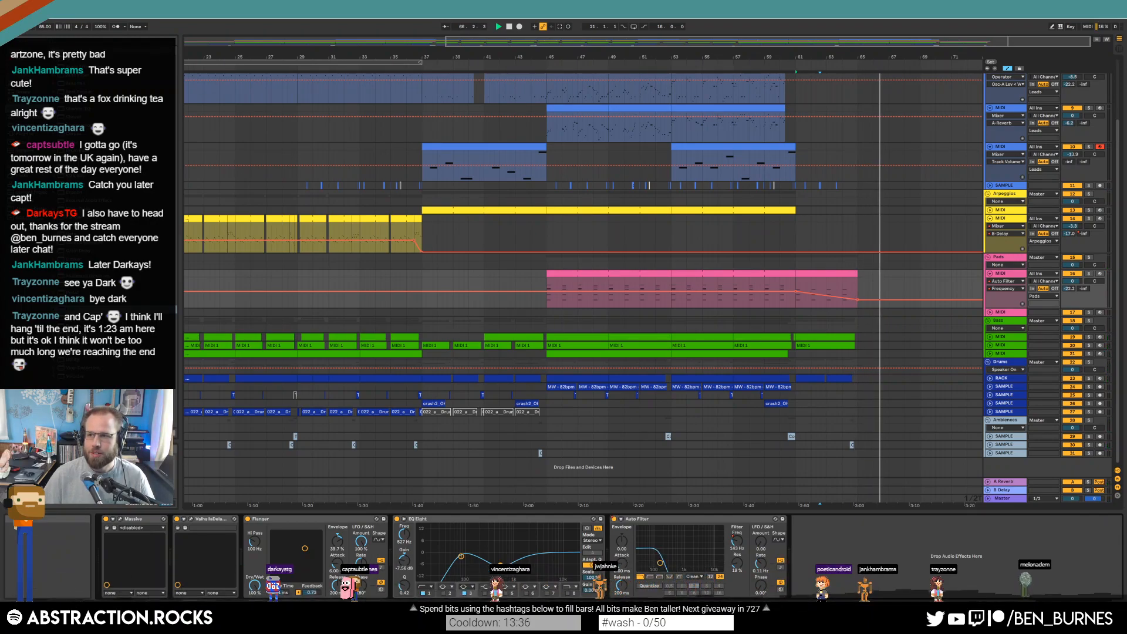
drag(706, 110, 1126, 88)
click(572, 155)
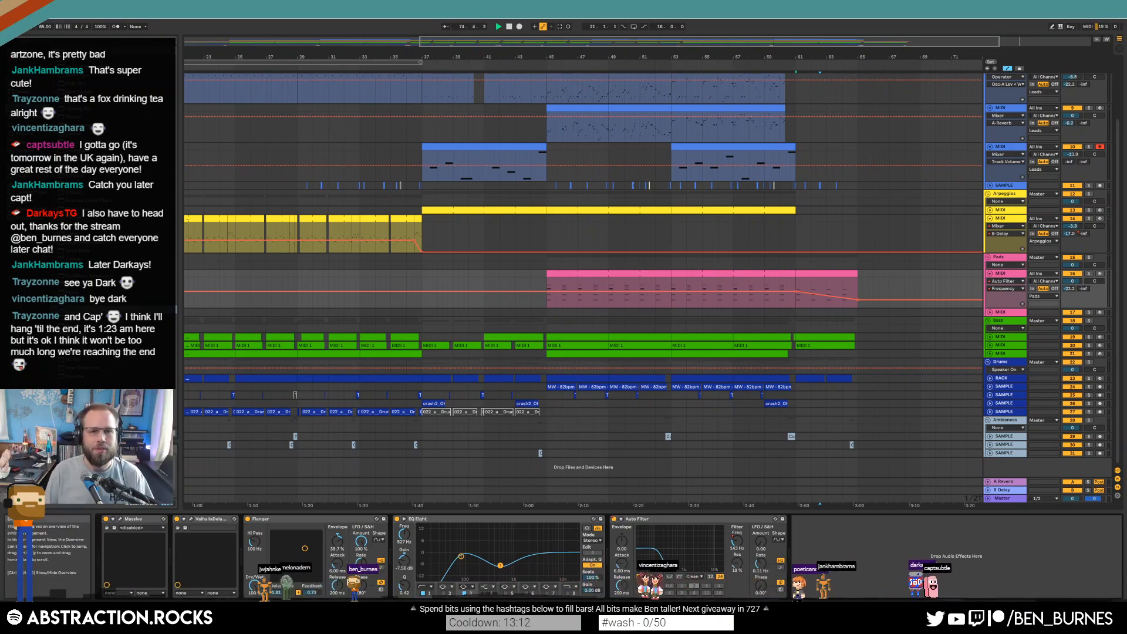
drag(544, 42, 543, 15)
key(a)
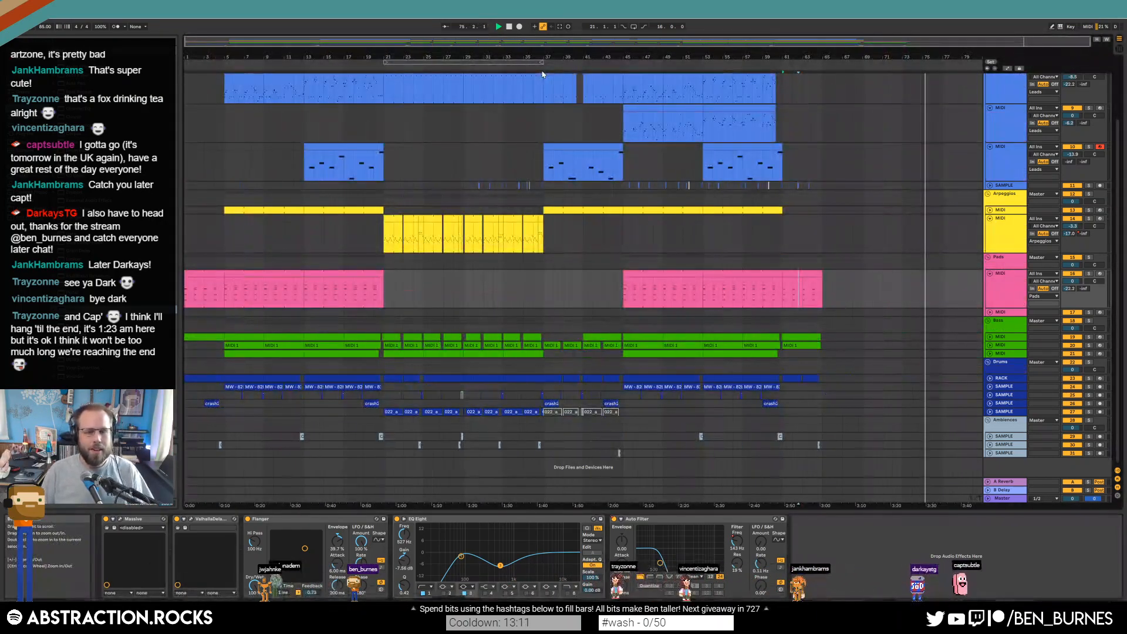
click(990, 274)
click(989, 218)
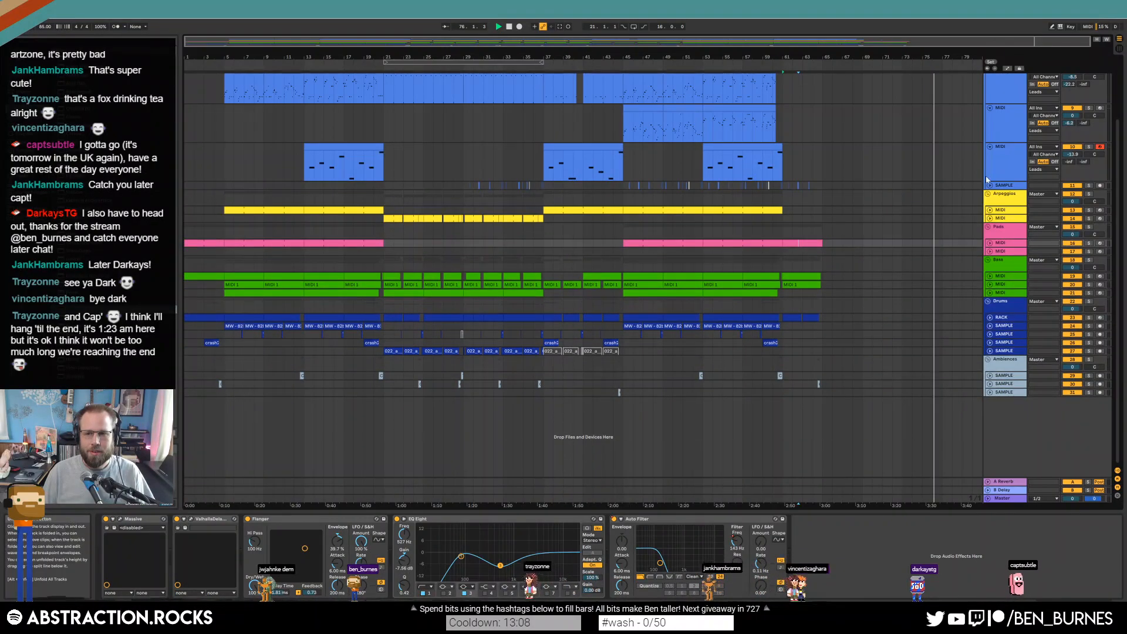
click(990, 147)
click(990, 144)
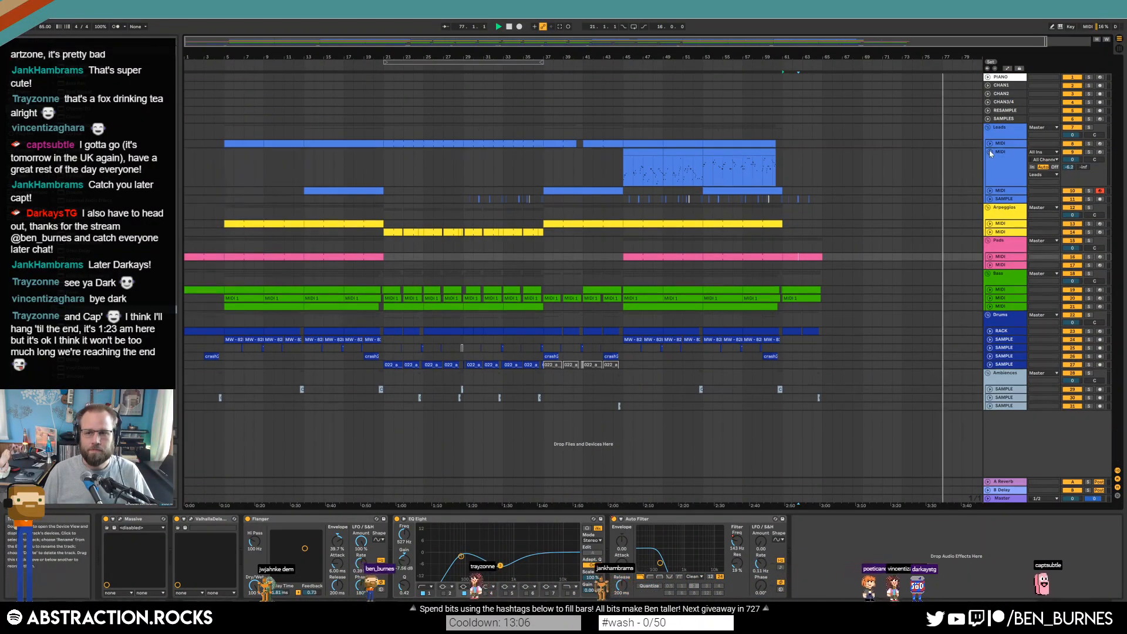
click(990, 152)
click(613, 215)
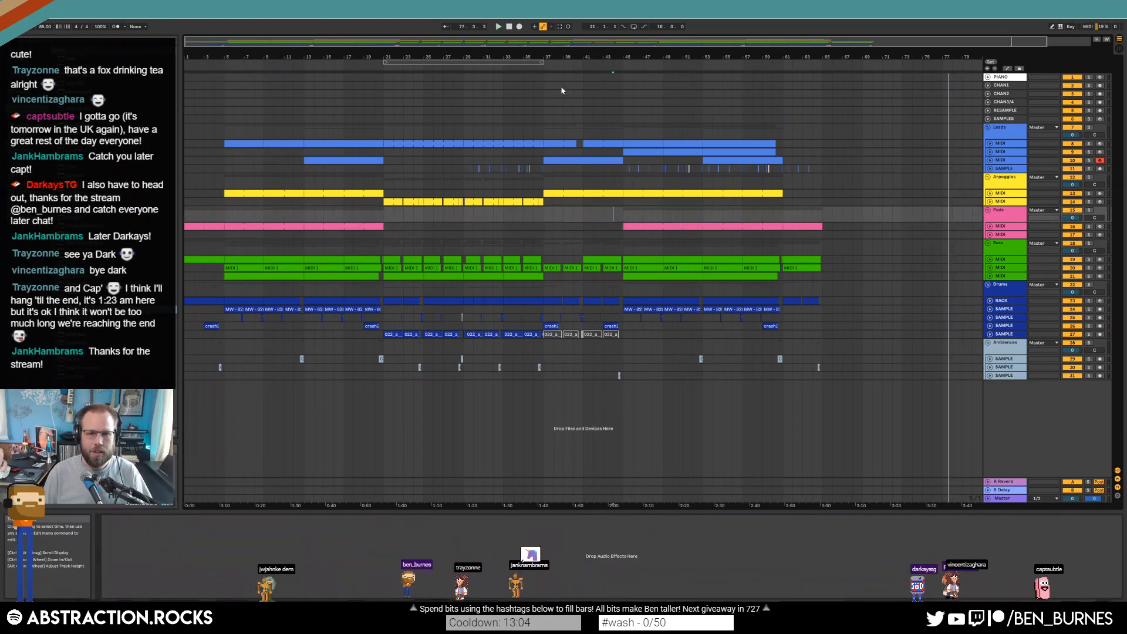
click(510, 28)
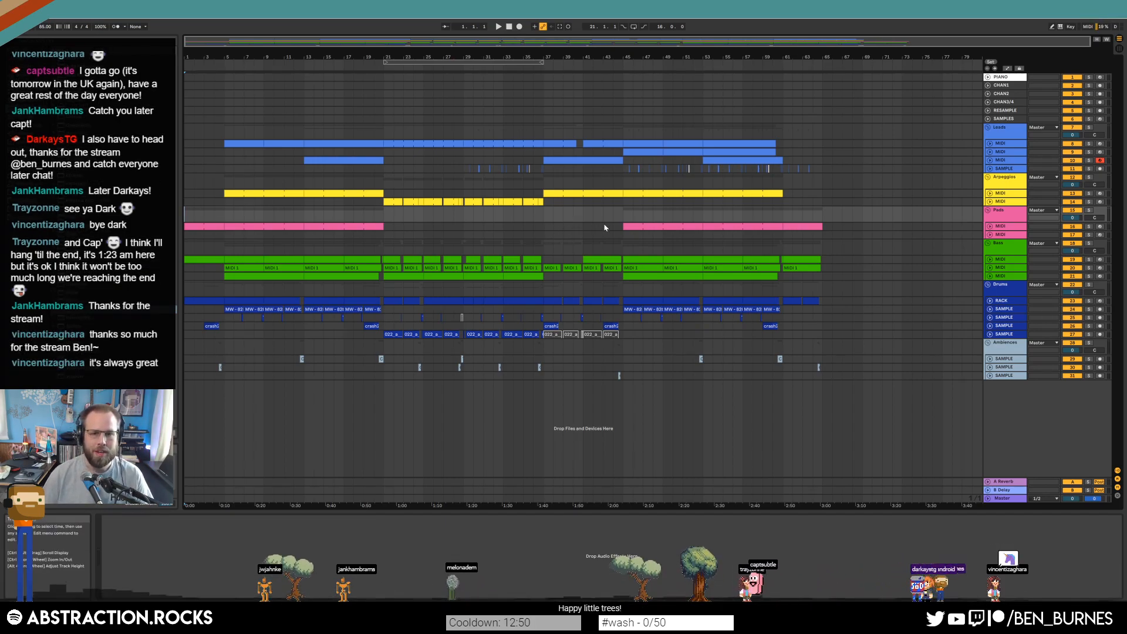
click(426, 228)
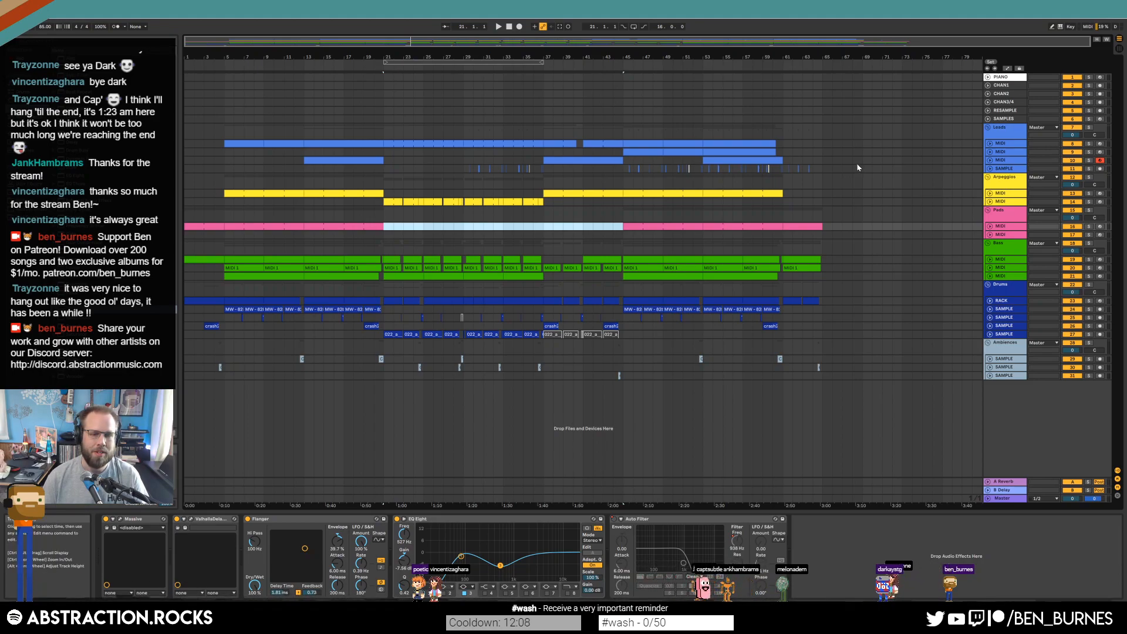
key(Delete)
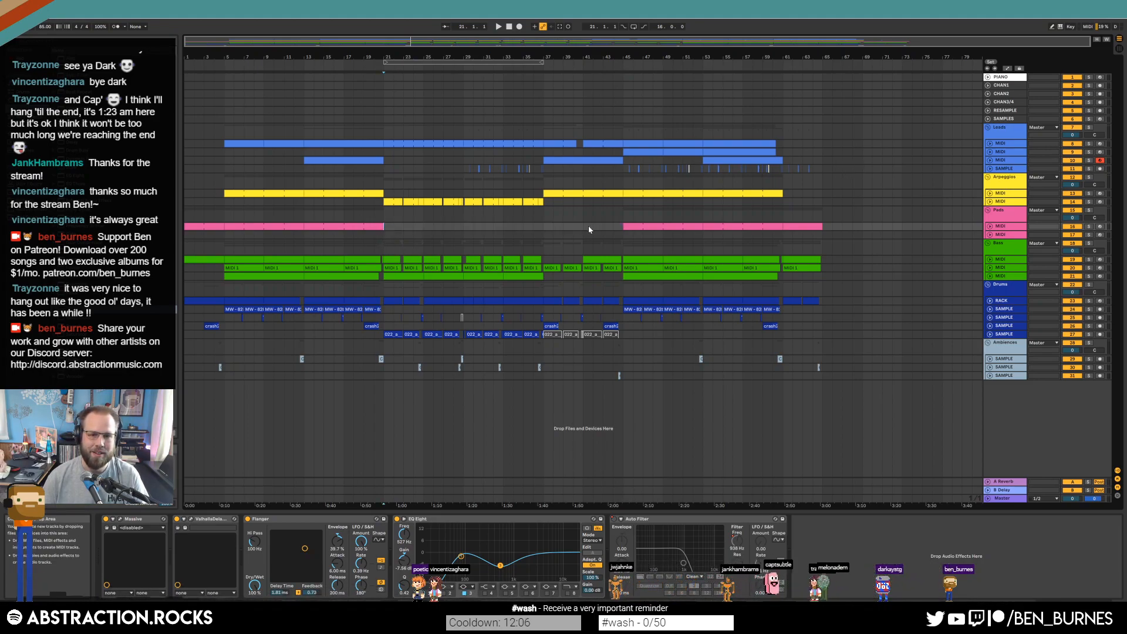
drag(541, 232, 385, 231)
click(394, 226)
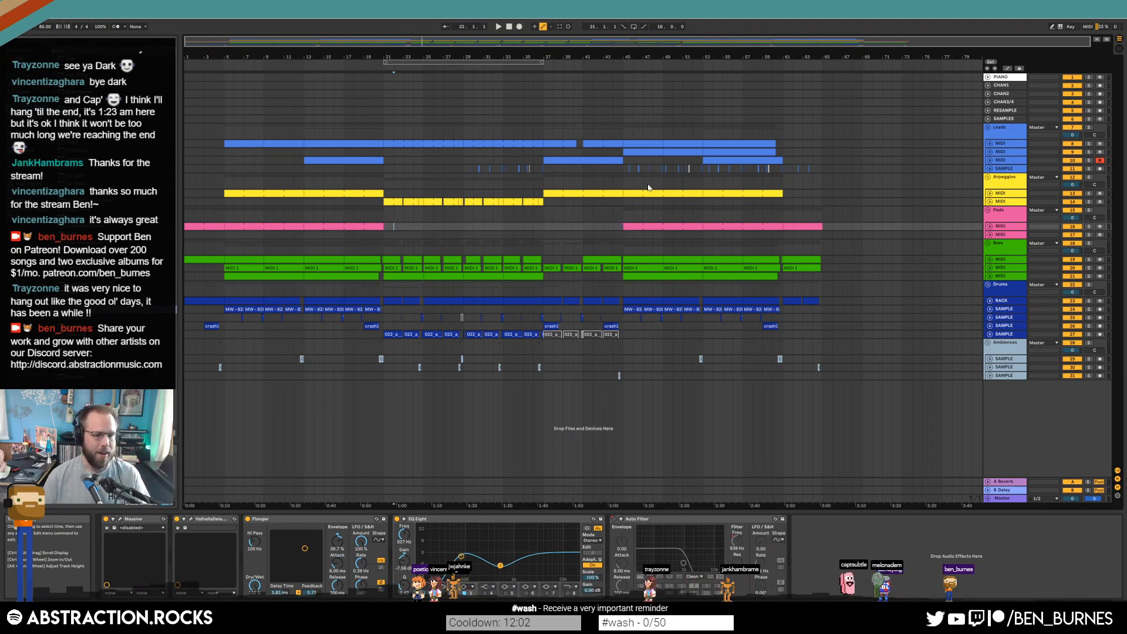